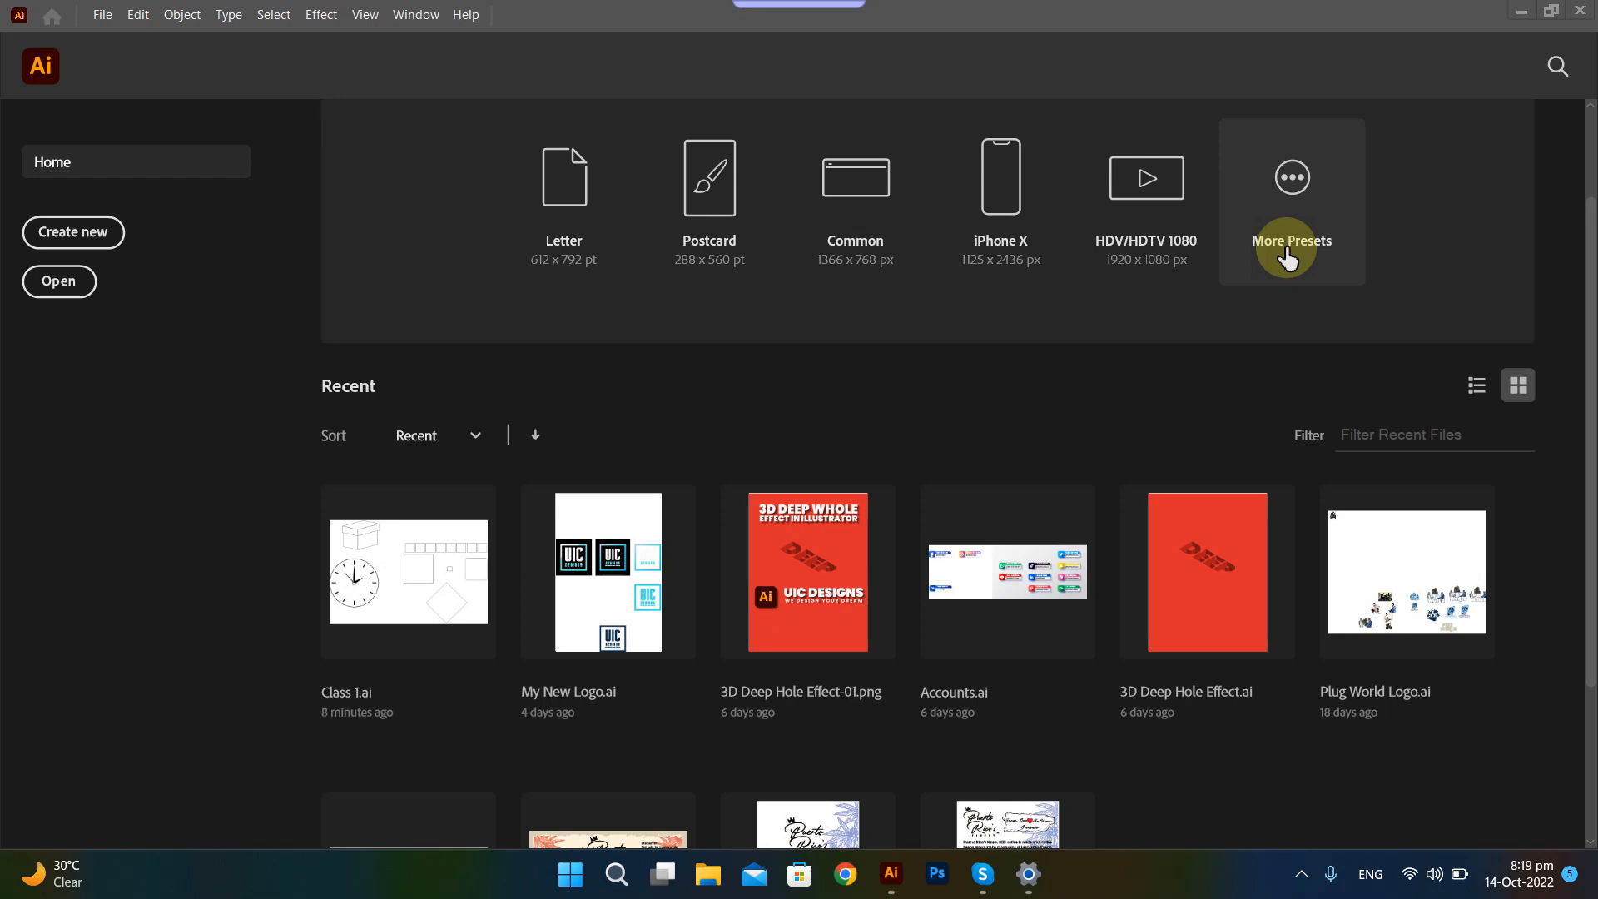
Start a new document named Class 3 and set its units to pixels.
left_click(91, 231)
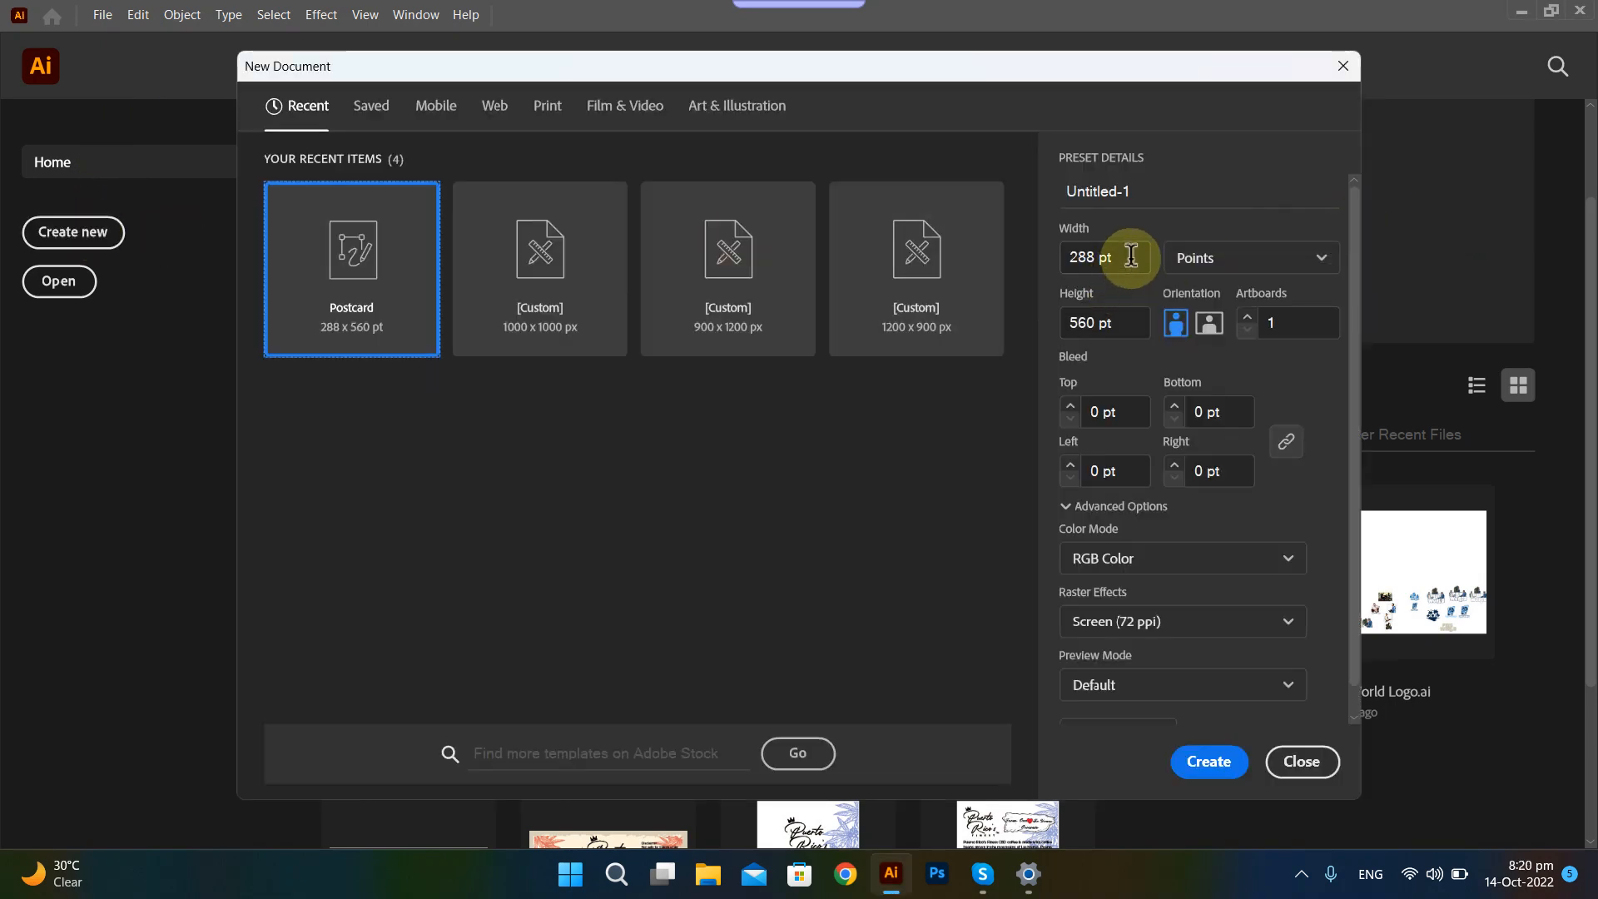
left_click(1072, 193)
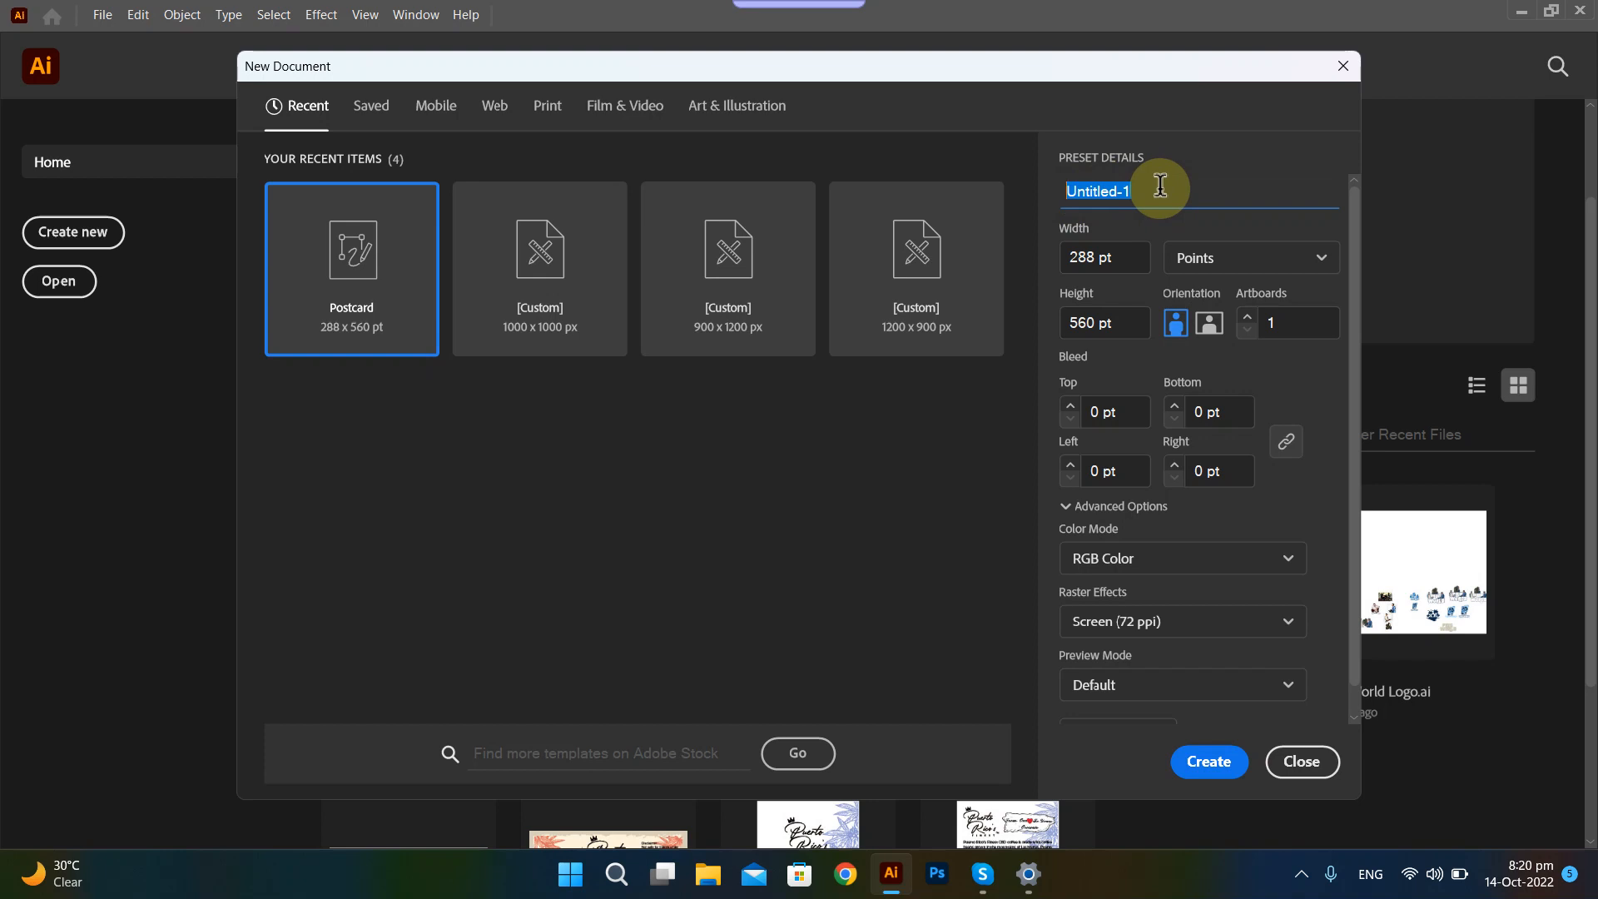
type("Class 3")
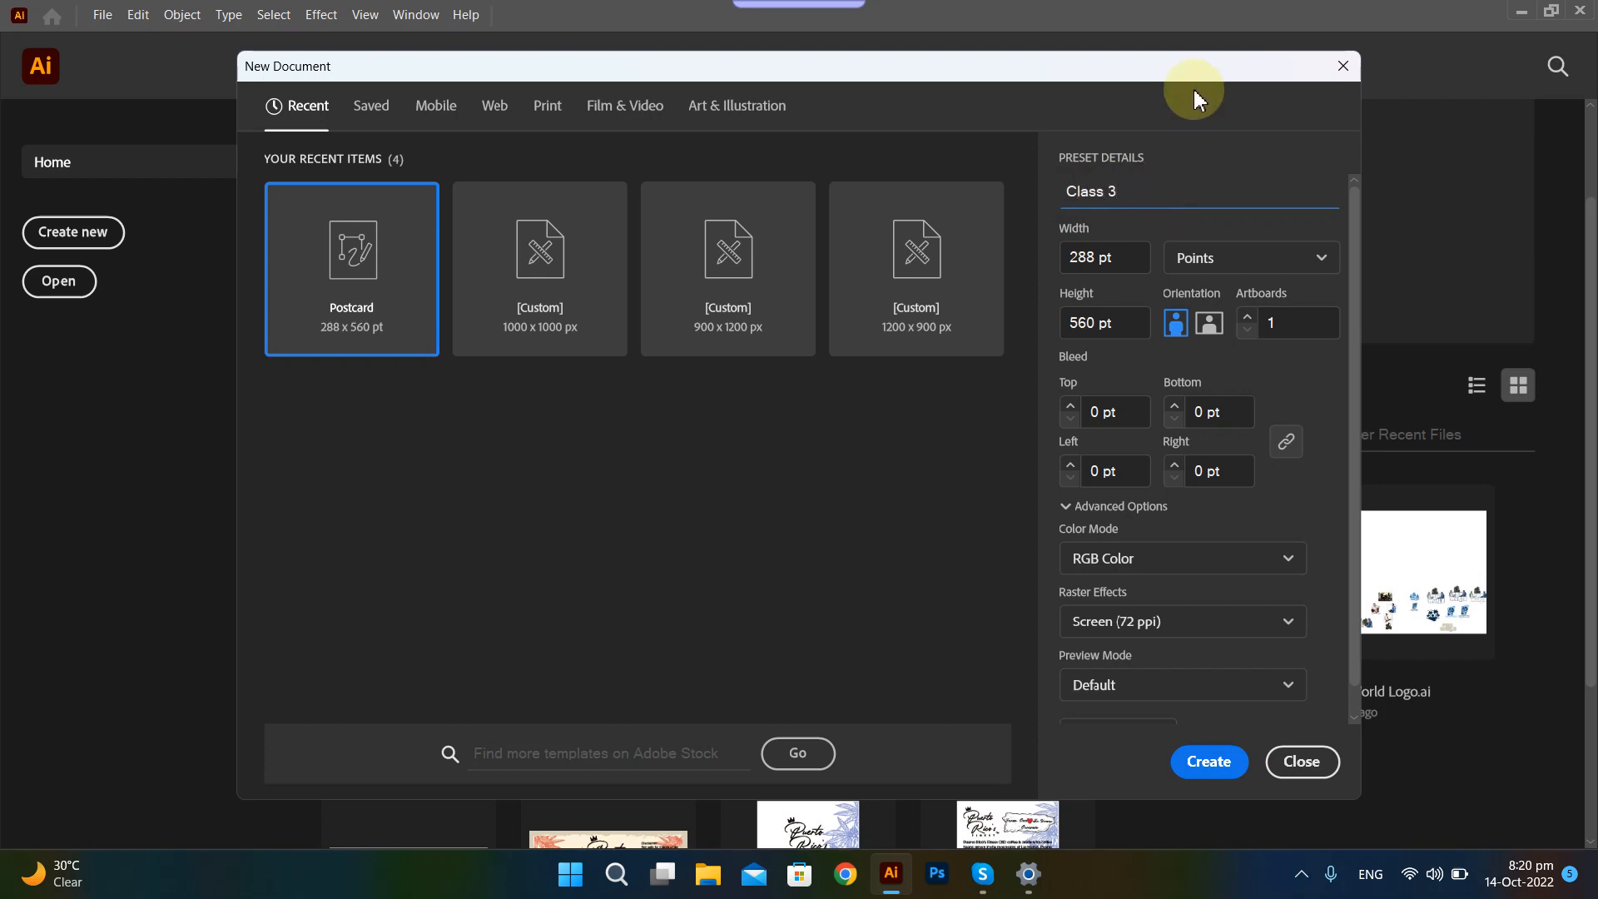
left_click(1225, 260)
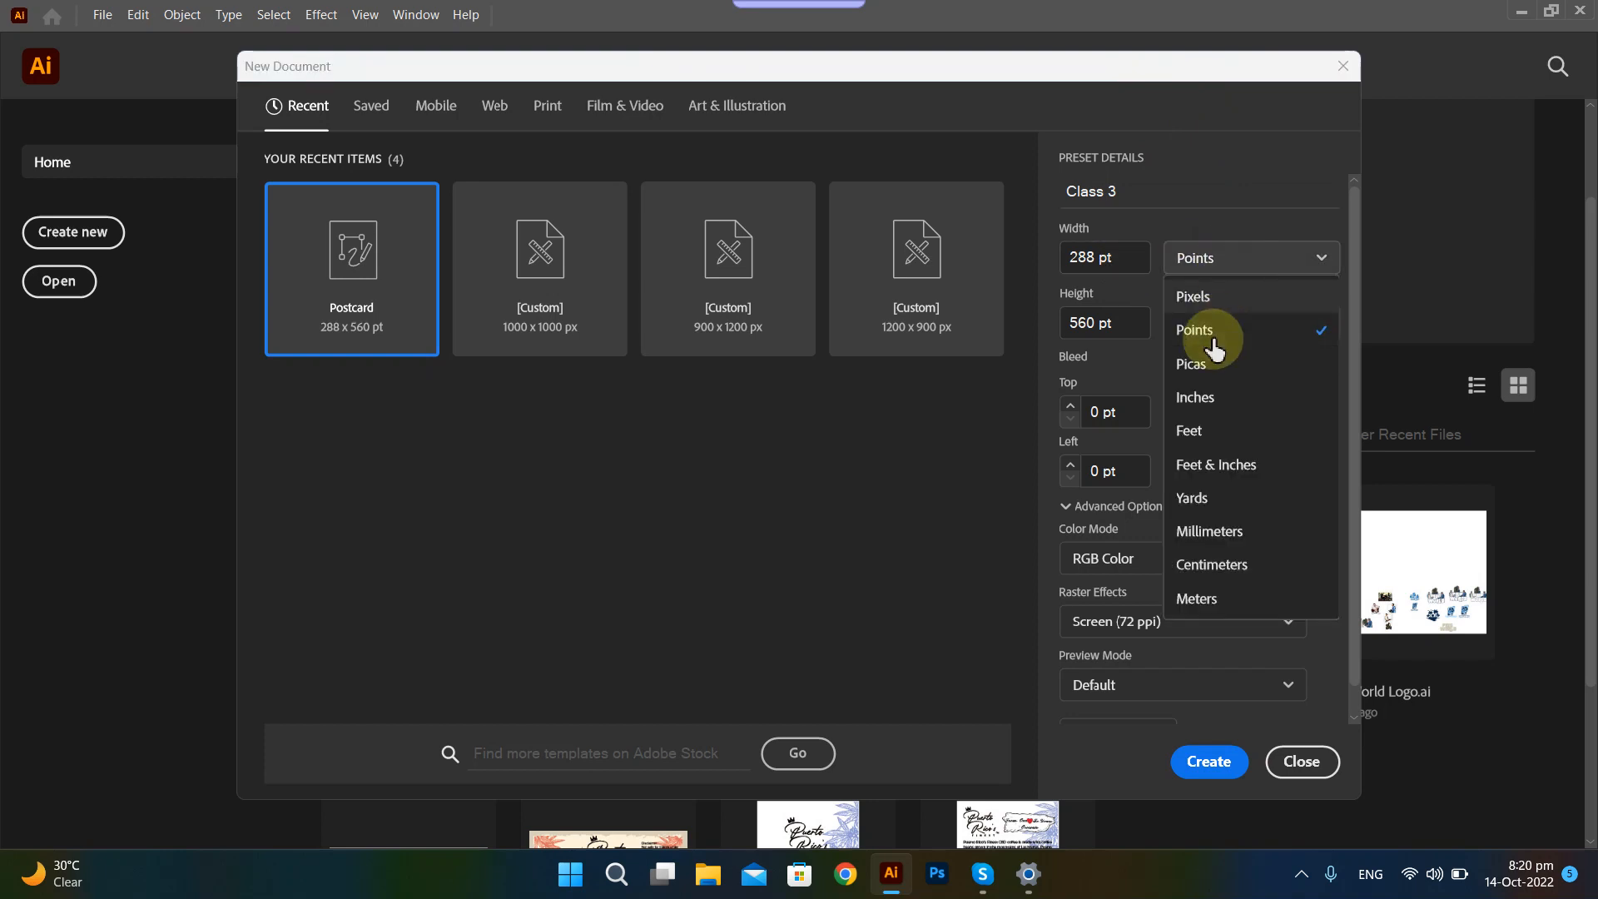
left_click(1225, 298)
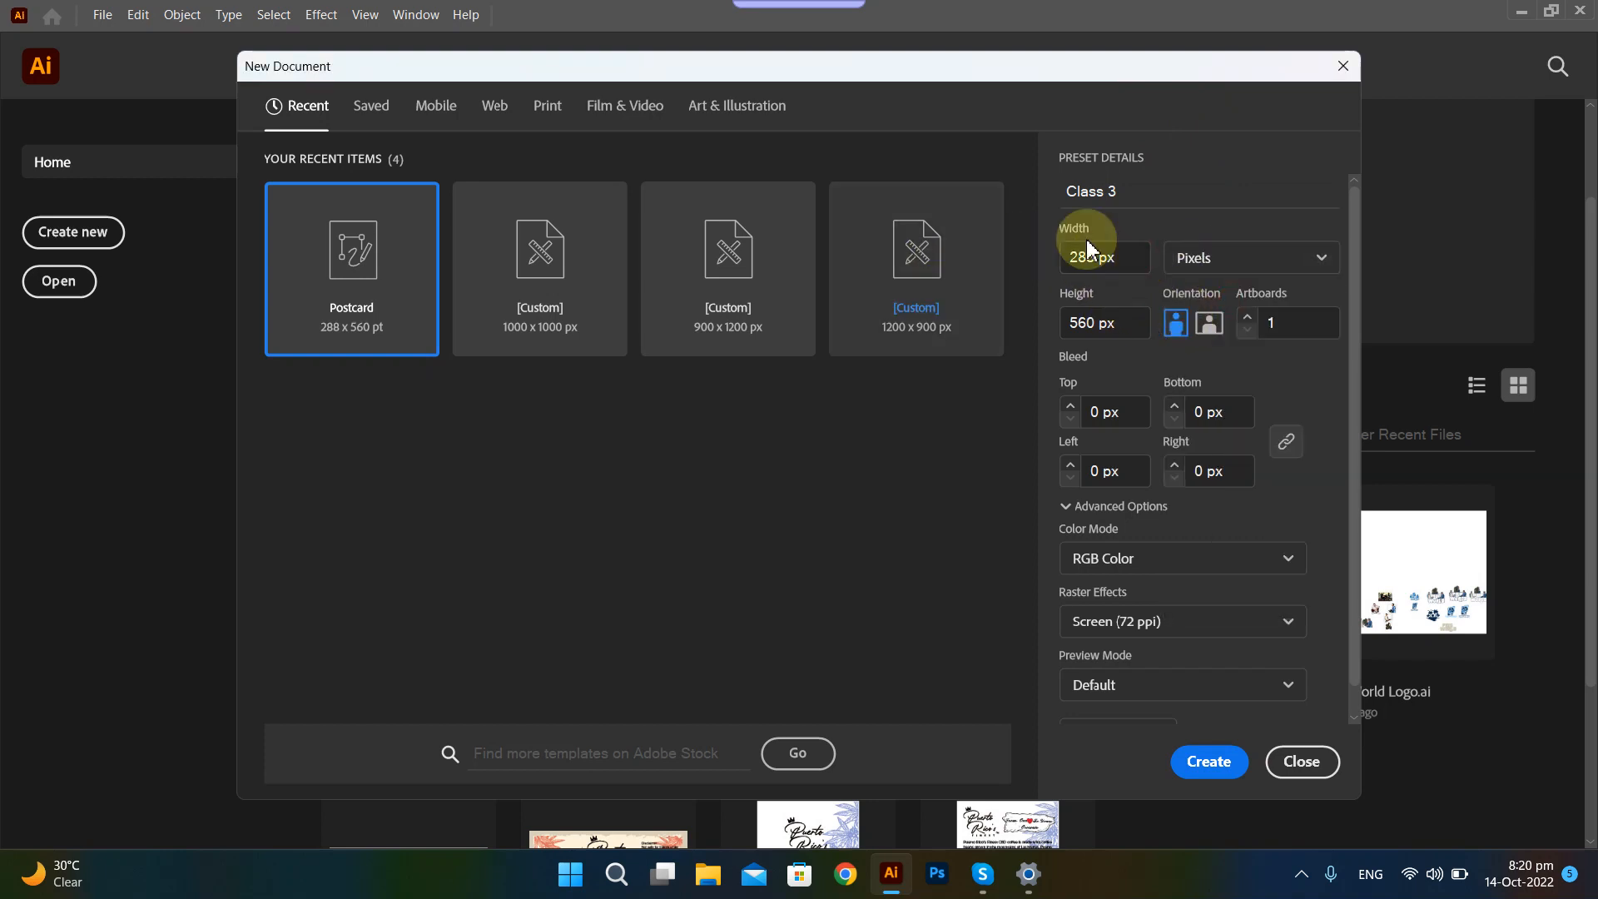
Set the document's width and height to 1000 px each and create it.
left_click(1109, 255)
type("1000")
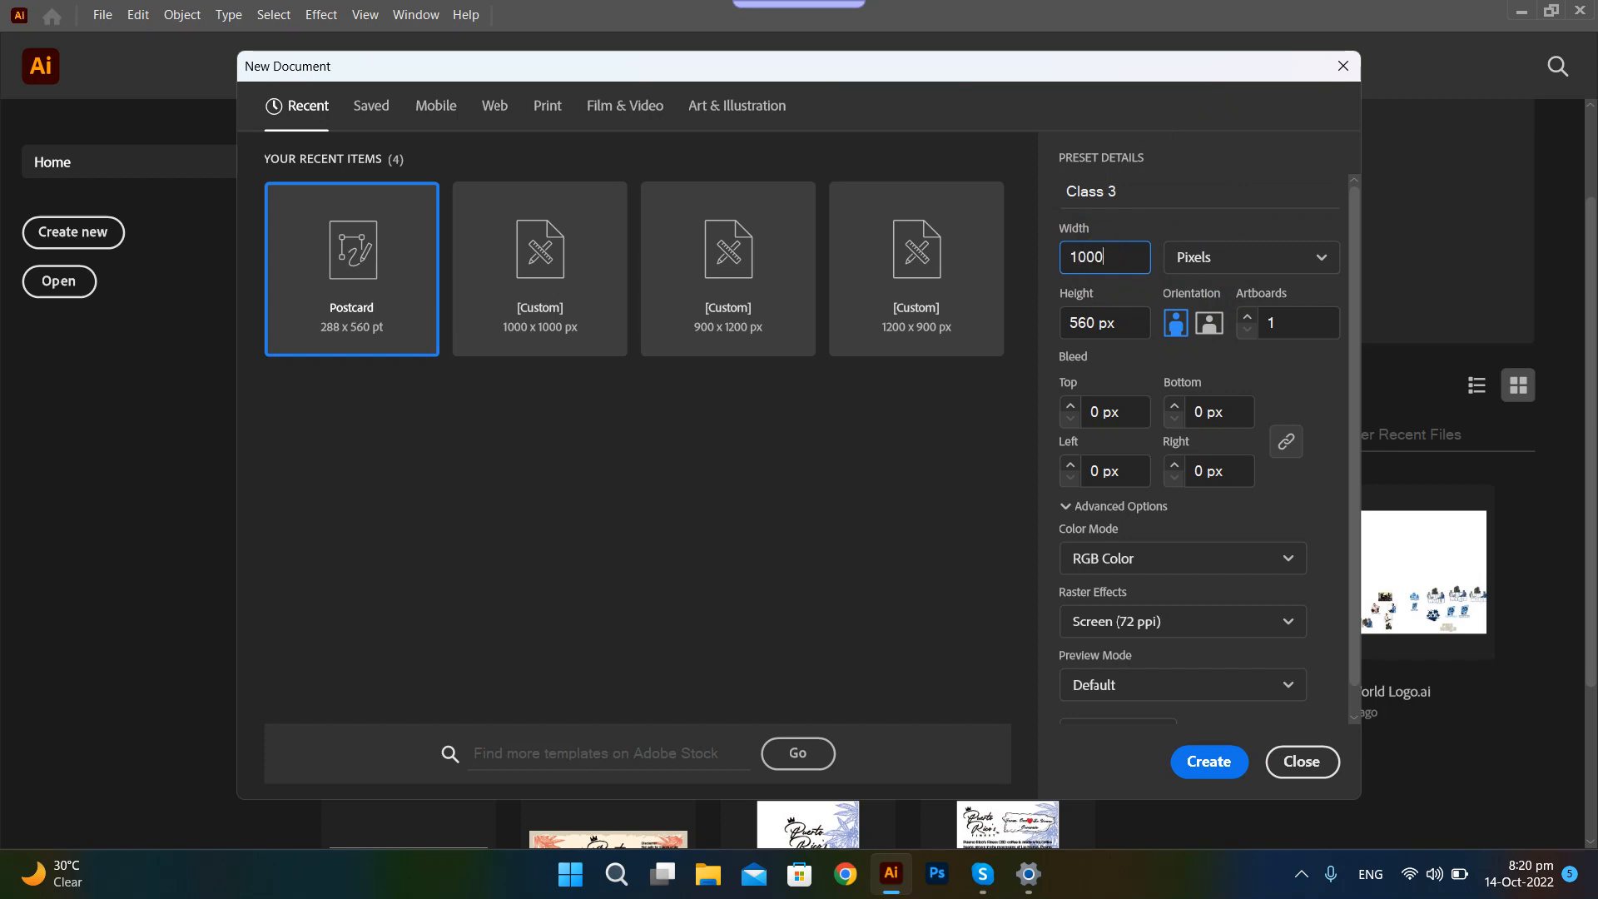
left_click(1103, 323)
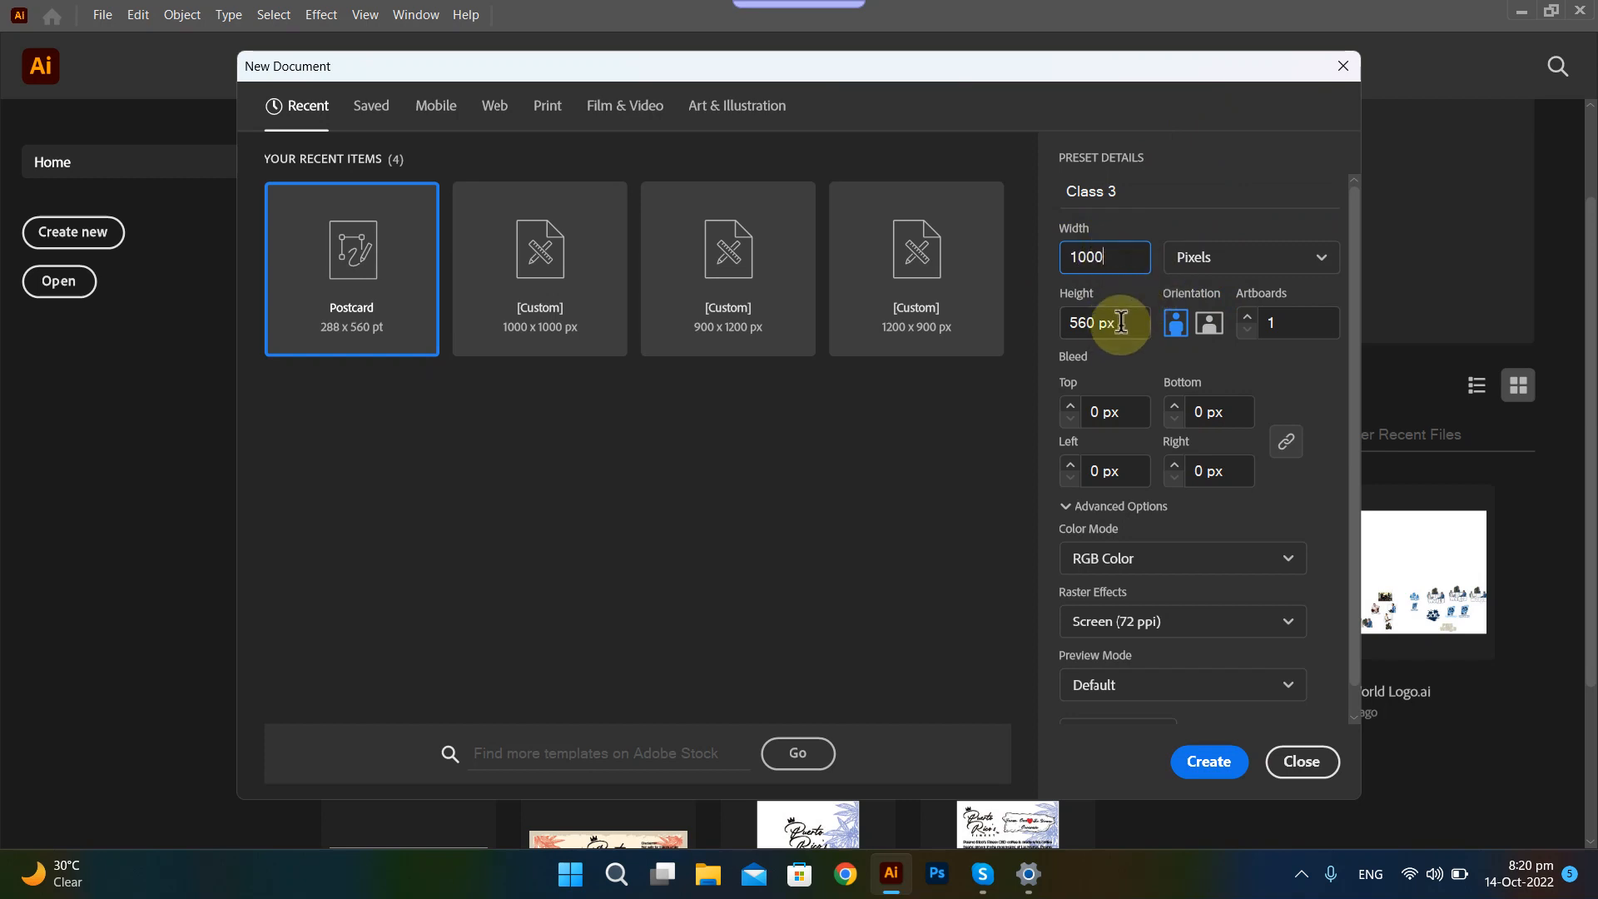
type("1000")
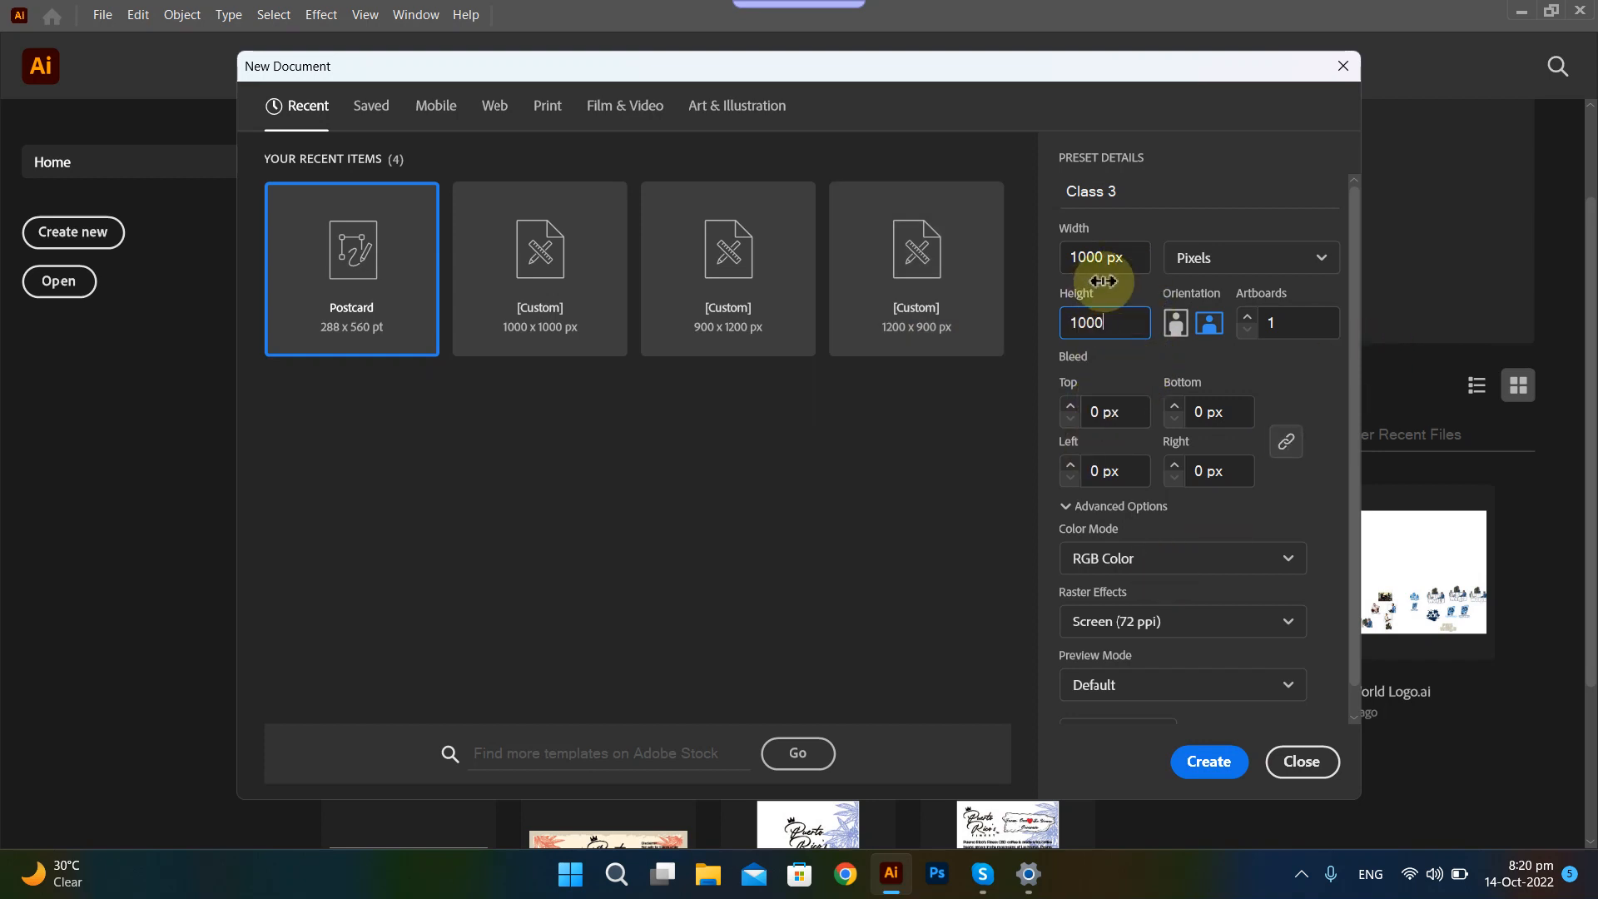
left_click(1200, 763)
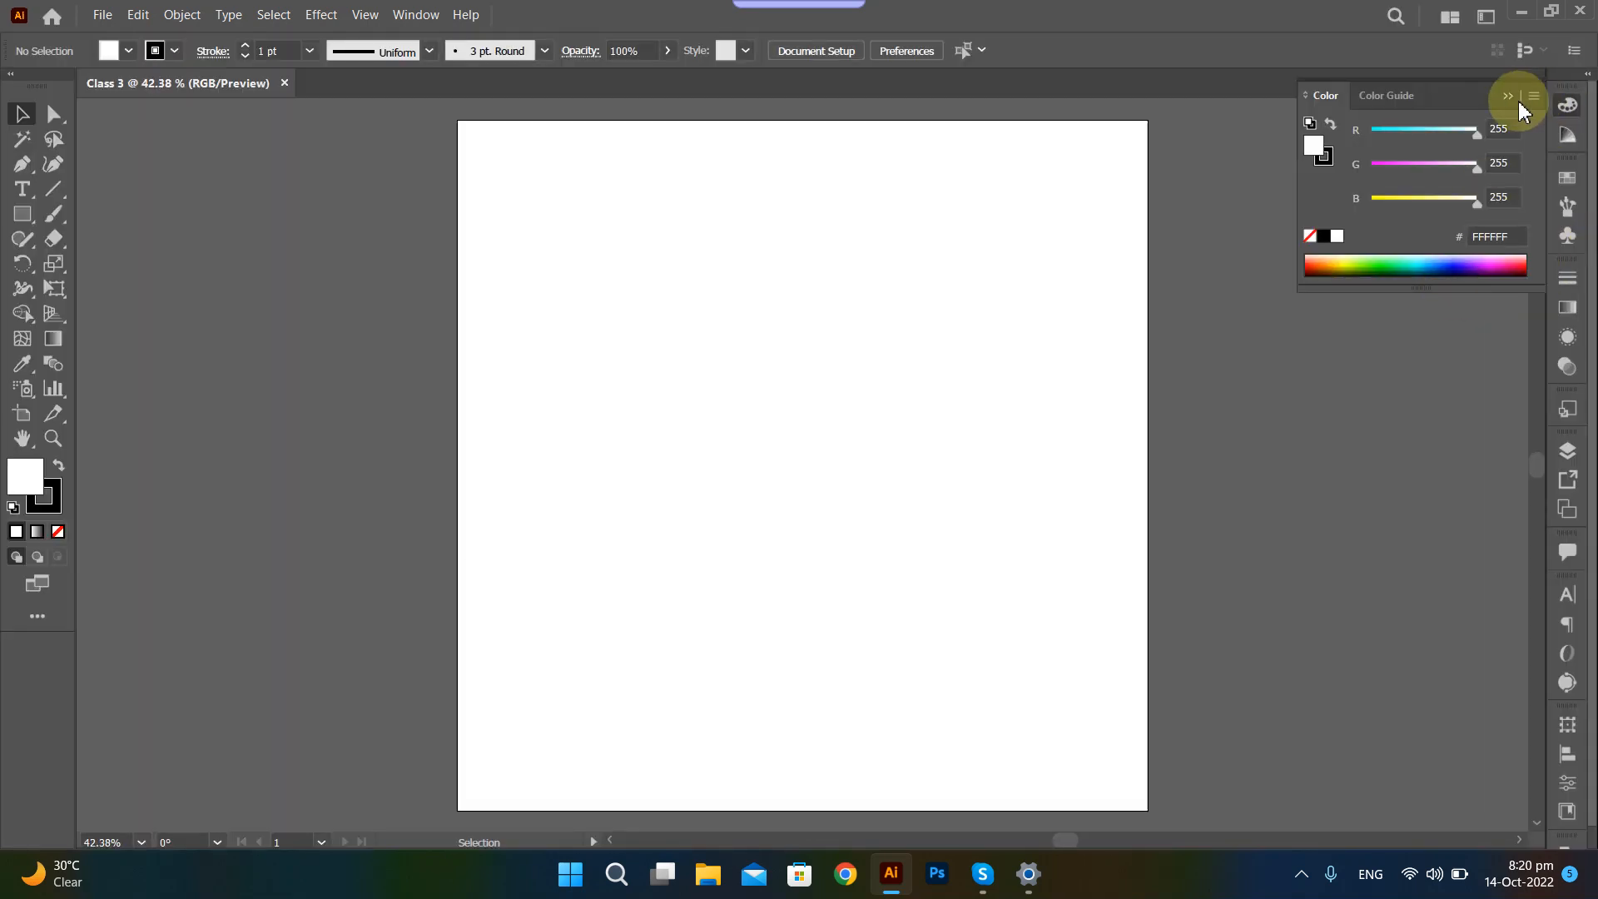
left_click(1511, 98)
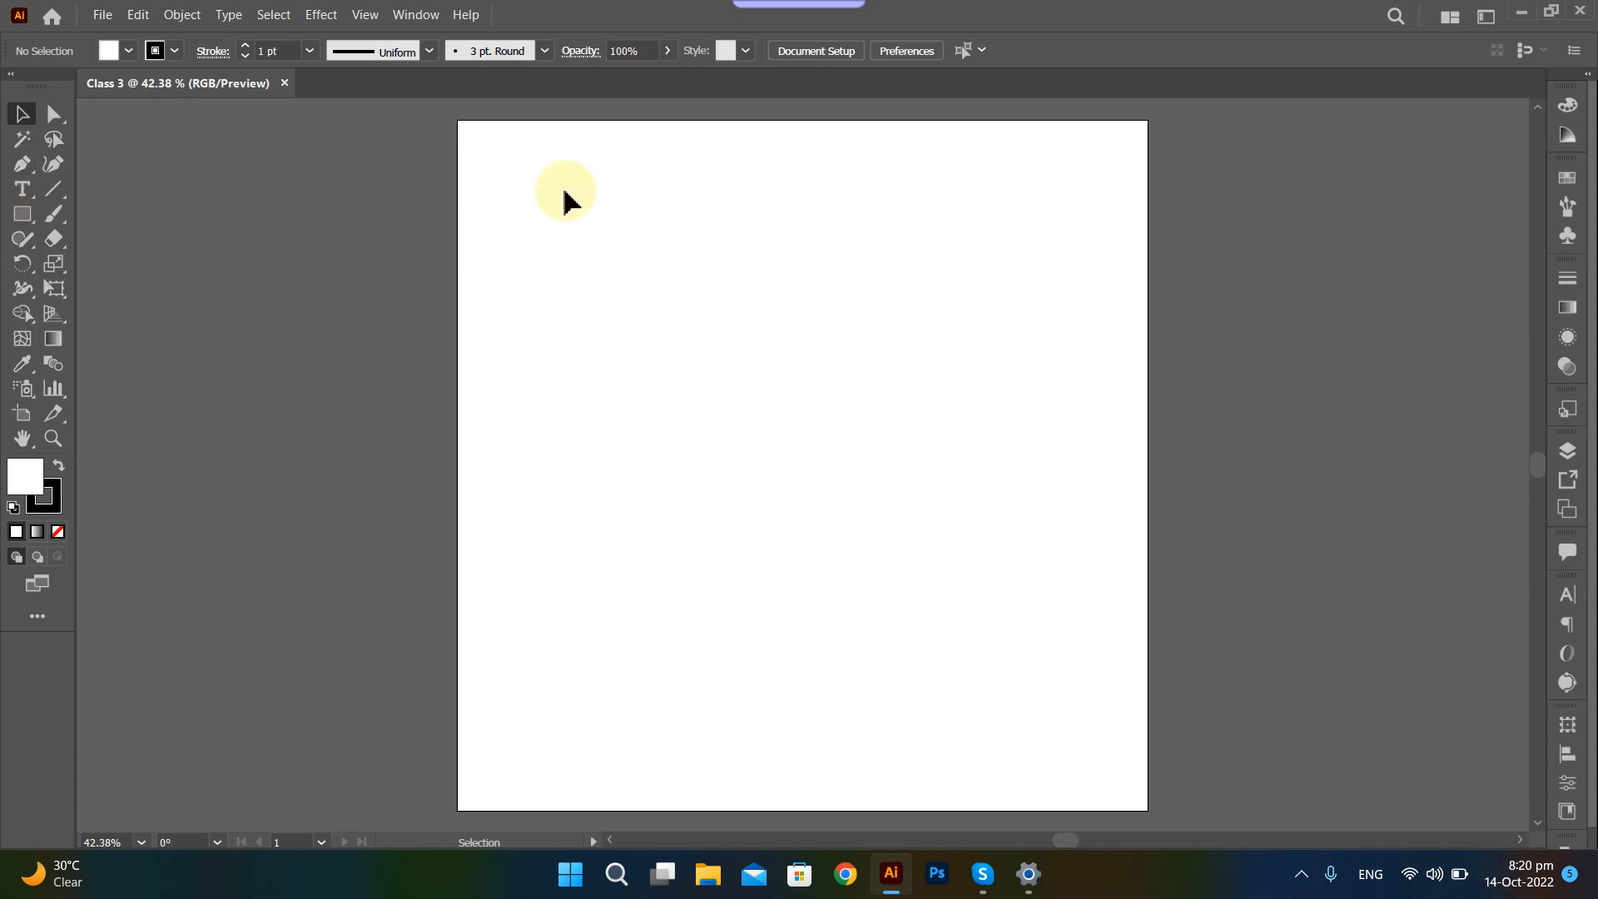
Draw a small square near the artboard's upper-left corner and place two evenly spaced copies to its right.
left_click(28, 221)
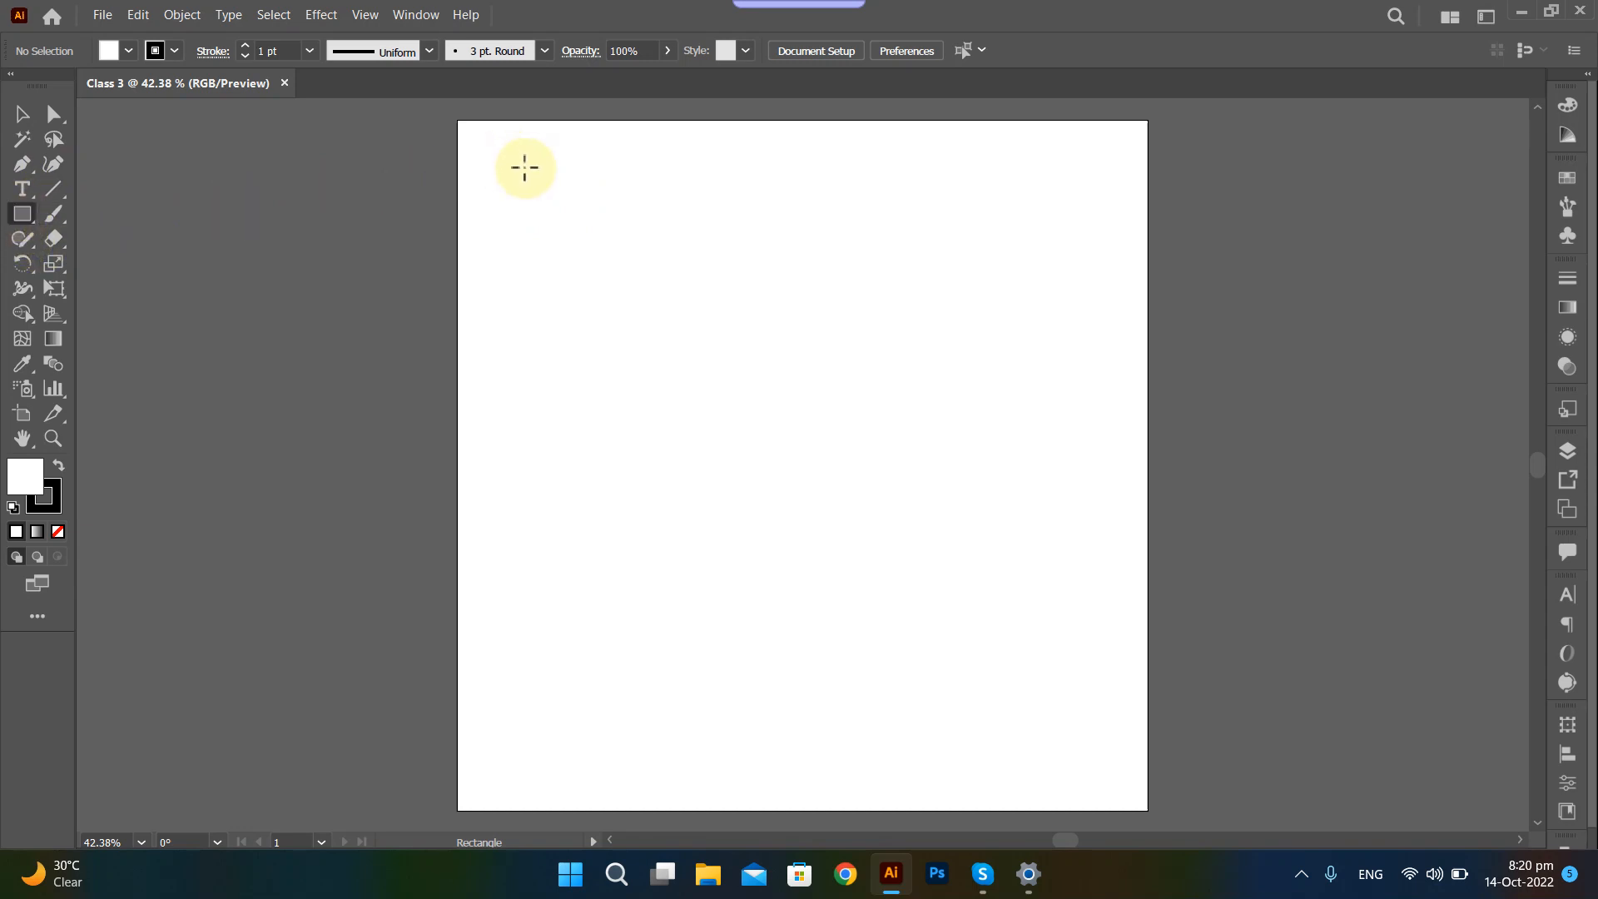
left_click_drag(522, 163, 795, 214)
key("v")
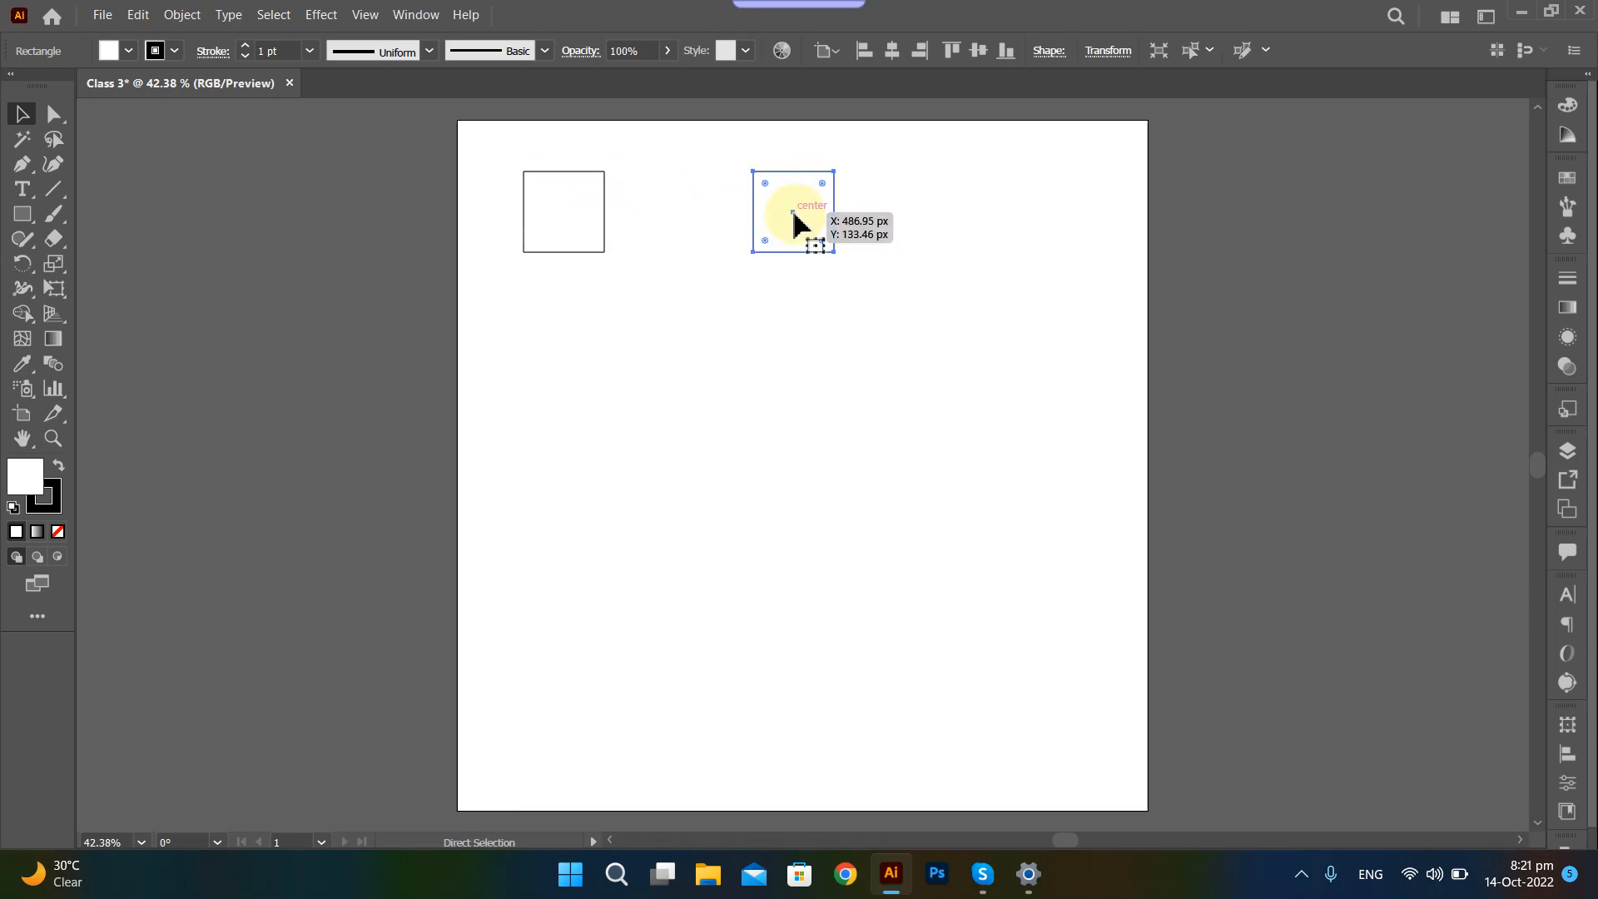
key("ctrl+d")
left_click(592, 326)
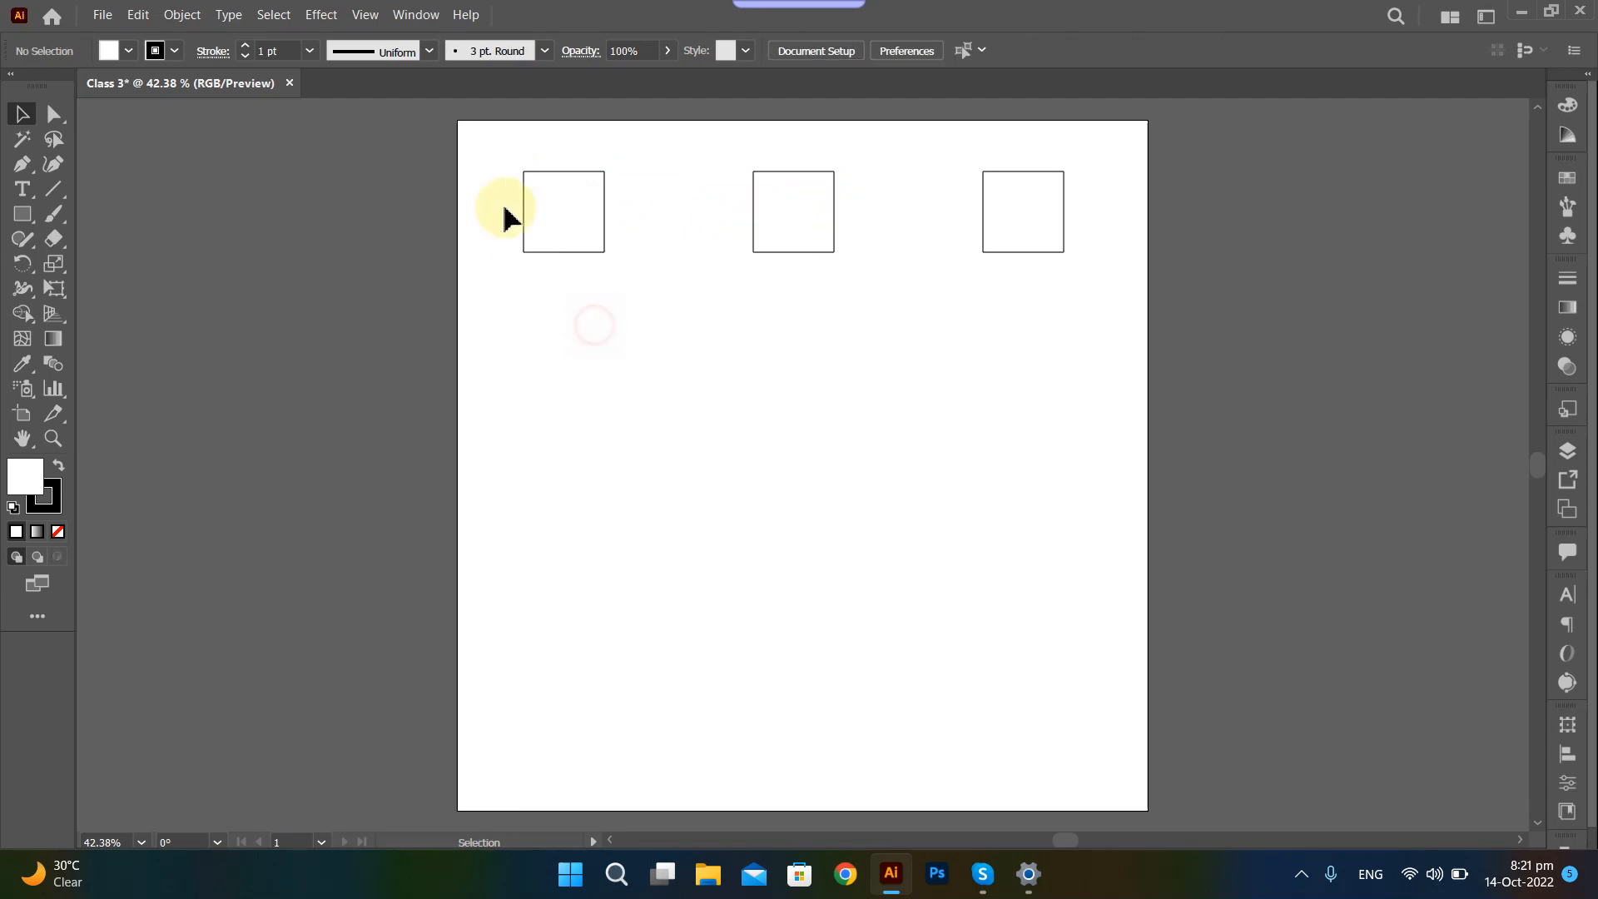
Enlarge the three squares together and move the two outer squares inward so they sit within the artboard.
left_click_drag(491, 162, 1049, 292)
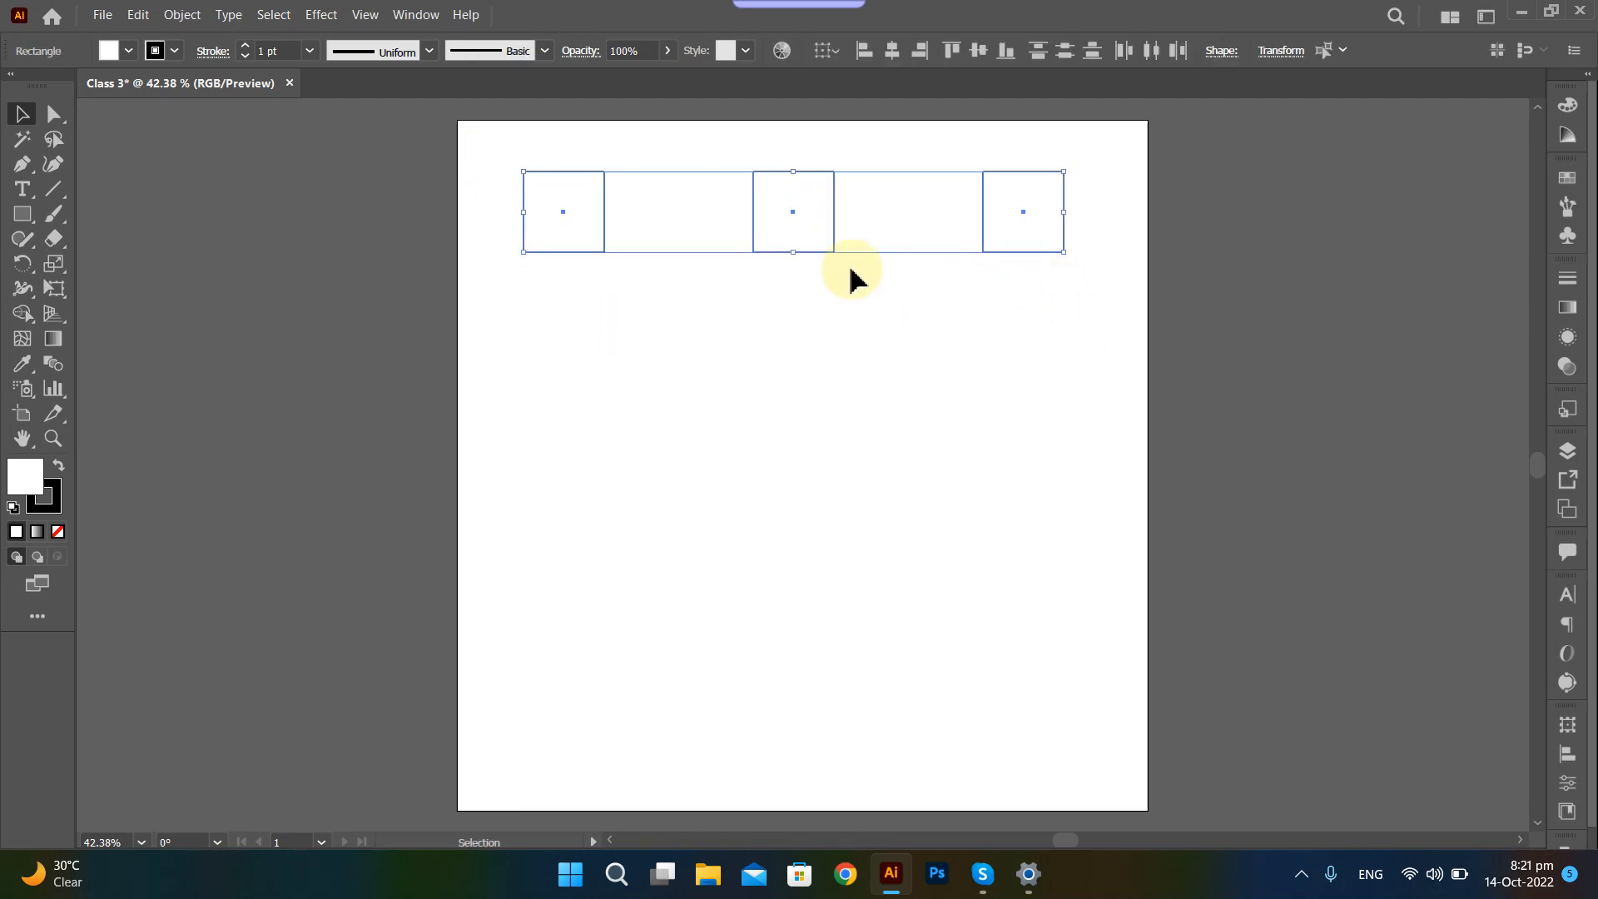
left_click_drag(799, 261, 796, 275)
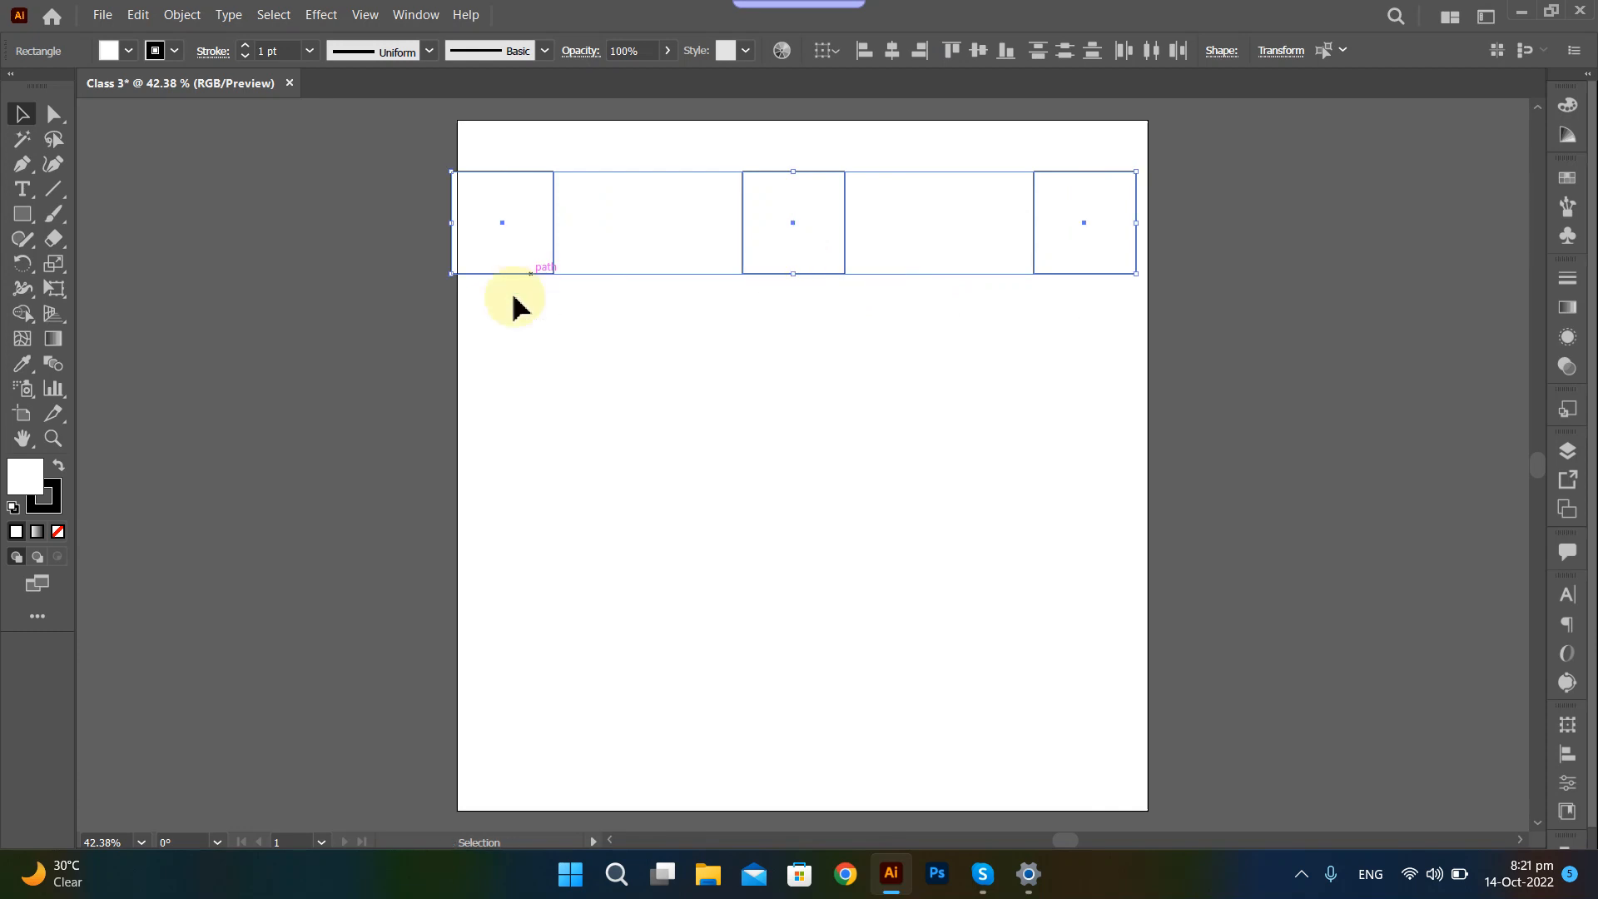
left_click(395, 183)
left_click_drag(504, 227, 555, 223)
left_click_drag(994, 164, 1020, 222)
left_click(1002, 321)
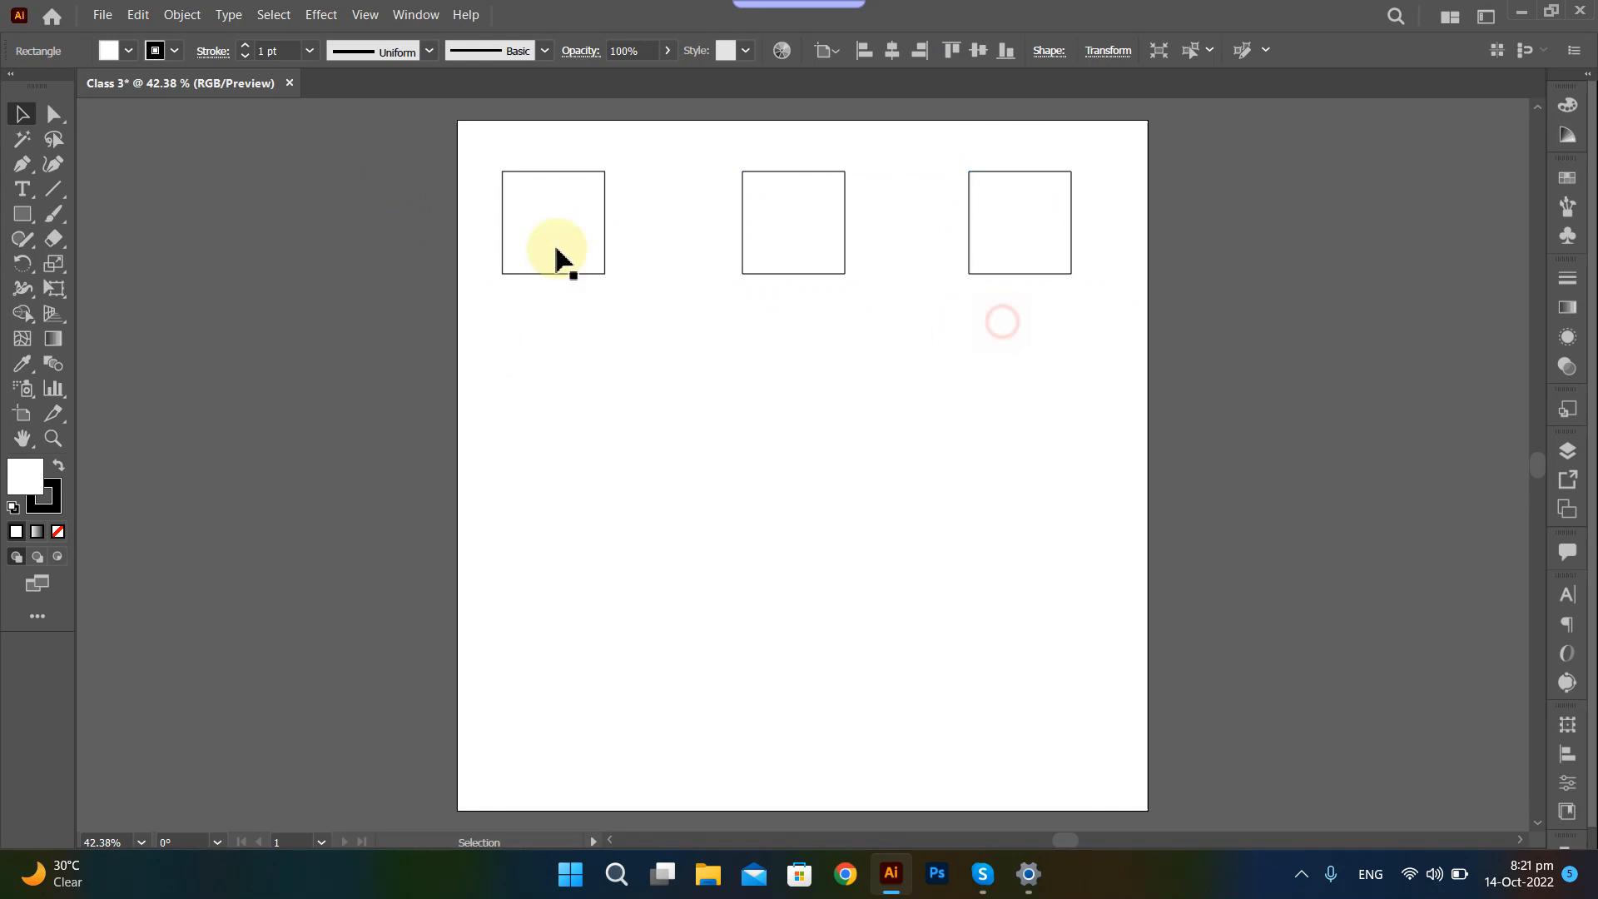
Group the three squares and centre the group horizontally on the artboard.
left_click_drag(481, 136, 1253, 343)
key("ctrl+g")
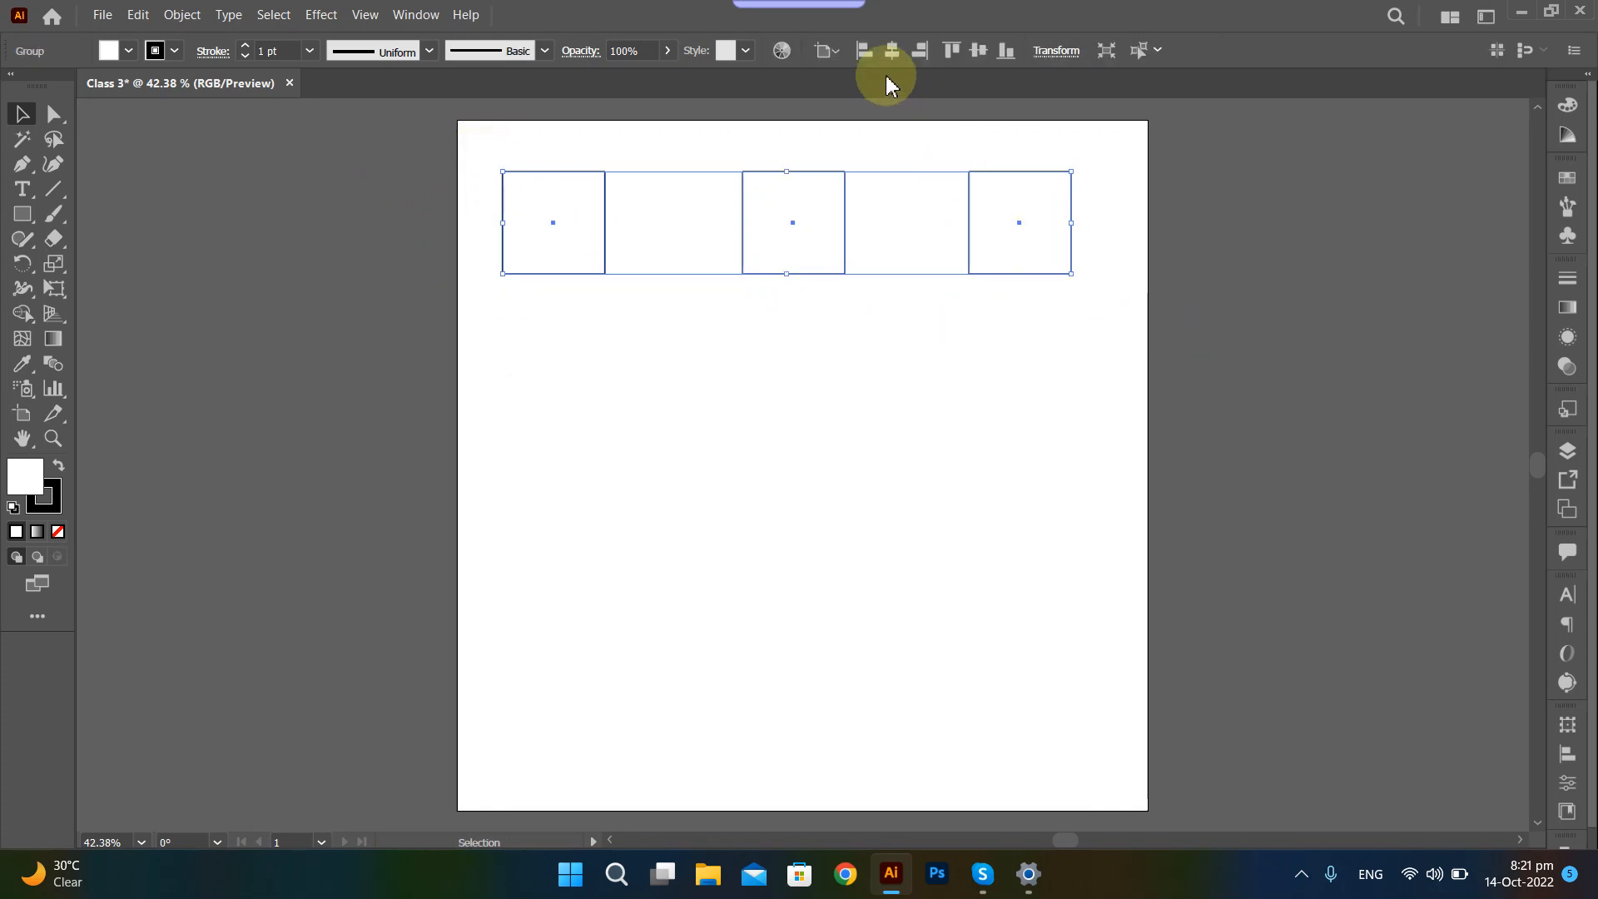
left_click(891, 51)
left_click(721, 298)
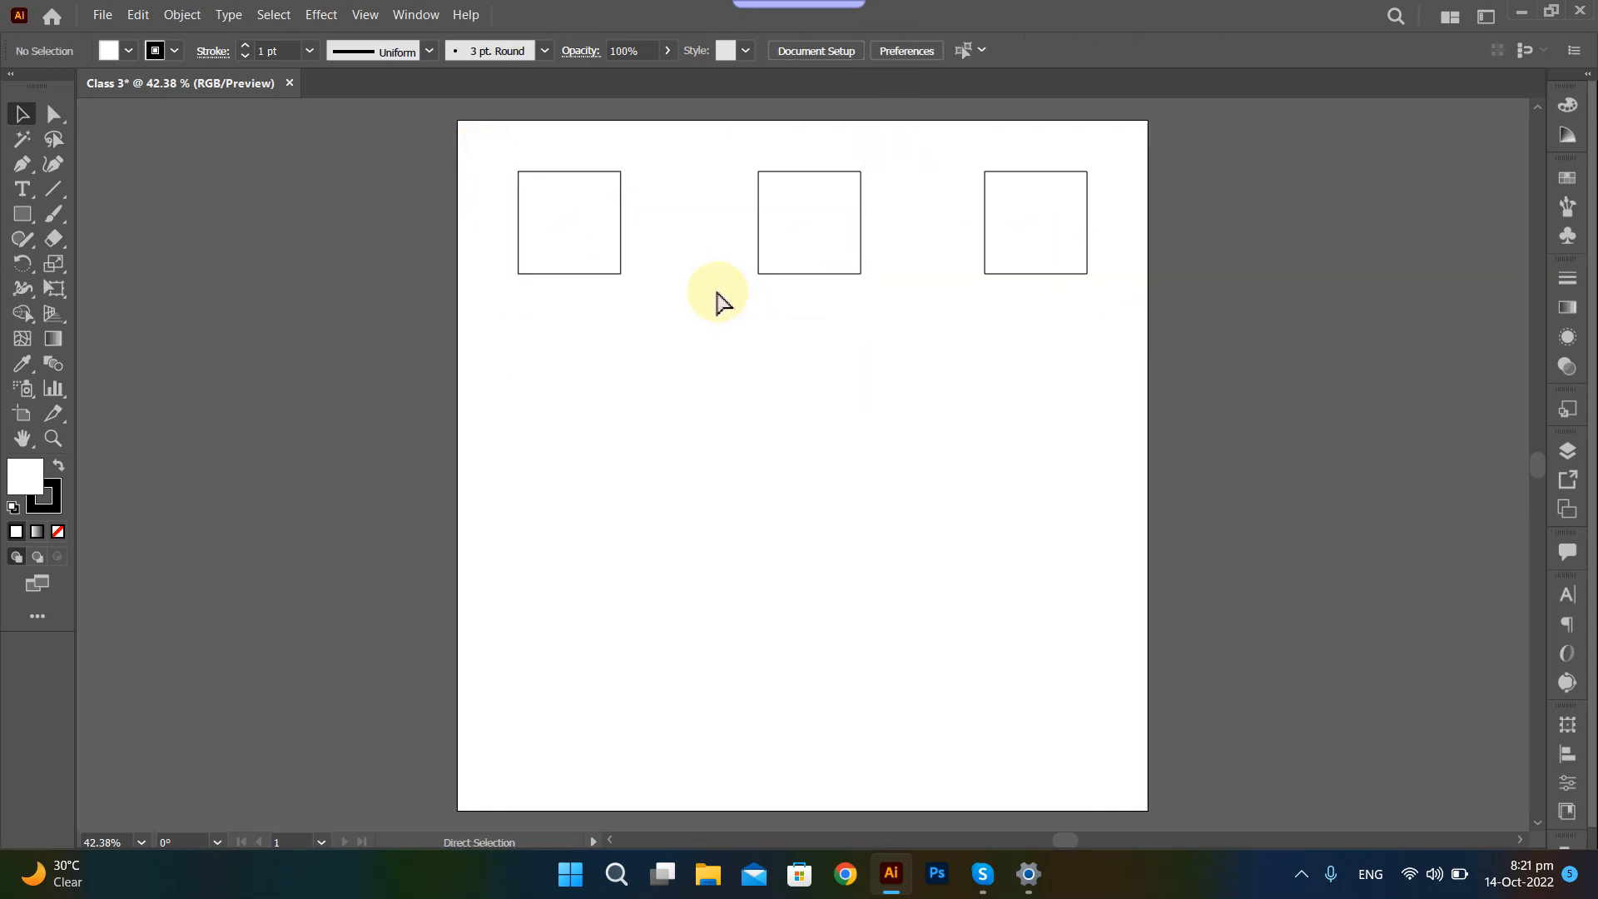
left_click_drag(500, 164, 1277, 428)
right_click(1052, 264)
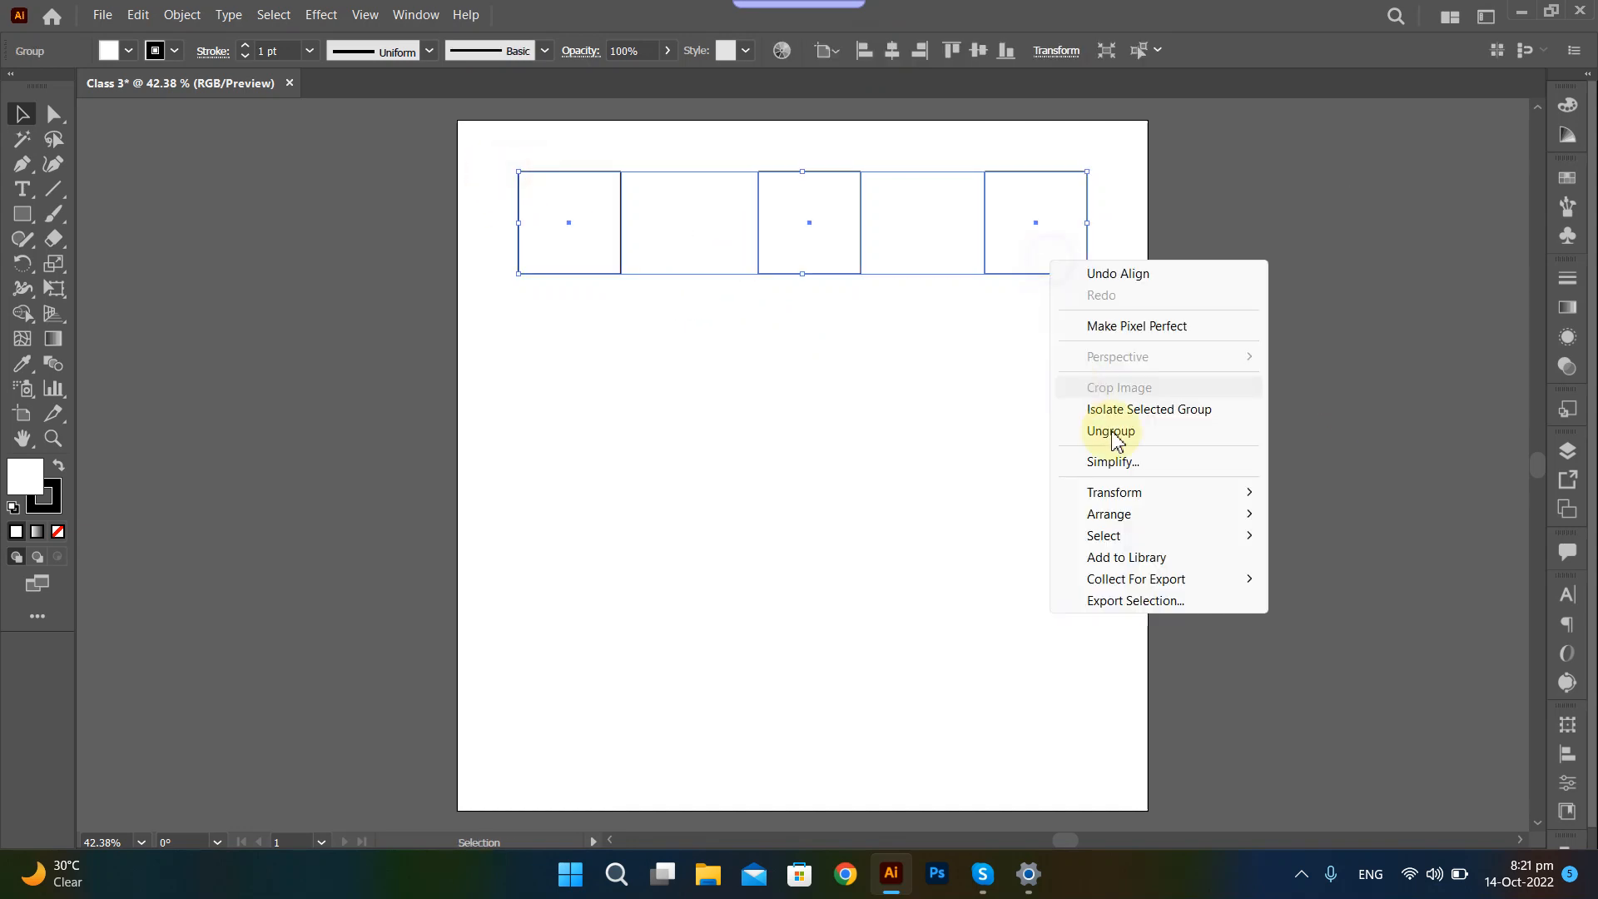
left_click(866, 545)
Copy the grouped row of squares straight down and repeat the copy to make three evenly spaced rows.
left_click_drag(496, 153, 1135, 335)
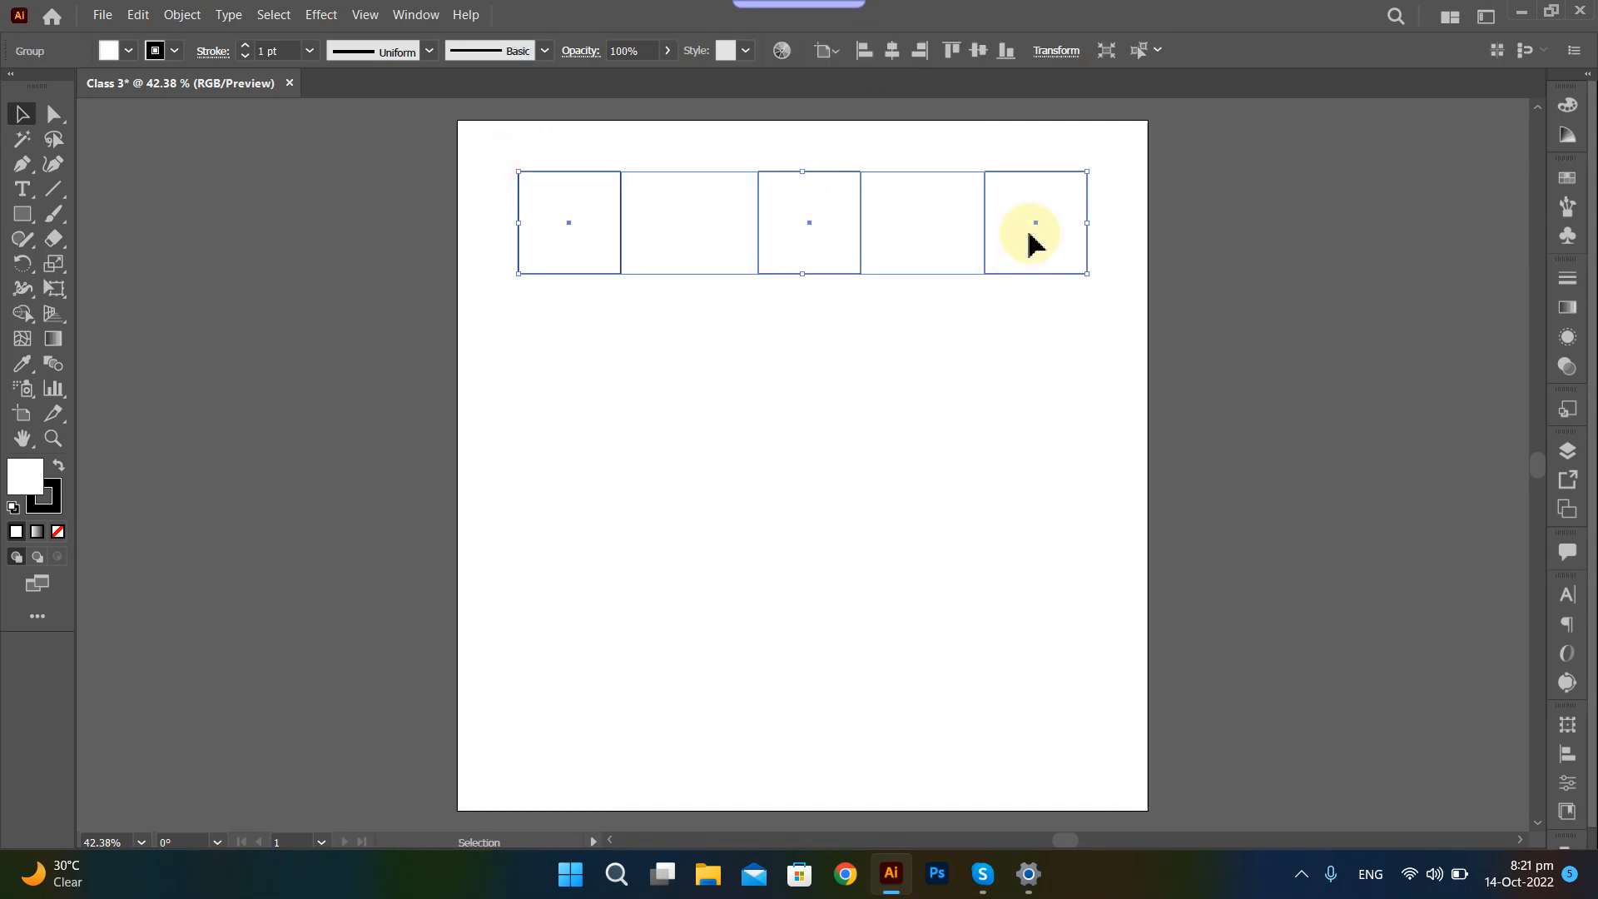
left_click_drag(1032, 242, 1034, 444)
key("ctrl+d")
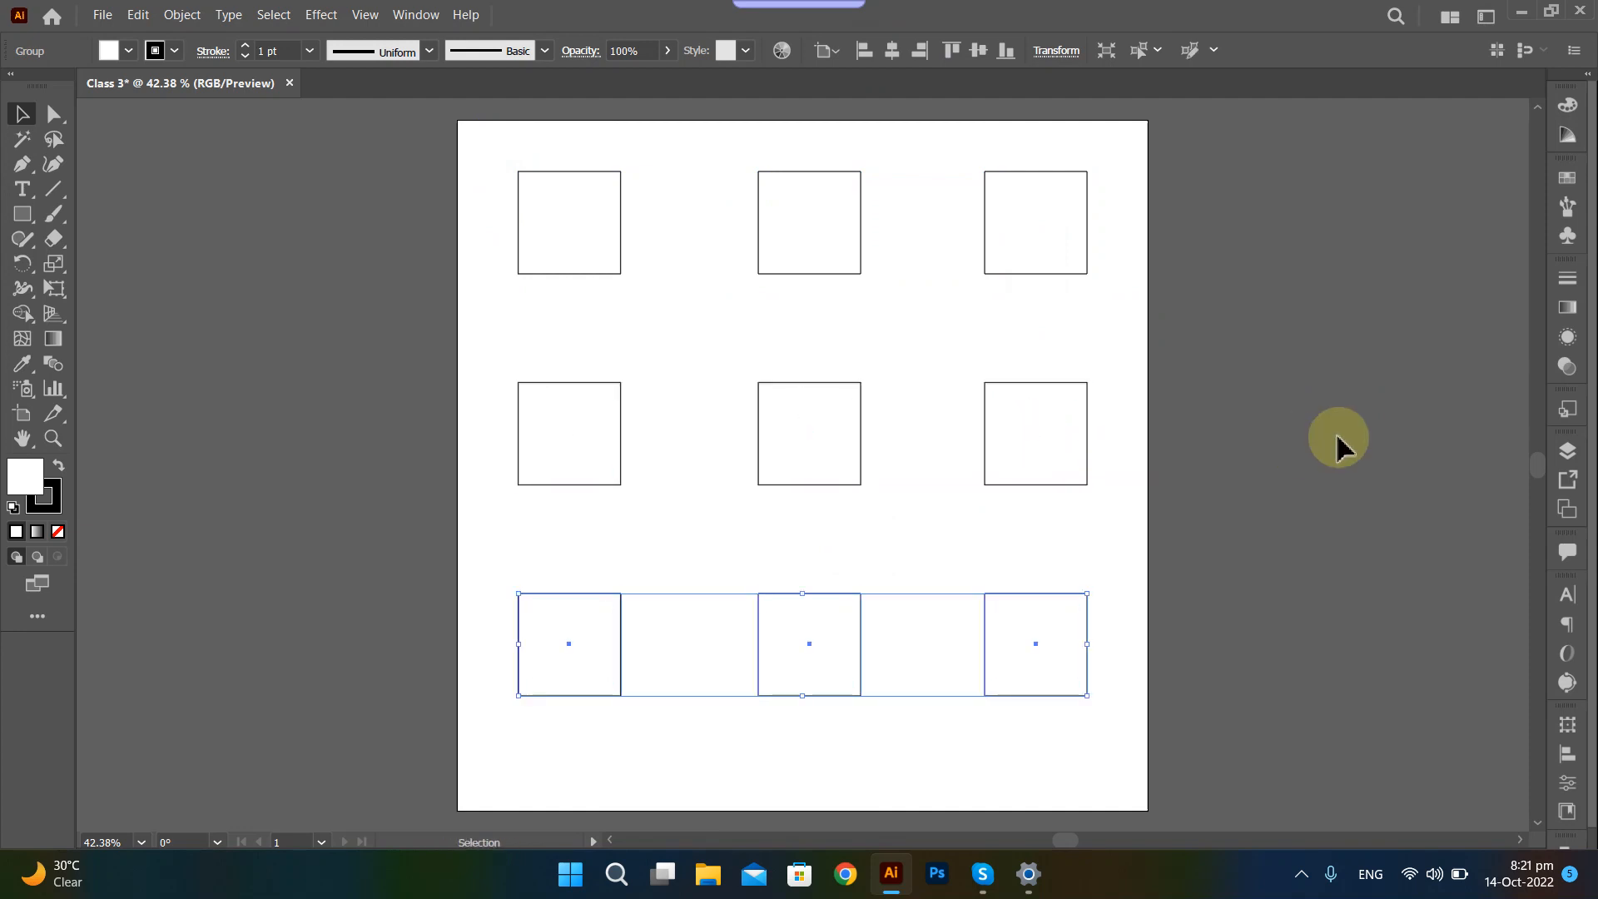
left_click(1266, 464)
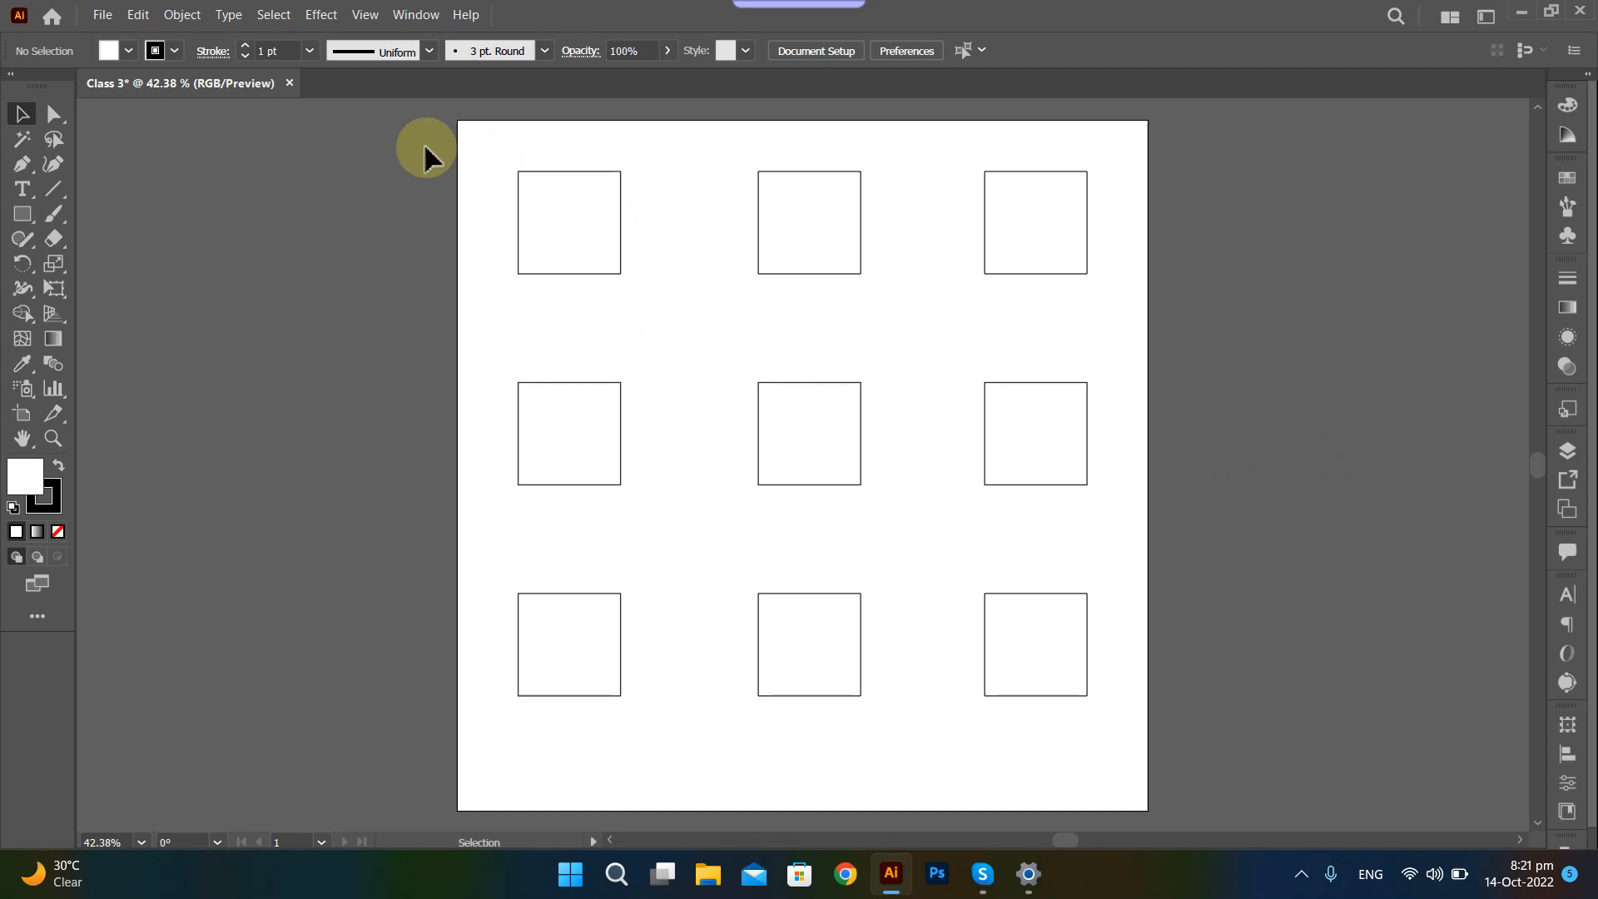
Extend the artboard's lower edge so it is about 1298 px high.
scroll(613, 482, "down", 3)
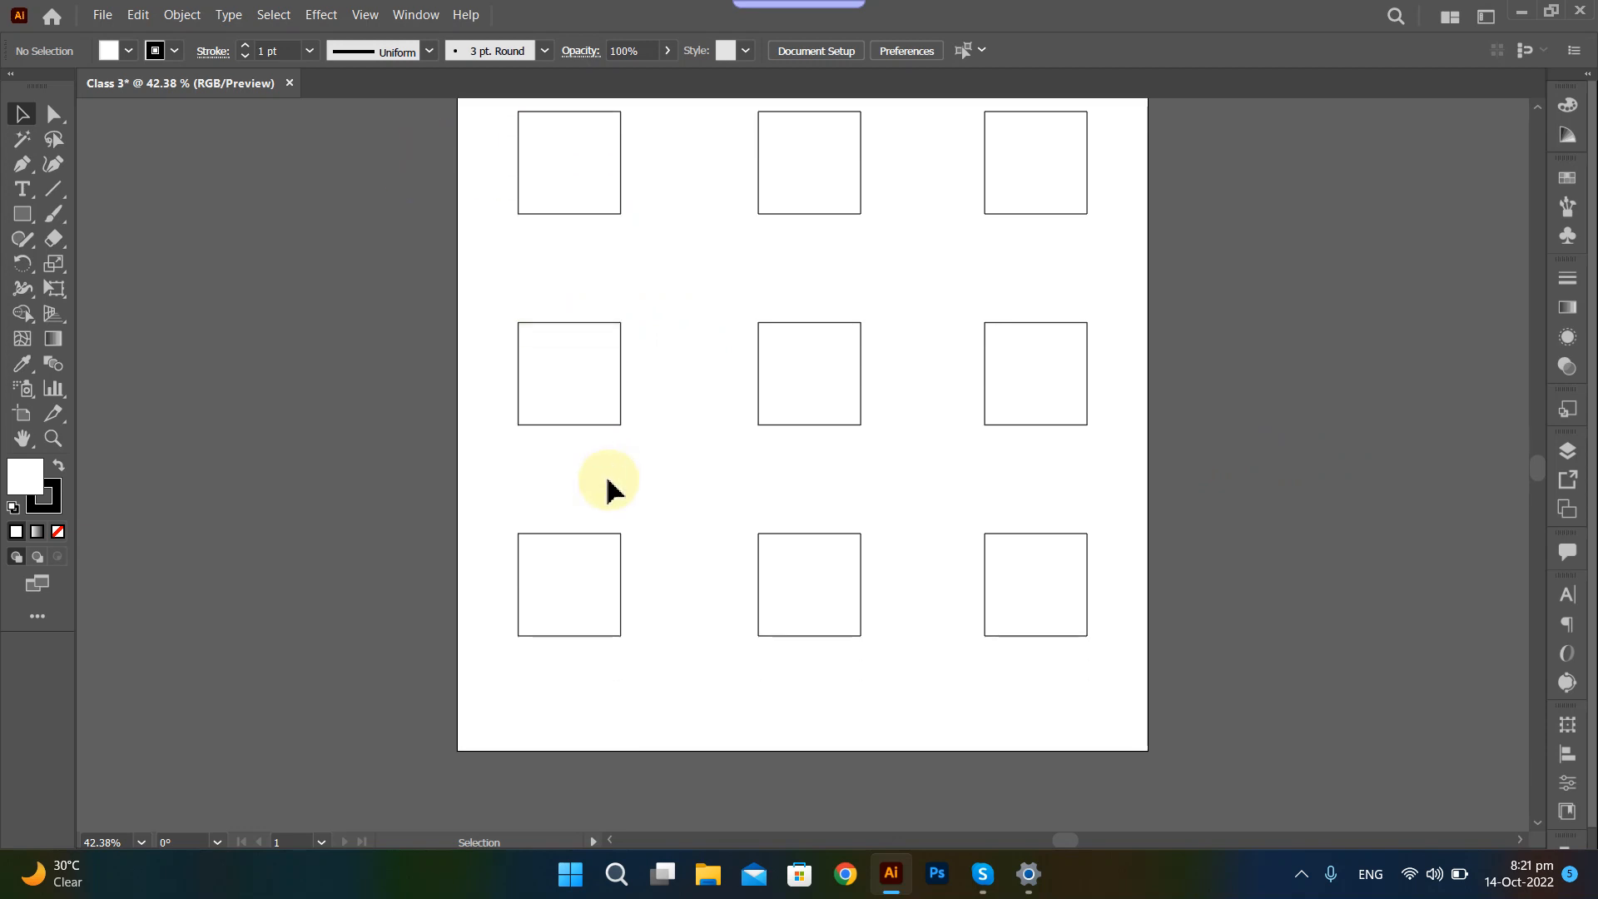
left_click(23, 416)
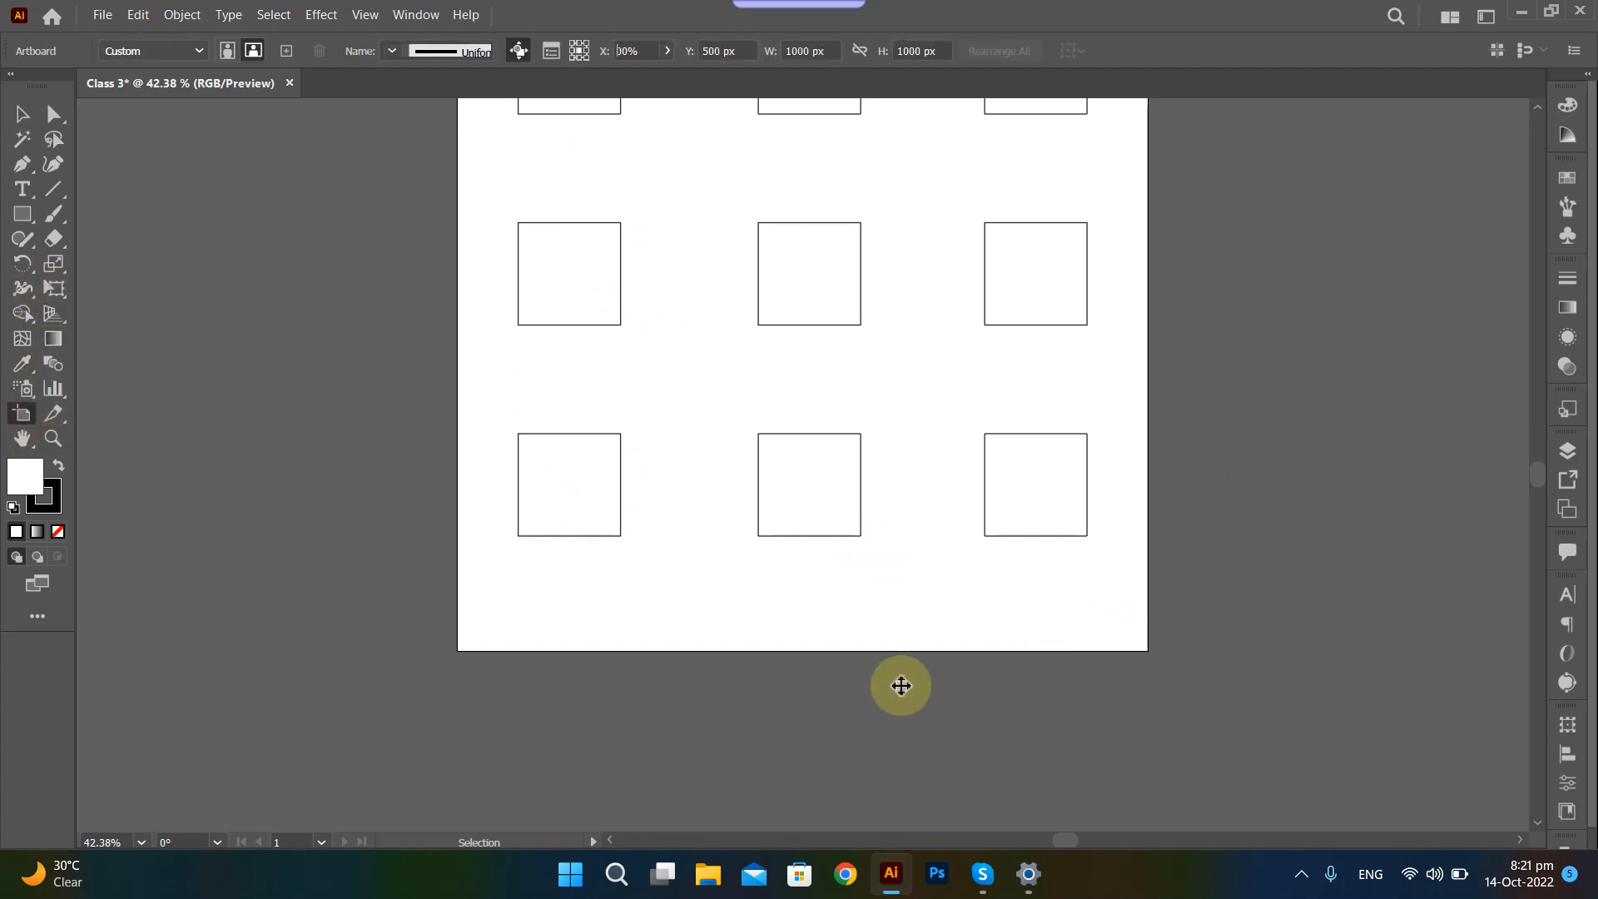
scroll(903, 685, "down", 2)
left_click_drag(840, 661, 836, 781)
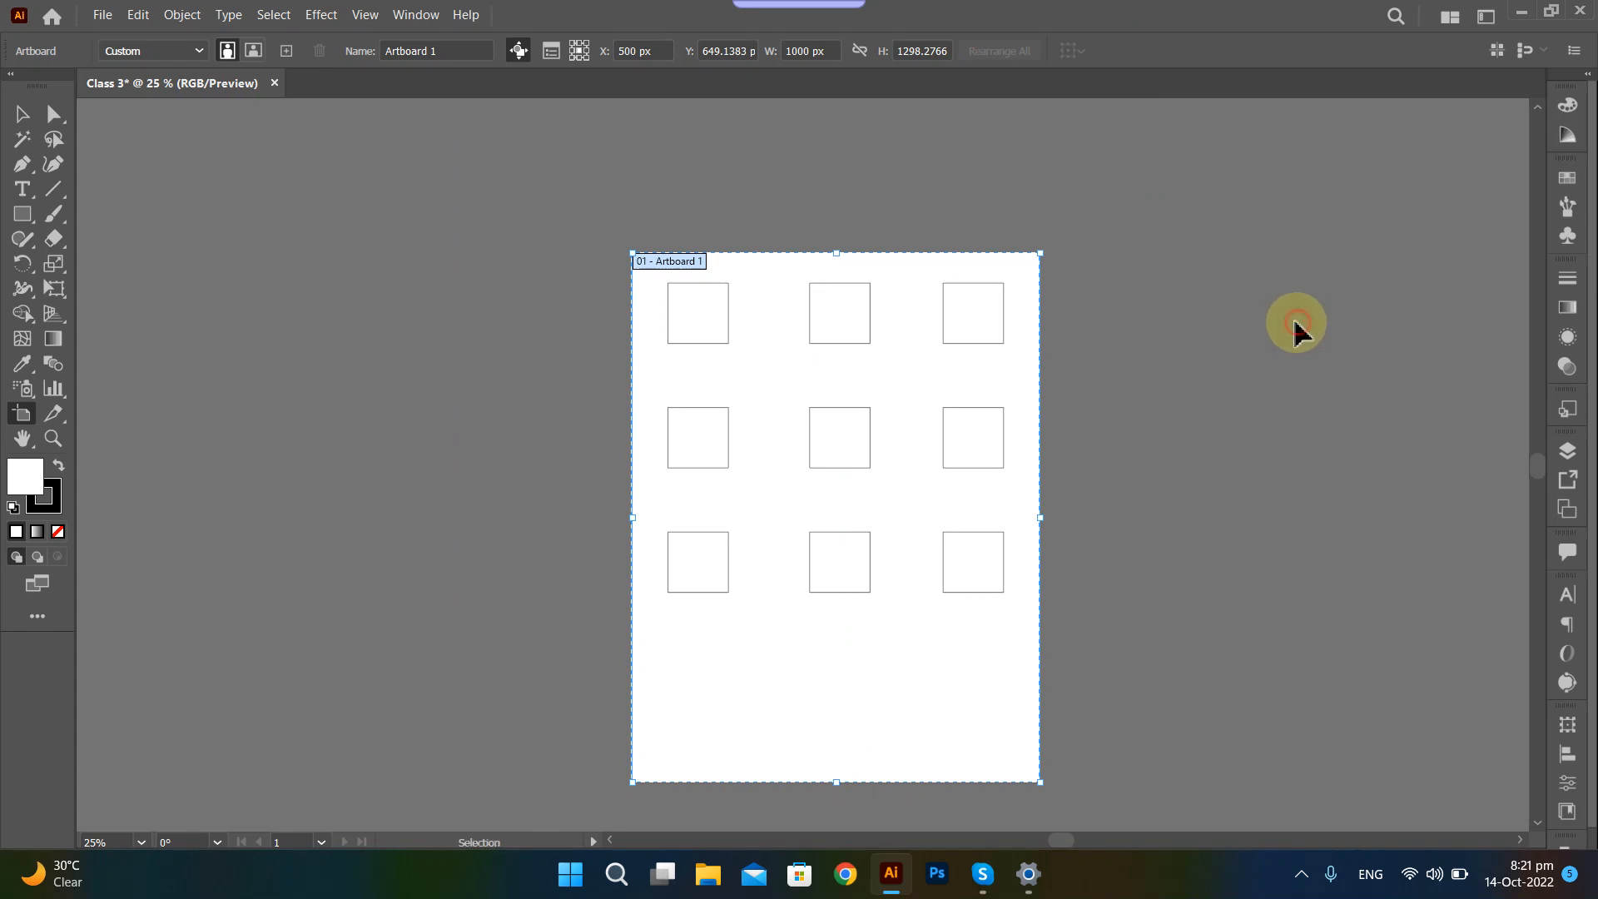
key("Escape")
Copy the bottom row of squares downward to add a fourth row.
left_click_drag(587, 503, 1088, 652)
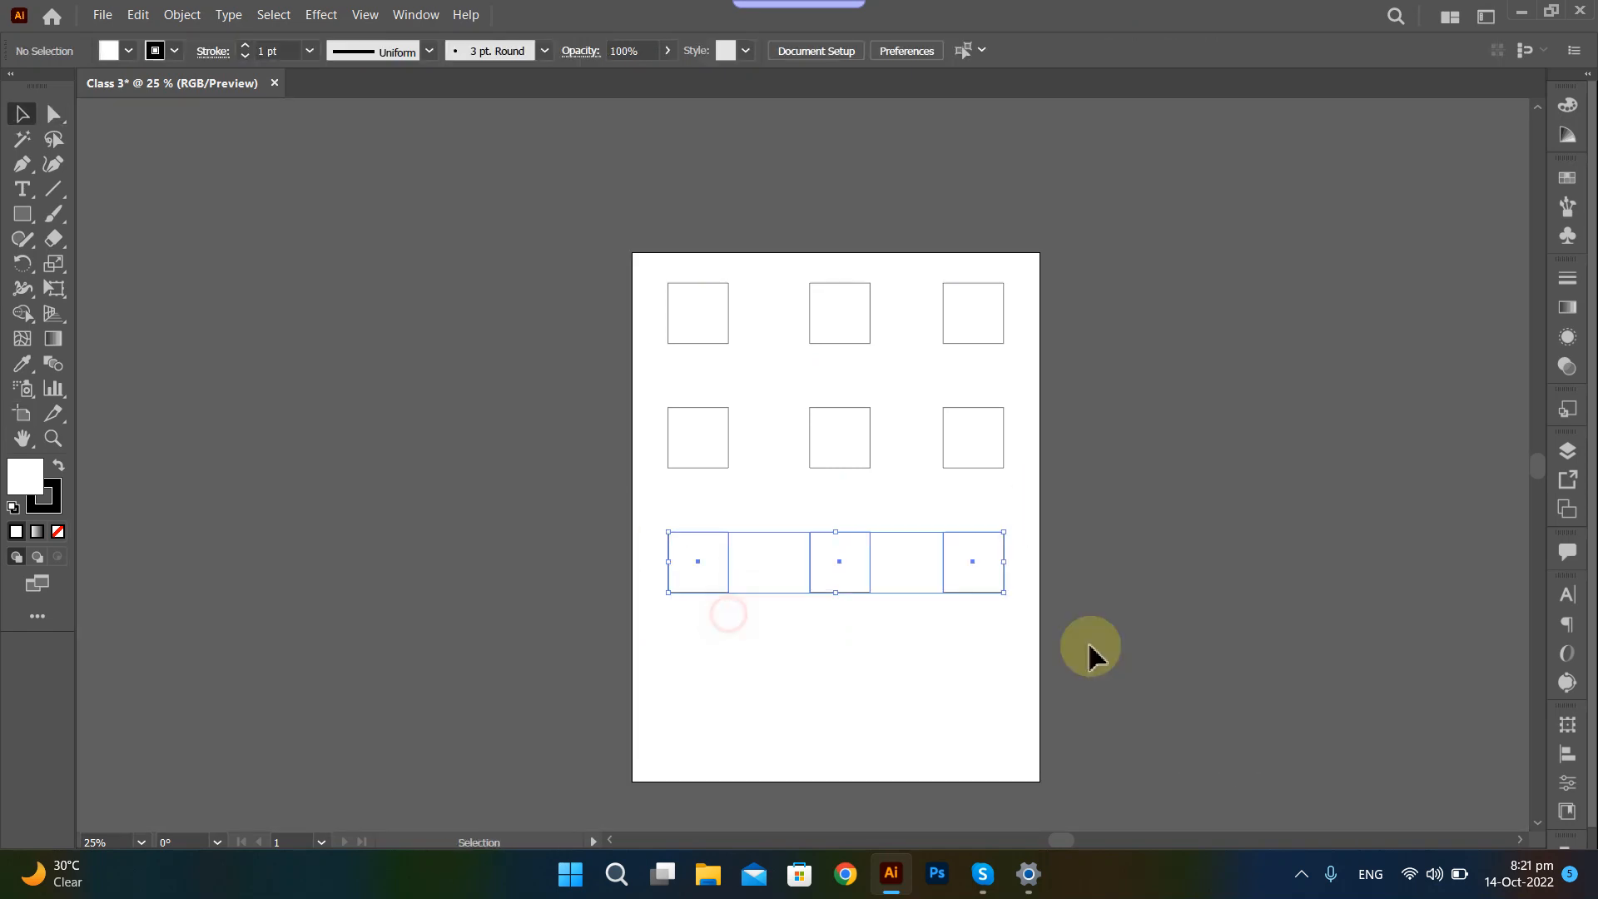
left_click_drag(971, 571, 973, 699)
left_click(1295, 680)
scroll(1060, 663, "up", 1)
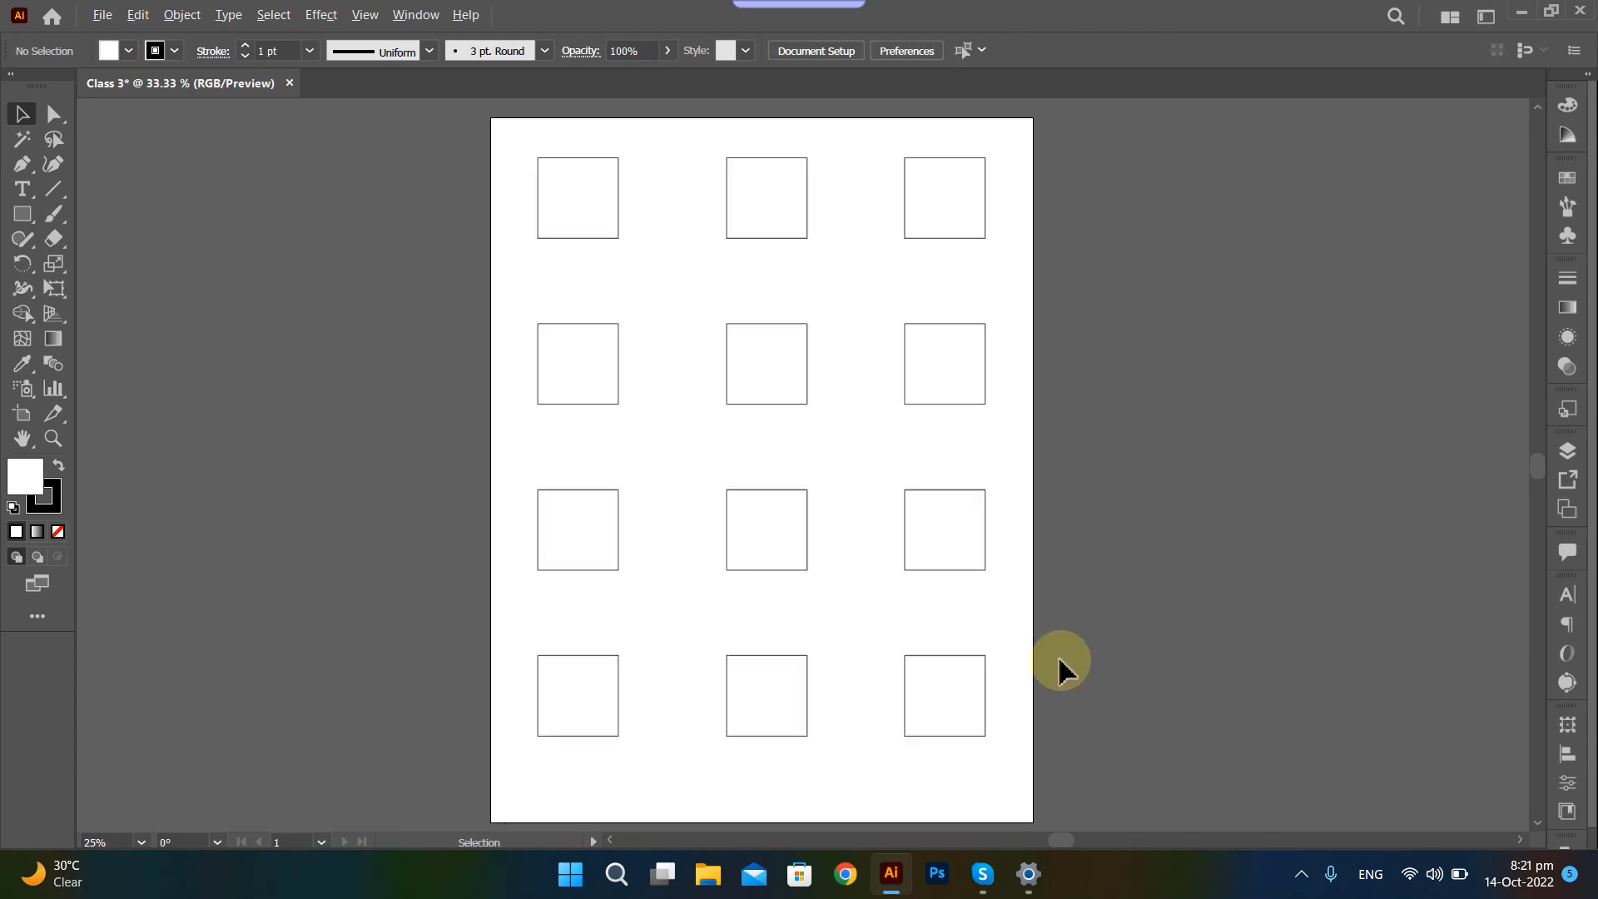
Select all four rows of squares and shift them slightly down to centre them vertically on the artboard.
scroll(528, 217, "up", 3)
scroll(505, 255, "down", 1)
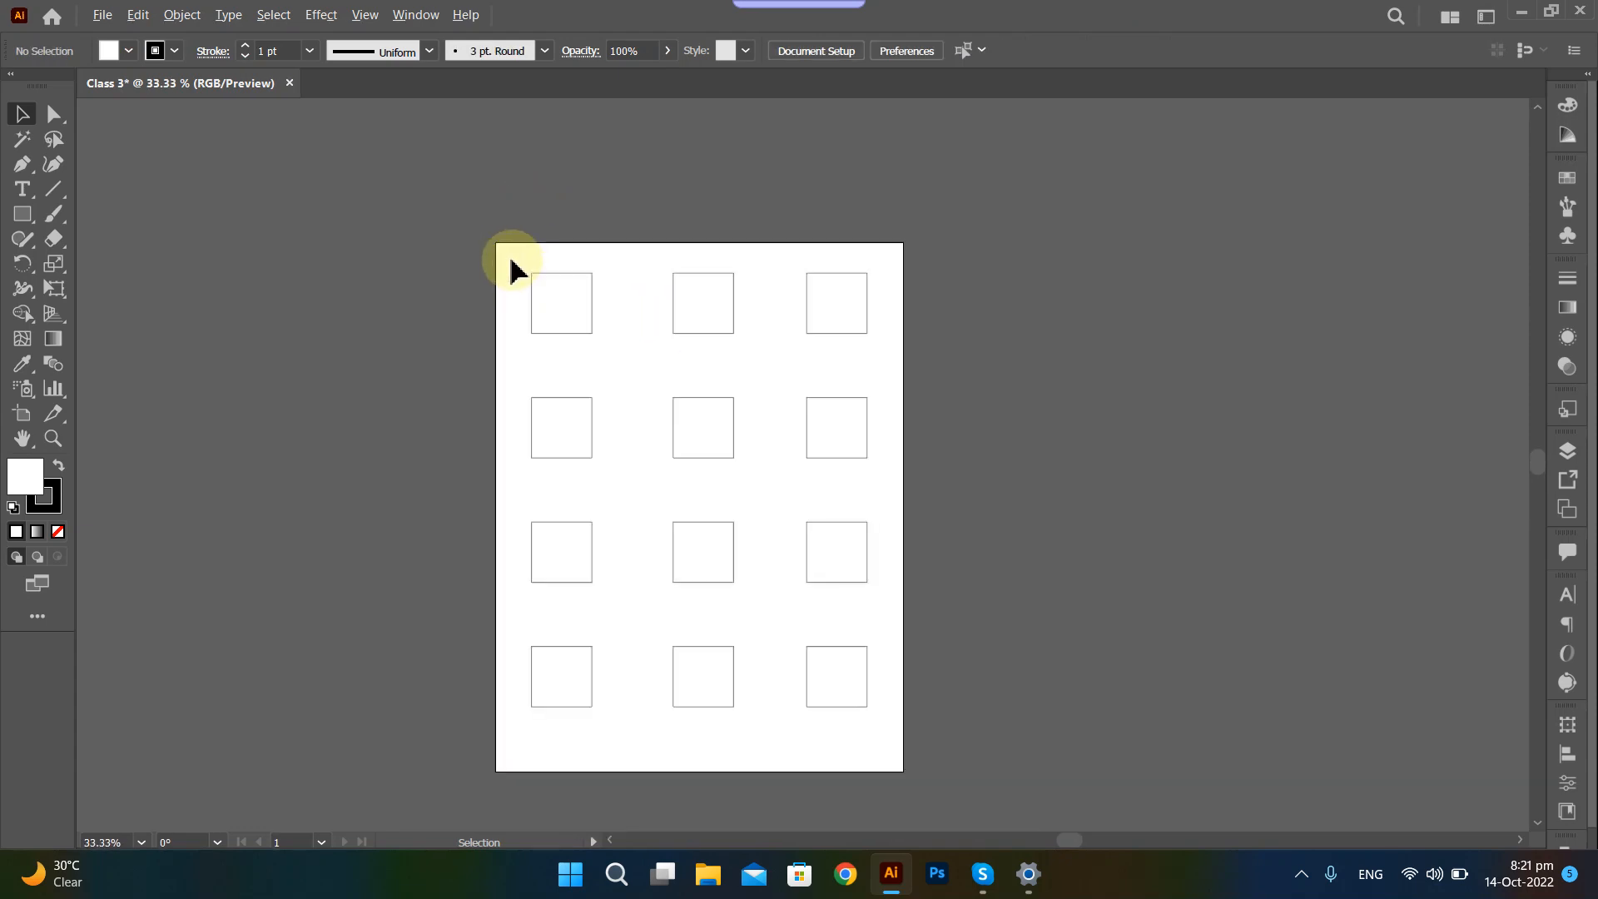
left_click_drag(585, 307, 835, 696)
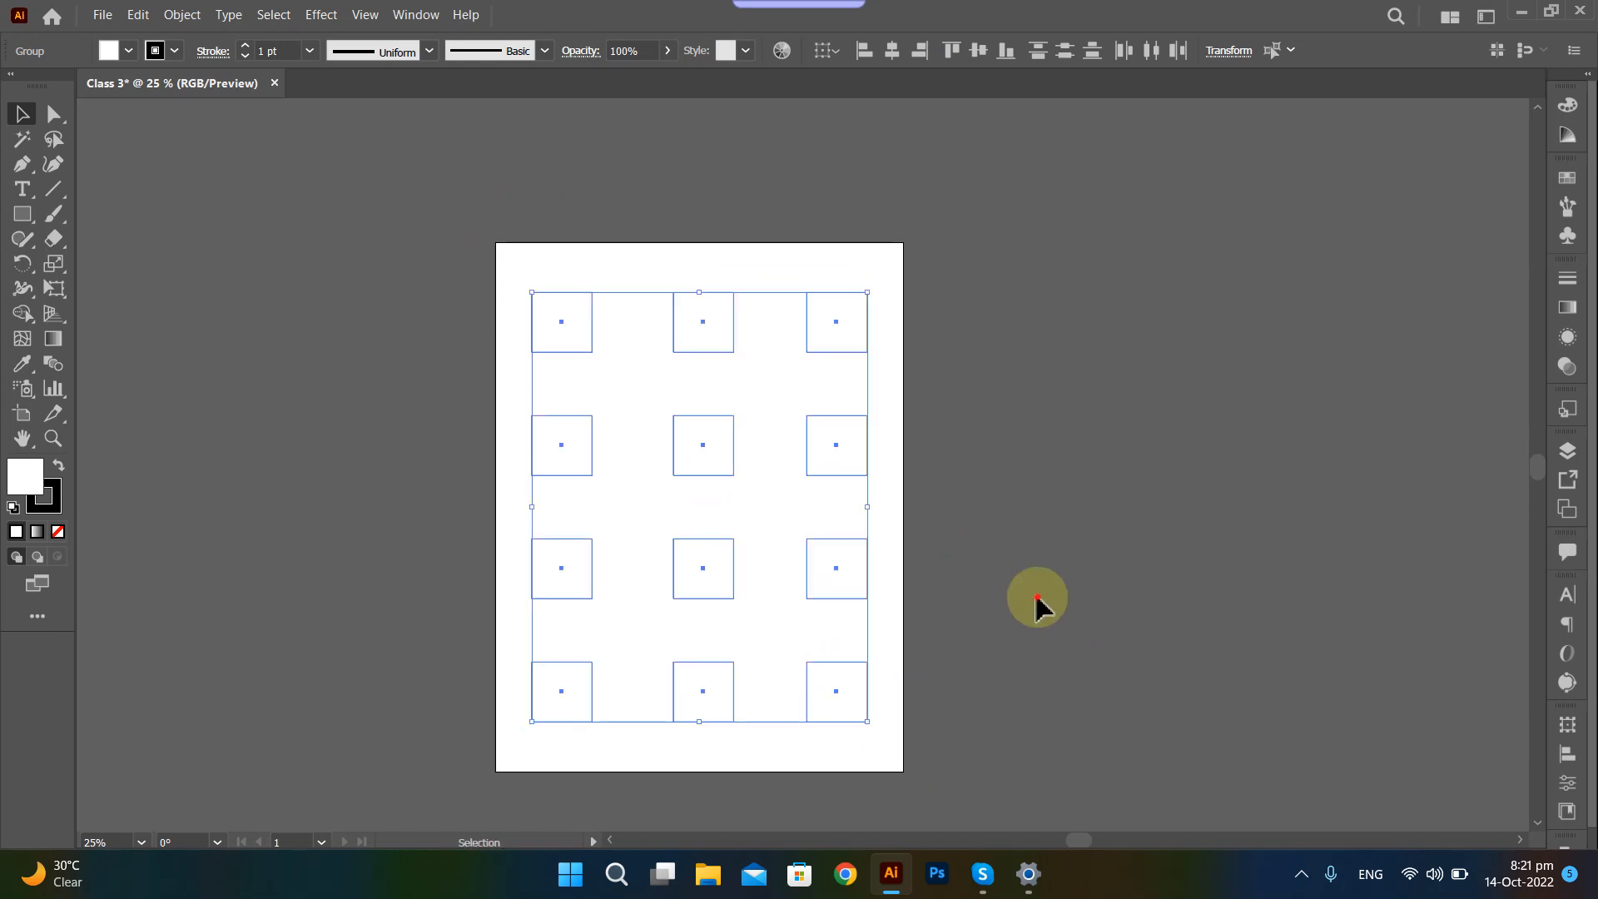
left_click(1038, 598)
scroll(520, 281, "up", 2)
scroll(626, 270, "down", 1)
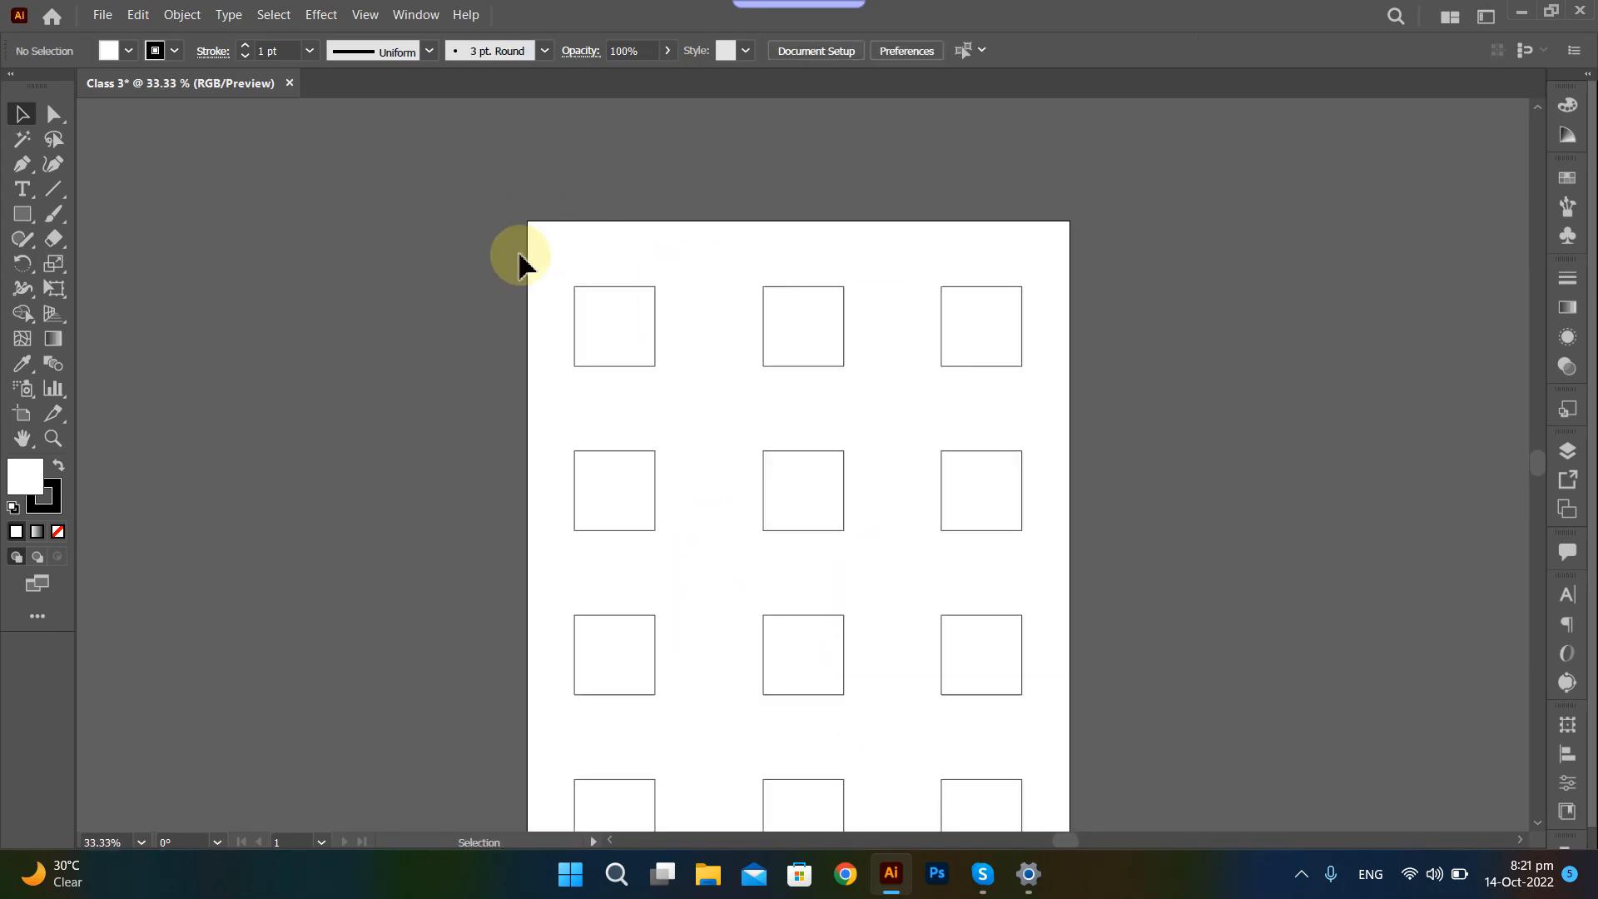
Ungroup all four rows into individual squares.
left_click_drag(574, 282, 612, 503)
left_click(776, 239)
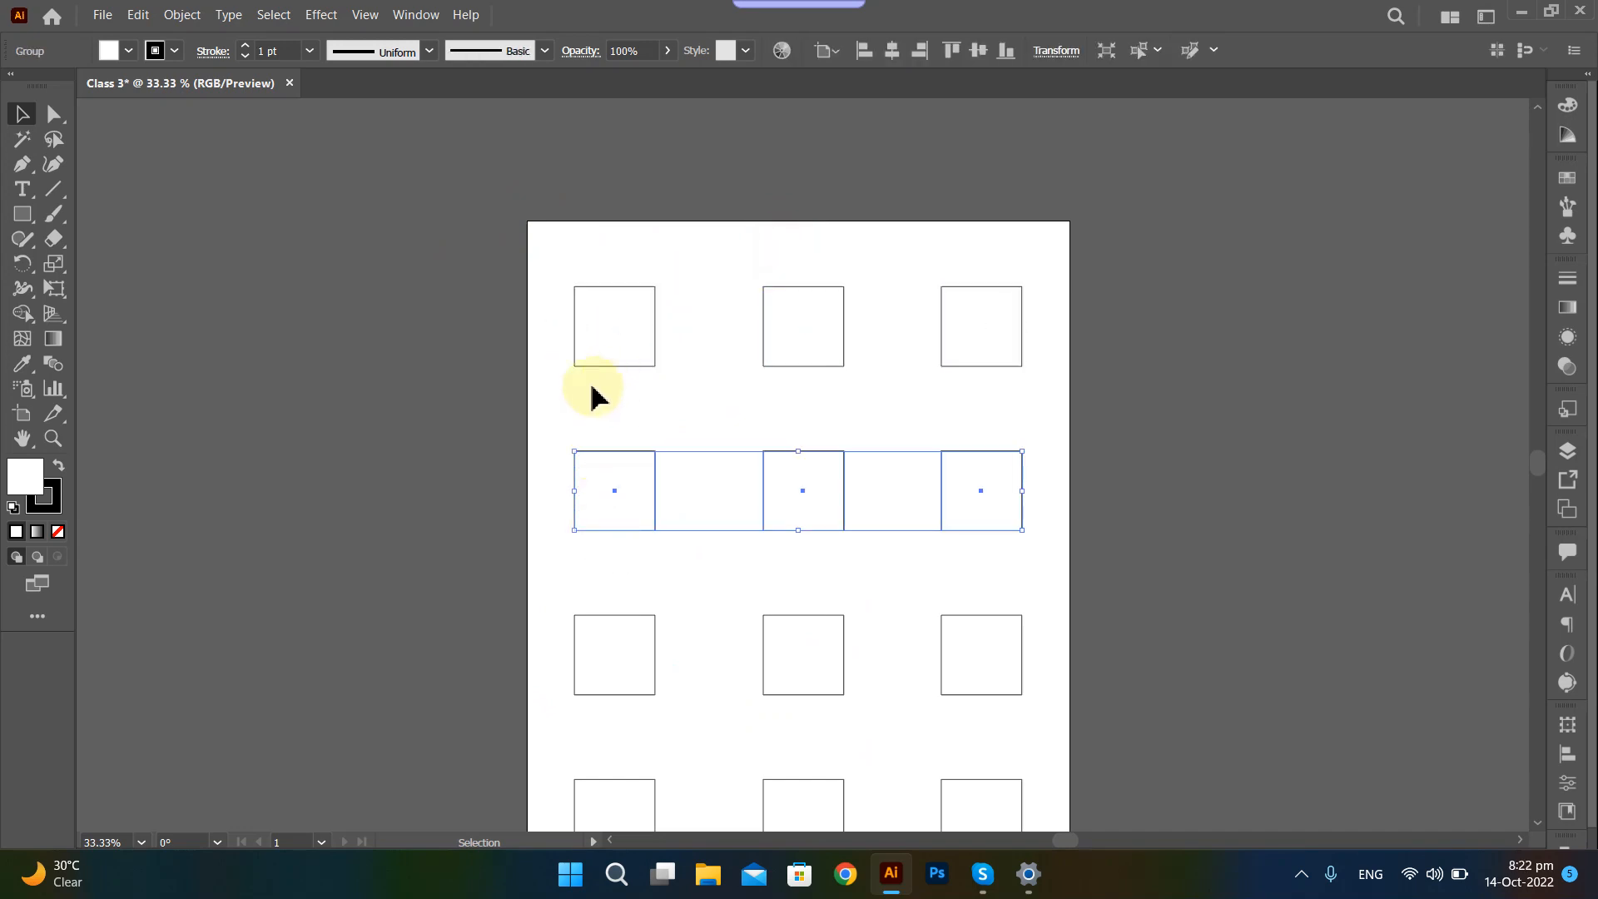
scroll(574, 317, "down", 2)
left_click_drag(539, 166, 985, 690)
right_click(978, 678)
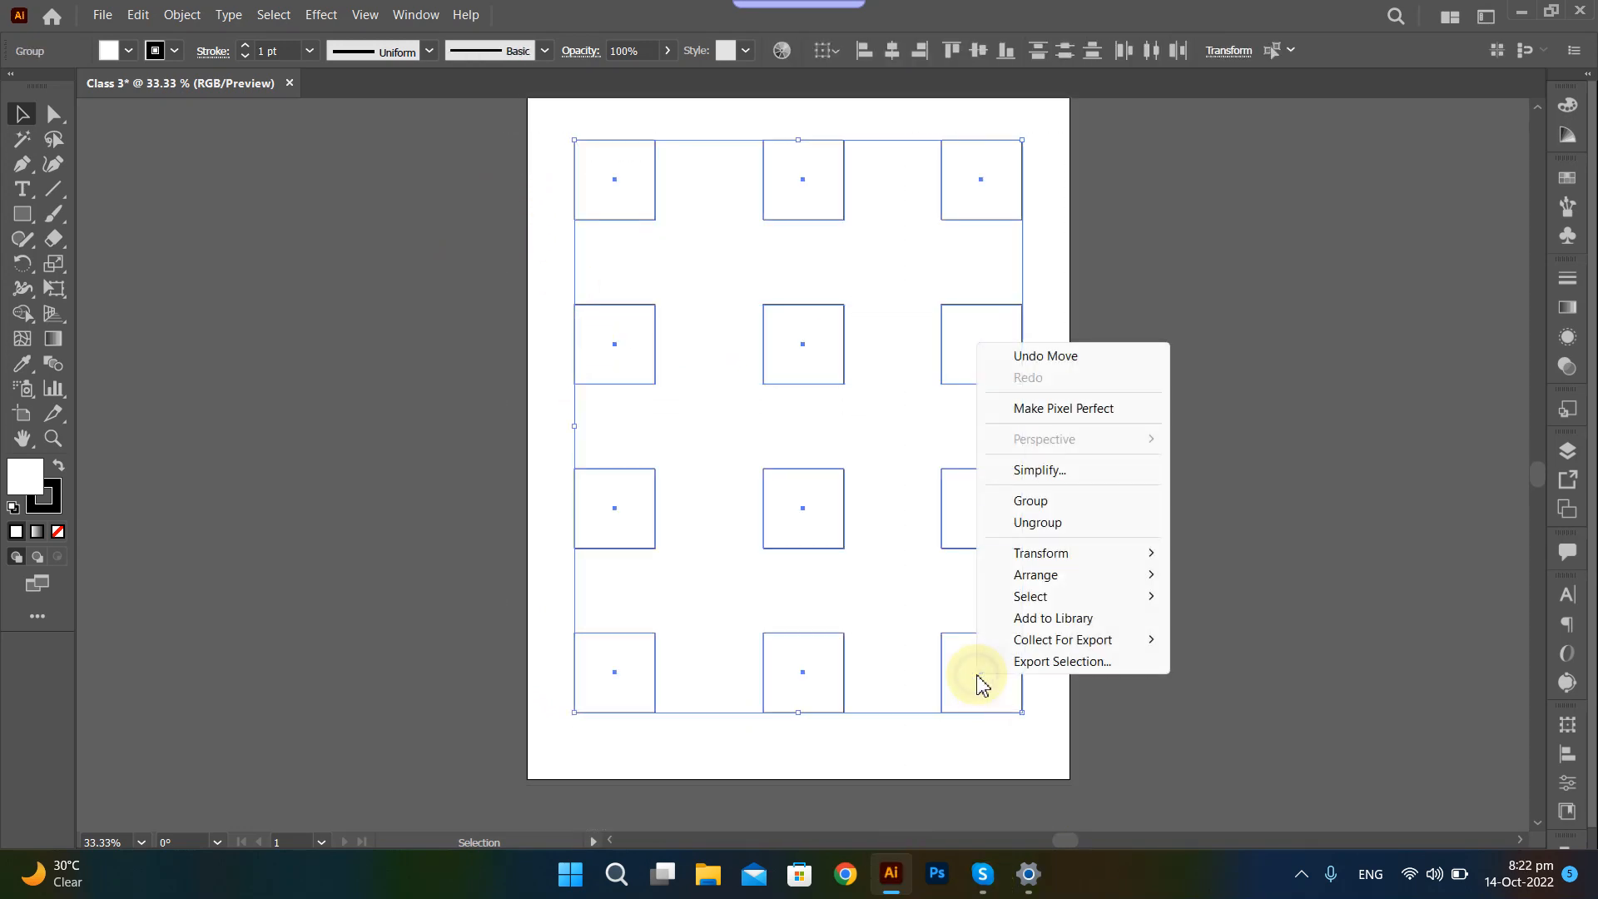
left_click(1052, 523)
left_click(1363, 437)
scroll(1032, 420, "up", 1)
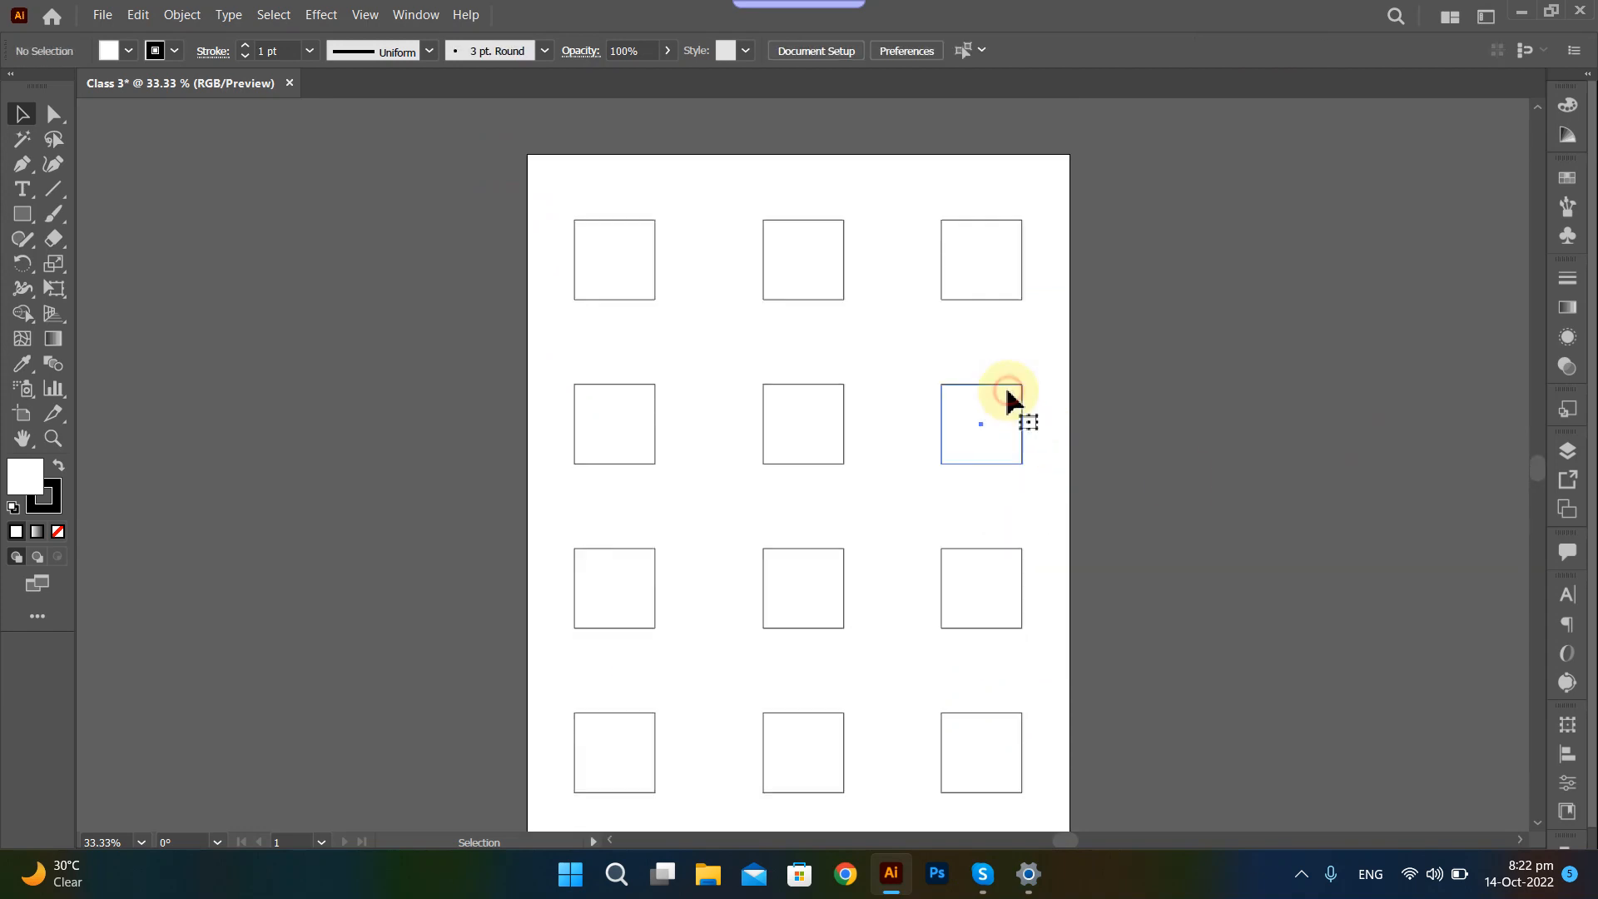
Try a 10 pt stroke weight on the first square of the top row and undo it.
left_click(1003, 402)
left_click(974, 261)
left_click(607, 251)
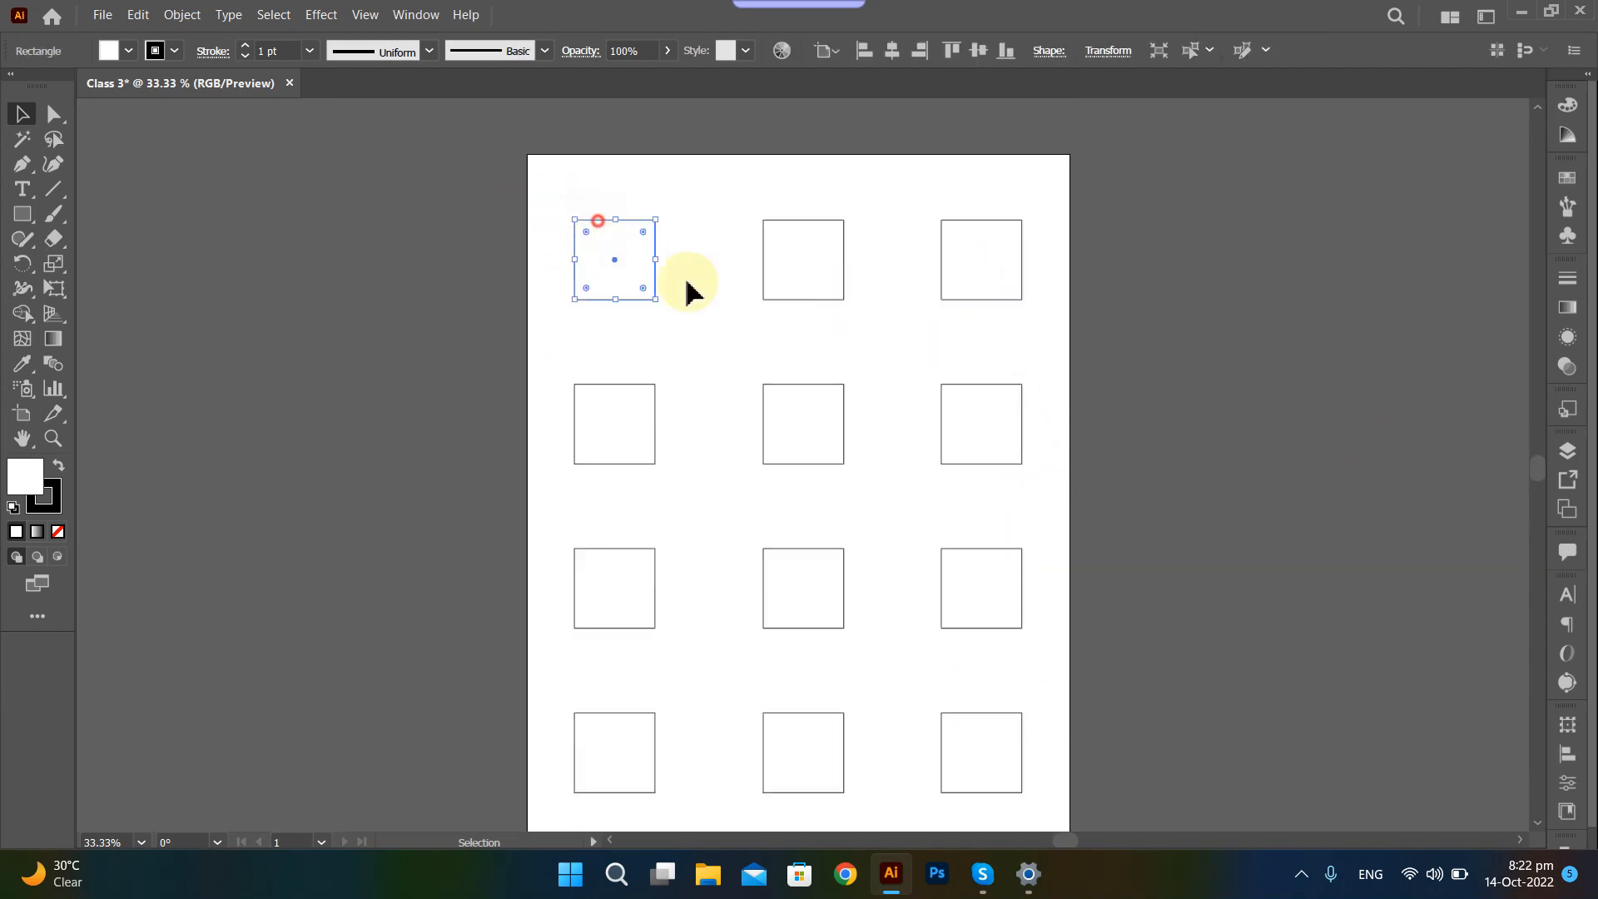
left_click(275, 51)
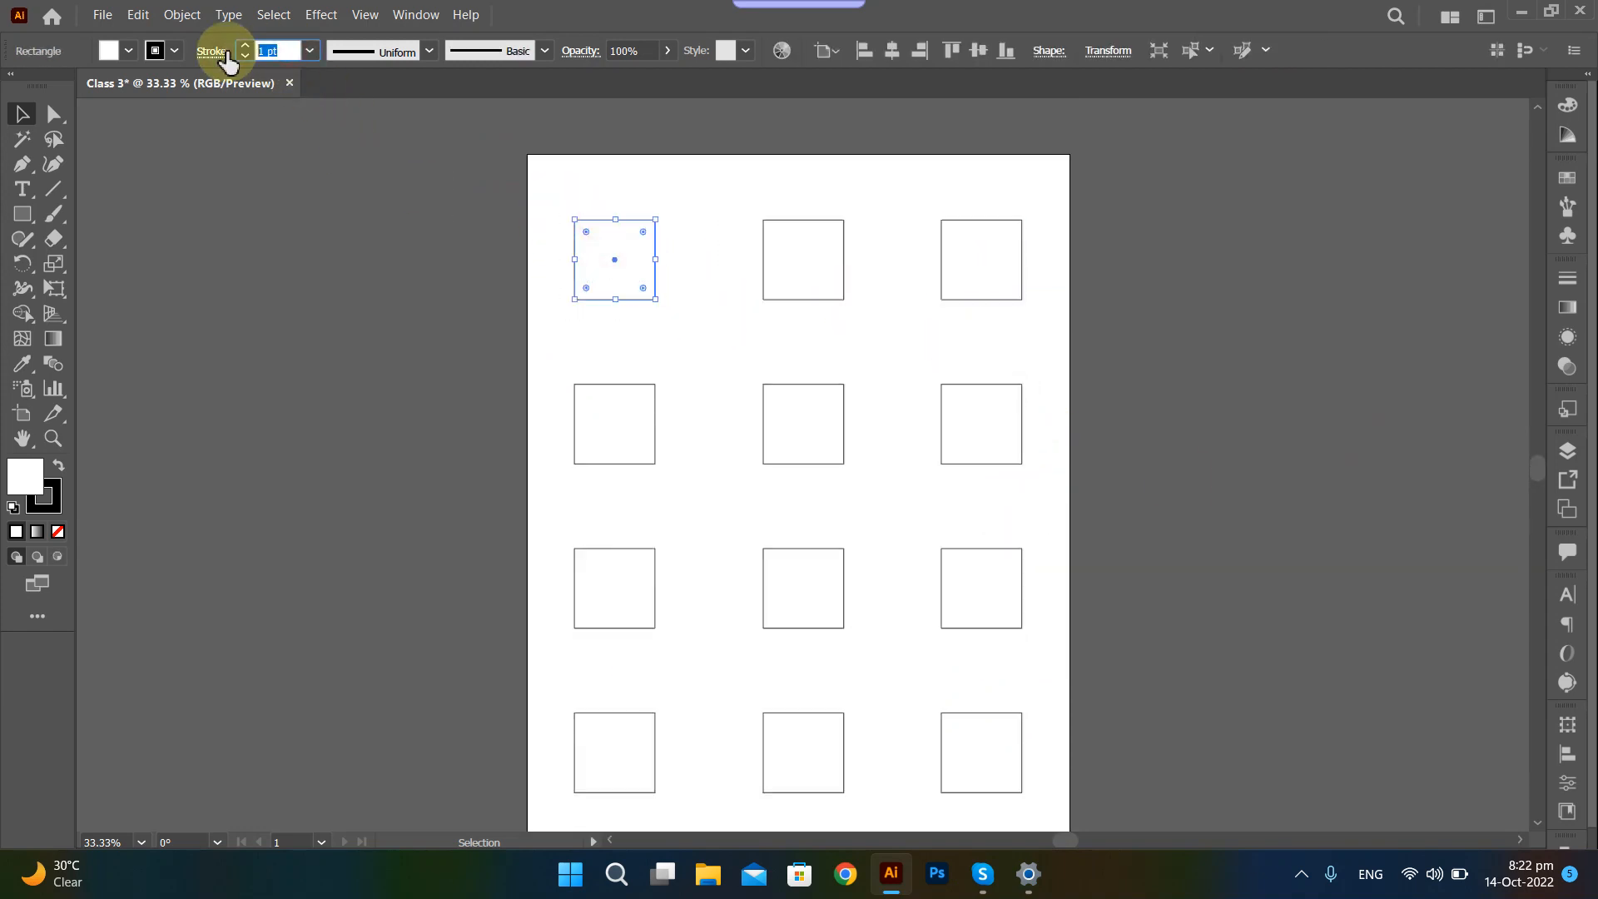
type("100")
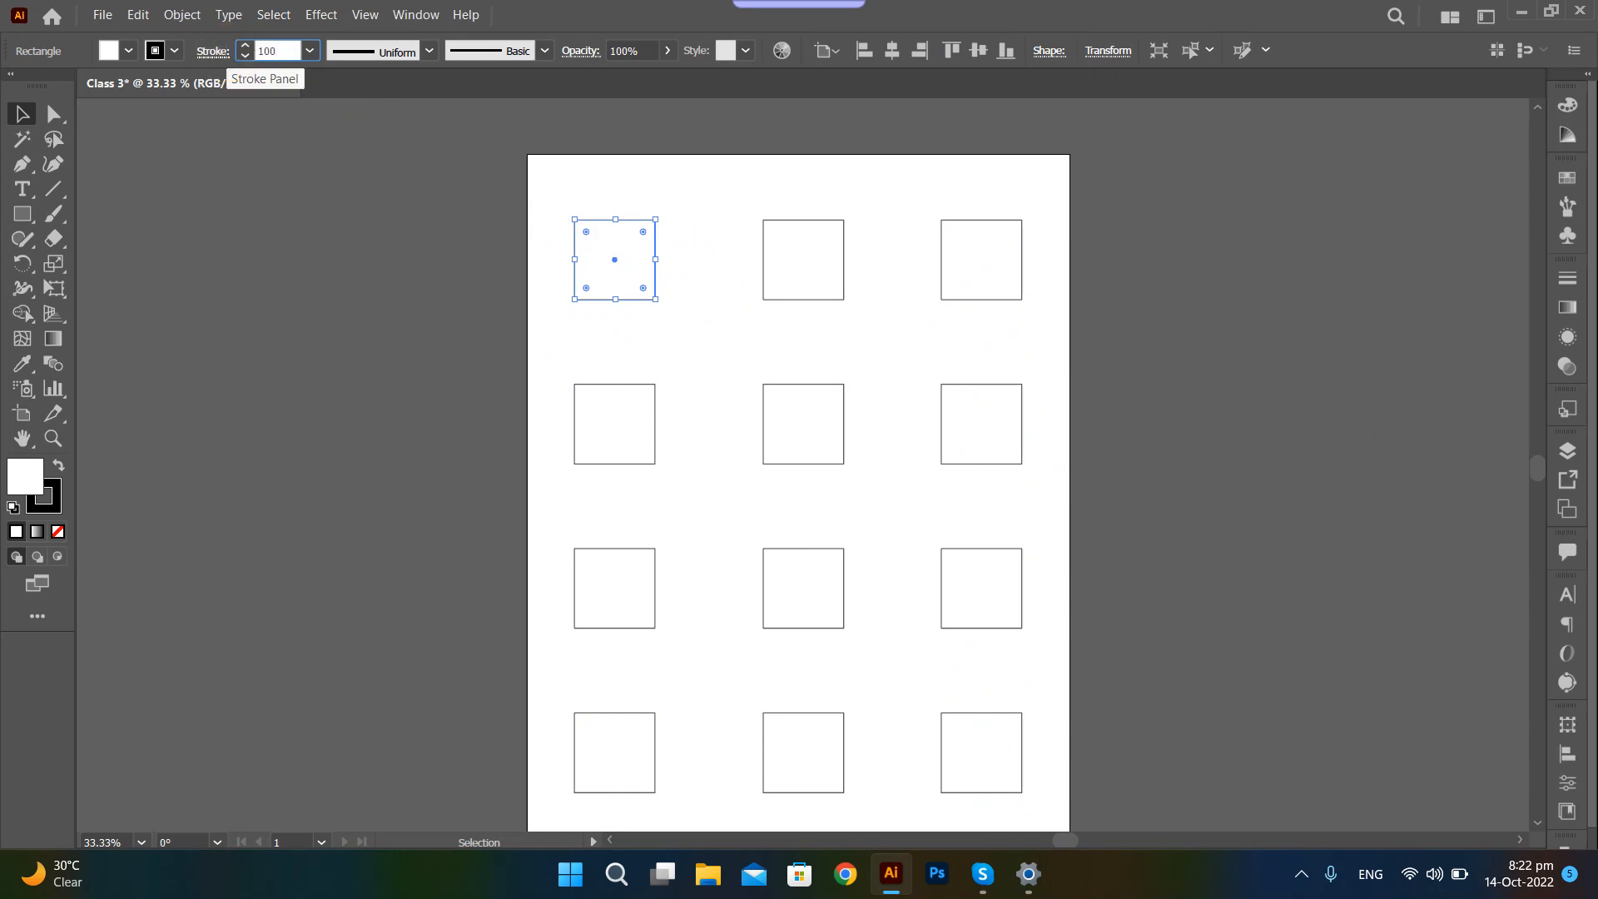
key("Return")
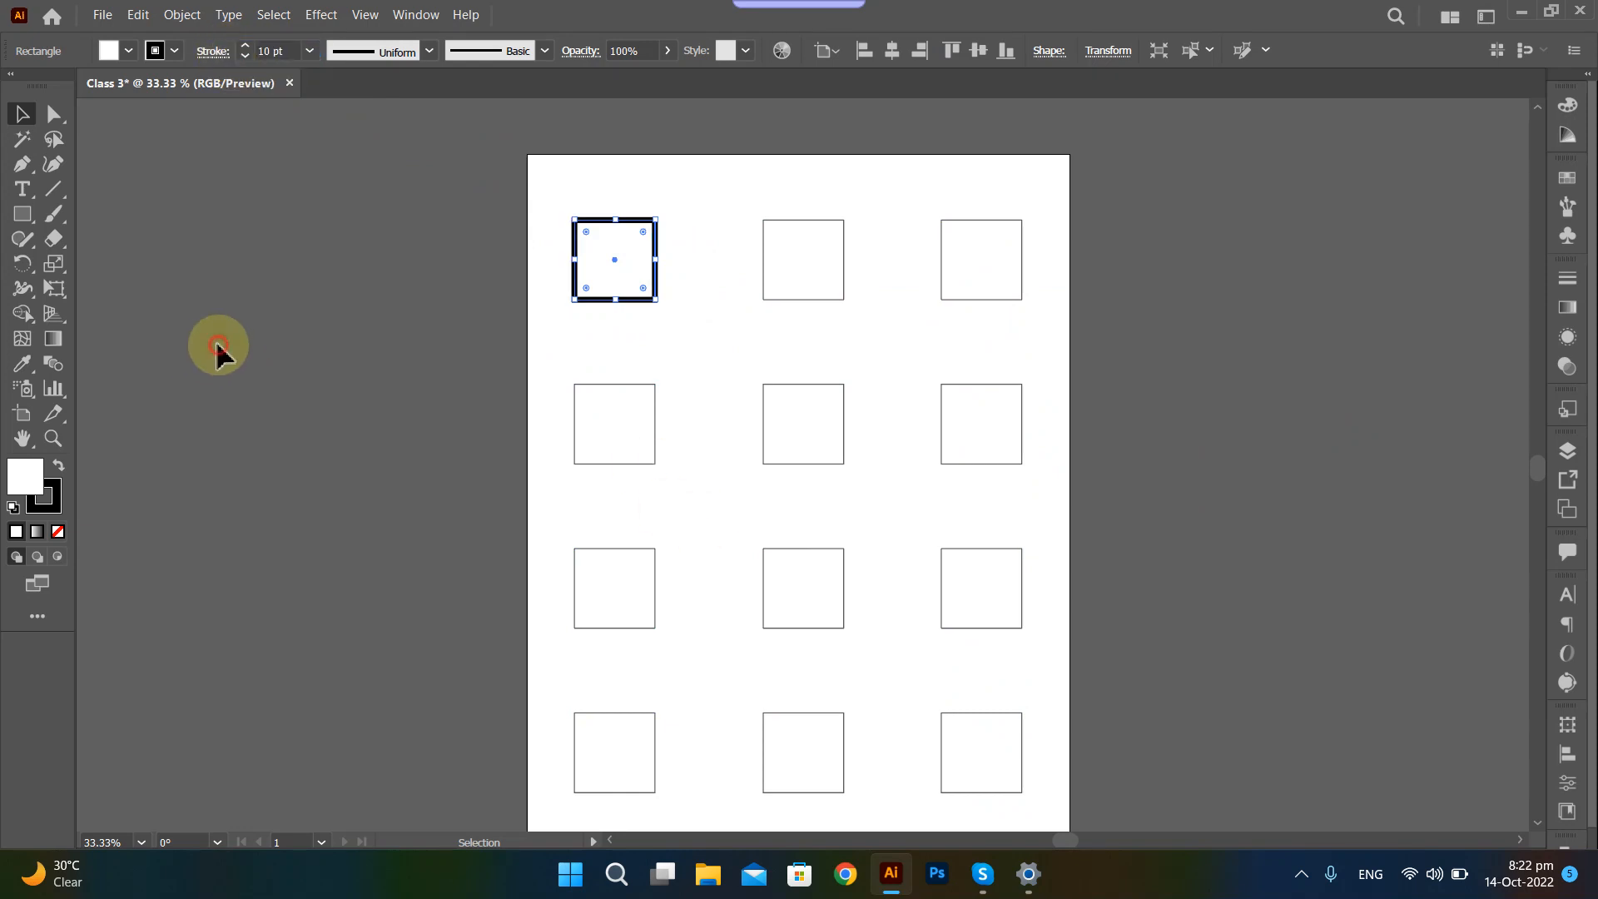
scroll(218, 346, "down", 1)
key("ctrl+z")
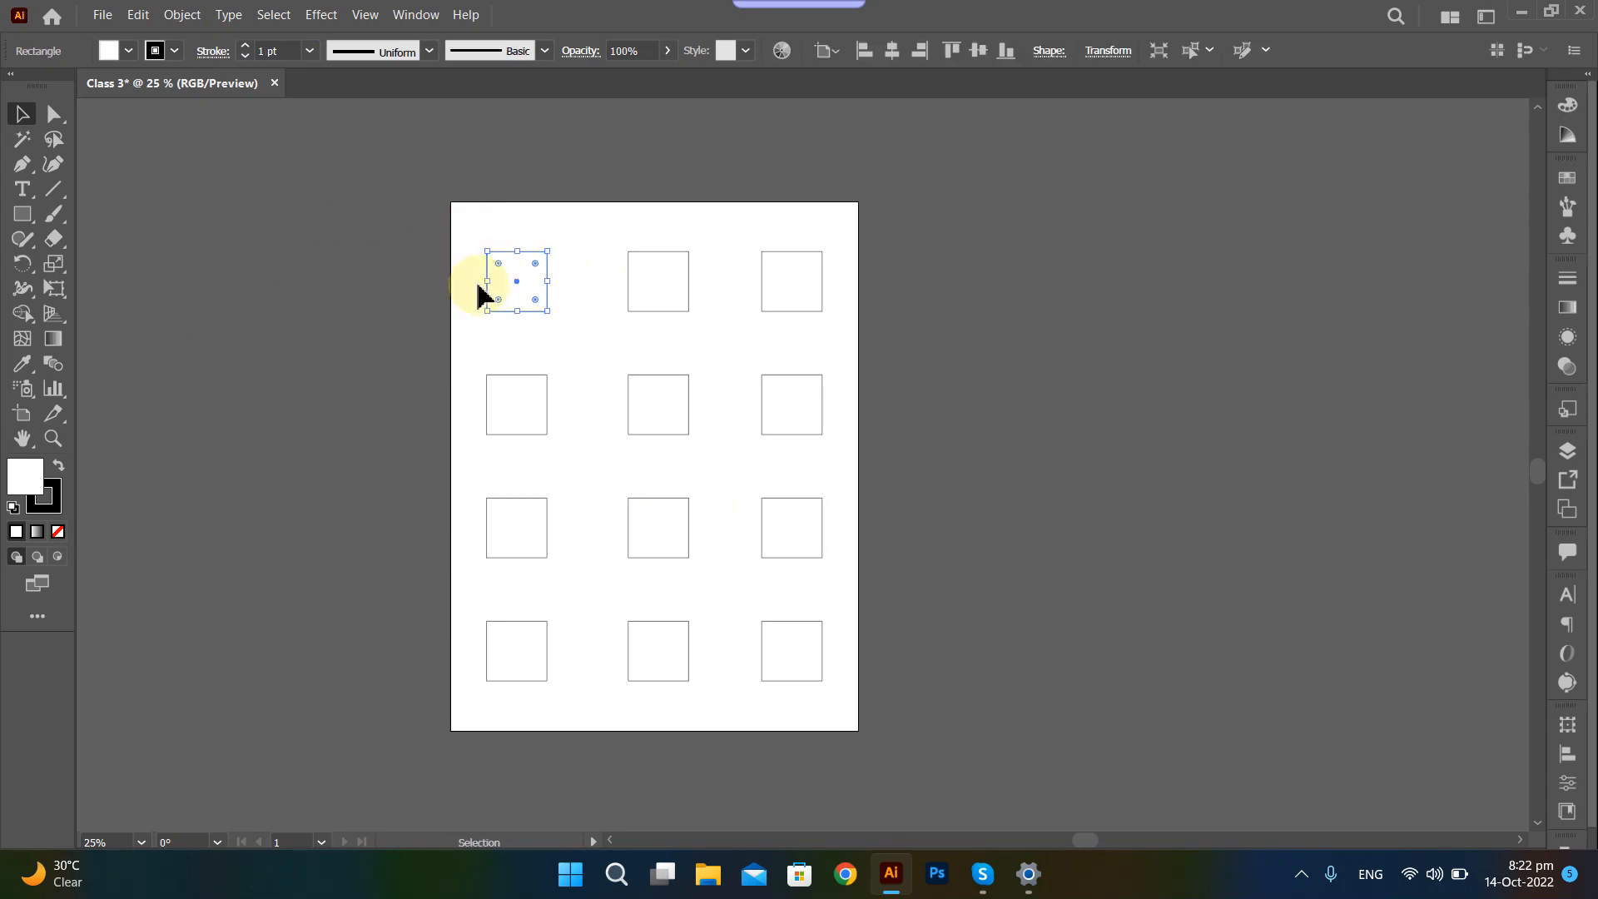
Examine the fill and stroke swatches by switching between them and viewing the stroke's colour picker without changing the colour.
left_click(125, 463)
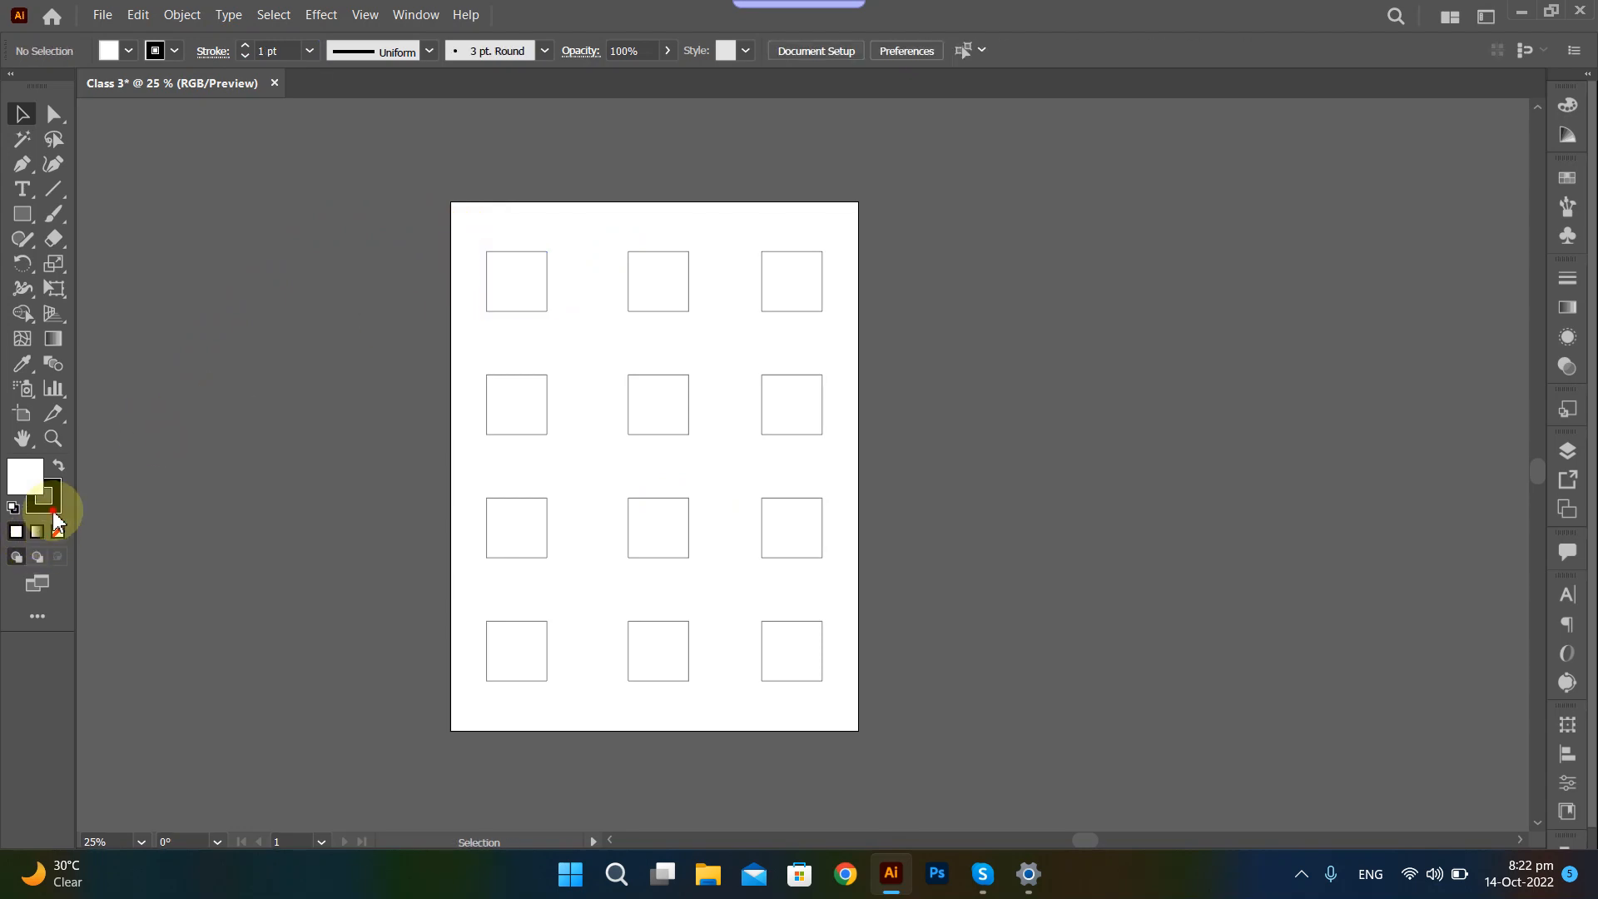
left_click(53, 511)
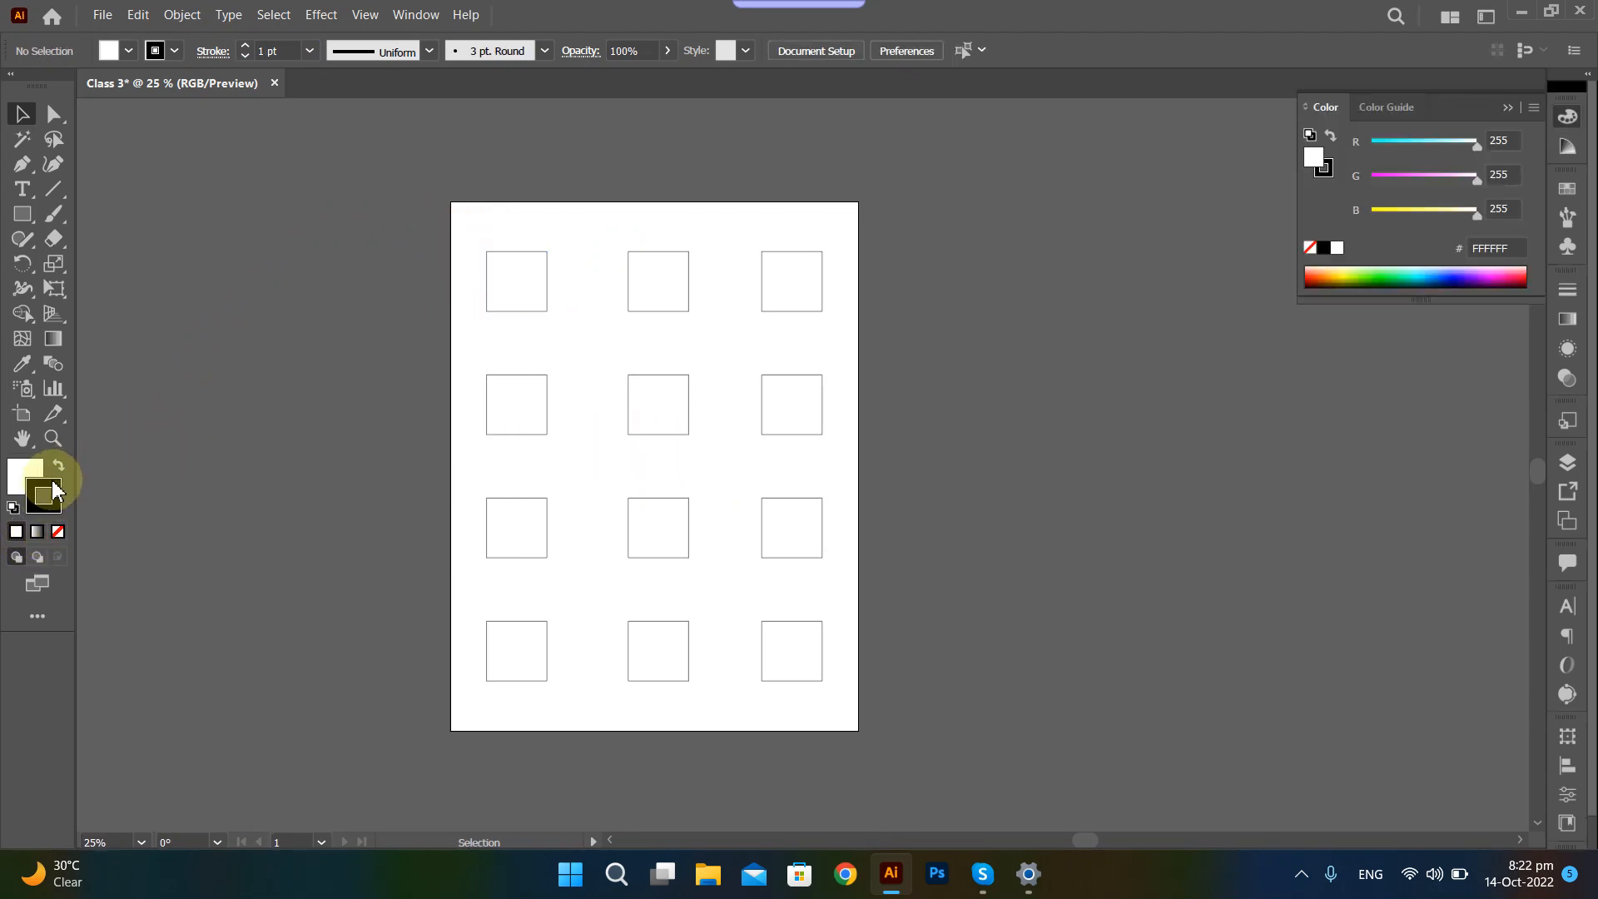
double_click(54, 490)
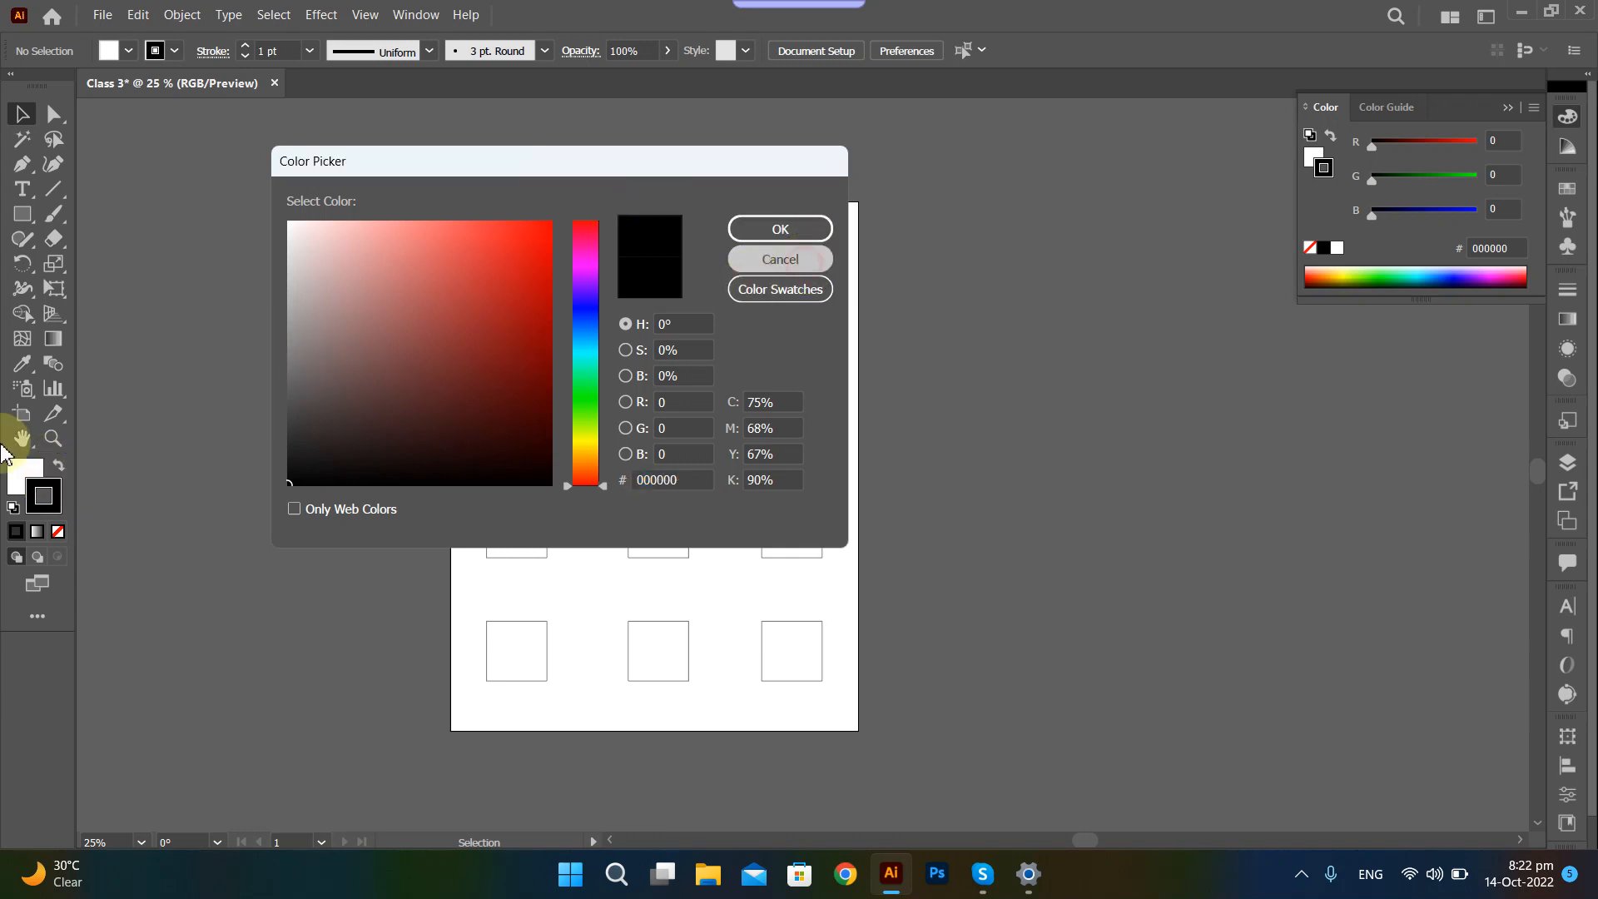
left_click(780, 259)
left_click(27, 476)
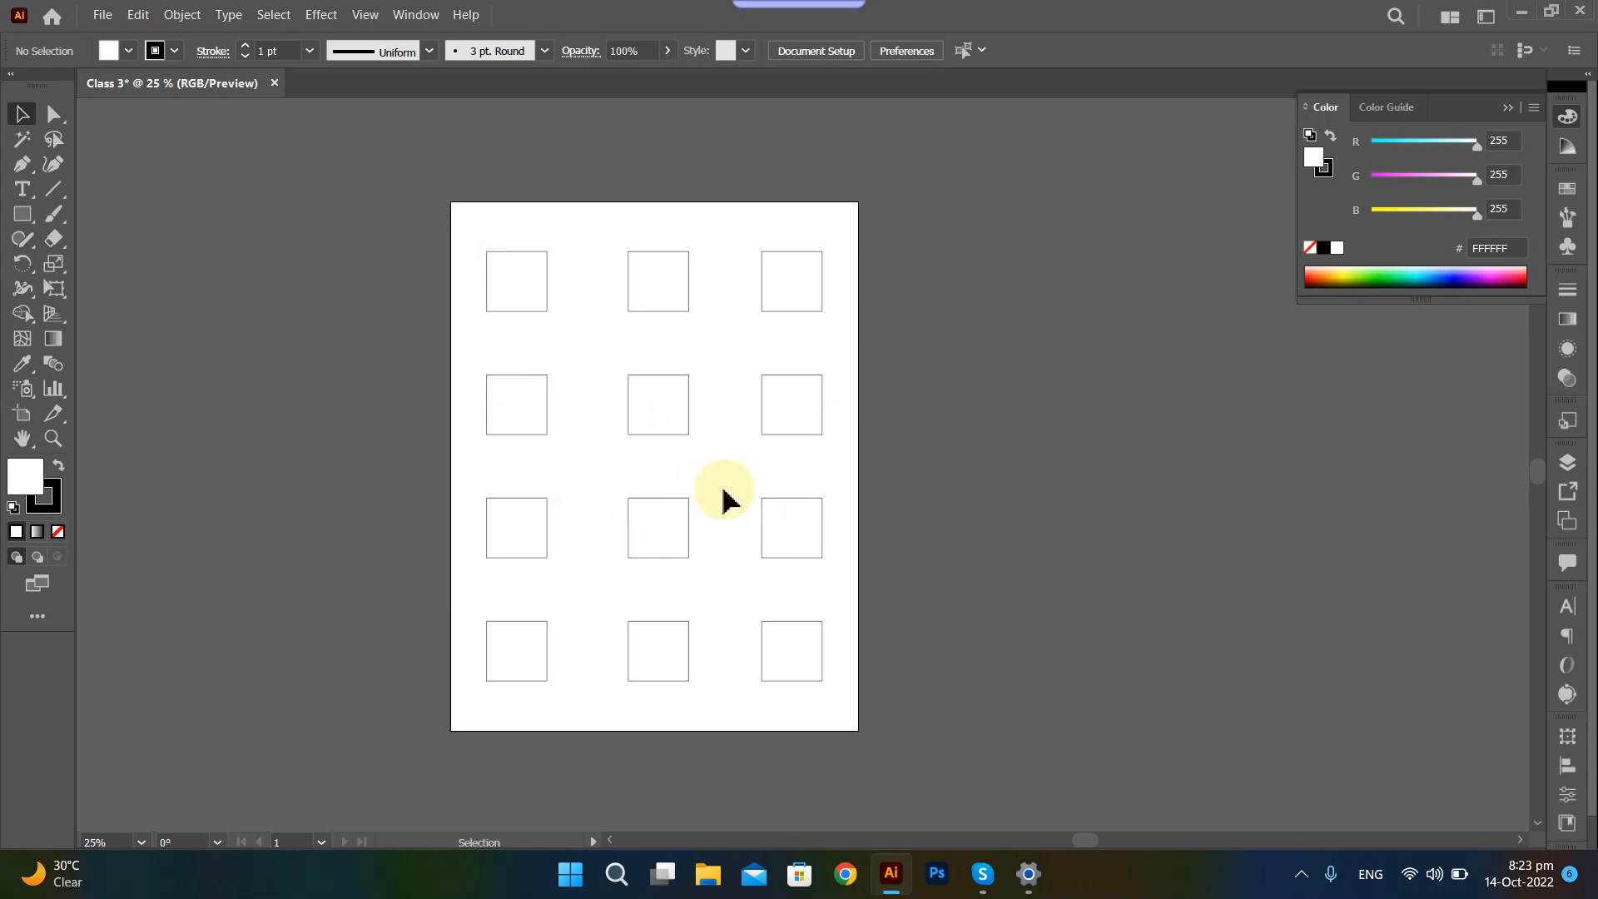
left_click(50, 506)
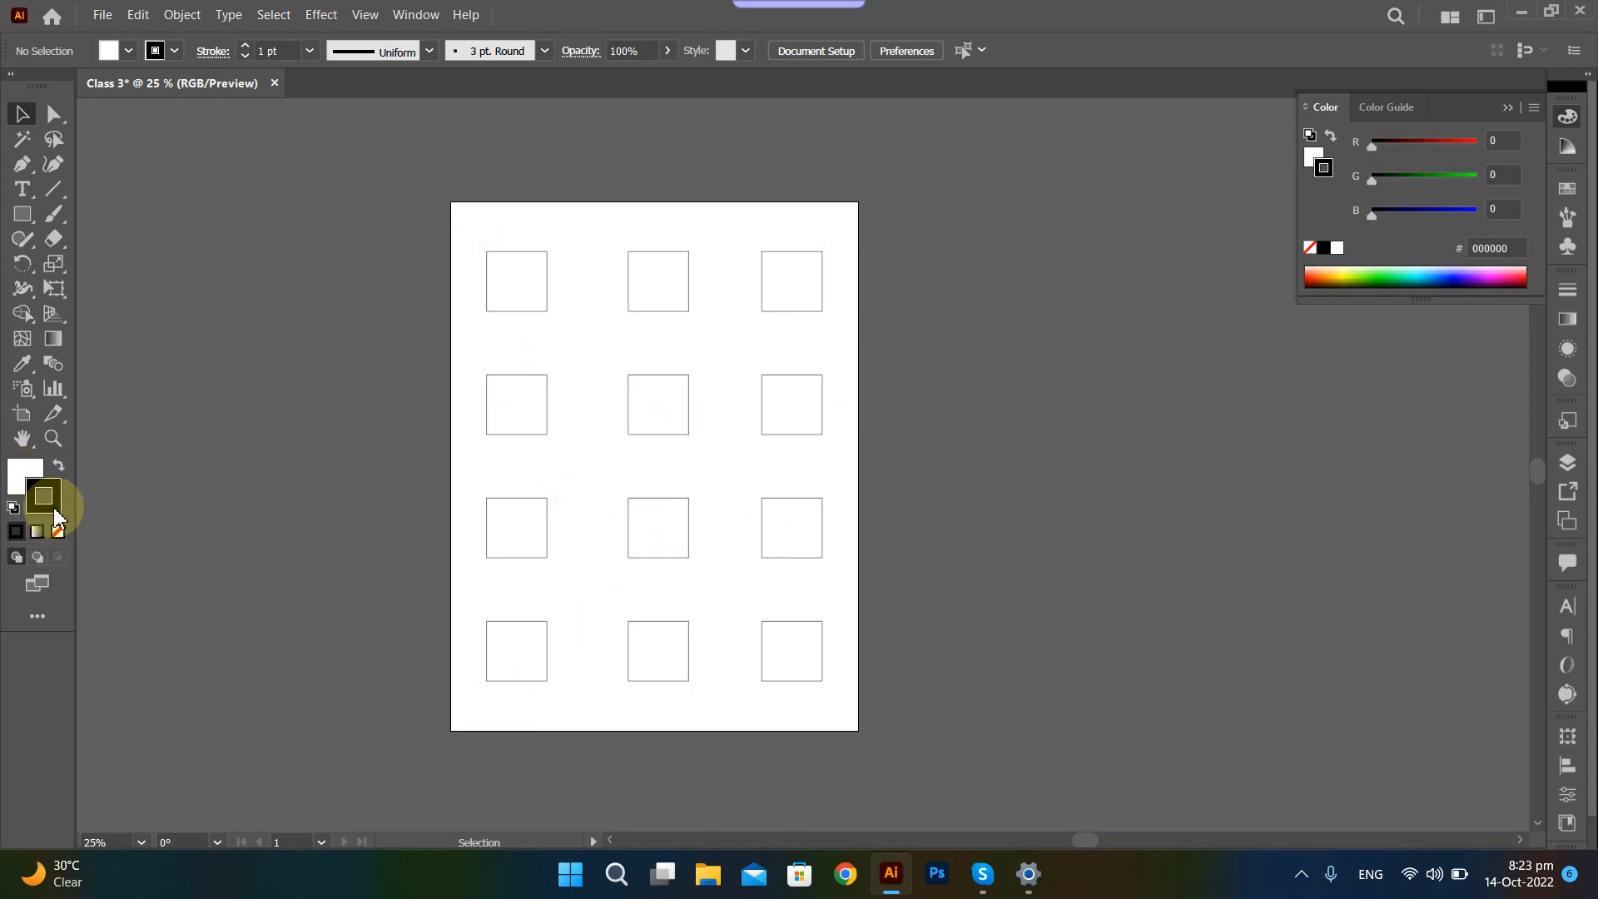
double_click(57, 495)
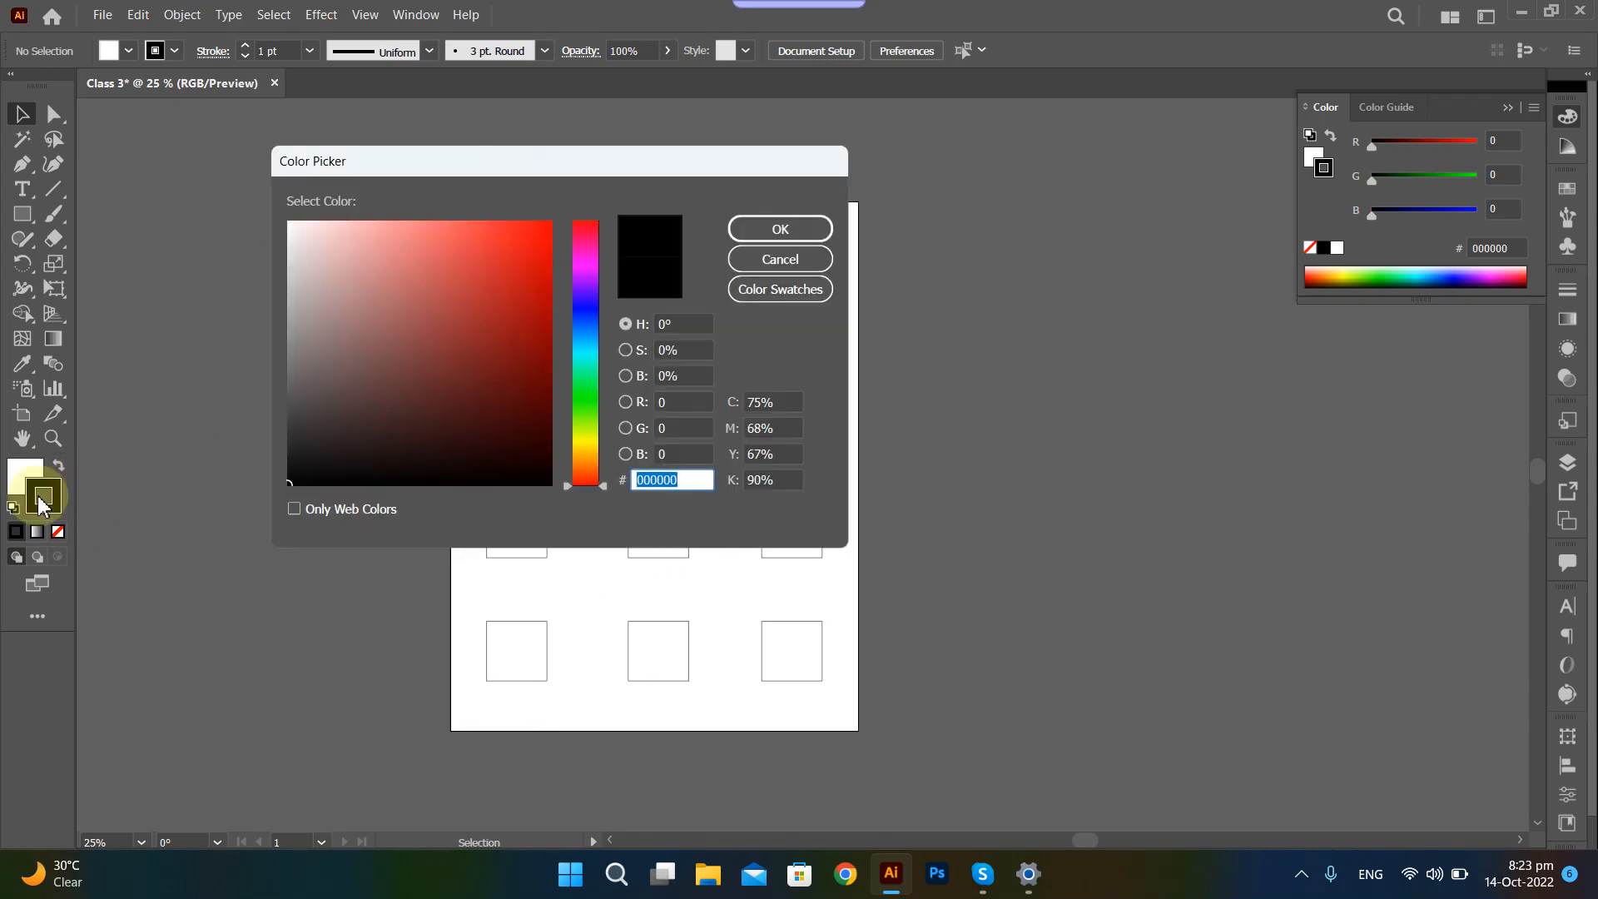
left_click(780, 259)
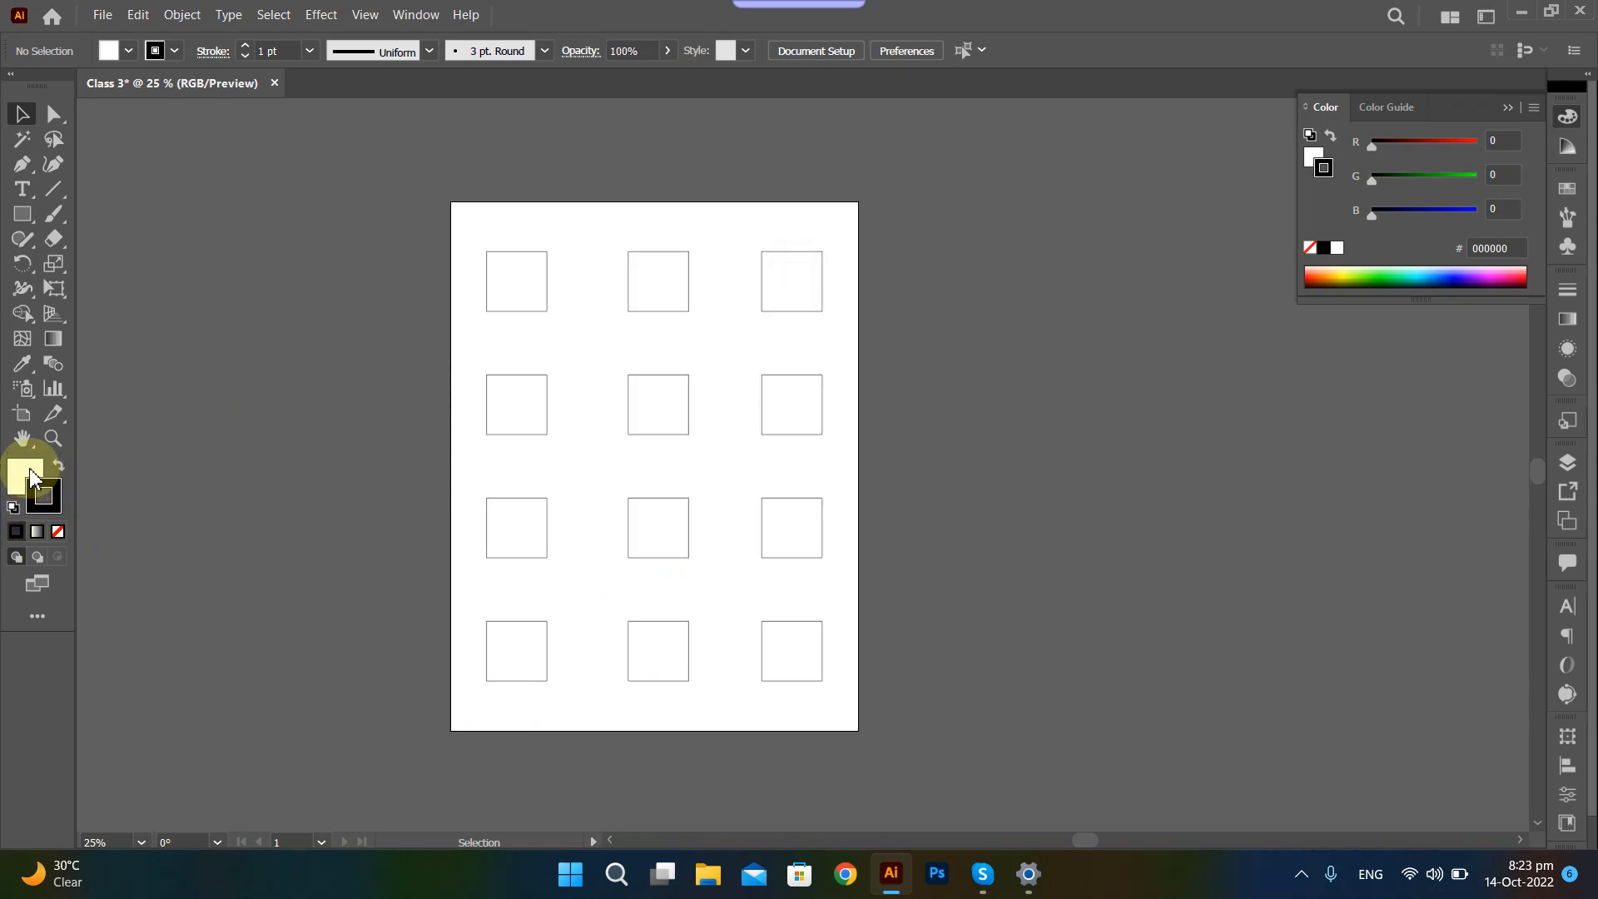
left_click(30, 469)
left_click(54, 489)
left_click(34, 473)
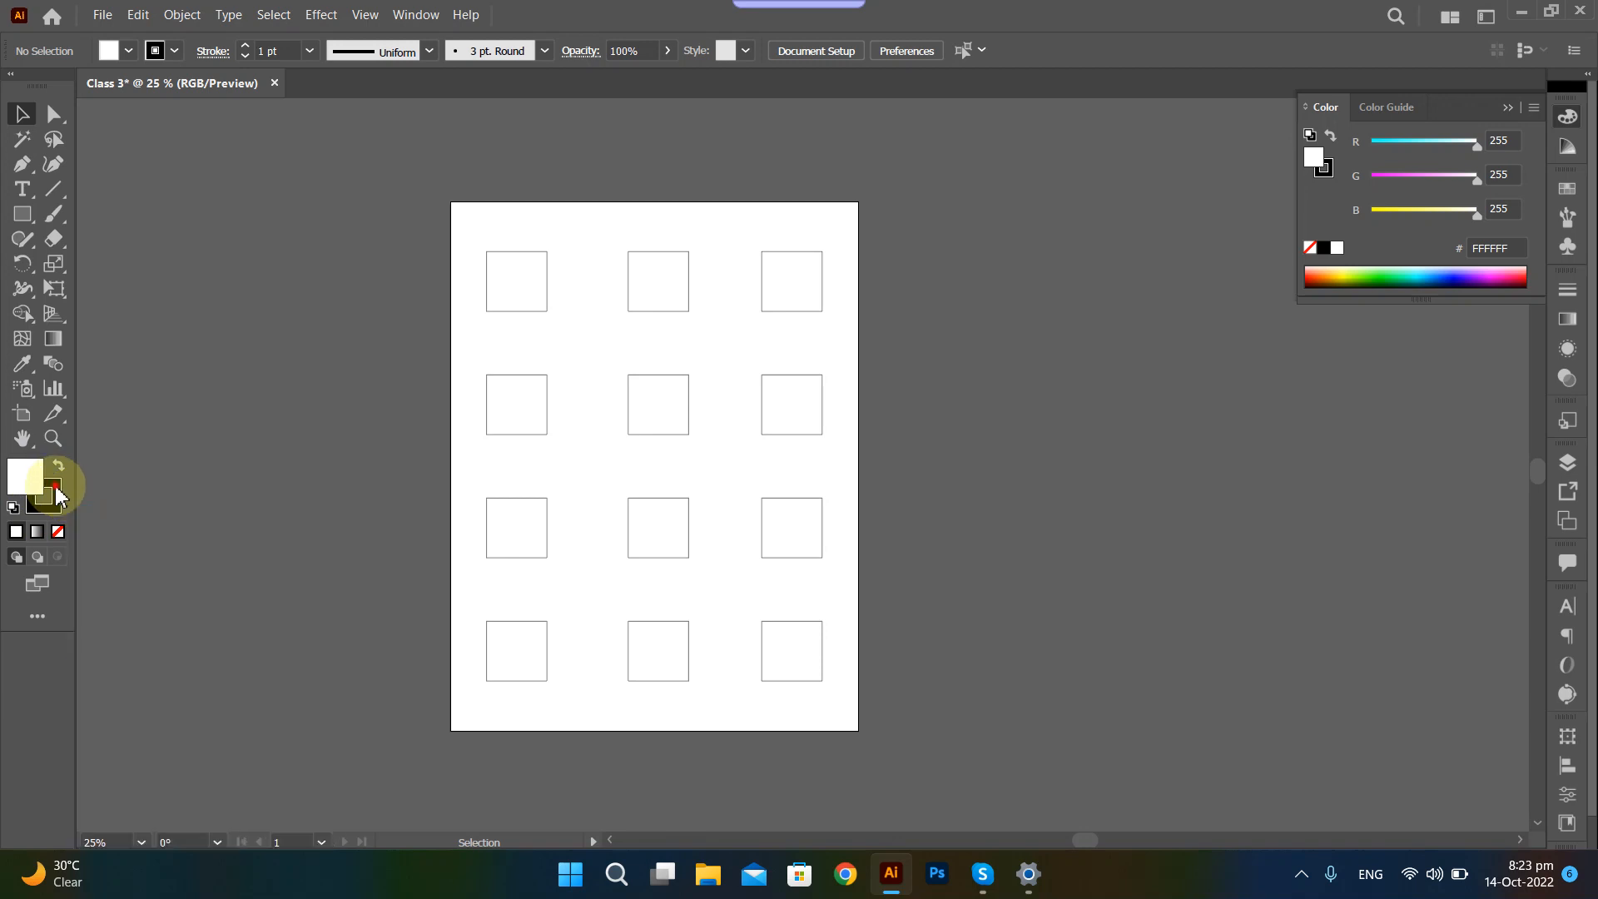
left_click(43, 497)
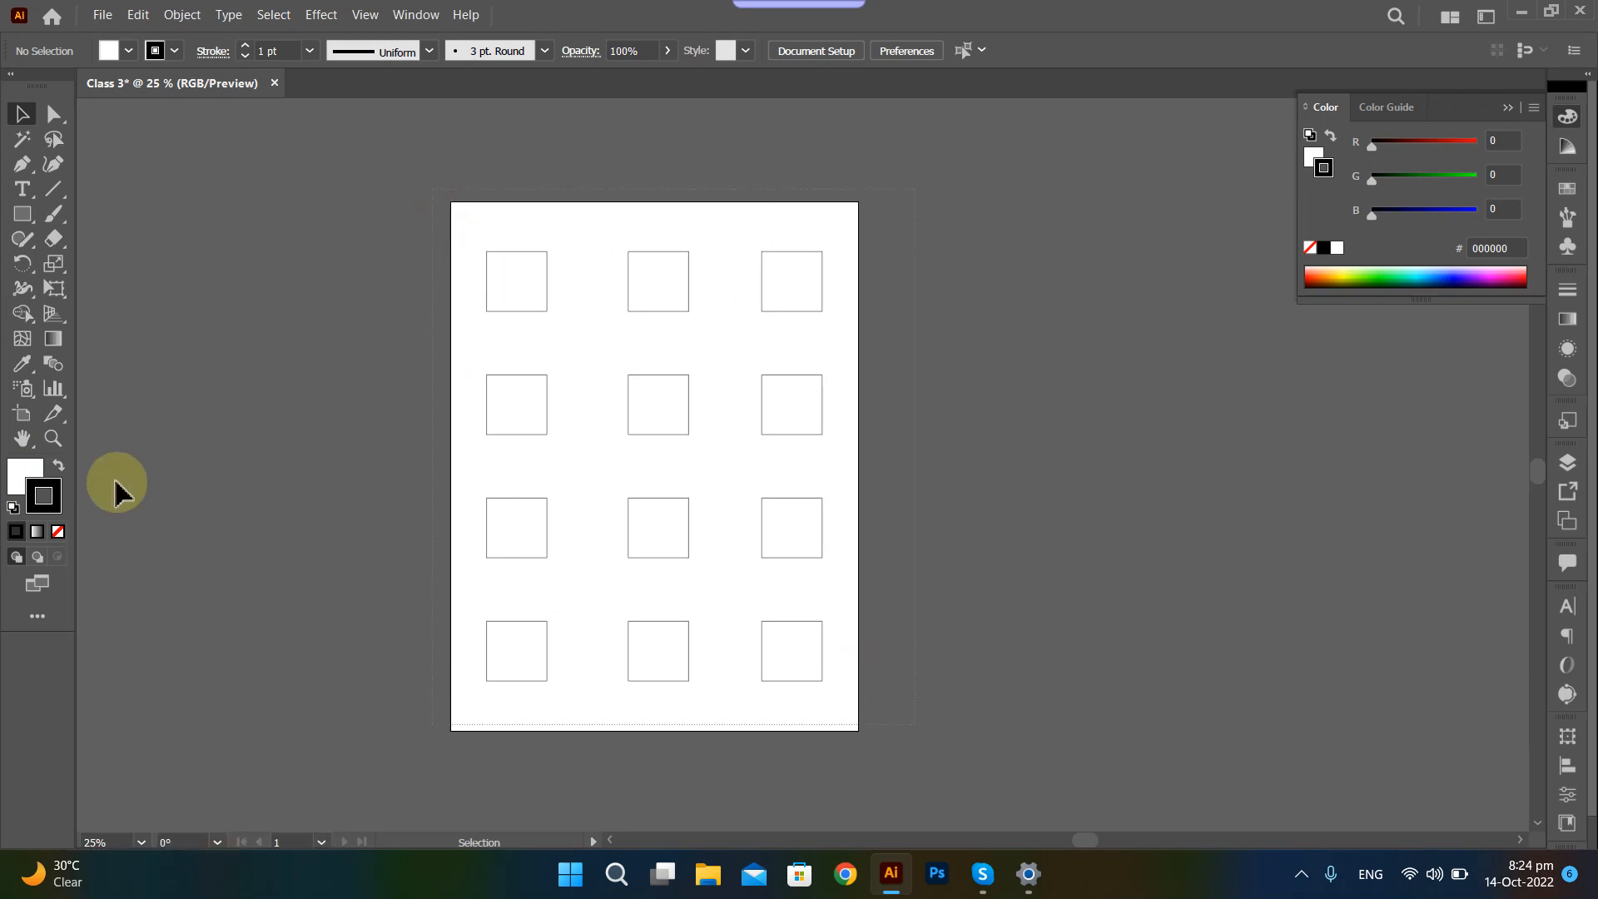
Select all twelve squares and set their fill to None.
key("ctrl+a")
left_click(21, 476)
left_click(58, 532)
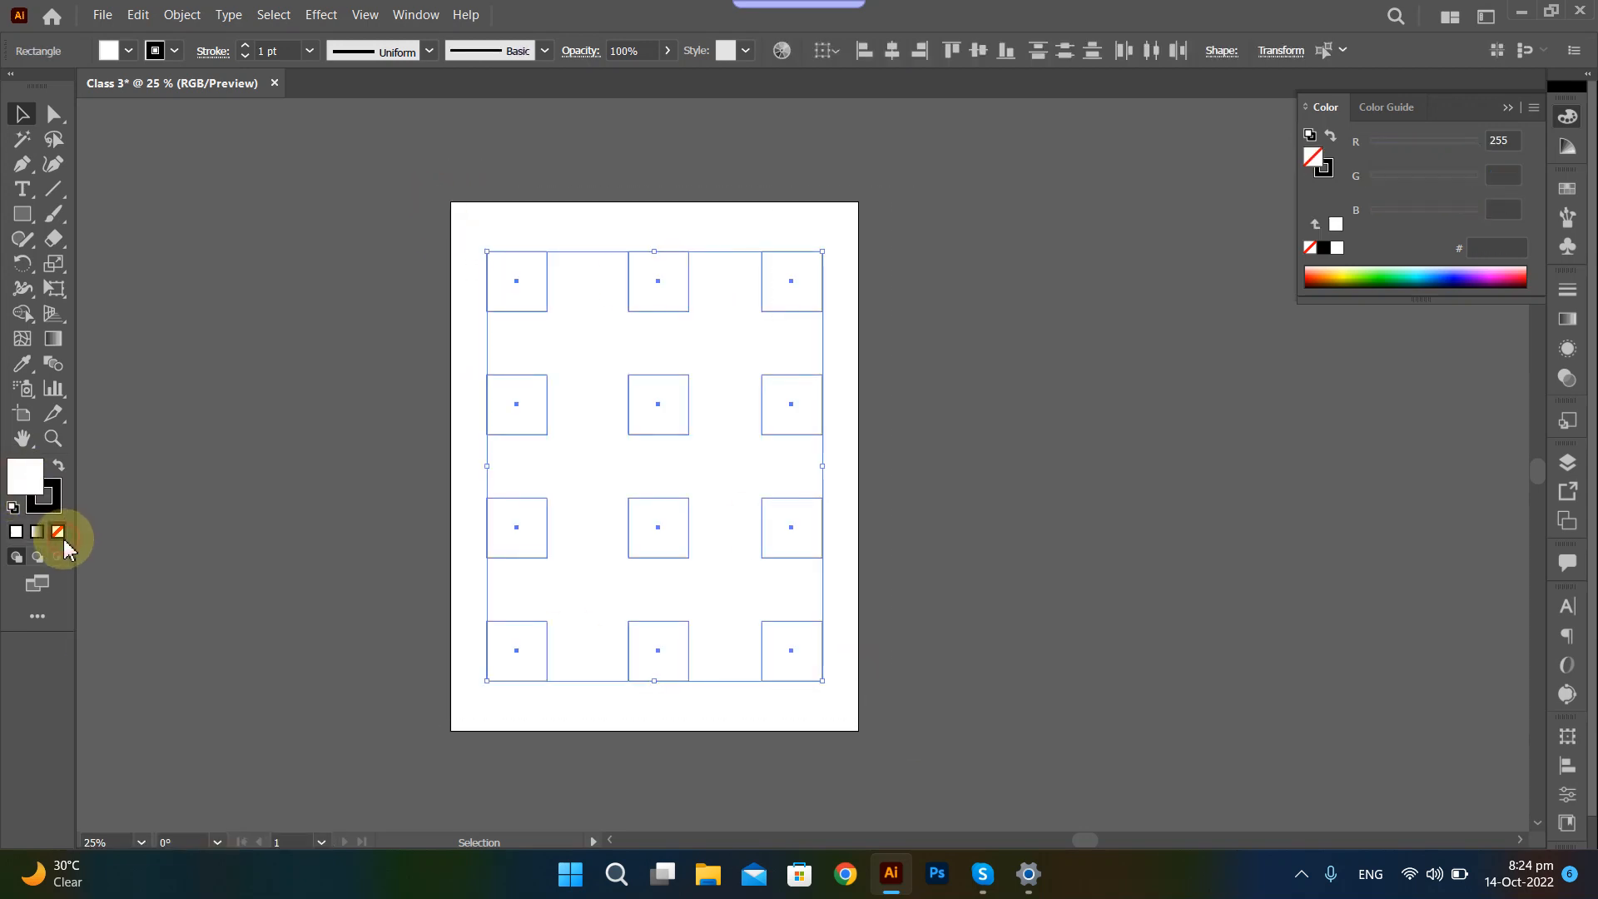
left_click(116, 523)
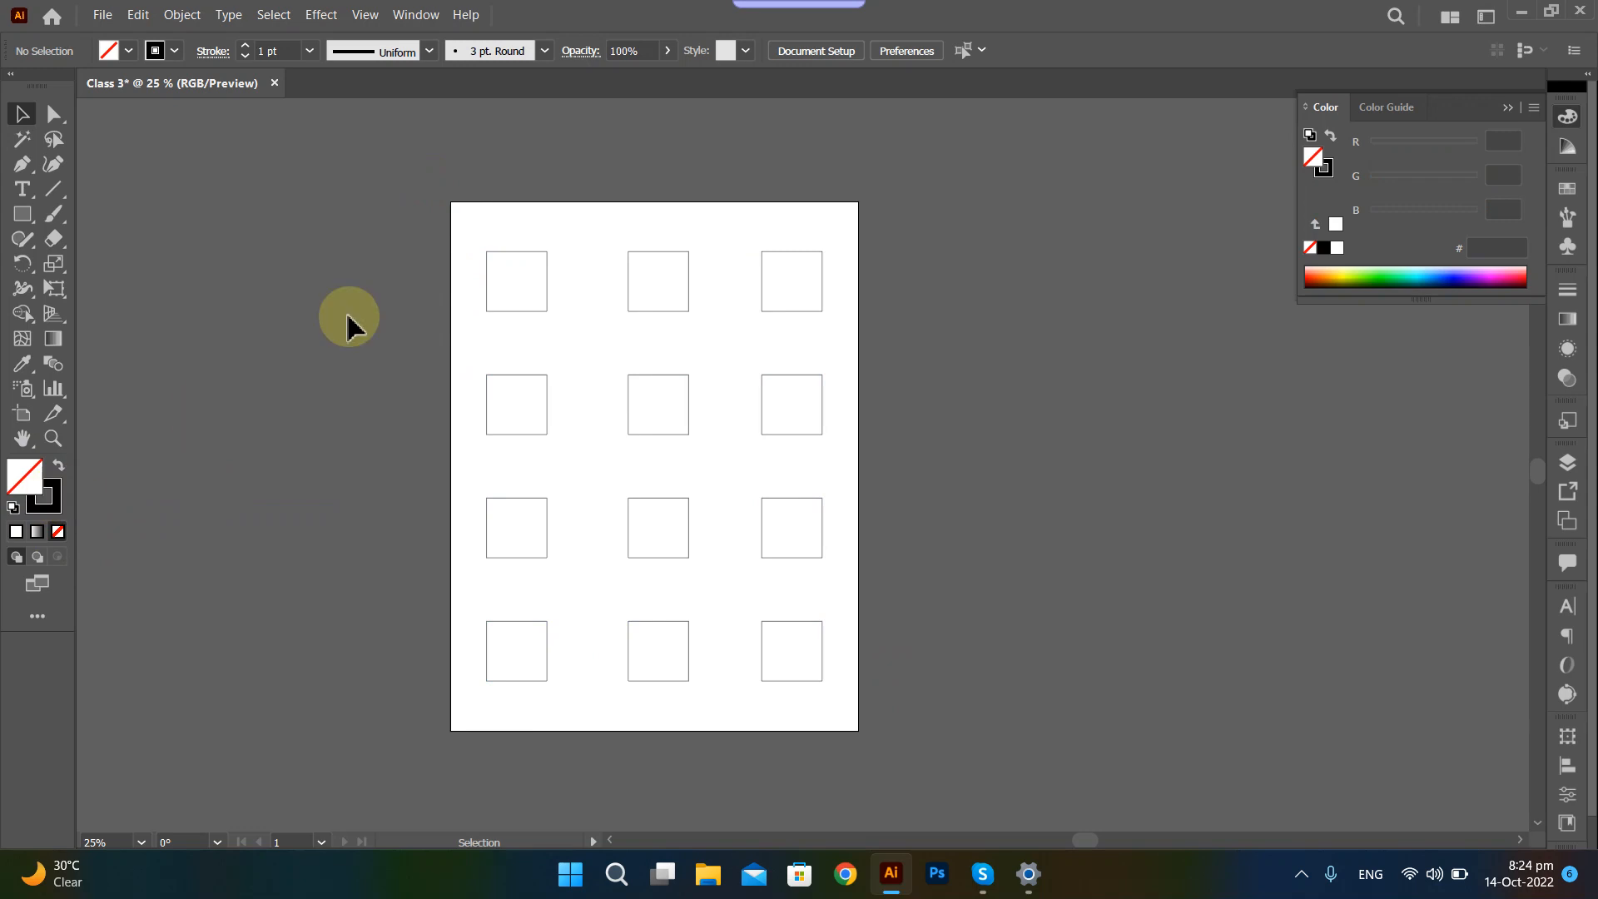
left_click(59, 505)
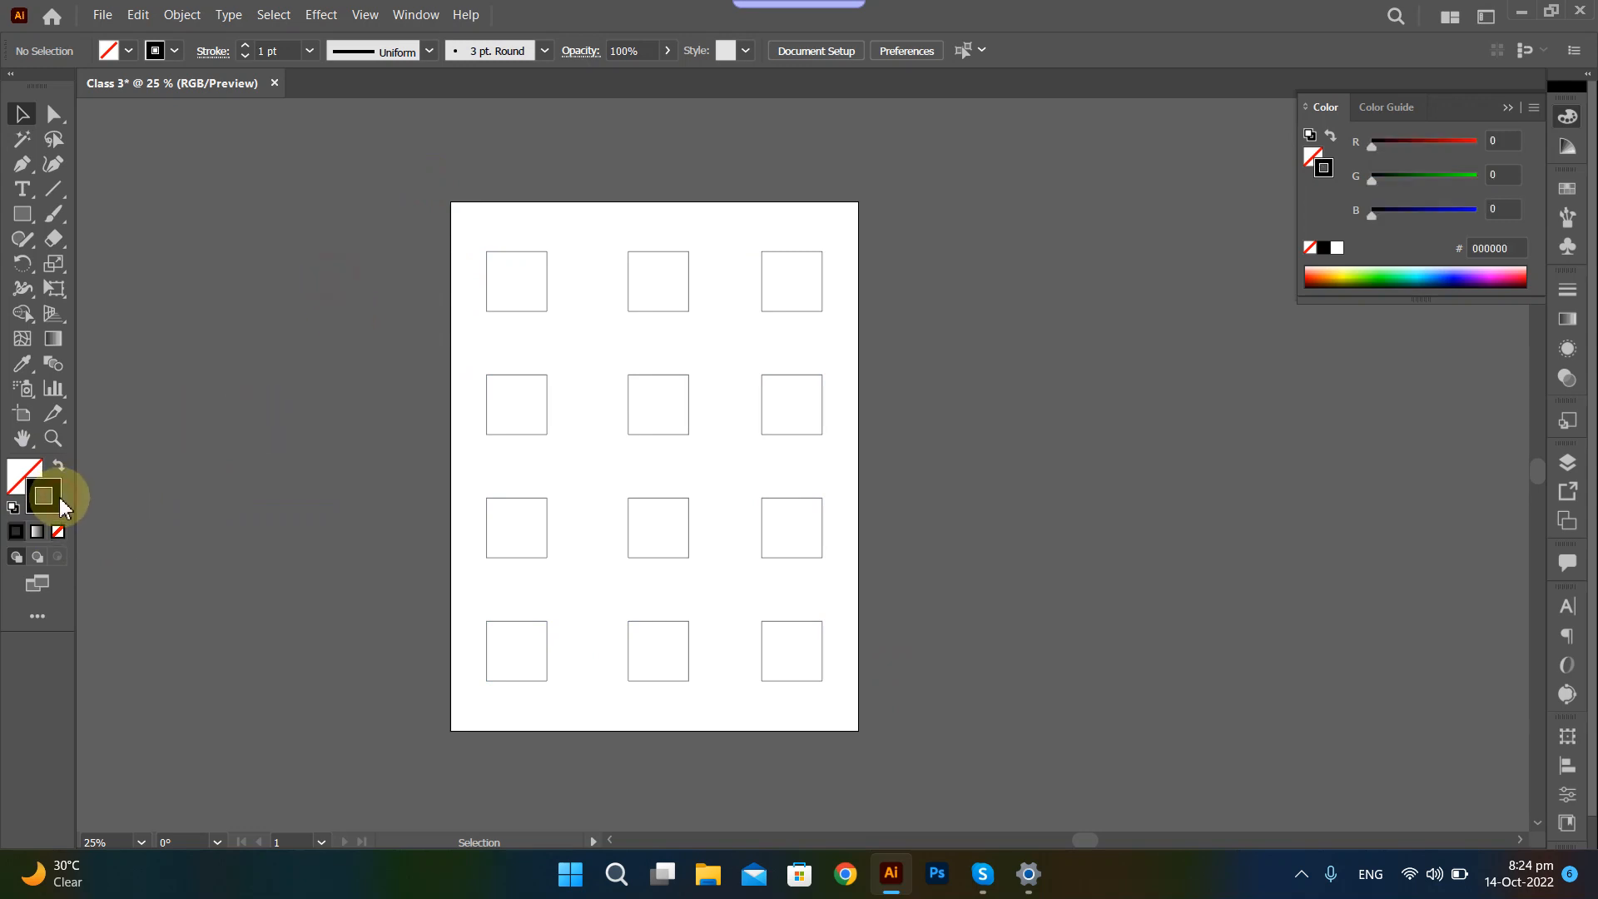
double_click(60, 505)
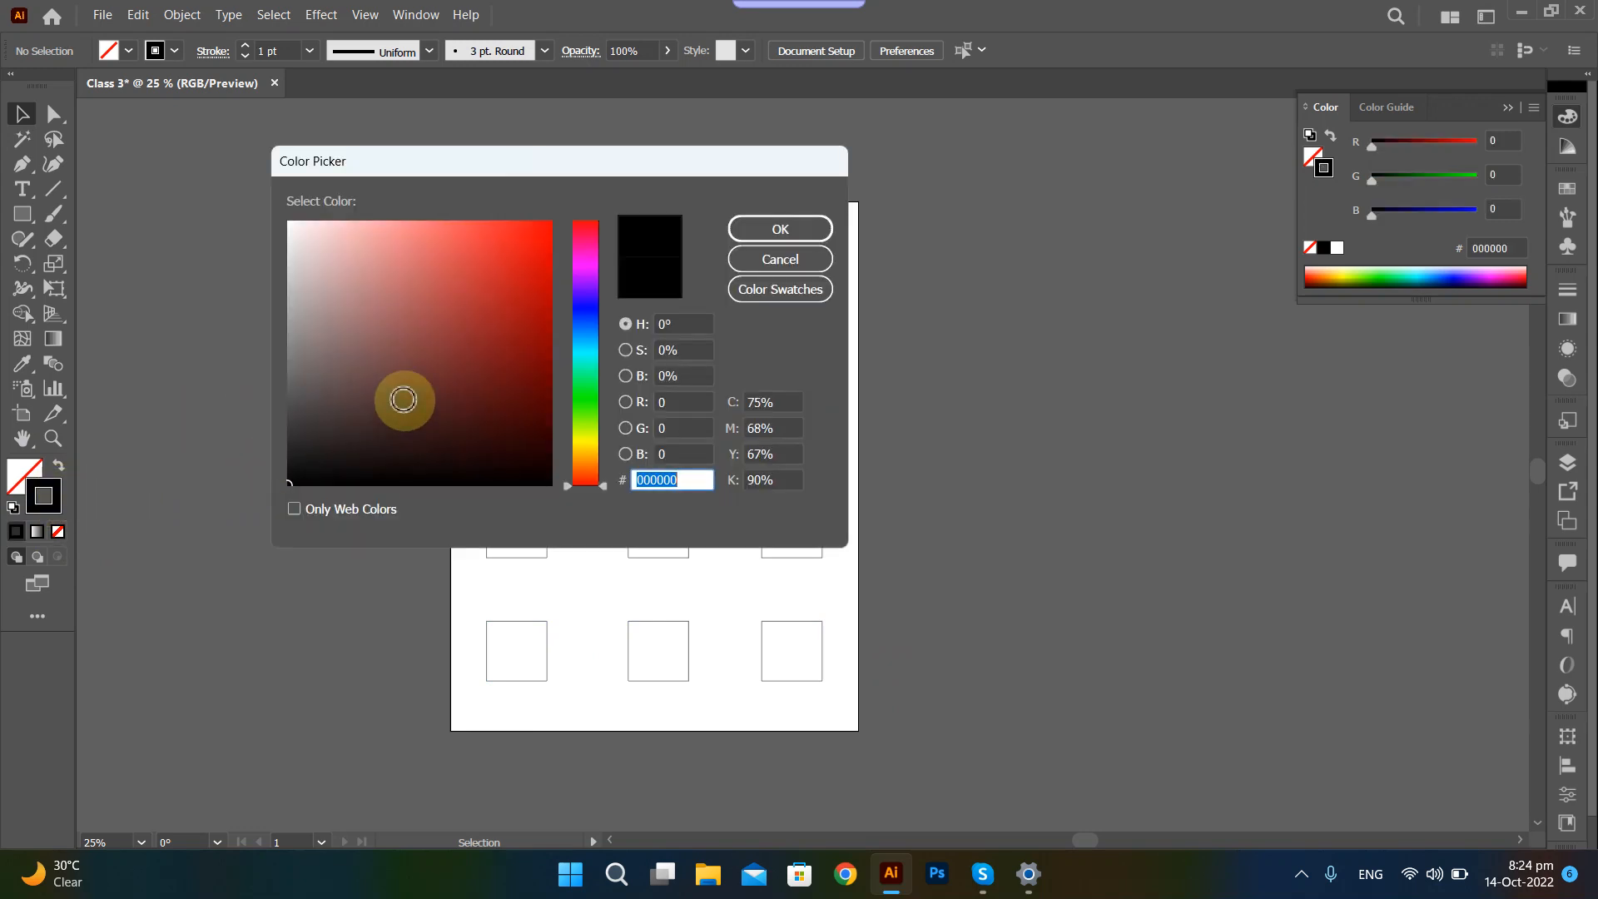
left_click(787, 258)
Select all twelve squares and set their stroke colour to blue 1421C1.
left_click_drag(439, 216, 964, 757)
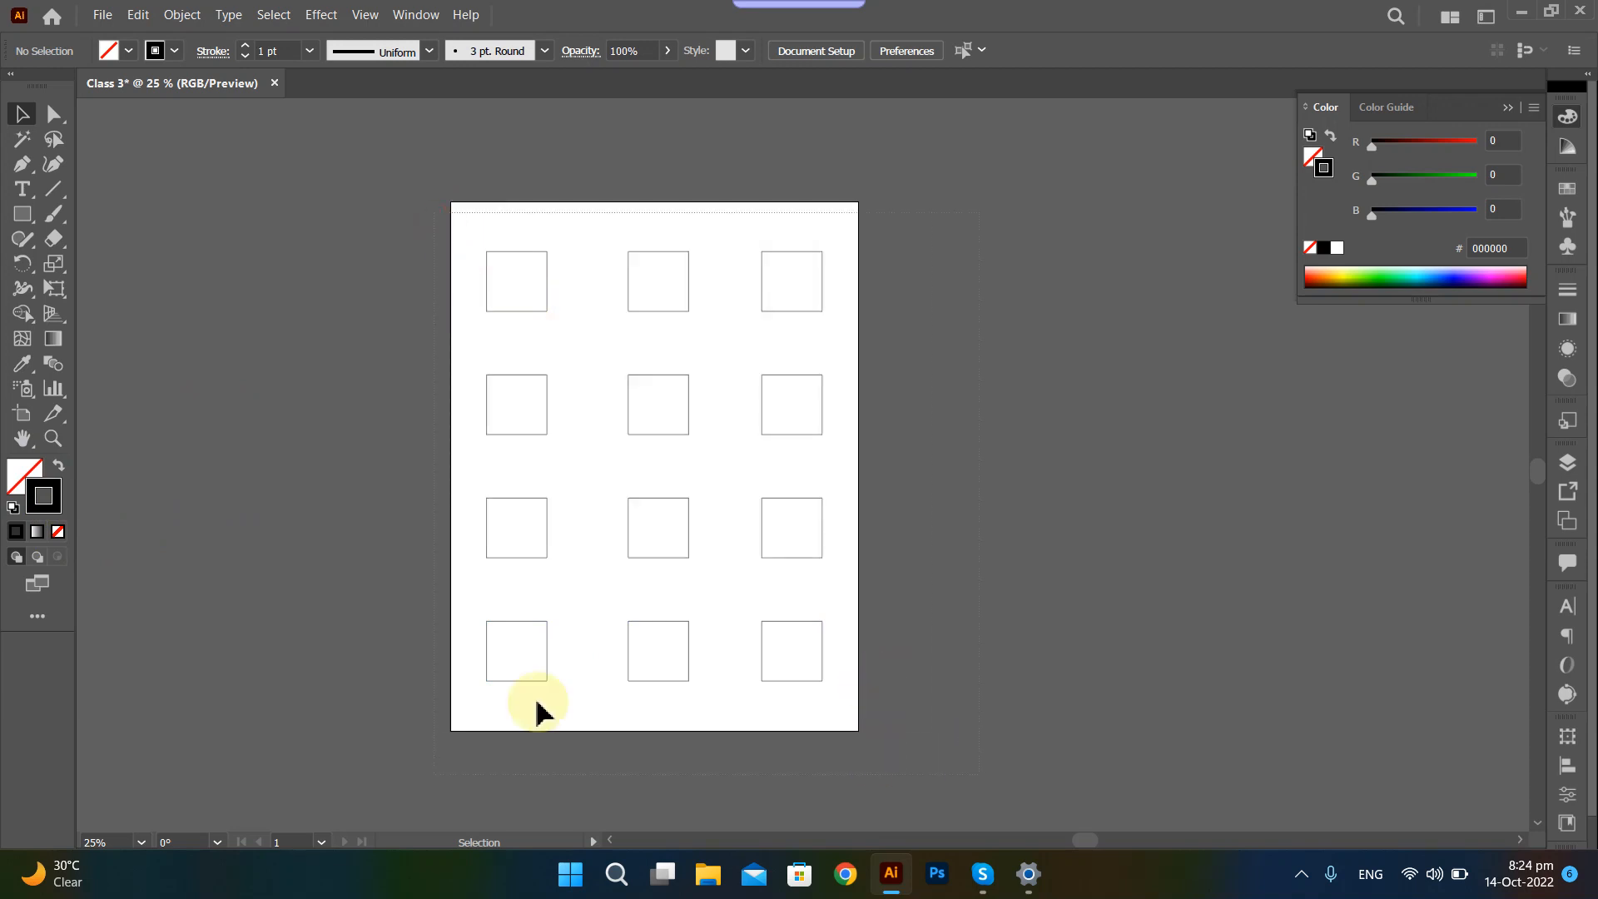
double_click(58, 506)
left_click(587, 339)
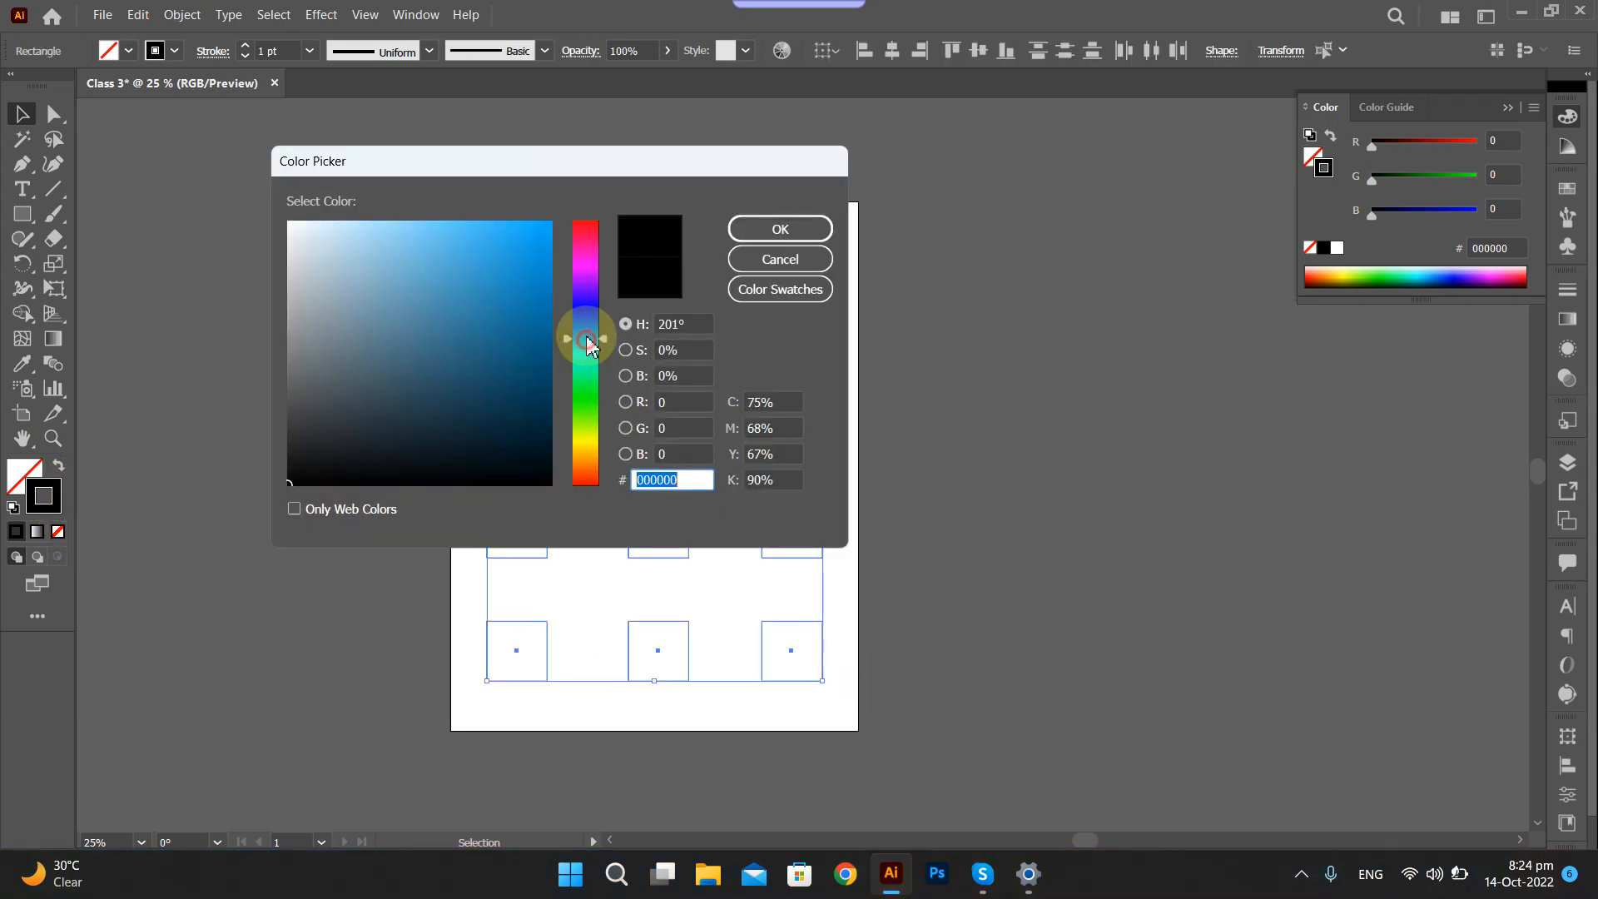
left_click_drag(587, 339, 585, 317)
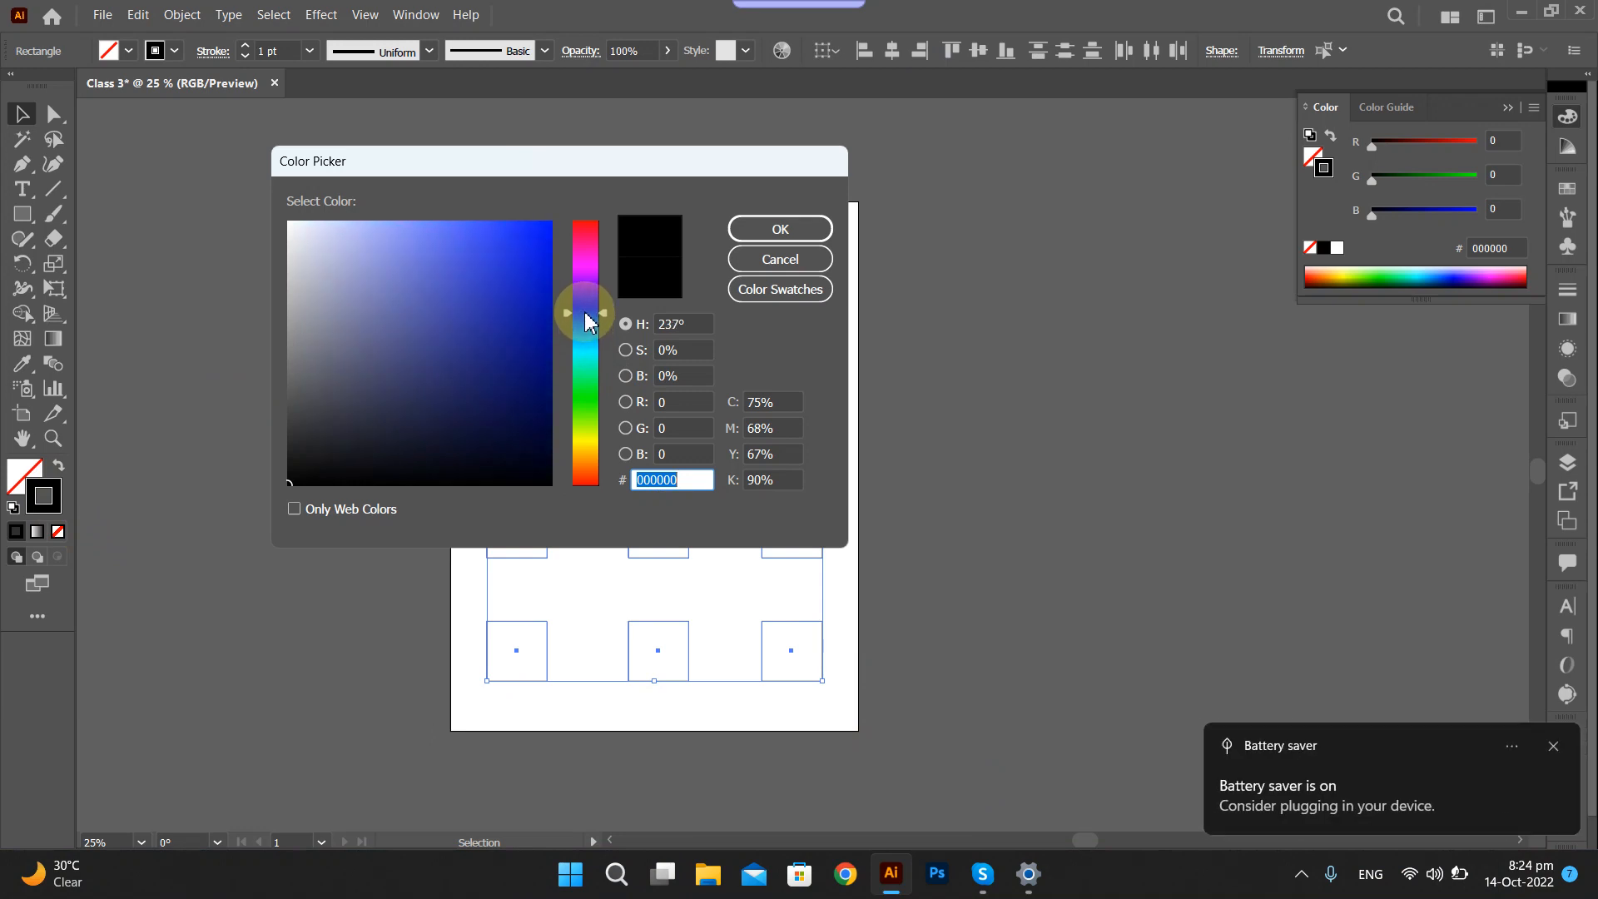
left_click(524, 285)
left_click(774, 239)
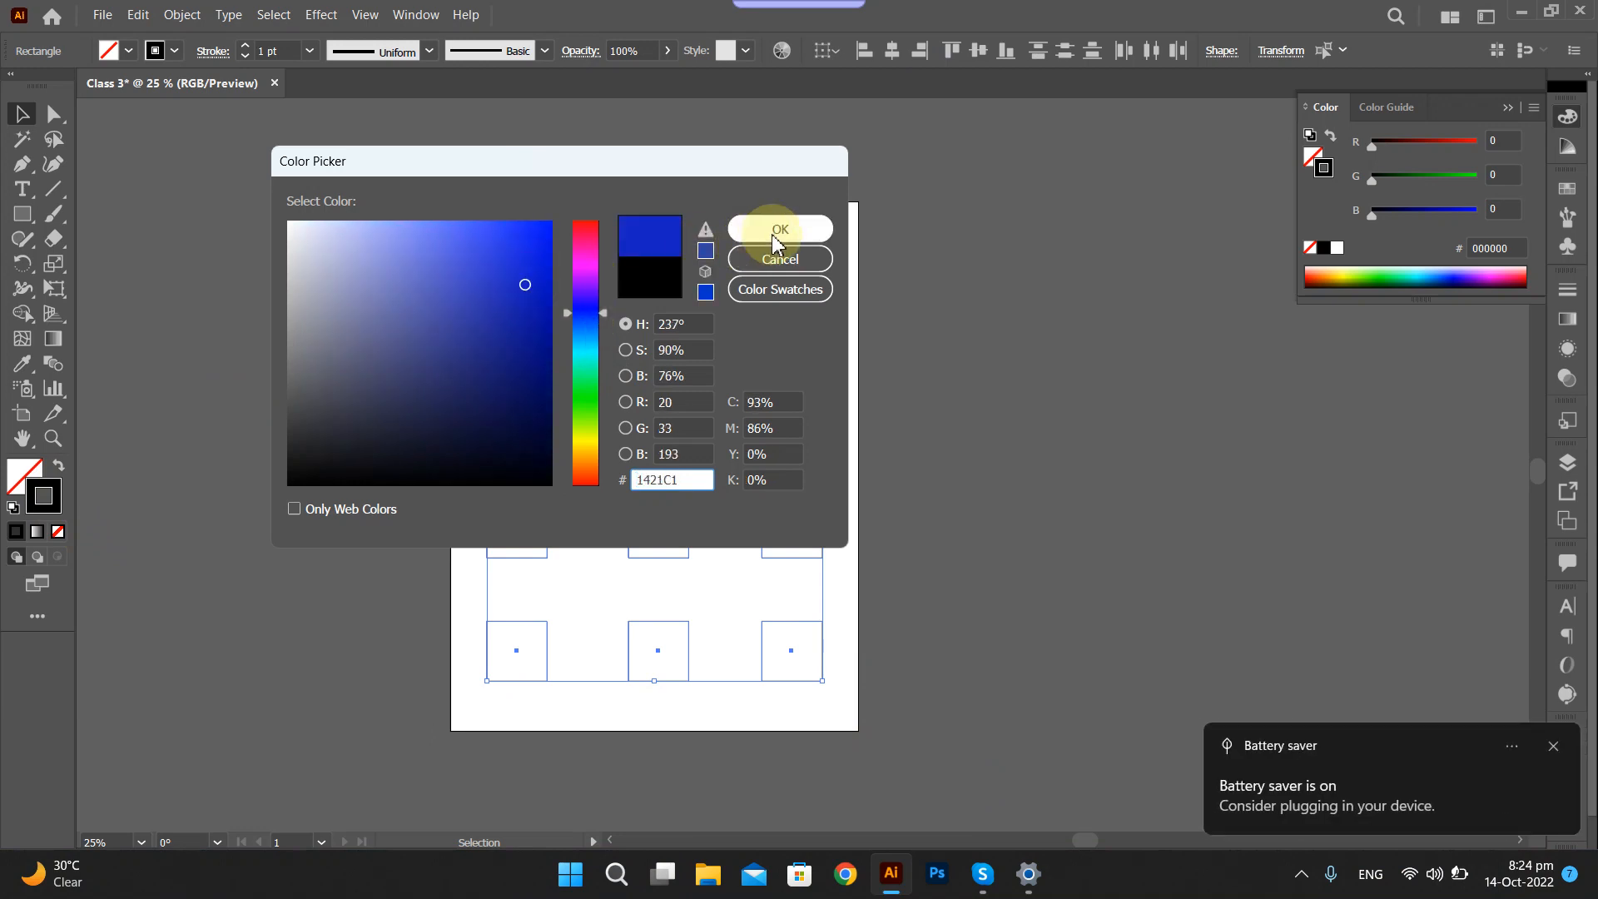
Set the stroke weight of all twelve squares to 10 pt and deselect them.
left_click(293, 42)
type("10")
key("Return")
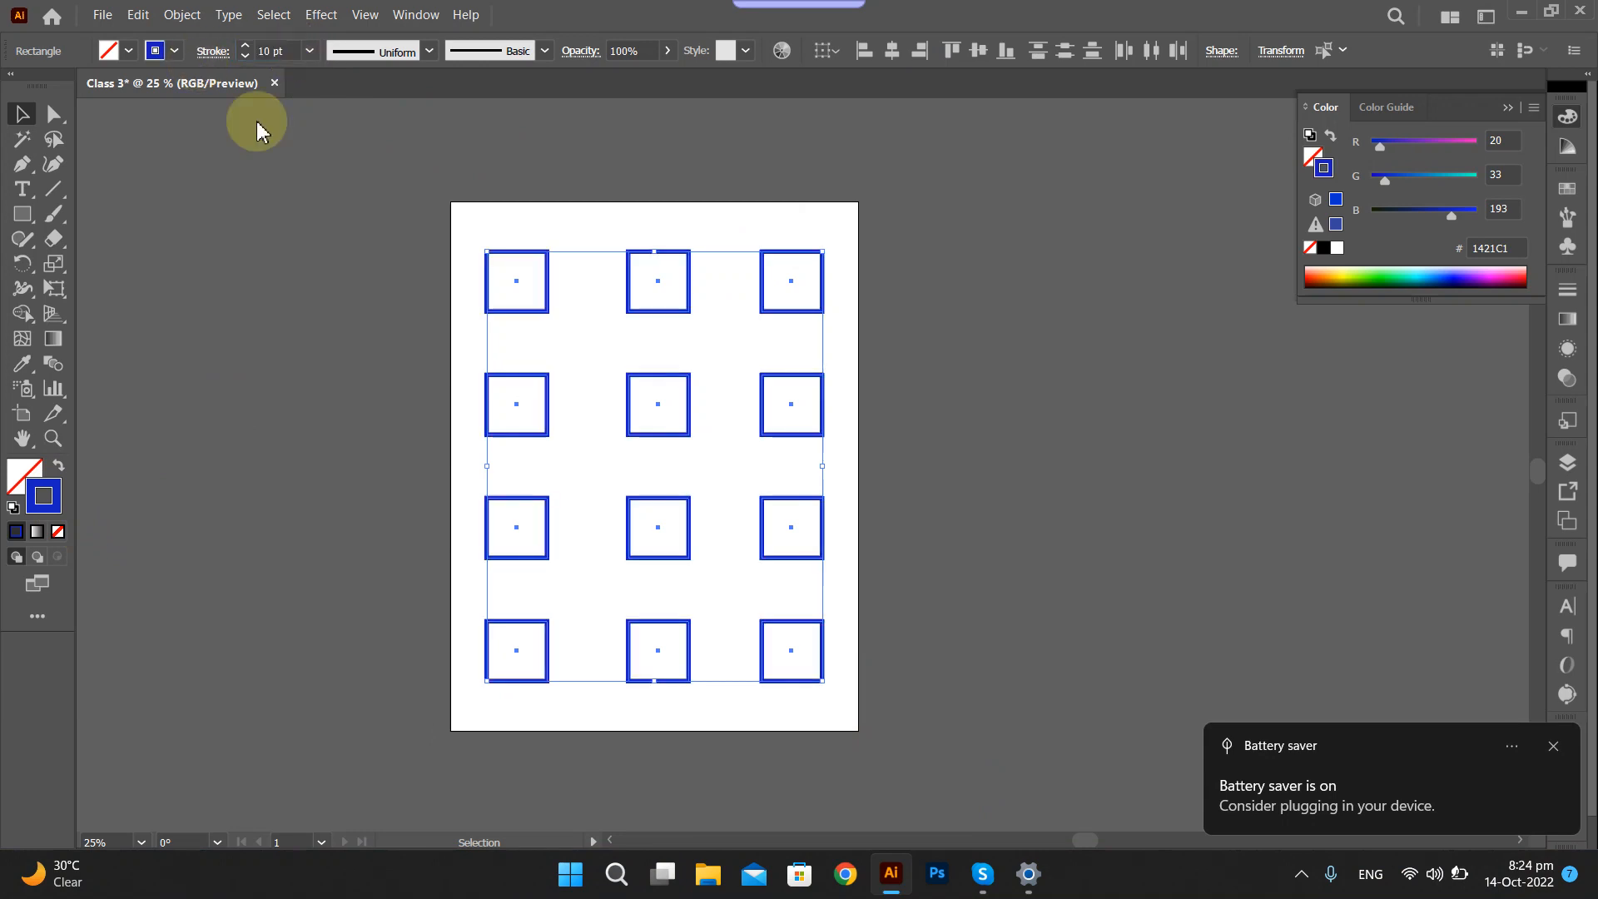
left_click(339, 546)
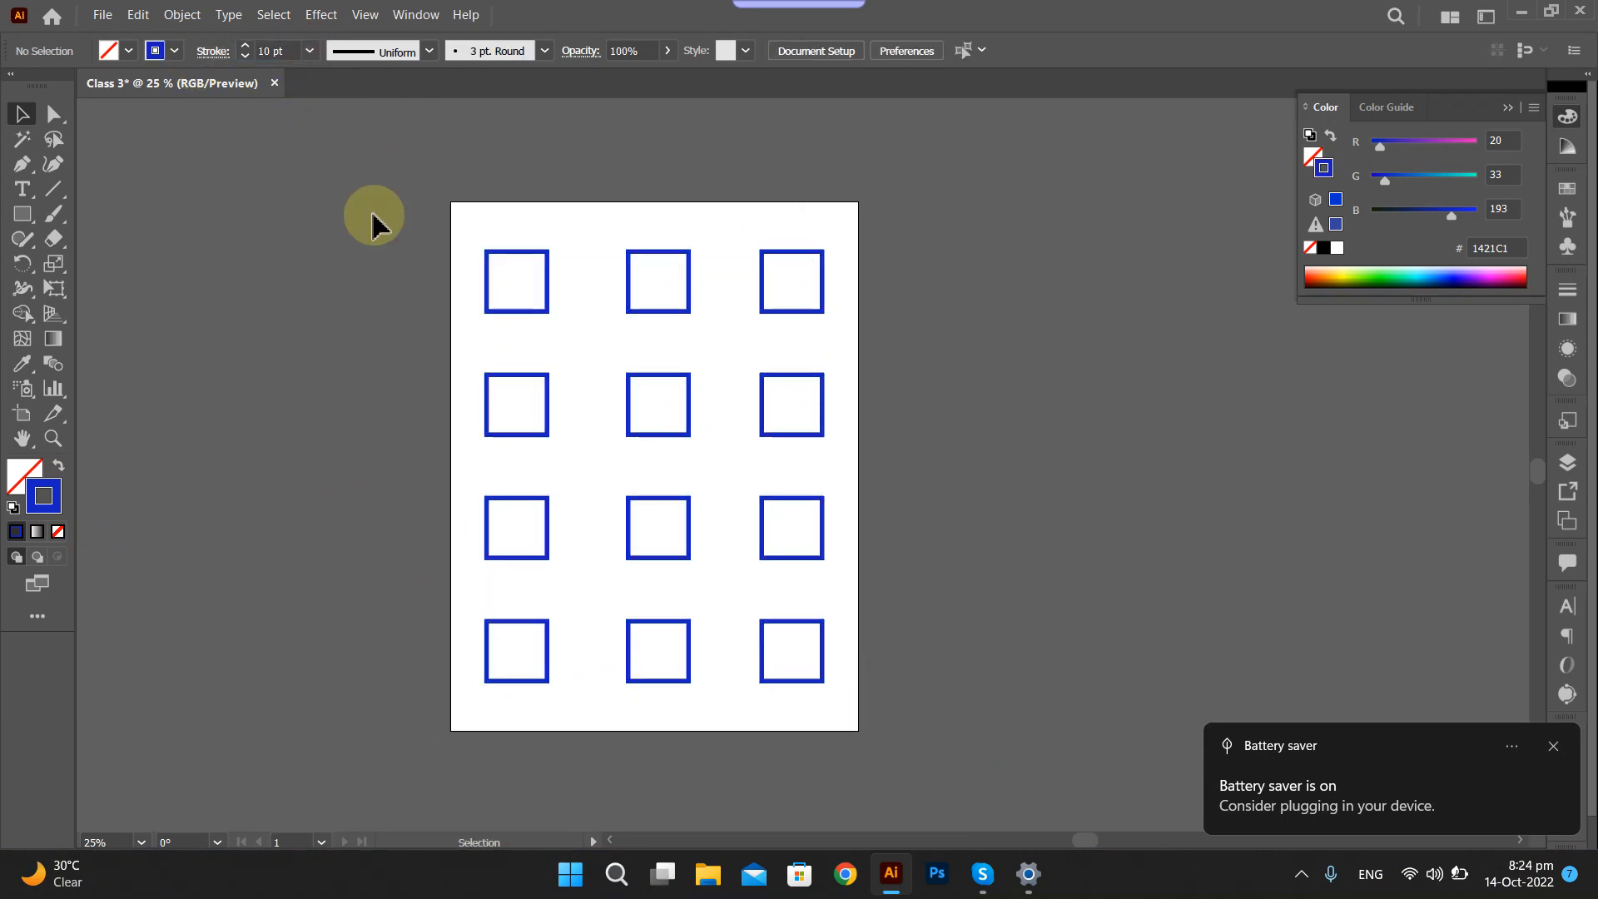
Open the stroke options for the three squares in the top row to review them.
left_click_drag(383, 199, 877, 364)
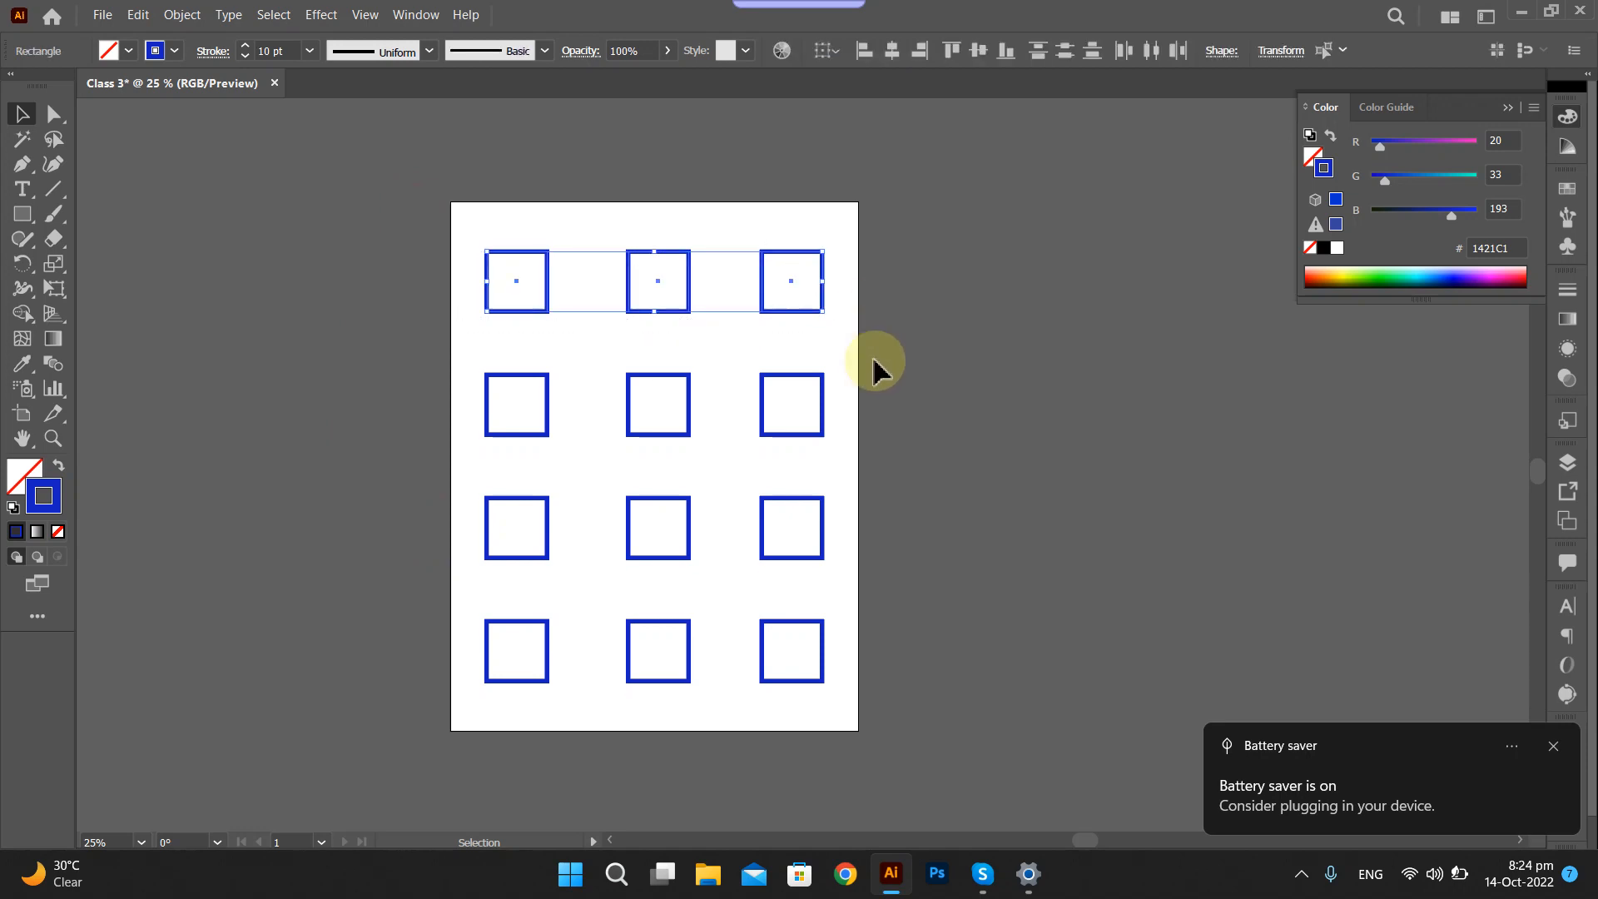
left_click(214, 52)
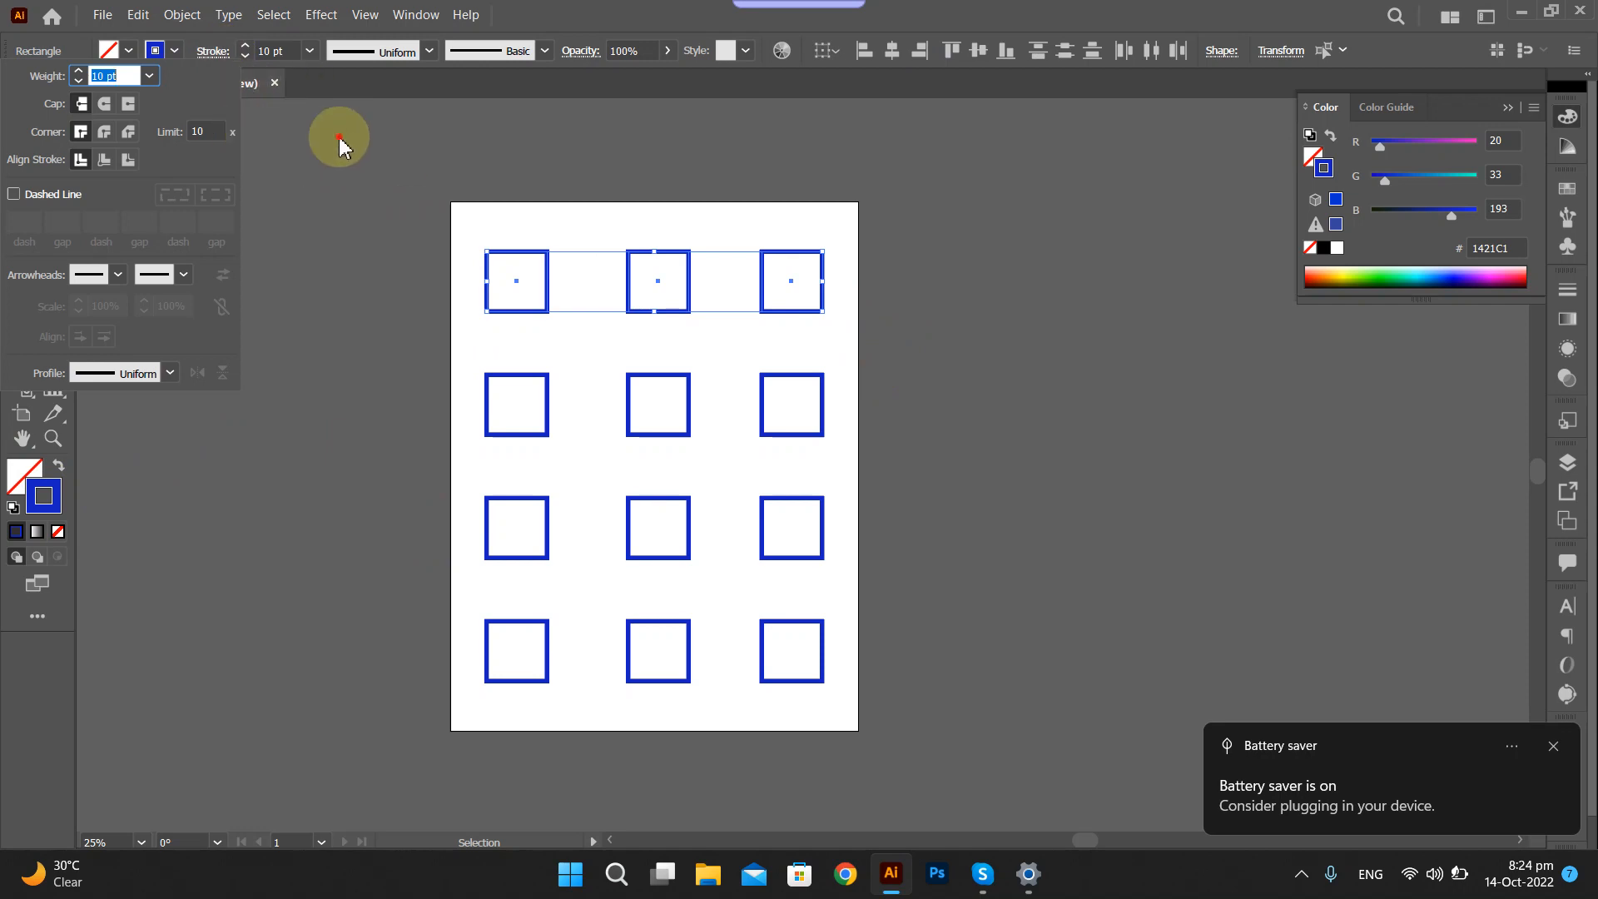
Fill the first square of the top row with grey 939393.
left_click_drag(457, 217, 557, 310)
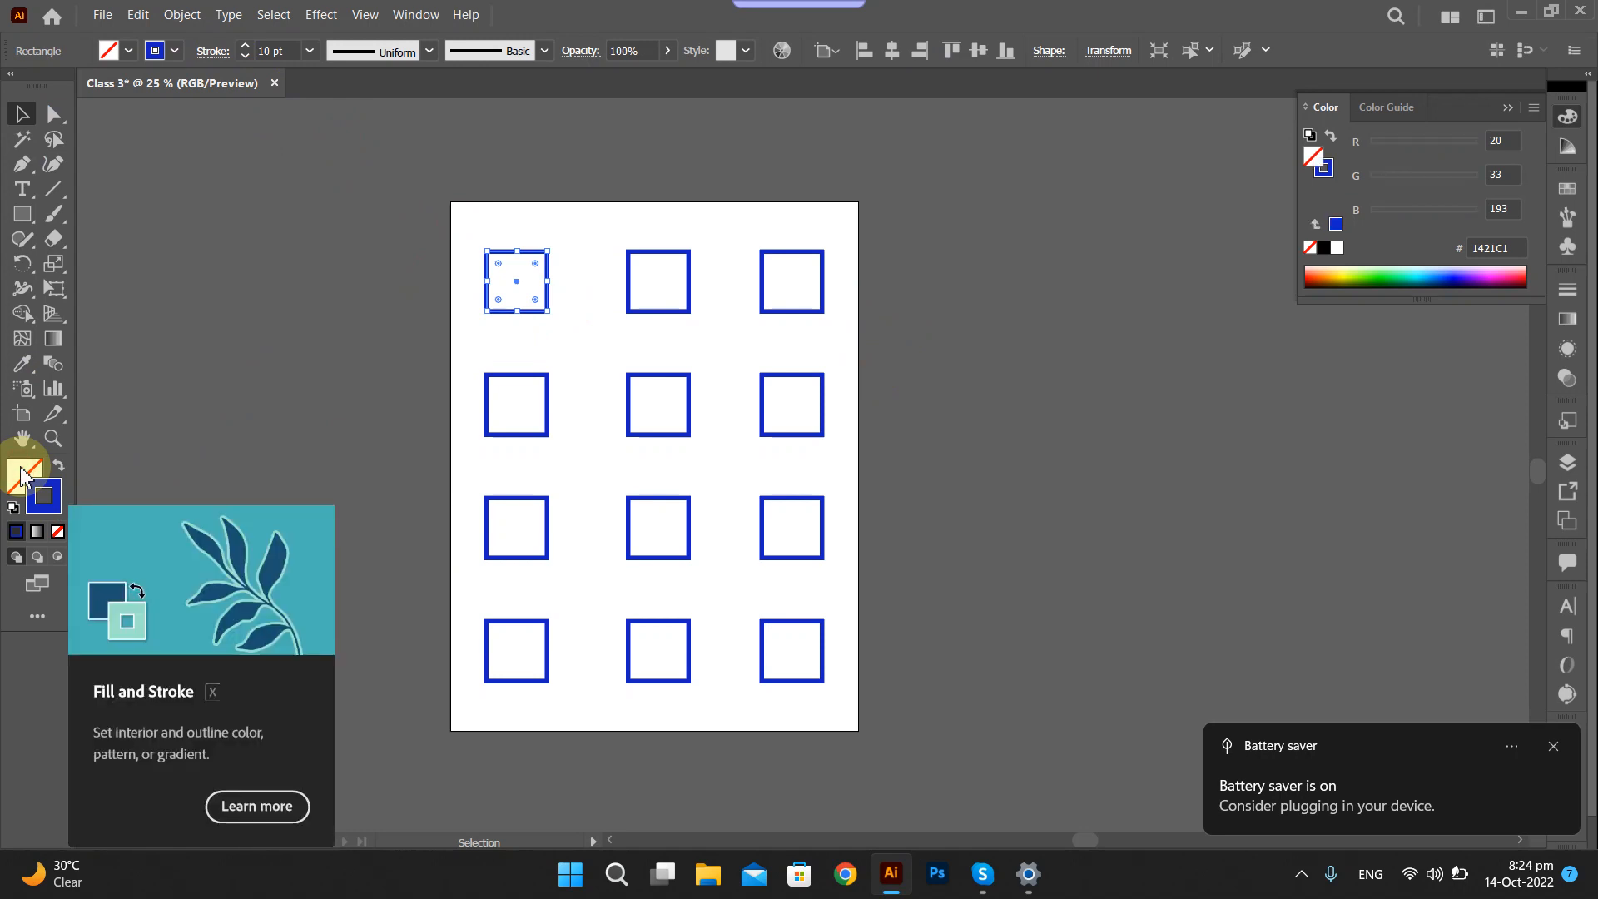
double_click(25, 471)
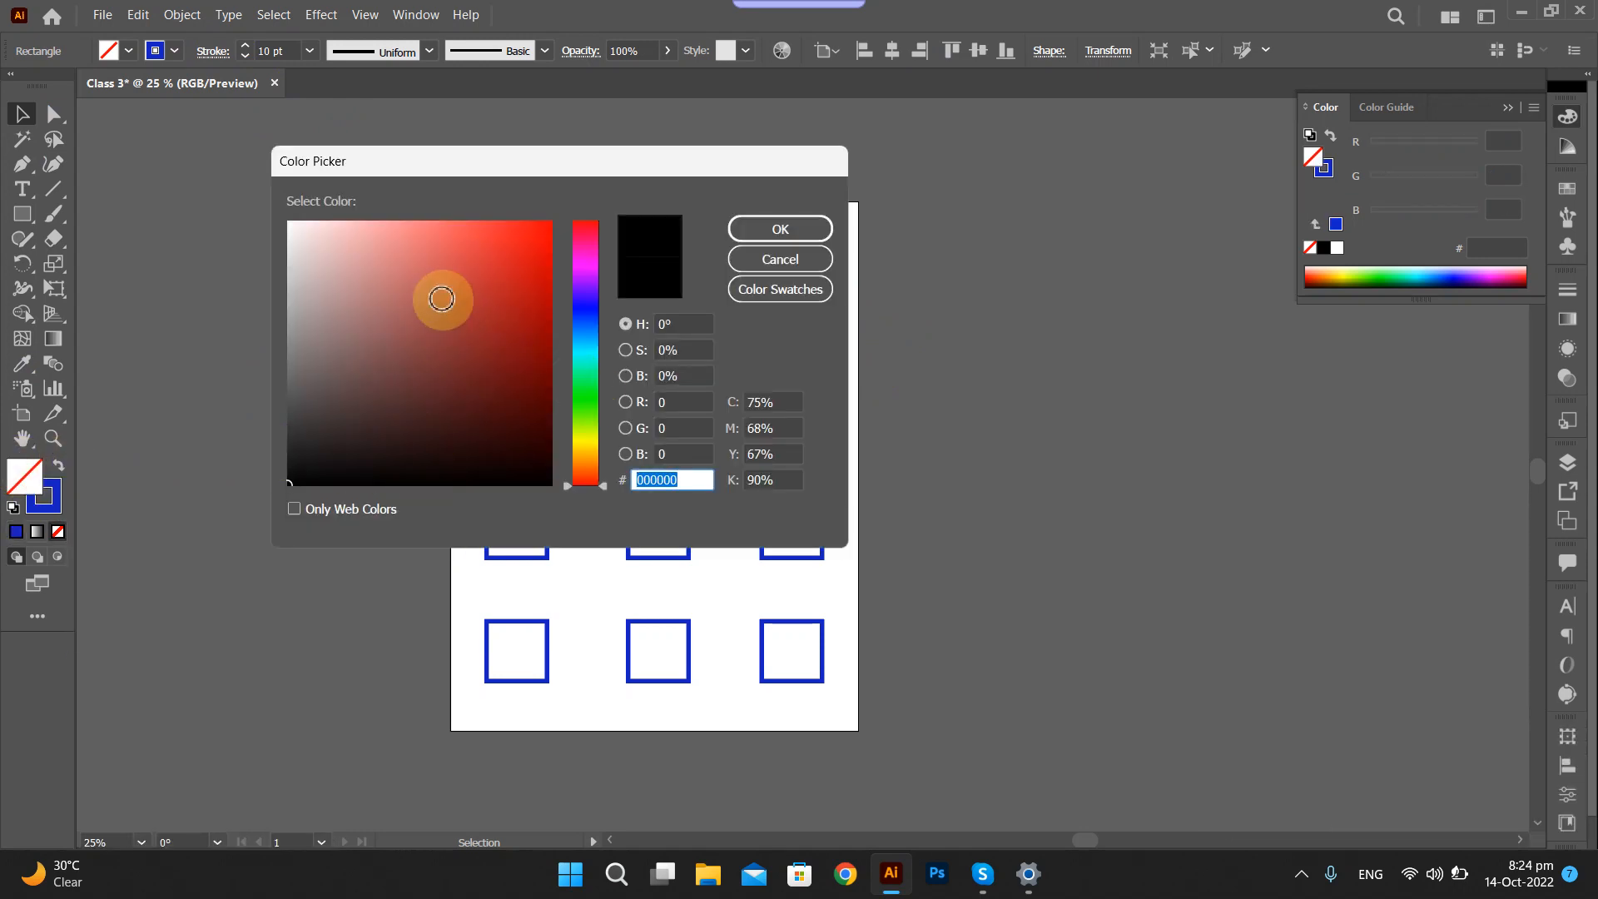
left_click(315, 320)
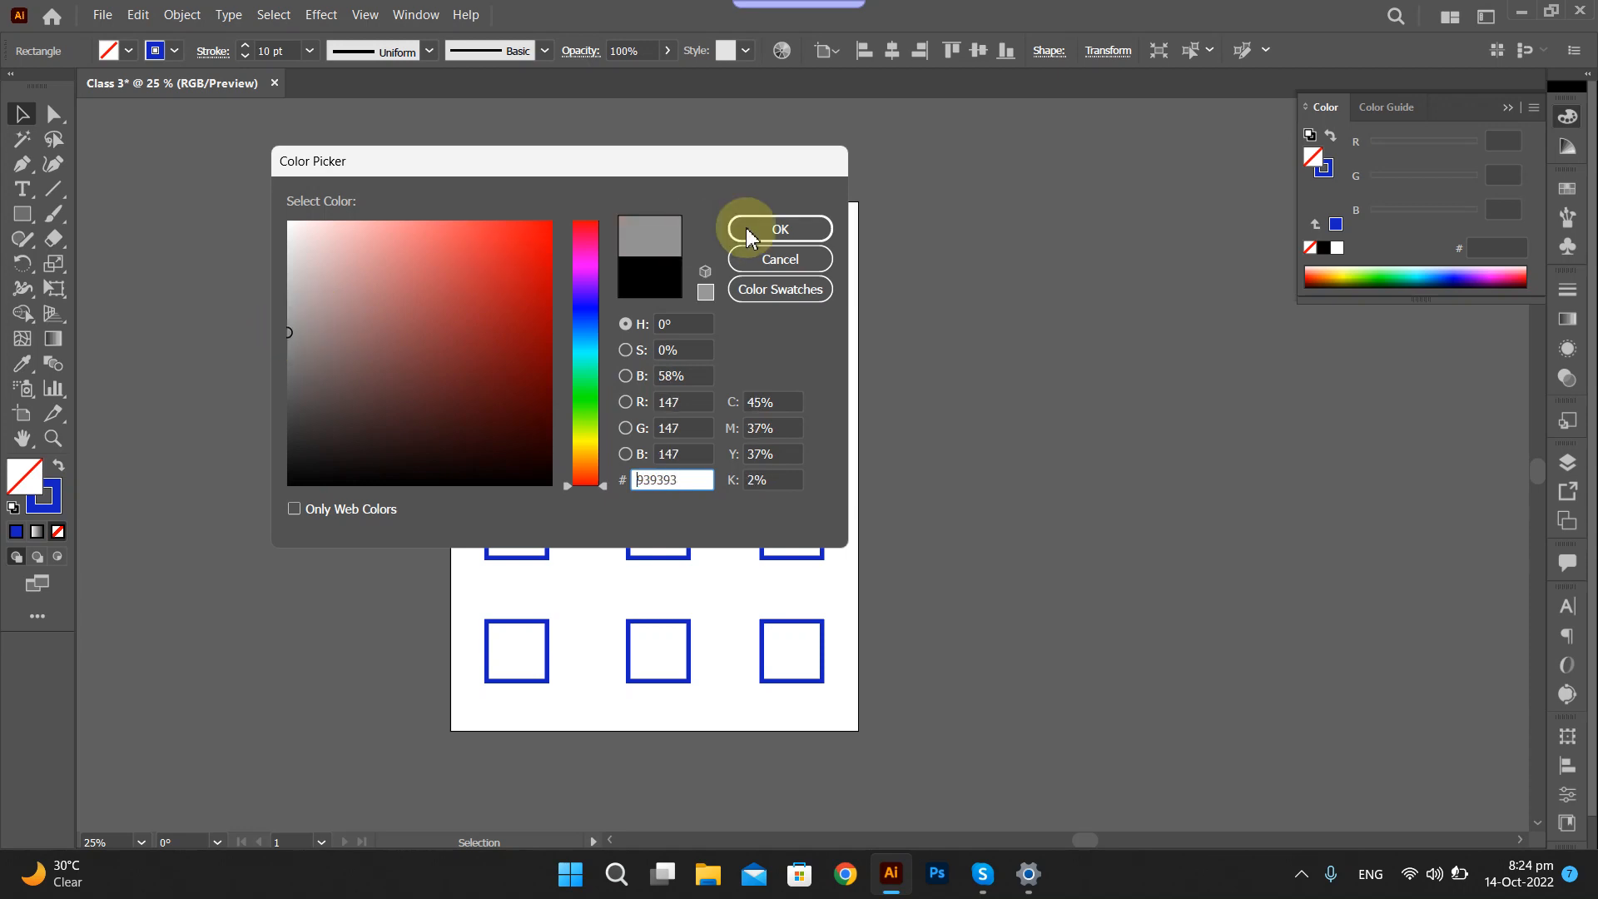
left_click(776, 232)
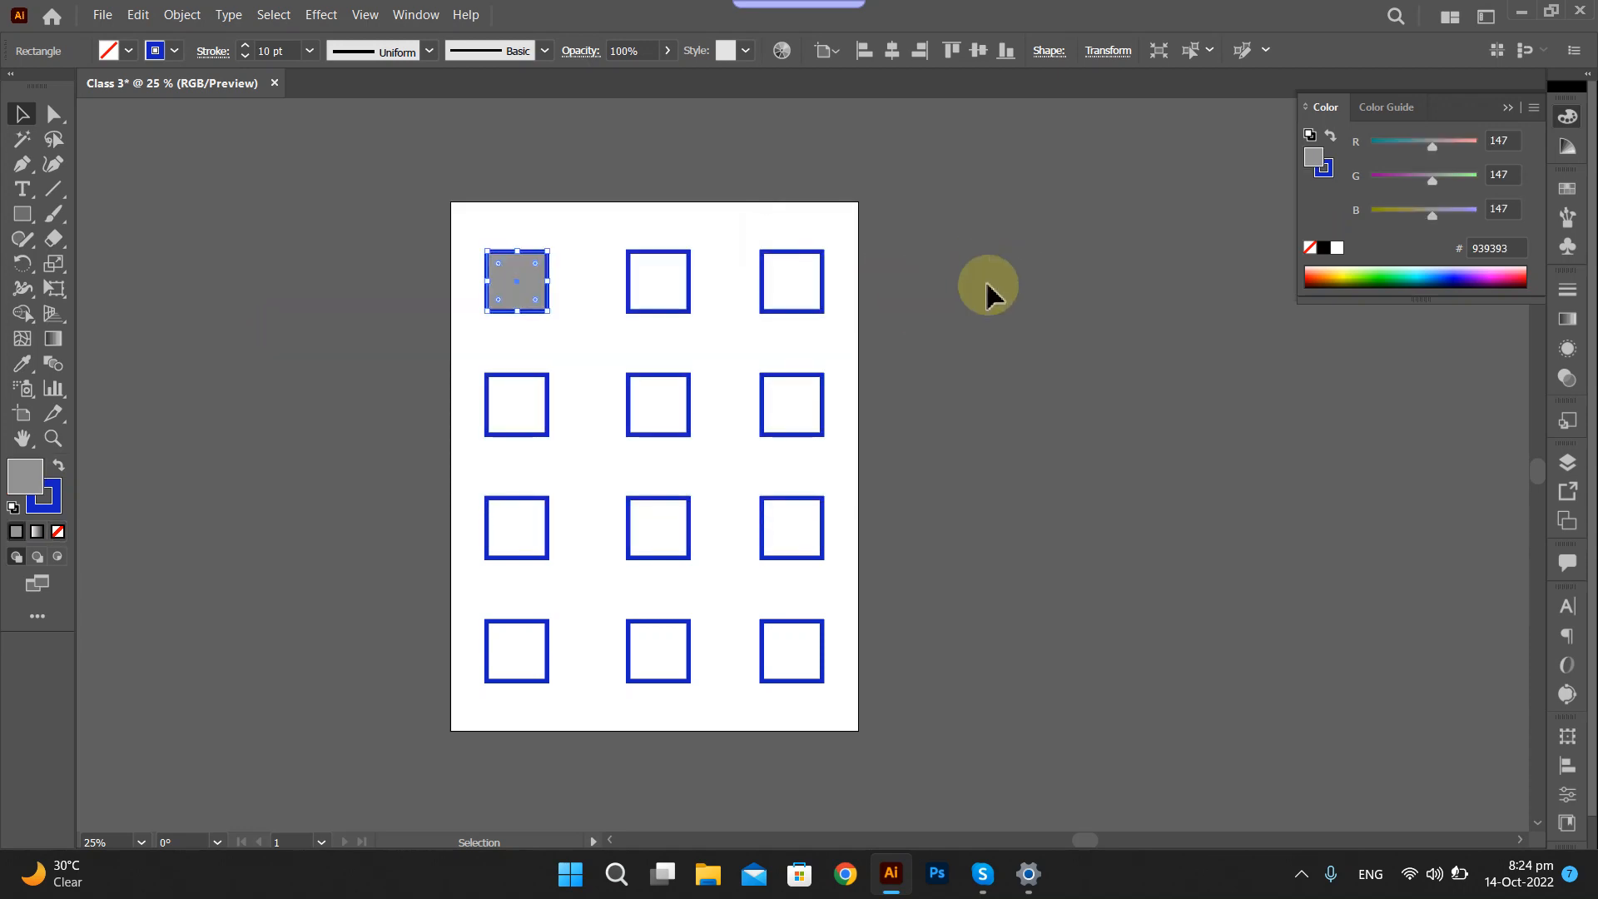
left_click(989, 289)
Fill the middle square of the top row with grey 939393 and remove its stroke.
scroll(671, 295, "up", 2)
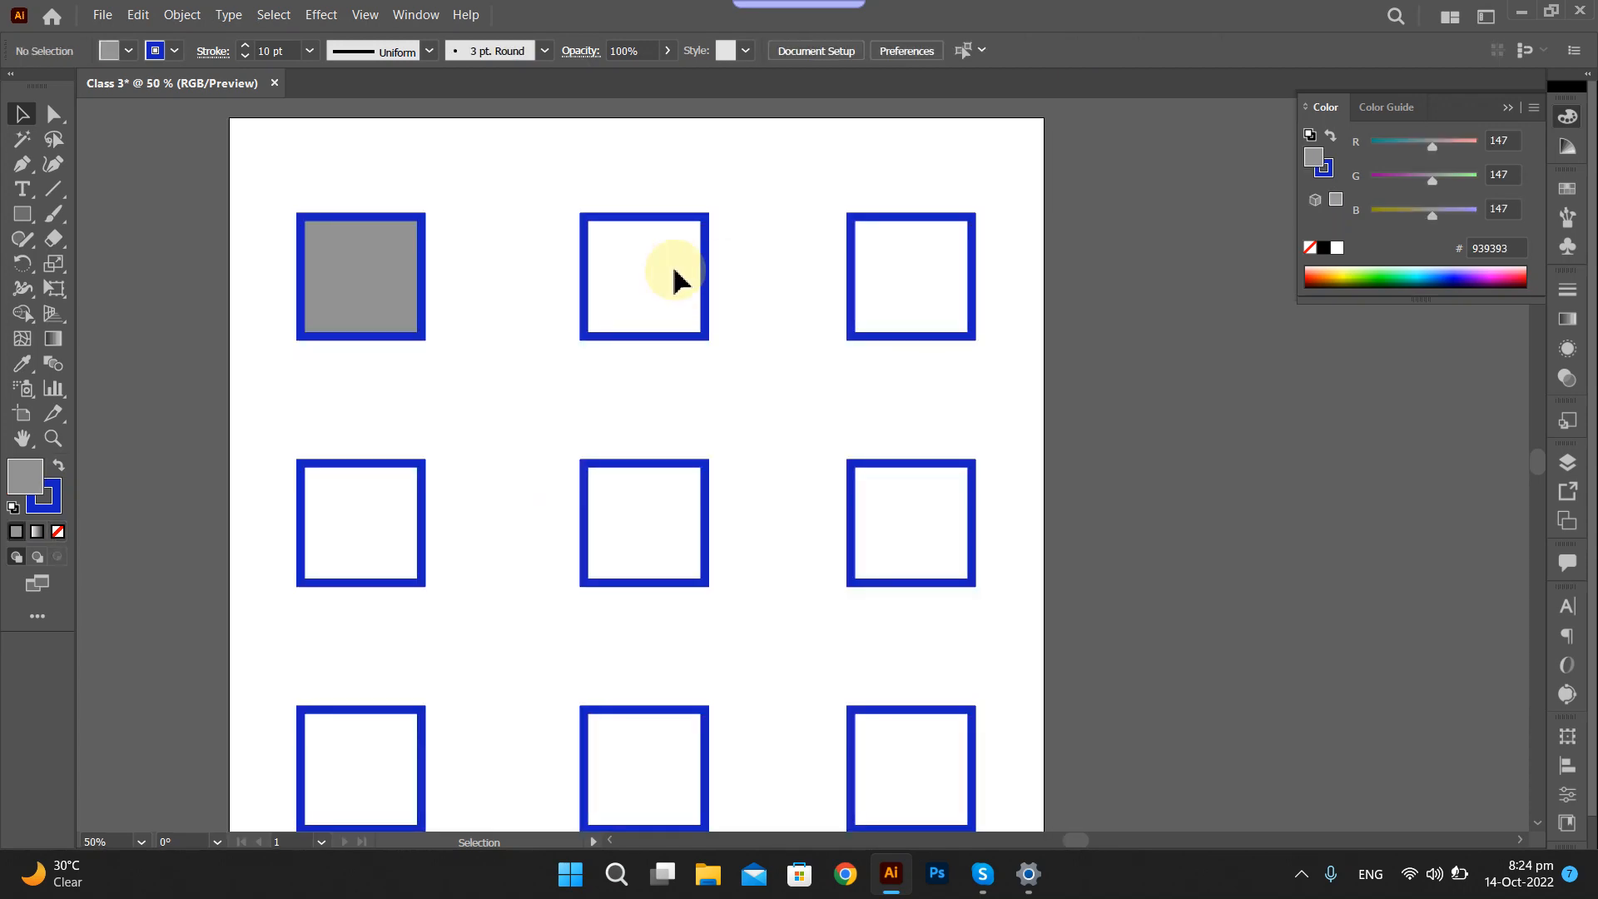
left_click_drag(547, 189, 774, 397)
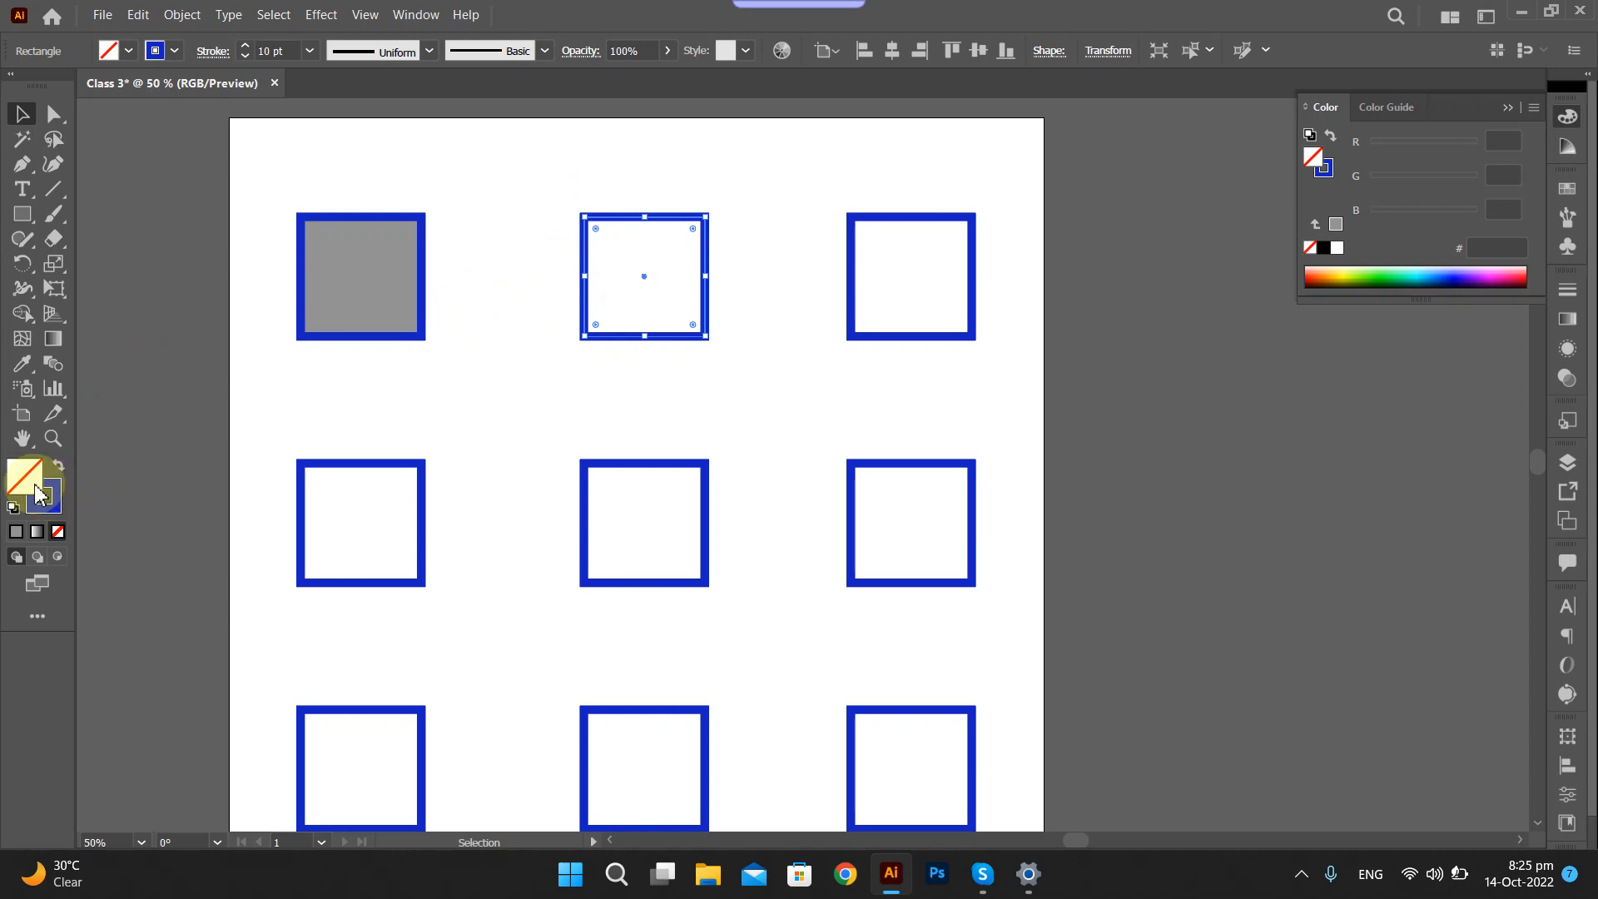
left_click(15, 532)
left_click(52, 502)
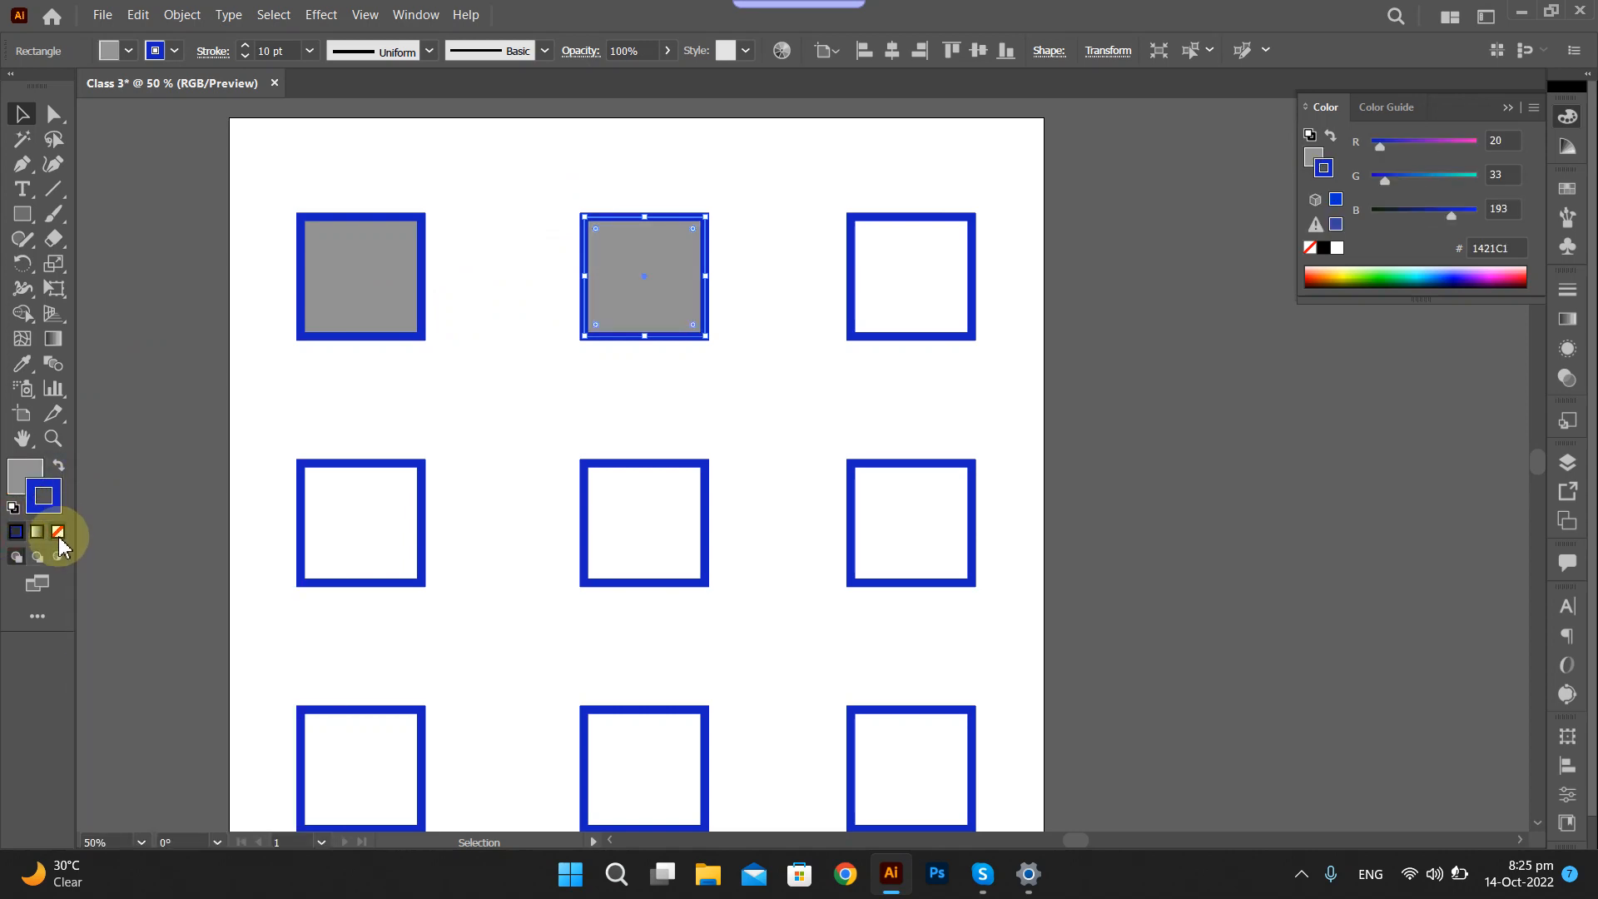
left_click(58, 533)
left_click(670, 358)
Open the stroke options for the first square of the second row to review its corner join.
left_click_drag(809, 179, 1020, 385)
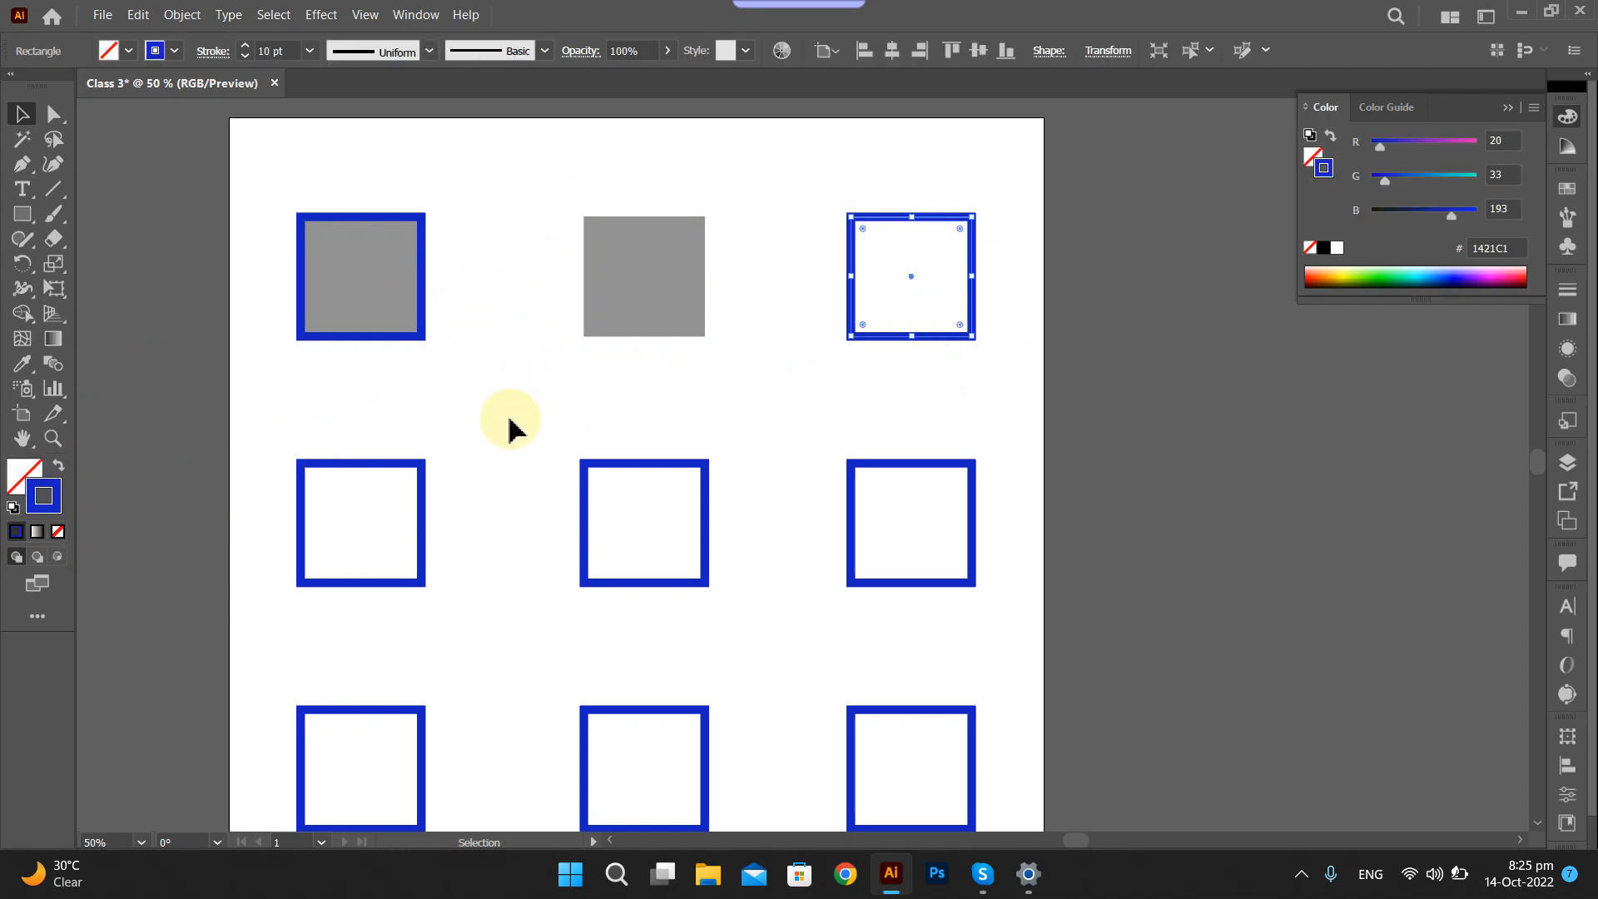
left_click_drag(252, 433, 475, 635)
left_click(212, 51)
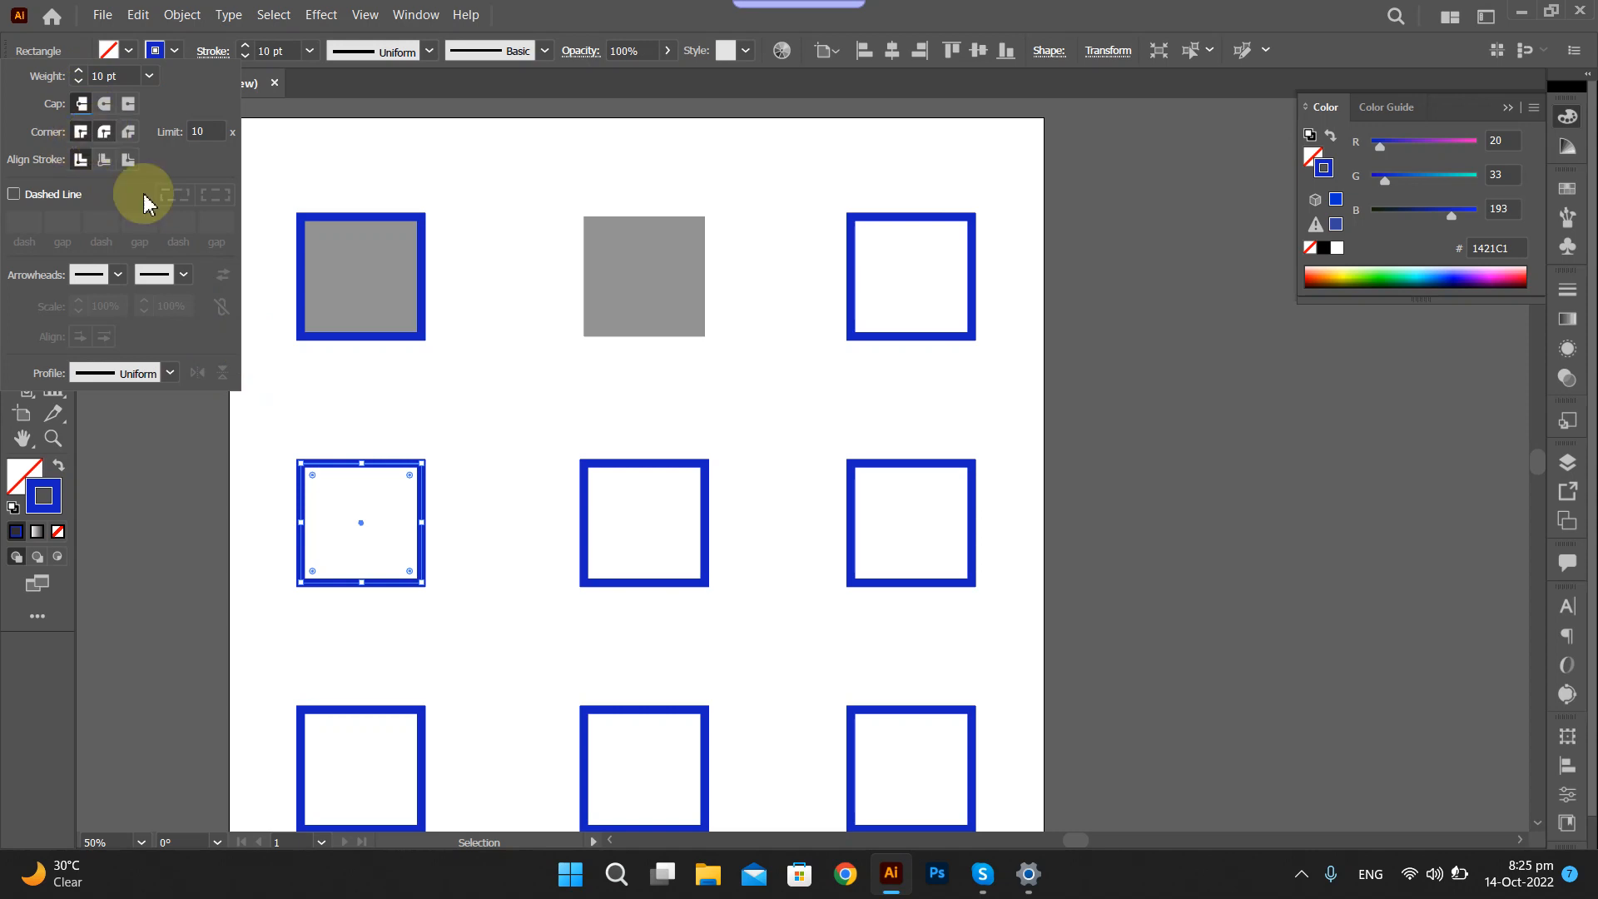
Give the middle square of the second row a round join at its stroke corners.
left_click_drag(497, 414, 754, 633)
left_click(213, 51)
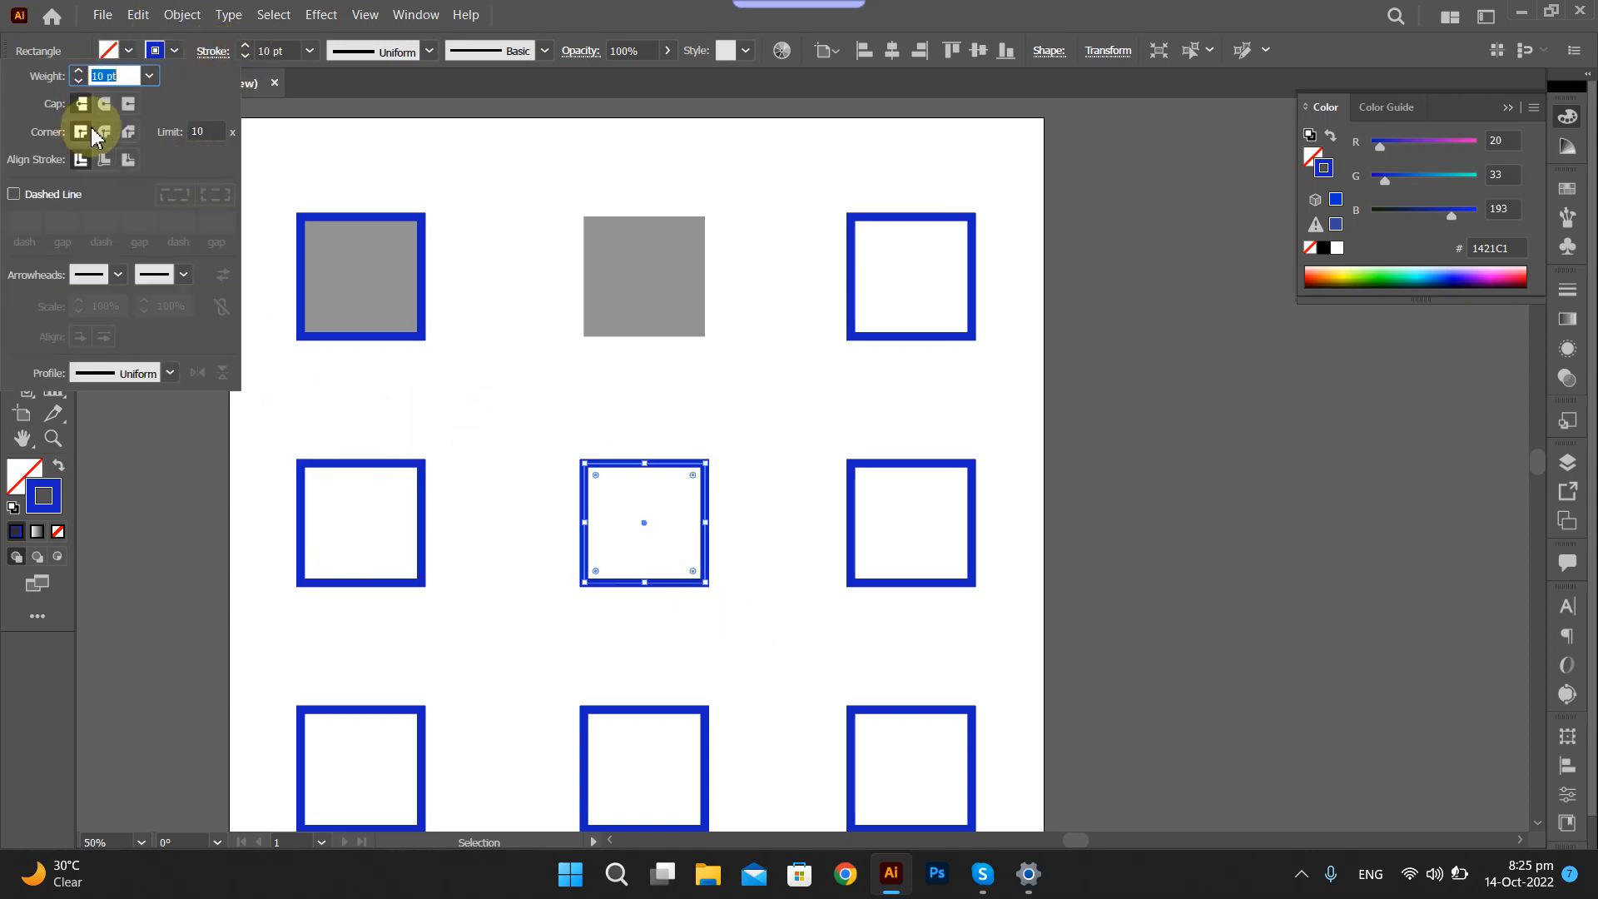
left_click(106, 132)
left_click(503, 442)
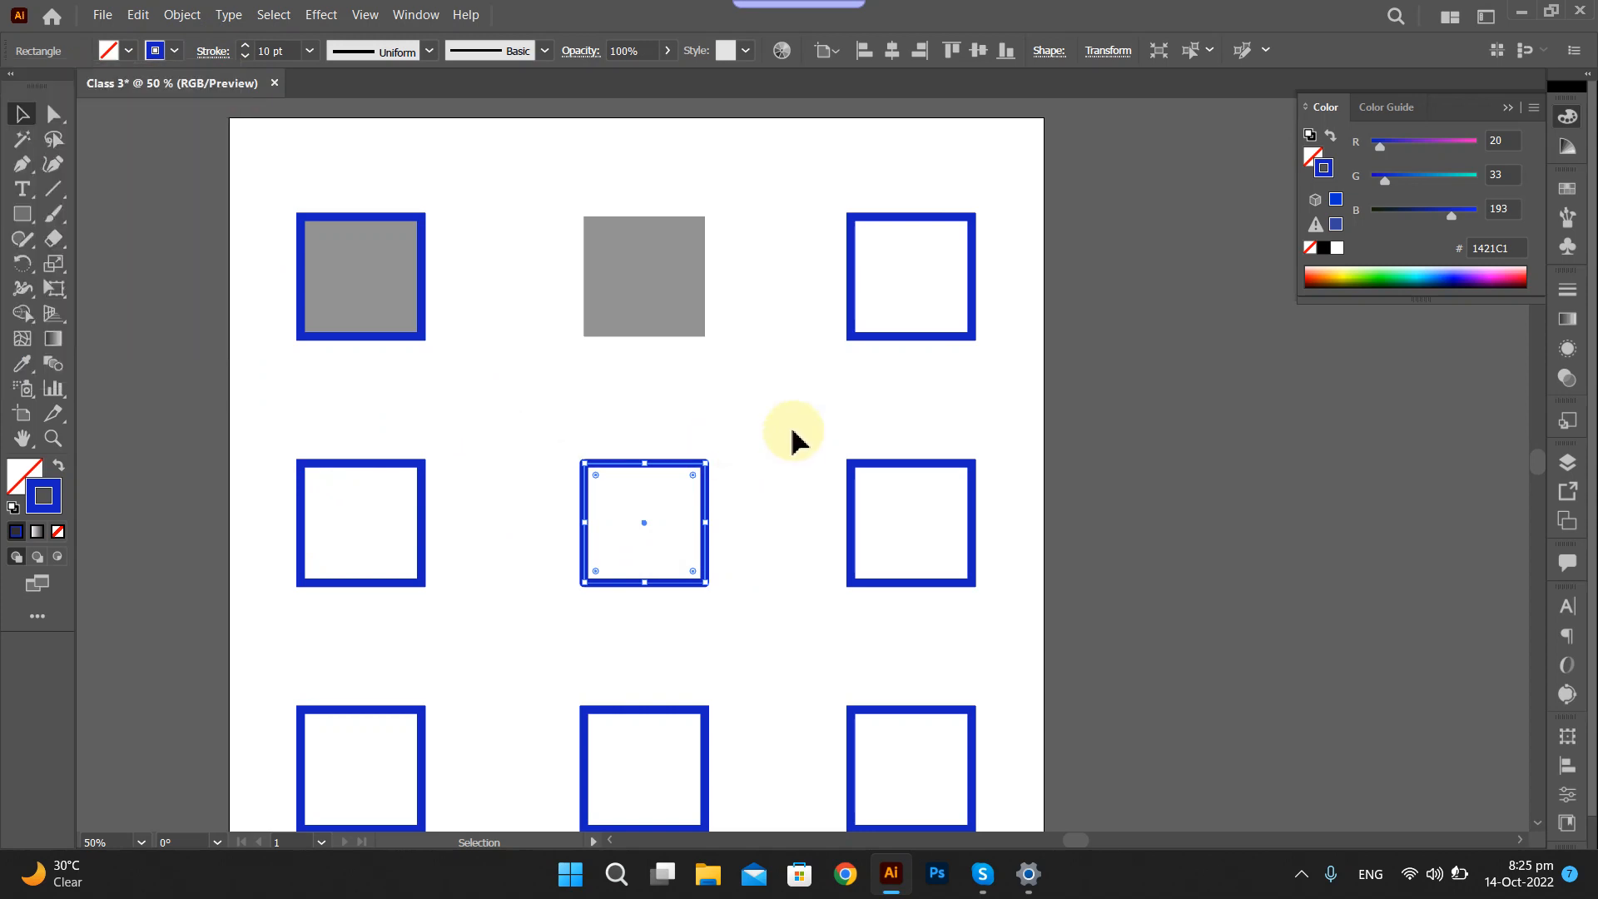
Give the last square of the second row a bevel join at its stroke corners and deselect it.
left_click_drag(788, 428, 991, 631)
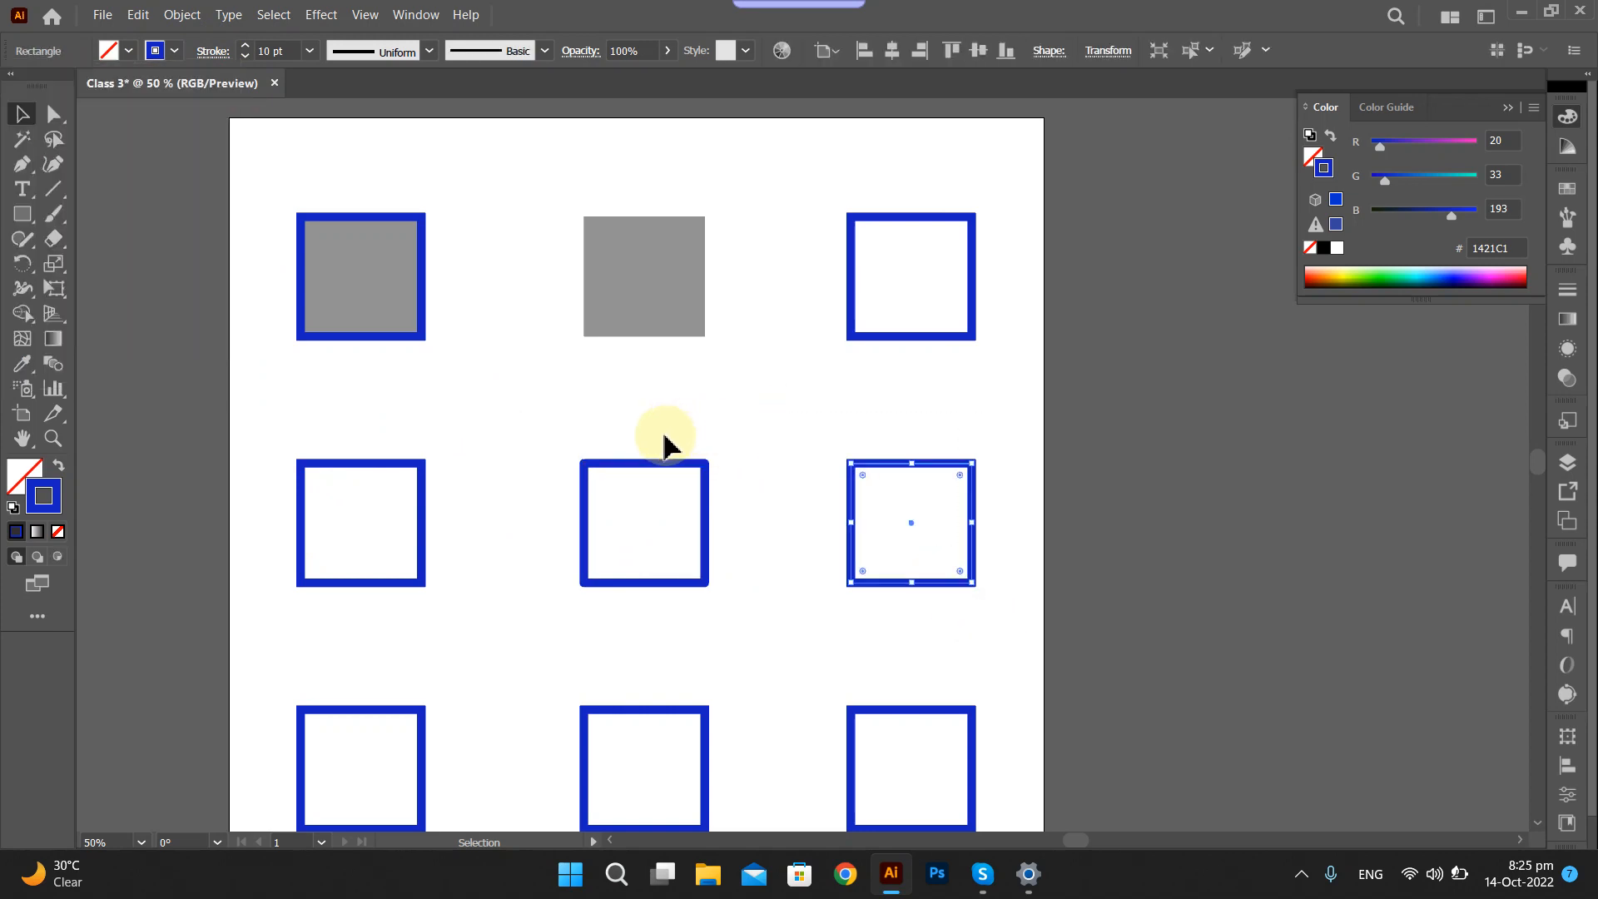
left_click(206, 53)
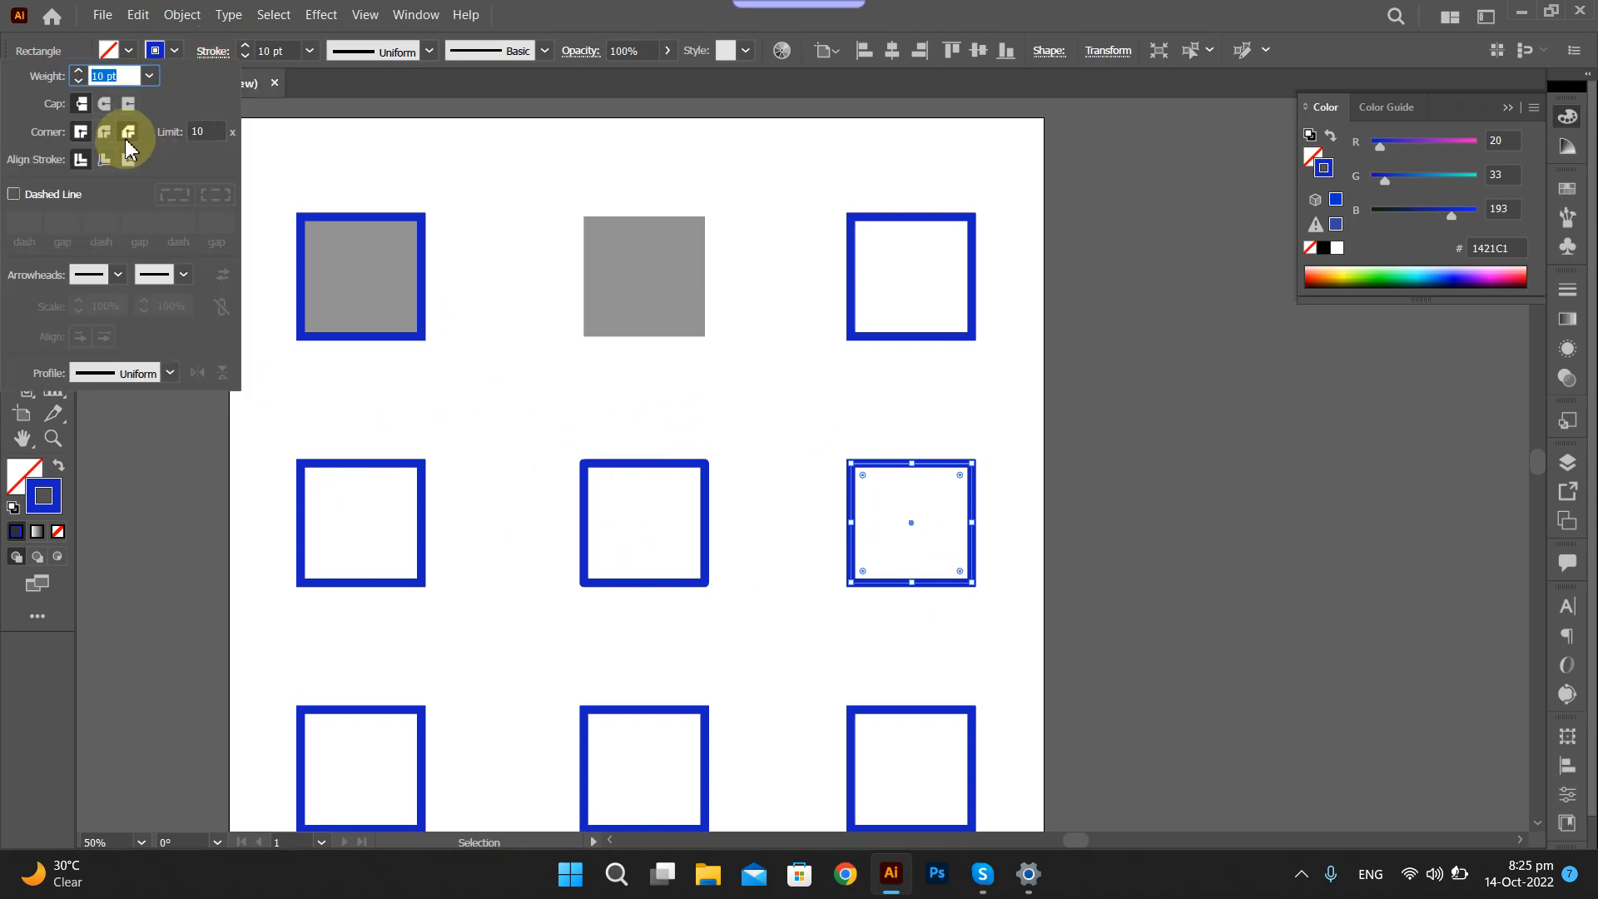
left_click(128, 136)
left_click(420, 412)
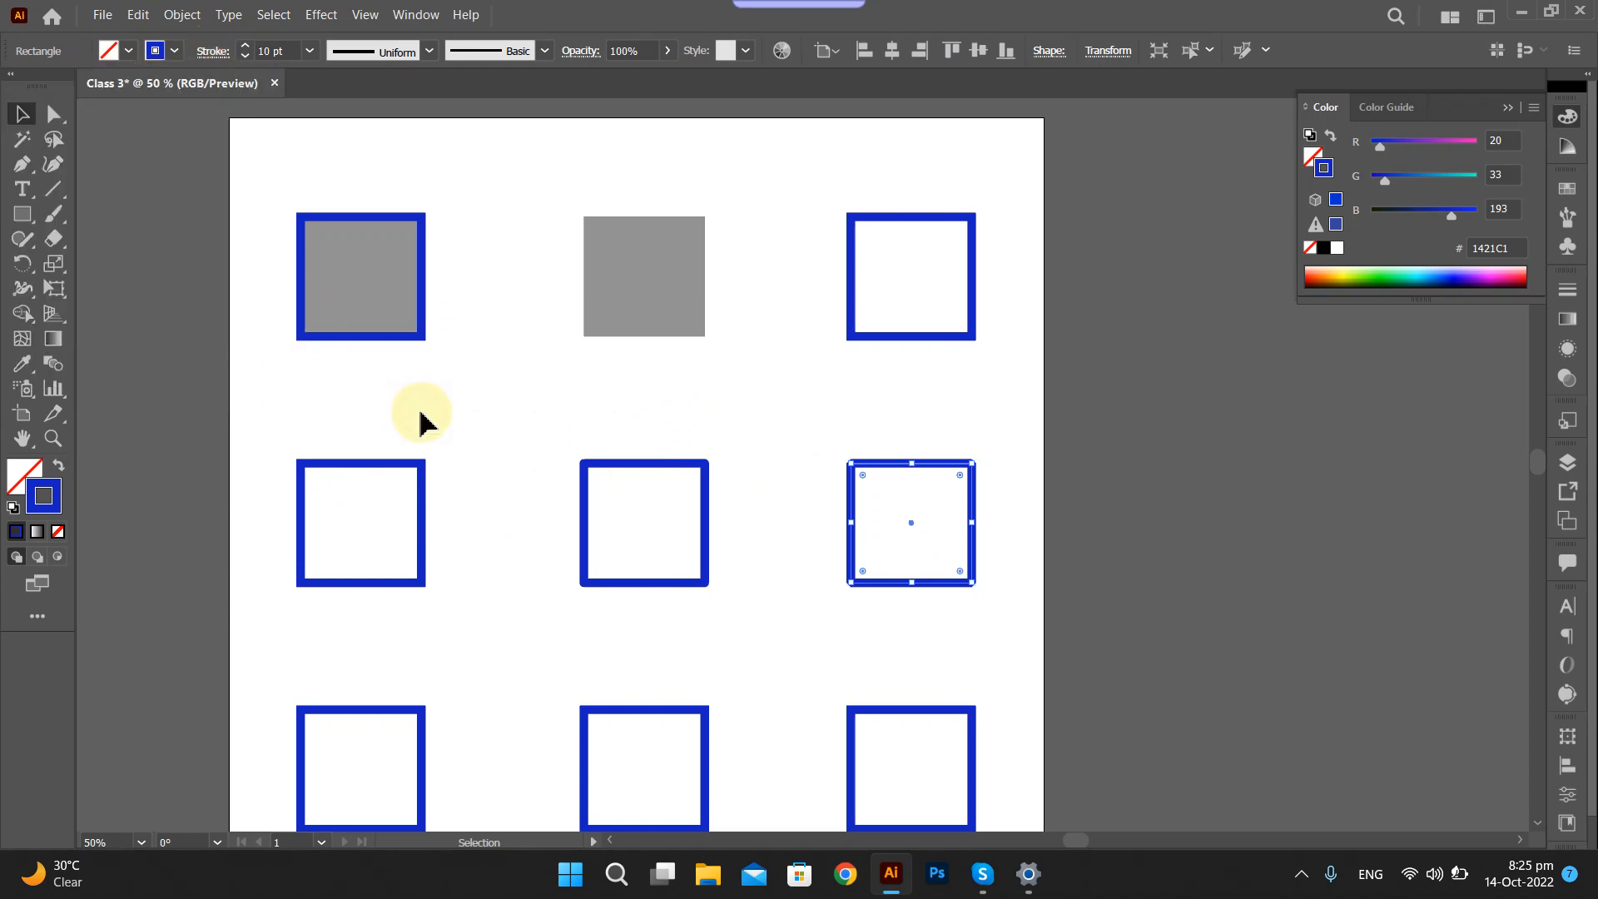
left_click(420, 412)
Open the stroke options for the first square of the third row to review its stroke alignment.
scroll(433, 416, "down", 2)
mouse_move(260, 508)
left_mouse_down()
mouse_move(436, 696)
mouse_move(474, 709)
left_mouse_up()
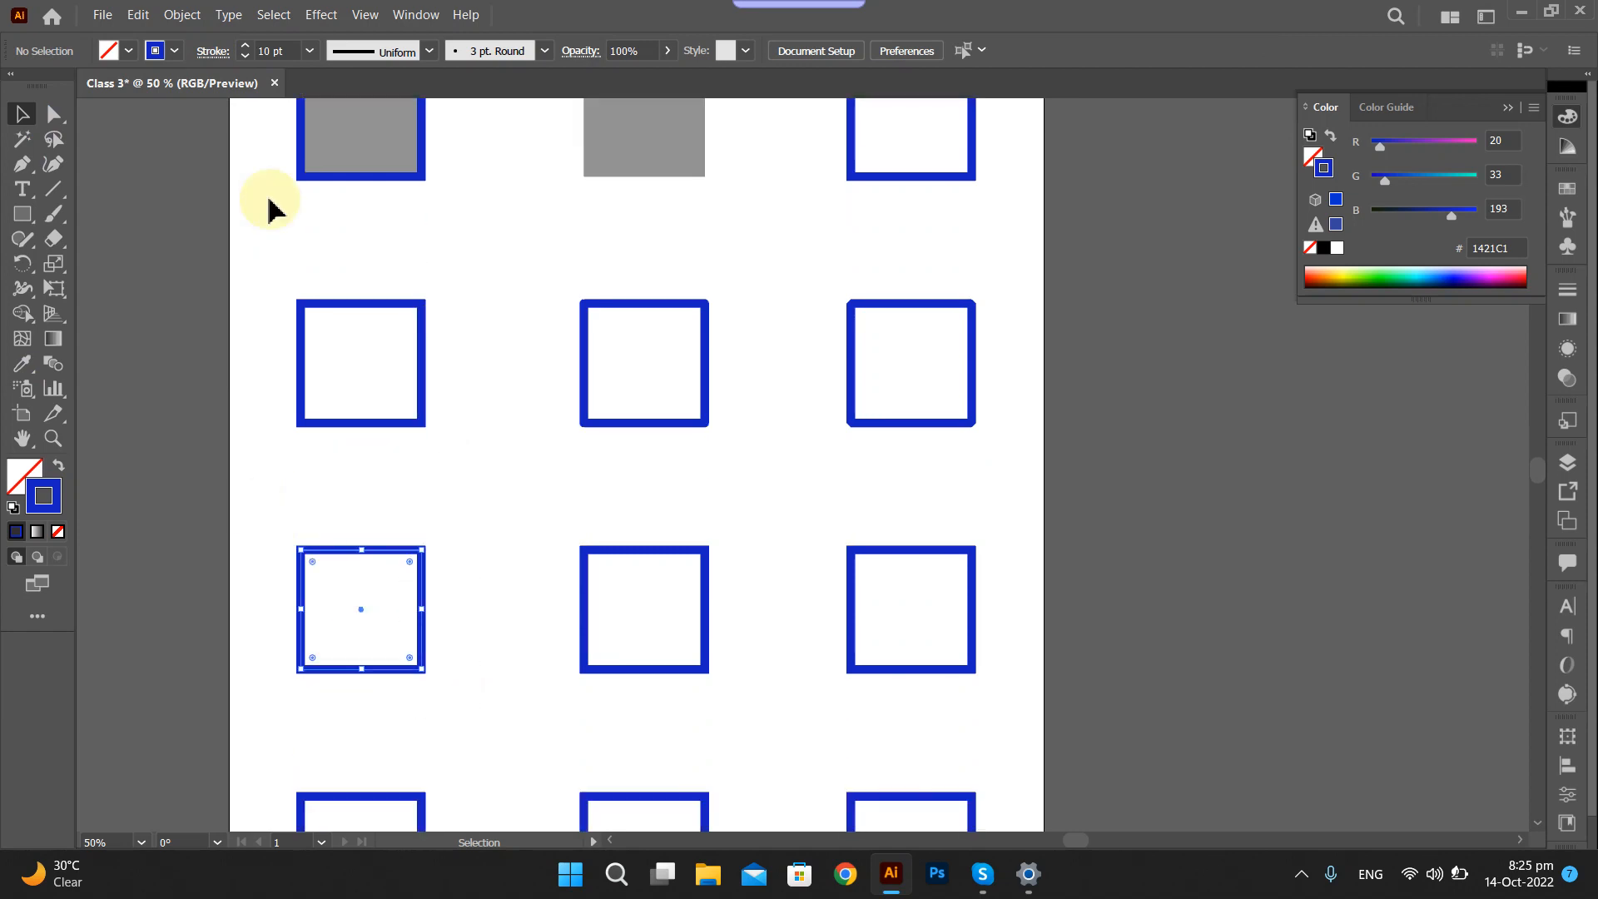
left_click(215, 57)
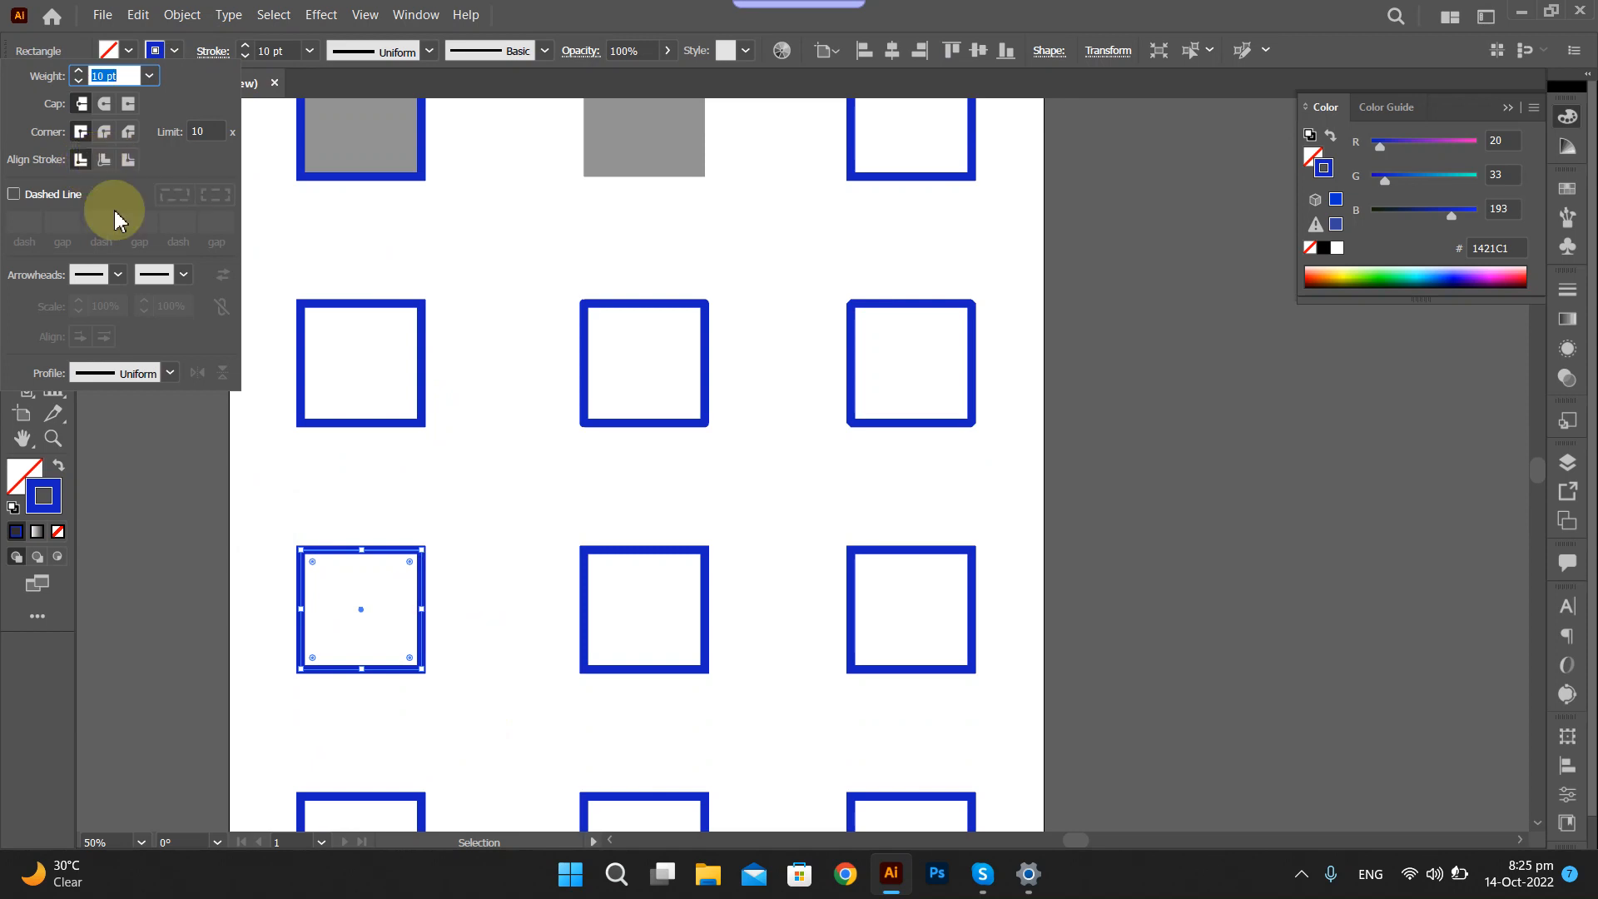
left_click(500, 614)
Align the stroke of the middle square in the third row to the inside.
left_click_drag(560, 557, 649, 679)
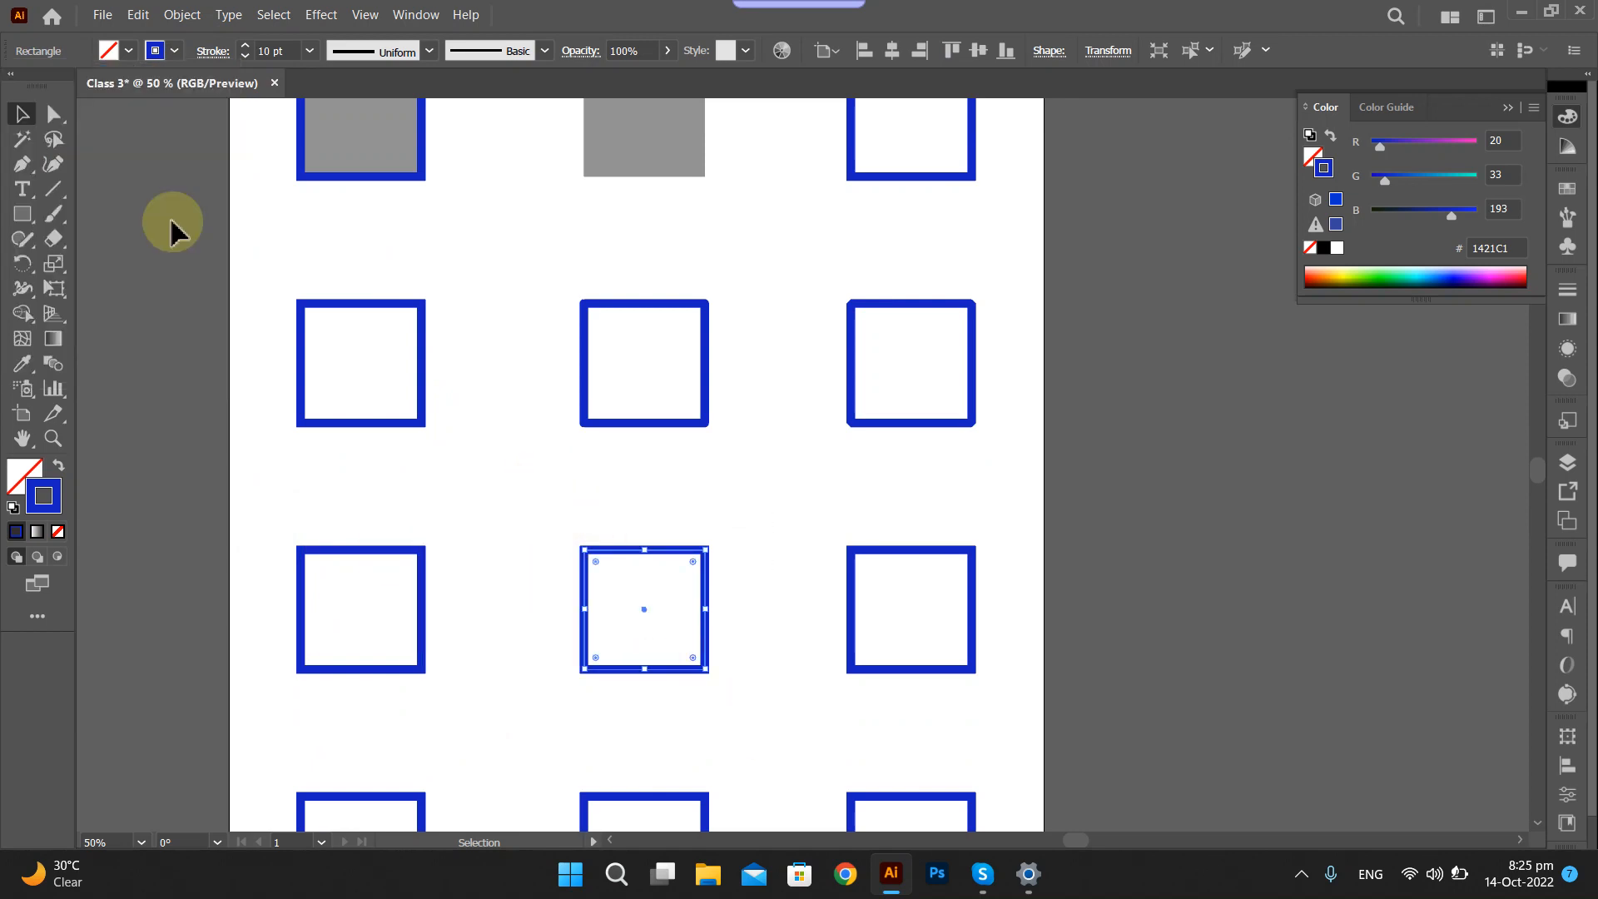
left_click(214, 52)
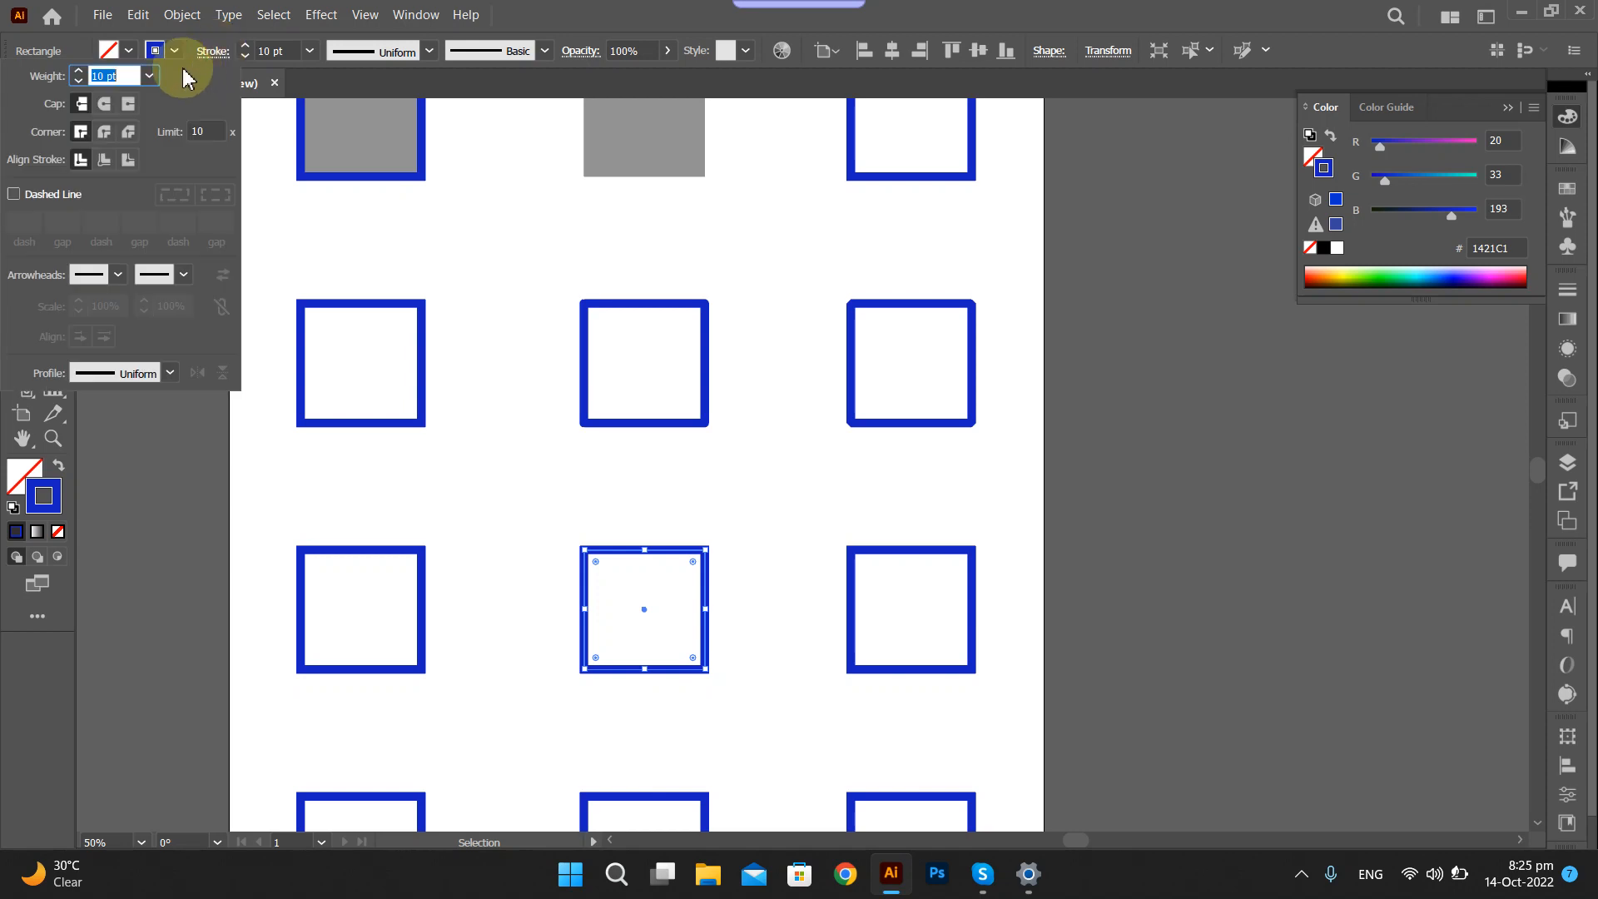
left_click(103, 163)
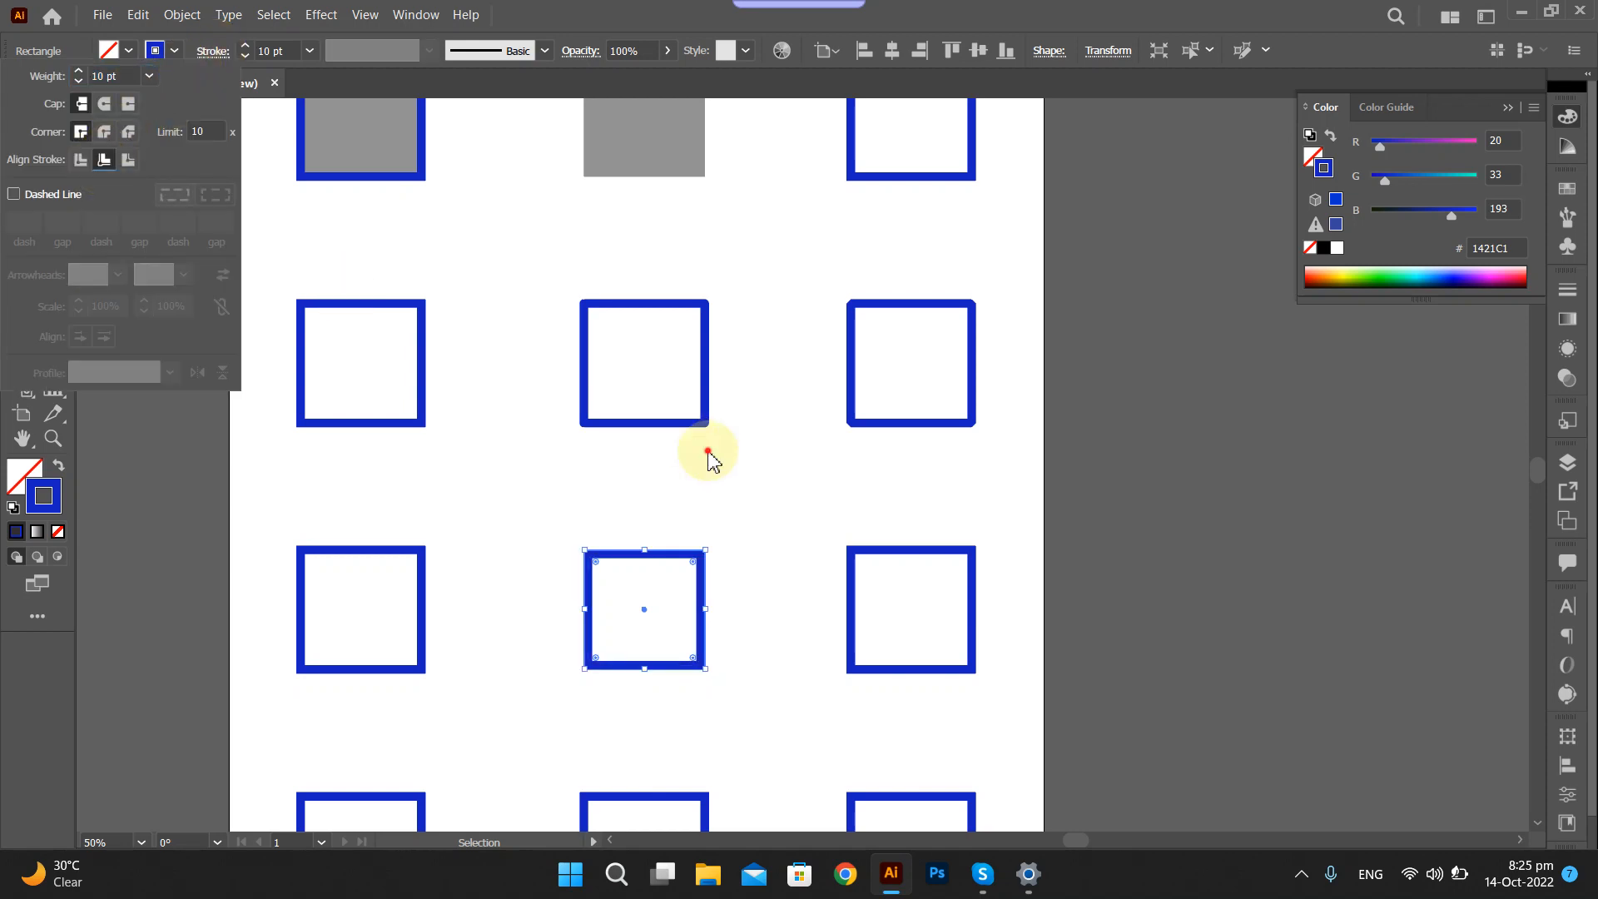
Align the stroke of the last square in the third row to the outside.
left_click_drag(762, 495, 1028, 749)
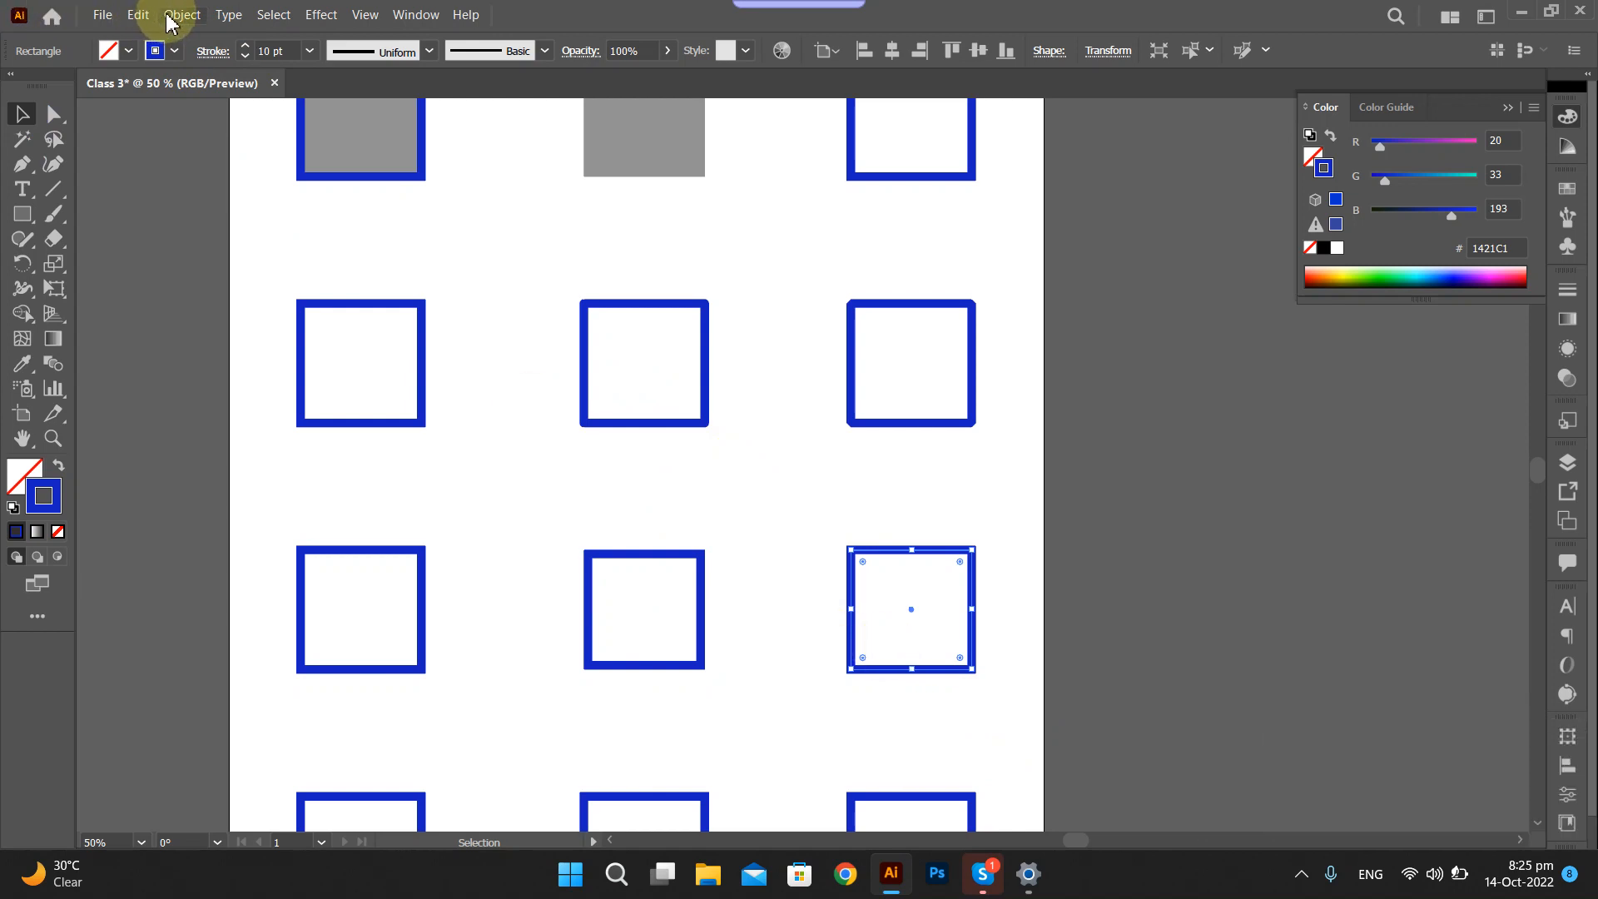
left_click(210, 51)
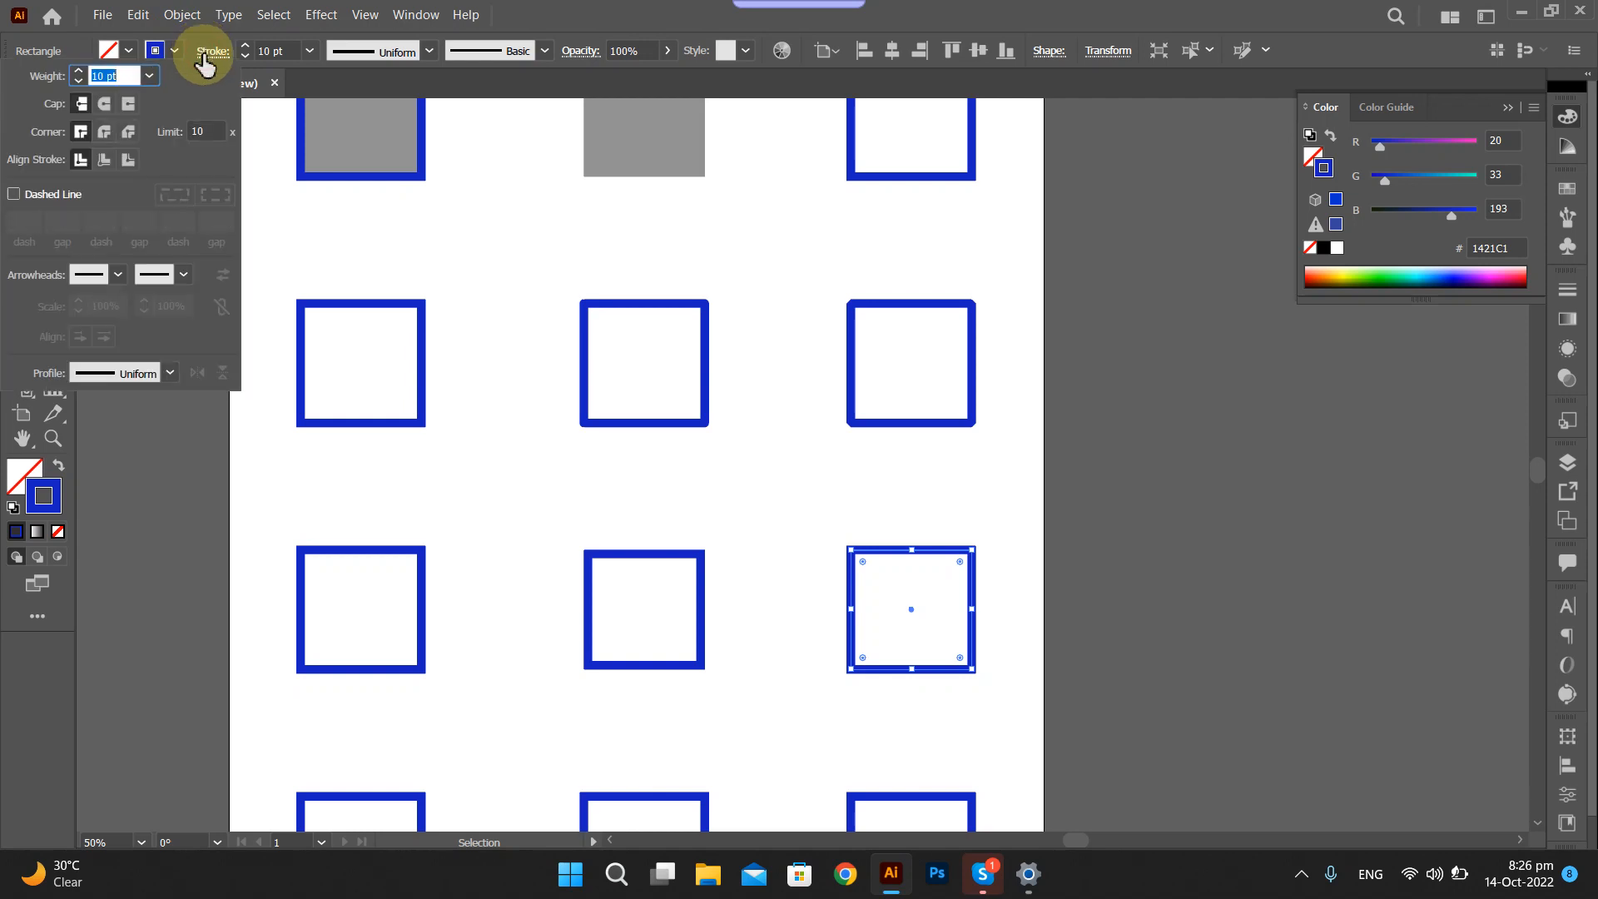
left_click(128, 162)
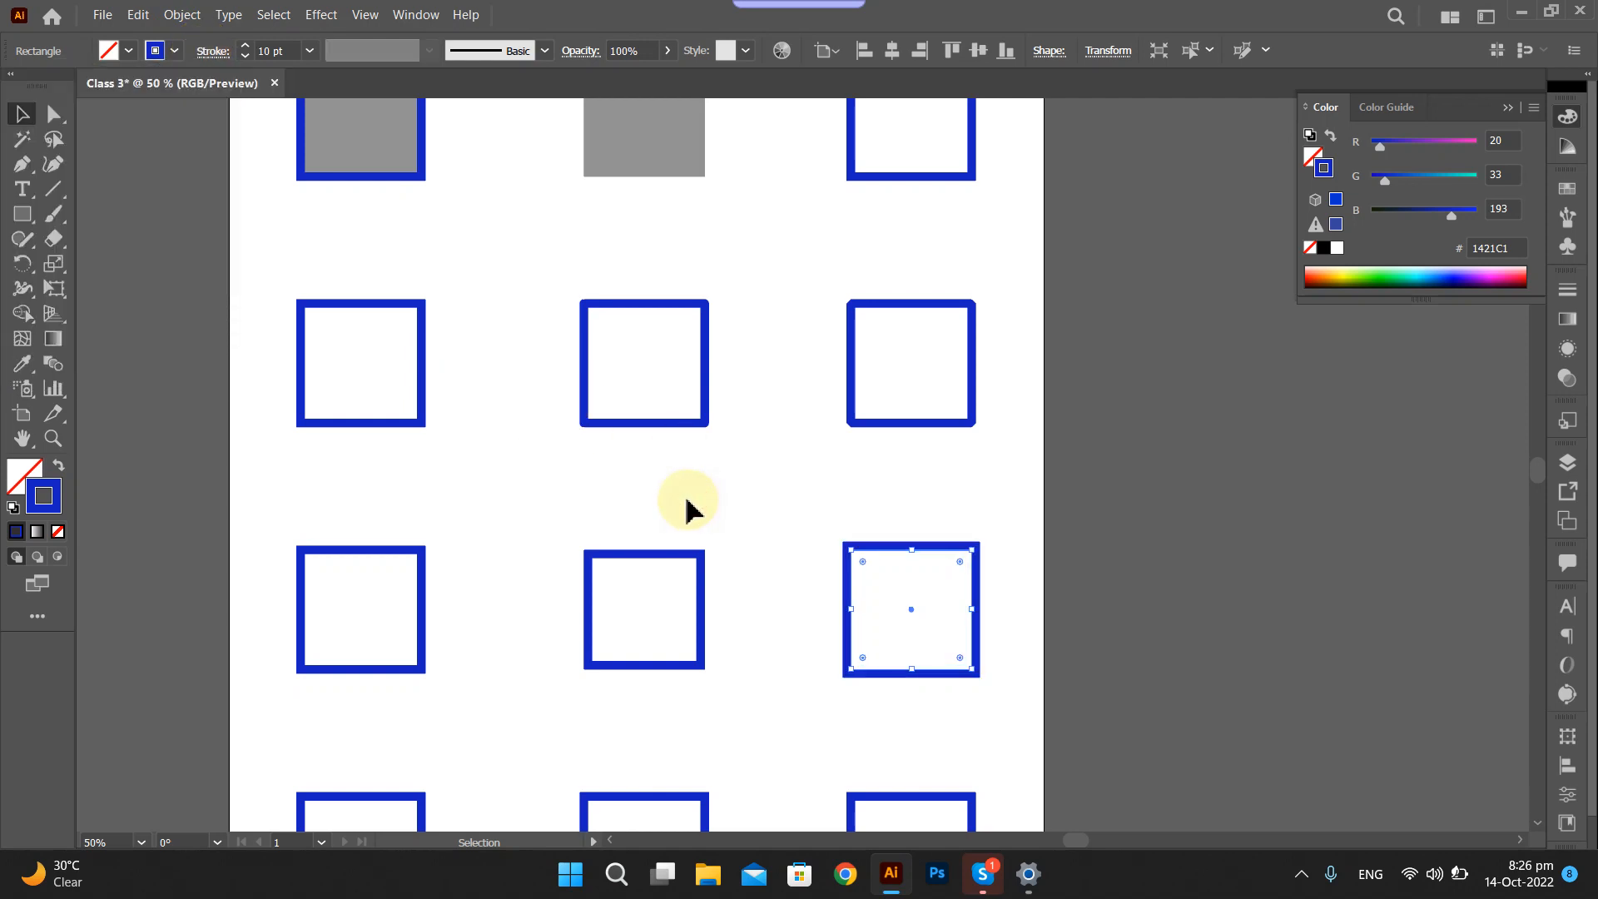
Set the stroke weight of the bottom row's first square to 2 pt and make it a dashed line with a dash of 2.
scroll(675, 508, "down", 1)
scroll(676, 507, "down", 3)
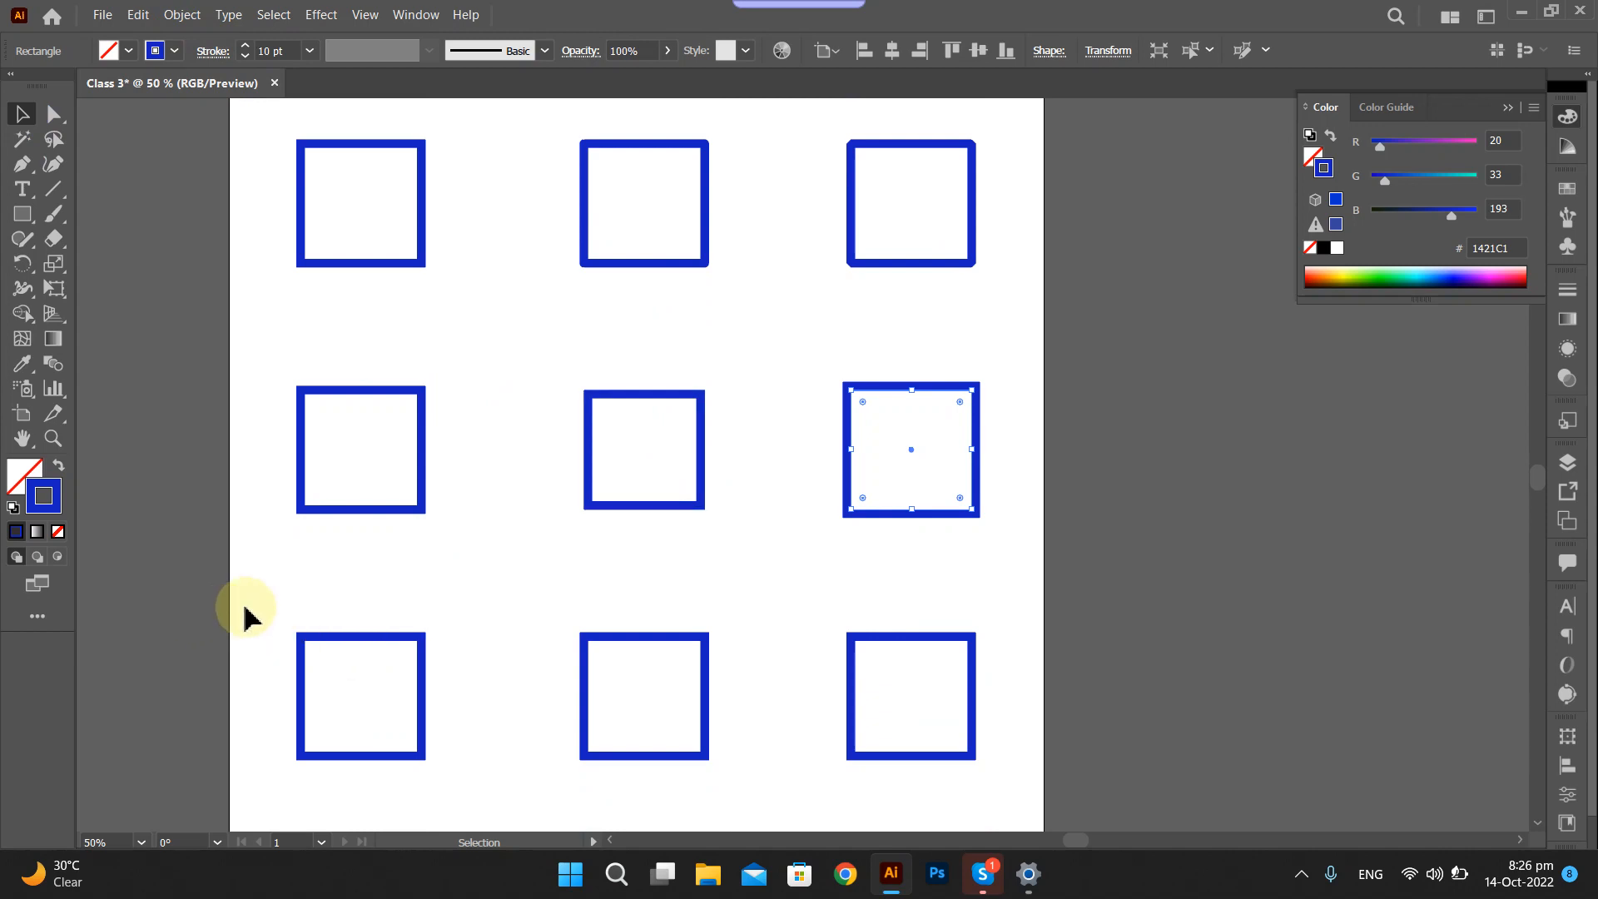
left_click_drag(246, 608, 526, 832)
left_click(209, 51)
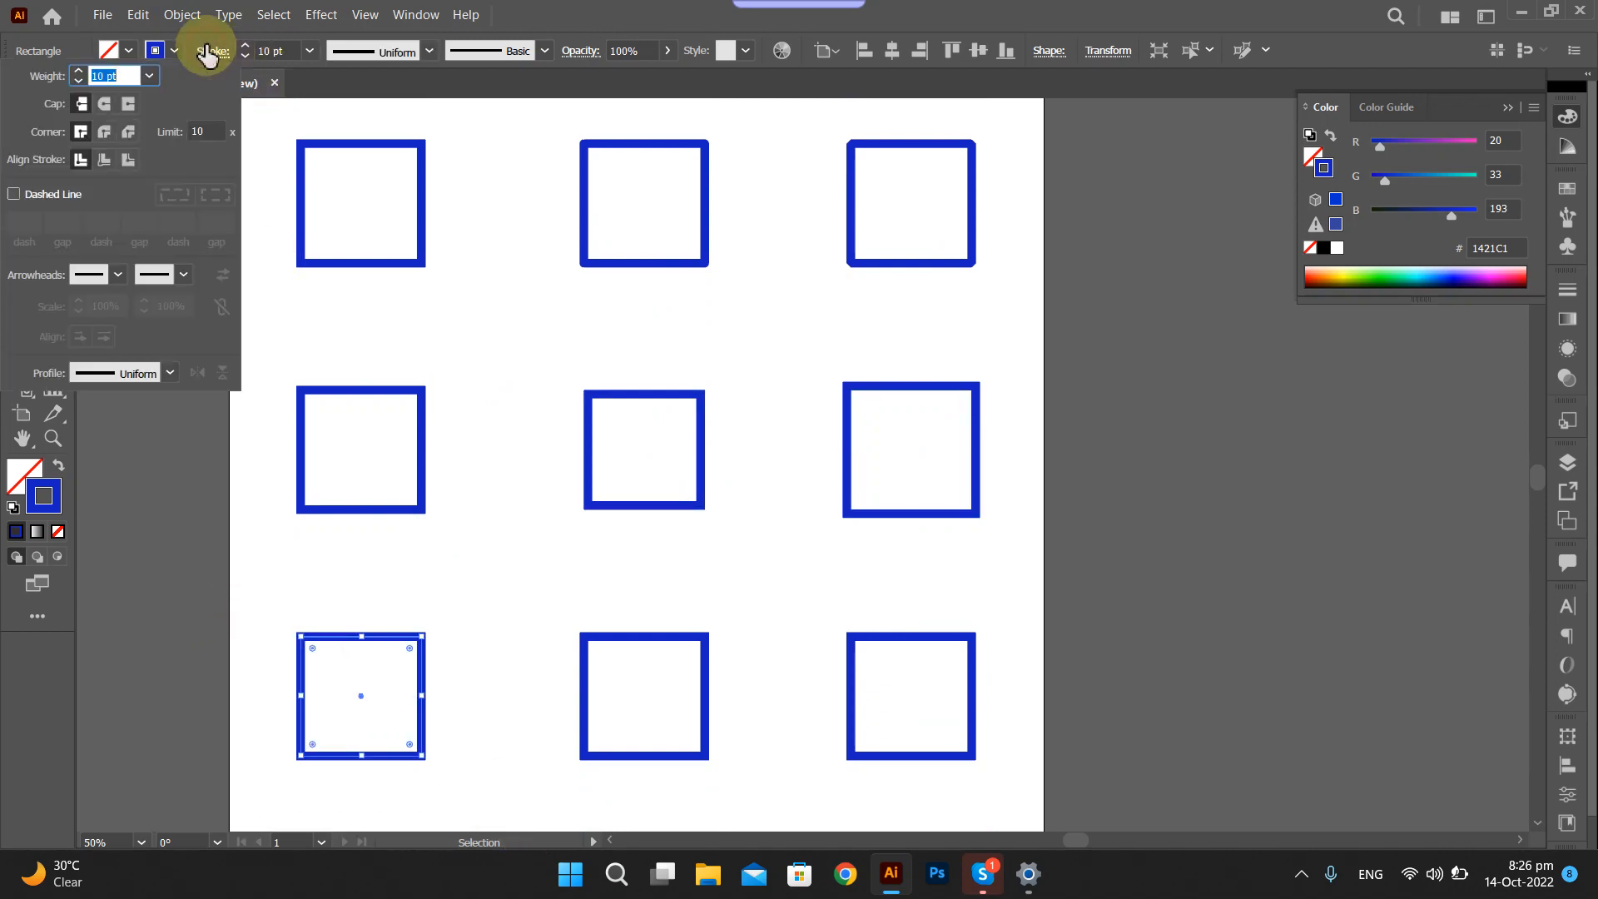
type("2")
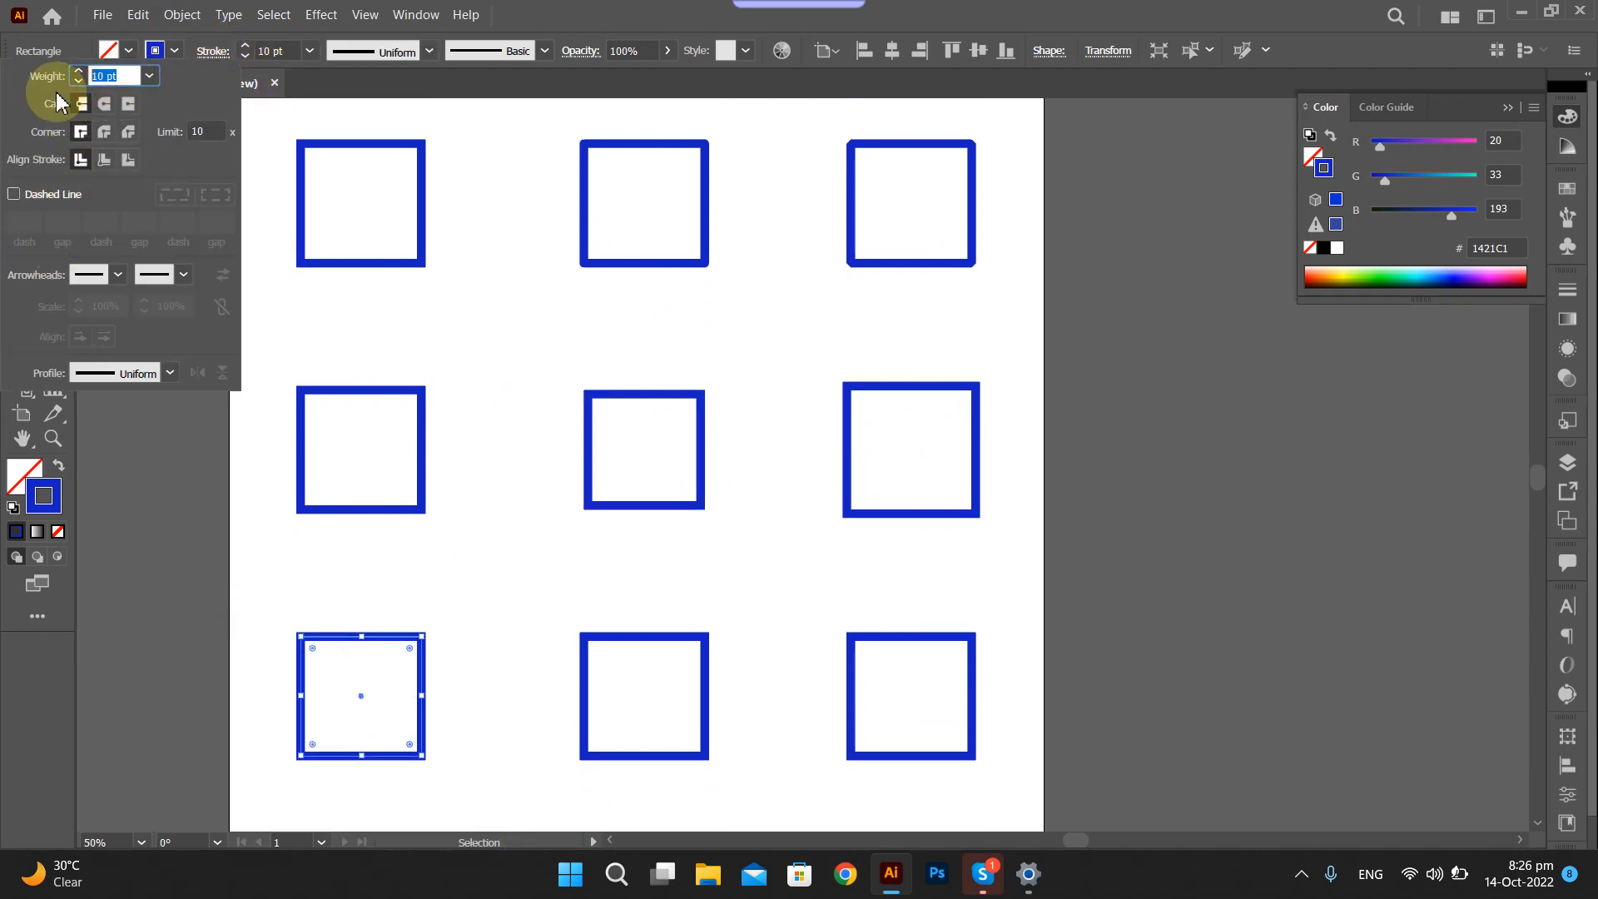
left_click(30, 196)
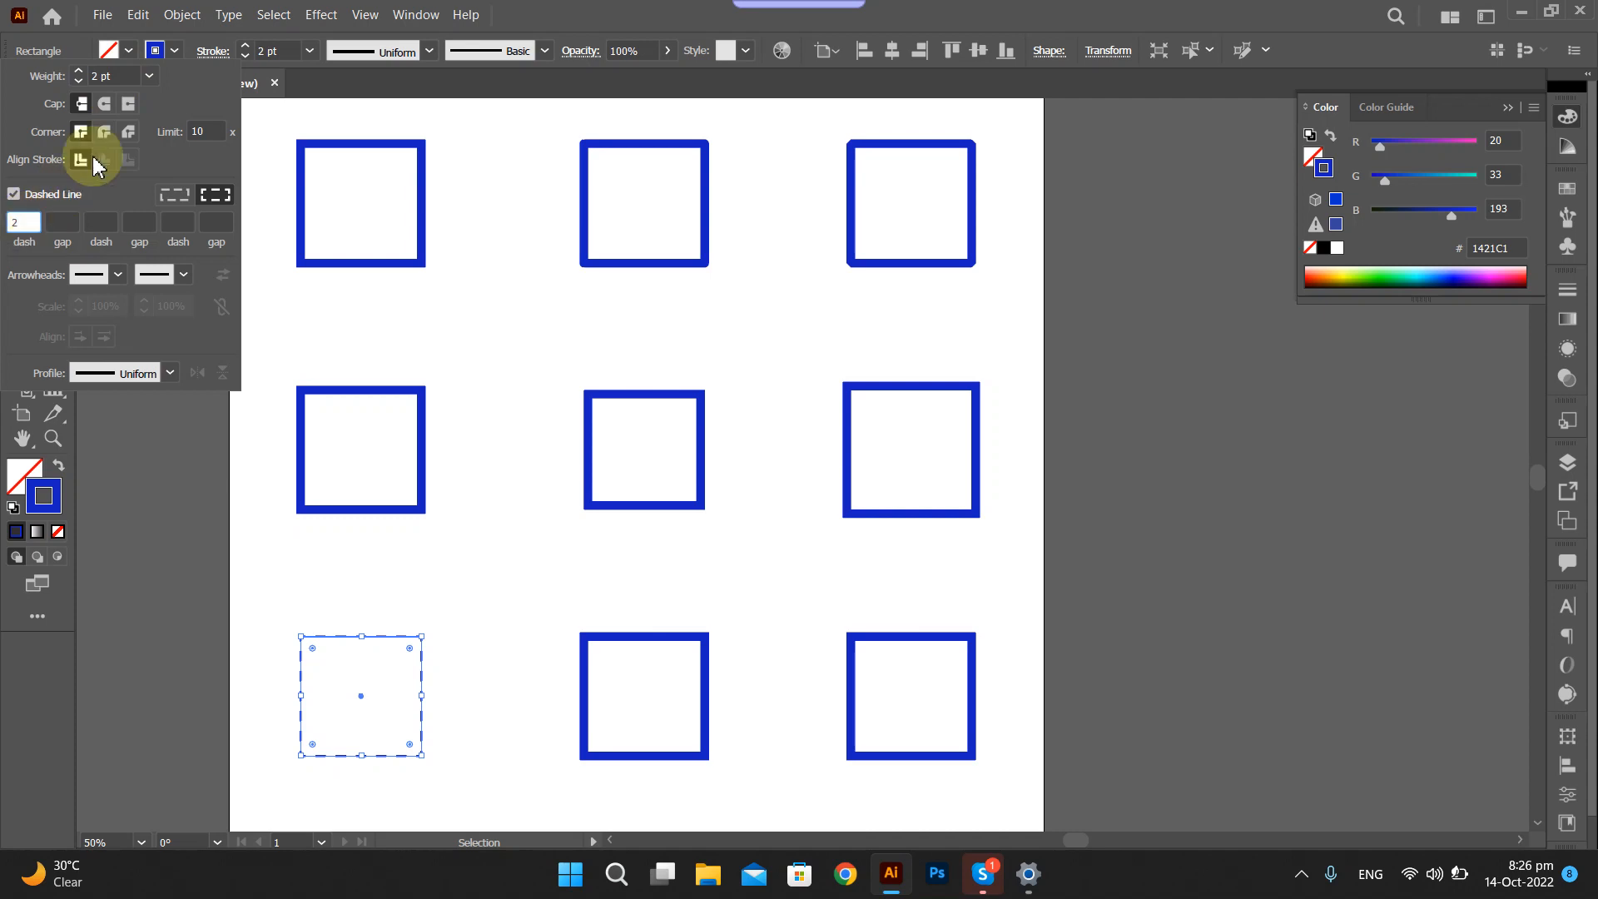
left_click(275, 613)
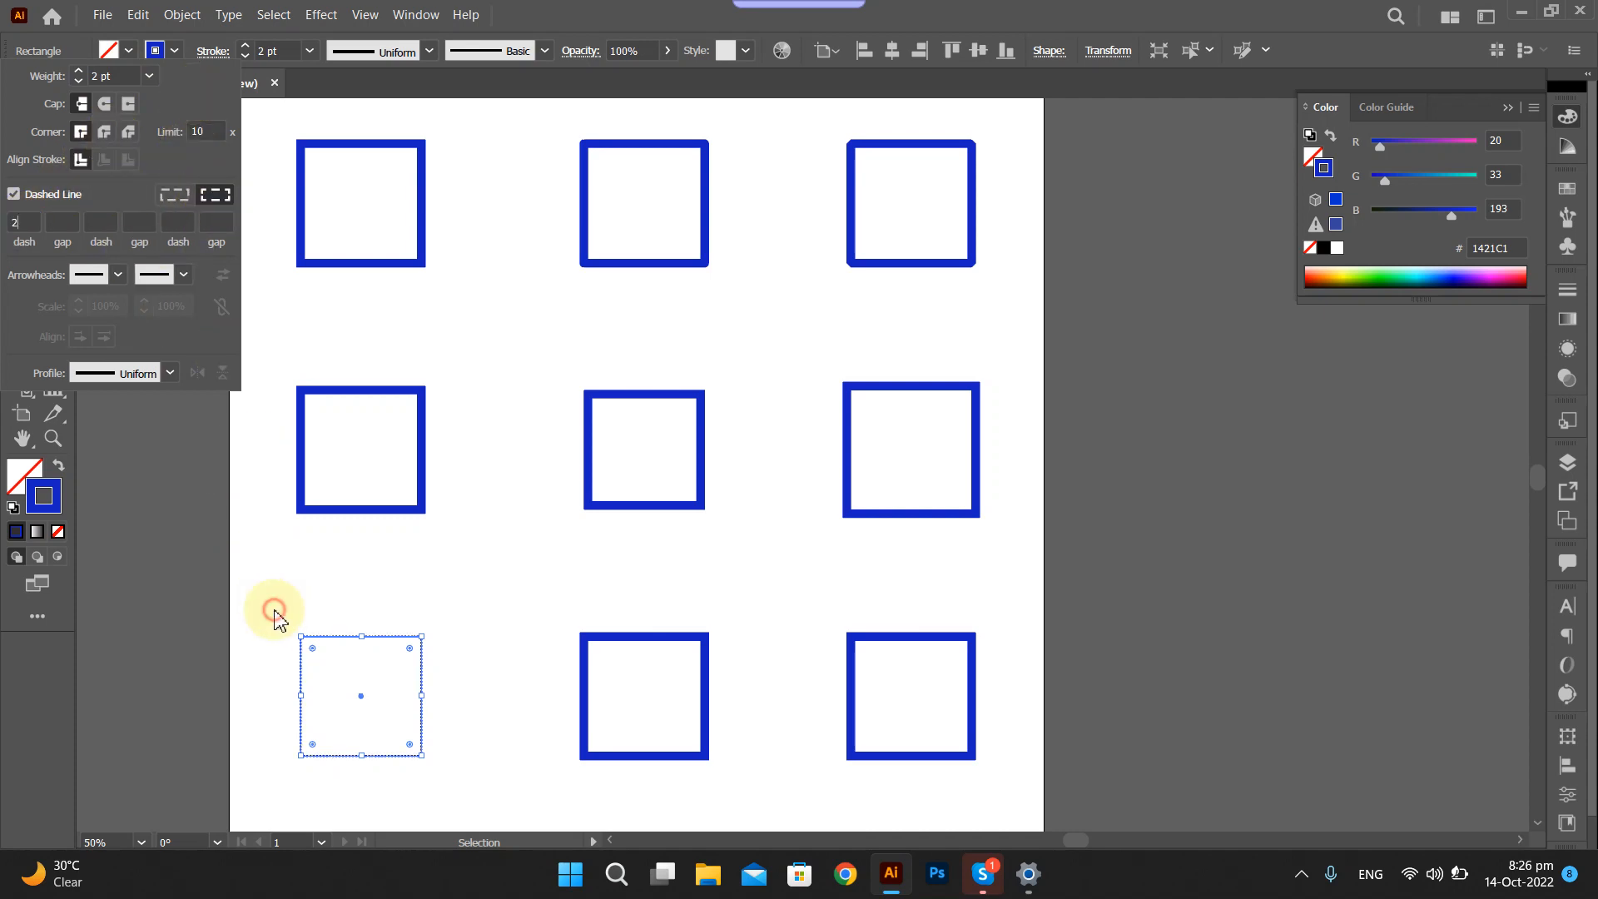
Change the dash length of the bottom row's first square to 9 pt.
left_click_drag(276, 626, 463, 821)
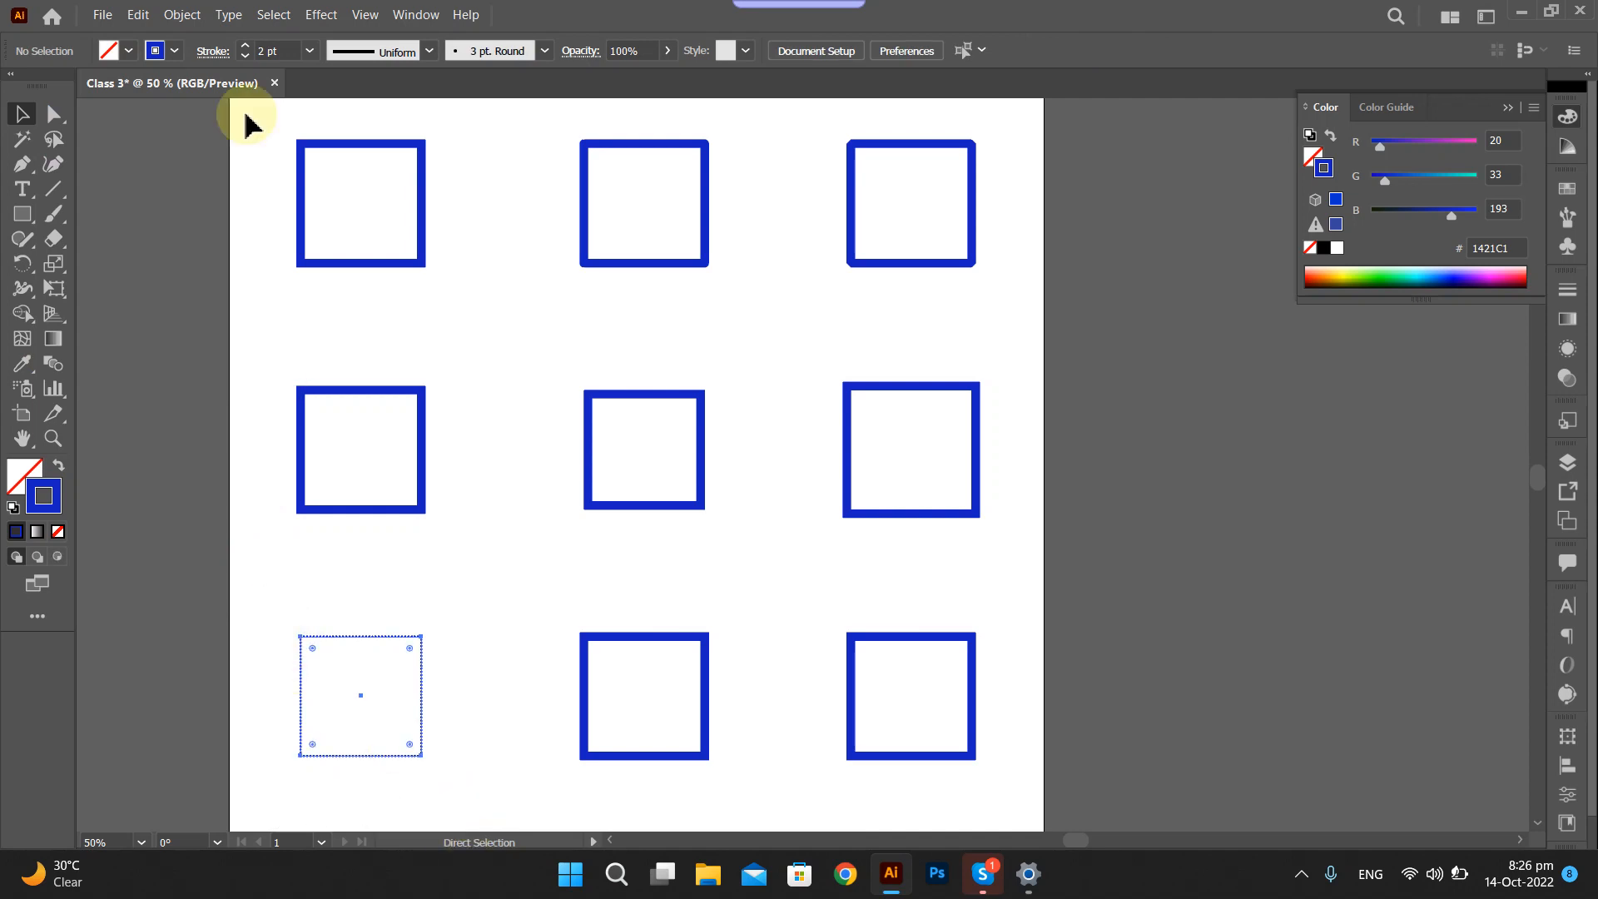
left_click(210, 51)
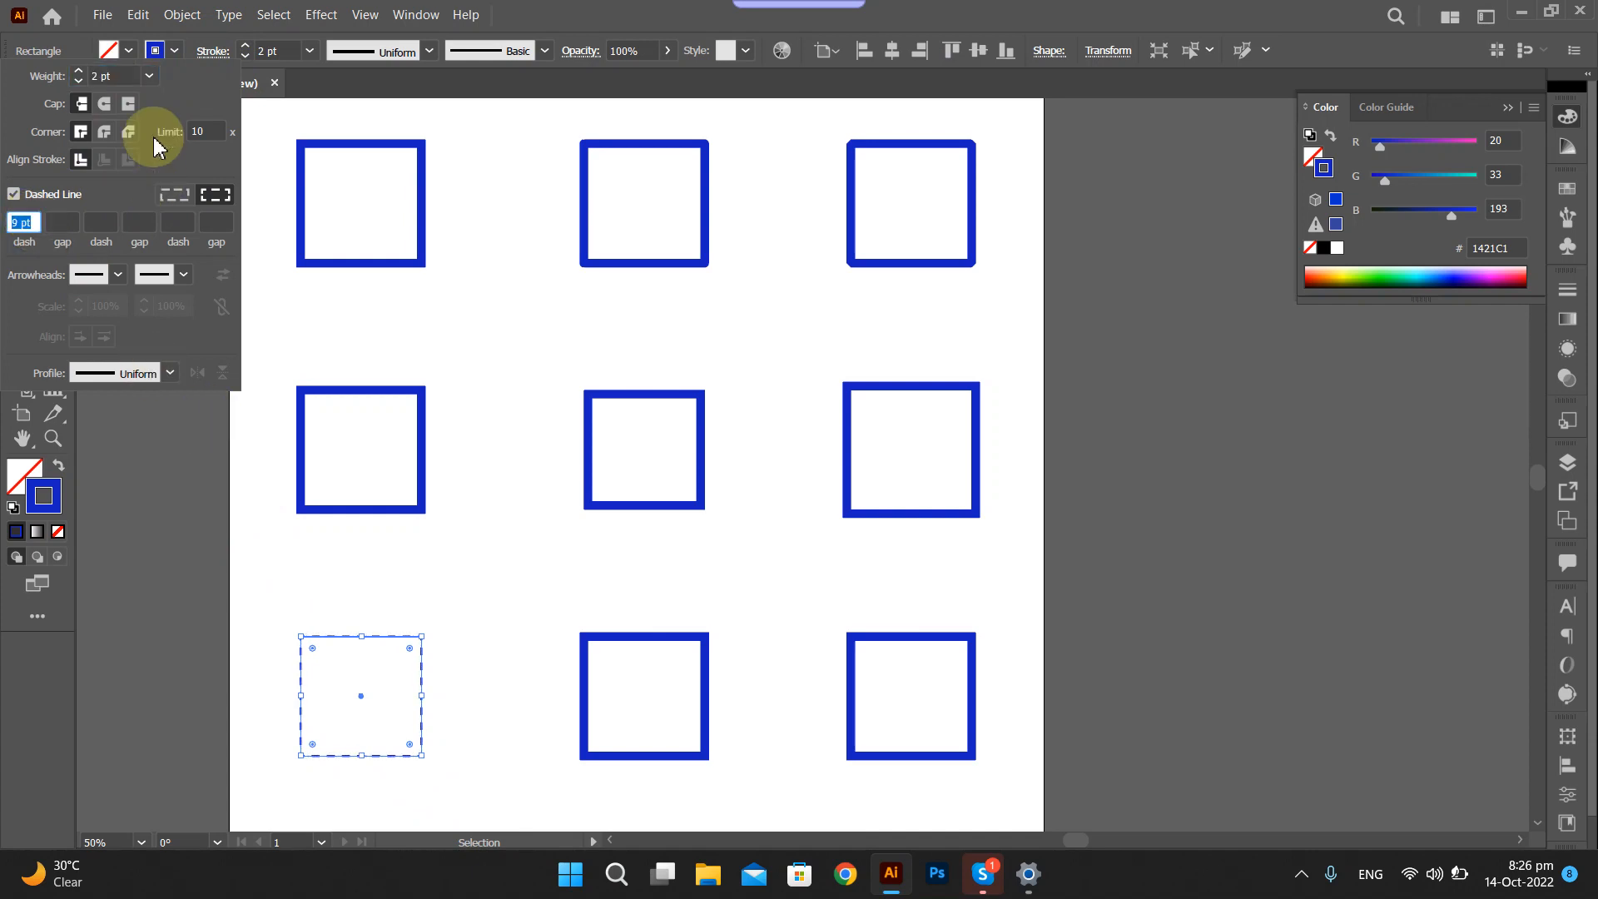
left_click(286, 581)
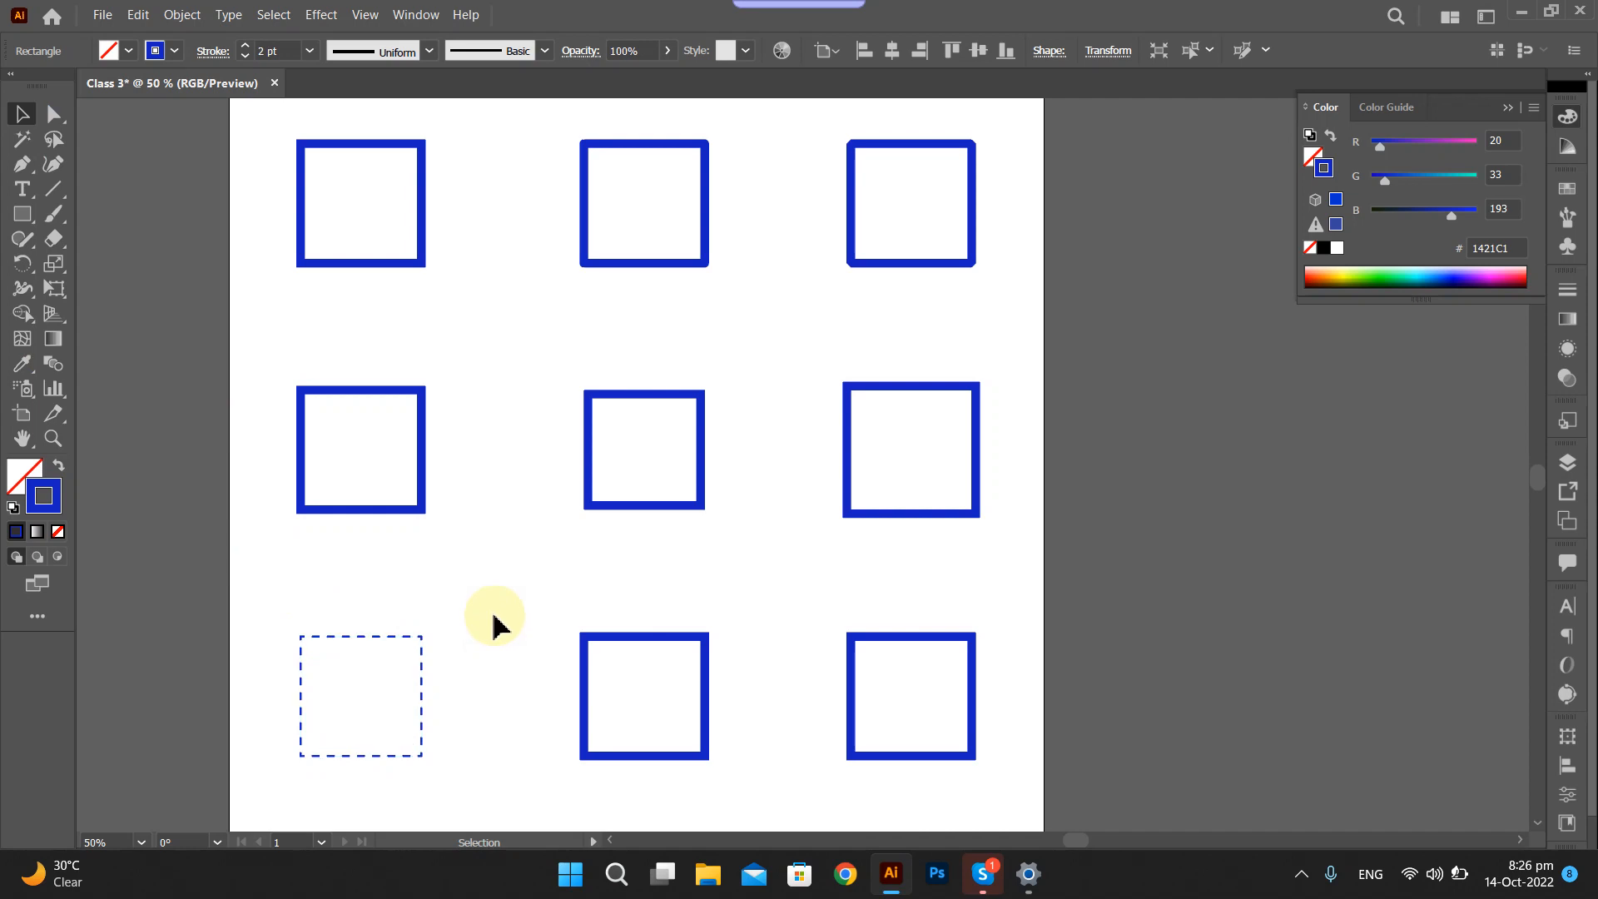
Give the middle square of the bottom row a 2 pt dashed stroke with a dash of 2.
left_click_drag(494, 617, 732, 801)
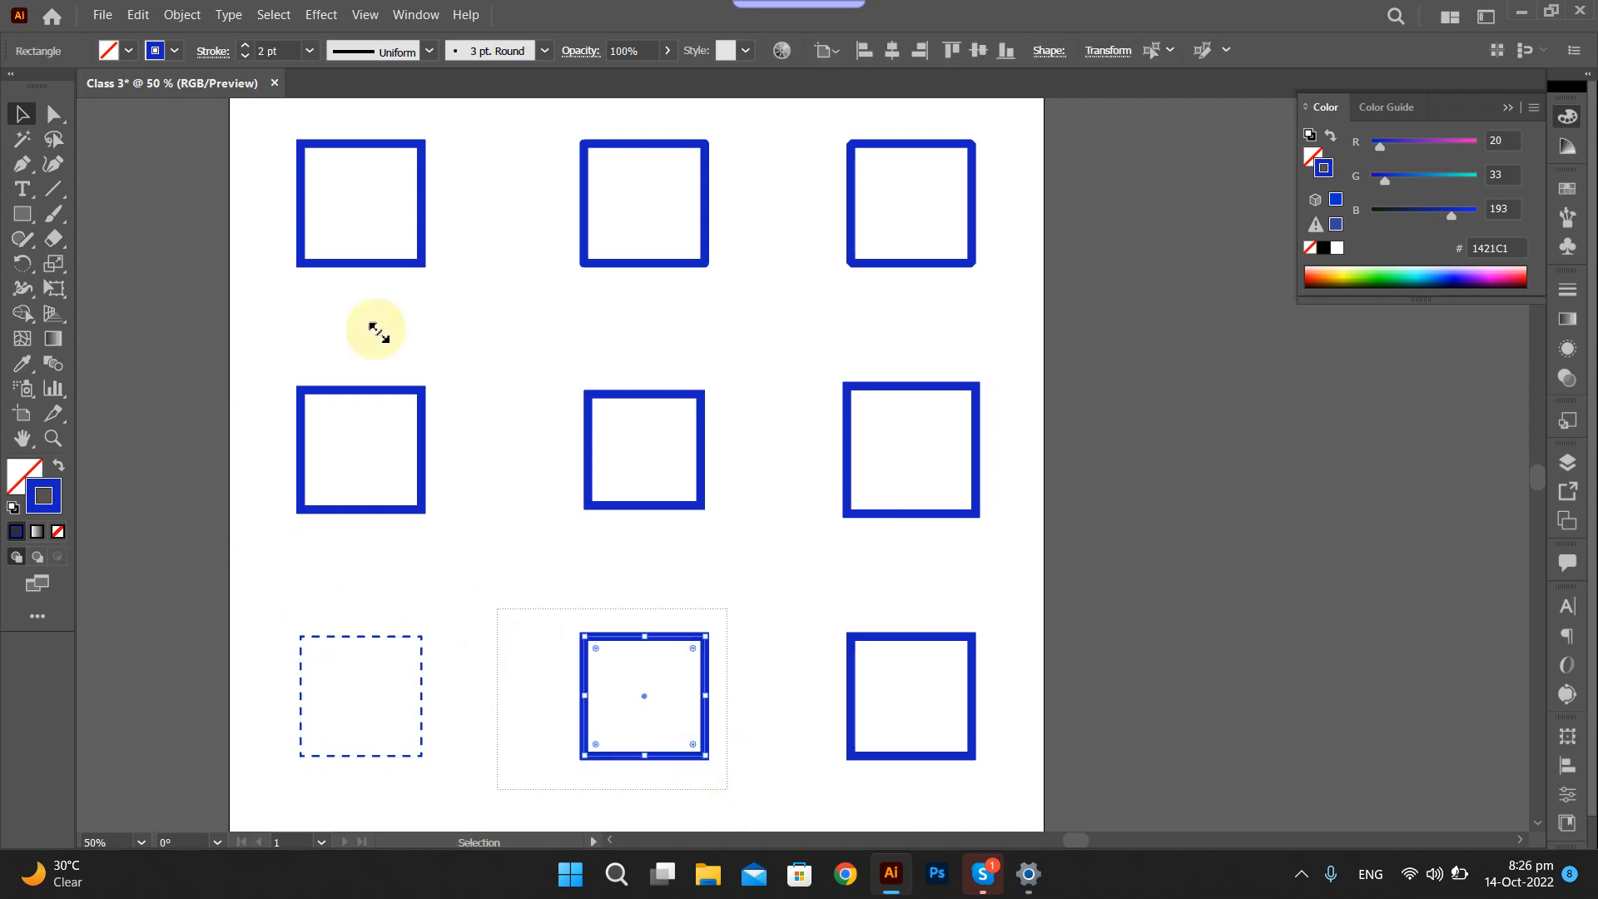
left_click(208, 52)
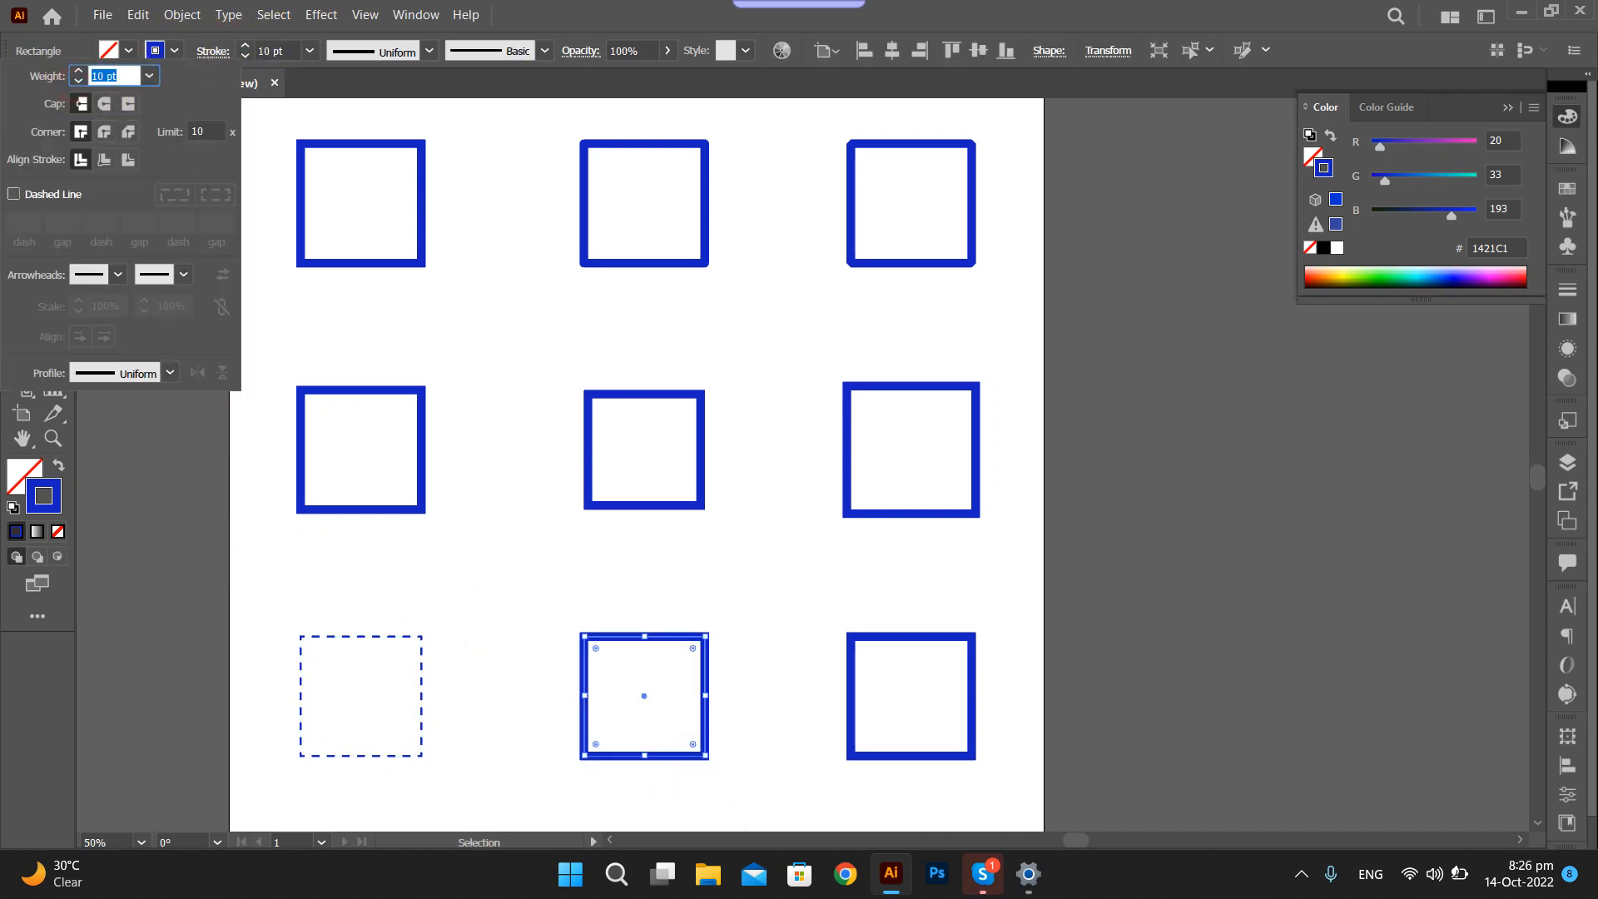
left_click(16, 196)
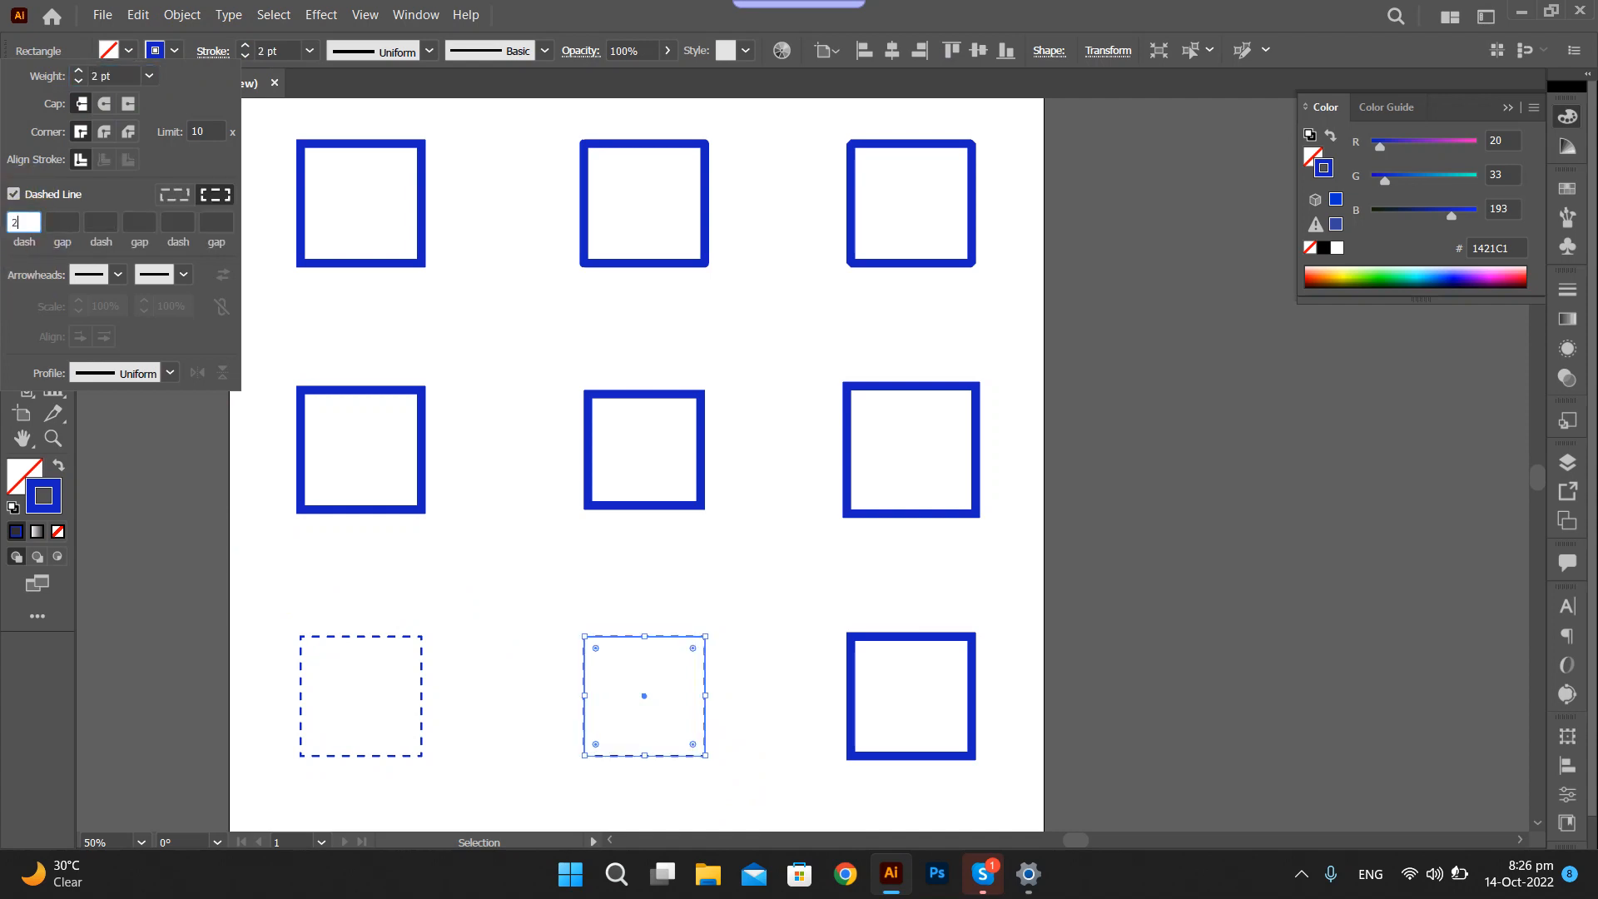
key("Return")
left_click(792, 641)
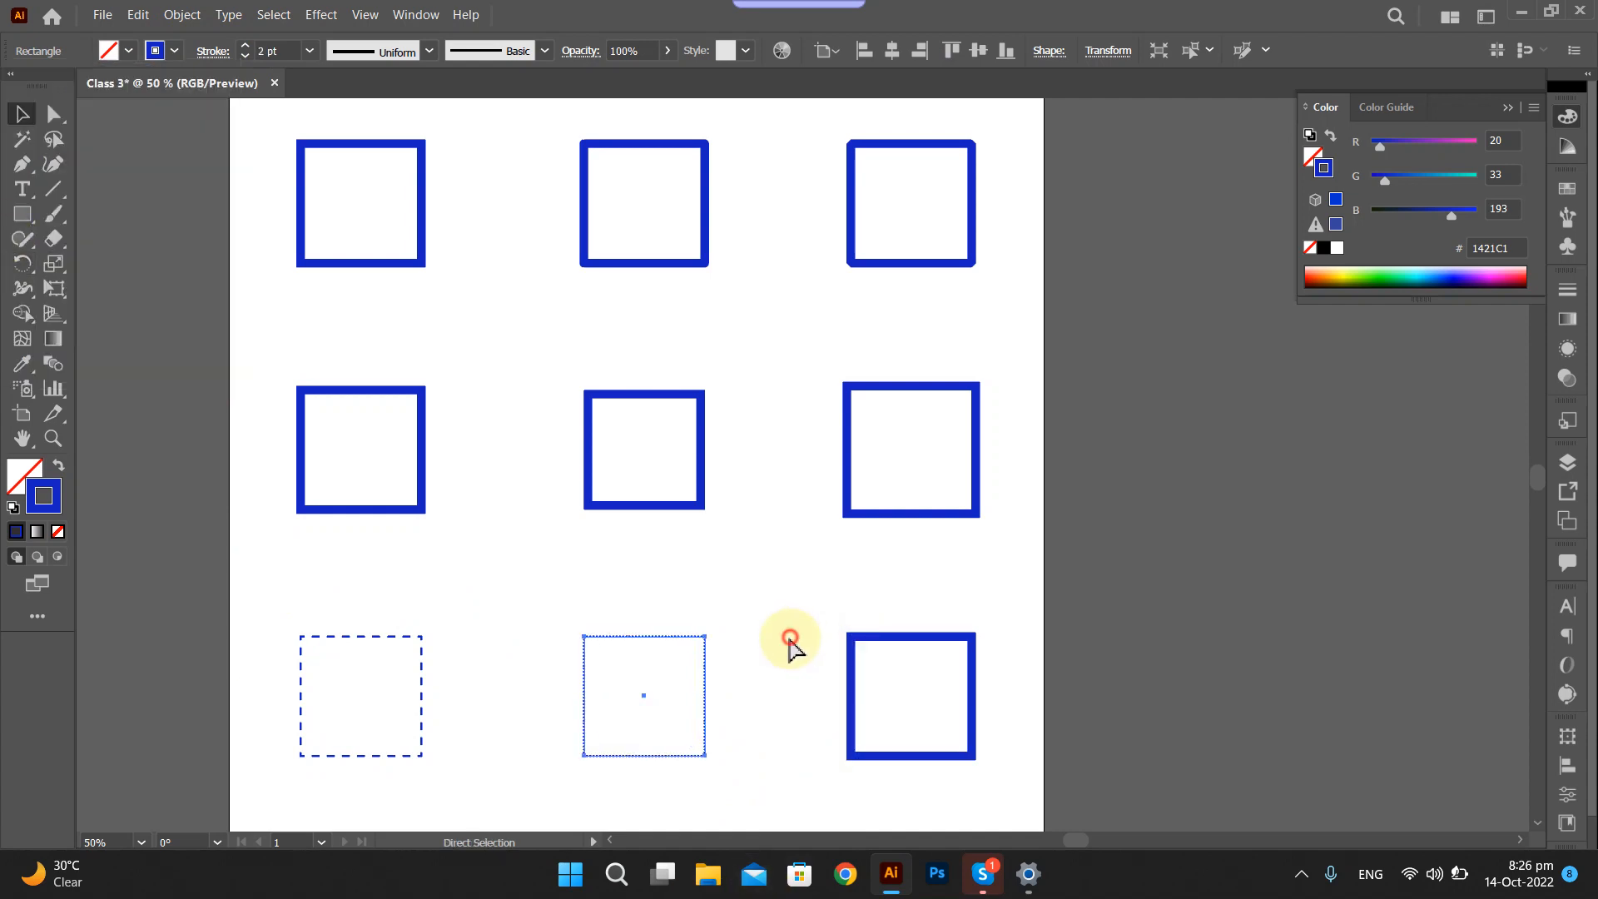
Delete the last square of the bottom row.
scroll(787, 582, "down", 2)
left_click_drag(837, 477, 1040, 715)
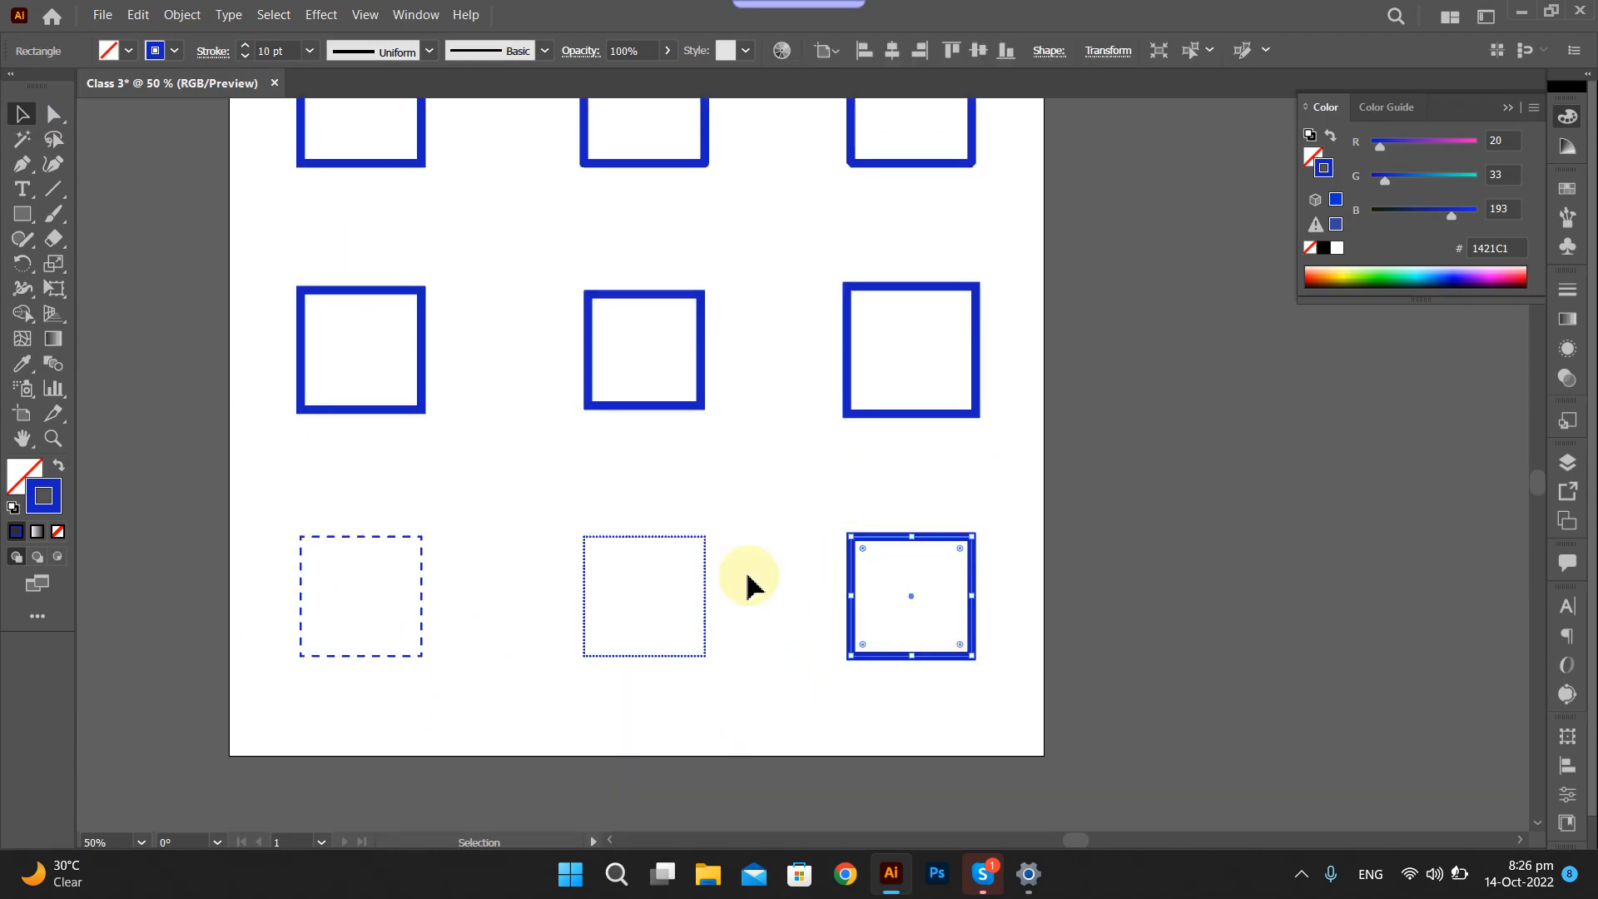
key("Delete")
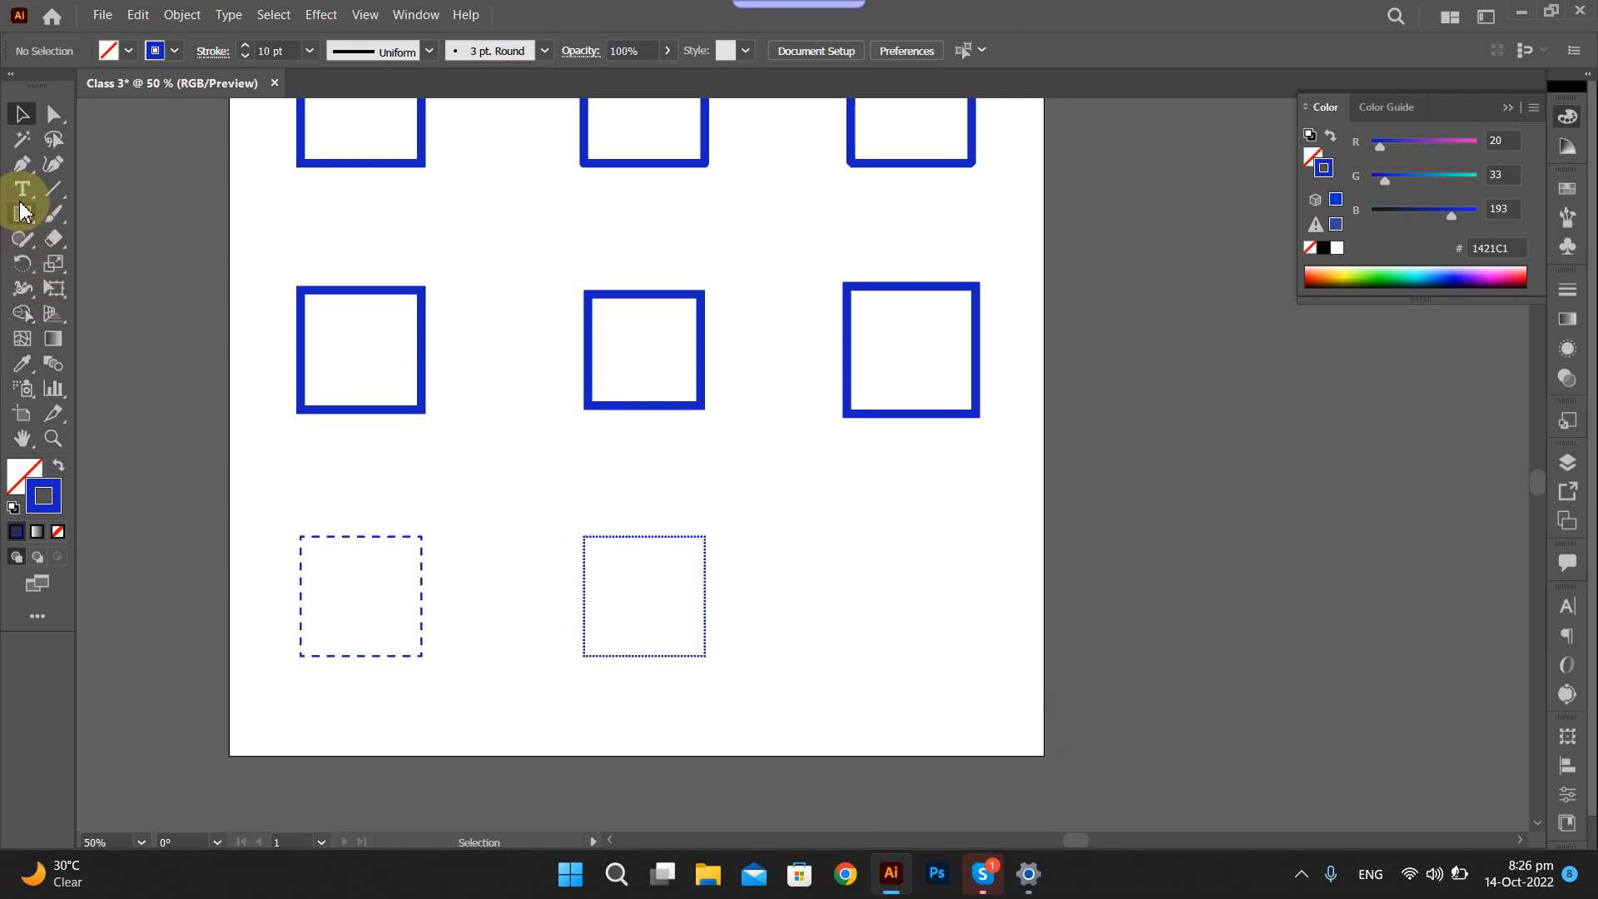
Draw a horizontal line in the empty spot of the bottom row and duplicate it downward into five evenly spaced lines.
left_click(53, 188)
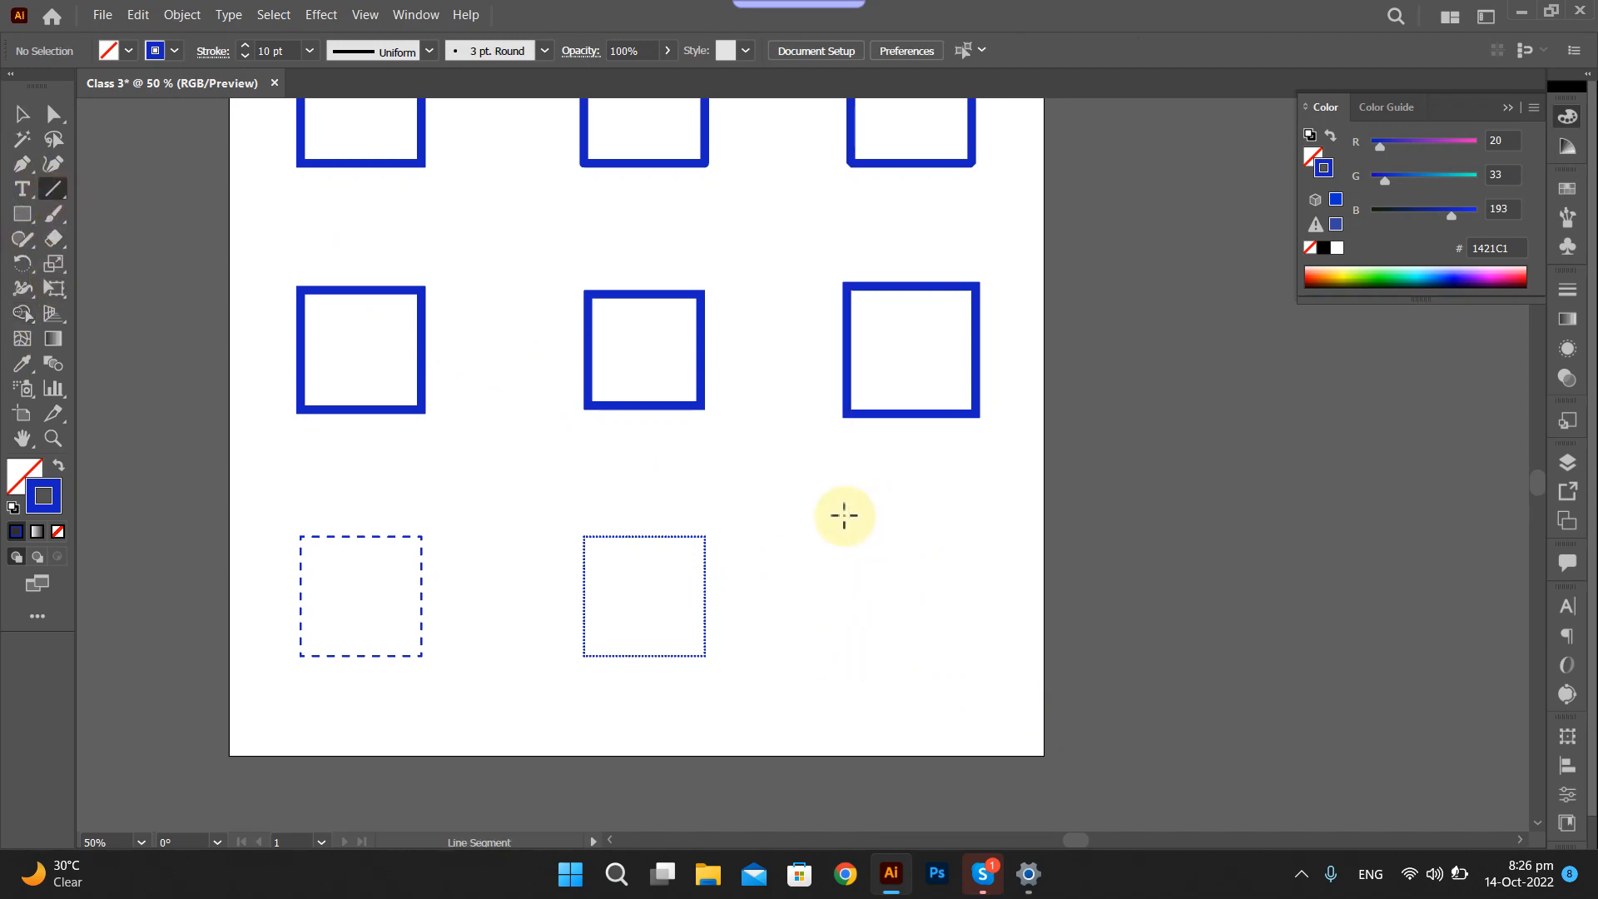
left_click_drag(844, 515, 989, 515)
key("v")
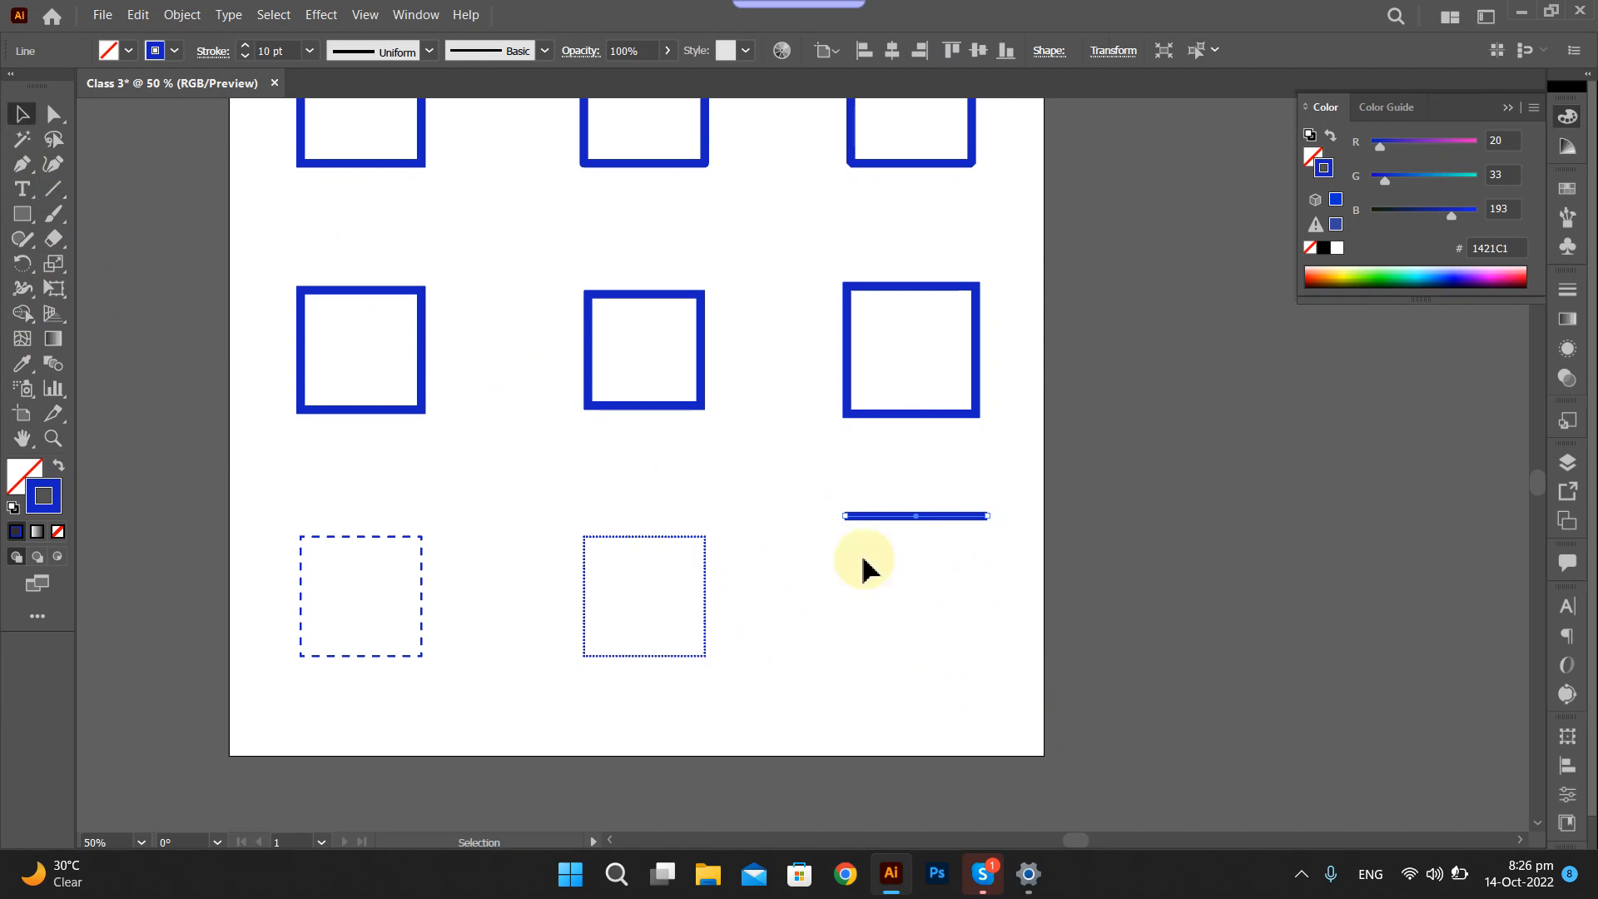
left_click_drag(888, 516, 884, 556)
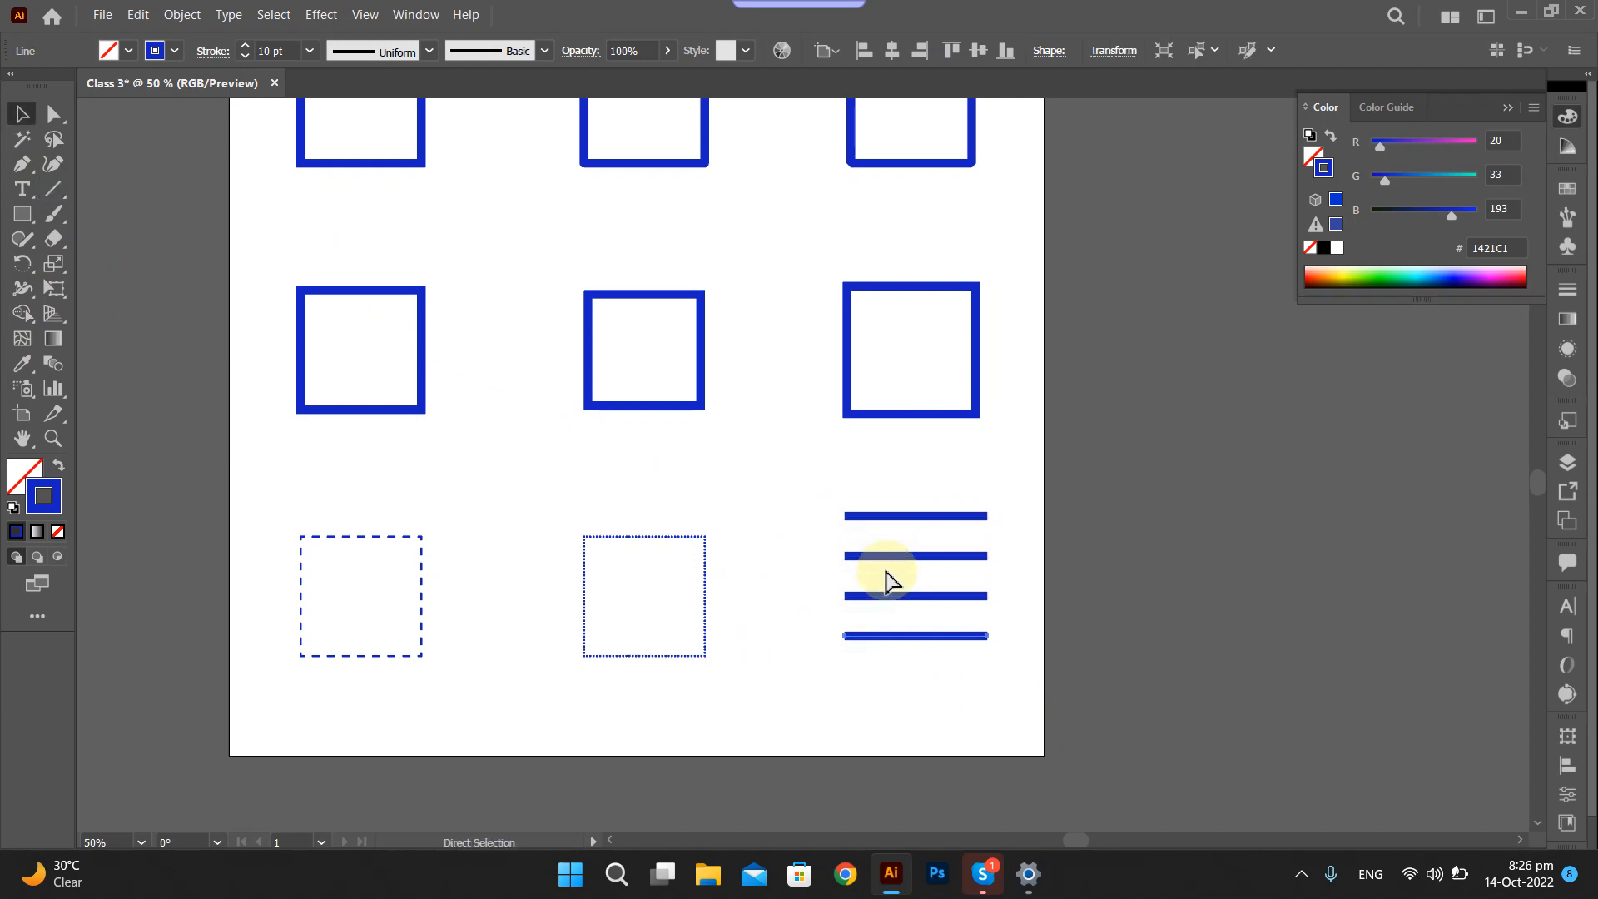
left_click(795, 568)
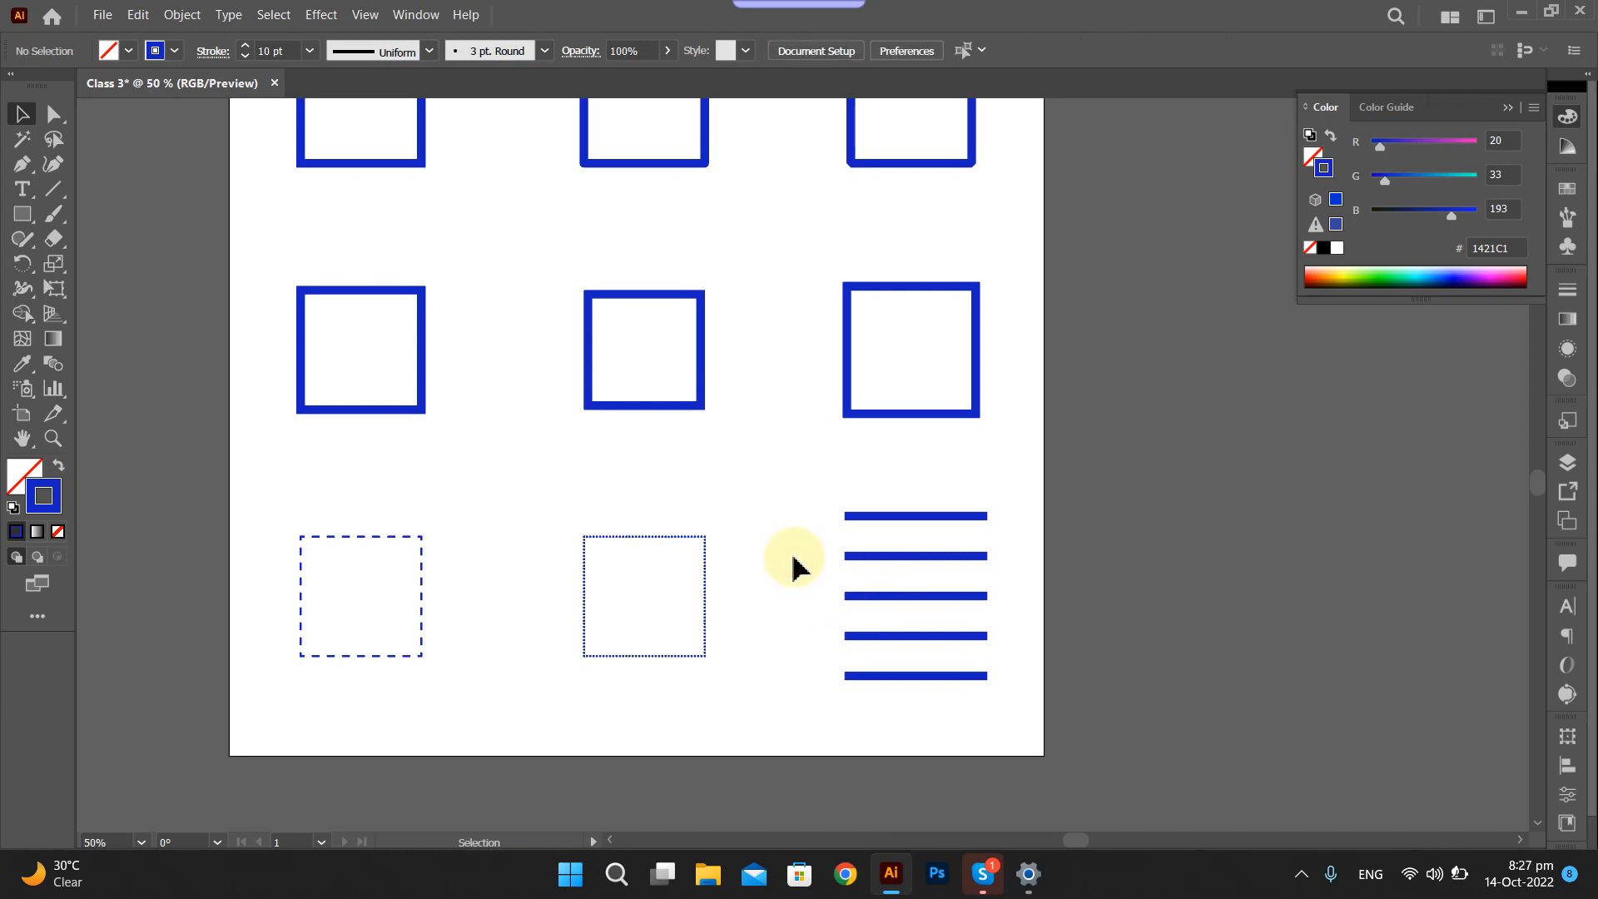
Give the third line in the bottom row's stack of lines a projecting cap.
left_click(871, 558)
left_click(212, 54)
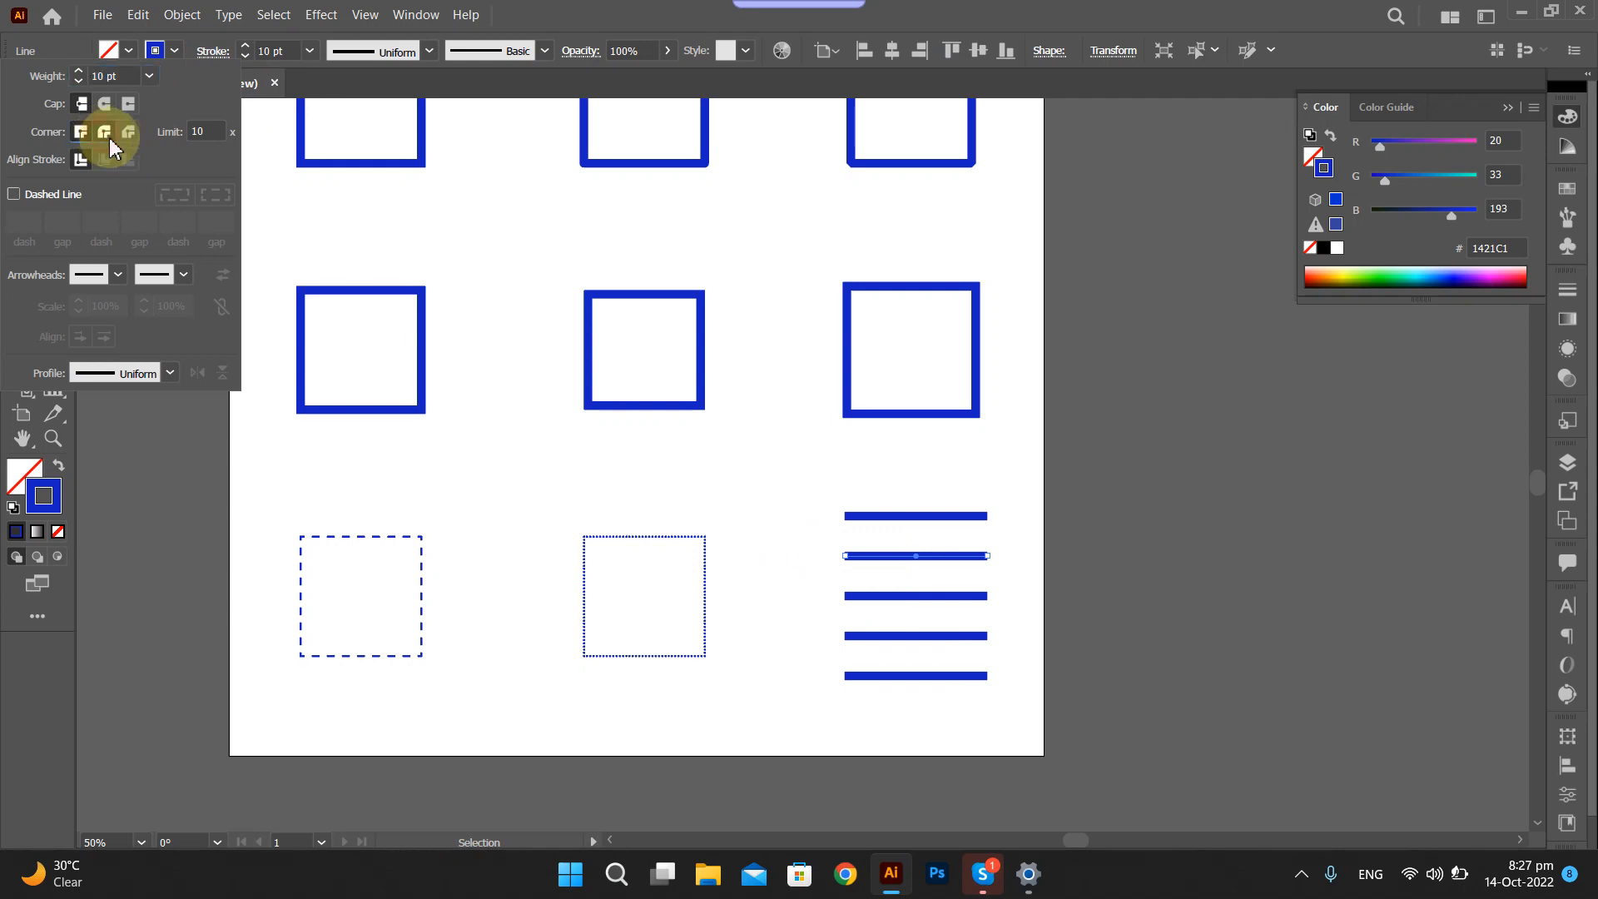
left_click(799, 591)
left_click(957, 596)
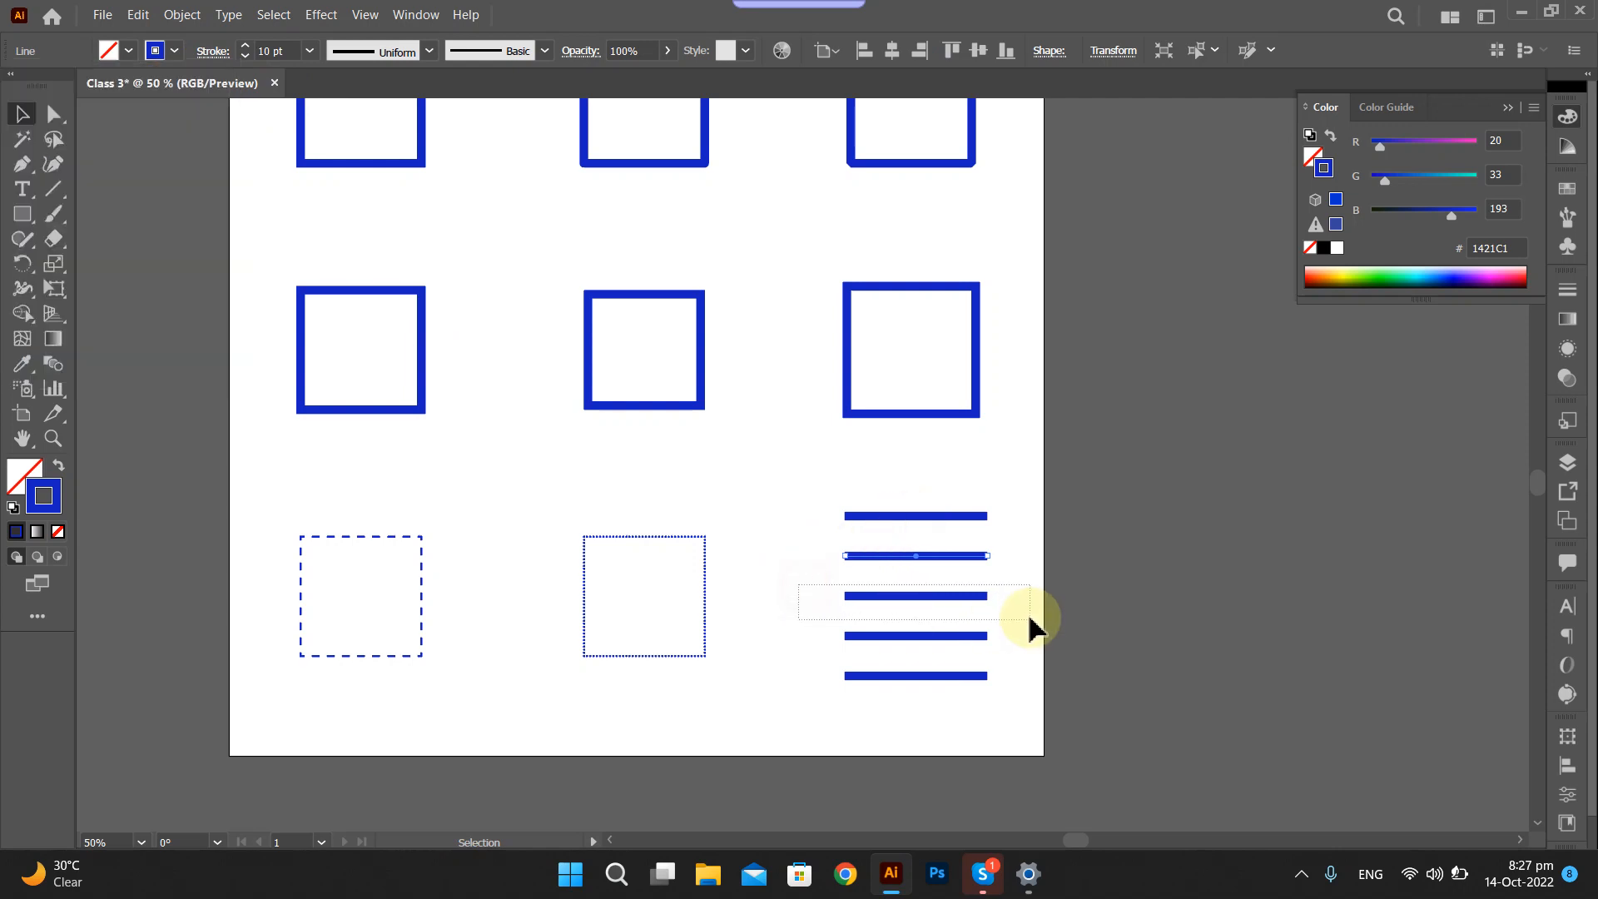
left_click(212, 52)
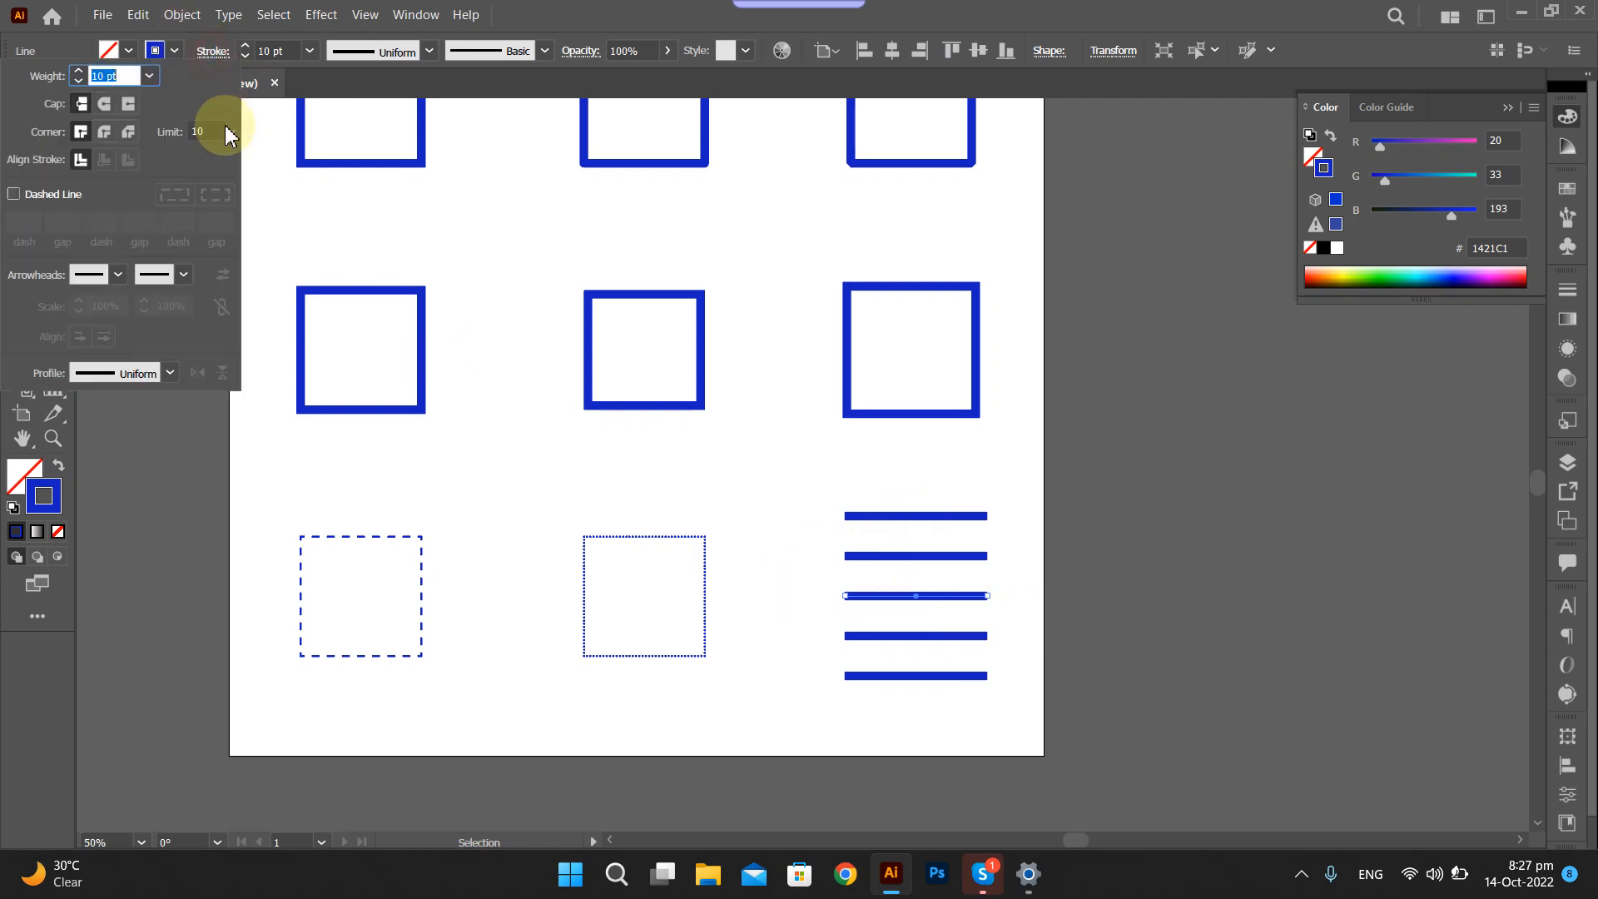
left_click(129, 104)
left_click(779, 659)
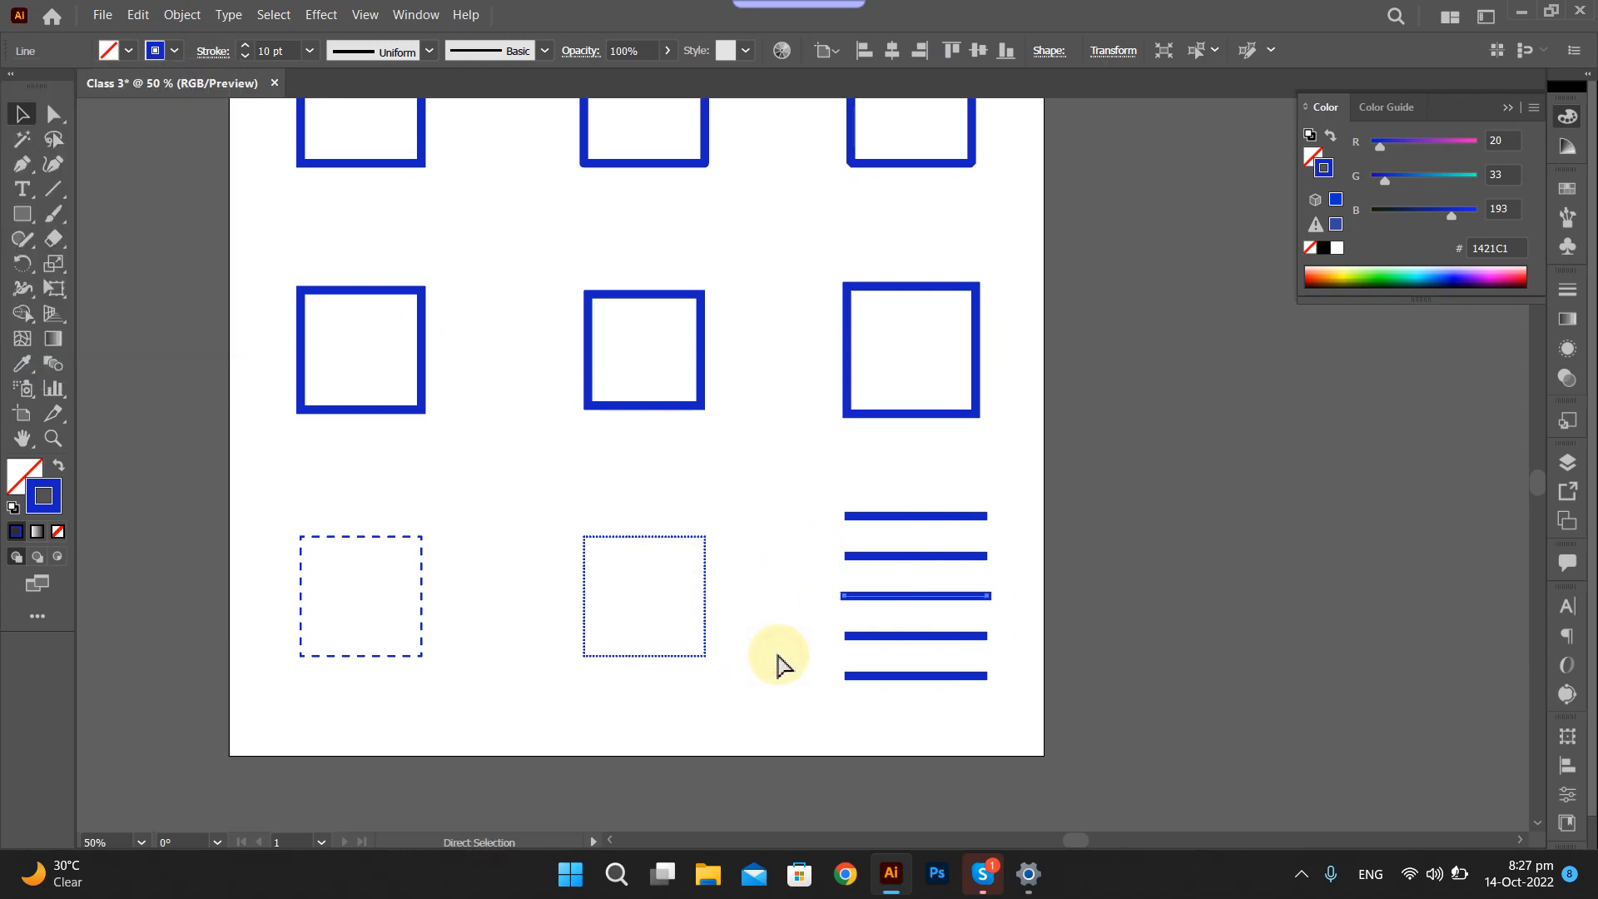
Add an arrowhead to the start of the fourth line and set its scale to 24%.
left_click(982, 639)
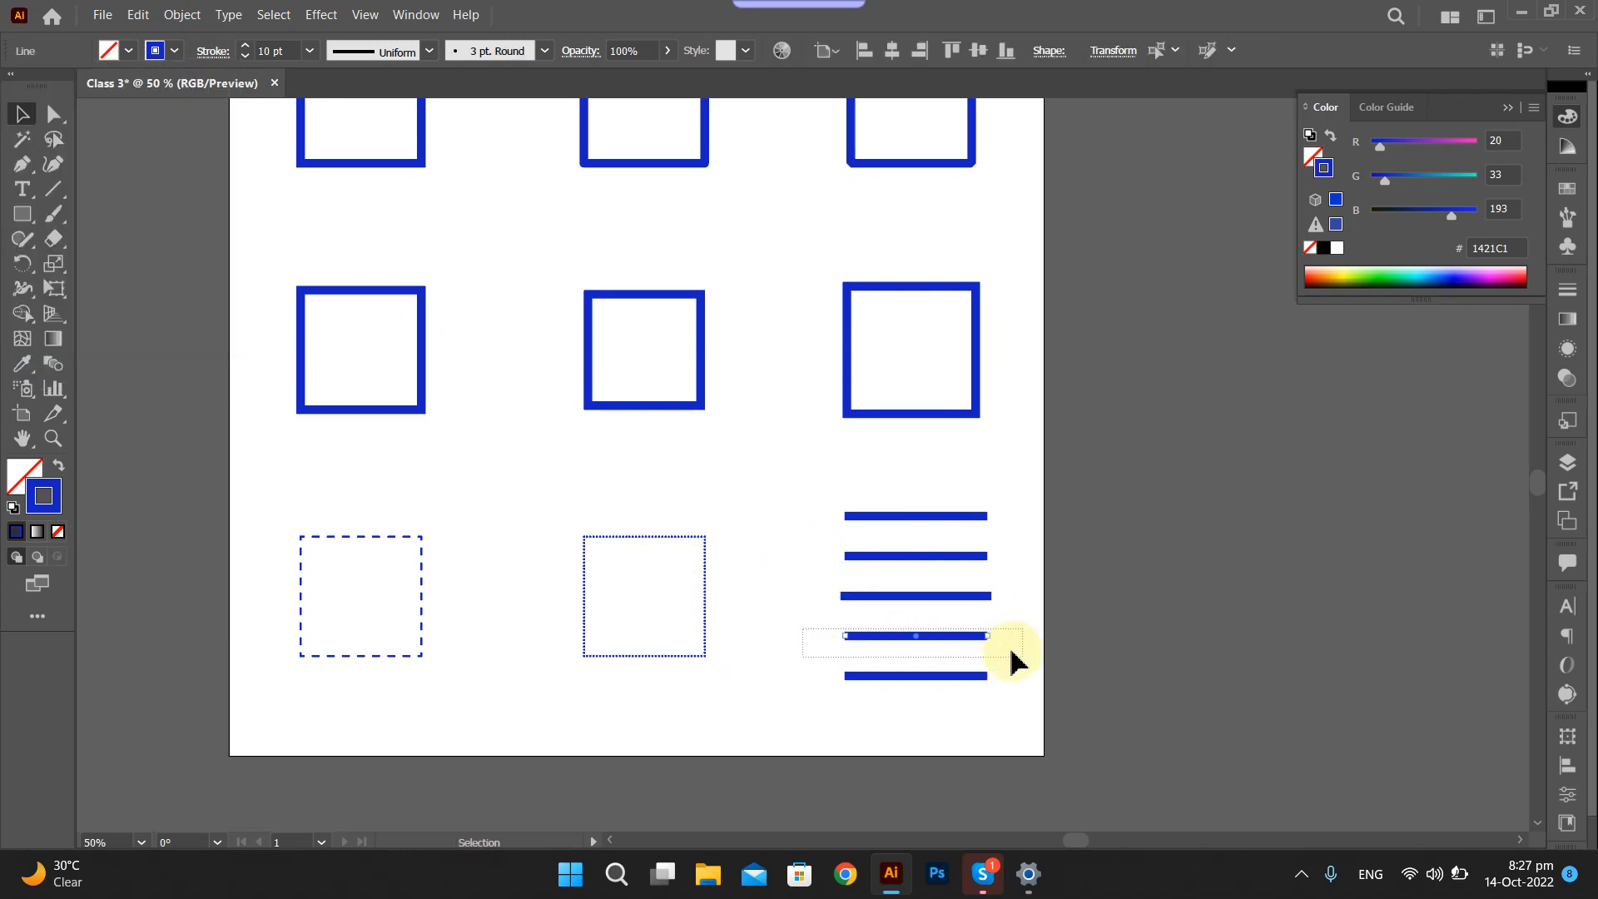
left_click(213, 53)
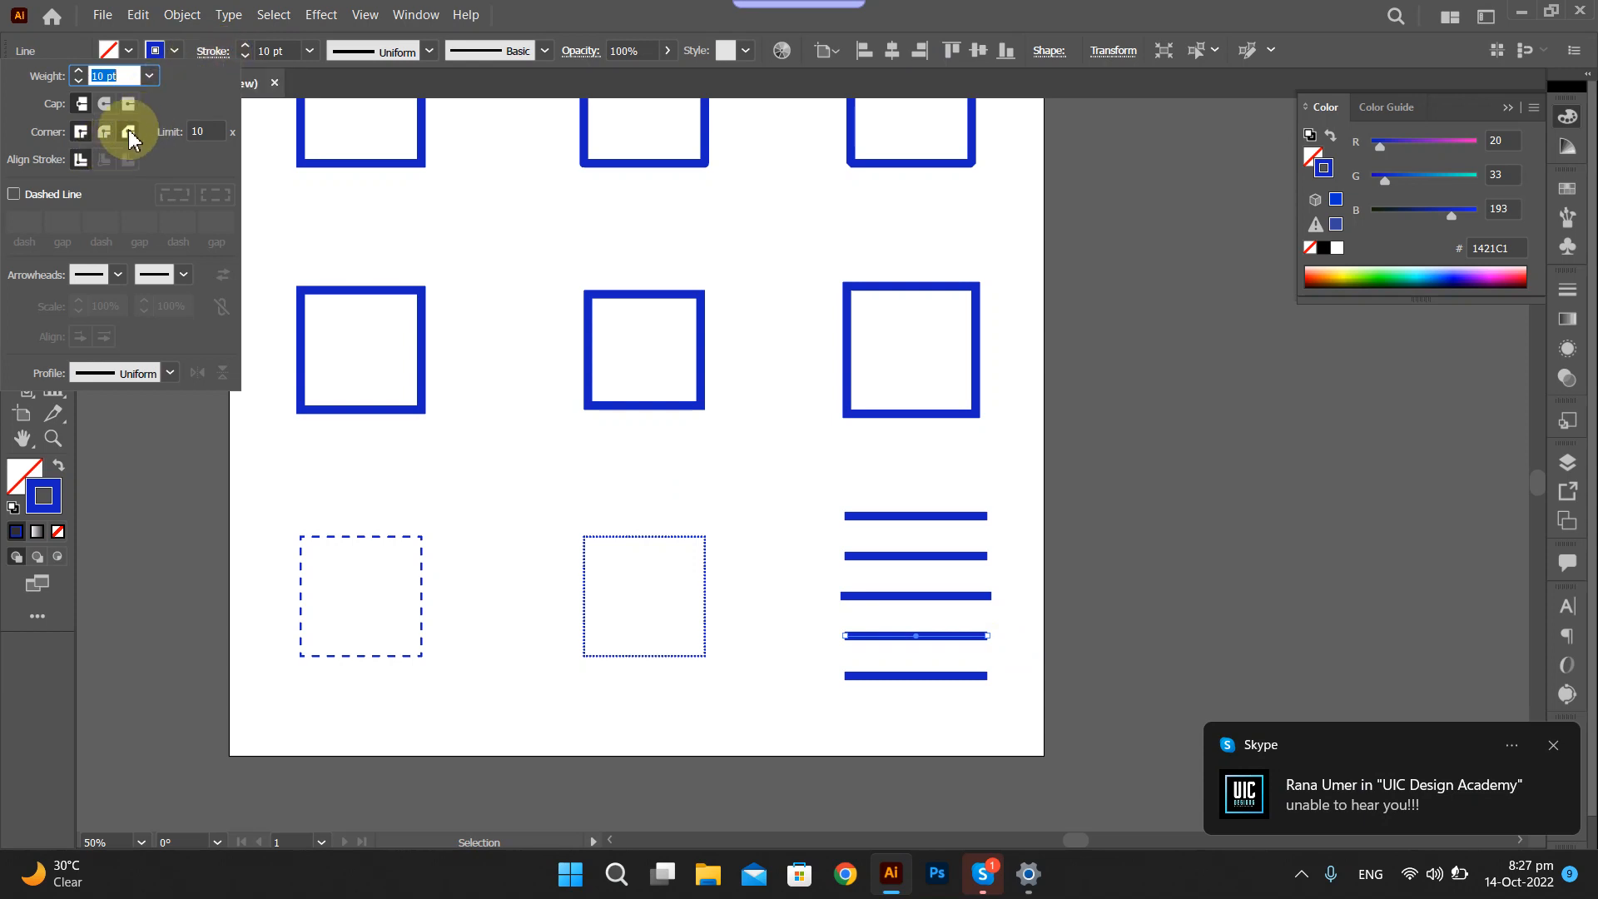
left_click(167, 379)
left_click(170, 379)
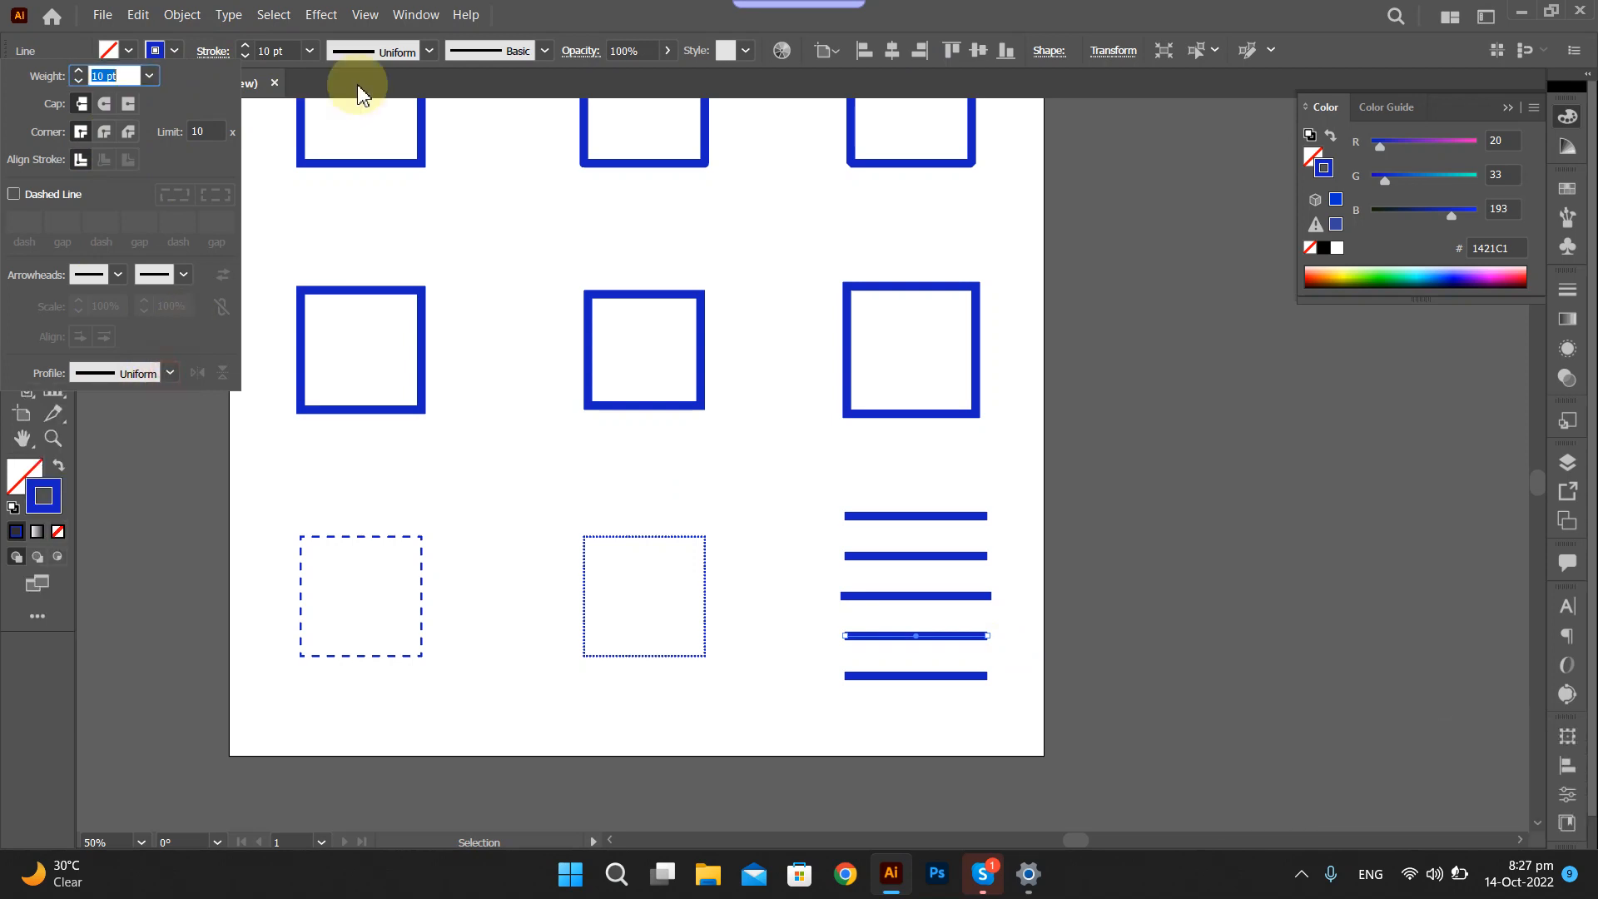
left_click(118, 276)
left_click(92, 348)
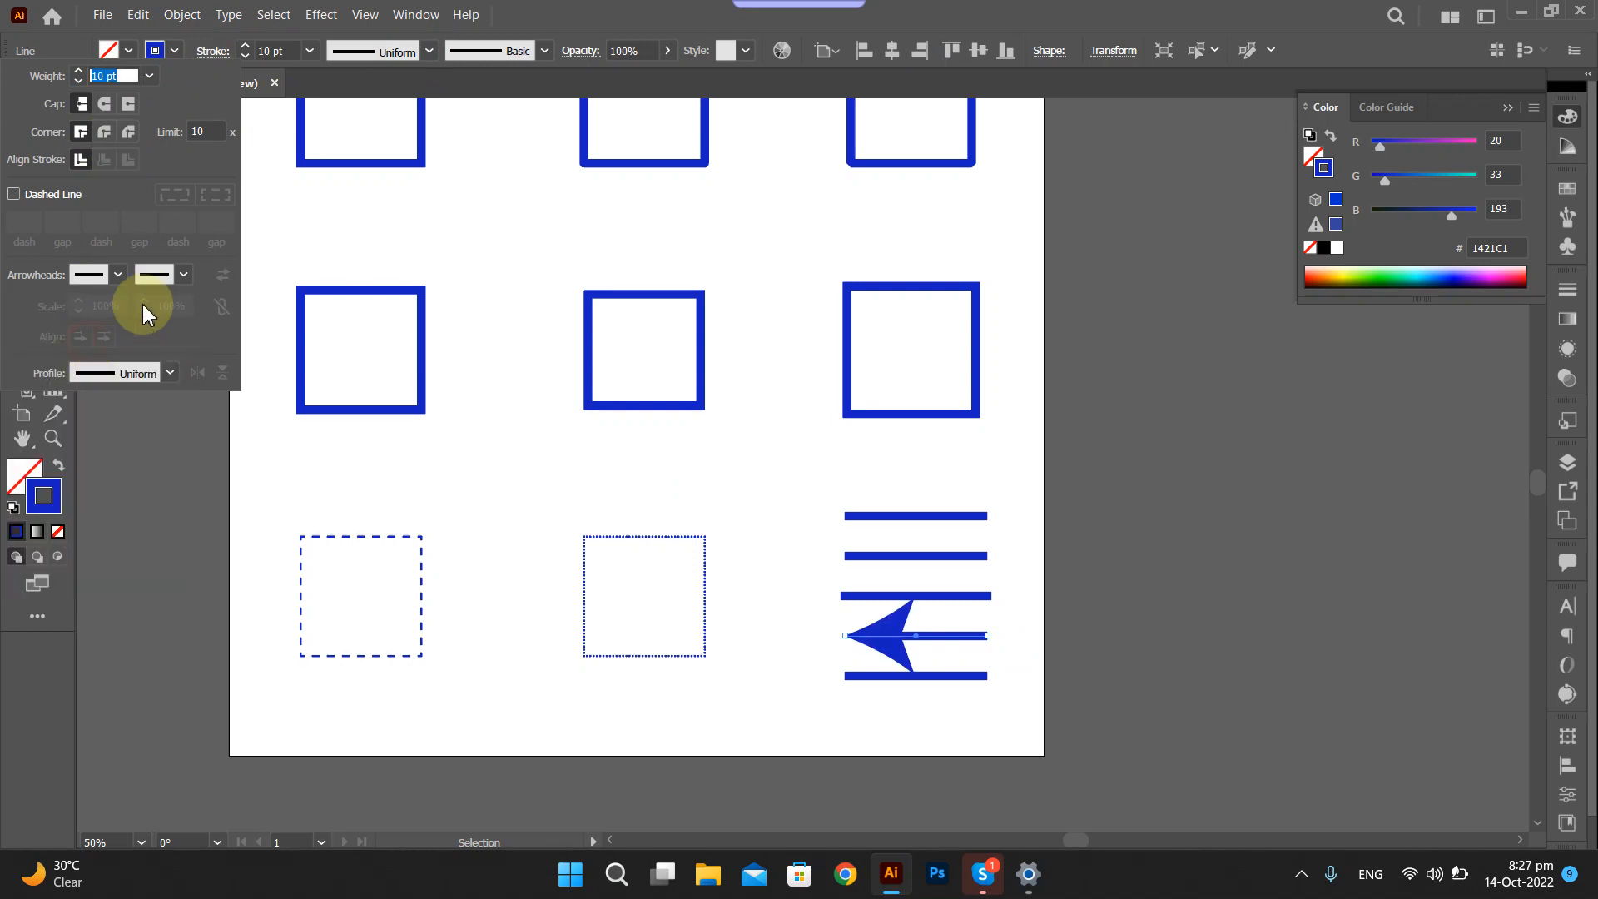
left_click(108, 305)
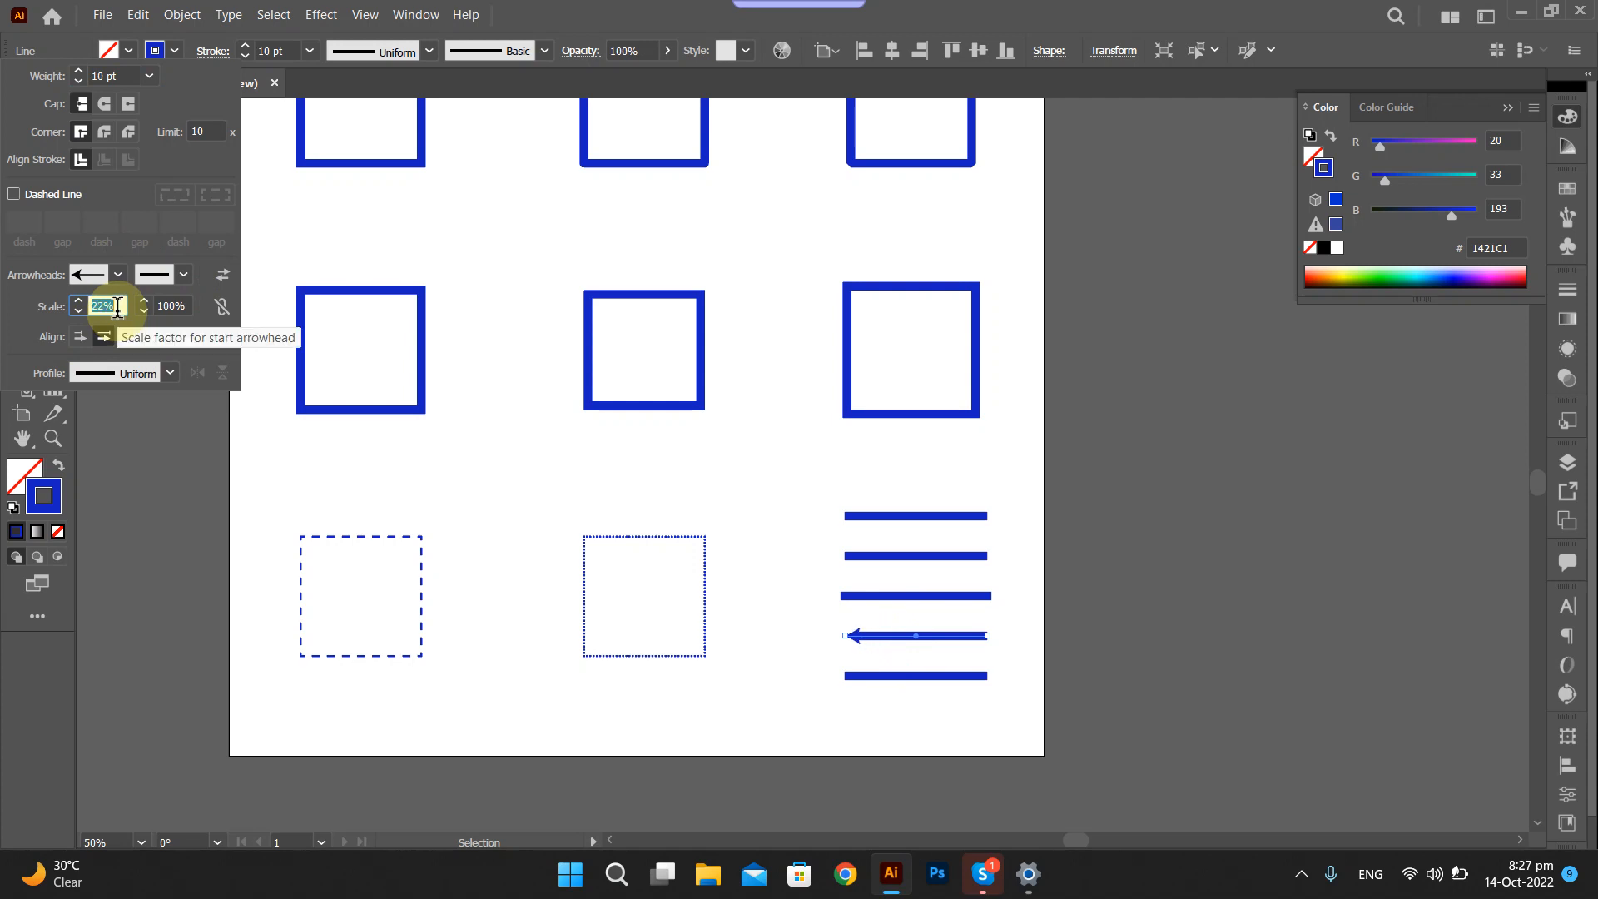
Add the Arrow 17 arrowhead to the end of the fourth line and set its scale to 24%.
left_click(184, 275)
scroll(108, 466, "down", 5)
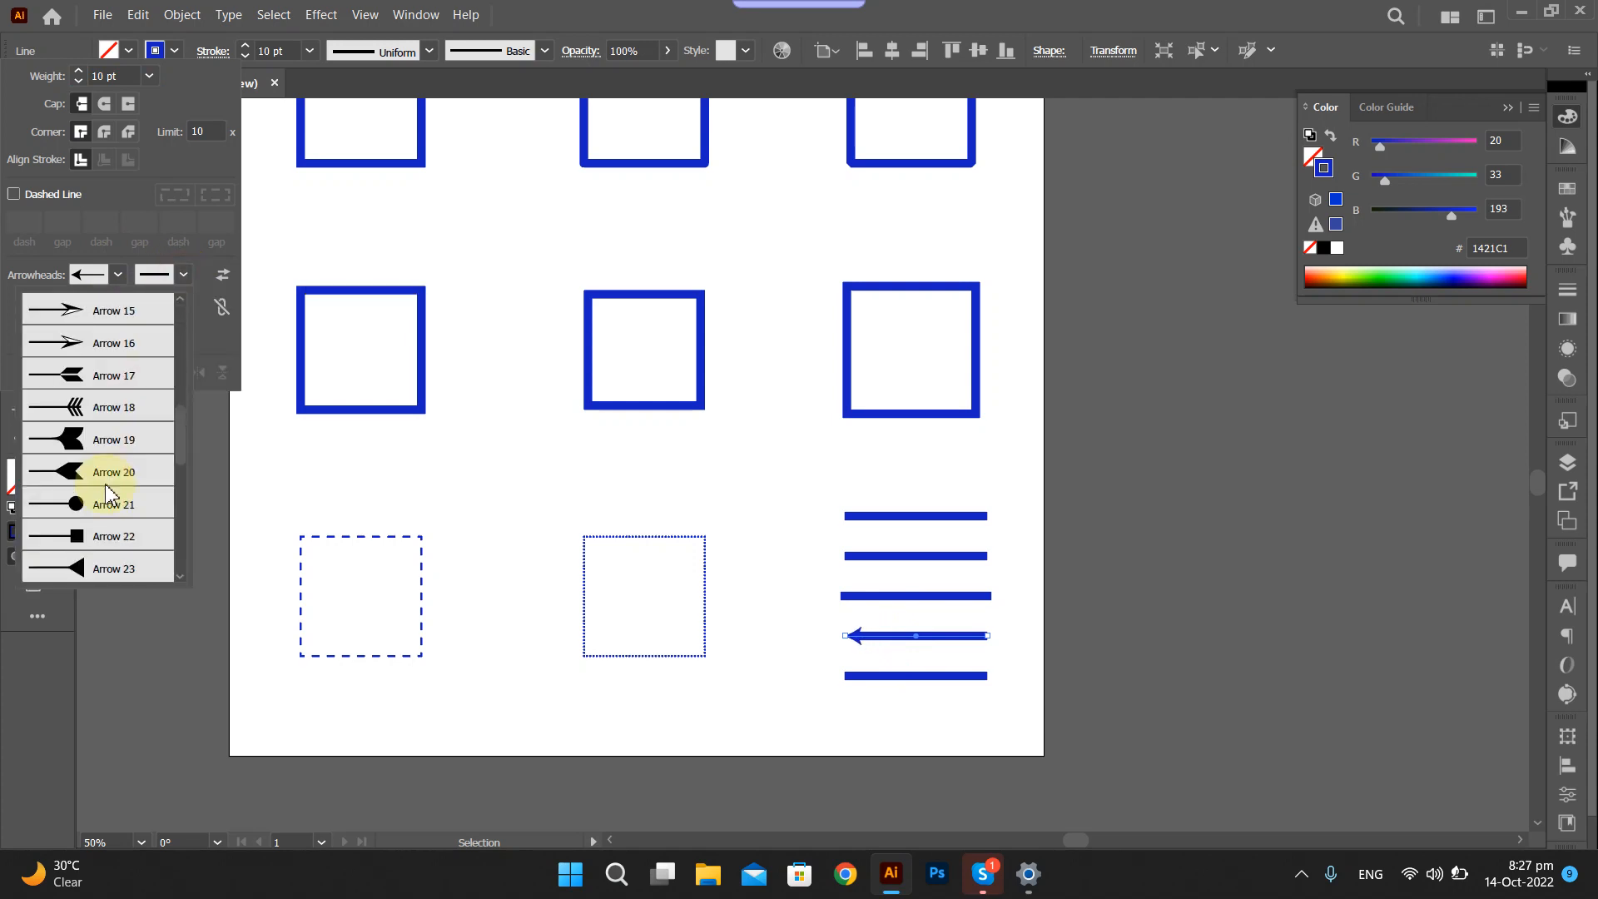
scroll(102, 468, "up", 3)
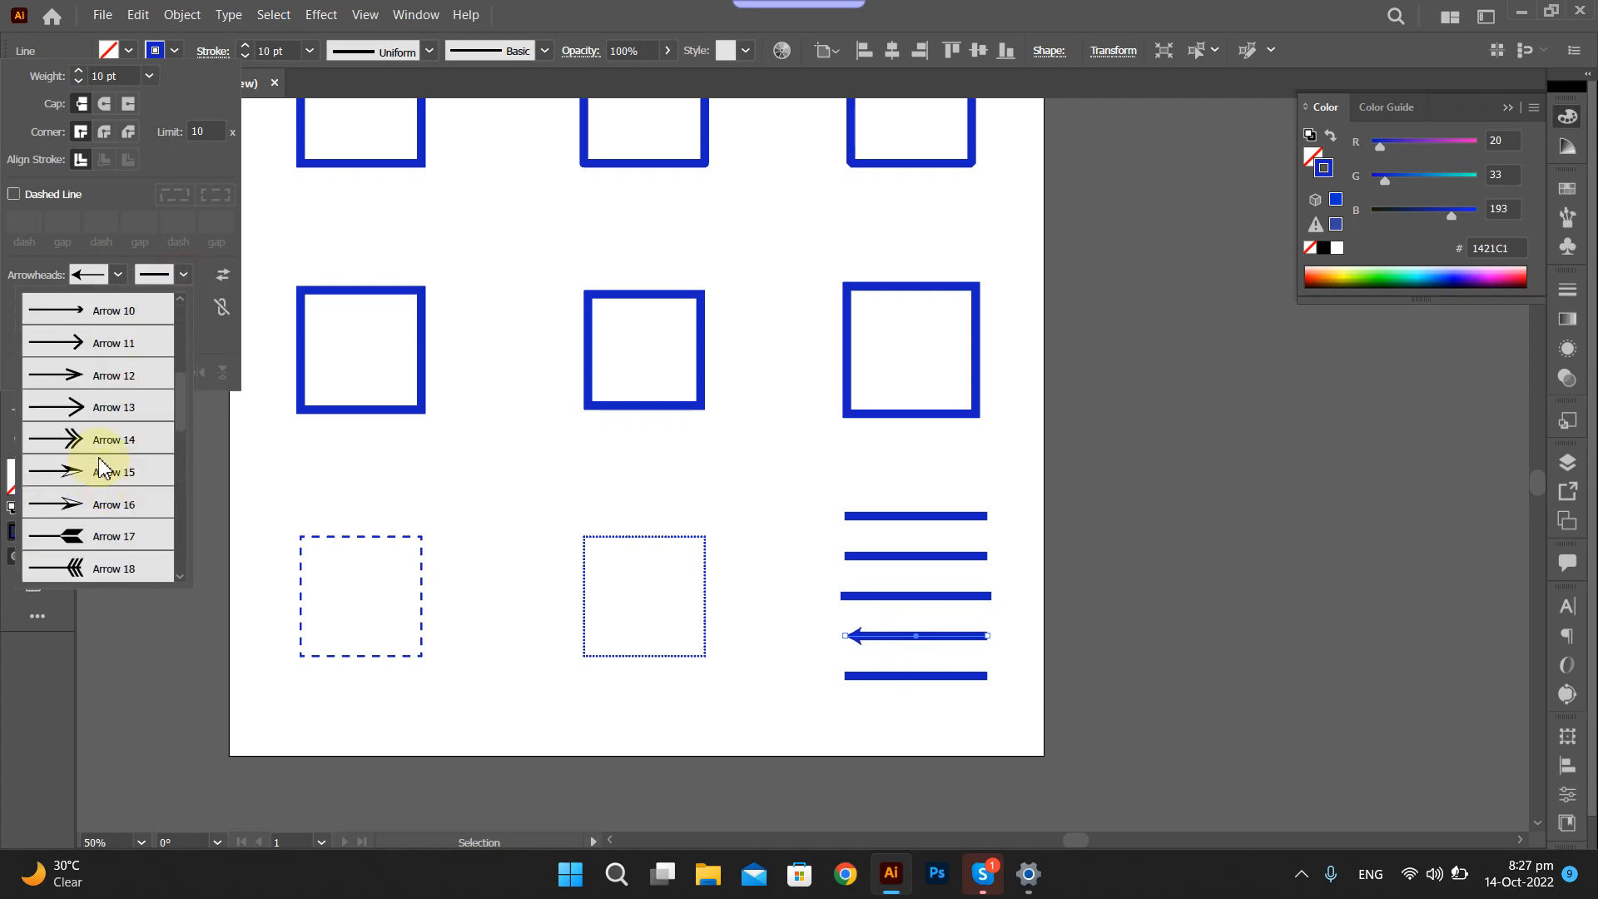
left_click(104, 541)
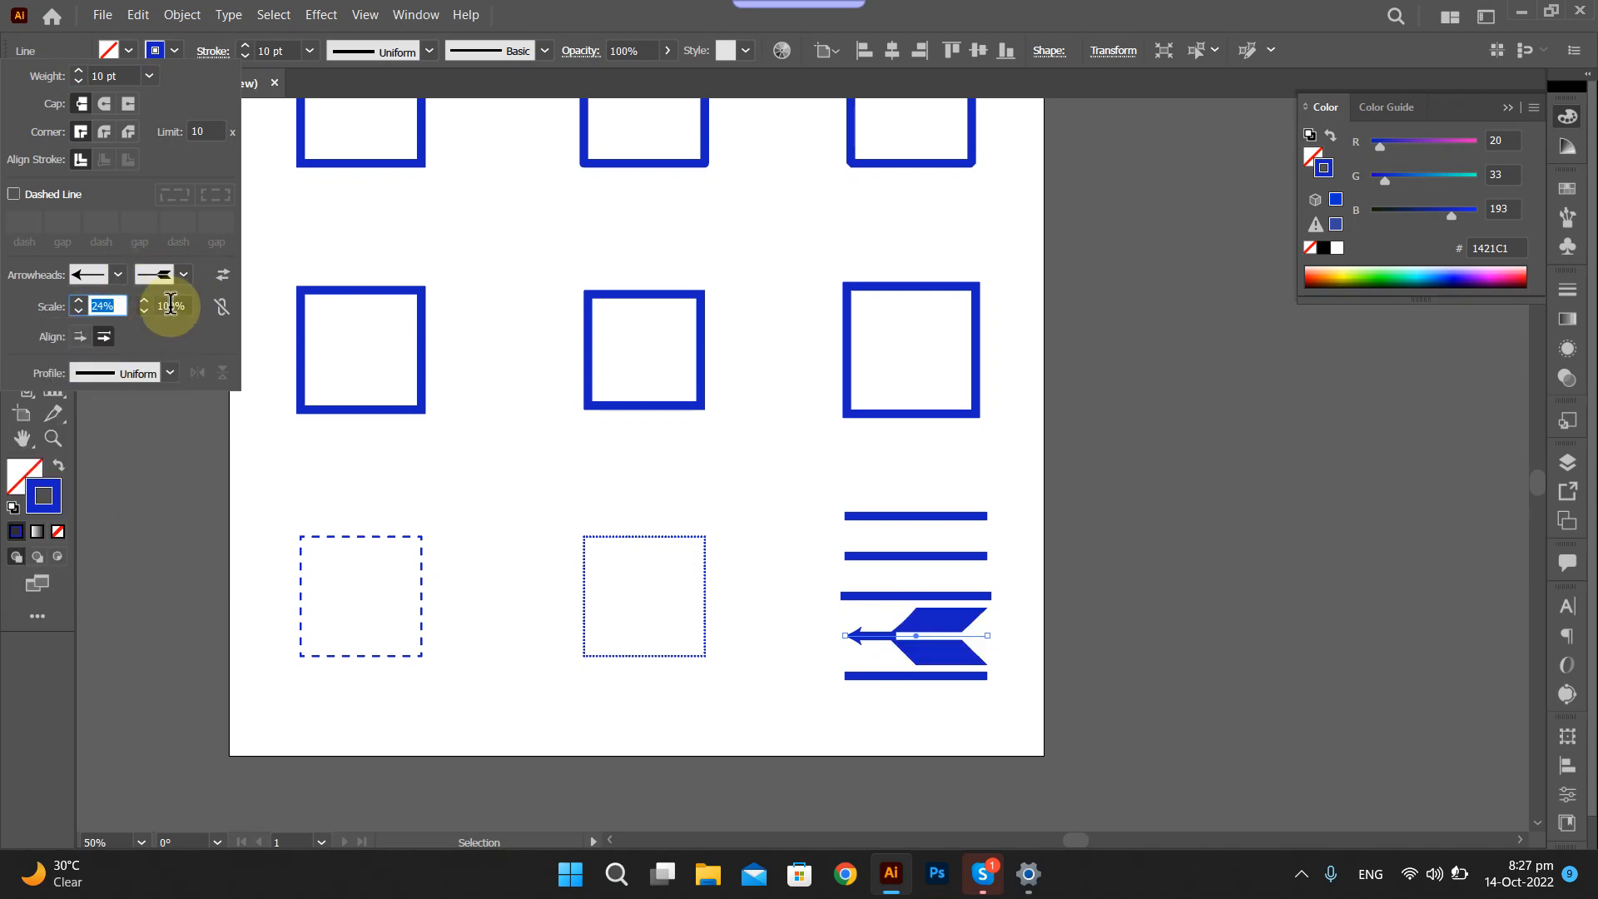
left_click(171, 305)
type("24")
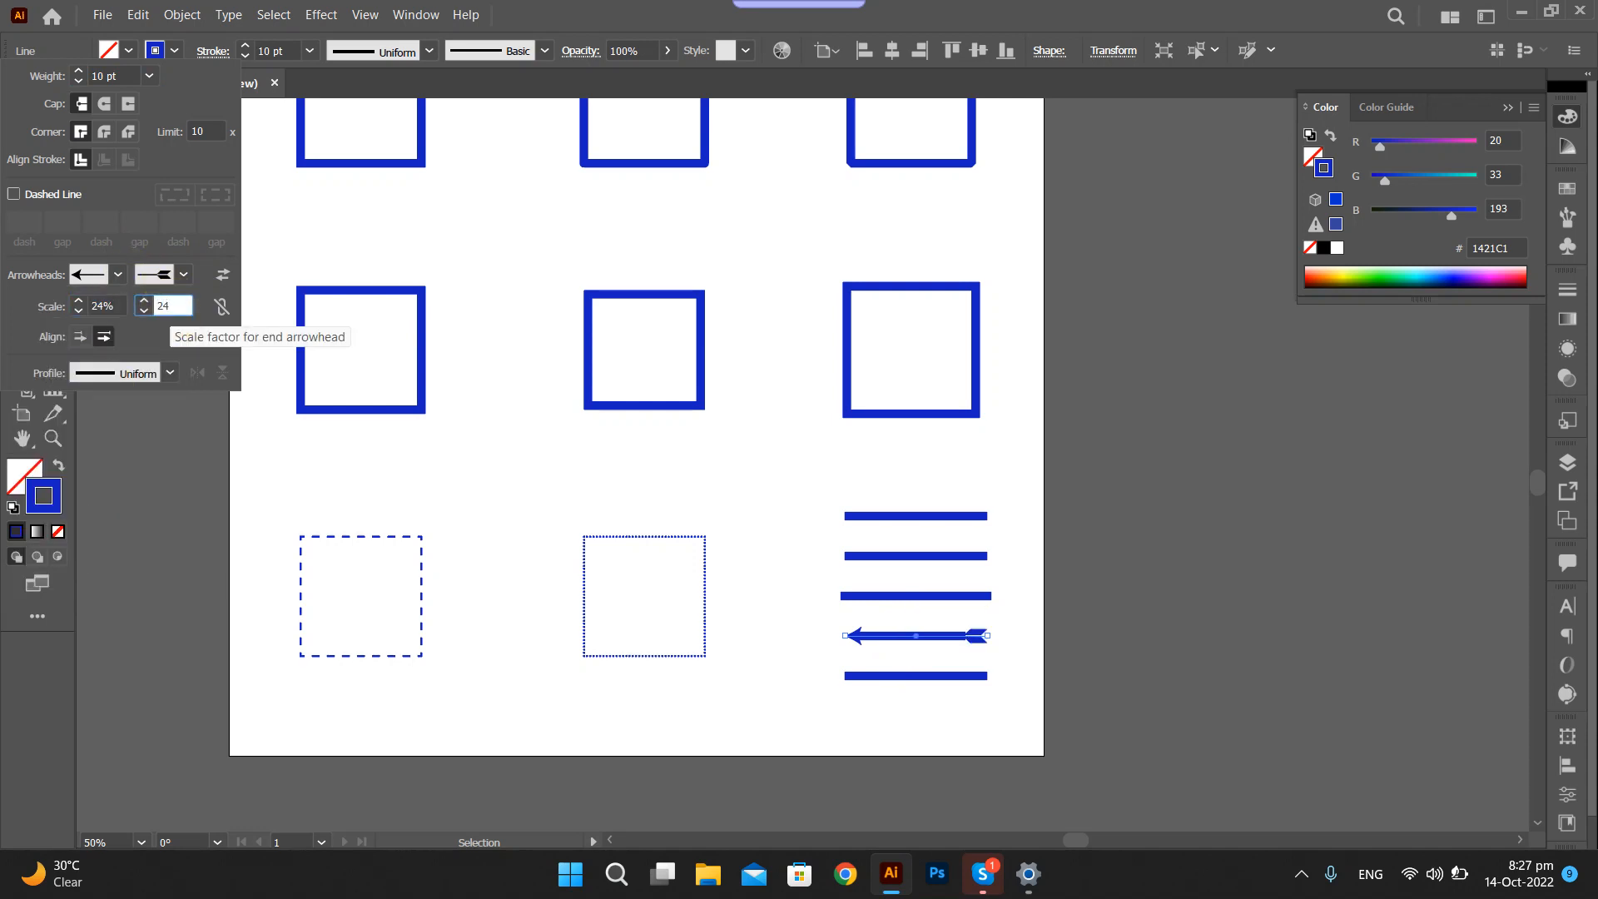
key("Return")
left_click(799, 724)
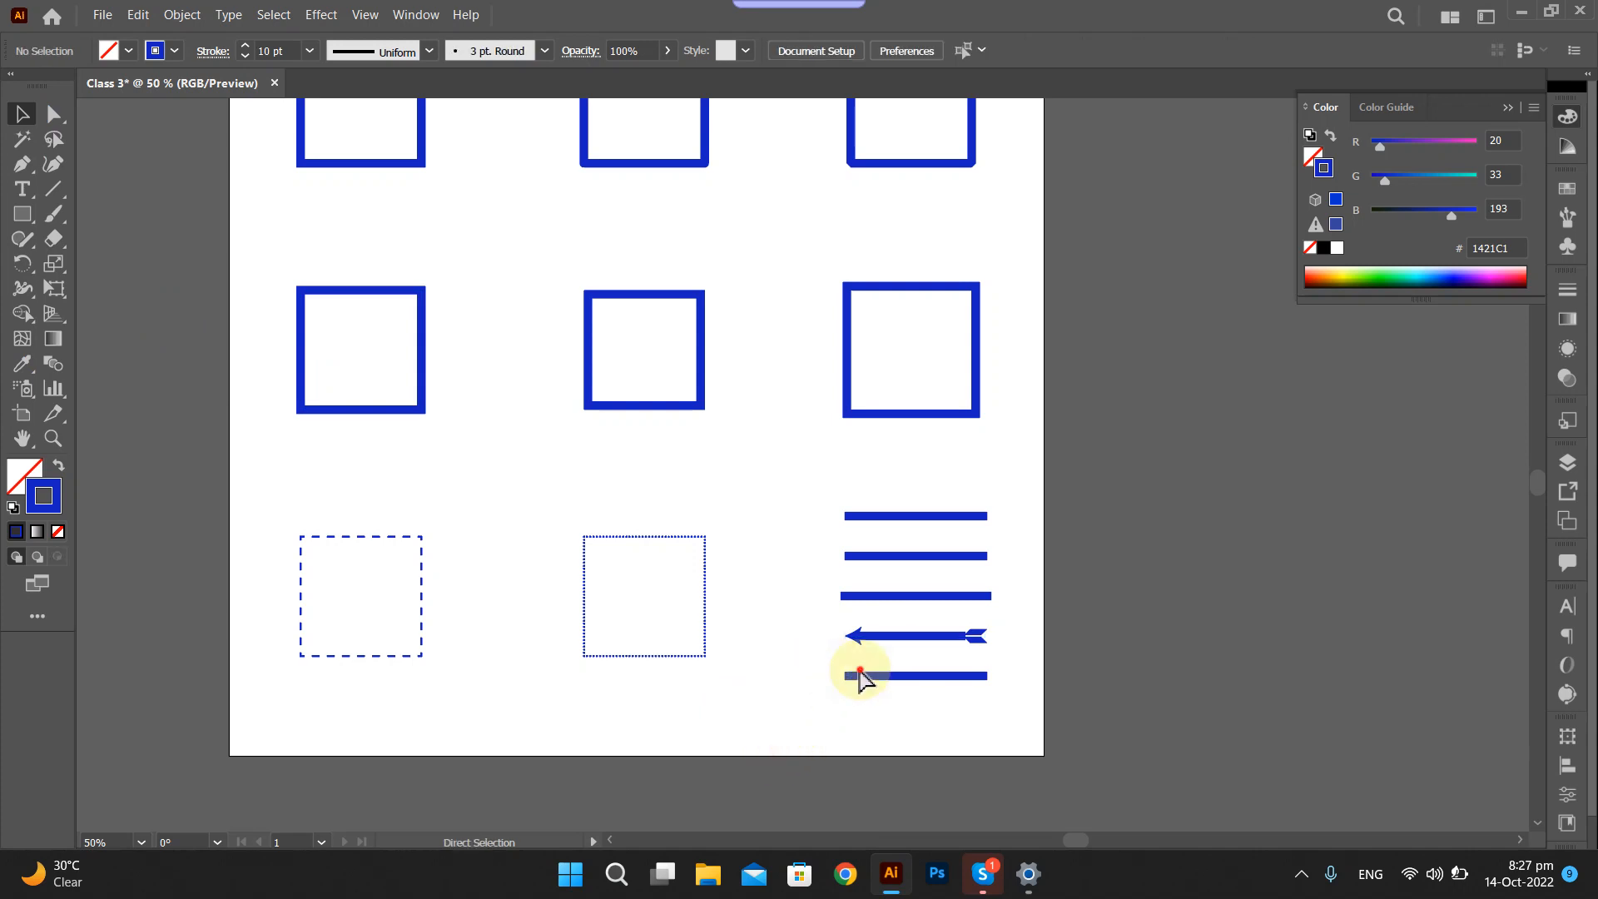
Give the fifth line an Arrow 5 start arrowhead and an Arrow 4 end arrowhead.
left_click(861, 676)
left_click(212, 50)
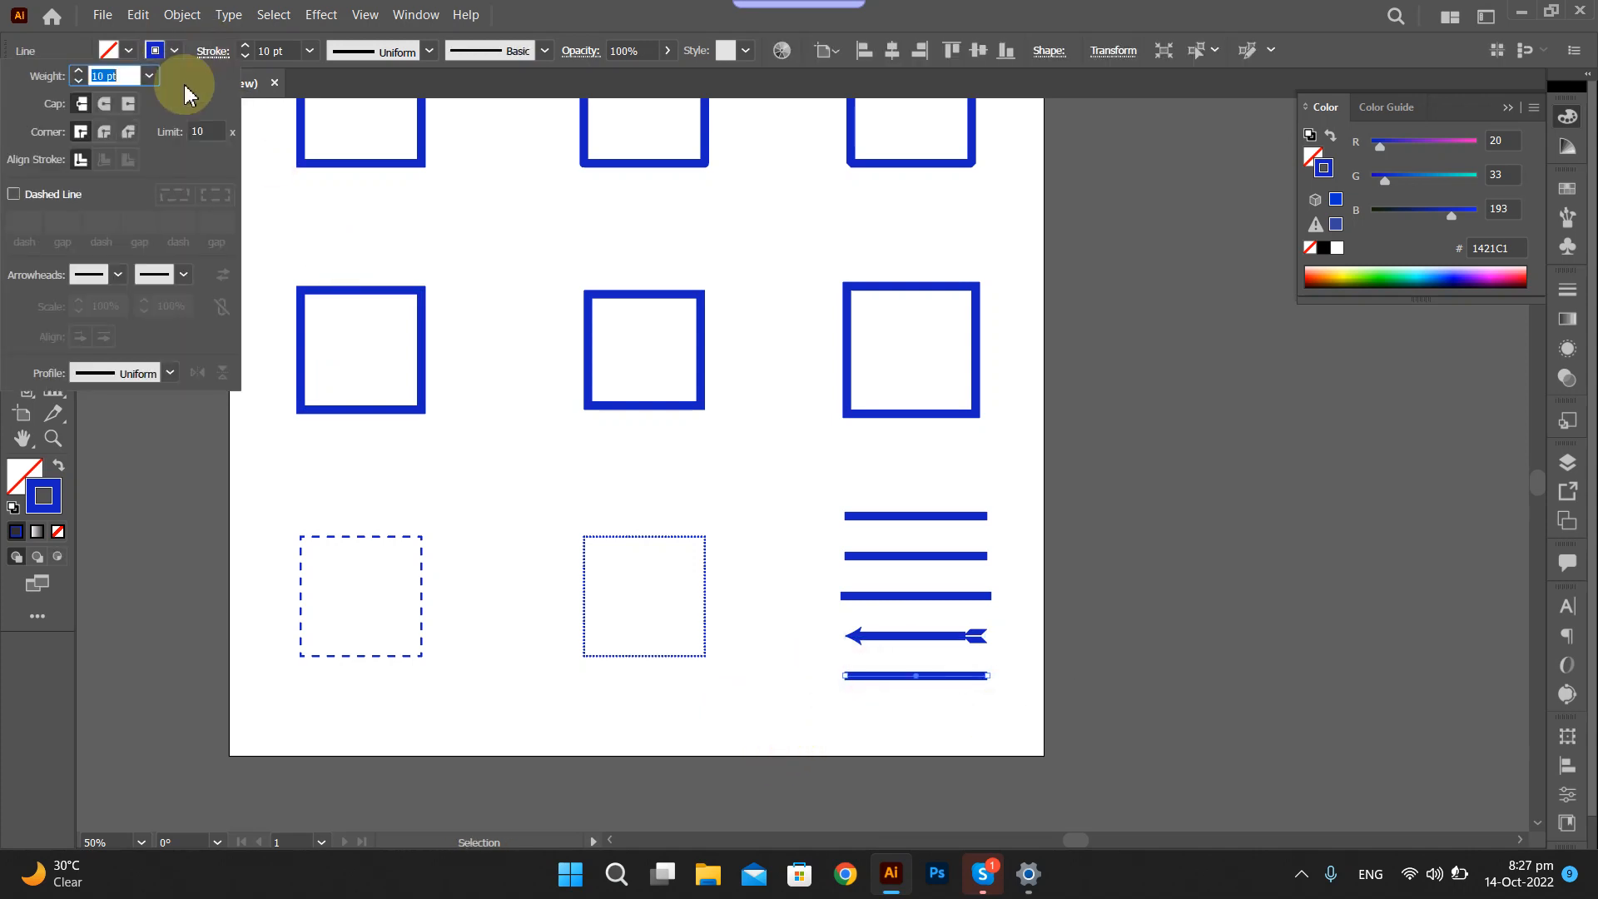
left_click(117, 274)
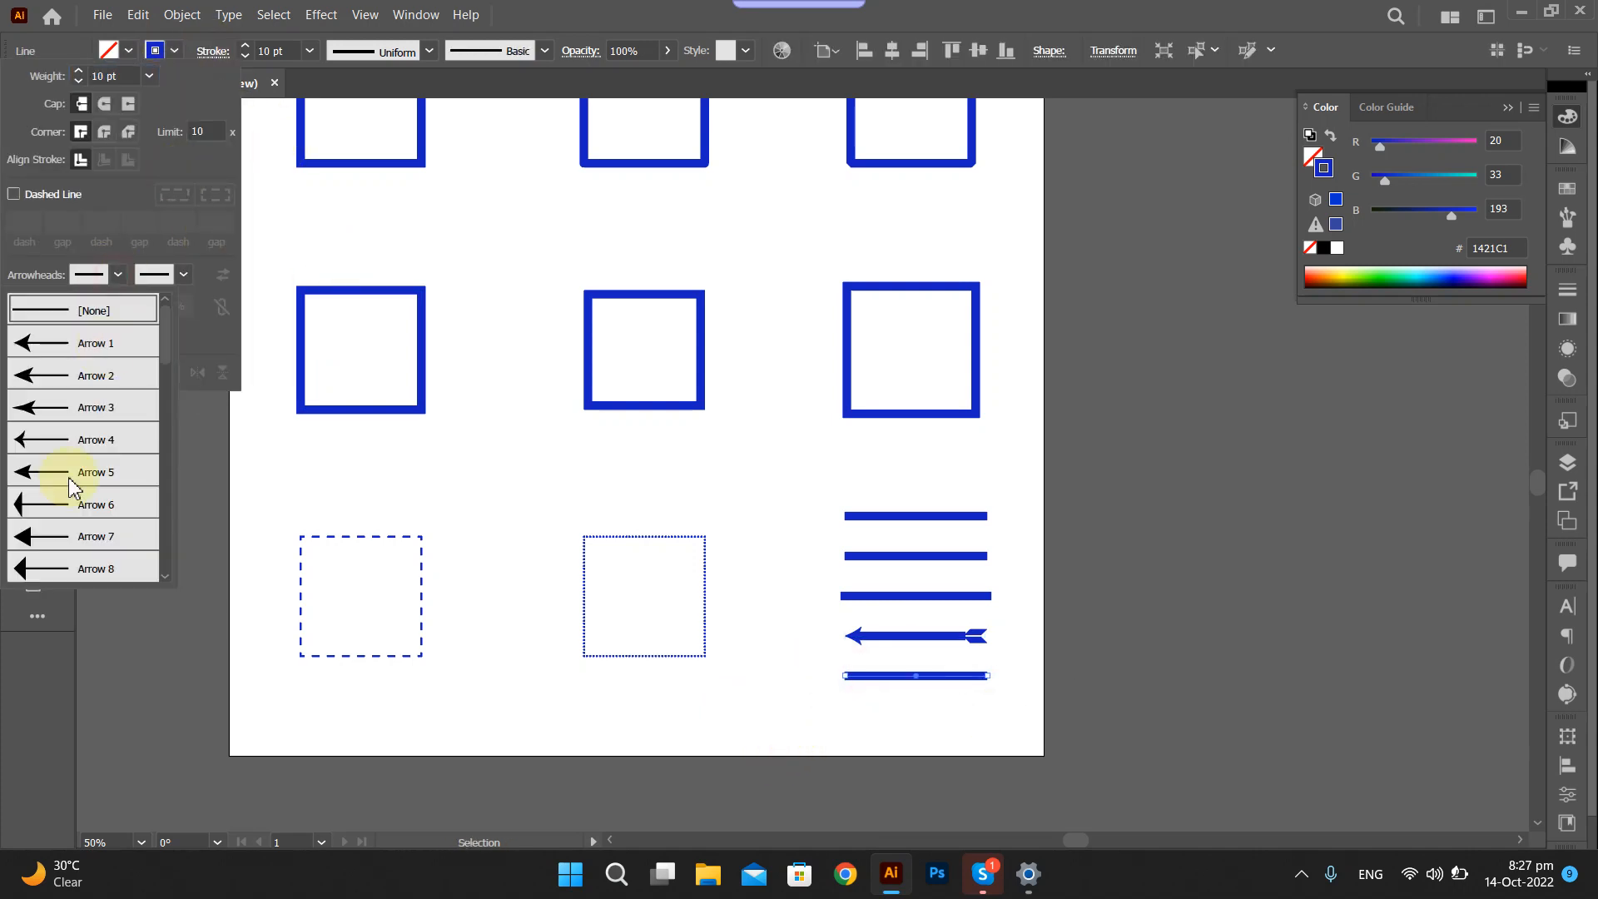
left_click(87, 471)
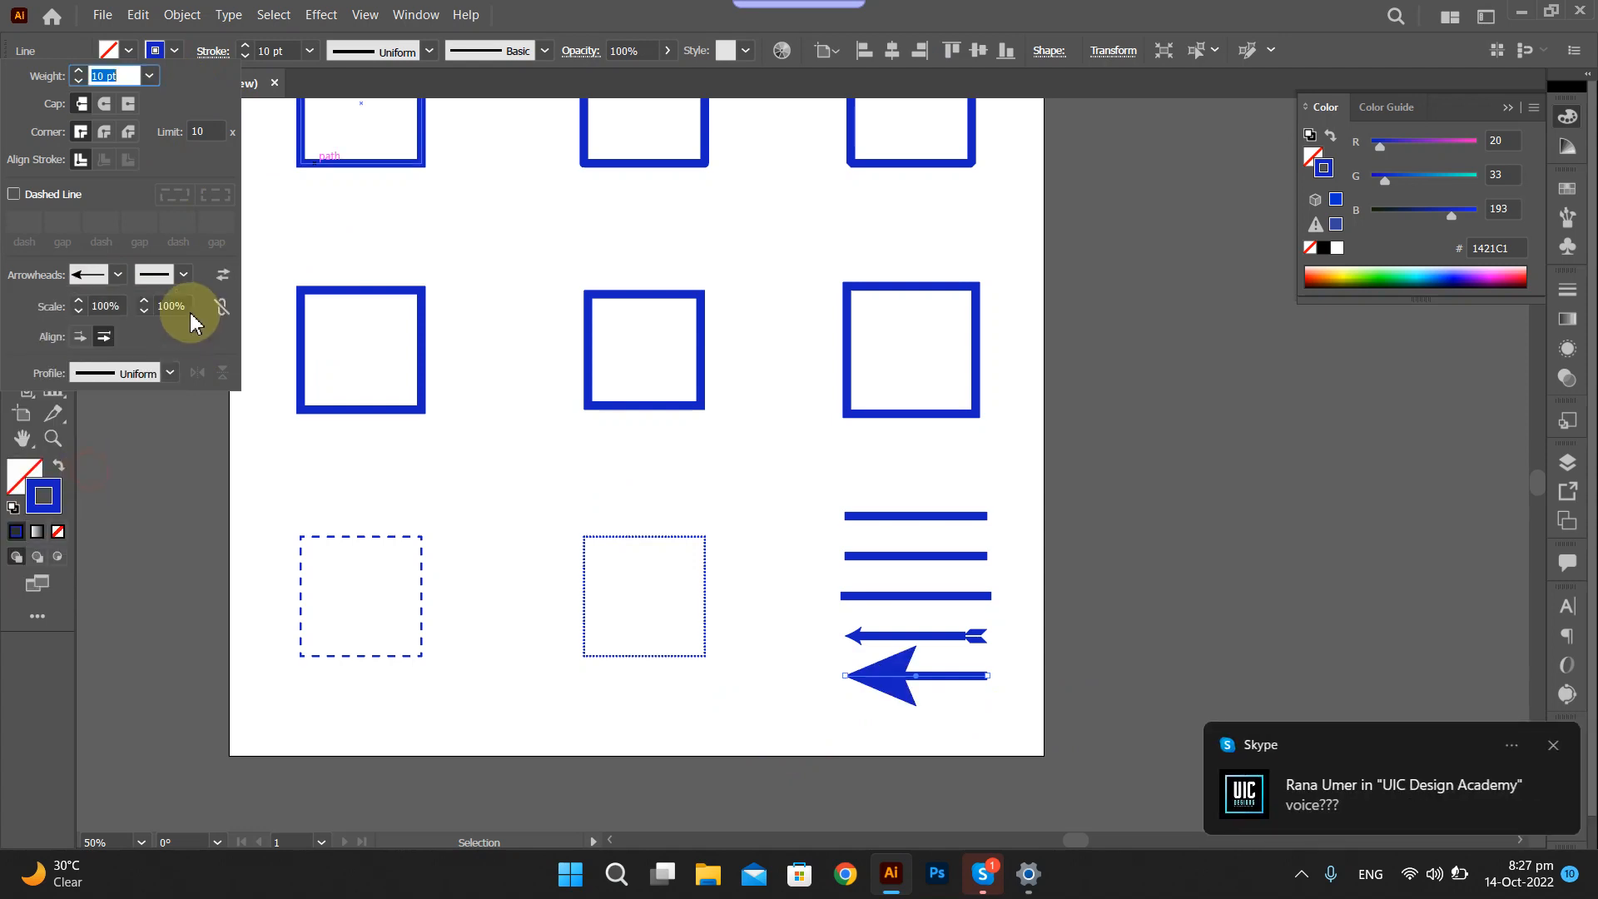
left_click(180, 276)
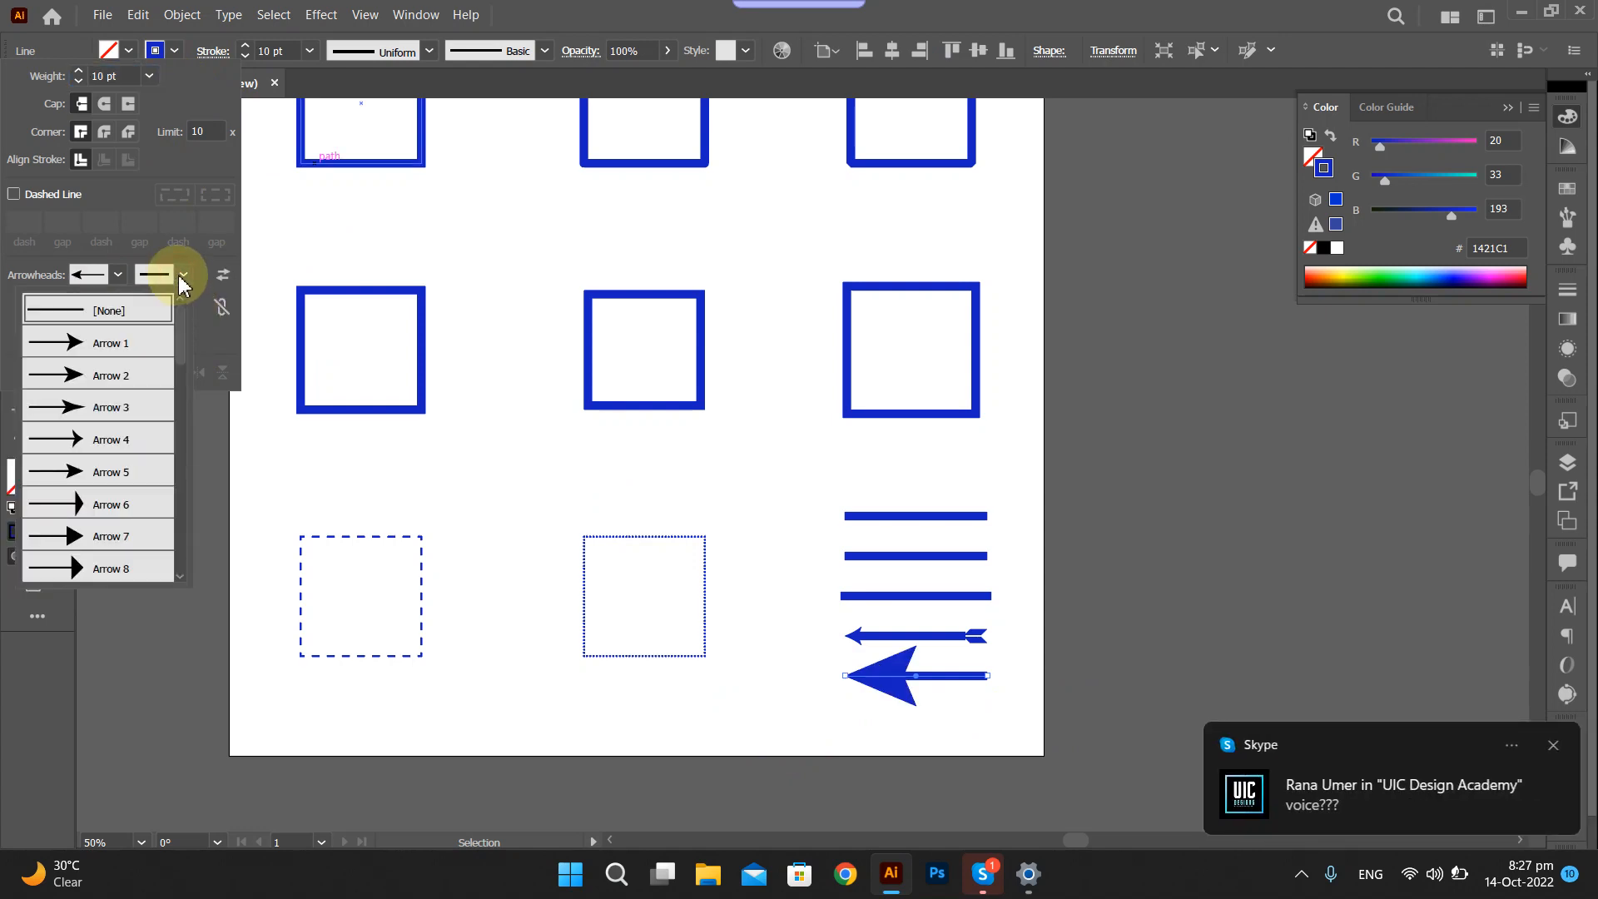
left_click(111, 448)
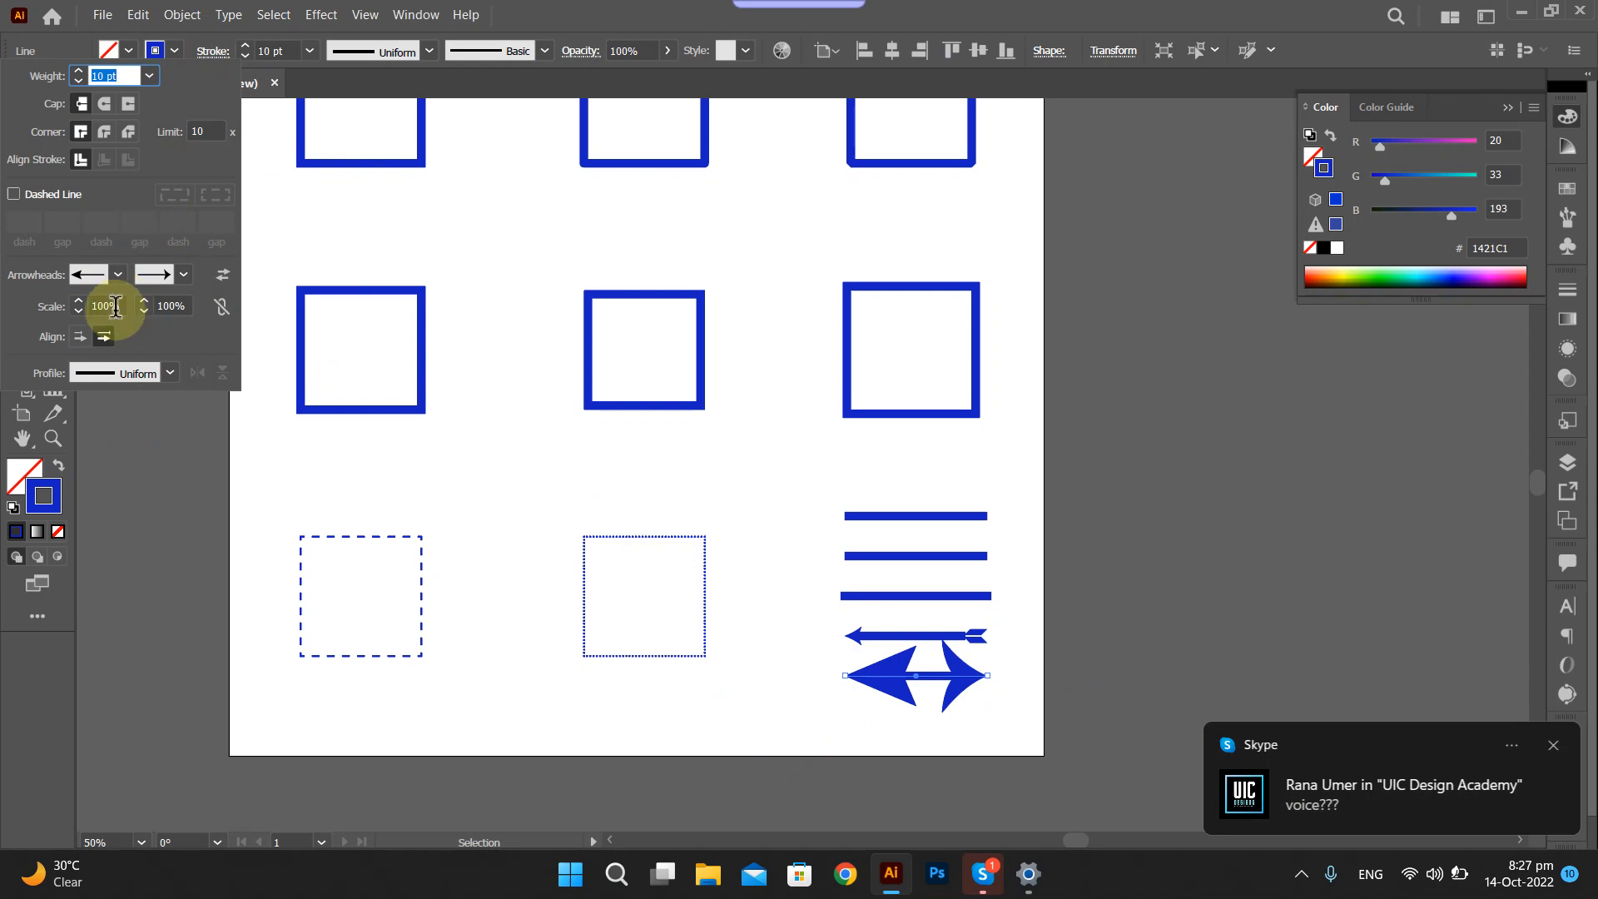
Set the scale of both the start and end arrowheads on the fifth line to 24%.
left_click_drag(116, 307, 44, 321)
type("25")
key("Return")
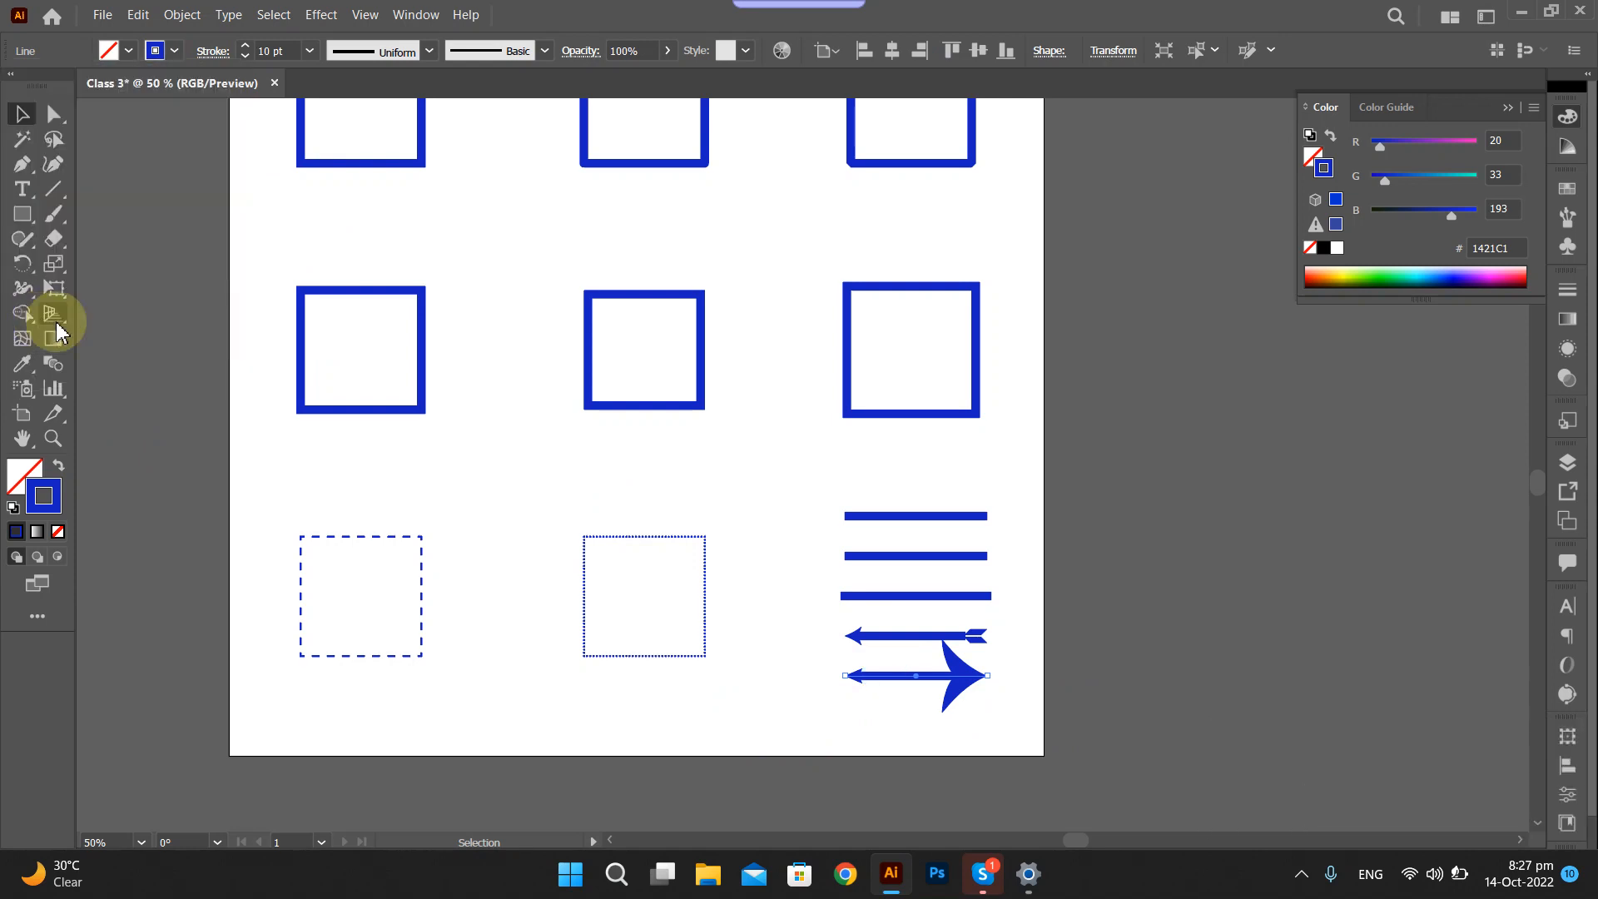
left_click(214, 51)
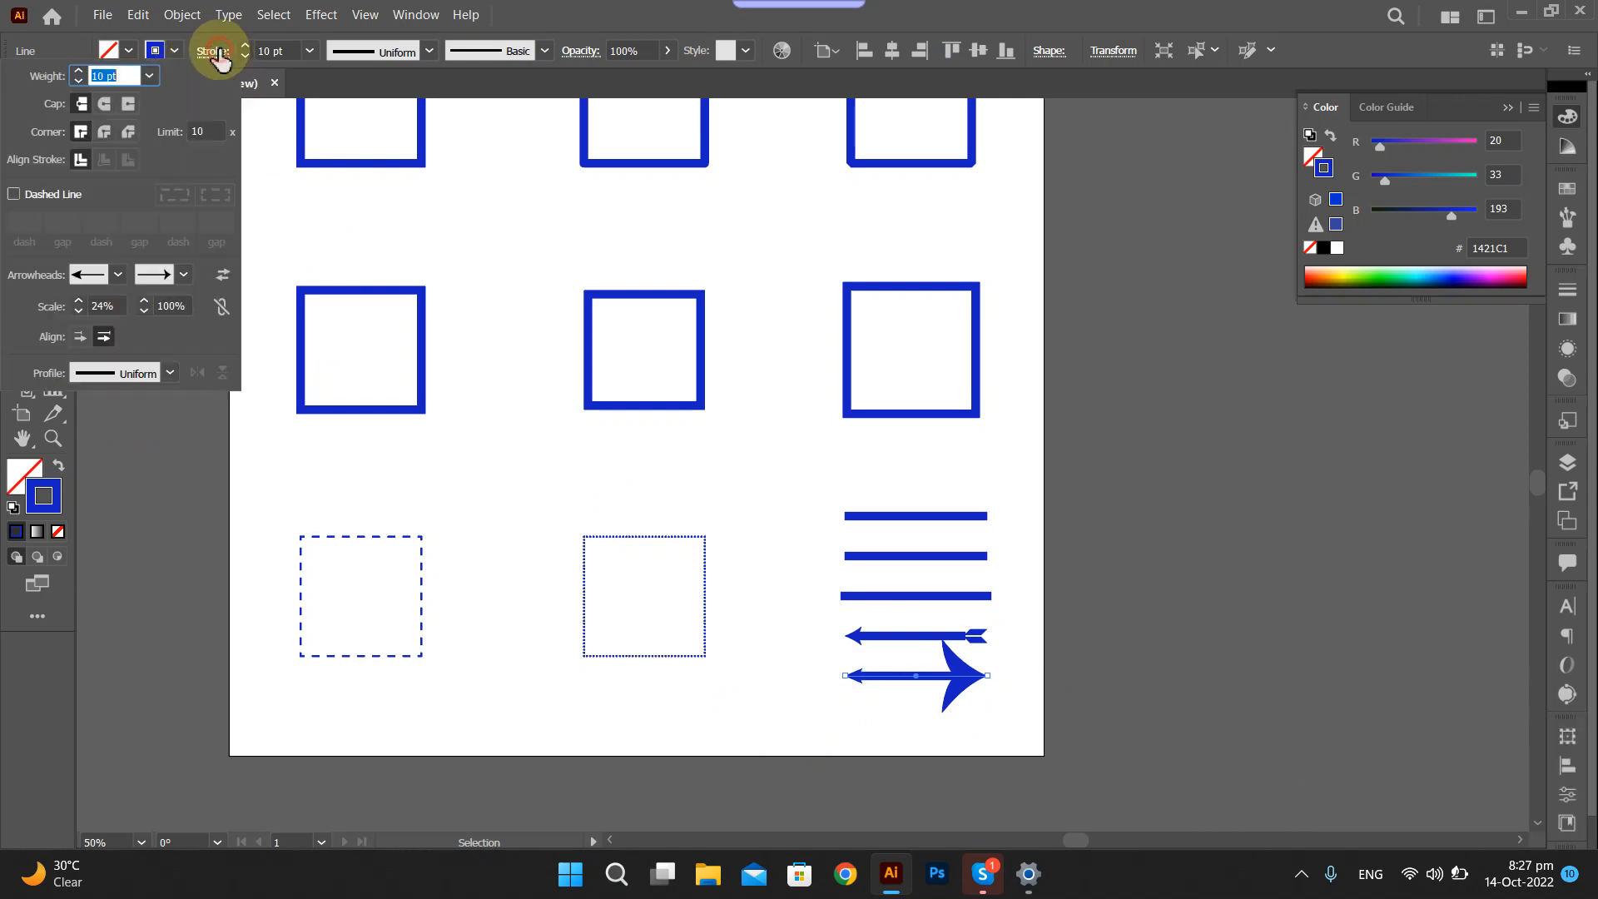
double_click(177, 308)
type("2")
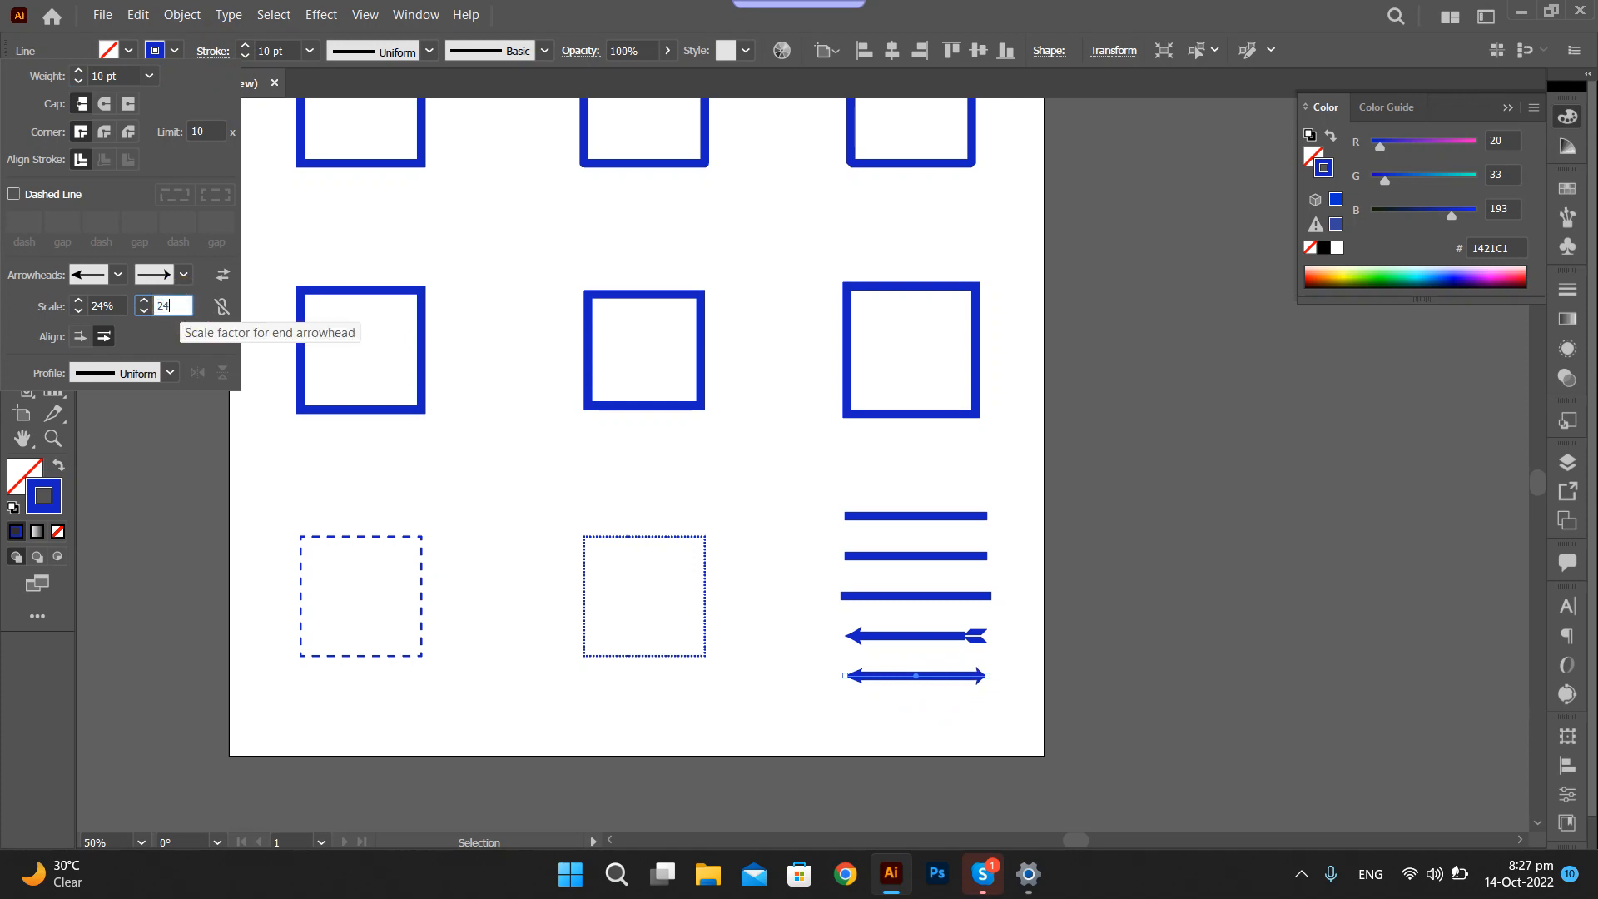
type("4")
key("Return")
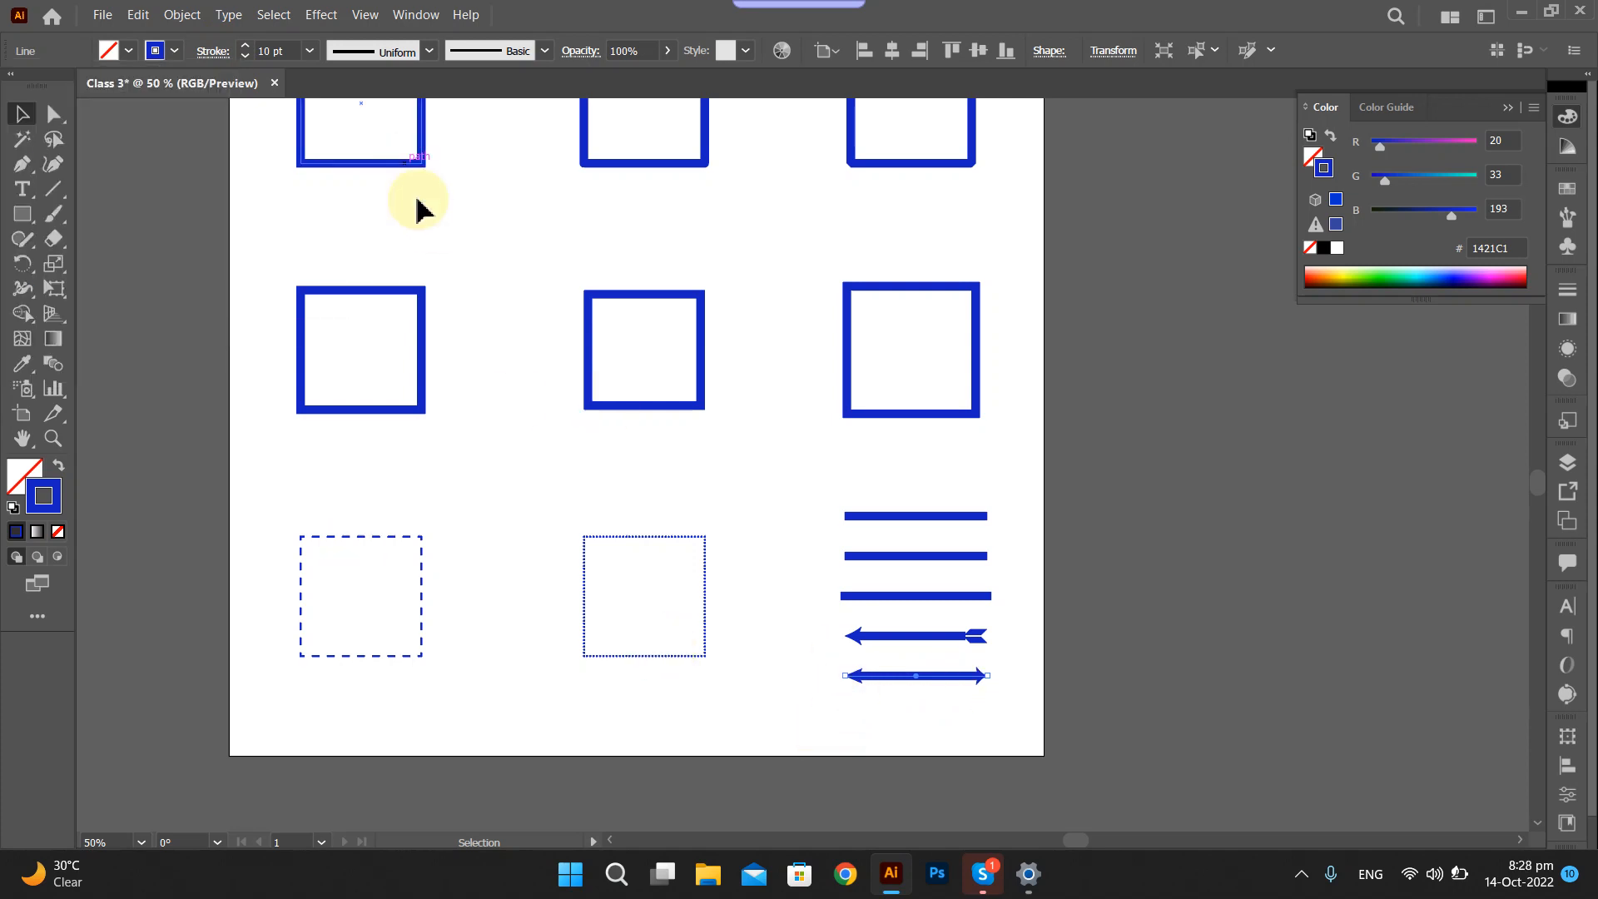
left_click(1021, 716)
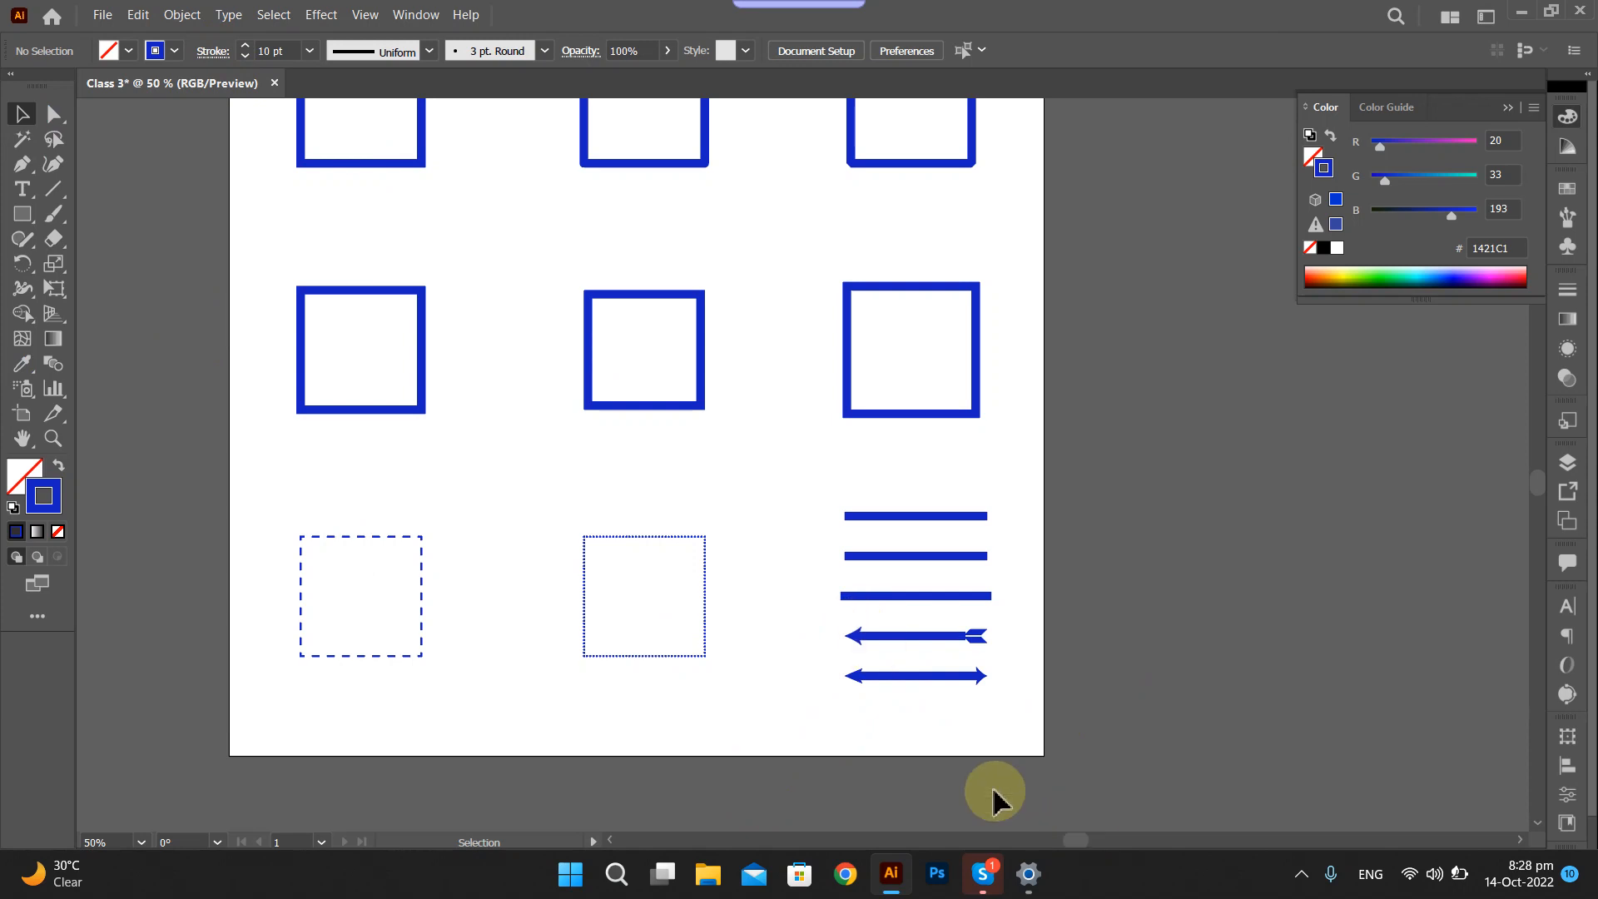
key("ctrl+minus")
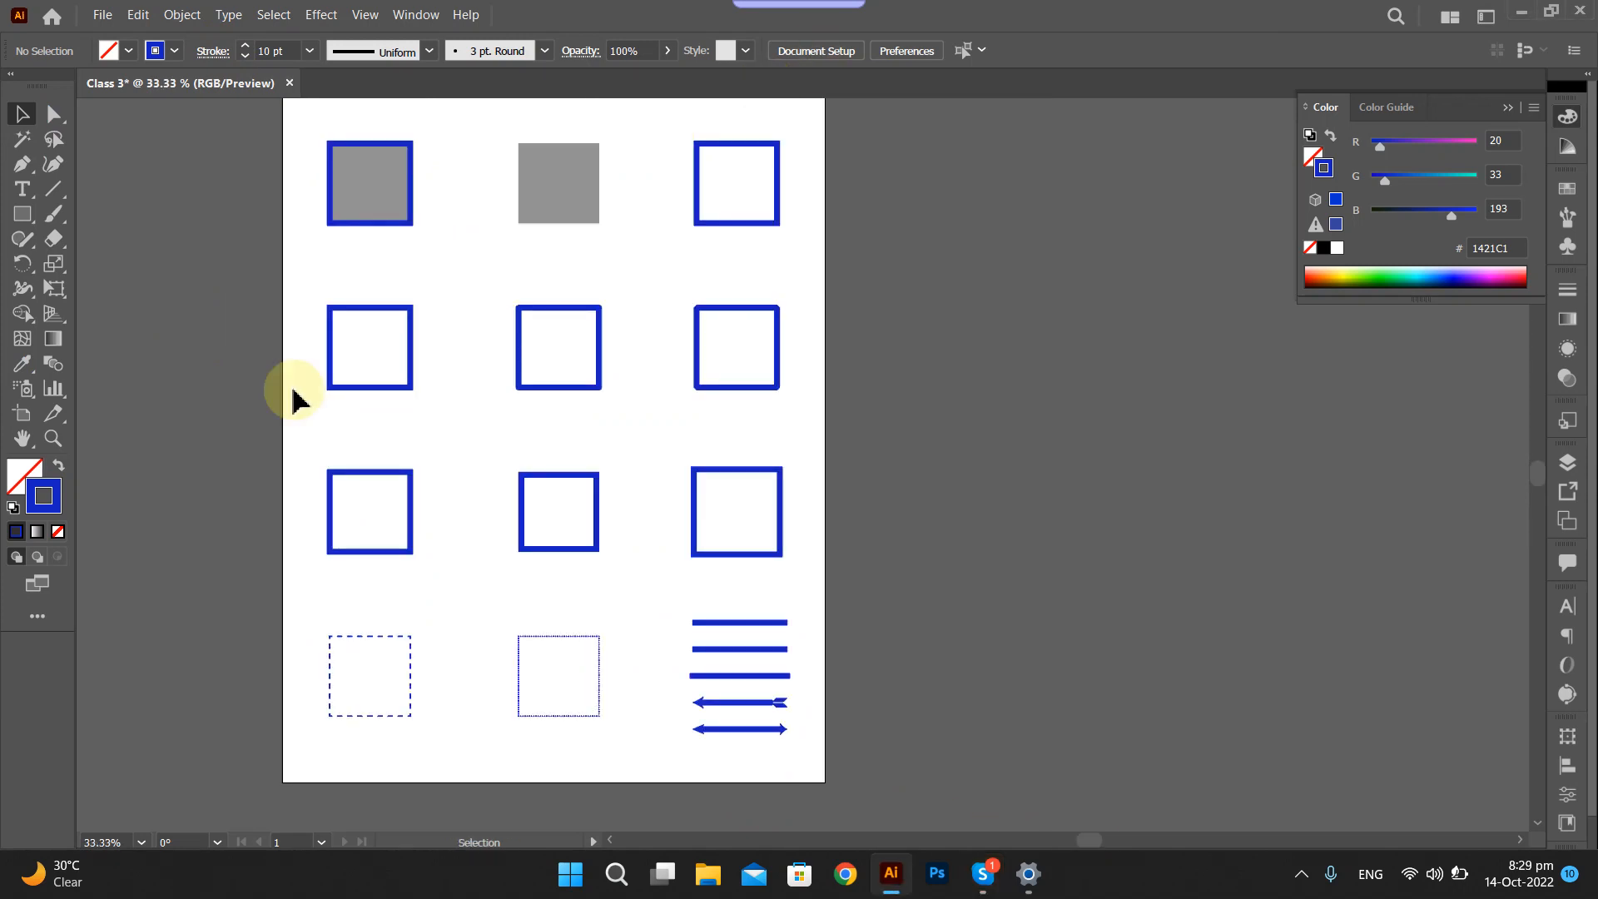
scroll(286, 391, "left", 3)
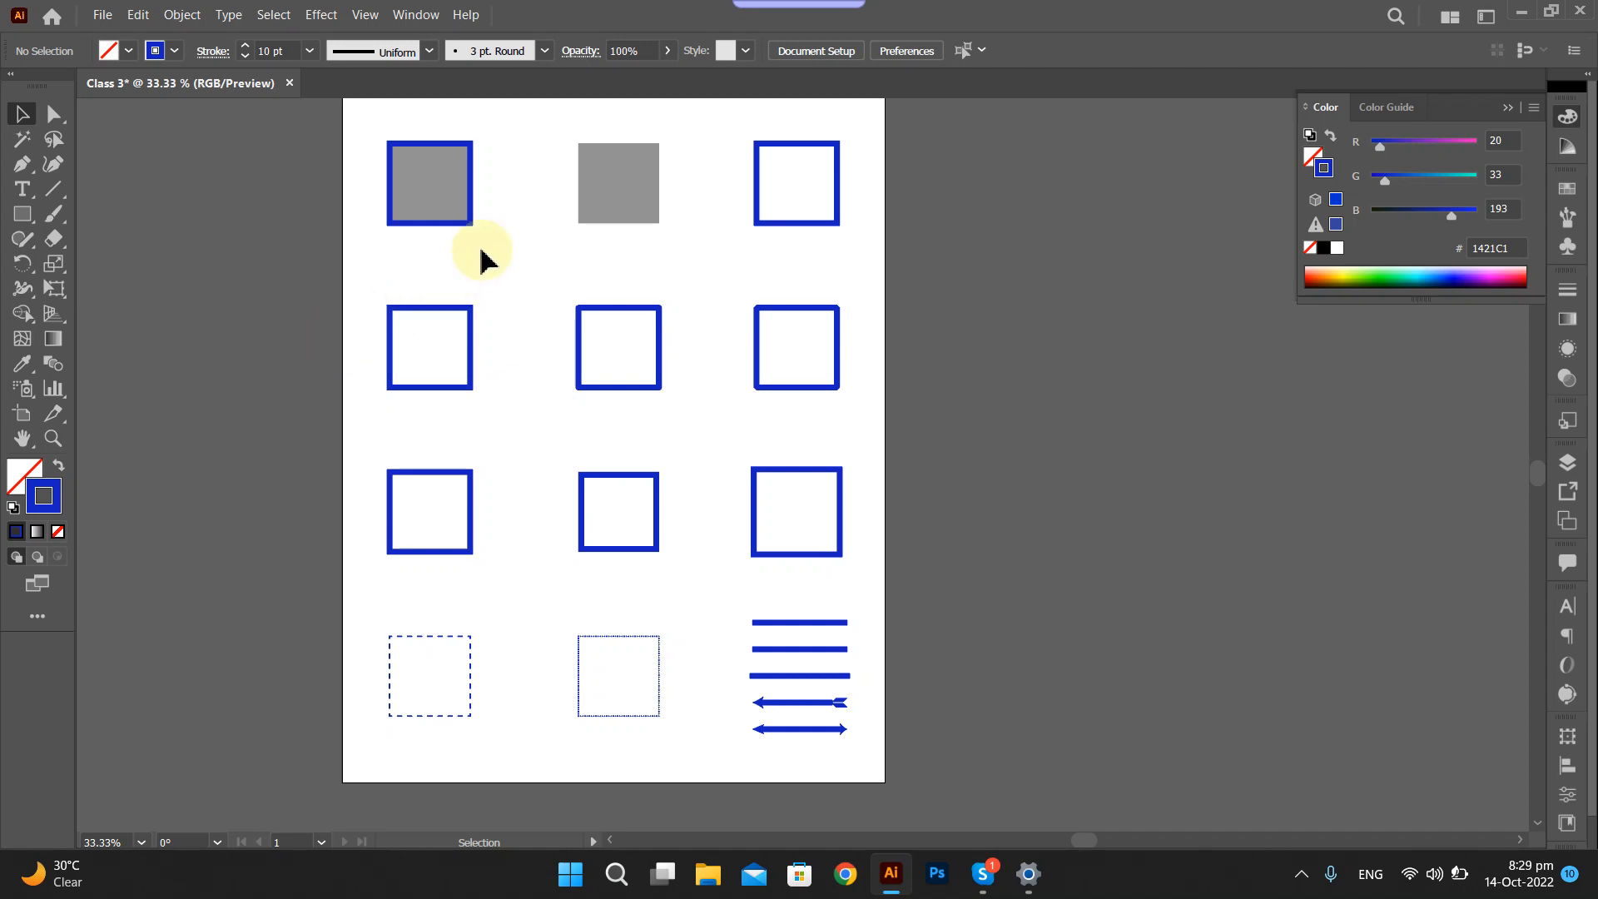
scroll(476, 257, "up", 1)
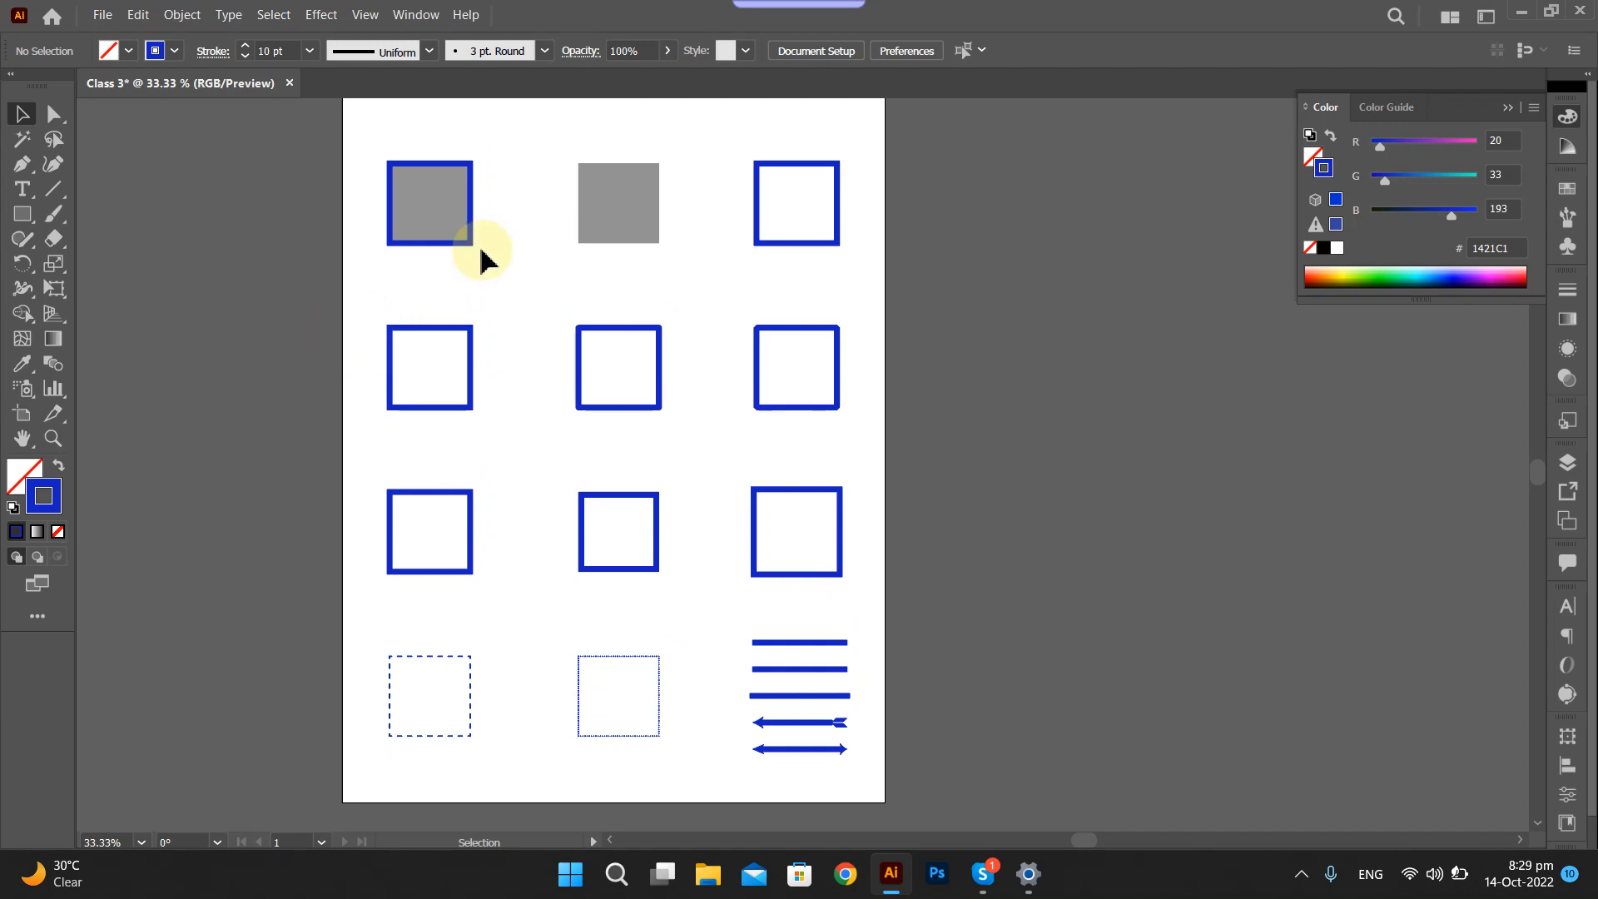
left_click(22, 189)
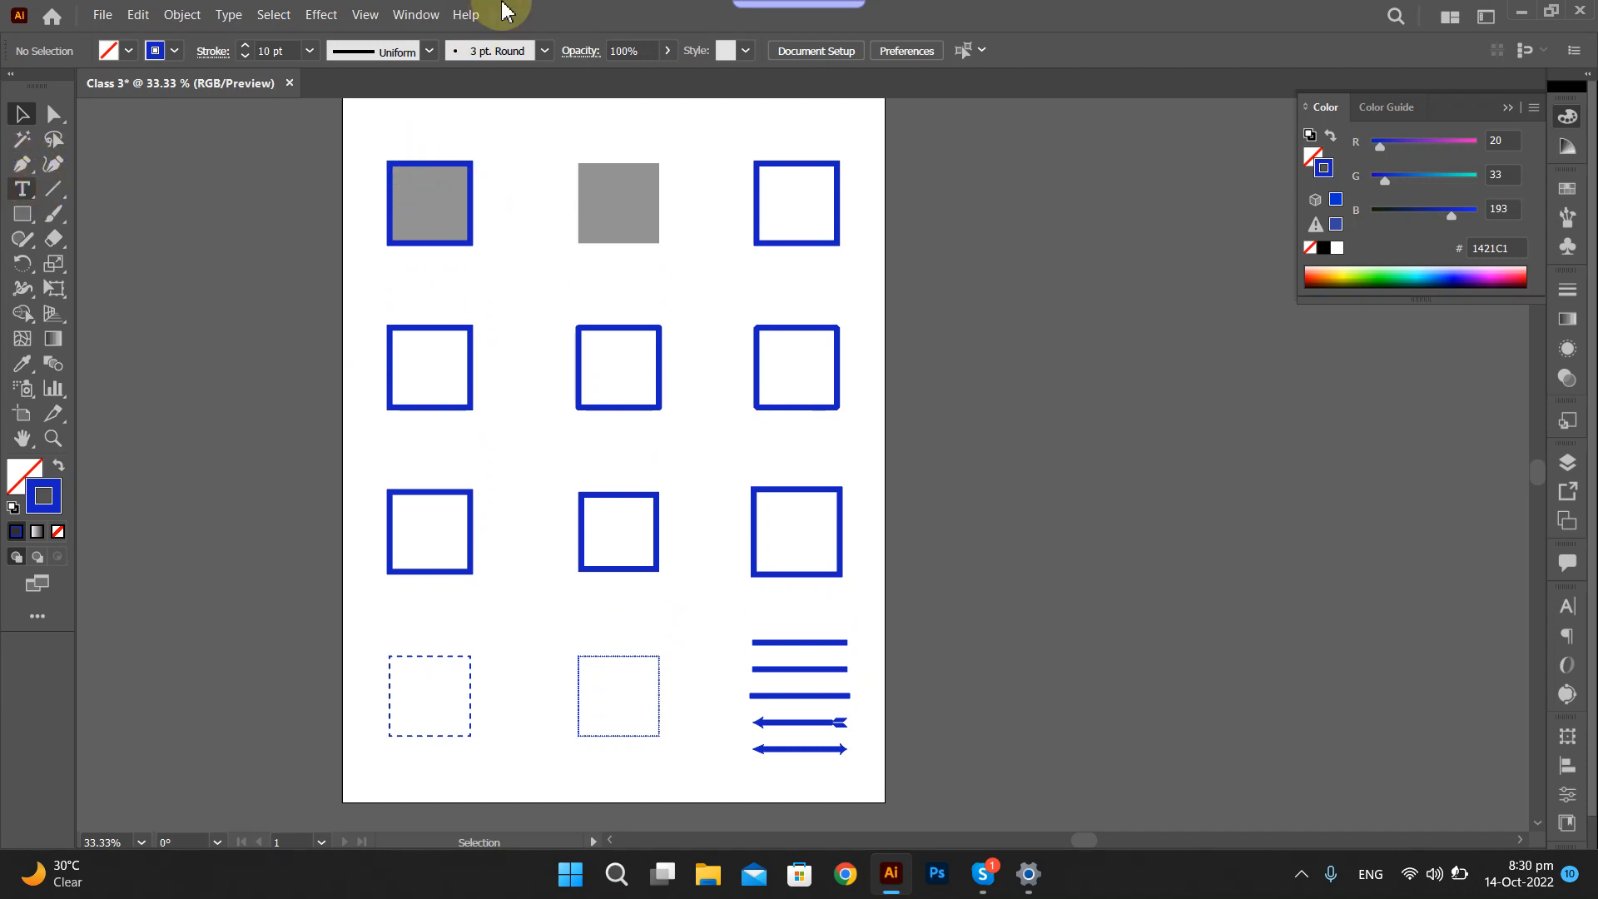
scroll(393, 289, "up", 2)
key("super+Left")
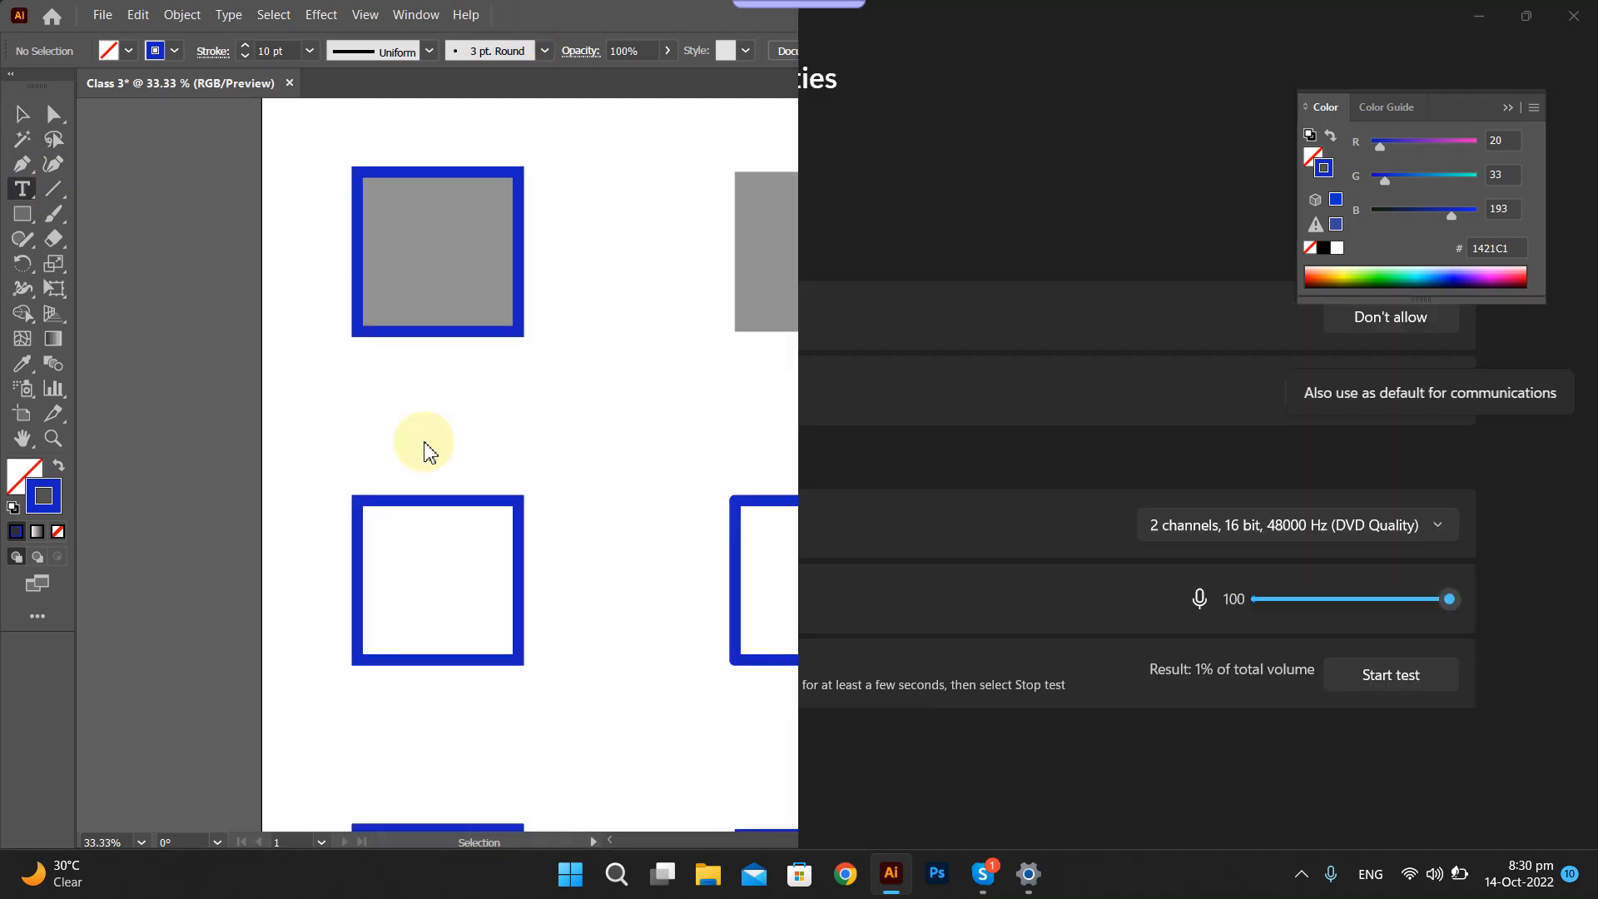
scroll(436, 300, "up", 2)
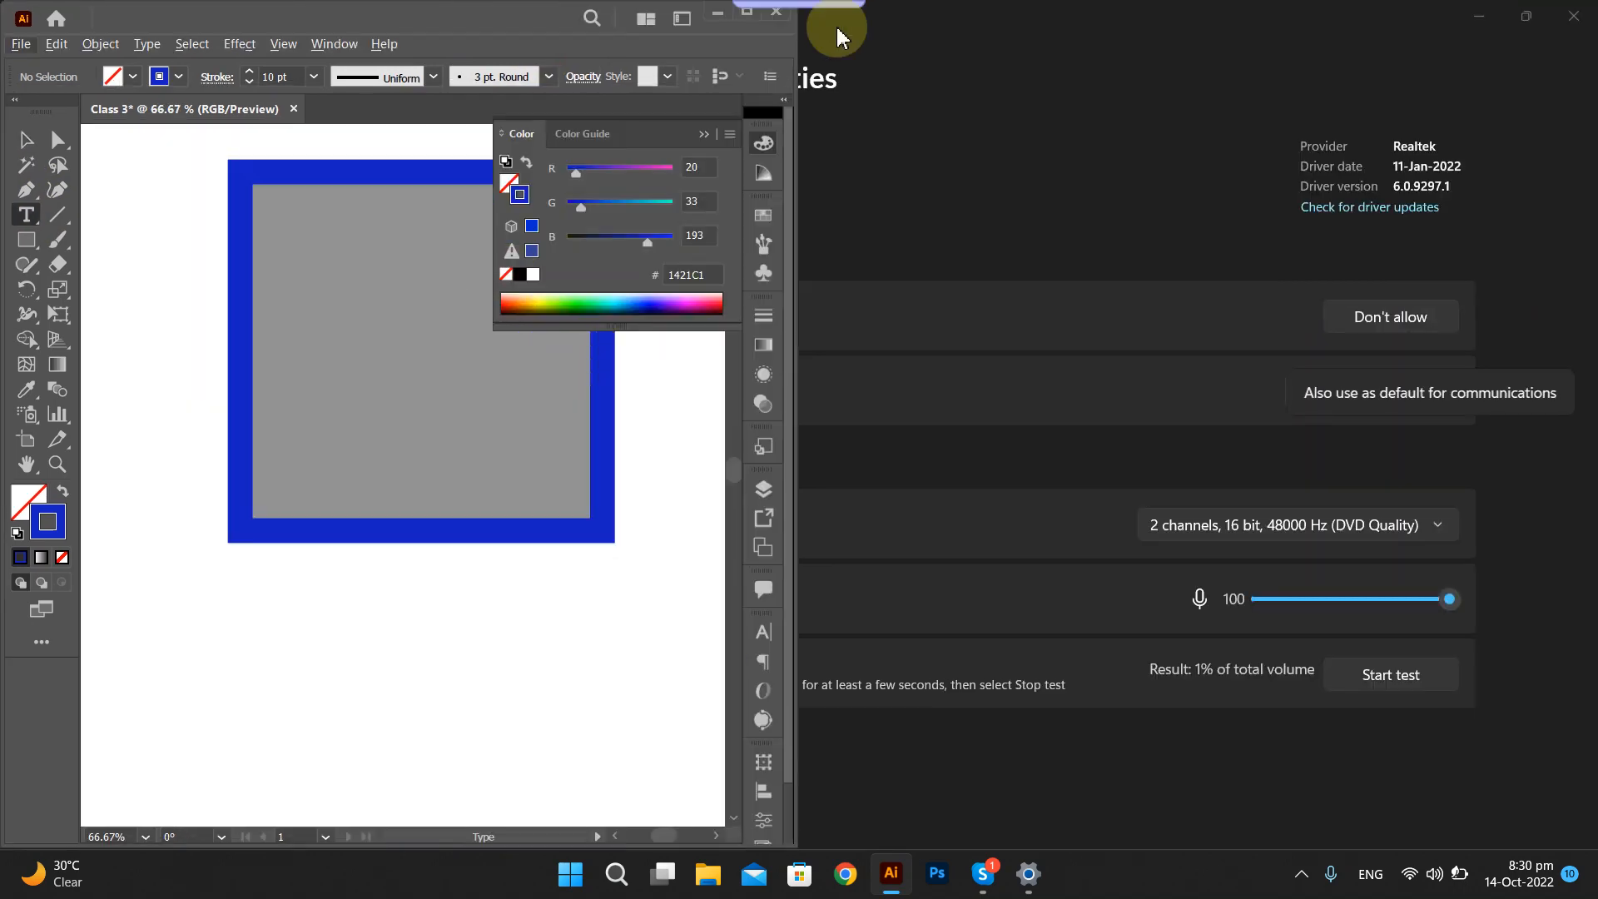
left_click(747, 17)
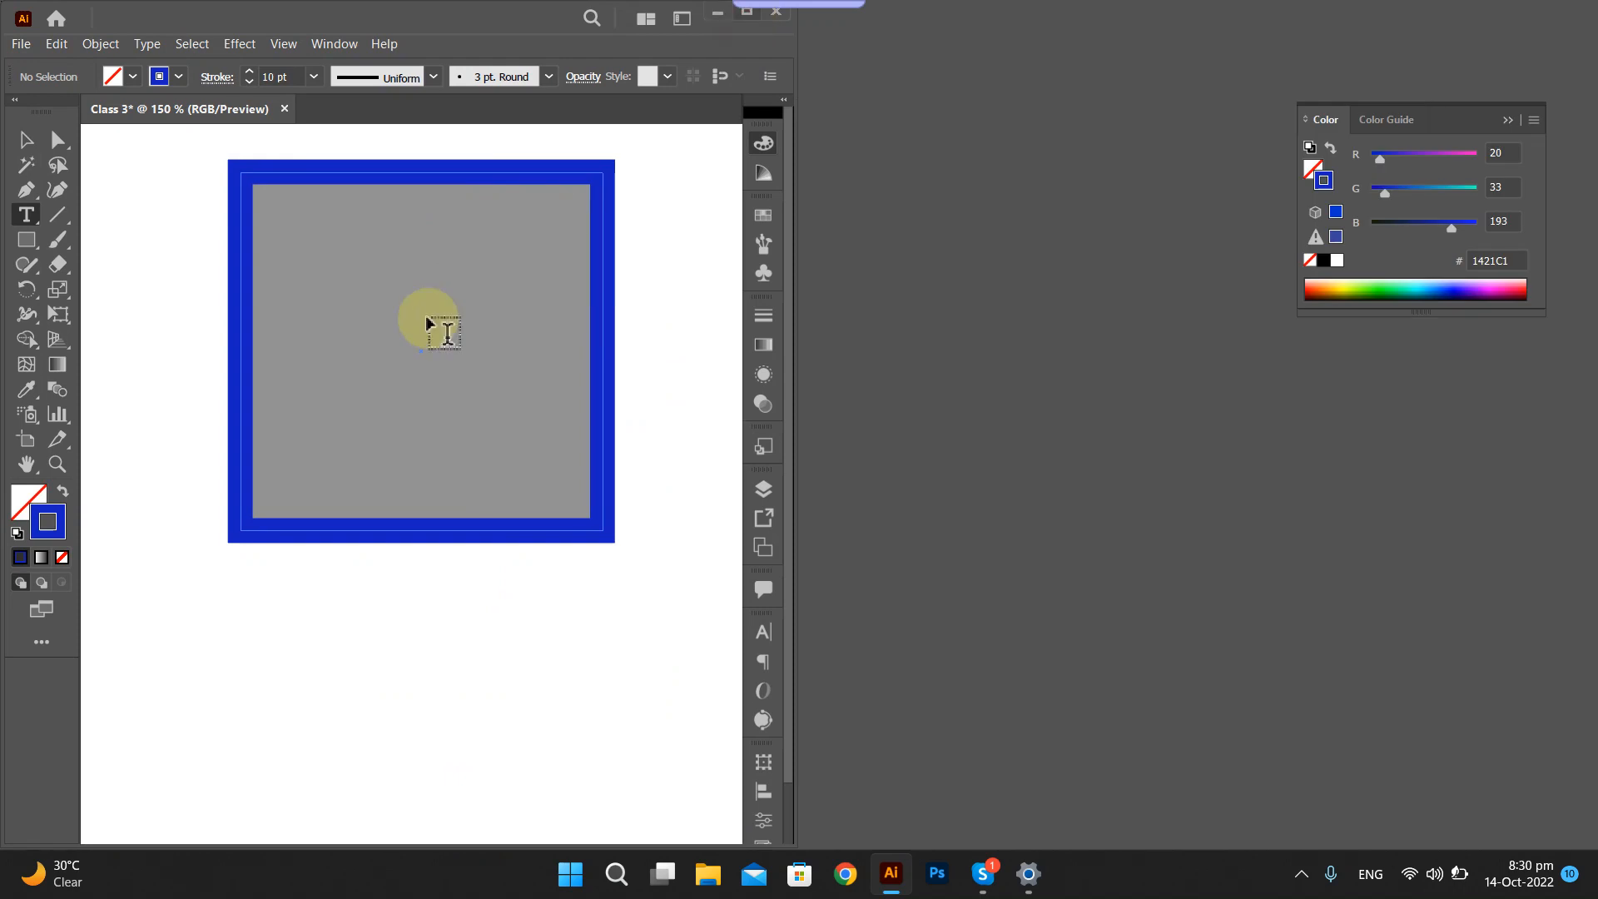
scroll(232, 144, "down", 2)
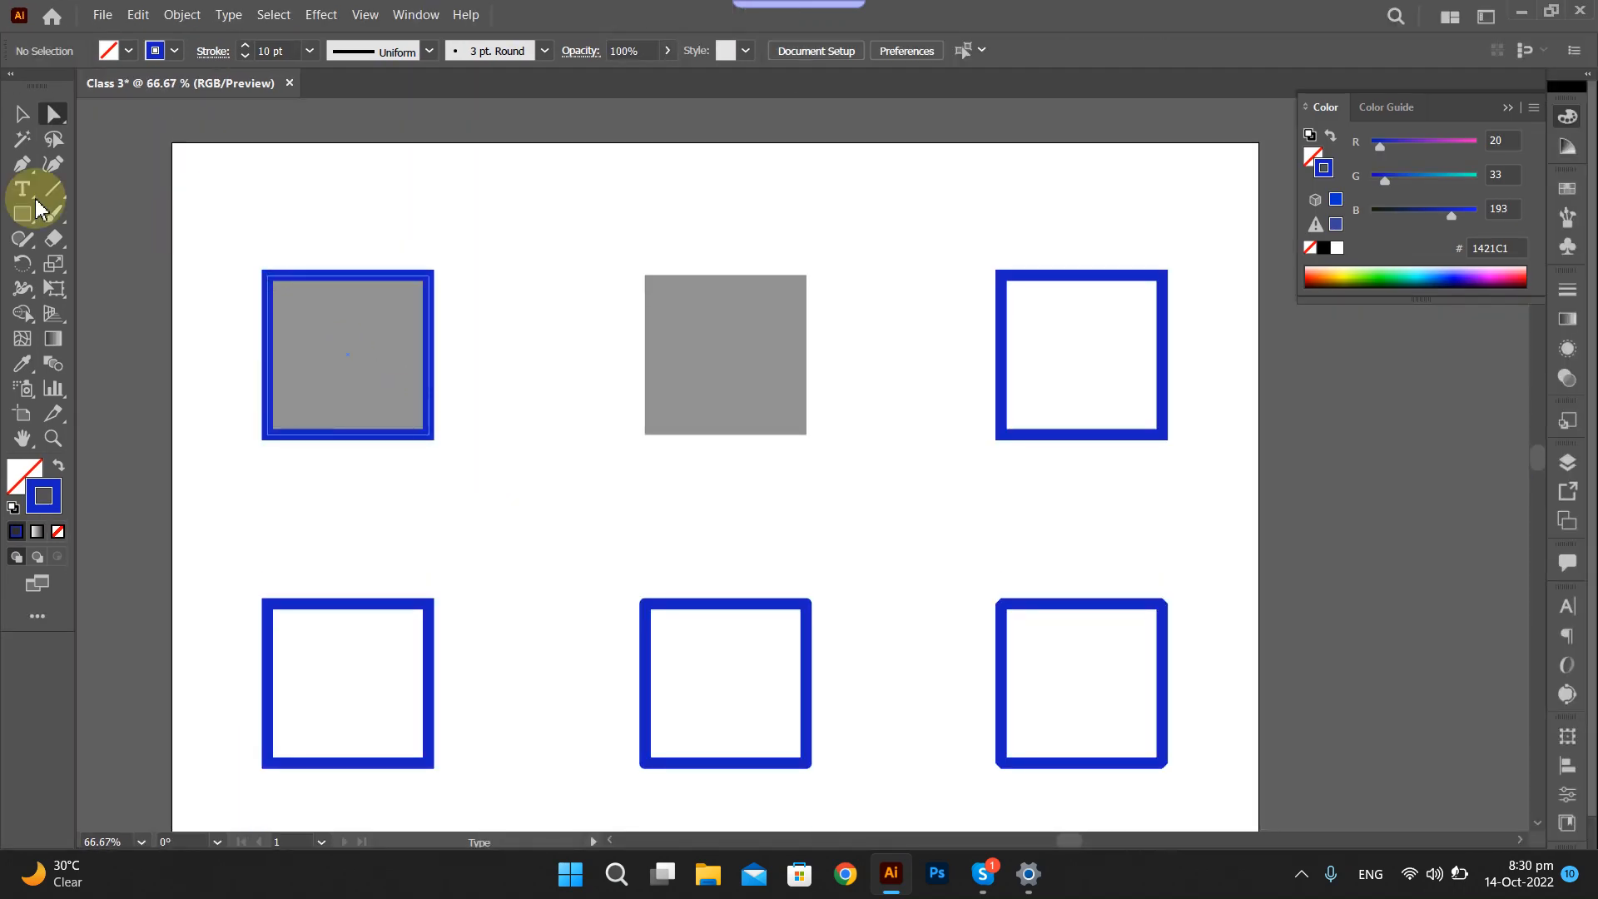
Try the Direct Selection tool on the top row's first square, and move the square with the Selection tool to above the middle grey square.
left_click(53, 114)
left_click_drag(237, 251, 463, 508)
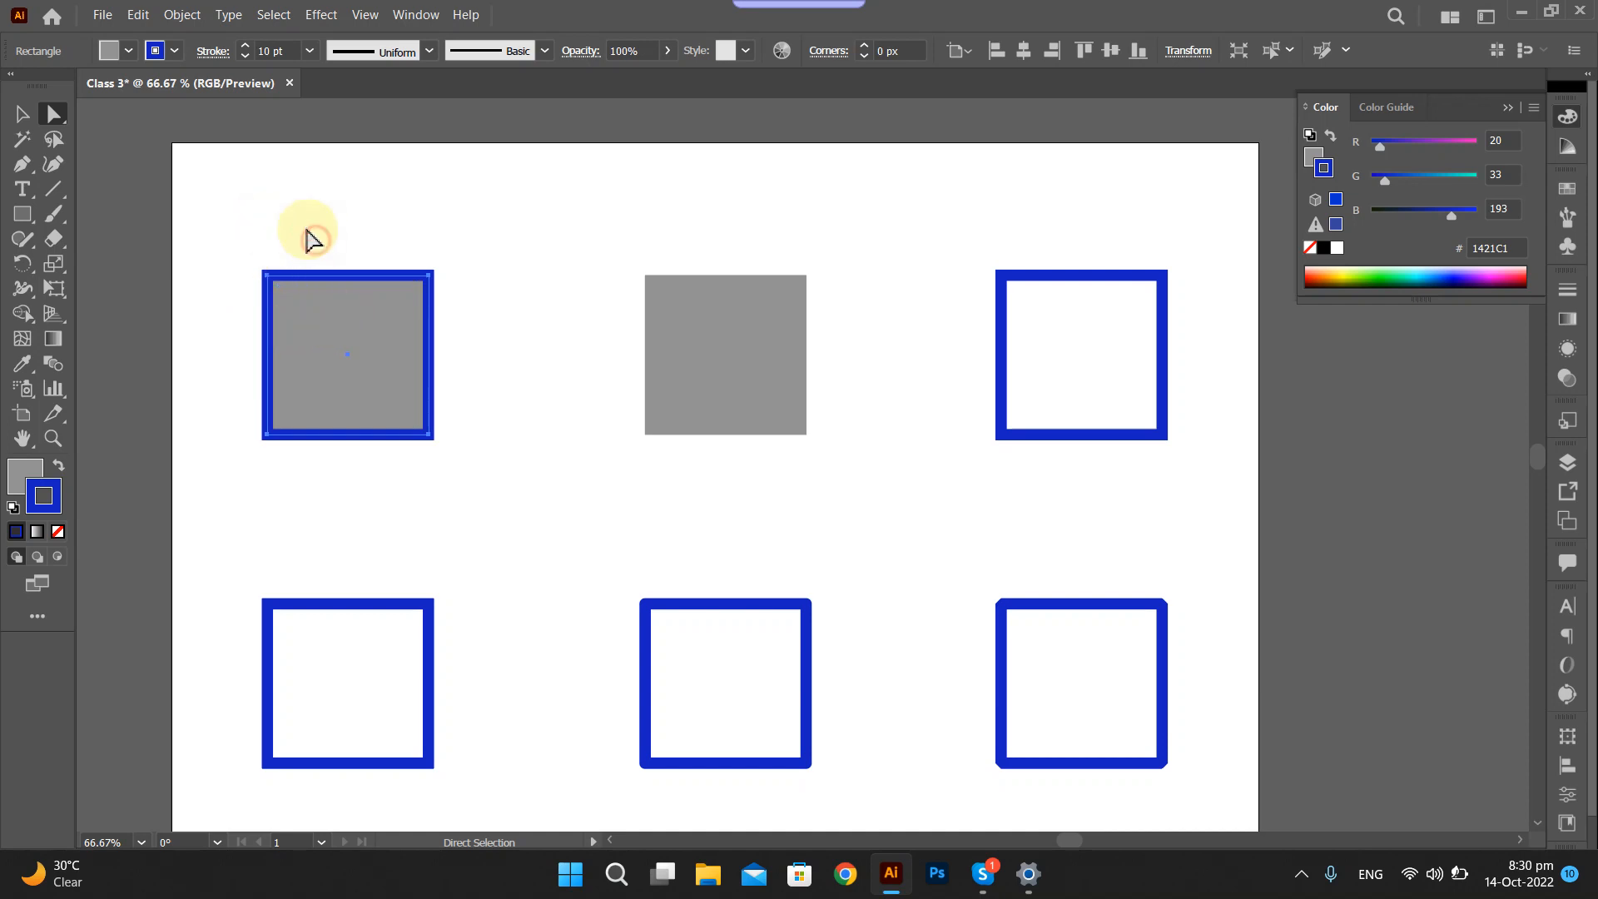
left_click(312, 240)
left_click(22, 114)
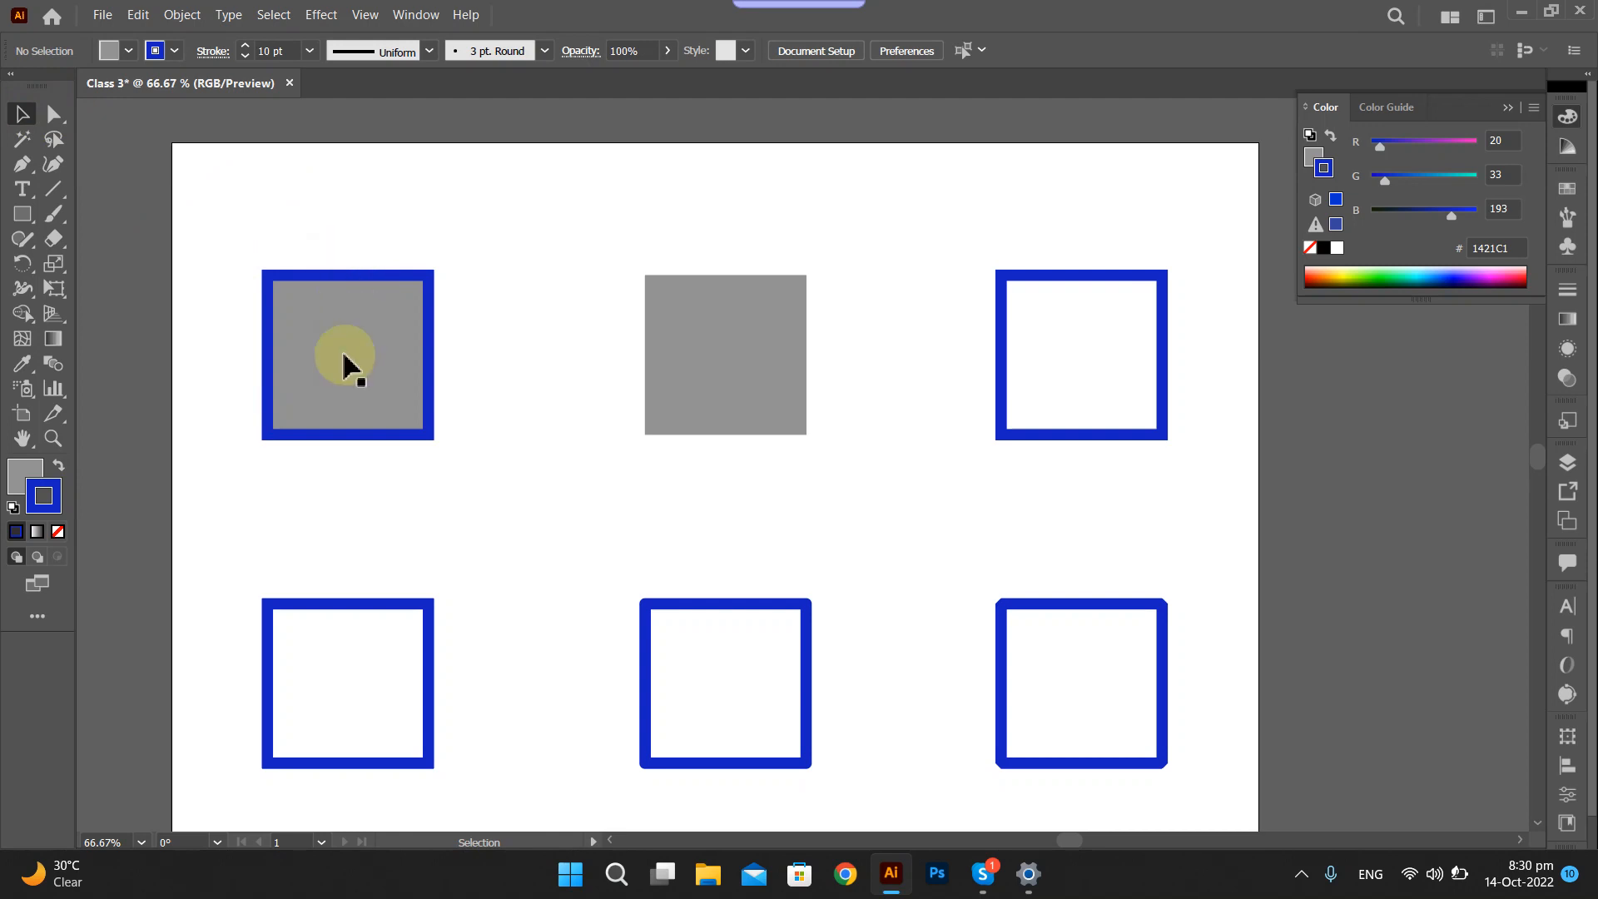
mouse_move(431, 310)
left_mouse_down()
mouse_move(525, 268)
mouse_move(517, 242)
mouse_move(225, 178)
mouse_move(179, 204)
mouse_move(753, 178)
left_mouse_up()
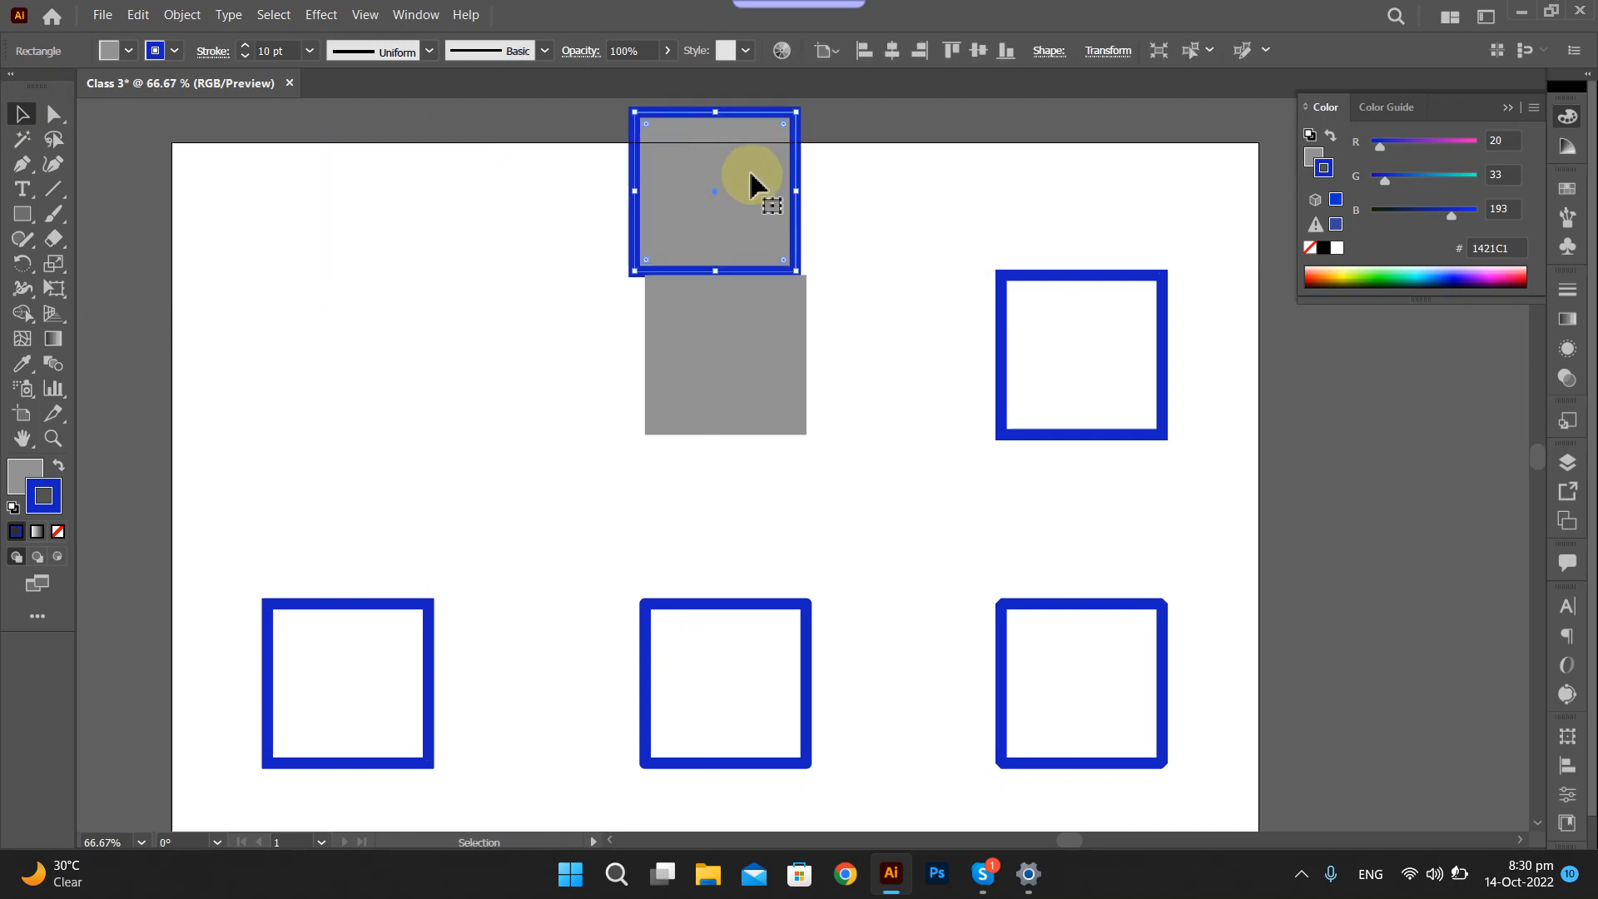
Undo the first square's move, and try moving the middle grey square and the unfilled third square by their interiors.
key("ctrl+z")
key("ctrl+z")
mouse_move(702, 343)
left_mouse_down()
mouse_move(757, 264)
mouse_move(681, 334)
mouse_move(703, 367)
left_mouse_up()
key("ctrl+z")
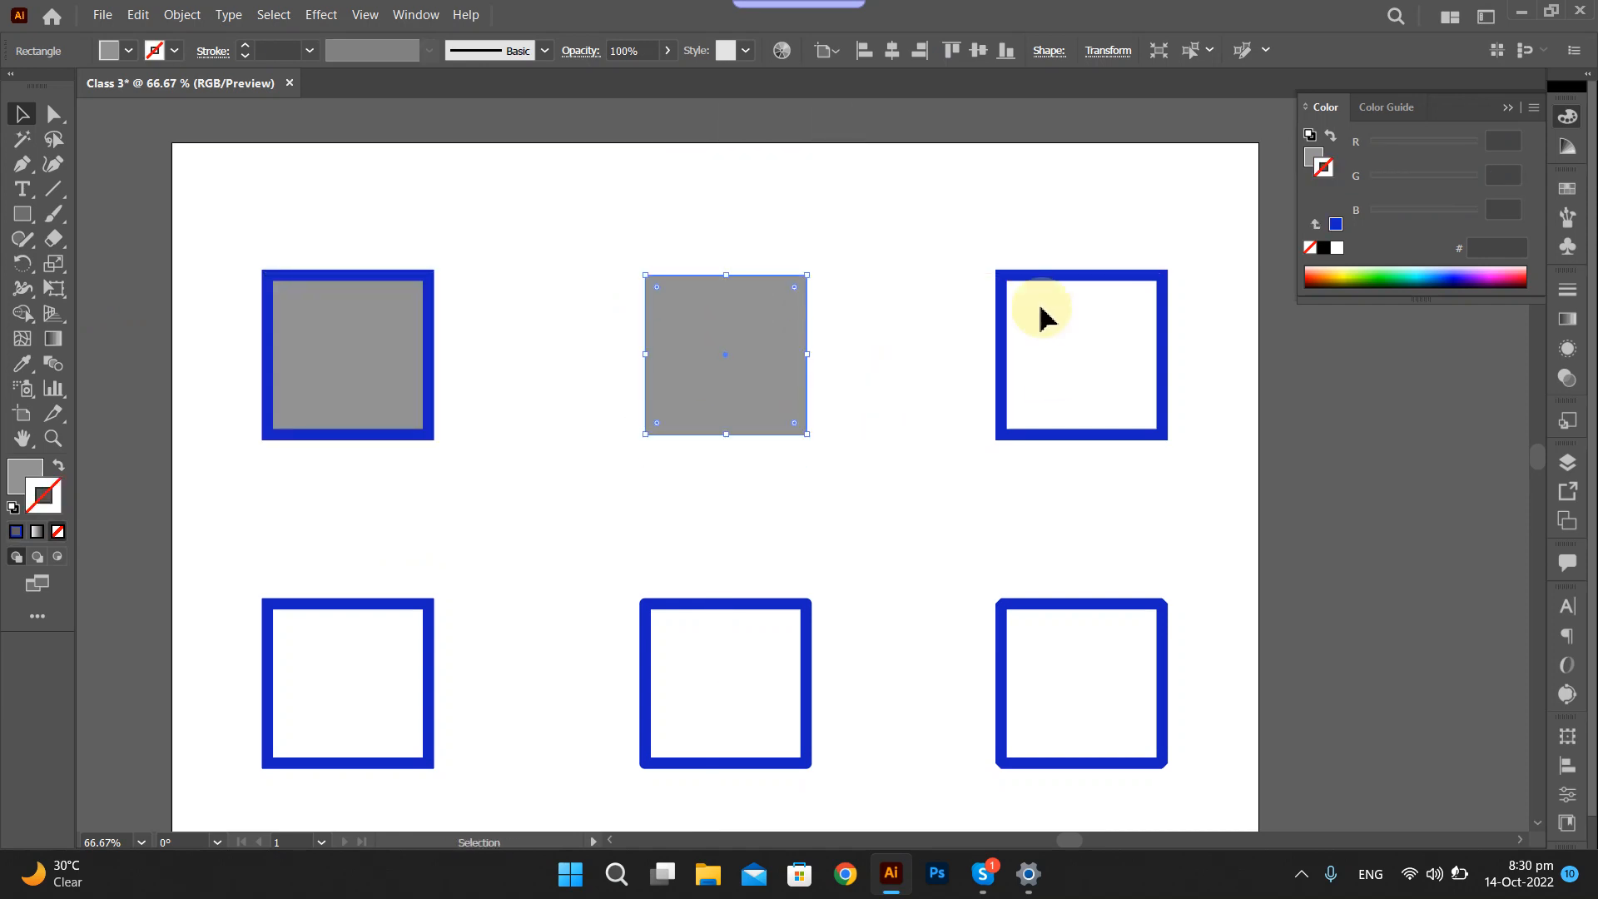
left_click_drag(1042, 306, 1145, 417)
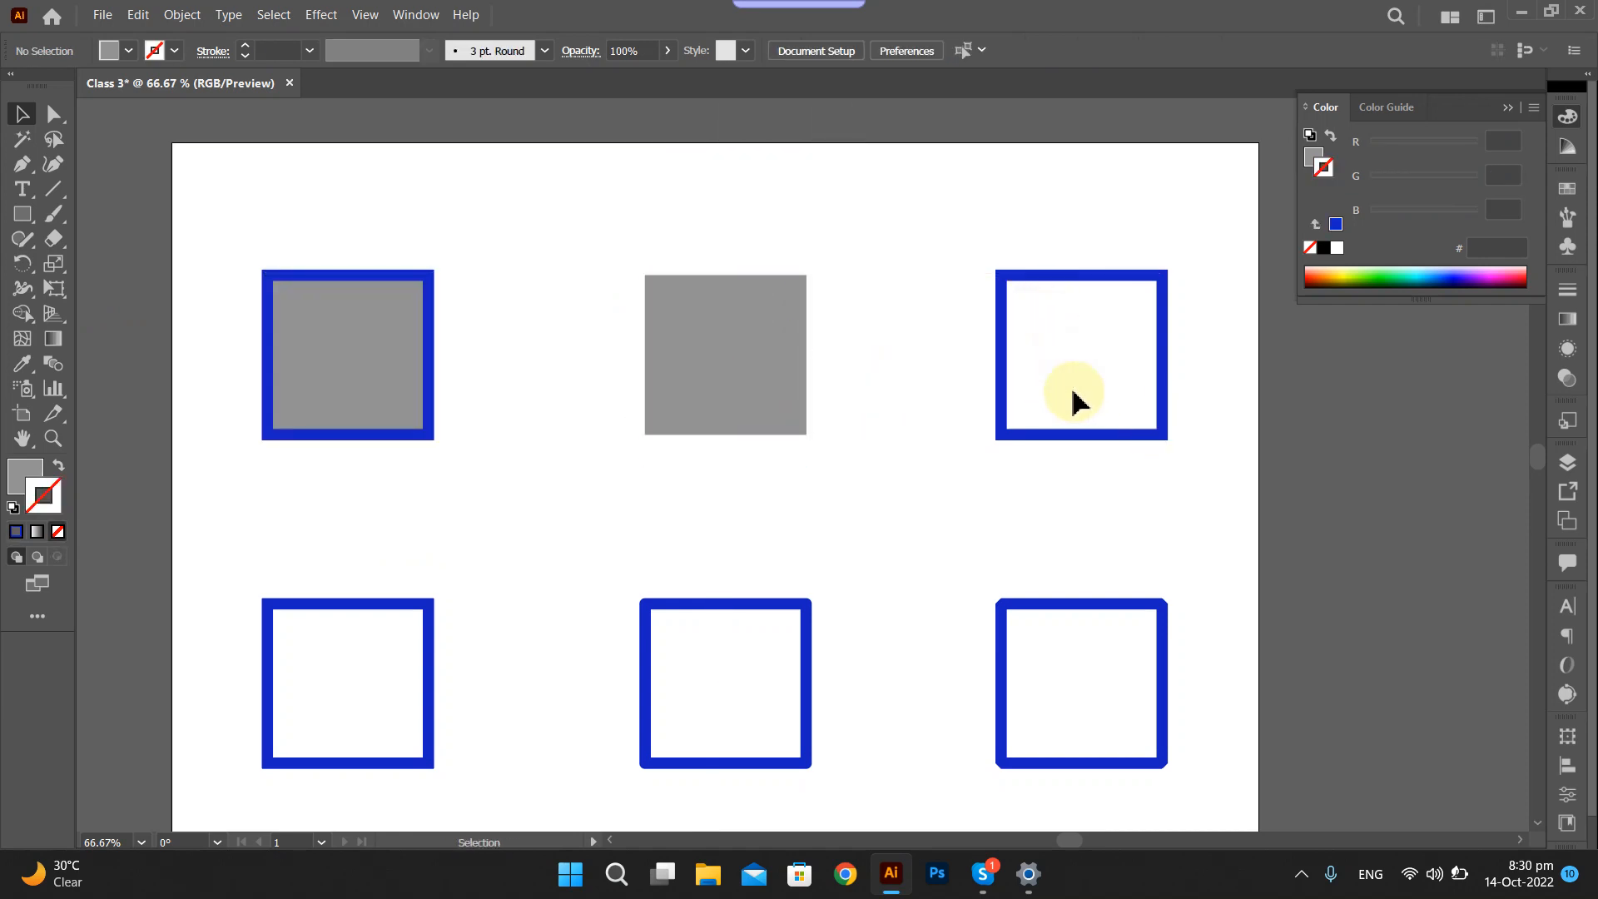
Add the text label FILL WITH STROKE above the top row's first square and set its font style to Bold.
left_click(34, 194)
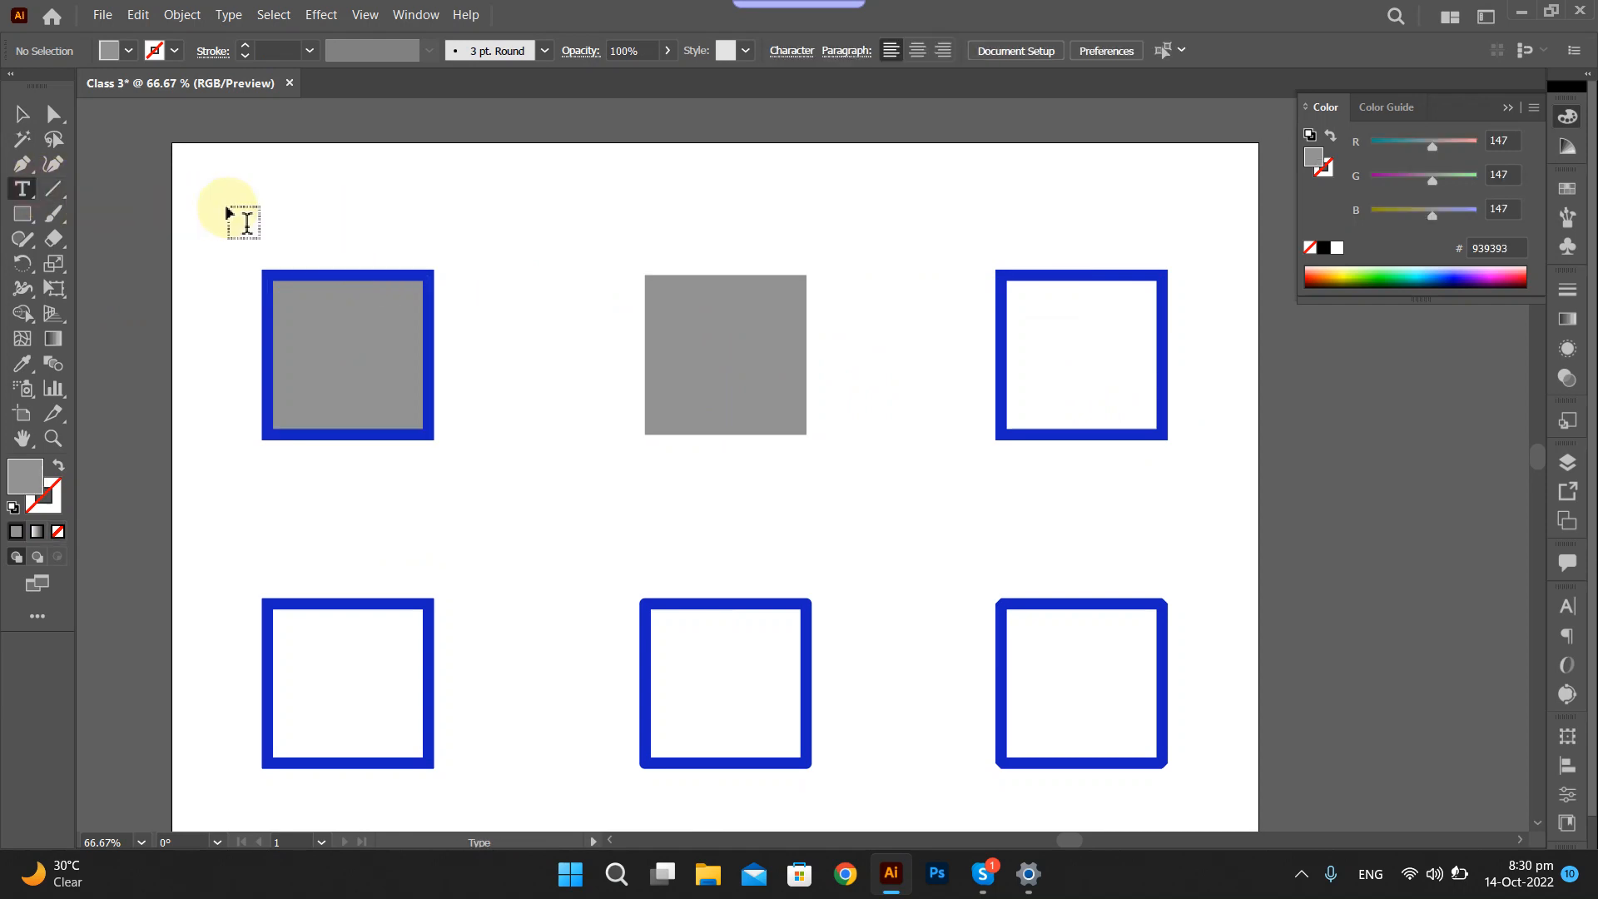
left_click(310, 233)
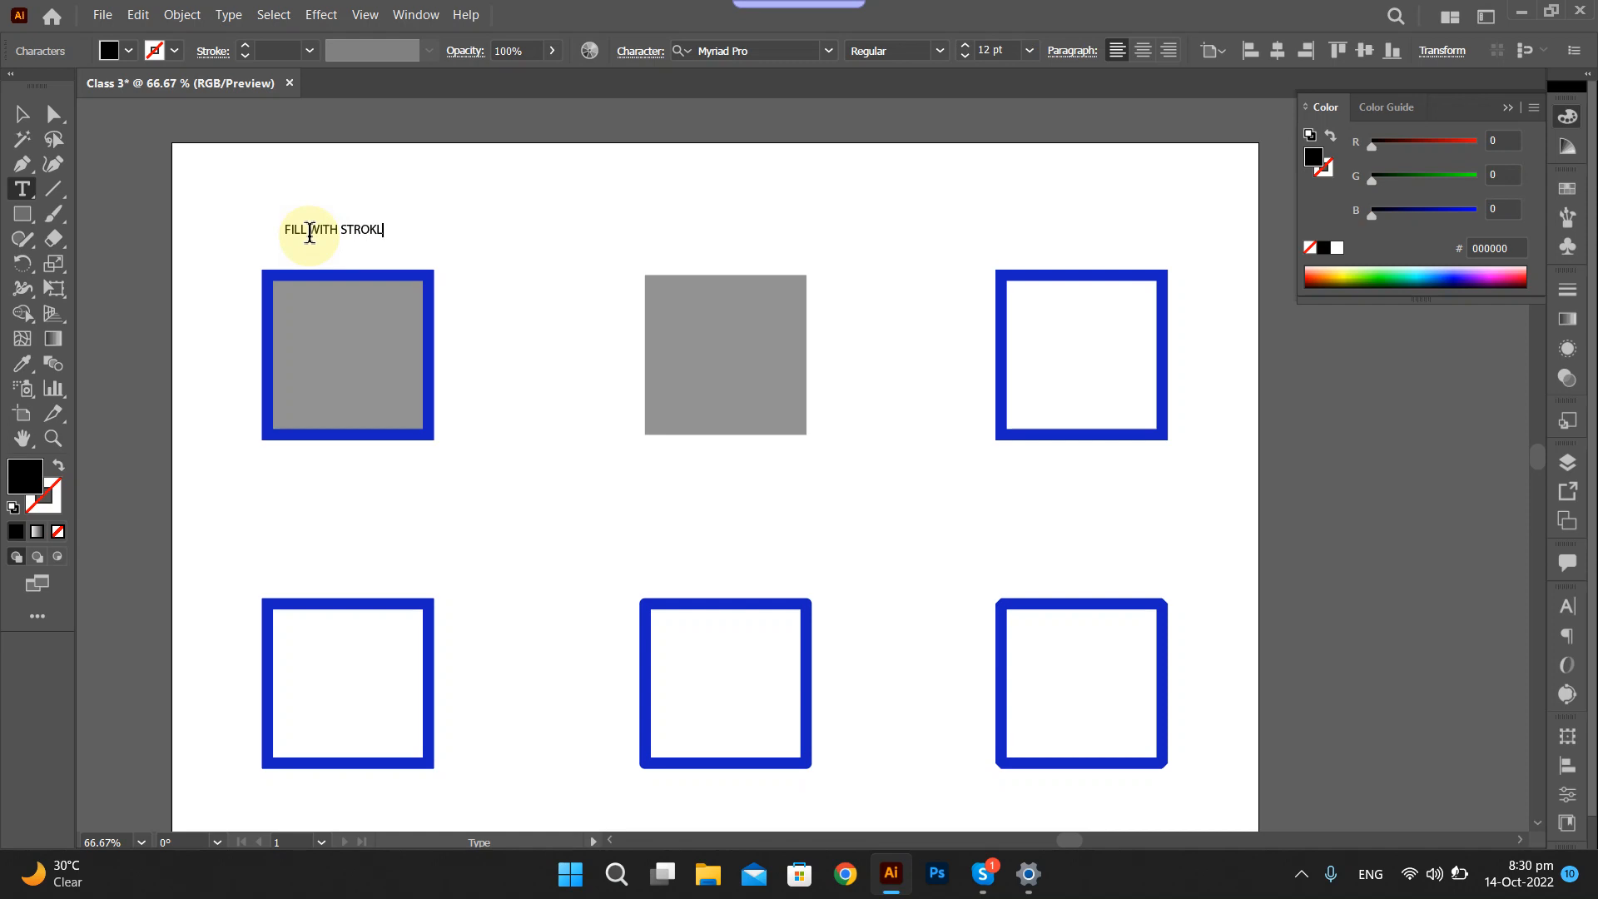
left_click(449, 208)
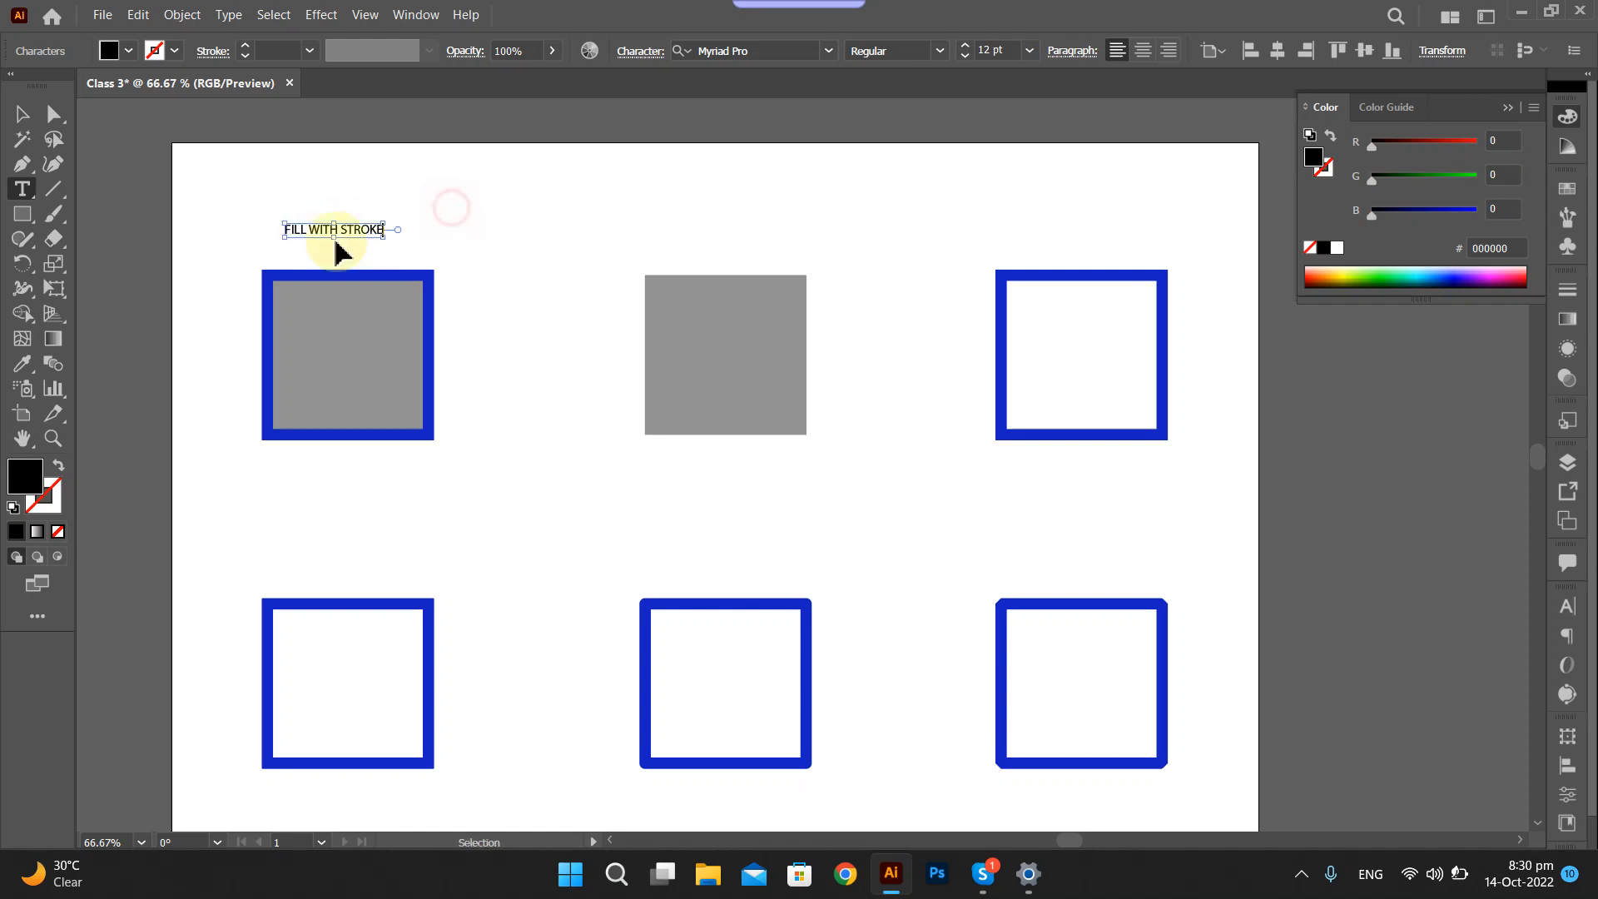
triple_click(340, 226)
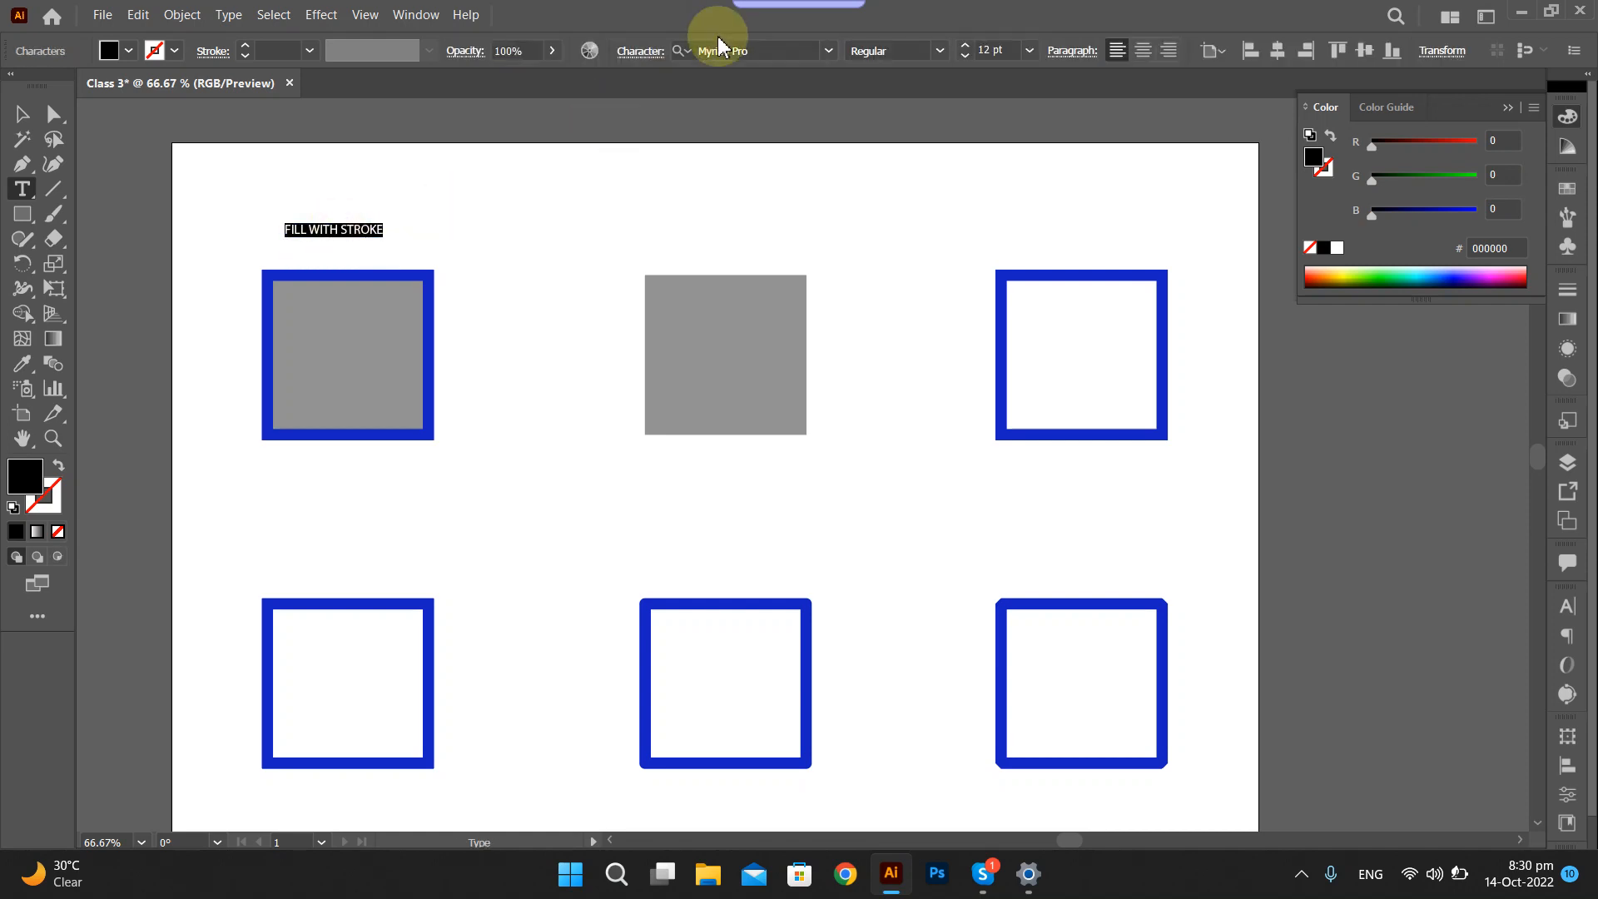
left_click(939, 50)
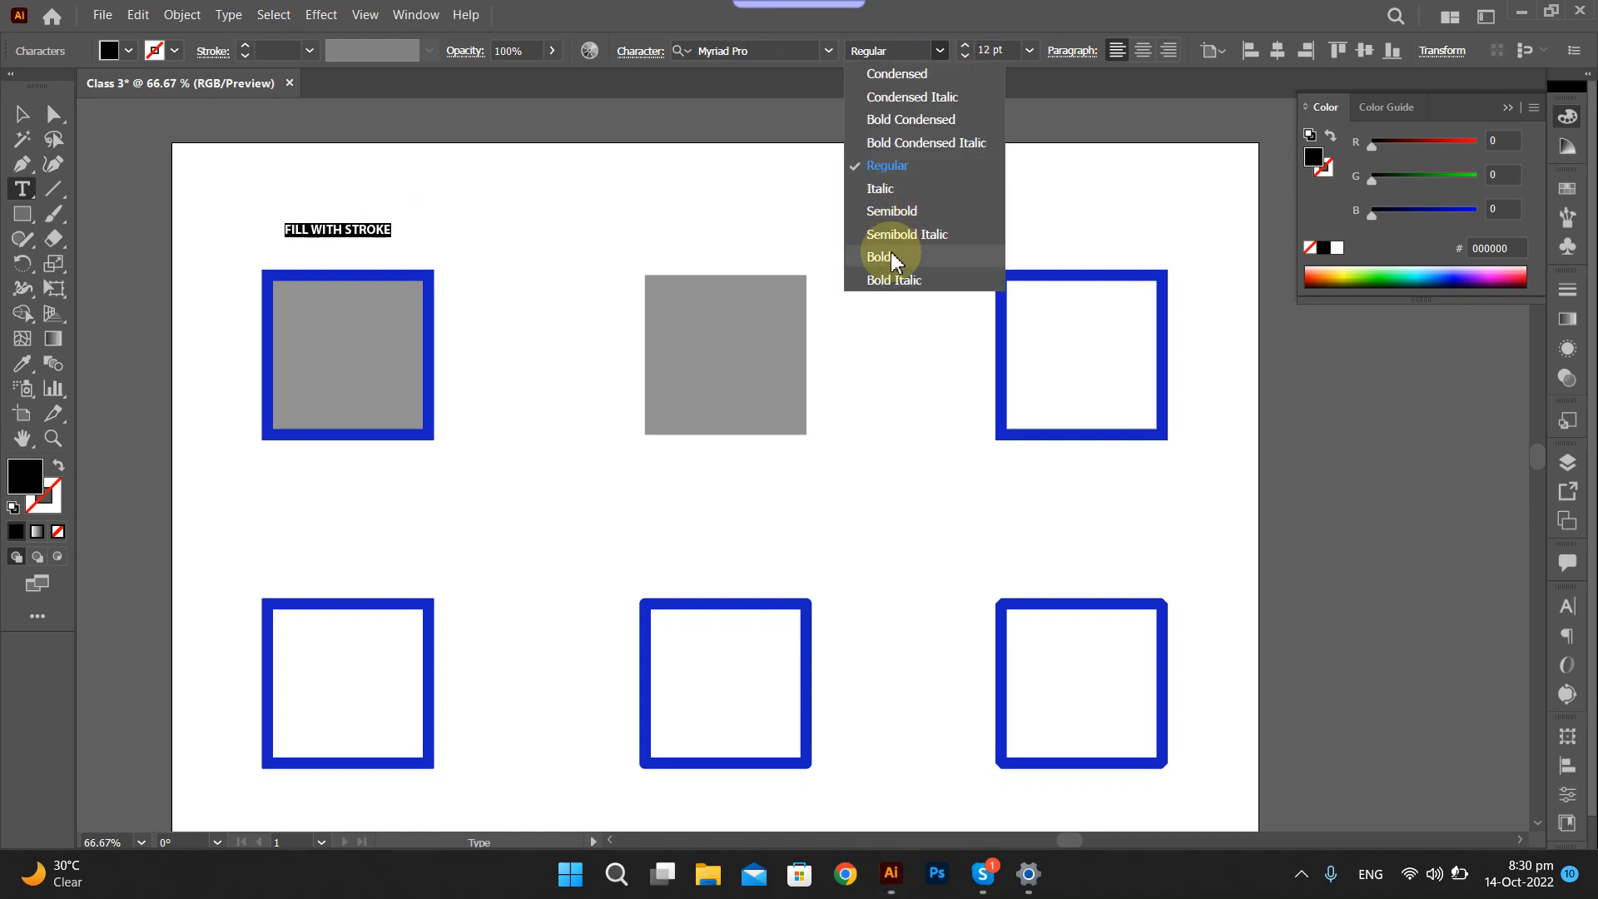
left_click(899, 256)
left_click(641, 181)
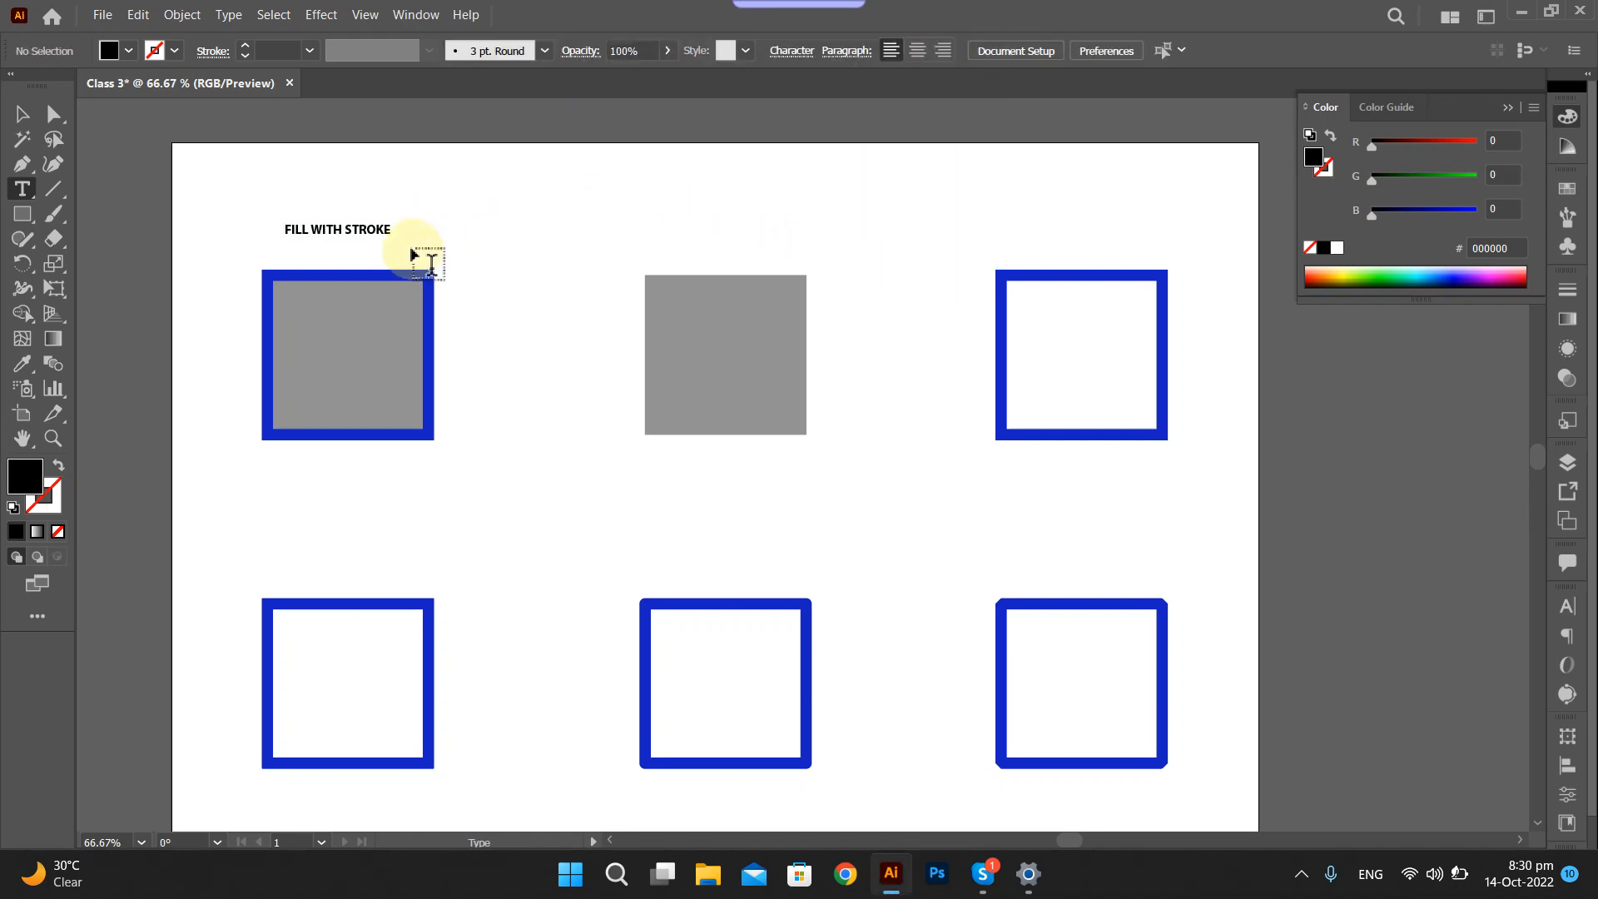
Enlarge the label to about 18.7 pt above the first square, and copy it above the other two top-row squares.
key("v")
left_click(388, 233)
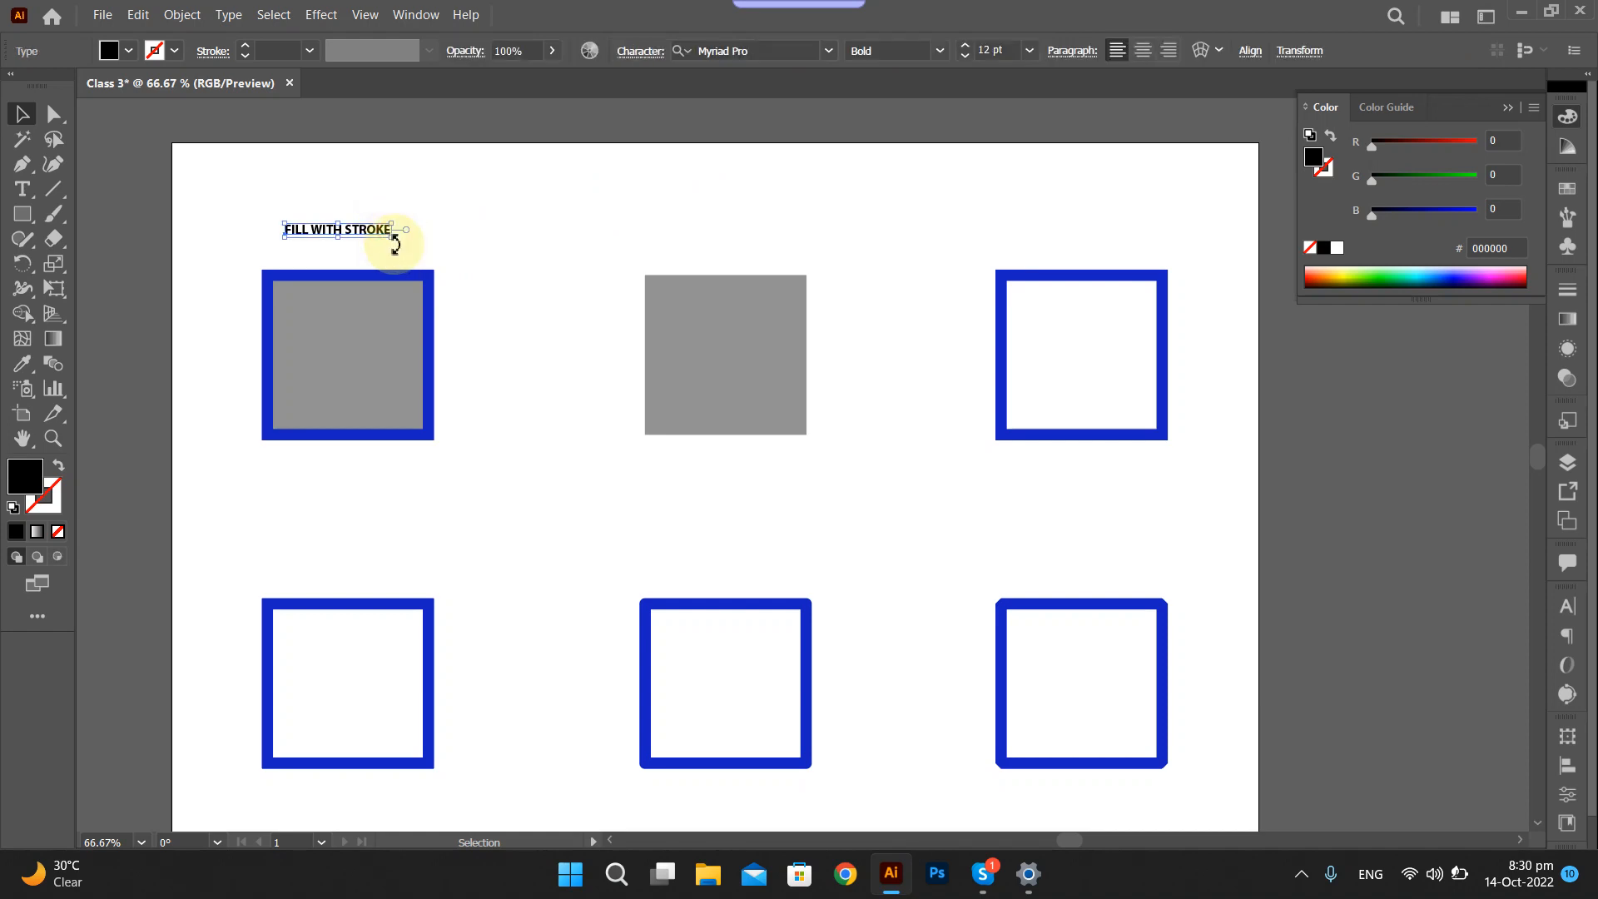
mouse_move(392, 234)
left_mouse_down()
mouse_move(435, 250)
mouse_move(377, 242)
mouse_move(728, 233)
mouse_move(773, 252)
left_mouse_up()
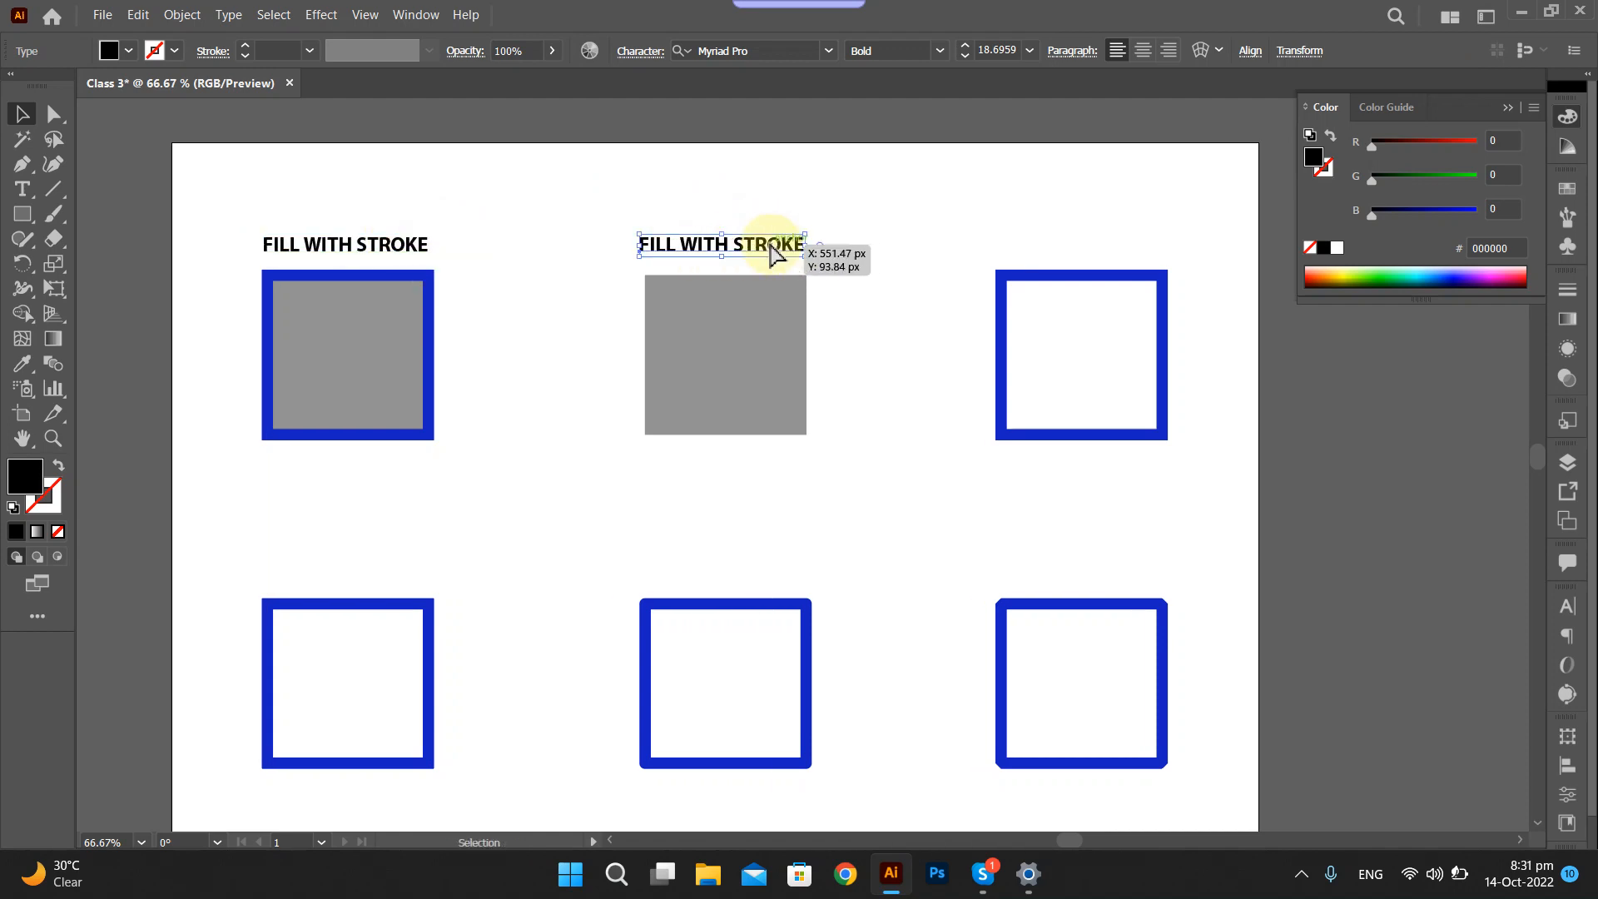
key("ctrl+d")
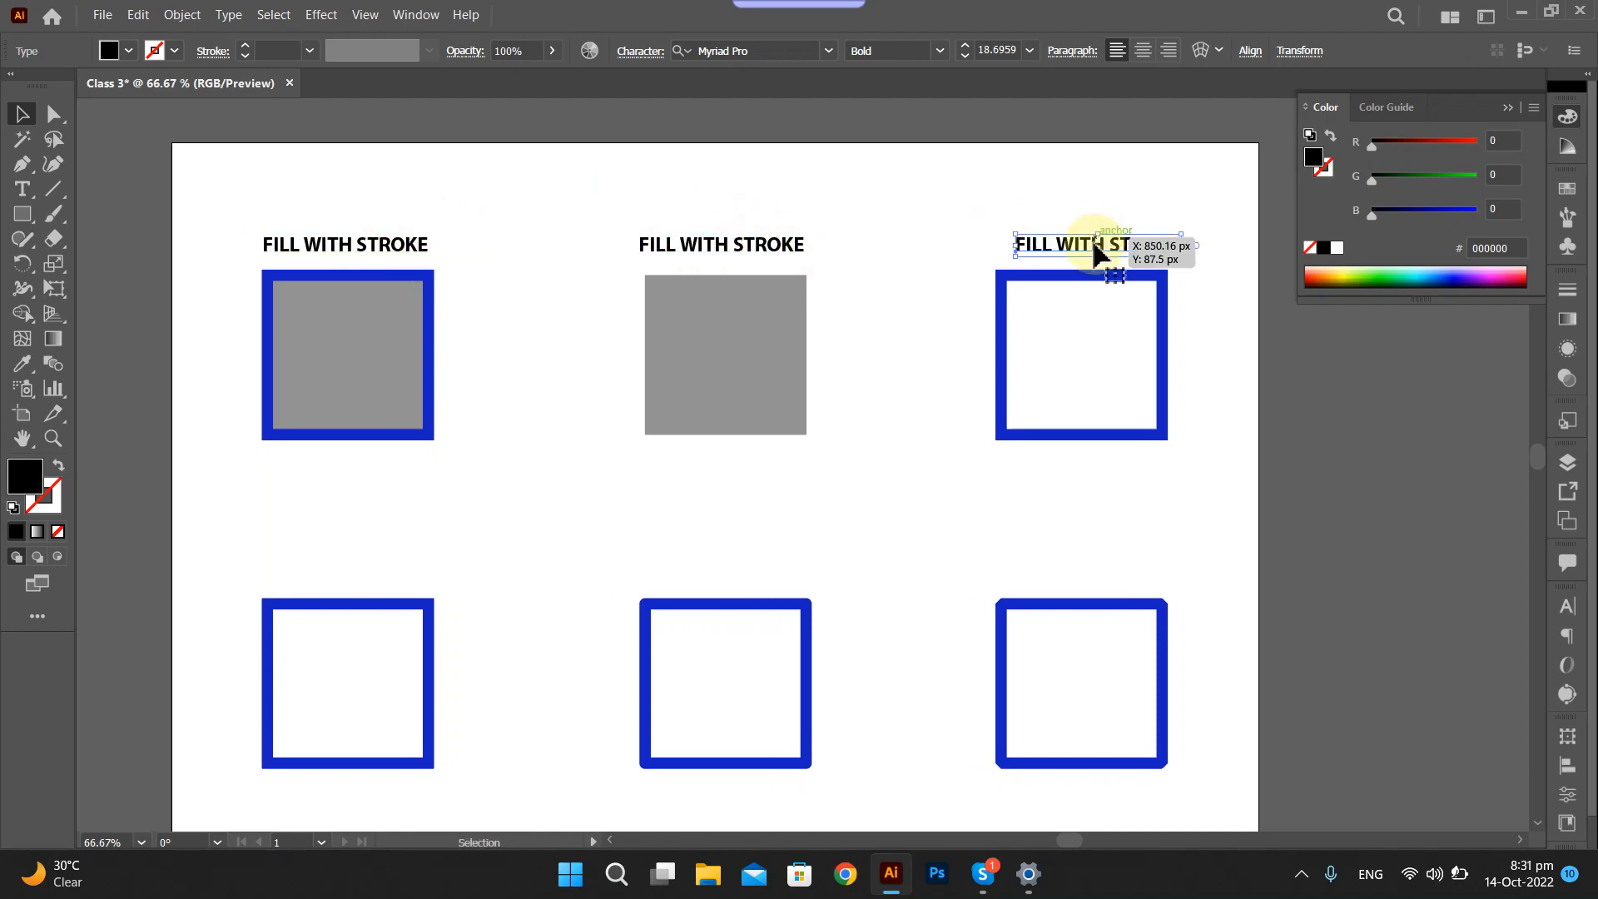
left_click_drag(1074, 256, 1053, 249)
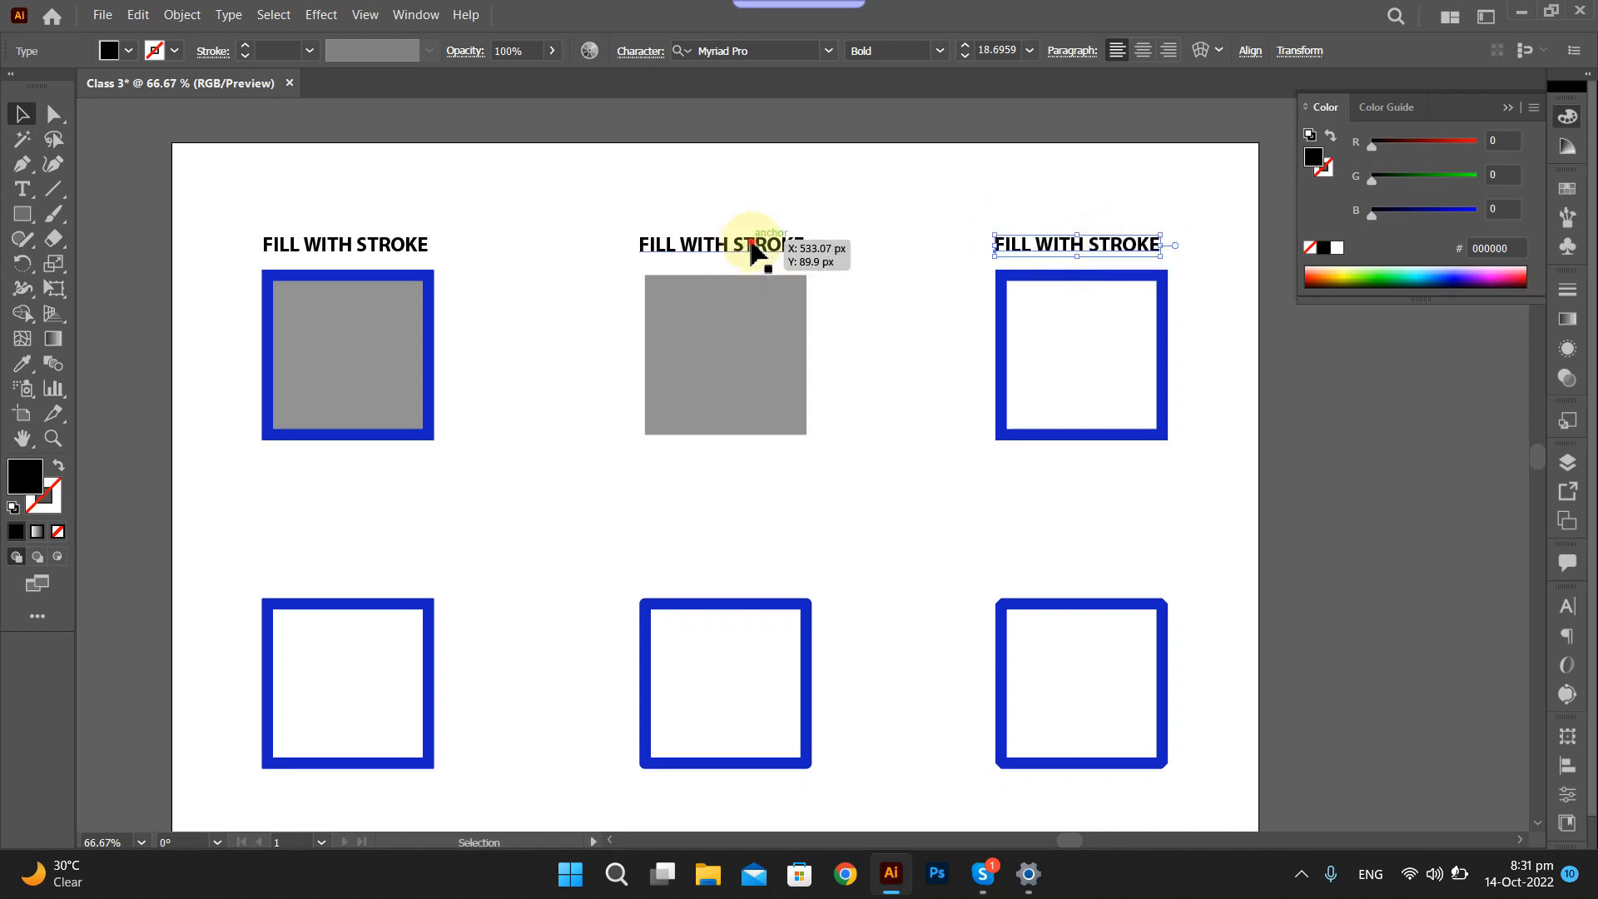
Change the second label to ONLY STROKE and the third to ONLY FILL, centred over its square.
key("t")
triple_click(750, 243)
type("oNLY")
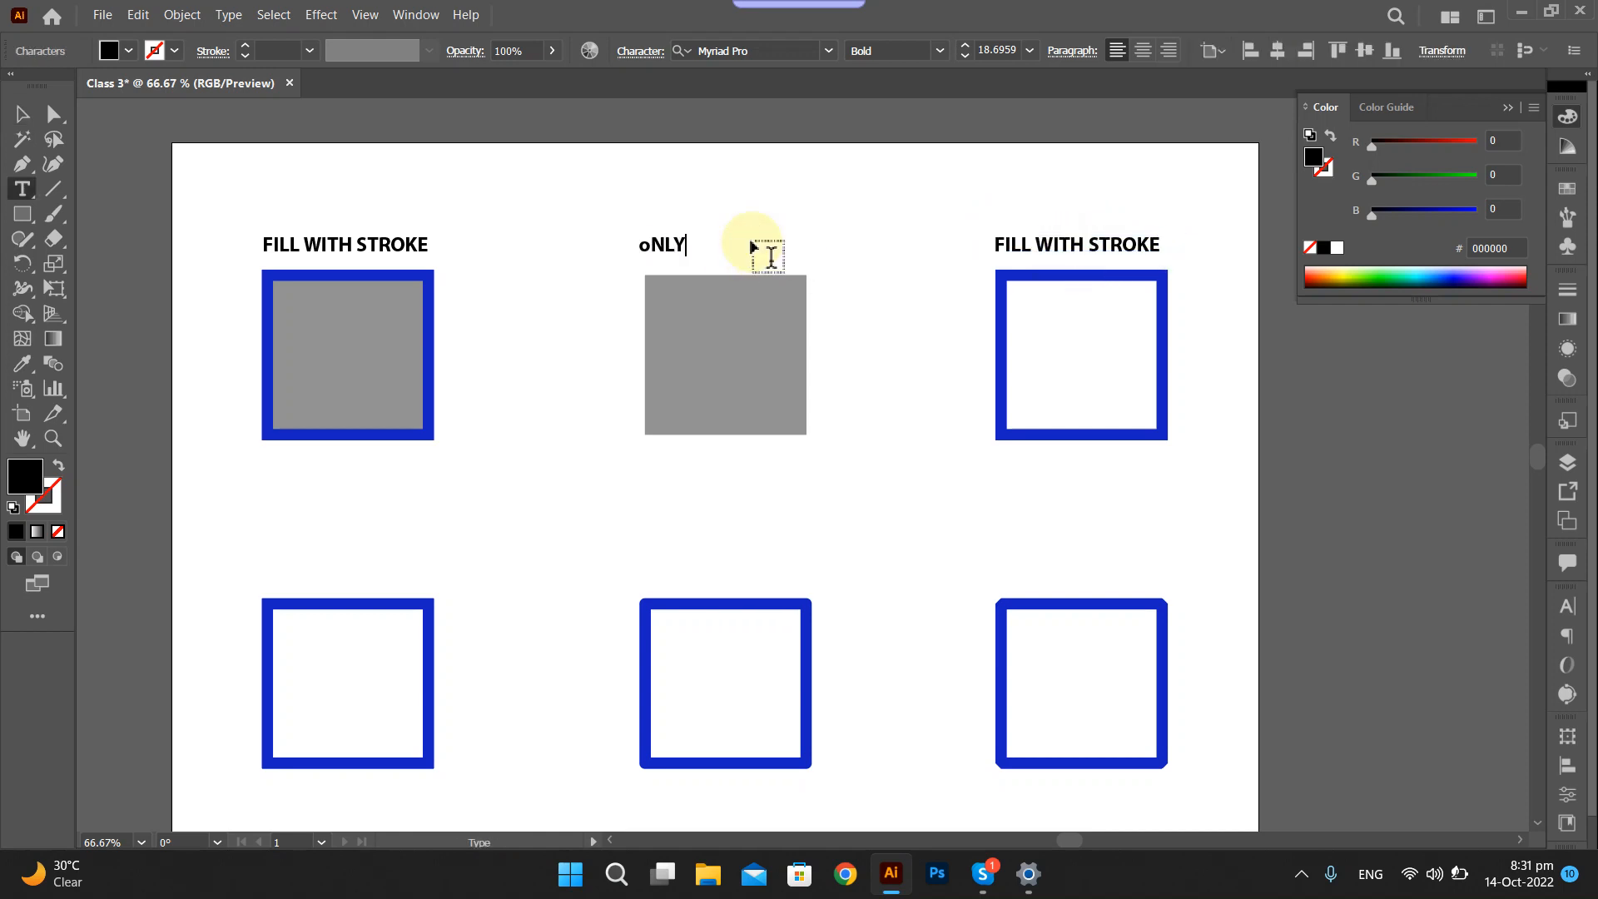
key("ctrl+a")
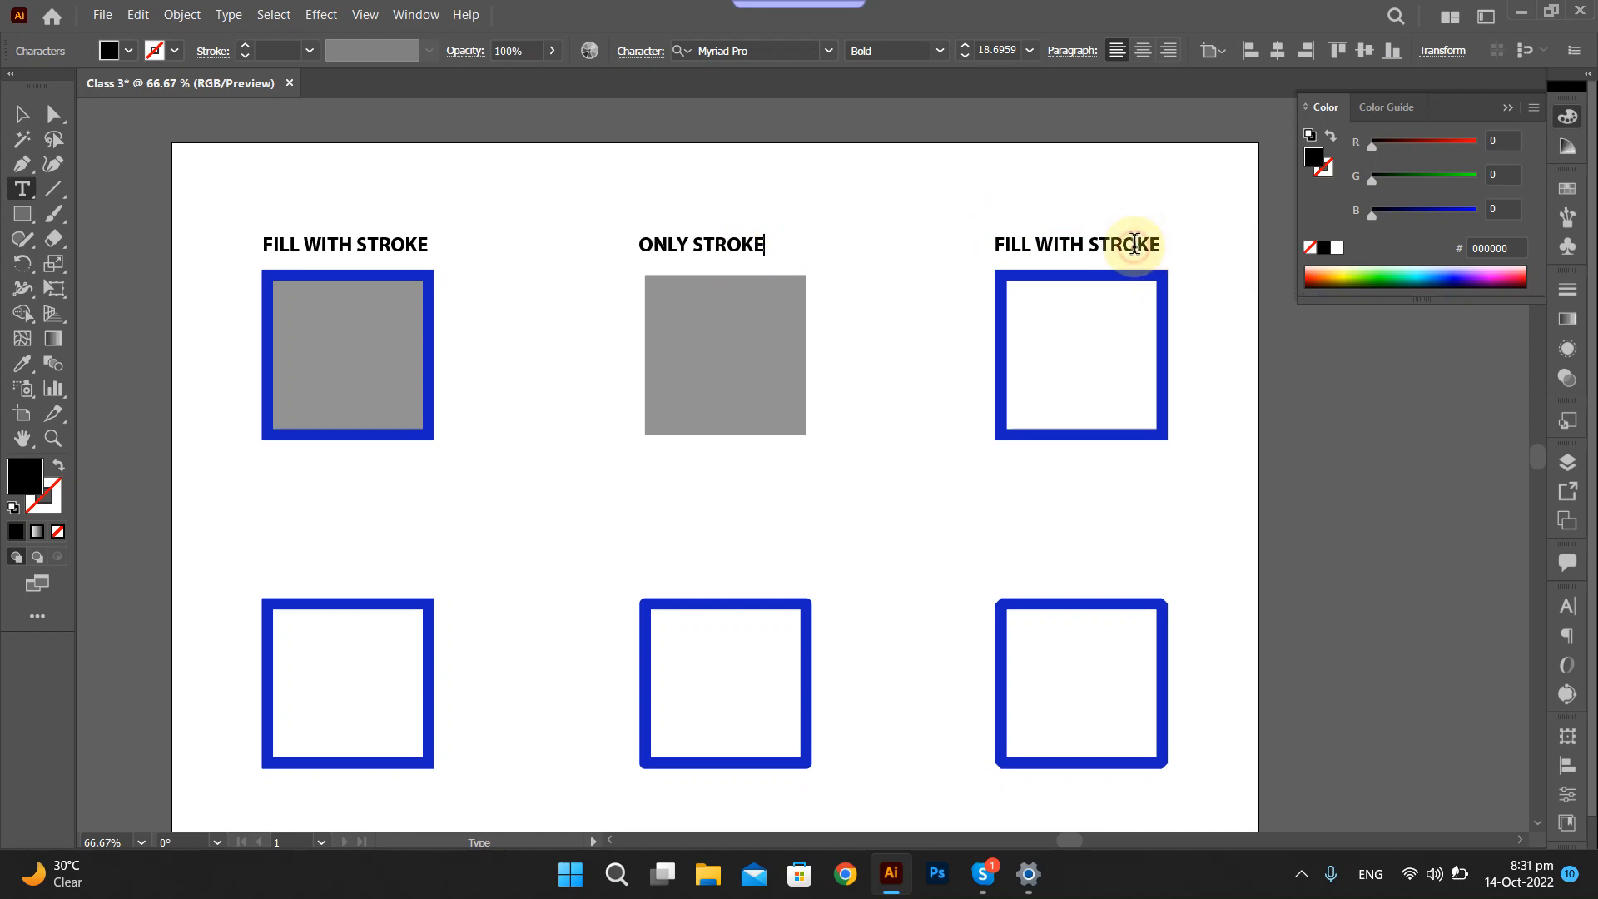
triple_click(1135, 243)
type("ONLY FILL")
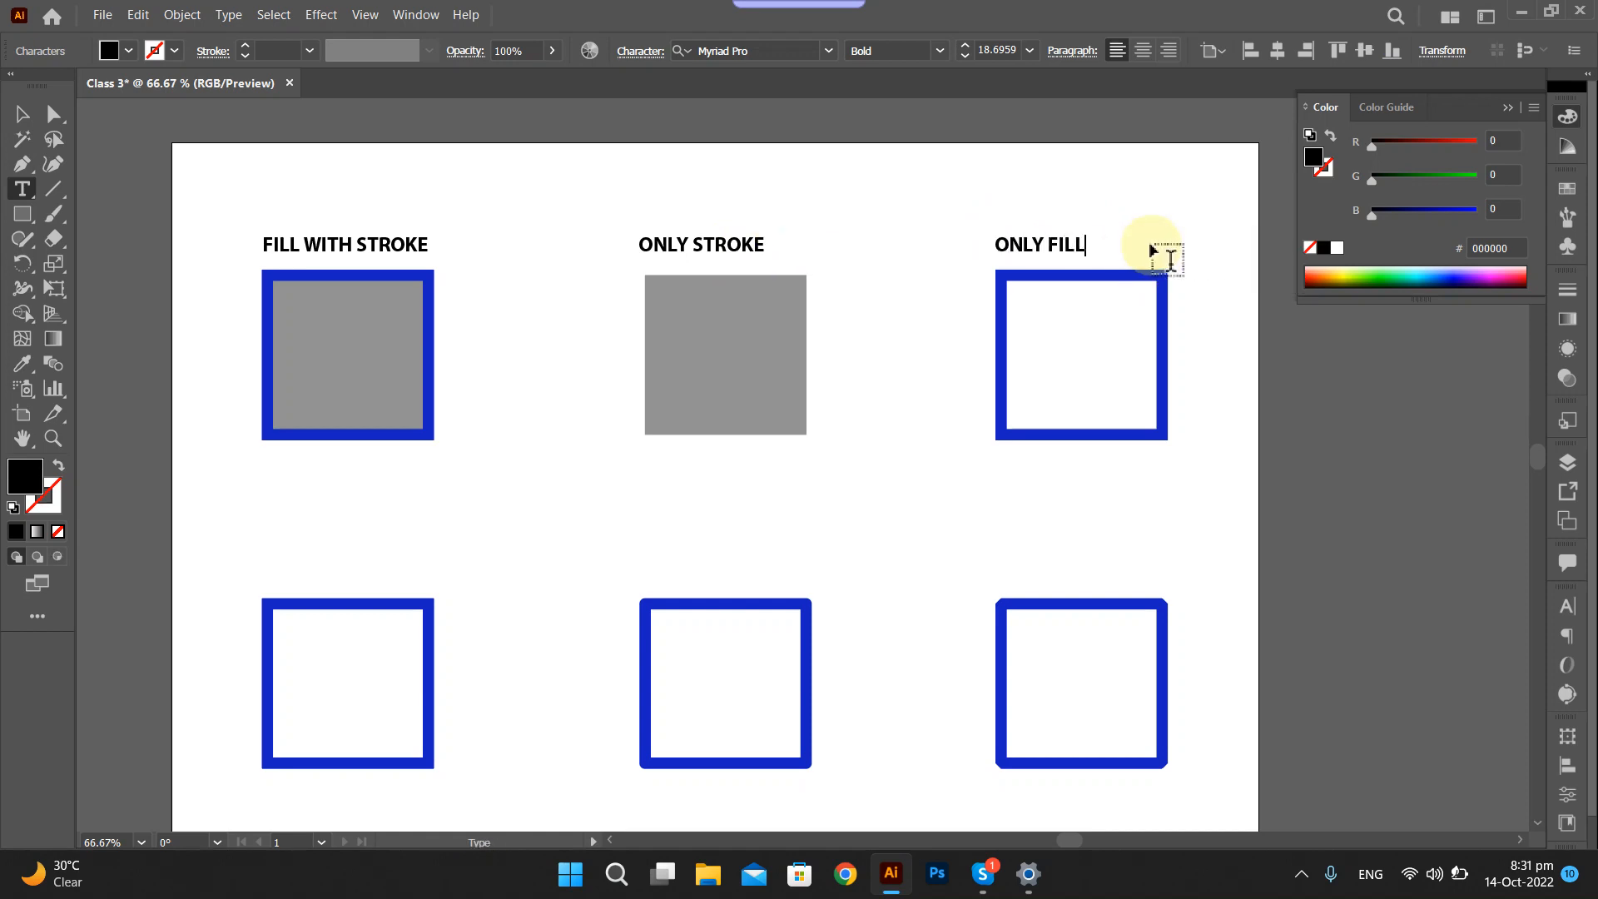
left_click(1103, 196, "ctrl")
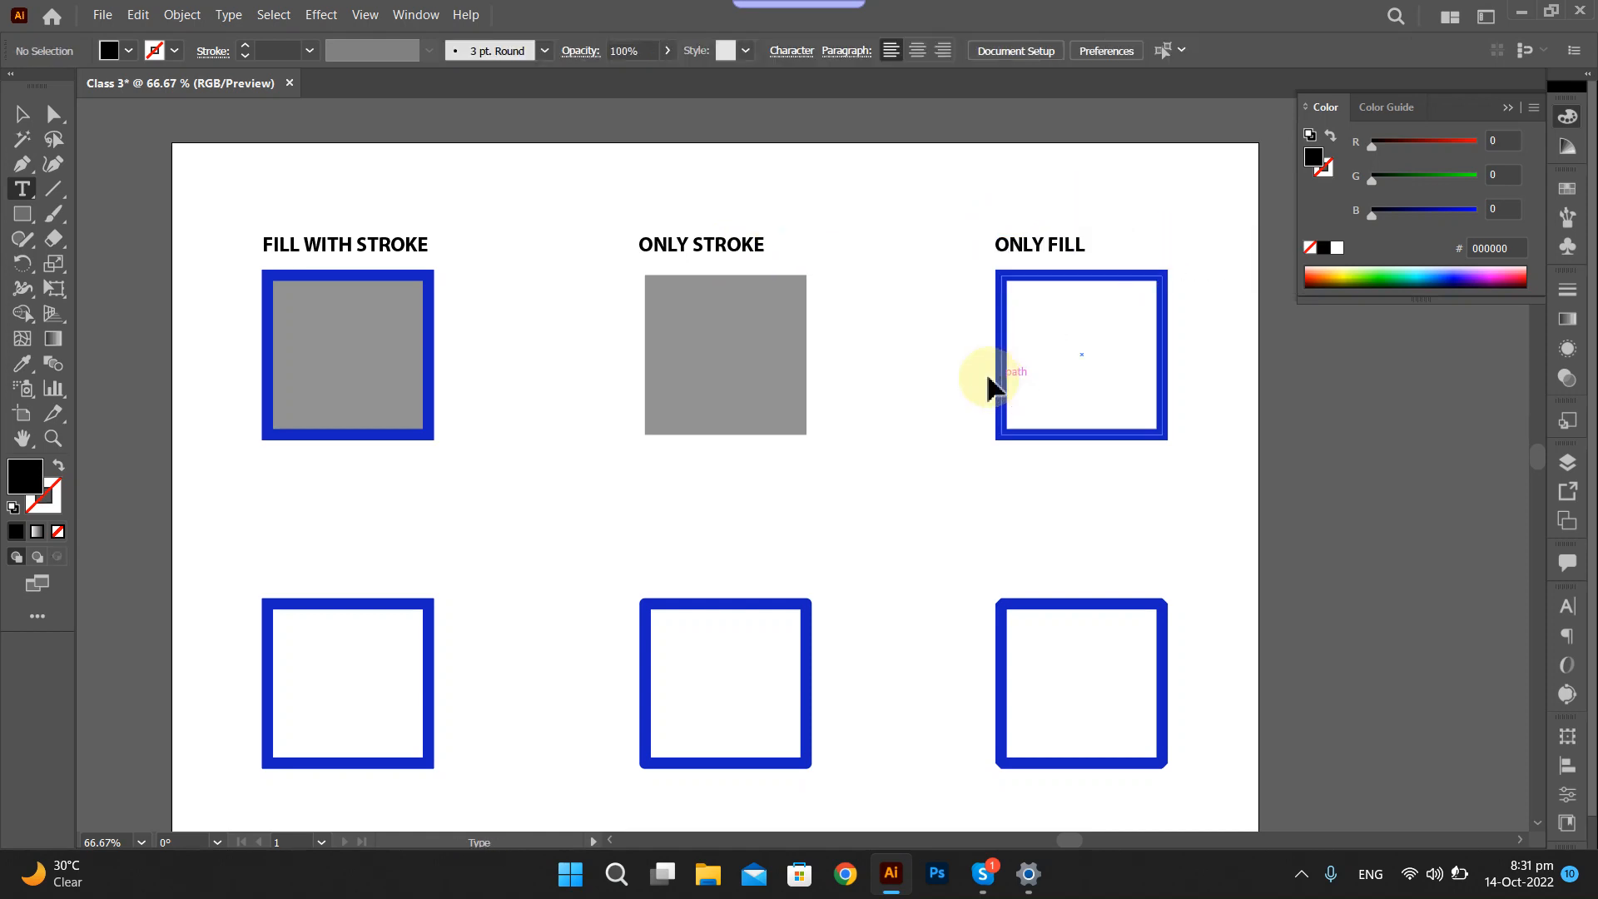
key("v")
left_click_drag(1045, 248, 1081, 245)
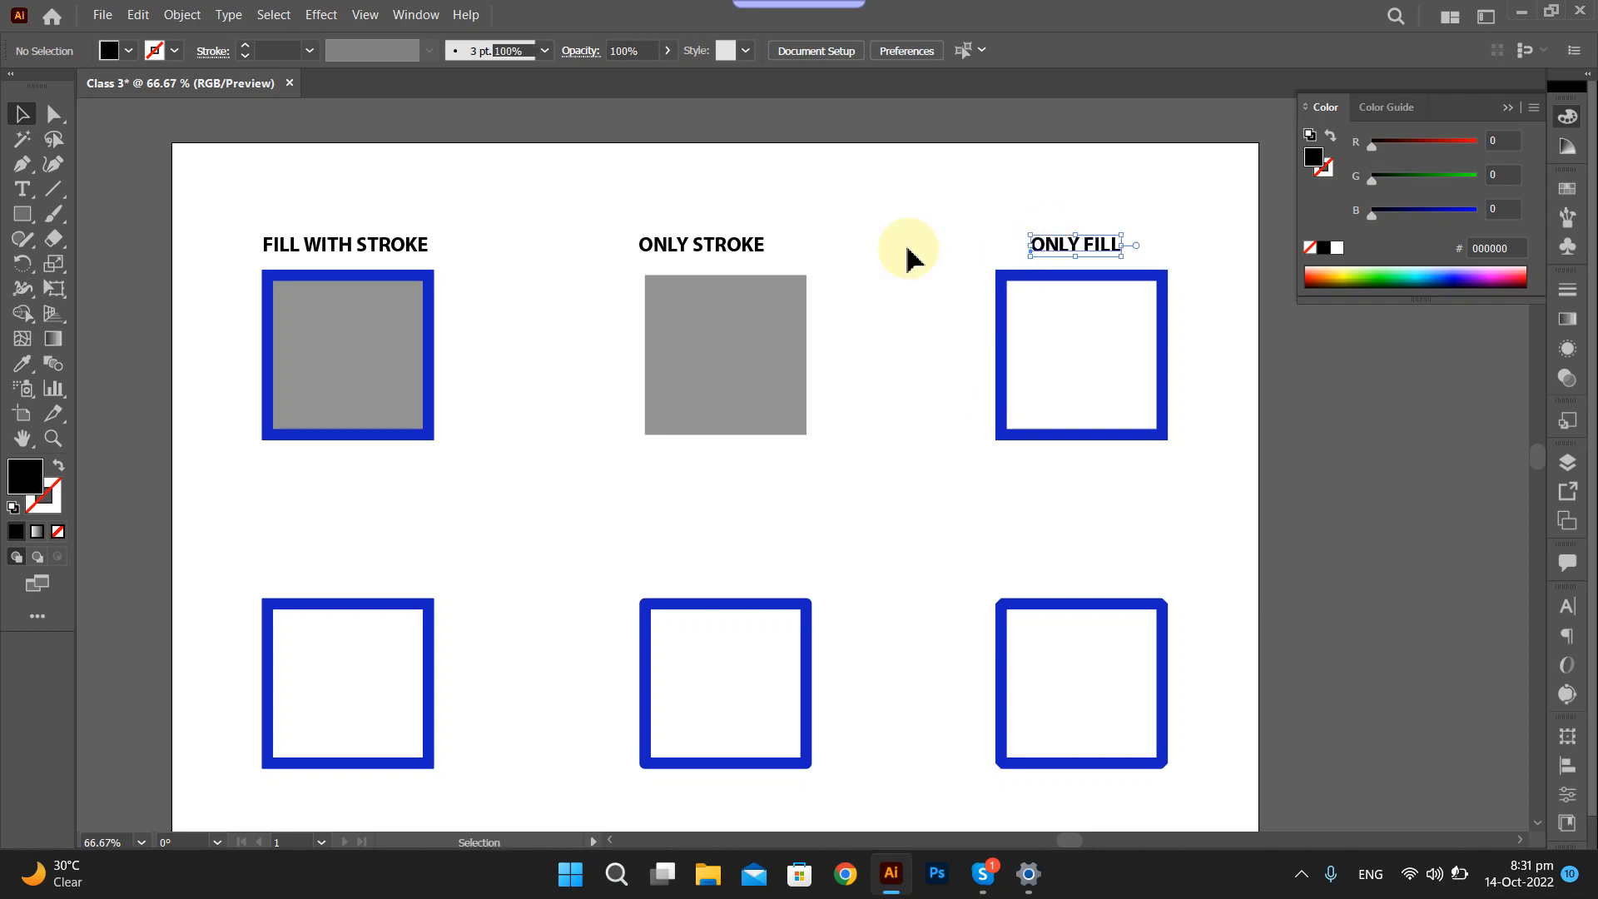
Change the label above the grey square to ONLY FILL and the label above the unfilled square to ONLY STROKE.
left_click_drag(707, 250, 708, 234)
key("t")
left_click(726, 239)
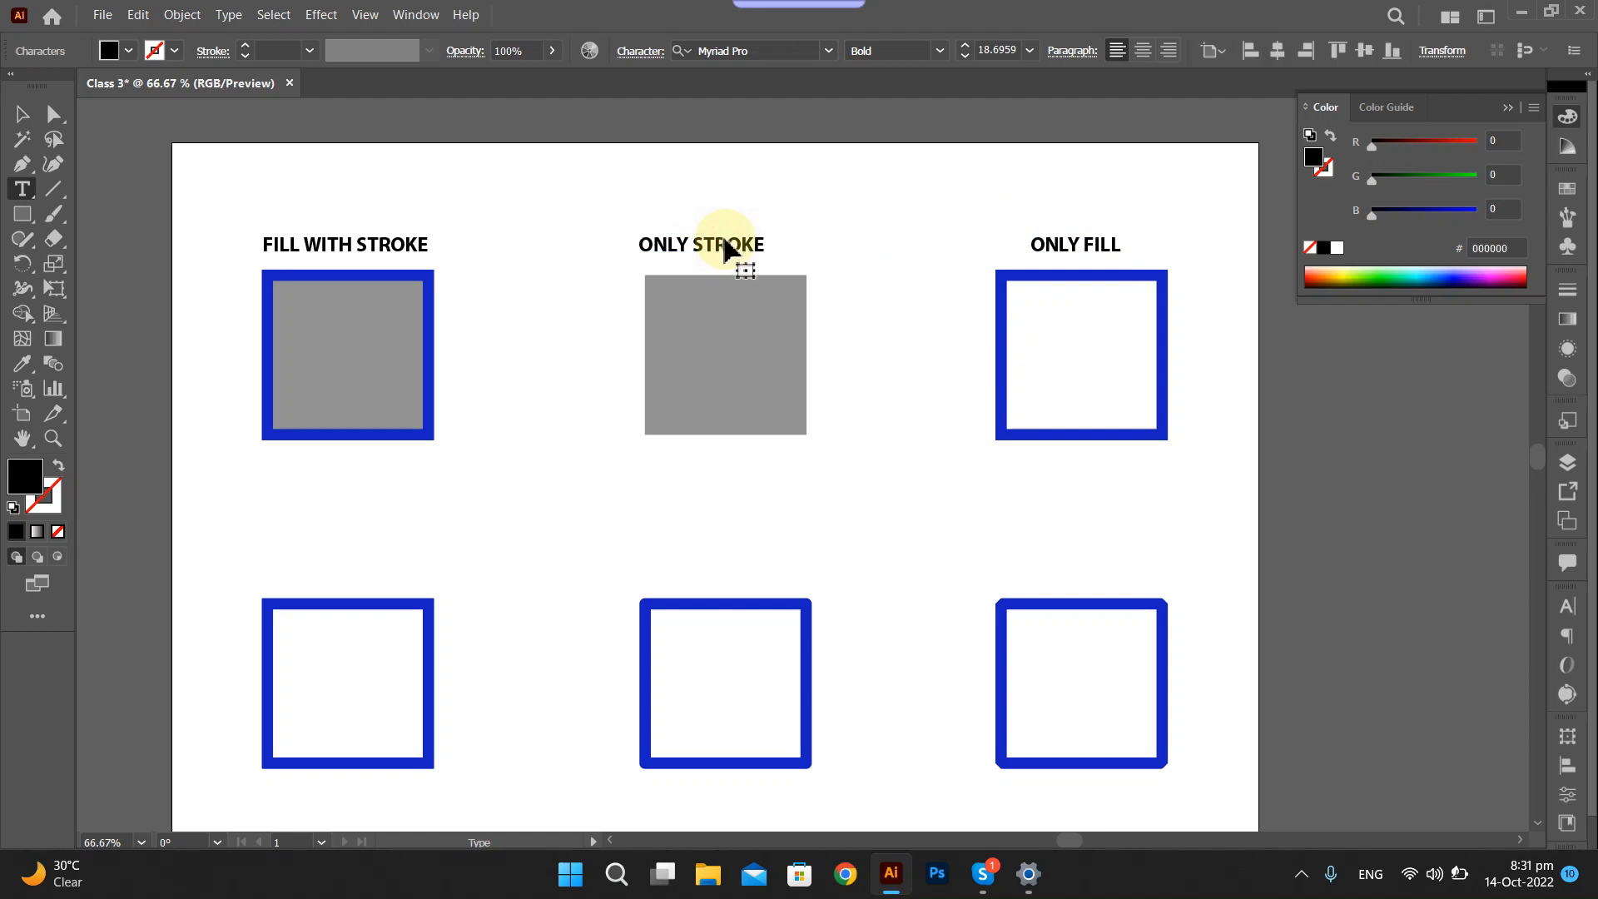
key("ctrl+a")
left_click_drag(694, 243, 753, 243)
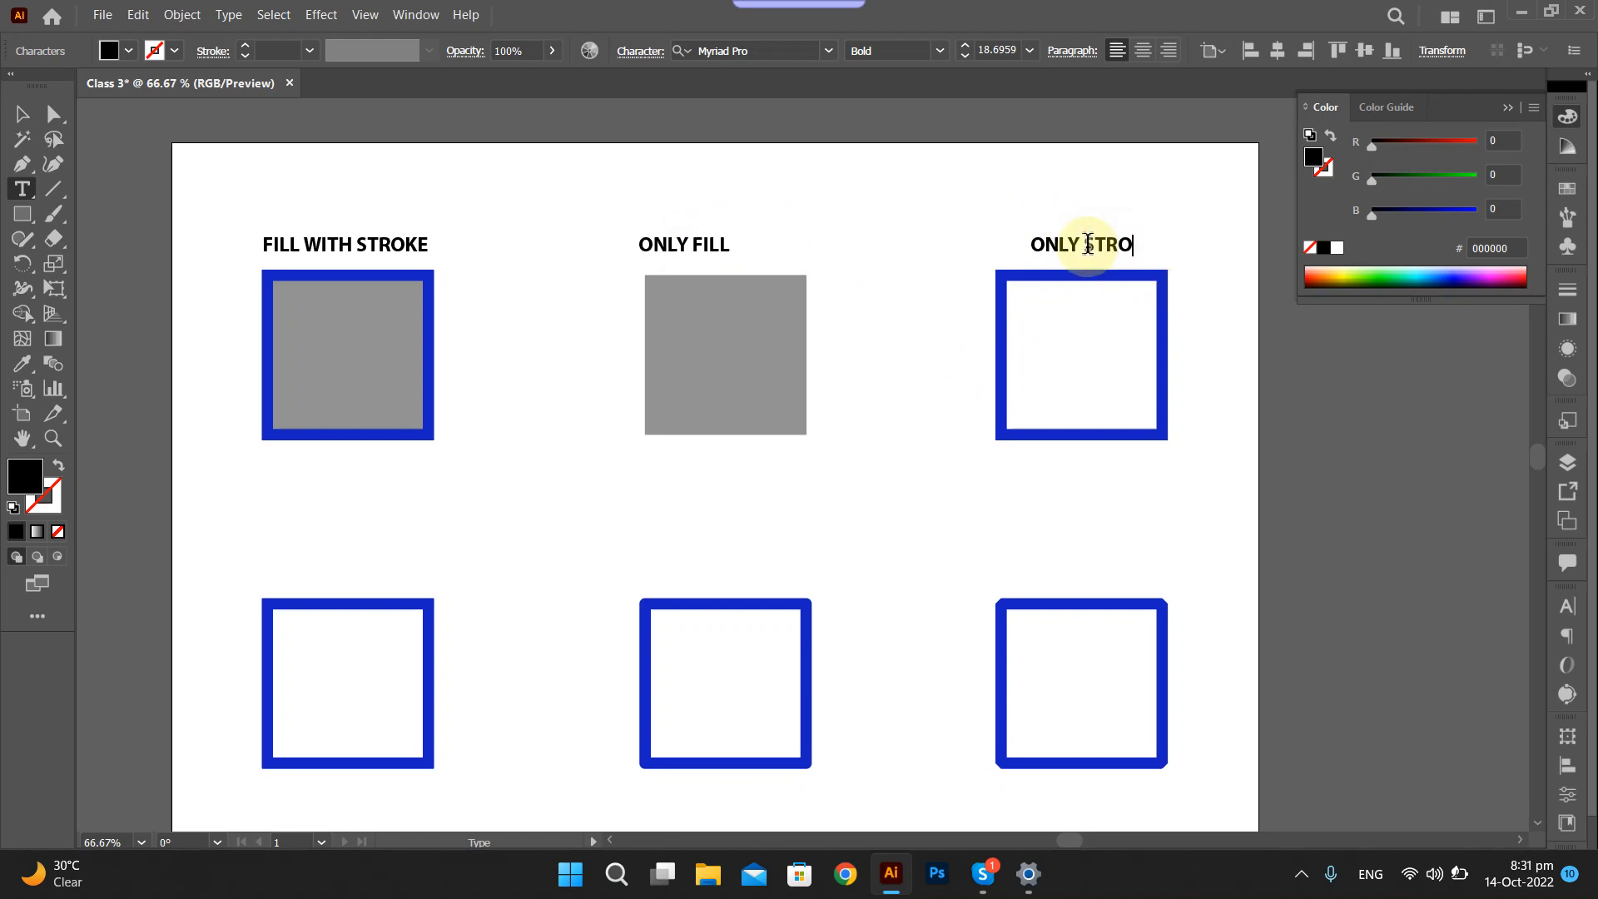
left_click(979, 226, "ctrl")
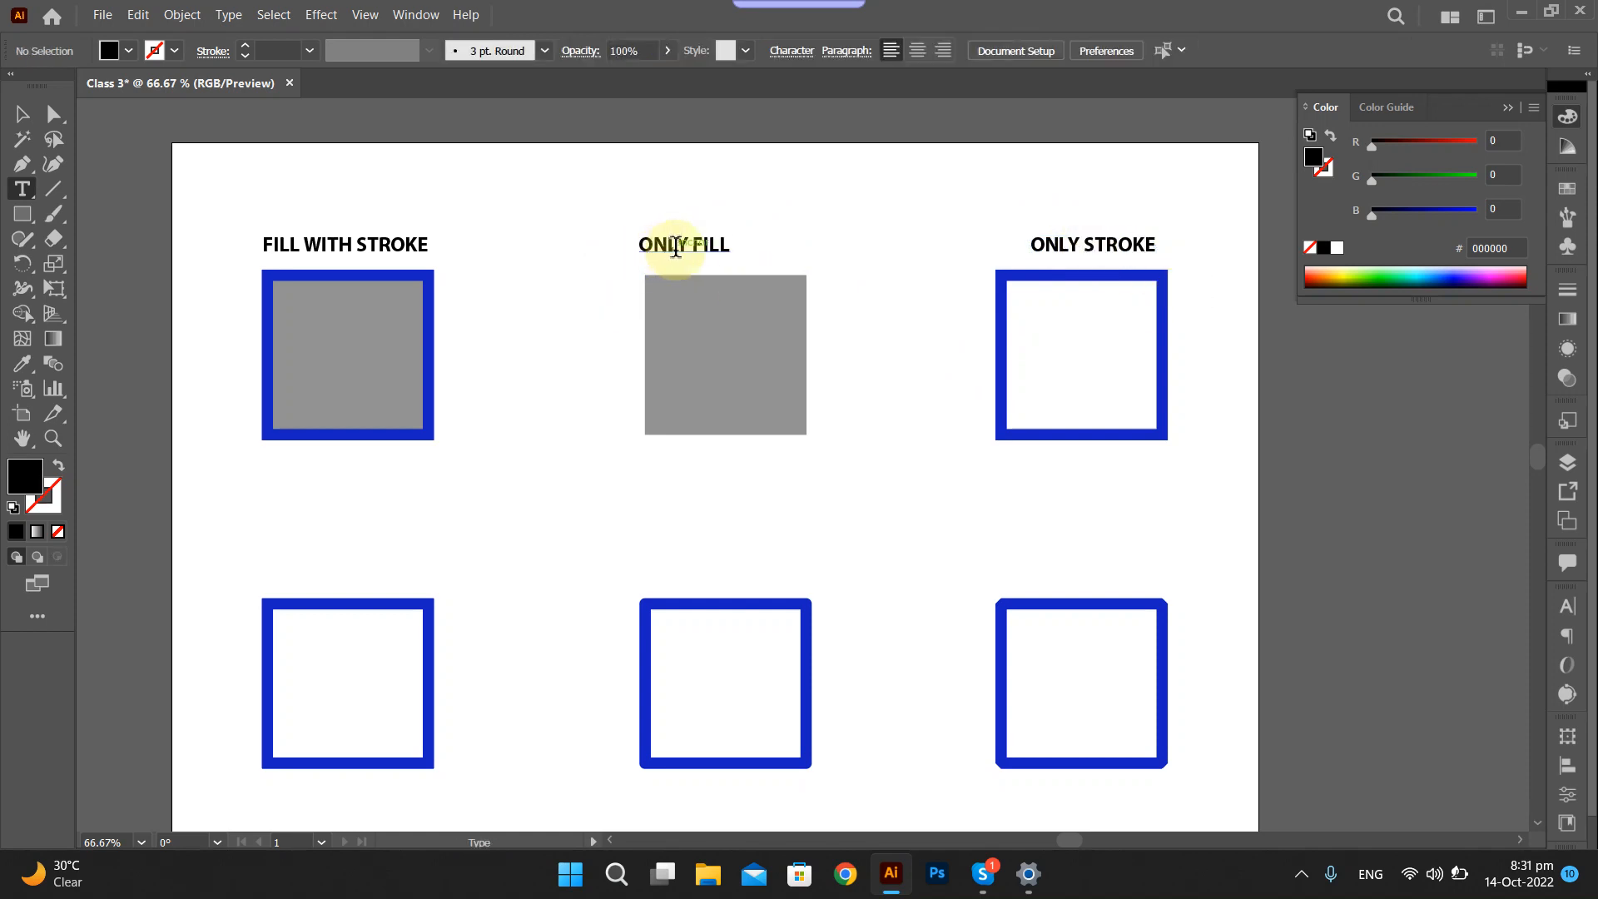
Centre the ONLY FILL and ONLY STROKE labels over their squares.
key("v")
mouse_move(692, 252)
left_mouse_down()
mouse_move(724, 250)
mouse_move(706, 247)
left_mouse_up()
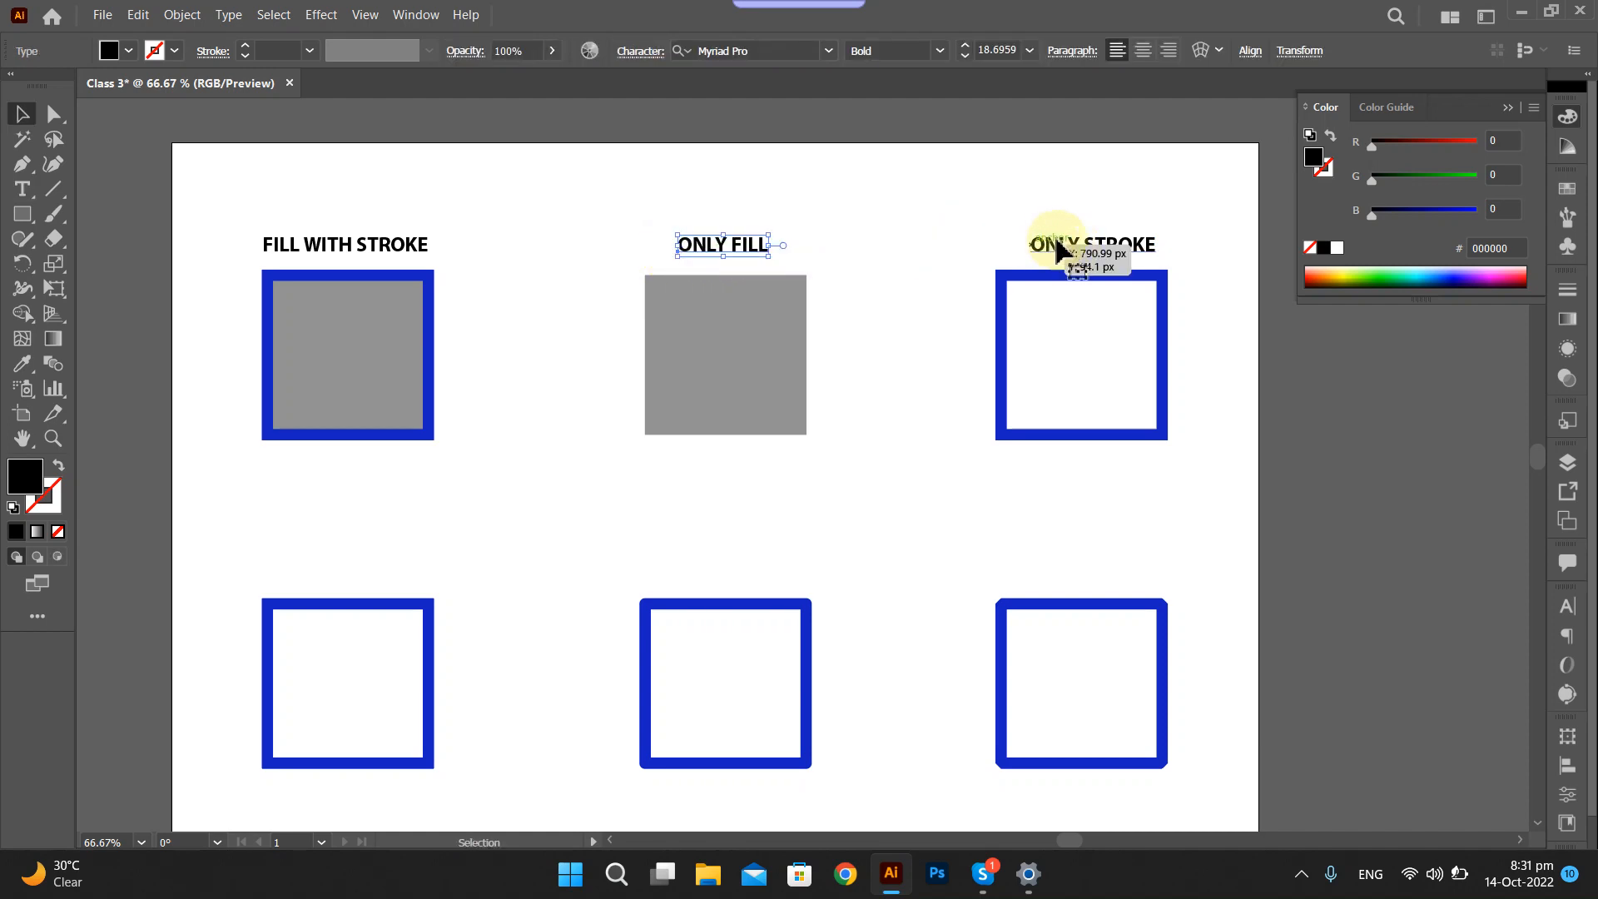
left_click_drag(1058, 250, 1047, 250)
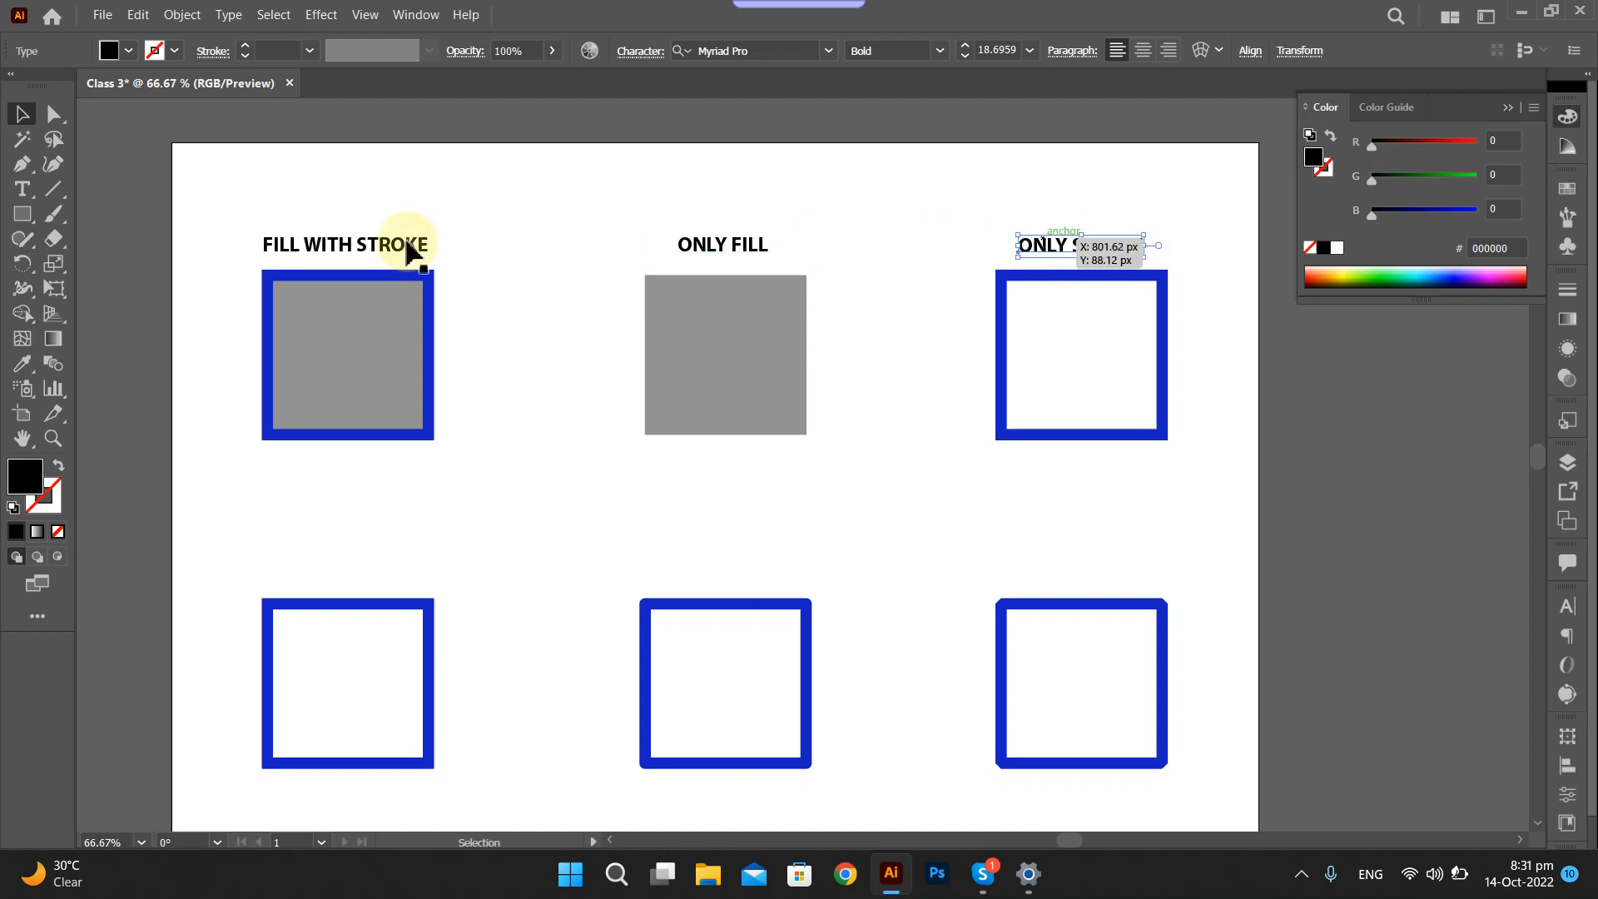
Copy the three top-row labels together to just above the second row of squares.
left_click(385, 248, "shift")
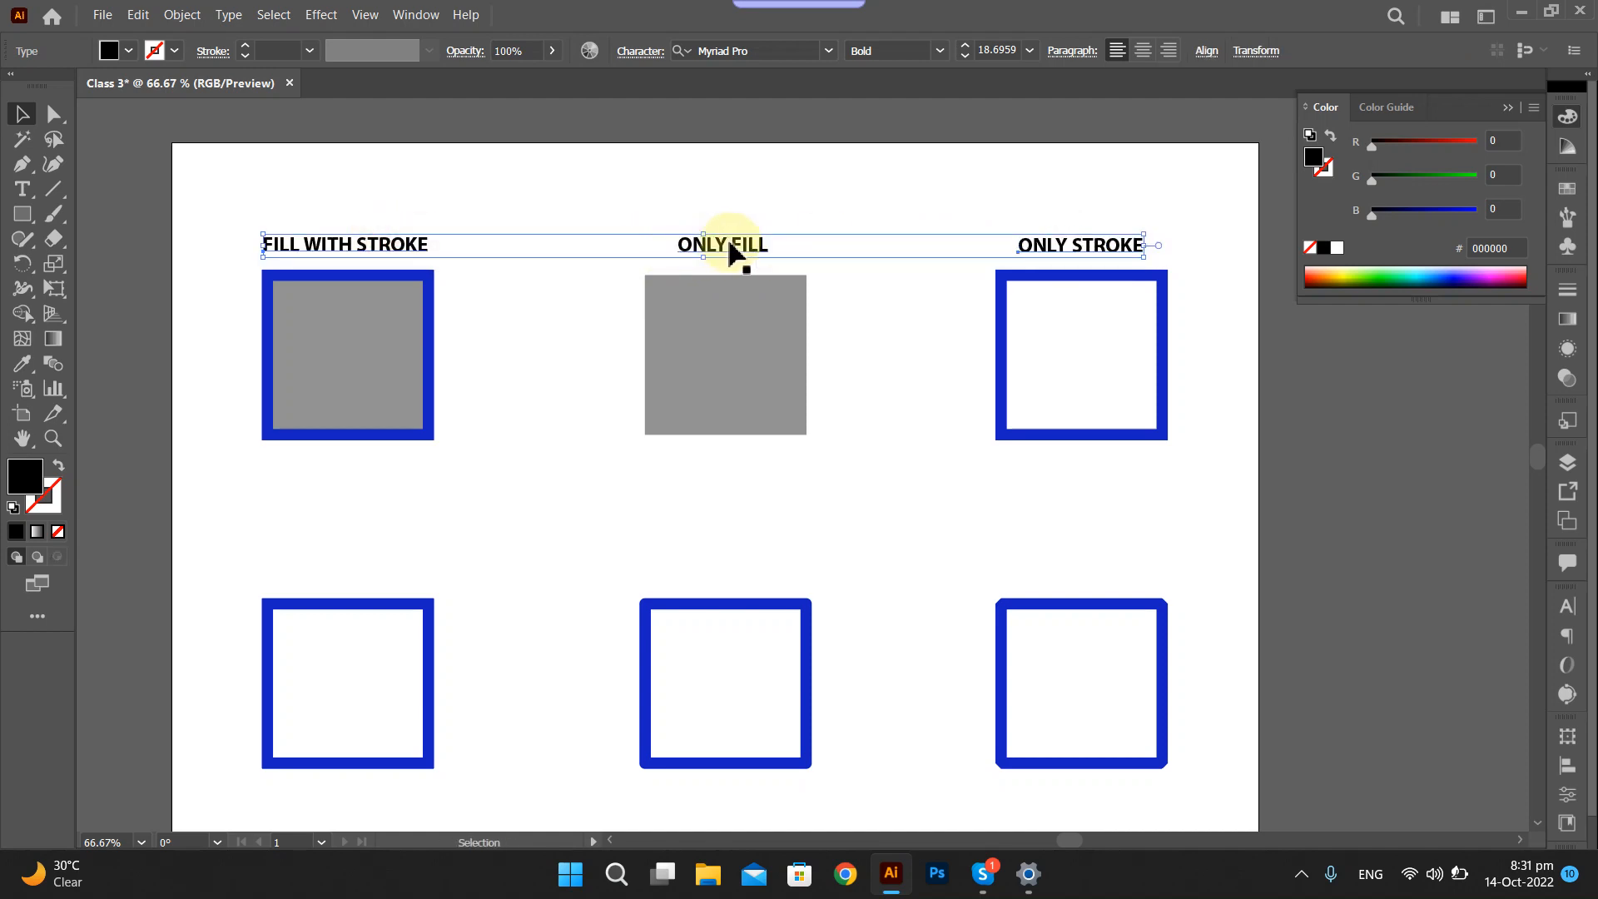
left_click_drag(732, 256, 732, 515)
key("ctrl+z")
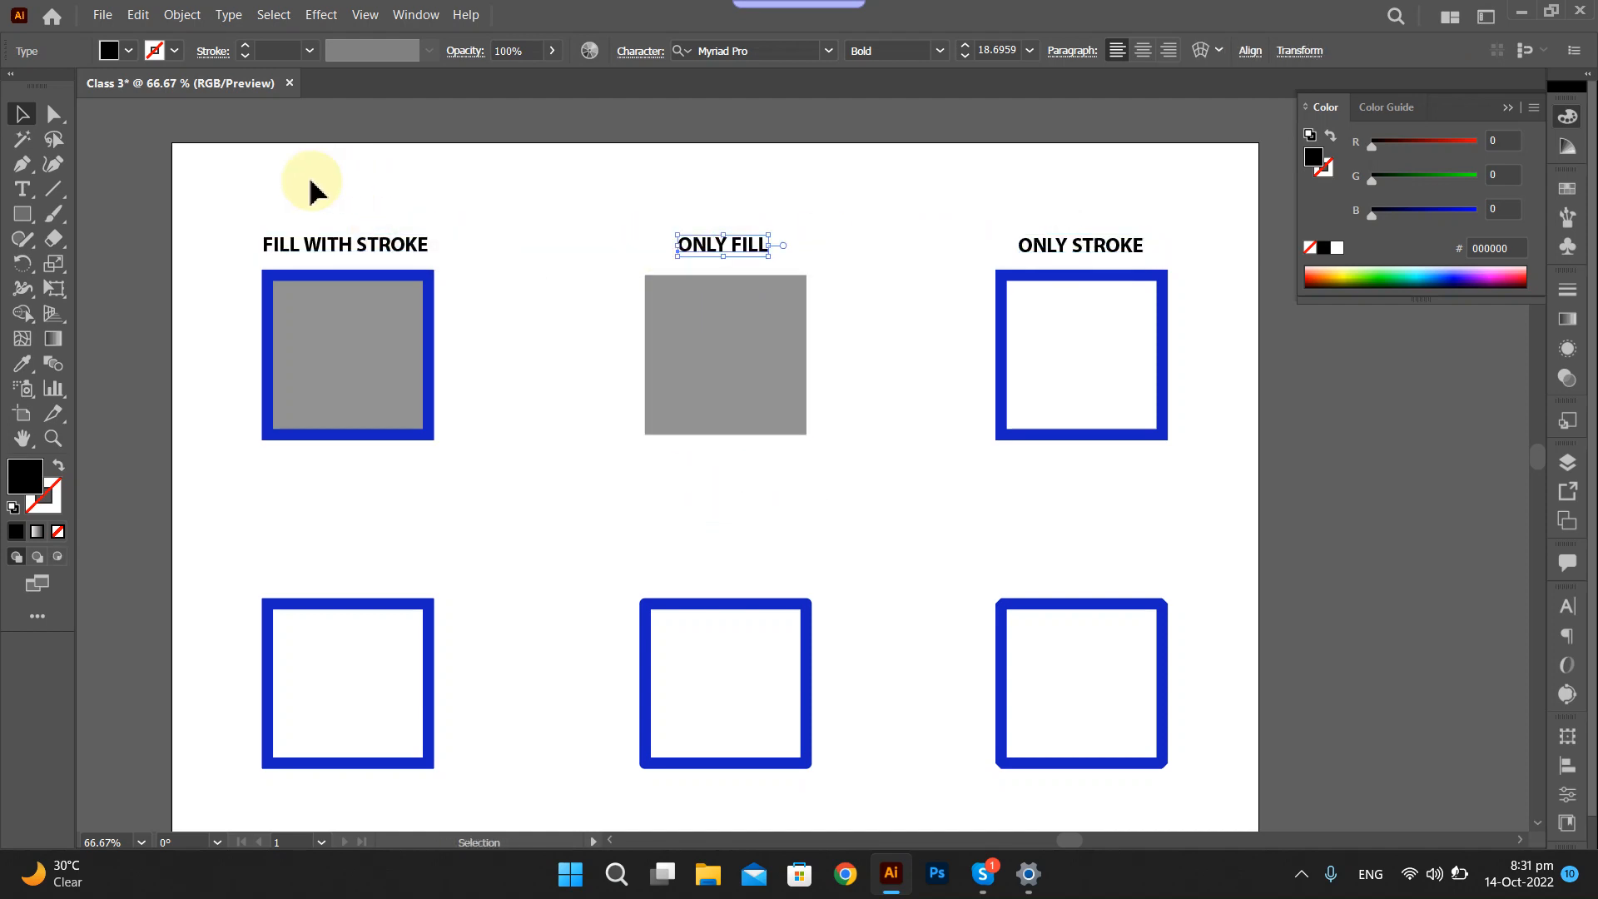
left_click_drag(307, 200, 1063, 569)
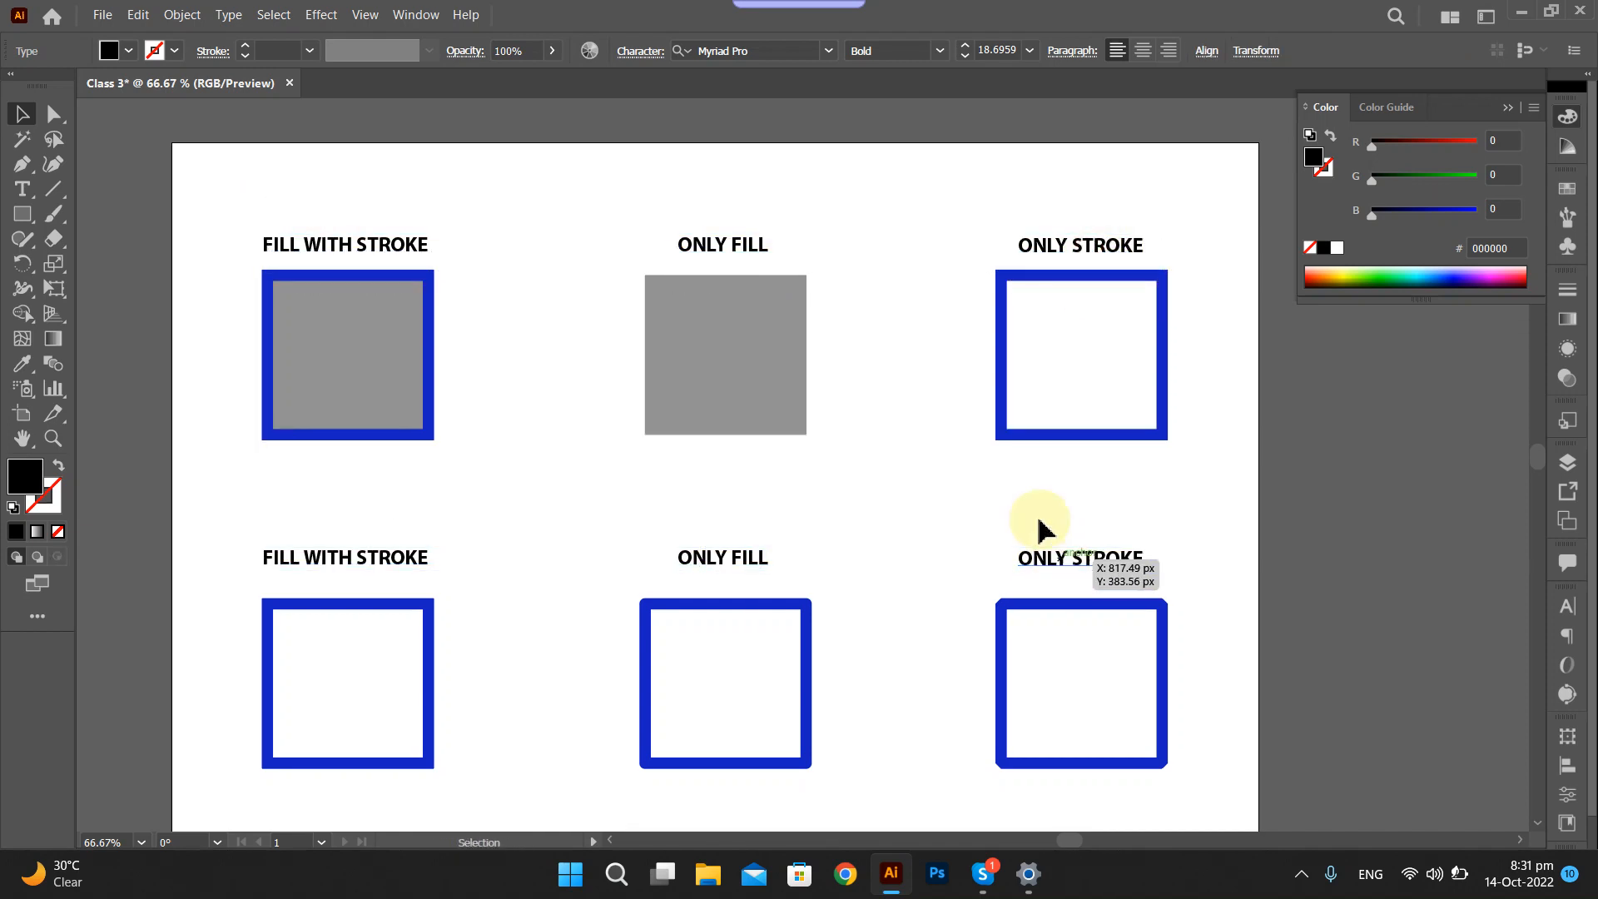
scroll(1035, 524, "down", 6)
scroll(1035, 516, "up", 5)
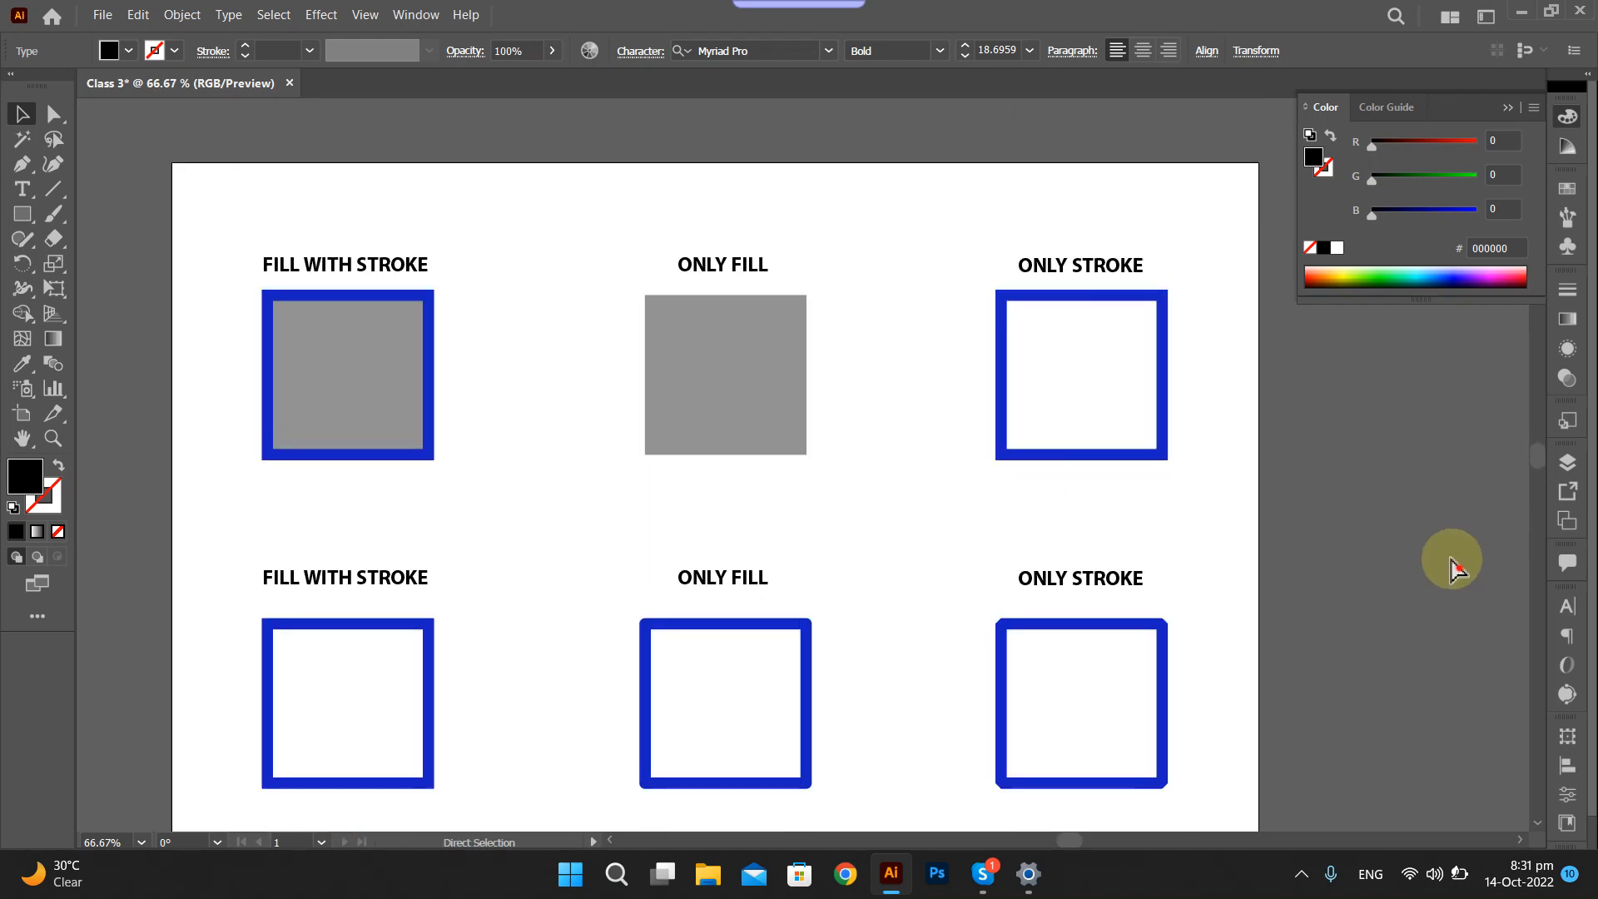
left_click(227, 247)
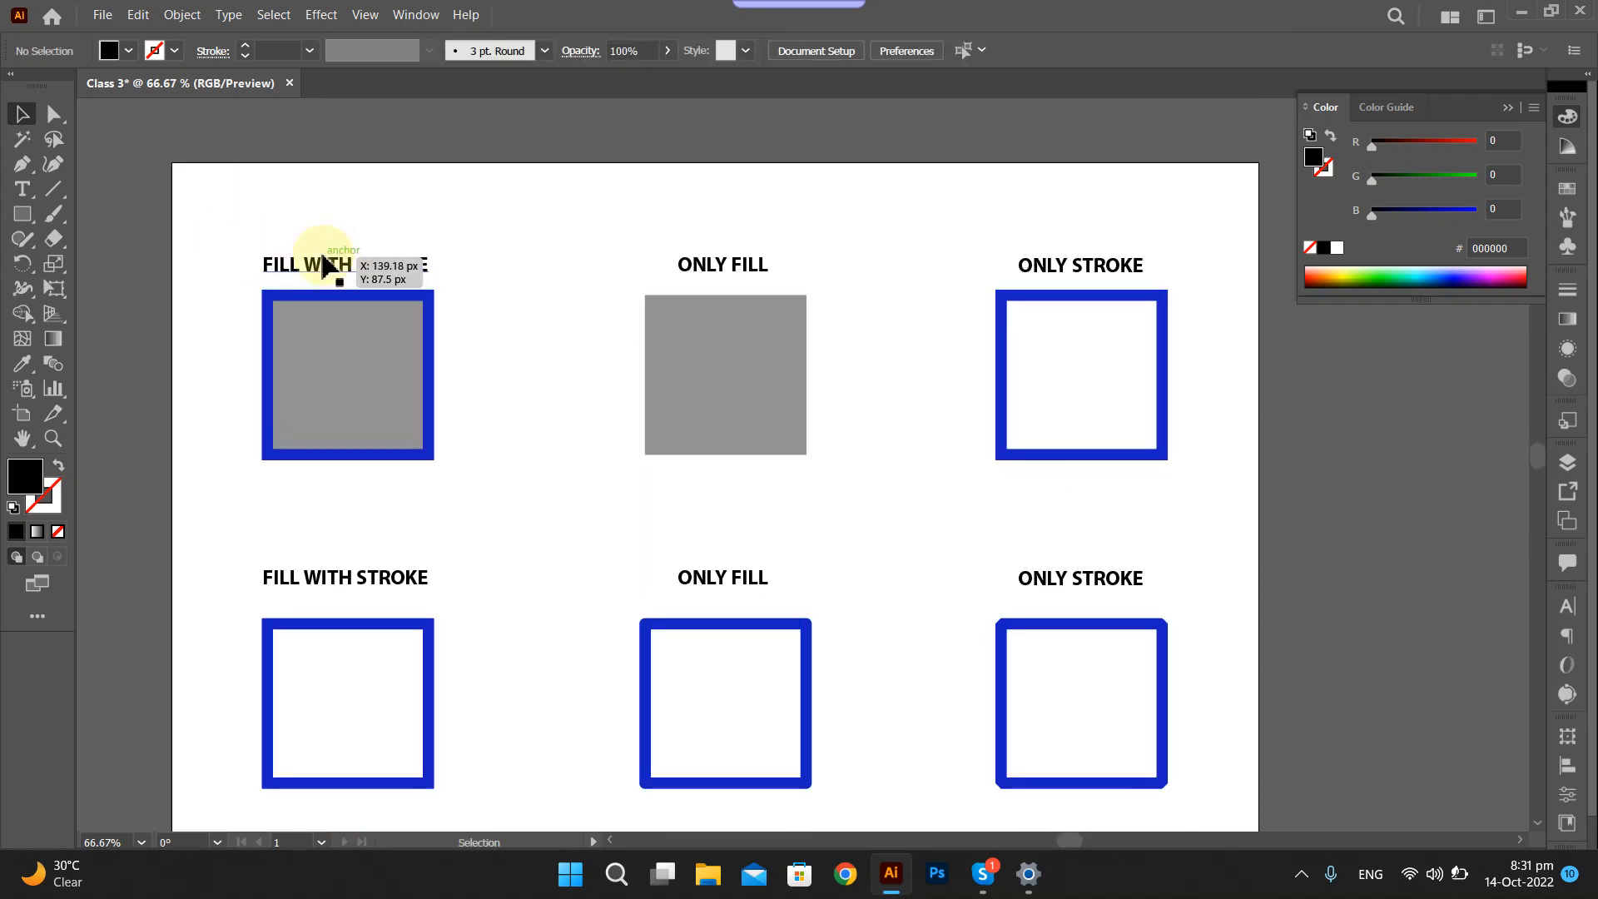
Try moving the top row's first square by its grey fill, and undo the move.
scroll(314, 305, "up", 2)
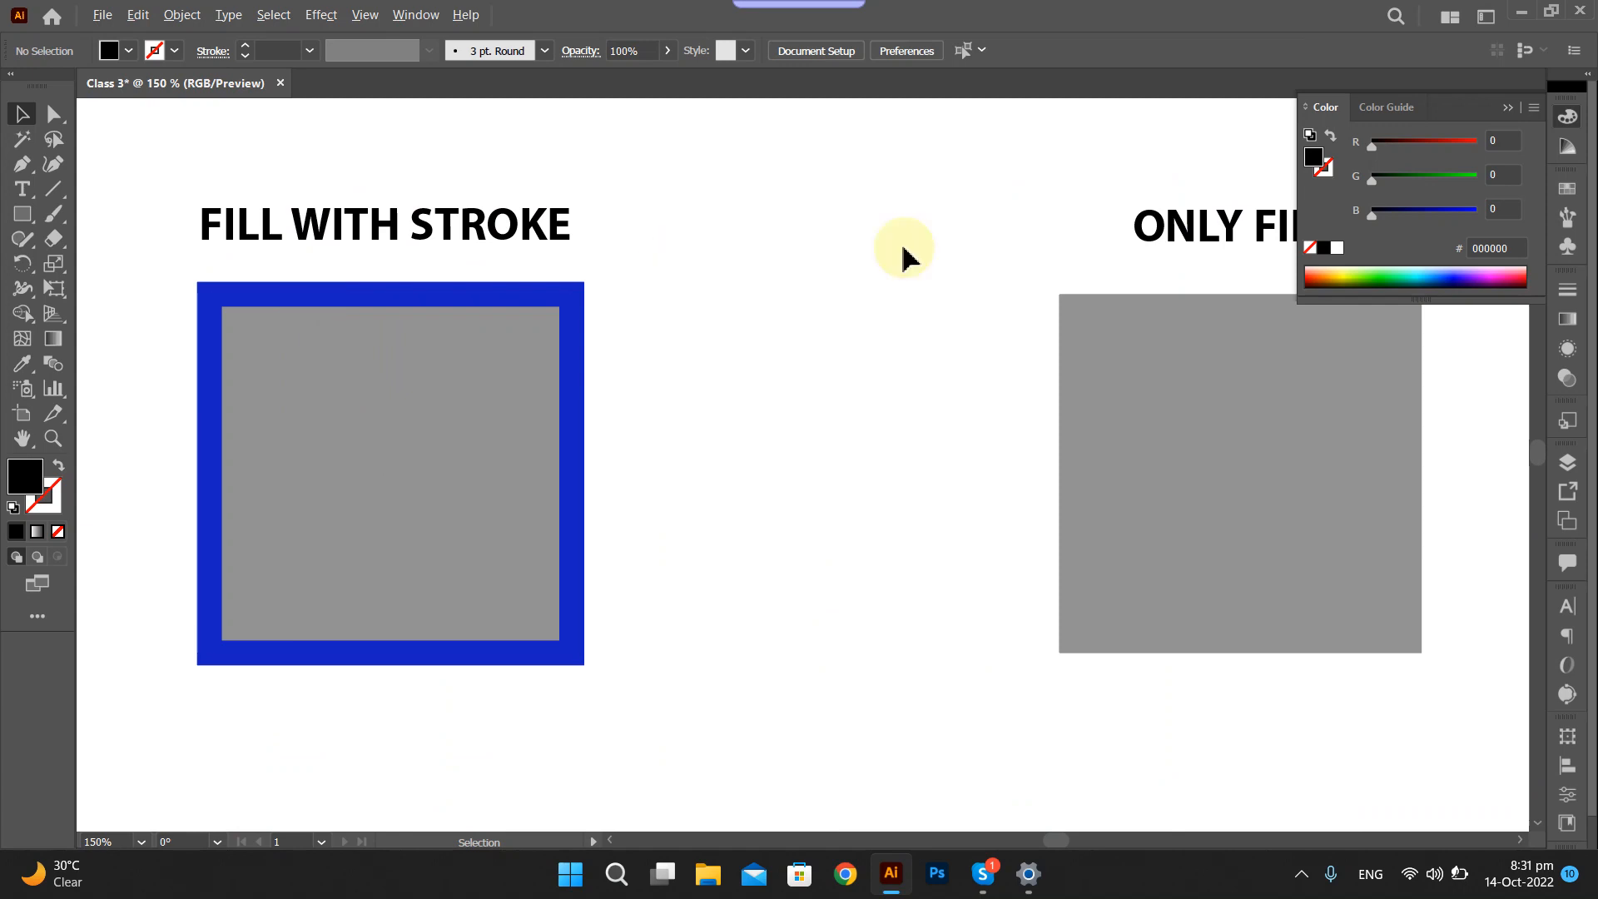
left_click(511, 337)
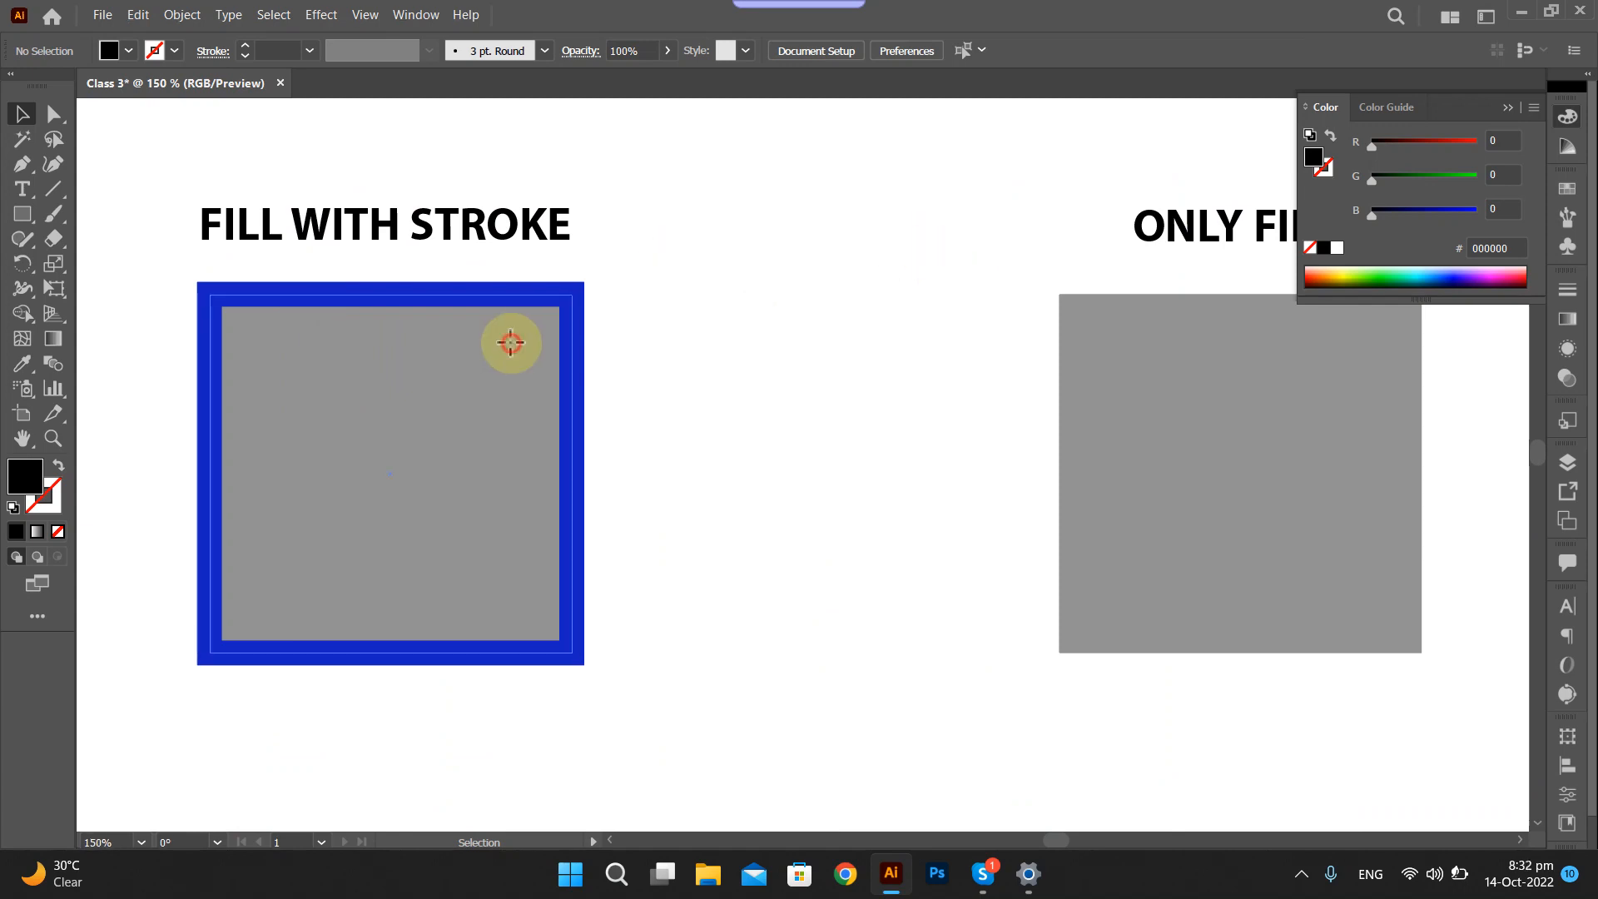
left_click(617, 271)
left_click_drag(280, 360, 371, 383)
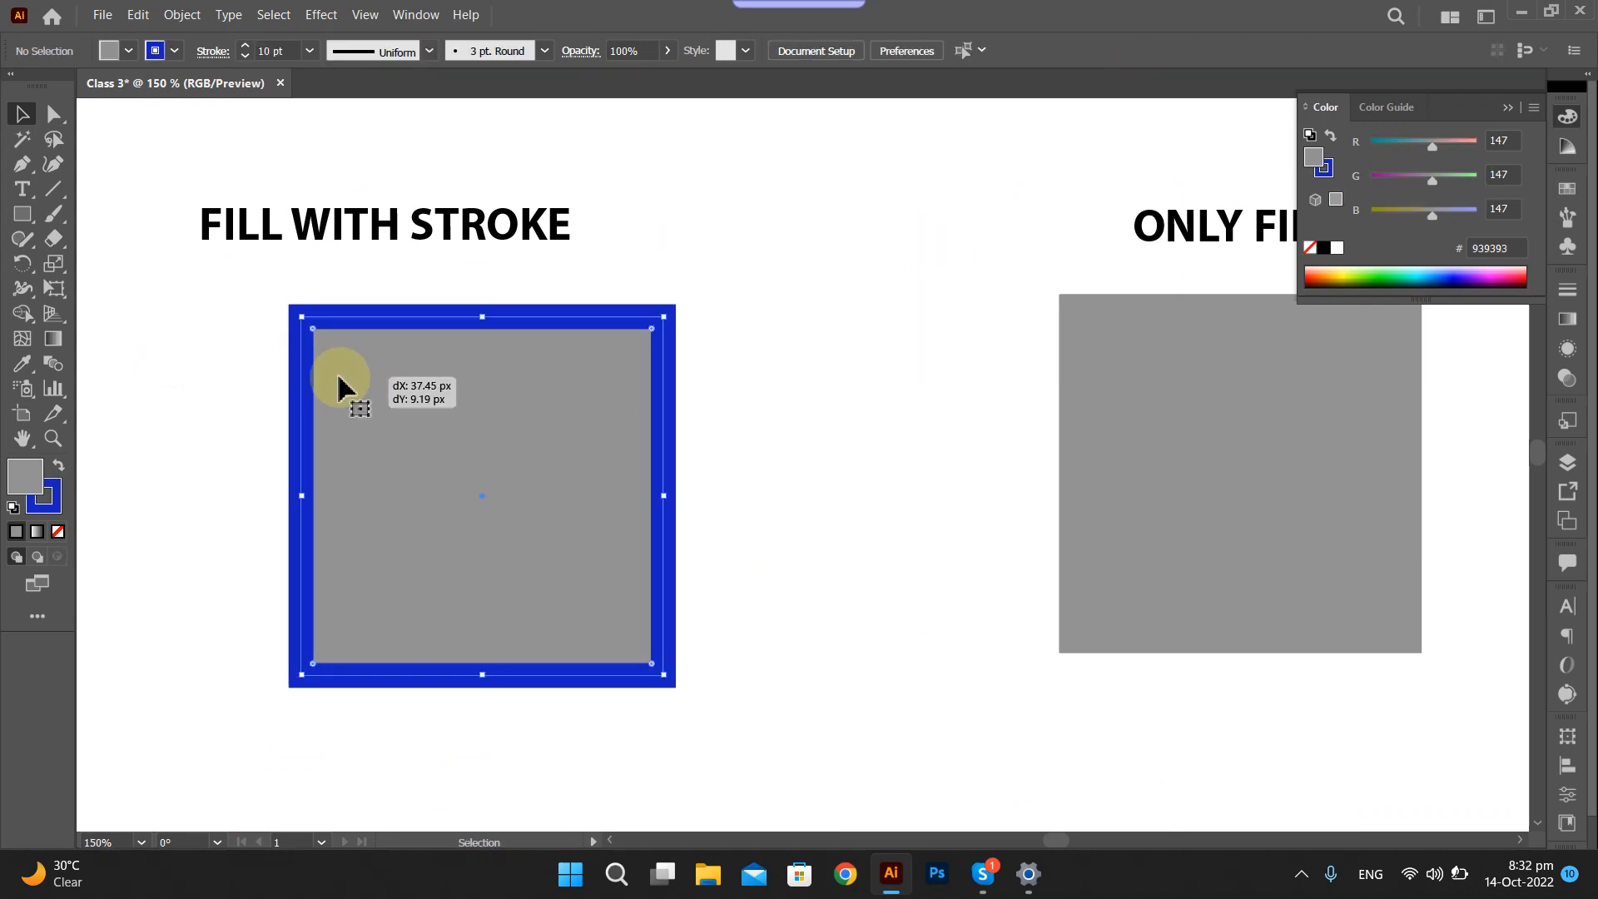
key("ctrl+z")
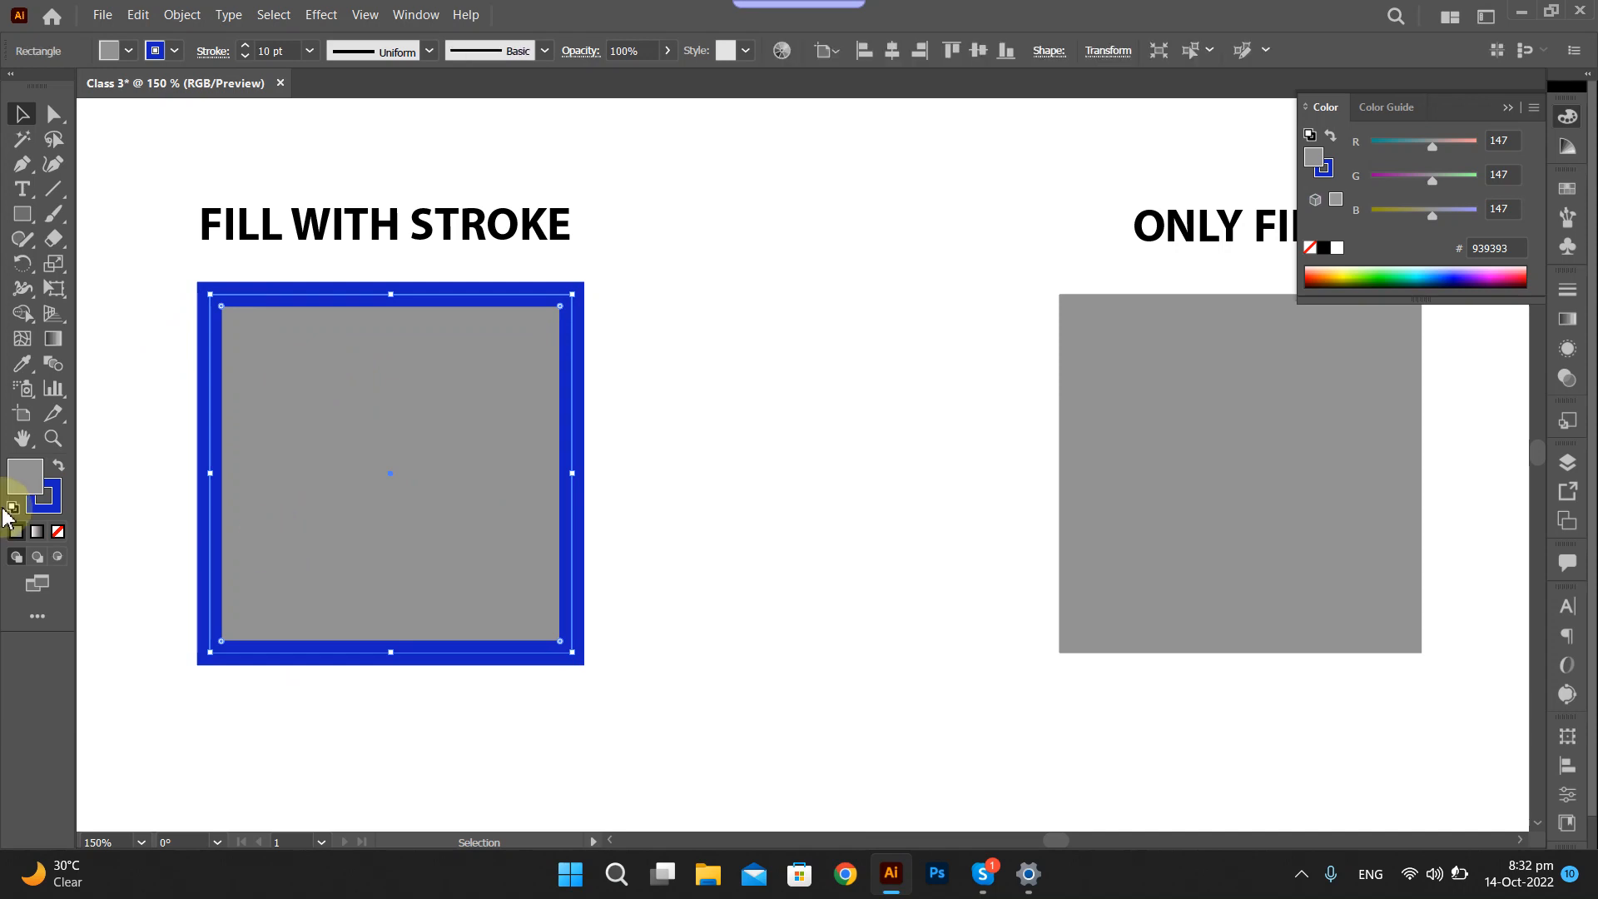
Try removing the first square's stroke and reapplying its blue colour, and undo both stroke changes.
left_click(48, 508)
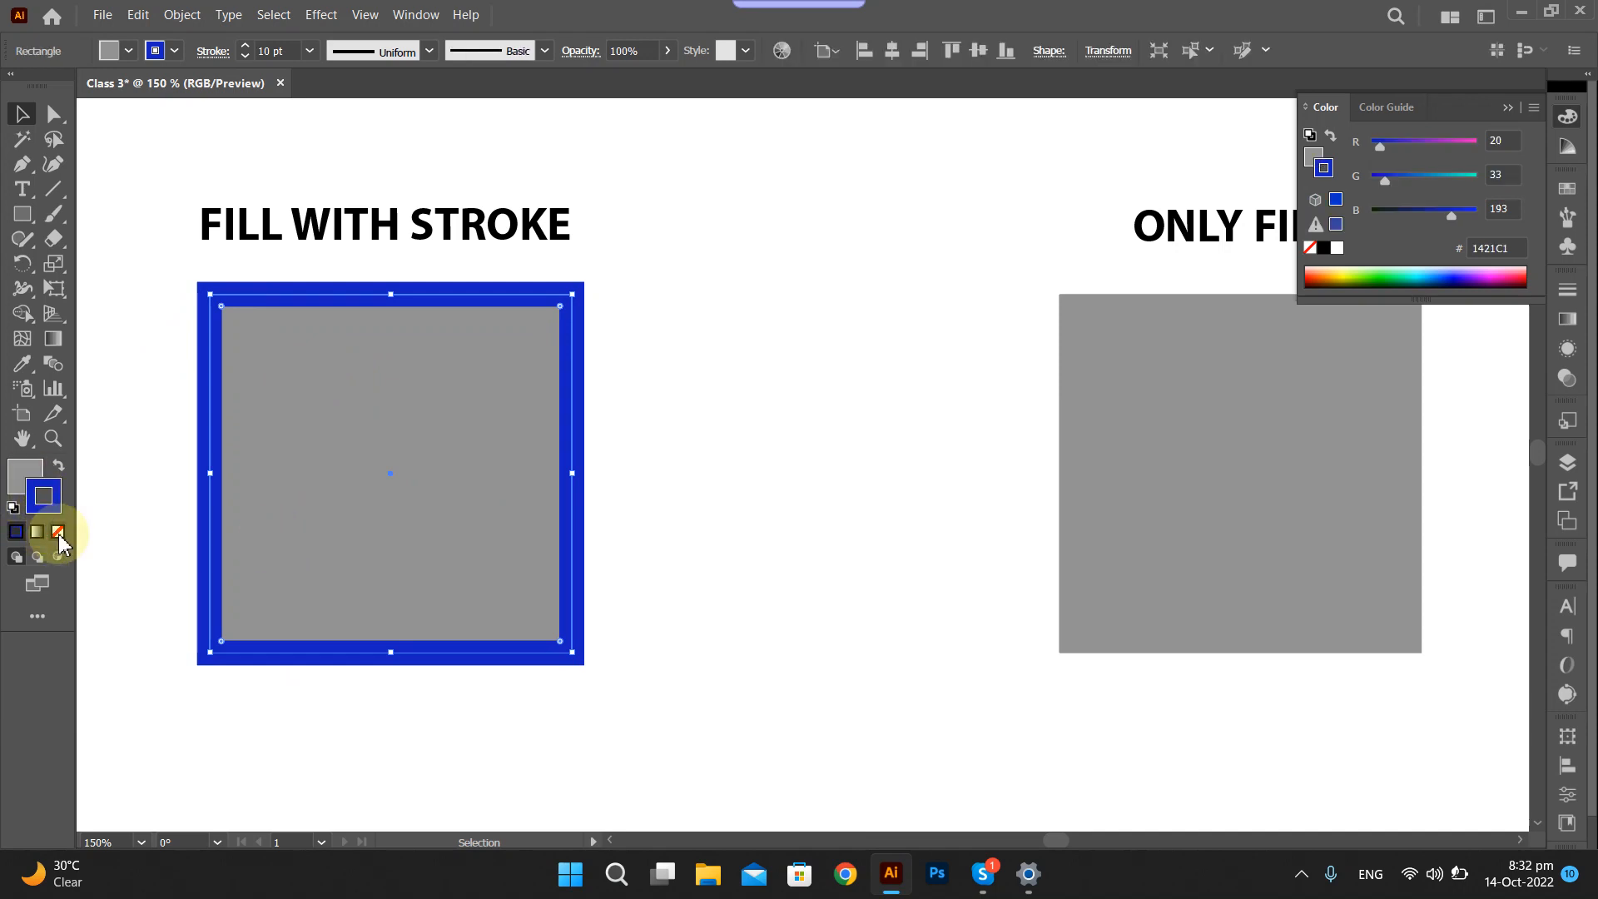
left_click(58, 532)
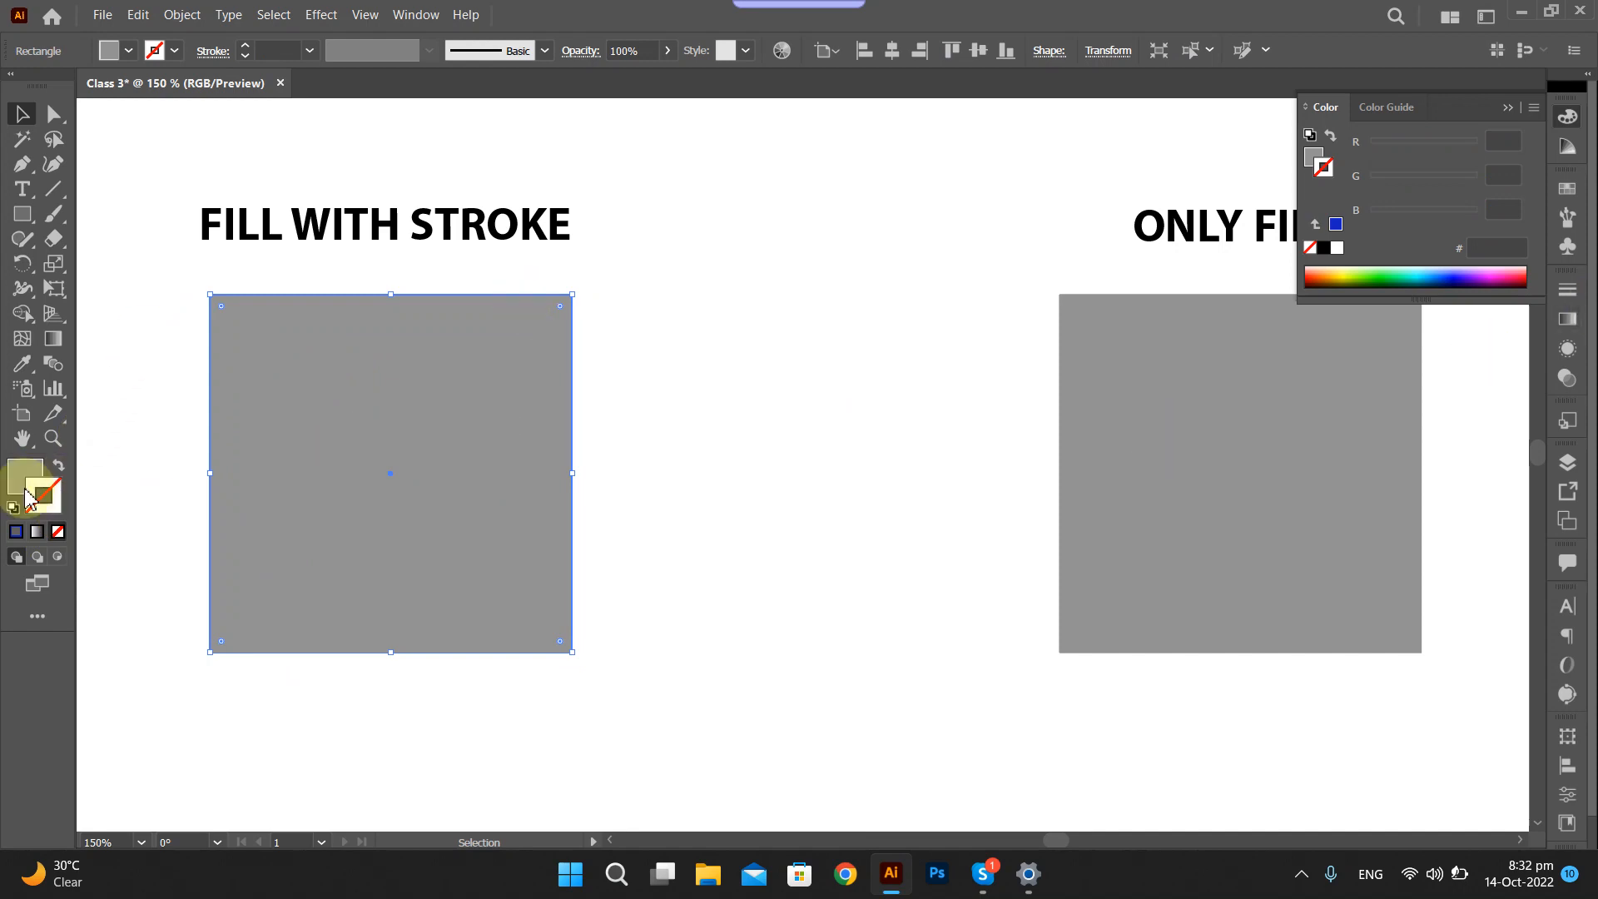
left_click(16, 533)
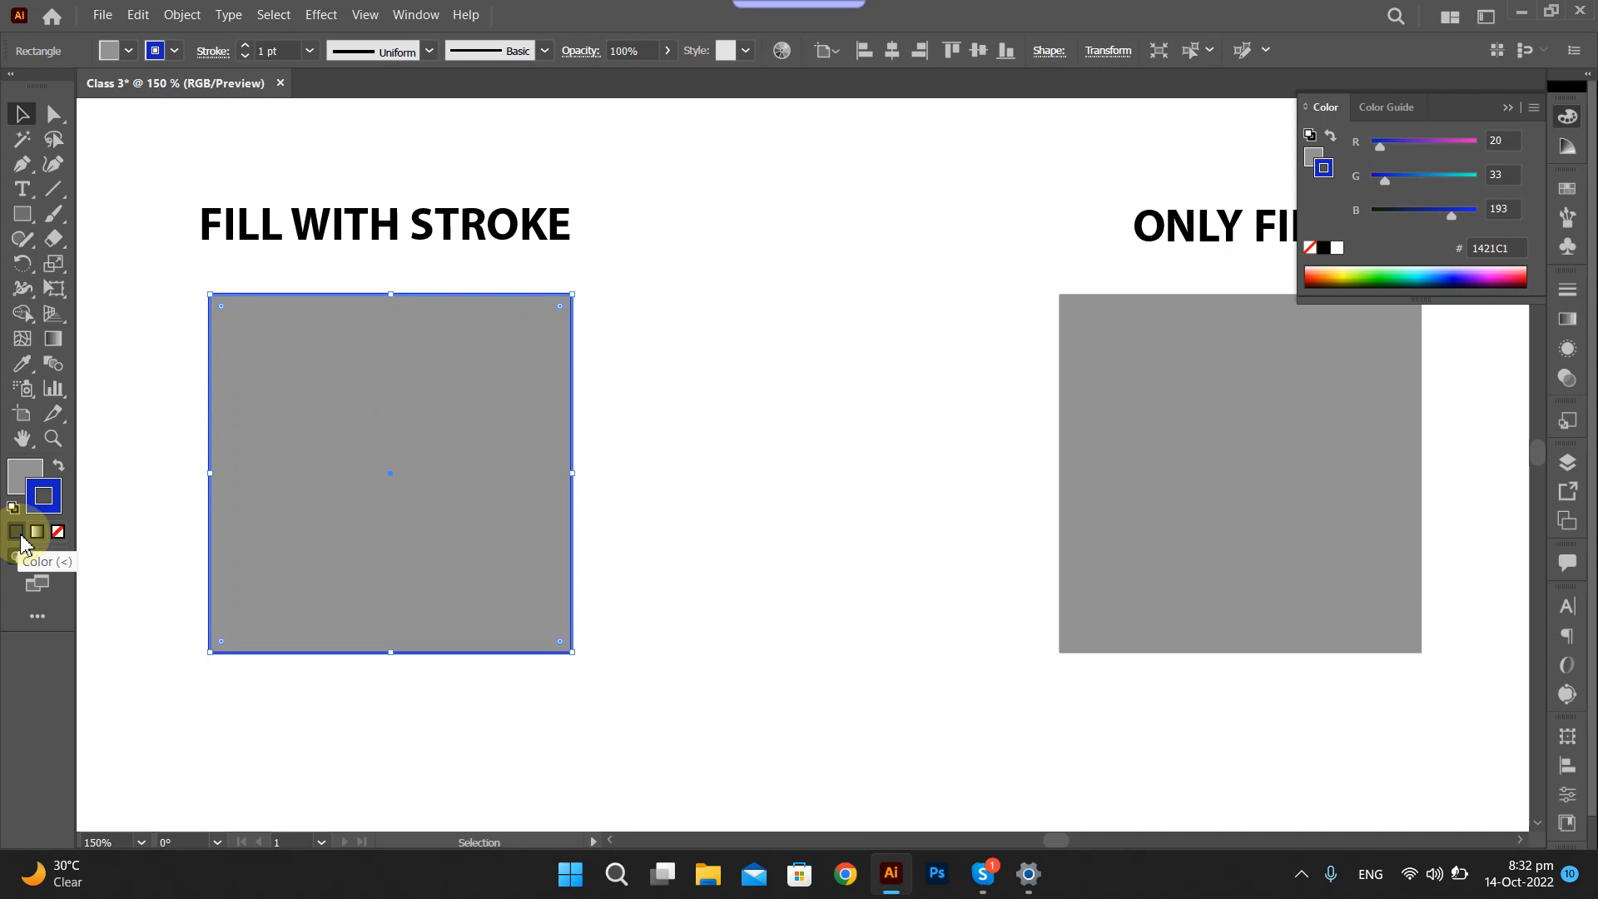
key("ctrl+z")
key("ctrl+z")
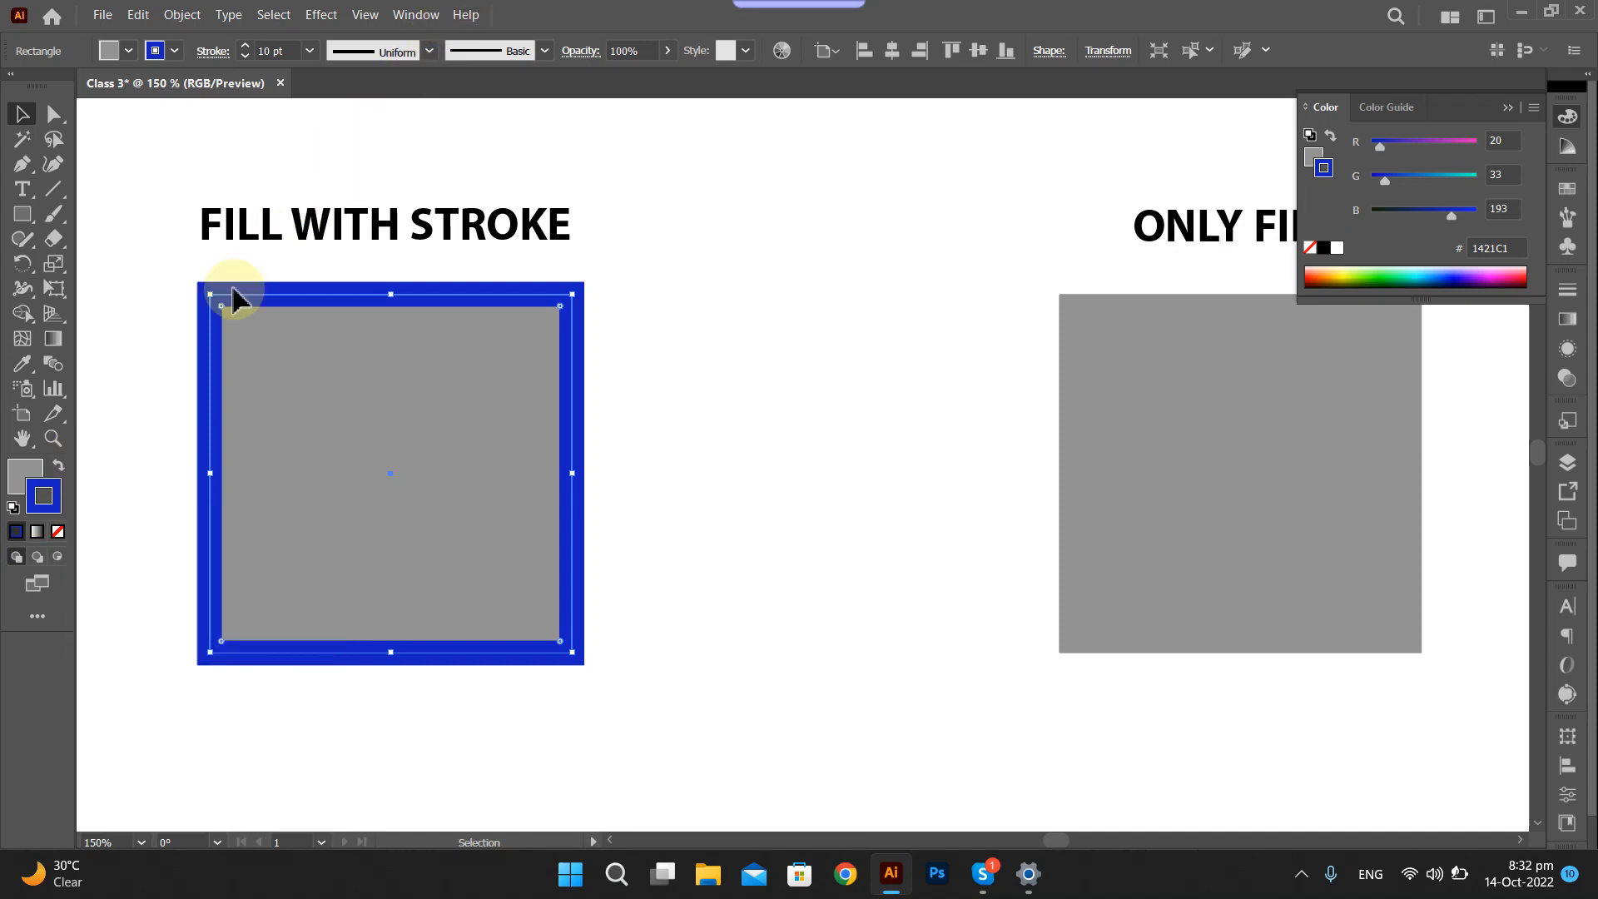
Try removing the fill from the FILL WITH STROKE square, and reapply its grey fill.
left_click(22, 473)
left_click(58, 531)
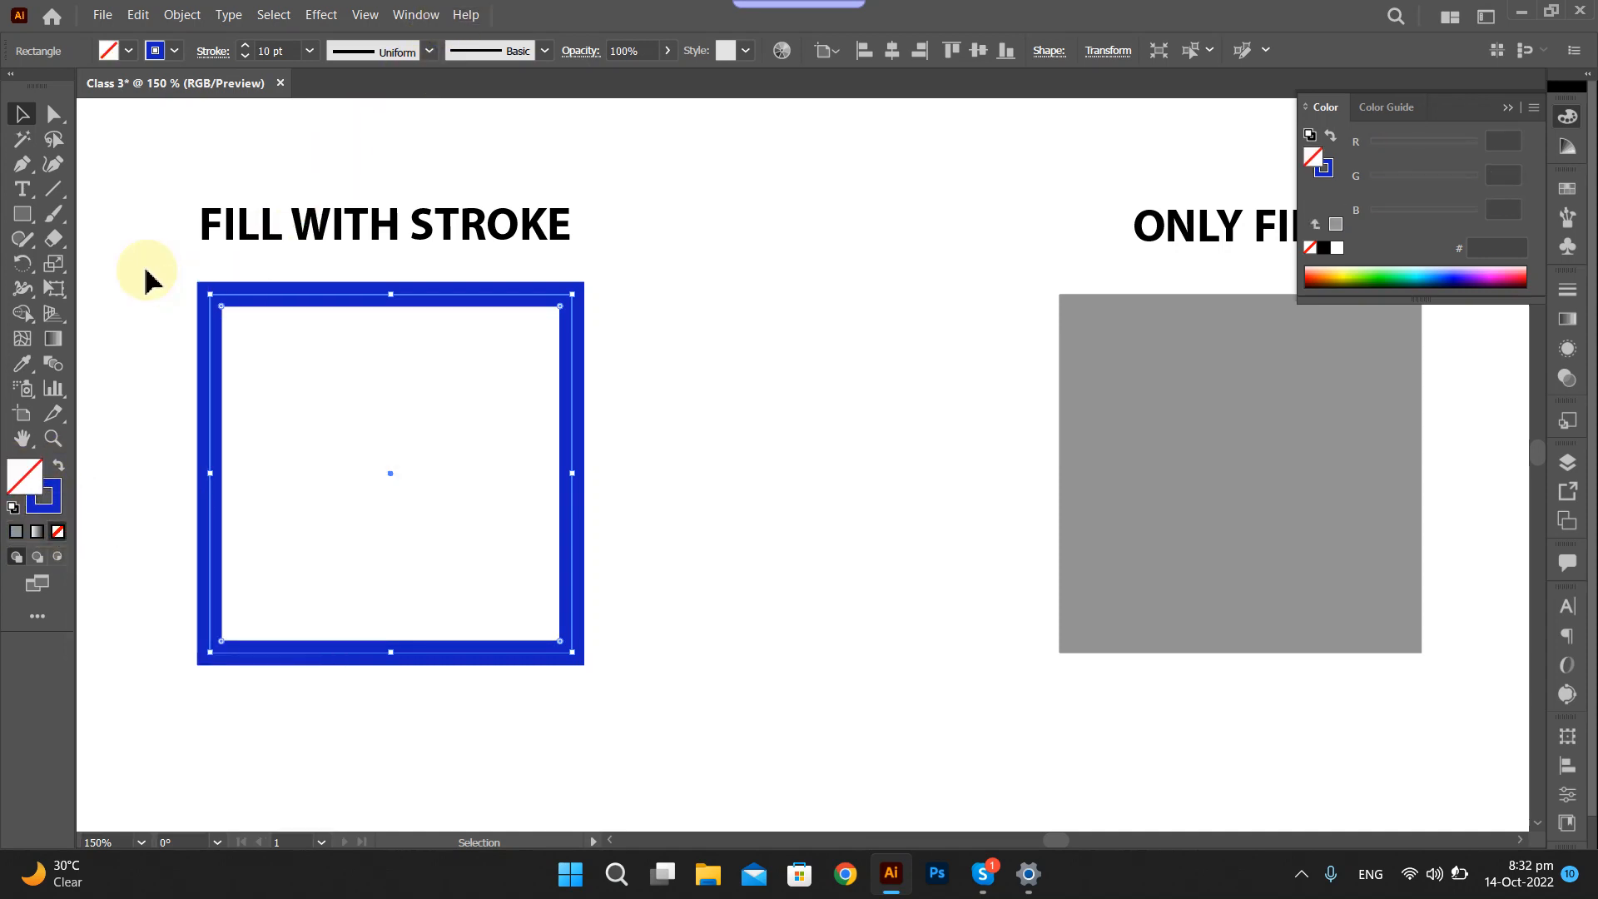
scroll(281, 461, "down", 2)
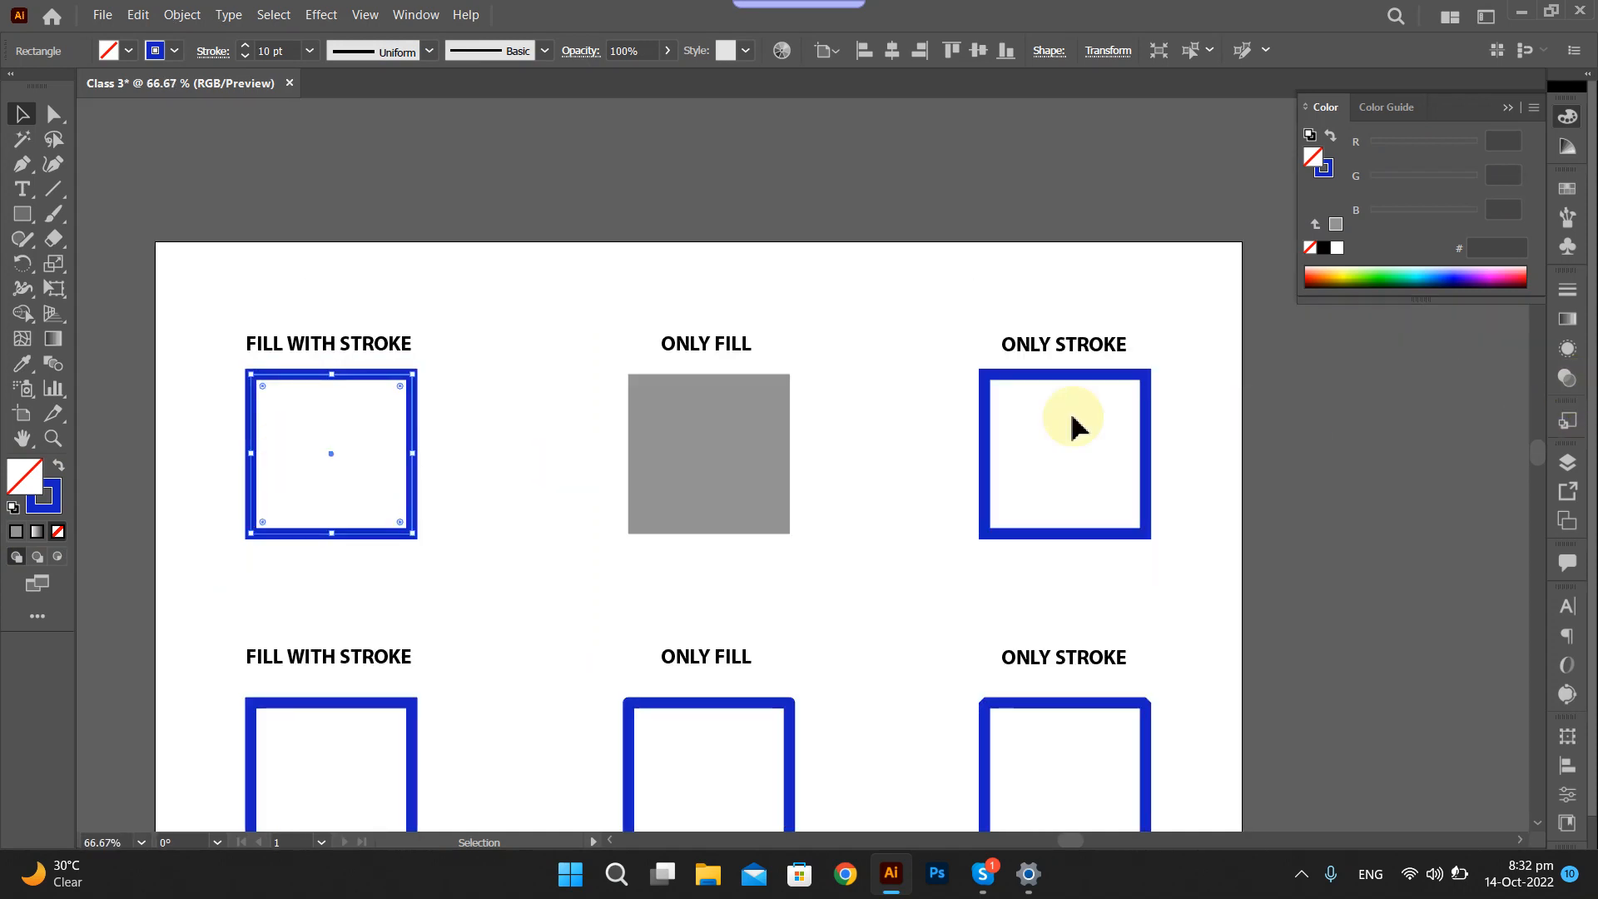
left_click(16, 531)
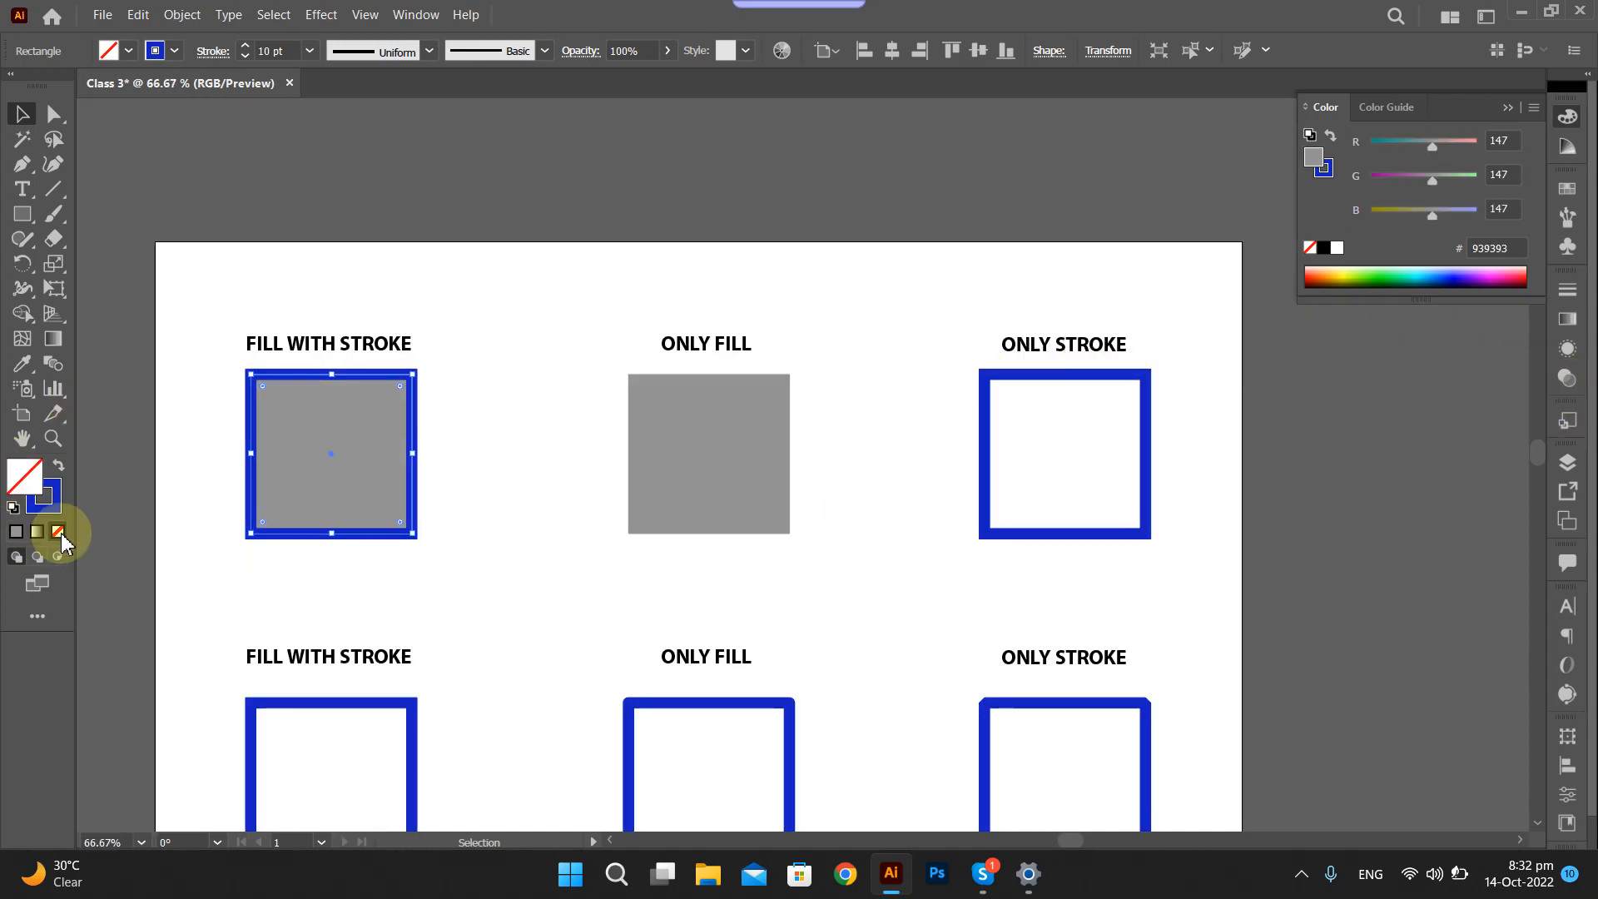
left_click(171, 463)
scroll(169, 469, "down", 1)
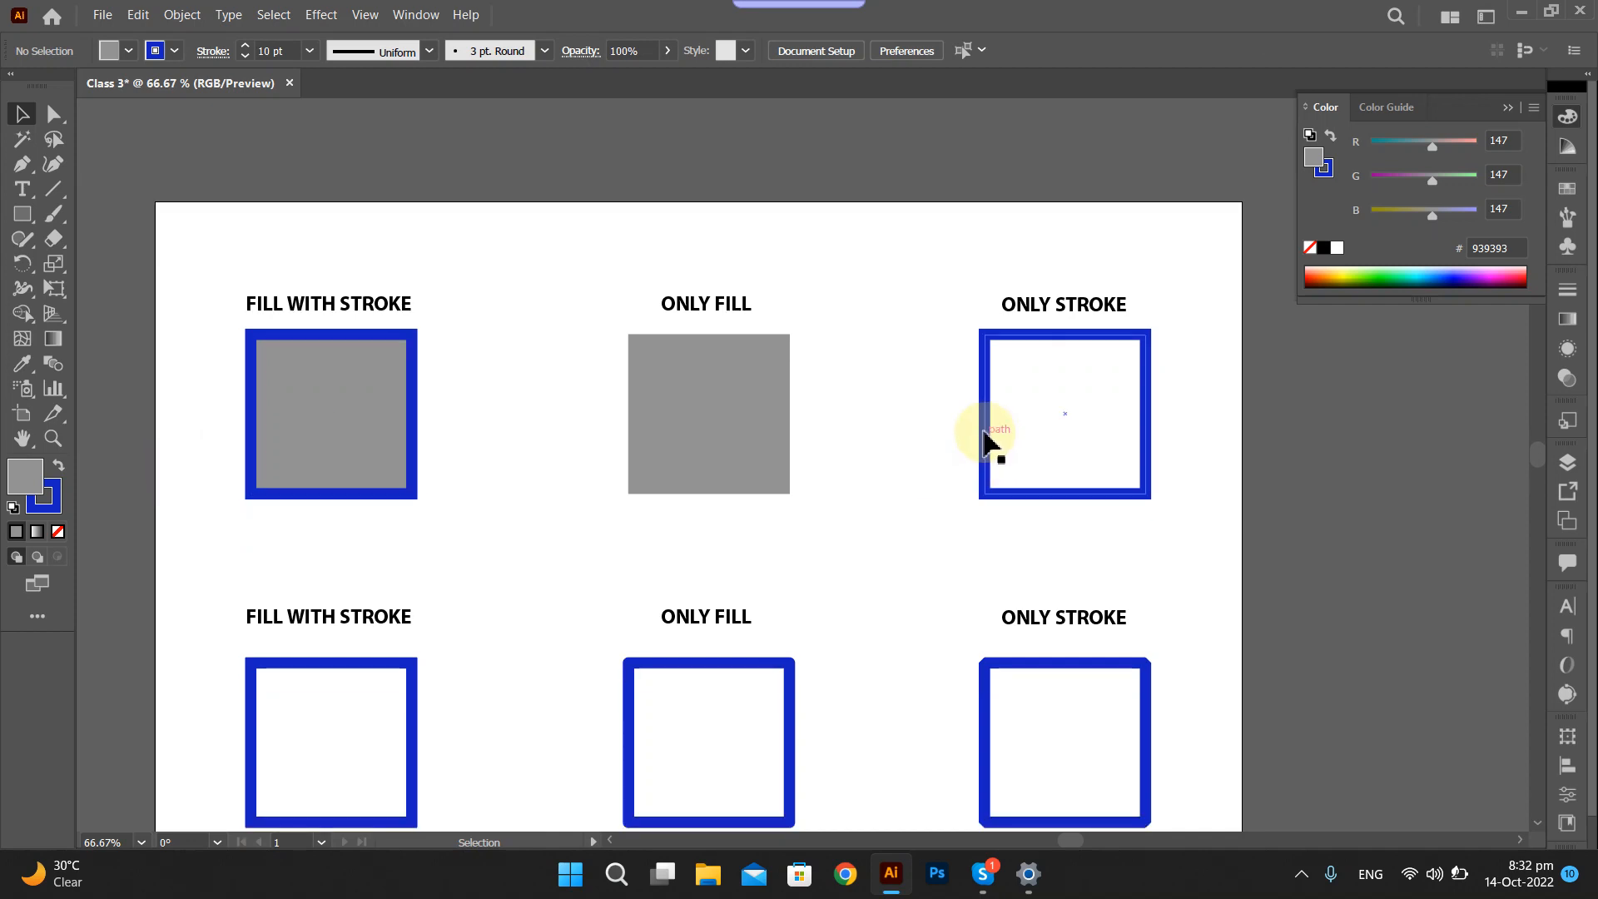
Shift the ONLY STROKE square slightly left by its outline, and try selecting and moving it from its empty interior.
mouse_move(985, 442)
left_mouse_down()
mouse_move(921, 357)
mouse_move(1113, 422)
mouse_move(949, 413)
mouse_move(1051, 360)
mouse_move(1047, 478)
mouse_move(982, 461)
left_mouse_up()
left_click(1066, 437)
left_click(1013, 389)
left_click(1032, 378)
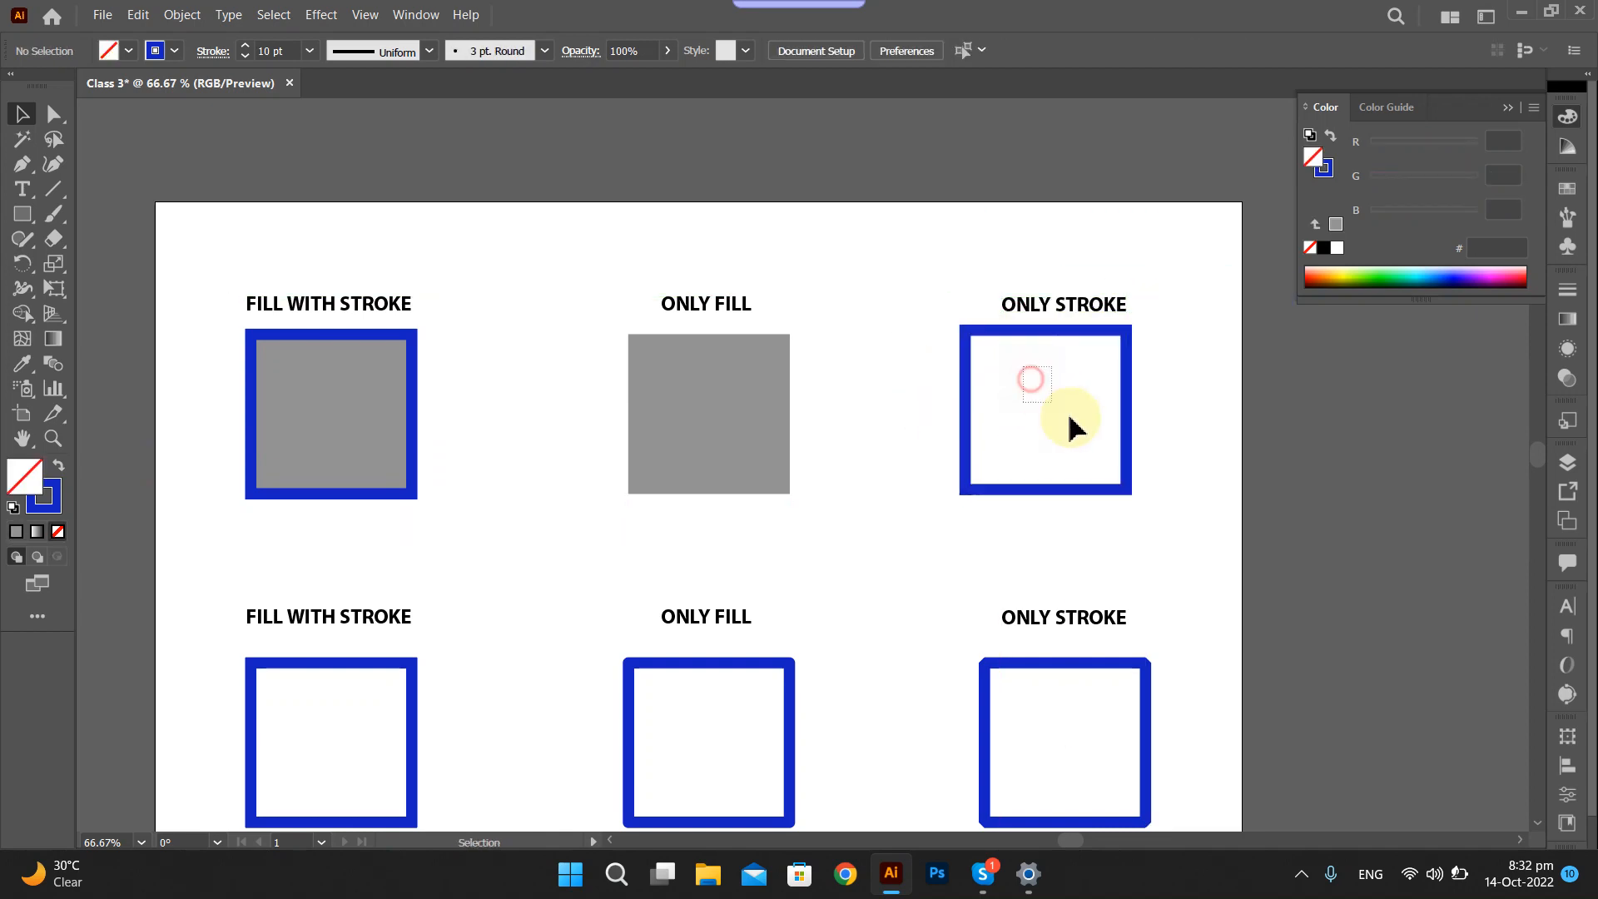
left_click(1029, 389)
left_click(1033, 392)
left_click(1047, 409)
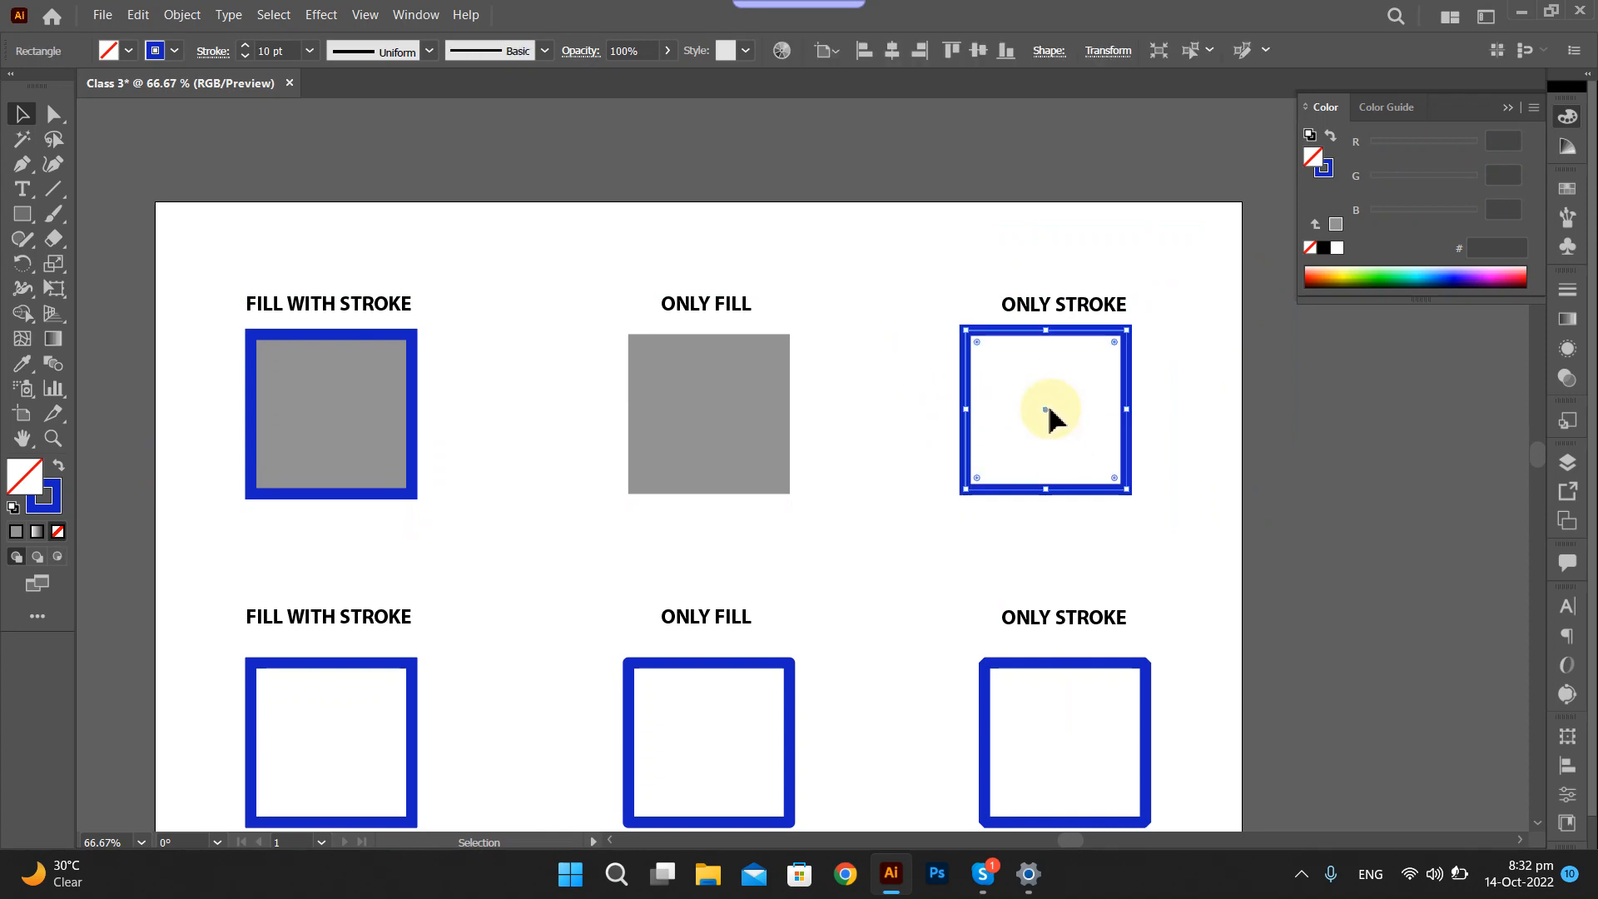
left_click(1208, 401)
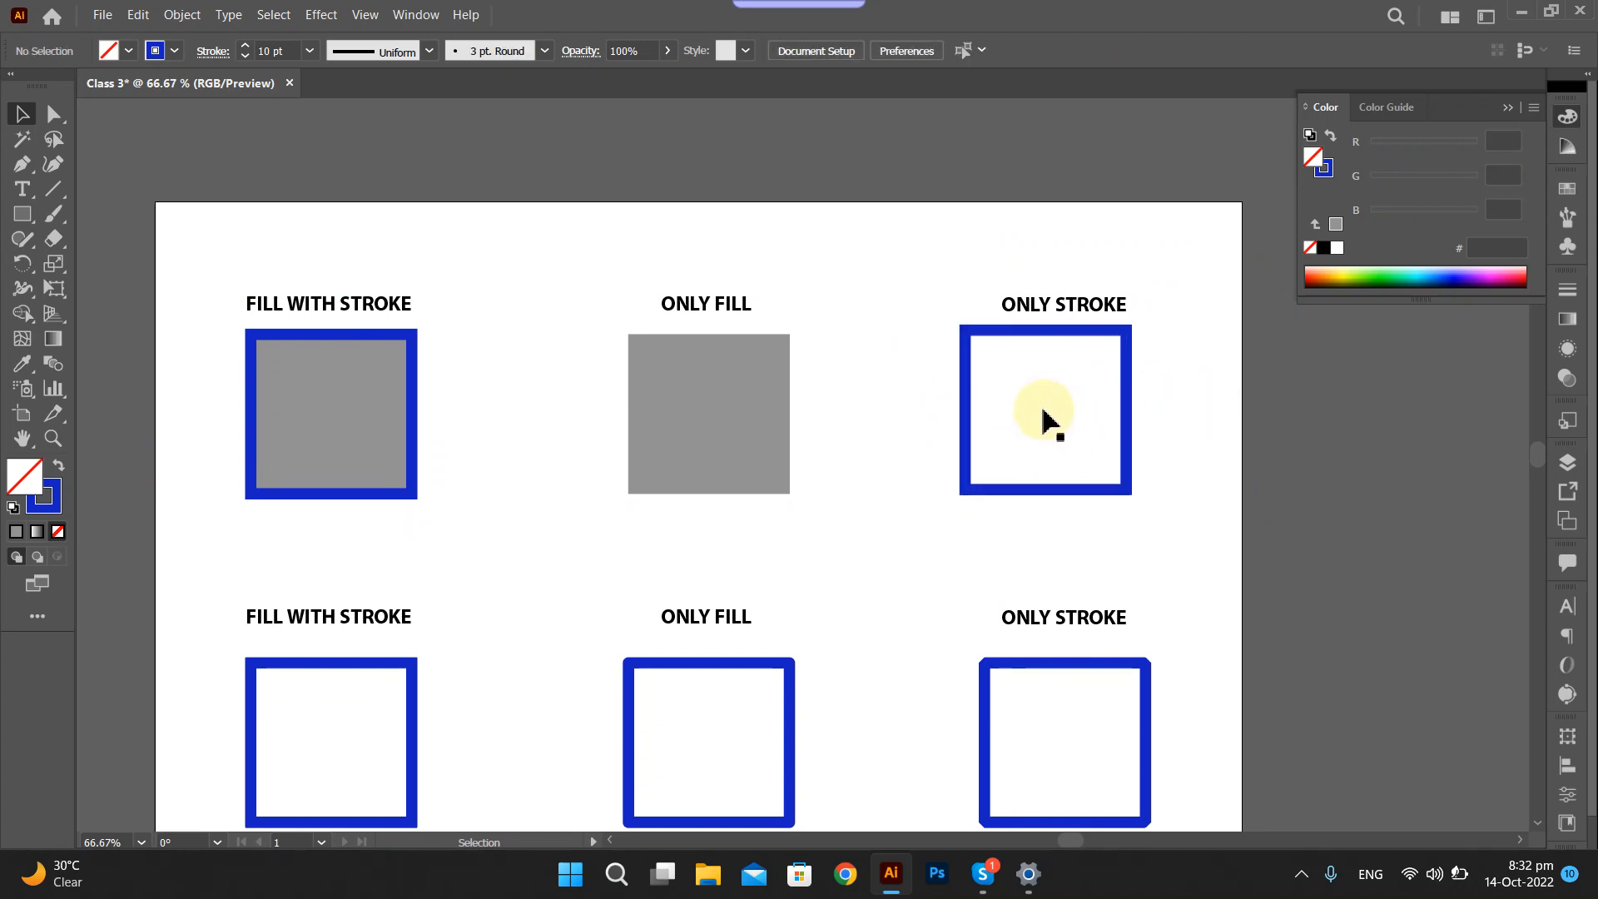
mouse_move(1044, 411)
left_mouse_down()
mouse_move(1059, 428)
mouse_move(1063, 392)
mouse_move(1073, 423)
left_mouse_up()
key("ctrl+z")
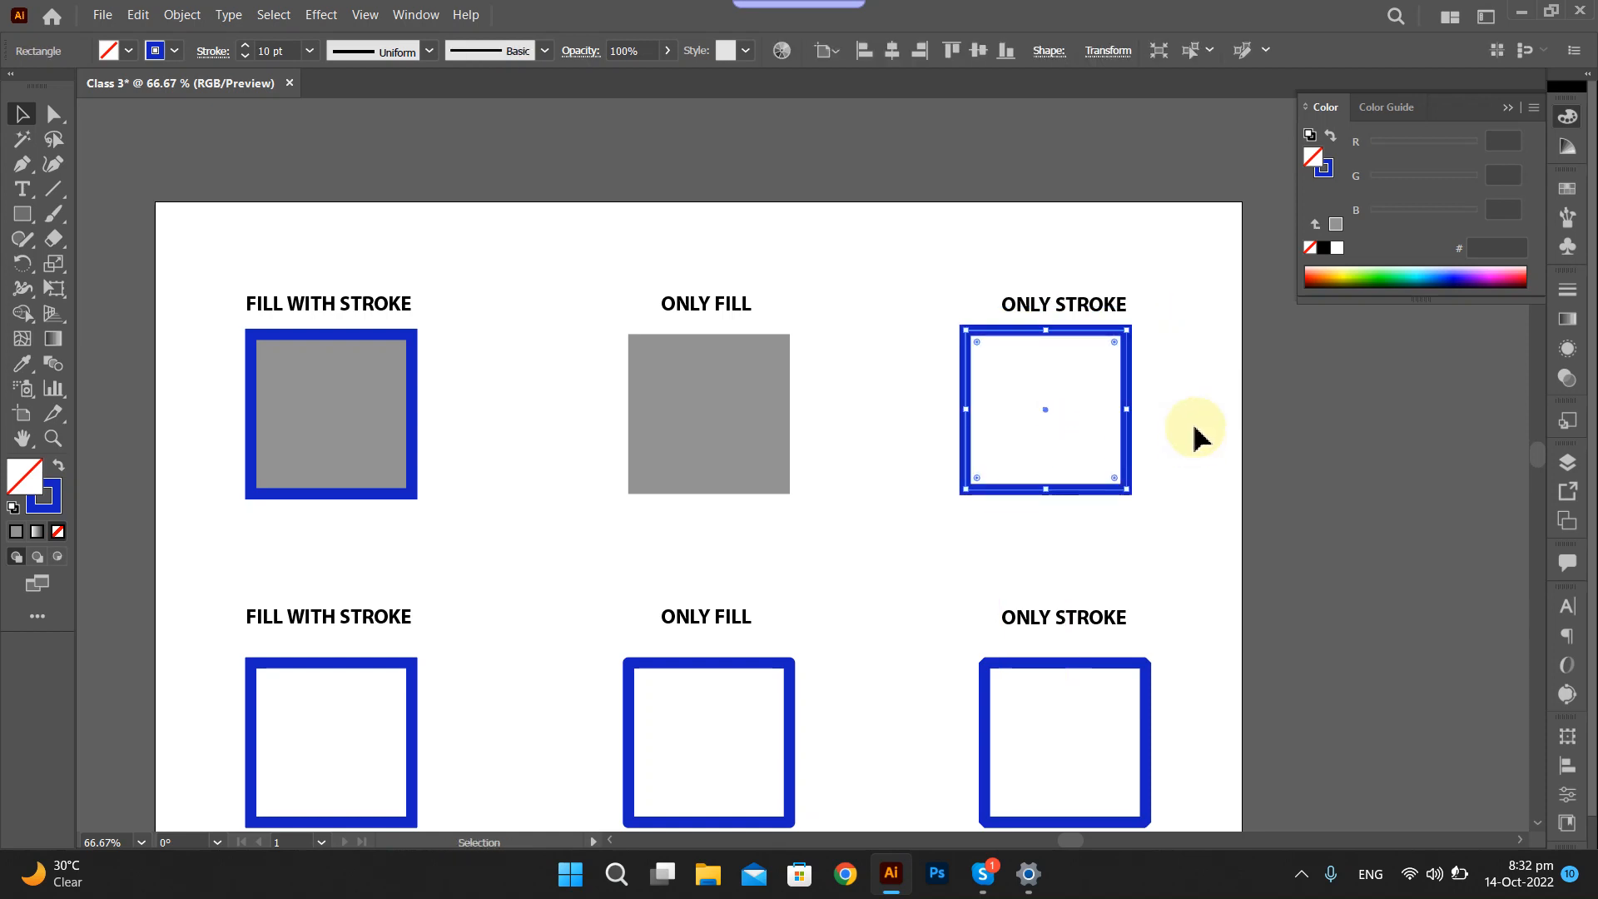
Centre the top row's ONLY STROKE label over its square.
left_click(1086, 310)
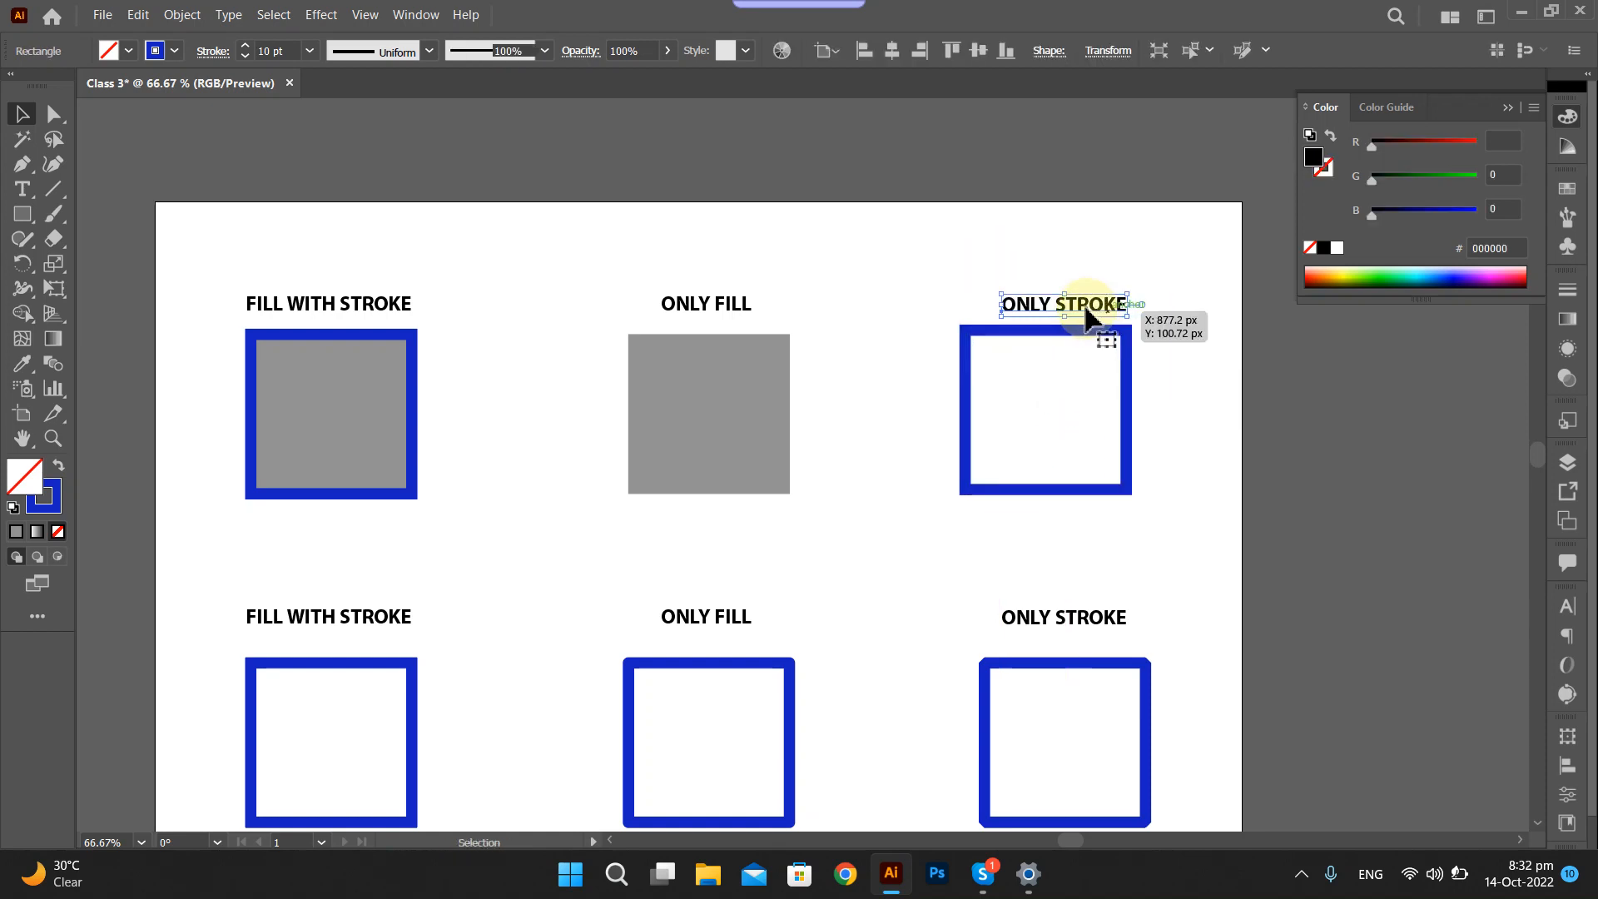
mouse_move(1051, 315)
left_mouse_down()
mouse_move(1063, 299)
mouse_move(1101, 321)
left_mouse_up()
left_click(1211, 439)
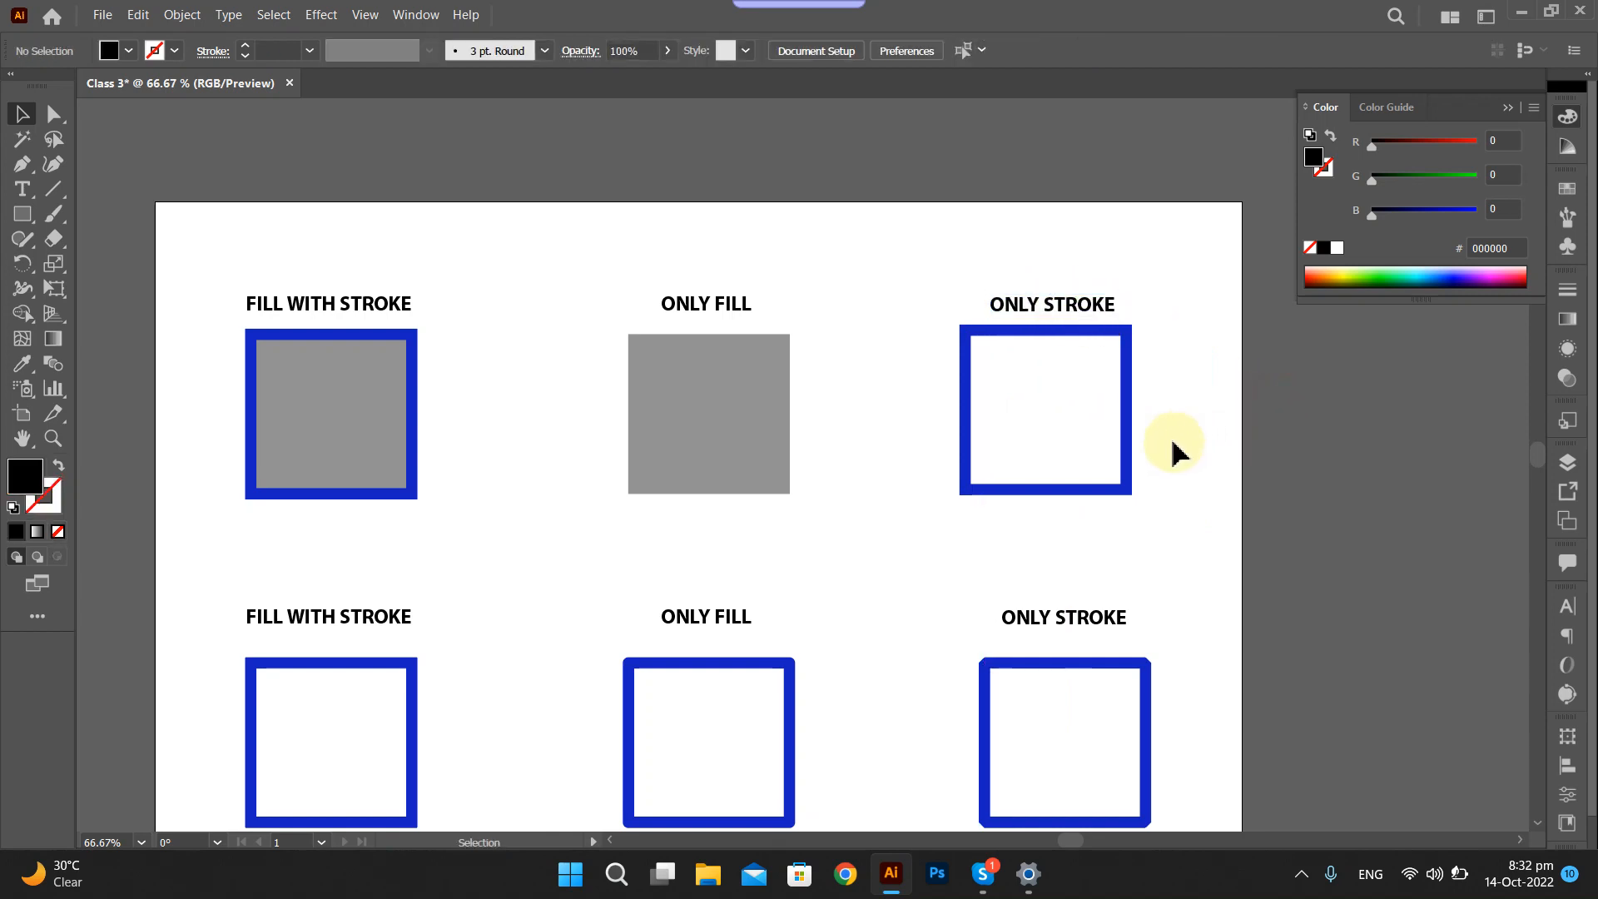
Check the corner setting in the stroke options of the second row's first square.
scroll(466, 649, "down", 5)
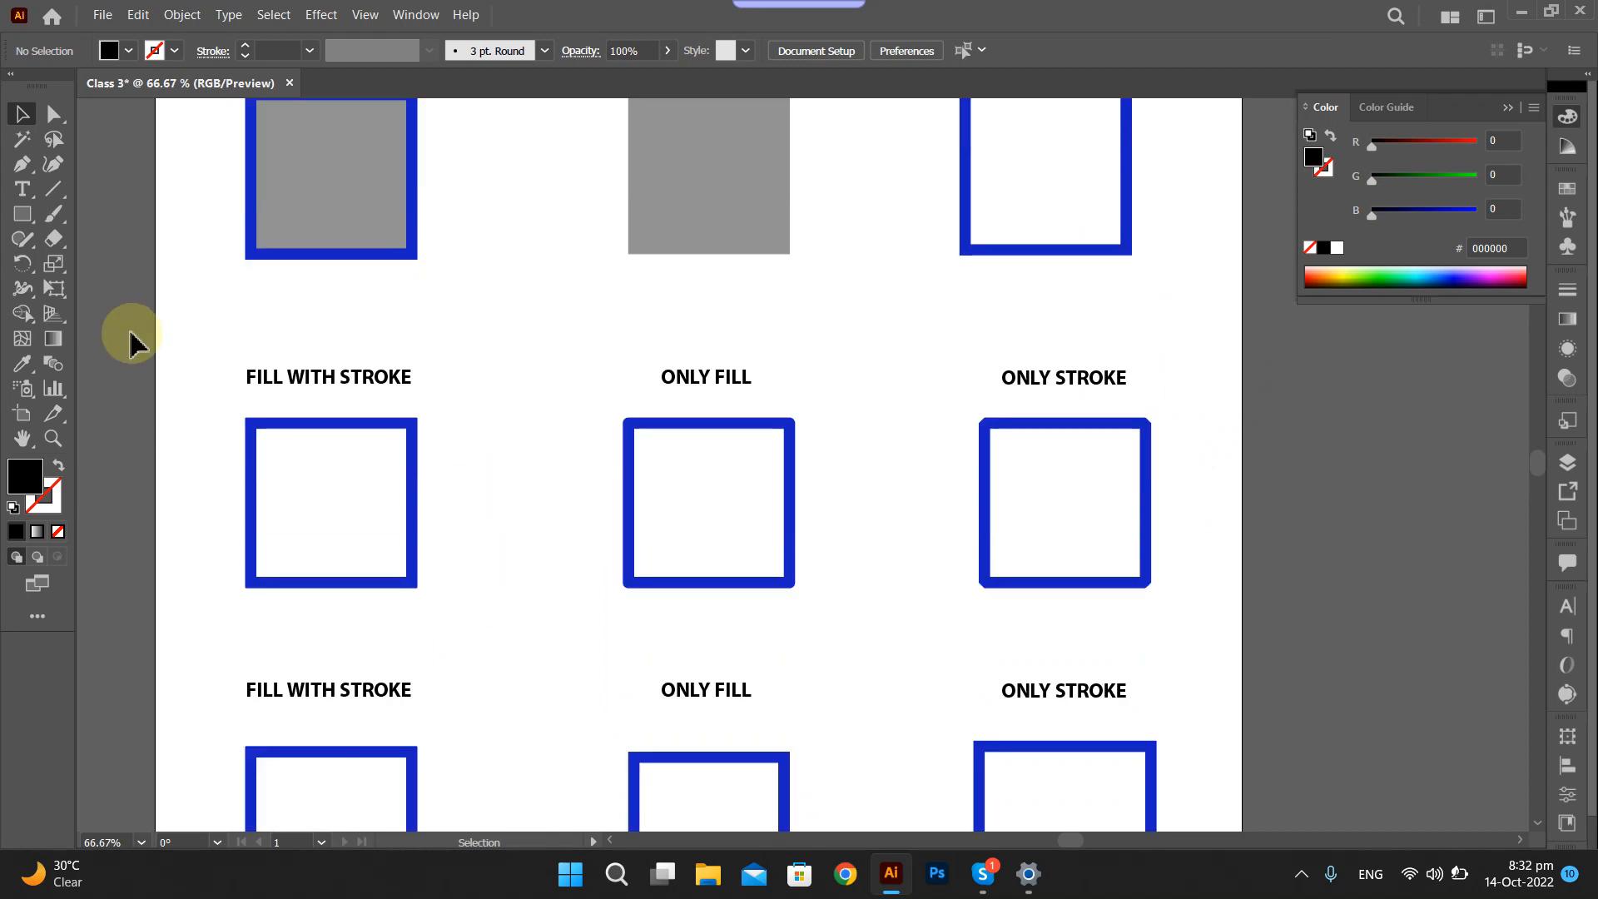
left_click(295, 381)
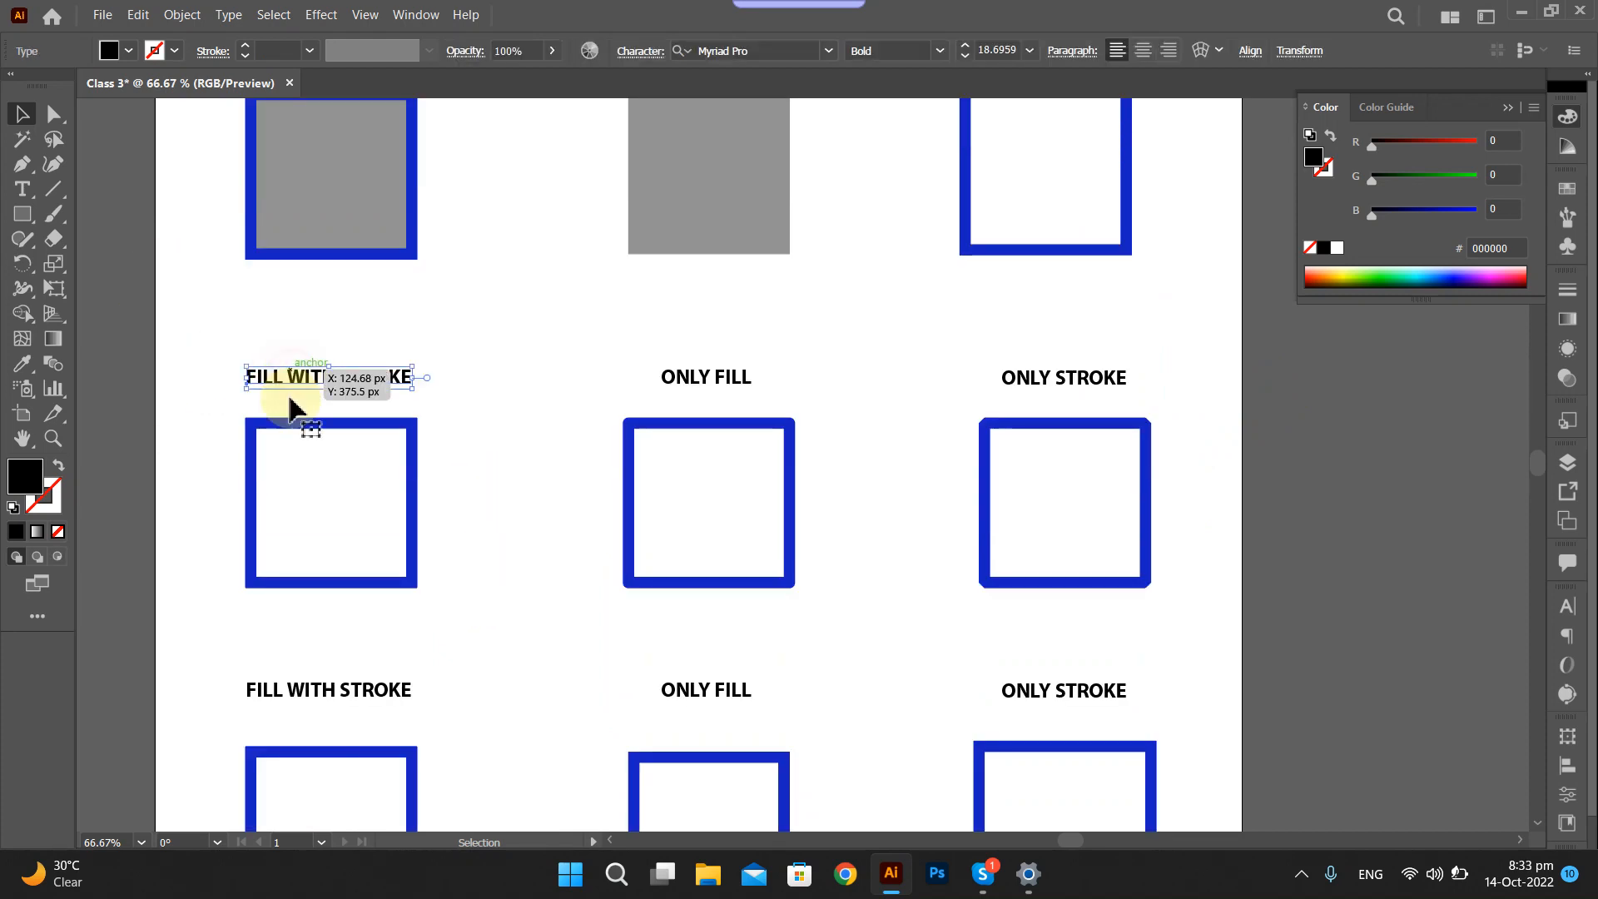
mouse_move(174, 435)
left_mouse_down()
mouse_move(453, 560)
mouse_move(435, 542)
left_mouse_up()
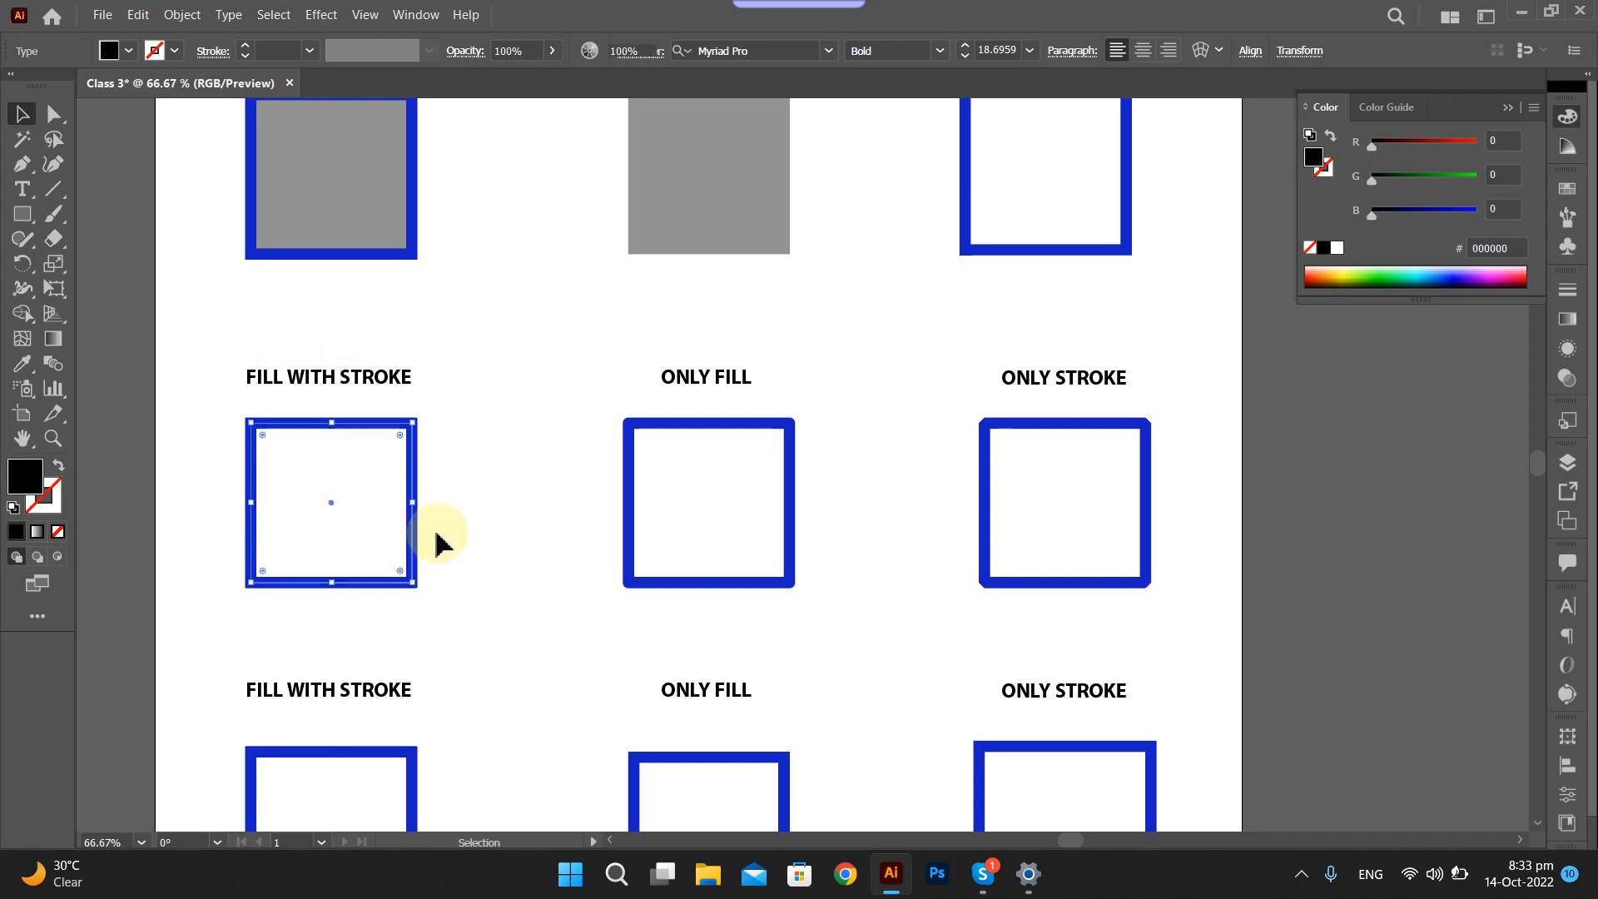
left_click(205, 53)
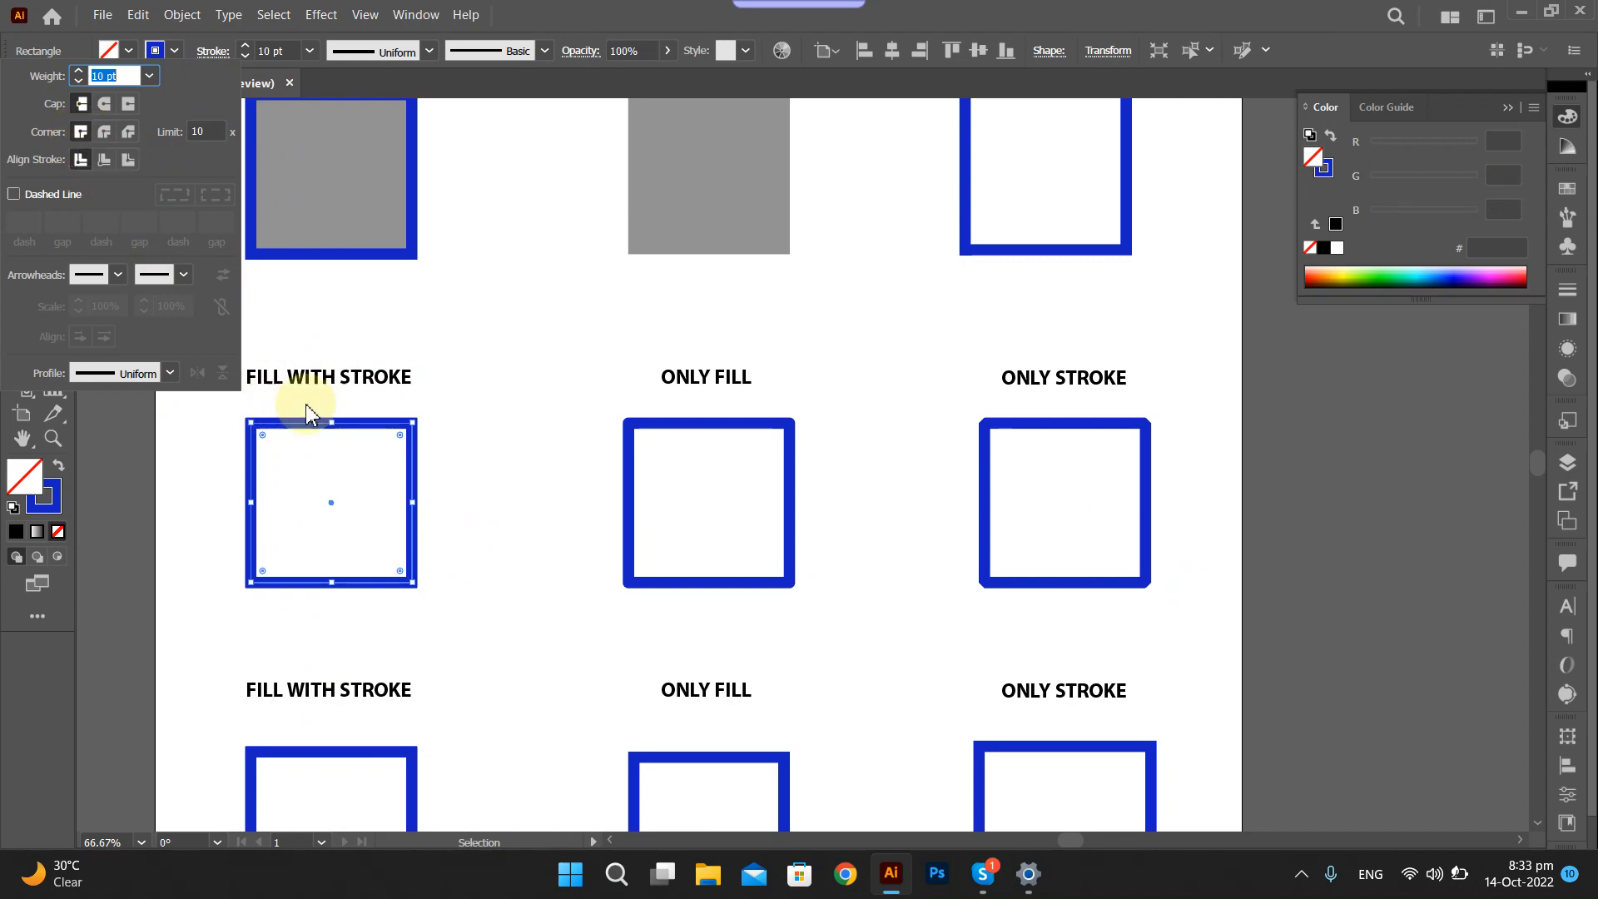
Change the second row's first label to MITER JOINT and centre it closer above its square.
left_click(323, 378)
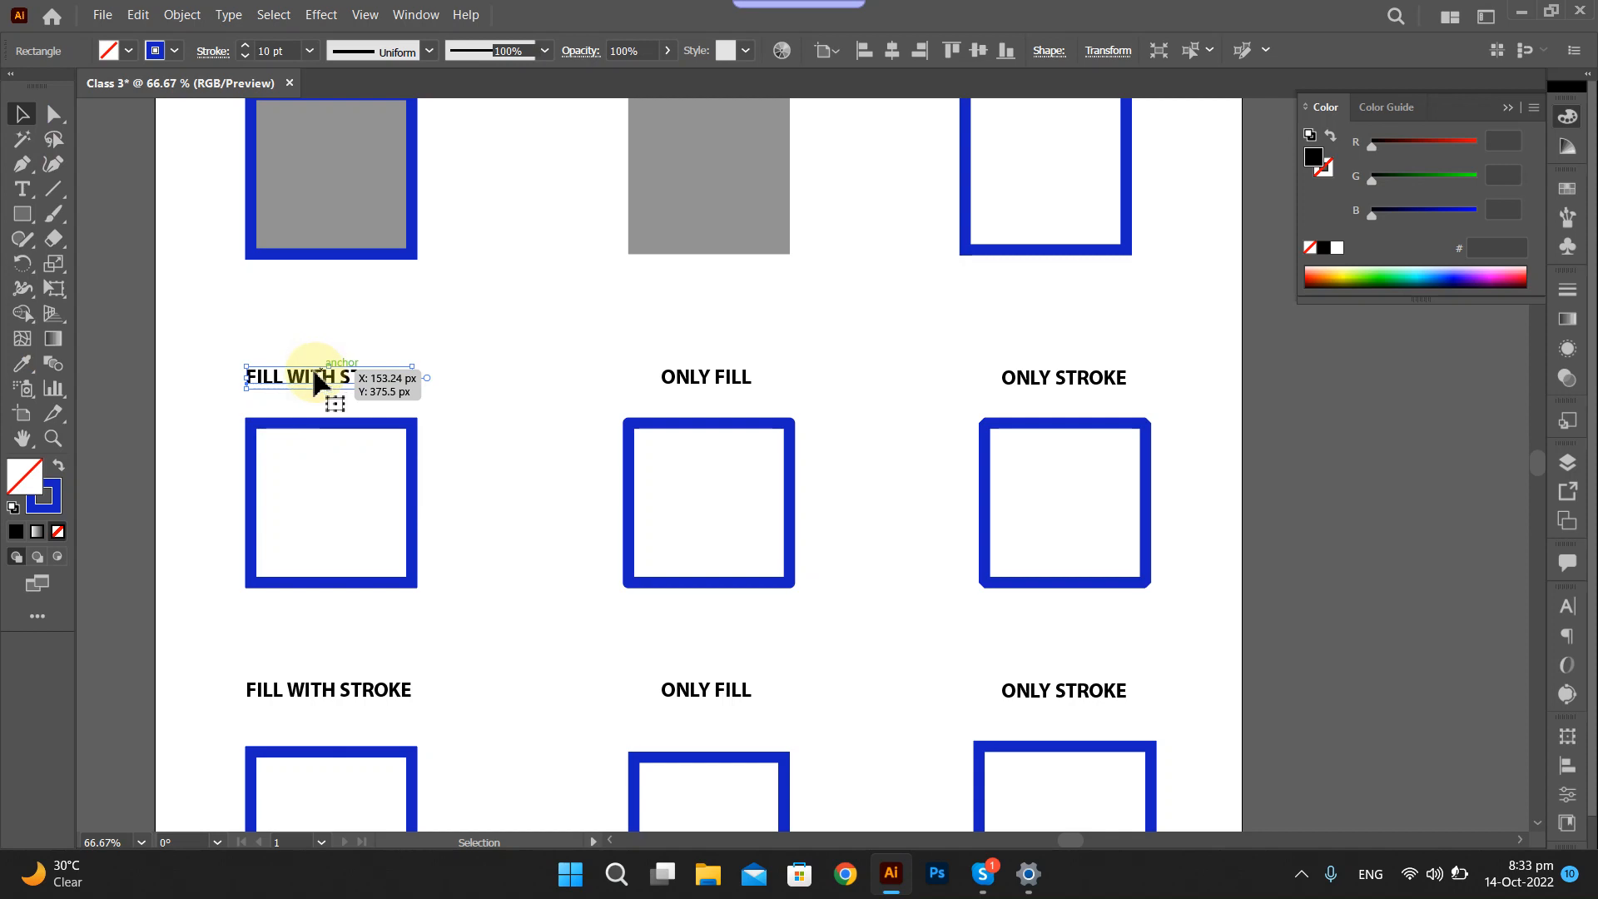
triple_click(317, 378)
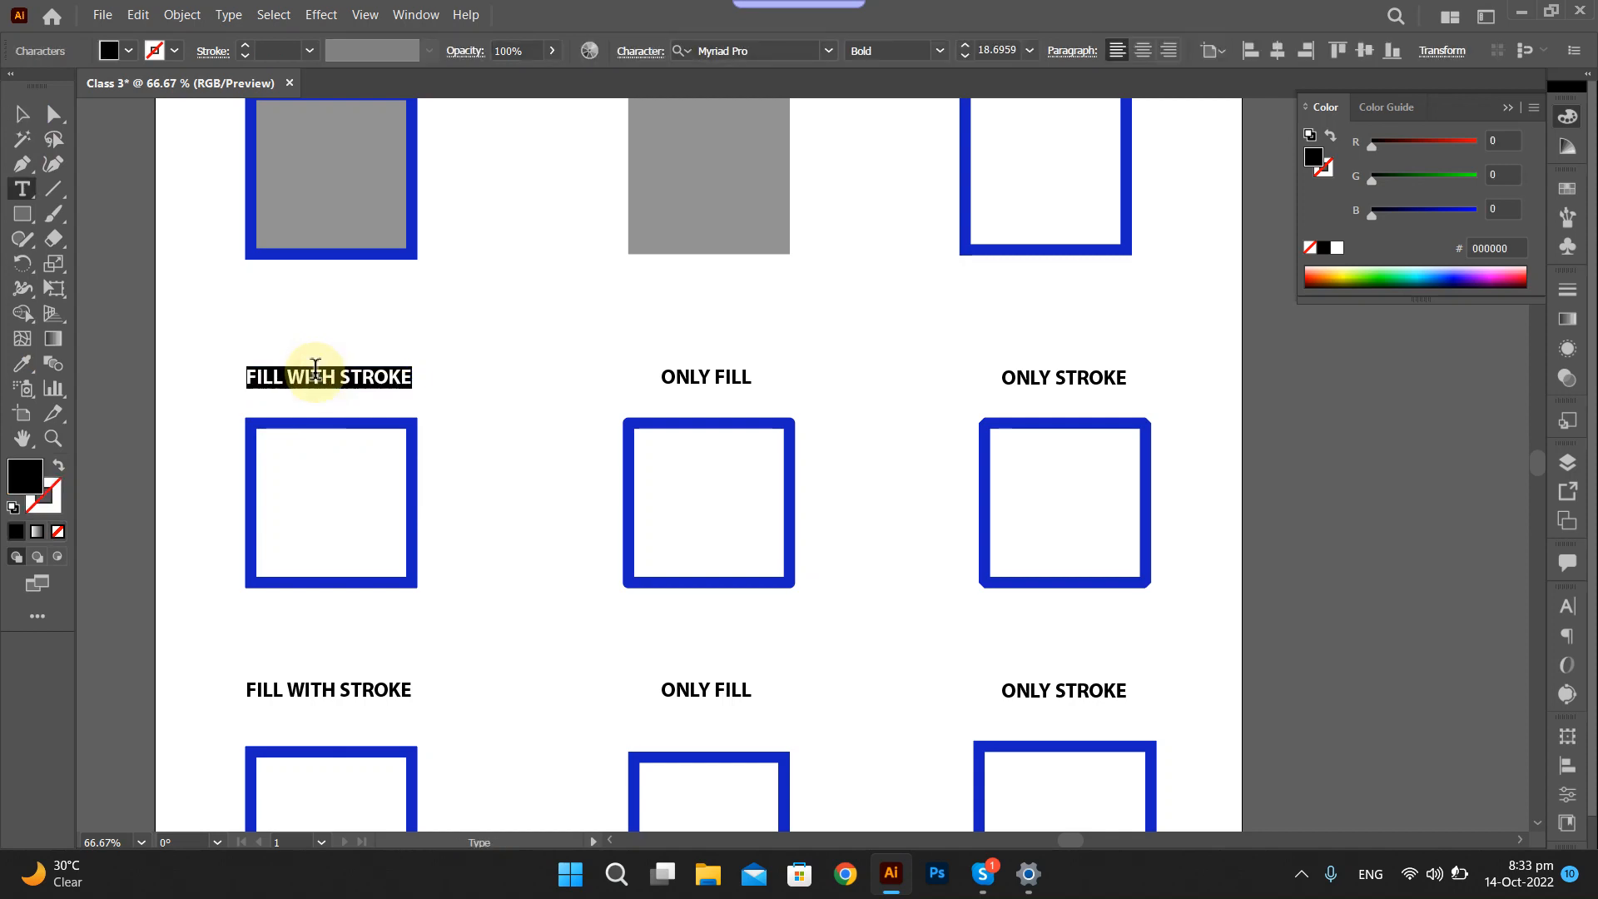
type("MITER JOINT")
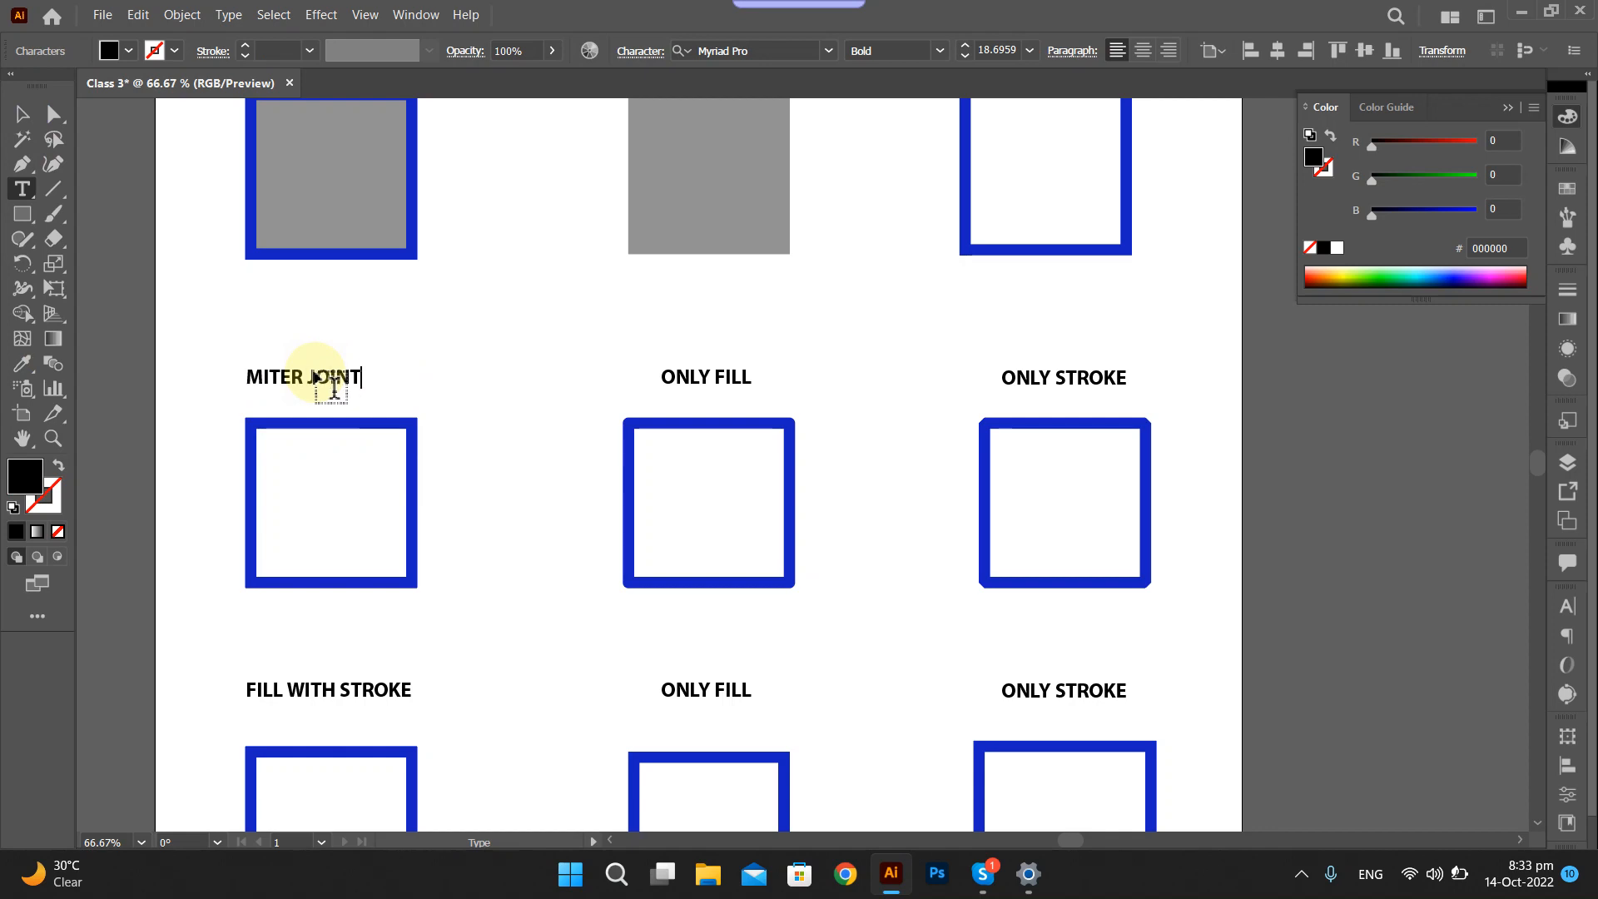
key("Escape")
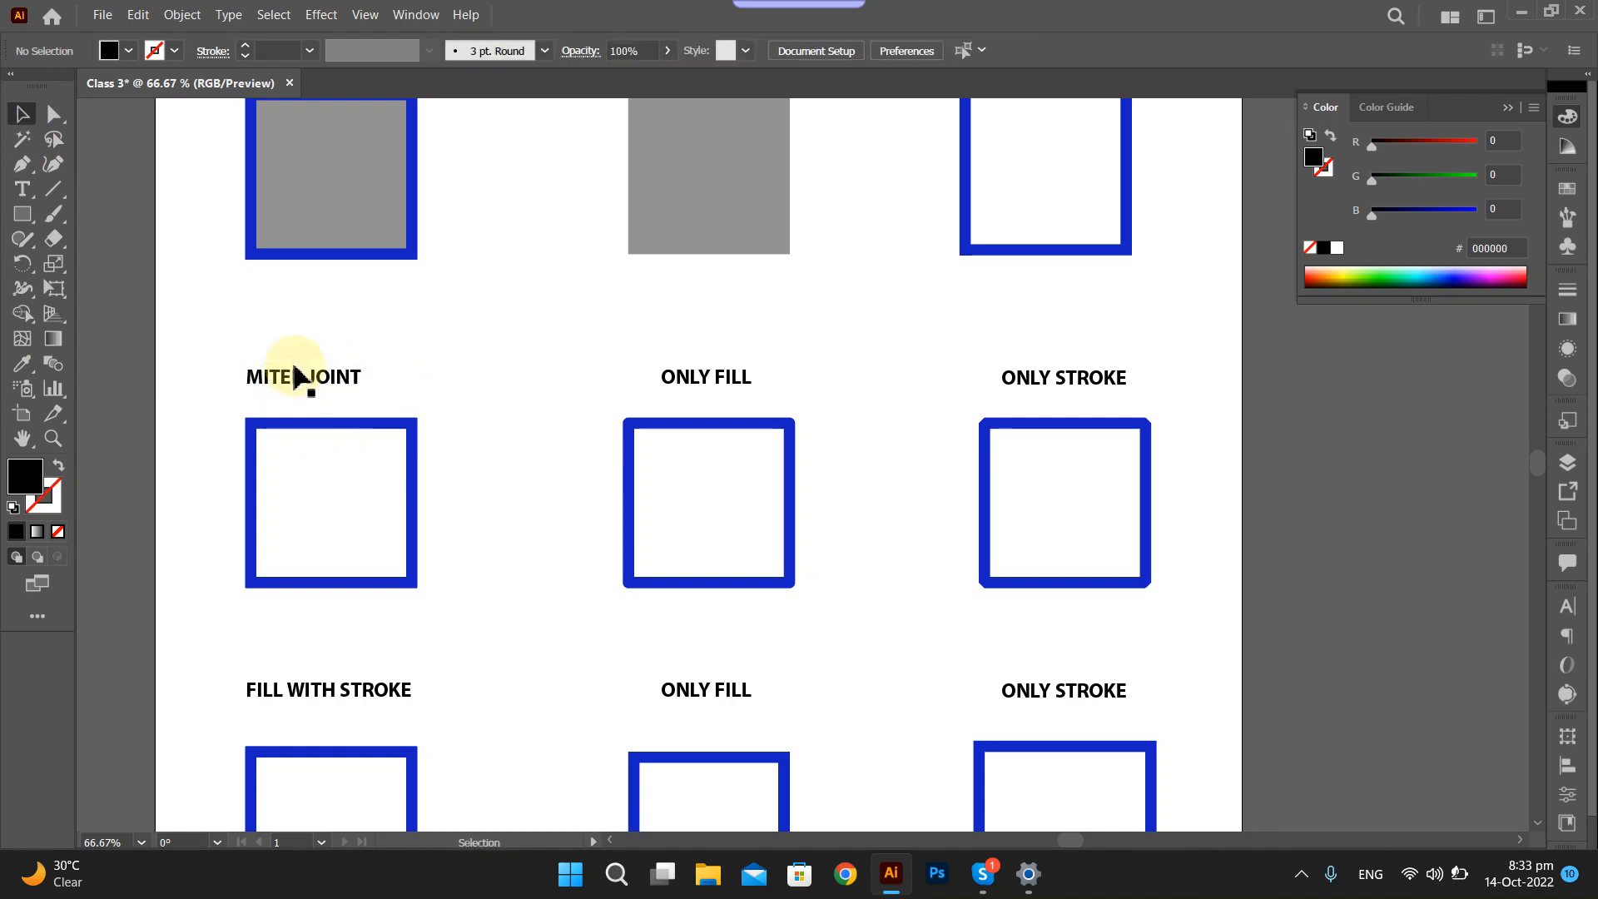
left_click_drag(309, 384, 334, 400)
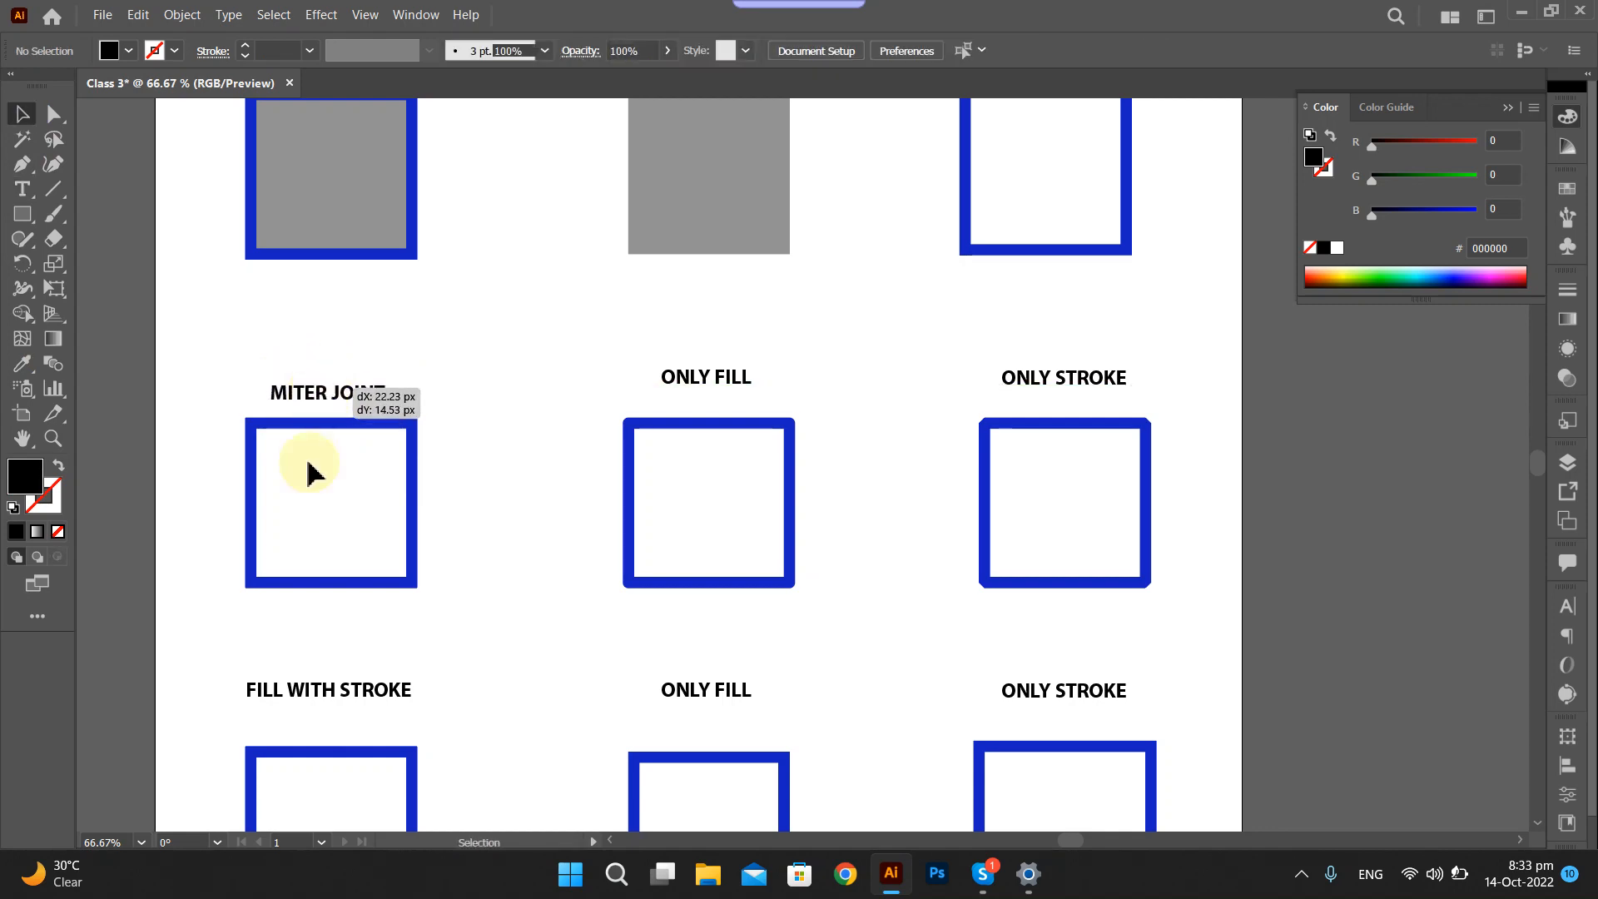
Examine the corners of the square under the MITER JOINT label up close.
scroll(254, 449, "up", 5)
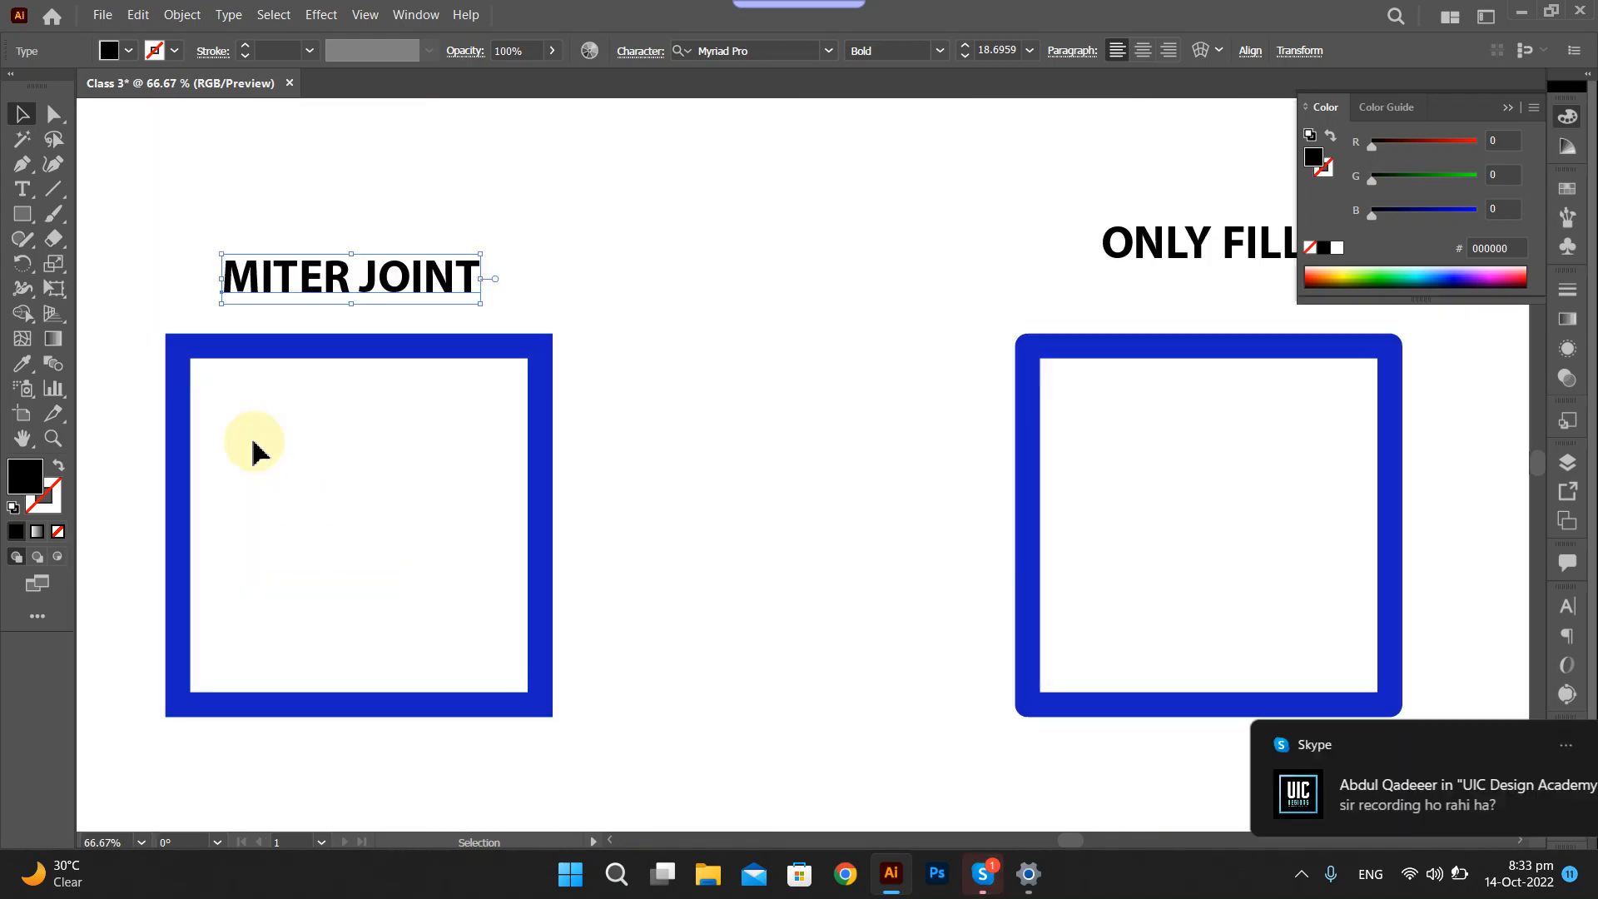
scroll(266, 433, "down", 2)
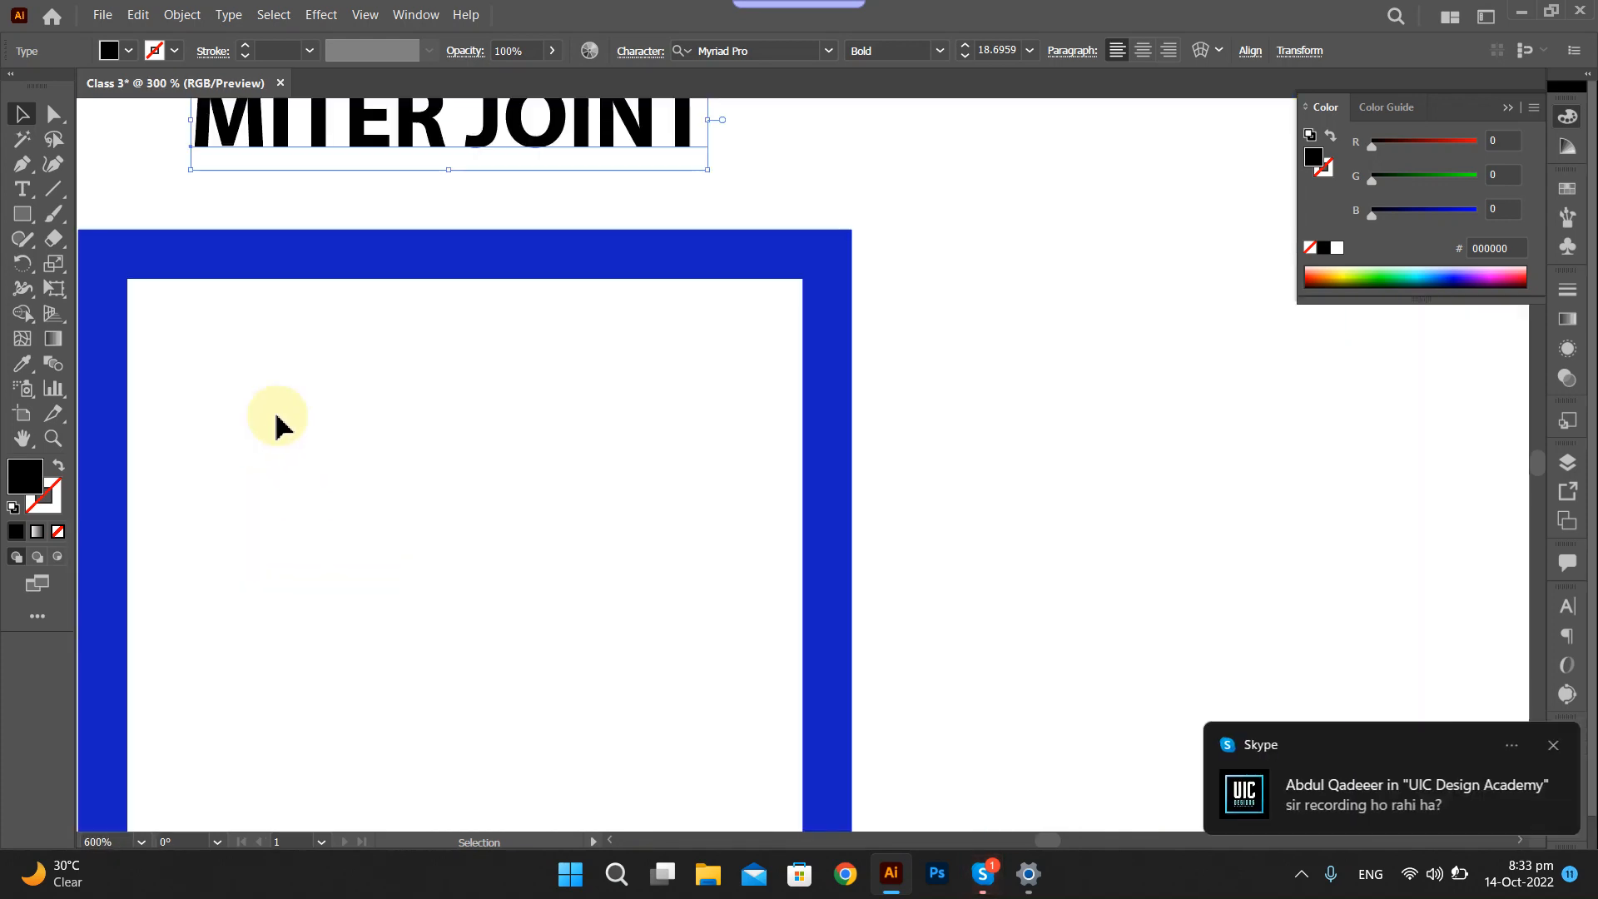
scroll(277, 425, "down", 2)
scroll(263, 375, "down", 1)
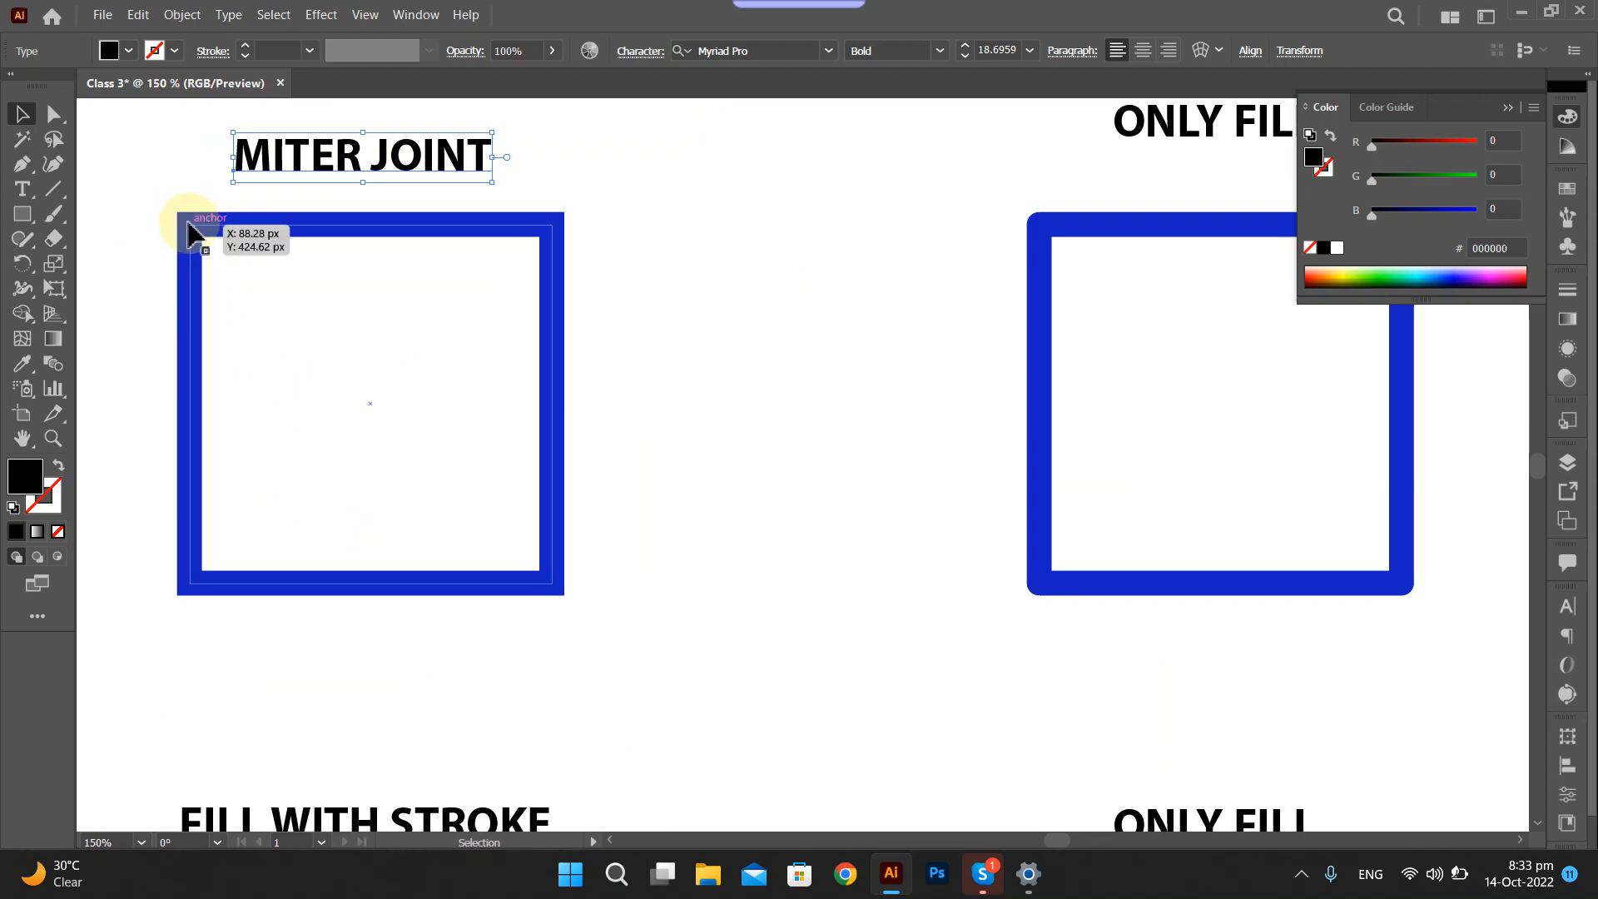
left_click(552, 233)
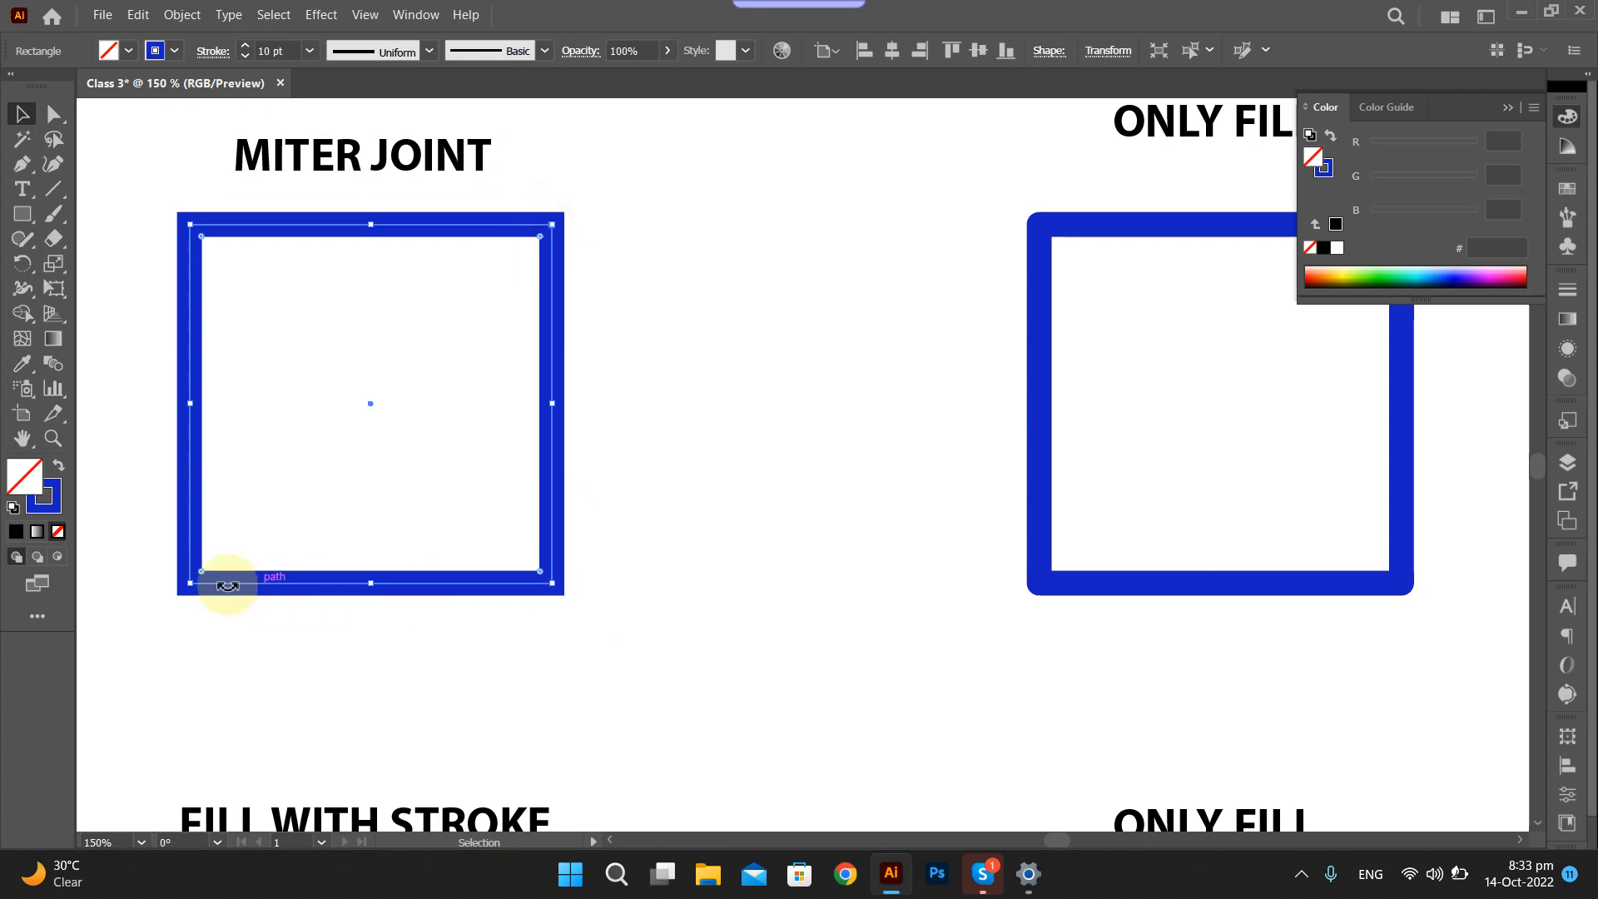
scroll(509, 354, "down", 2)
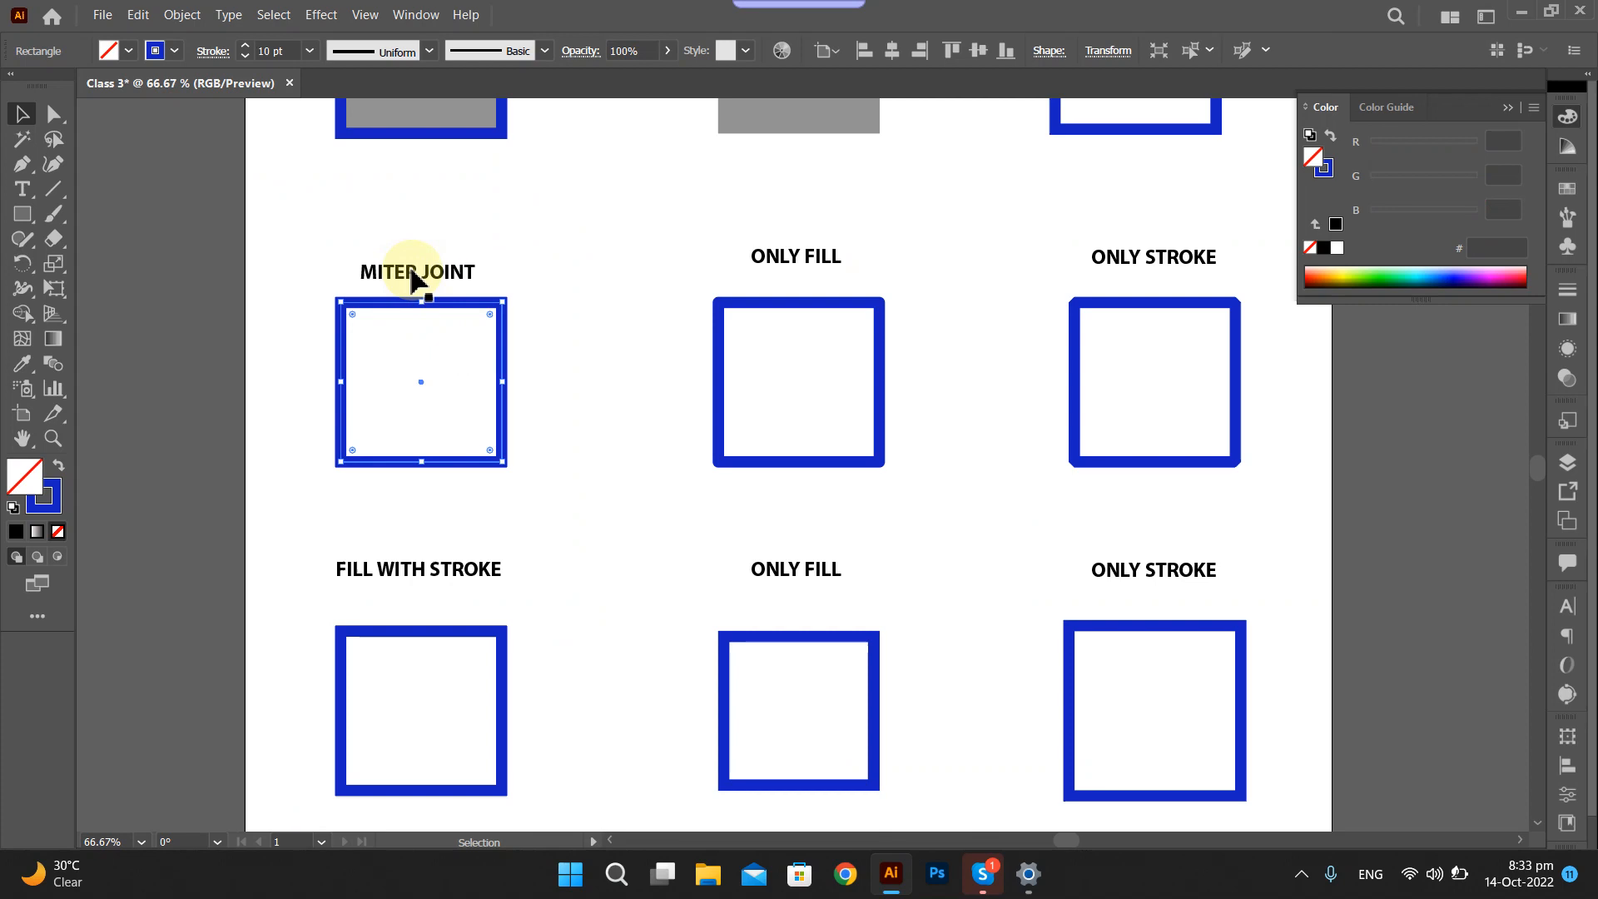
scroll(414, 280, "up", 1)
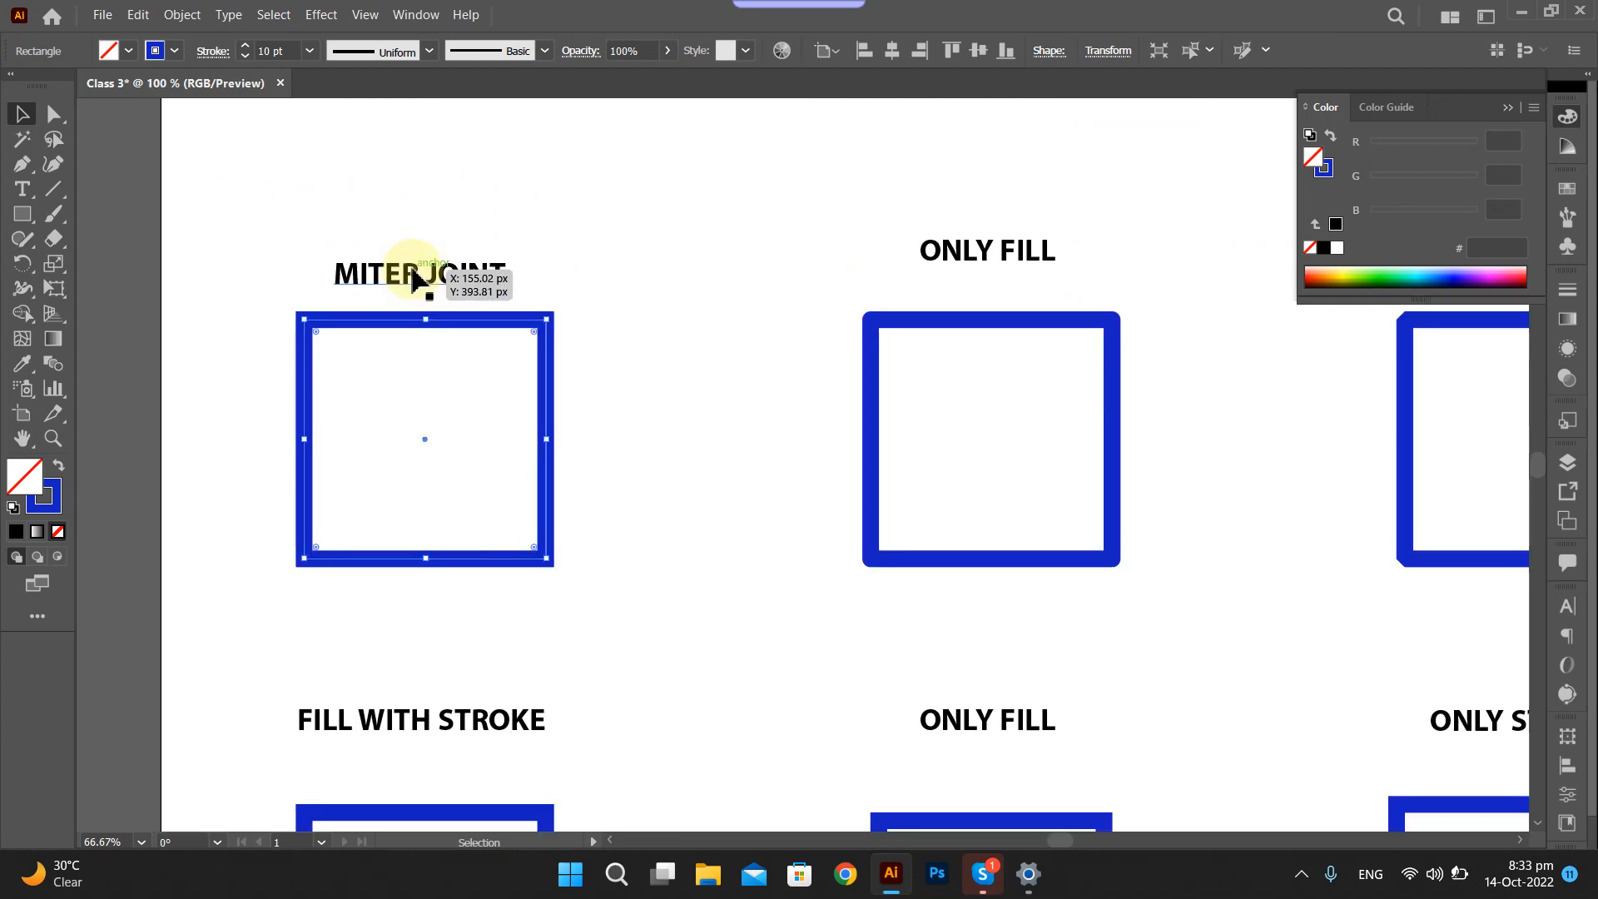
key("ctrl+shift+a")
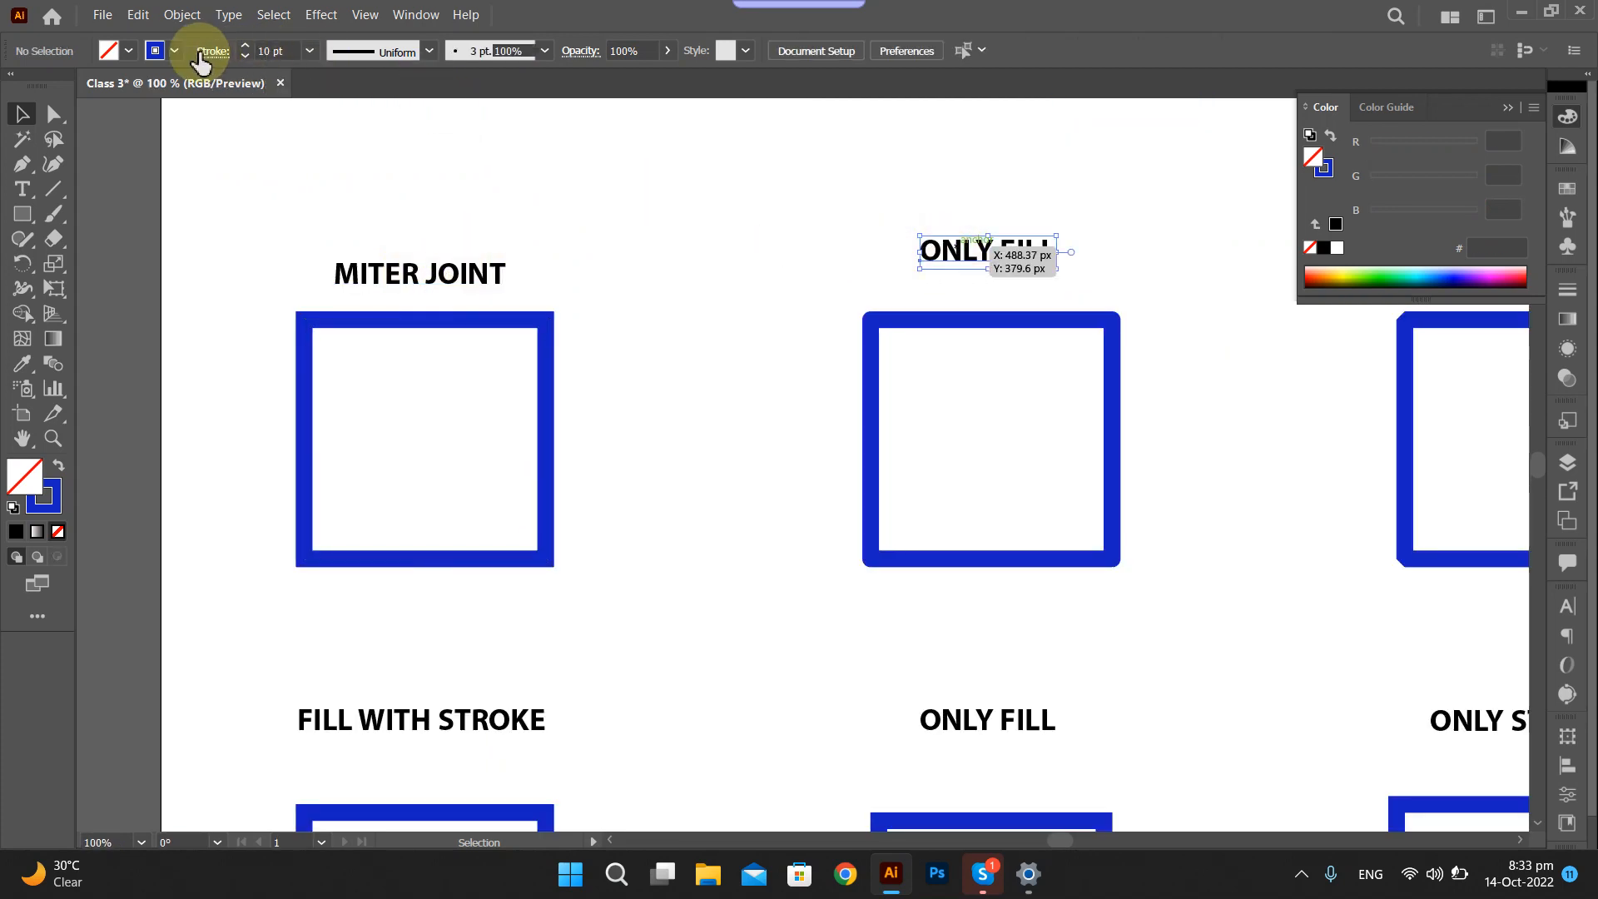
Check the corner join in the stroke options of the second row's middle square.
key("t")
left_click(200, 52)
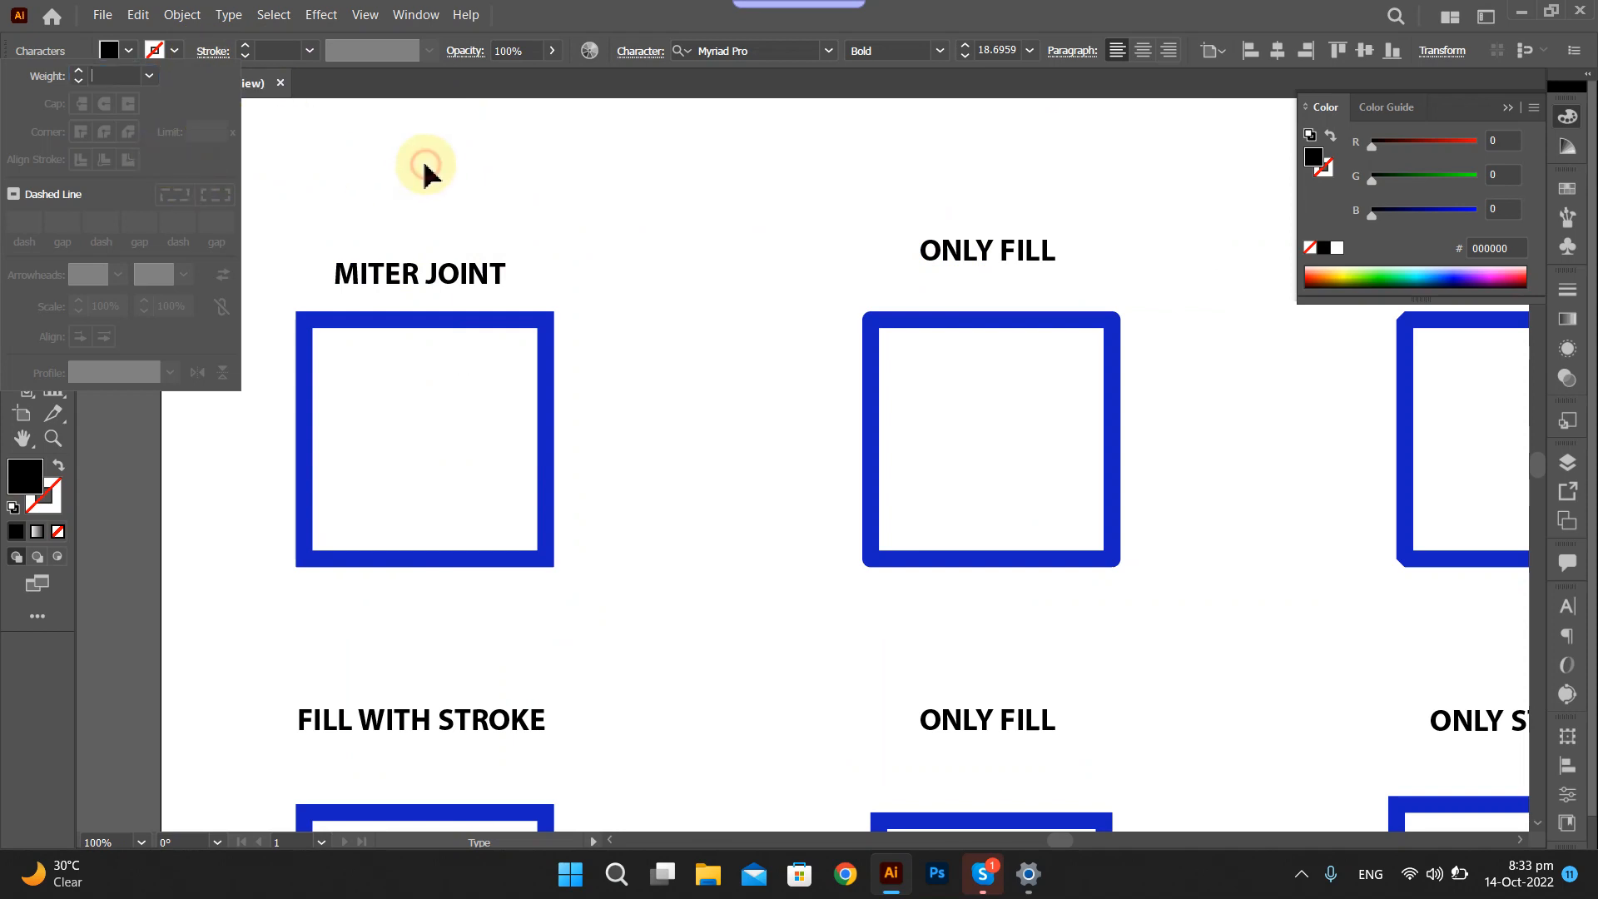
left_click(818, 293, "ctrl")
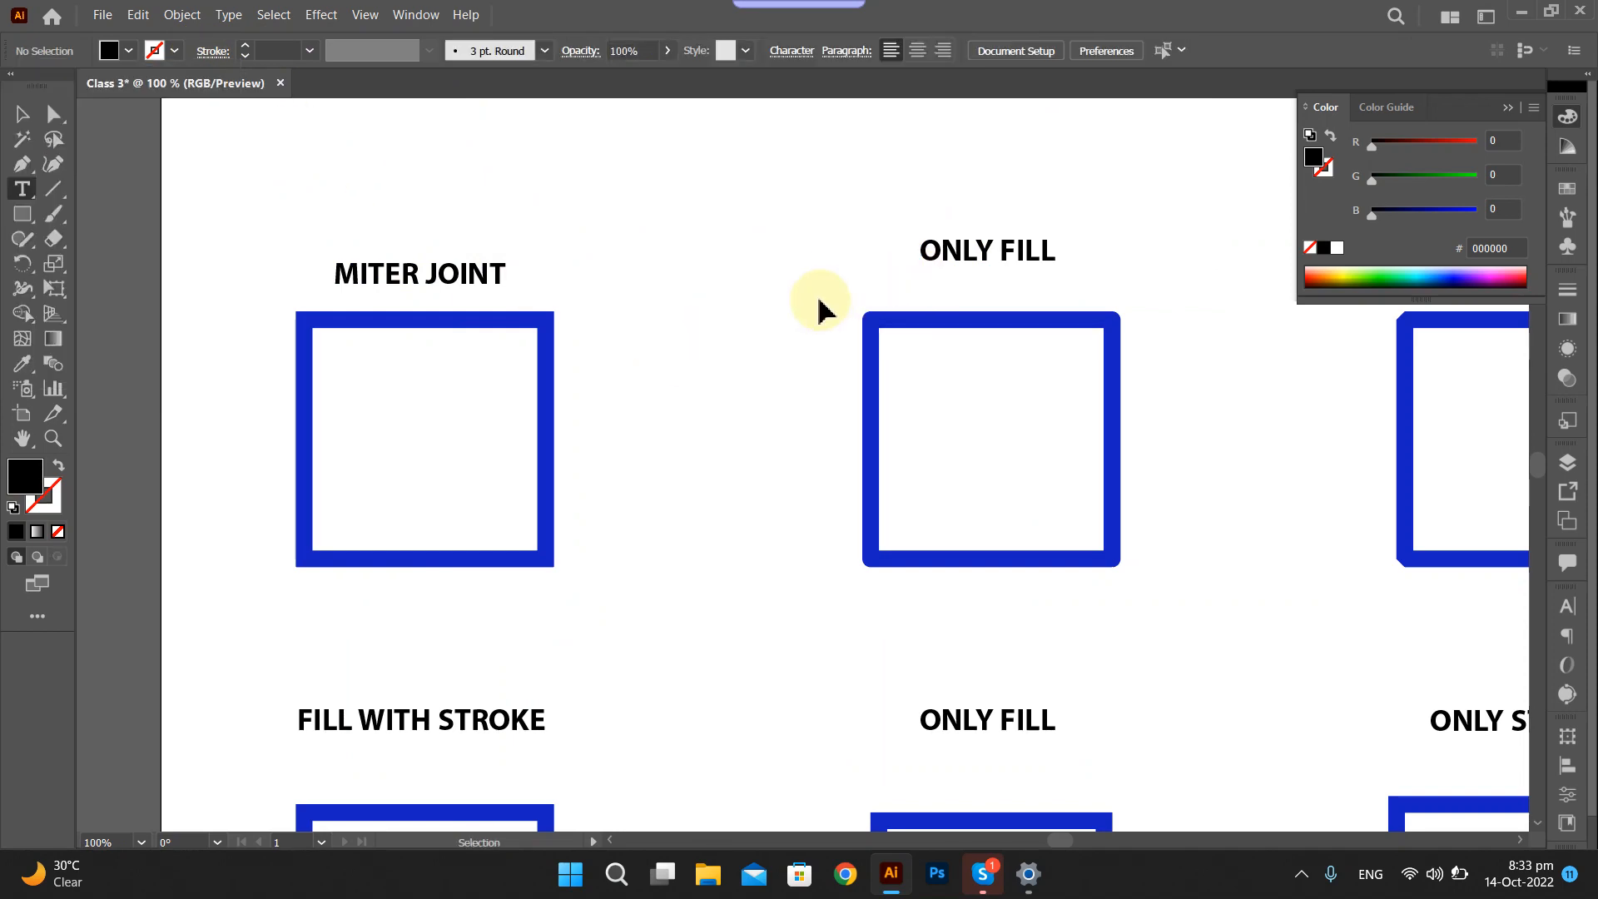
left_click_drag(820, 300, 1175, 593)
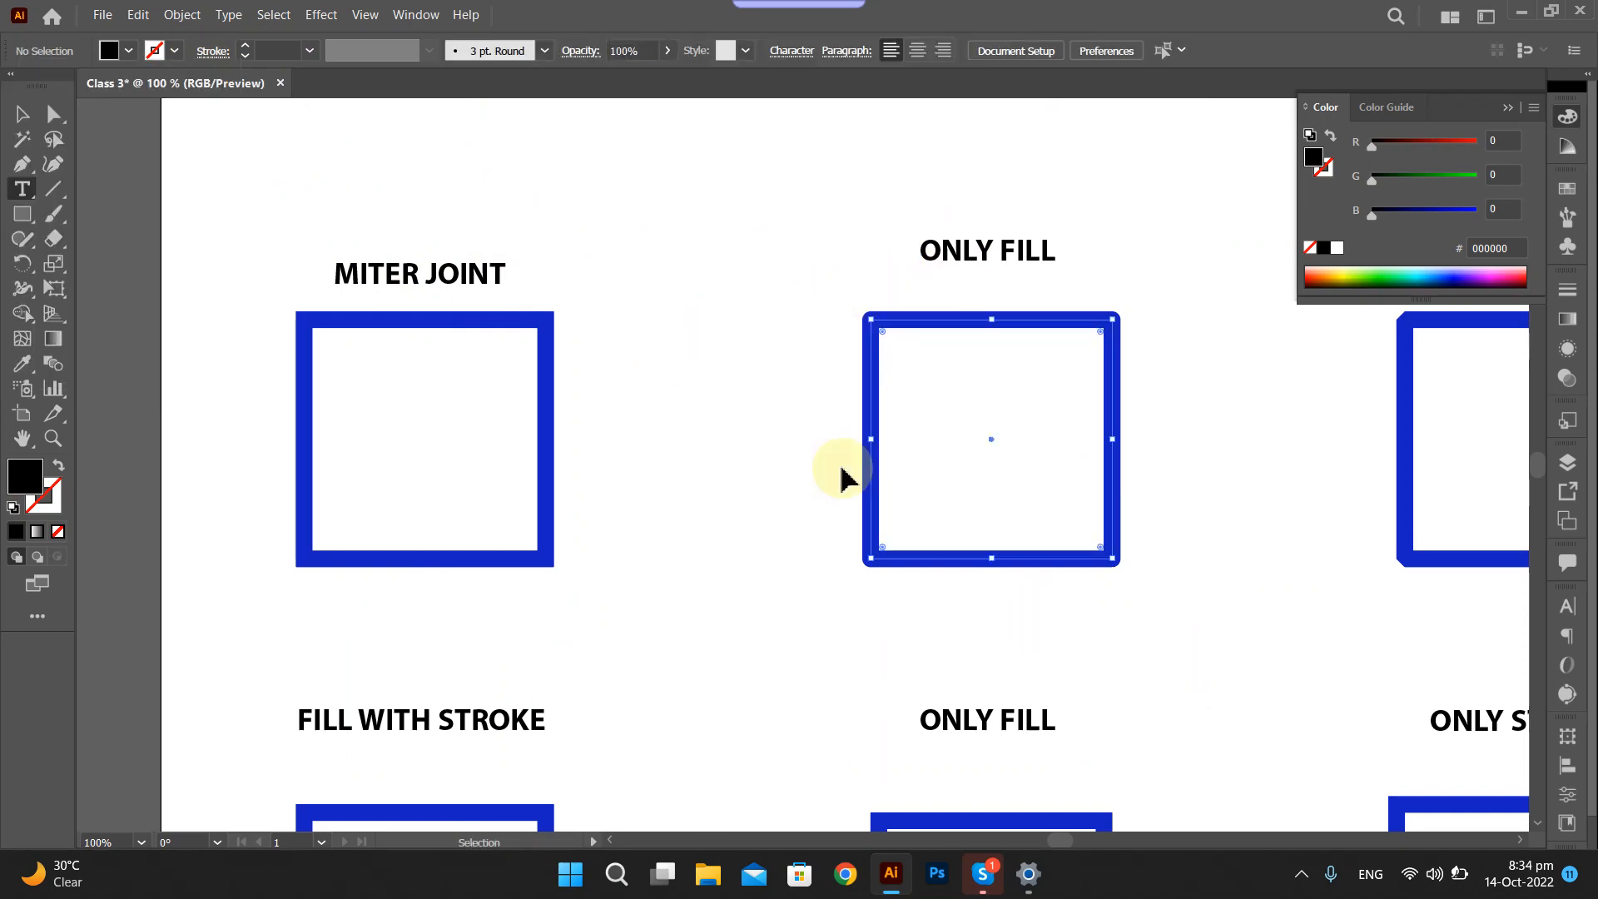
left_click(206, 52)
left_click(106, 133)
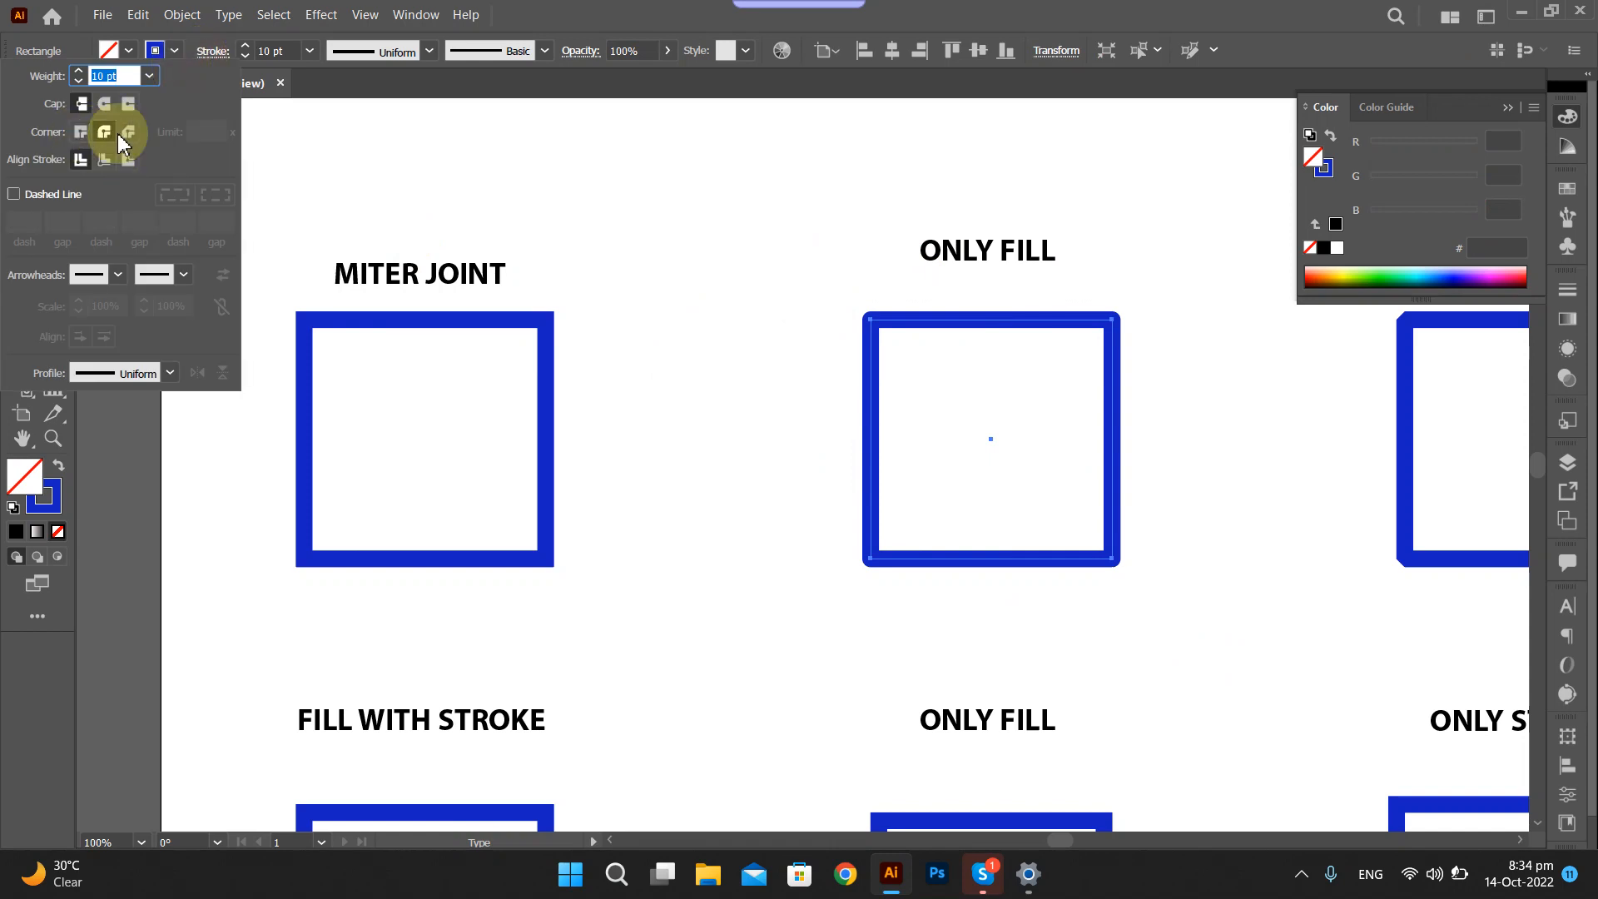
Delete the final T of the MITER JOINT label so that it reads MITER JOIN.
left_click(491, 272)
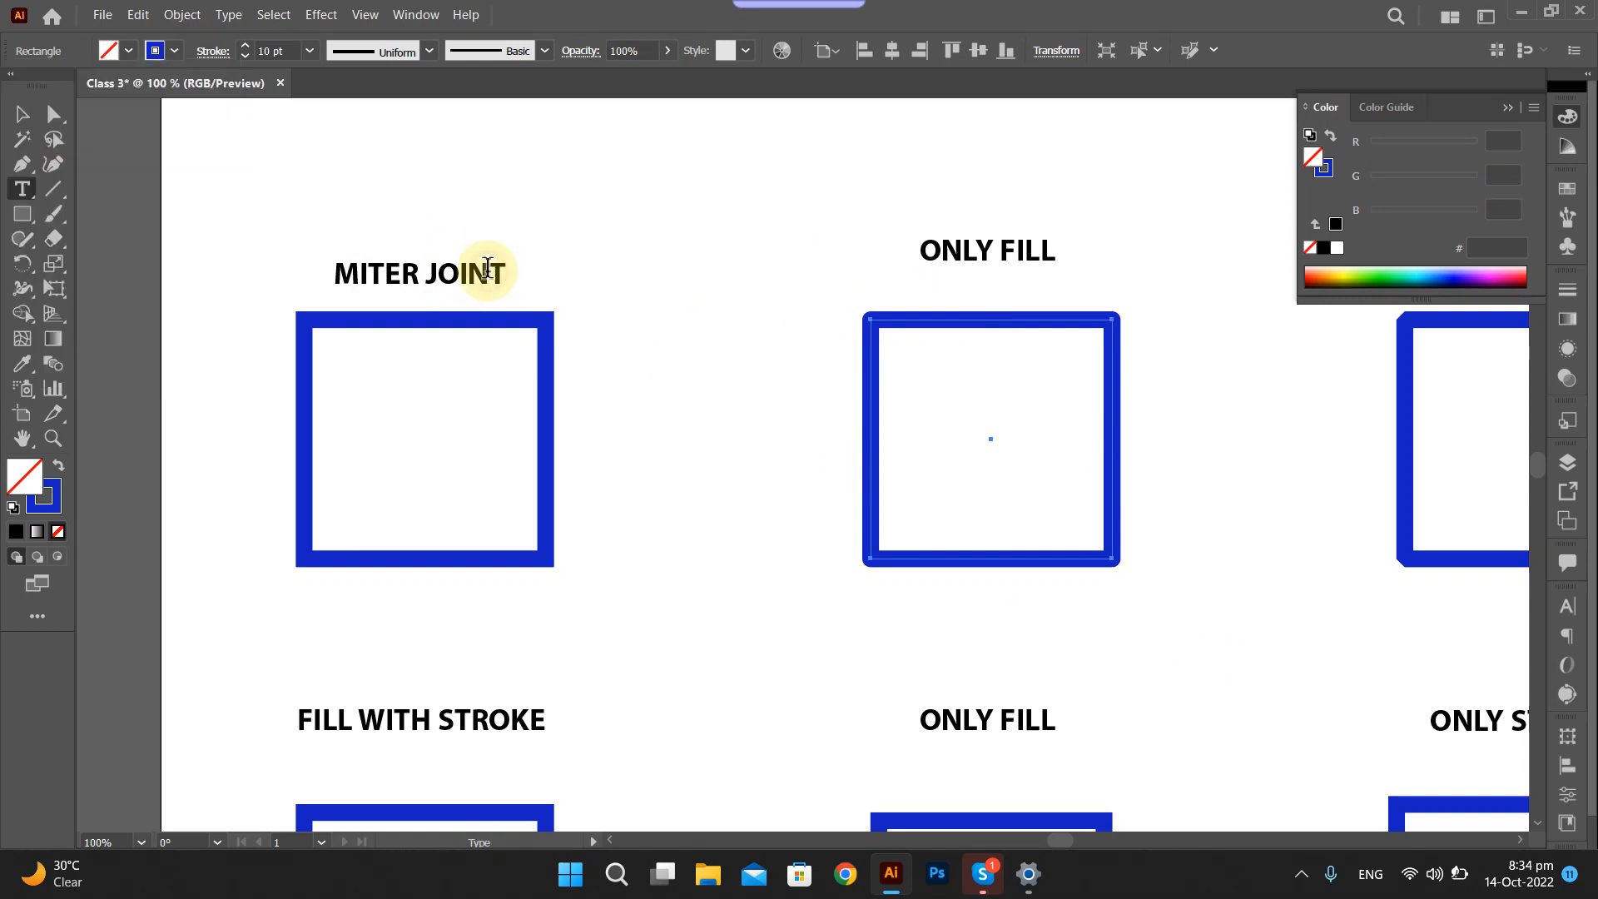
left_click_drag(502, 269, 492, 271)
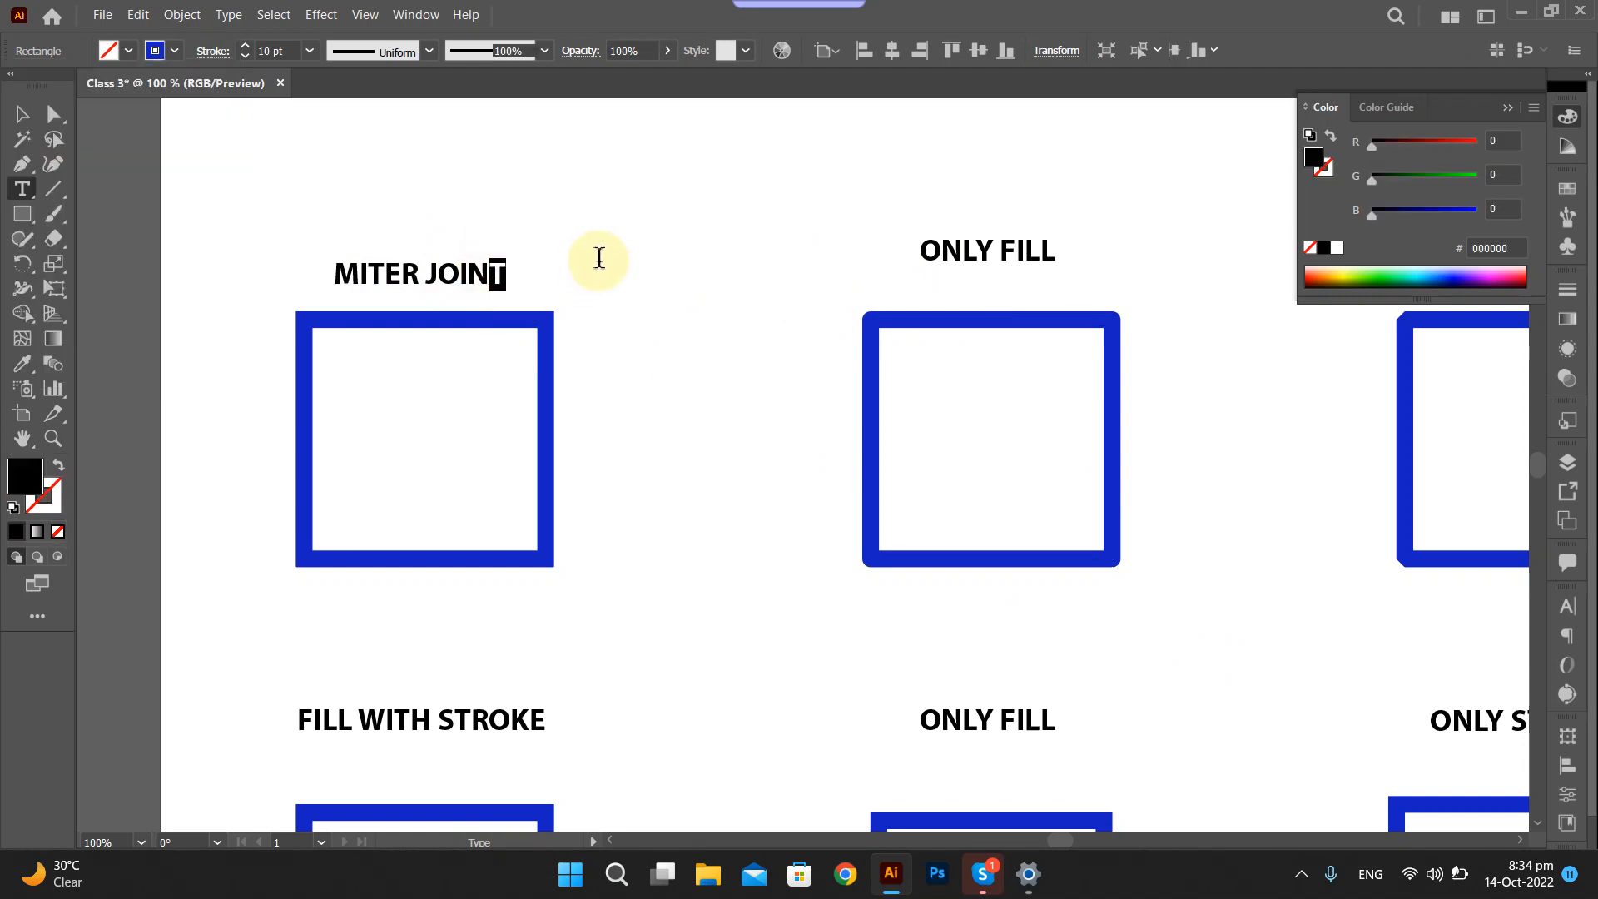
key("BackSpace")
left_click(1126, 252, "ctrl")
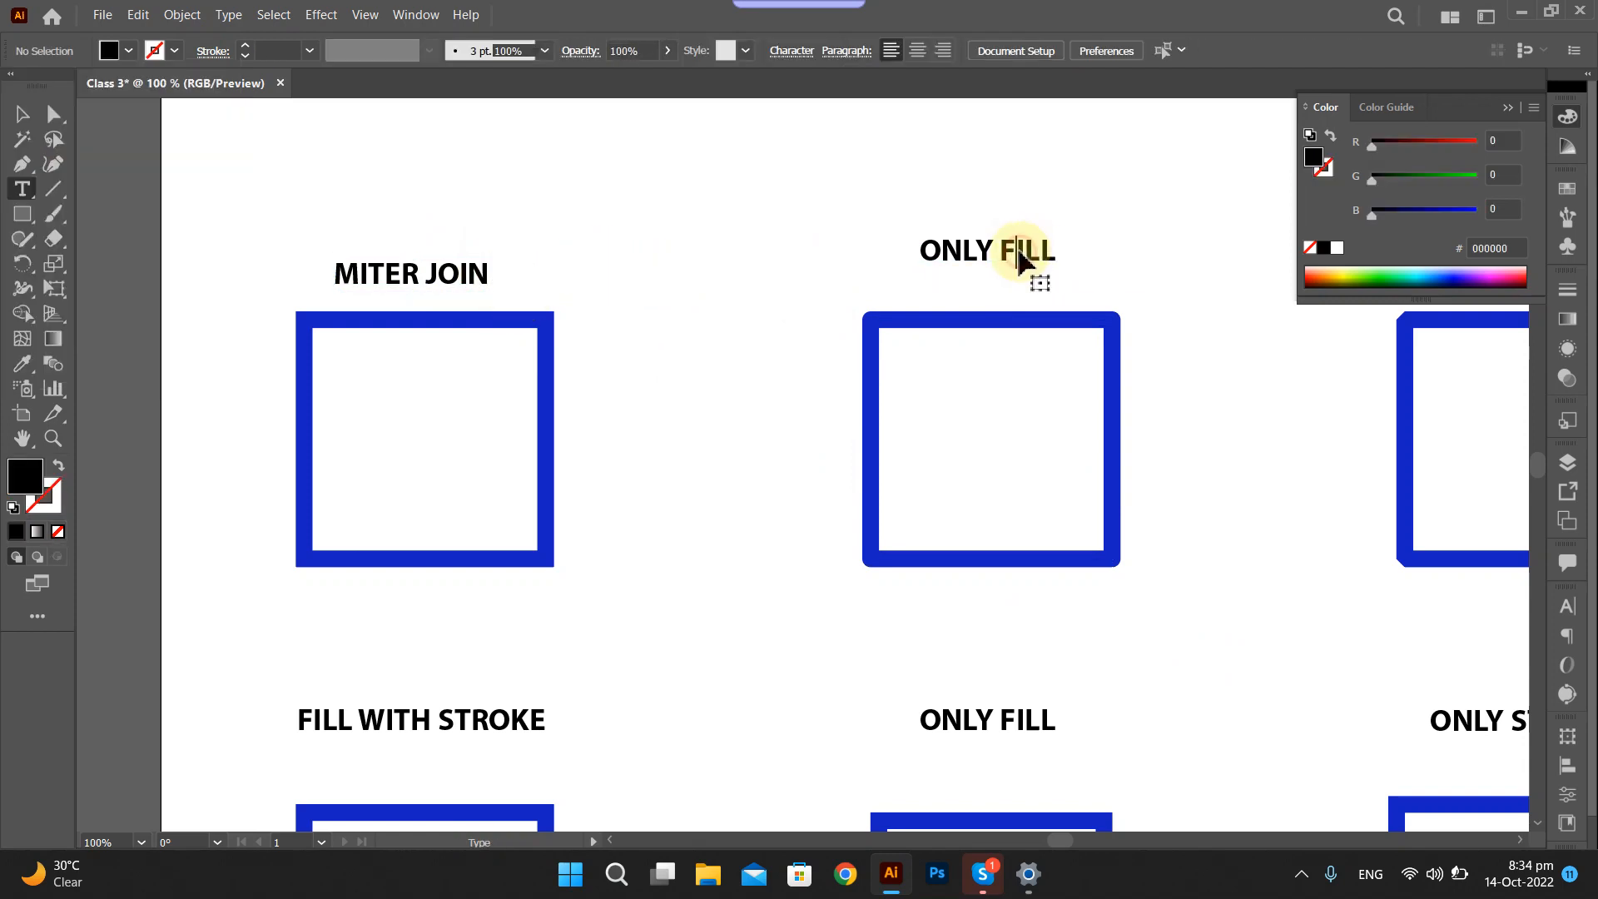
Change the second row's middle label to ROUND JOIN and centre it closer above its square.
triple_click(1021, 251)
type("rOUND jOJ")
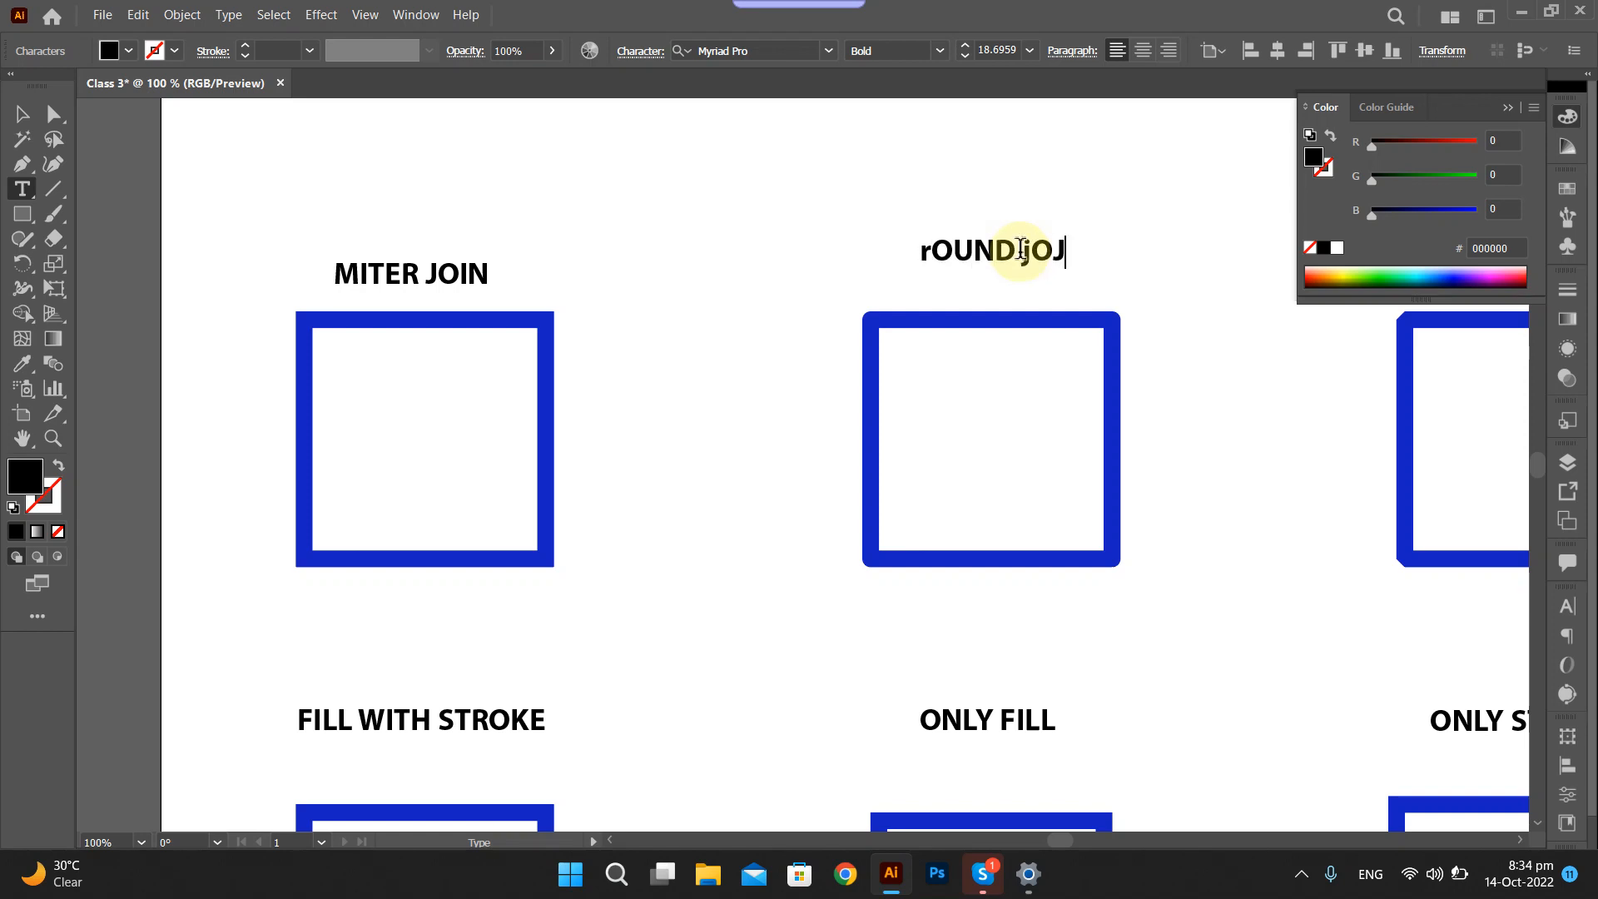
triple_click(1020, 254)
type("RE")
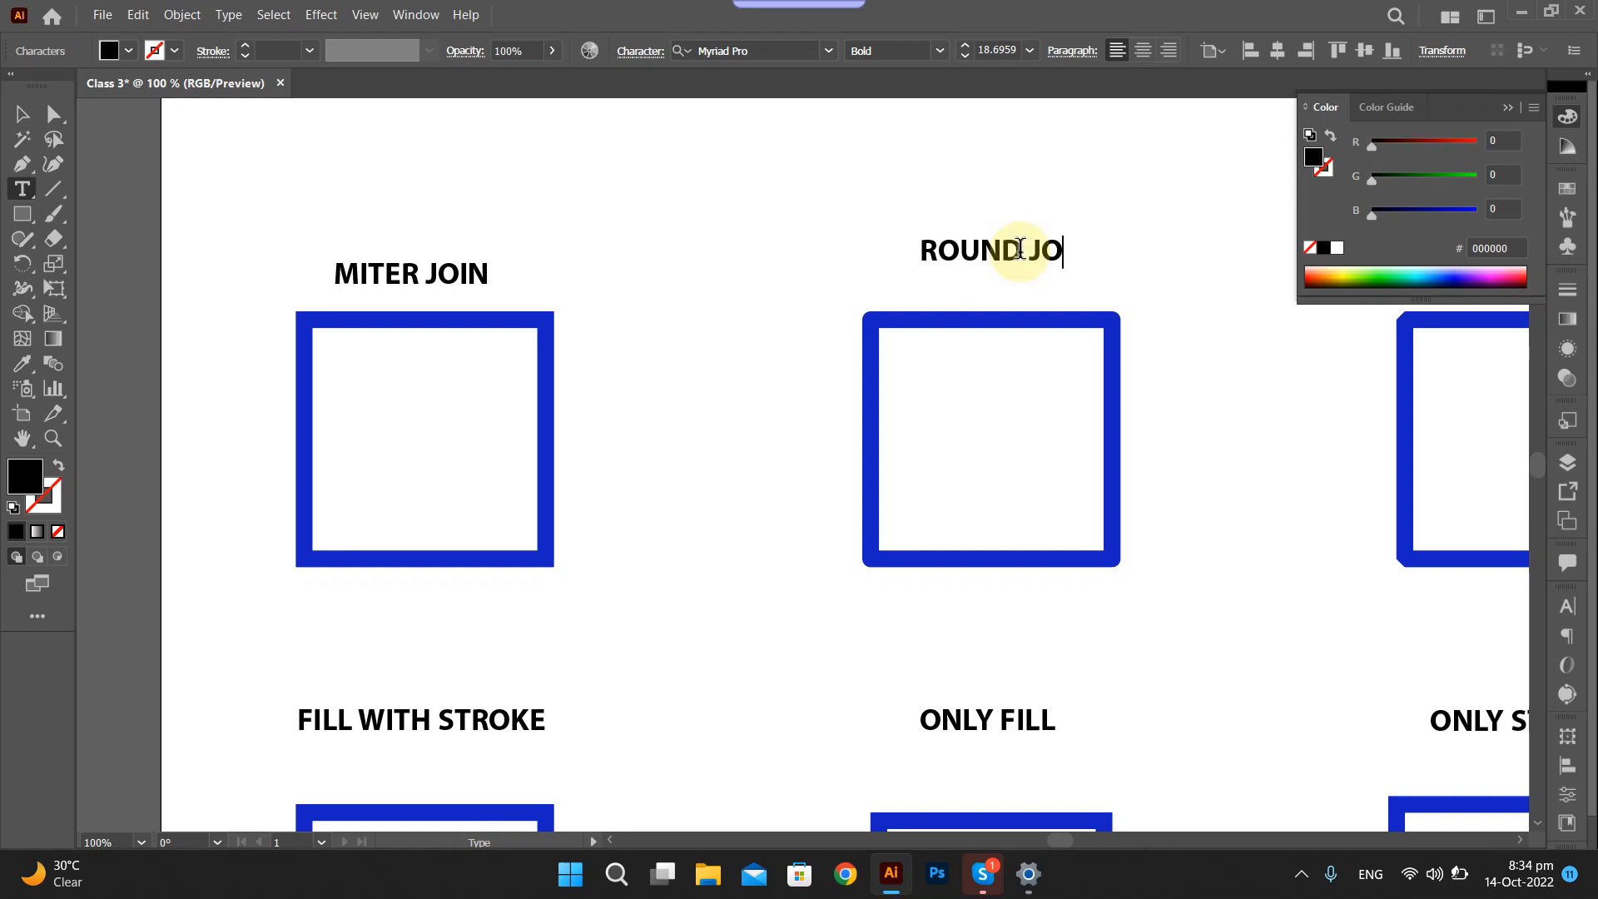
scroll(1432, 70, "up", 1)
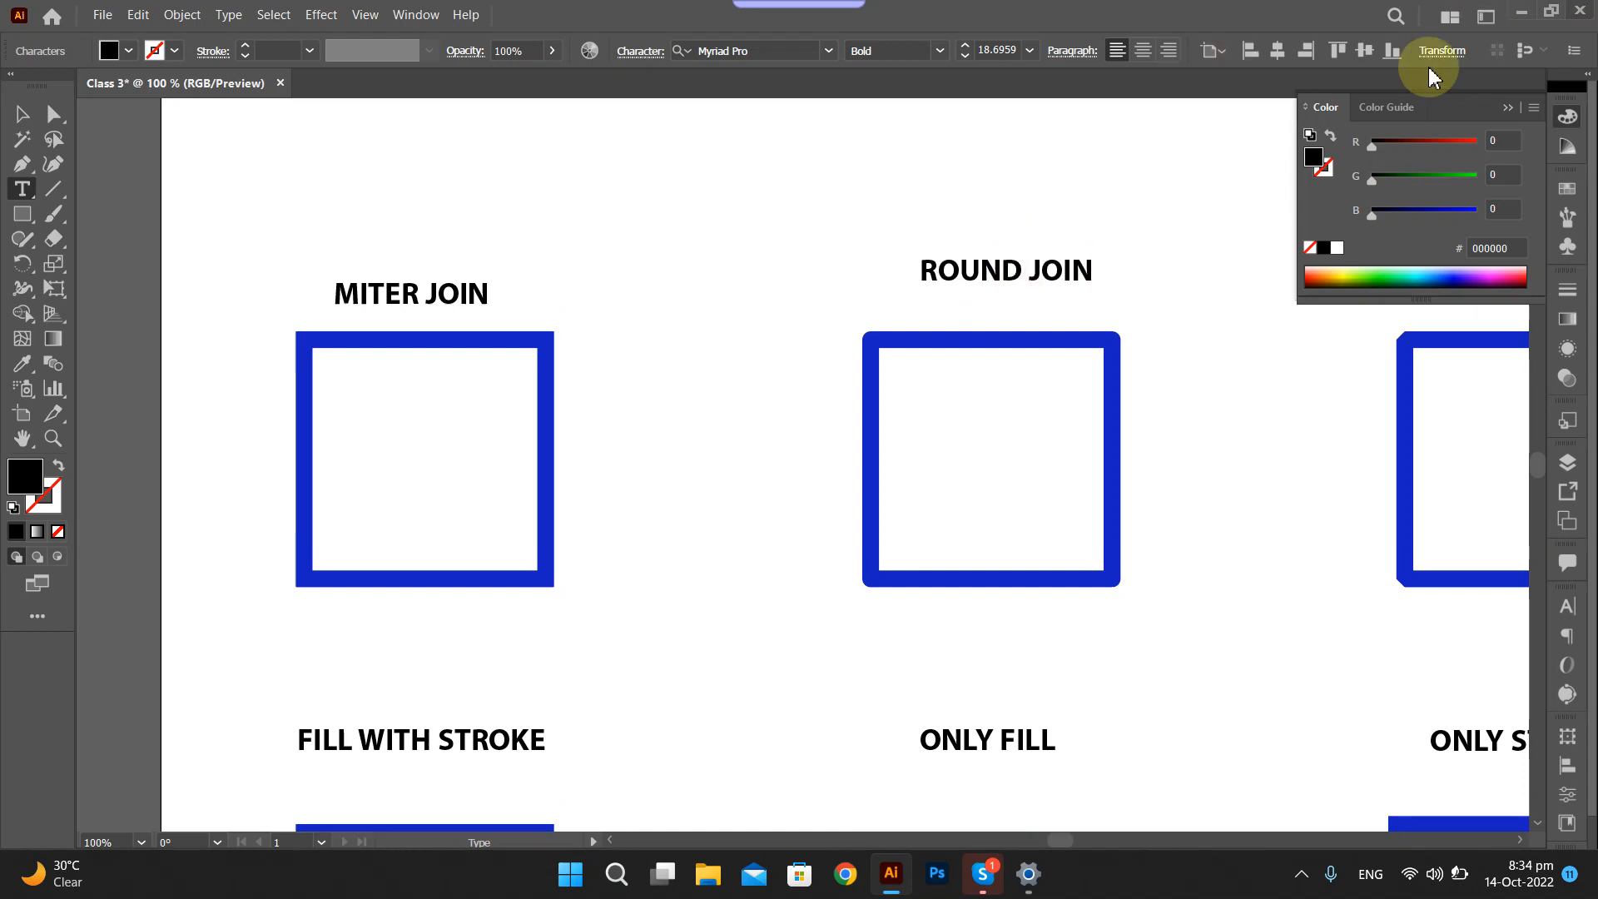
left_click(1127, 315, "ctrl")
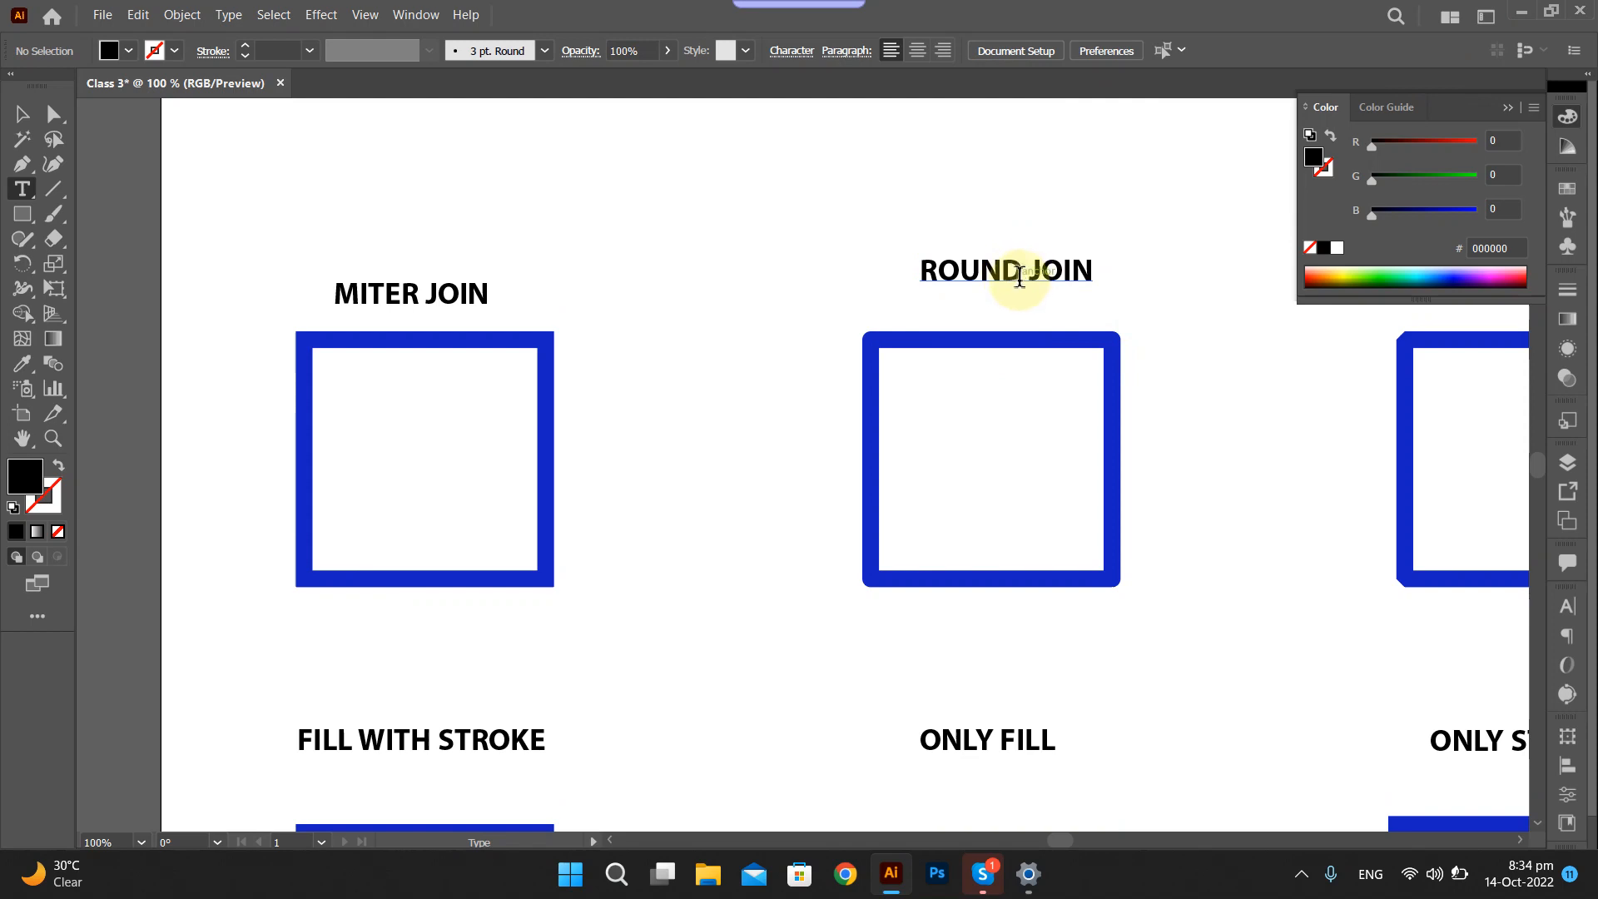
scroll(1020, 276, "up", 1)
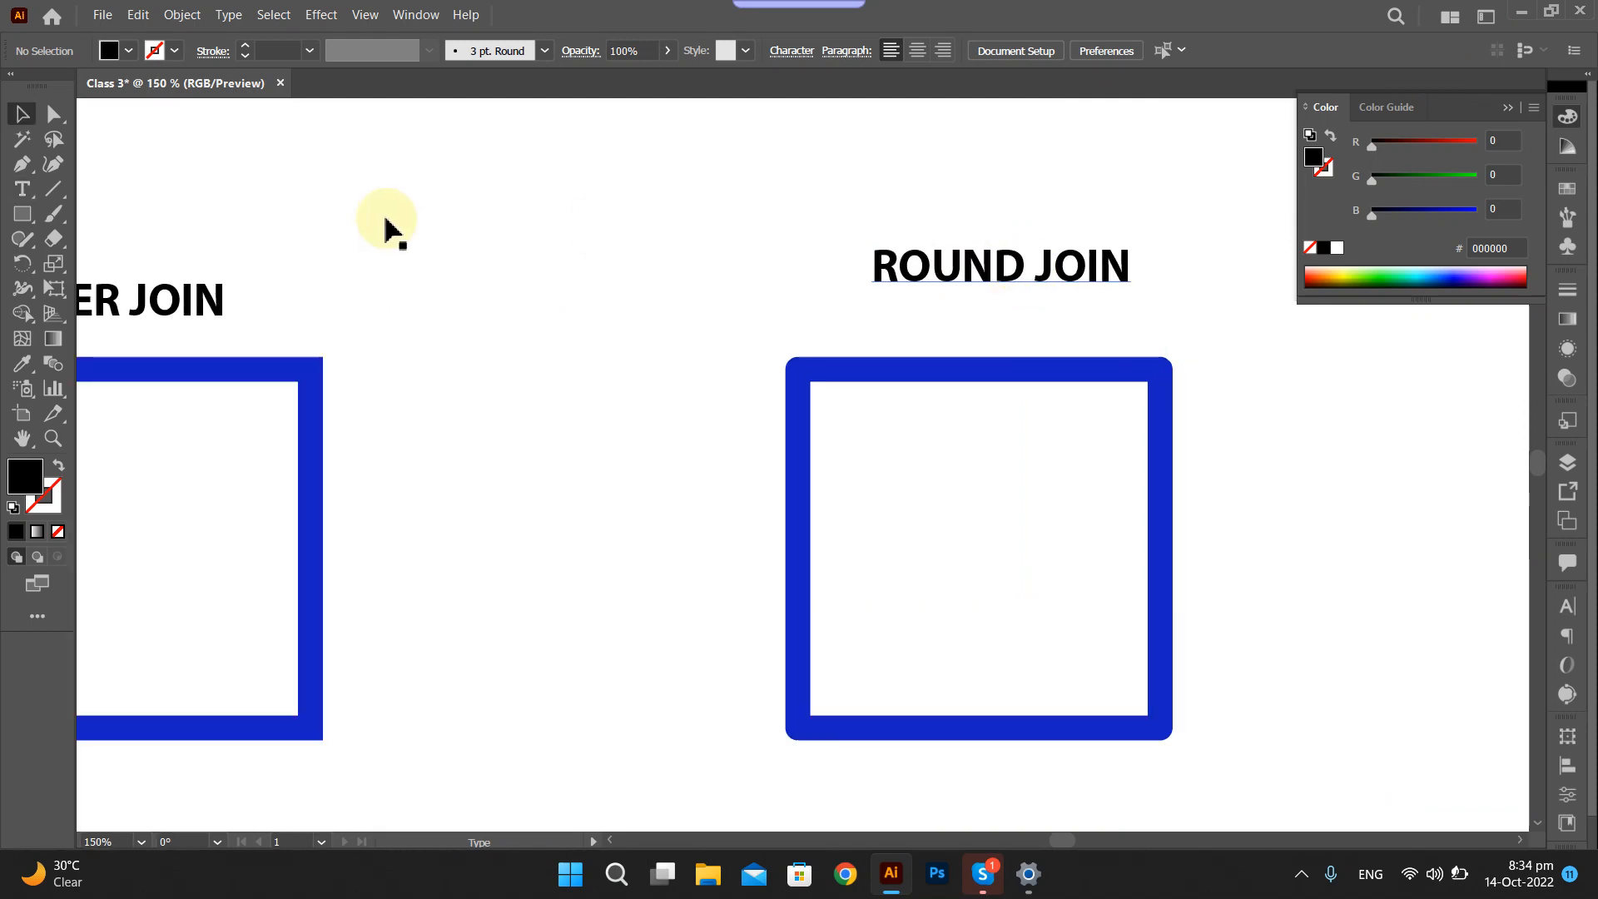
key("v")
left_click_drag(1014, 265, 996, 304)
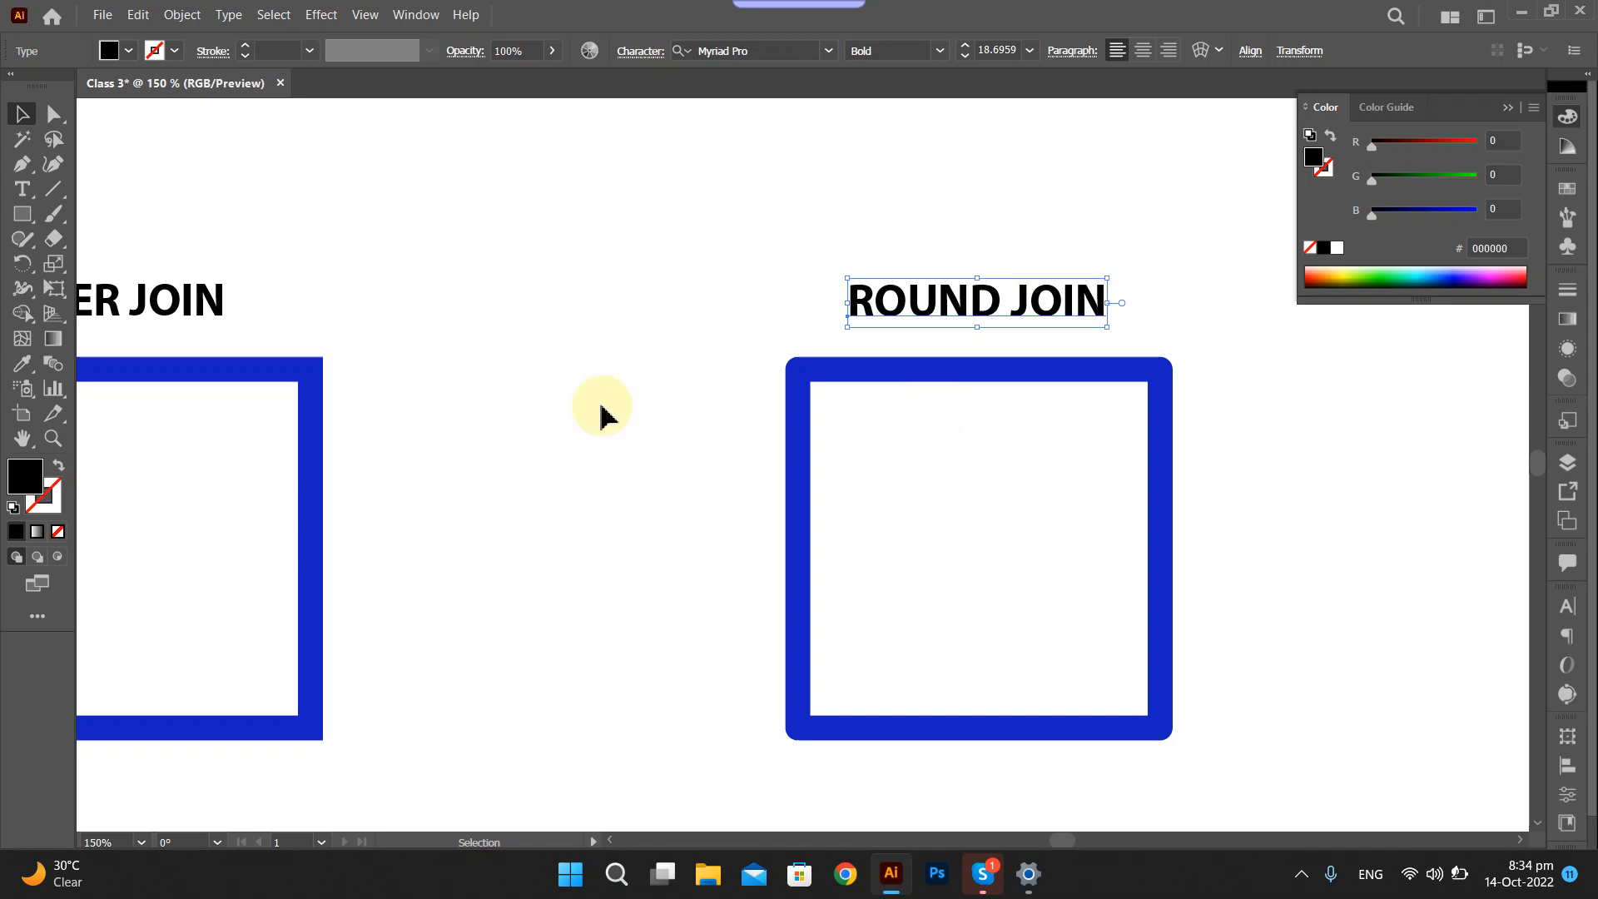
Examine the corner of the square under the ROUND JOIN label up close.
scroll(714, 429, "up", 4)
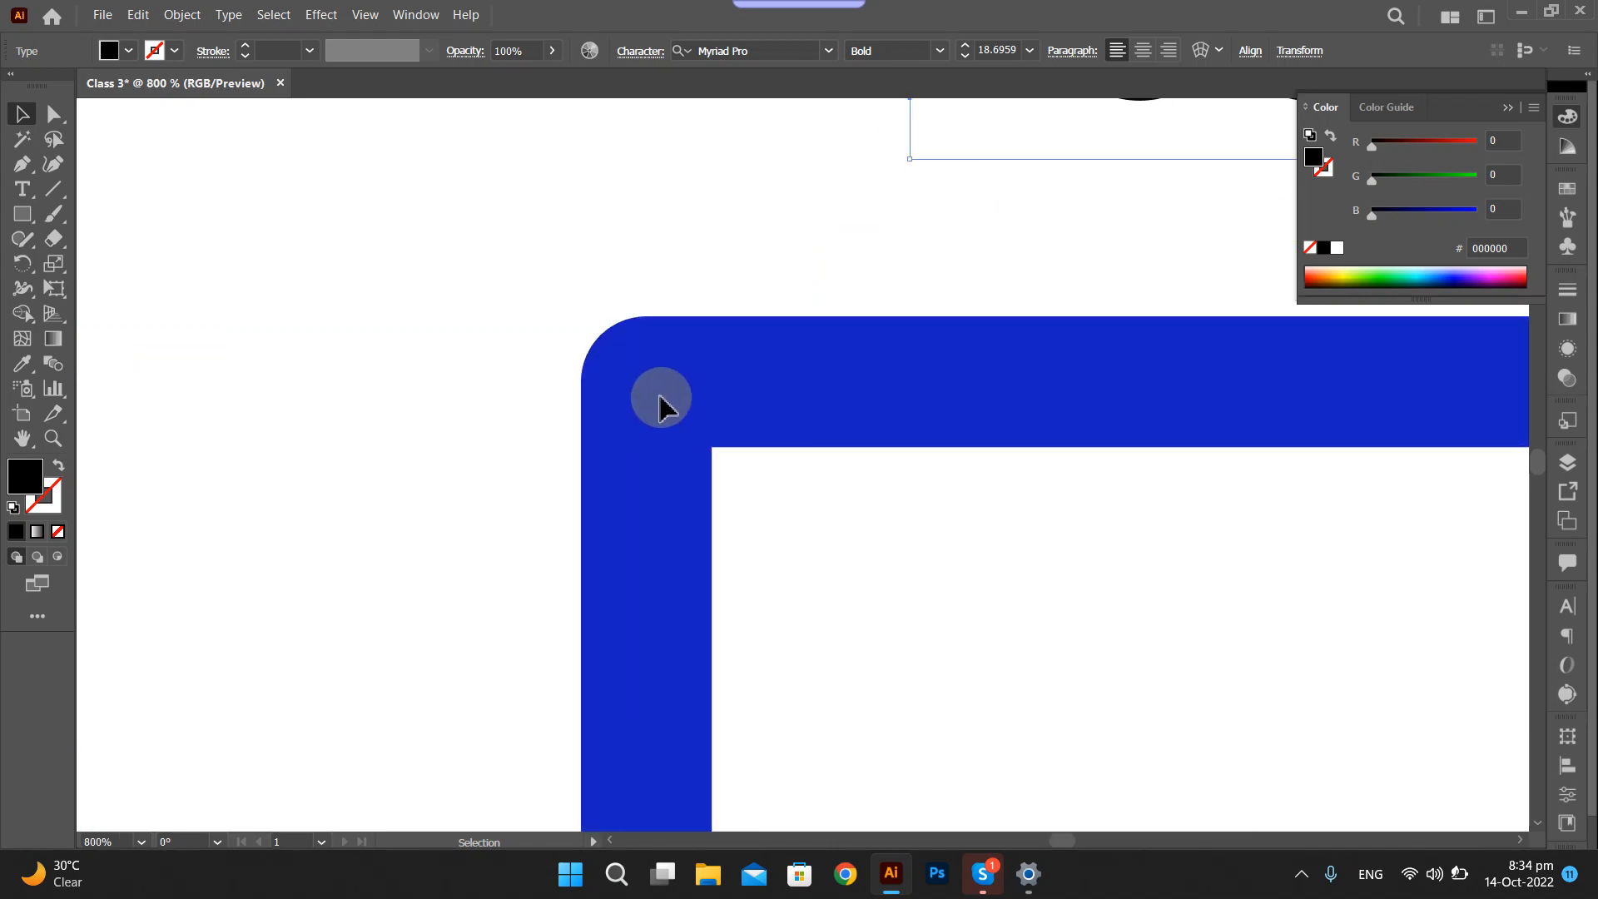
key("a")
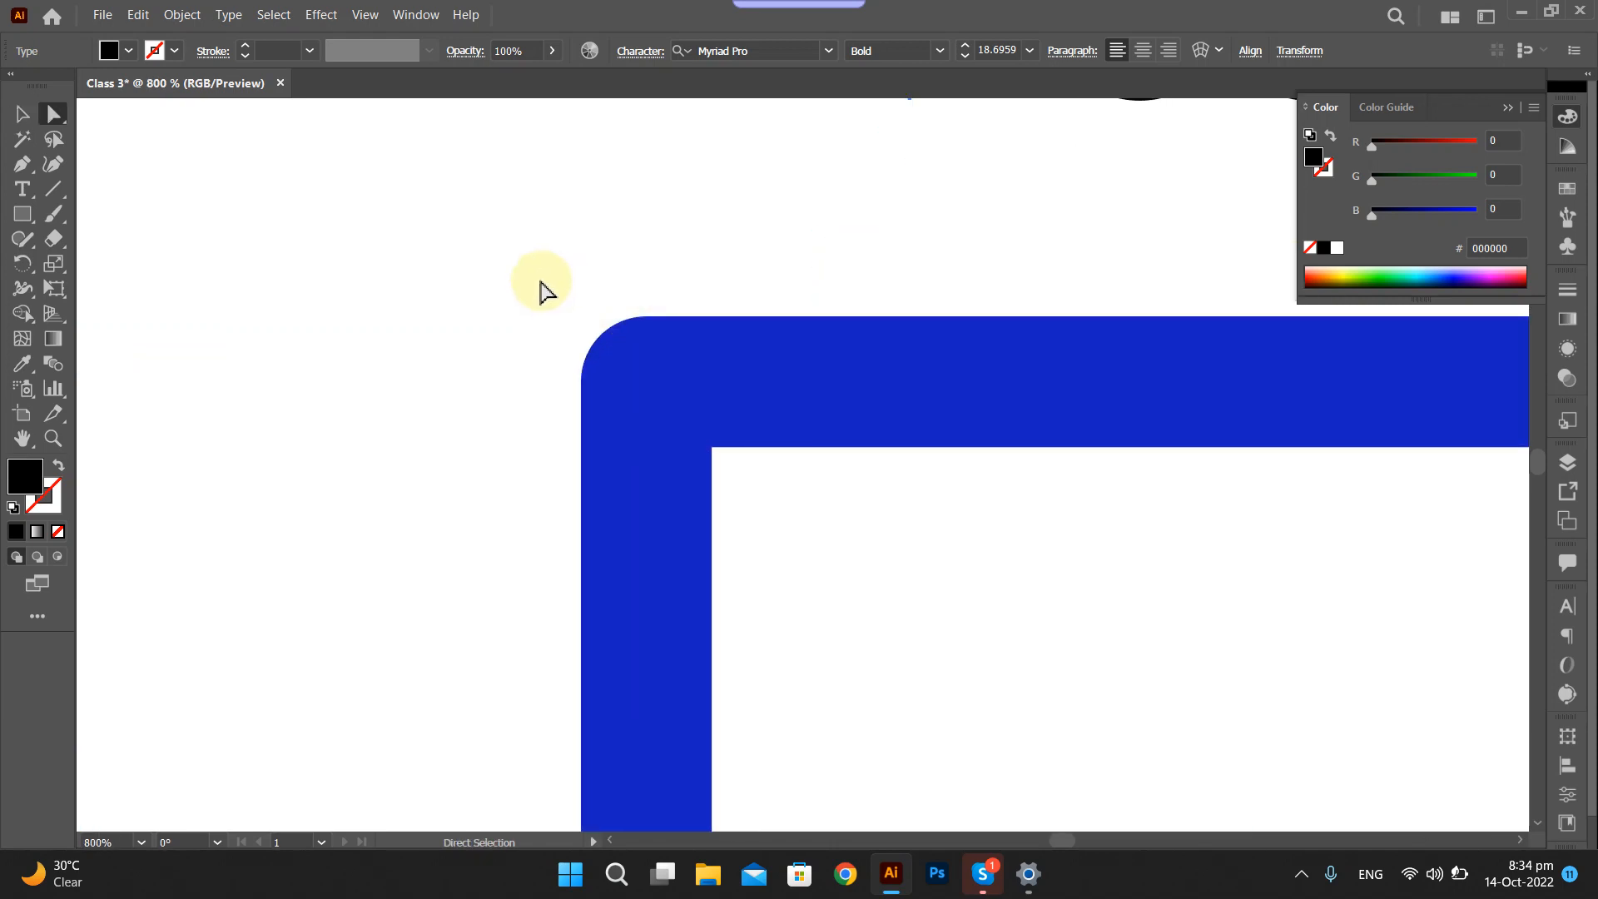
key("v")
left_click_drag(509, 302, 820, 557)
scroll(698, 497, "down", 2)
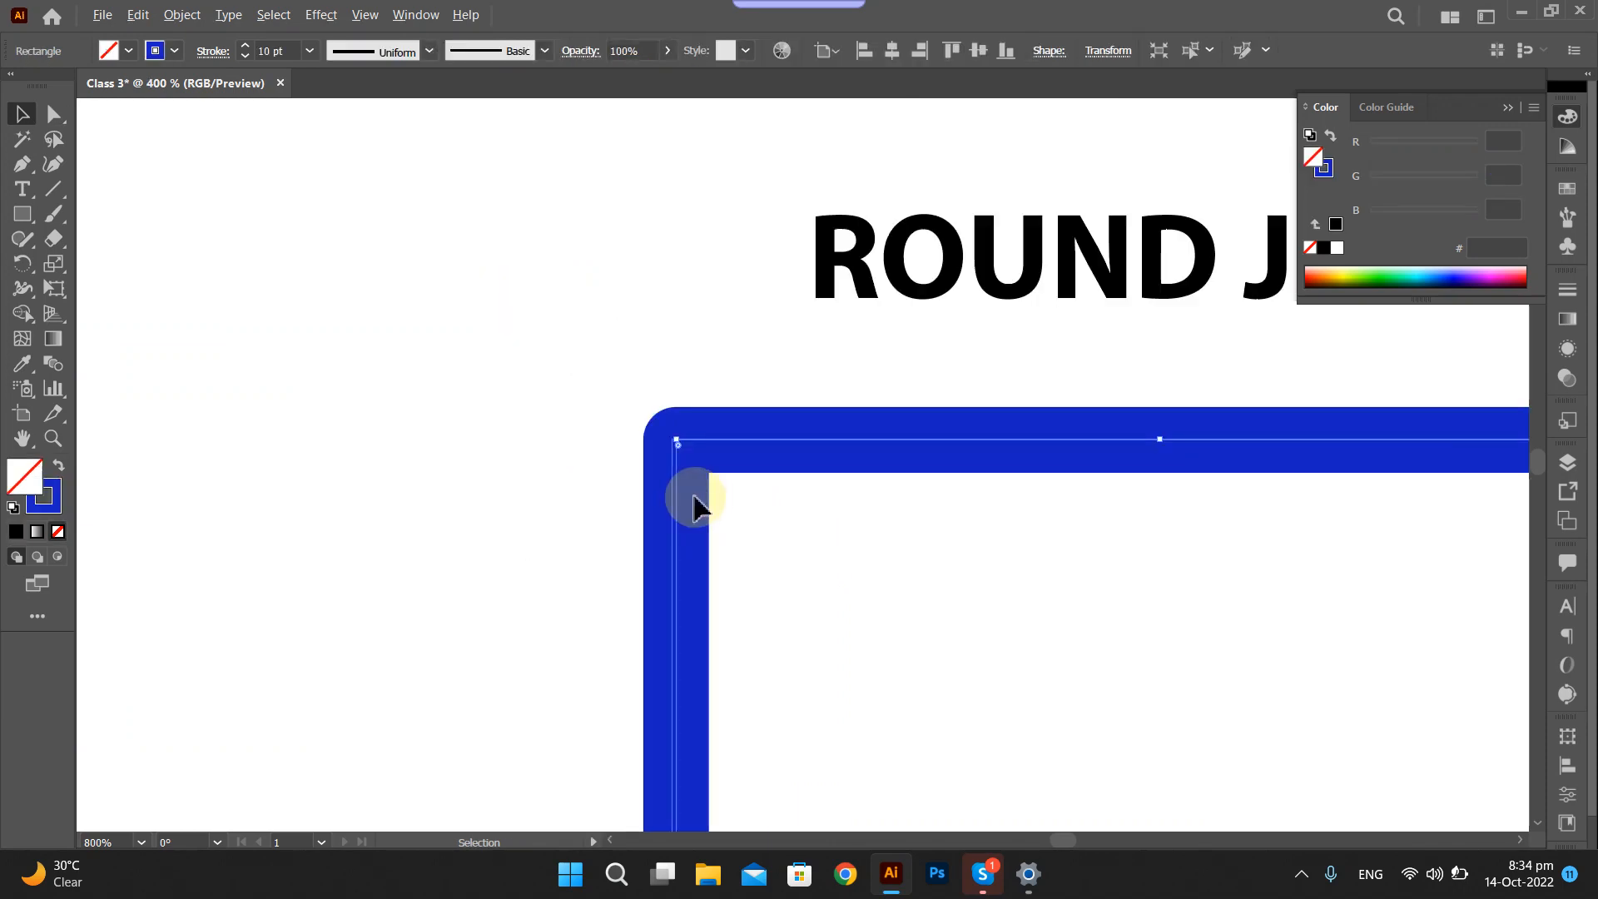
scroll(695, 503, "down", 2)
left_click_drag(709, 489, 653, 457)
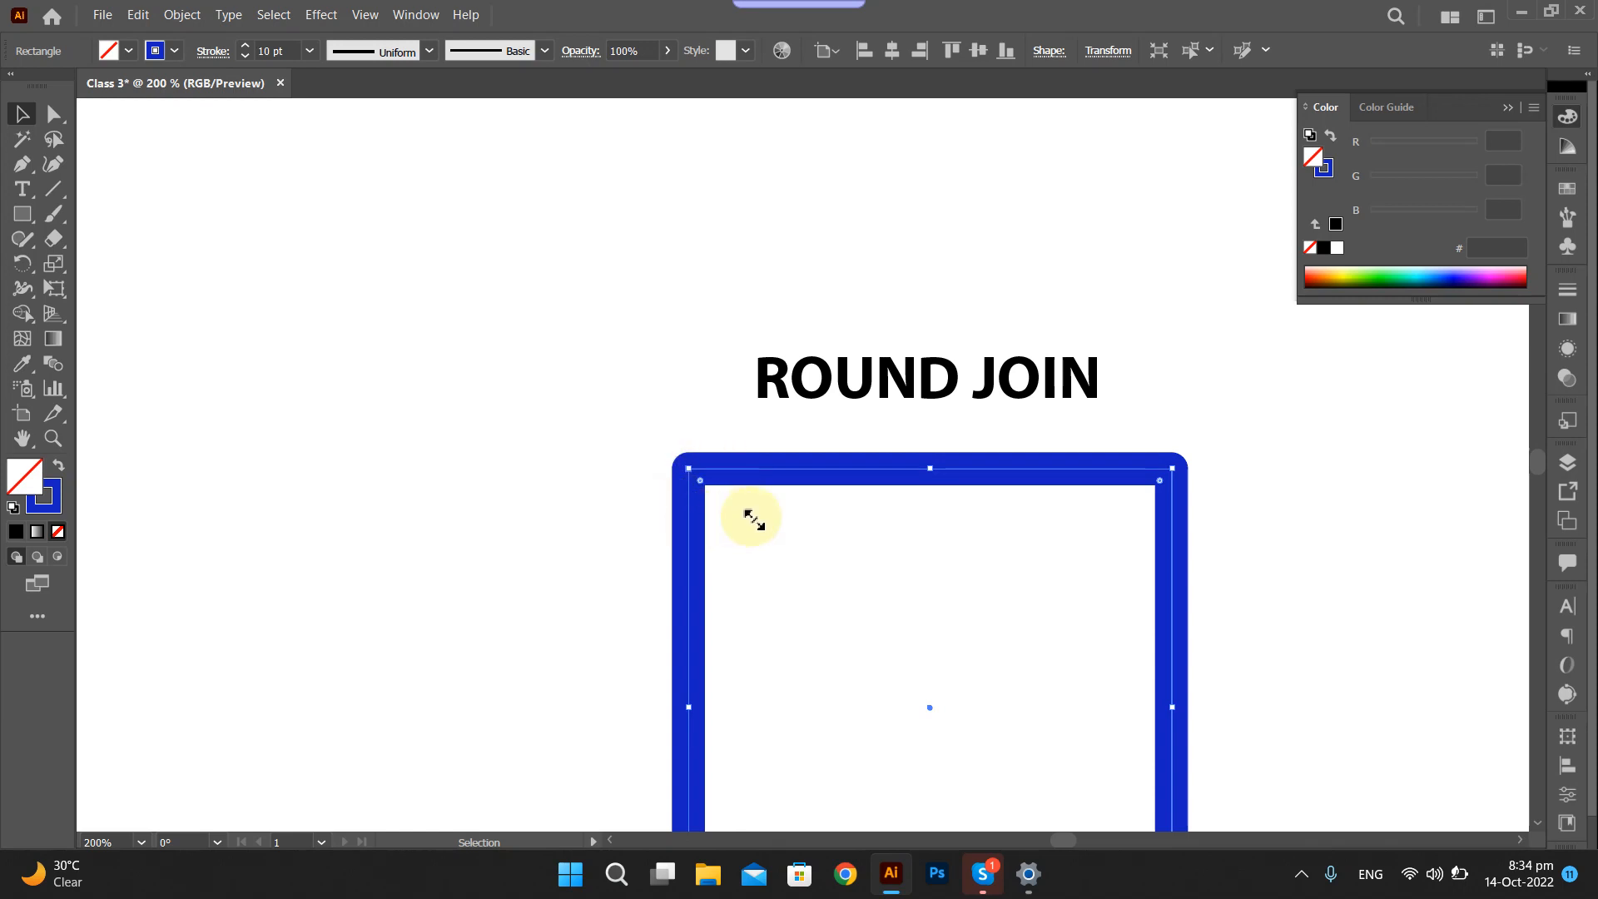
Check the name of the third corner option in the stroke options of the ROUND JOIN square.
scroll(749, 518, "down", 3)
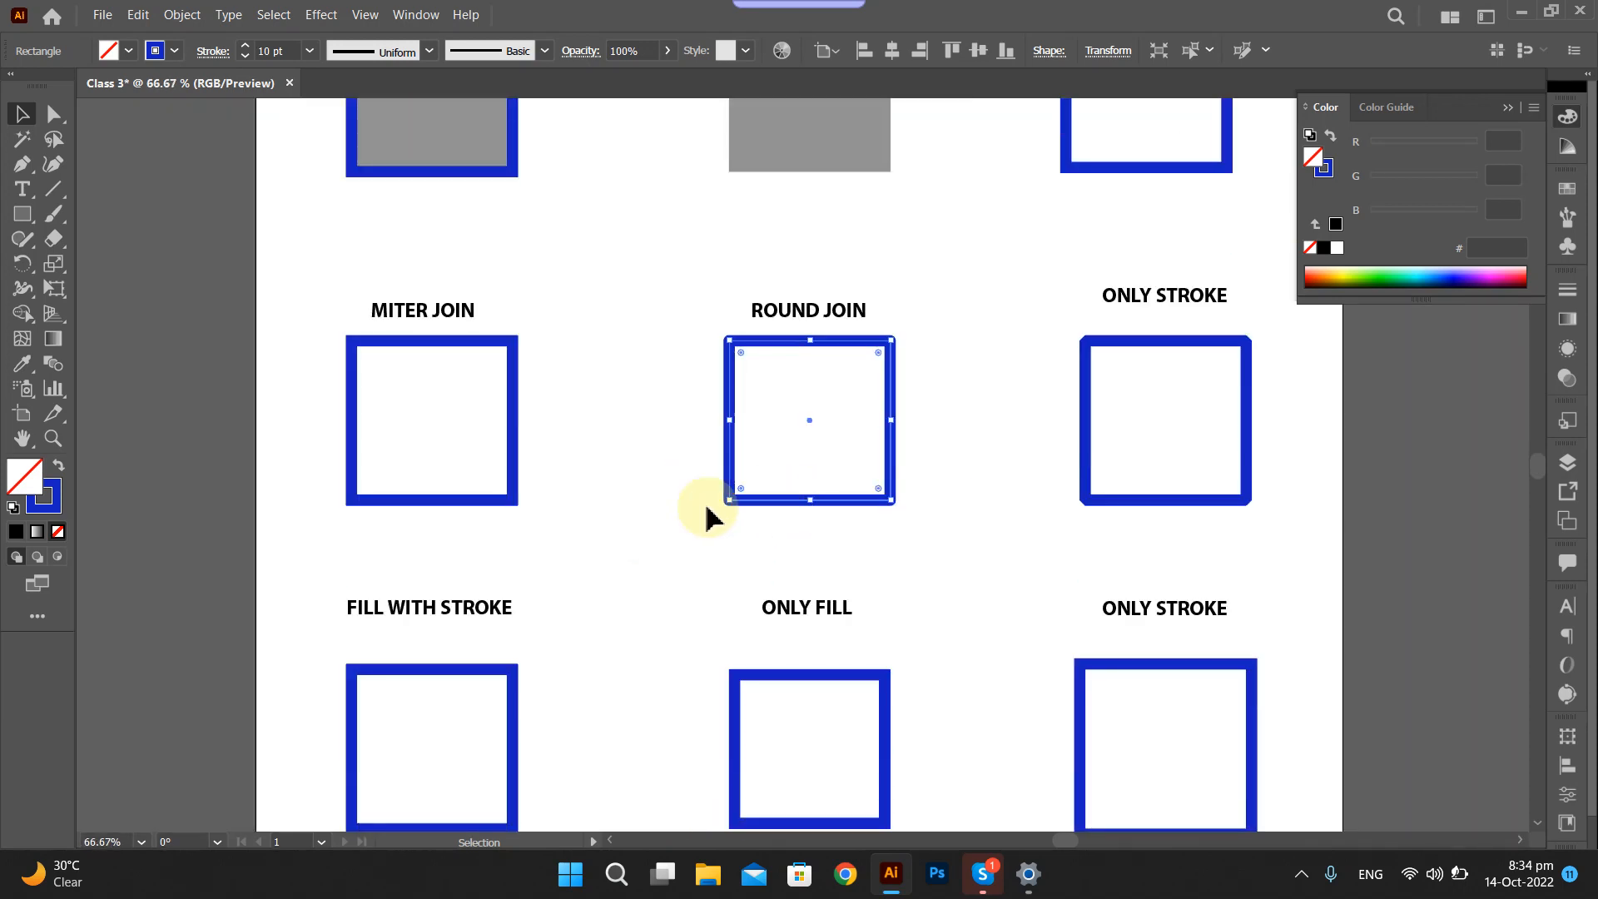
scroll(757, 304, "right", 3)
scroll(778, 293, "up", 2)
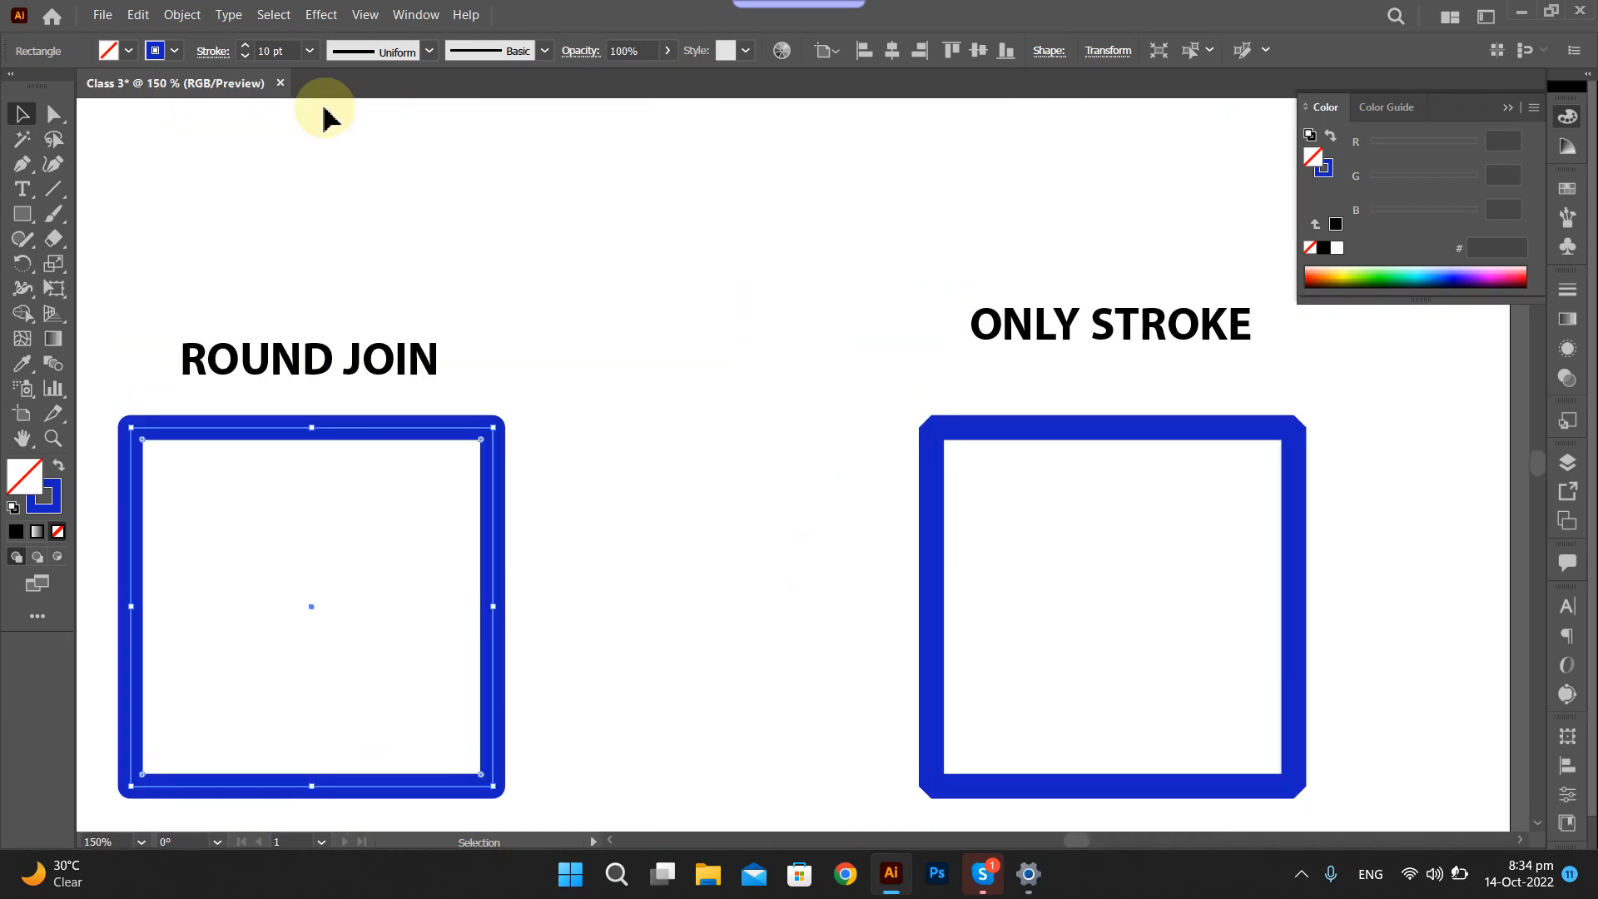
left_click(212, 53)
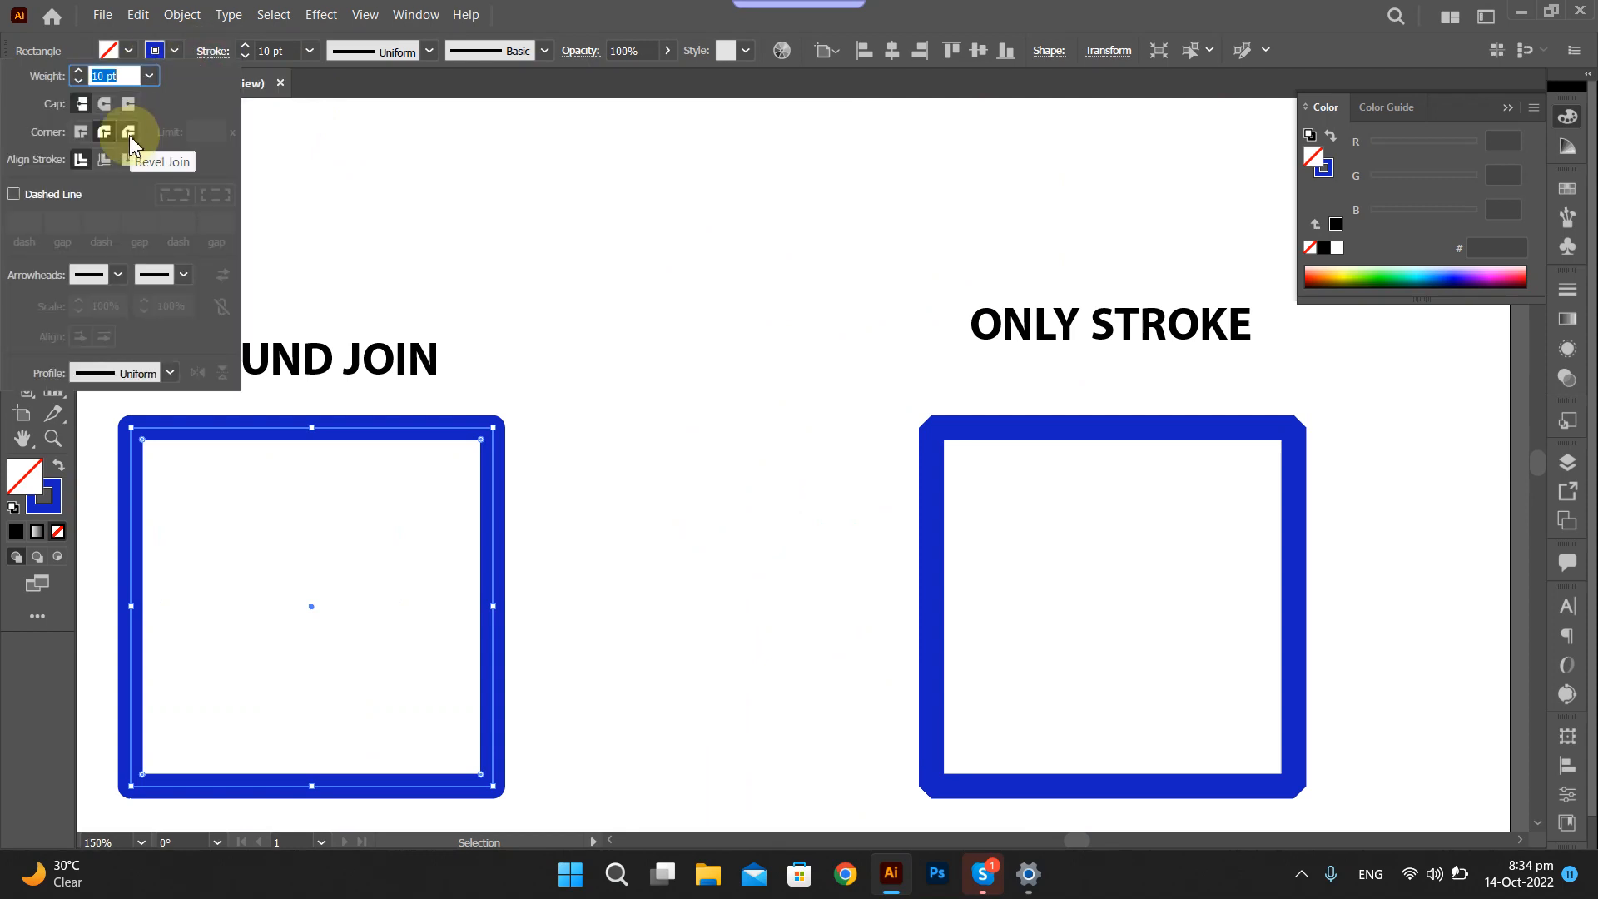
left_click(552, 190)
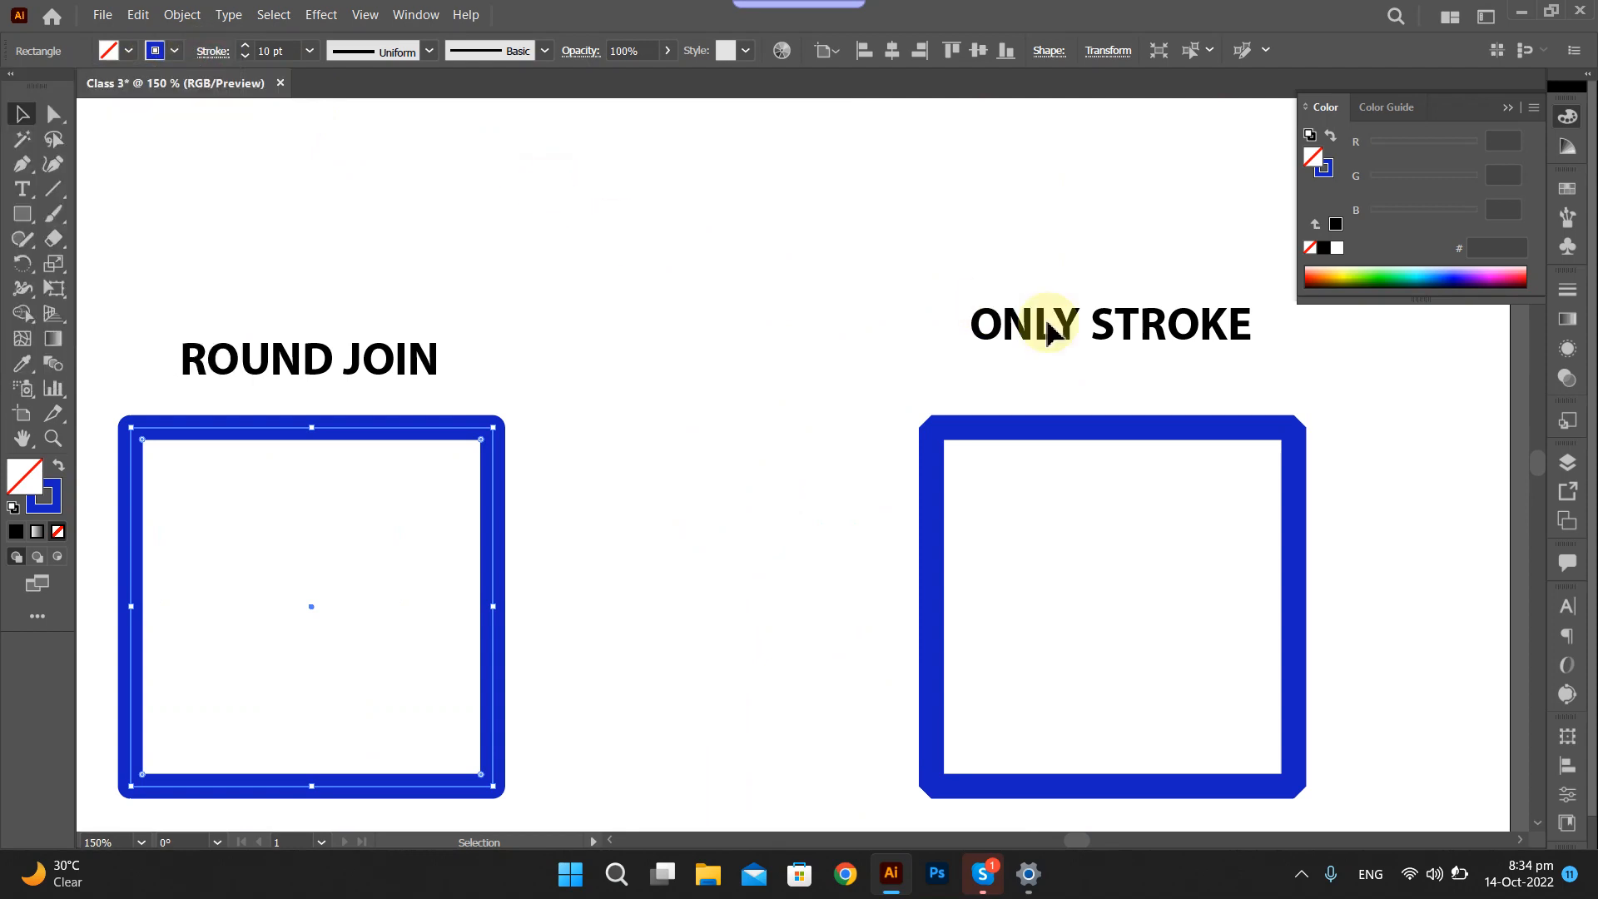
Change the second row's last label to BEVEL JOIN and centre it closer above its square.
key("t")
triple_click(1050, 329)
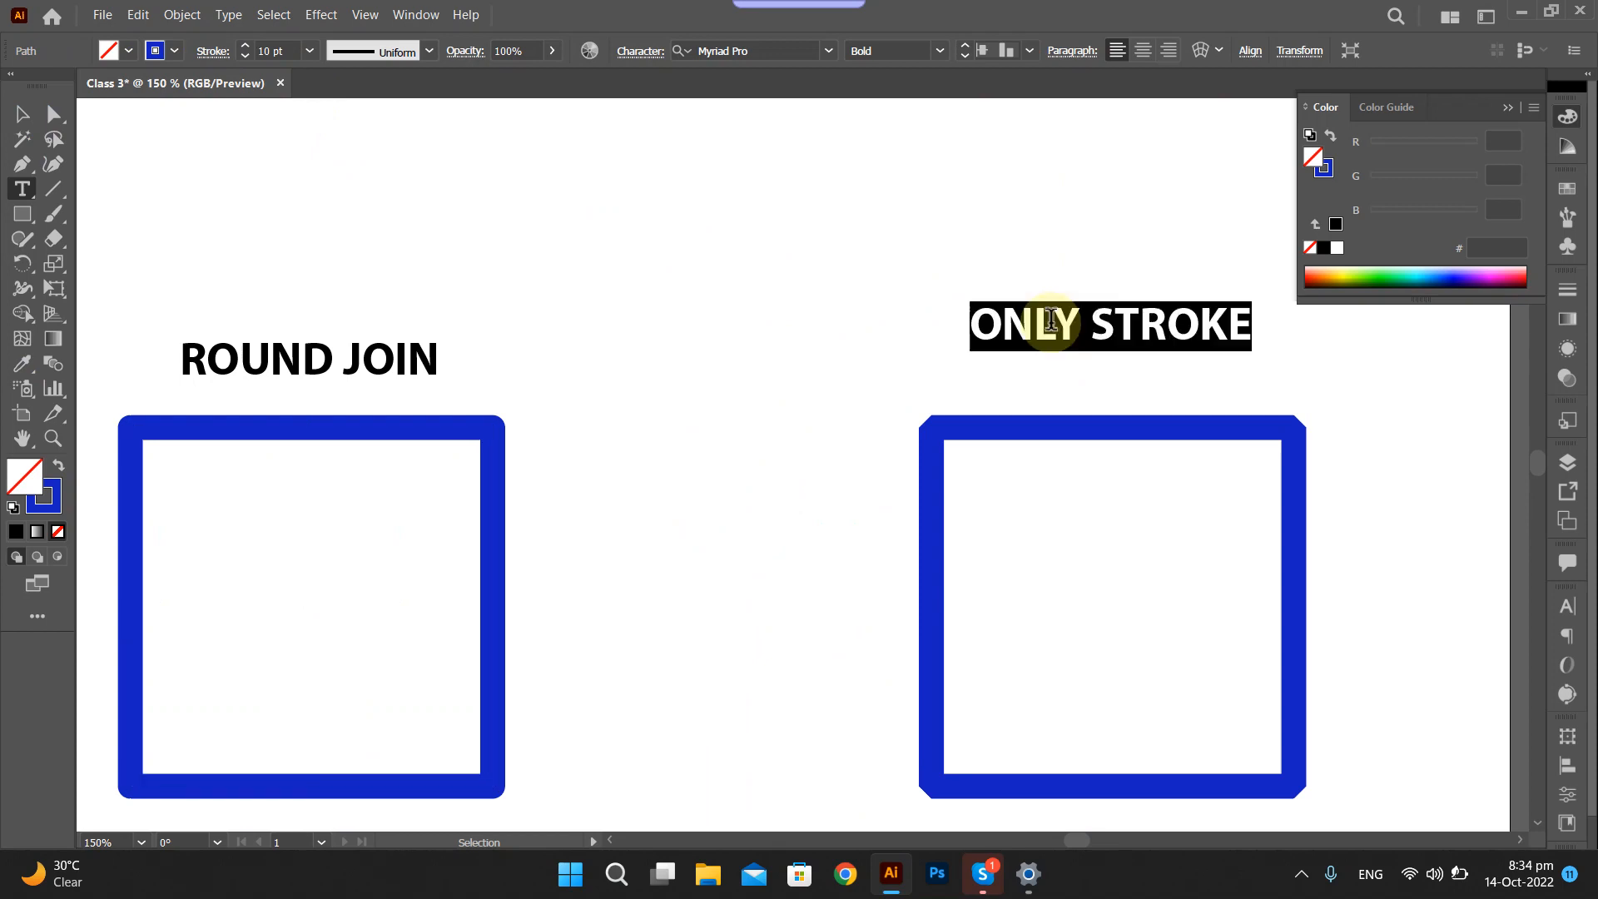
type("BEVEL JOIN")
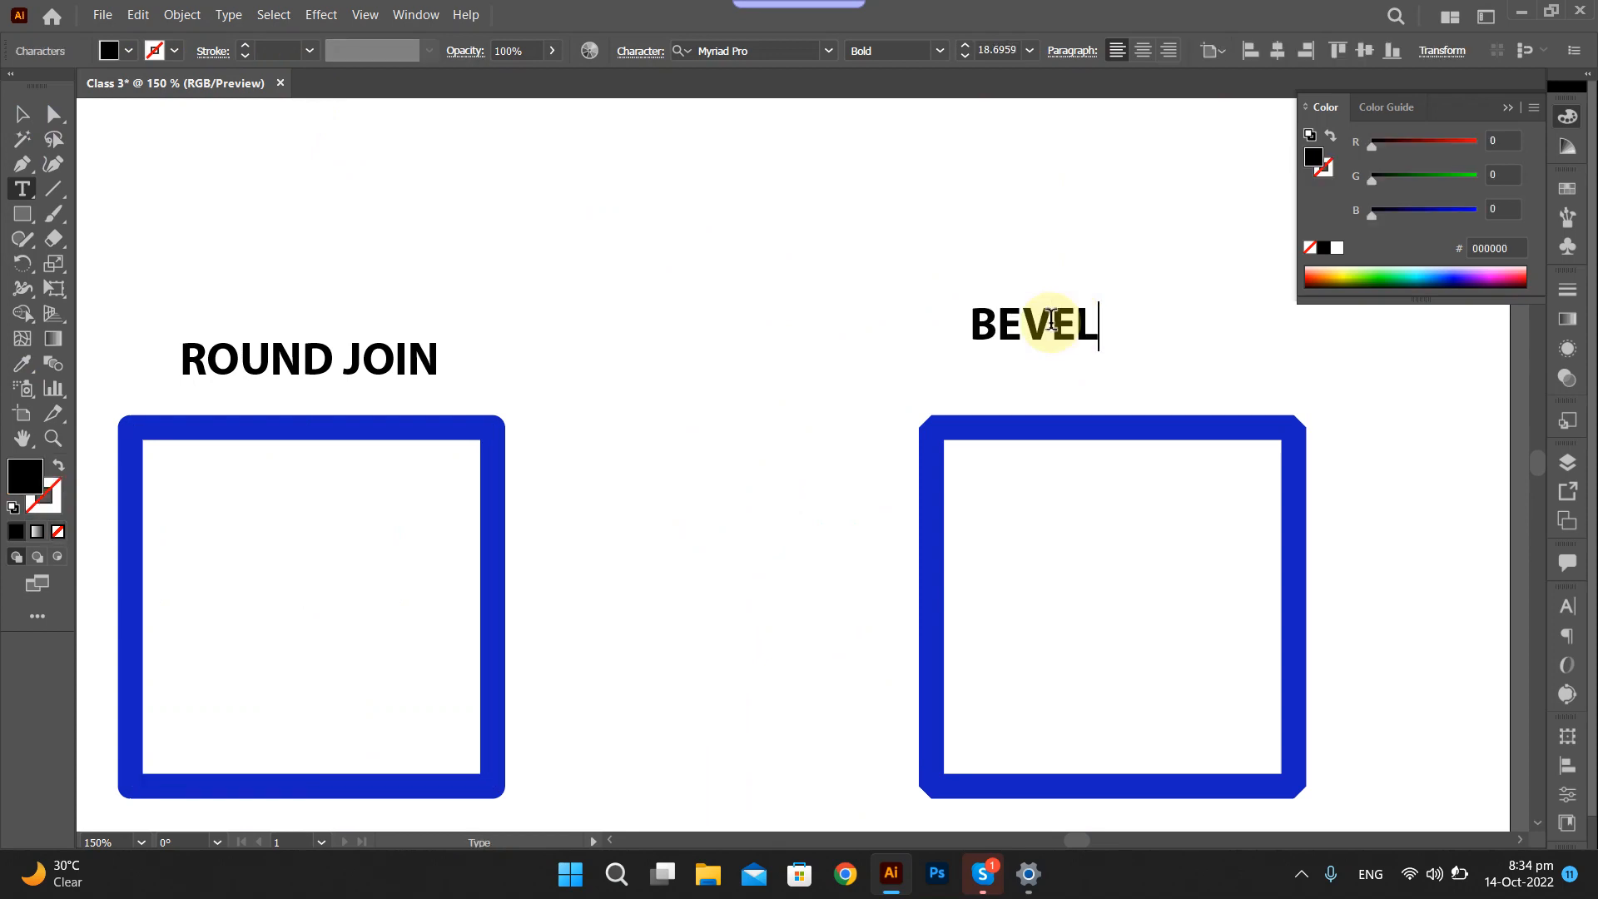
left_click(1017, 398)
key("v")
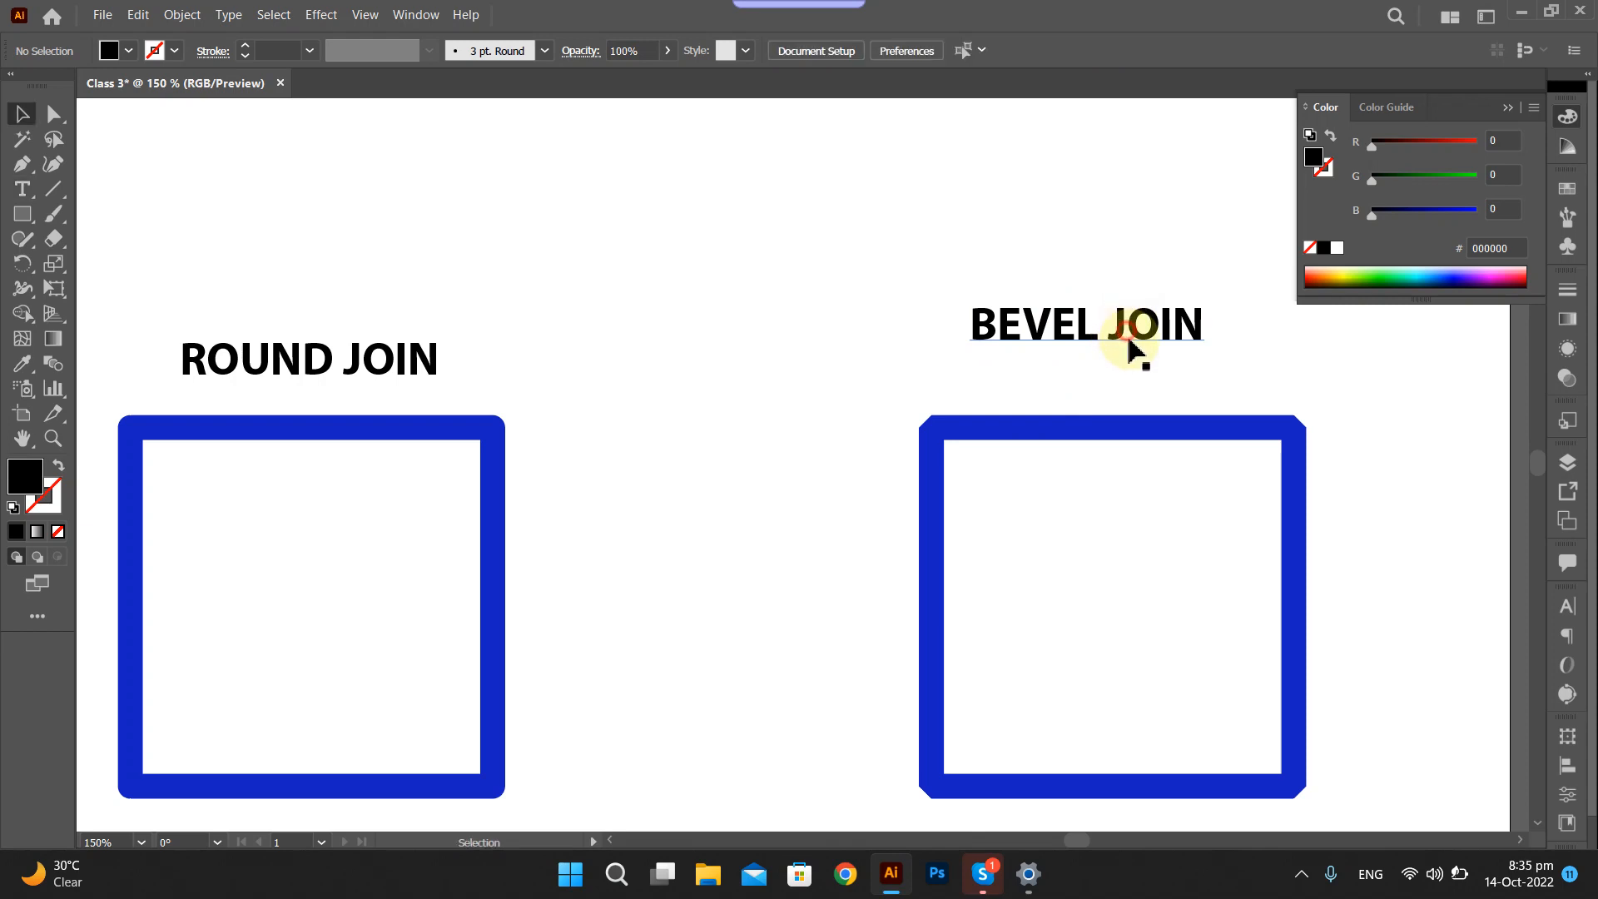
left_click_drag(1129, 348, 1101, 402)
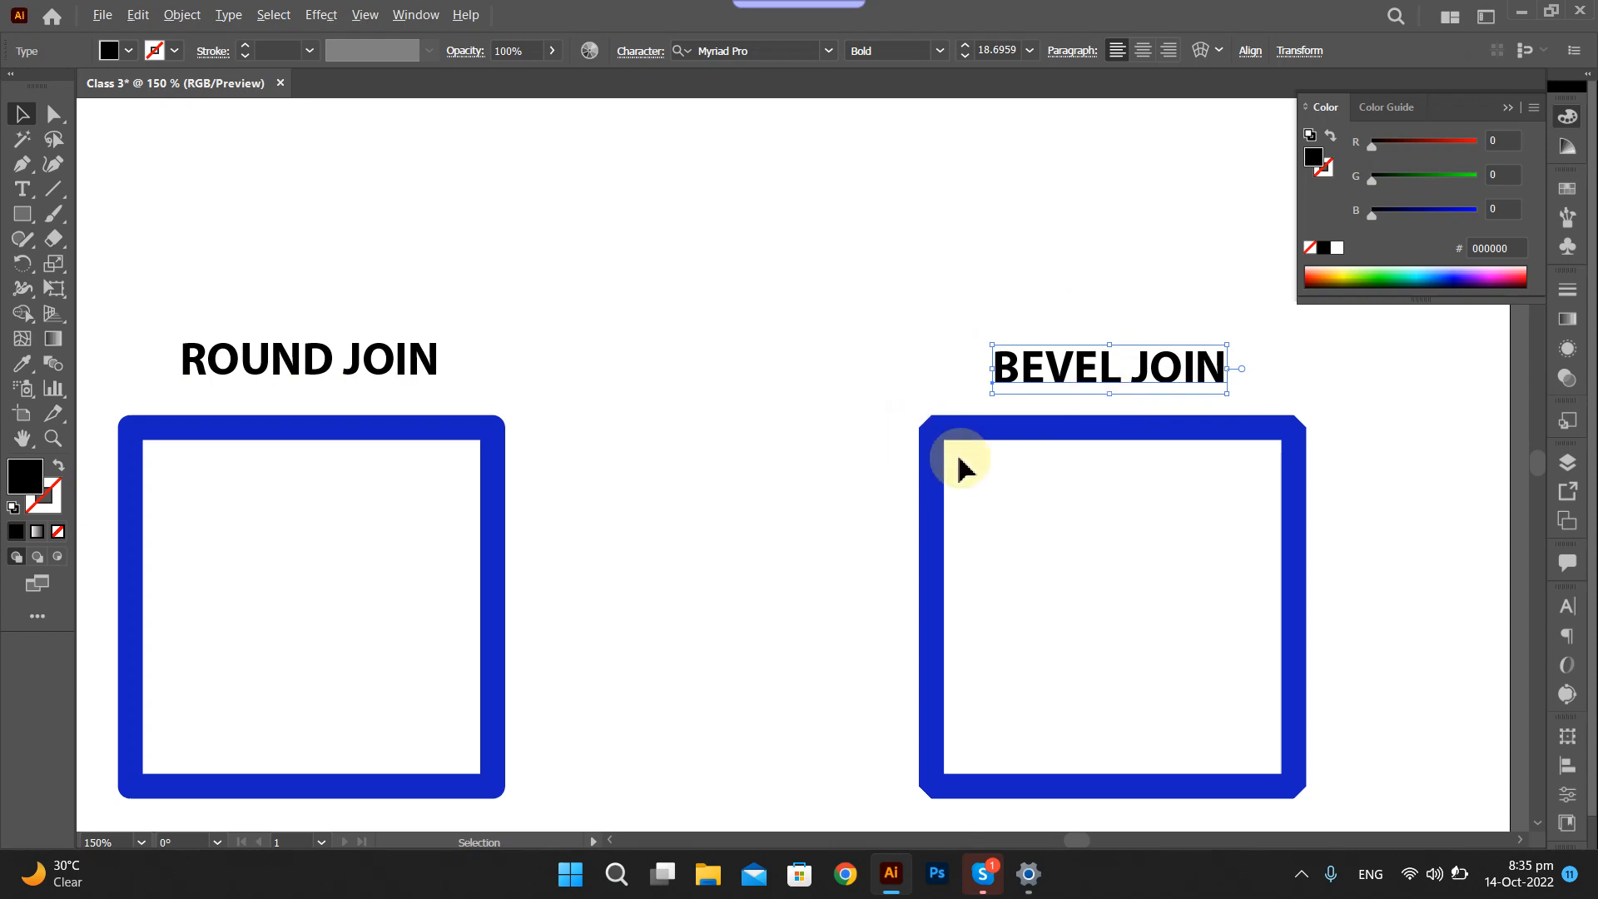
Examine the corner of the square under the BEVEL JOIN label up close and return to the whole row.
scroll(962, 469, "up", 3)
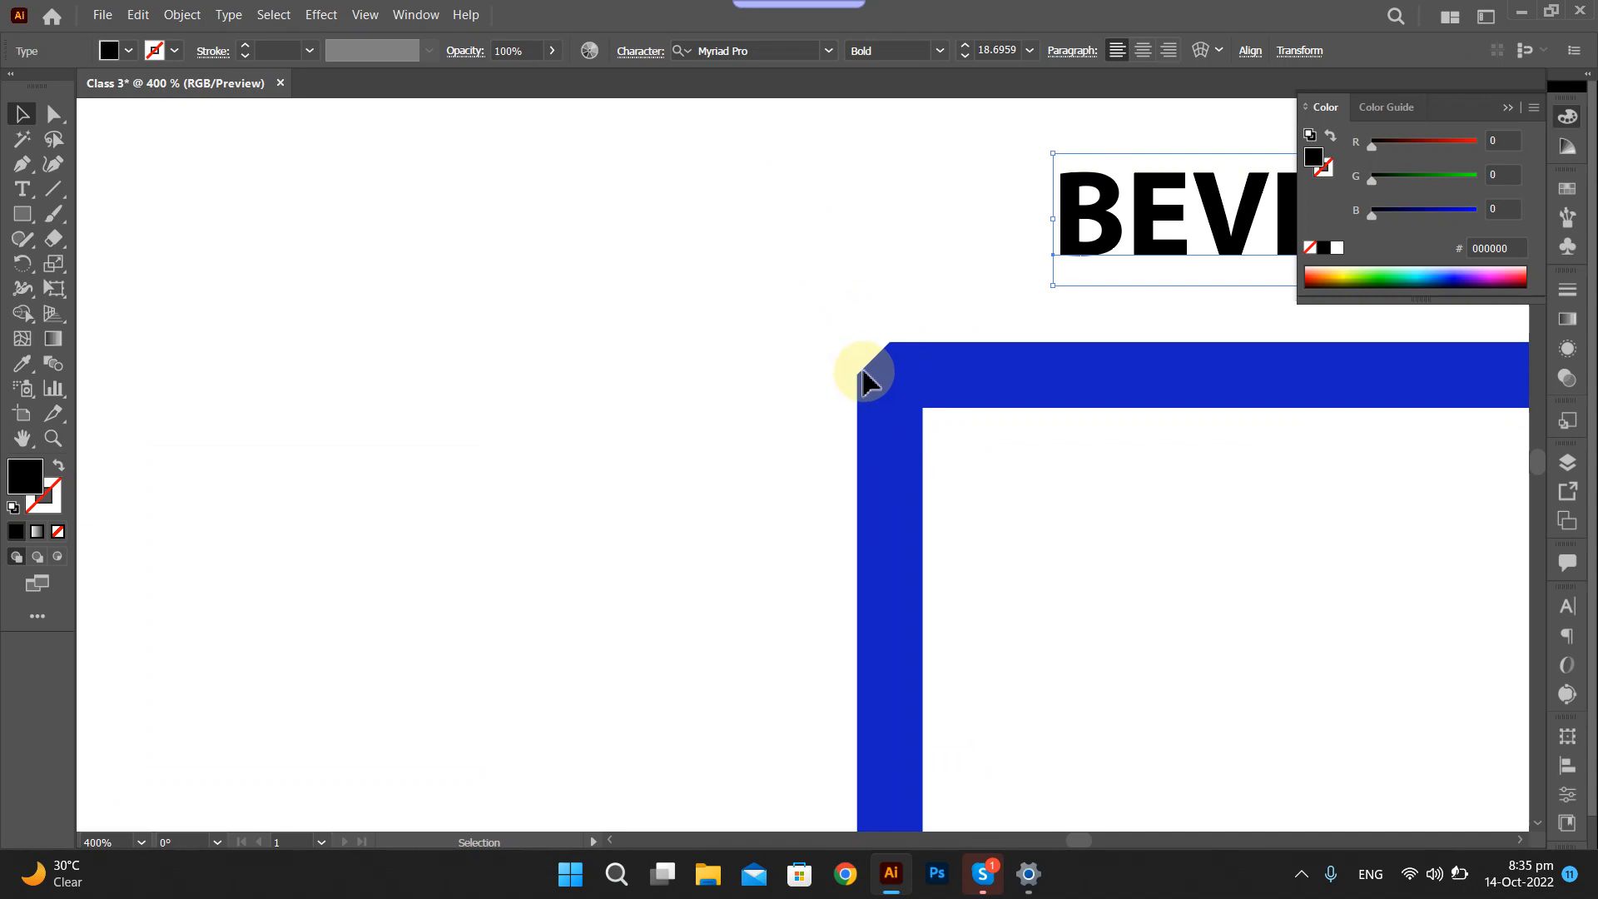
scroll(866, 381, "down", 5)
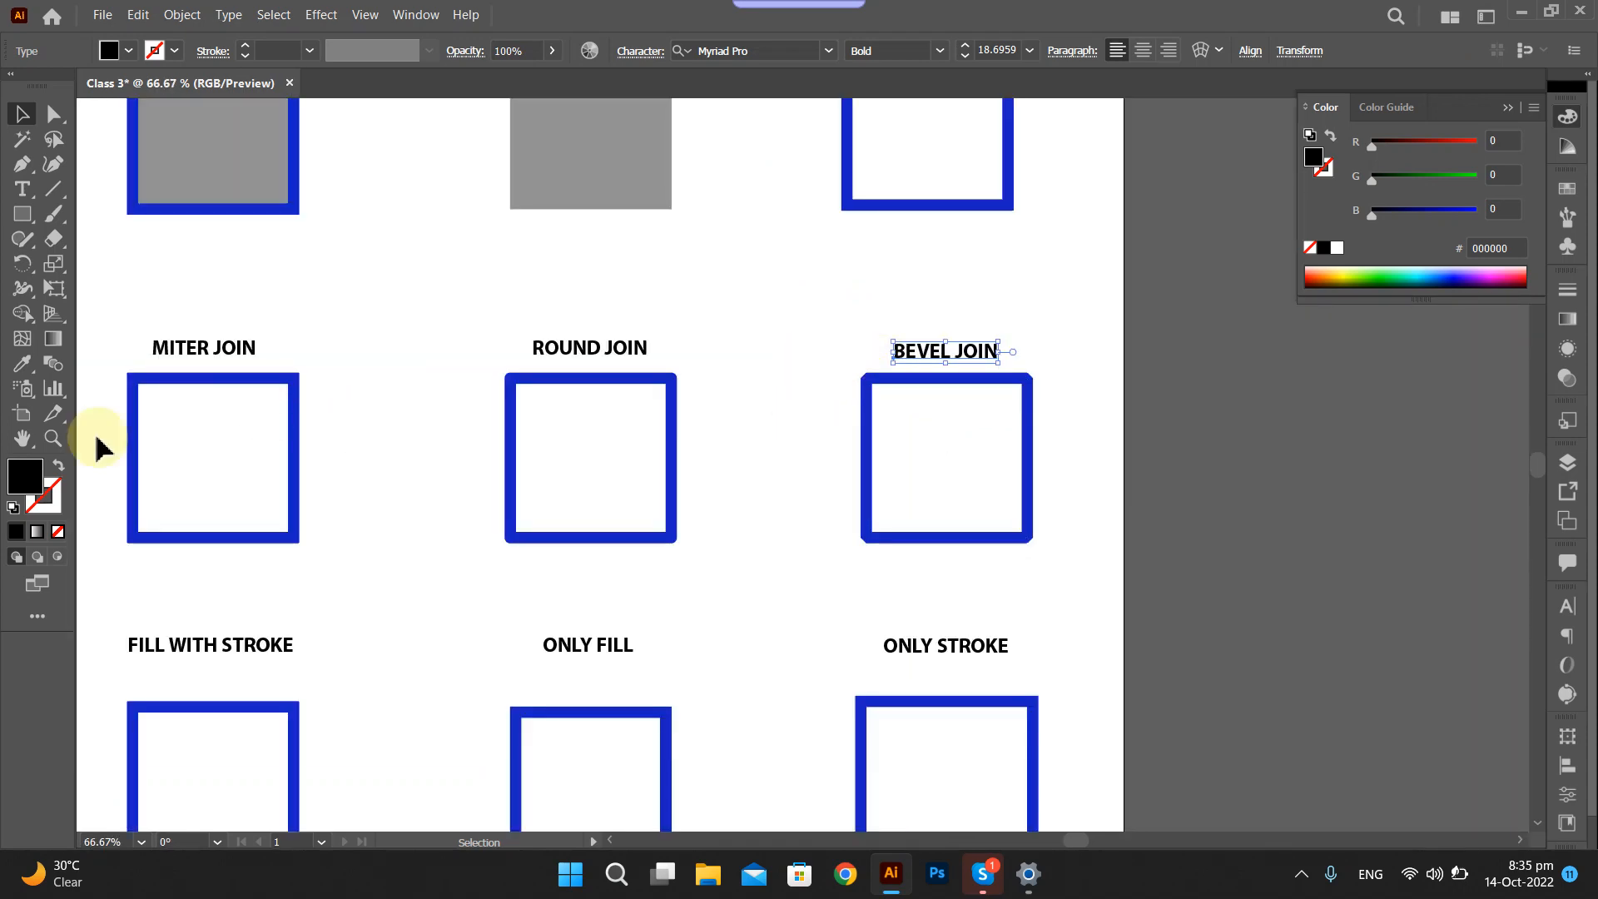
scroll(204, 404, "left", 2)
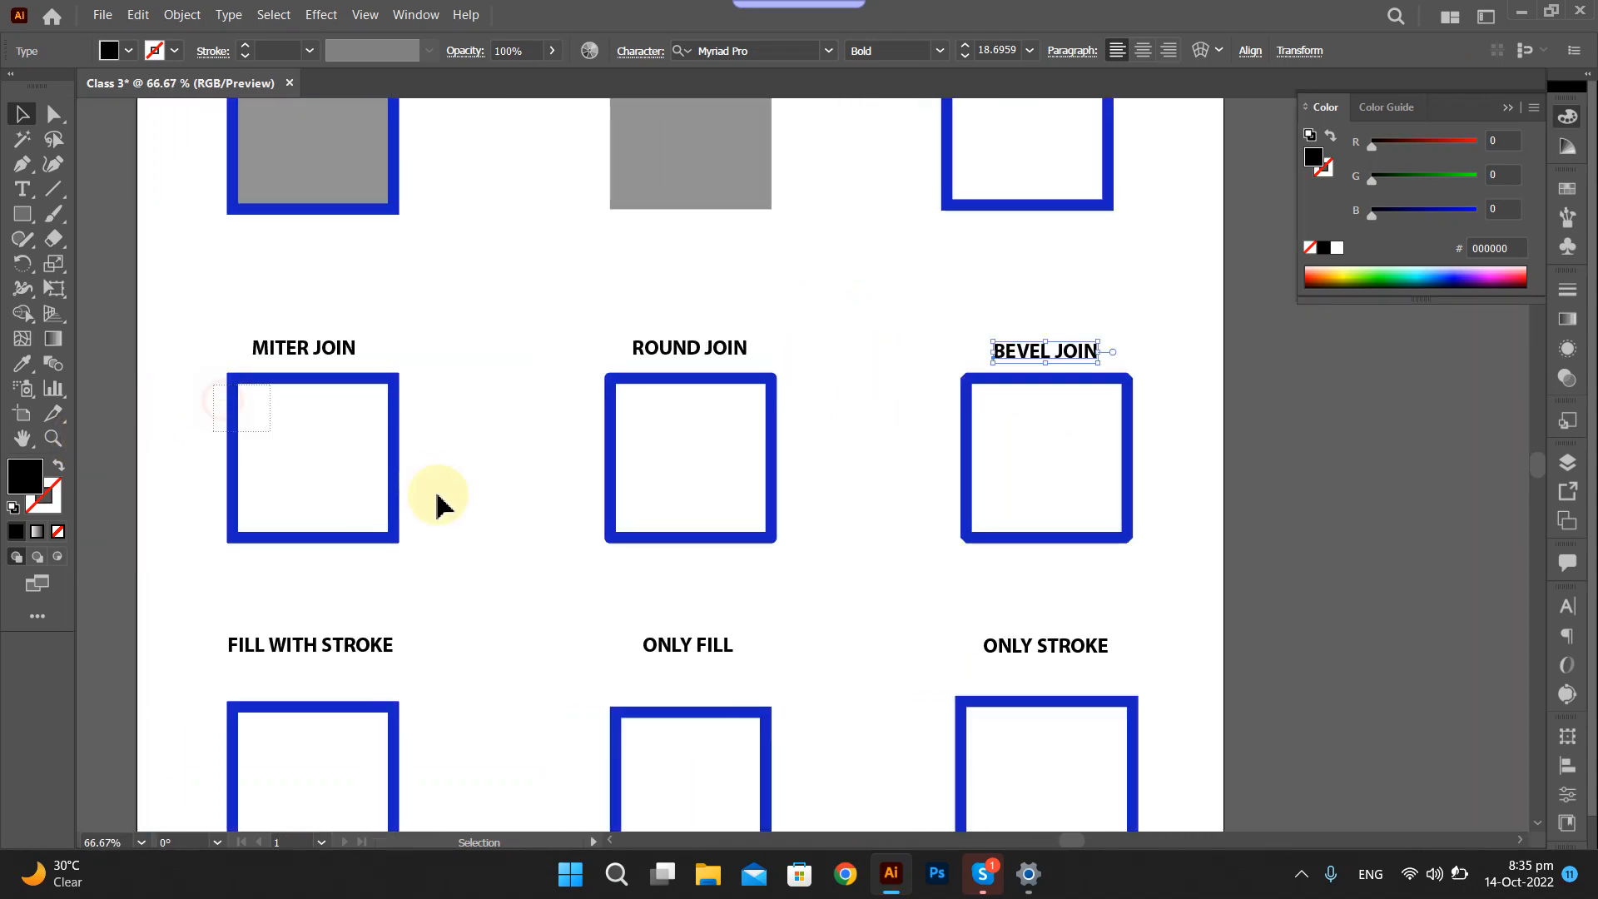
Try the round and bevel corner joins on the MITER JOIN square, and set it back to miter join.
left_click(393, 481)
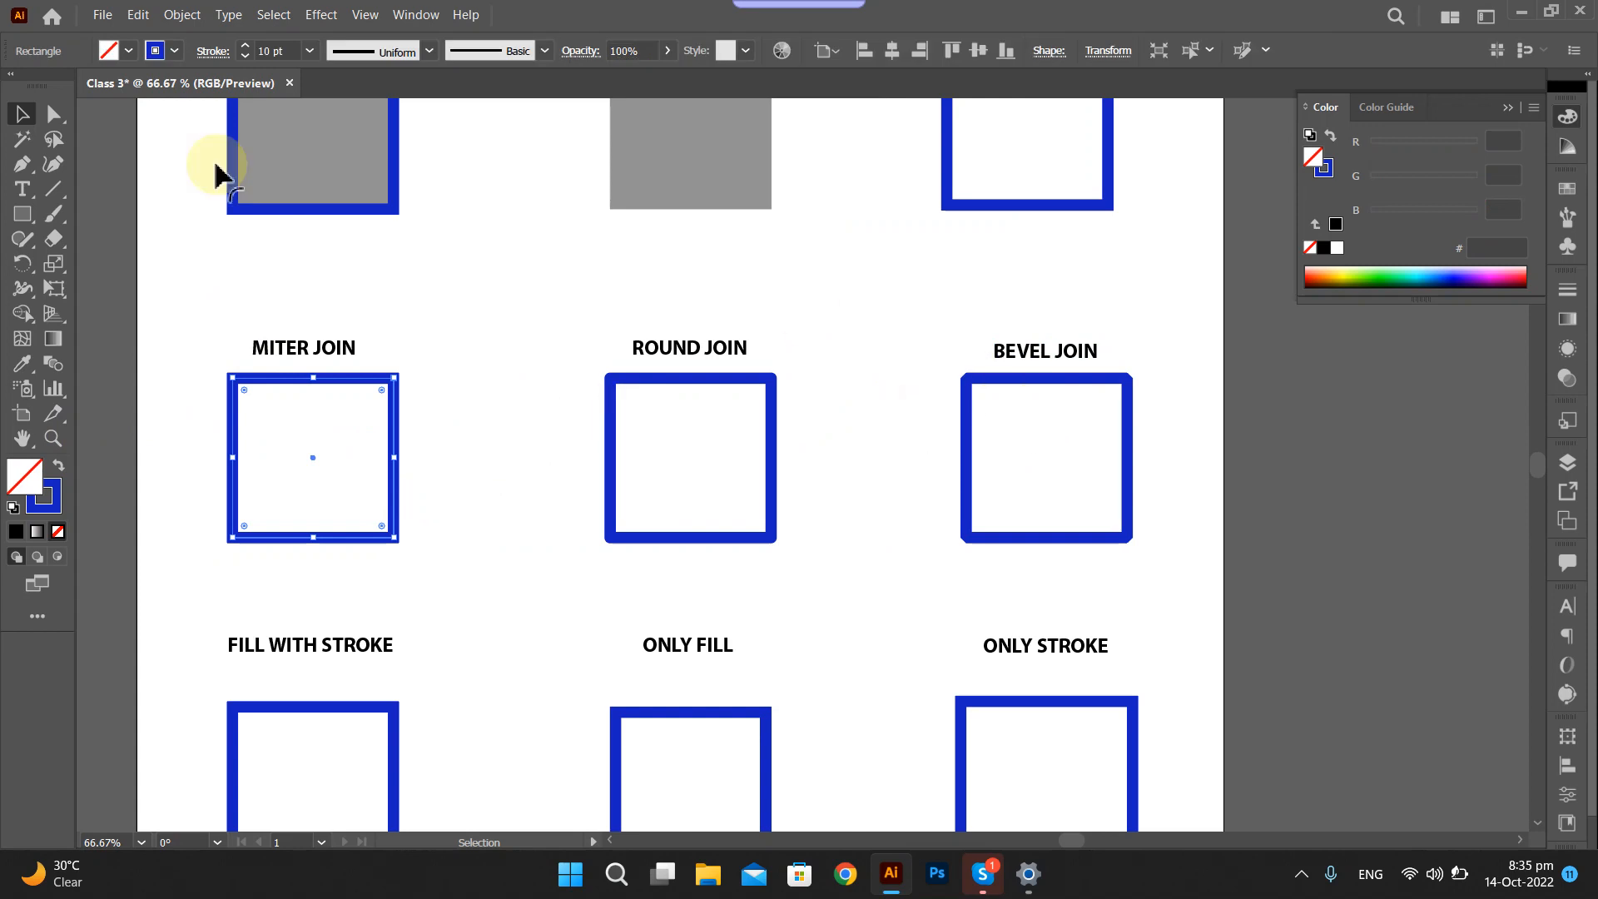
left_click(212, 52)
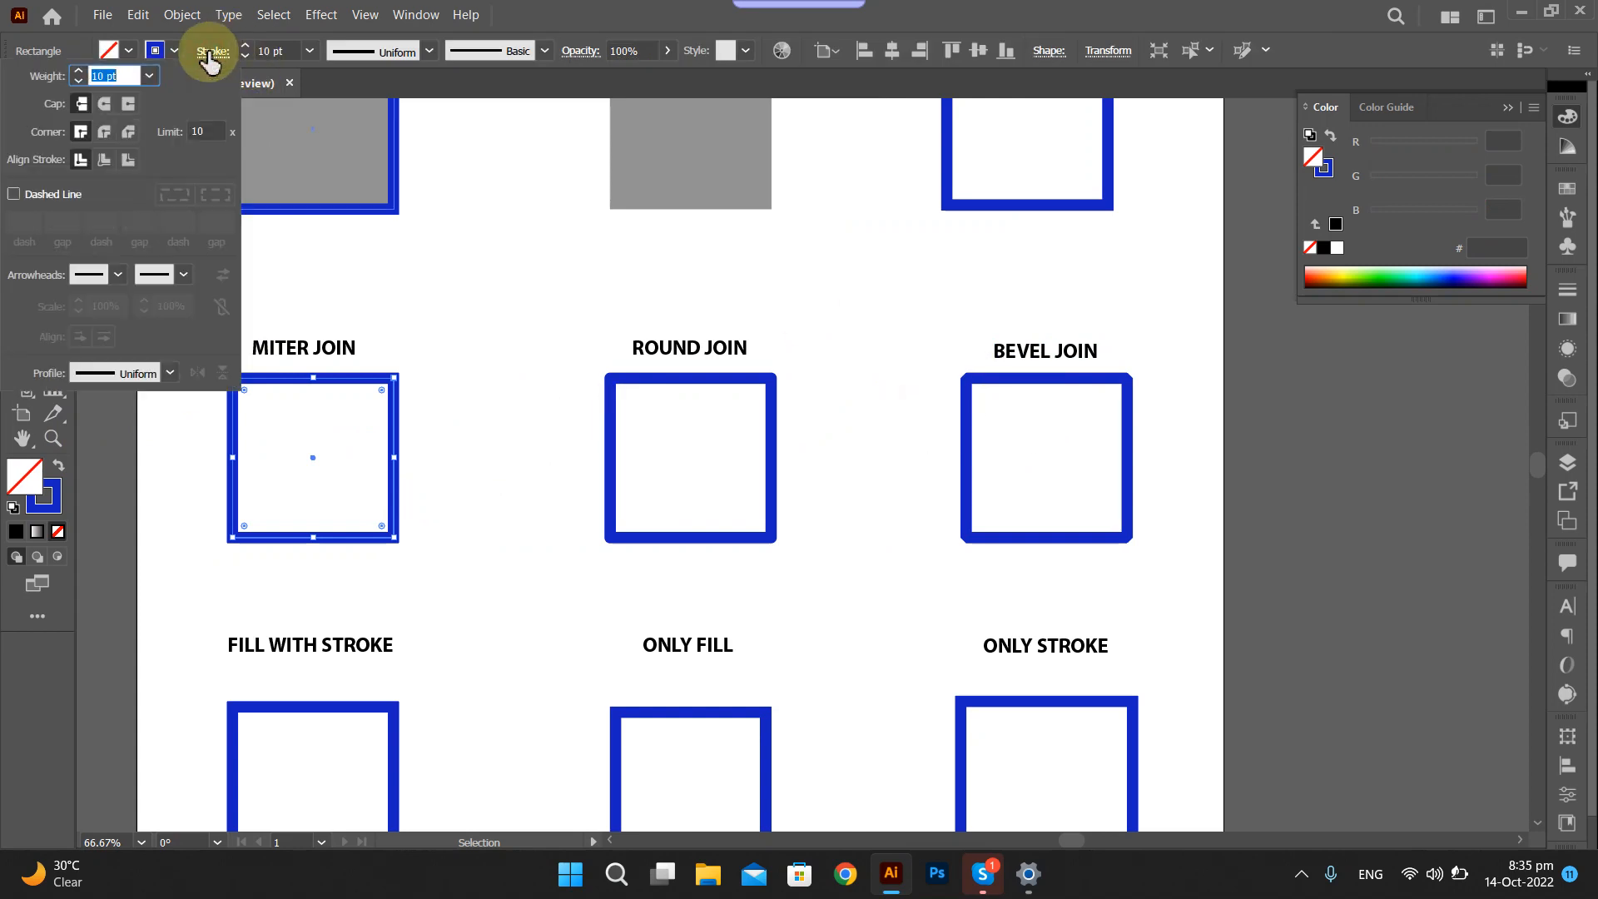
left_click(103, 133)
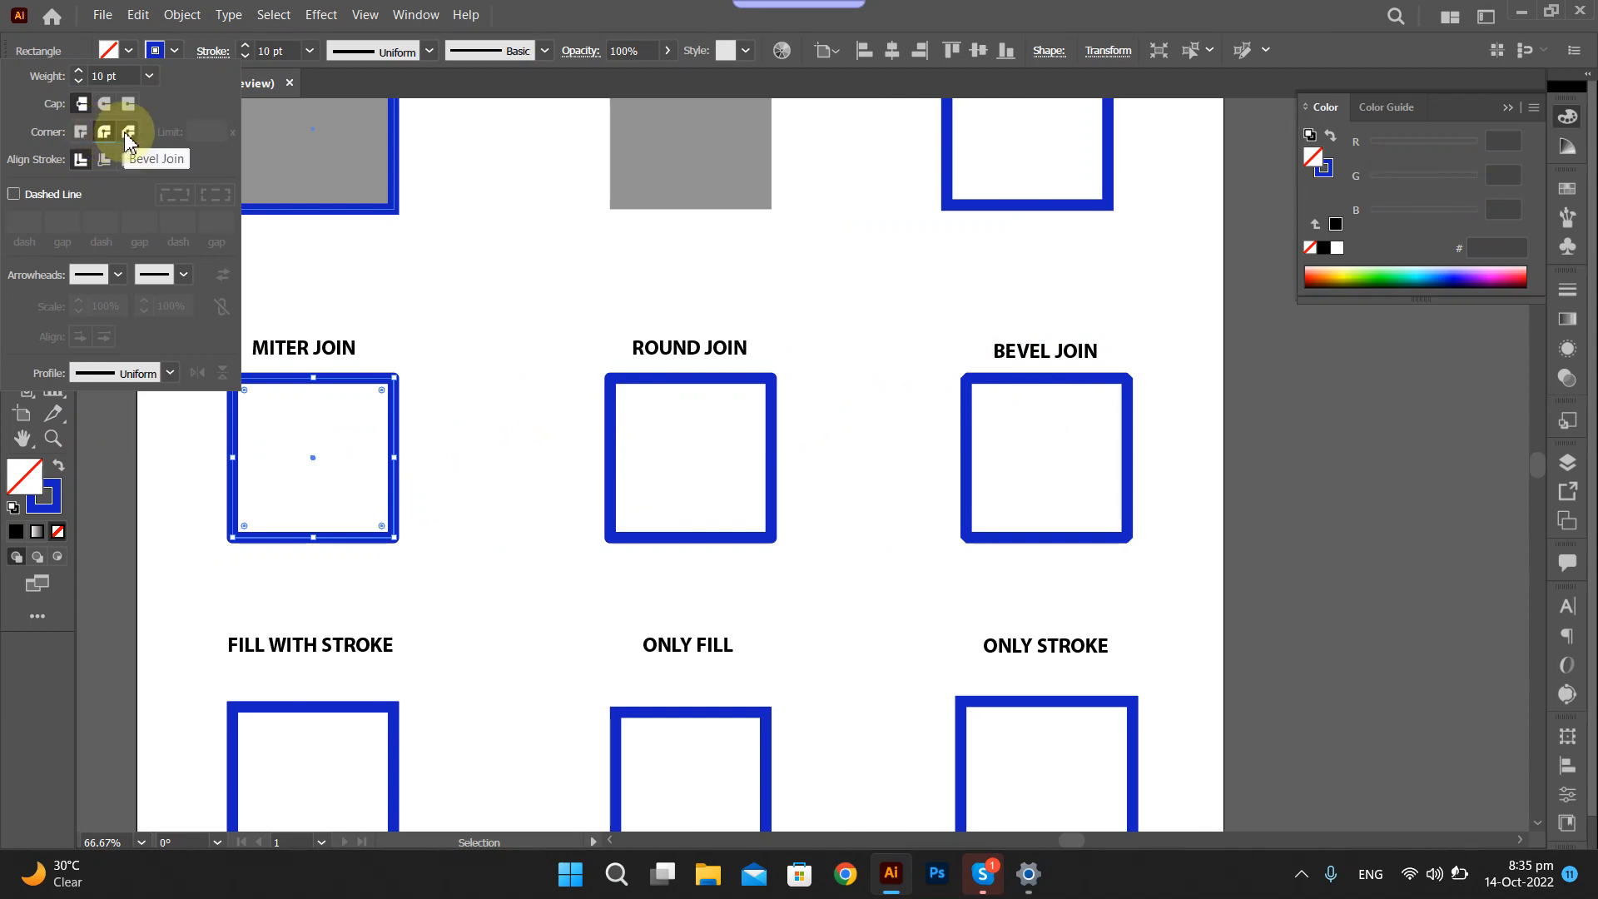
left_click(129, 137)
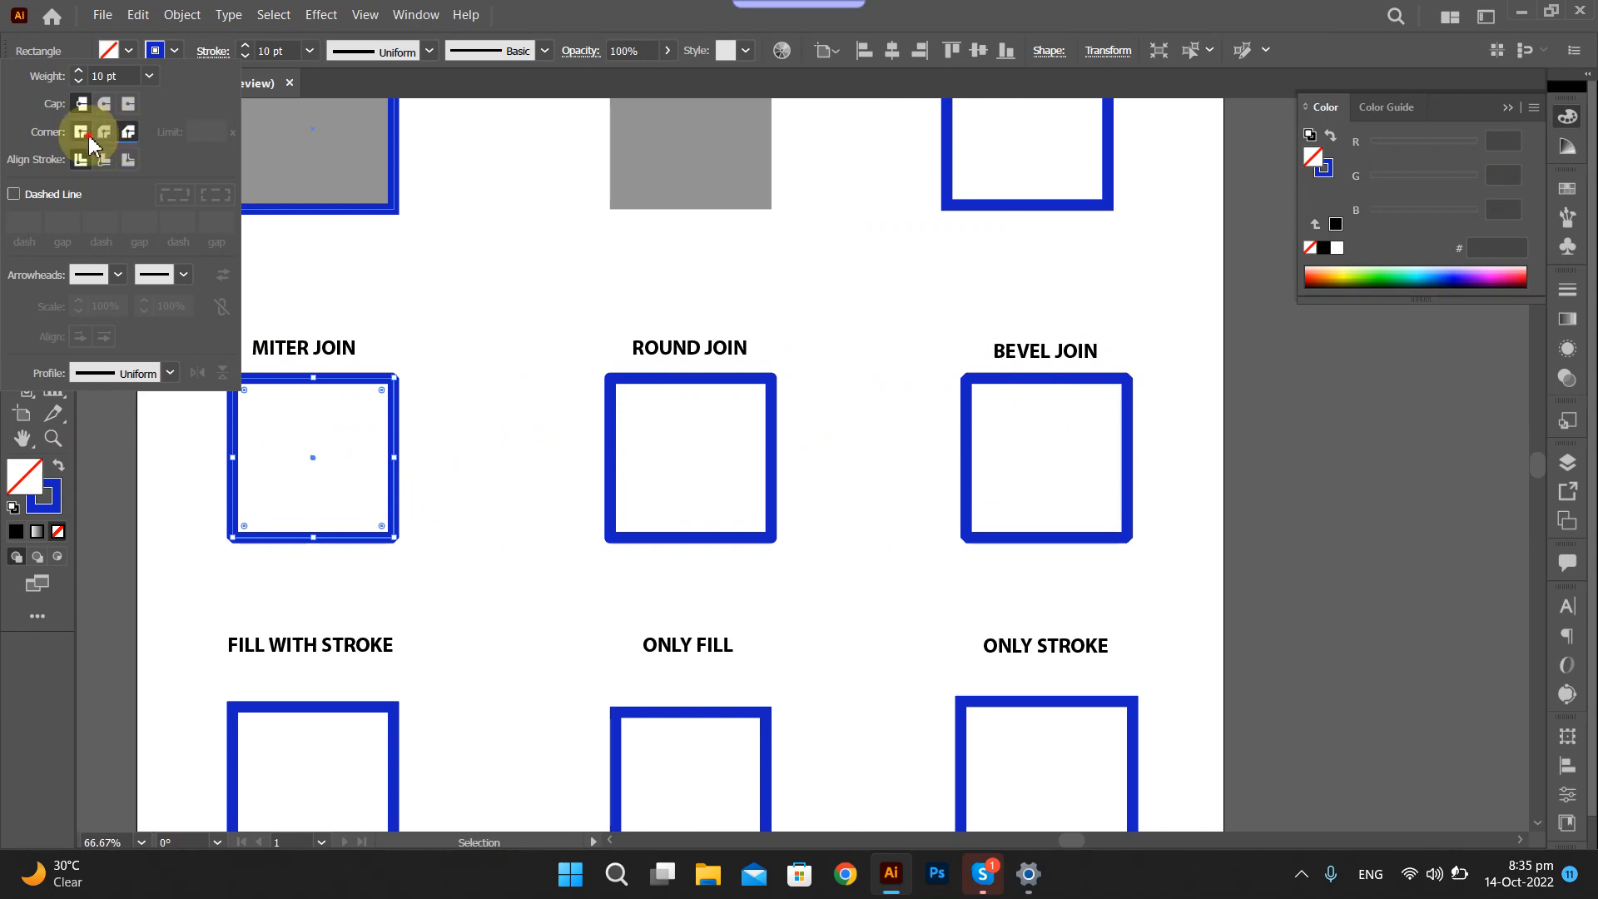
left_click(88, 136)
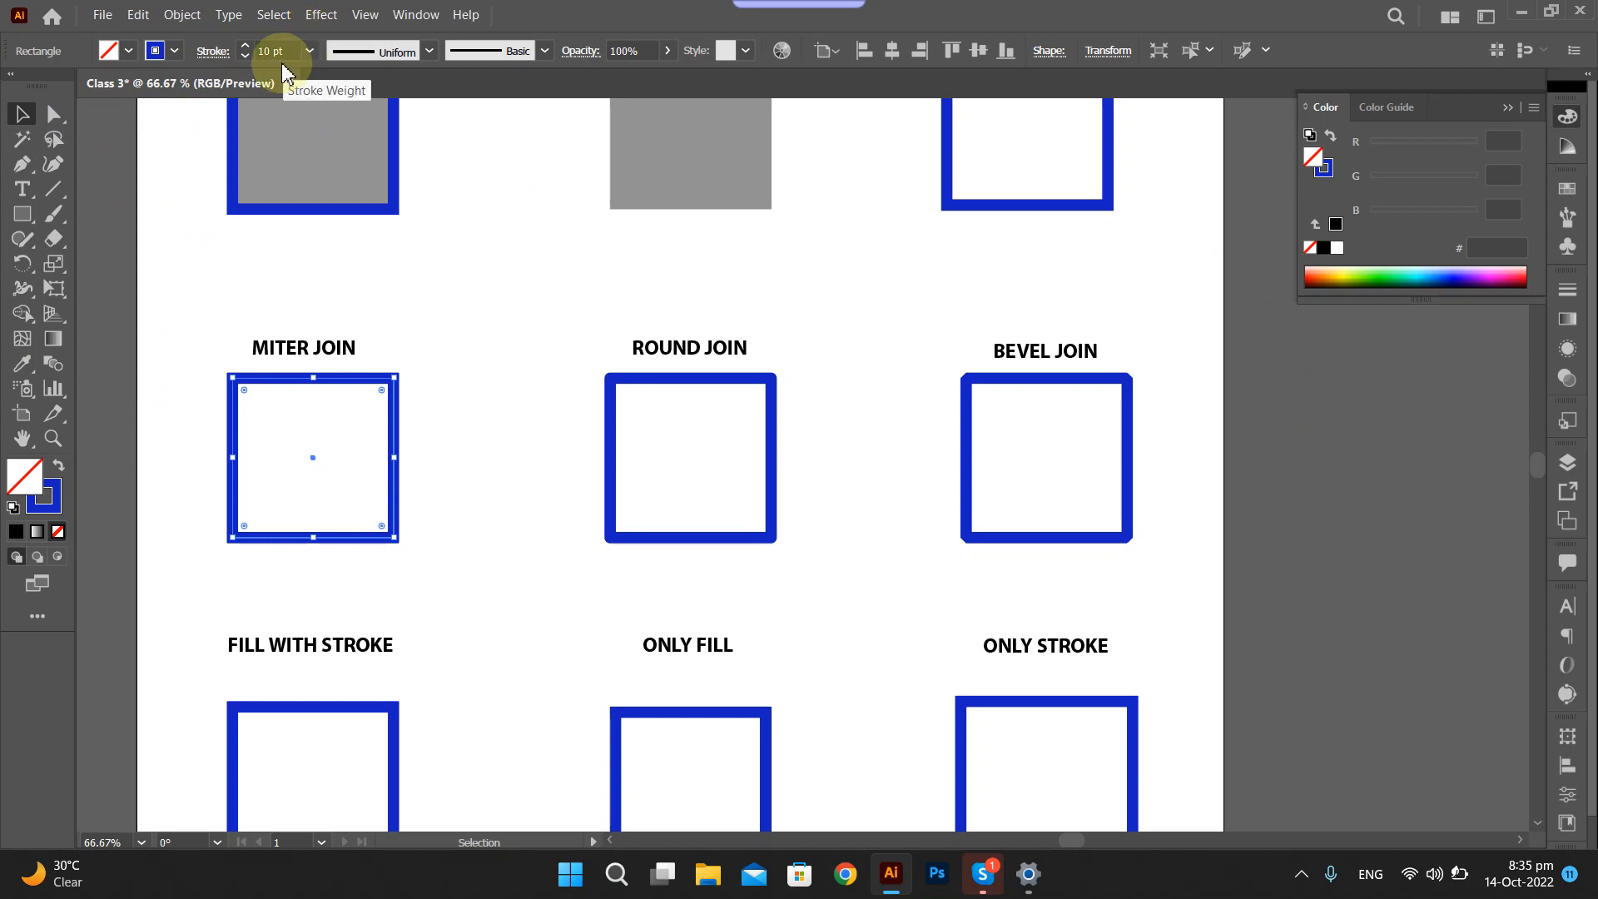
Review the width profiles, brush definitions and stroke options available for the MITER JOIN square.
left_click(427, 57)
left_click(427, 53)
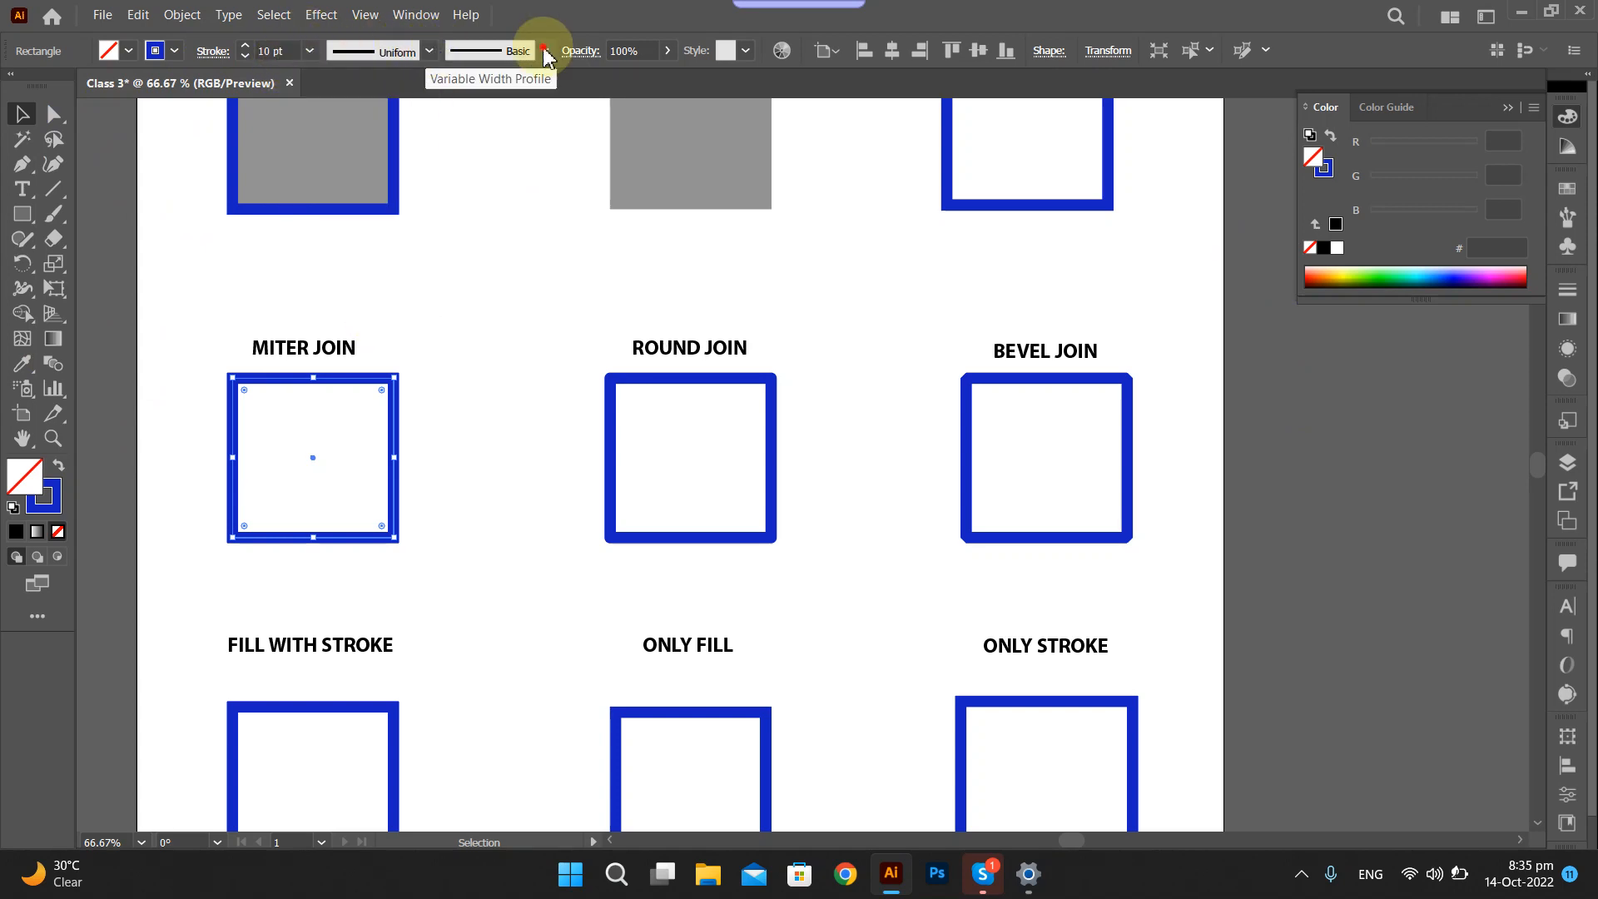
left_click(545, 52)
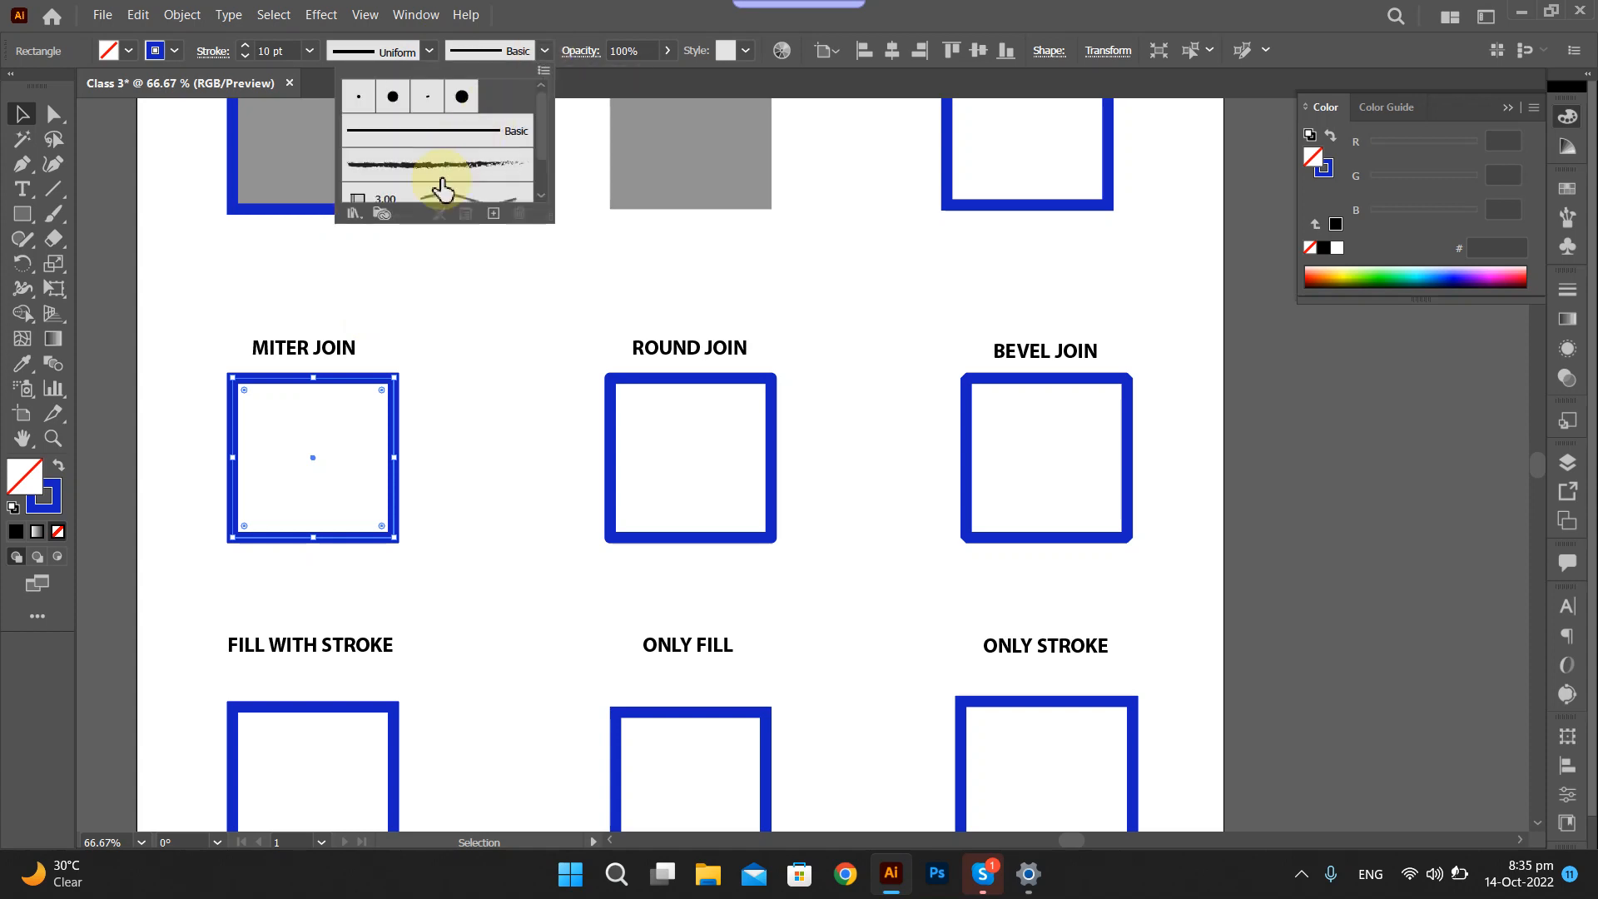
left_click(545, 54)
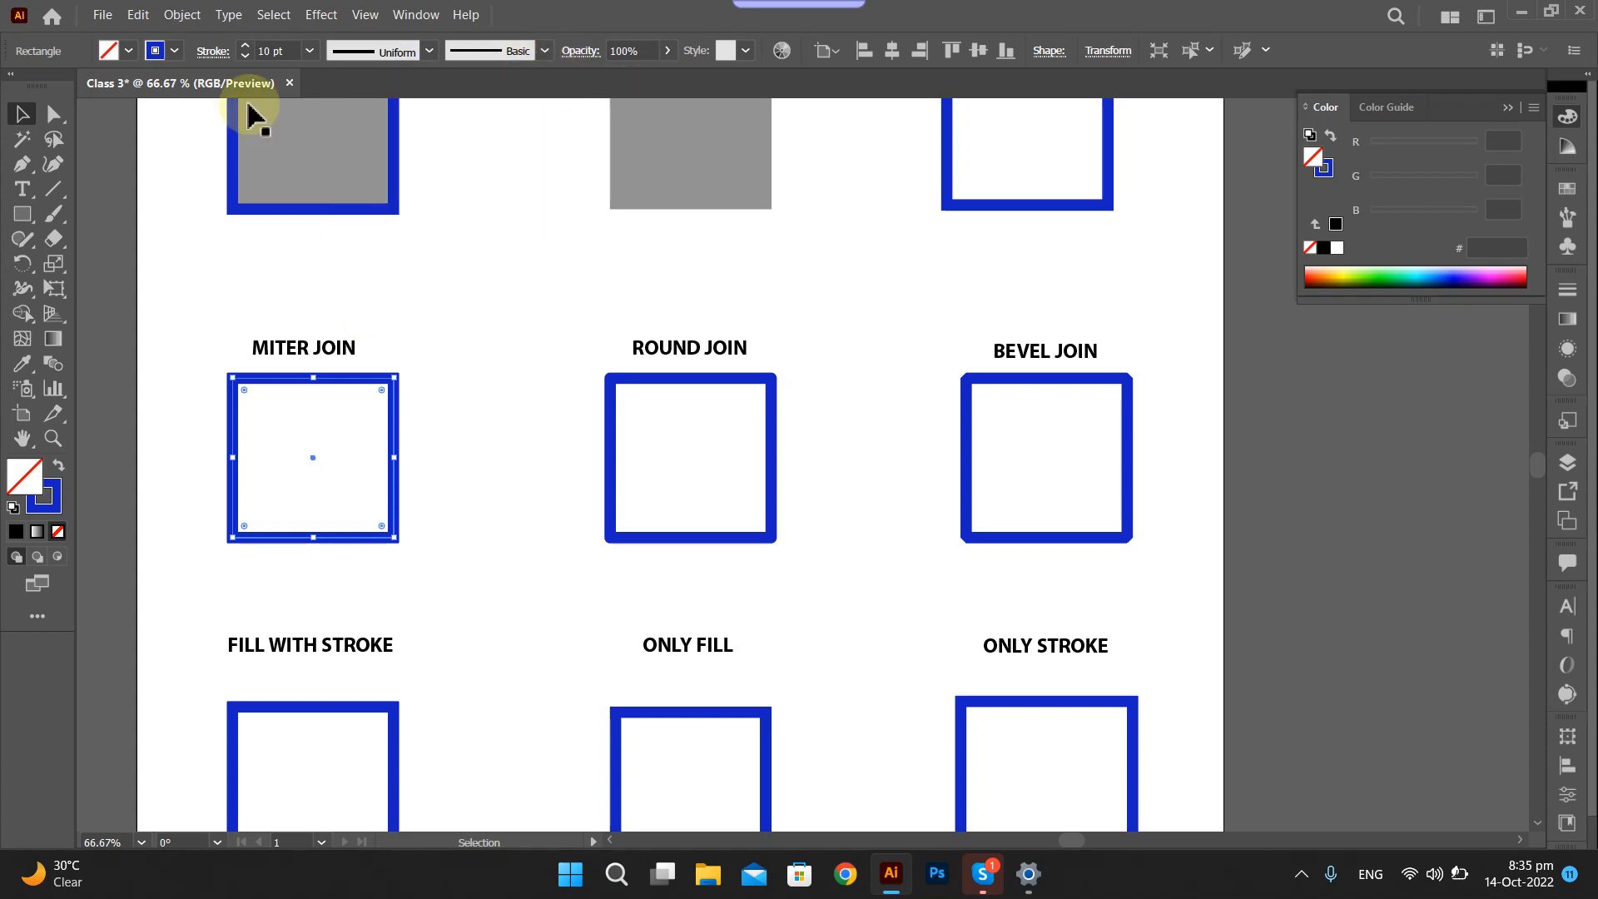
left_click(213, 52)
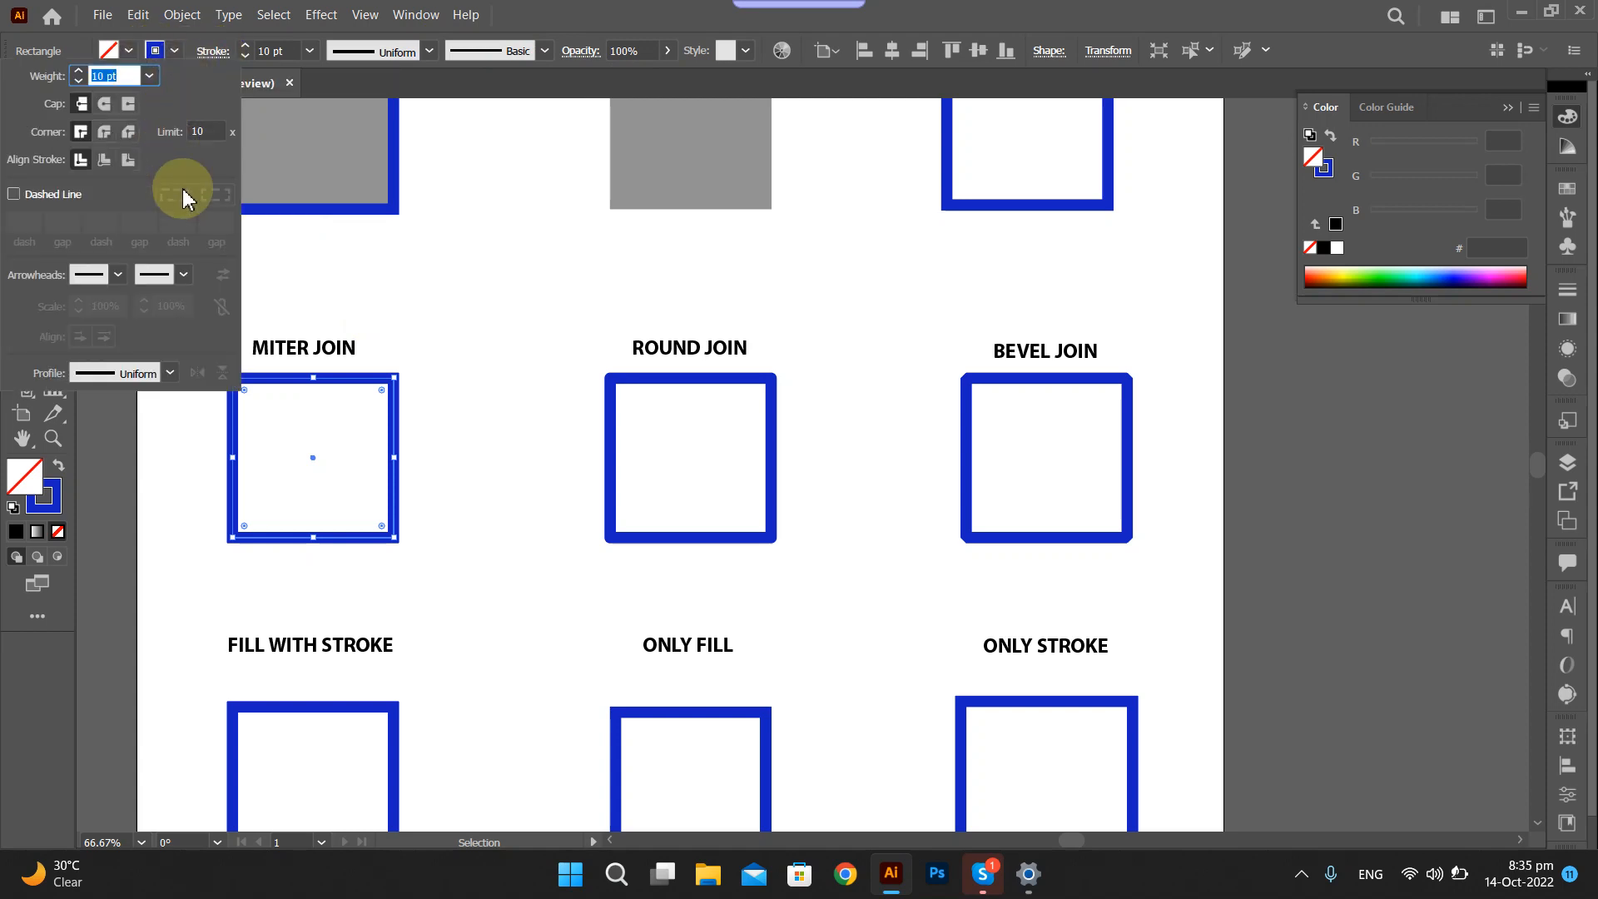
left_click(210, 54)
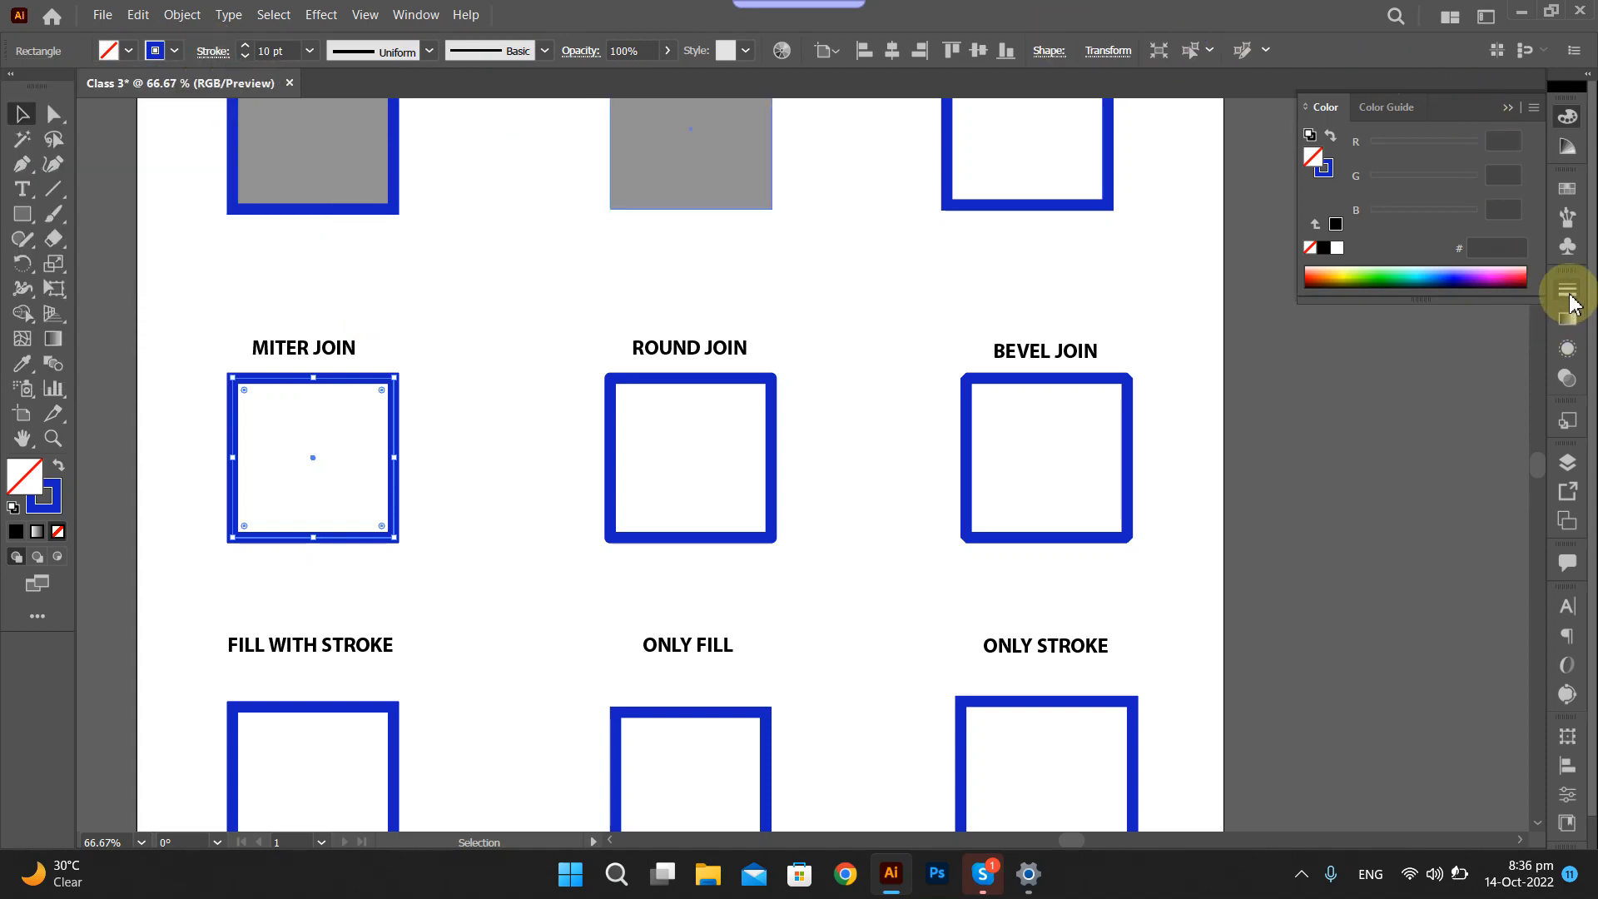
Collapse the colour settings, show the docked Stroke settings, and hide their extra options.
left_click(1510, 109)
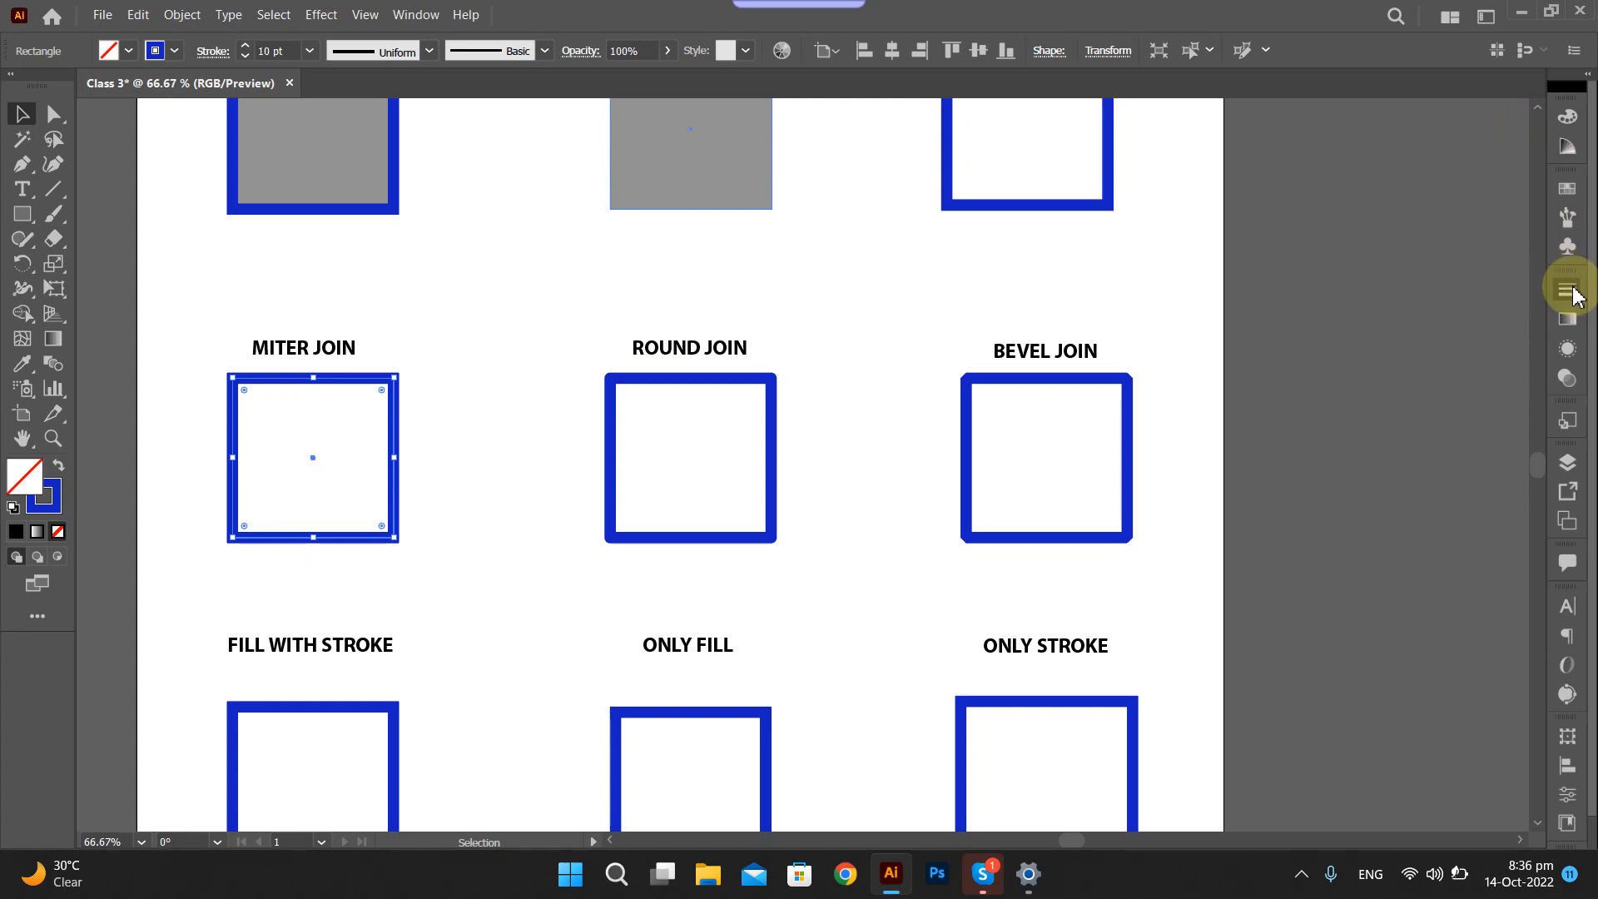
left_click(1573, 293)
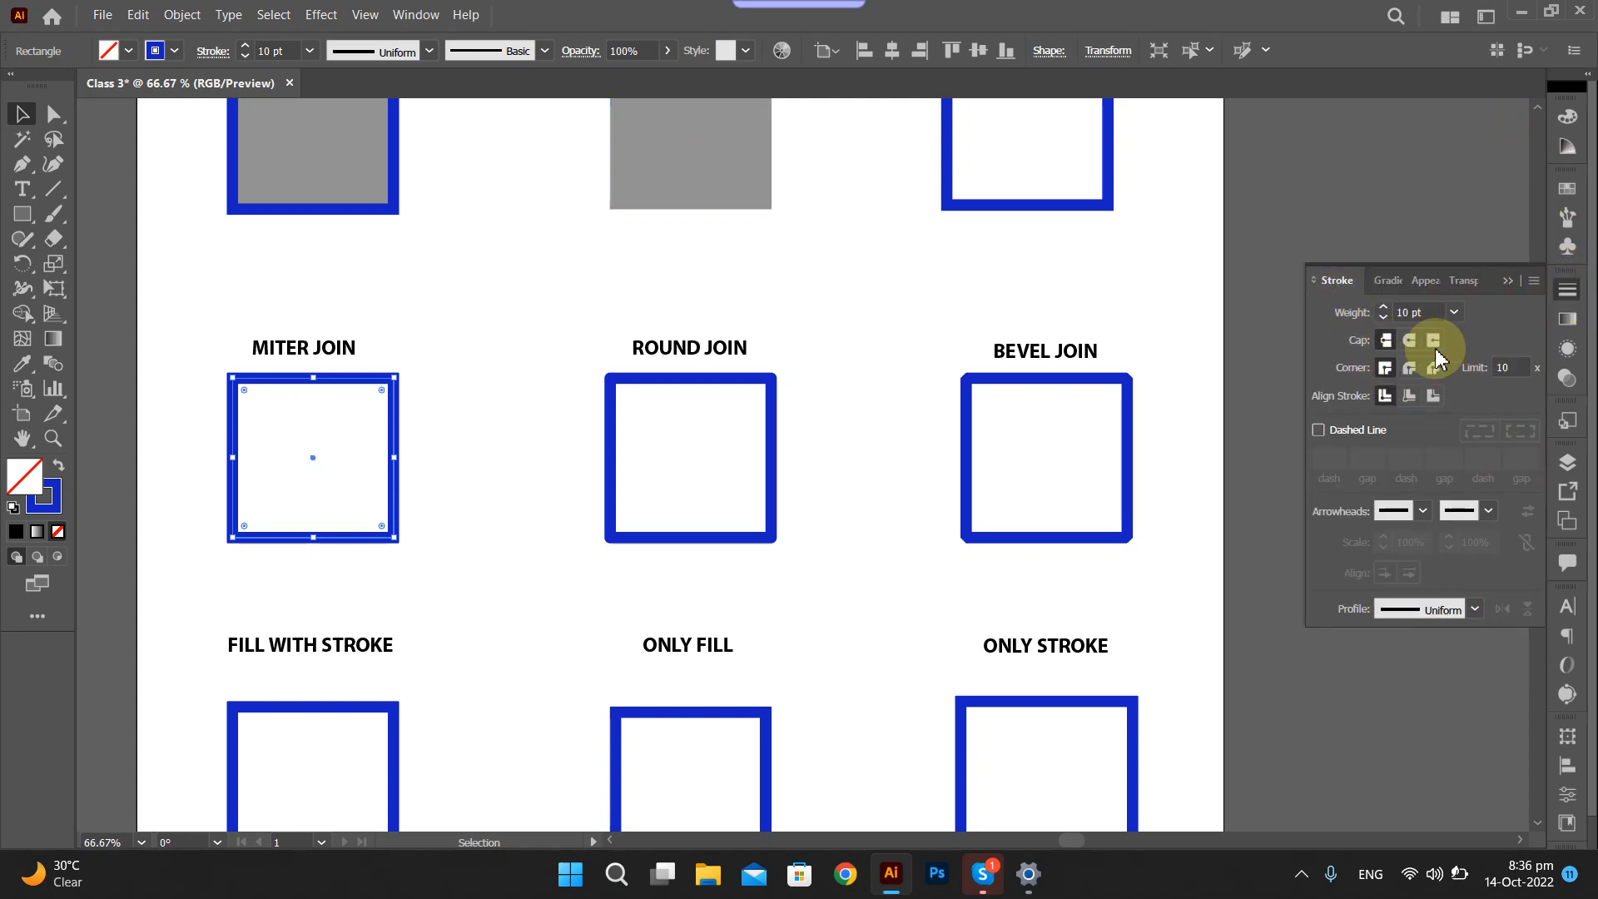
left_click(1534, 282)
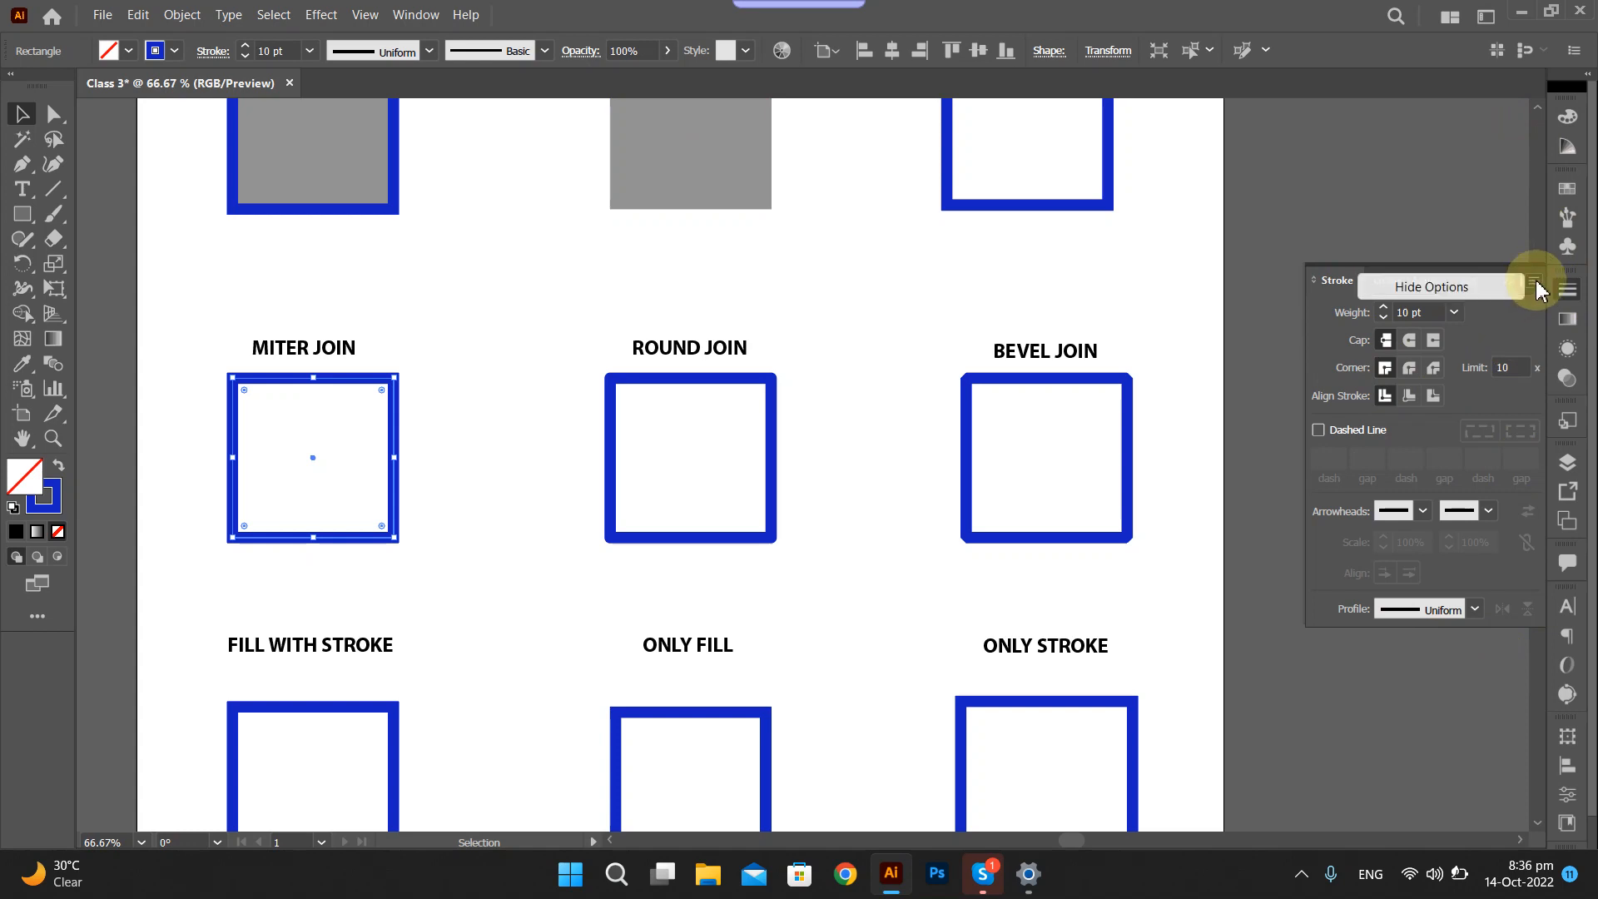
left_click(1494, 290)
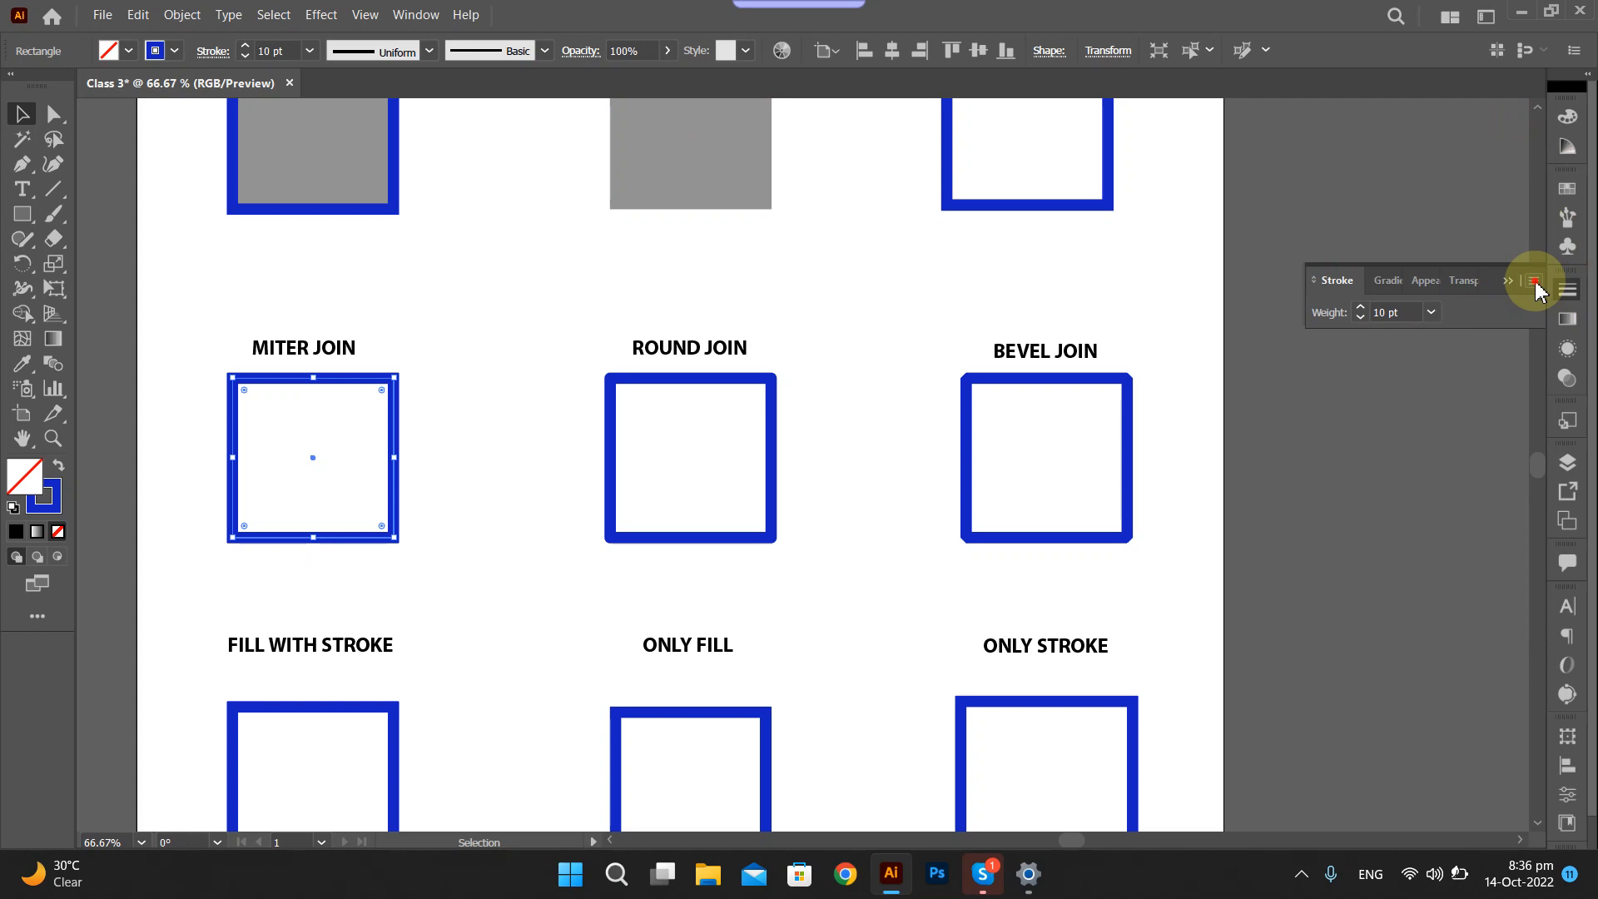
Show the extra options of the docked Stroke settings and collapse those settings.
left_click(1536, 284)
left_click(1500, 291)
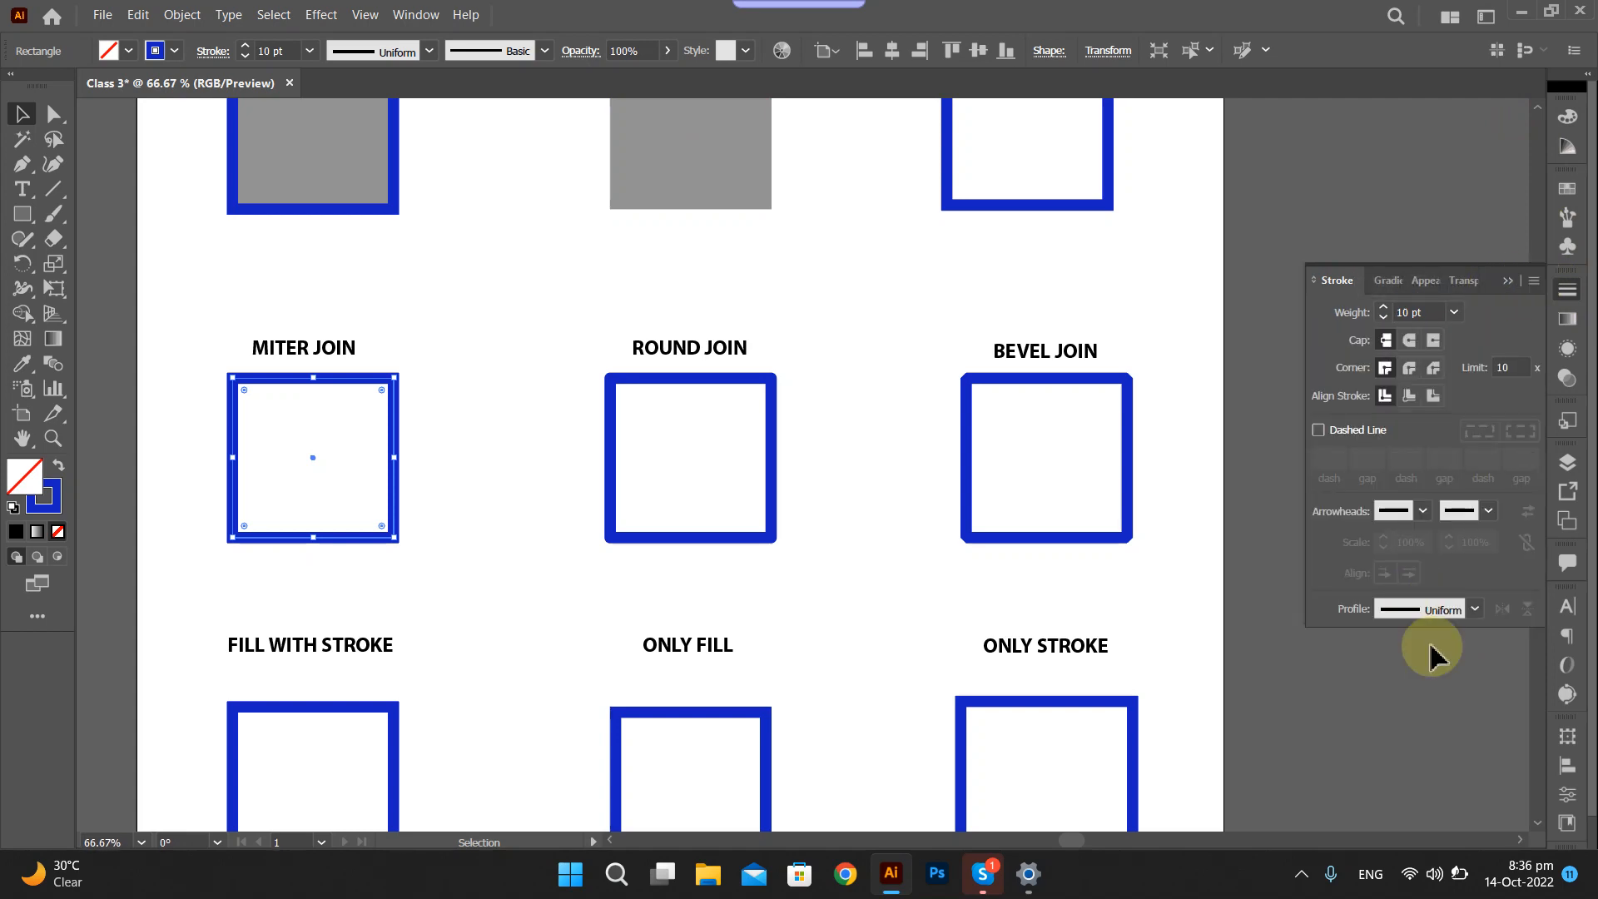
left_click(1515, 283)
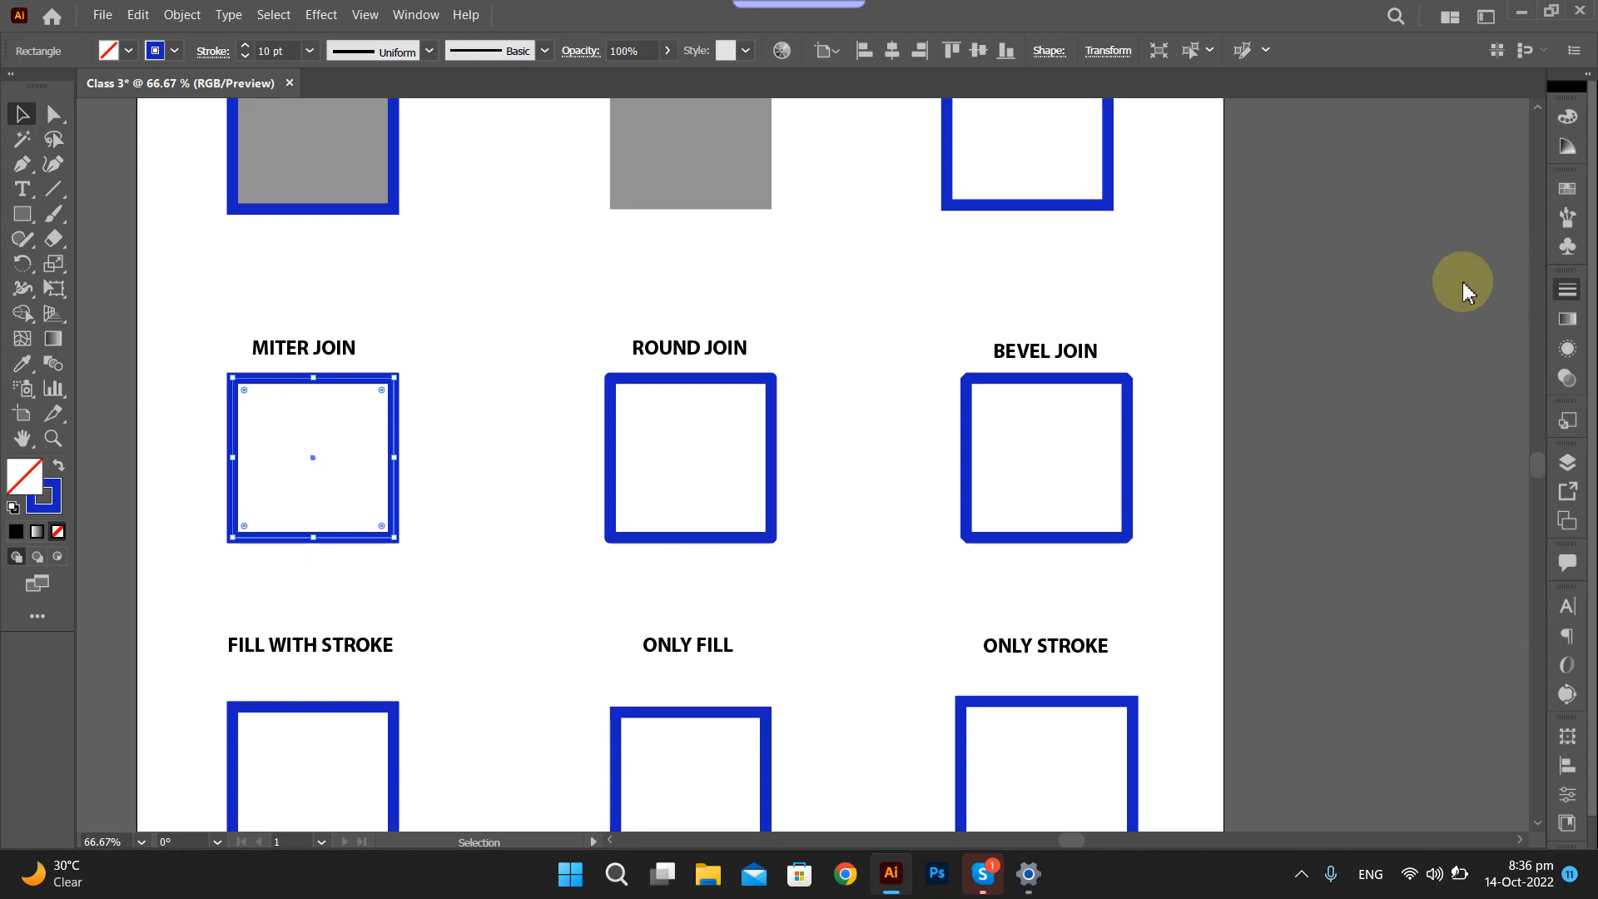
Review the stroke alignment options for the MITER JOIN square and for the FILL WITH STROKE square in the row below it.
left_click(211, 52)
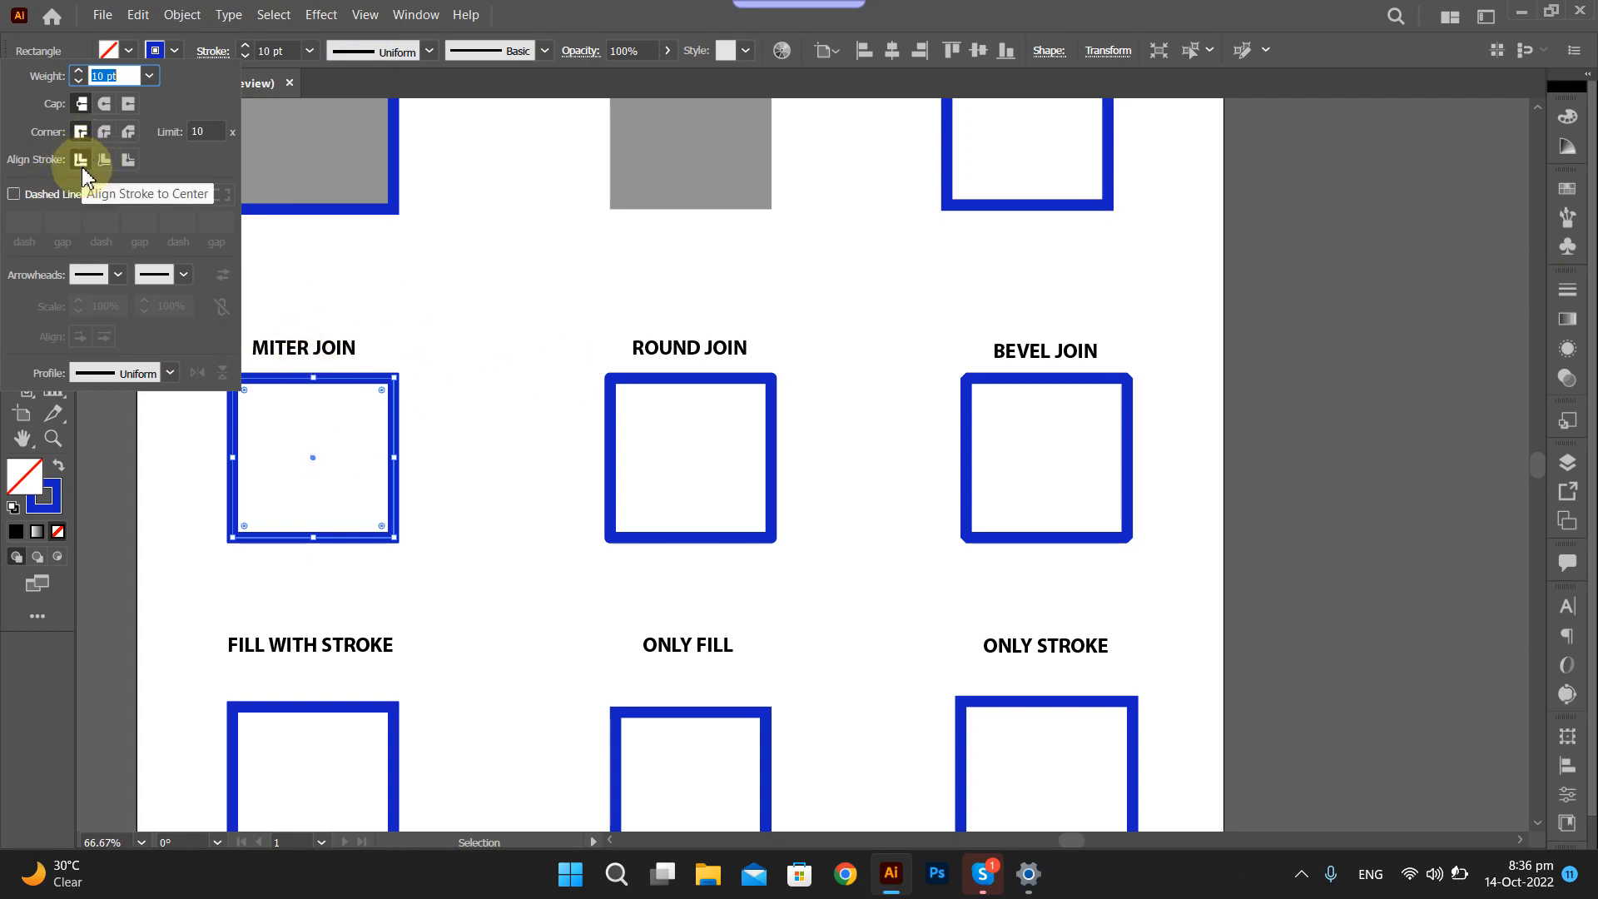
left_click(372, 283)
scroll(353, 408, "down", 3)
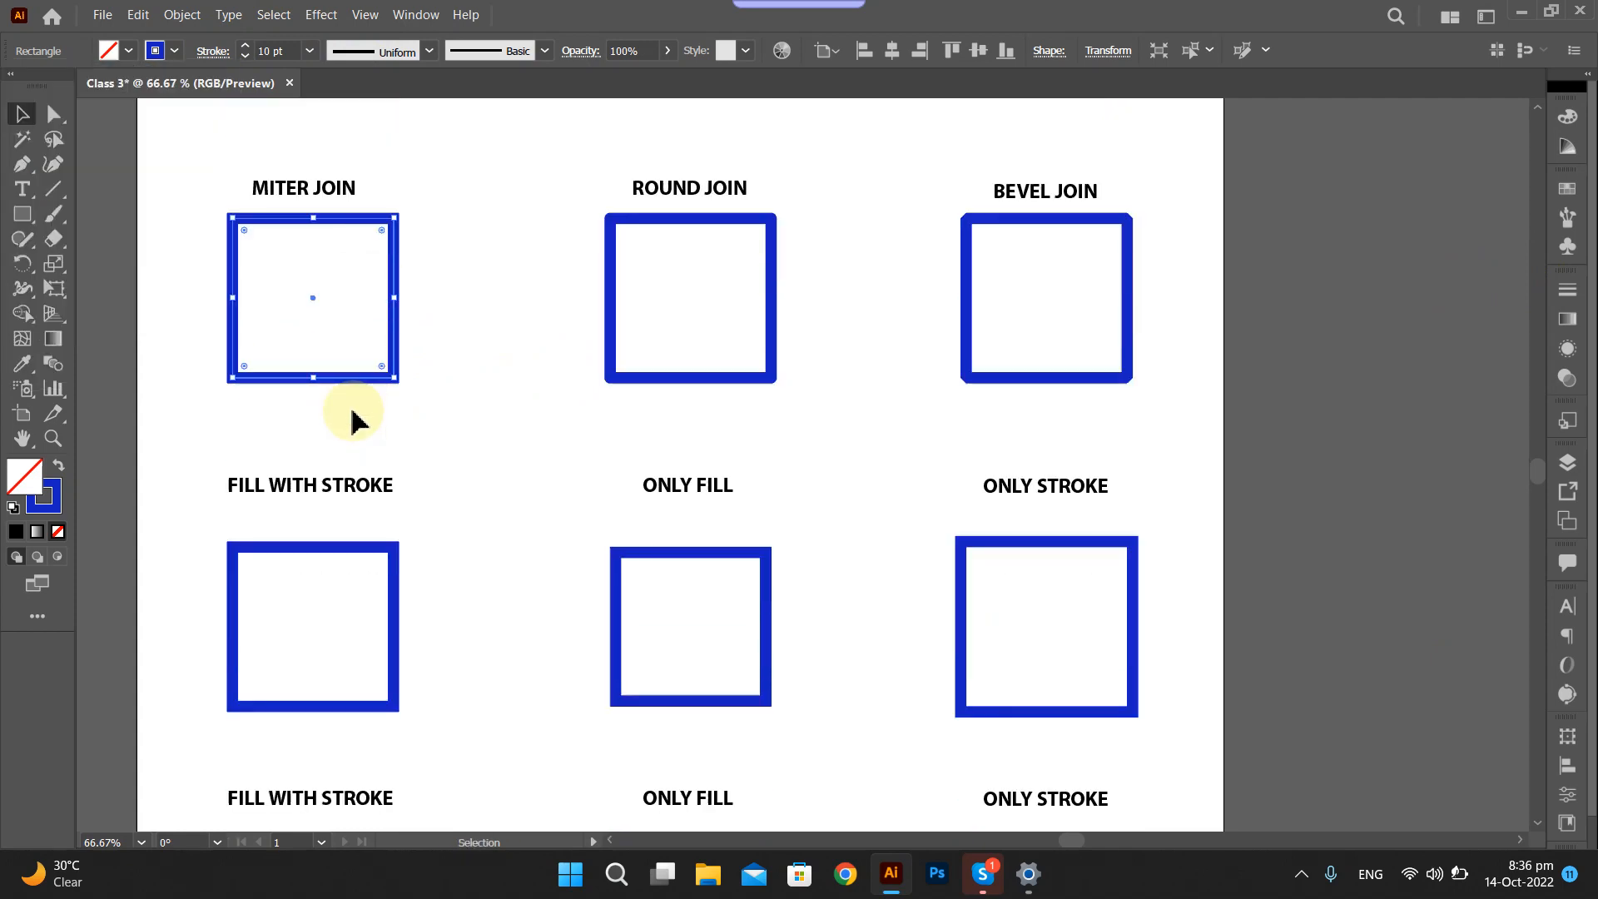
scroll(254, 498, "down", 2)
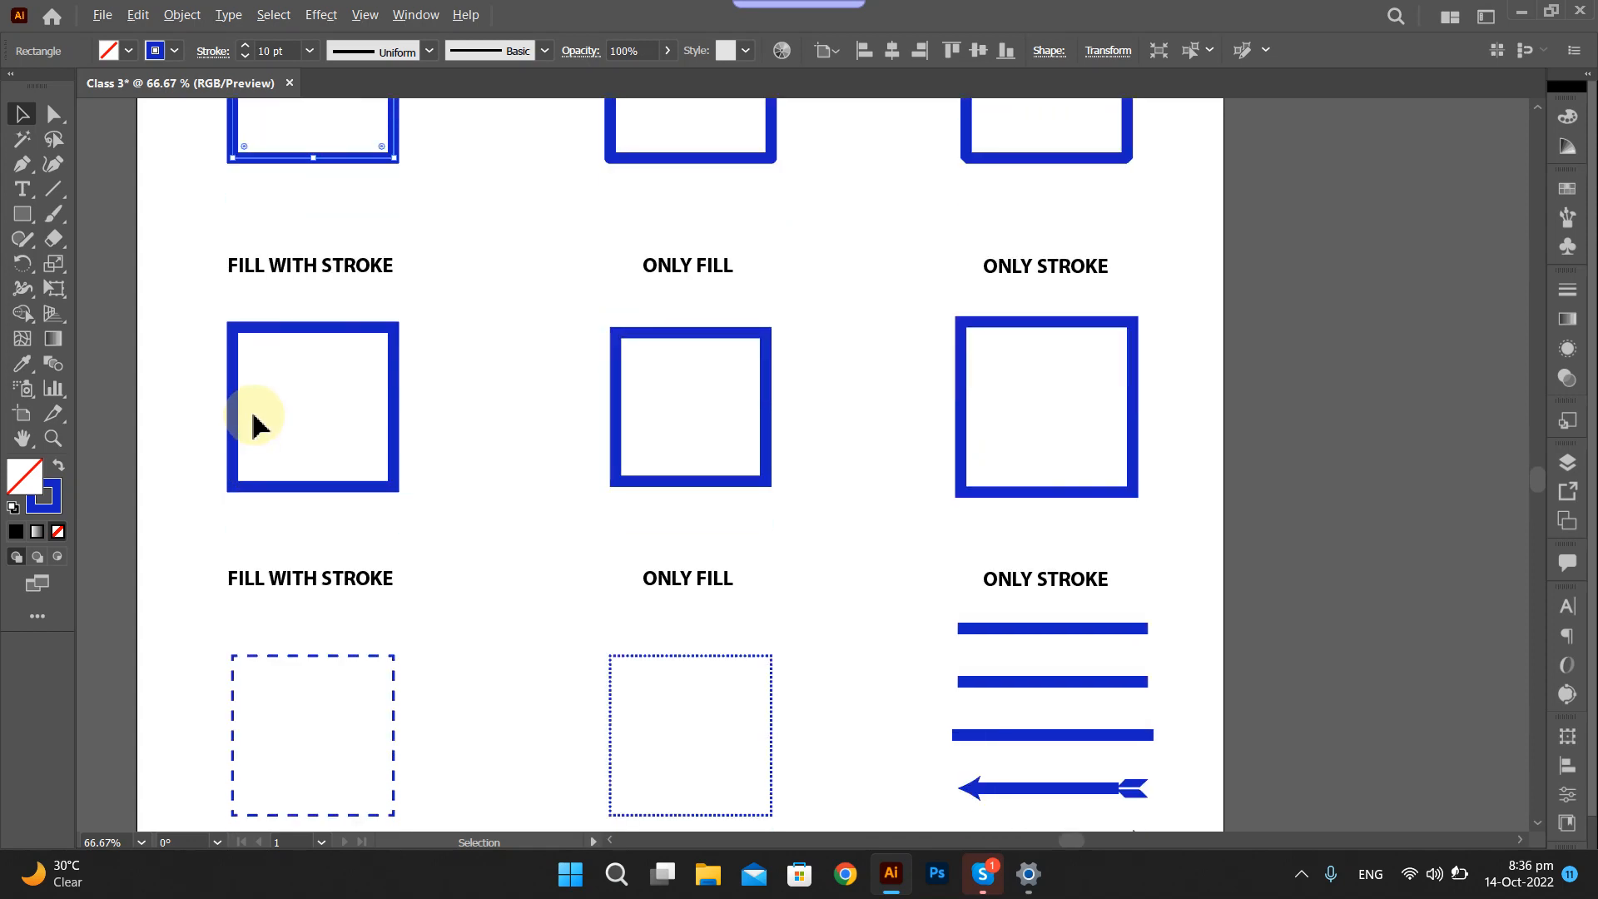
scroll(251, 422, "up", 3)
scroll(250, 337, "up", 1)
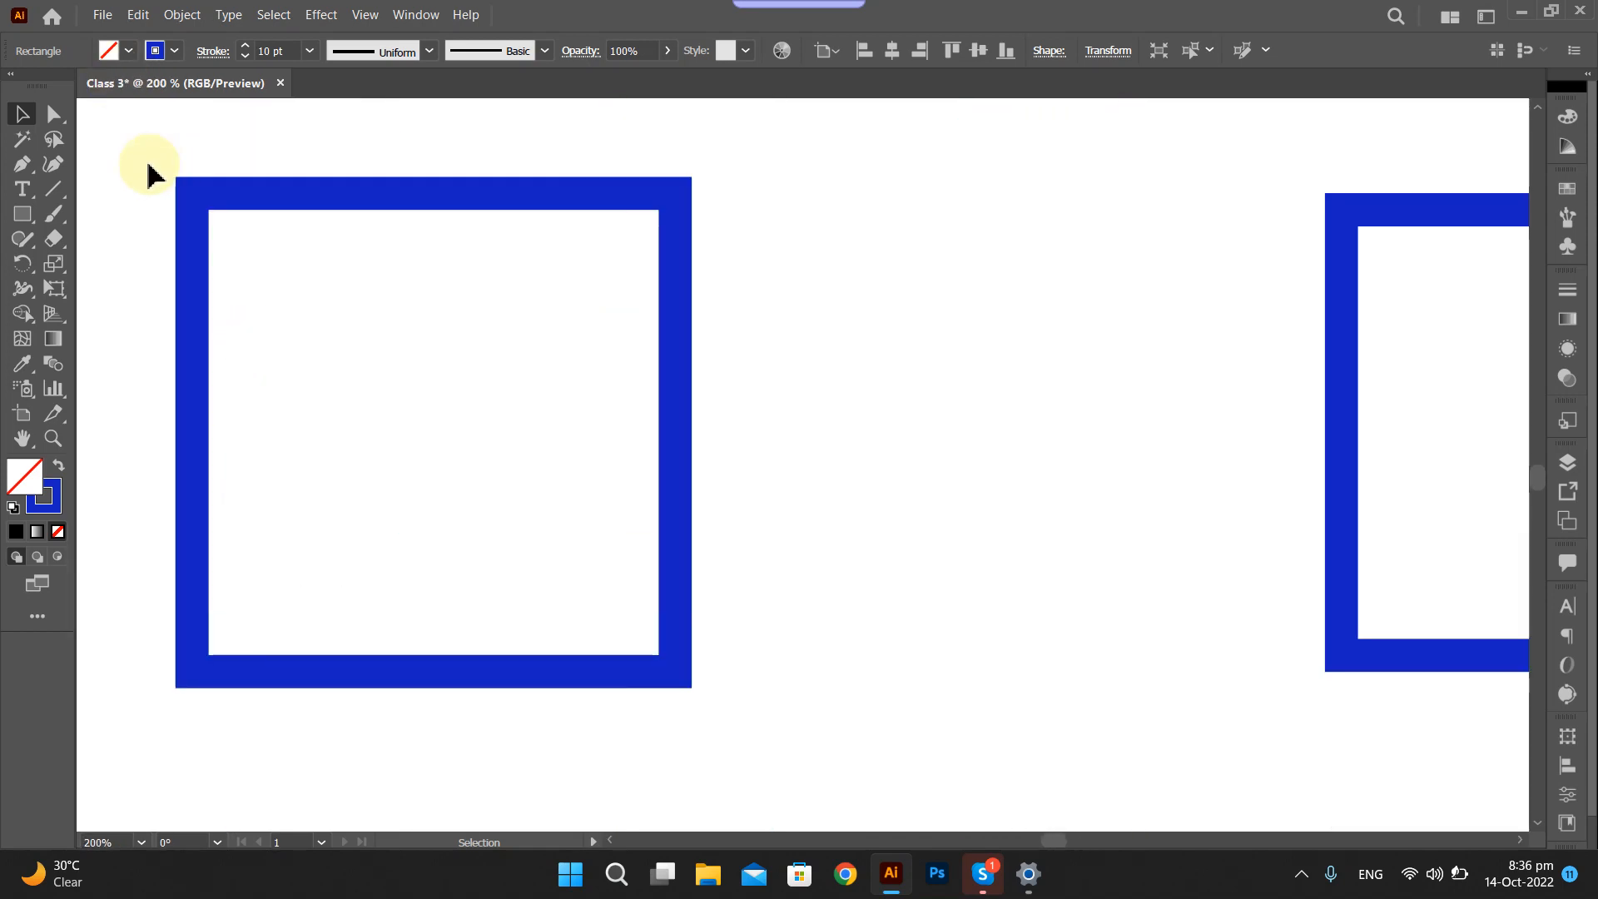
left_click_drag(137, 151, 736, 682)
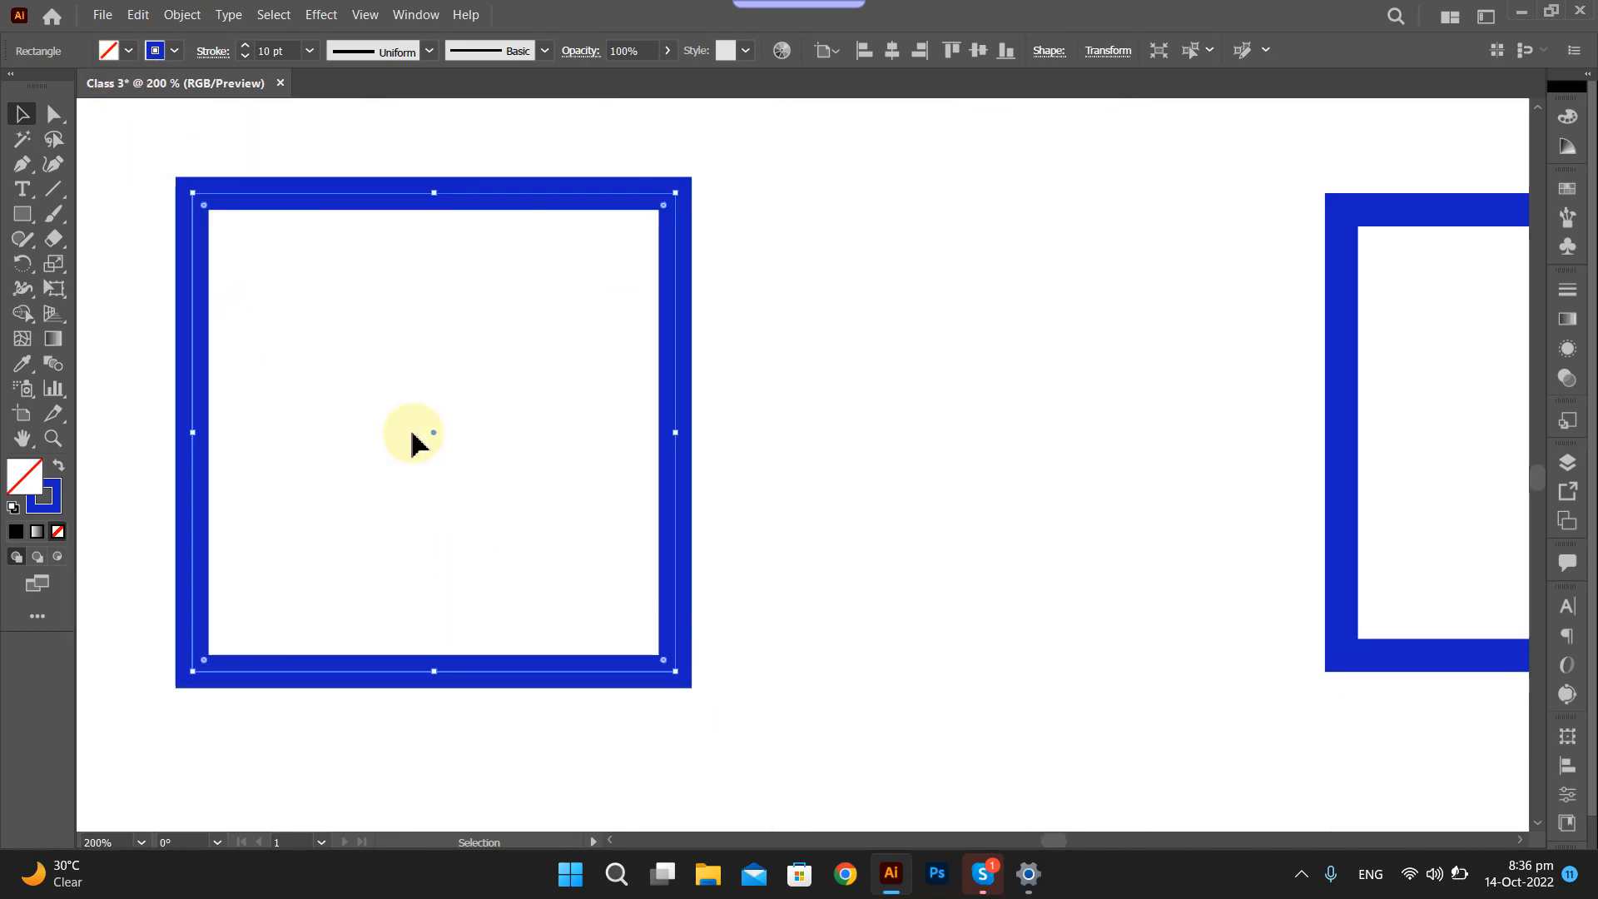
scroll(414, 439, "down", 1)
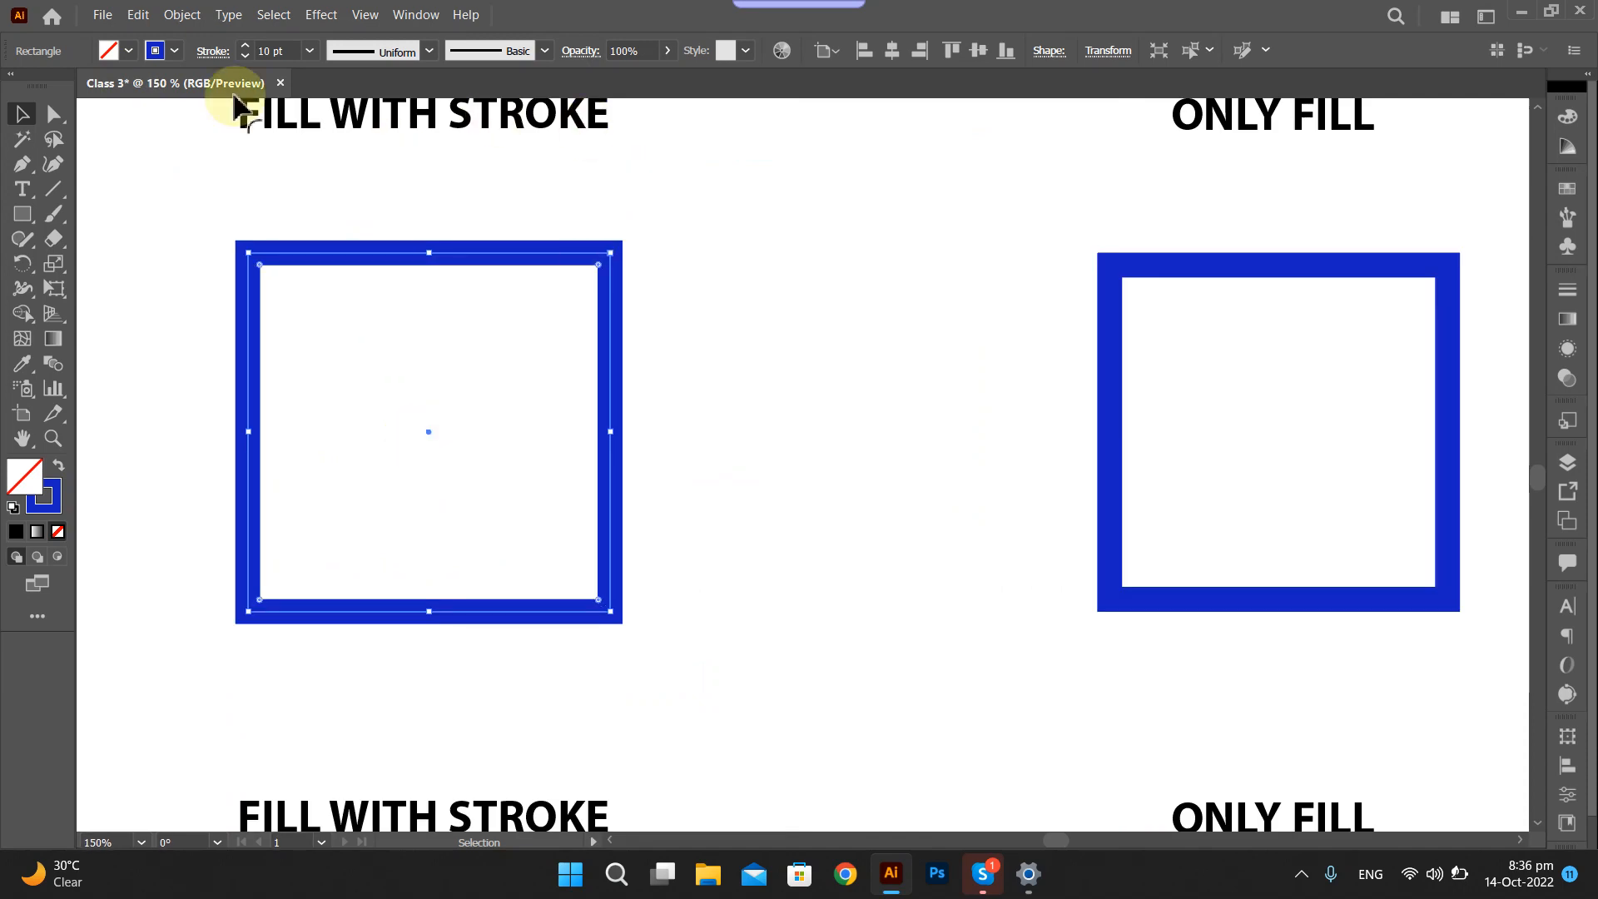
left_click(210, 54)
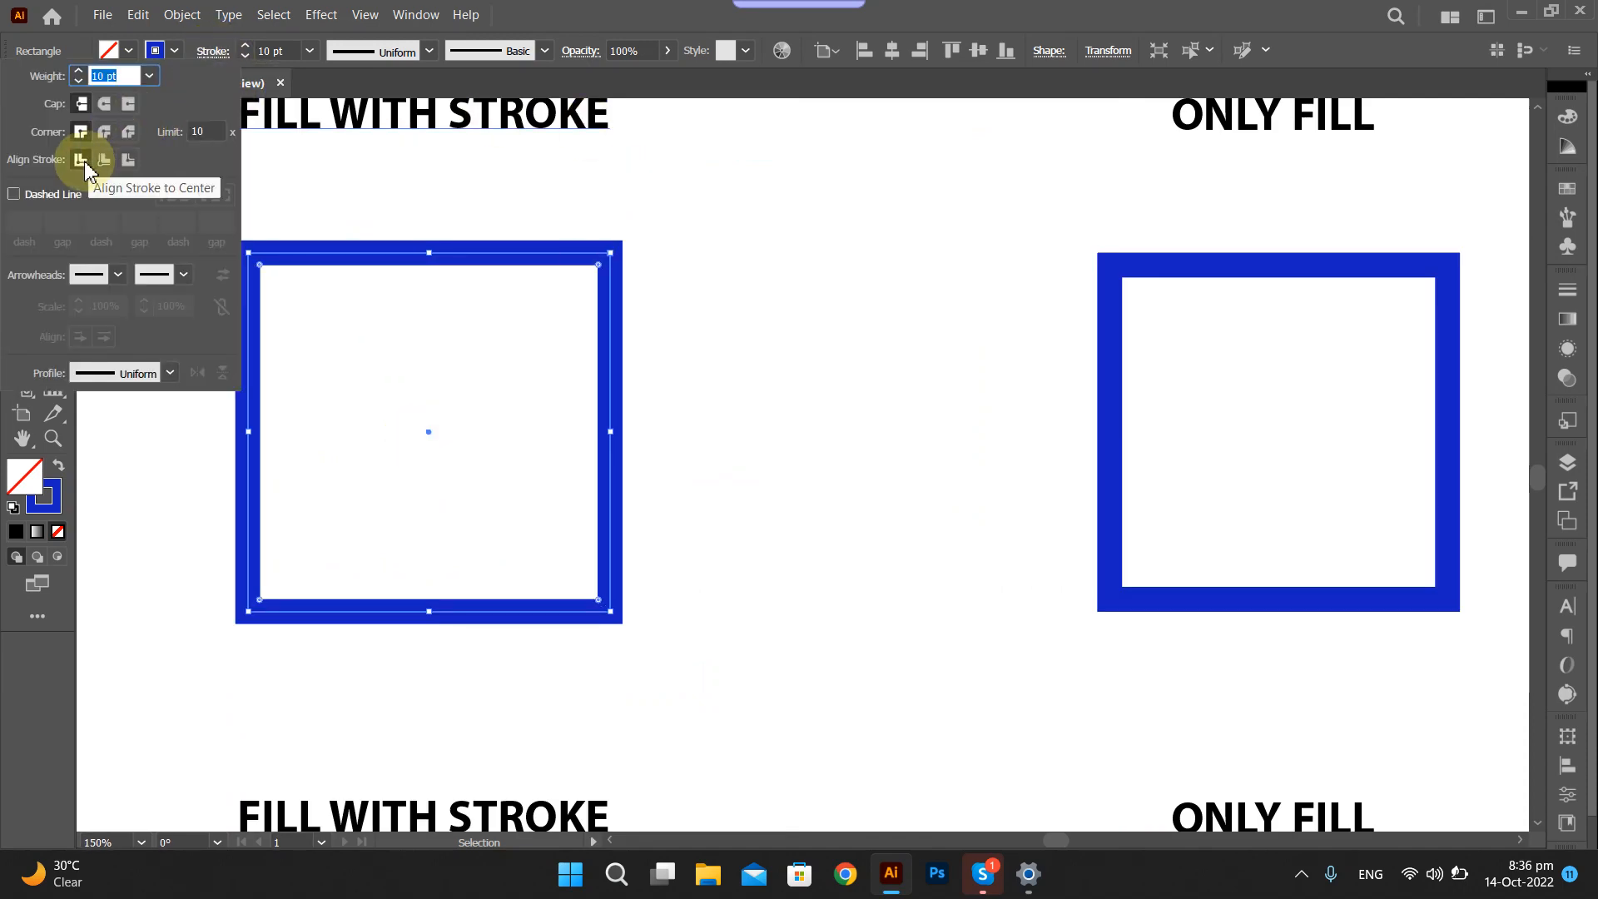
left_click(361, 202)
left_click_drag(197, 218, 674, 661)
scroll(517, 425, "down", 2)
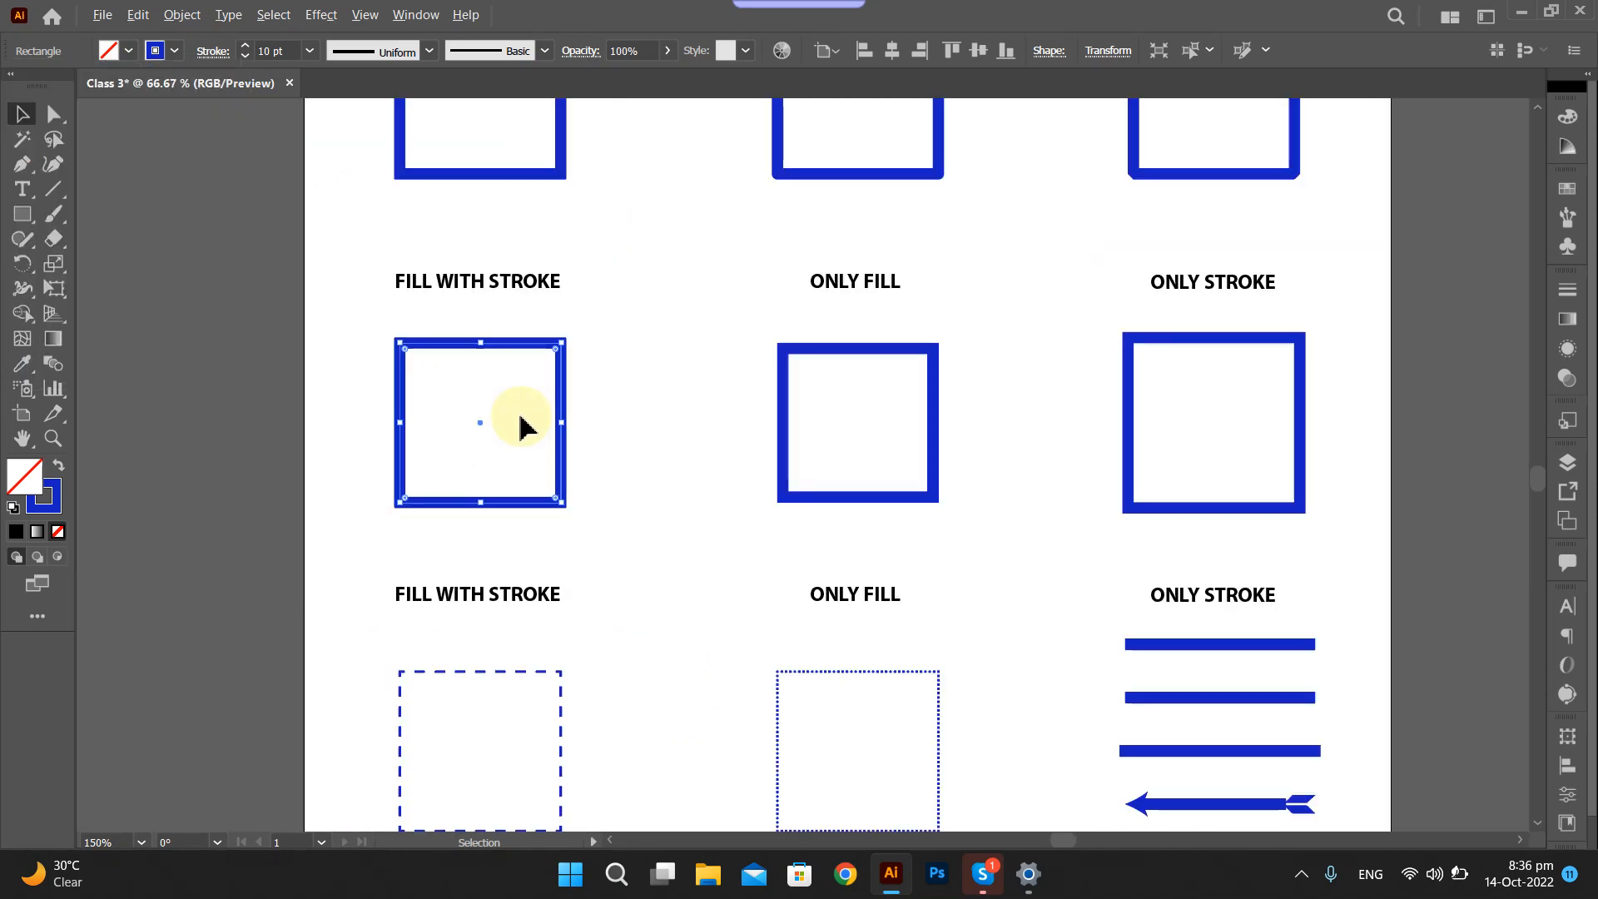
Copy the FILL WITH STROKE square beyond the artboard edge, compare its strokeless path with the original, and delete the copy.
left_click_drag(403, 408, 186, 405)
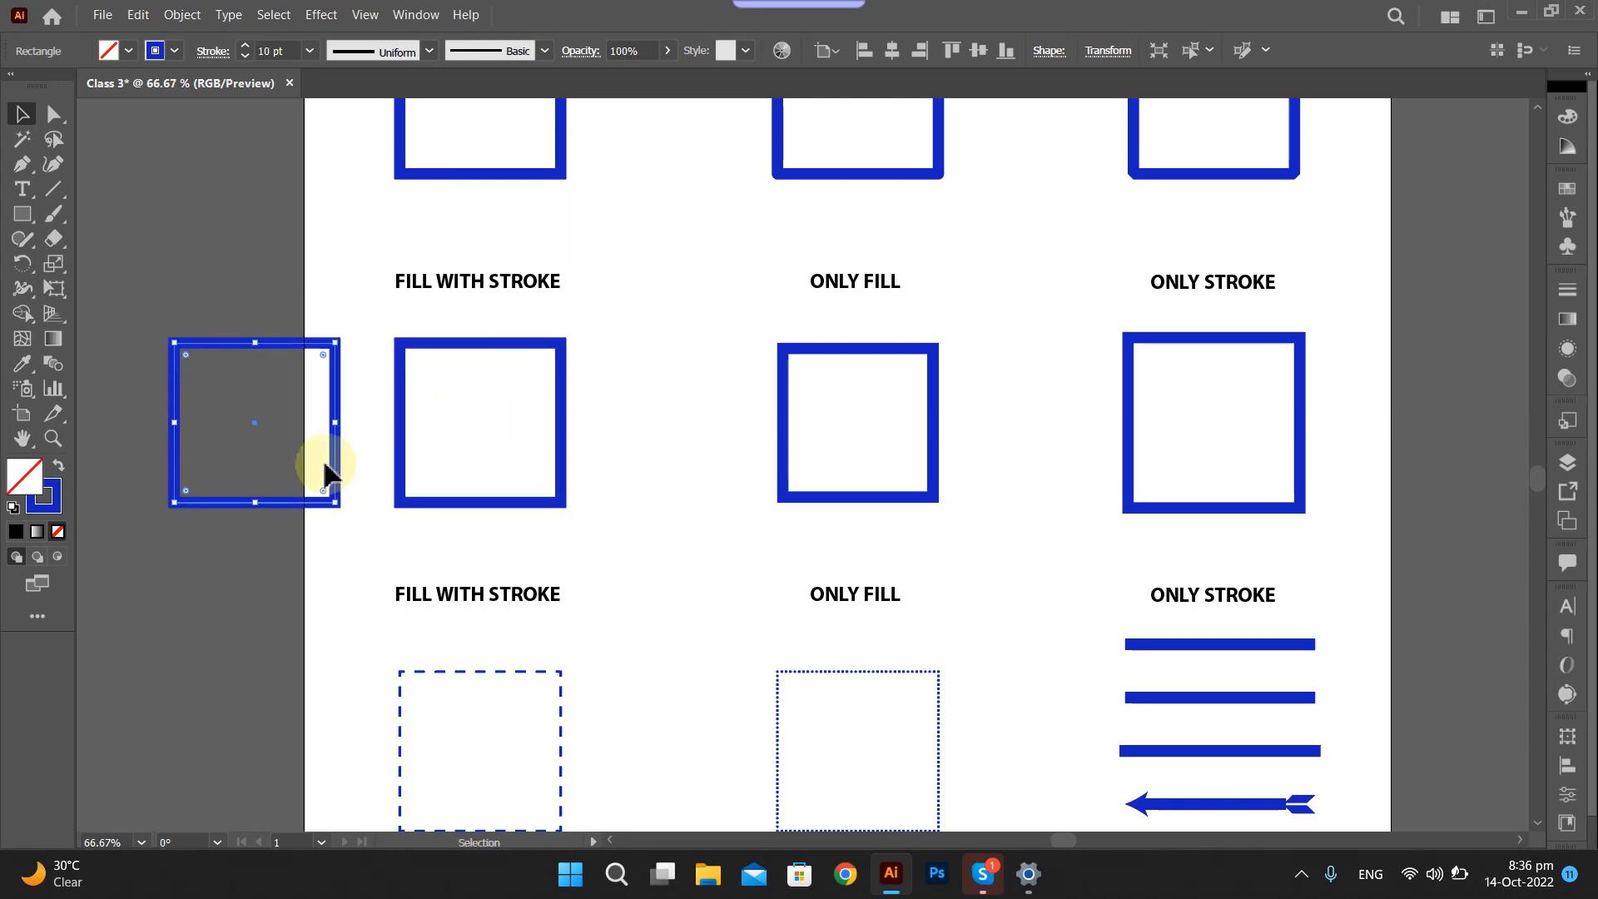
scroll(290, 424, "up", 1)
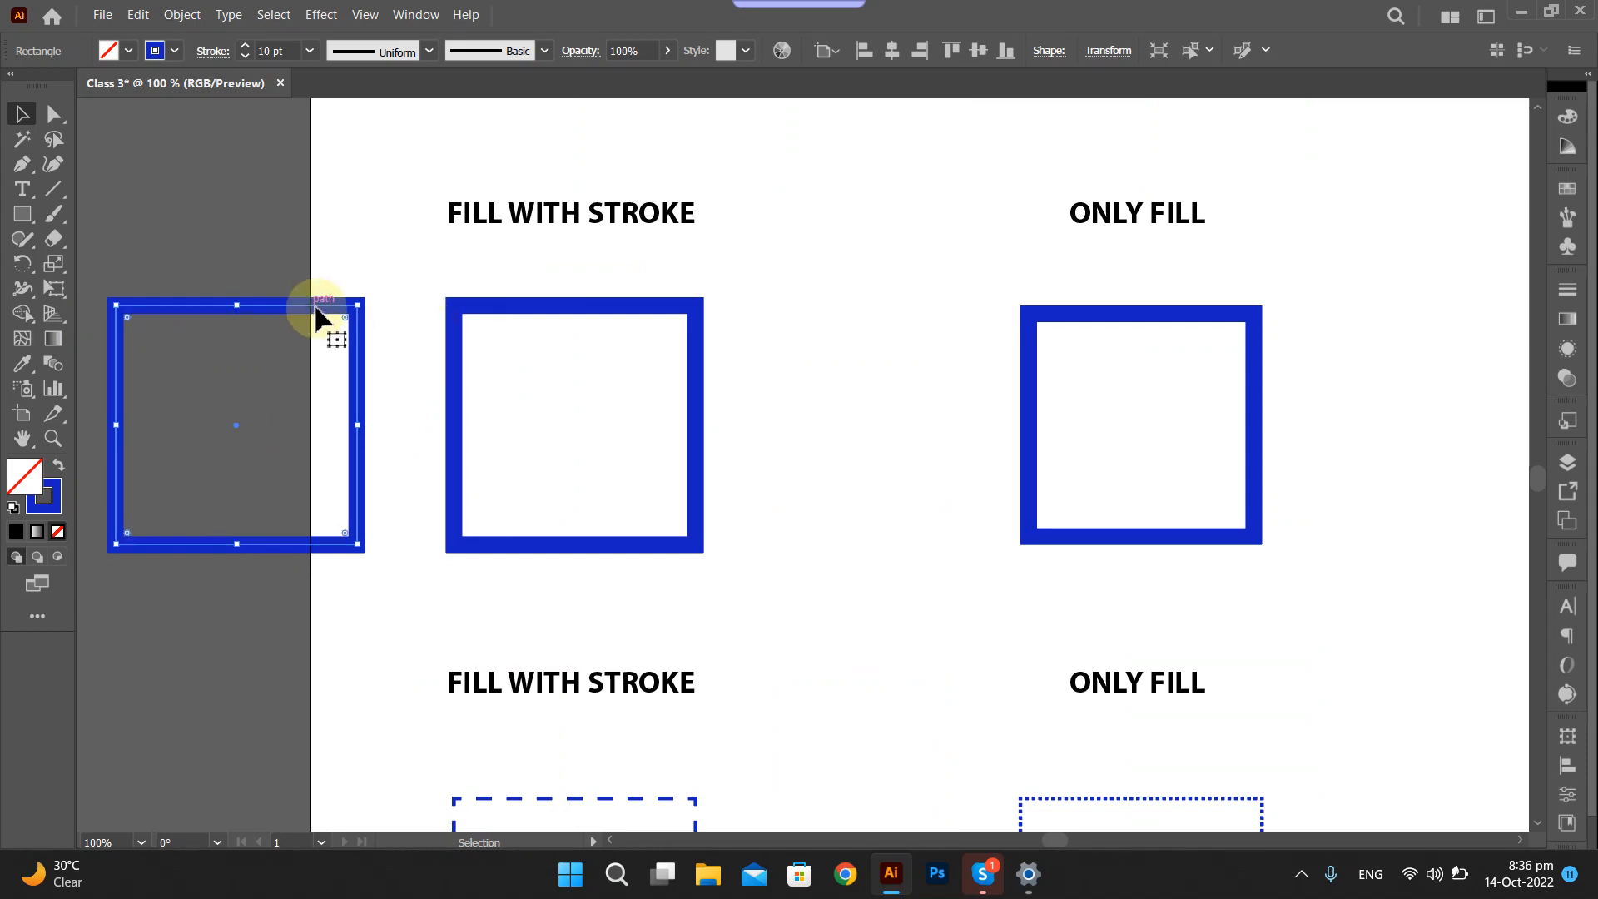
left_click(56, 534)
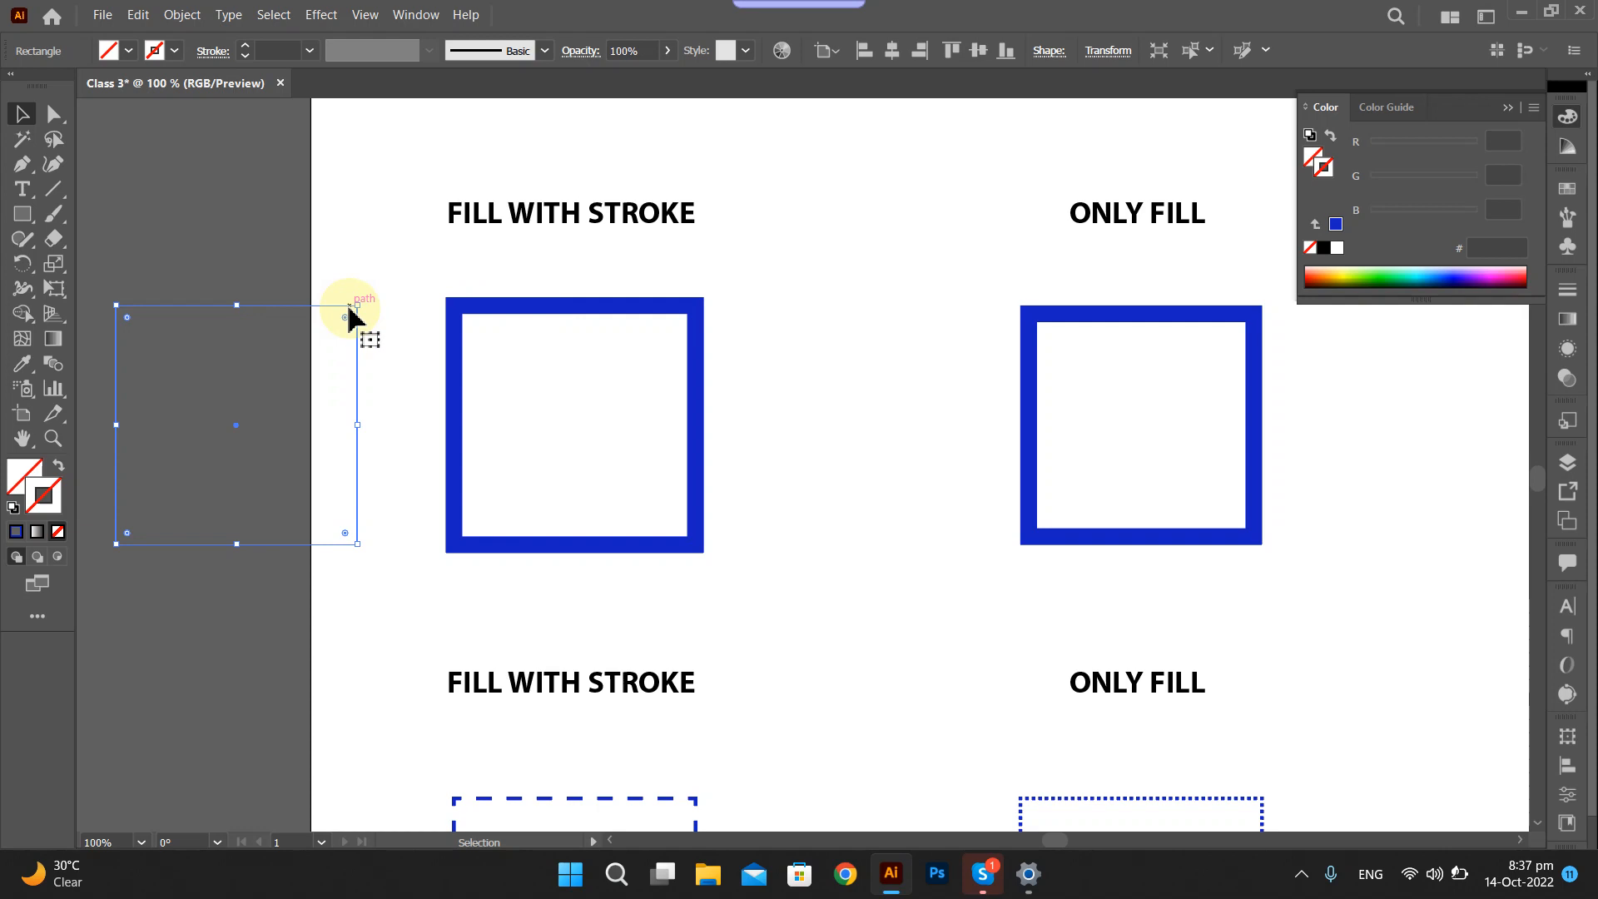
left_click(465, 308)
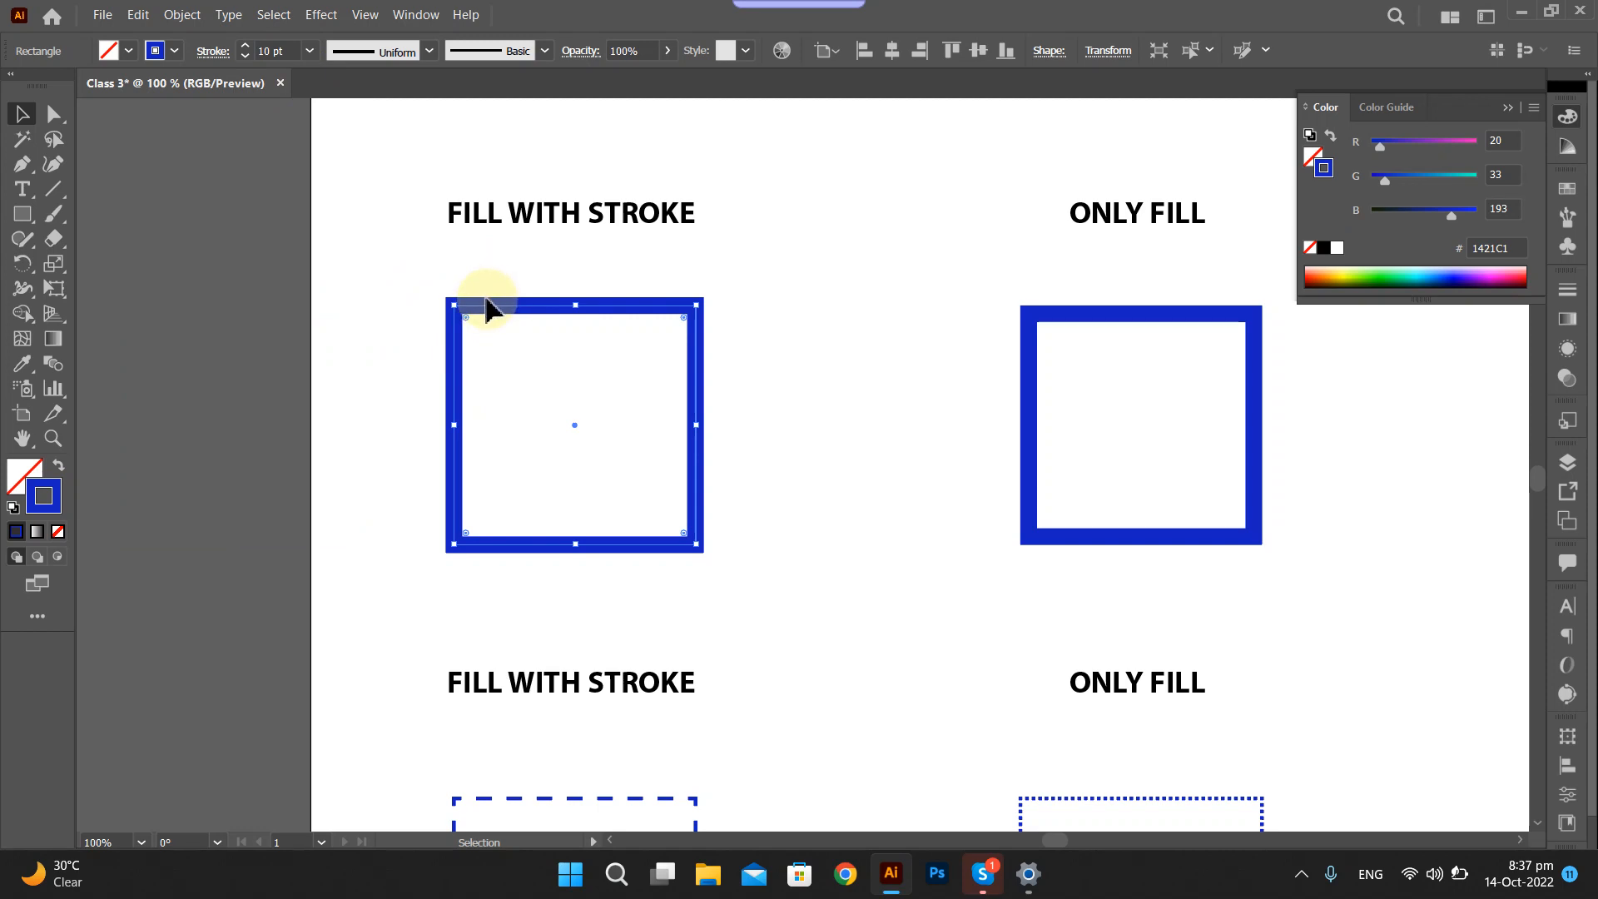
left_click(308, 524)
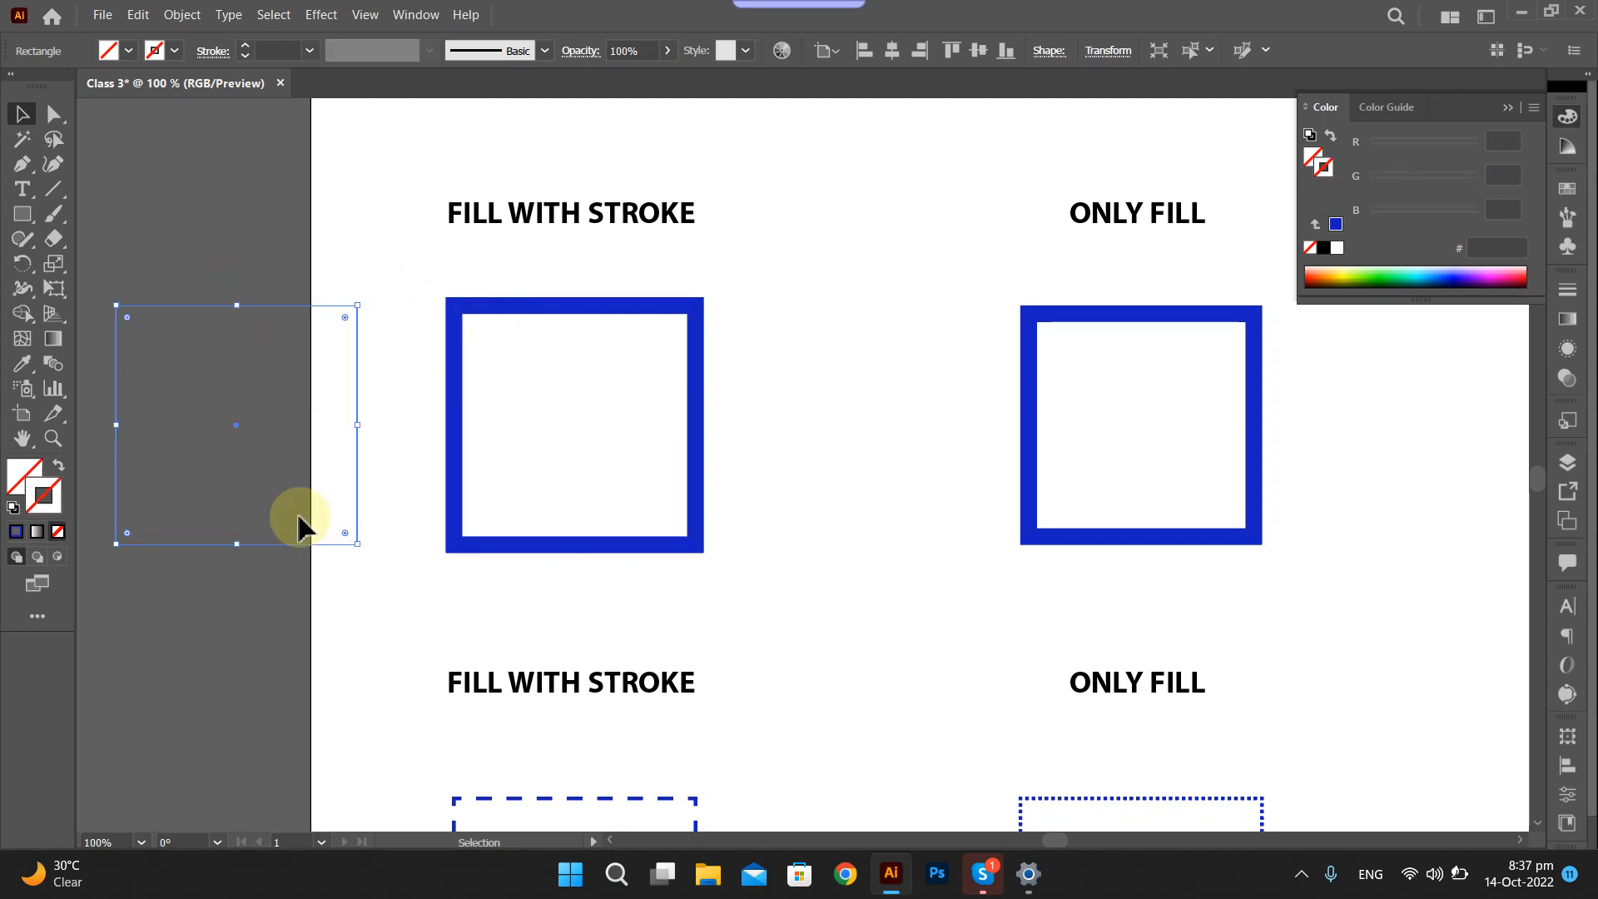
left_click(275, 354)
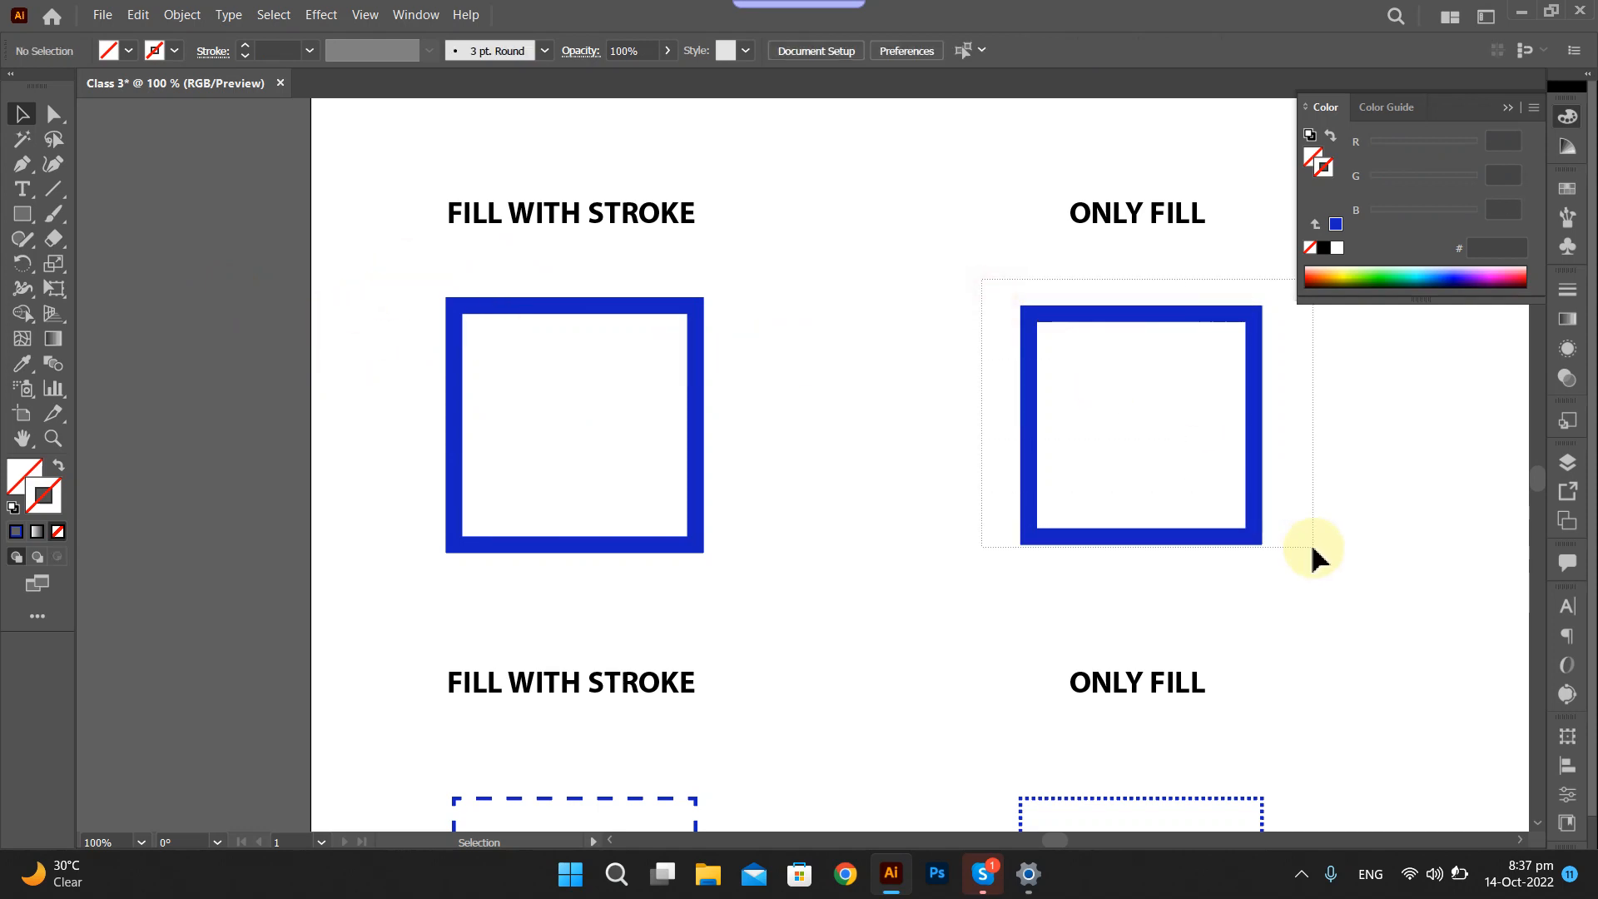
Review the stroke alignment options for the solid-stroked square under the ONLY FILL caption.
left_click(1231, 538)
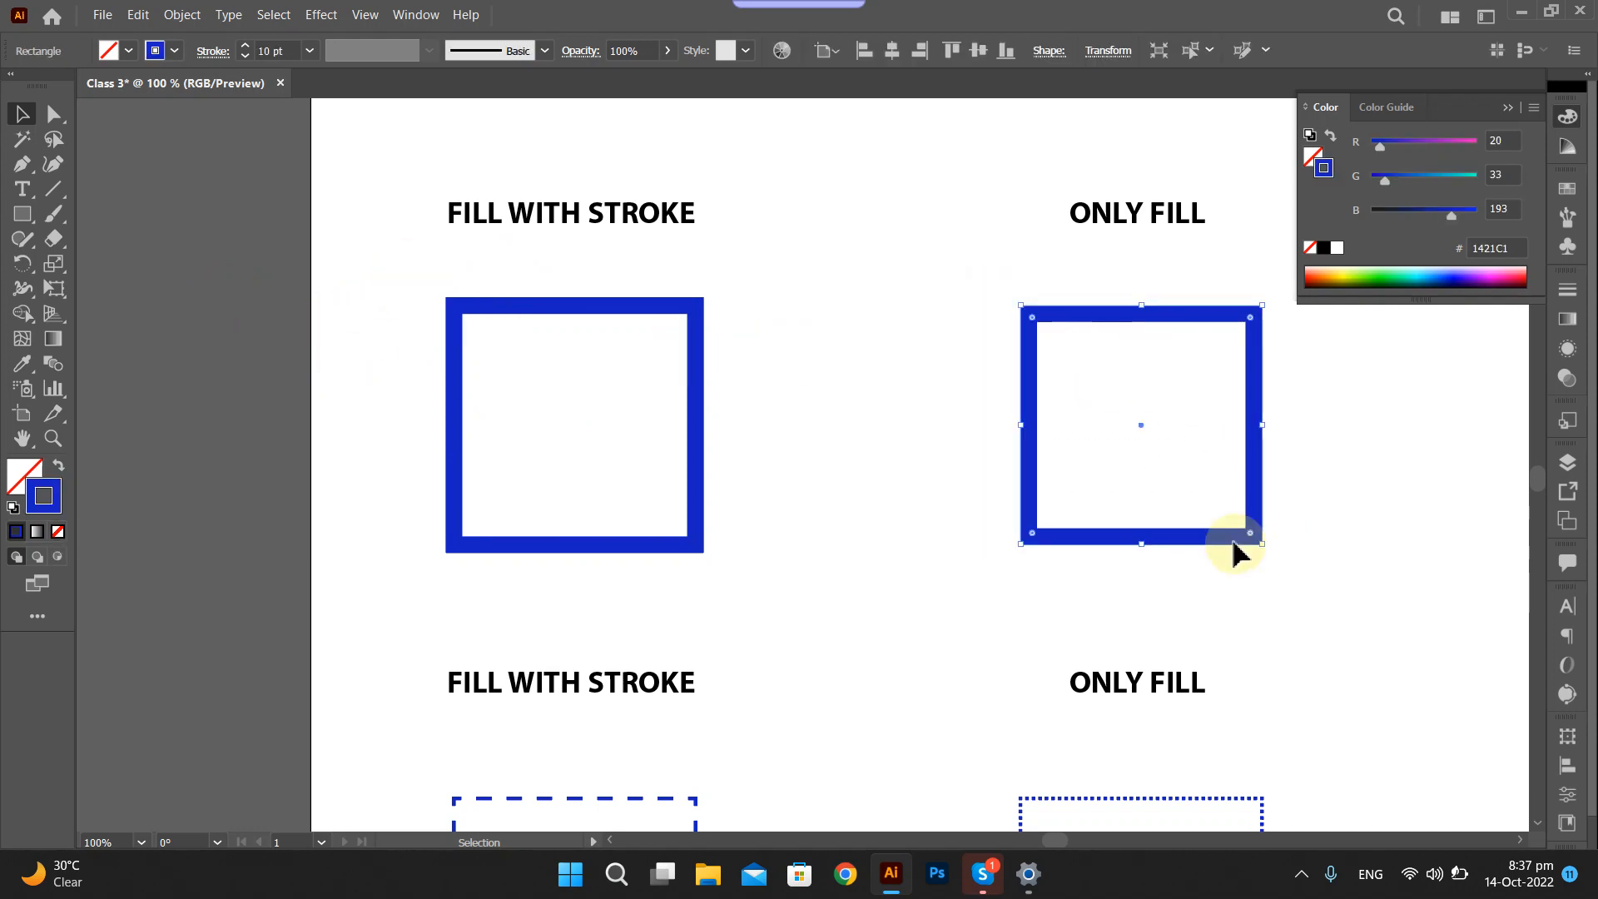
left_click(213, 52)
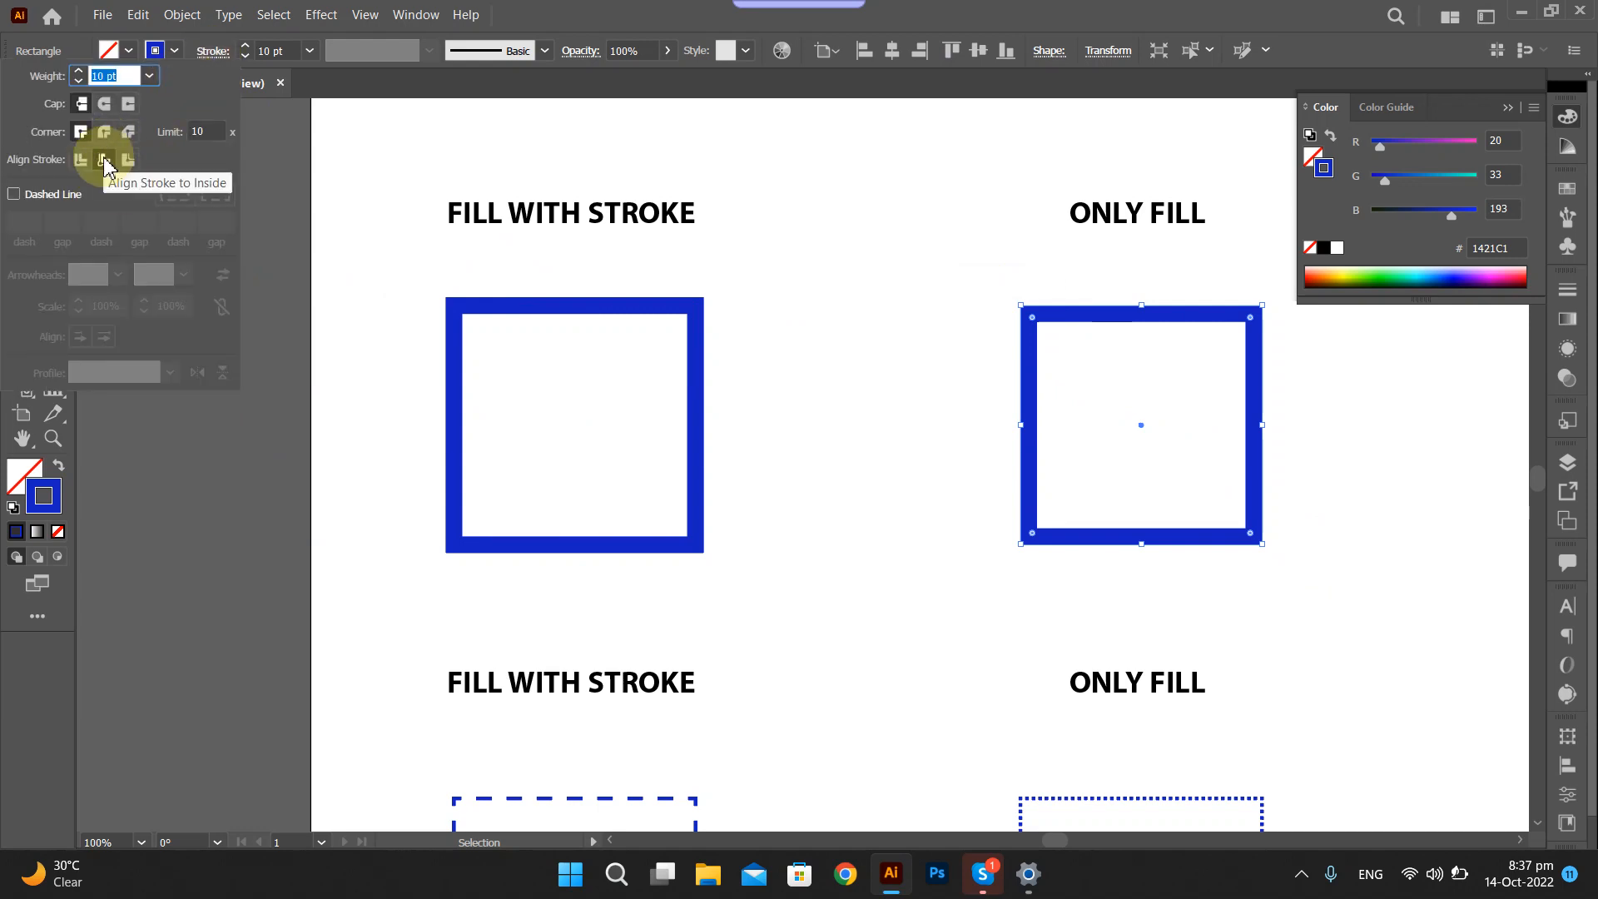
left_click(576, 228)
Replace the FILL WITH STROKE caption above the solid-stroked square with CENTER.
left_click(572, 218)
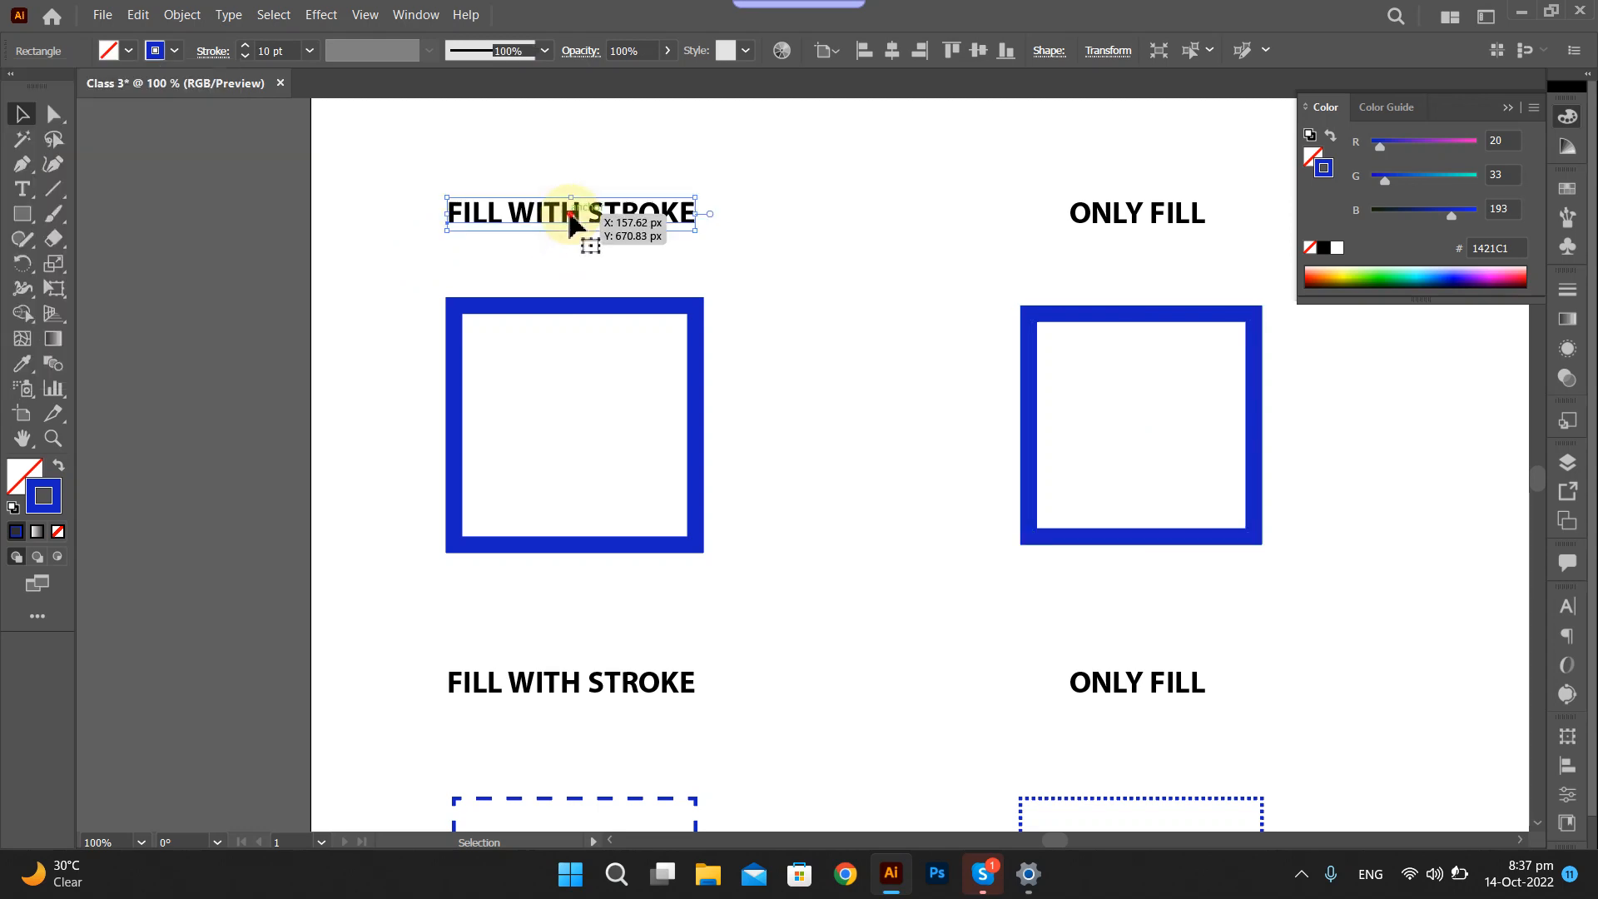
double_click(573, 218)
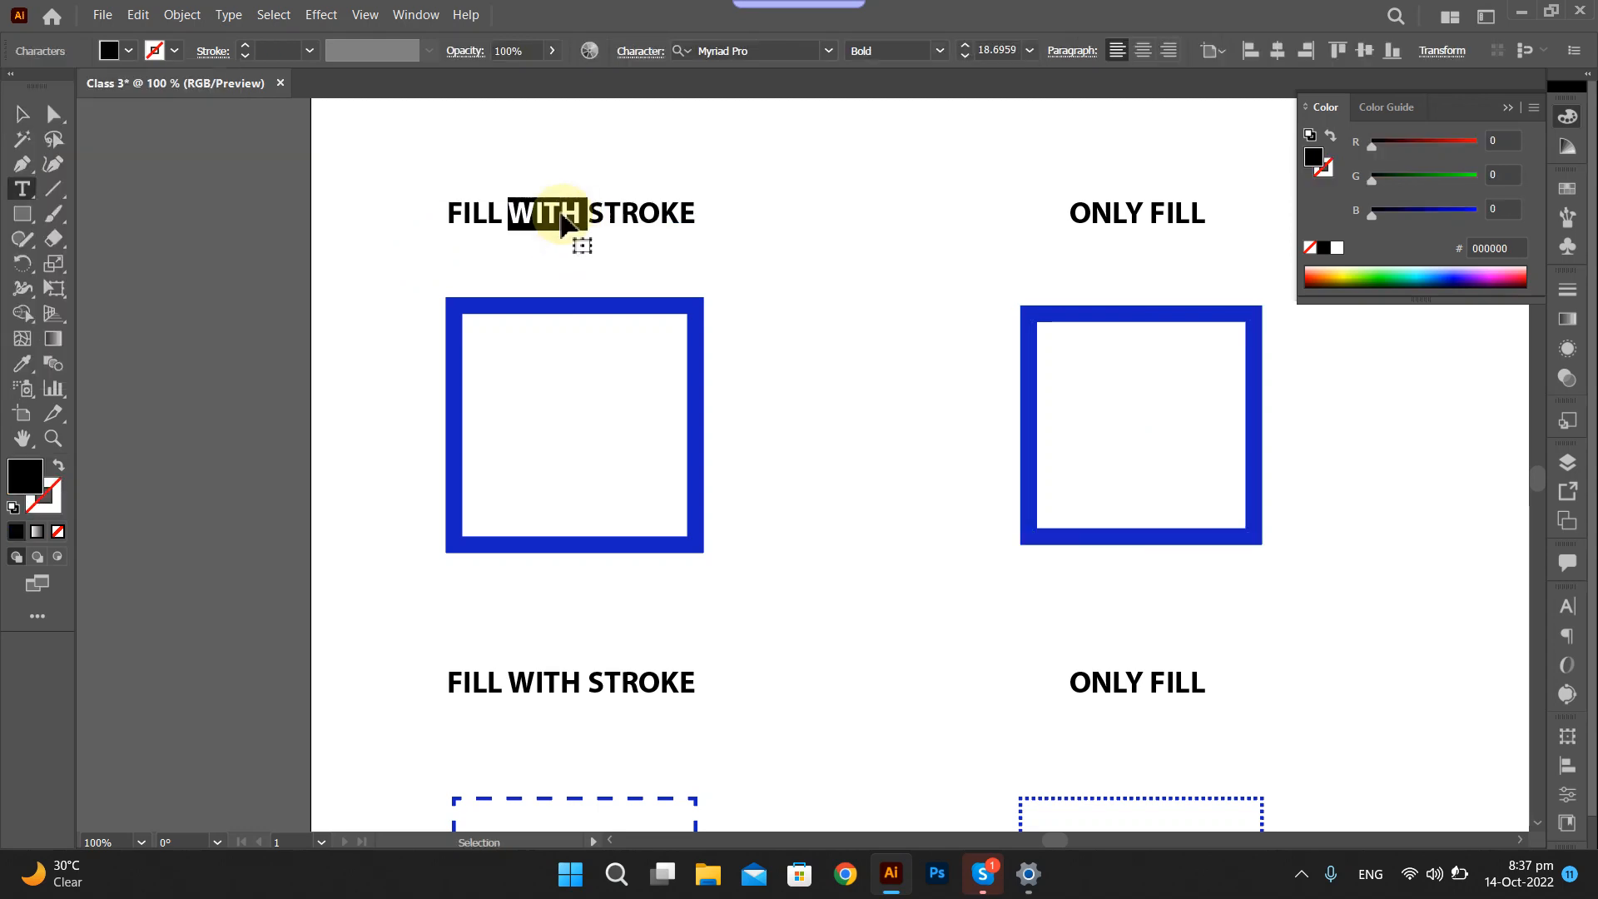
triple_click(563, 212)
type("CN")
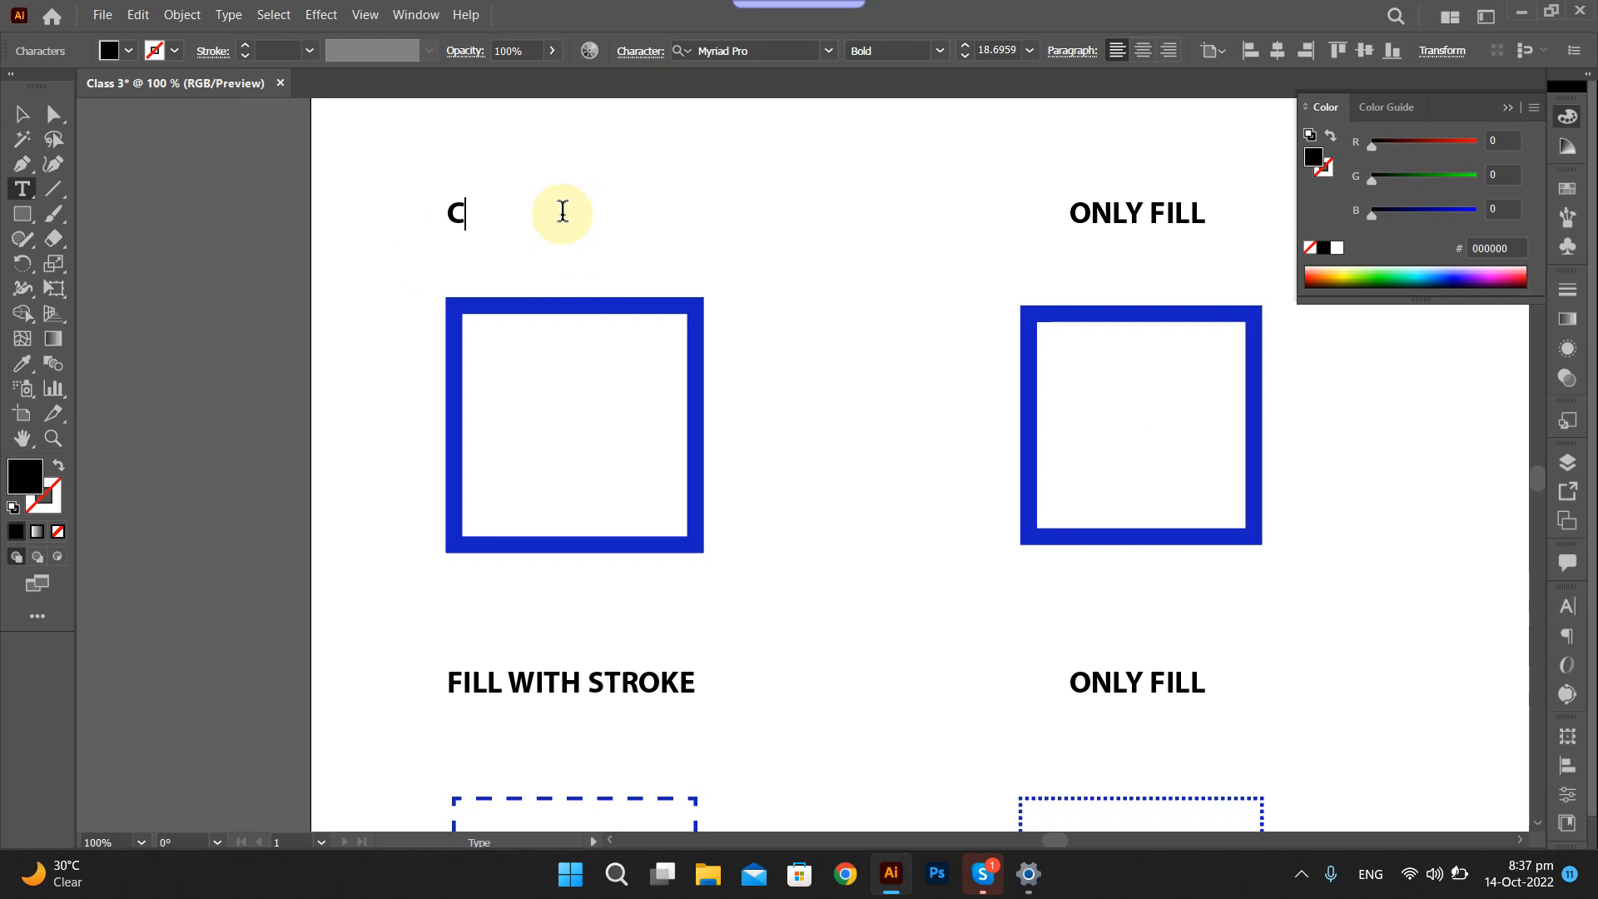
key("Escape")
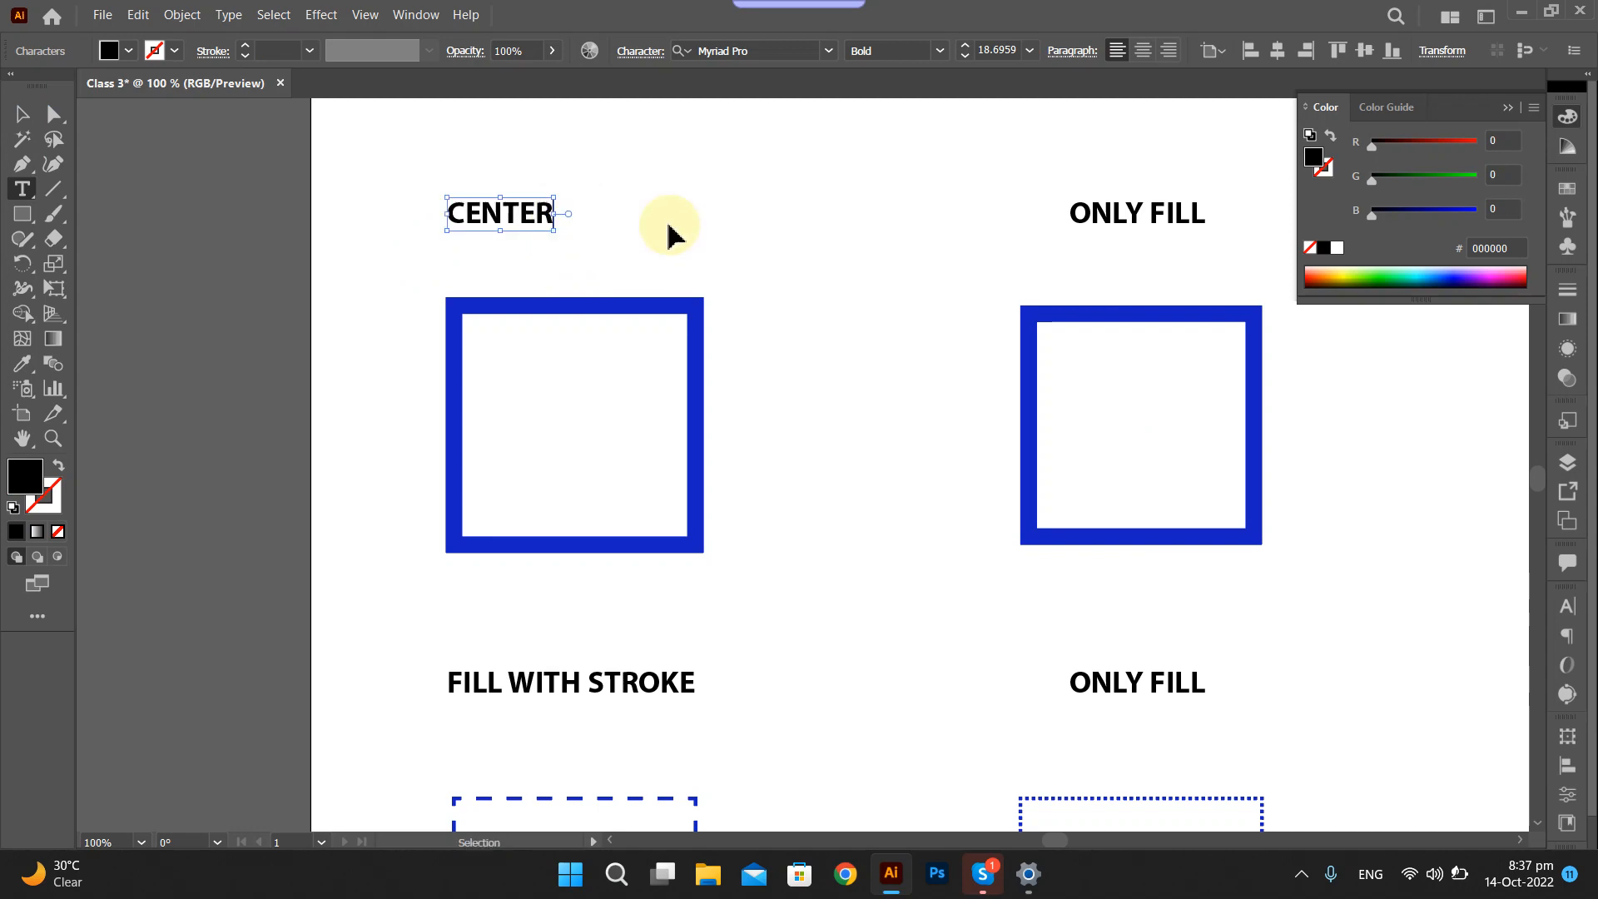
Replace the ONLY FILL caption in the same row as CENTER with INSIDE.
triple_click(1145, 214)
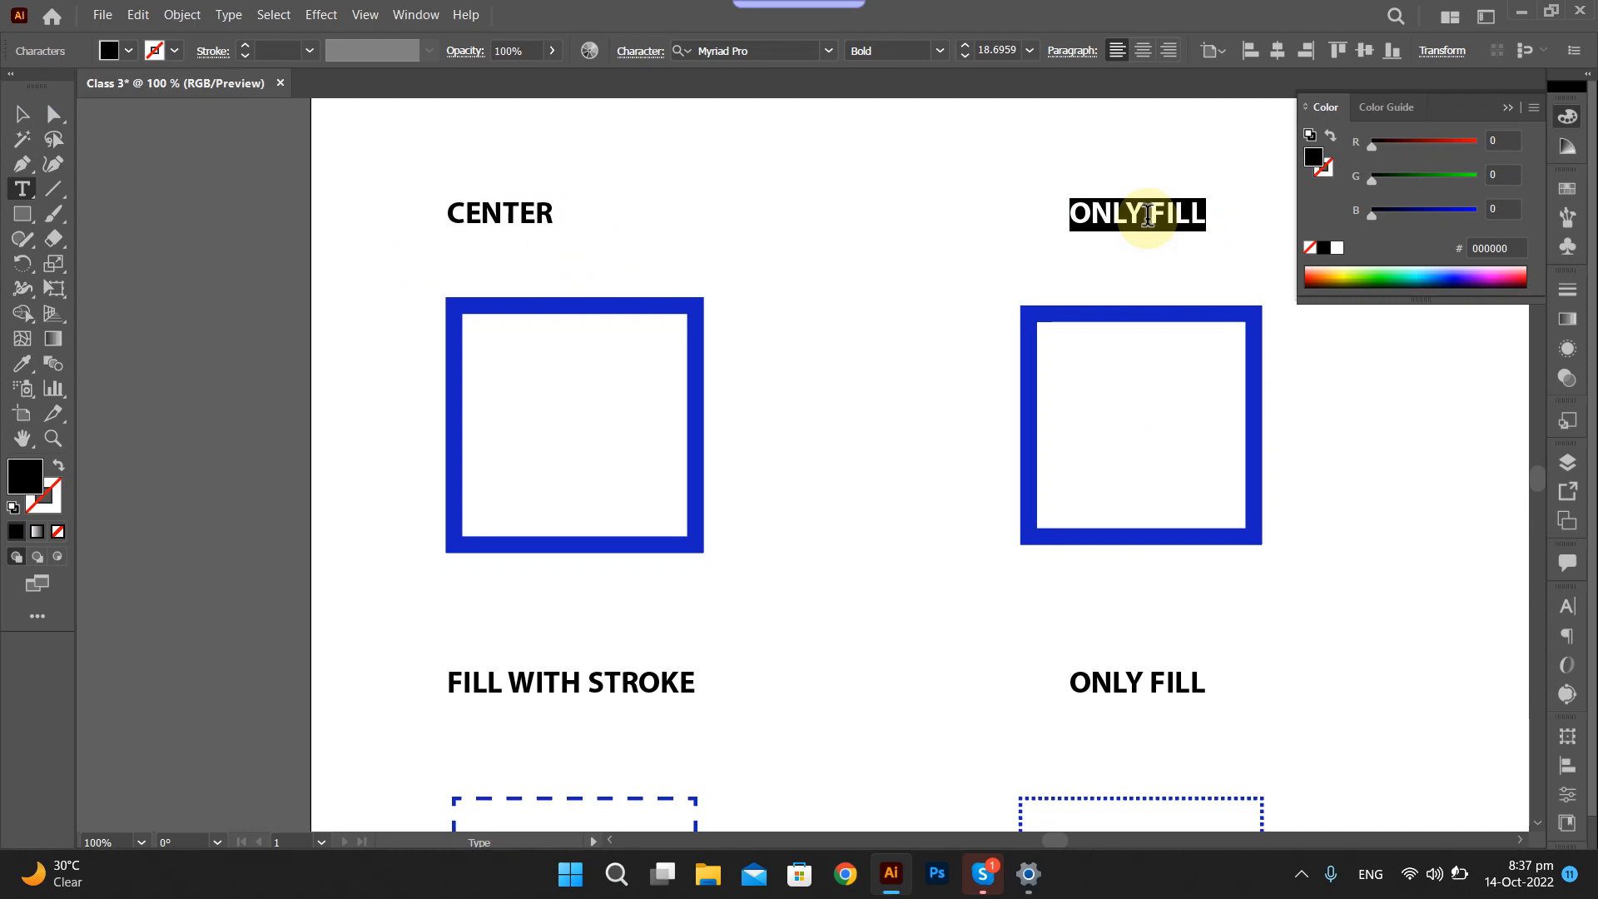
type("INSIDE")
key("Escape")
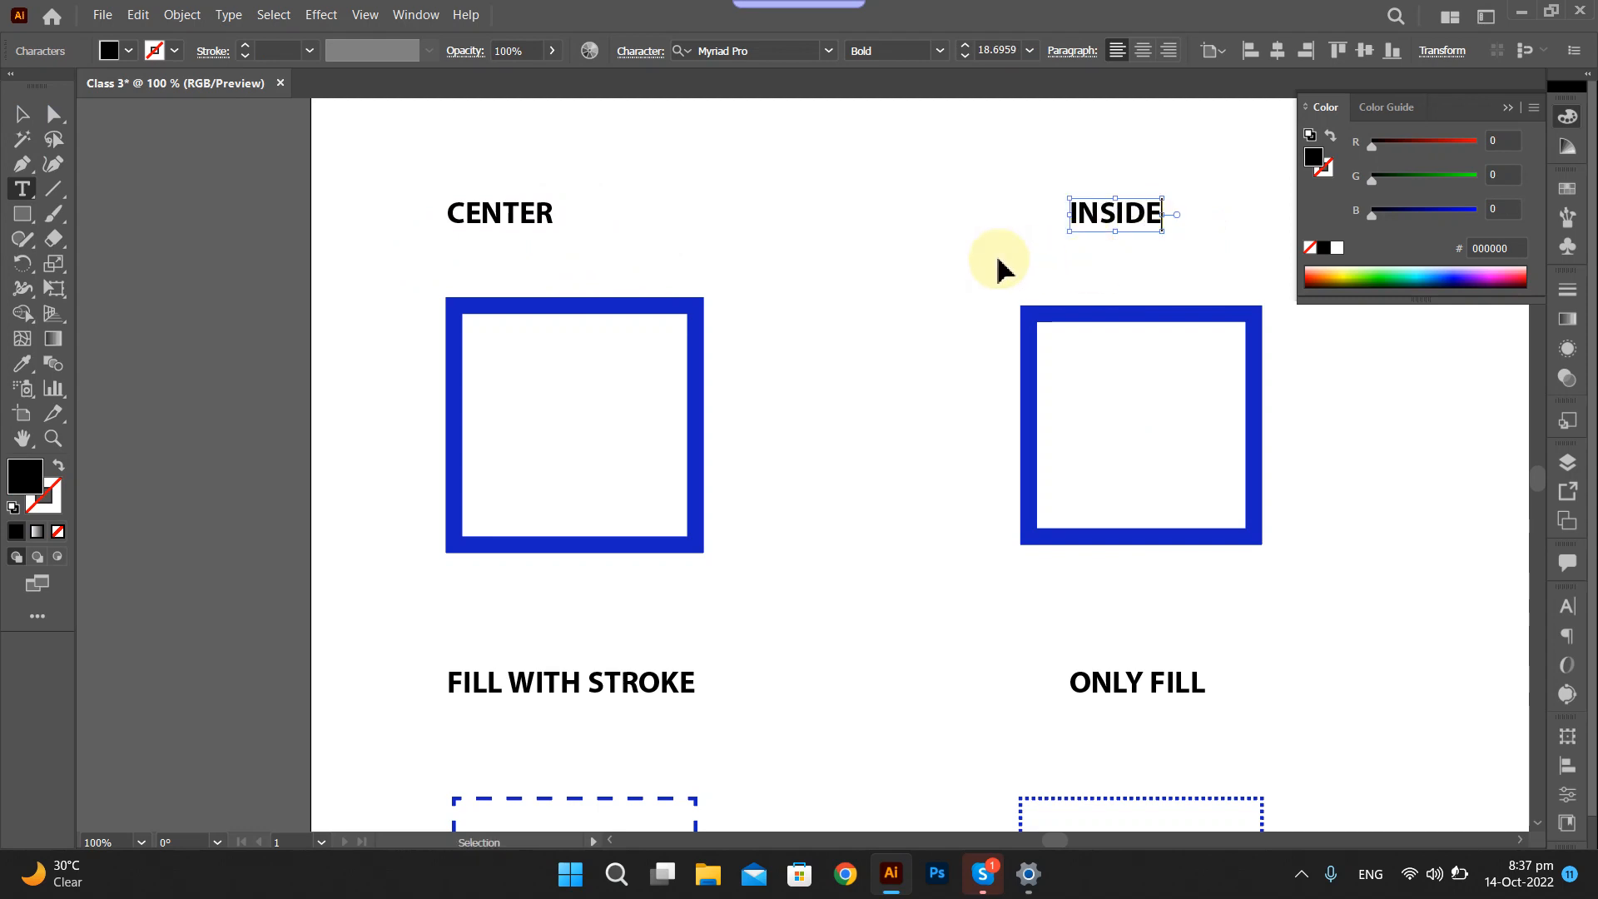
left_click(995, 264)
Examine up close where the INSIDE square's stroke sits relative to its path, and return to the surrounding rows.
scroll(607, 553, "right", 3)
scroll(599, 558, "right", 6)
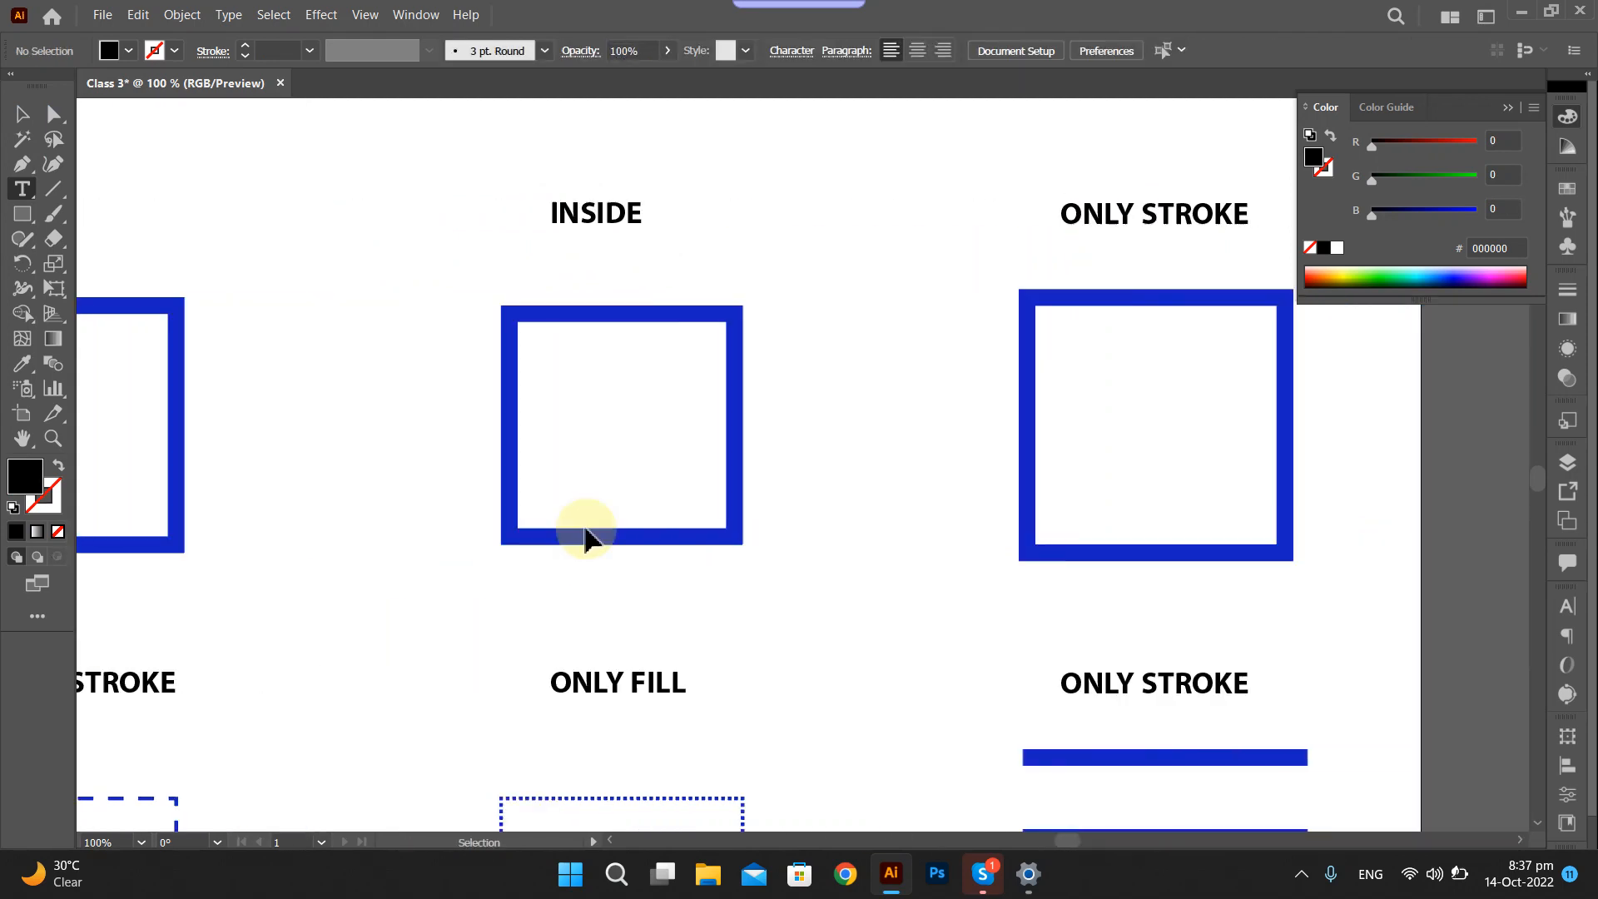
left_click_drag(466, 275, 717, 575)
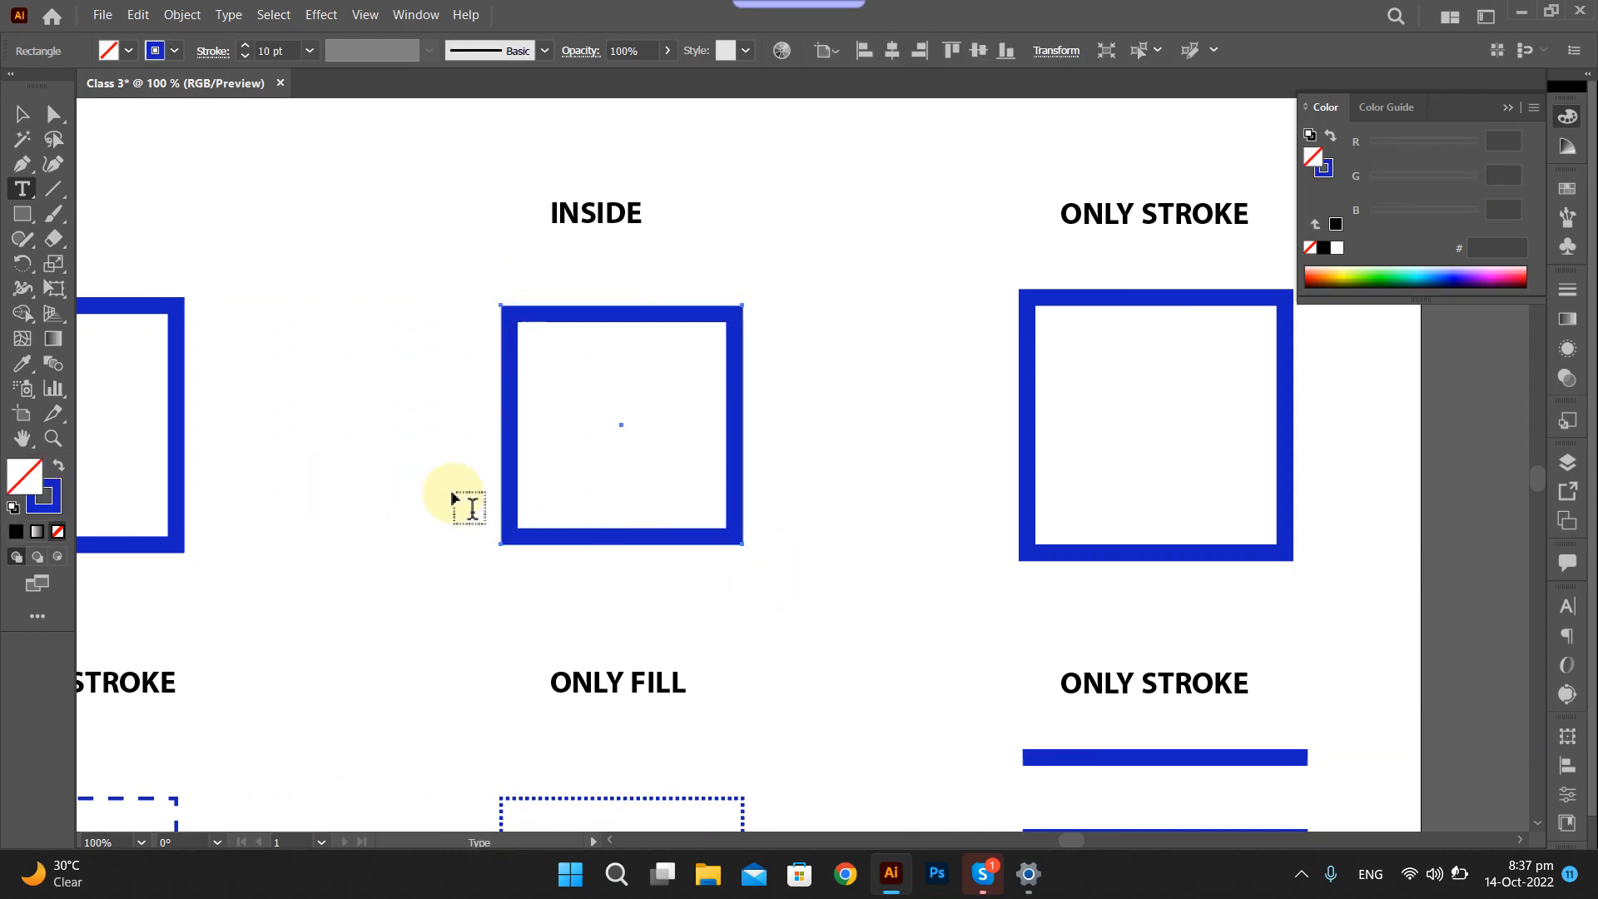
scroll(285, 453, "left", 5)
scroll(285, 453, "right", 7)
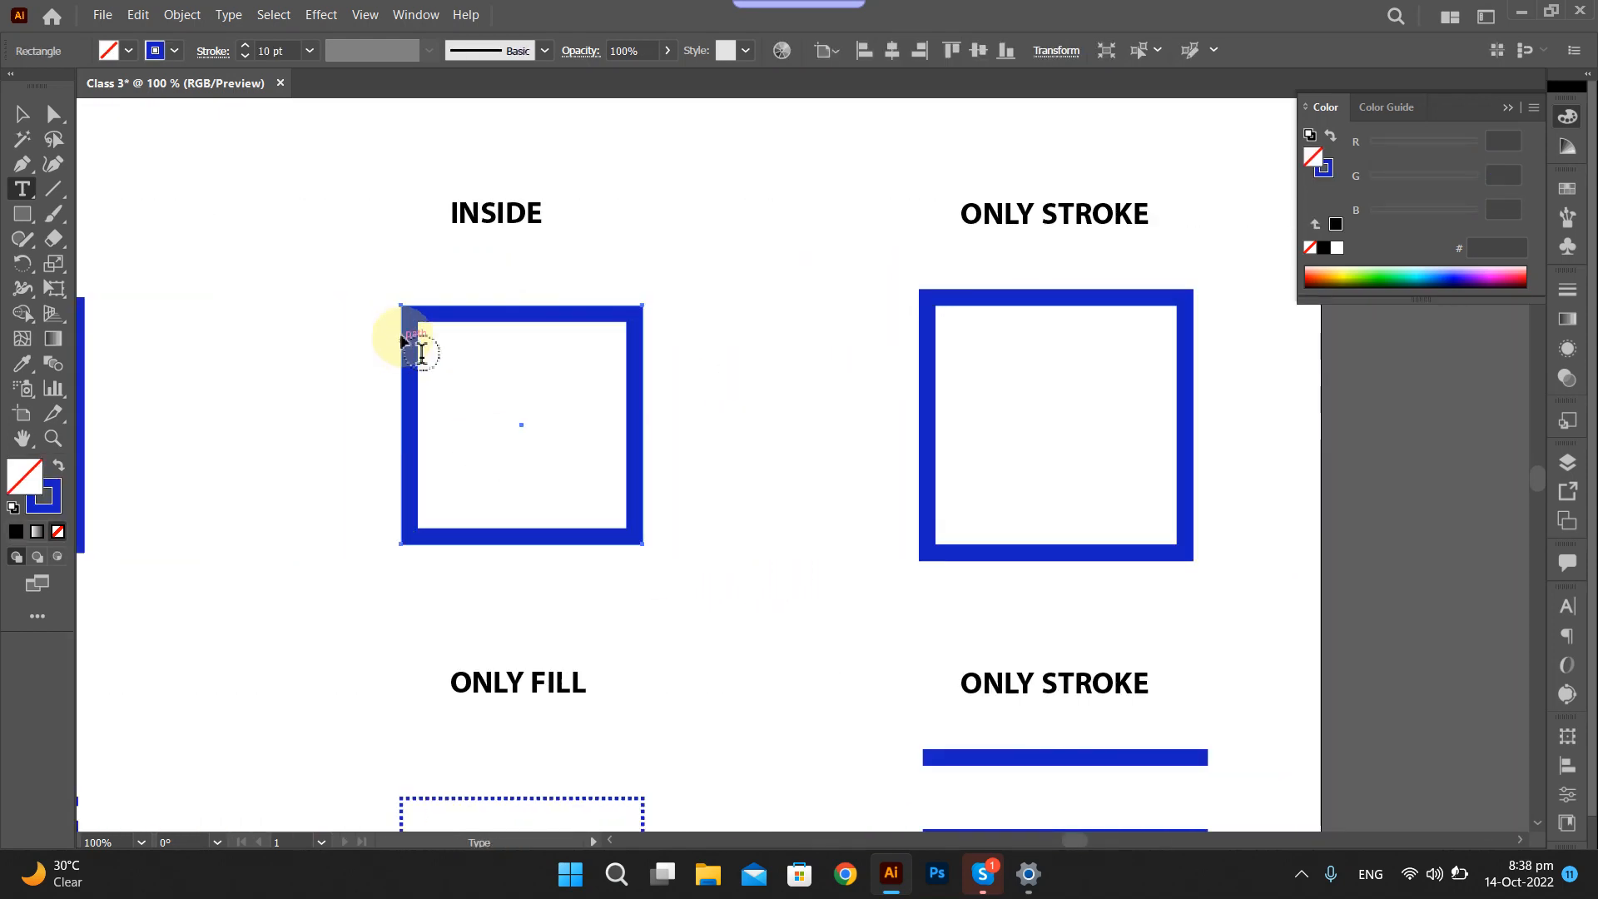
scroll(433, 330, "up", 2)
scroll(424, 321, "up", 1)
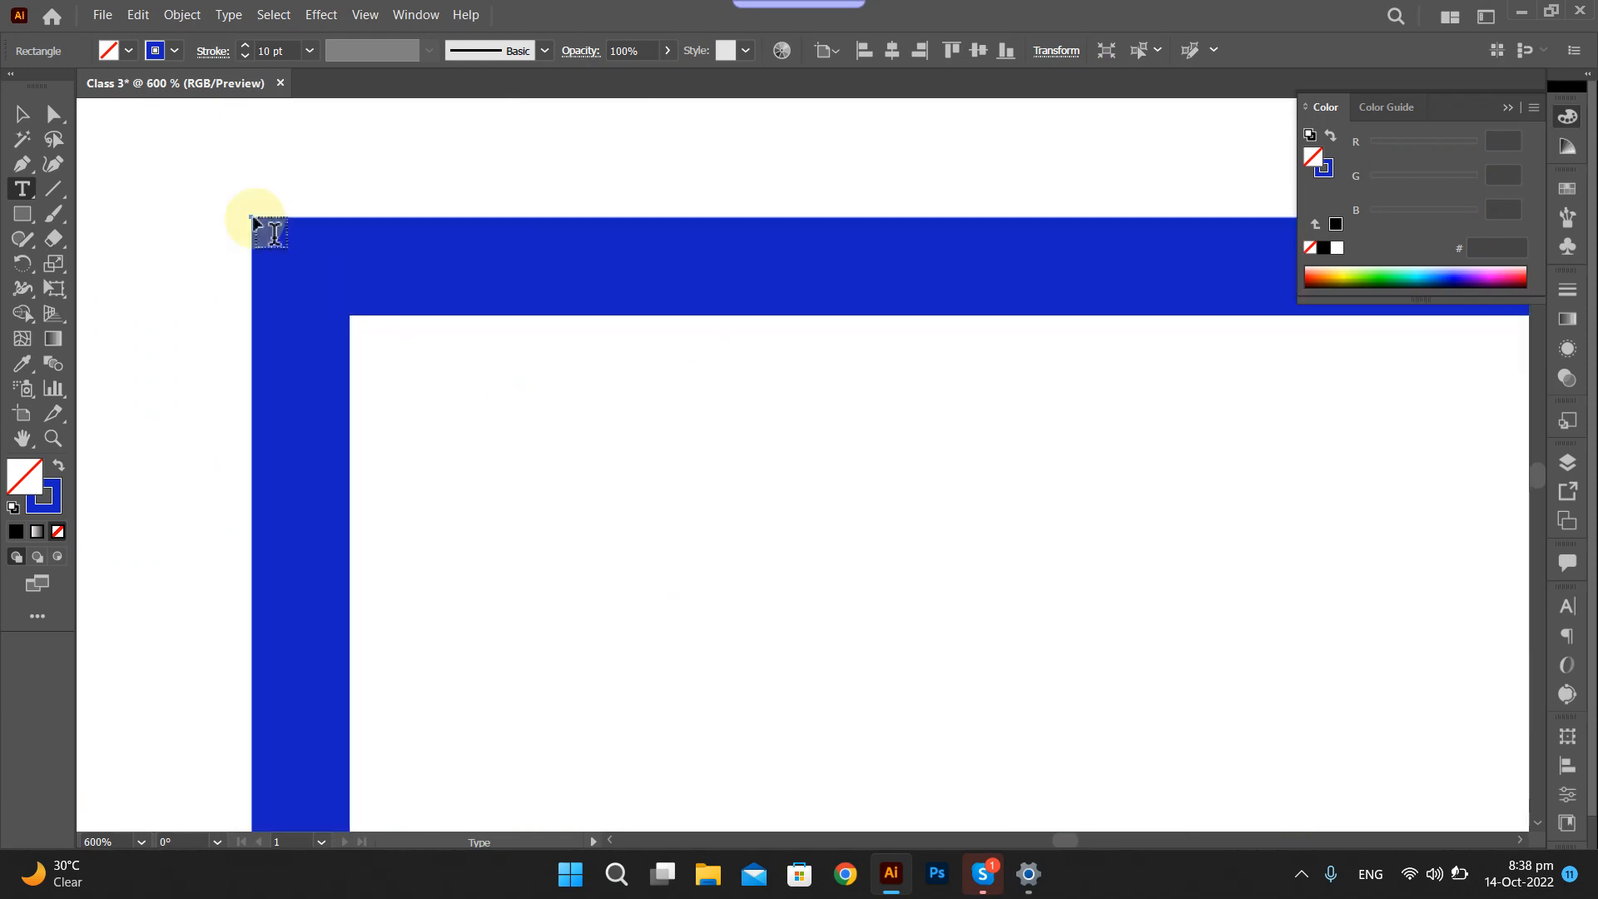
scroll(250, 250, "down", 2)
scroll(383, 329, "down", 5)
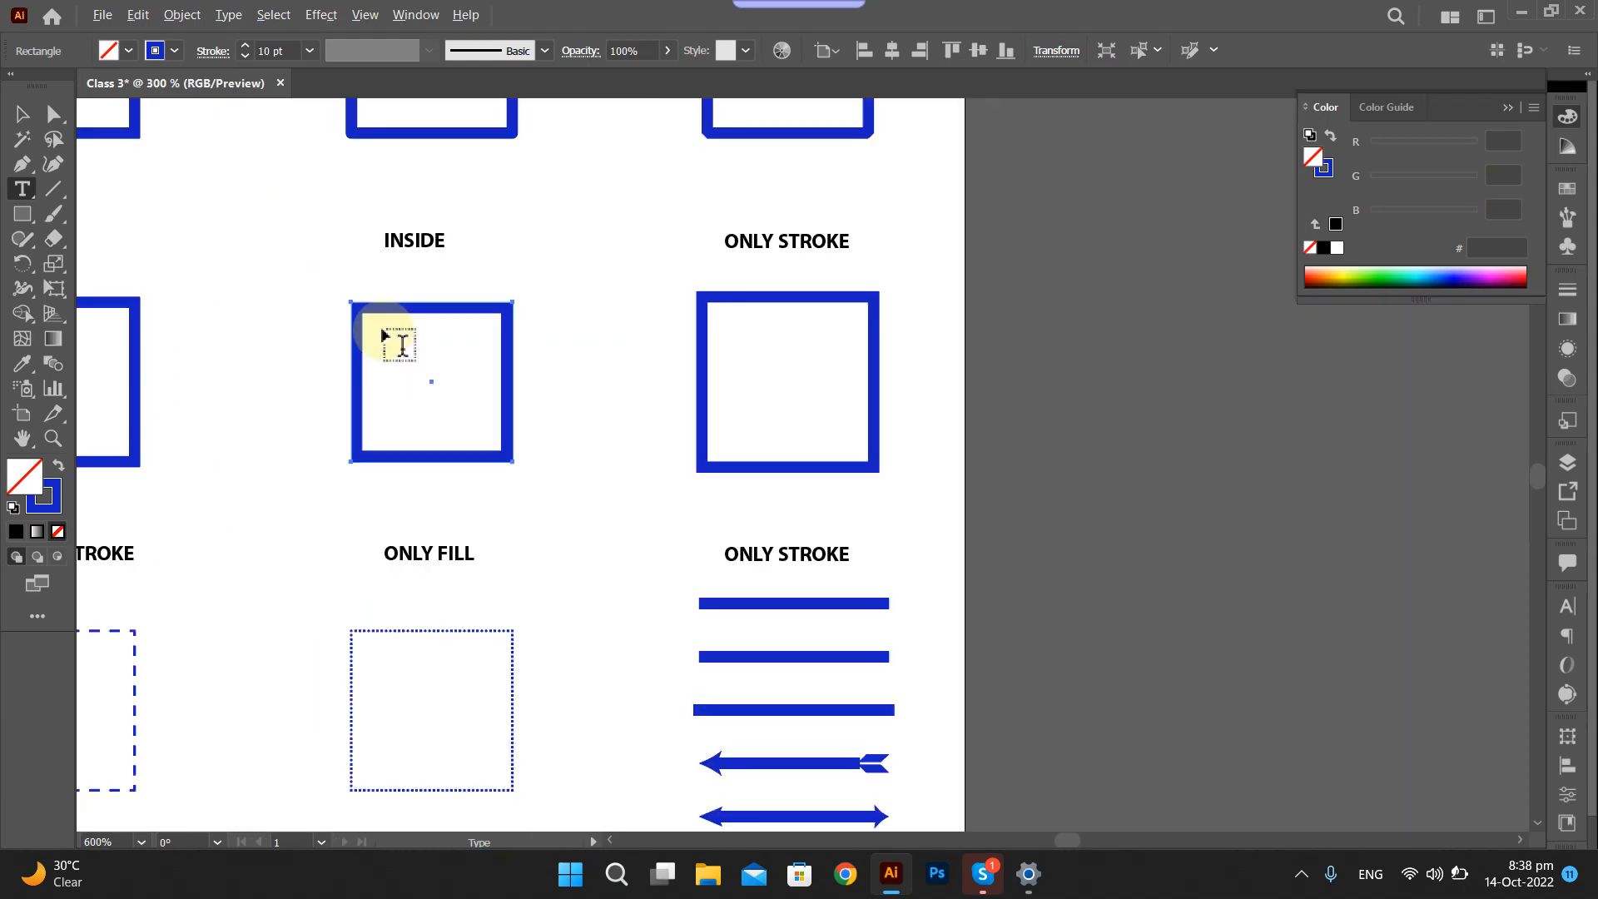
scroll(386, 275, "up", 1)
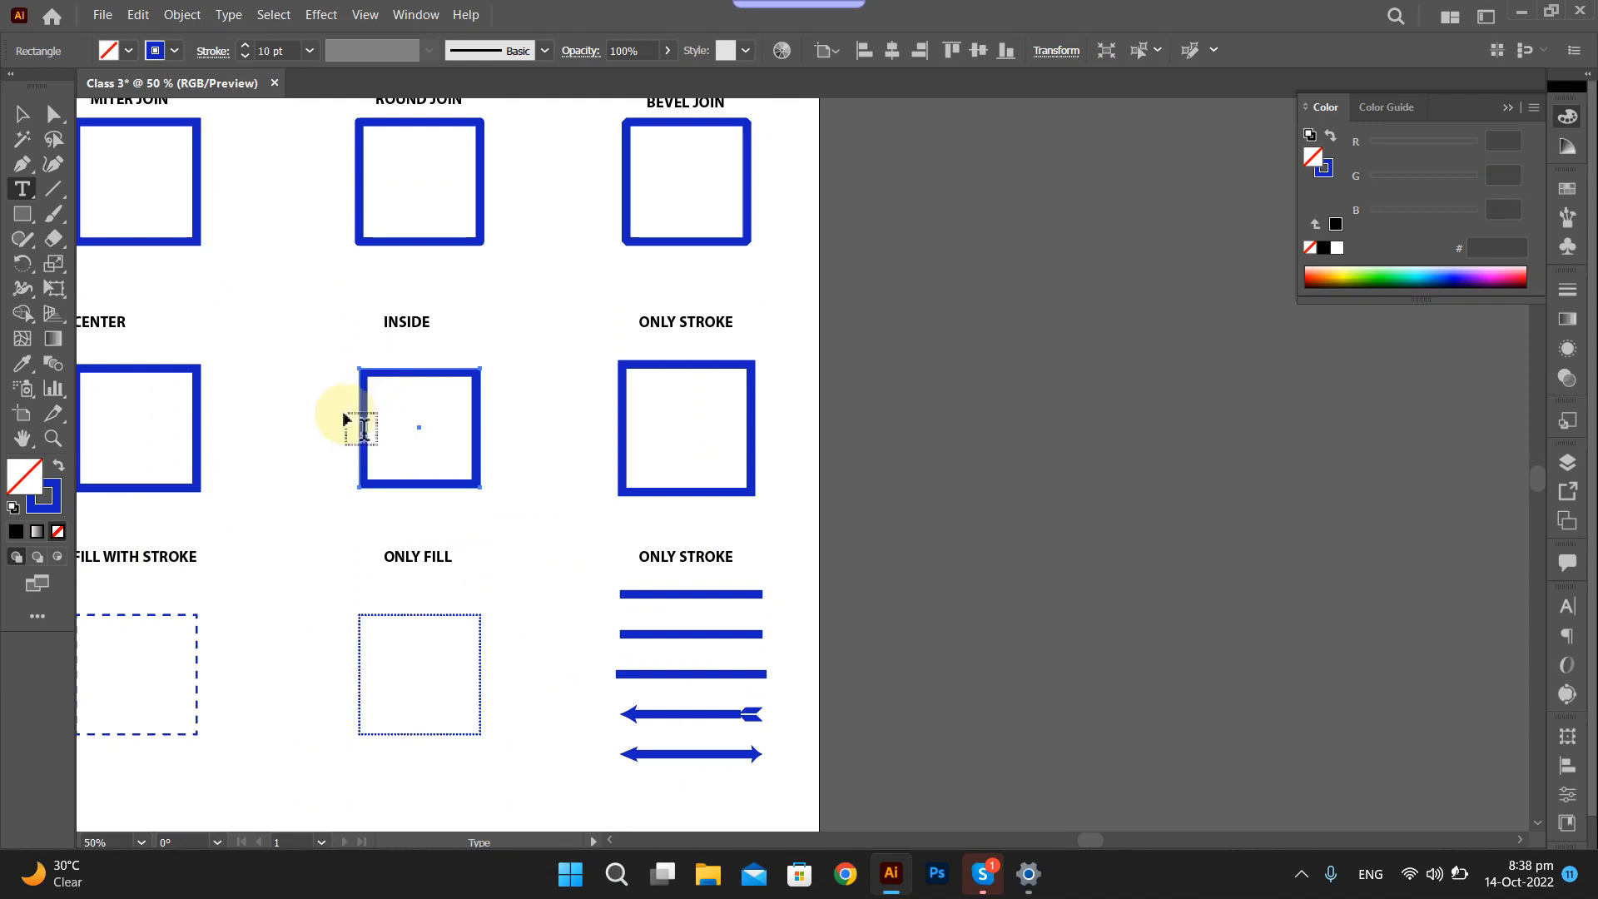
Fill the INSIDE square with black and remove the fill again.
left_click(14, 534)
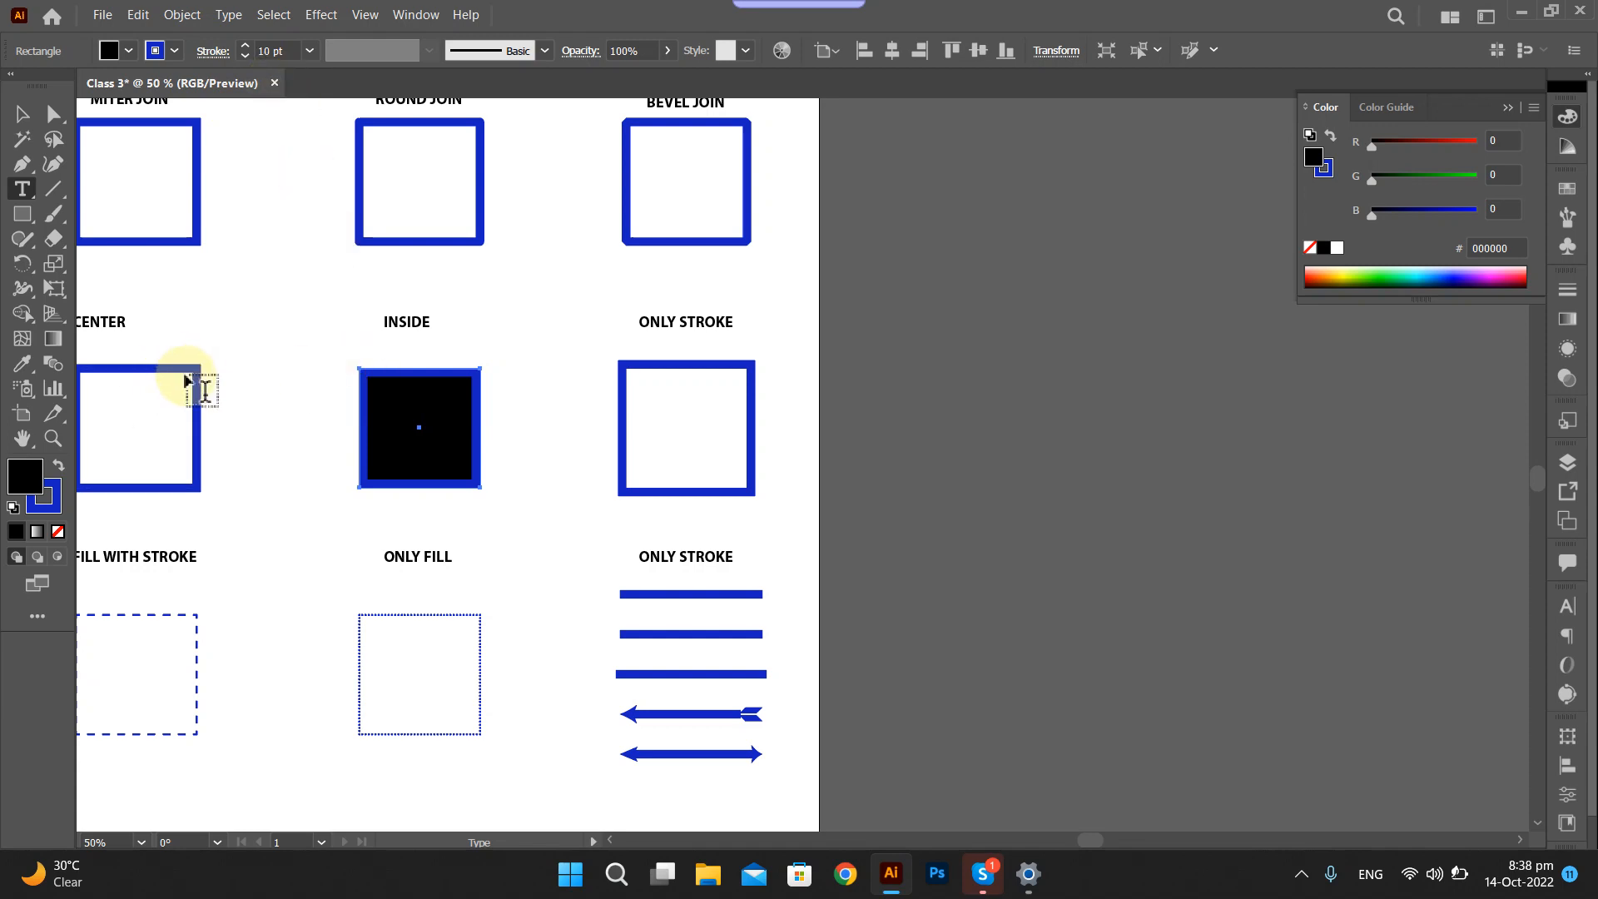
key("slash")
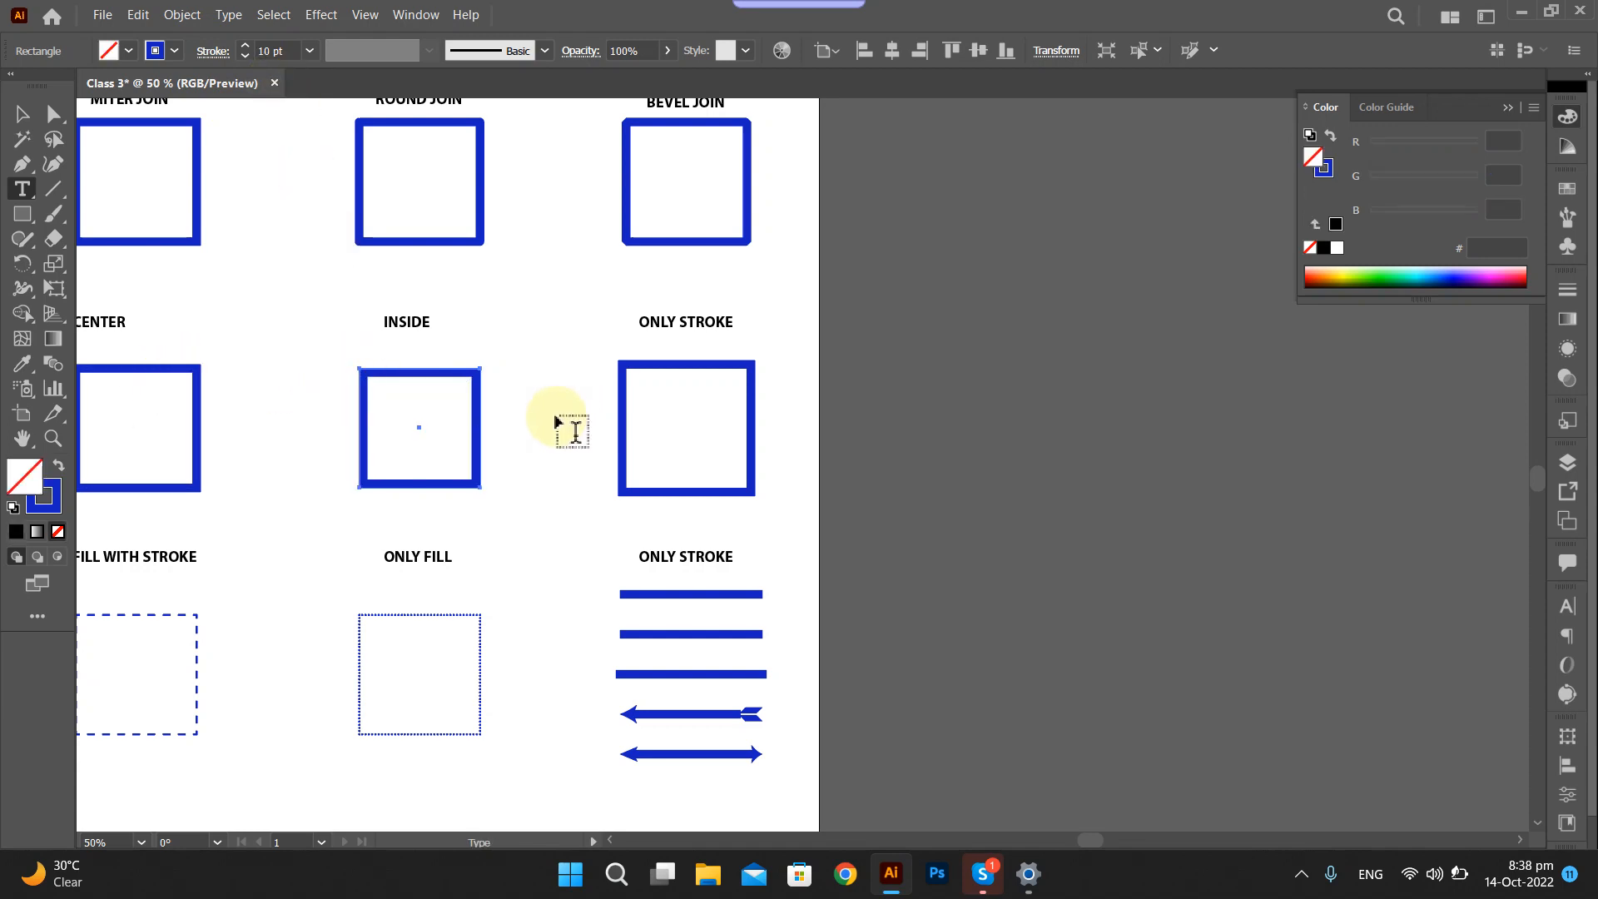
Replace the ONLY STROKE caption in the same row as CENTER and INSIDE with OUTSIDE.
scroll(615, 392, "up", 2)
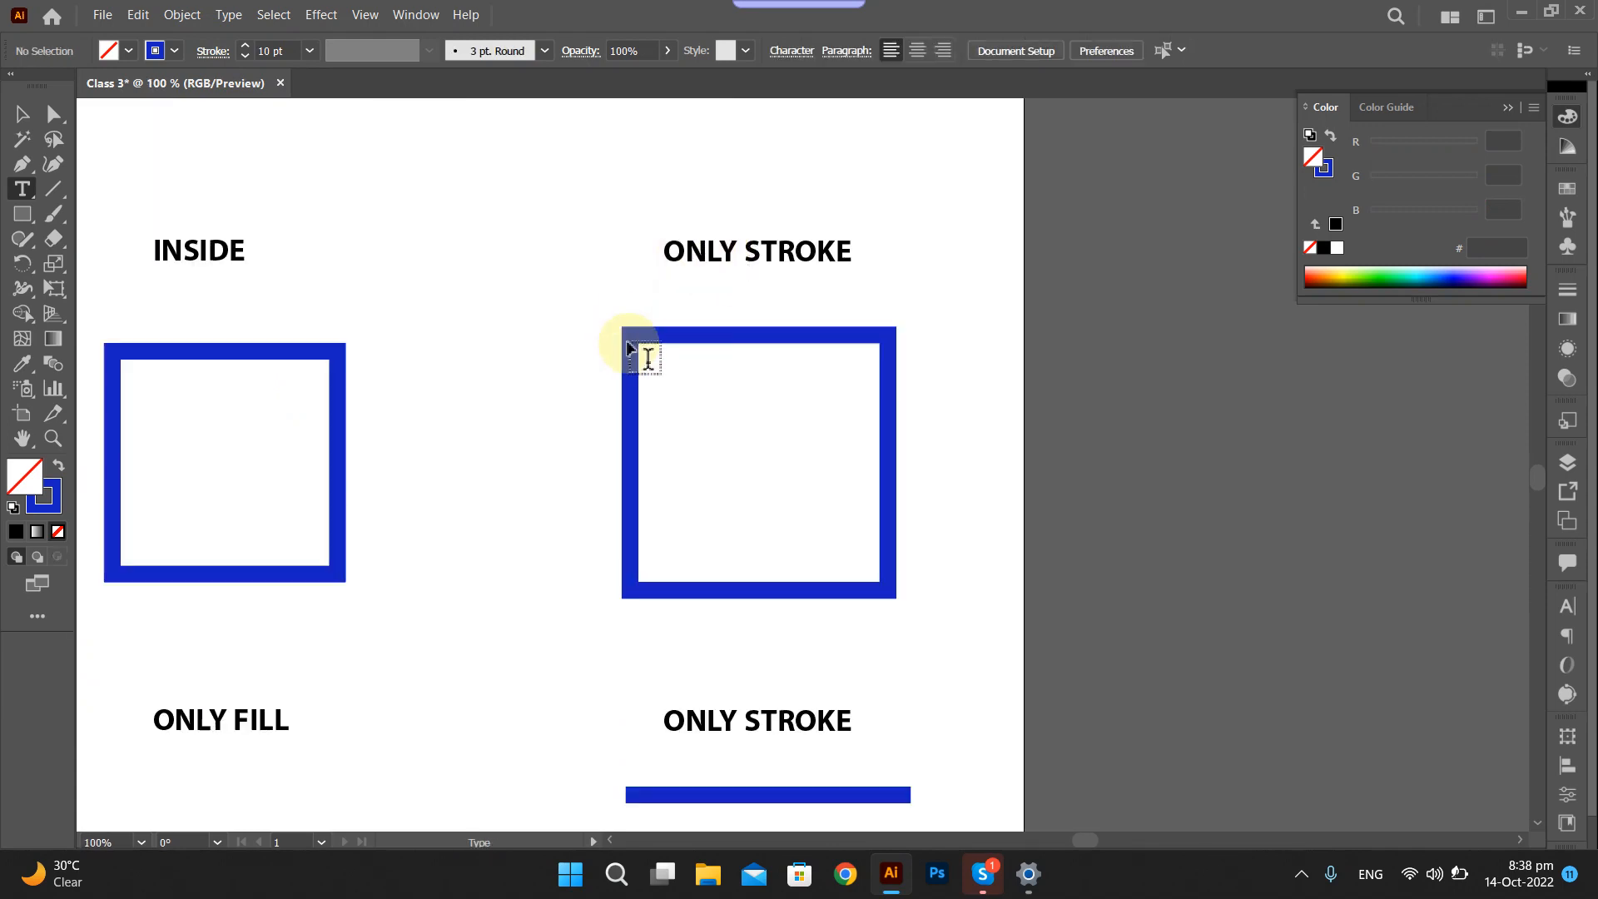
triple_click(709, 248)
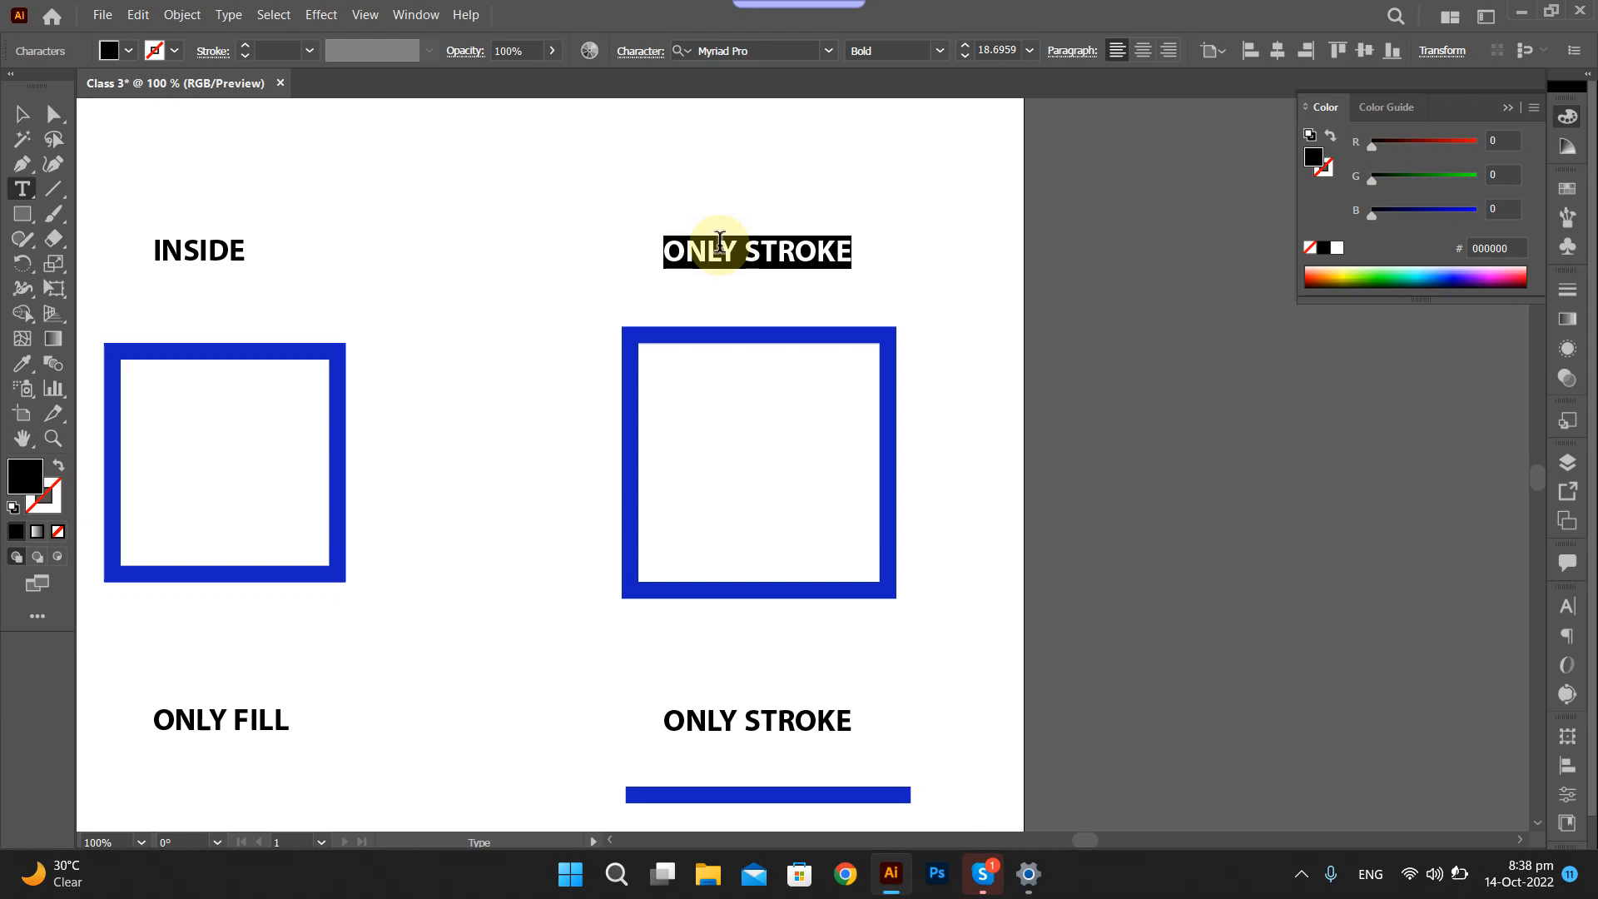
type("oU")
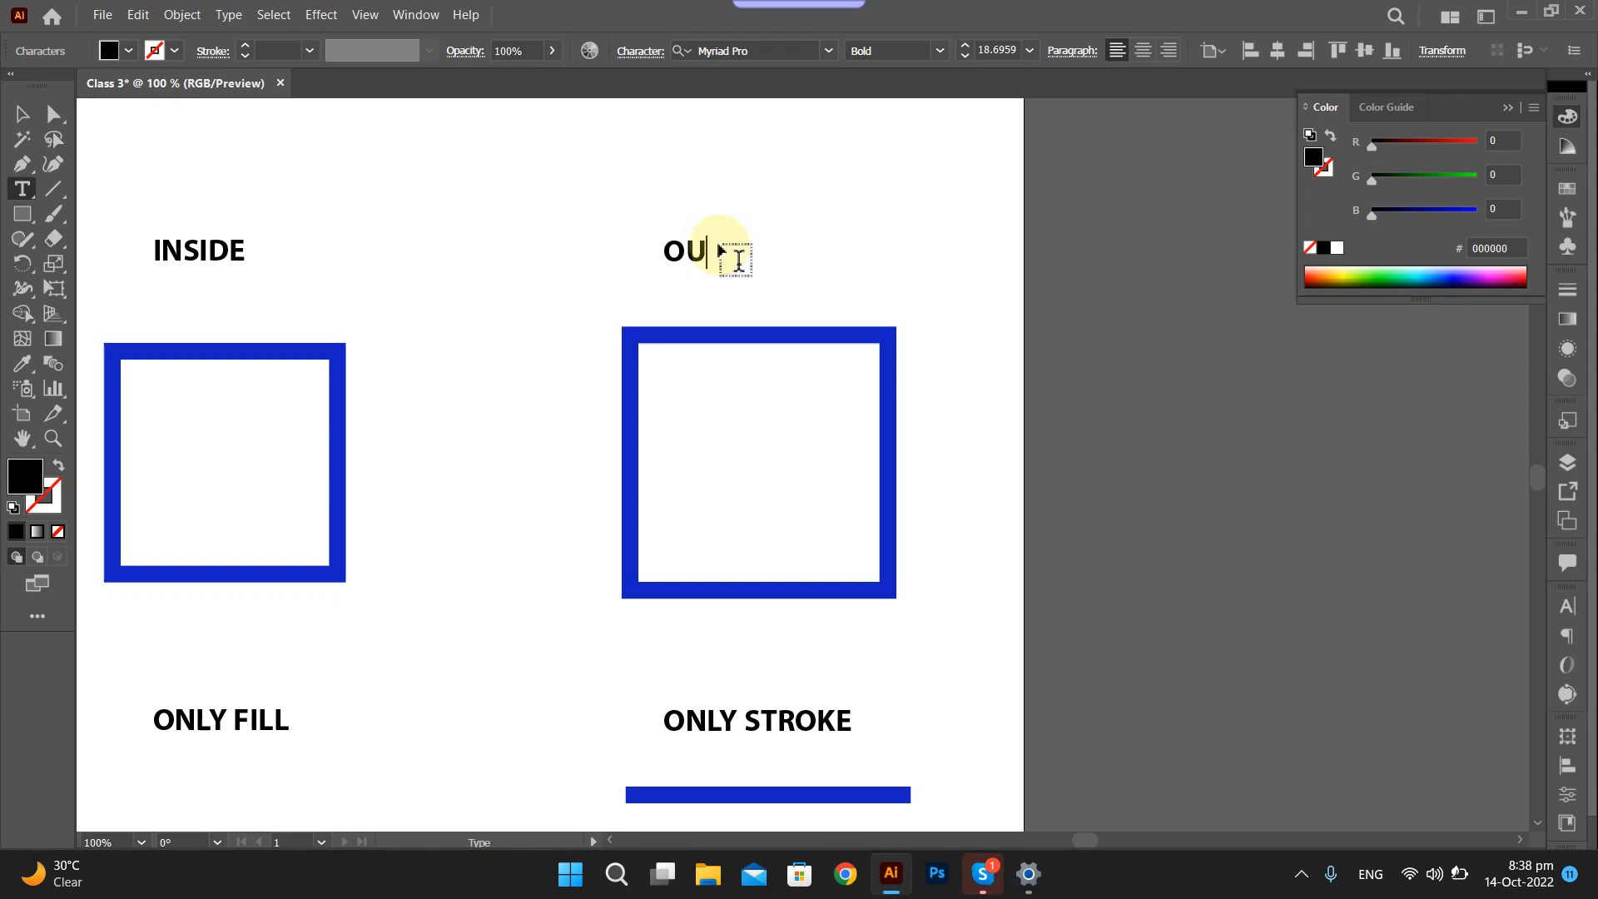
key("Escape")
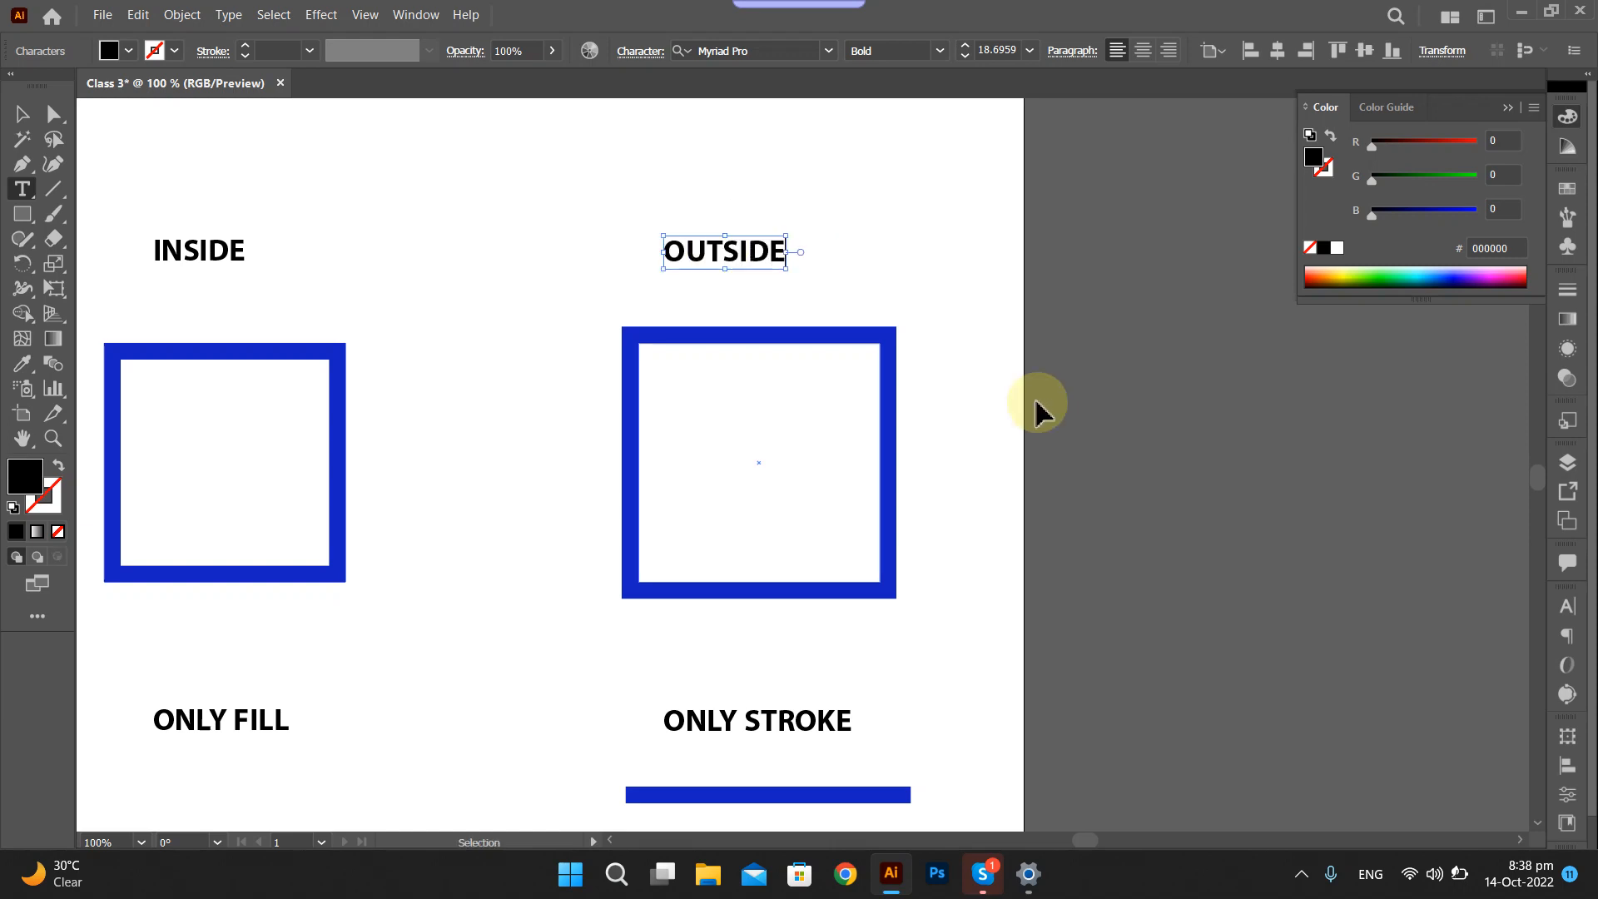
Set the stroke weight of the square under the CENTER caption to 28 pt.
scroll(856, 457, "down", 3)
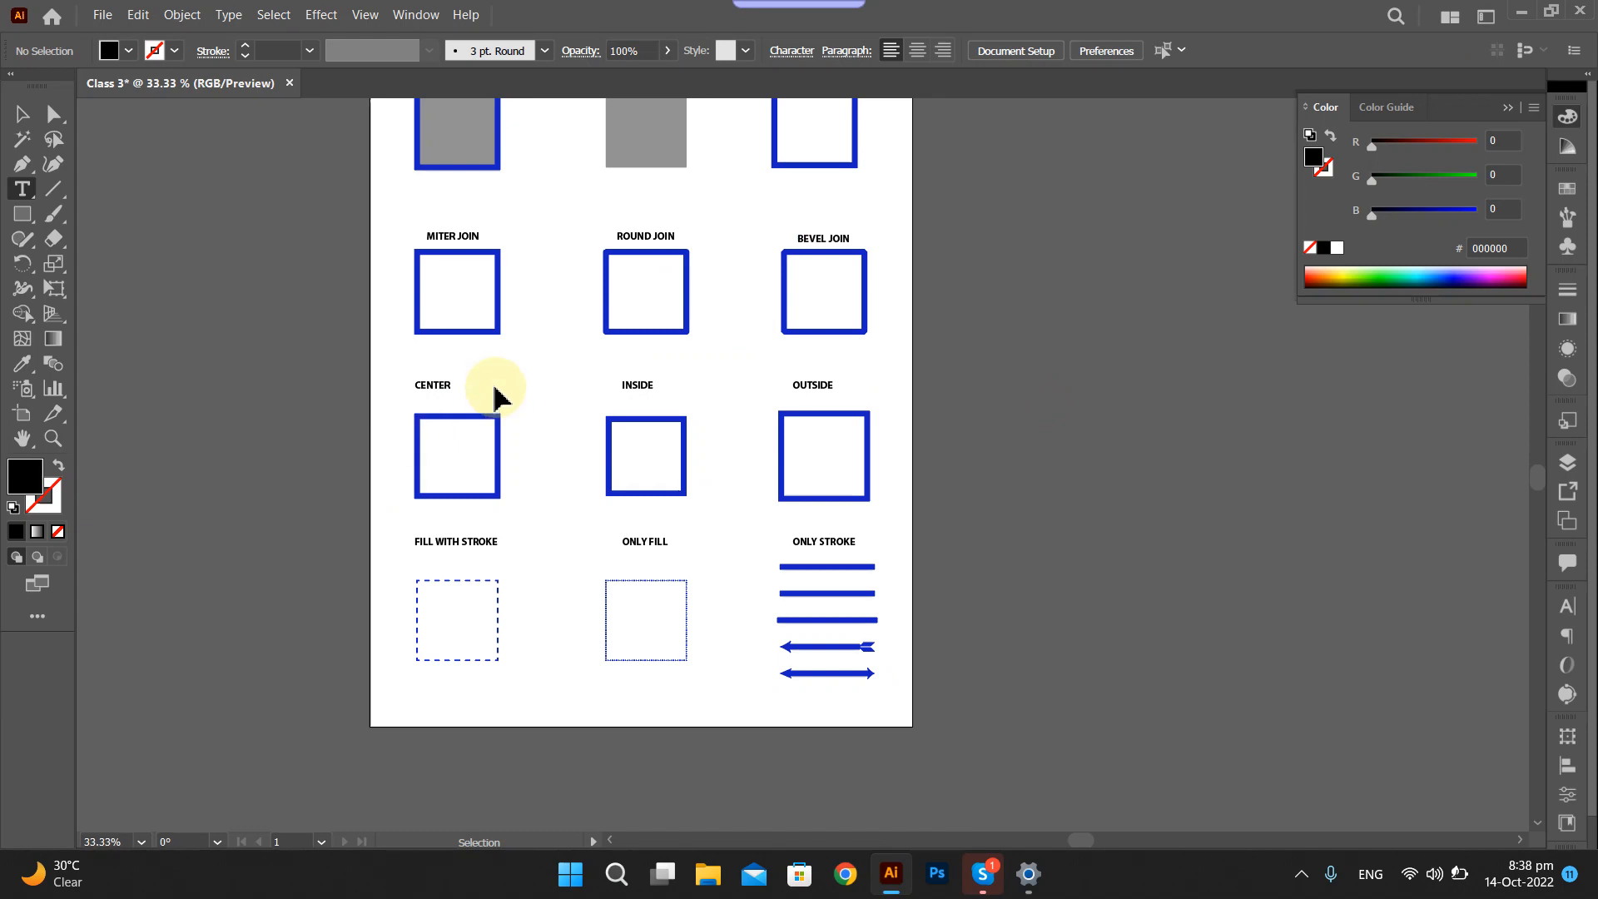
scroll(460, 493, "left", 2)
scroll(472, 486, "up", 4)
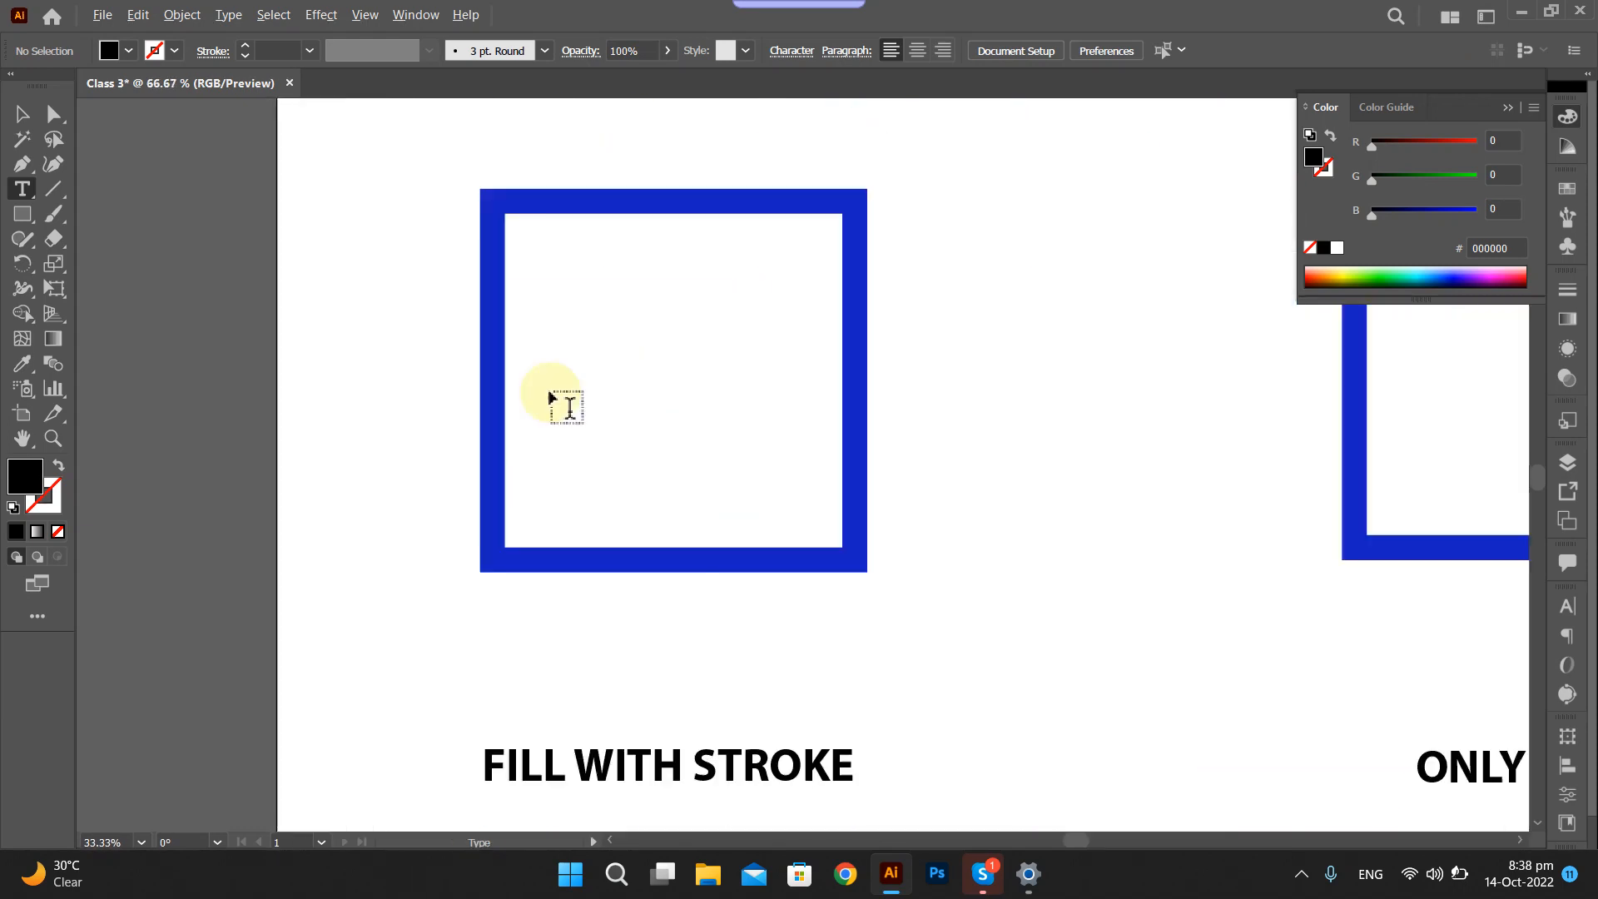
scroll(496, 267, "right", 5)
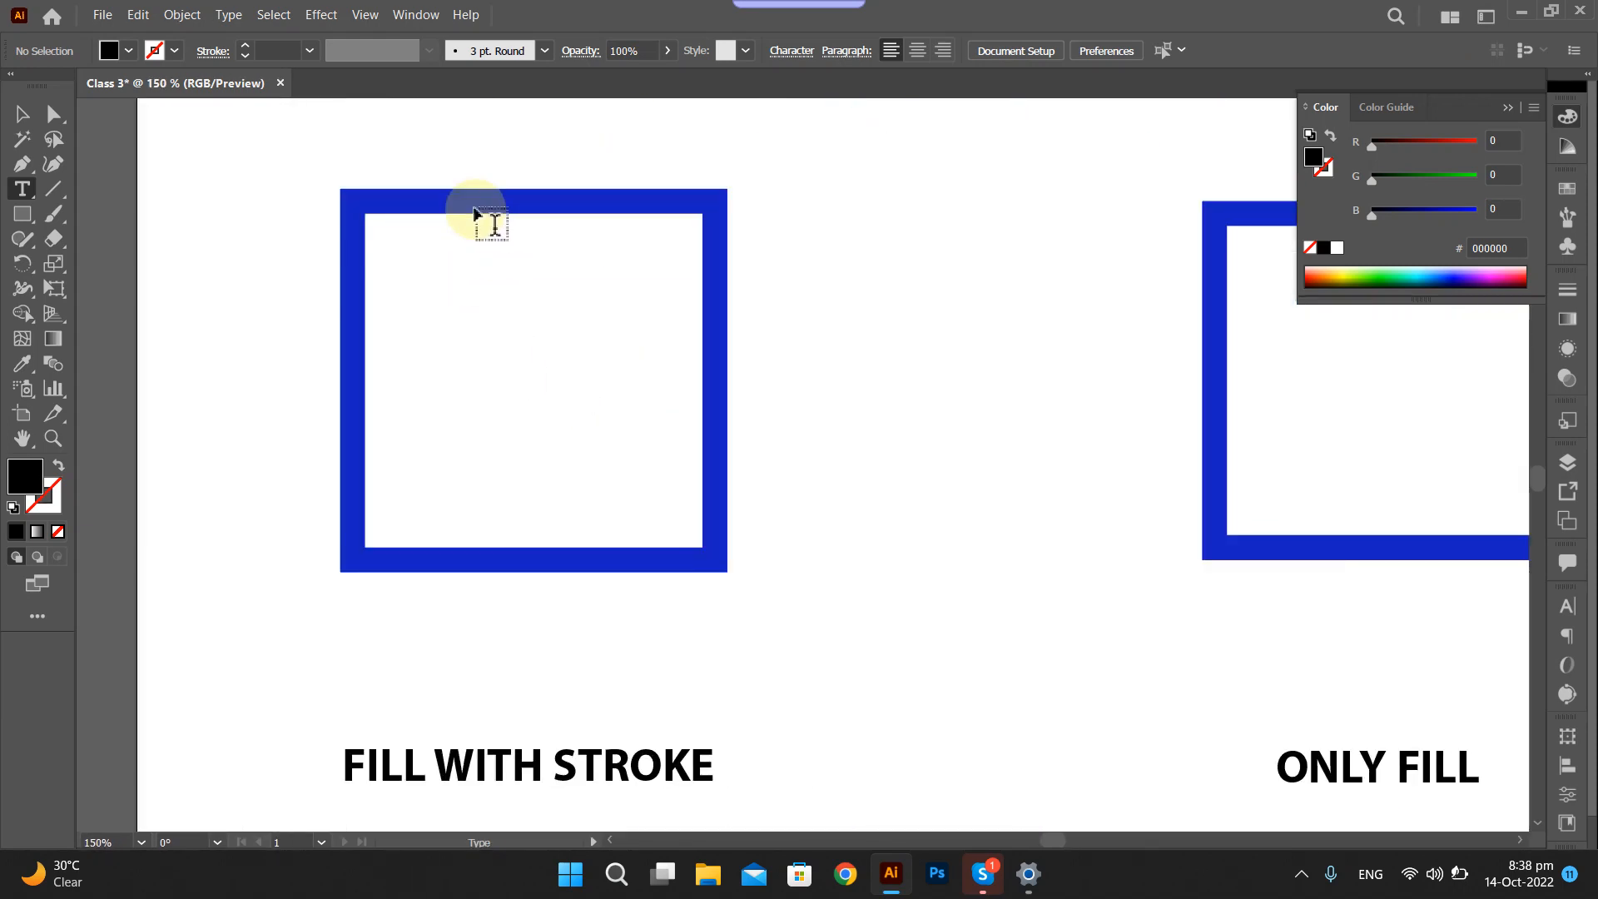
scroll(475, 221, "up", 3)
key("a")
left_click_drag(267, 239, 791, 666)
left_click(277, 48)
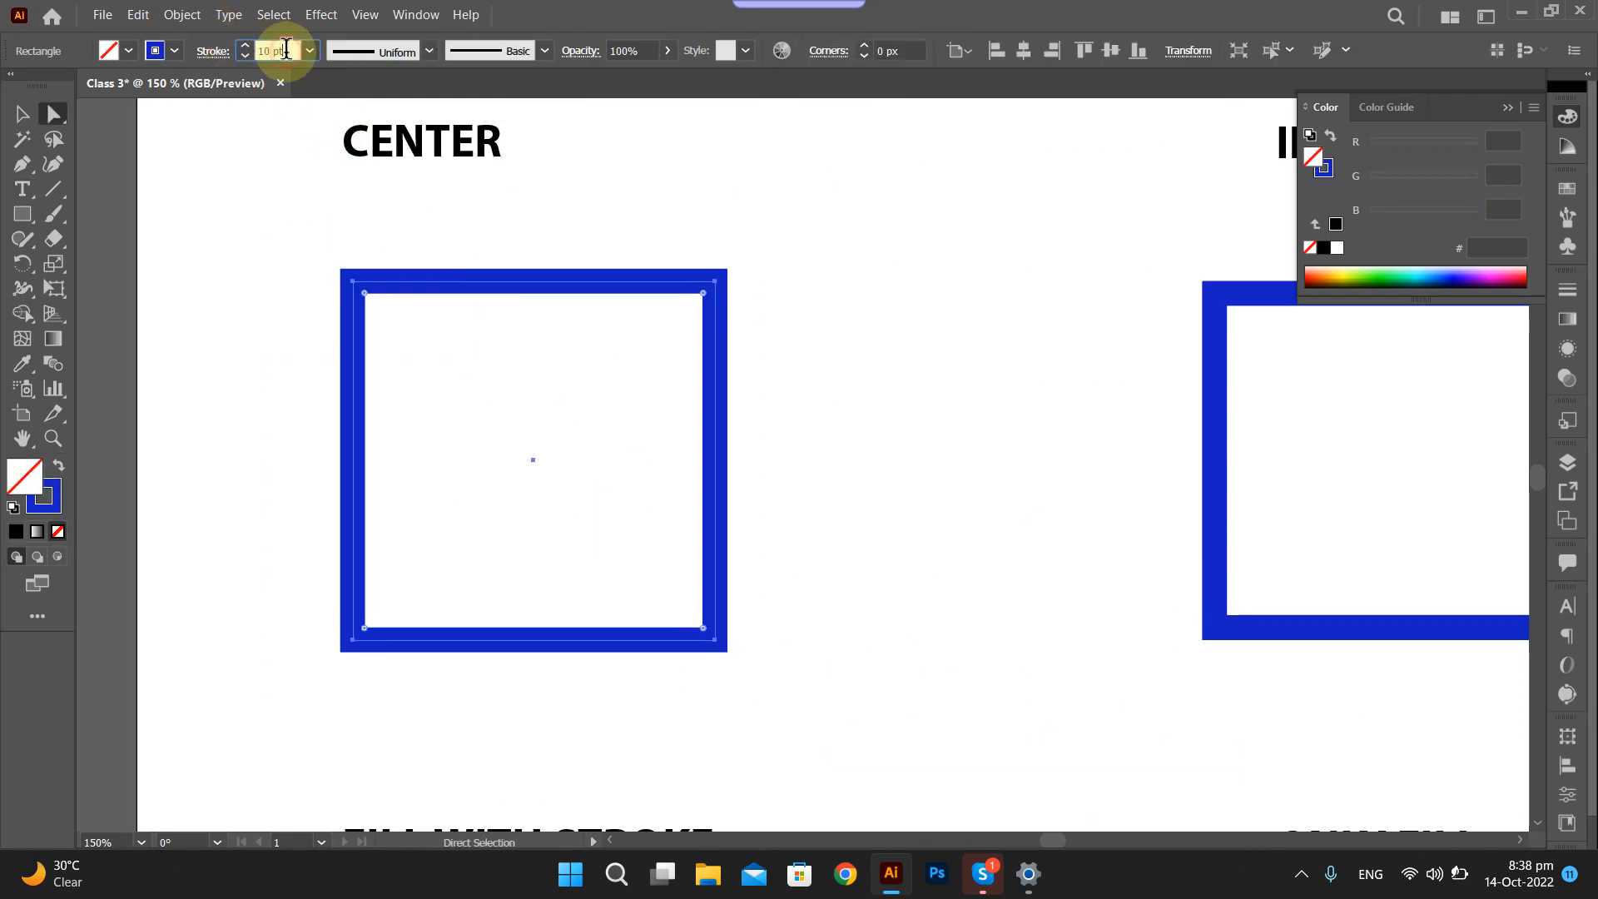
key("Up")
key("Up")
key("Up")
key("Up")
key("Up")
key("Up")
key("Up")
key("Up")
key("Up")
key("Up")
key("Up")
key("Up")
key("Up")
key("Up")
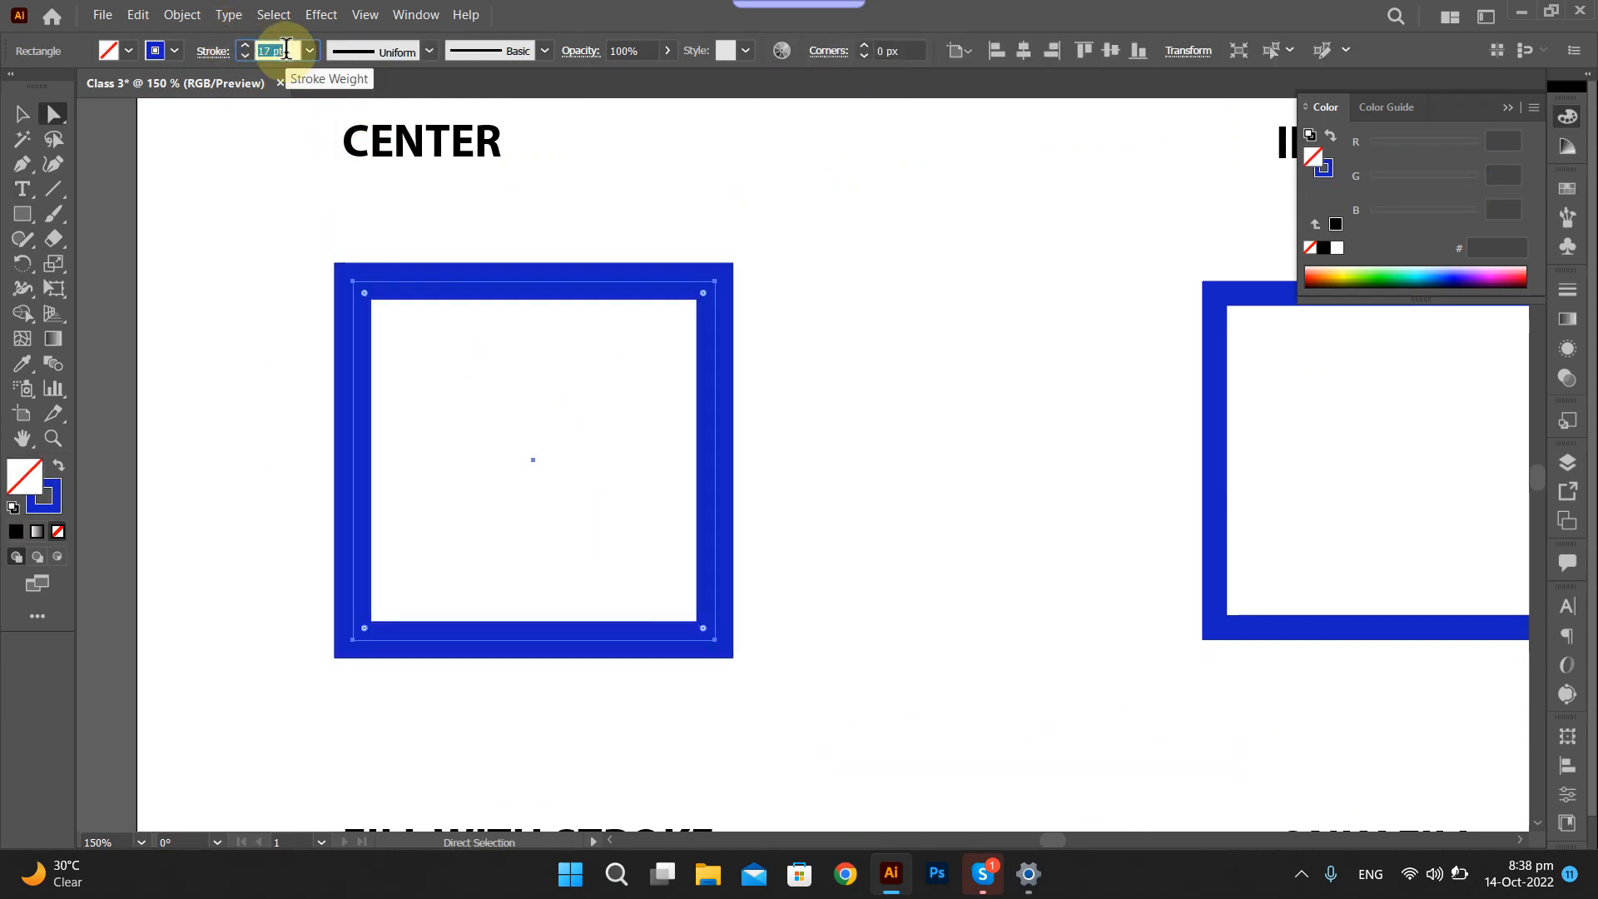
key("Up")
key("Up")
key("Up")
key("Up")
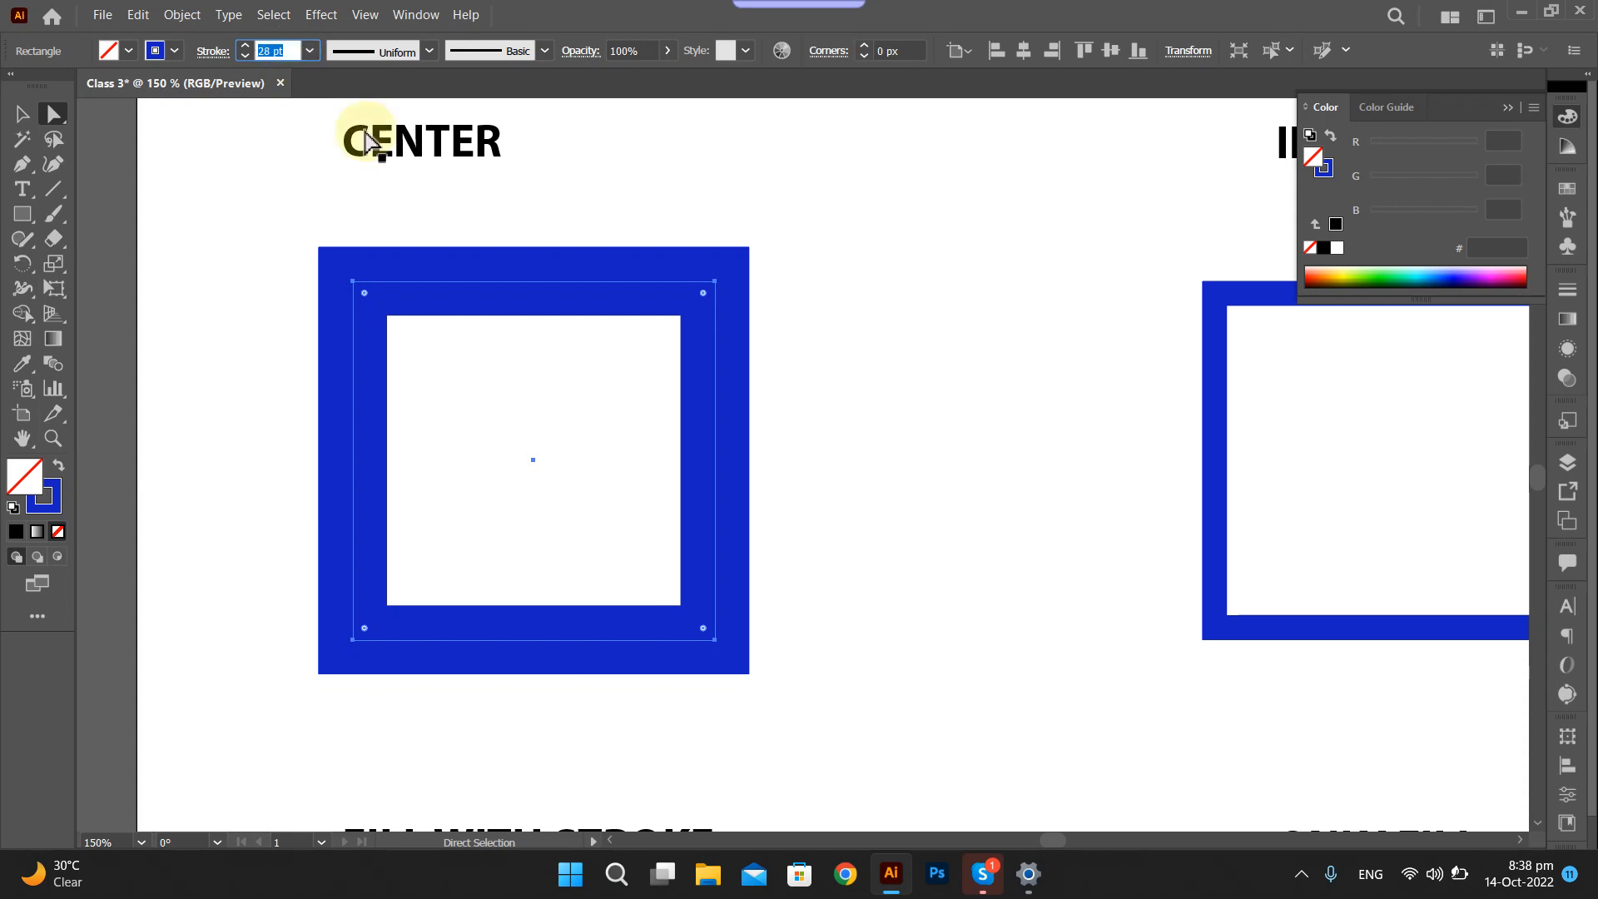
left_click(571, 199)
Raise the stroke weight of the square under the INSIDE caption to 28 pt.
scroll(525, 271, "right", 1)
scroll(525, 271, "right", 6)
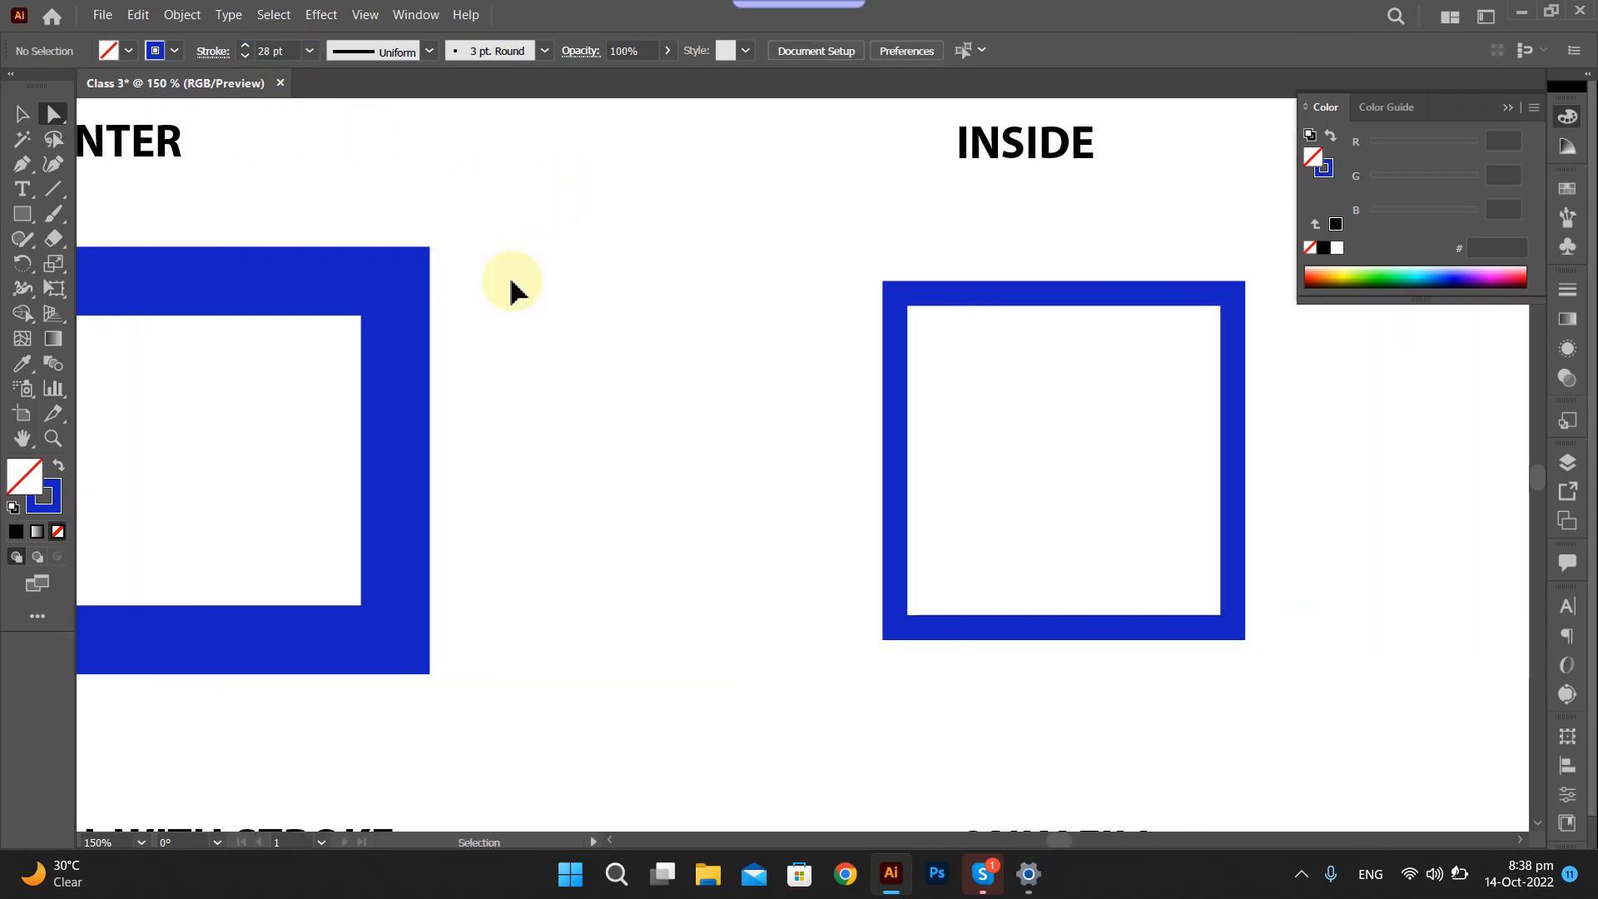
mouse_move(571, 250)
left_mouse_down()
mouse_move(1020, 649)
mouse_move(1078, 679)
left_mouse_up()
left_click(285, 50)
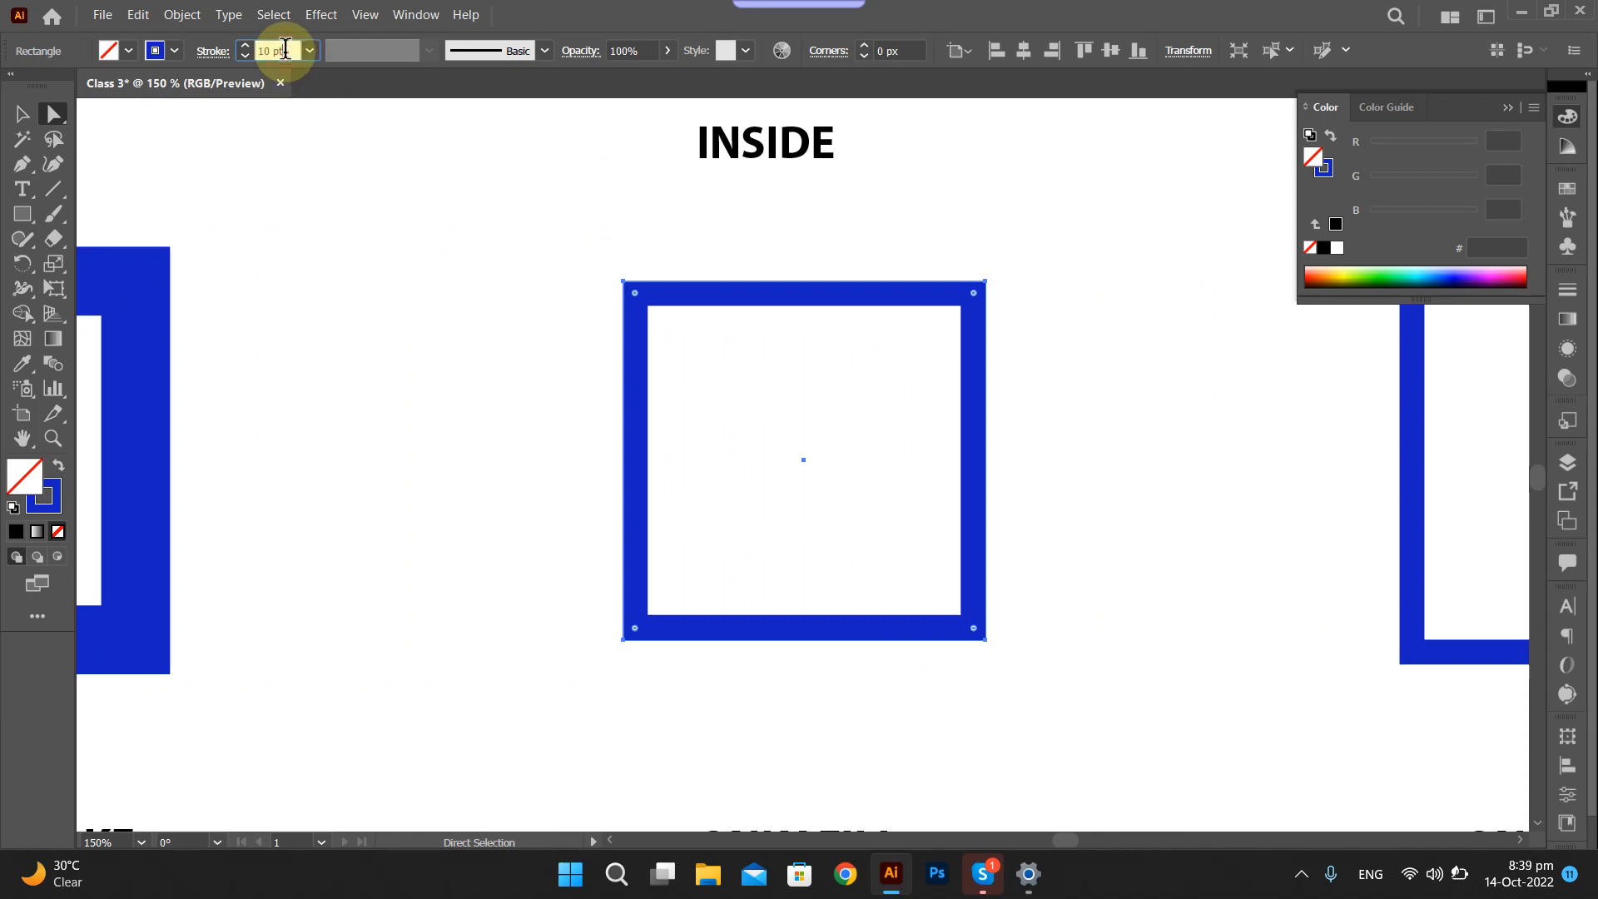
scroll(285, 50, "up", 5)
scroll(286, 48, "up", 8)
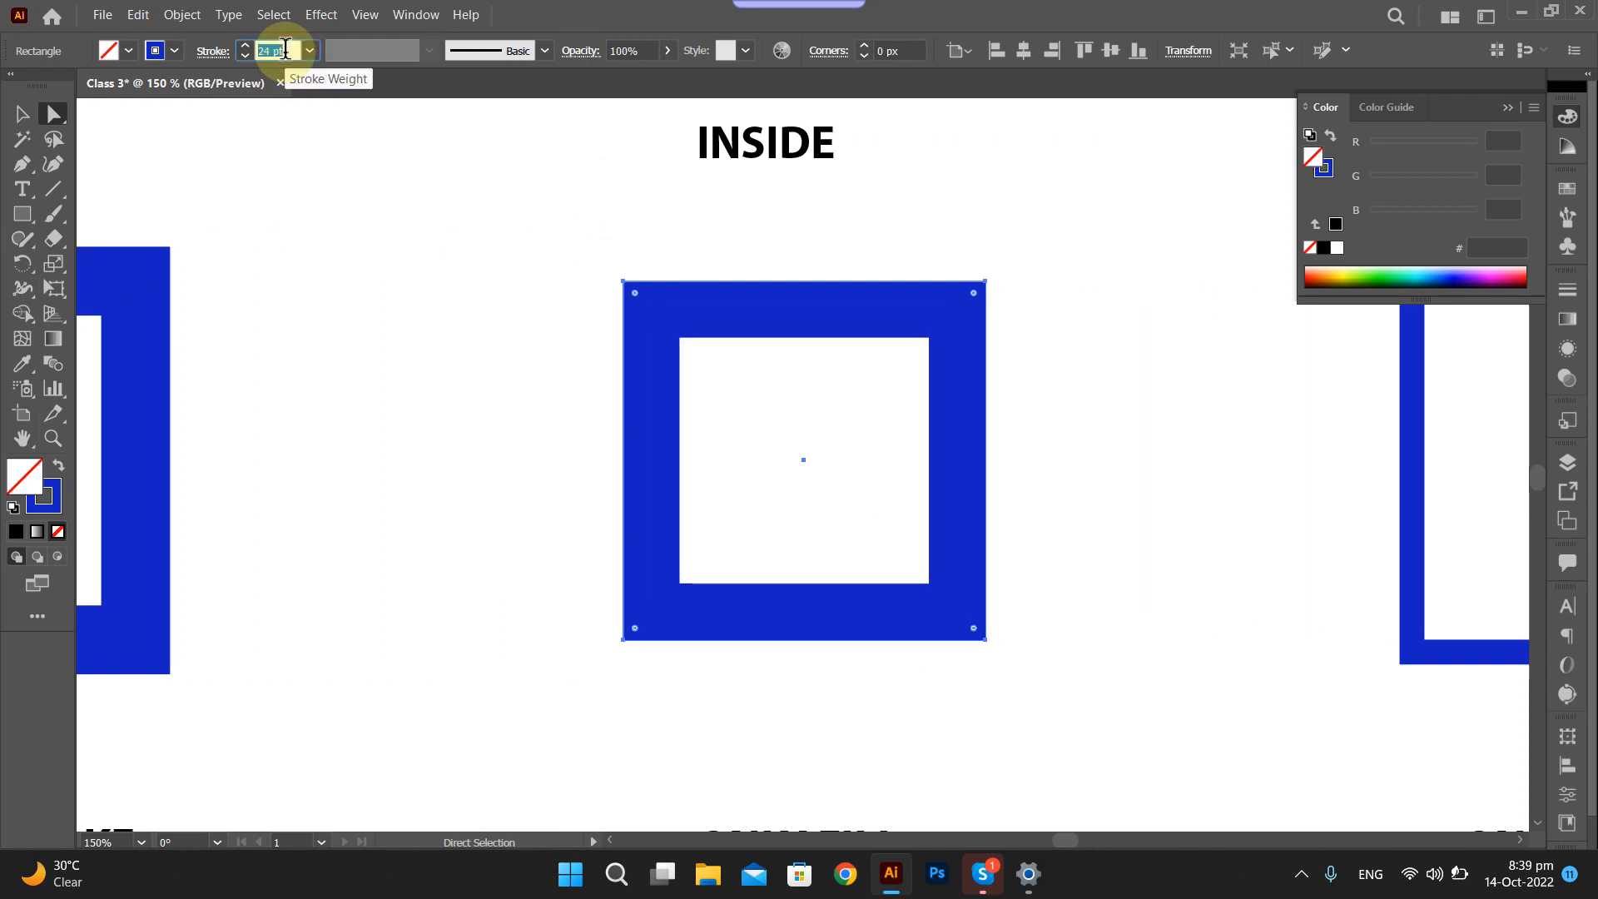
scroll(286, 47, "up", 4)
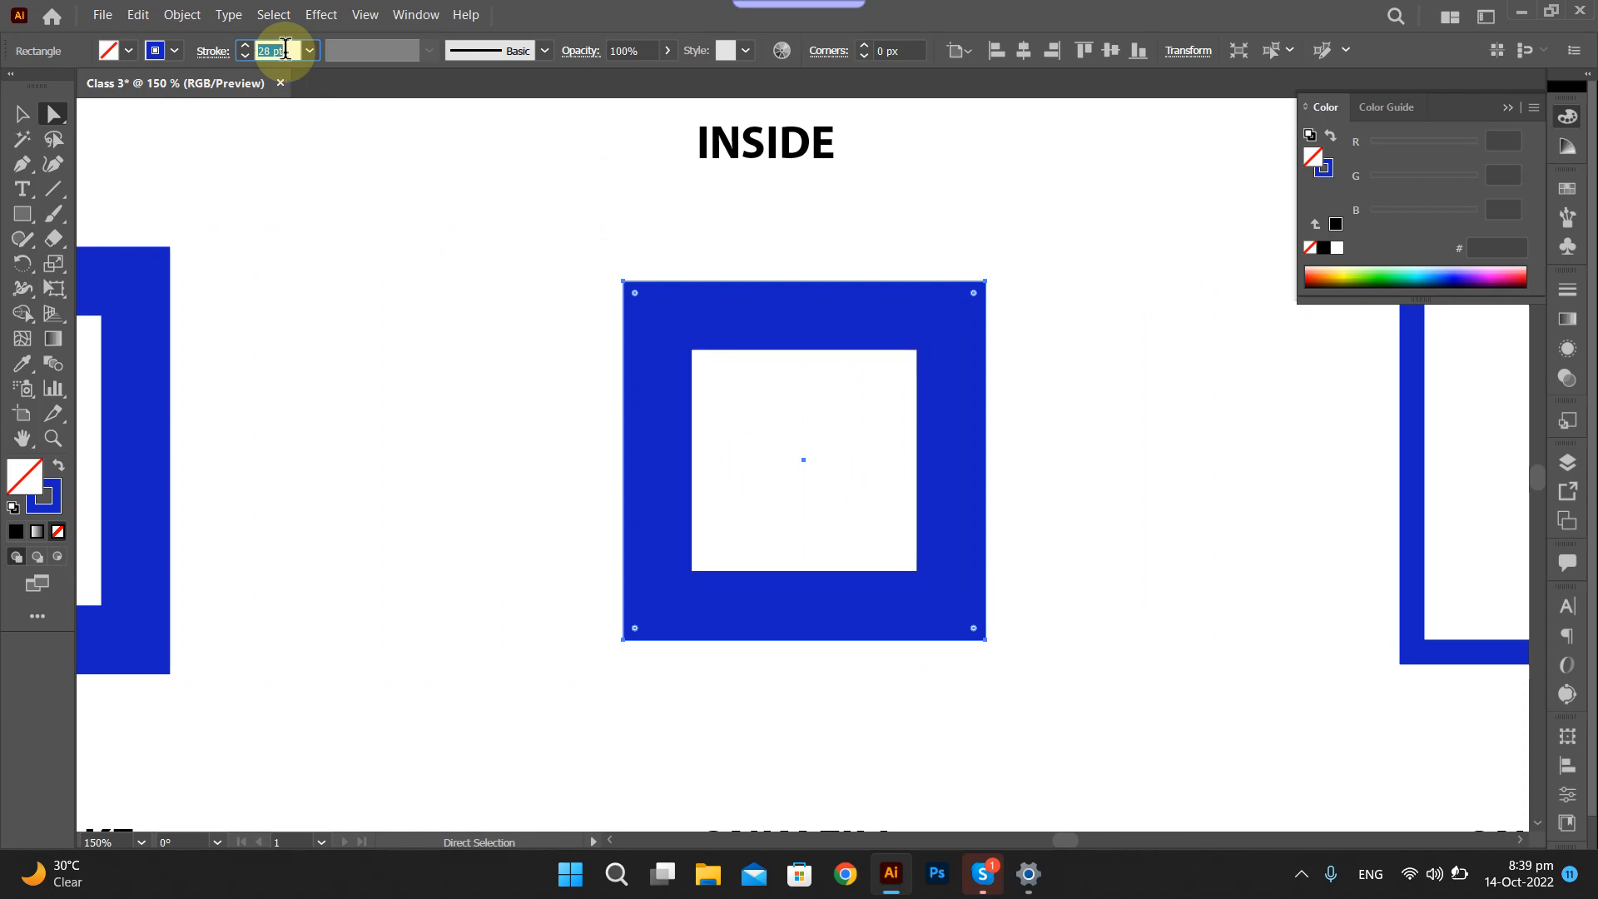
scroll(285, 47, "up", 1)
scroll(285, 48, "down", 1)
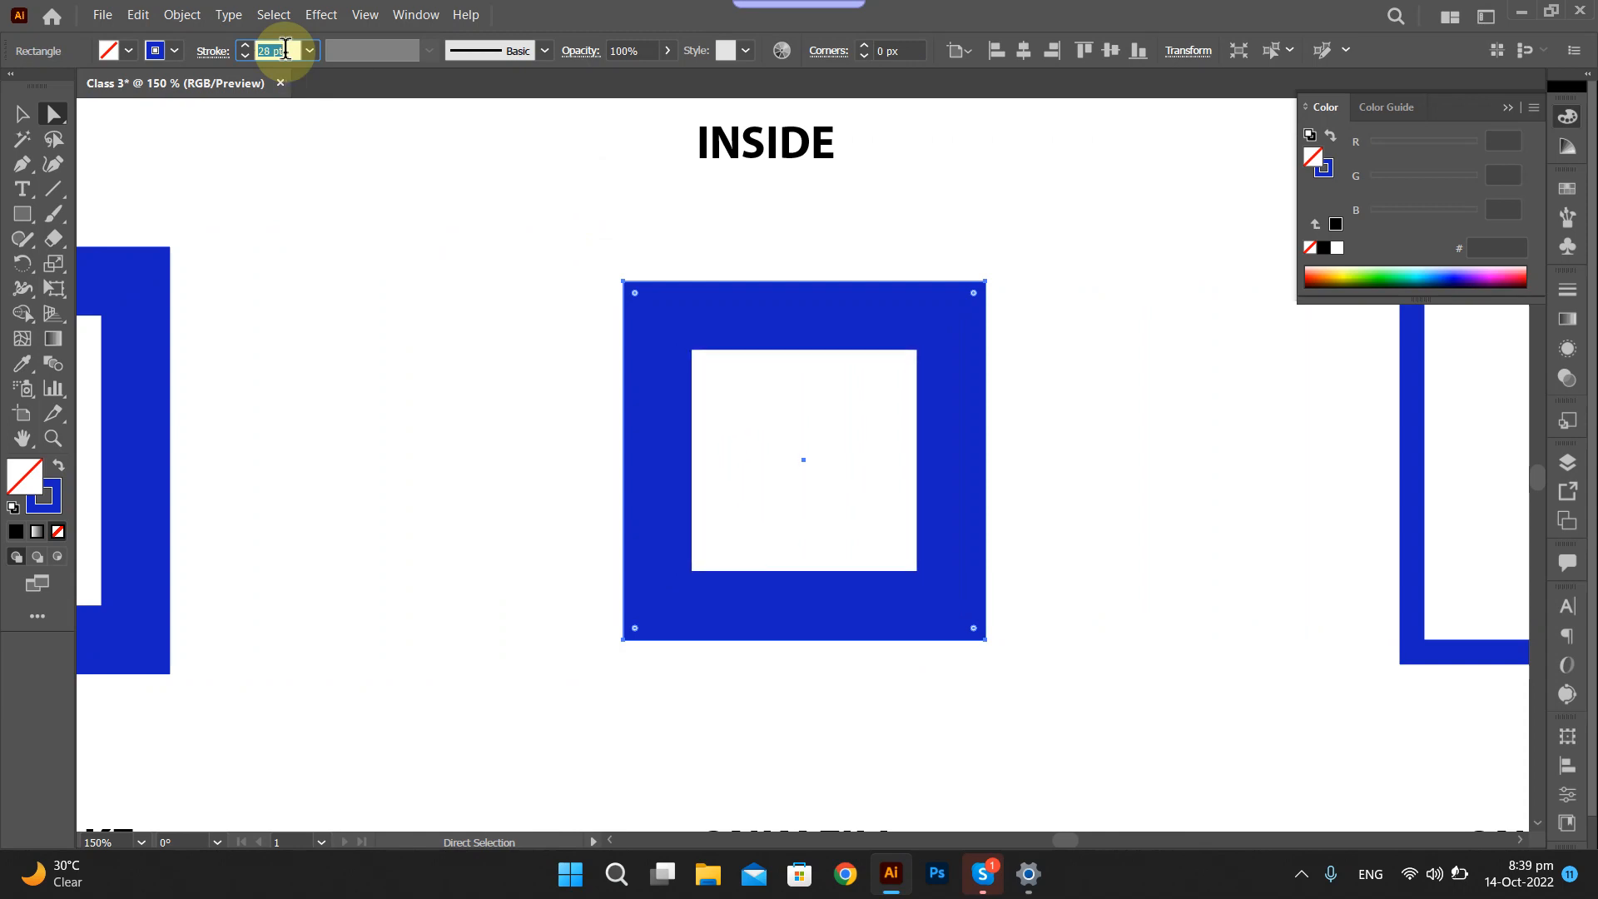
left_click(378, 373)
Increase the OUTSIDE square's stroke weight to 28 pt as well.
scroll(379, 373, "down", 2)
scroll(379, 373, "down", 1)
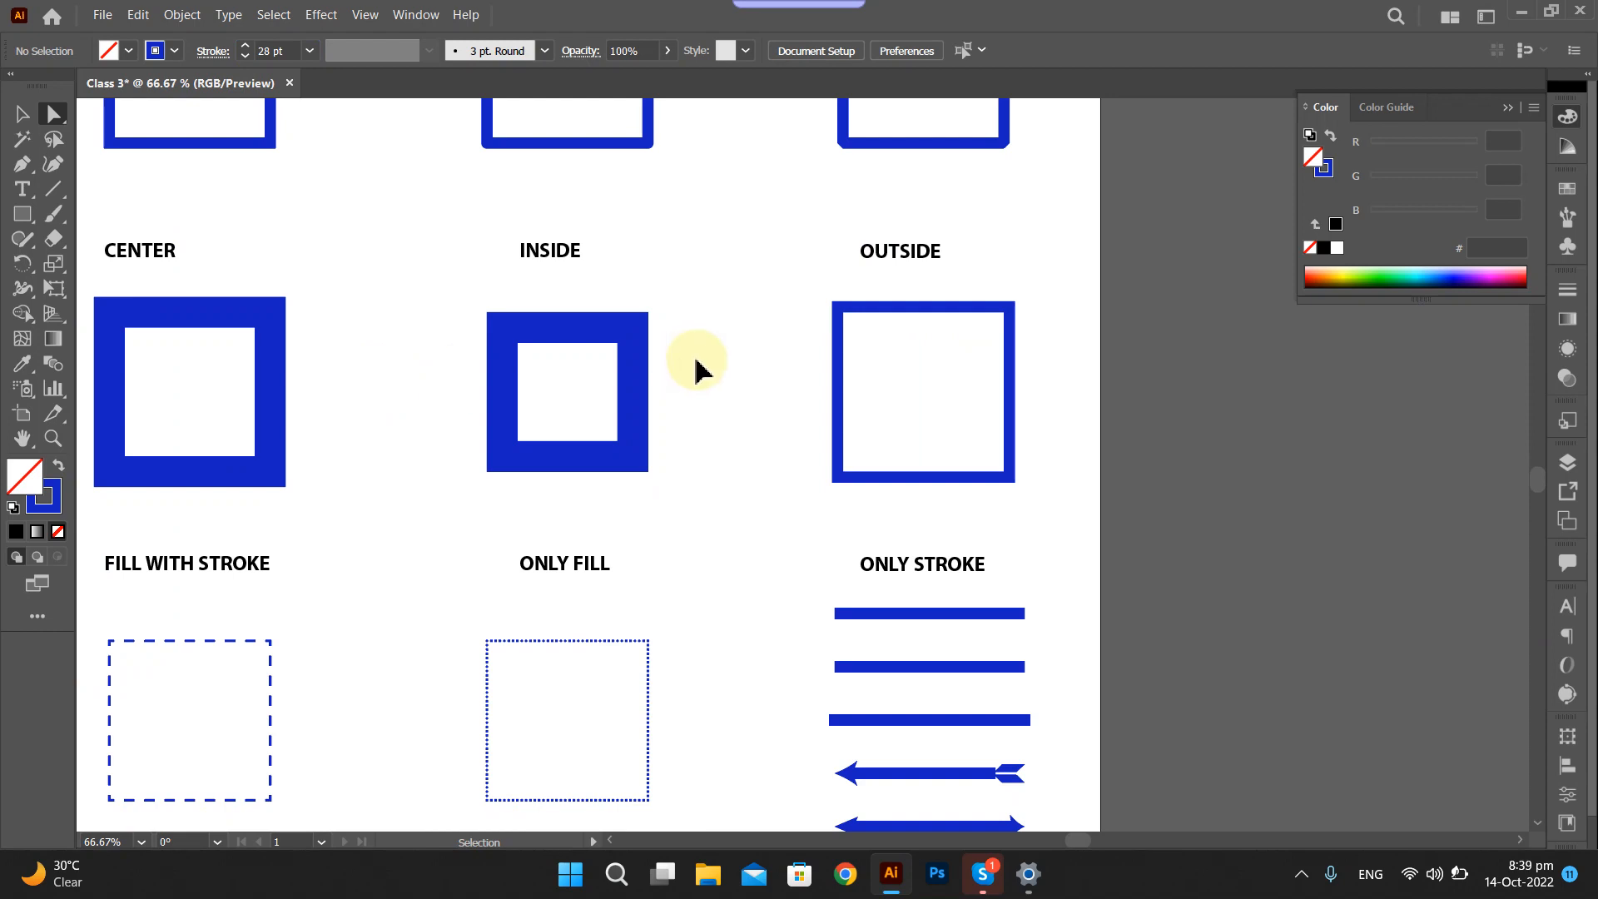
scroll(724, 324, "right", 5)
left_click_drag(695, 293, 921, 510)
left_click(289, 50)
scroll(289, 50, "up", 9)
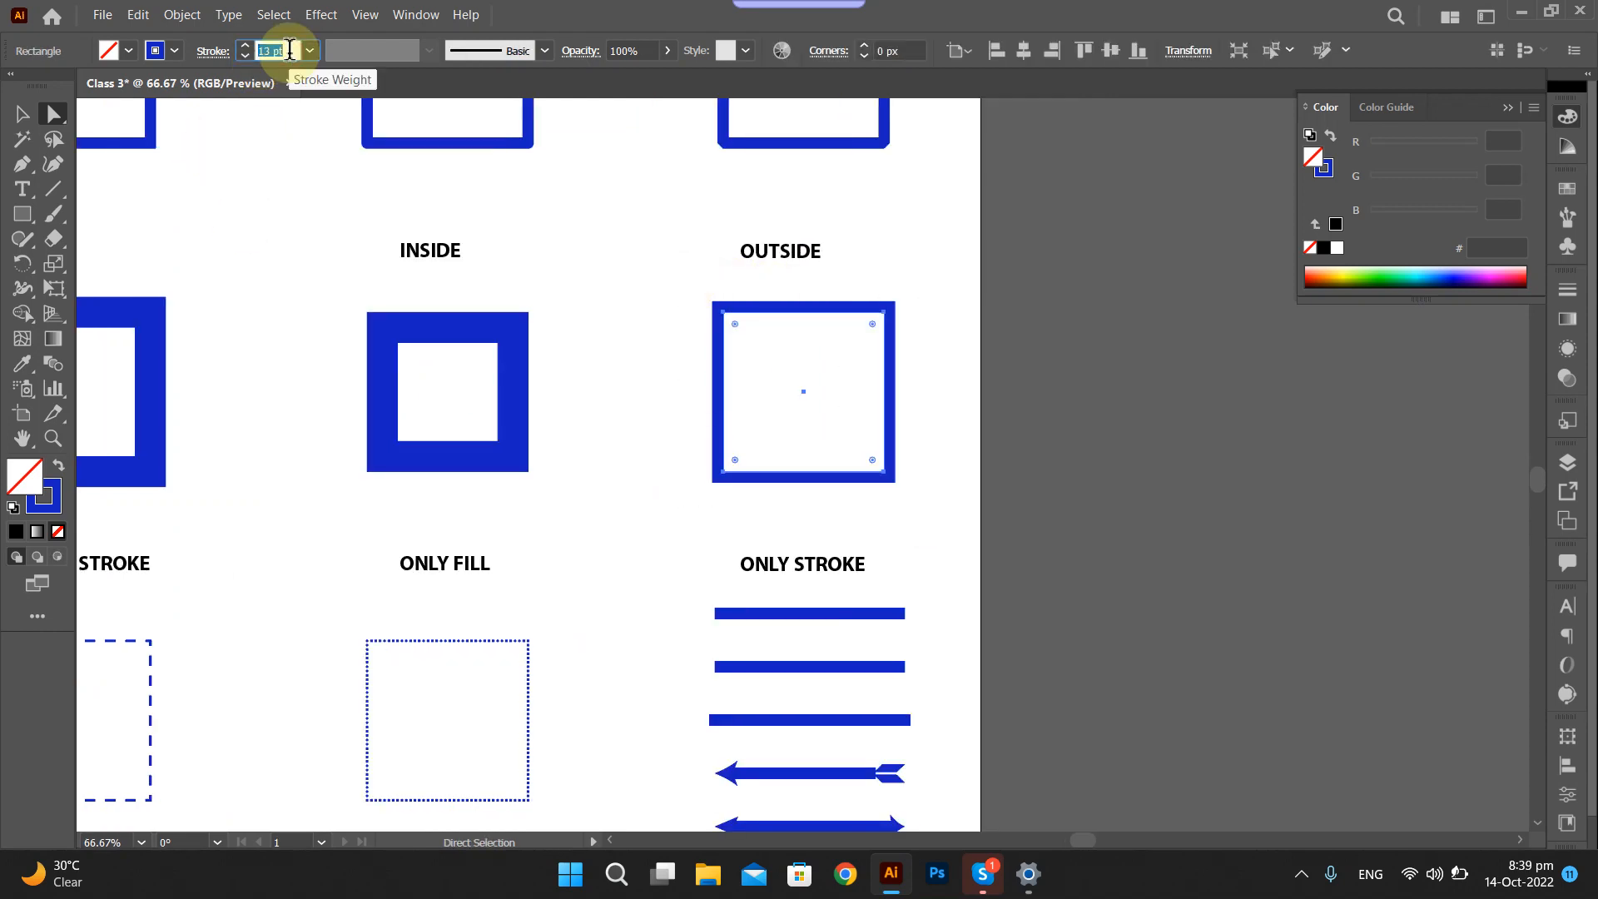
scroll(289, 50, "up", 9)
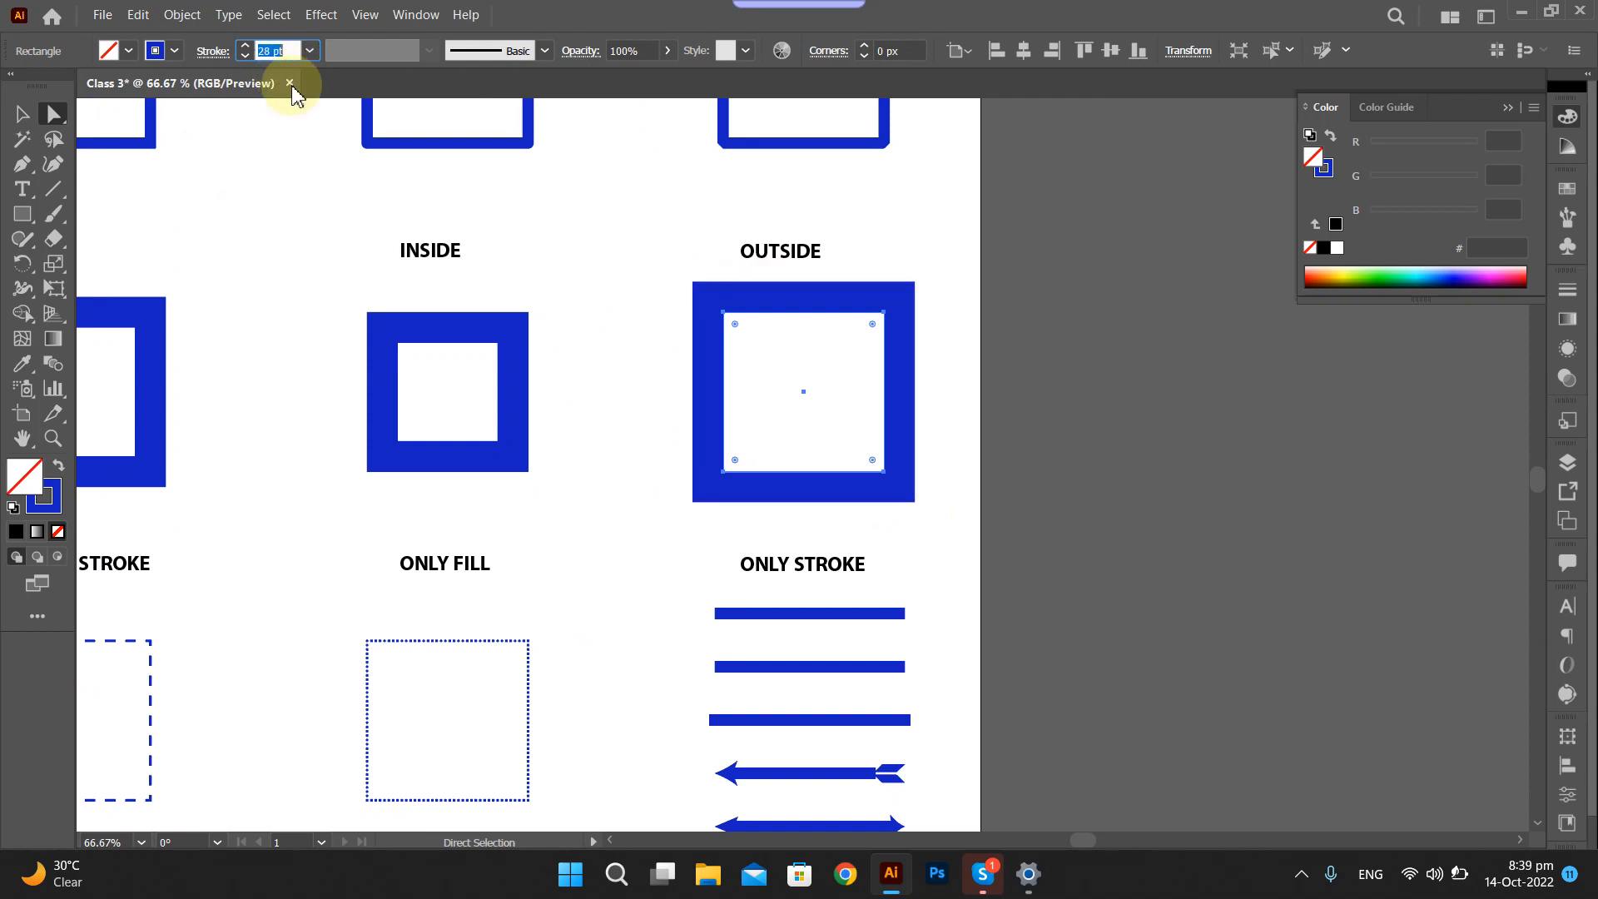
left_click(608, 316)
Select the CENTER, INSIDE and OUTSIDE squares together to compare where their strokes sit relative to their paths.
scroll(599, 400, "left", 1)
scroll(599, 399, "left", 5)
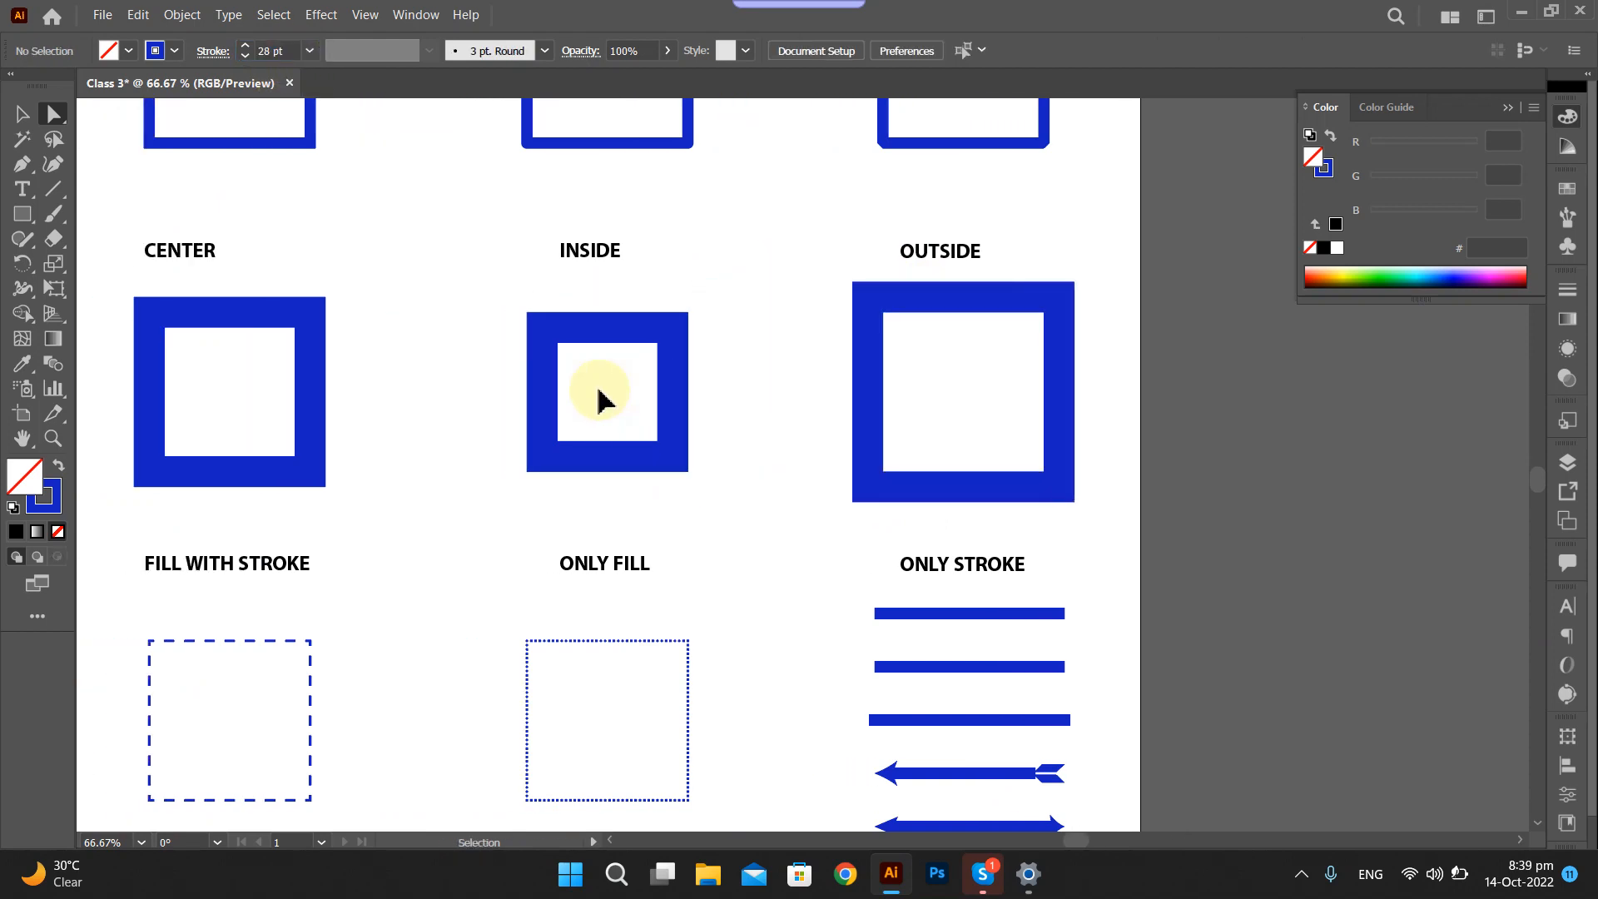
left_click_drag(155, 291, 1203, 493)
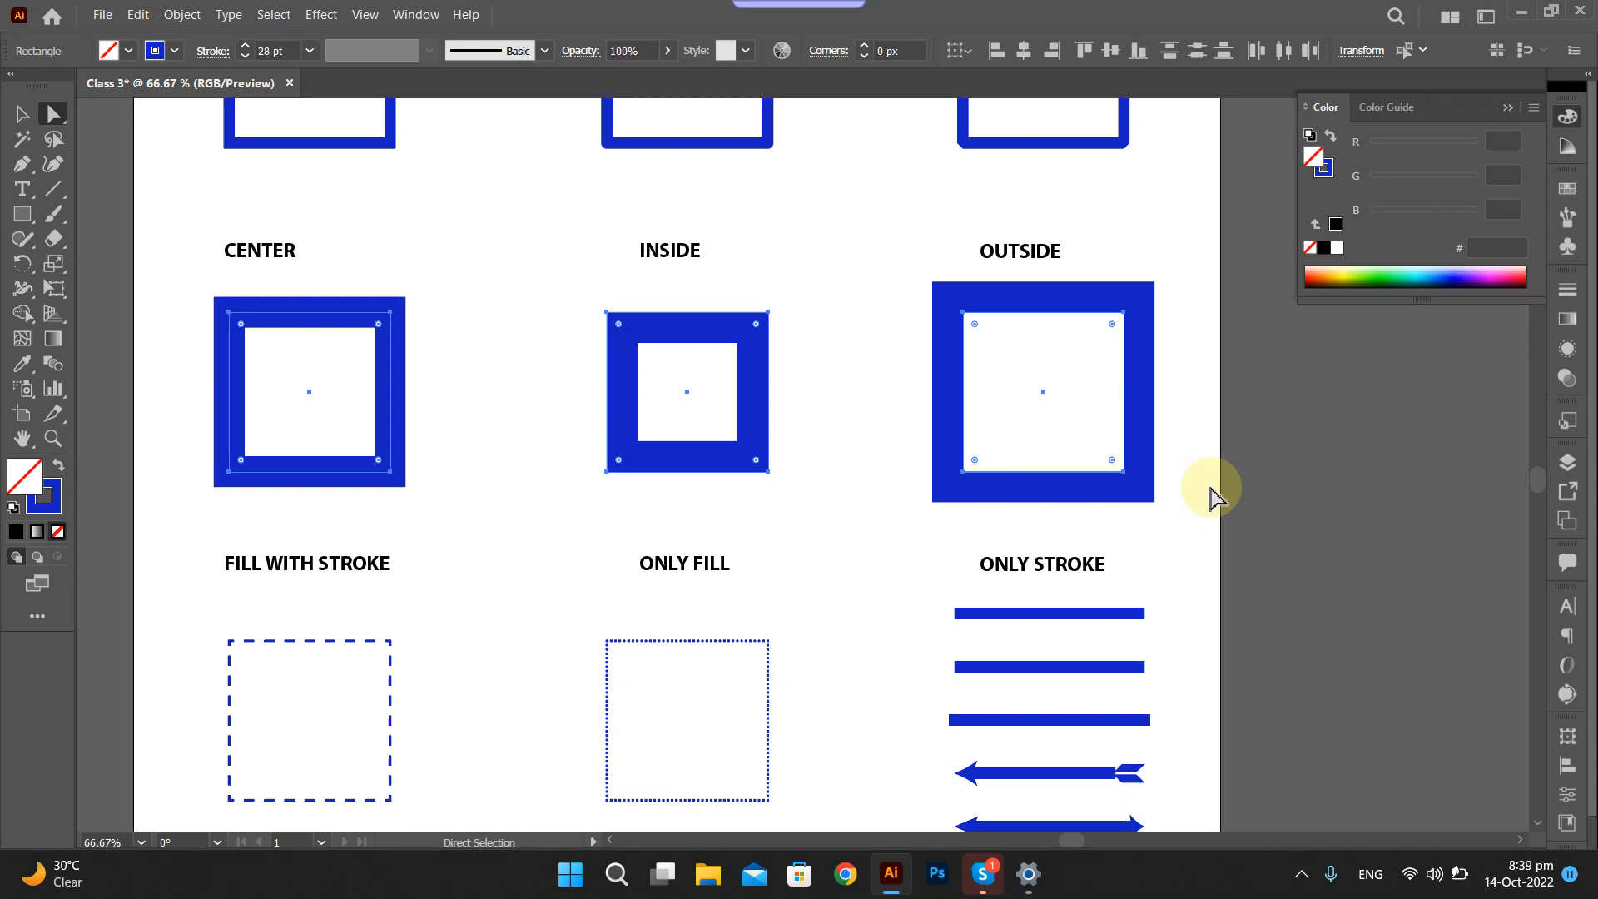
left_click(1303, 472)
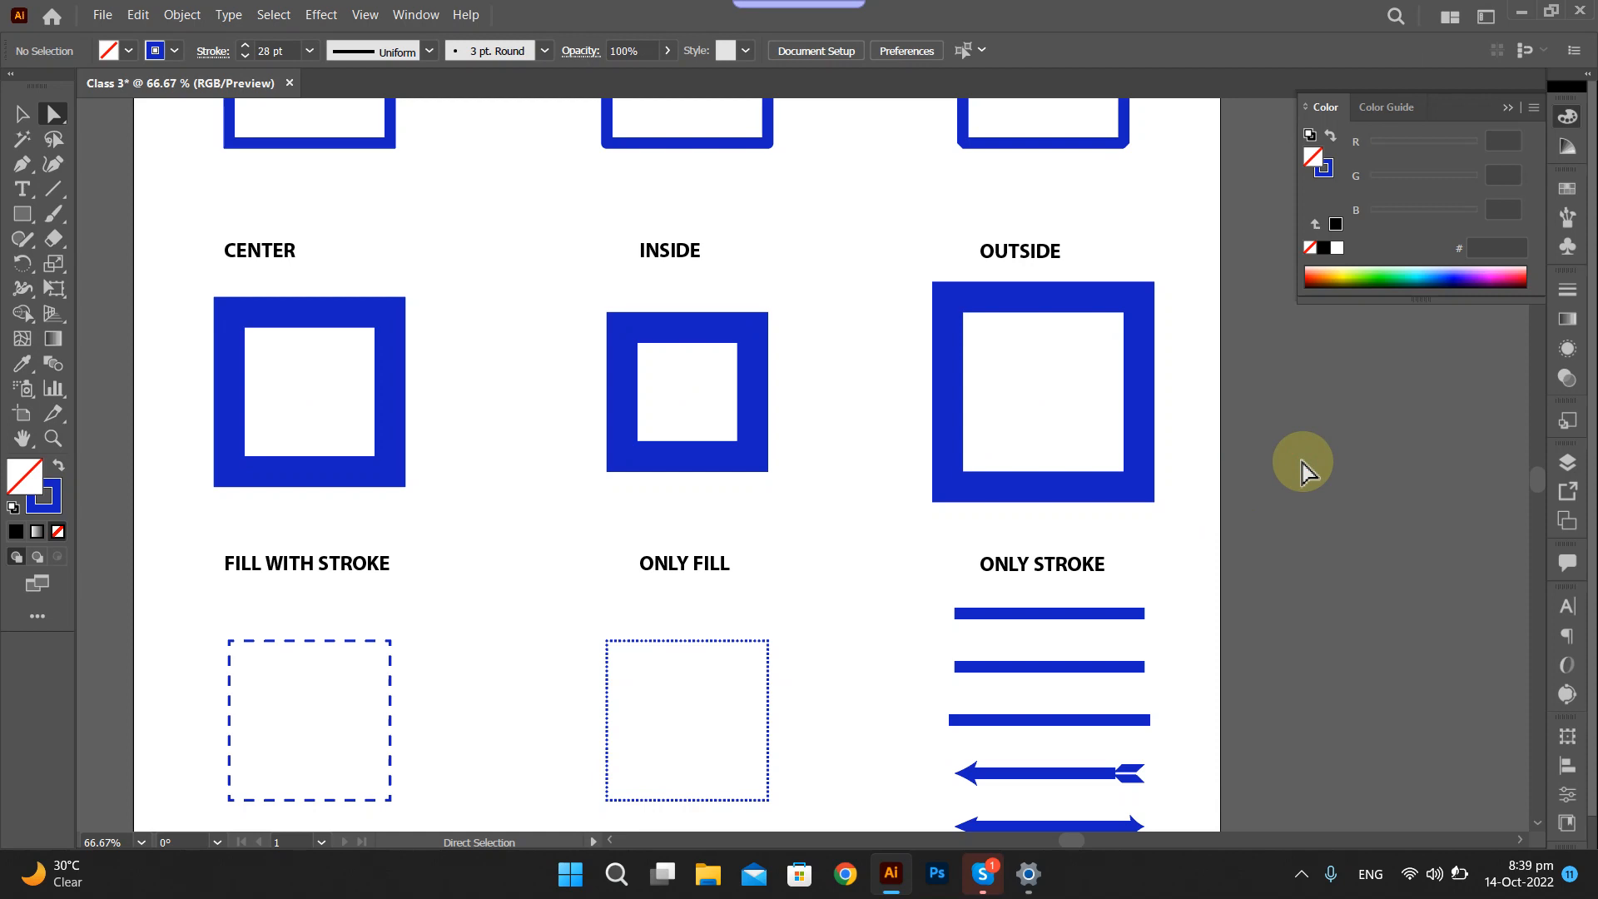
Bring up the stroke options of the dashed square in the last row.
scroll(841, 511, "down", 5)
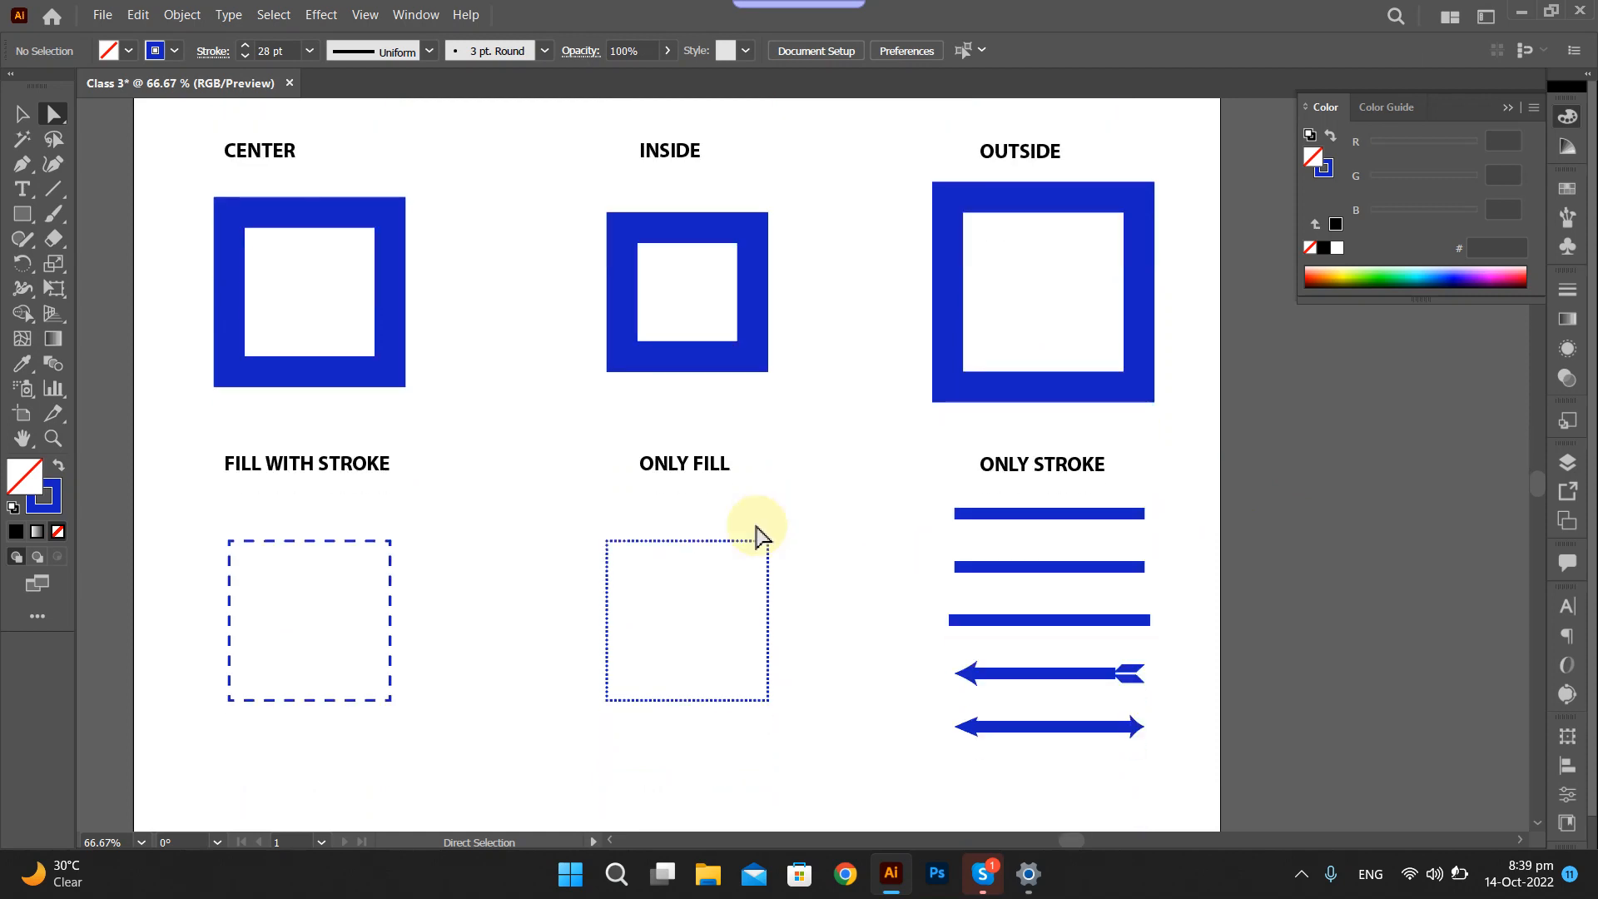
scroll(782, 503, "down", 3)
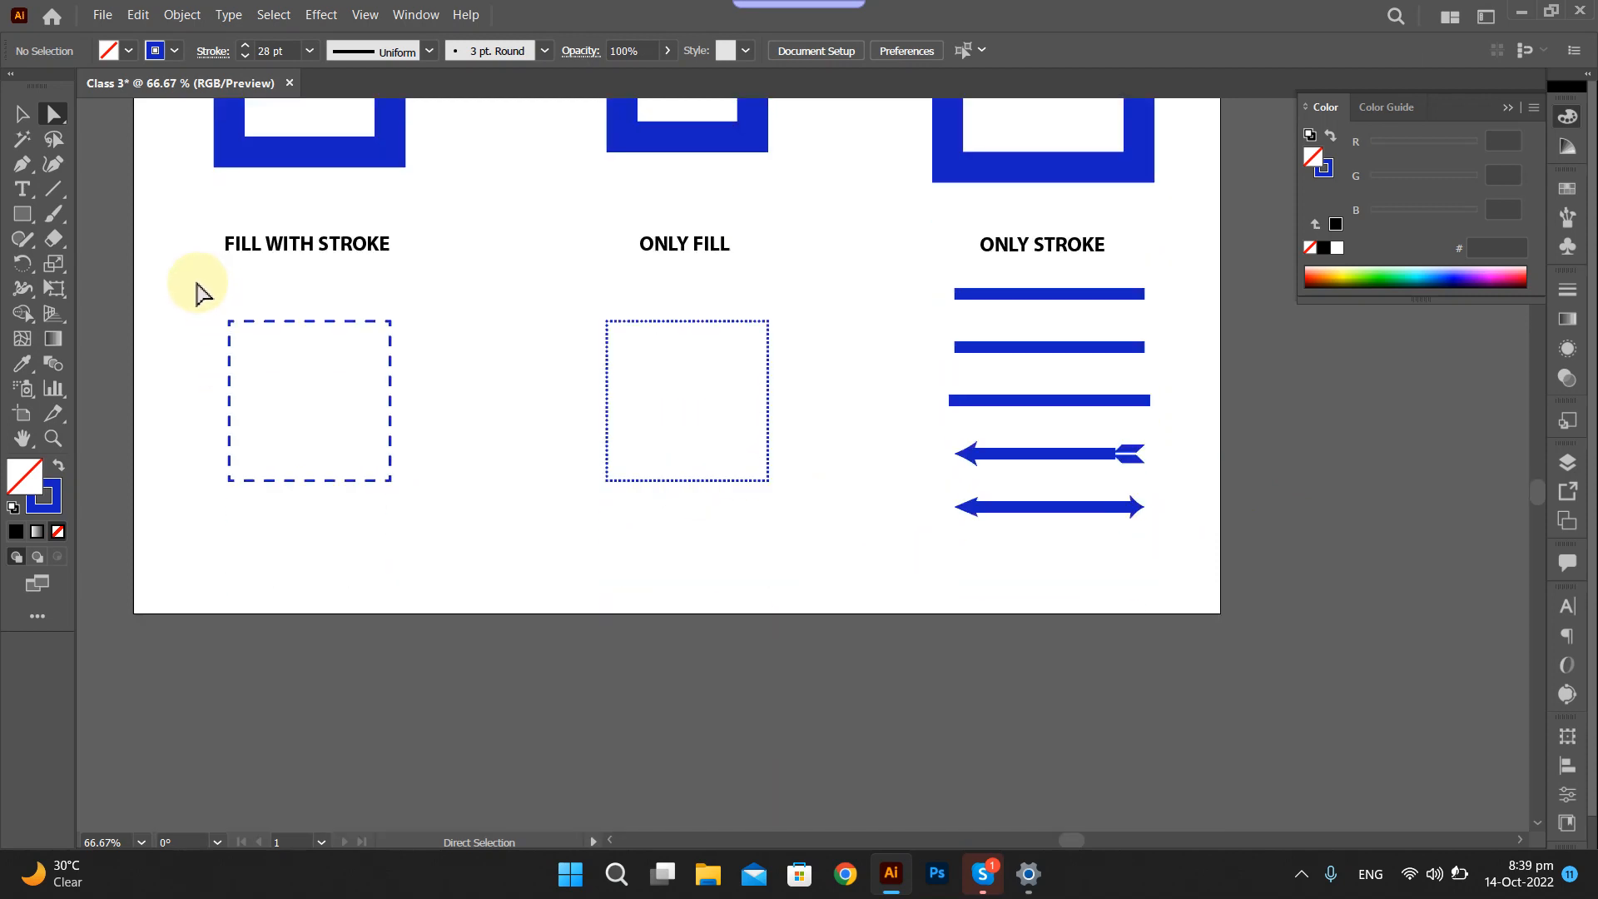
mouse_move(196, 284)
left_mouse_down()
mouse_move(426, 499)
mouse_move(257, 474)
left_mouse_up()
scroll(204, 426, "up", 3)
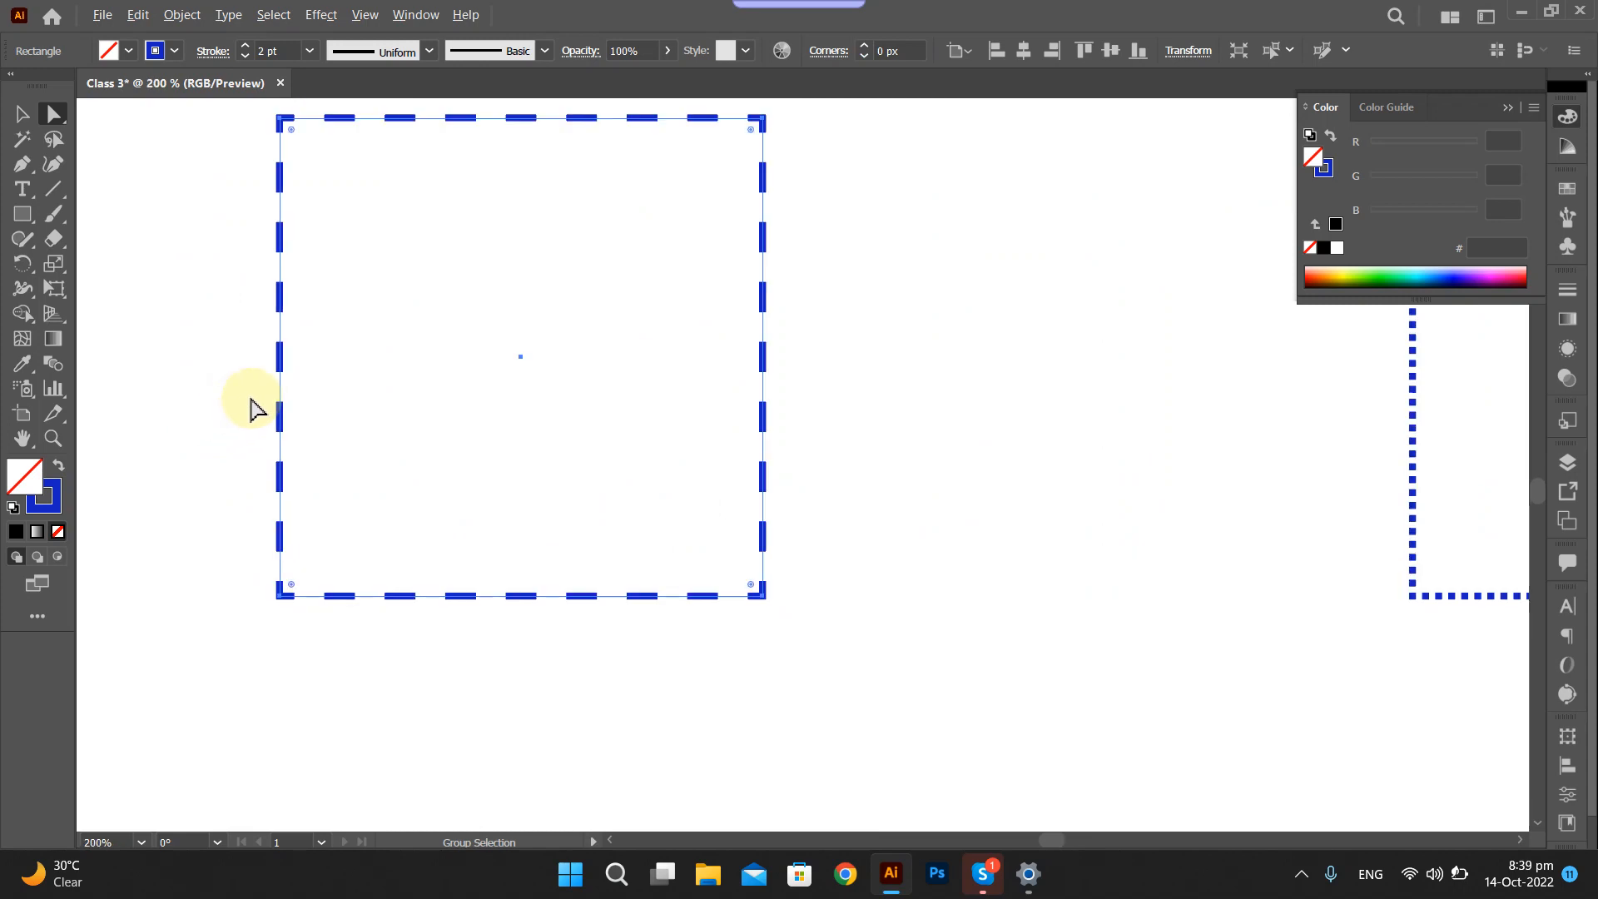
scroll(537, 227, "up", 1)
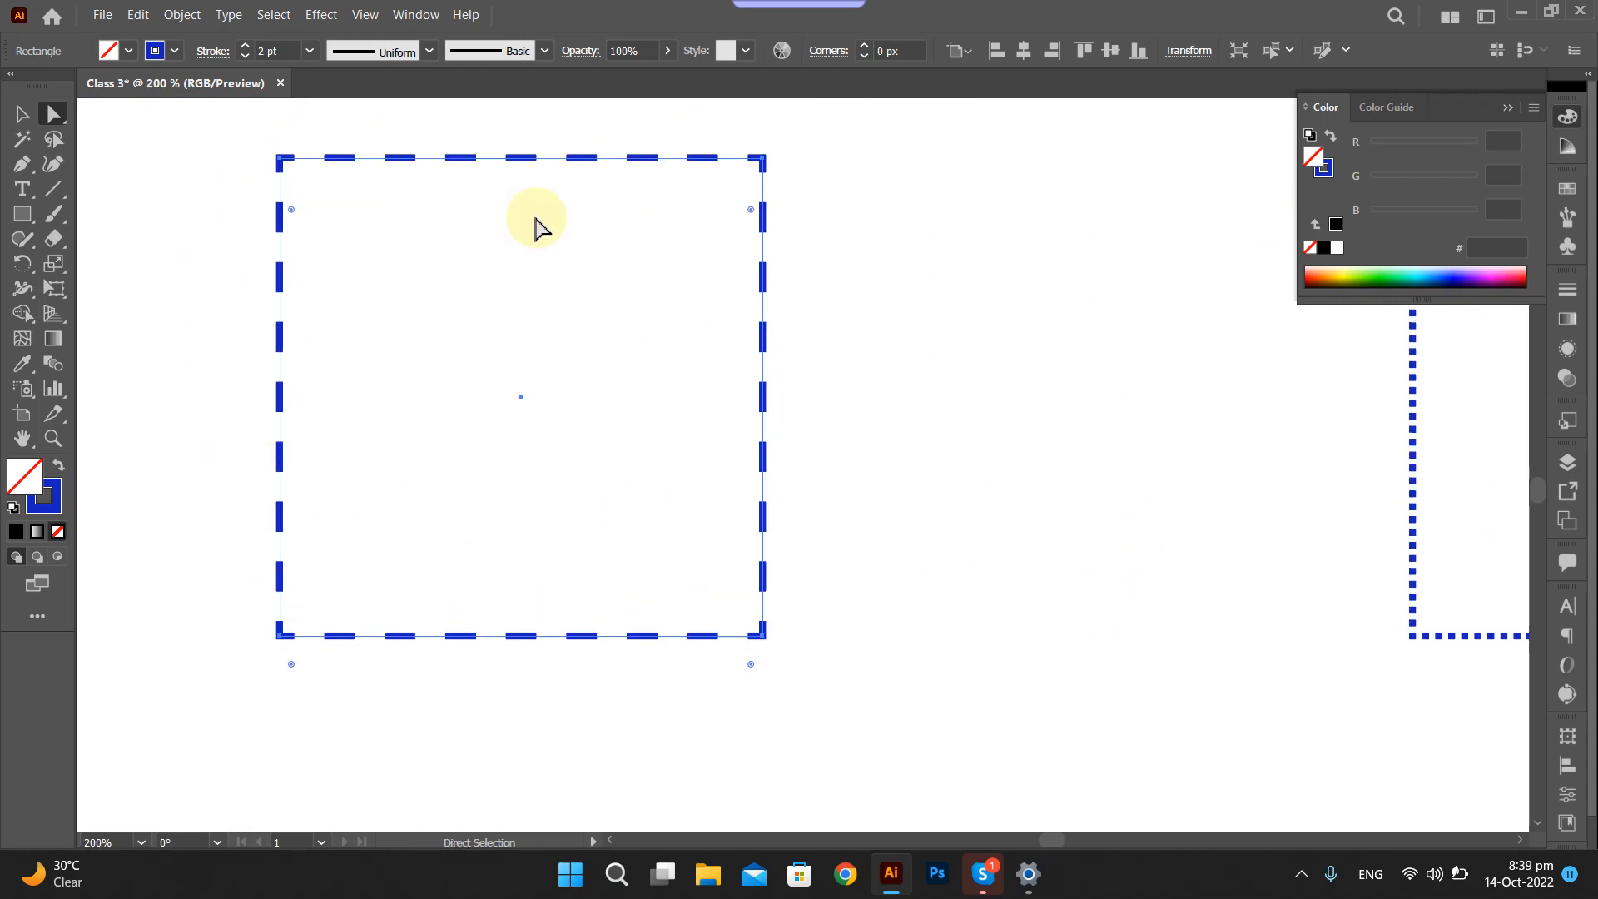
left_click(206, 53)
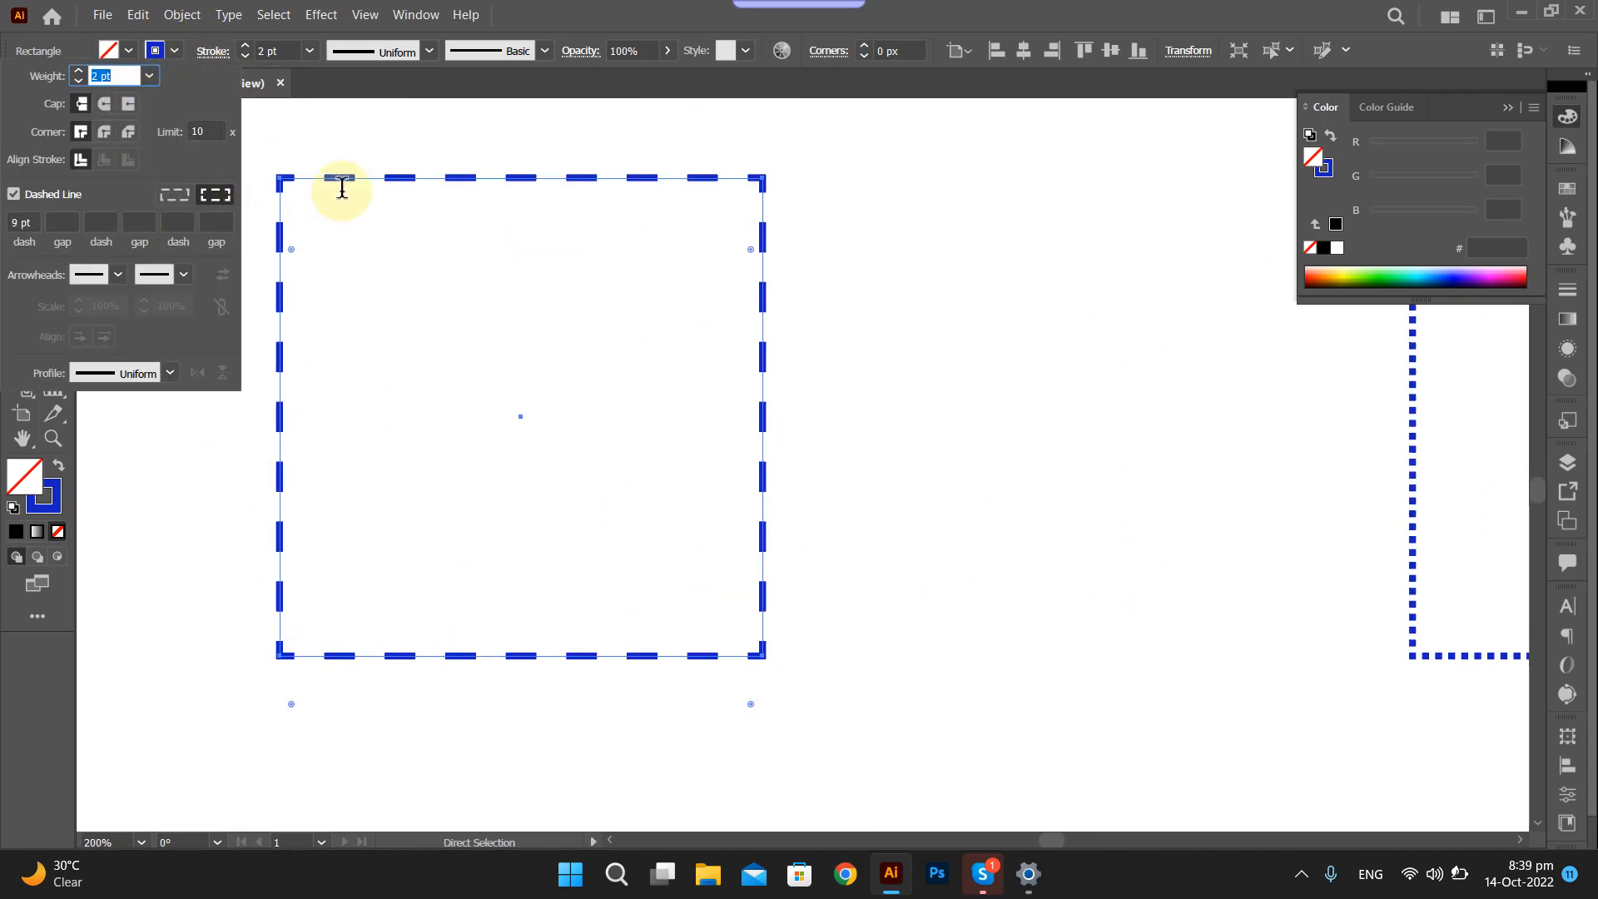
Turn the Dashed Line option off and back on for the selected square.
left_click(13, 195)
left_click(13, 195)
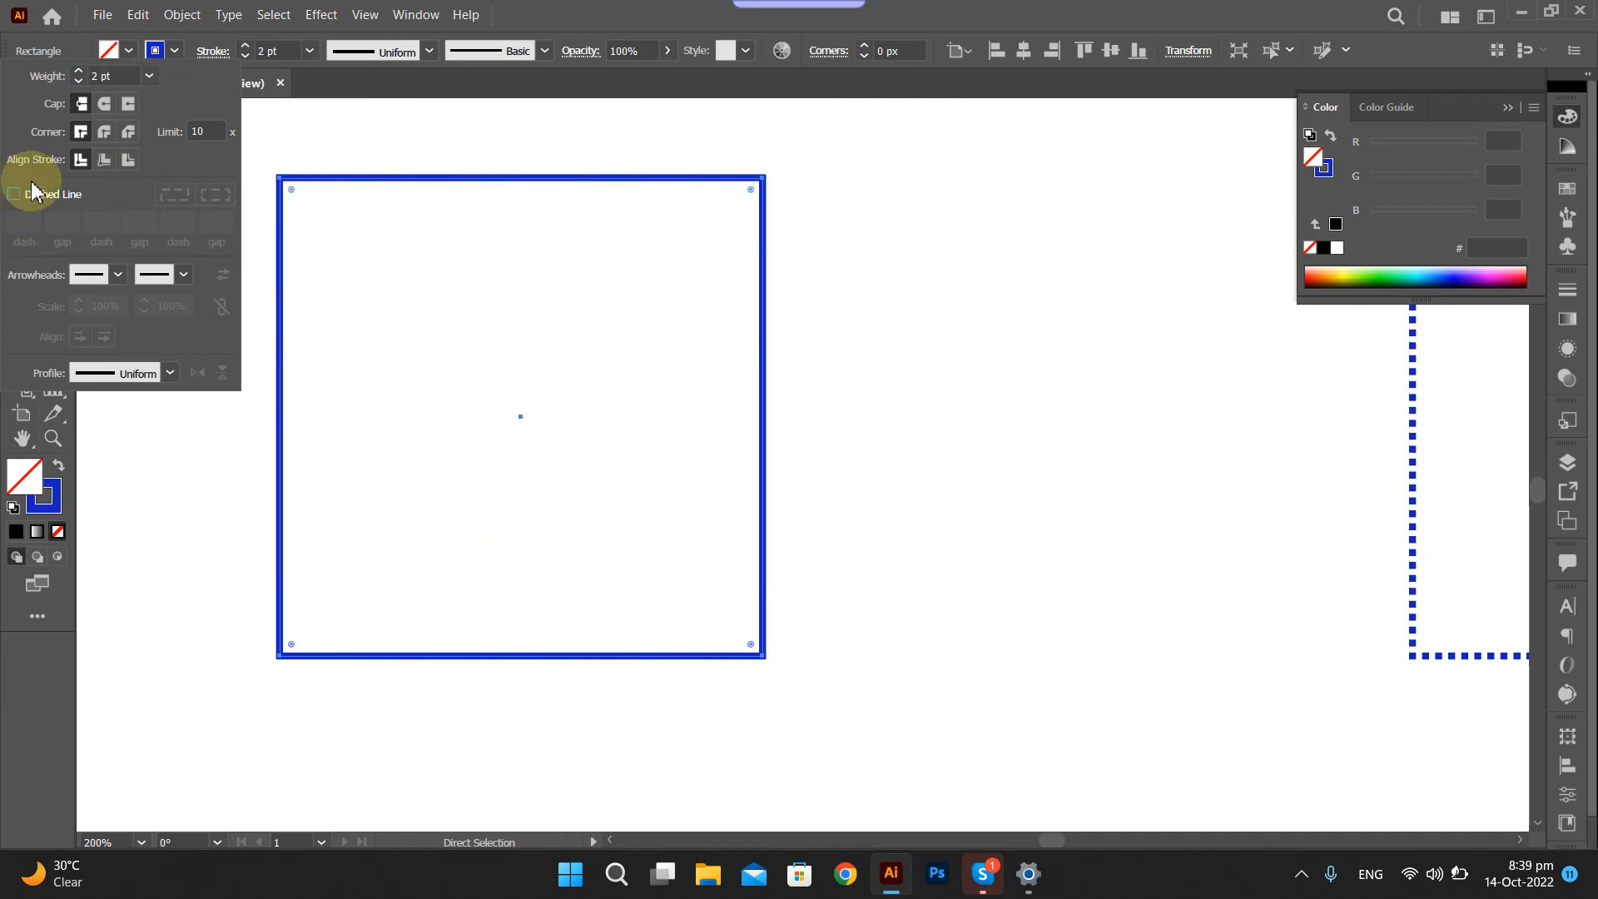
left_click(15, 195)
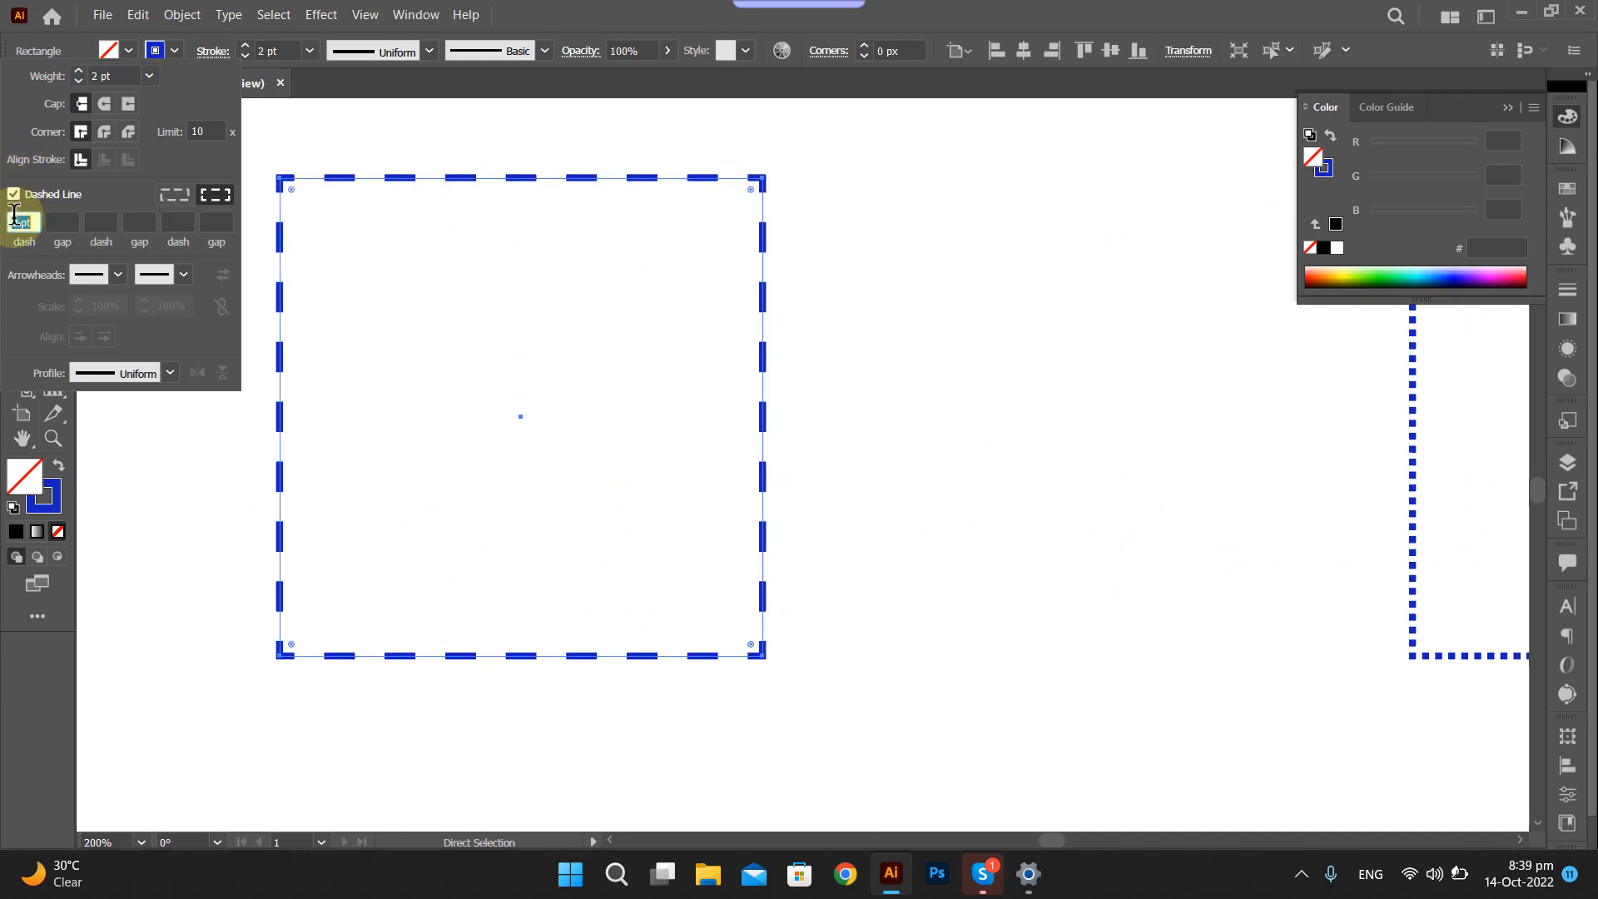
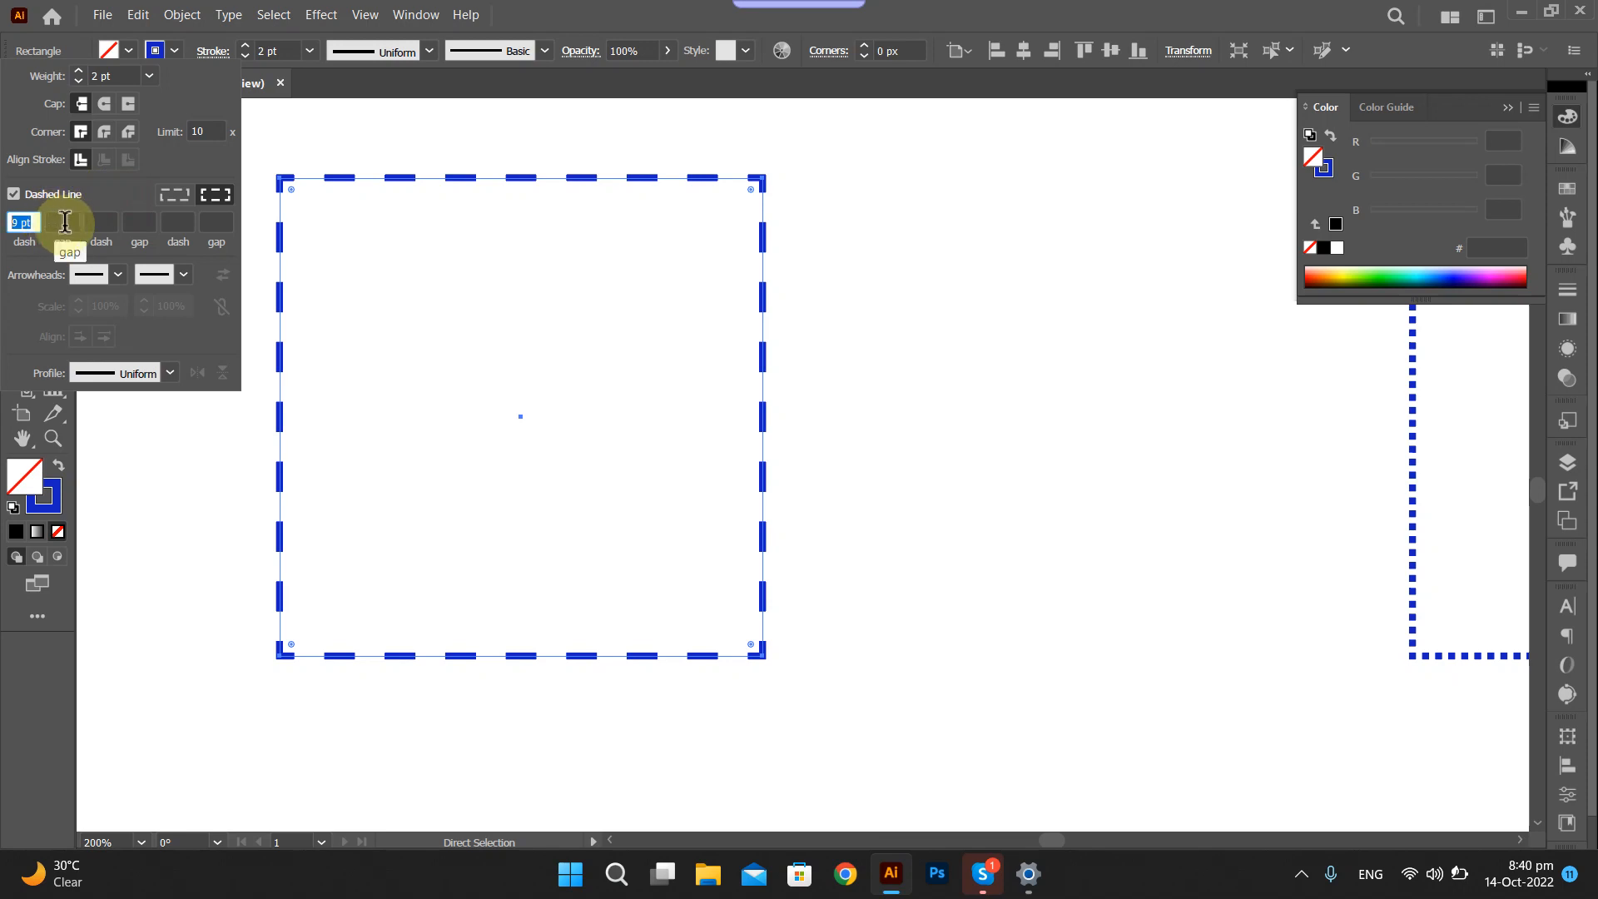
Give the dashed square a 5 pt first gap, a 5 pt second dash and a 5 pt second gap.
left_click_drag(39, 222, 4, 222)
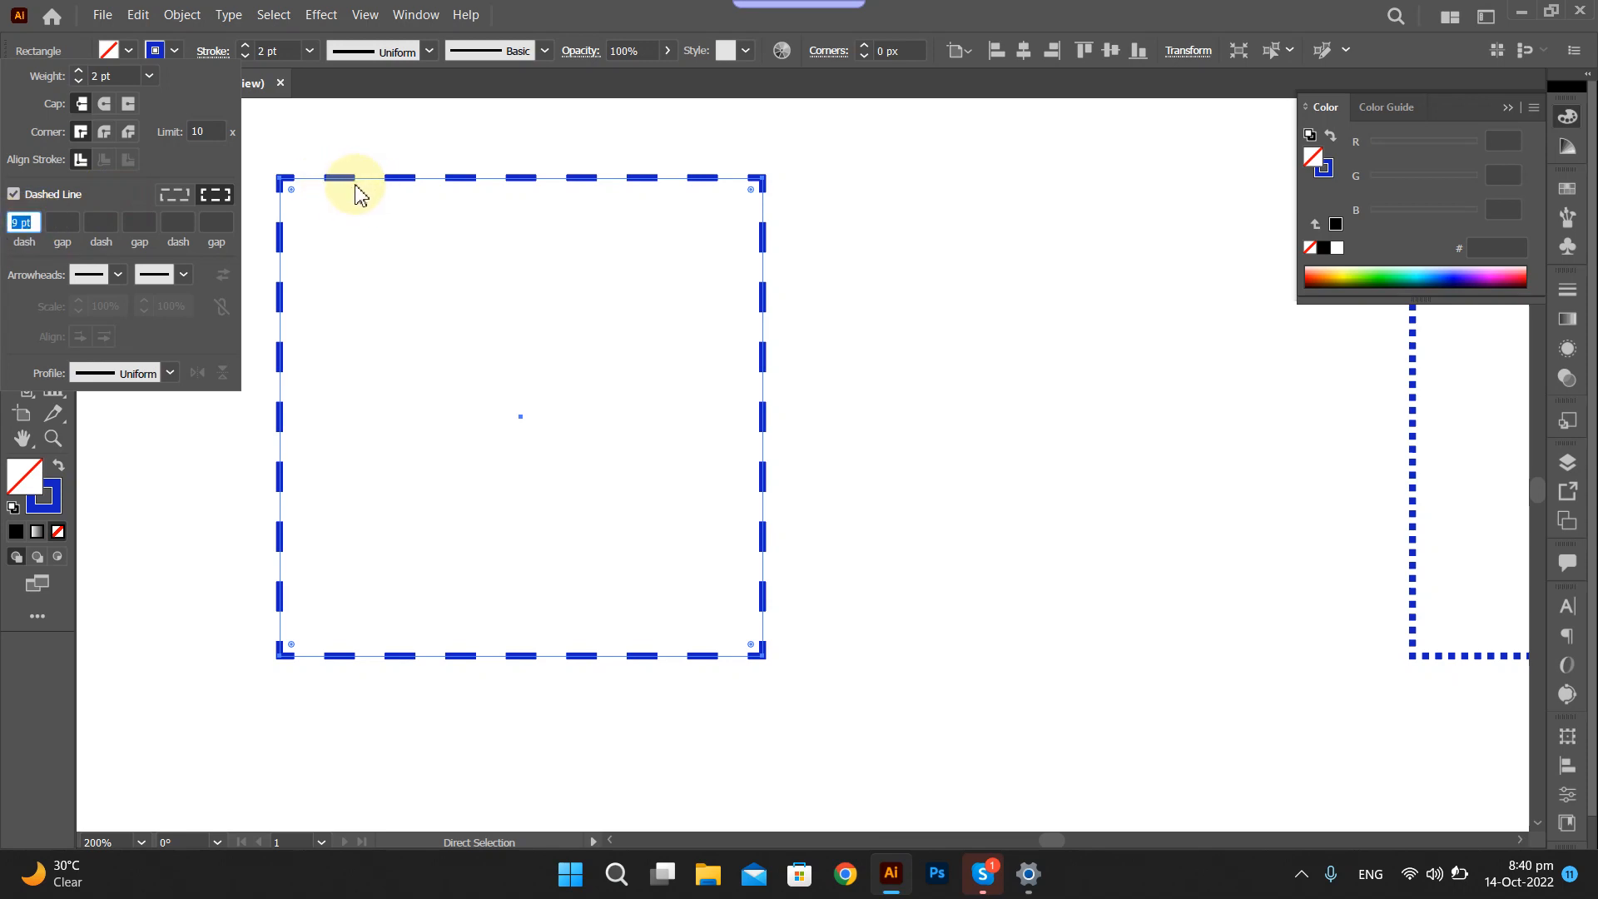
left_click(66, 228)
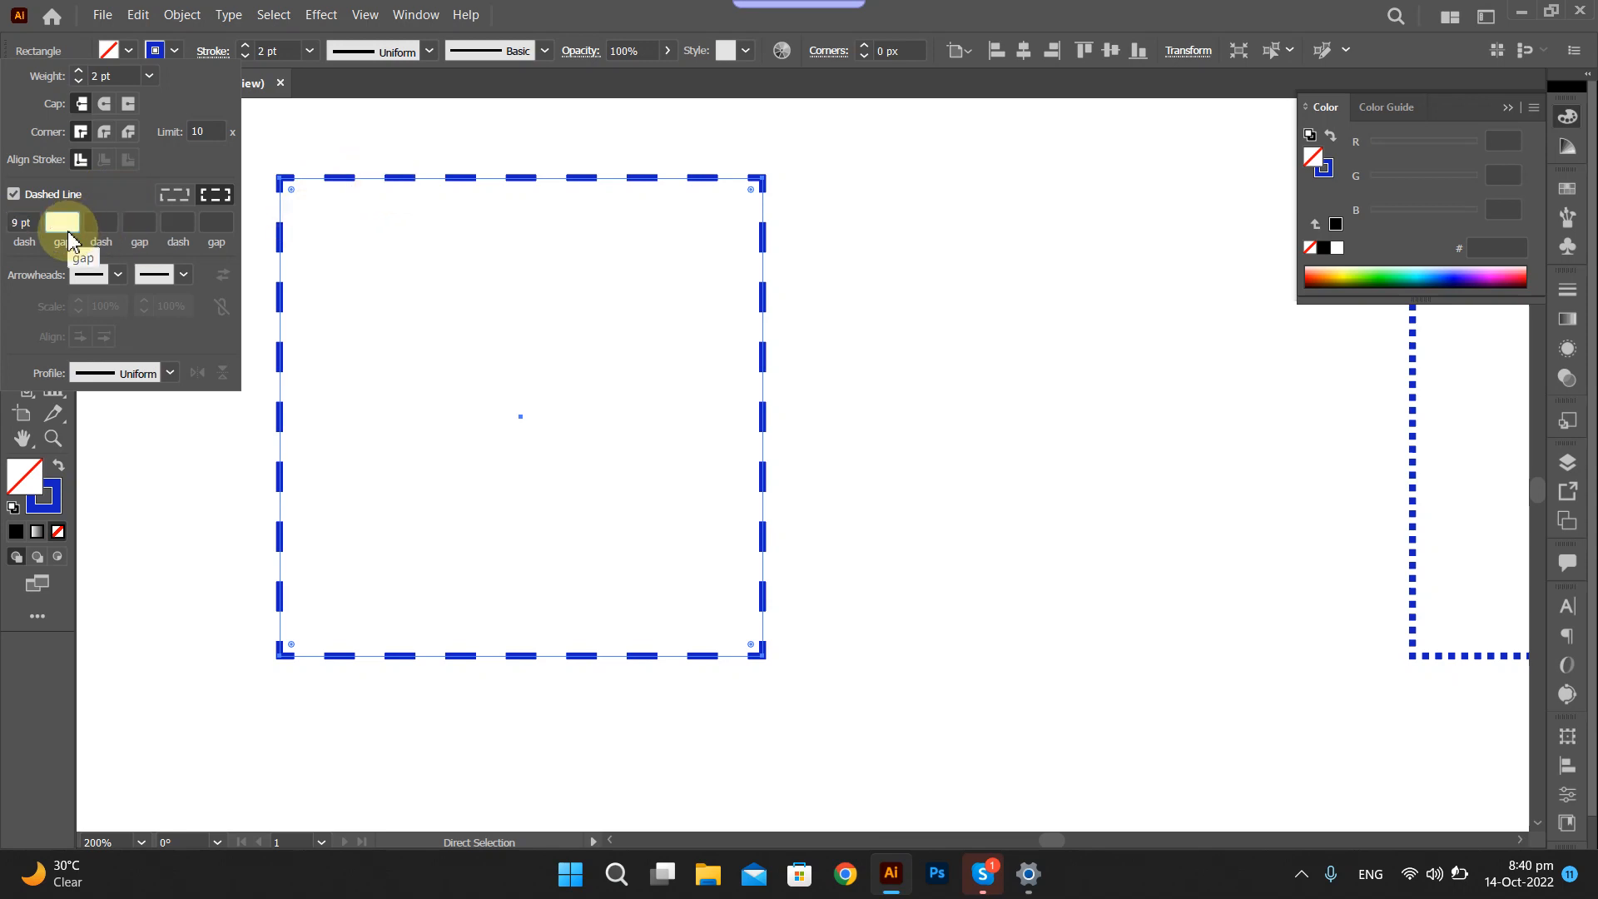
type("5")
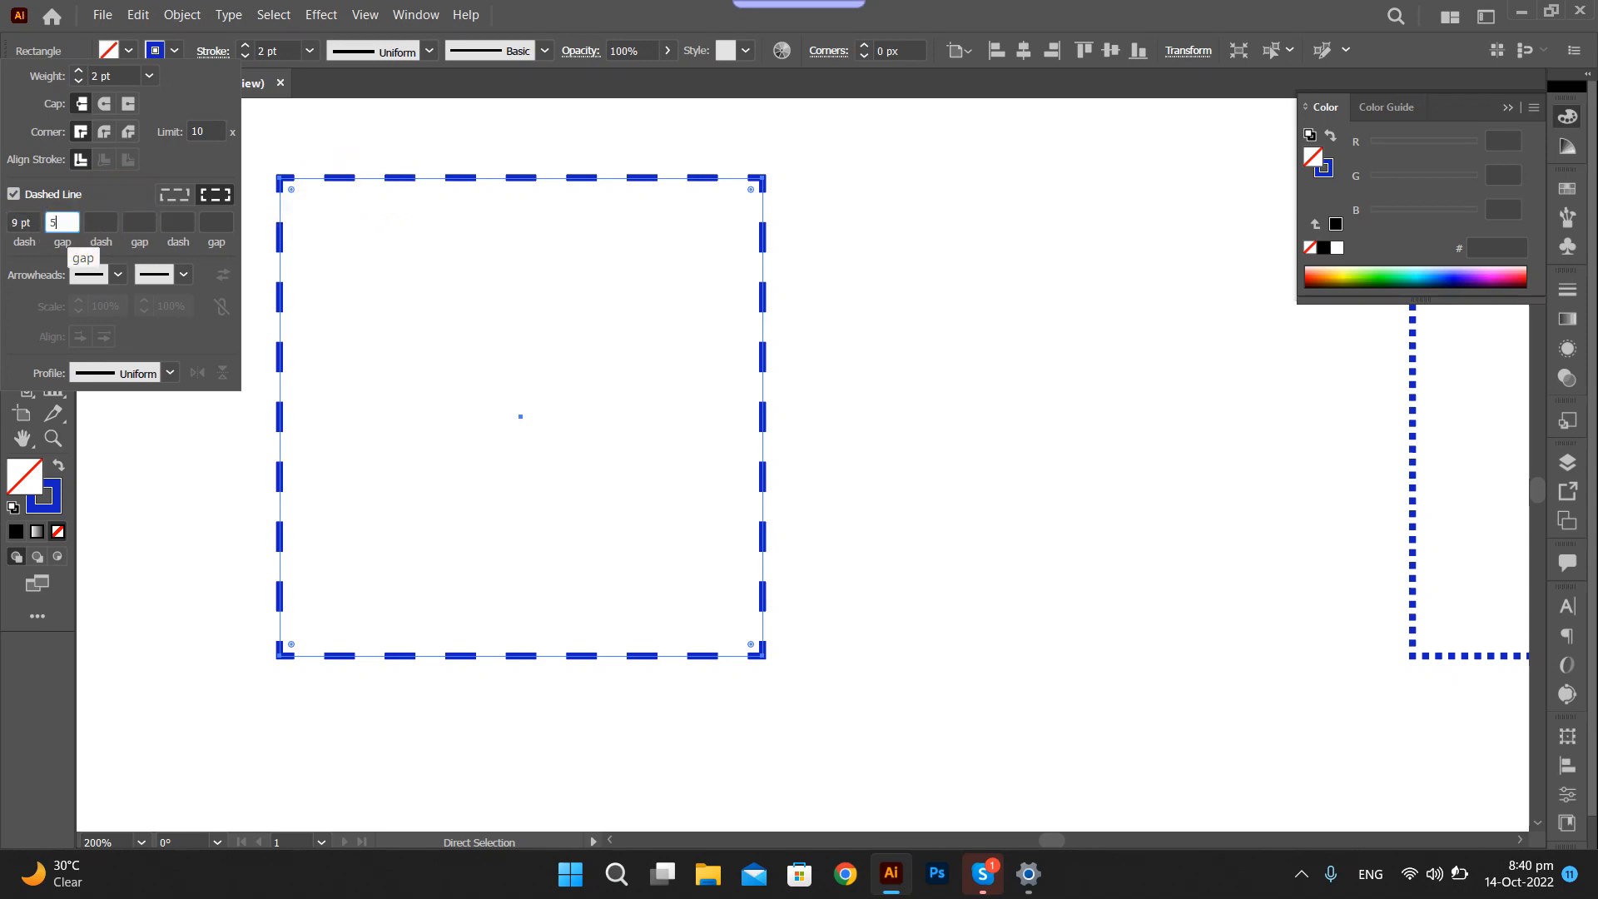
left_click(106, 219)
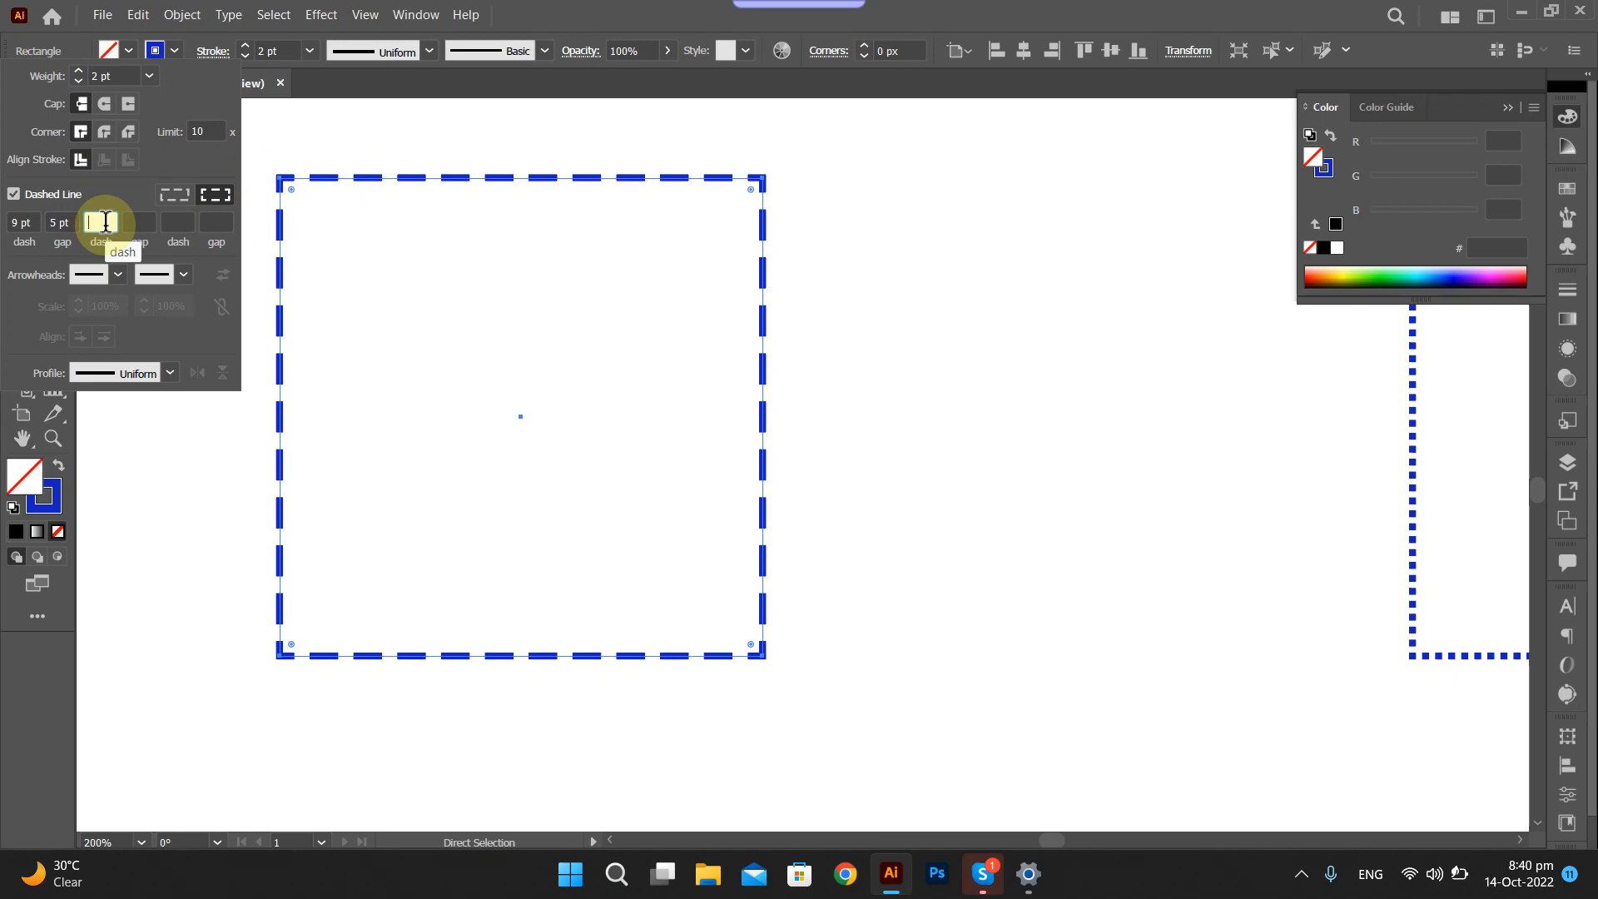
type("5")
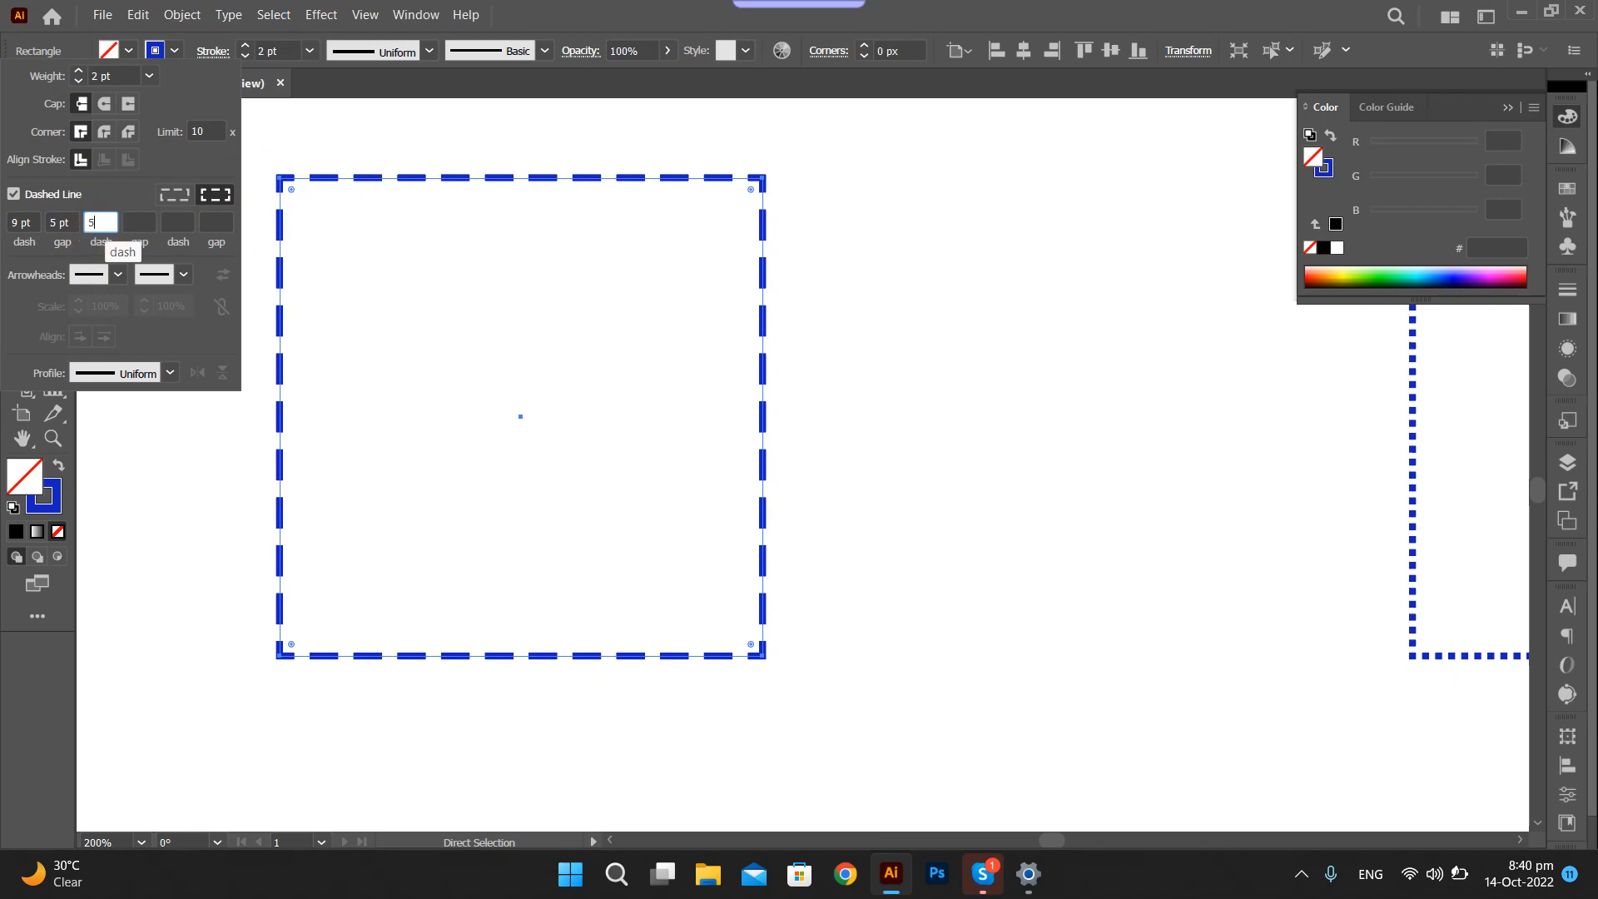
left_click(132, 221)
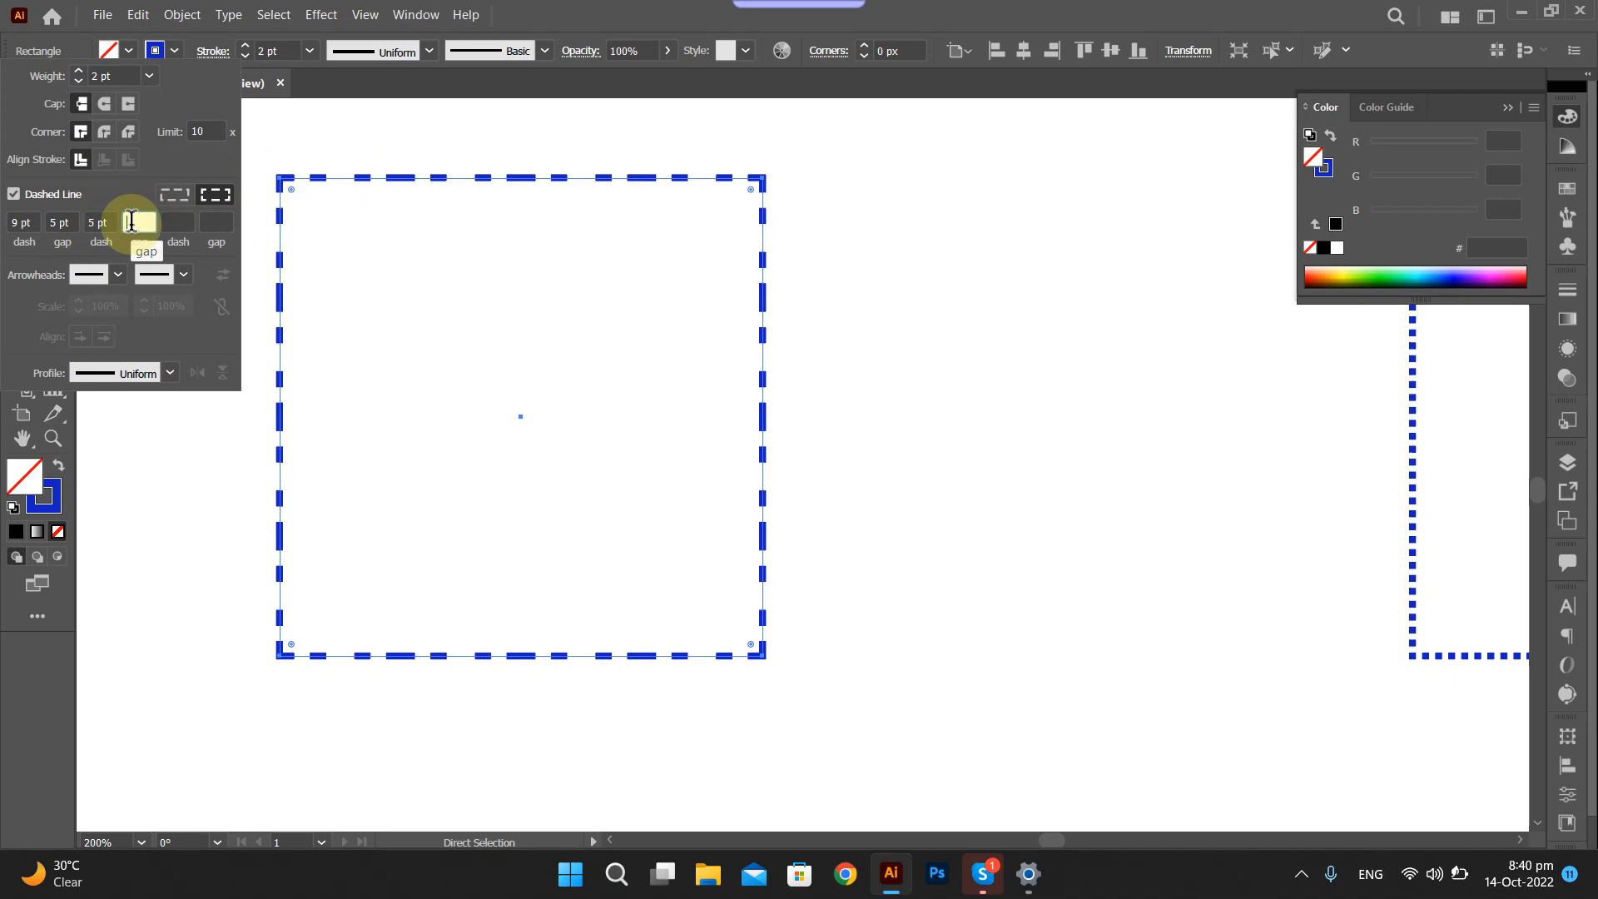
type("5")
Set the dashed square's third dash to 9 pt and close its stroke options.
left_click(174, 220)
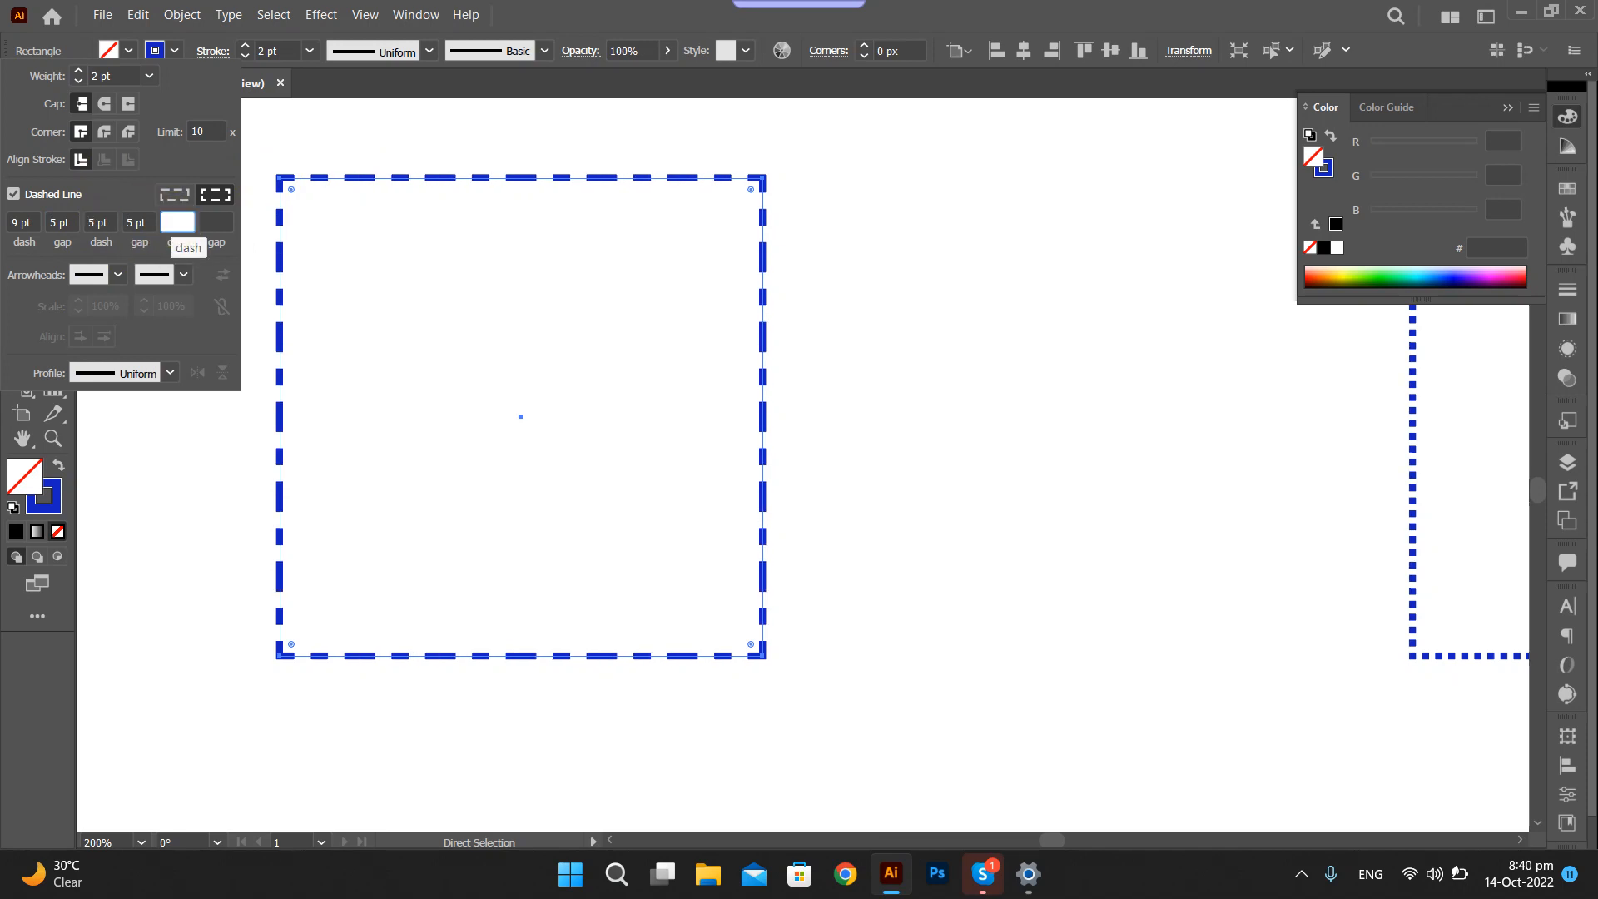
type("9")
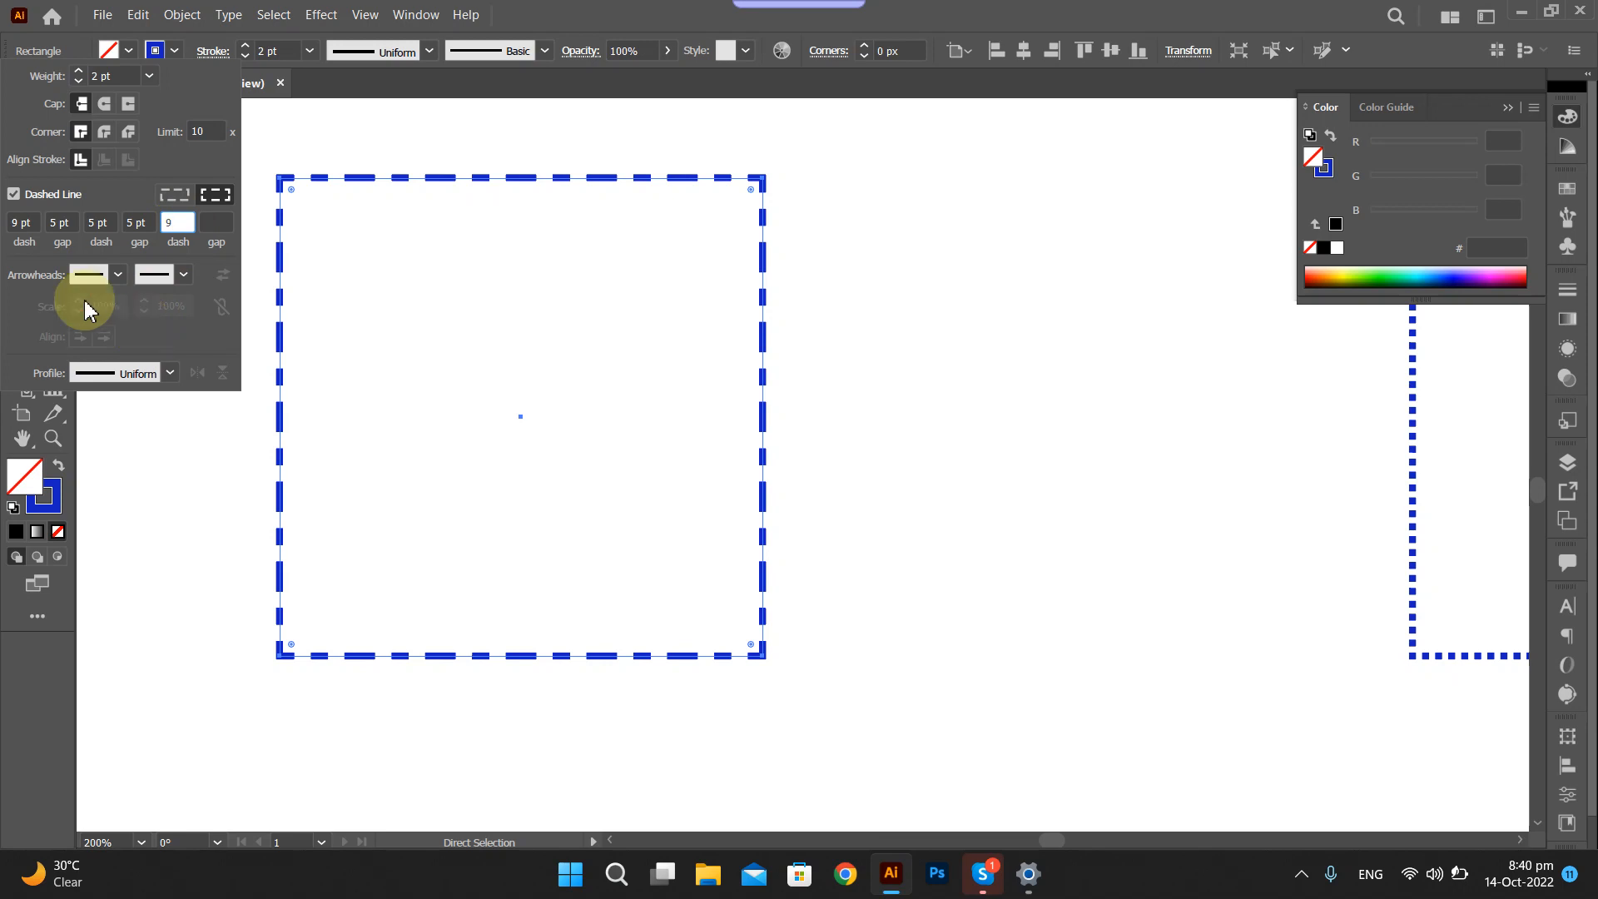
left_click(28, 197)
left_click(27, 198)
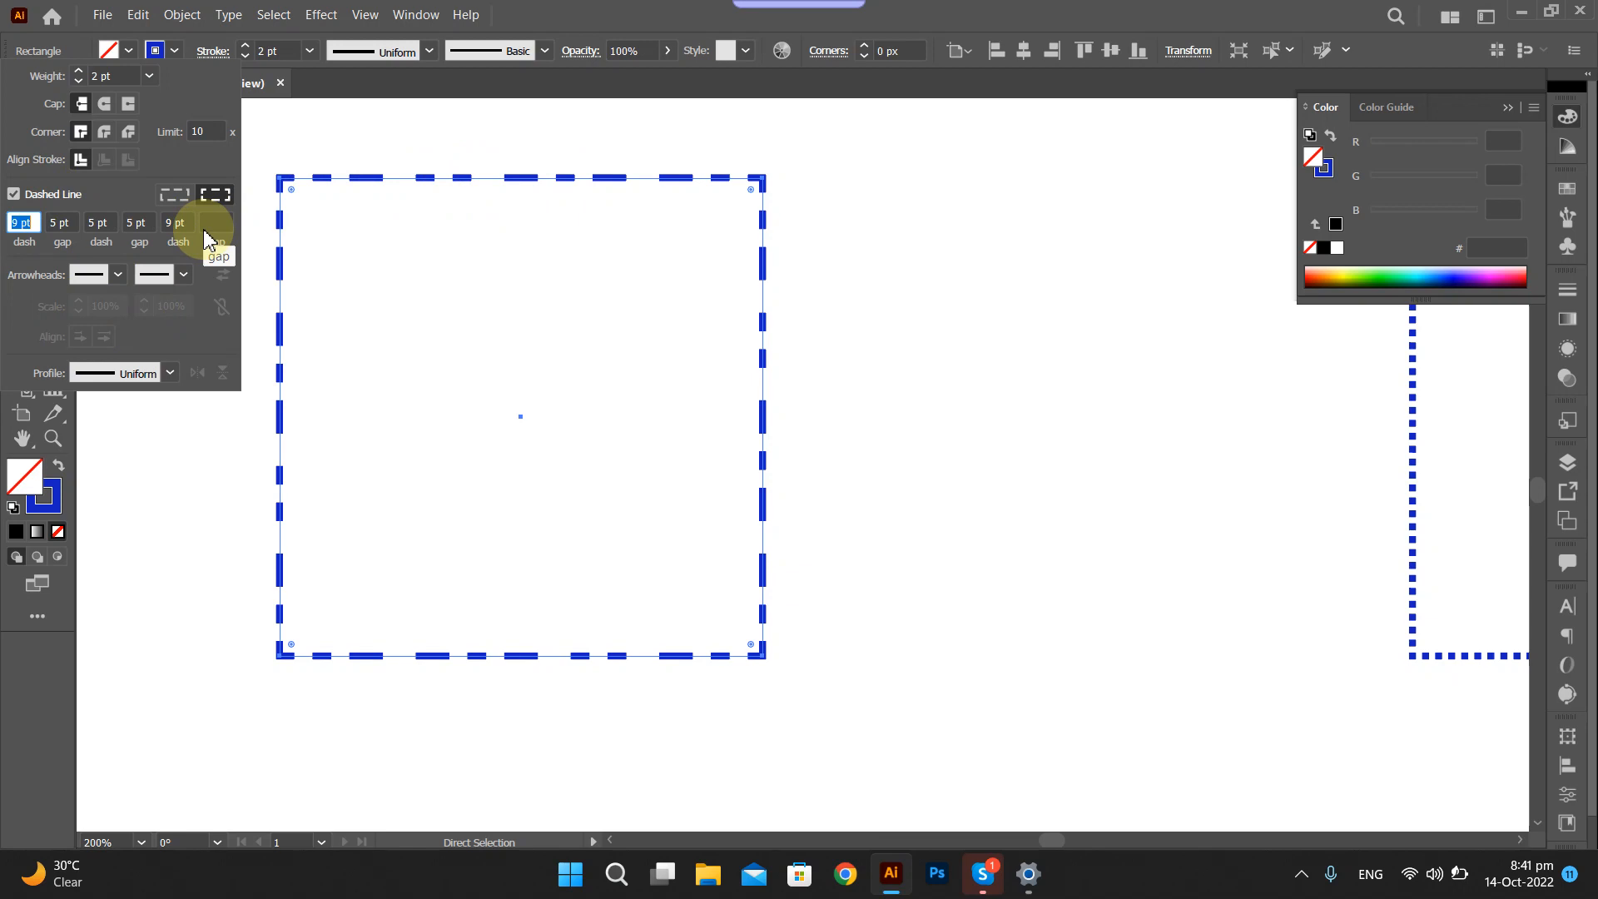
left_click(206, 52)
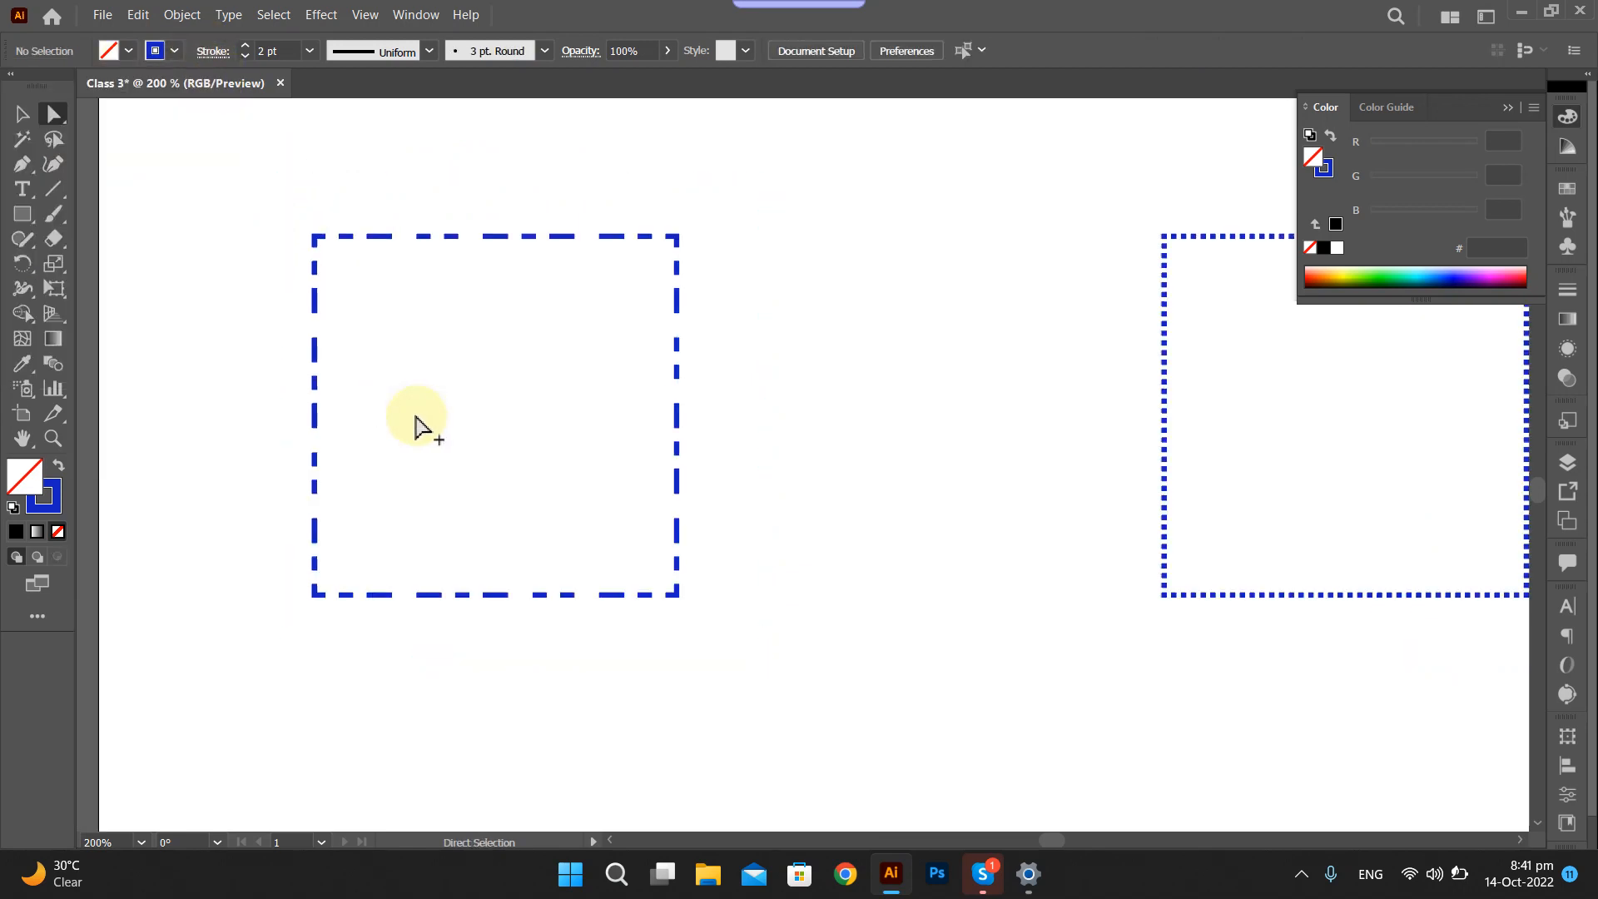
Replace the FILL WITH STROKE caption above the dashed square with DASHED STROKE.
scroll(416, 416, "down", 1)
scroll(367, 441, "right", 7)
scroll(271, 143, "right", 1)
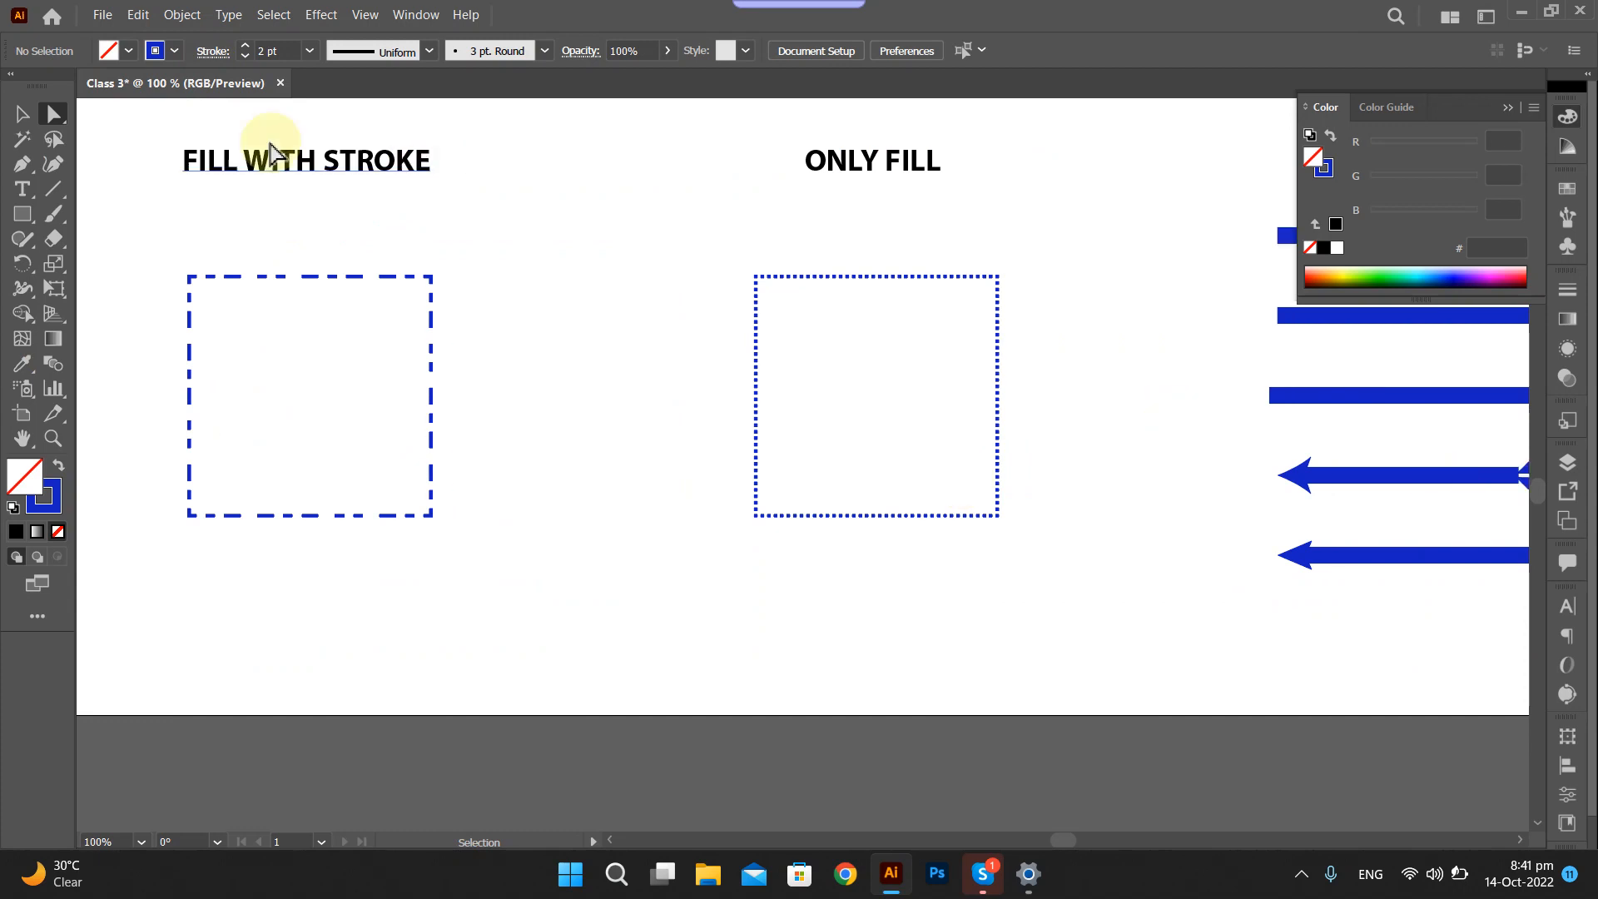
scroll(270, 150, "right", 2)
key("t")
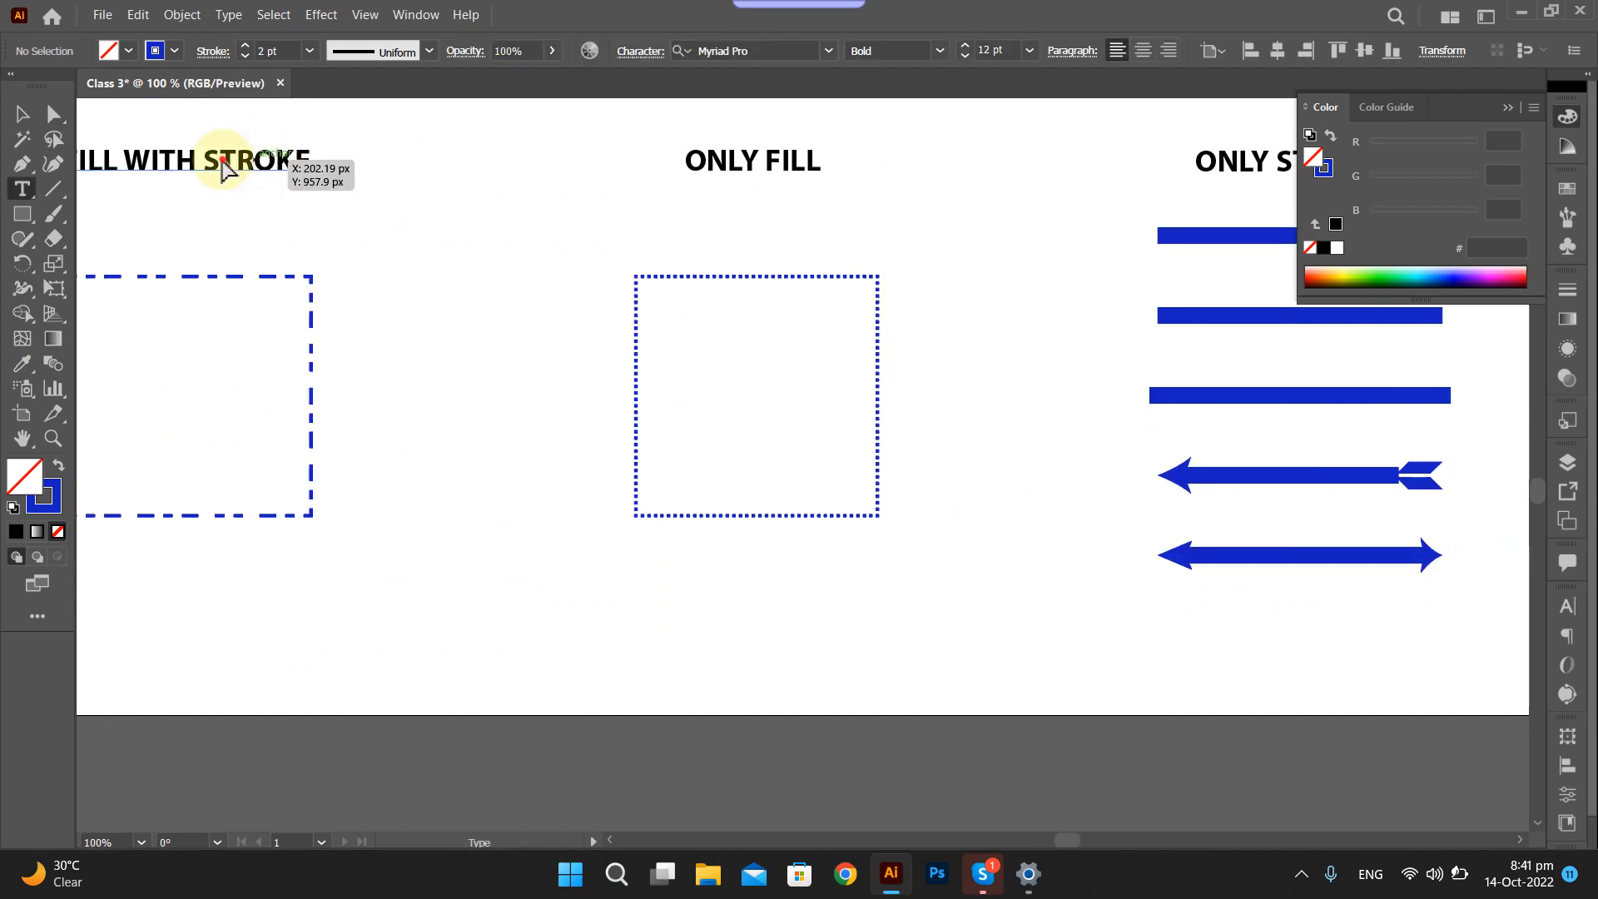
double_click(224, 165)
triple_click(223, 165)
key("BackSpace")
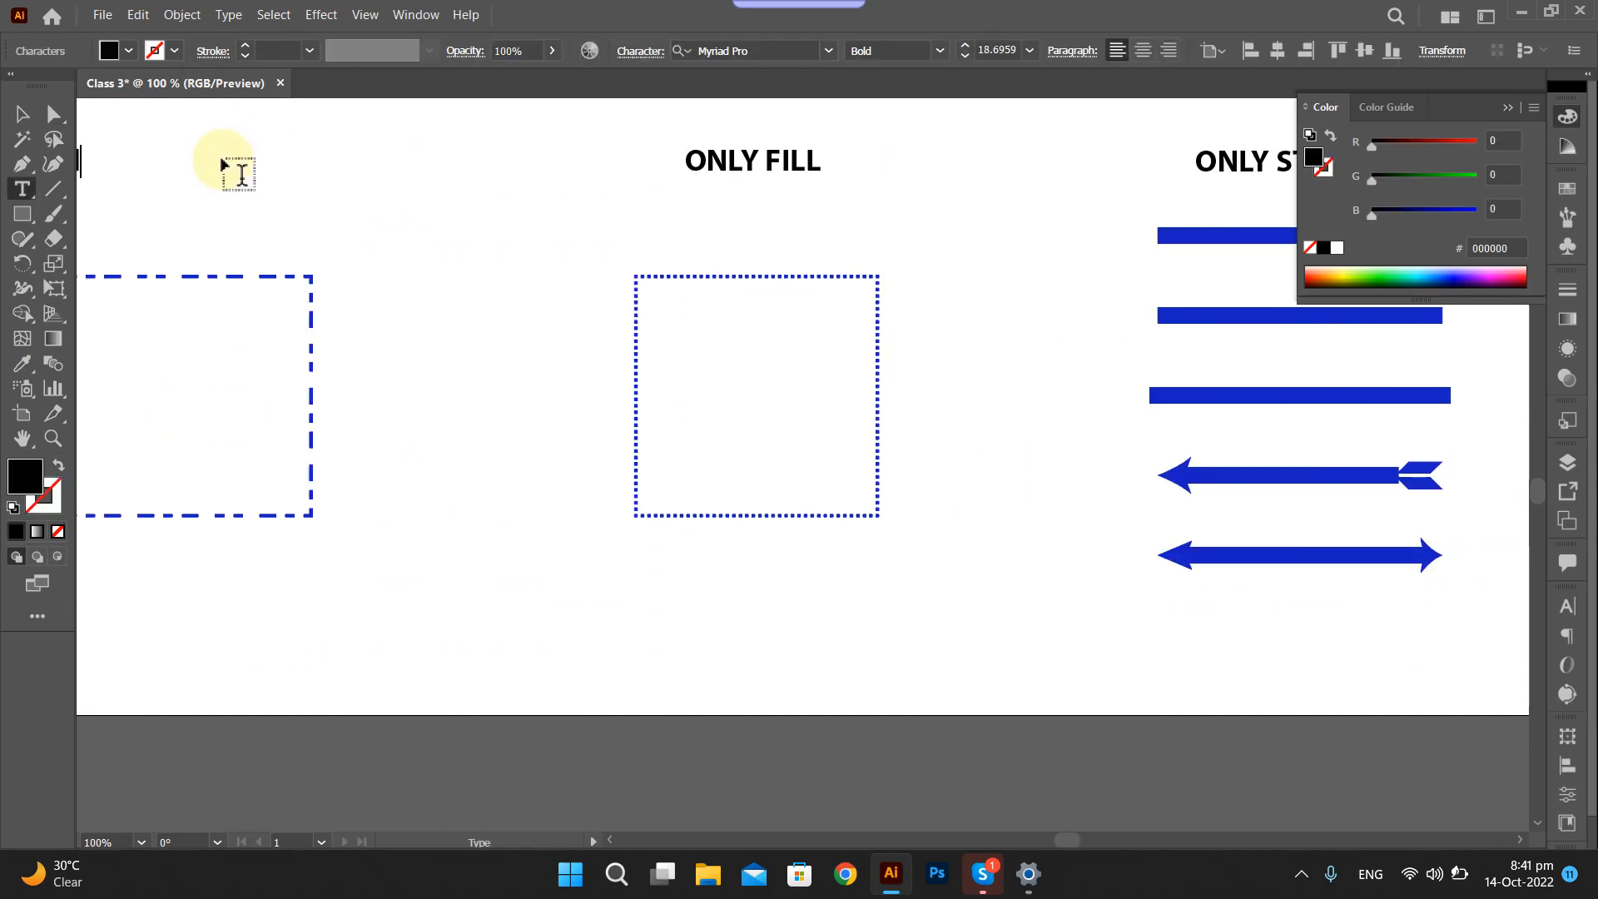
type("DASHED K")
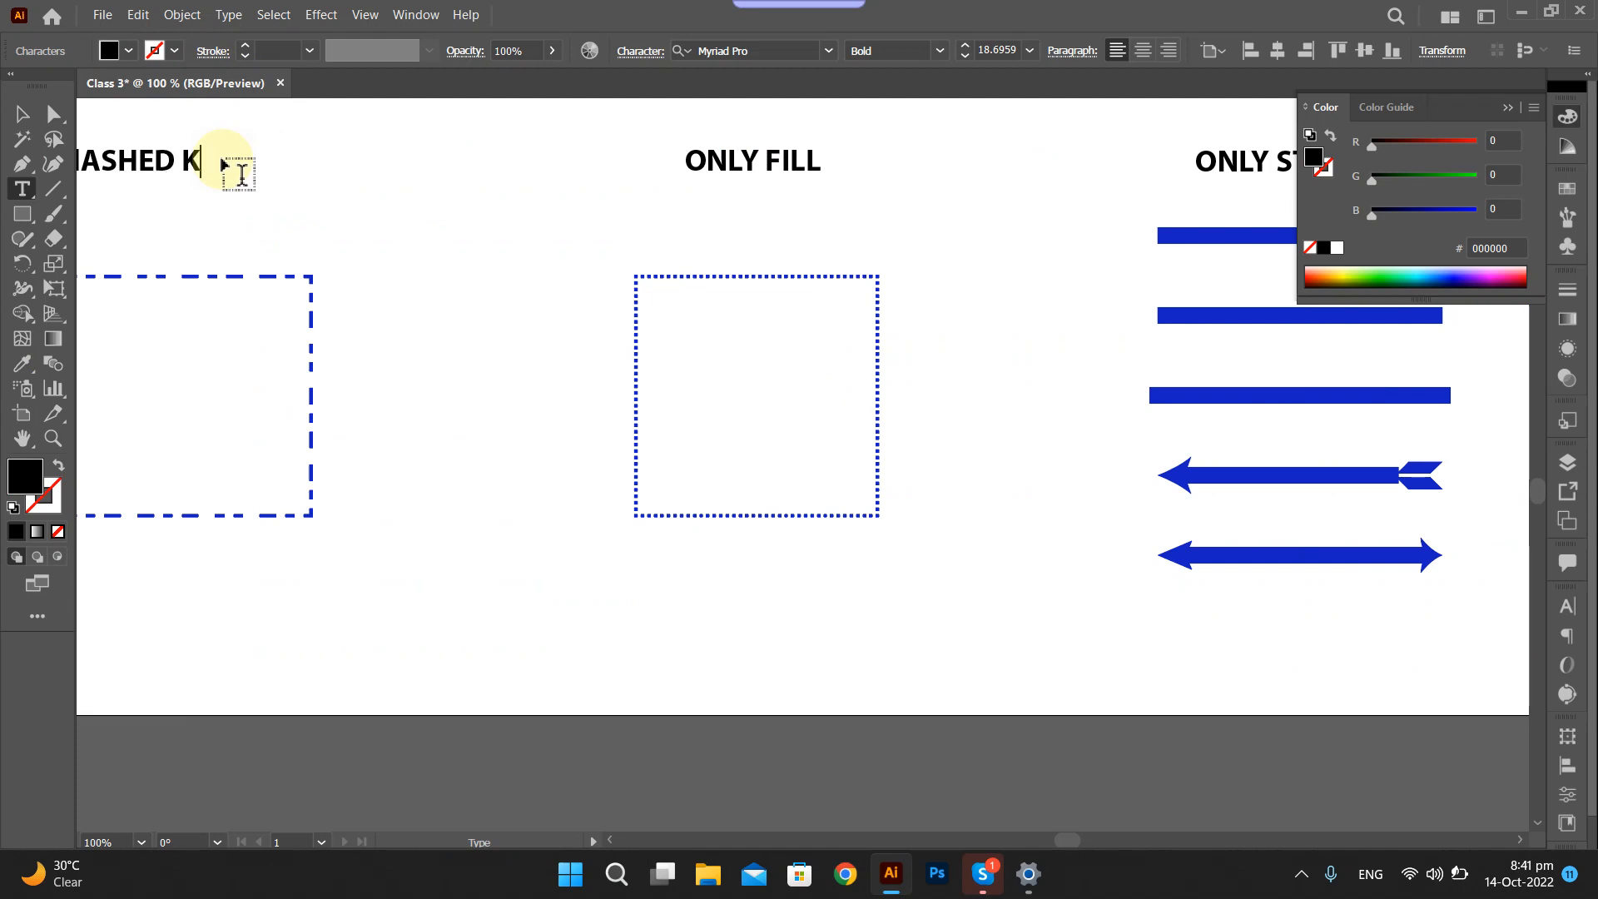
key("BackSpace")
type("STROKE")
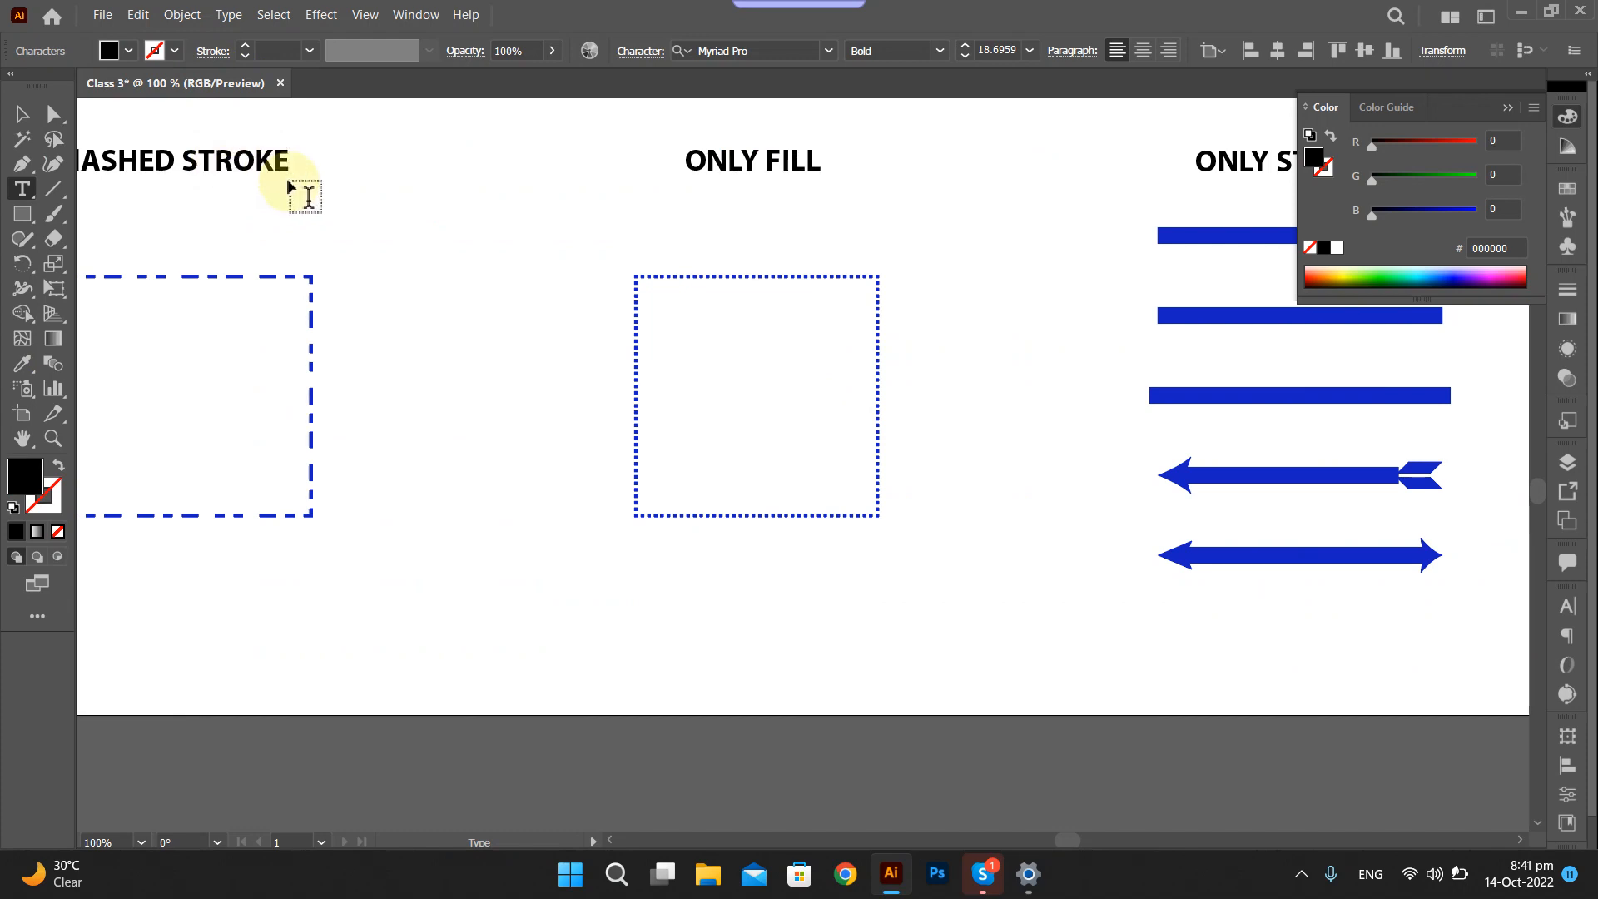
key("ctrl+BackSpace")
key("ctrl+z")
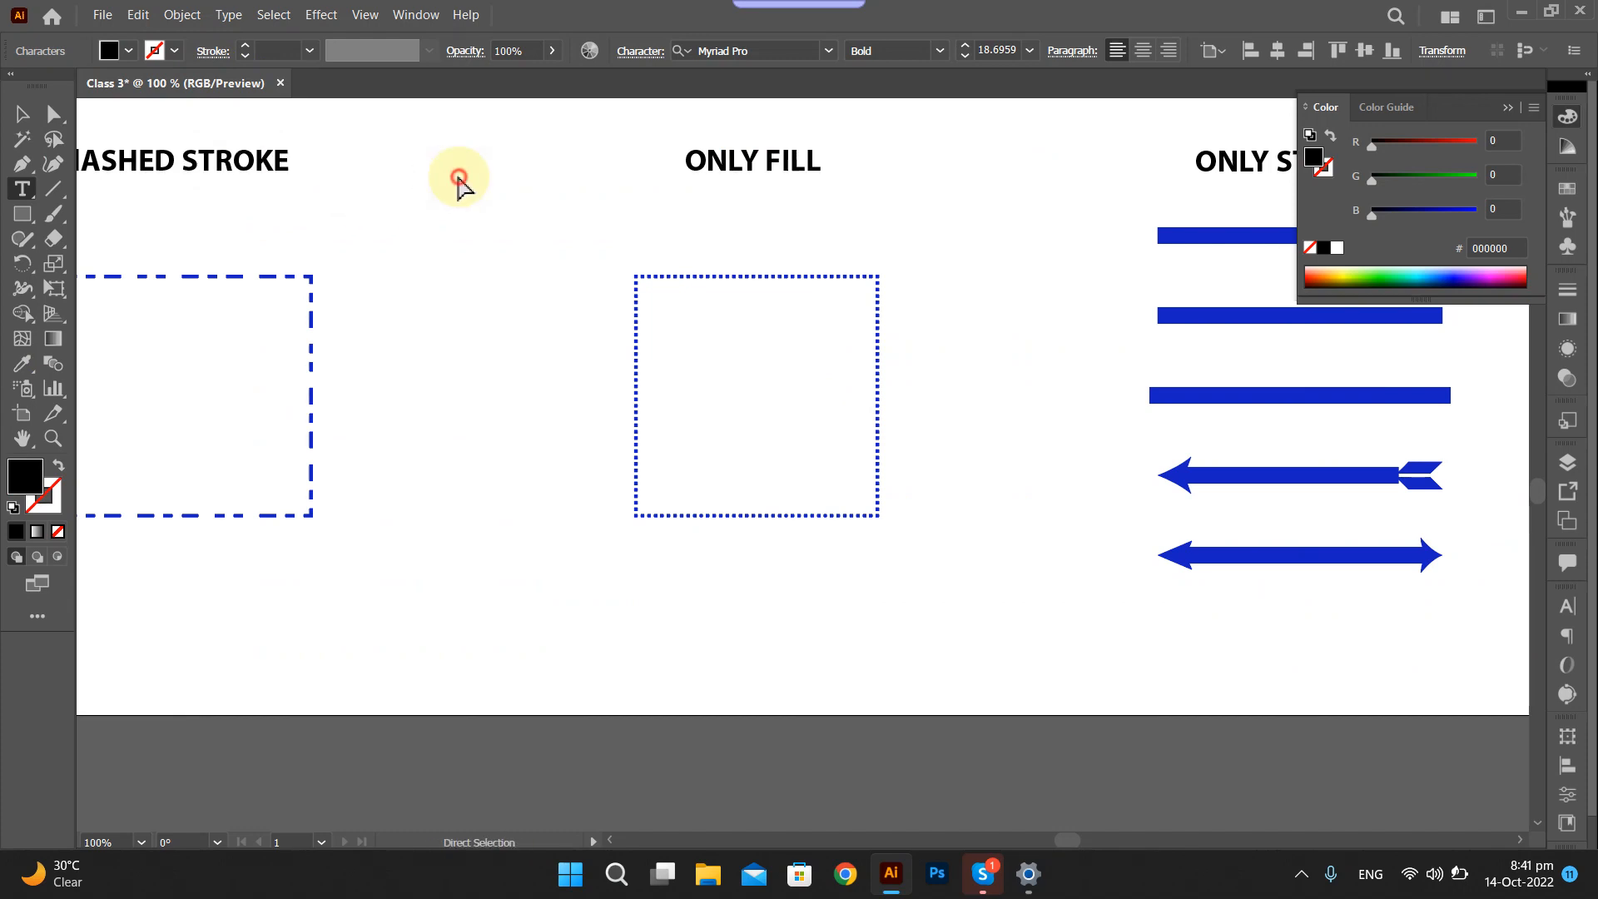
Replace the ONLY FILL caption above the dotted square with DOTED.
triple_click(727, 158)
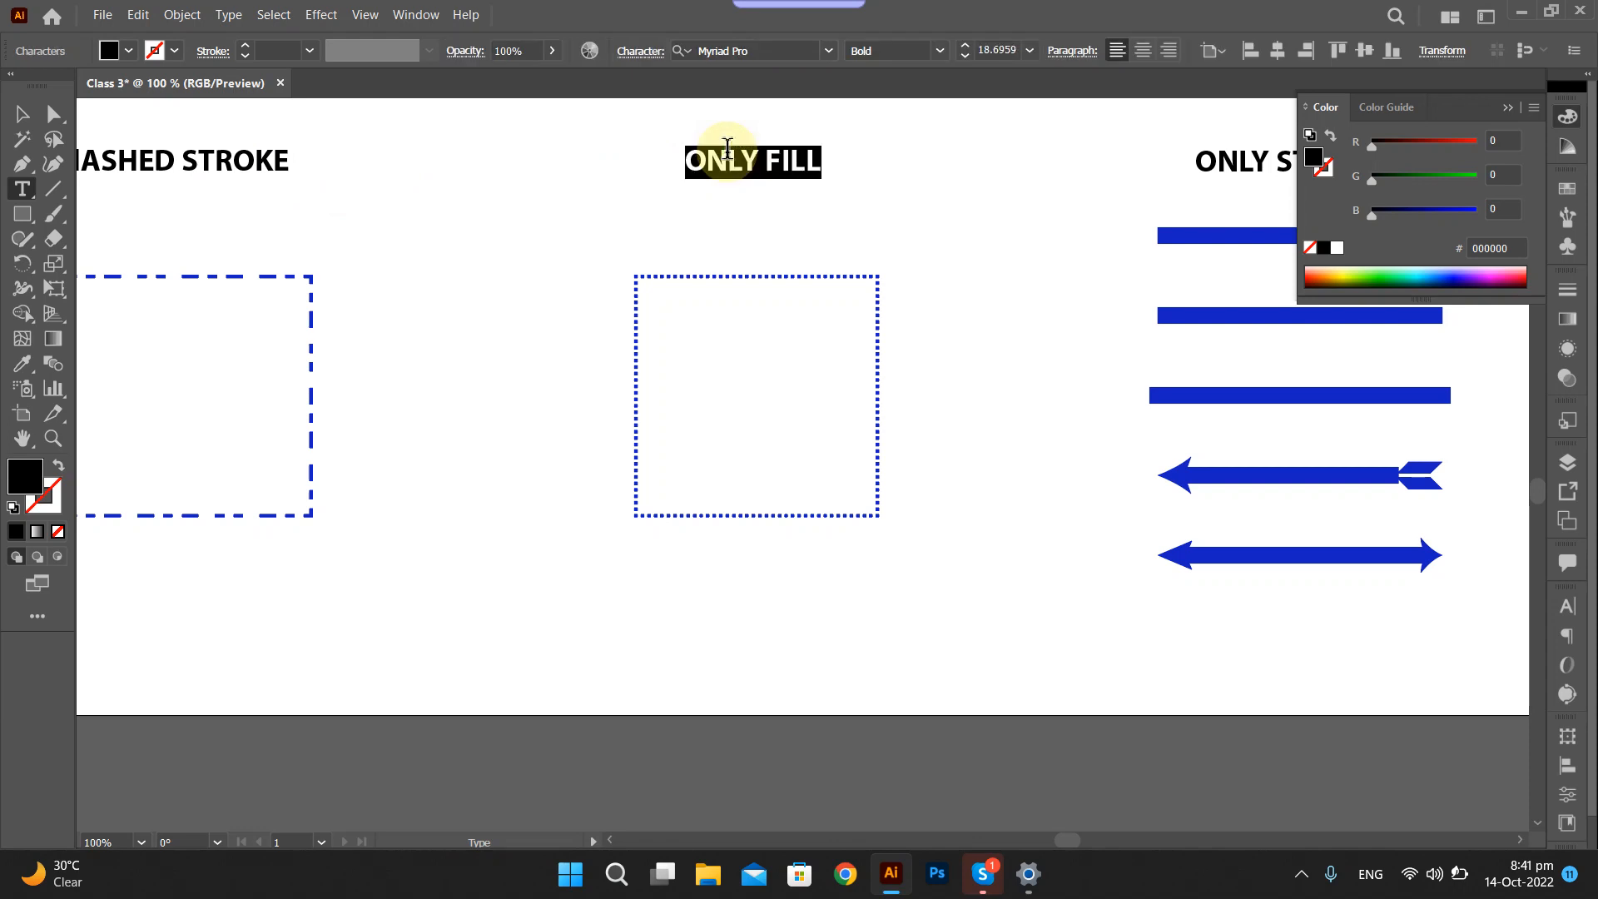
type("dO")
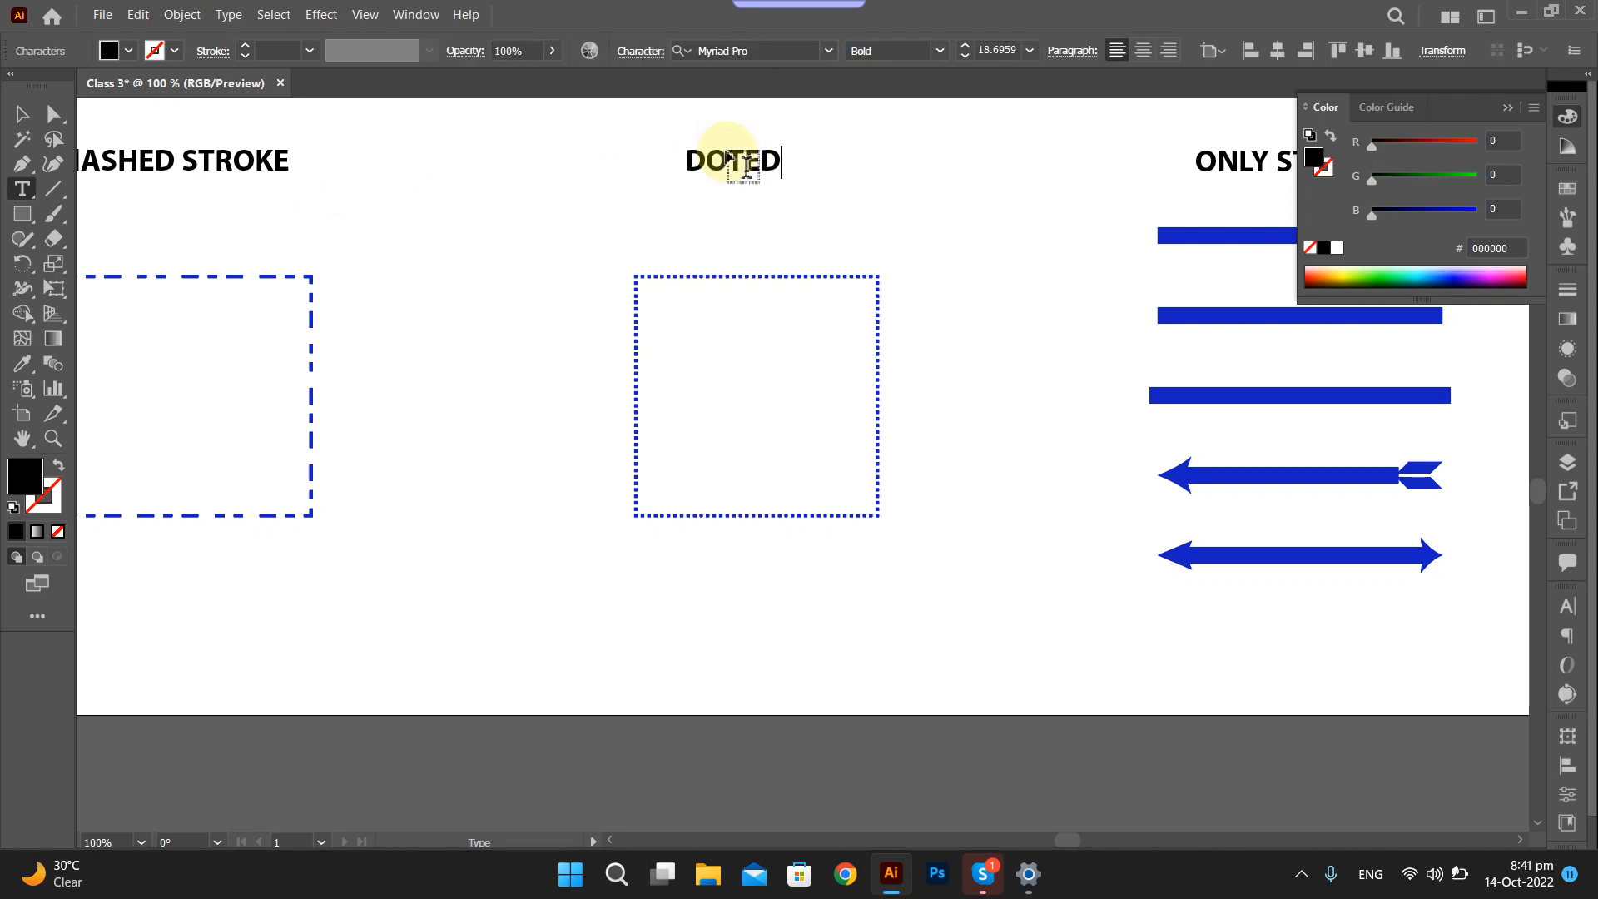
left_click(847, 654, "ctrl")
Select the dotted square and examine its weight and dash values in the stroke options.
scroll(582, 262, "up", 2)
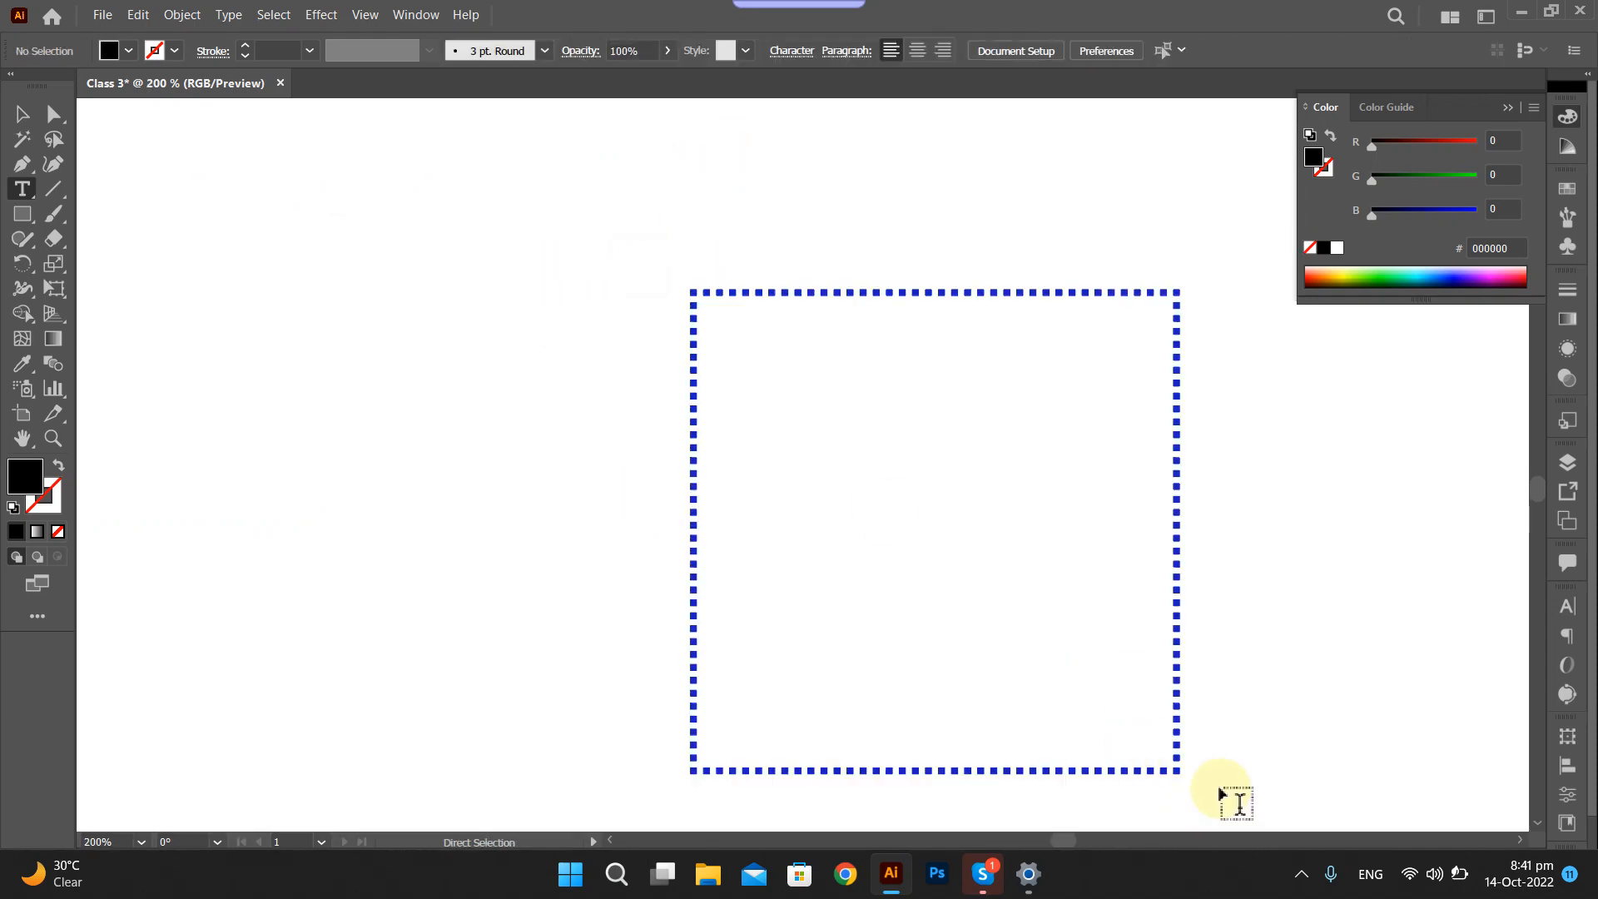
scroll(806, 410, "down", 3)
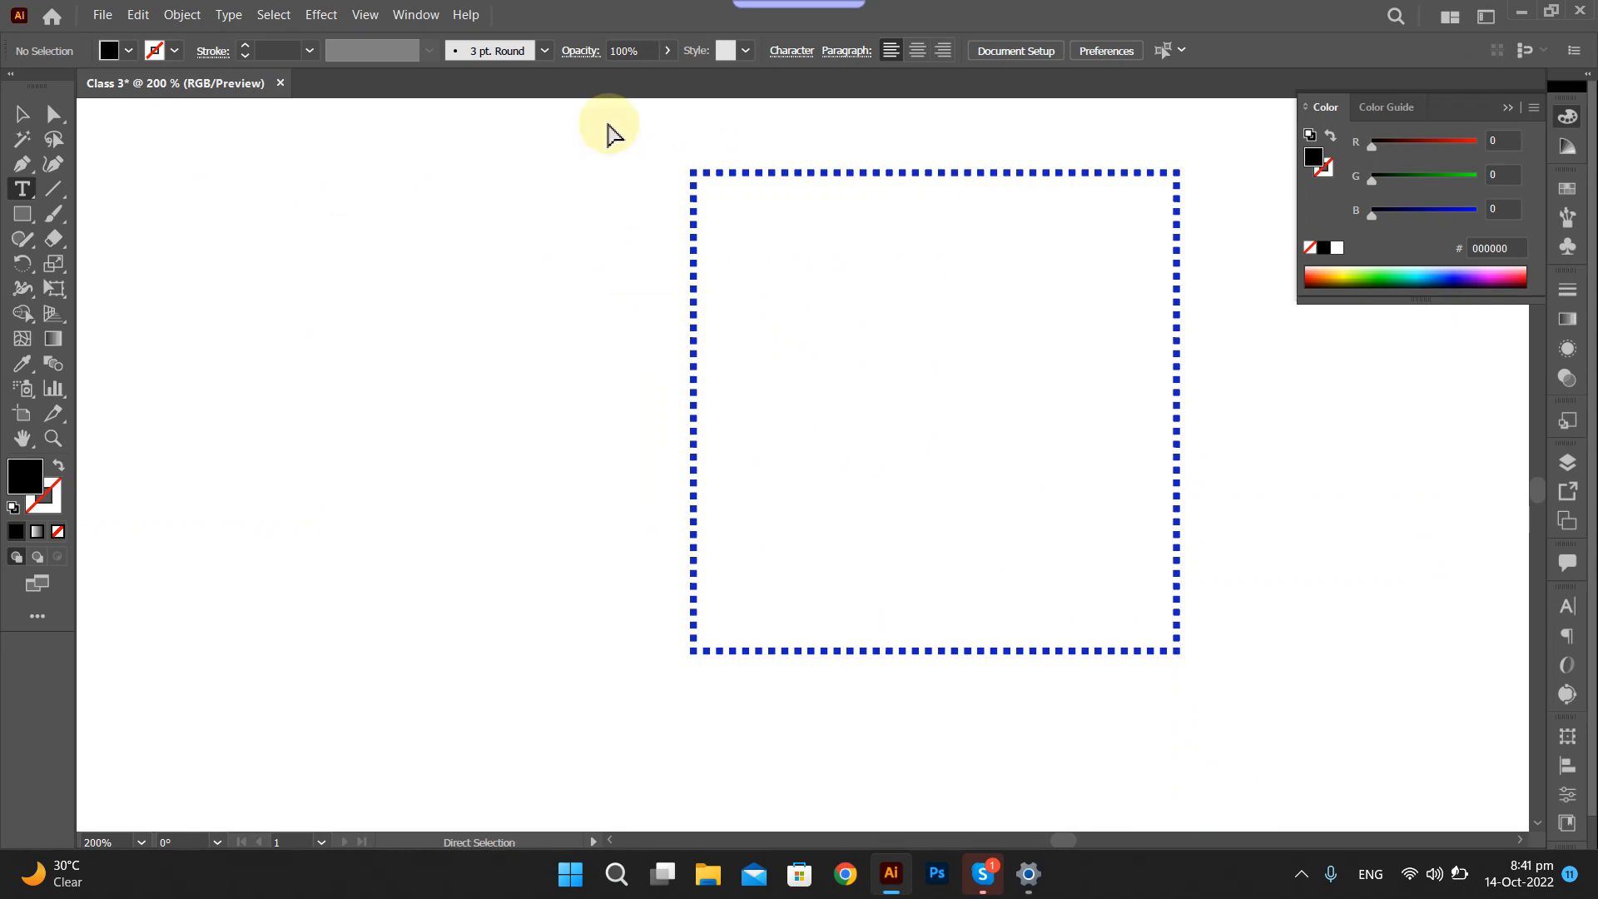
mouse_move(607, 133)
left_mouse_down()
mouse_move(1327, 710)
mouse_move(1113, 596)
left_mouse_up()
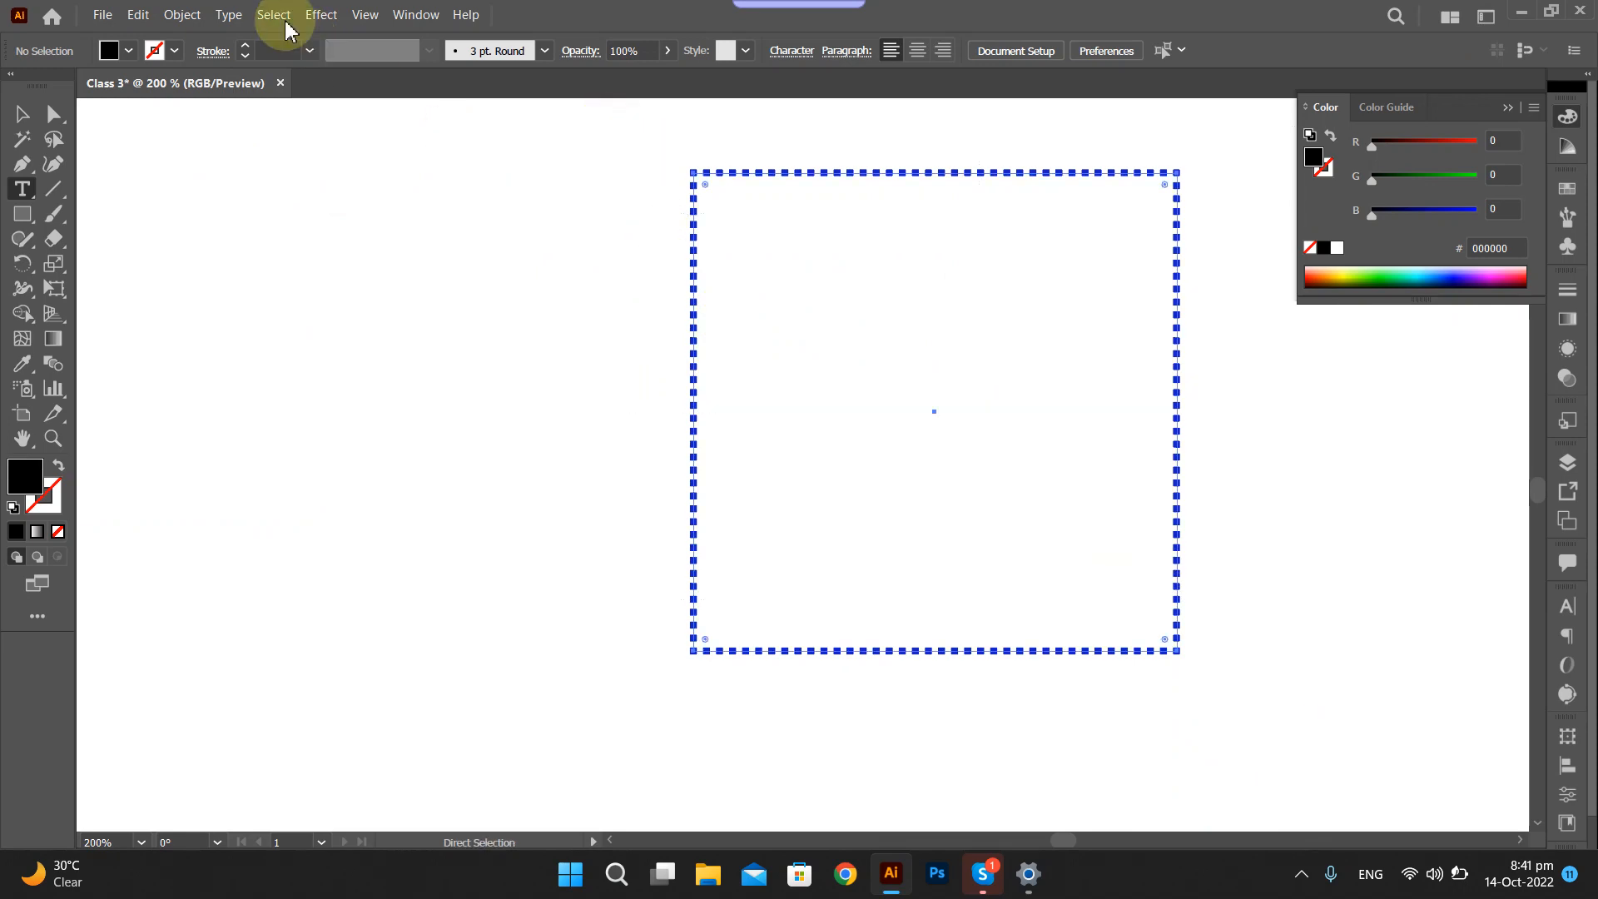
left_click(210, 52)
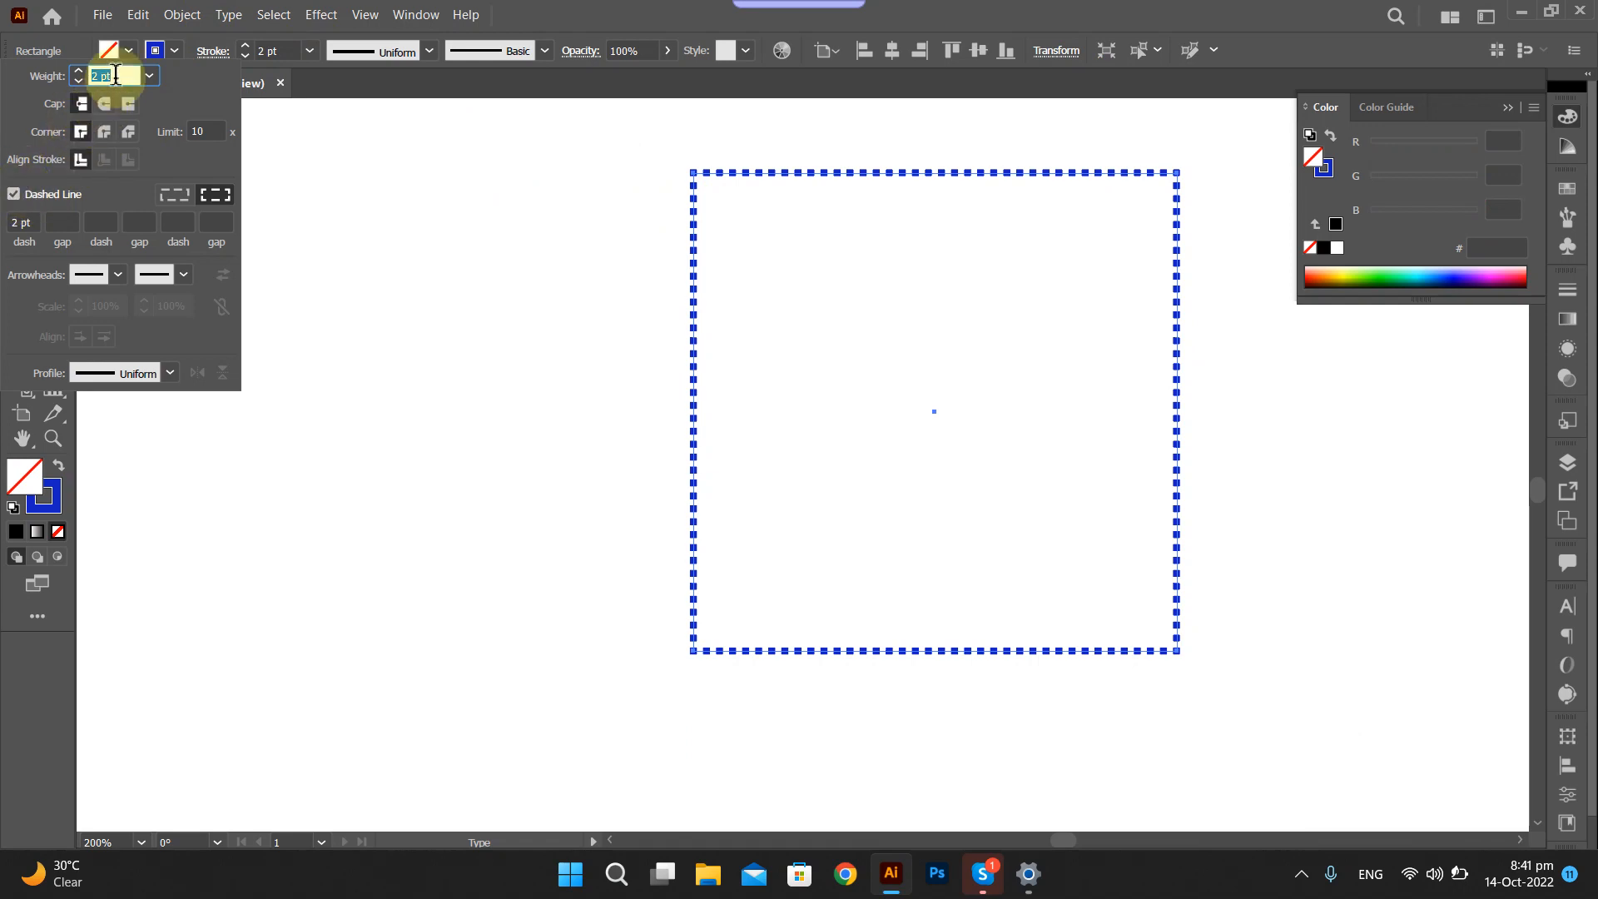
left_click_drag(119, 76, 79, 78)
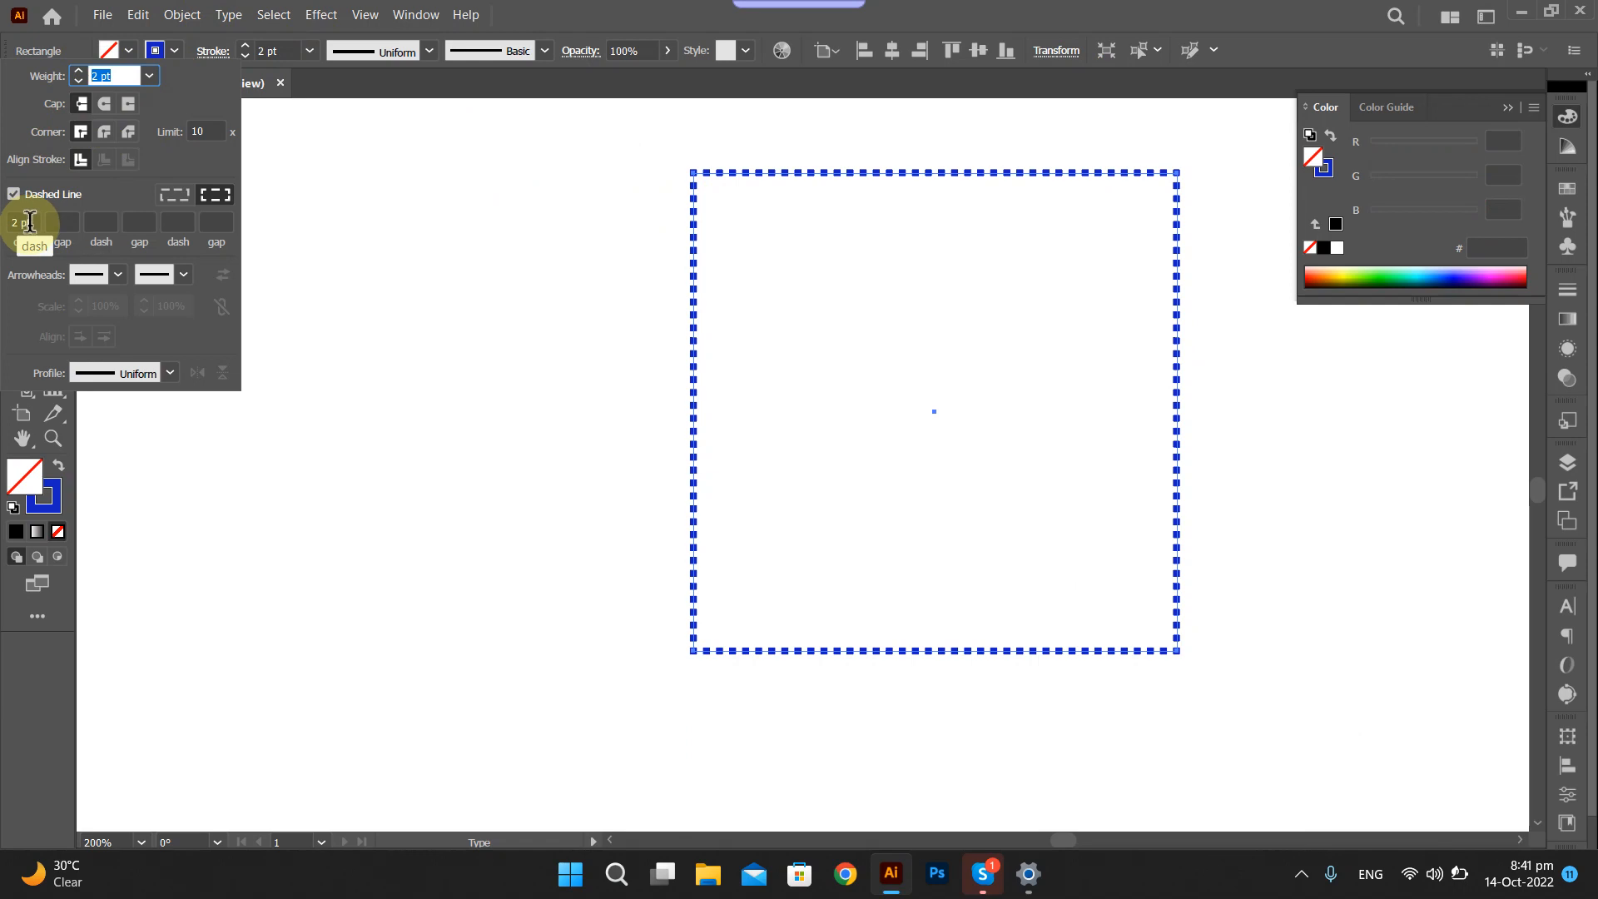
left_click(30, 221)
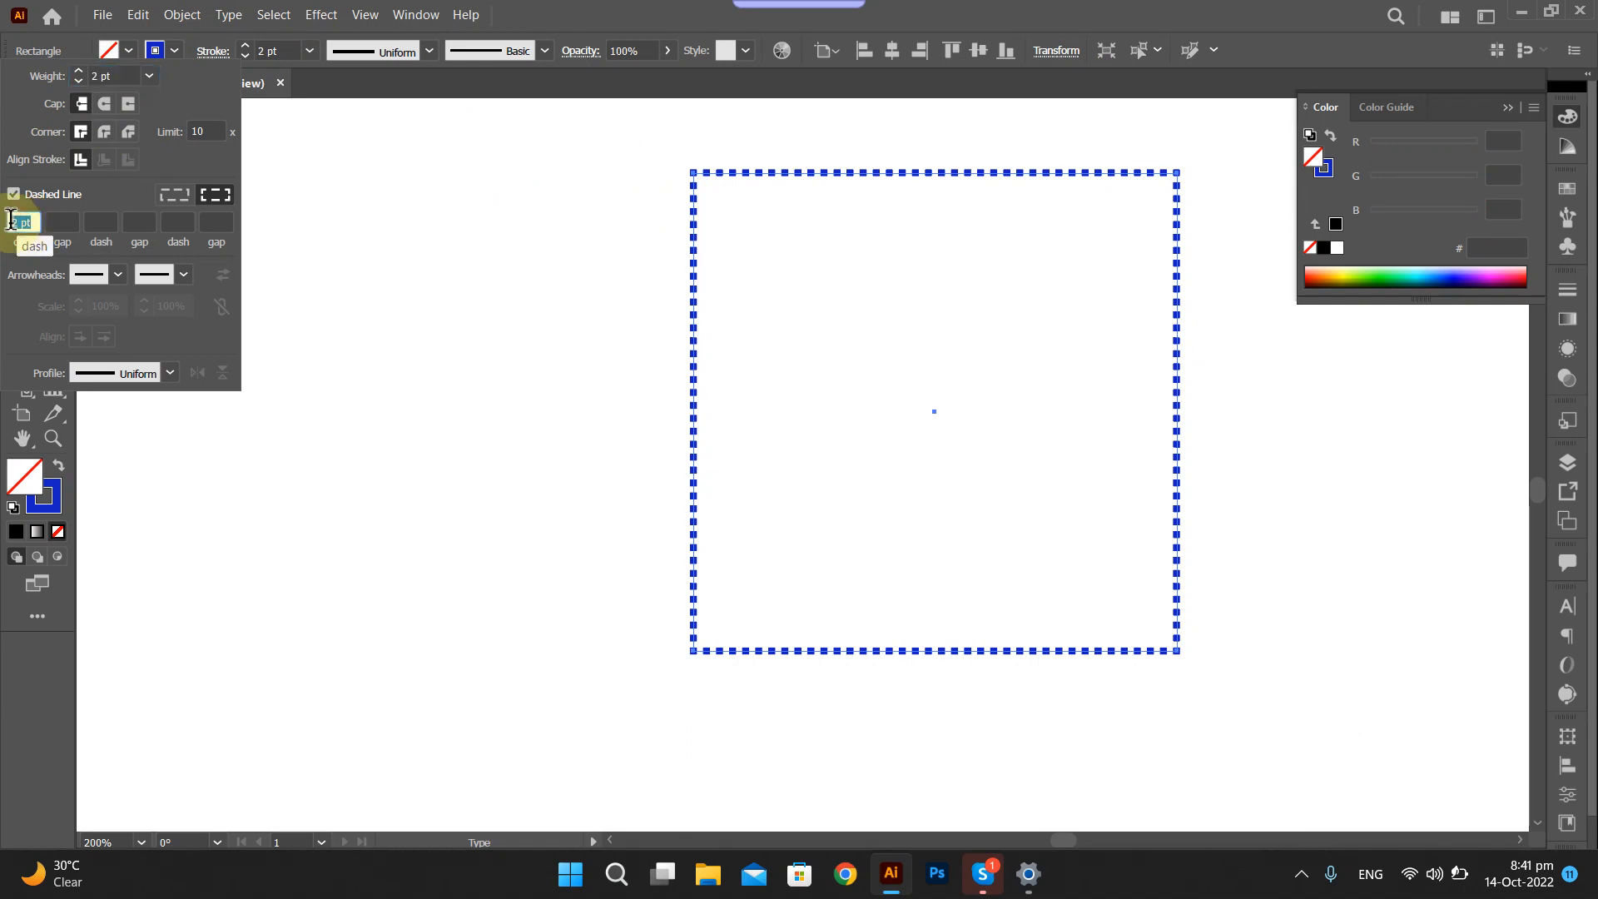
Try a 4 pt stroke weight on the dotted square and return it to 2 pt.
left_click(115, 76)
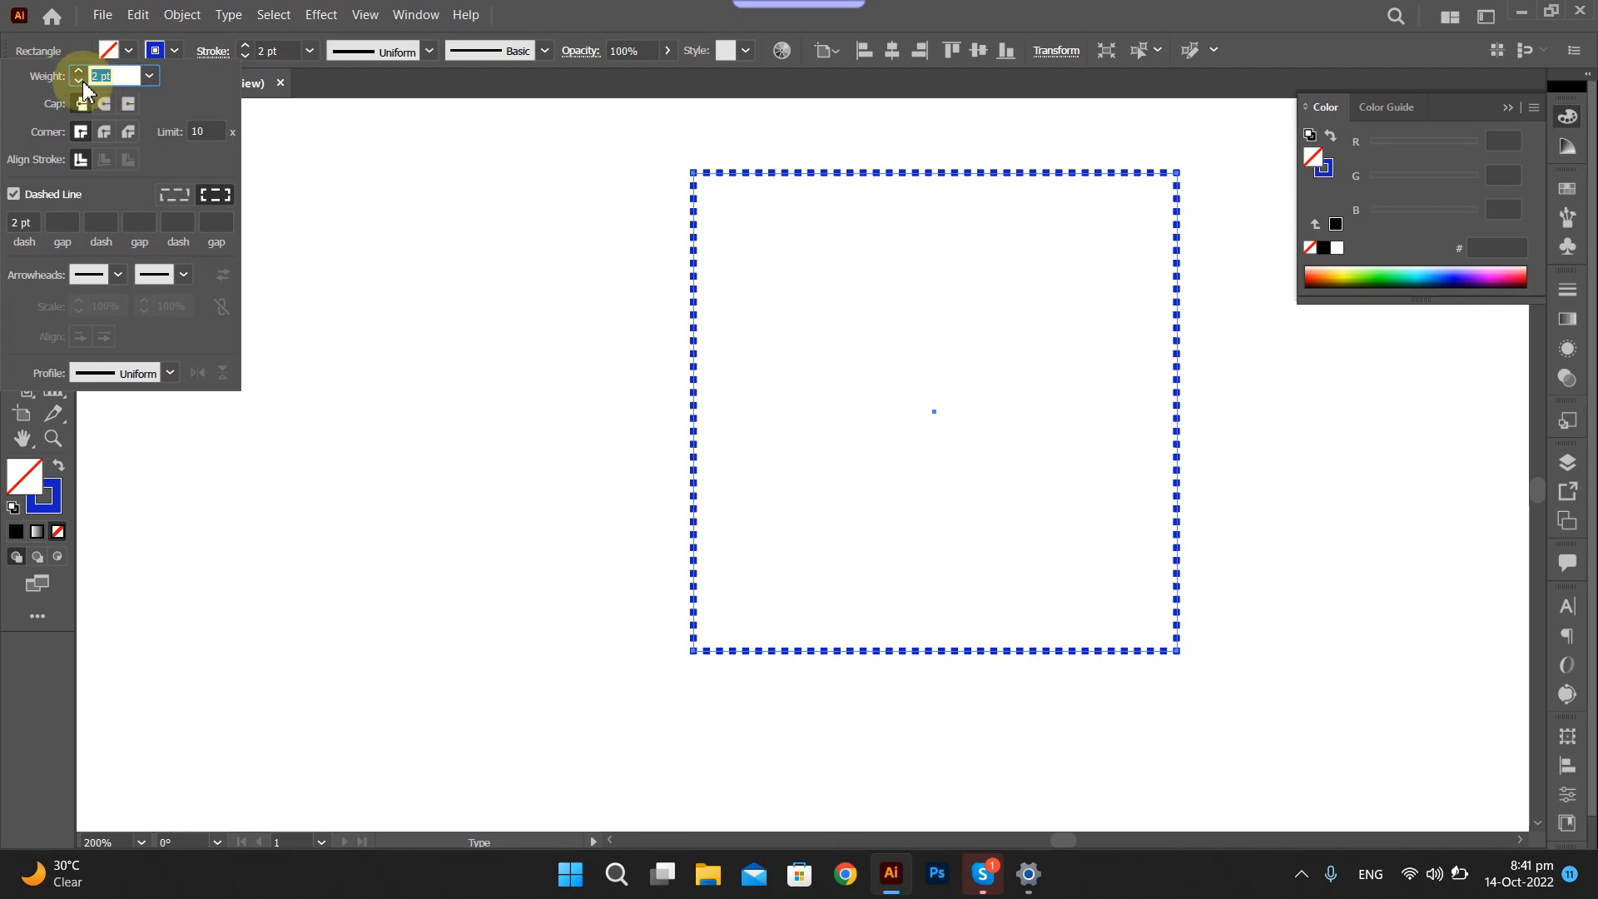
type("4")
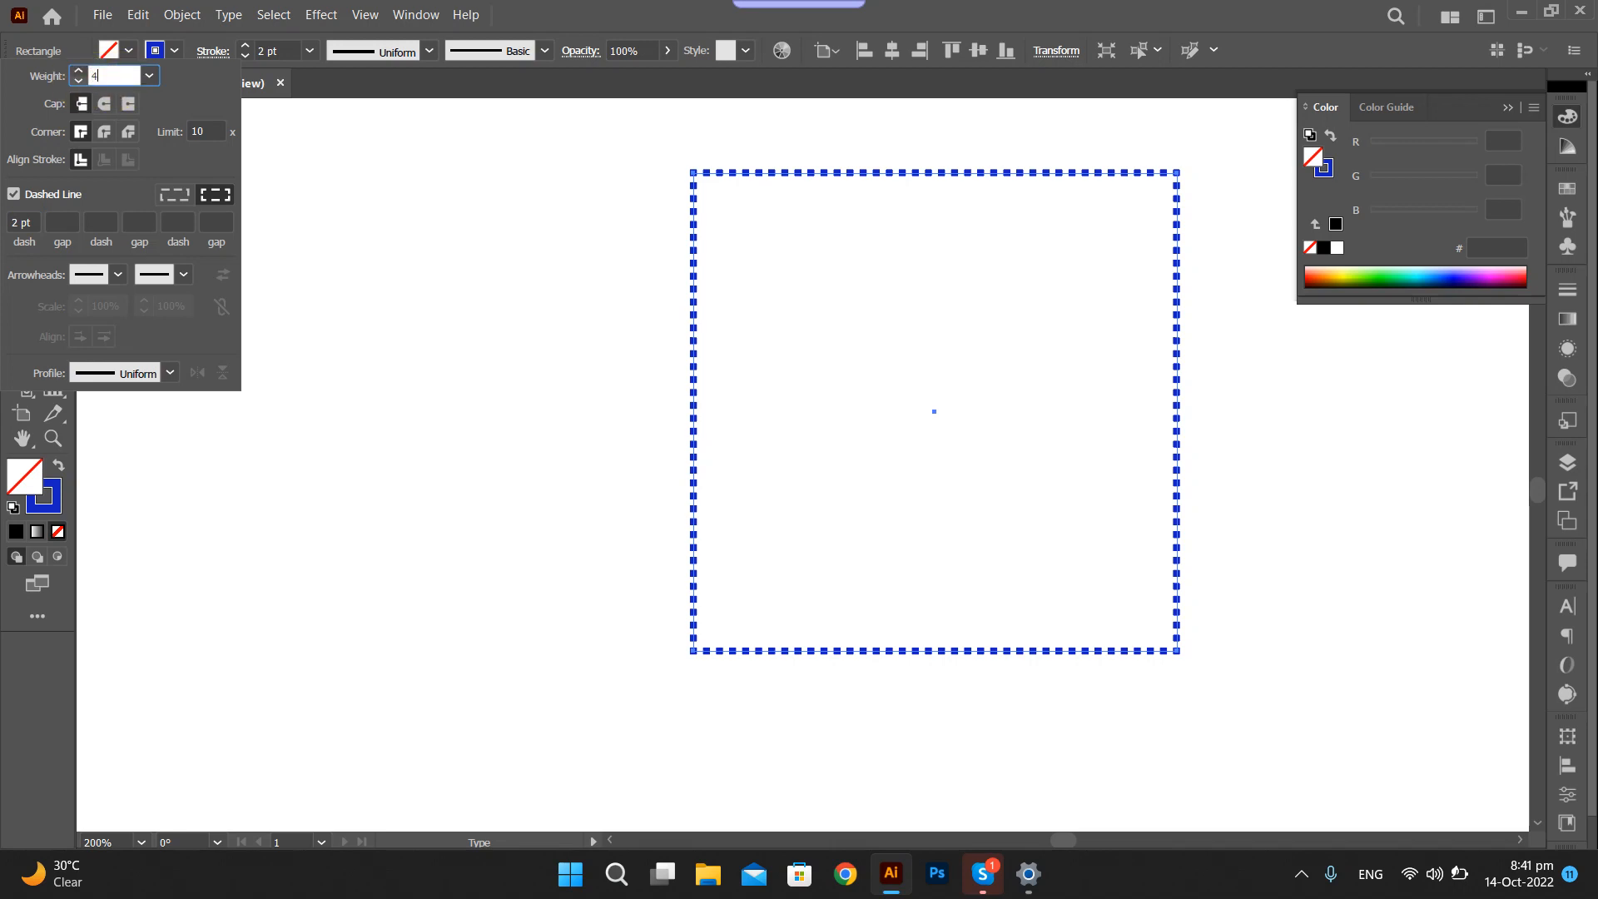
left_click(20, 223)
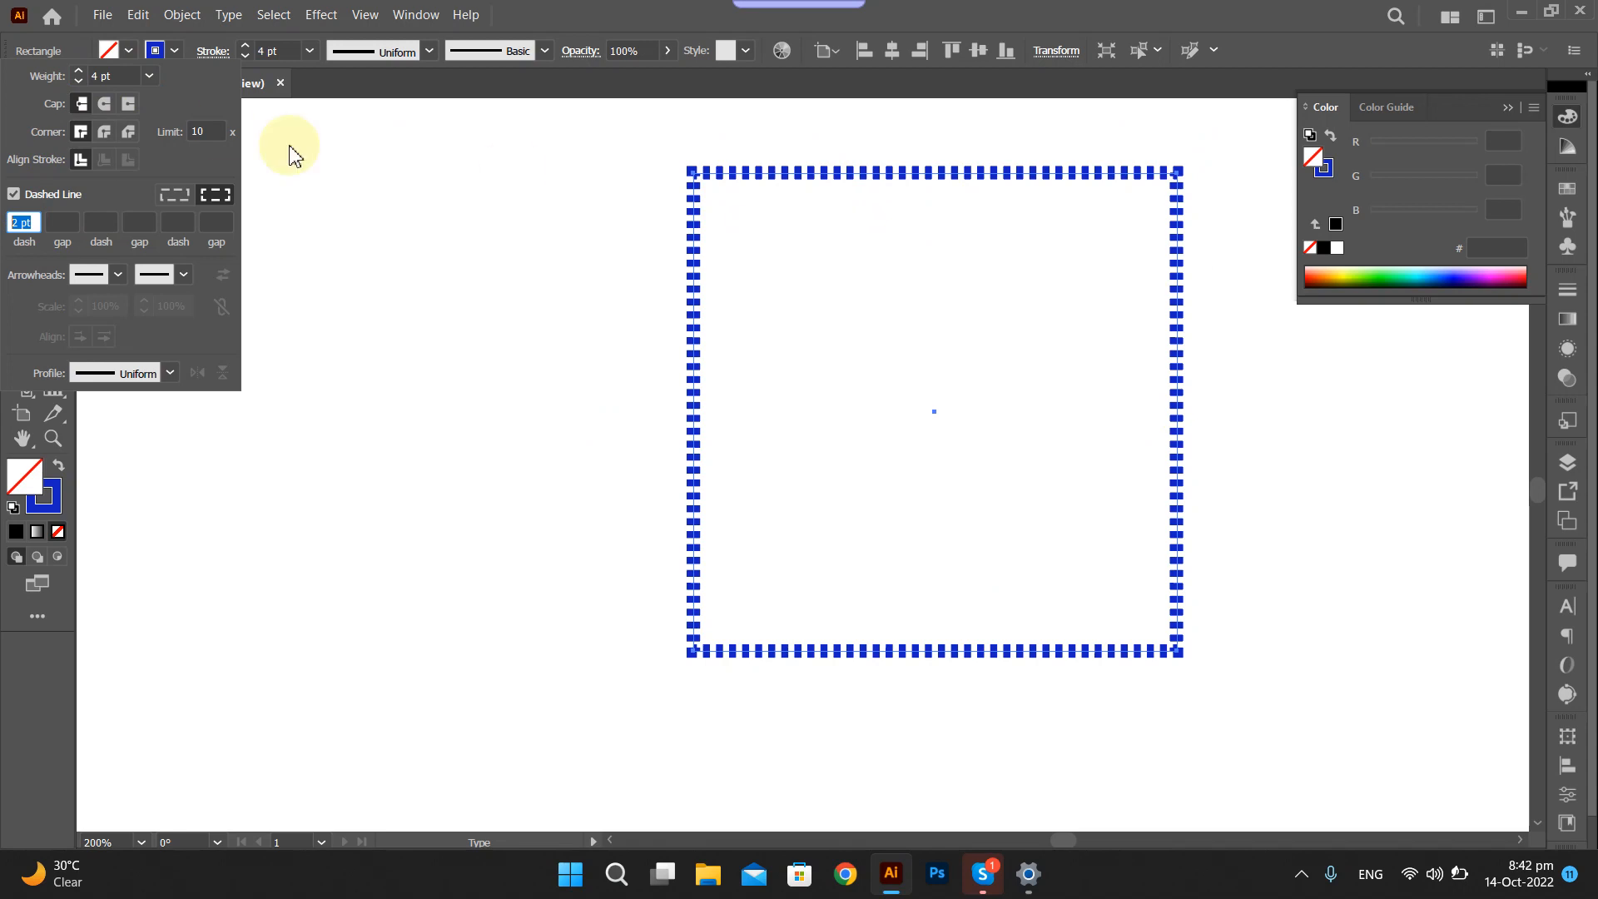
left_click(20, 81)
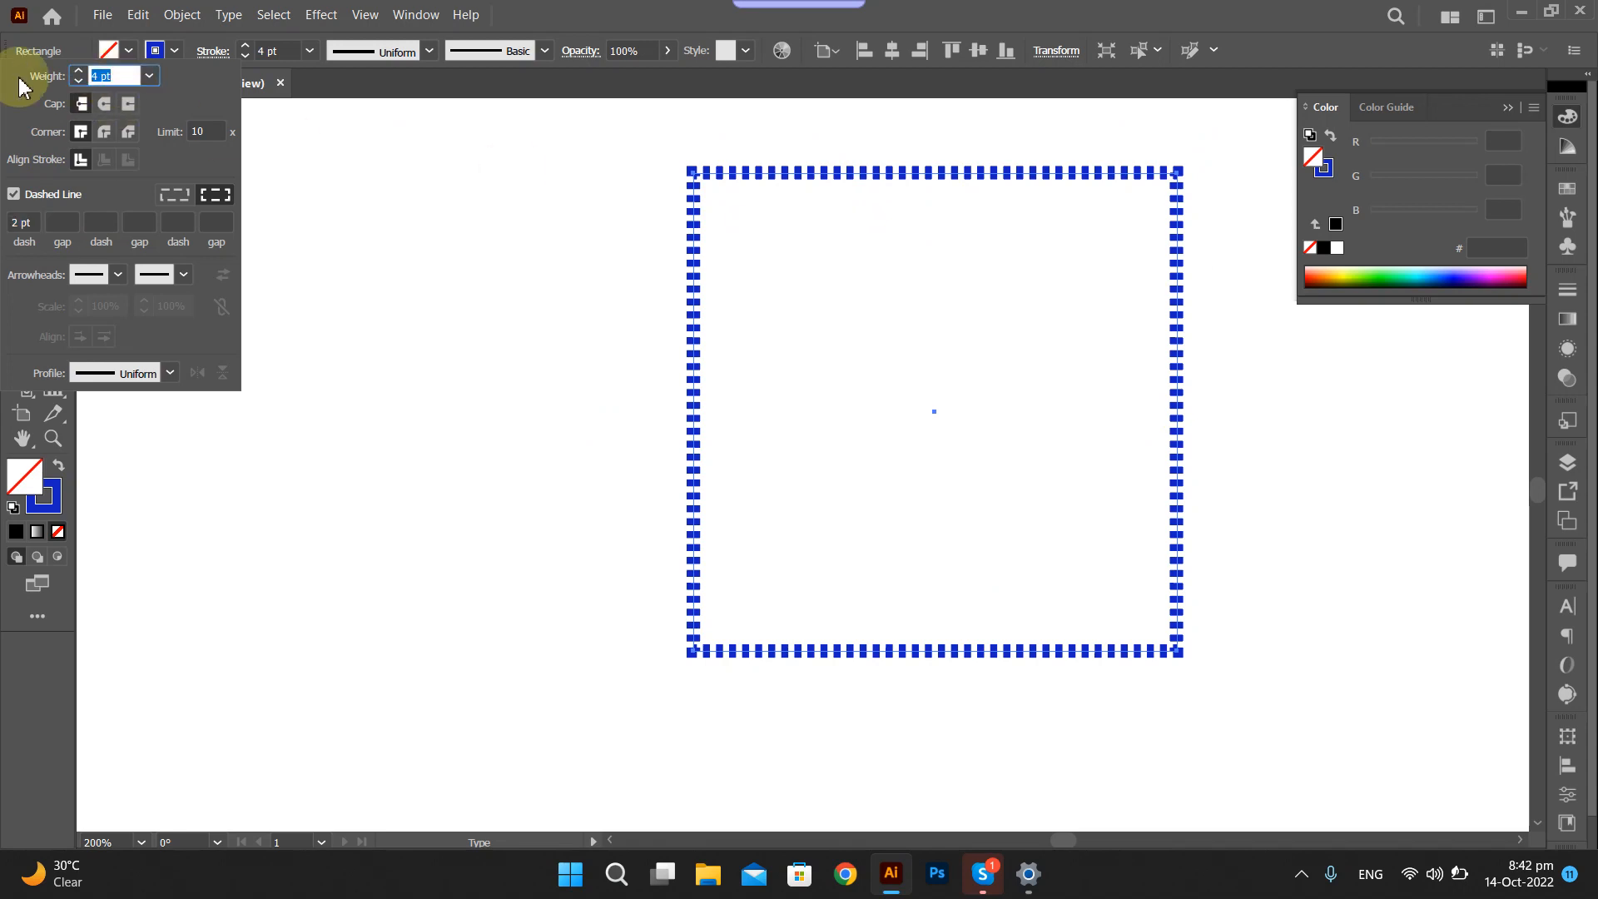
type("2")
Try a 4 pt dash on the dotted square and return it to 2 pt.
left_click(25, 221)
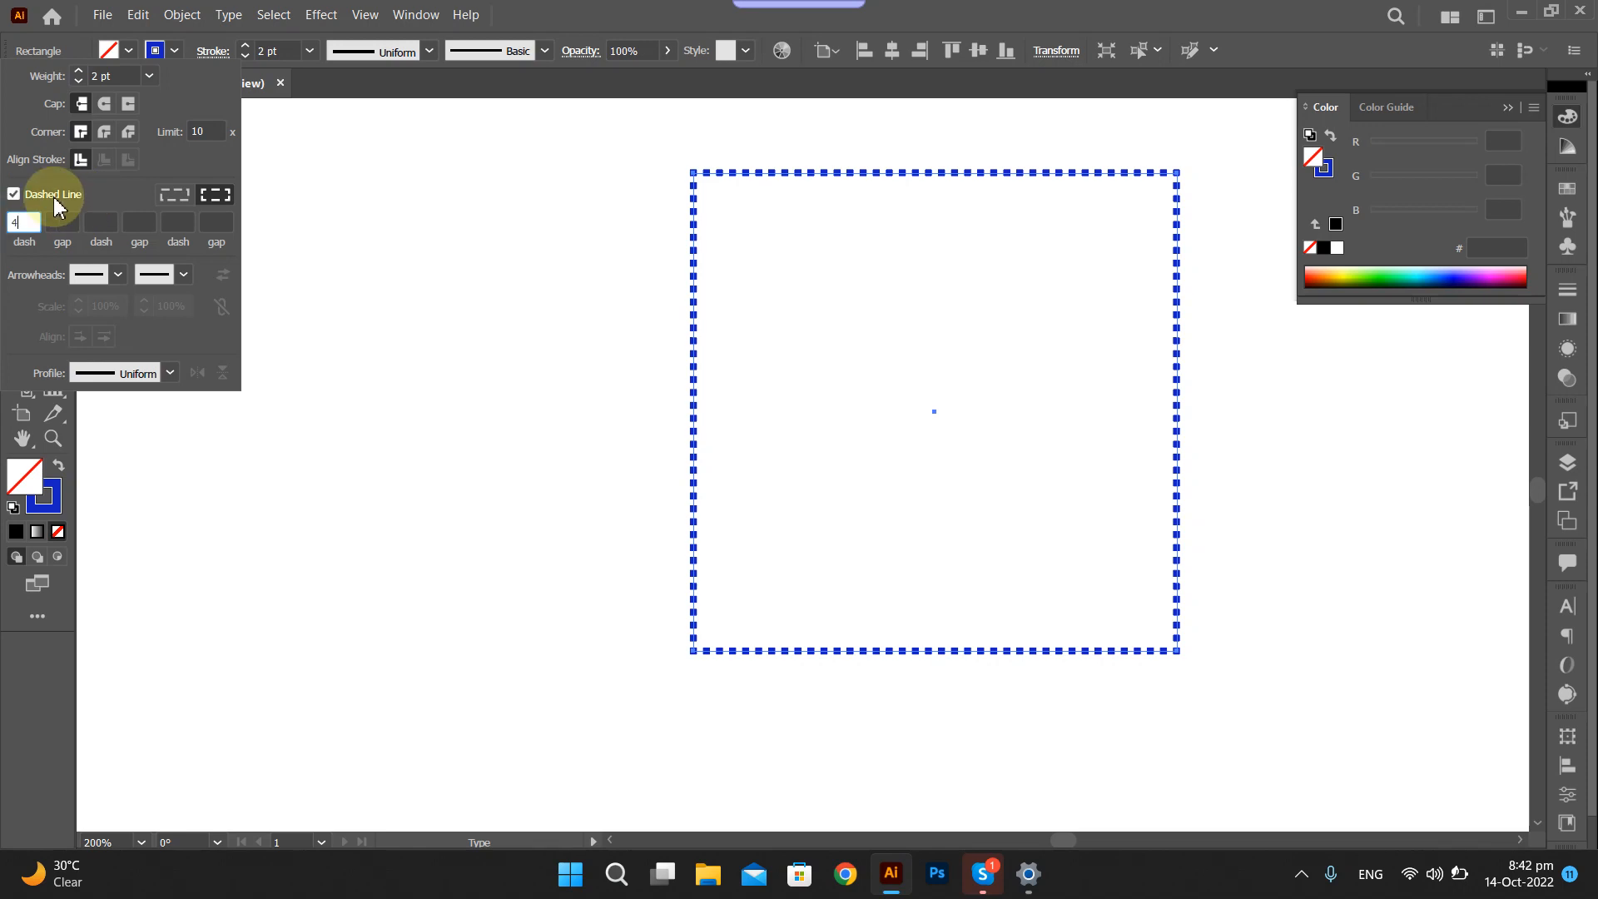
key("Return")
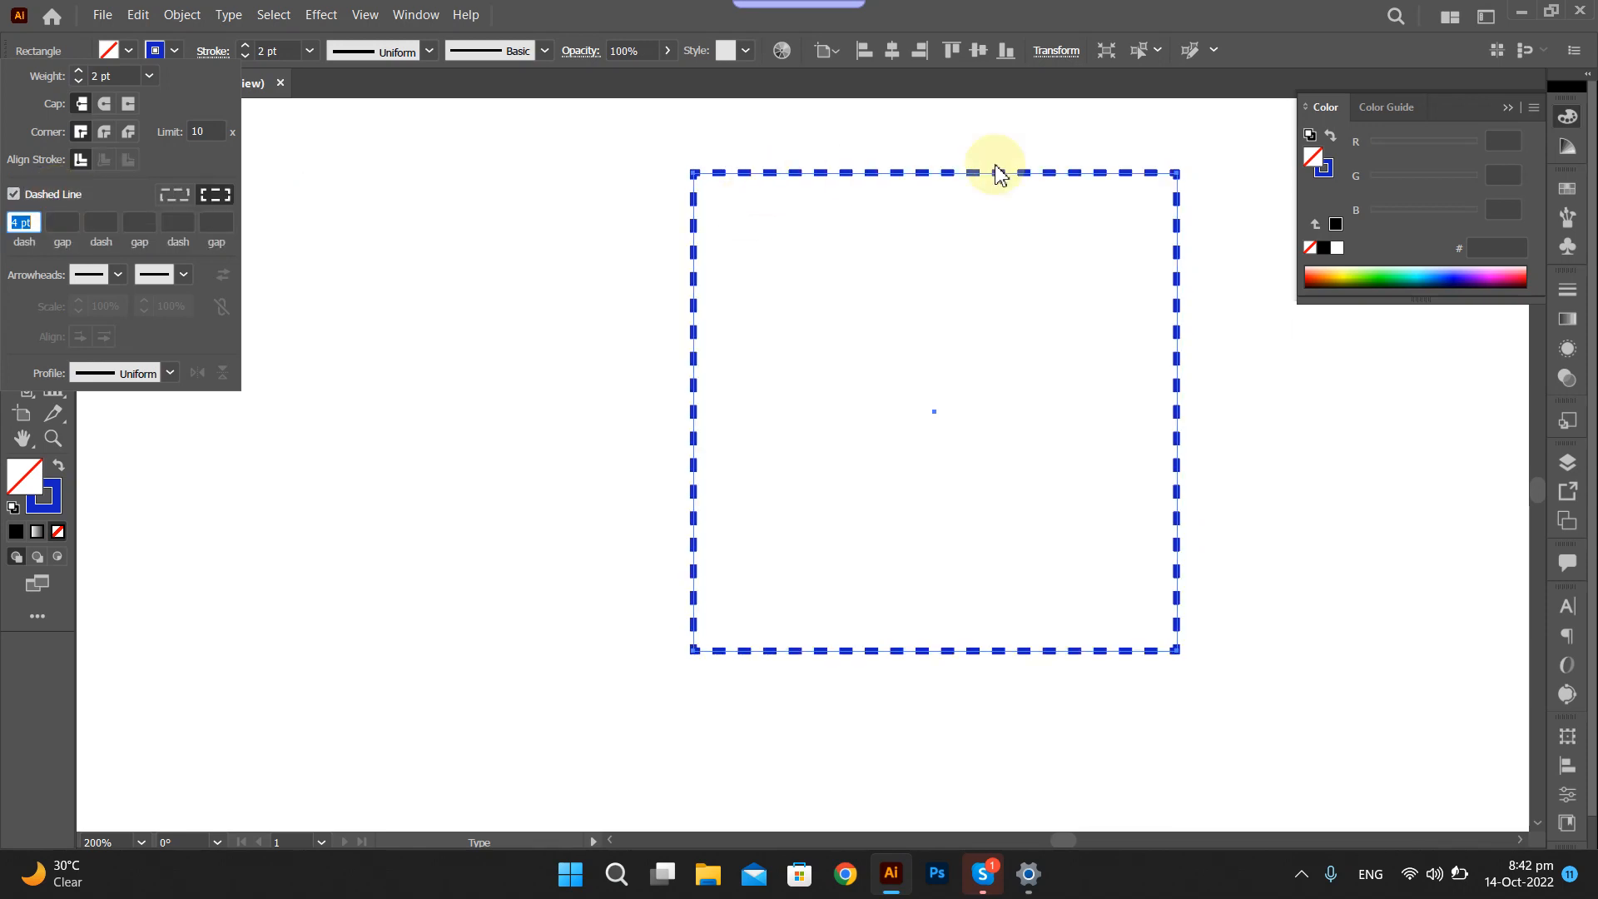
left_click(93, 76)
left_click(21, 228)
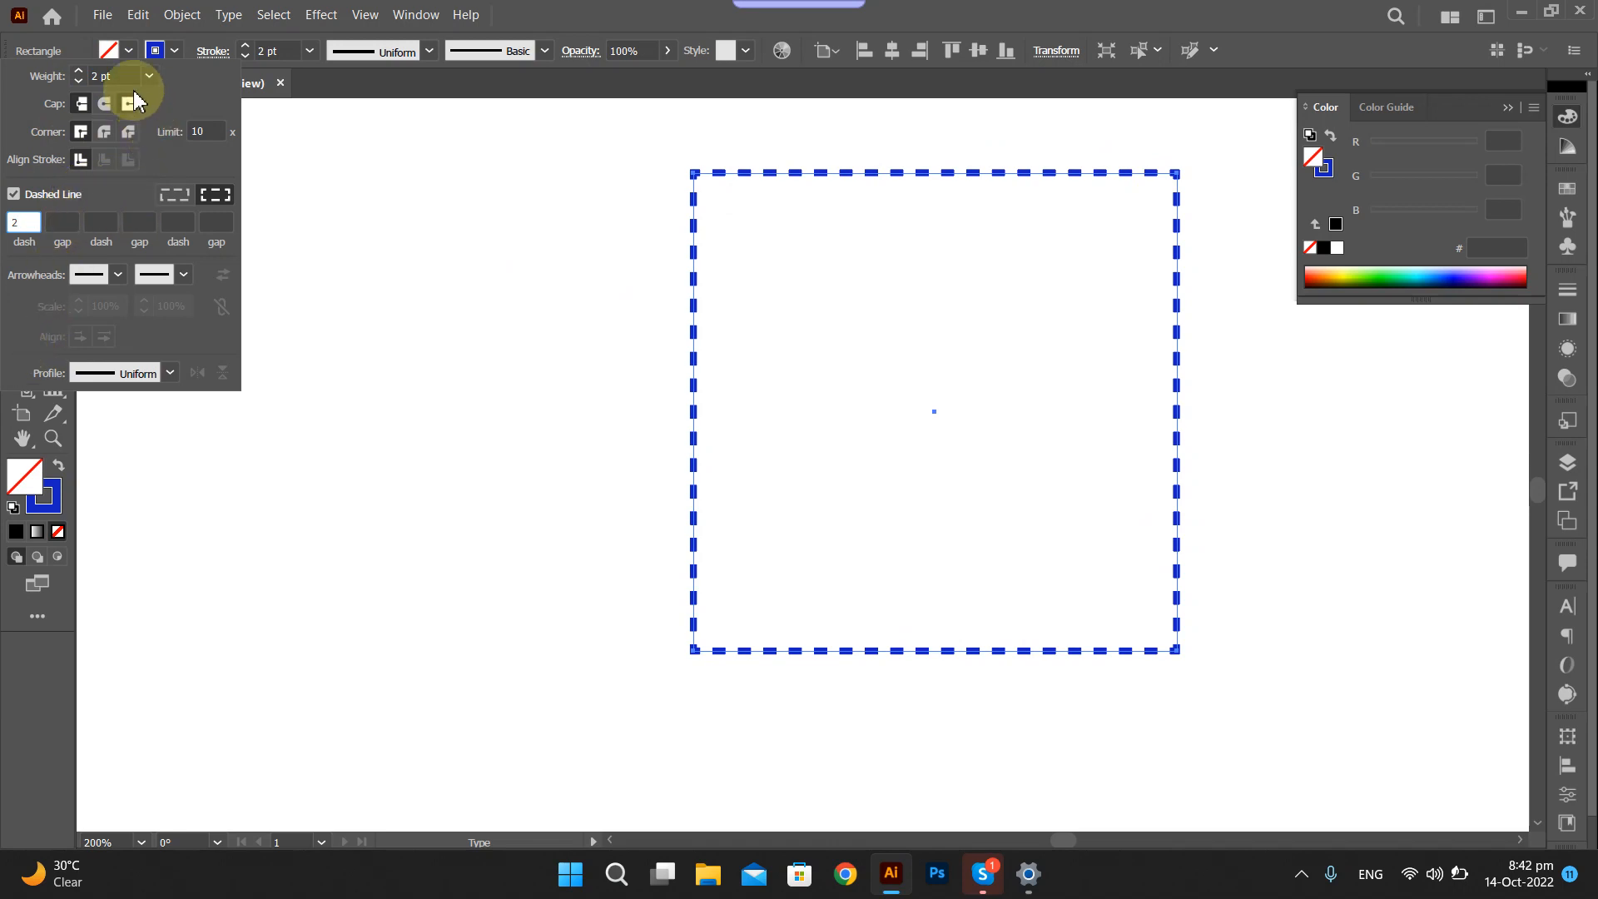
key("Return")
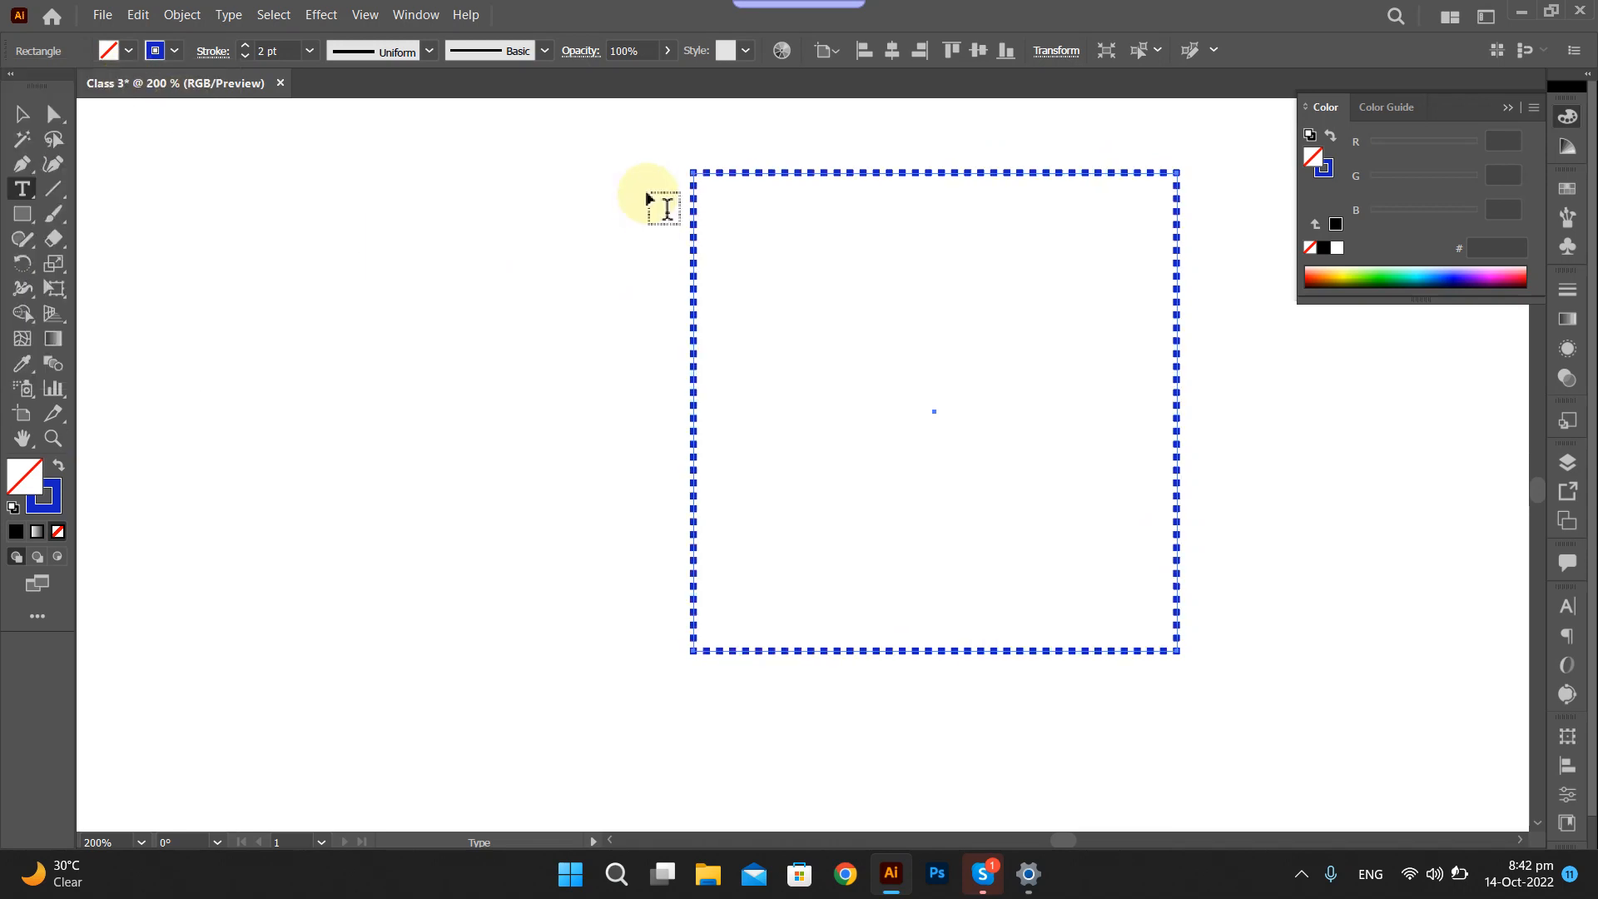
scroll(907, 165, "up", 5)
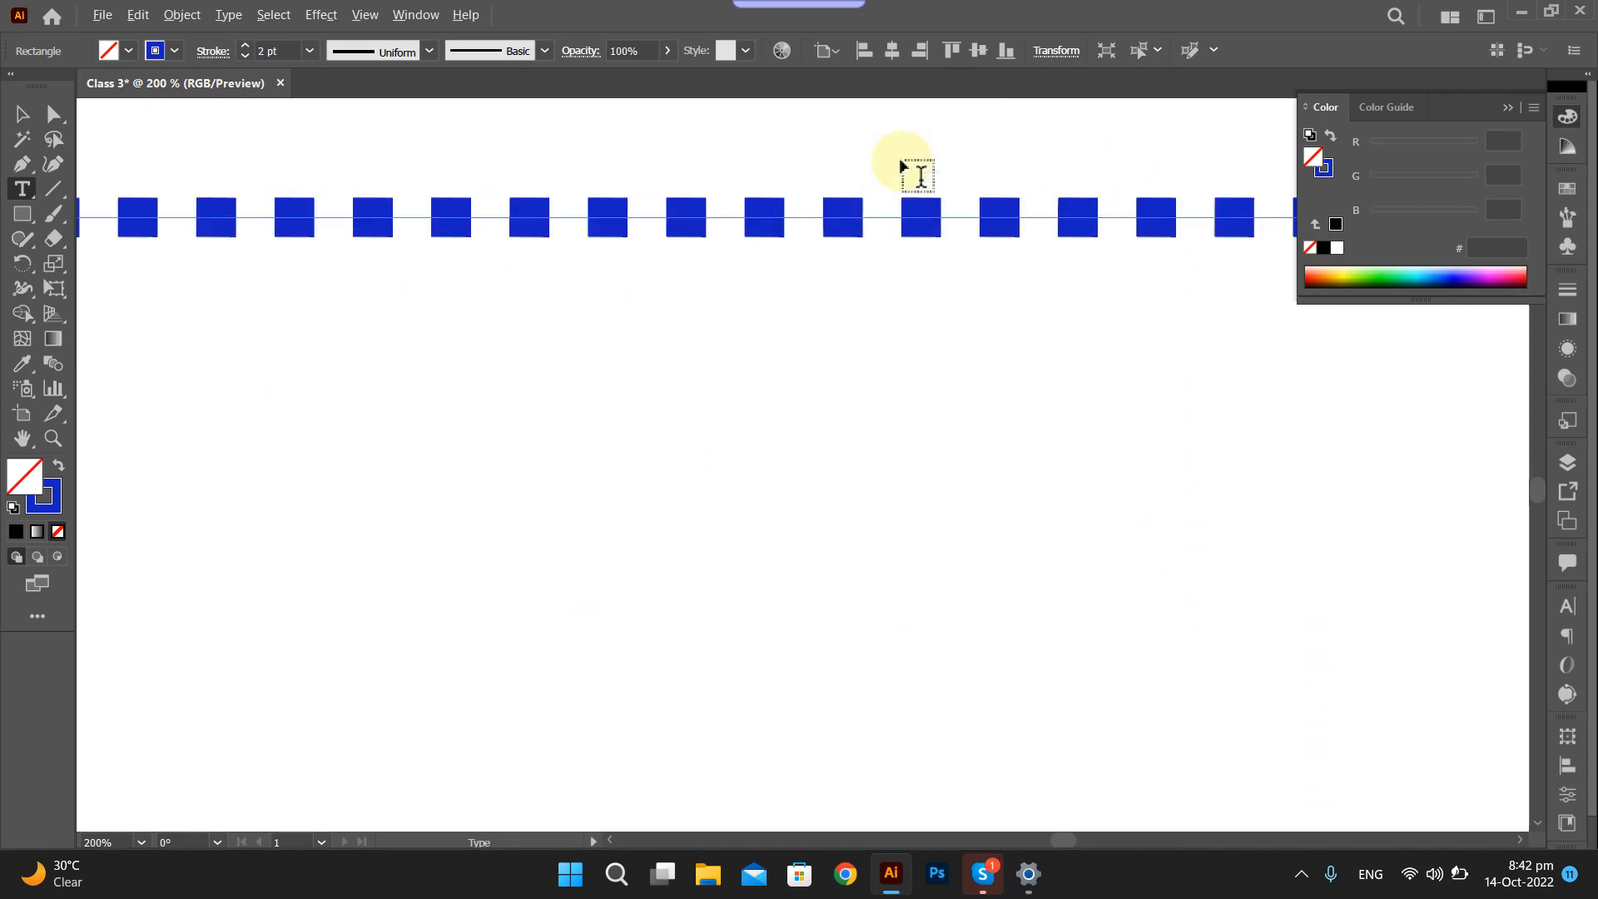
scroll(913, 167, "down", 4)
left_click(212, 57)
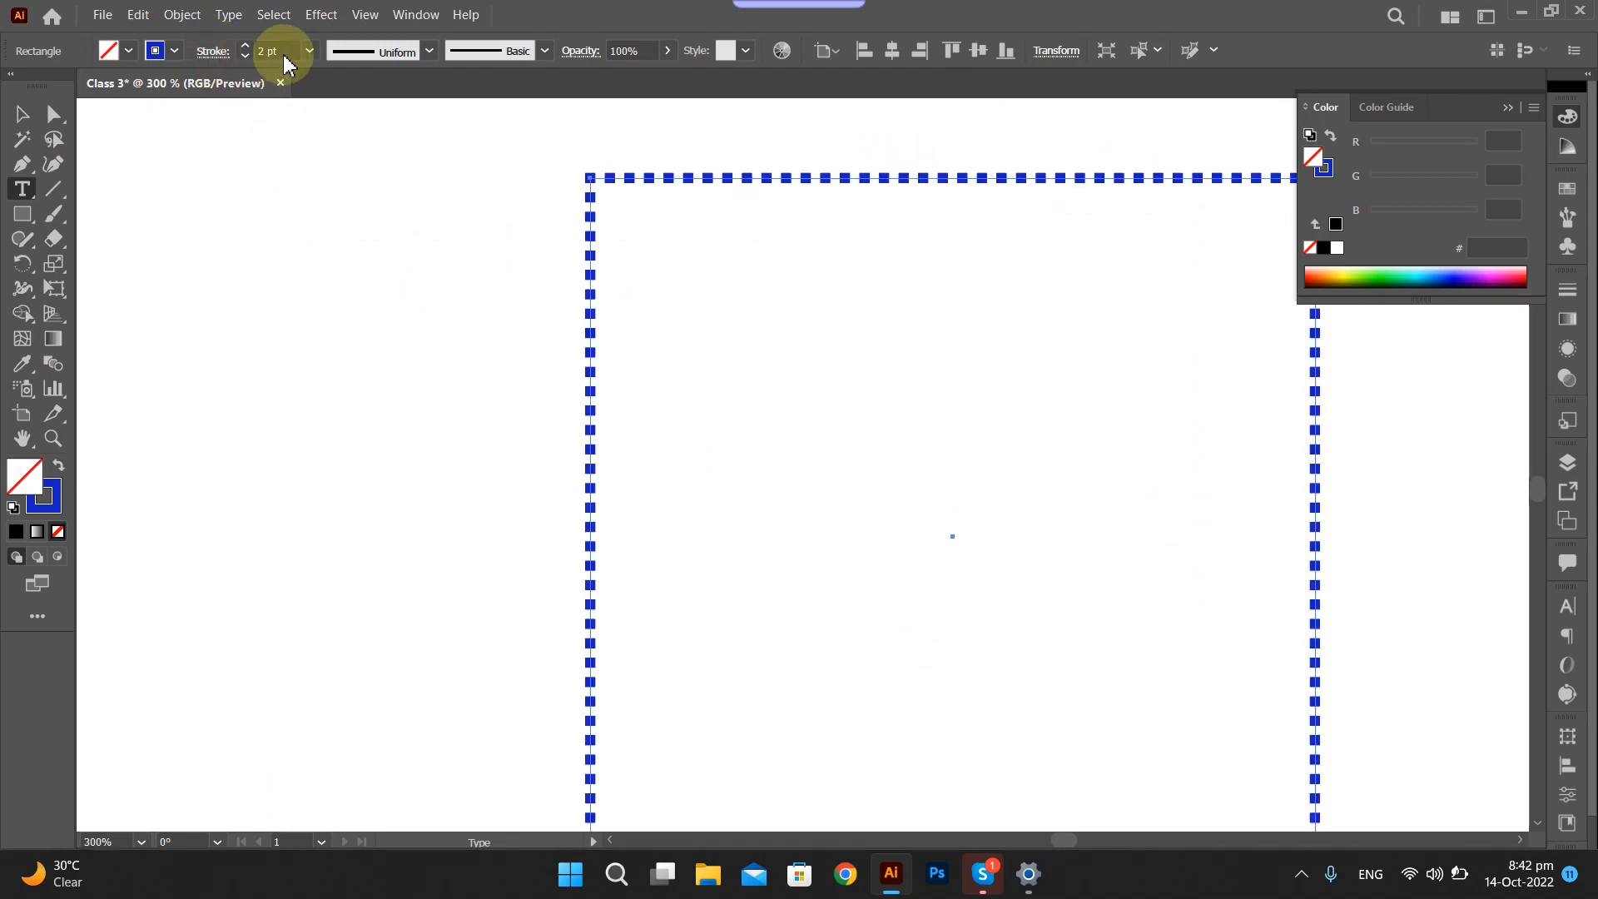
left_click(283, 47)
key("ctrl+a")
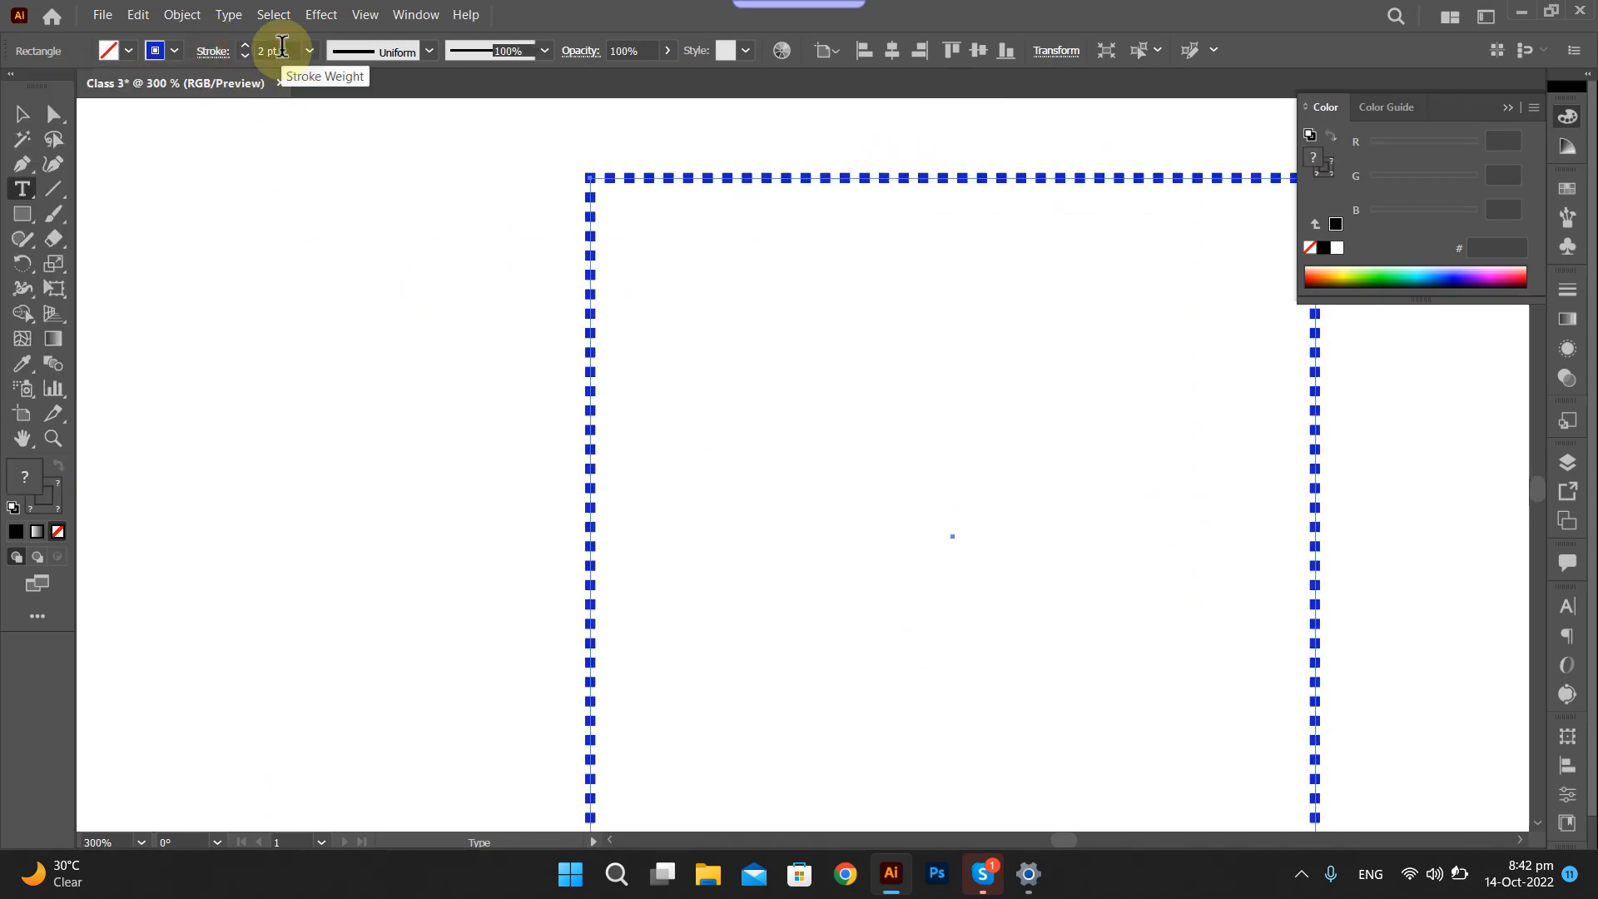
left_click(282, 48)
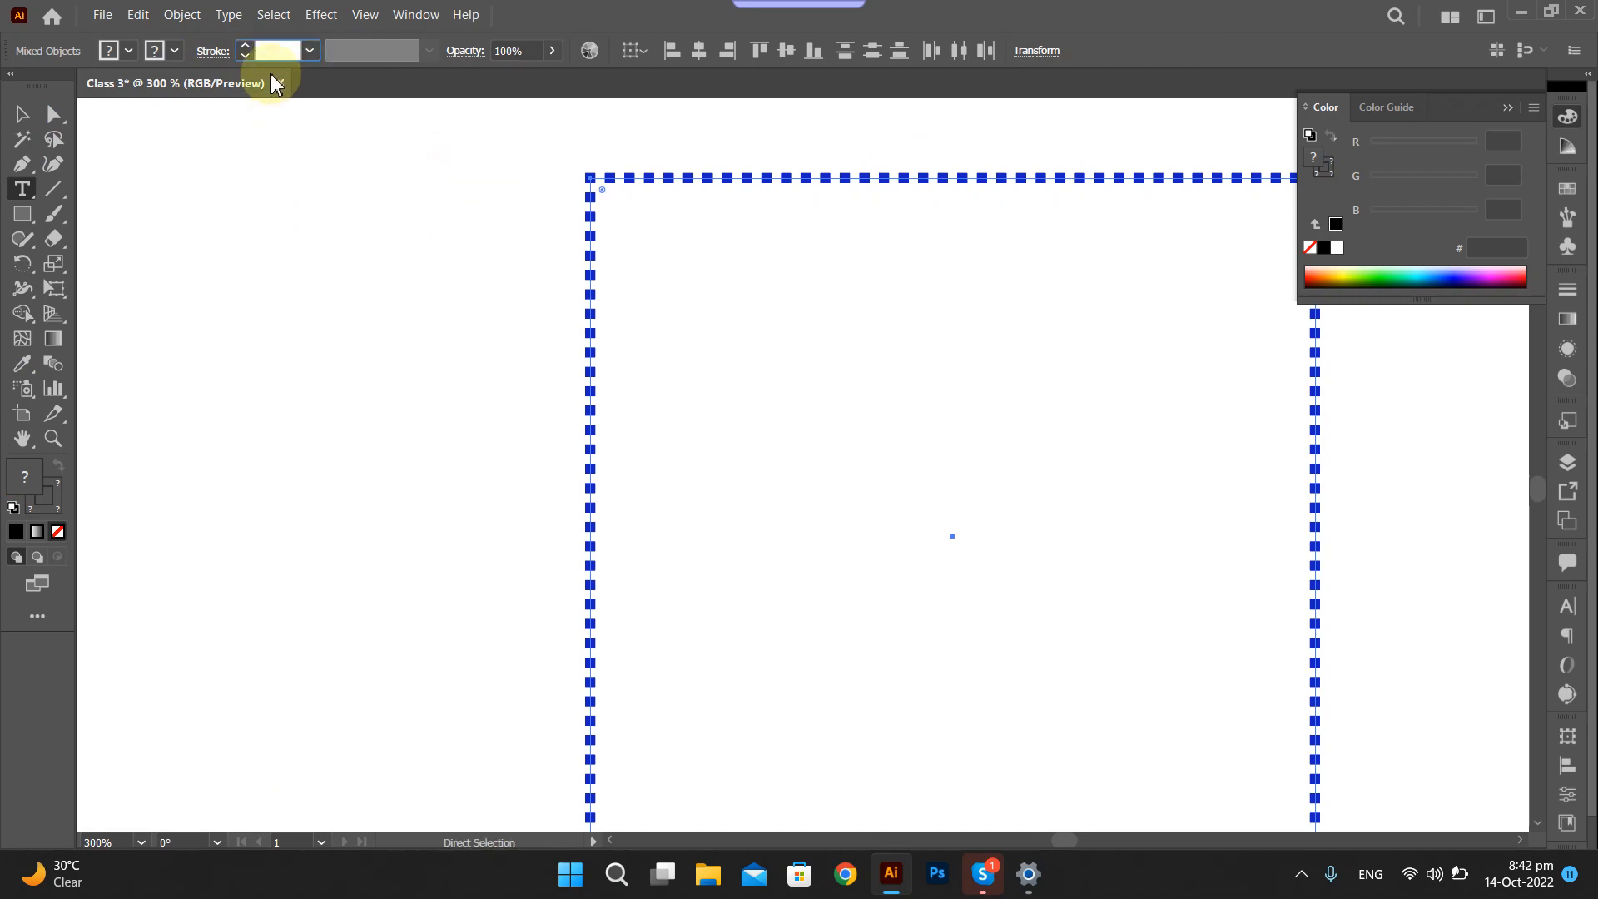
type("10")
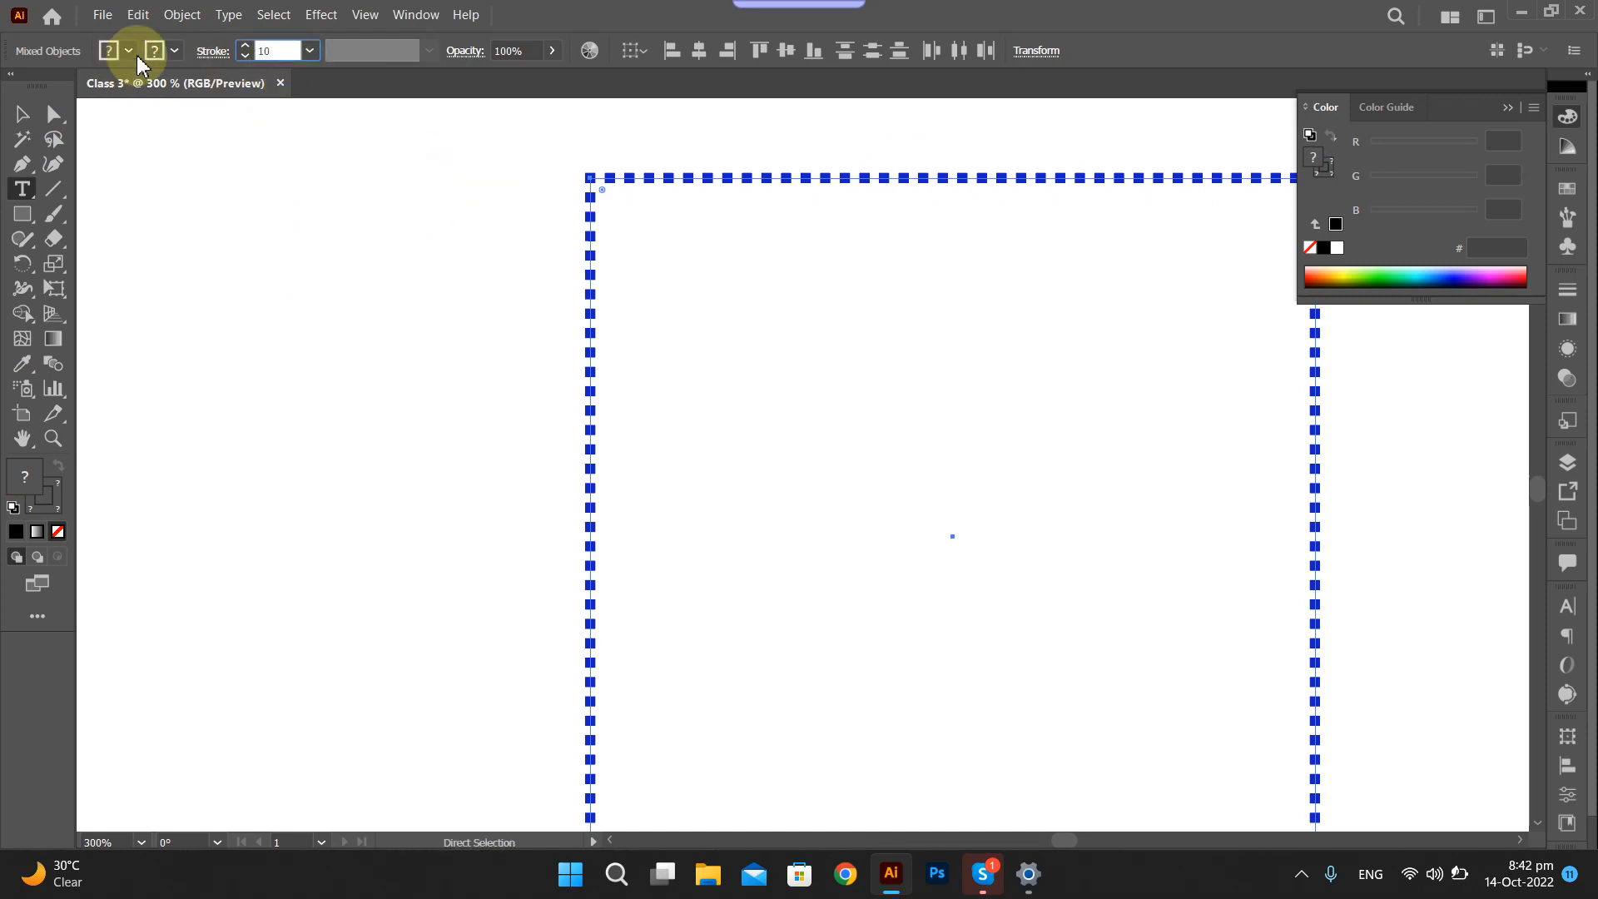
left_click(208, 51)
left_click(429, 197)
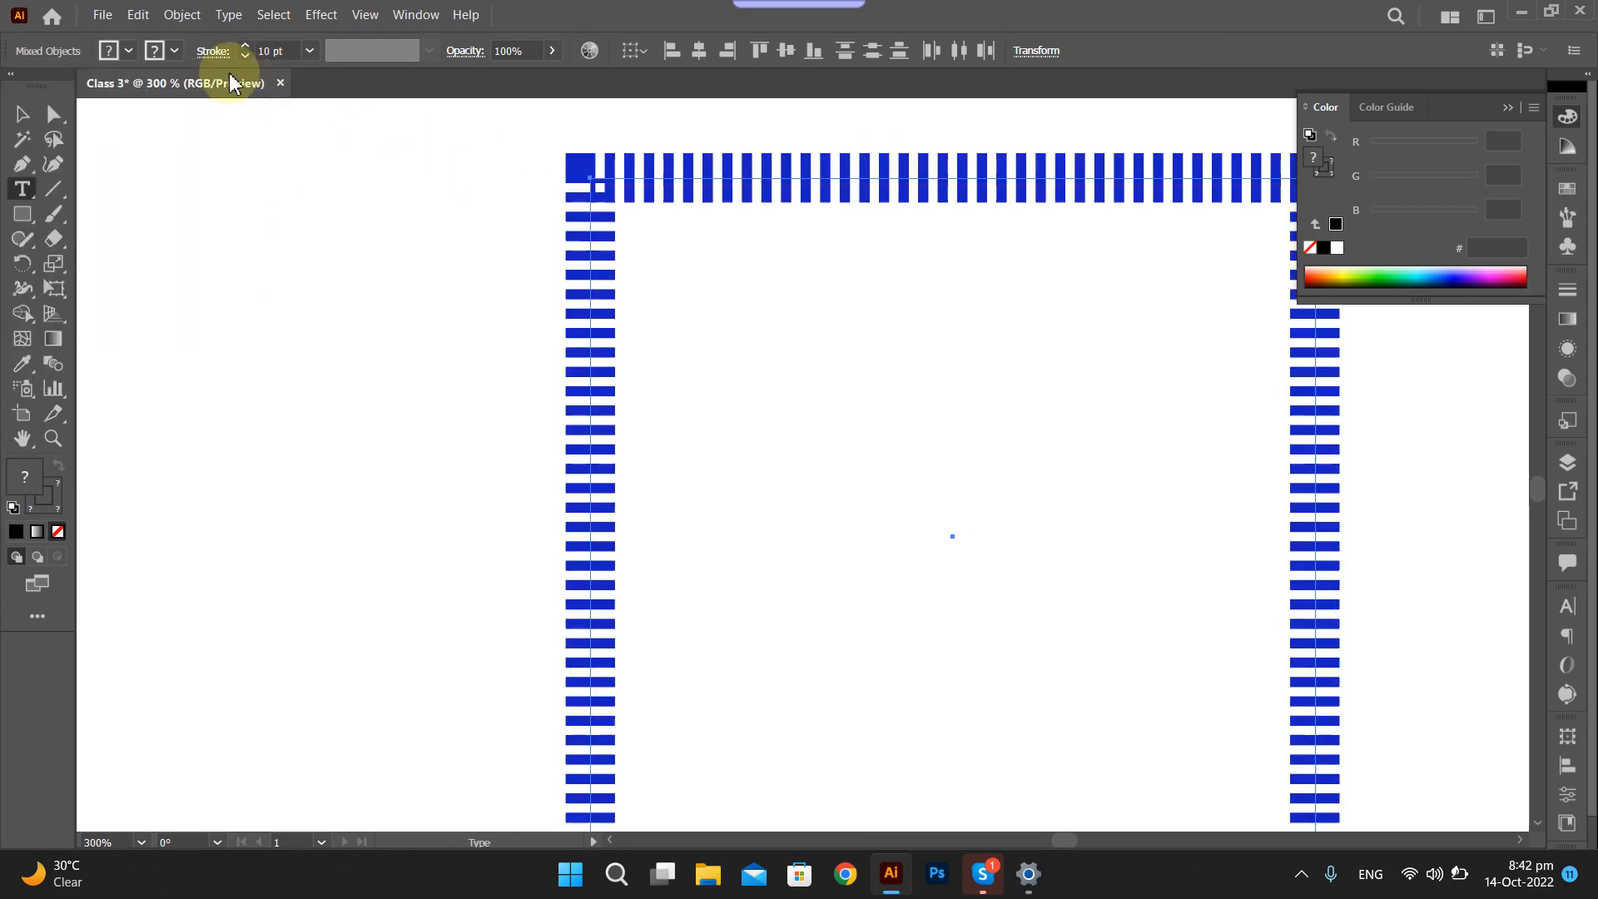
left_click(214, 52)
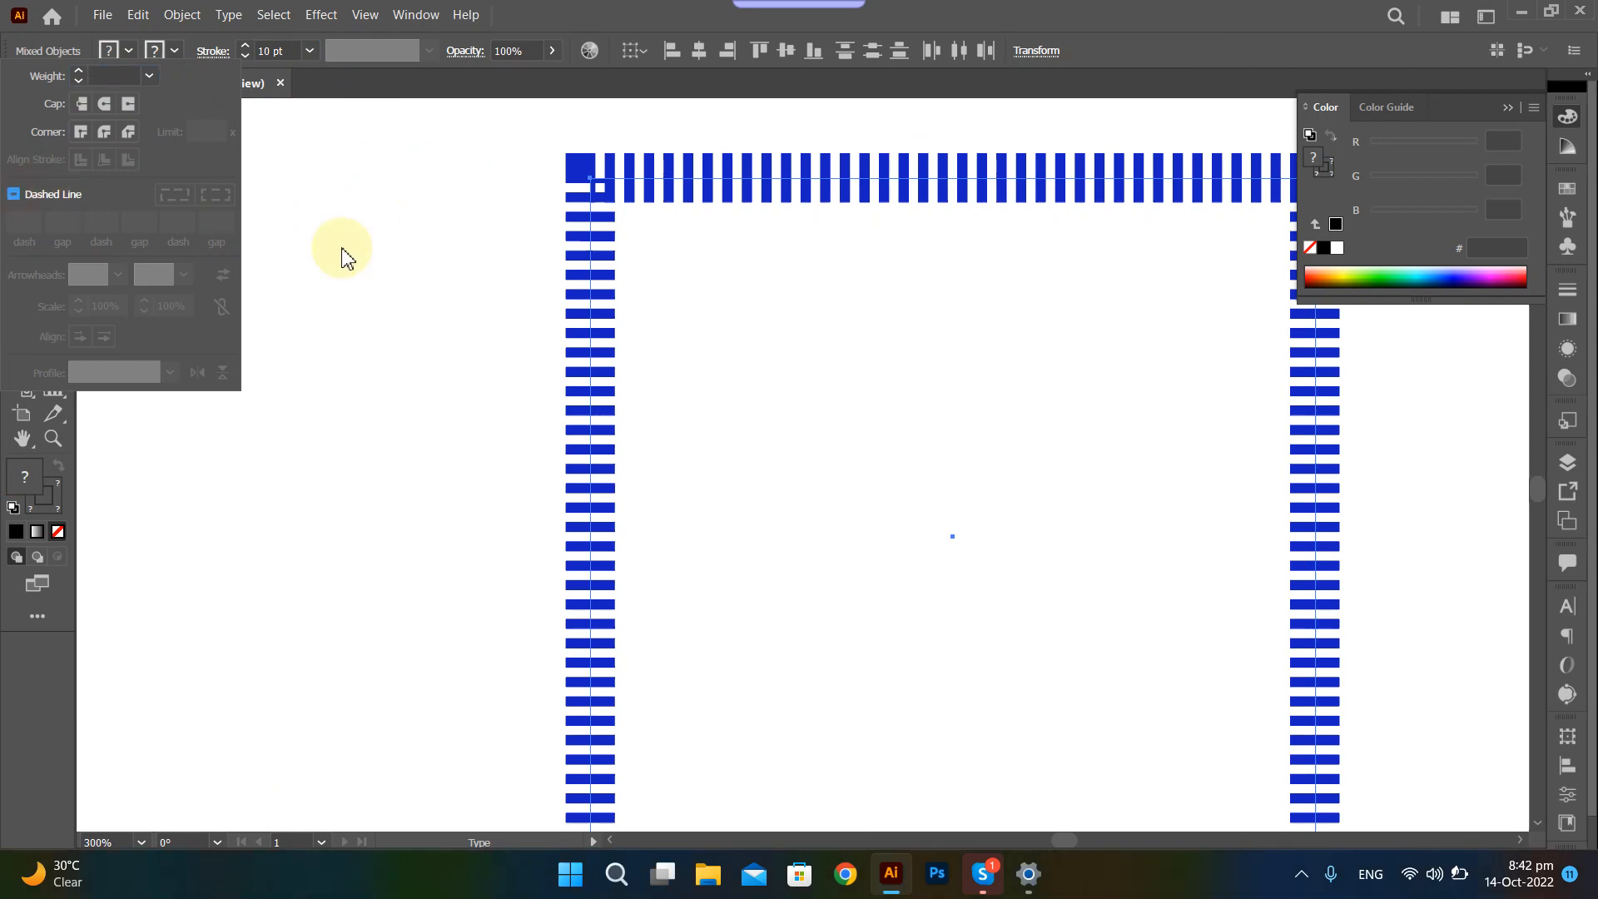
scroll(375, 275, "down", 4)
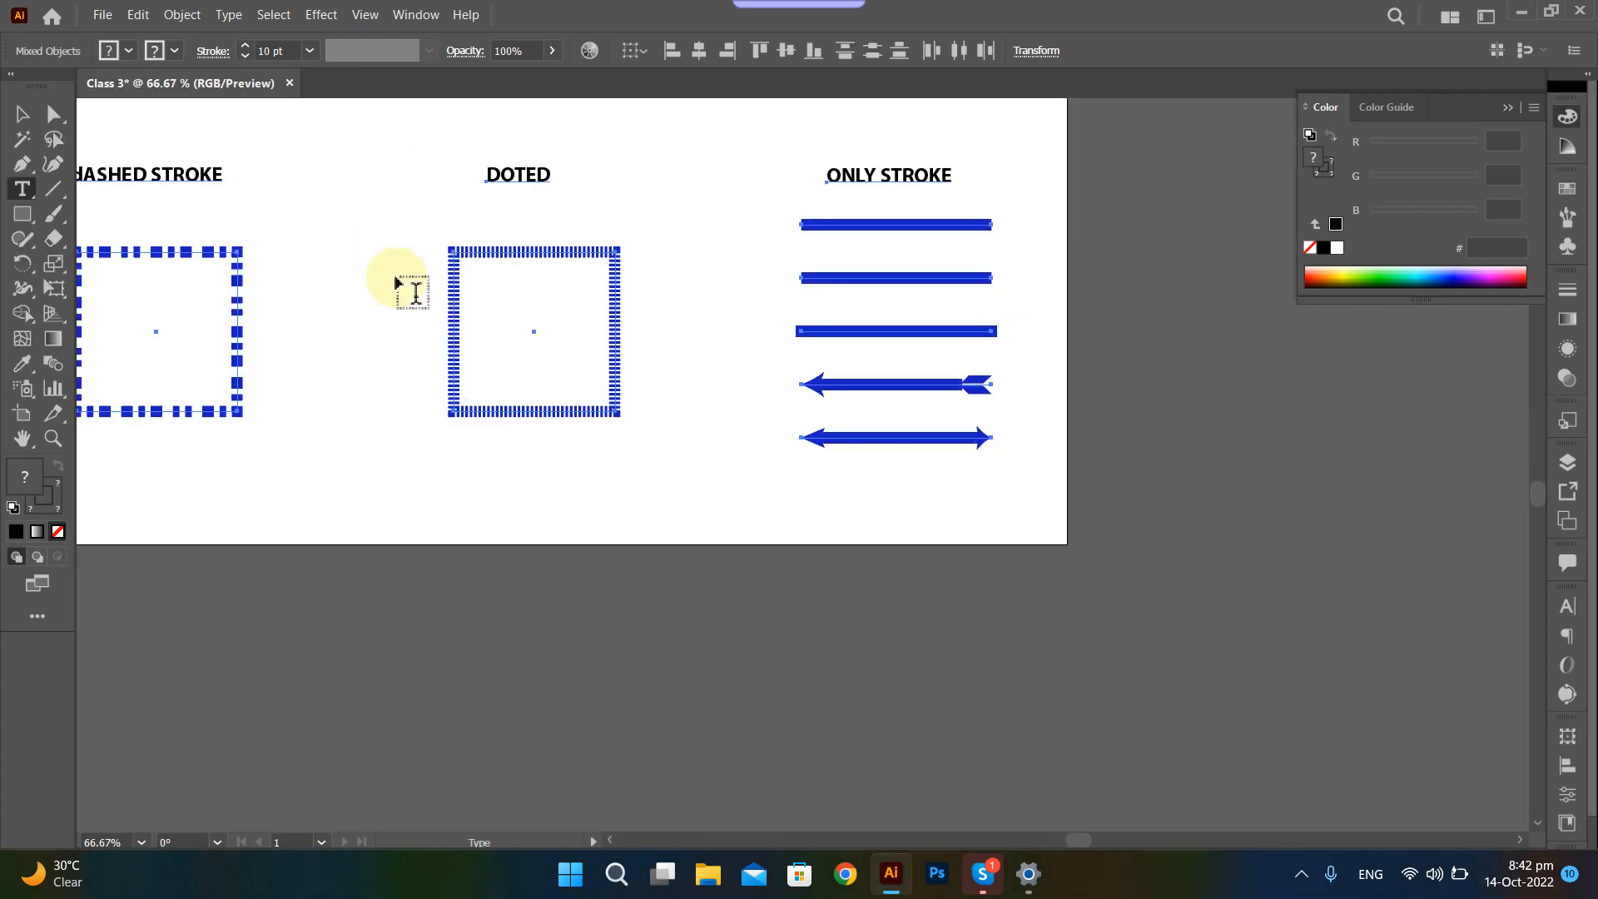
key("ctrl+z")
left_click(383, 254, "ctrl")
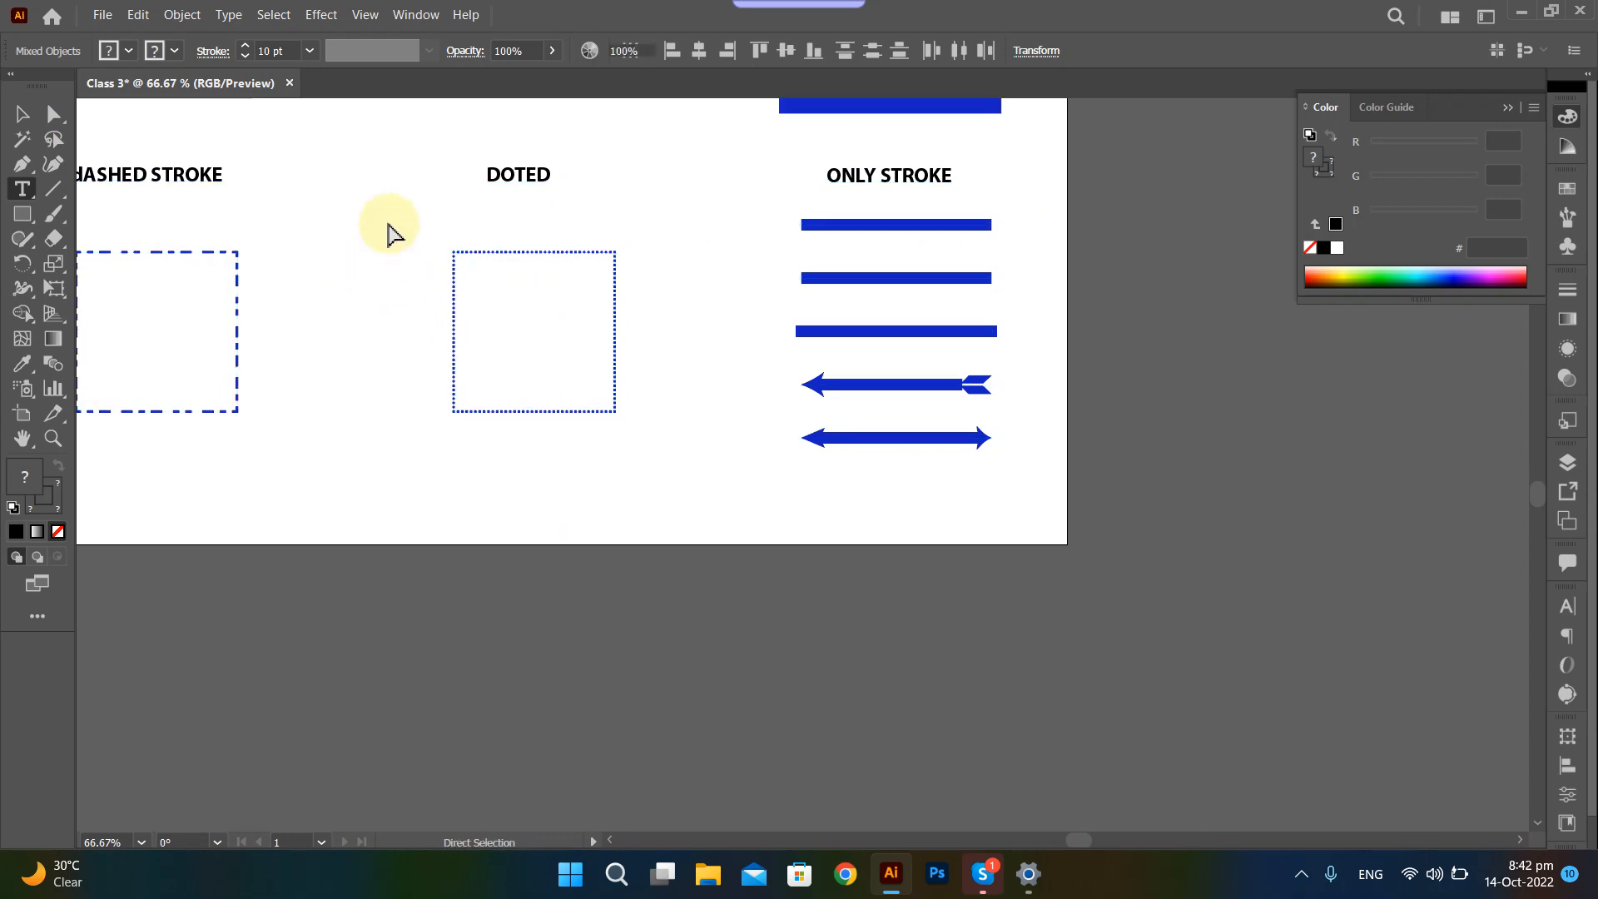
Set the dotted square's stroke weight to 10 pt and its first dash value to 10 pt.
left_click_drag(388, 223, 667, 449)
key("ctrl+z")
key("v")
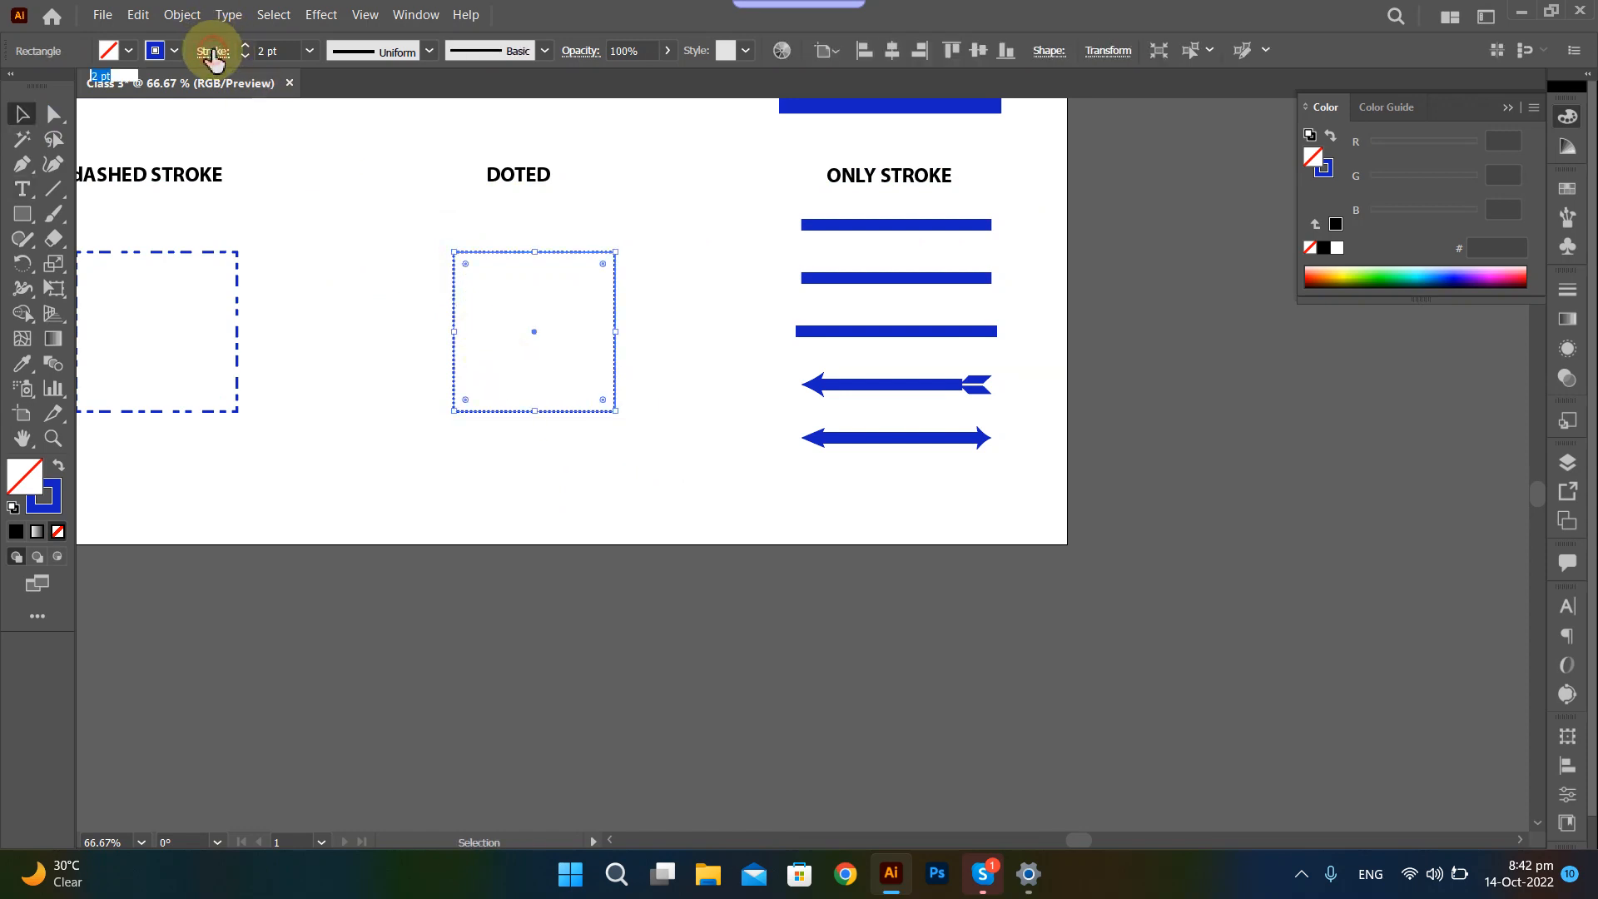
type("10")
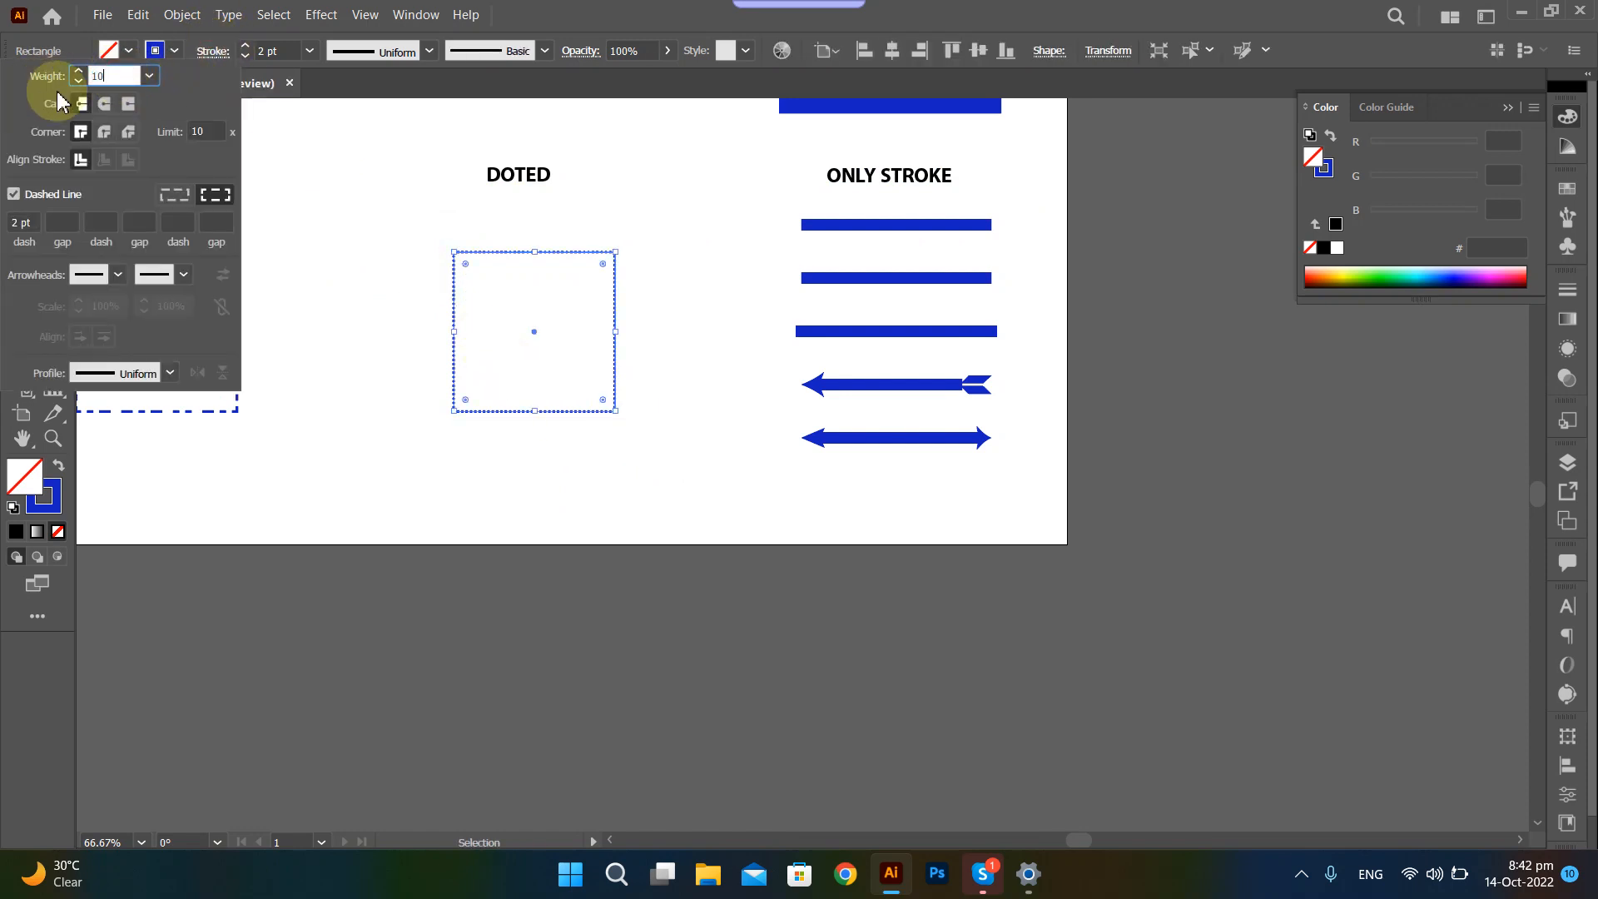
type("0")
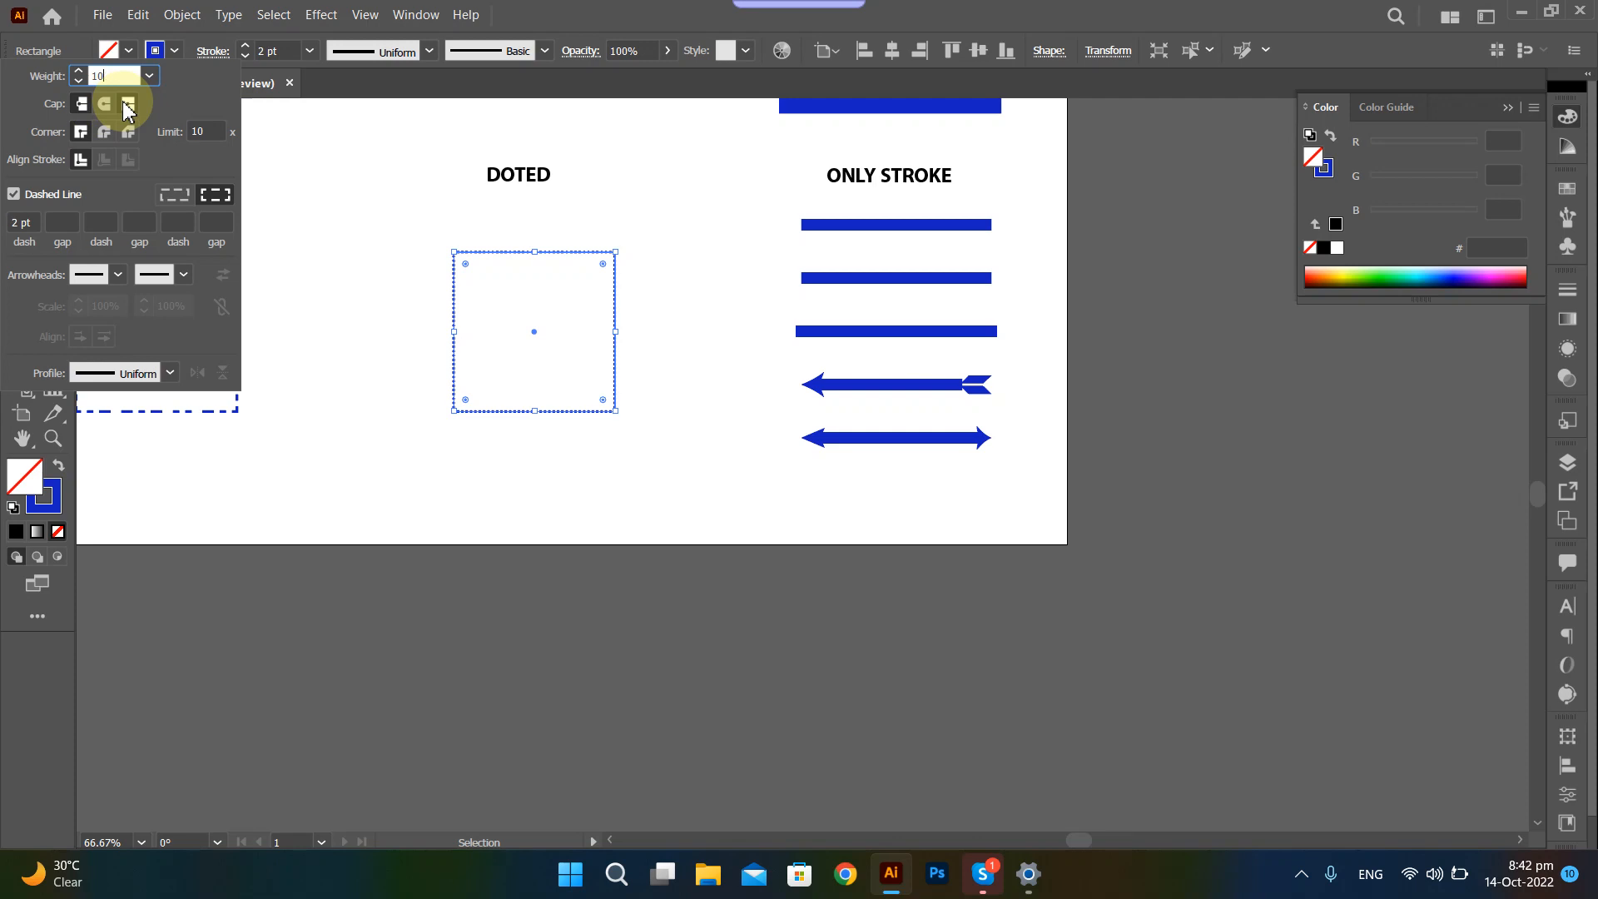
left_click(25, 222)
type("10")
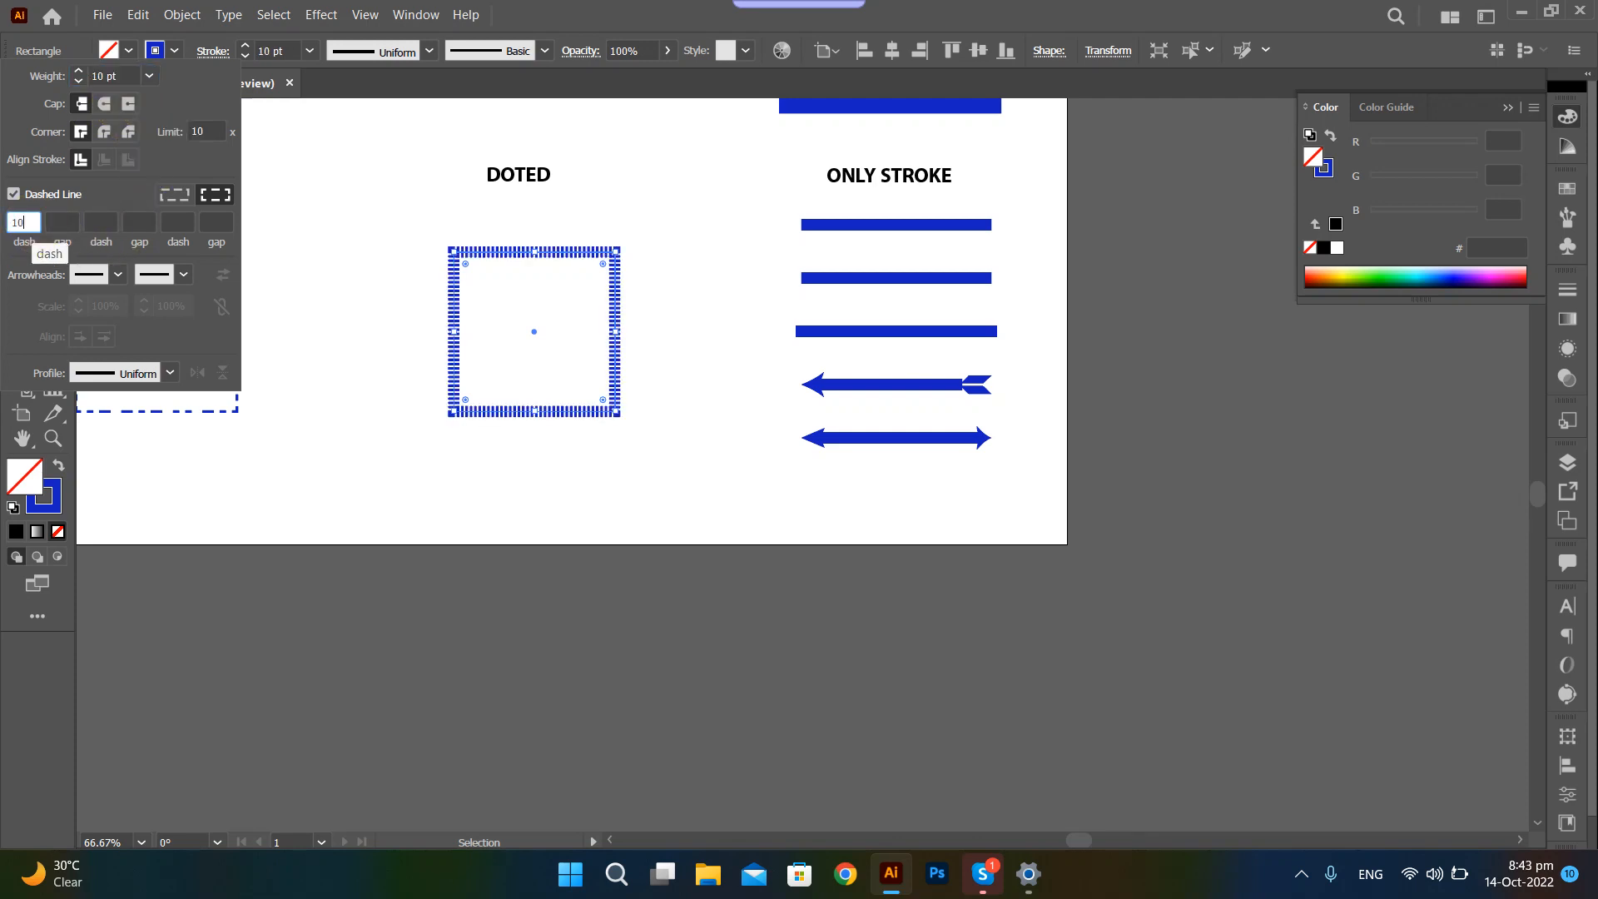
key("Return")
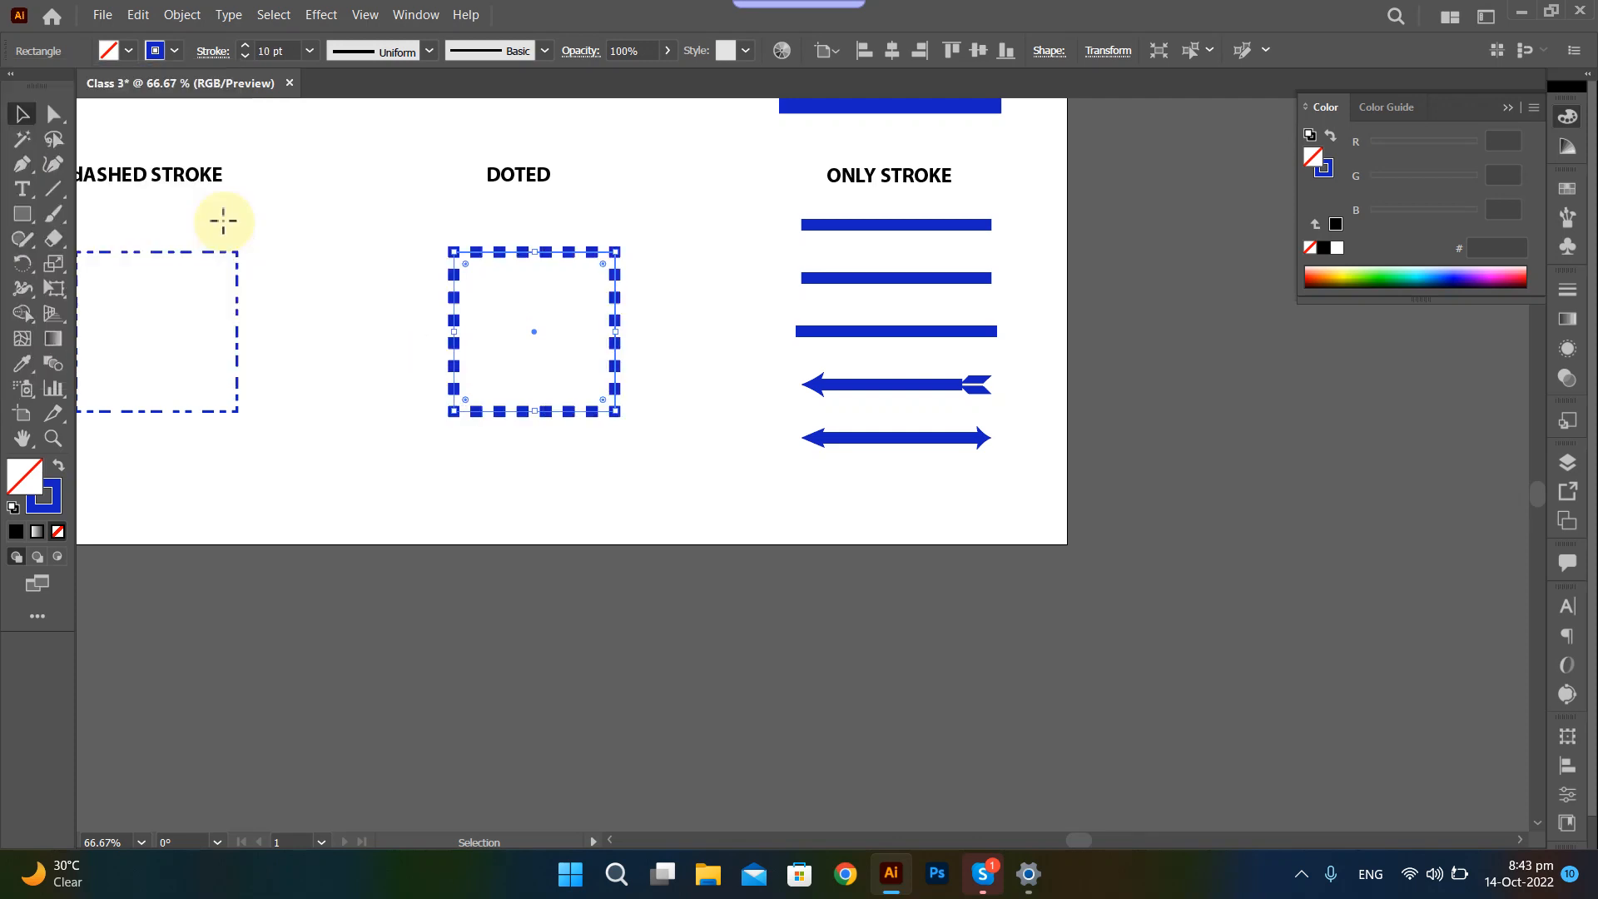
key("Return")
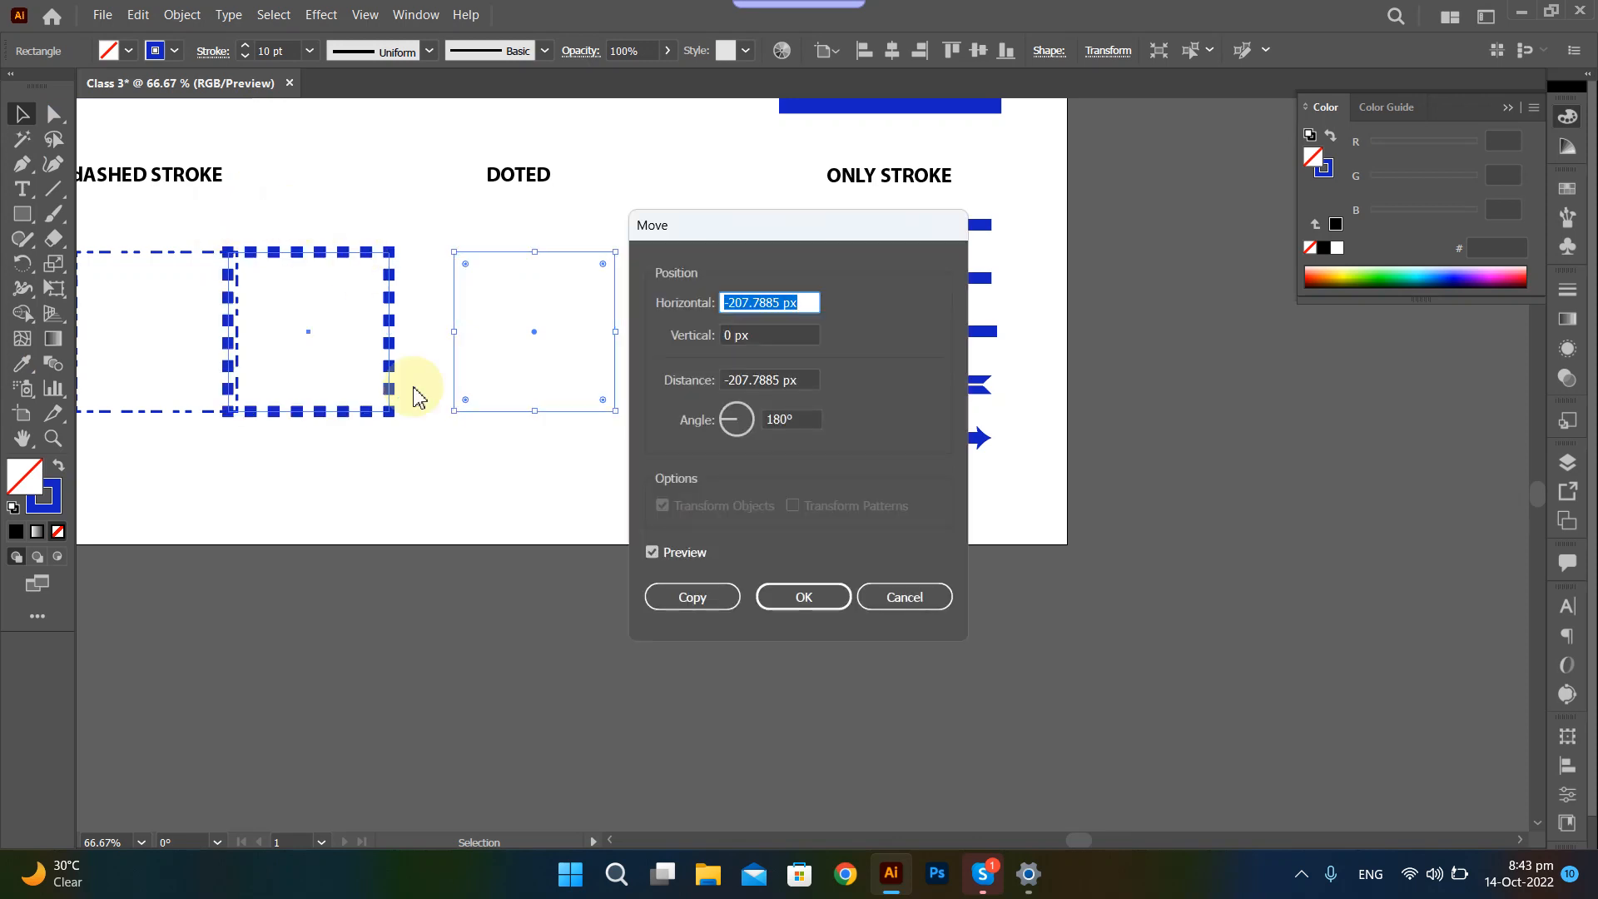
left_click(866, 597)
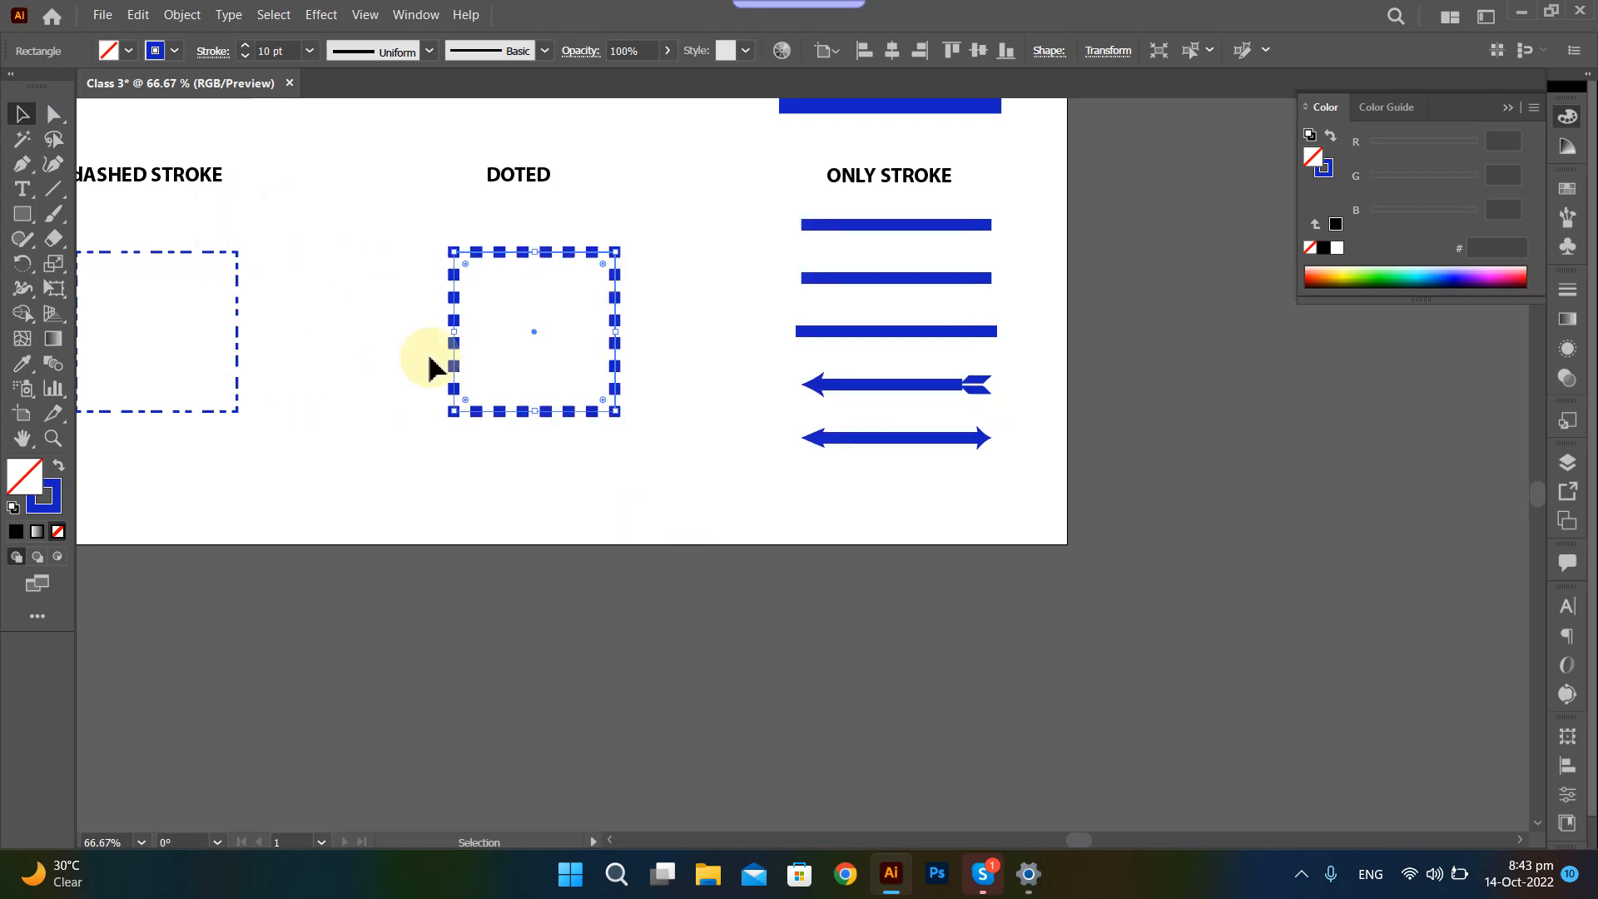
Inspect the dashes along the dotted square's outline up close and deselect the square.
scroll(453, 342, "up", 2)
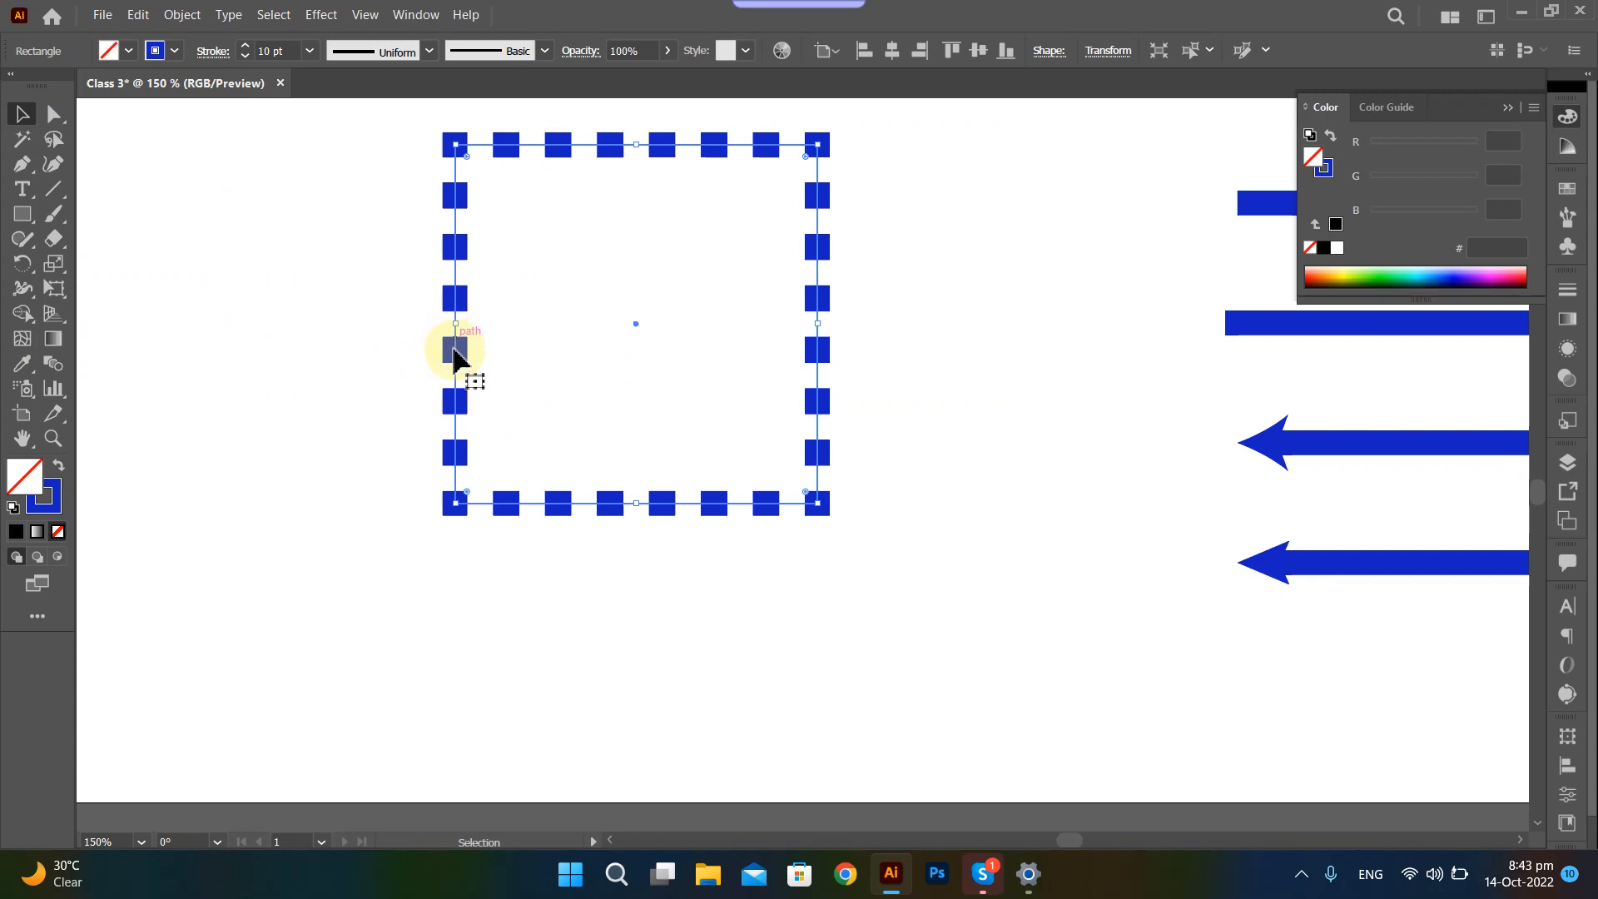
scroll(454, 353, "up", 2)
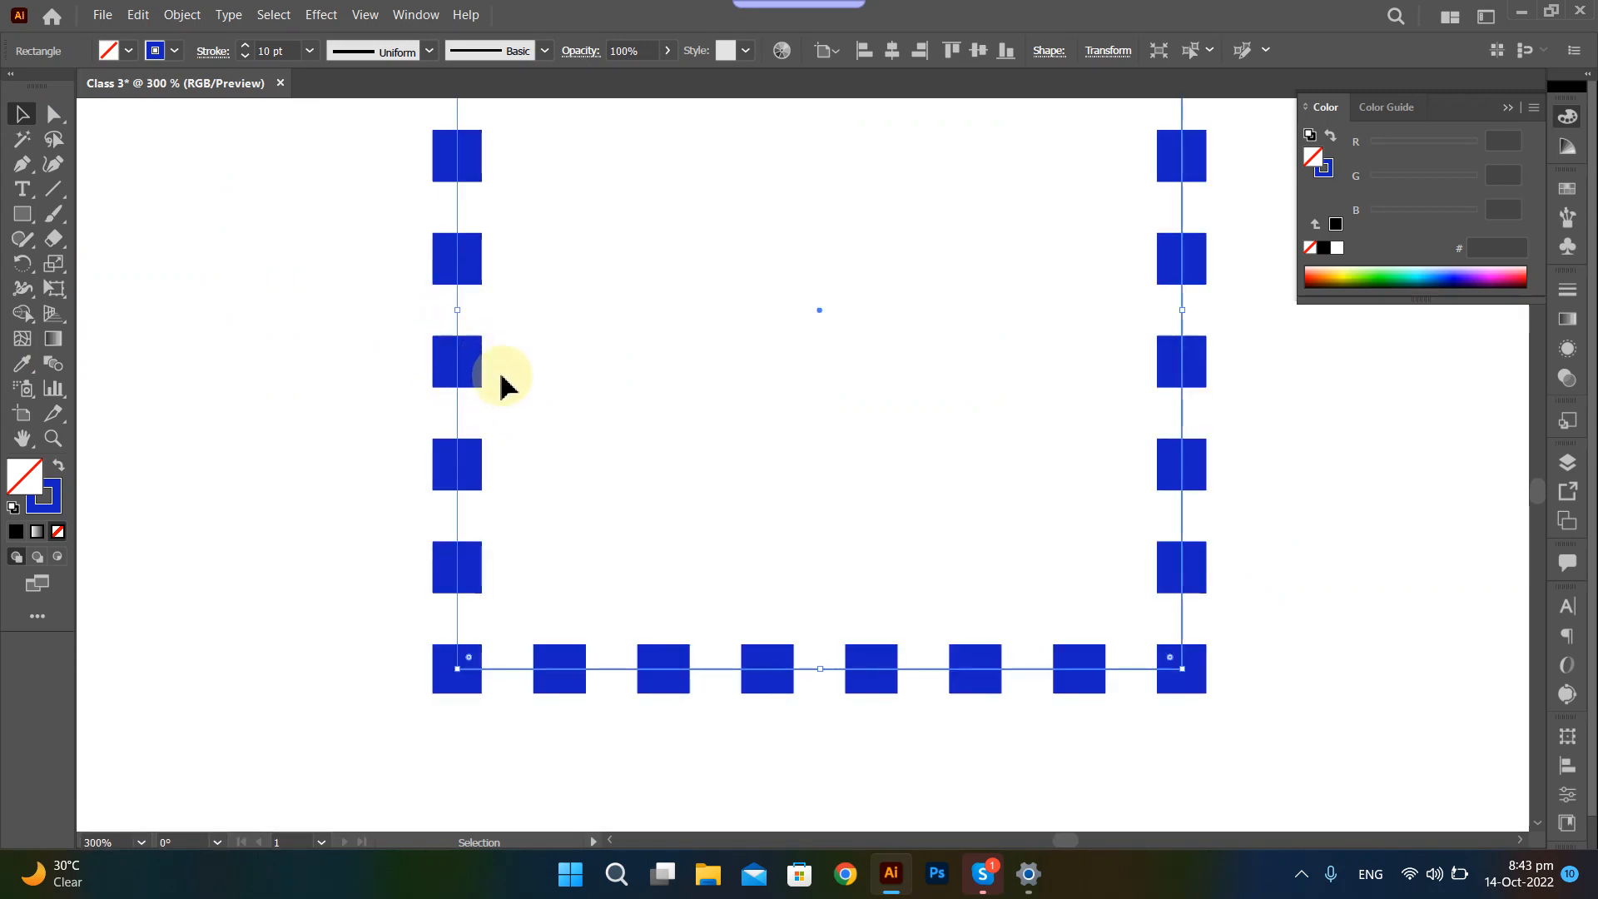
scroll(485, 328, "down", 2)
scroll(485, 328, "up", 3)
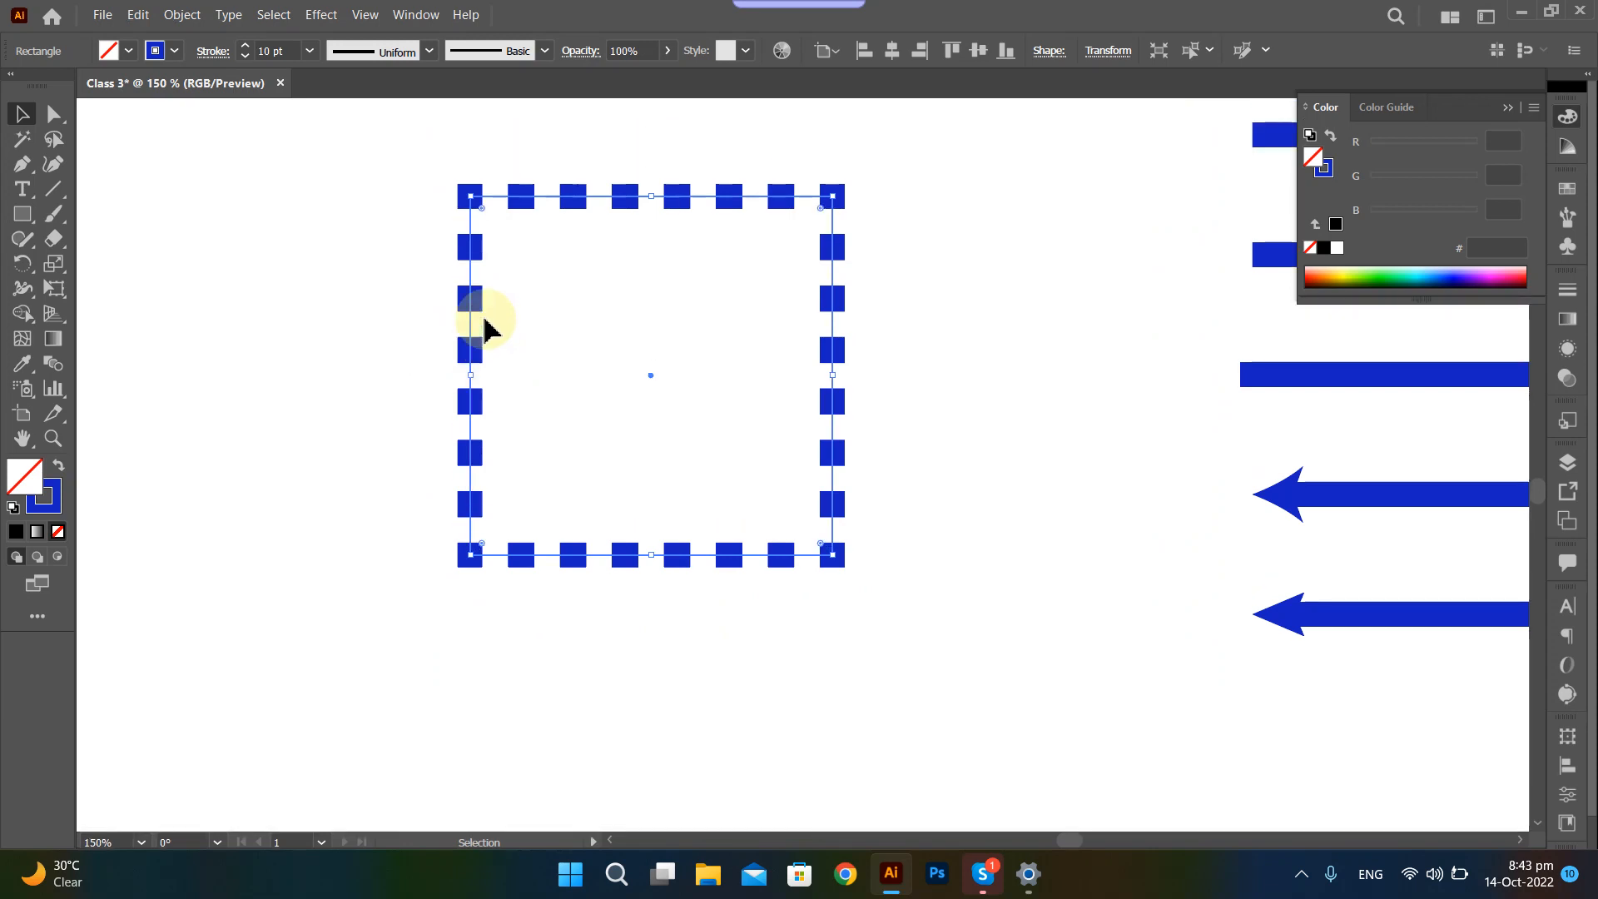
scroll(596, 357, "down", 2)
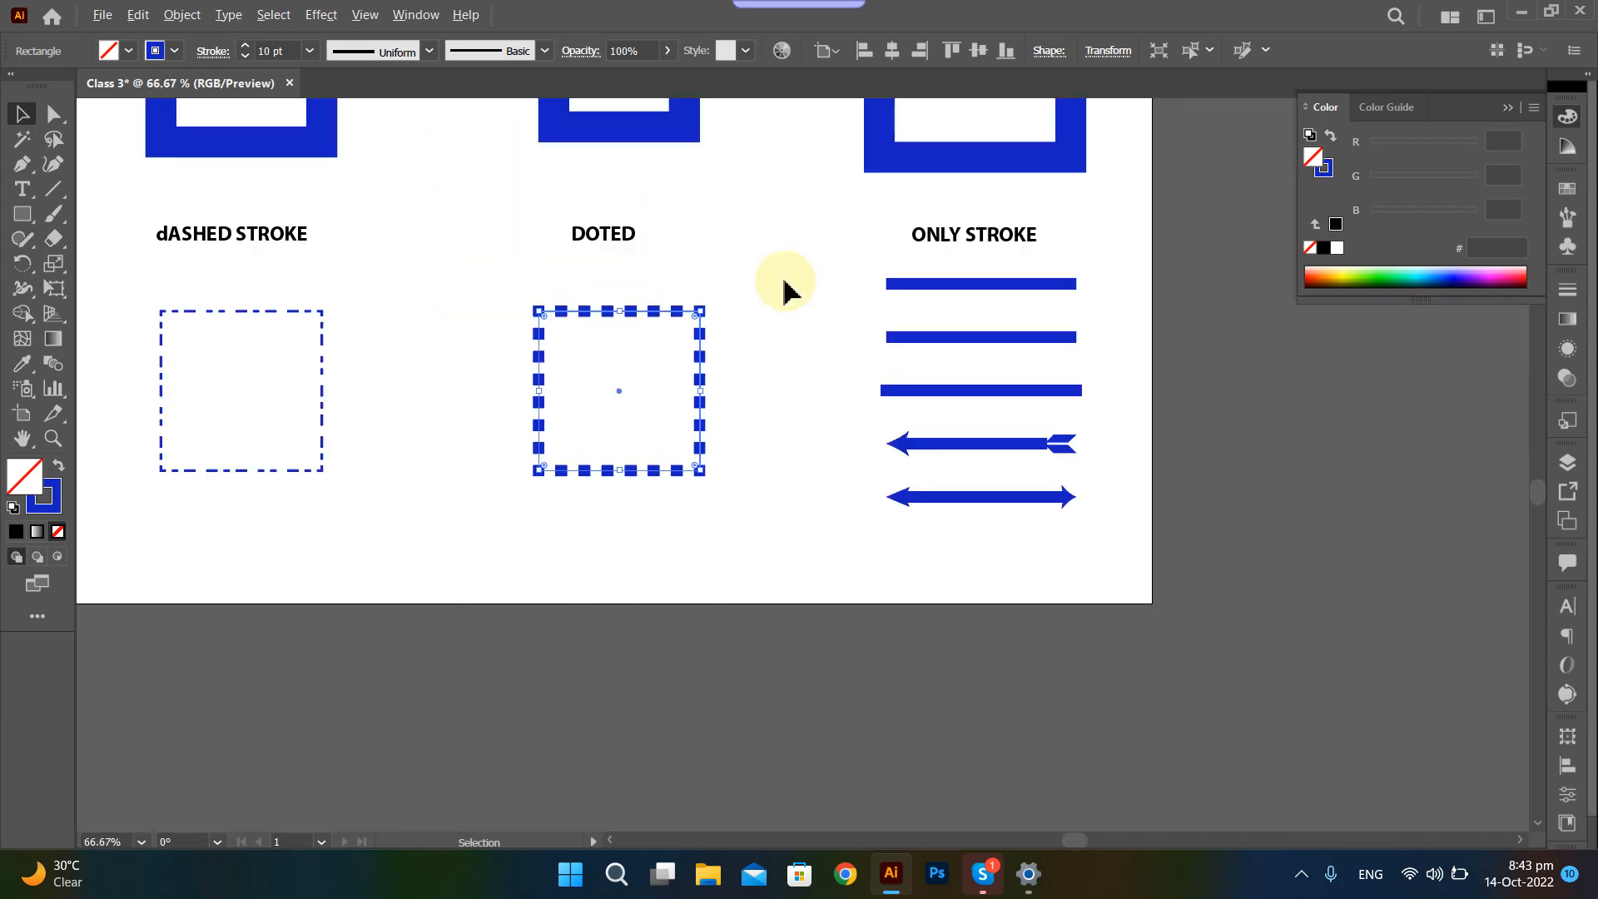
left_click(752, 310)
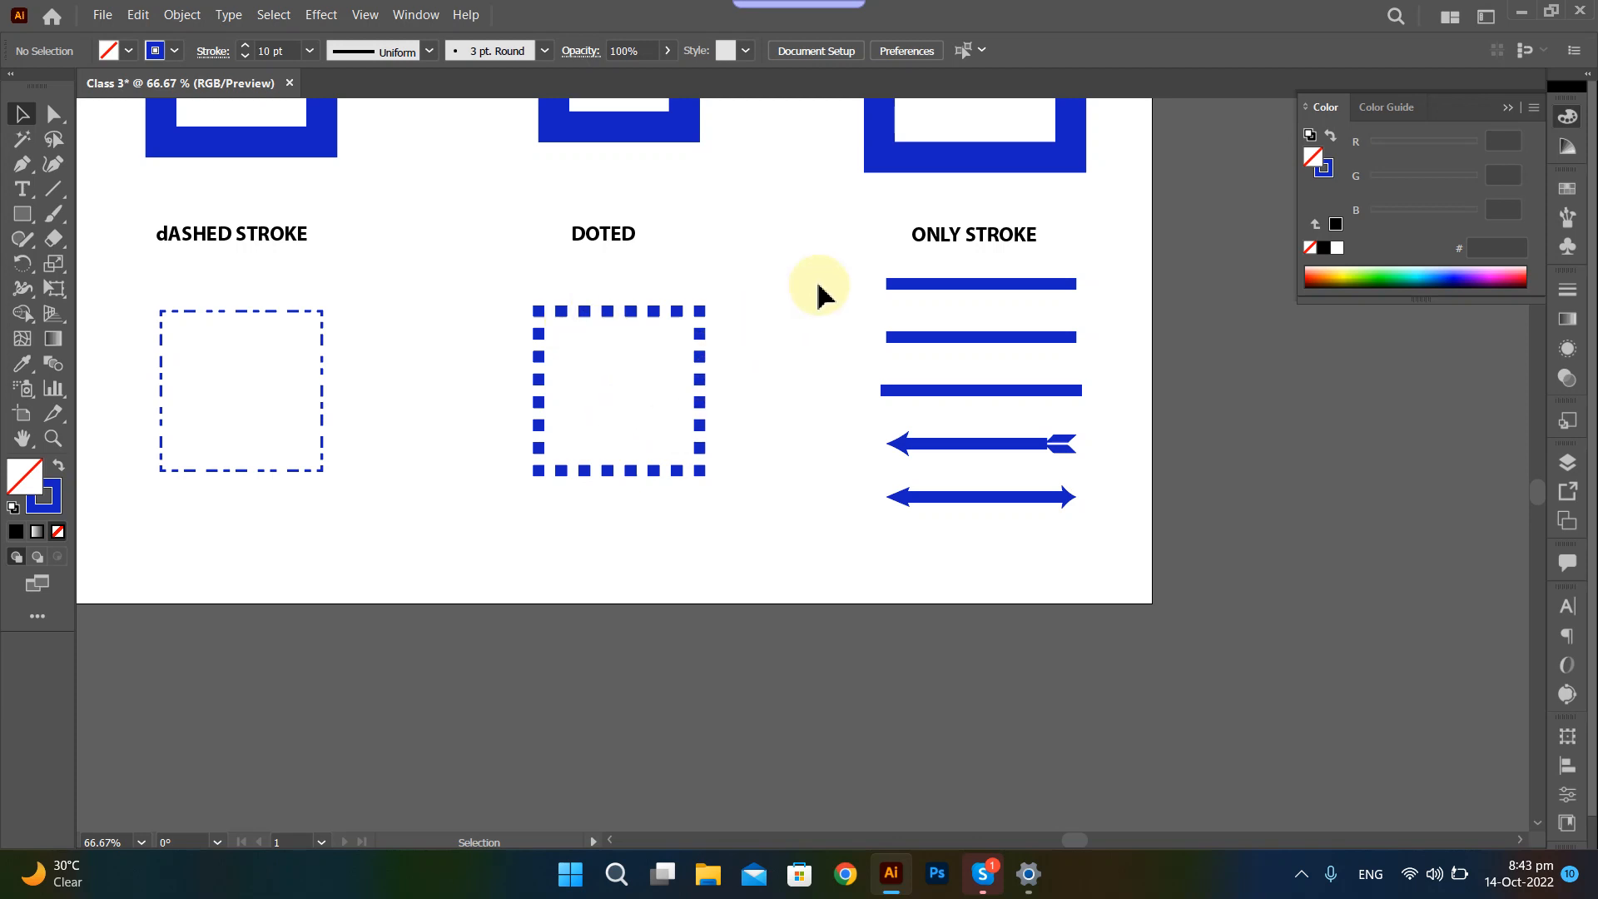
Undo the last dash change on the dotted square.
left_click(975, 242)
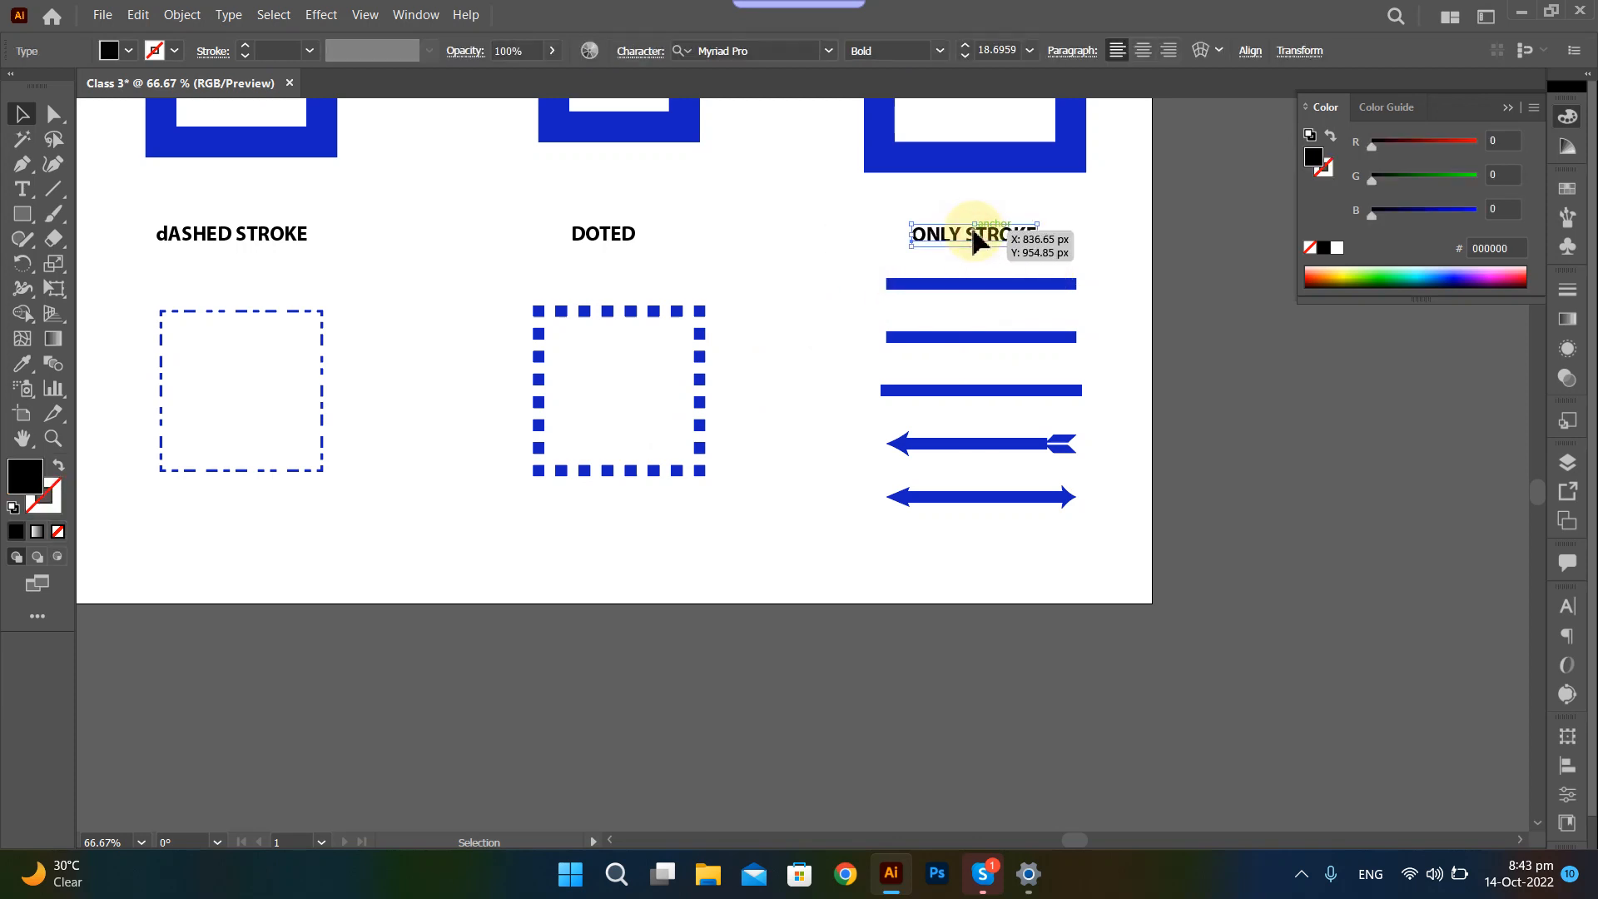
key("ctrl+a")
key("e")
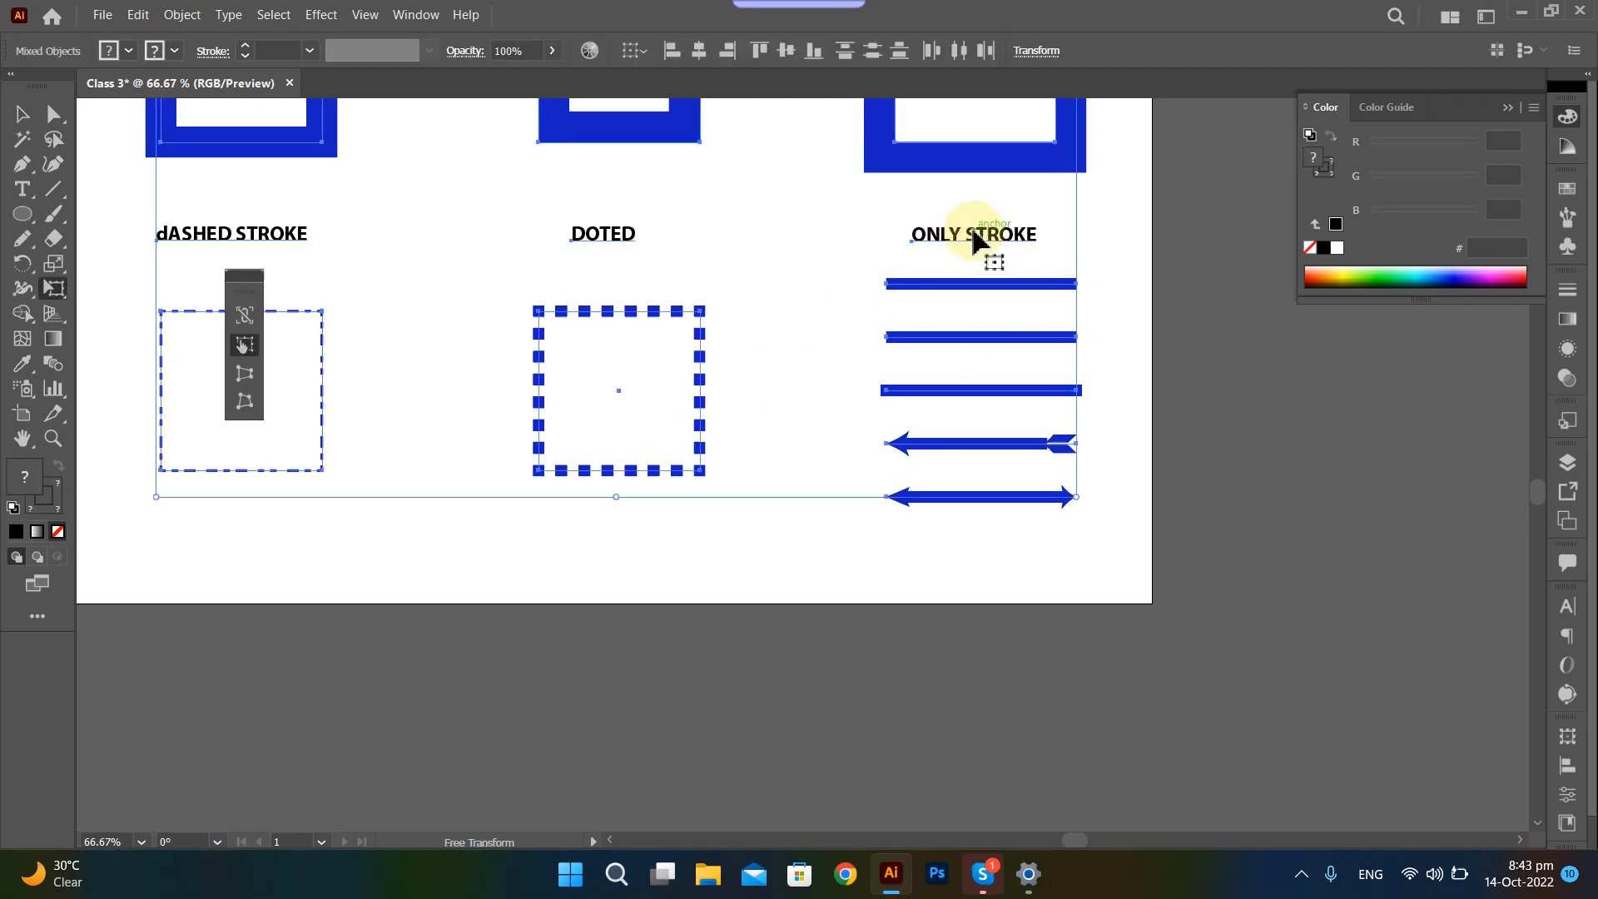
key("ctrl+z")
Replace the ONLY STROKE caption above the horizontal lines and arrows with LINES.
left_click(952, 237)
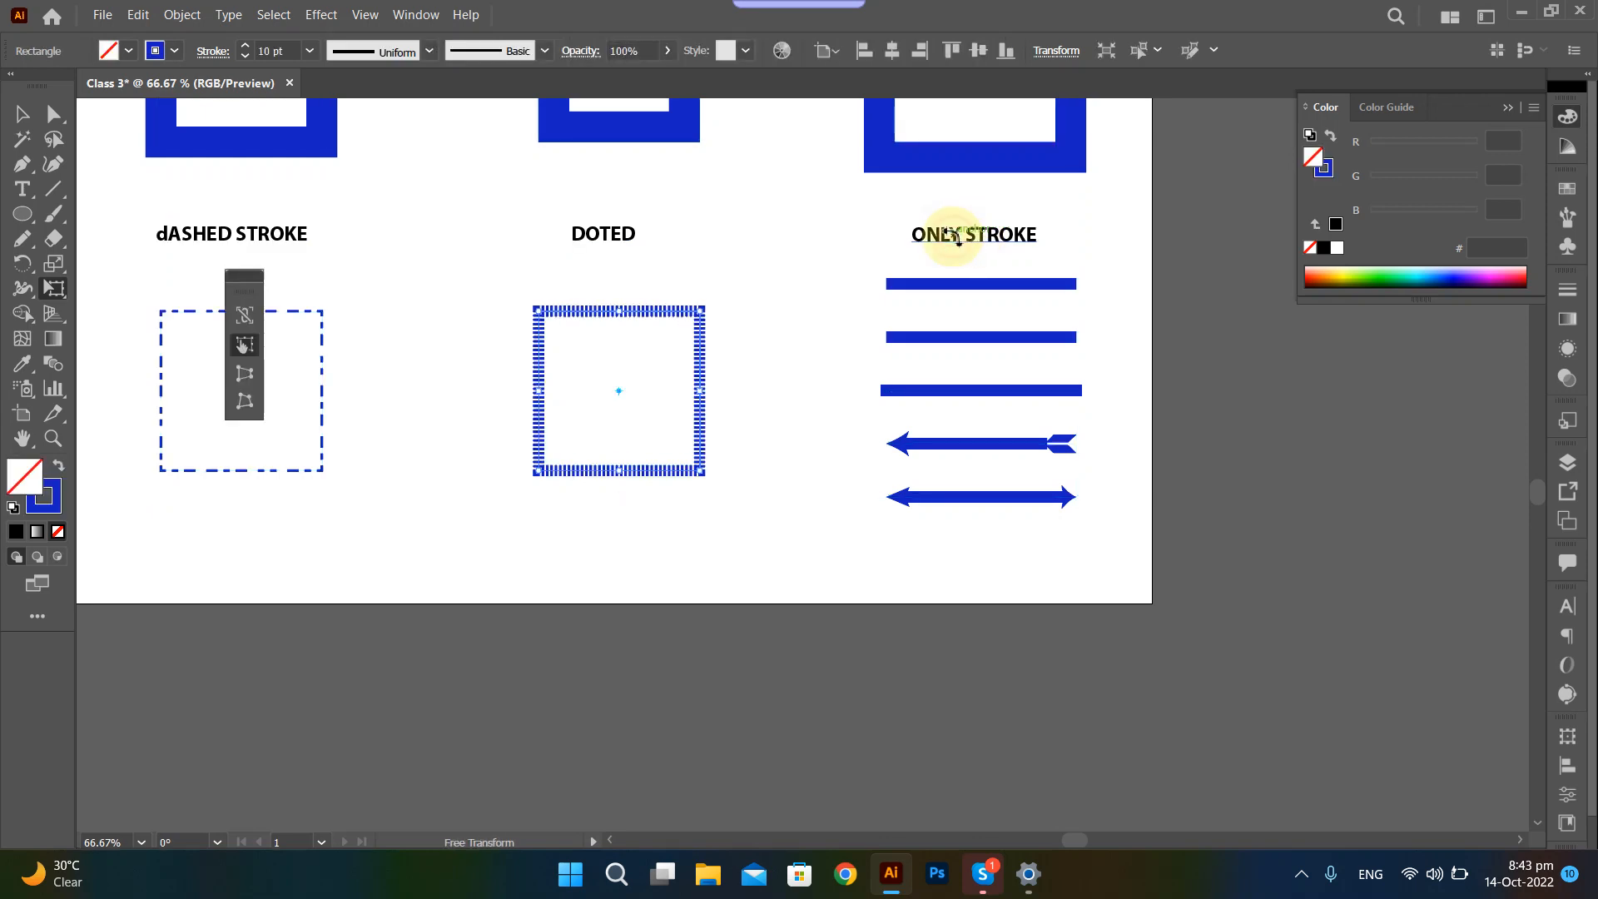
key("t")
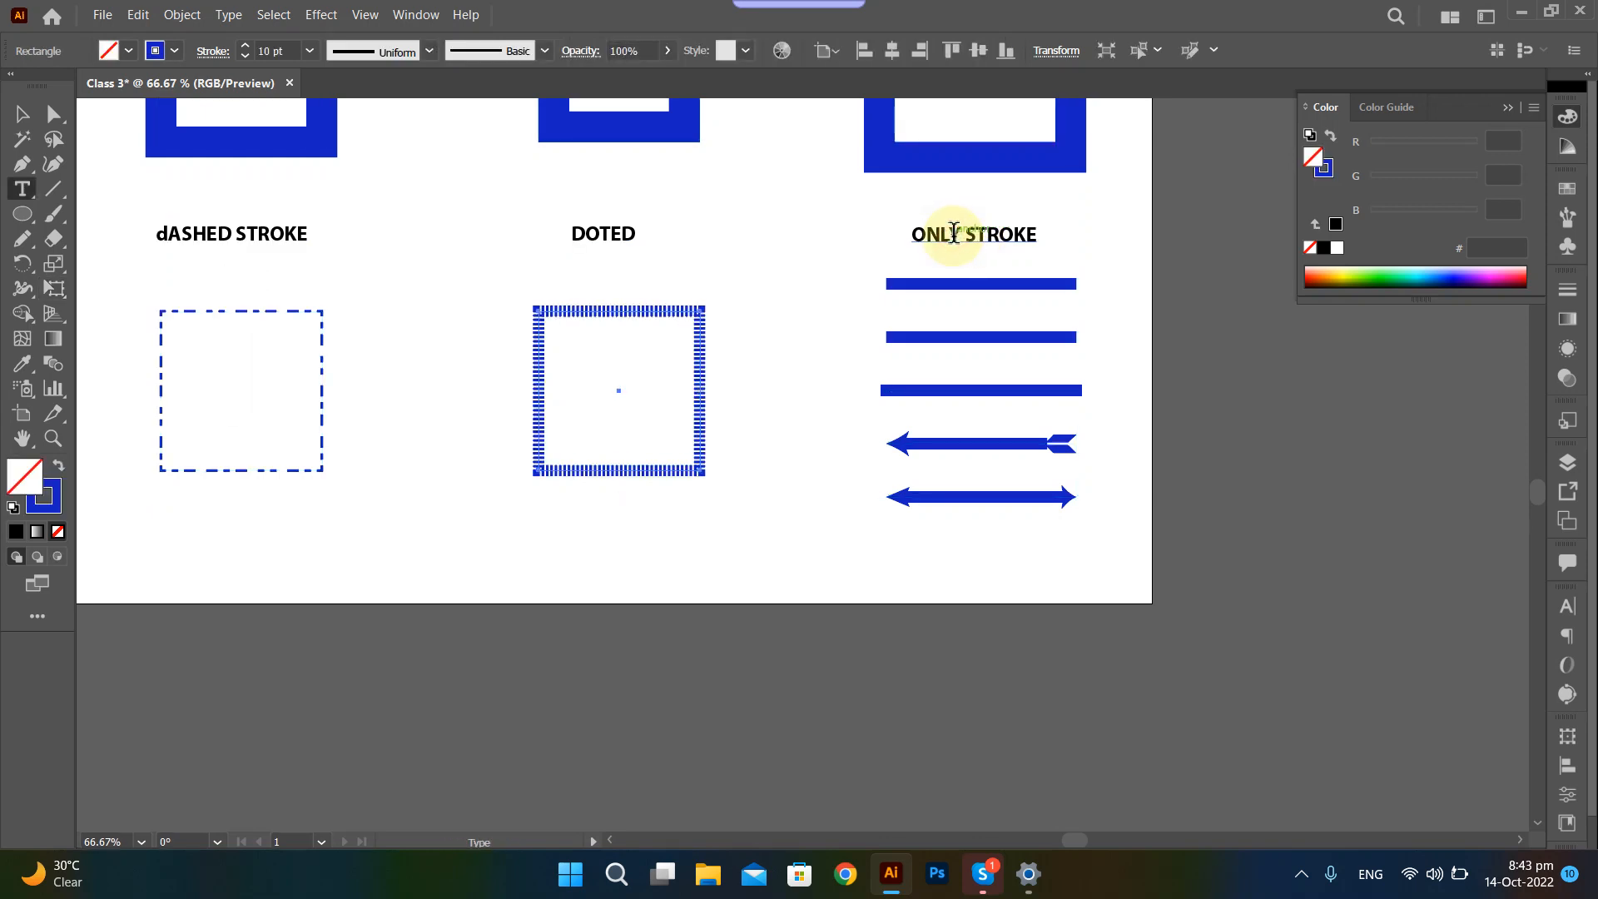
triple_click(954, 234)
type("lINE")
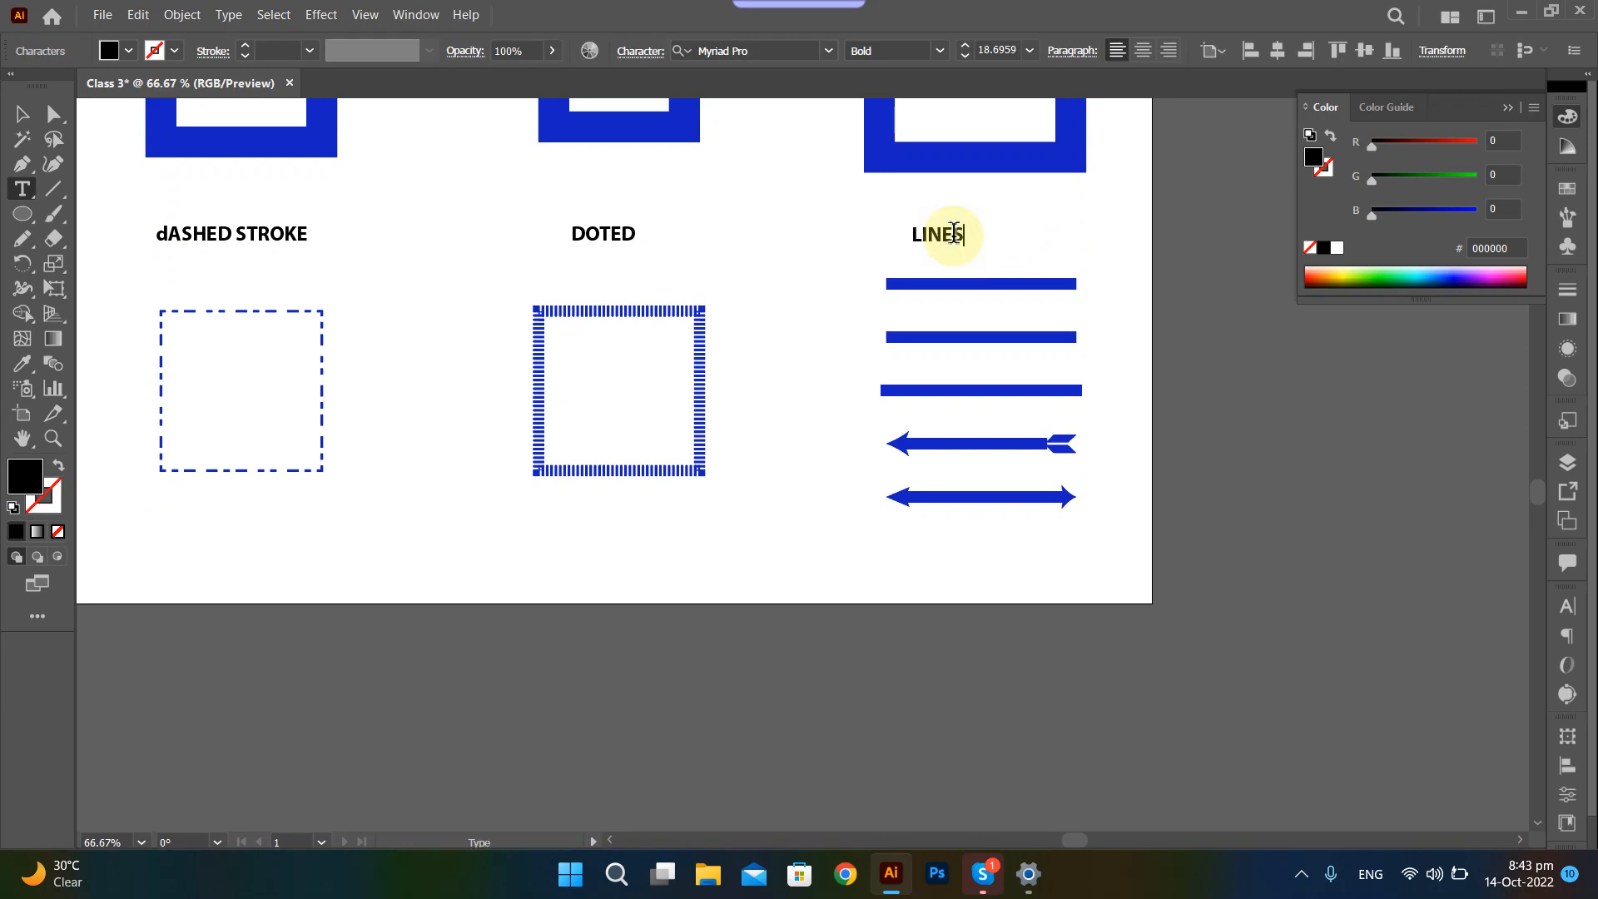
left_click(1167, 372, "ctrl")
Draw a horizontal line below the dotted square with the Line Segment tool.
scroll(1001, 294, "up", 2)
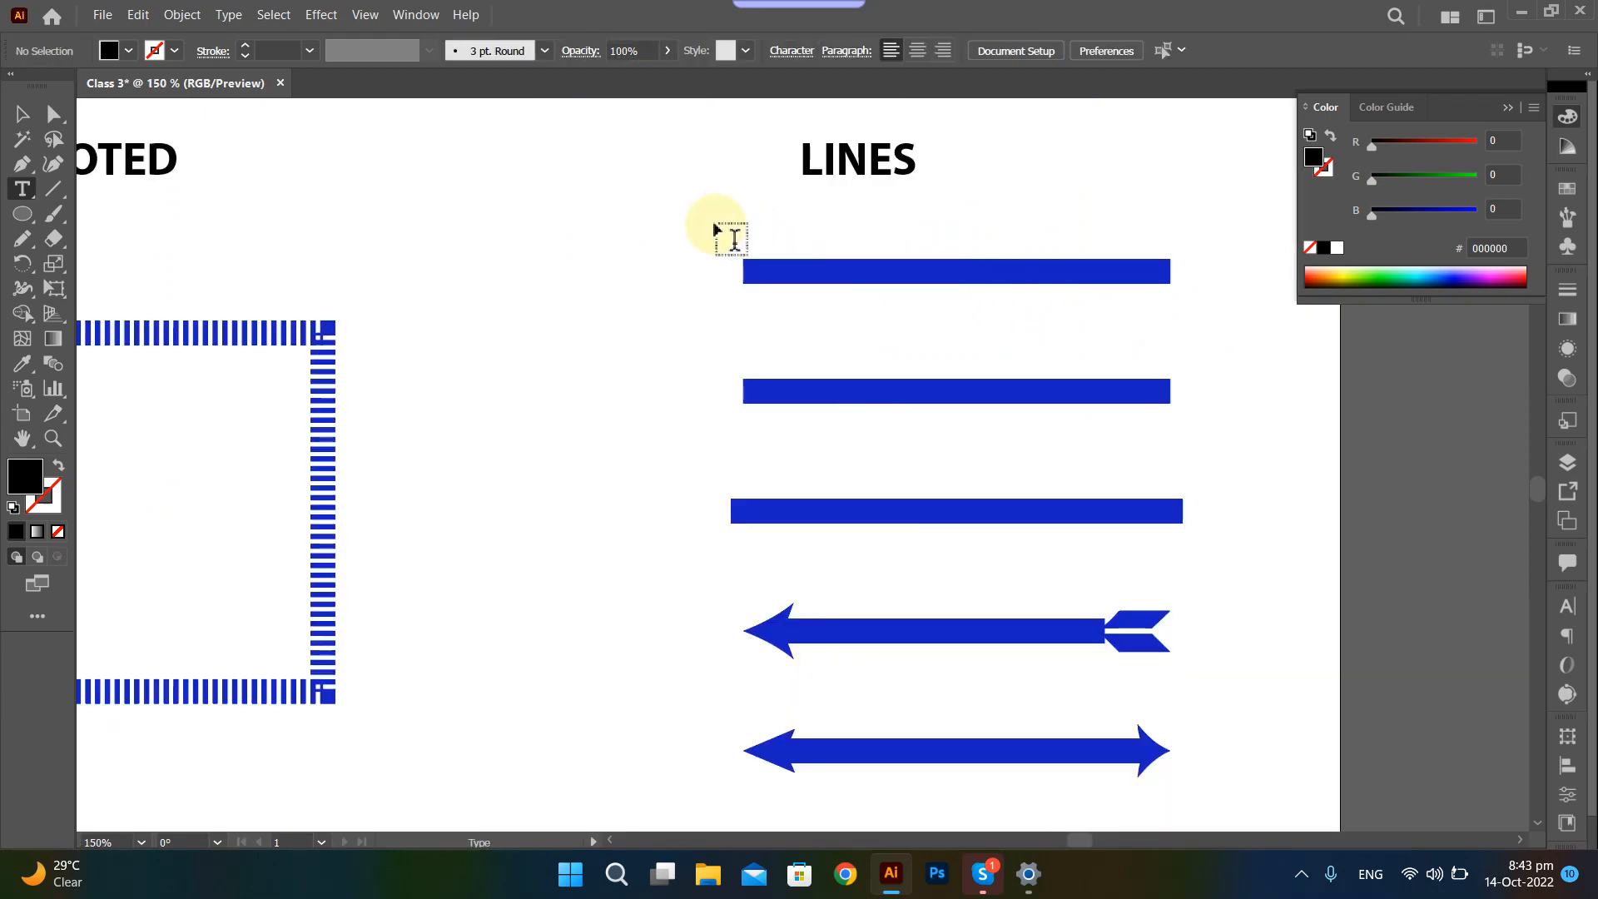
scroll(581, 262, "down", 1)
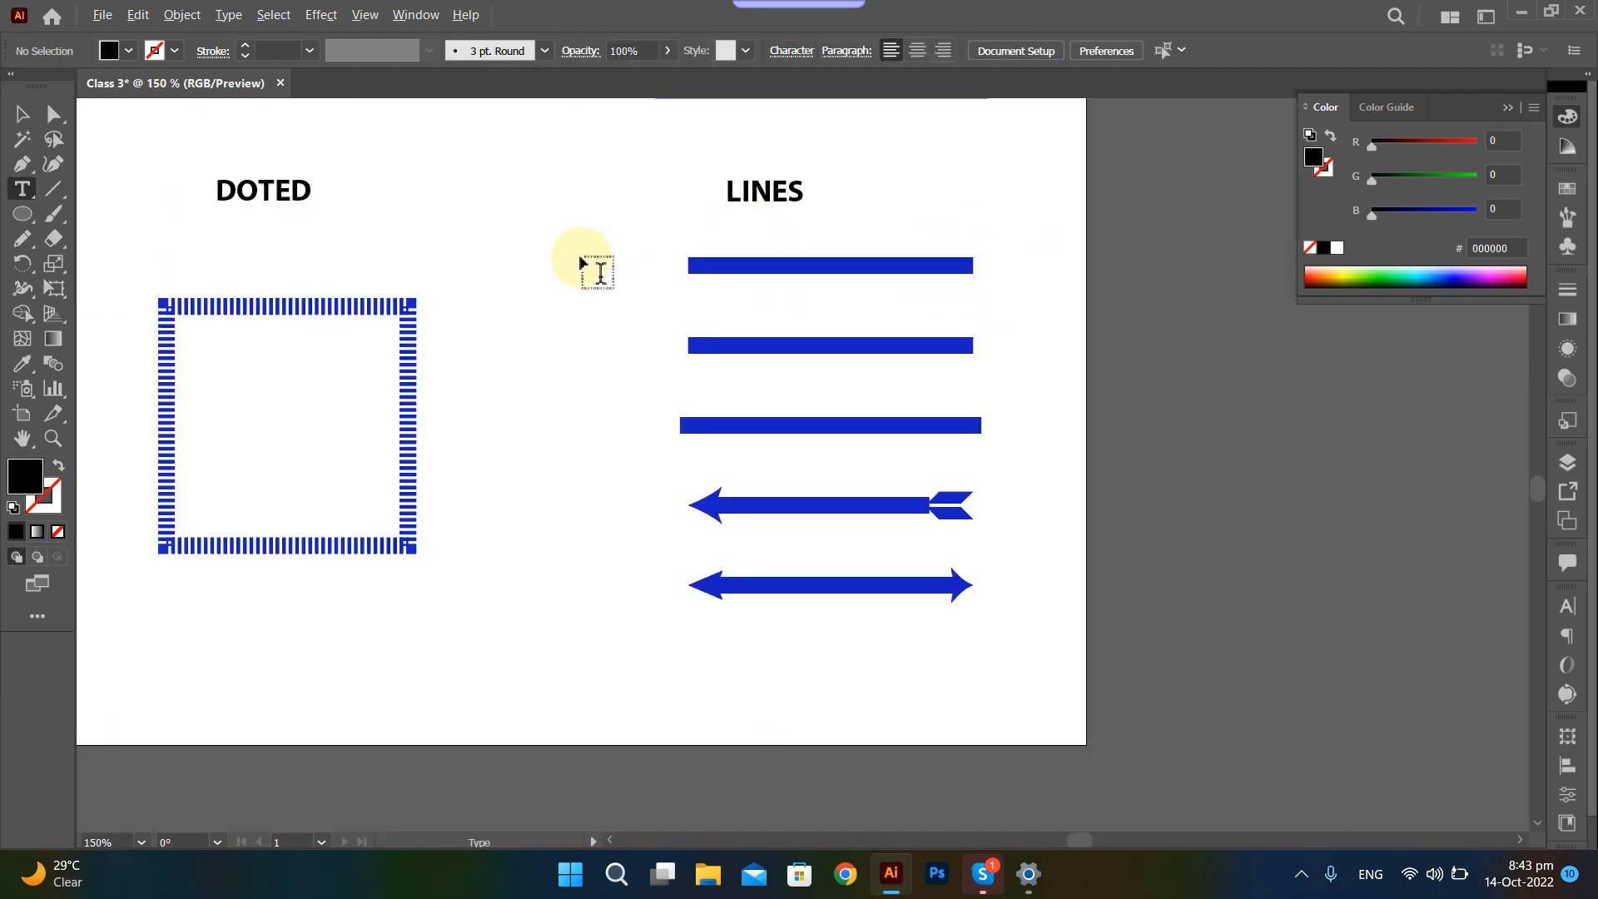
scroll(581, 262, "down", 1)
left_click(50, 191)
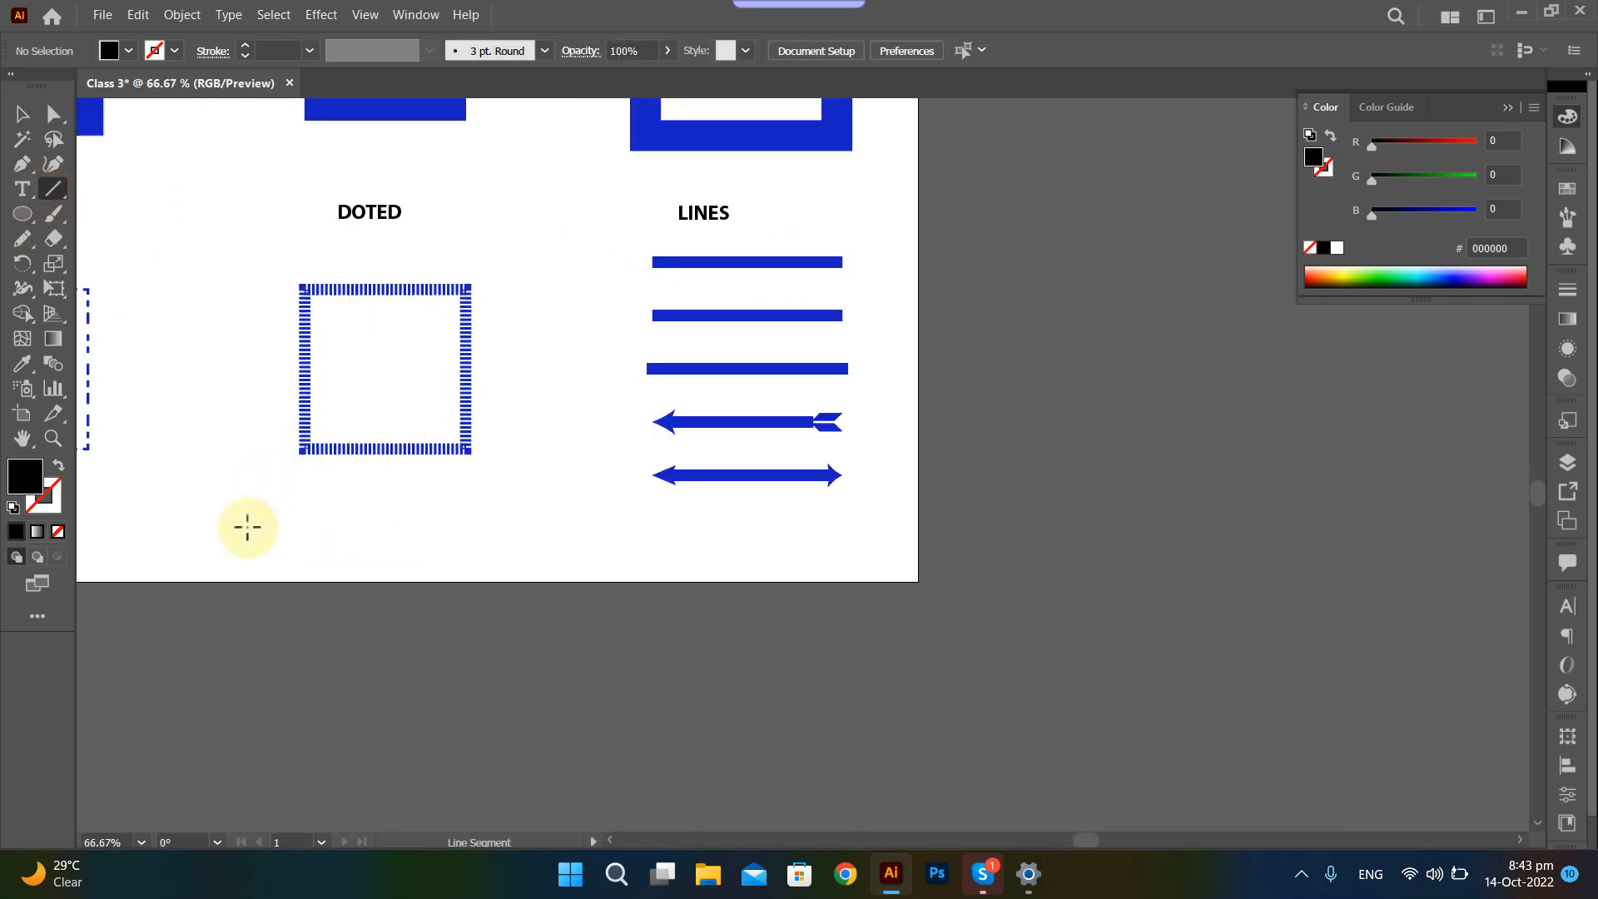
left_click_drag(248, 528, 486, 528)
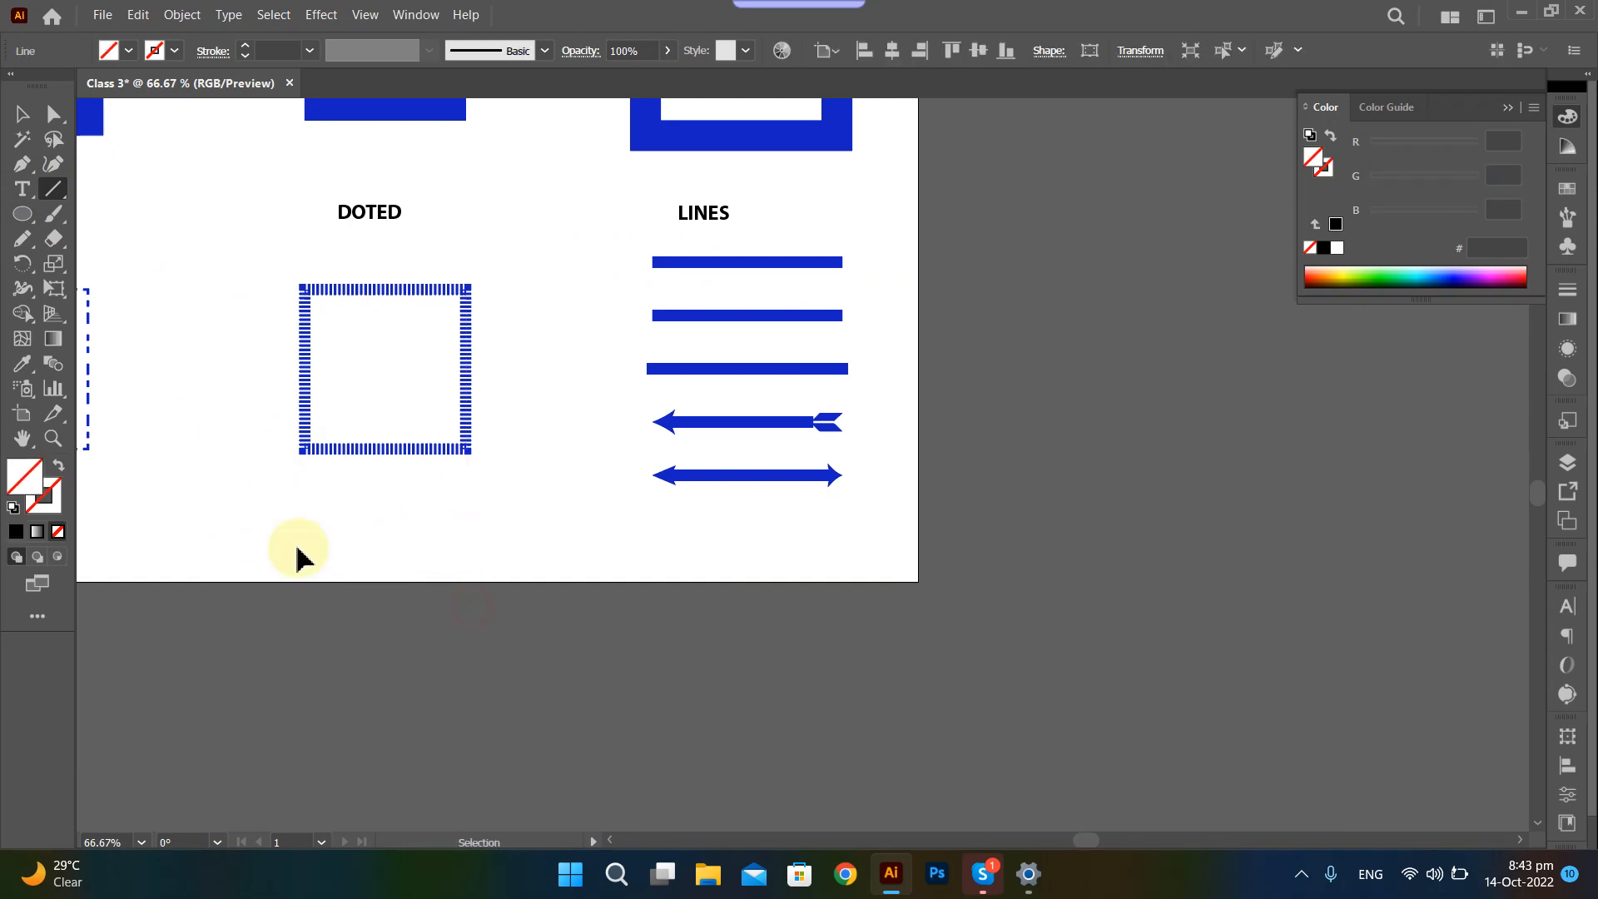
Draw a second, longer horizontal line just beneath the first one with the Pen tool.
left_click(22, 164)
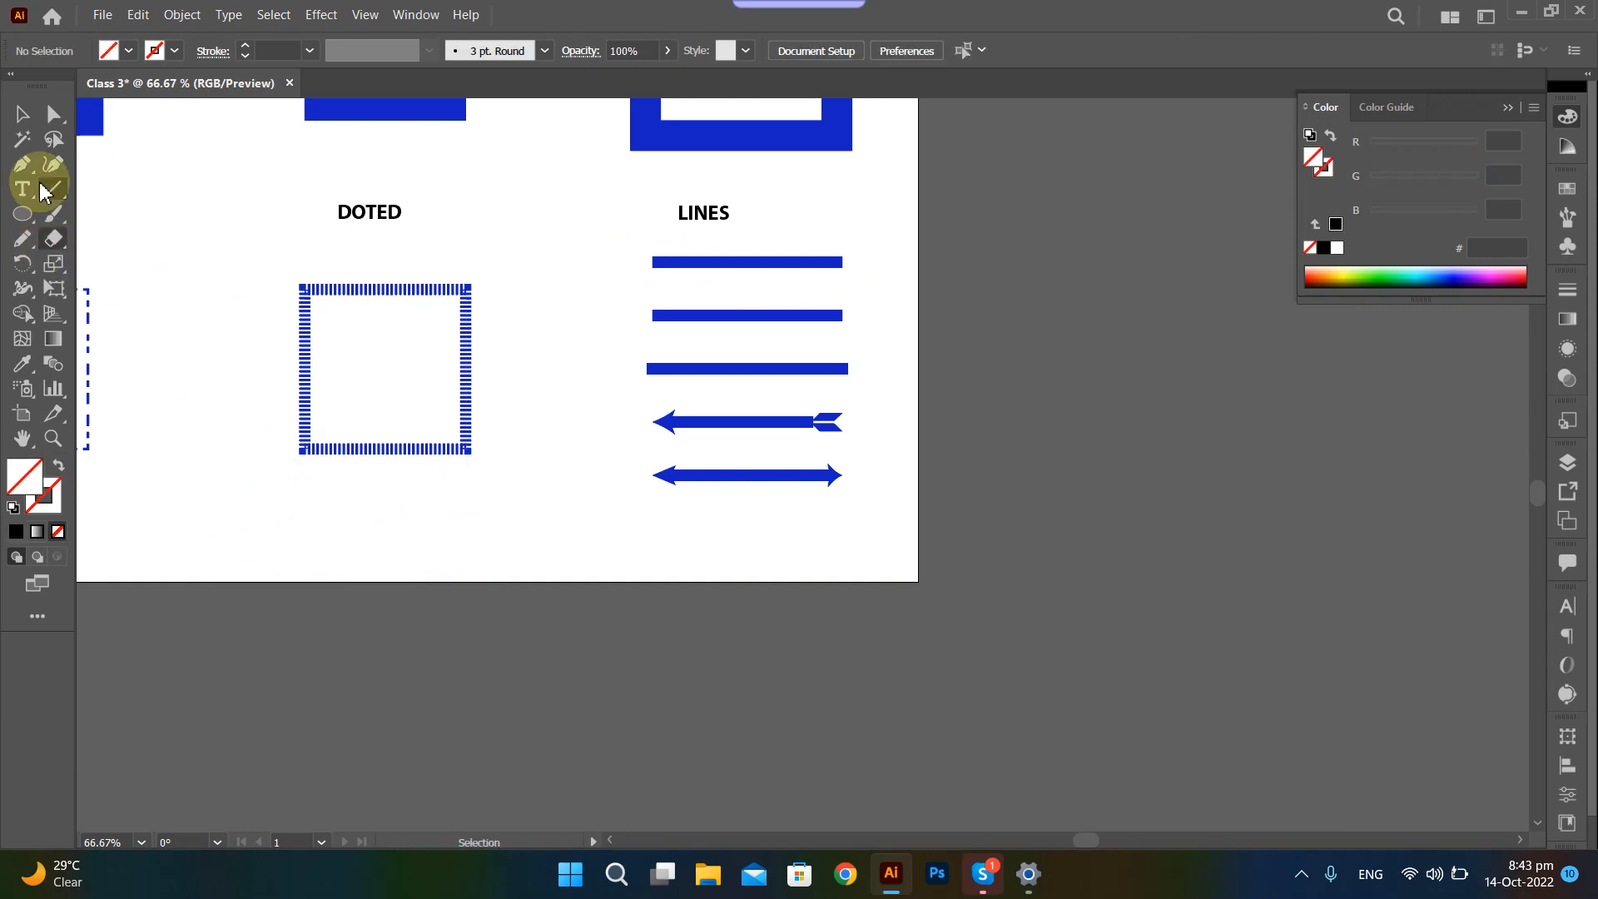
left_click_drag(304, 531, 534, 531)
key("ctrl+z")
left_click(300, 554)
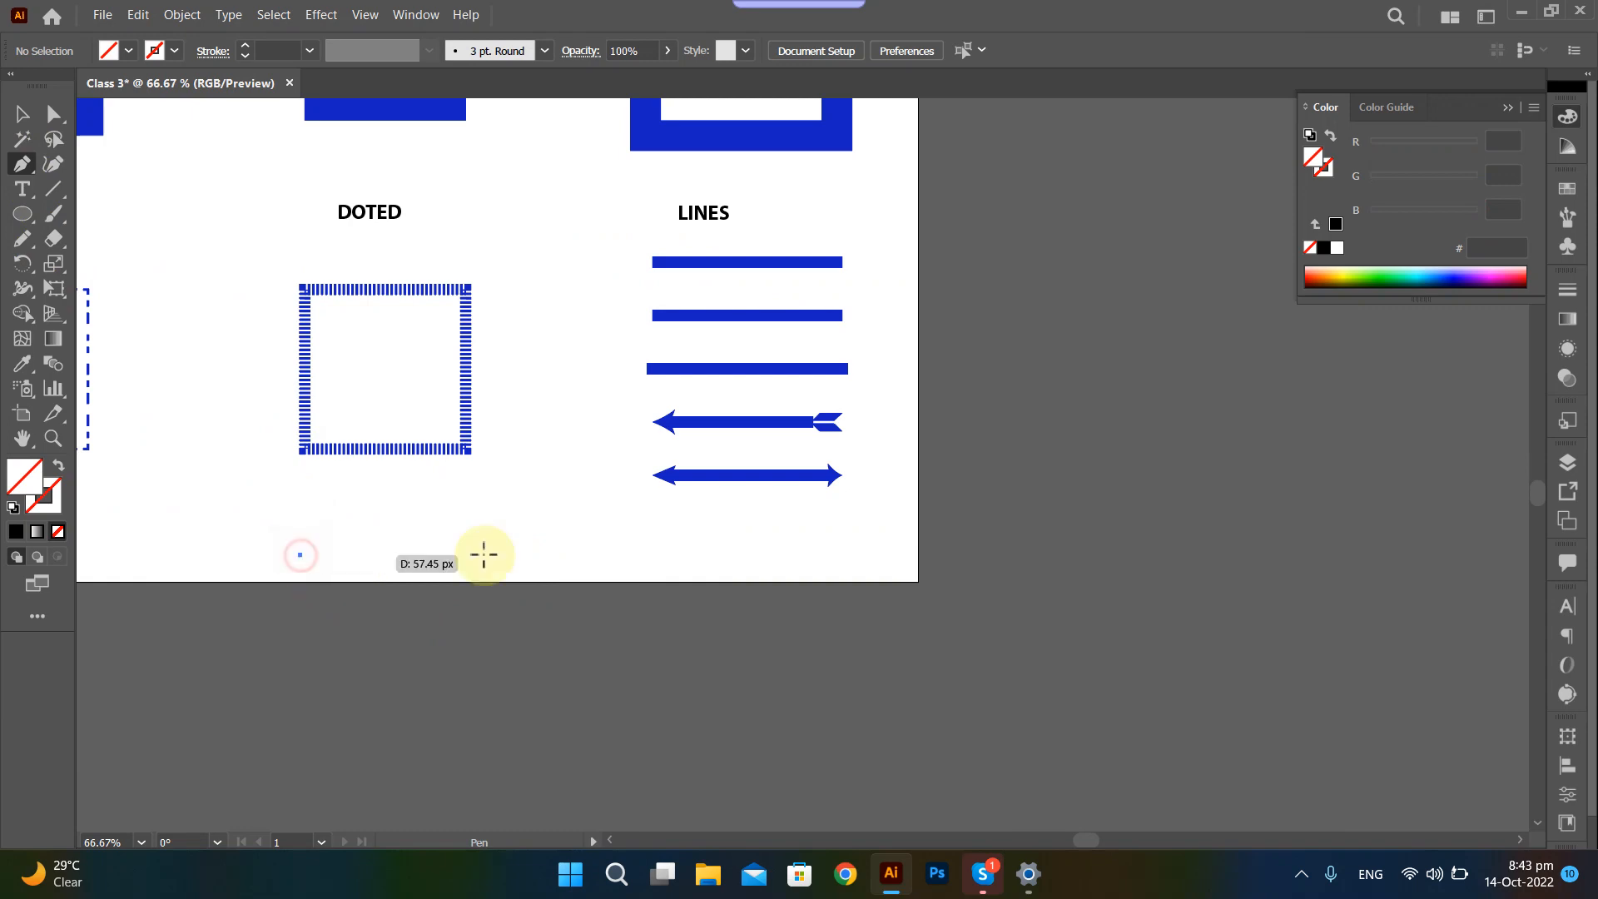
left_click(598, 555)
left_click(369, 593, "ctrl")
Select both new lines and copy the double-headed arrow's blue stroke onto them with the Eyedropper.
left_click_drag(224, 488, 566, 631)
key("i")
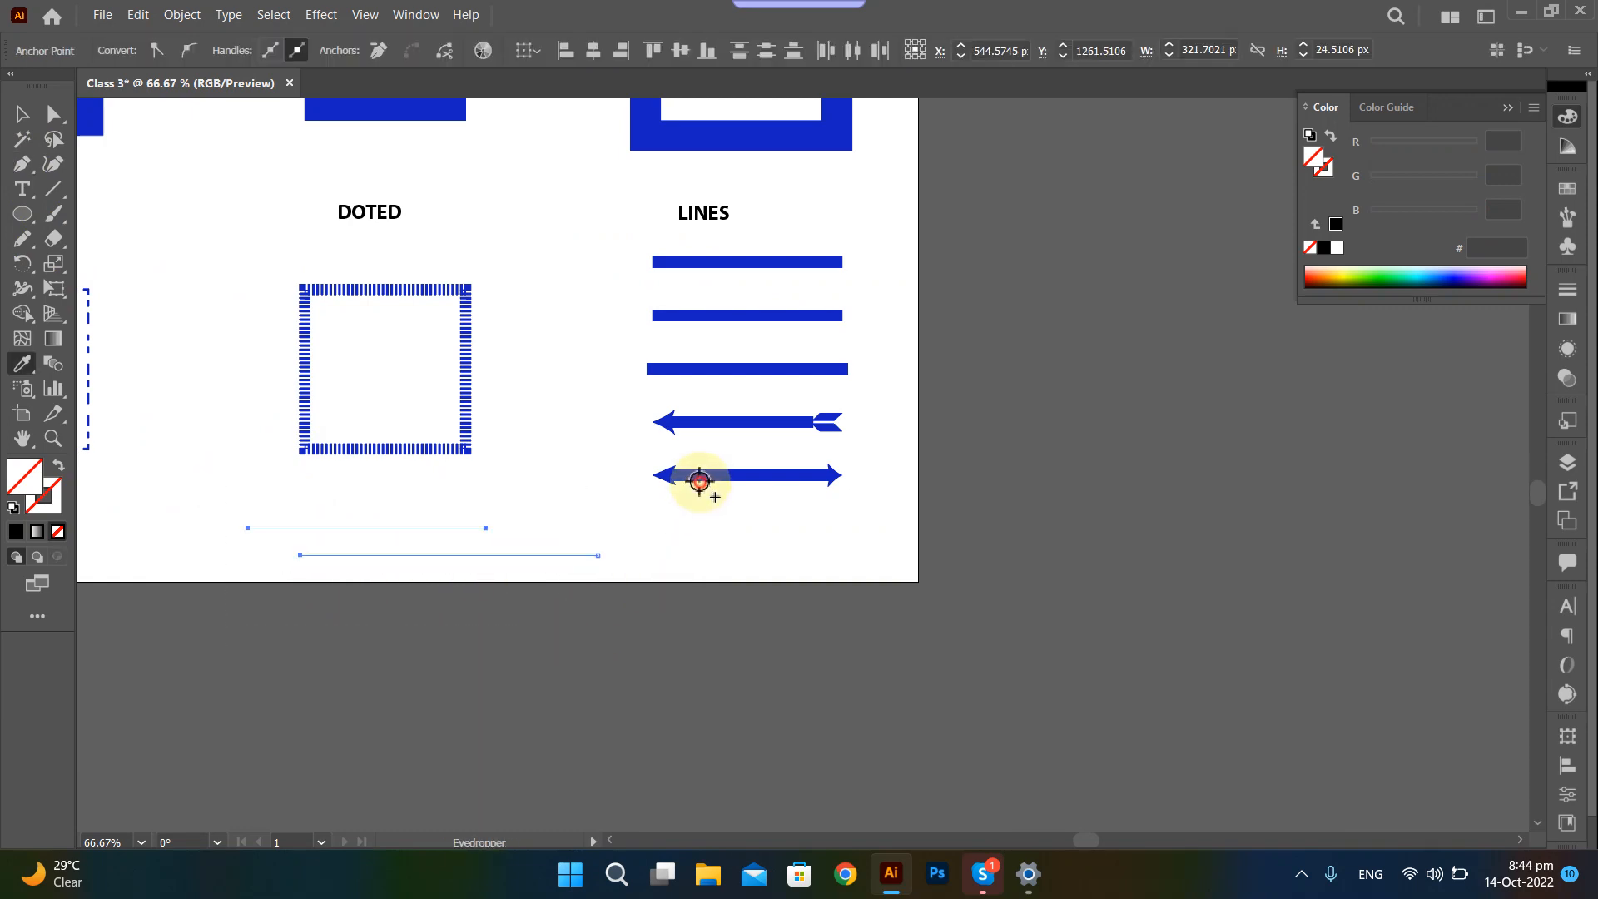
left_click(699, 479)
left_click(790, 608, "ctrl")
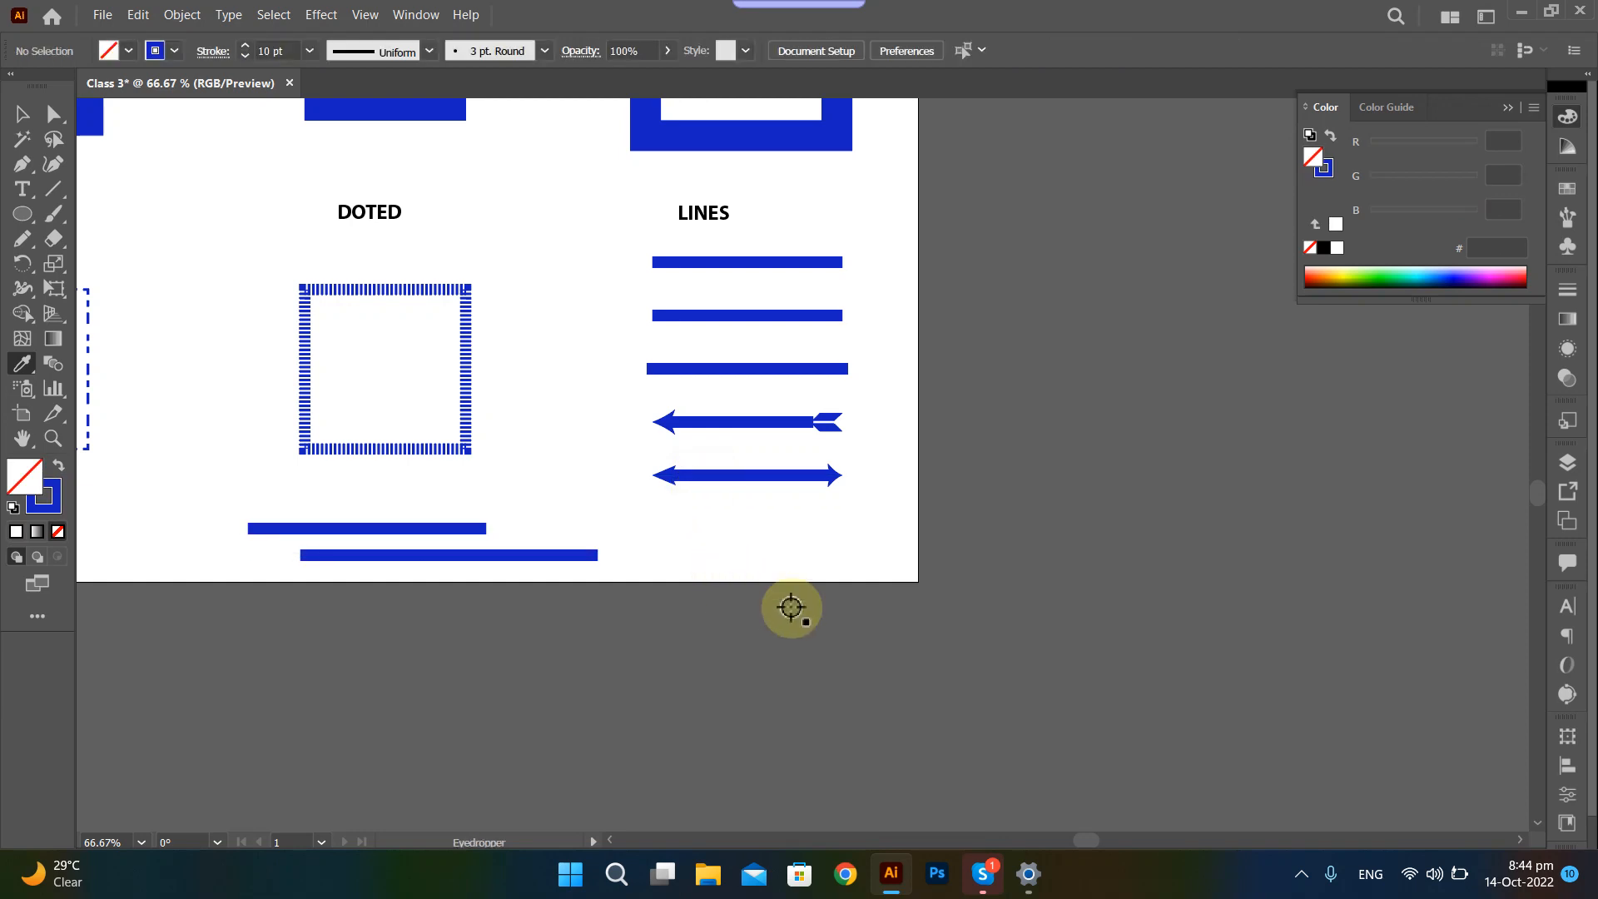
Delete the two horizontal lines below the dotted square.
key("a")
left_click_drag(177, 504, 580, 630)
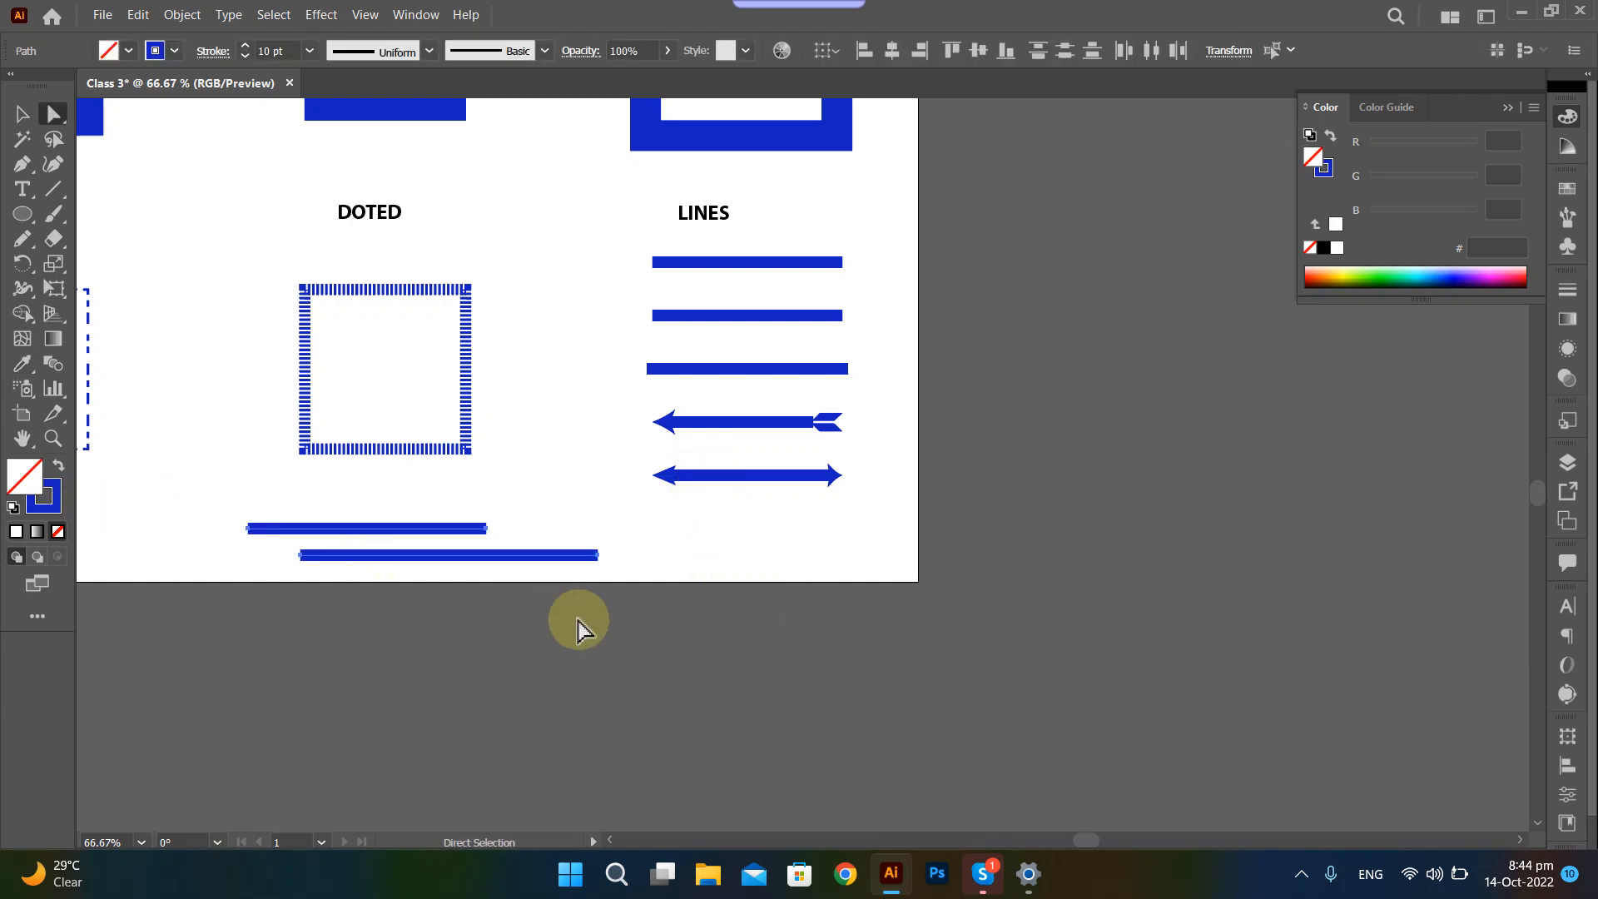
key("Delete")
scroll(777, 186, "up", 2)
scroll(765, 332, "up", 1)
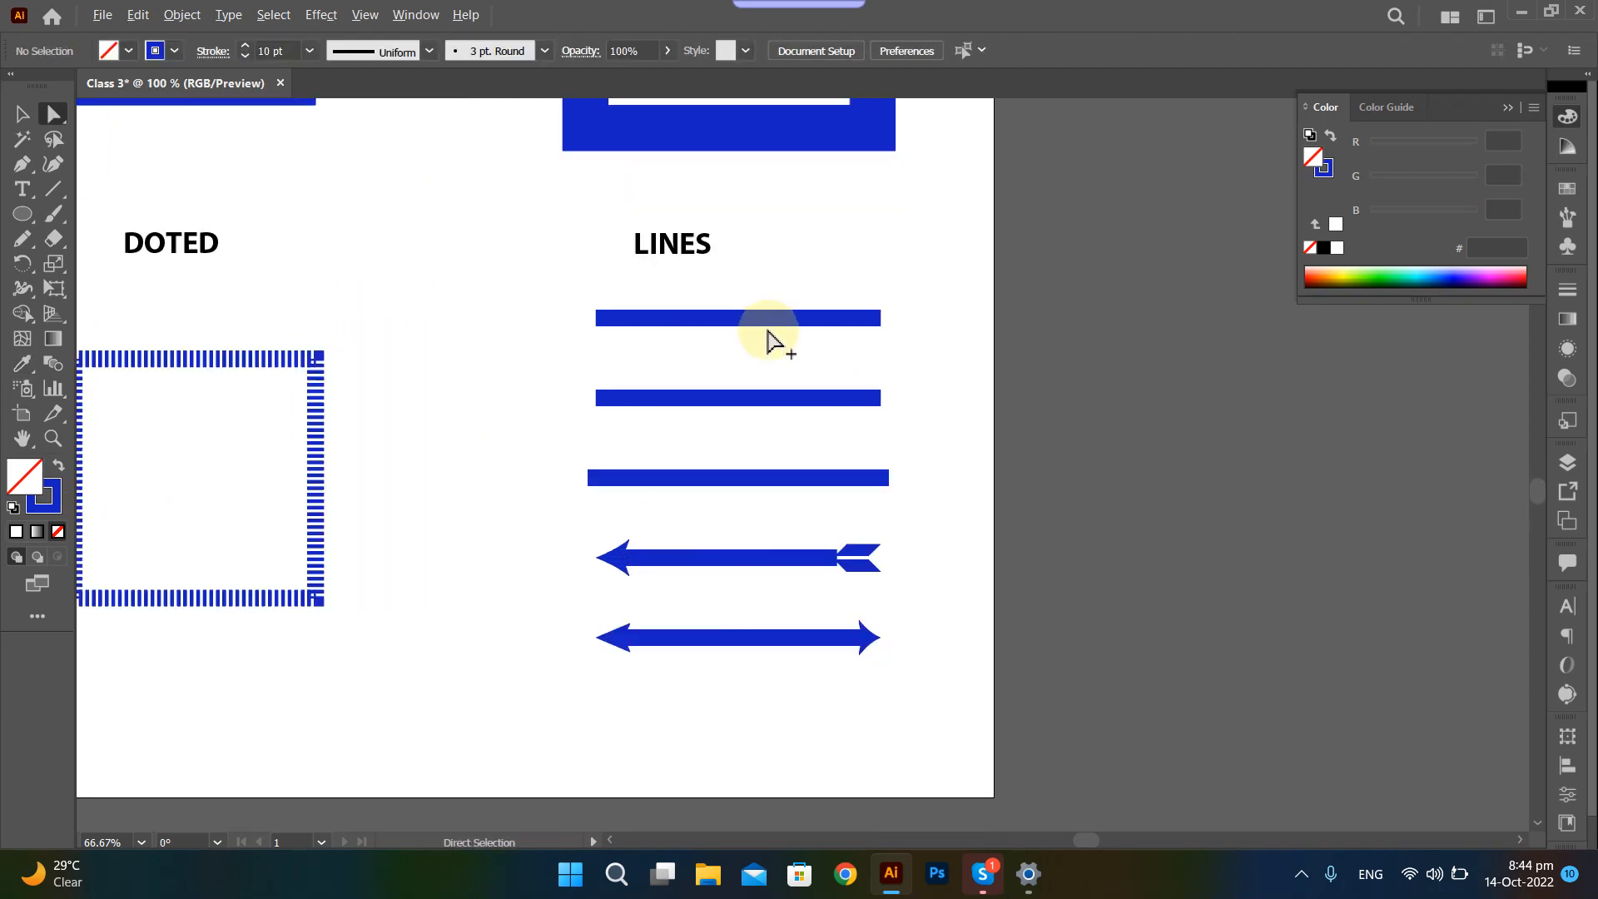
Select the five lines under the LINES heading, and review the stroke options of the topmost line.
scroll(767, 331, "up", 1)
scroll(552, 318, "down", 1)
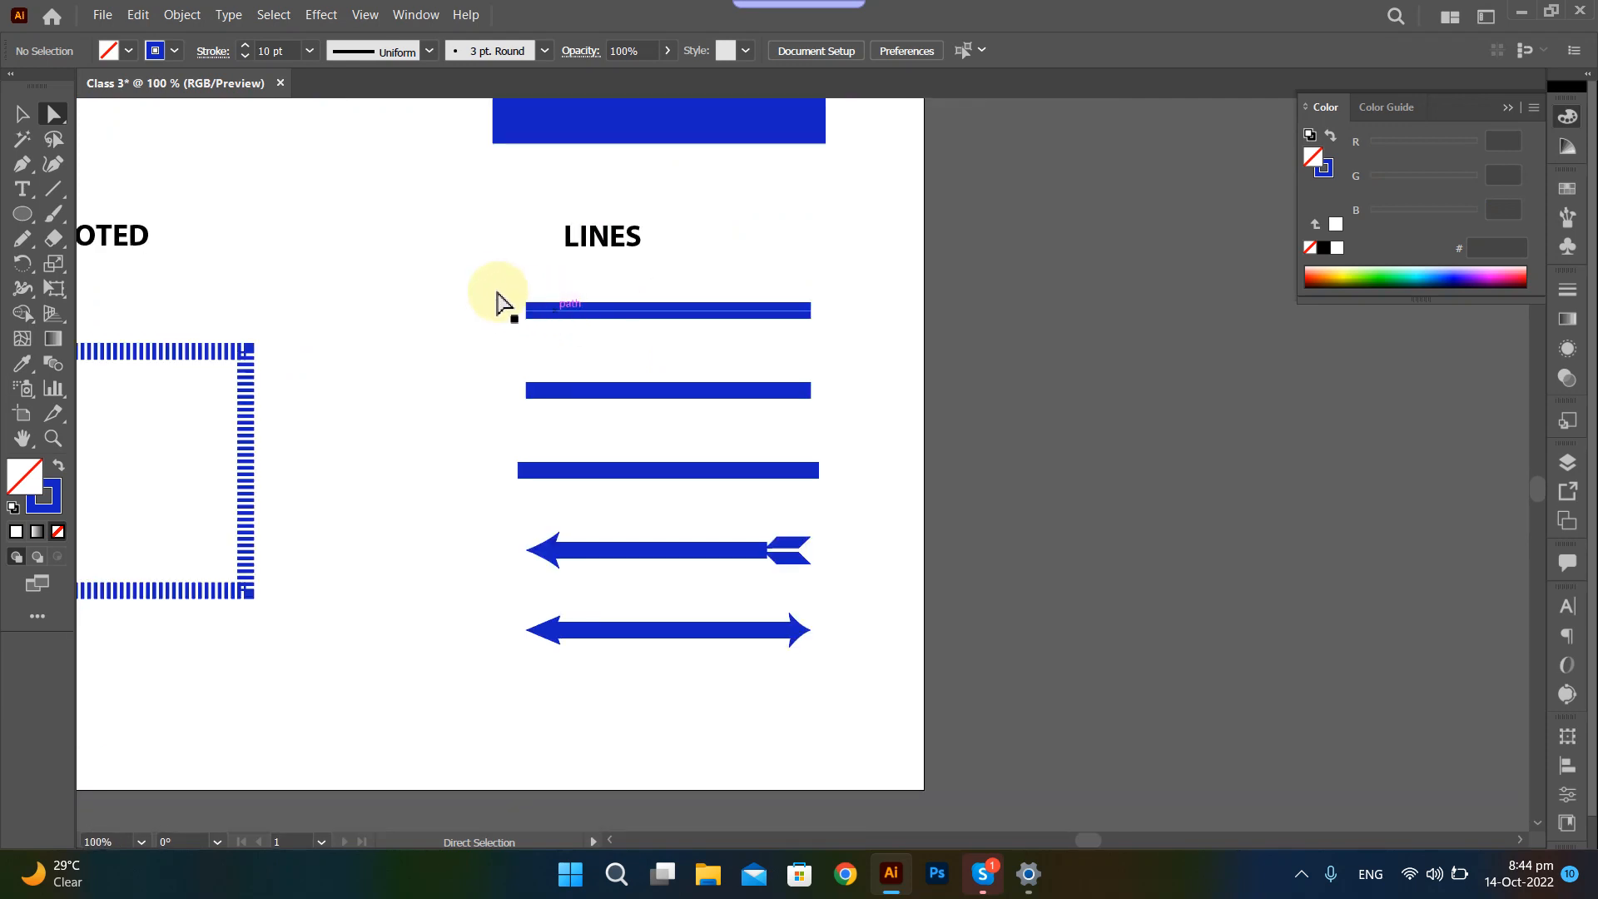
left_click_drag(489, 285, 927, 671)
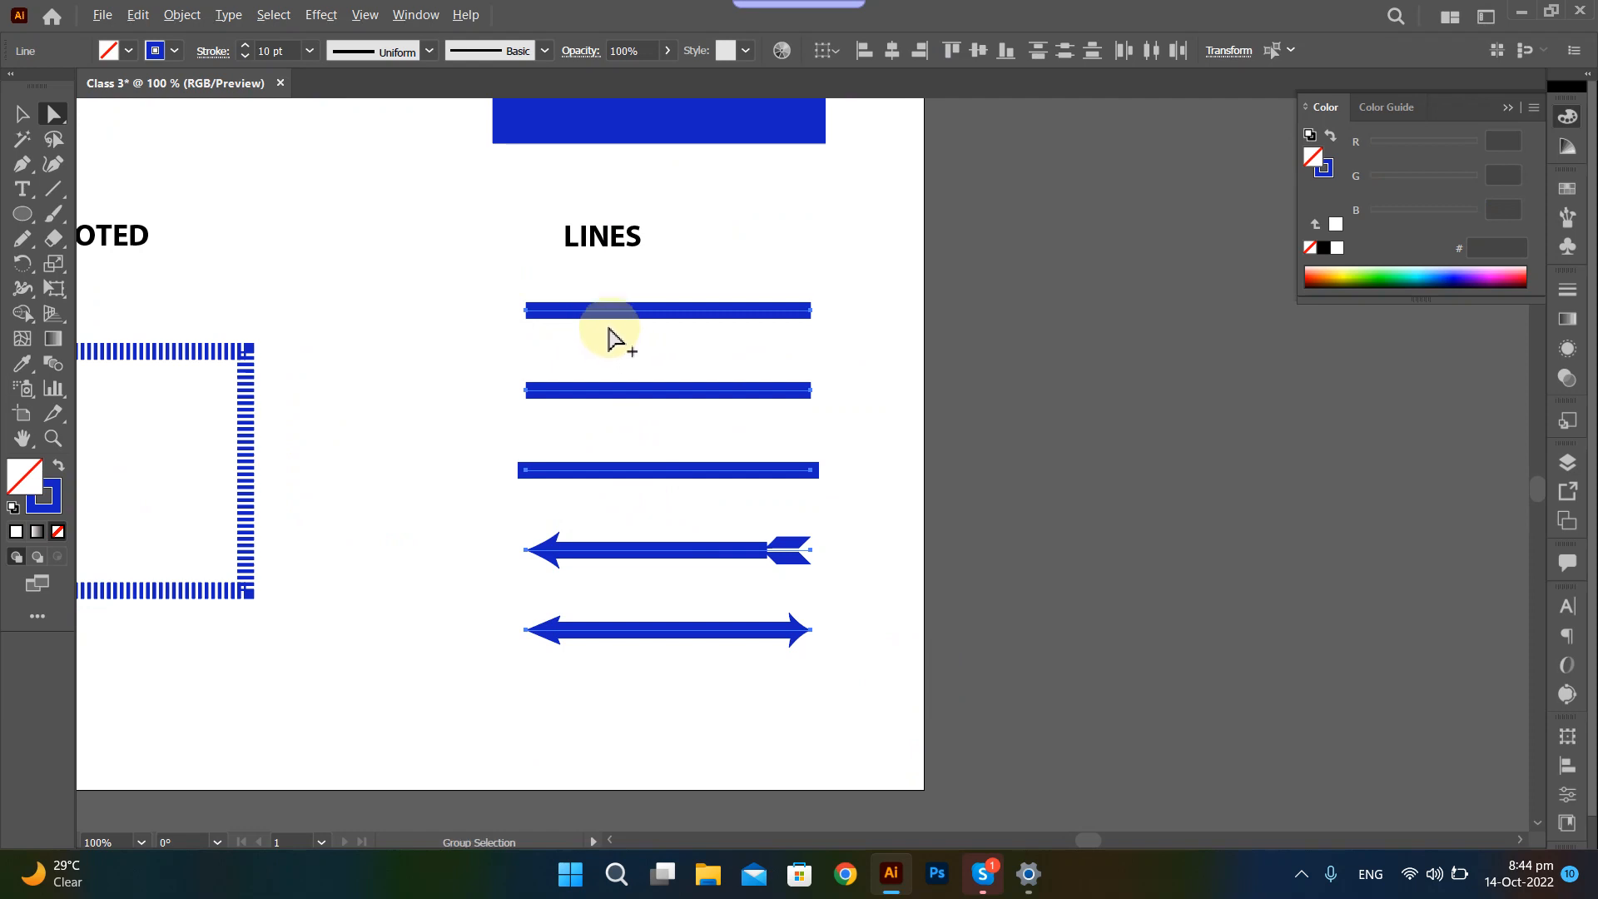
scroll(608, 337, "up", 2)
scroll(399, 267, "up", 1)
left_click_drag(392, 254, 1074, 375)
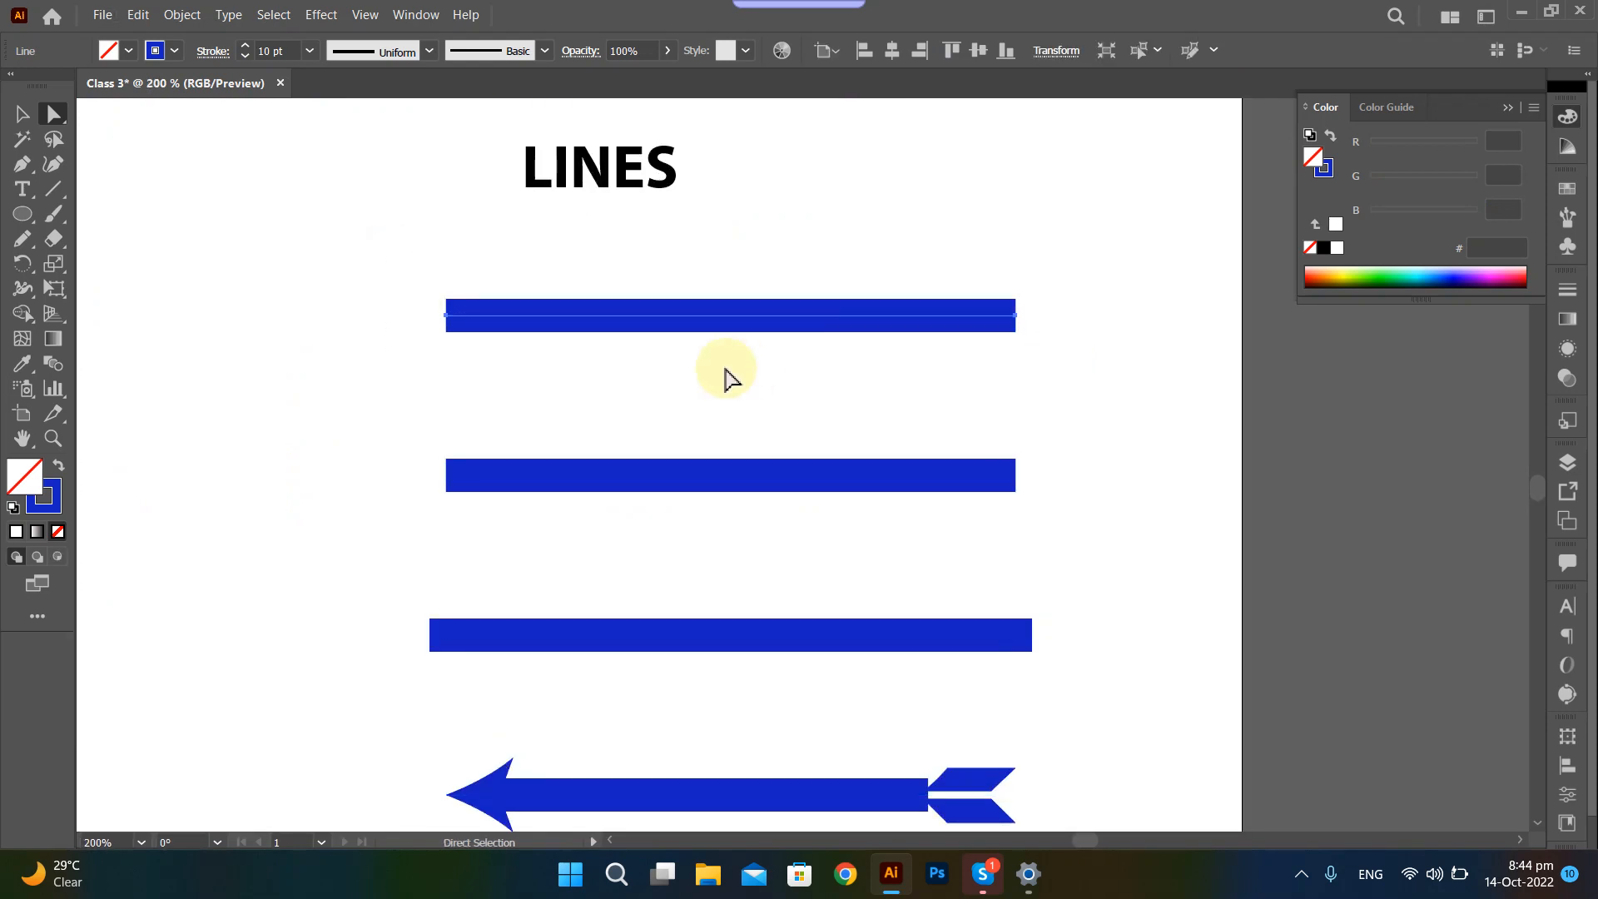
left_click(213, 50)
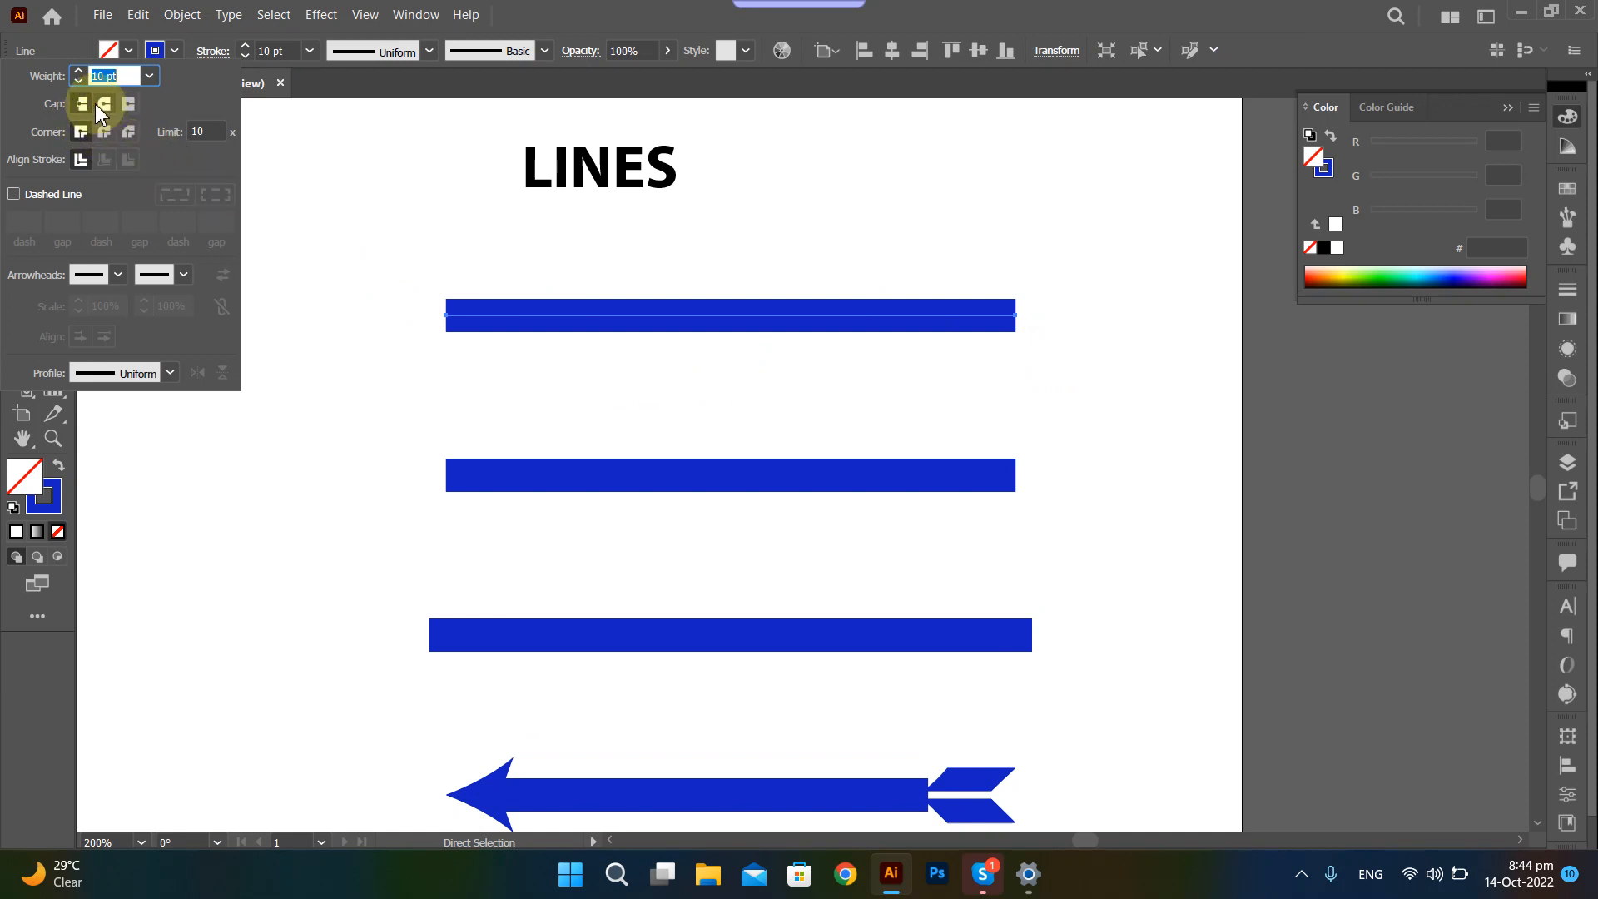
left_click(398, 240)
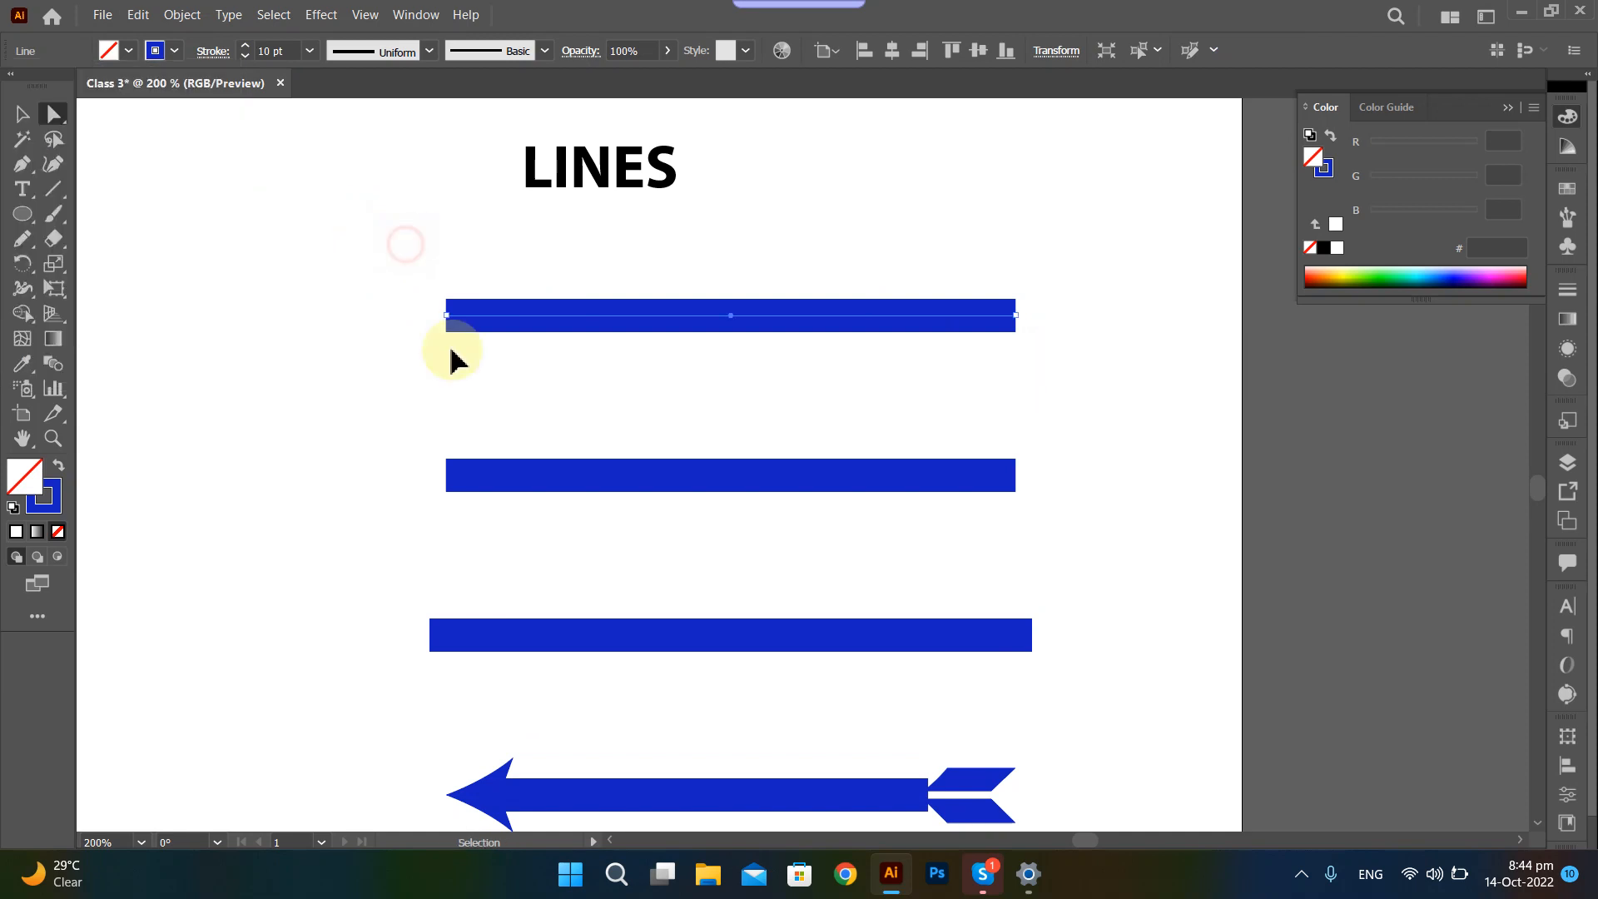
Inspect up close how the topmost line's cap meets its starting anchor point.
scroll(483, 354, "up", 1)
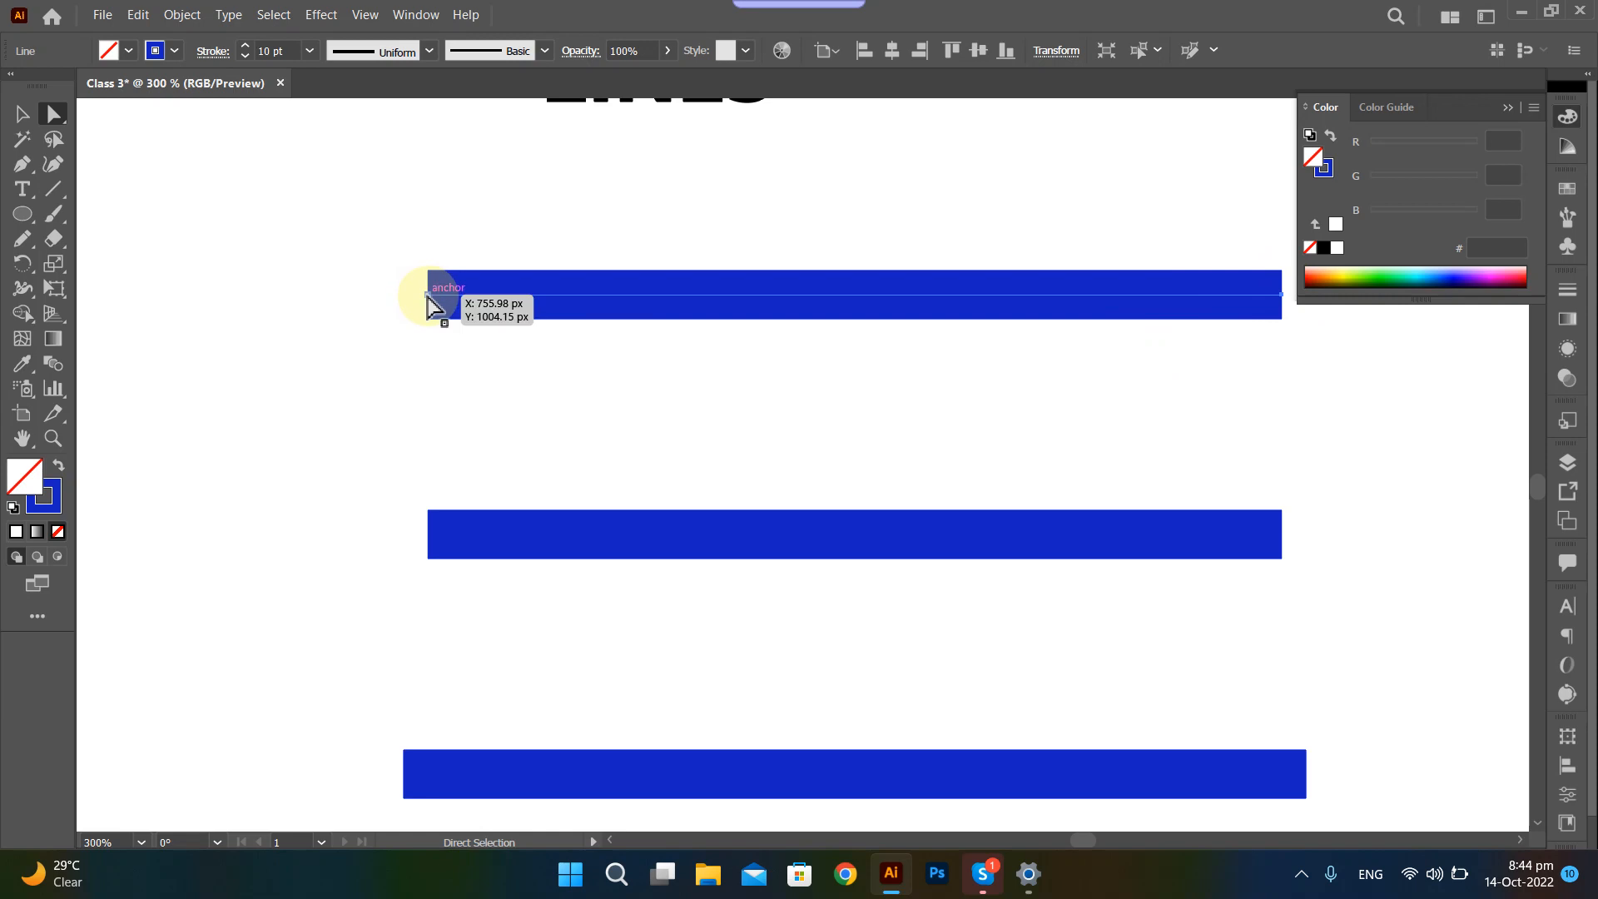
scroll(430, 300, "up", 4)
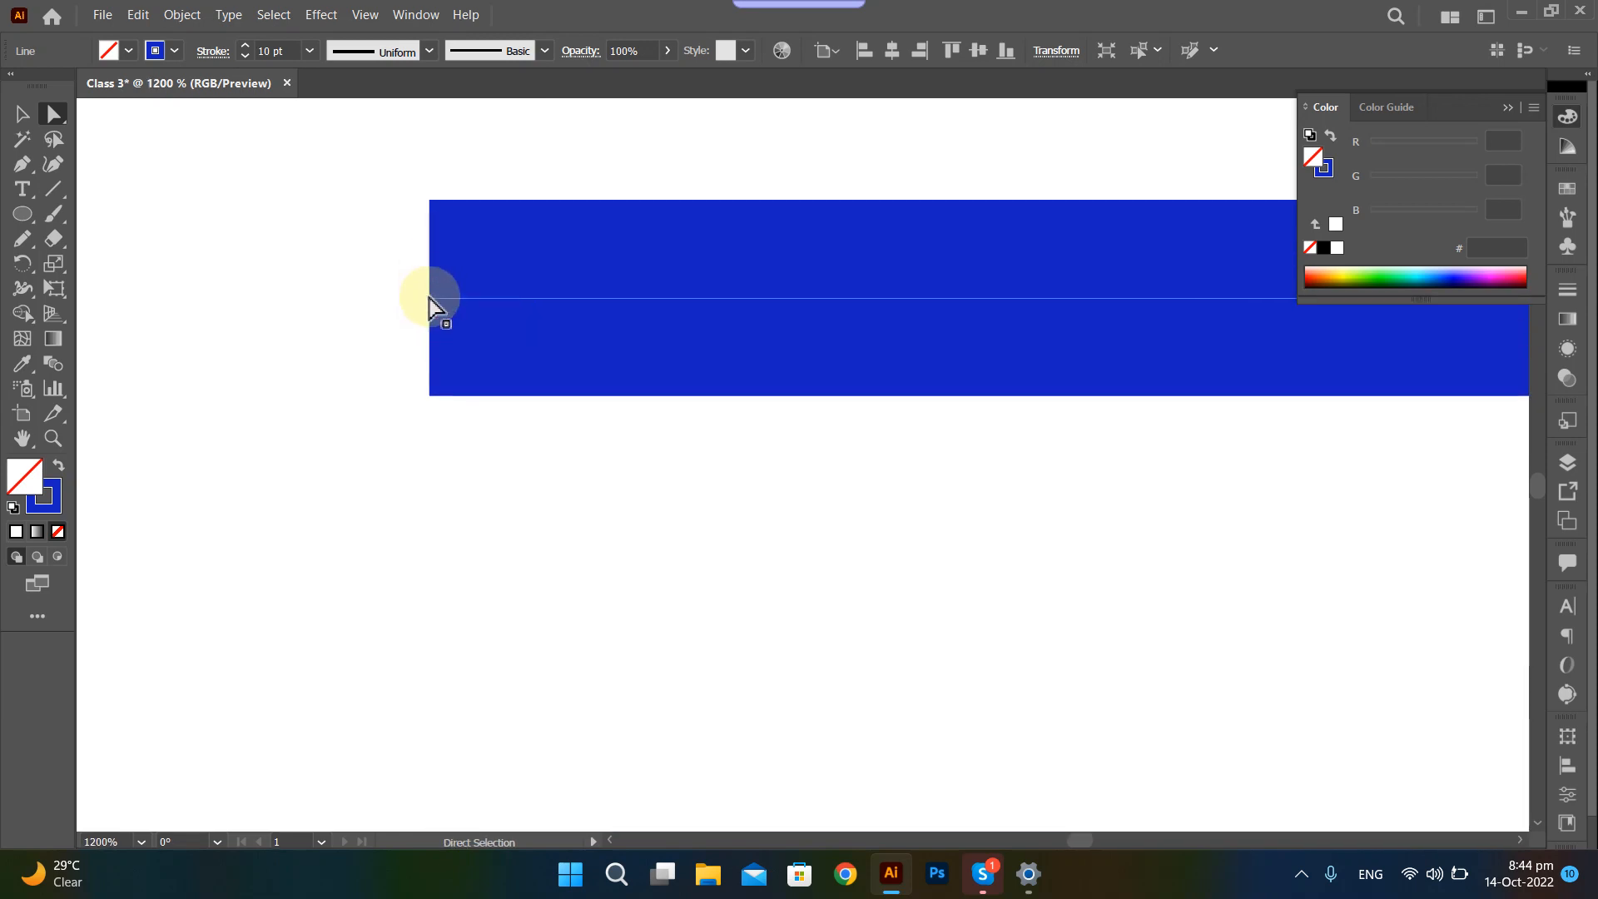
left_click(429, 298)
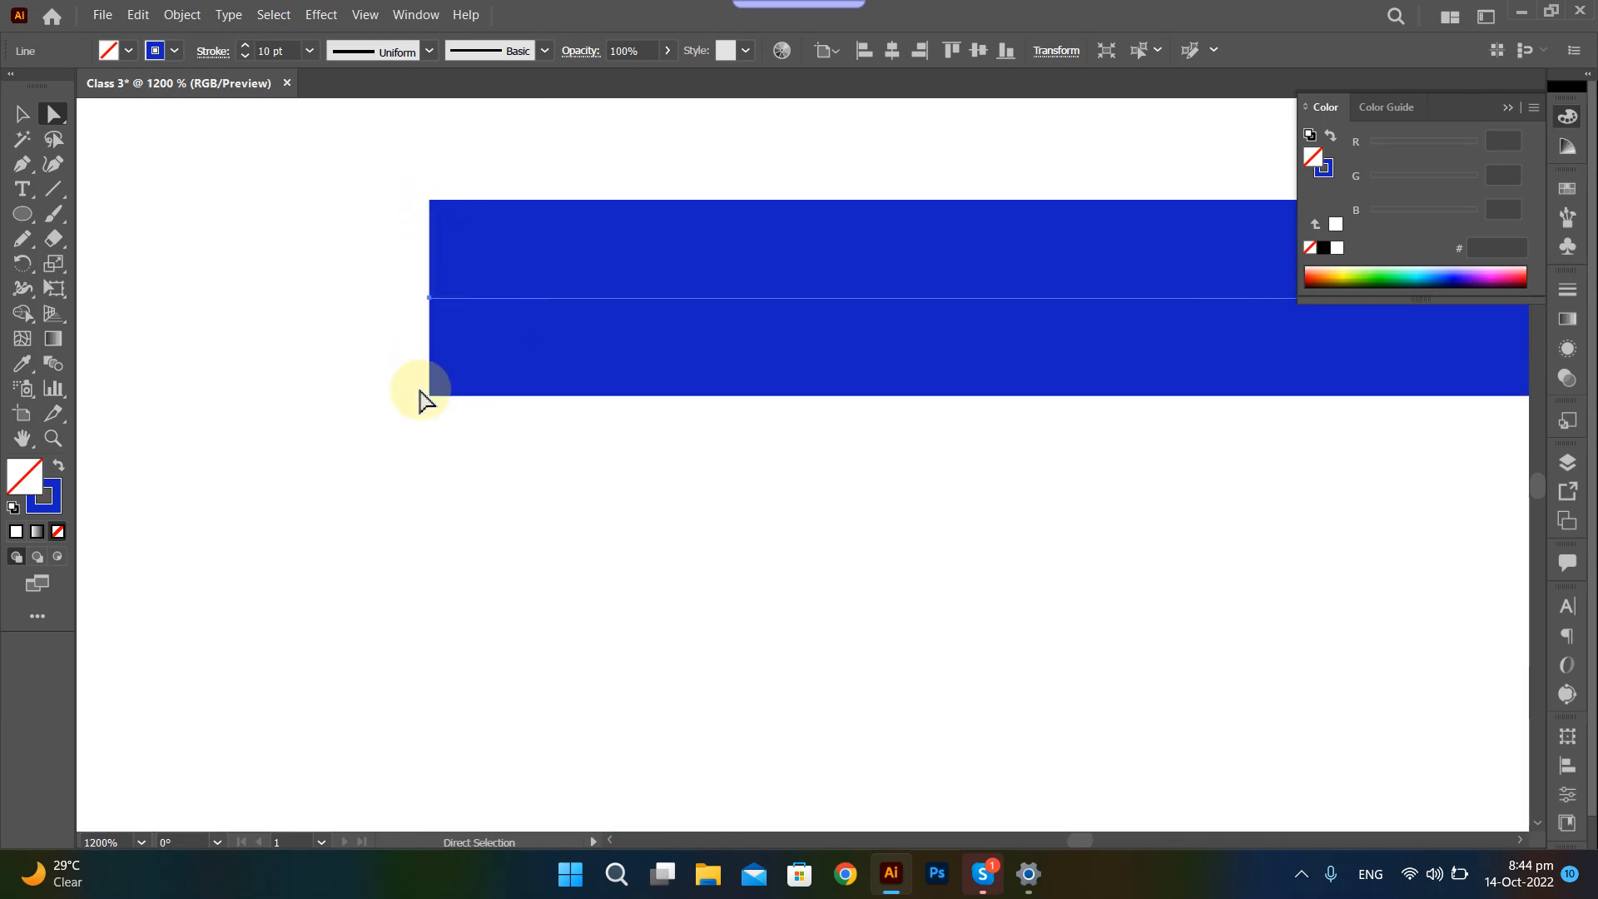
scroll(427, 389, "down", 3)
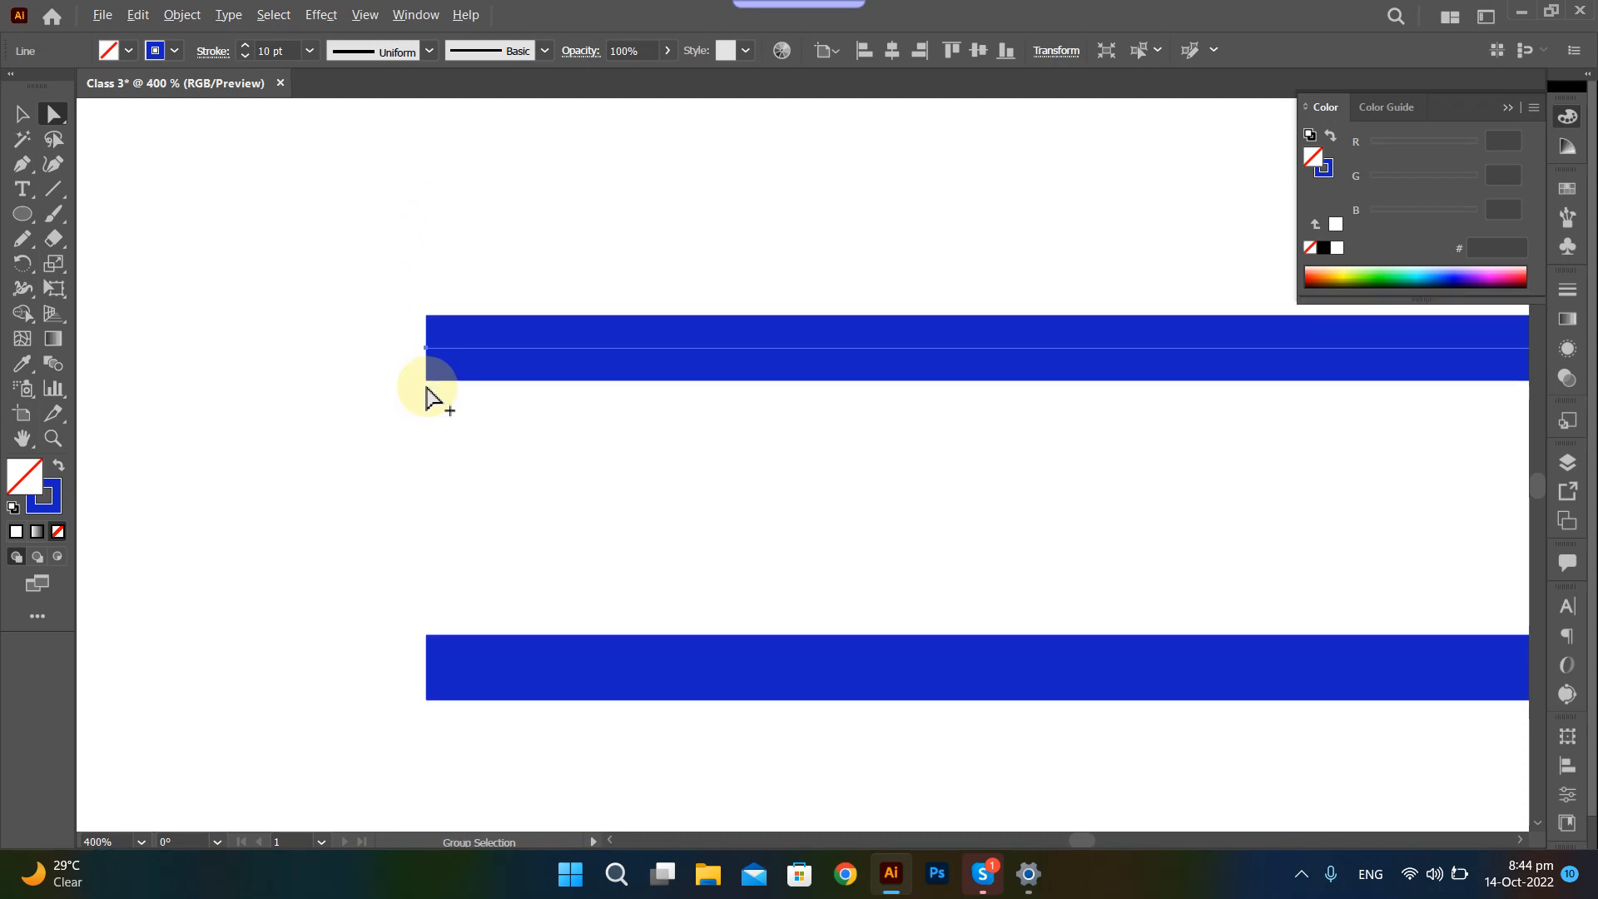
scroll(400, 553, "down", 1)
scroll(384, 564, "down", 2)
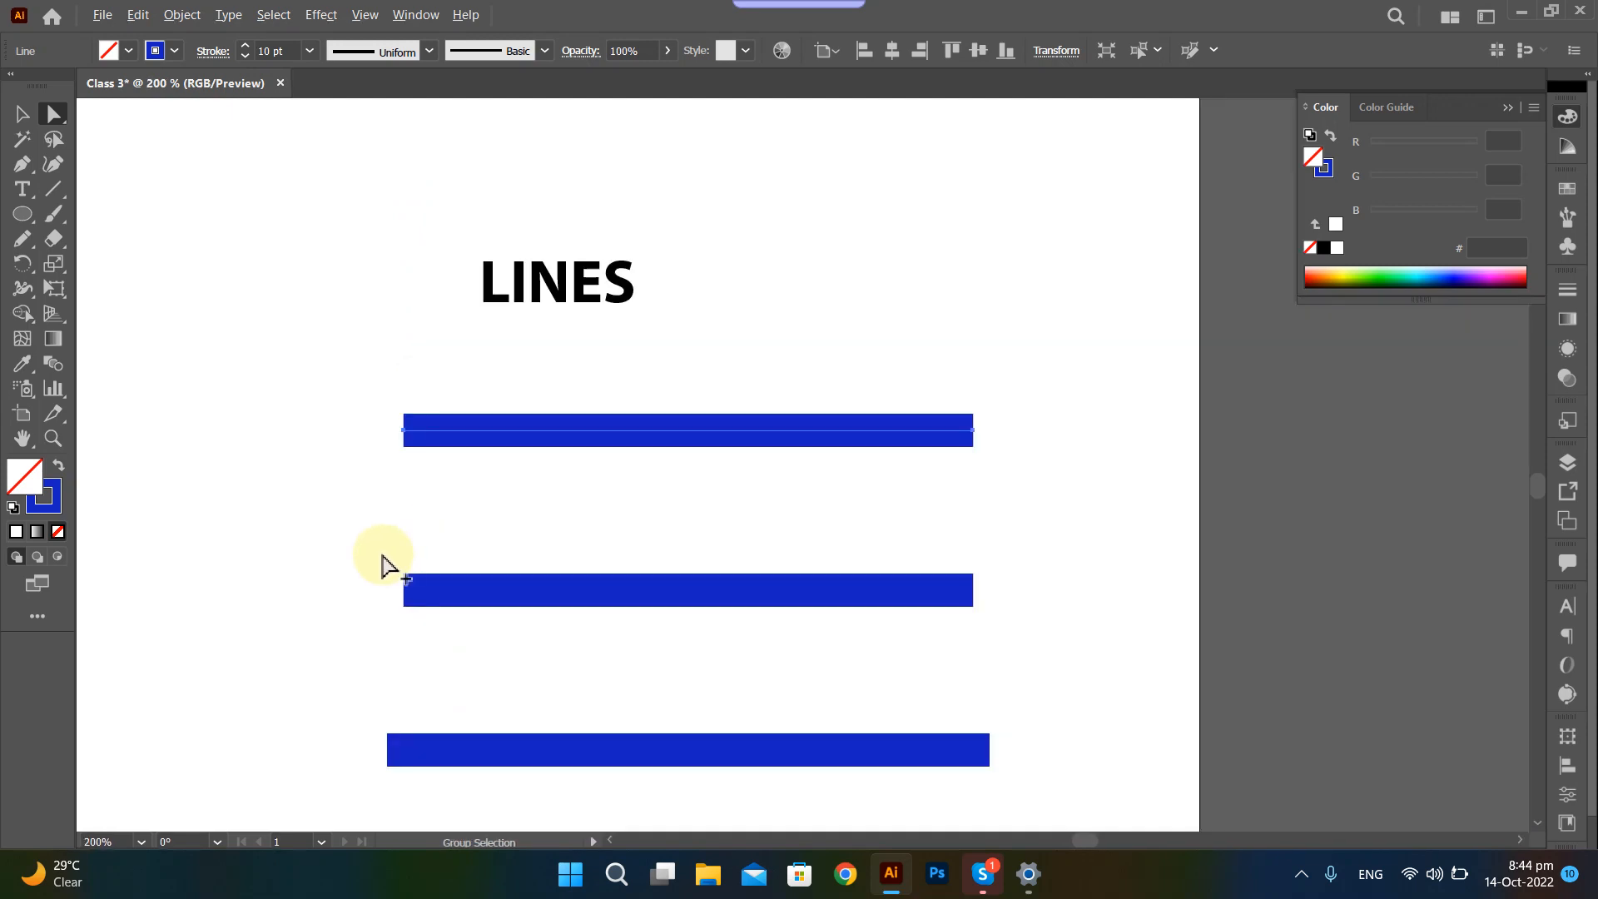
Give the second line's stroke a miter join corner and a round cap.
left_click_drag(379, 545, 1074, 670)
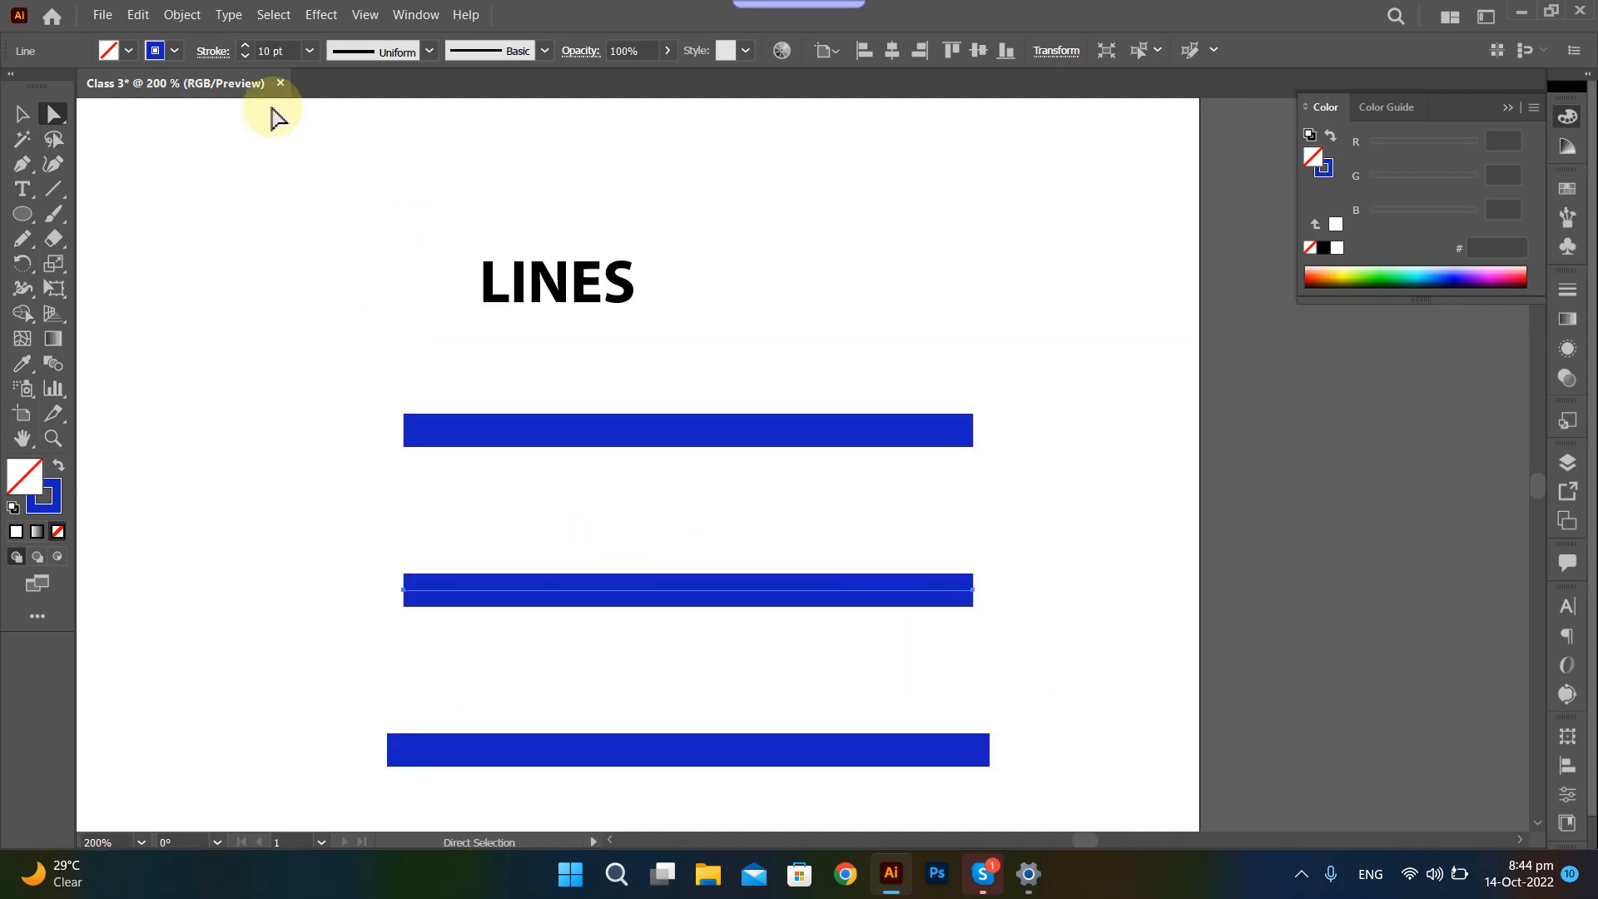
left_click(204, 56)
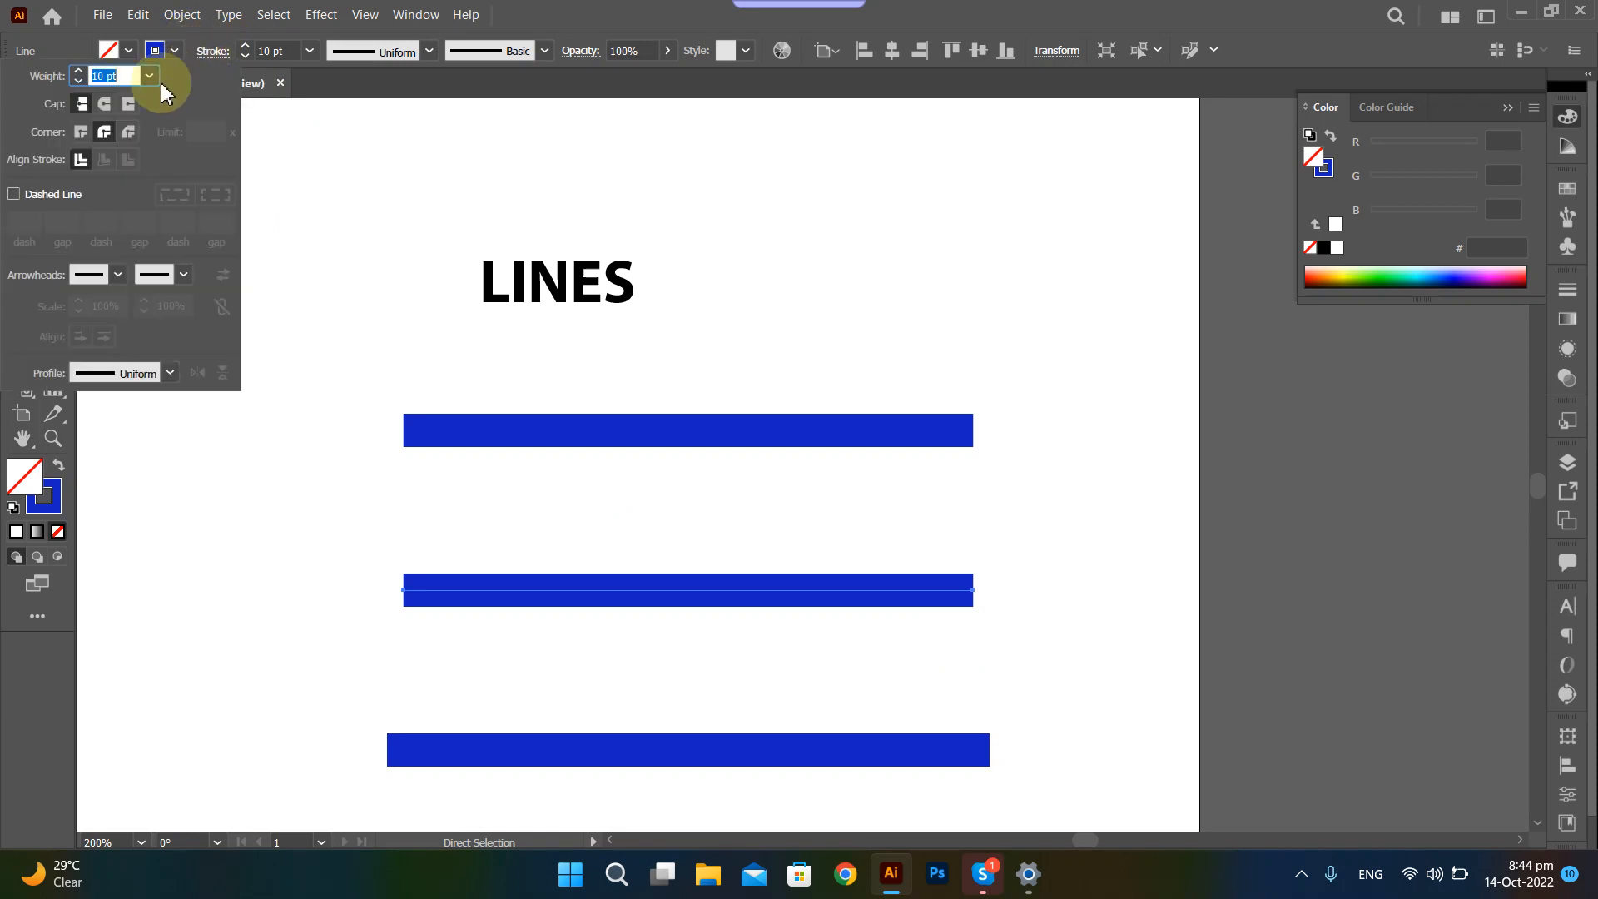
left_click(82, 134)
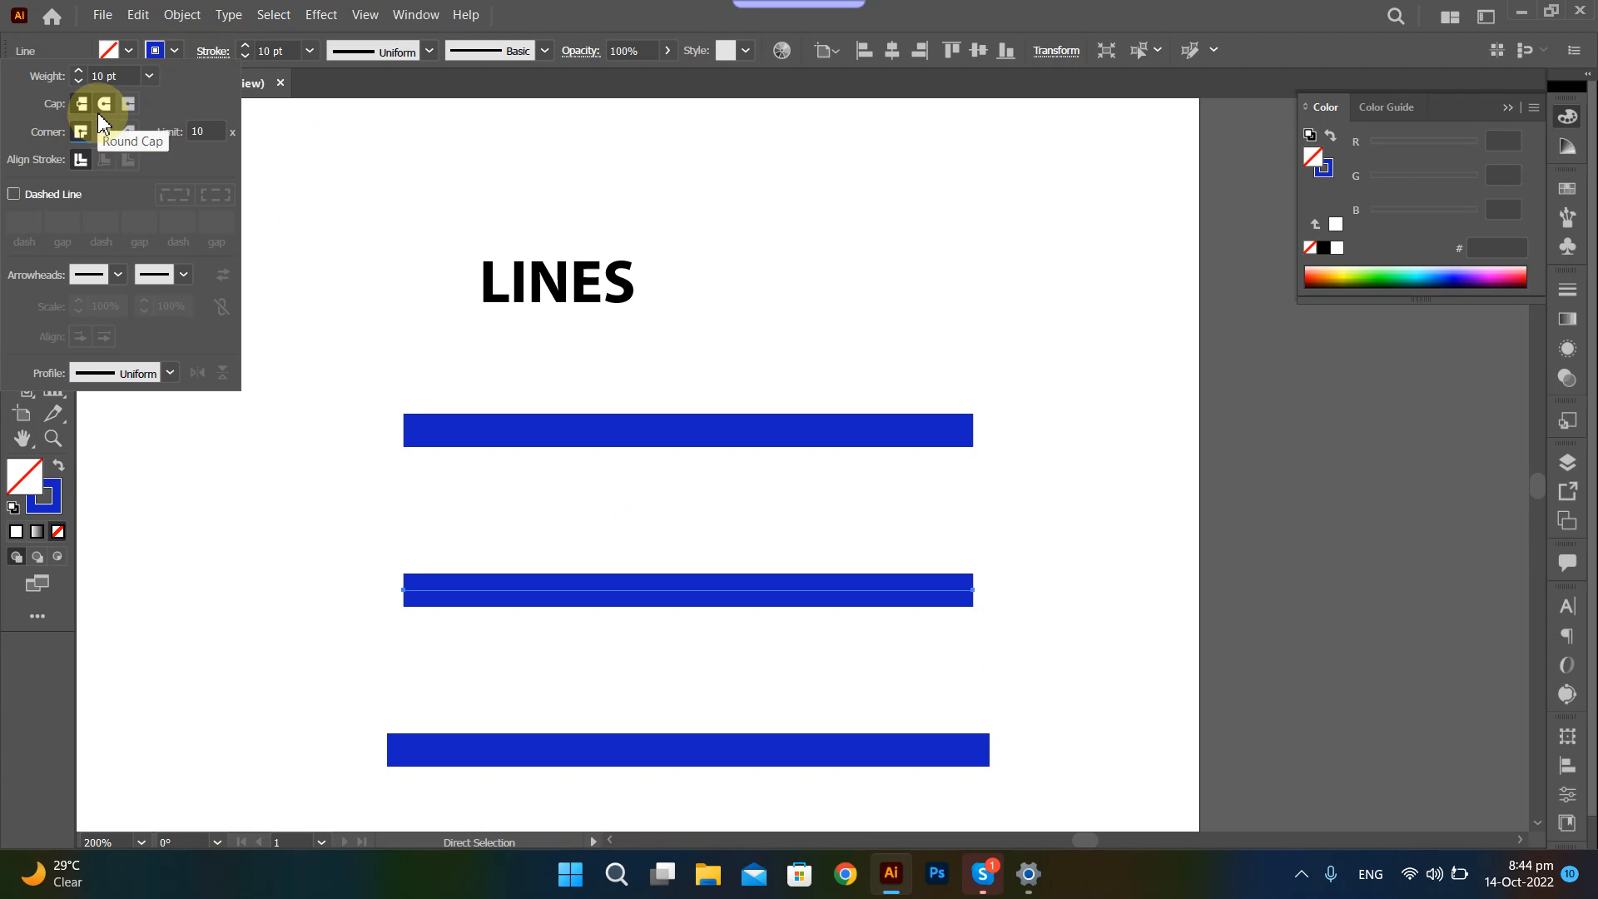
left_click(85, 107)
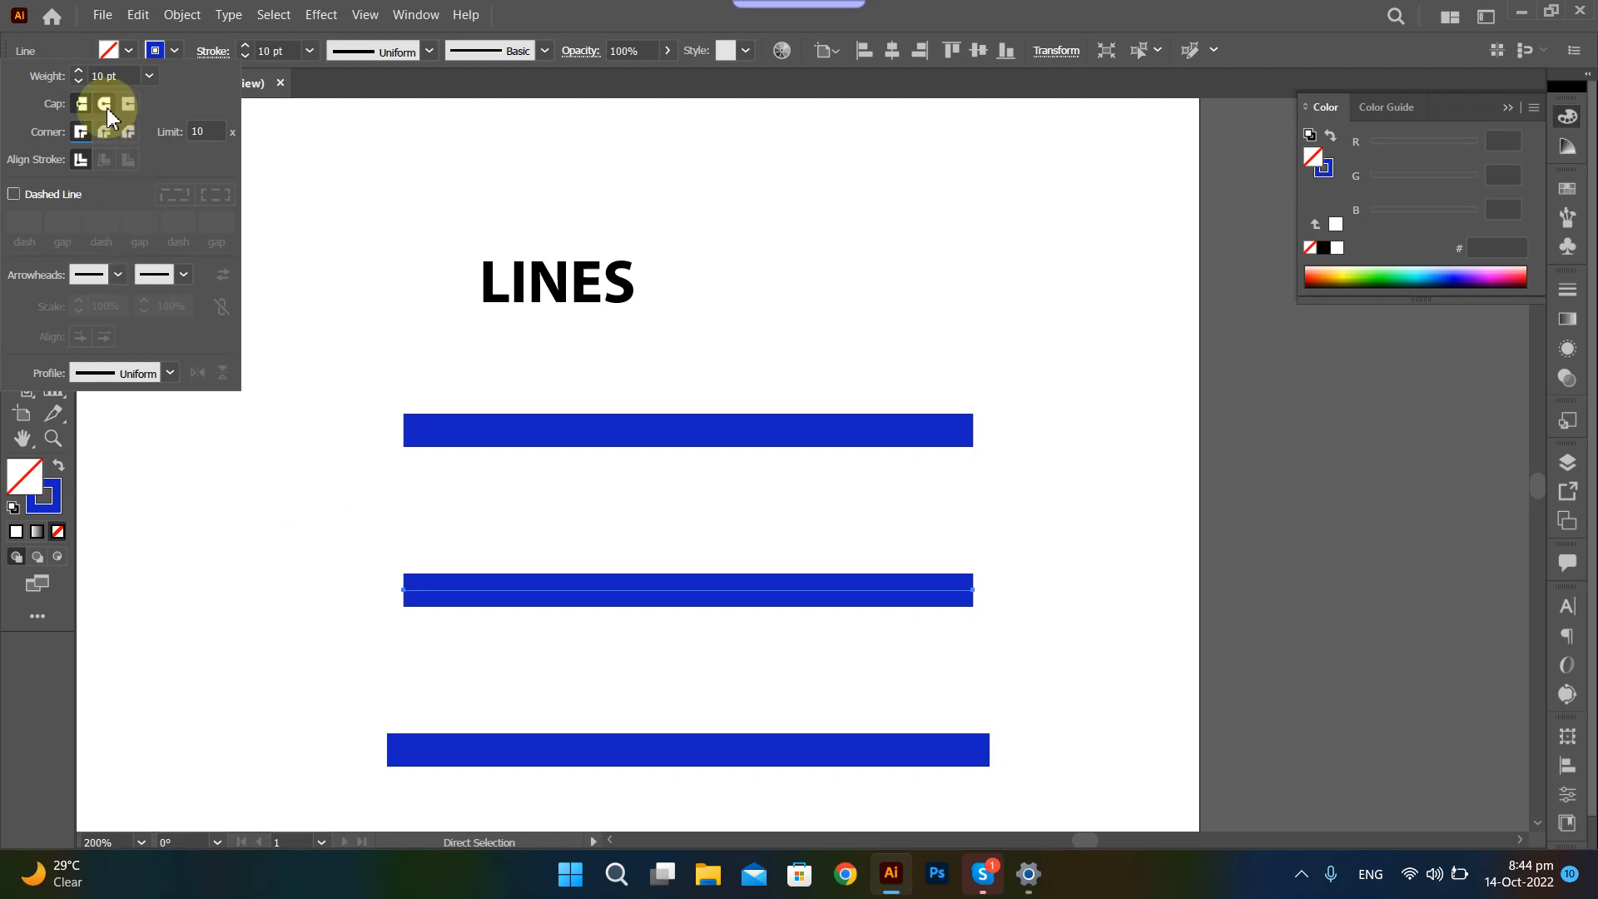
left_click(283, 558)
Inspect how the second line's round caps sit relative to its end anchor points.
scroll(464, 614, "up", 1)
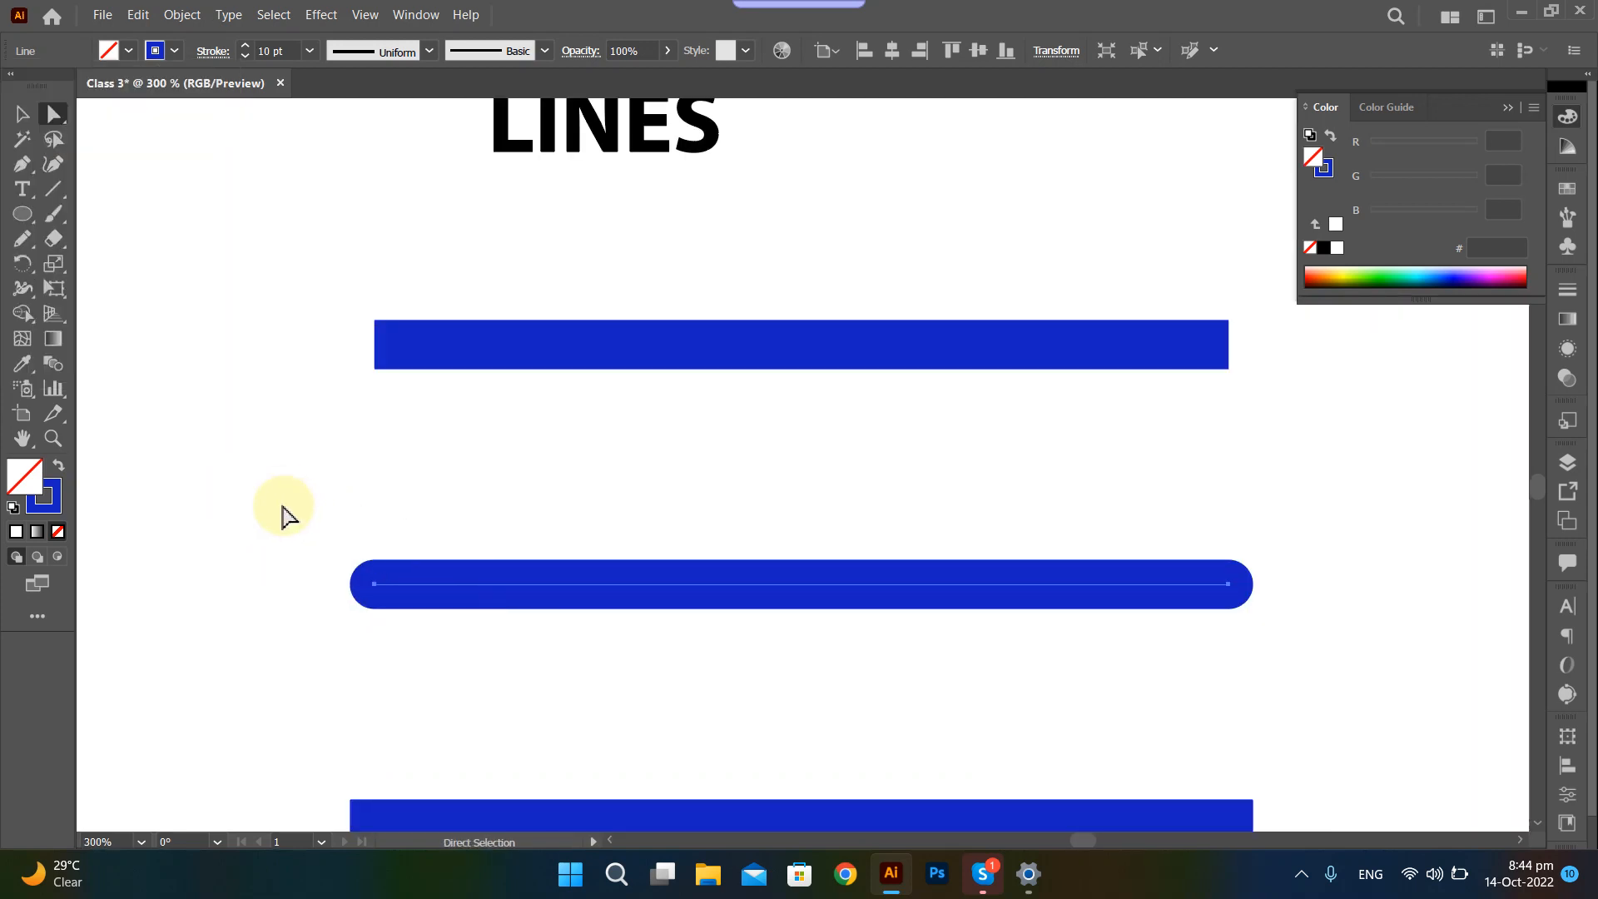
left_click_drag(275, 504, 1374, 786)
scroll(467, 607, "up", 1)
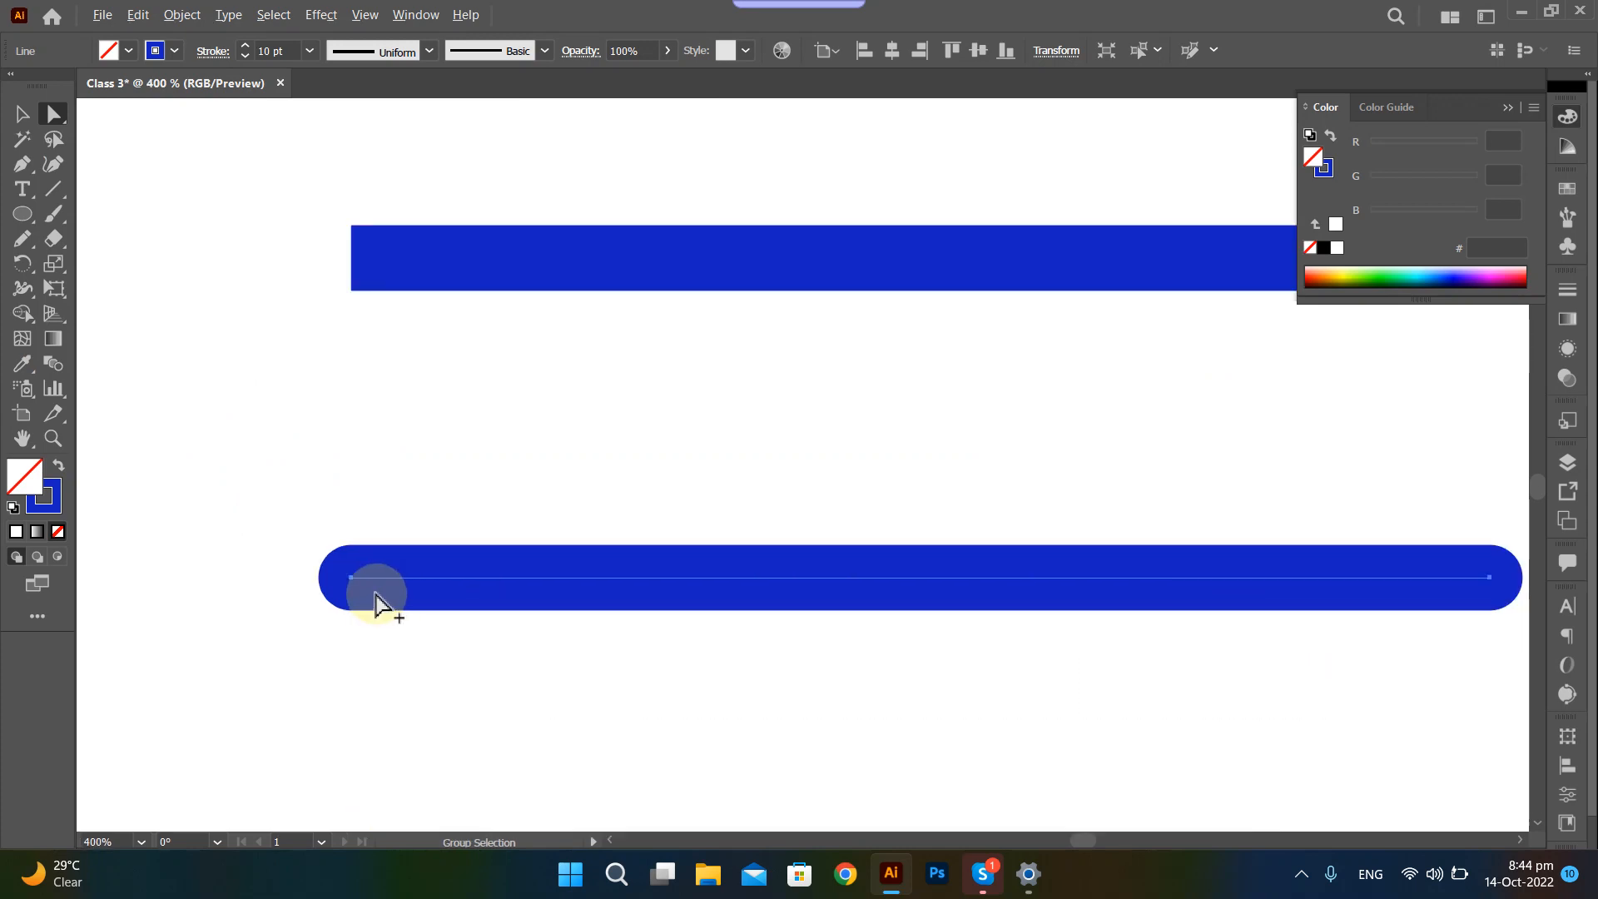
scroll(331, 585, "up", 1)
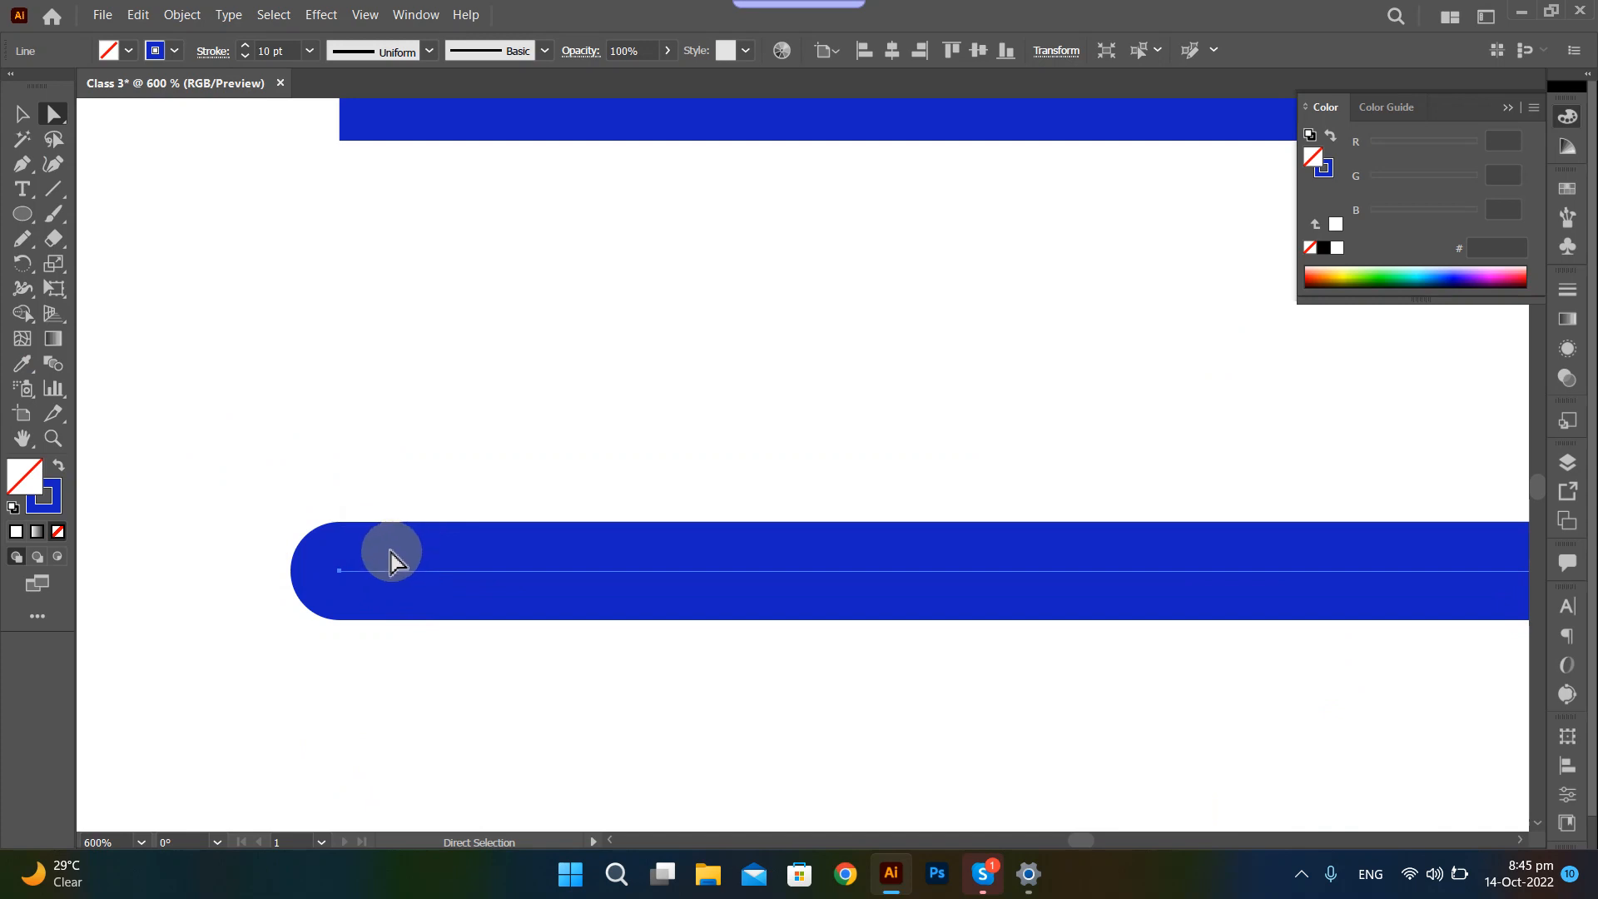
scroll(392, 560, "down", 2)
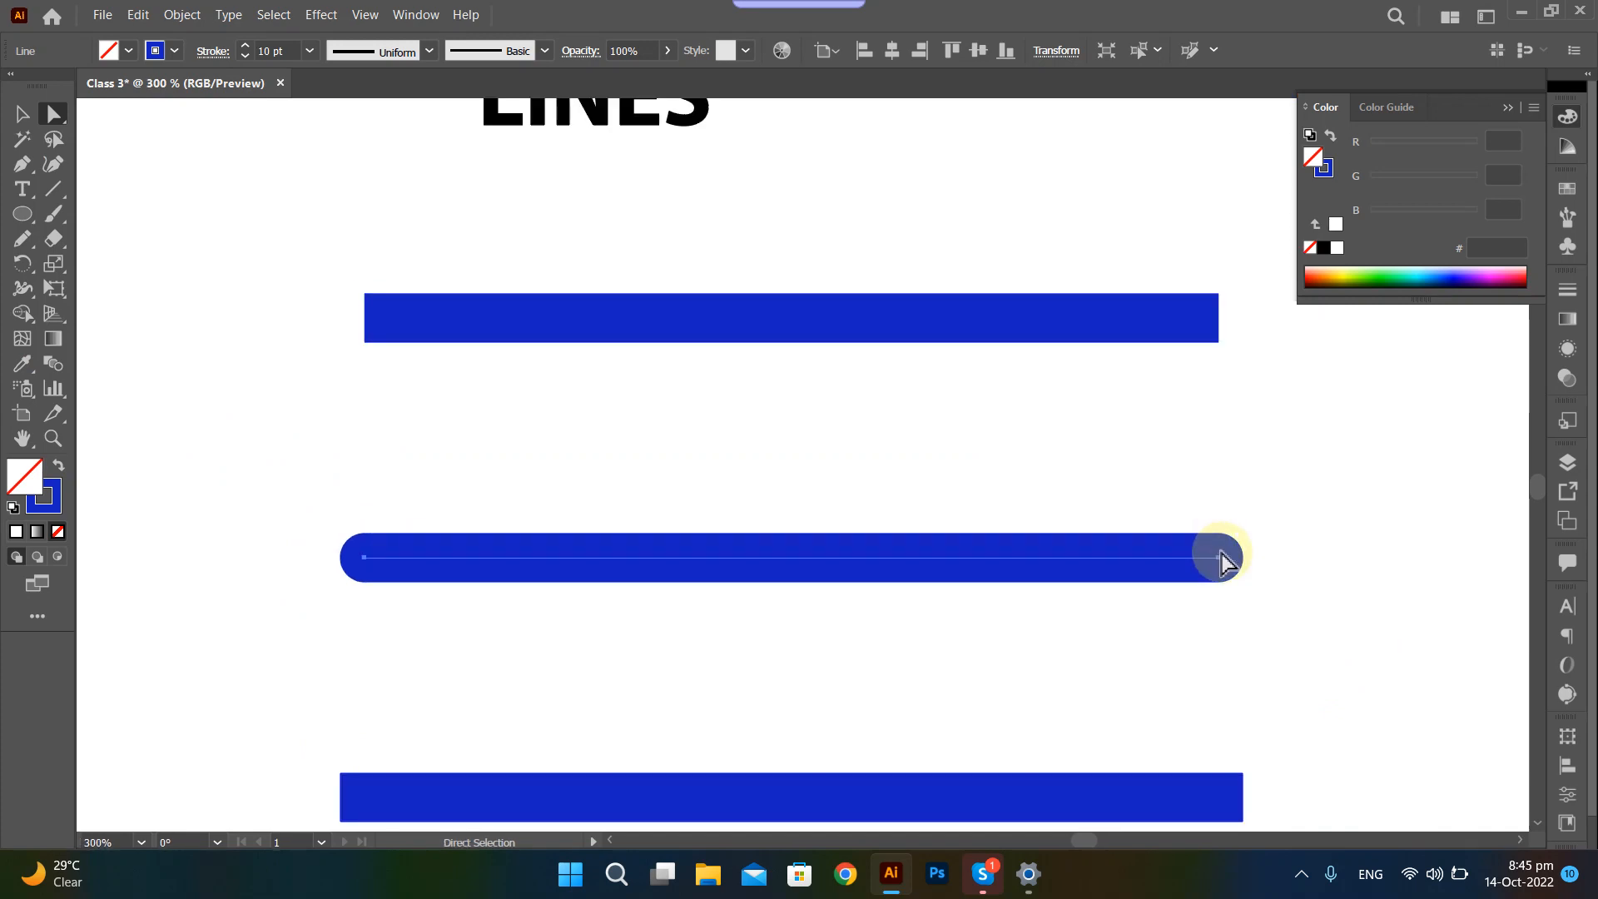
scroll(725, 632, "down", 3)
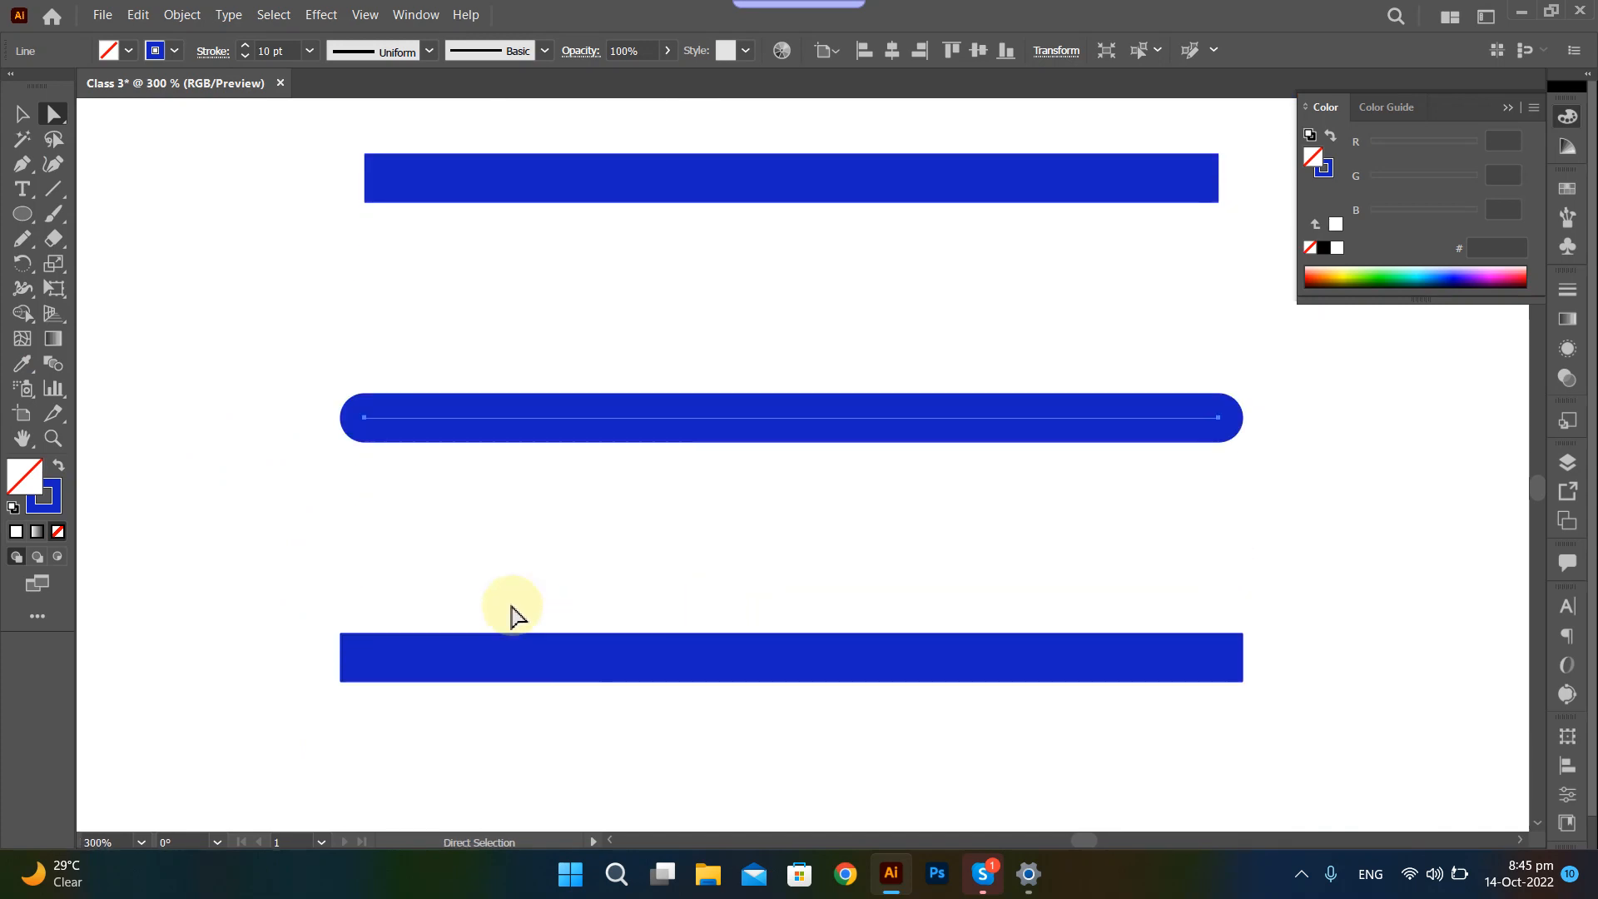
Examine the third line's stroke cap setting and how its ends sit relative to the anchor points.
left_click_drag(265, 610, 1336, 745)
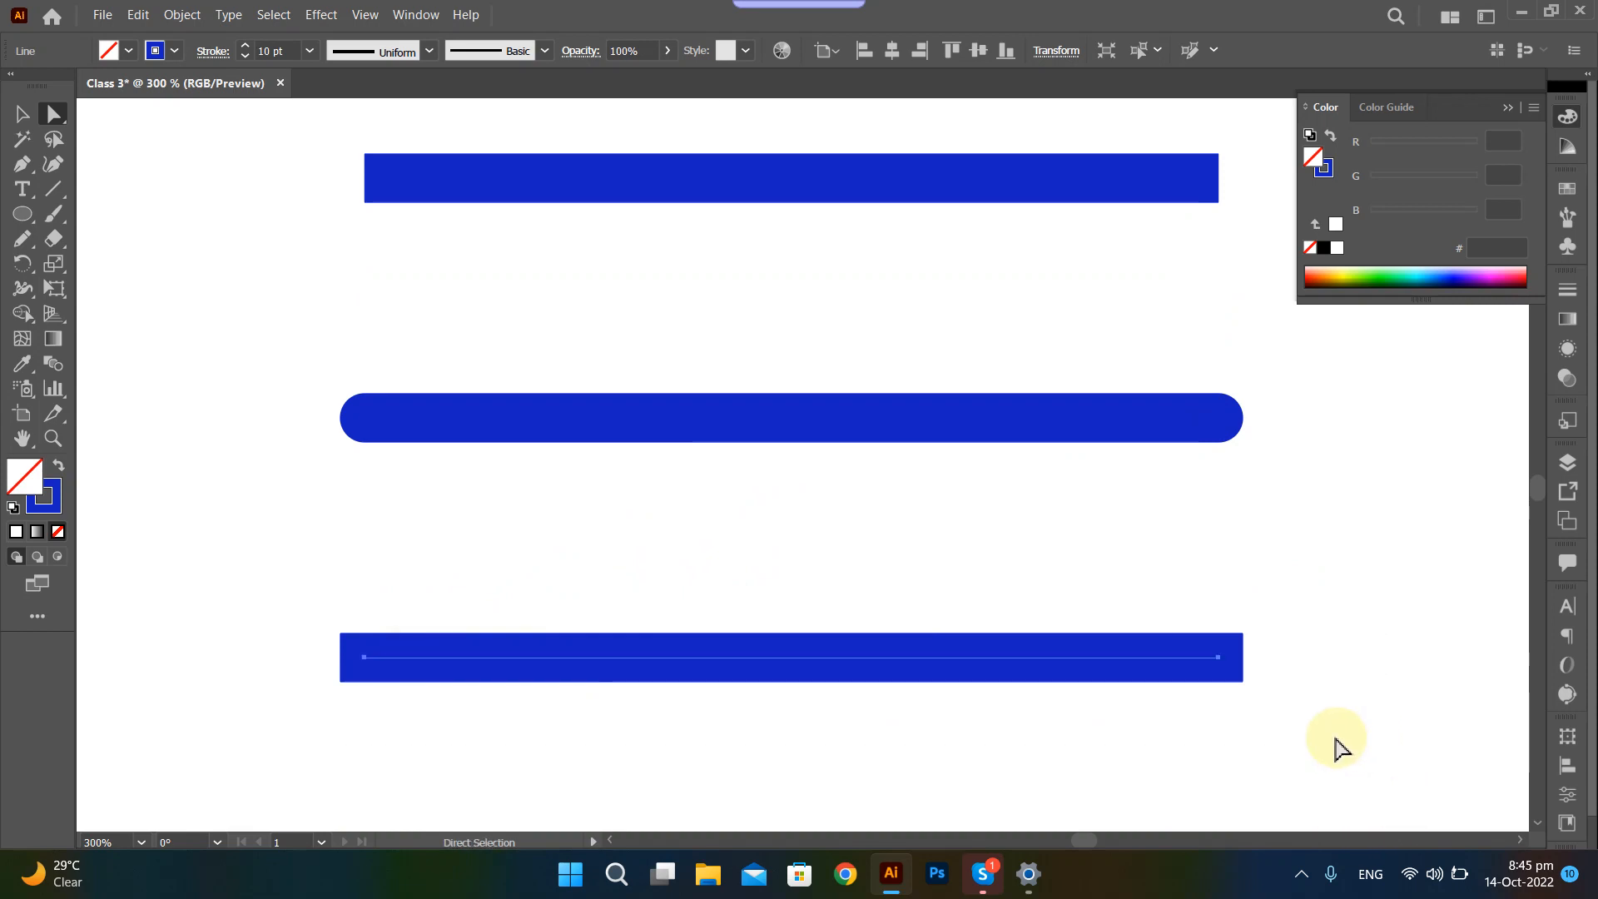
left_click(212, 51)
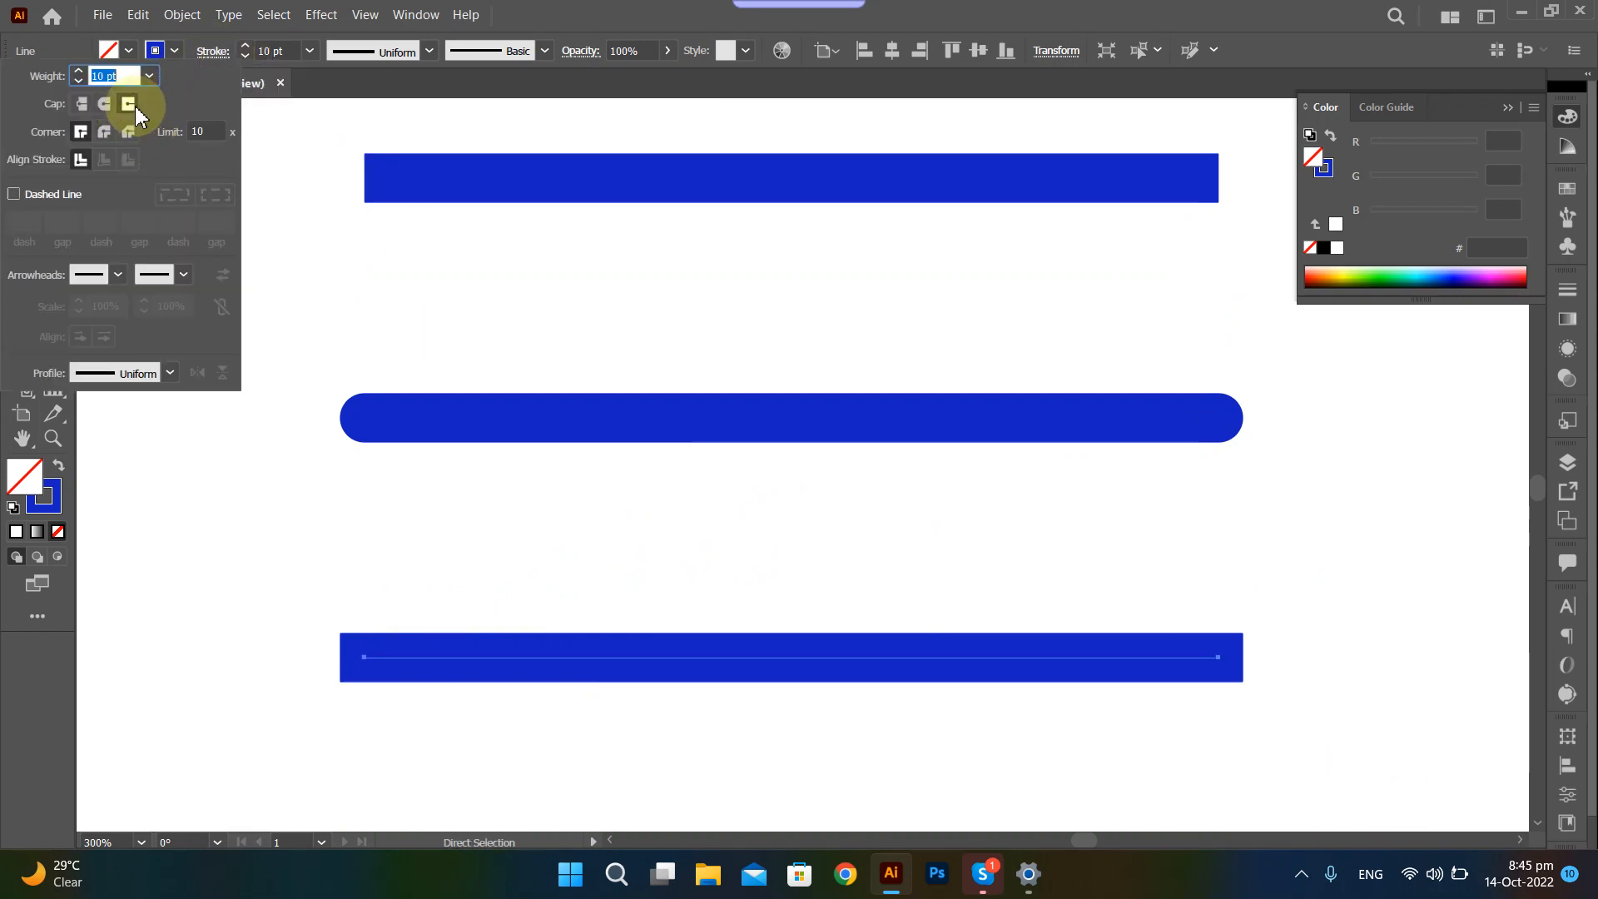
scroll(333, 658, "down", 3)
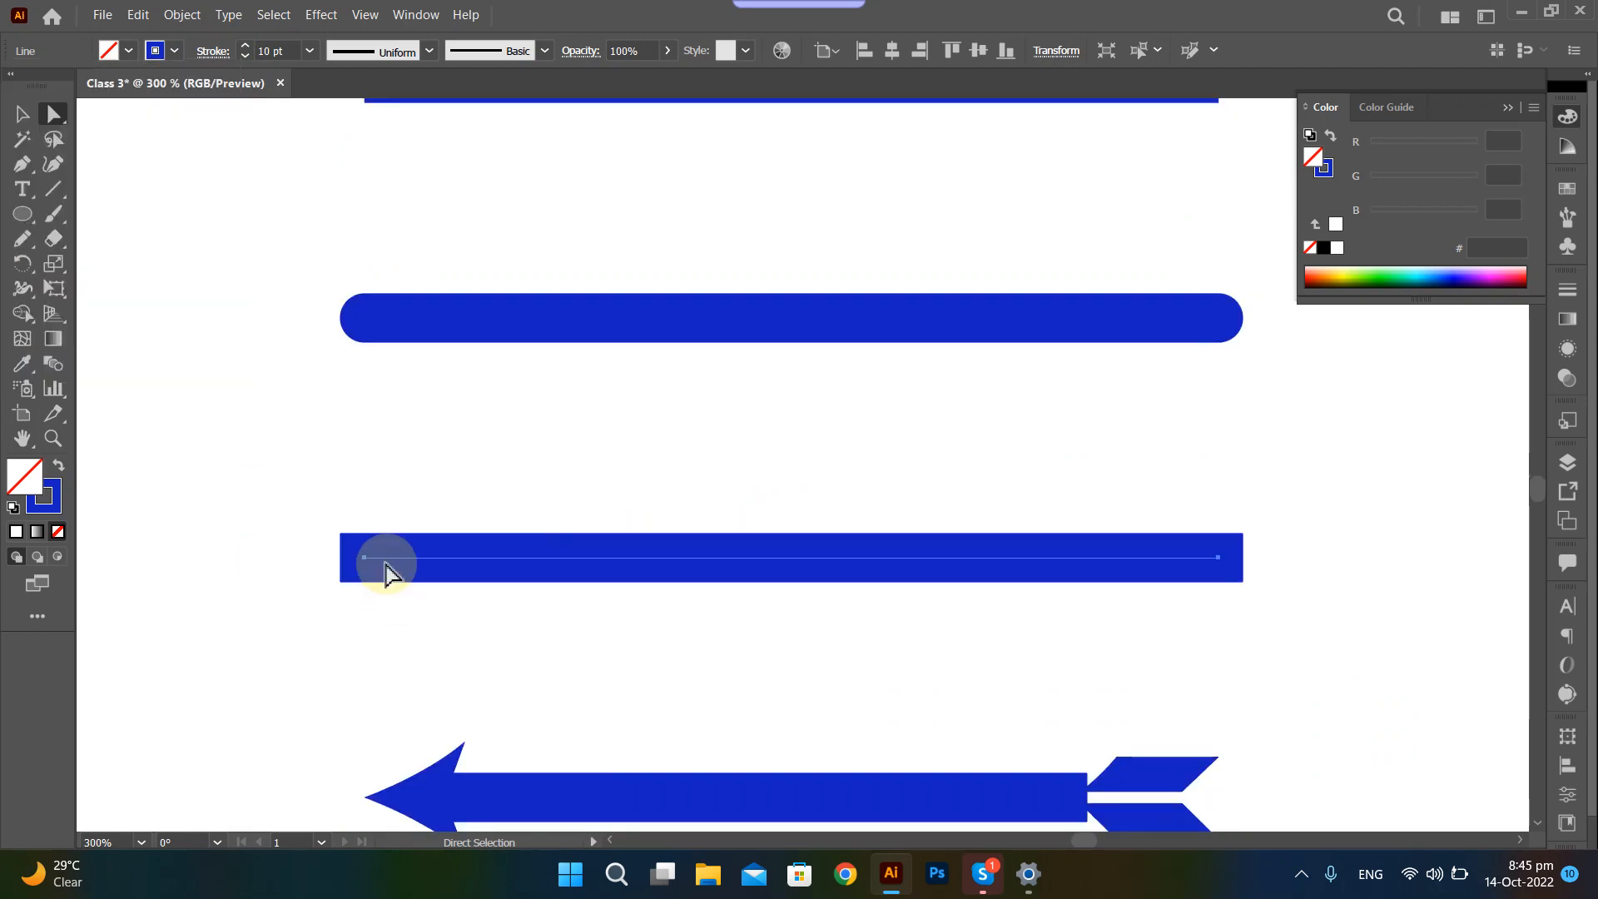
scroll(385, 575, "up", 3)
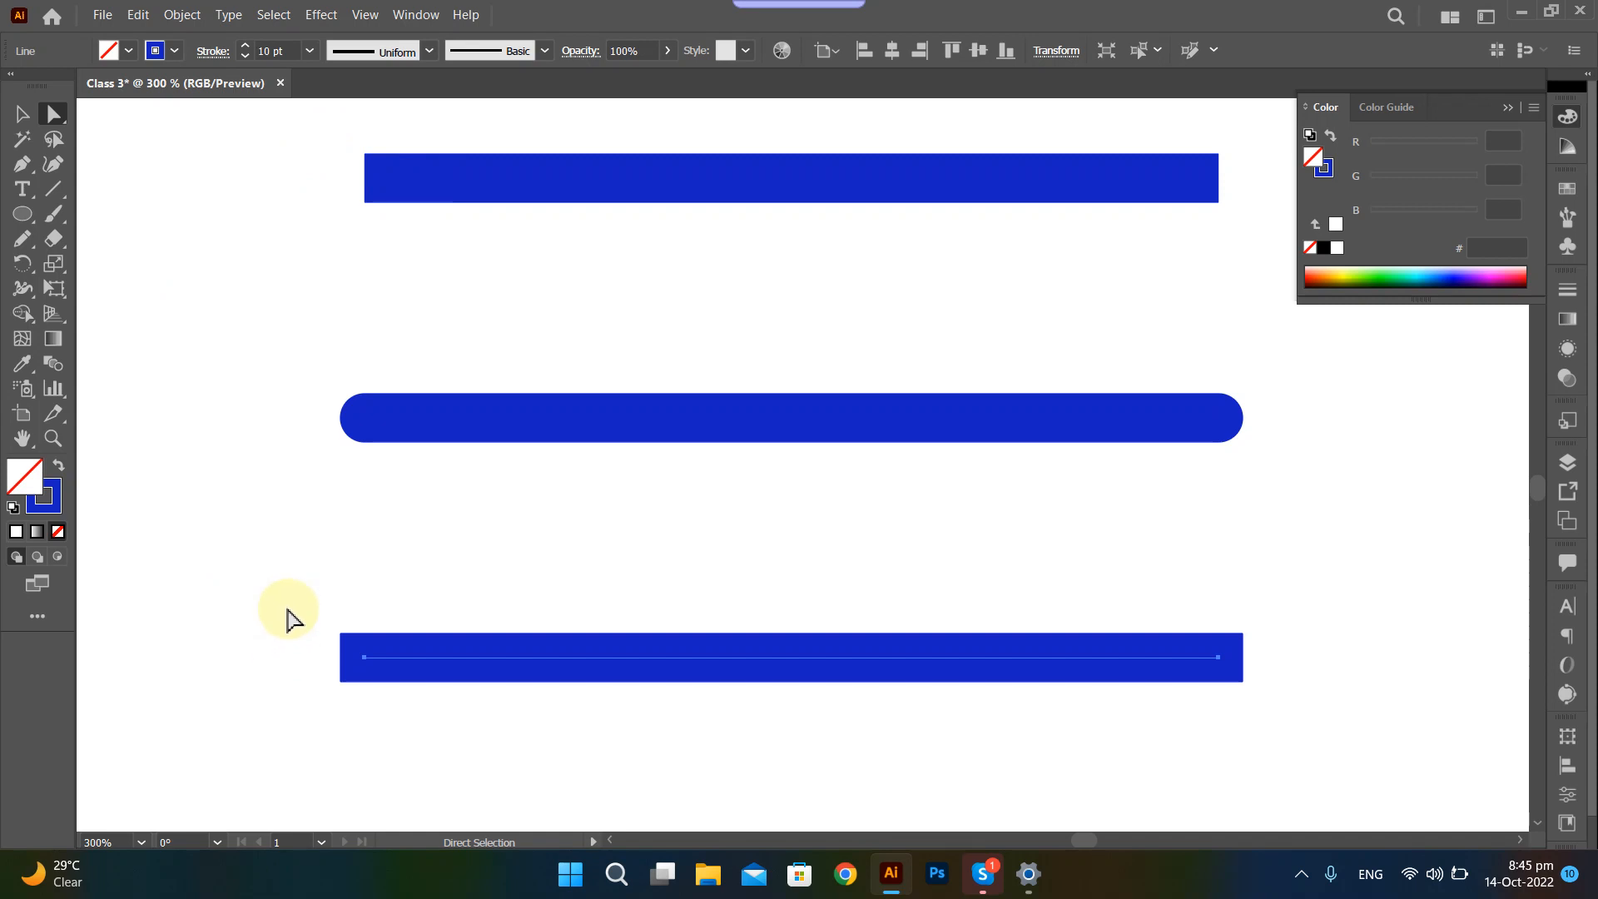
left_click_drag(304, 607, 1207, 699)
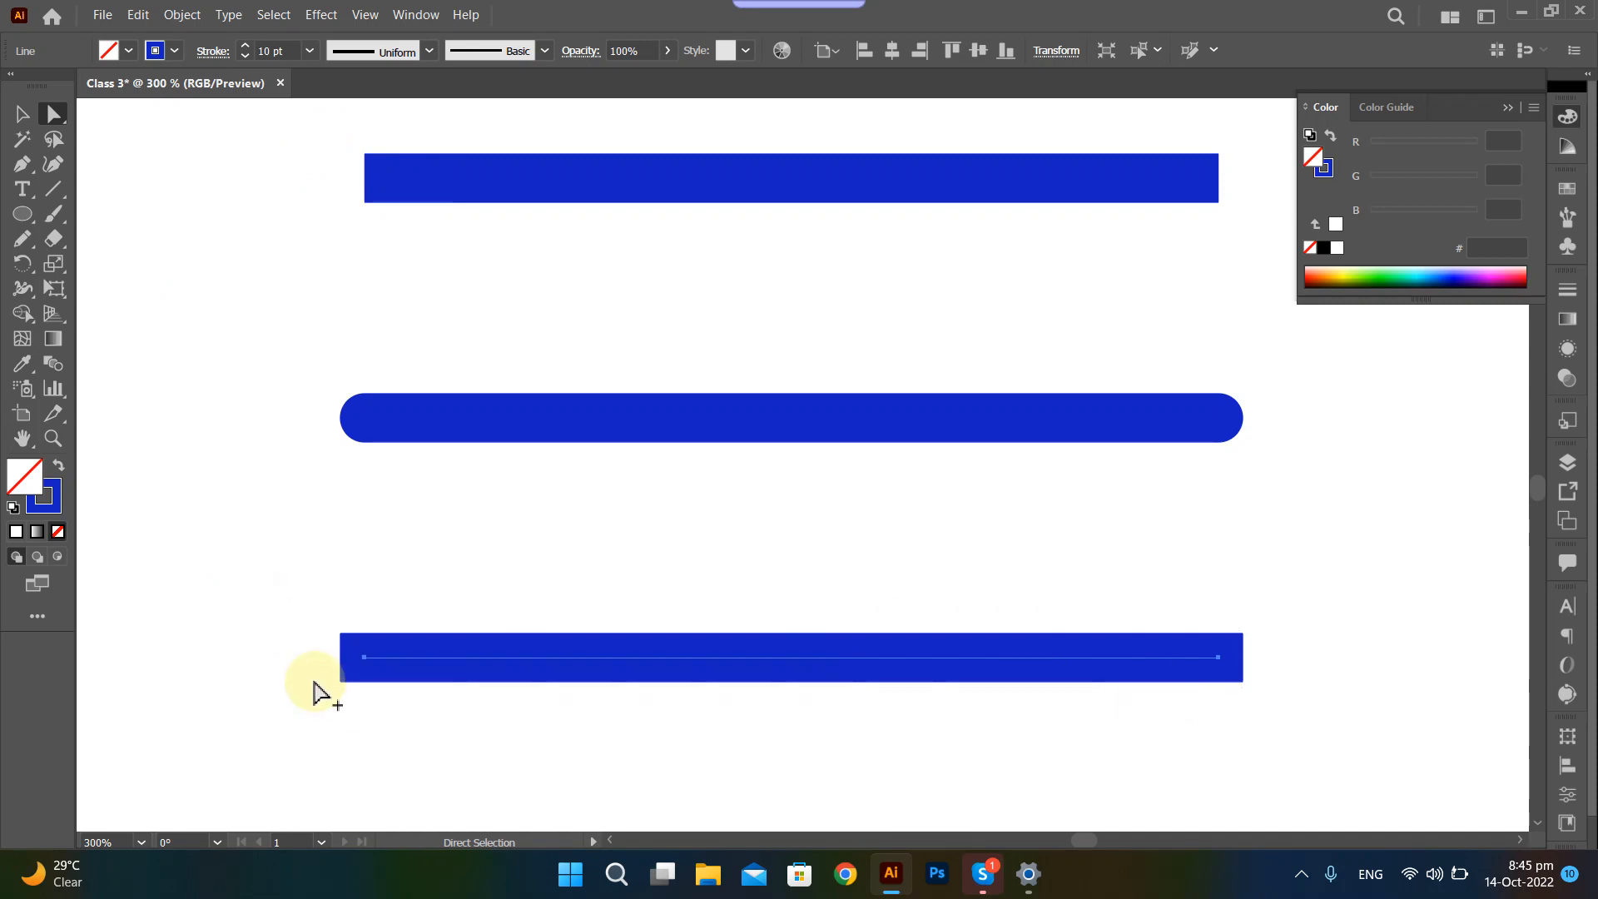
scroll(327, 687, "up", 3)
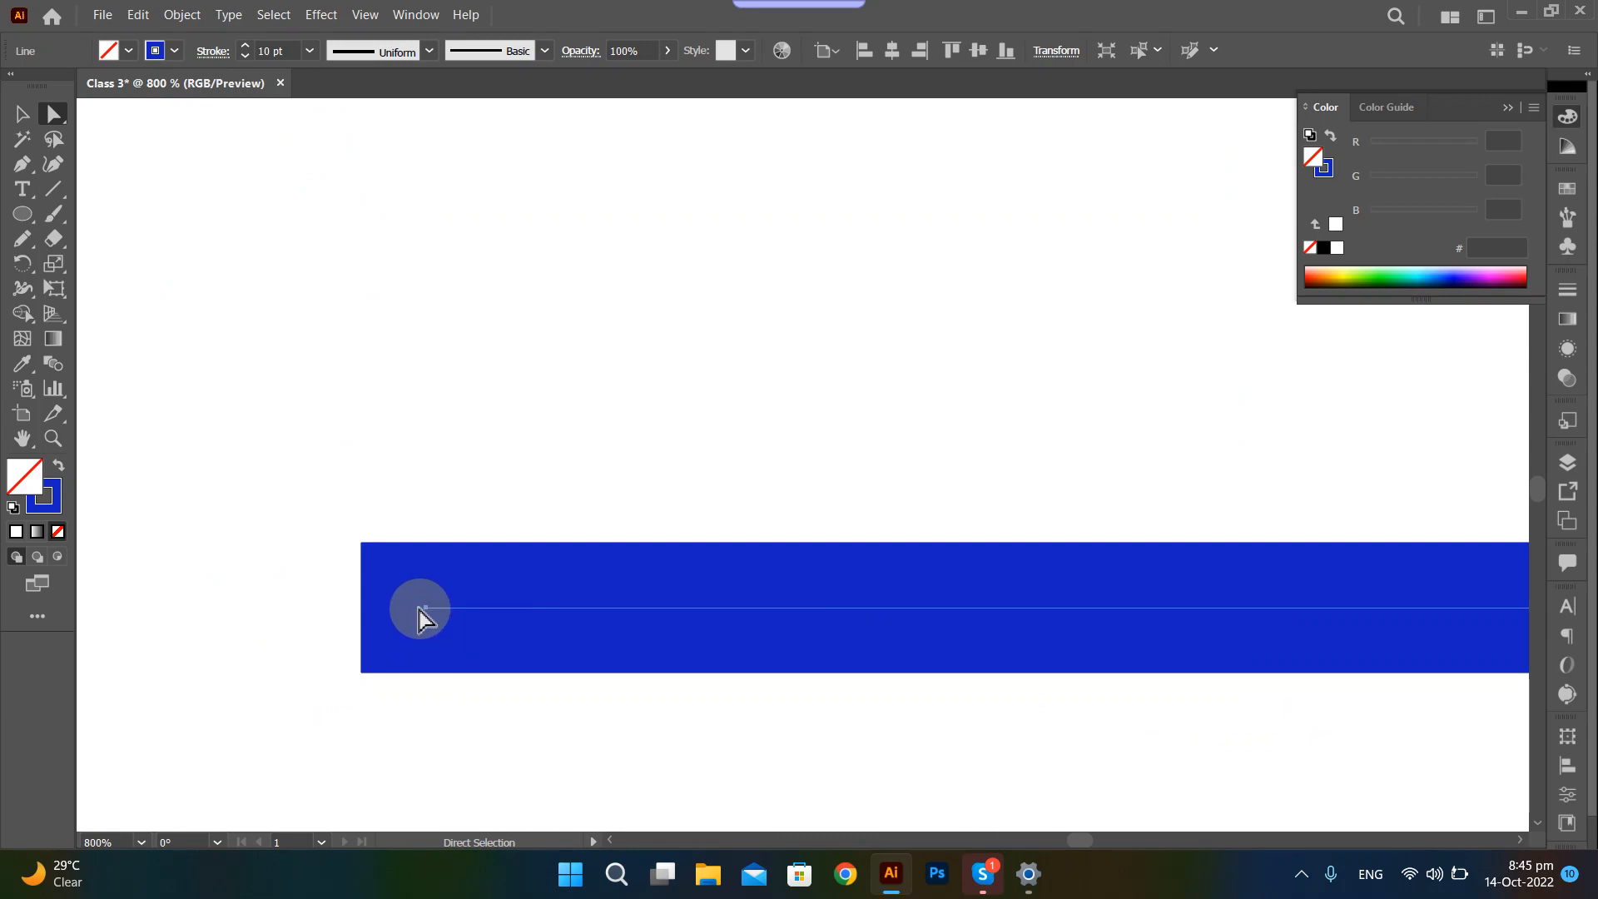
scroll(381, 614, "down", 1, "alt")
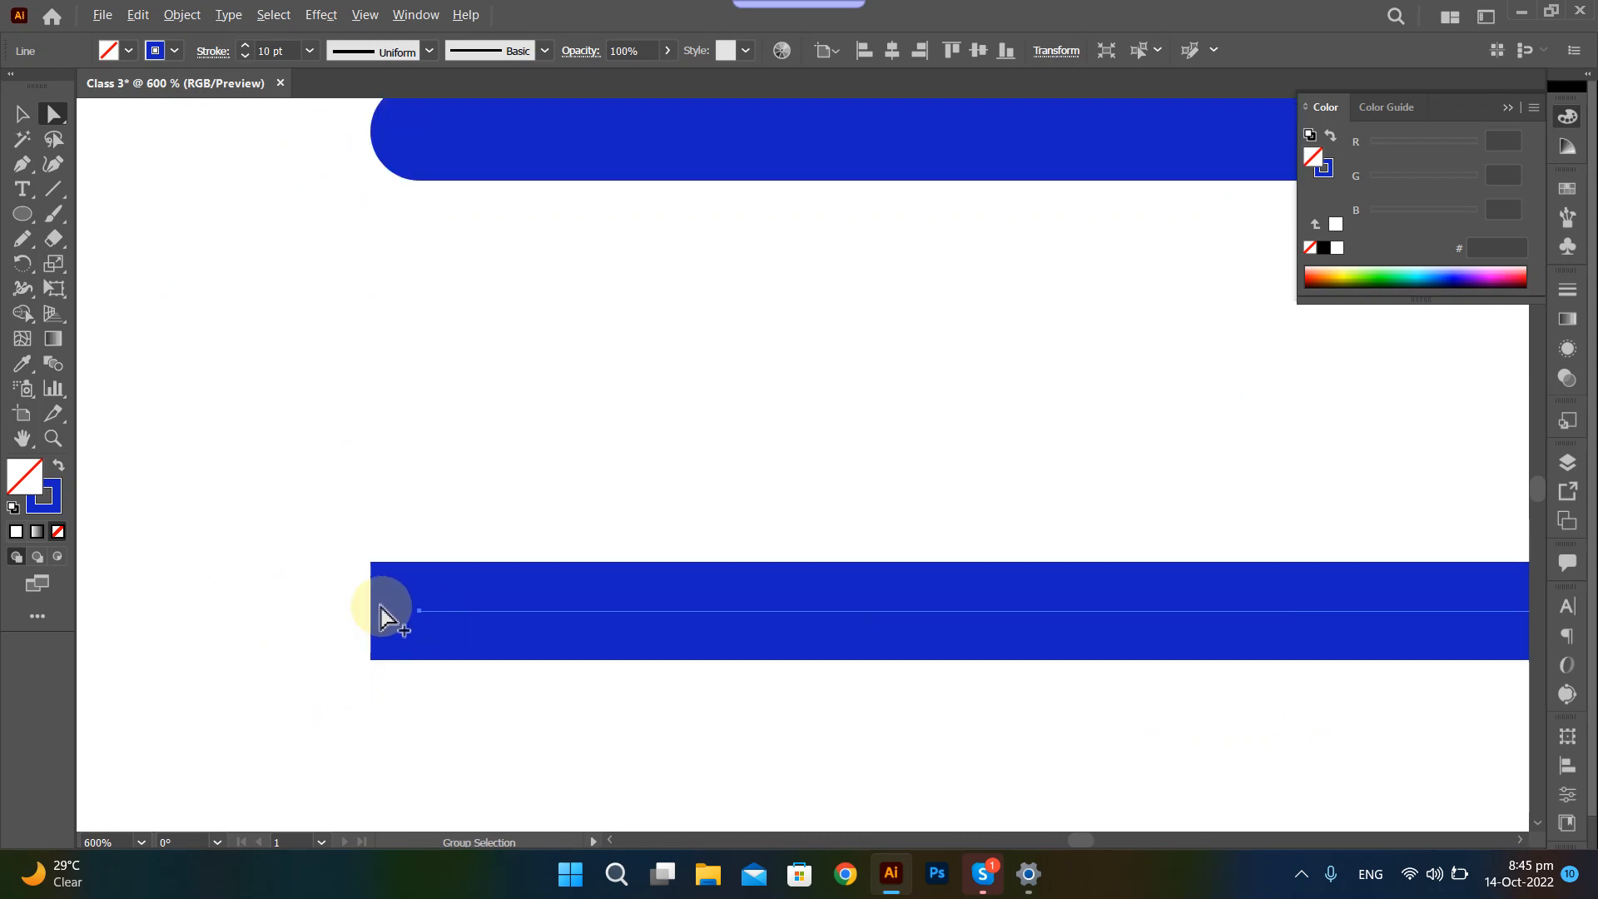
scroll(381, 614, "down", 2, "alt")
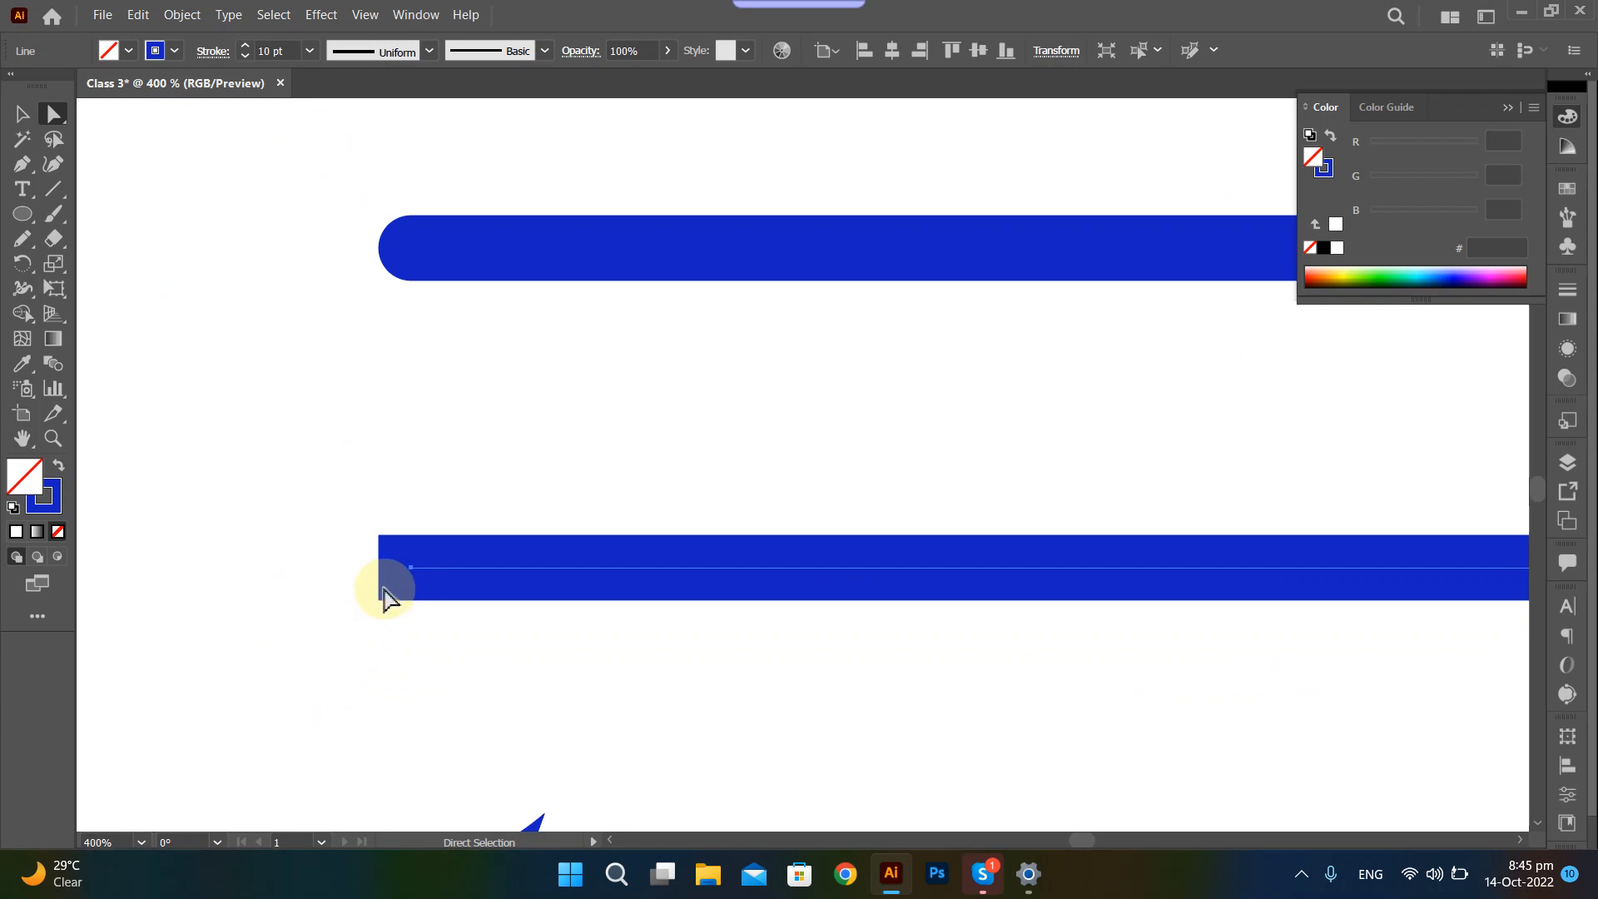
scroll(488, 575, "down", 2, "alt")
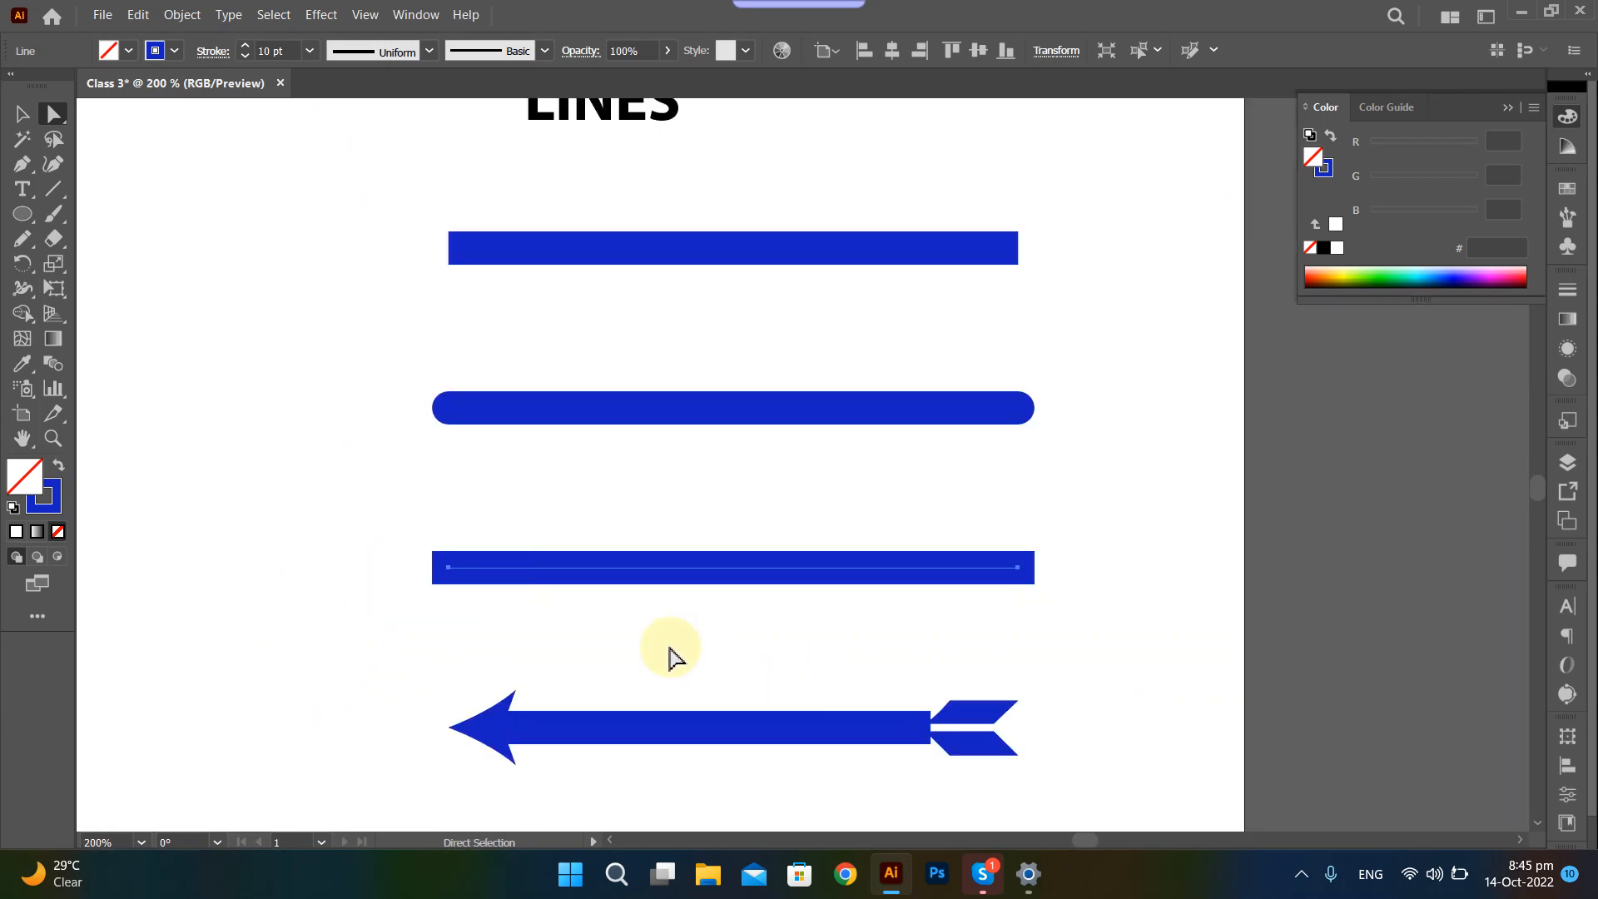
left_click(670, 651)
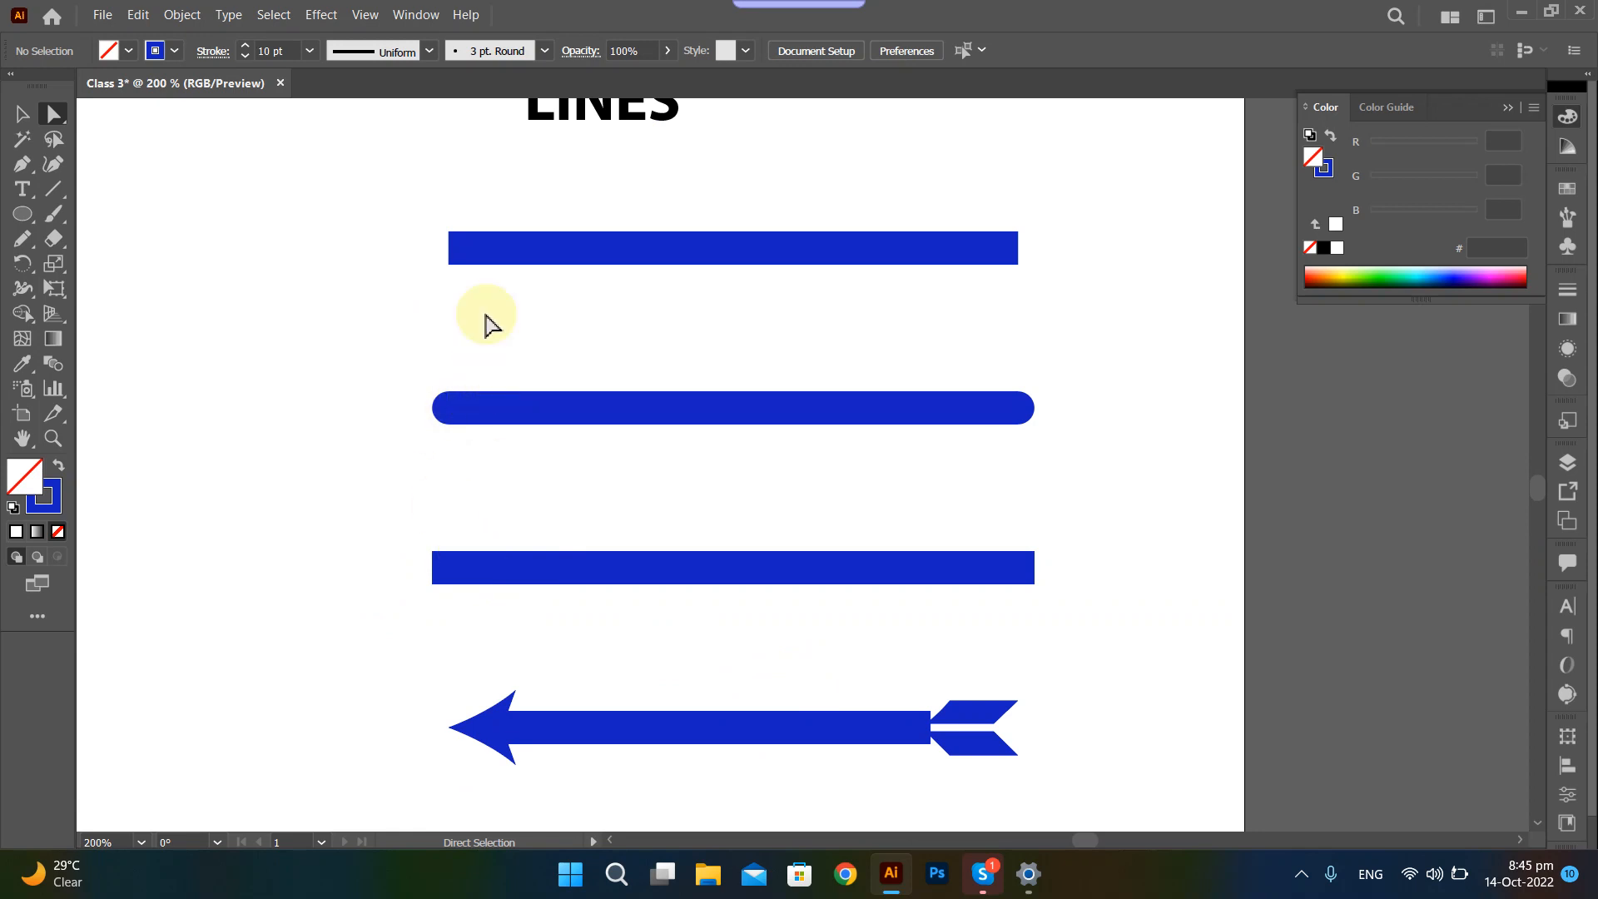
Set the start arrowhead of the fourth line to Arrow 21.
scroll(488, 654, "down", 3)
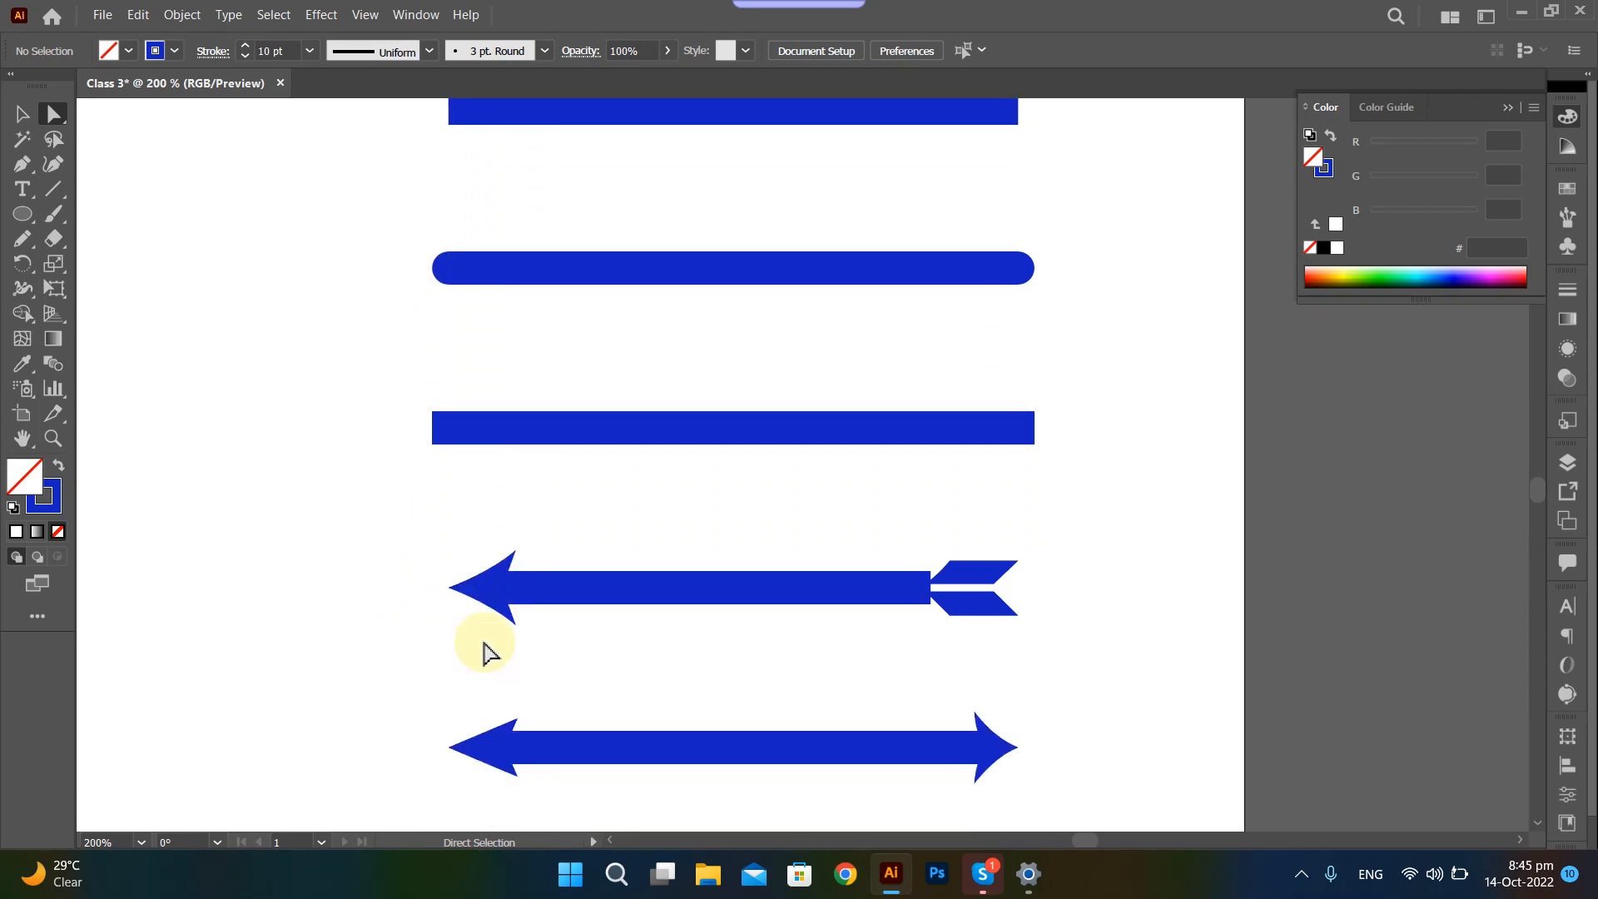
left_click_drag(408, 532, 1096, 663)
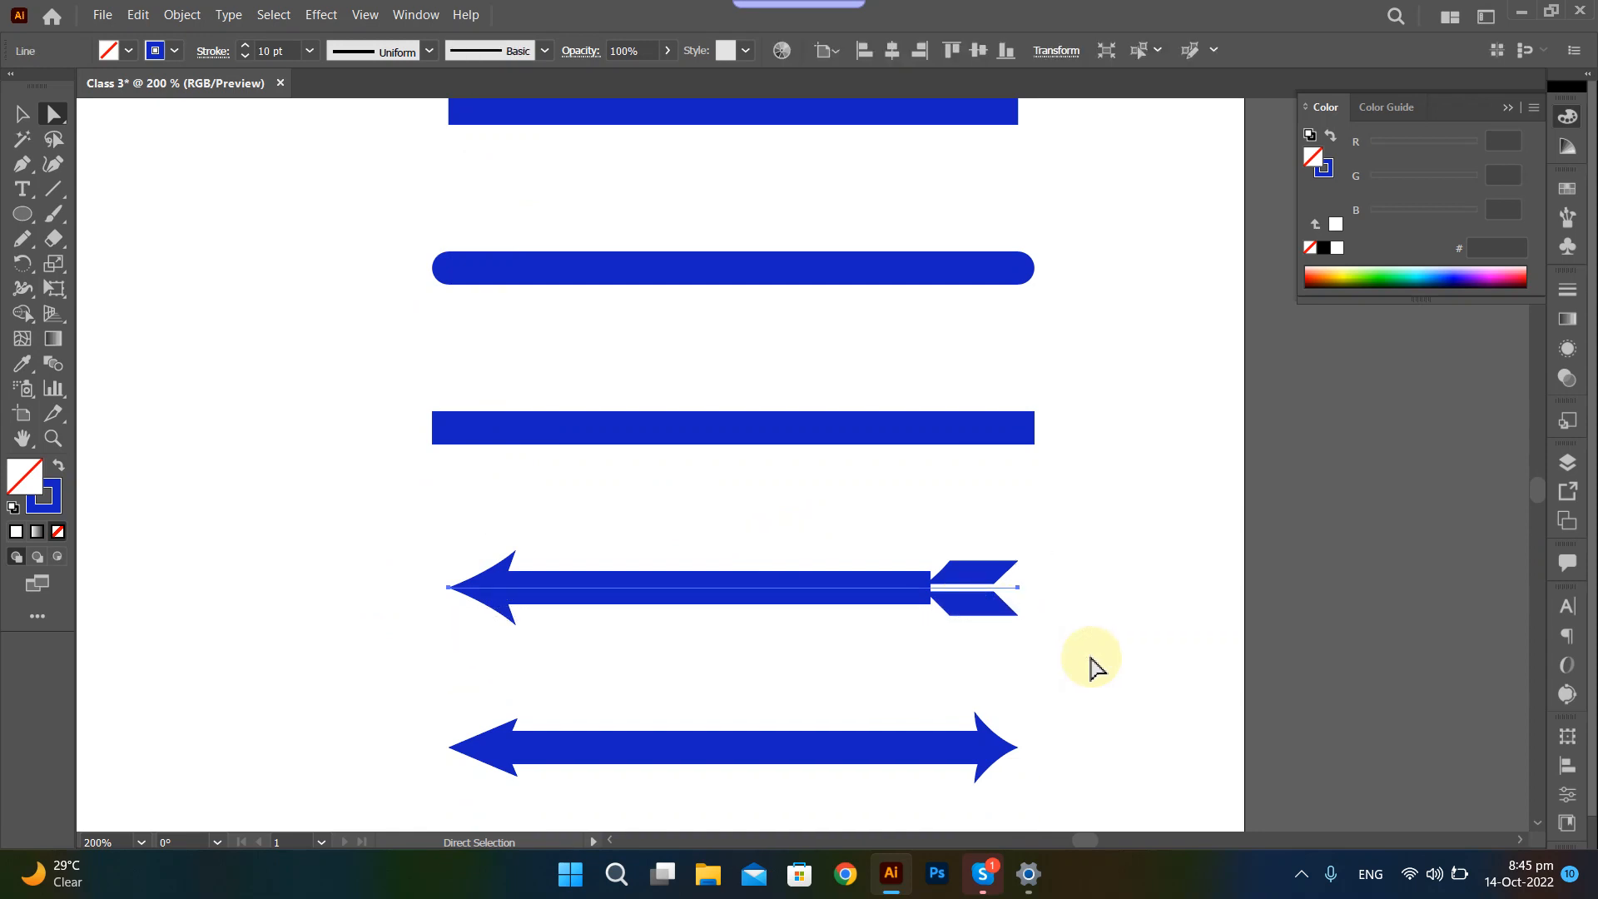
left_click(211, 50)
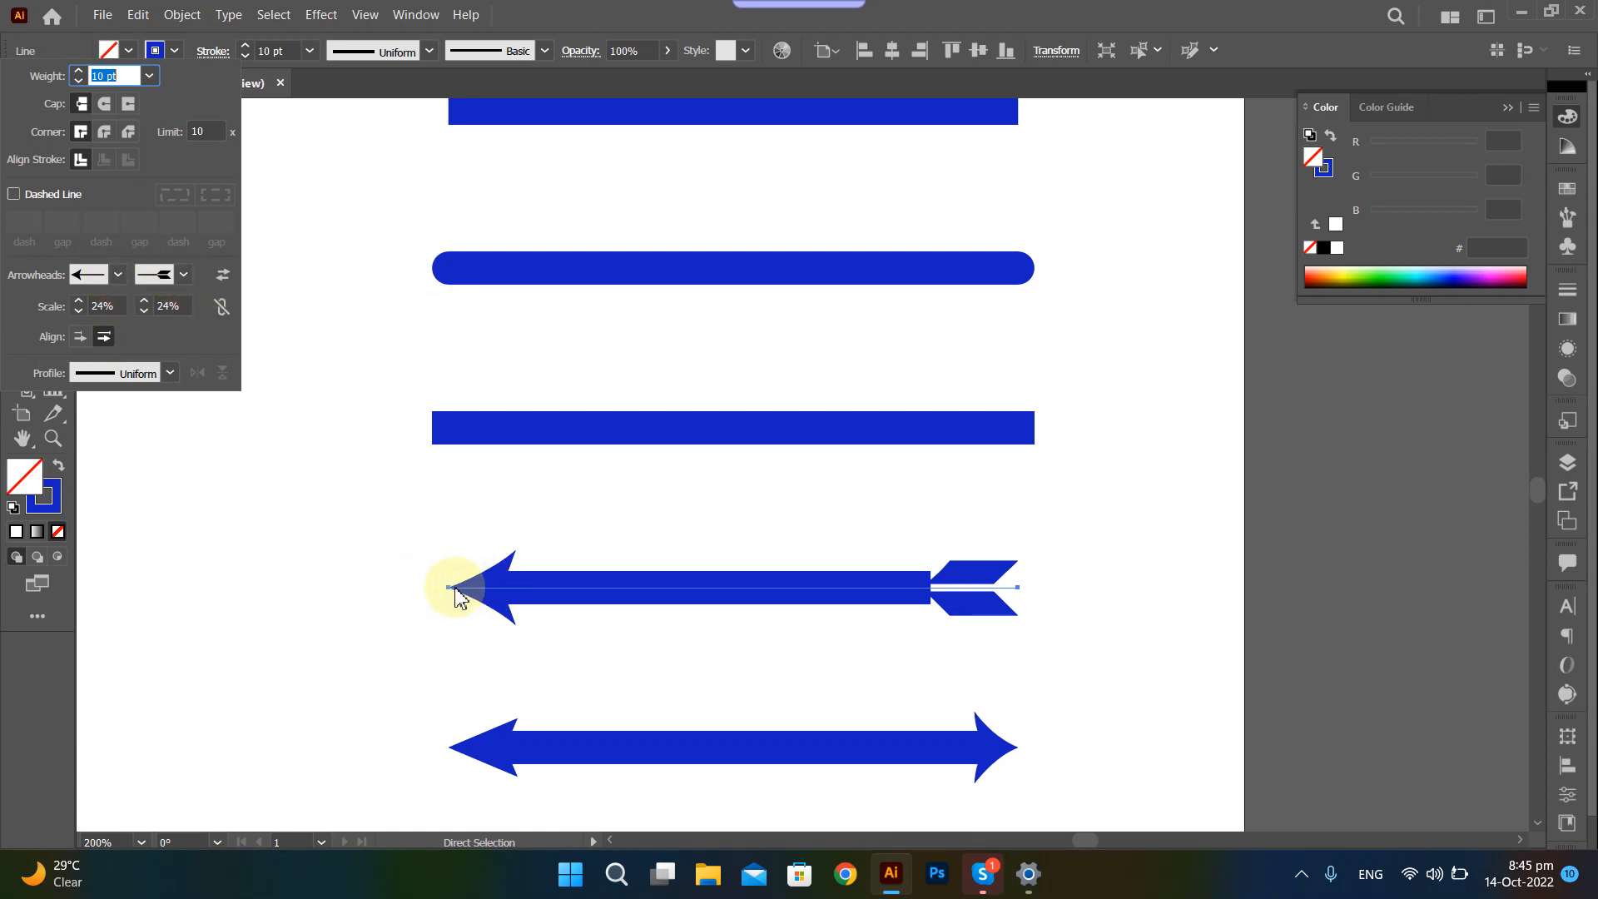
left_click(117, 278)
left_click(183, 278)
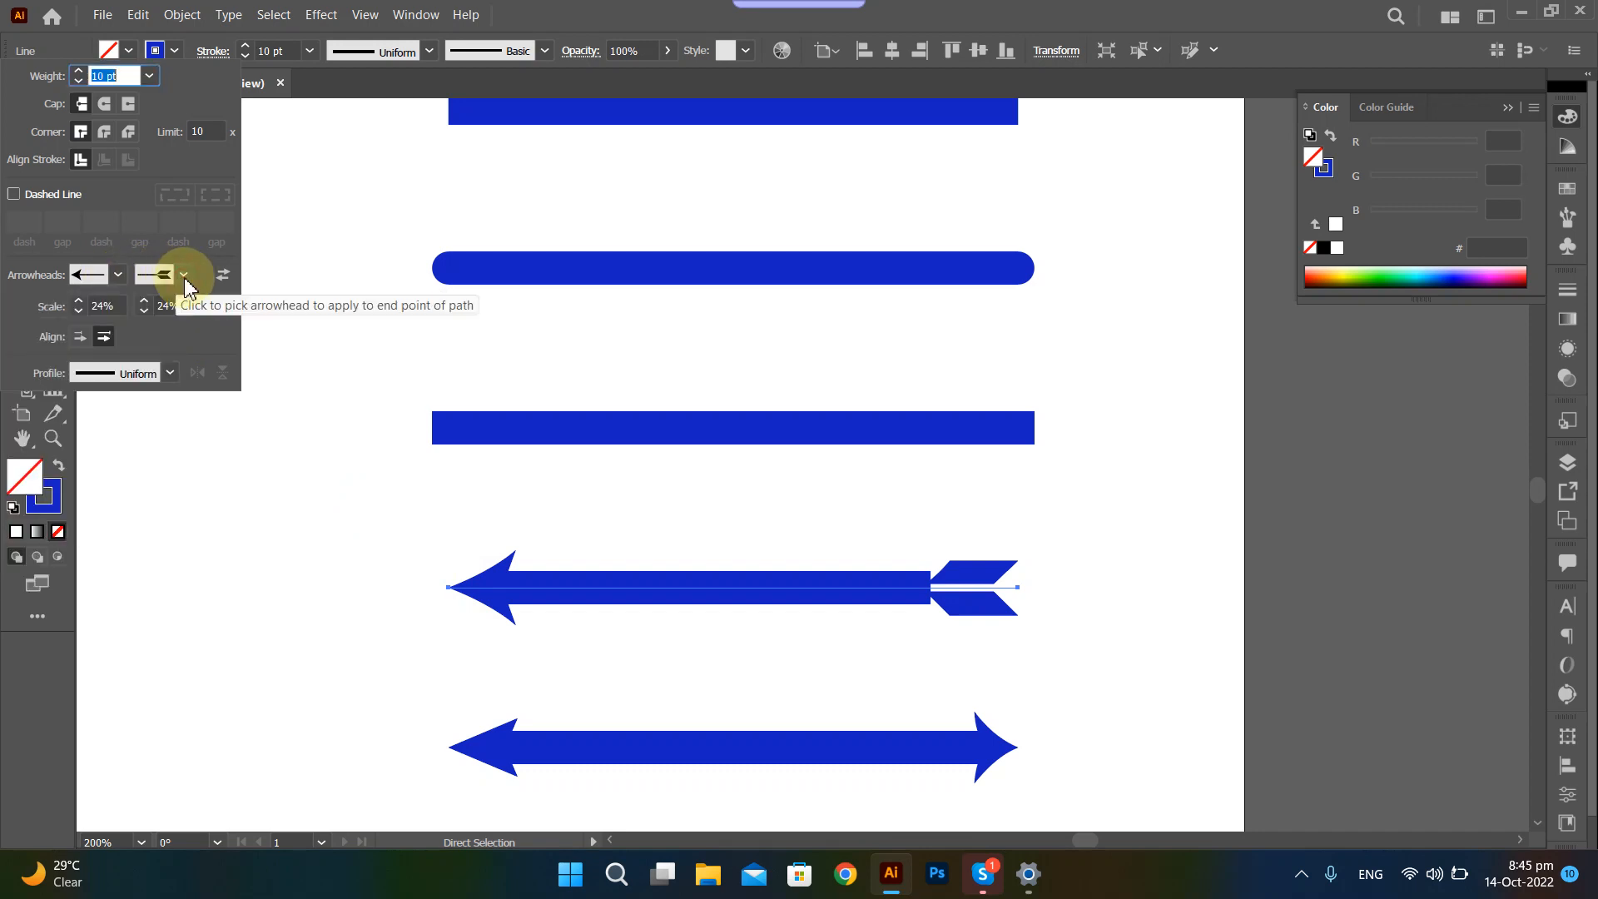
left_click(117, 276)
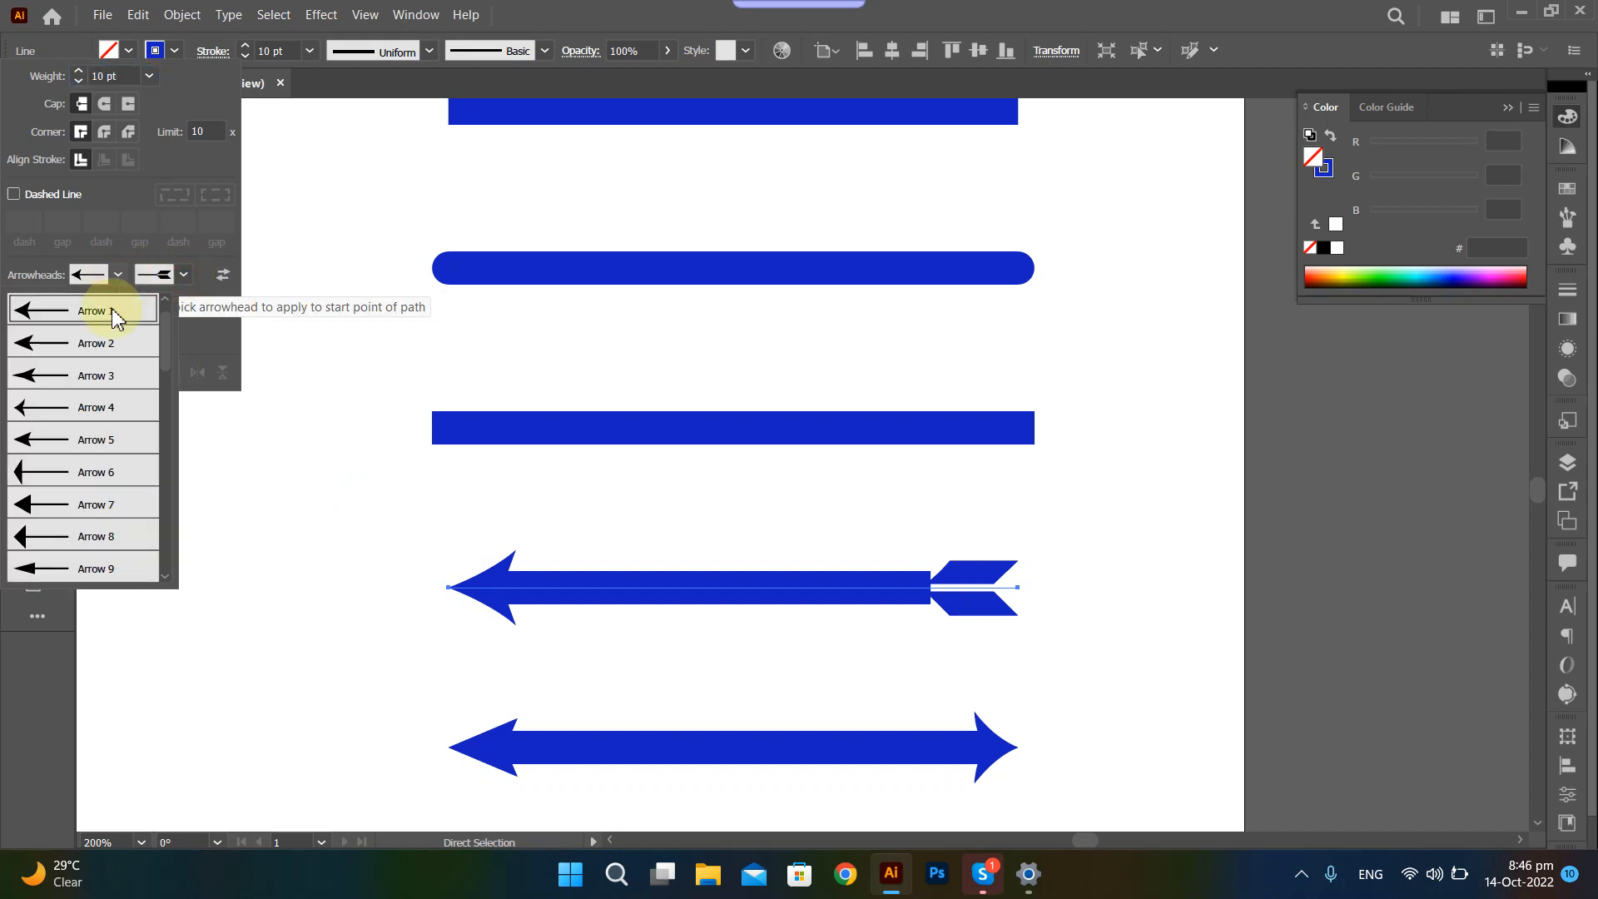
scroll(79, 508, "down", 5)
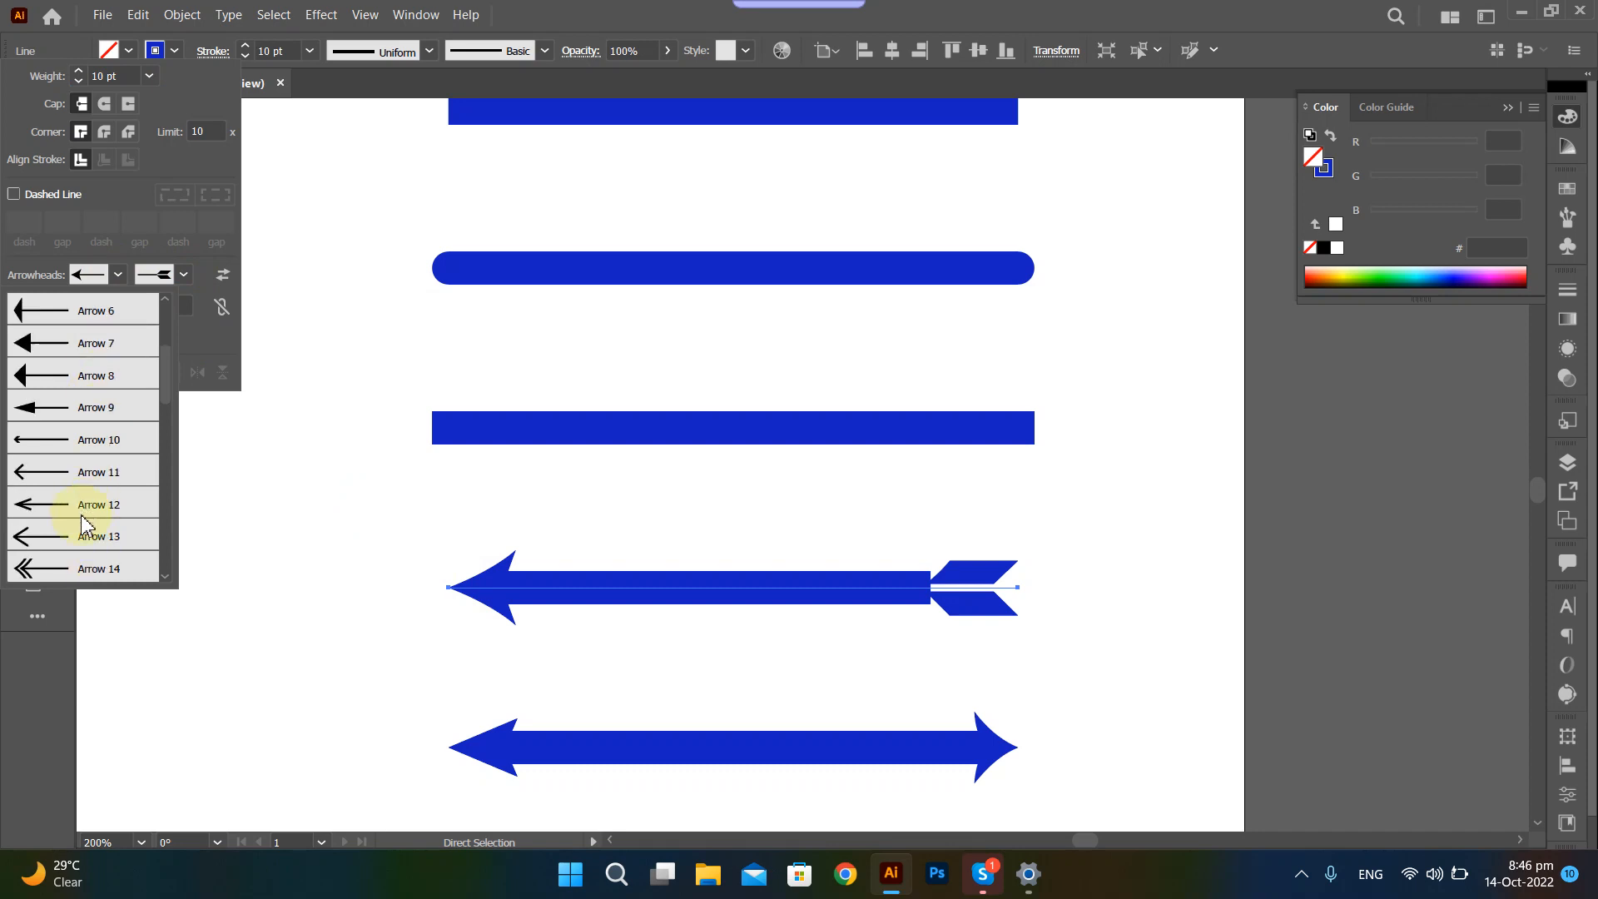
scroll(78, 516, "up", 8)
scroll(83, 449, "down", 2)
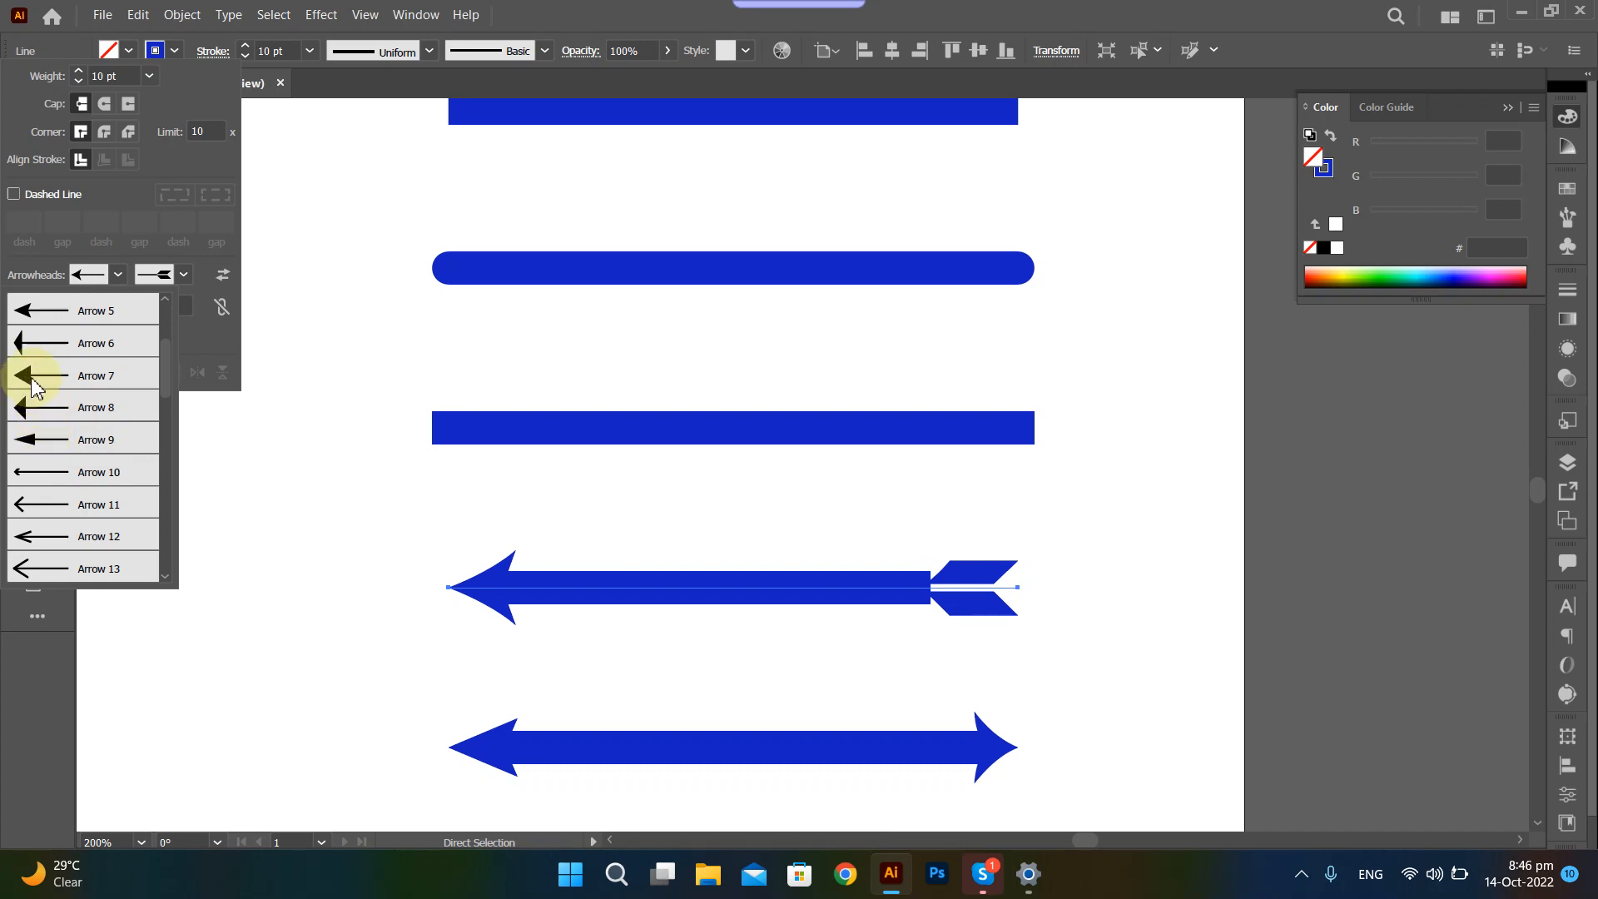
scroll(56, 416, "down", 3)
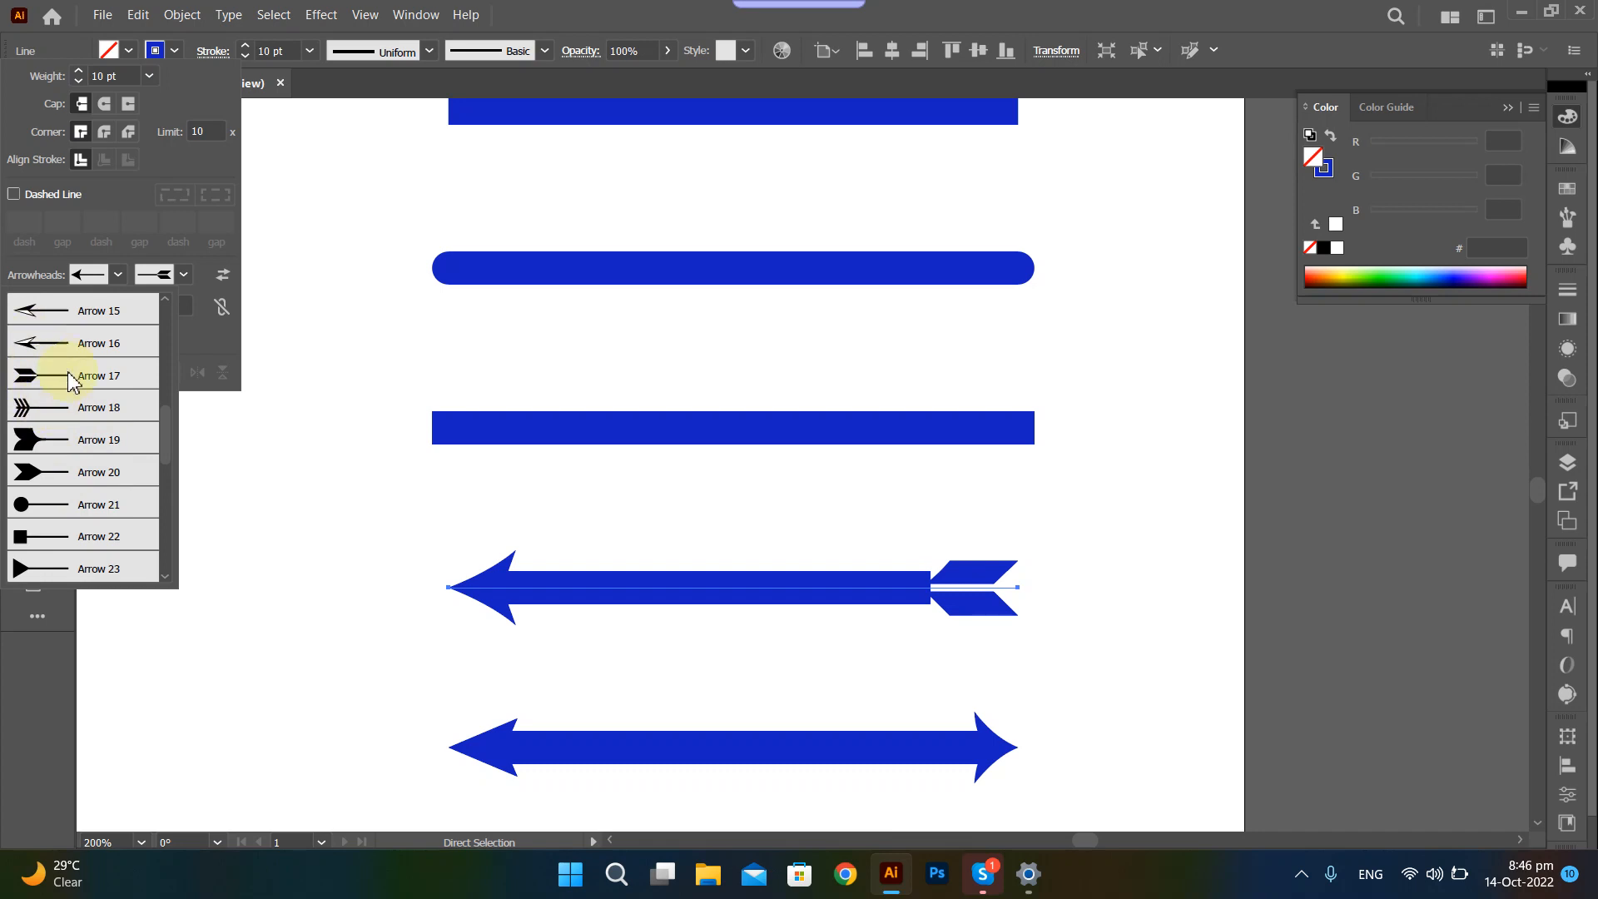
left_click(89, 505)
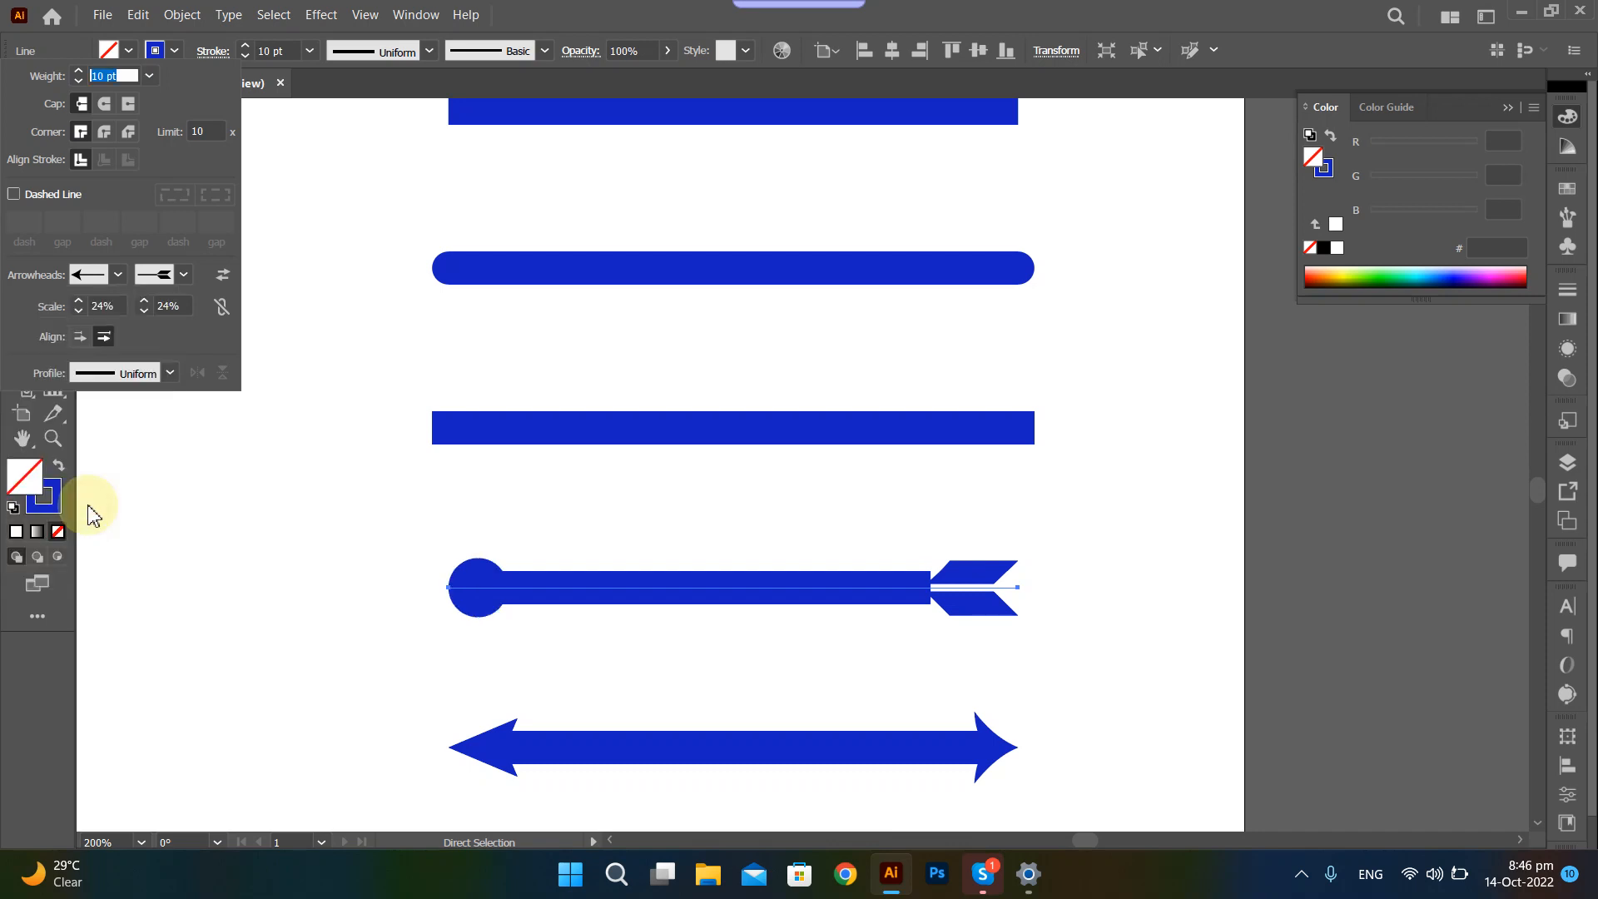
Set the end arrowhead of the fourth line to Arrow 9 and deselect the line.
left_click(185, 275)
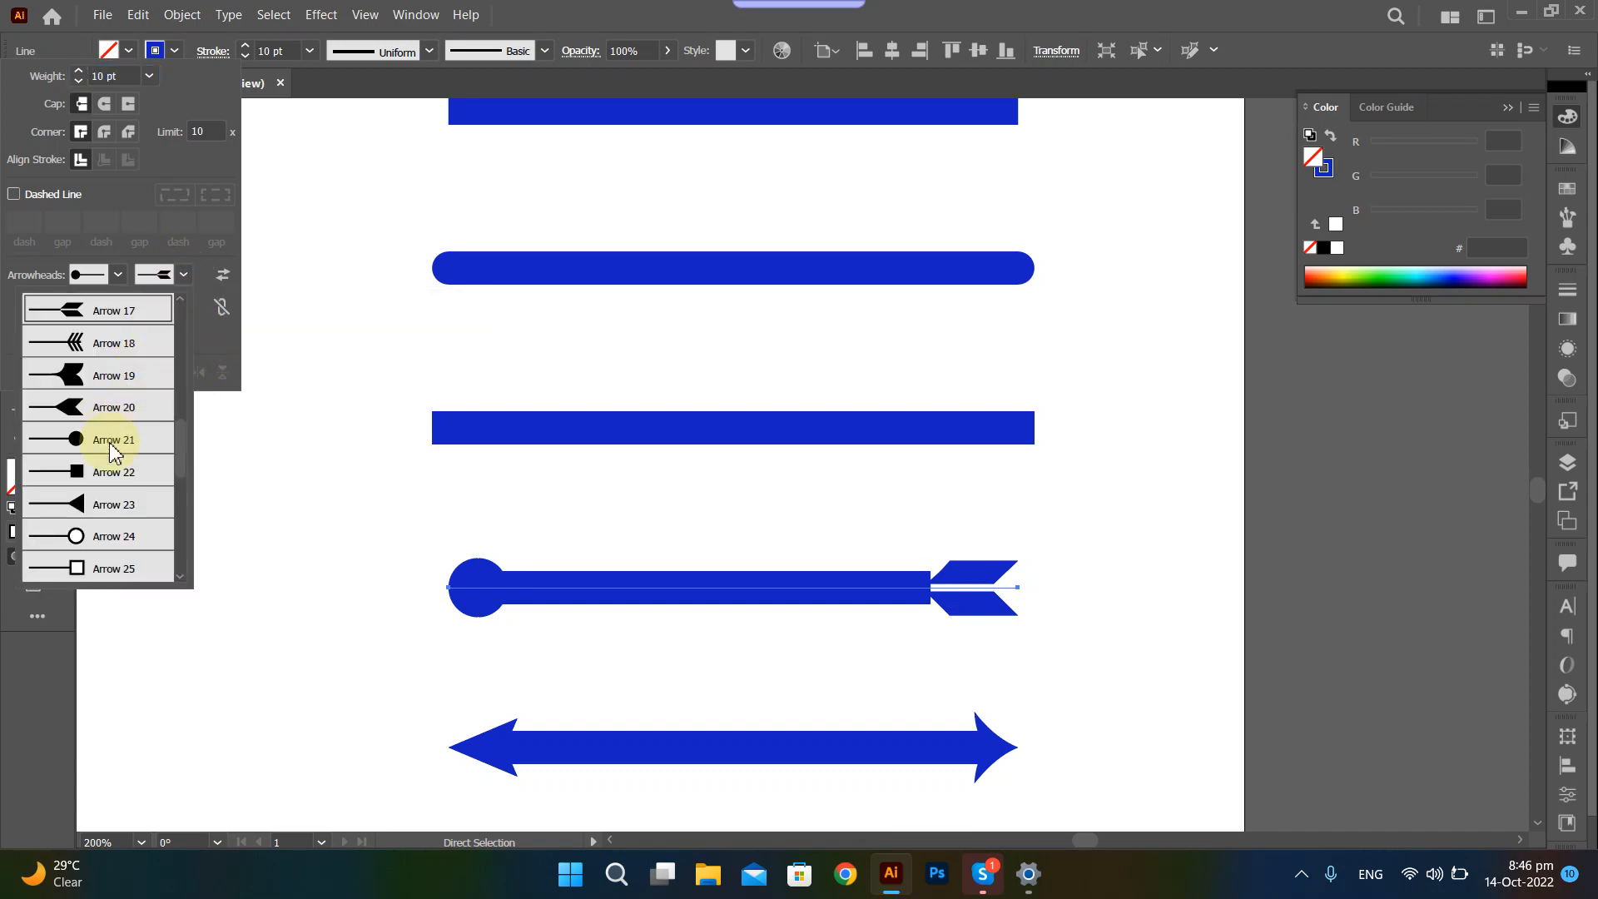
scroll(130, 471, "down", 2)
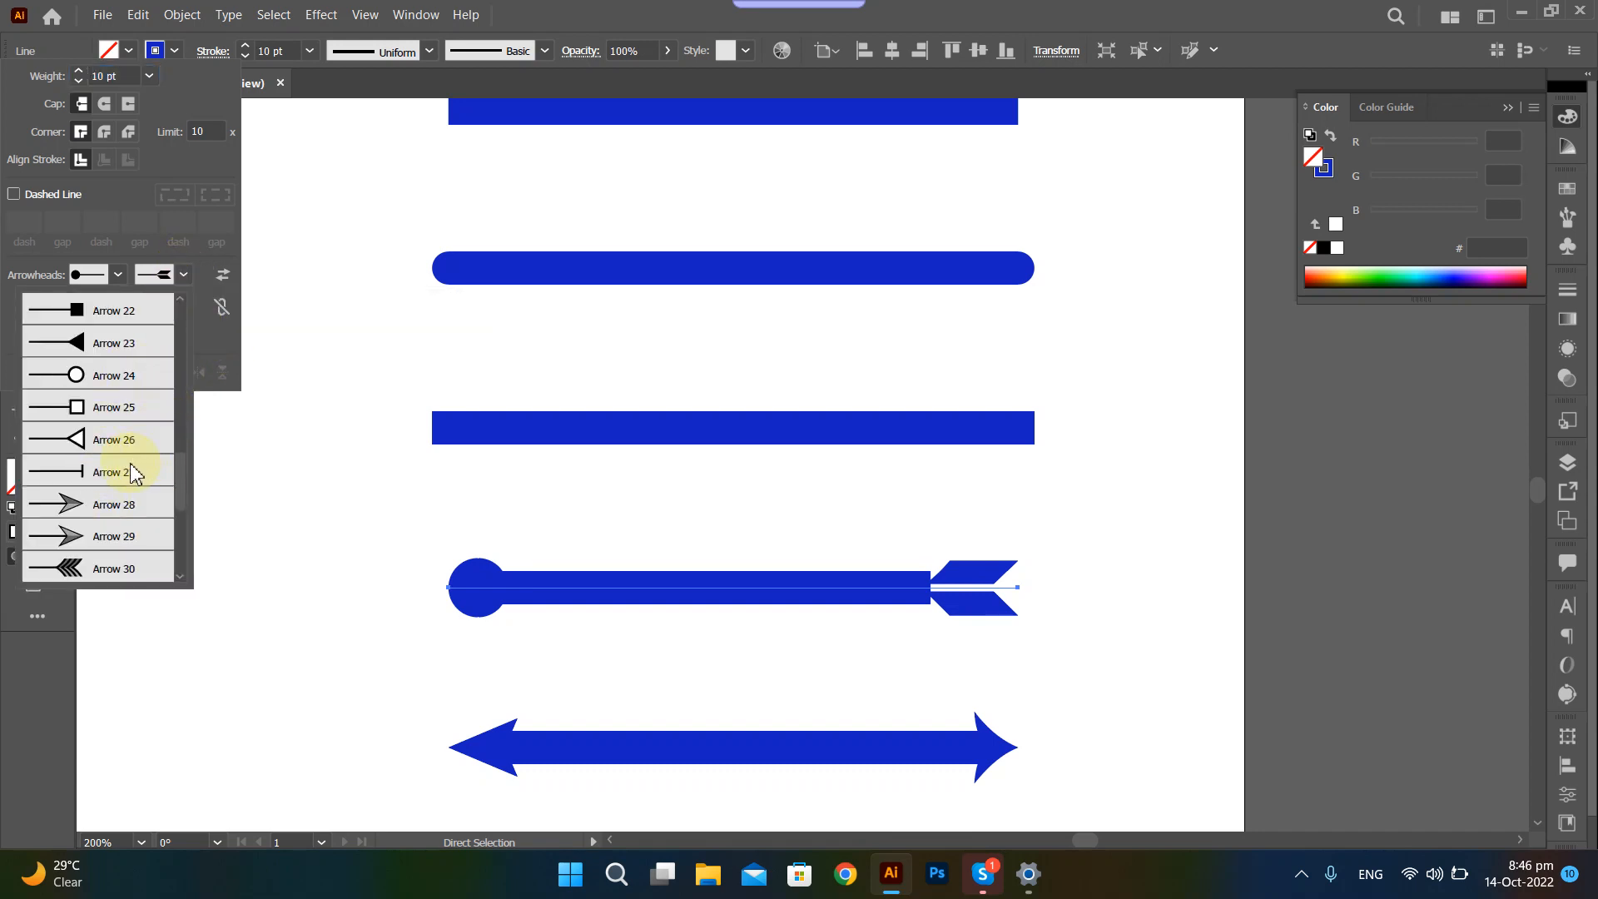
scroll(103, 526, "down", 2)
scroll(103, 526, "up", 5)
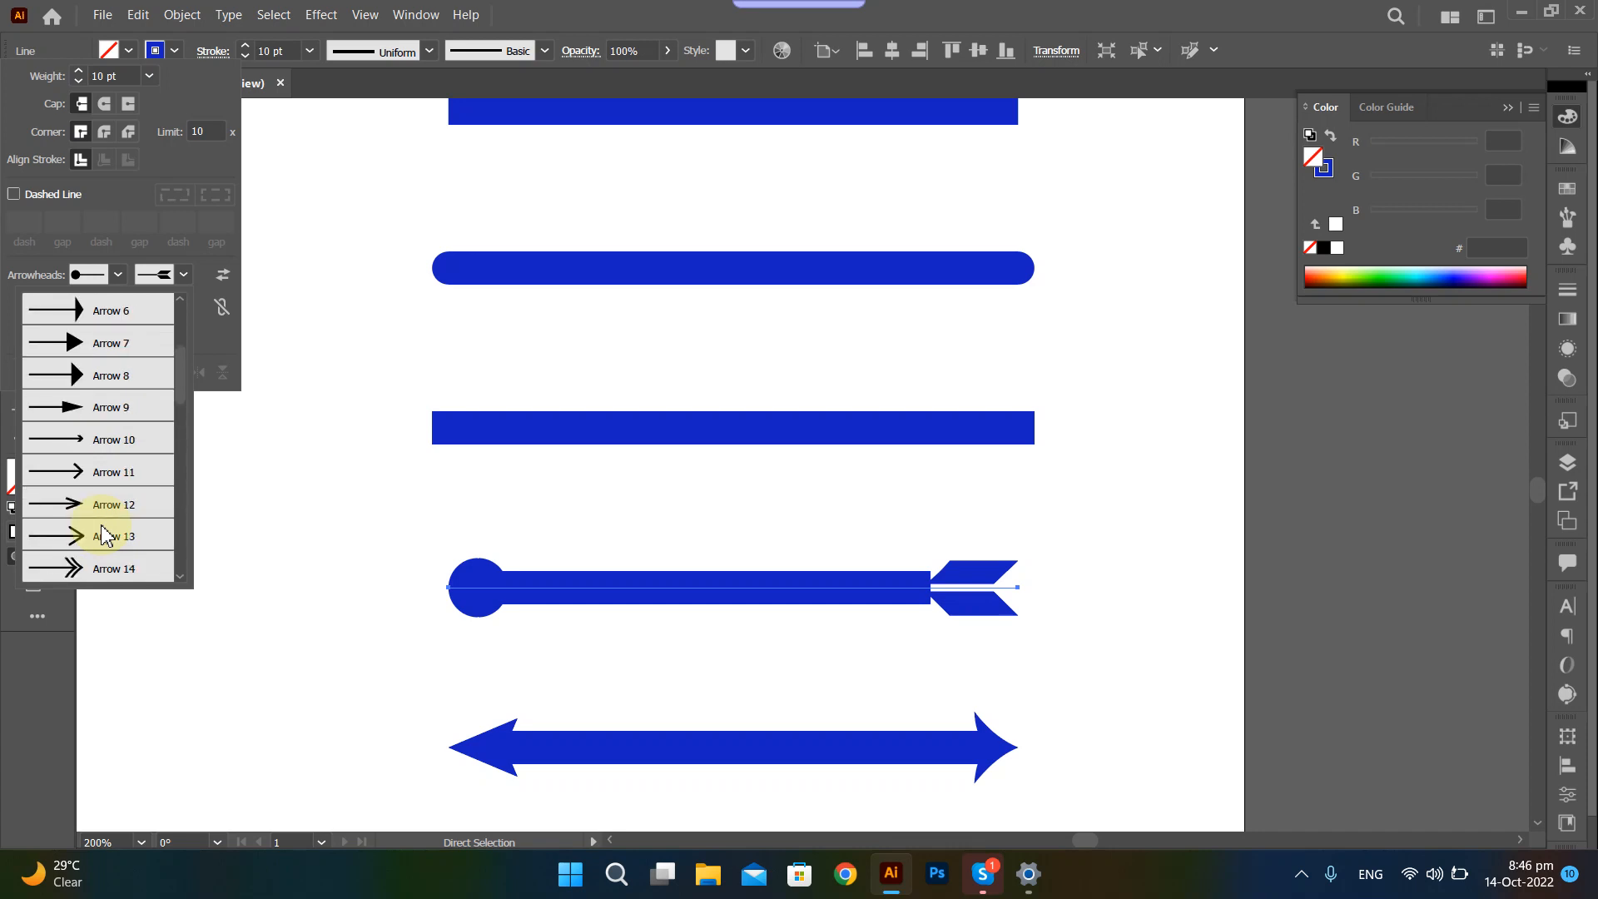
left_click(101, 409)
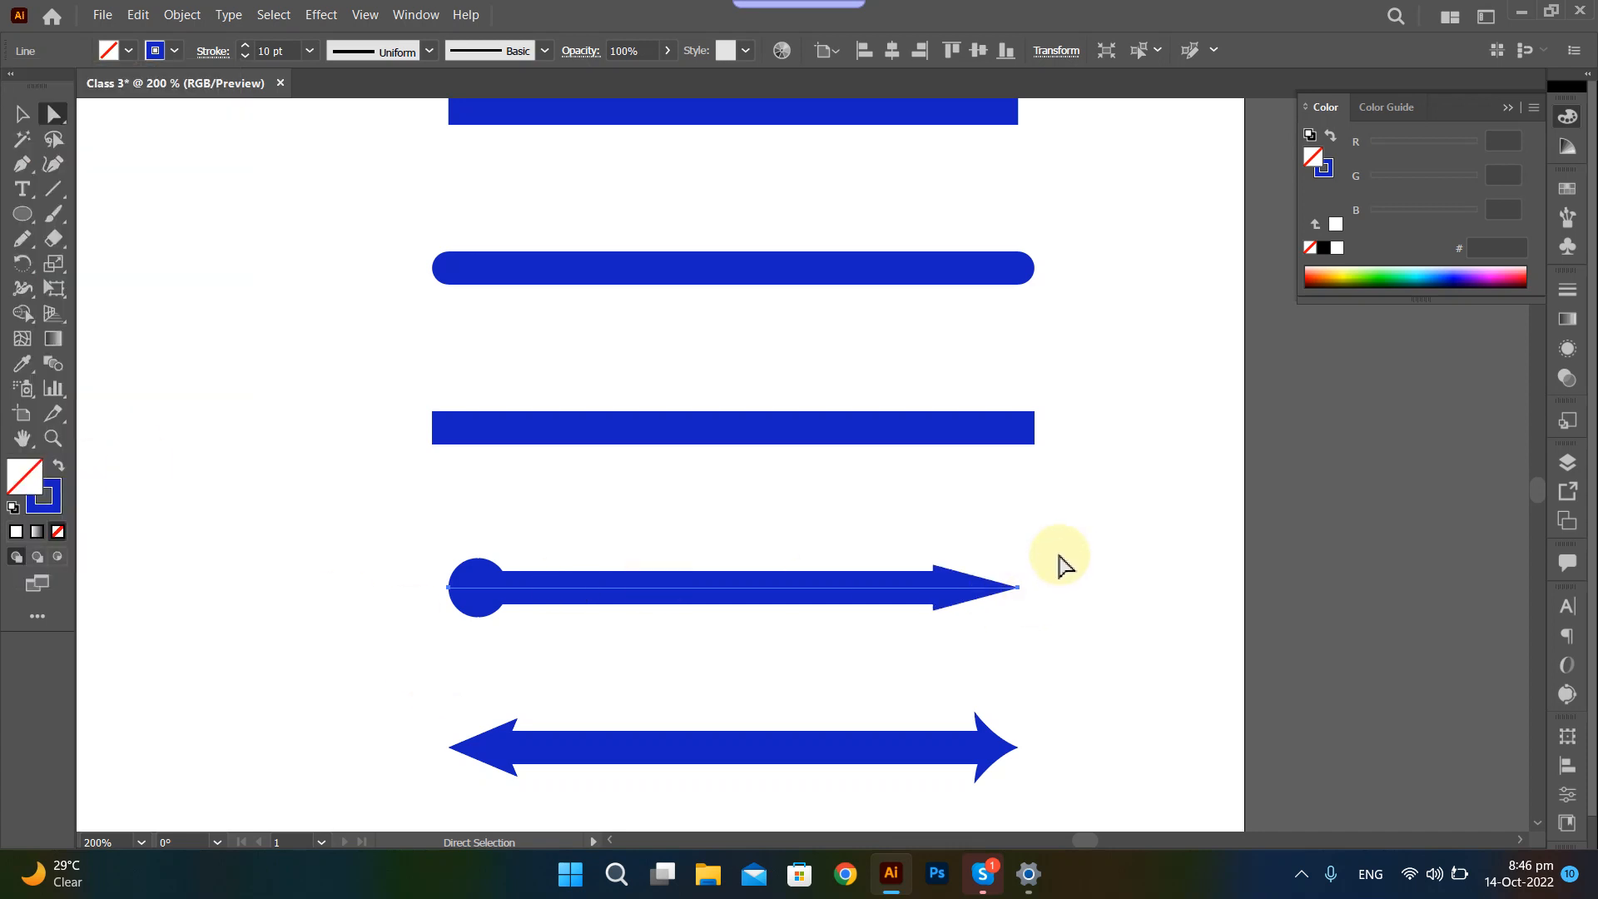
left_click(1057, 556)
Examine the double-headed fifth line and compare it with the other sample lines under the LINES heading.
scroll(467, 666, "down", 3)
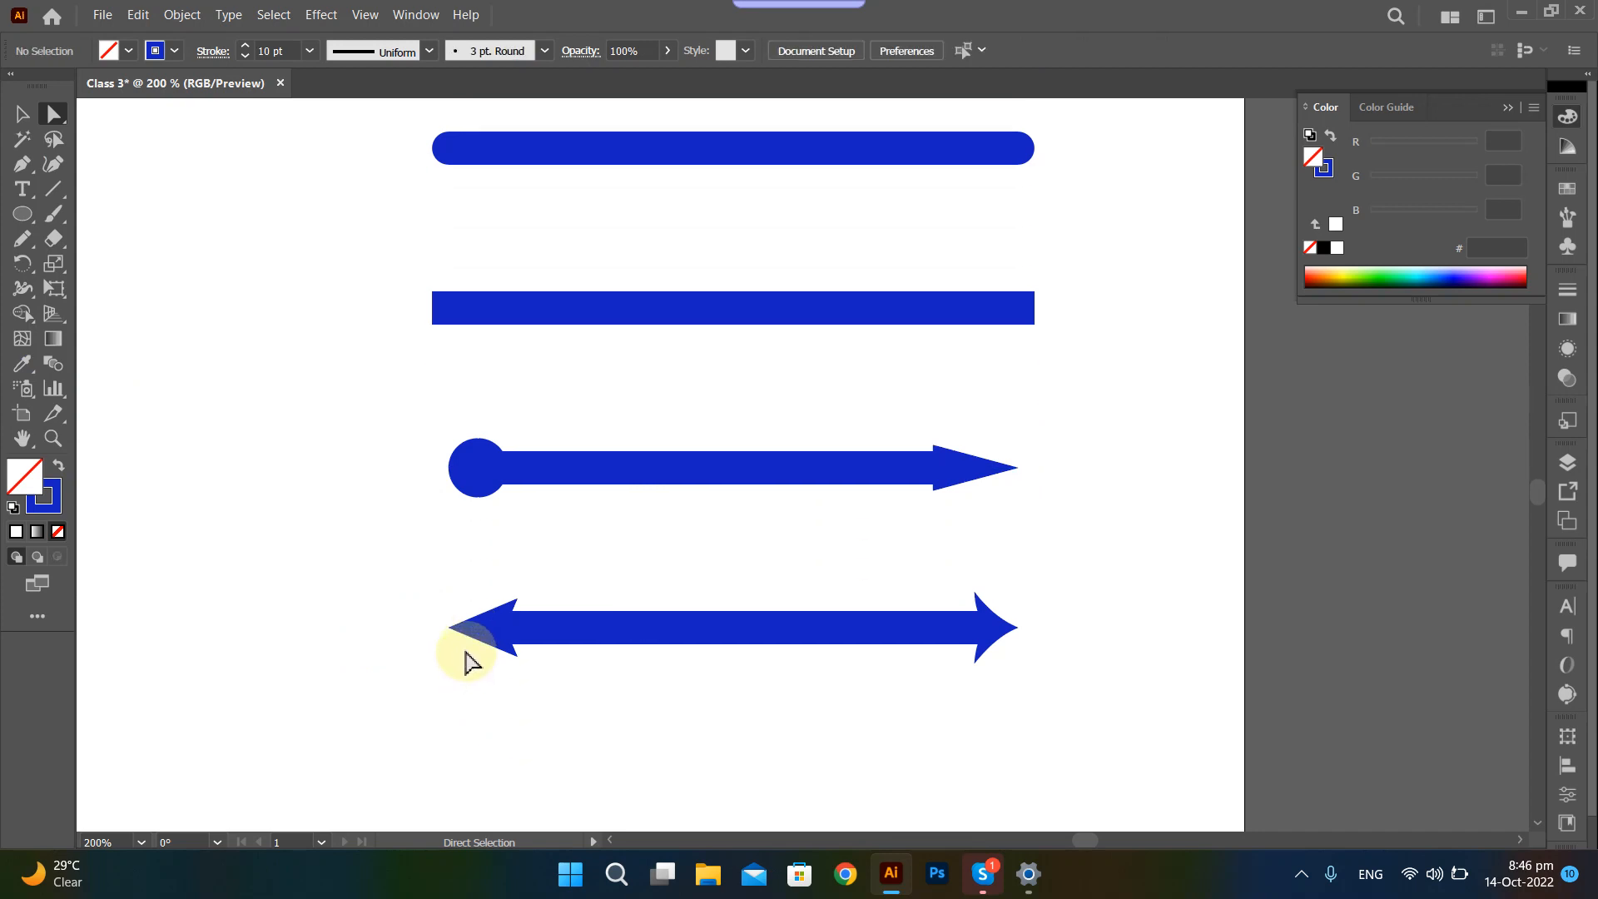
left_click_drag(421, 587, 1105, 704)
scroll(921, 613, "down", 1)
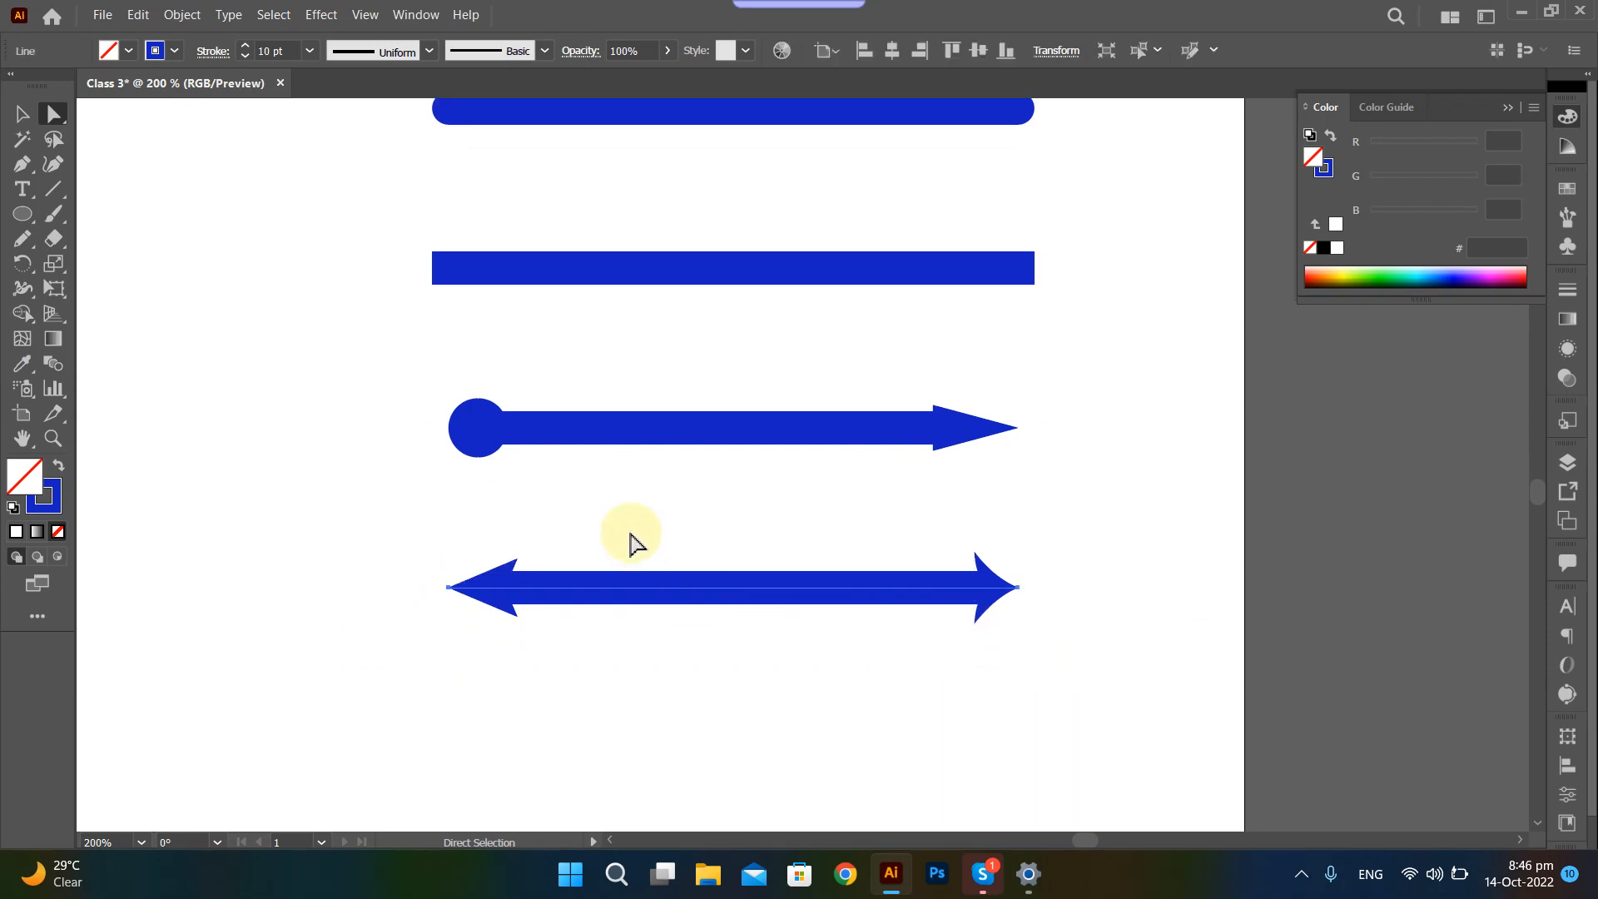
scroll(607, 467, "down", 6)
scroll(615, 464, "down", 2)
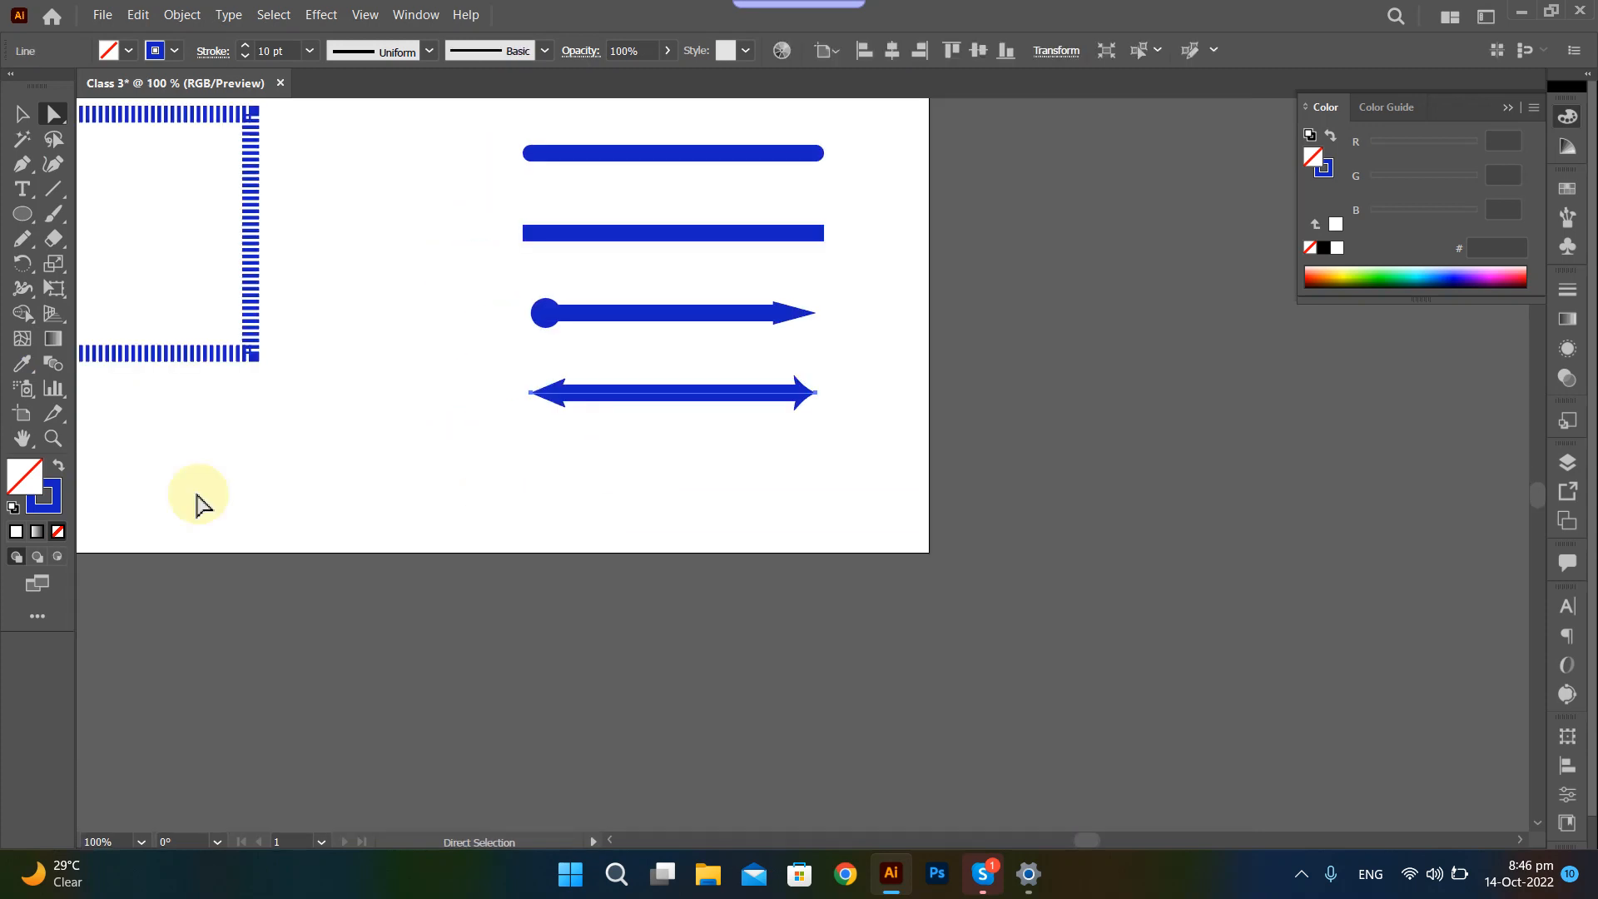
left_click(22, 164)
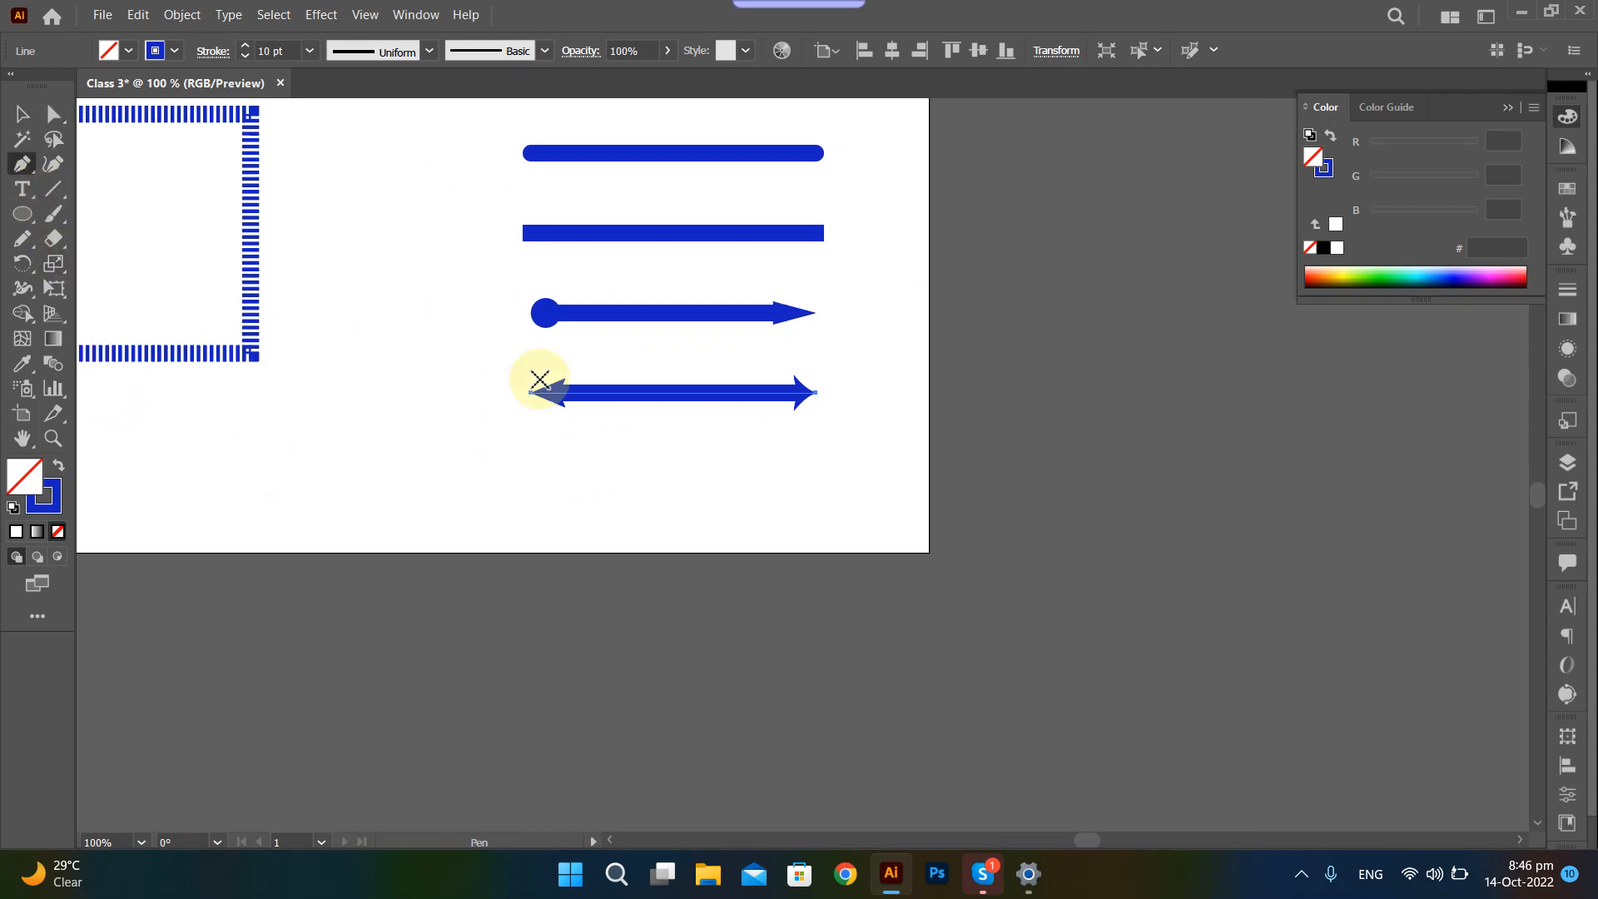
key("a")
scroll(624, 196, "up", 2)
scroll(624, 275, "up", 1)
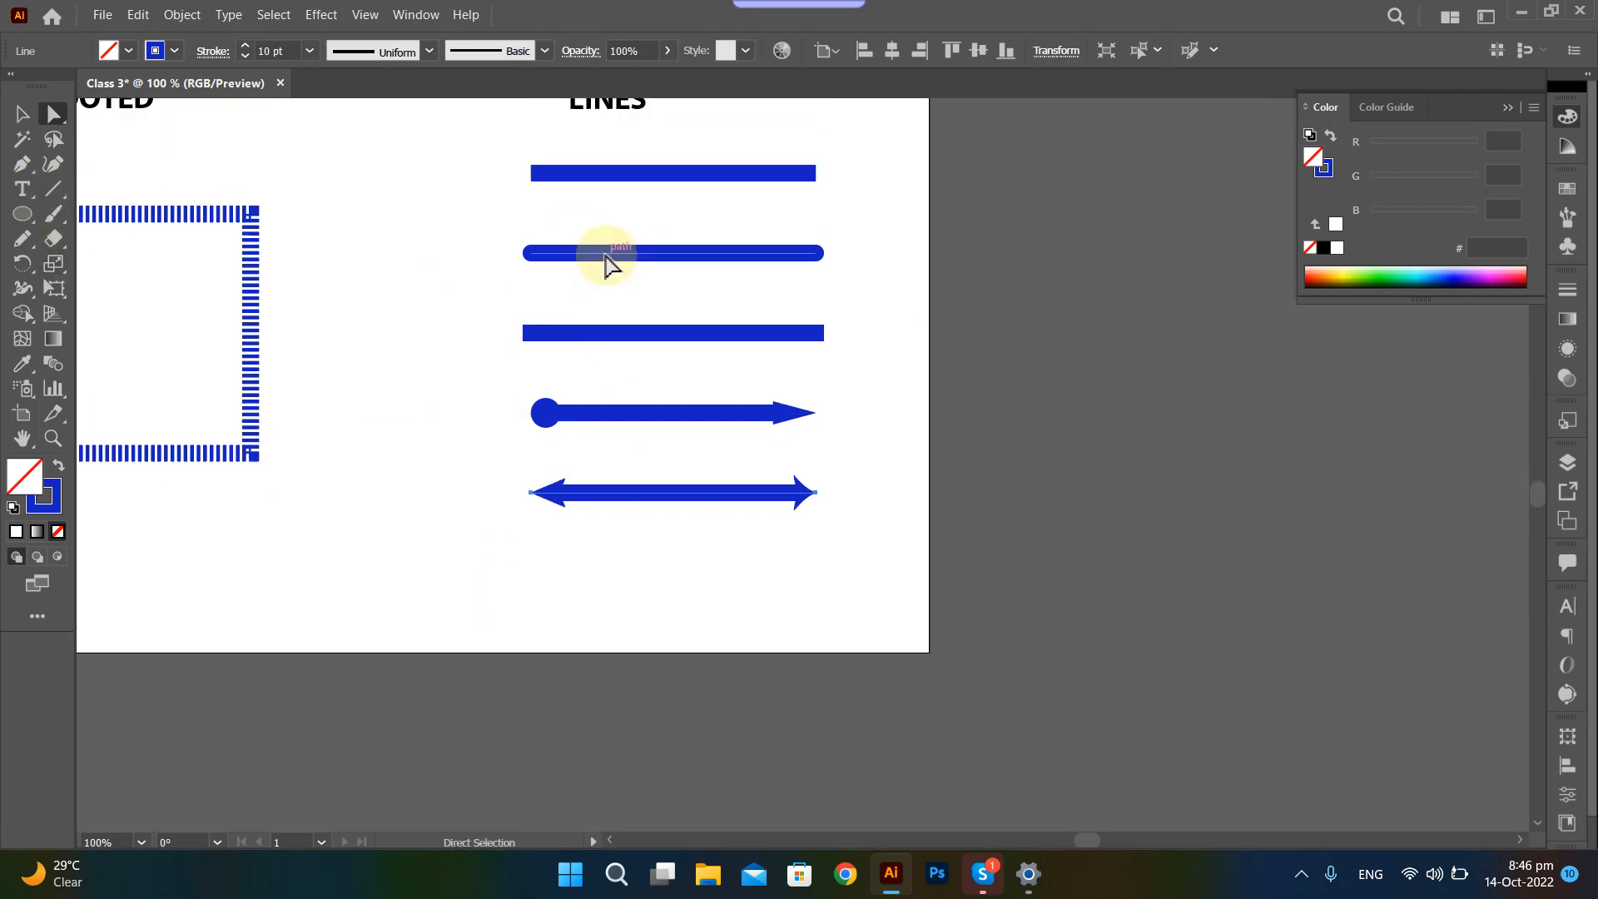
scroll(606, 264, "up", 1)
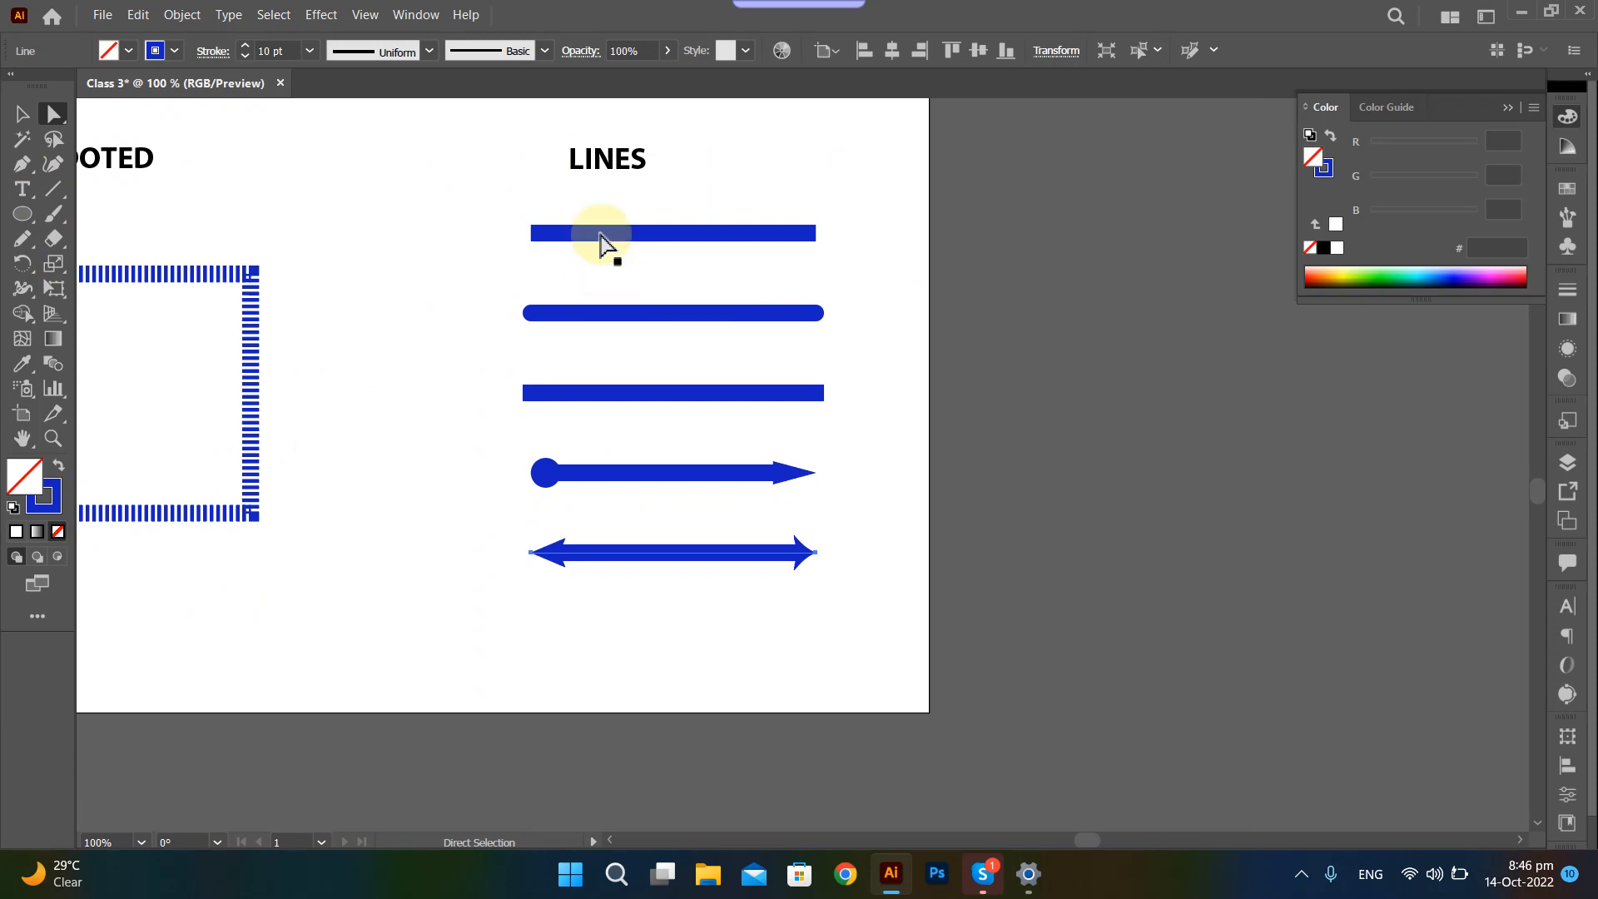
key("p")
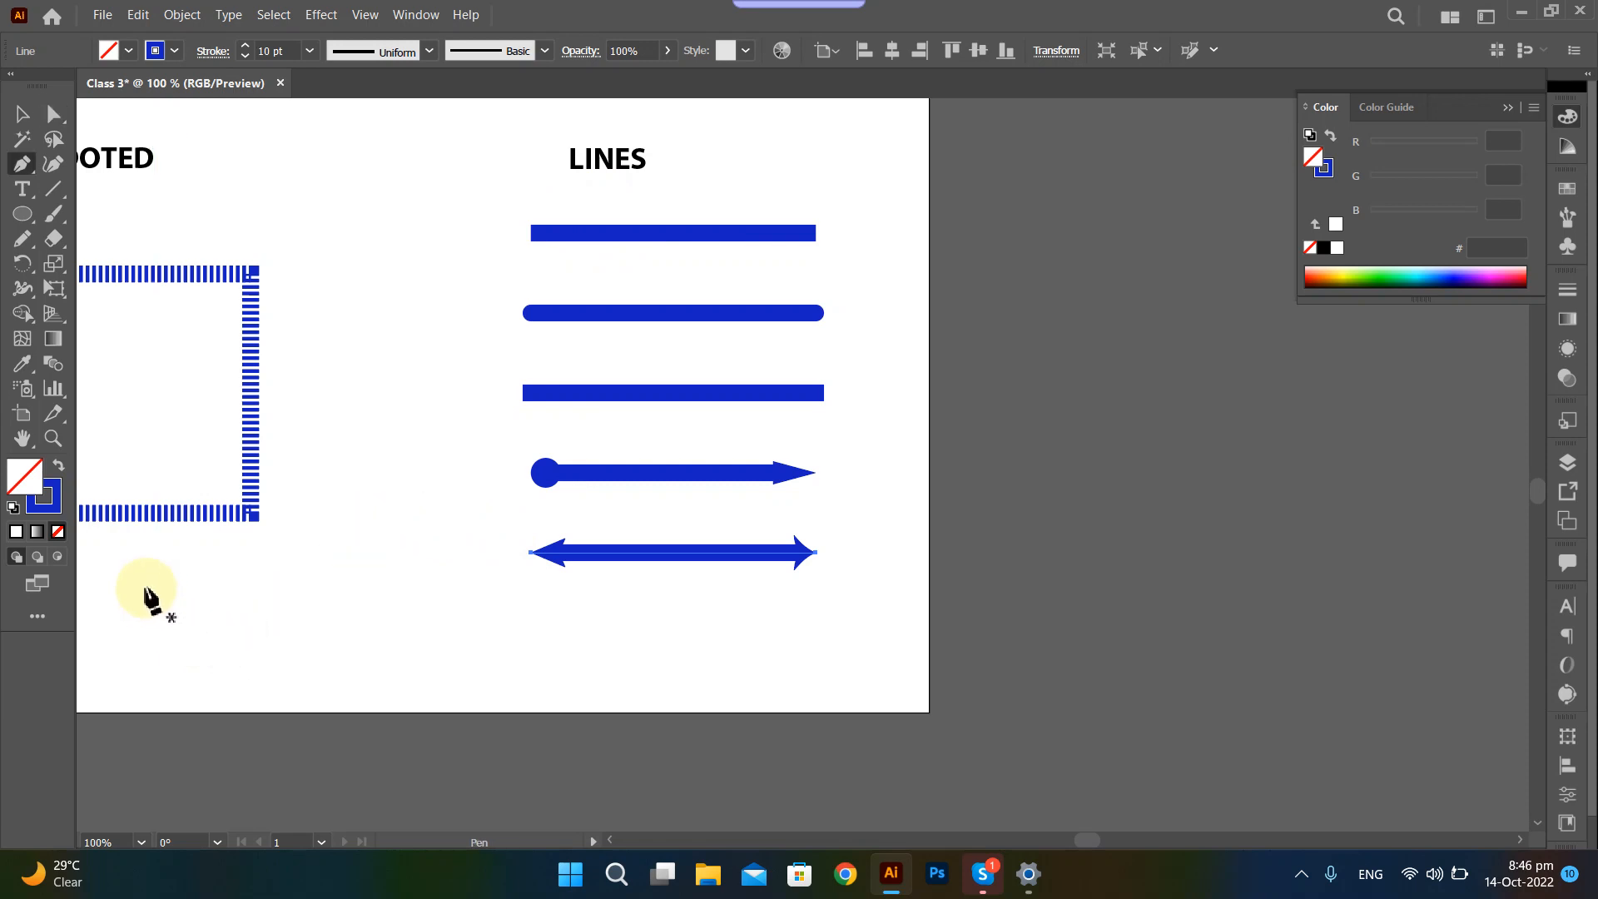
left_click(144, 586)
left_click_drag(335, 588, 434, 455)
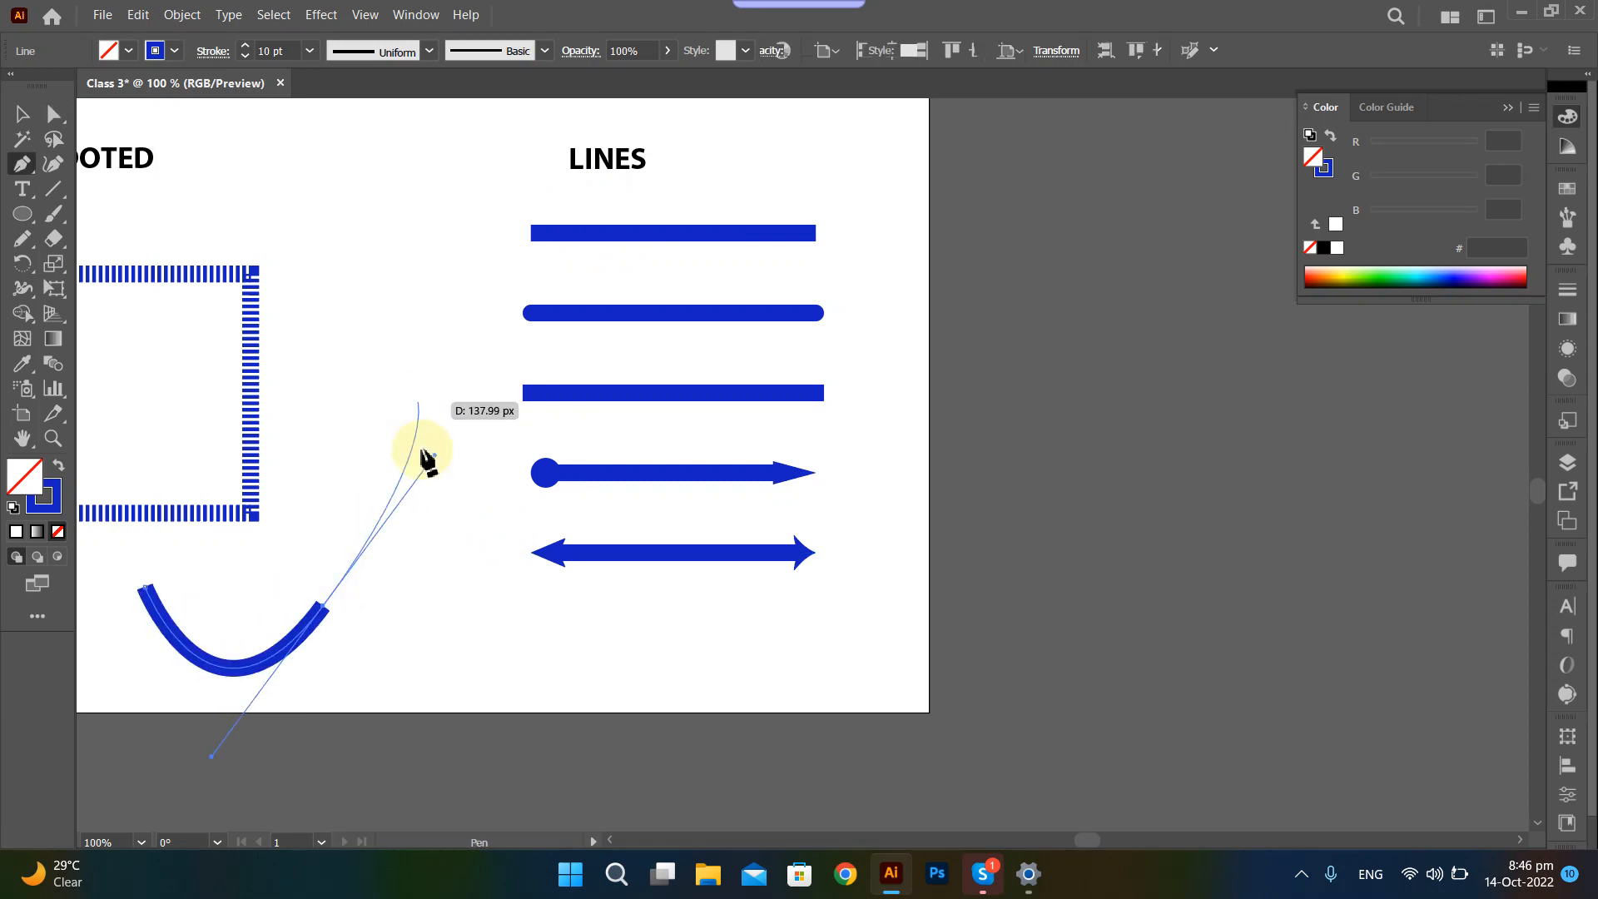
left_click_drag(442, 393, 549, 303)
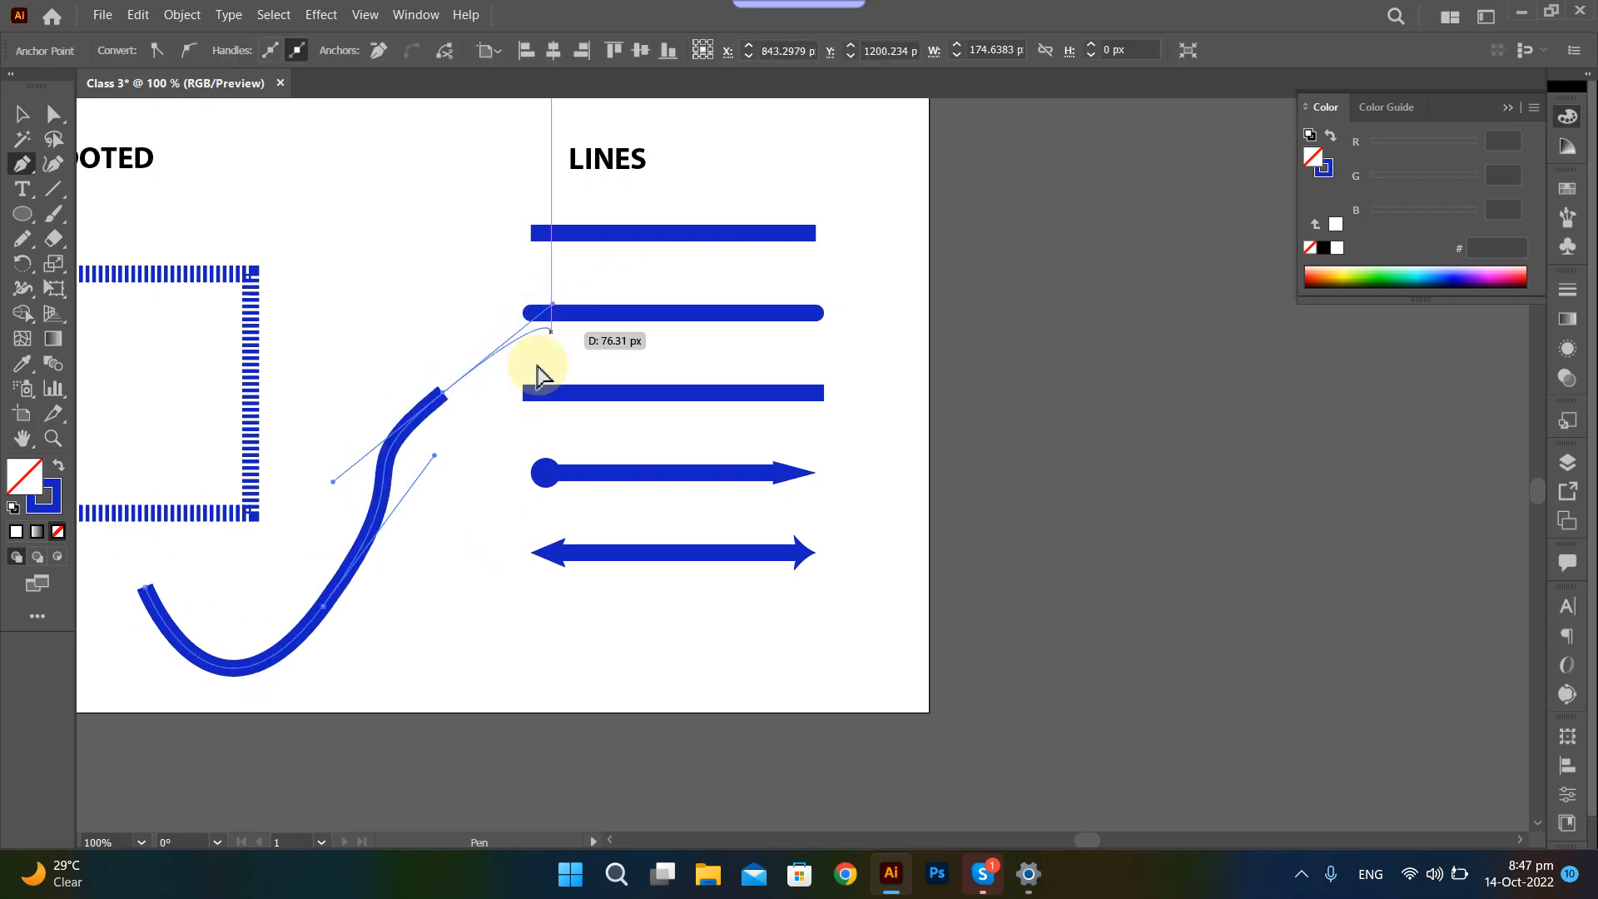
key("ctrl+z")
key("ctrl+z")
key("ctrl+z")
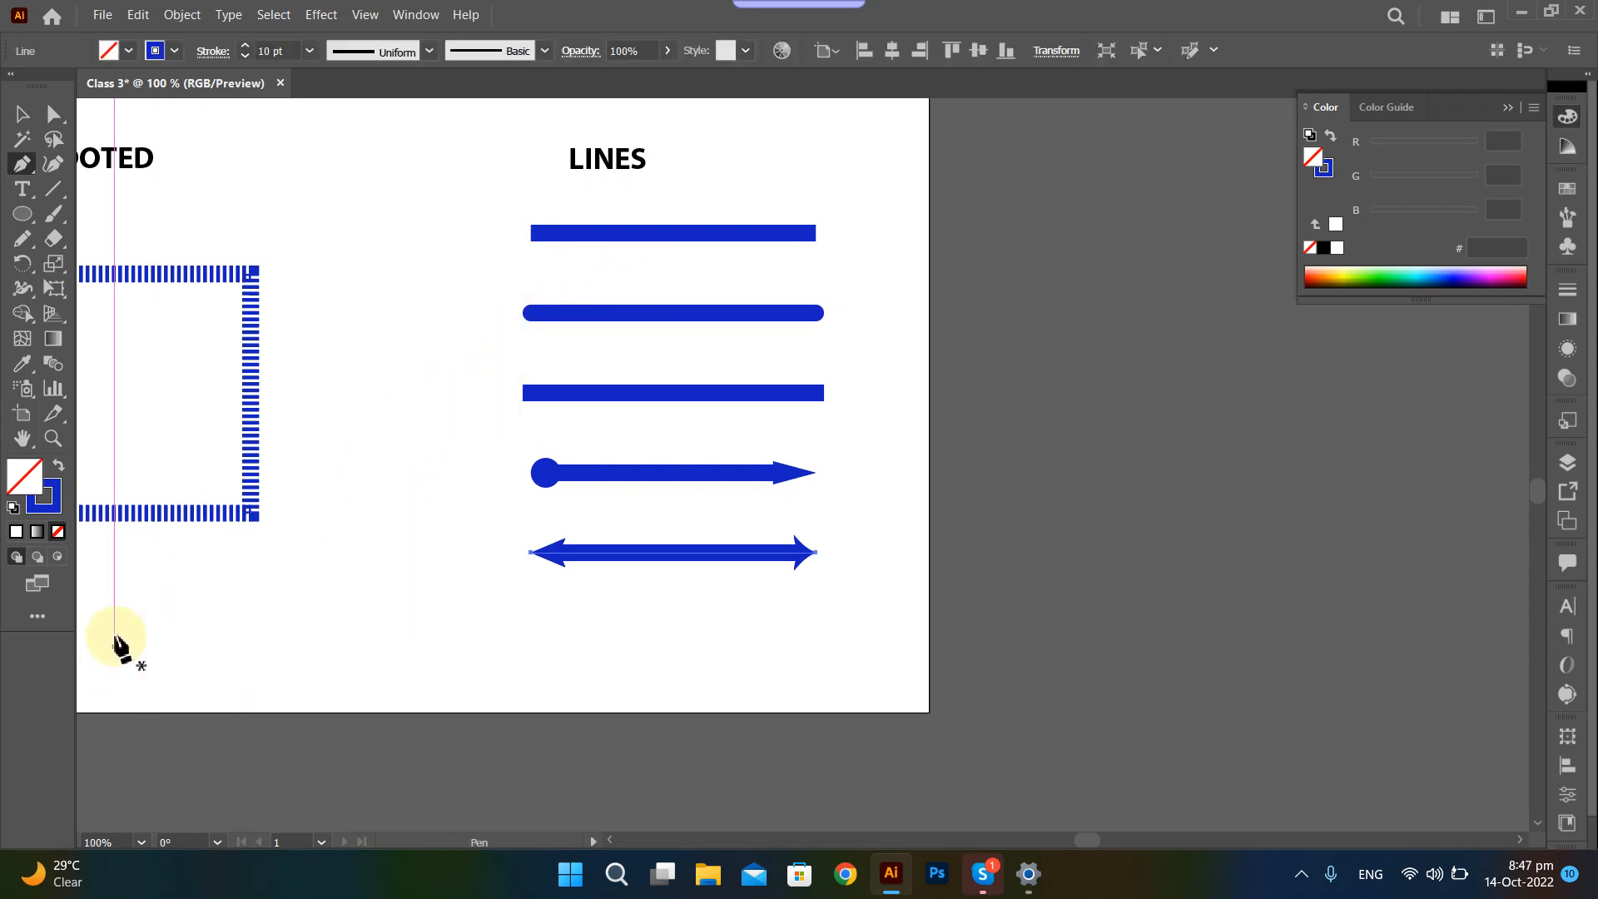
Draw an open S-shaped curve with the Pen tool, rising from below the dotted rectangle toward the sample lines.
left_click(107, 610)
mouse_move(263, 635)
left_mouse_down()
mouse_move(332, 517)
mouse_move(392, 563)
left_mouse_up()
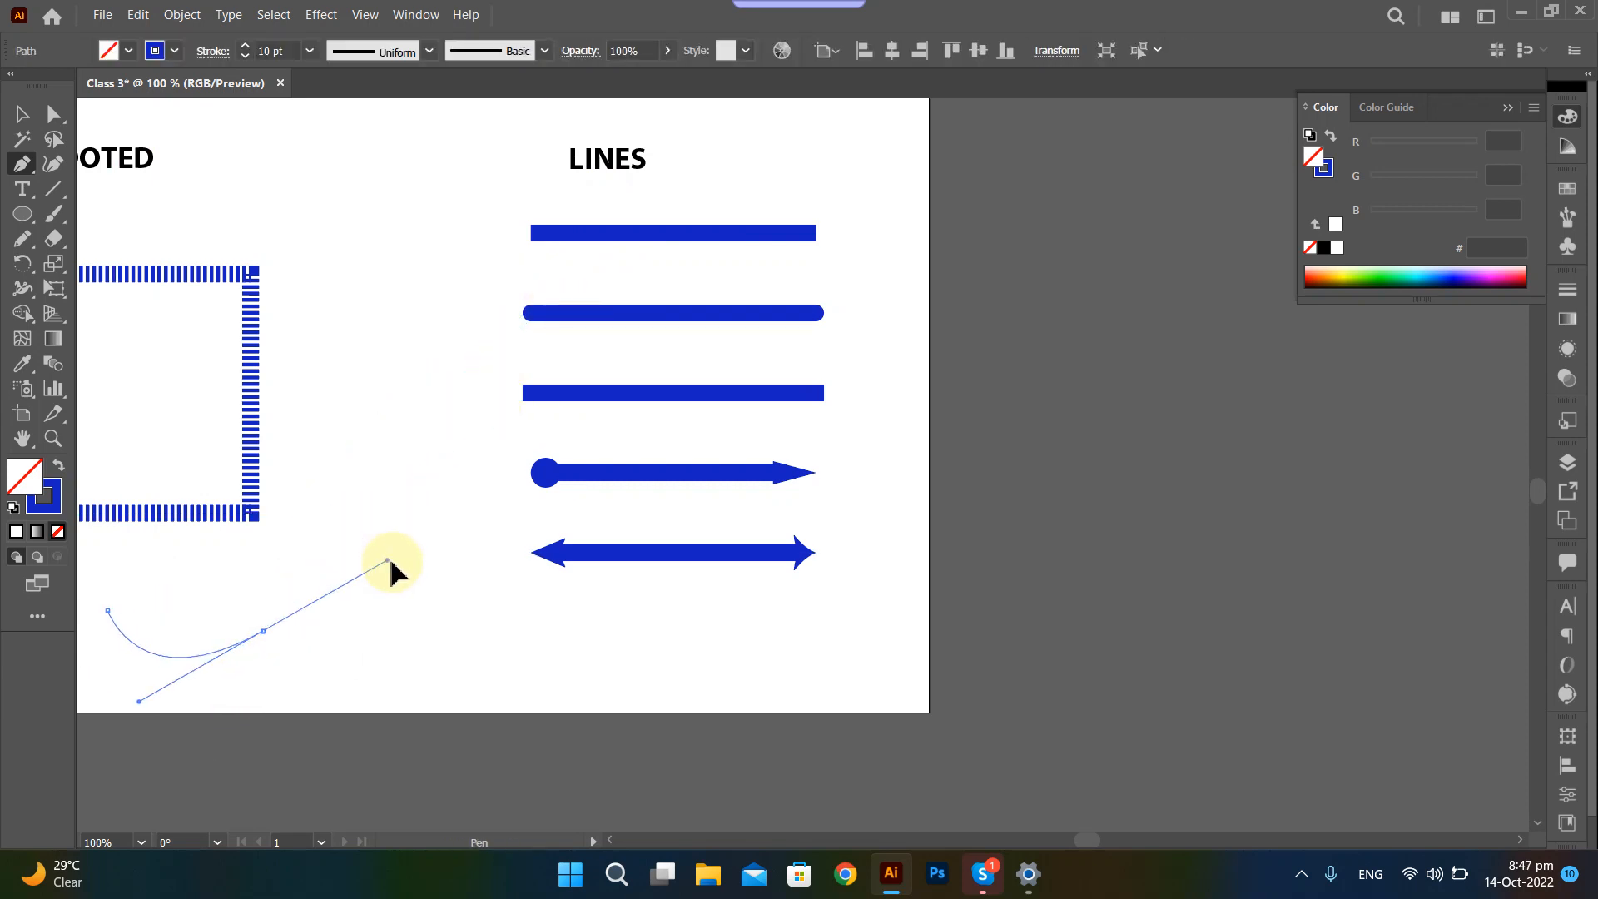
left_click_drag(395, 402, 525, 328)
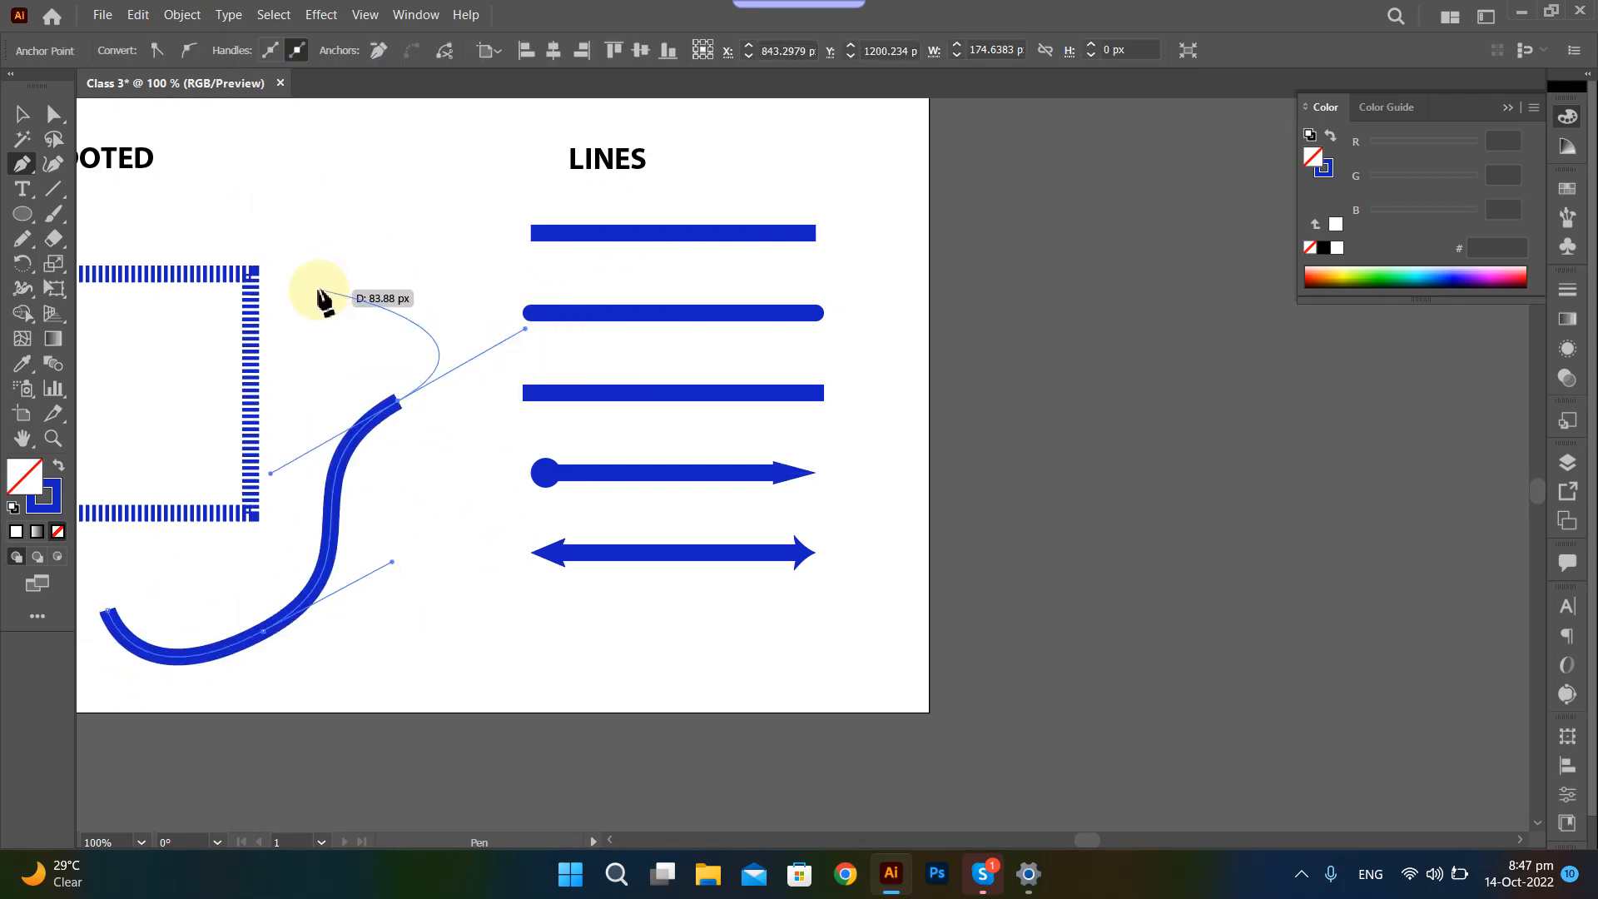
key("v")
Set the curved path's stroke weight to 4 pt and keep the path selected.
left_click_drag(317, 338, 398, 435)
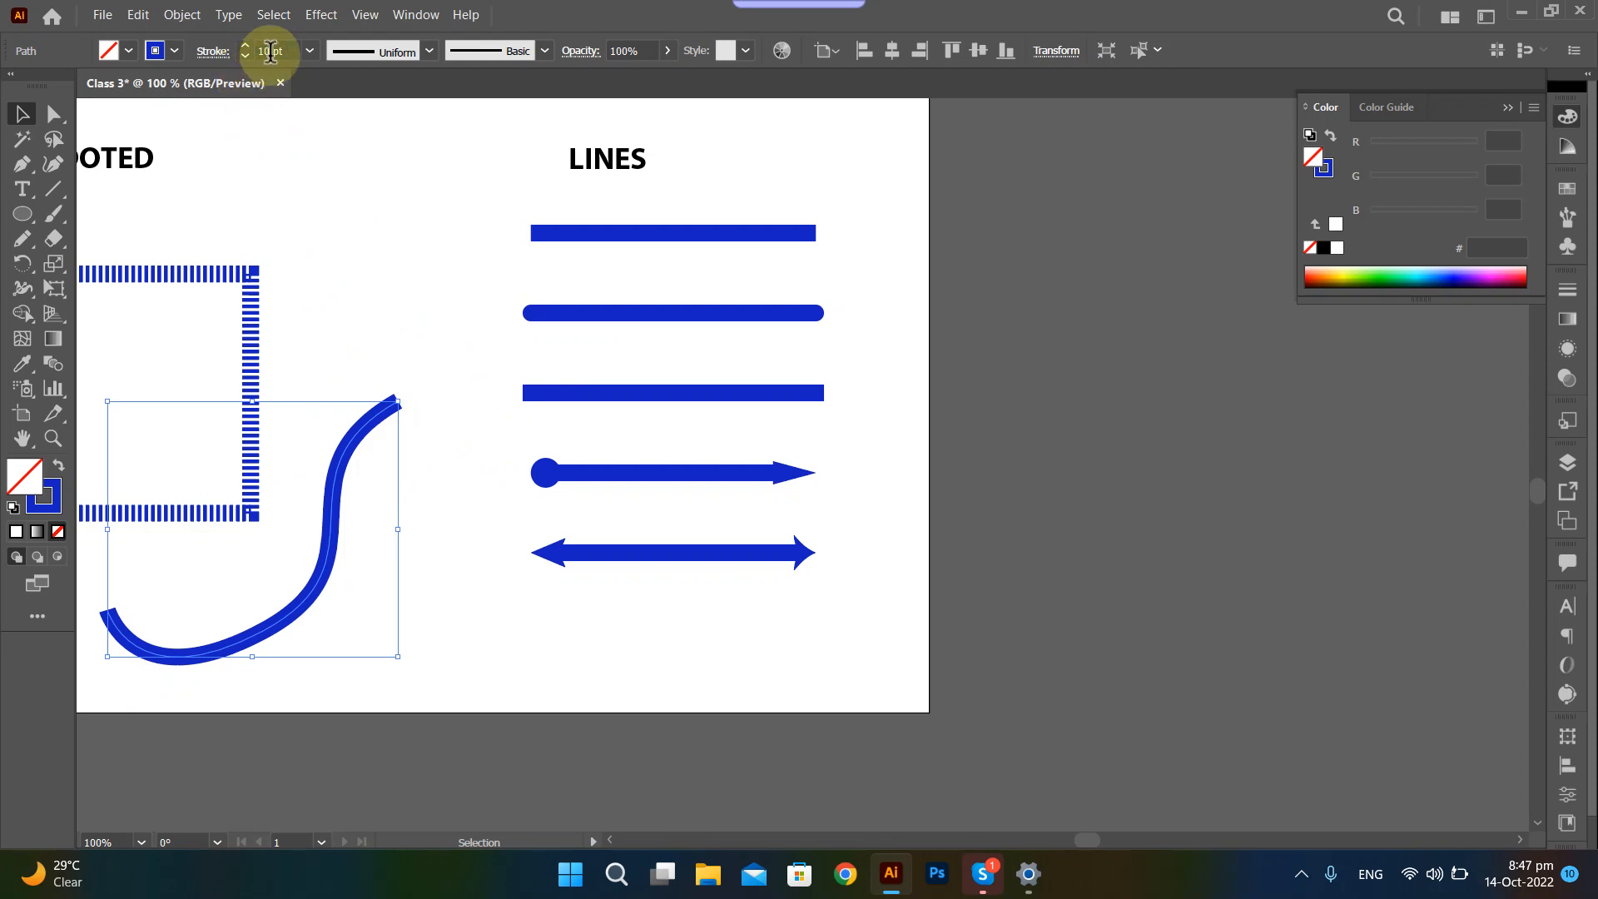
left_click(276, 51)
scroll(276, 51, "down", 18)
scroll(277, 52, "down", 2)
scroll(277, 51, "up", 4)
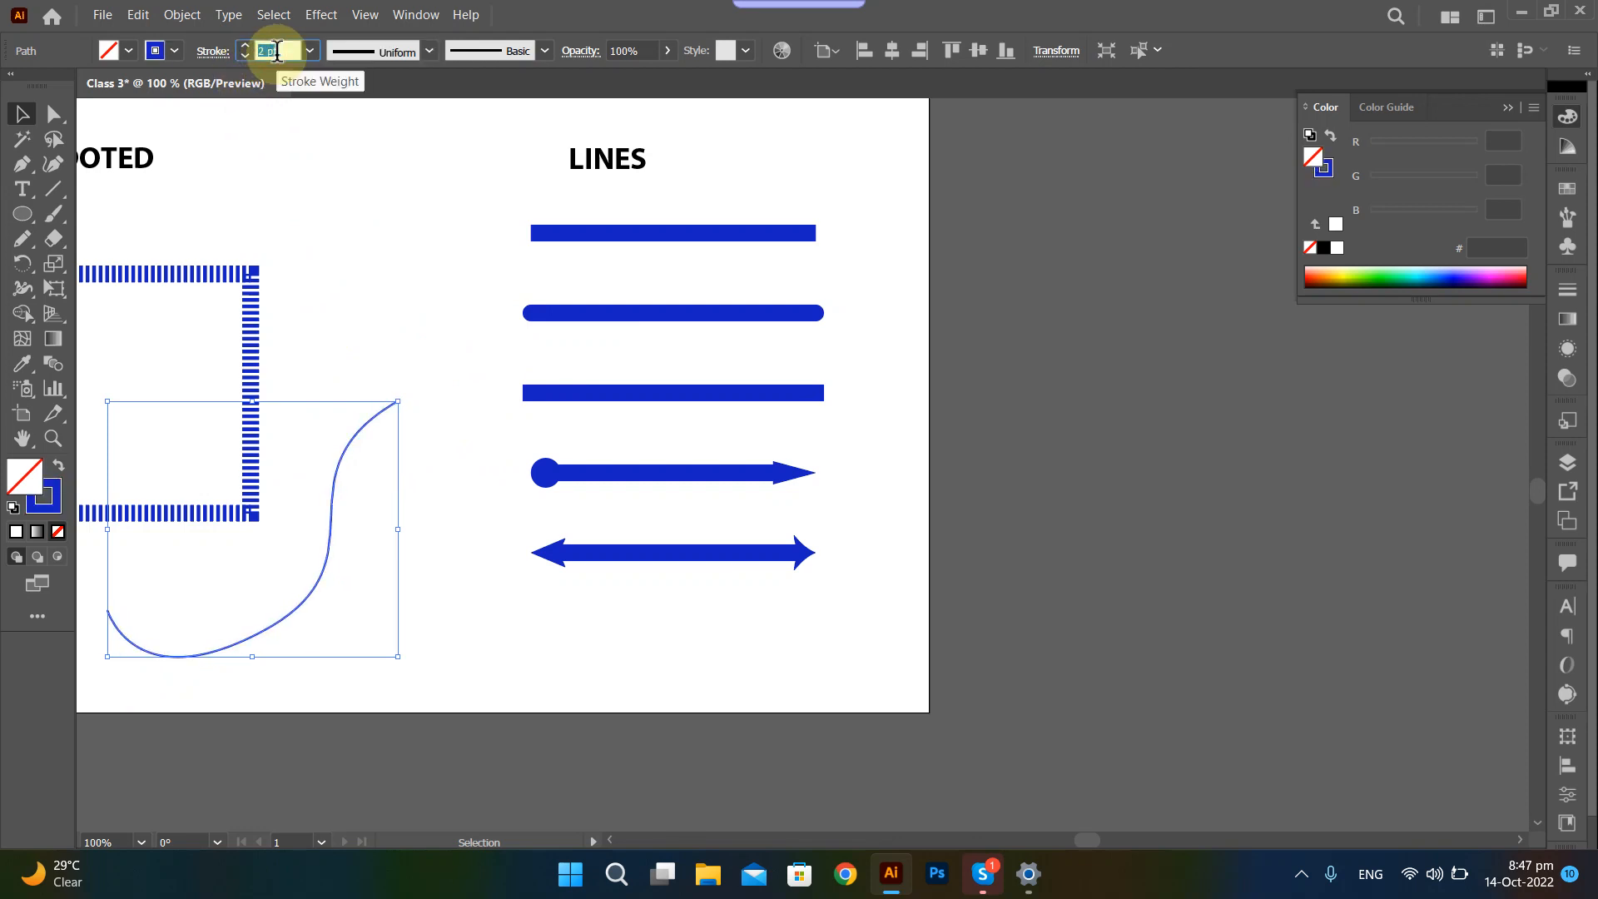
left_click(383, 445)
left_click(372, 430)
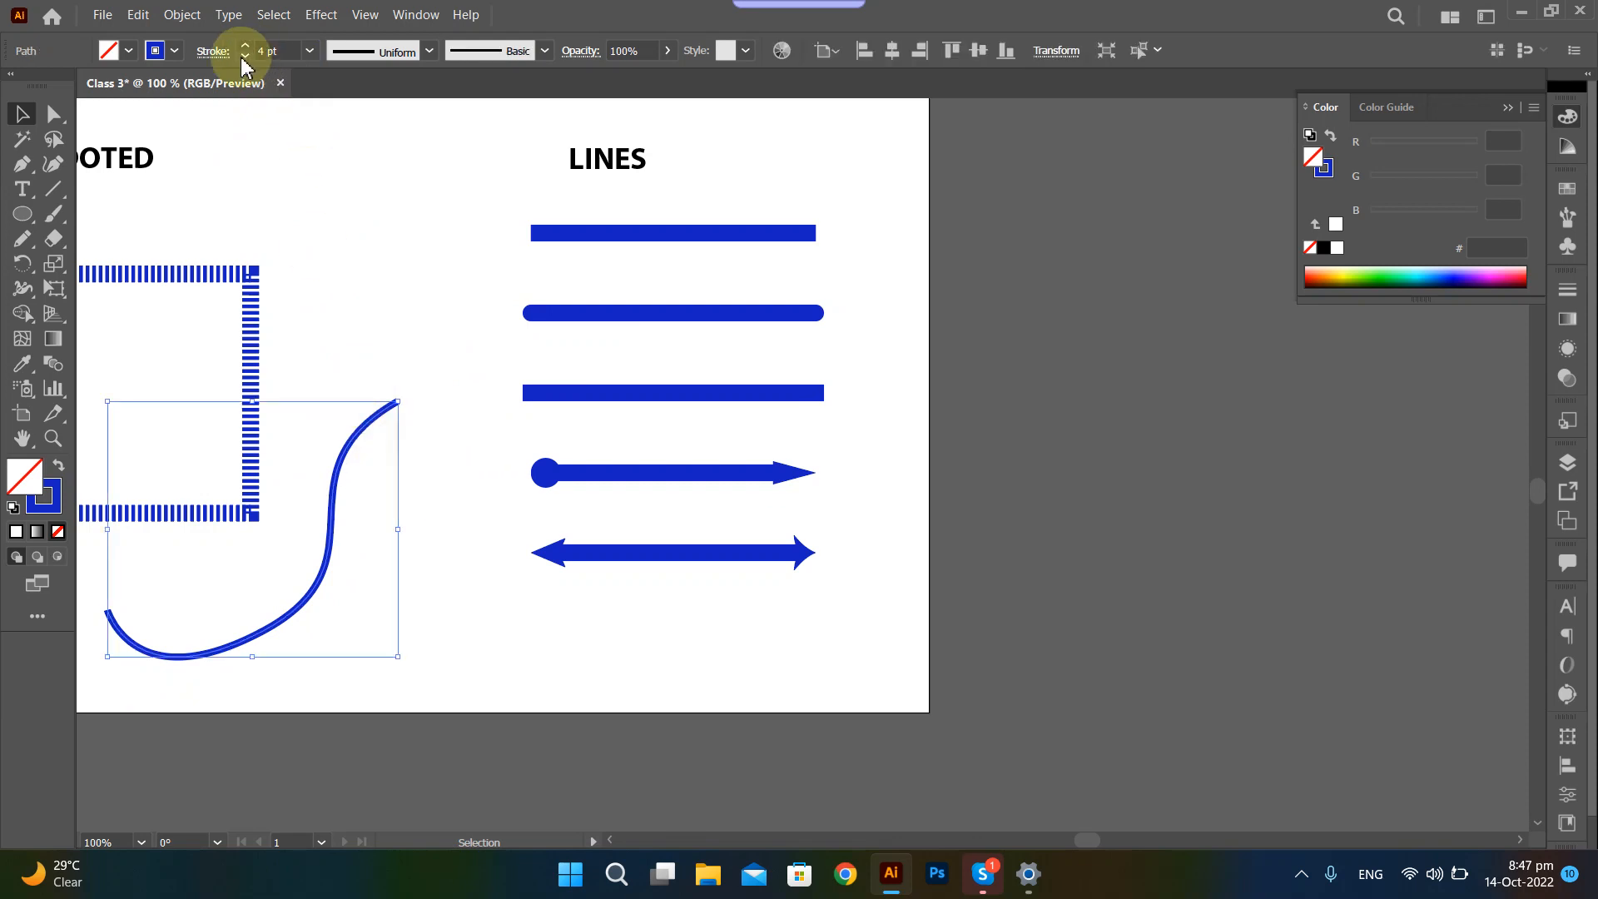
Add a solid barbed arrowhead to the curved path's start and swap it over to the upper end point.
left_click(213, 50)
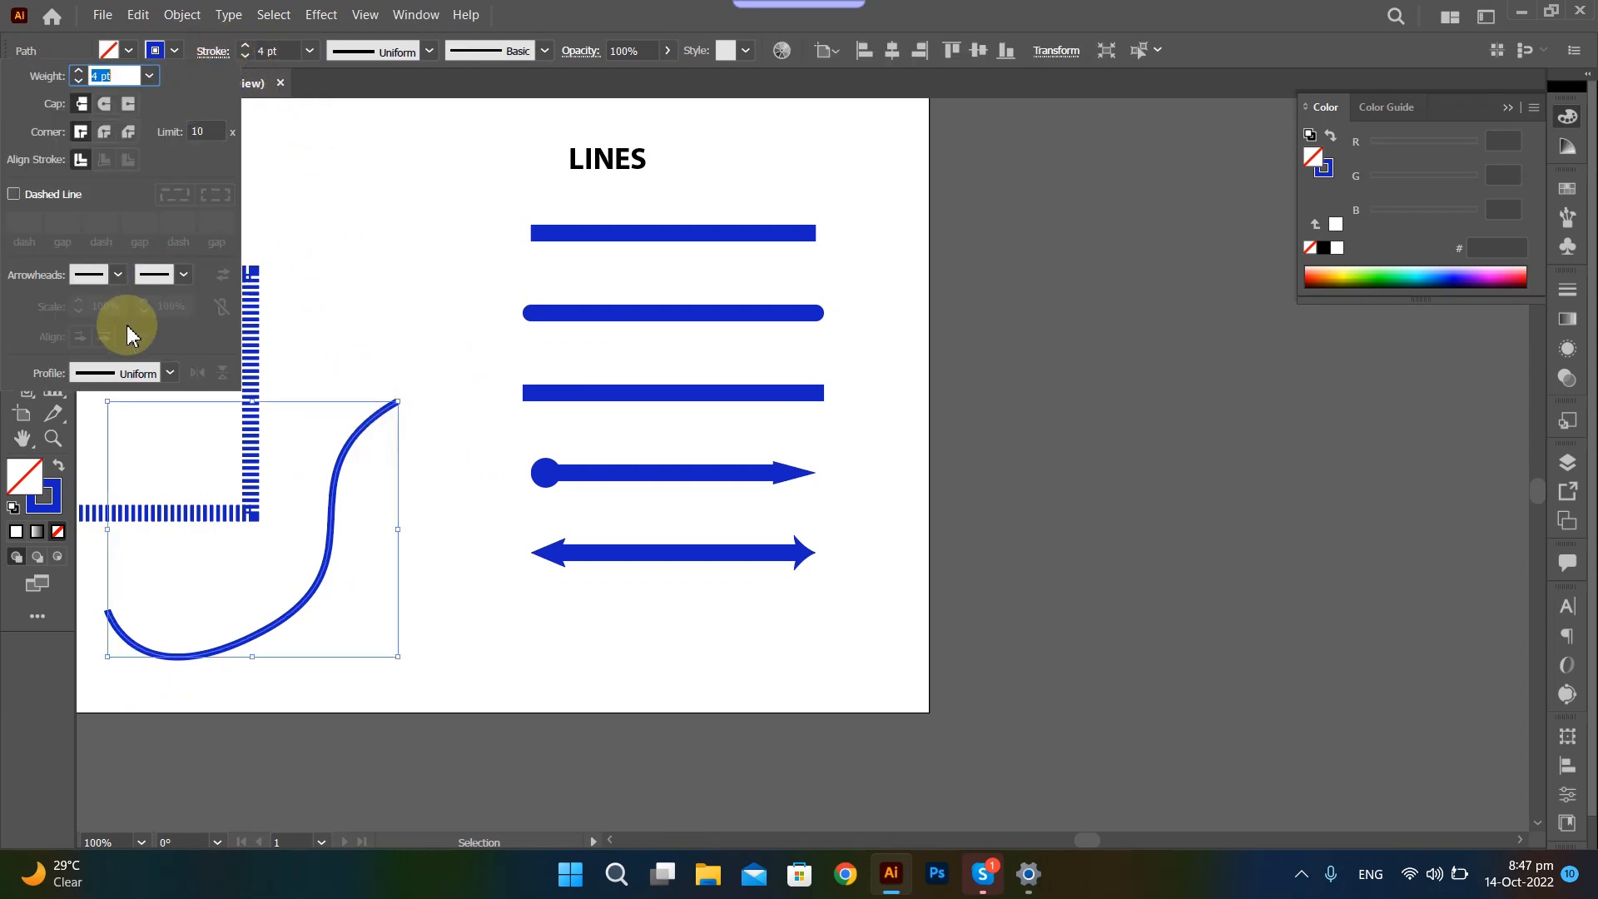
left_click(117, 274)
left_click(99, 376)
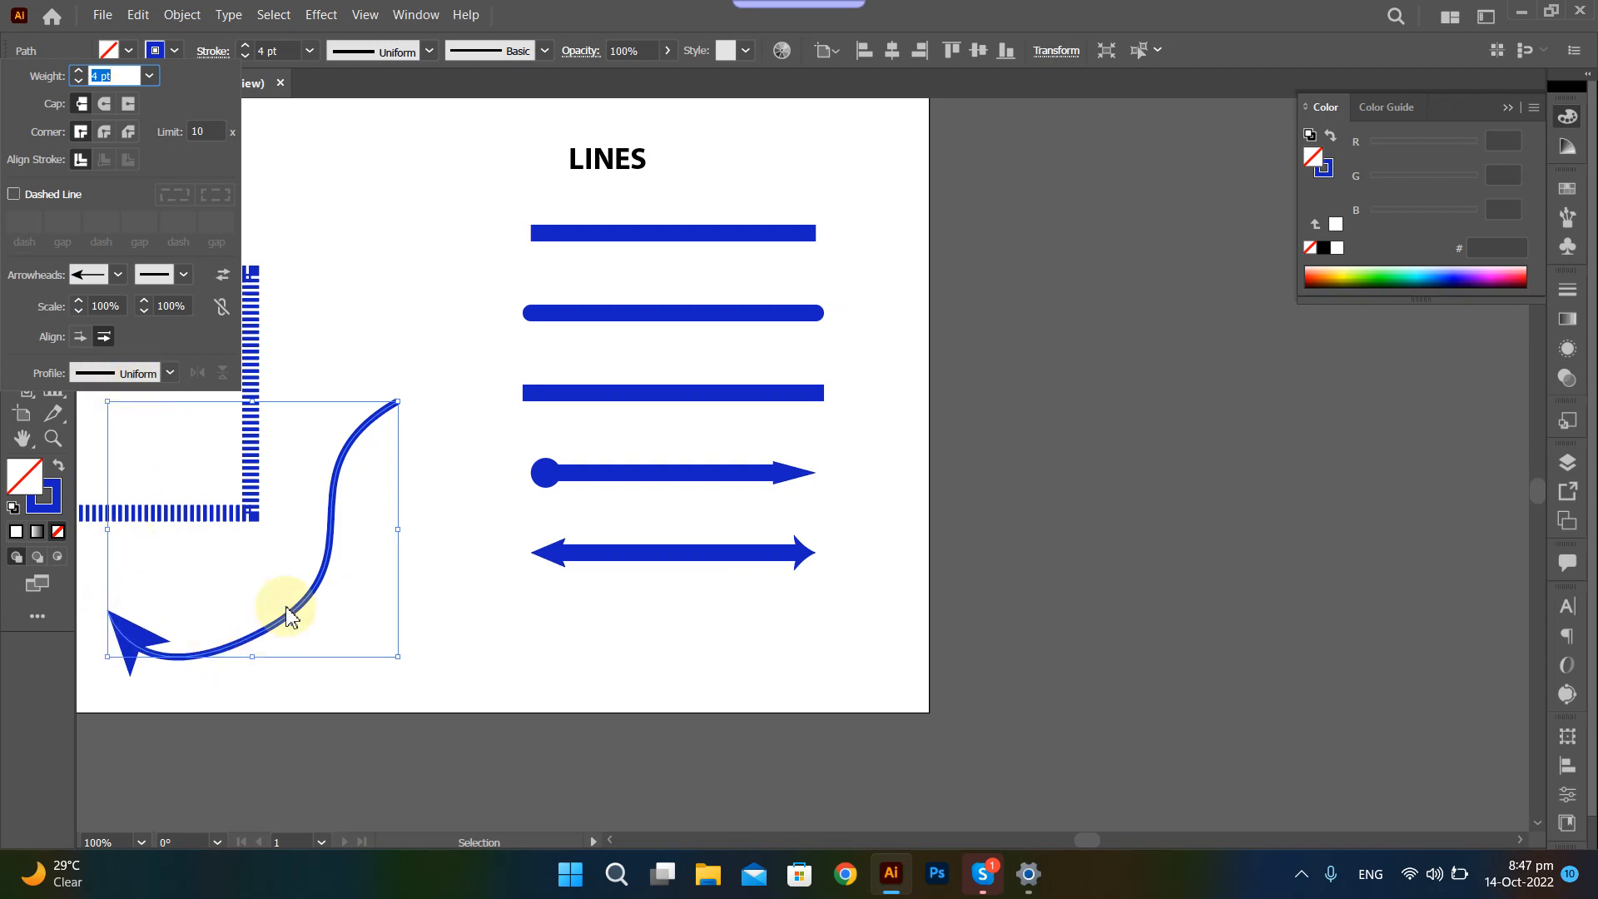
left_click(222, 274)
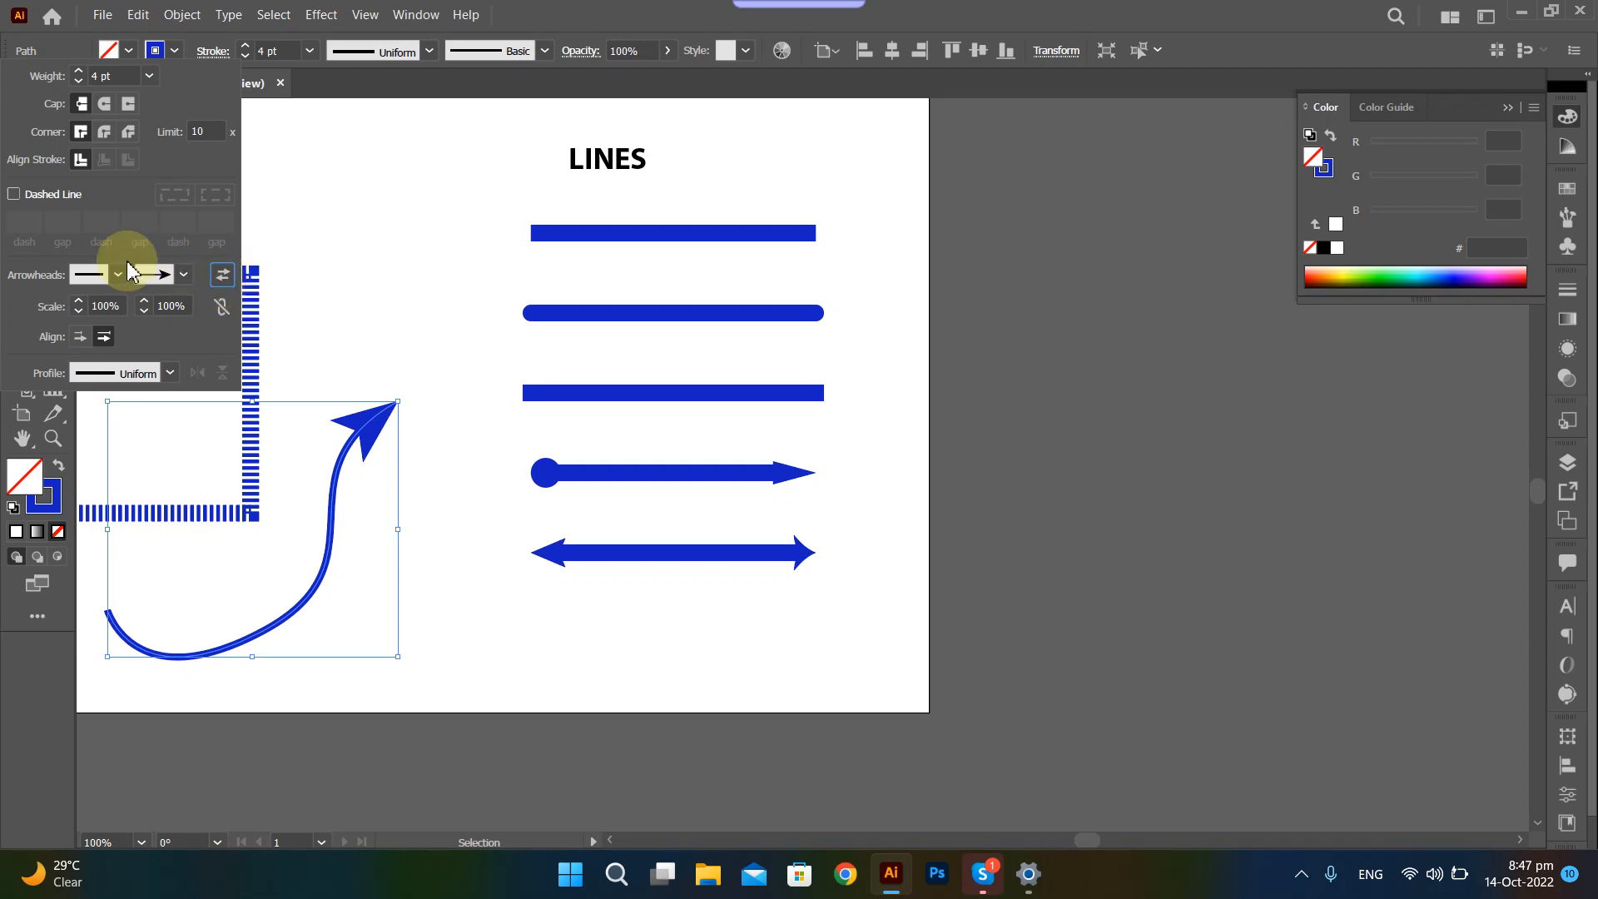
Set the scale of the curved path's end arrowhead to 40%.
left_click(185, 306)
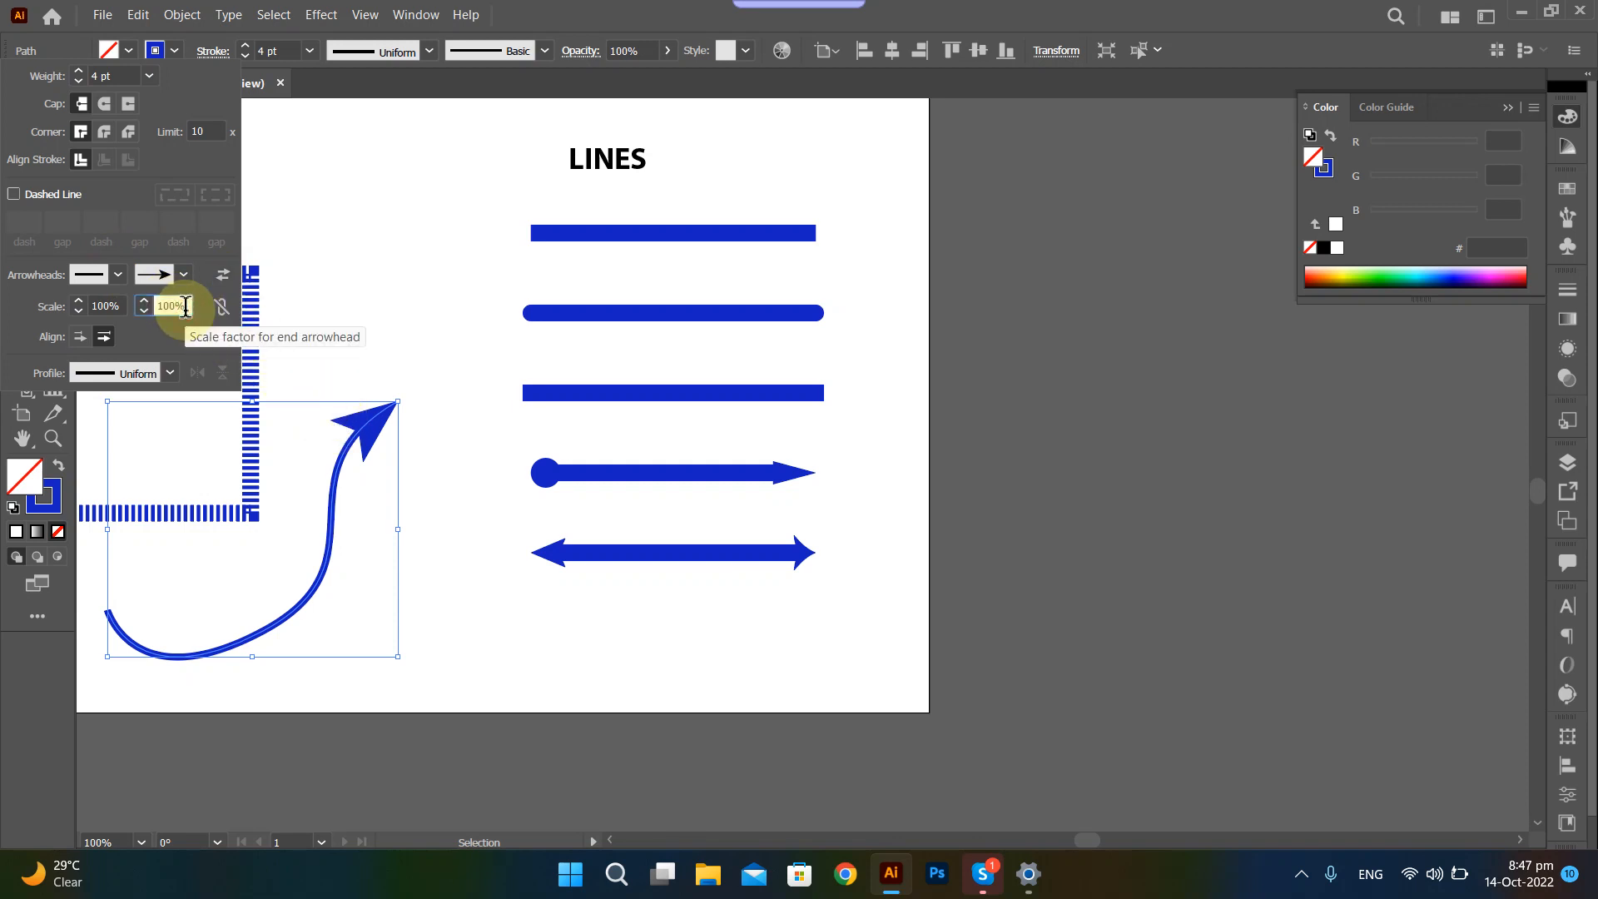
type("4")
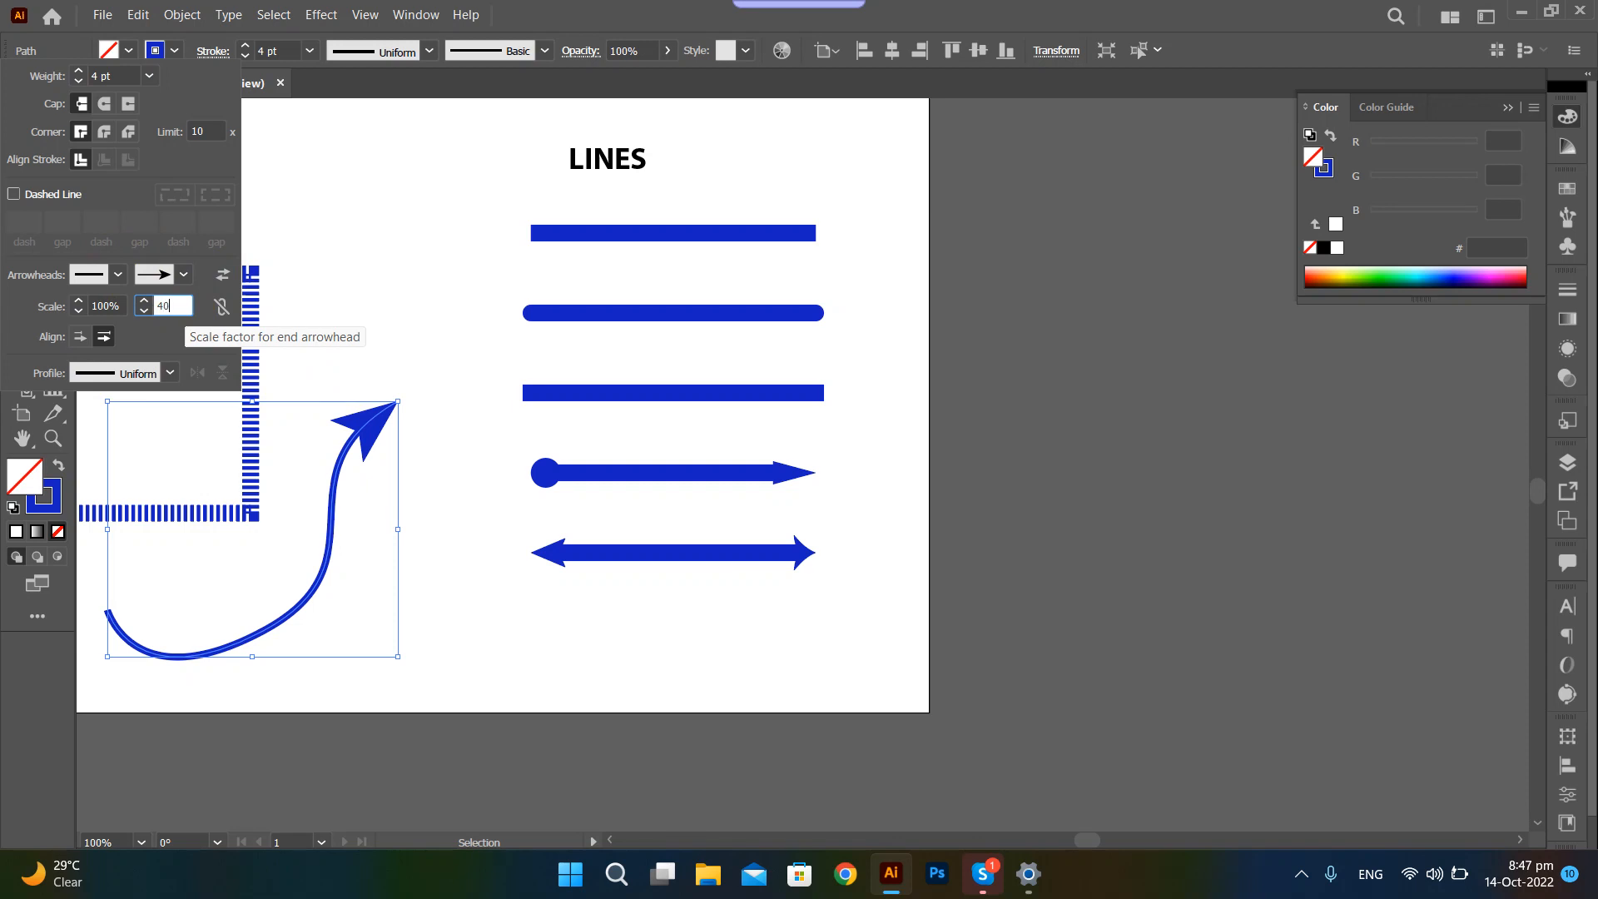
type("0")
left_click(104, 306)
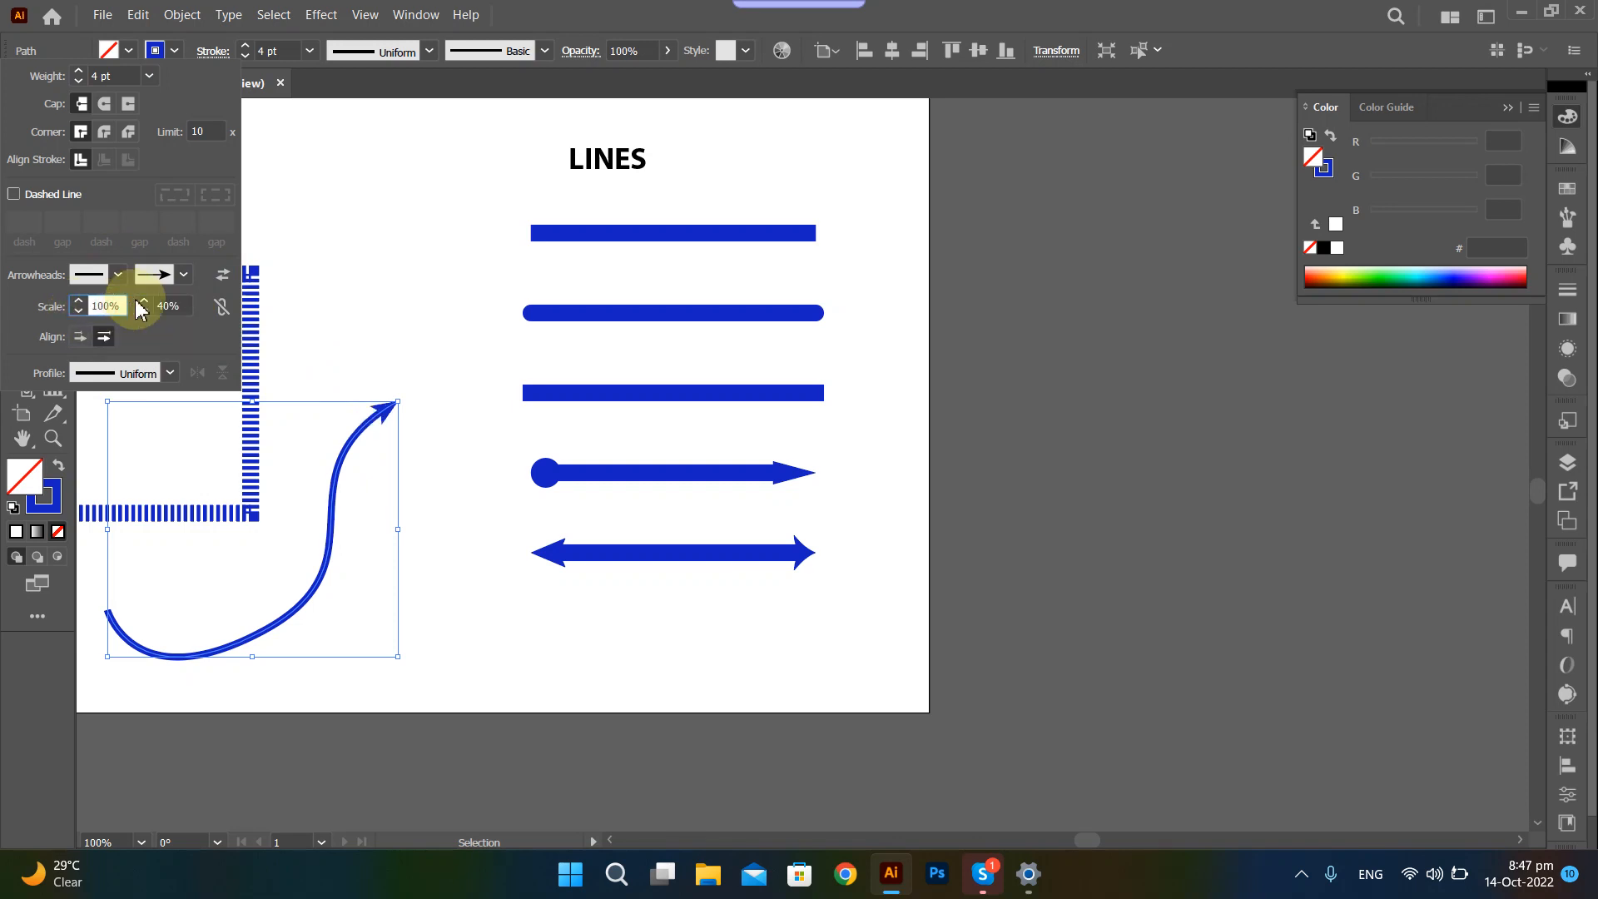
Add the Arrow 17 feathered tail to the curved path's start and set its scale to 40%.
left_click(112, 274)
scroll(72, 505, "down", 5)
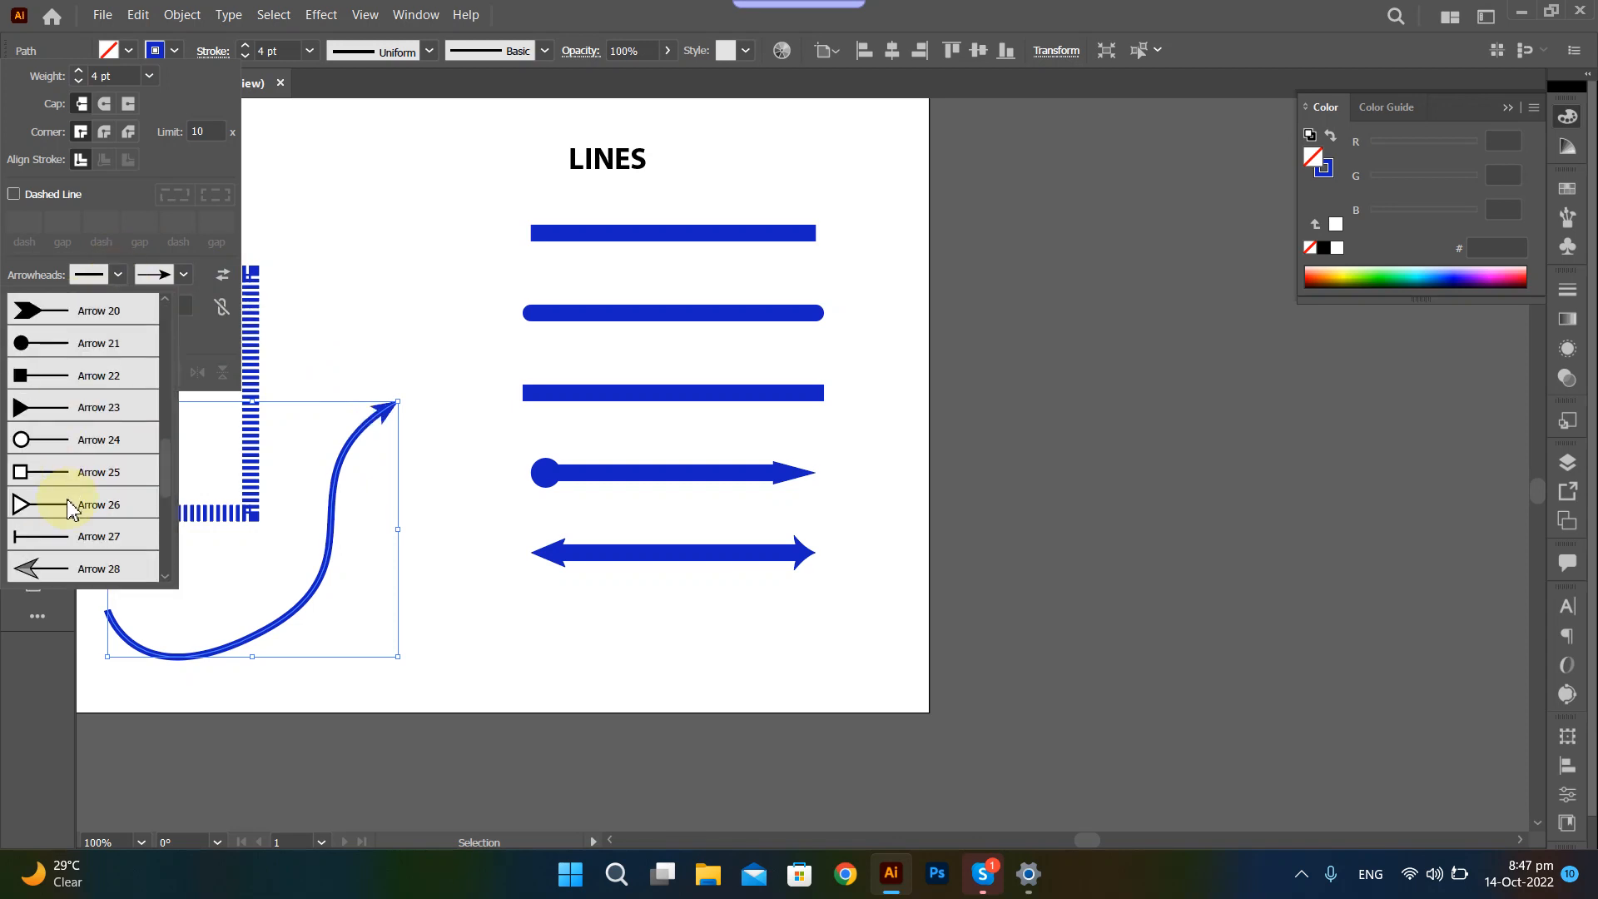
scroll(58, 490, "up", 3)
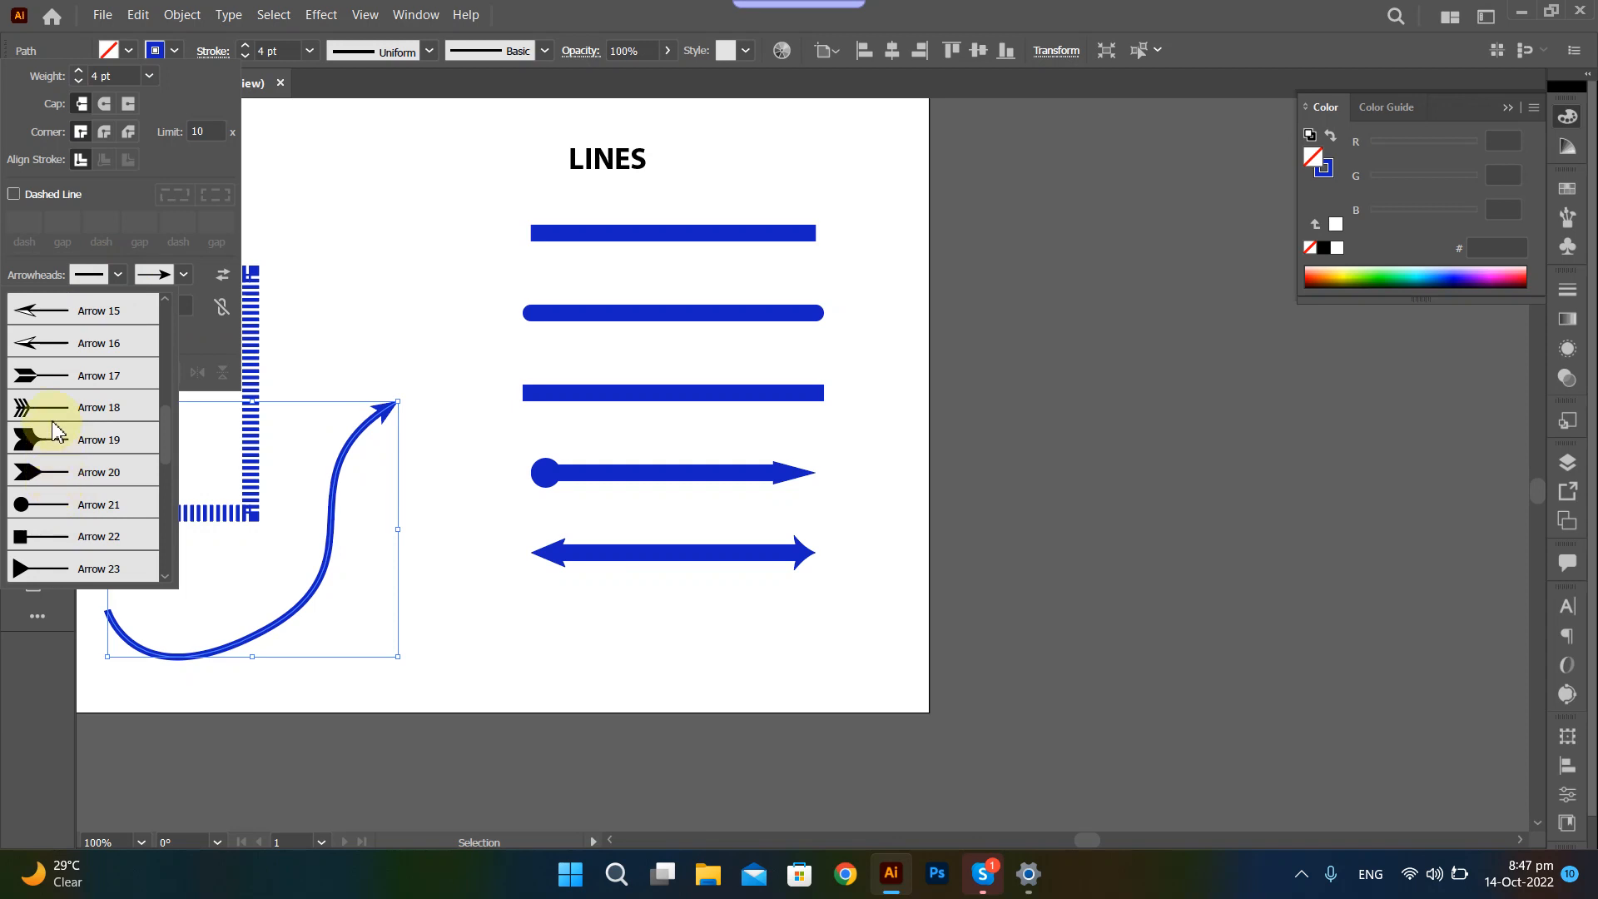
left_click(63, 391)
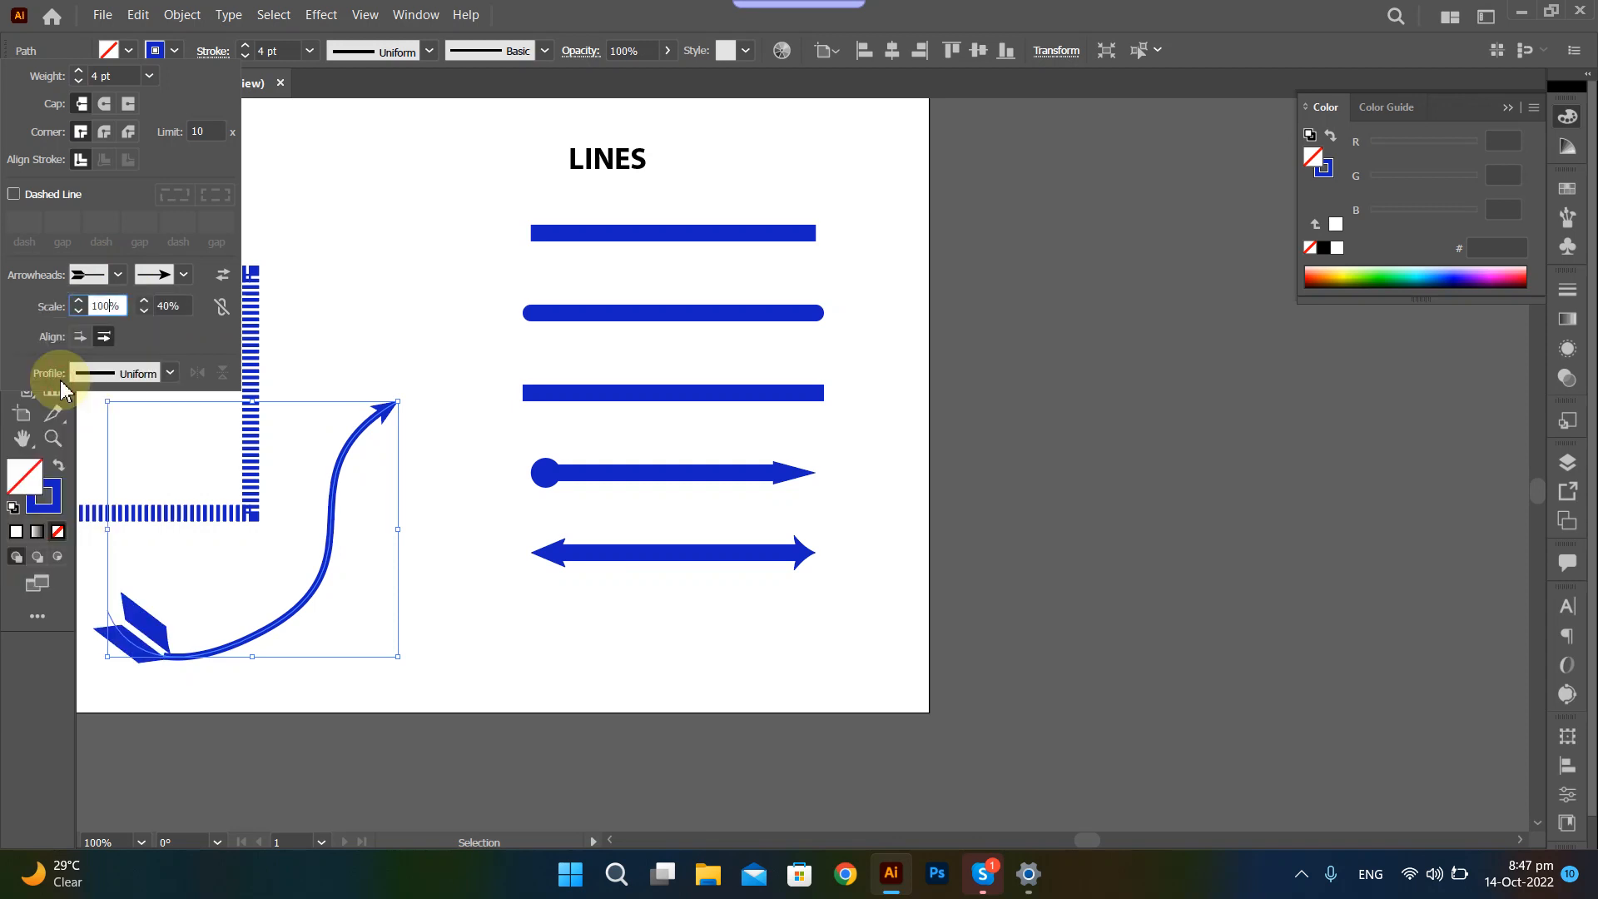
left_click(105, 306)
type("40")
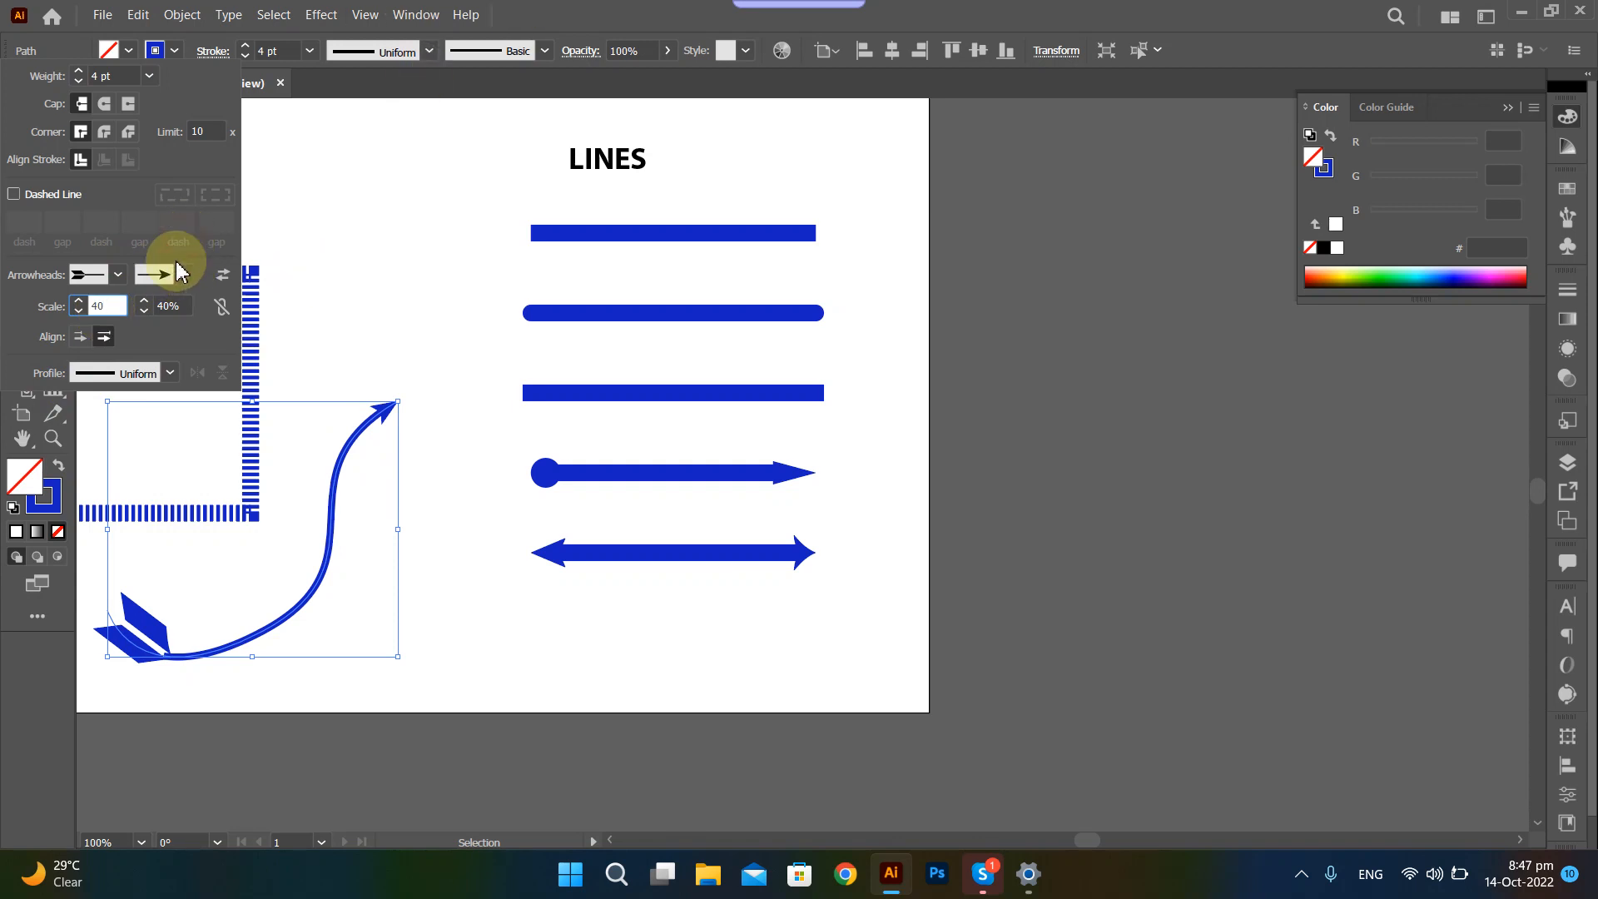
left_click(171, 306)
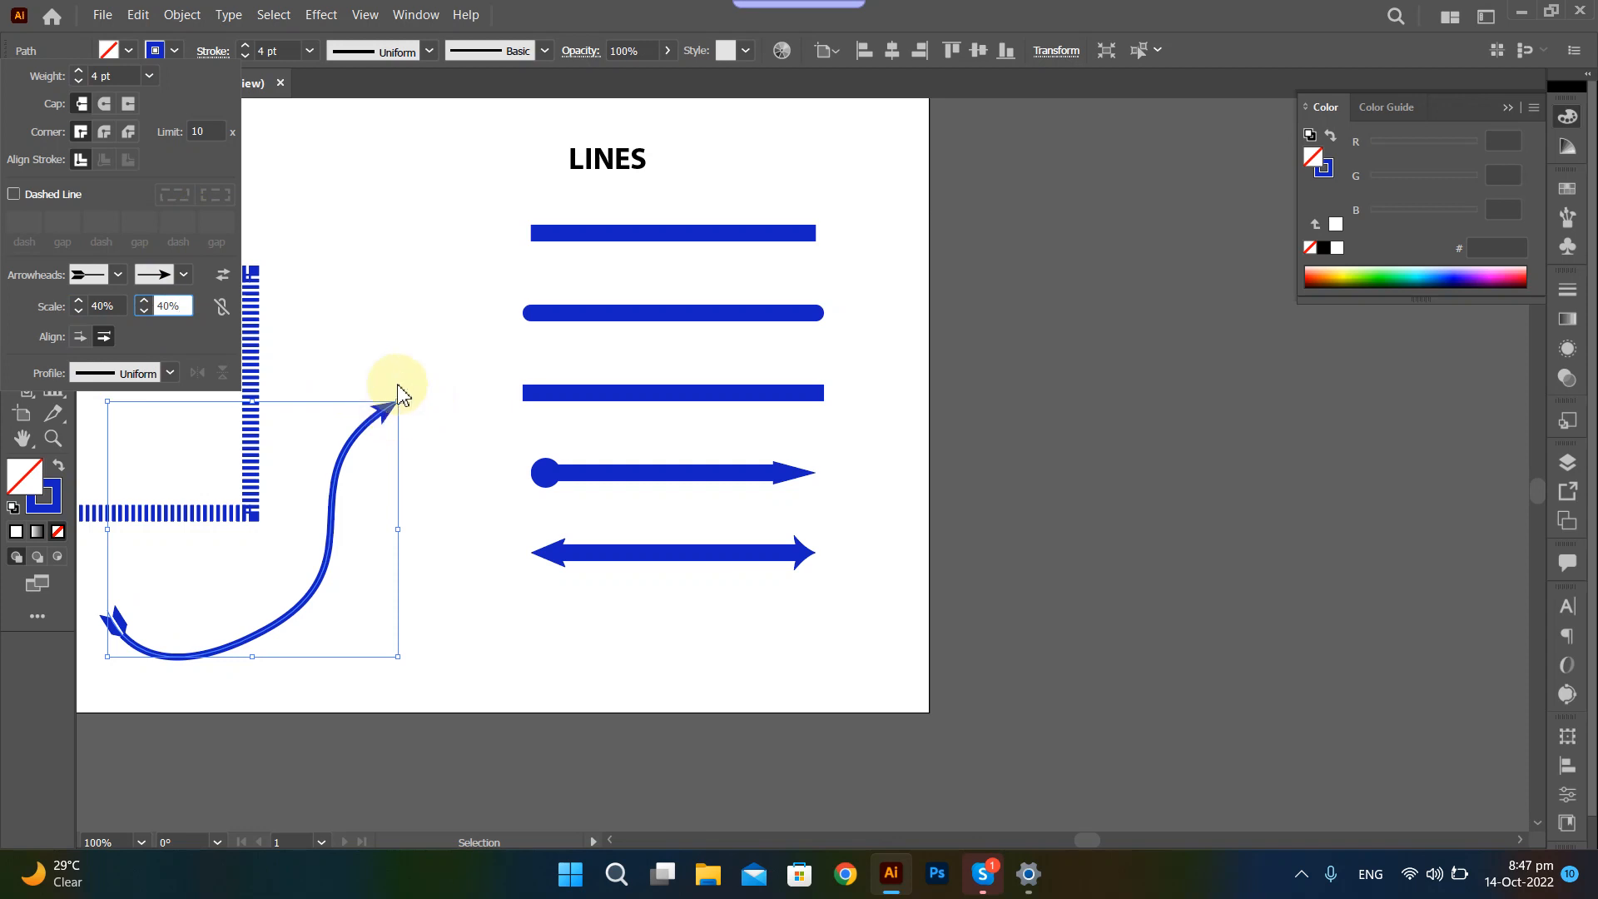
Try extending the curved path's arrow tip beyond the path end, and restore the tip alignment to the path end.
scroll(385, 416, "up", 6)
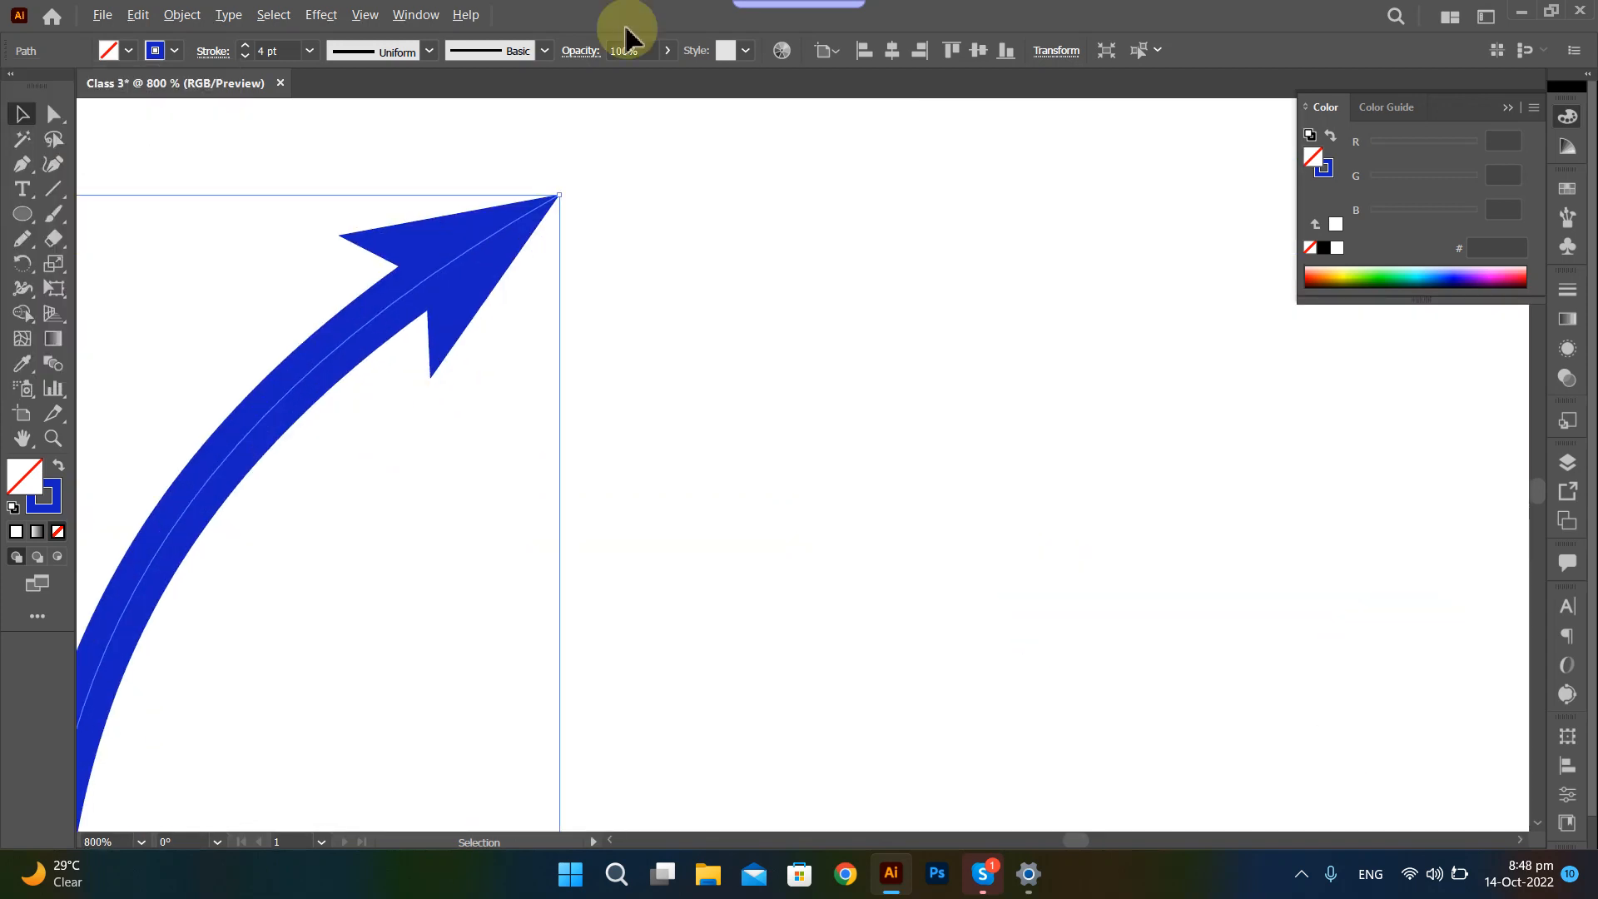
scroll(556, 223, "up", 2)
scroll(551, 223, "up", 1)
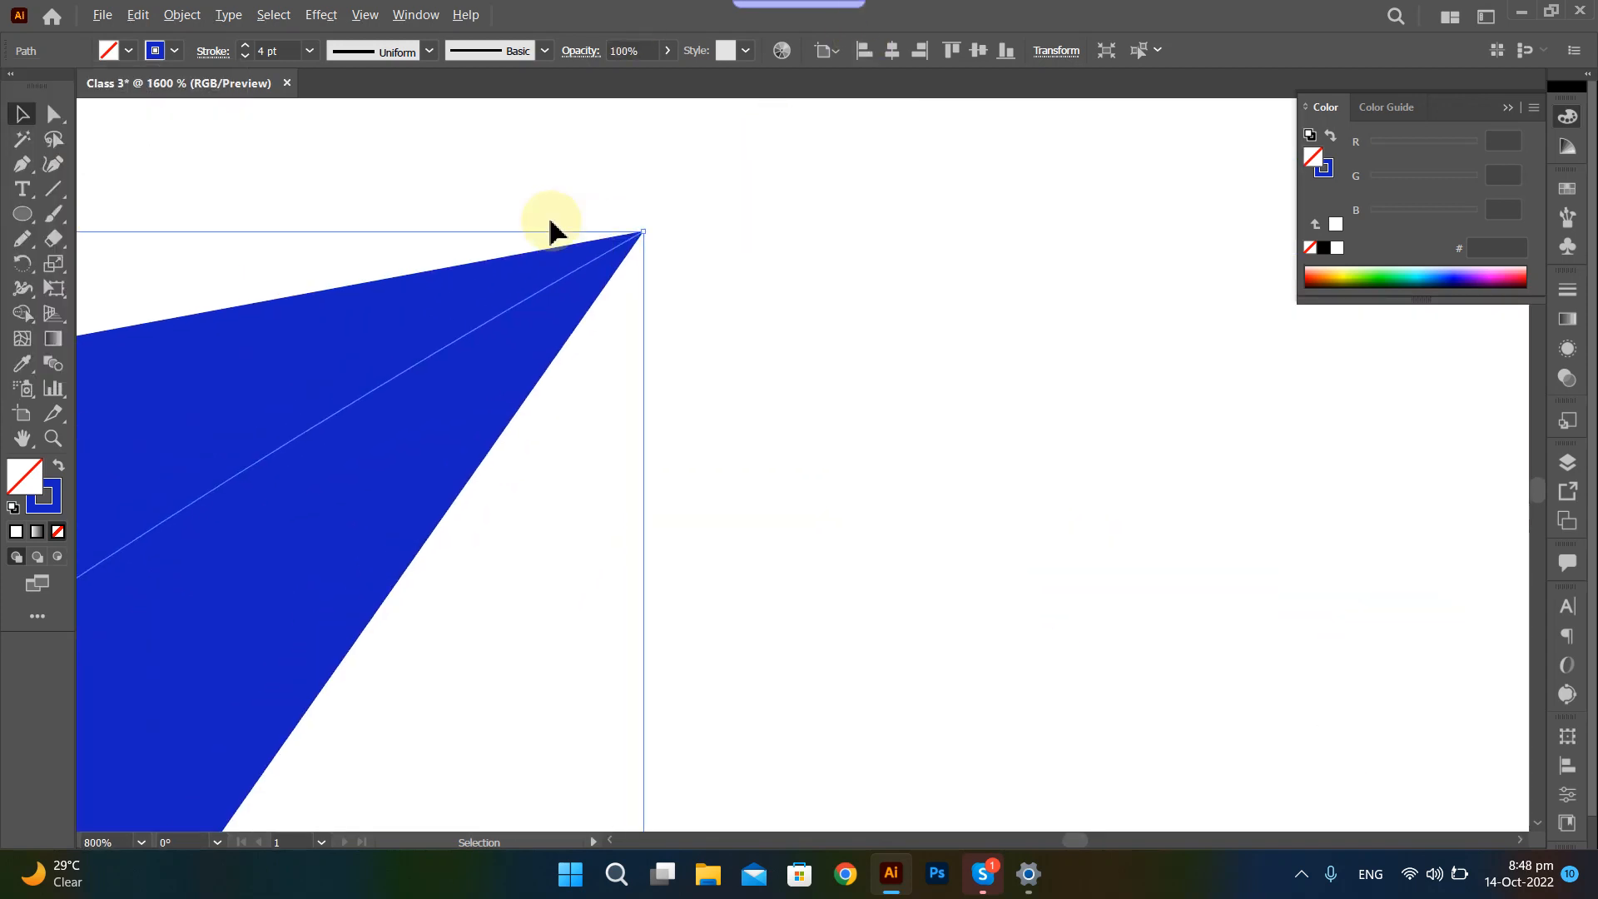
scroll(619, 243, "down", 3)
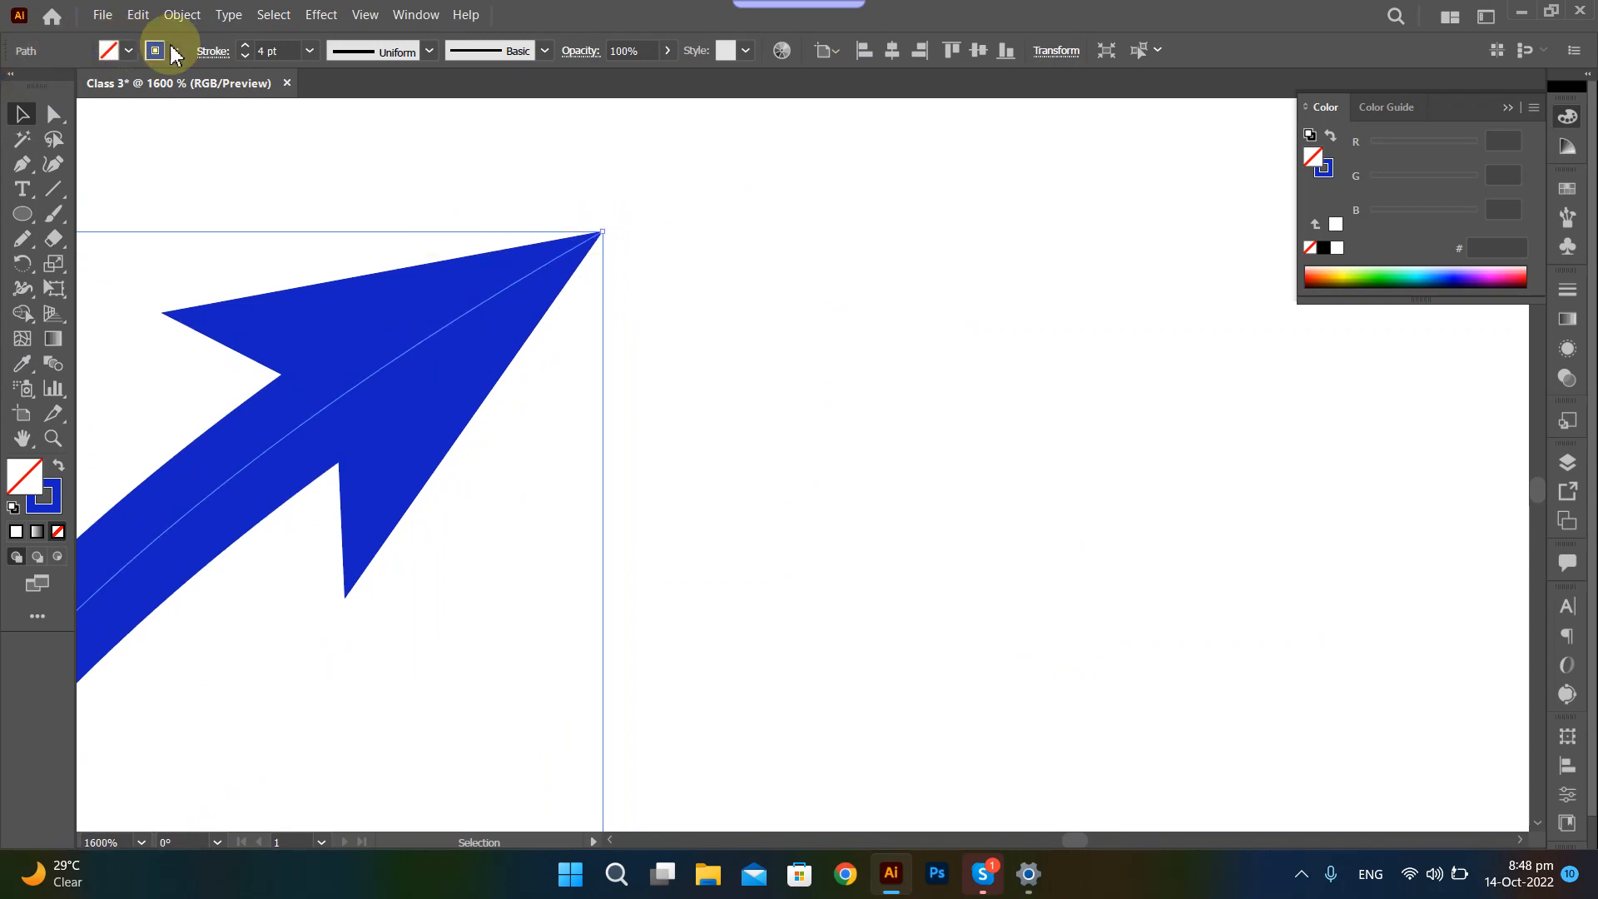
left_click(208, 52)
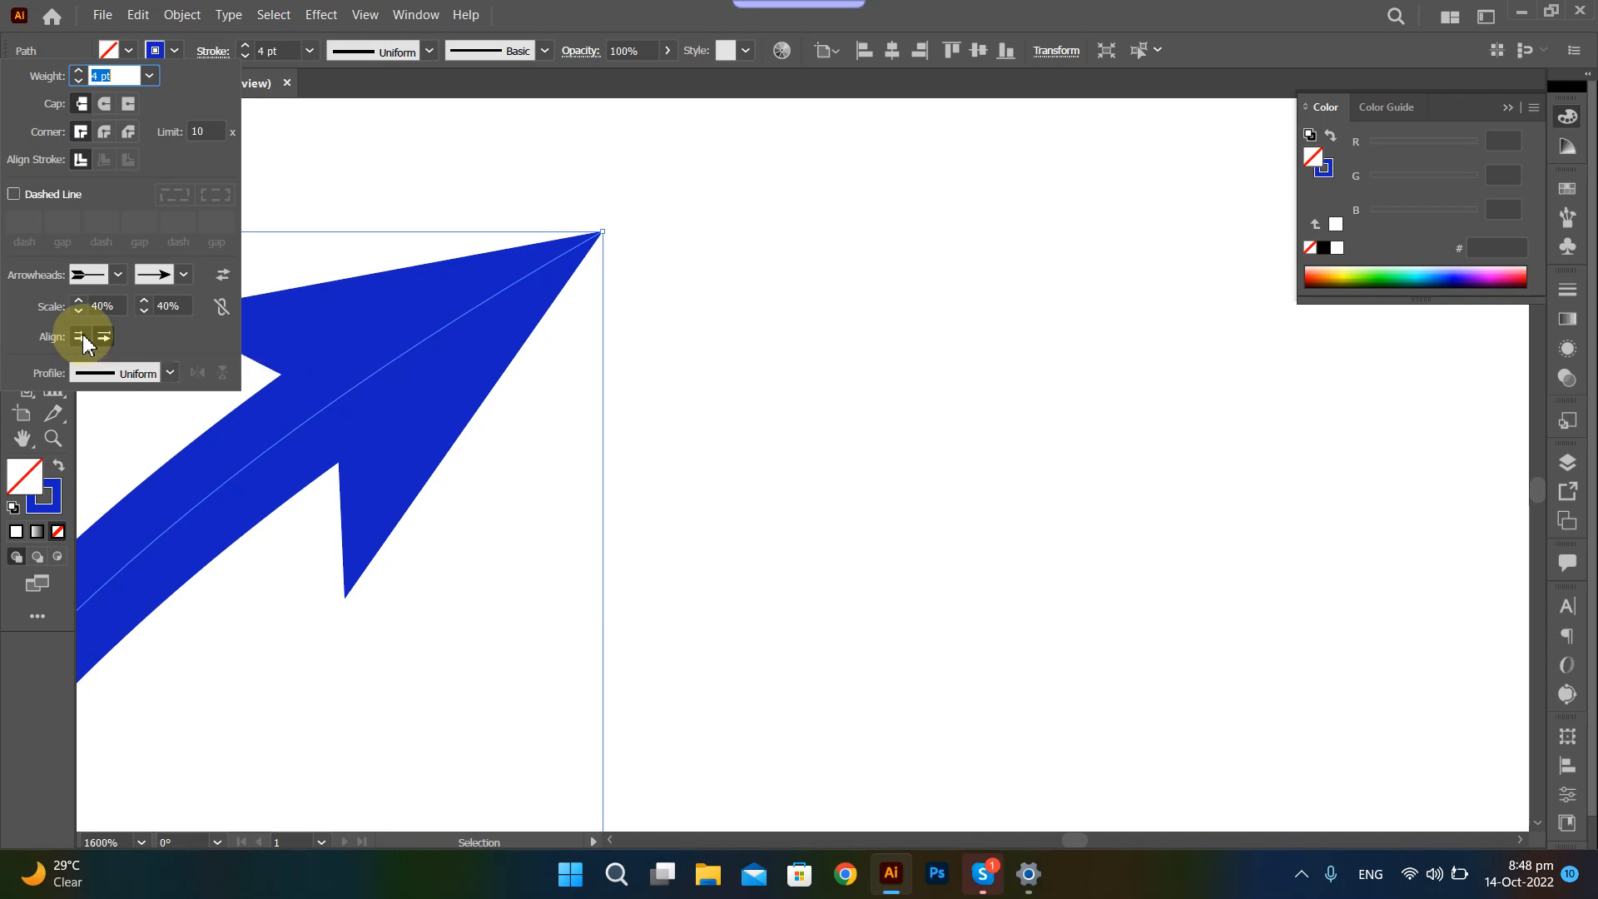
left_click(82, 335)
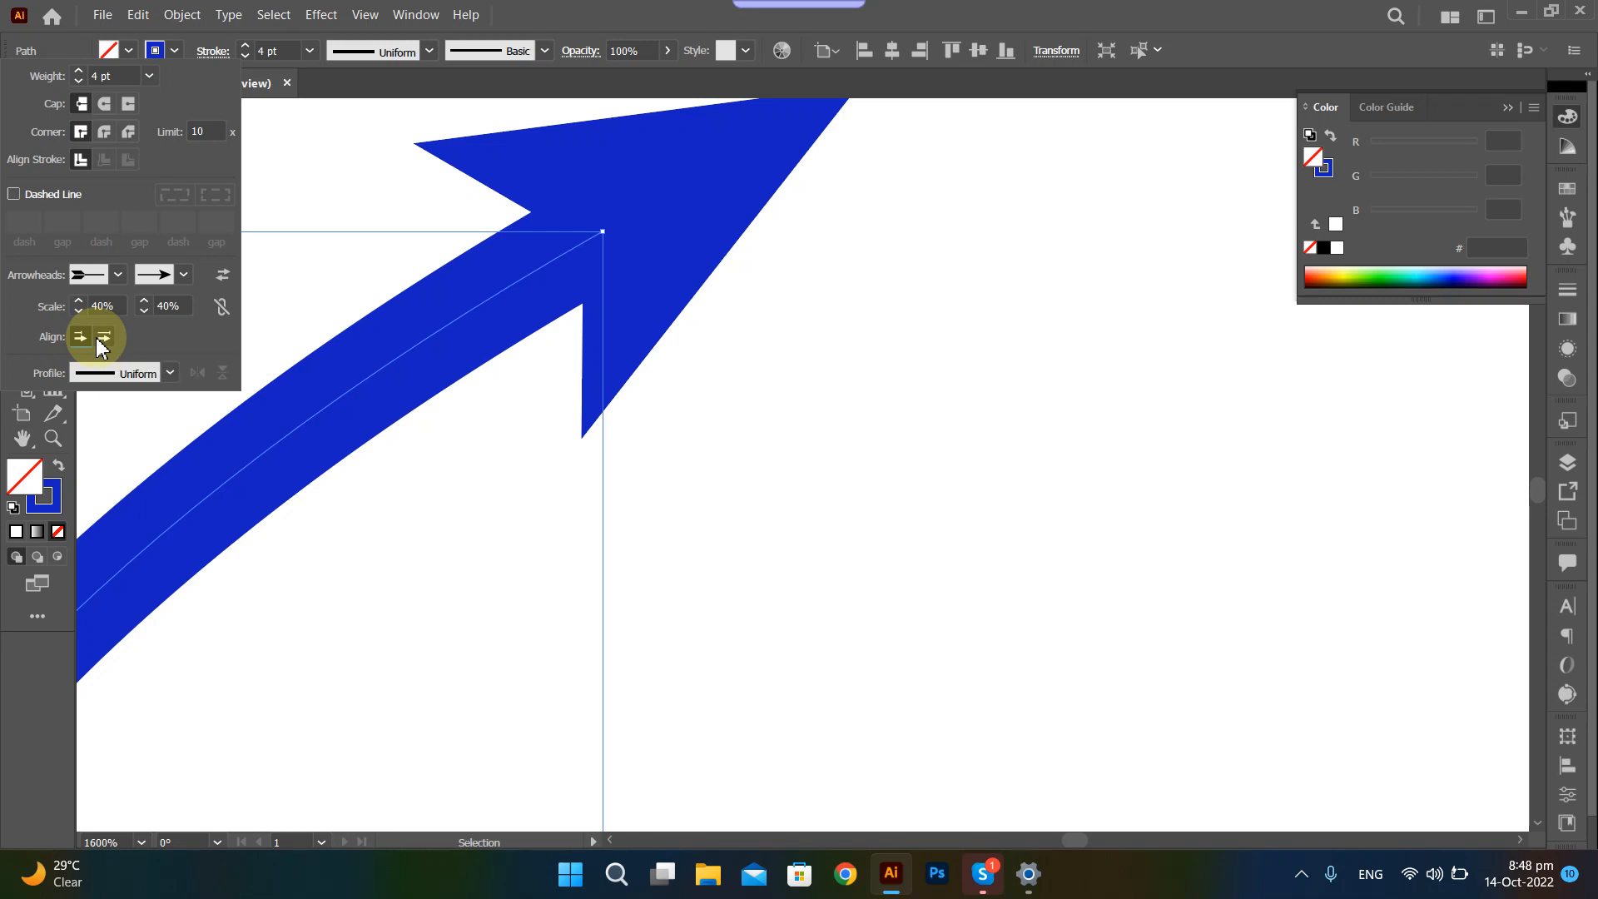
left_click(102, 338)
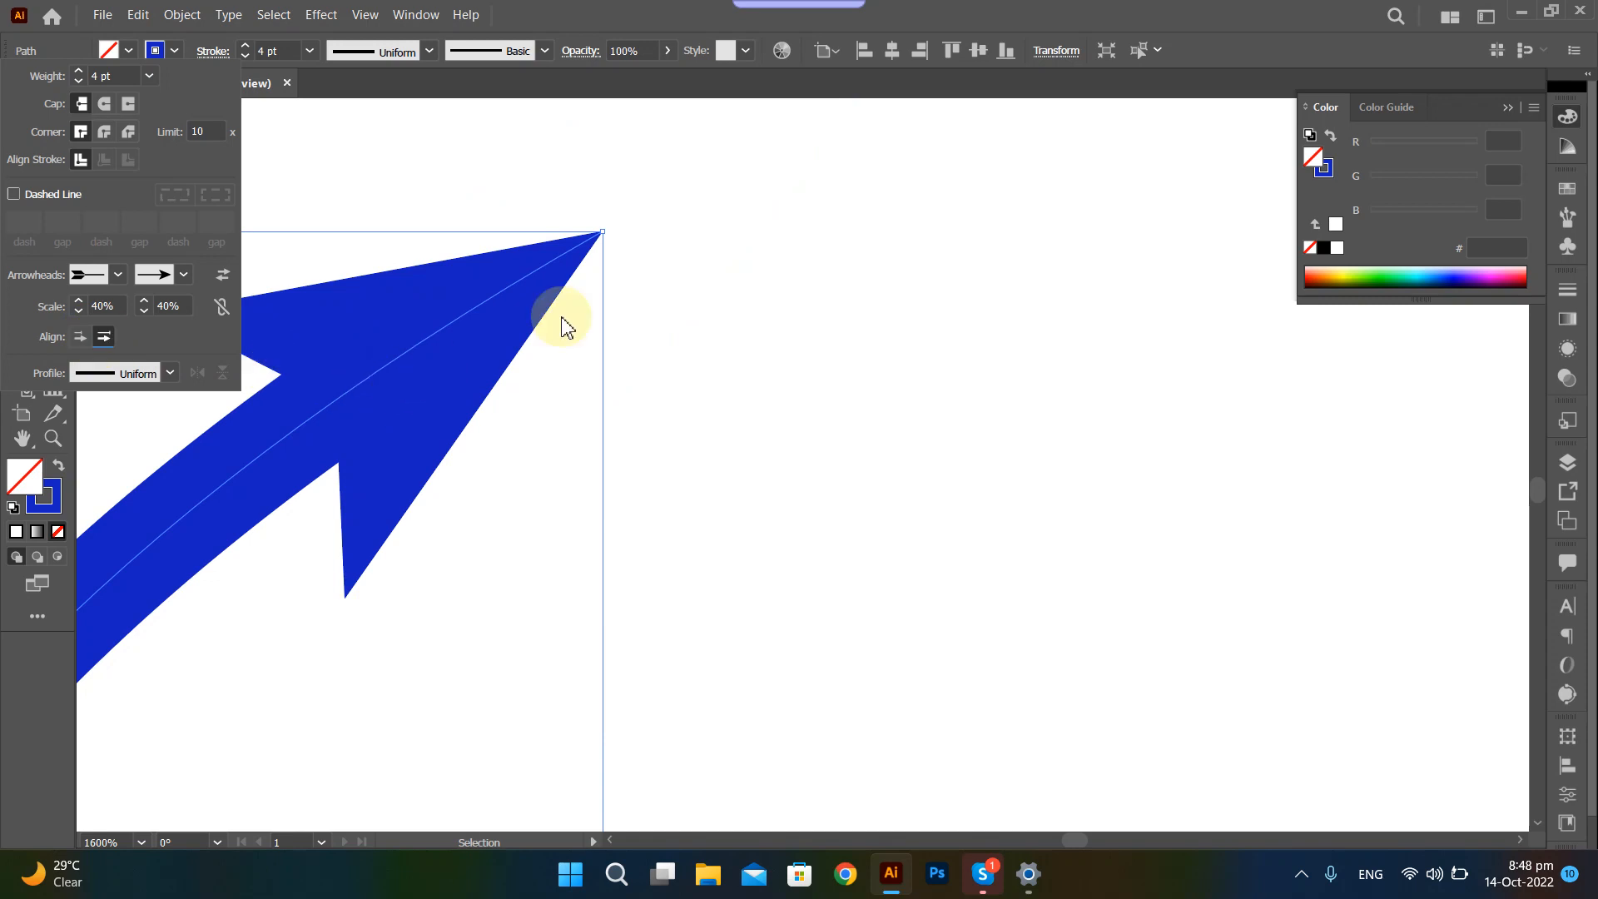
Deselect the curved path and review the full sheet of fill, join, alignment, dash and line samples.
scroll(749, 356, "down", 6)
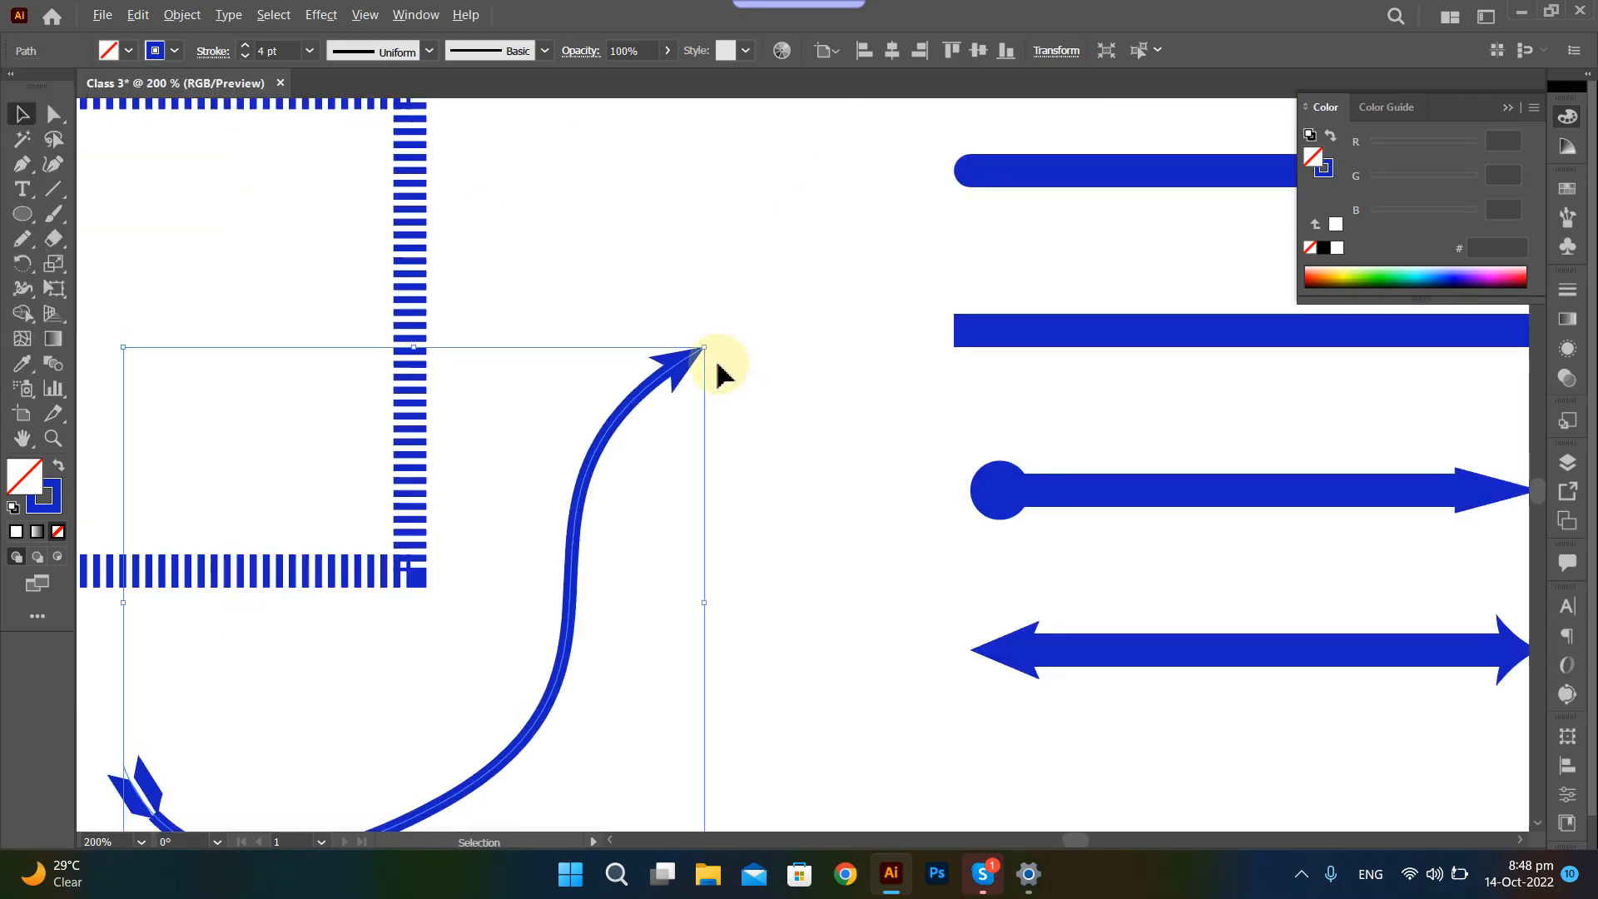
scroll(717, 372, "down", 4)
scroll(653, 358, "up", 1)
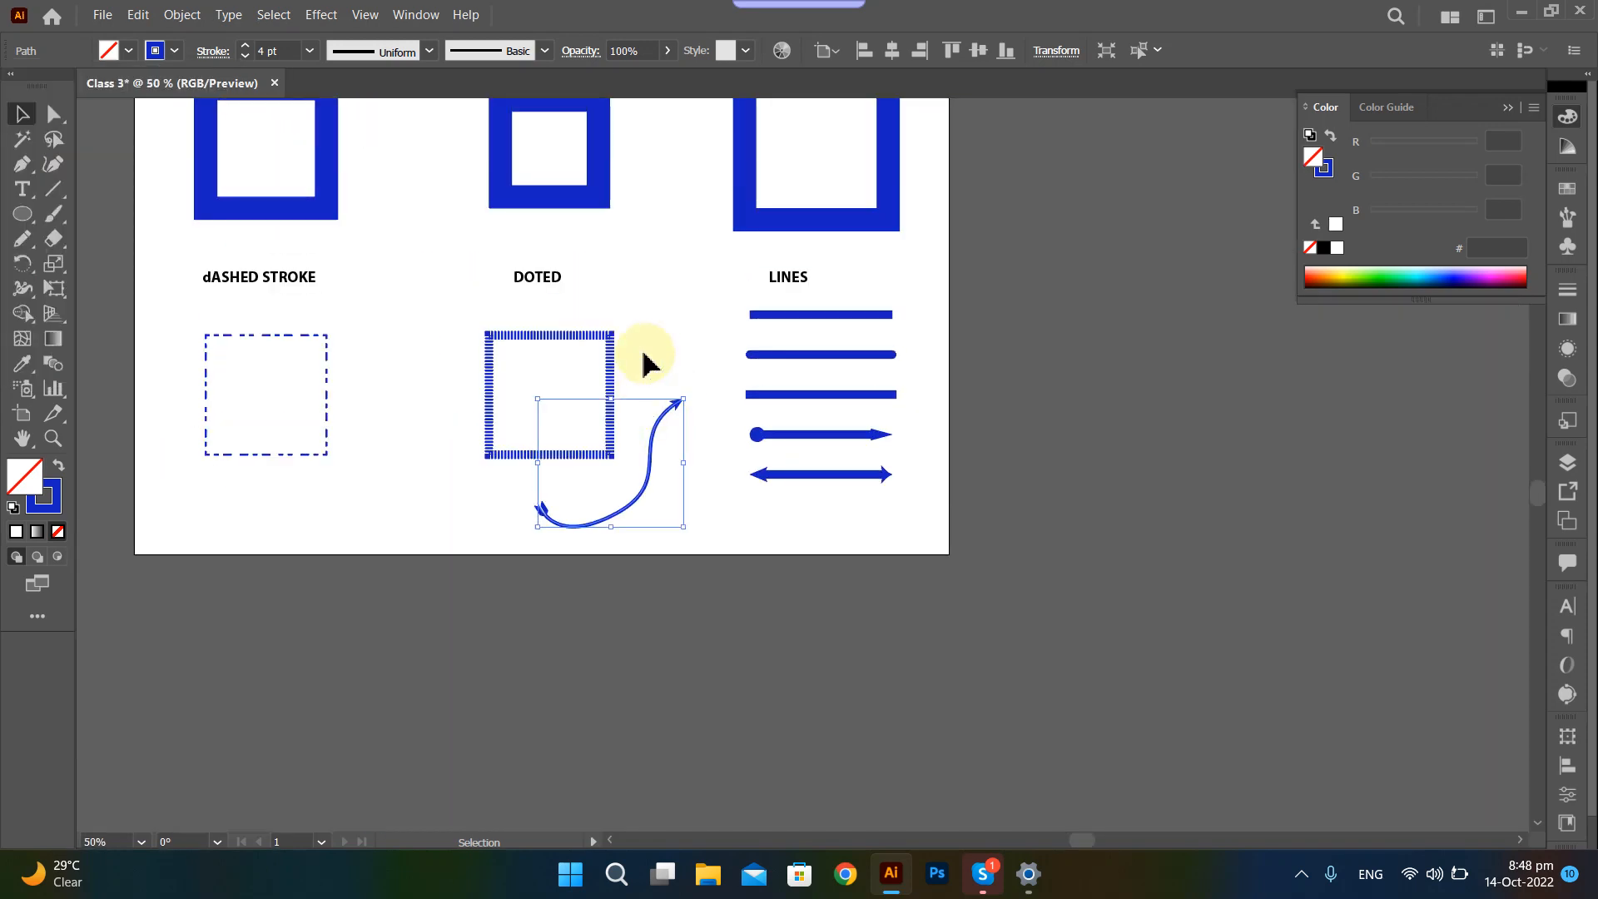
scroll(645, 358, "down", 3)
scroll(564, 332, "up", 1)
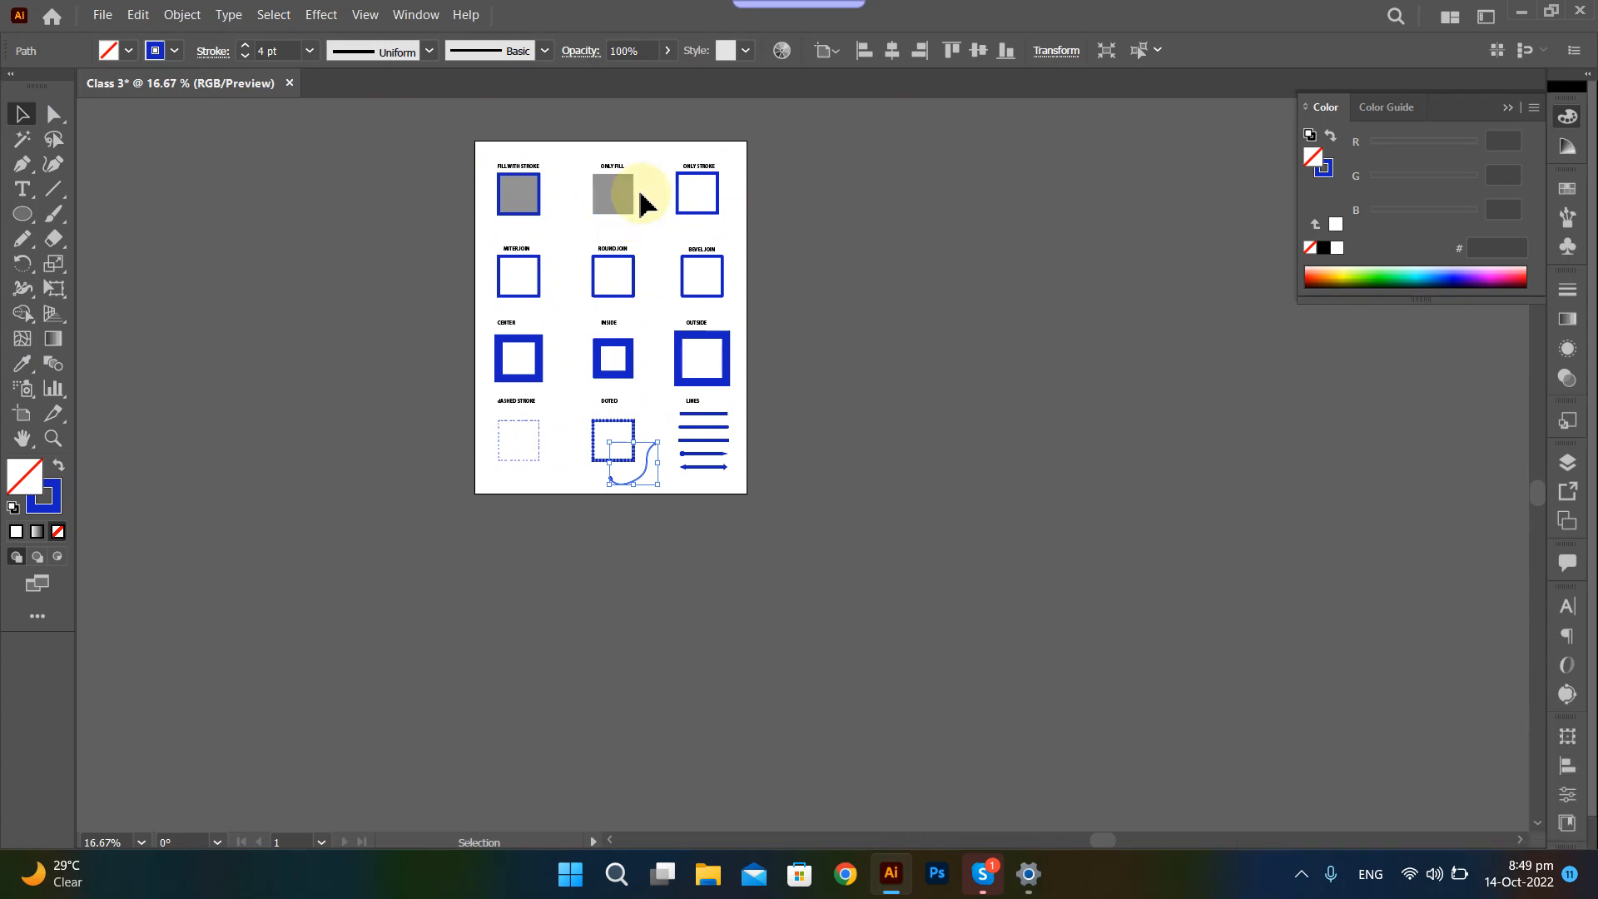
scroll(582, 296, "up", 1)
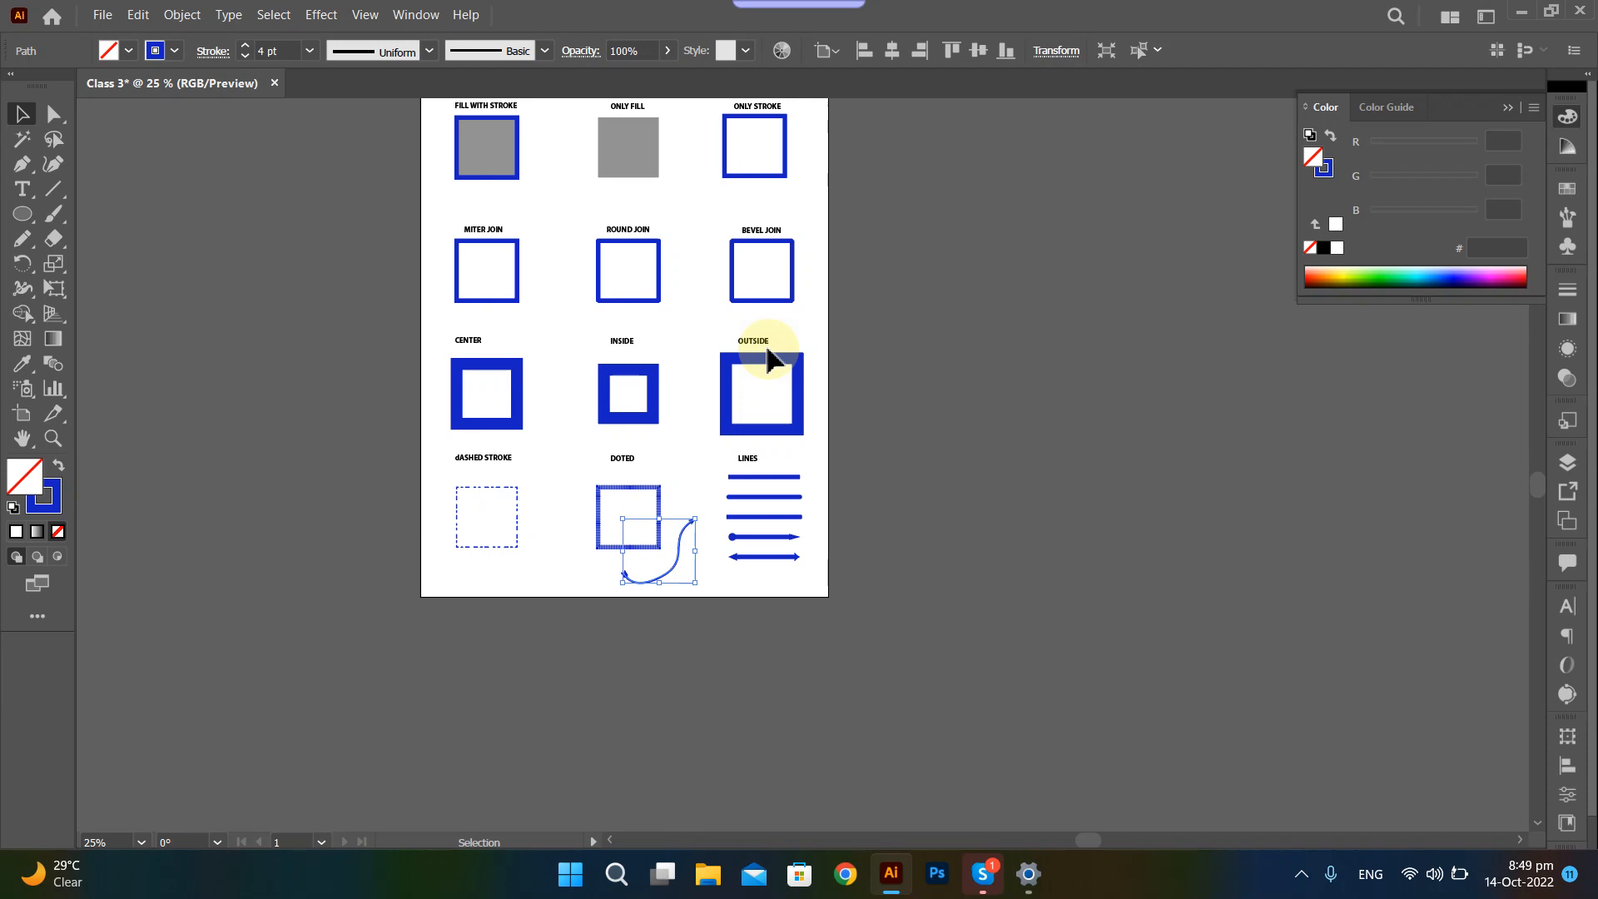
left_click(733, 640)
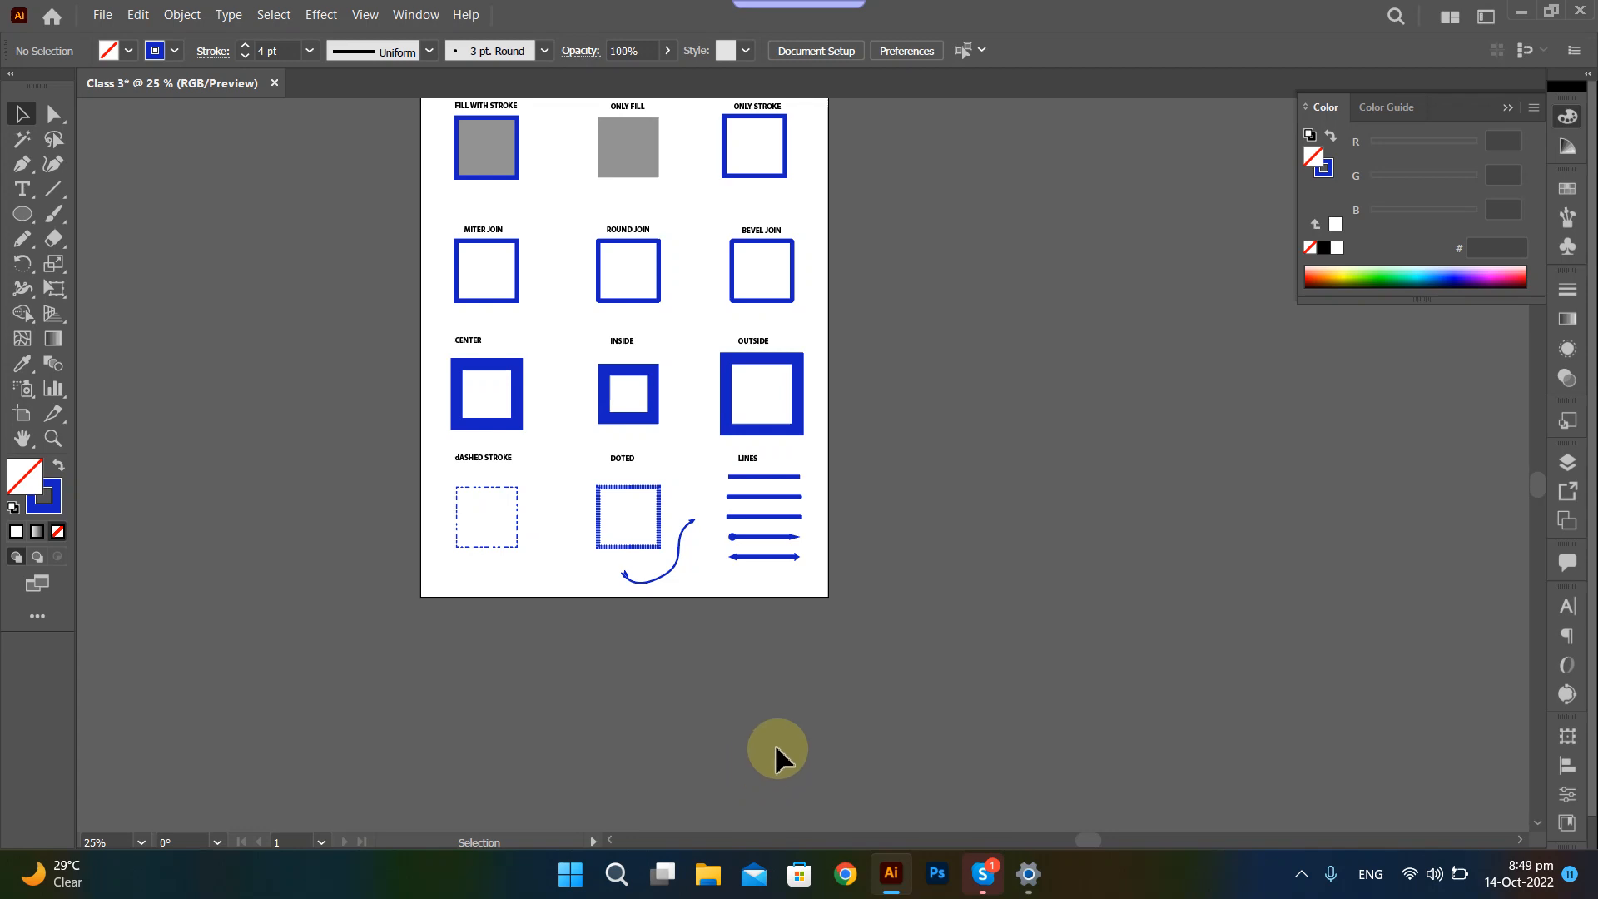
scroll(704, 283, "up", 2)
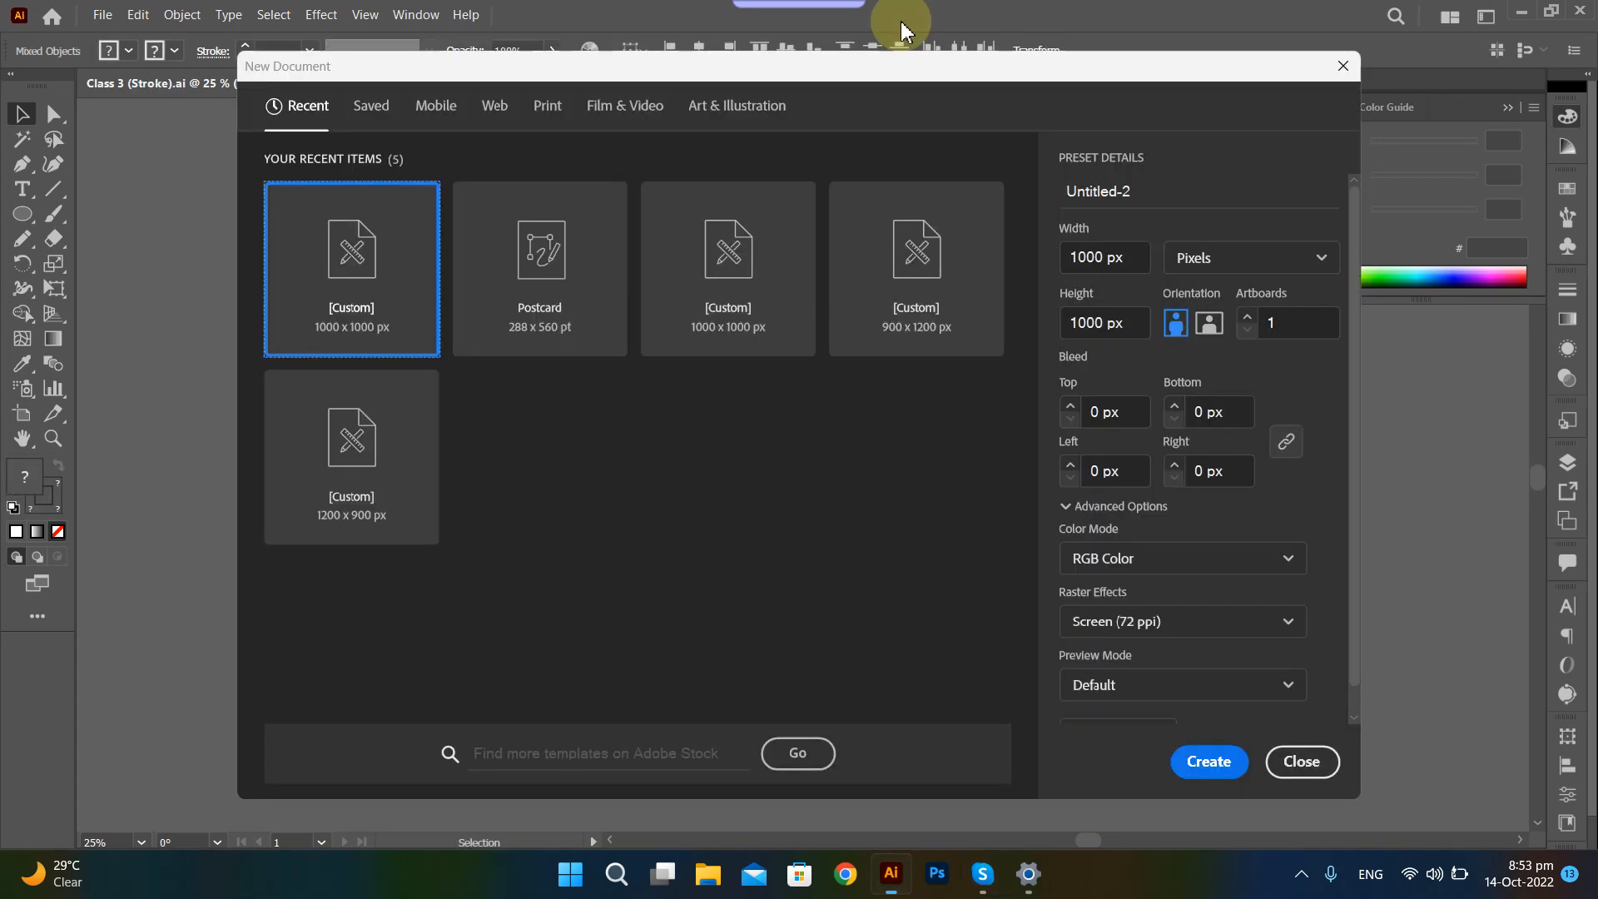
Create a new 1000 x 1000 px RGB document named Class 3.
left_click(1173, 192)
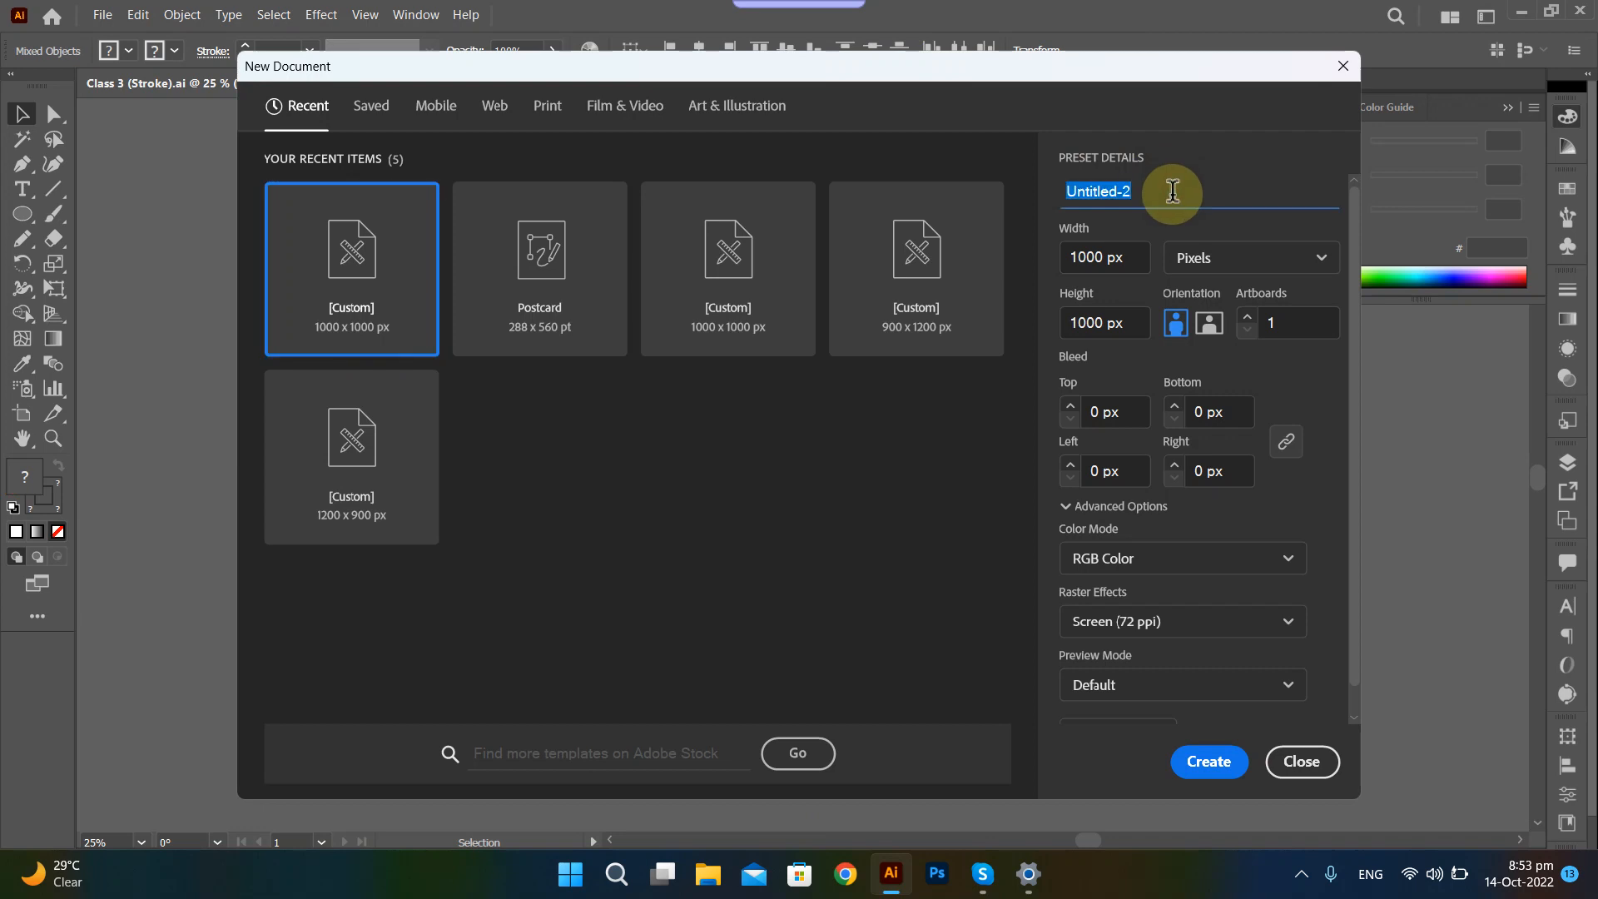
type("Class 3")
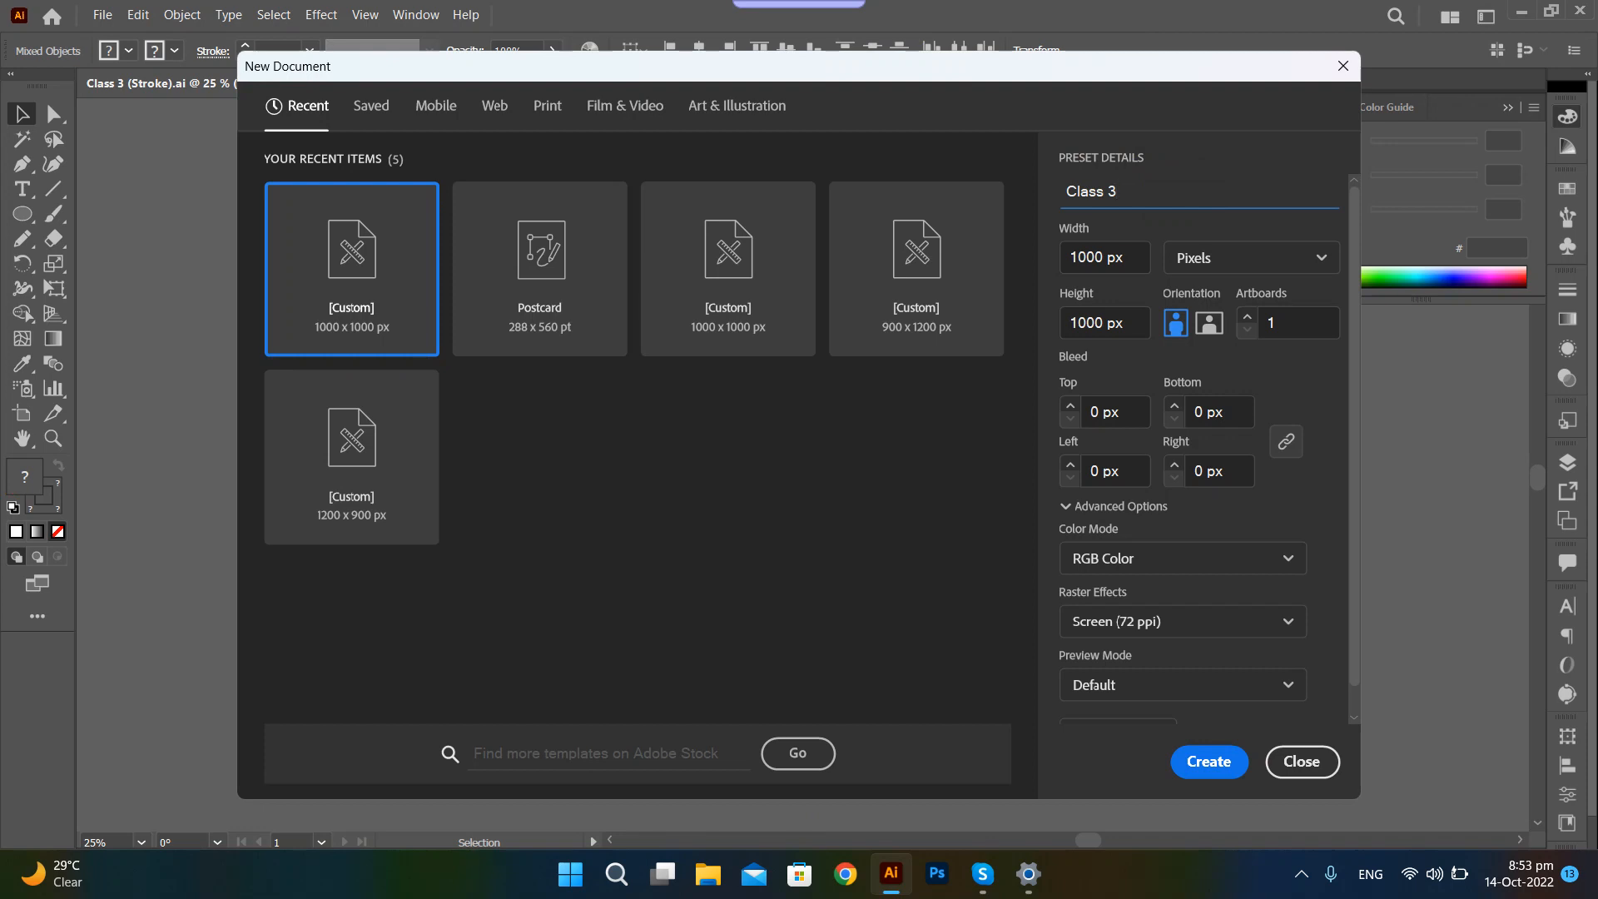
key("Escape")
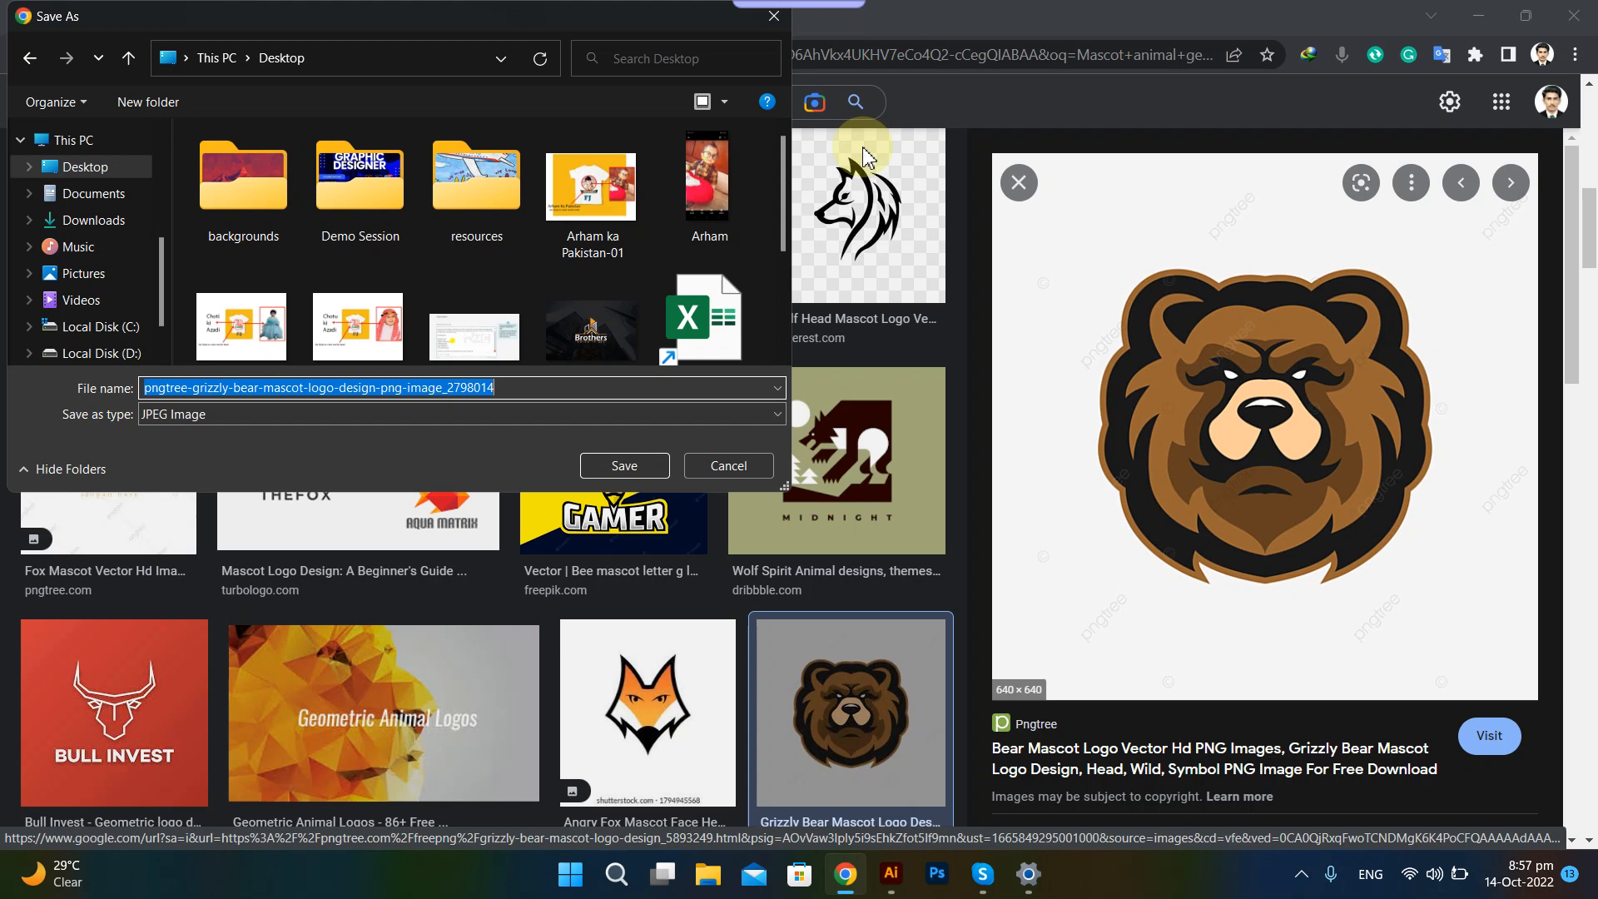
Save the grizzly bear mascot image from the browser to the Desktop as a JPEG named Logo.
type("De")
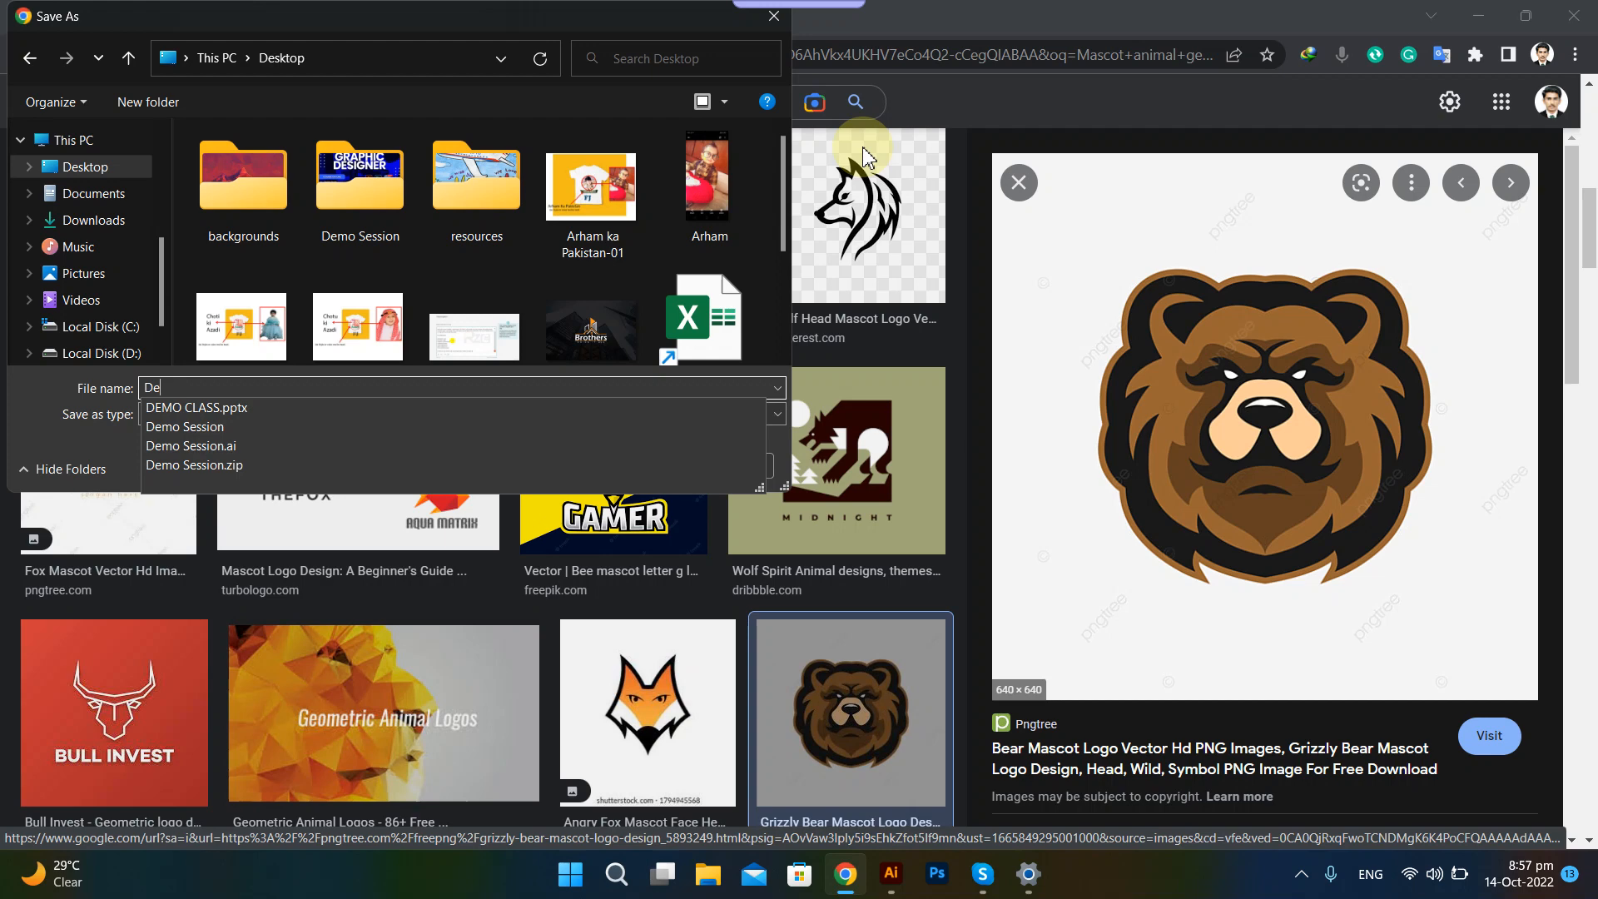
key("BackSpace")
key("BackSpace")
type("Logo")
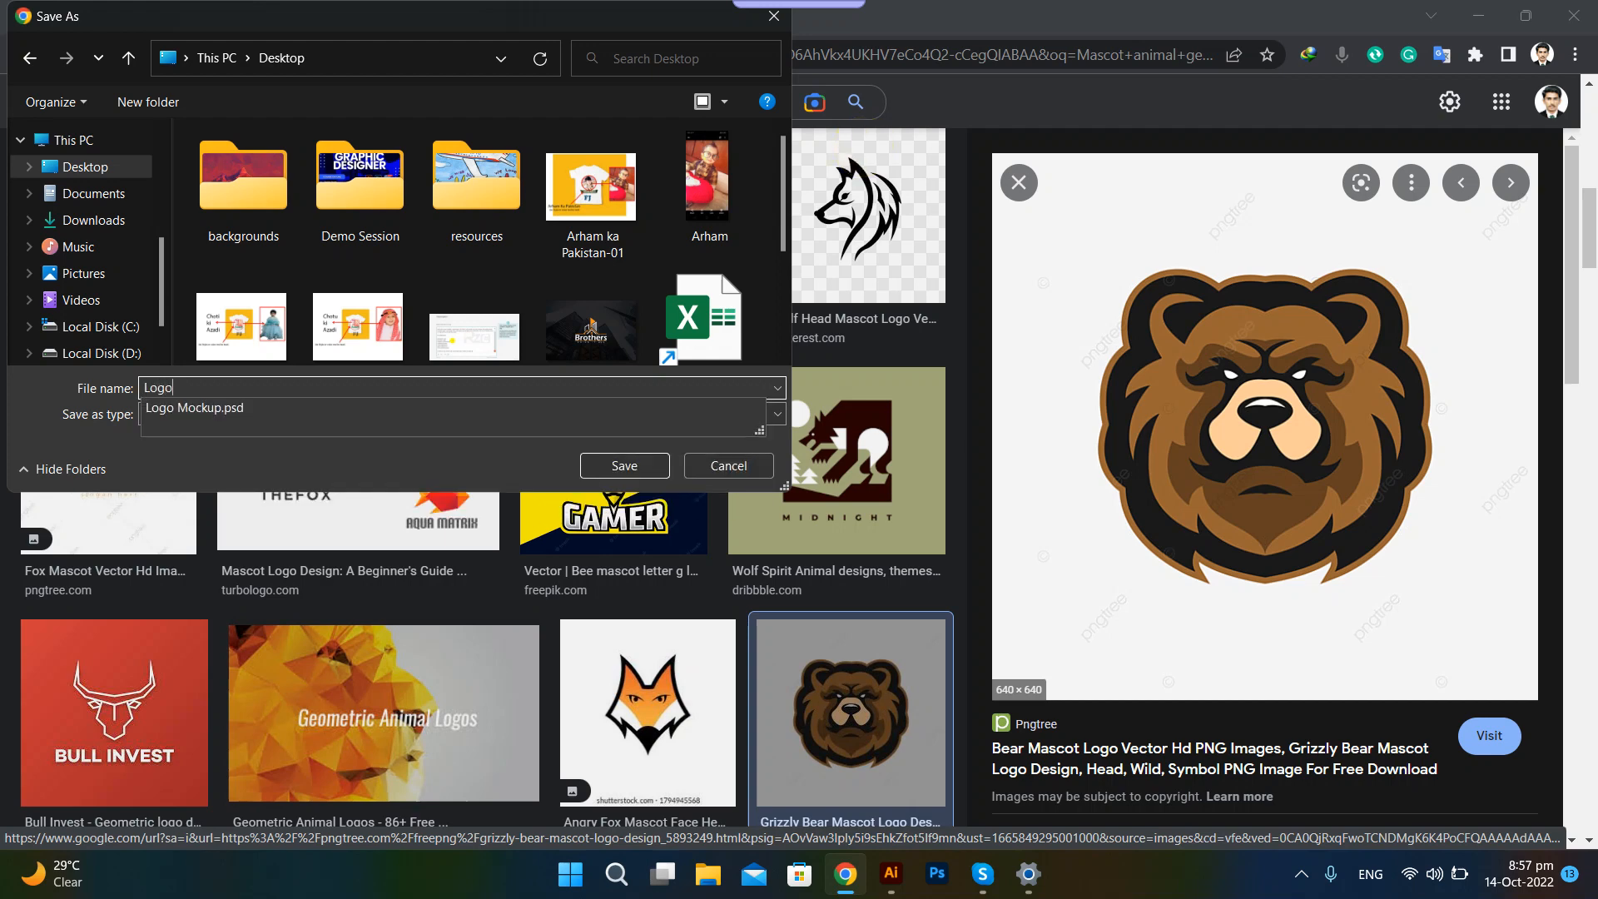
key("Return")
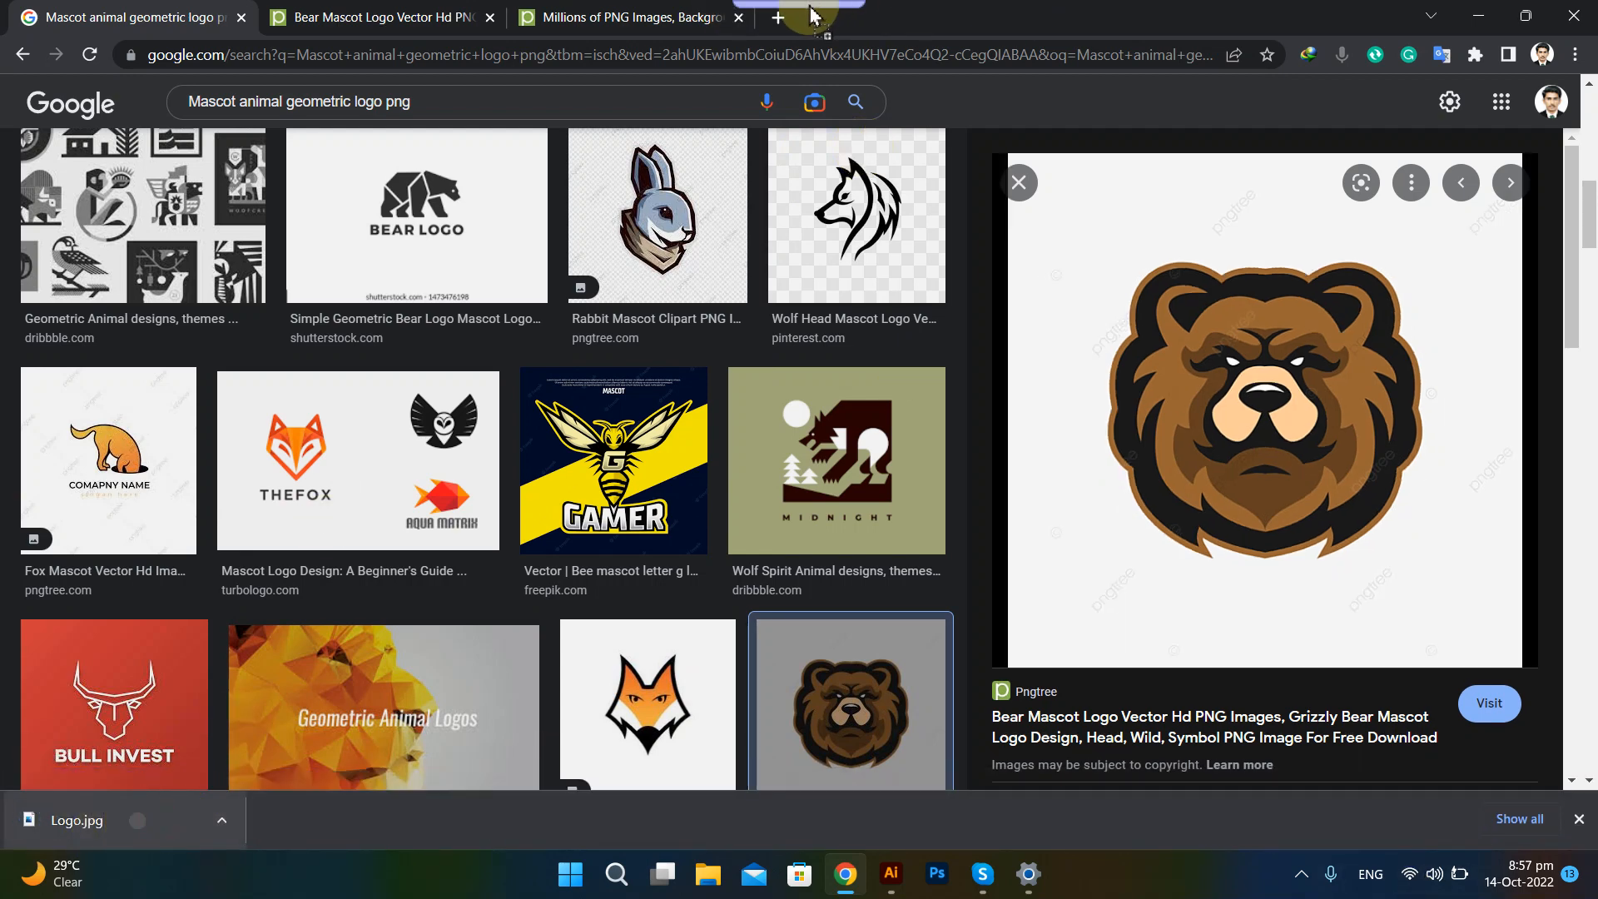
Switch to Illustrator, try the Logo.jpg bear image enlarged and centered on the Class 3 artboard, and delete it.
left_click_drag(803, 15, 813, 460)
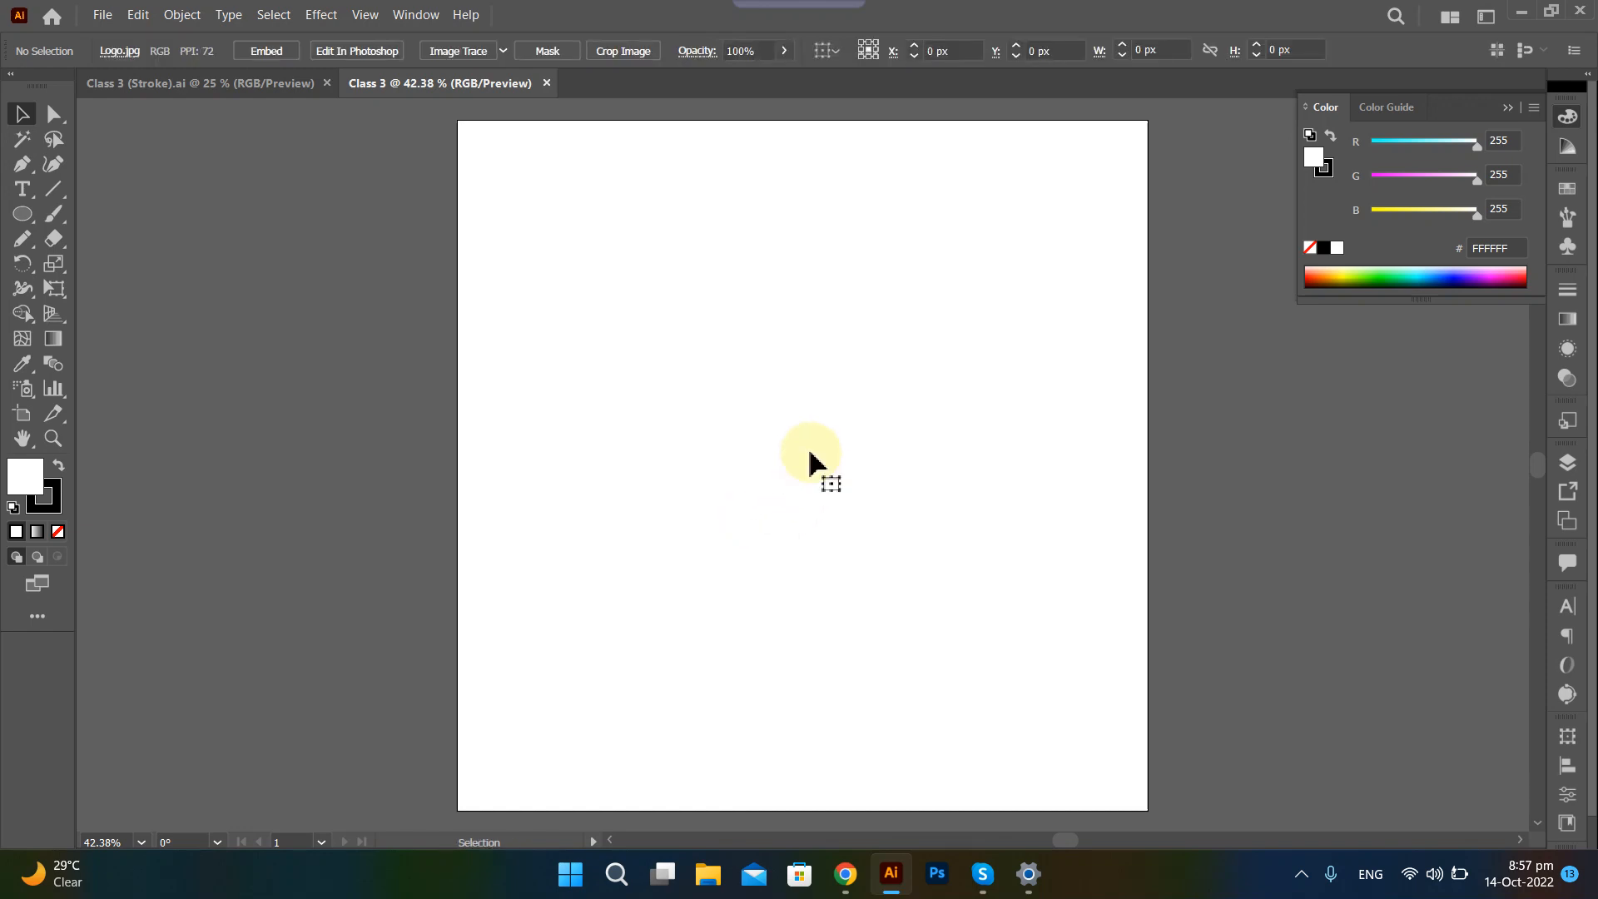
mouse_move(888, 510)
left_mouse_down()
mouse_move(866, 453)
mouse_move(882, 530)
left_mouse_up()
left_click_drag(1024, 695, 1083, 755)
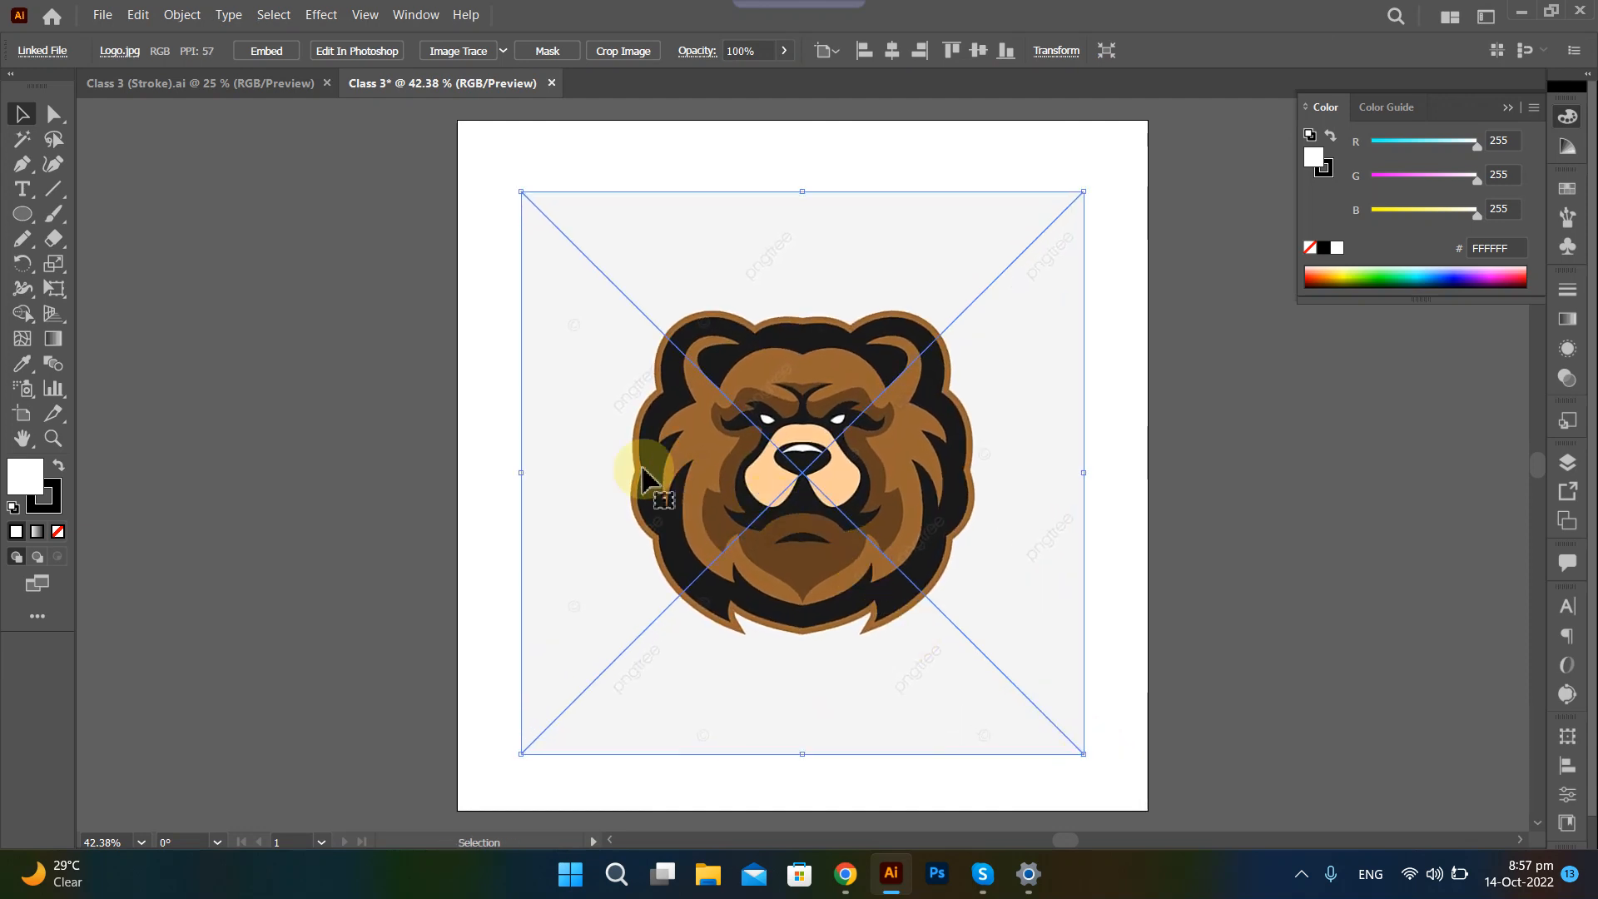
left_click(497, 400)
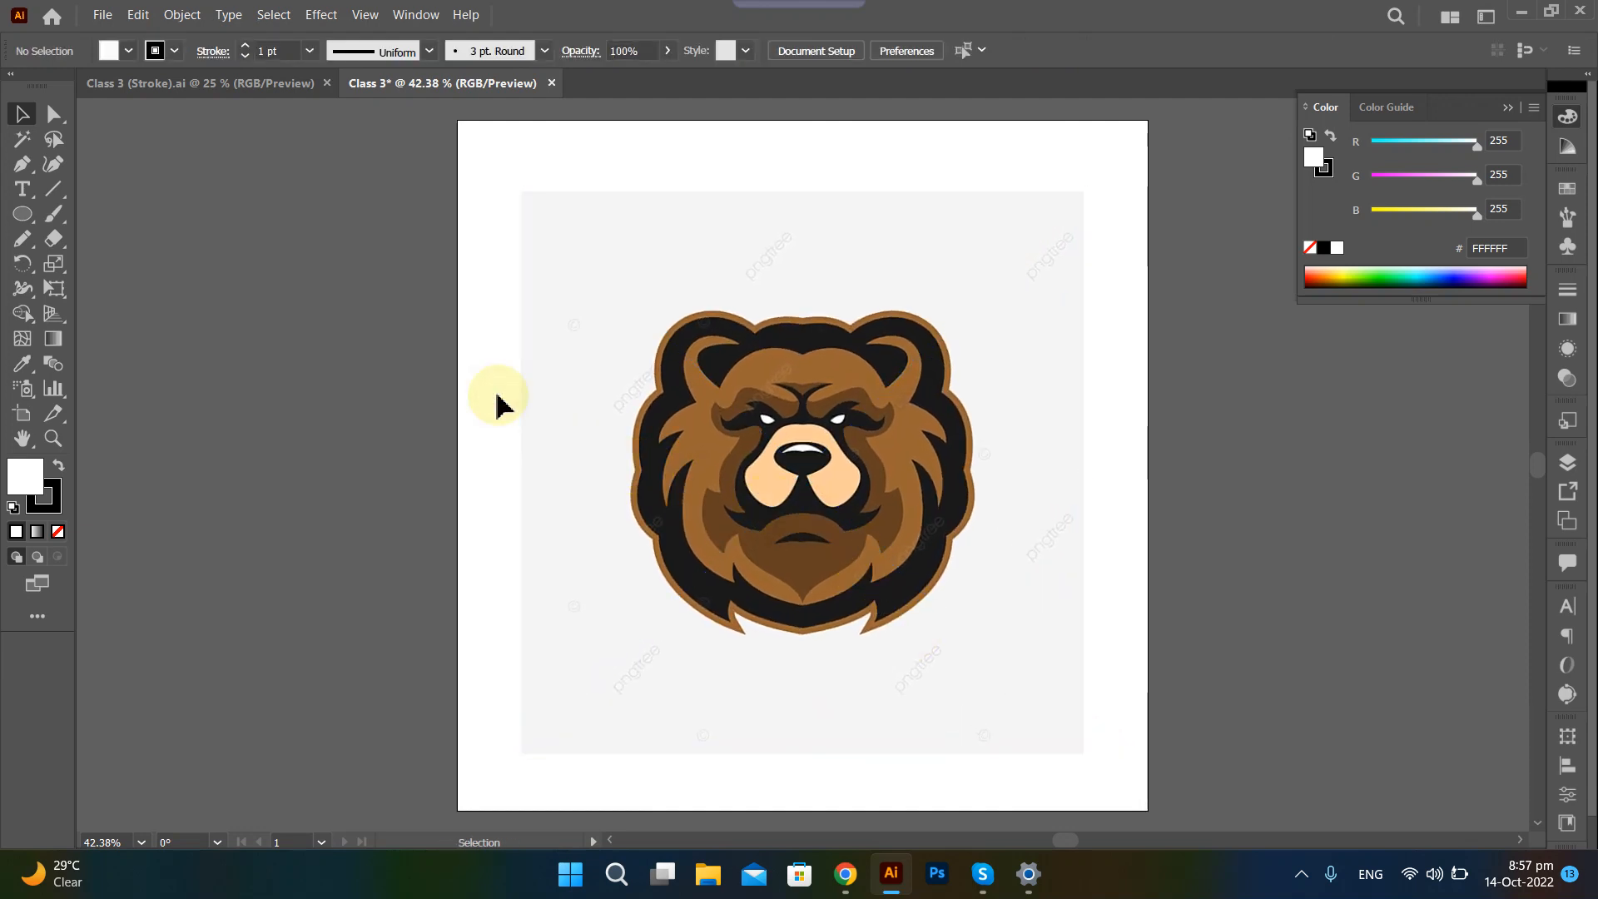
left_click(590, 336)
key("Delete")
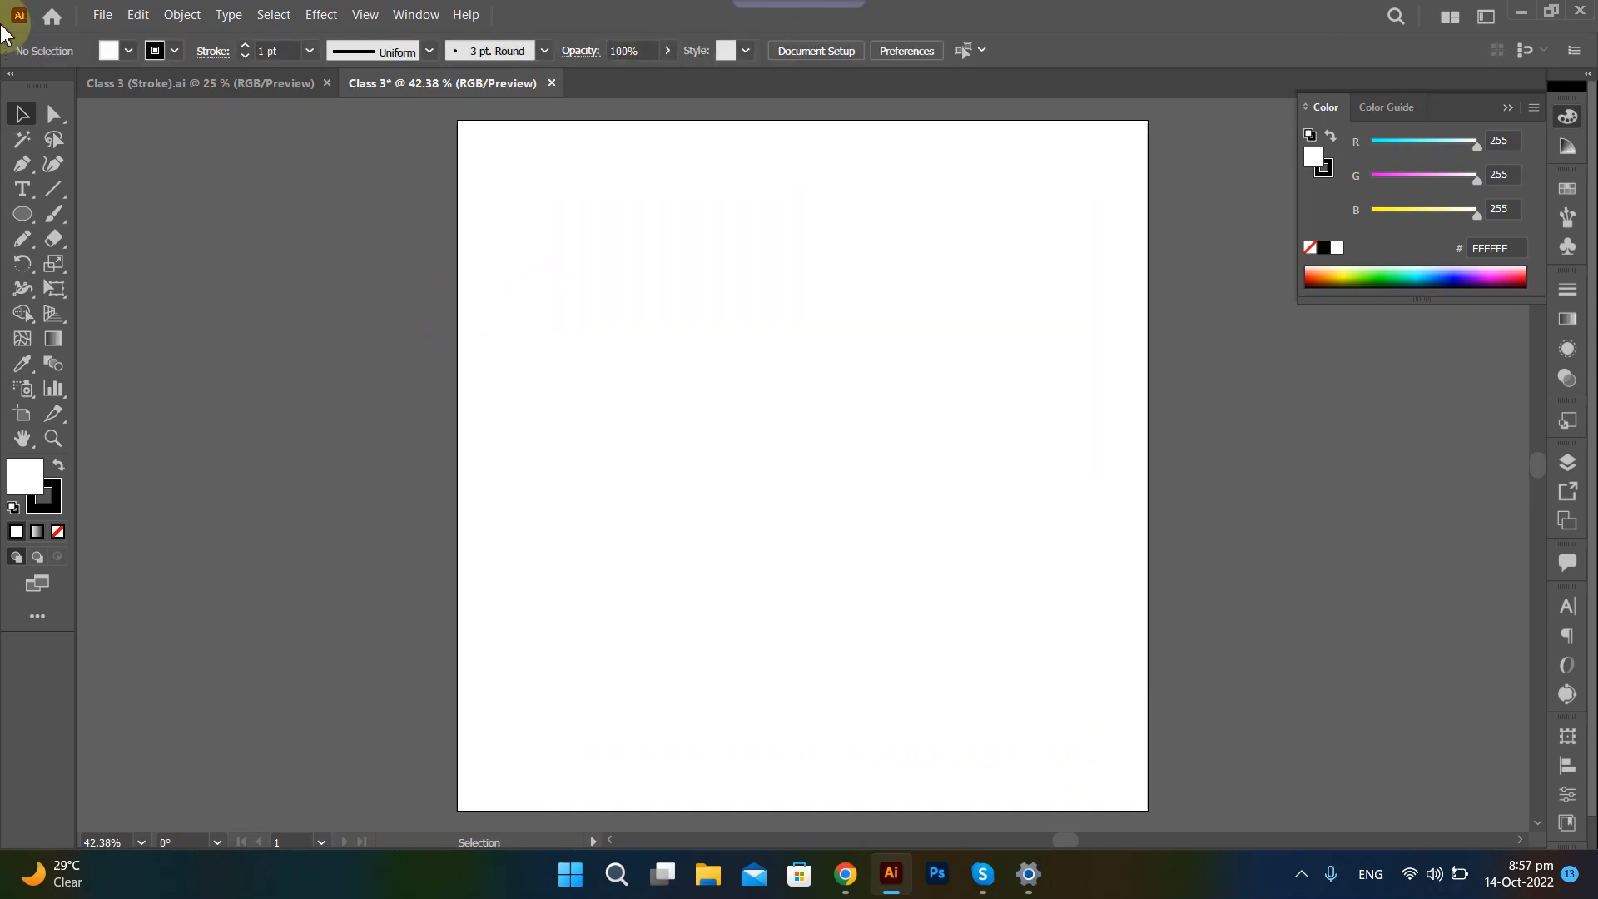
Place the Logo bear image from the Desktop folder onto the Class 3 artboard at its original size.
left_click(100, 17)
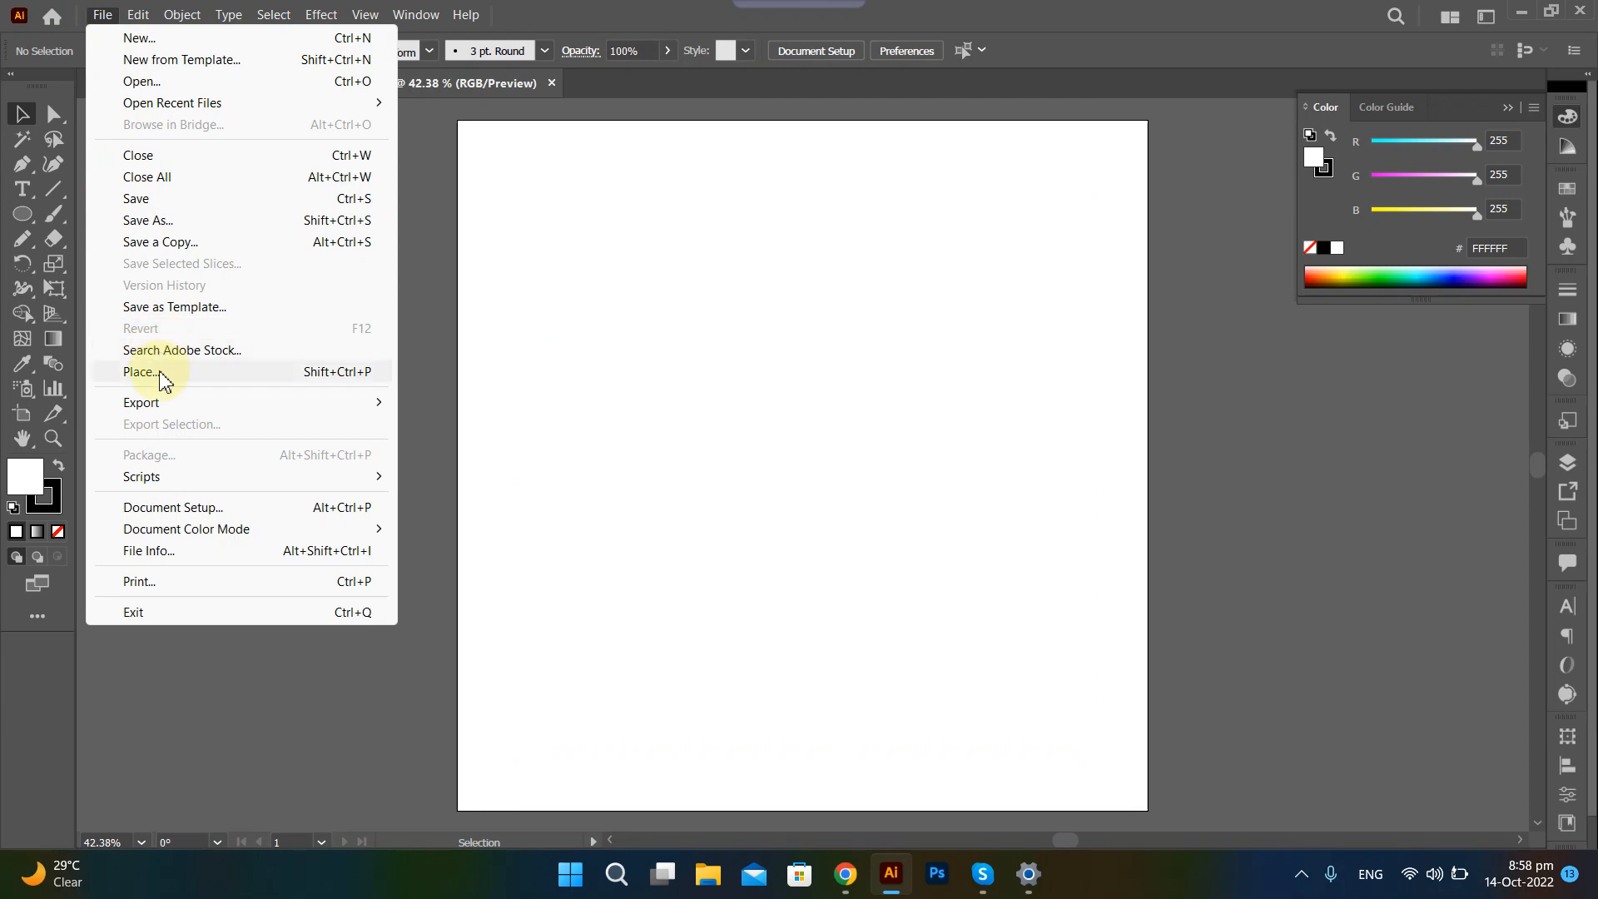
left_click(158, 372)
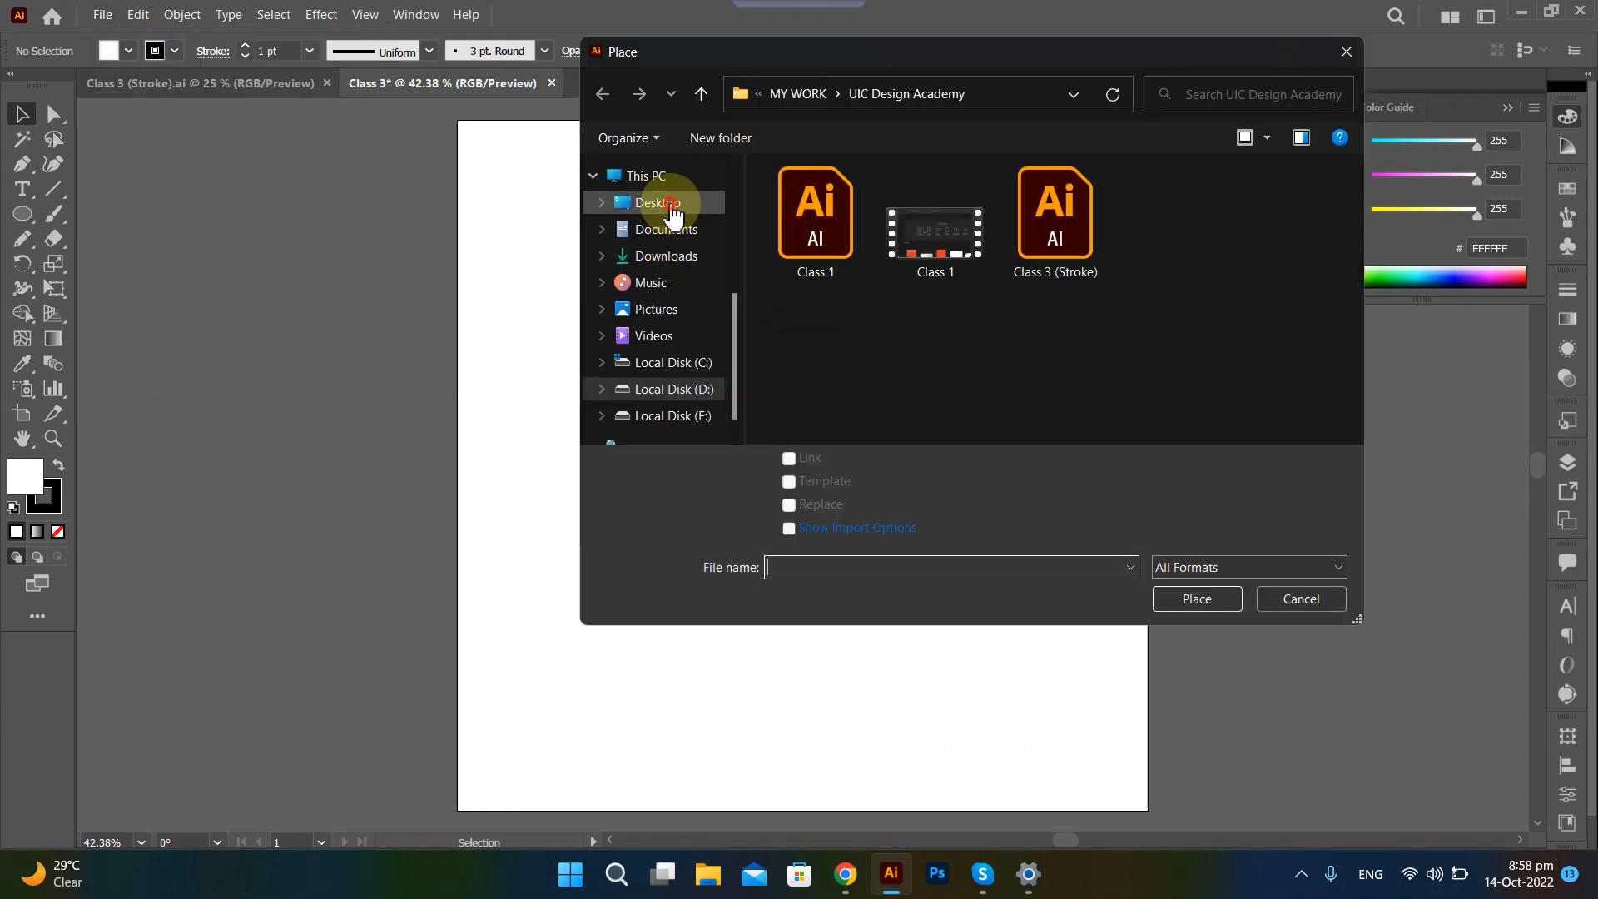
left_click(716, 218)
scroll(916, 346, "down", 1)
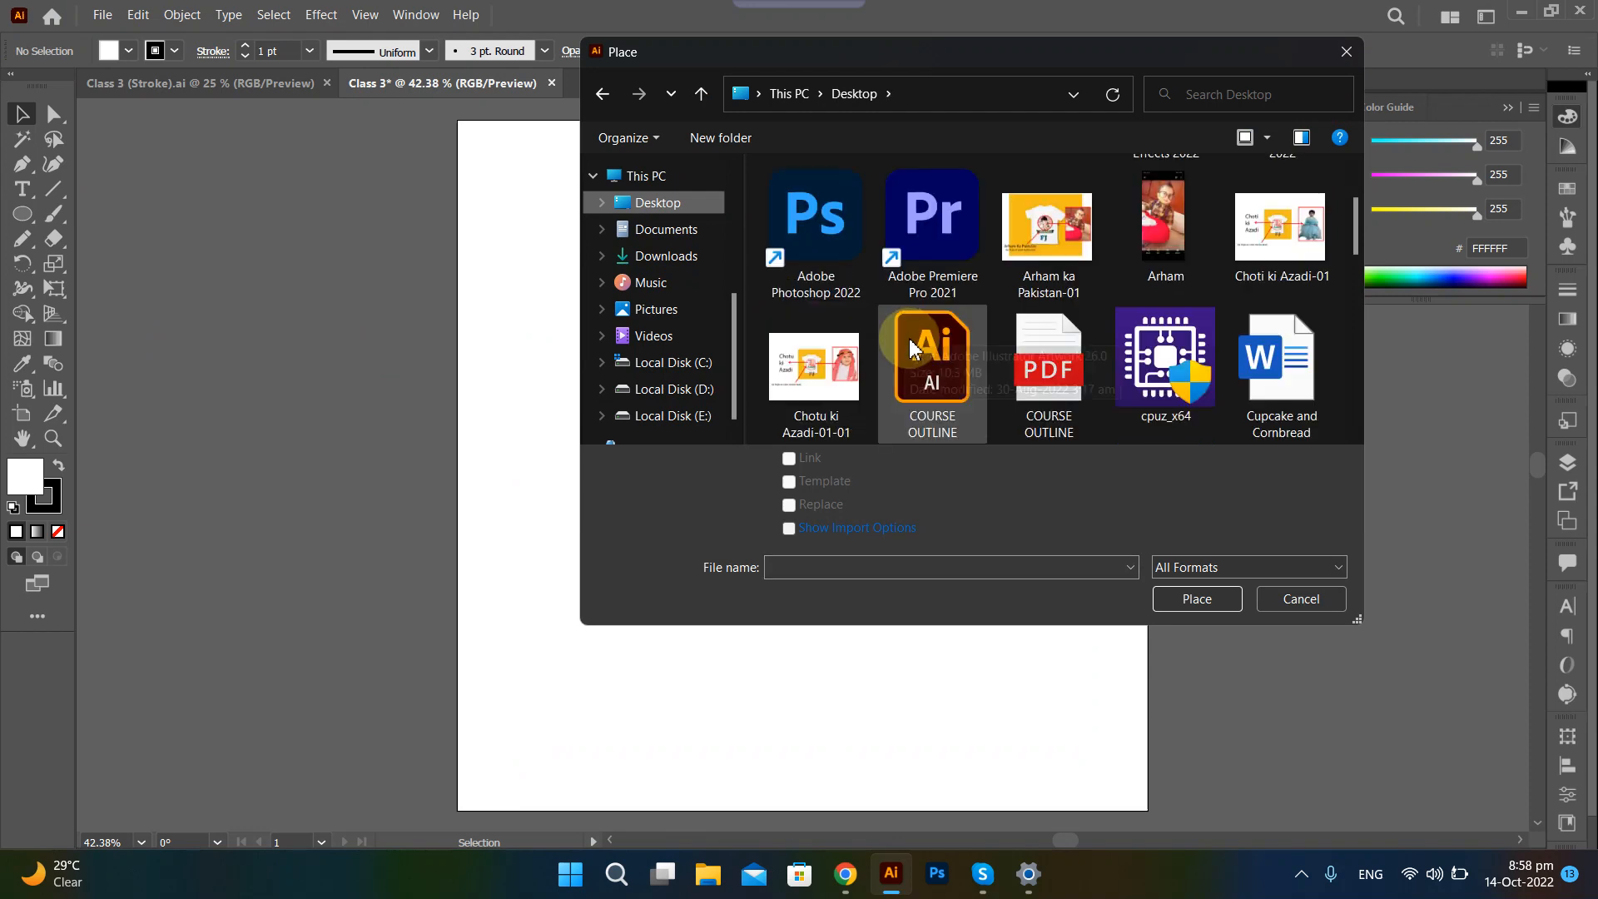
scroll(1161, 358, "down", 1)
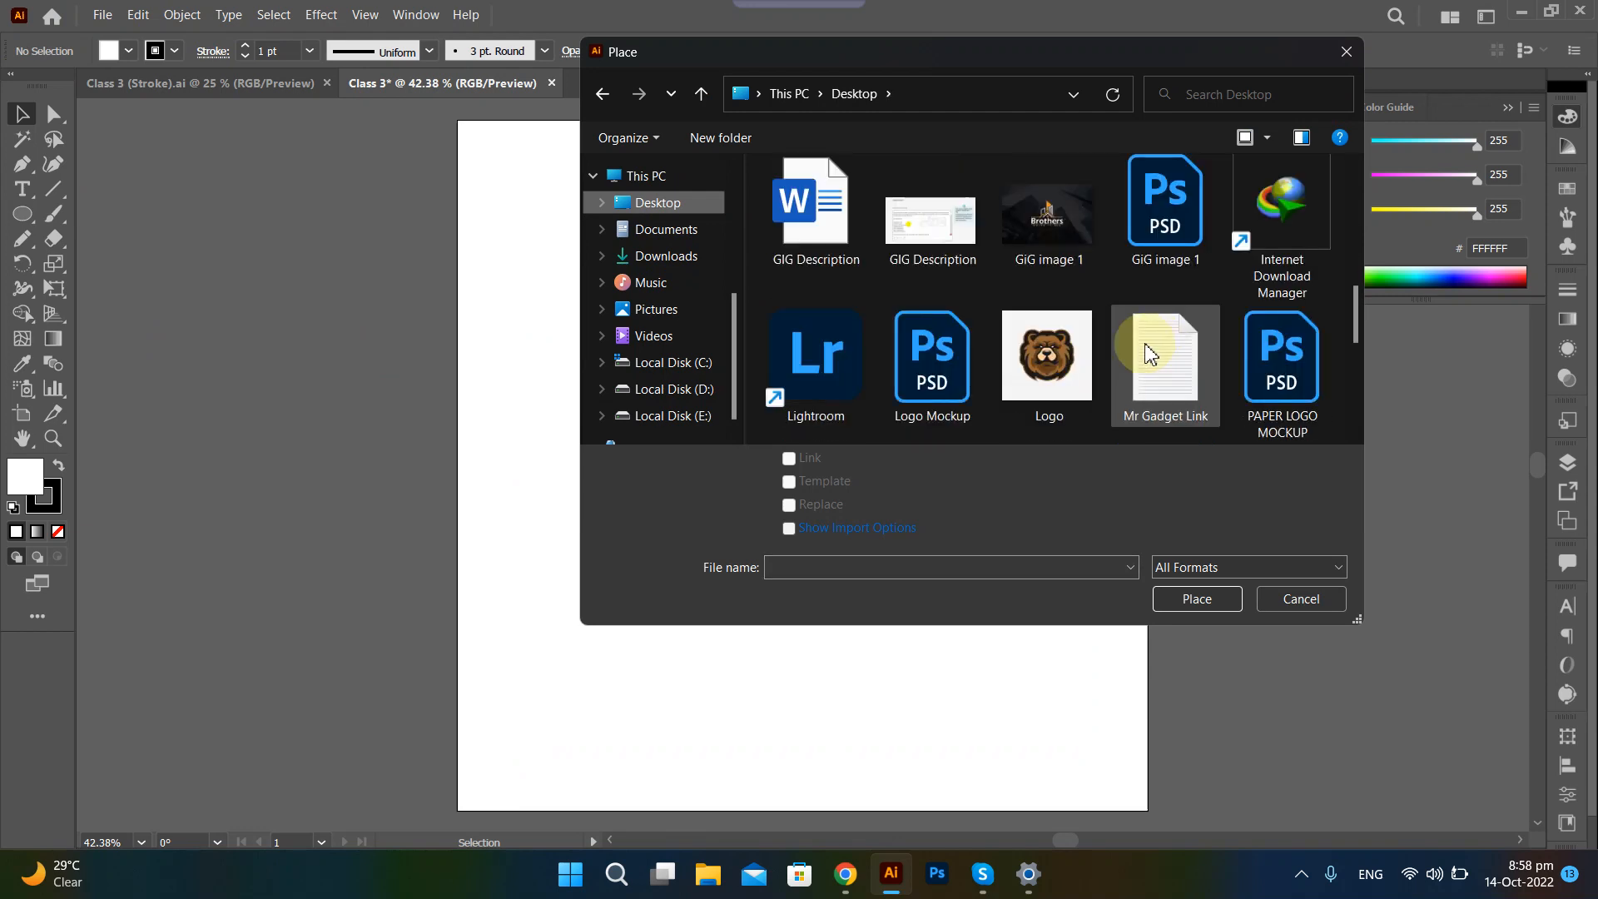
left_click(1049, 358)
left_click(1174, 595)
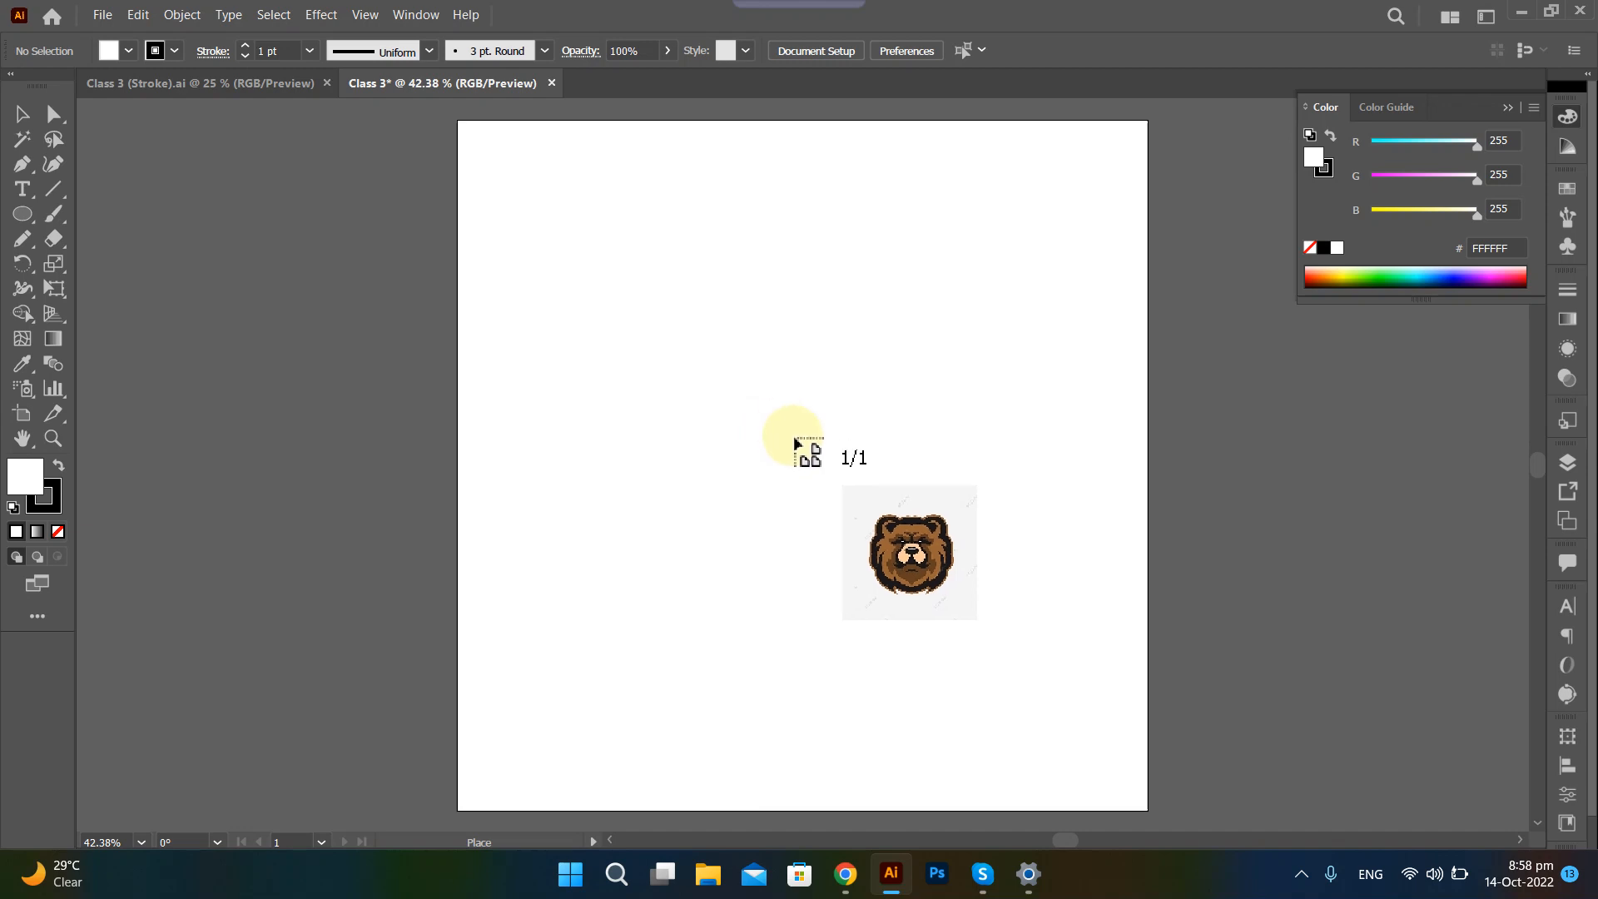
left_click(794, 437)
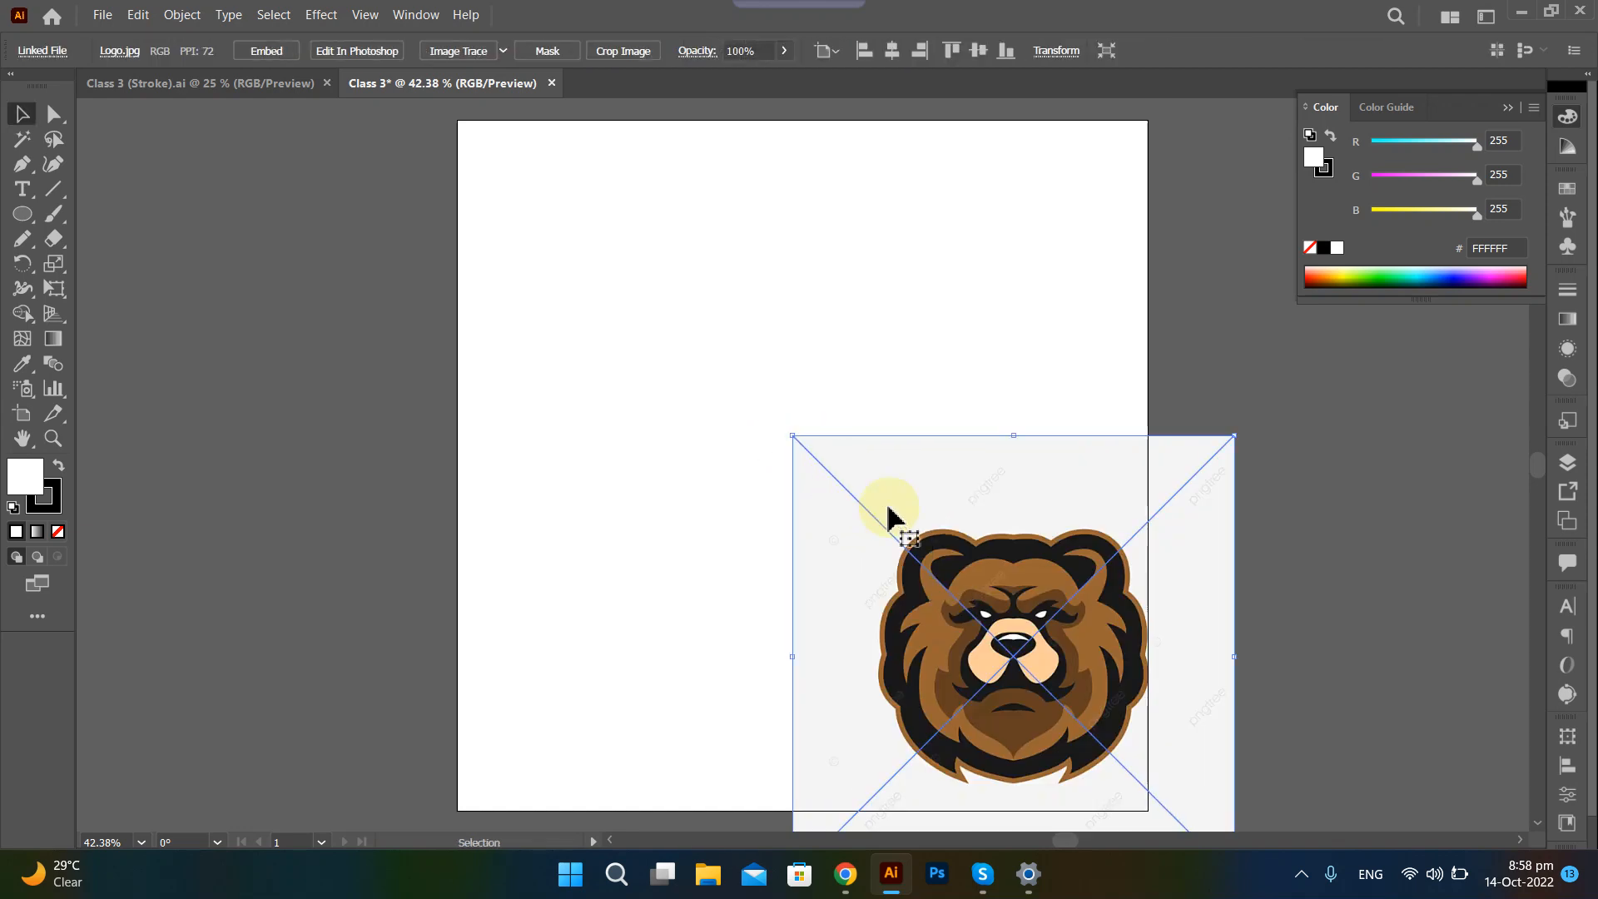
Enlarge the placed bear image proportionally to nearly the artboard's width and center it on the artboard.
left_click_drag(924, 560, 713, 341)
left_click_drag(1025, 661, 1106, 760)
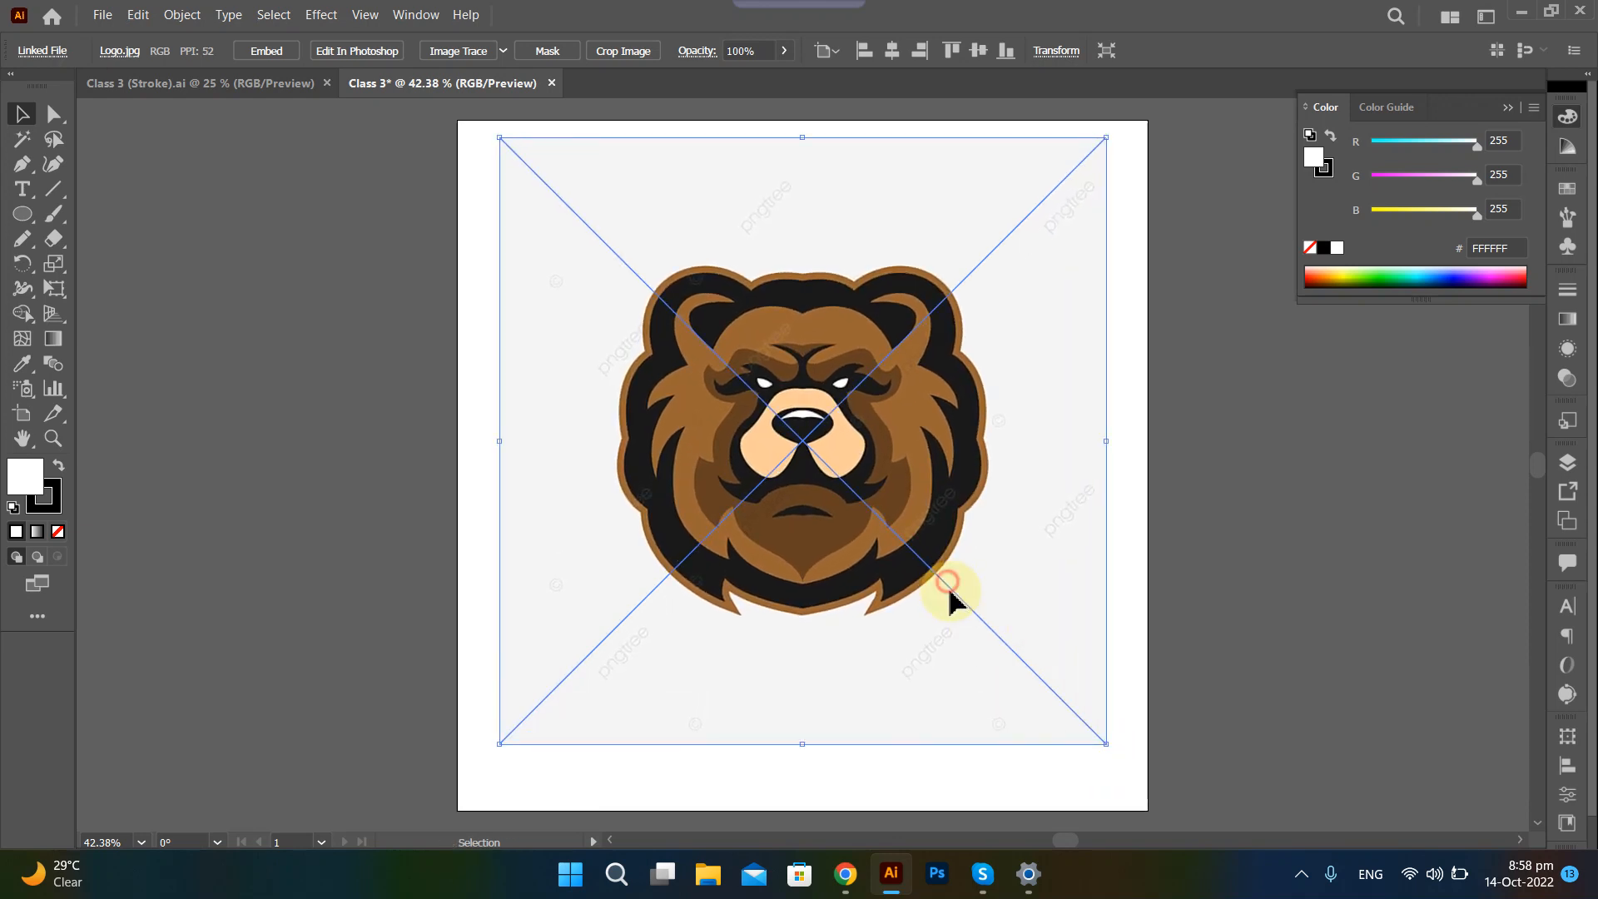
left_click_drag(942, 600, 949, 608)
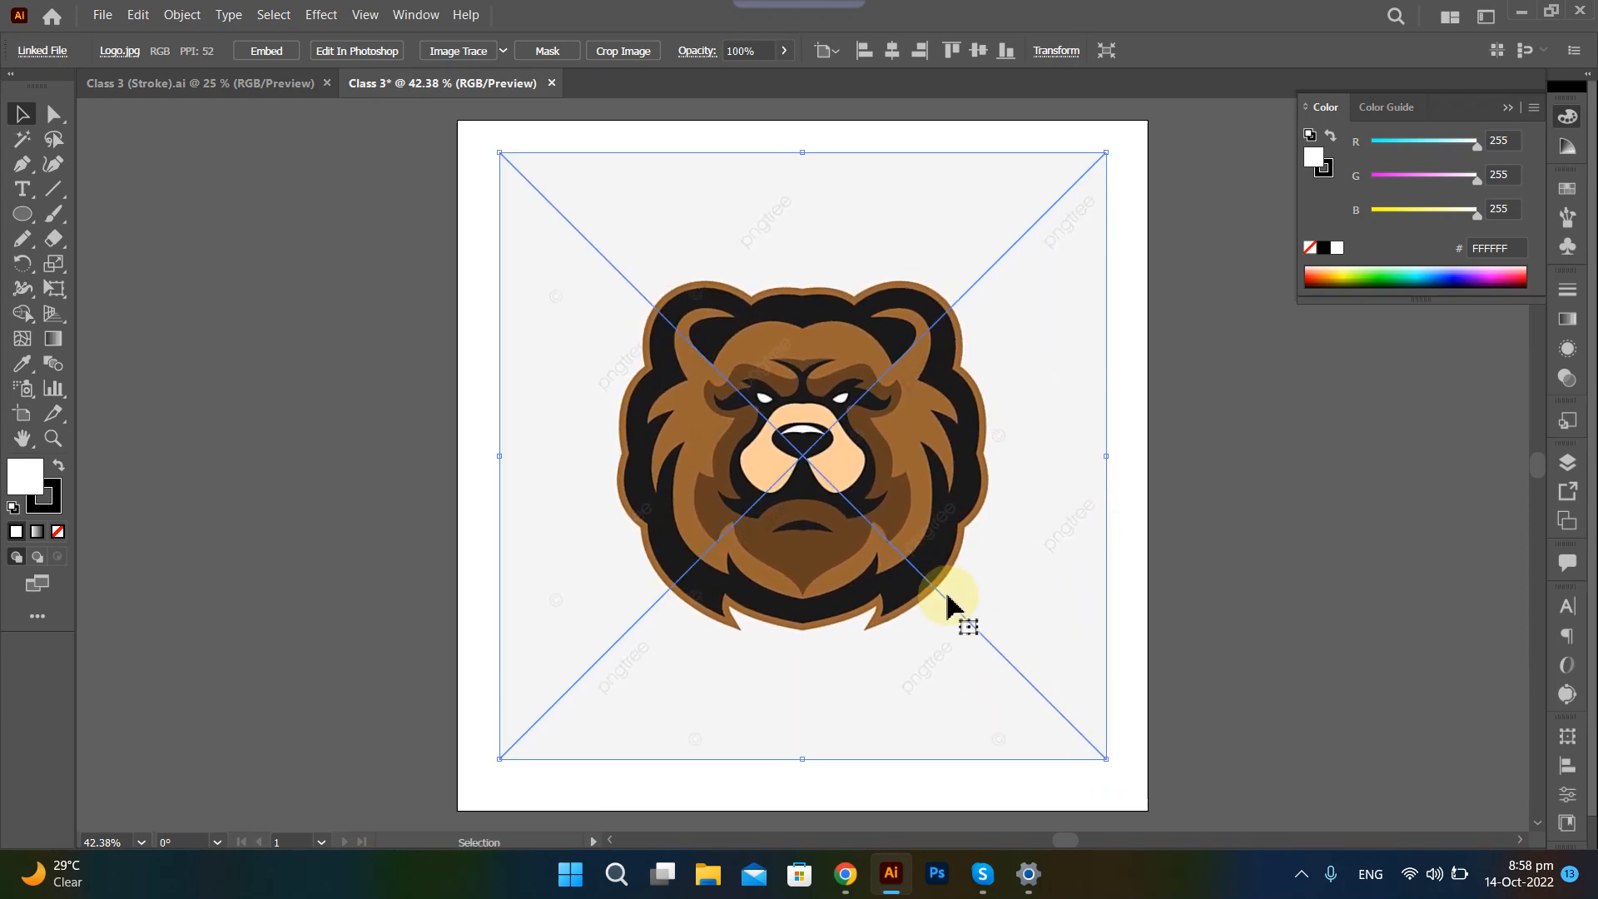
Examine how the placed bear image is listed inside Layer 1.
left_click(1332, 474)
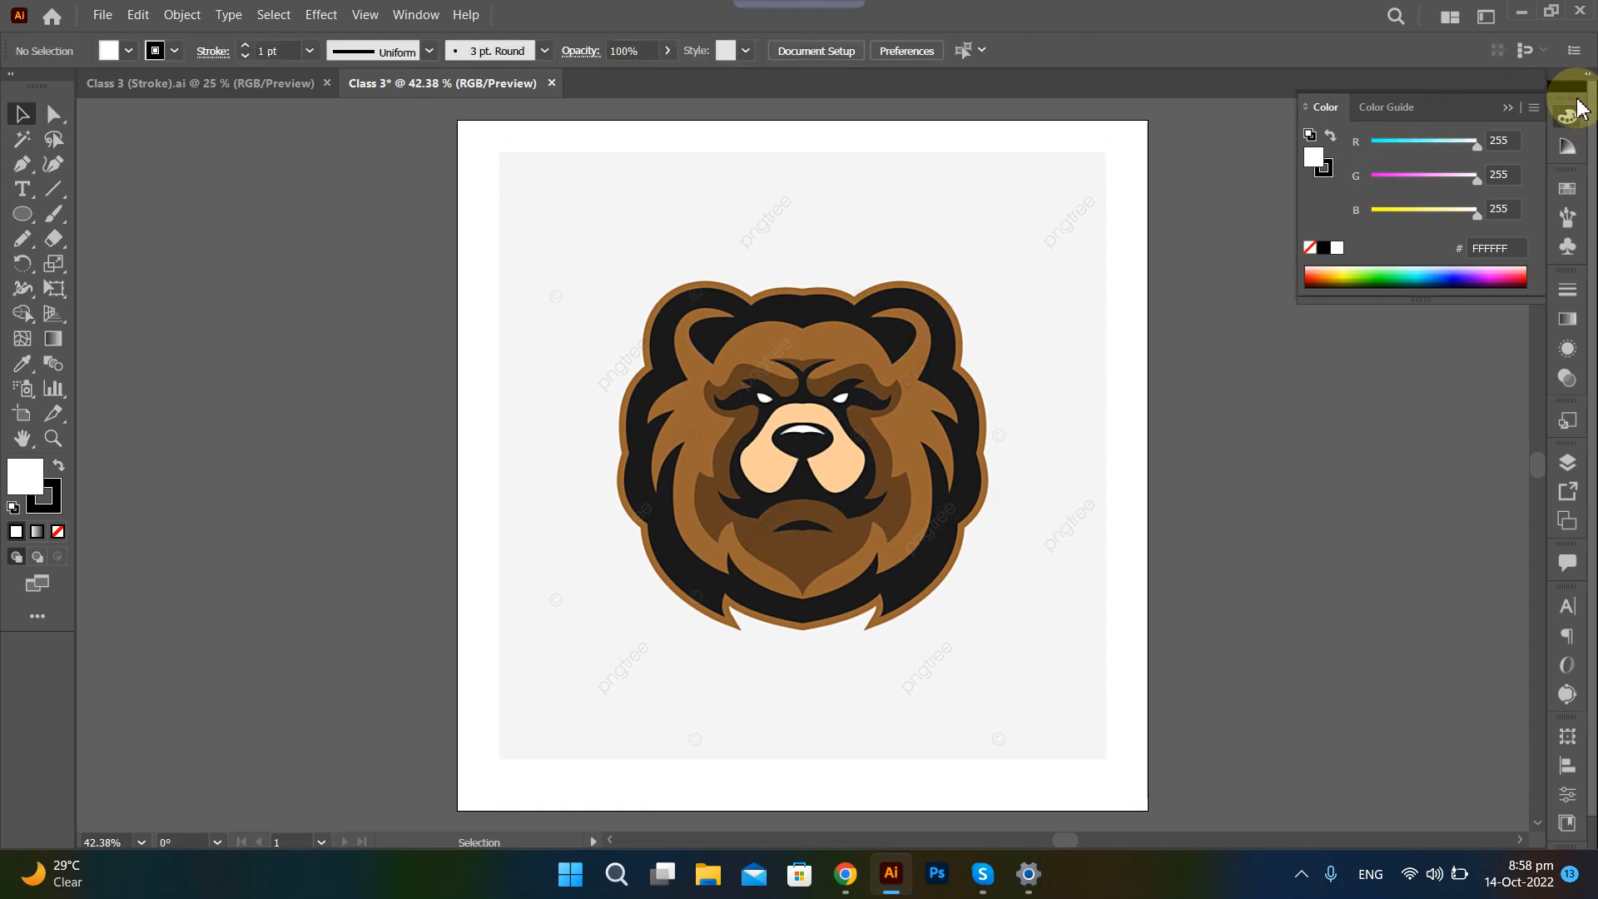
left_click(1567, 463)
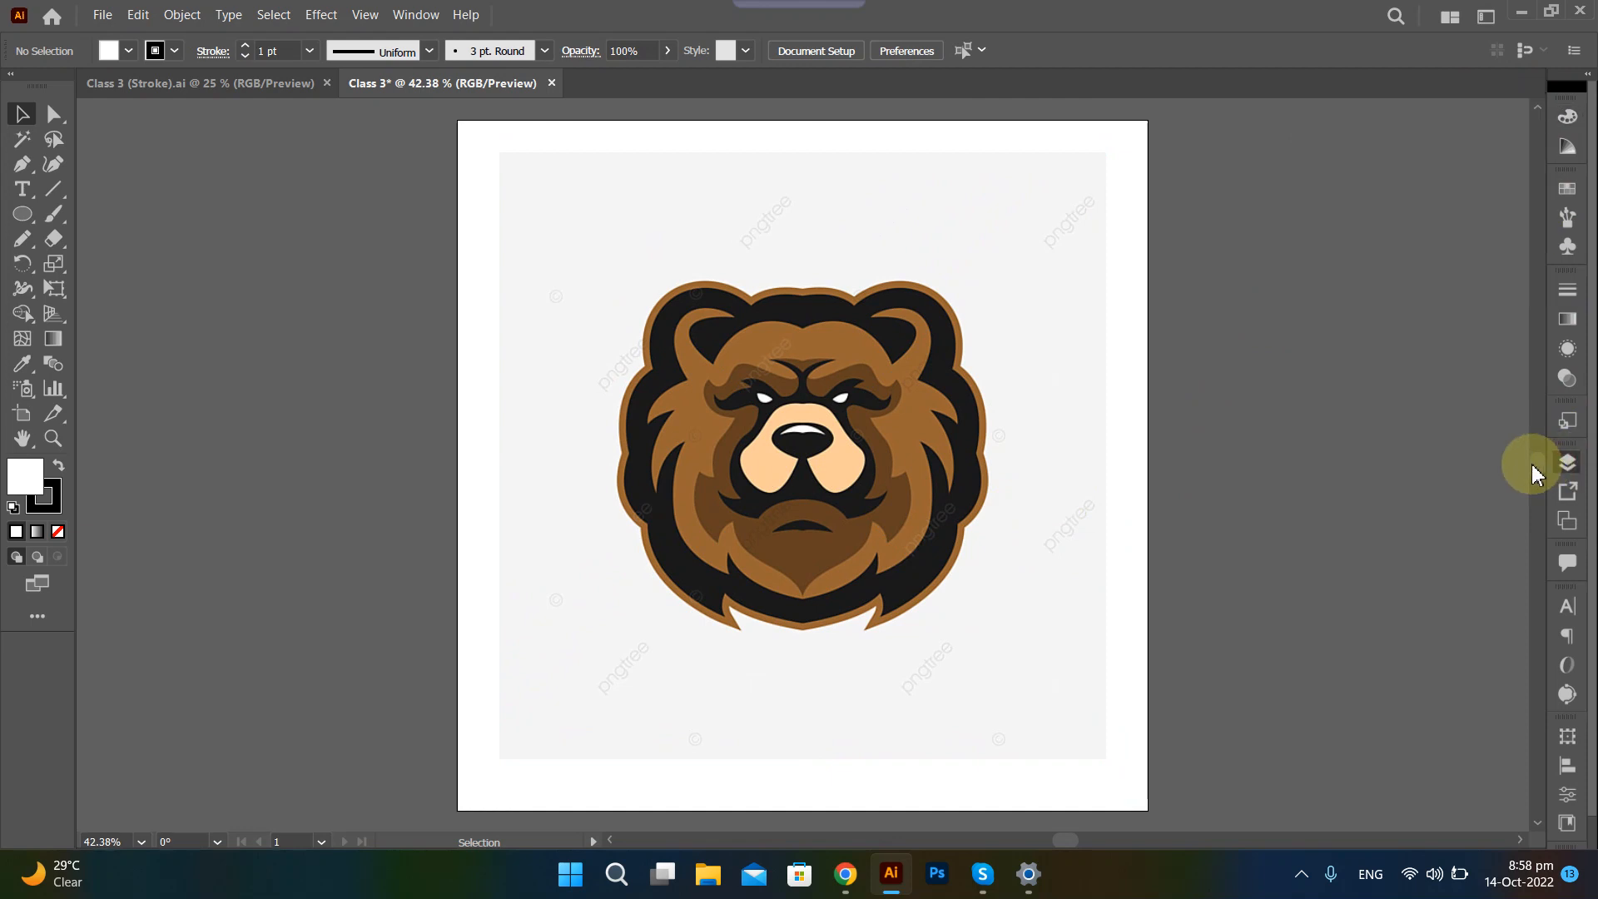
left_click(1565, 462)
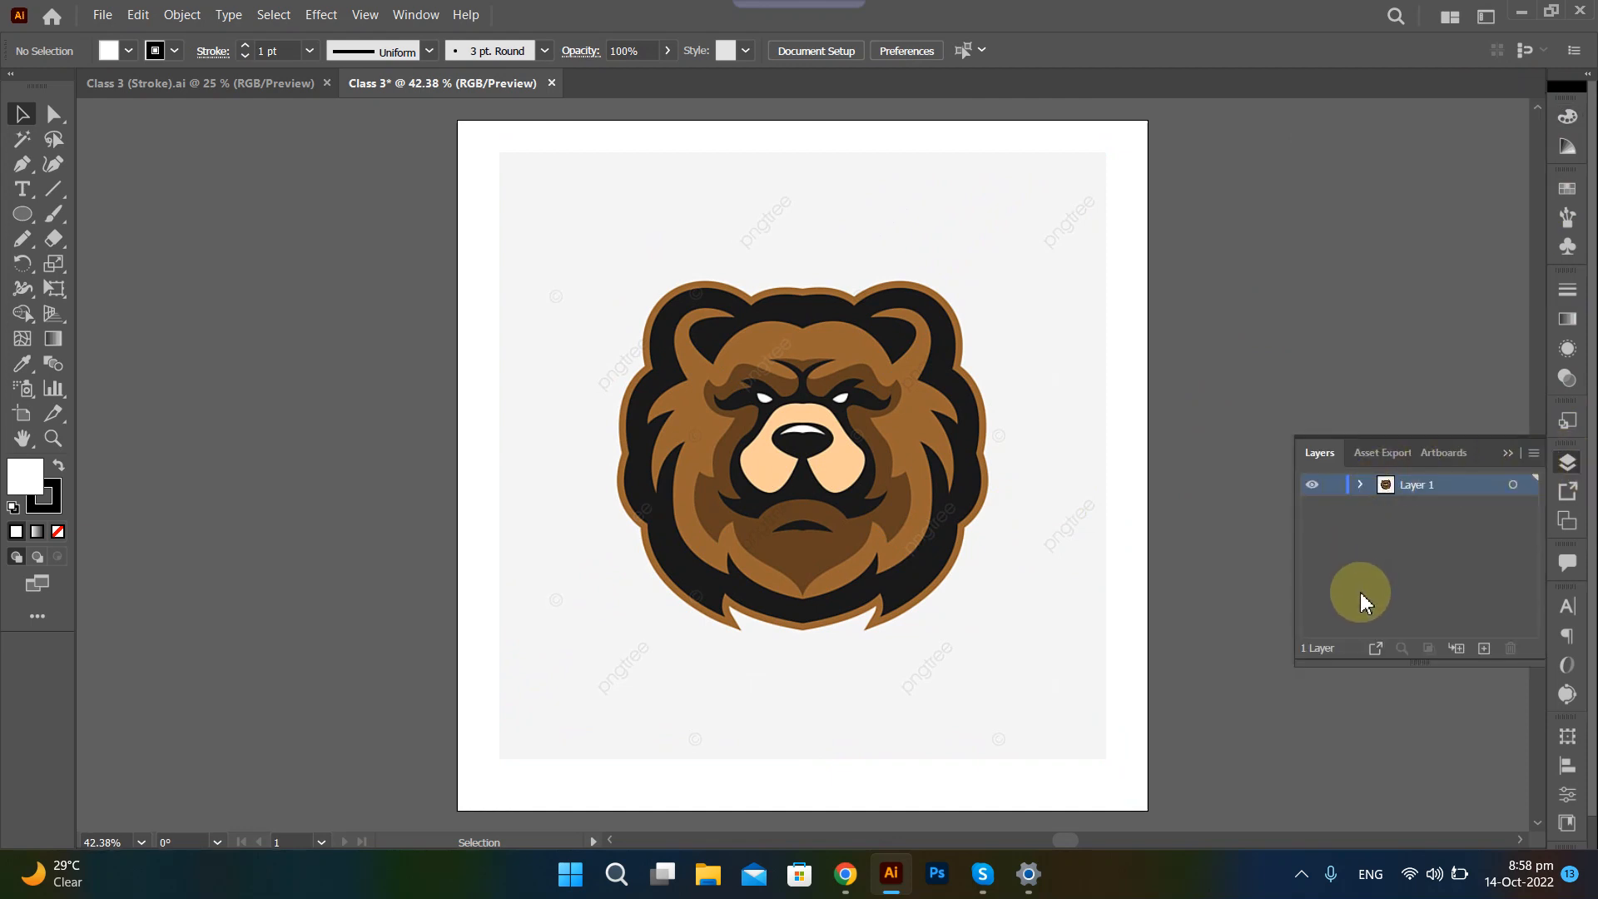
left_click(1362, 486)
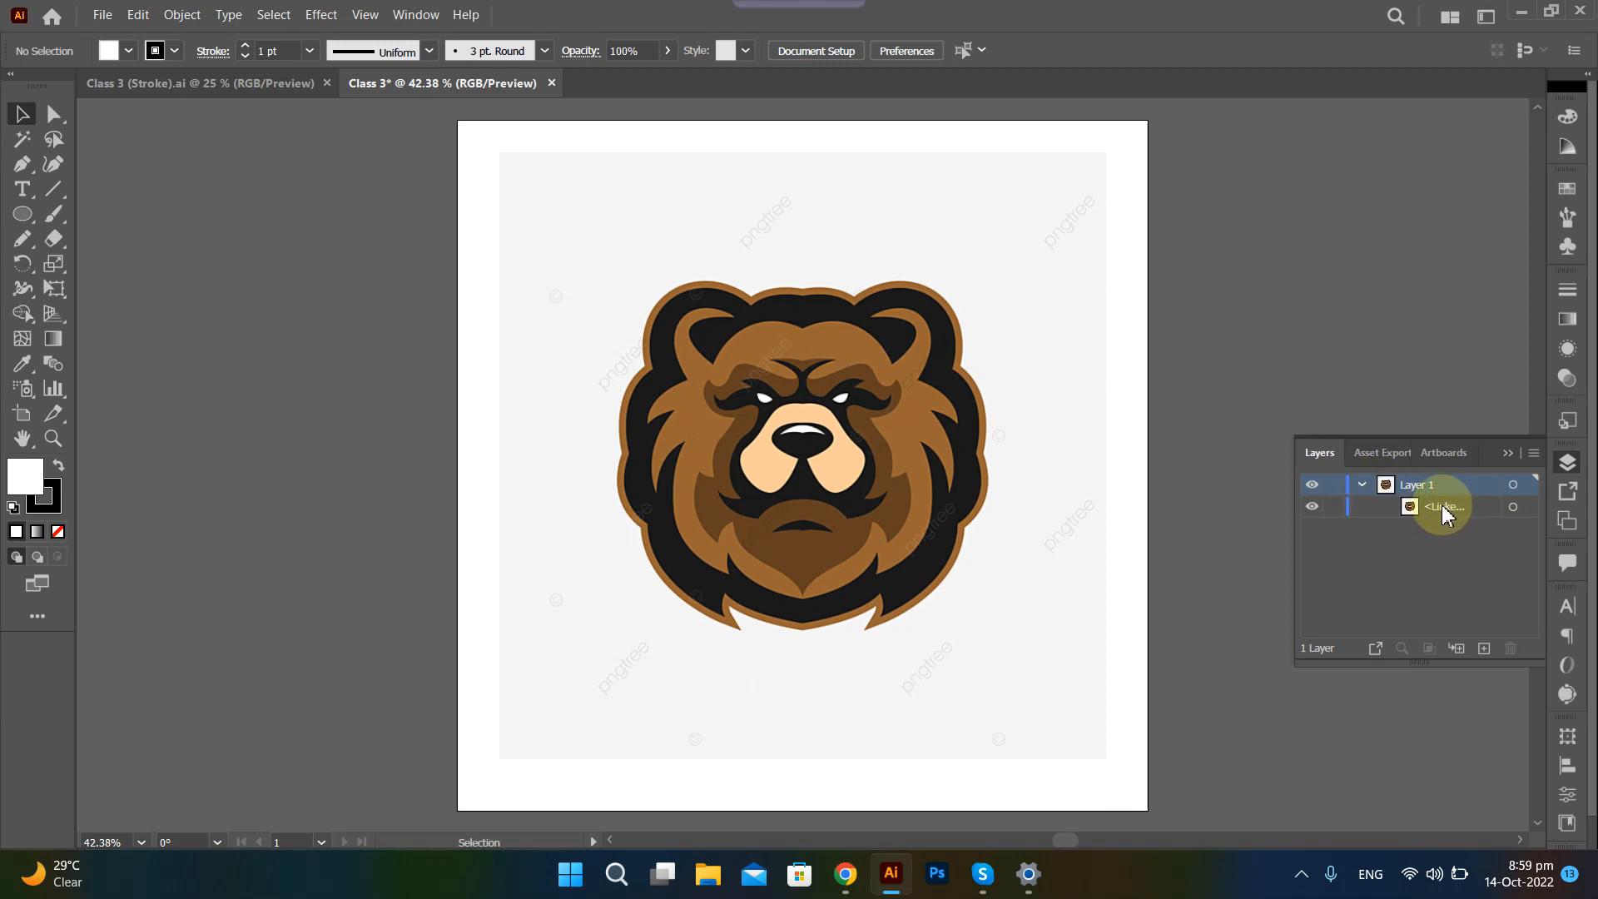
left_click(1362, 484)
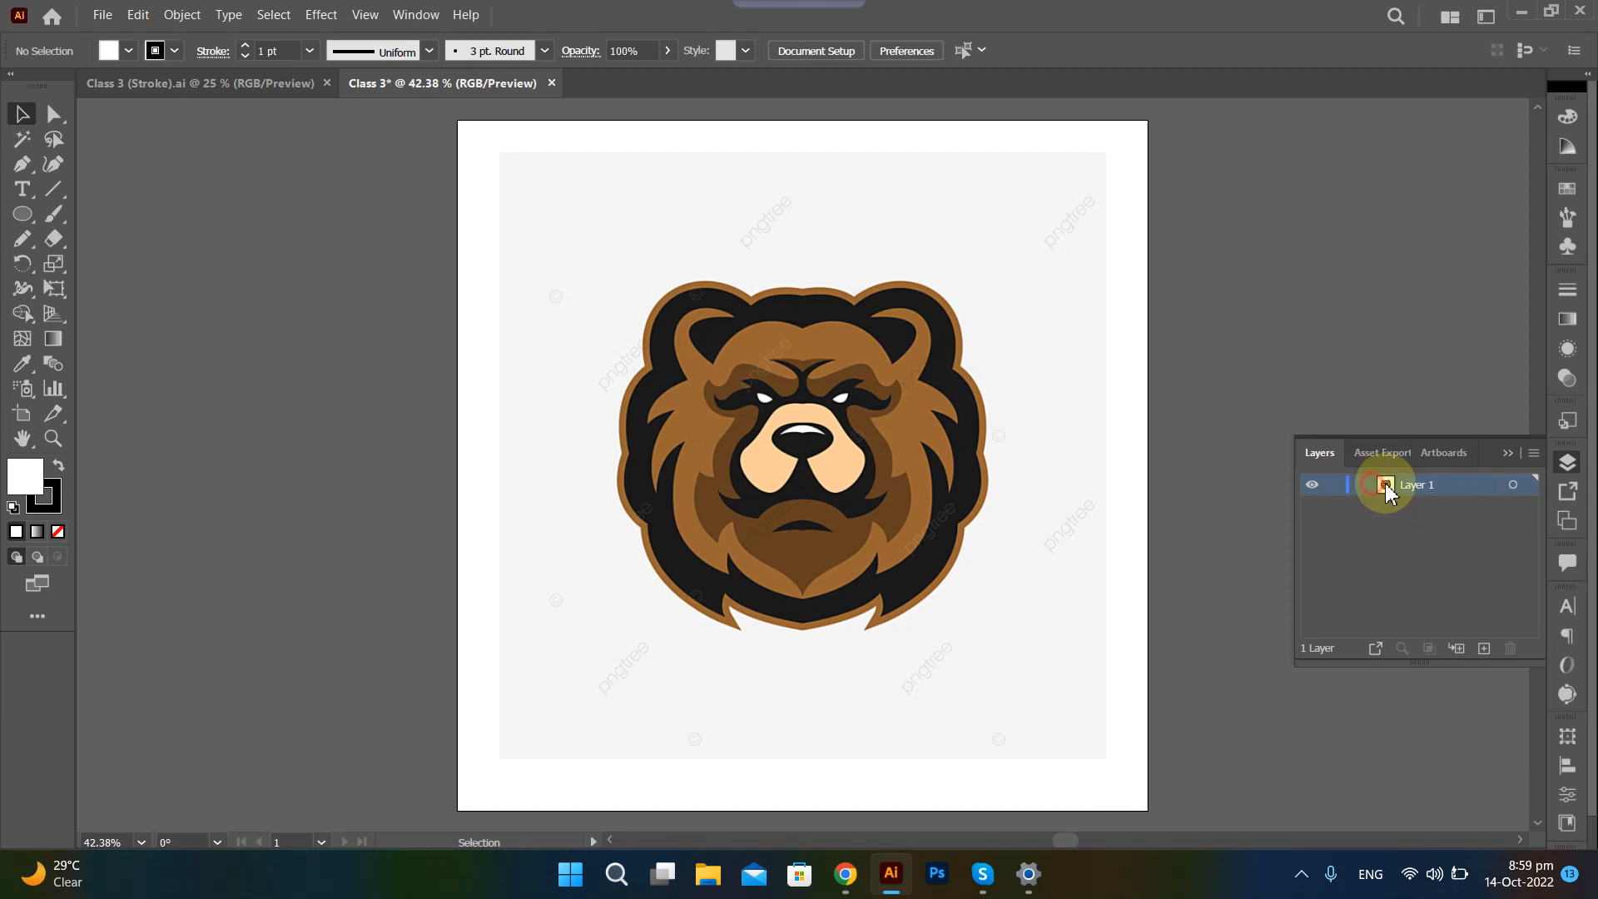
left_click(1509, 456)
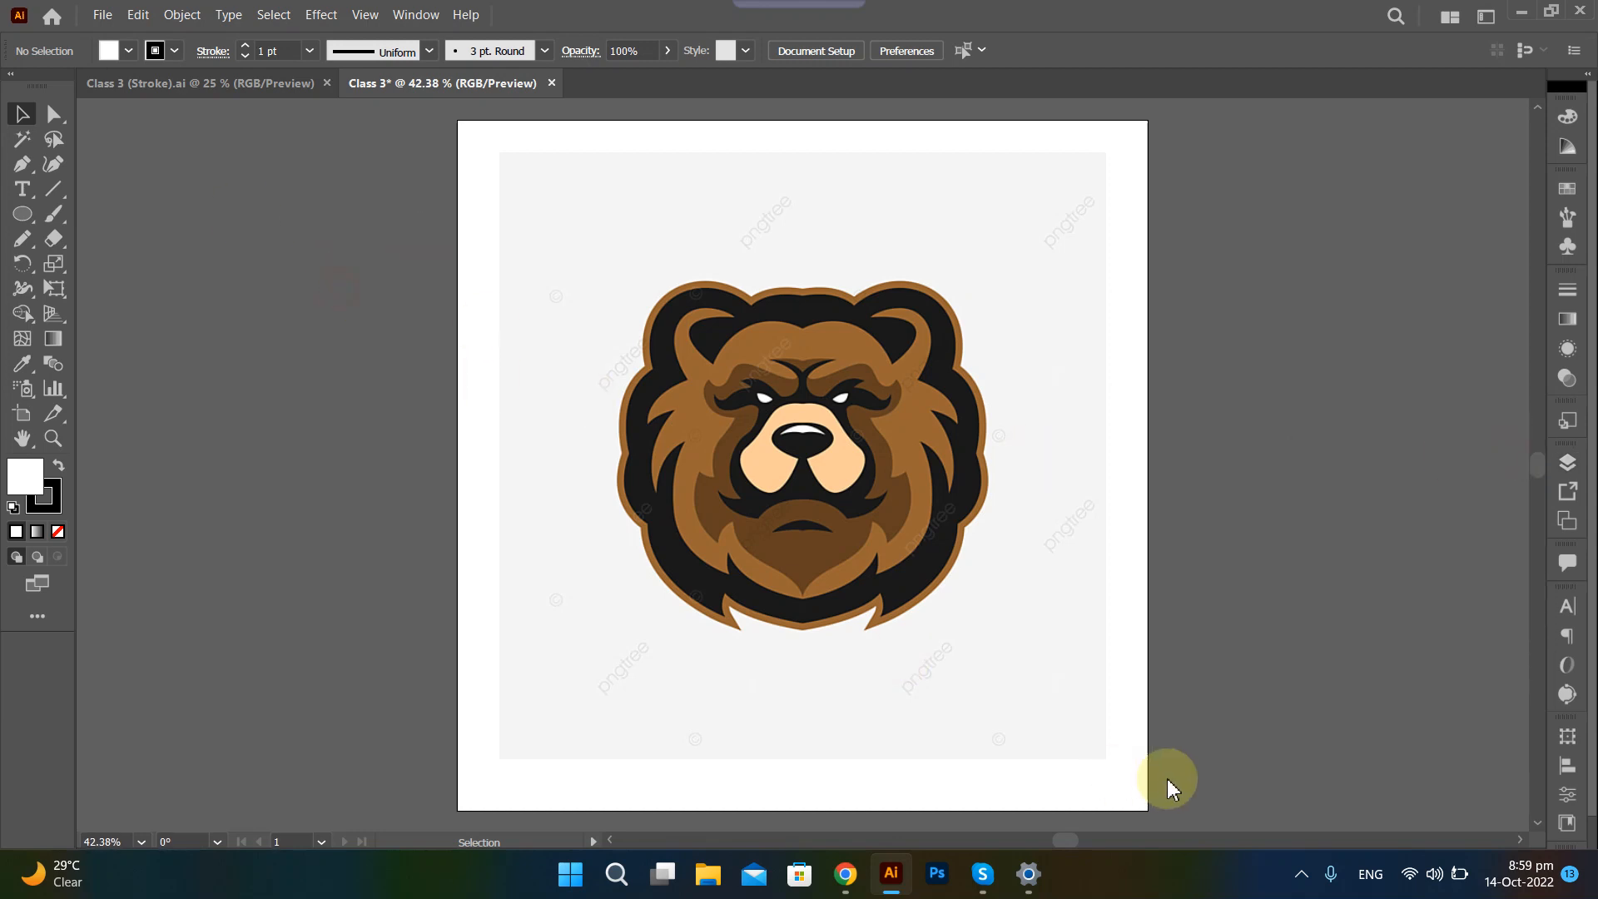
Enlarge the bear image proportionally to the artboard's full width, fit it on the artboard, and embed it in the document.
left_click(959, 576)
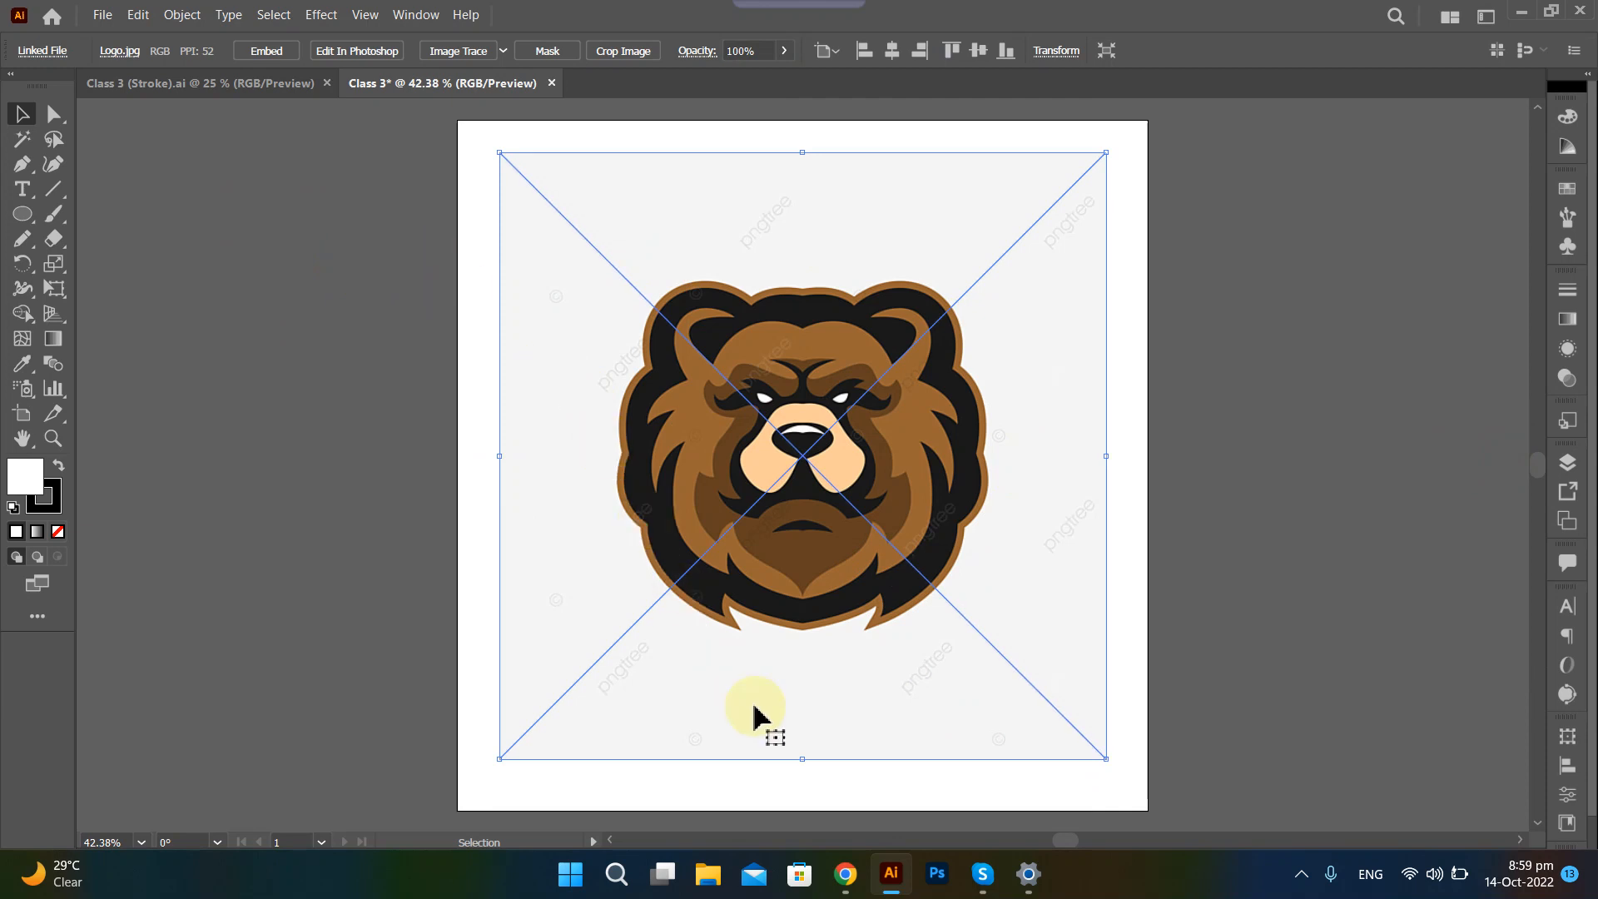
left_click_drag(802, 759, 816, 804)
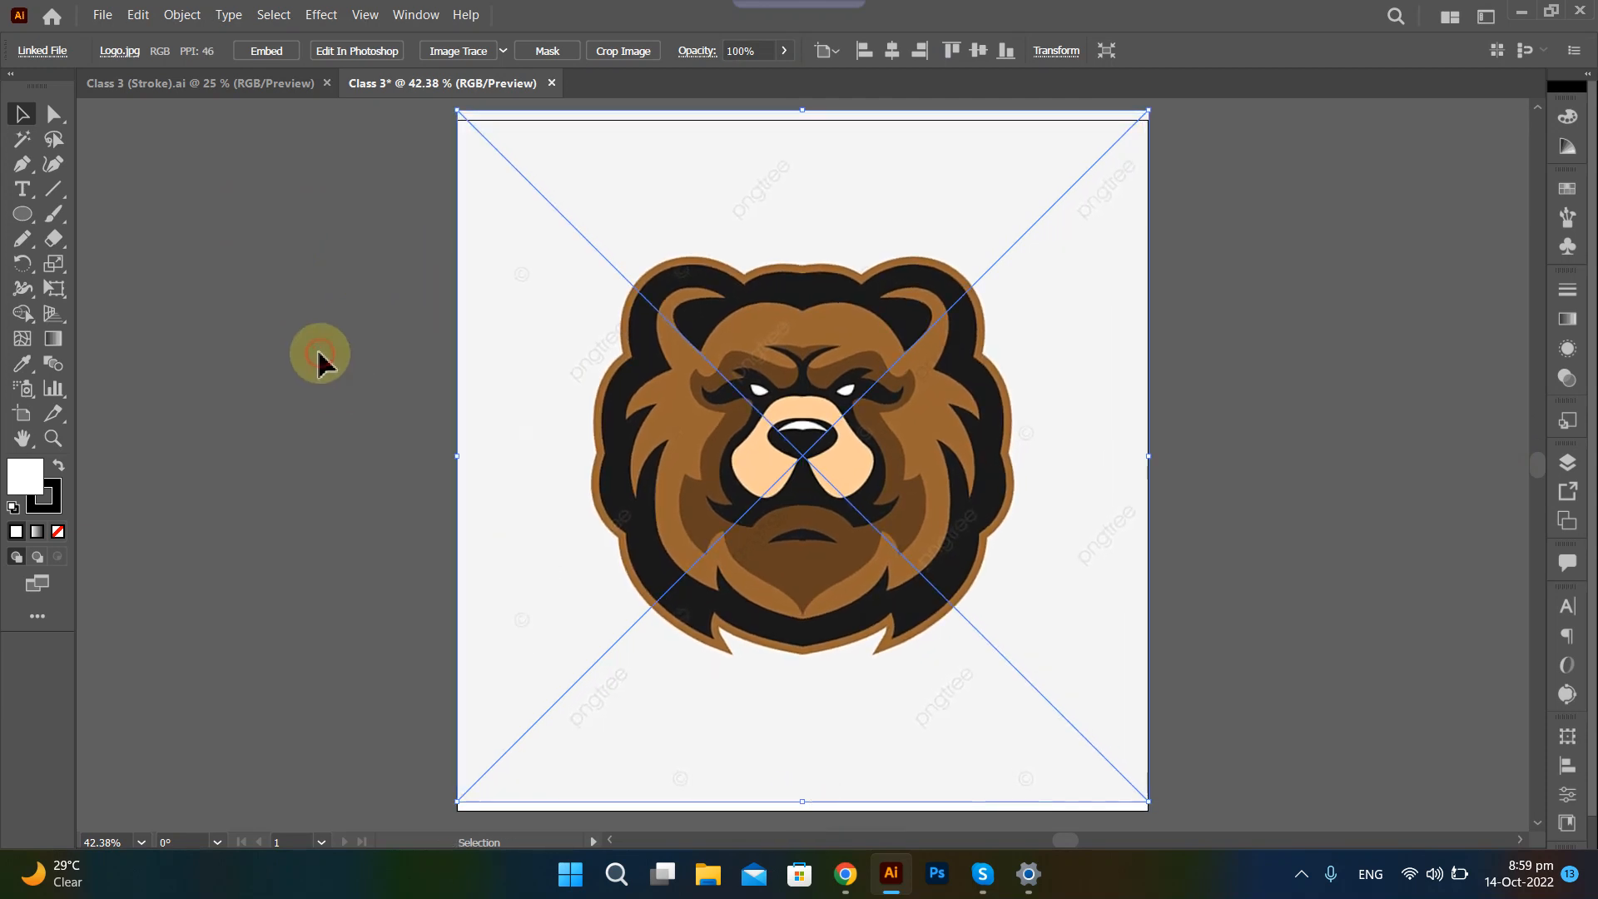
left_click(337, 274)
left_click(596, 272)
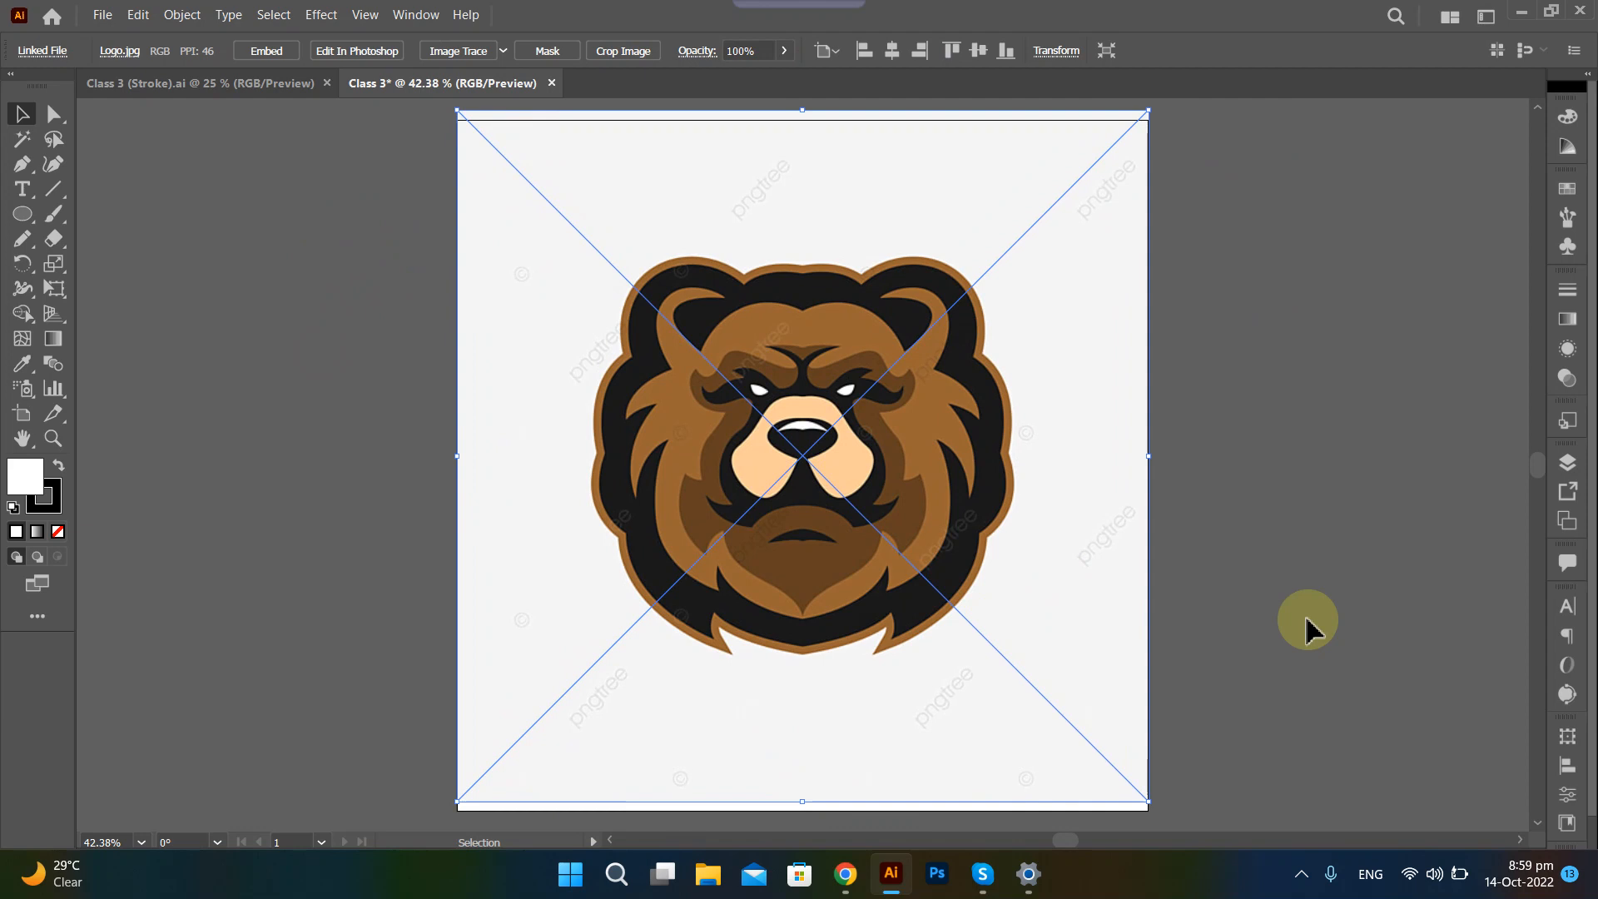
left_click_drag(1099, 542, 1096, 559)
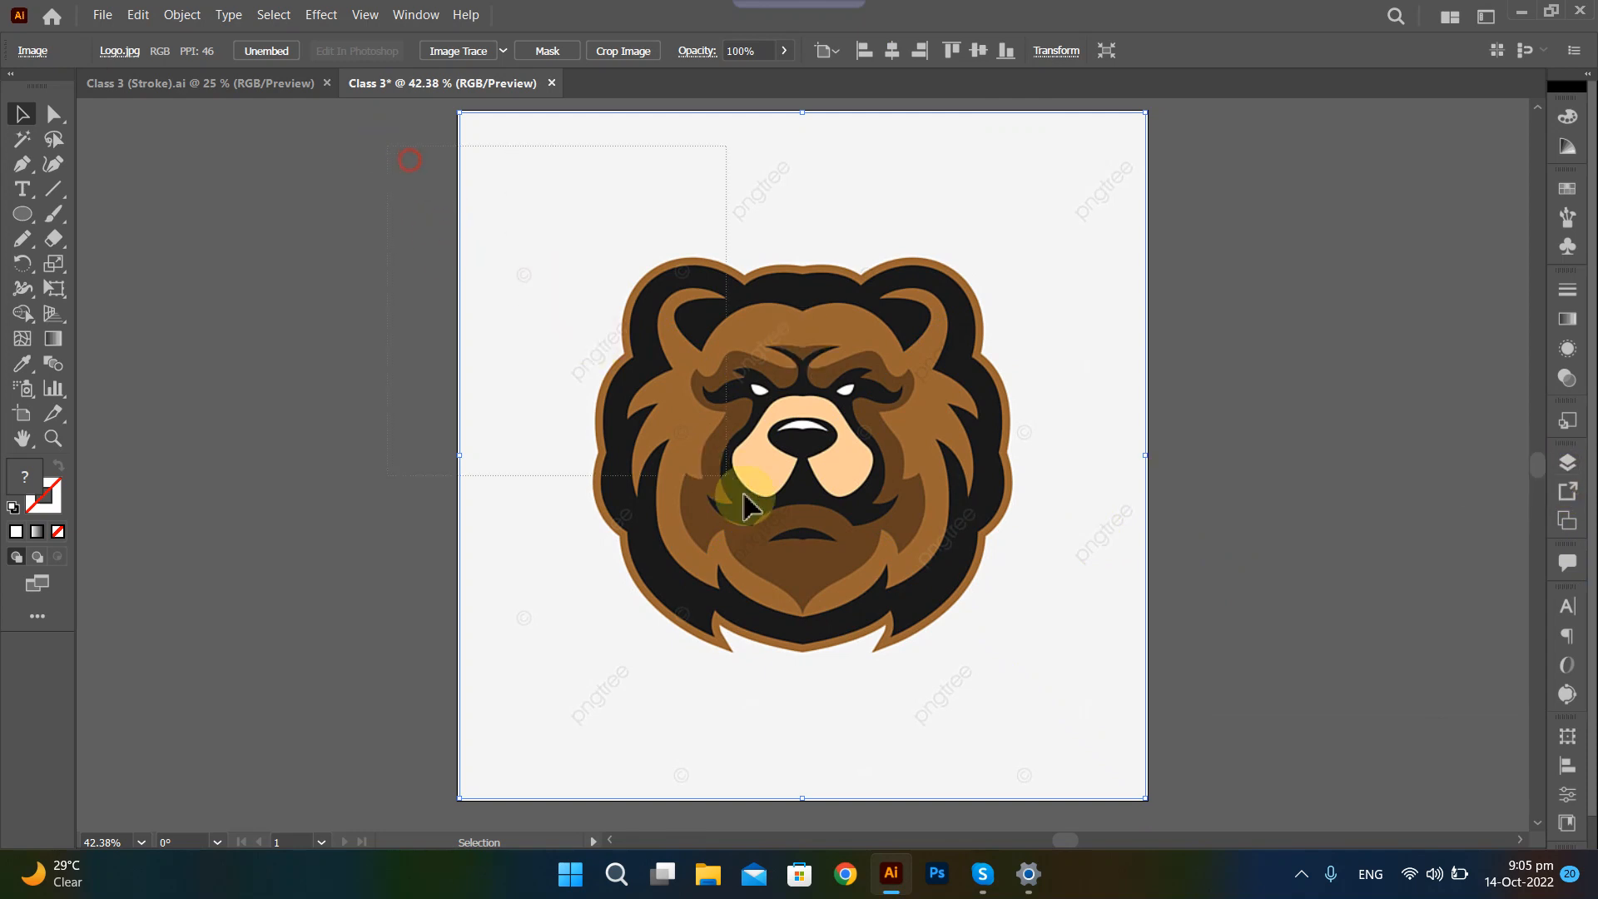
left_click(269, 53)
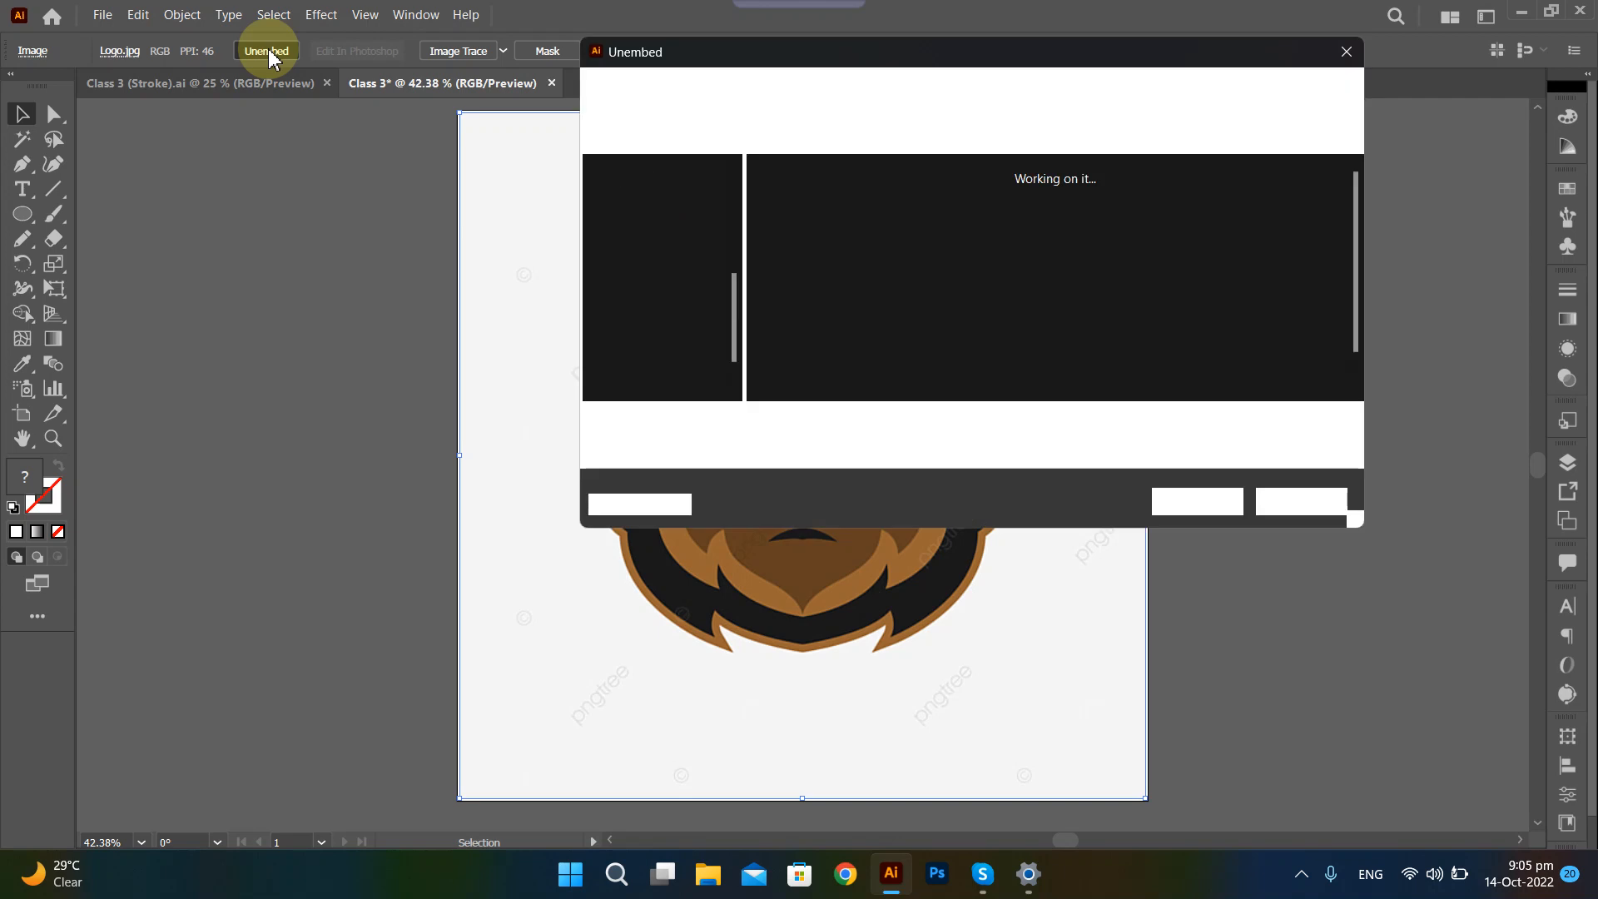
left_click(1347, 54)
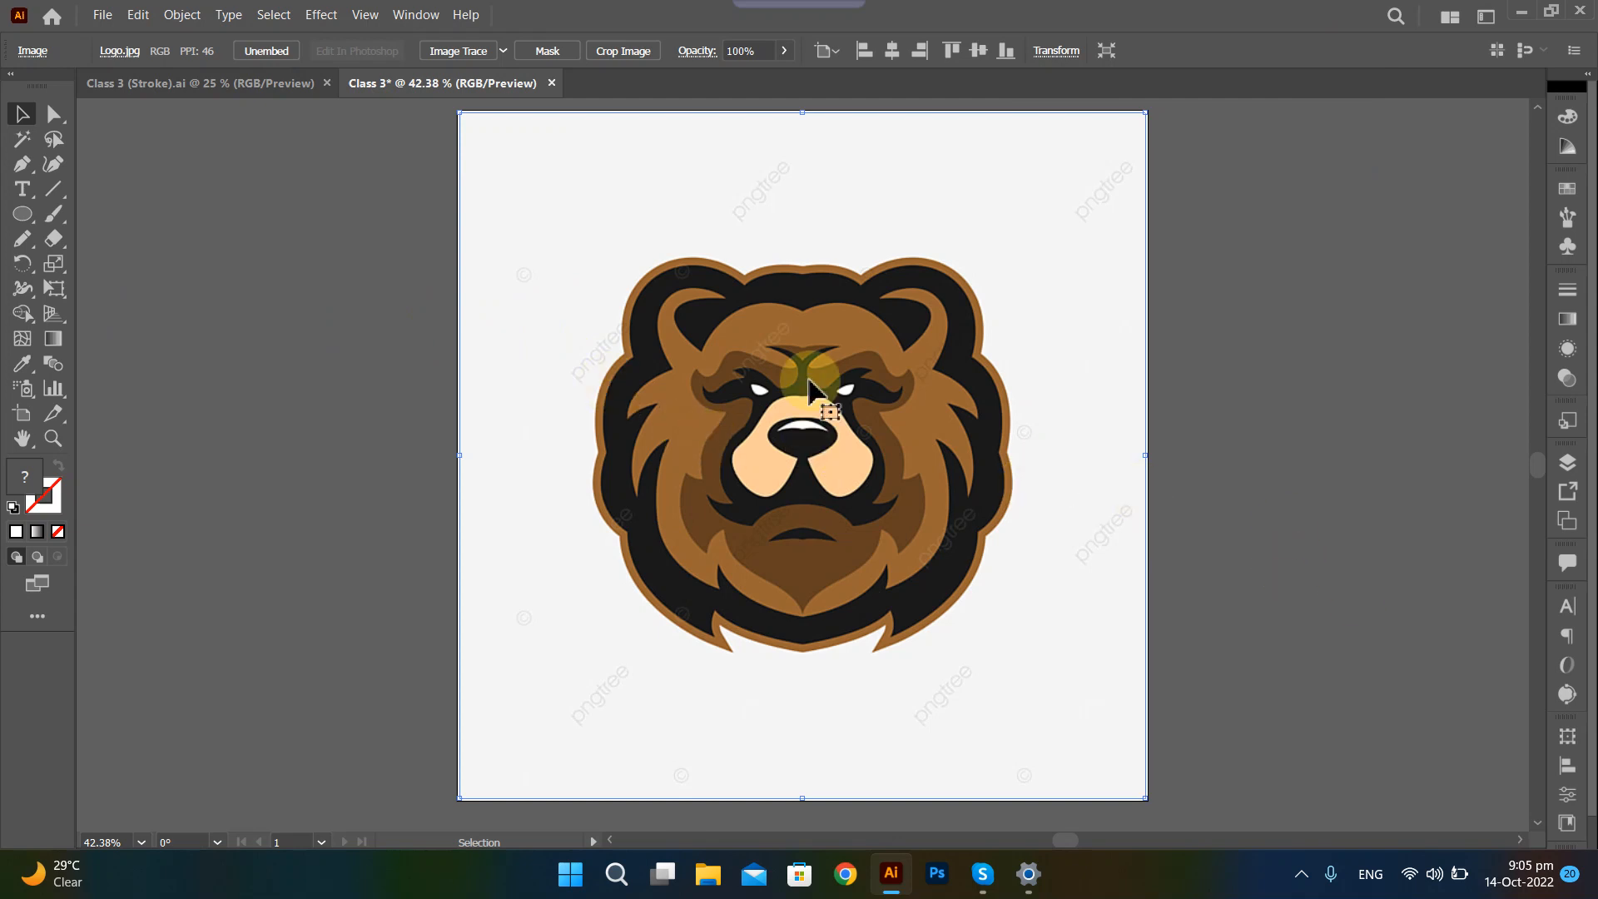
Expand Layer 1 and toggle the embedded bear image's visibility off and back on.
left_click(1558, 466)
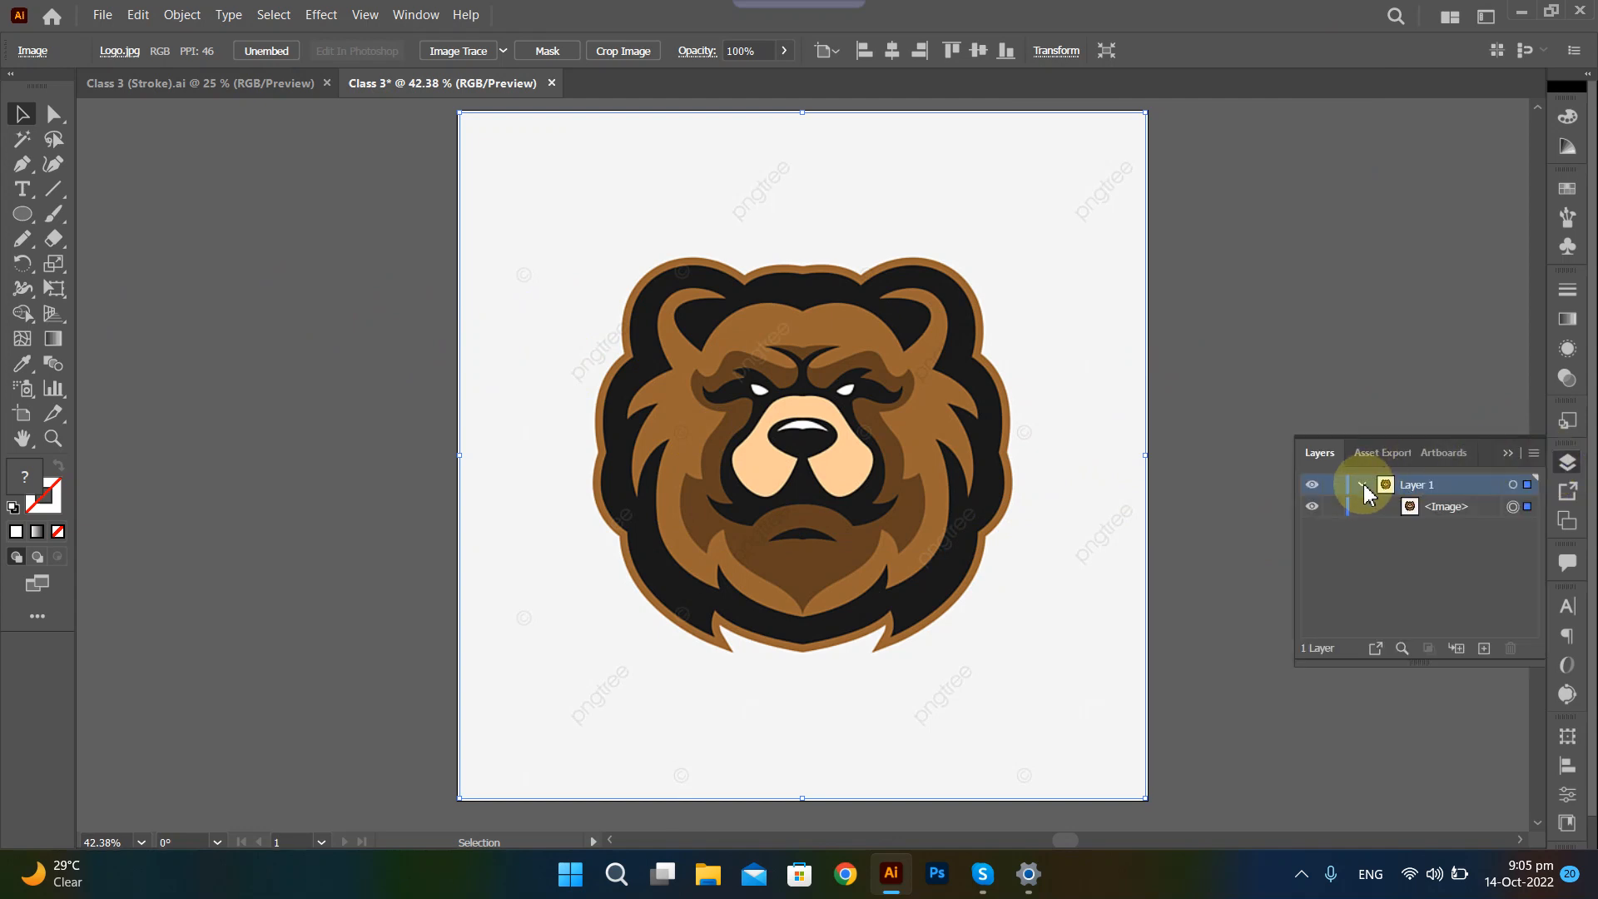
left_click(1314, 506)
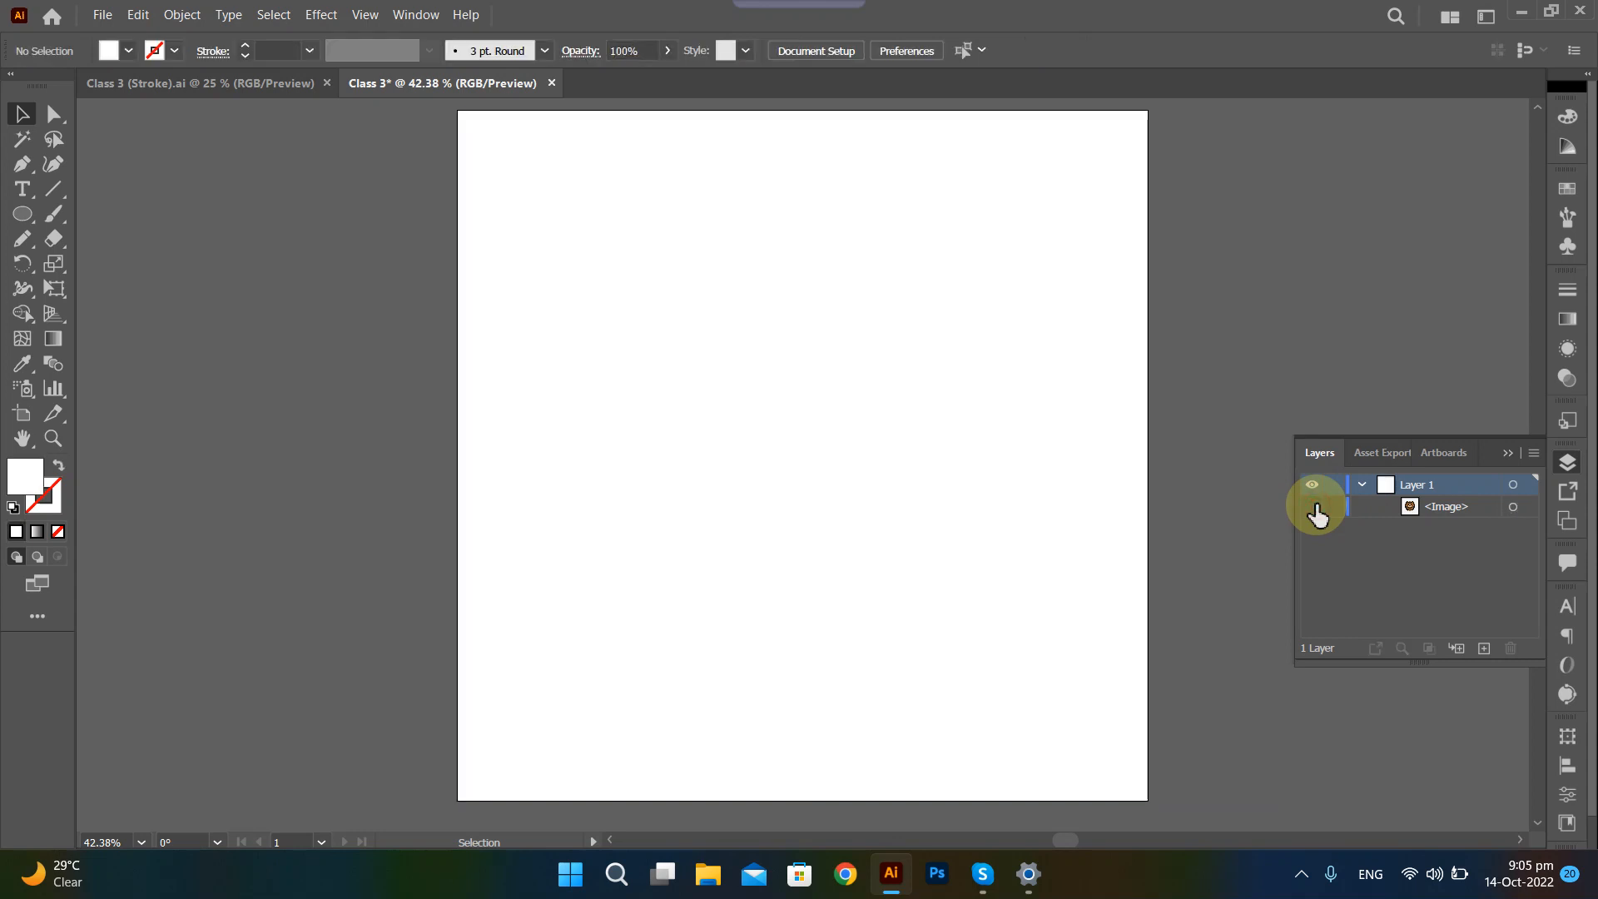
left_click(1314, 506)
left_click(1314, 506)
left_click(1312, 508)
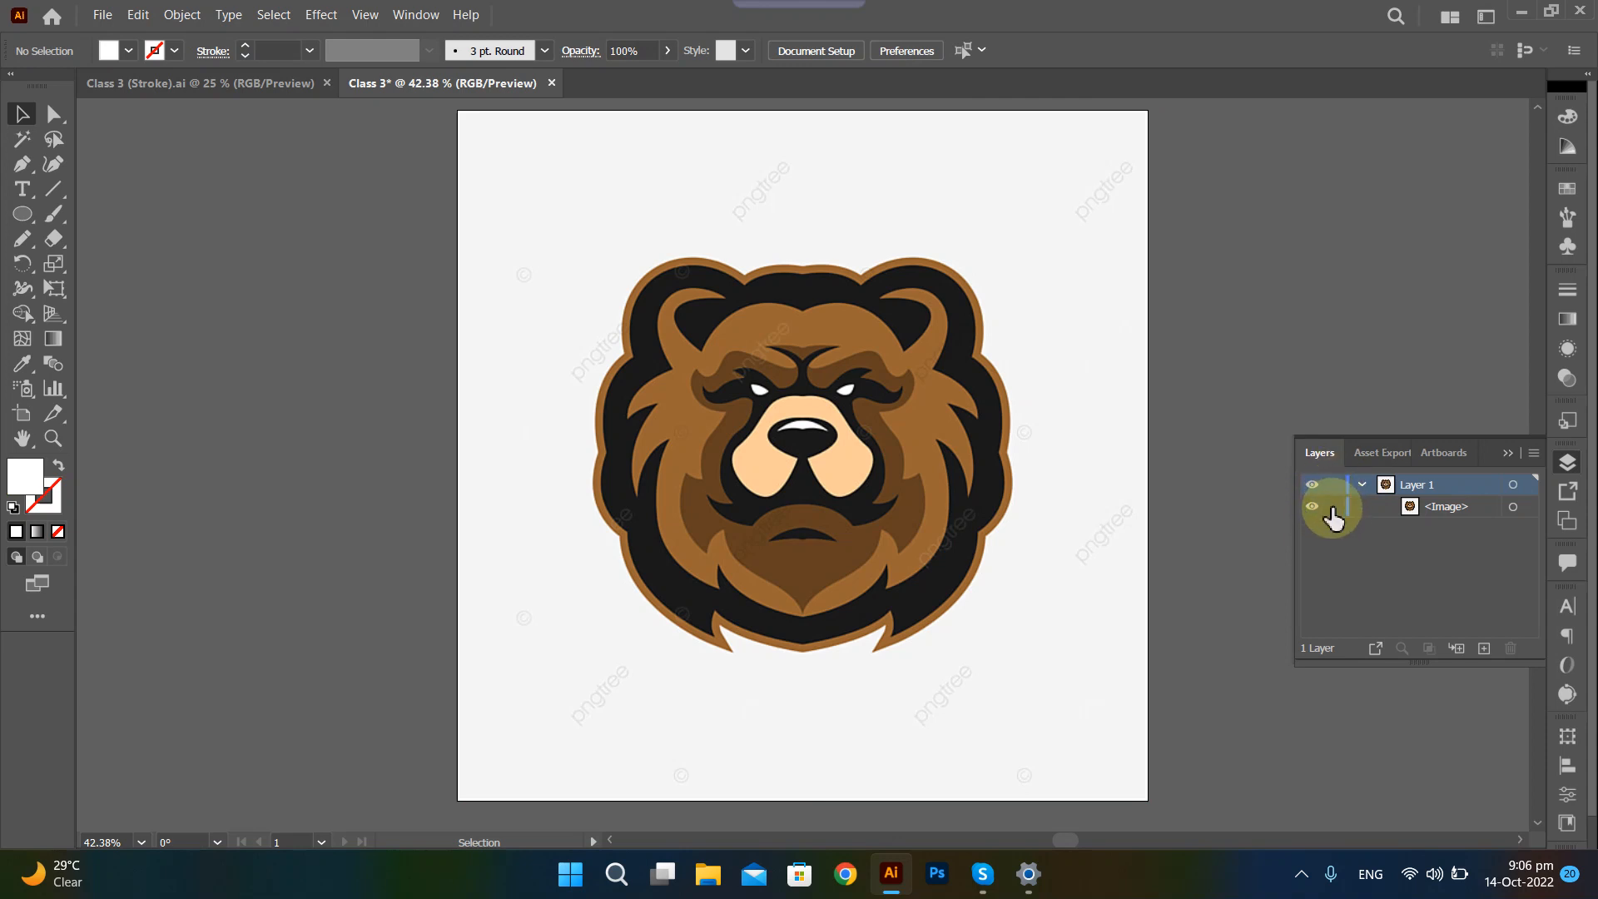
Lock the bear image in Layer 1 and try to select it with marquees across the artboard.
left_click(1334, 507)
left_click_drag(560, 360, 1081, 475)
left_click_drag(432, 223, 1110, 533)
left_click_drag(448, 268, 711, 458)
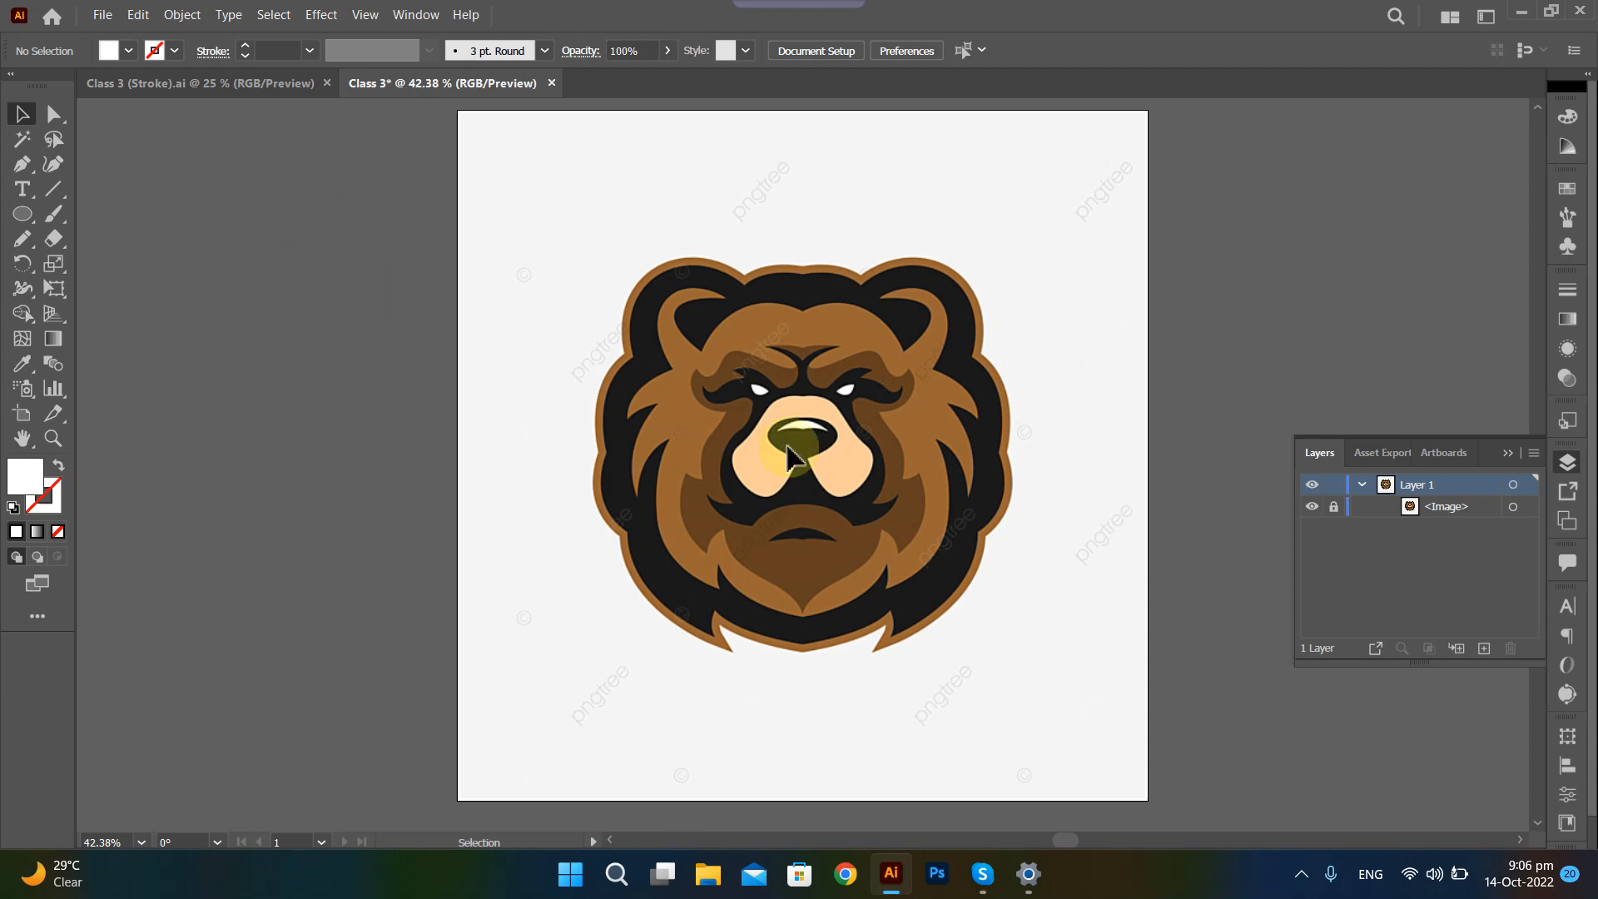
left_click_drag(1204, 253, 630, 373)
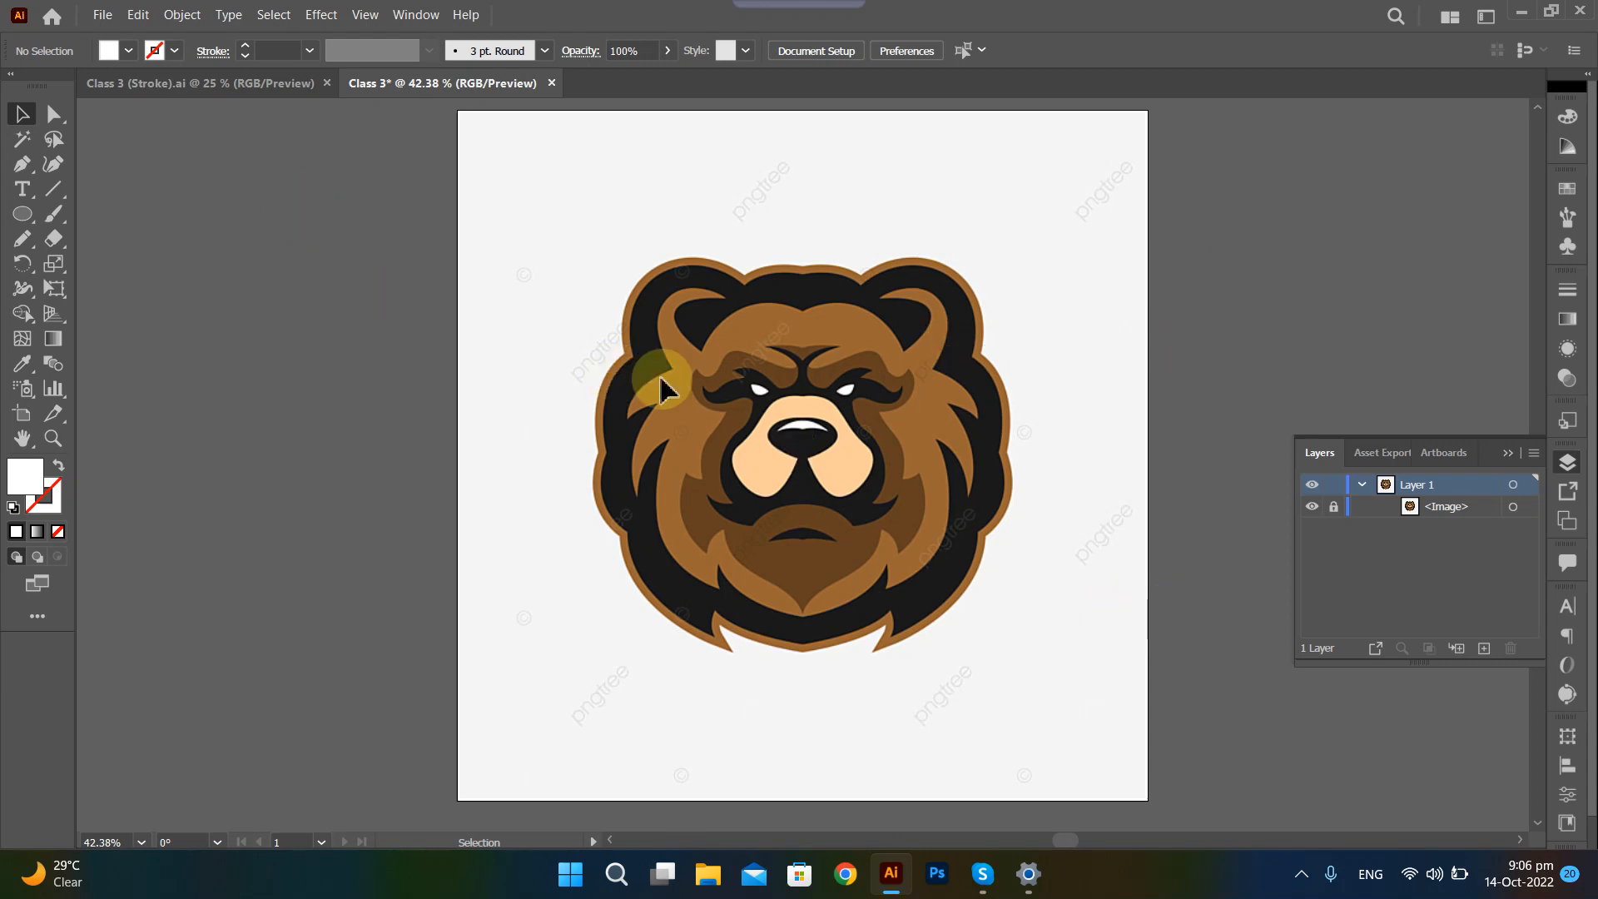
Try to lower the opacity of the locked bear image and to target it in Layer 1.
left_click(669, 51)
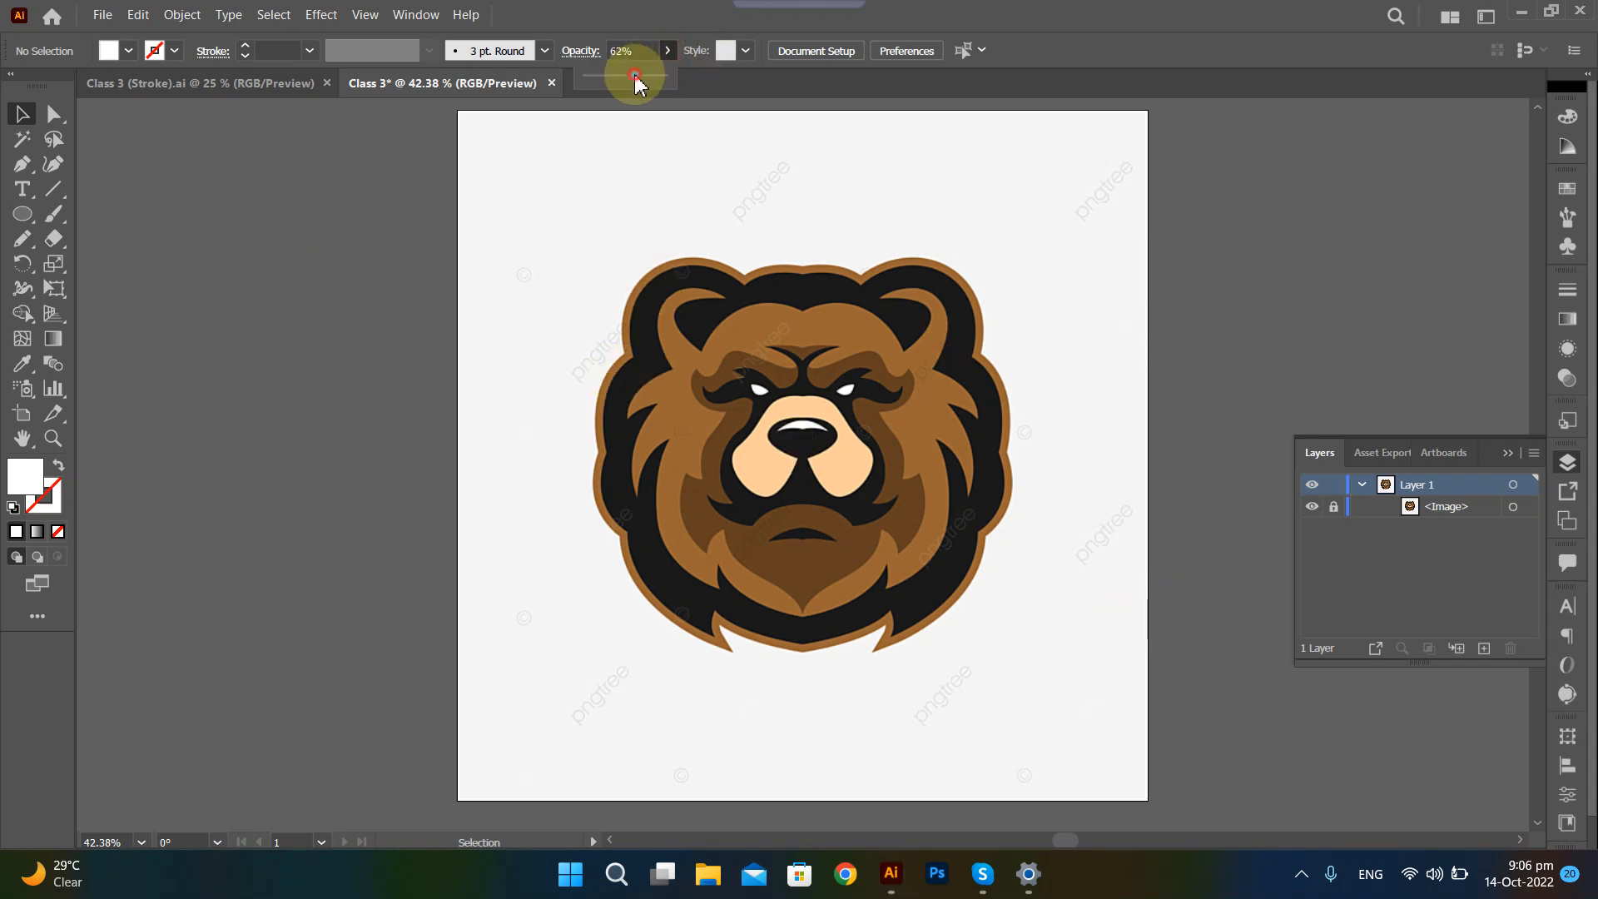
left_click_drag(628, 86, 678, 73)
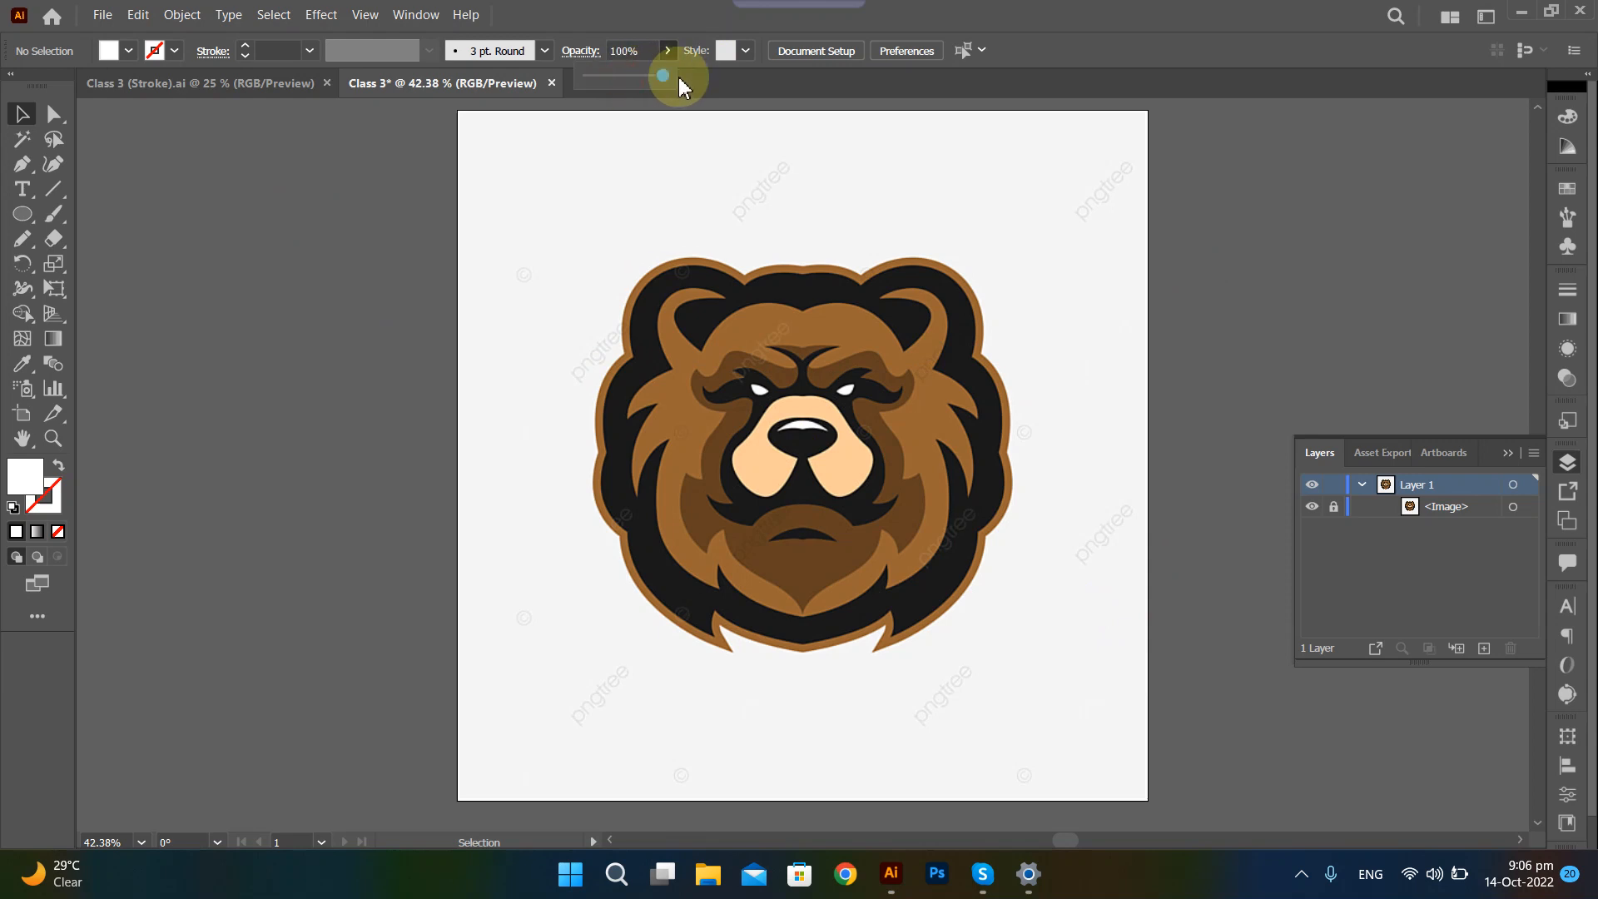
left_click(1516, 512)
left_click(1515, 511)
left_click(1511, 510)
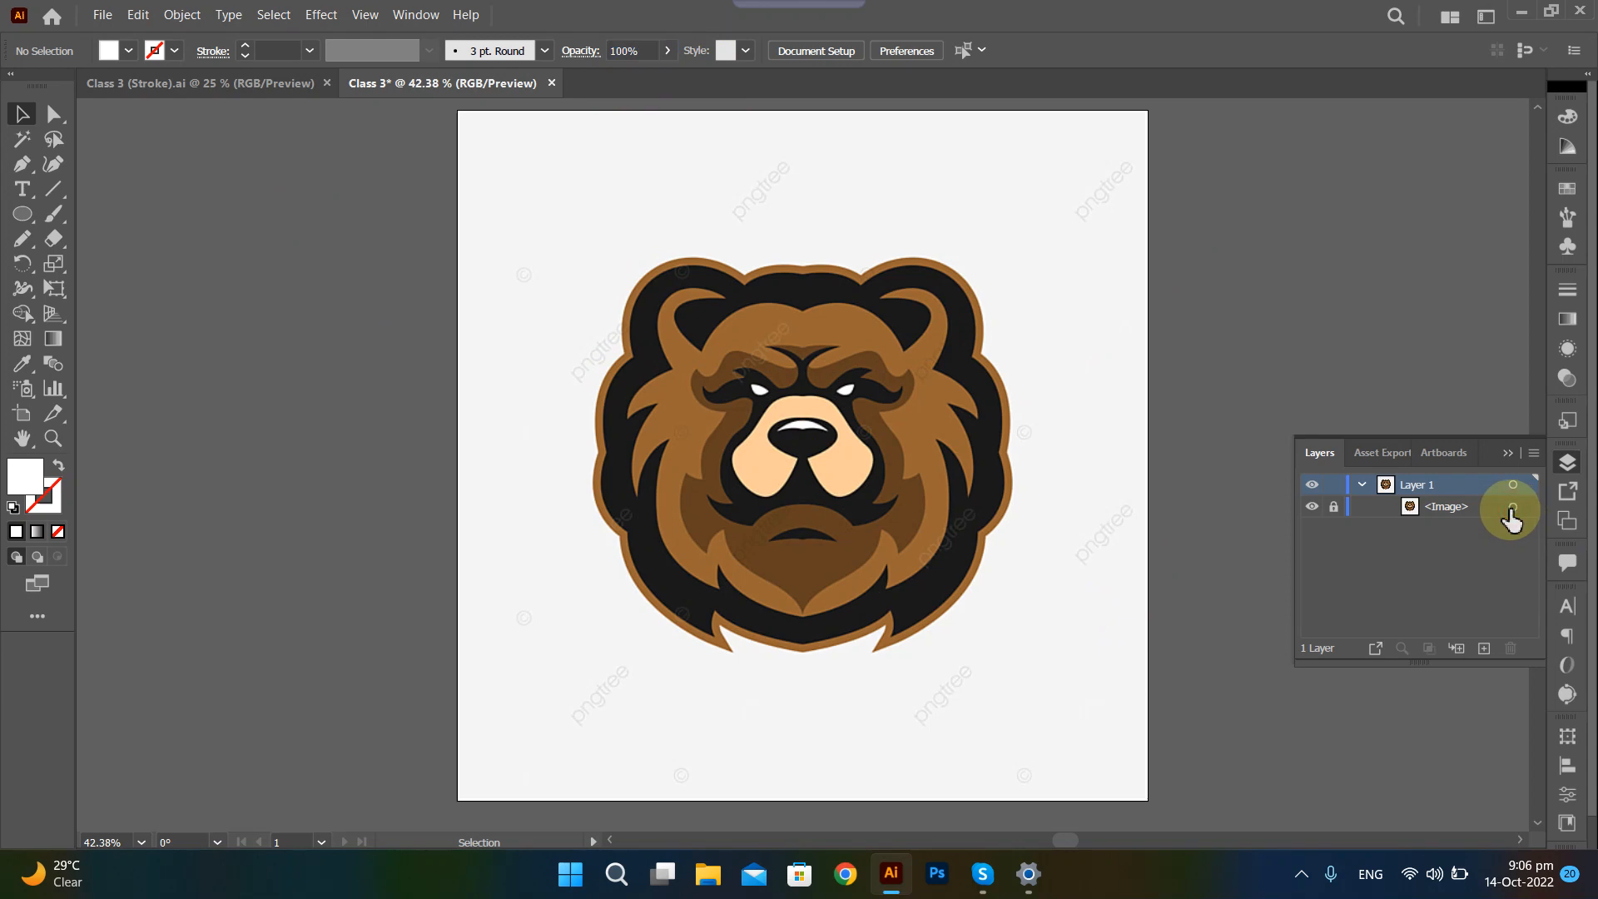
Unlock the bear image and reduce its opacity to 65%.
left_click(1335, 508)
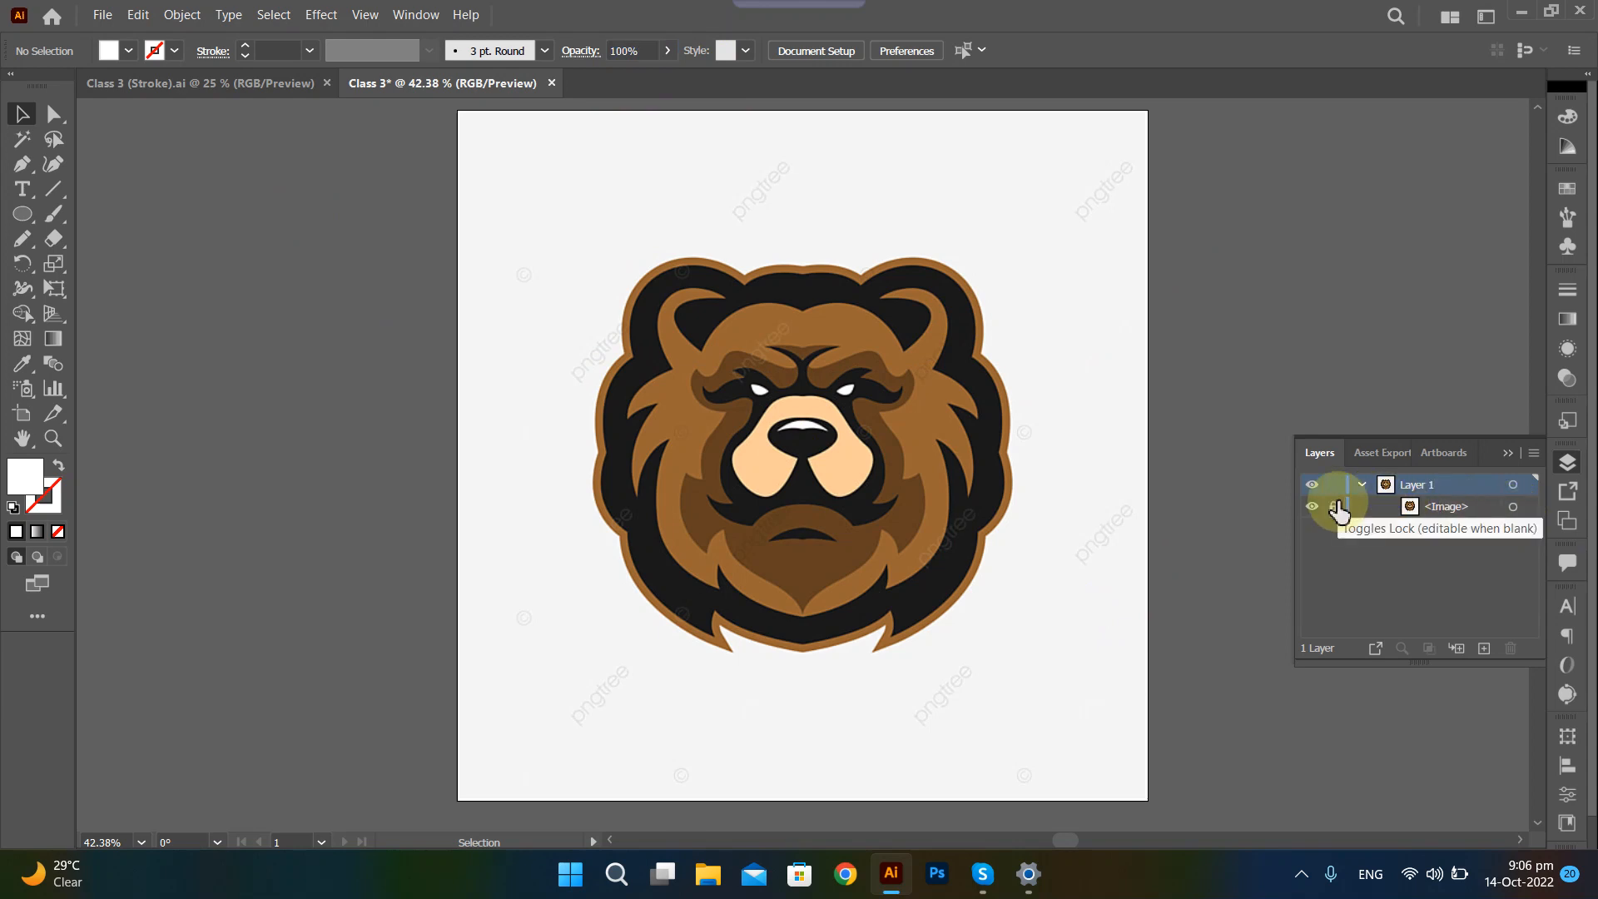
left_click(1335, 509)
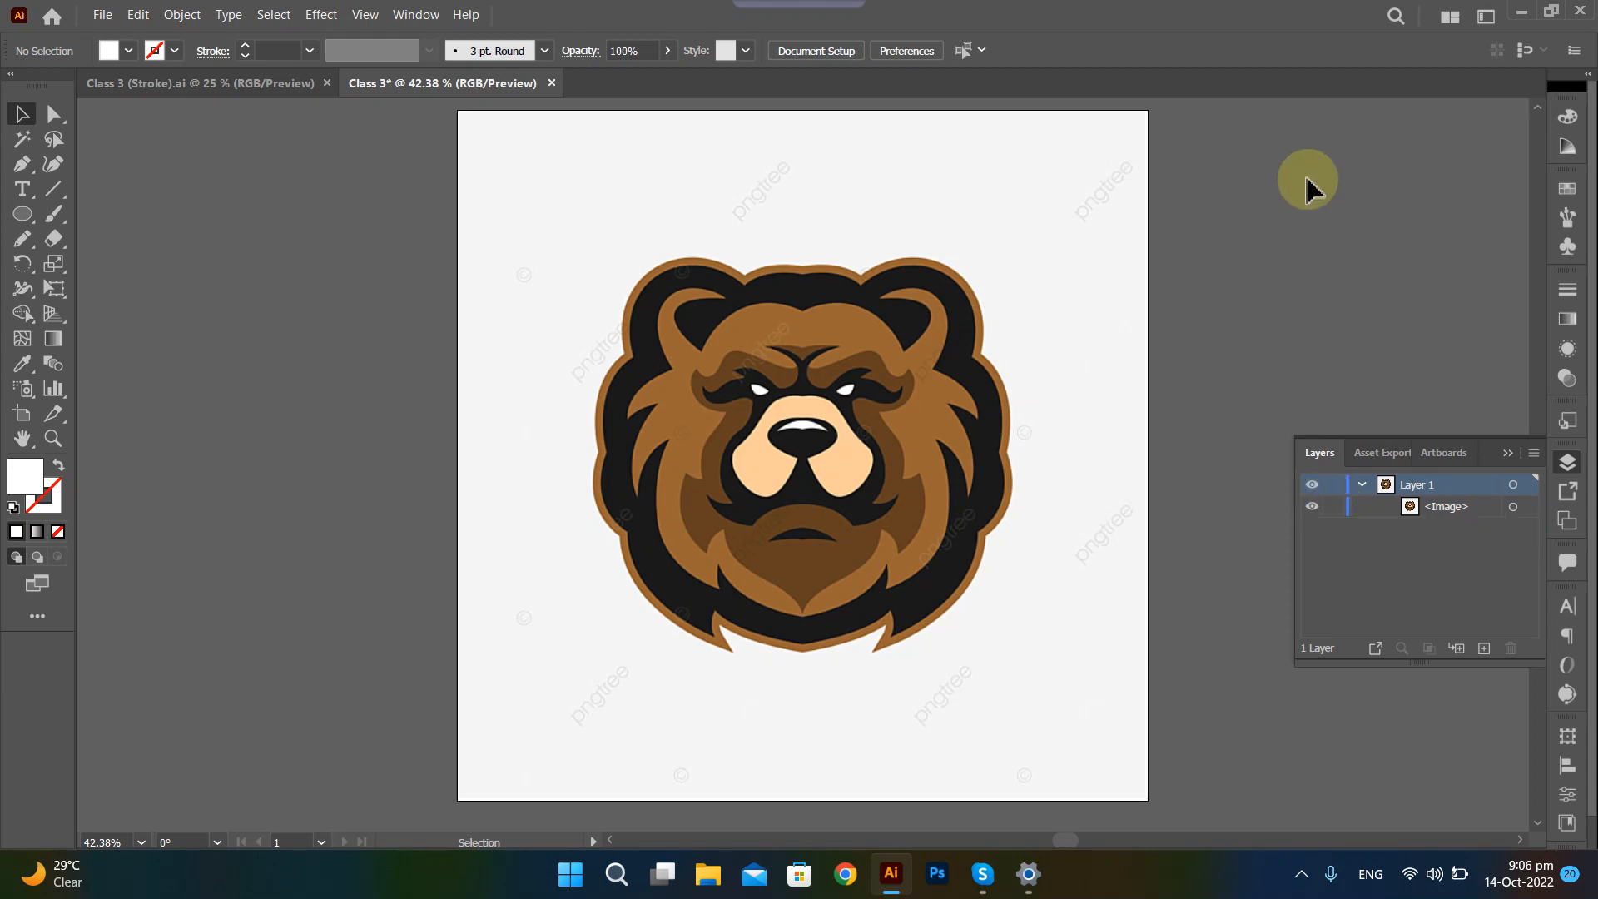
left_click(722, 187)
left_click(785, 51)
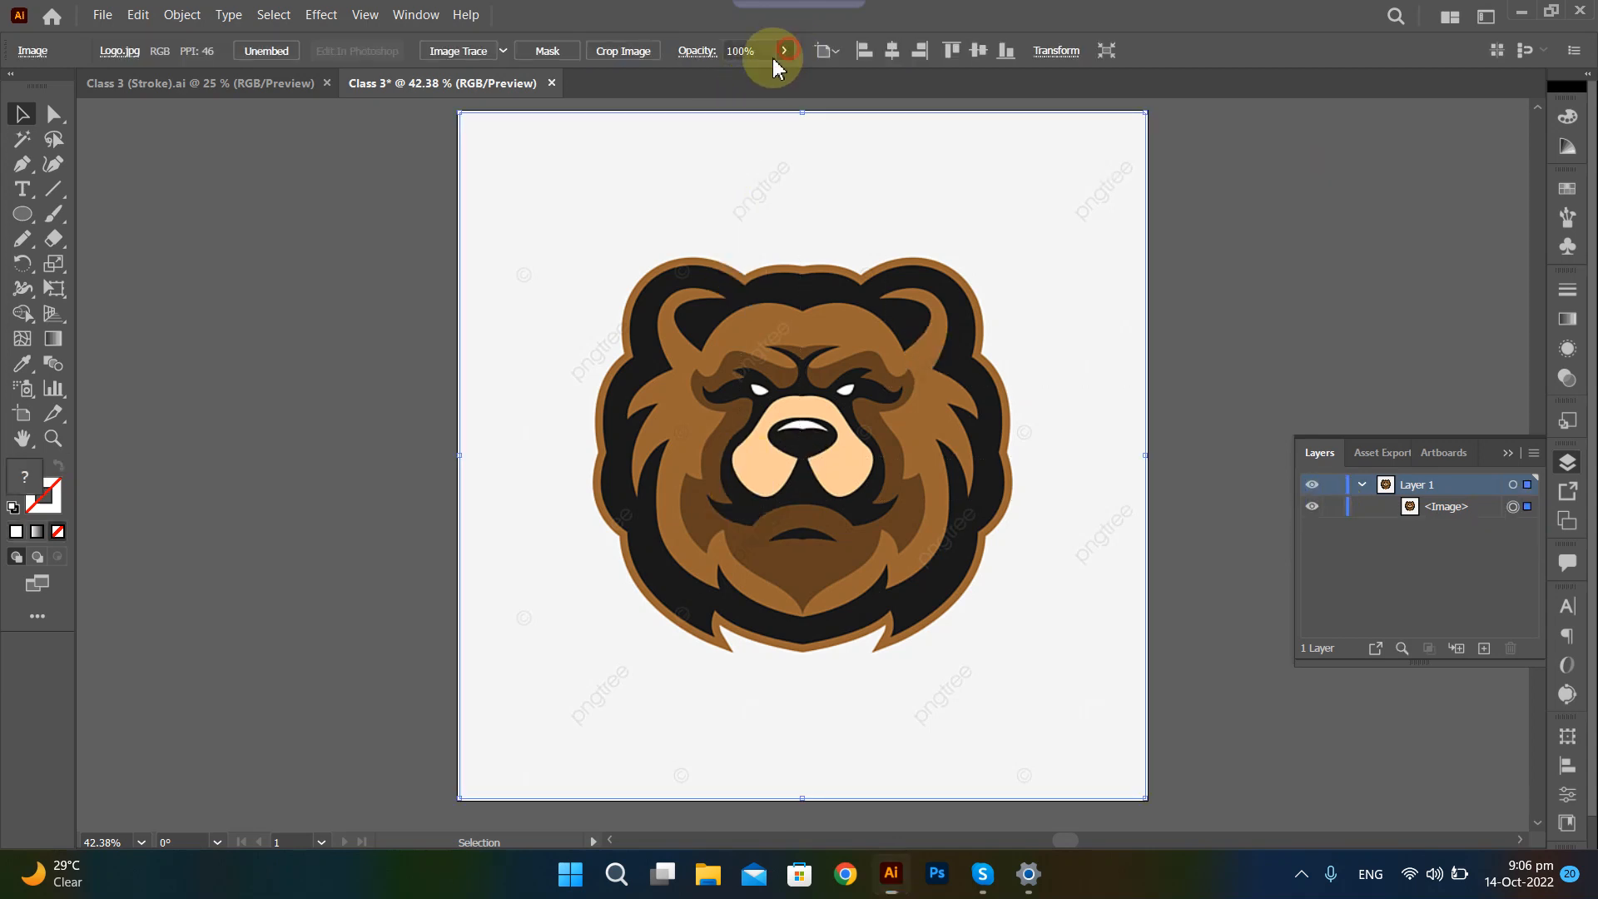
left_click_drag(789, 75, 750, 89)
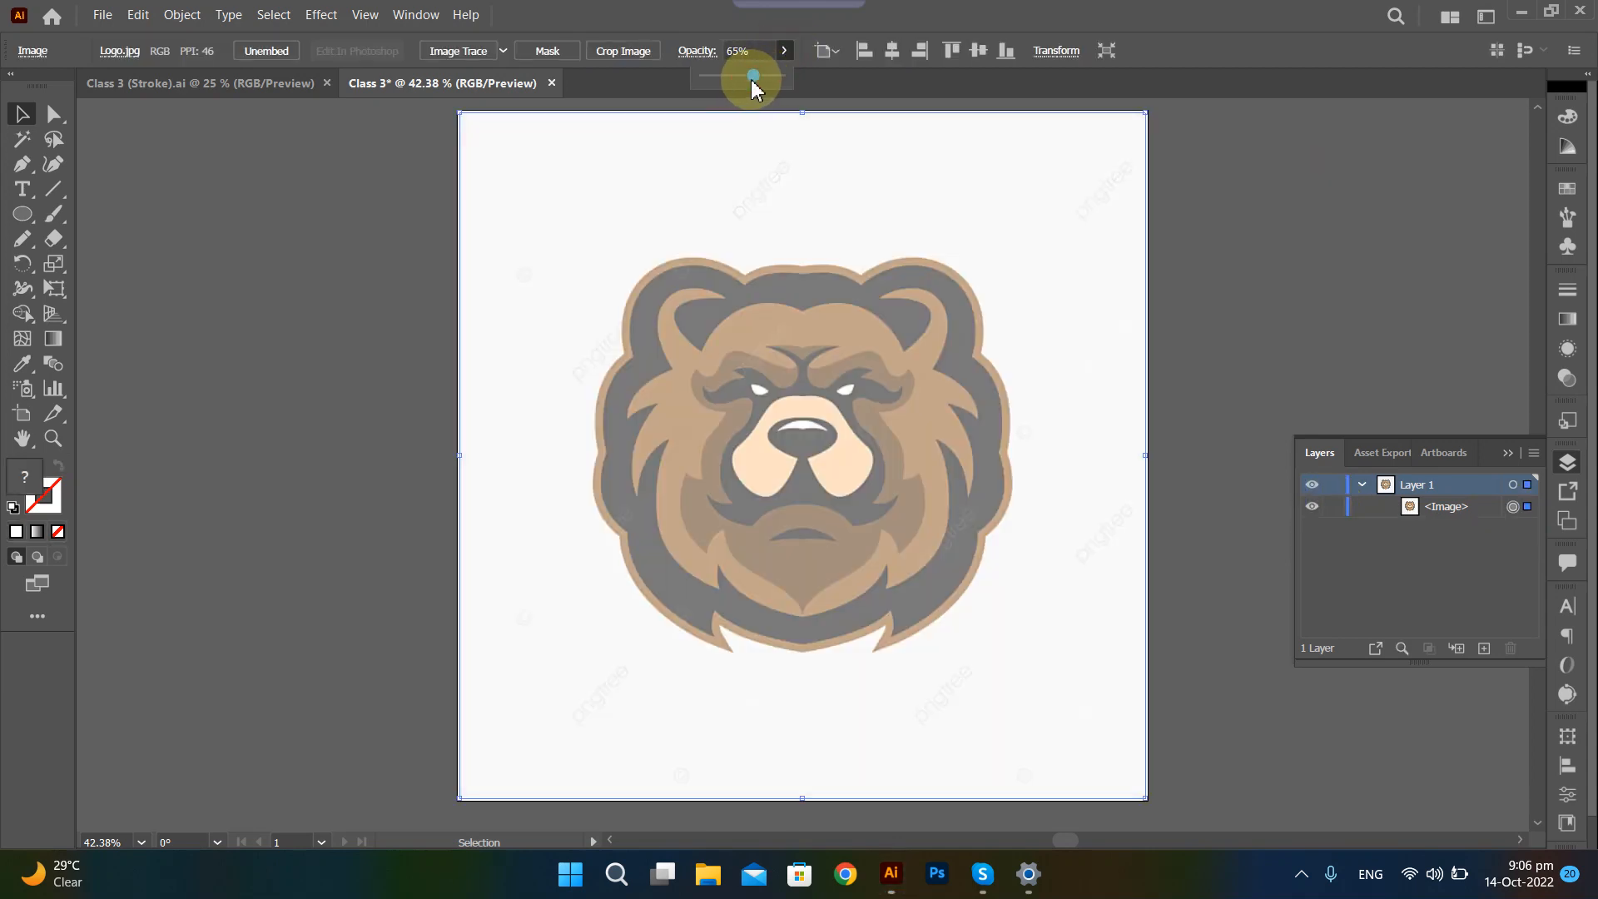
left_click(1282, 327)
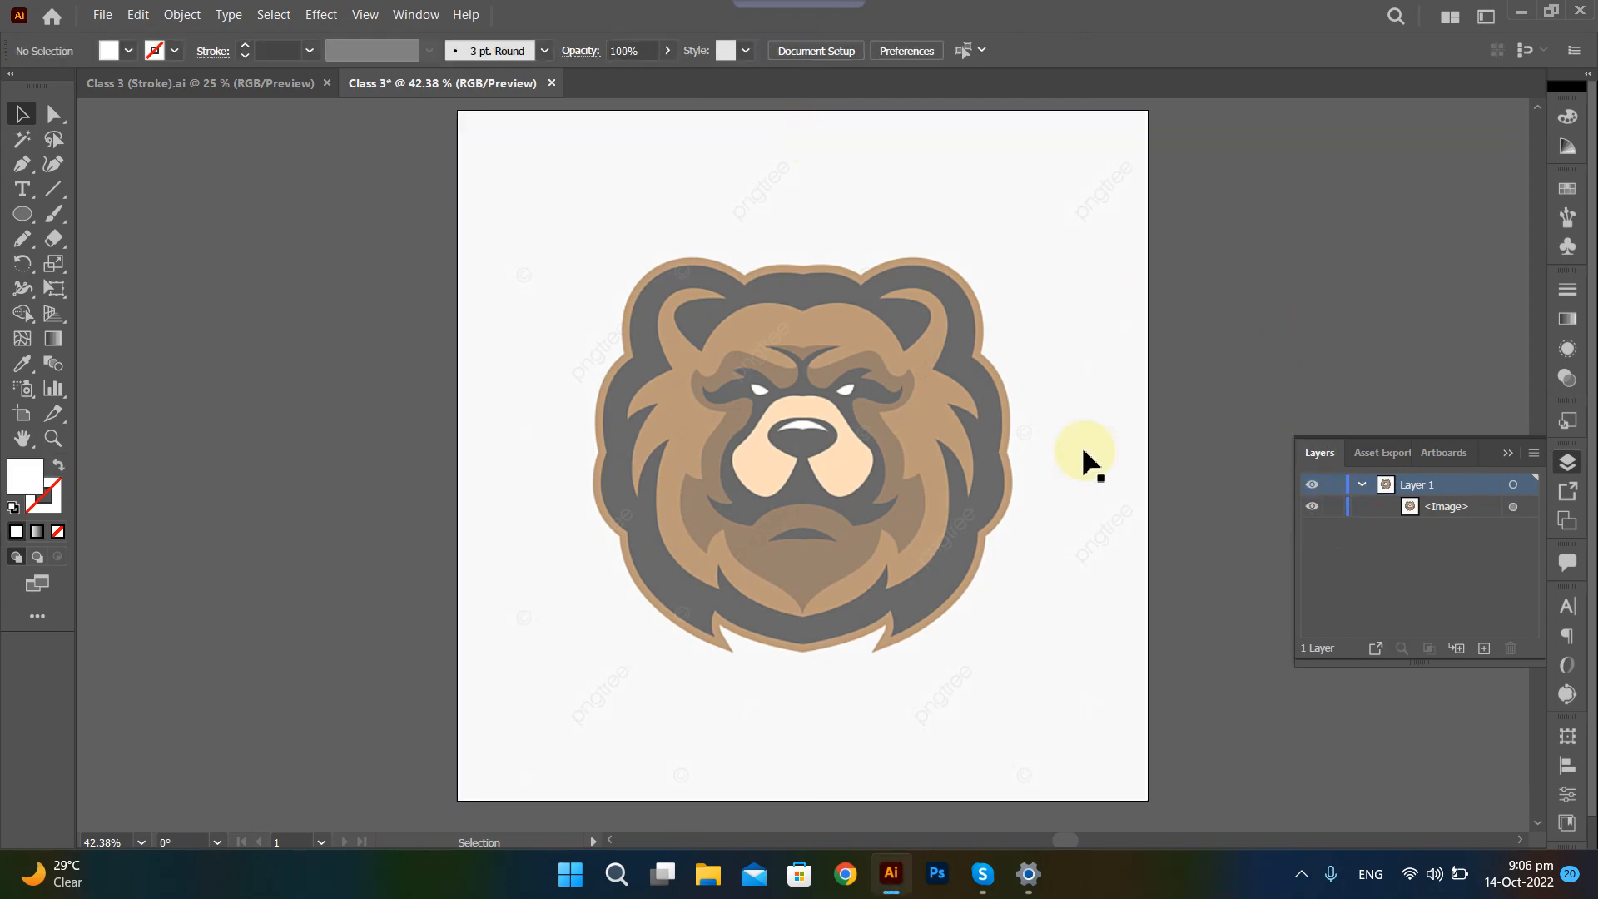
Duplicate the faded bear image to the area just left of the artboard.
left_click(1512, 507)
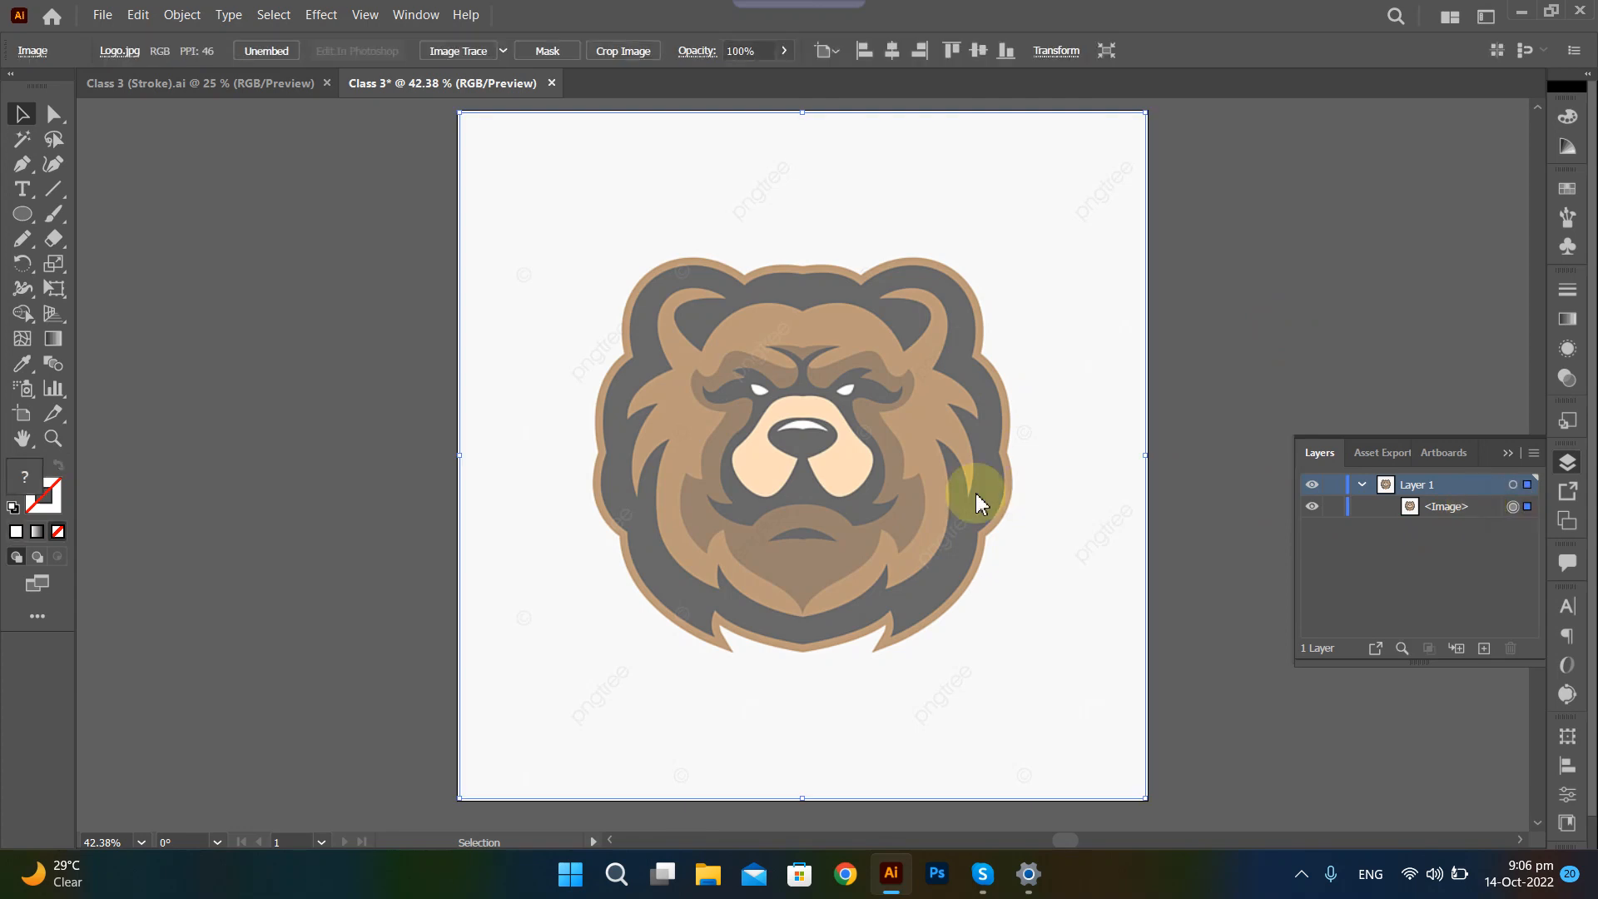
left_click_drag(887, 475, 158, 429)
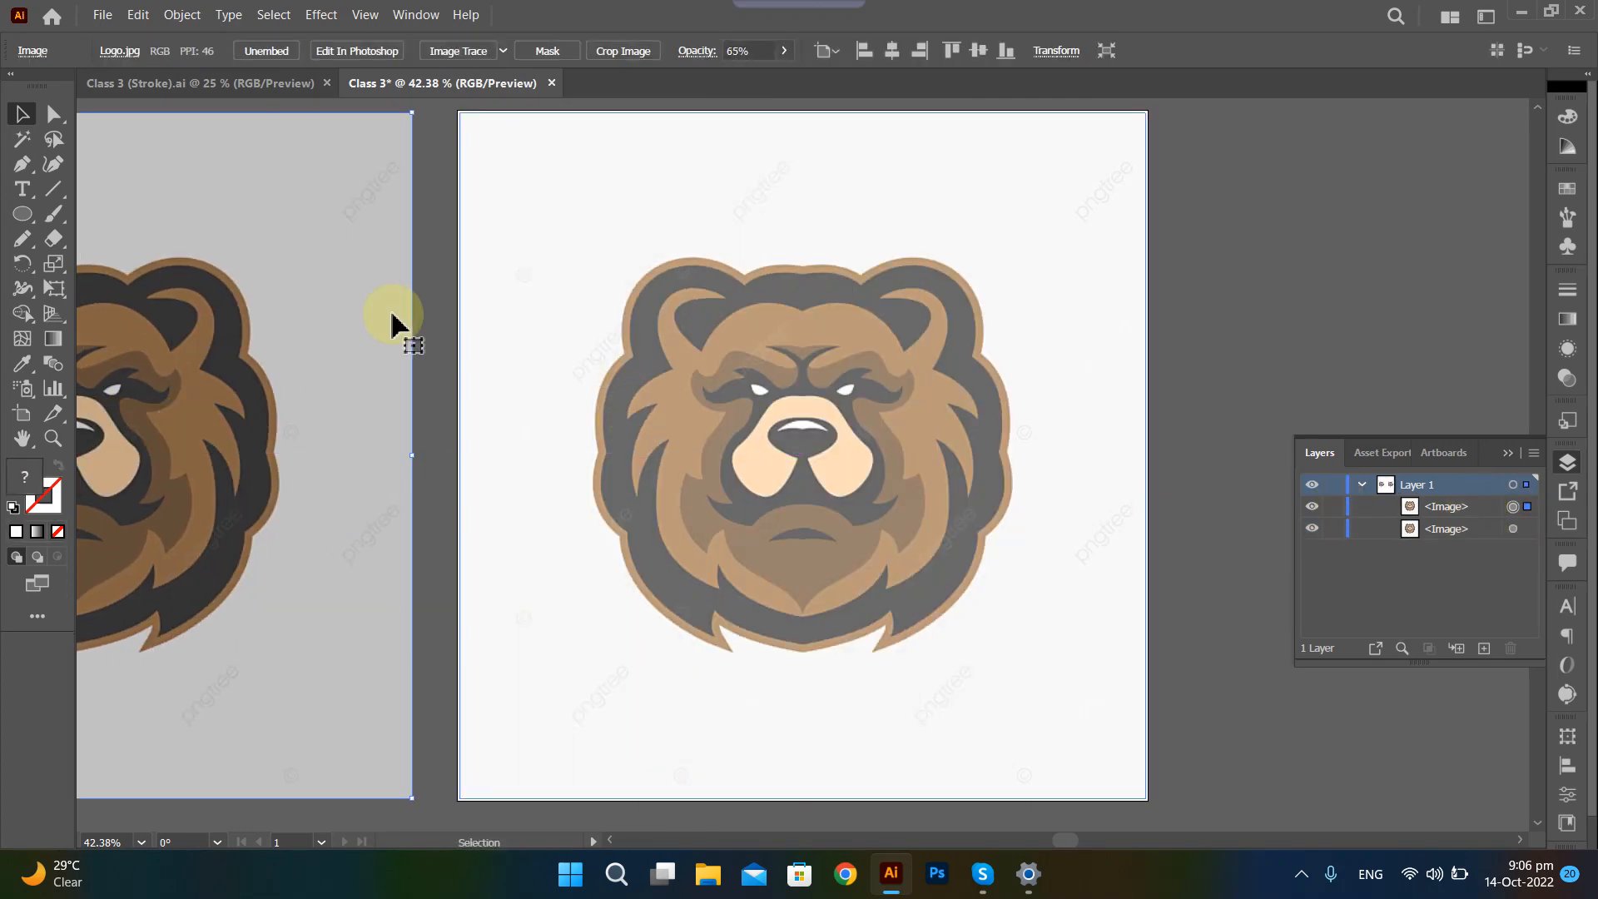
left_click_drag(442, 277, 1056, 552)
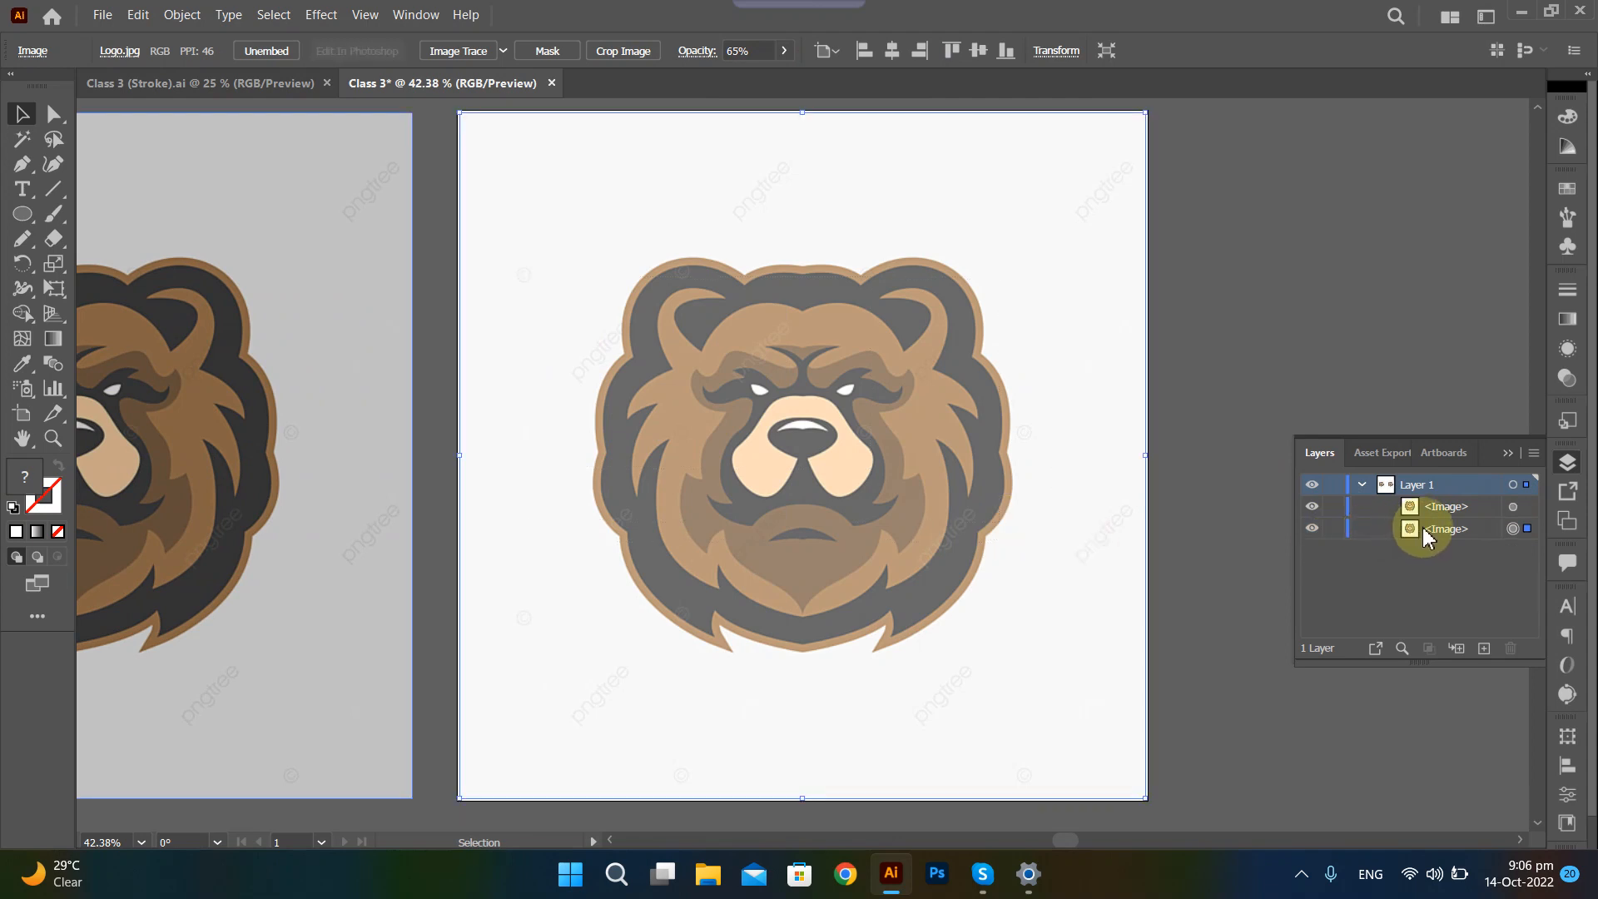
Lock only the original faded bear image on the artboard, leaving the duplicate beside it unlocked.
left_click(1332, 507)
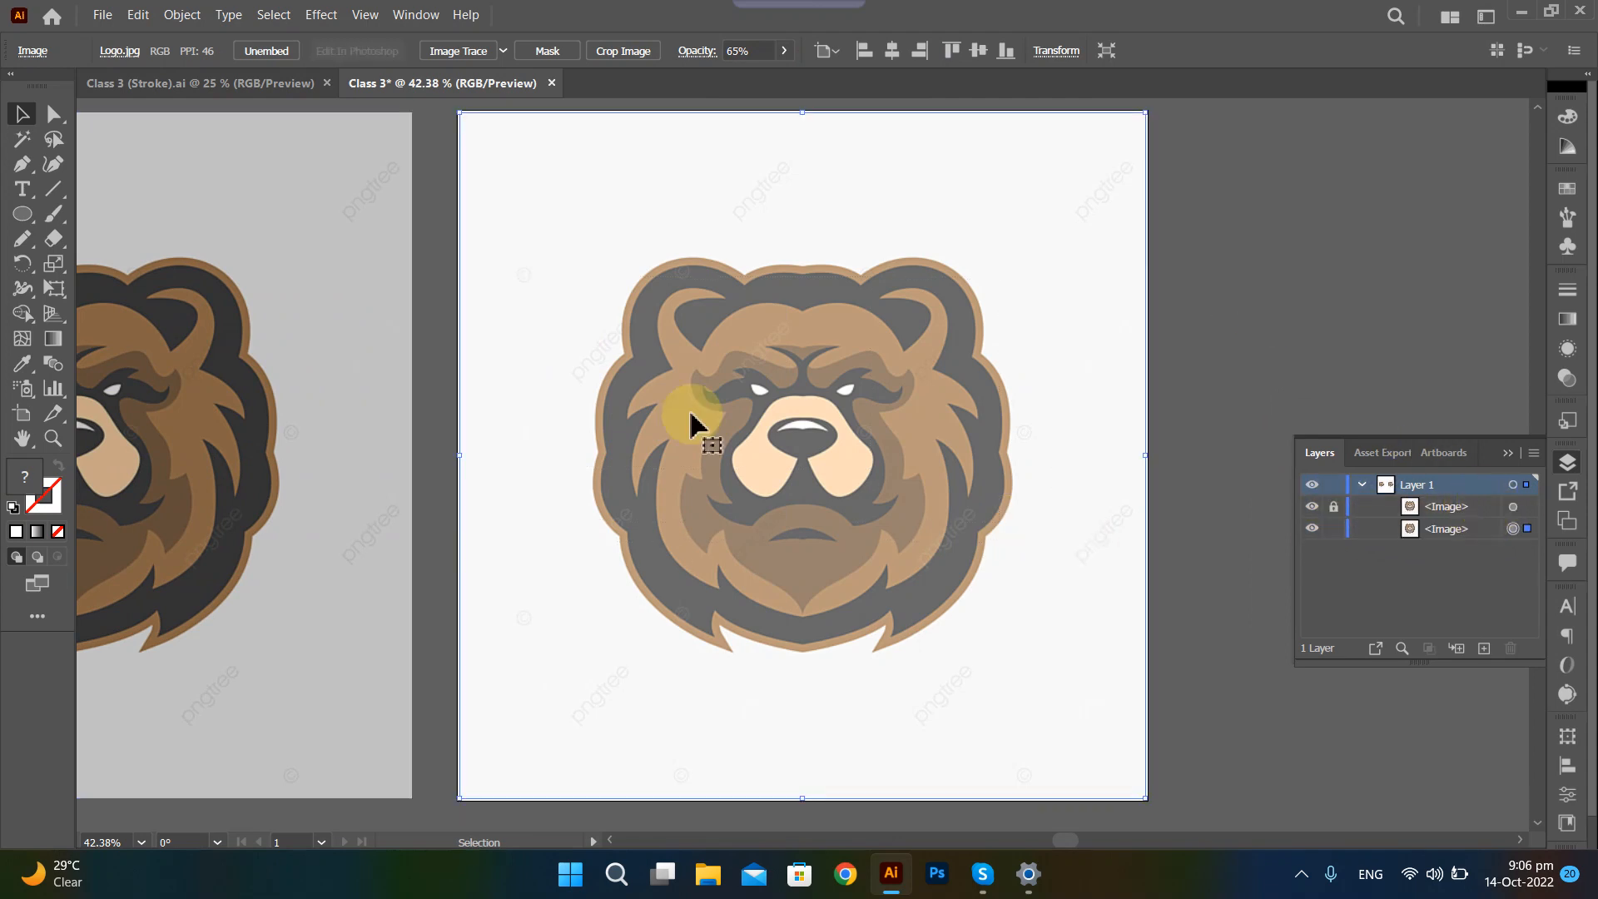
left_click(270, 411)
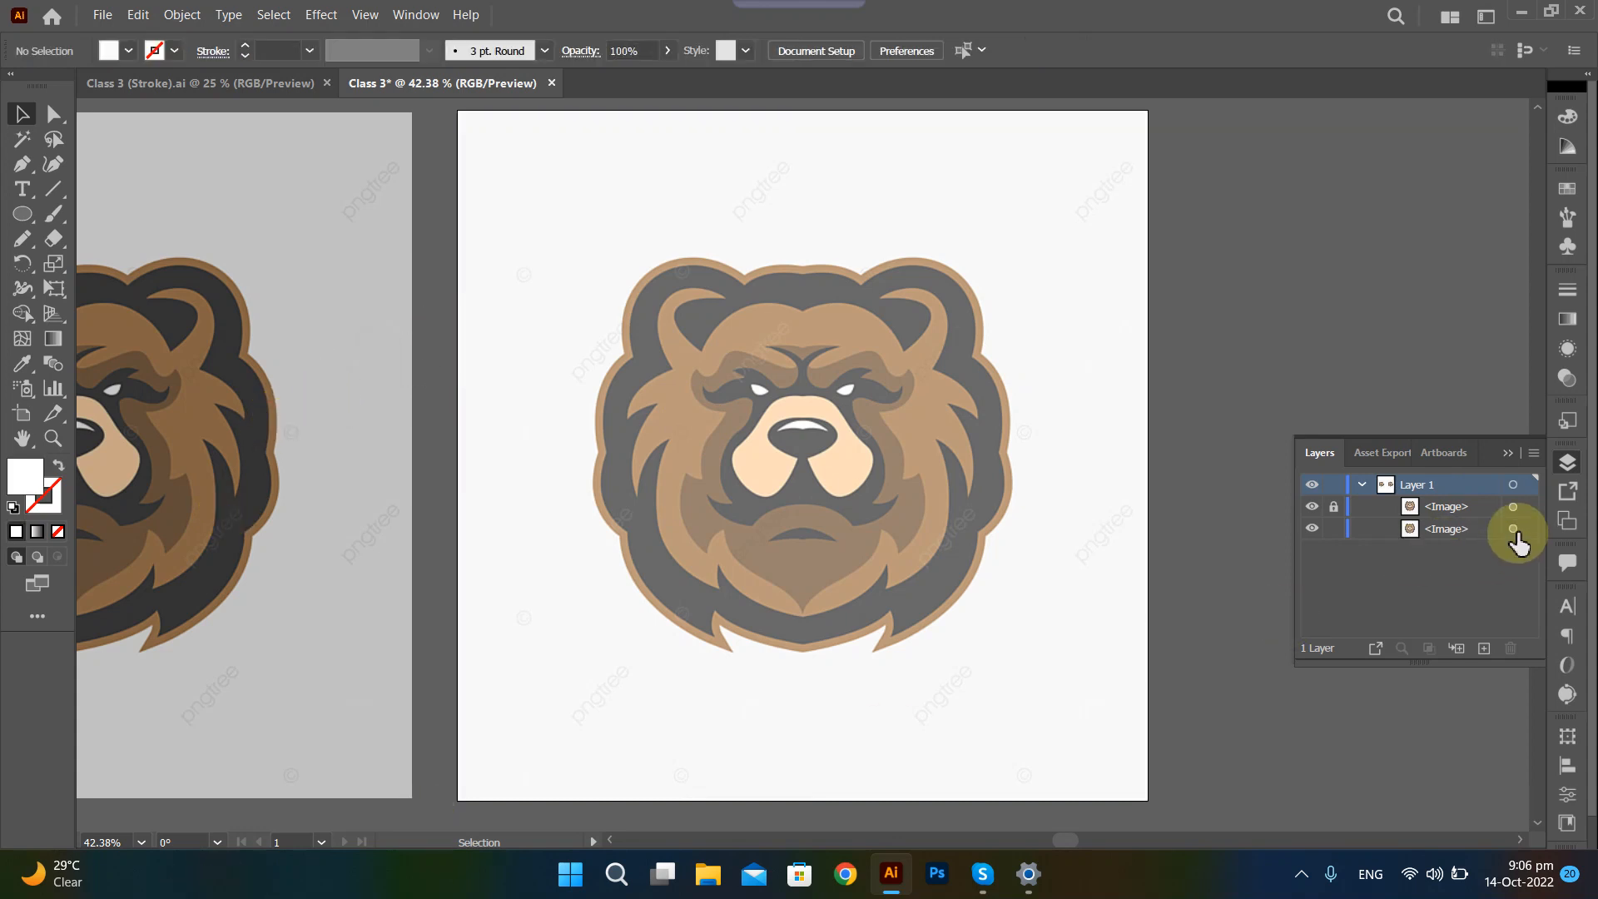
left_click(1335, 530)
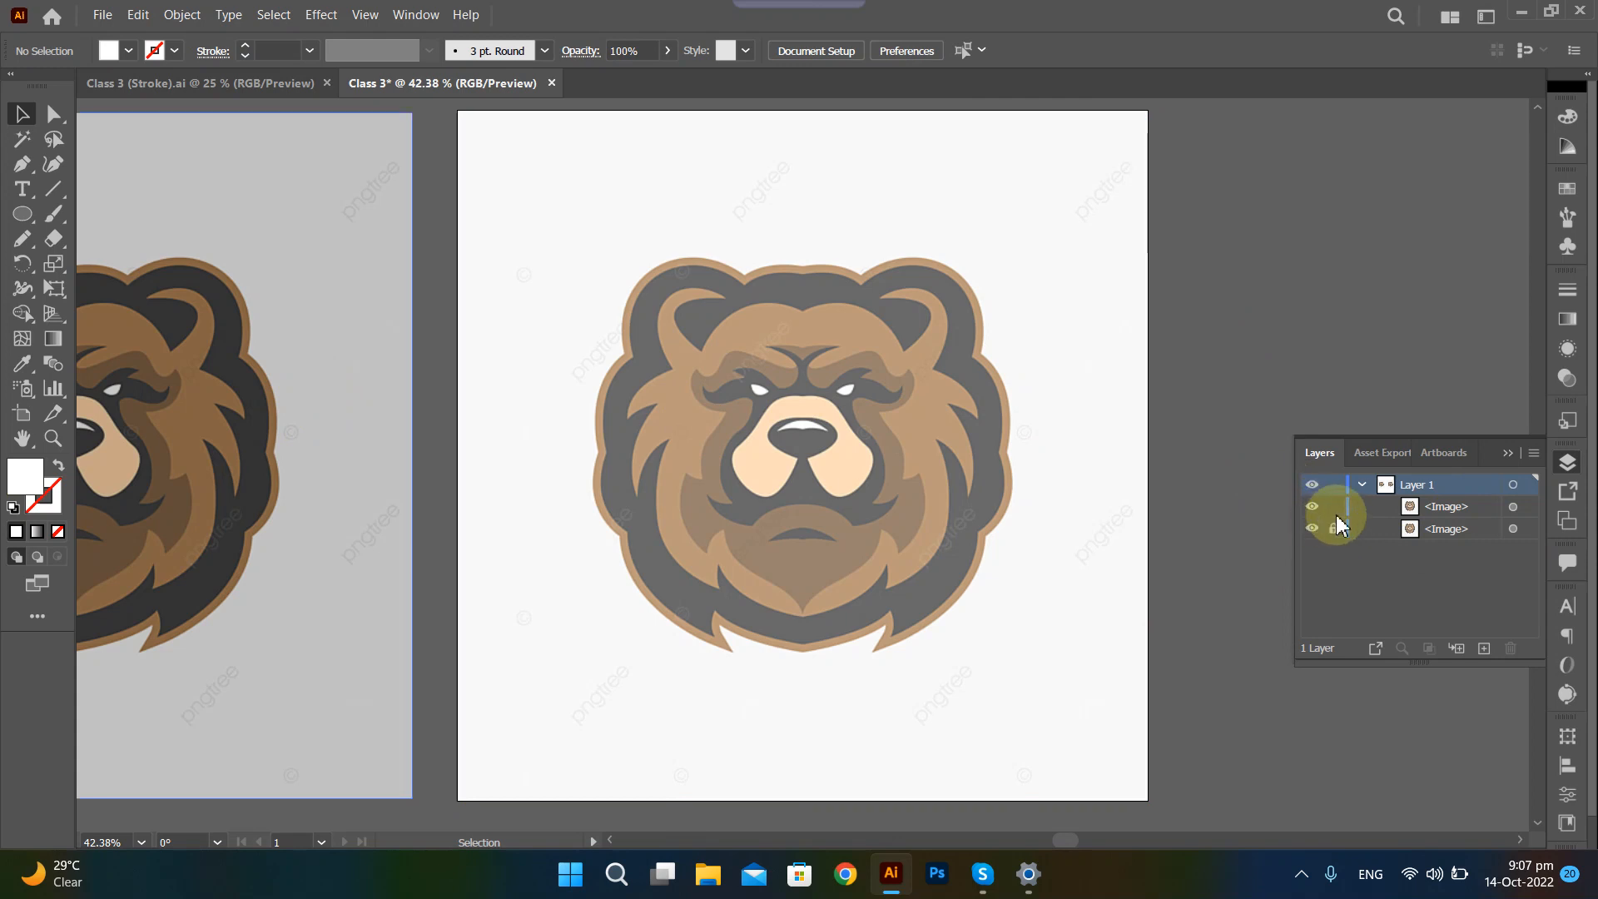
Set the opacity of the duplicate bear image beside the artboard to 100%.
left_click(1513, 506)
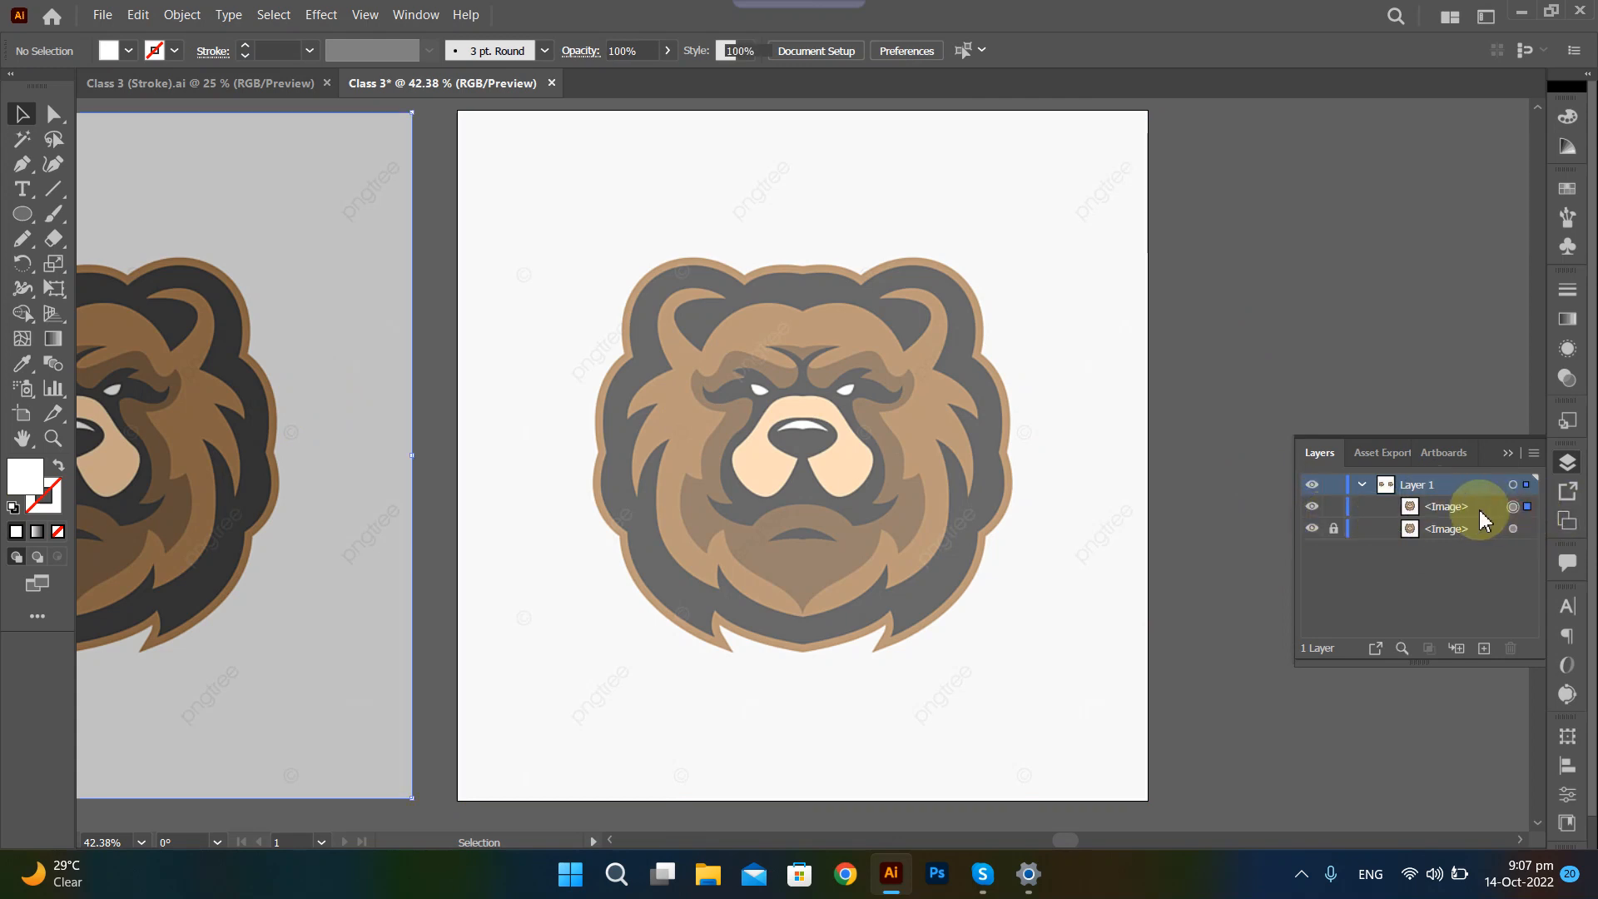
left_click_drag(424, 262, 317, 314)
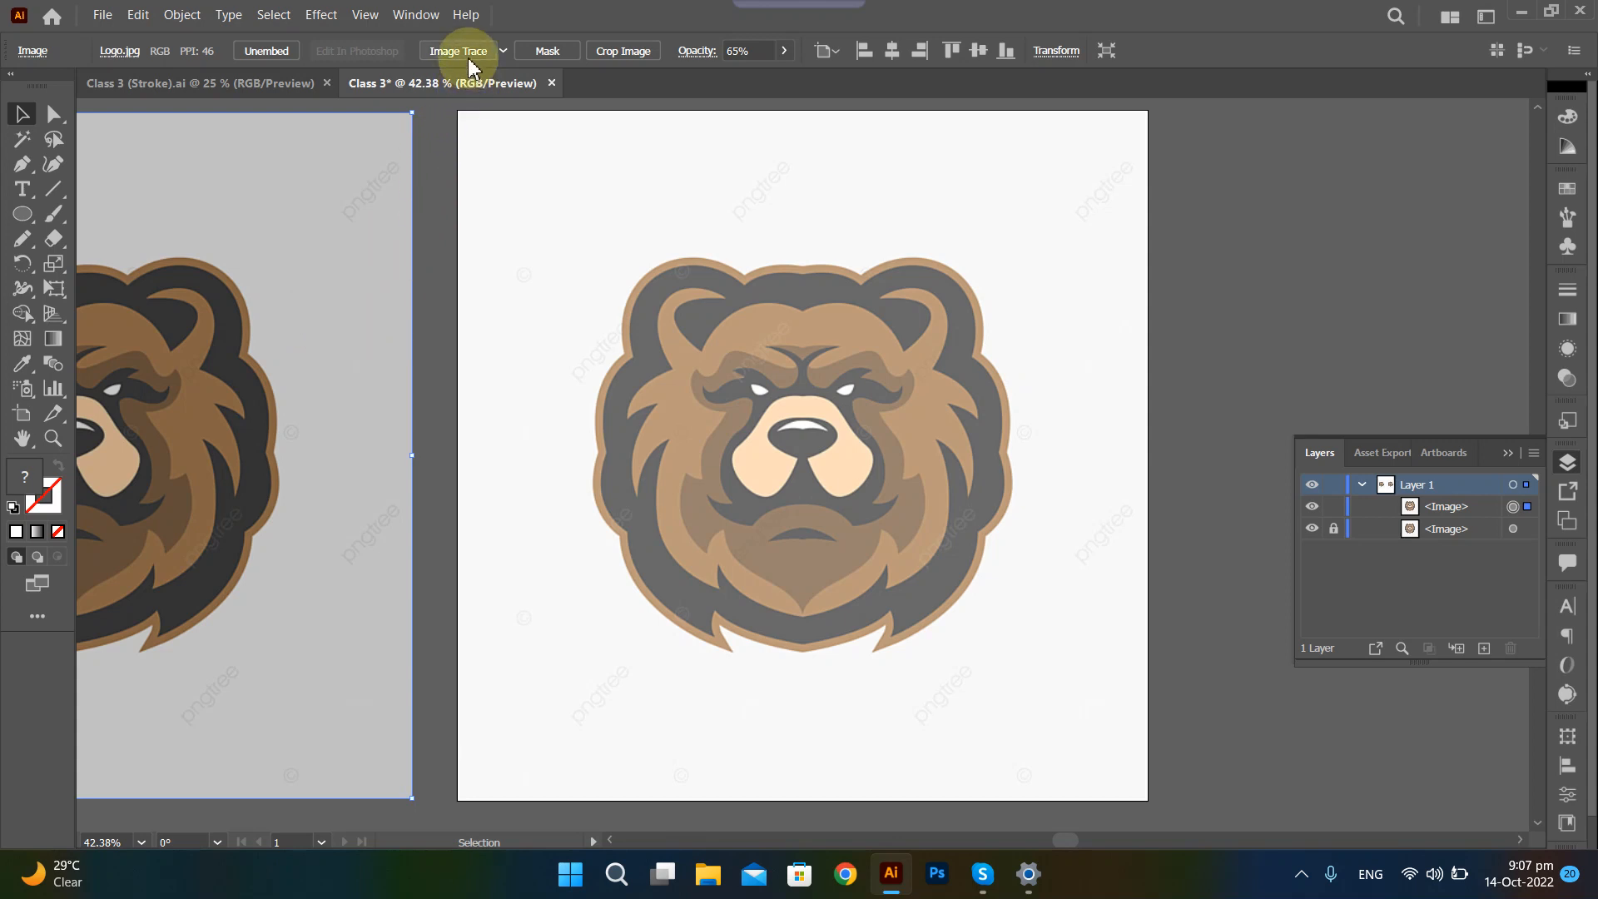
left_click(784, 50)
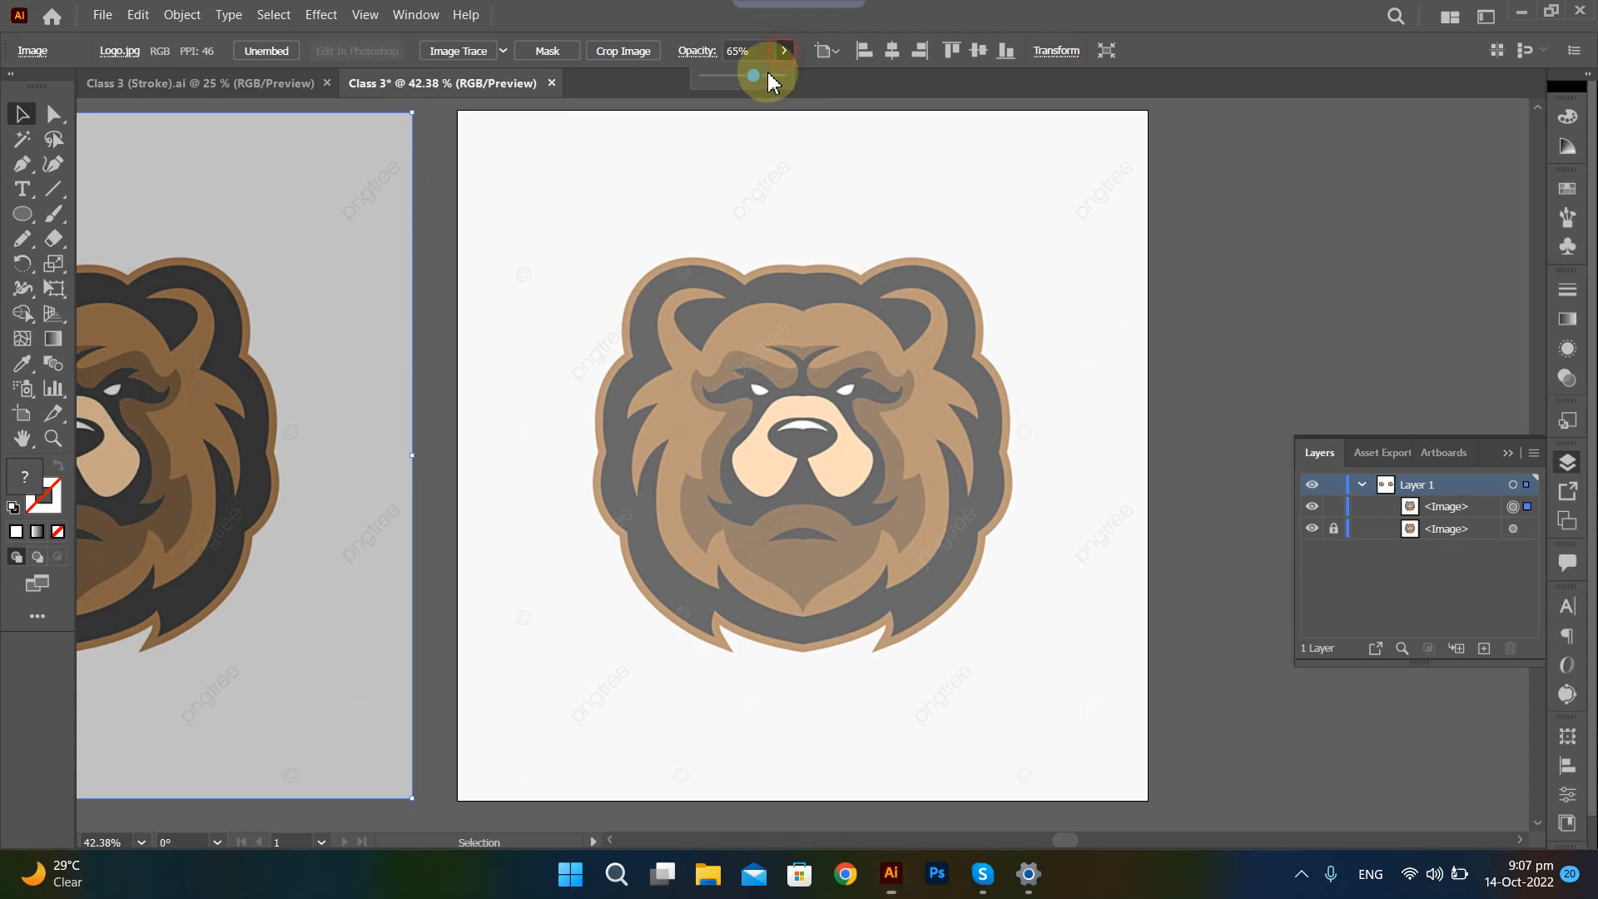
left_click_drag(768, 75, 882, 89)
left_click(1221, 275)
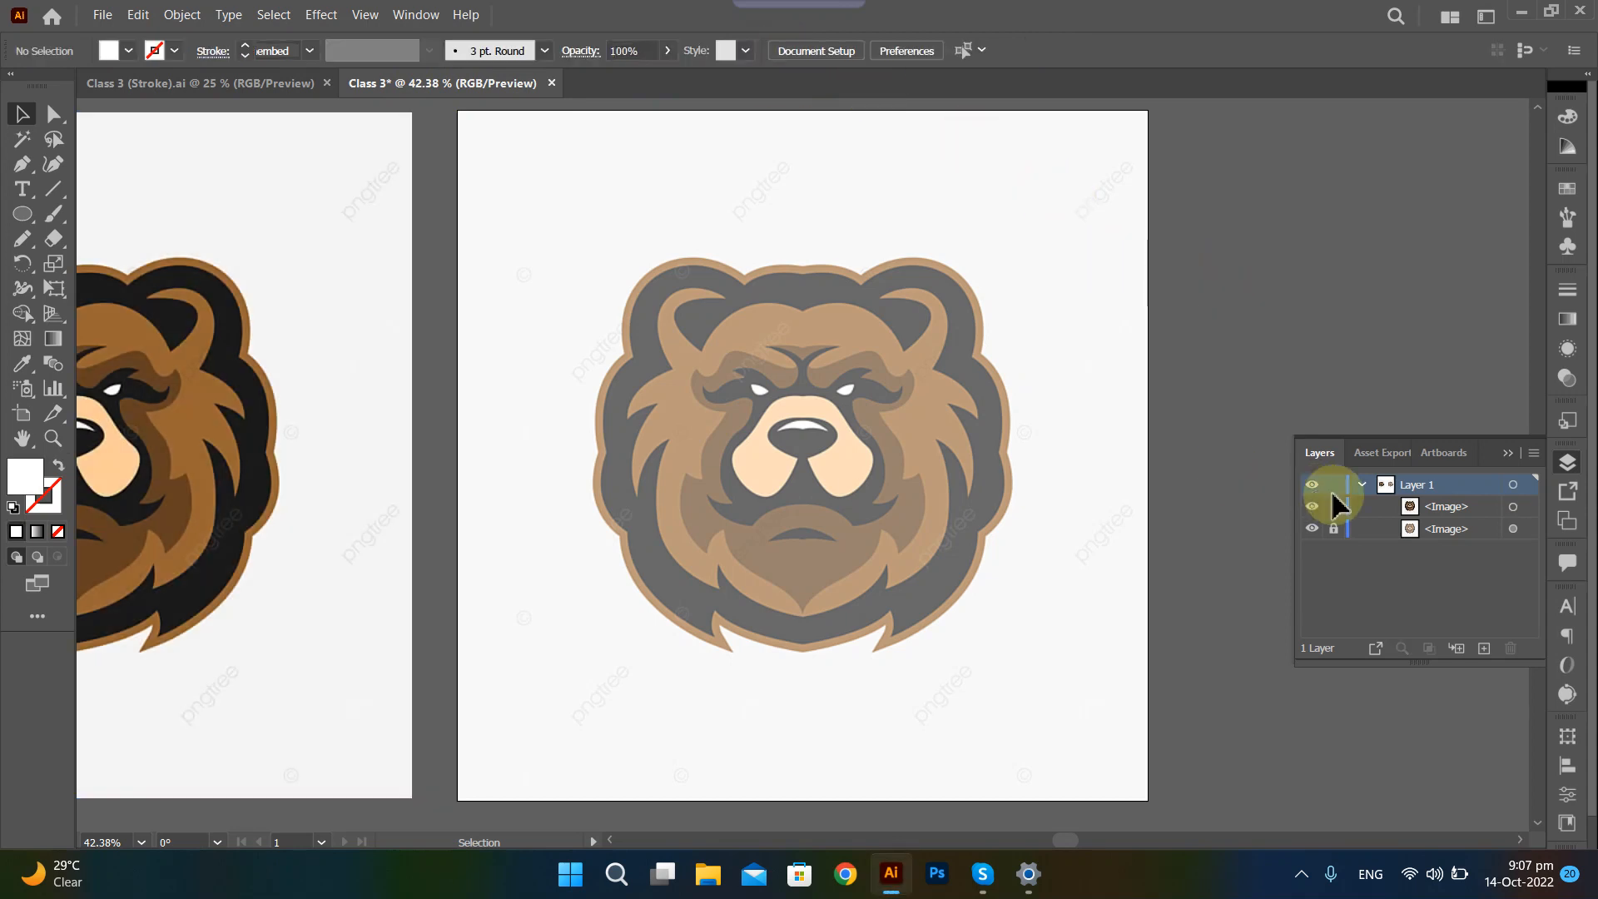
Start a Pen path at the top centre of the bear's outer outline and curve it to the notch beside the left ear.
left_click(1510, 452)
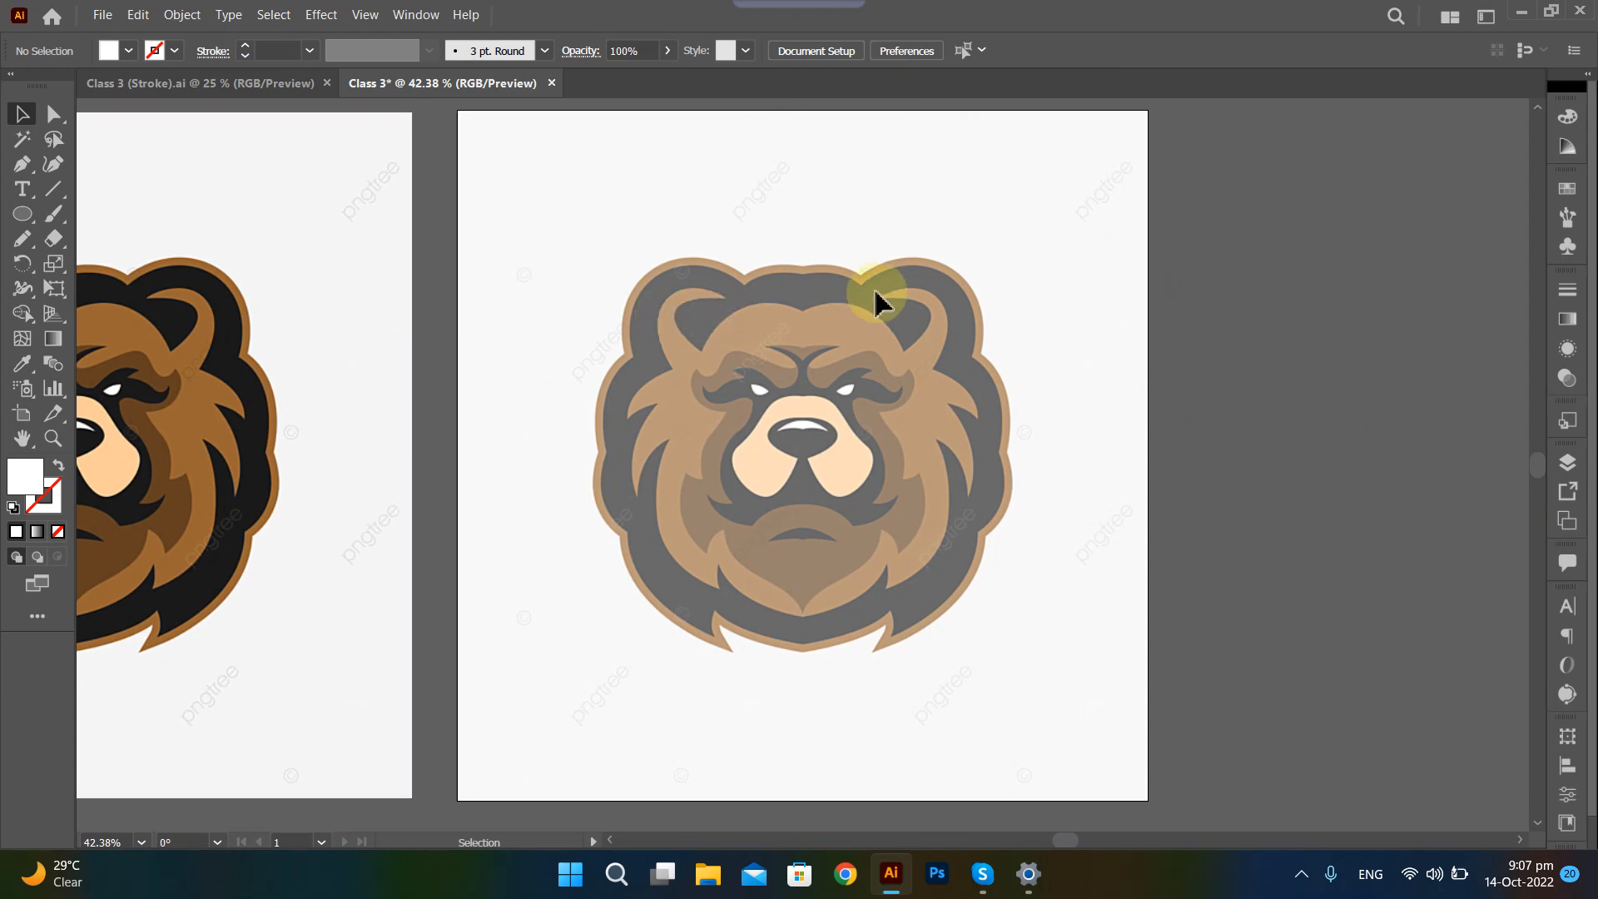
scroll(876, 301, "up", 3)
scroll(876, 301, "down", 2)
scroll(875, 301, "down", 3)
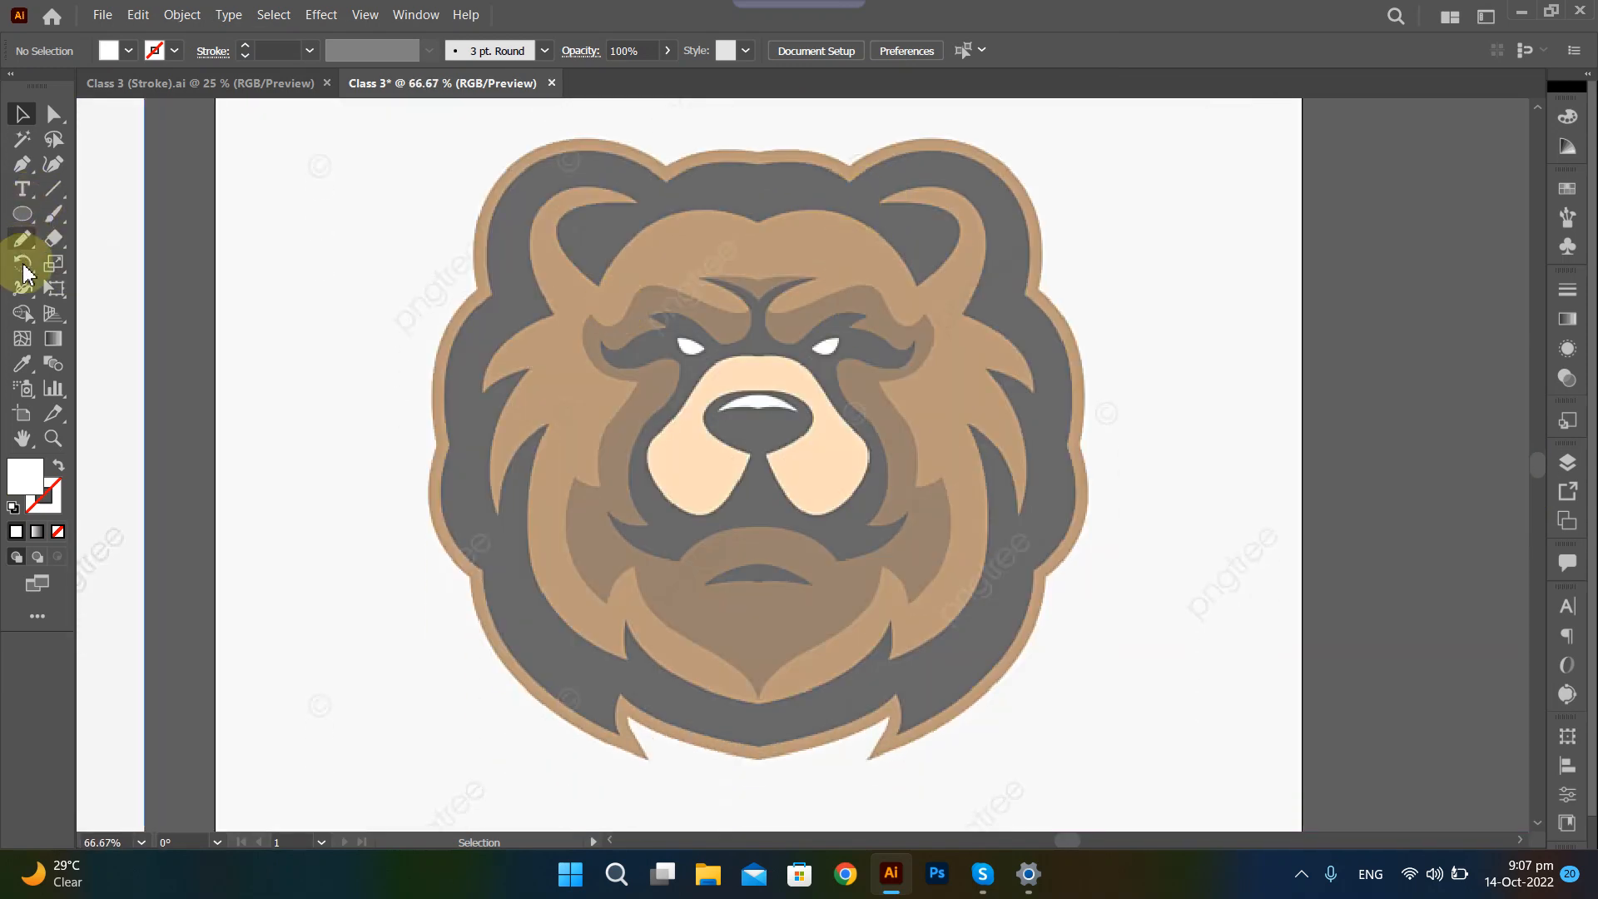
left_click(25, 167)
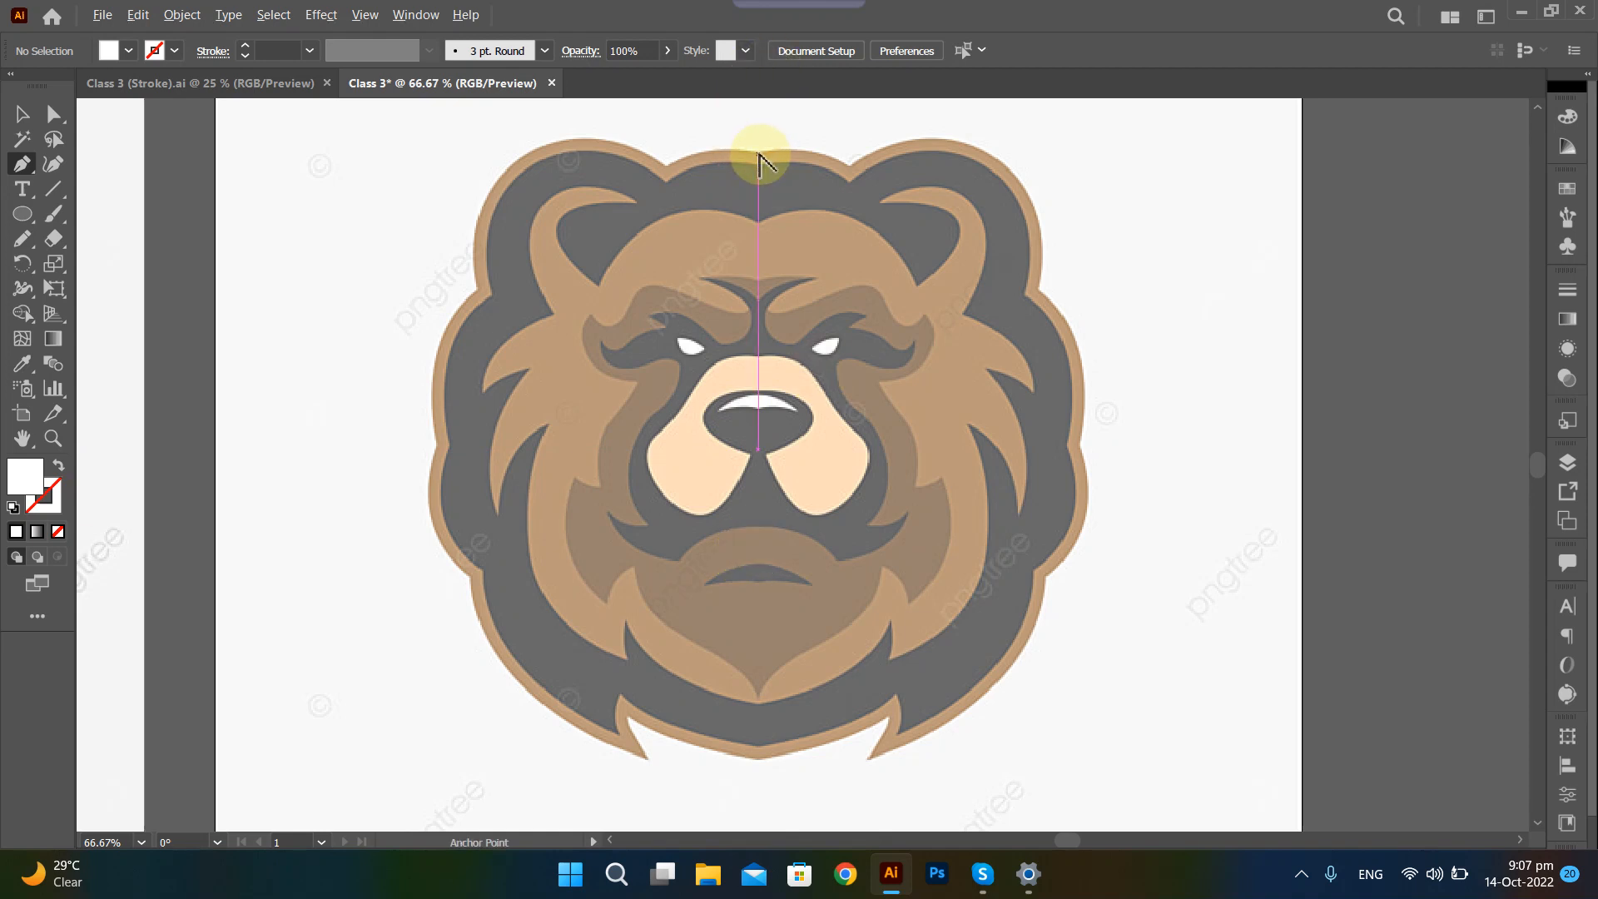
scroll(759, 158, "up", 3)
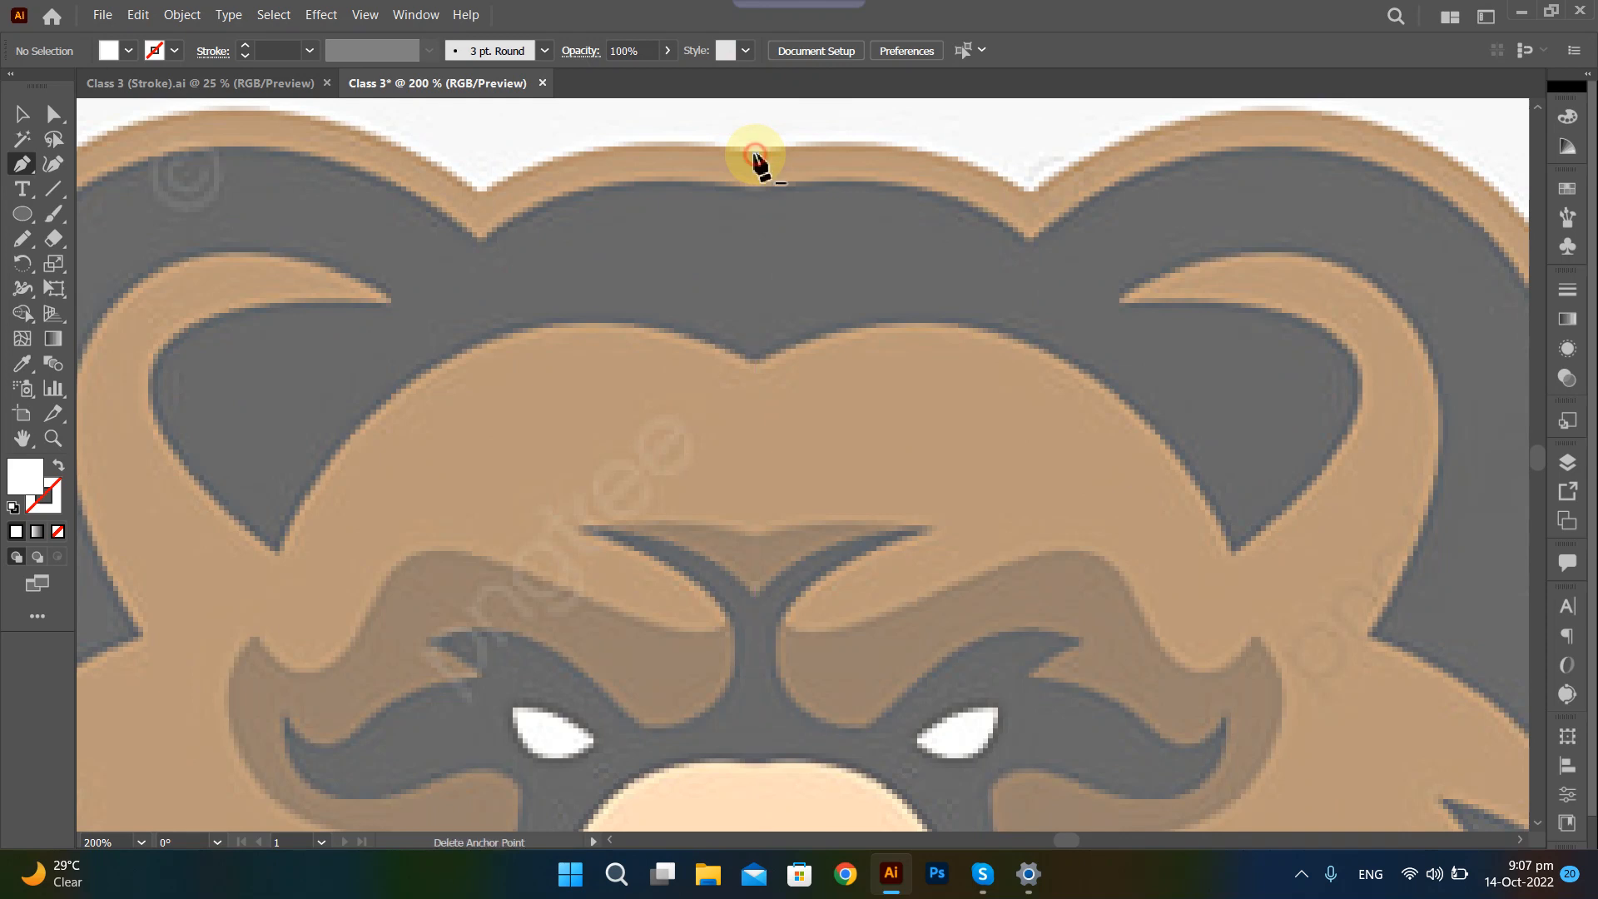
left_click(755, 154)
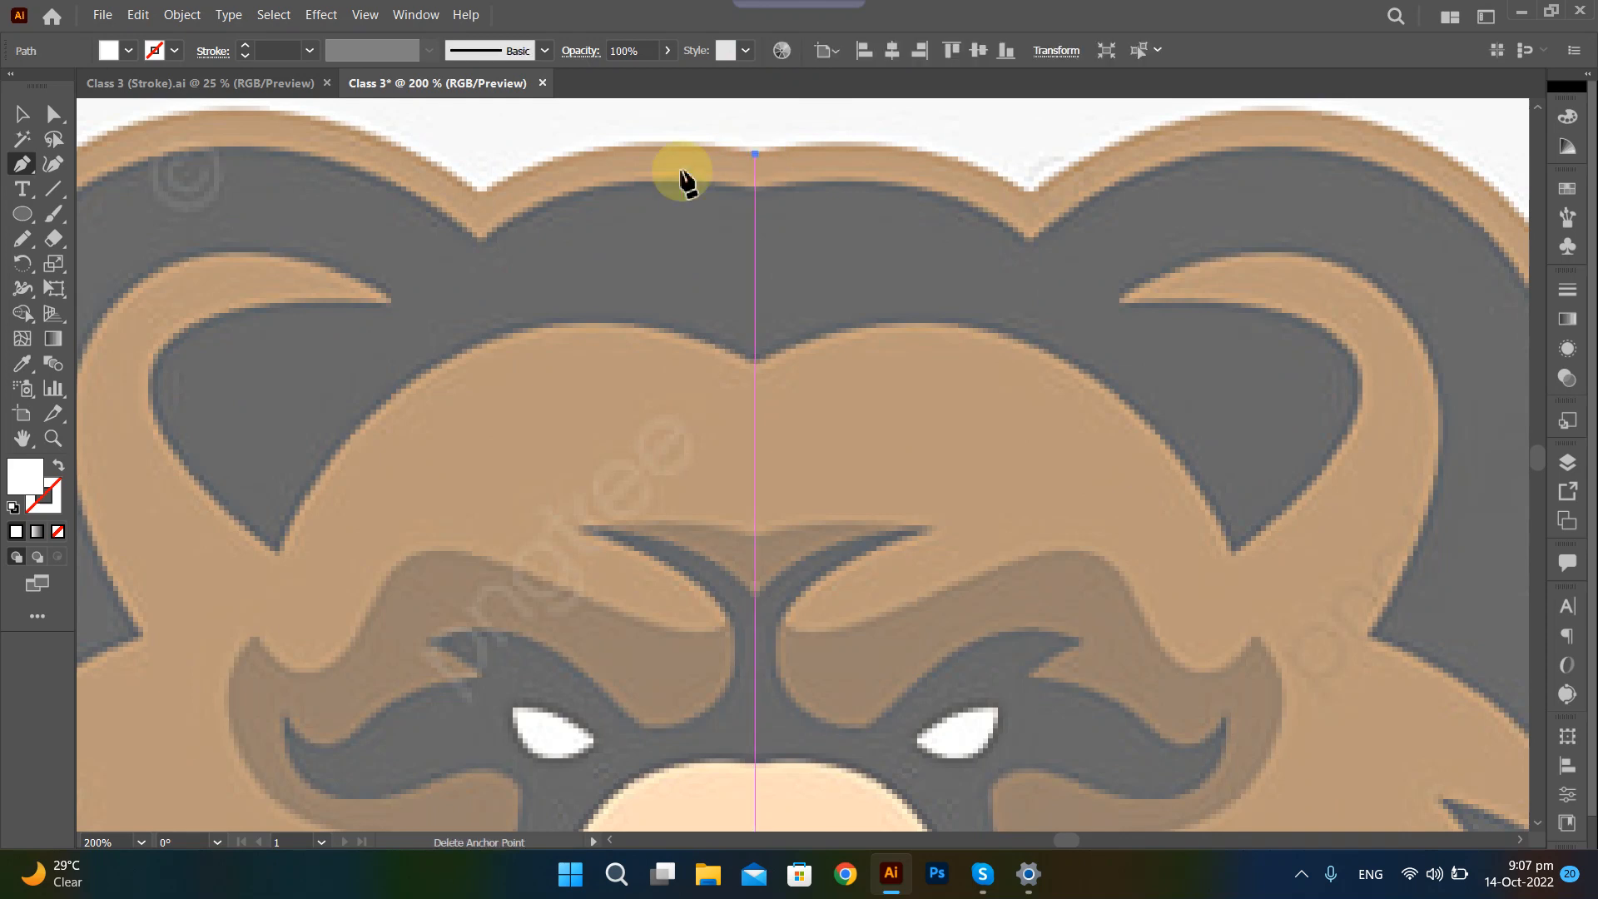
left_click_drag(482, 190, 357, 263)
left_click(482, 191)
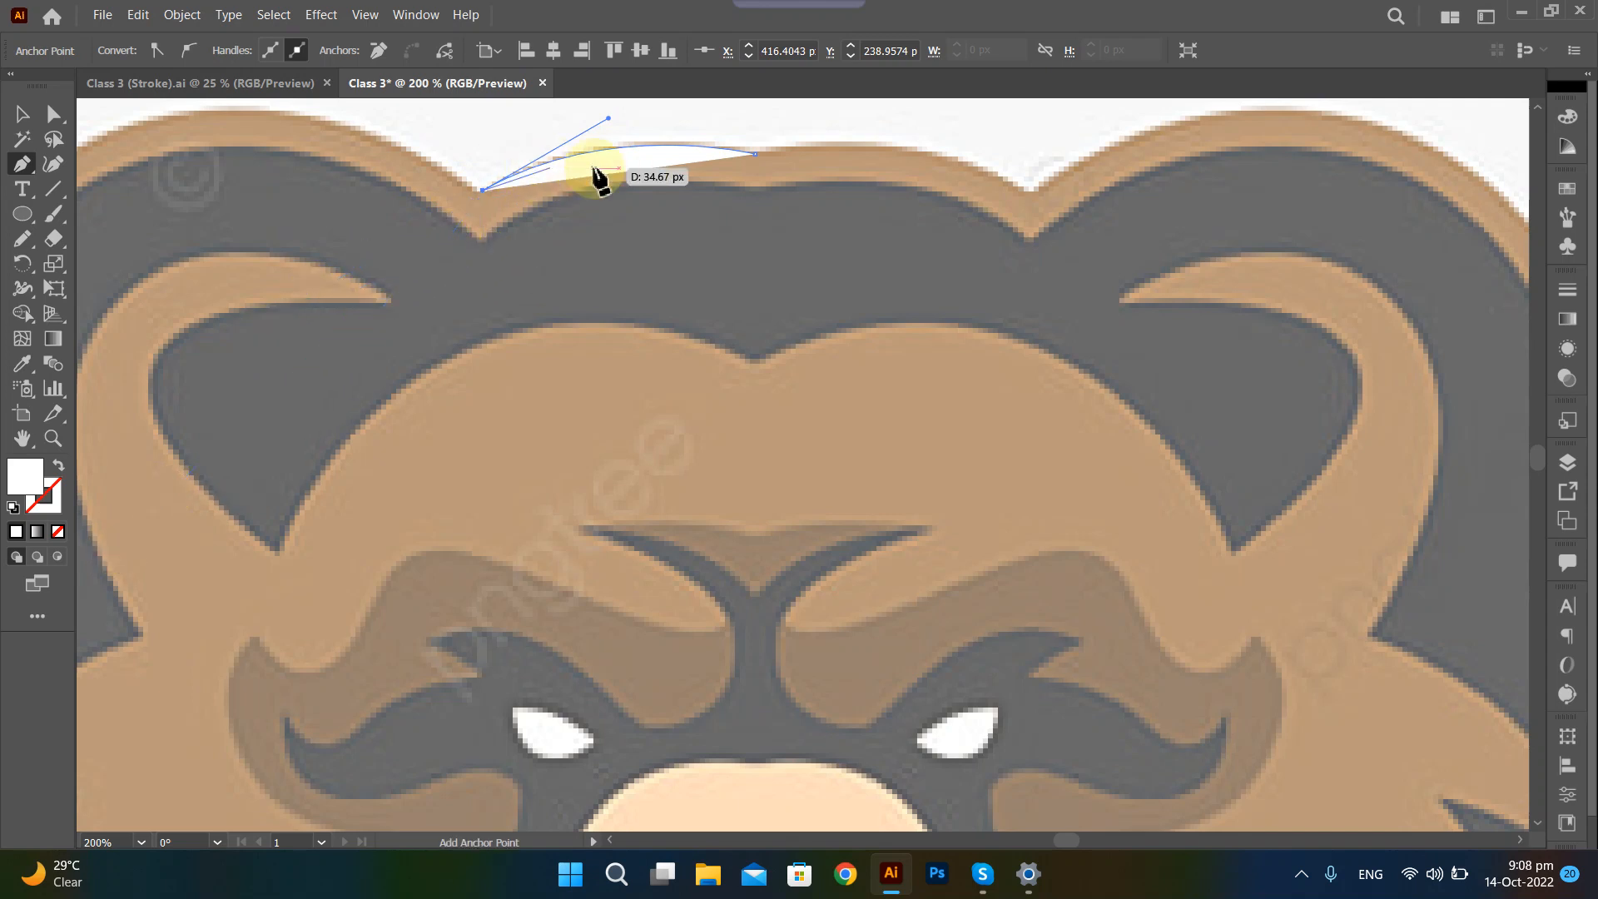
Remove the path's fill and set its stroke colour to red FC0000.
left_click(60, 537)
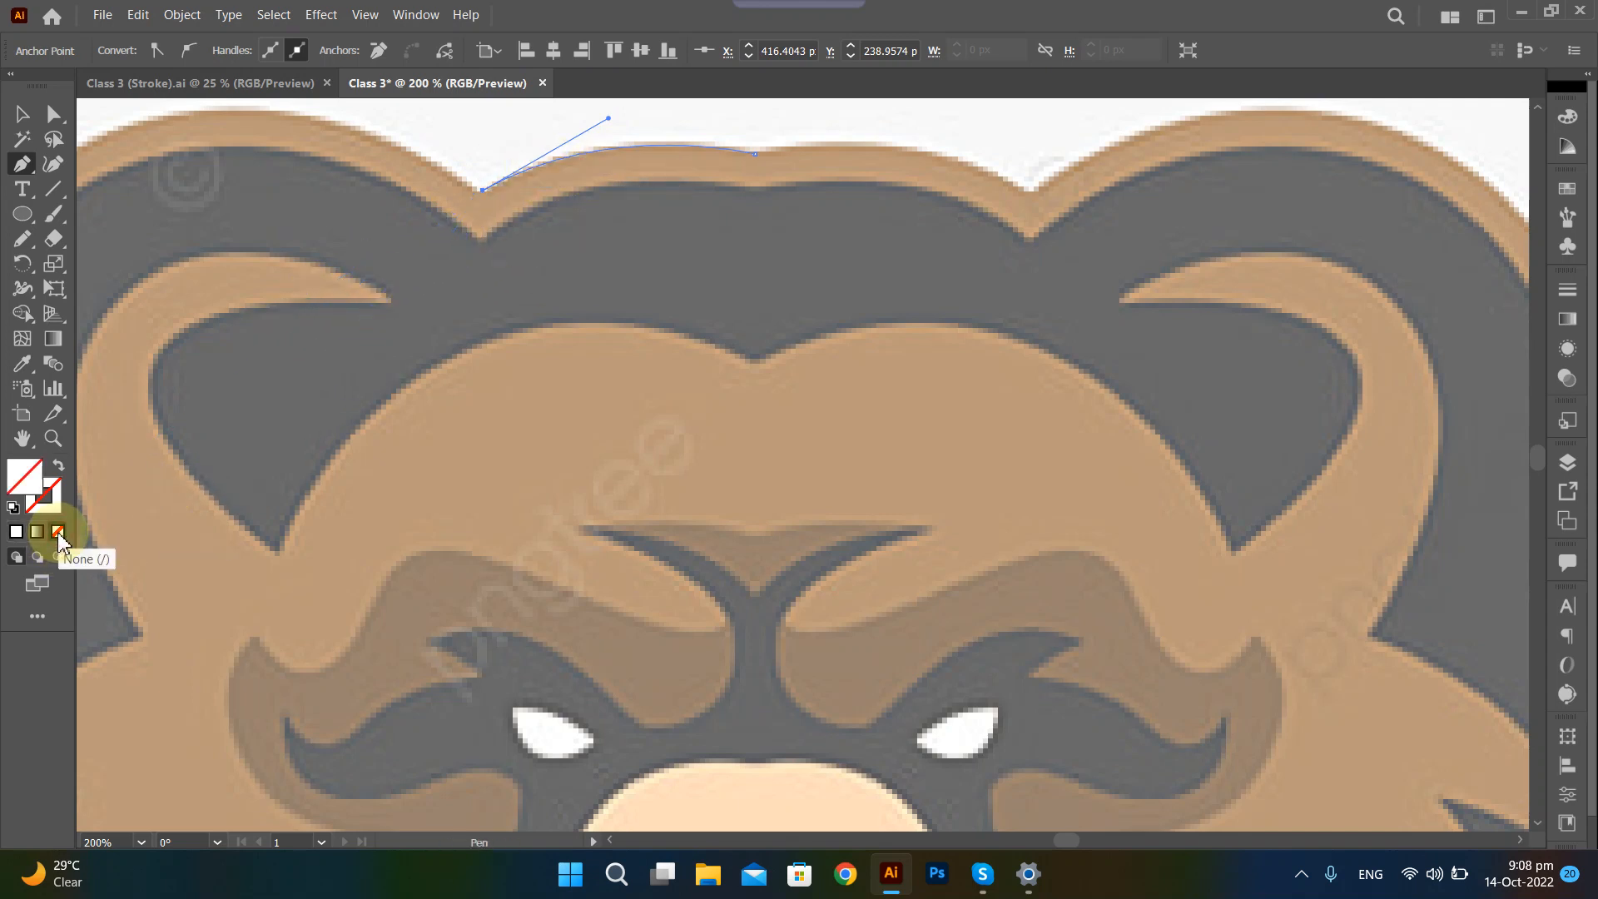
left_click(55, 509)
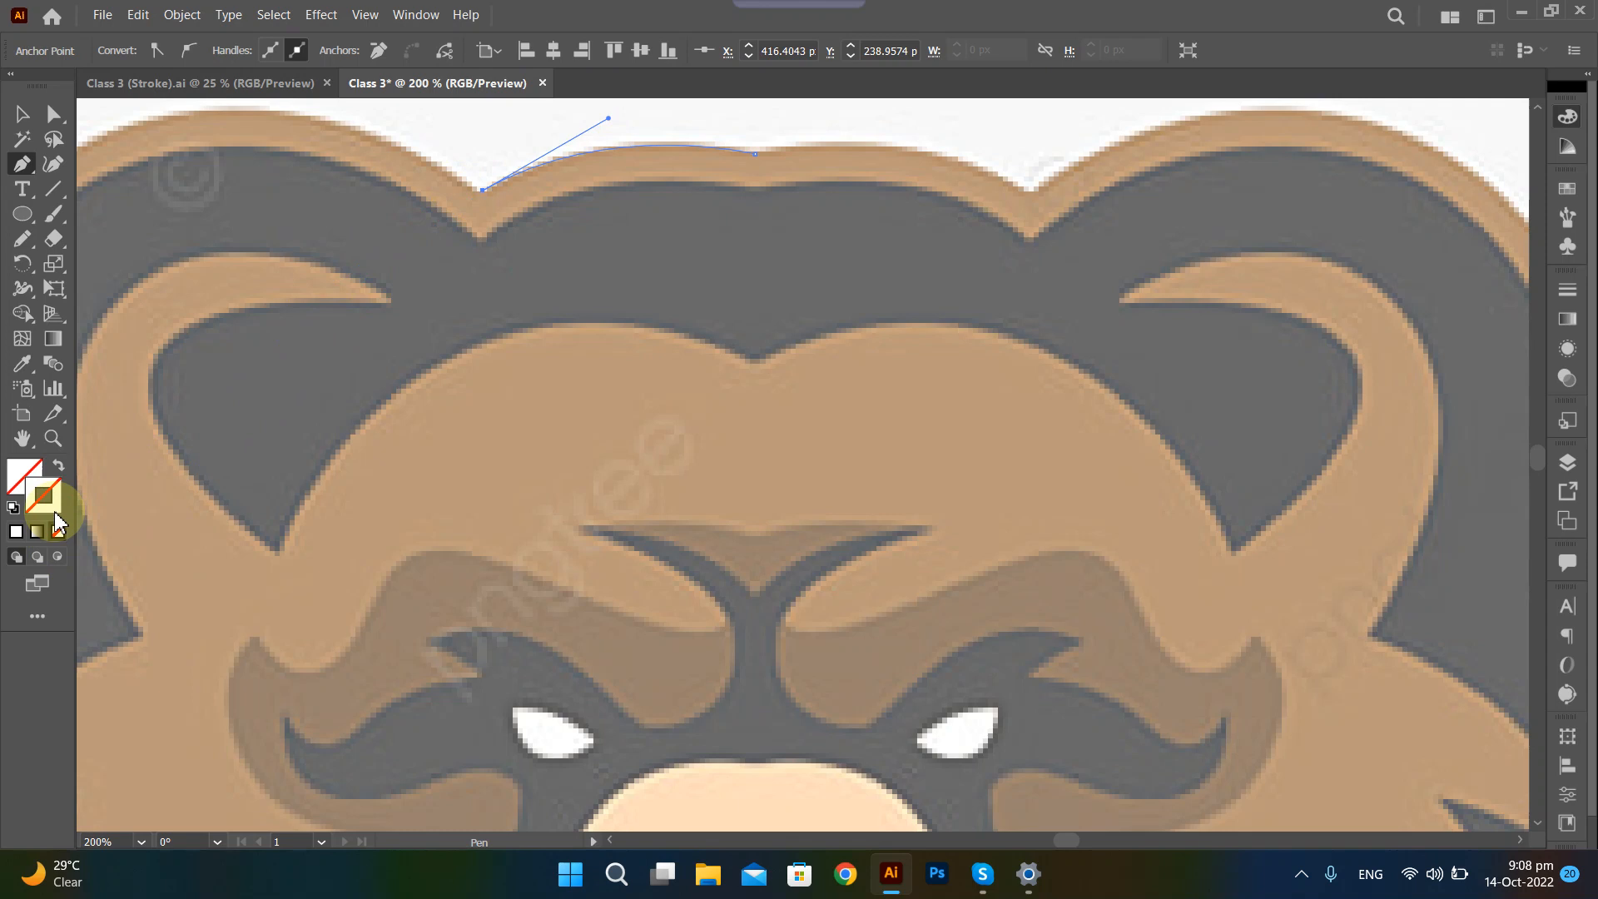
left_click(56, 504)
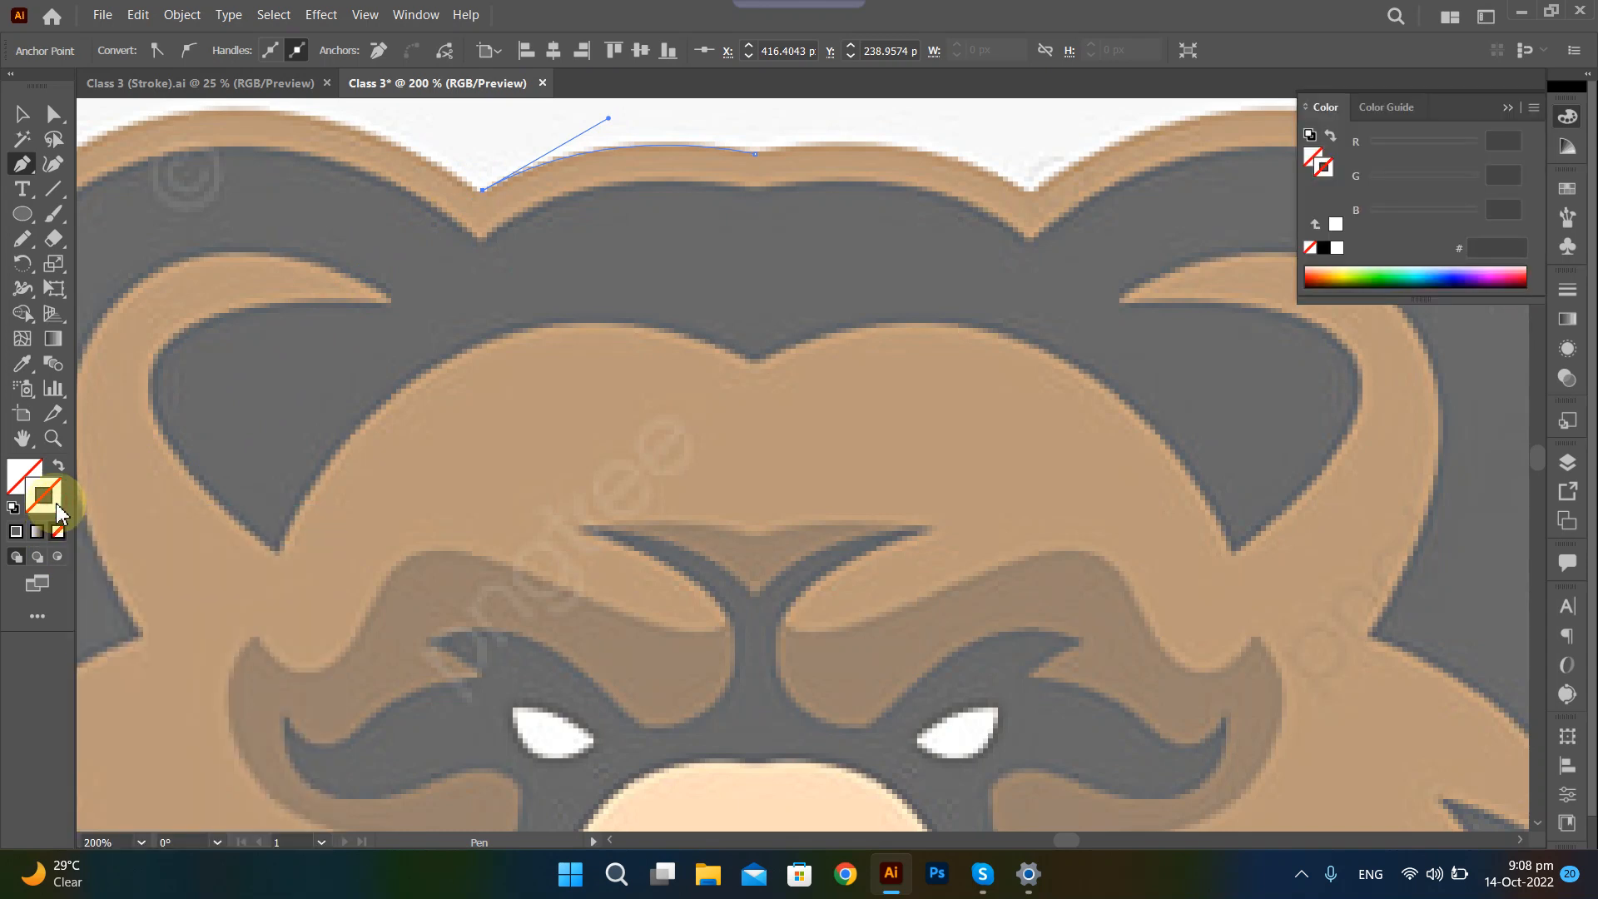
double_click(56, 505)
left_click_drag(533, 245, 554, 234)
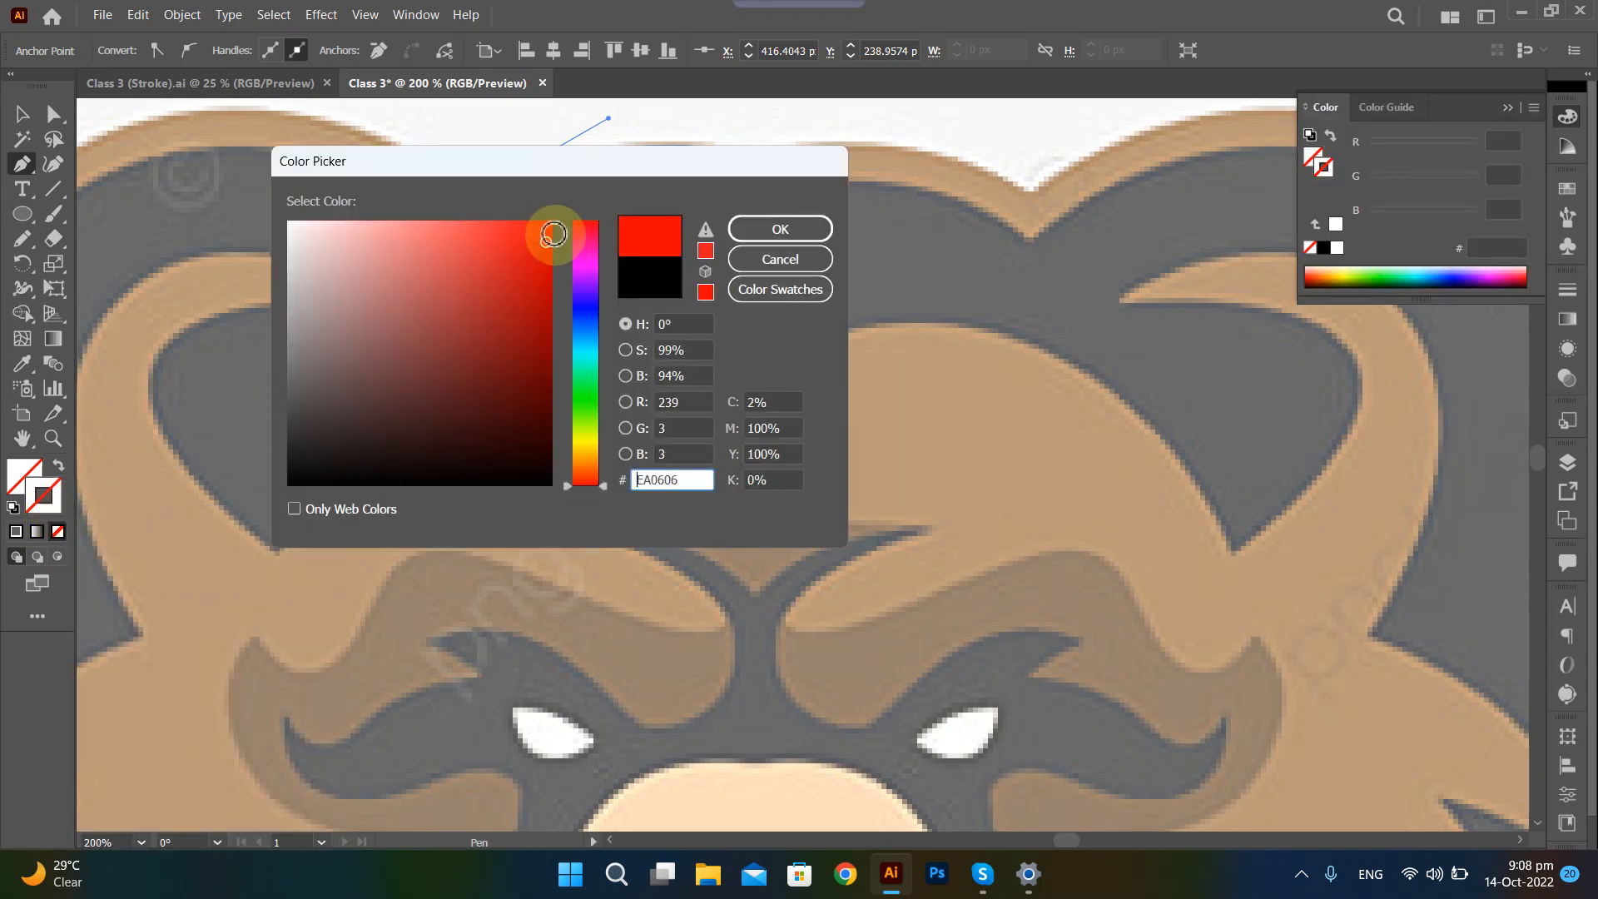
left_click(743, 230)
Refine the anchor and handle at the left ear notch so the curve follows the top edge of the head.
left_click_drag(481, 191, 498, 200)
scroll(482, 191, "up", 3)
scroll(500, 206, "down", 3)
scroll(627, 171, "up", 2)
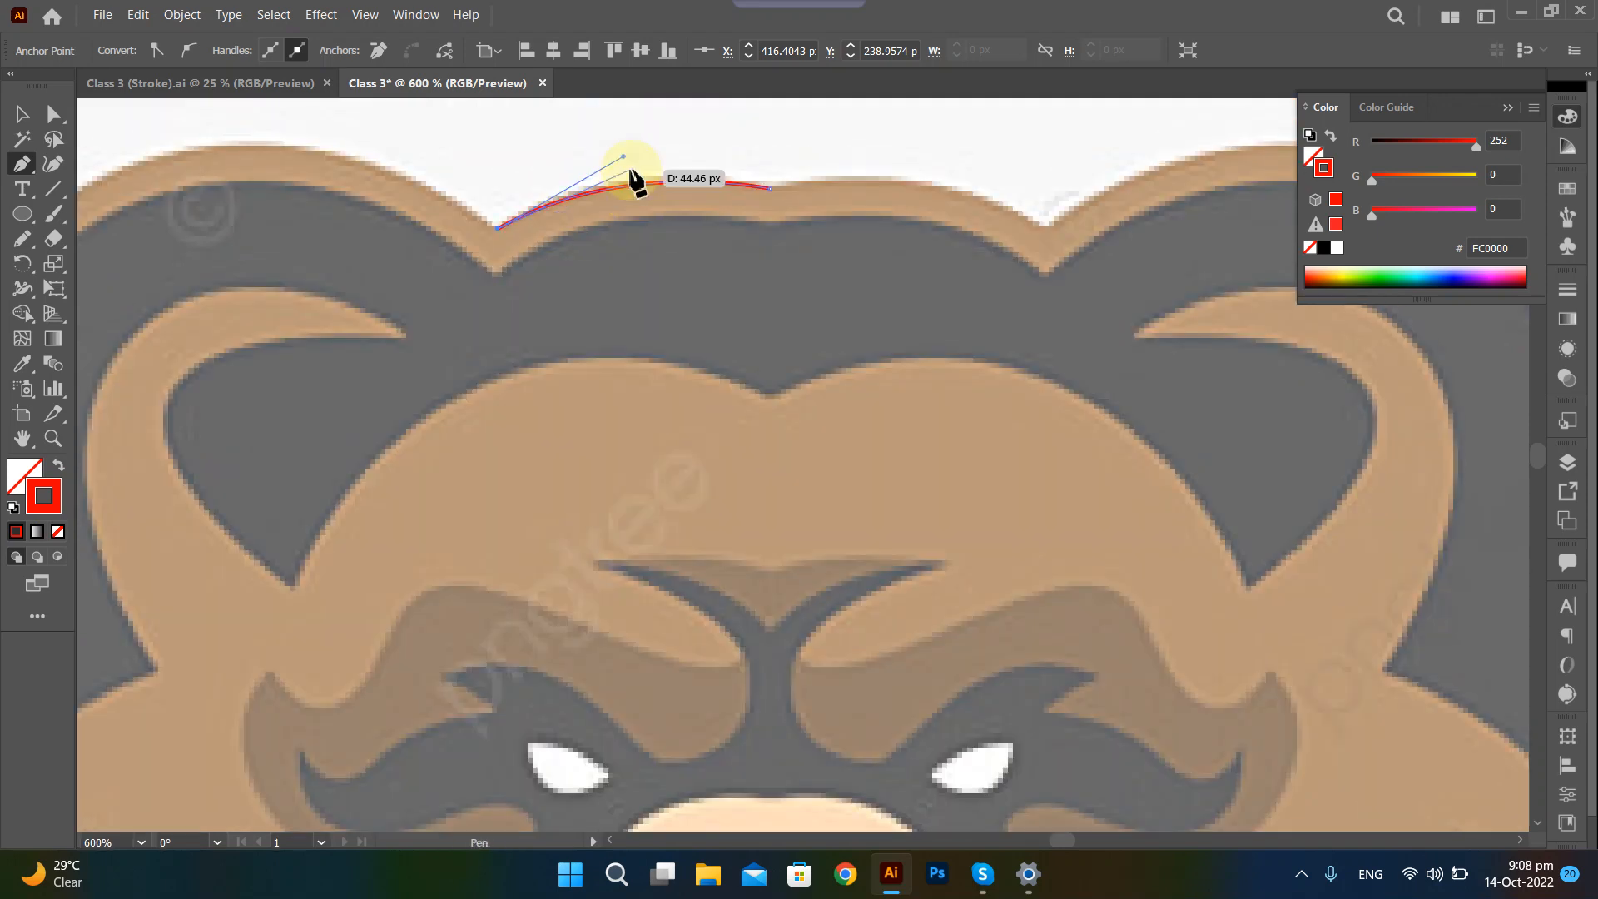
left_click_drag(615, 236, 621, 239)
scroll(621, 239, "up", 3)
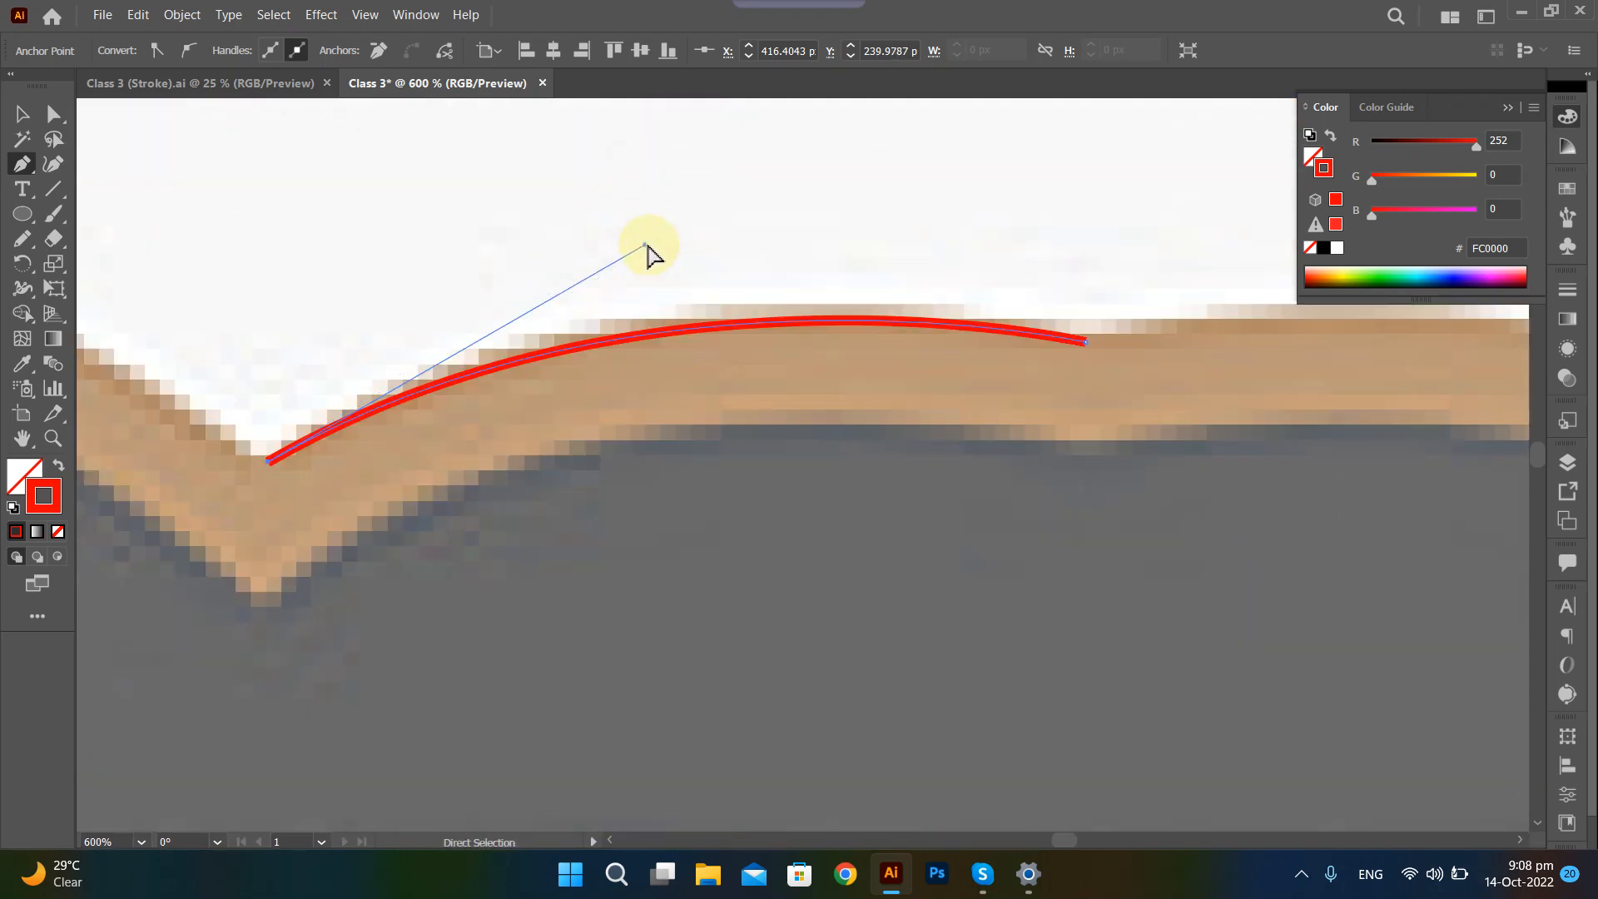
left_click_drag(652, 242, 638, 225)
scroll(647, 345, "down", 3)
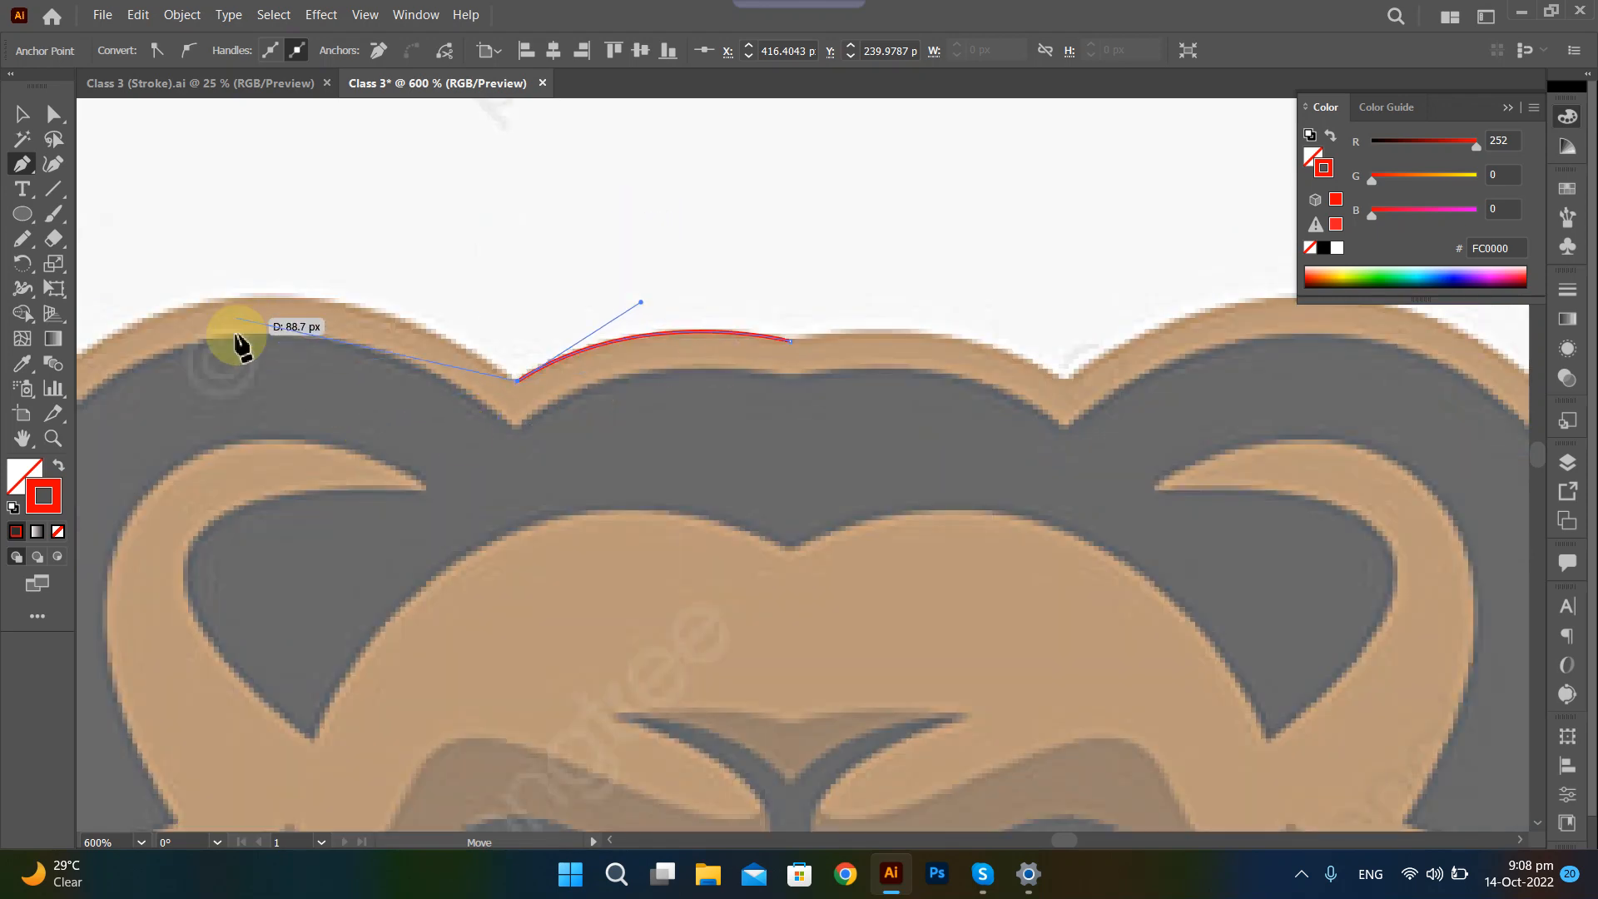
Try to trace the left ear's outer edge with a single curve from the notch to the ear's base.
scroll(190, 351, "left", 1)
scroll(191, 358, "left", 1)
scroll(216, 383, "left", 3)
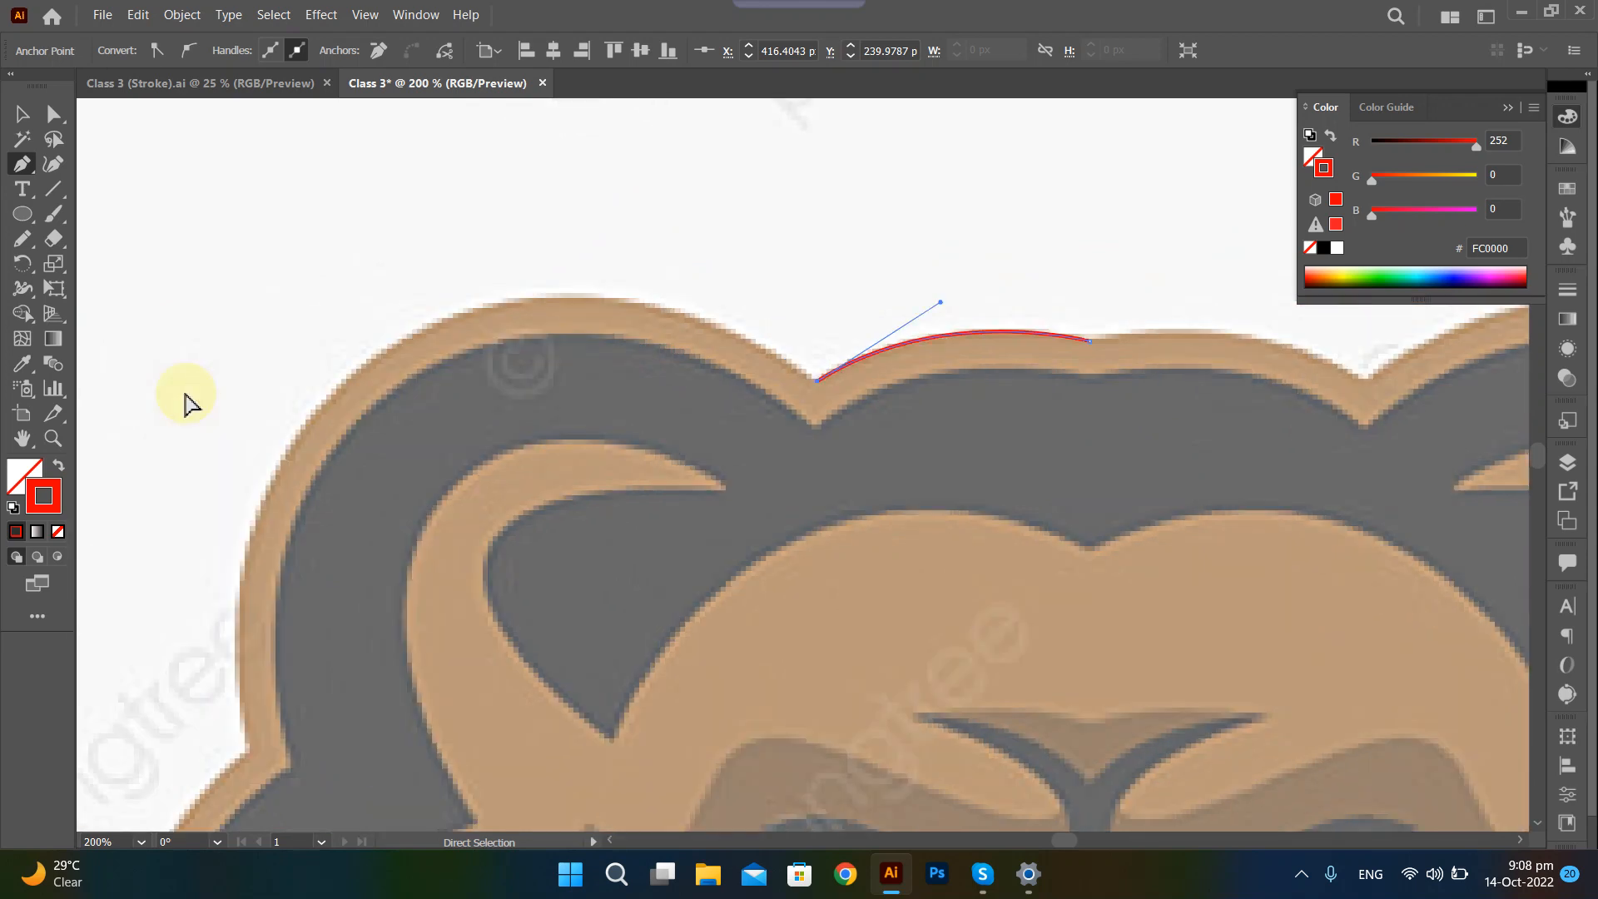
scroll(325, 500, "down", 2)
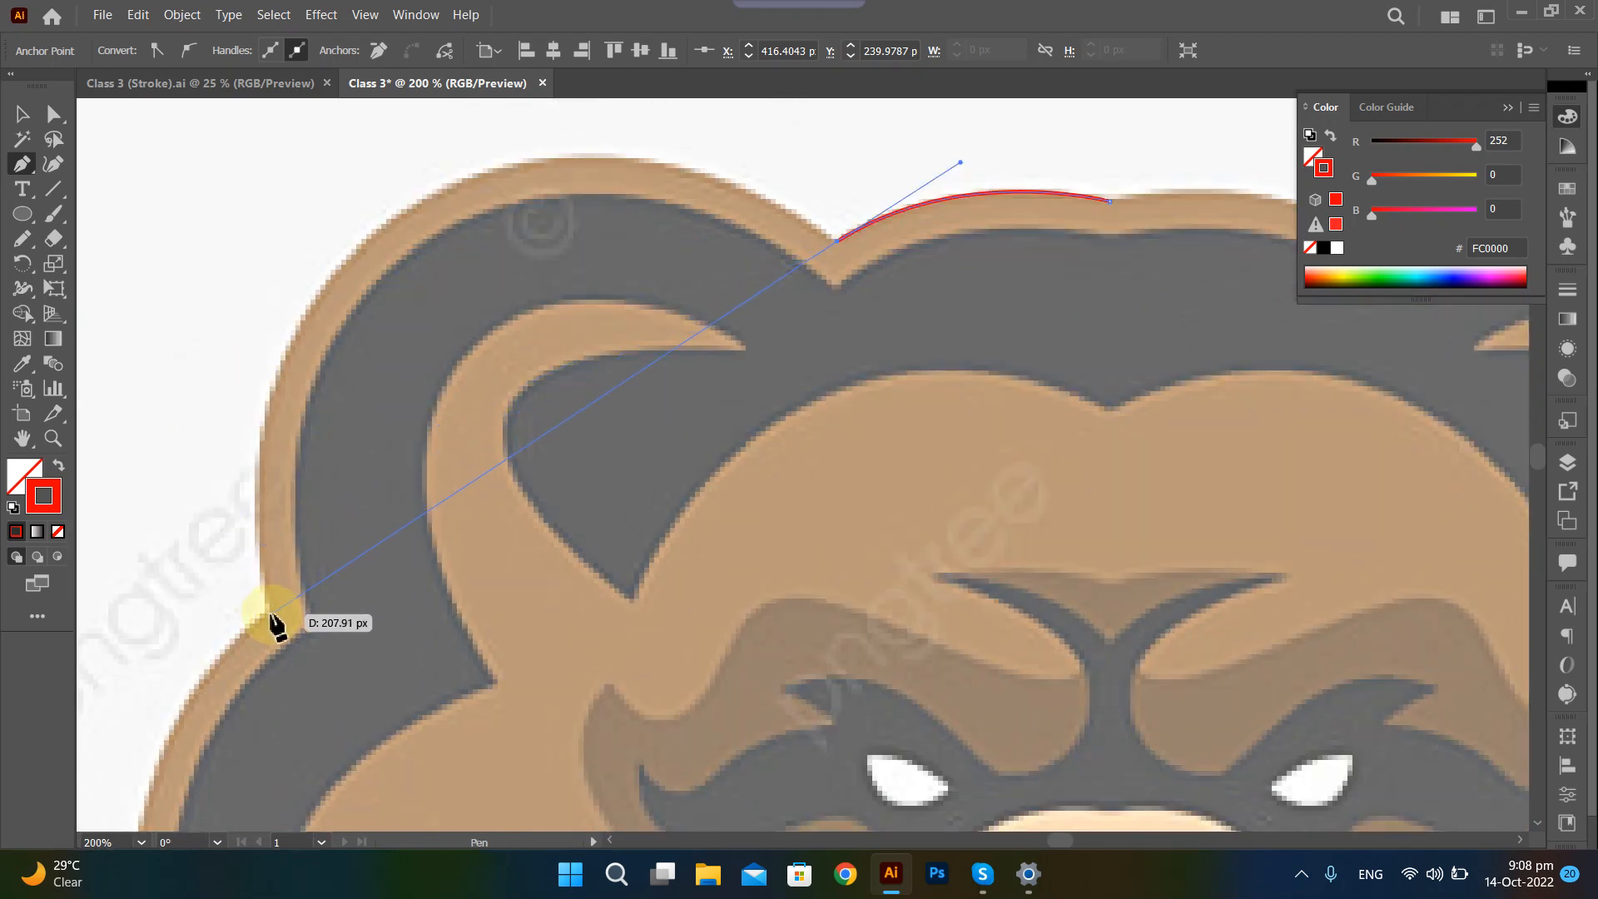
left_click_drag(271, 614, 275, 570)
key("ctrl+z")
scroll(303, 408, "right", 2)
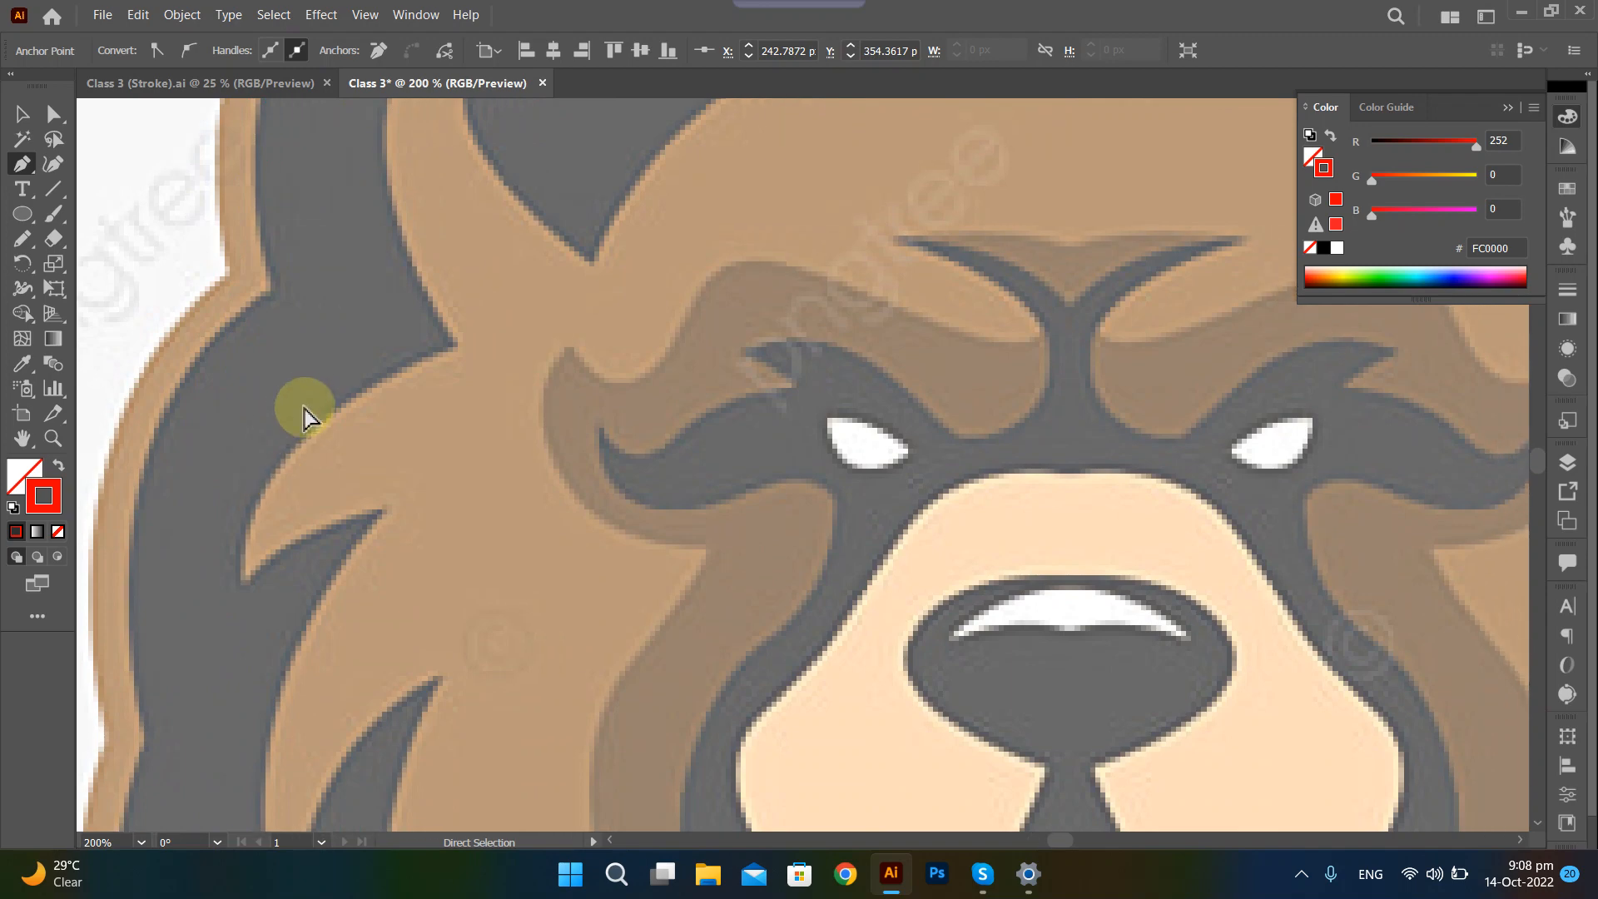
scroll(305, 402, "down", 2)
scroll(258, 349, "up", 2)
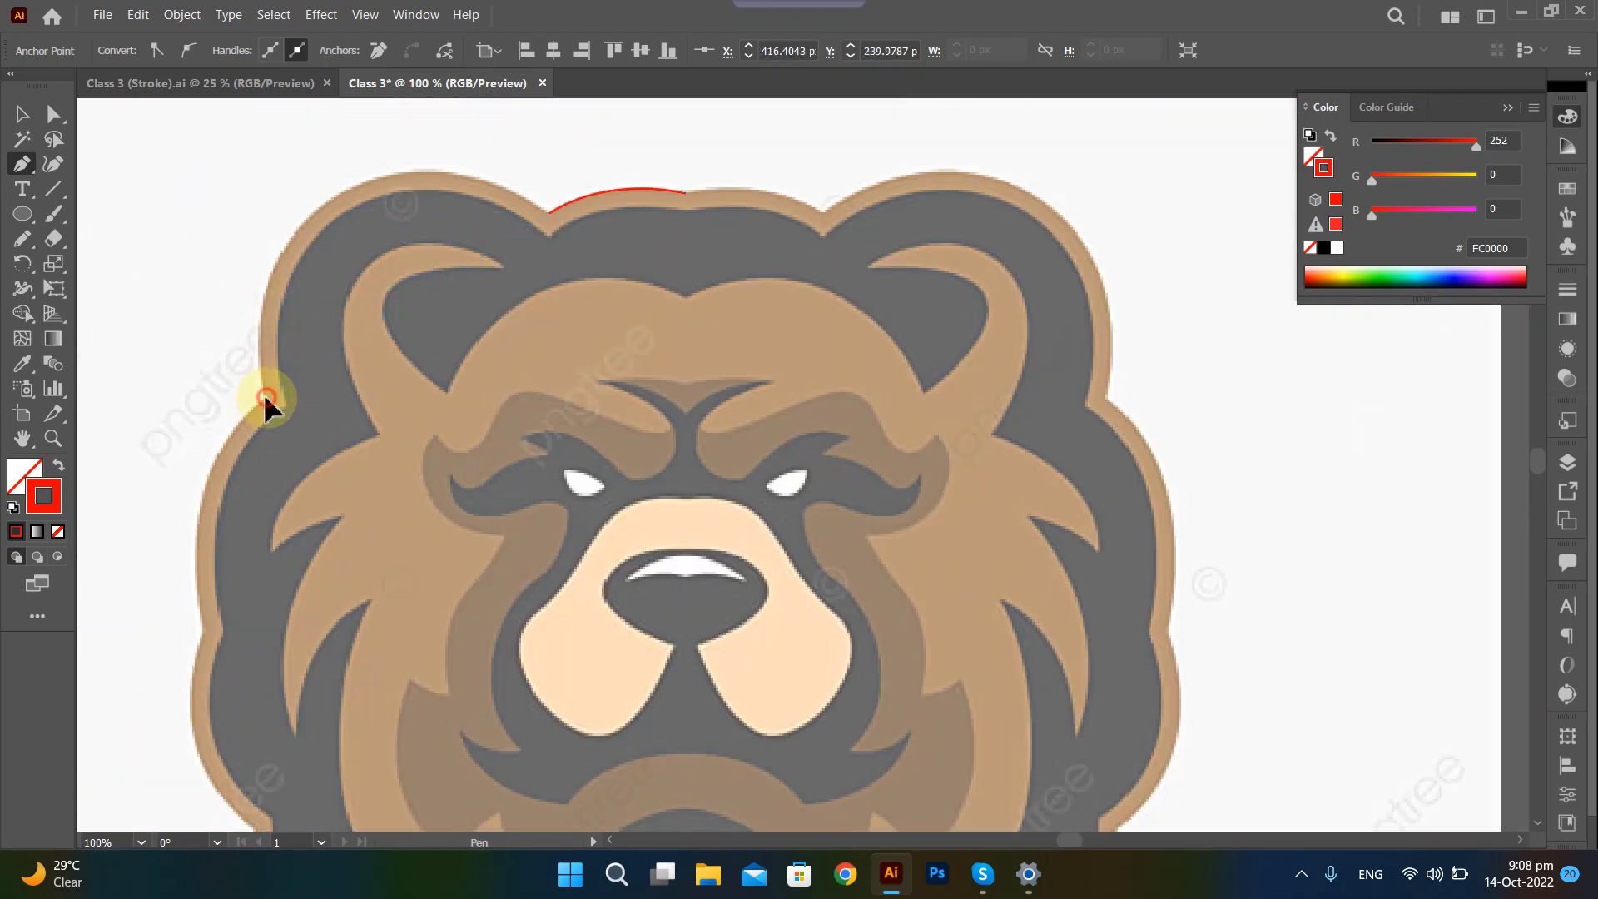
left_click_drag(267, 397, 239, 753)
key("ctrl+z")
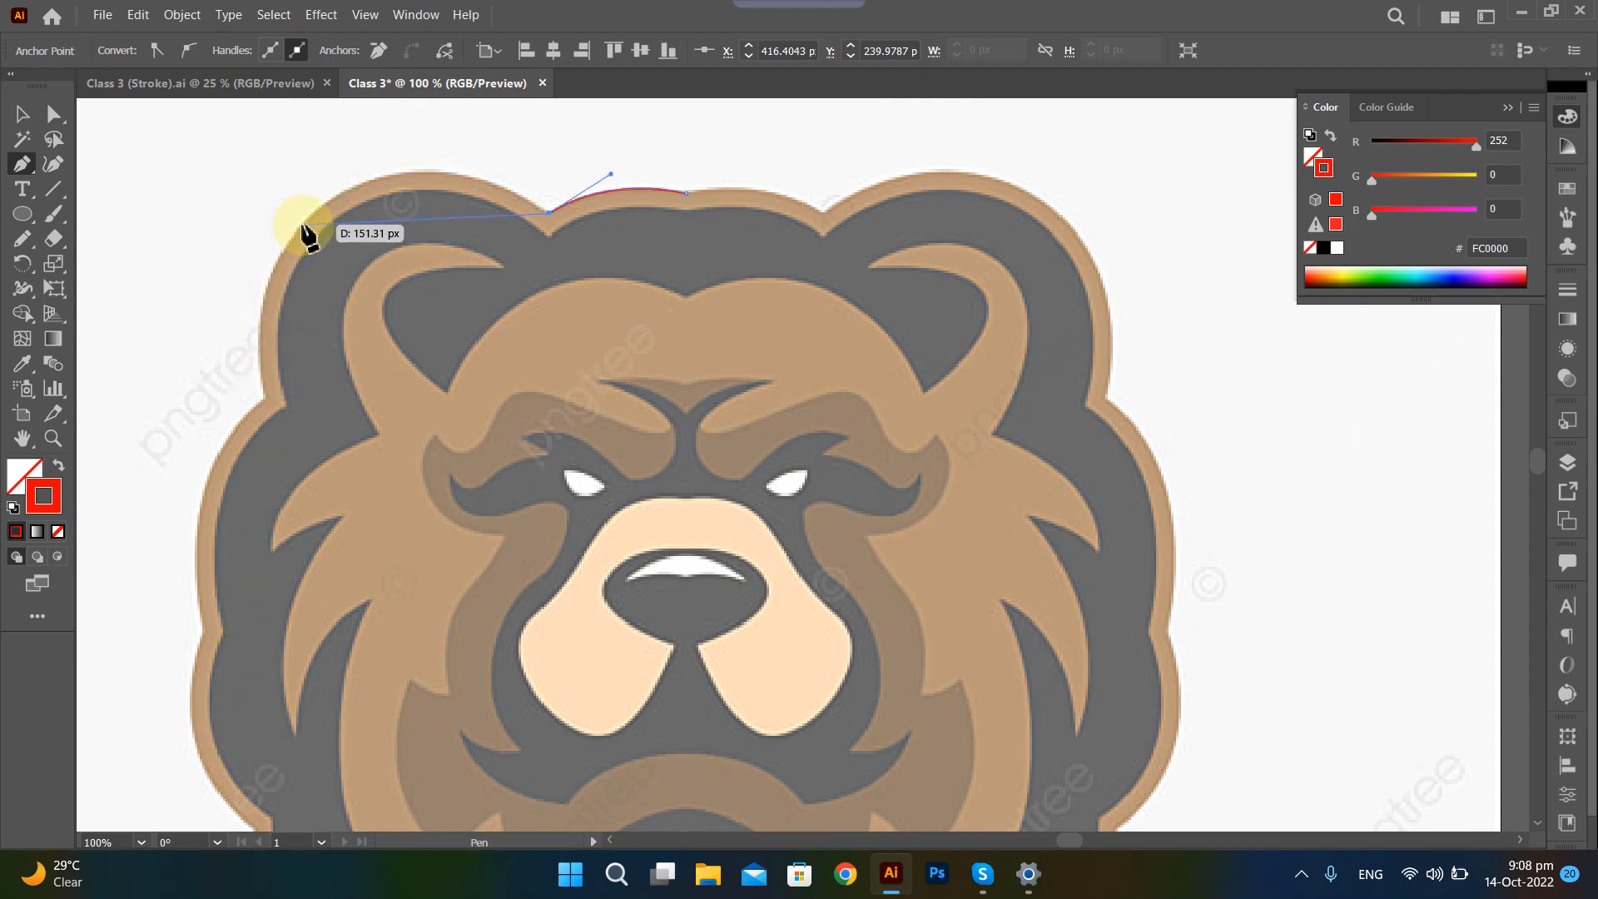
Try to curve the path from the notch to an anchor on the left ear's upper outer edge, and undo it.
left_click_drag(303, 225, 282, 246)
left_click_drag(225, 293, 198, 335)
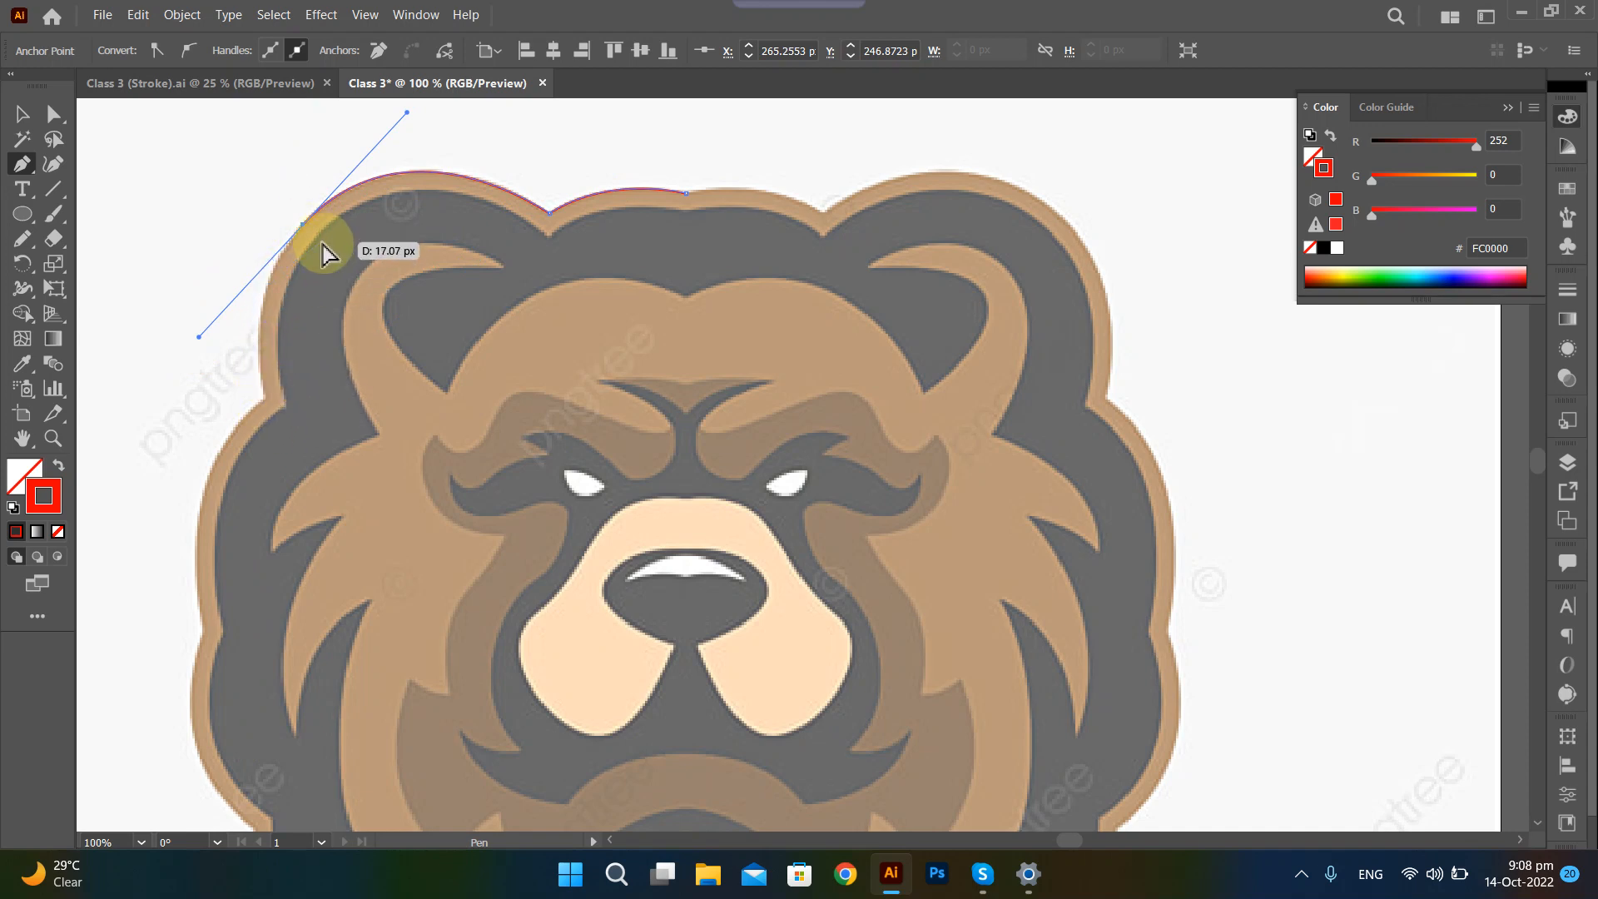
key("ctrl+z")
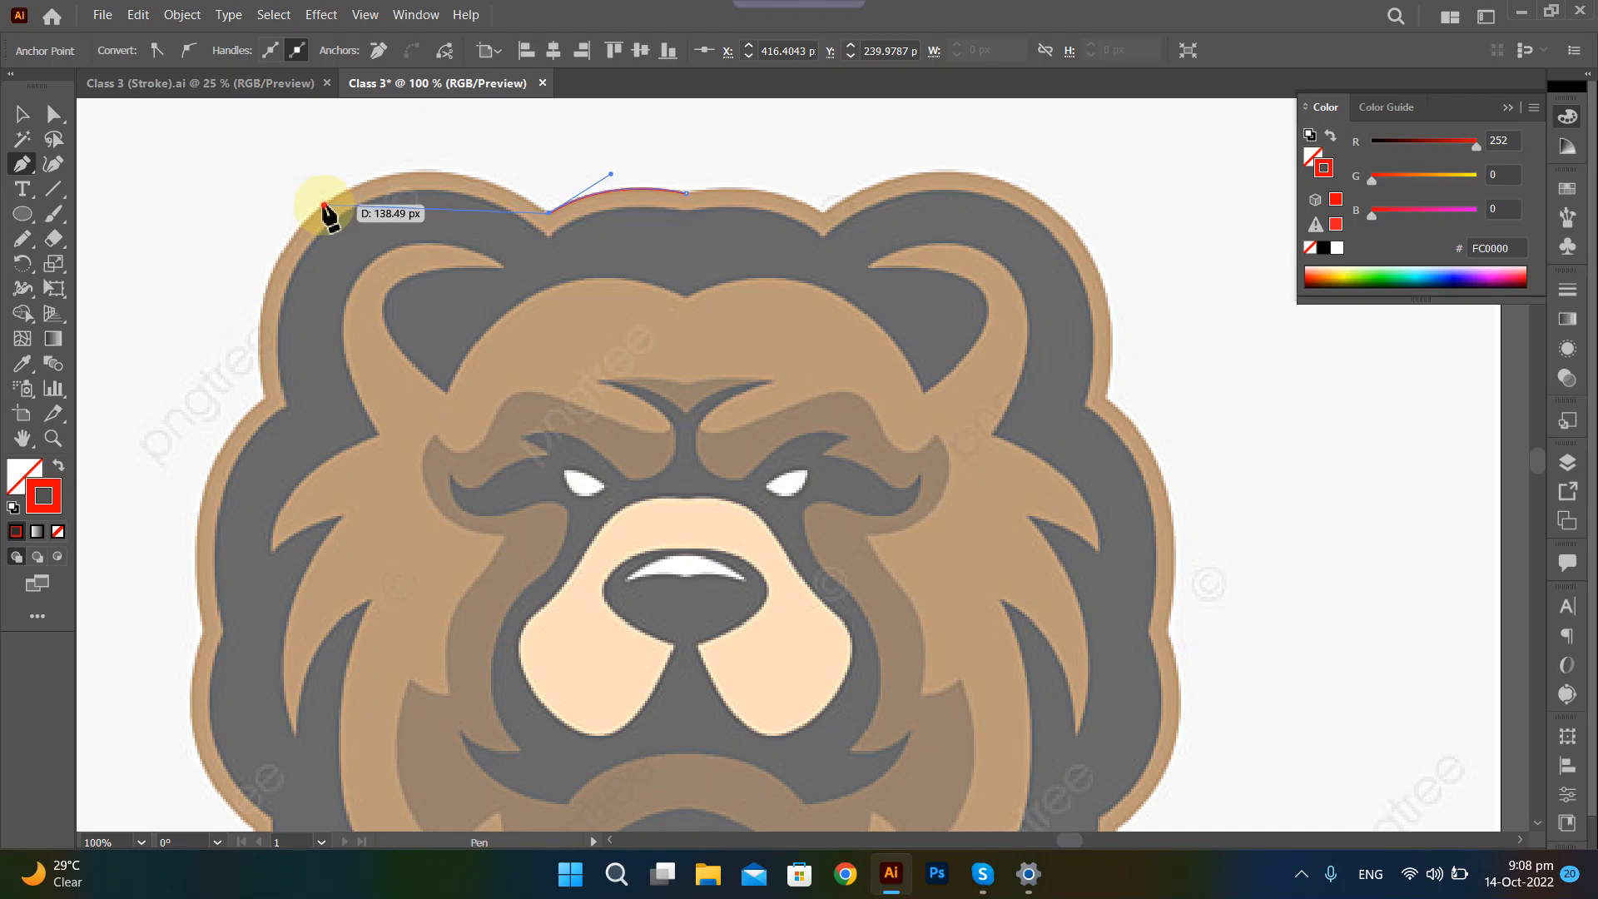
Trace the left ear's outer edge through a smooth anchor on its upper side down to the ear's base.
left_click_drag(324, 206, 288, 248)
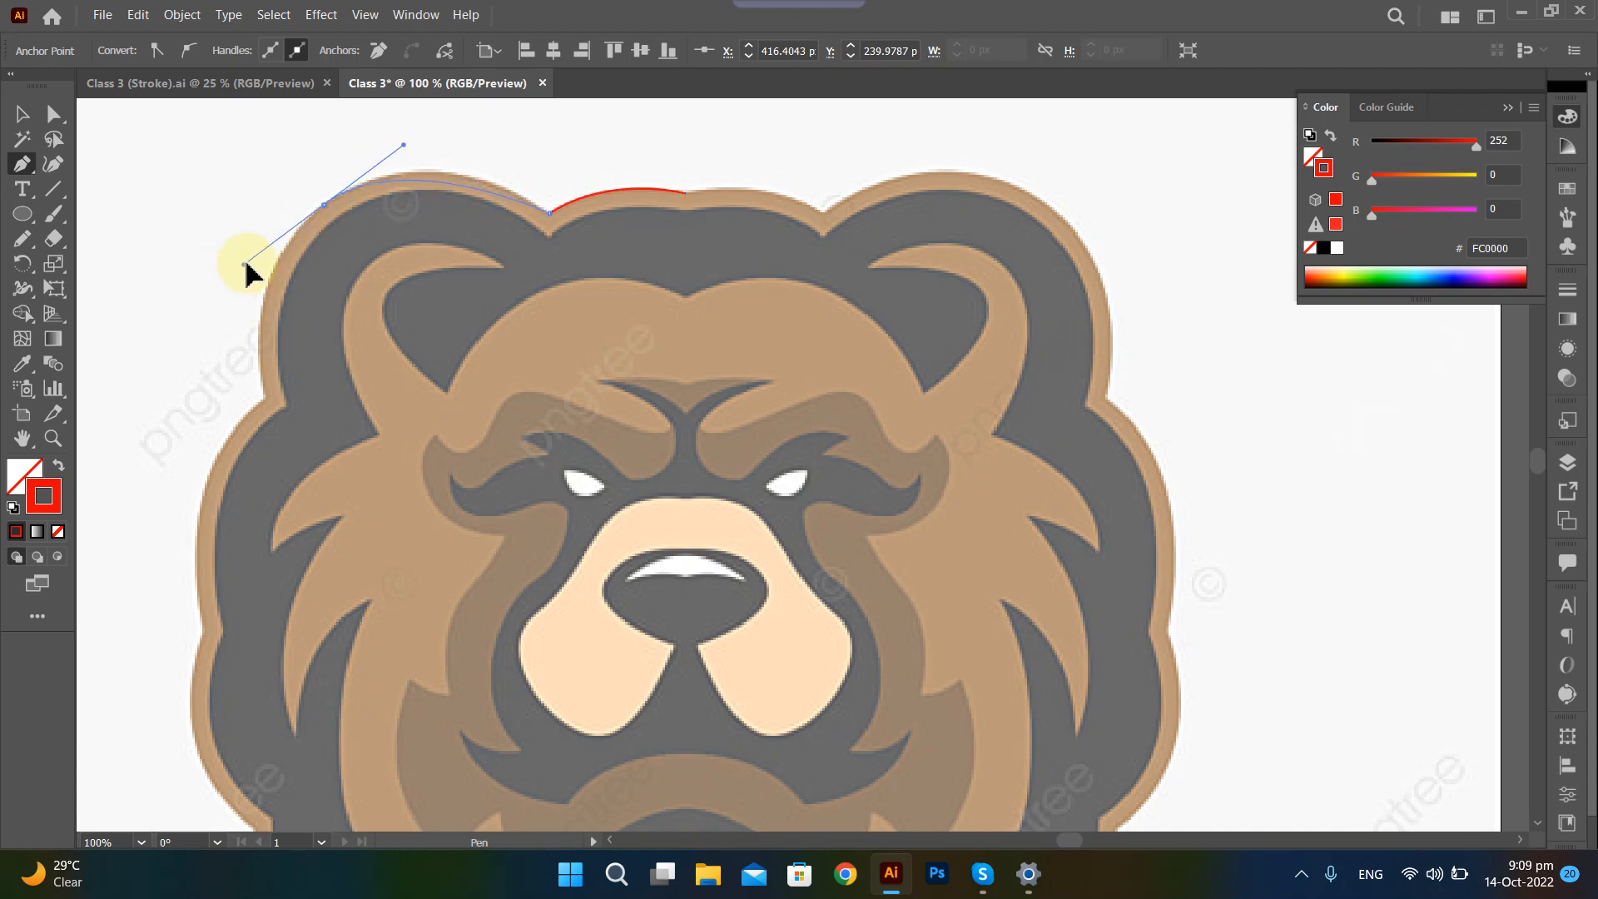
left_click_drag(219, 283, 219, 290)
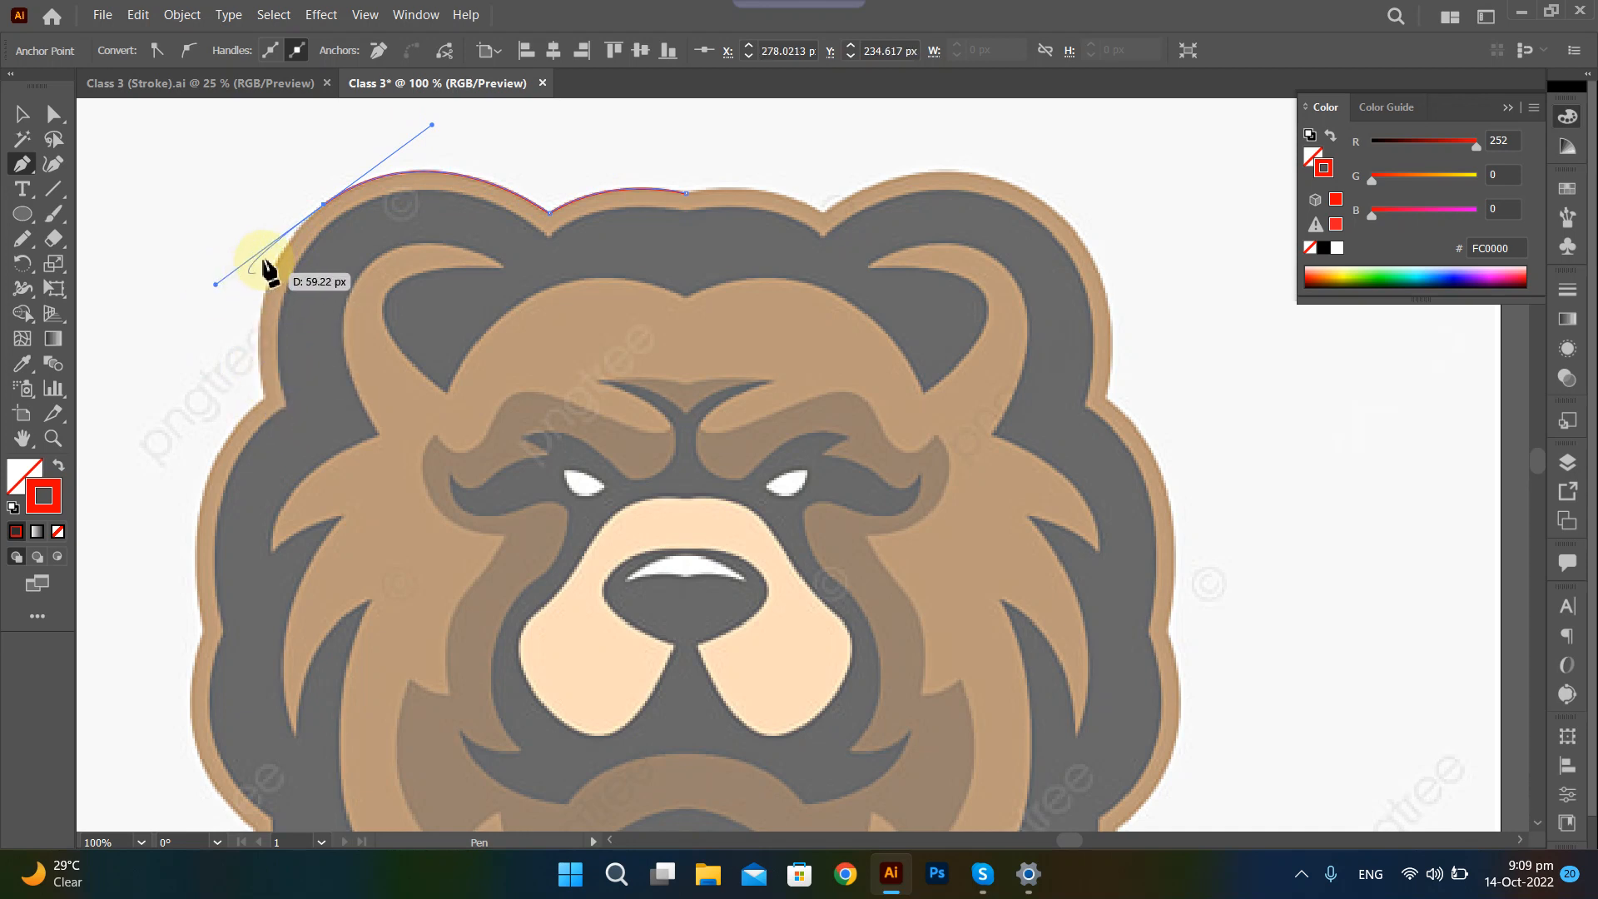
left_click(265, 398)
Continue the path along the two bulges on the left side of the face, making a corner at each notch.
scroll(213, 442, "down", 3)
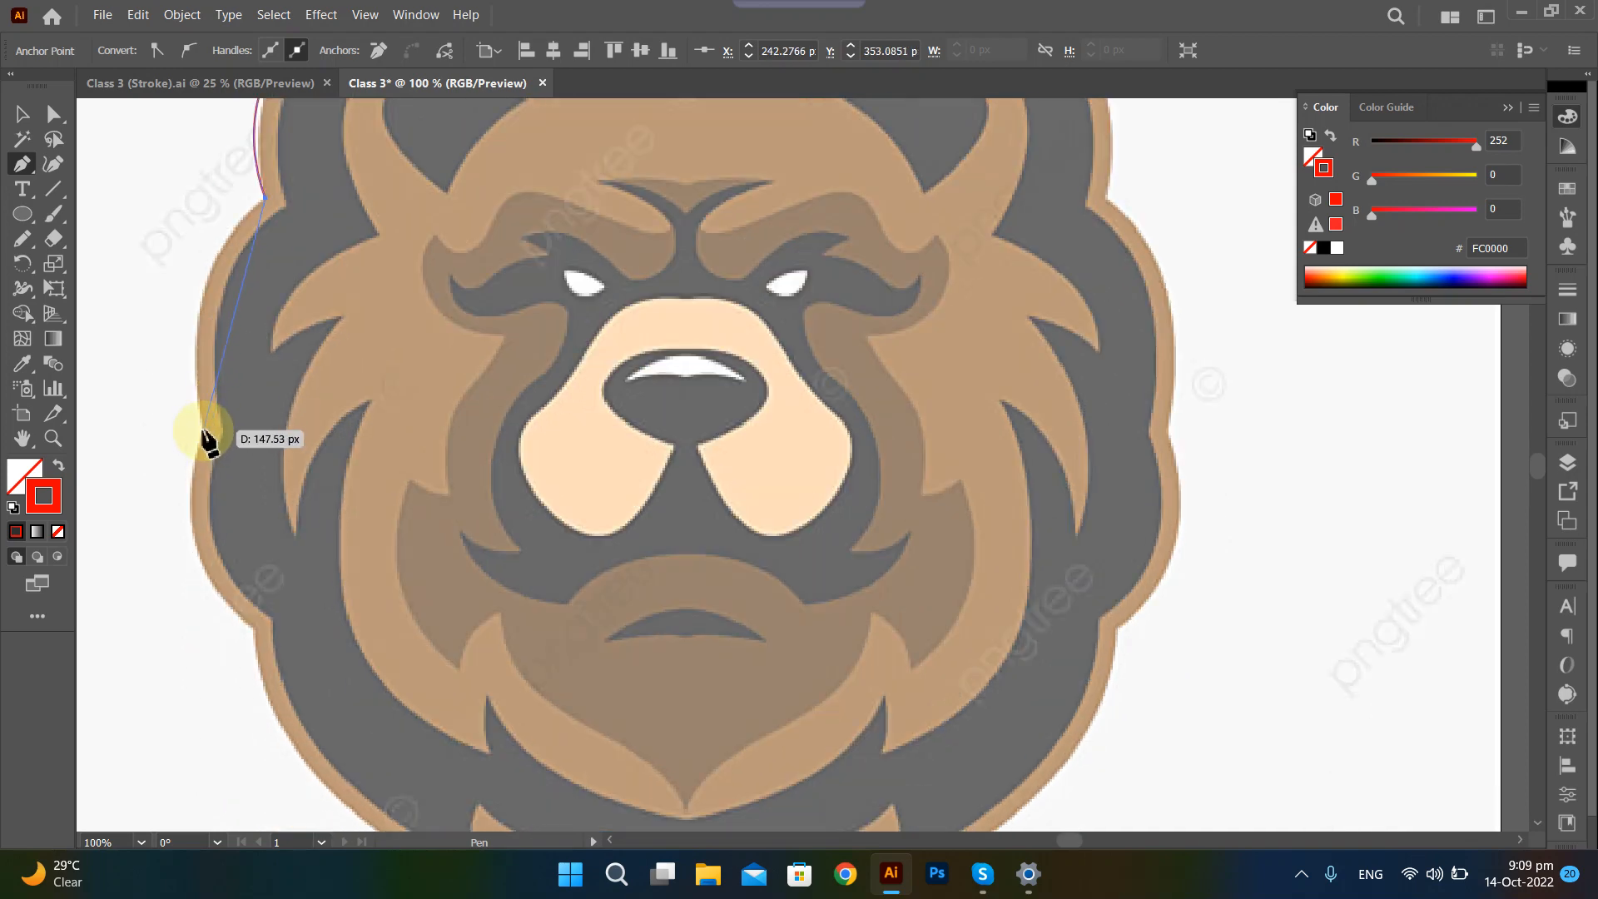
left_click_drag(204, 430, 241, 607)
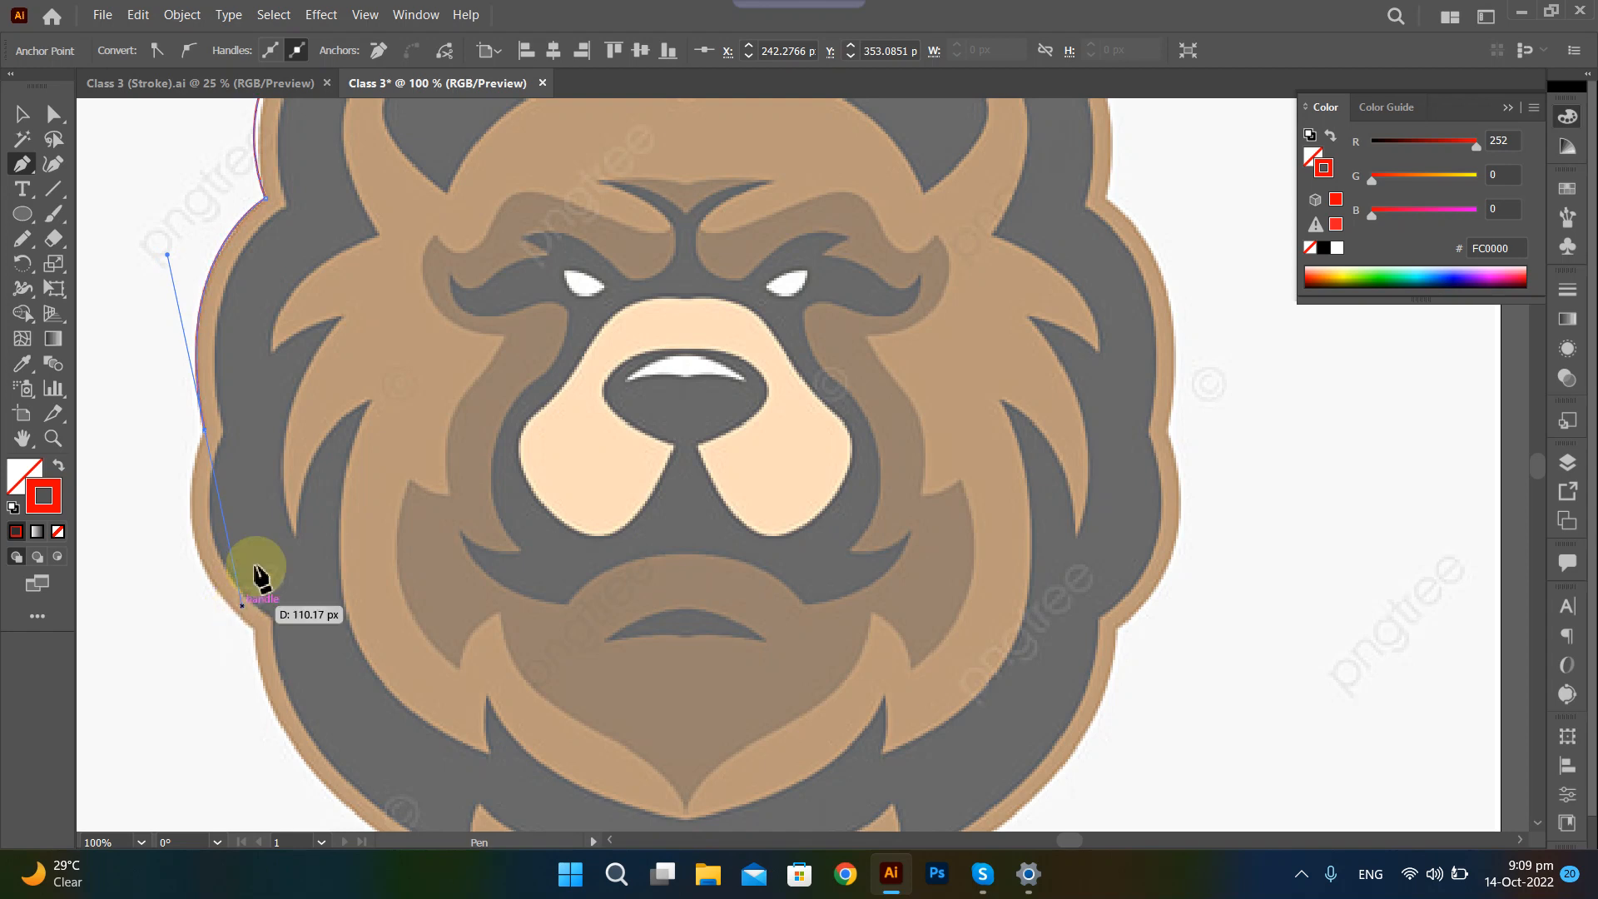
scroll(237, 508, "down", 1)
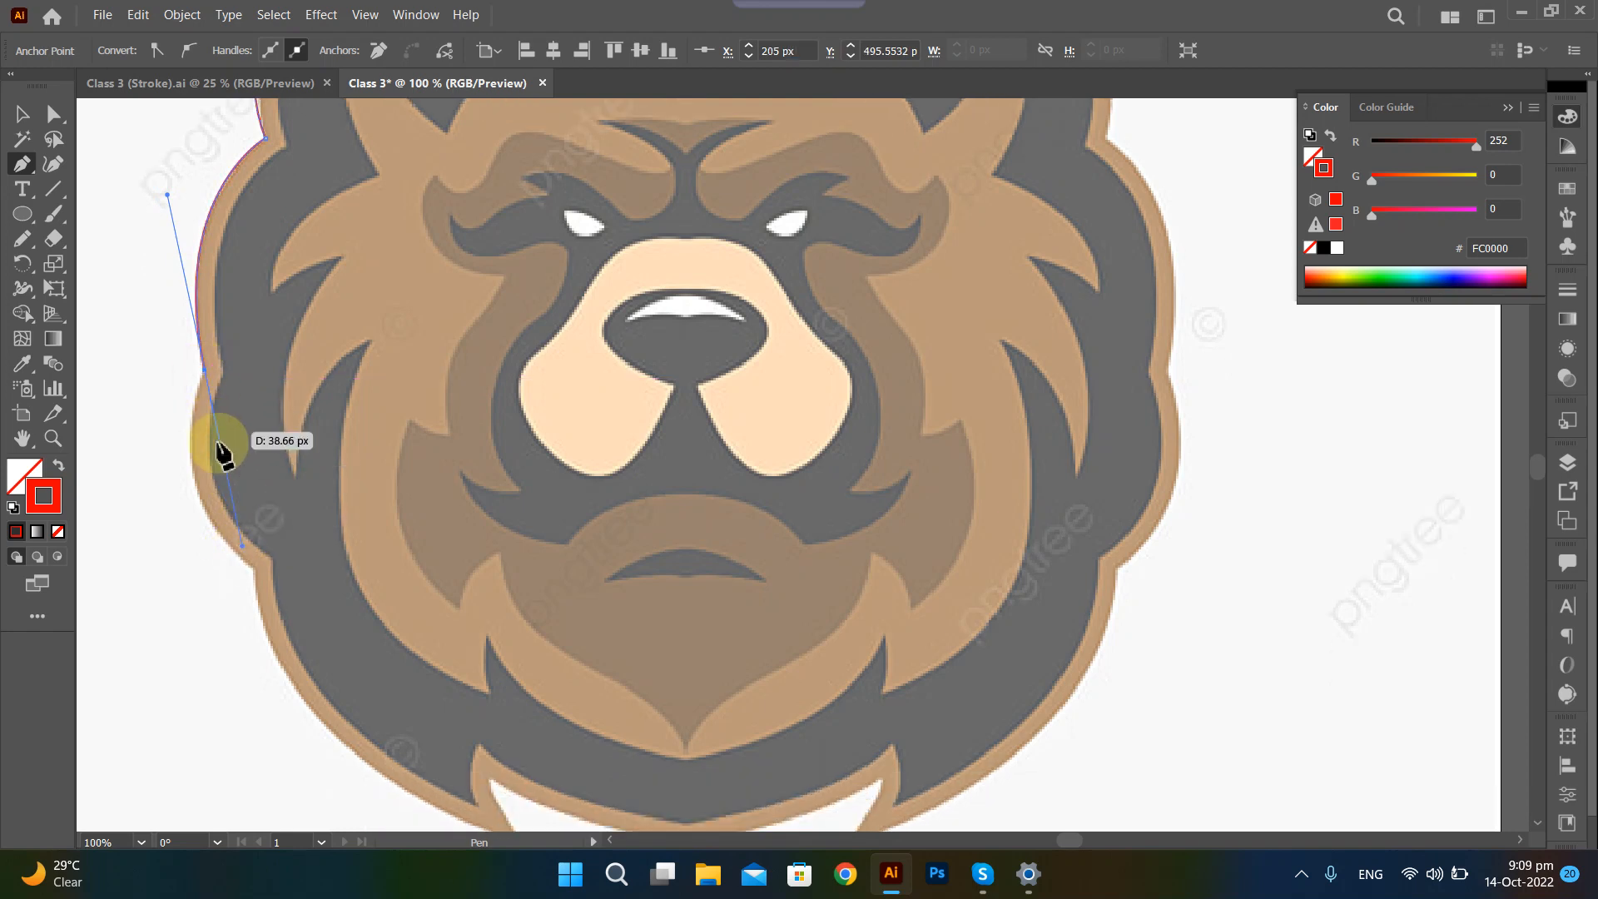
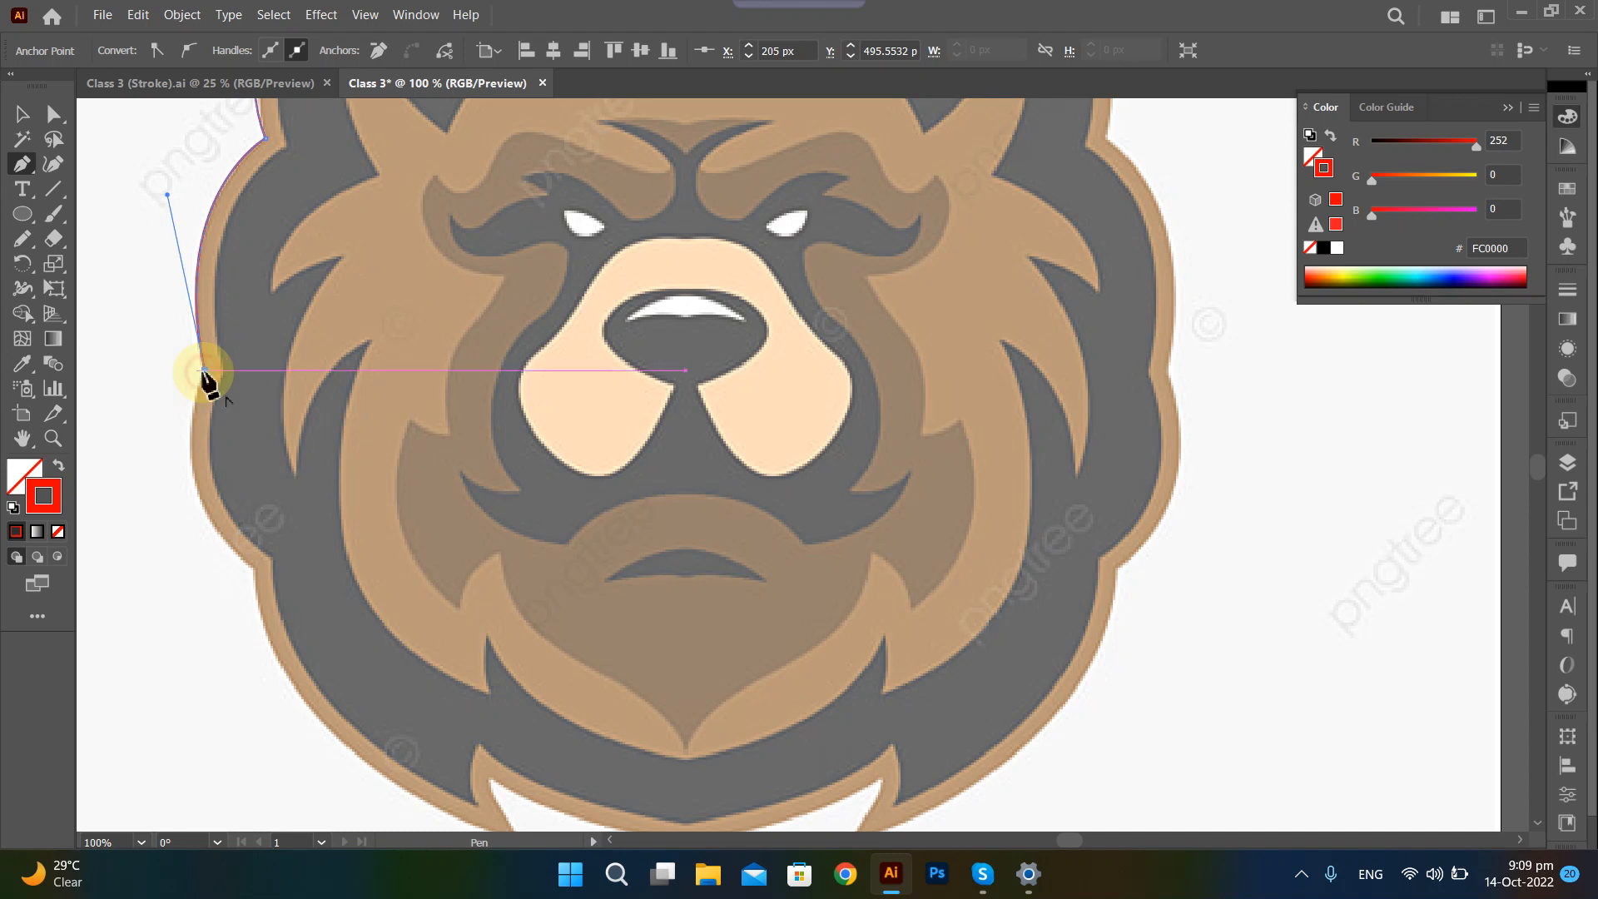
left_click_drag(203, 369, 354, 648)
scroll(278, 756, "down", 3)
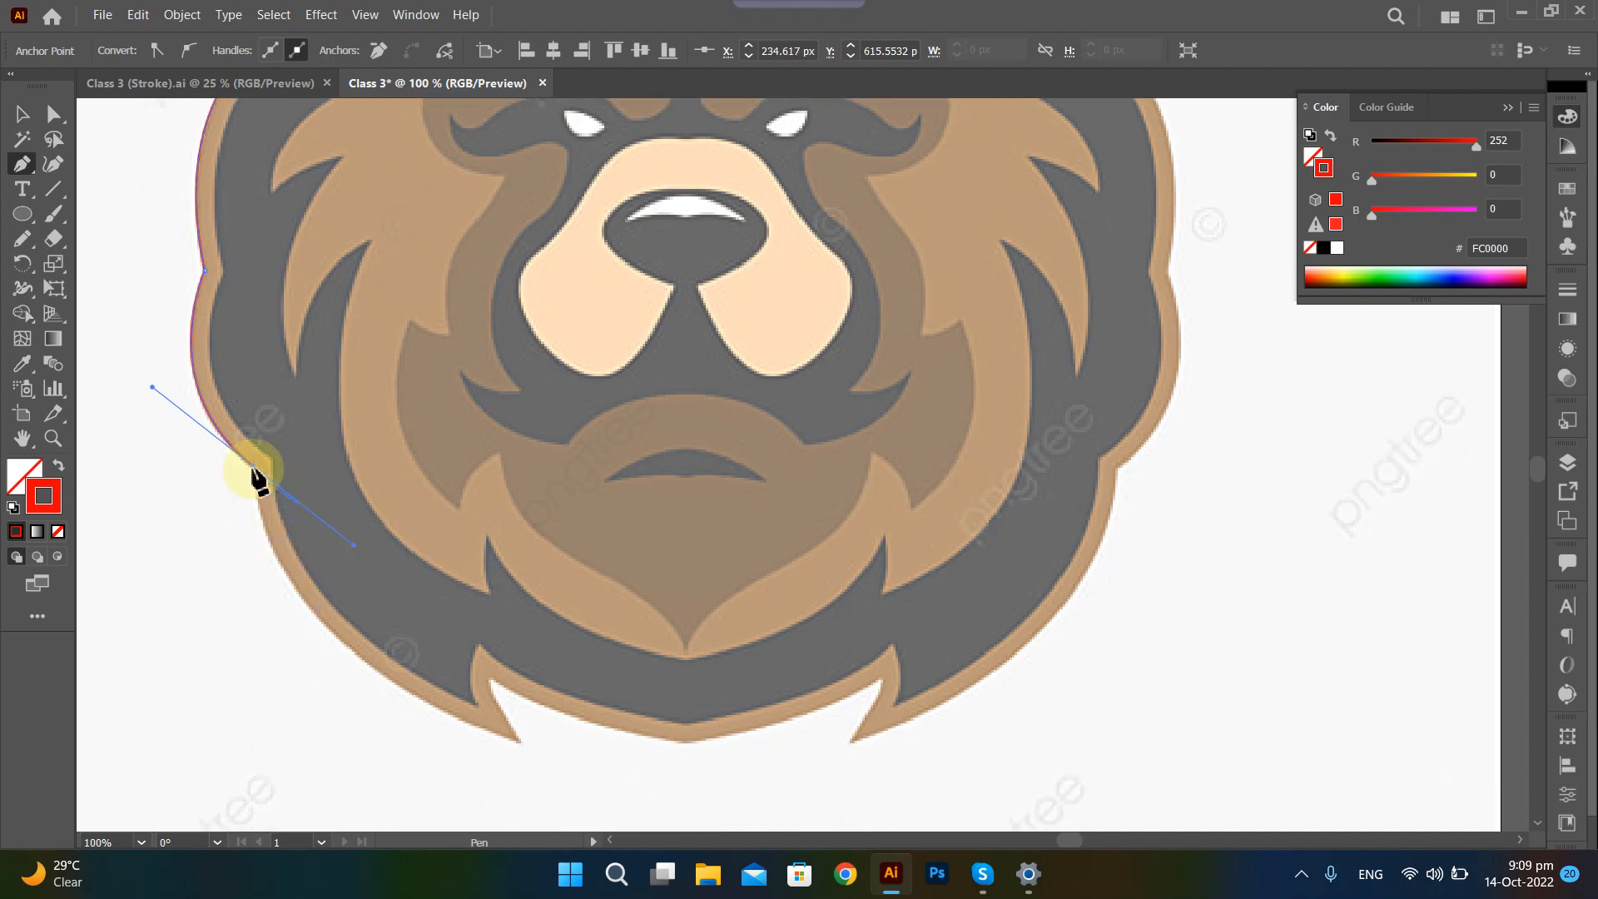
left_click(253, 463)
Trace the lower left jaw to the pointed fur tip, and continue up to the inner corner of the white gap beside it.
scroll(283, 508, "down", 3)
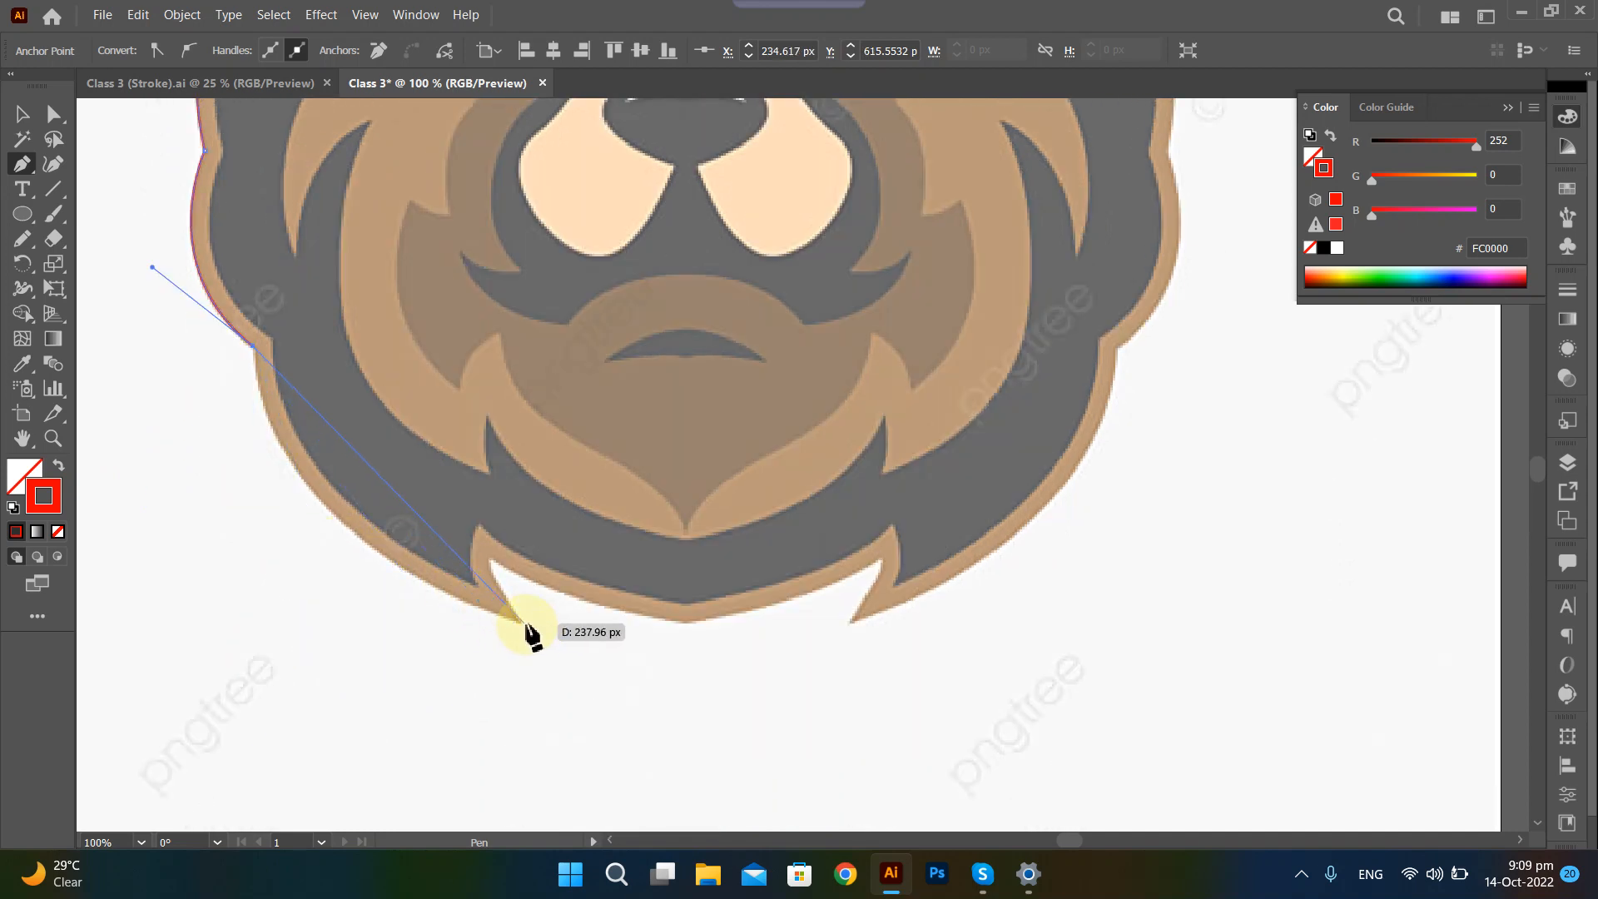
left_click_drag(520, 626, 801, 722)
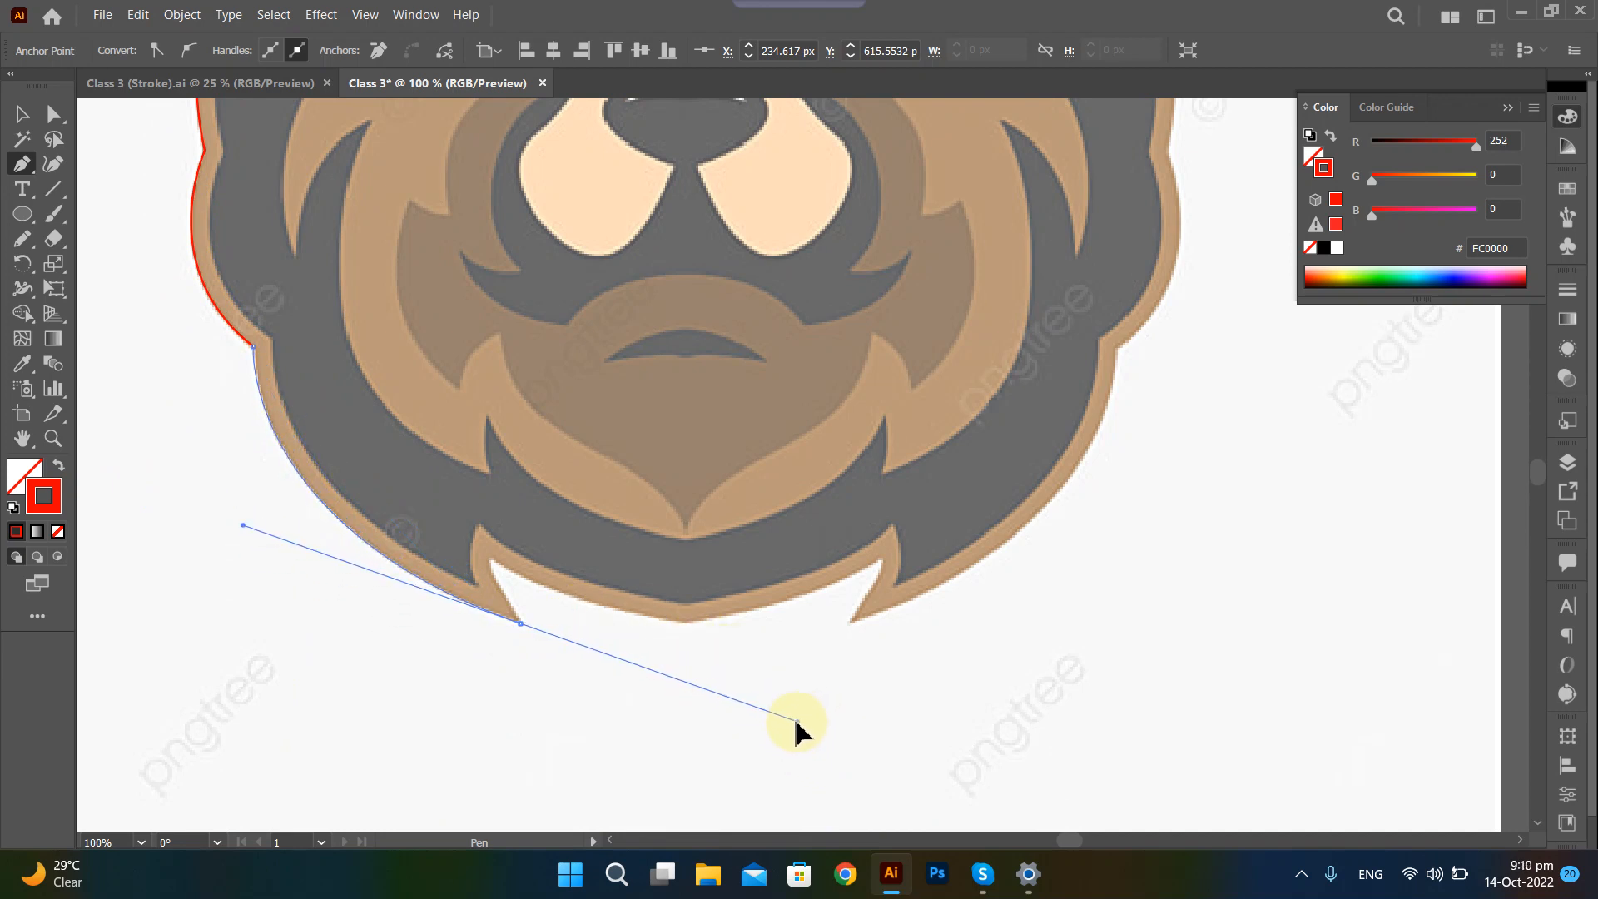
left_click(511, 618)
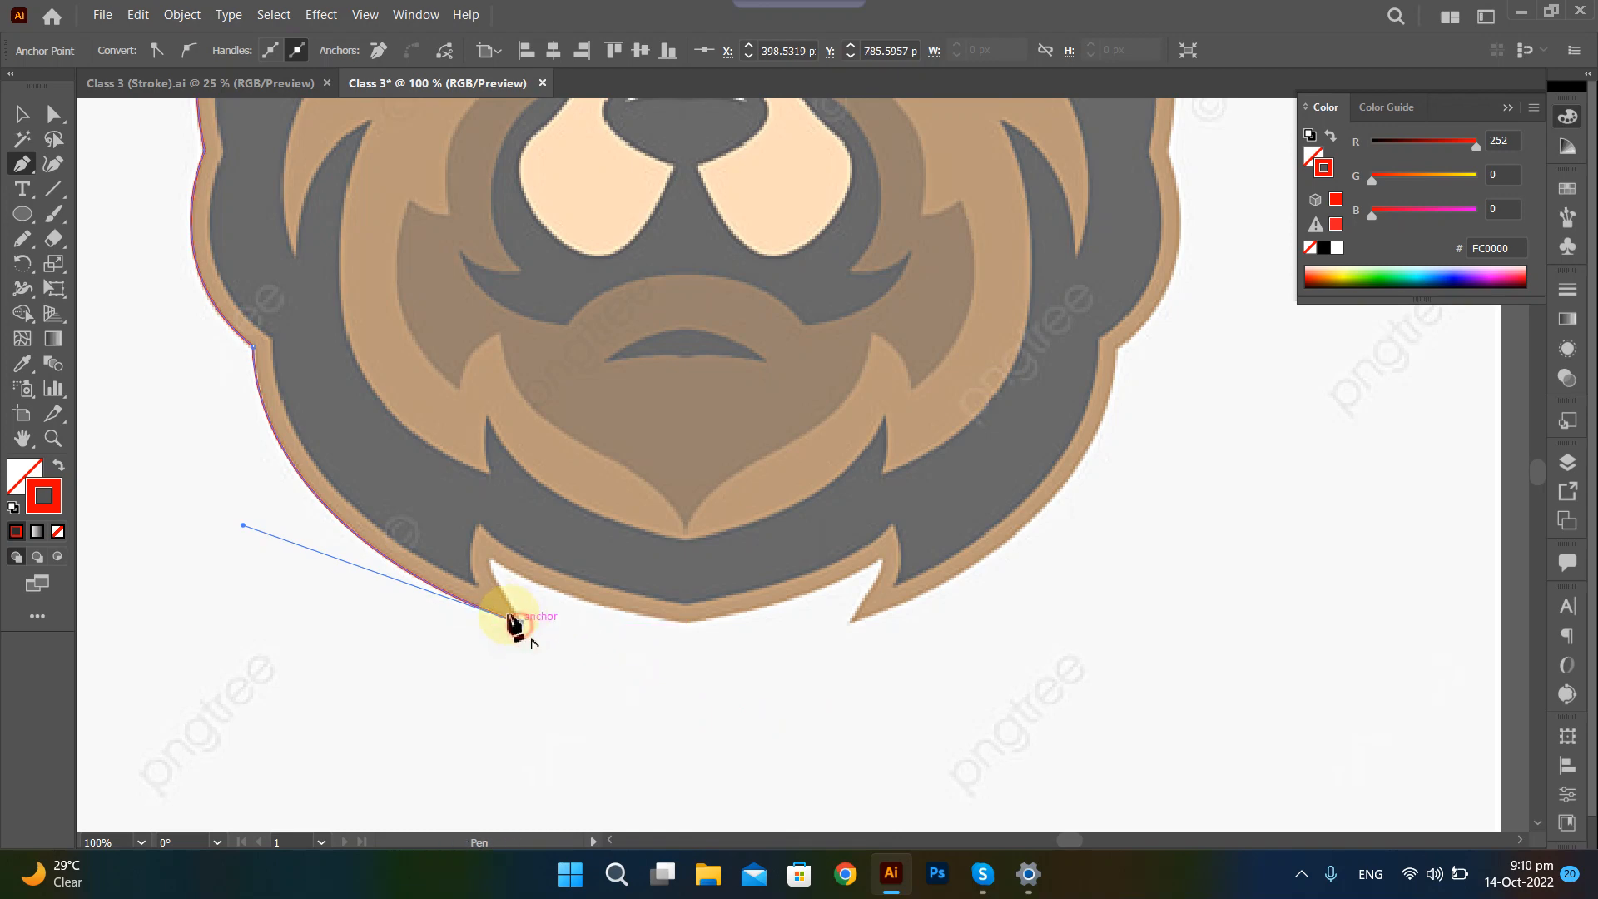
scroll(511, 618, "up", 3)
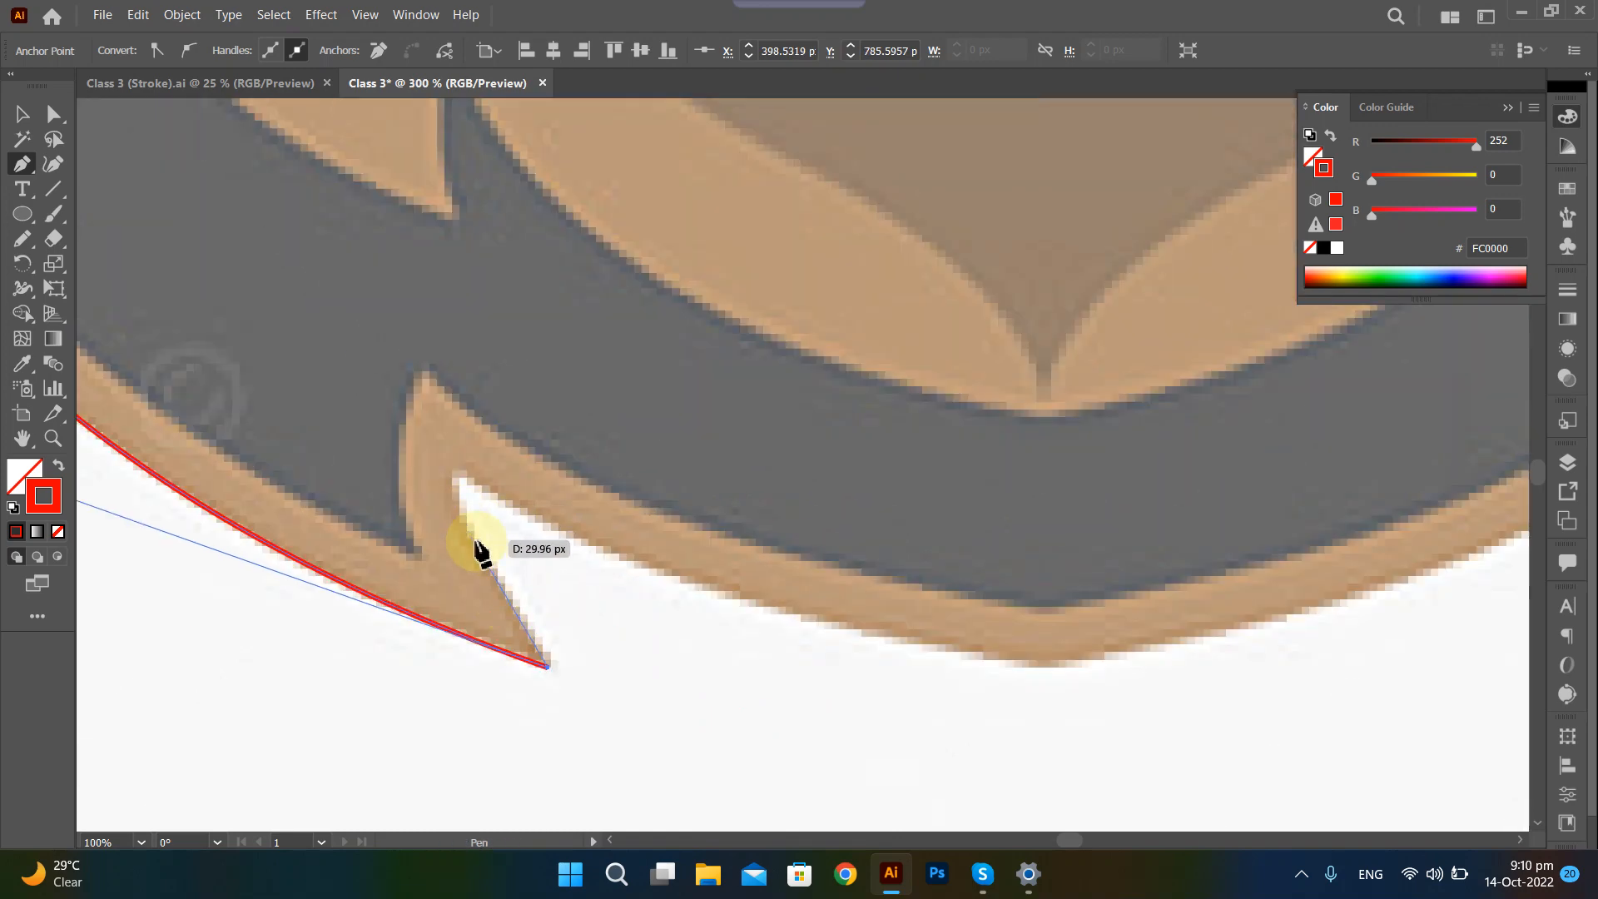
left_click_drag(474, 548, 441, 502)
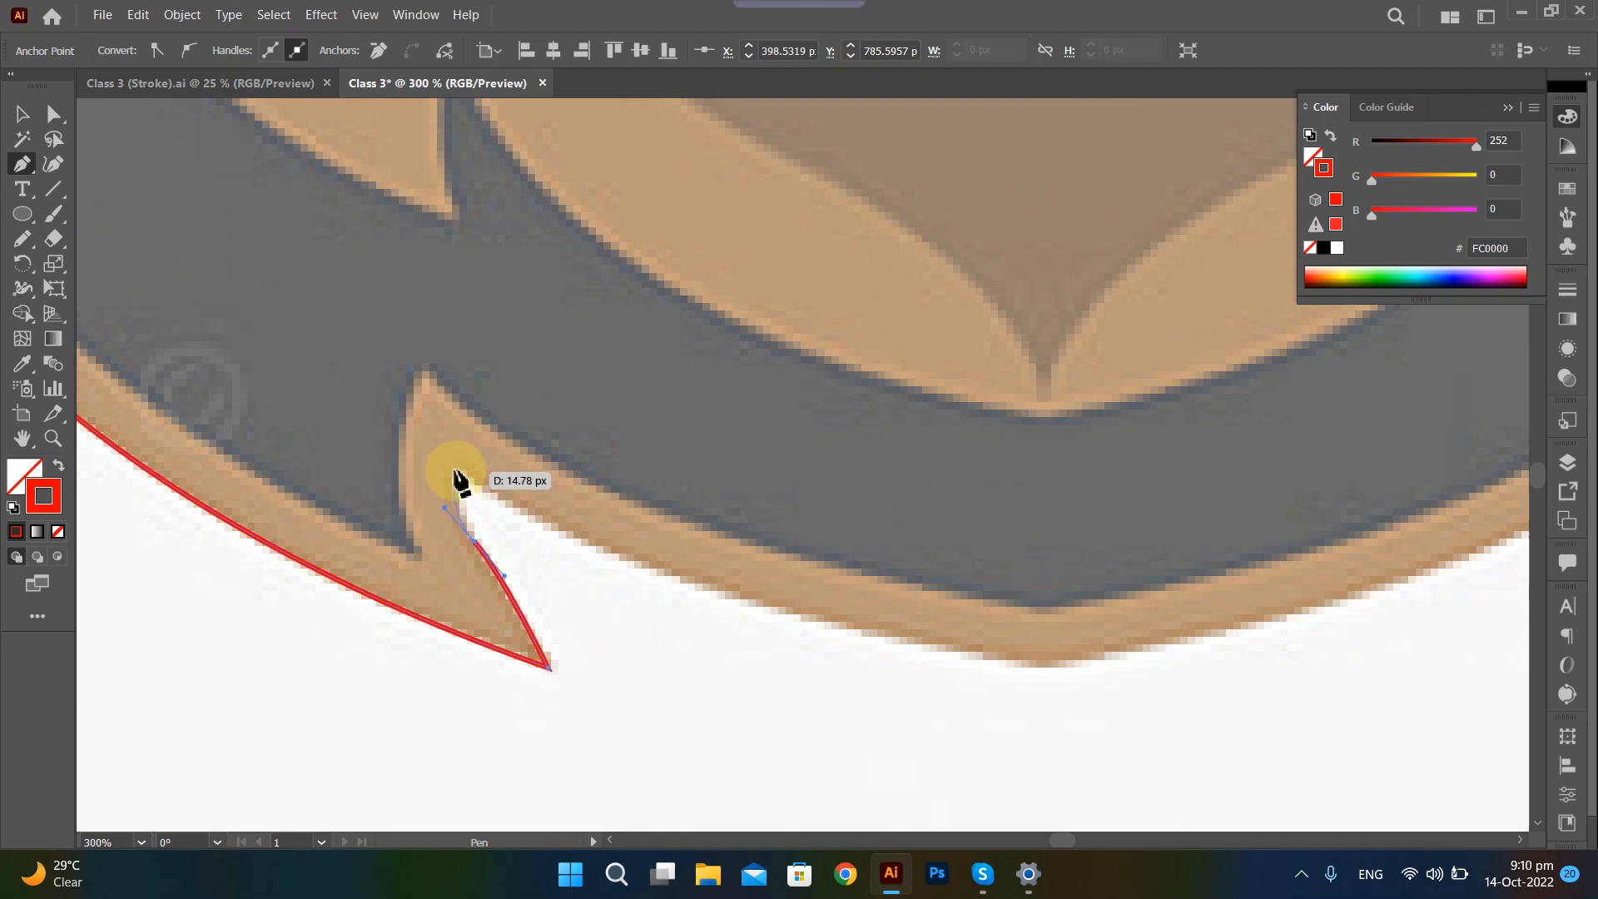
left_click(461, 480)
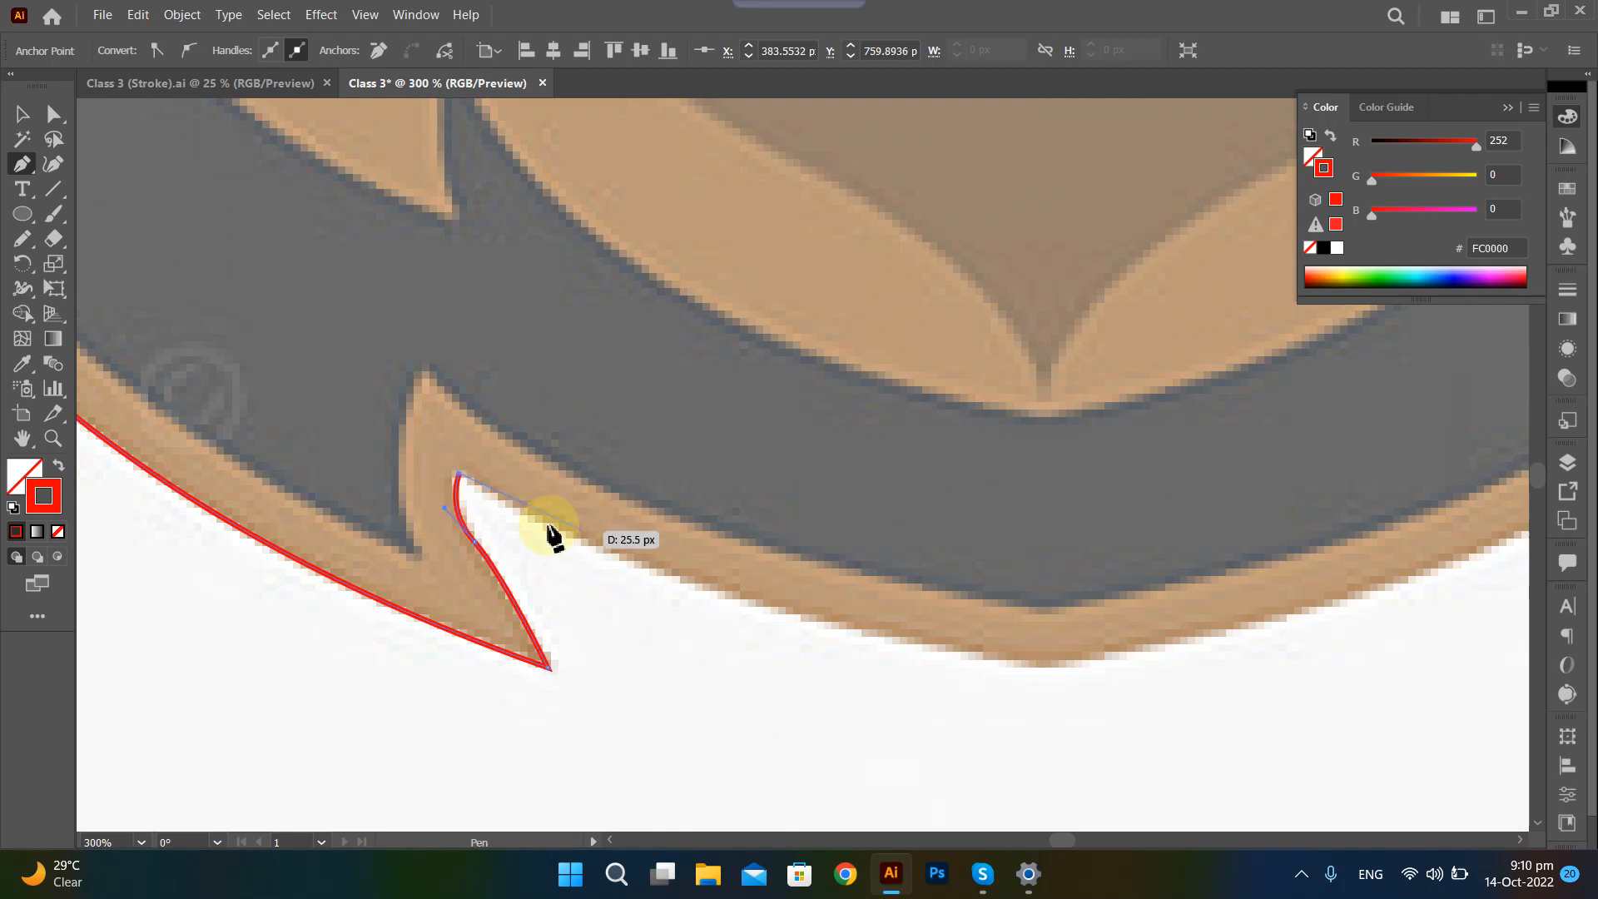
Try to curve the path from the white gap's inner corner to the chin's bottom centre in one segment, and undo it.
scroll(689, 620, "down", 2)
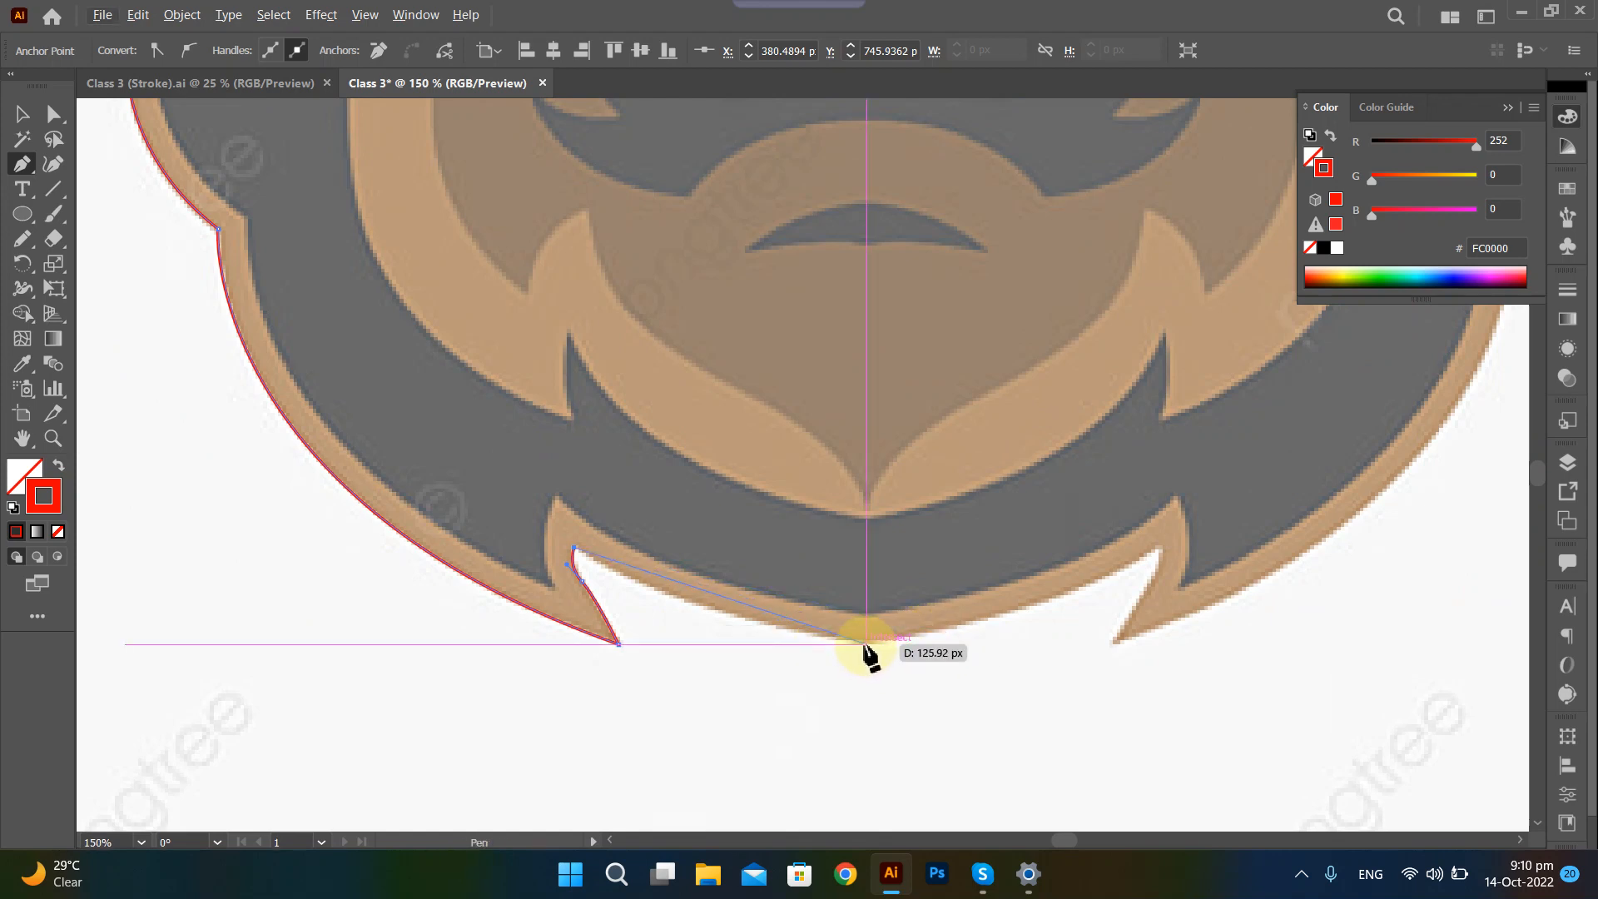
left_click_drag(865, 644, 1000, 645)
scroll(866, 646, "up", 3)
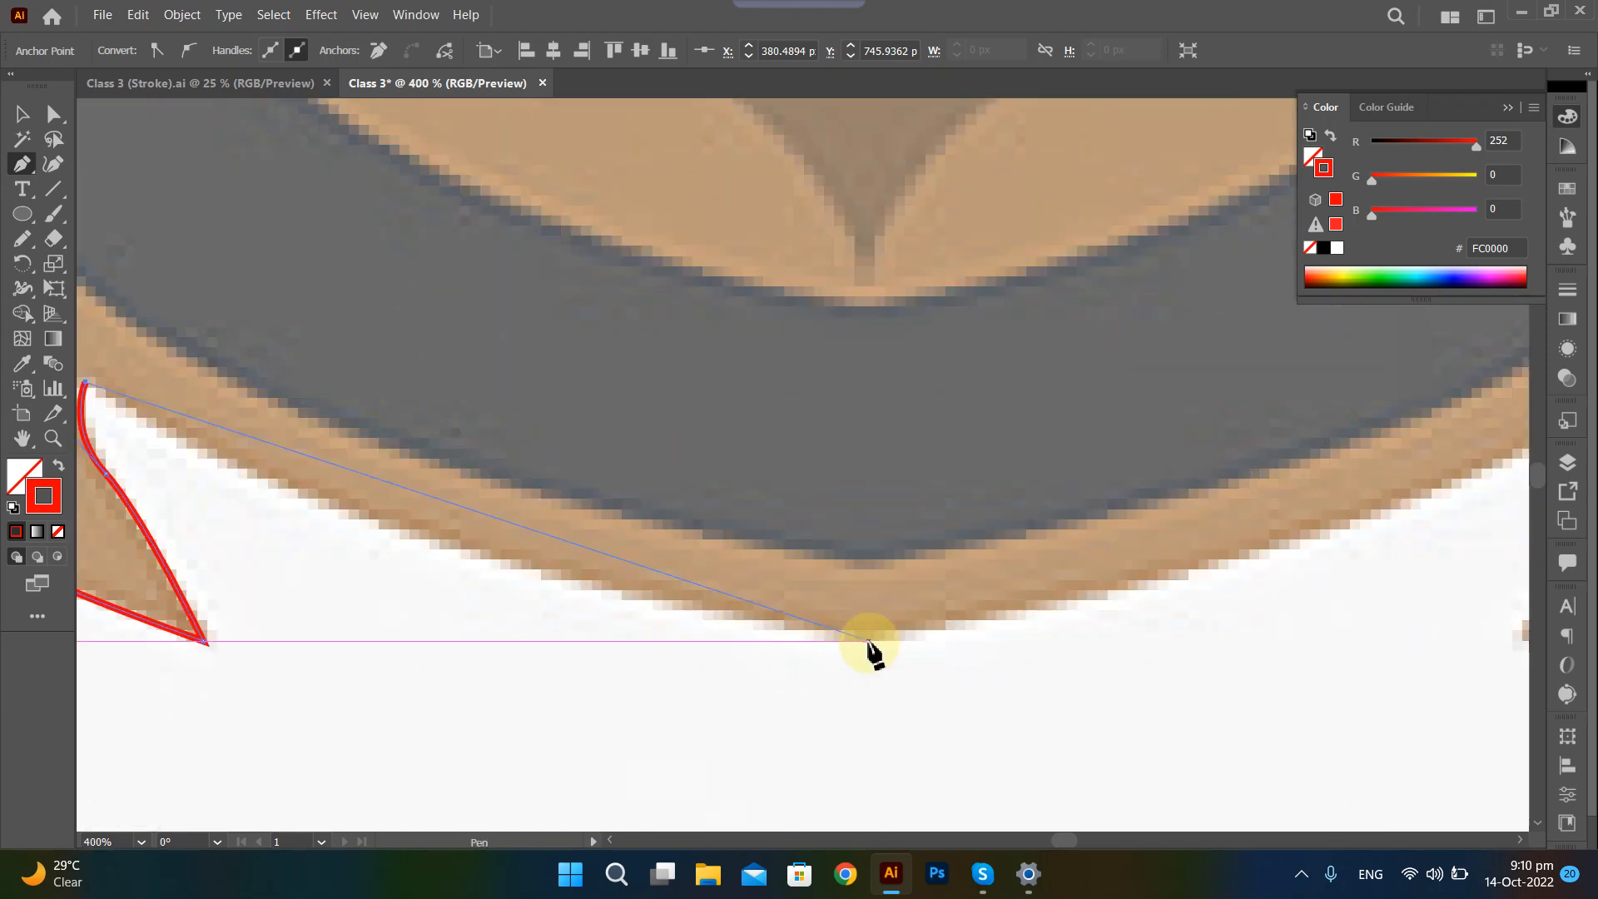
left_click_drag(868, 640, 1098, 656)
key("ctrl+z")
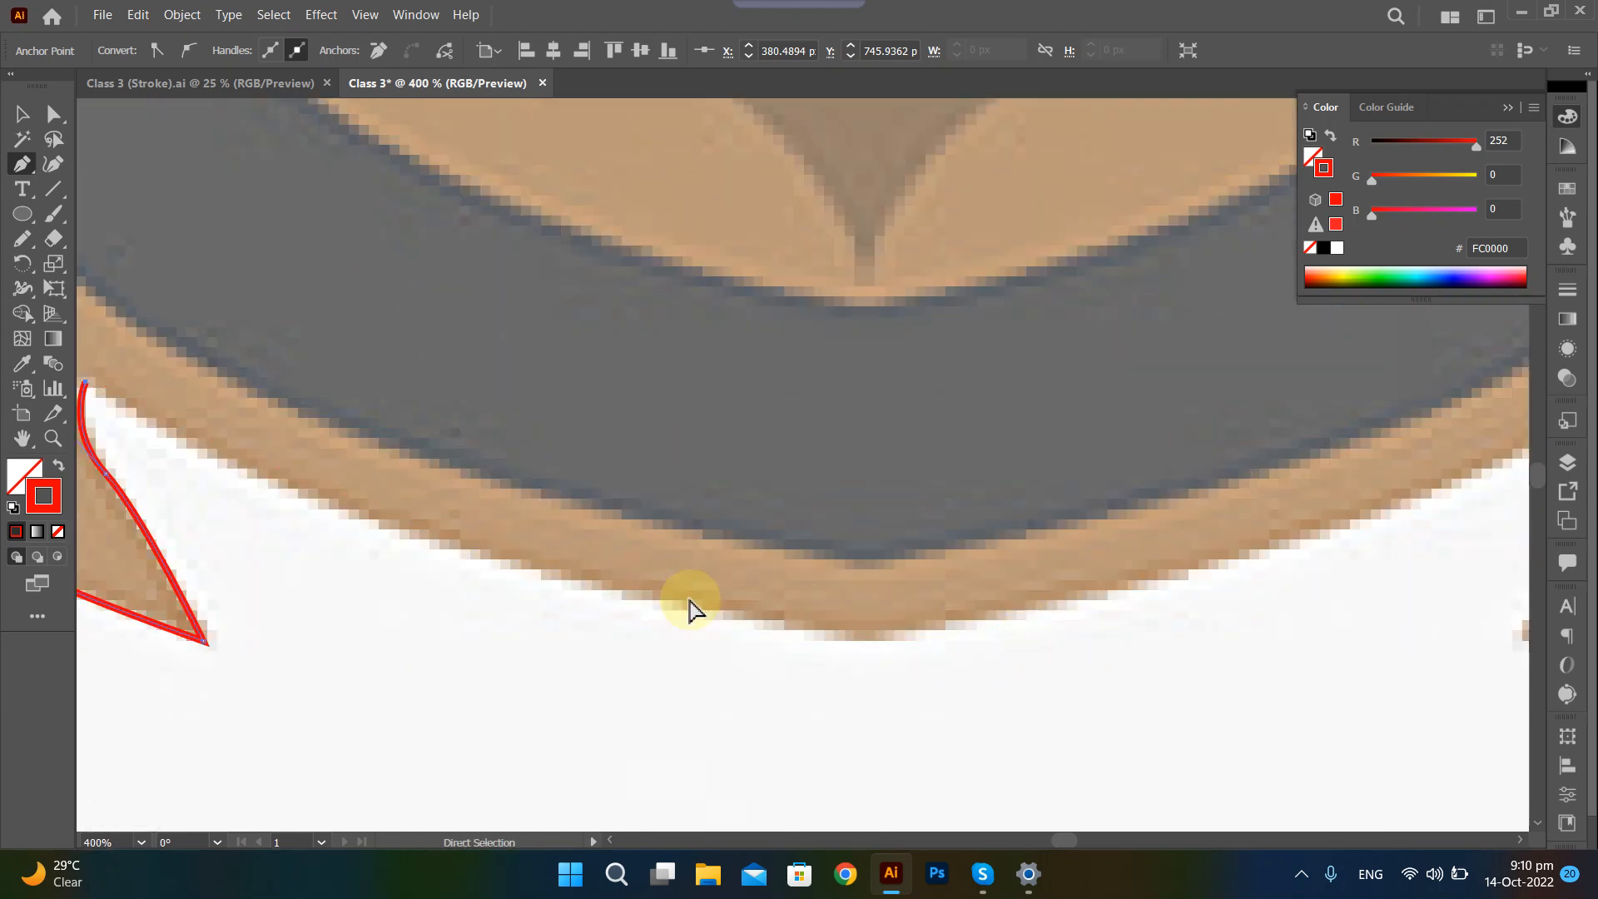
Trace the chin's lower edge through an anchor partway along it to the bottom centre, and remove the end anchor's outgoing handle.
left_click_drag(607, 583, 963, 653)
key("ctrl+z")
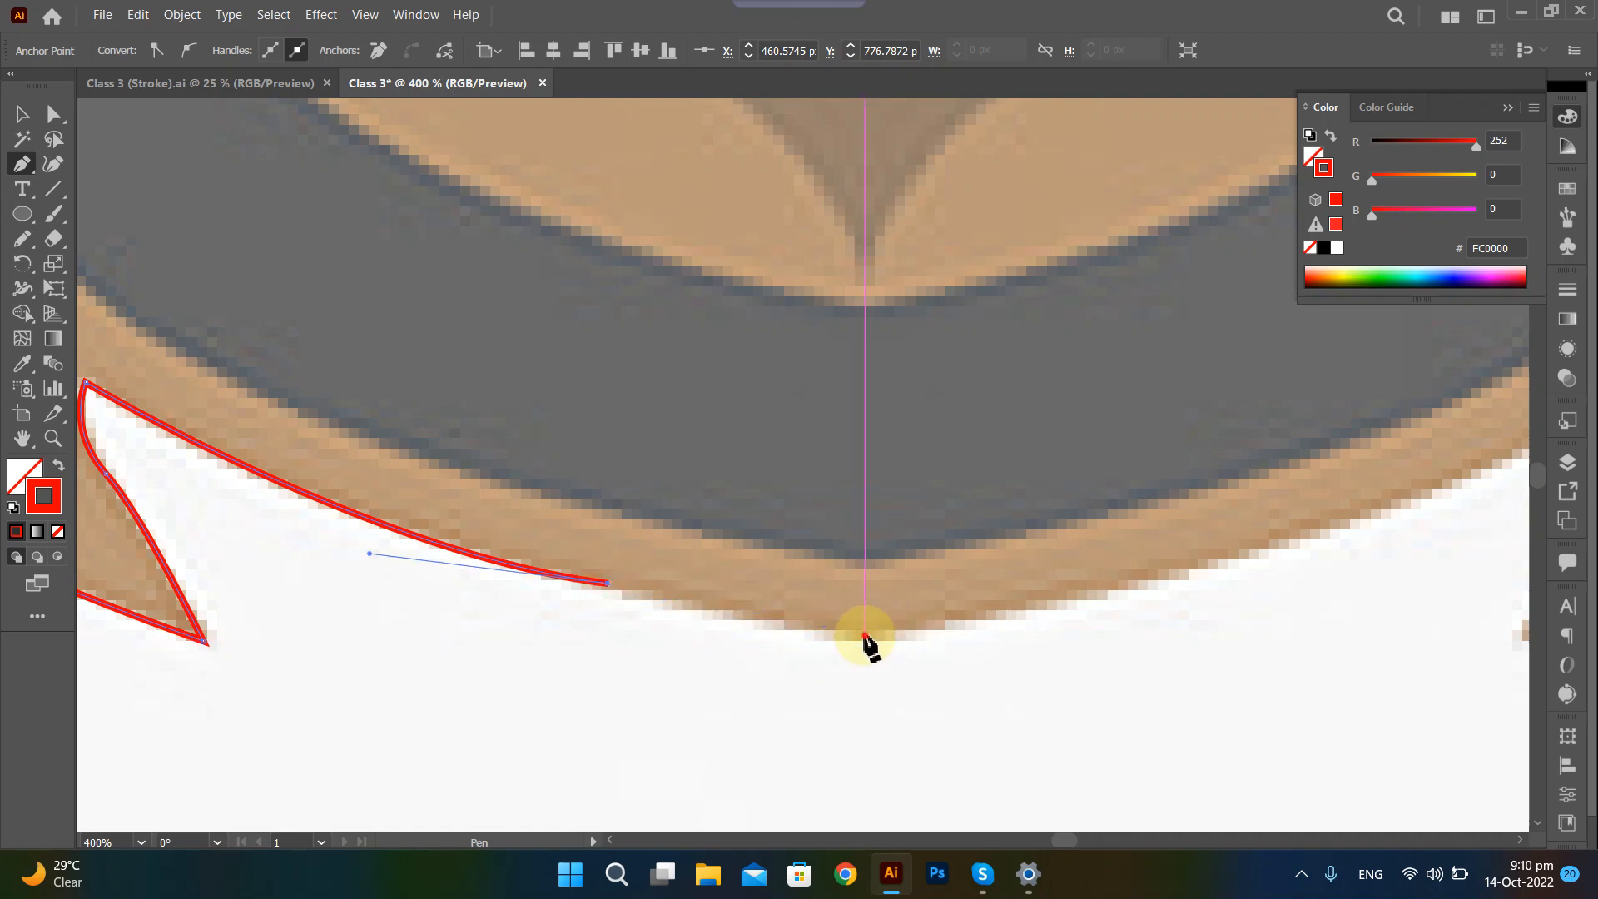
left_click_drag(865, 634, 907, 623)
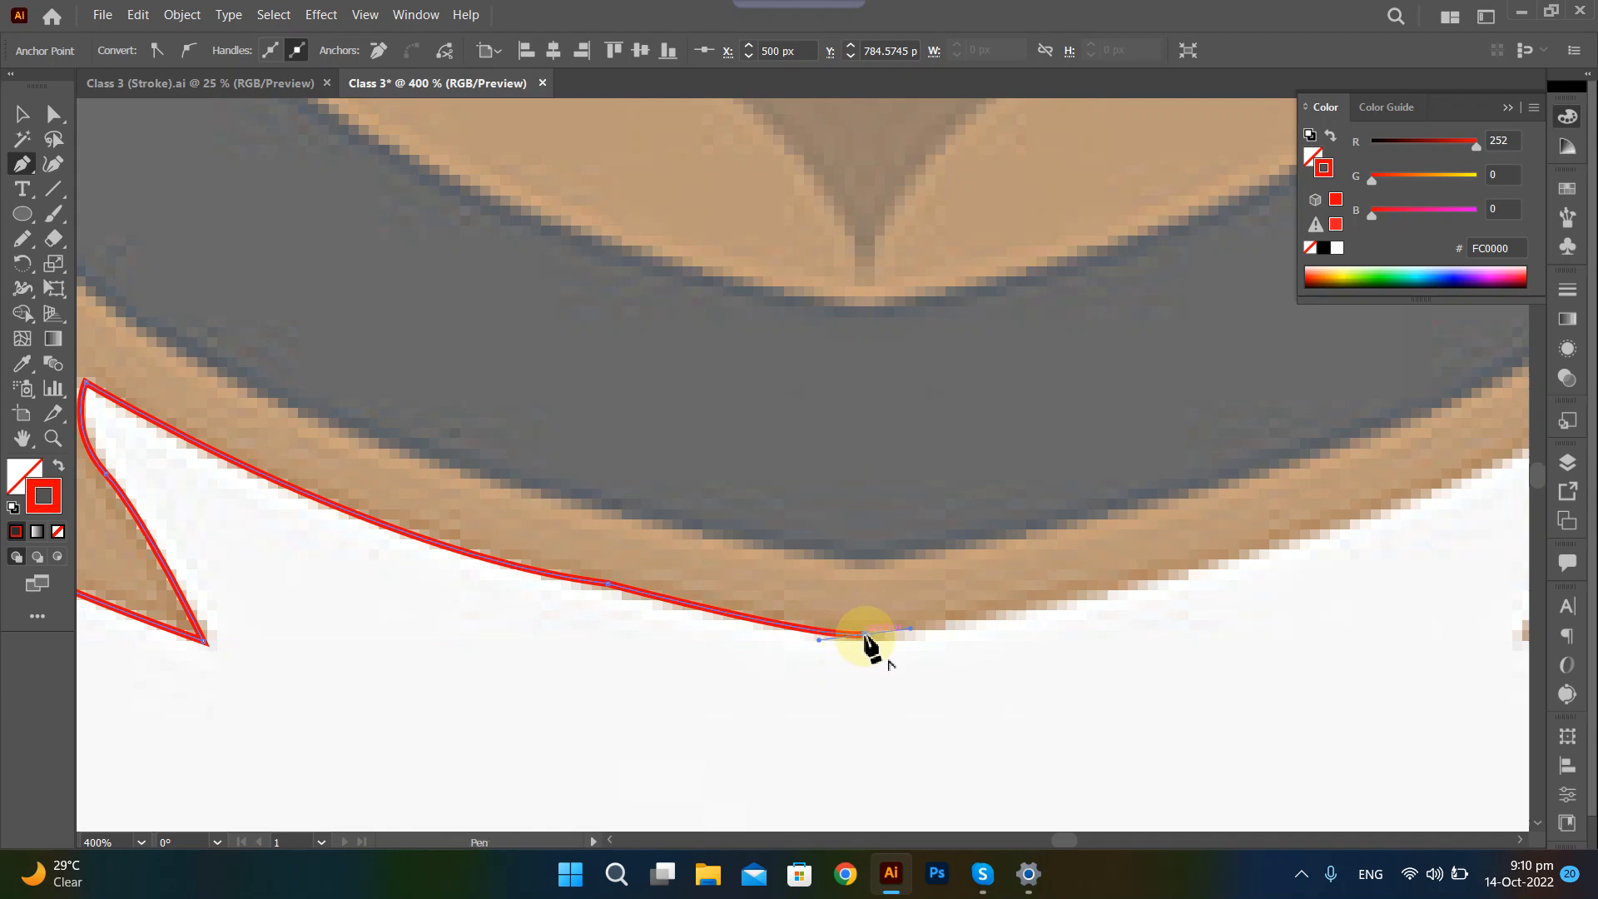
left_click(864, 635)
Round the corner at the anchor midway along the left chin edge to a radius of about 700 px.
scroll(626, 613, "down", 2)
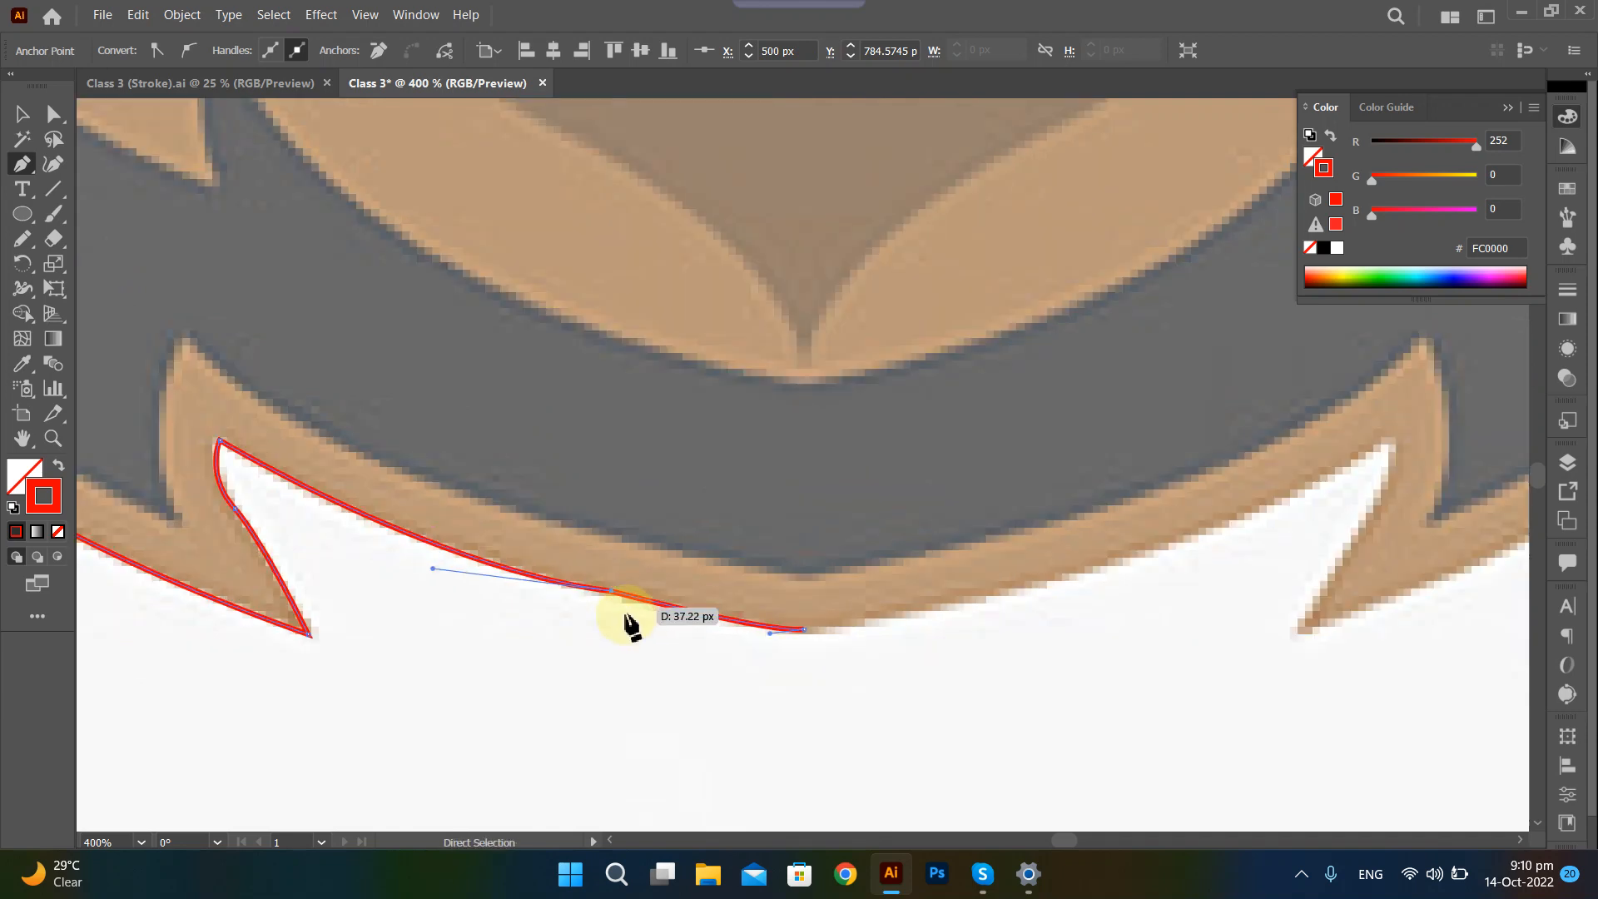
scroll(614, 597, "down", 3)
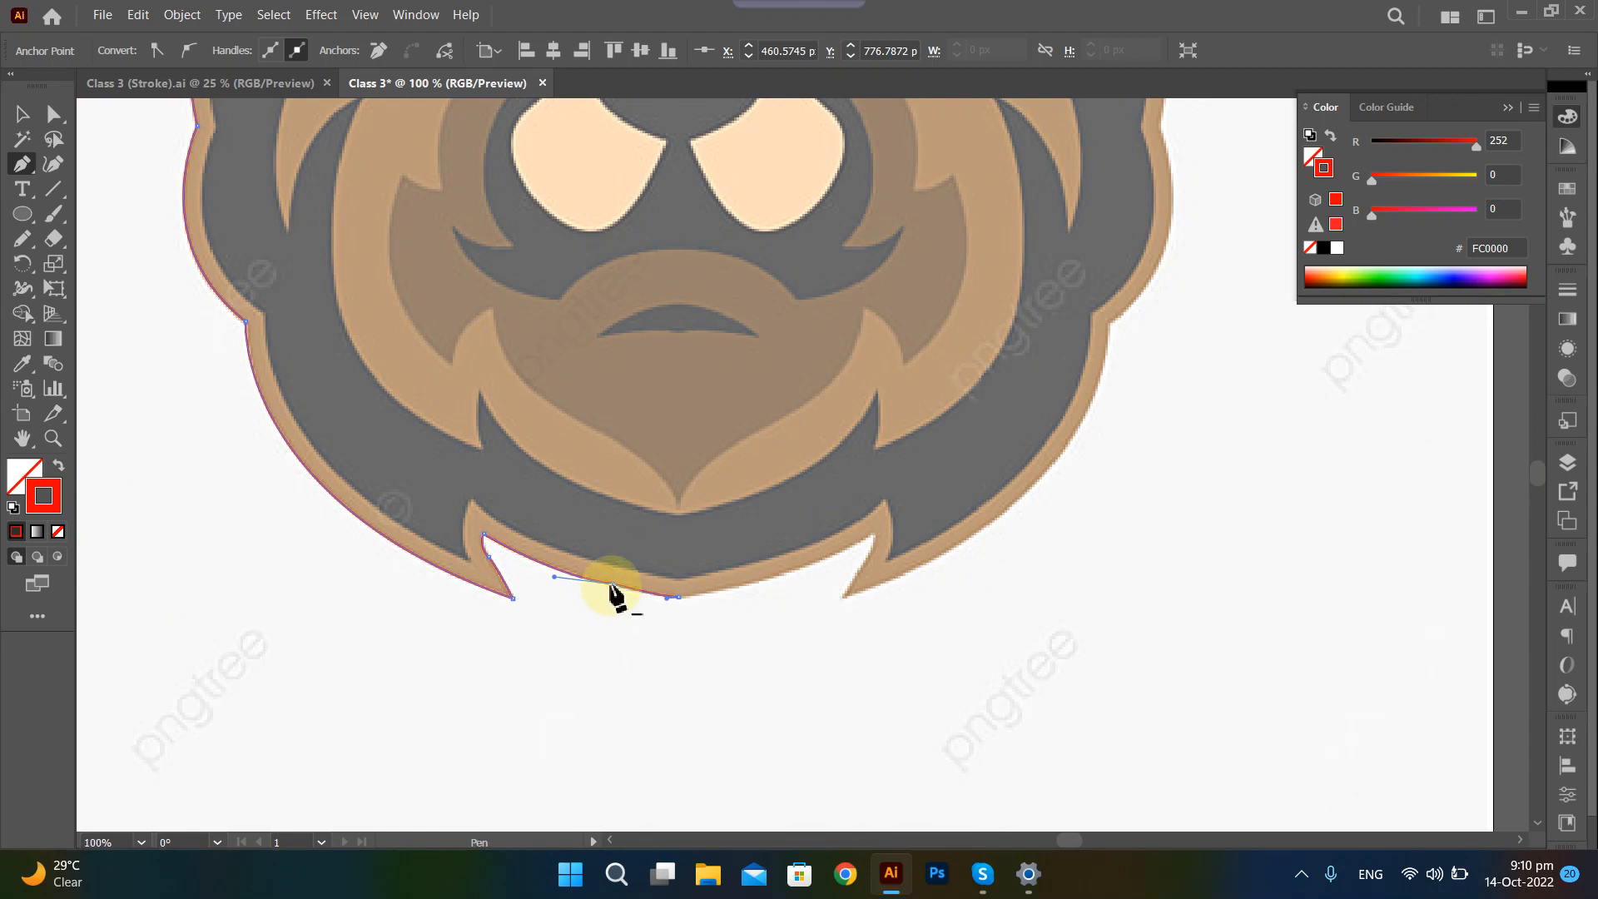
key("a")
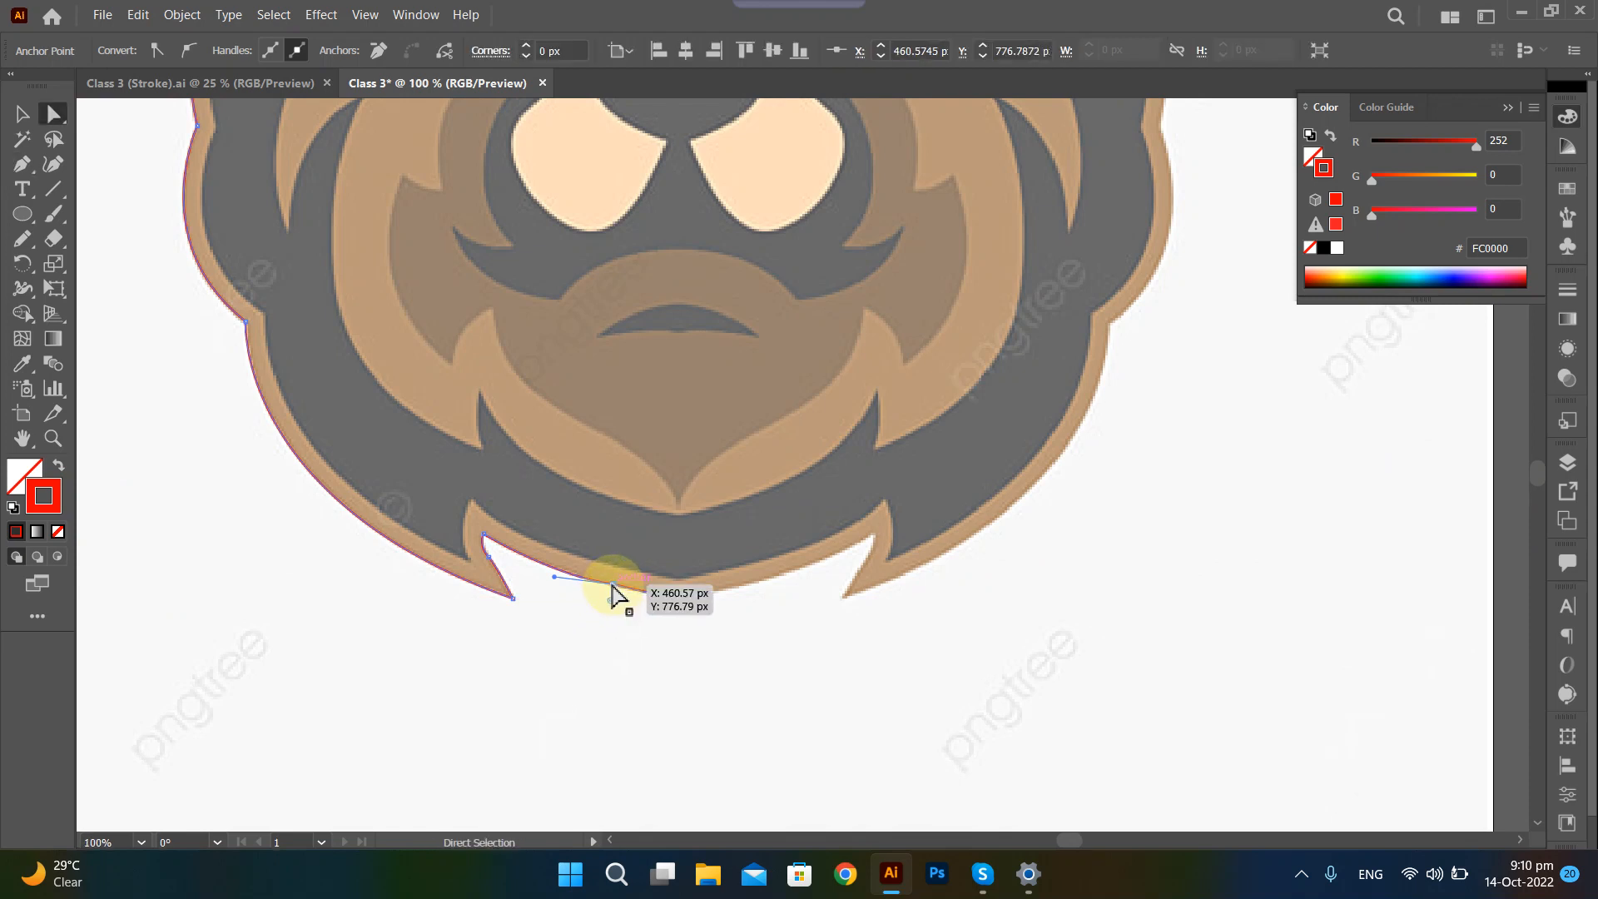
left_click(612, 620)
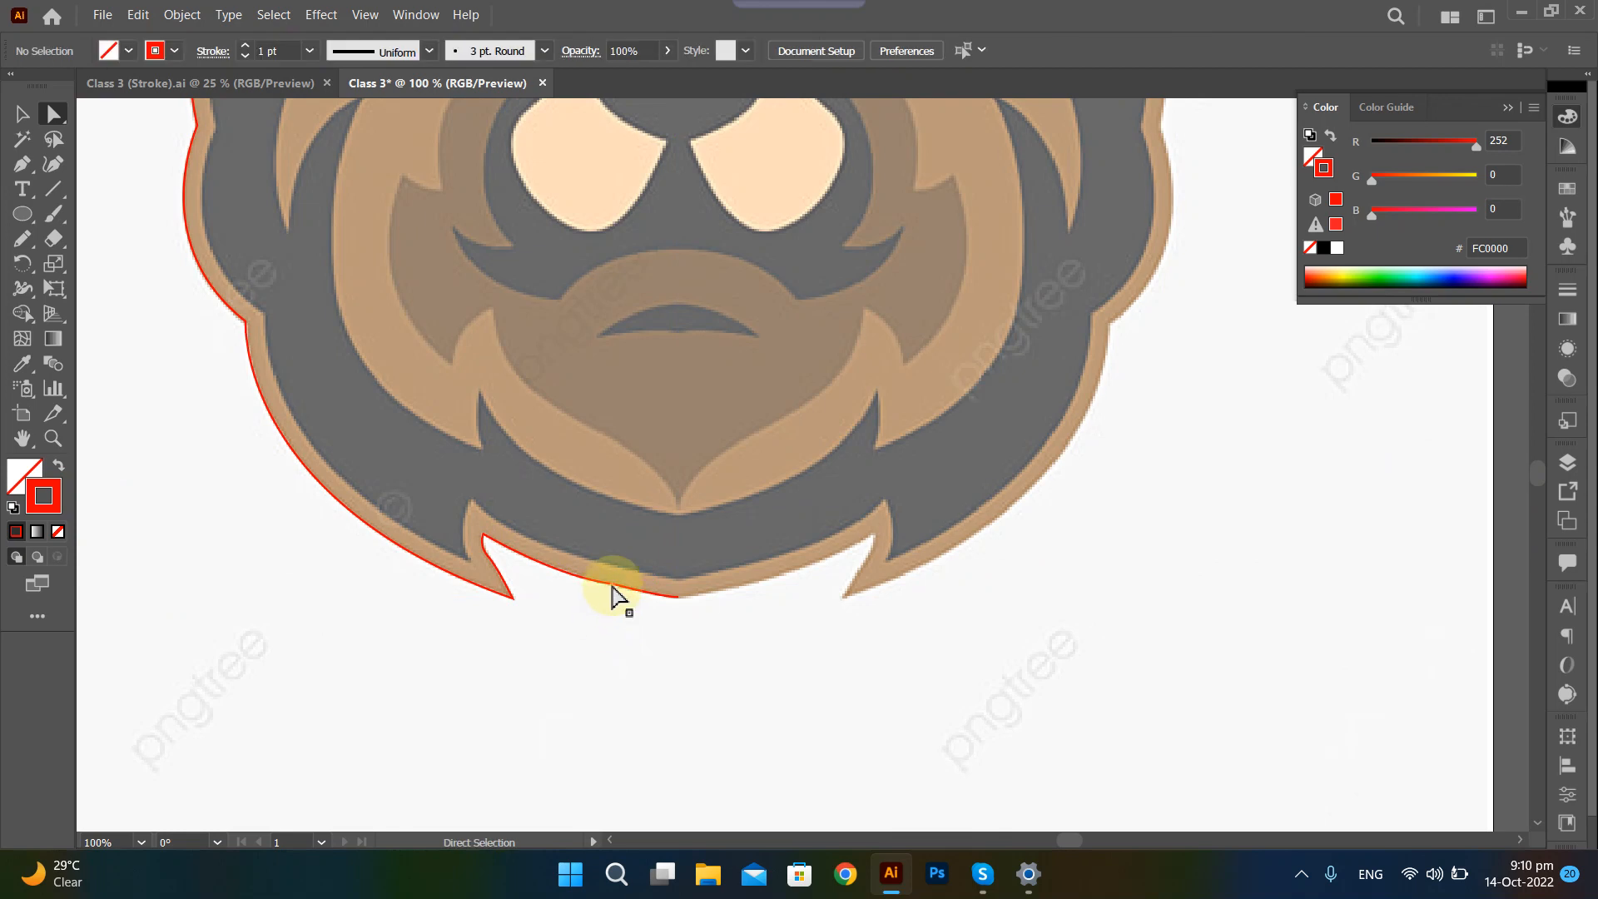
left_click(612, 583)
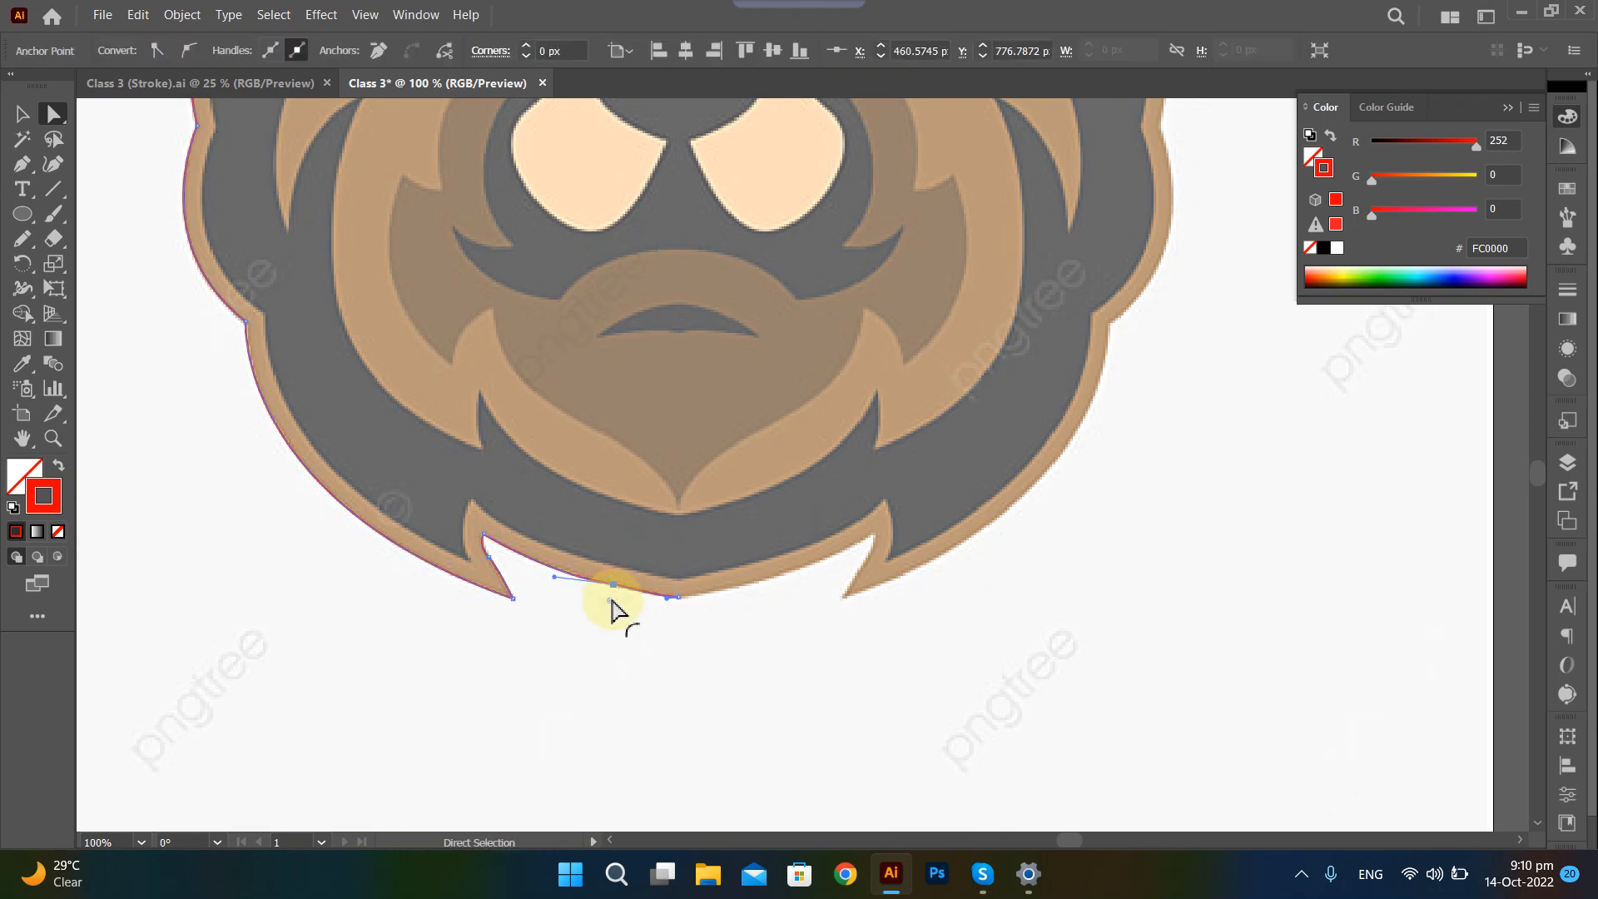
left_click_drag(612, 601, 579, 765)
scroll(600, 666, "down", 2)
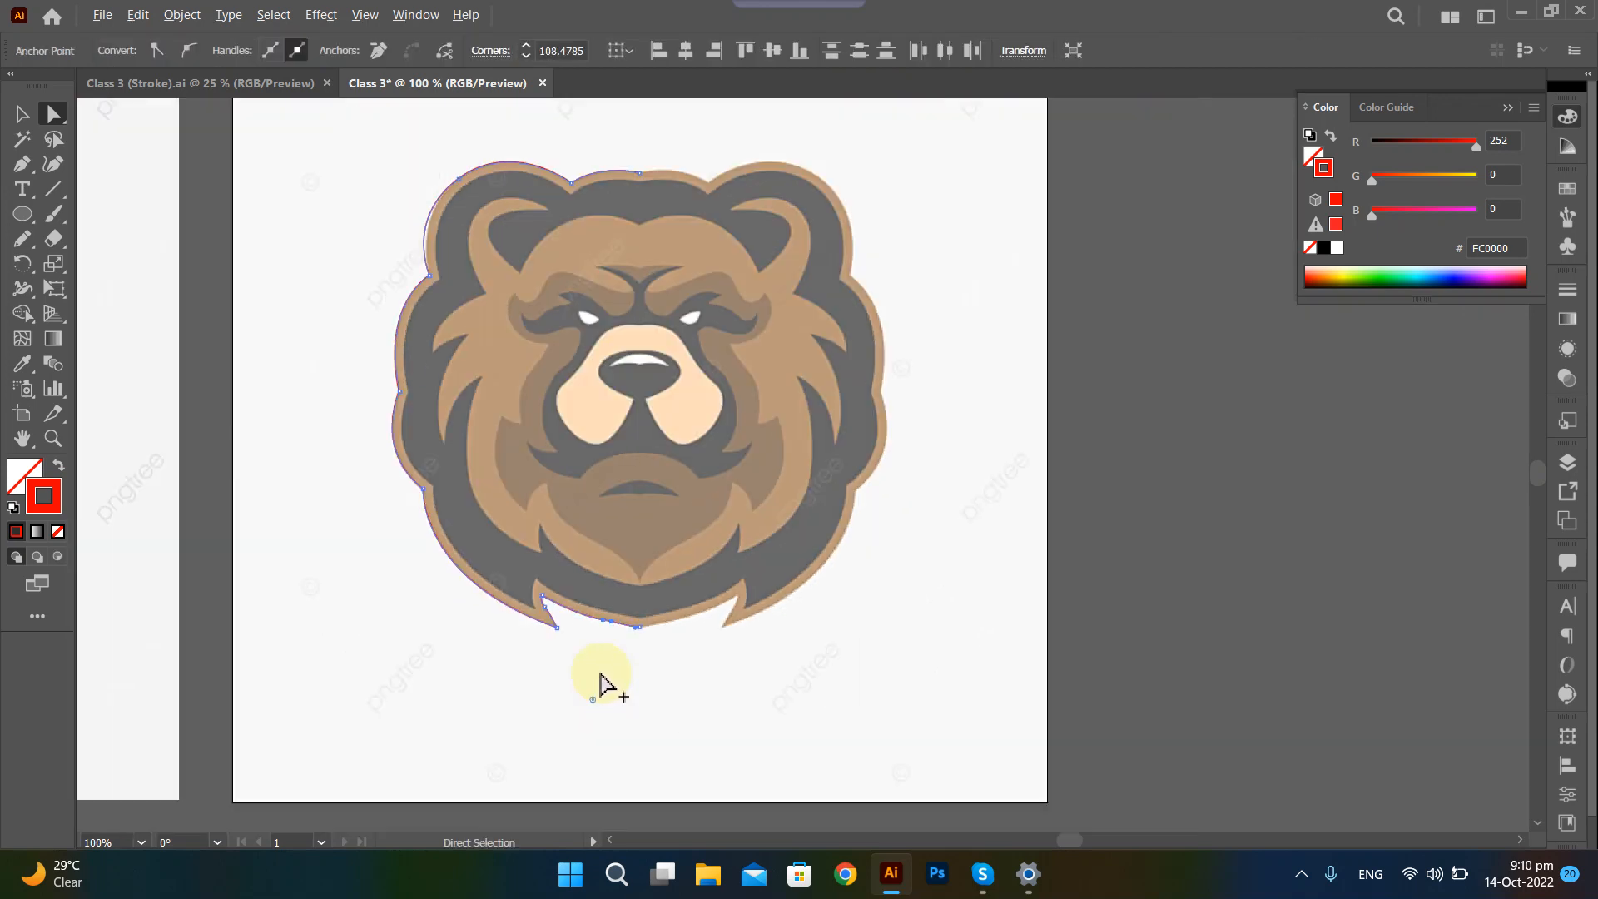
scroll(601, 684, "down", 2)
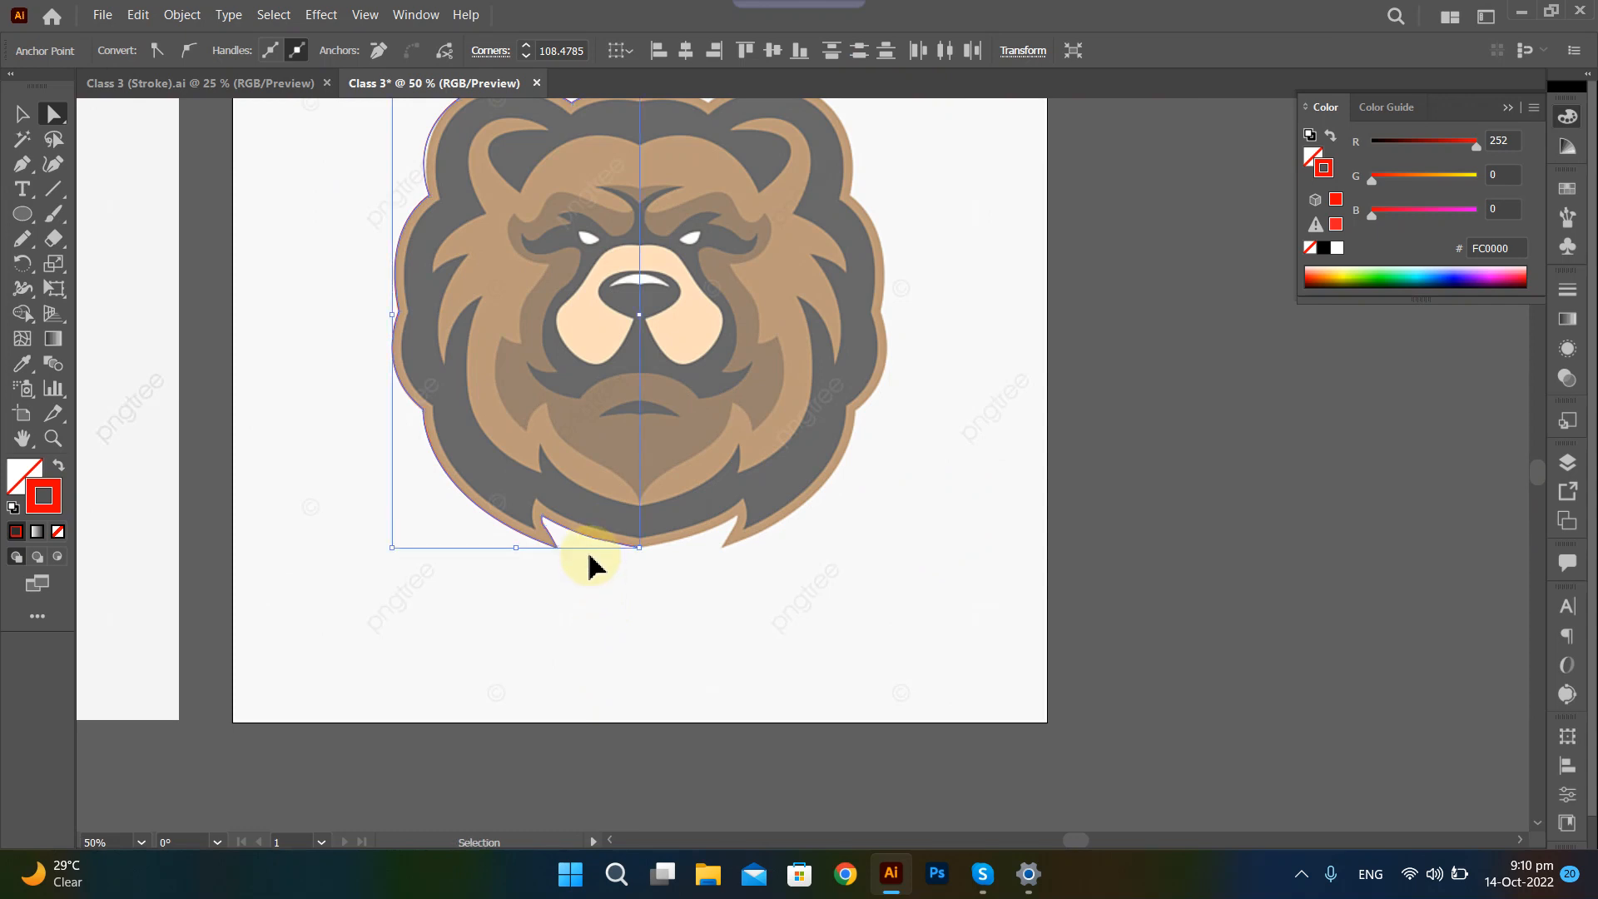
left_click_drag(591, 626, 563, 813)
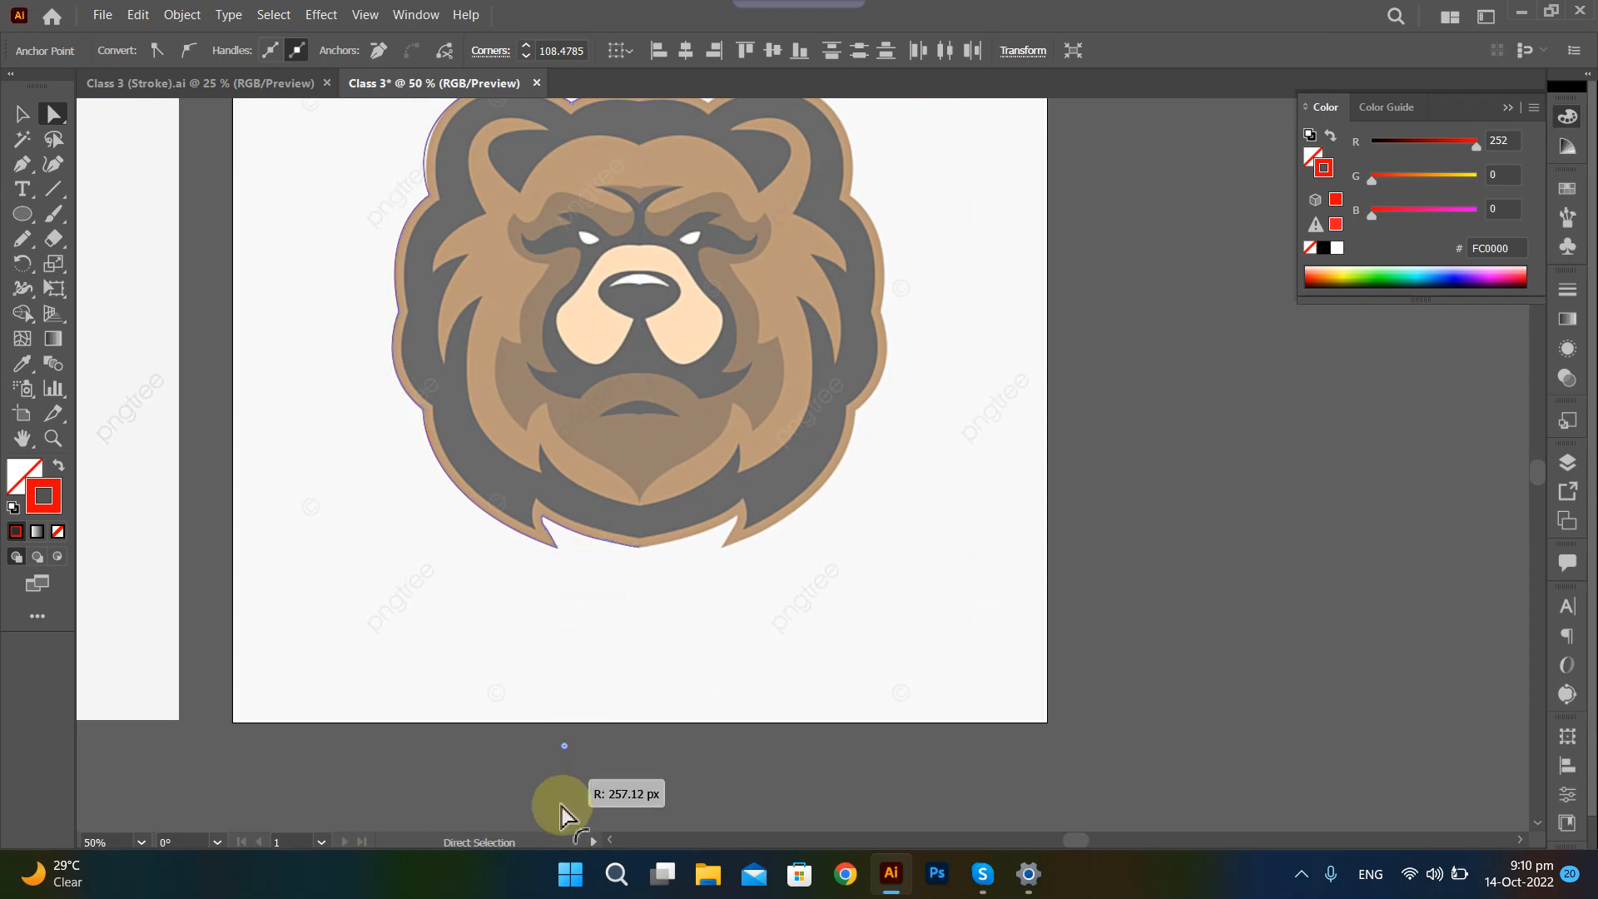
scroll(578, 689, "down", 5)
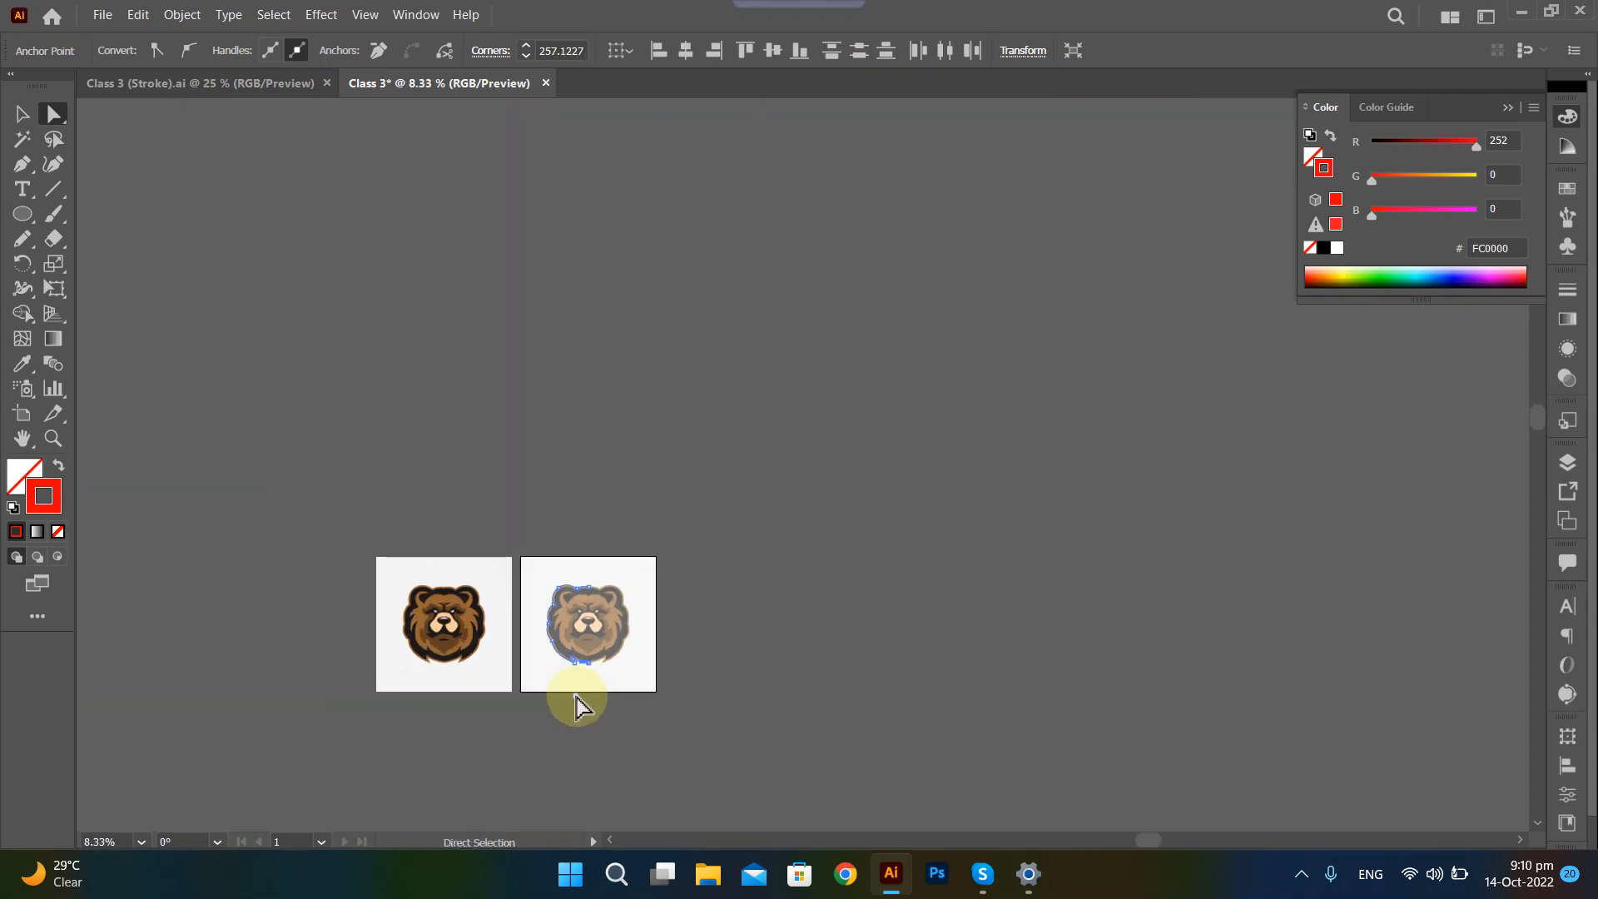
scroll(587, 653, "up", 7)
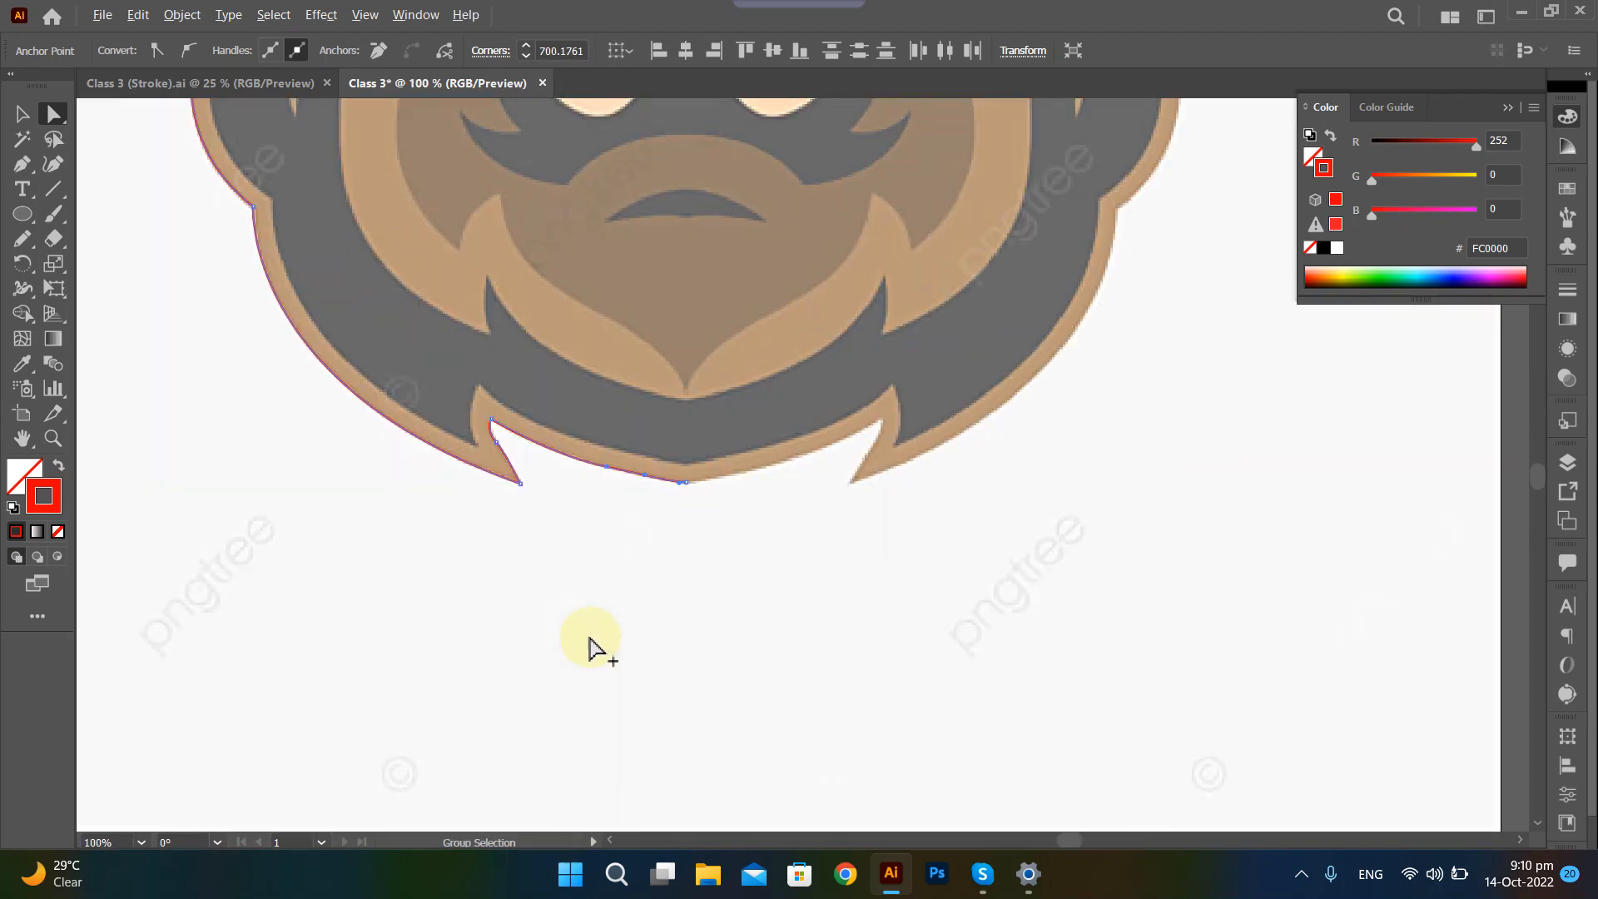
scroll(652, 464, "up", 6)
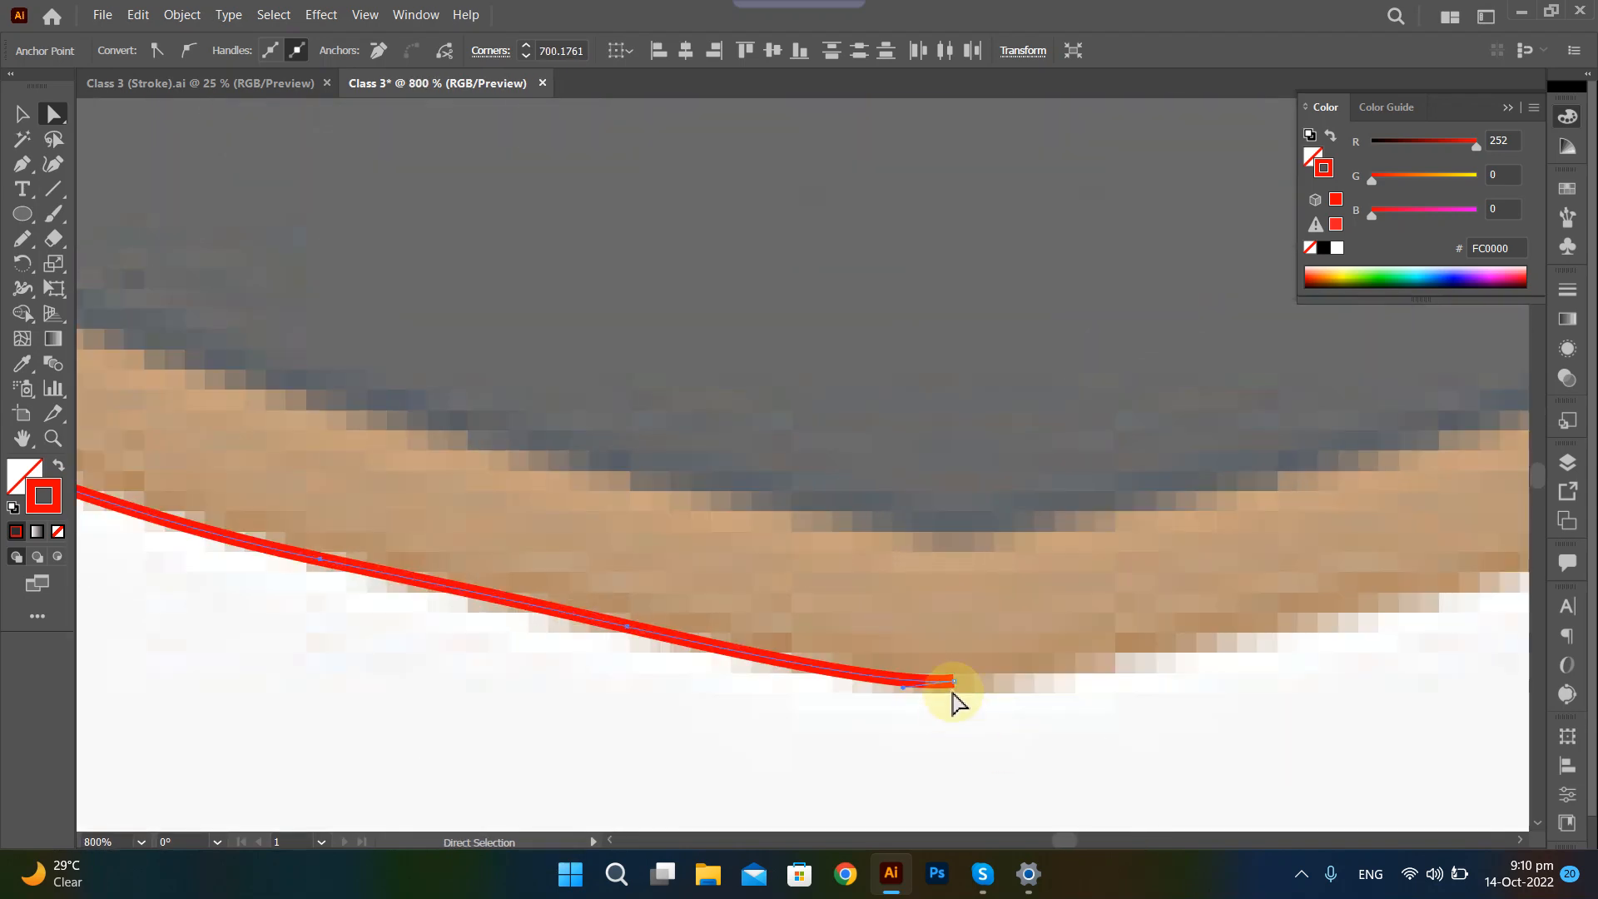
Pick up the path's endpoint at the chin's bottom centre, end the path there and deselect it.
key("p")
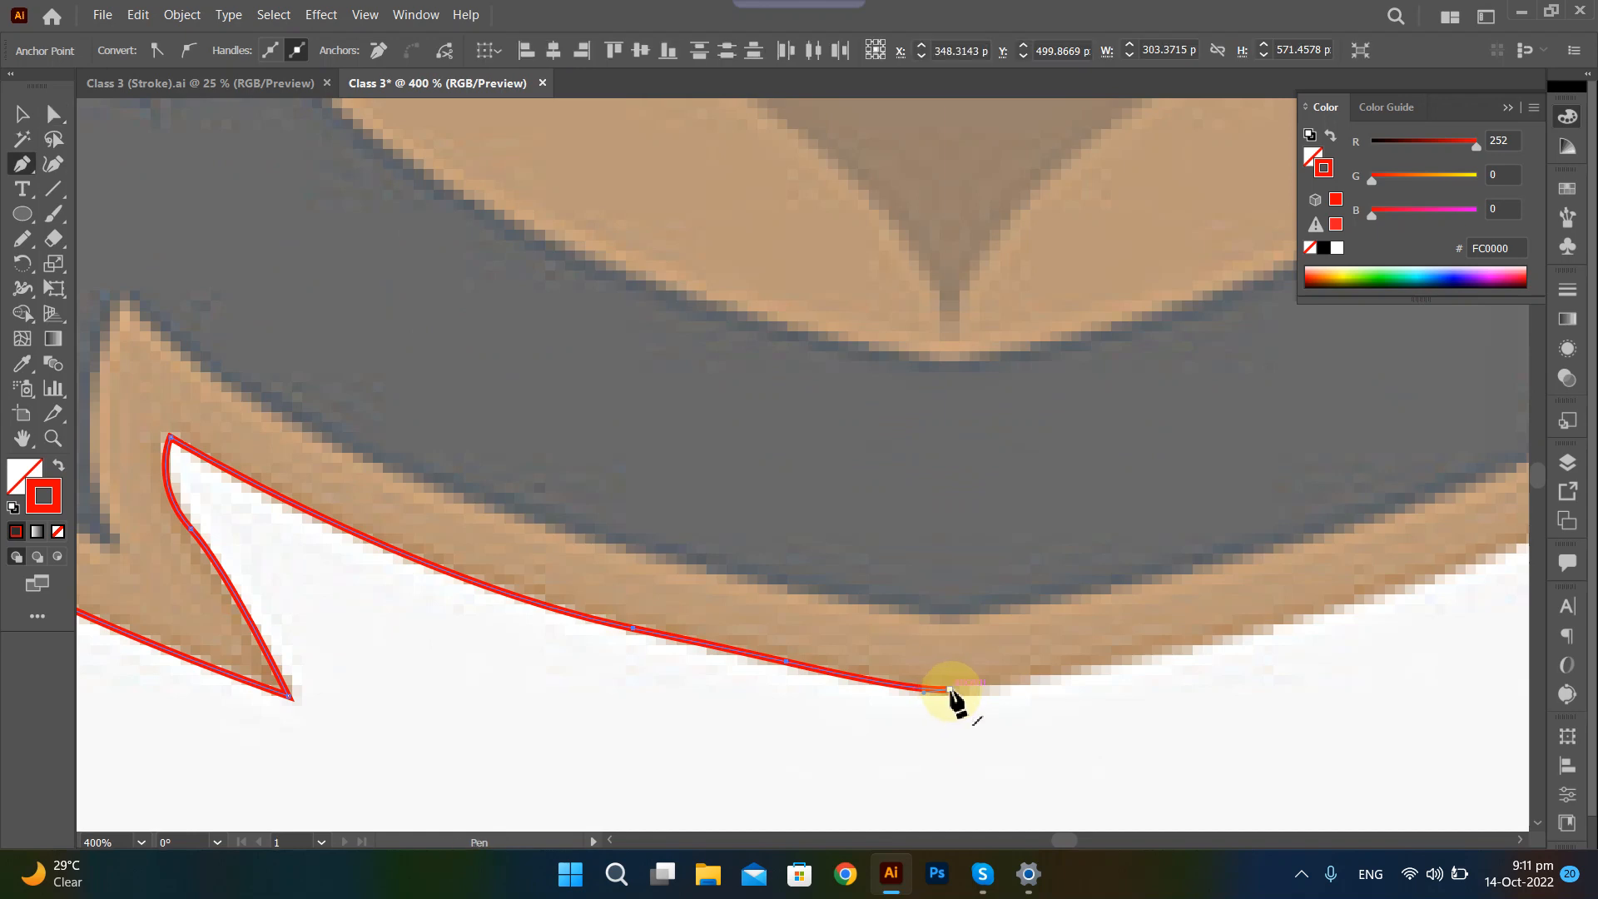
scroll(936, 612, "down", 5)
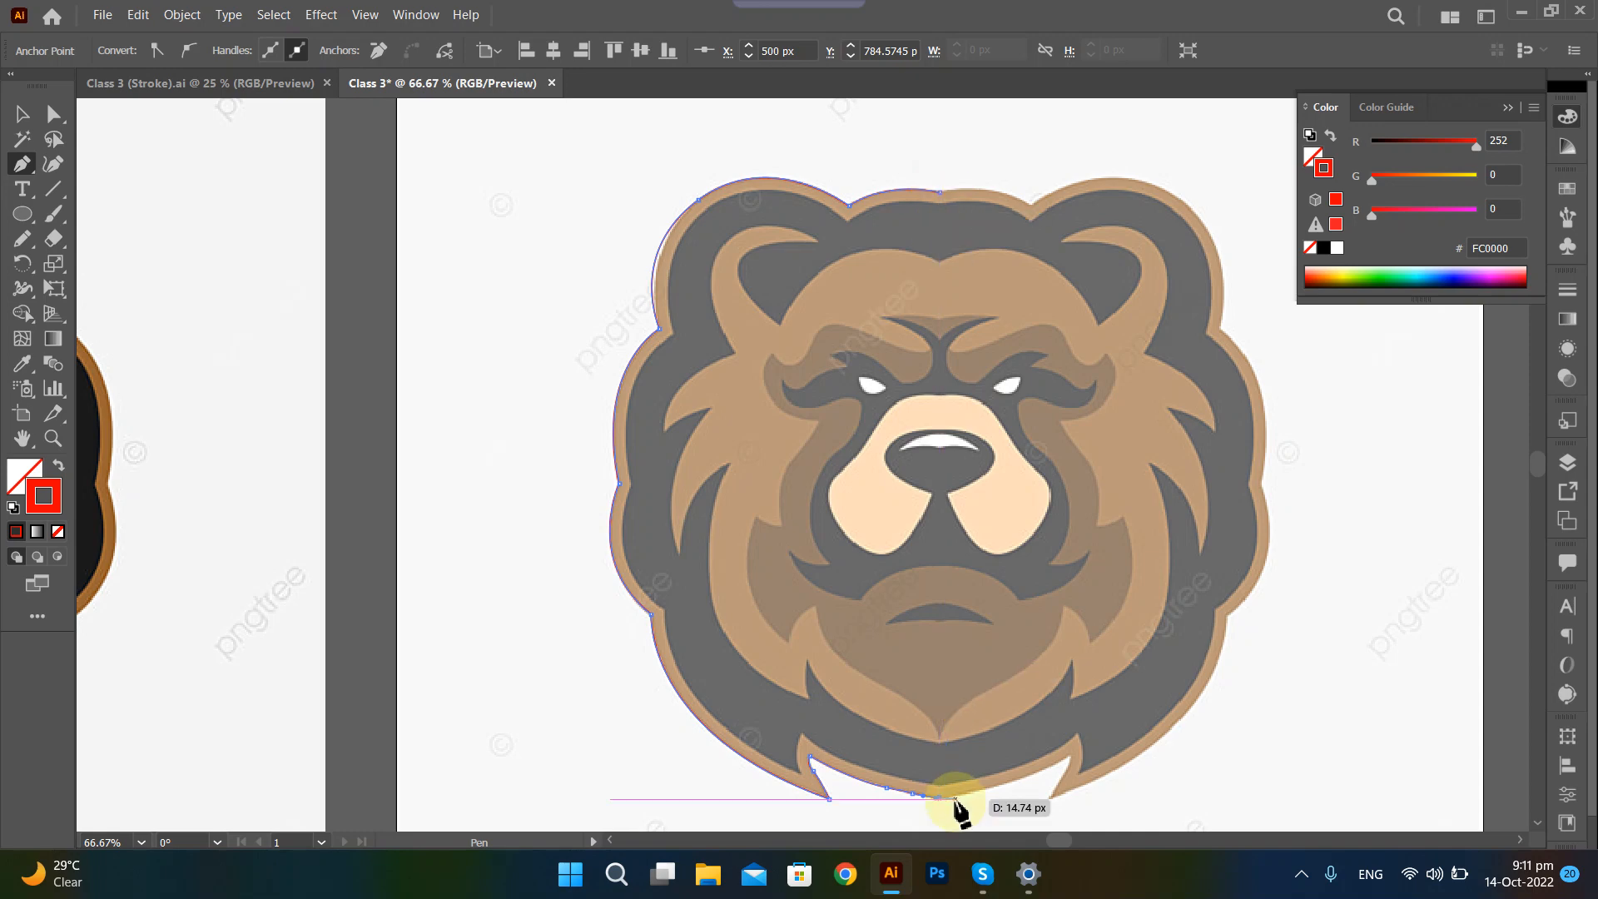
key("b")
left_click(559, 685, "ctrl")
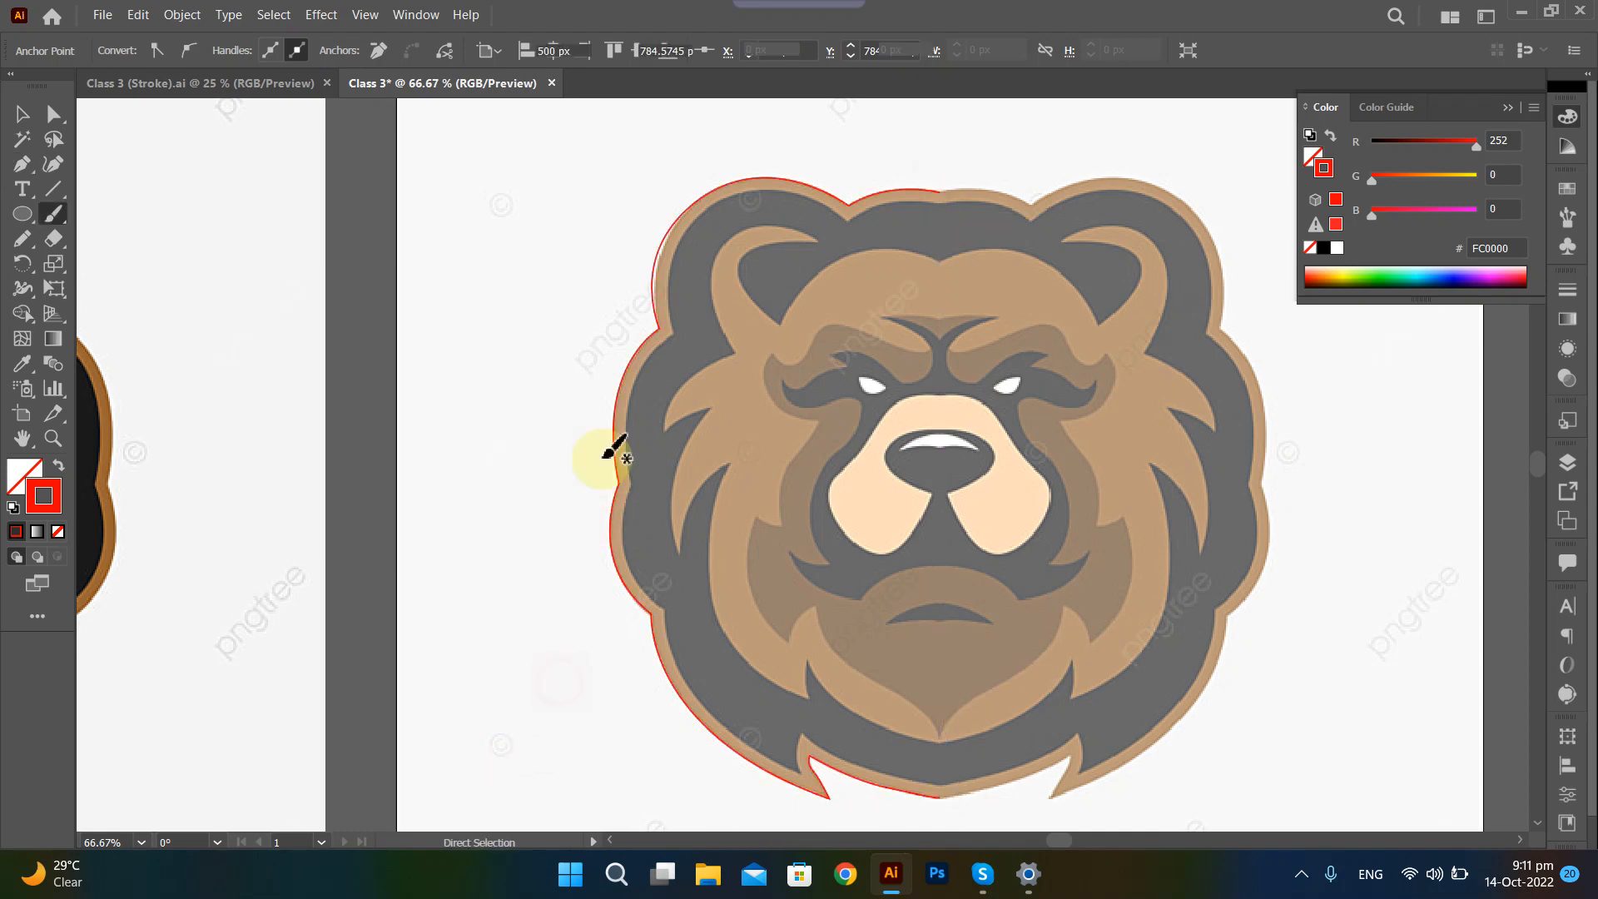
Reshape the segment along the left ear's outer side by adjusting the upper anchor's handle so it hugs the tan edge.
scroll(605, 459, "up", 3)
scroll(605, 459, "up", 1)
scroll(873, 159, "up", 10)
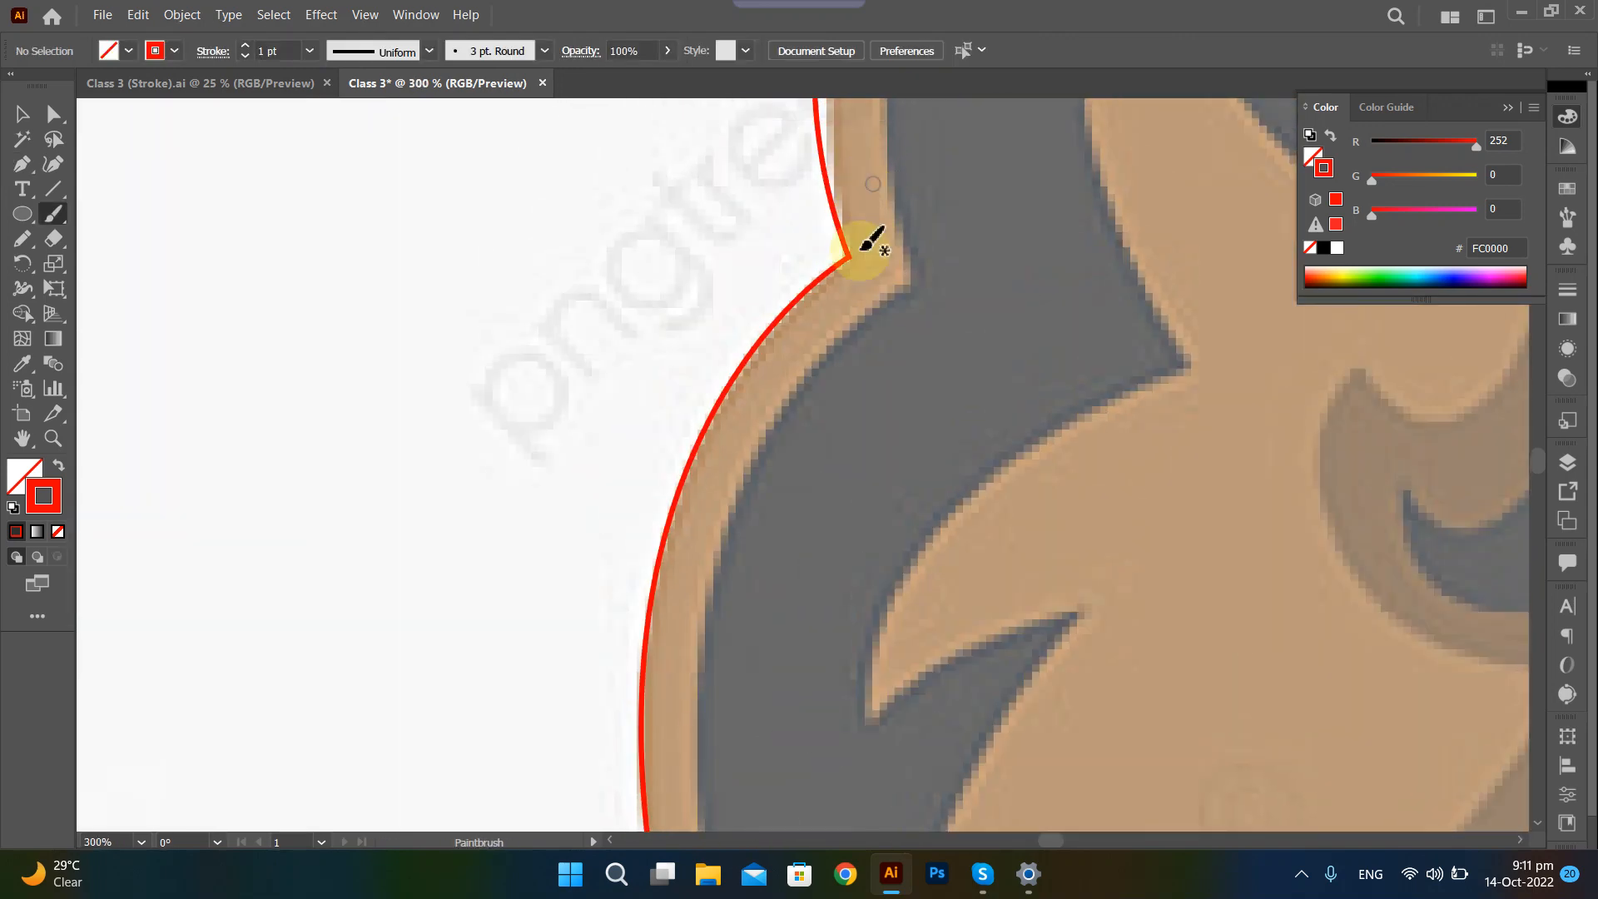
scroll(908, 233, "up", 6)
left_click(887, 287, "ctrl")
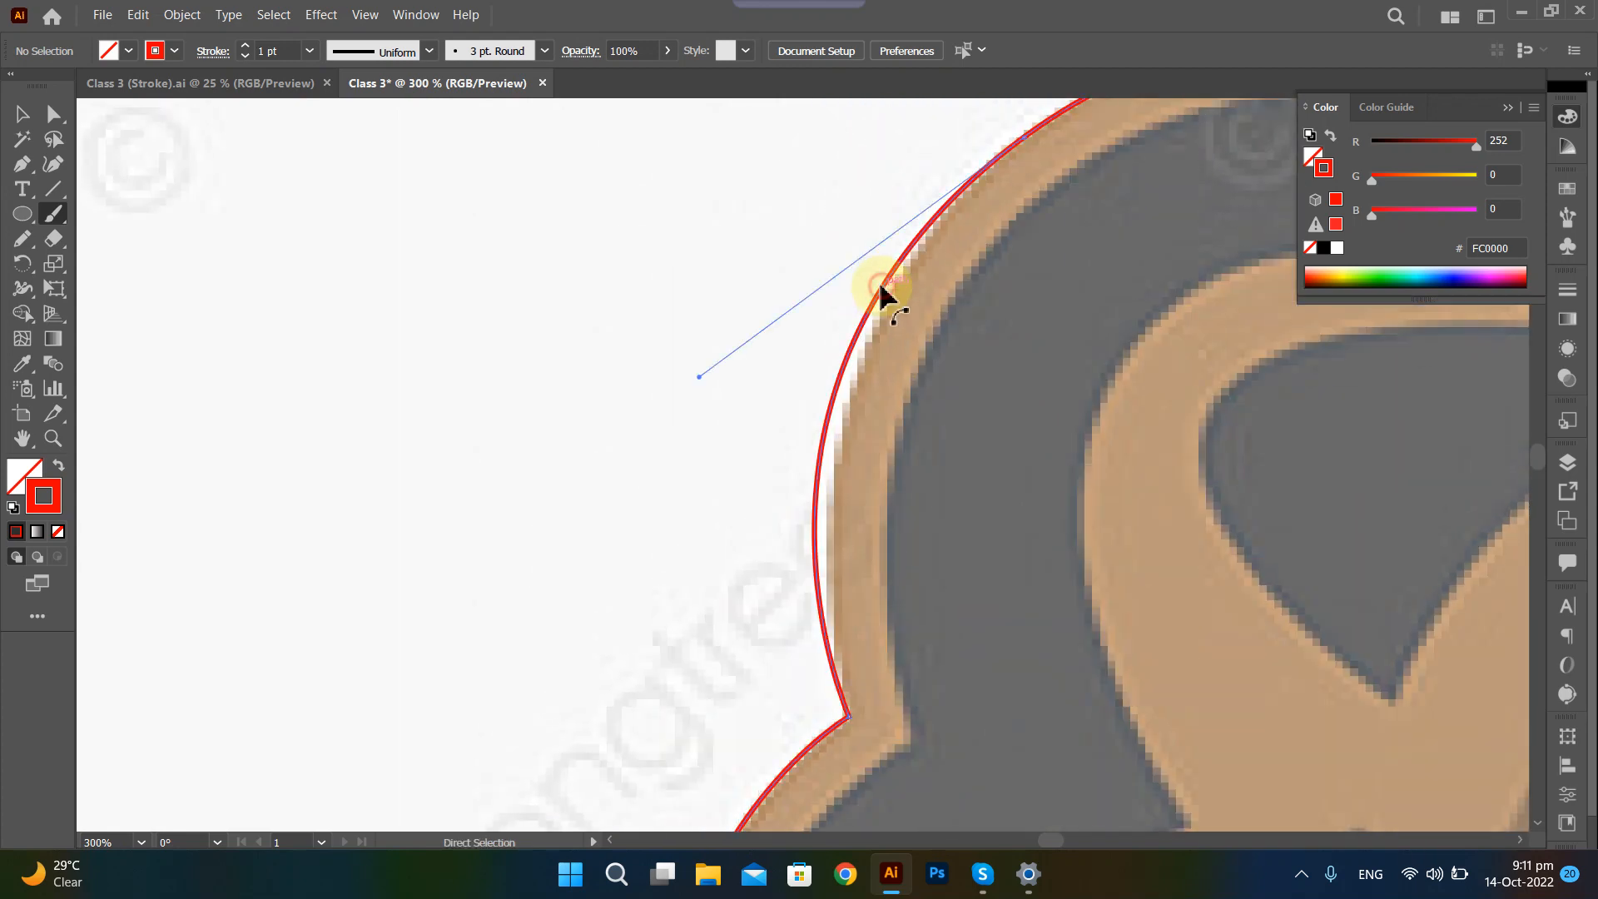
left_click_drag(954, 194, 1031, 137)
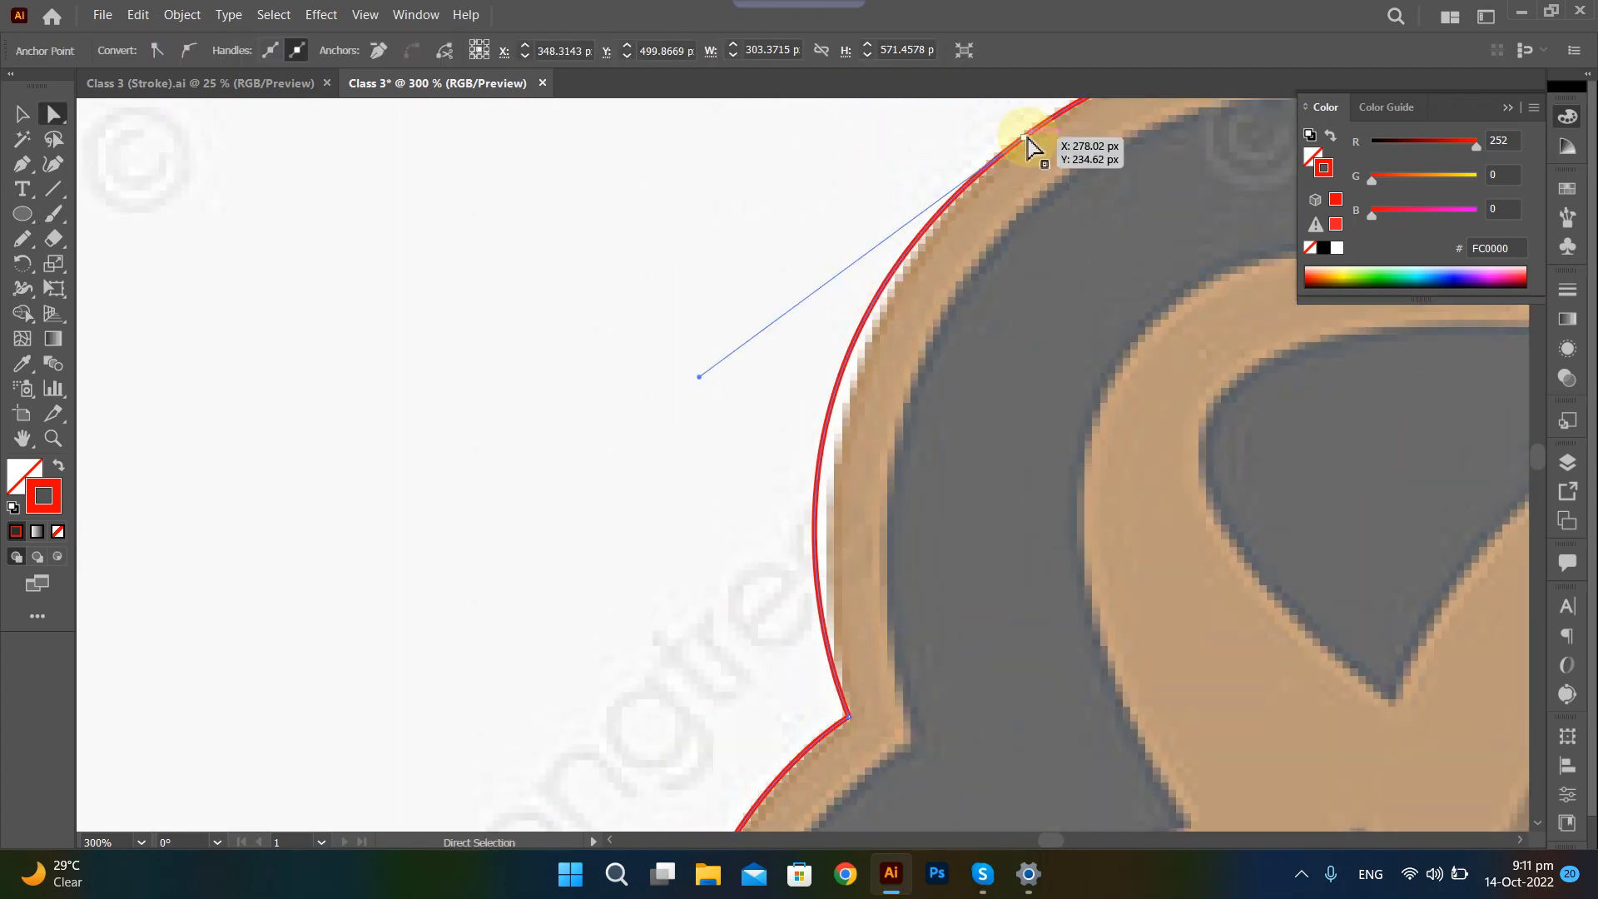
key("a")
left_click(1024, 135)
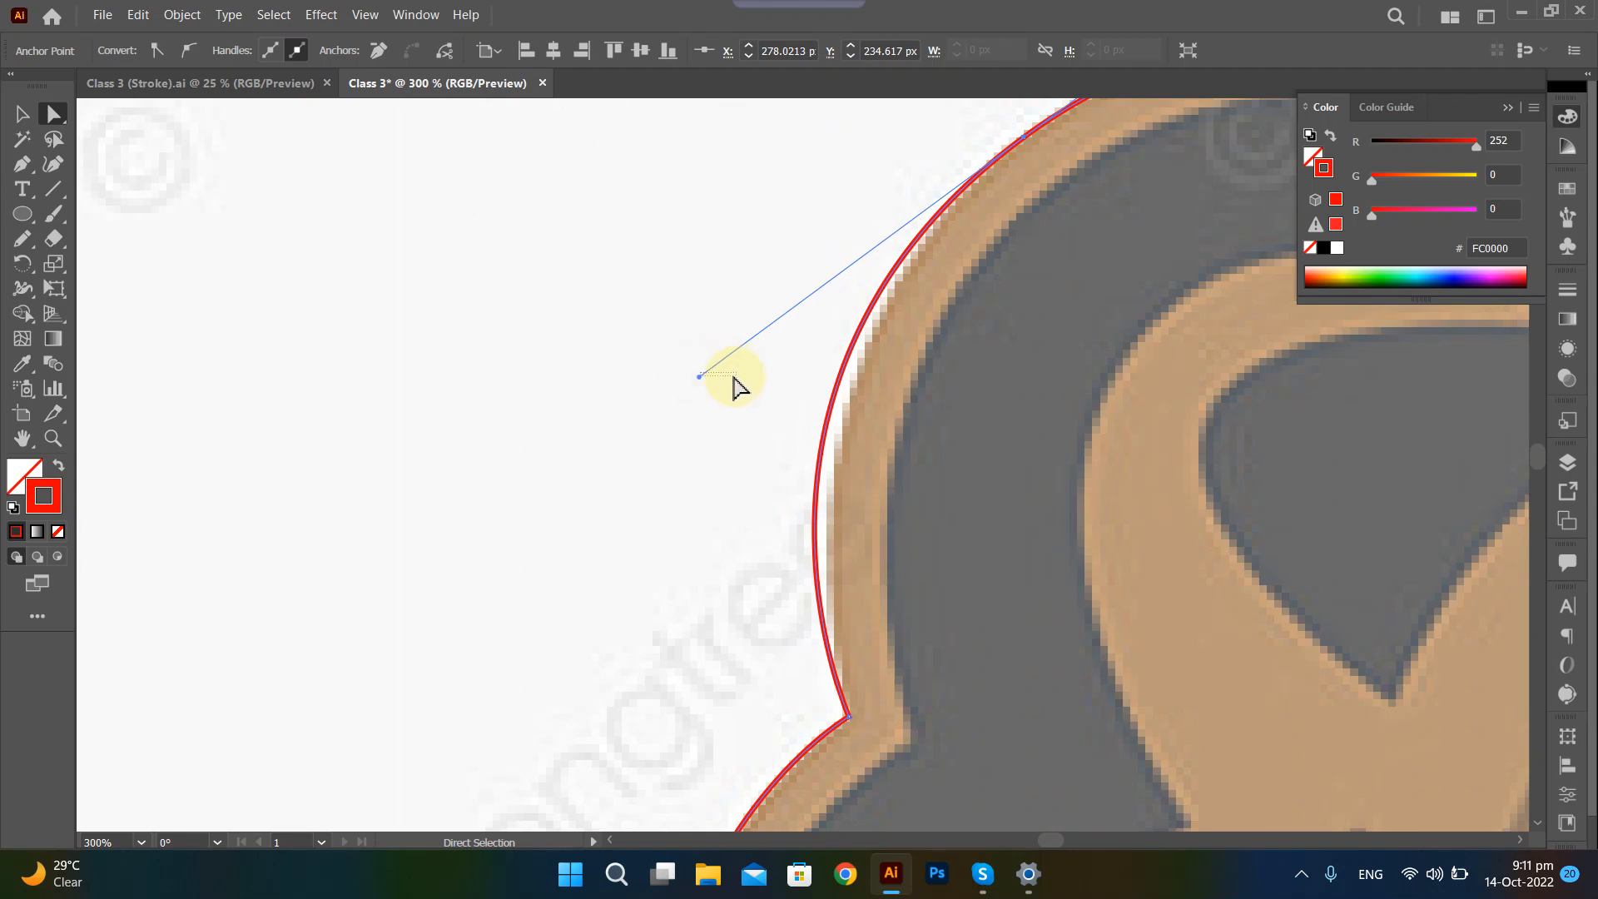
left_click(802, 372)
left_click_drag(839, 387, 743, 377)
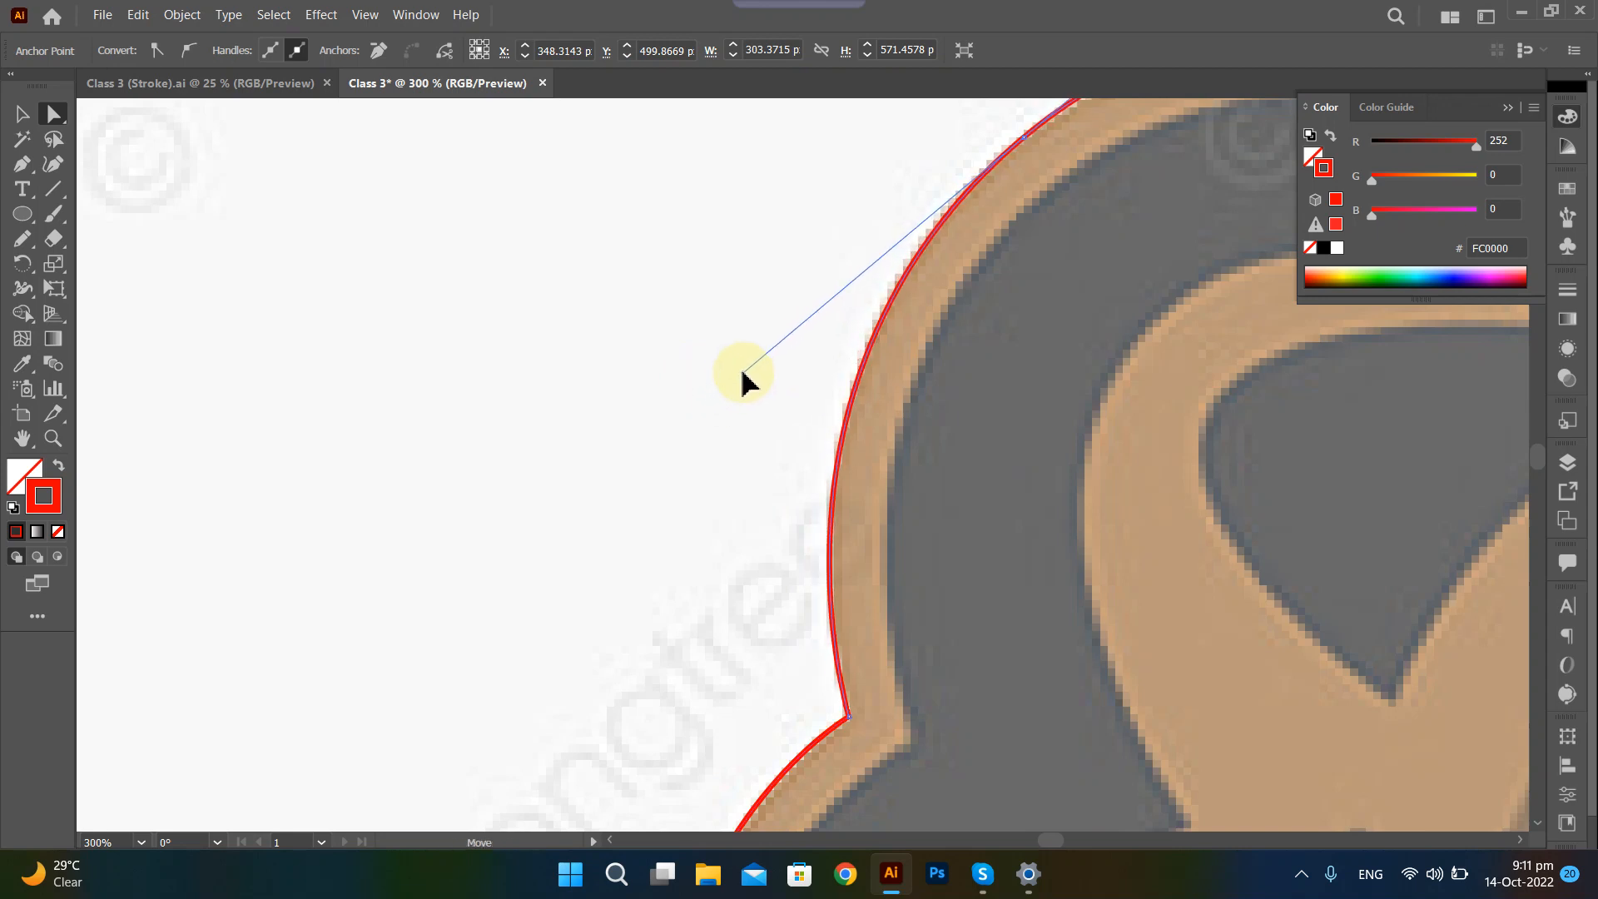
Lower and refine the curve over the left ear's top so it follows the outer tan edge.
scroll(741, 389, "down", 2)
scroll(922, 272, "up", 1)
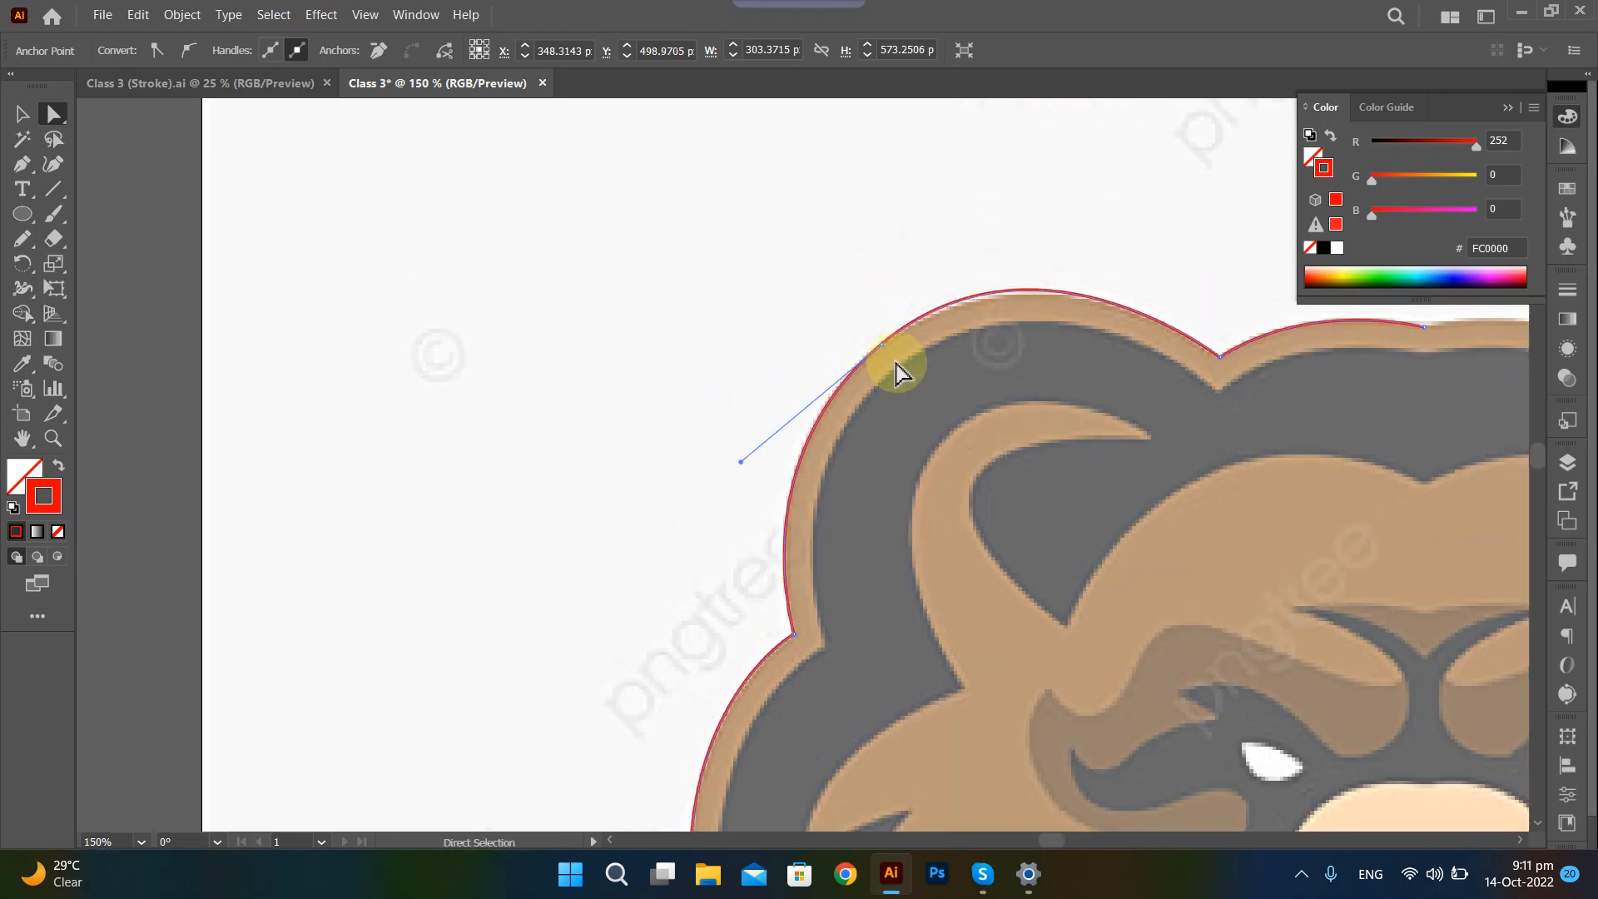
scroll(897, 363, "up", 2)
left_click(748, 409)
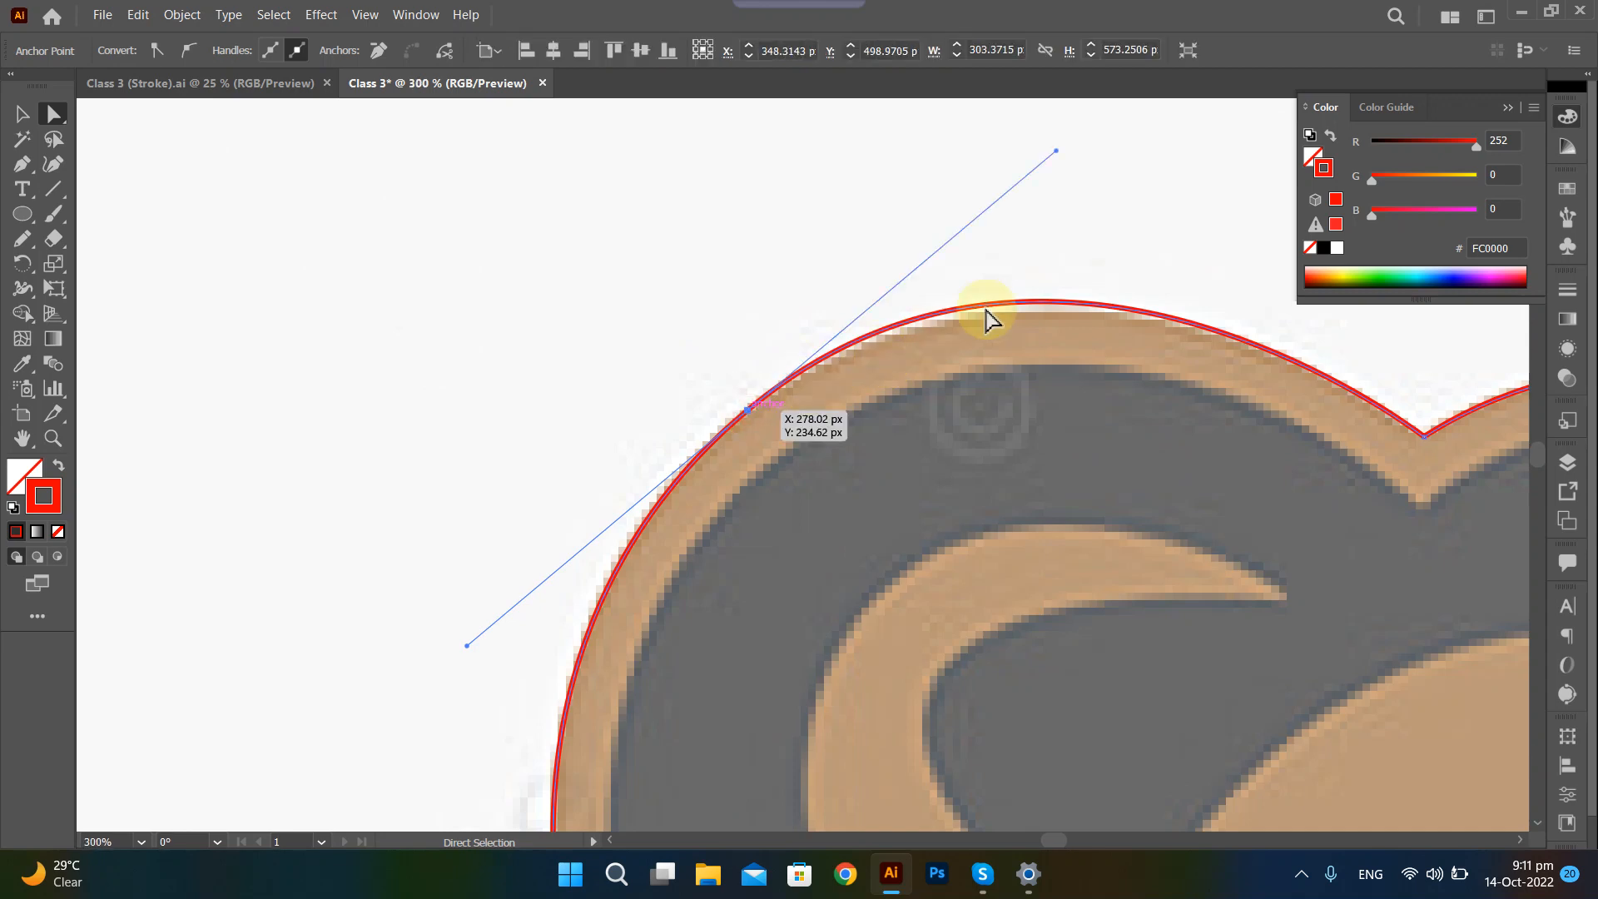
left_click_drag(1012, 308, 1012, 318)
scroll(841, 463, "down", 3)
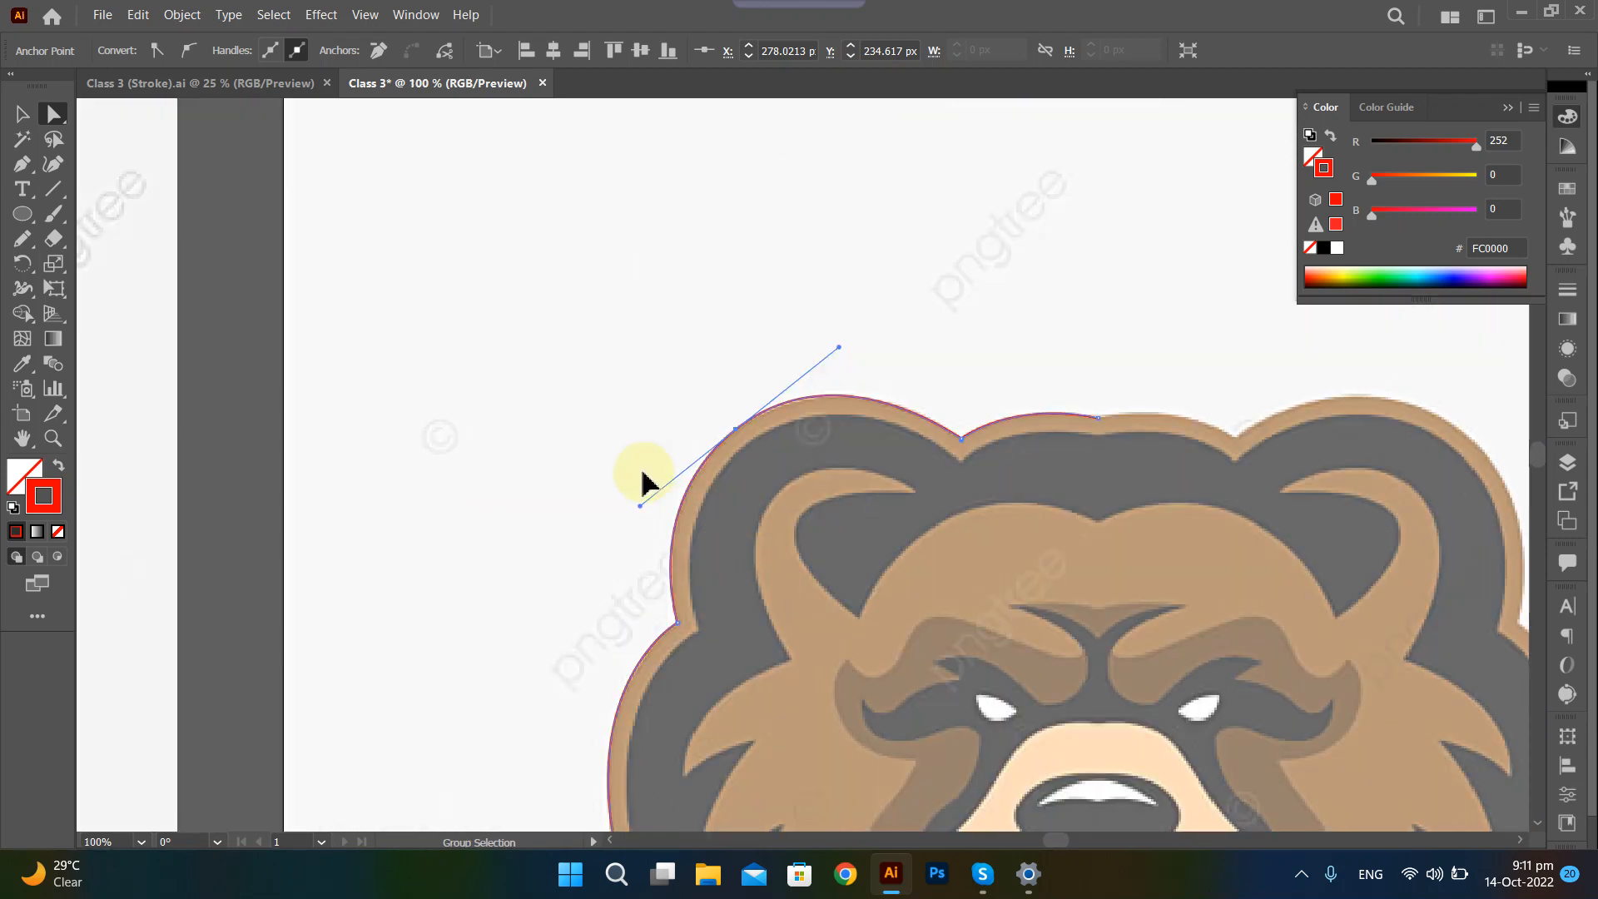
scroll(759, 441, "right", 2)
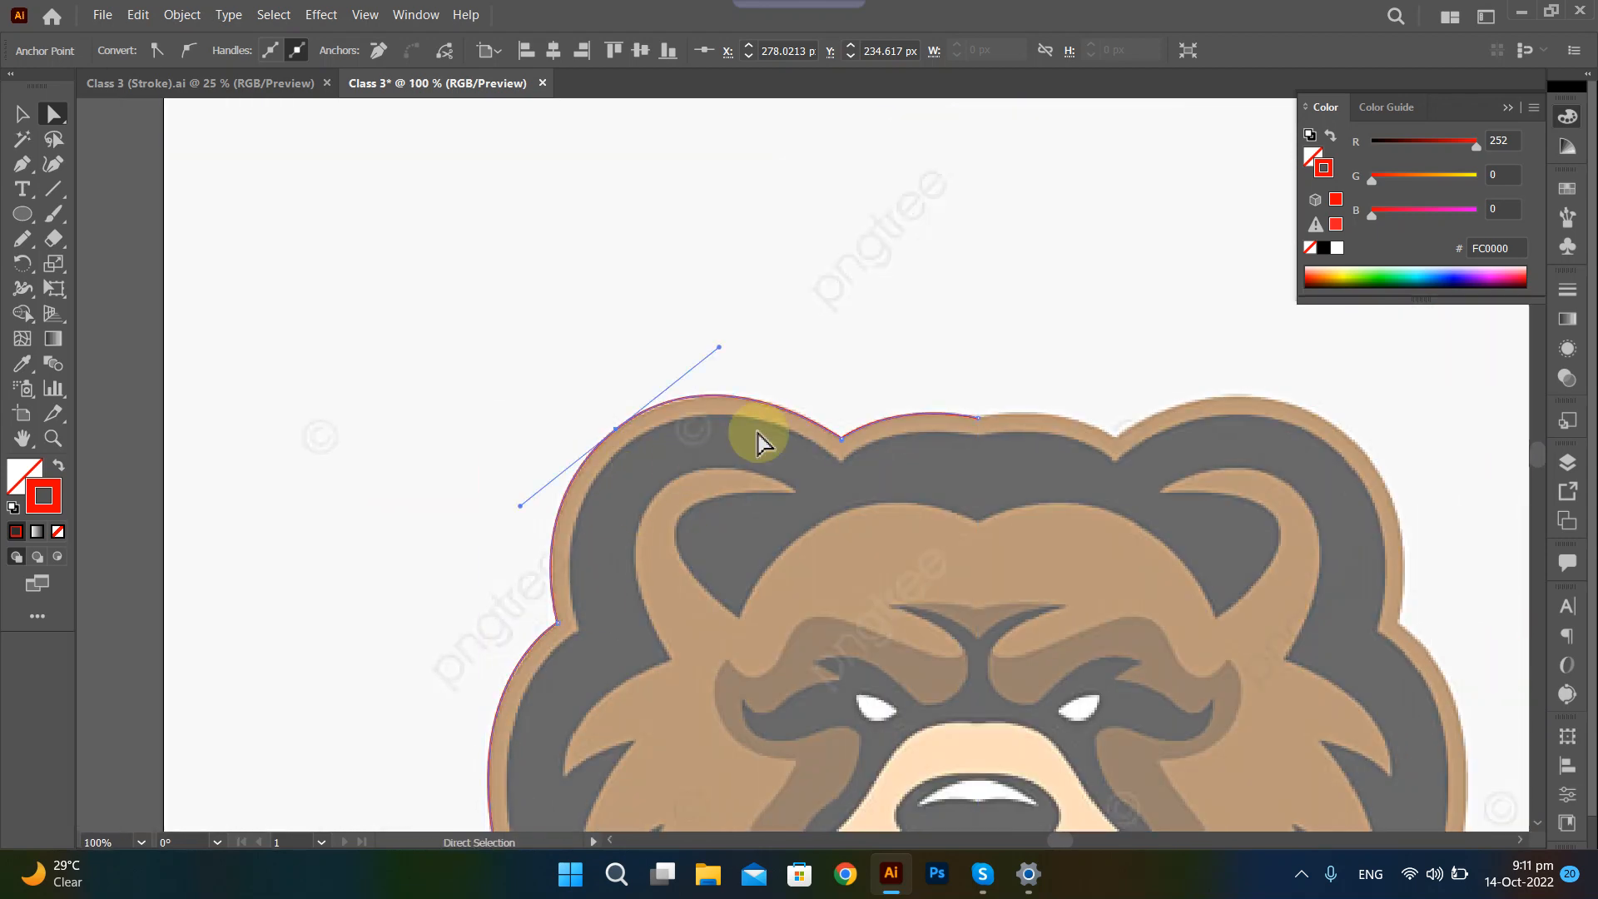
scroll(663, 425, "up", 3)
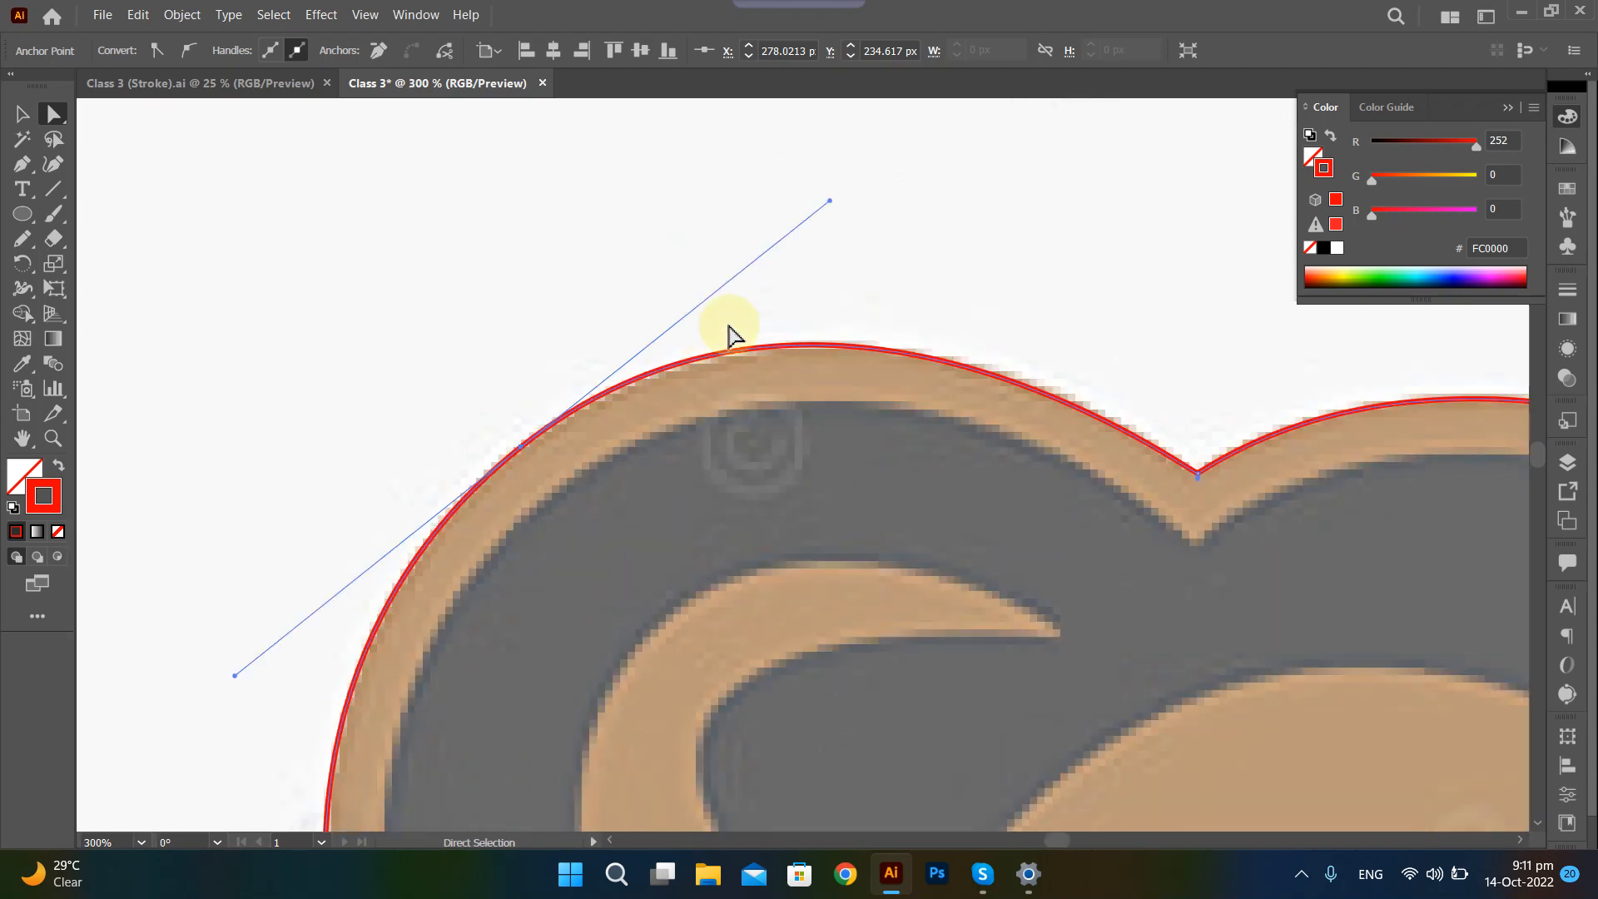
left_click_drag(731, 364, 789, 268)
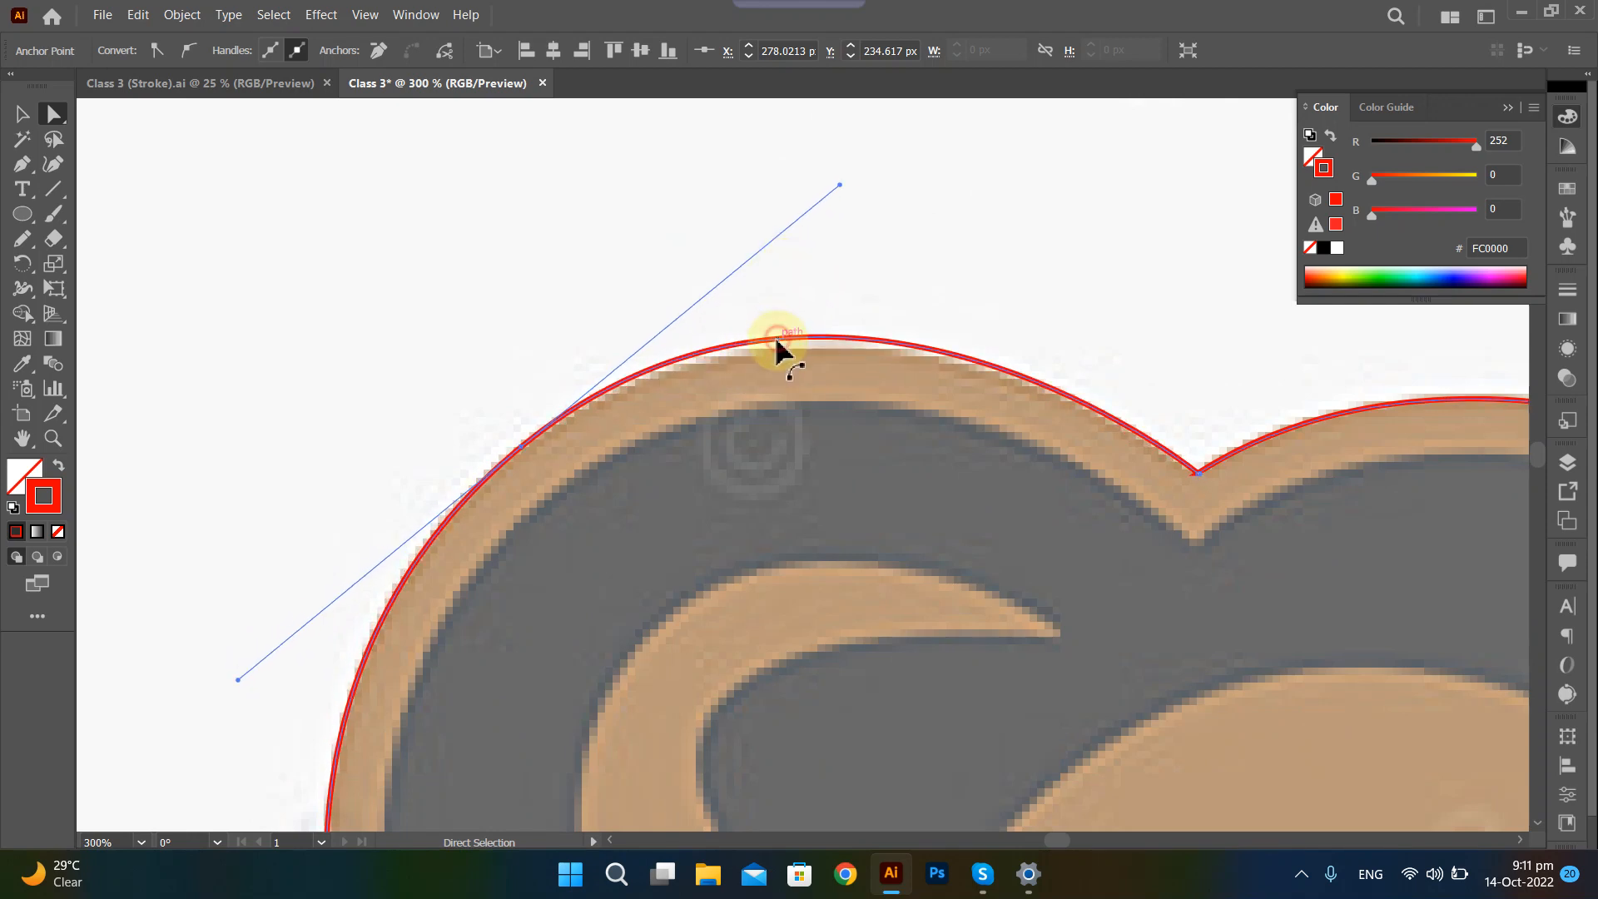
left_click_drag(776, 339, 776, 343)
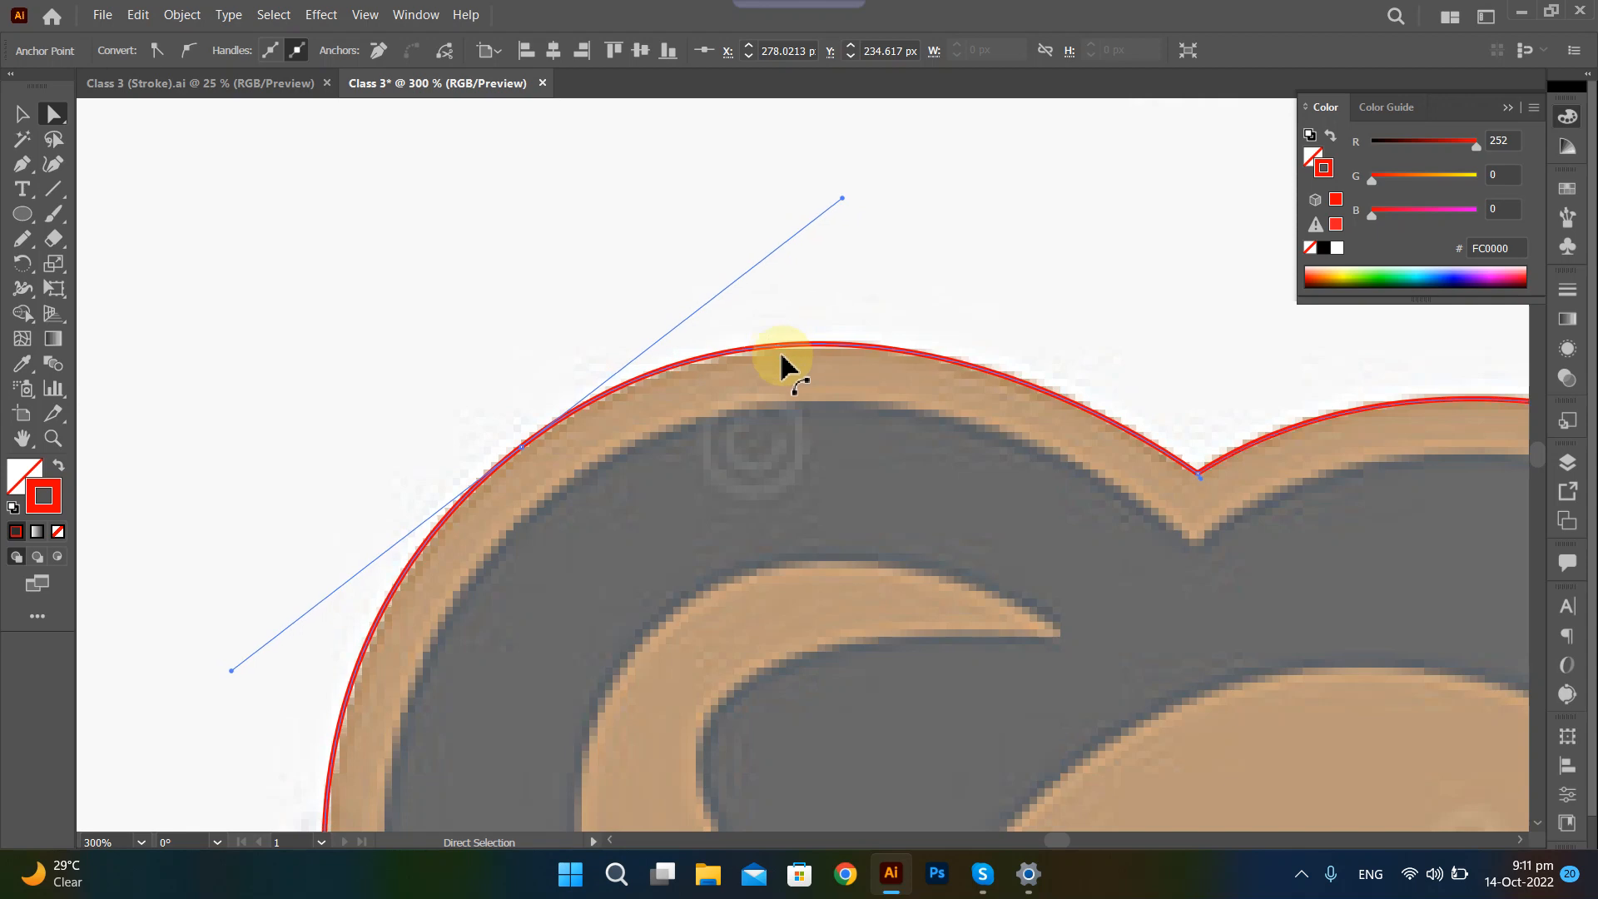
Nudge the segment along the upper bulge below the left ear inward to match the outline.
scroll(776, 350, "down", 5)
scroll(696, 563, "down", 3)
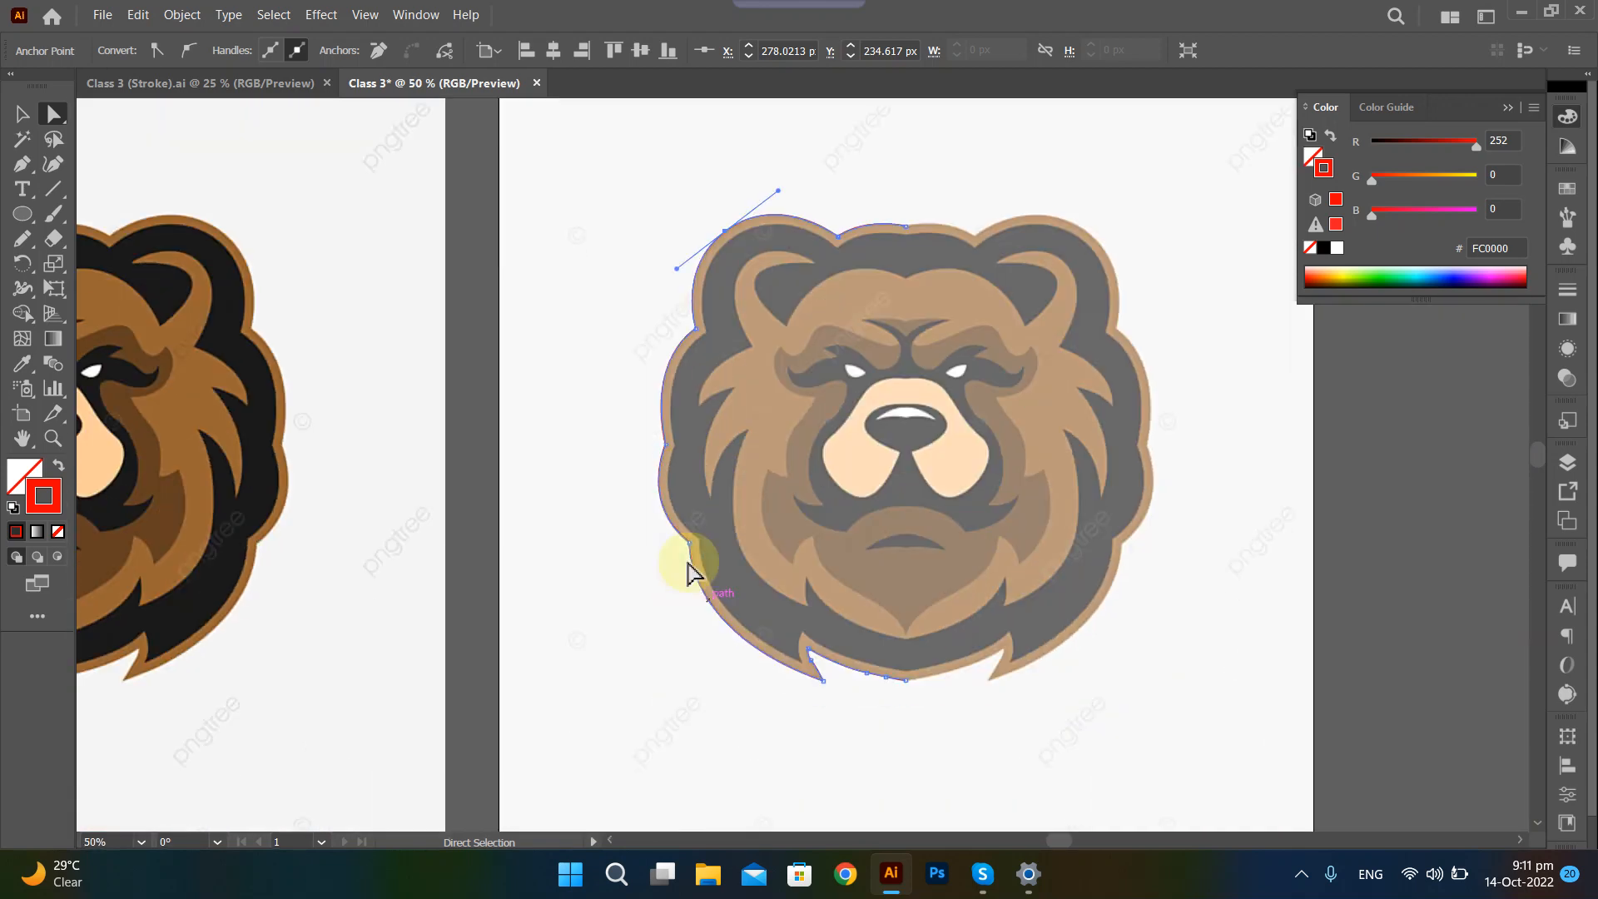
scroll(660, 372, "up", 6)
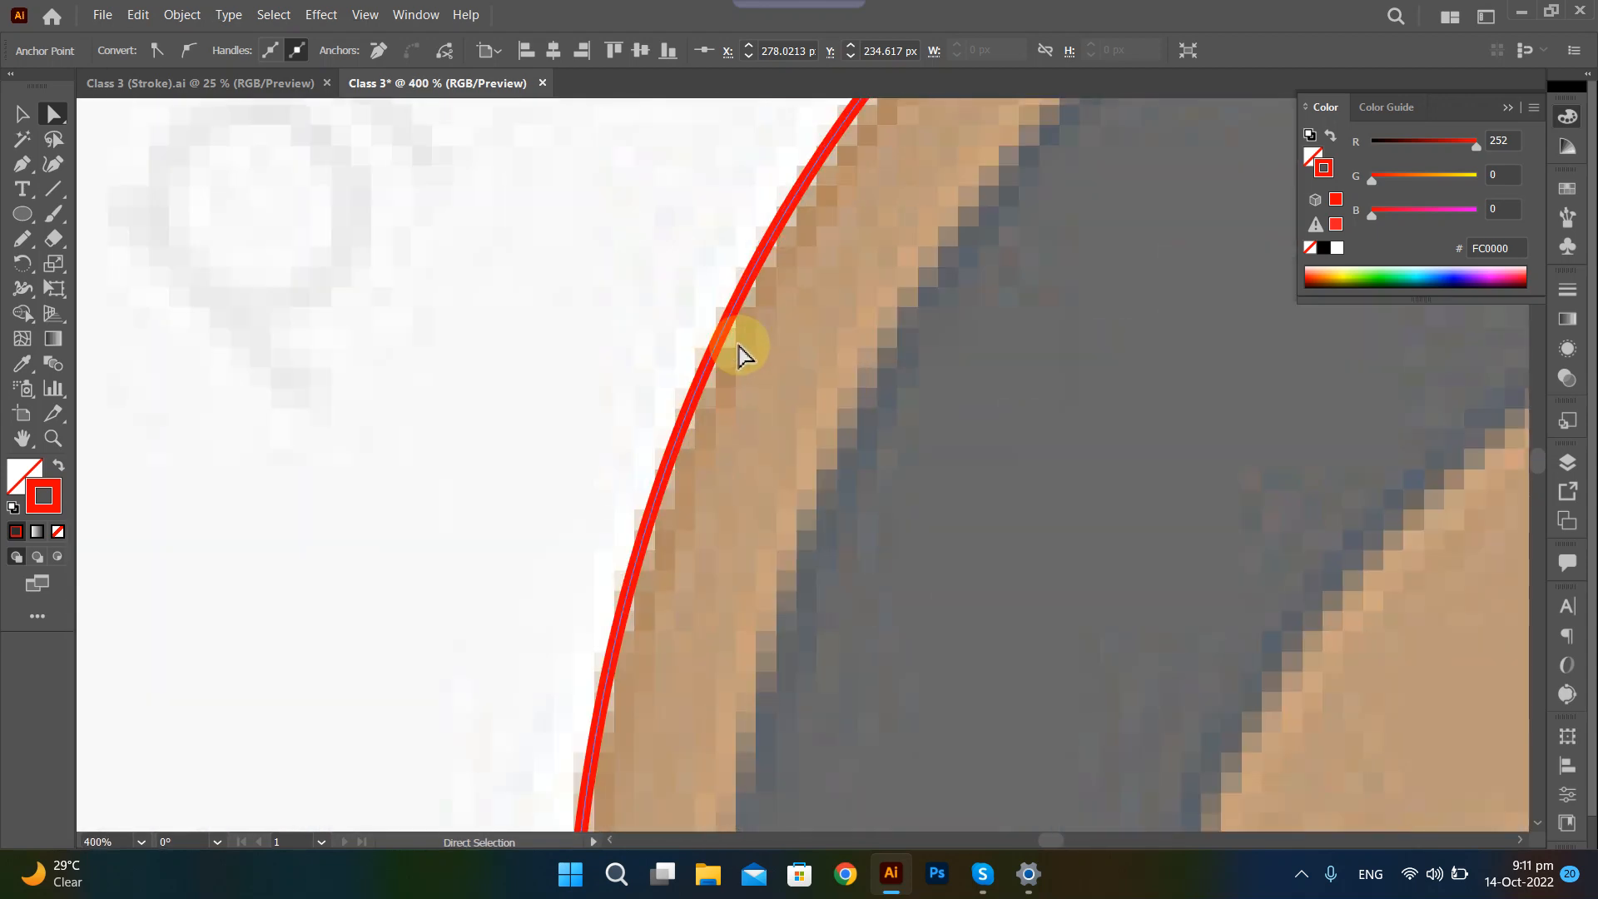
left_click_drag(721, 339, 727, 343)
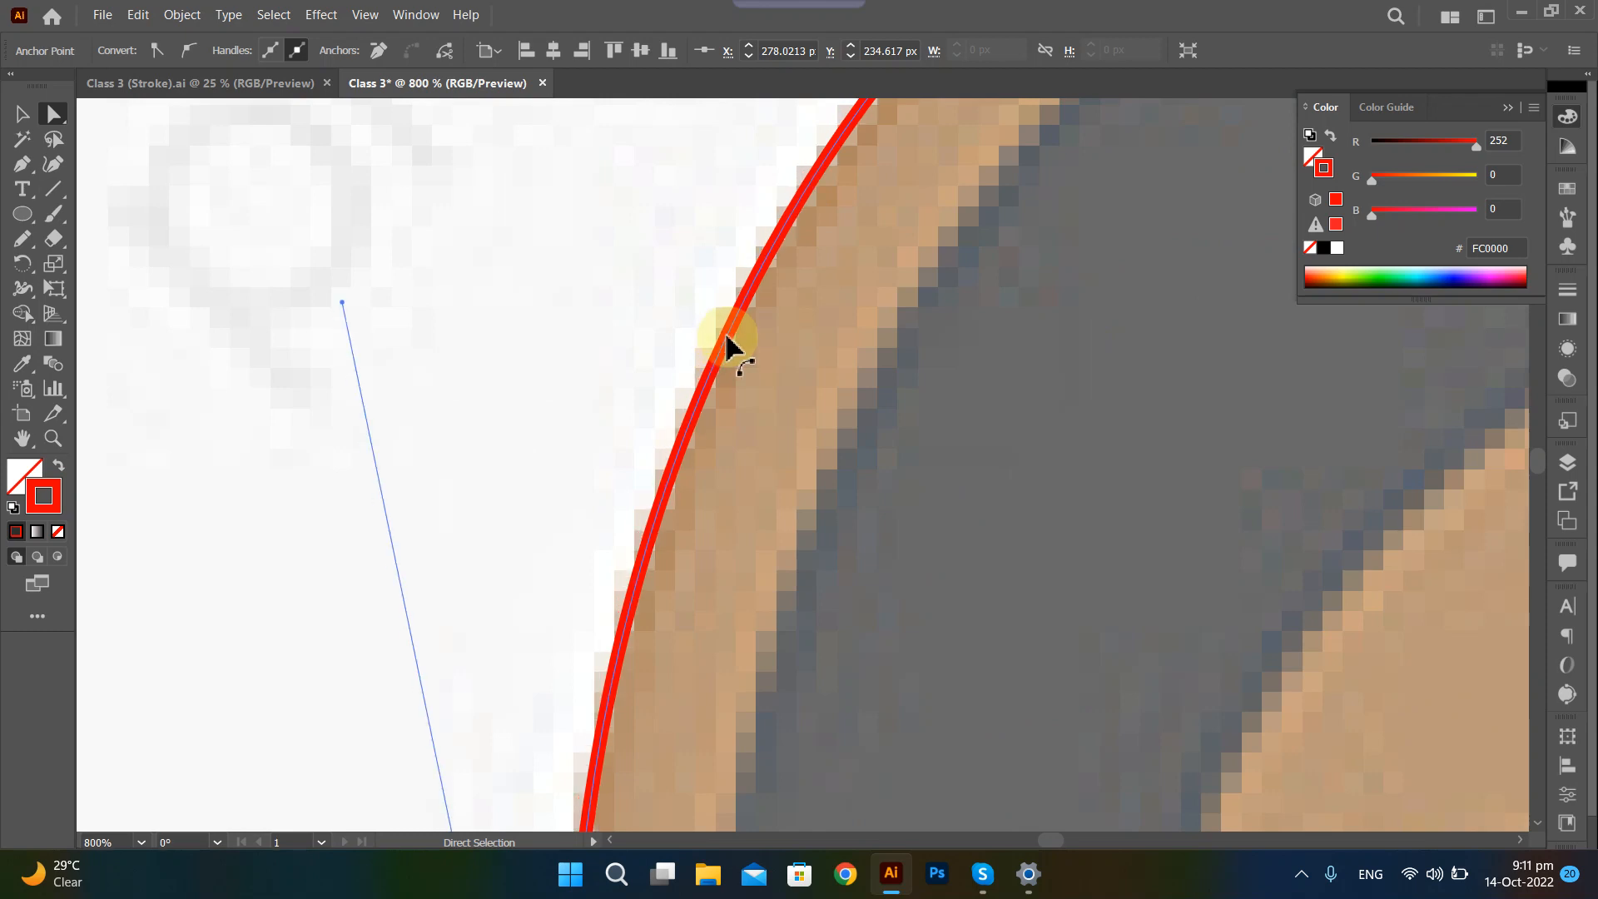
scroll(727, 343, "down", 4)
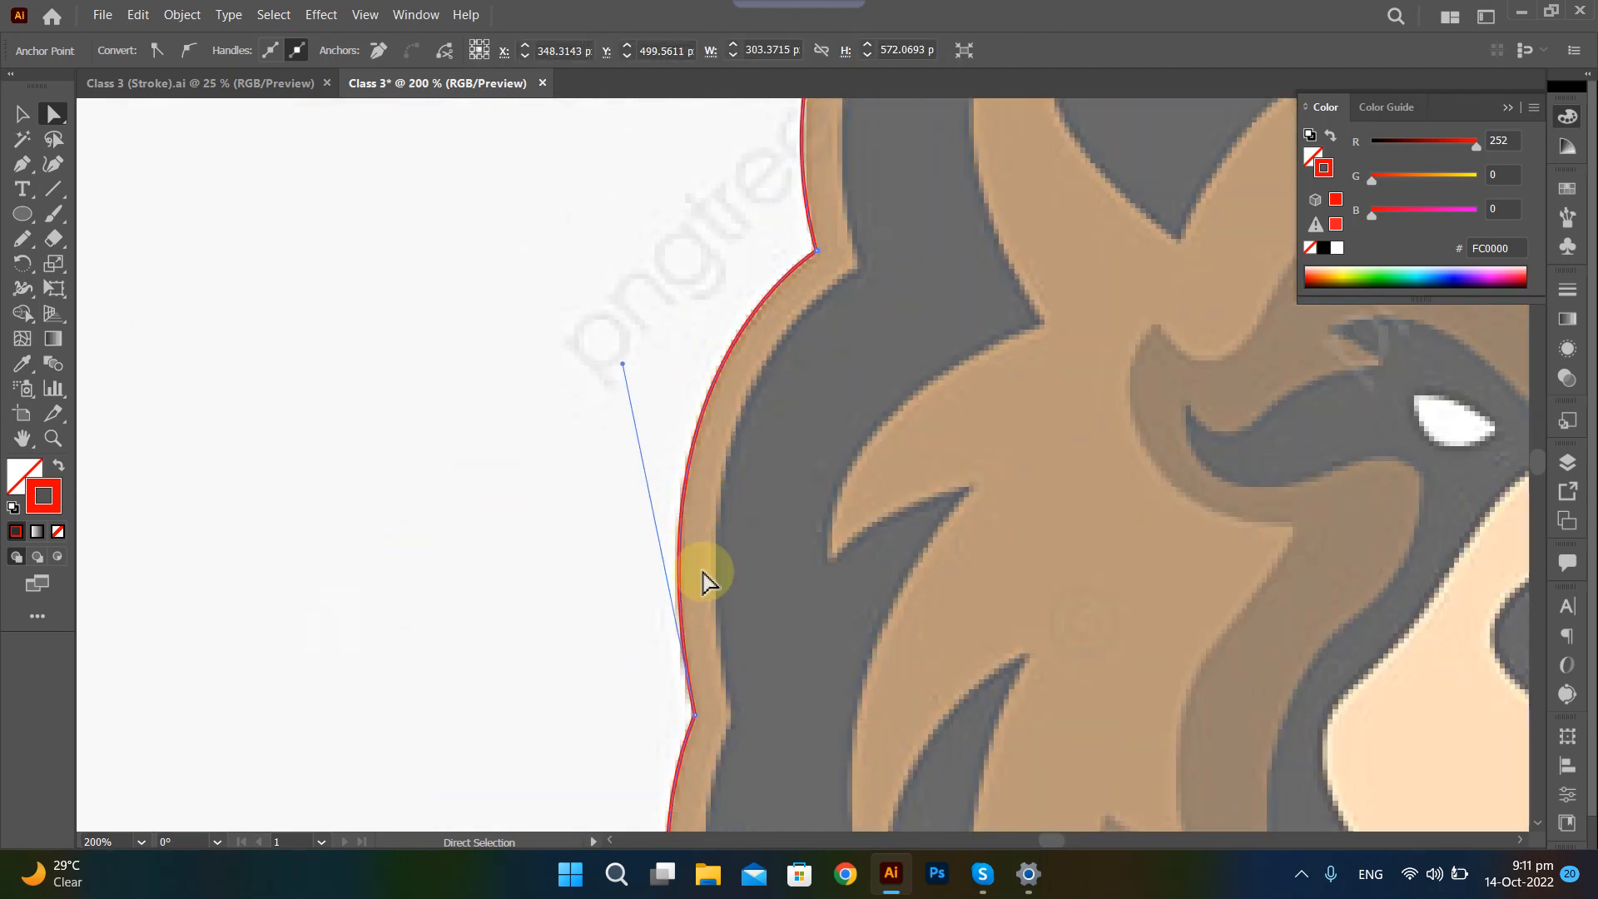
Refine the notch anchor where the left cheek's lower bulge meets the jaw curve so it sits on the tan edge.
scroll(832, 142, "up", 5)
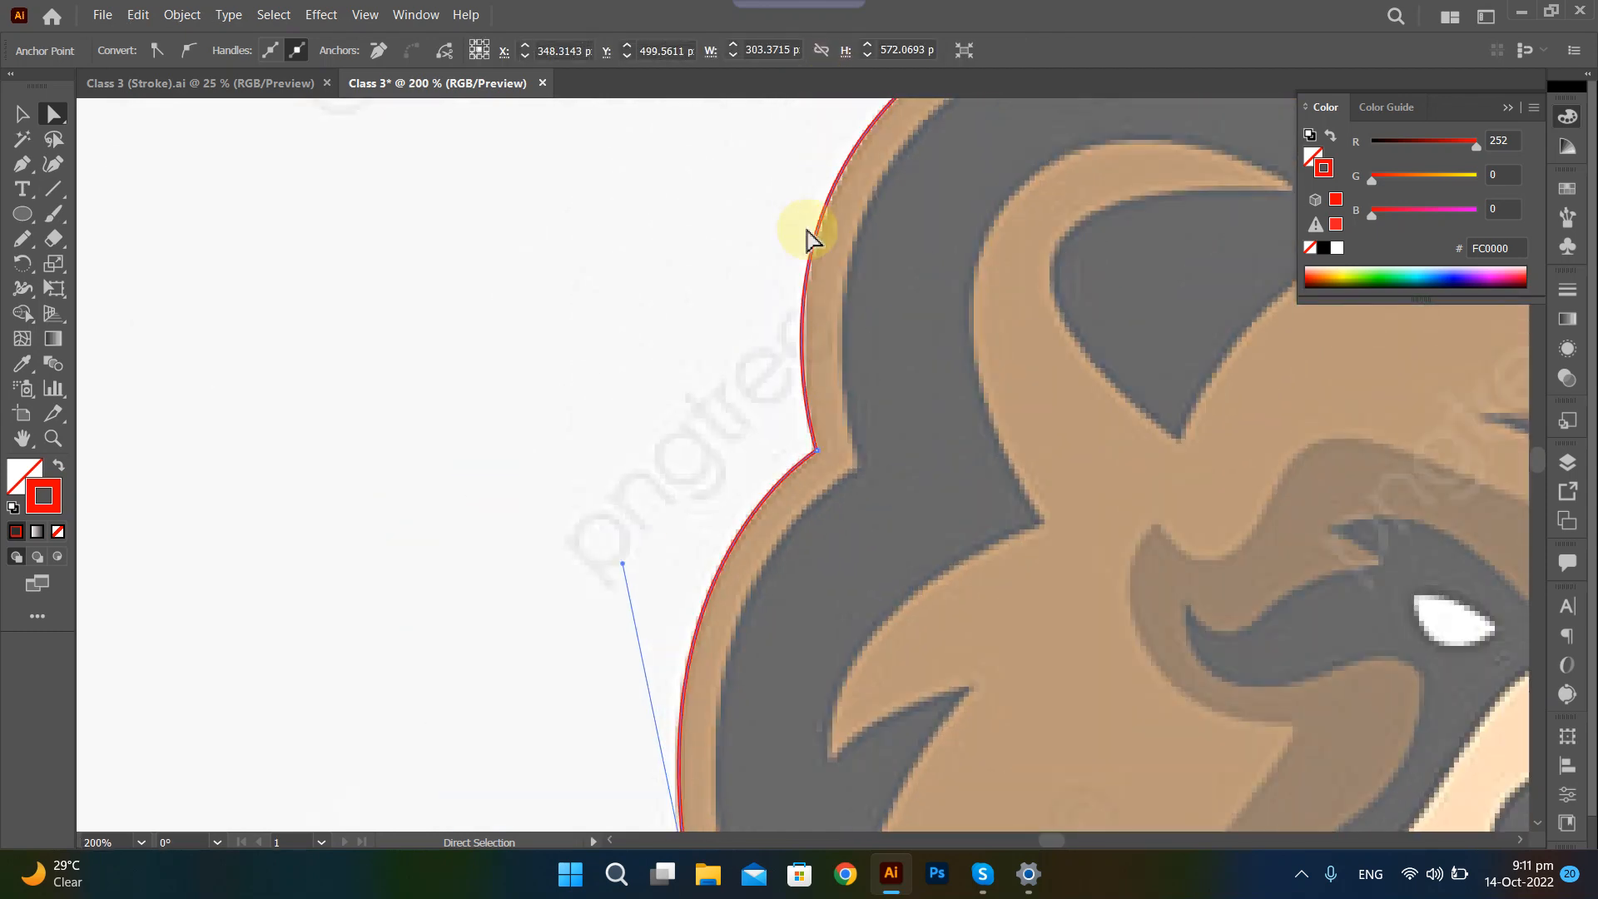
scroll(820, 333, "down", 8)
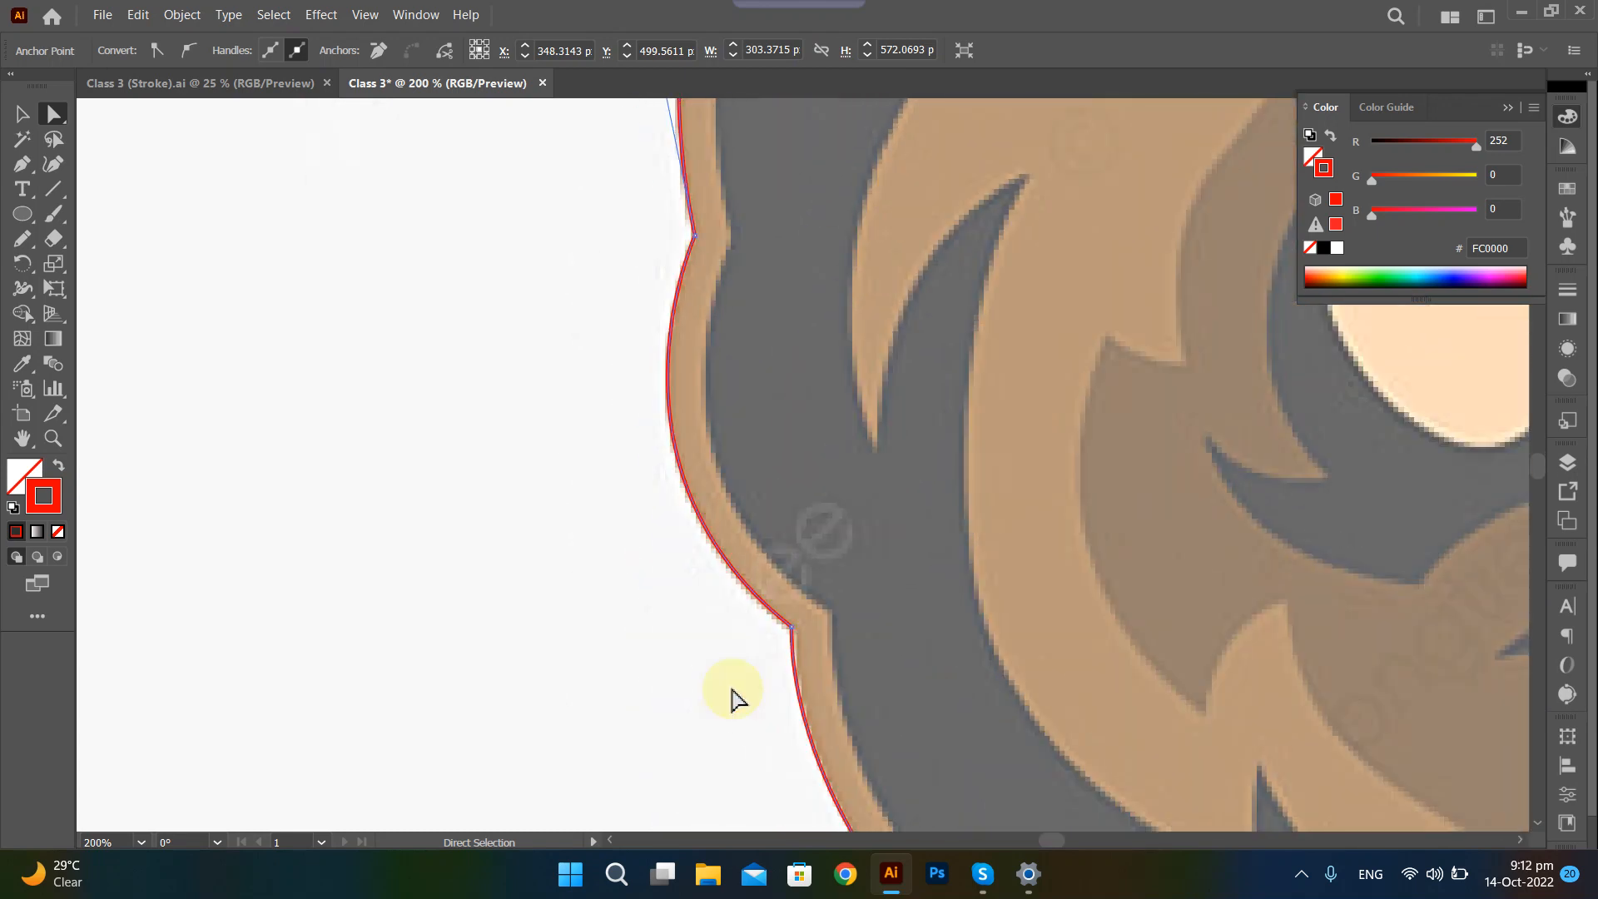
scroll(799, 632, "up", 5)
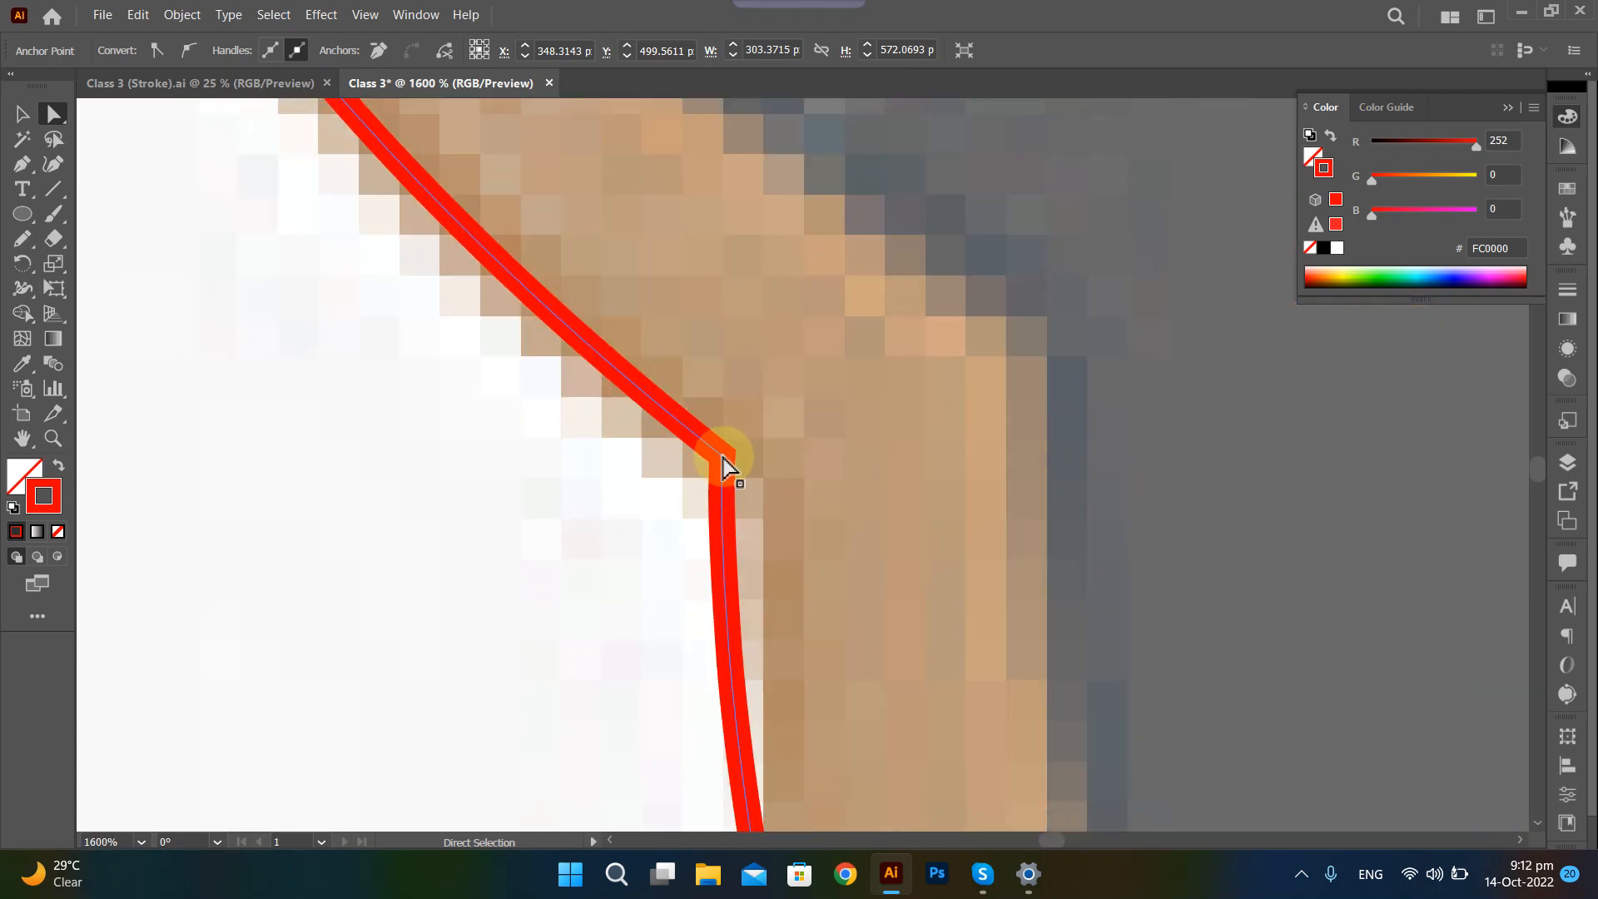
left_click_drag(724, 466, 747, 518)
scroll(742, 503, "down", 5)
scroll(775, 566, "down", 2)
scroll(814, 564, "up", 3)
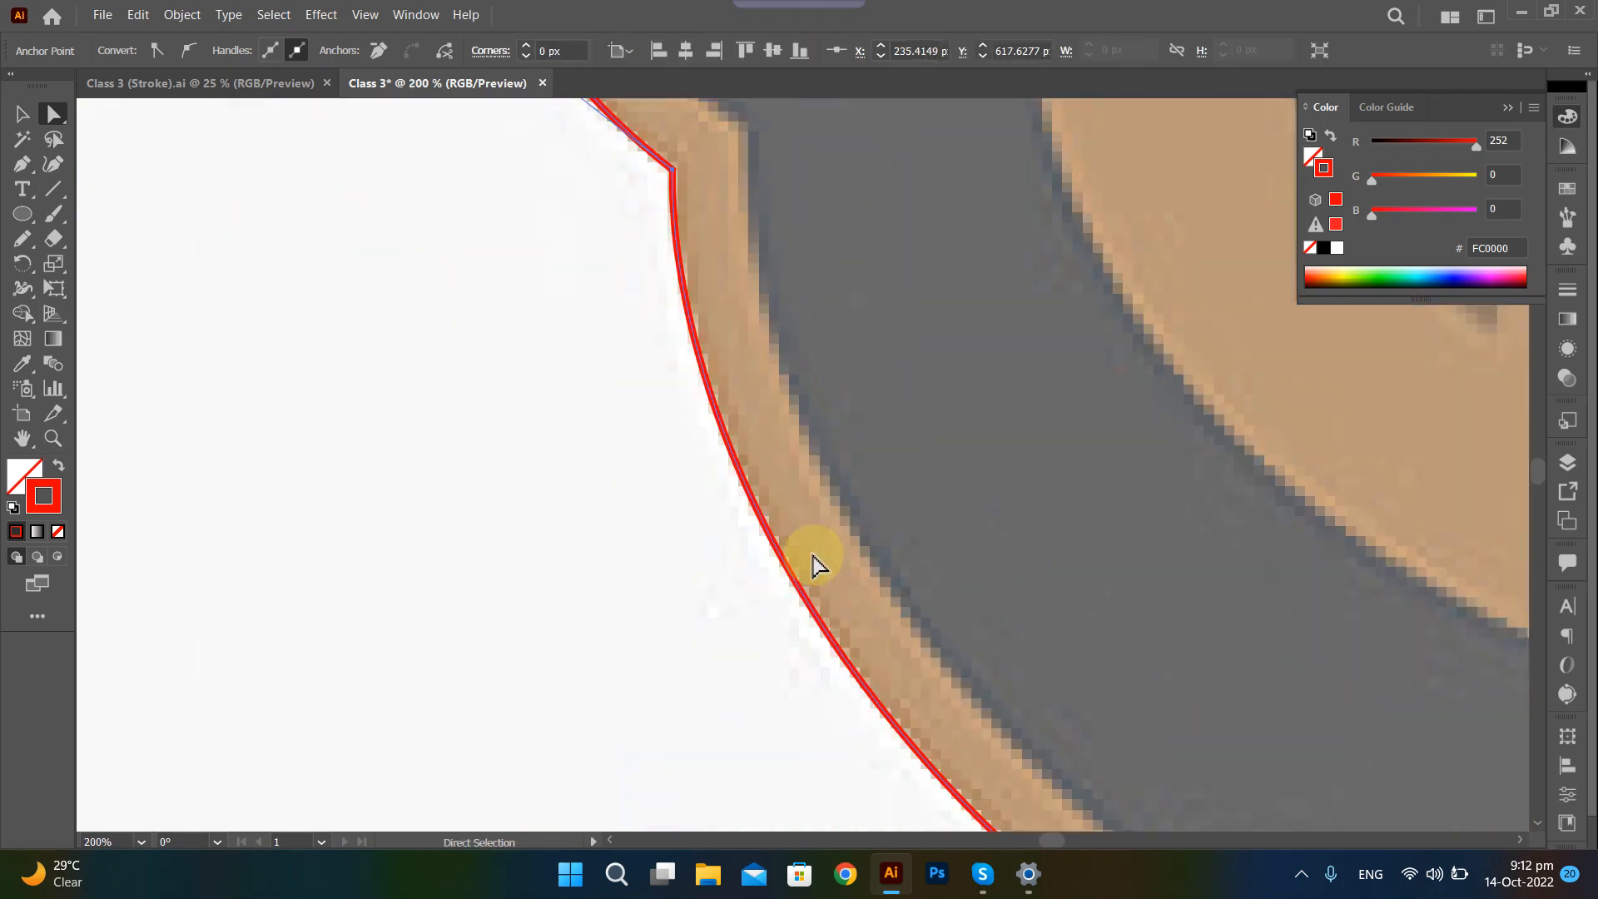
Tighten the curve inside the left chin tuft's notch and shift the notch's corner anchor slightly outward onto the tan edge.
scroll(1019, 639, "down", 3)
scroll(1019, 648, "down", 2)
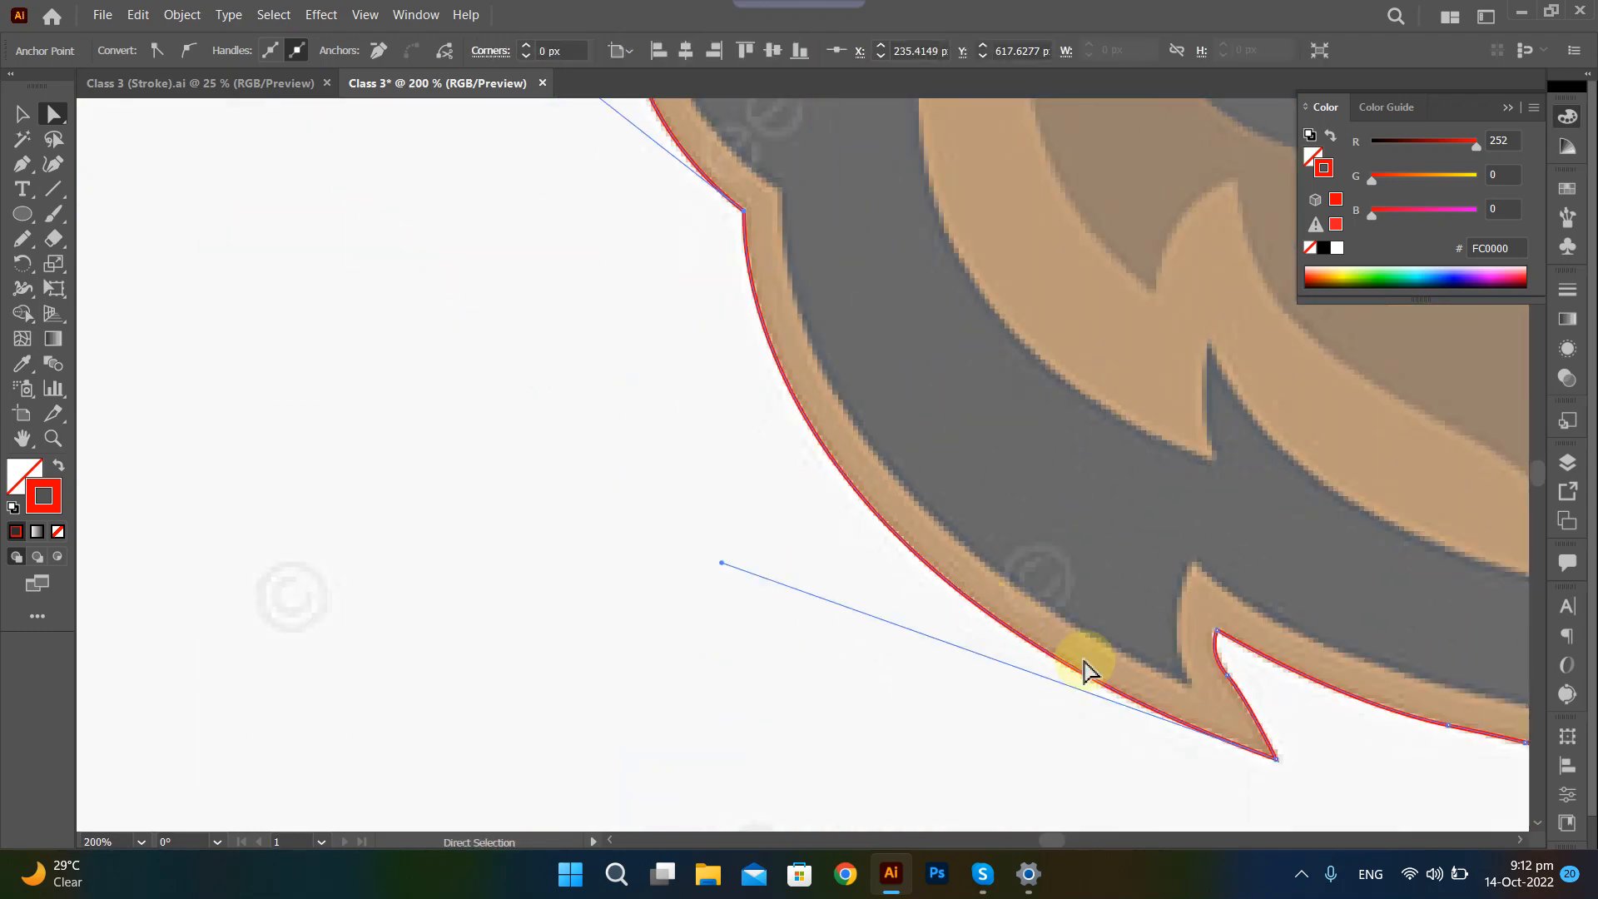
scroll(1234, 657, "up", 5)
scroll(1138, 541, "down", 1)
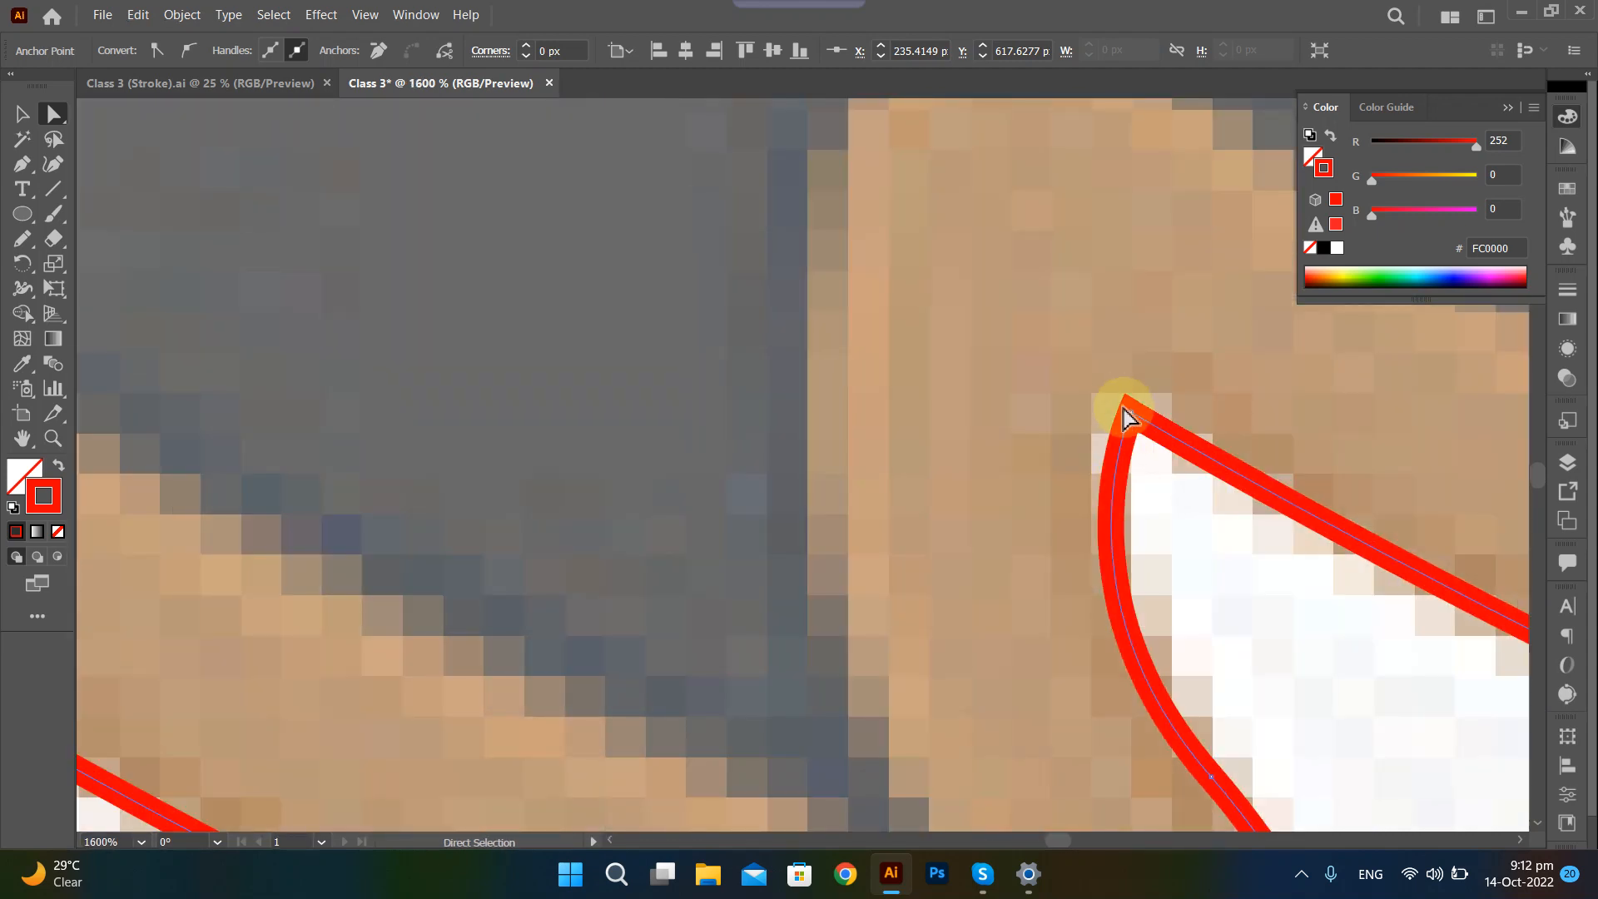
scroll(1132, 420, "down", 2)
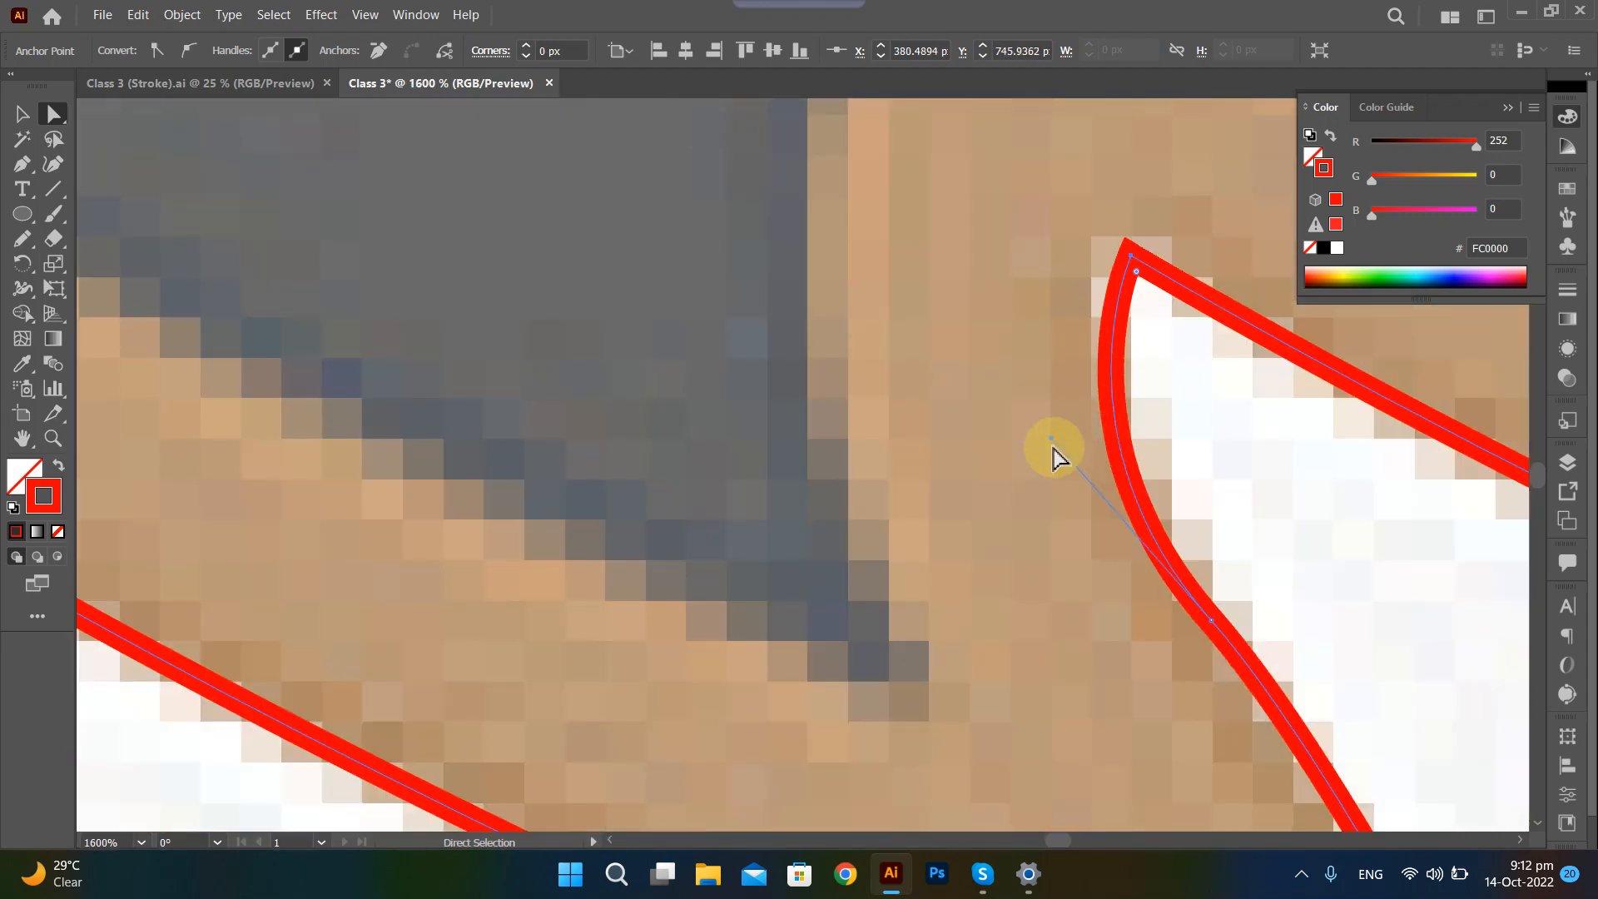
left_click_drag(1050, 447, 1121, 463)
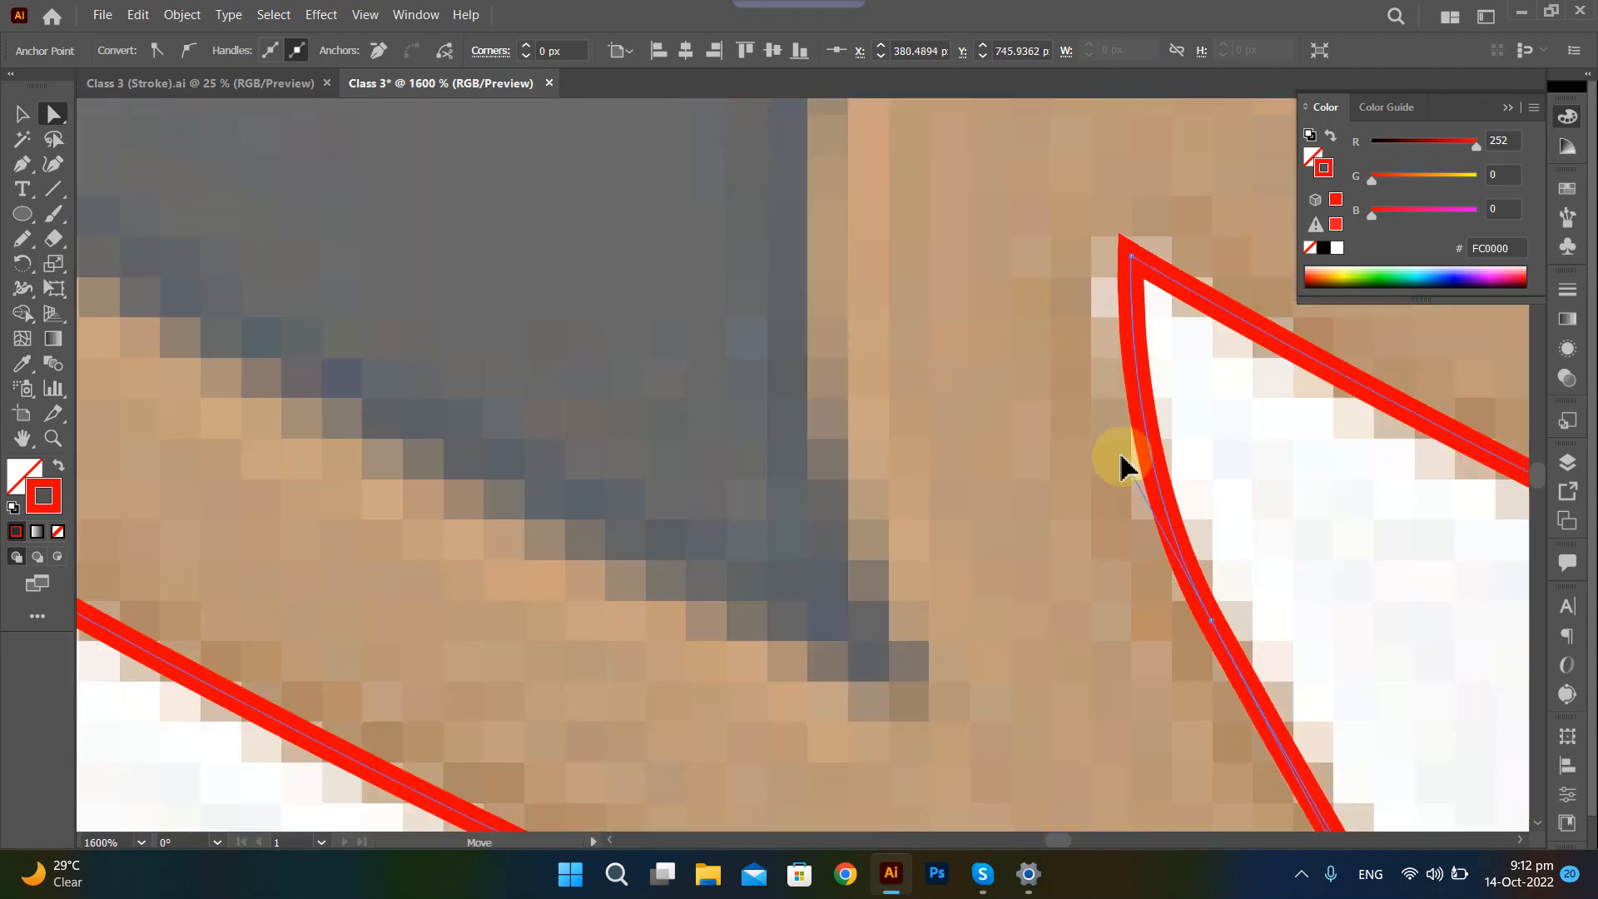
left_click_drag(1128, 255, 1116, 257)
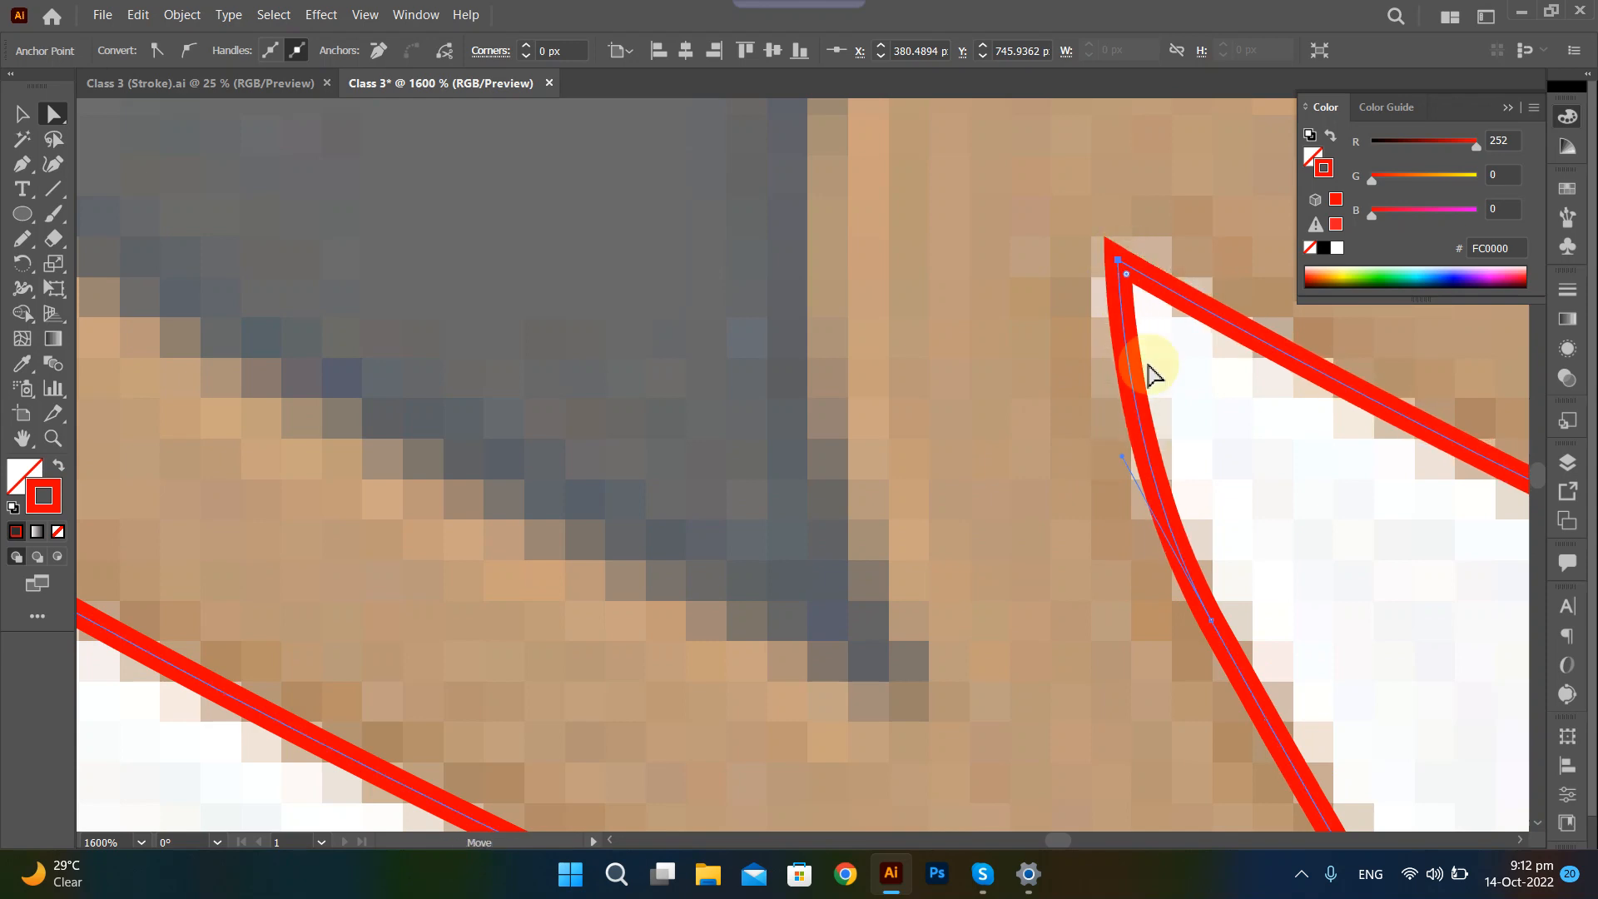
Adjust the middle anchor on the left chin tuft's inner edge to follow the tan outline and deselect the path.
scroll(1170, 483, "down", 2)
scroll(1170, 483, "down", 6)
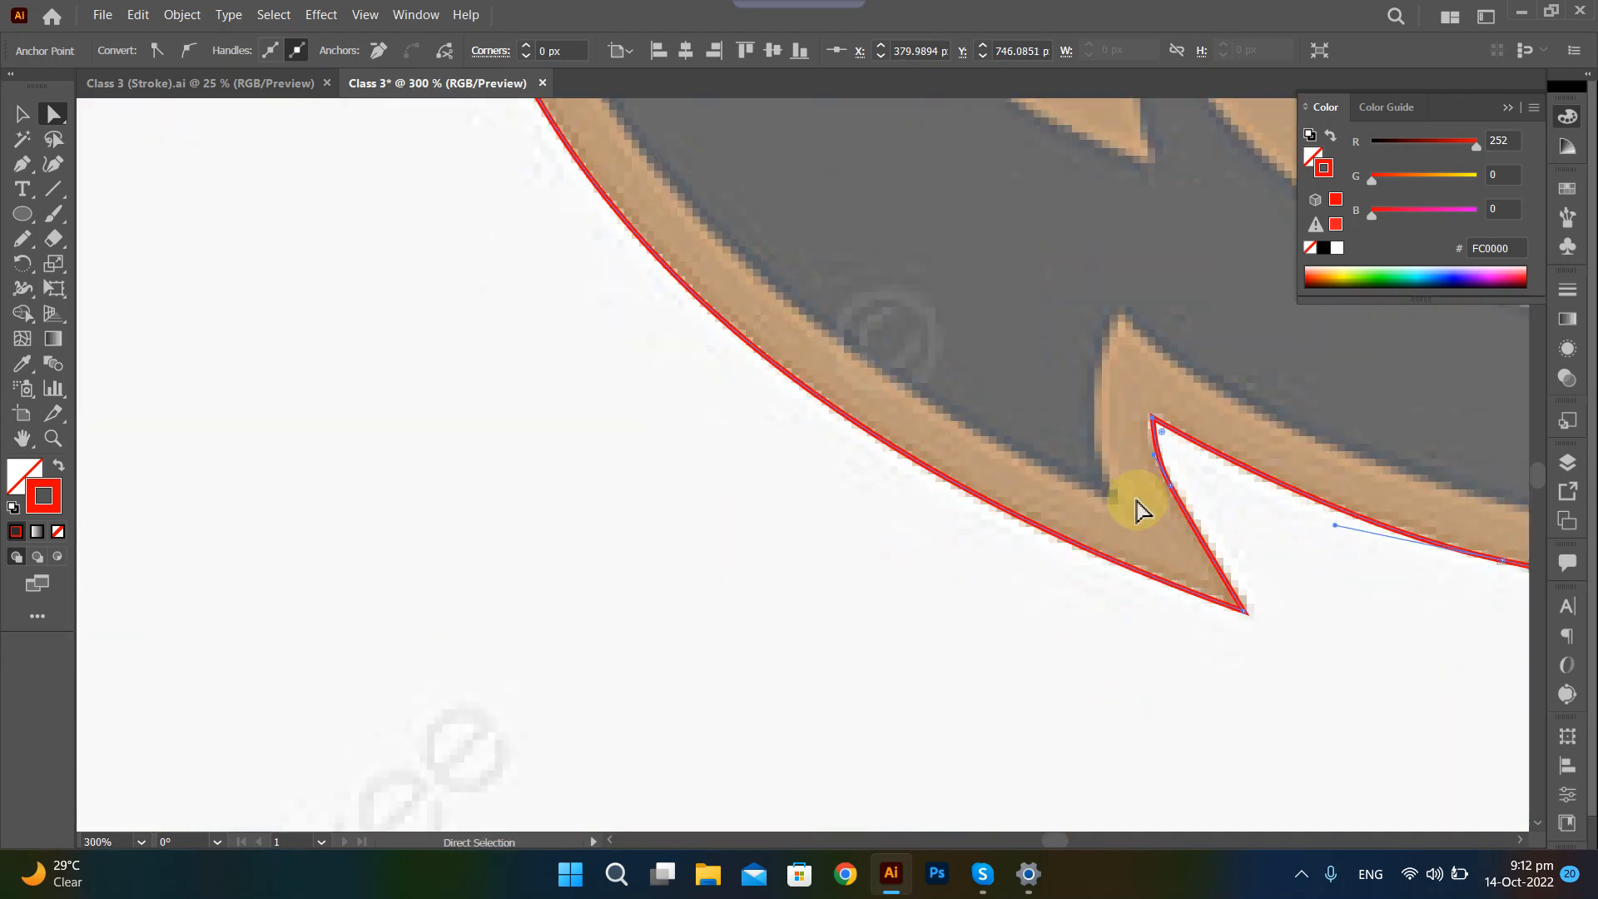
scroll(1141, 510, "up", 3)
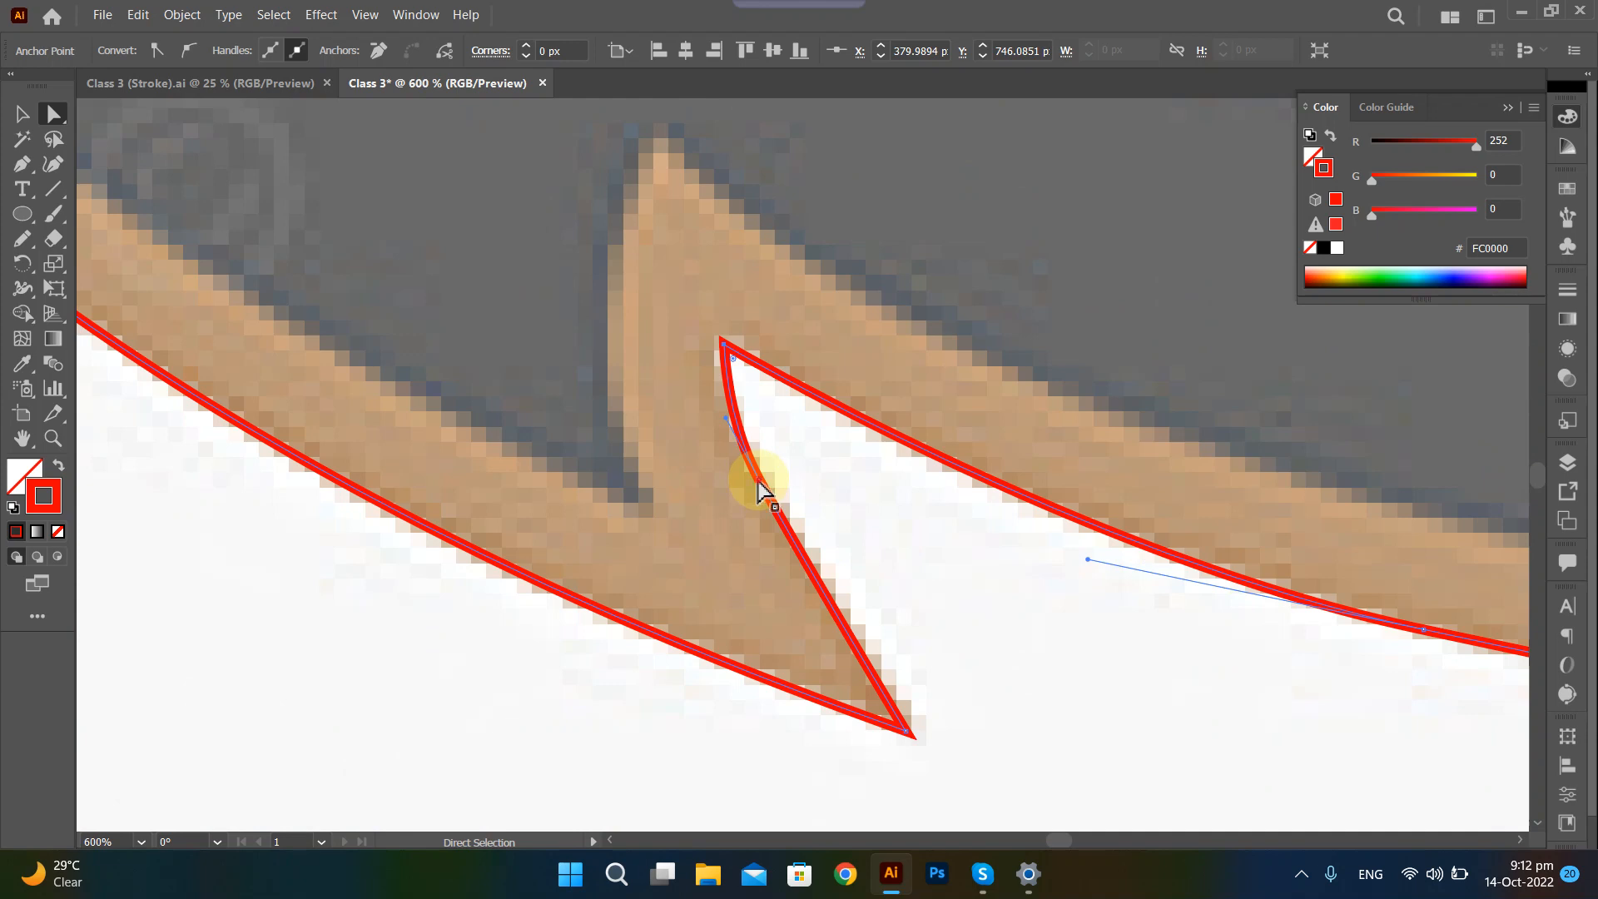
left_click_drag(760, 492, 797, 539)
left_click_drag(764, 485, 726, 450)
key("ctrl+1")
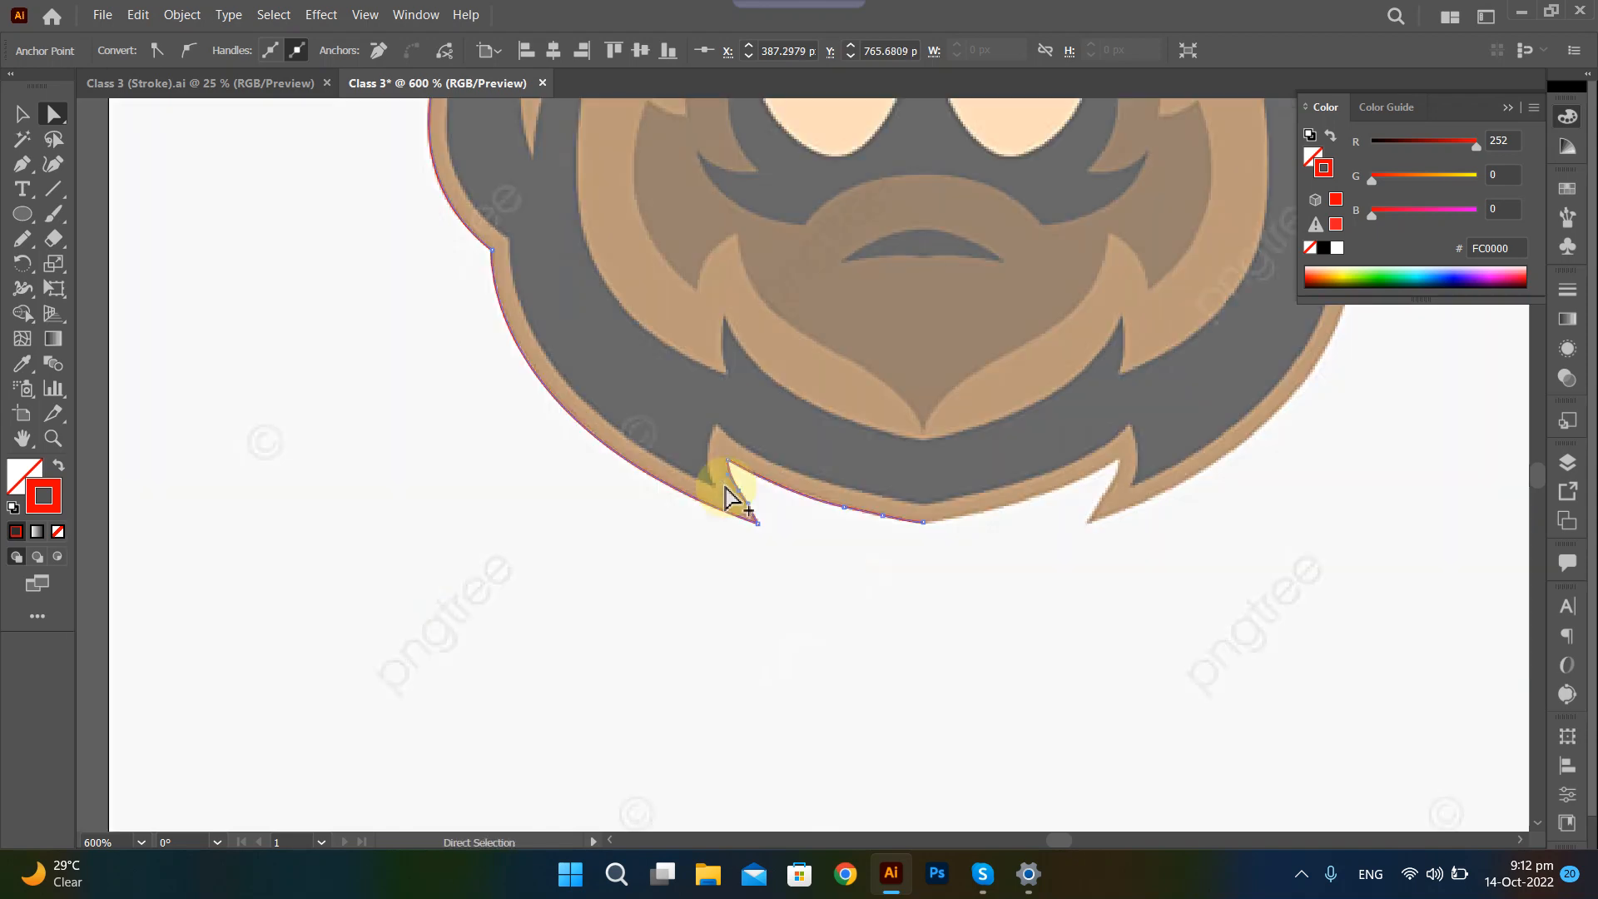
left_click(919, 567, "ctrl")
Make a copy of the left outline reflected across the vertical axis and place it over the bear's right half, meeting the original.
scroll(919, 567, "up", 8)
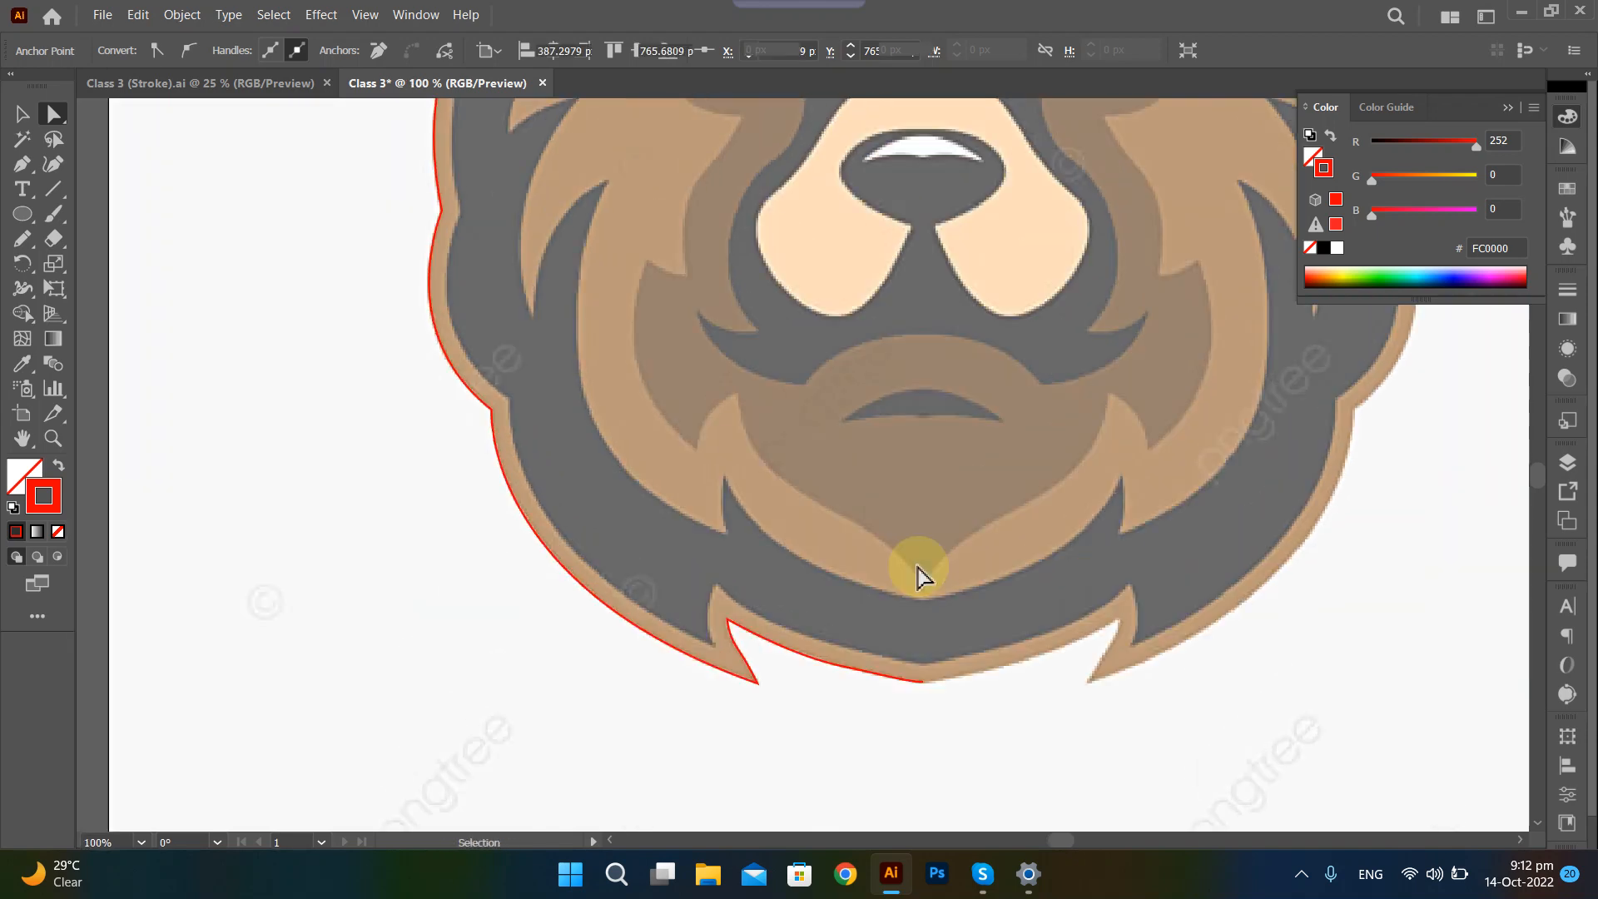
scroll(914, 567, "down", 2)
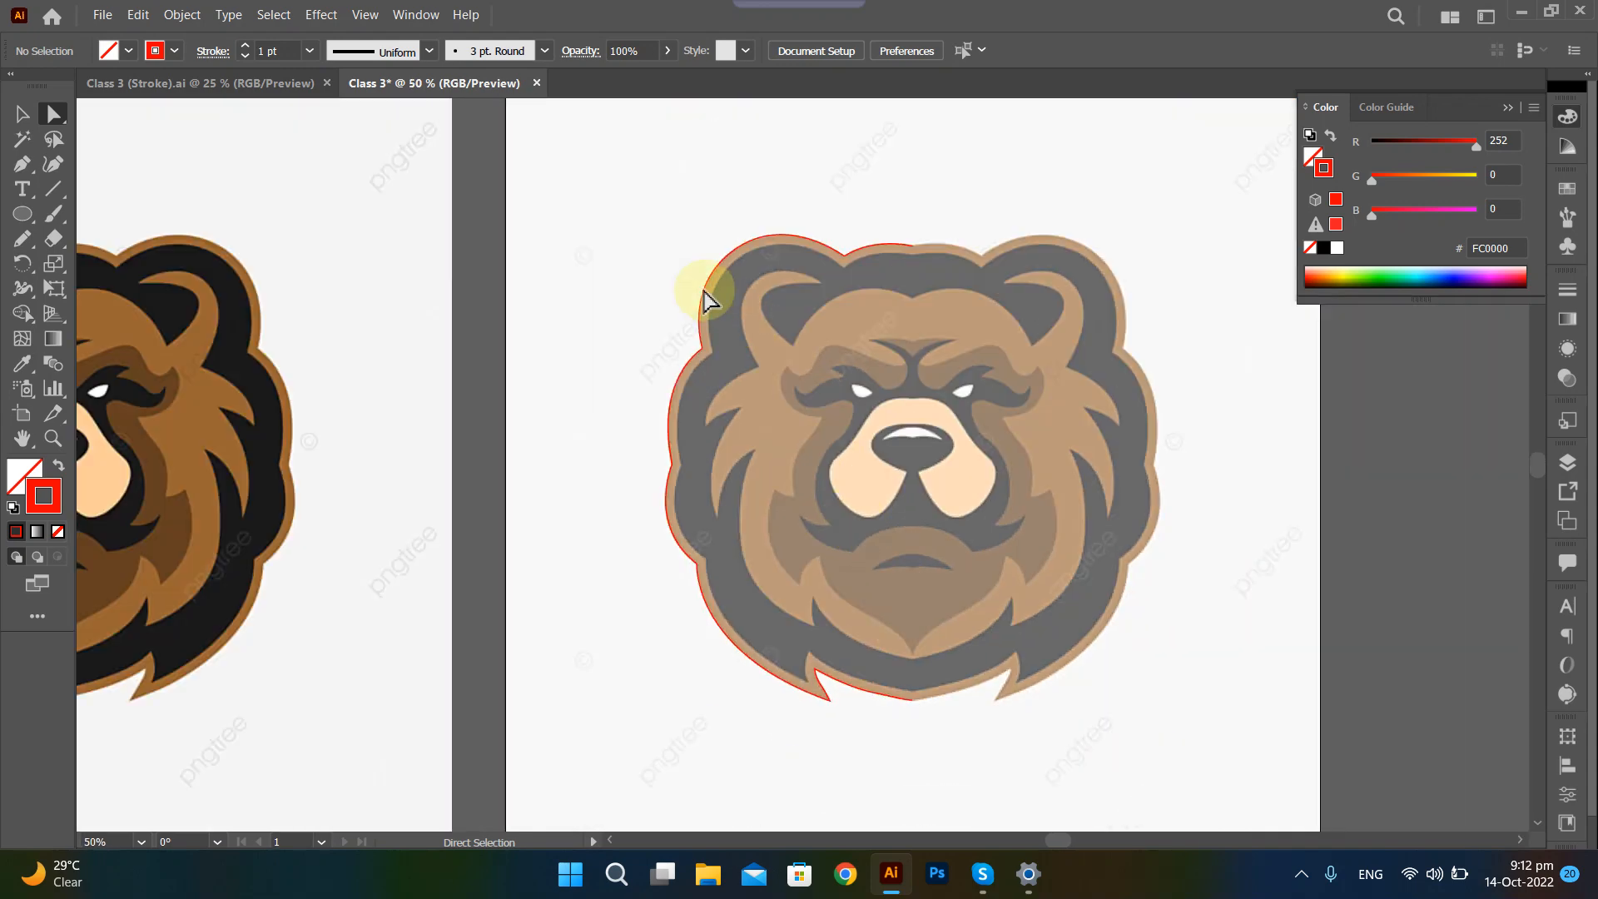
key("v")
left_click_drag(592, 177, 983, 754)
right_click(778, 291)
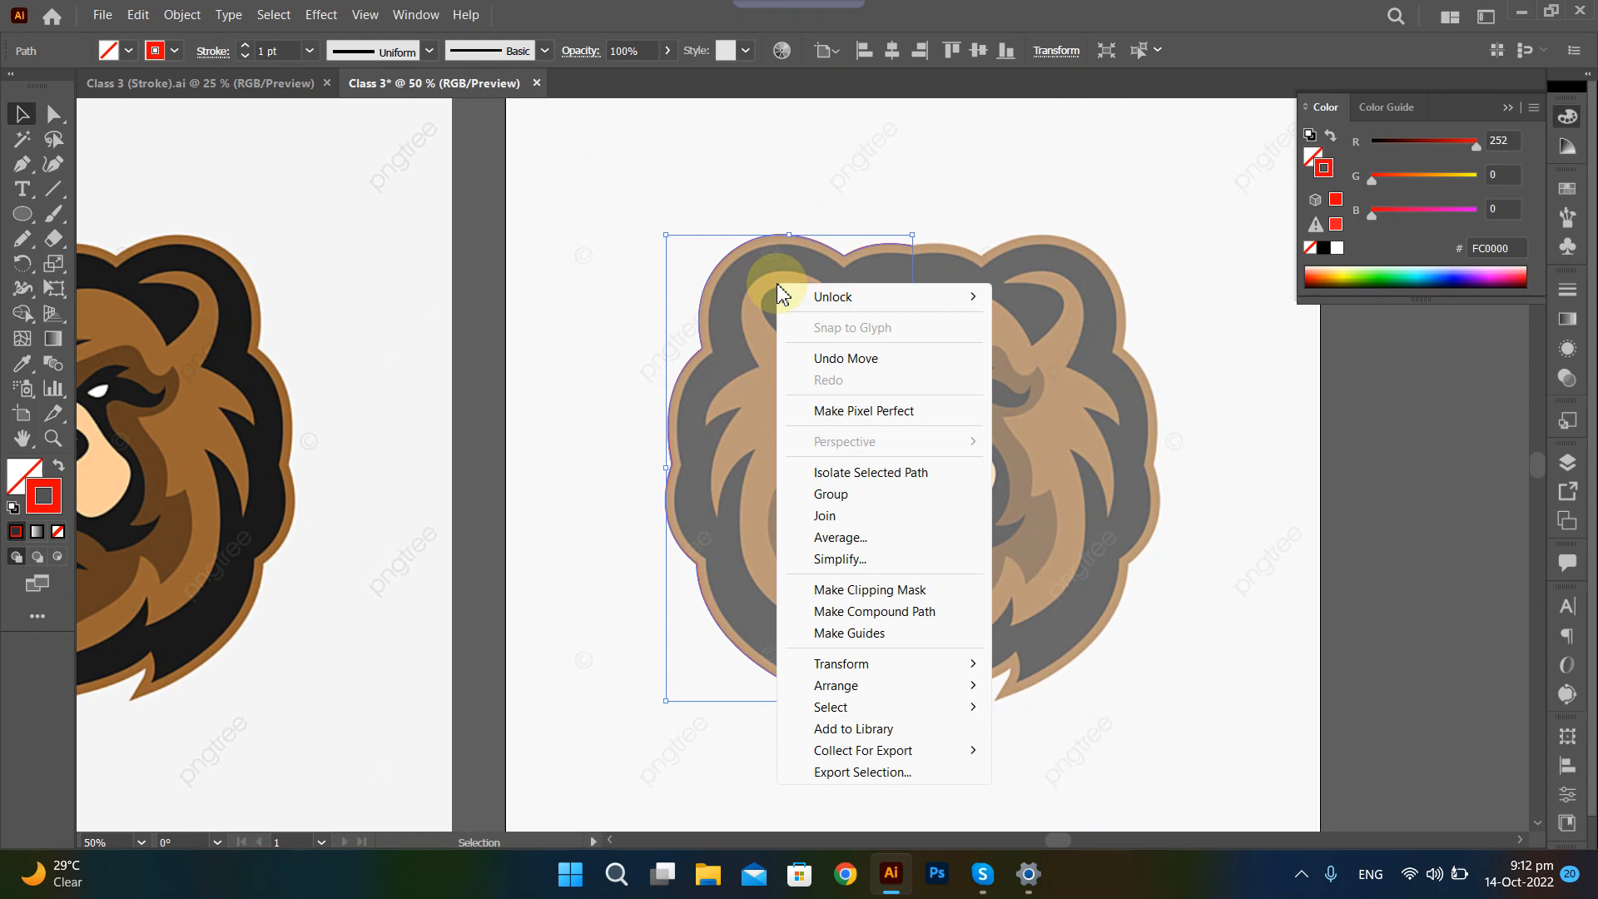
left_click(866, 691)
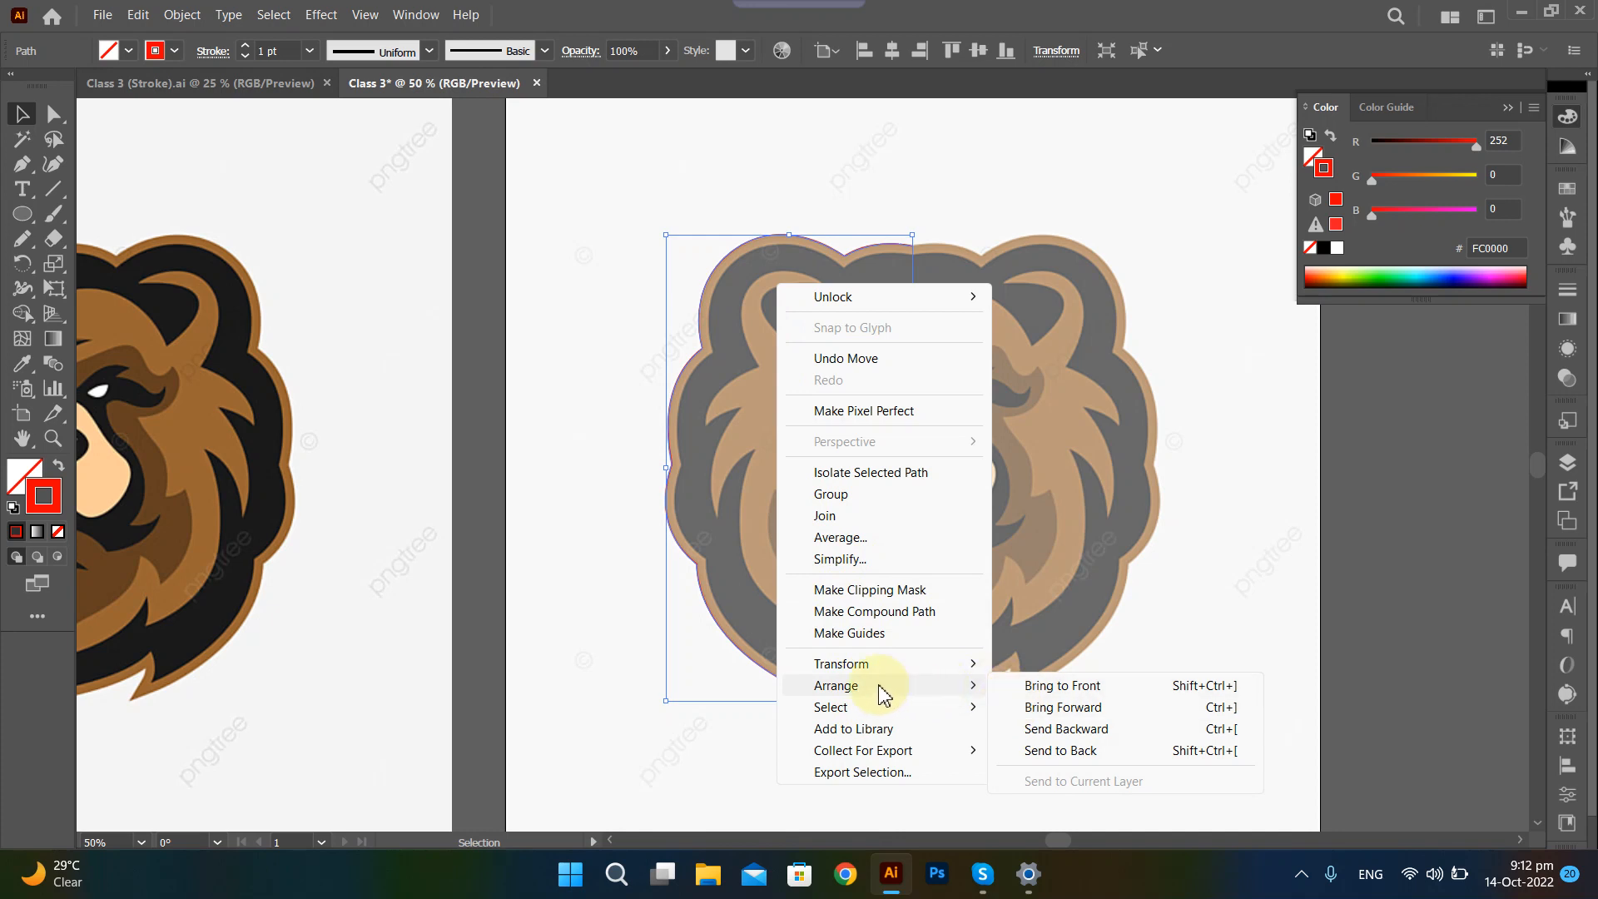
mouse_move(874, 670)
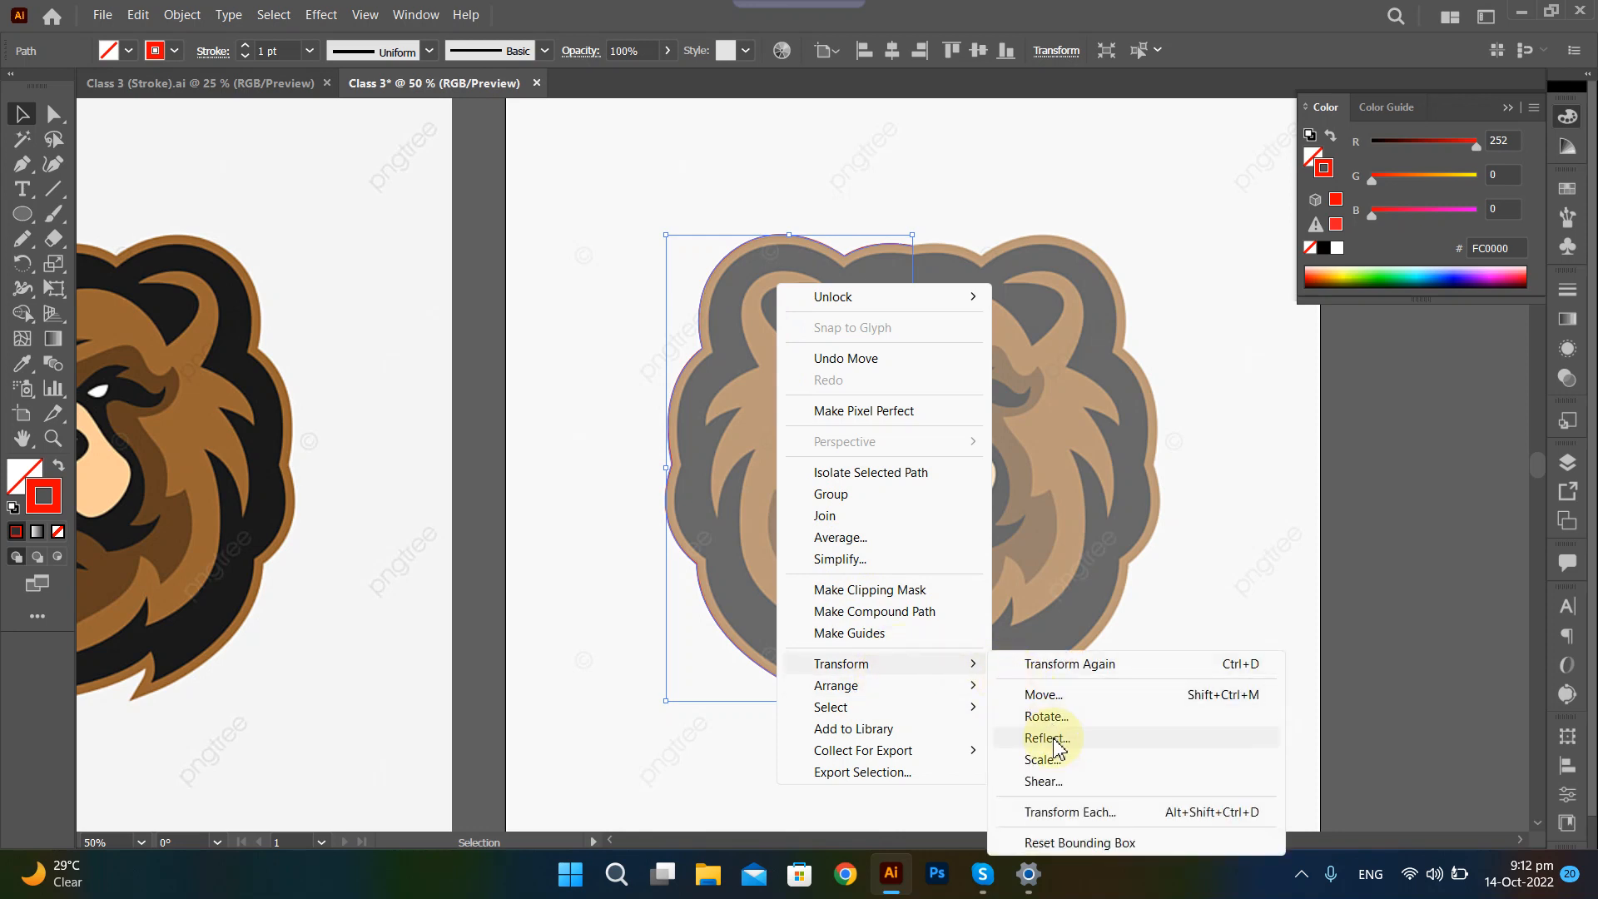
left_click(1047, 737)
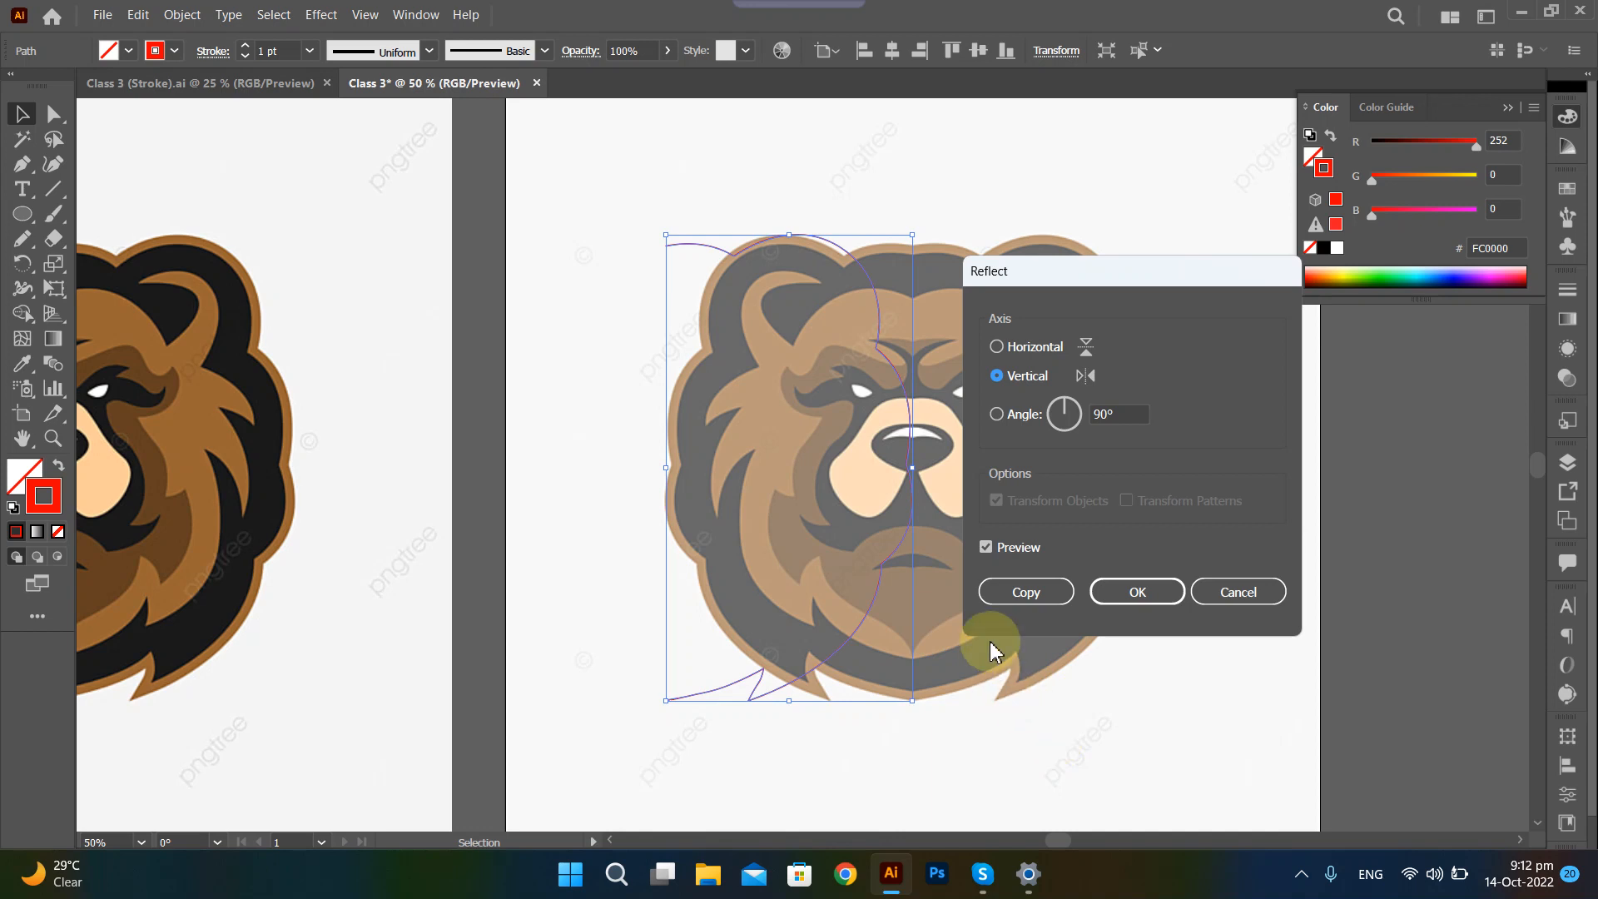
left_click(1043, 598)
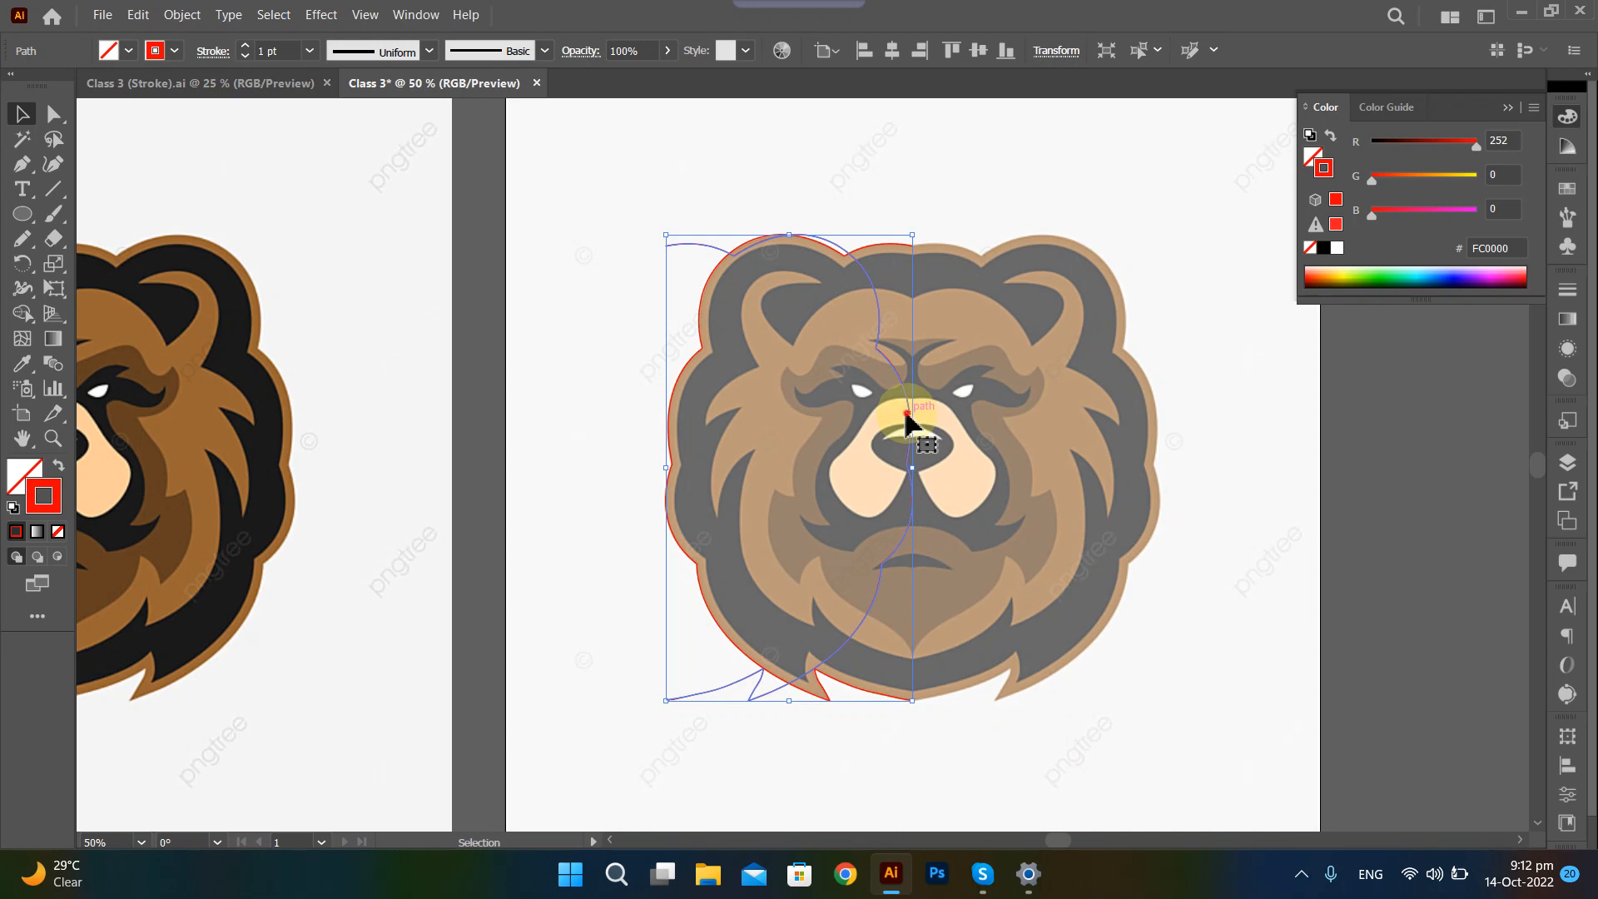
left_click_drag(906, 421, 1157, 430)
left_click(1225, 522)
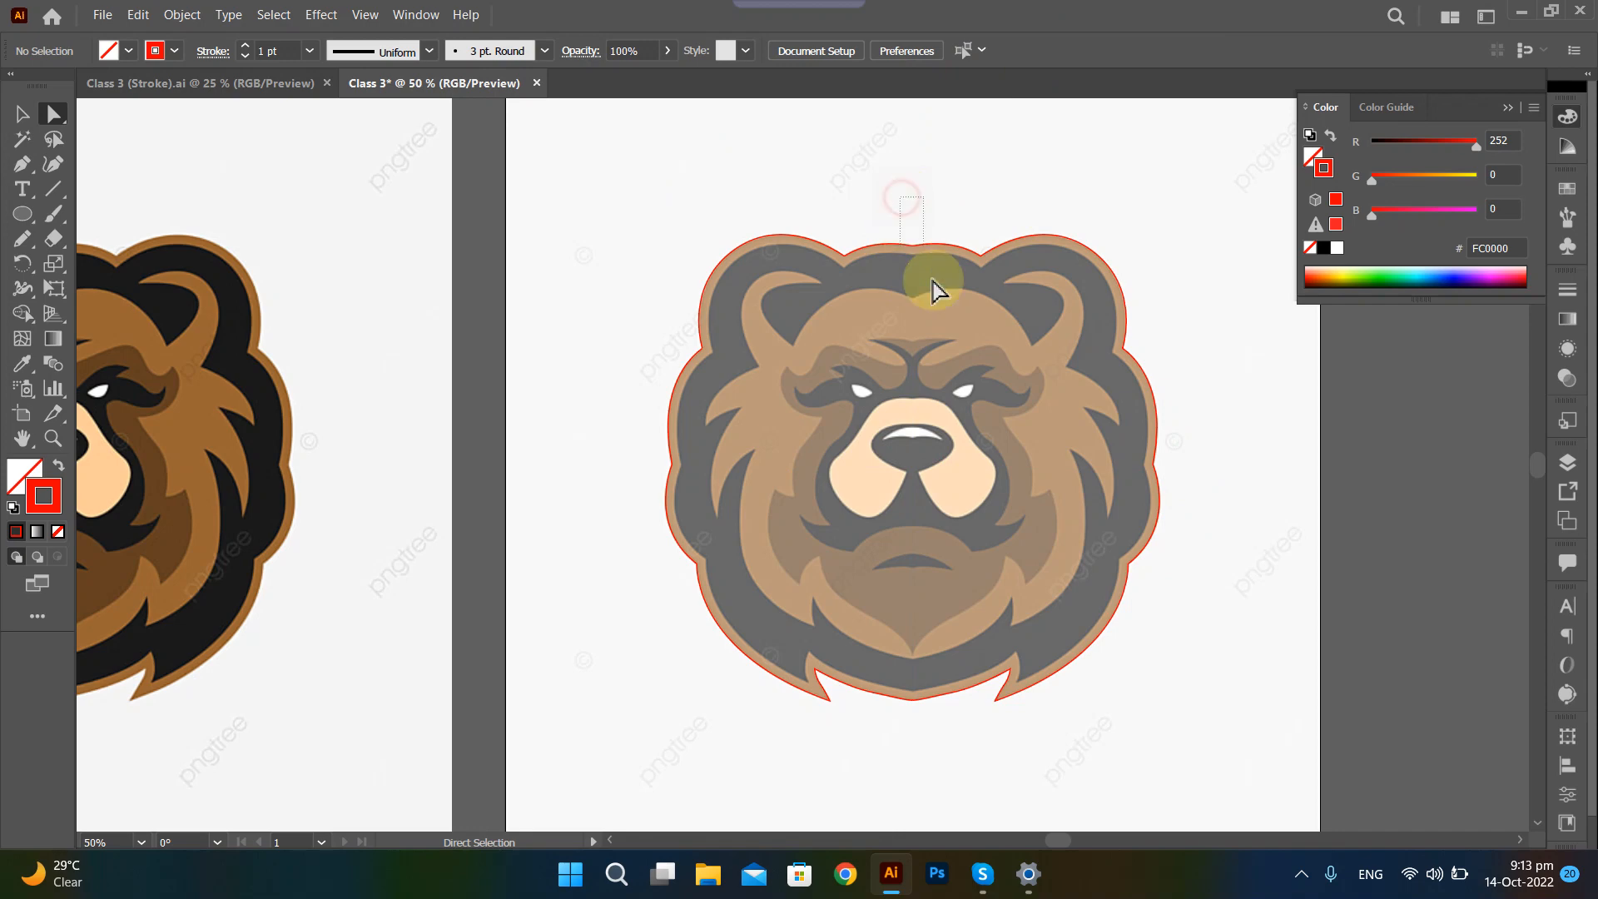
Join the two half-outlines' overlapping endpoints at the head's top centre using a corner point.
left_click(914, 246)
scroll(916, 250, "up", 5)
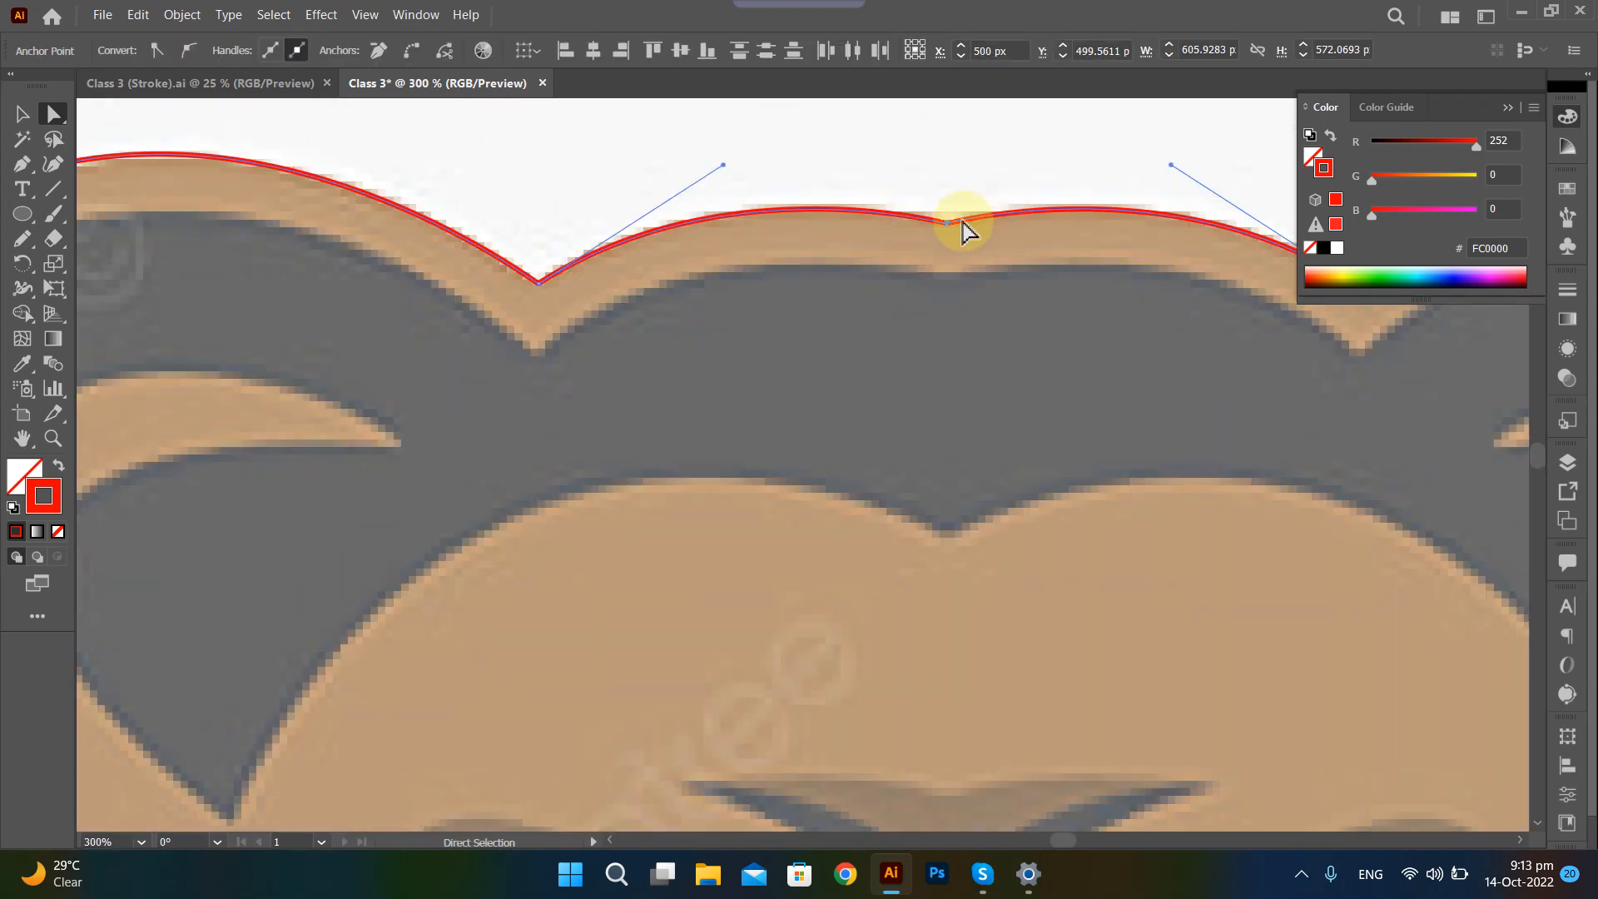
scroll(963, 233, "up", 2)
scroll(924, 224, "up", 3)
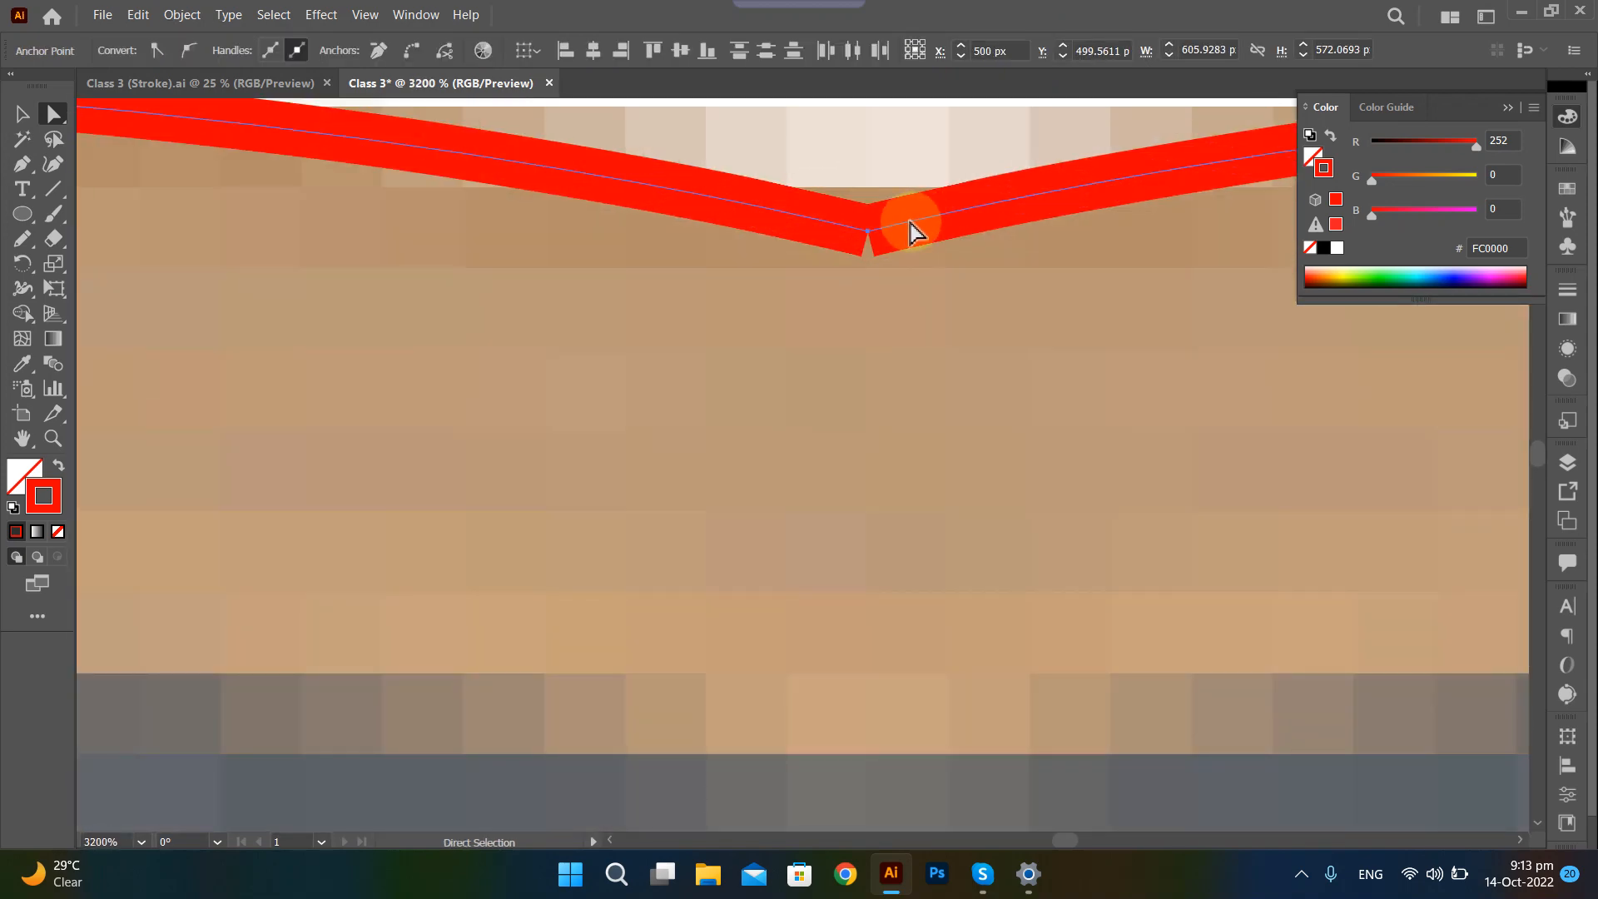
scroll(893, 238, "up", 3)
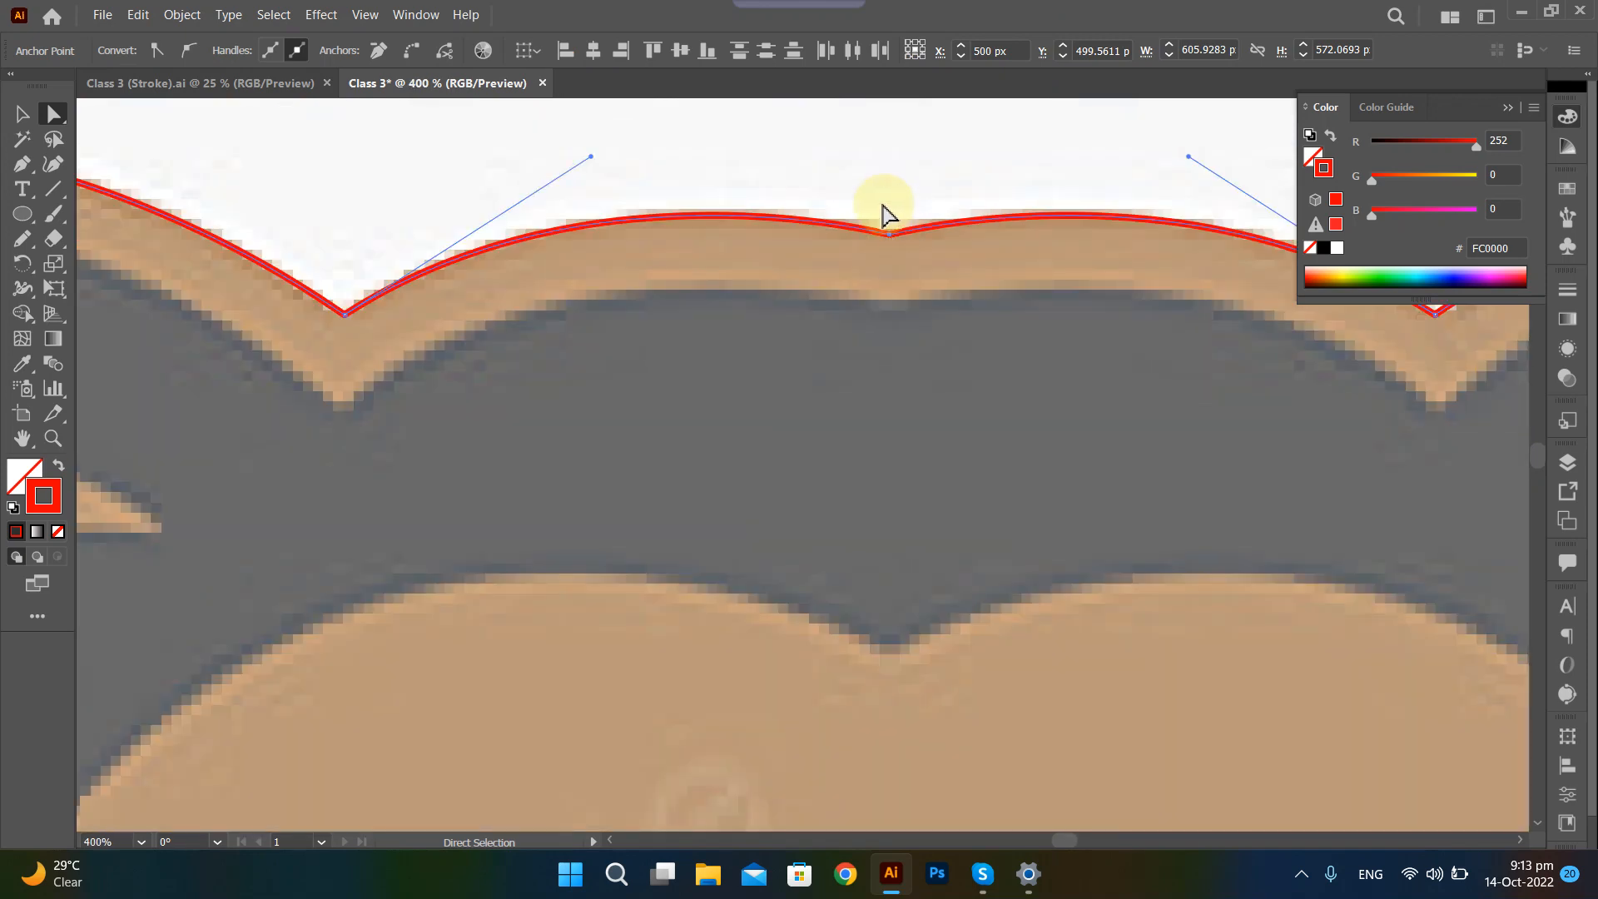
left_click_drag(859, 193, 941, 294)
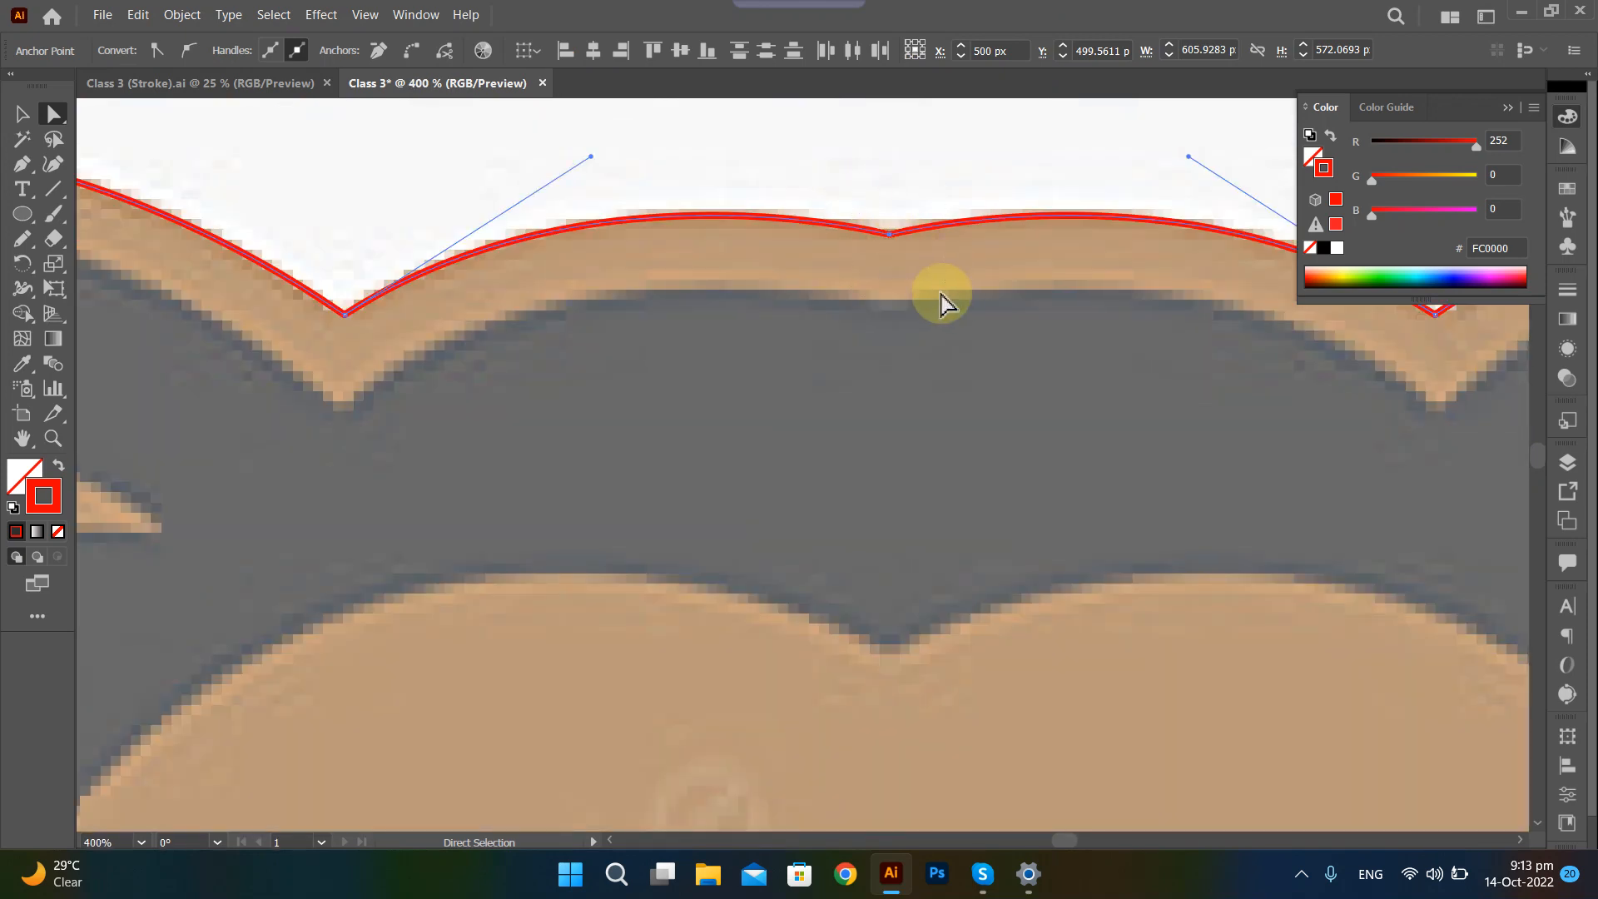
key("ctrl")
key("ctrl")
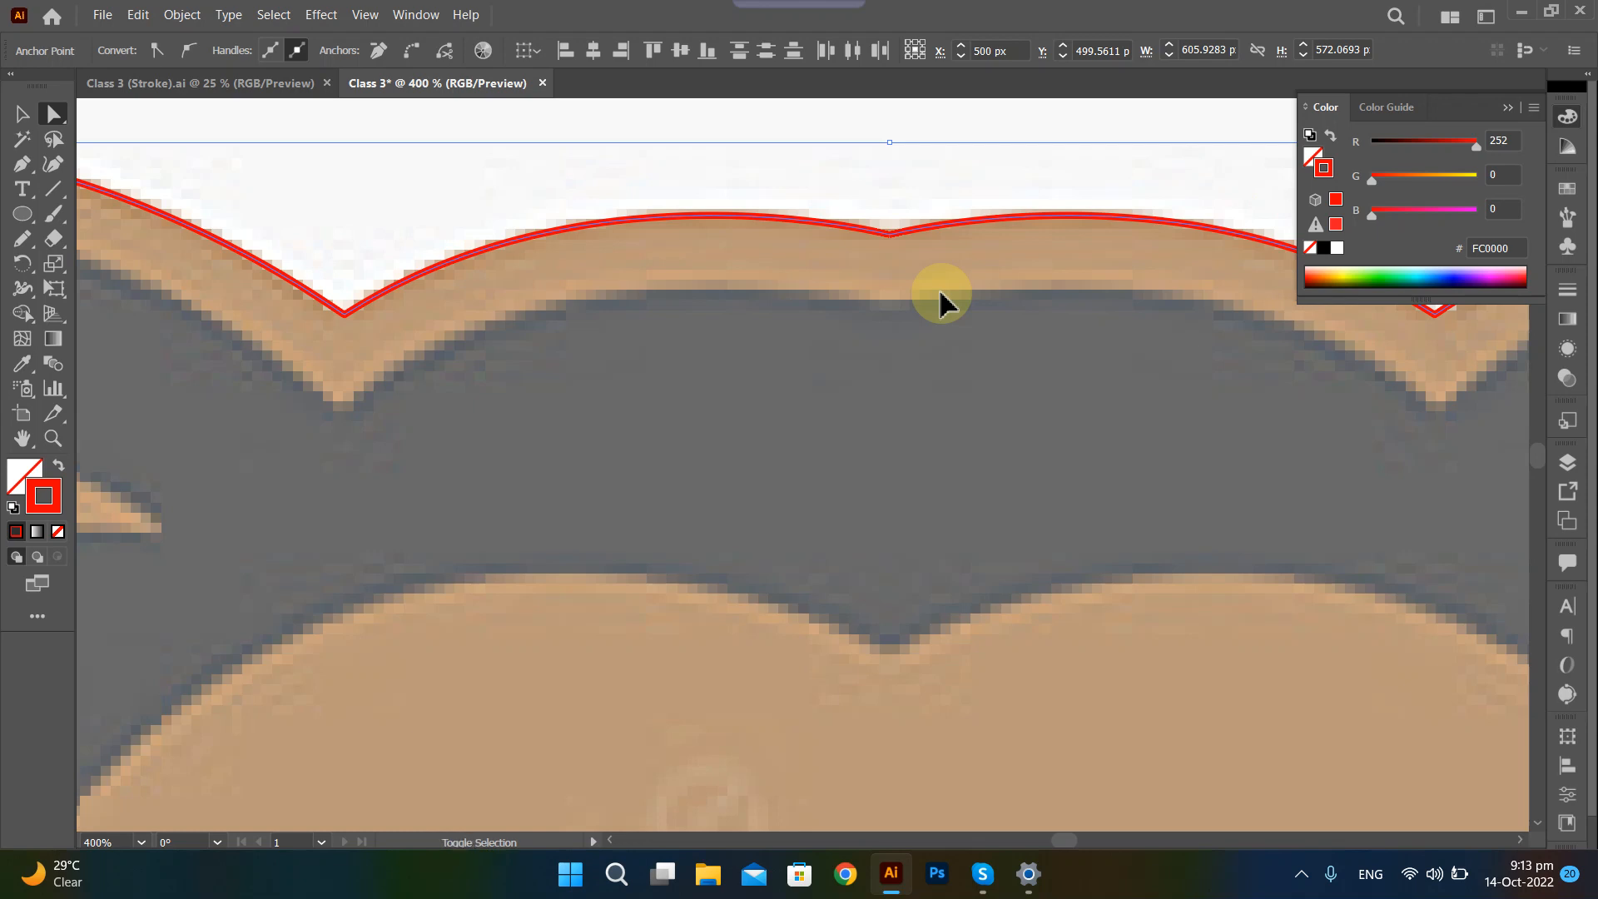
key("ctrl+j")
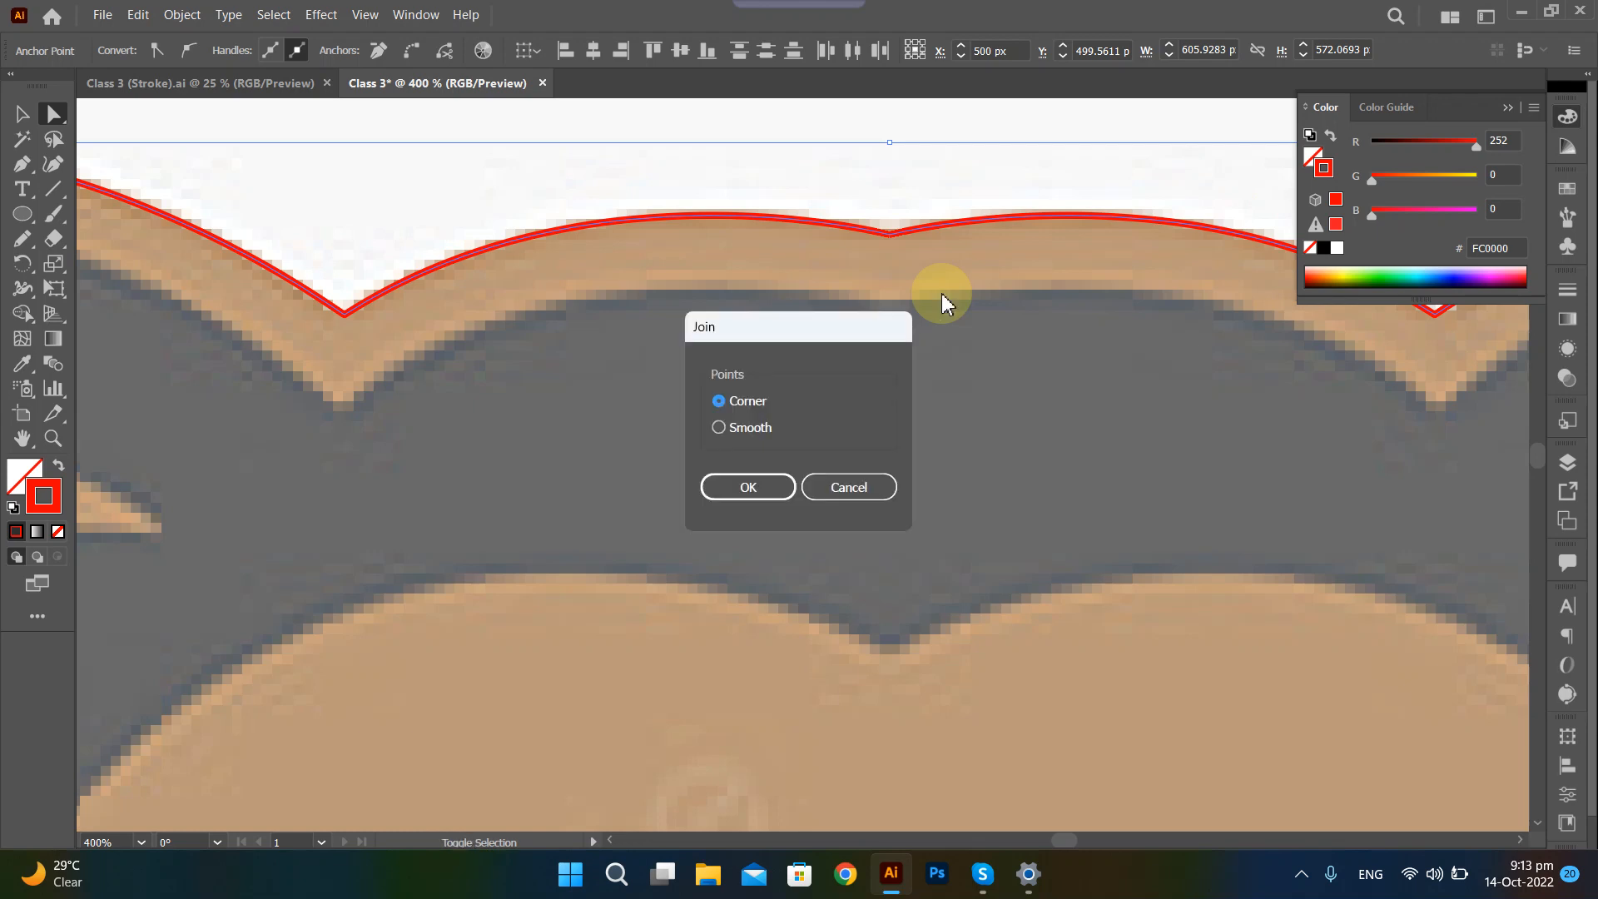
left_click(756, 486)
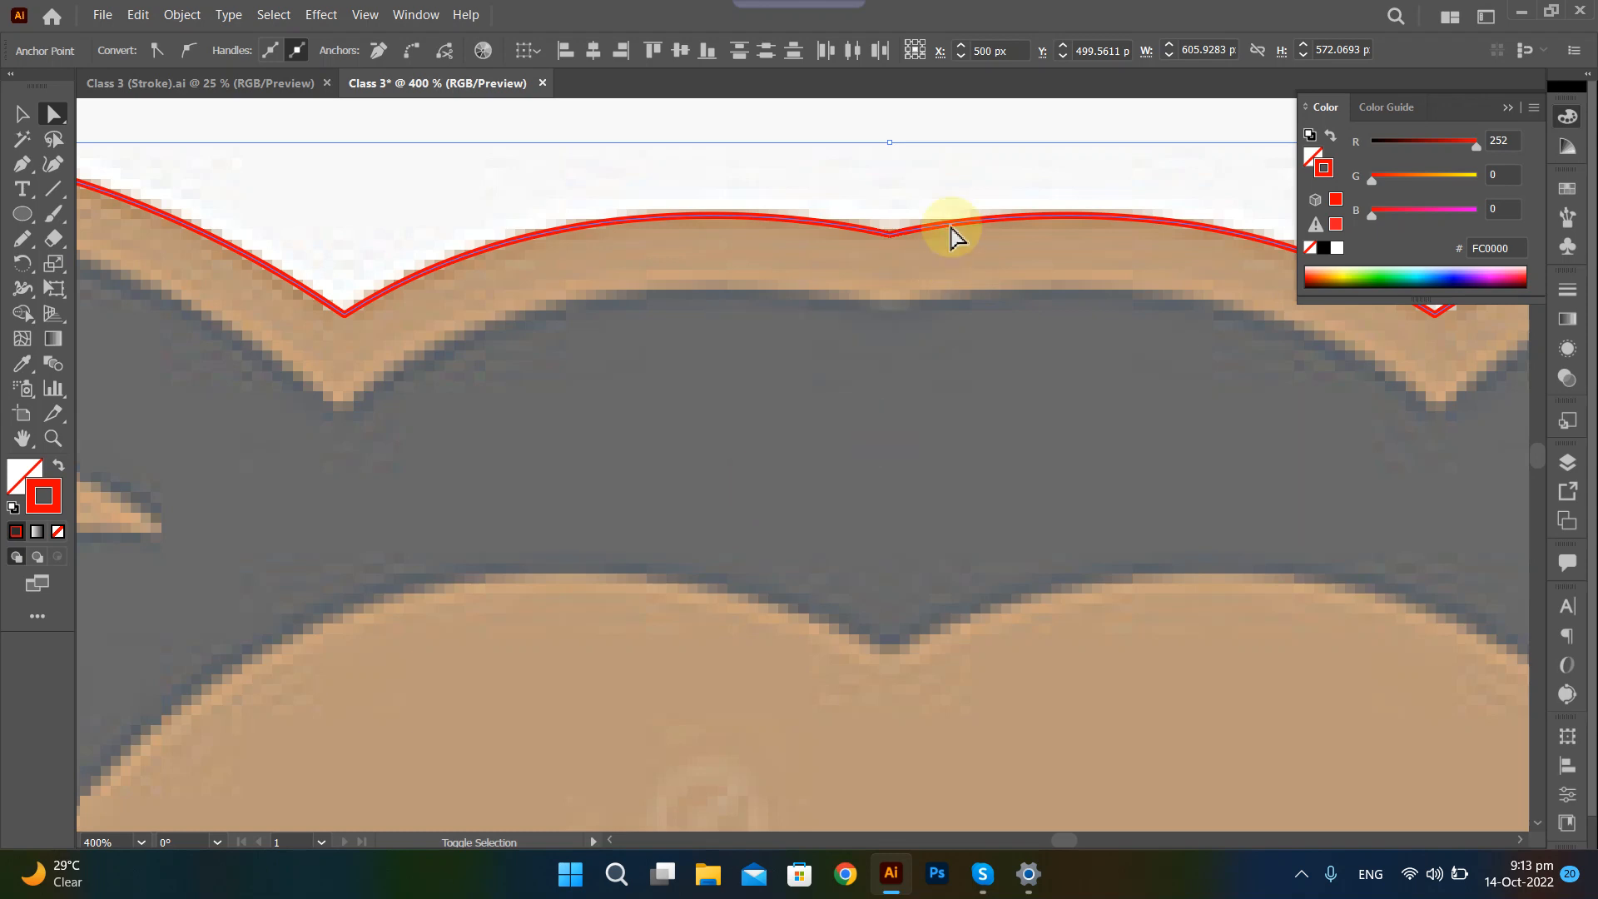
Round the joined corner at the head's top centre to a radius of about 13.5 px and deselect the outline.
left_click(917, 223)
scroll(916, 223, "up", 2)
scroll(857, 260, "up", 1)
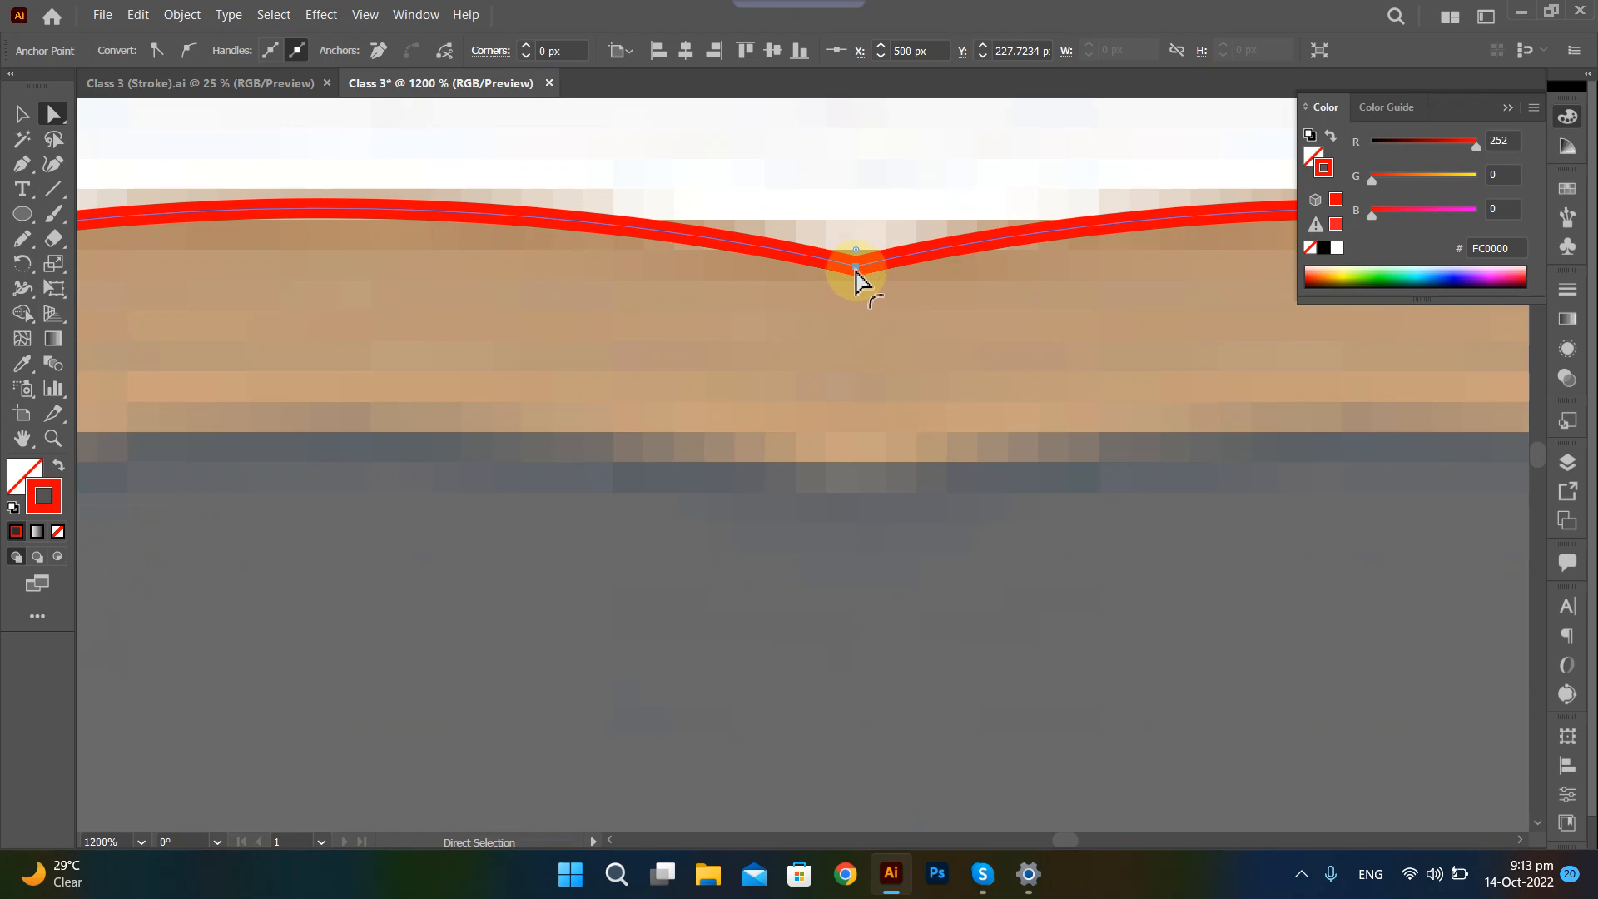
scroll(866, 253, "down", 2)
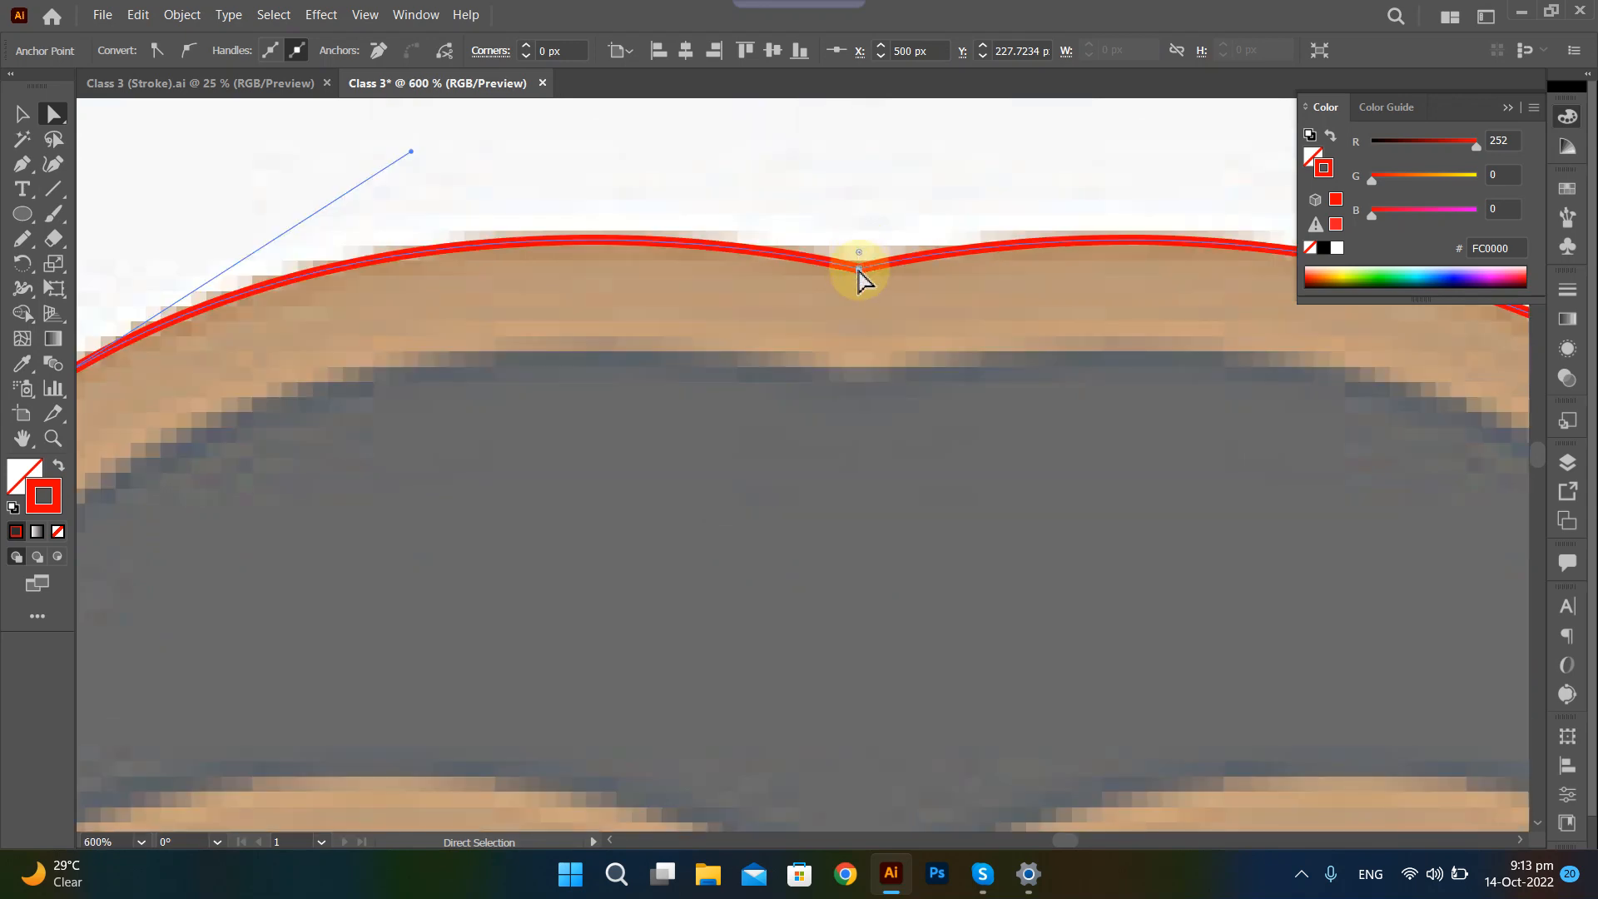
left_click_drag(861, 261, 912, 137)
scroll(866, 320, "down", 8)
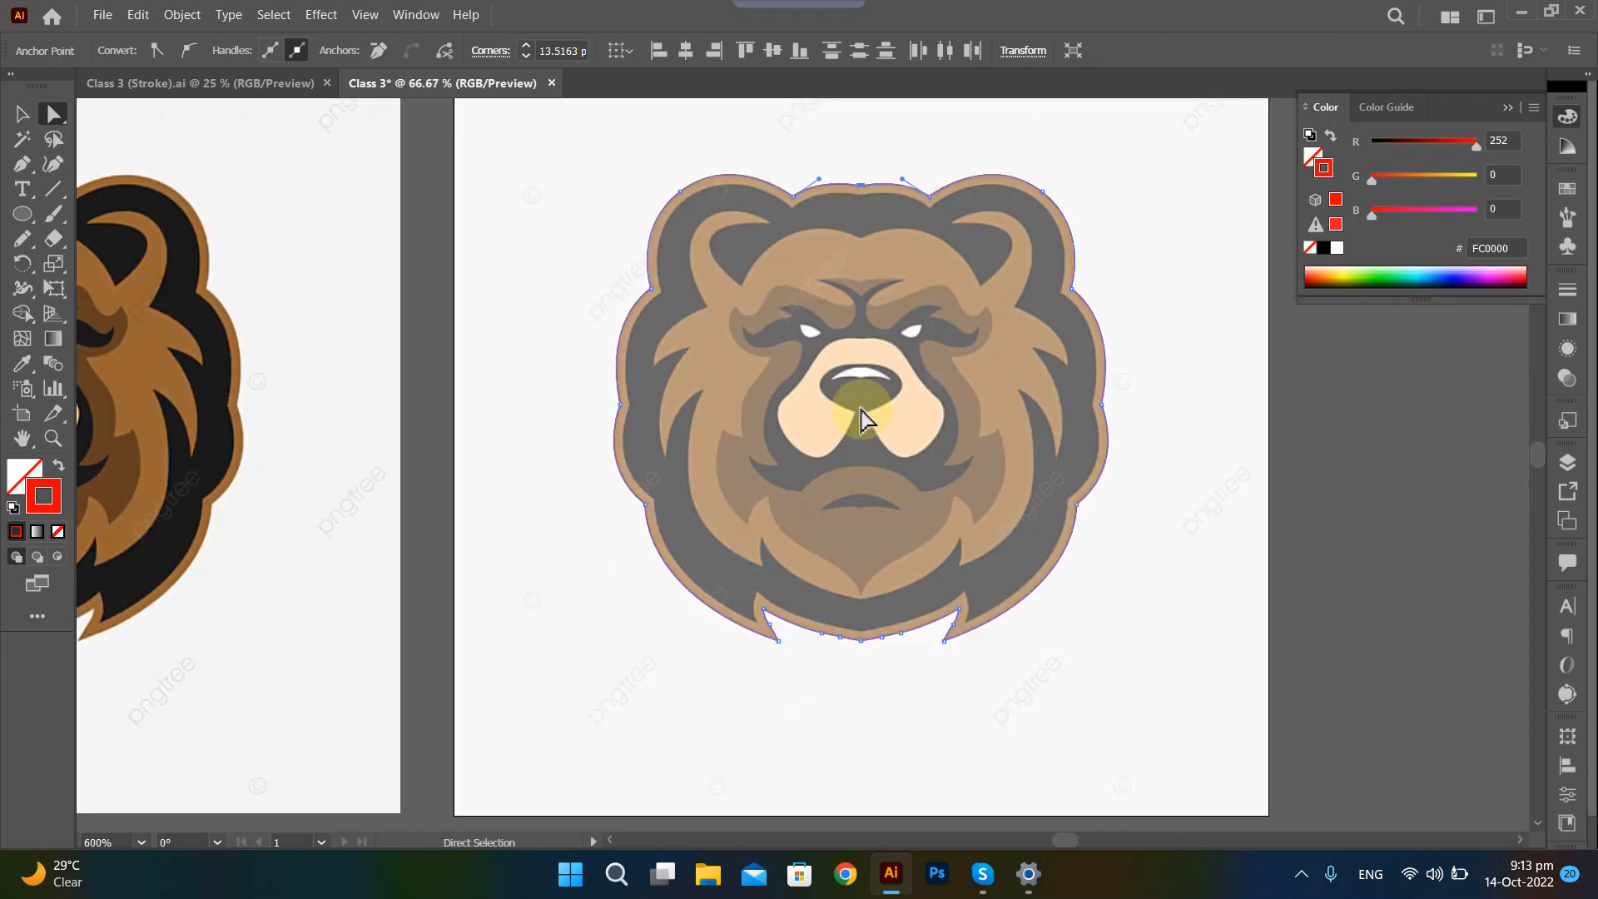
left_click(862, 663)
Join the outline's overlapping endpoints at the chin's bottom centre with a corner point to close the path.
scroll(861, 661, "up", 6)
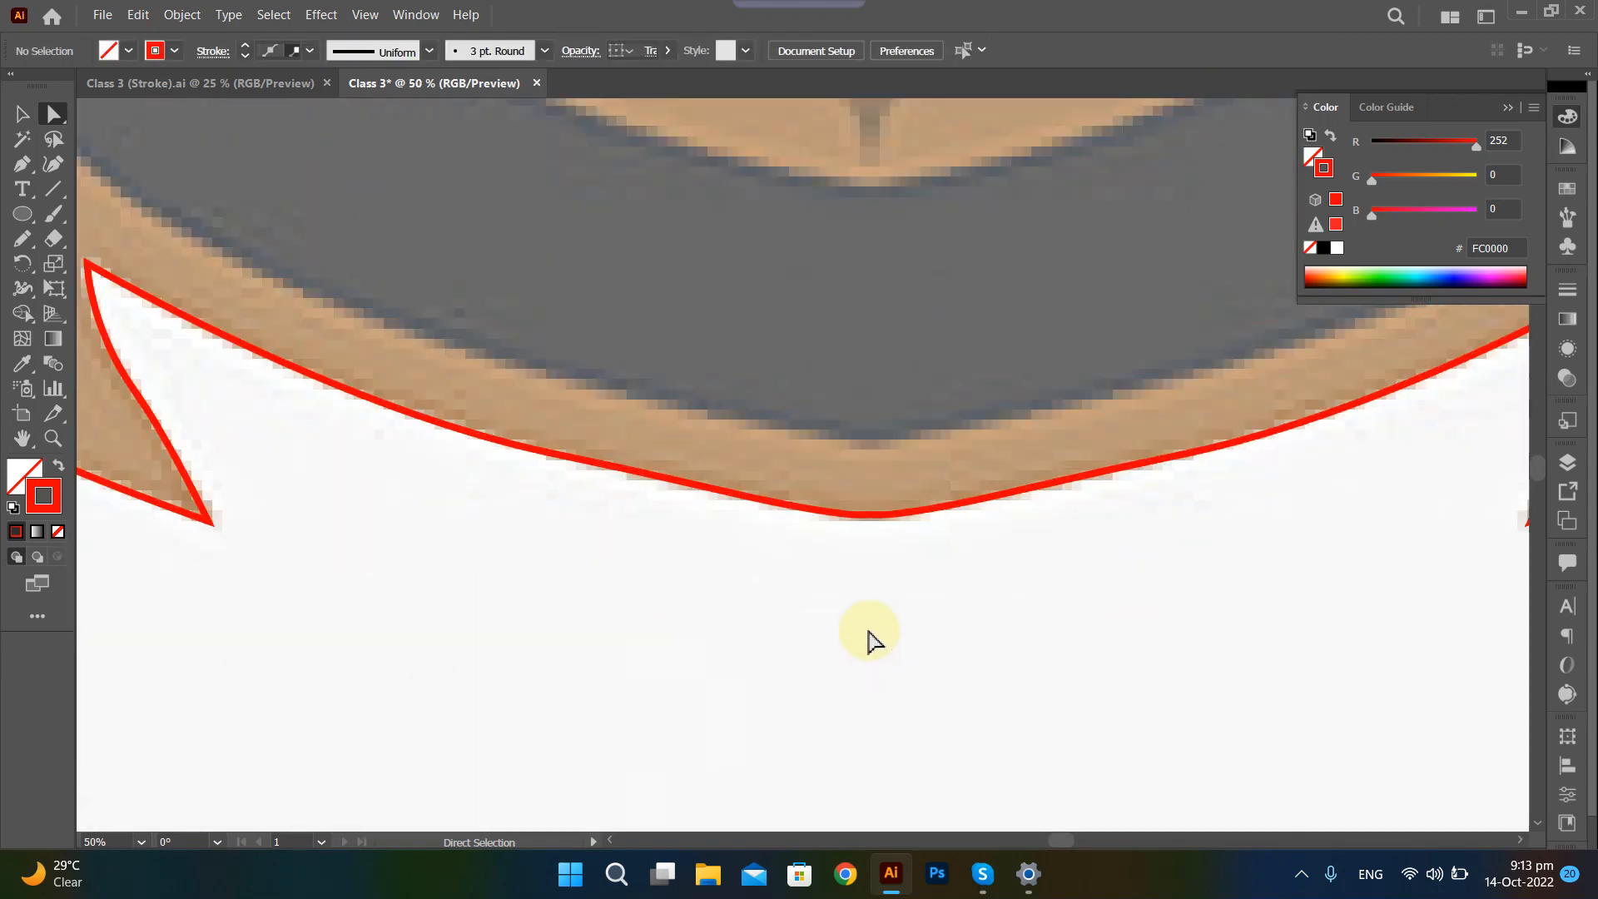
left_click_drag(900, 592, 831, 471)
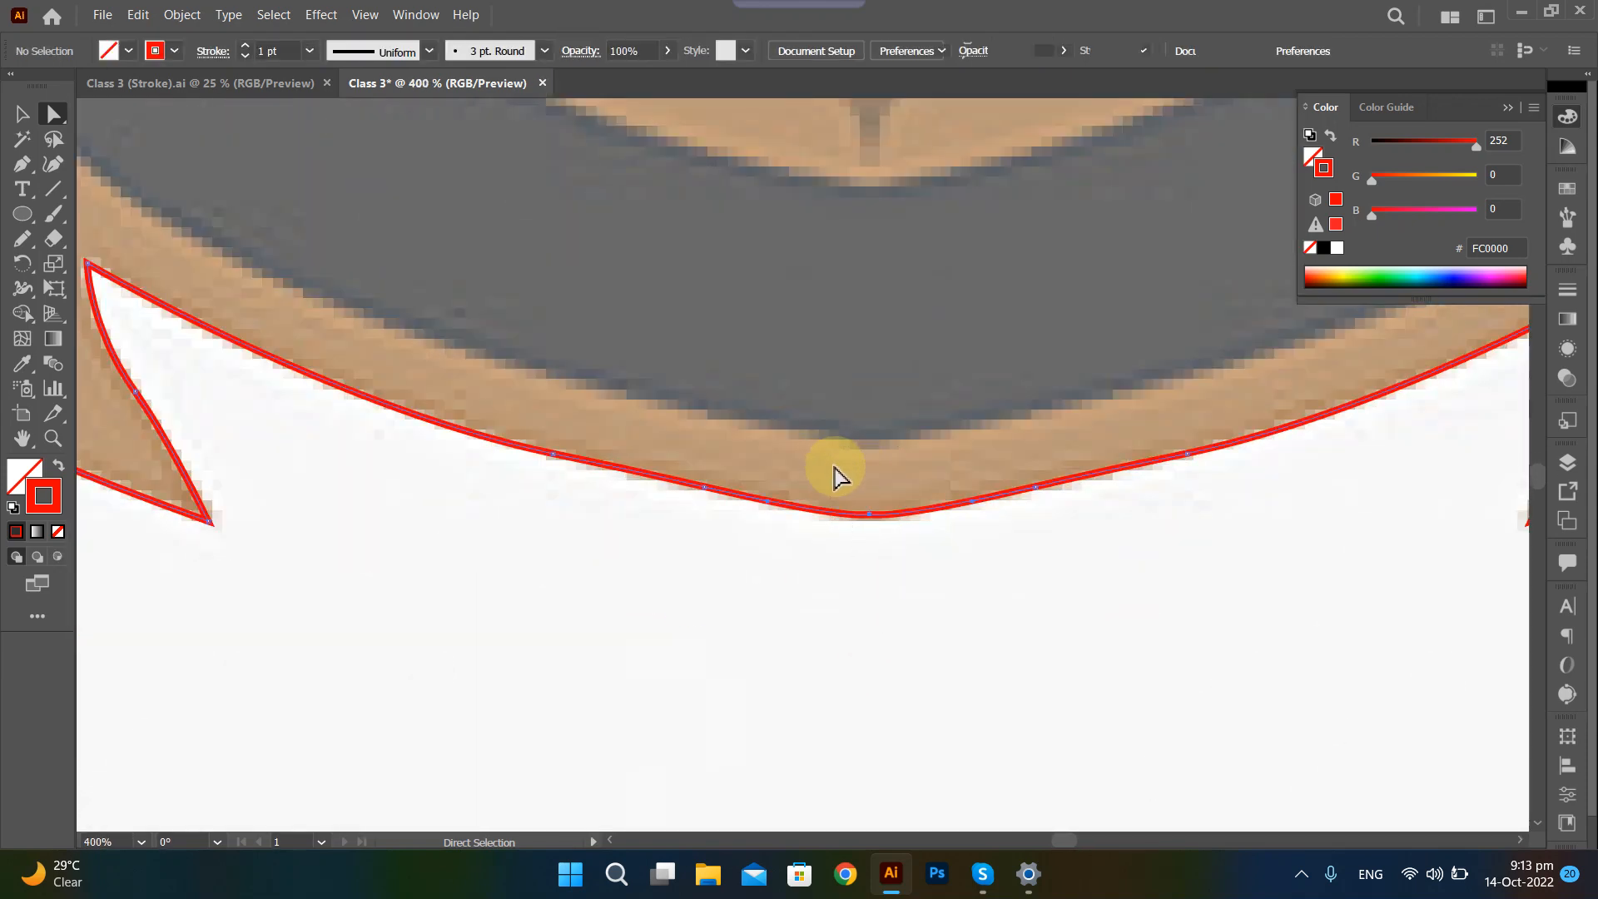
key("ctrl")
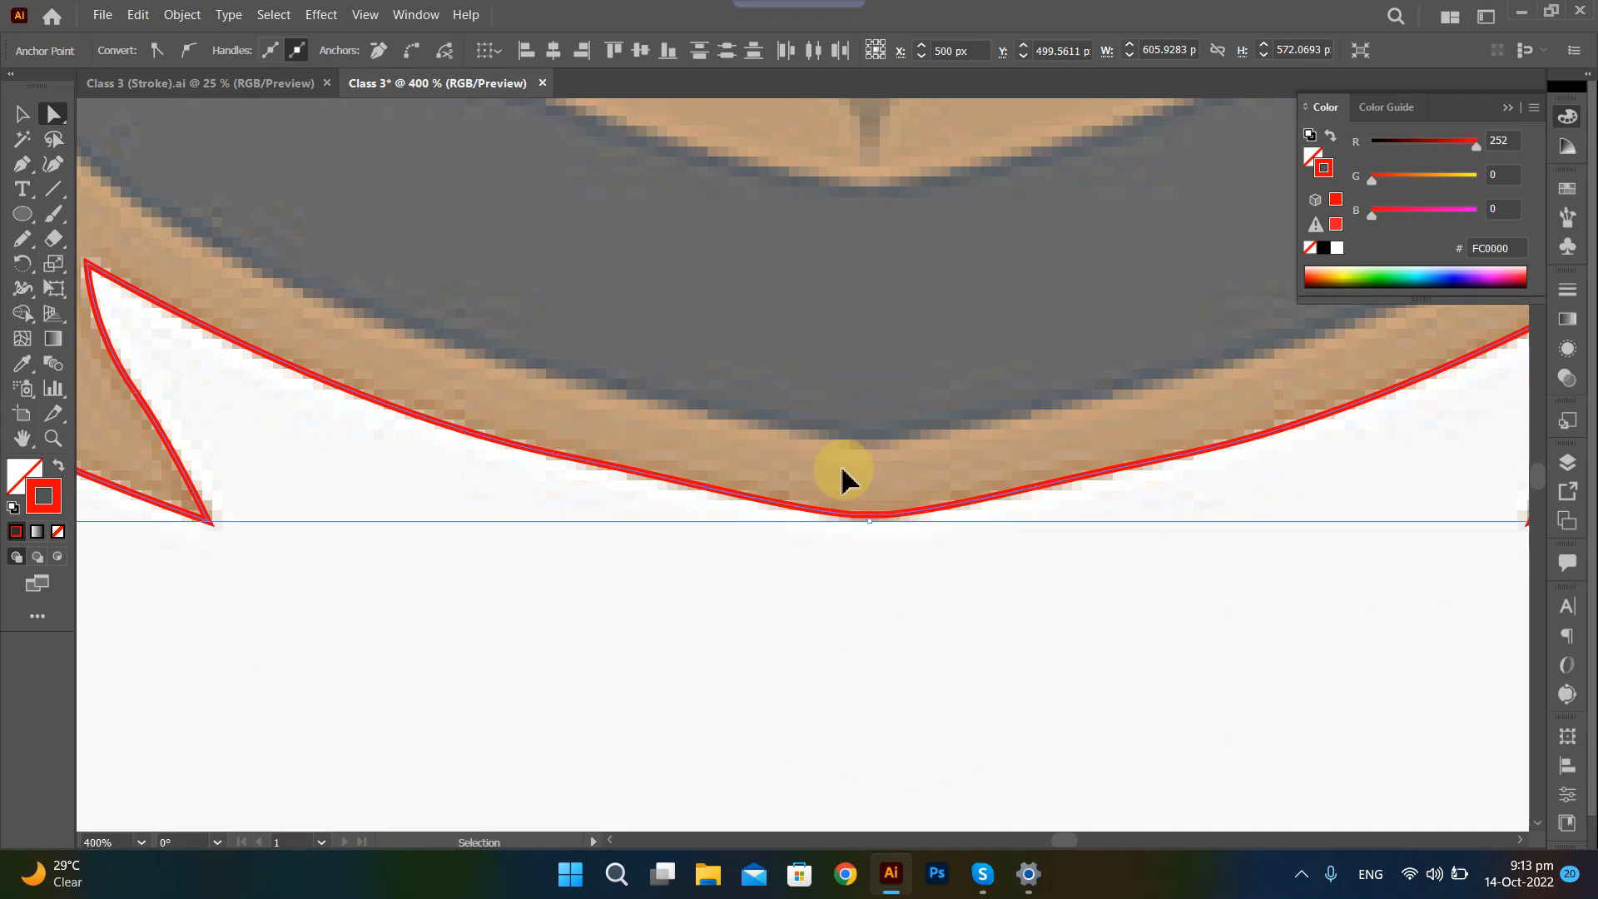
key("ctrl+j")
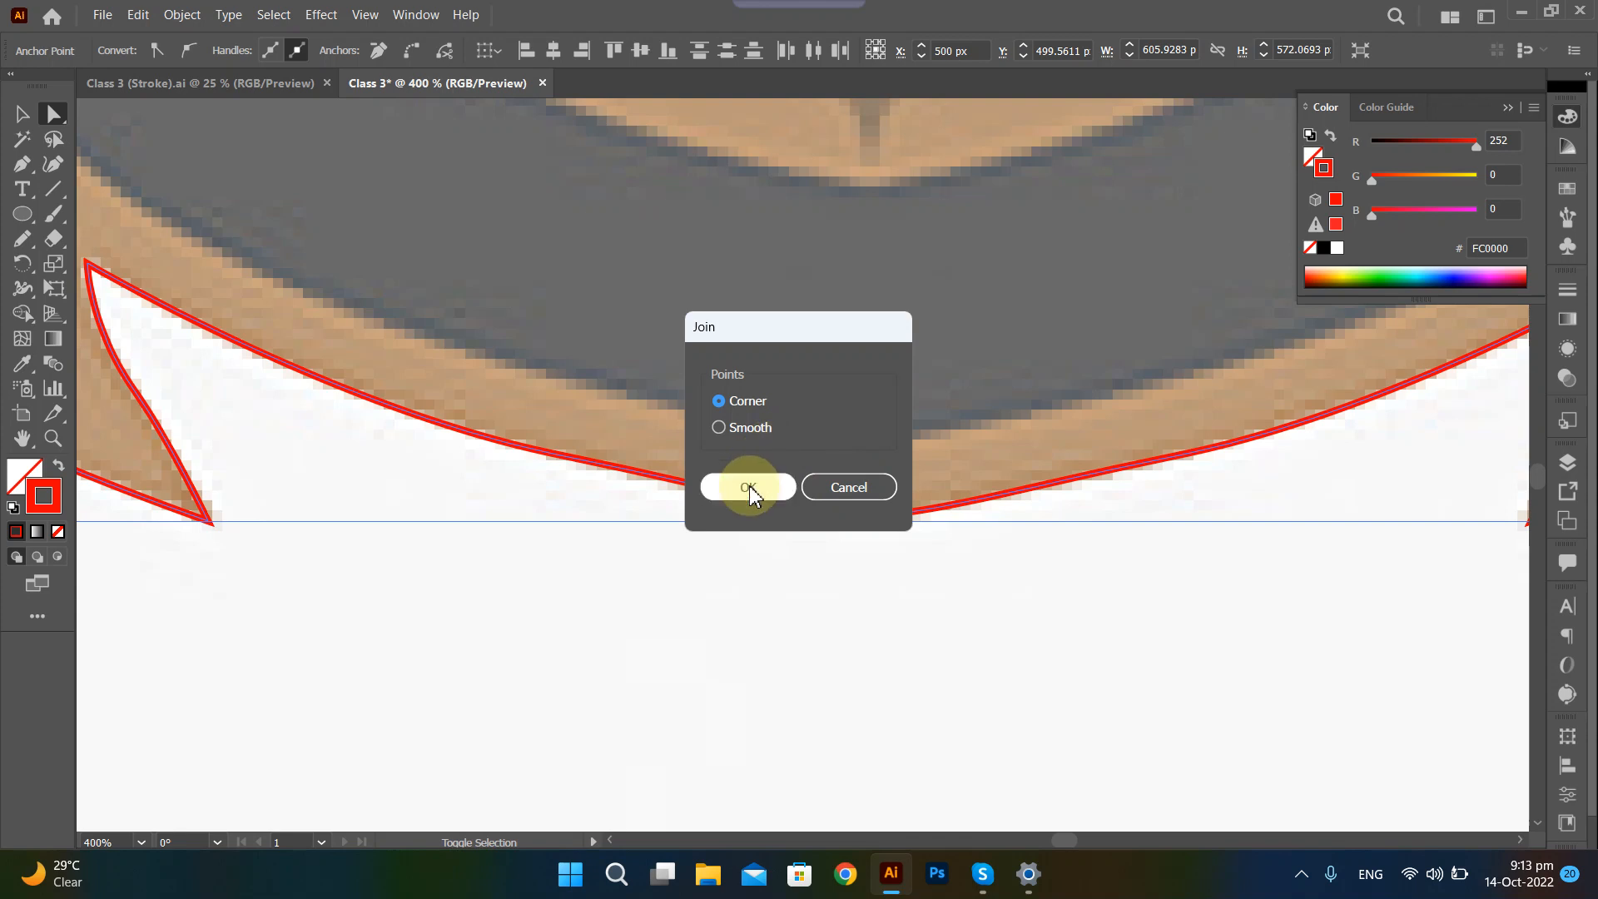
left_click(749, 486)
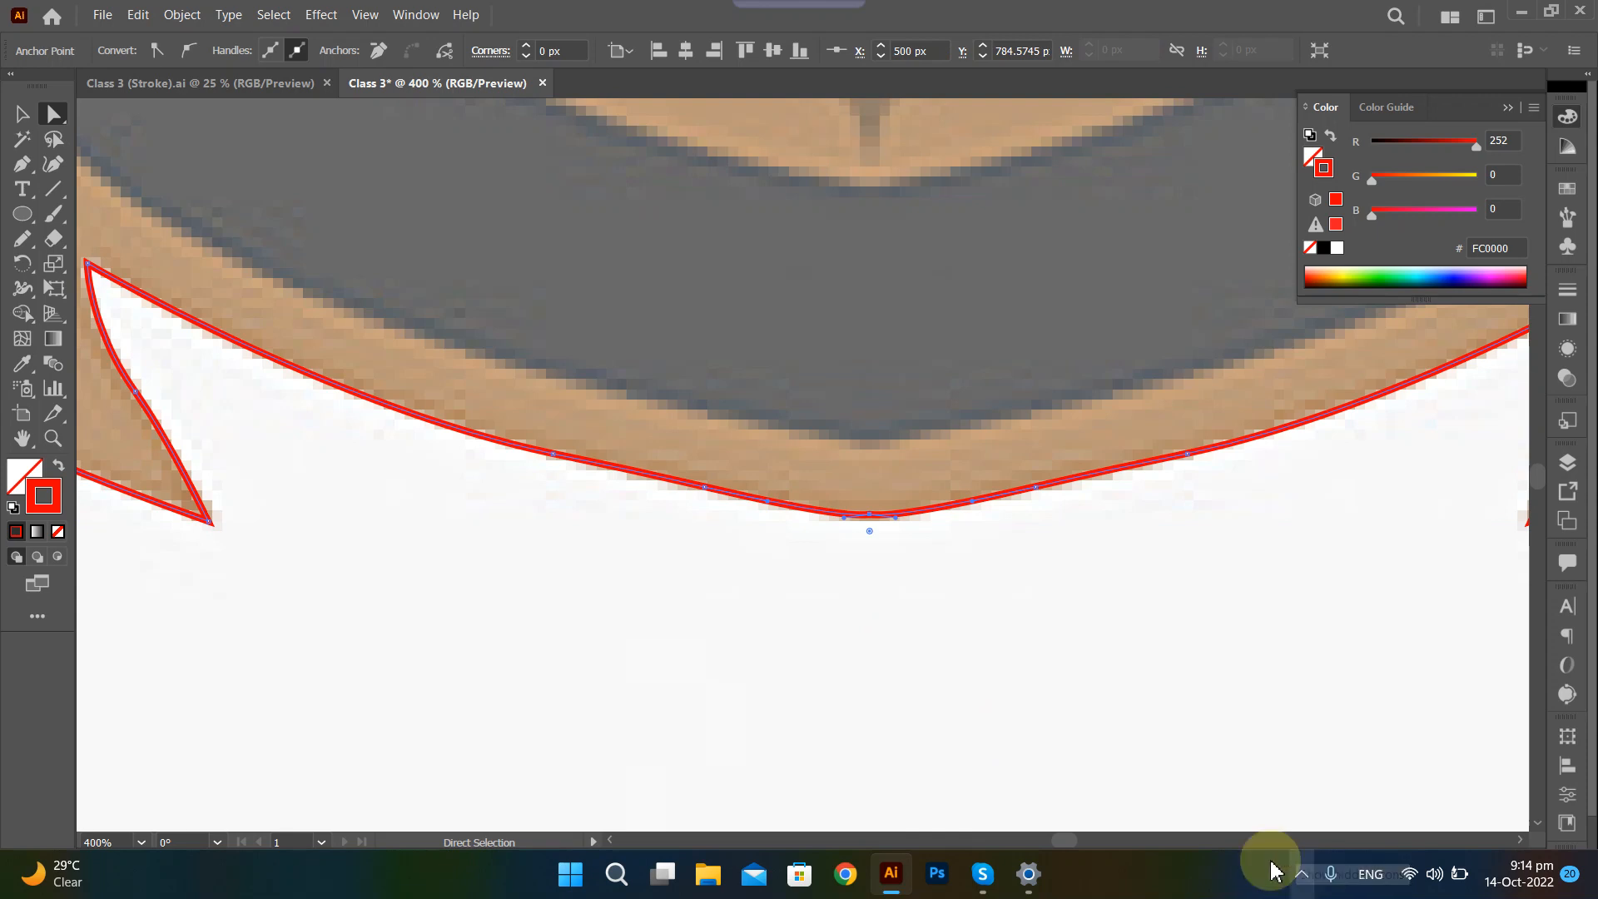
Examine the joined point at the chin's bottom centre and the outline around the bear's lower face.
mouse_move(818, 10)
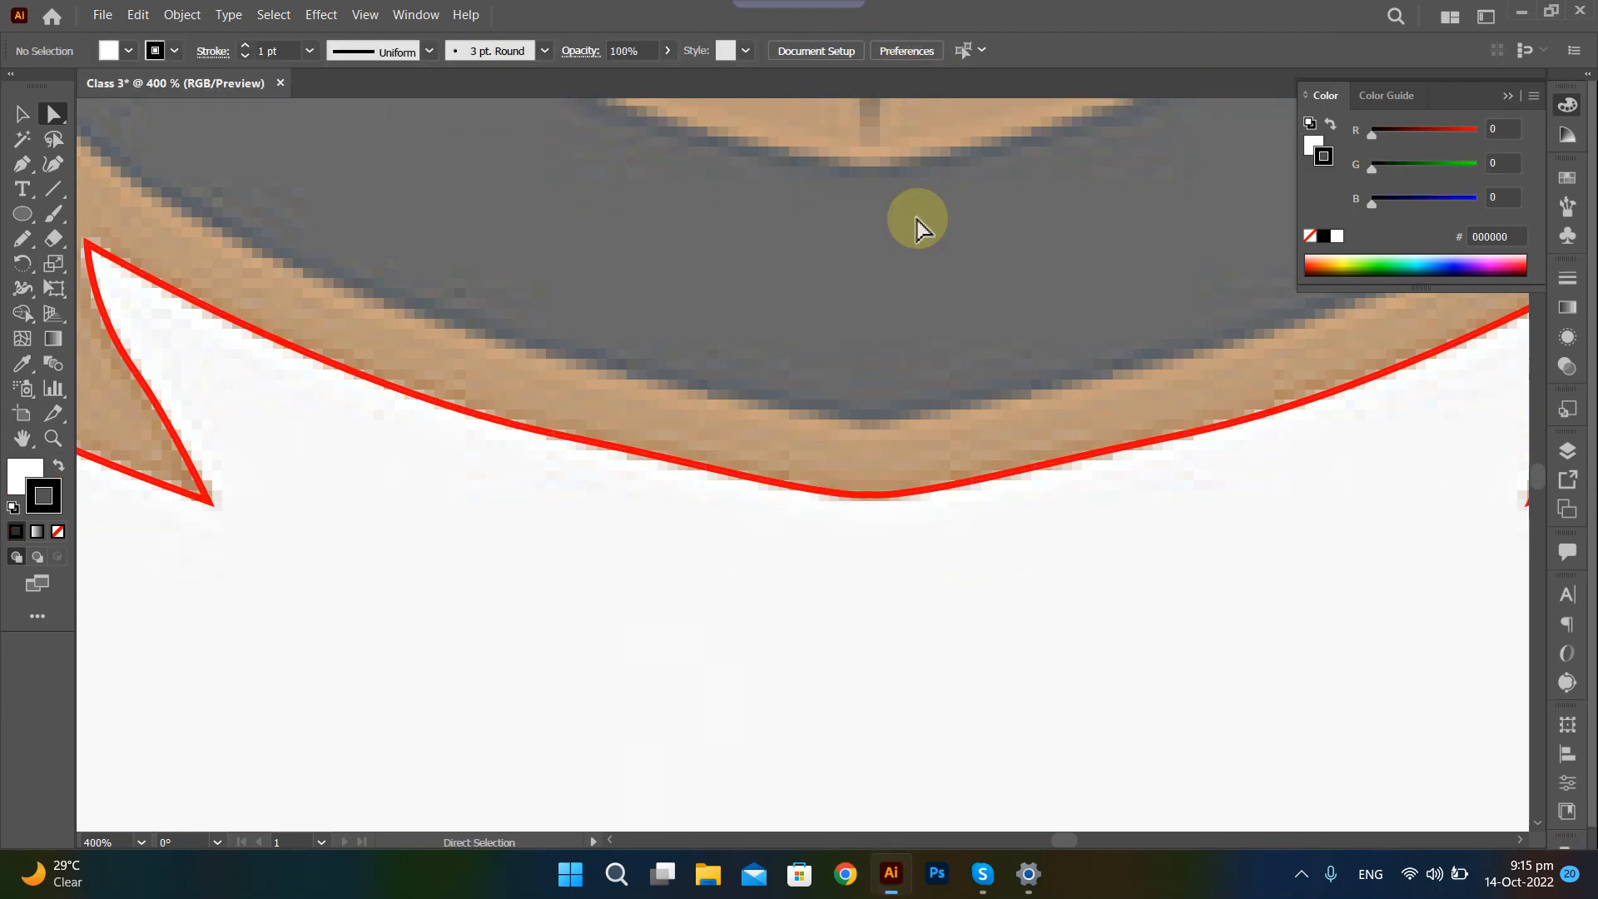
scroll(896, 596, "up", 3)
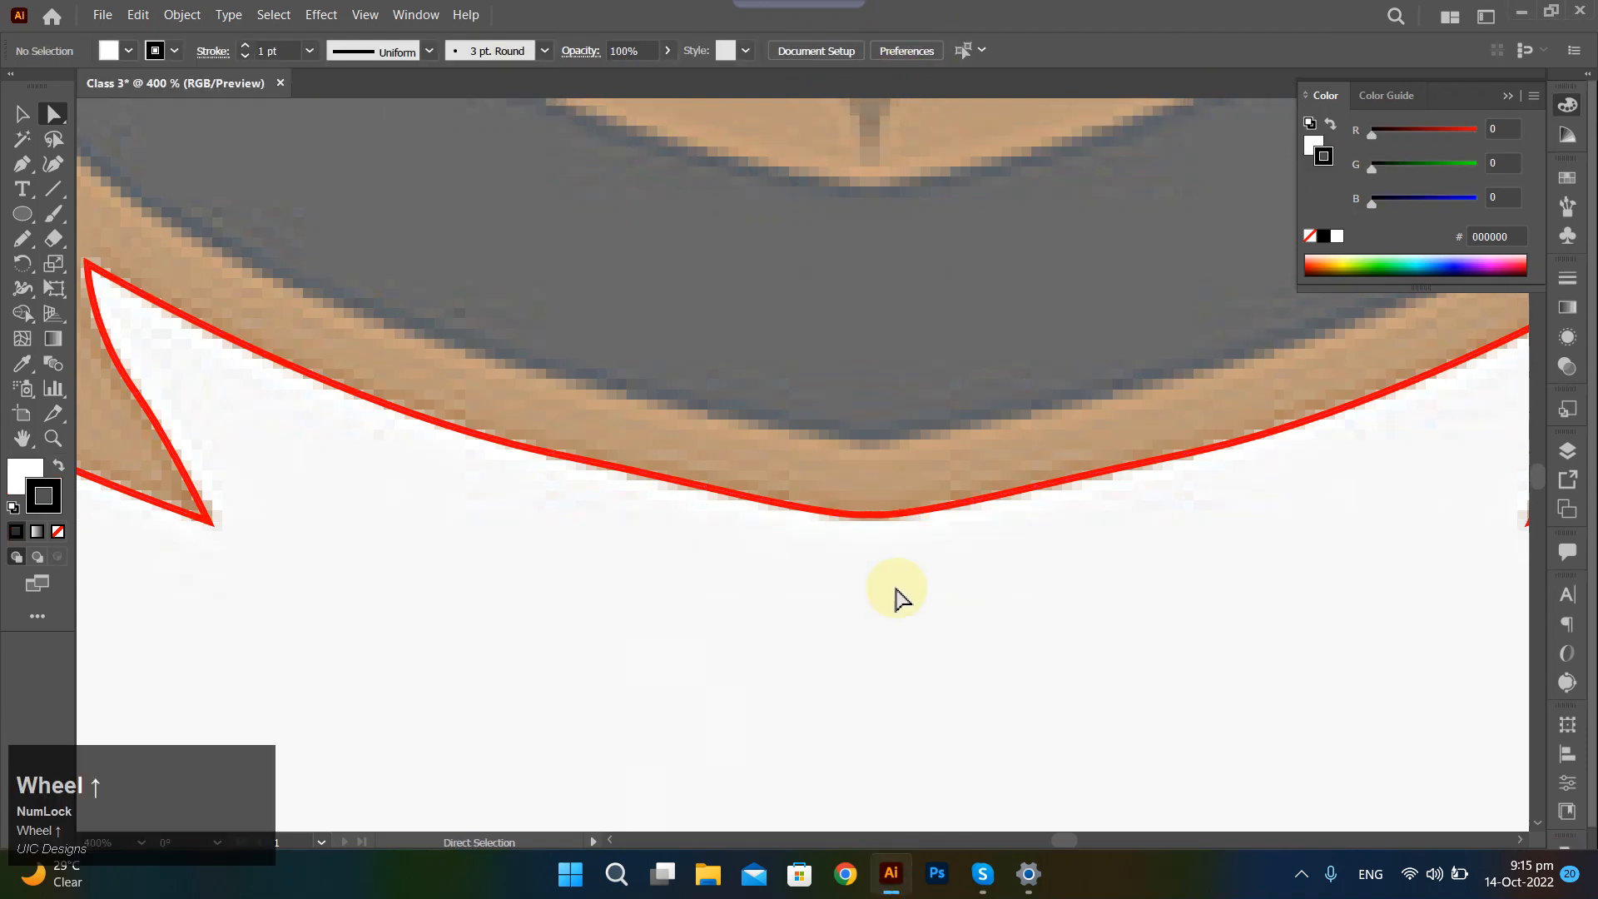
scroll(914, 583, "up", 4)
scroll(798, 582, "down", 4)
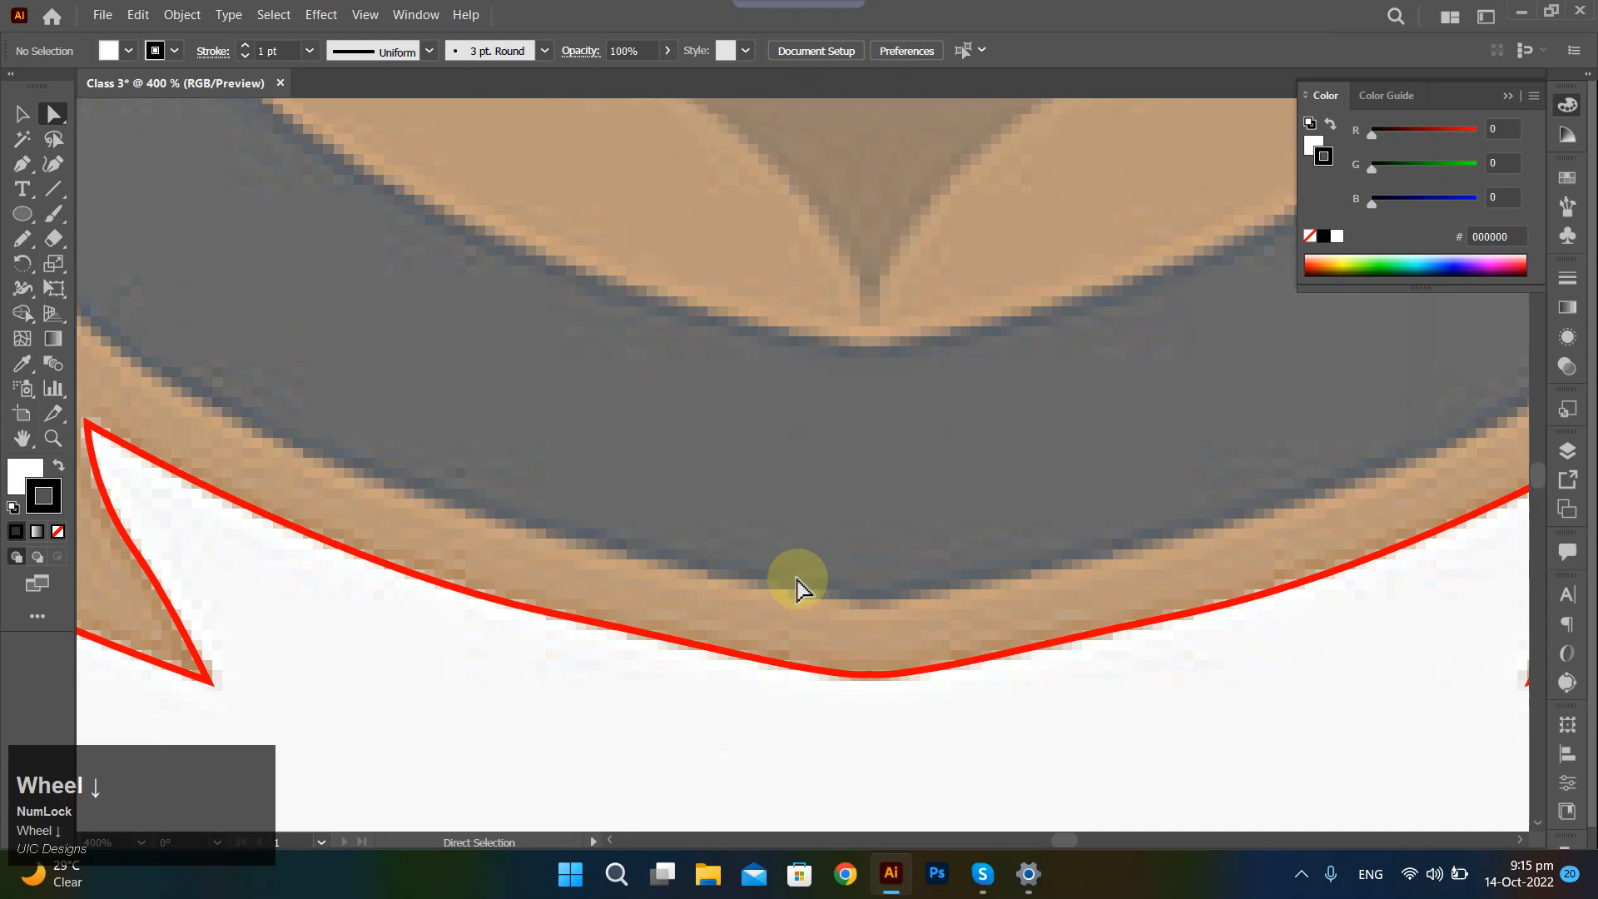
scroll(991, 692, "up", 1)
scroll(889, 650, "down", 3)
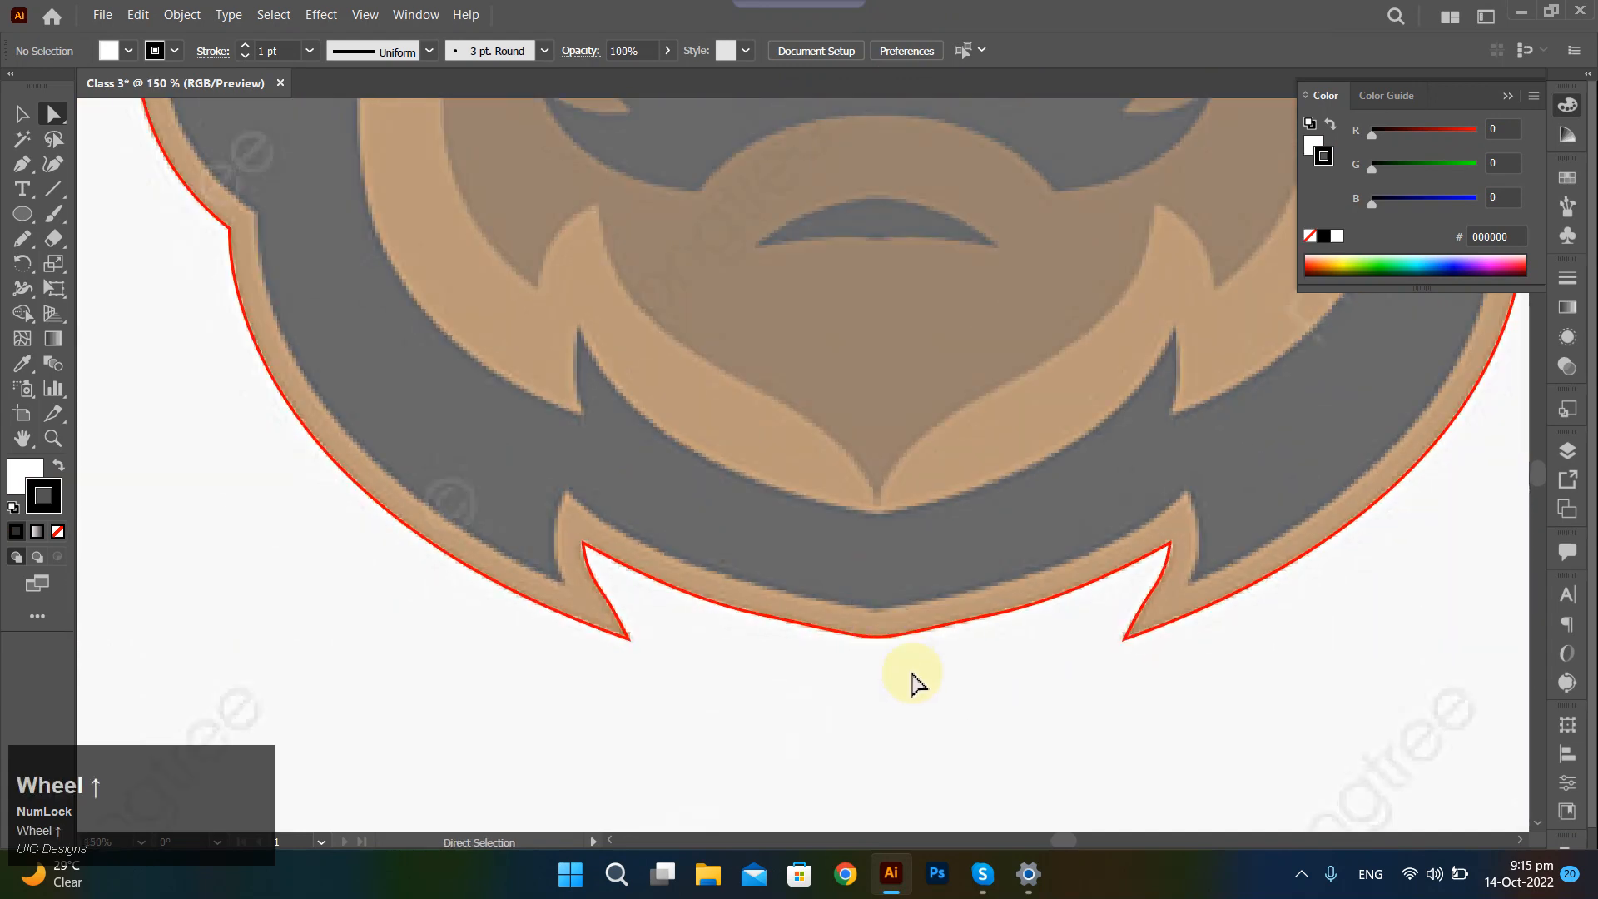
scroll(913, 682, "up", 1)
left_click_drag(882, 738, 828, 685)
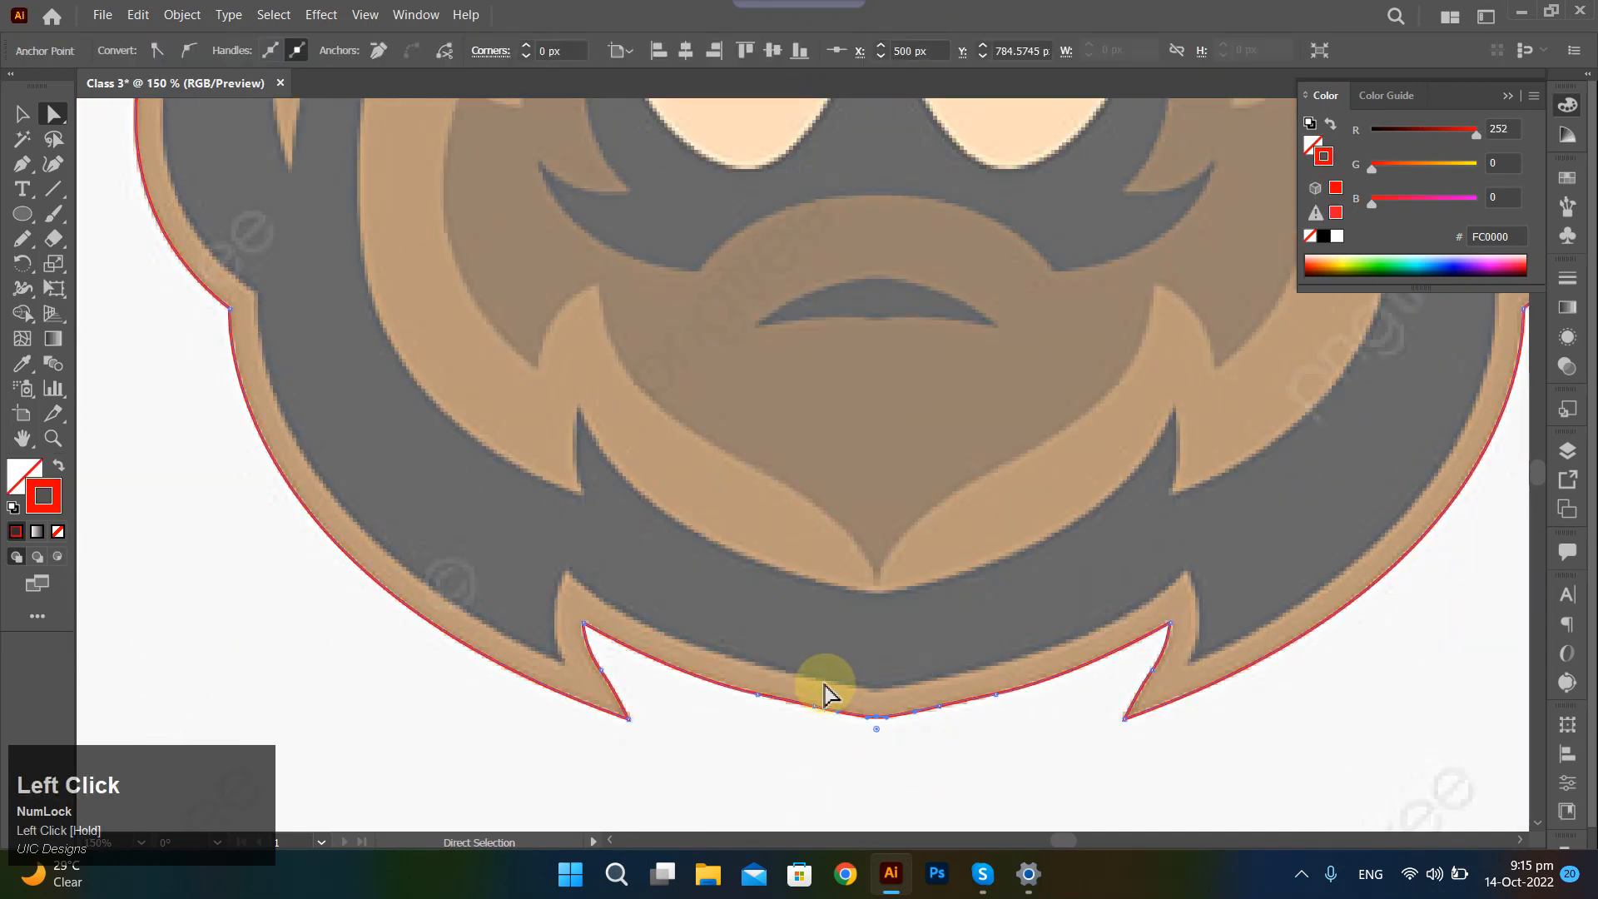
left_click(926, 772)
scroll(907, 750, "up", 5)
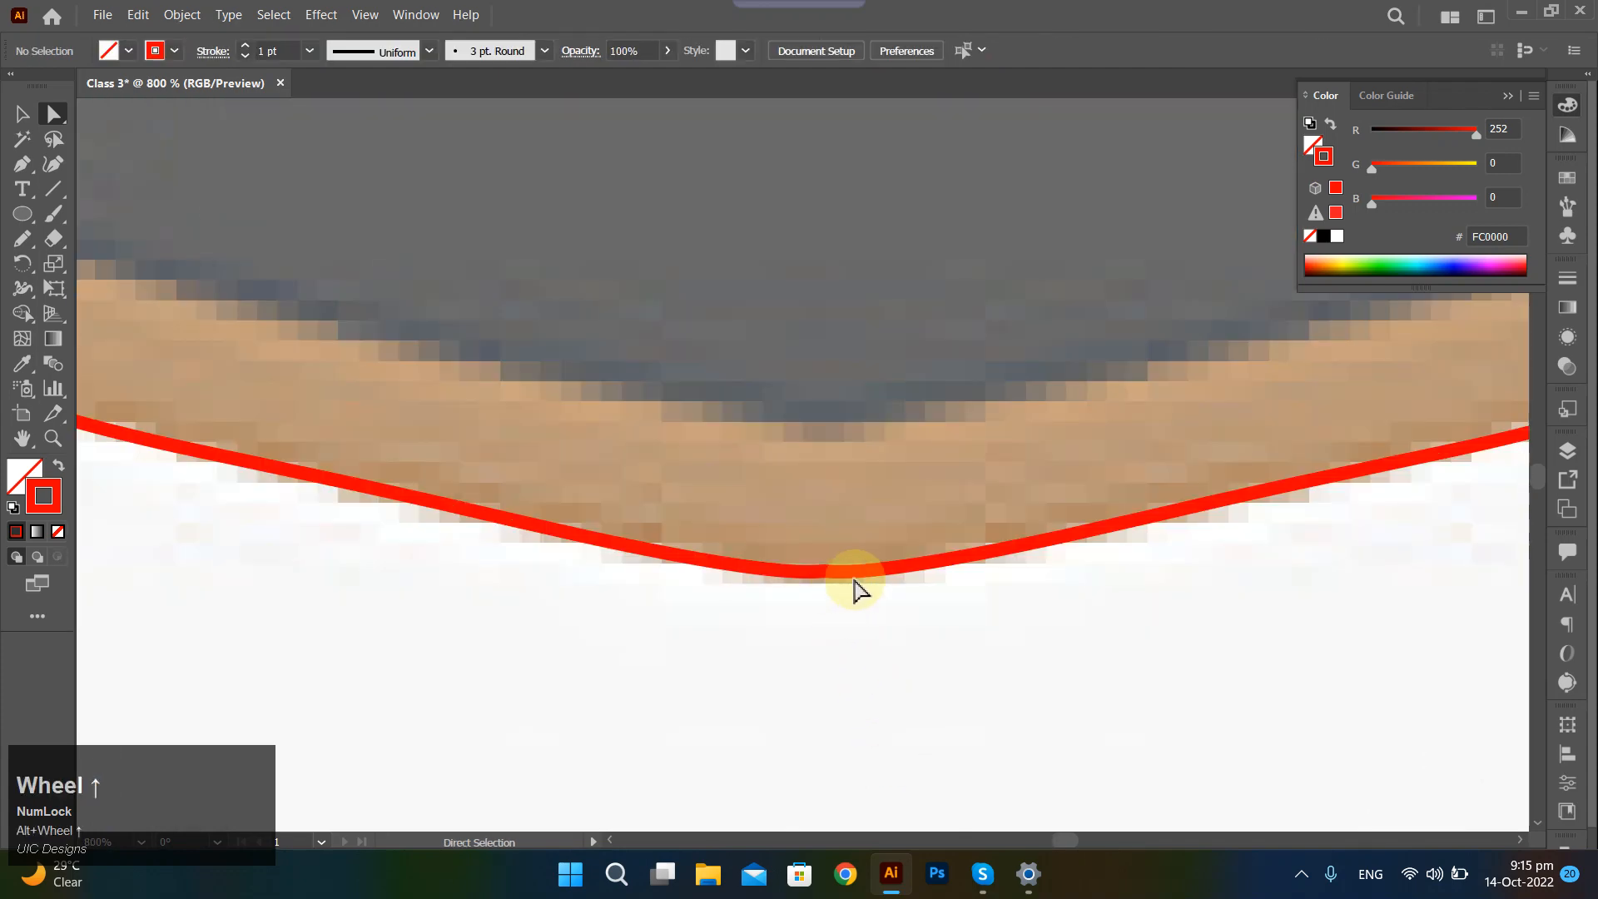
Level both direction handles of the chin's bottom-centre anchor, lower the anchor to about Y 785.3 px and deselect the outline.
left_click(844, 569)
left_click(920, 613)
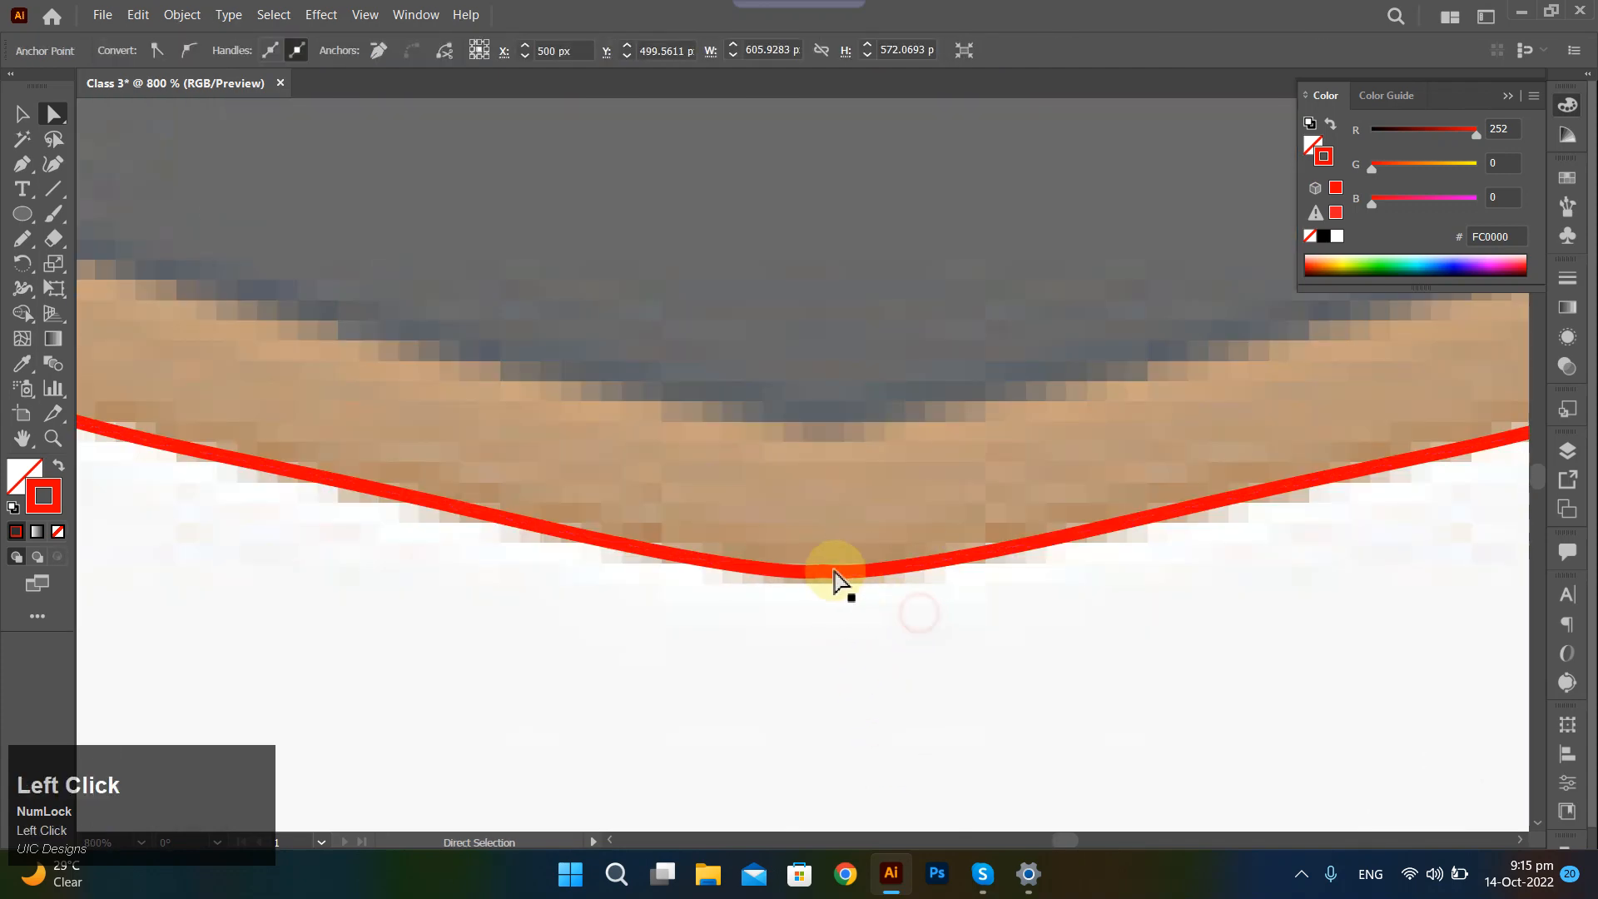
left_click(824, 569)
scroll(867, 580, "up", 3)
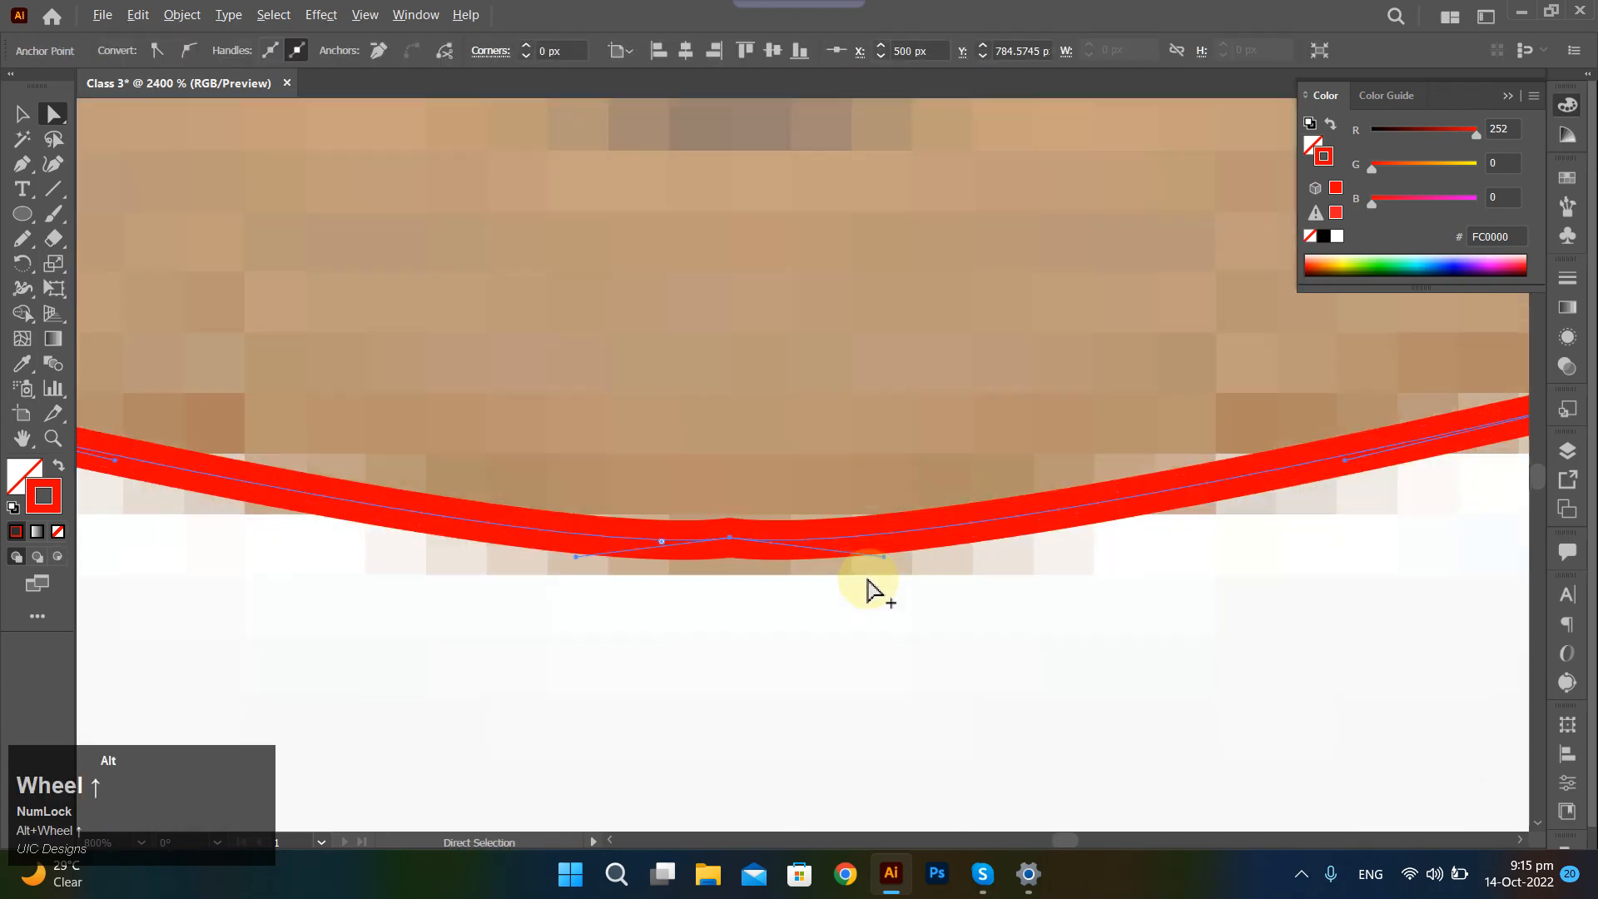
scroll(824, 582, "up", 1)
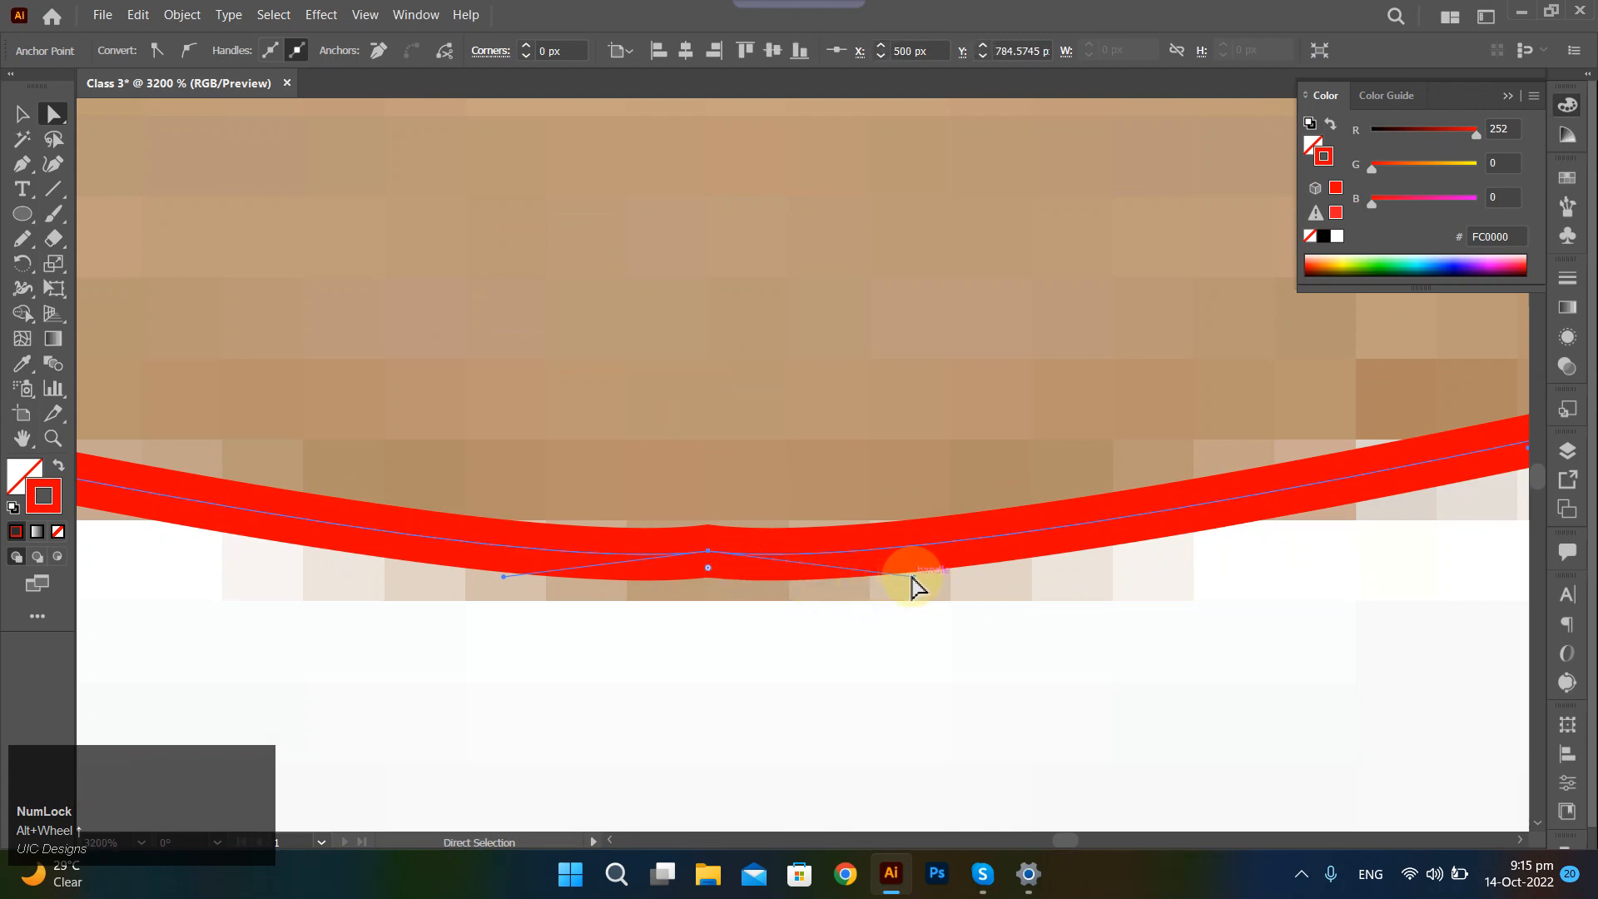
left_click_drag(913, 577, 917, 541)
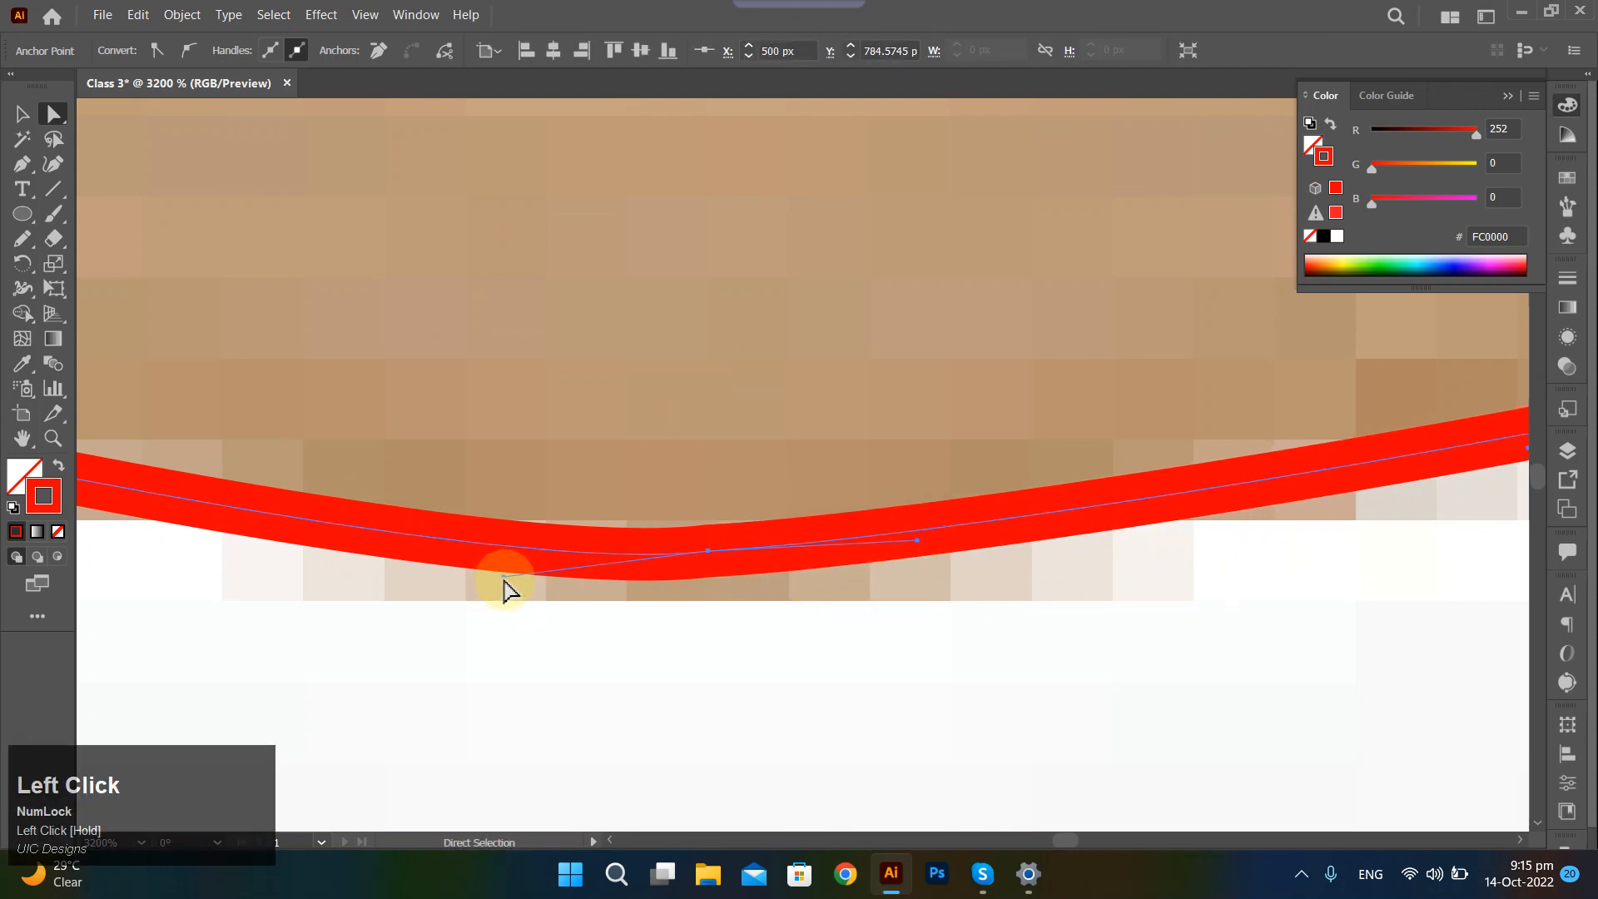
mouse_move(504, 582)
left_mouse_down()
mouse_move(500, 563)
mouse_move(705, 559)
mouse_move(706, 589)
left_mouse_up()
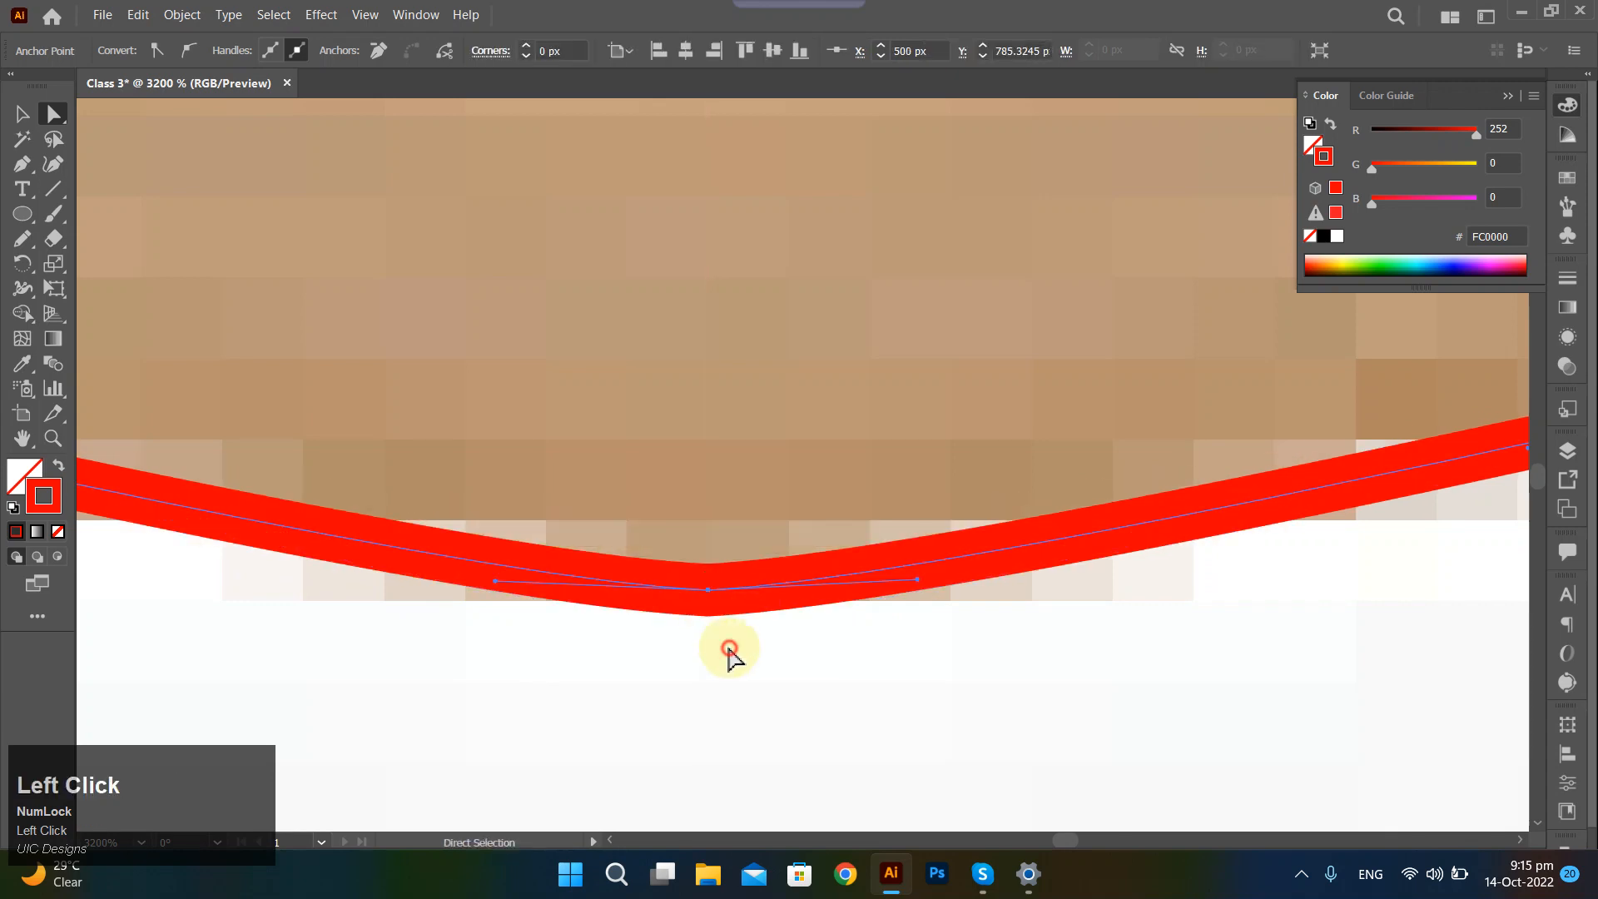
left_click(728, 653)
Select the closed outline, fill it with the brown sampled from the reference bear on the adjacent artboard and deselect it.
scroll(726, 649, "down", 2)
scroll(727, 666, "down", 10)
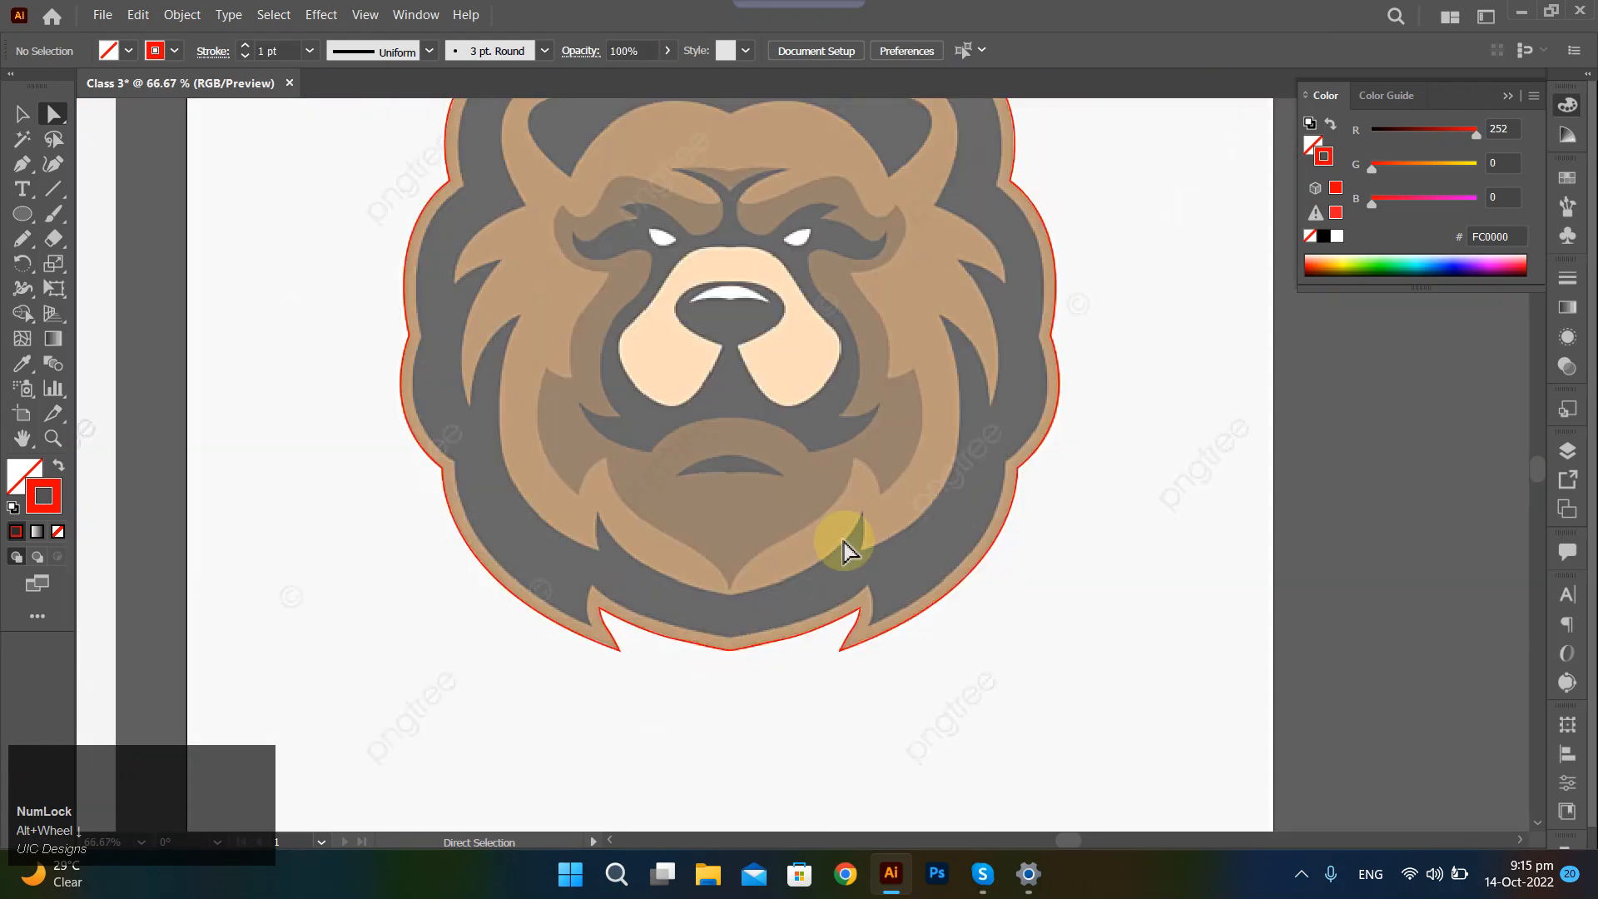
scroll(857, 526, "up", 2)
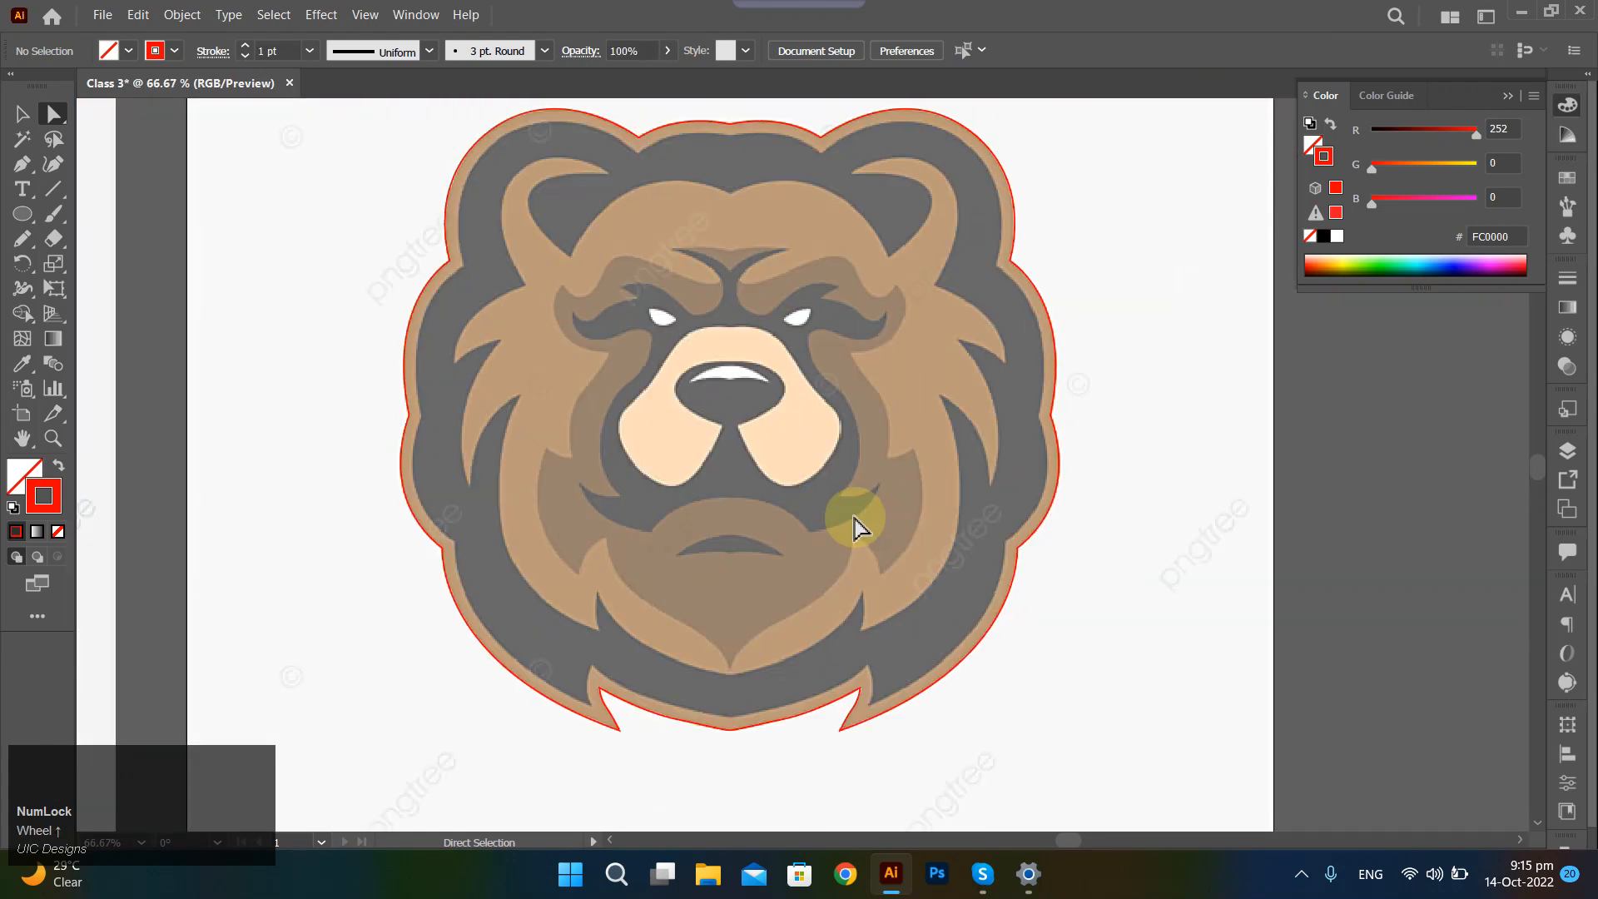
scroll(675, 306, "up", 1)
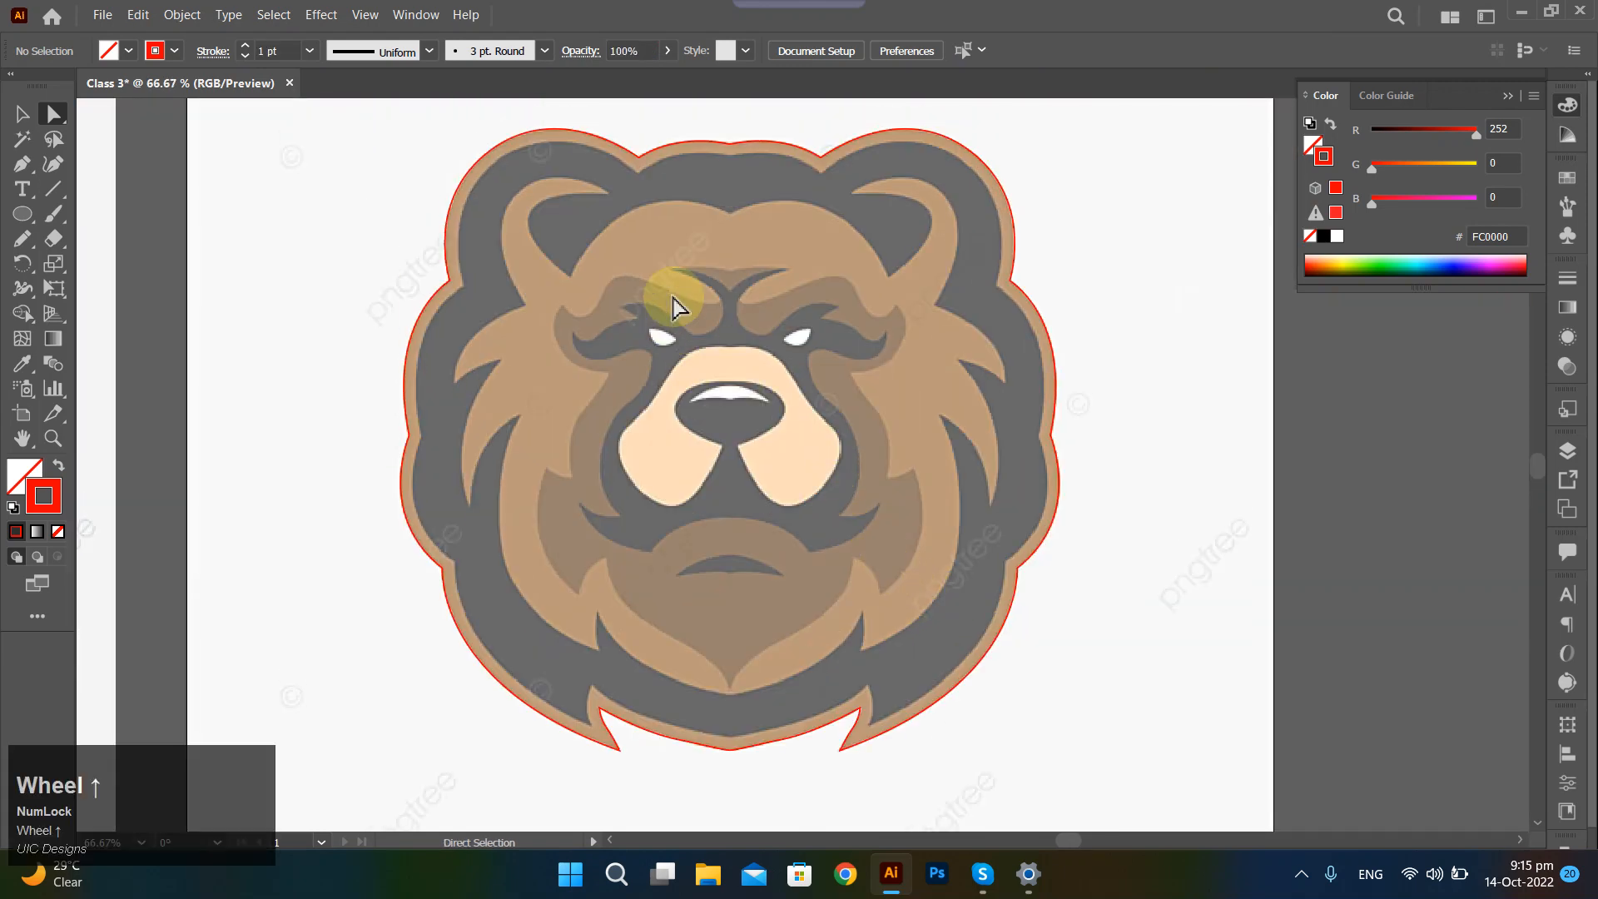
scroll(676, 305, "up", 1)
key("v")
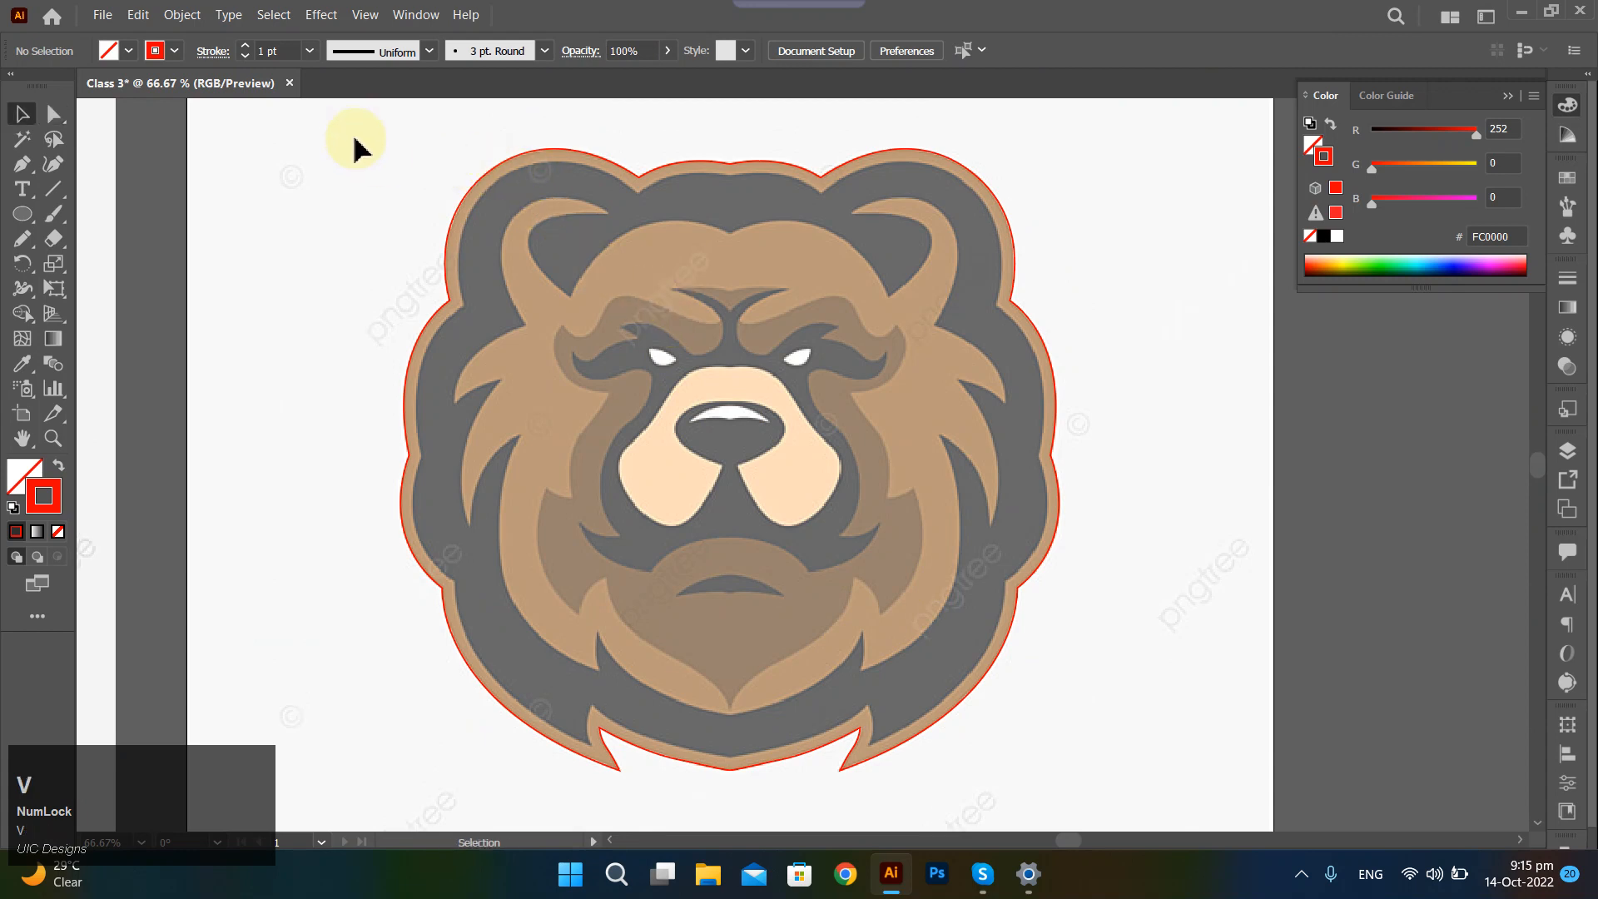
left_click_drag(354, 148, 1088, 777)
scroll(999, 737, "down", 1)
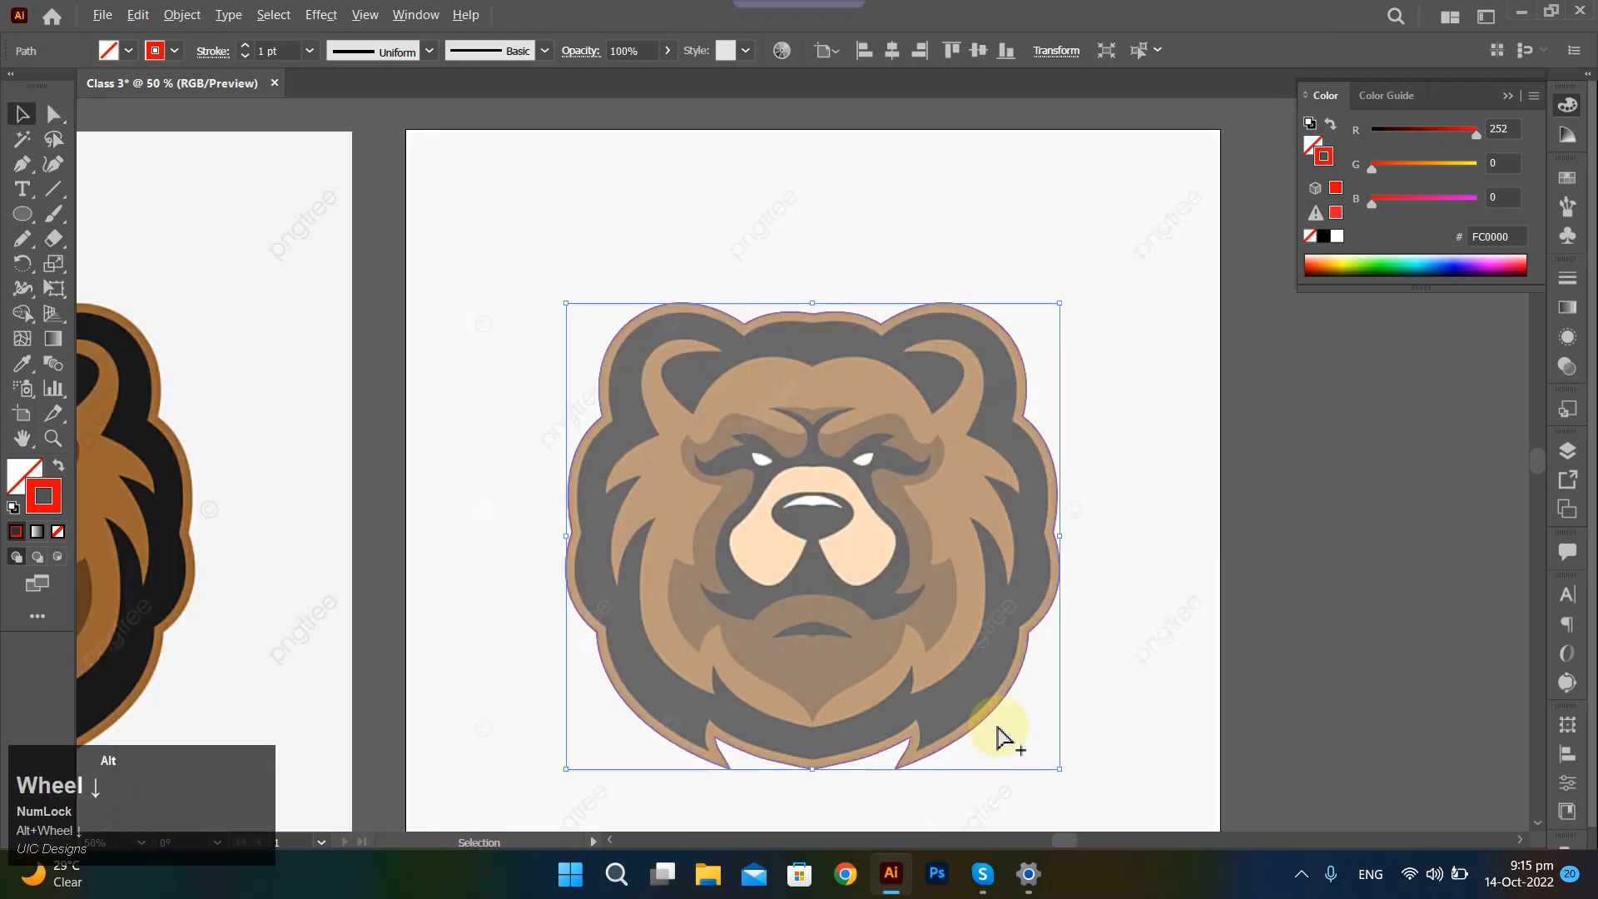
key("i")
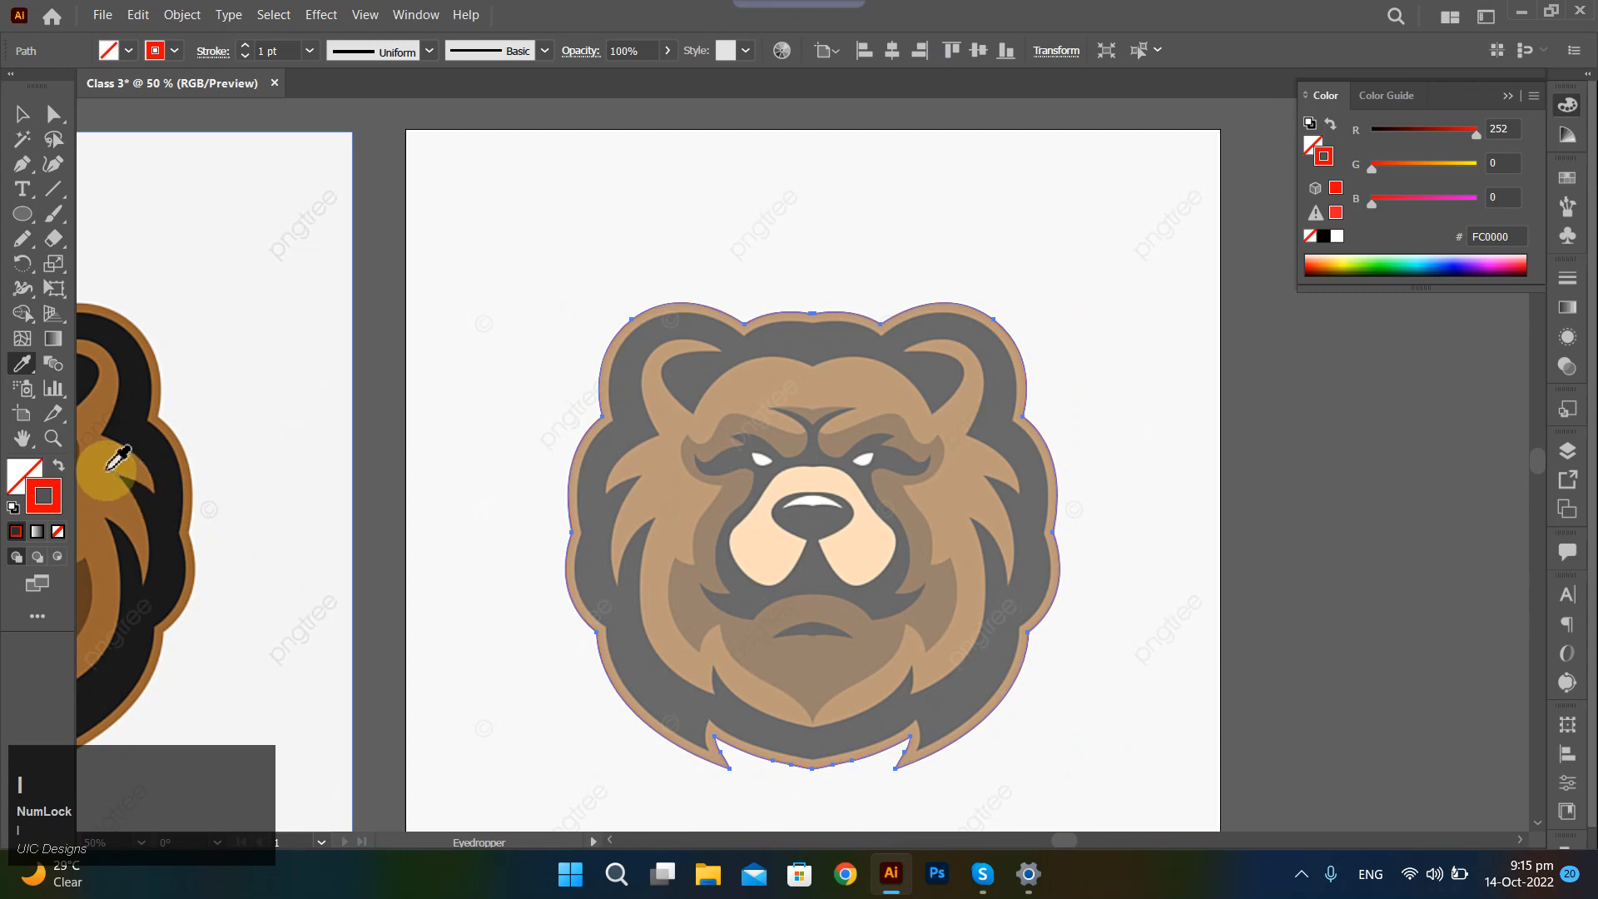
left_click(121, 473)
left_click(494, 383, "ctrl")
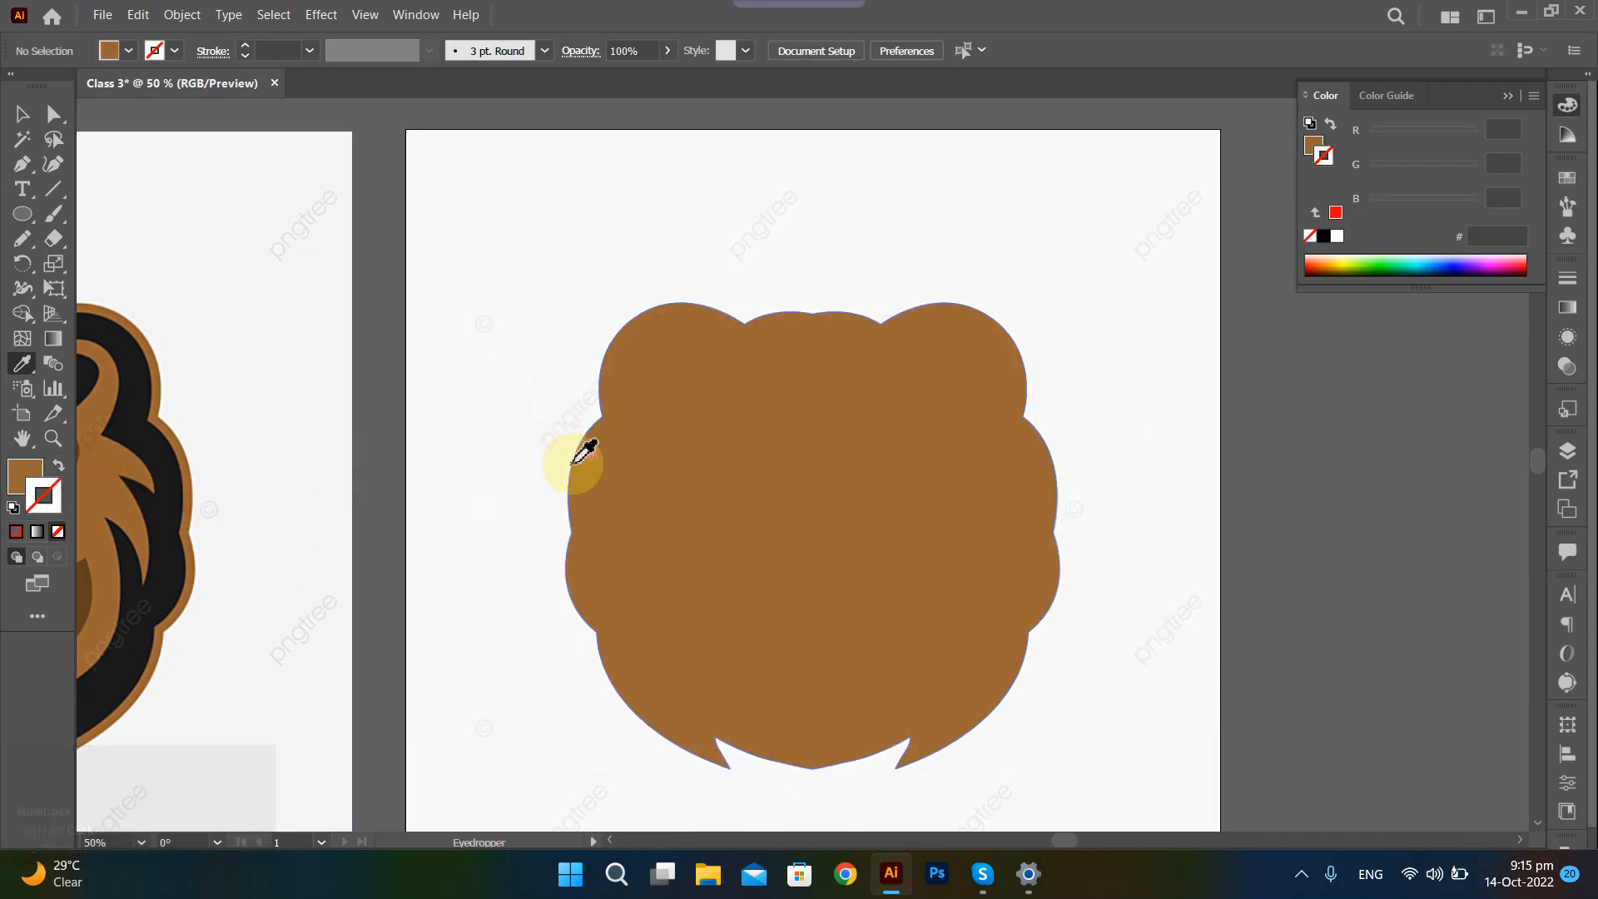
Show the document's layer list and select the brown-filled outline path from it.
left_click(1541, 455)
left_click(1566, 452)
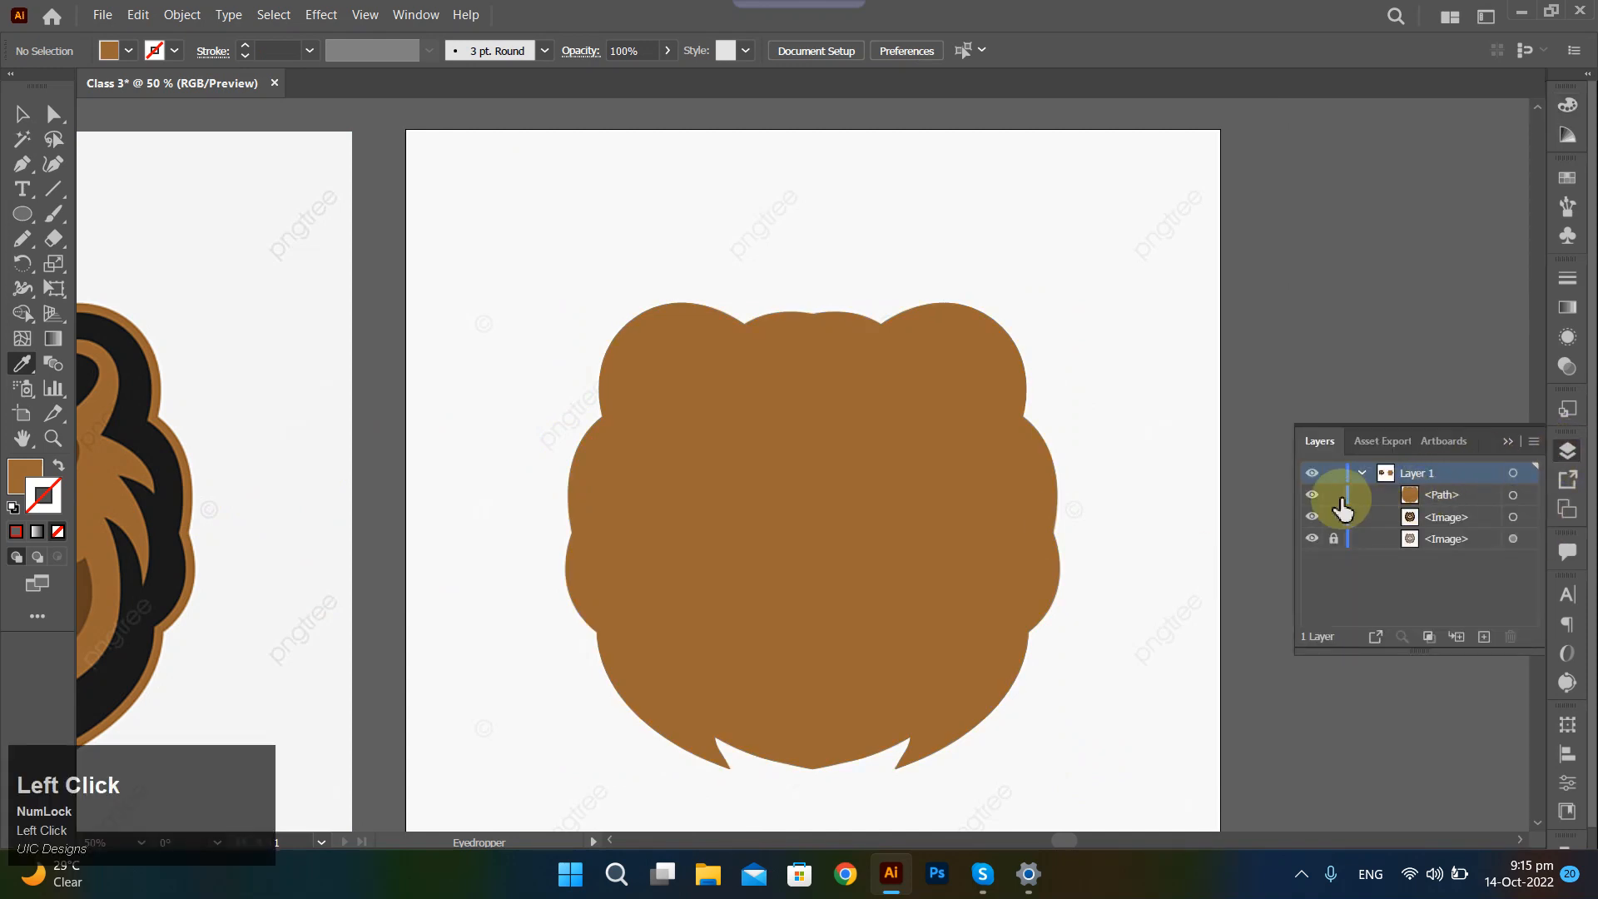
left_click(1513, 494)
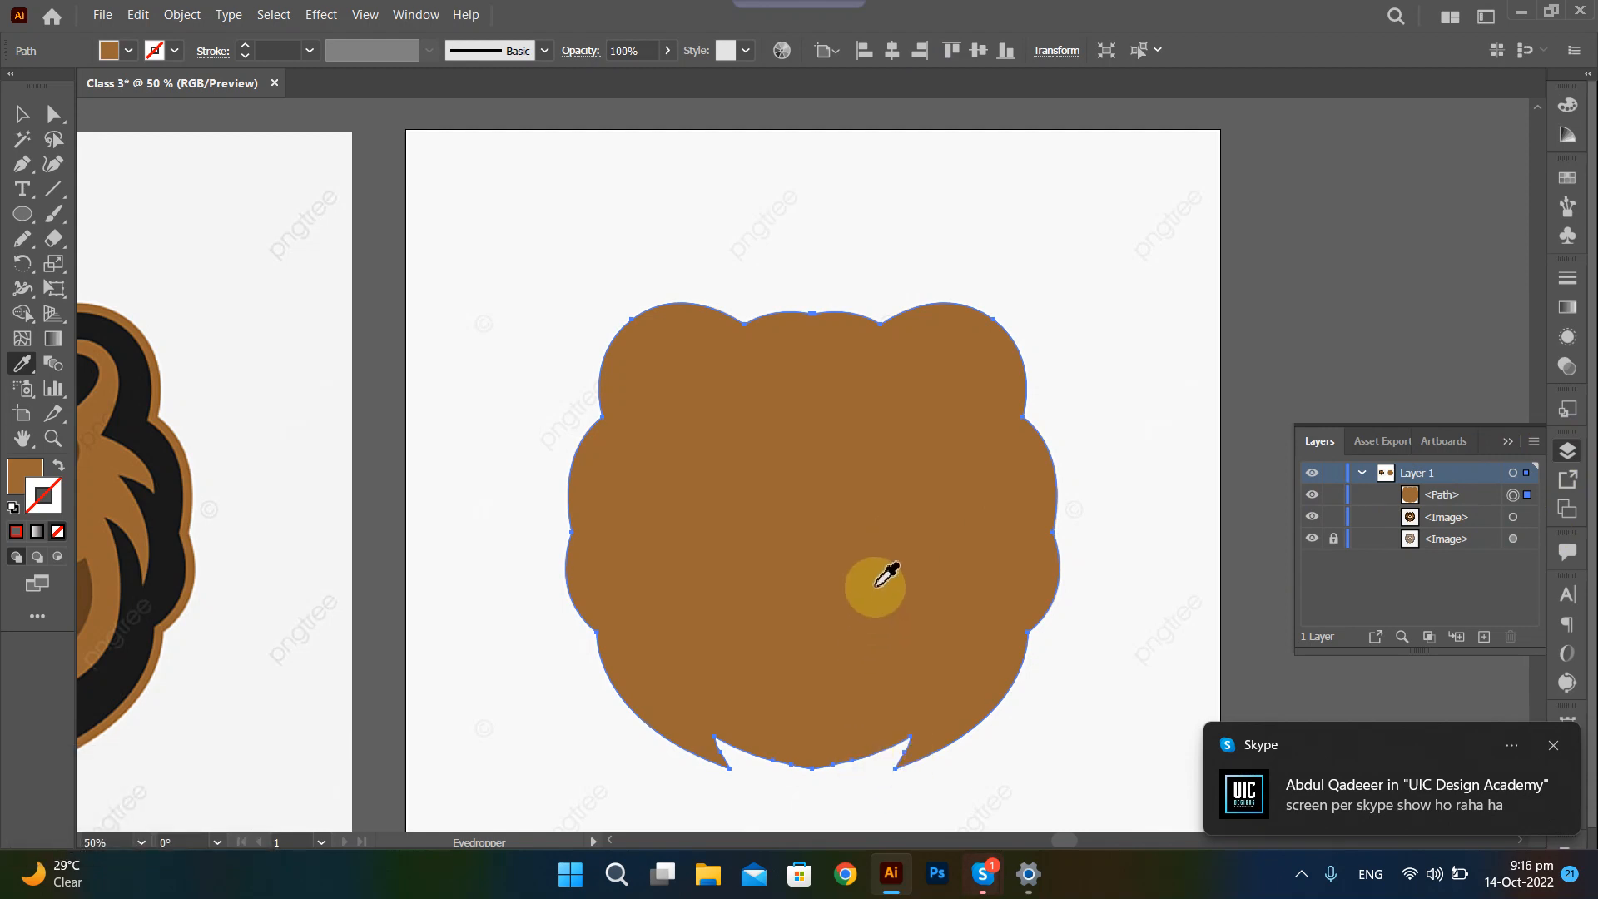
left_click(889, 559, "ctrl")
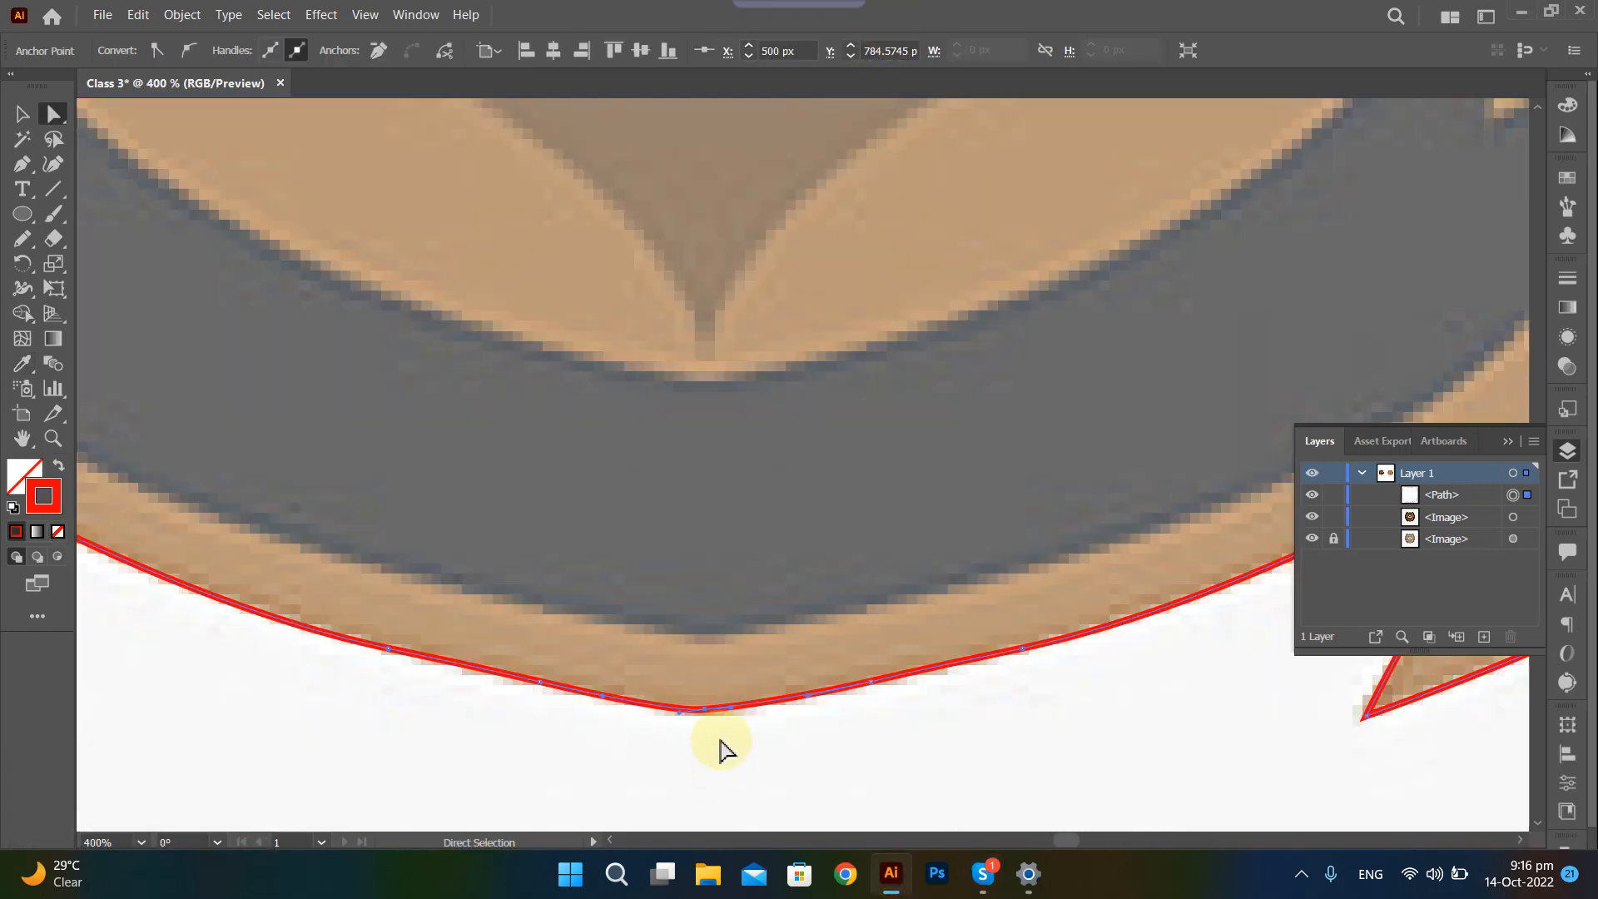
Examine the chin's bottom-centre point and the whole outline, and locate the outline path and reference image in the layer list.
left_click_drag(720, 736, 674, 665)
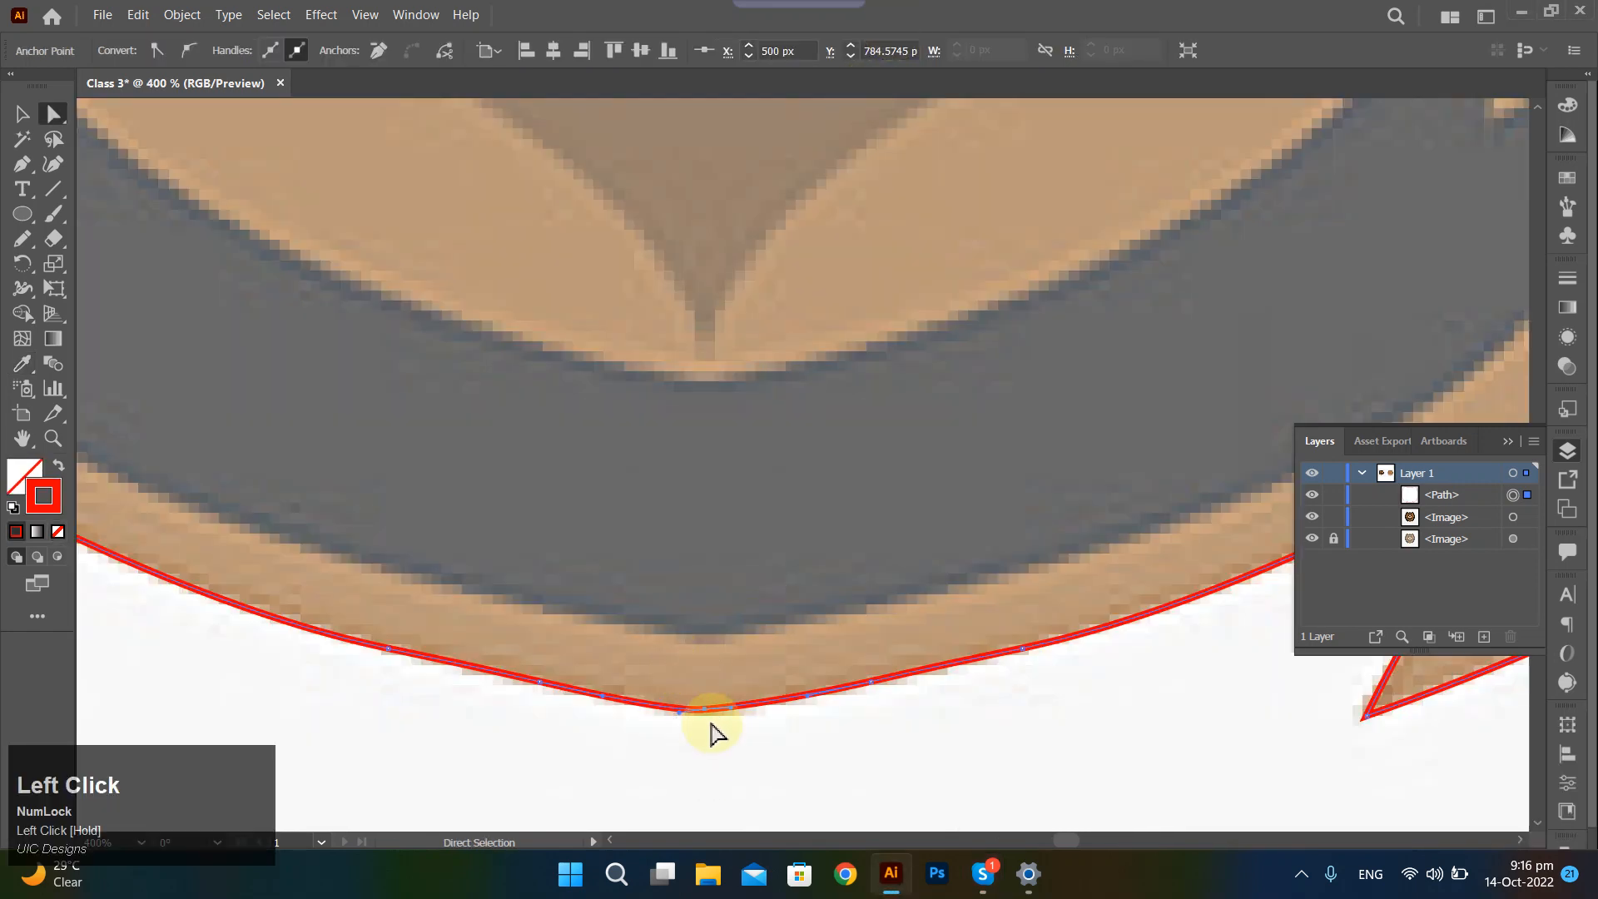
scroll(689, 715, "down", 4)
scroll(690, 714, "down", 8)
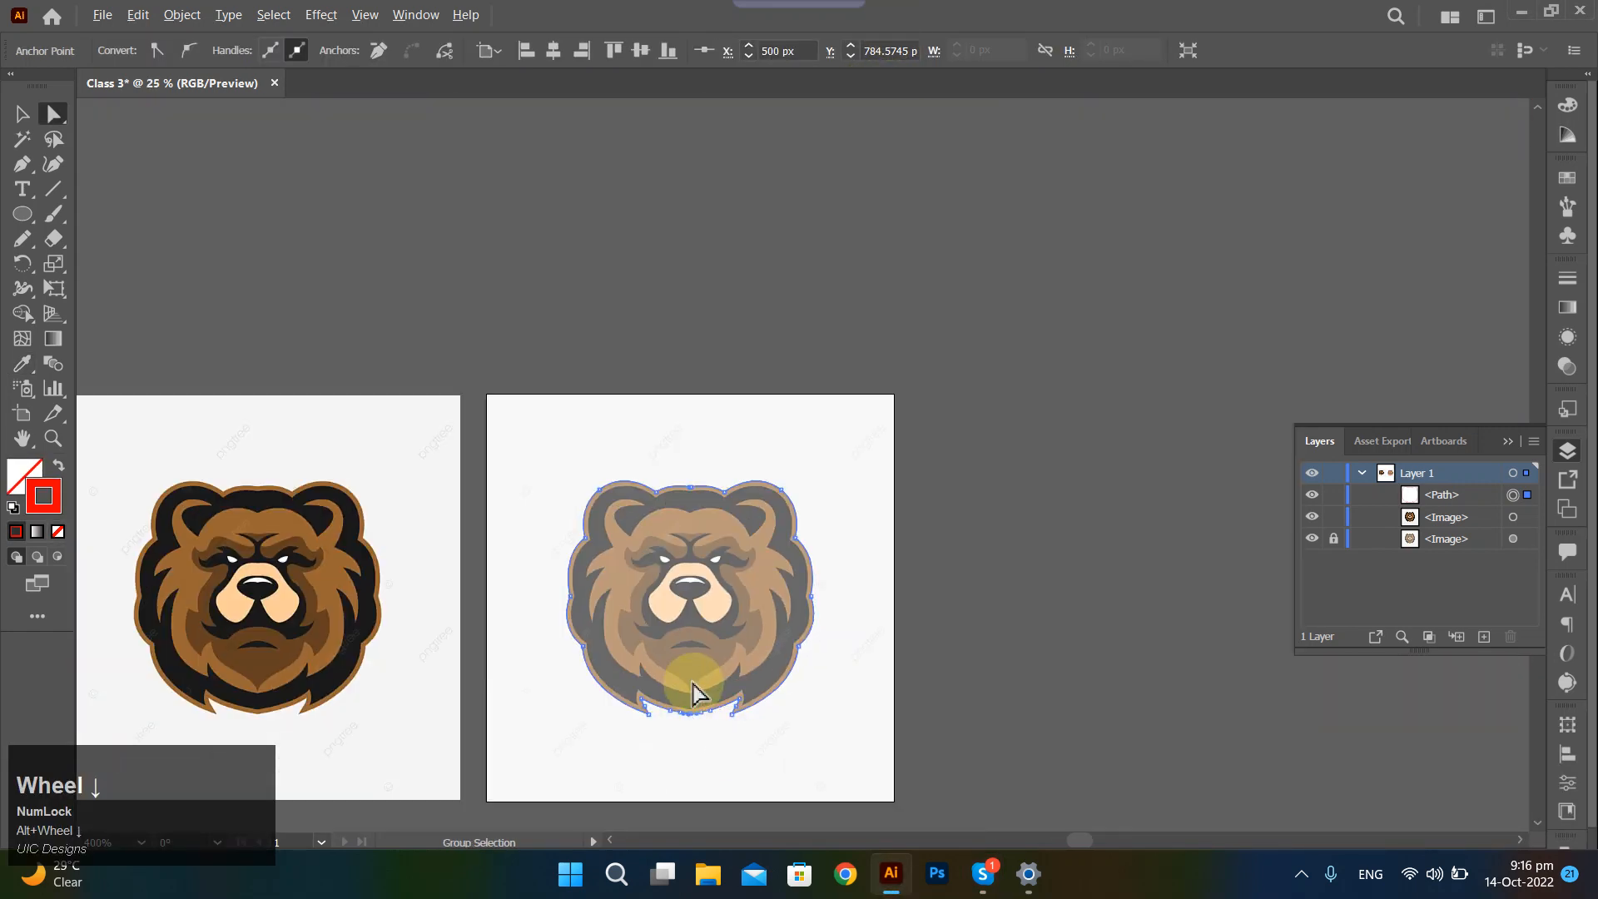
scroll(793, 744, "up", 2)
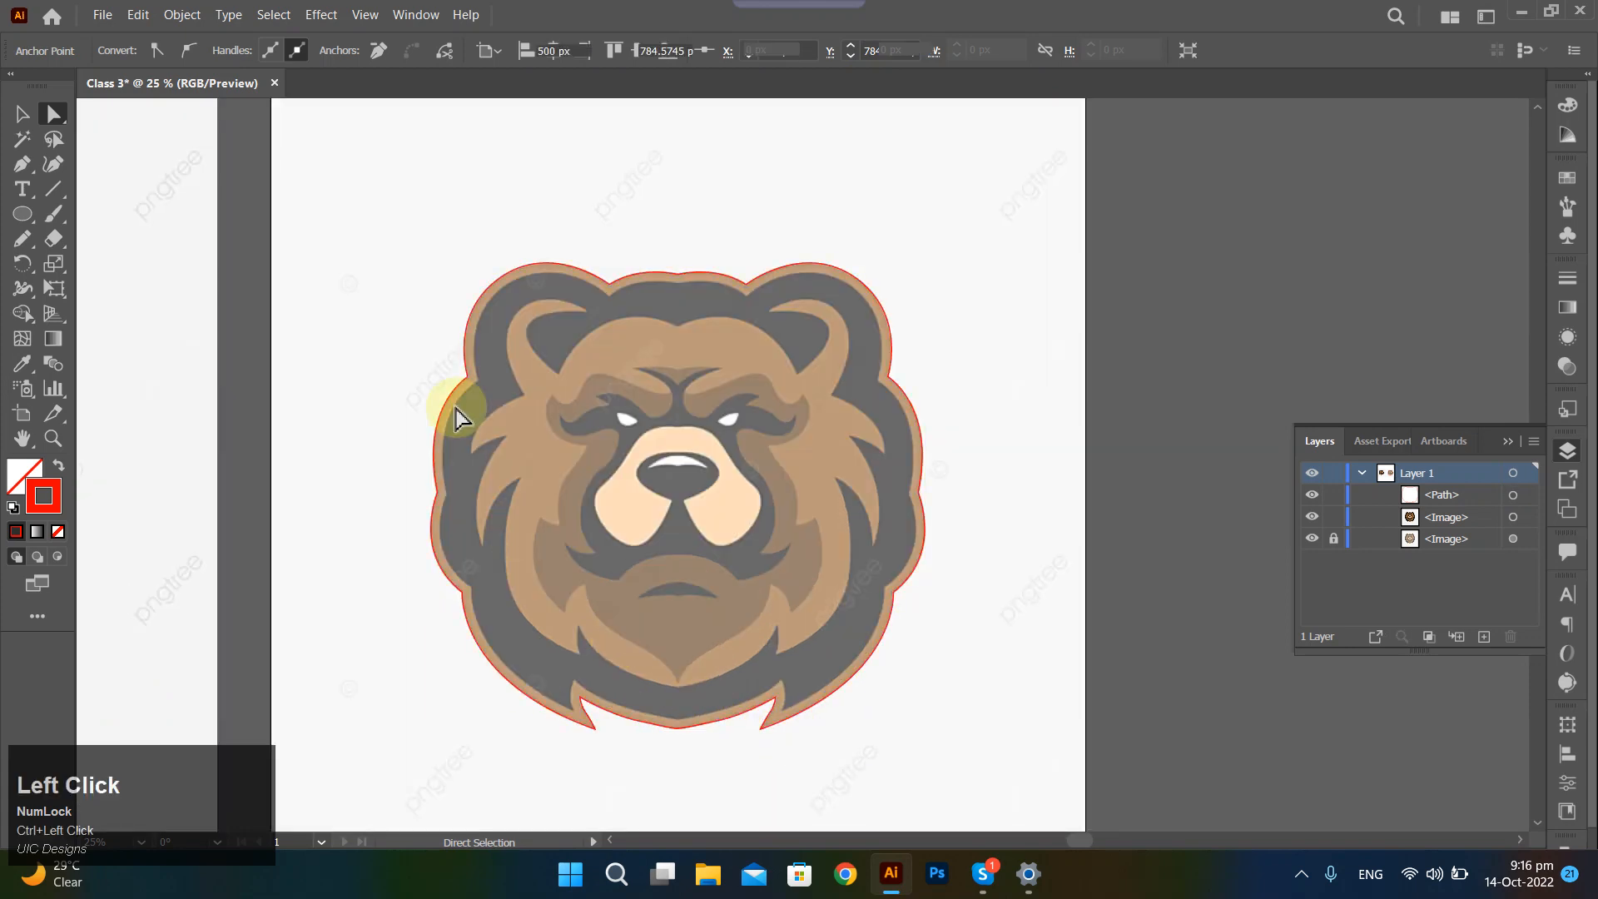
left_click(408, 258, "ctrl")
left_click_drag(372, 207, 1030, 795)
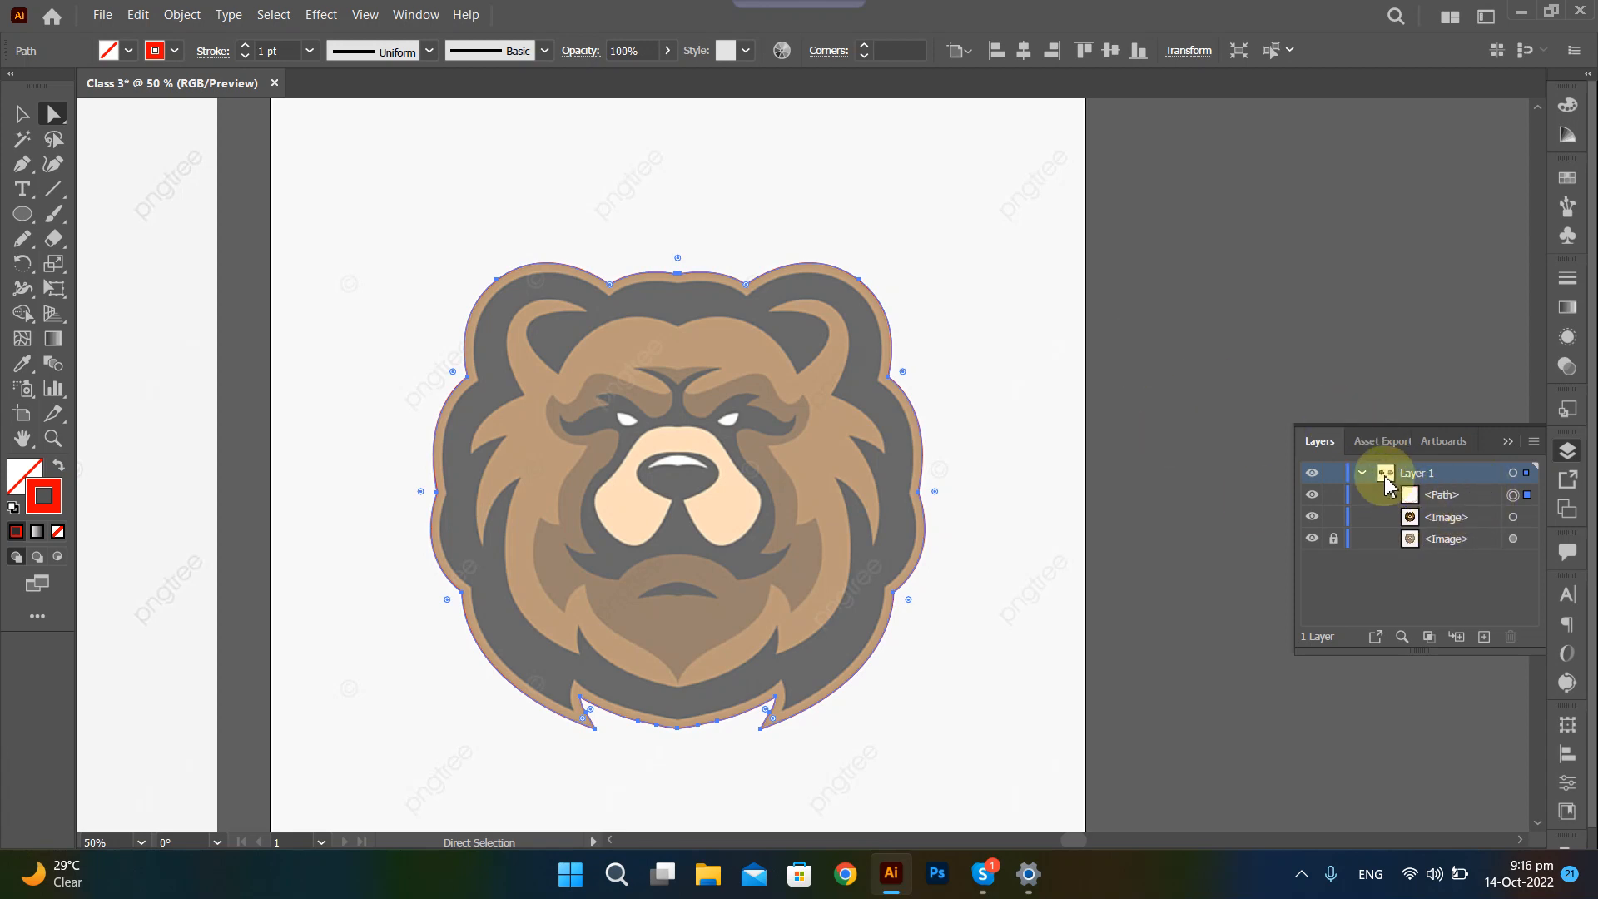
left_click(1514, 495)
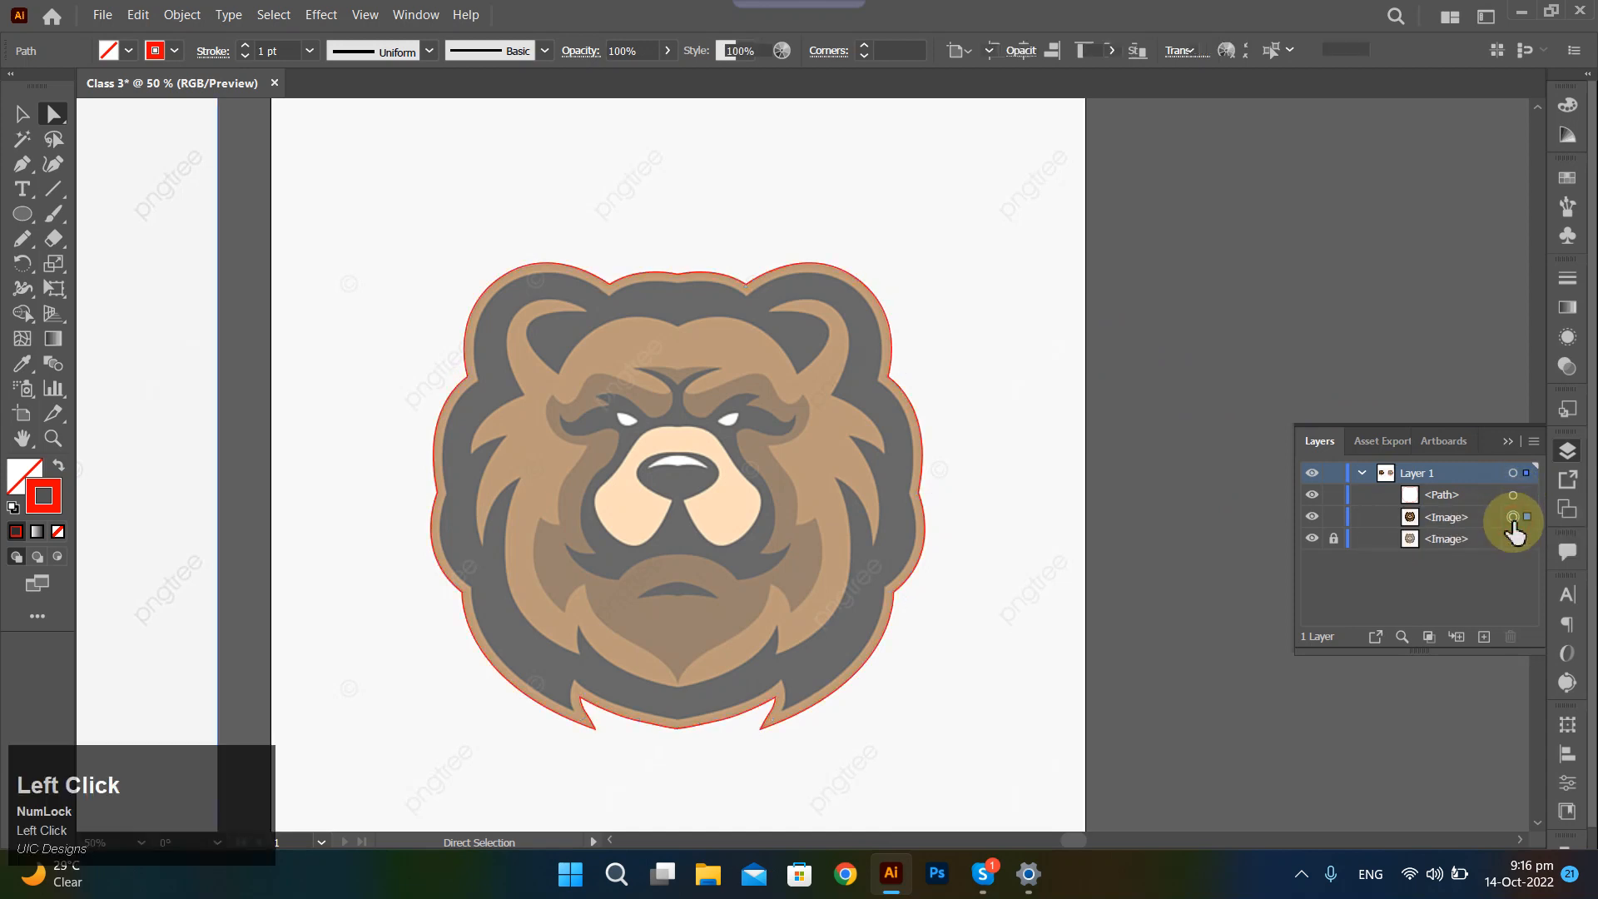
left_click(1513, 517)
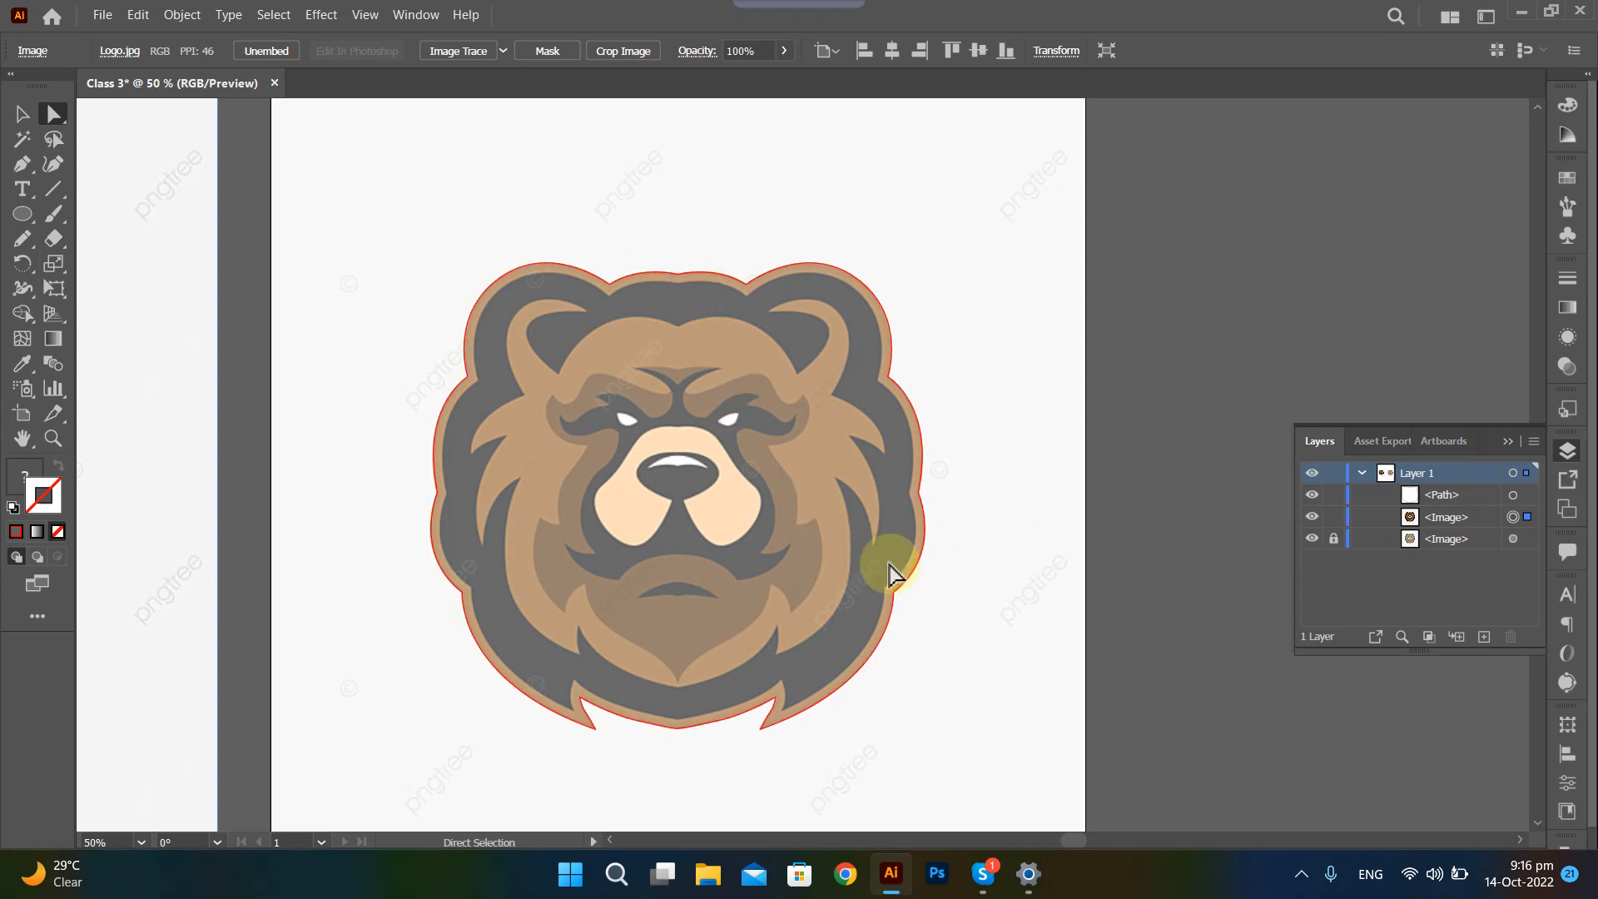
Undo back to the separate reflected half-outline copy and redo up to the closed outline.
key("ctrl+z")
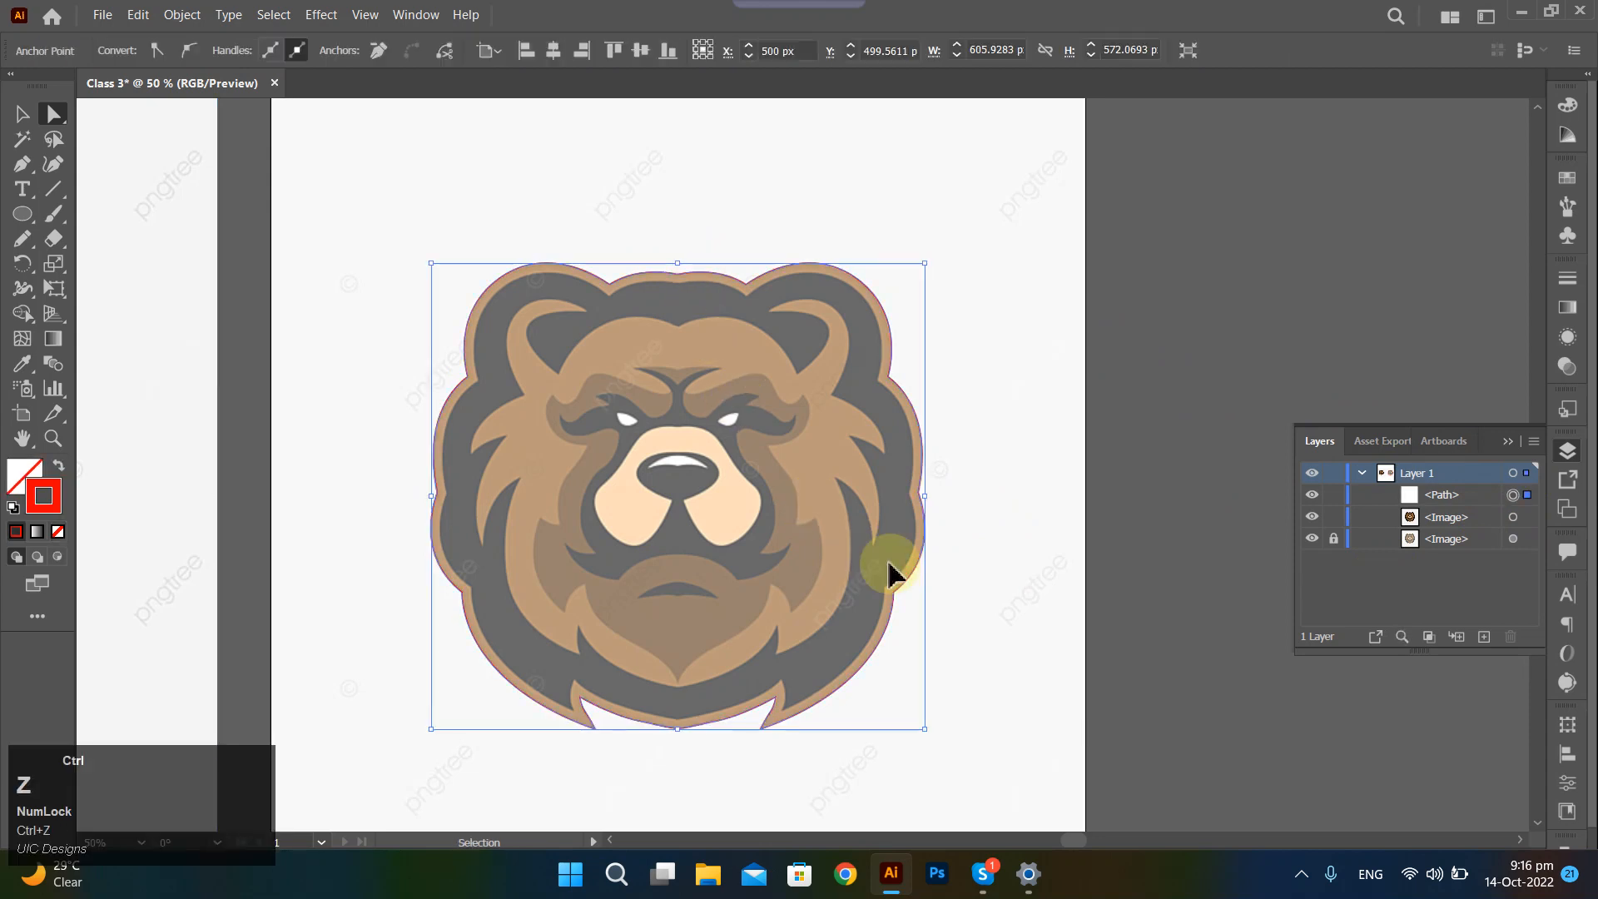
key("ctrl+z")
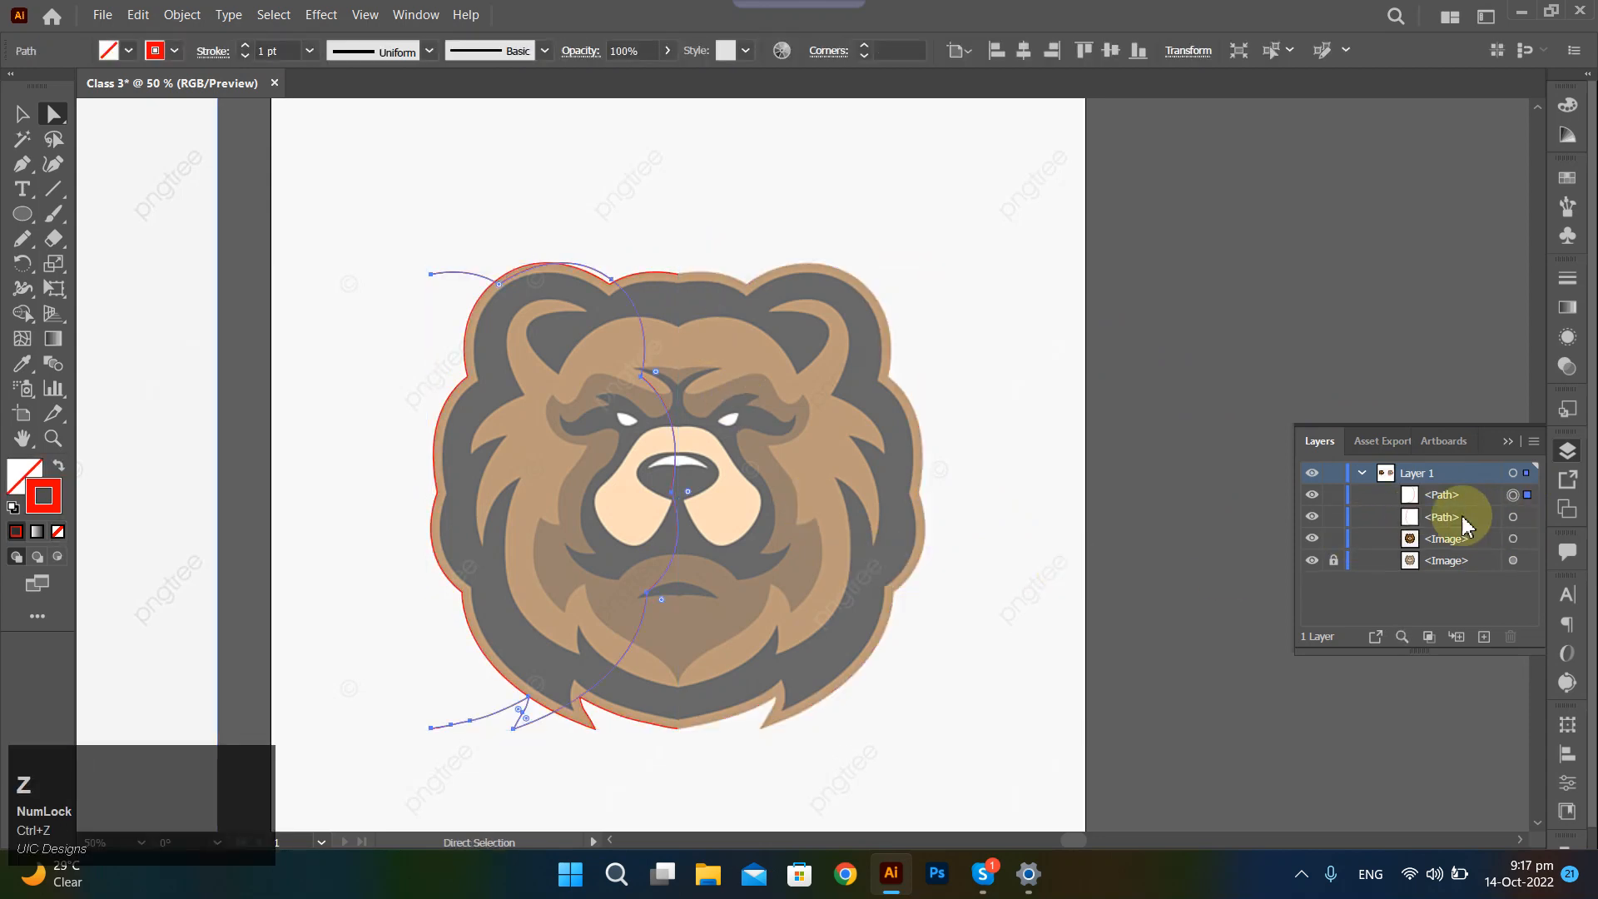
key("ctrl+shift+z")
key("ctrl+shift+z")
key("ctrl+shift+z")
key("ctrl+shift+z")
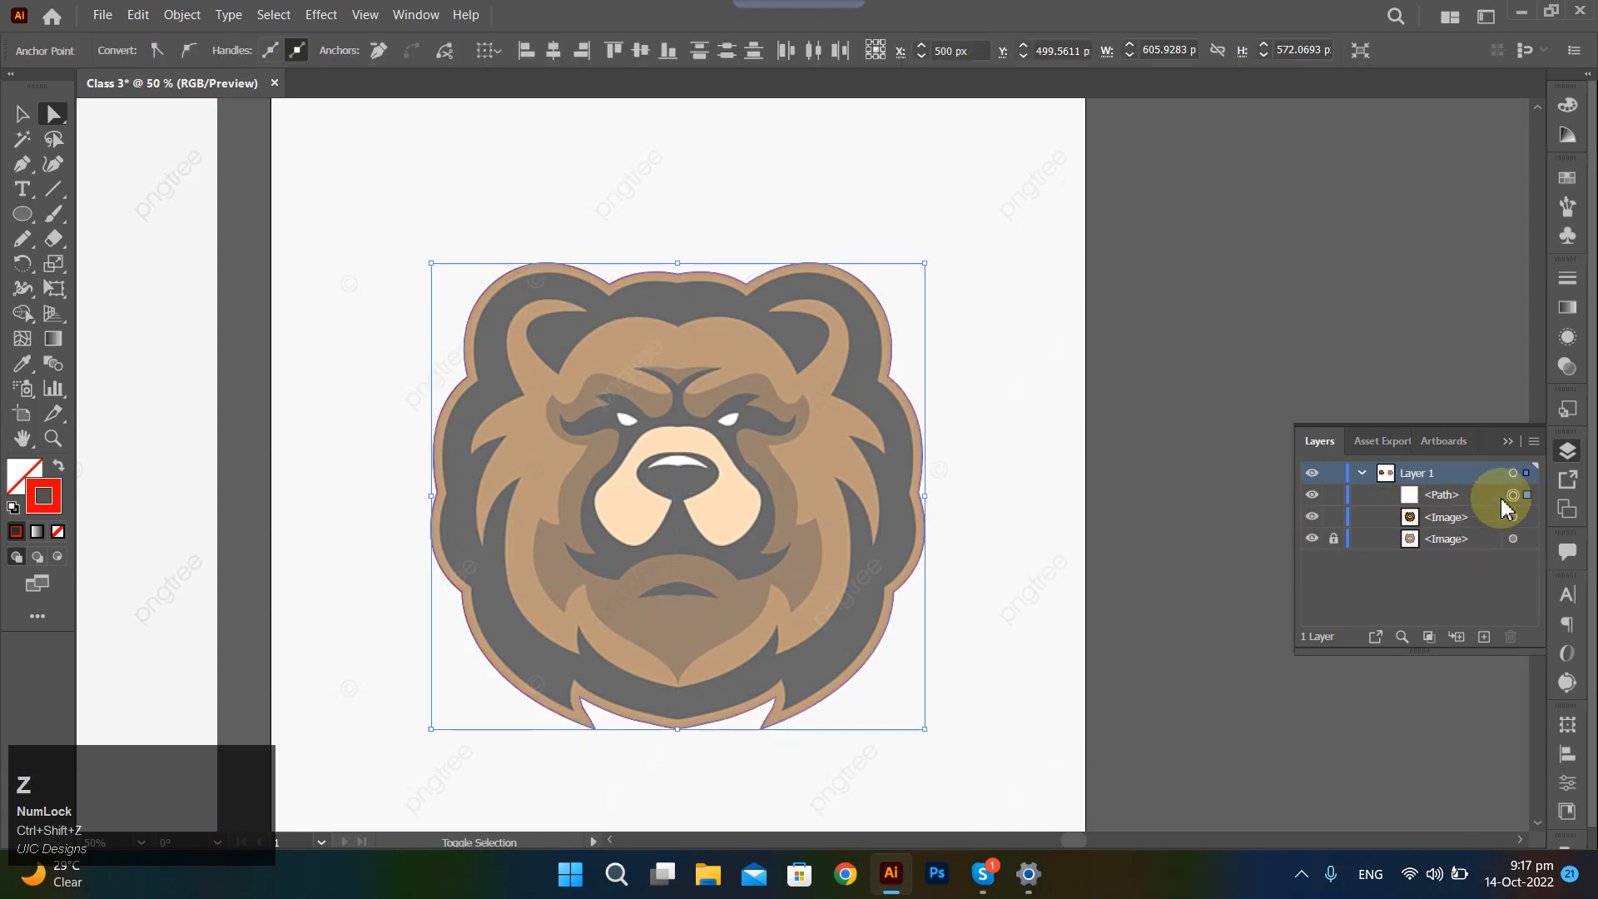
Apply the reference bear's brown as a fill without stroke to the whole closed outline and select its path in the layer list.
left_click(612, 271)
left_click_drag(322, 221, 1092, 791)
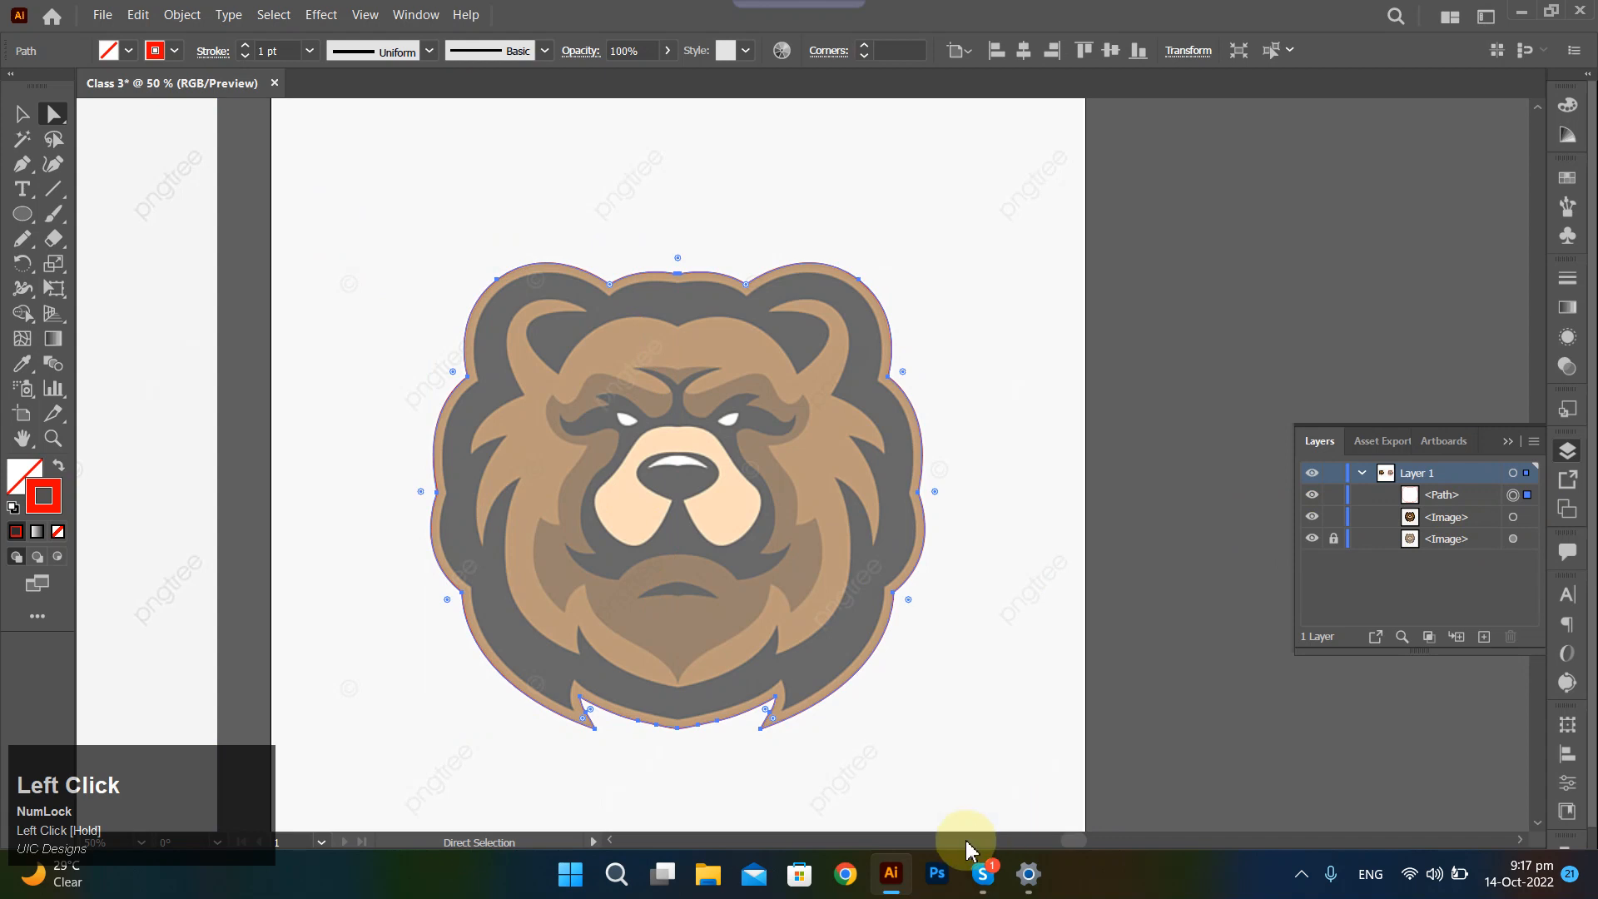
scroll(427, 531, "left", 3)
scroll(426, 531, "left", 3)
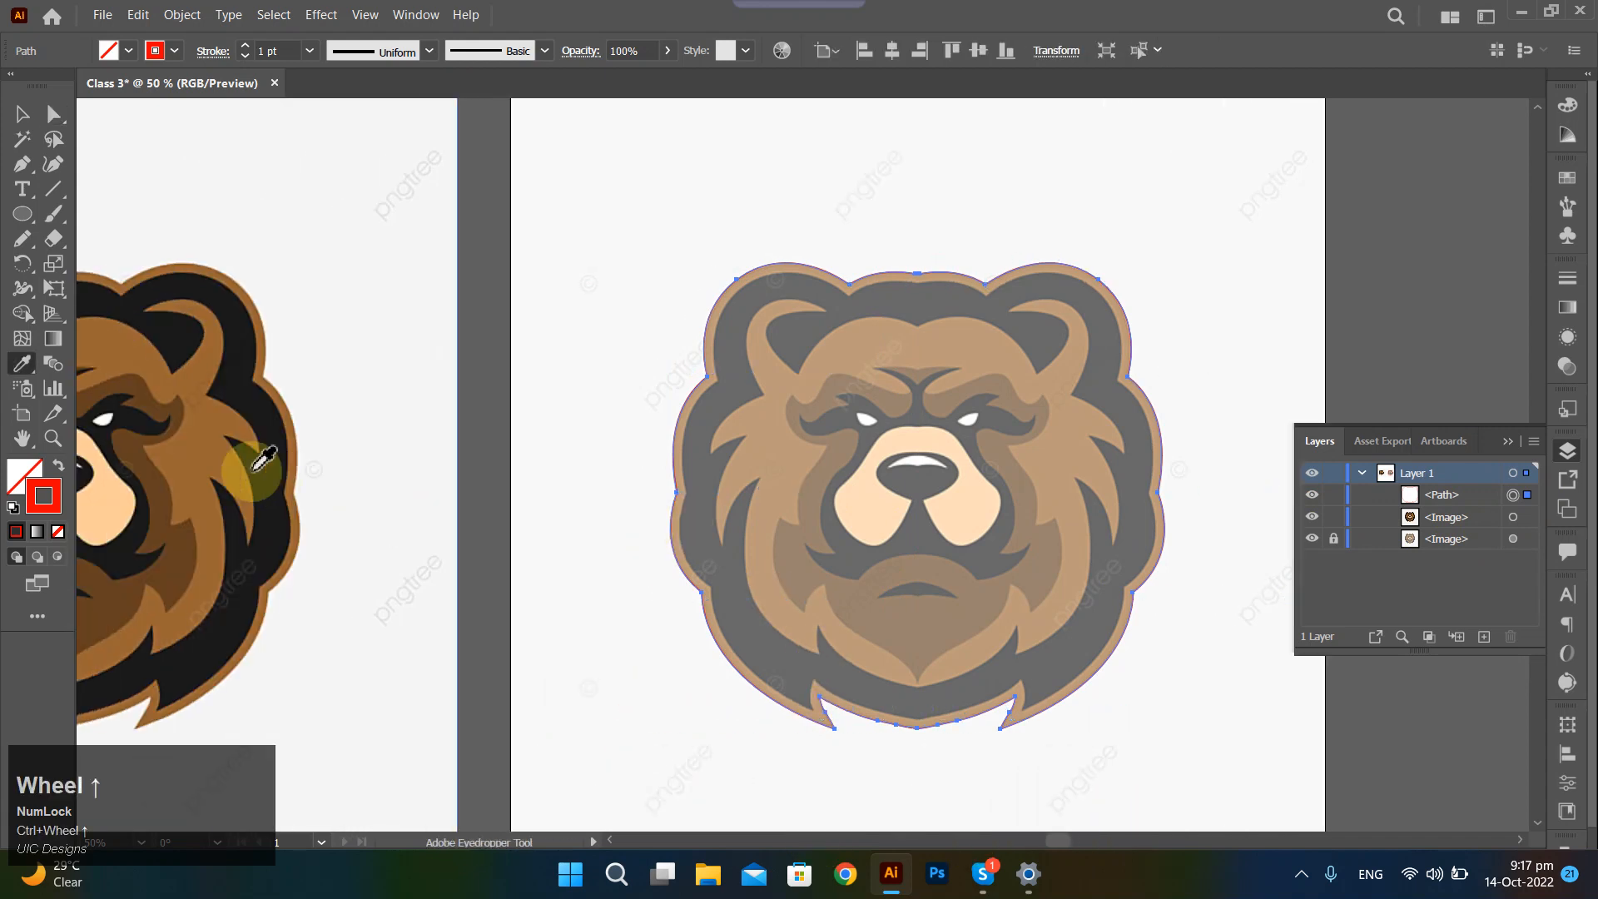
left_click(214, 448)
left_click(1293, 308, "ctrl")
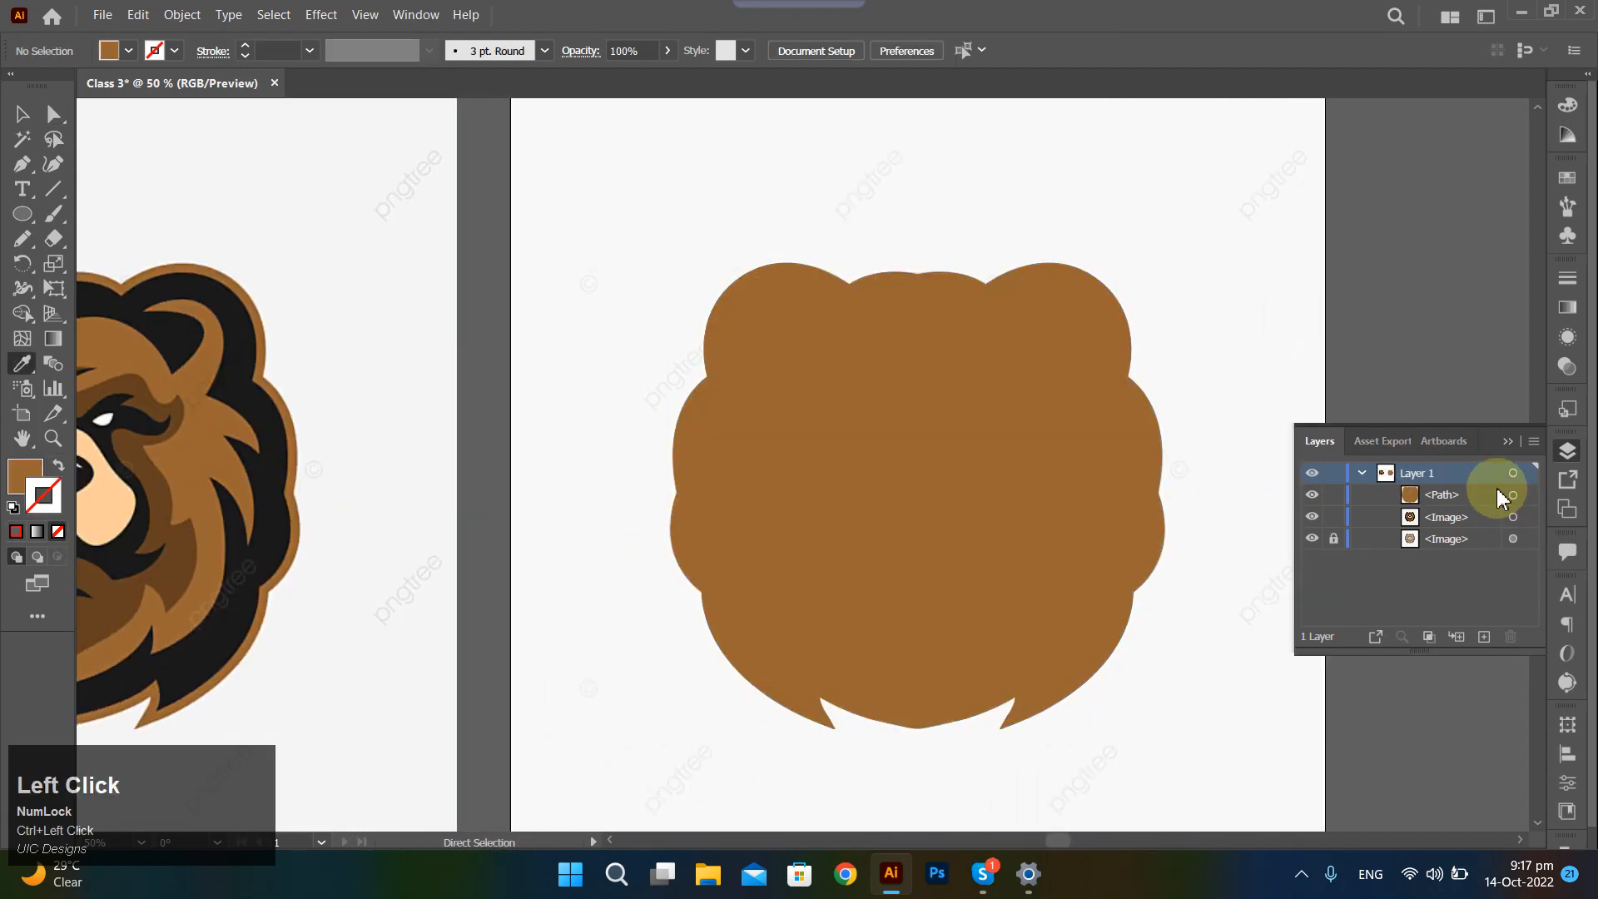
left_click(1513, 495)
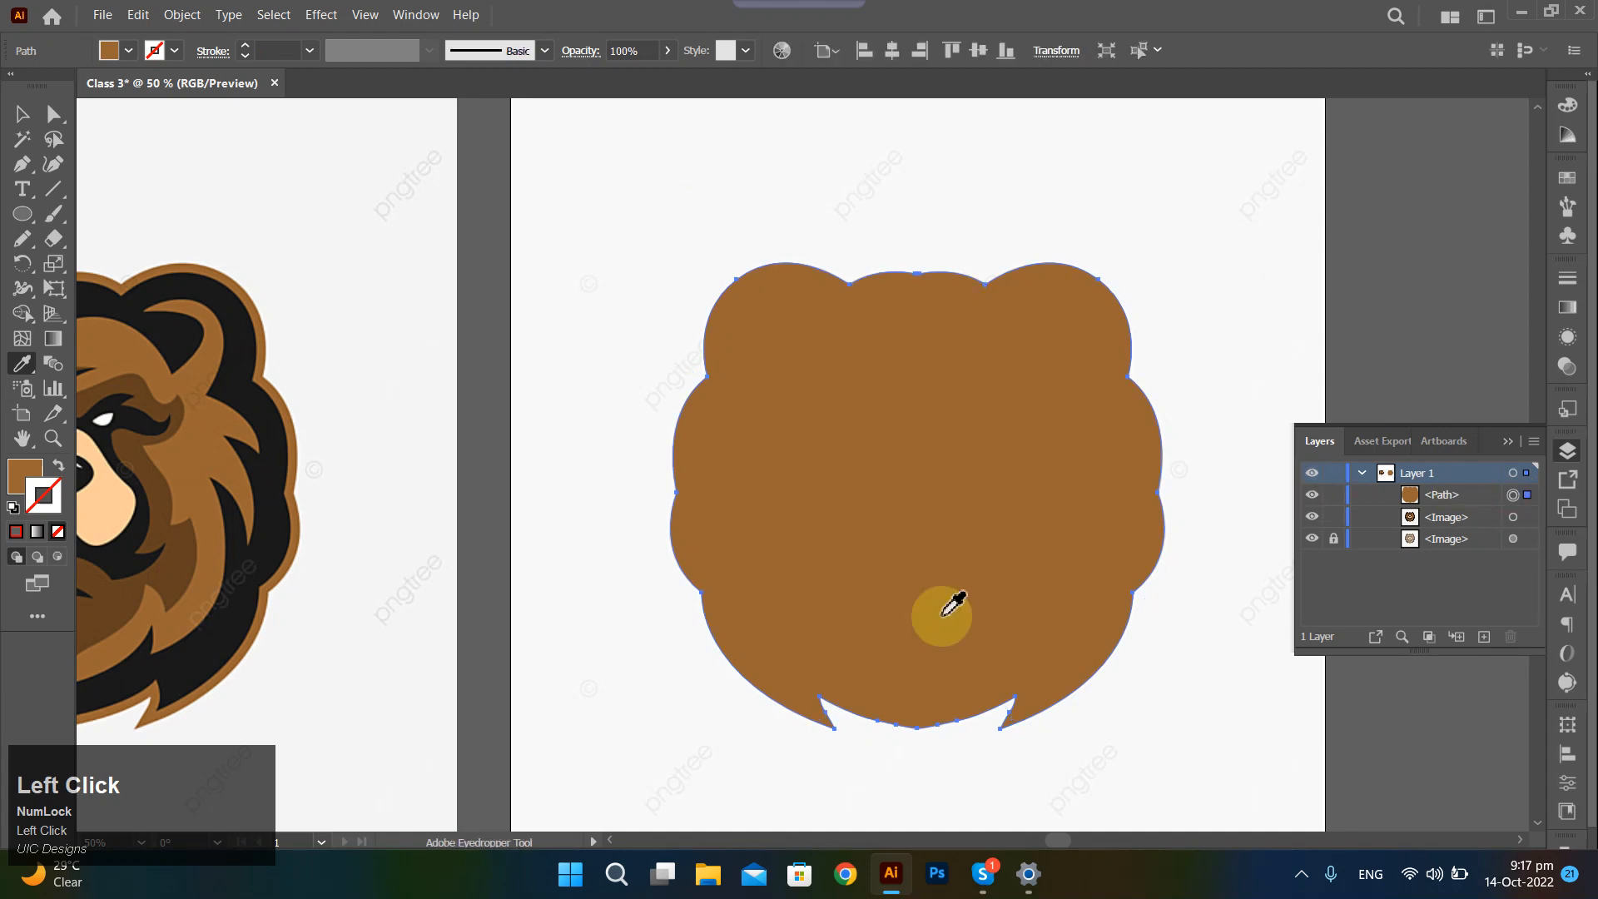
scroll(666, 641, "right", 1)
scroll(666, 641, "right", 2)
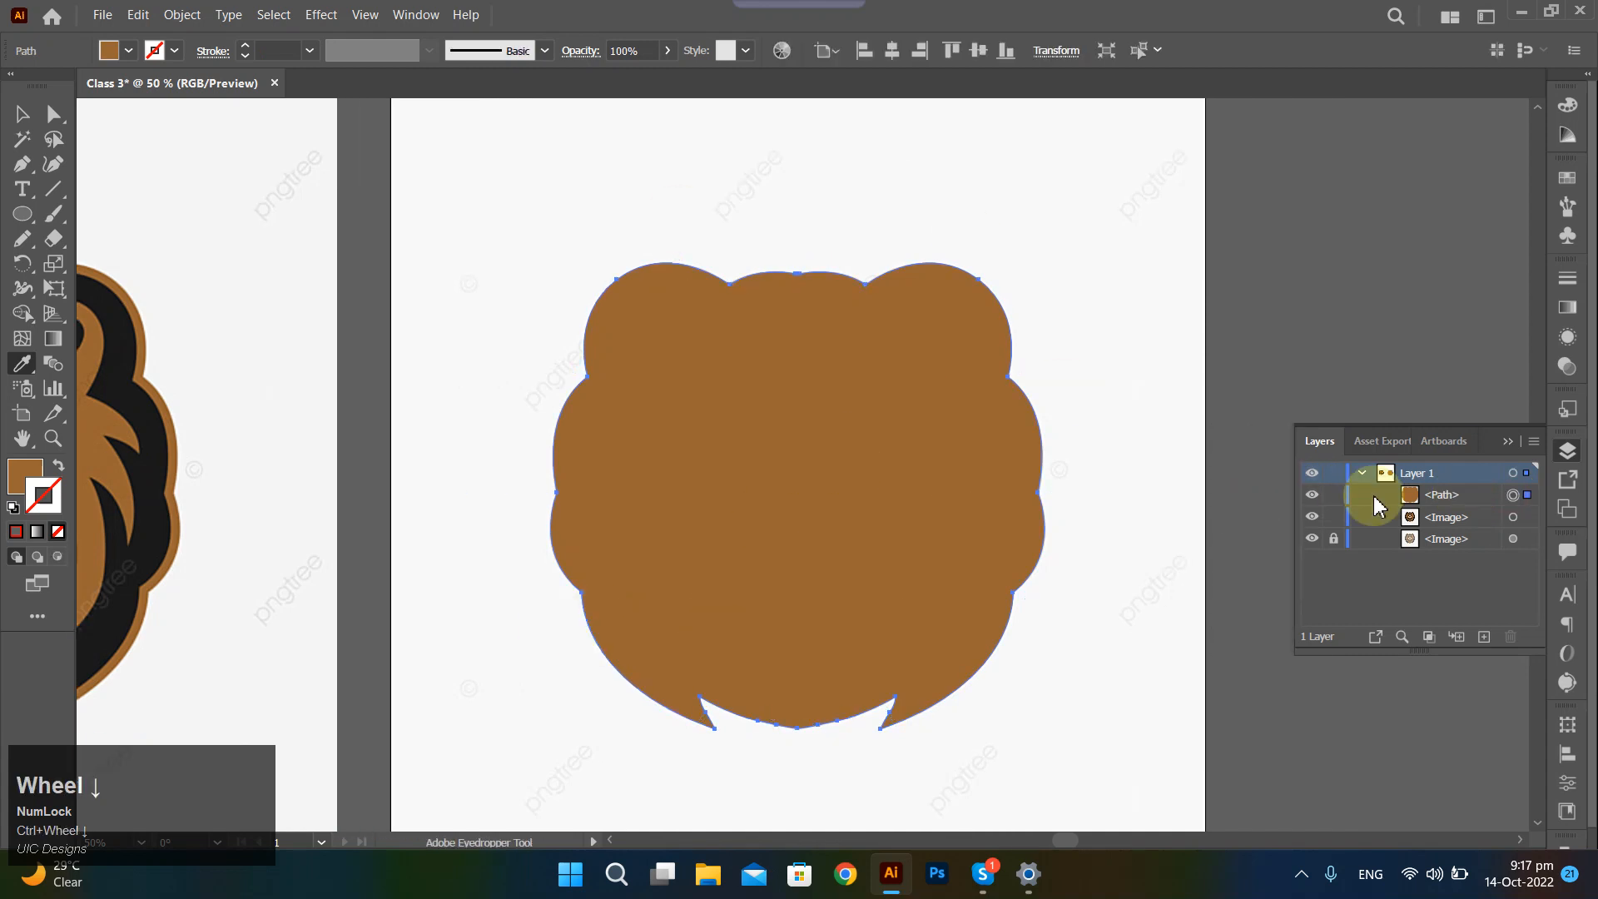
Hide the brown-filled outline path so the reference bear's upper face can be traced.
left_click(1310, 498)
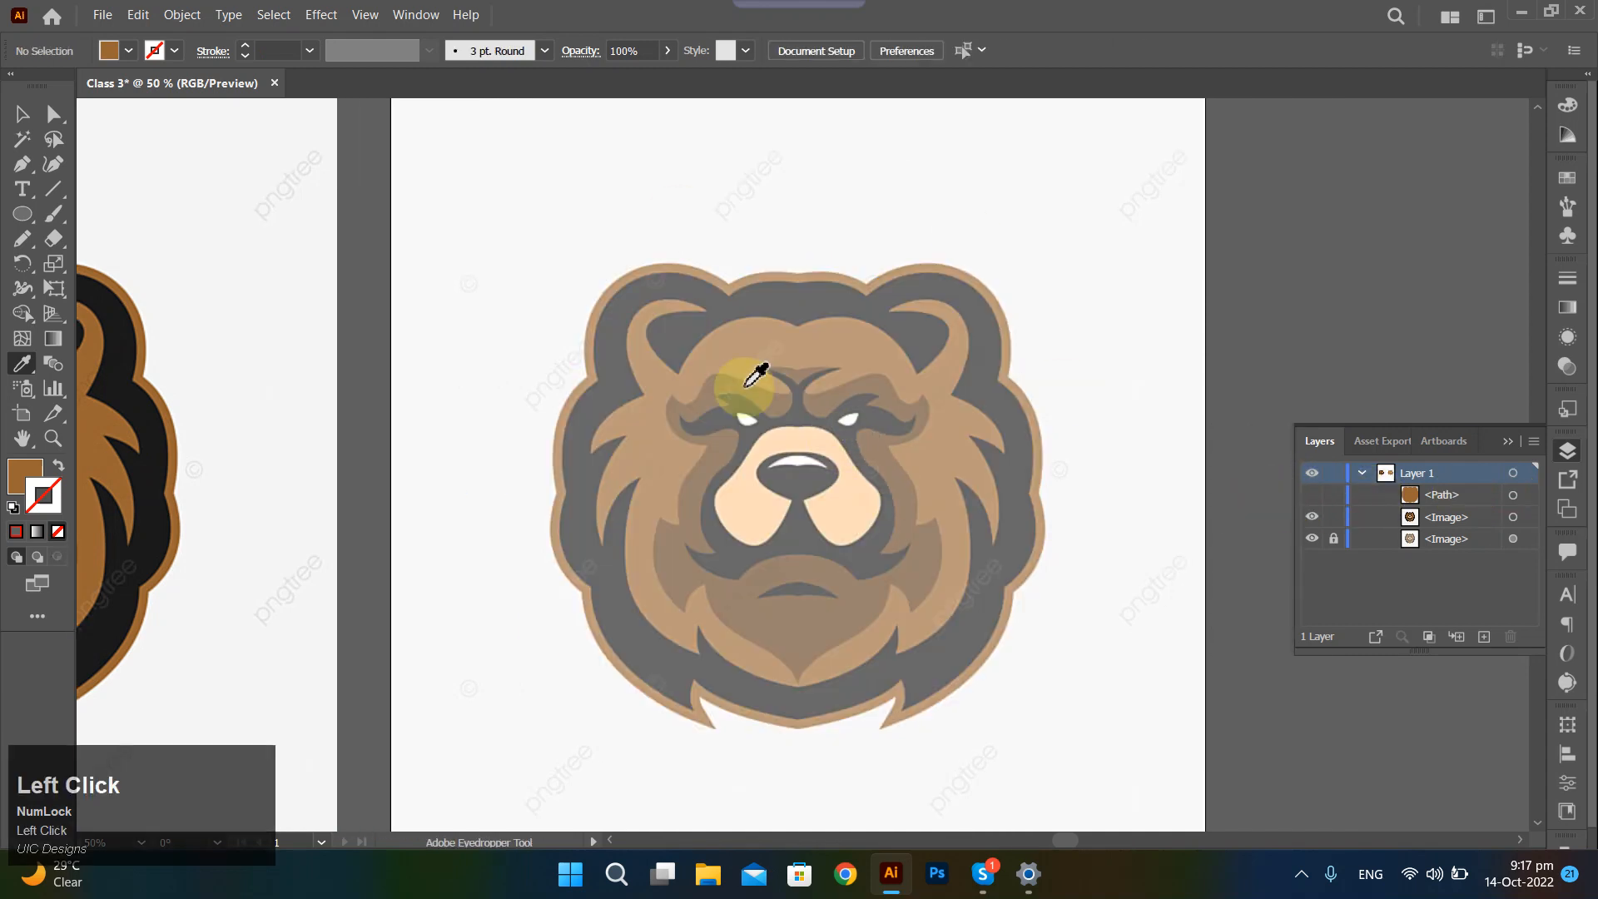
scroll(737, 297, "up", 3)
scroll(787, 303, "down", 1)
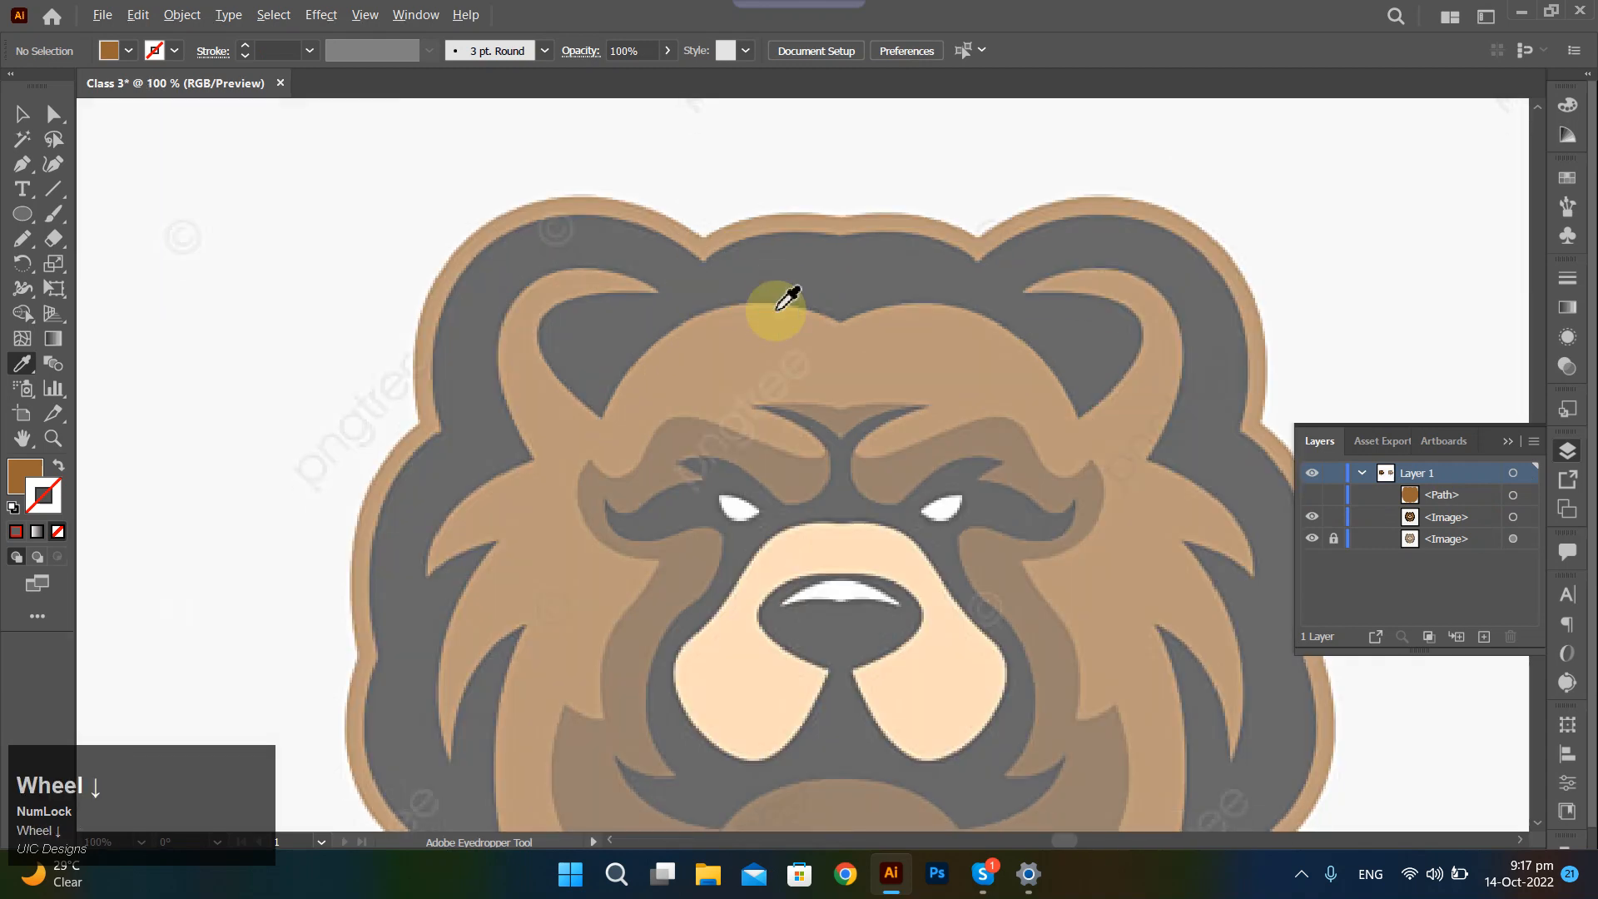
scroll(832, 289, "down", 3)
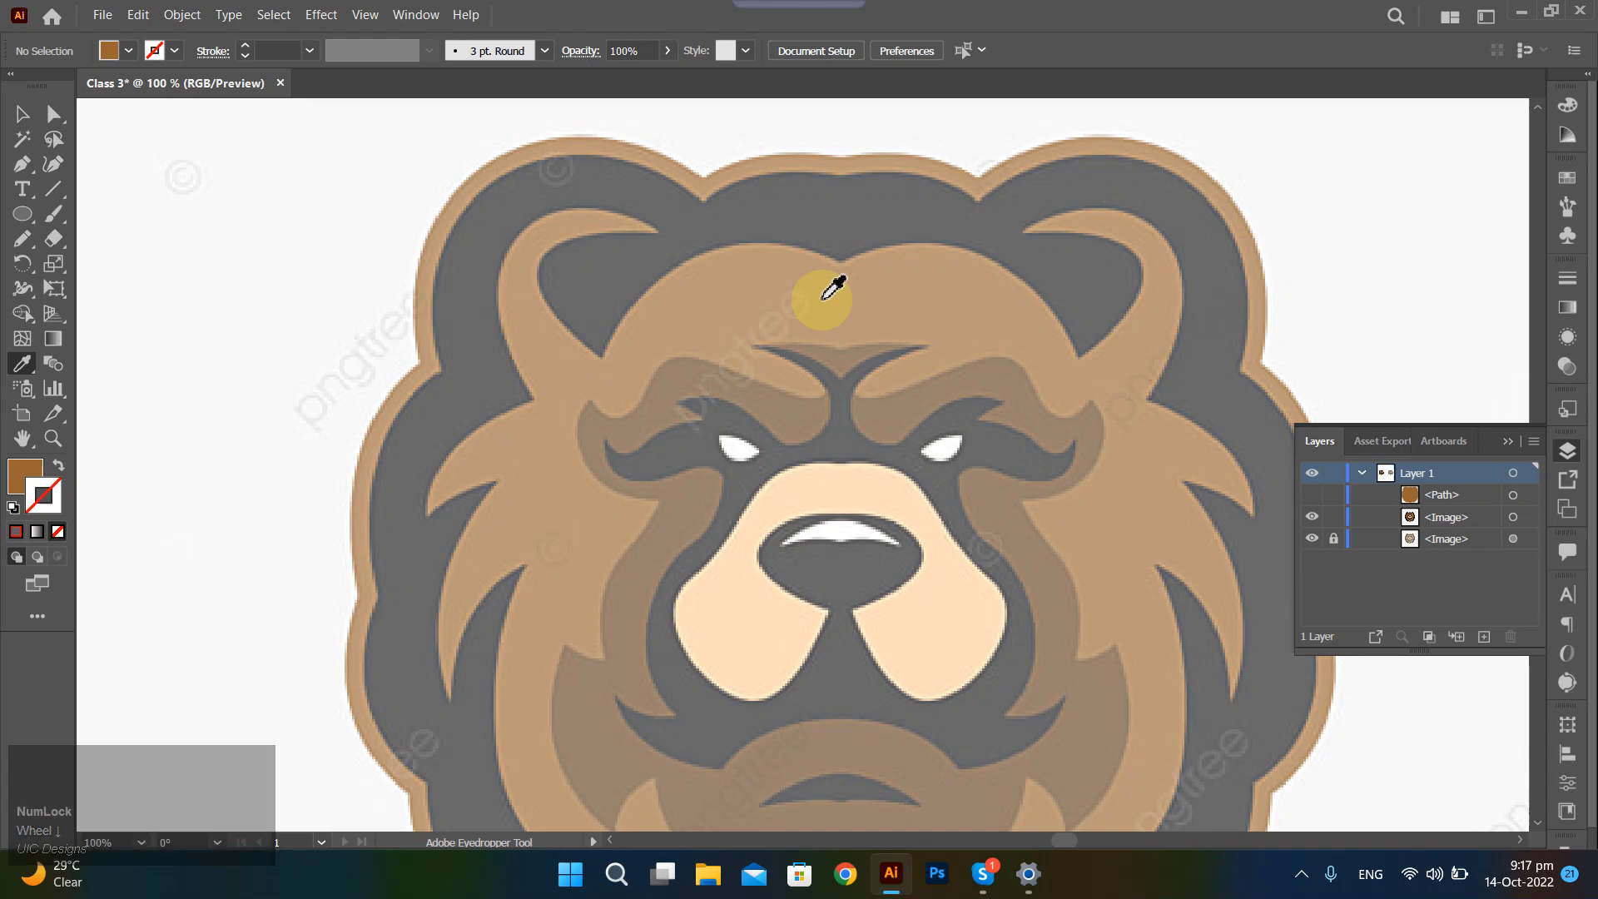
Start a Pen path at the forehead's centre notch and curve it along the brown forehead edge to the left ear's inner base.
key("p")
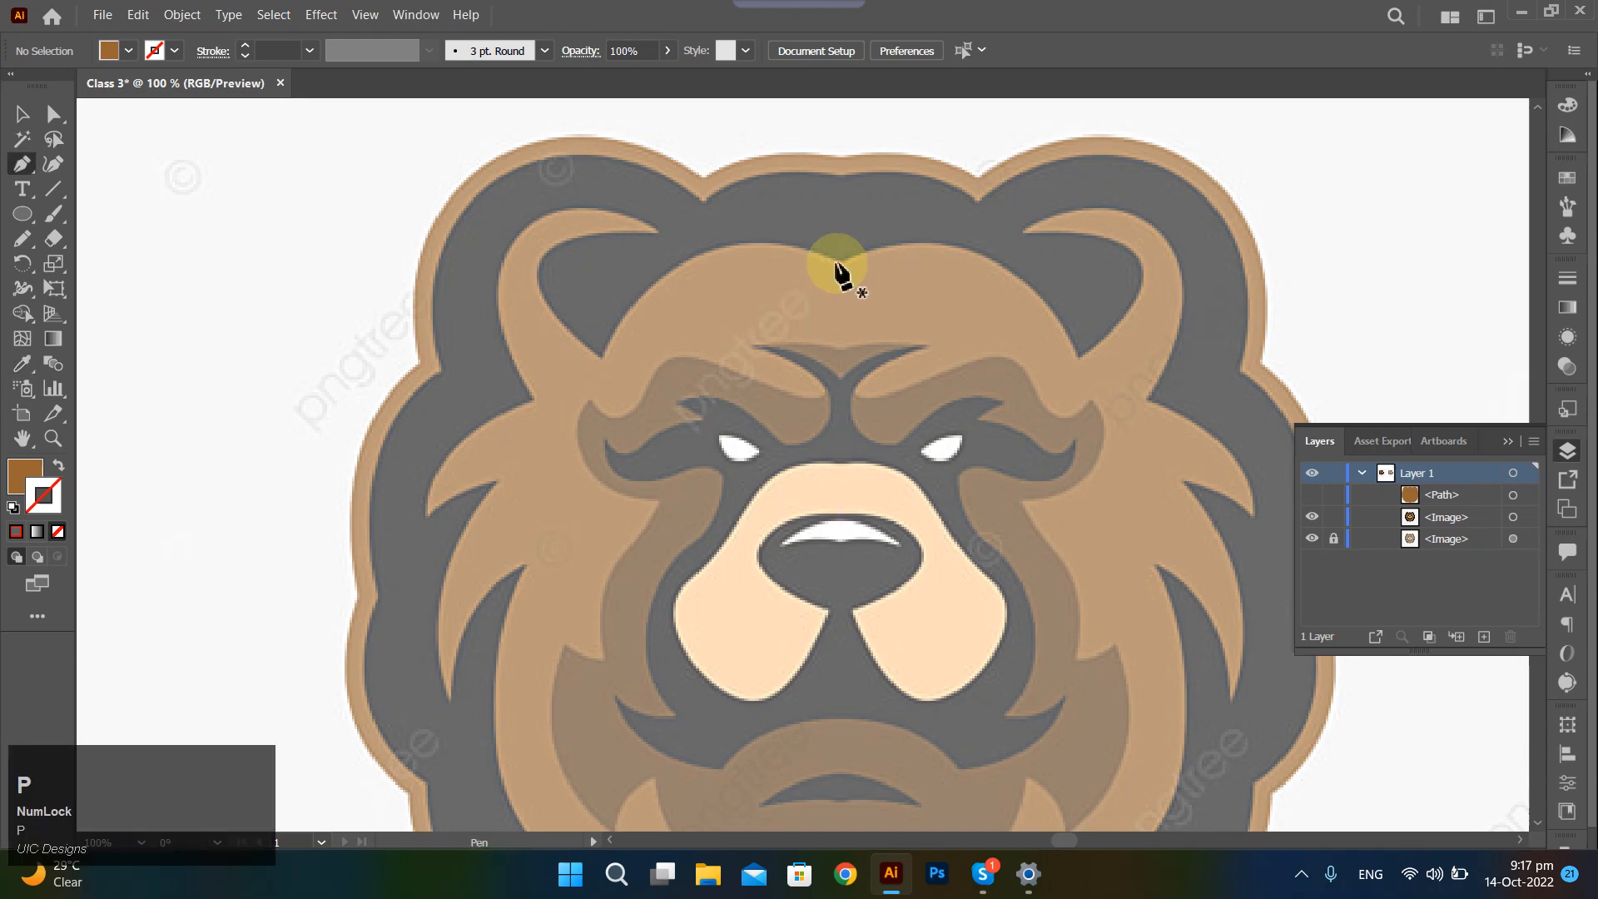
left_click(840, 262)
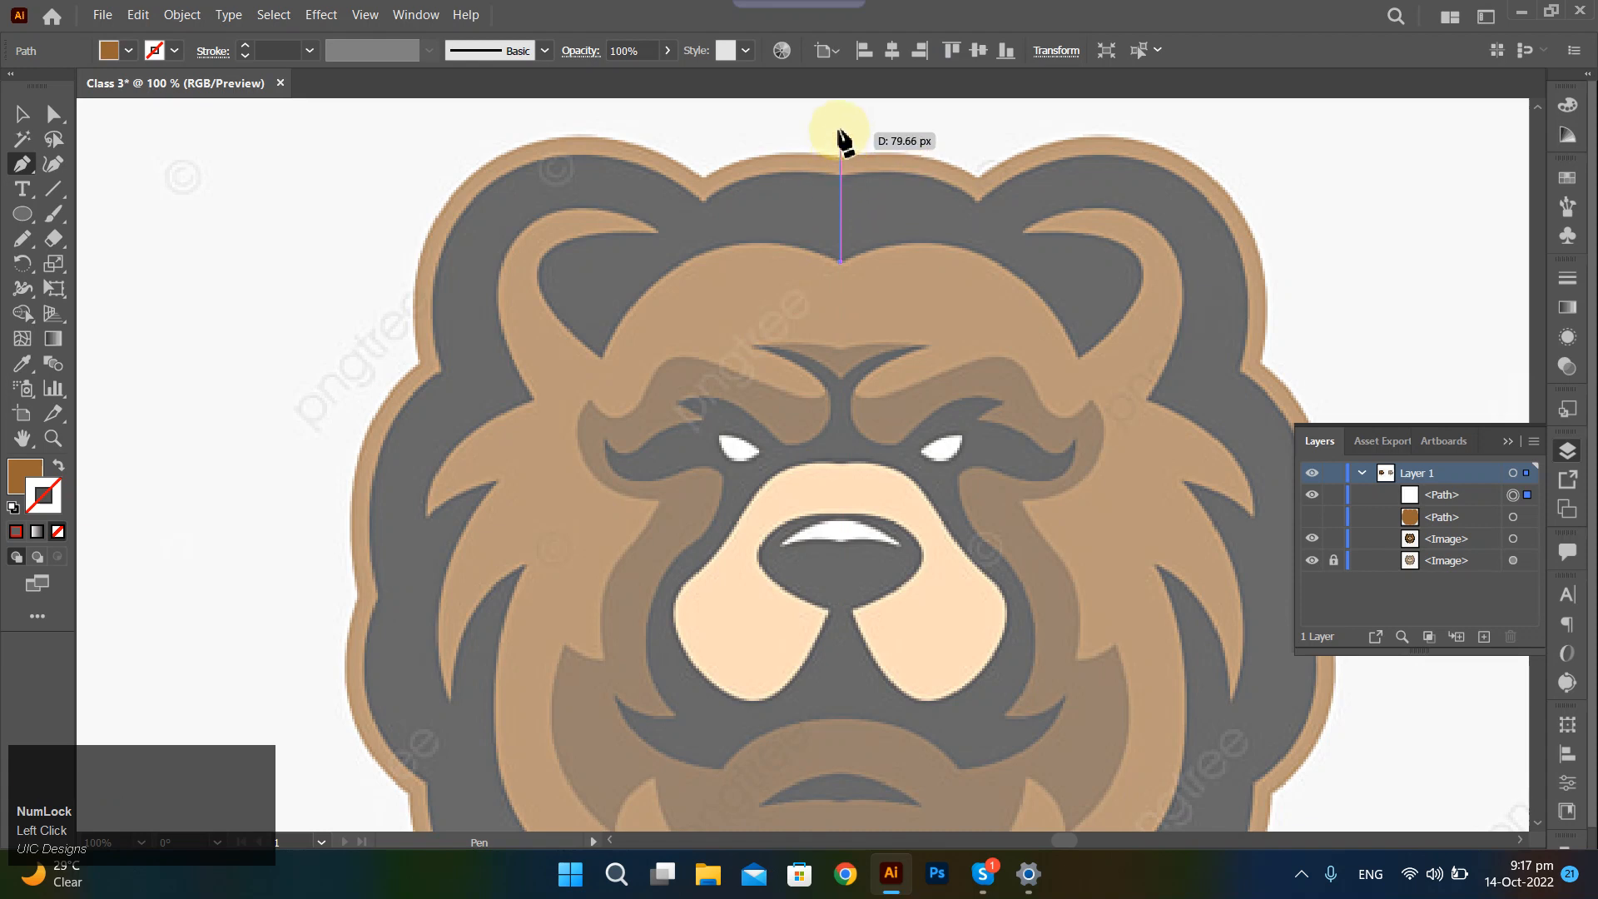
scroll(843, 150, "up", 1)
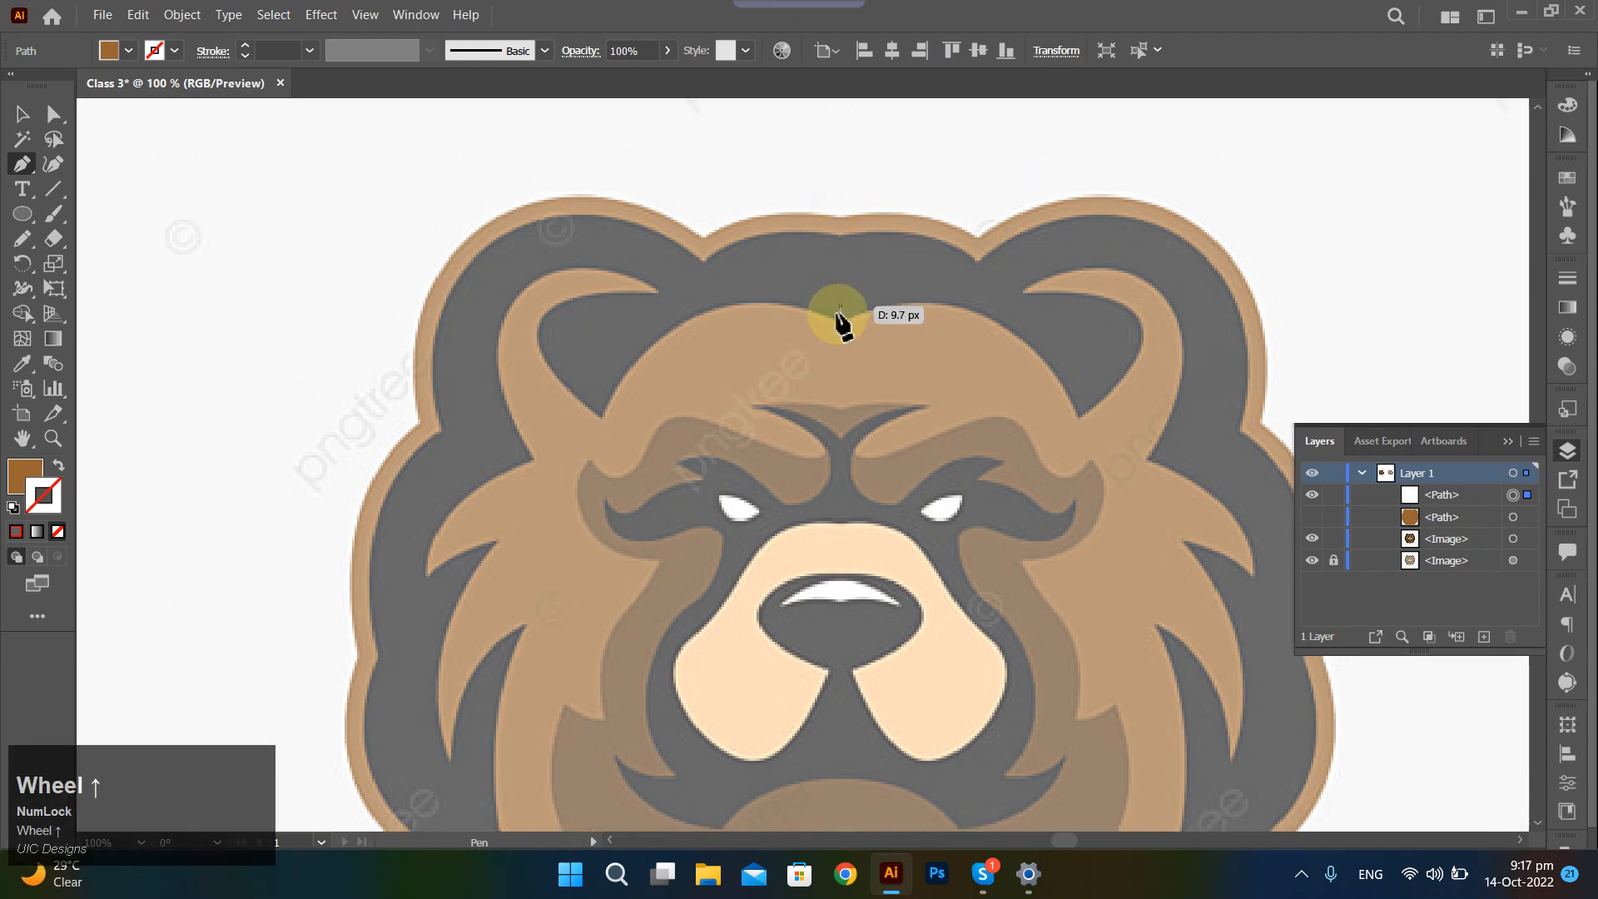
scroll(604, 429, "up", 1)
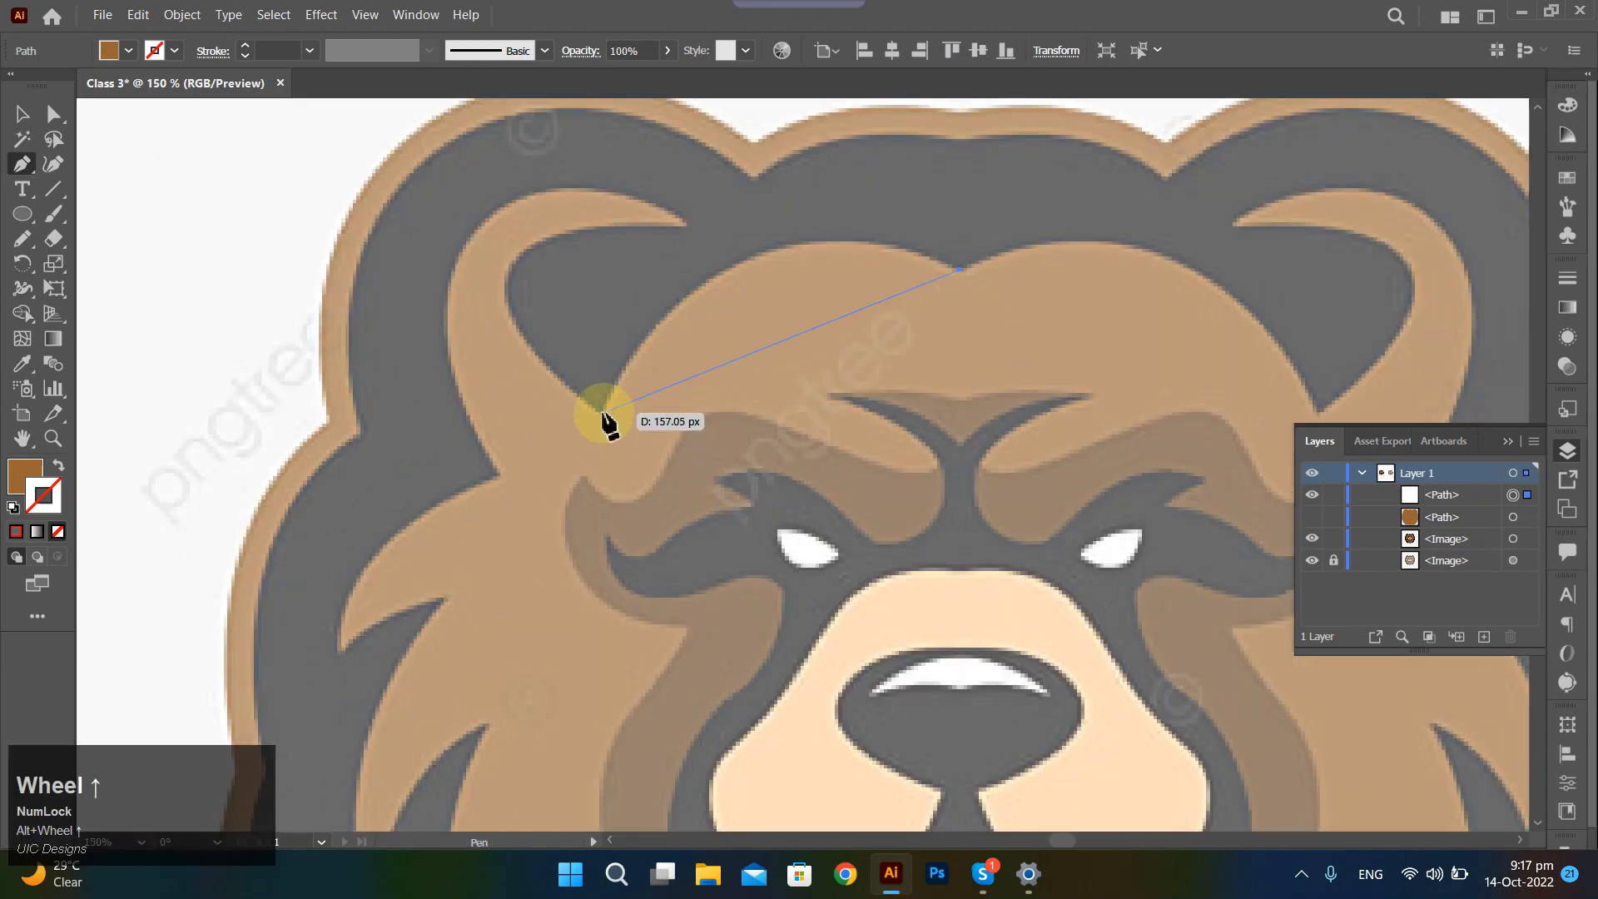
left_click_drag(603, 412, 482, 673)
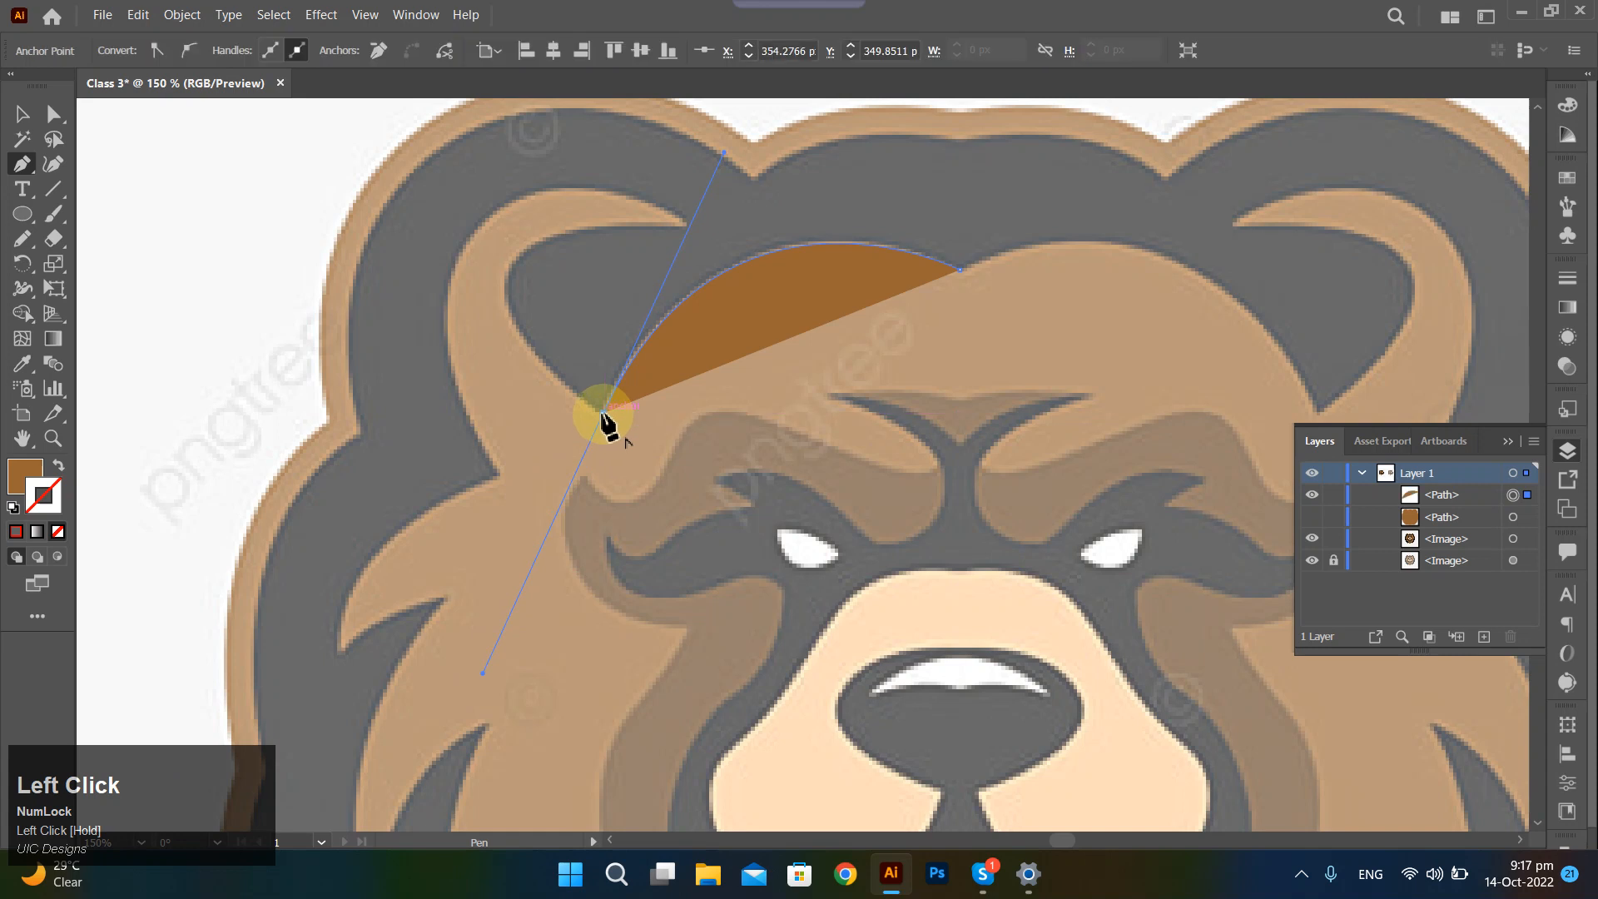
Trace the inner curve of the left ear's brown crescent from its base up to the pointed tip.
left_click_drag(603, 412, 507, 279)
left_click_drag(507, 279, 517, 202)
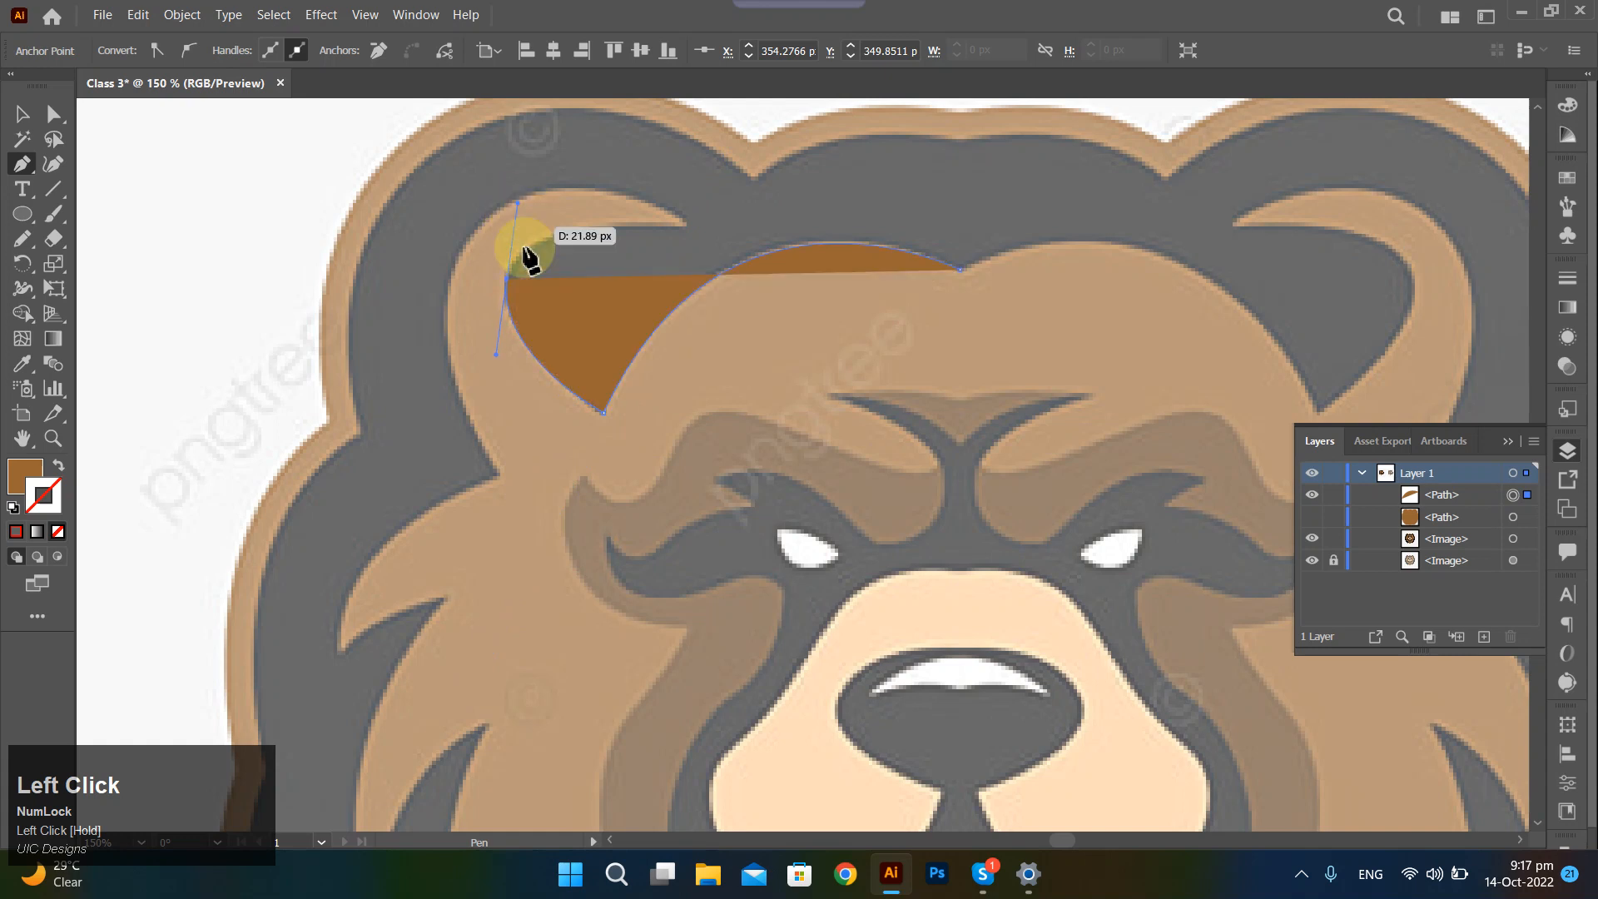
left_click(684, 224)
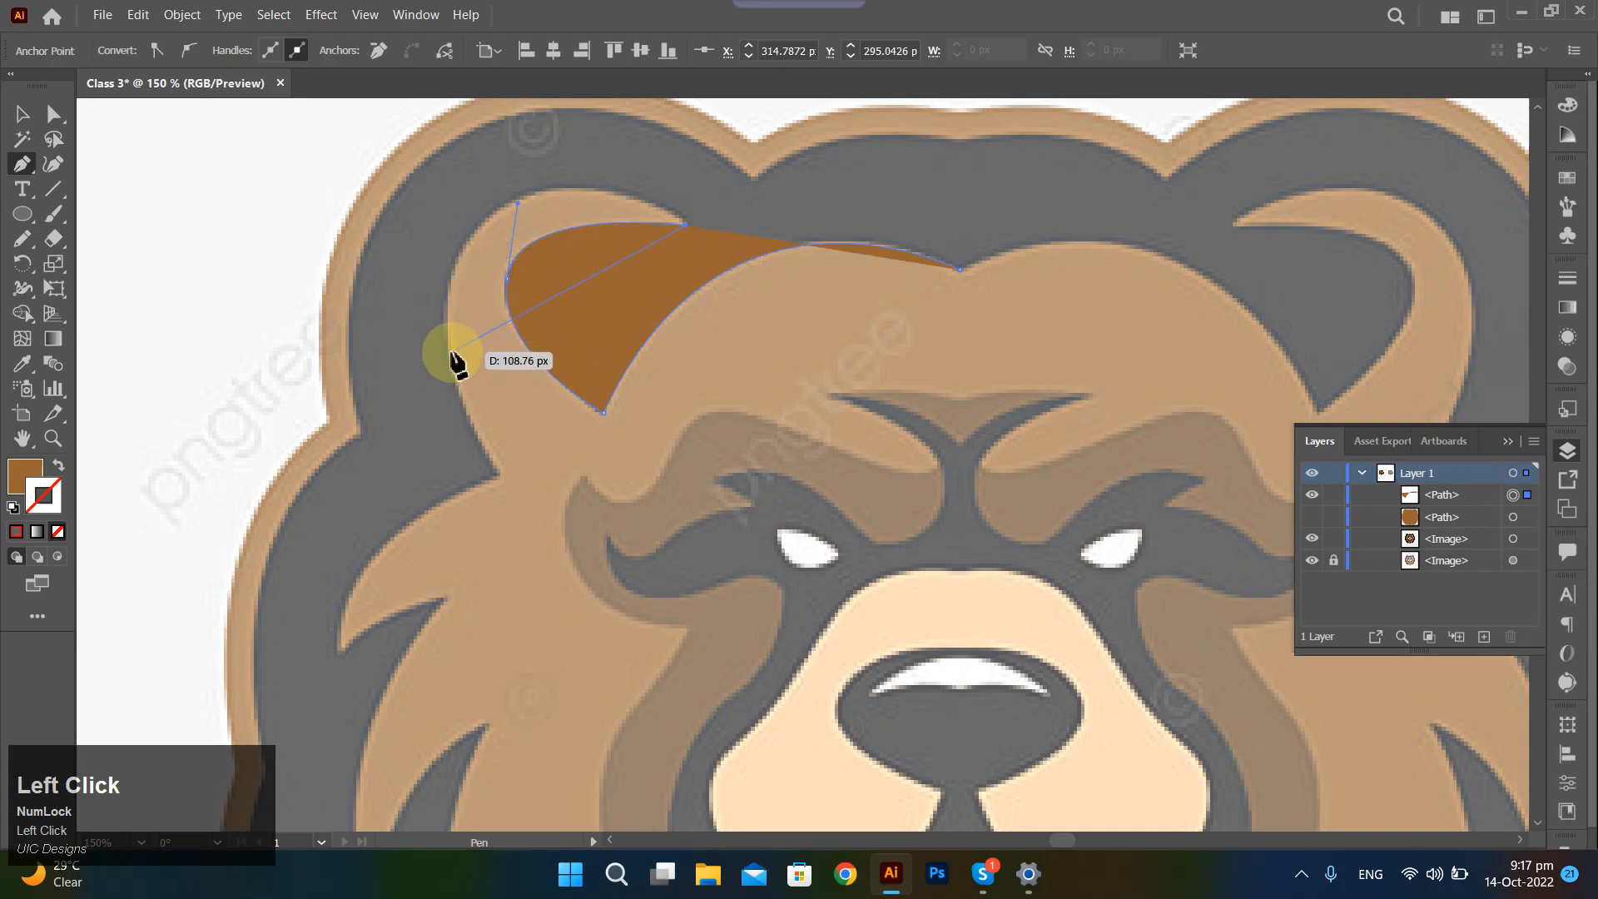
Trace the outer curve of the left ear's crescent from its tip down to the corner above the cheek fur.
left_click_drag(450, 348, 464, 593)
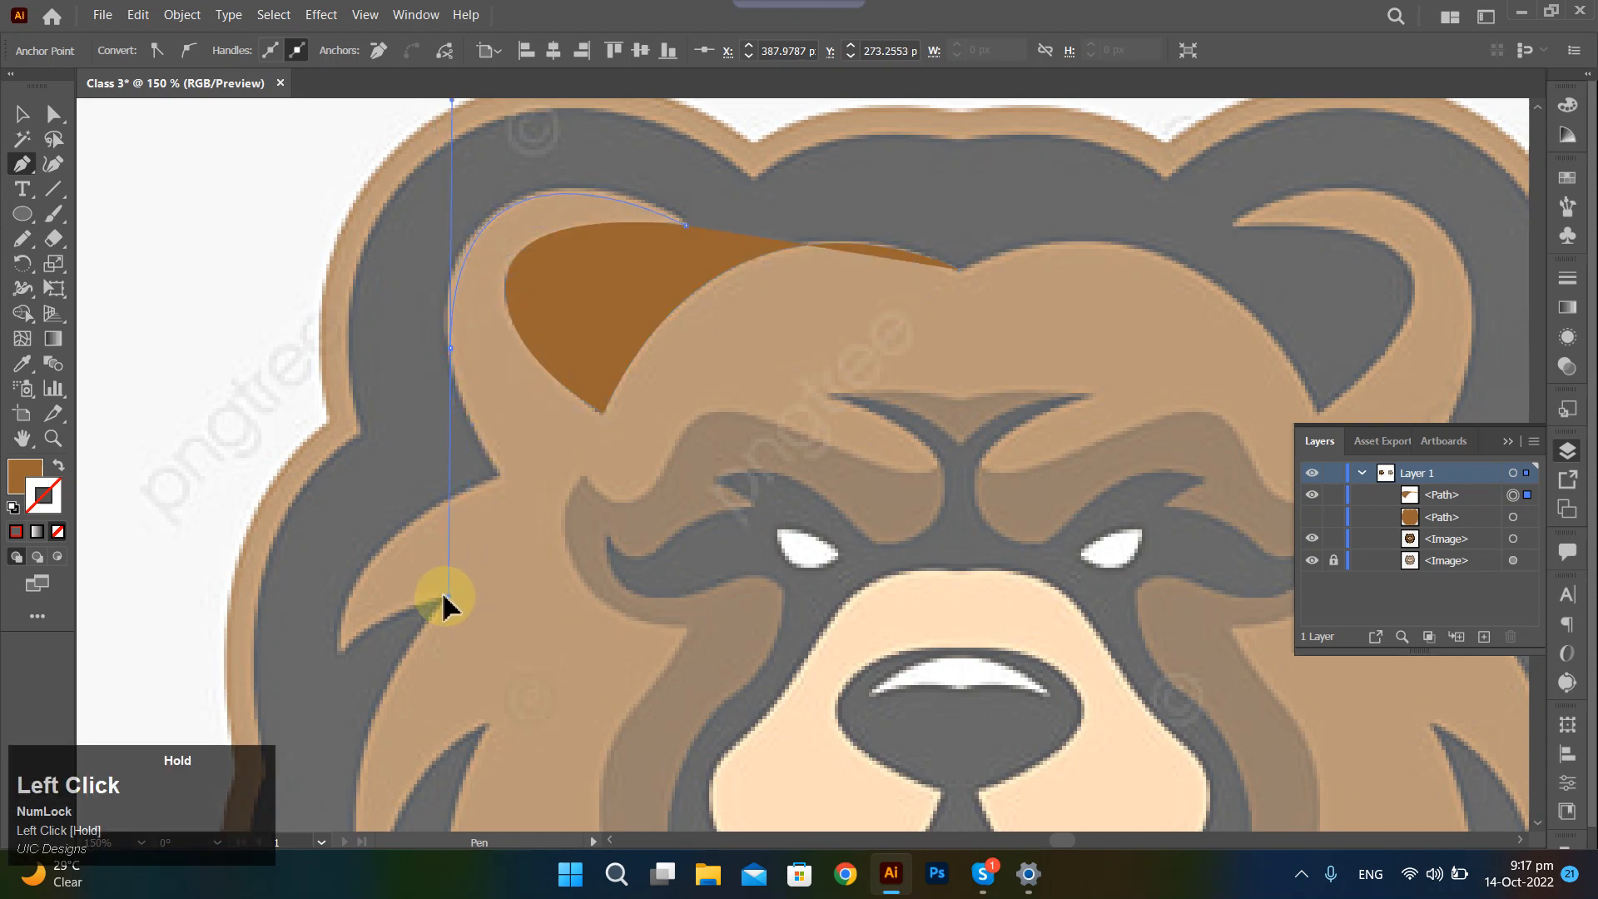
key("ctrl+z")
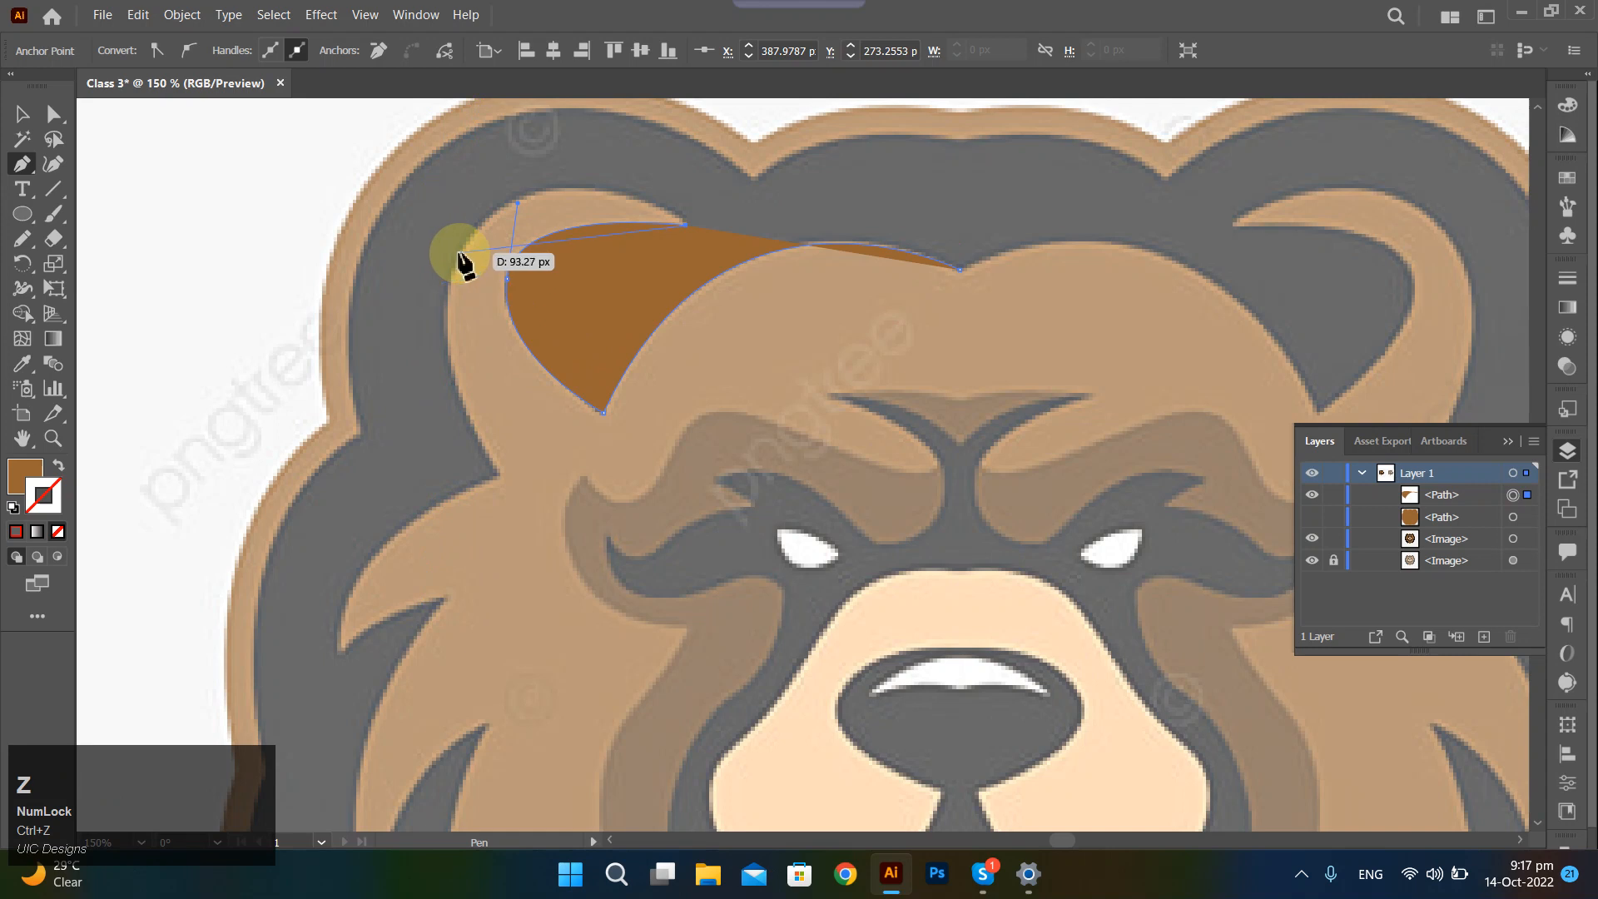
left_click_drag(459, 253, 366, 379)
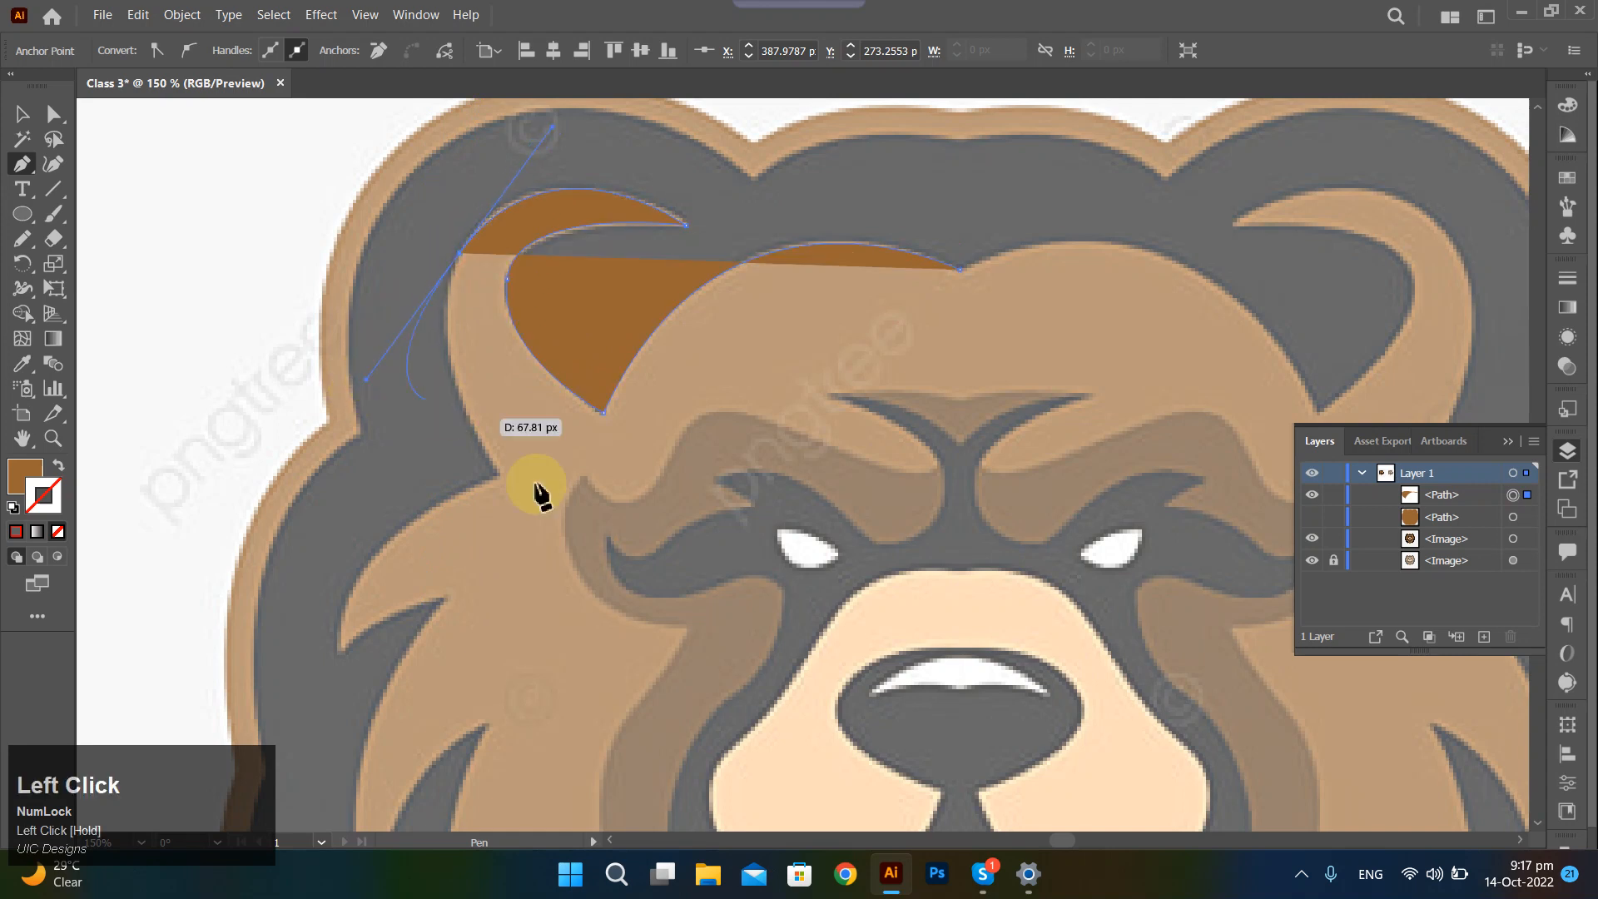
left_click(460, 253)
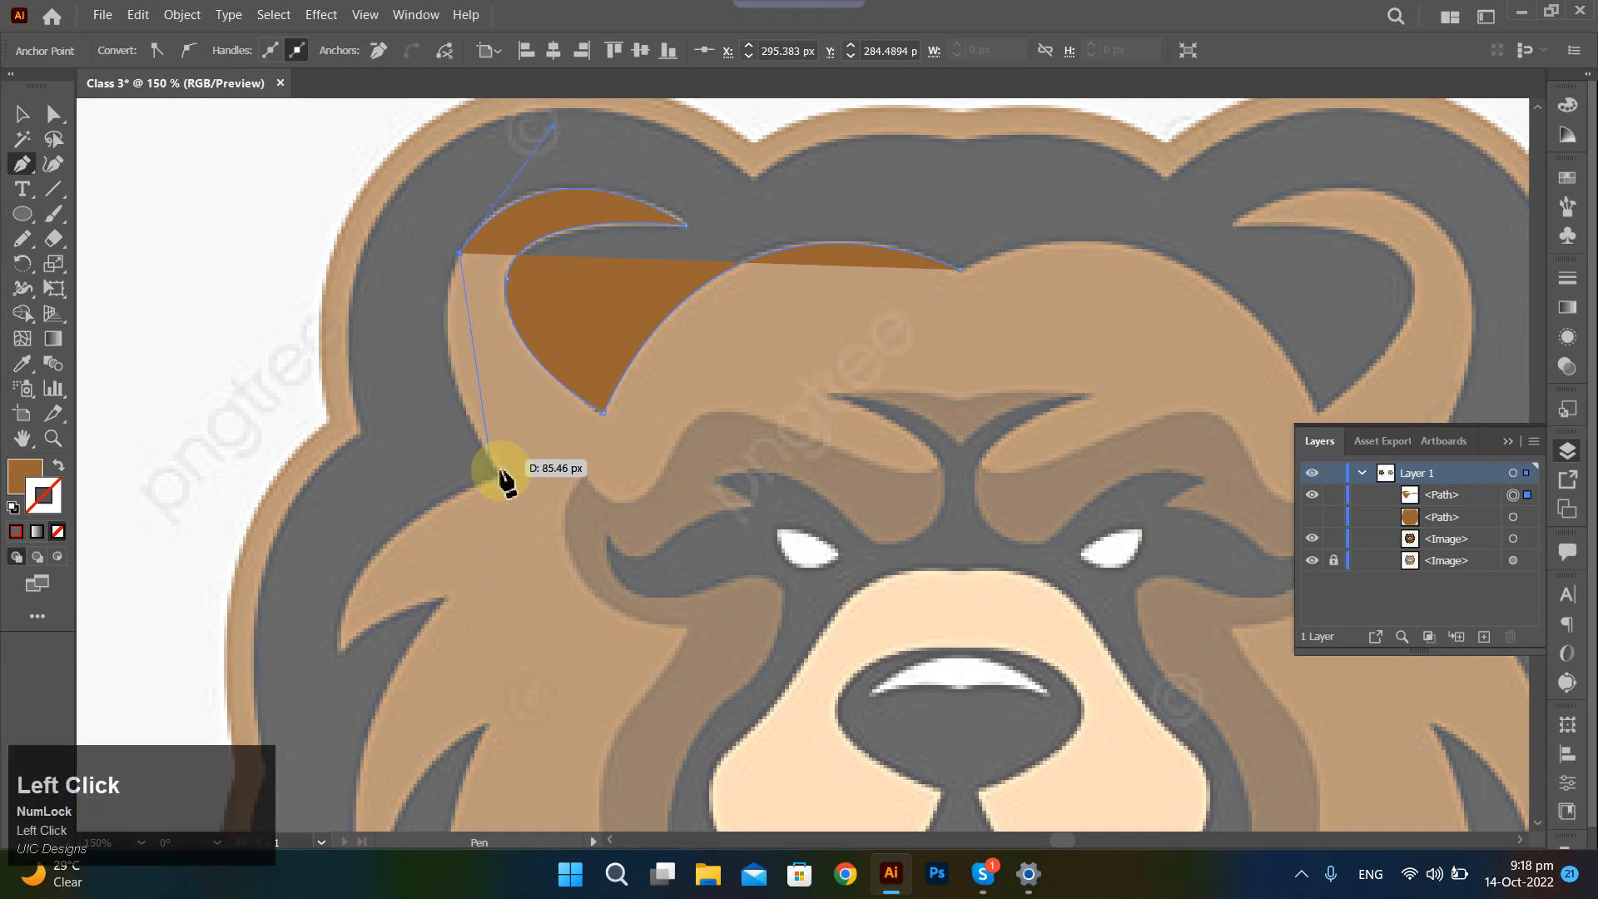
left_click_drag(498, 474, 582, 613)
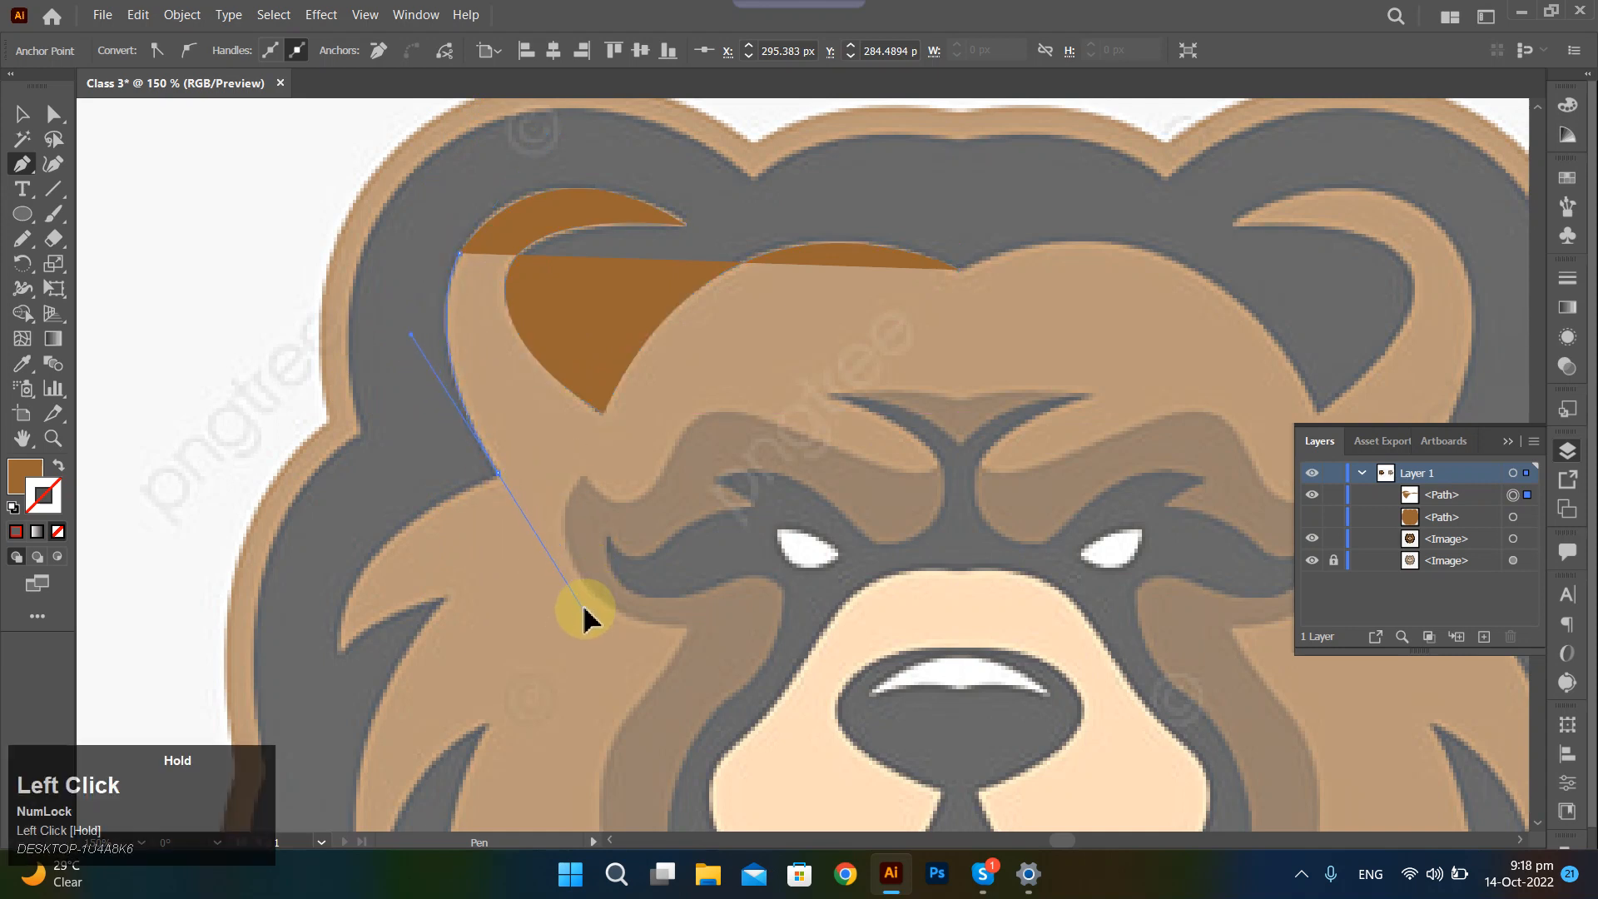
Trace the upper cheek tuft to its pointed tip and adjust the tip's anchor and handle to fit the reference.
scroll(366, 554, "down", 3)
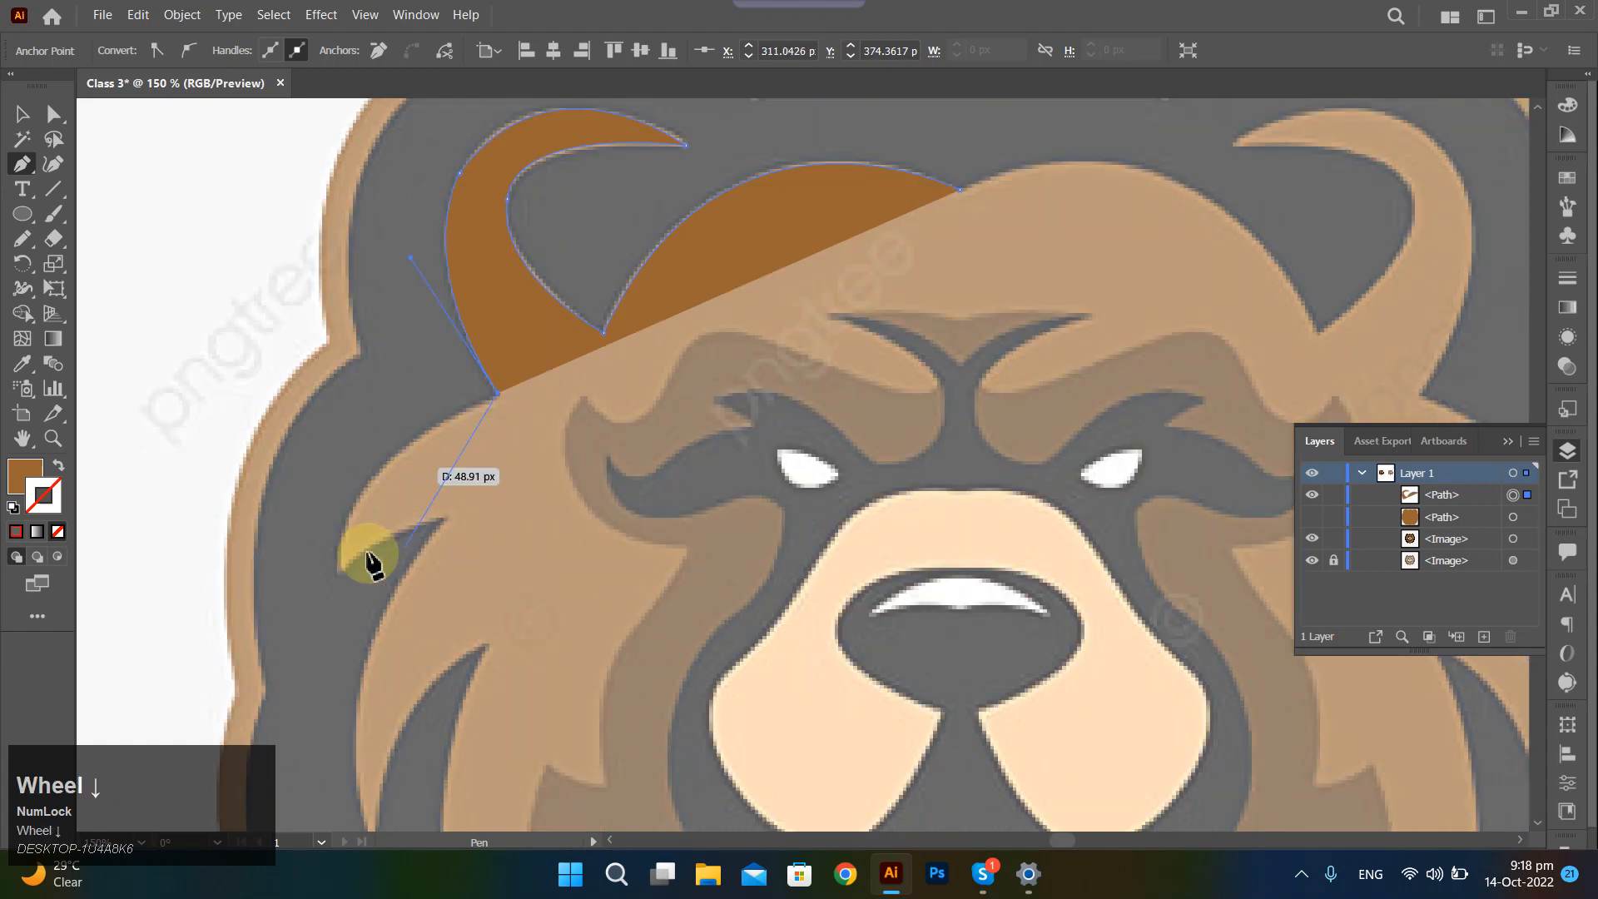
left_click_drag(338, 527, 336, 649)
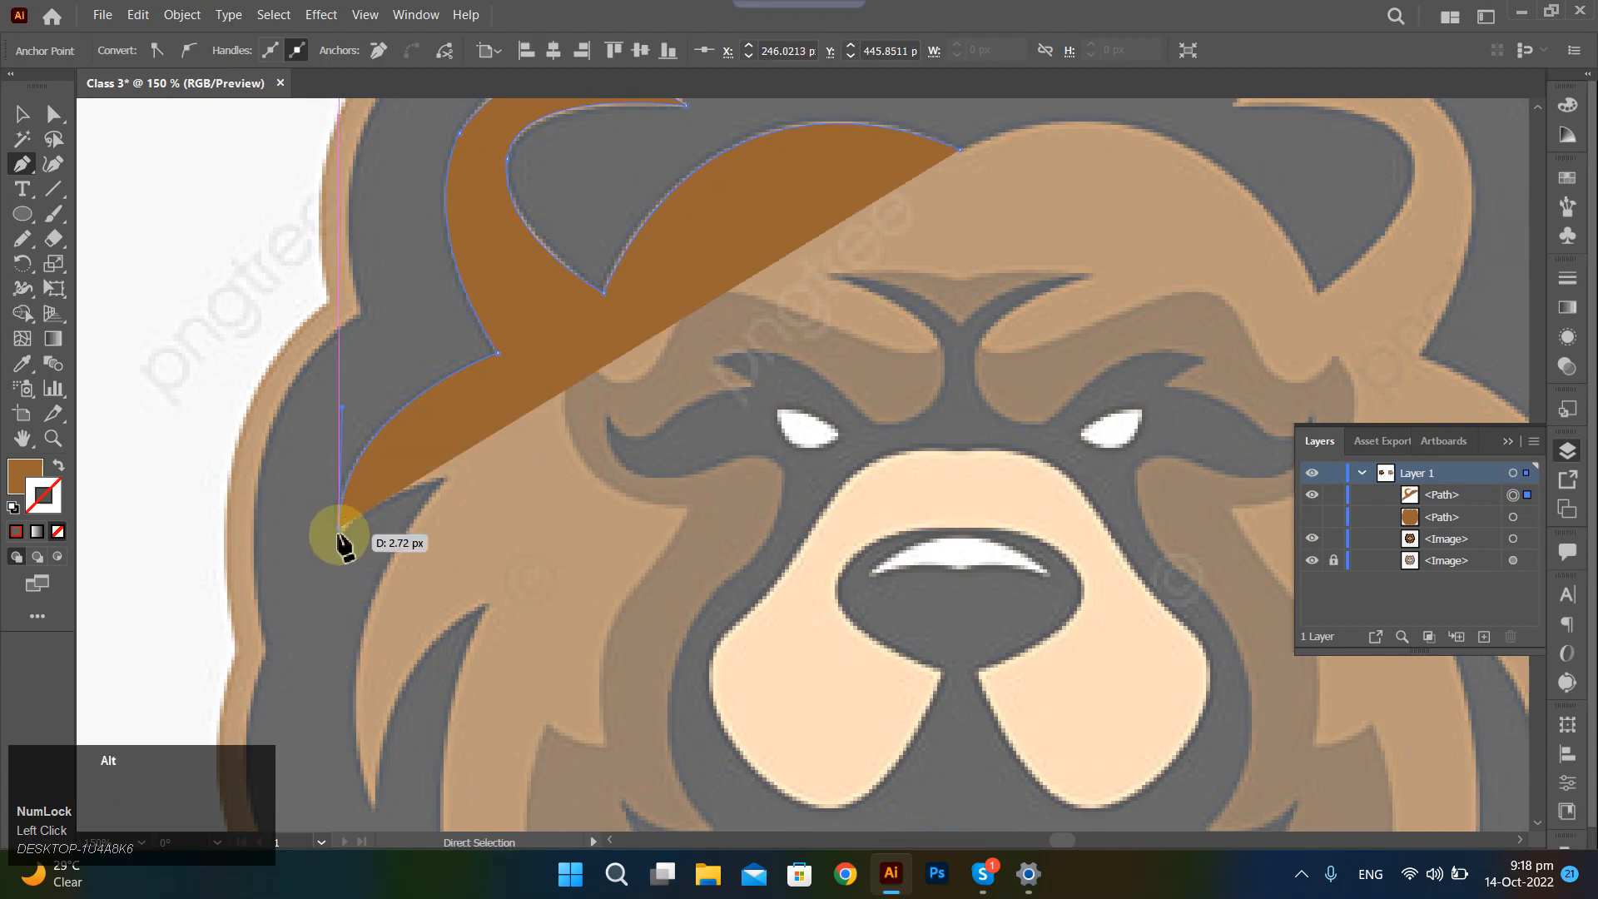
scroll(341, 530, "up", 5)
mouse_move(339, 520)
left_mouse_down()
mouse_move(361, 453)
mouse_move(360, 516)
mouse_move(345, 499)
left_mouse_up()
scroll(345, 516, "down", 3)
scroll(350, 517, "down", 4)
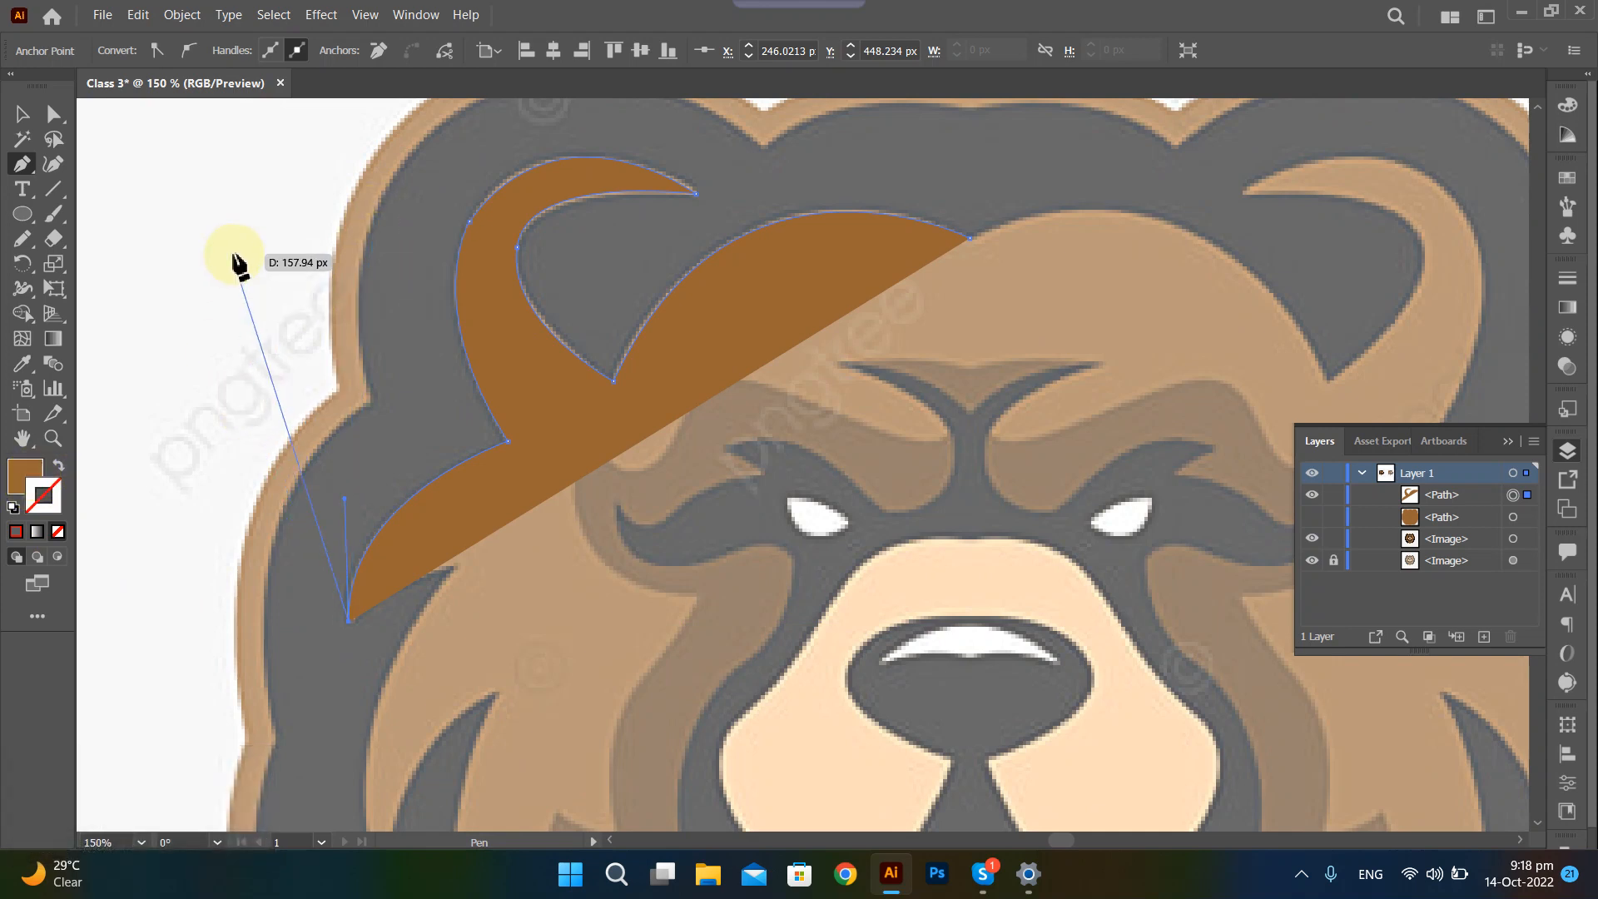
Give the face path a red stroke and no fill.
left_click(20, 537)
left_click(25, 482)
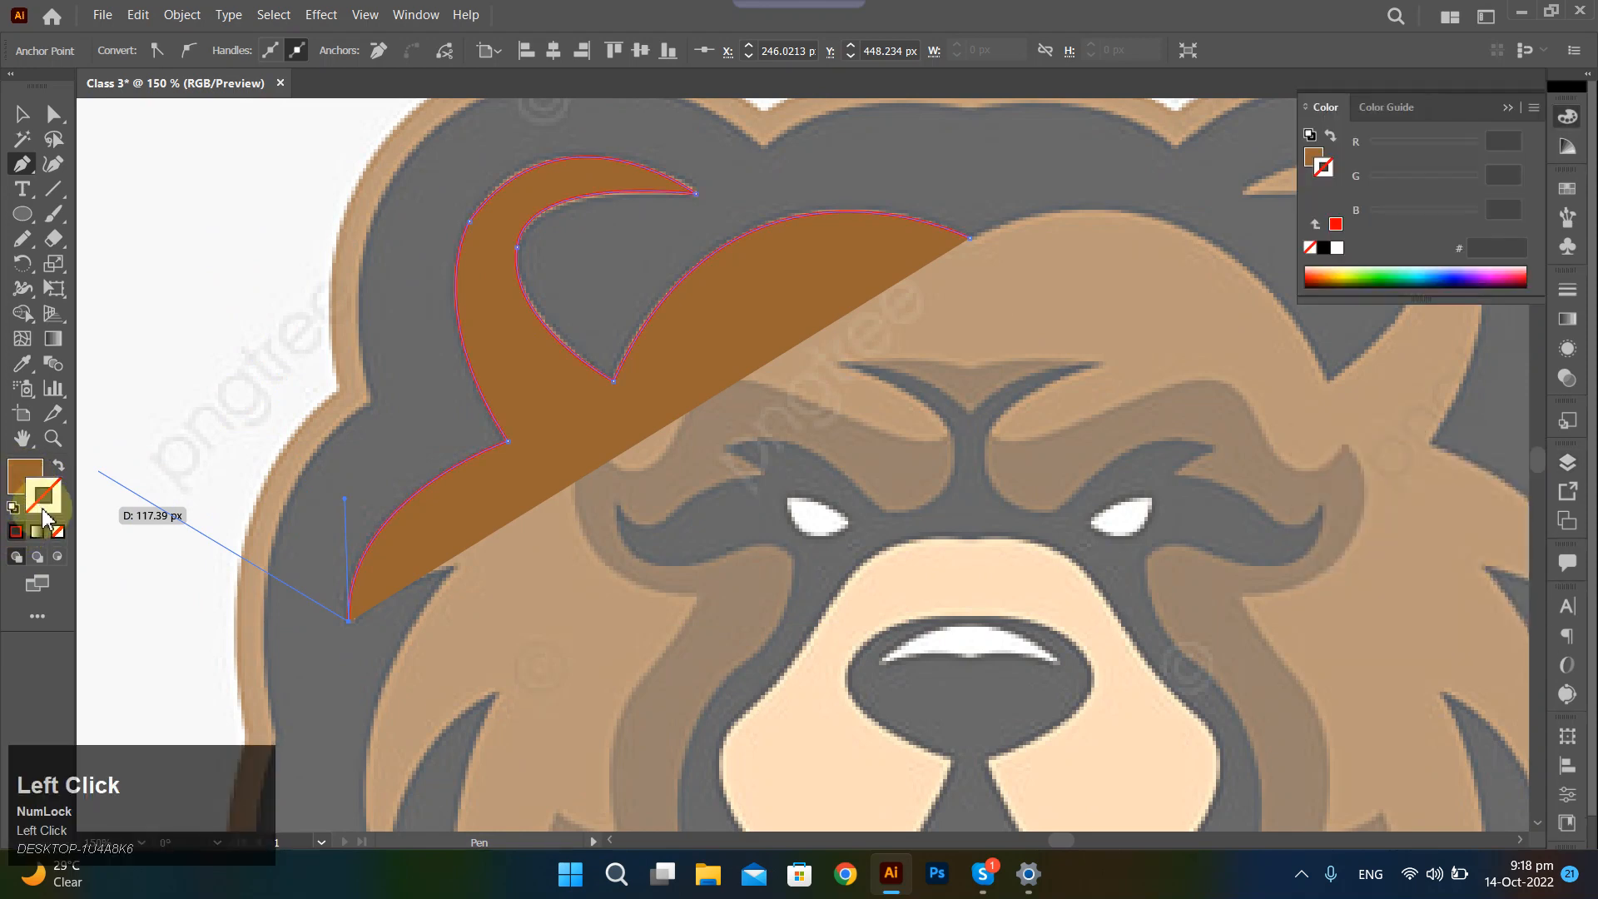
left_click(57, 531)
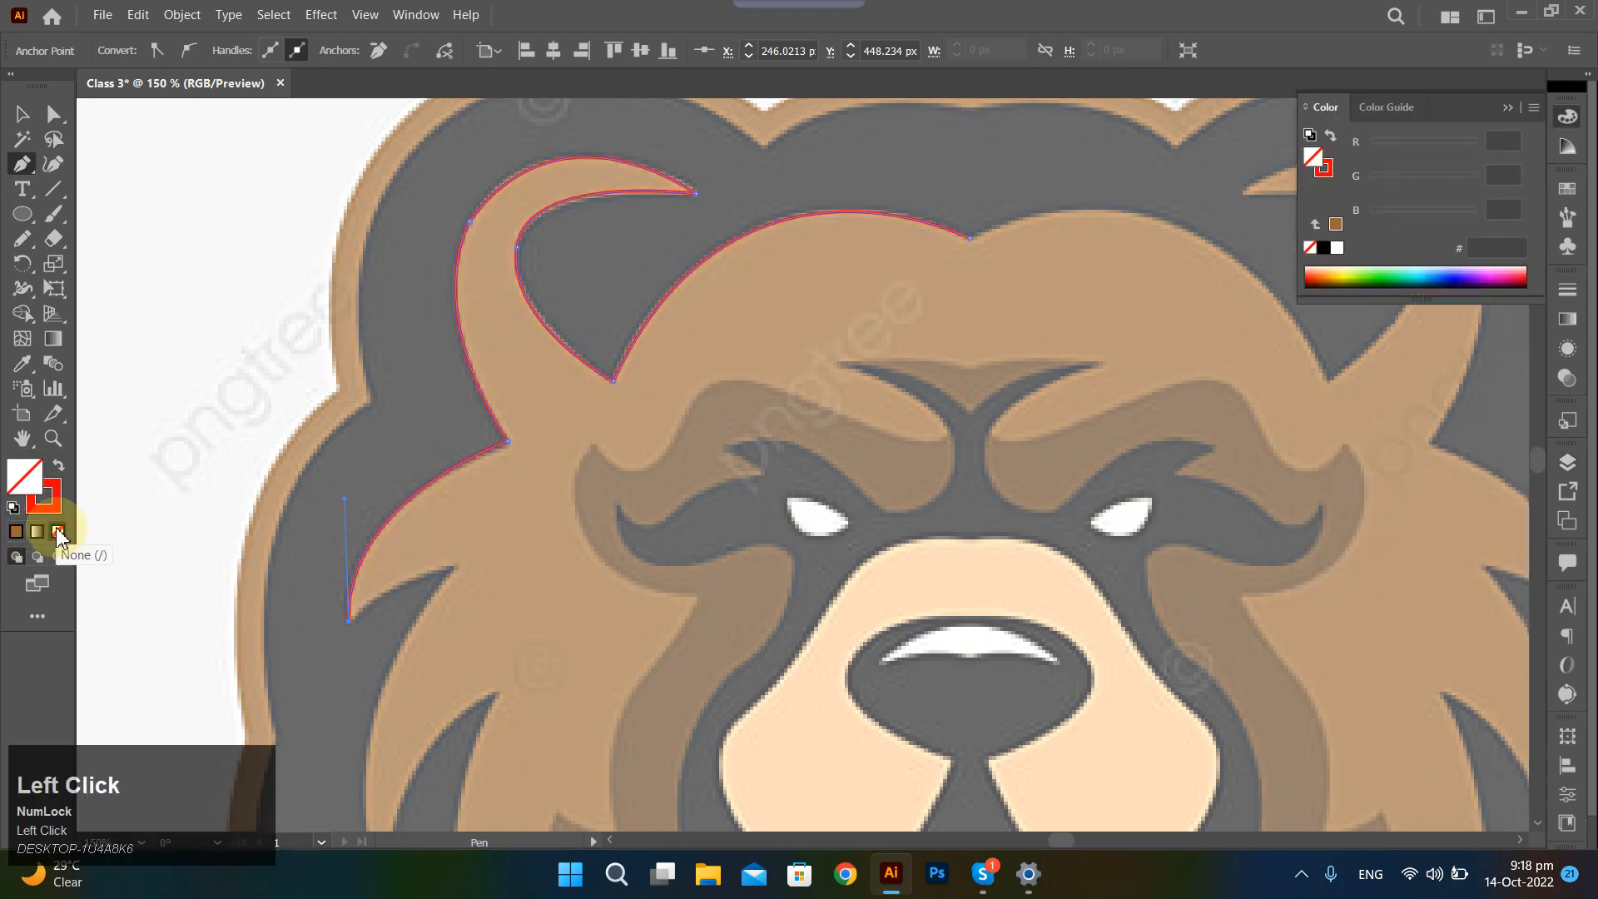
Trace the left cheek fur from the first tuft's tip through the notch and second tuft to the next notch.
left_click(450, 570)
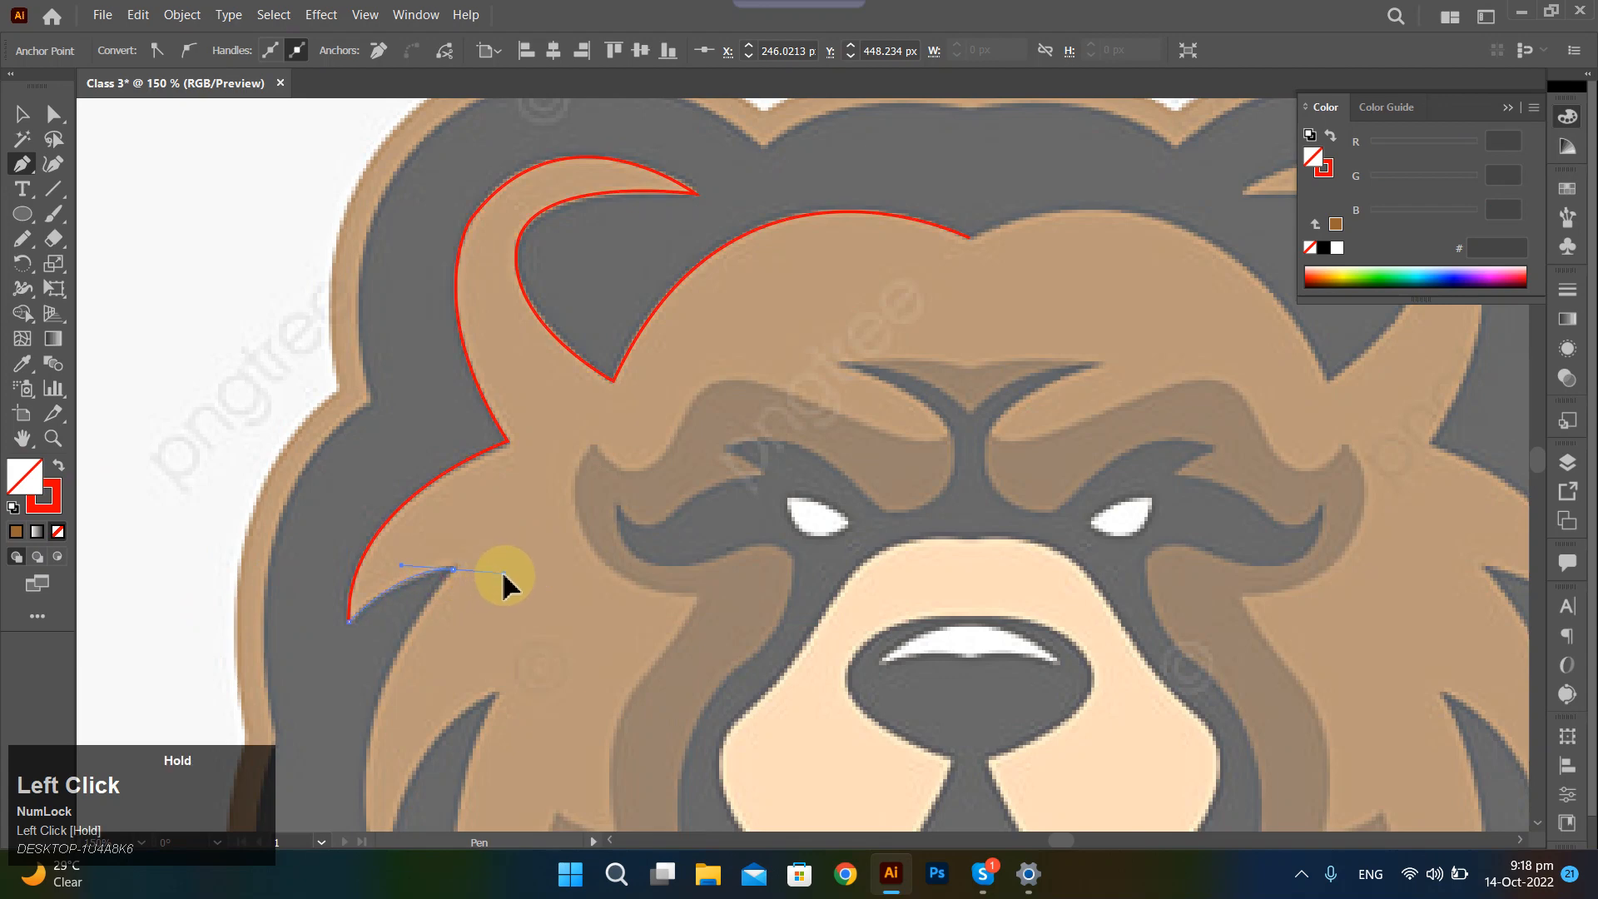
scroll(485, 581, "down", 5)
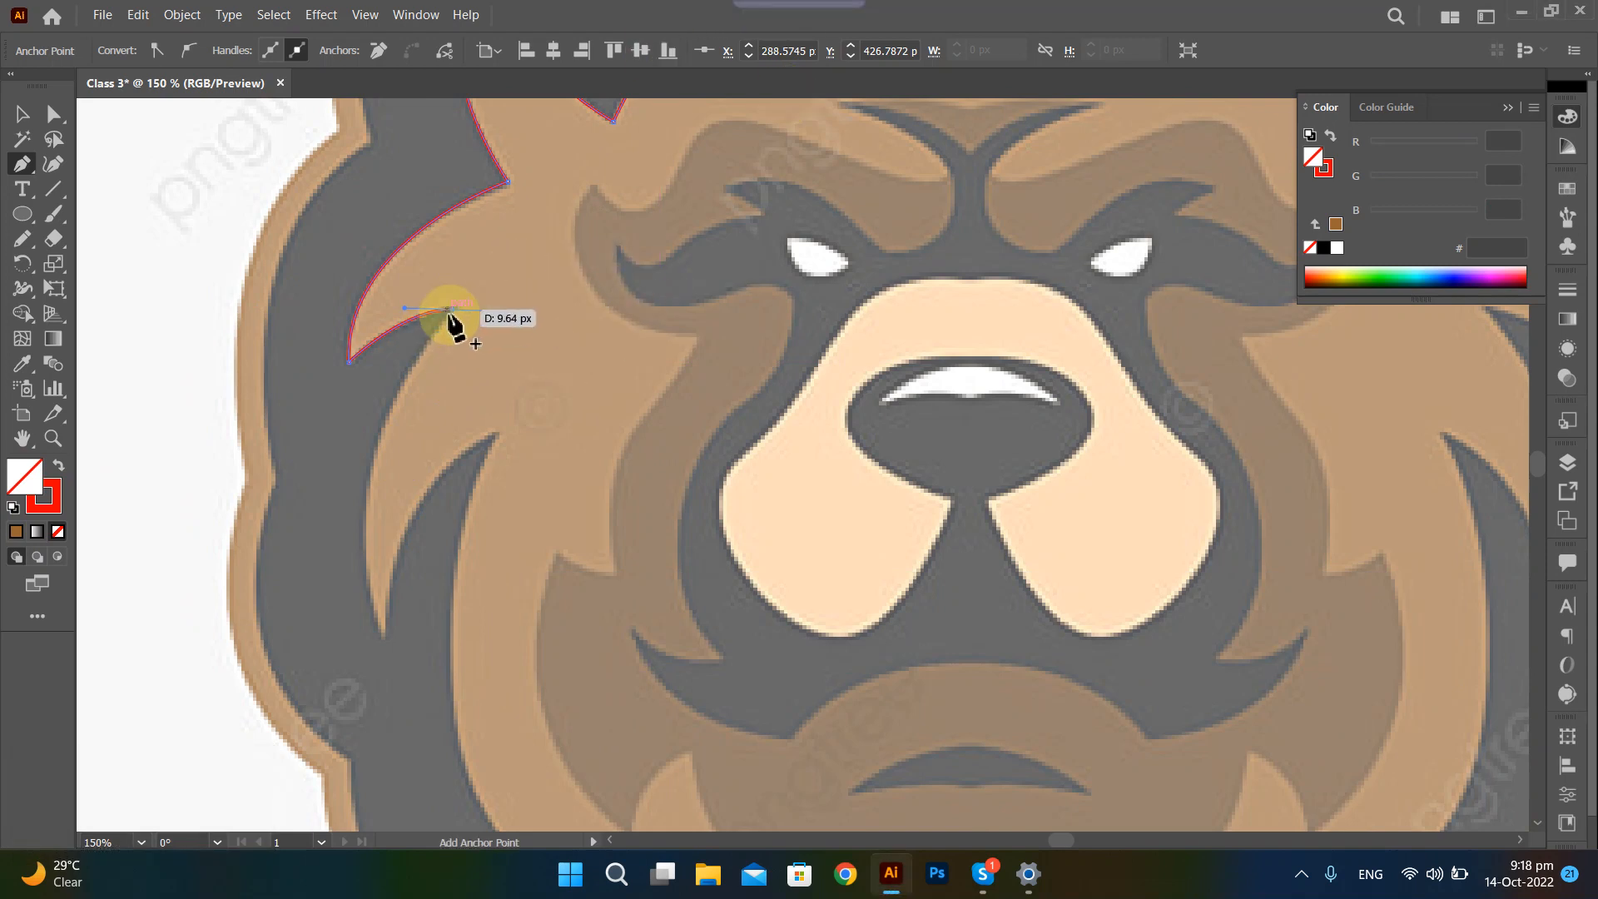
left_click(453, 310)
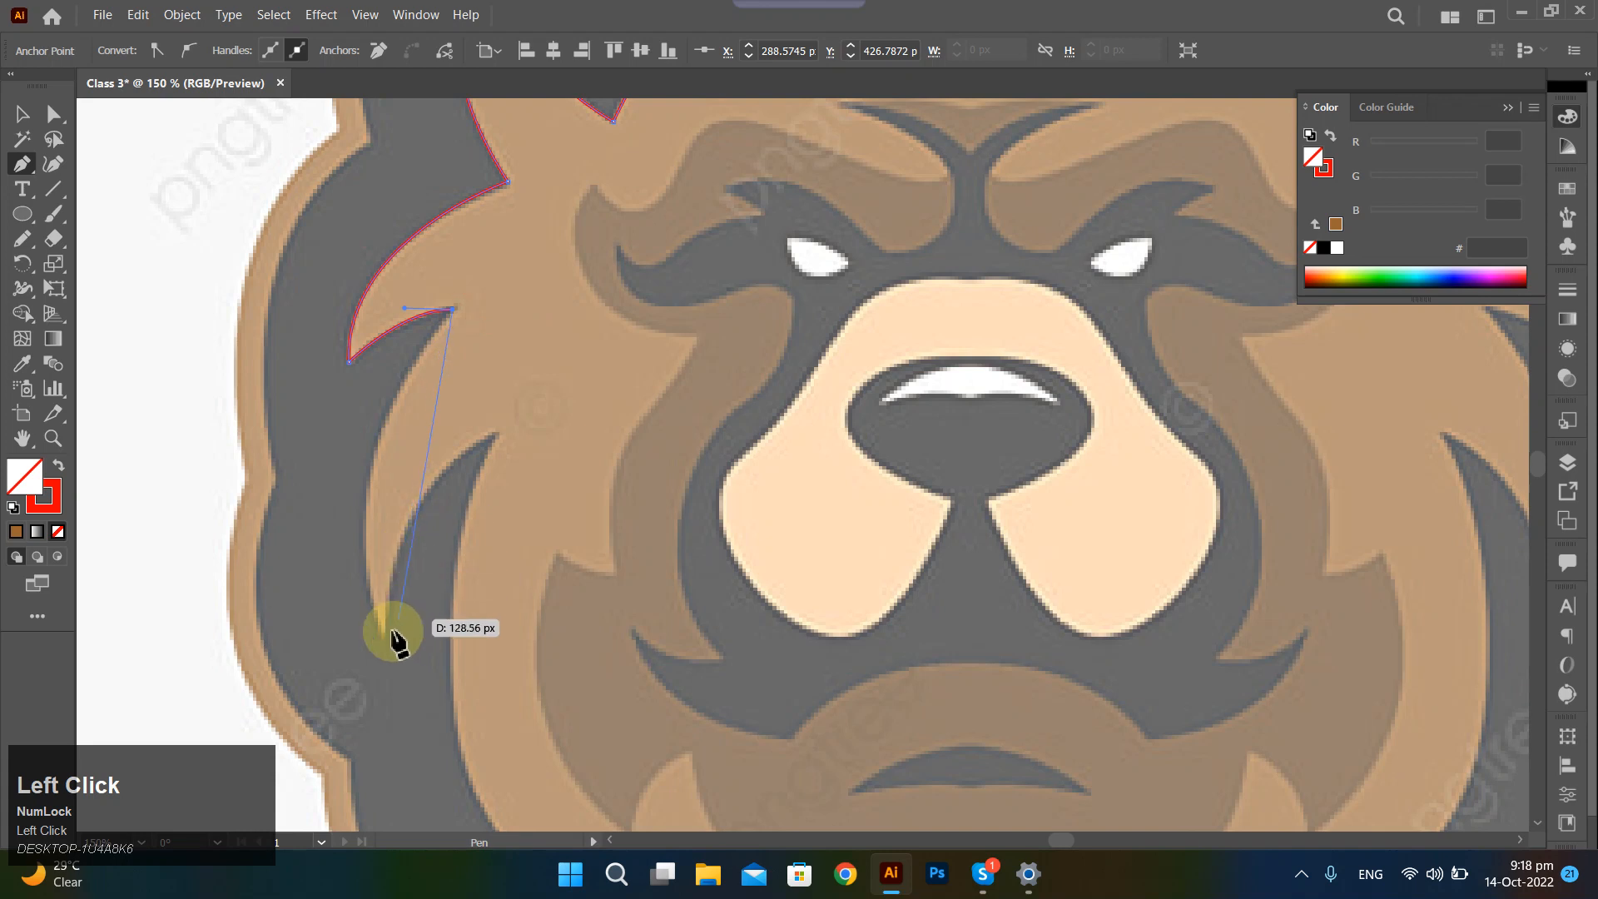
left_click_drag(386, 643, 613, 289)
left_click(498, 321)
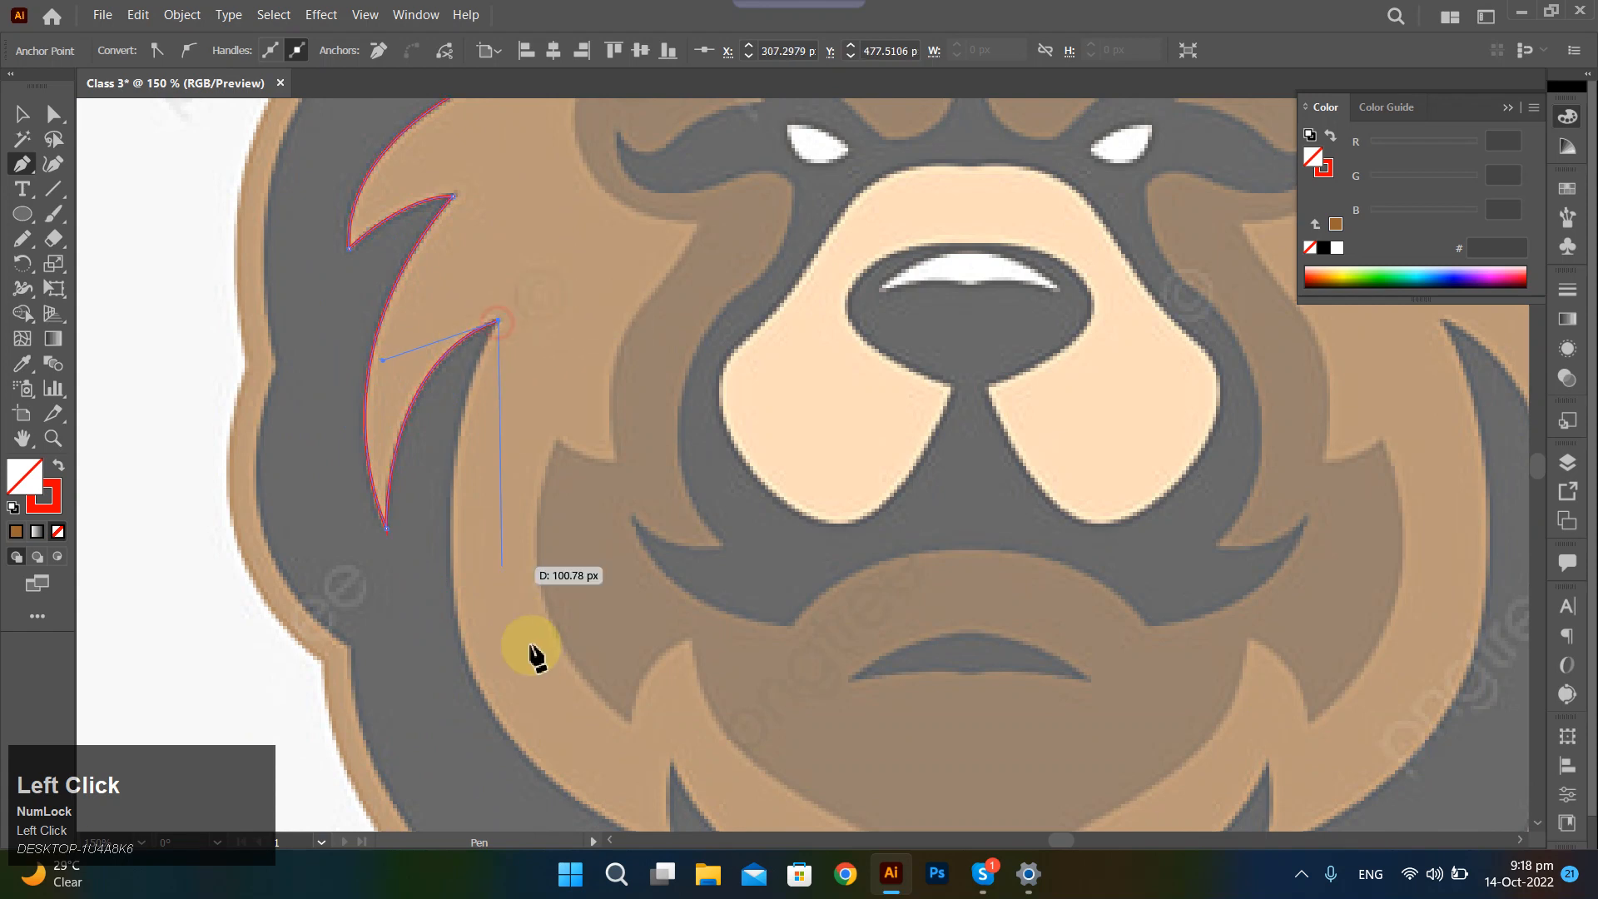
Trace the long cheek curve down to the jaw tuft's tip, with one middle anchor, and adjust its handle to fit the reference.
scroll(532, 633, "down", 2)
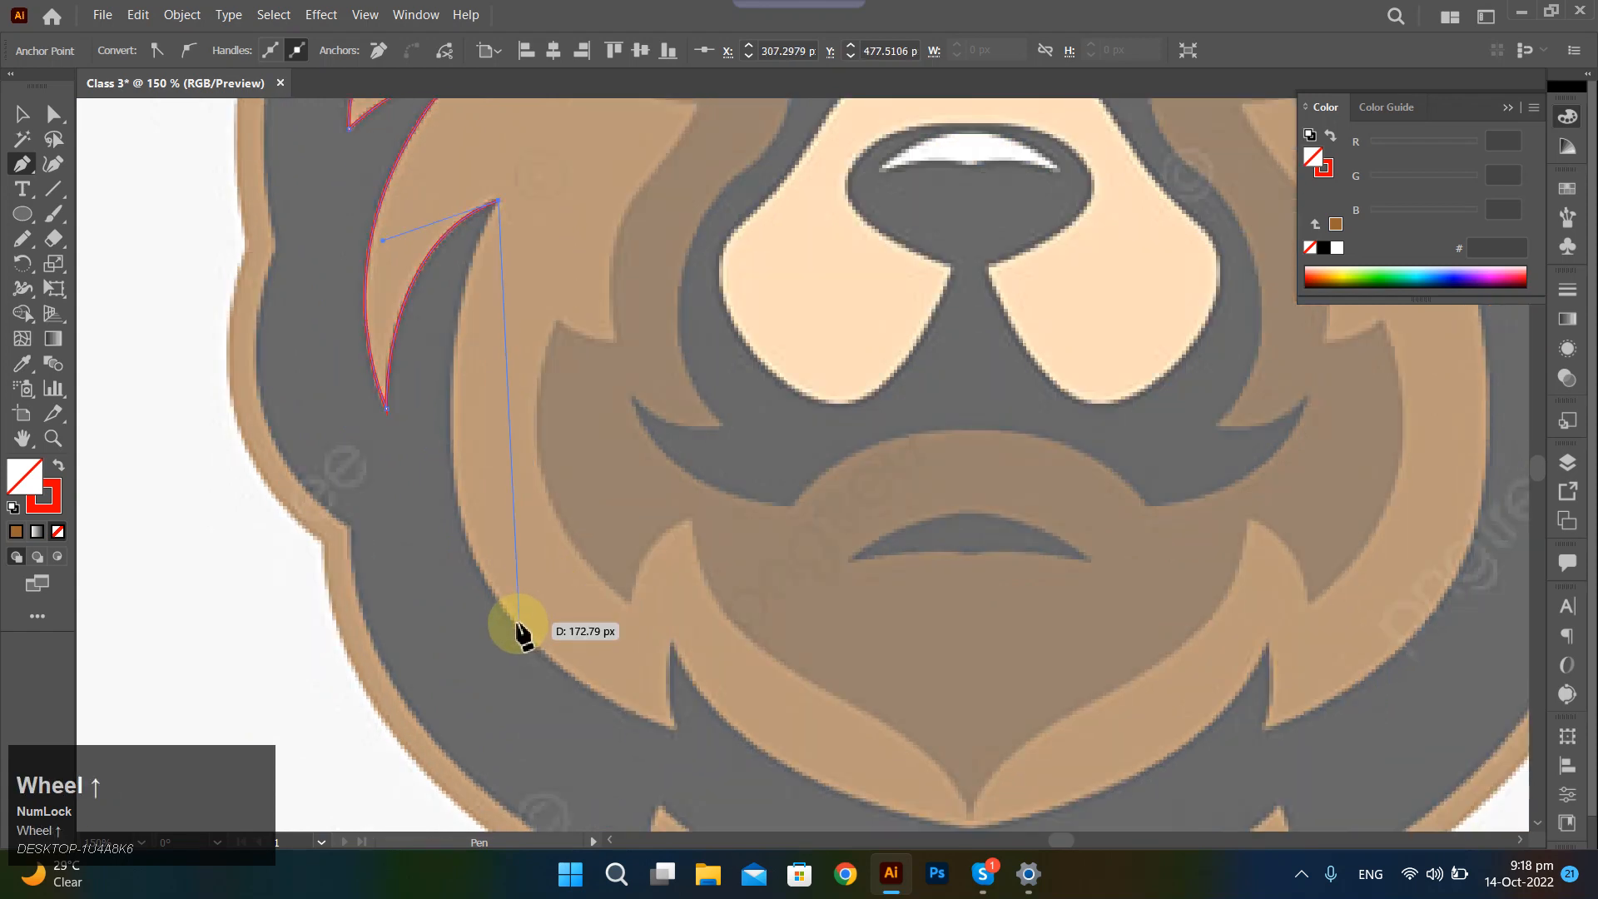
left_click_drag(516, 624, 670, 809)
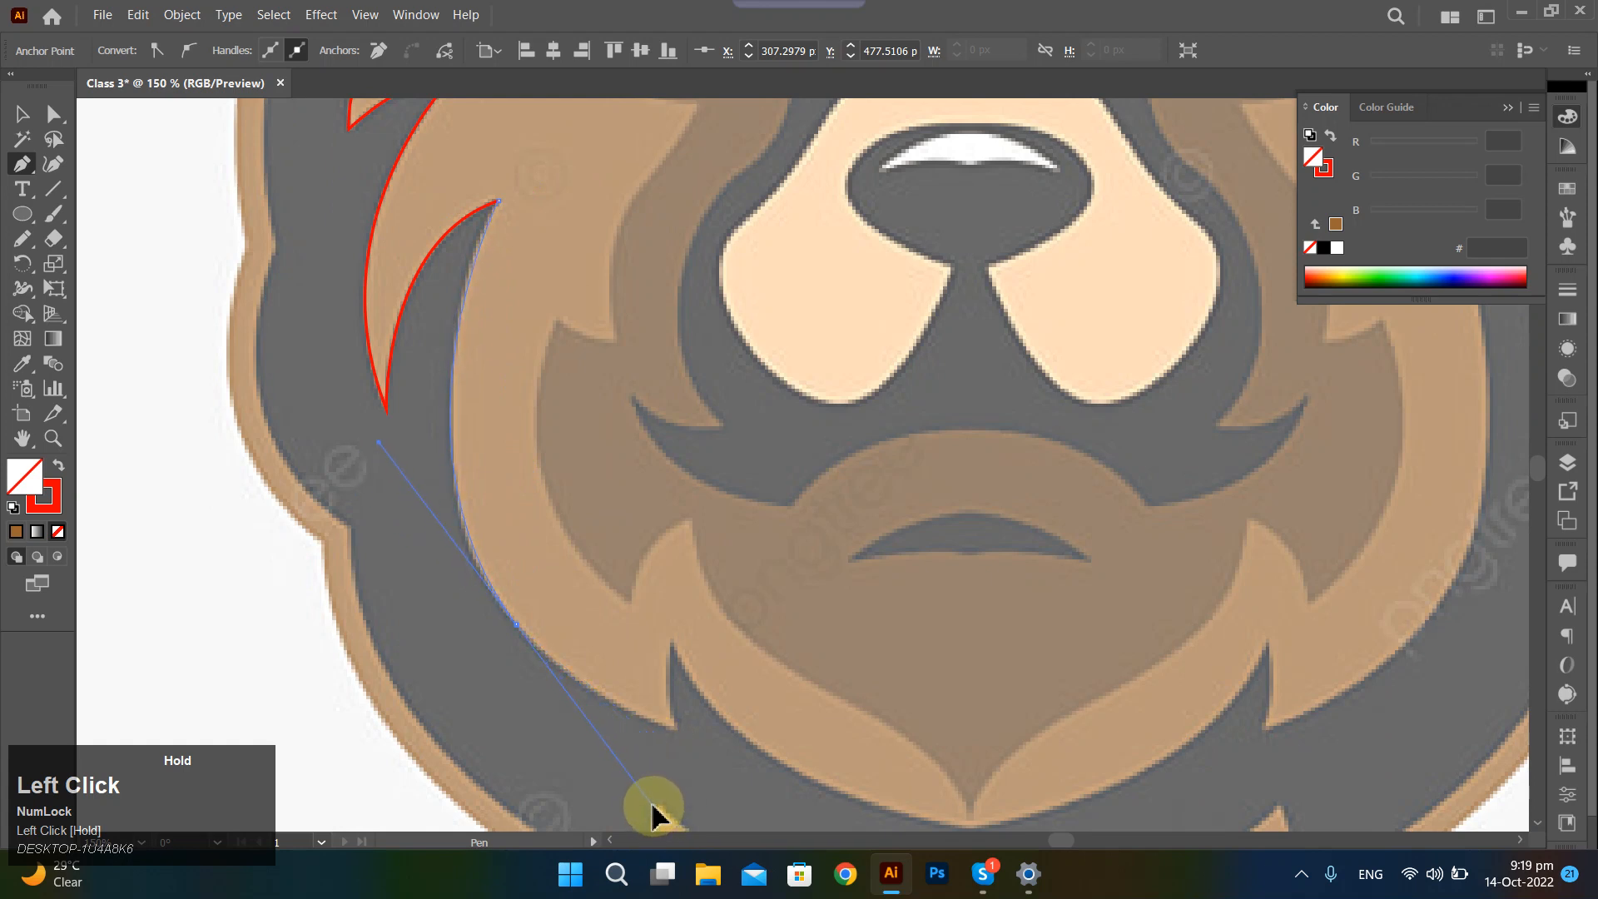
left_click_drag(654, 812, 654, 813)
scroll(614, 660, "down", 2)
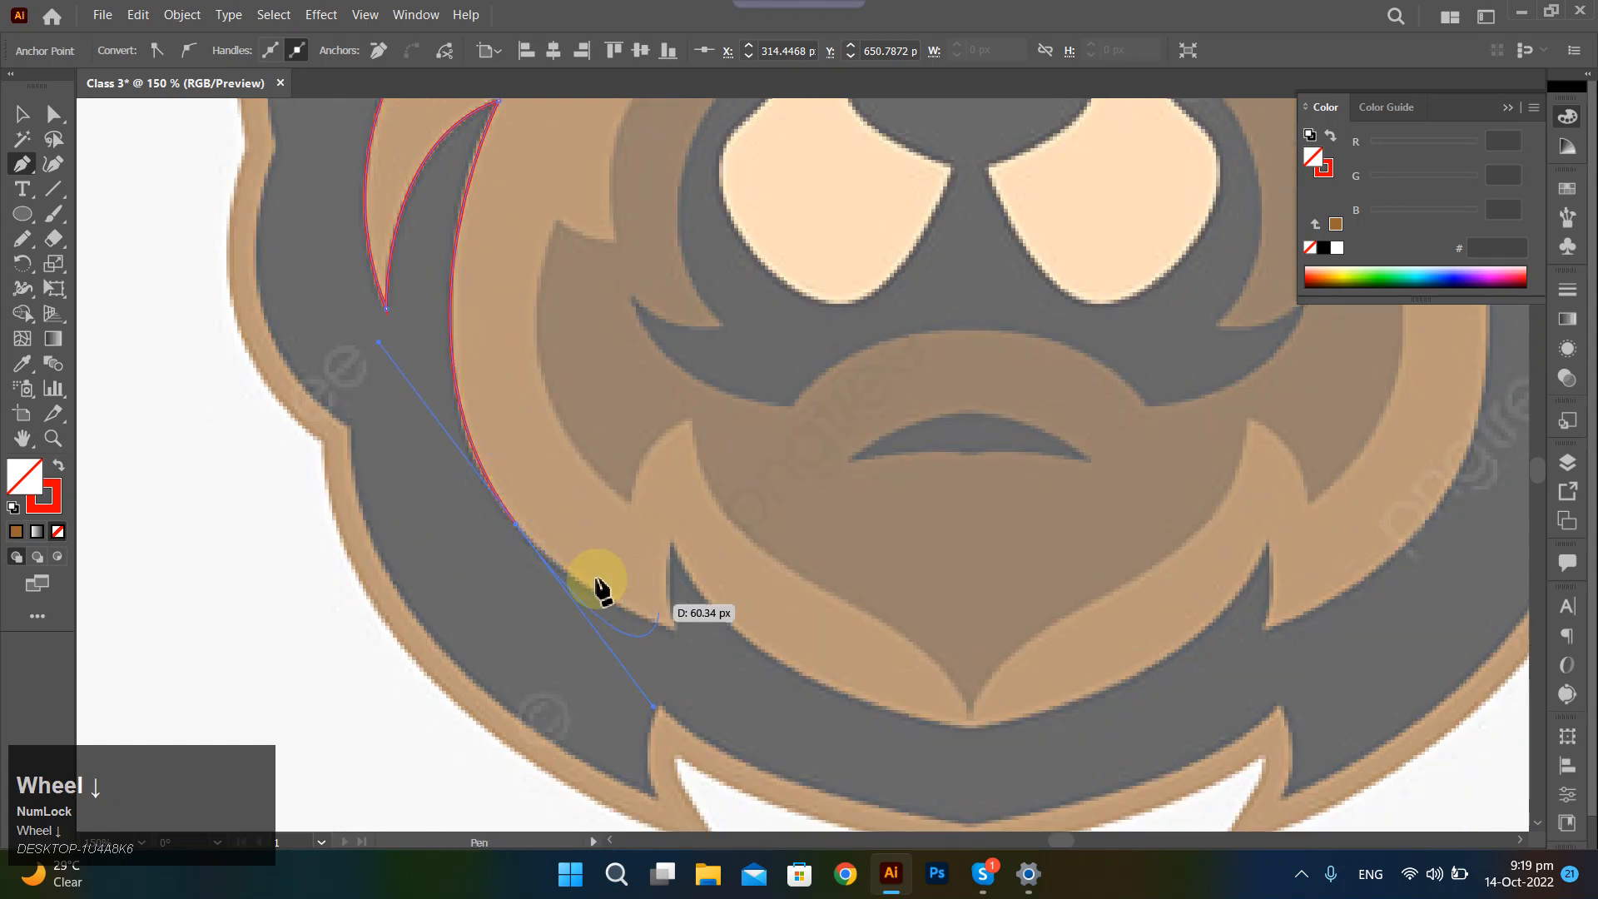
left_click_drag(455, 388, 494, 559)
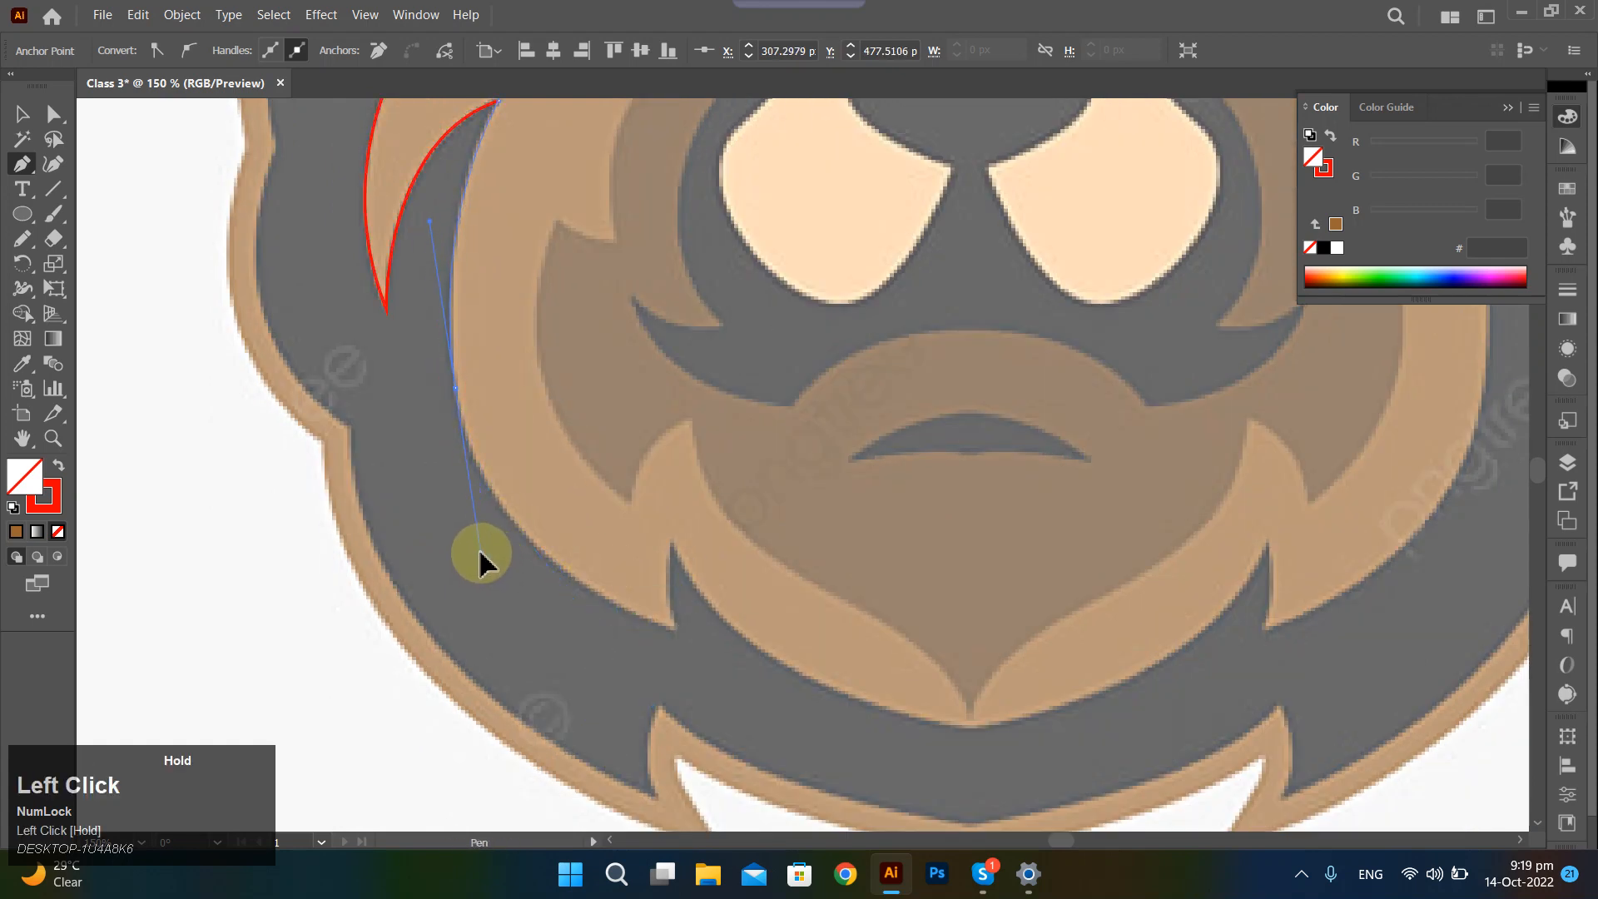
left_click_drag(480, 551, 481, 550)
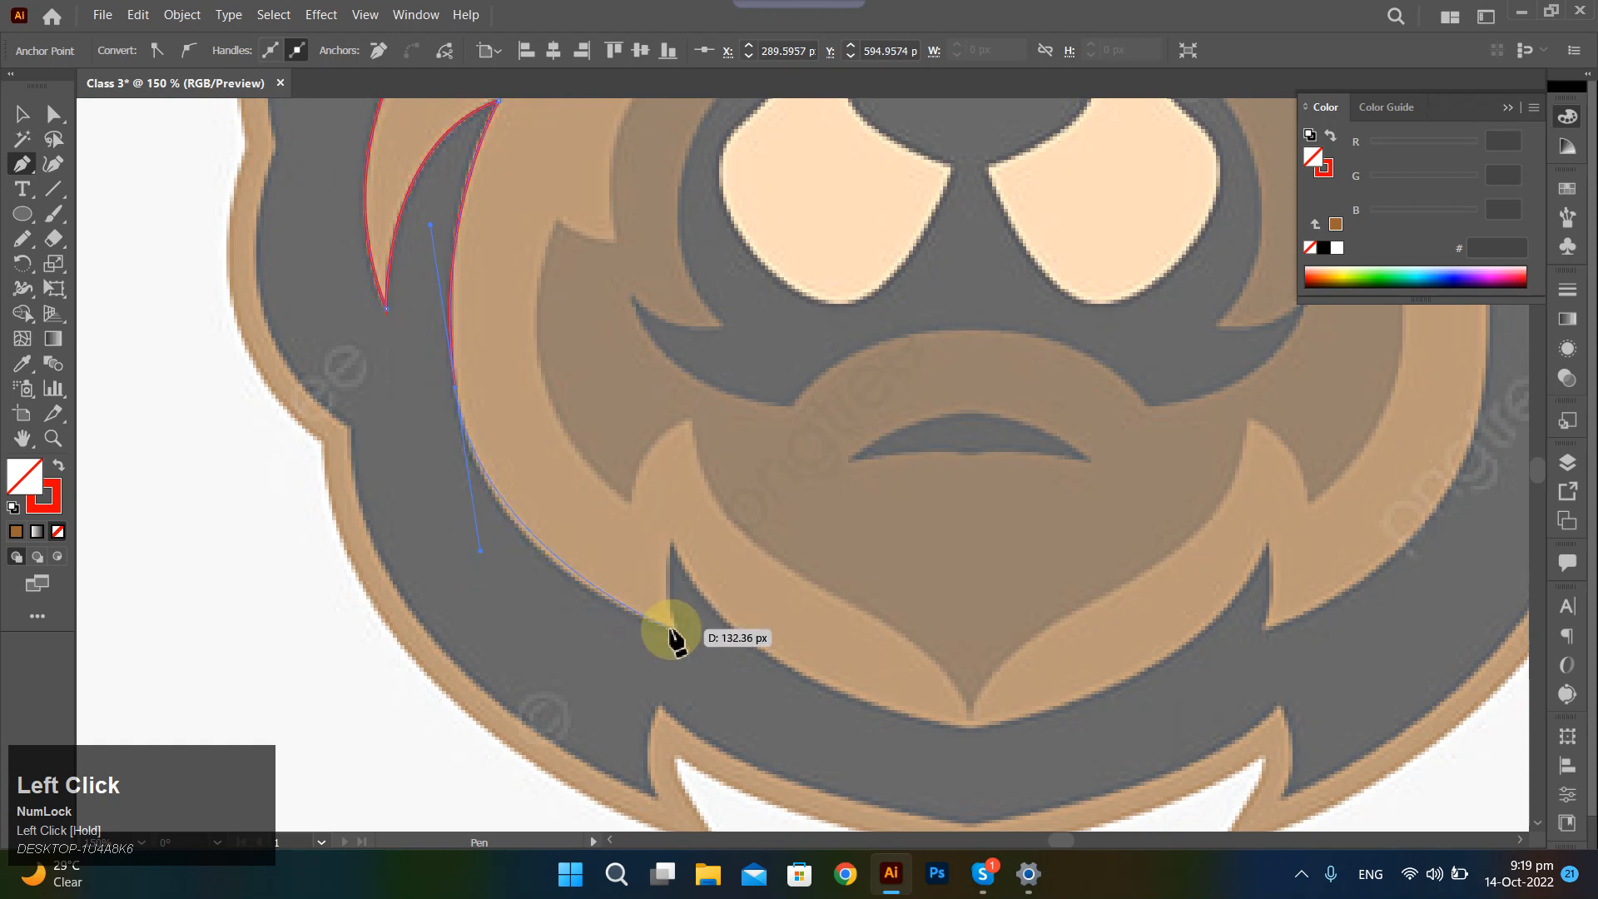
left_click(674, 630)
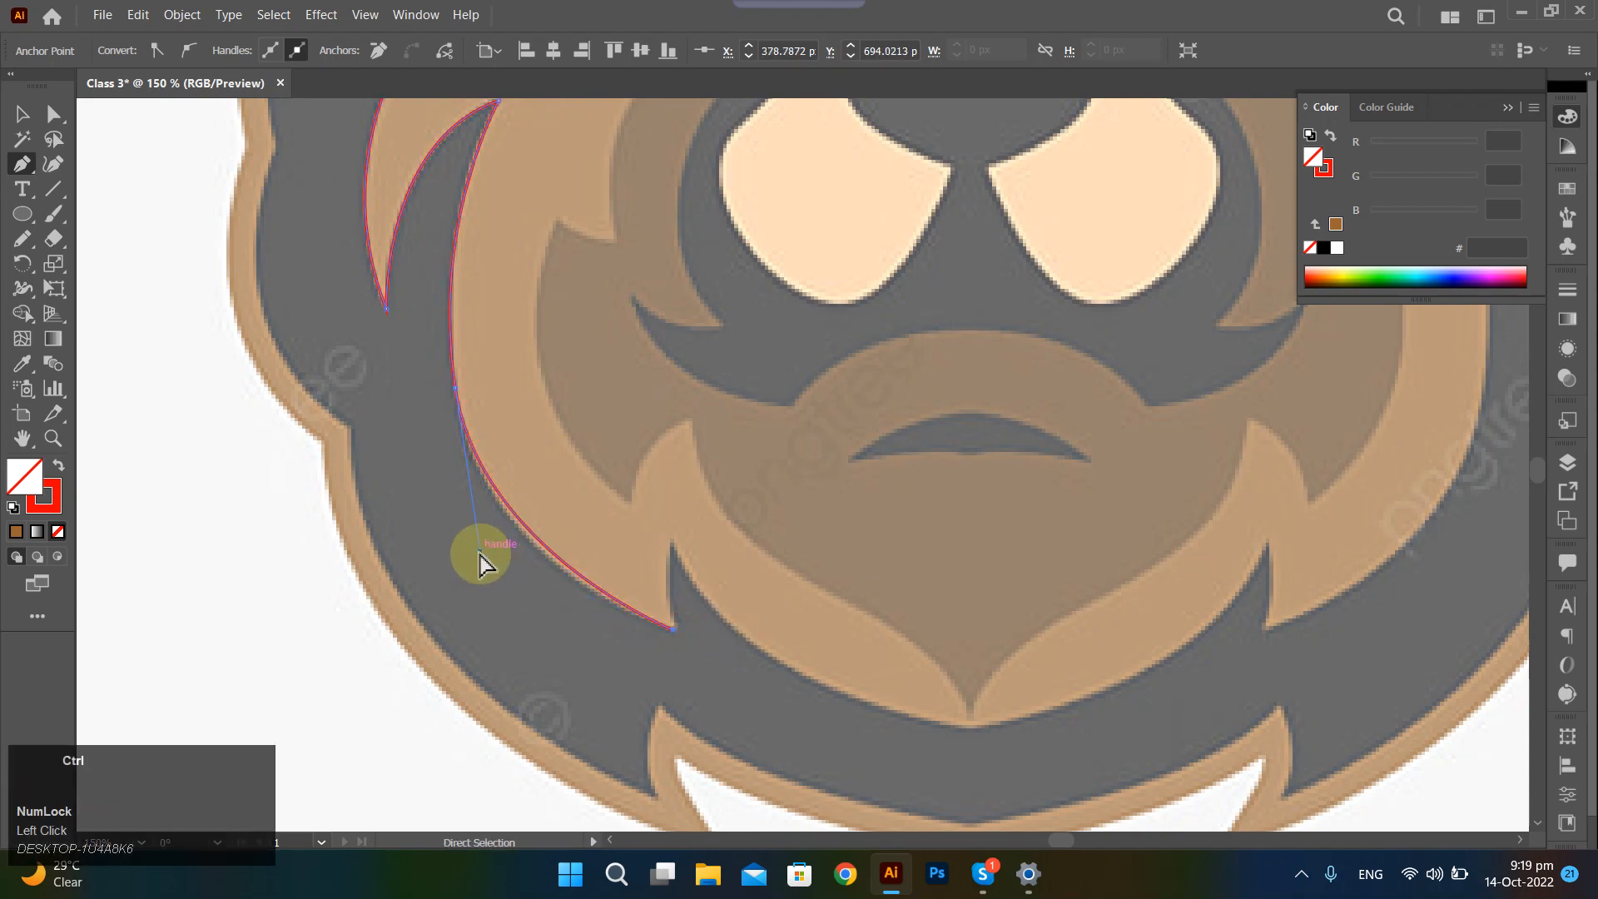
left_click_drag(481, 551, 480, 566)
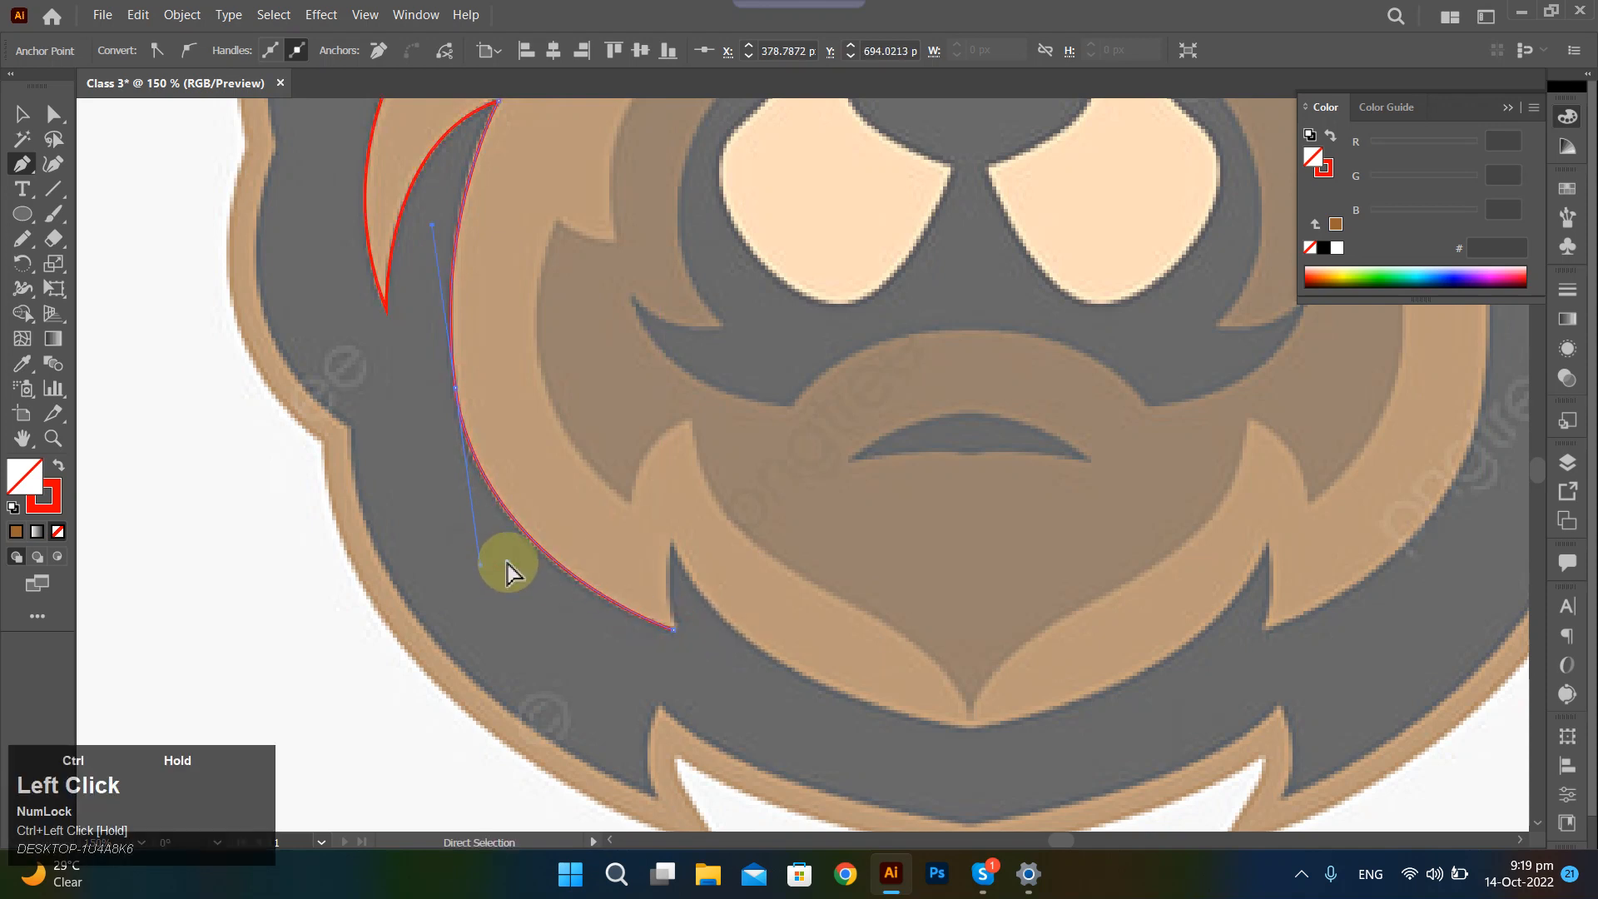
Trace the jaw tuft's short edge up to the notch and curve the path down to the chin's bottom centre.
left_click(673, 541)
left_click_drag(681, 529, 682, 521)
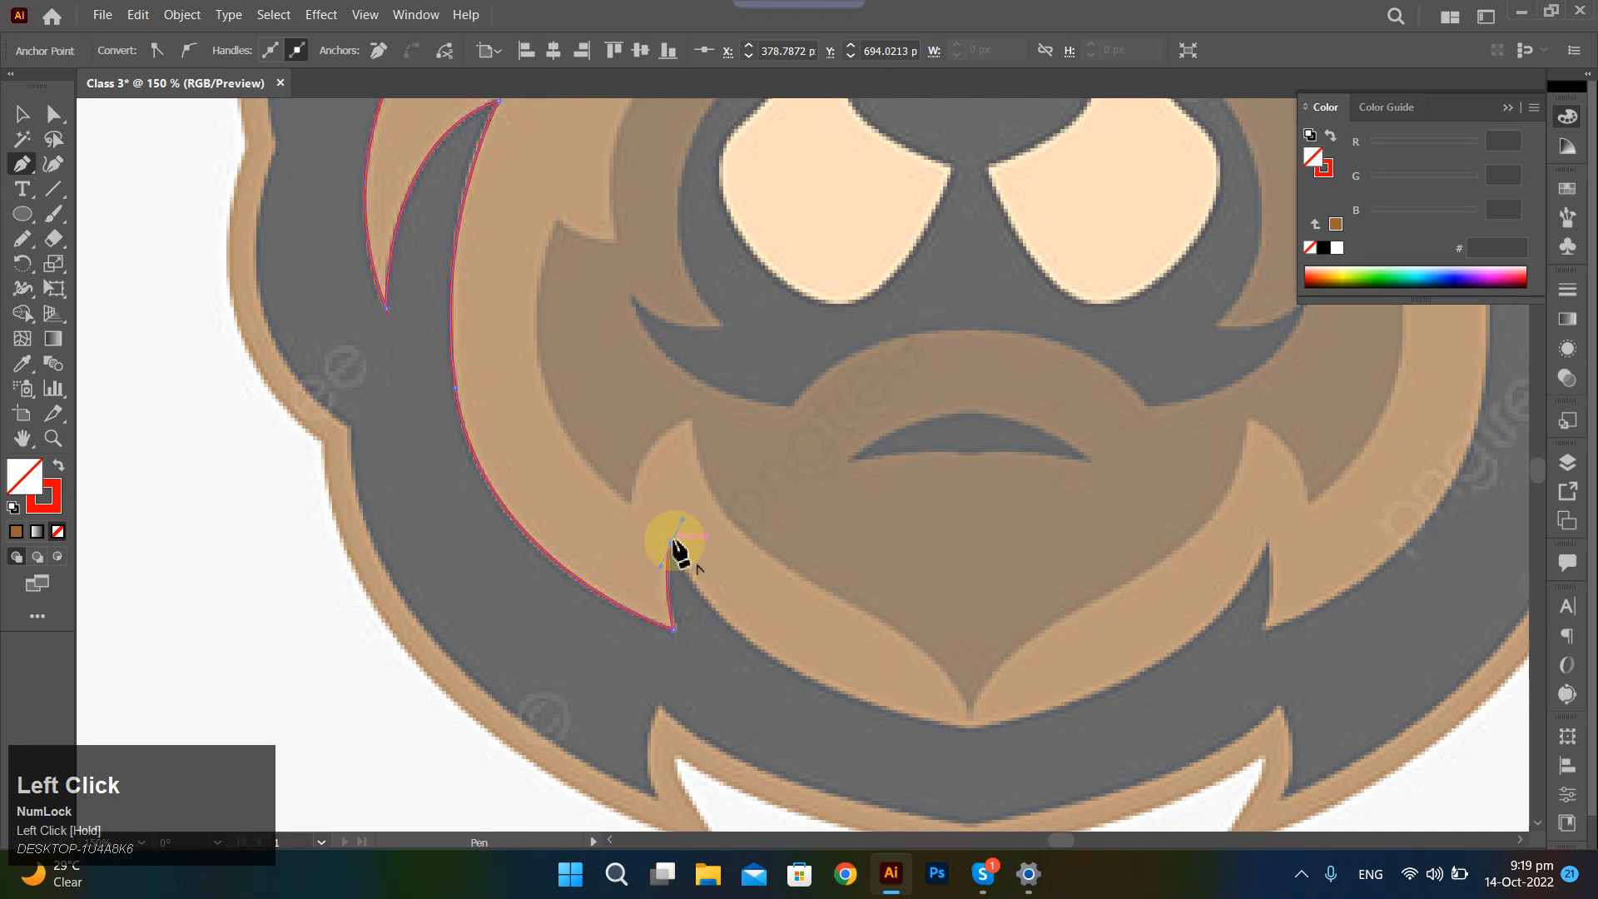
left_click(673, 543)
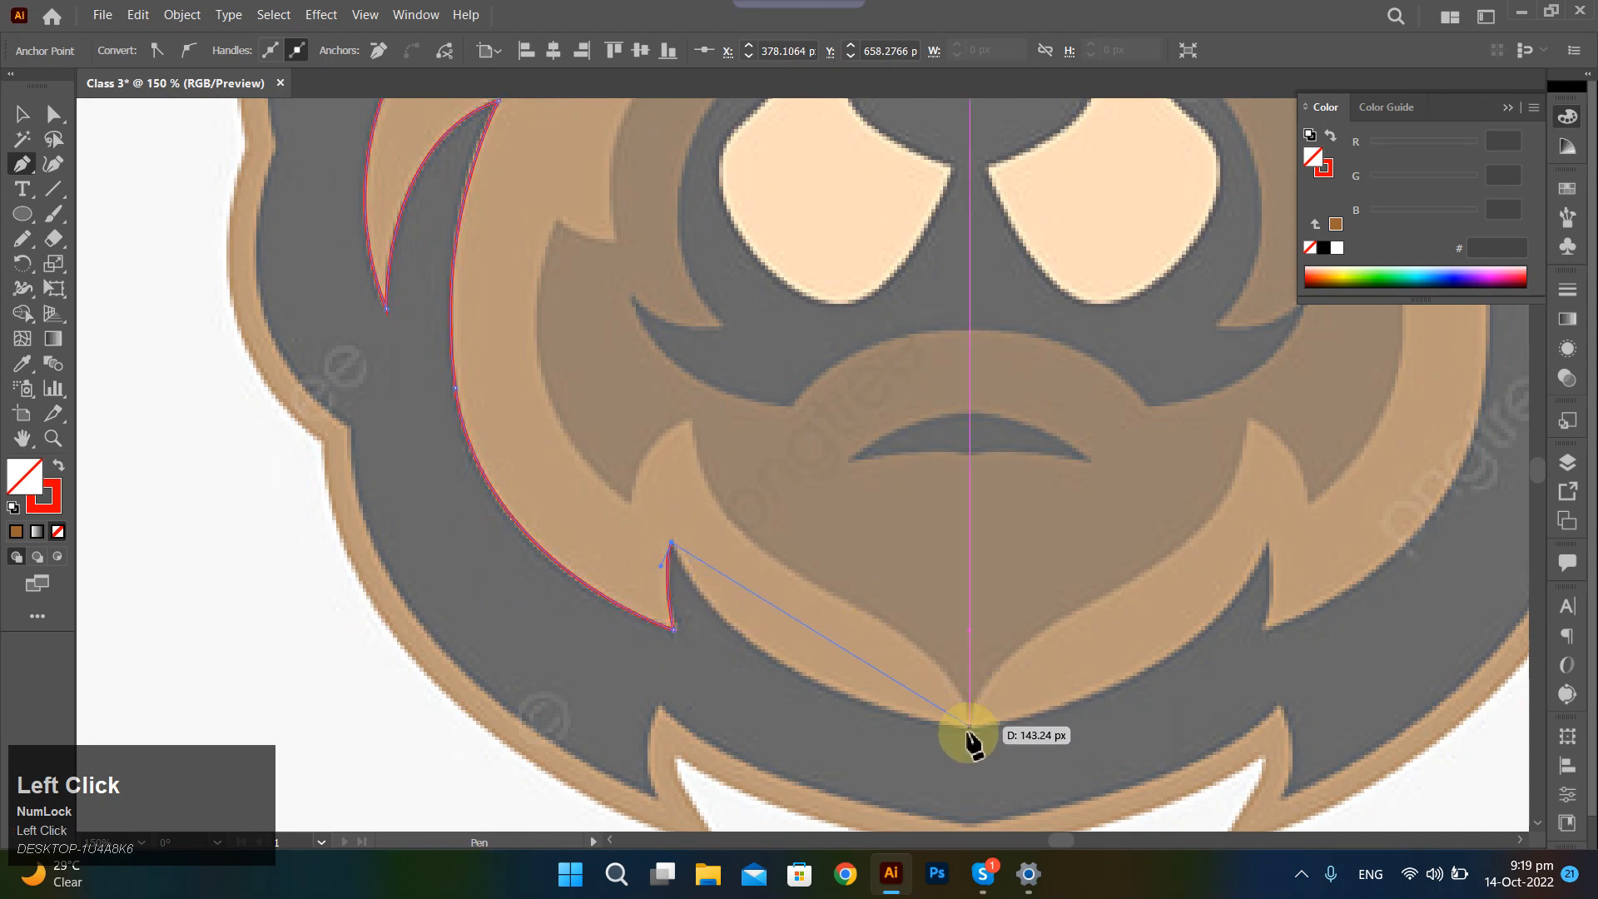
left_click_drag(969, 728, 1121, 714)
key("ctrl+z")
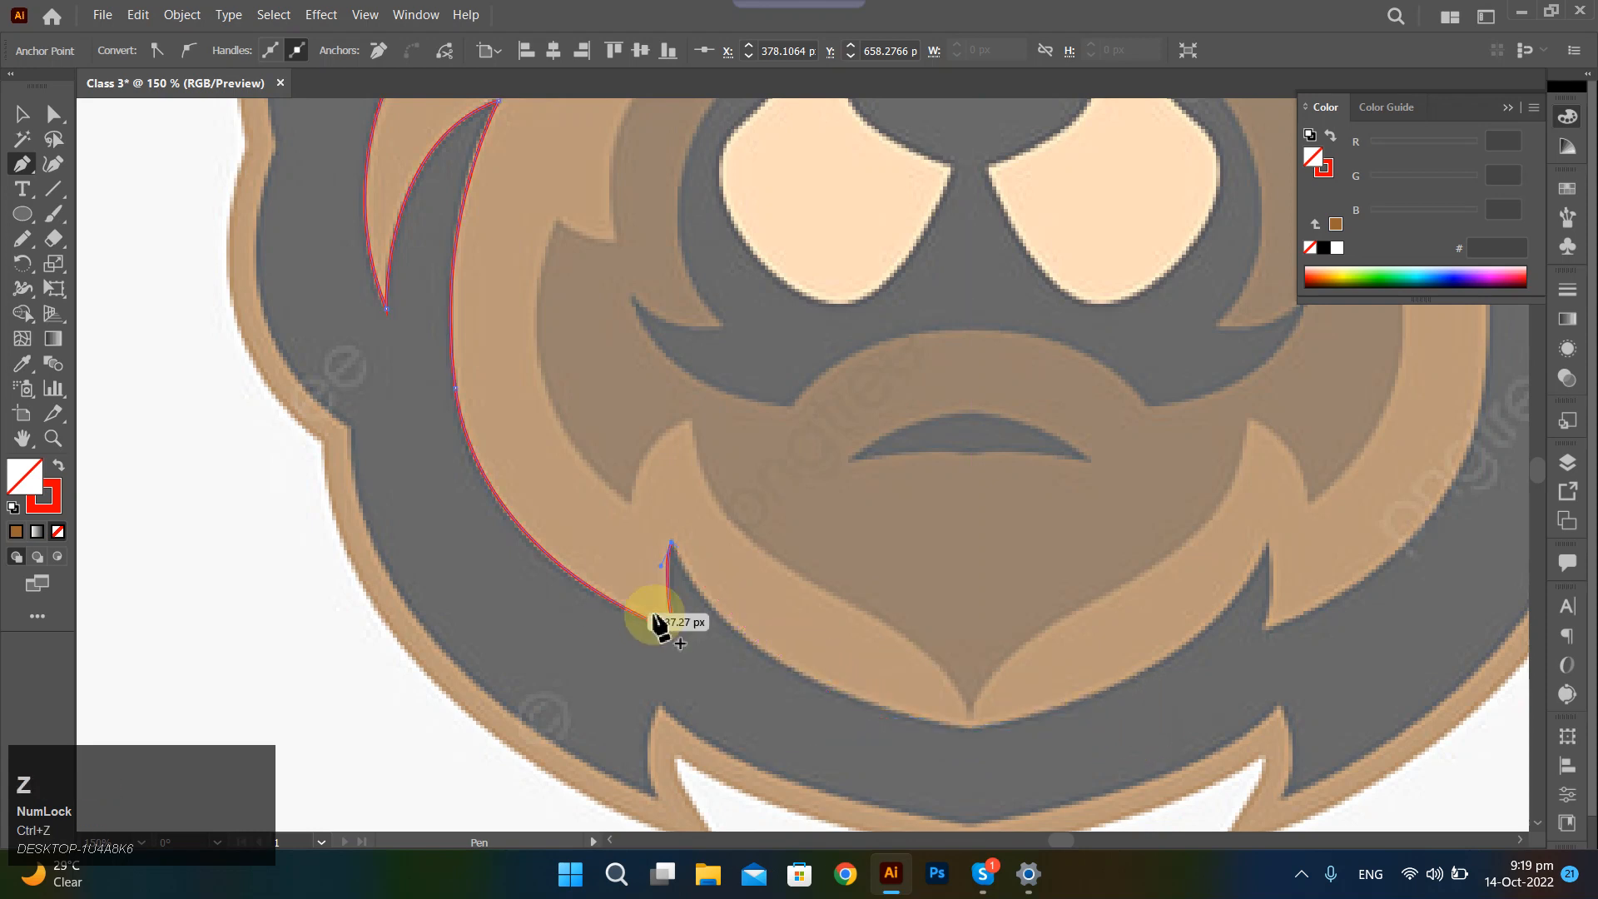
left_click_drag(967, 729, 1214, 789)
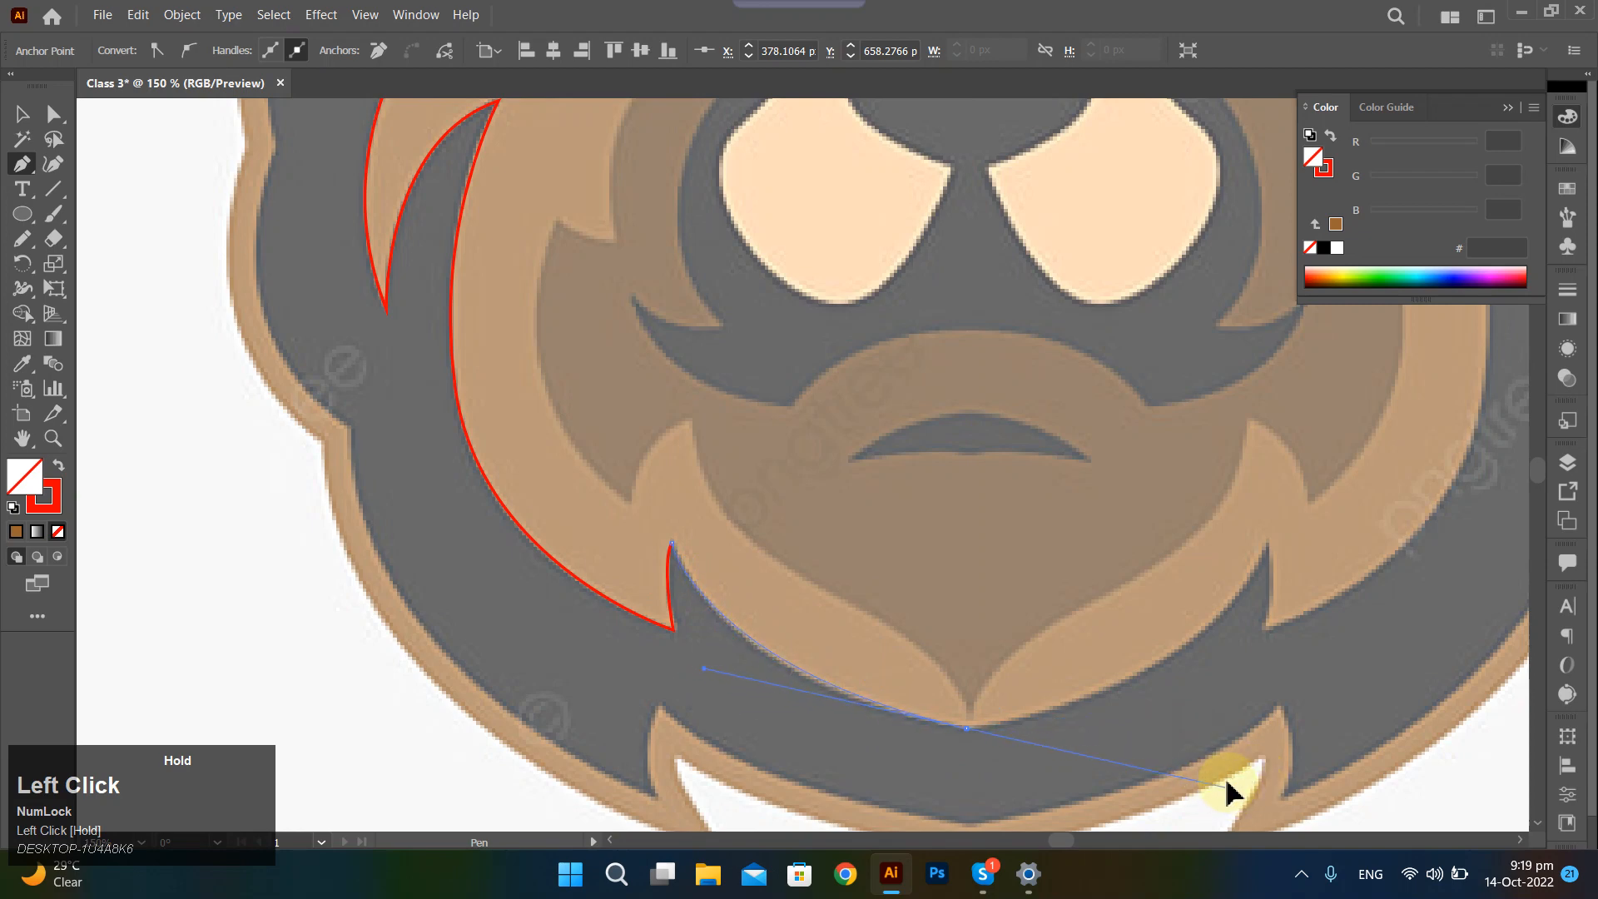
Fit the last curve to the chin's bottom edge and remove the outgoing handle from the chin's centre anchor.
left_click_drag(1223, 778, 1227, 777)
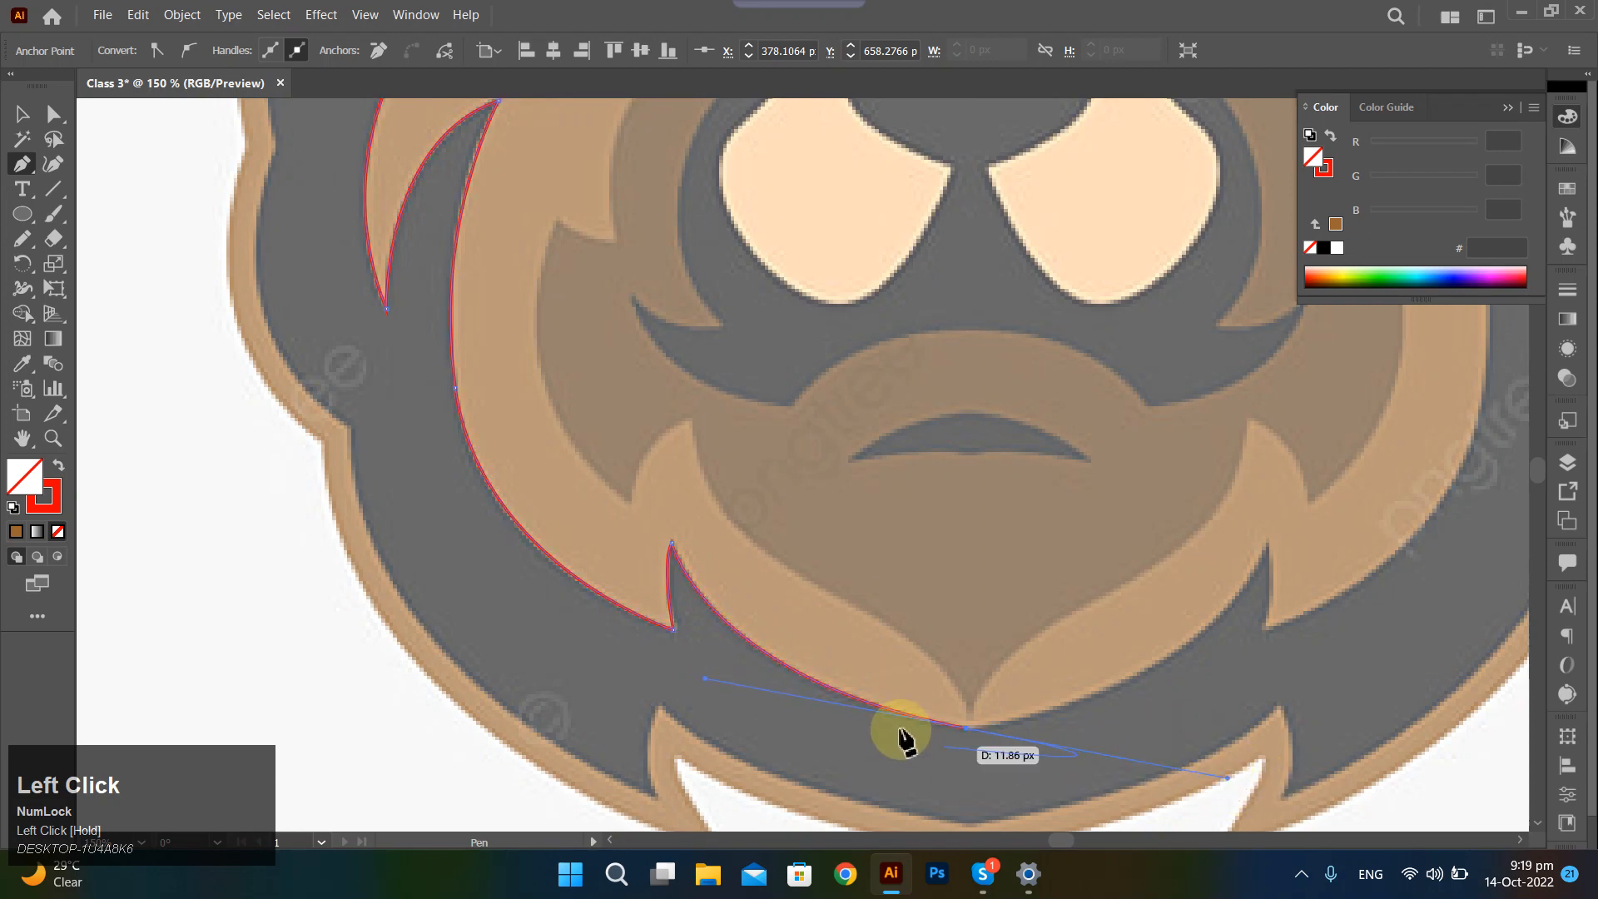
scroll(968, 730, "down", 2)
scroll(968, 737, "down", 1)
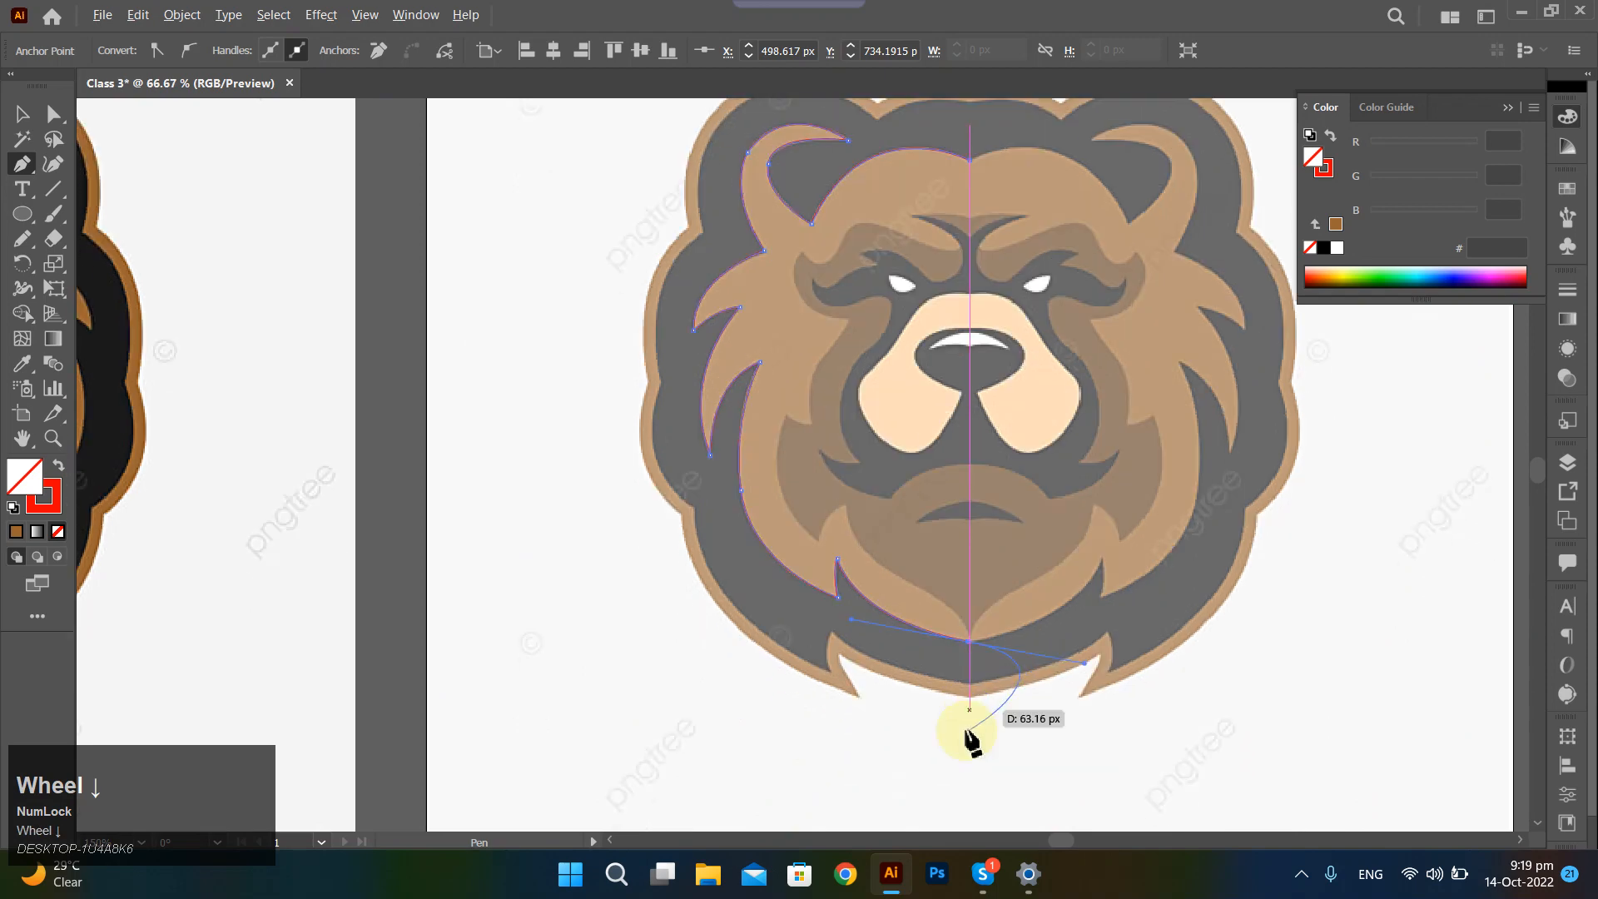
scroll(991, 691, "up", 1)
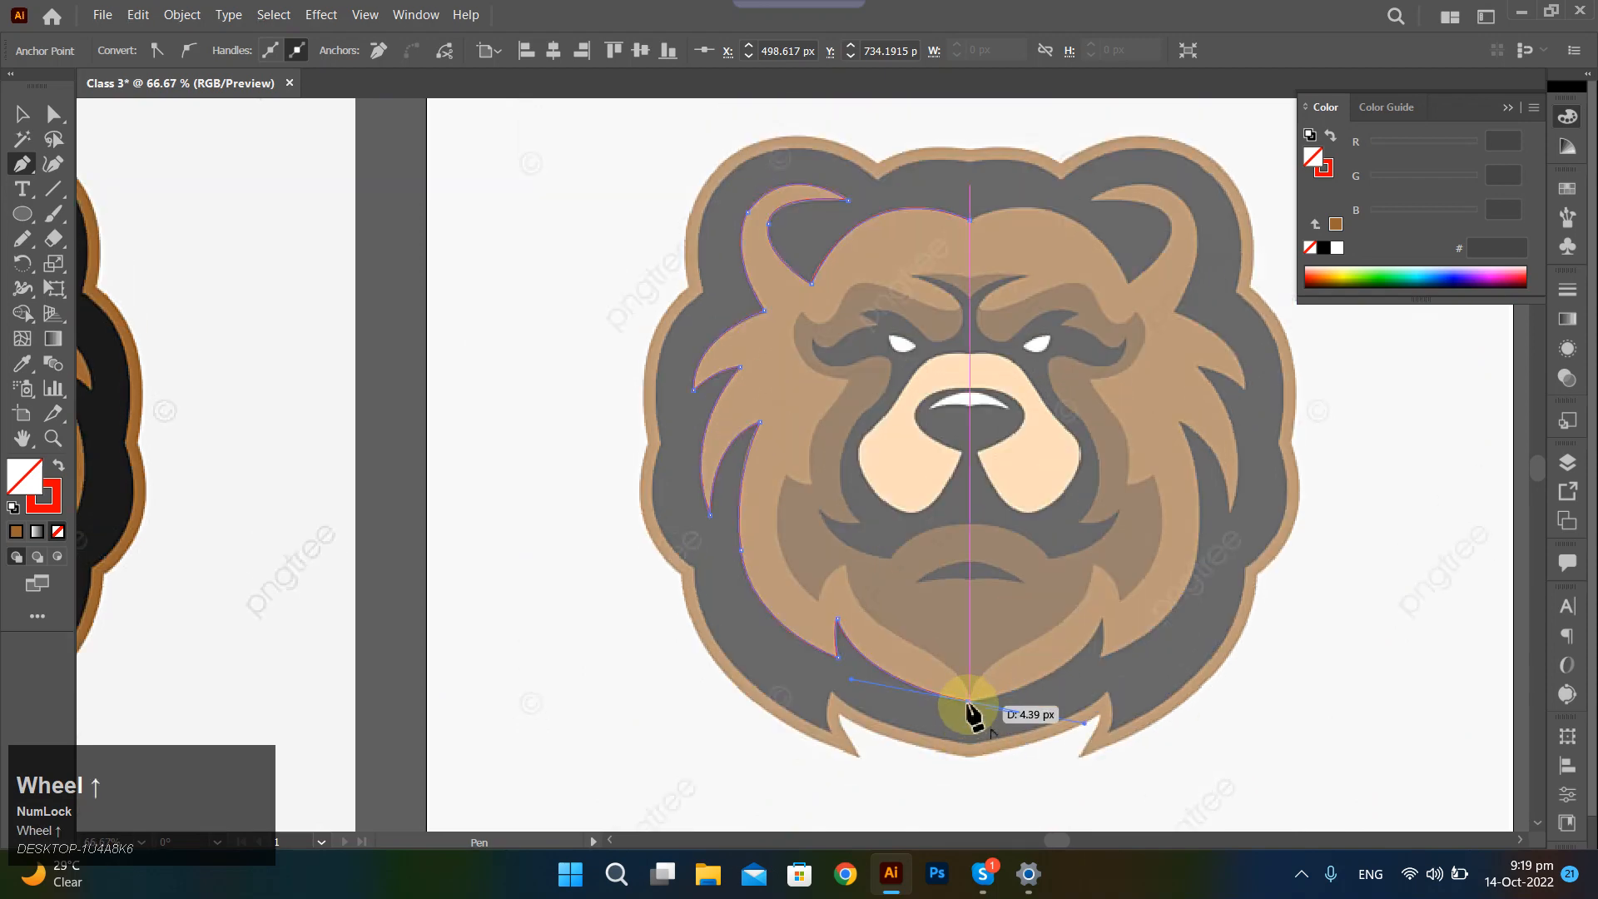
left_click(967, 702)
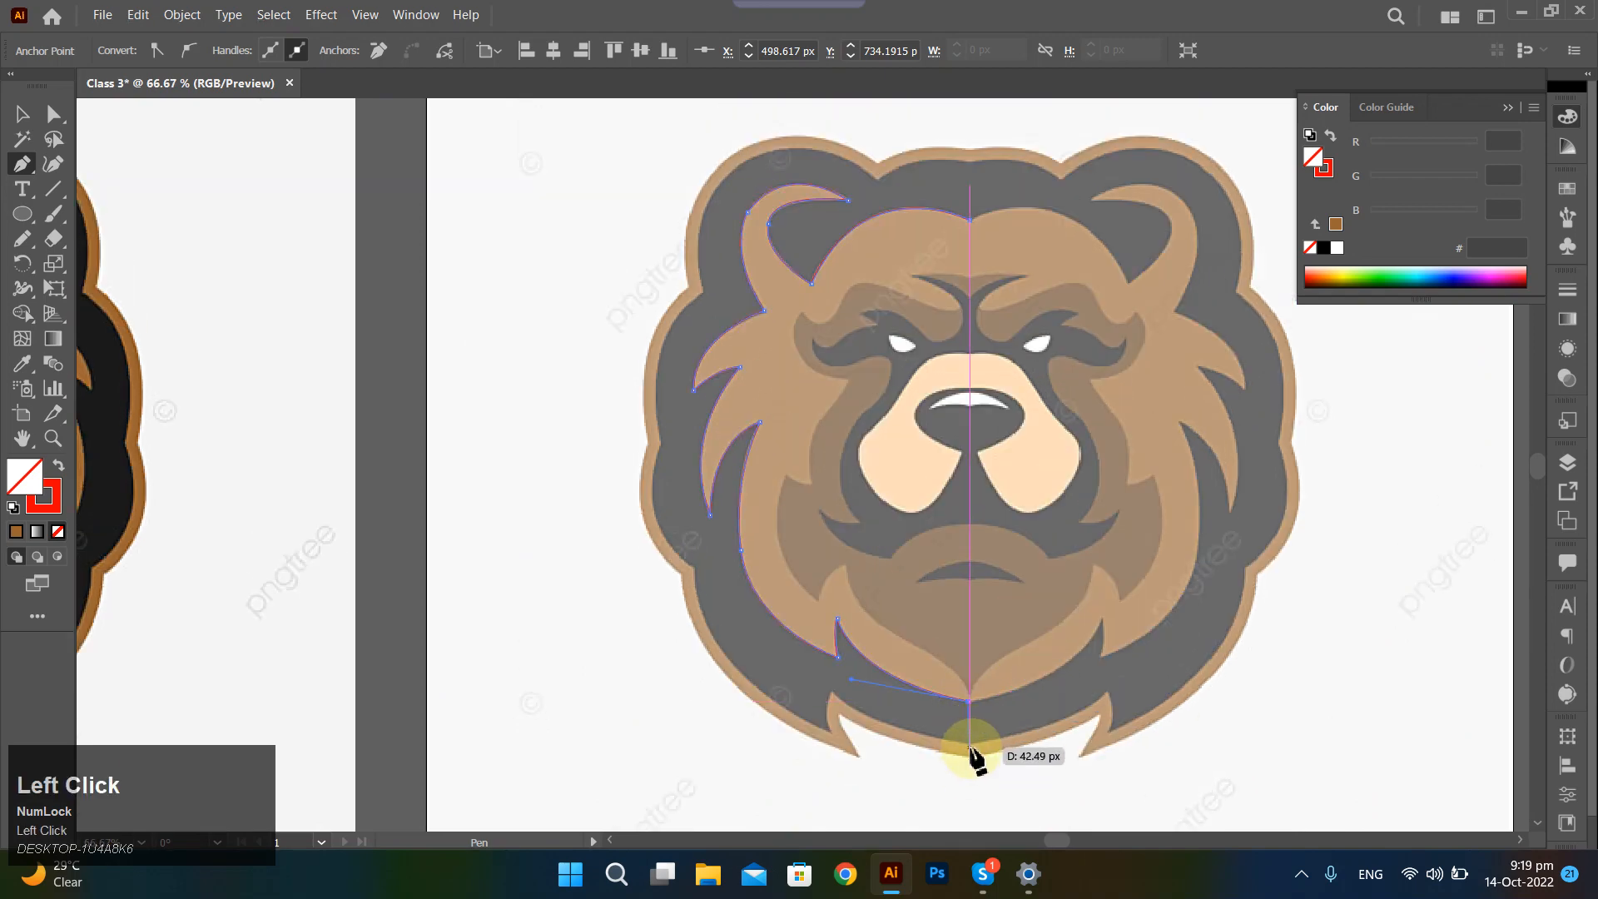
Move the chin's end anchor onto the face's vertical centre line at the bottom of the inner brown shape.
scroll(976, 757, "up", 4)
left_click(963, 550, "ctrl")
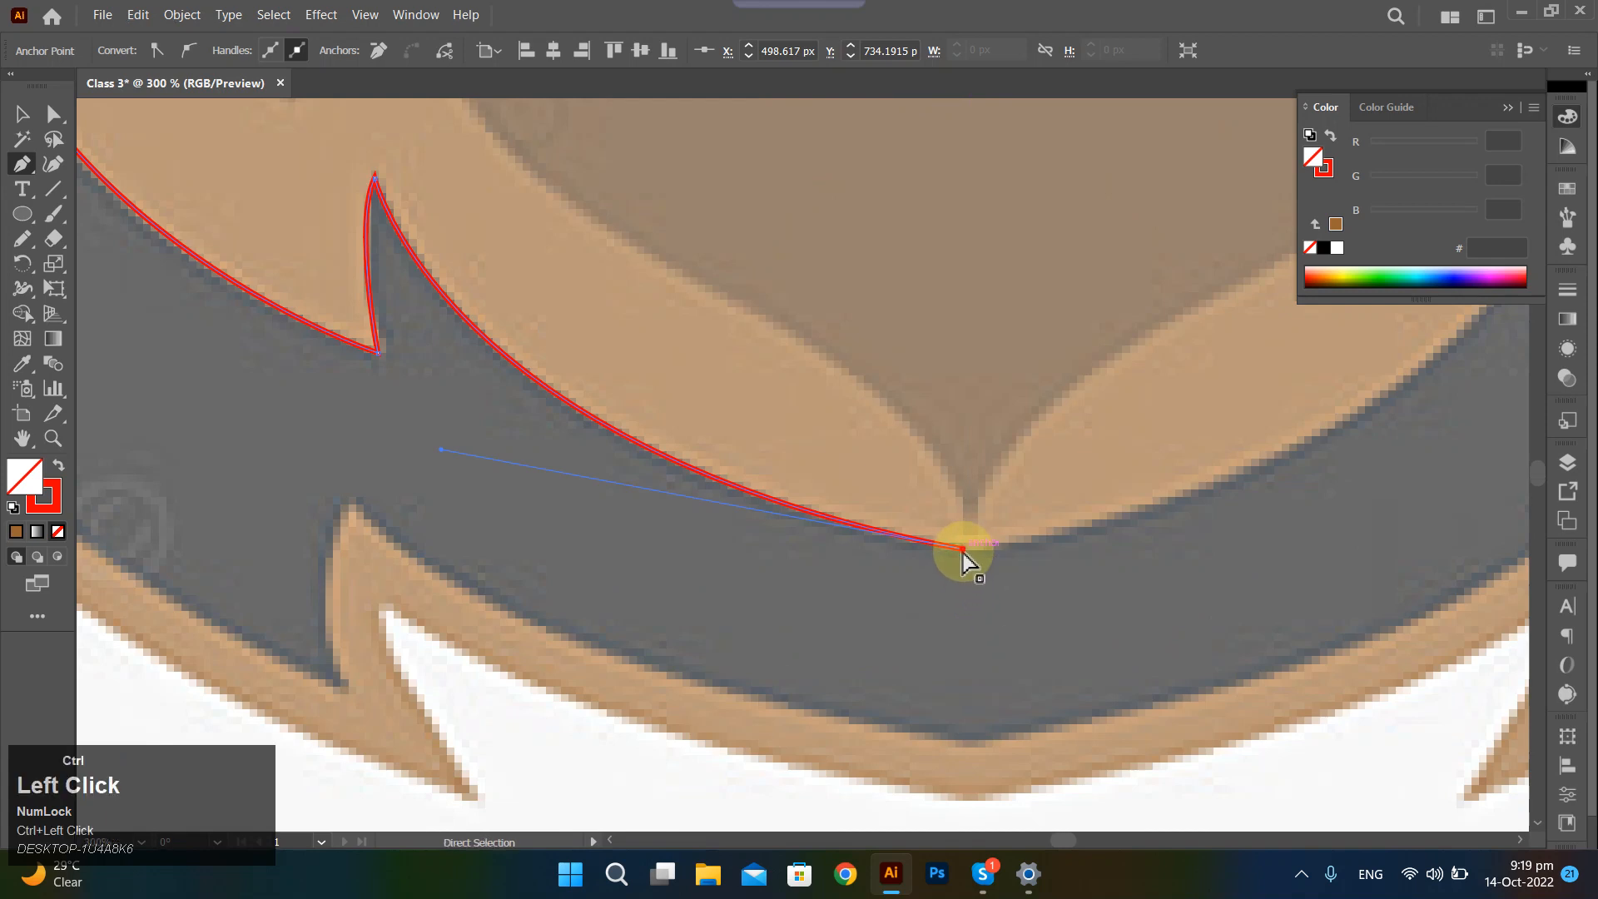
left_click_drag(970, 556, 973, 556)
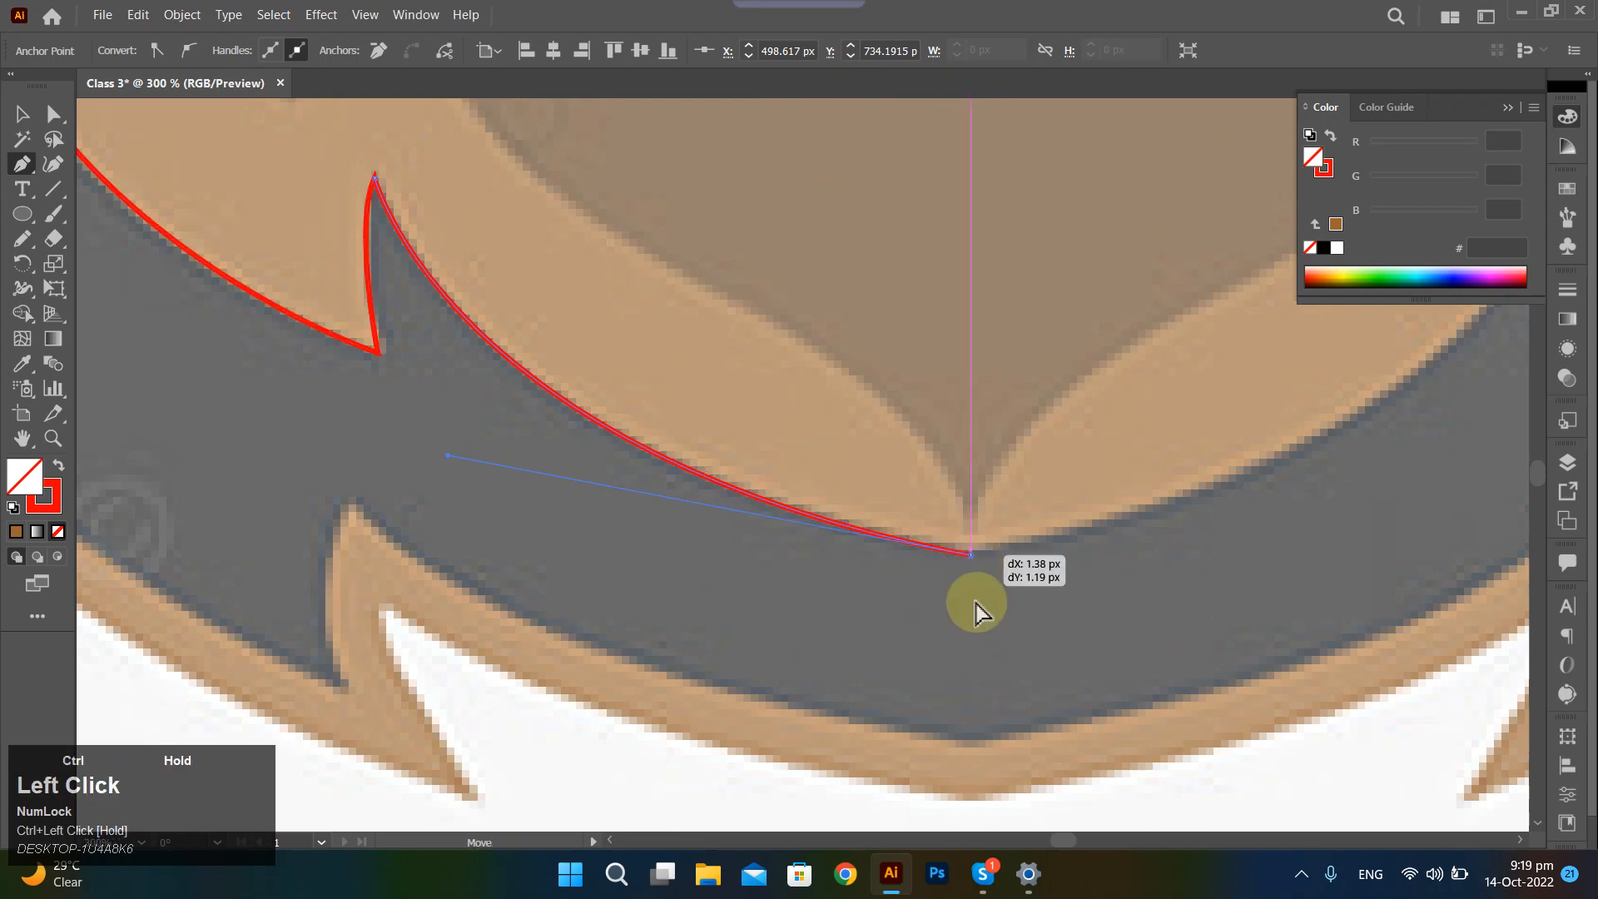
scroll(966, 708, "down", 2)
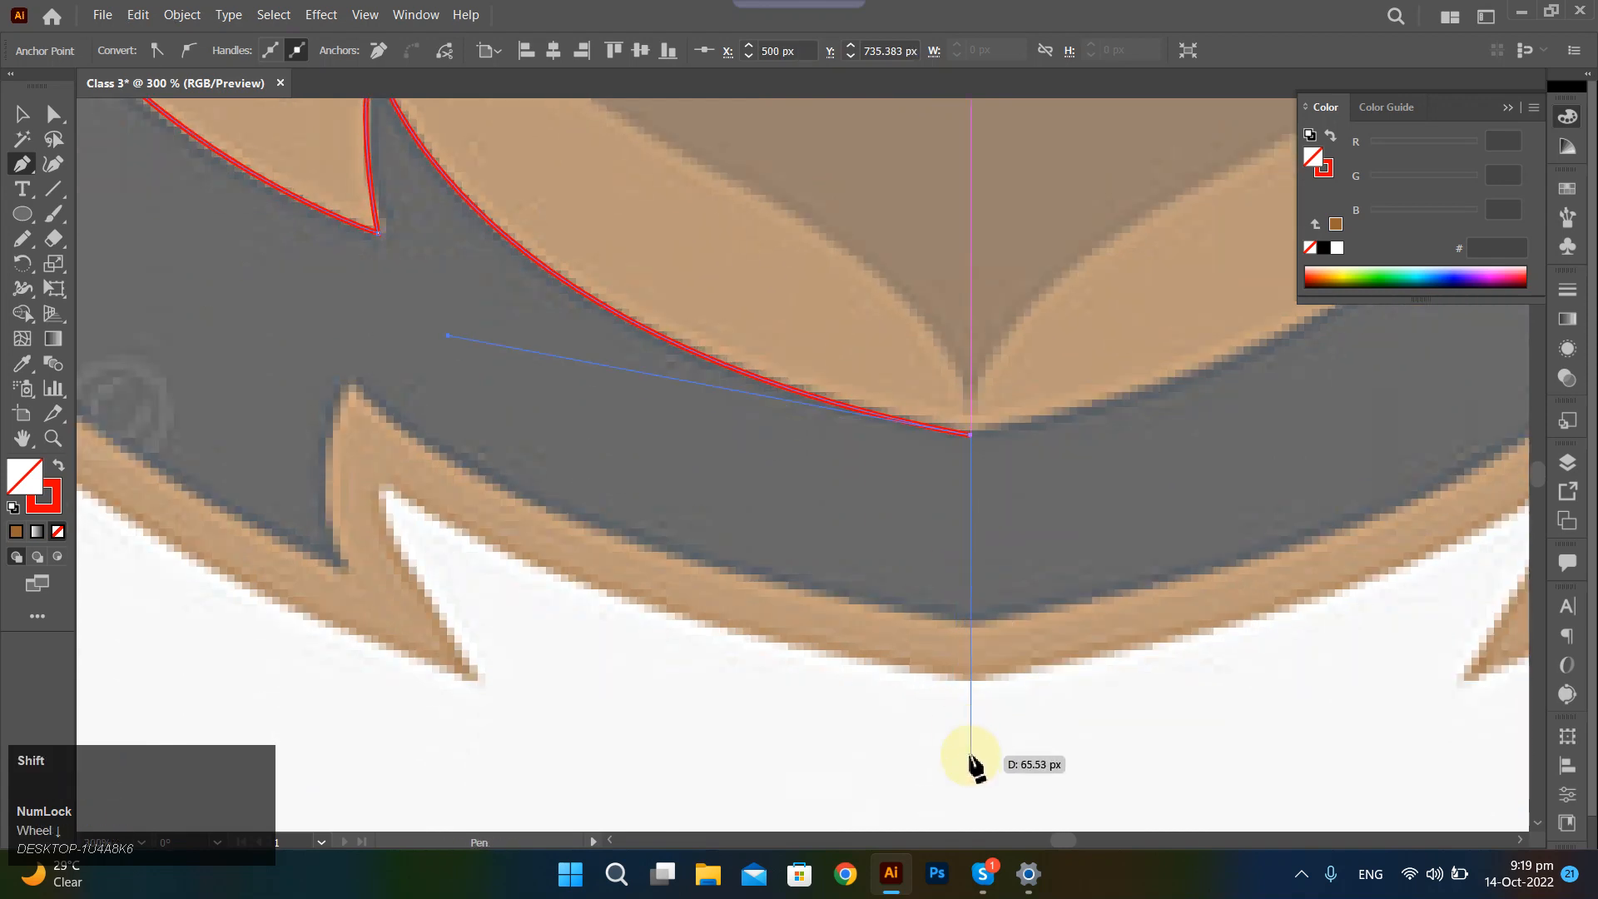
Run the path with straight segments below and around the outside of the head's left half, closing it at the forehead's centre anchor.
left_click(971, 764)
scroll(957, 766, "down", 4)
left_click(736, 769, "shift")
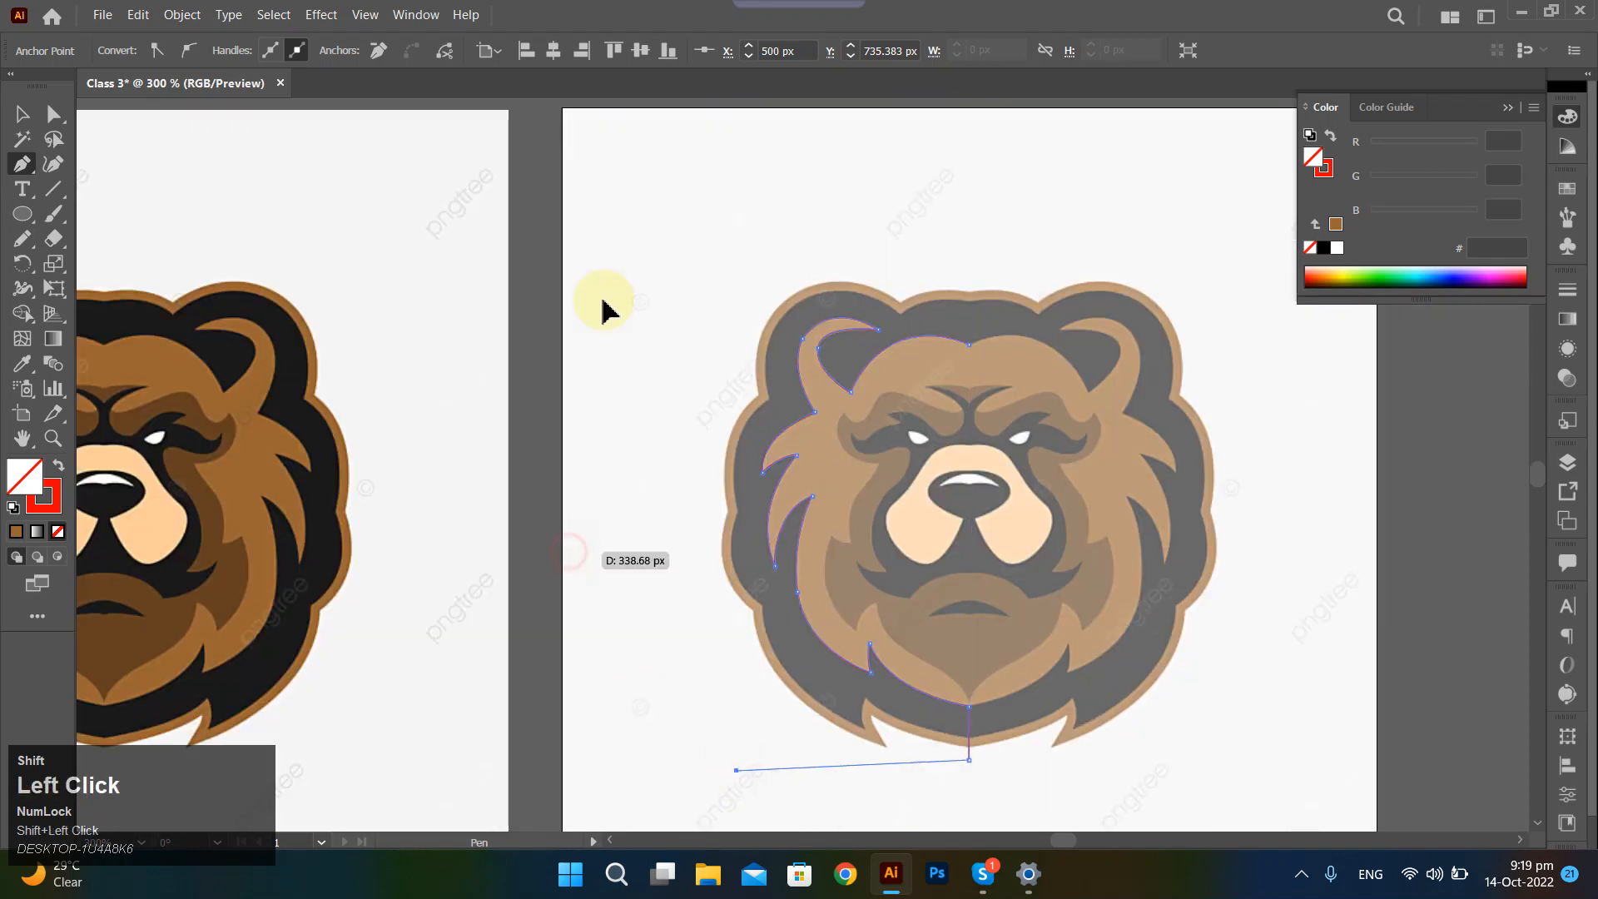
left_click(568, 551)
left_click(679, 274)
left_click(802, 204)
left_click(981, 202)
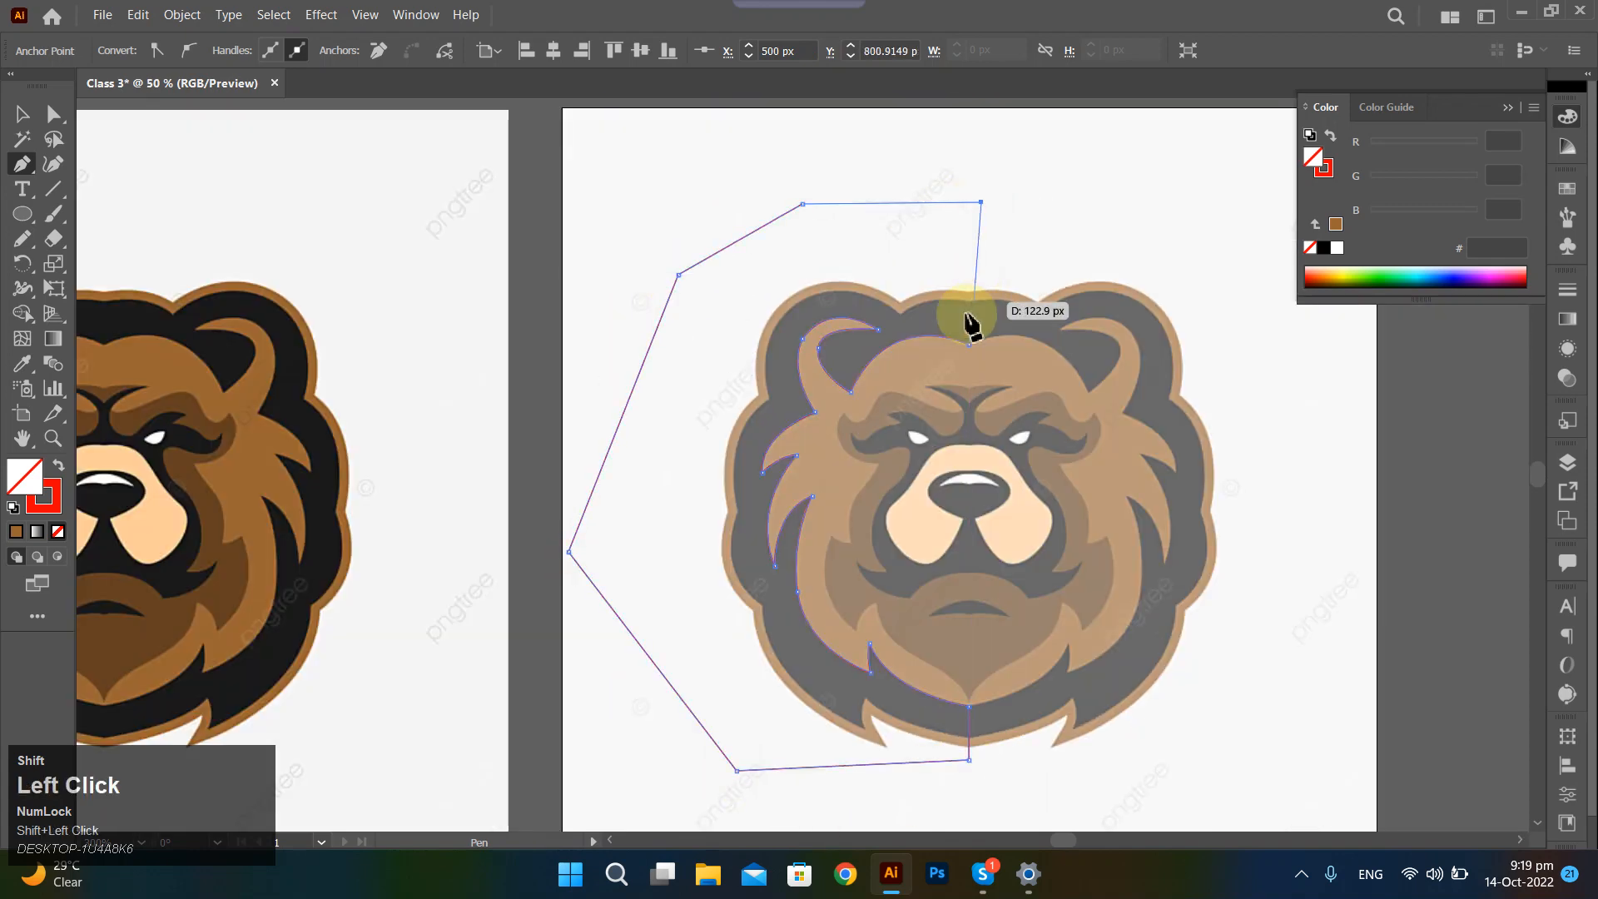
scroll(972, 267, "up", 2)
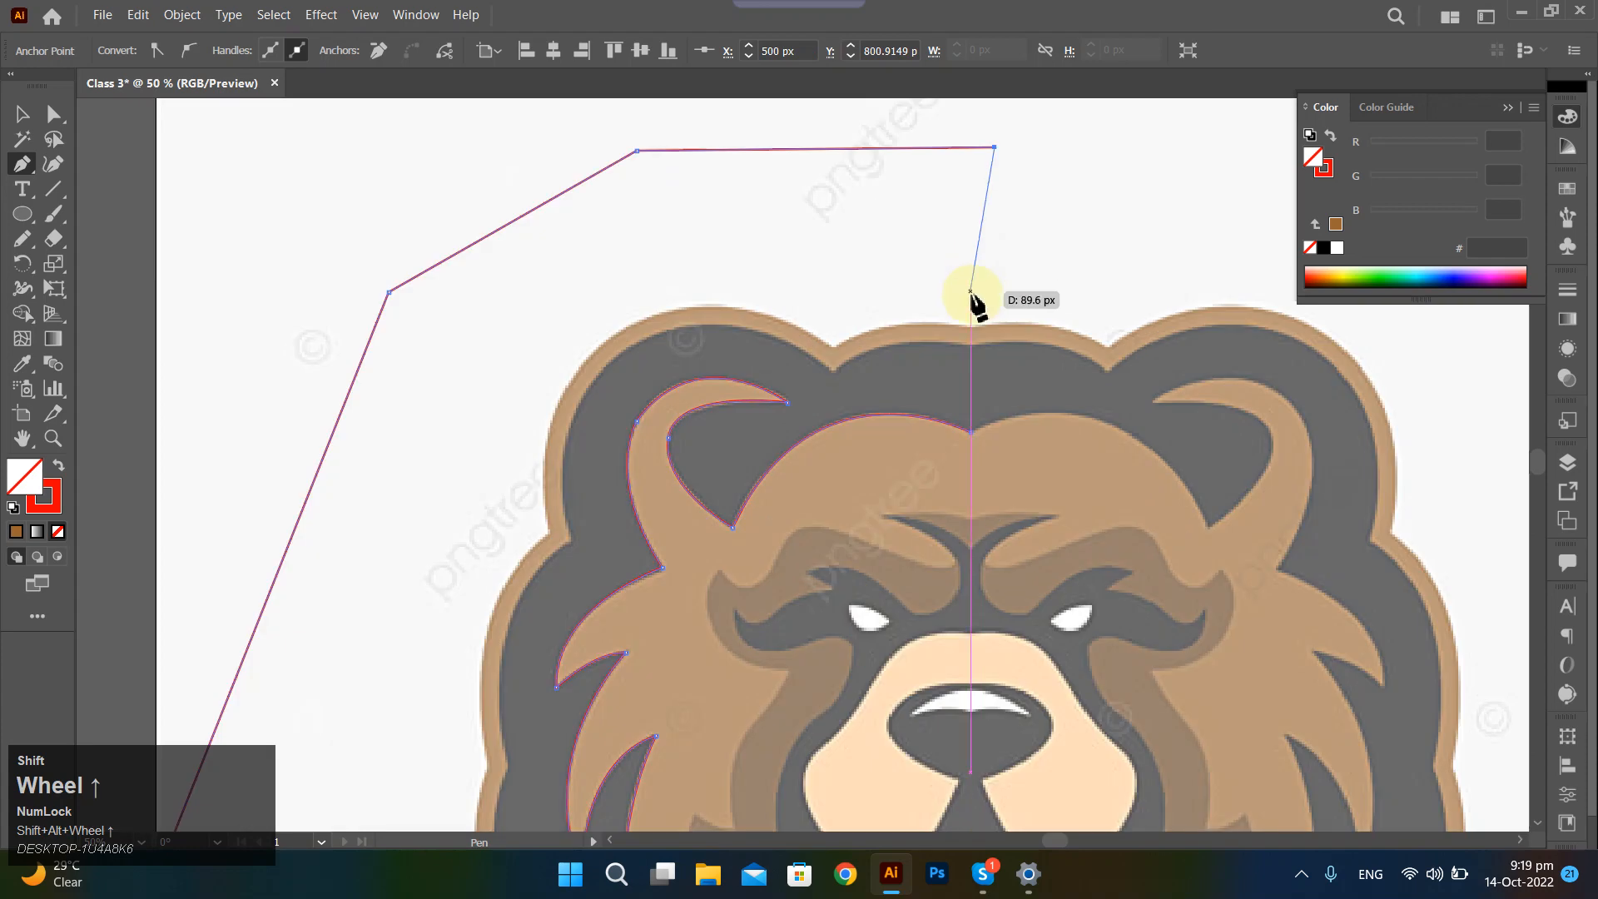
left_click(969, 276, "shift")
left_click(970, 431, "shift")
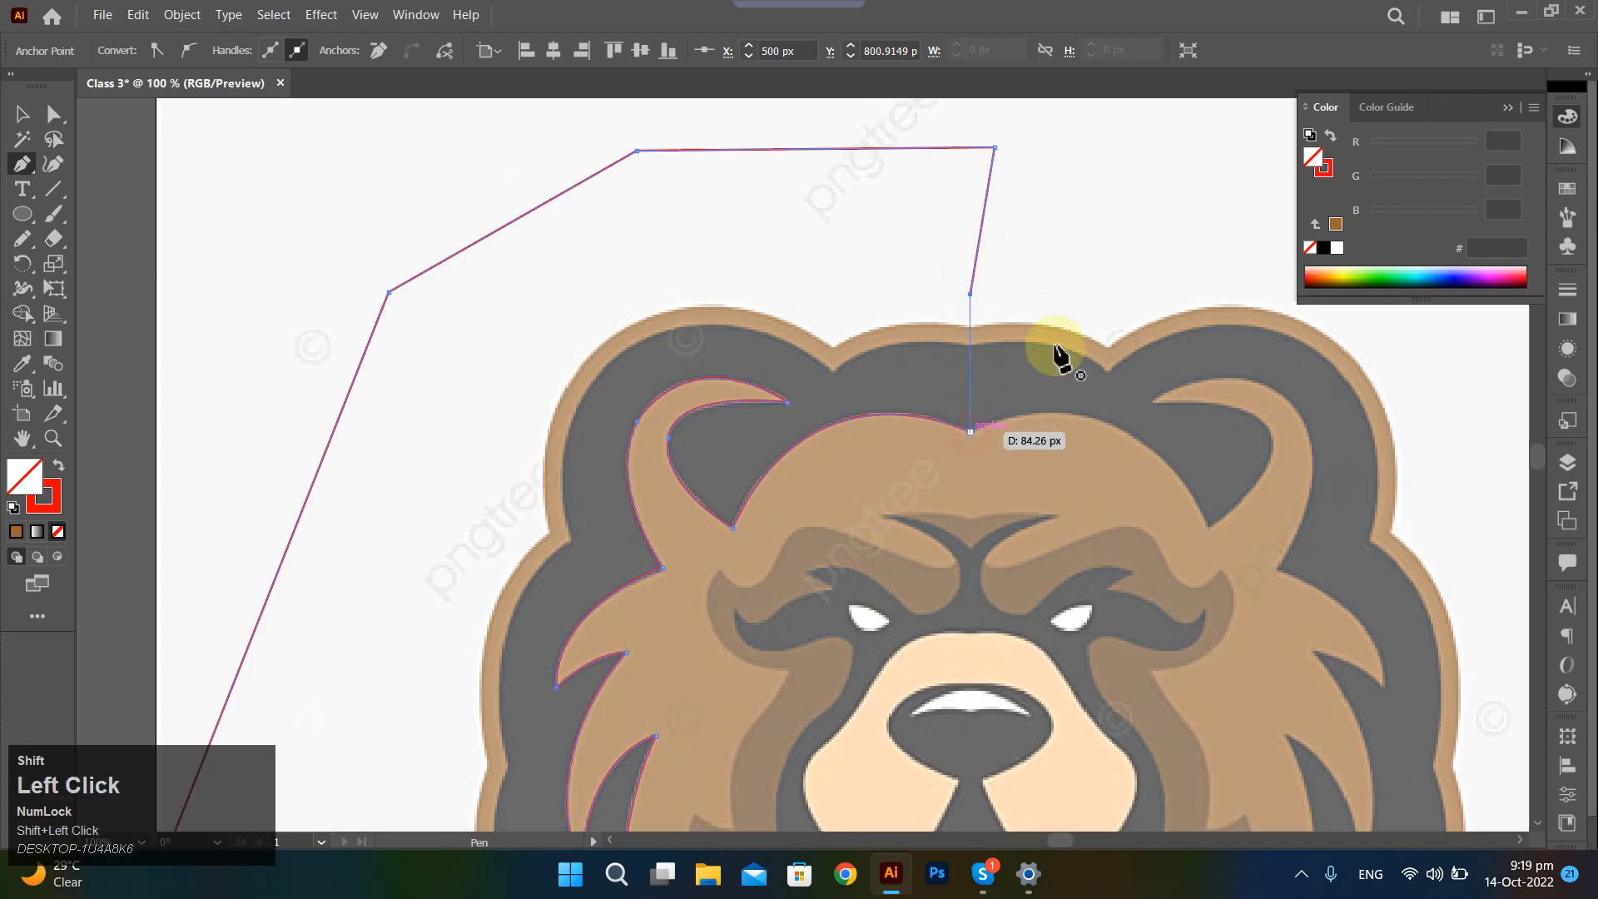
left_click(1083, 280, "ctrl+shift")
scroll(1015, 327, "down", 2)
scroll(720, 520, "down", 1)
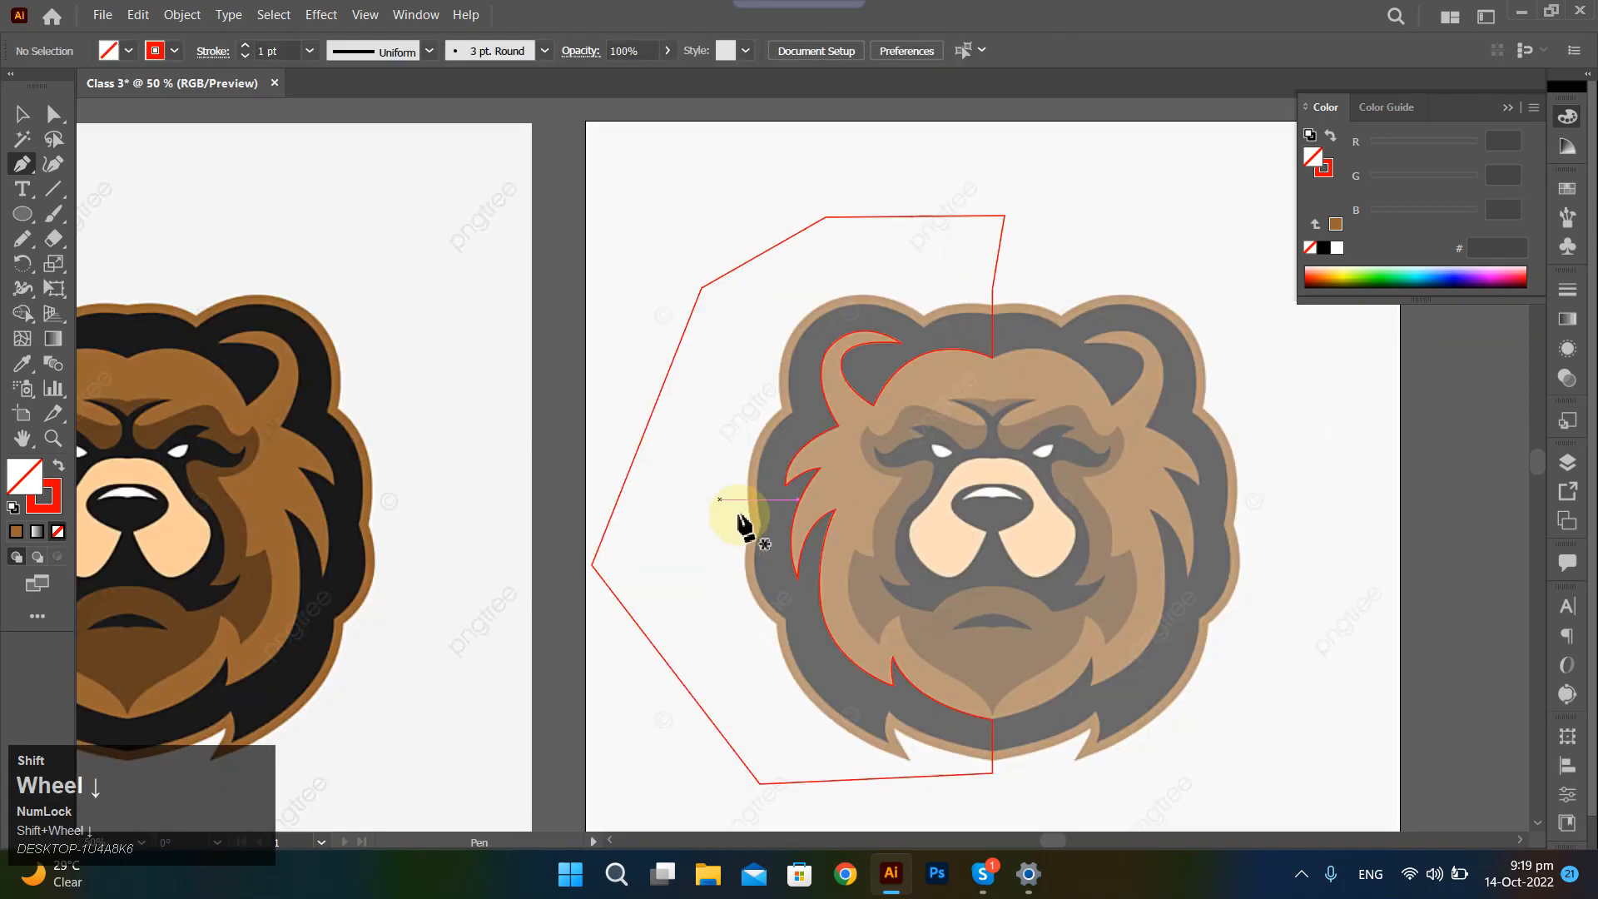
scroll(743, 525, "down", 1)
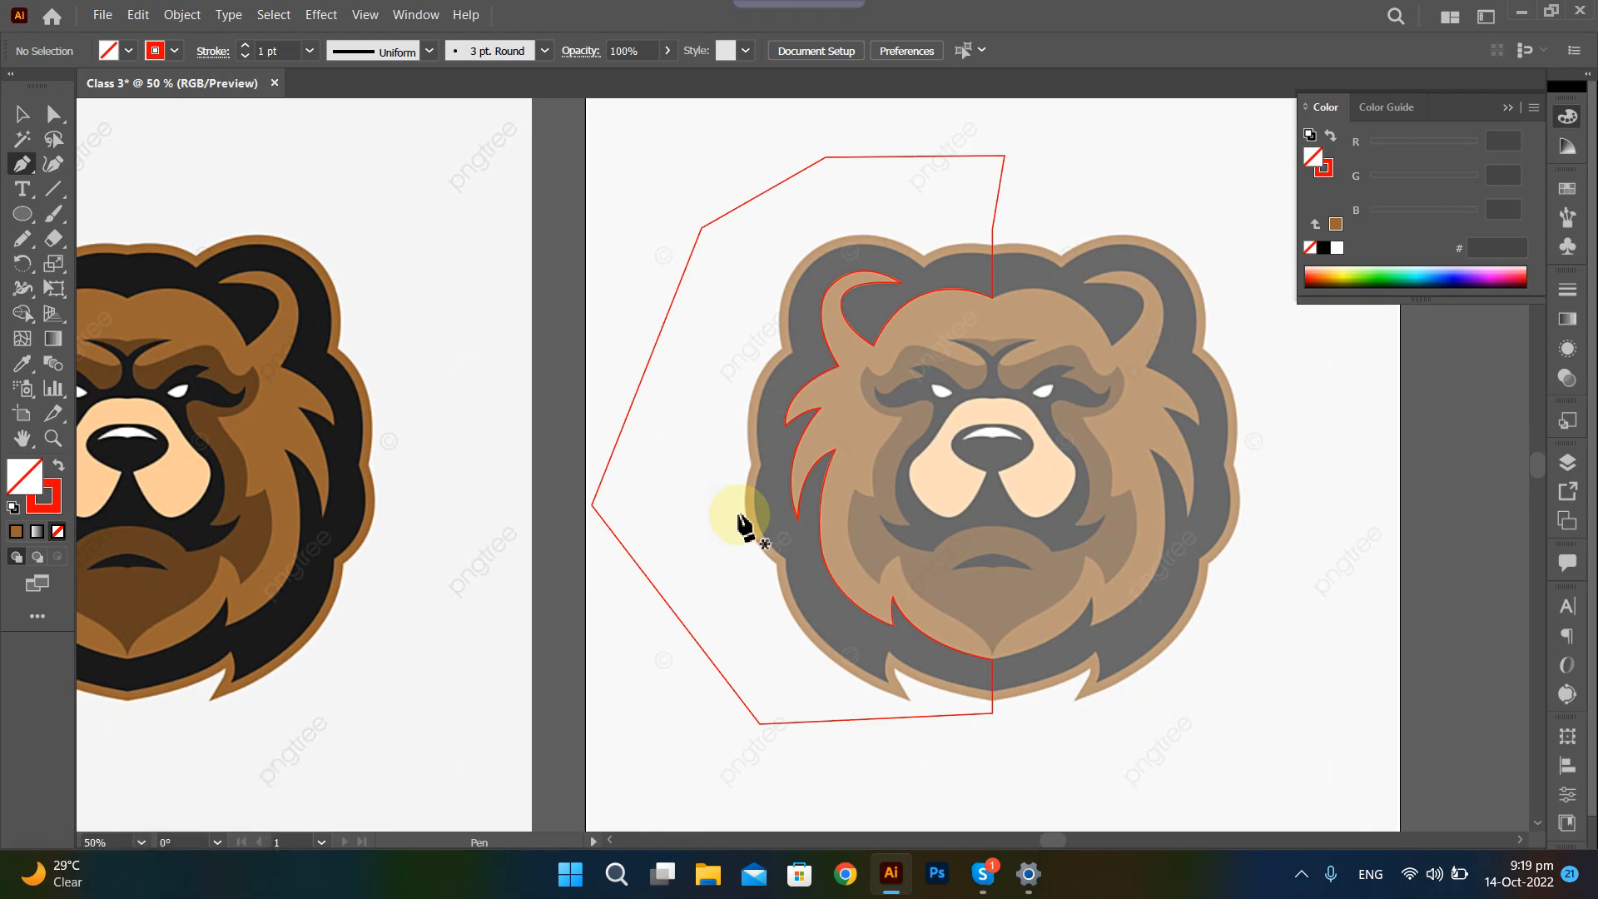
Show the hidden brown base shape and fill the traced path with the near-black sampled from the original bear.
left_click(1570, 464, "shift")
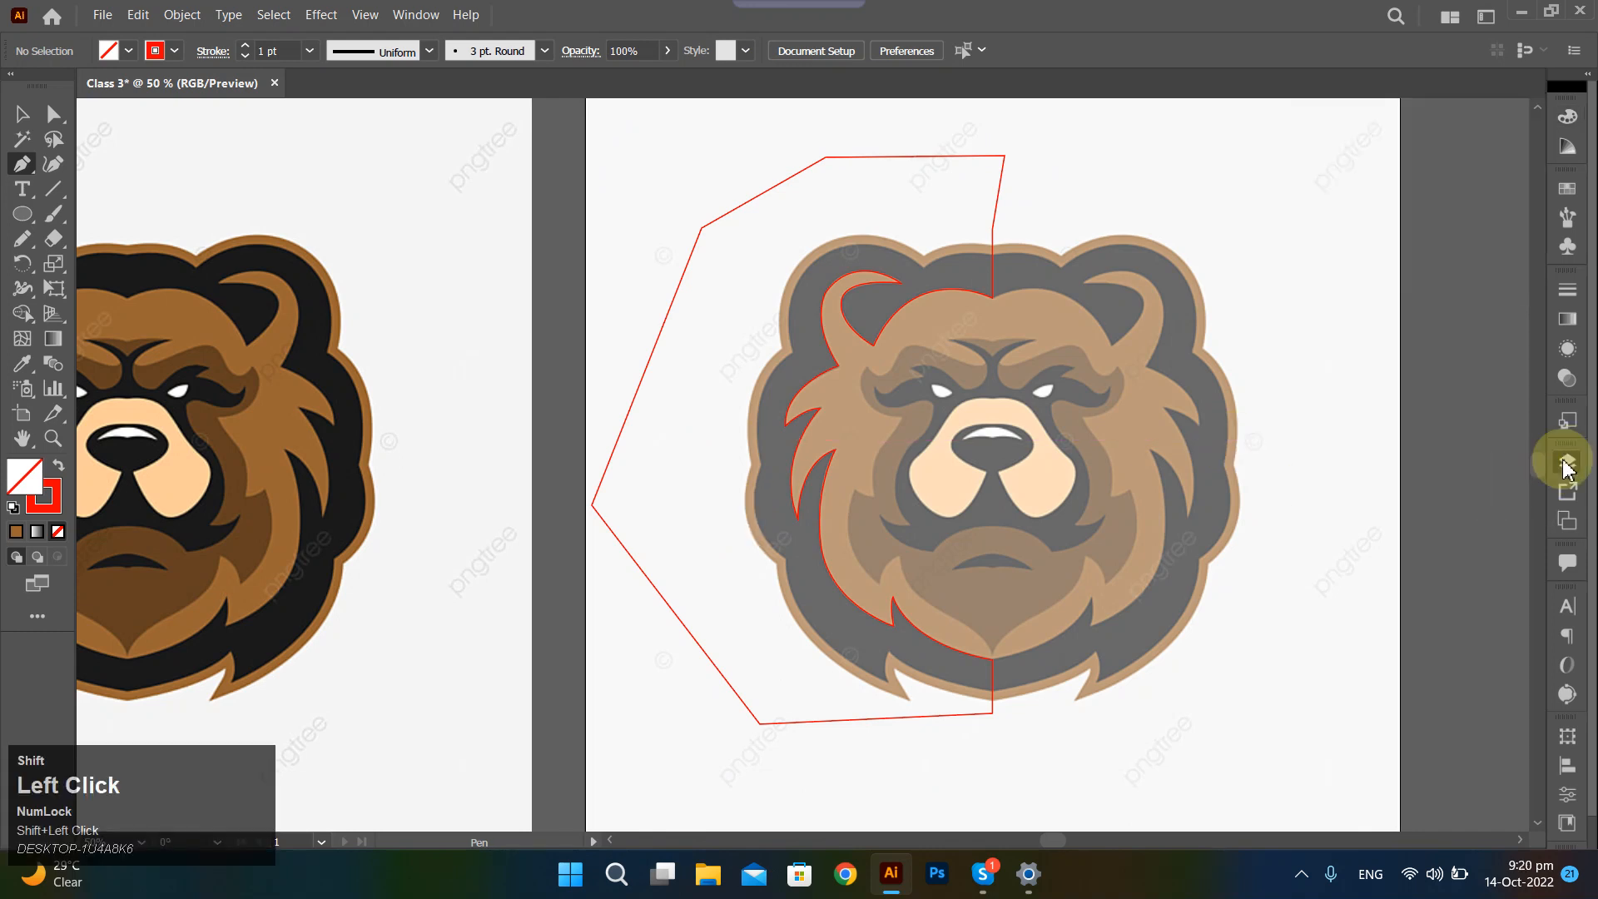
left_click(1311, 529)
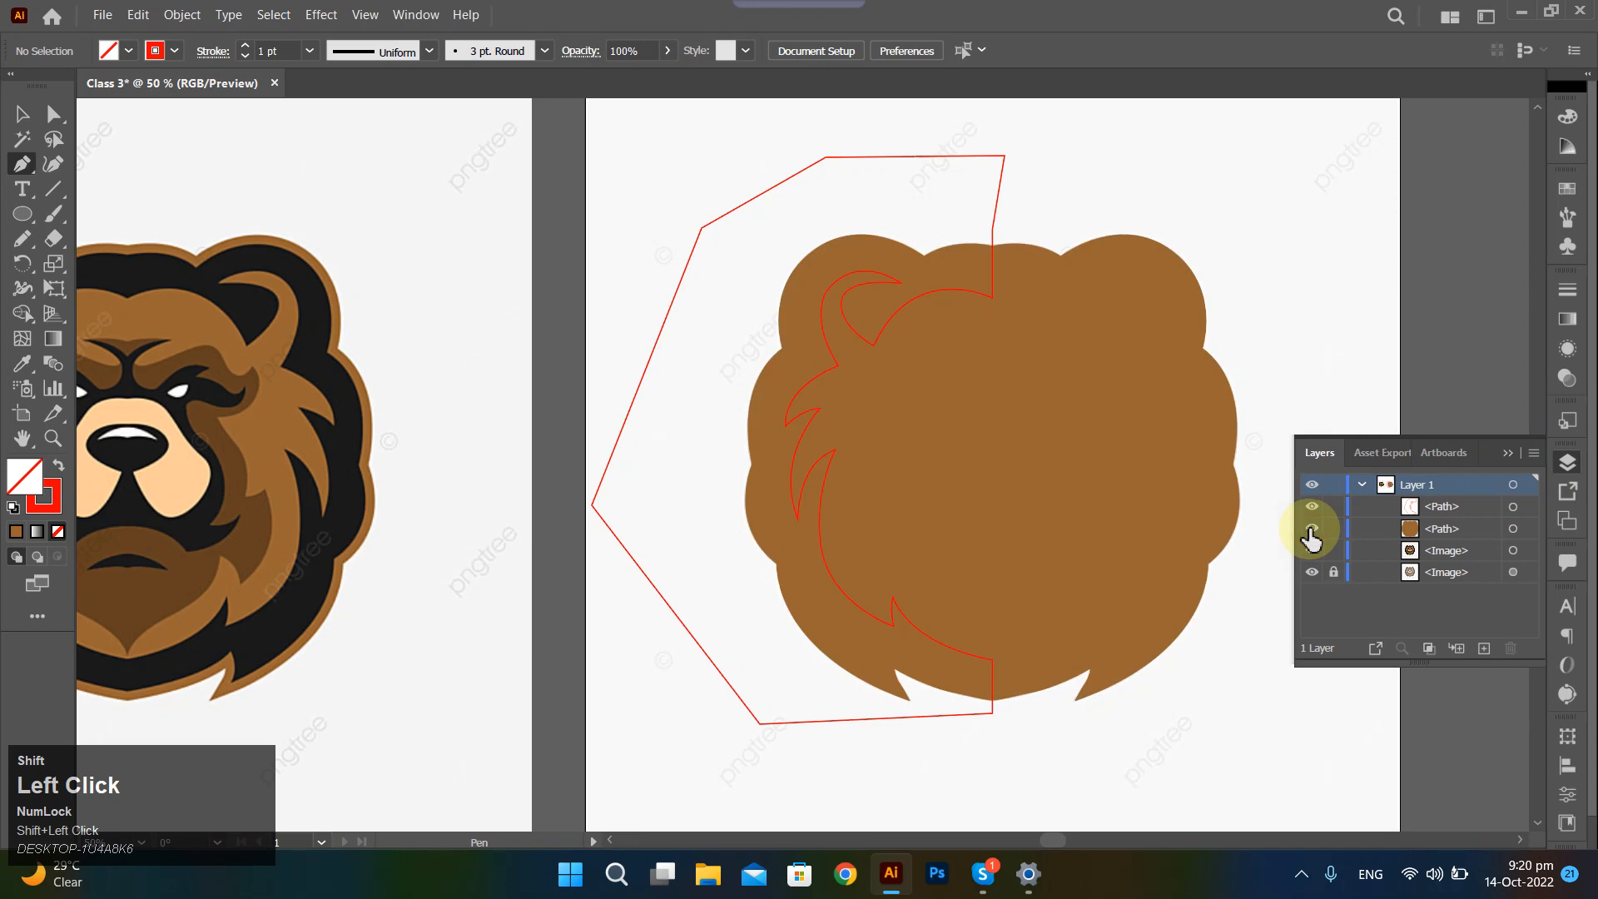
left_click(1511, 508)
key("shift+i")
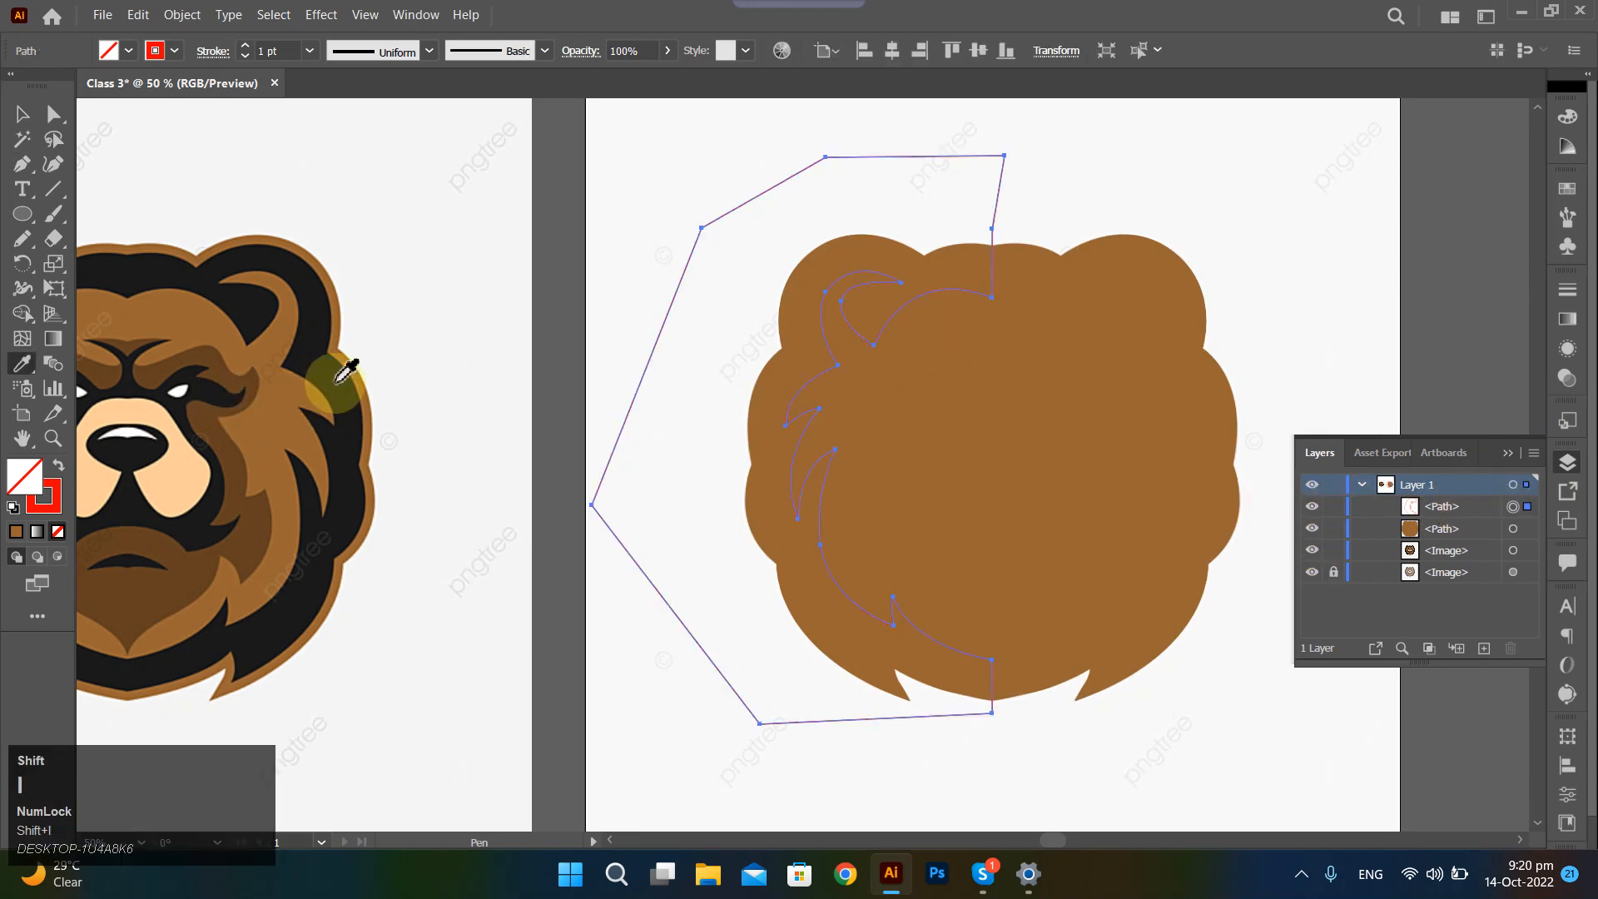
left_click(336, 381)
left_click(630, 167, "ctrl+shift")
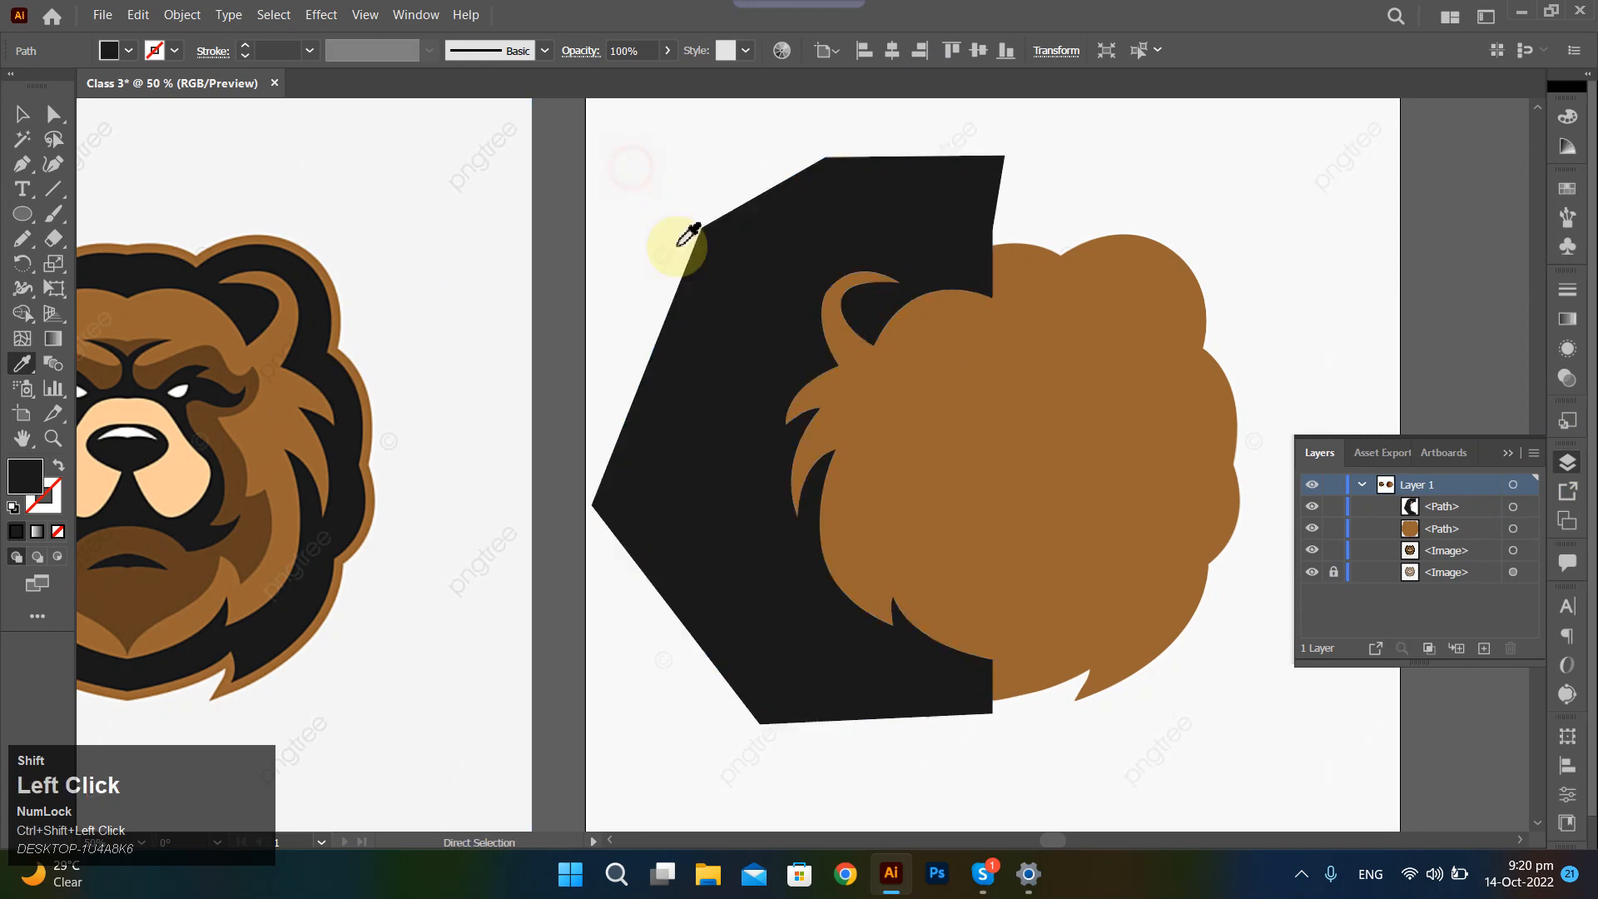
Draw a rectangle in the base's brown near the artboard's lower-right corner and duplicate it with a partial overlap.
scroll(807, 453, "down", 3)
scroll(895, 436, "up", 2)
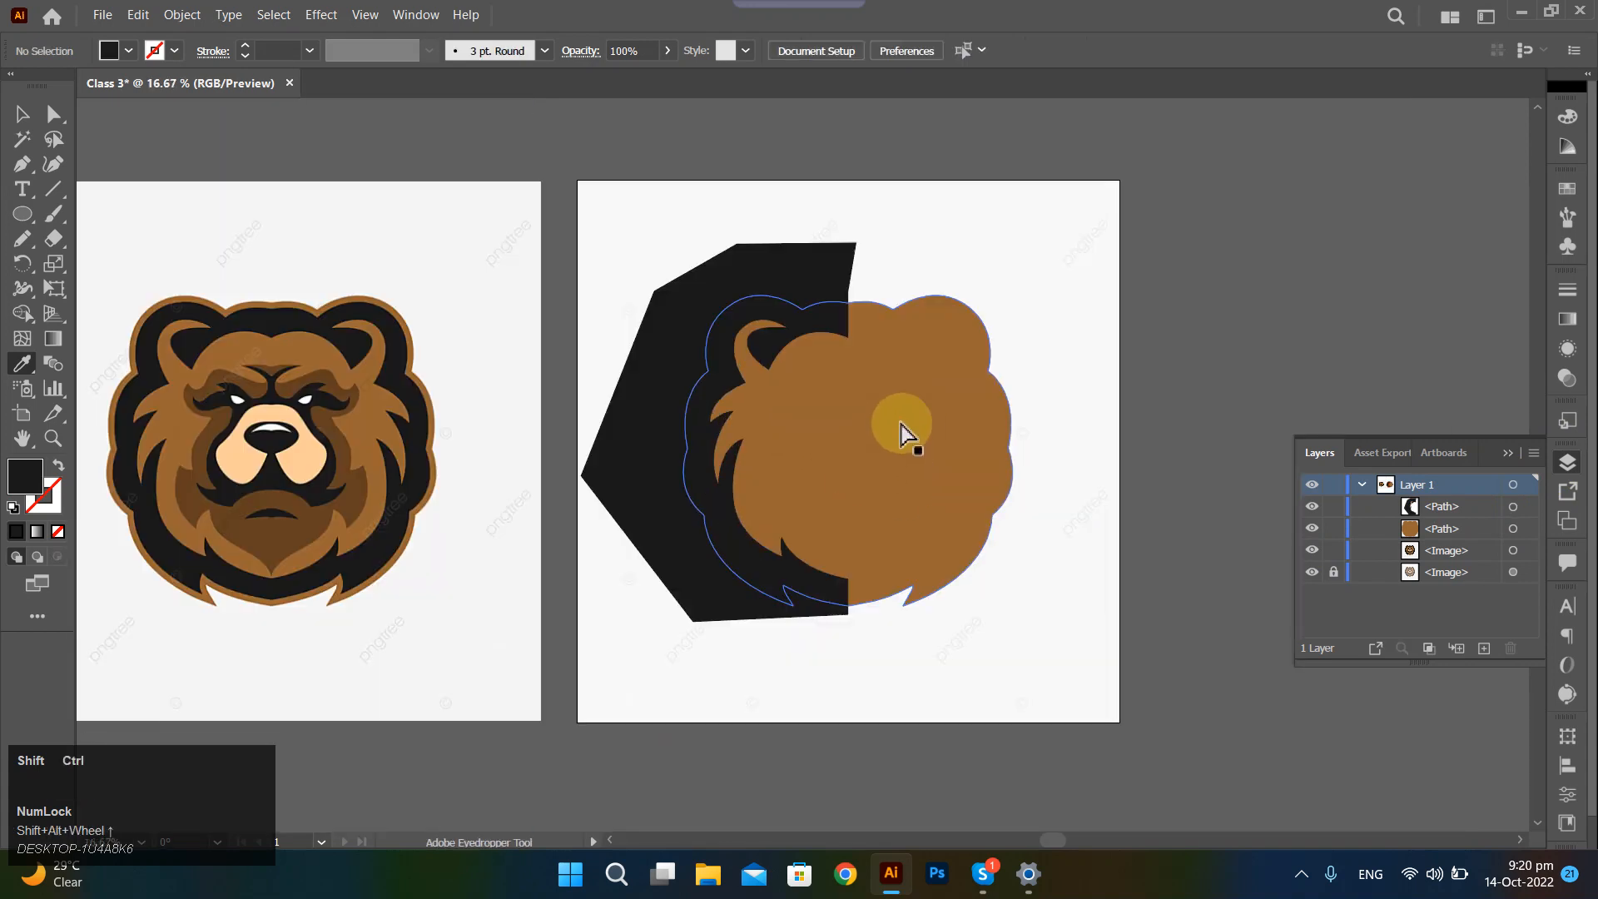
scroll(908, 360, "up", 1)
left_click(907, 360, "ctrl+shift")
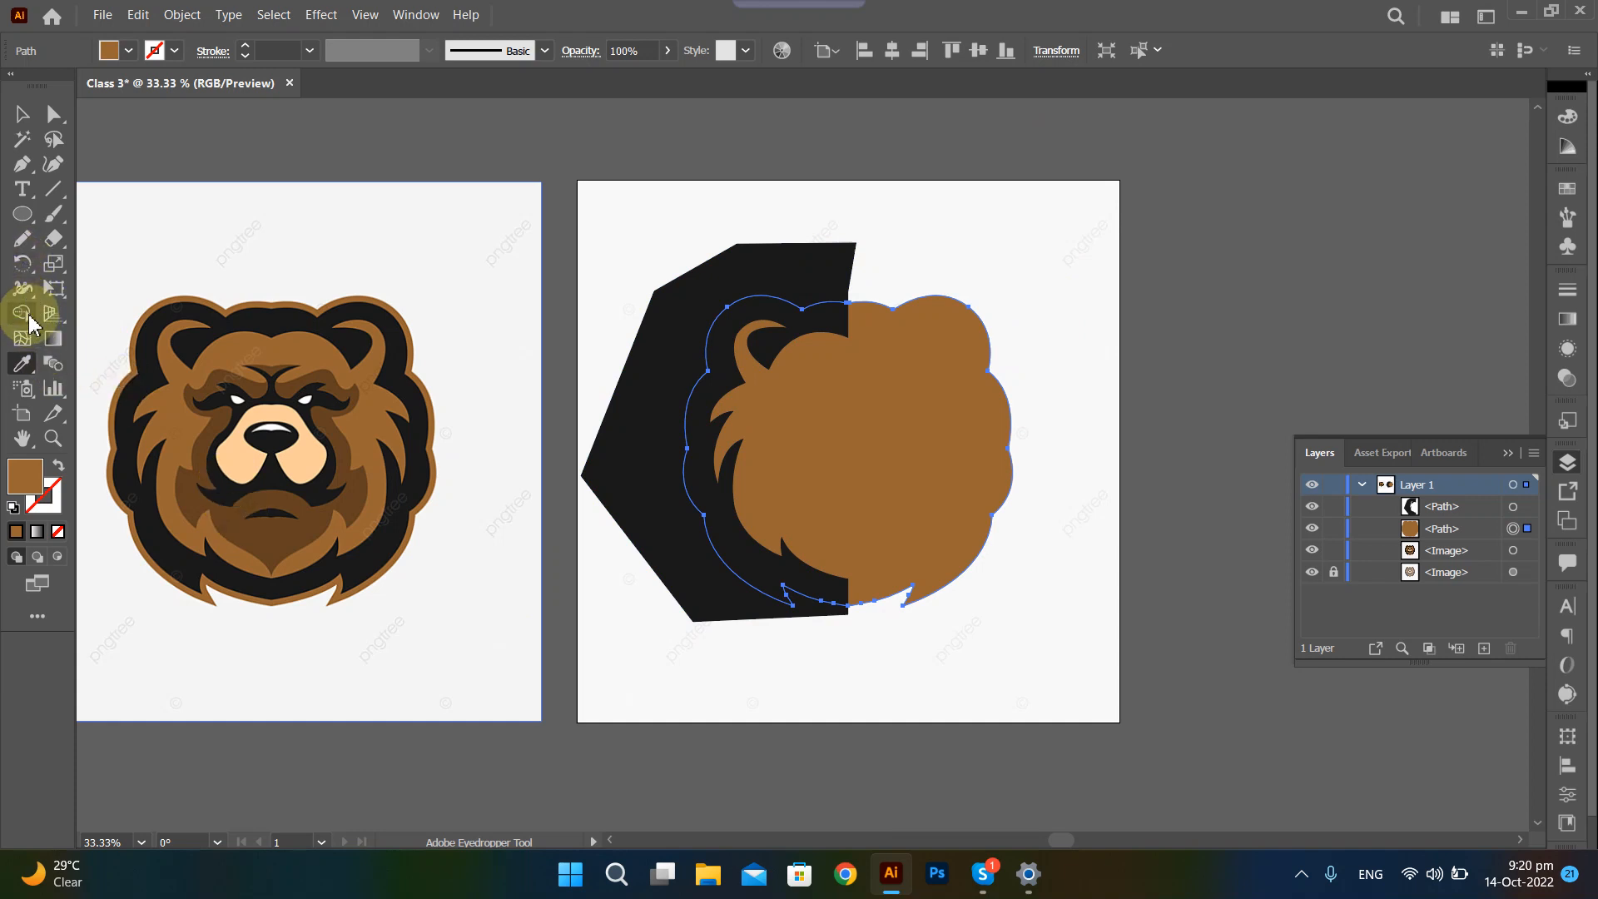
left_click(24, 214)
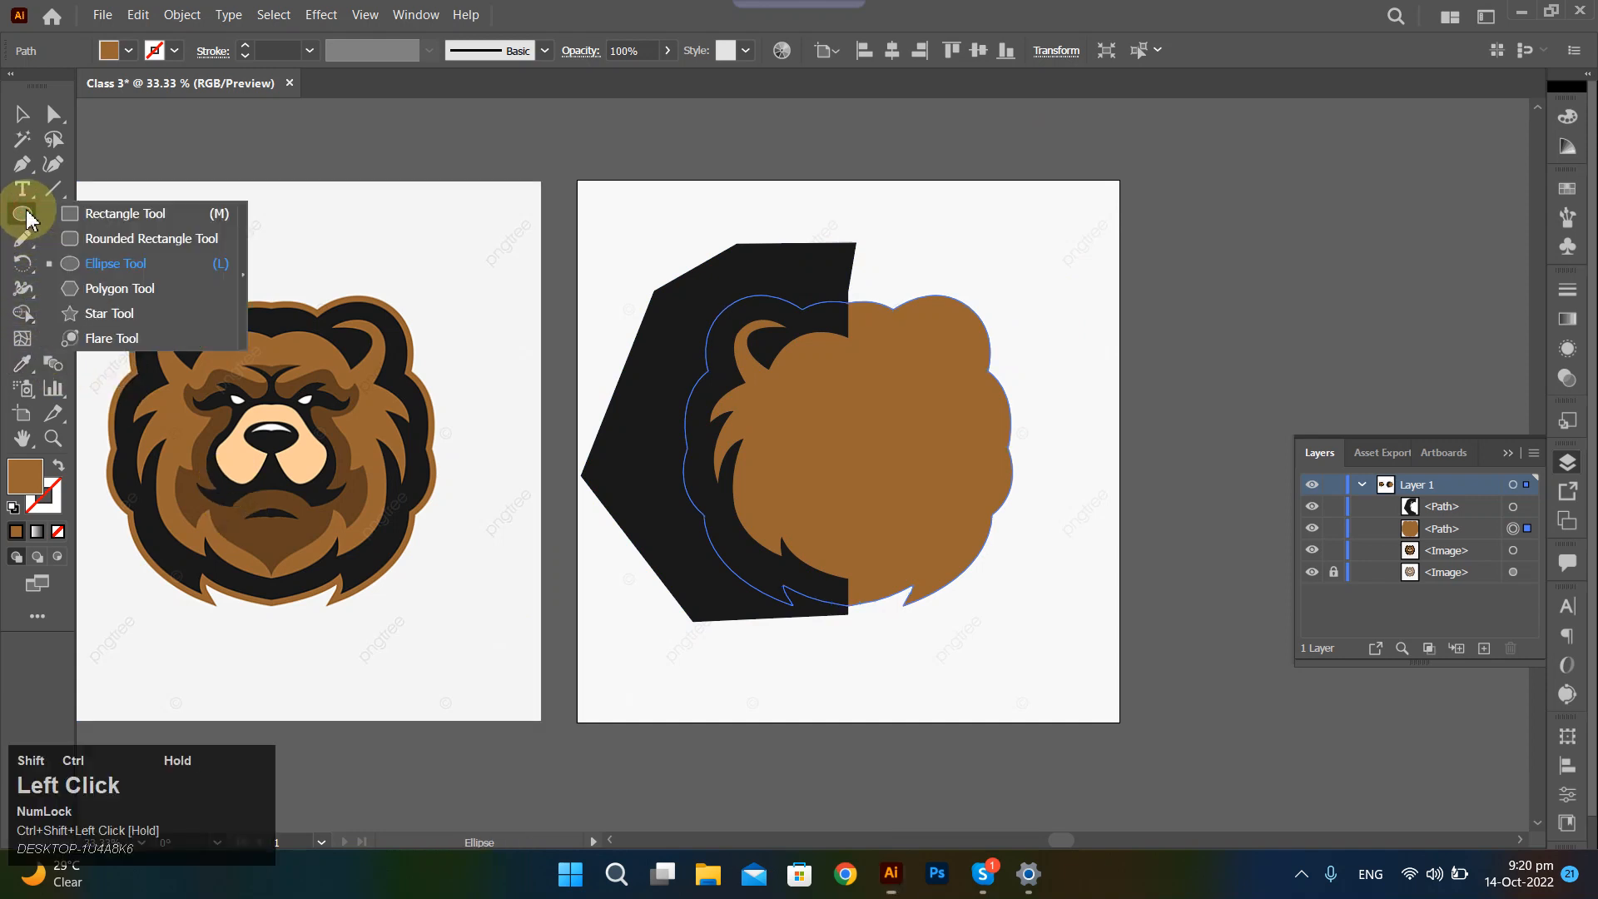
scroll(924, 650, "down", 1)
key("m")
left_click_drag(935, 648, 1077, 739)
key("v")
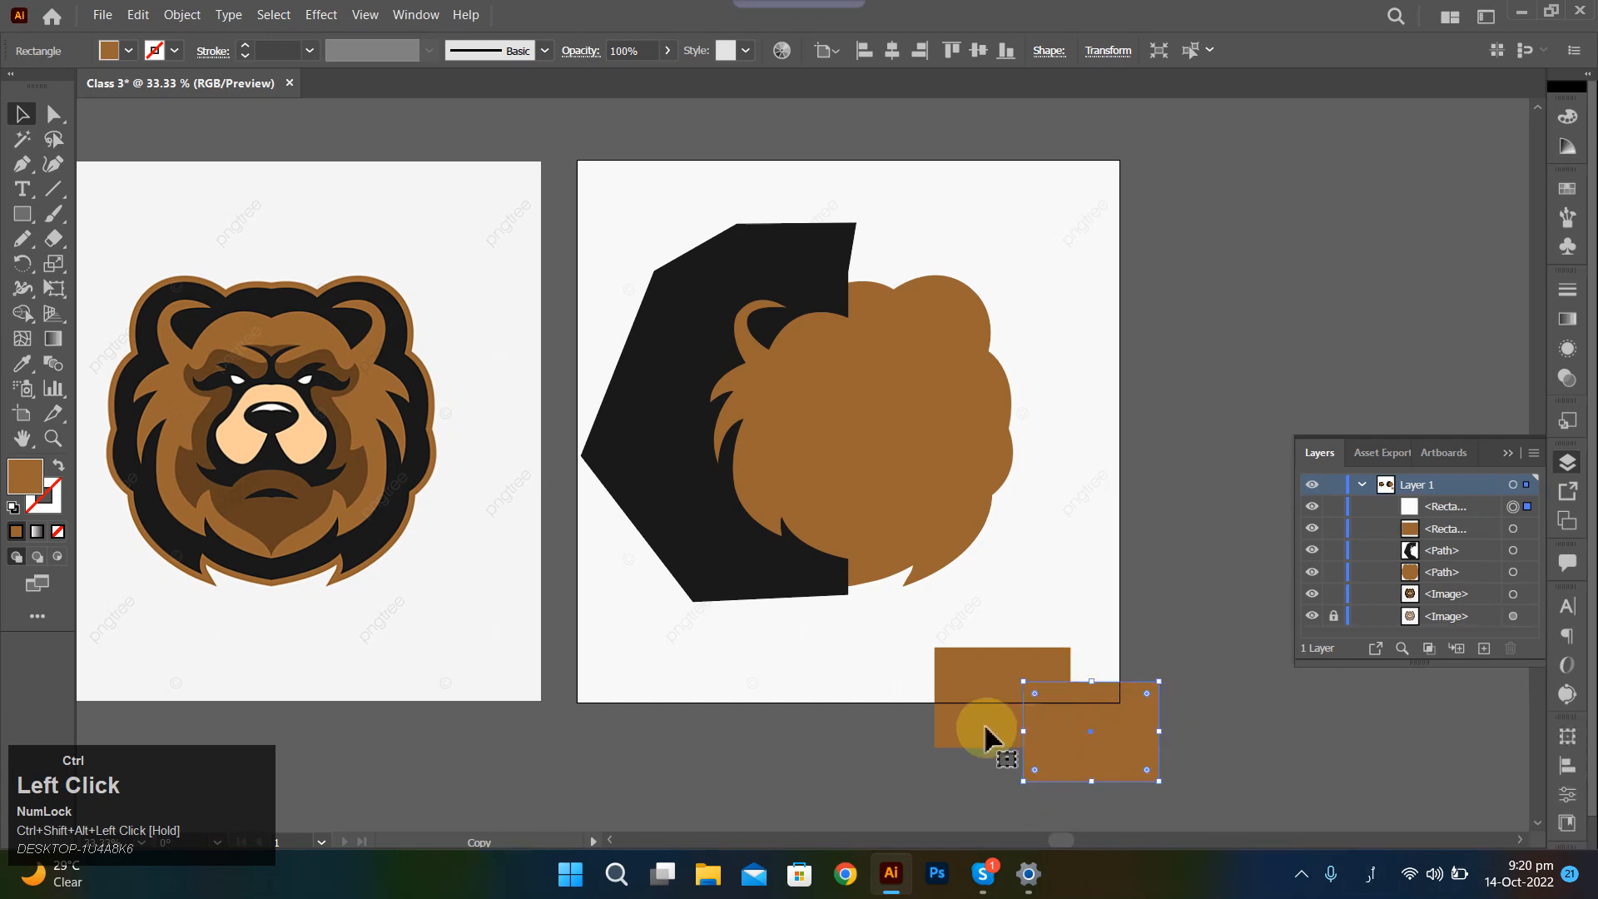
Give both practice rectangles a 1A1A1A stroke sampled from the dark face path and select them together.
left_click_drag(906, 628, 1251, 810)
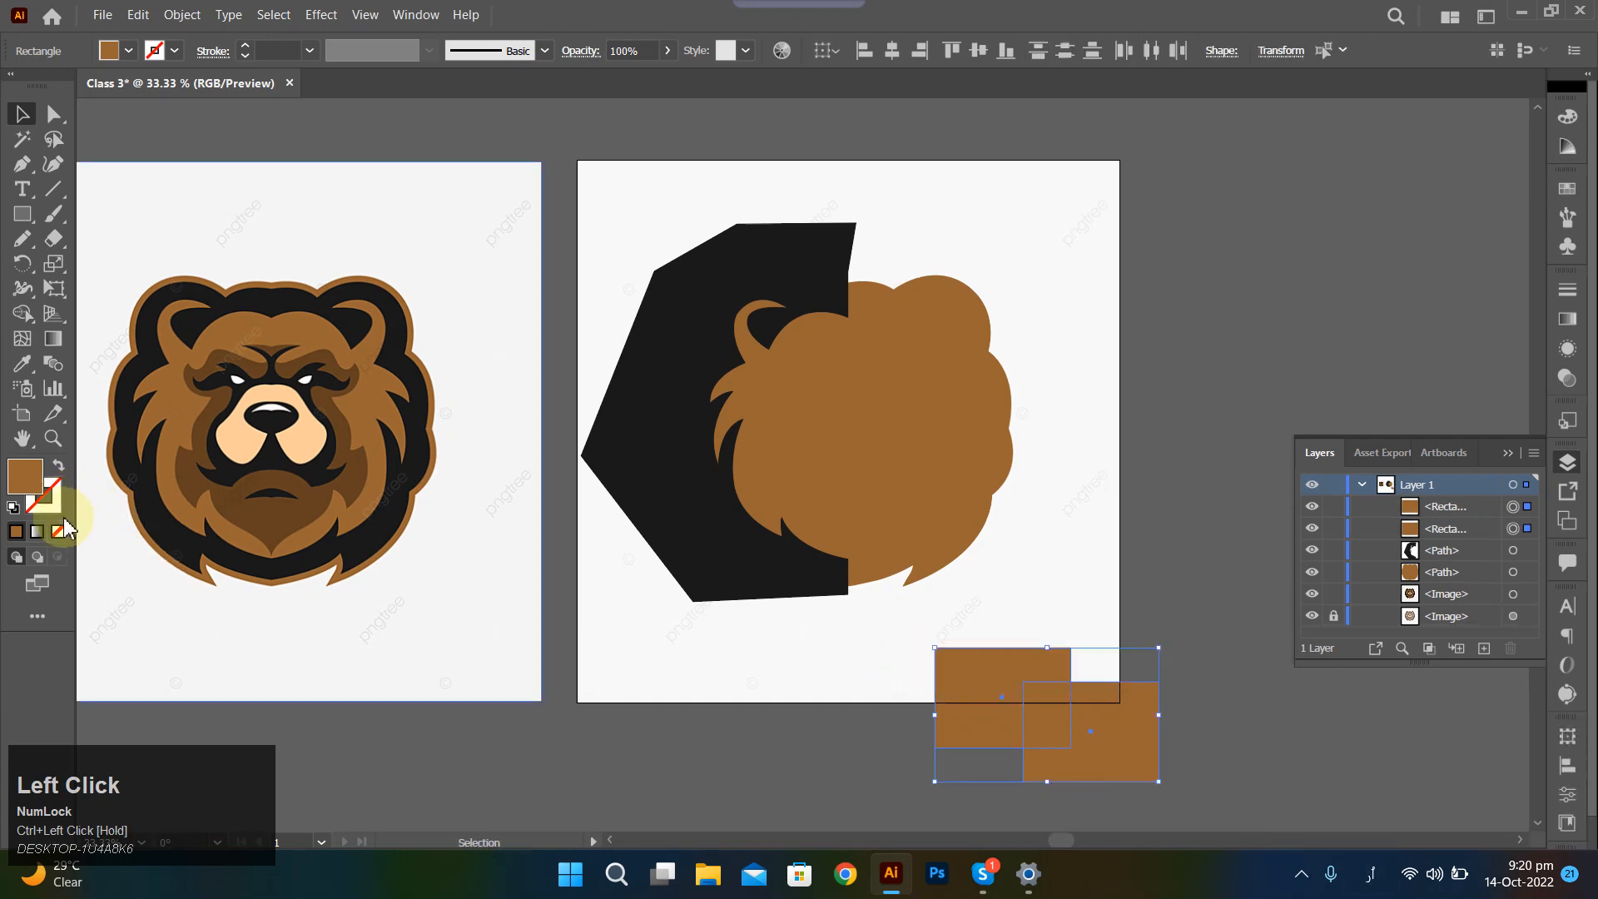
left_click(29, 537)
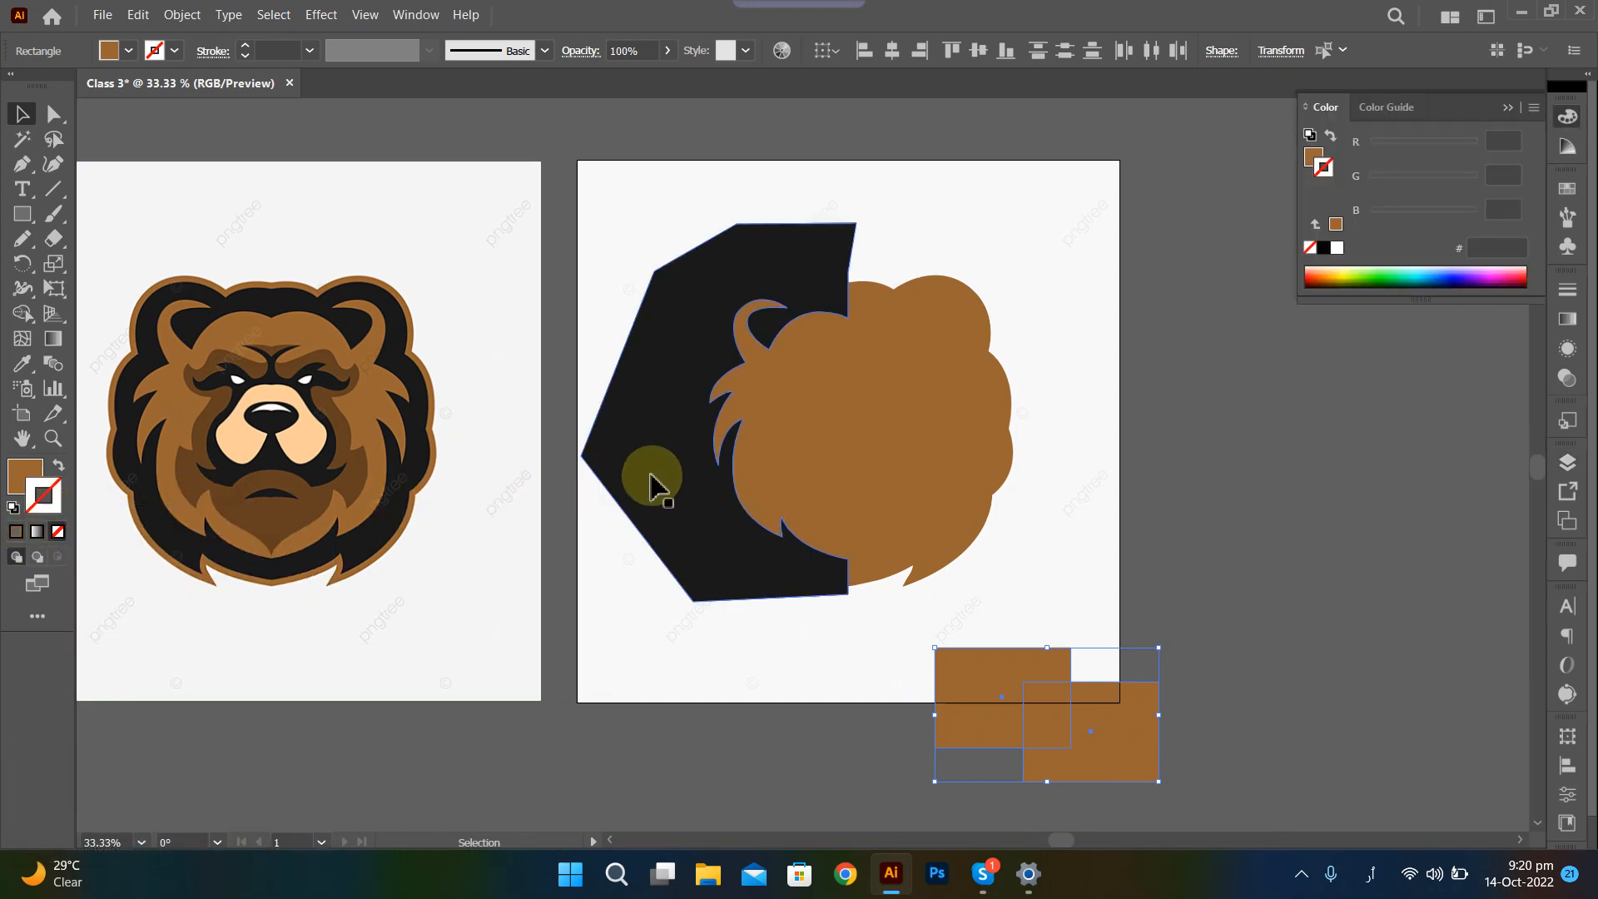
key("i")
left_click(661, 562)
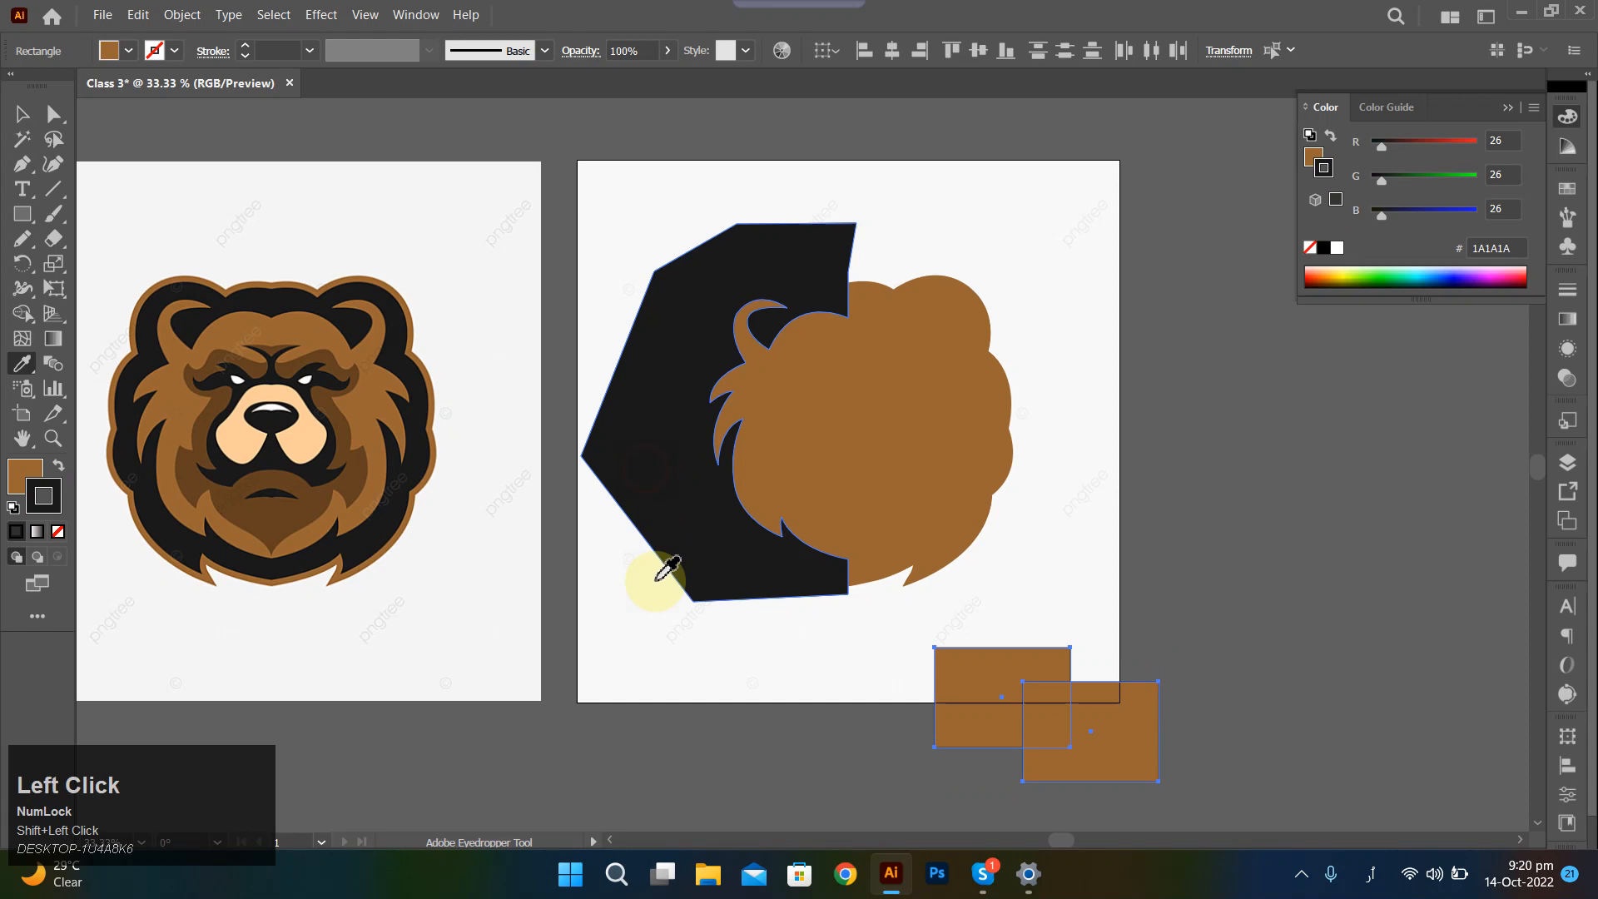
left_click(811, 734, "ctrl")
left_click_drag(909, 637, 1220, 797)
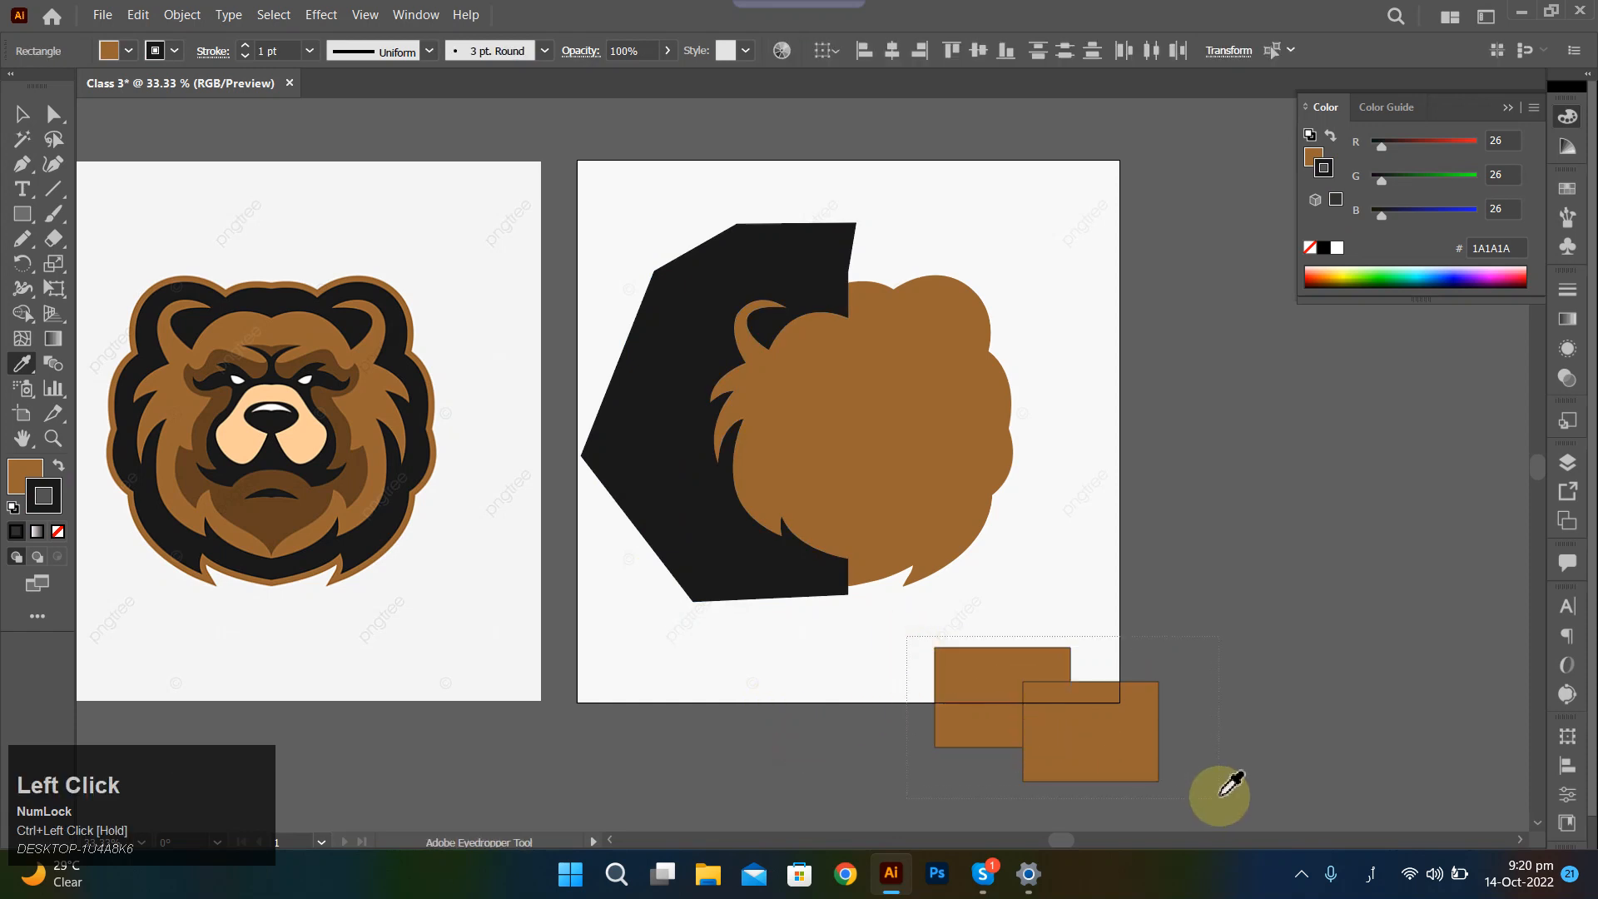
Try merging the two overlapping rectangles into one shape with the Shape Builder, and undo the merge.
scroll(1124, 535, "down", 5)
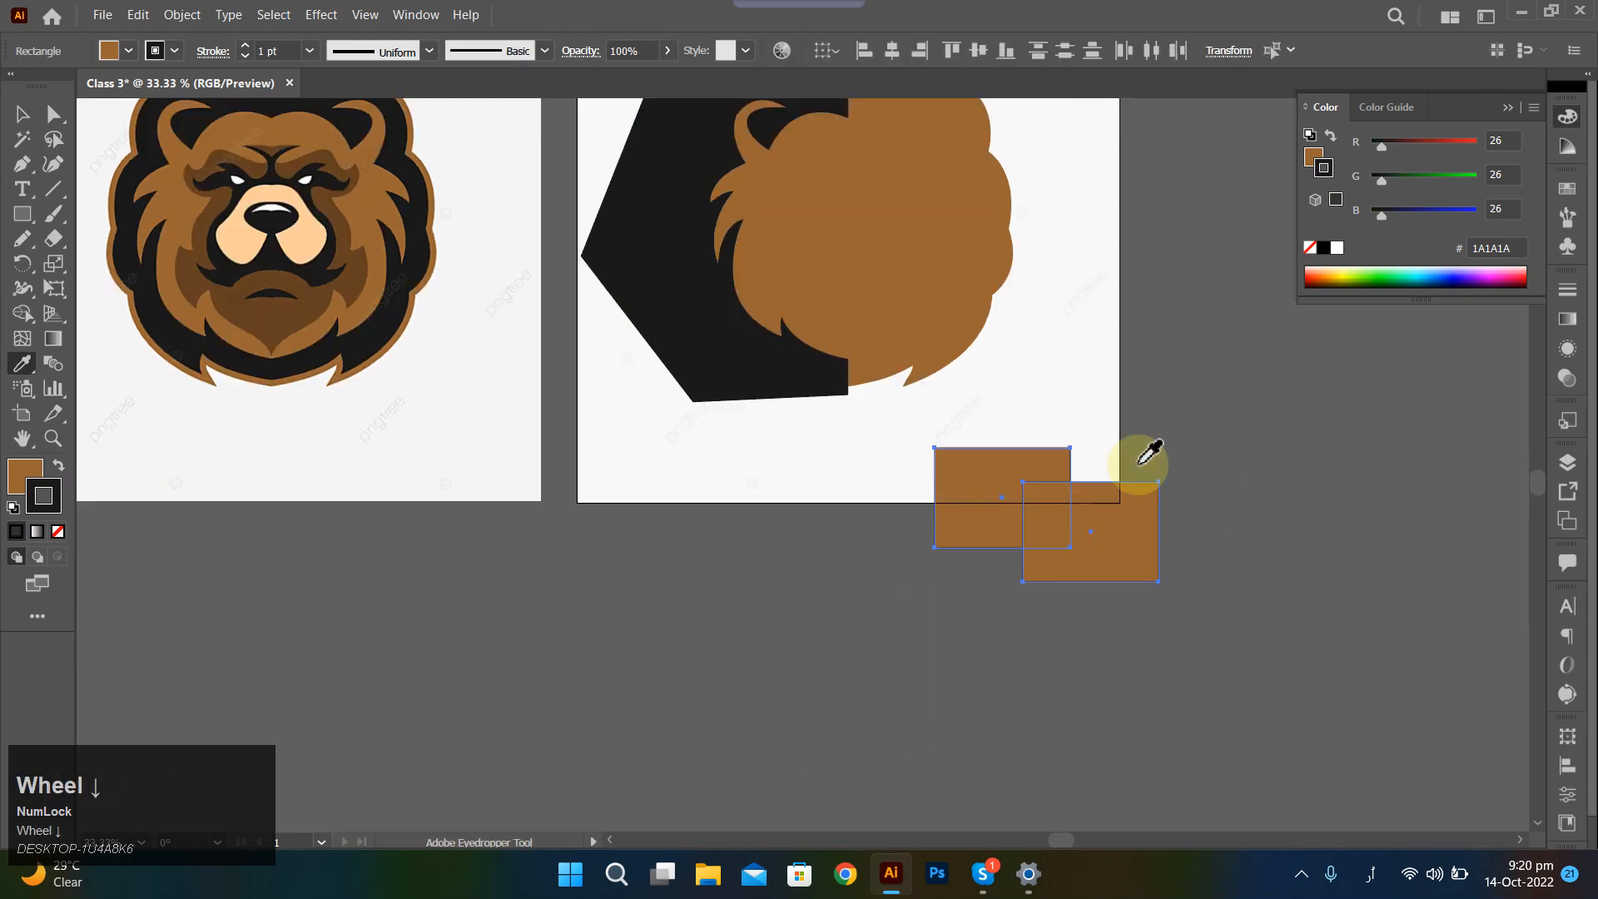
left_click(23, 311)
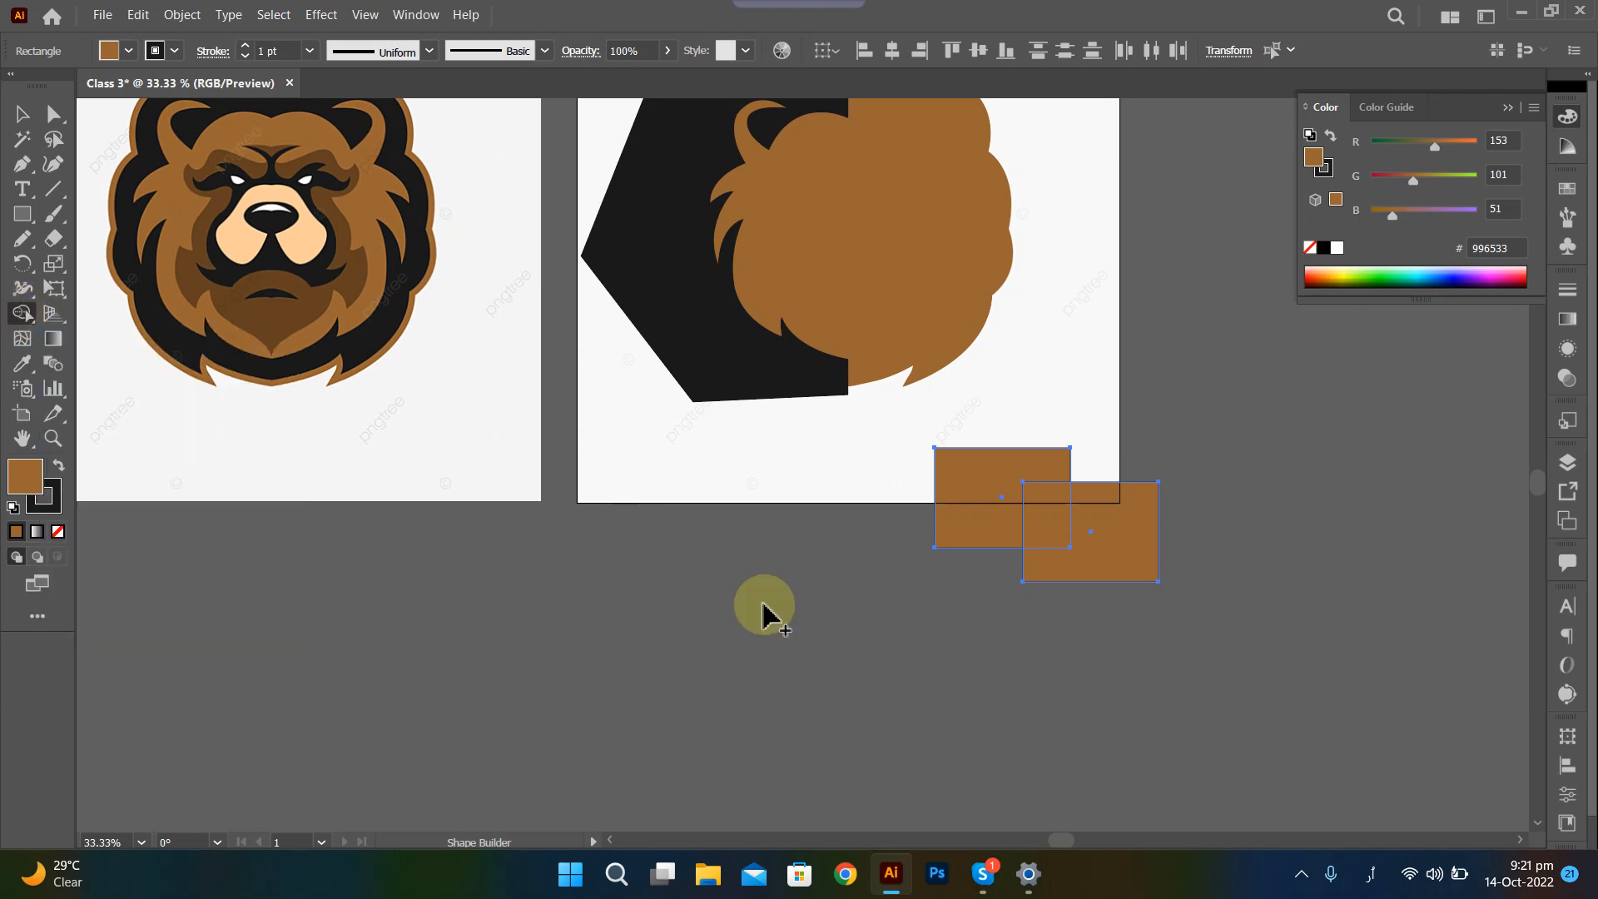
mouse_move(889, 463)
left_mouse_down()
mouse_move(1035, 536)
mouse_move(1233, 601)
left_mouse_up()
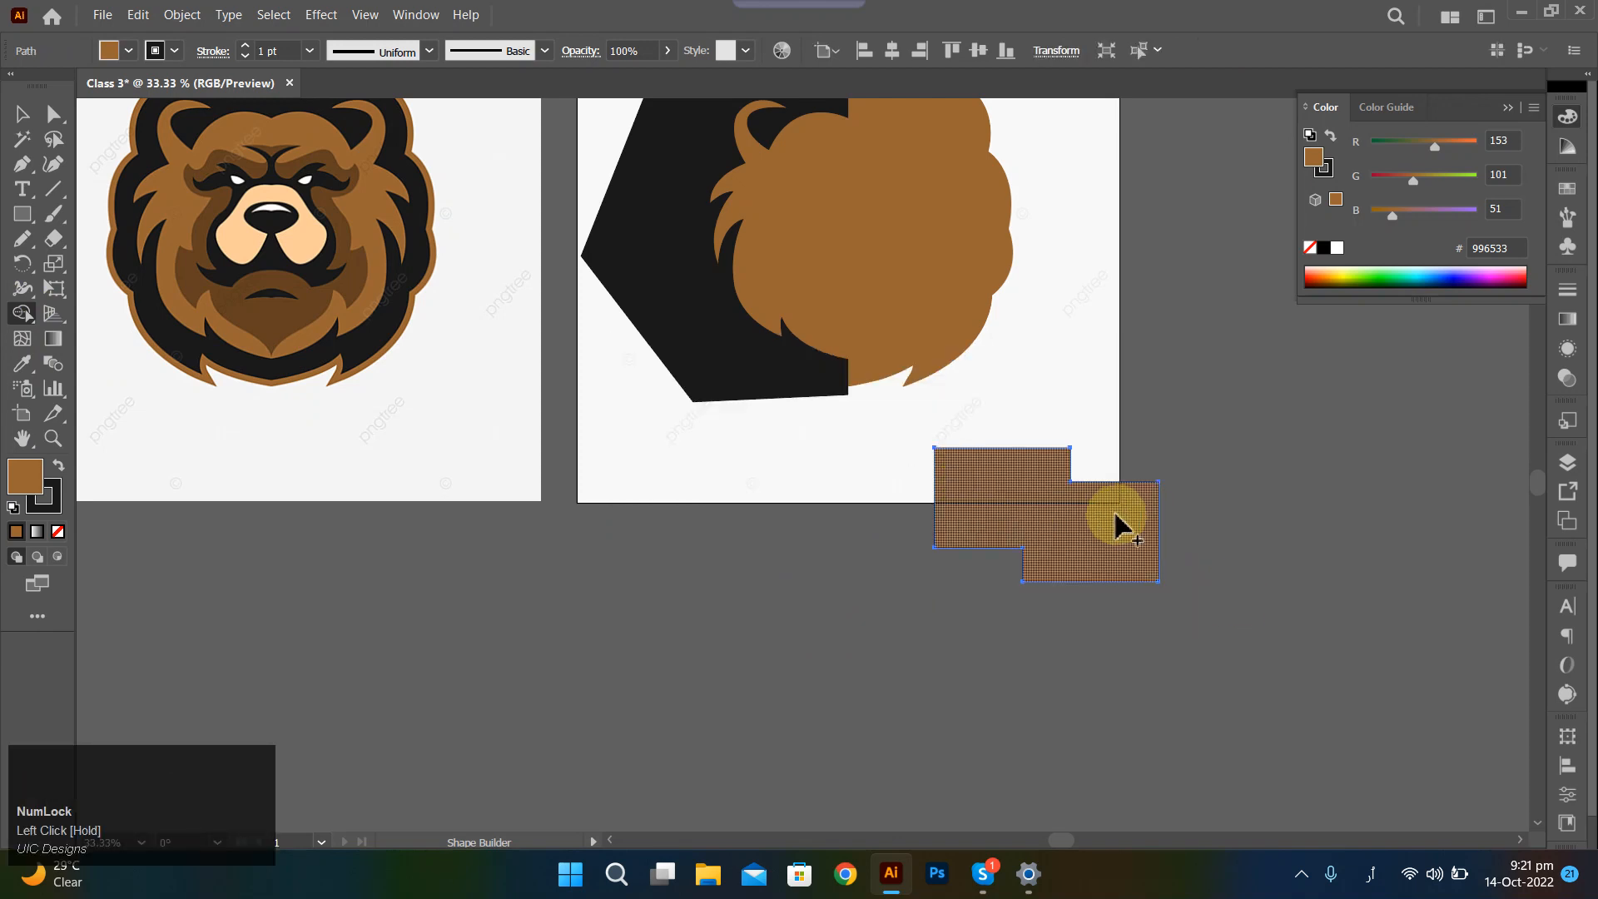
key("ctrl+z")
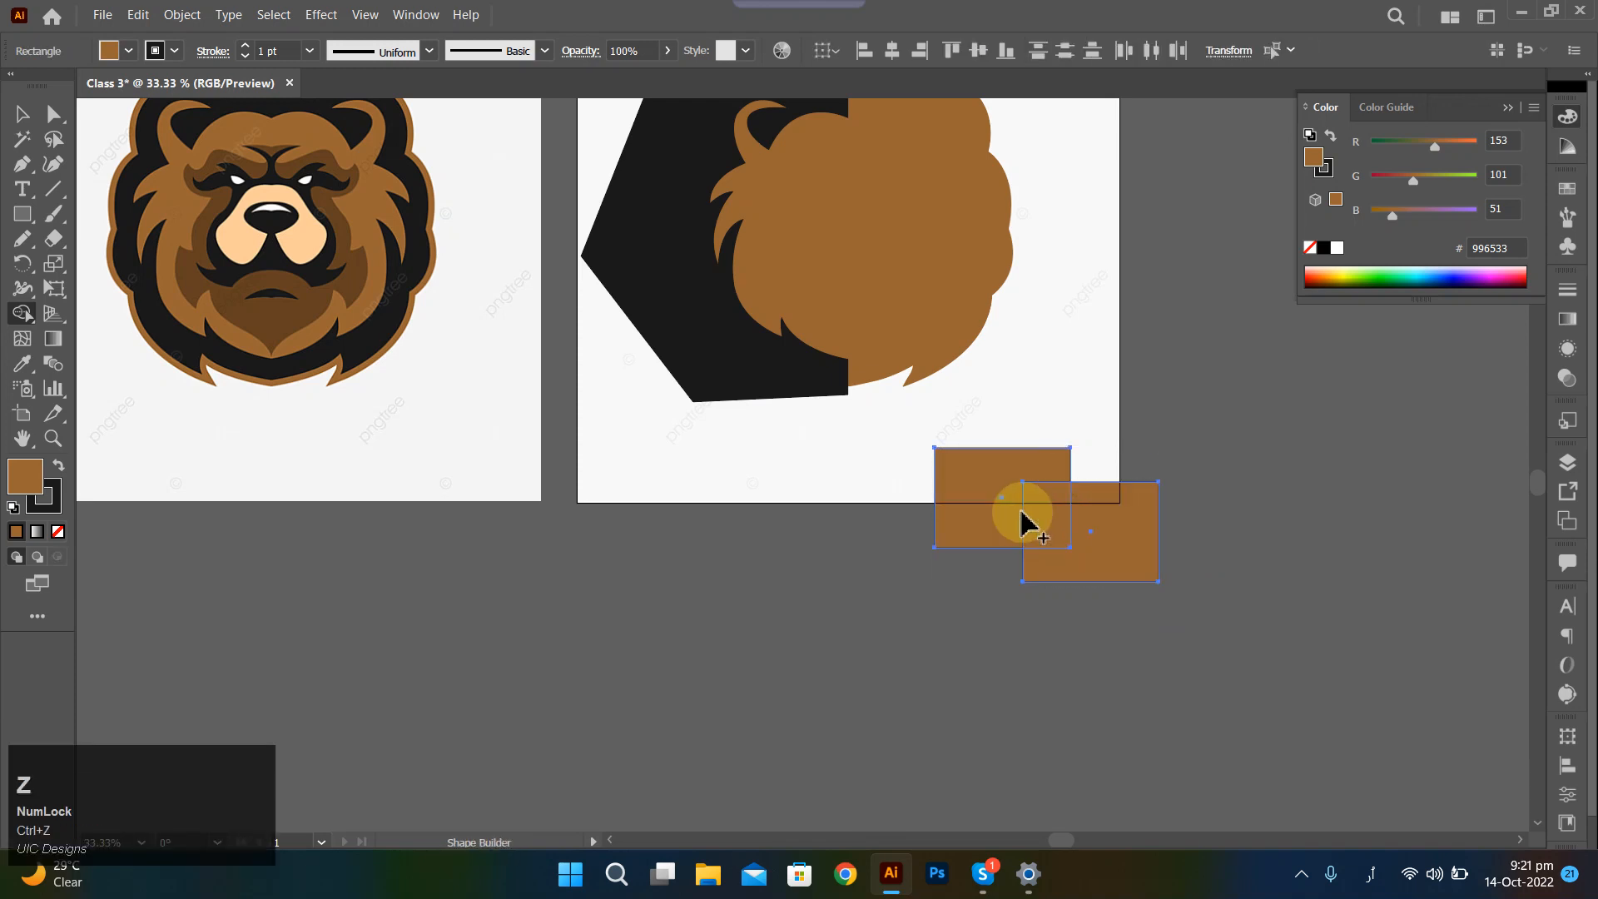
Try subtracting the lower rectangle and the overlap from the upper rectangle with the Shape Builder, and undo it.
key("alt")
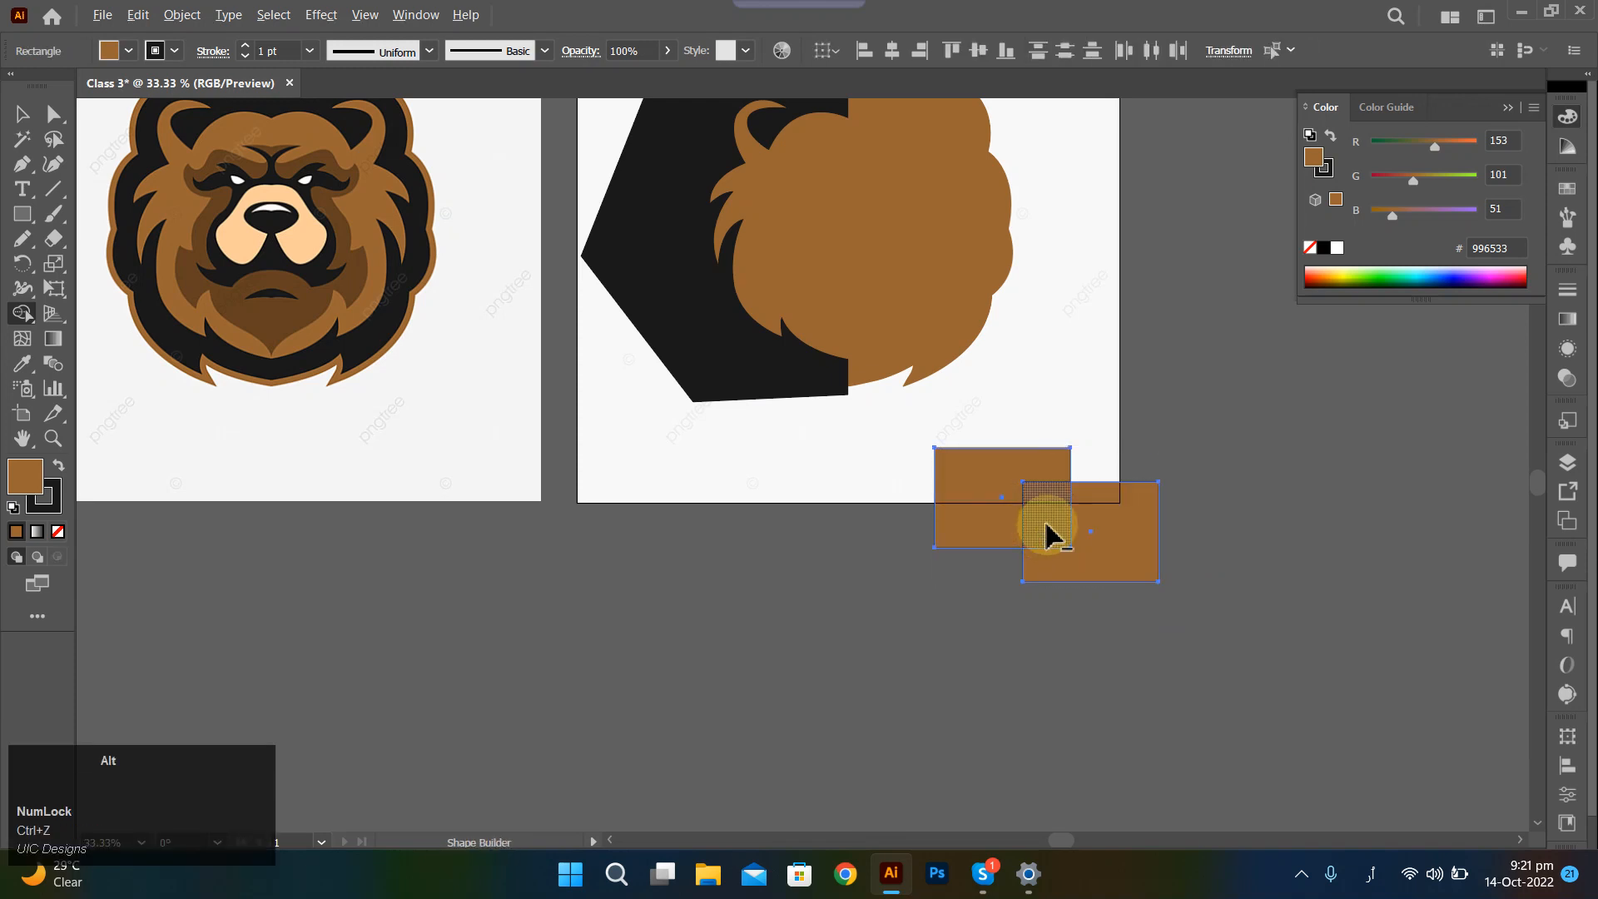
mouse_move(1051, 516)
left_mouse_down()
mouse_move(1227, 610)
mouse_move(1260, 653)
left_mouse_up()
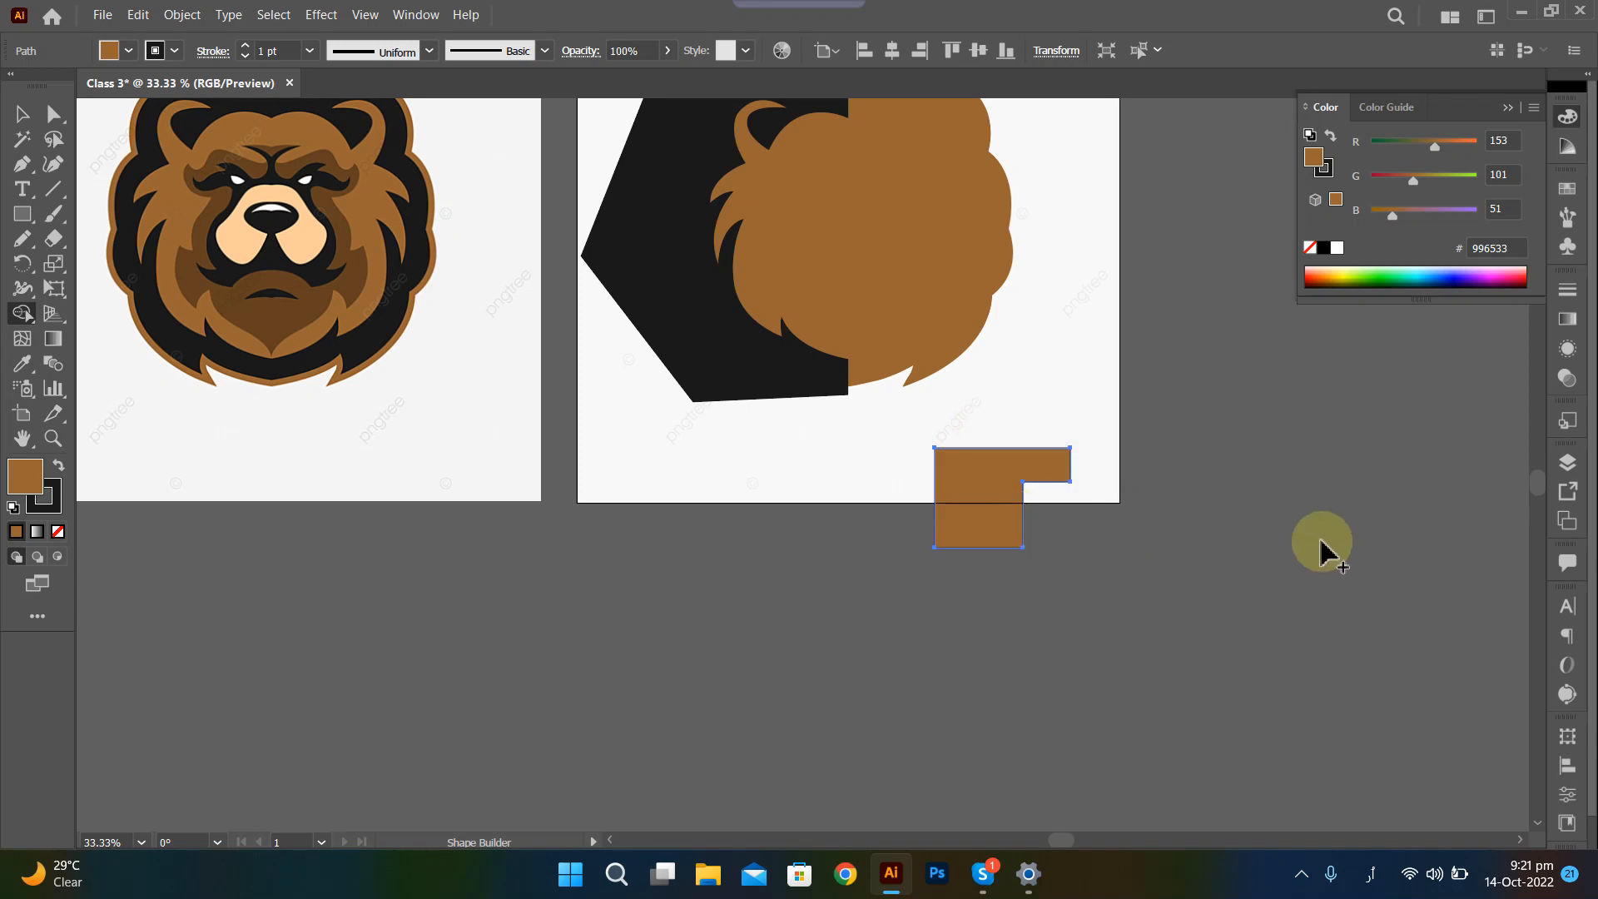
key("ctrl+z")
key("ctrl+z")
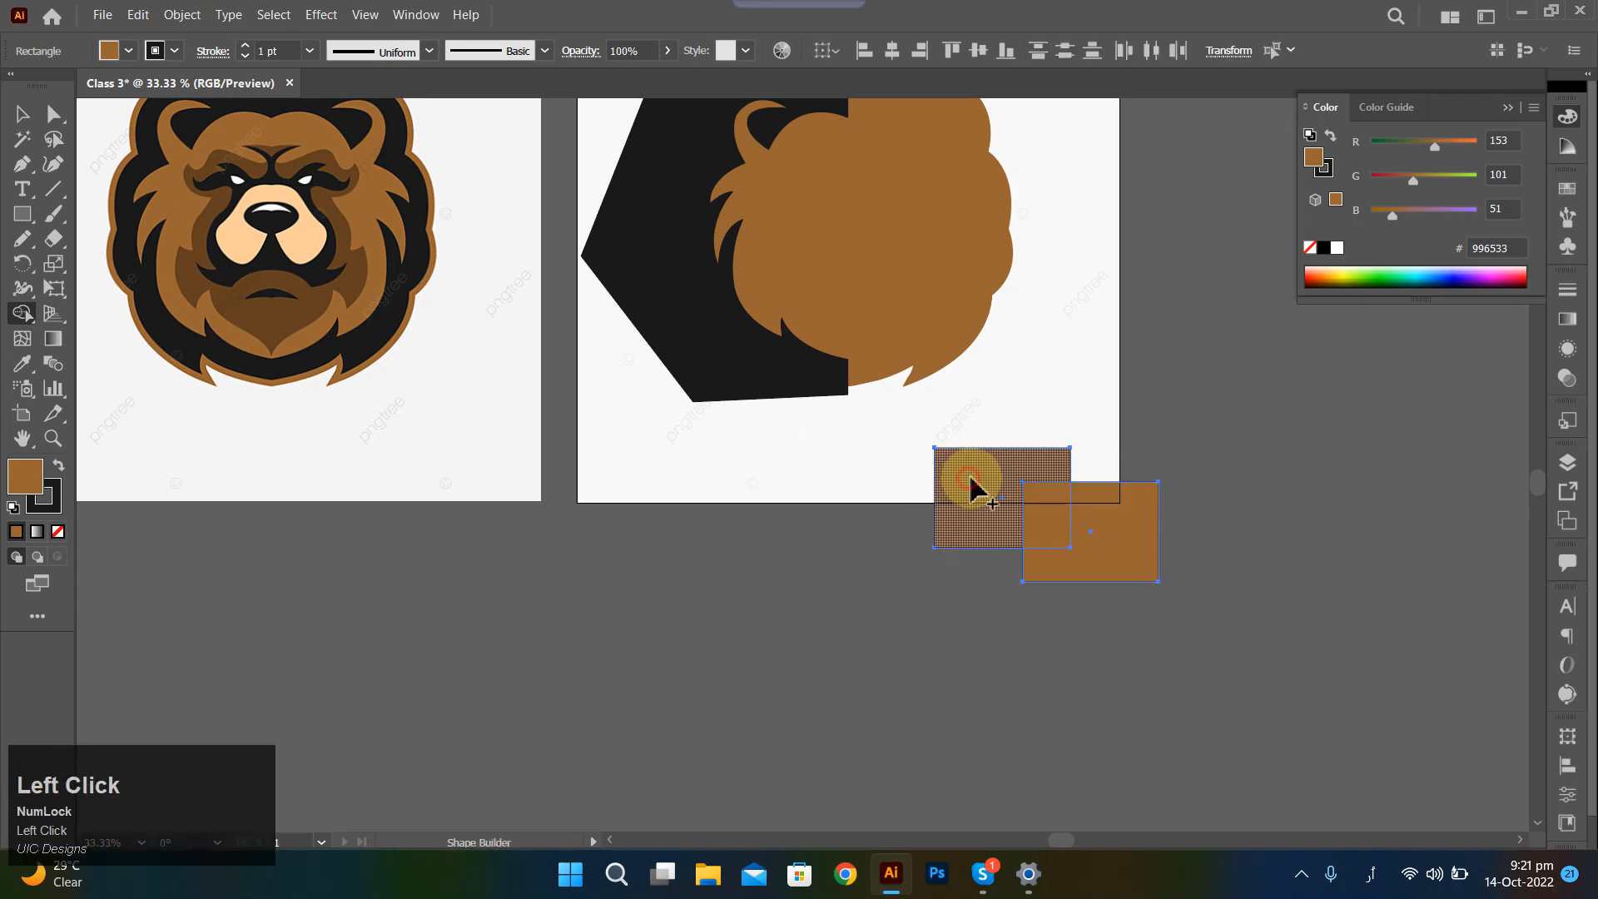
Try merging the rectangles again and removing a region of them with the Shape Builder, undoing each trial.
left_click_drag(971, 477, 1107, 541)
key("ctrl+z")
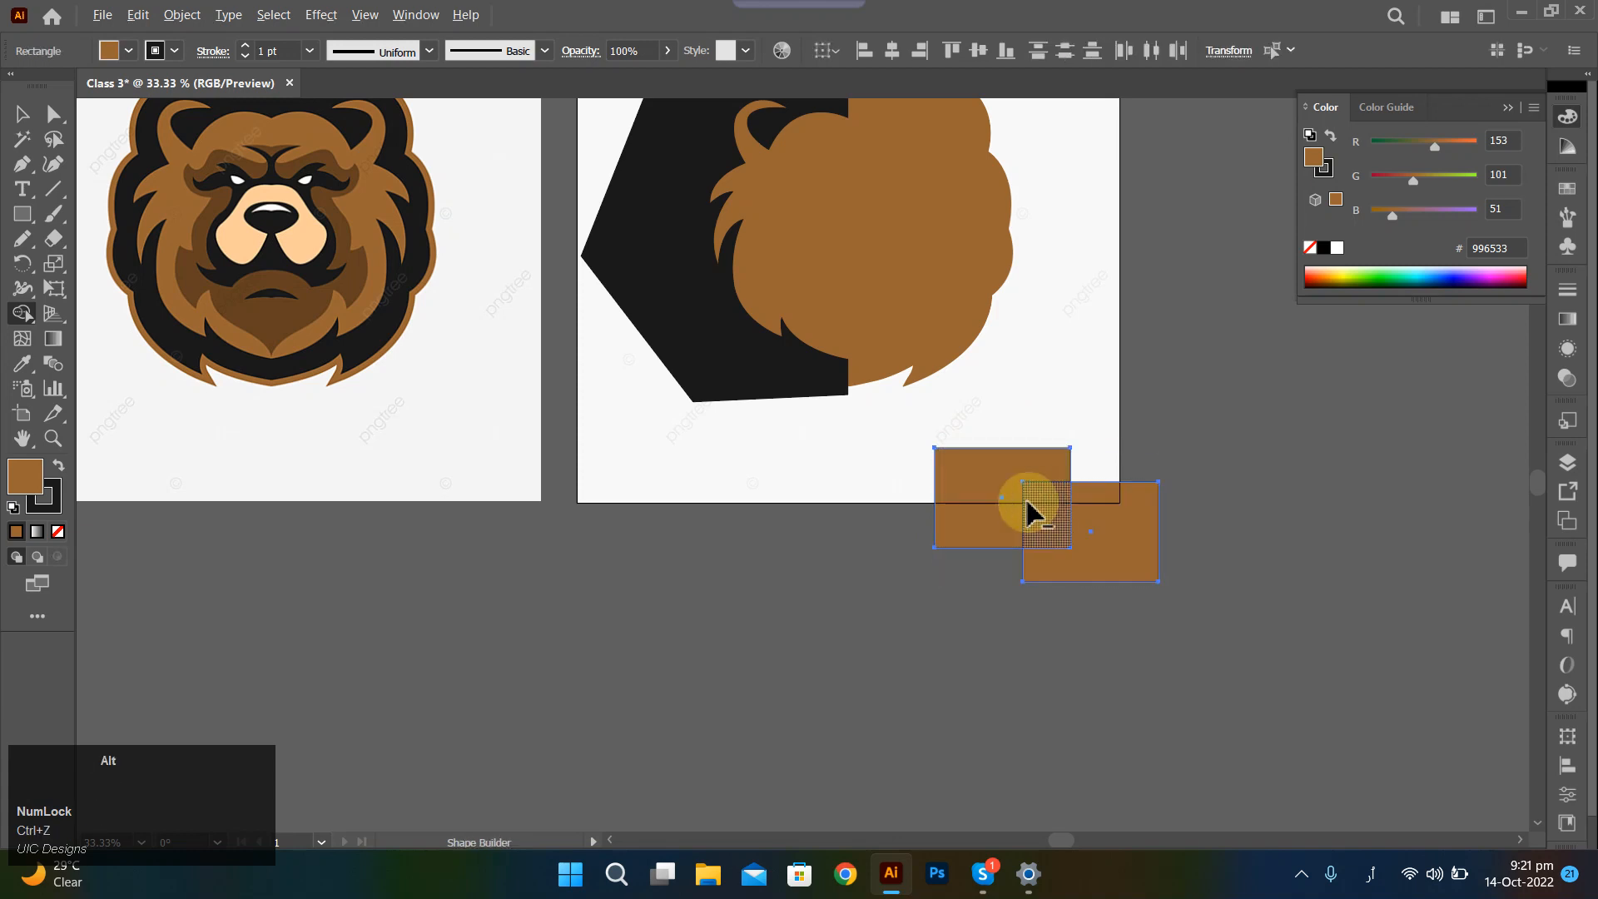
left_click_drag(963, 447, 1053, 510)
key("ctrl+z")
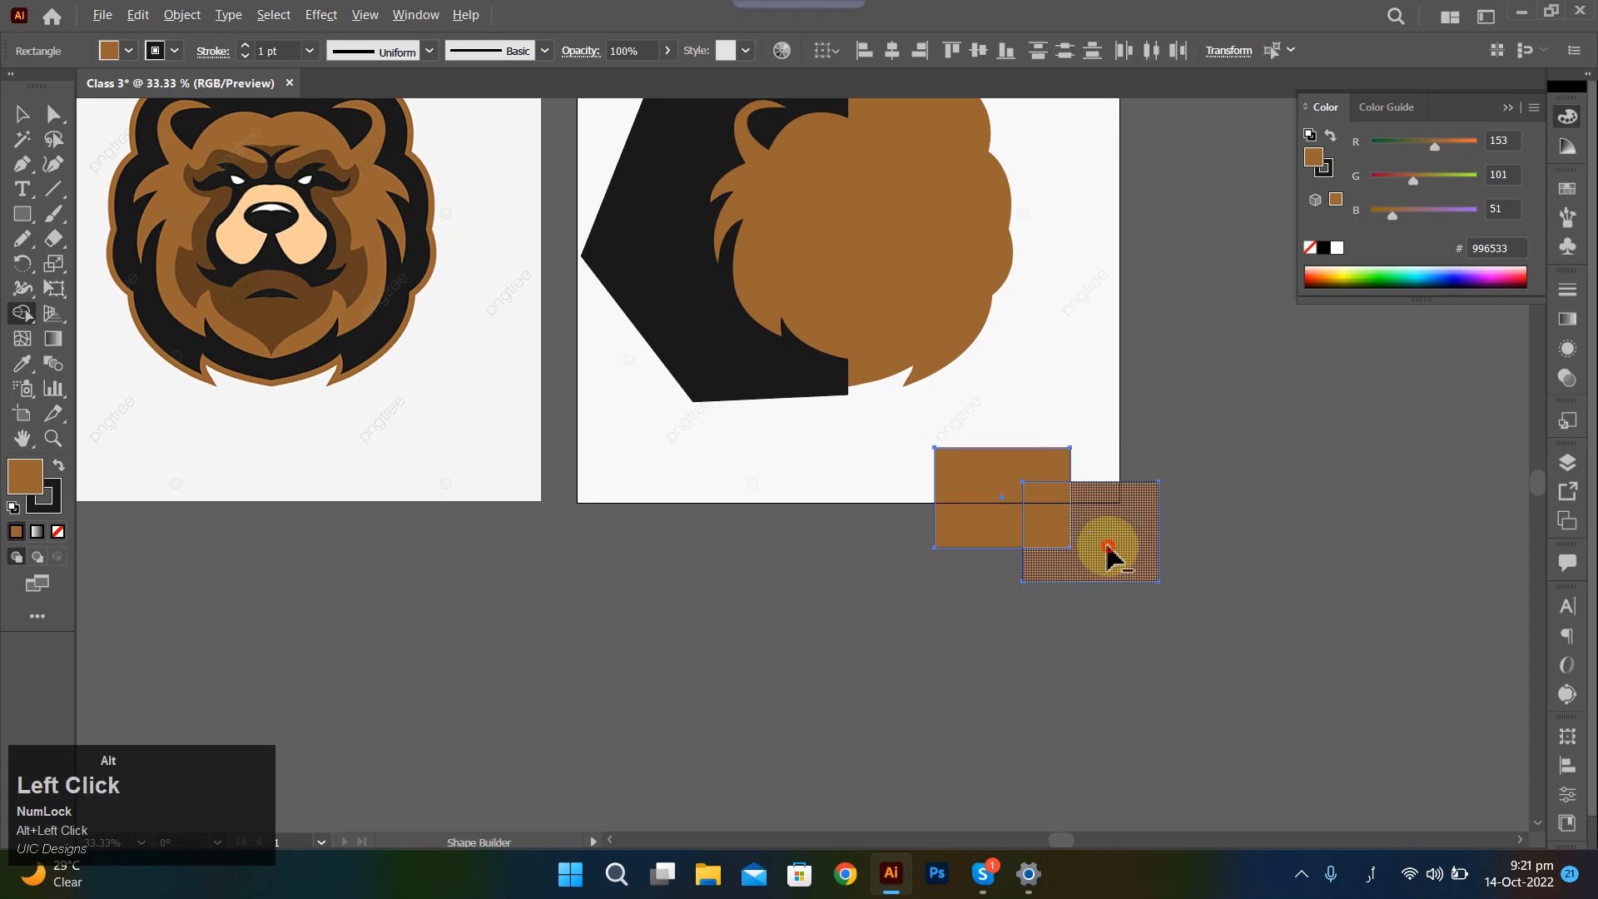
Remove the non-overlapping parts of both rectangles with the Shape Builder, keeping only their intersection.
left_click(977, 499, "alt")
left_click(1093, 539, "alt")
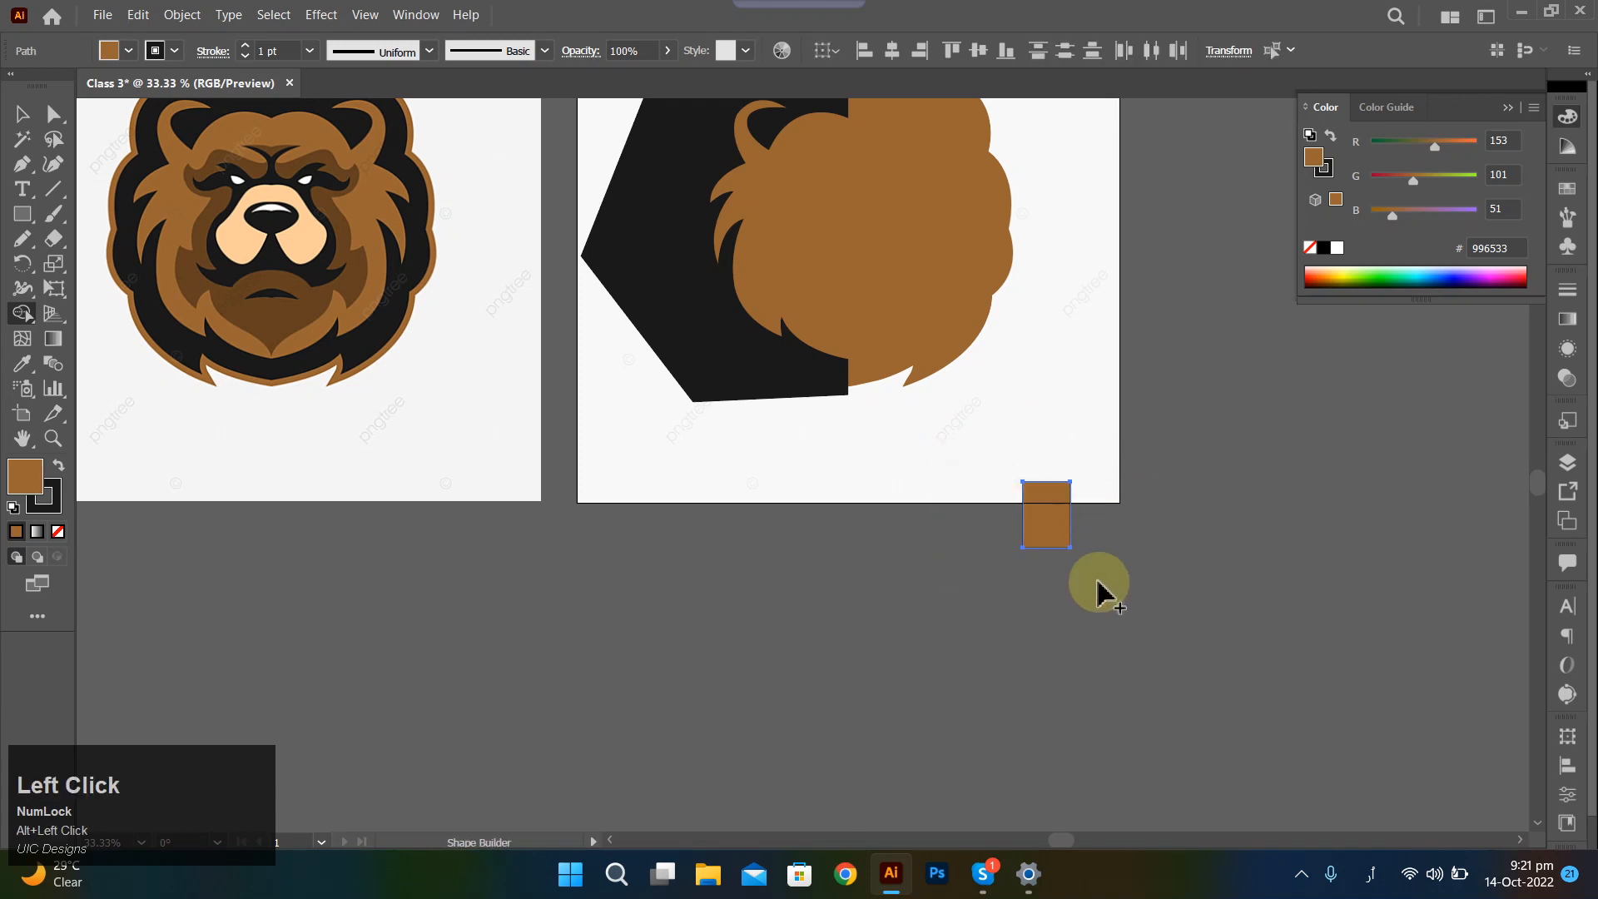
Select the practice rectangles below the artboard's lower edge and delete them.
left_click(1138, 589, "ctrl")
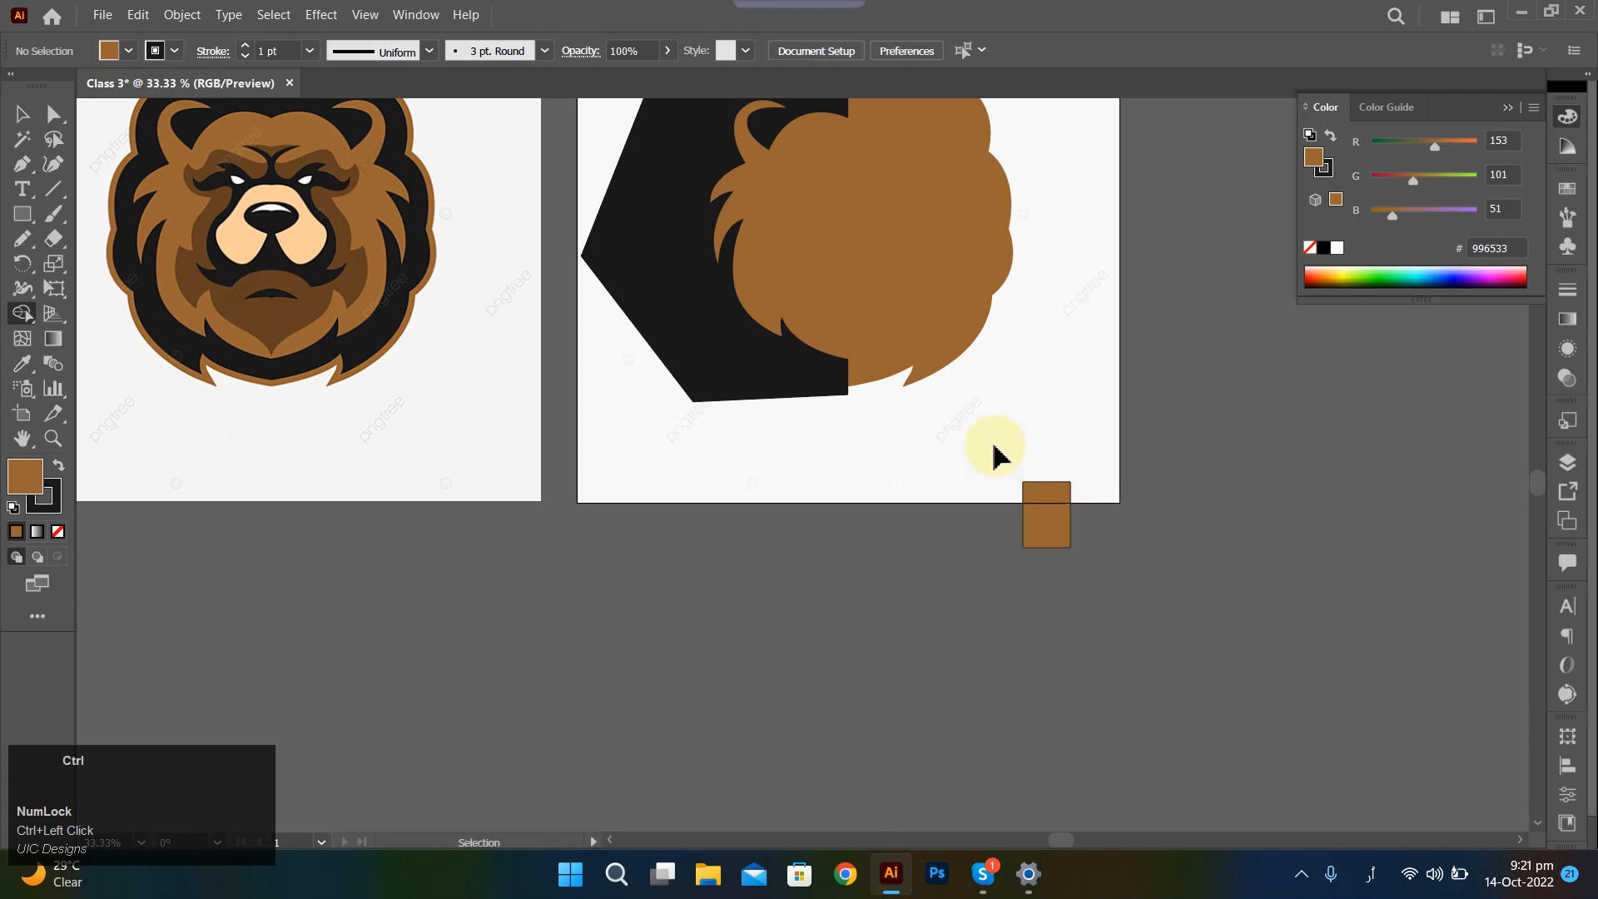
left_click_drag(996, 455, 1128, 601)
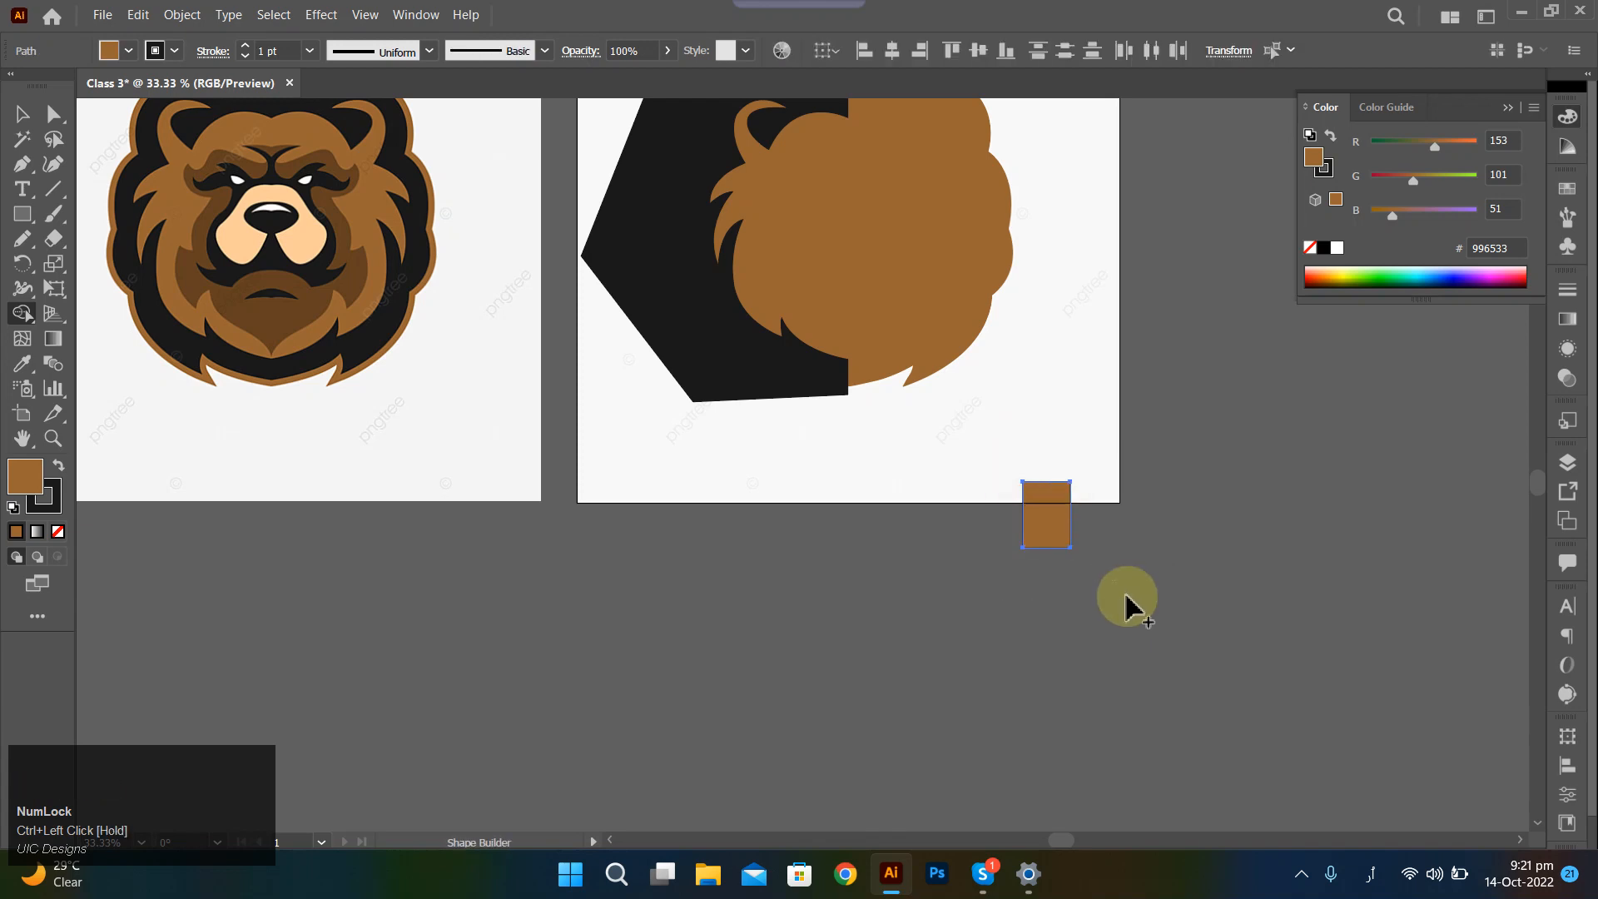
key("Delete")
Trim away the part of the dark half-face shape outside the brown base with the Shape Builder, and deselect everything.
scroll(885, 412, "up", 3)
key("a")
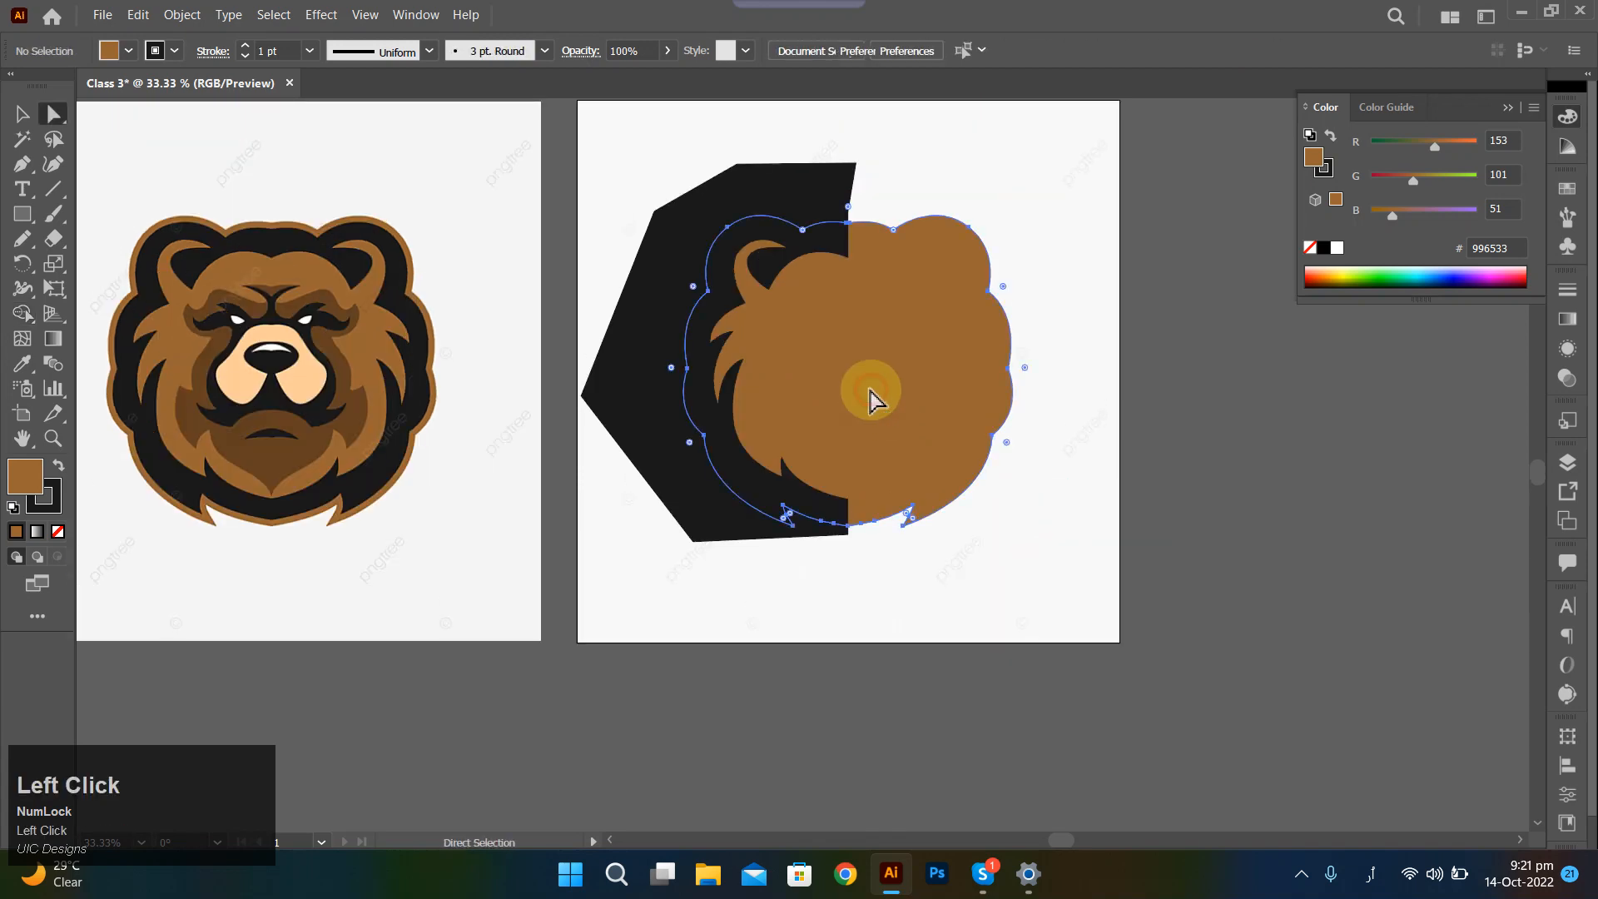
left_click(872, 401)
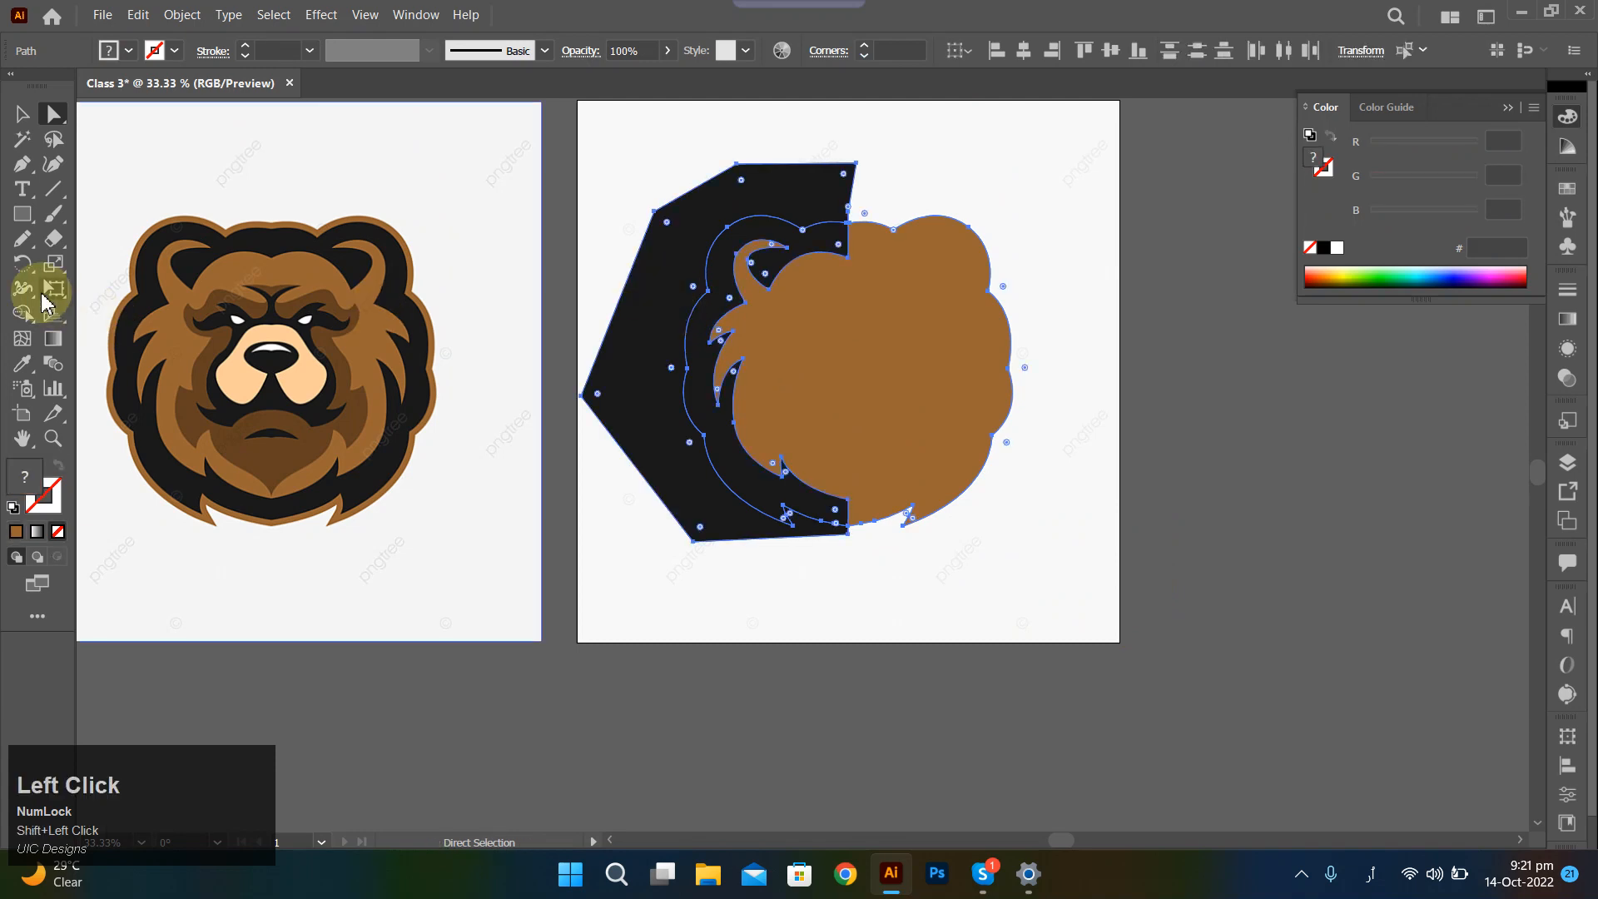
left_click(23, 314)
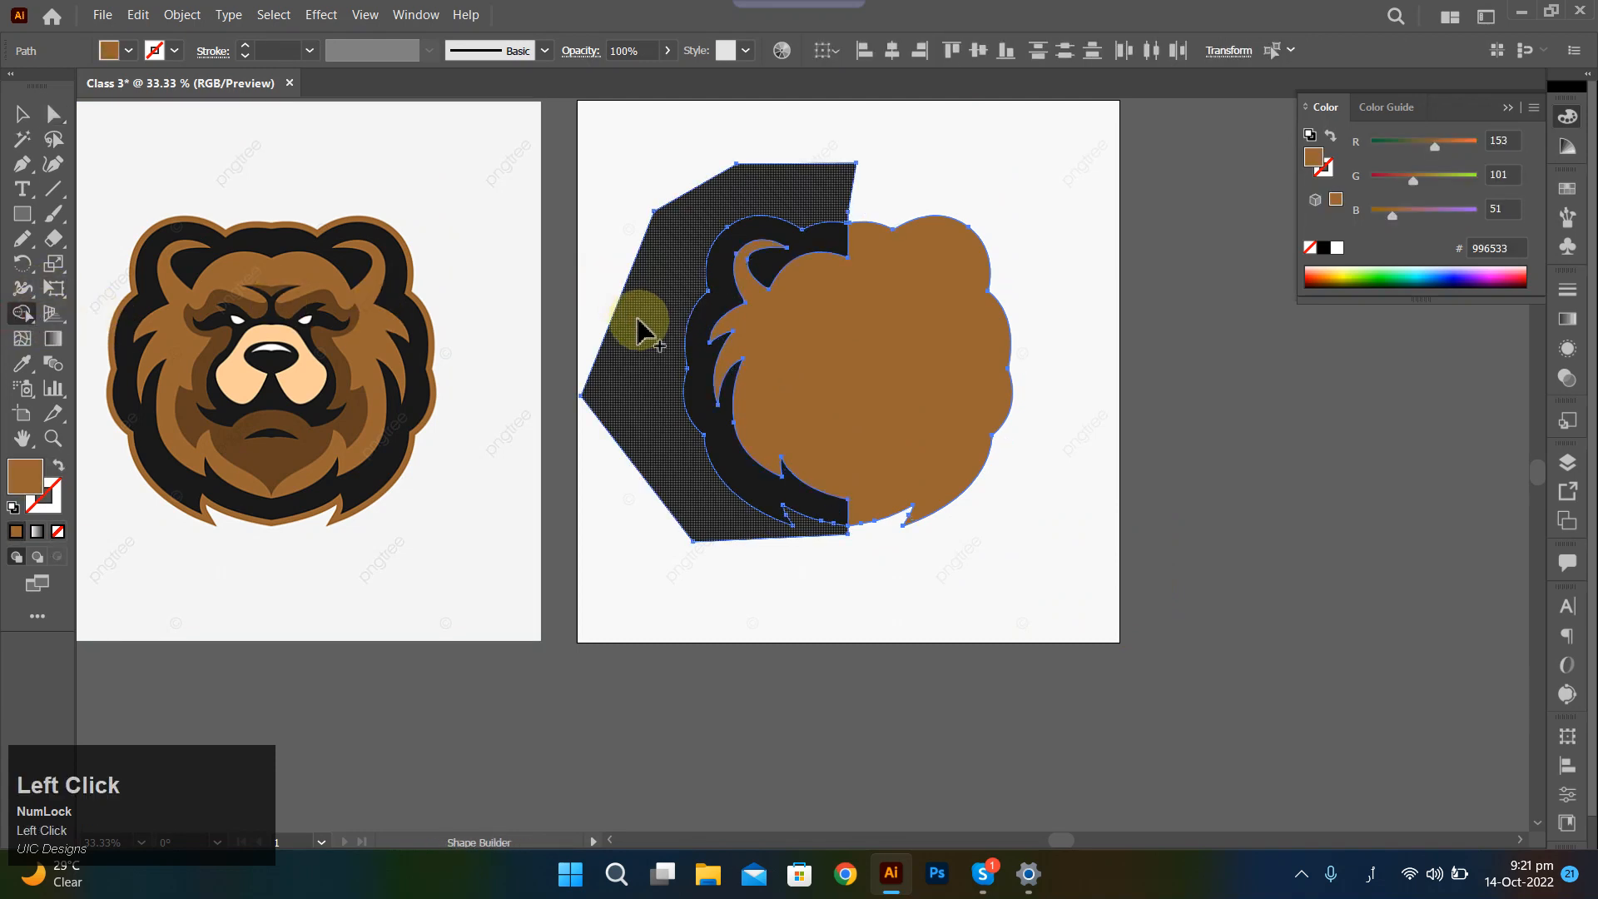
key("alt")
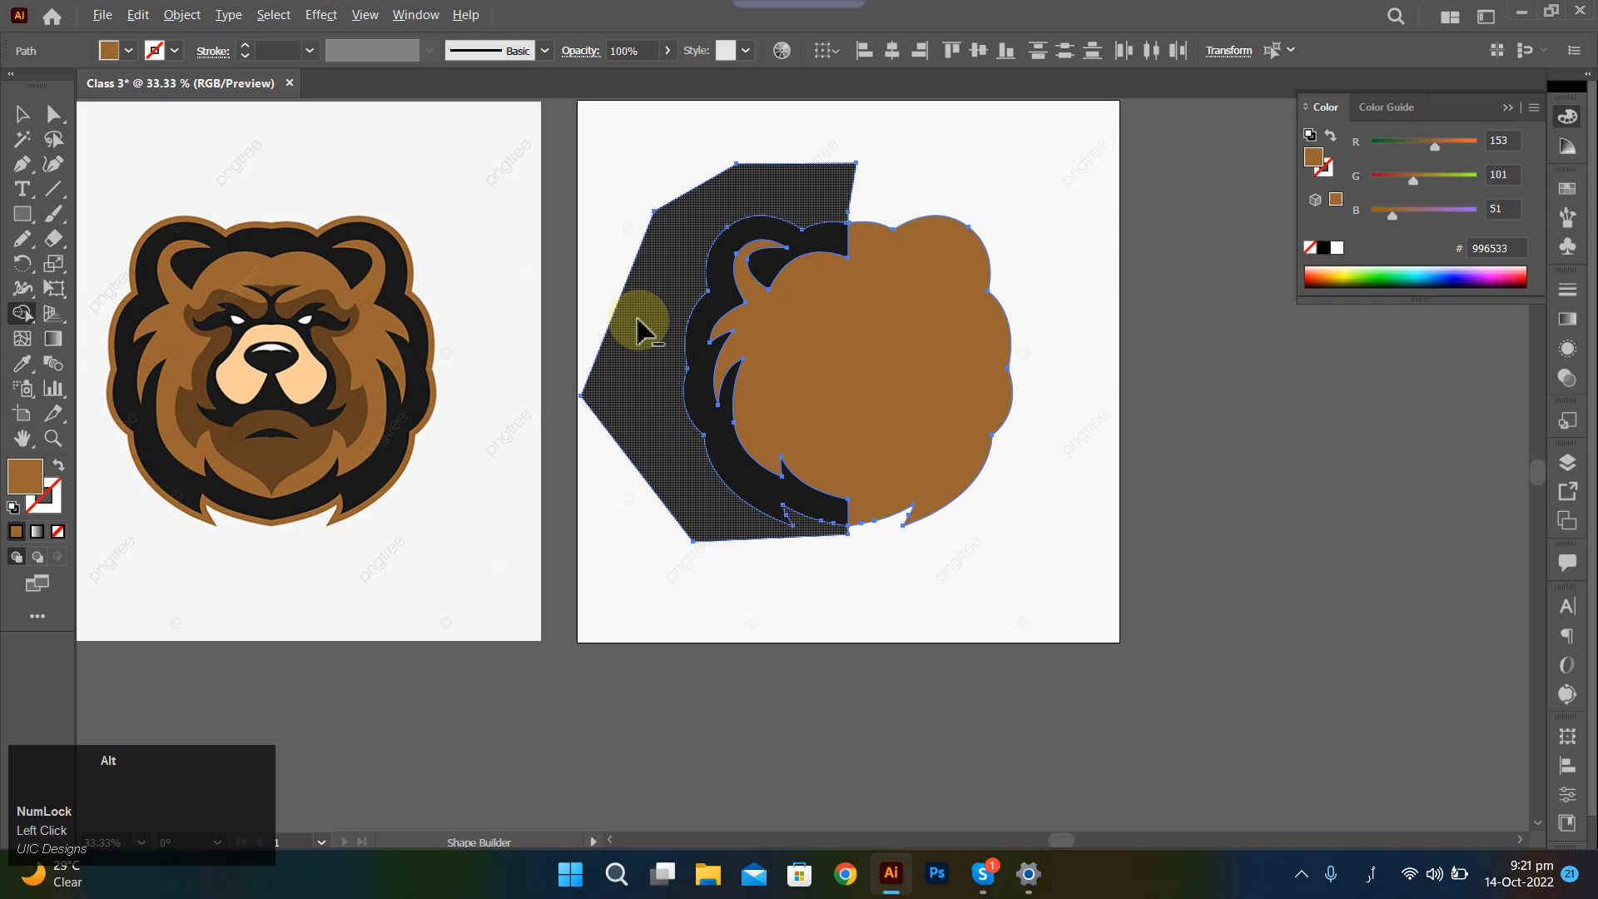
left_click(640, 330, "alt")
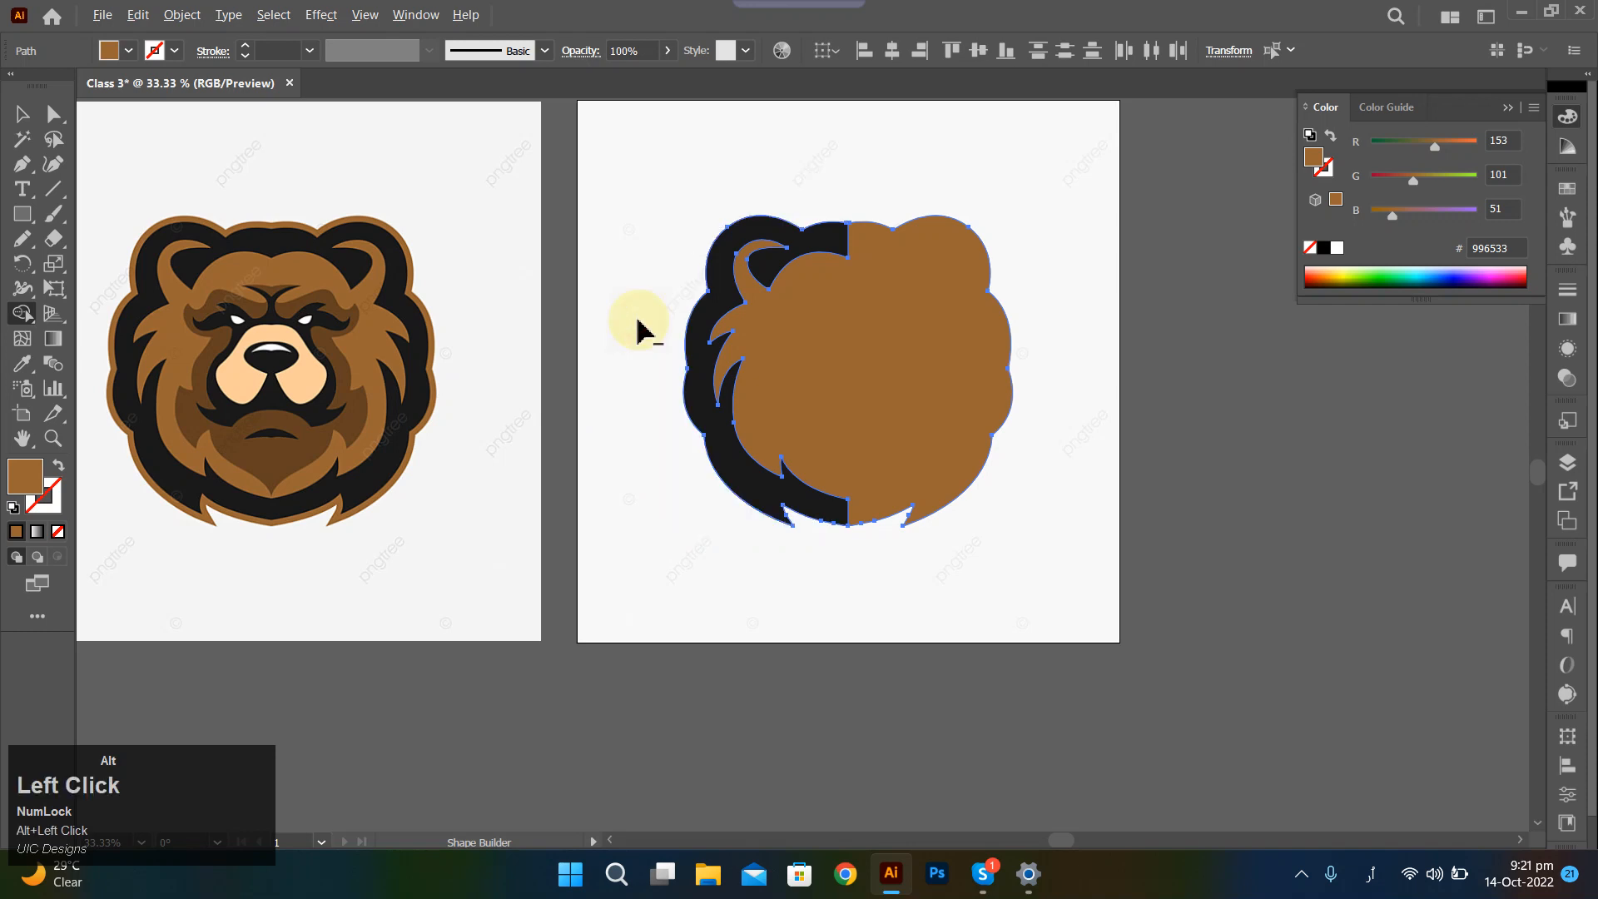
left_click(1180, 616, "ctrl")
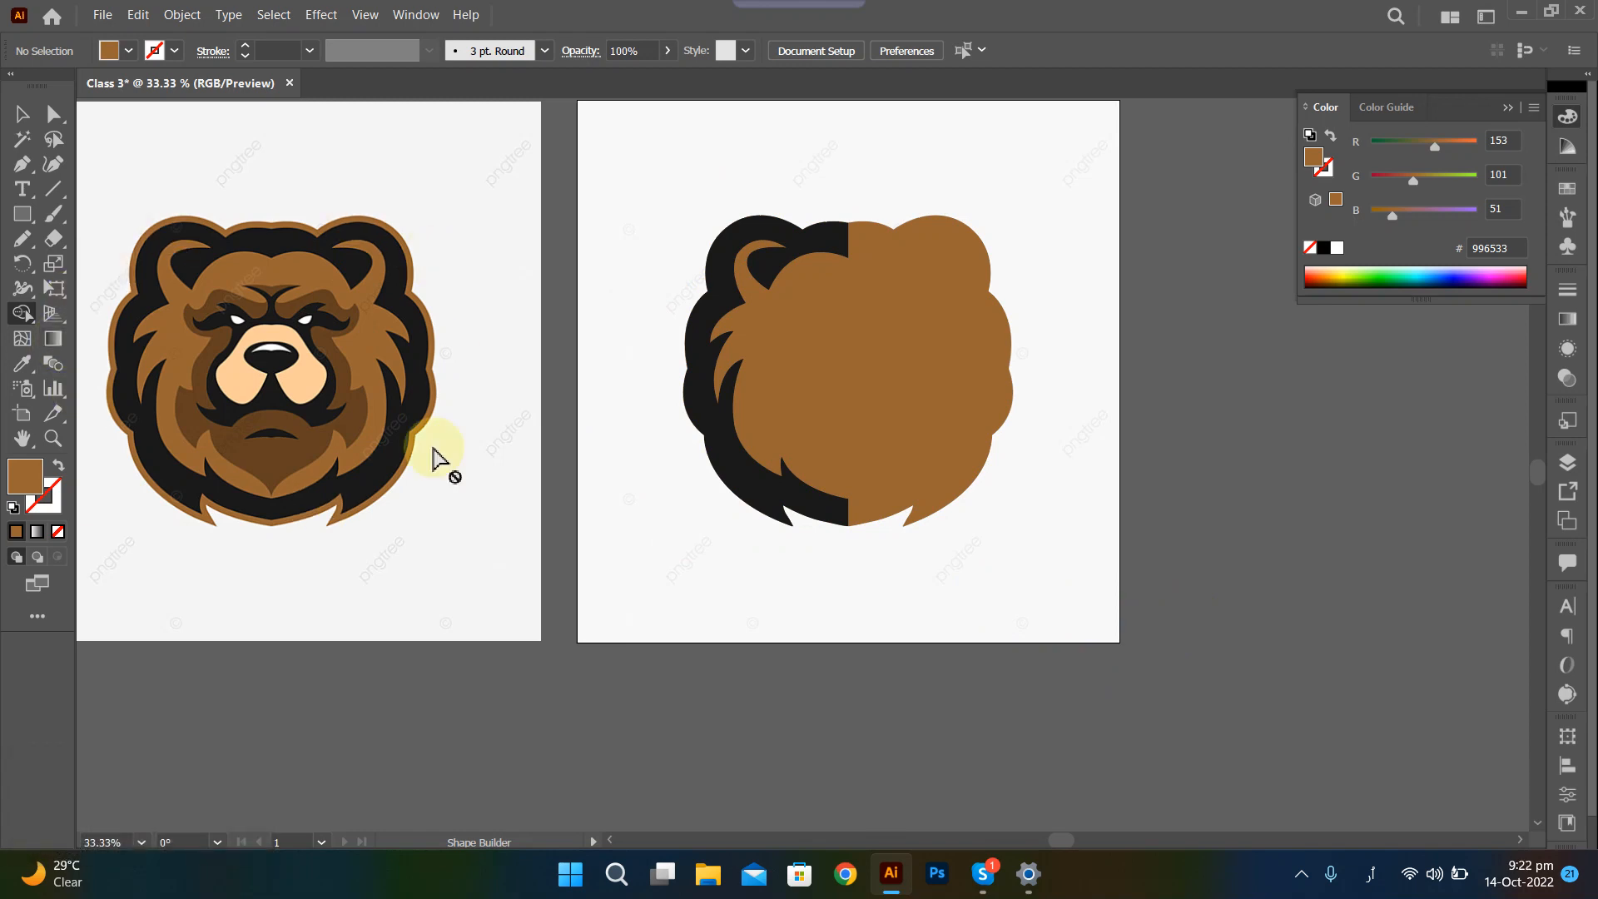
Try moving the trimmed dark half-face shape down off the brown base, and undo the move.
key("a")
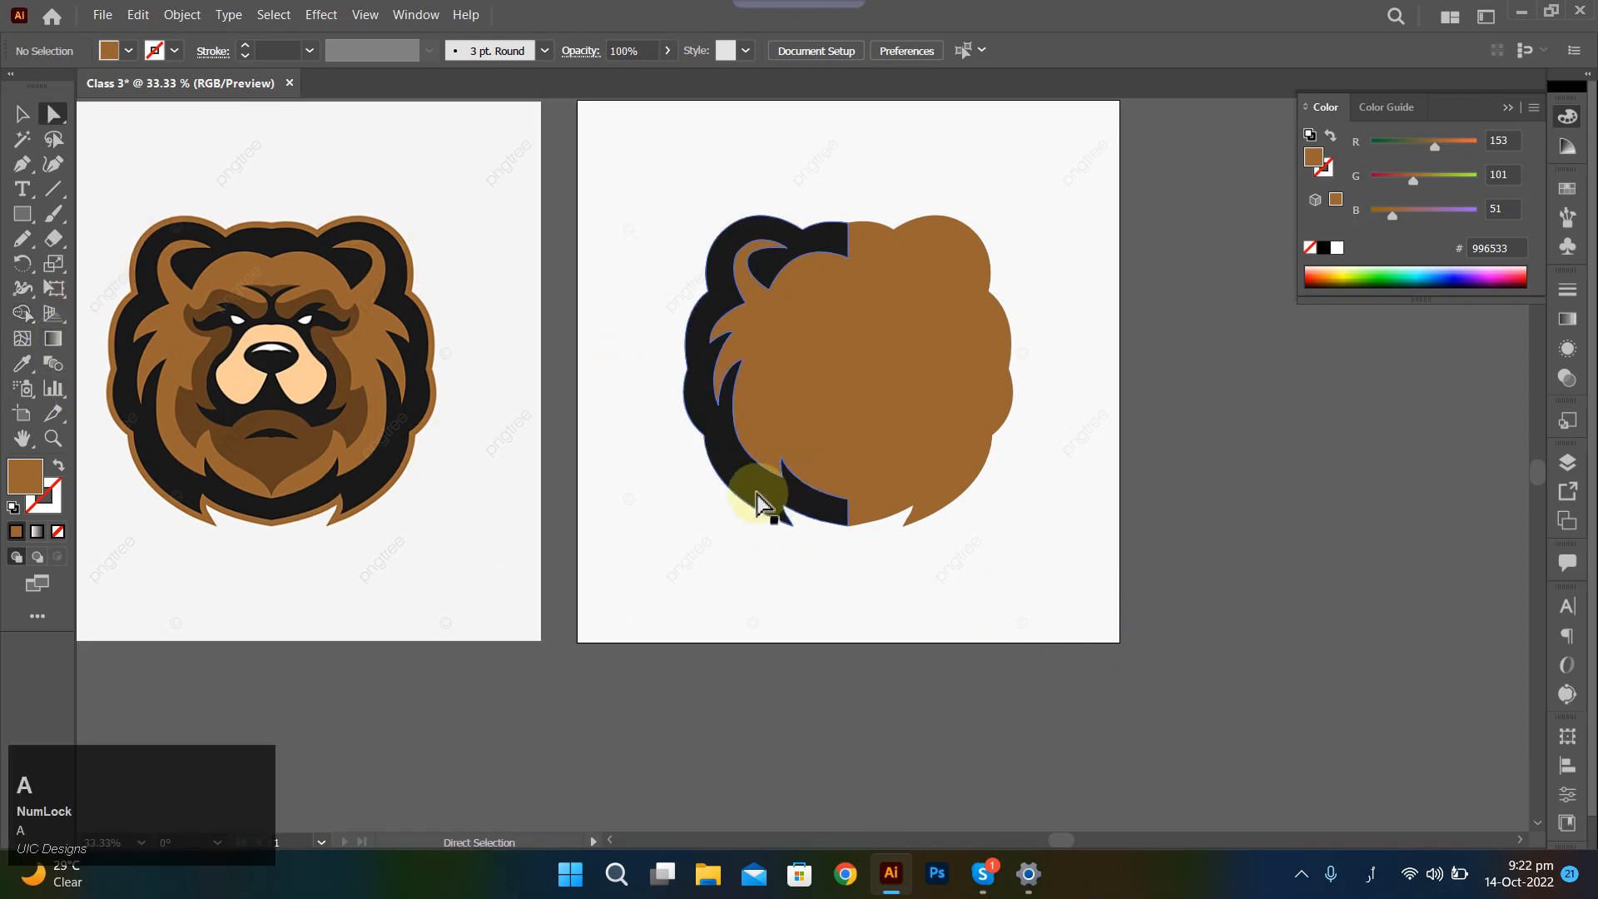
left_click_drag(758, 500, 921, 663)
key("ctrl+z")
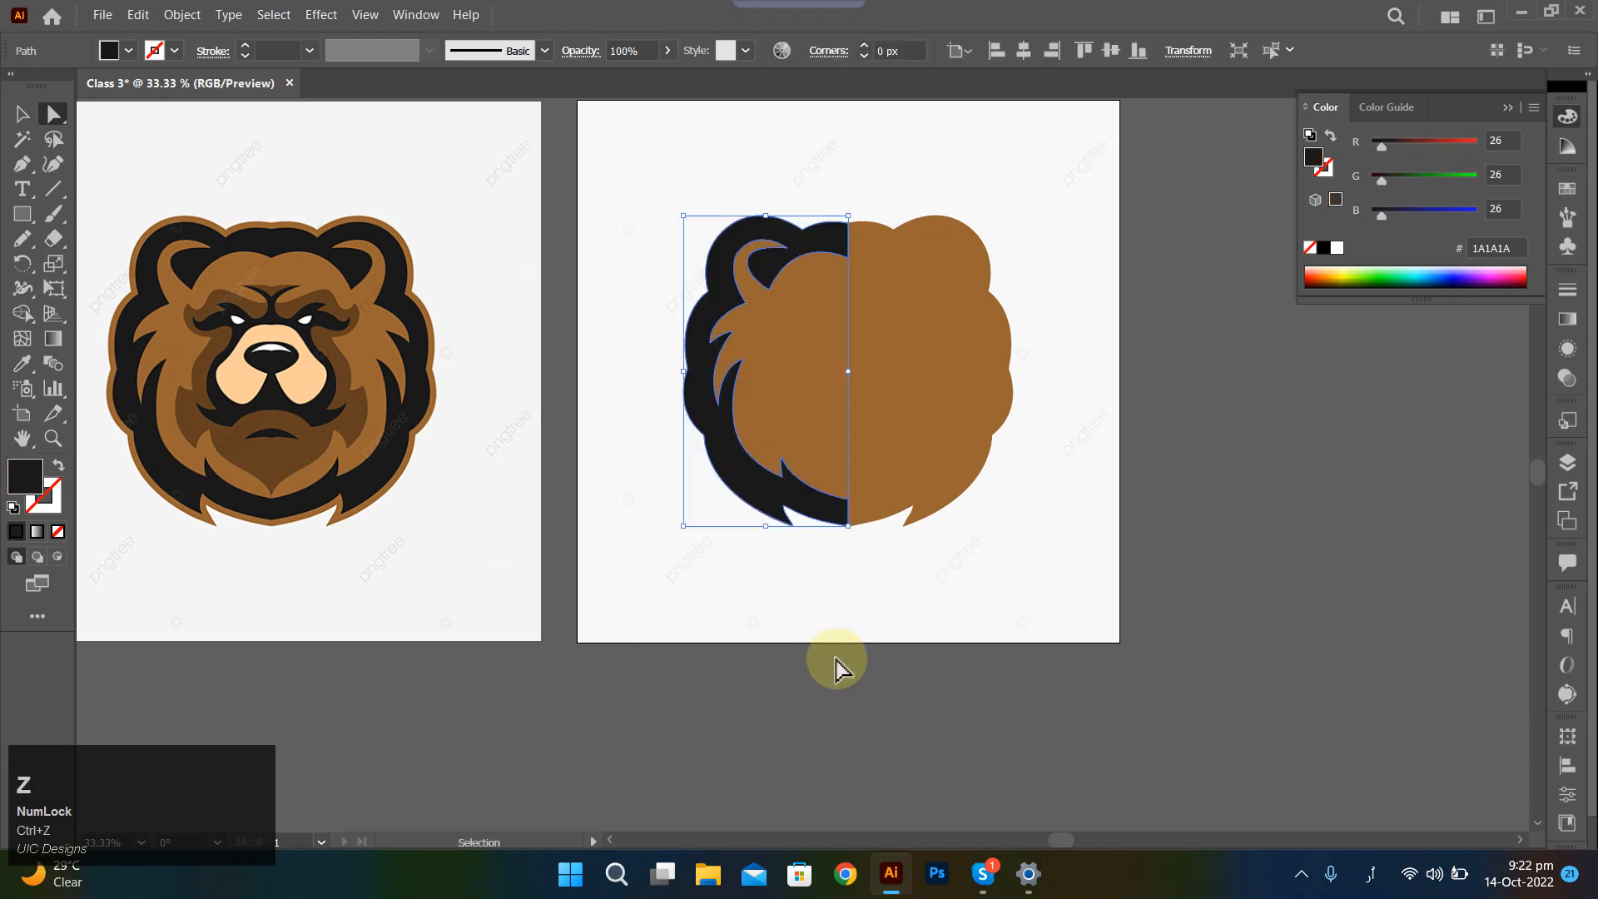
Copy the brown base shape and paste the copy in front of the original.
left_click(900, 471)
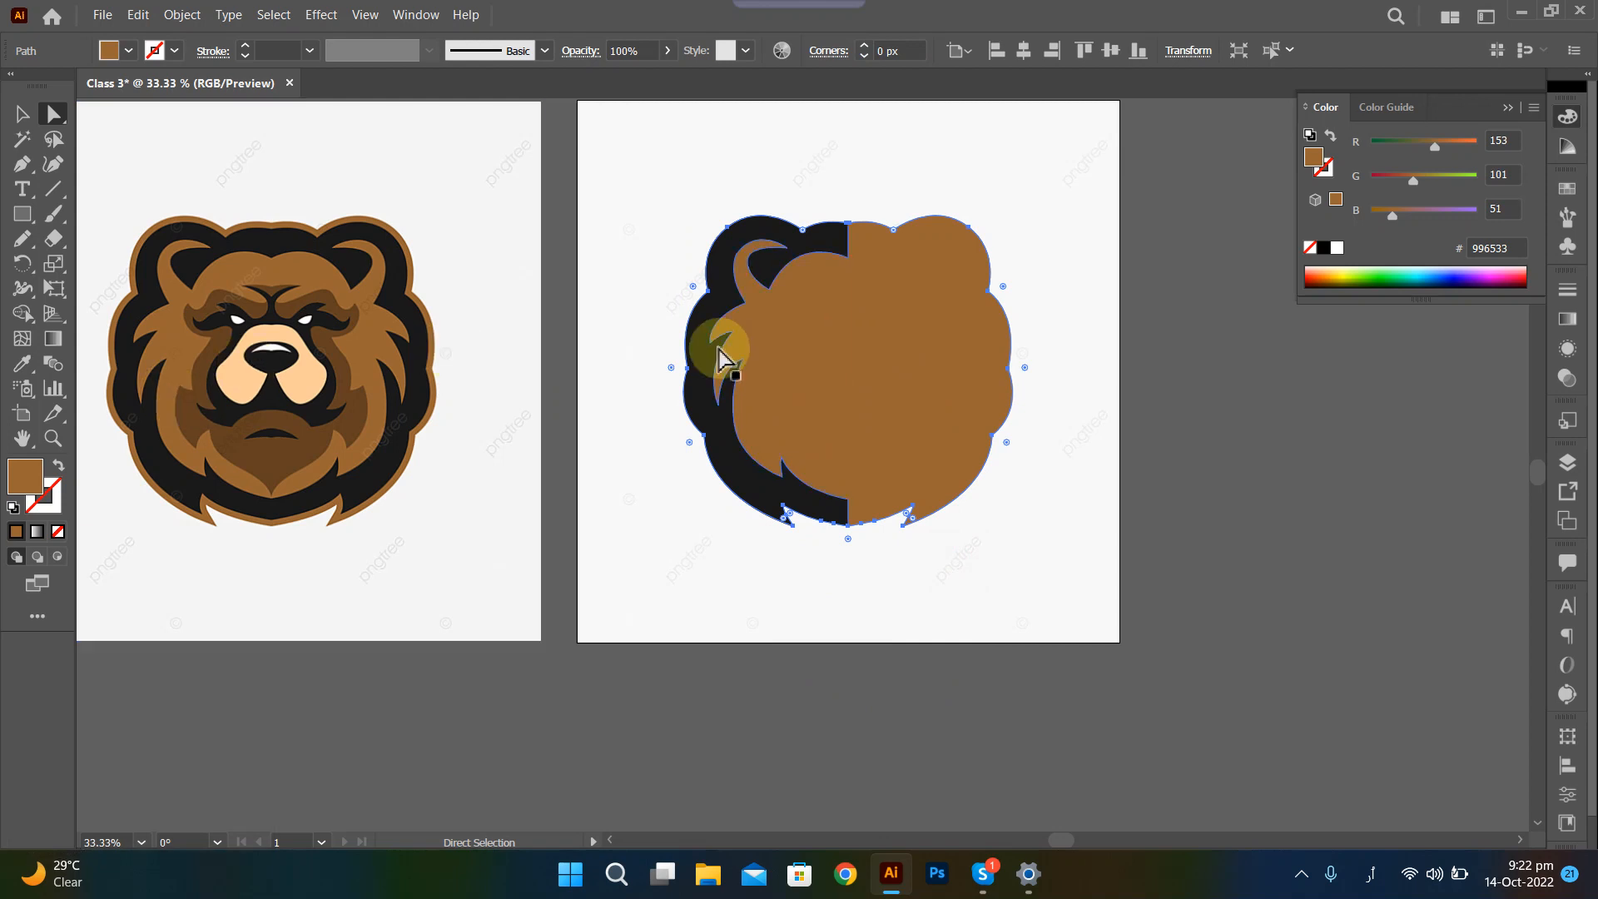
left_click(844, 363)
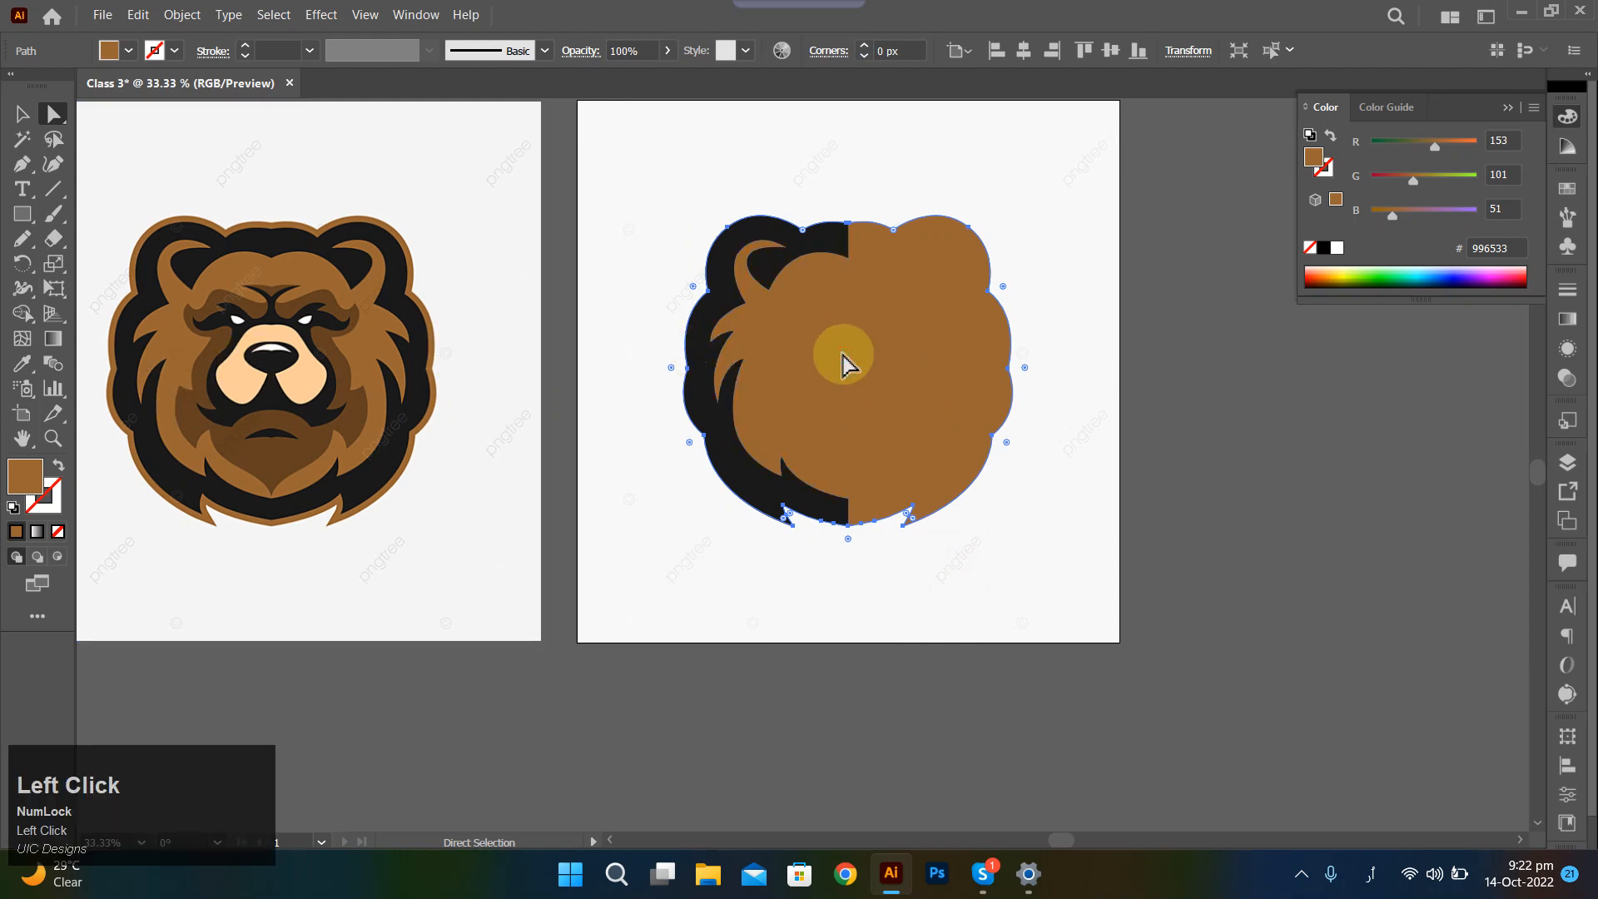
key("ctrl")
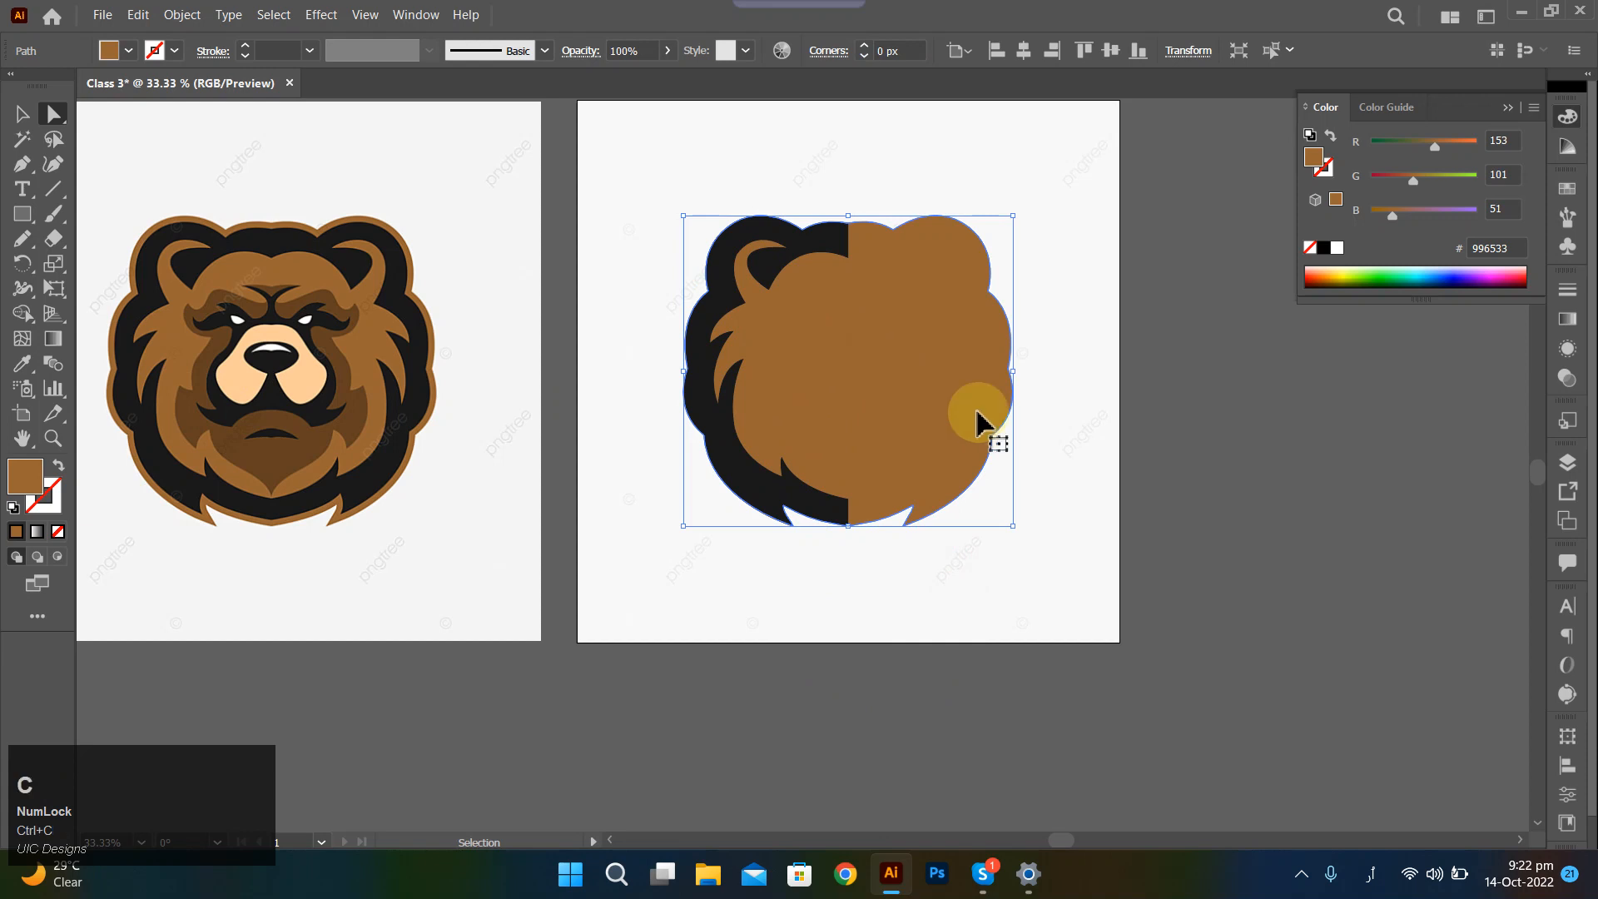
left_click(927, 343)
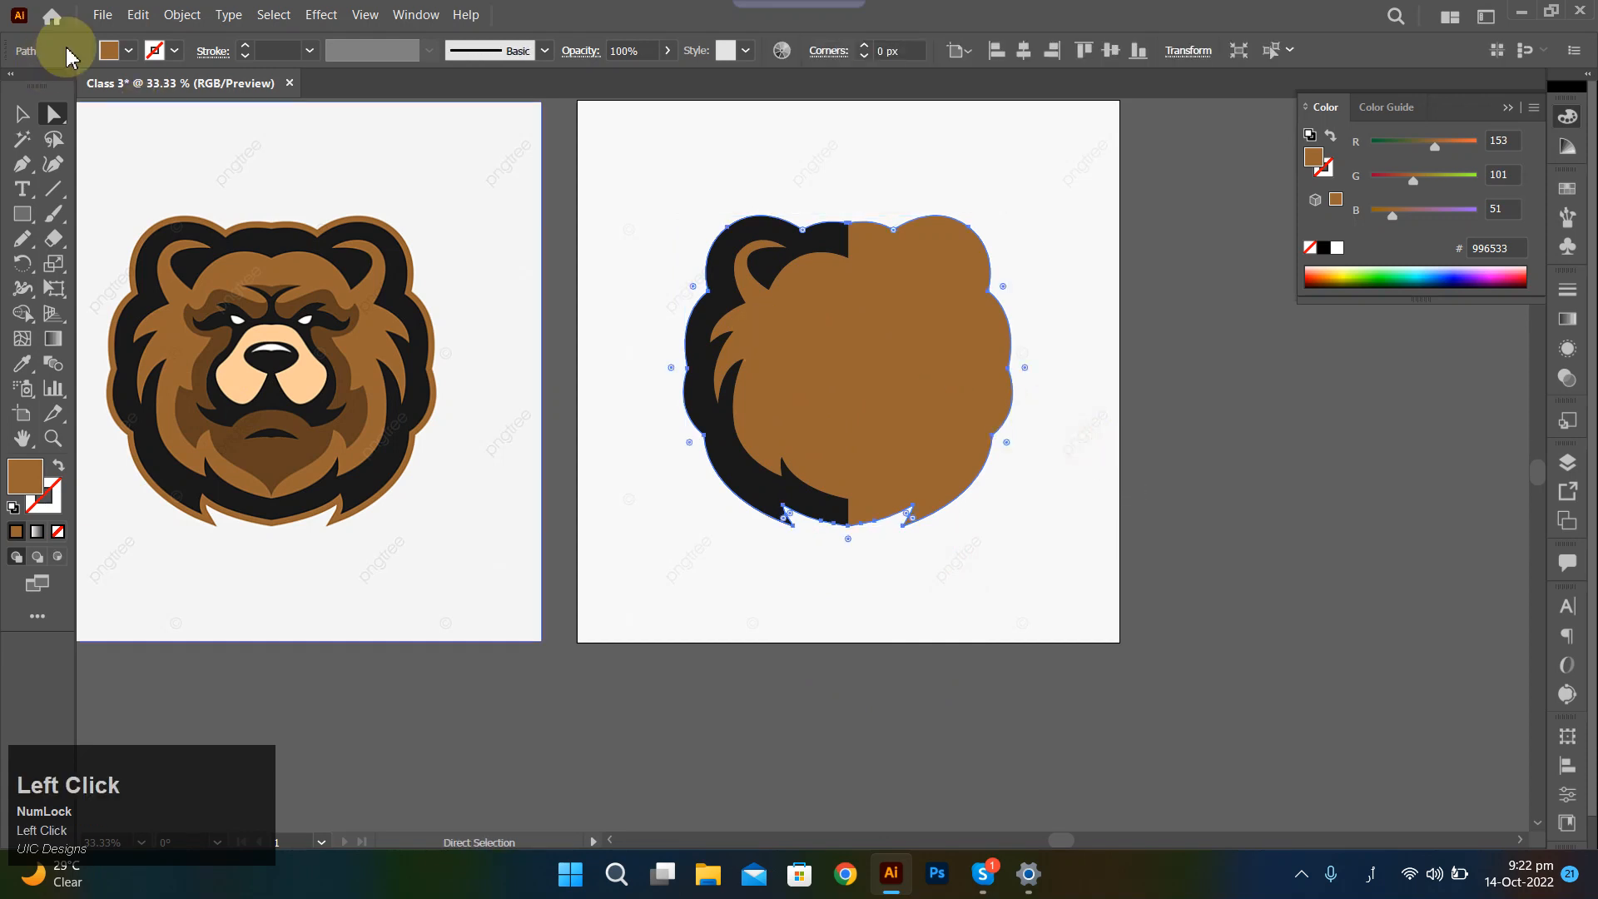
left_click(183, 14)
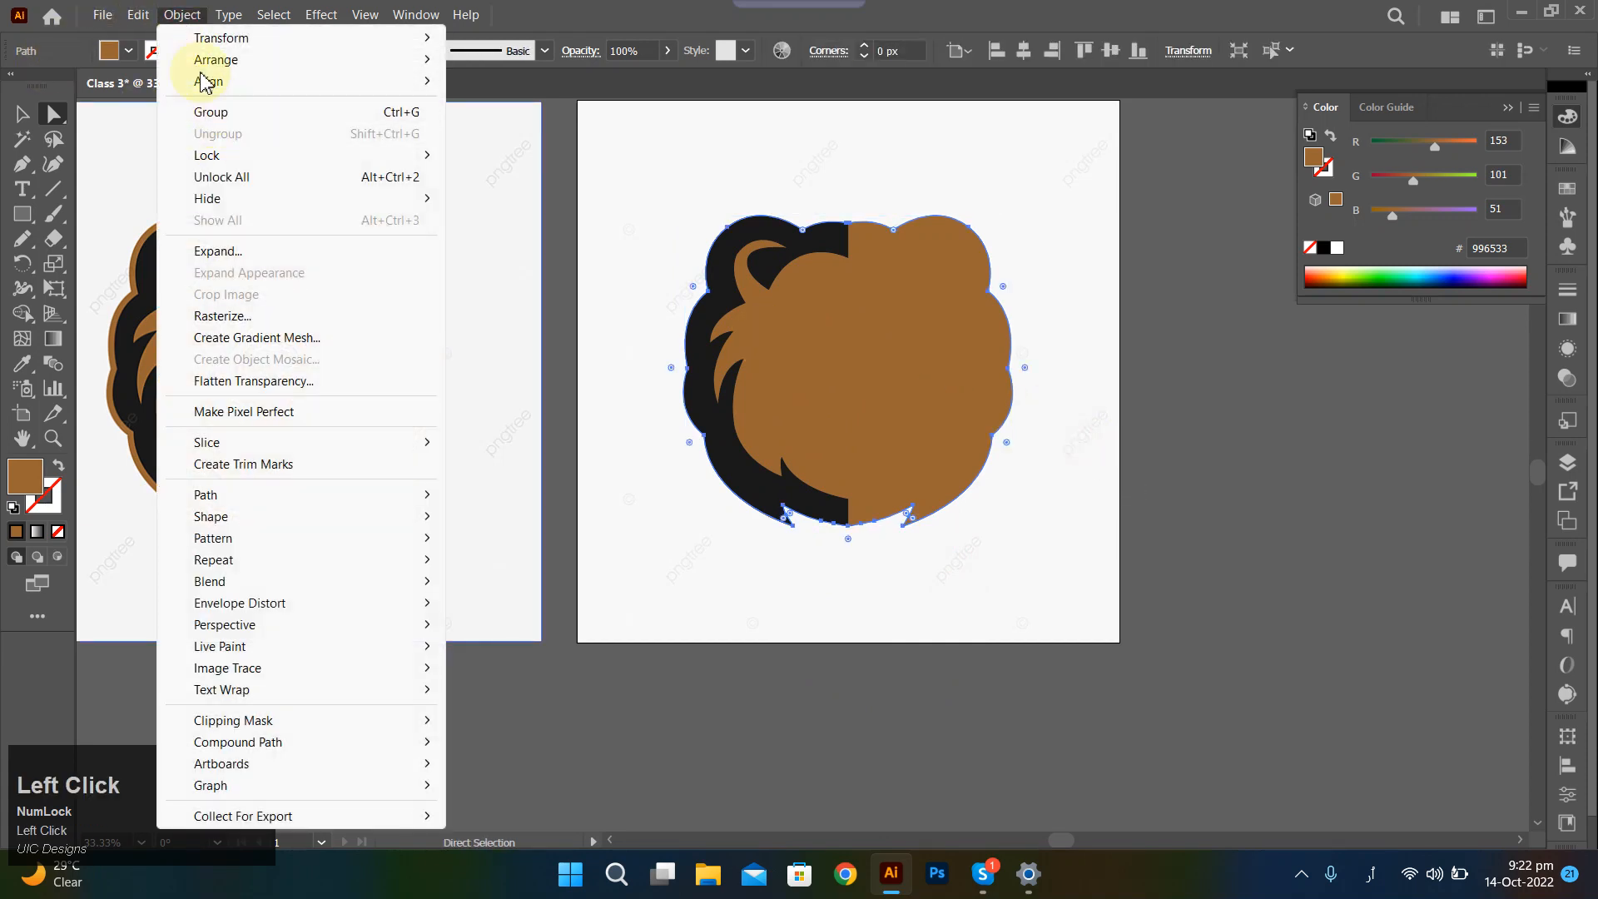
mouse_move(138, 15)
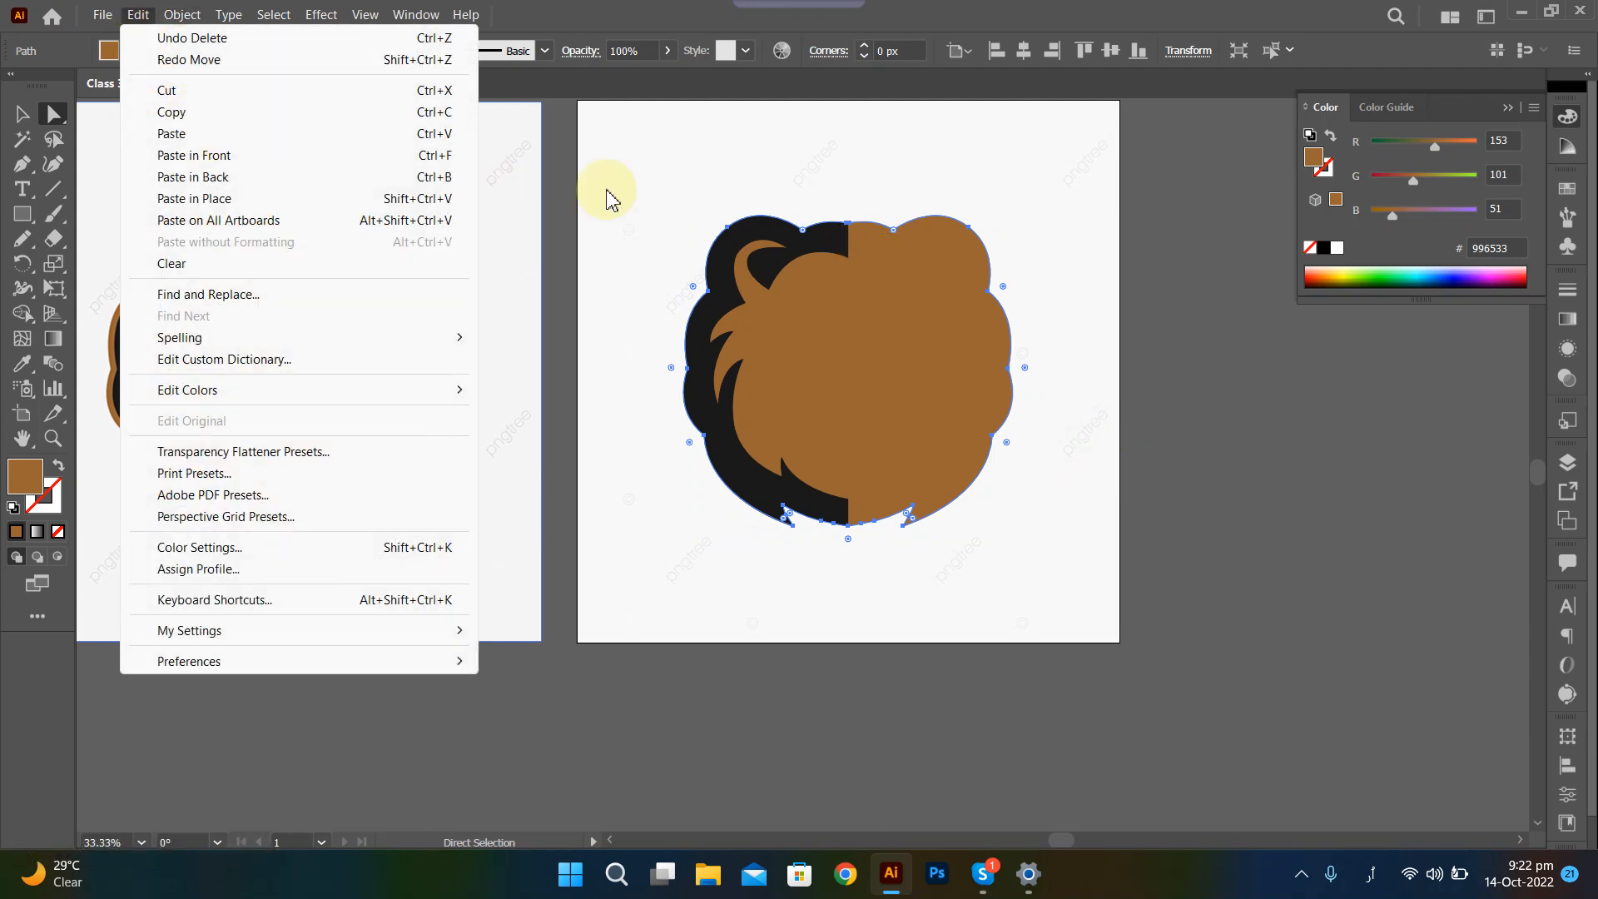
left_click(185, 135)
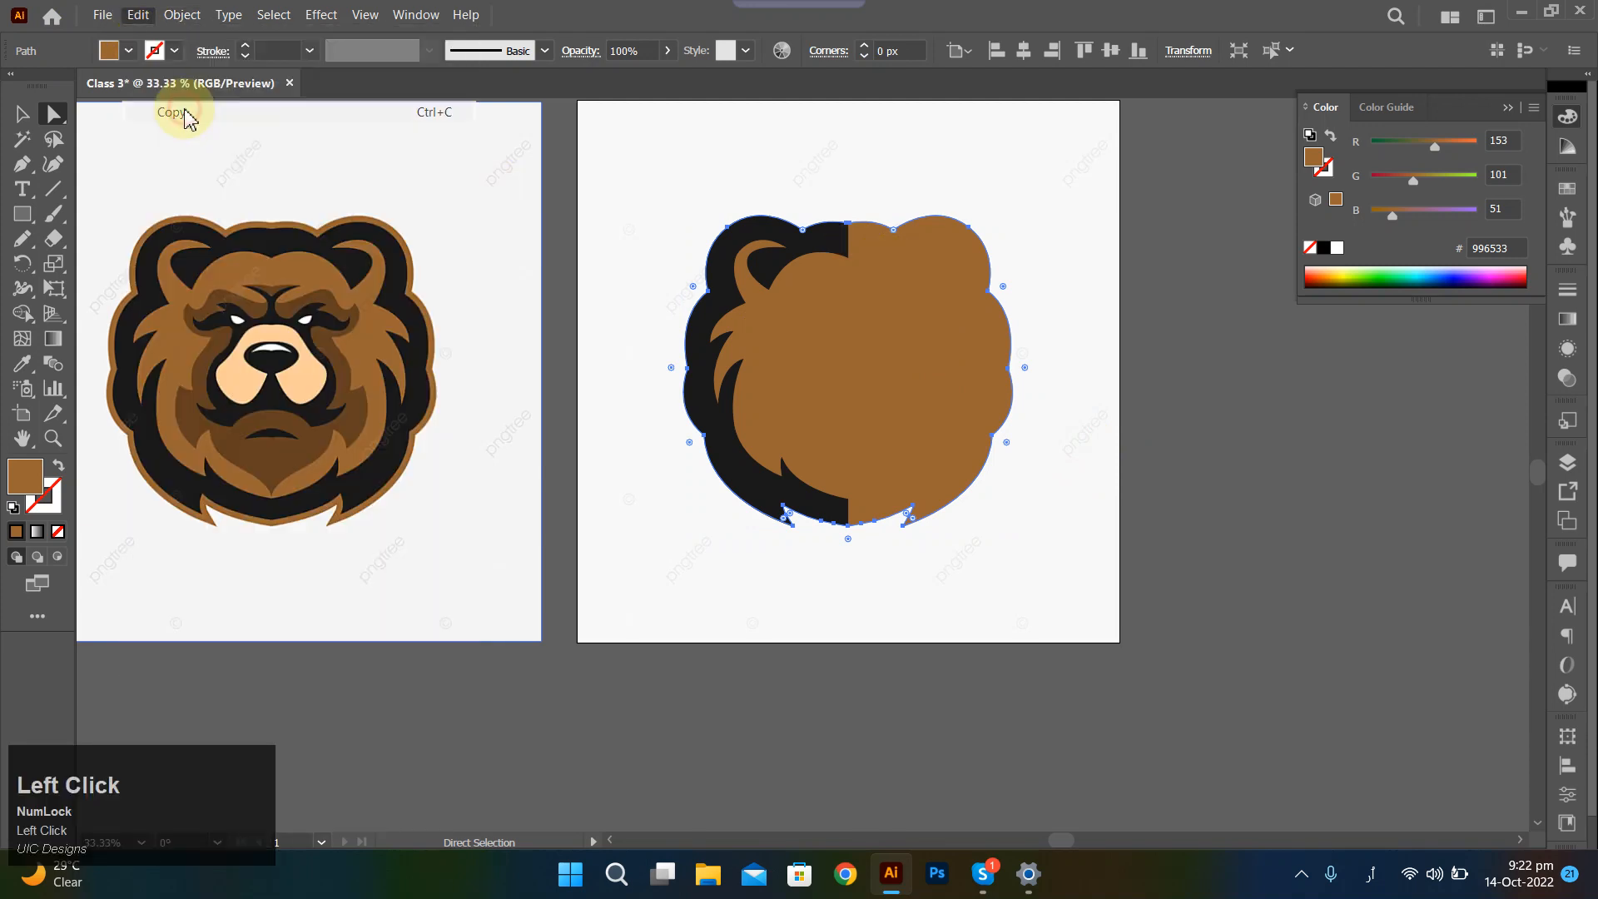
left_click(142, 19)
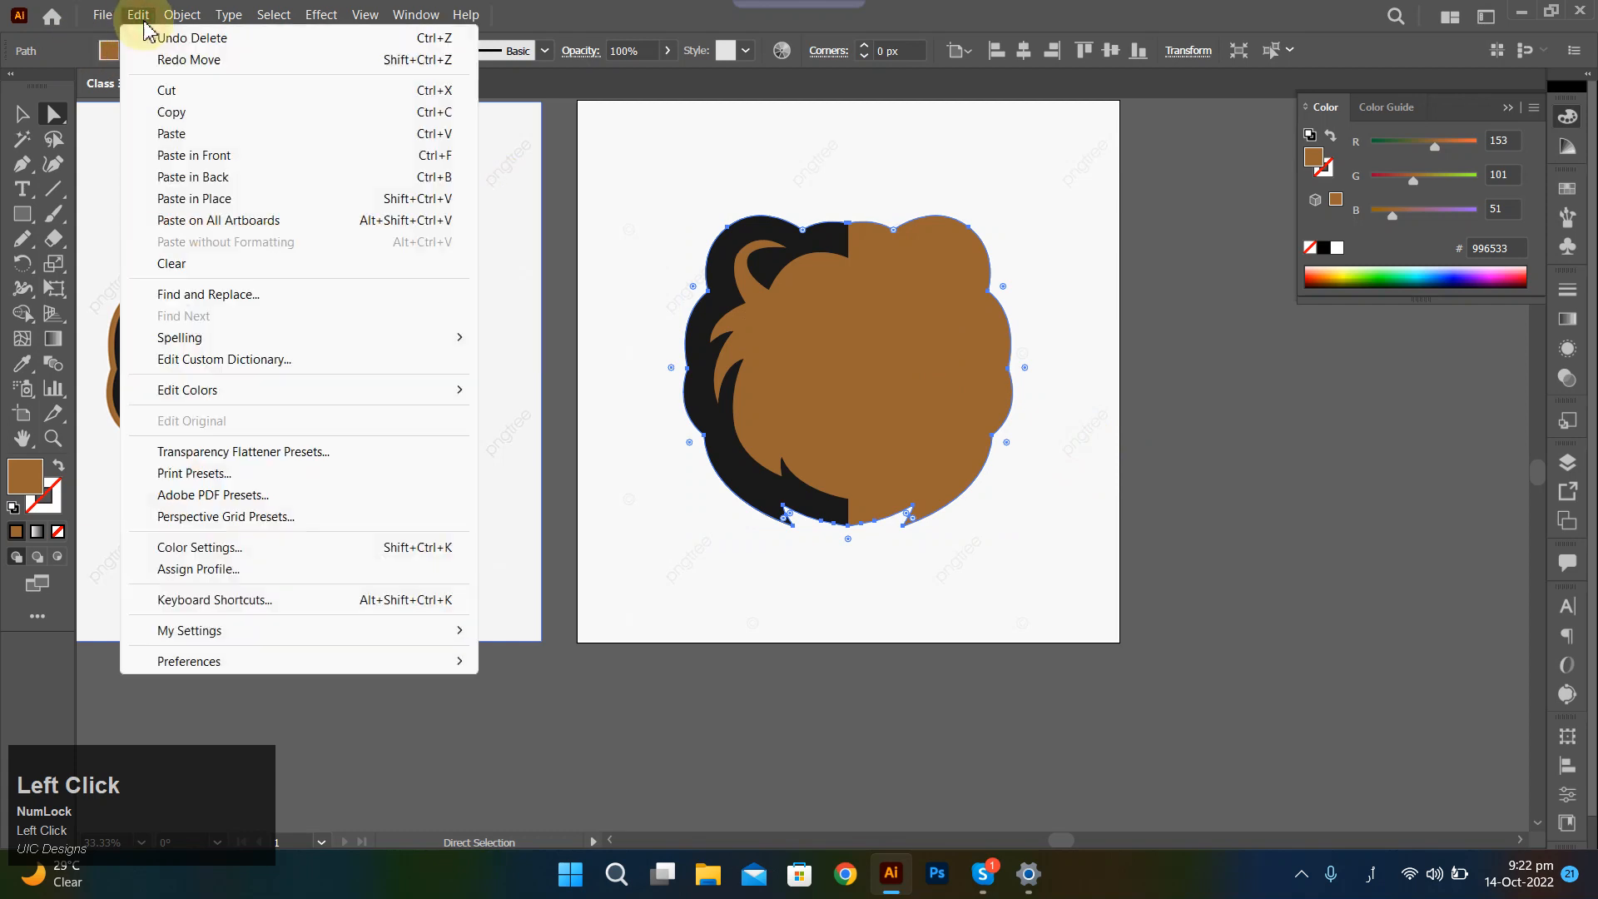
left_click(179, 156)
Try moving the pasted brown copy away from the original base, undo the move and the paste, and deselect.
left_click(829, 426)
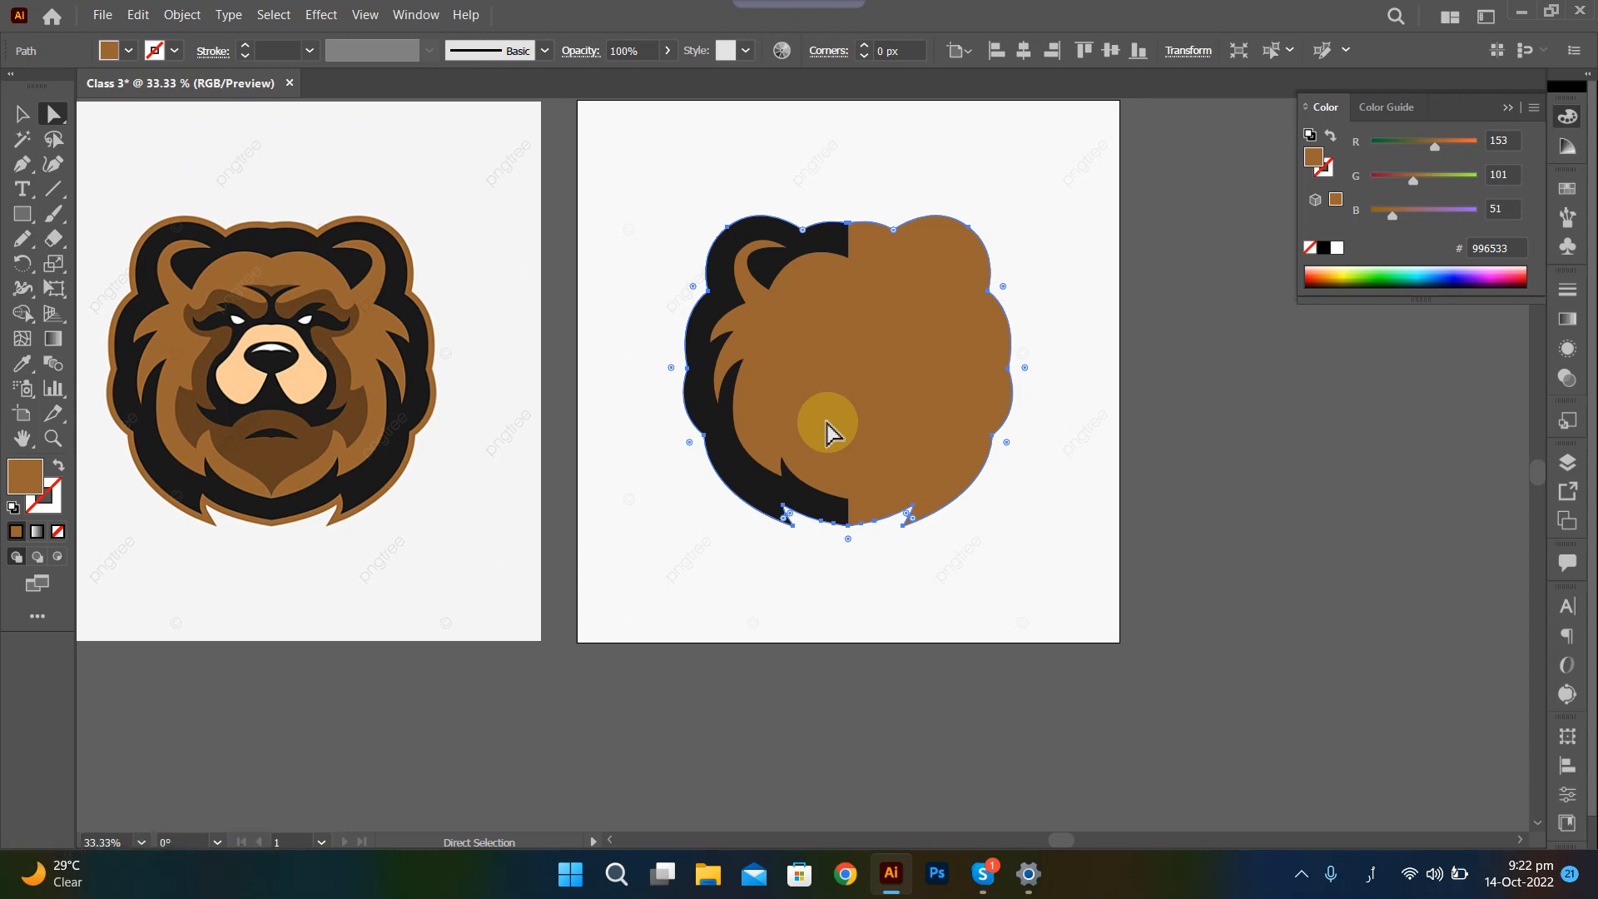
left_click(828, 426)
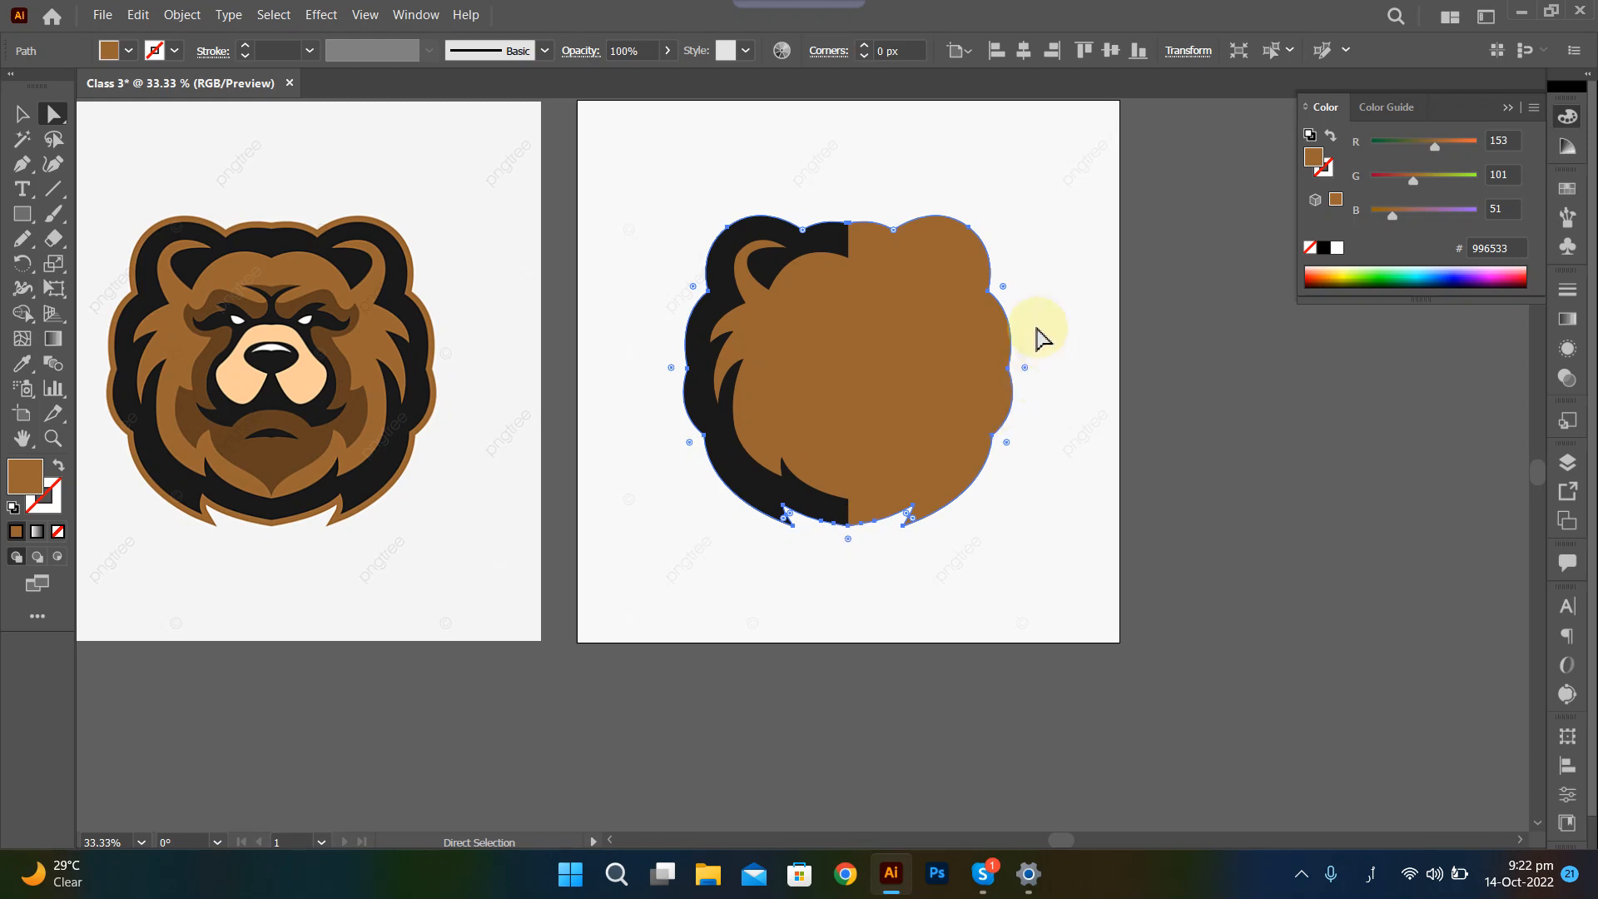
left_click_drag(911, 368, 1272, 509)
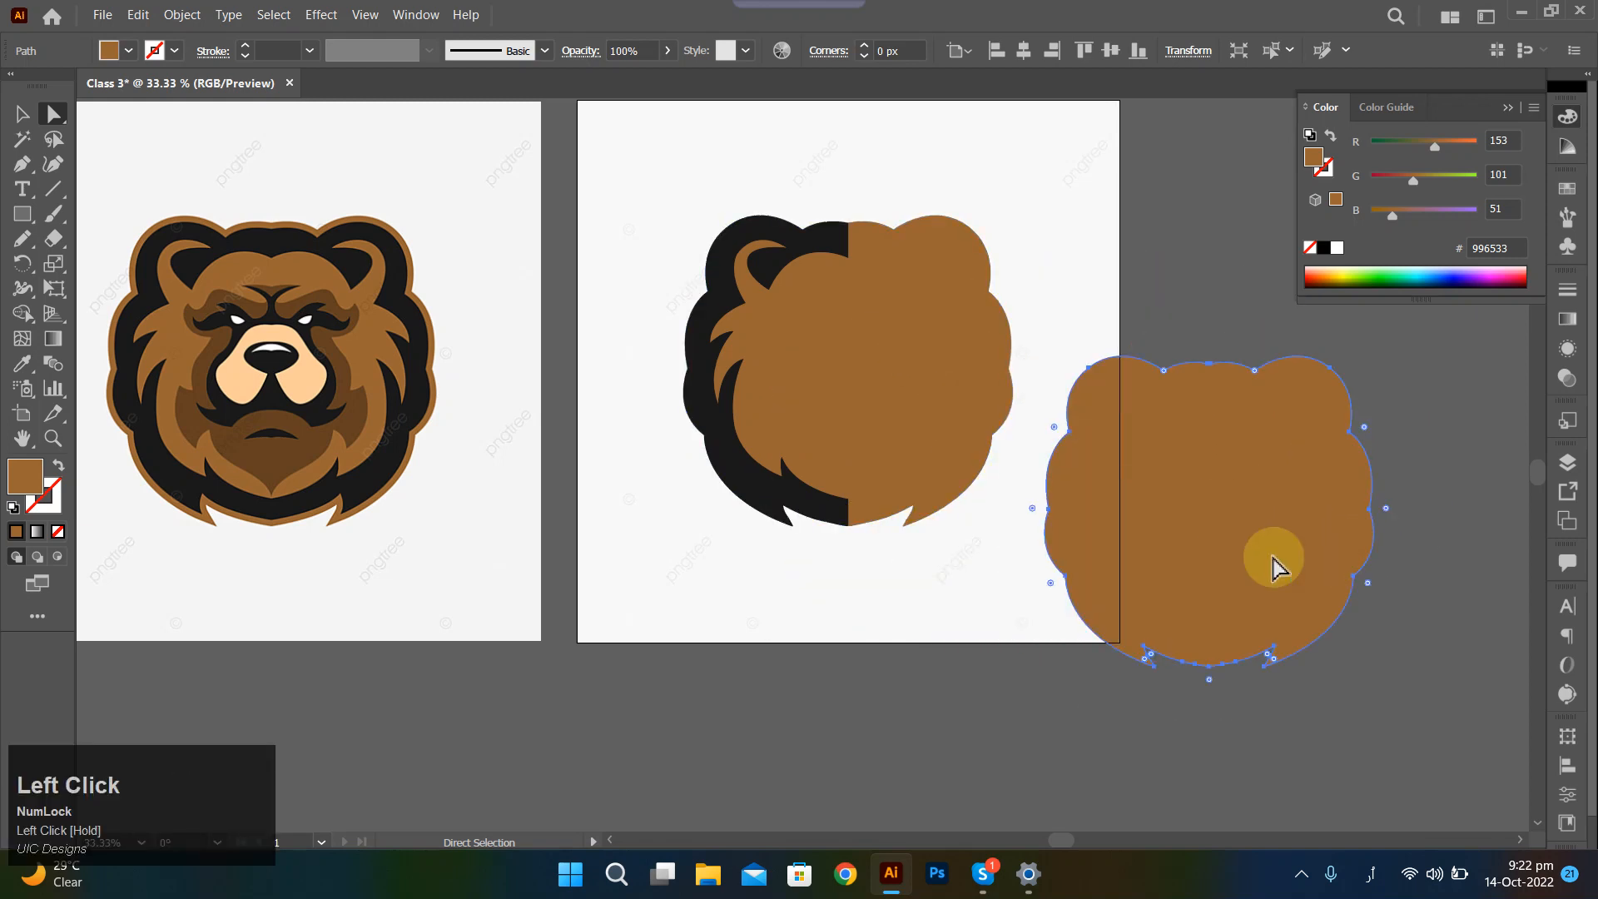
key("ctrl")
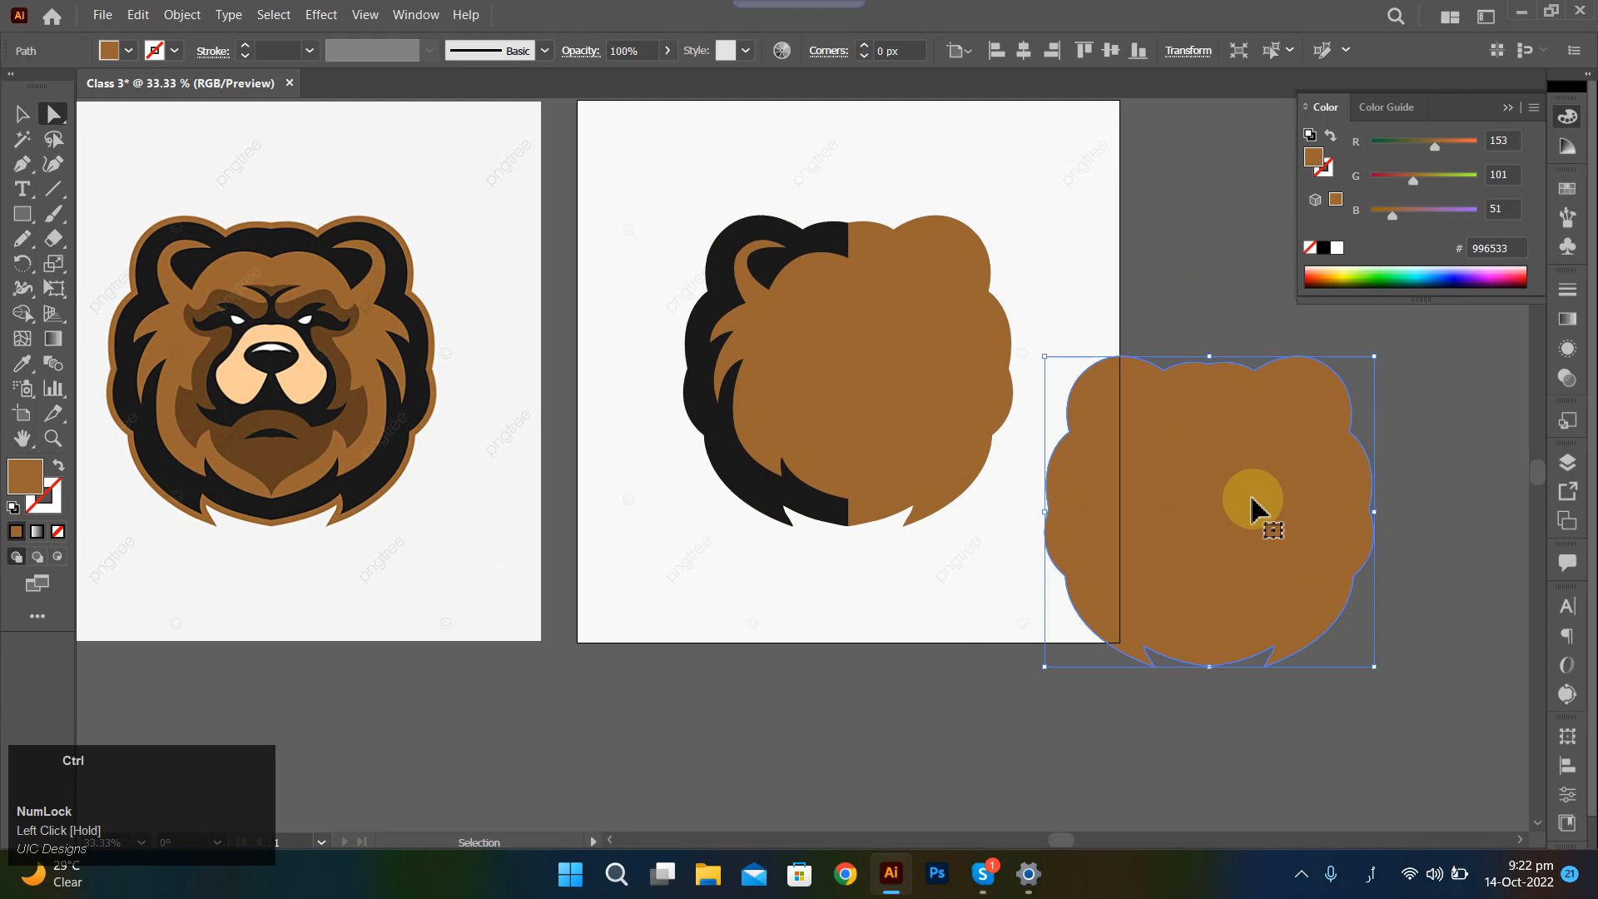
key("ctrl+z")
key("ctrl+z")
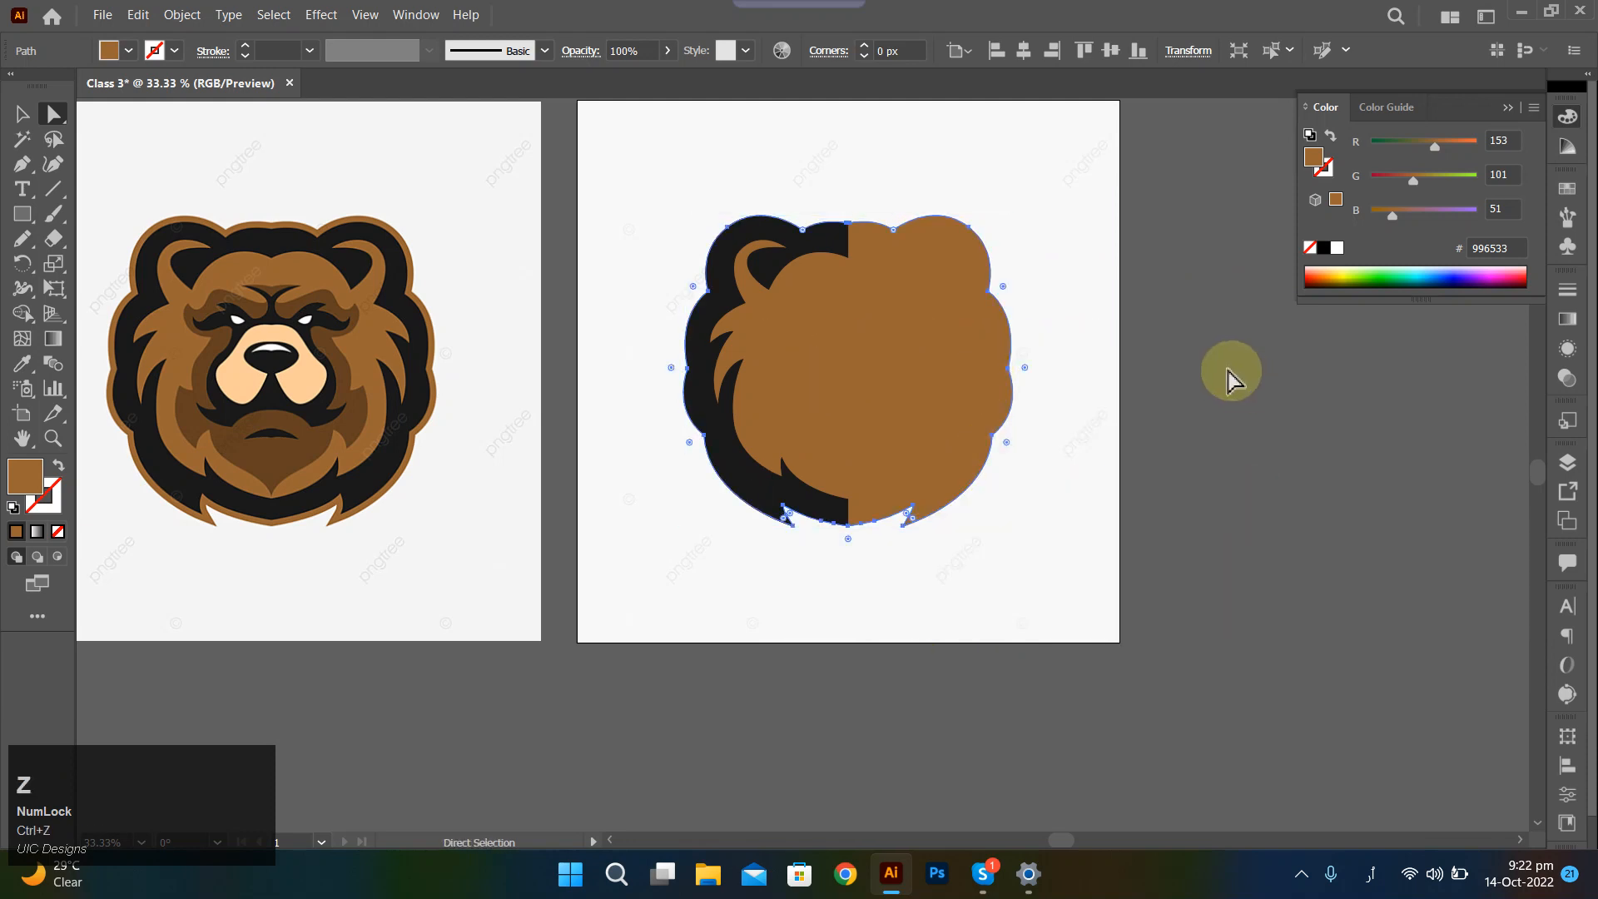
left_click(1203, 358)
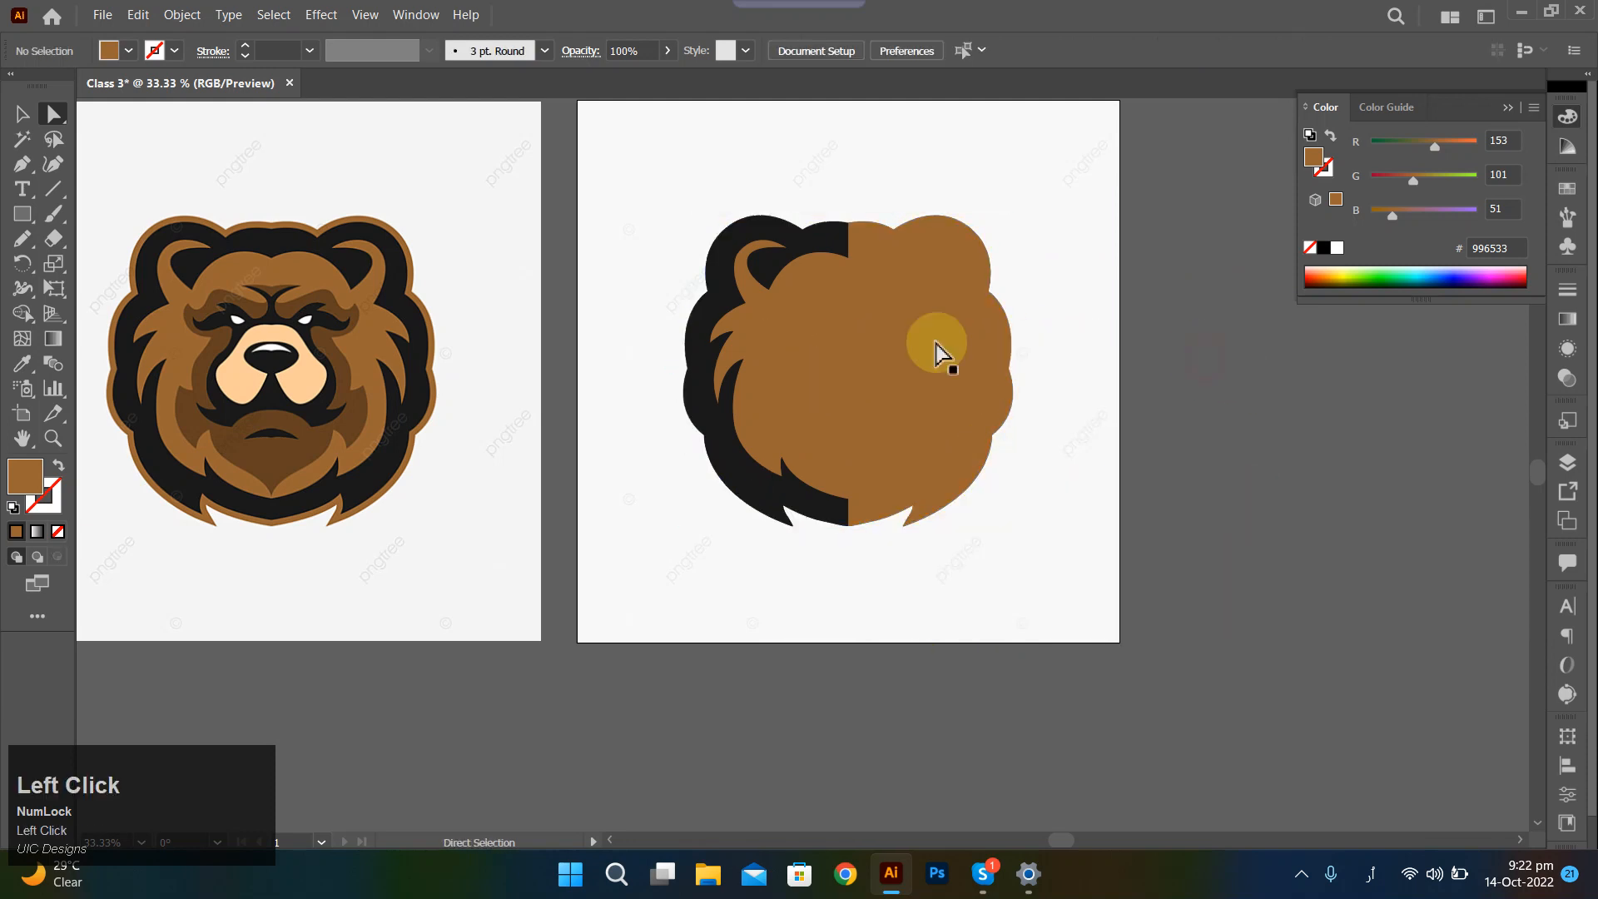
Try to give the brown head silhouette a black stroke and brown fill sampled from the reference bear.
left_click(50, 504)
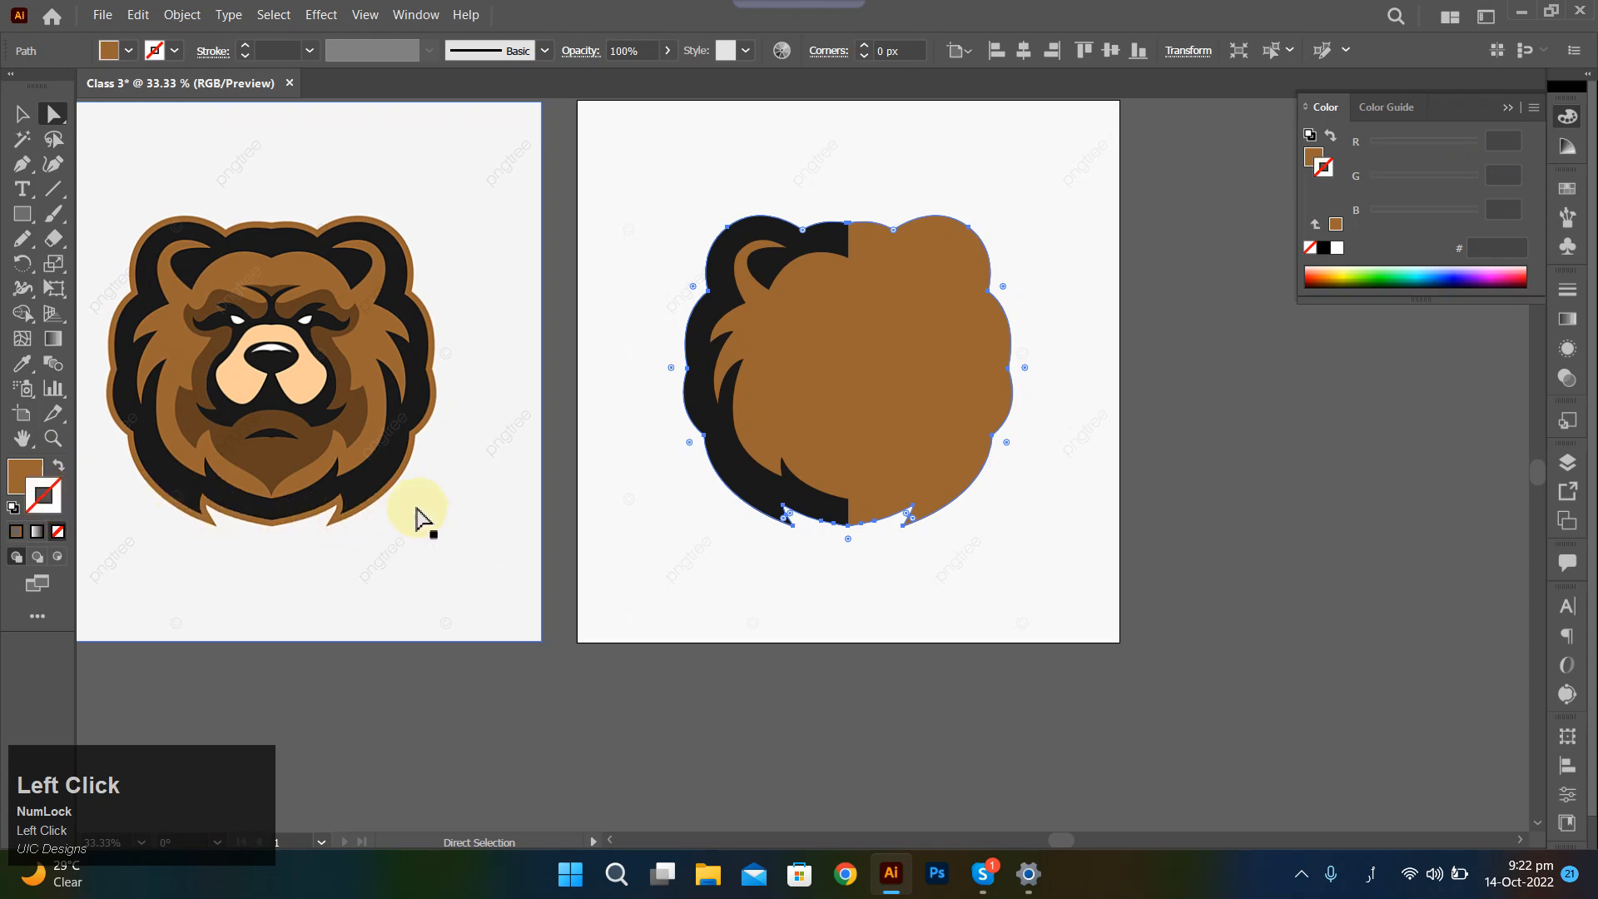
key("i")
left_click(354, 483, "shift")
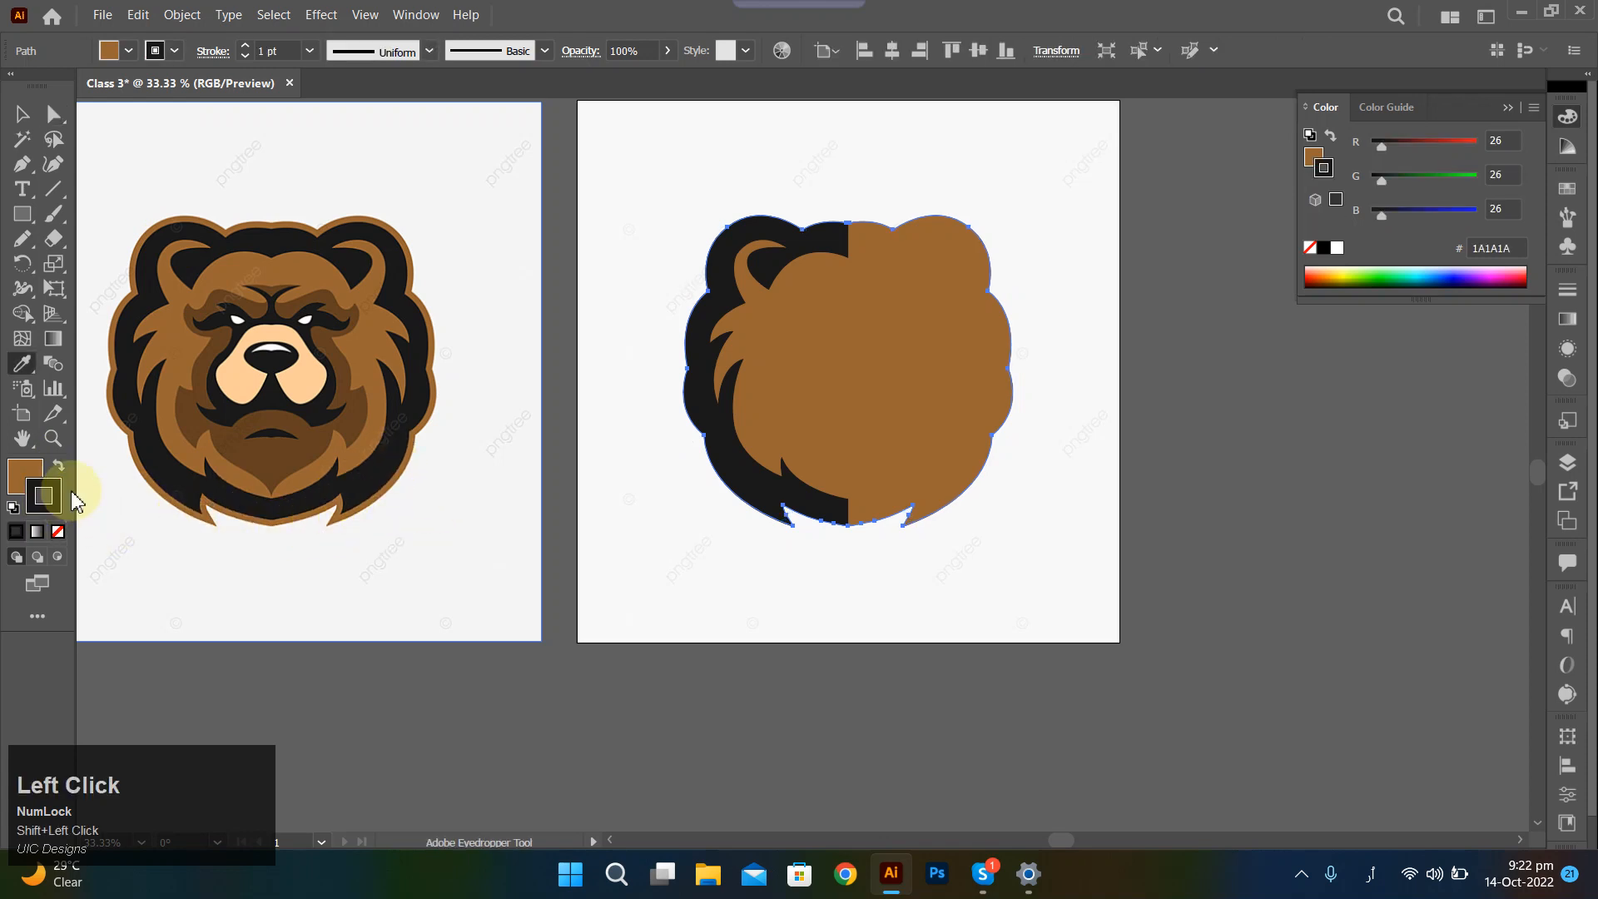
left_click(20, 366)
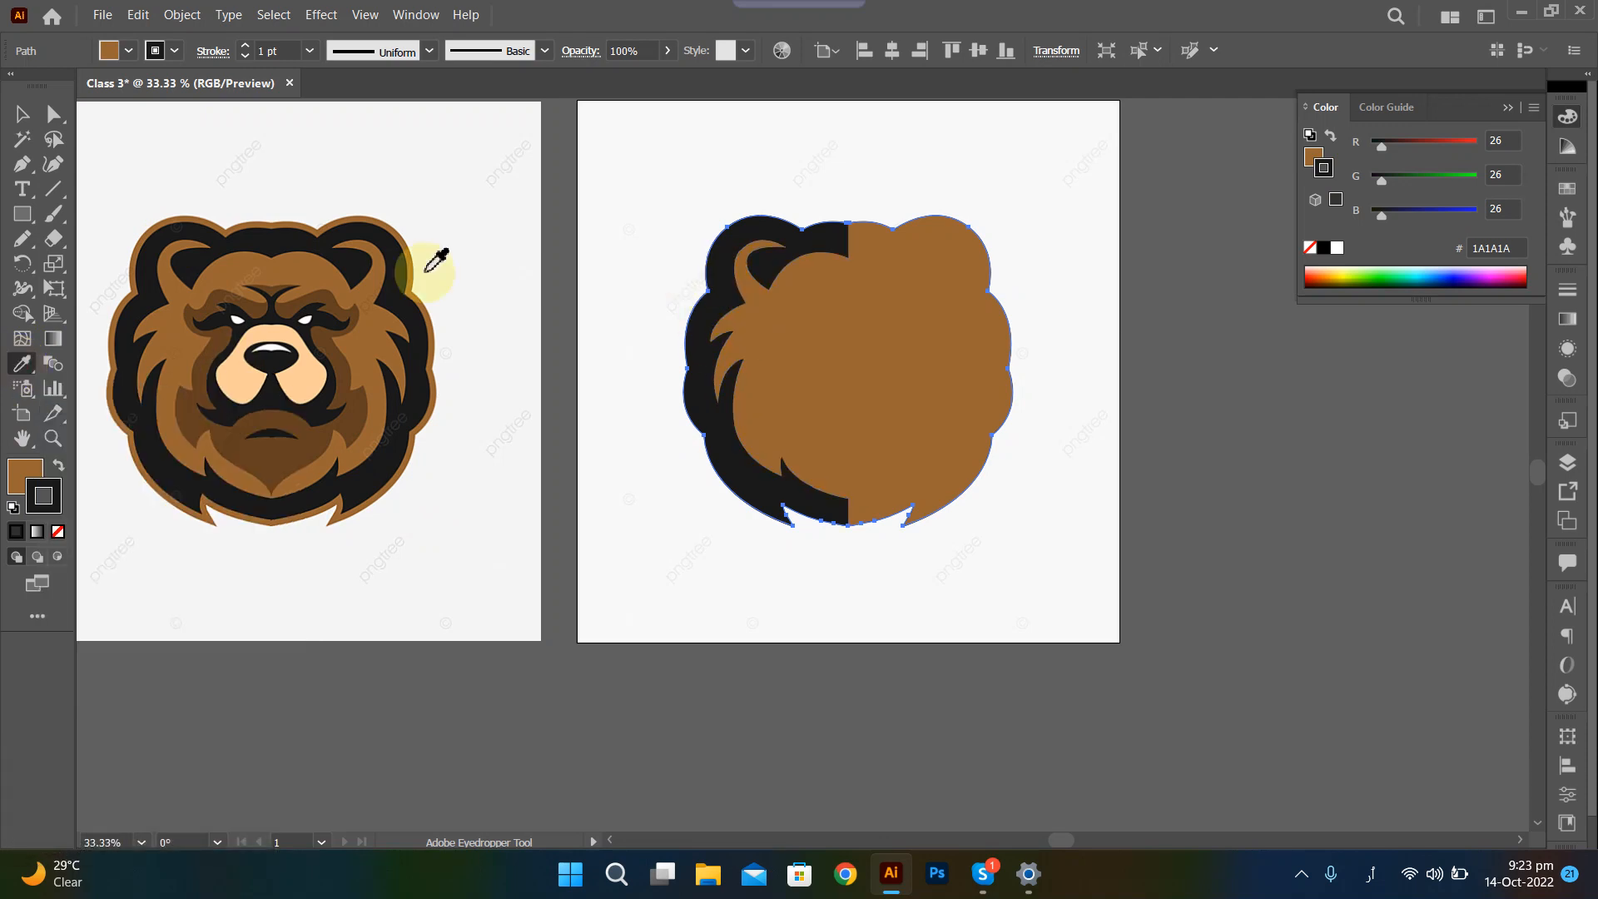
left_click(340, 274)
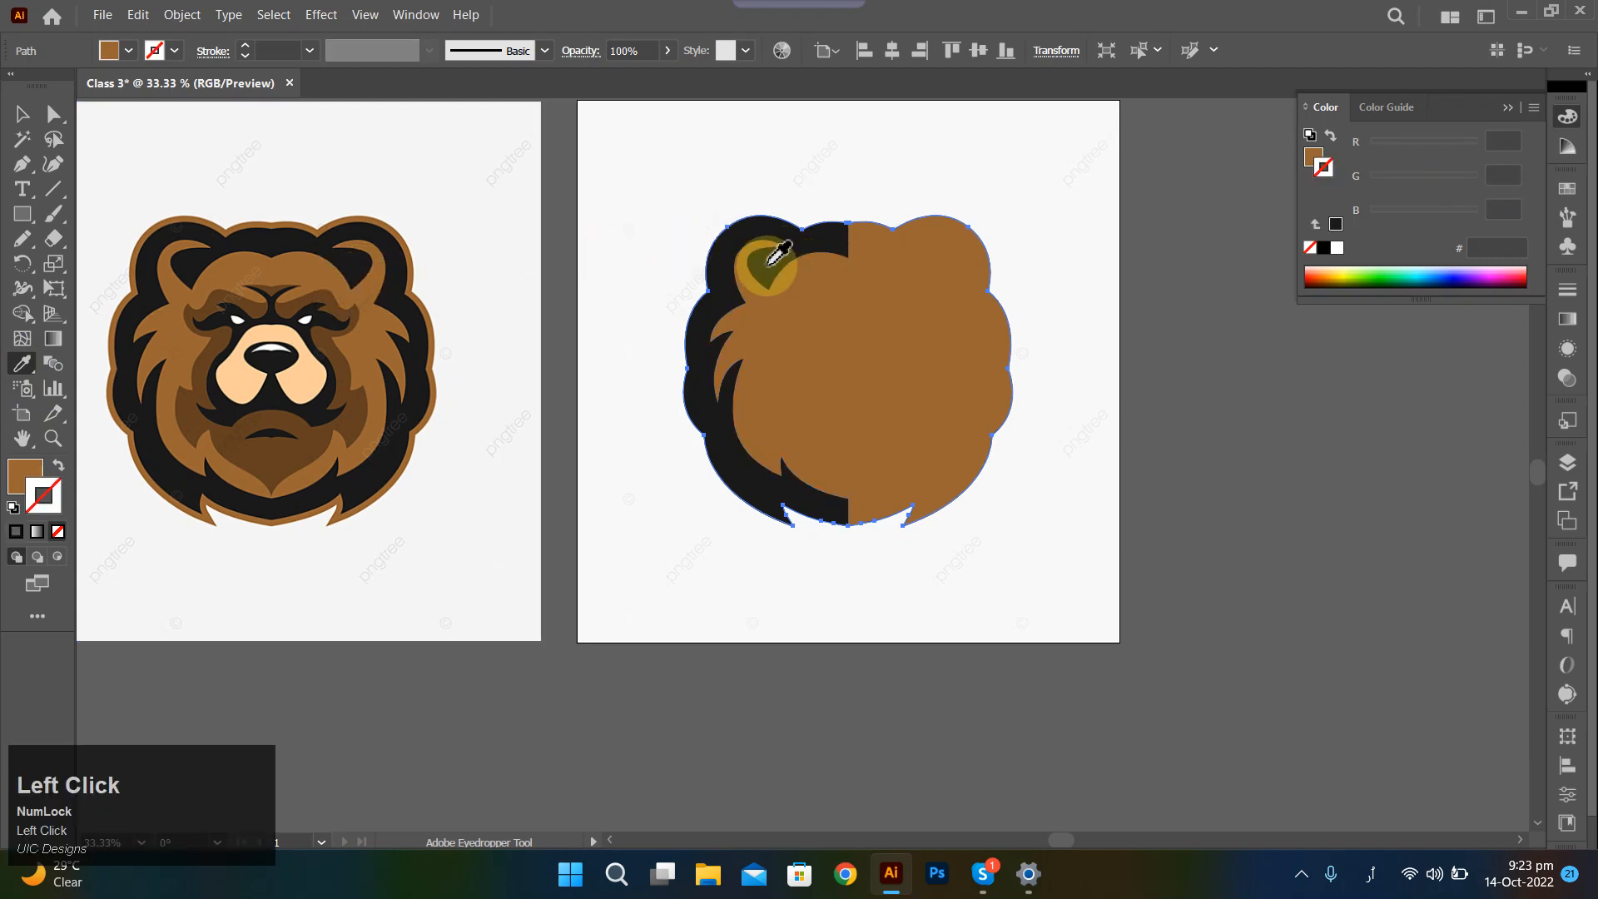
Try recolouring the black mane shape with the dark brown sampled from the reference bear's face, and undo it.
key("ctrl")
left_click(753, 236, "ctrl")
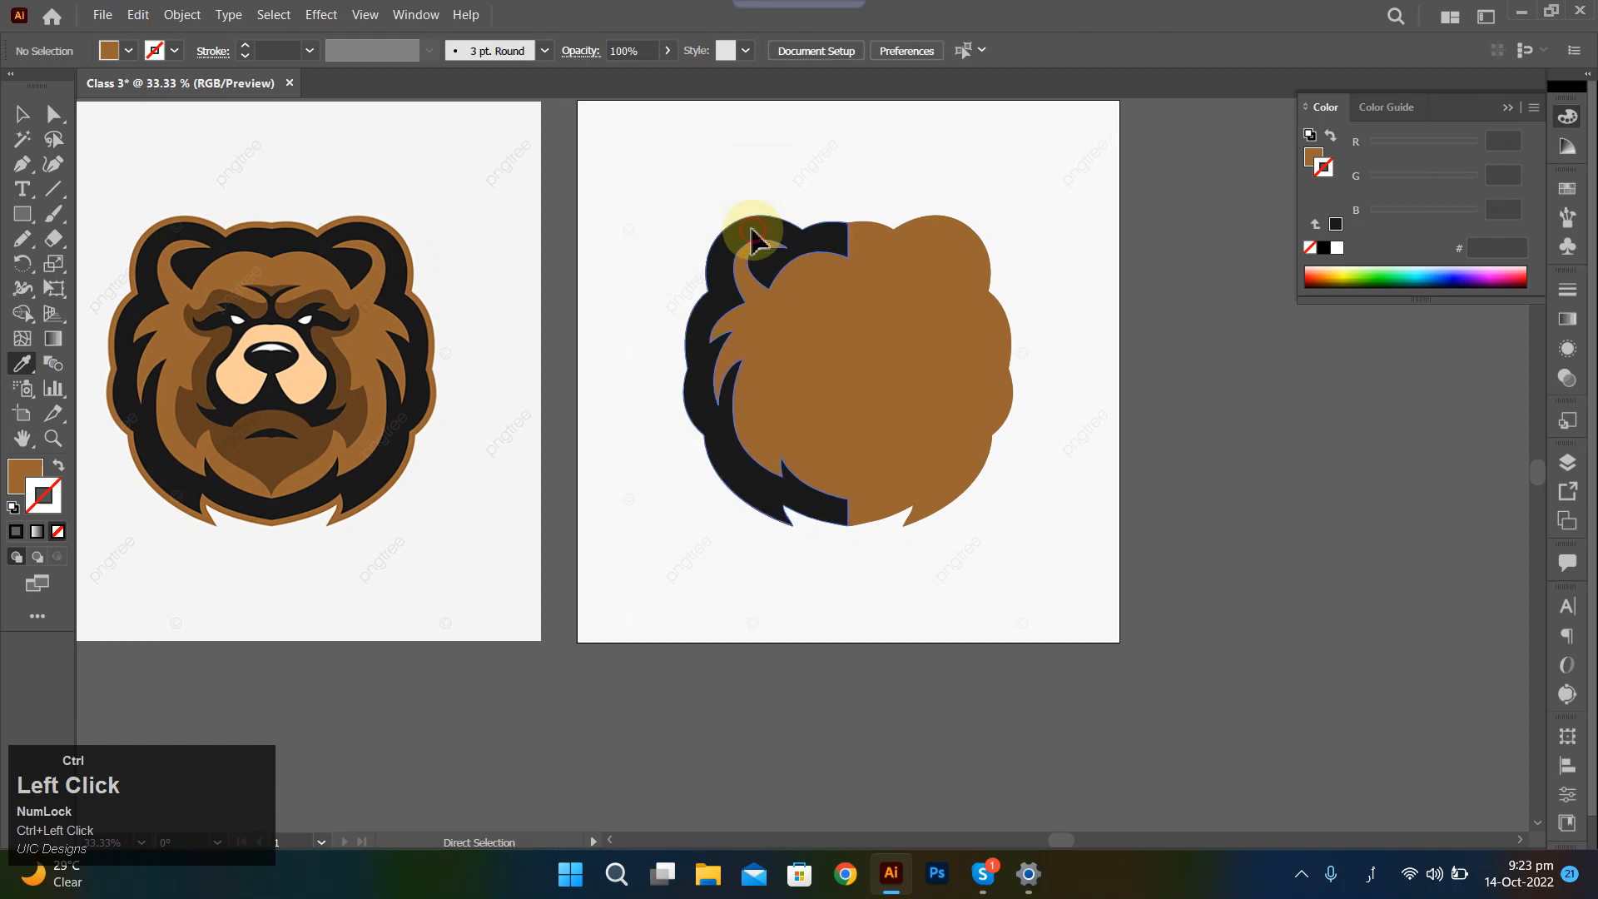
left_click(326, 337)
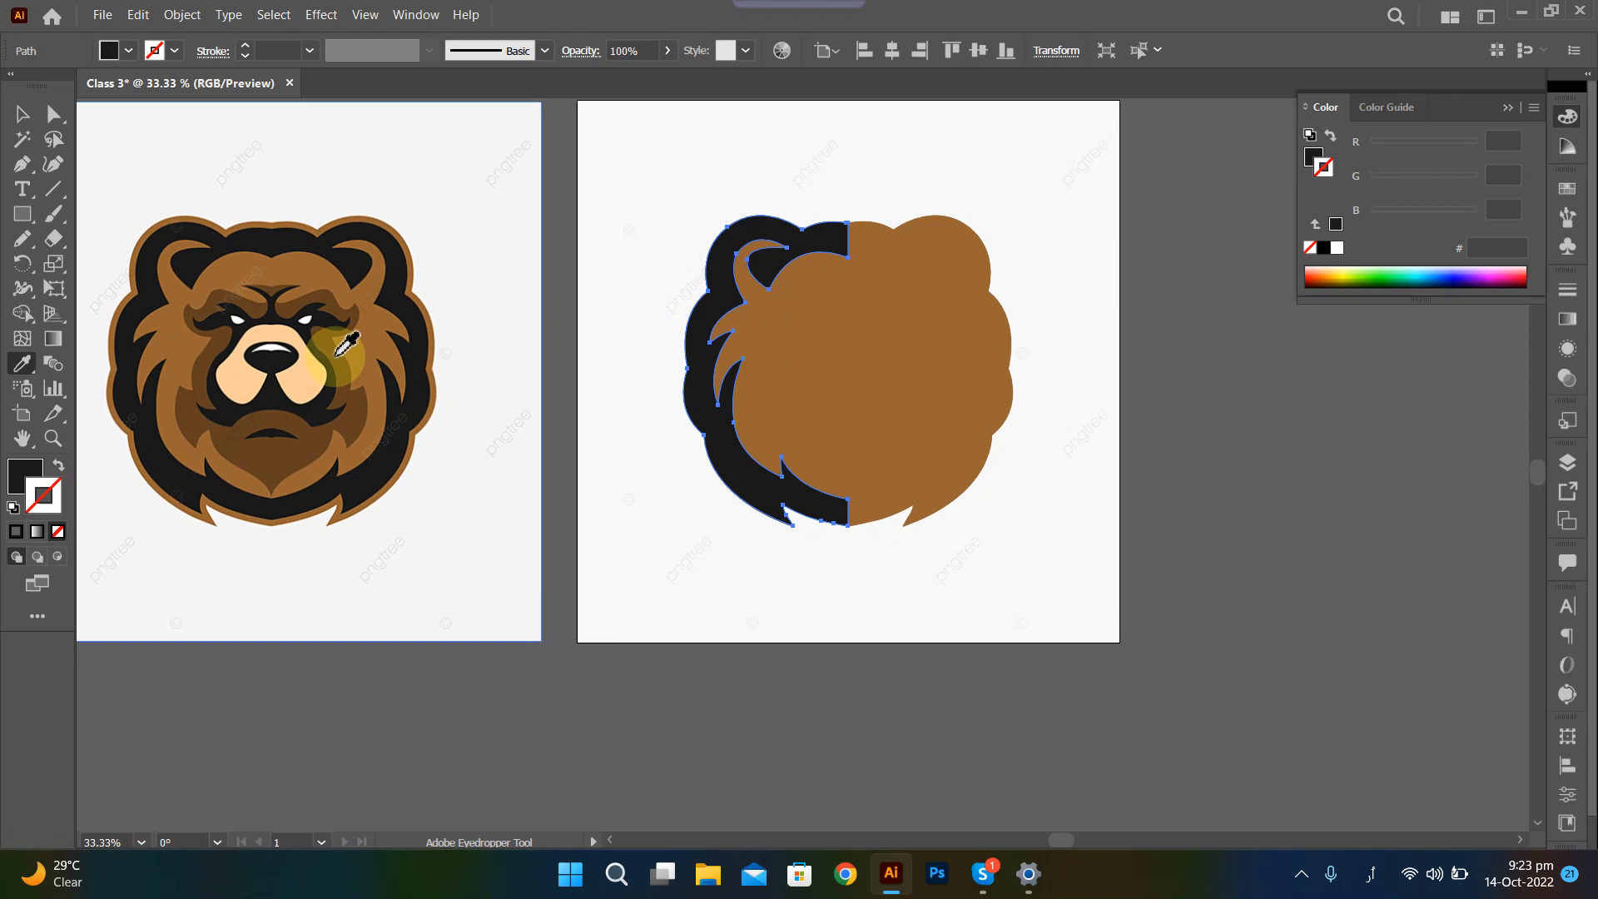
left_click(337, 353)
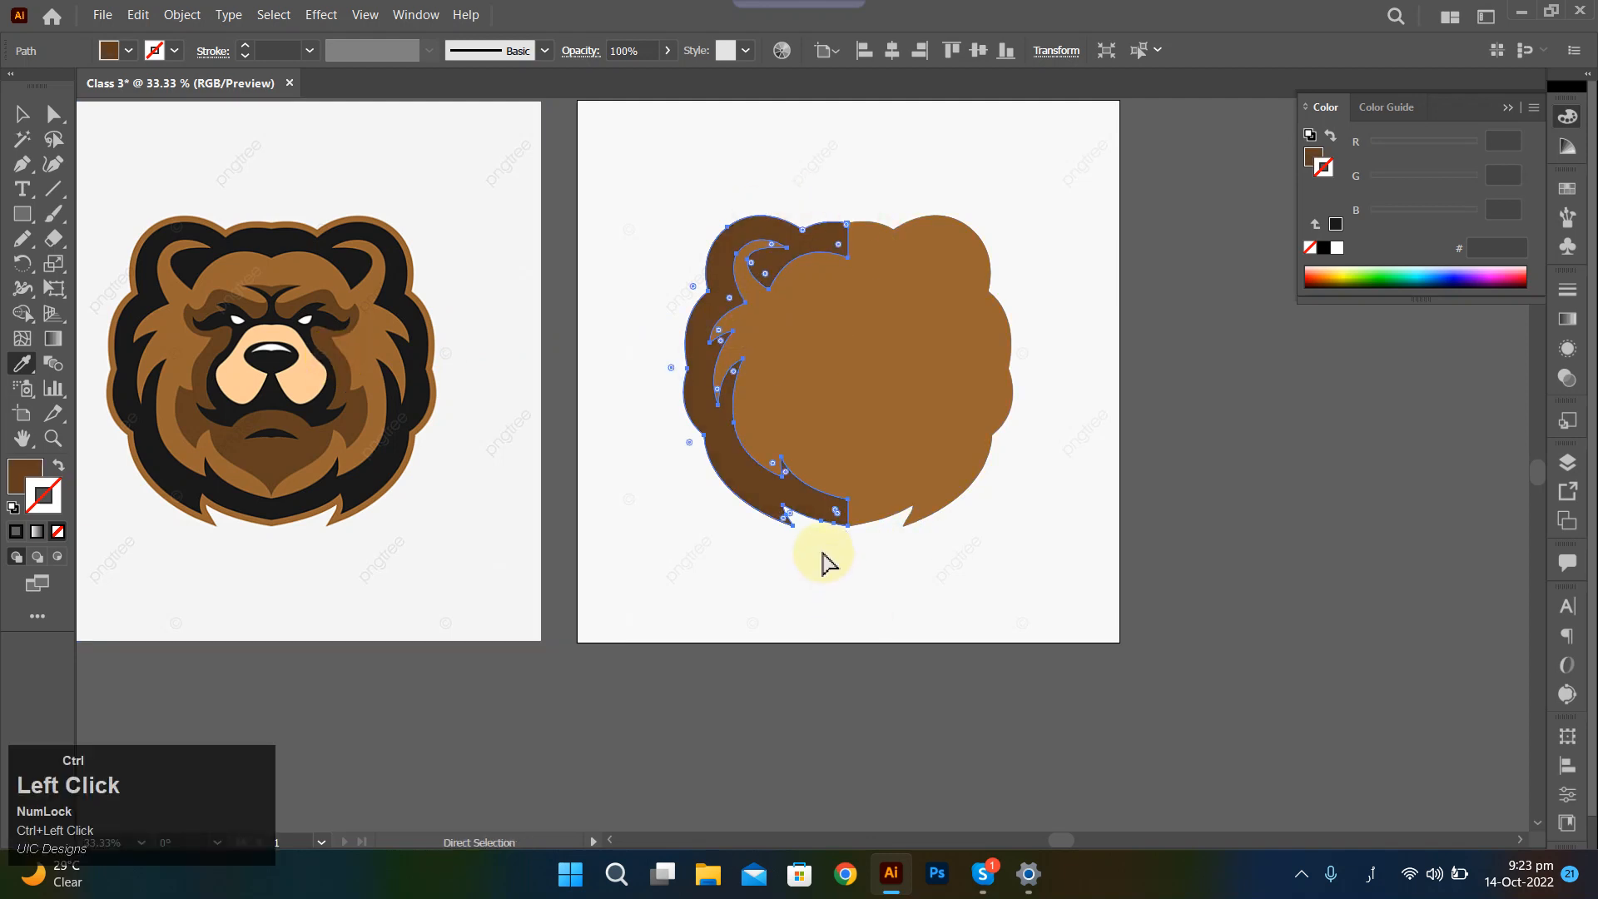
key("ctrl+z")
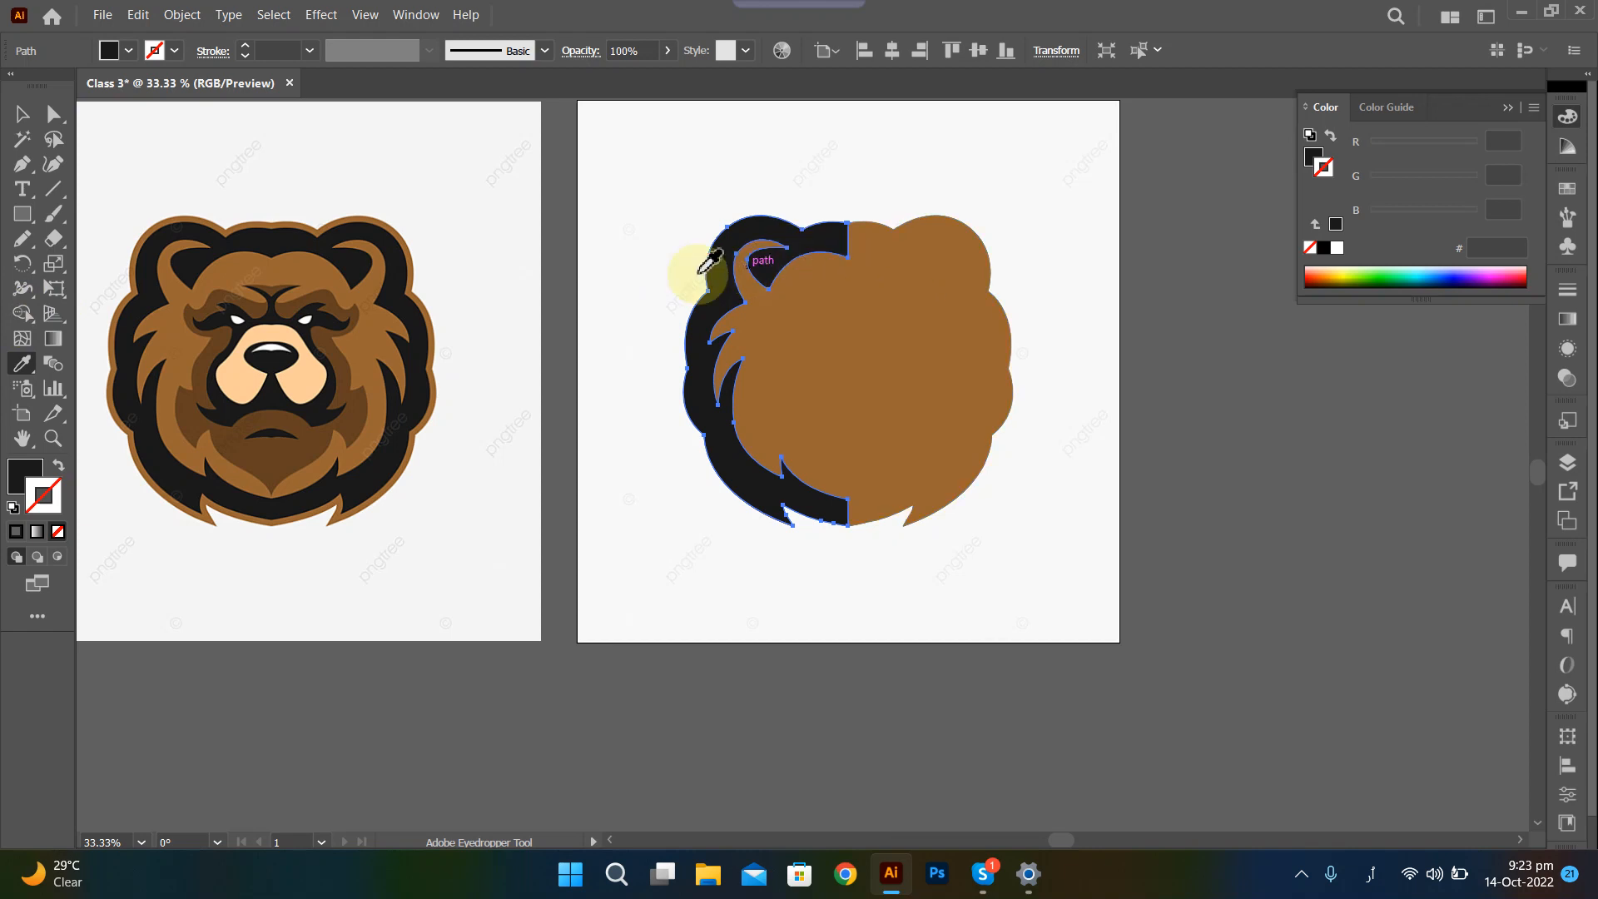
Give the brown head silhouette a solid black stroke (1A1A1A) with a weight of 7 pt.
key("ctrl")
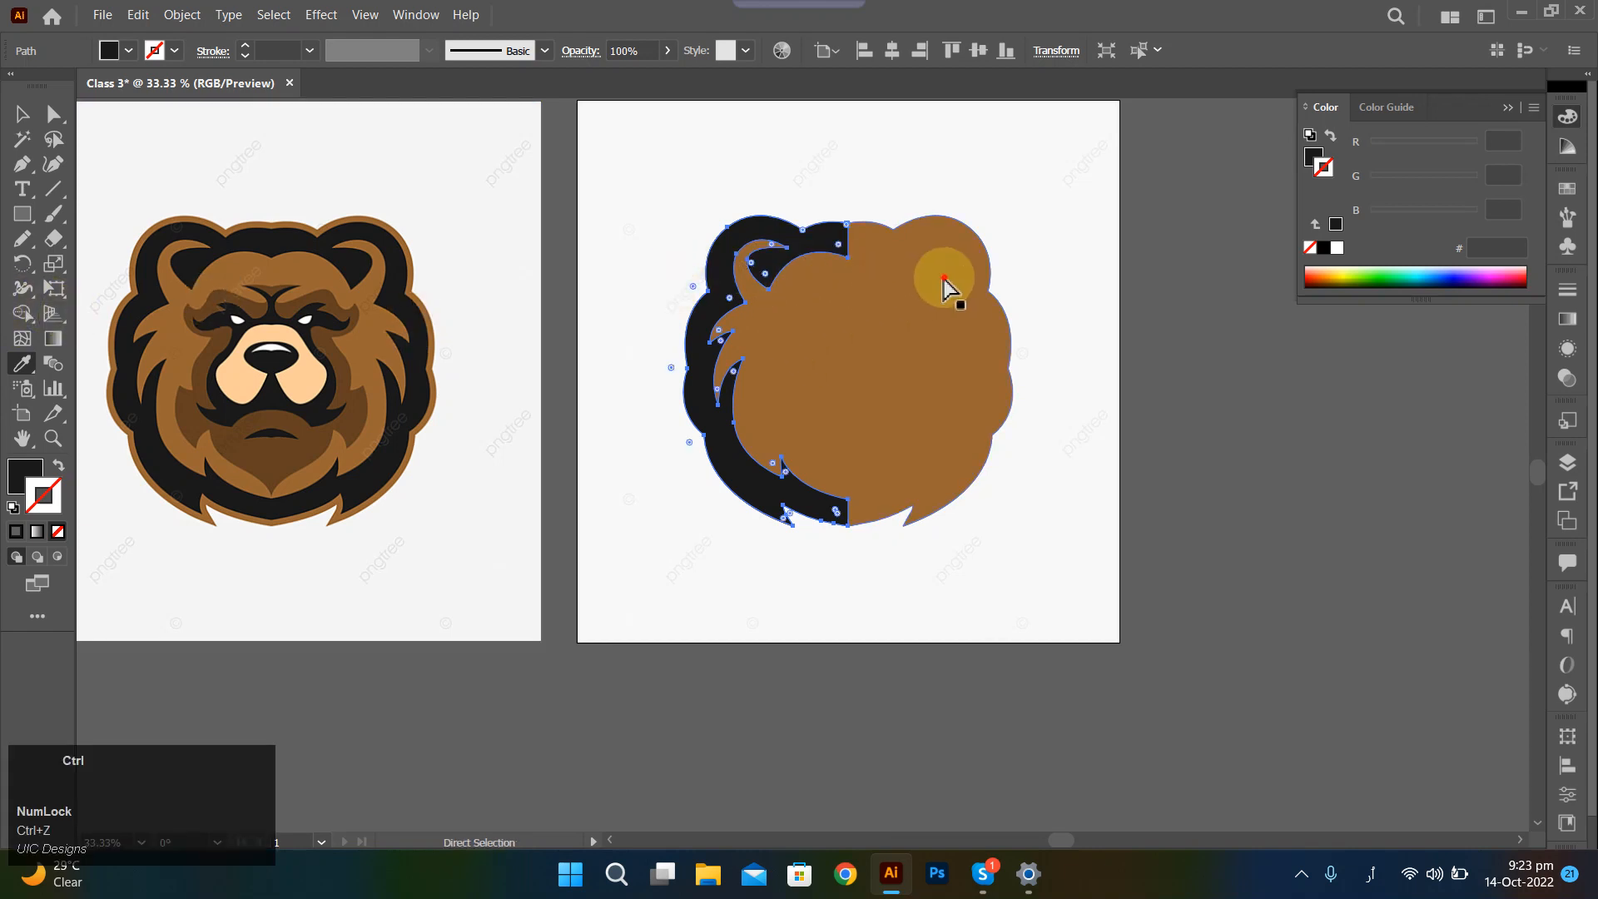
left_click(945, 279, "ctrl")
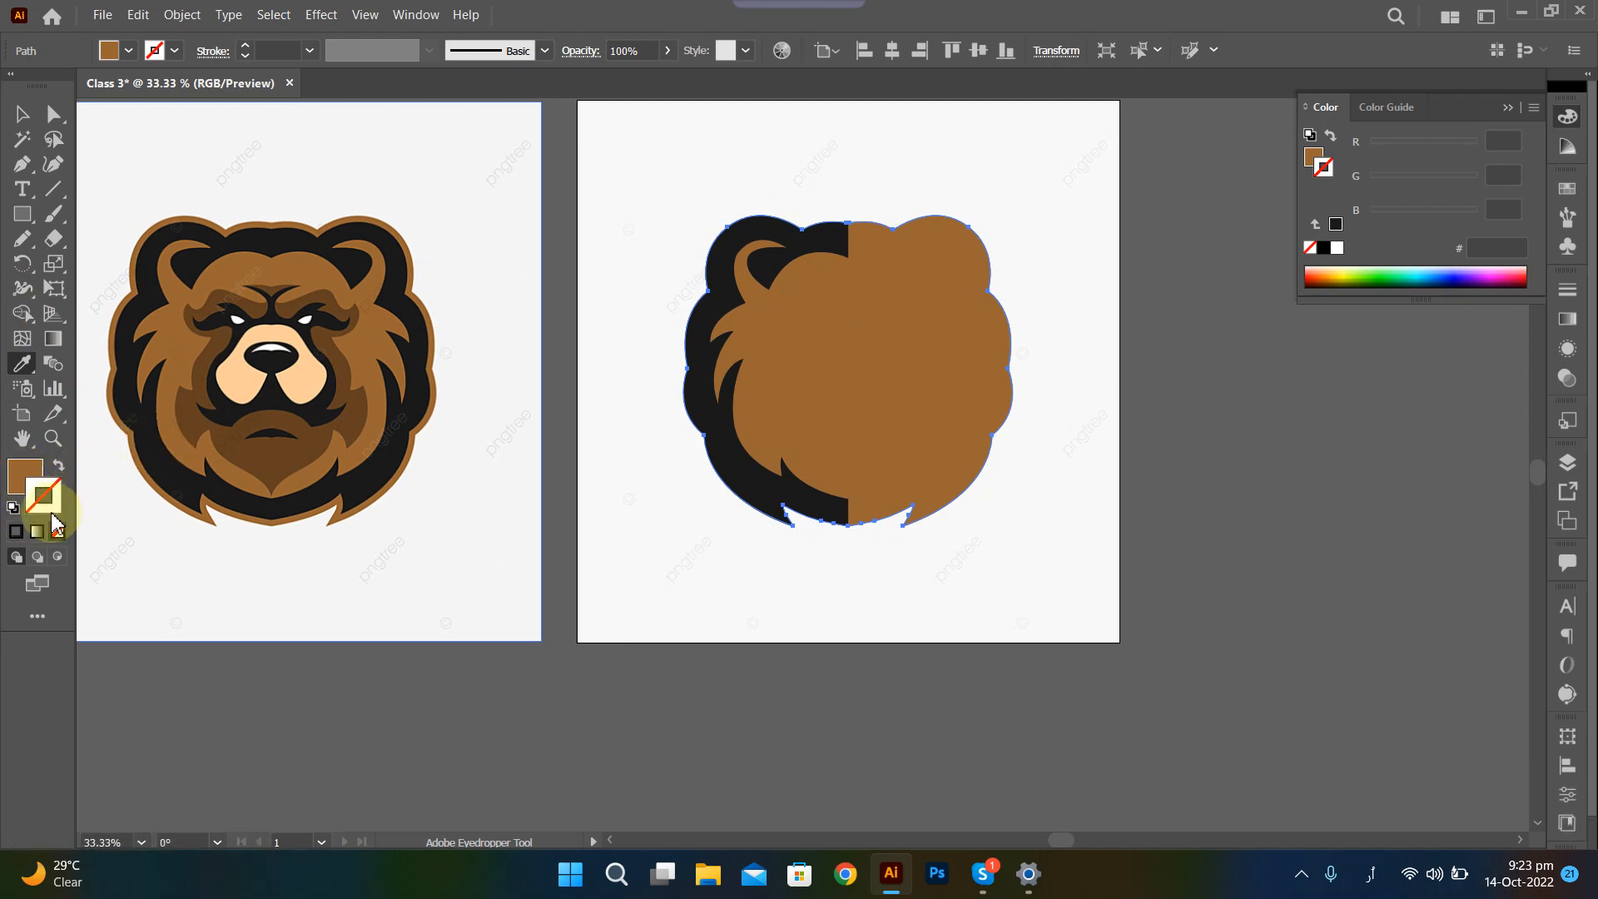
left_click(17, 532)
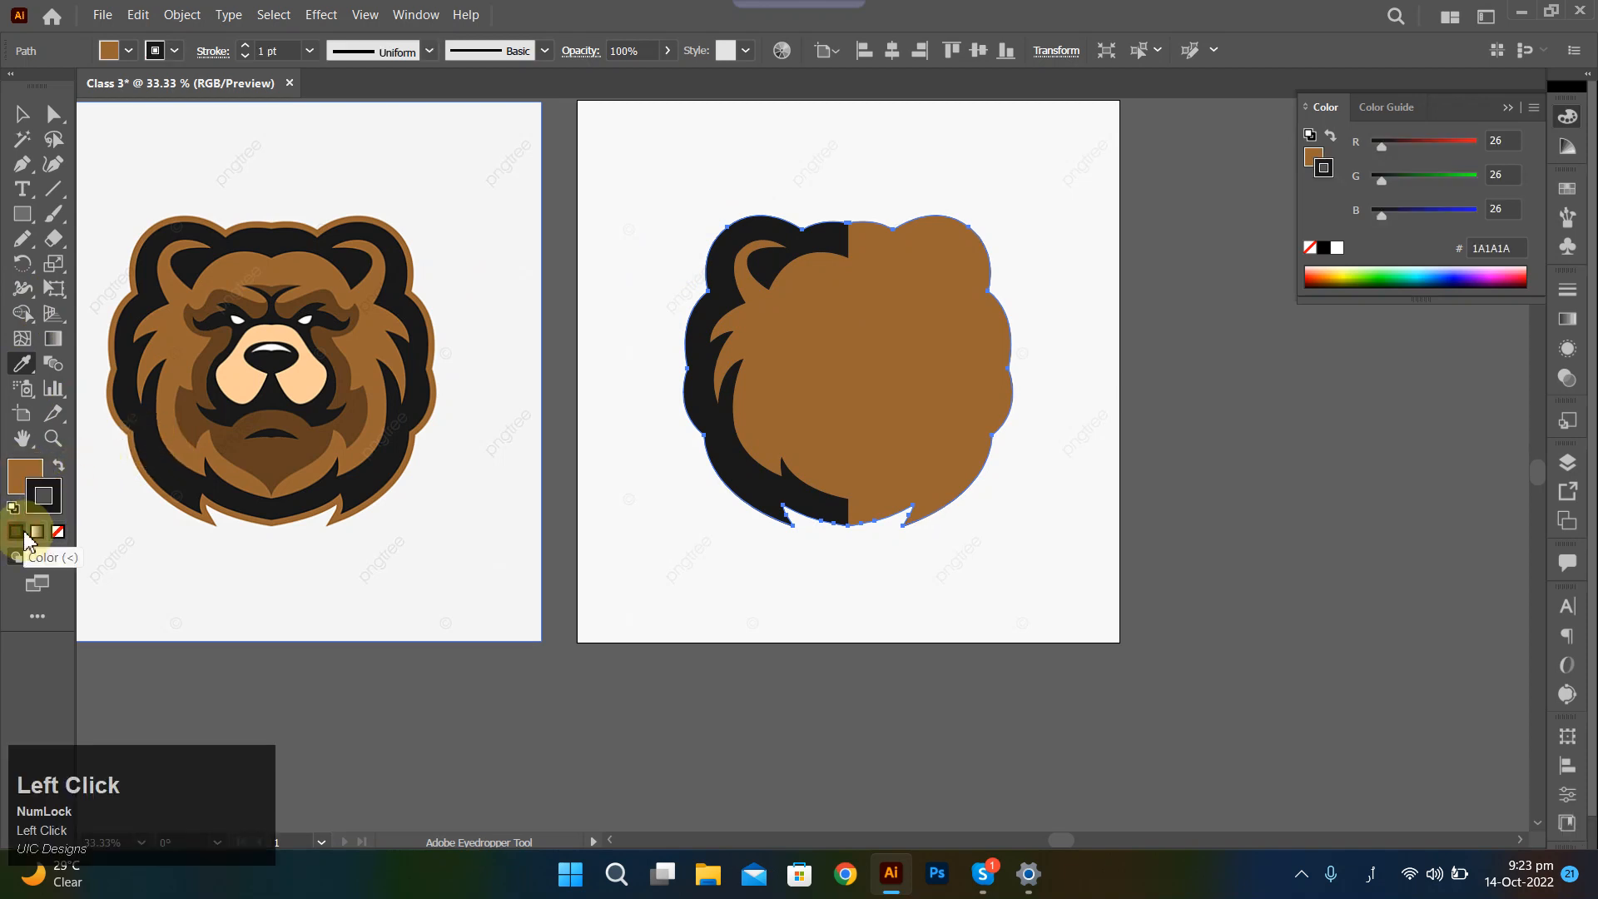
left_click(292, 49)
scroll(292, 49, "up", 6)
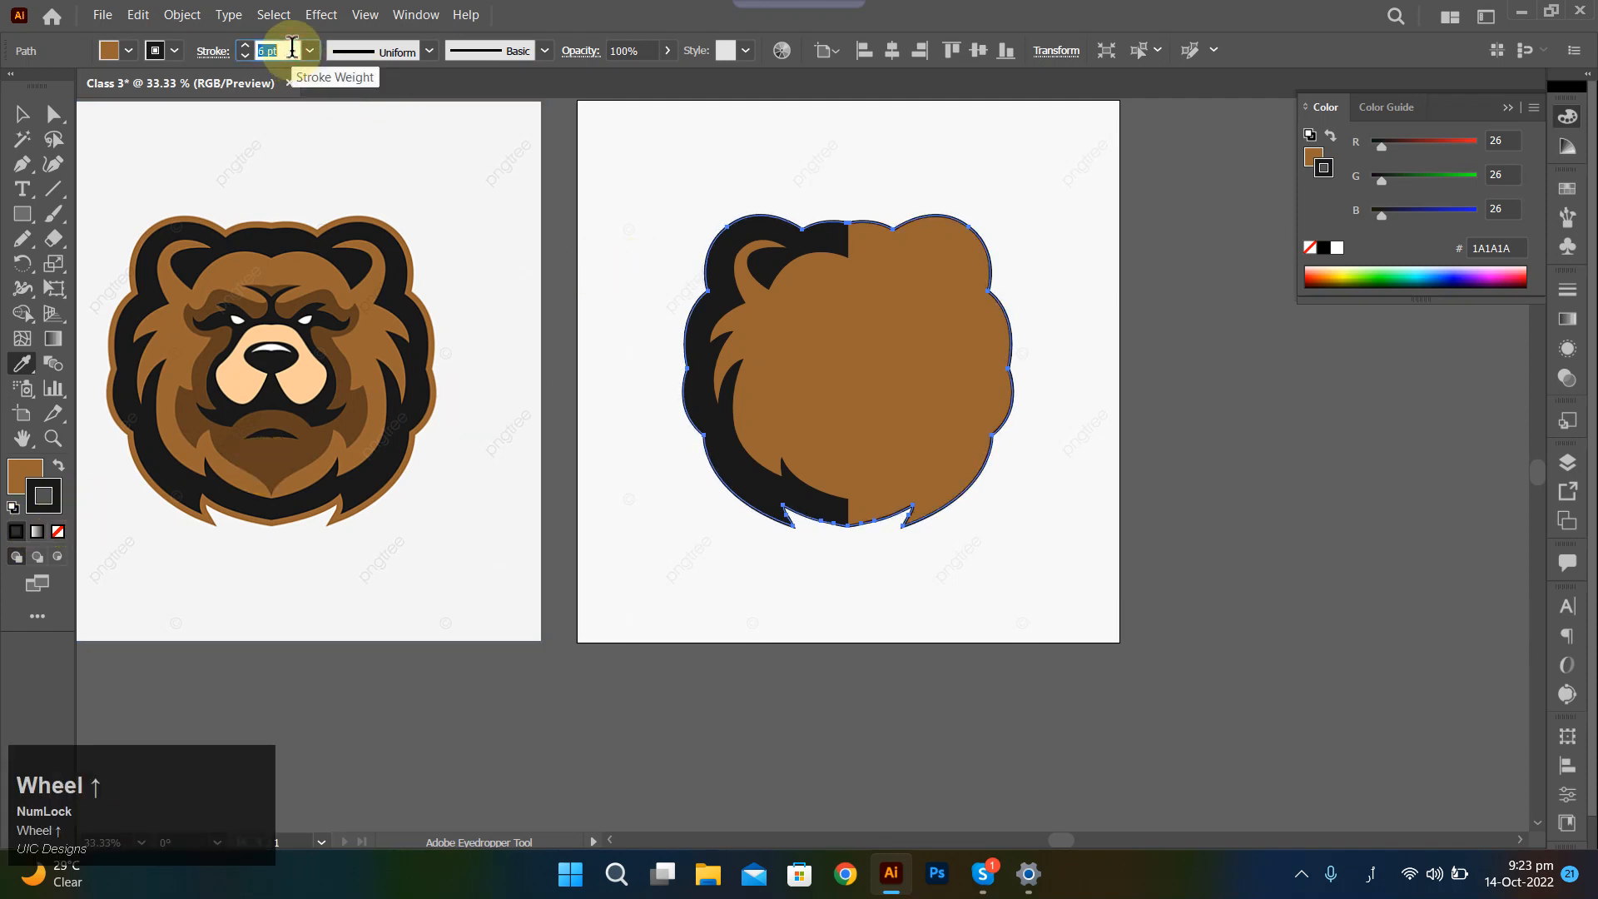
Align the silhouette's stroke to the inside of the path and set its weight to 13 pt.
left_click(213, 50)
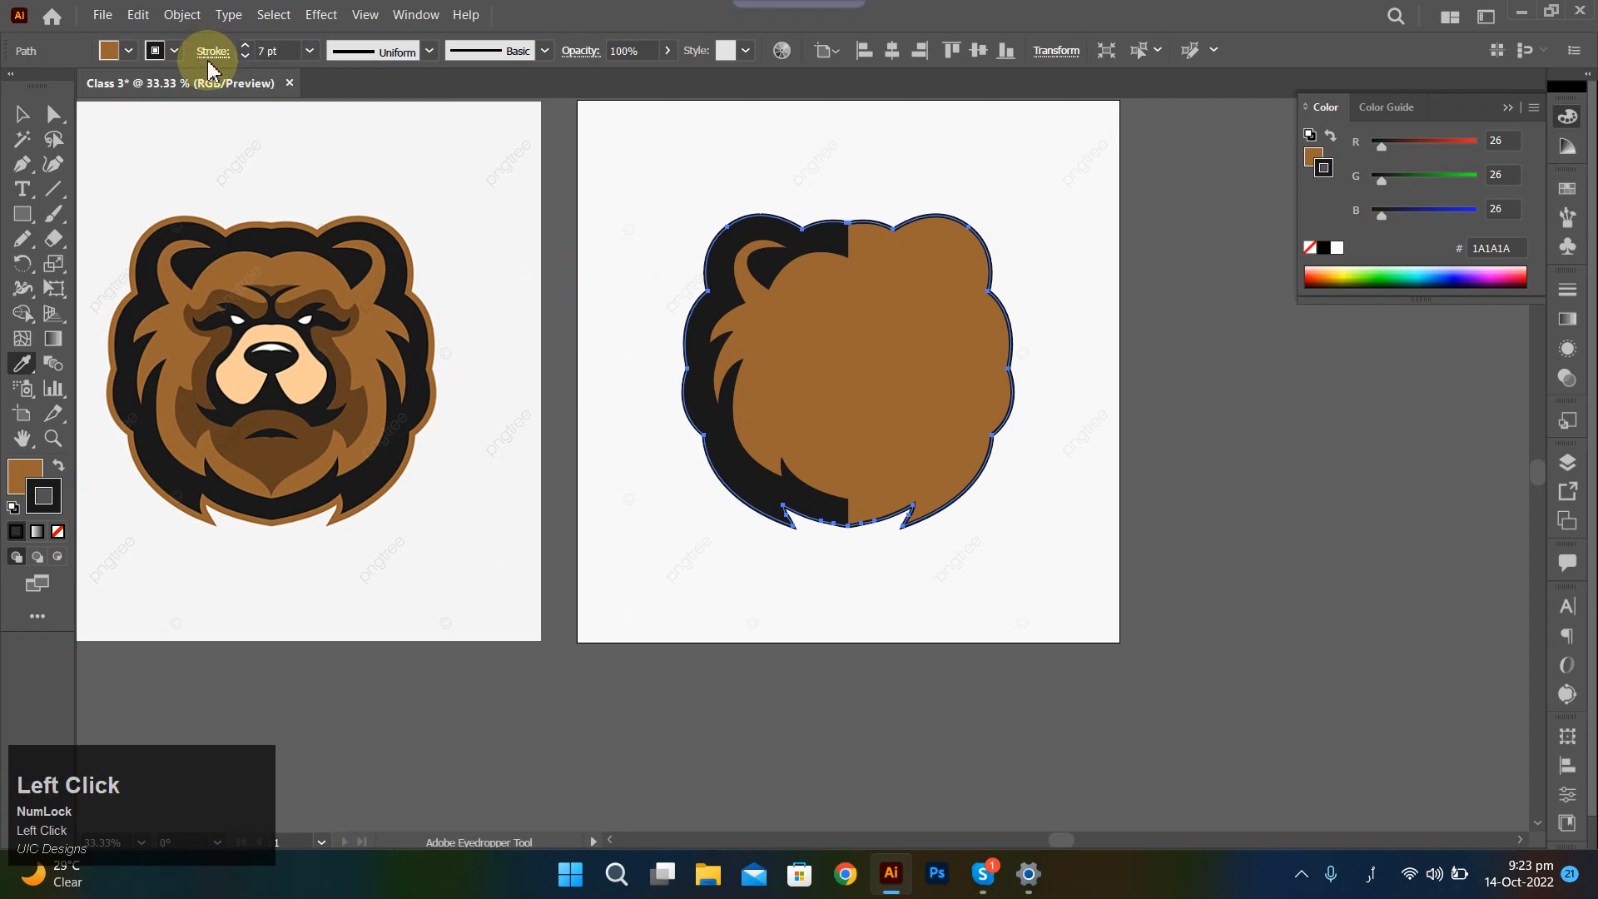
left_click(104, 161)
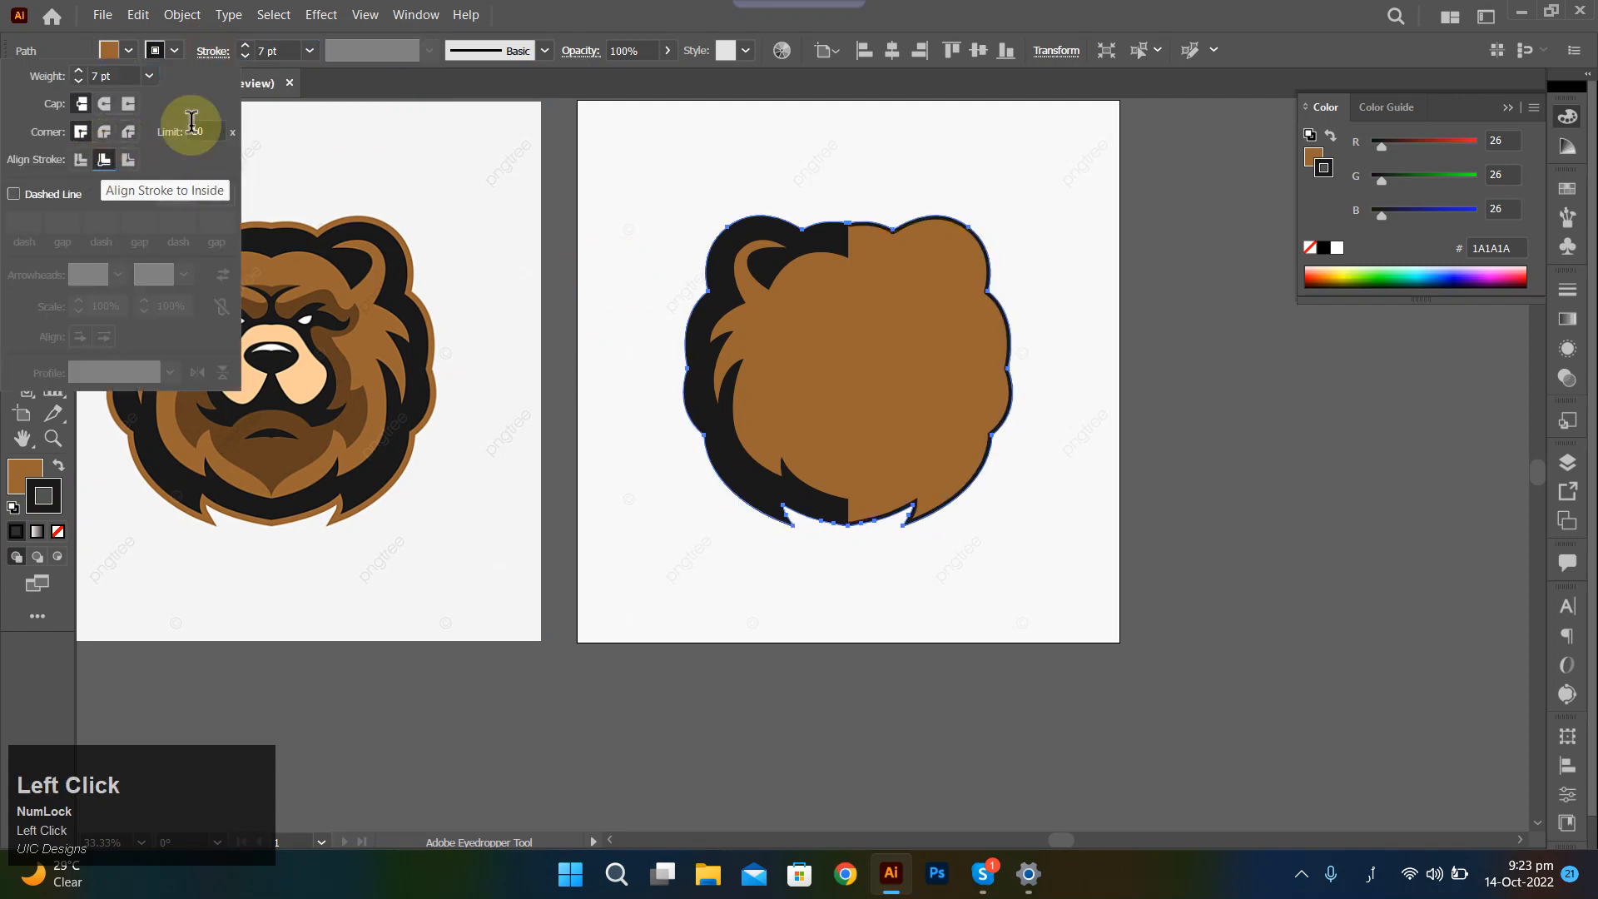
left_click(279, 48)
scroll(279, 49, "up", 3)
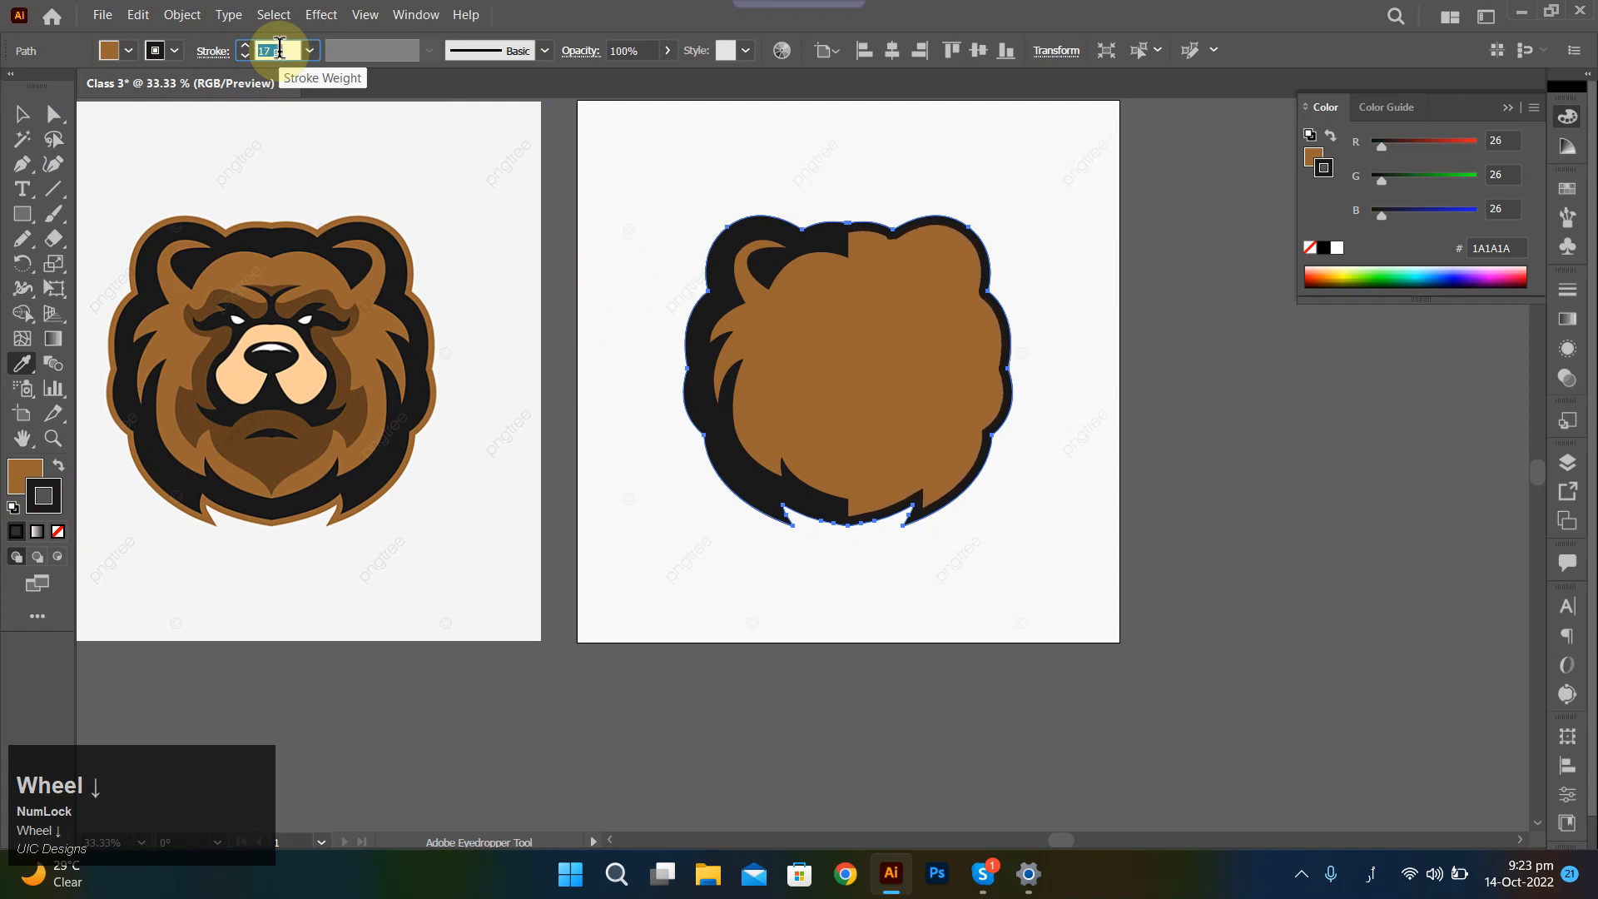
scroll(279, 49, "down", 1)
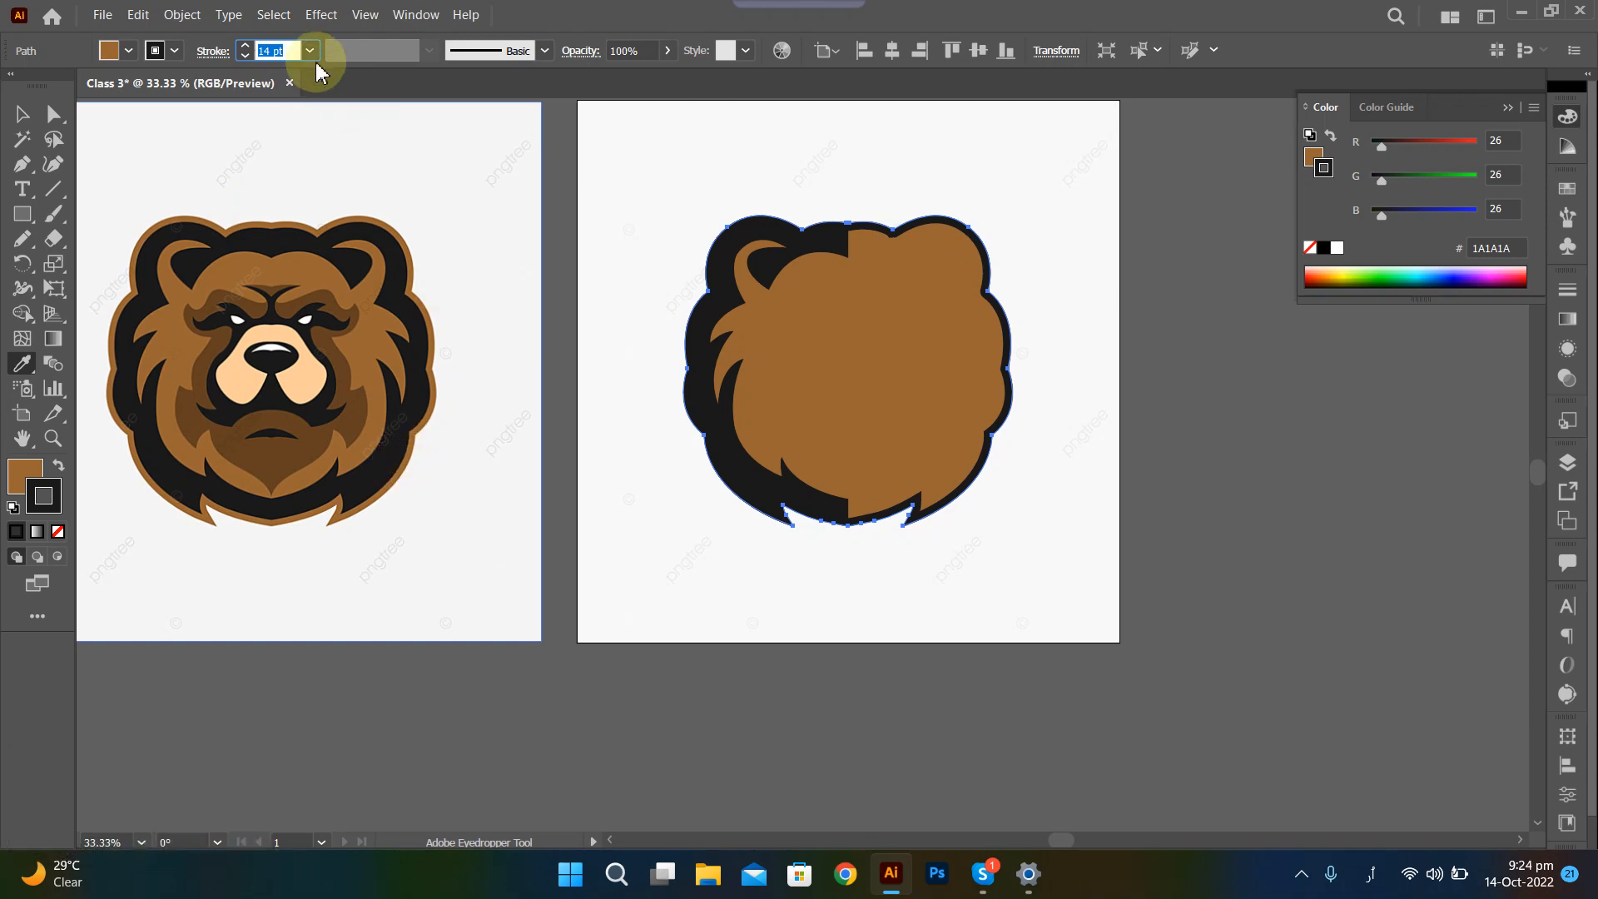
left_click(285, 51)
scroll(283, 48, "down", 1)
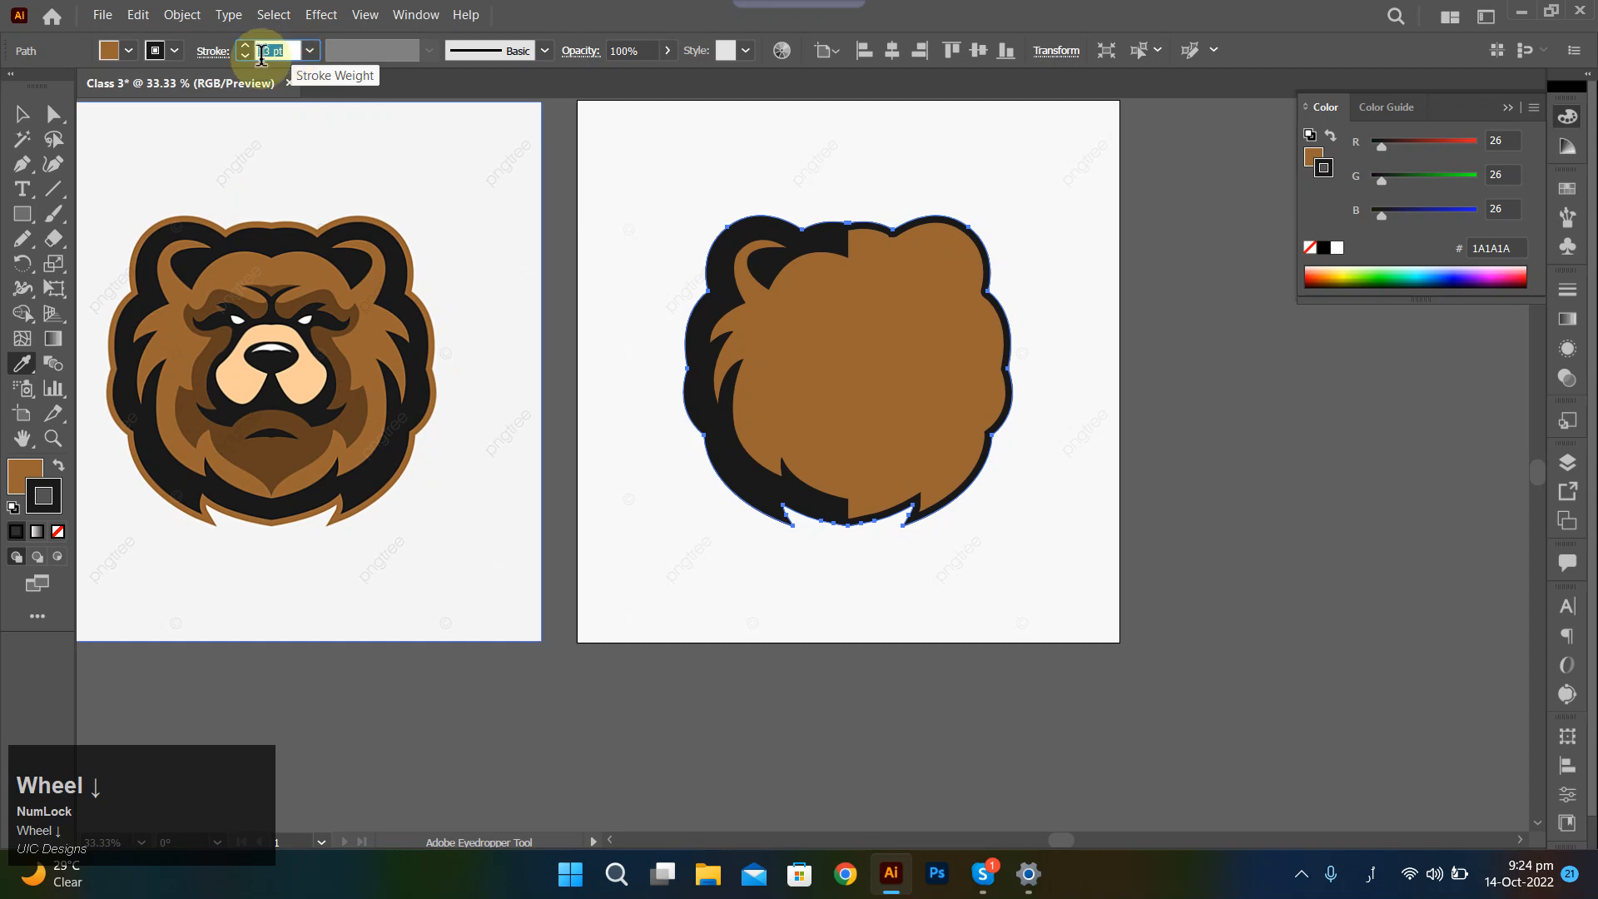
Try other corner, cap and alignment options on the silhouette's stroke, and restore miter join, butt cap and inside alignment.
left_click(213, 51)
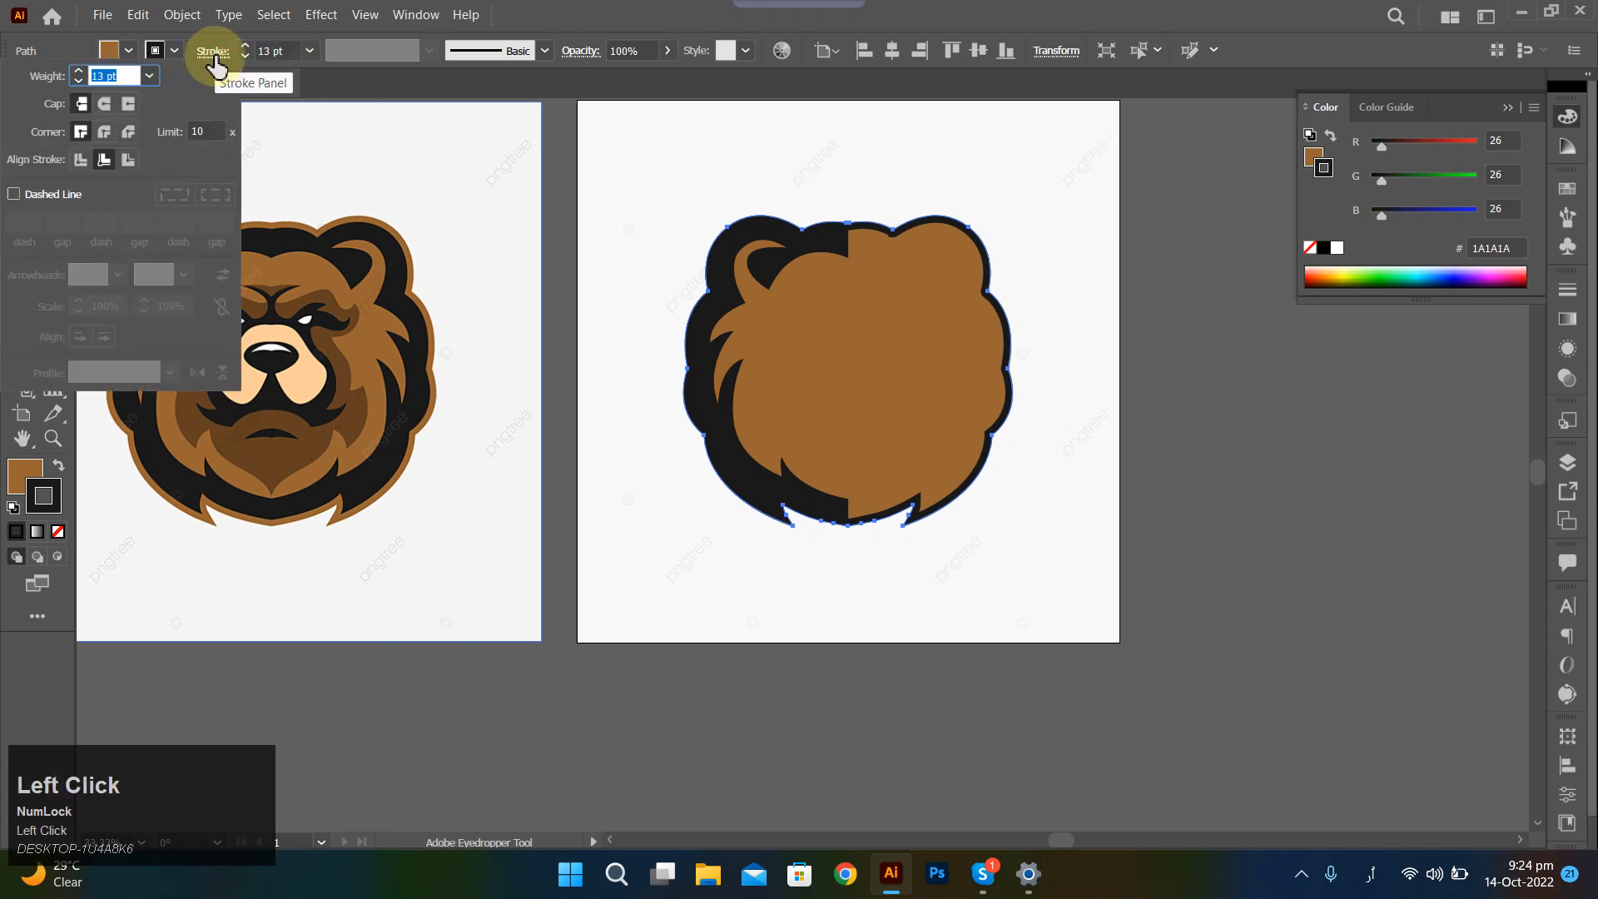
left_click(104, 133)
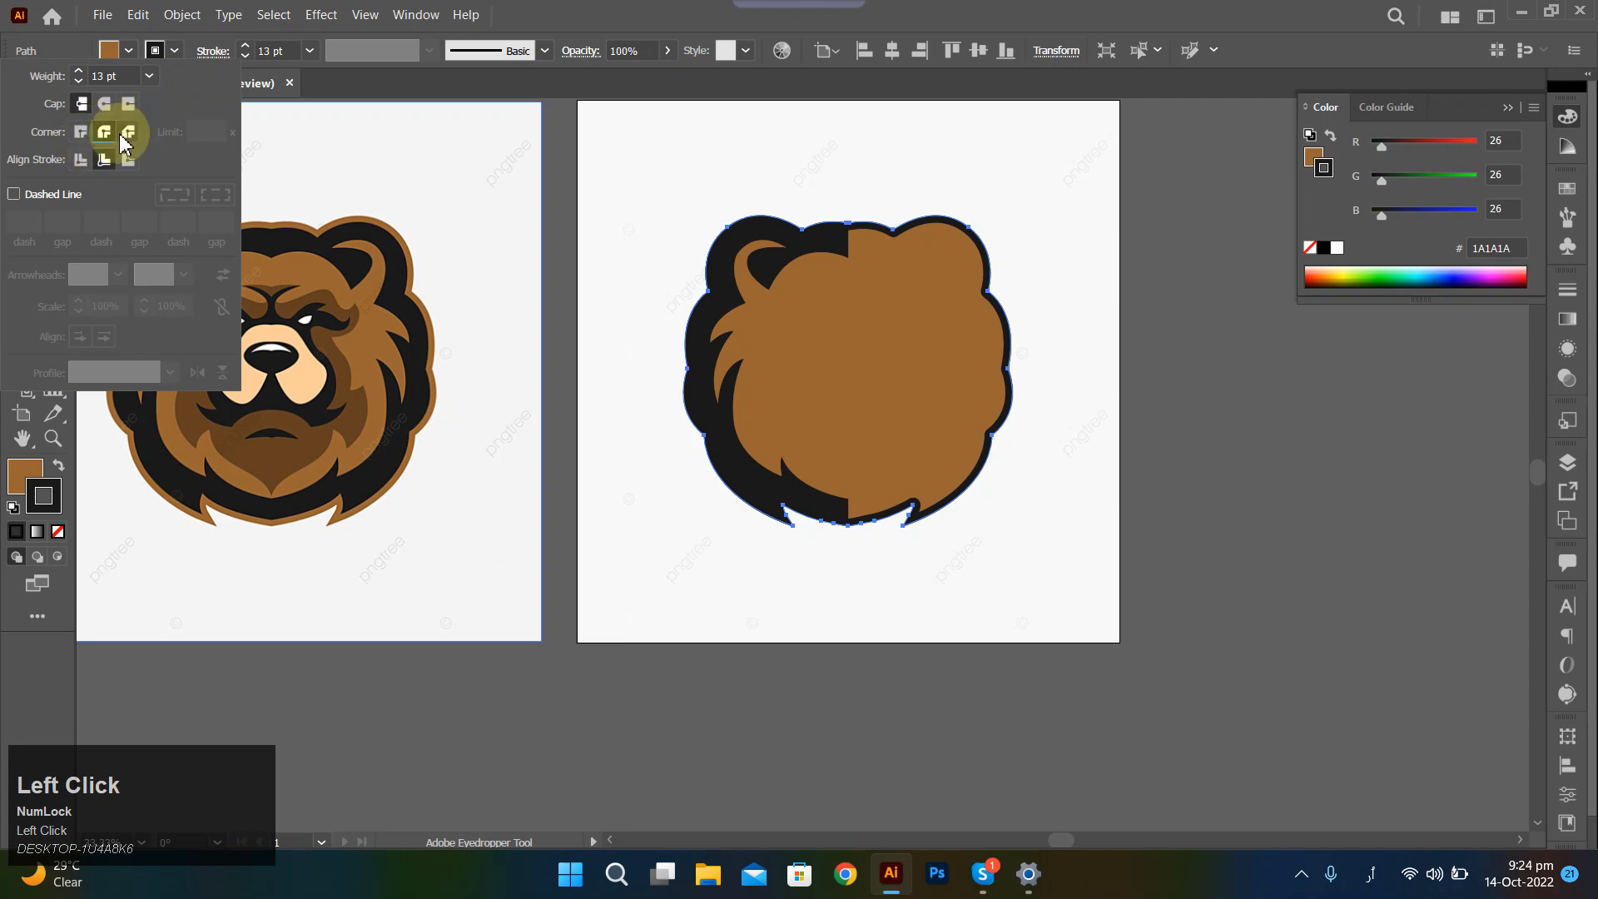
left_click(81, 133)
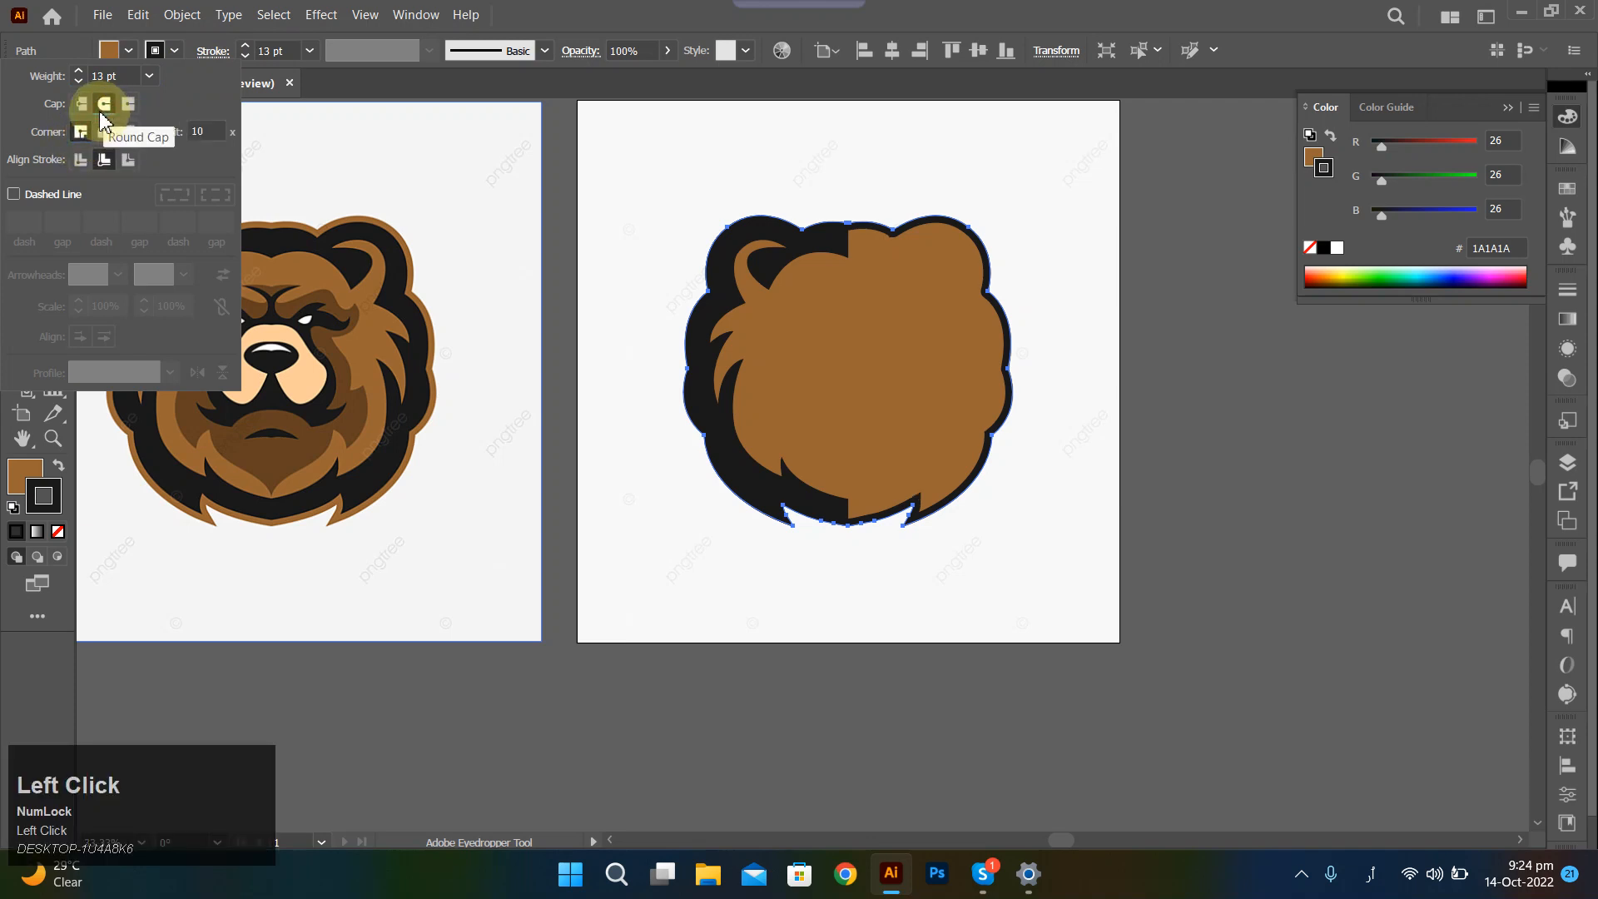
left_click(81, 105)
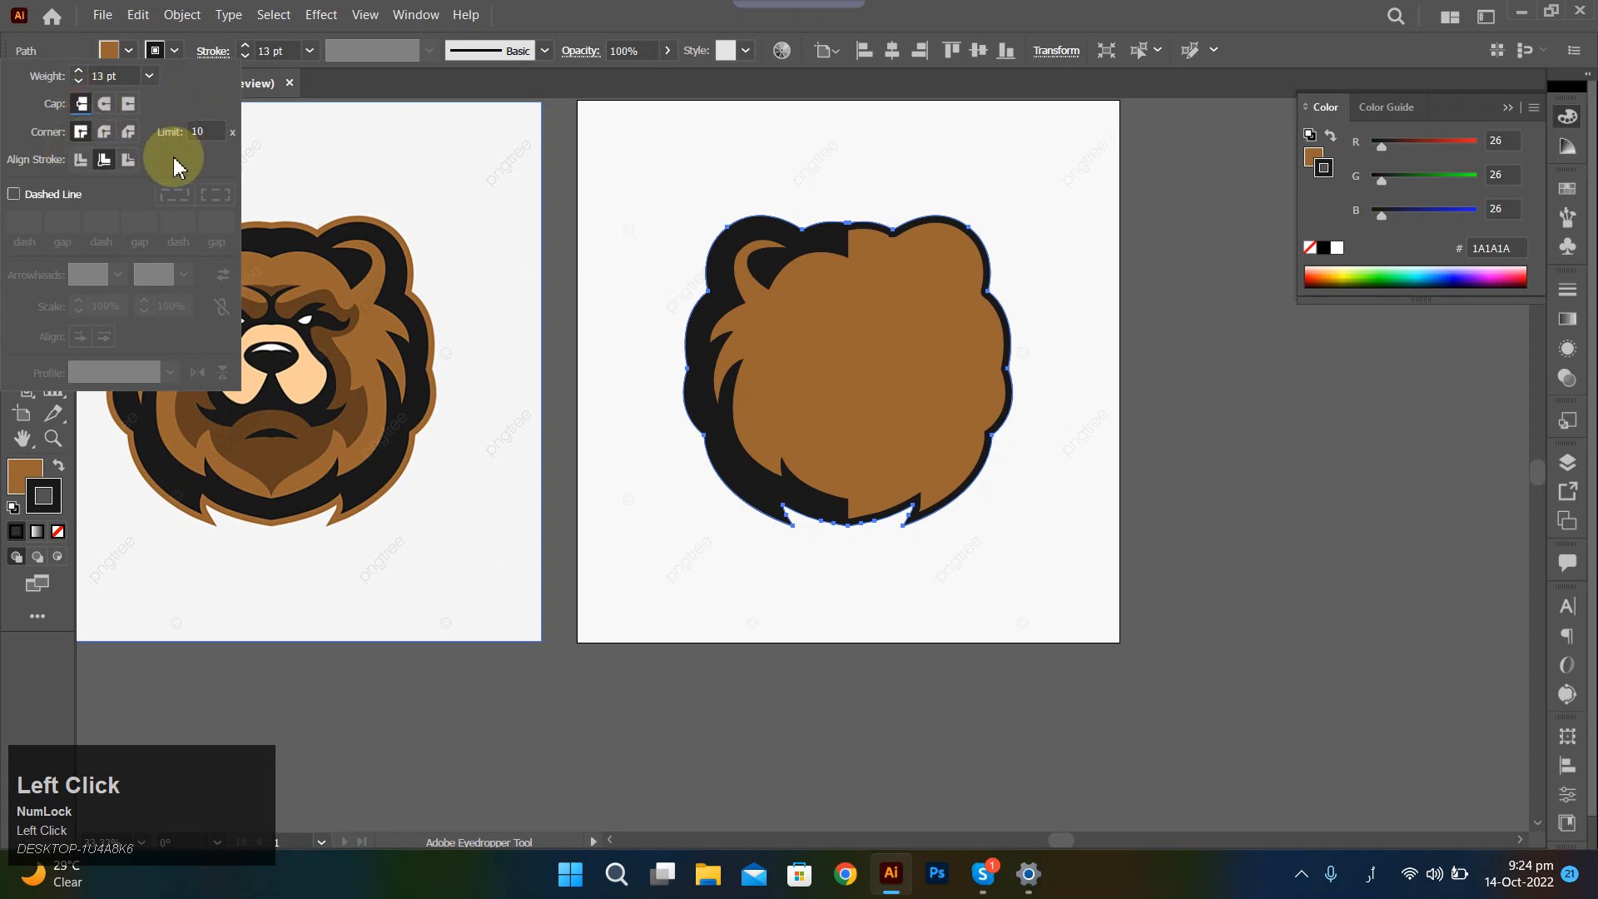
left_click(129, 159)
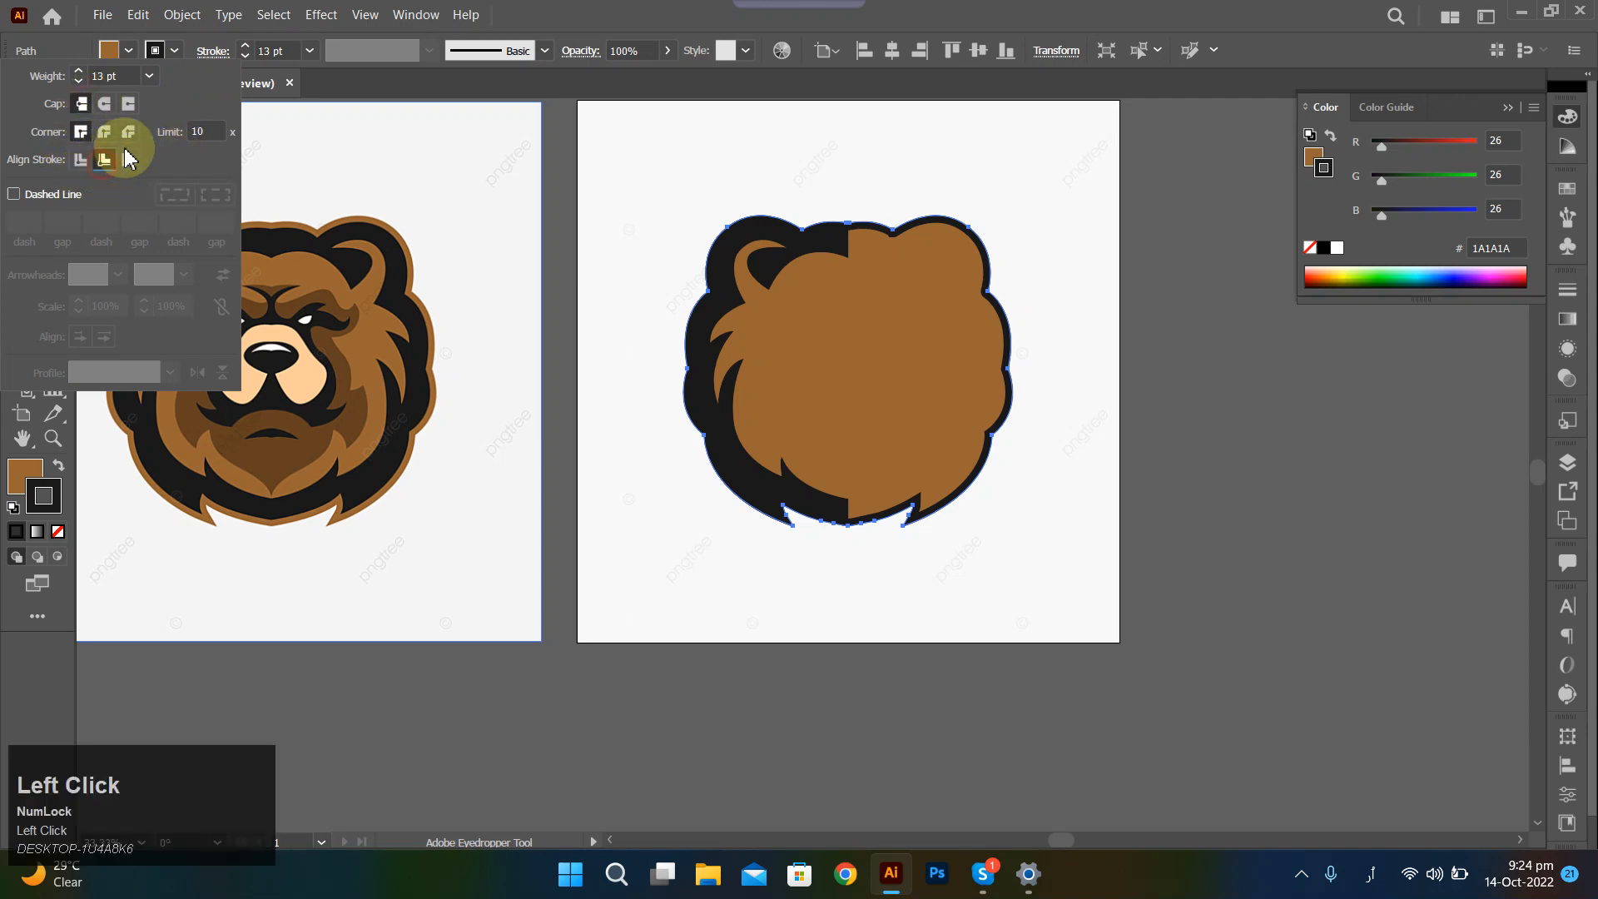
left_click(271, 51)
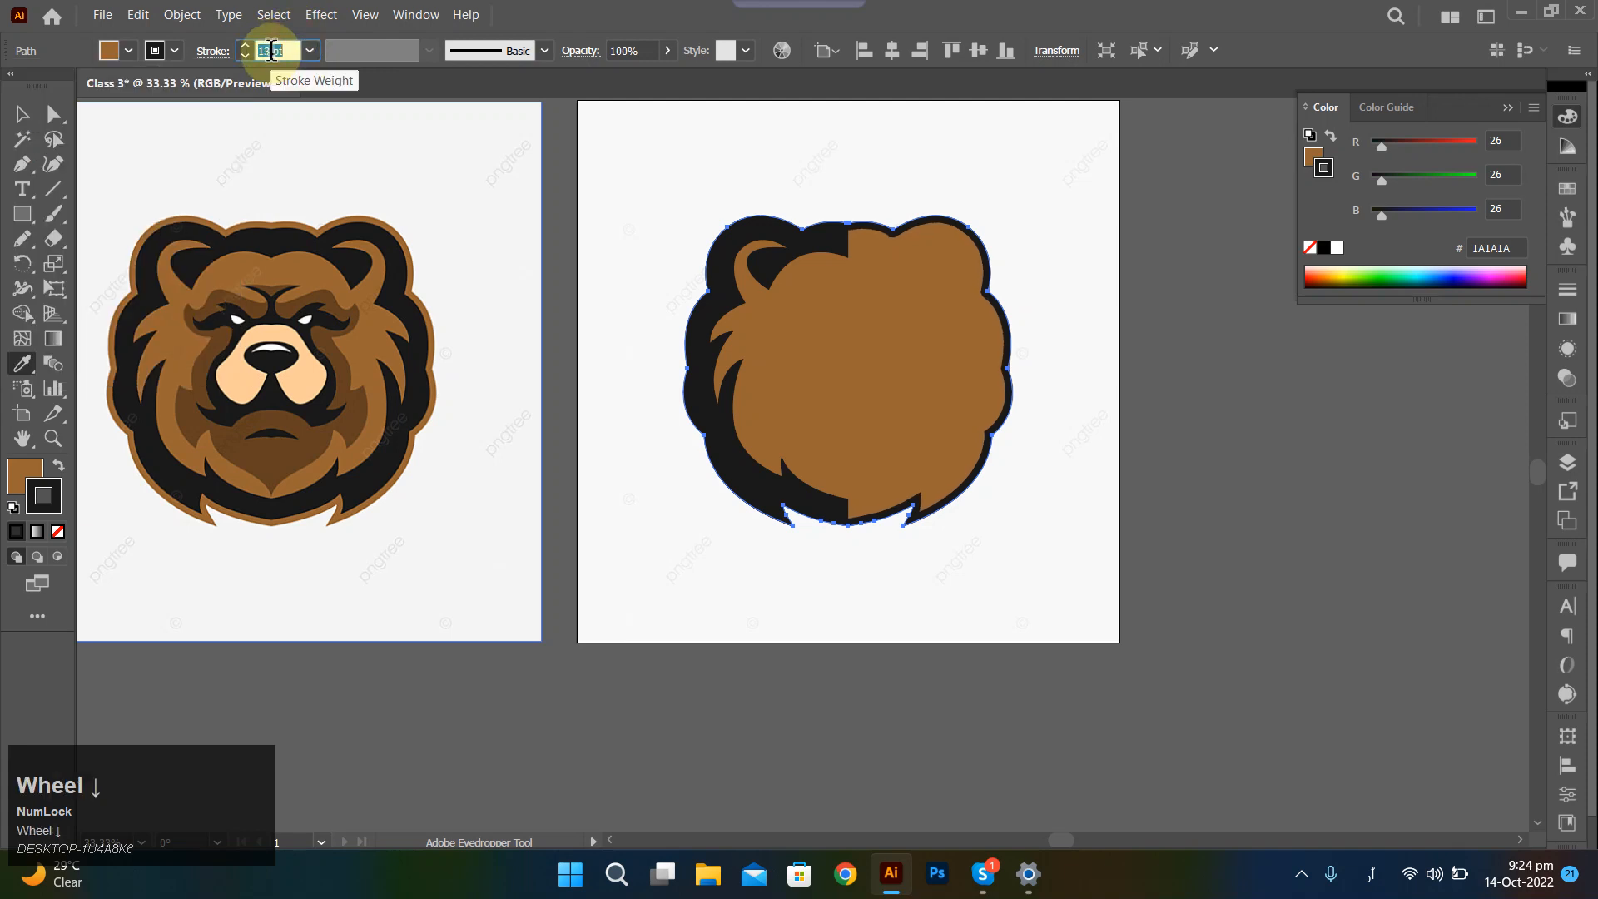
left_click(549, 21)
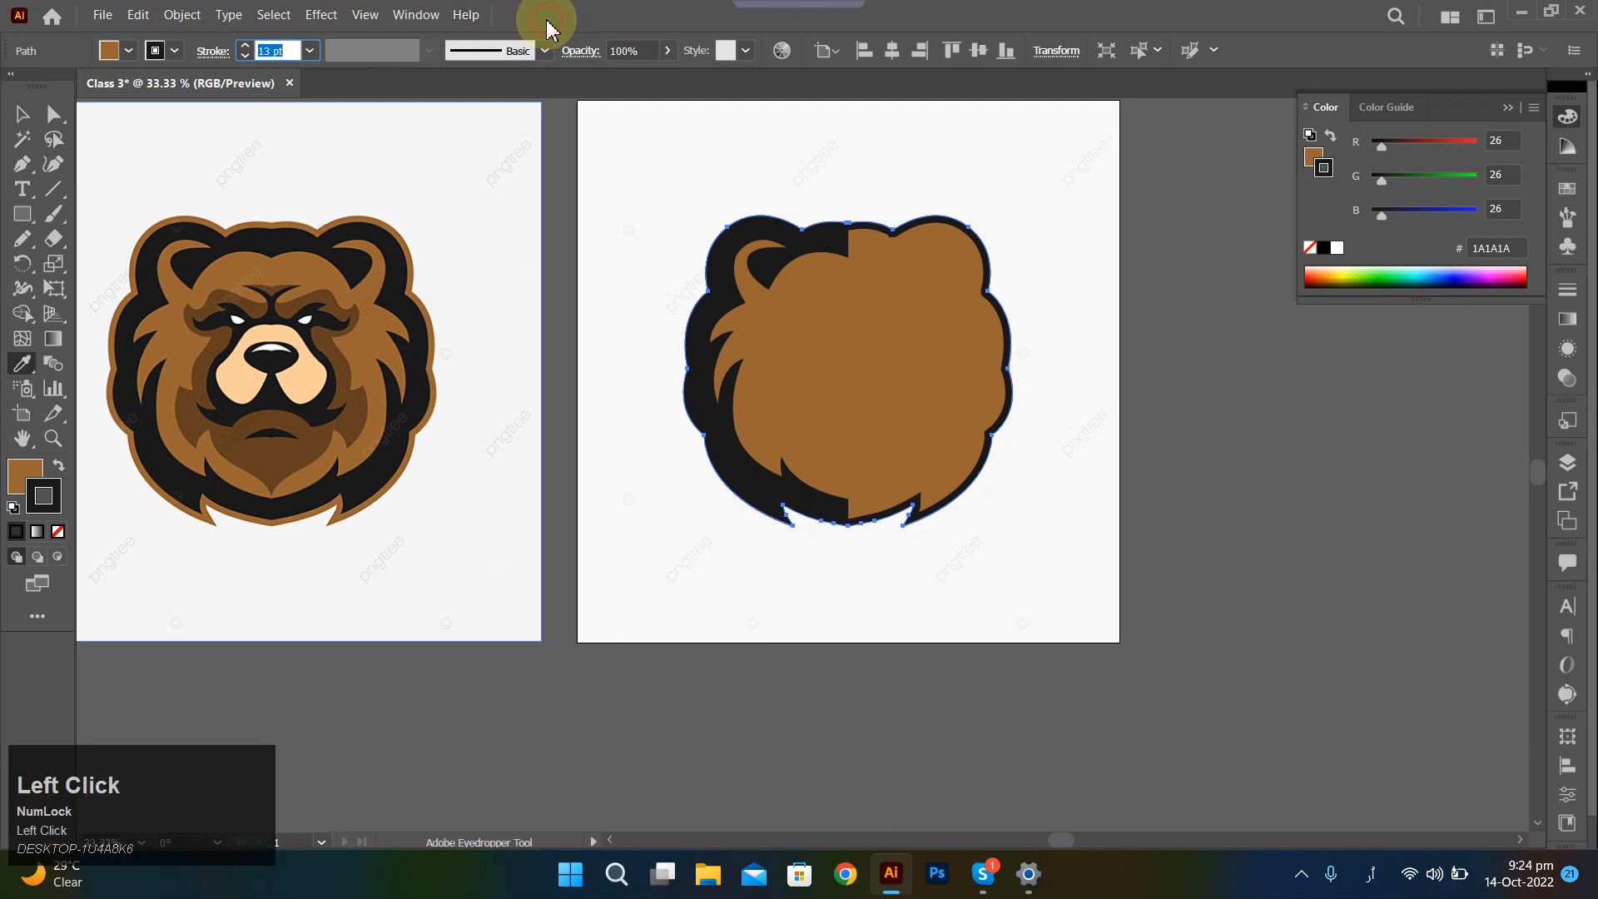
Remove the fill from the stroked head silhouette and expand its appearance to turn the stroke into an outline shape.
left_click(514, 172, "ctrl")
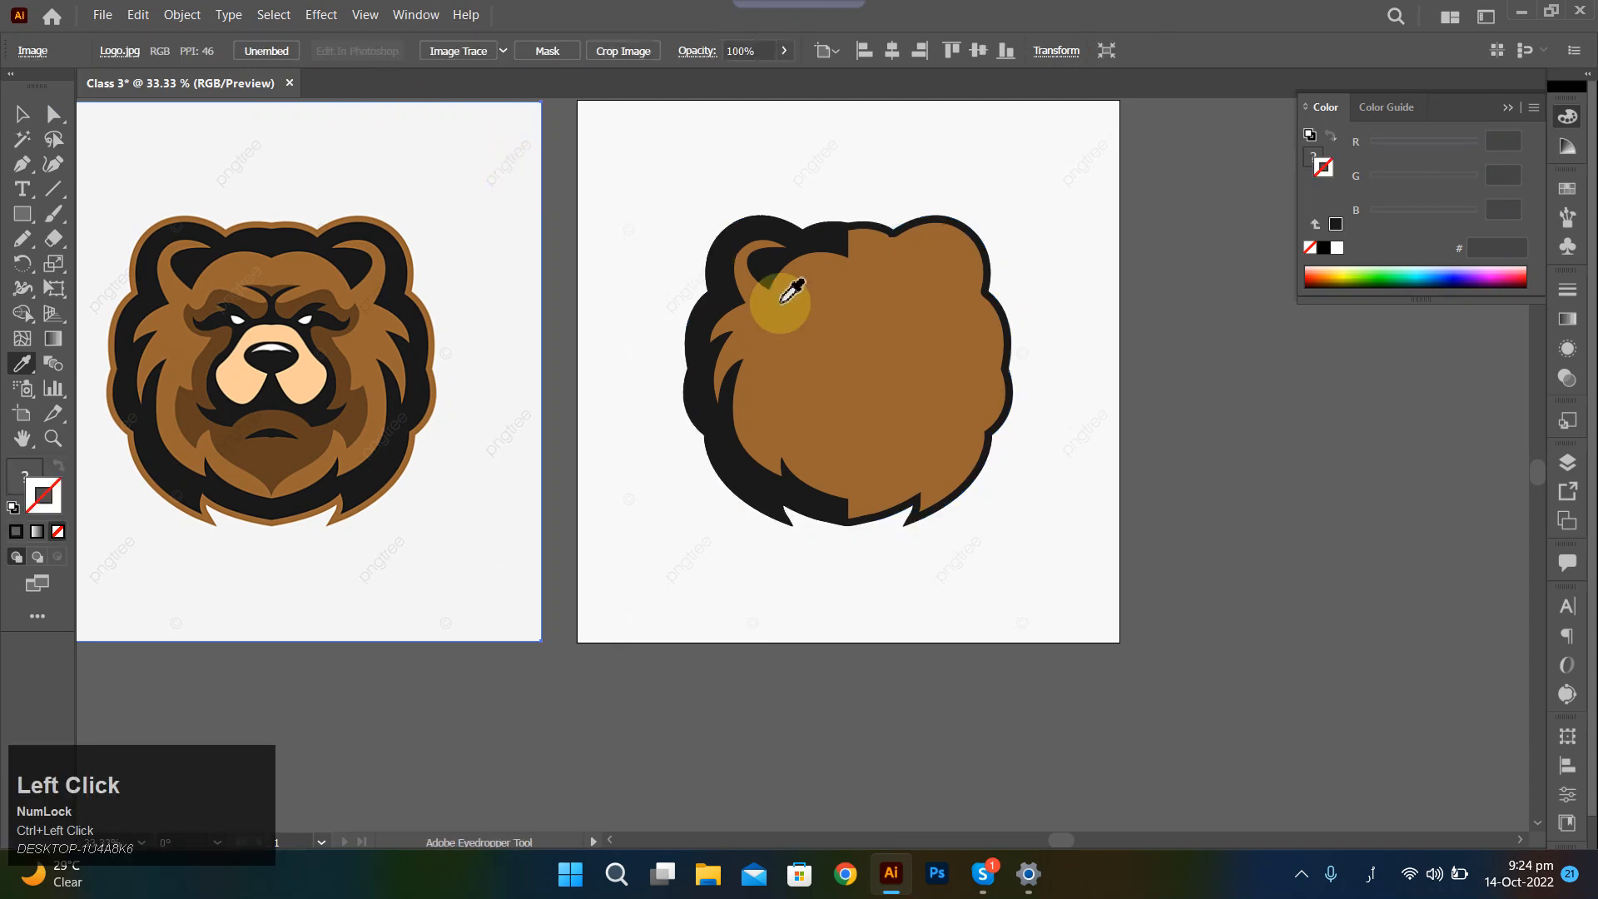
left_click(979, 249, "ctrl")
left_click(265, 506)
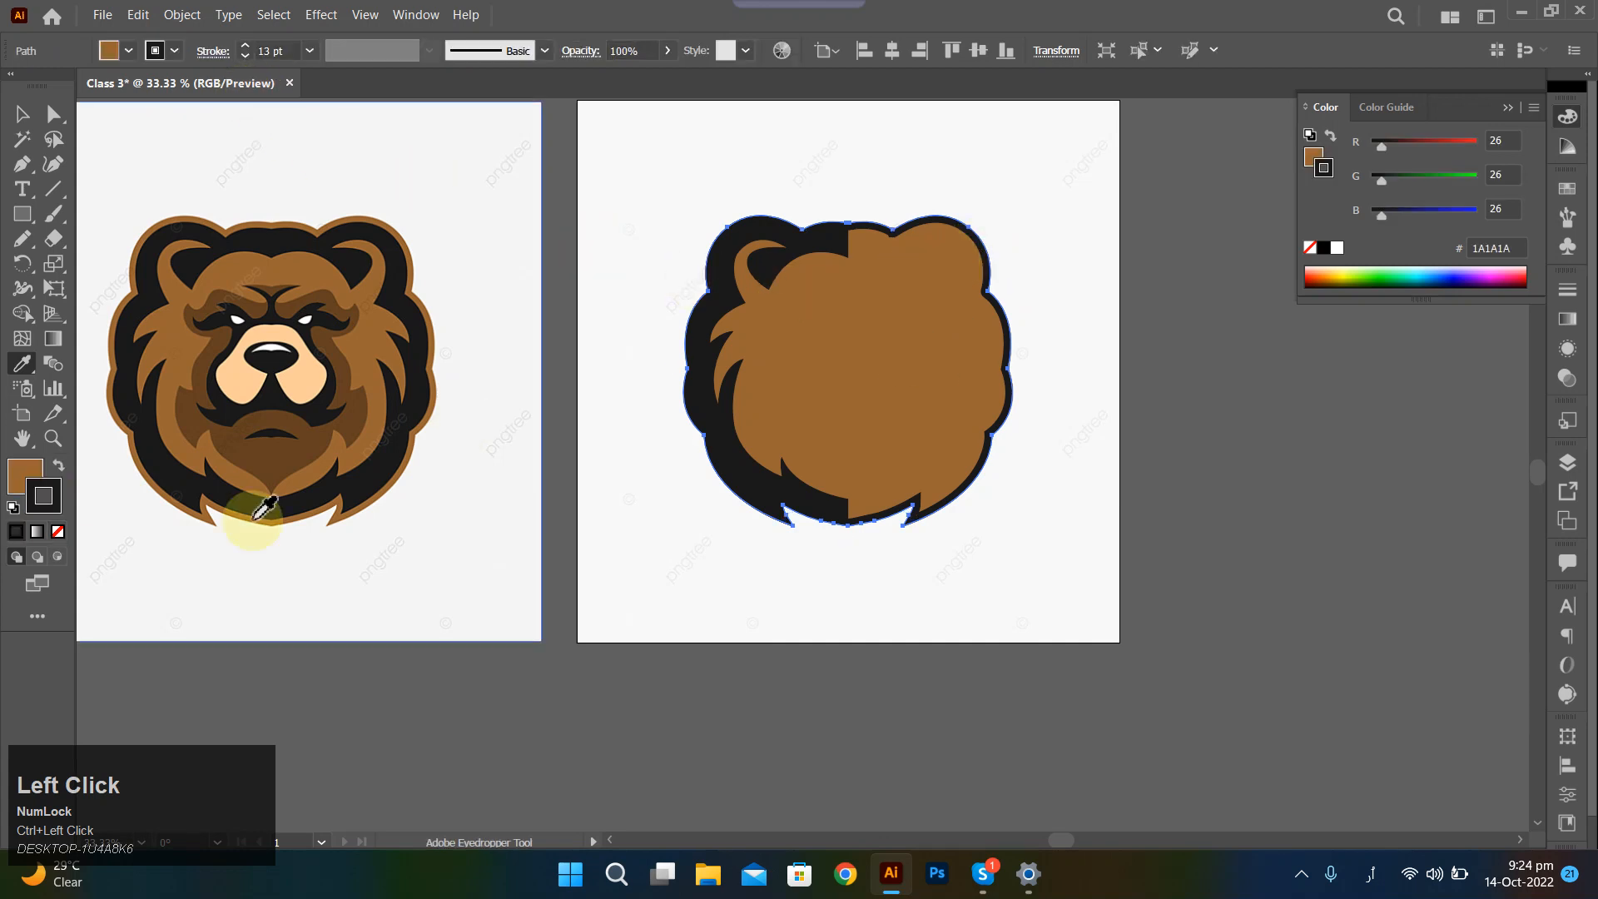
left_click(23, 474)
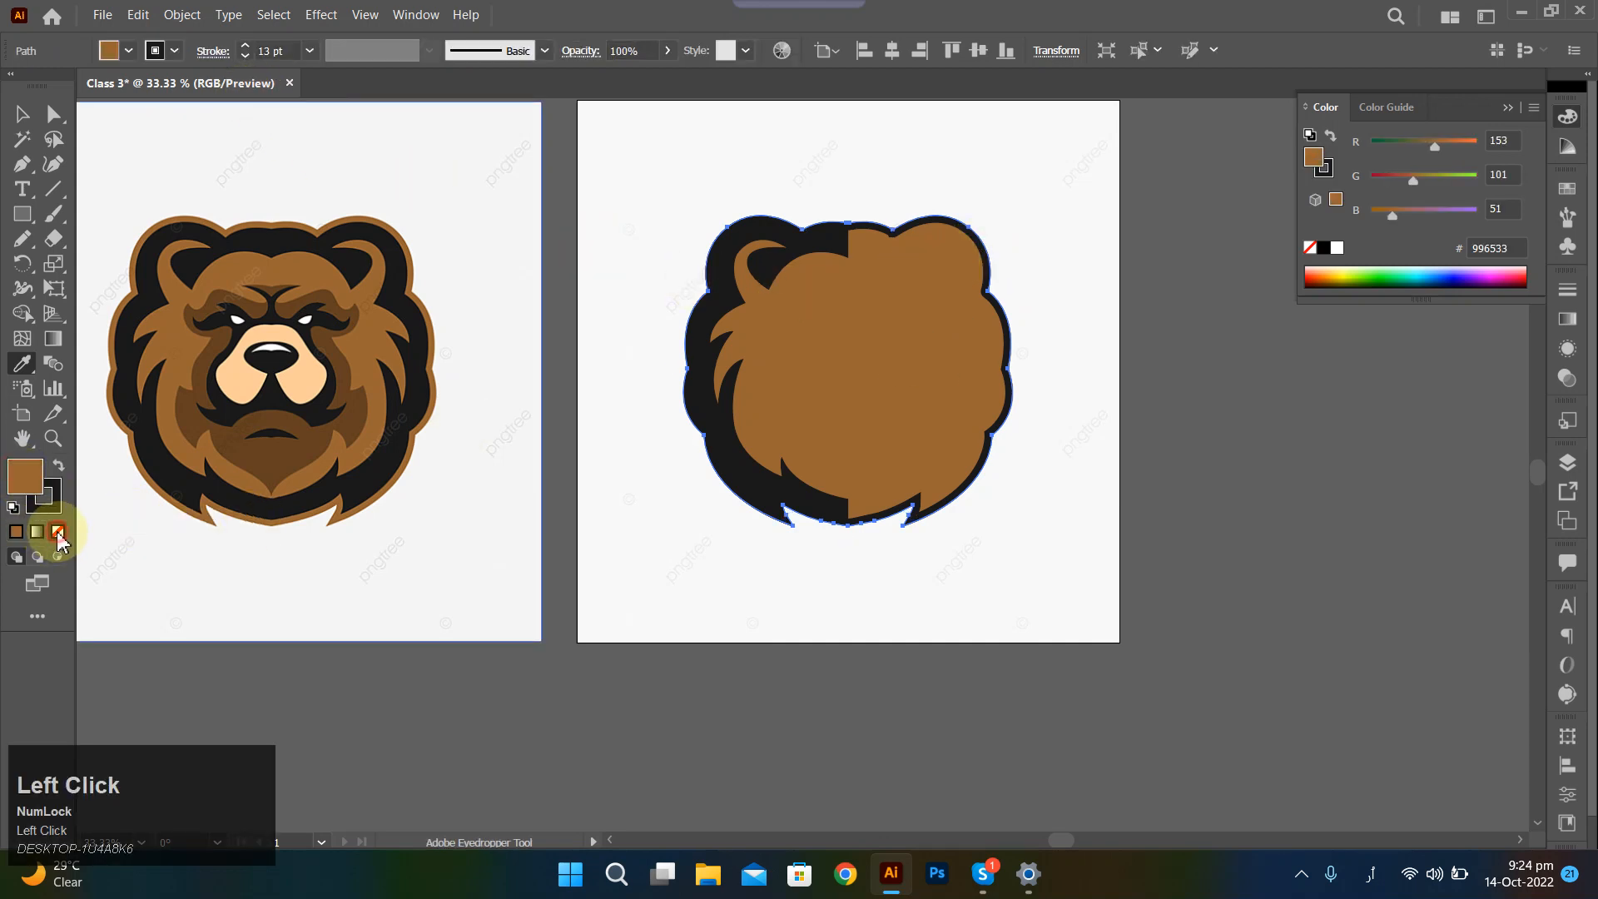
left_click(58, 533)
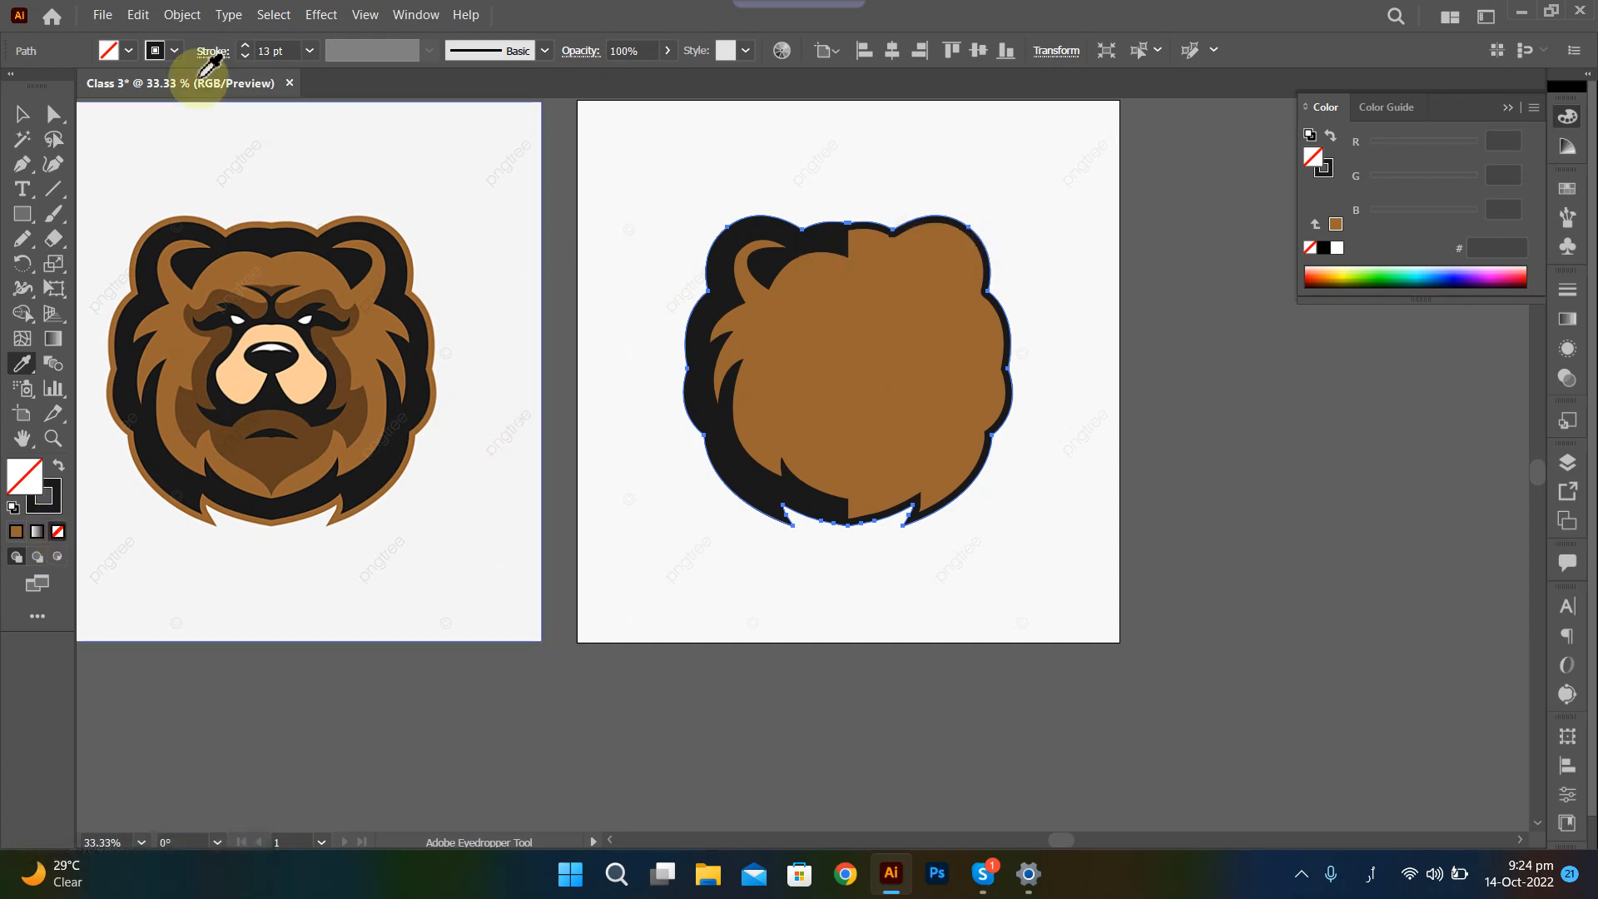
left_click(183, 15)
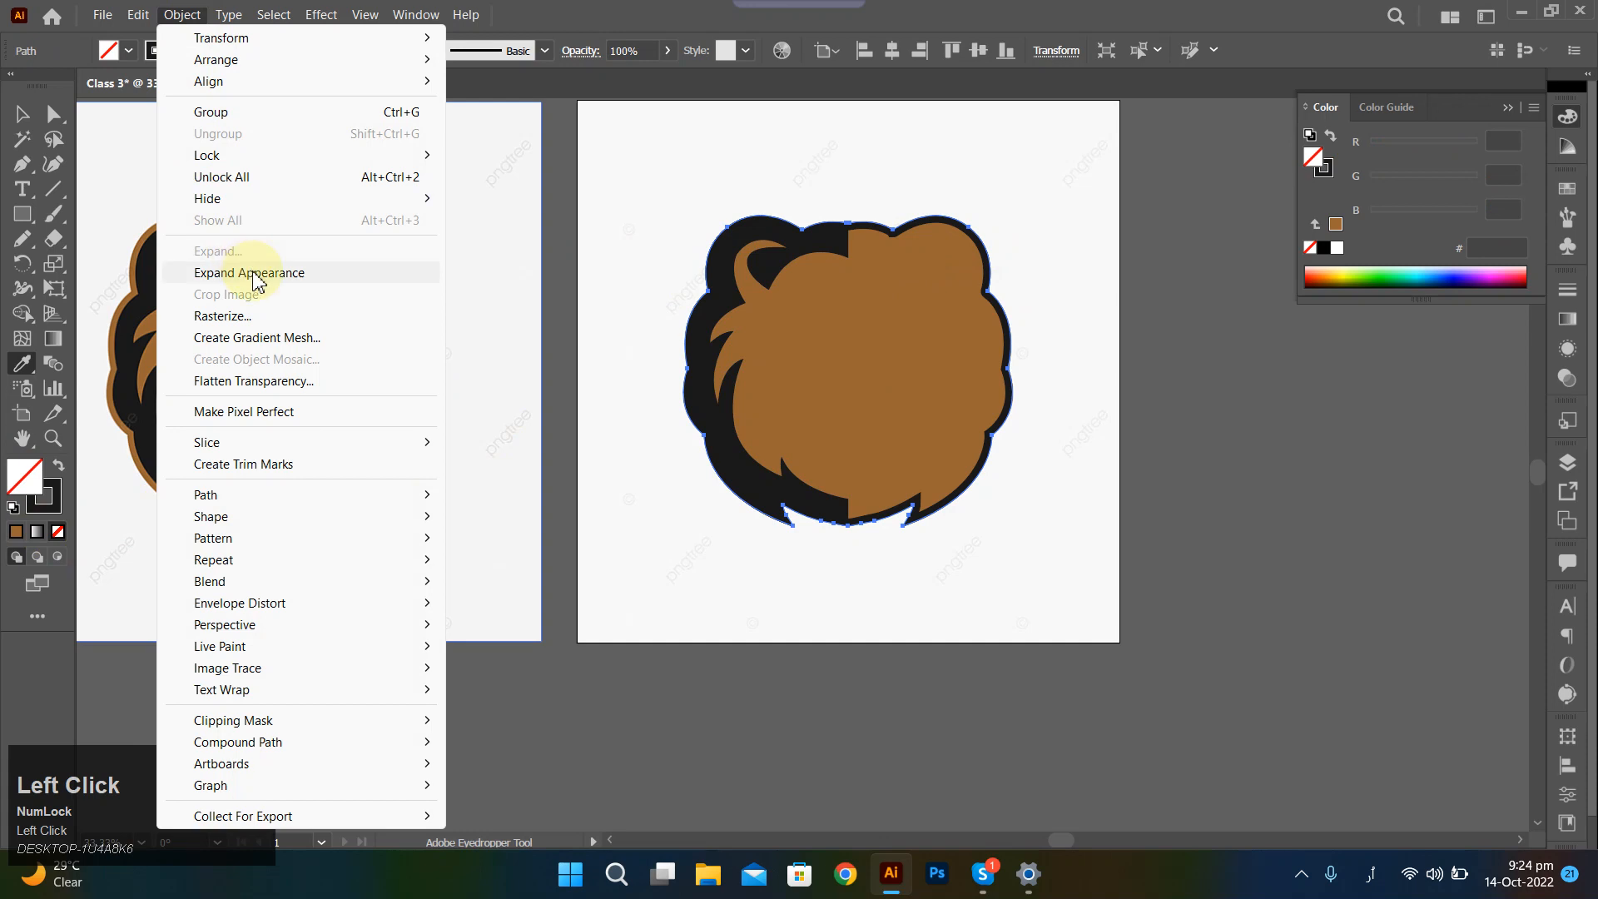
left_click(254, 275)
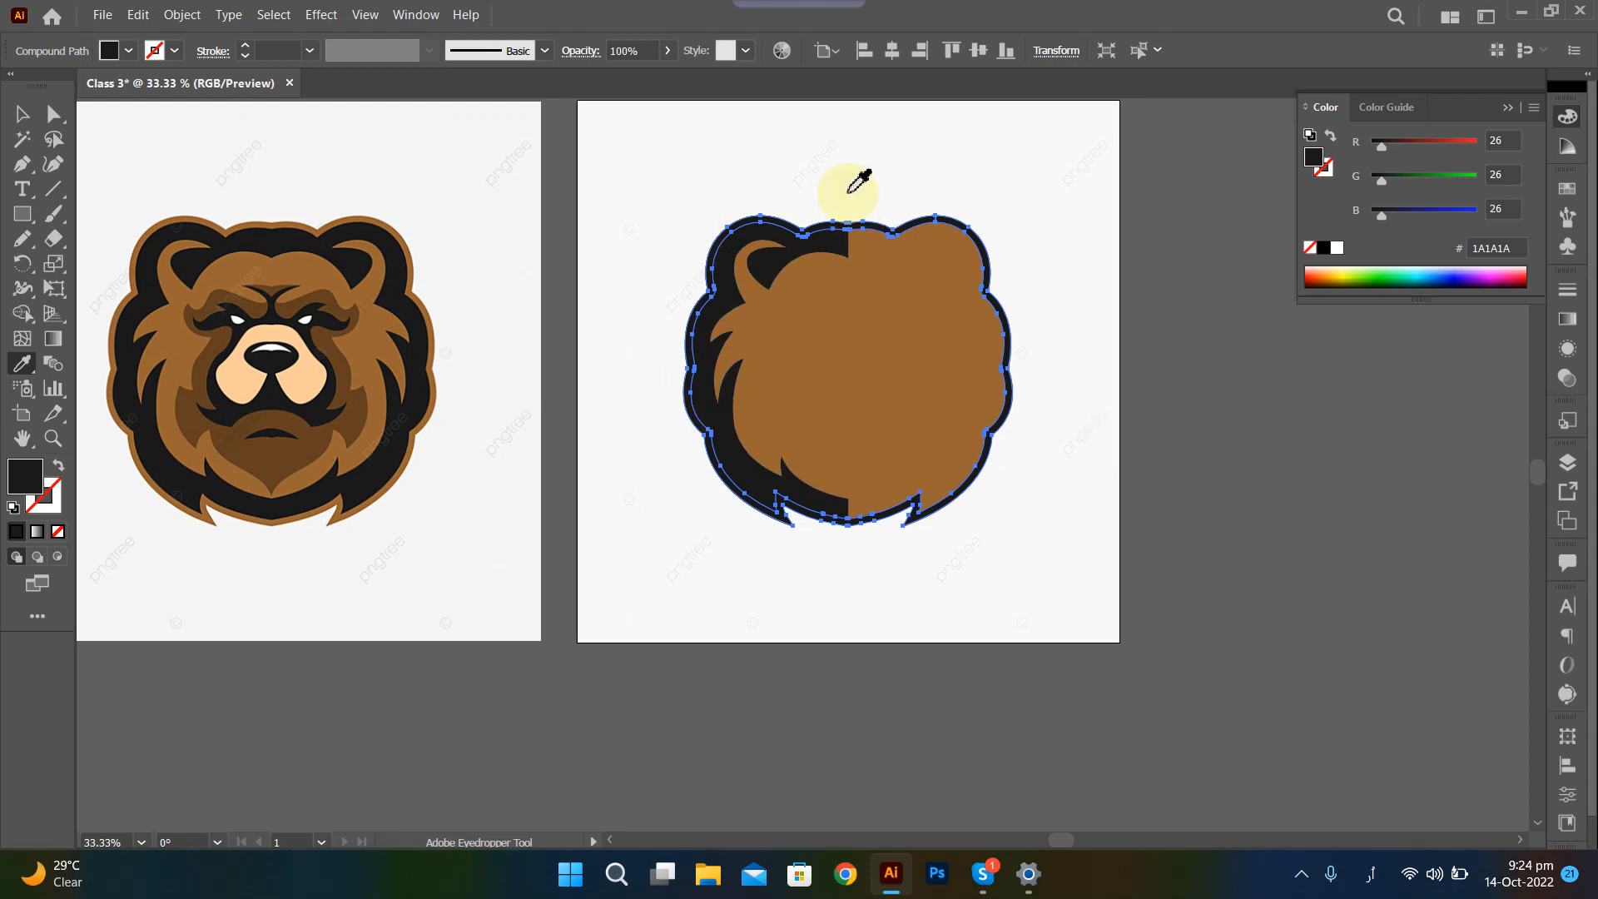
Move the expanded black outline to the right of the brown head so it extends past the artboard's edge.
key("a")
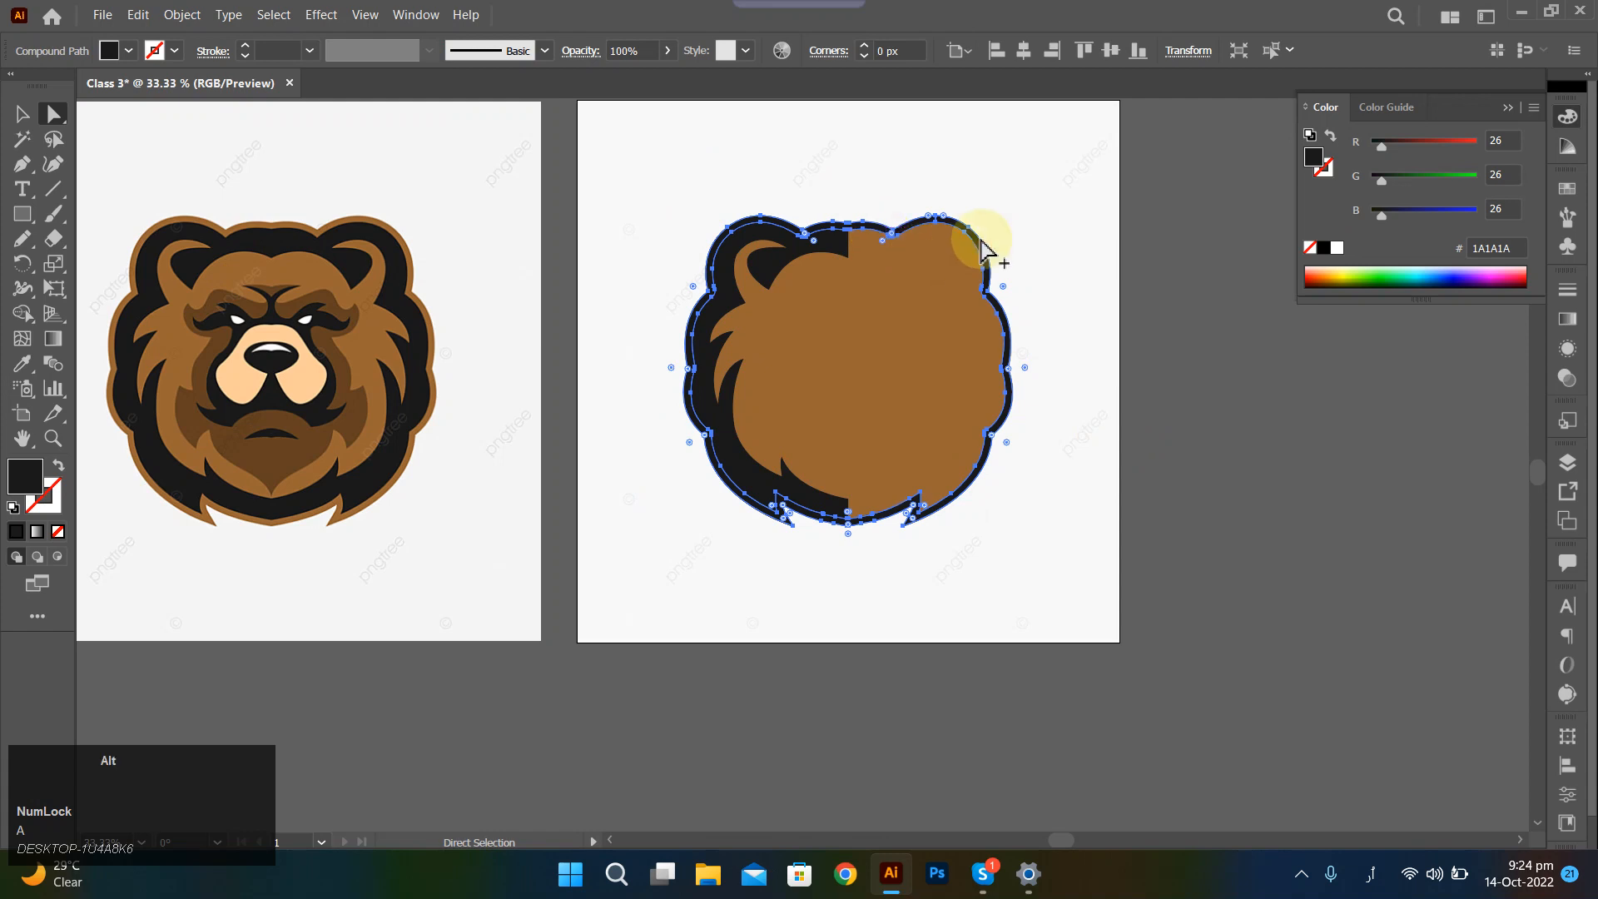
scroll(974, 236, "down", 2)
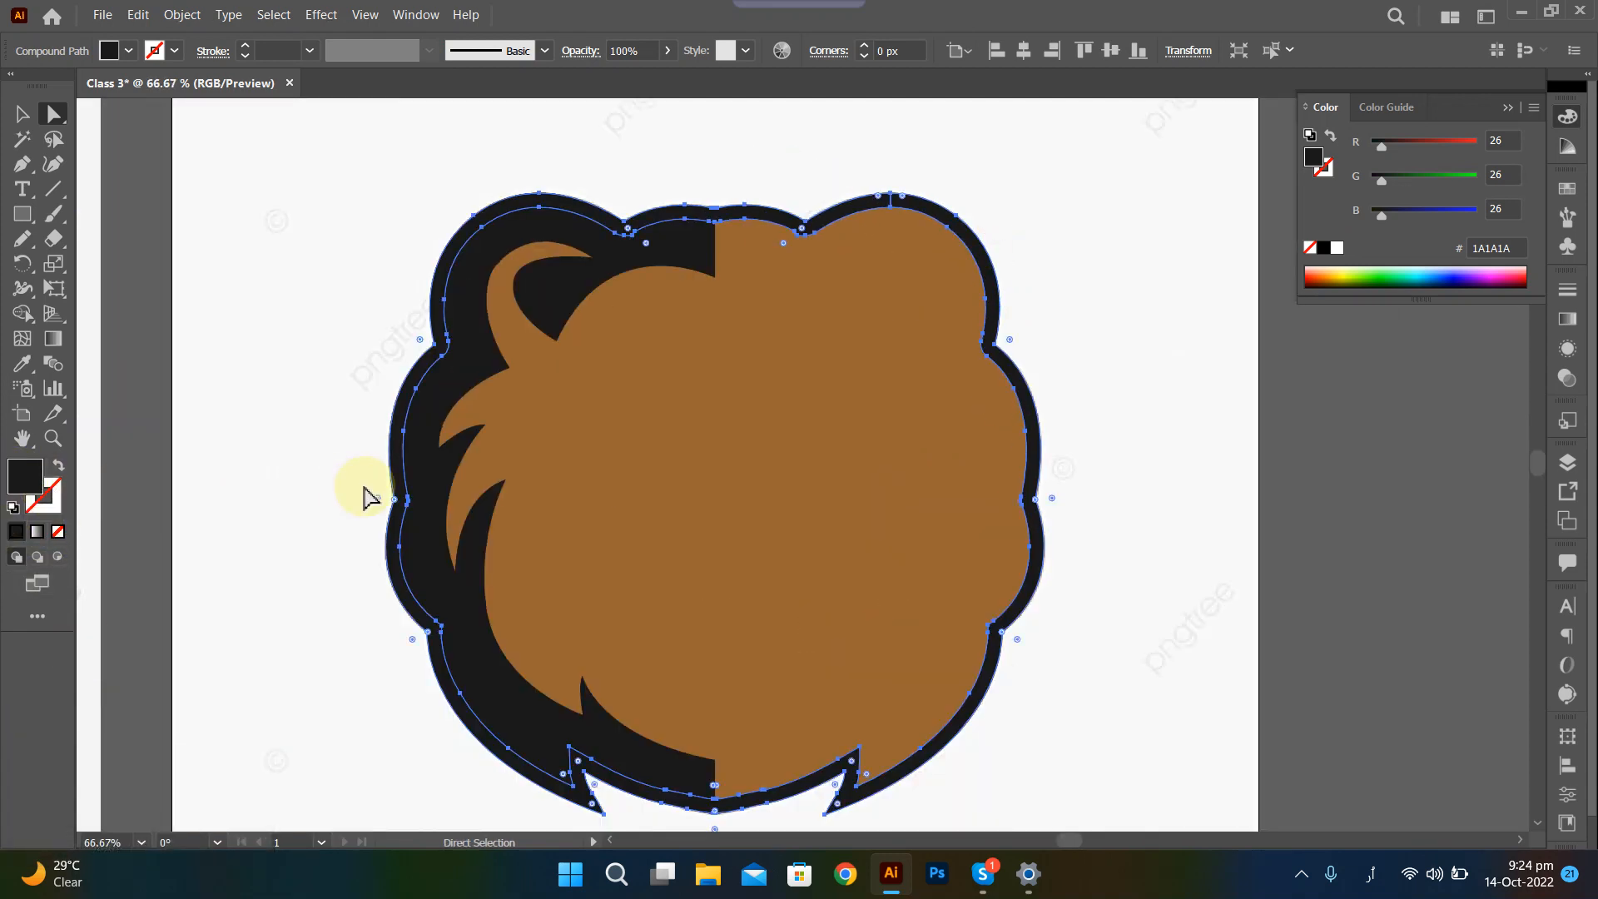
scroll(383, 508, "down", 2)
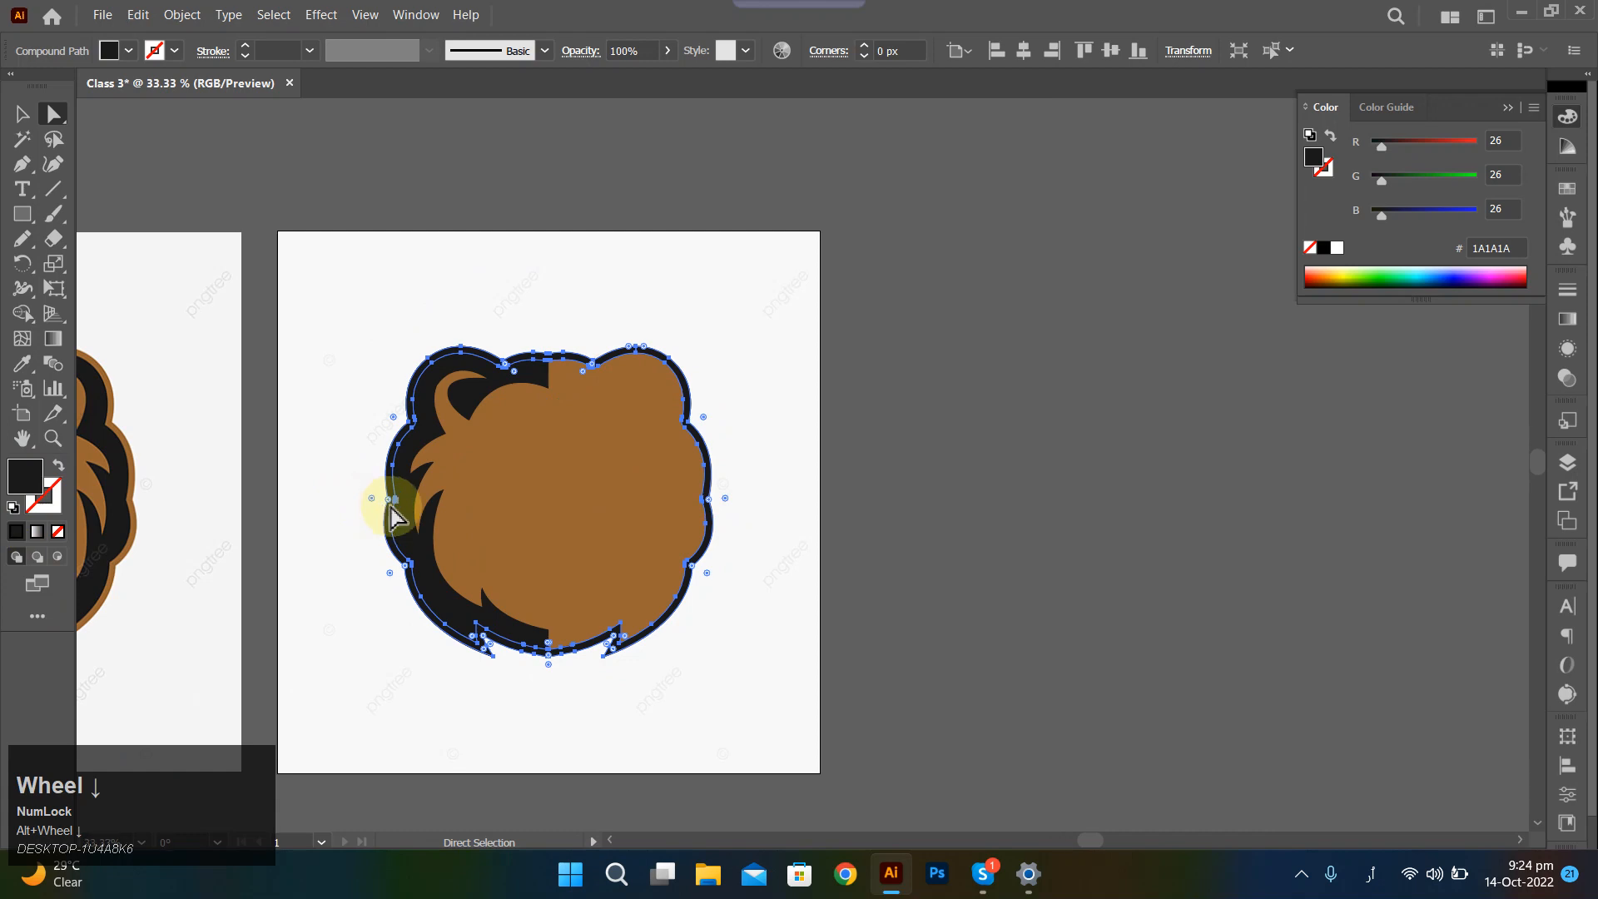
scroll(392, 516, "down", 3)
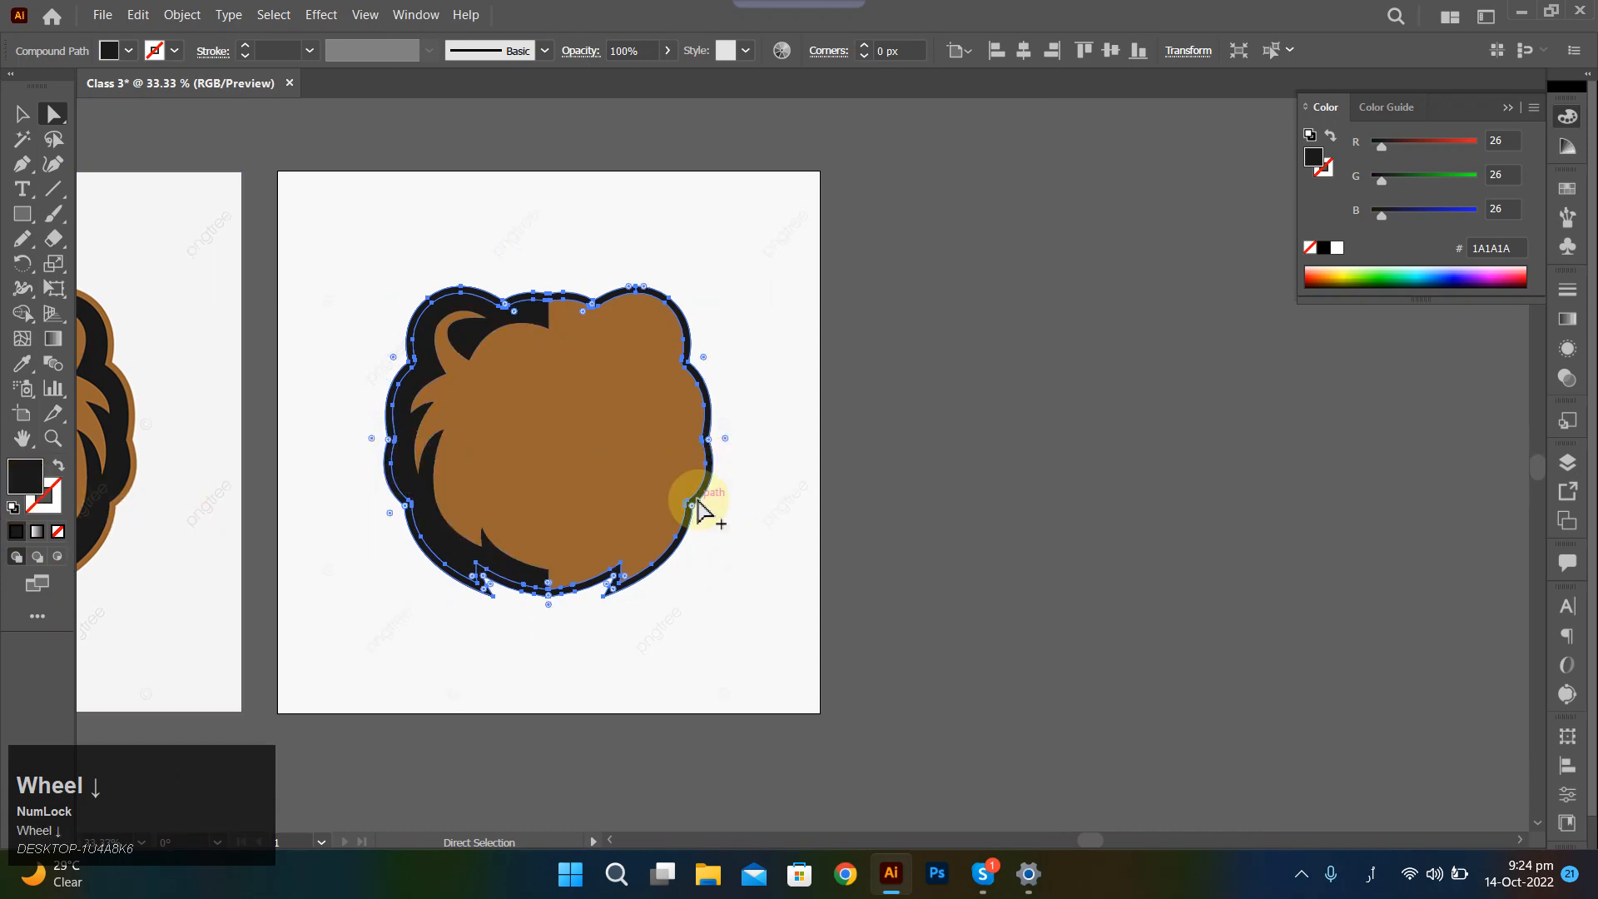
scroll(698, 509, "up", 3)
left_click_drag(688, 486, 1407, 426)
scroll(1248, 504, "down", 4)
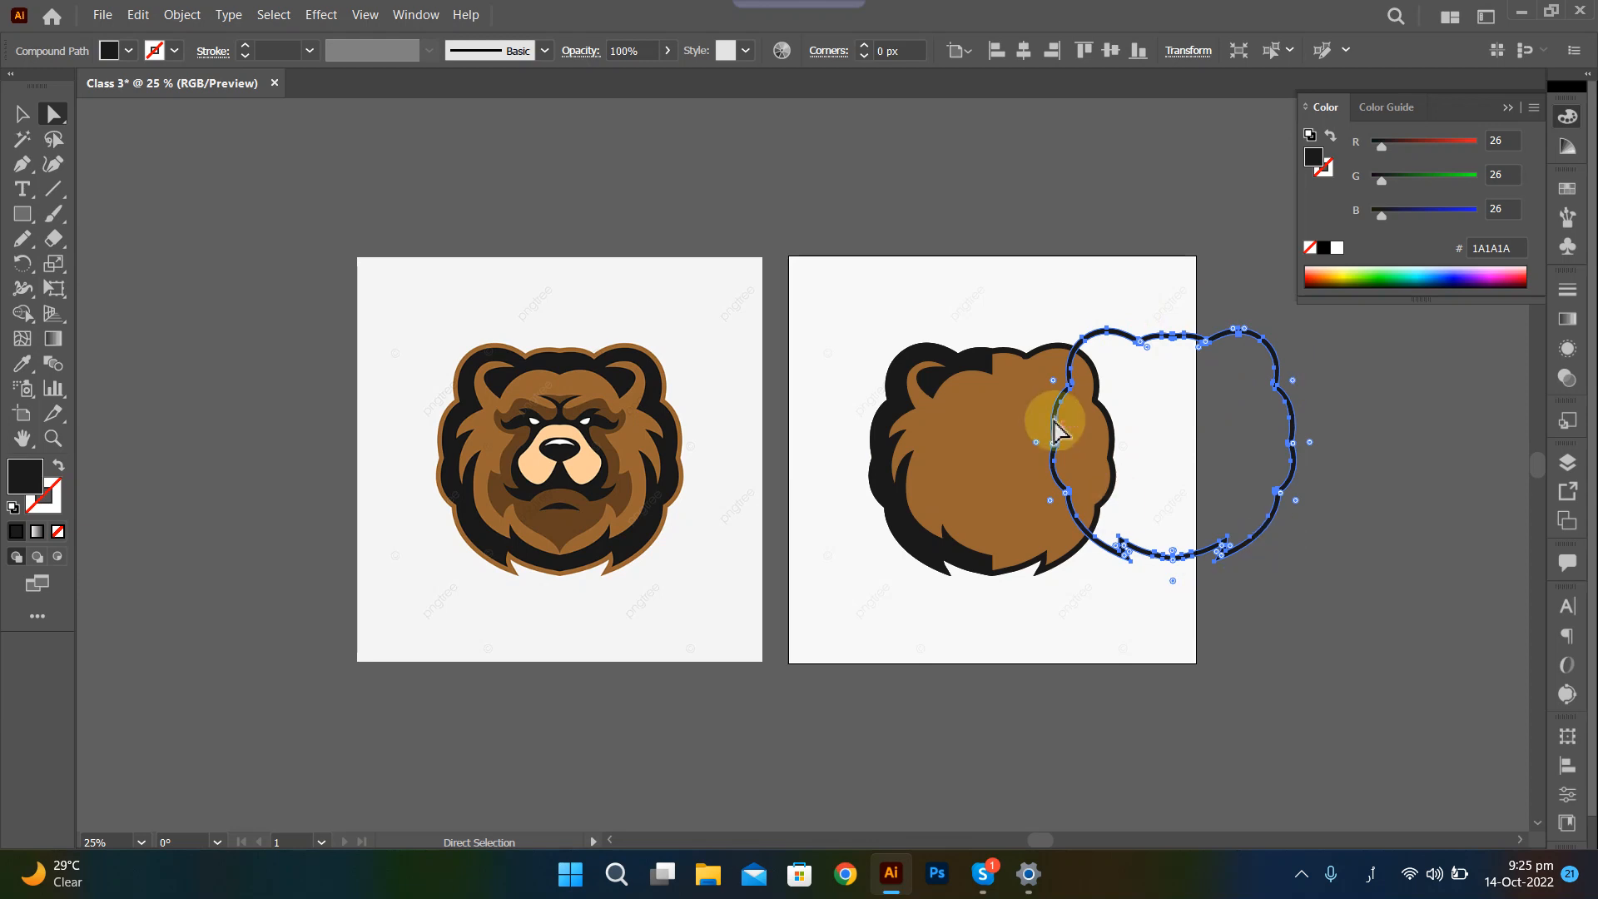
Undo the move of the expanded black outline, returning it to the edge of the brown head.
key("ctrl+z")
scroll(939, 460, "up", 1)
scroll(841, 454, "up", 1)
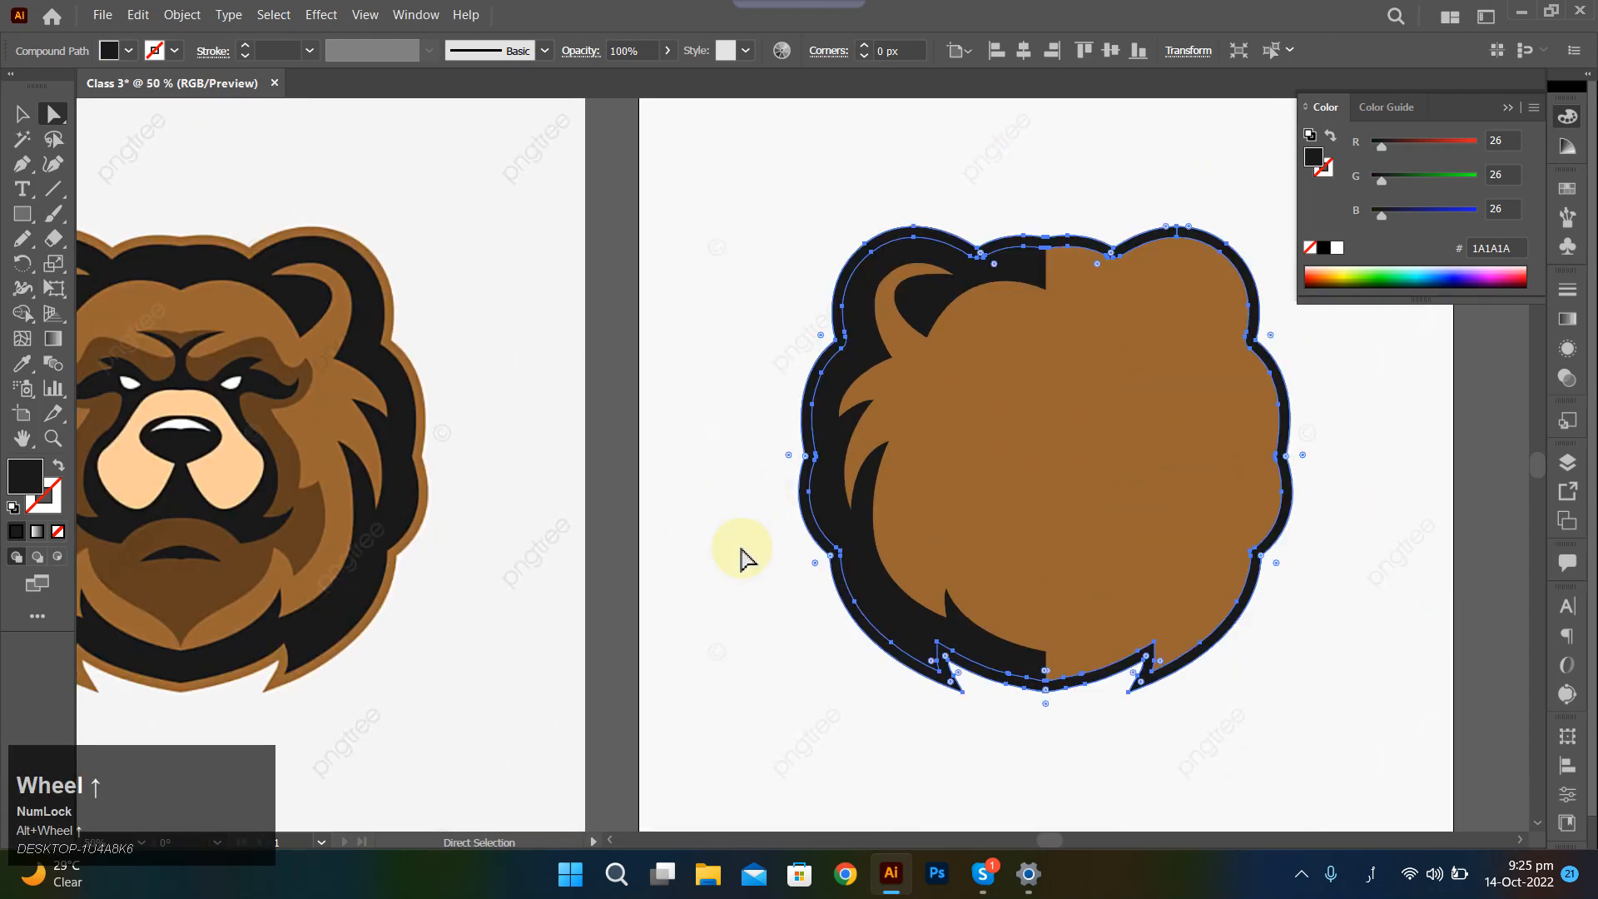
scroll(1265, 586, "up", 1)
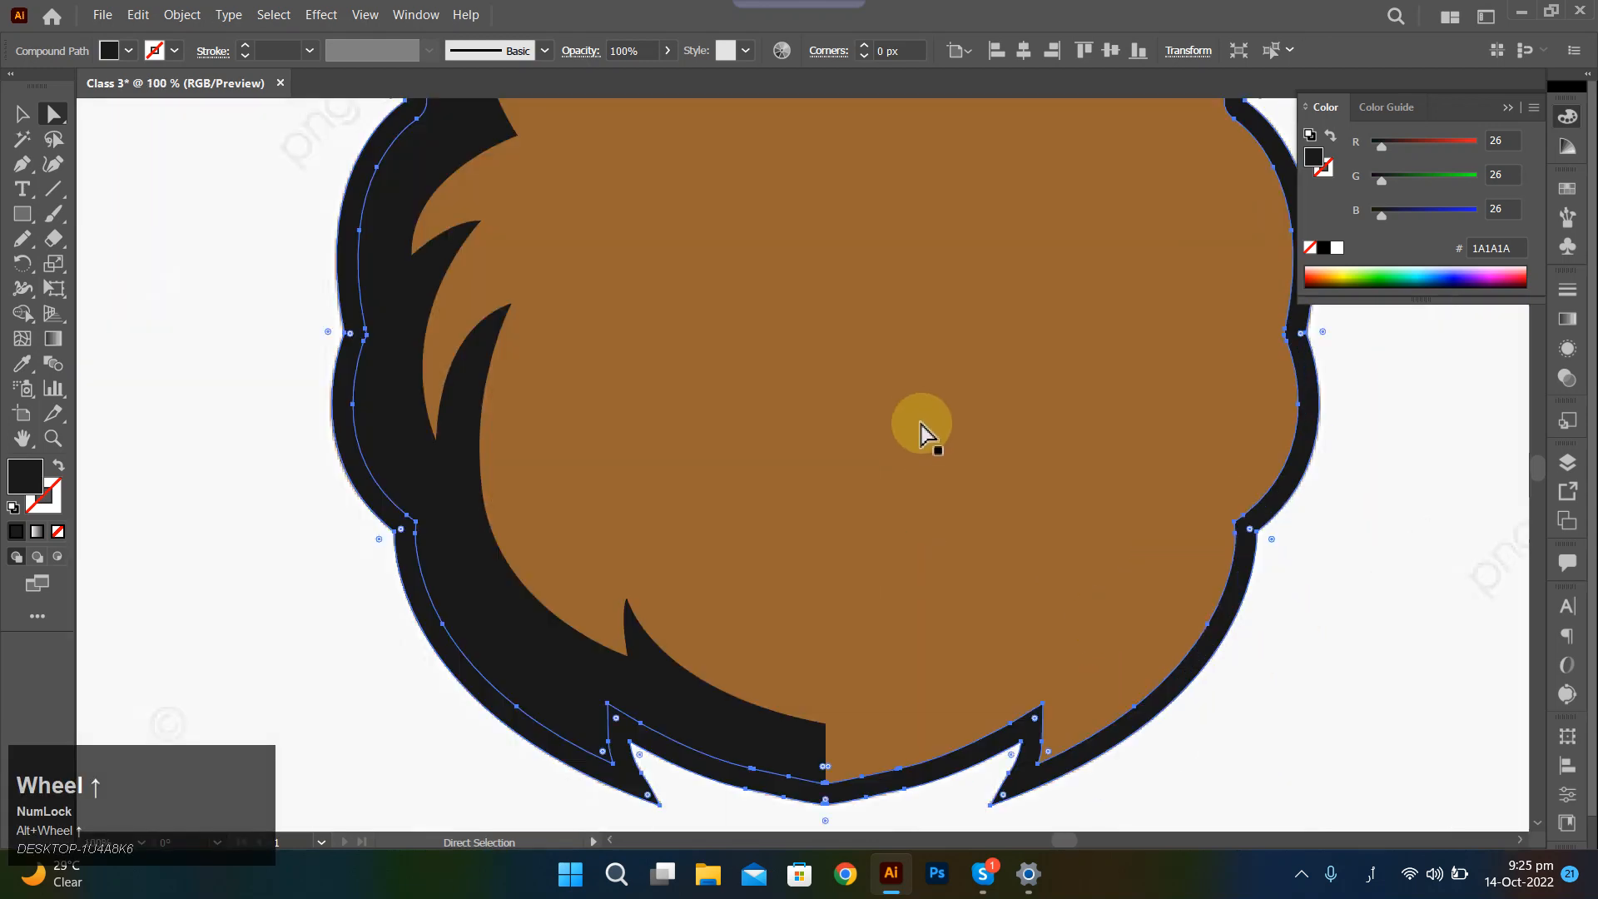
scroll(941, 520, "down", 1)
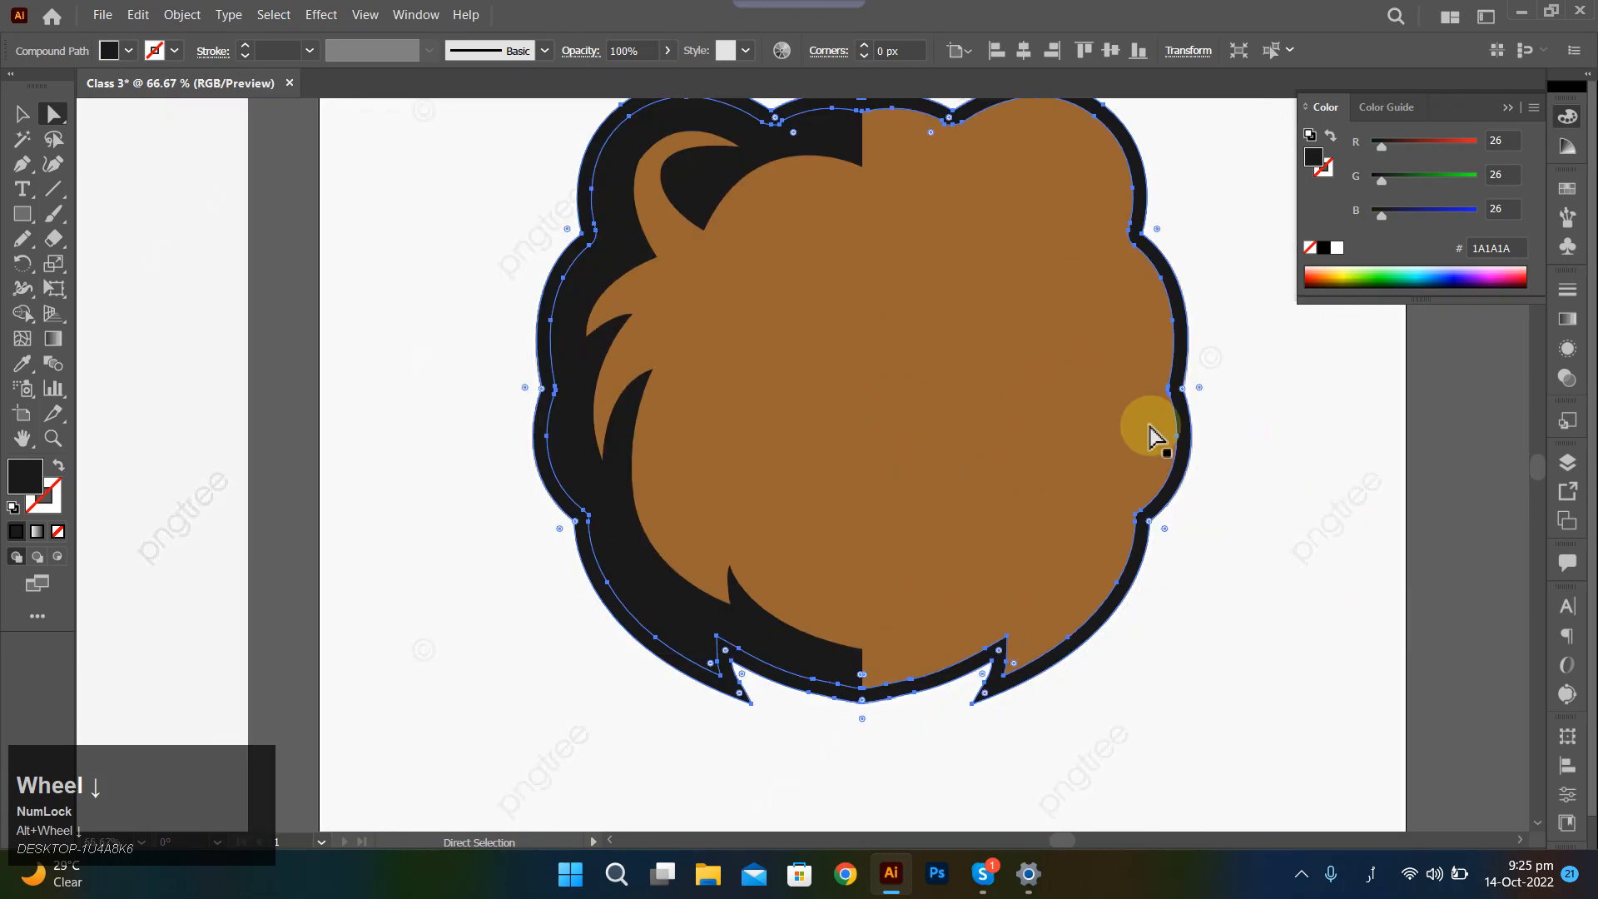
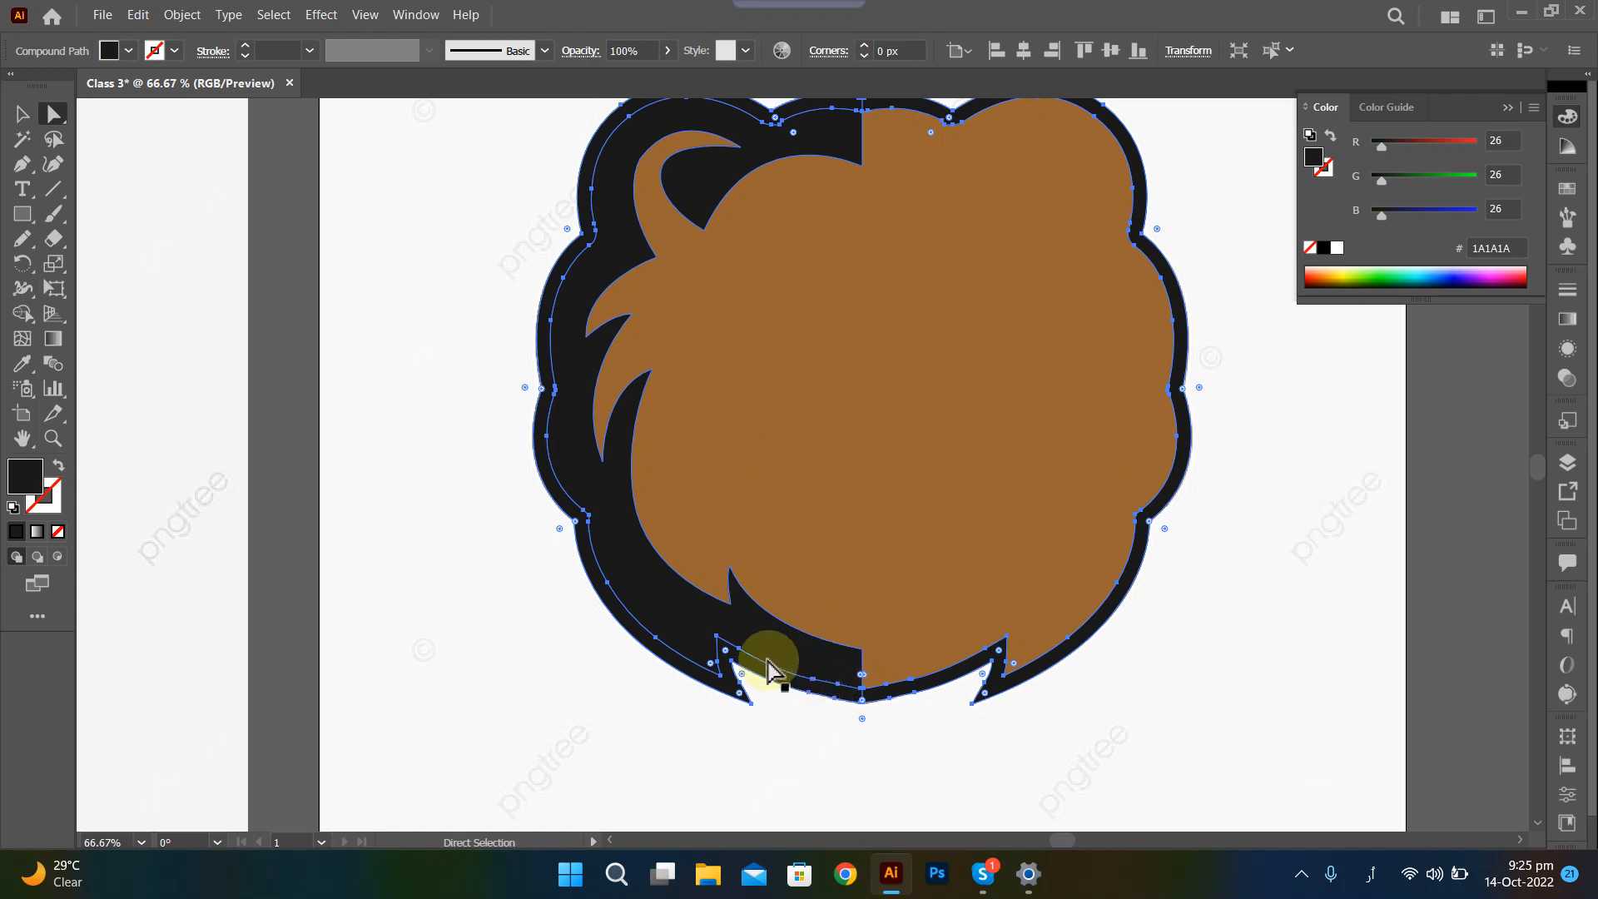
scroll(467, 561, "down", 2, "alt")
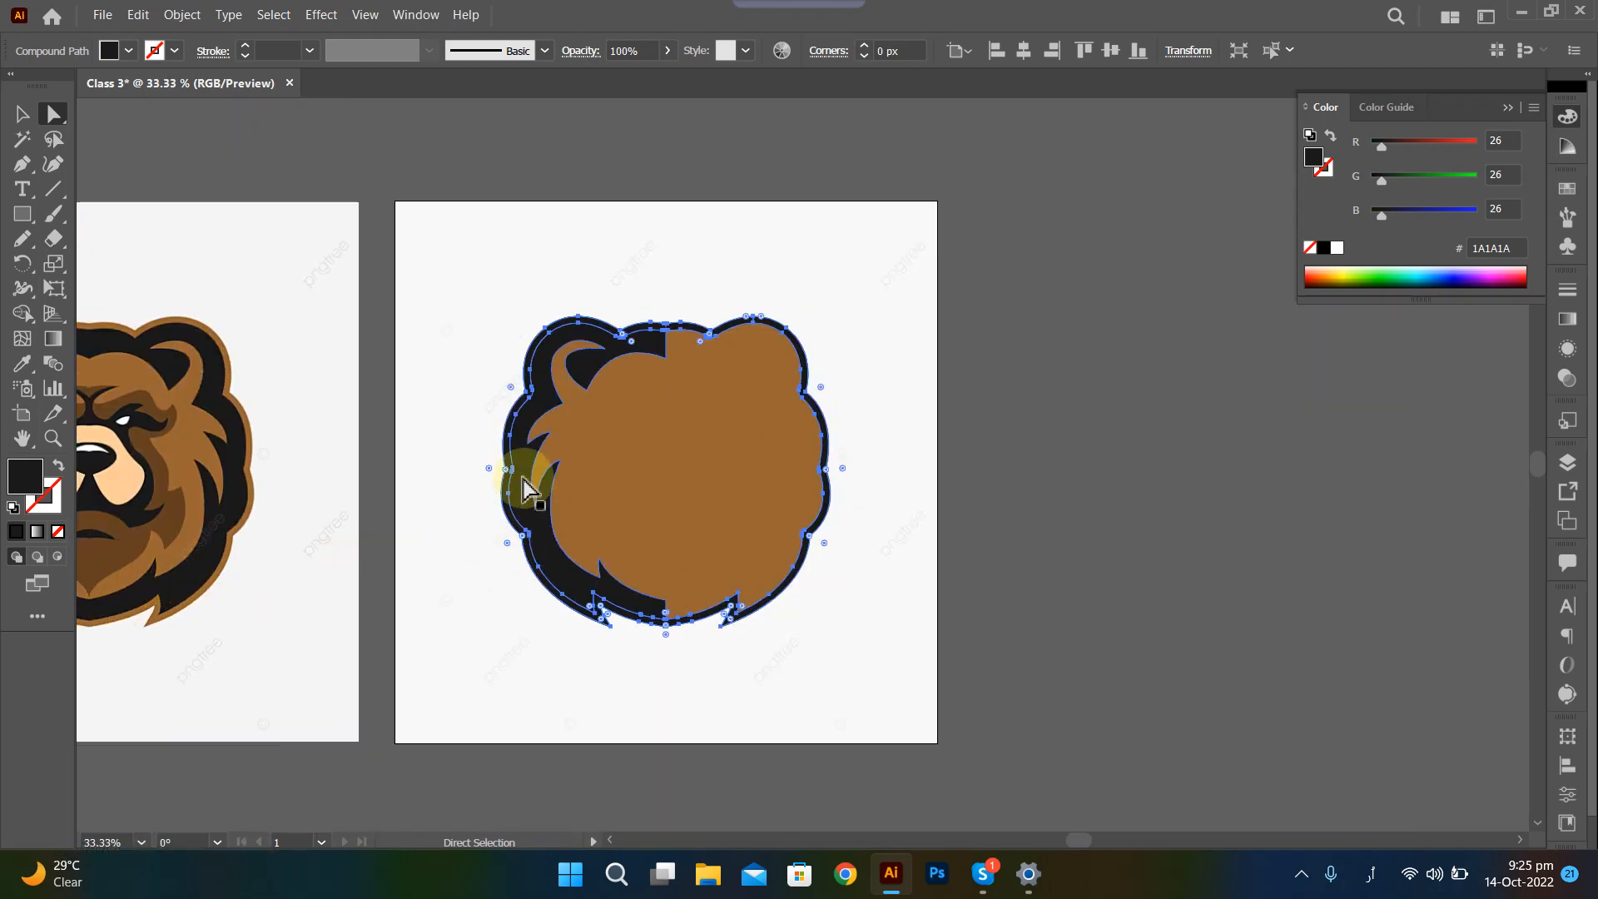
scroll(537, 573, "up", 2, "alt")
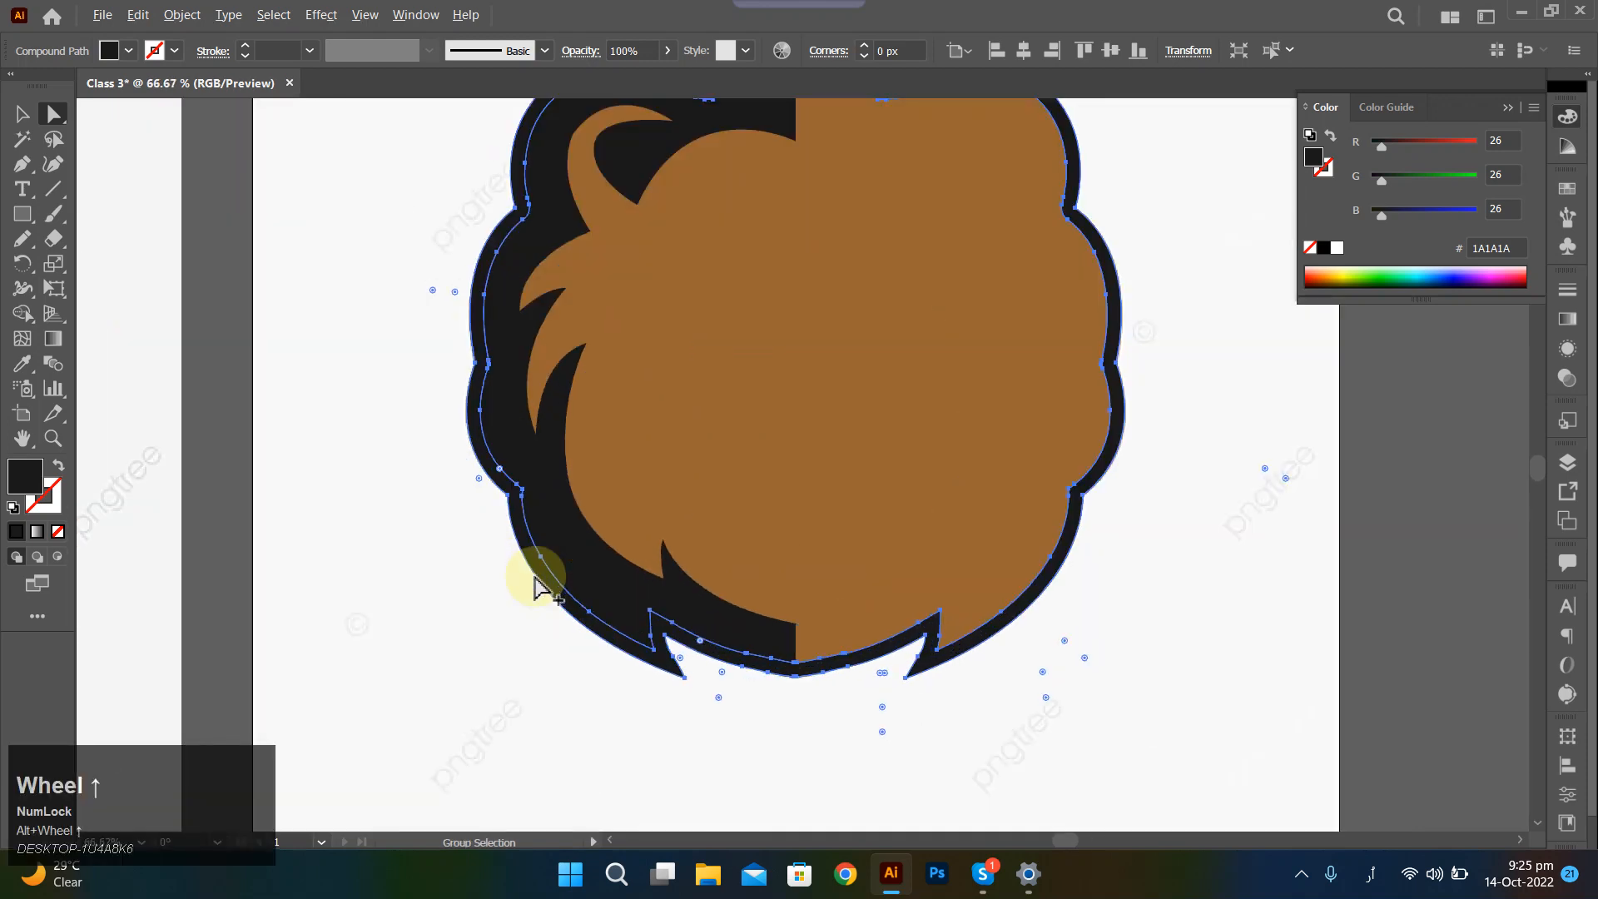
Select the expanded outline with the black left mane shape and remove the overlapping outer rim using Shape Builder, exposing the brown border.
key("a")
left_click(500, 652)
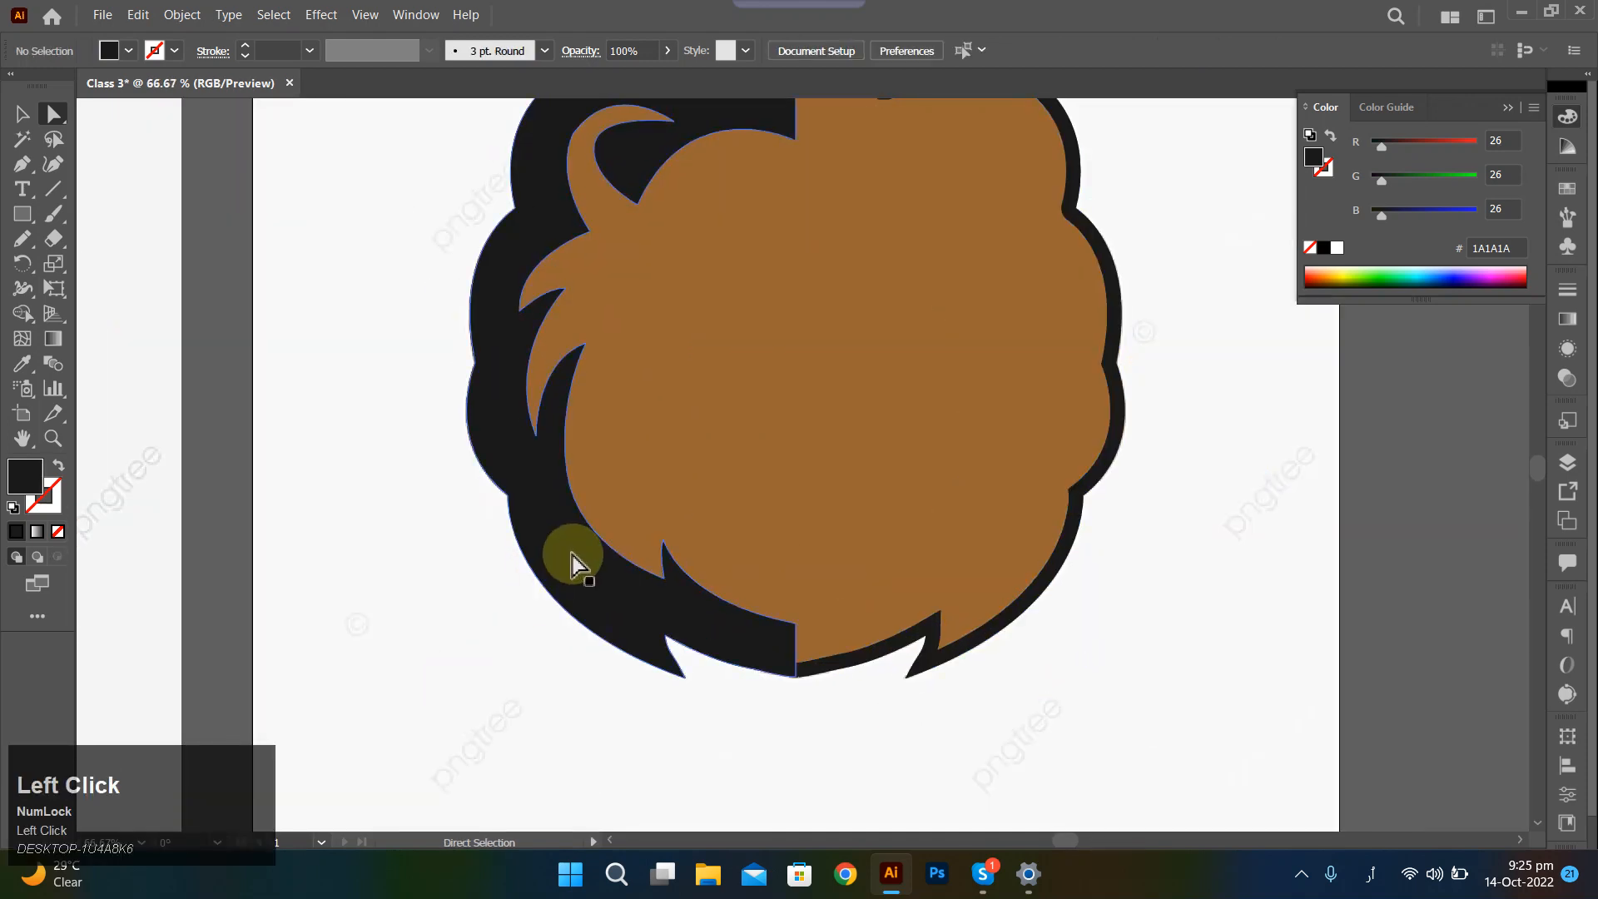
left_click(929, 661)
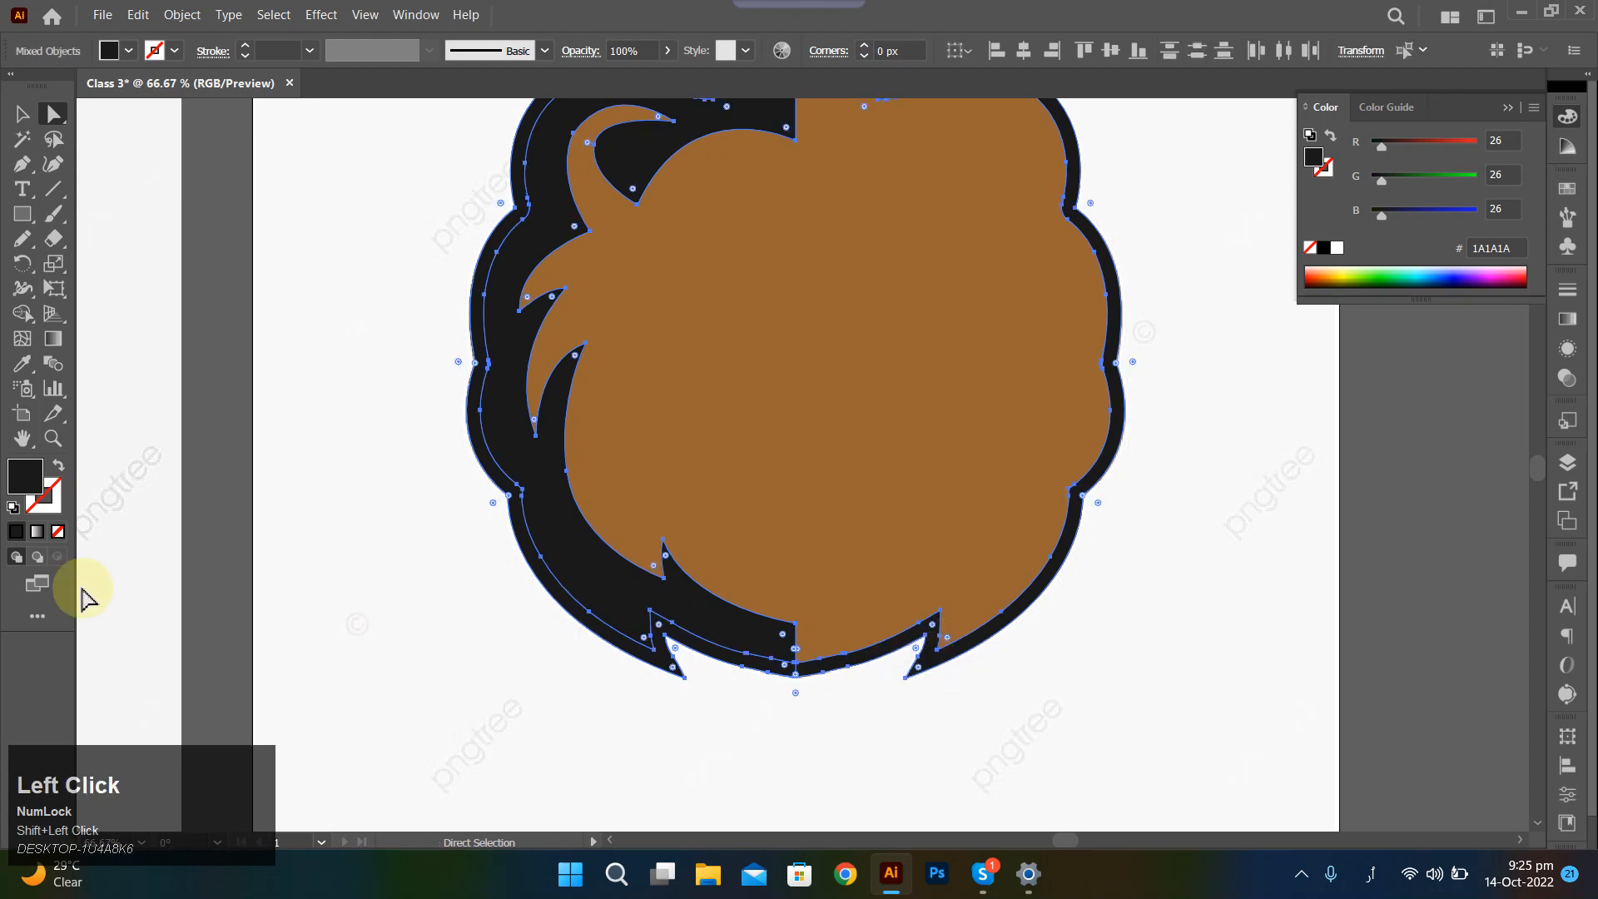
left_click(23, 314)
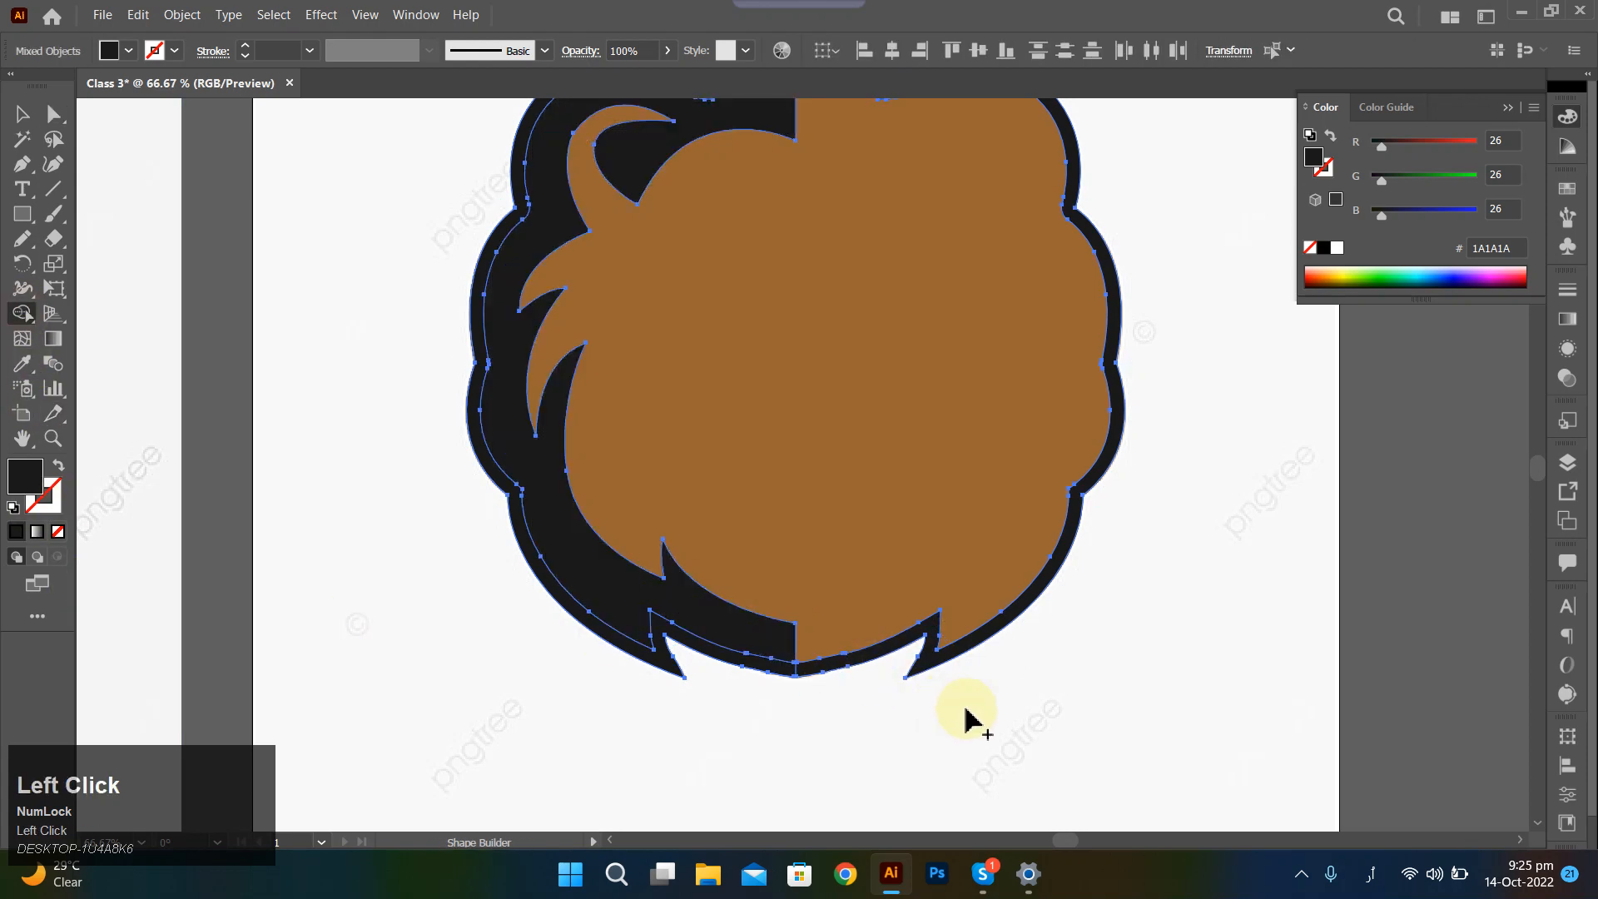
left_click_drag(956, 711, 922, 447)
scroll(827, 516, "up", 6)
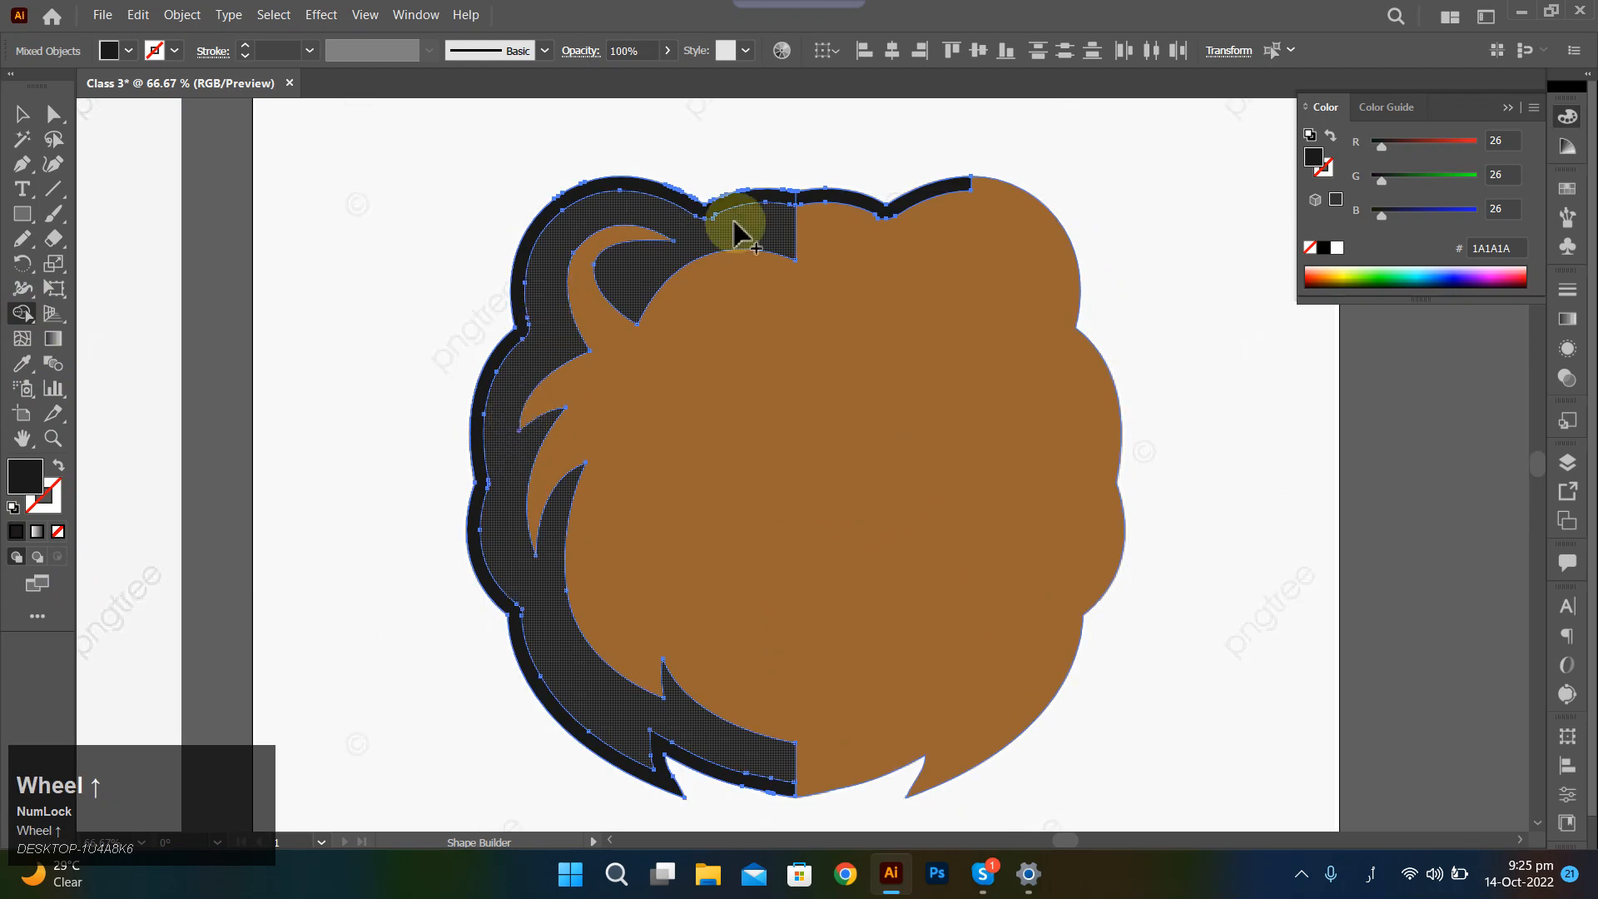
left_click(828, 204, "alt")
scroll(770, 210, "up", 3)
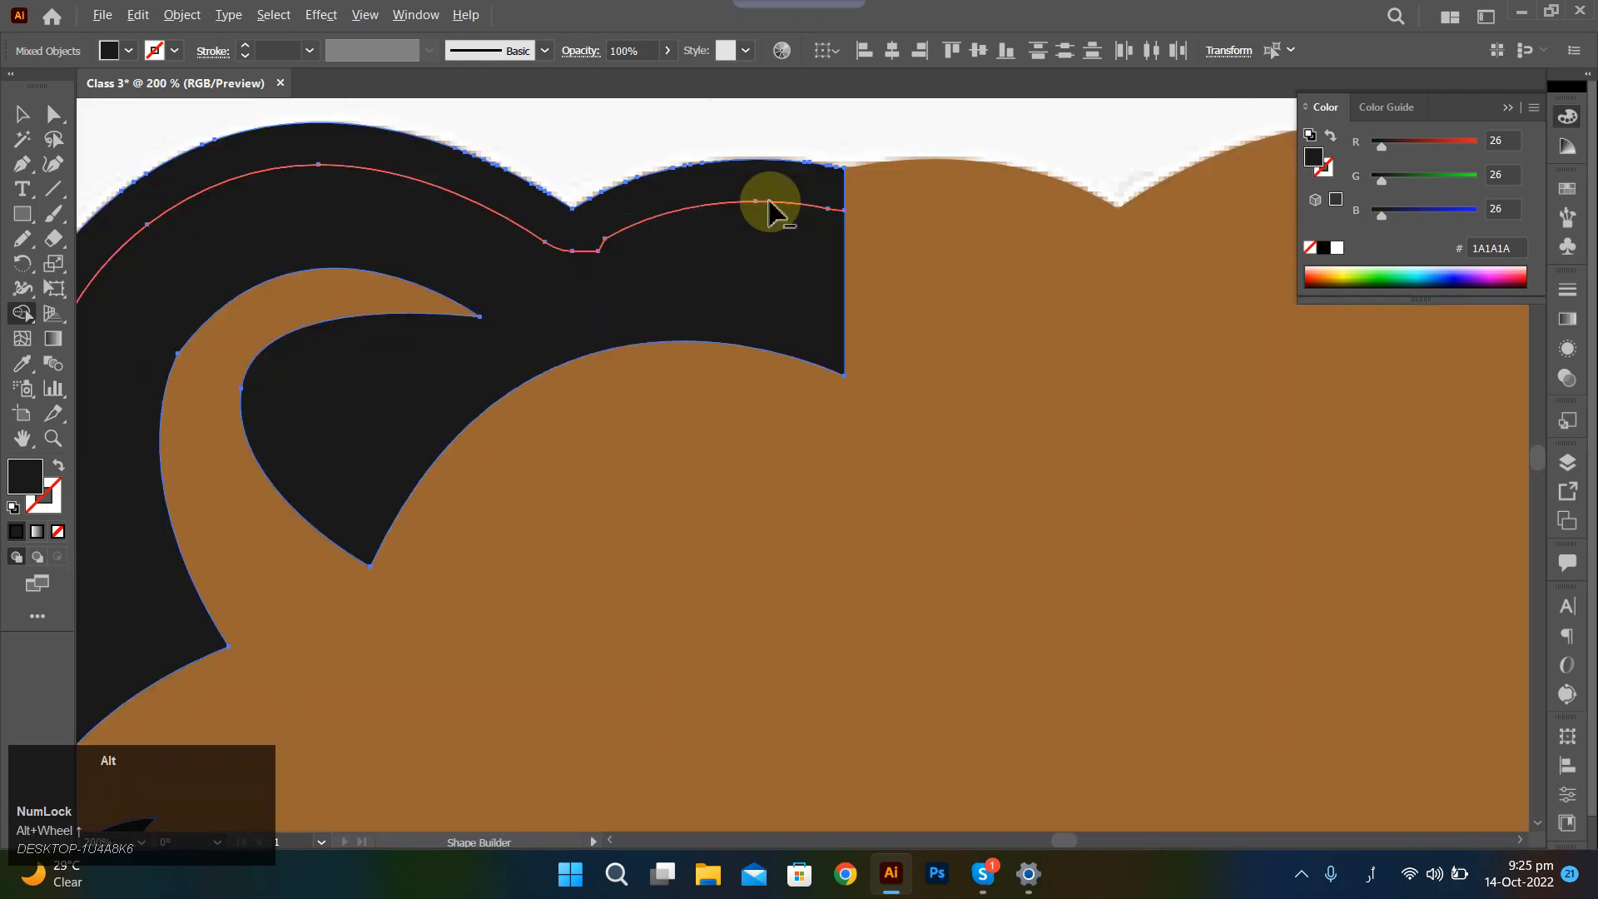
left_click(766, 193, "alt")
scroll(760, 187, "down", 4)
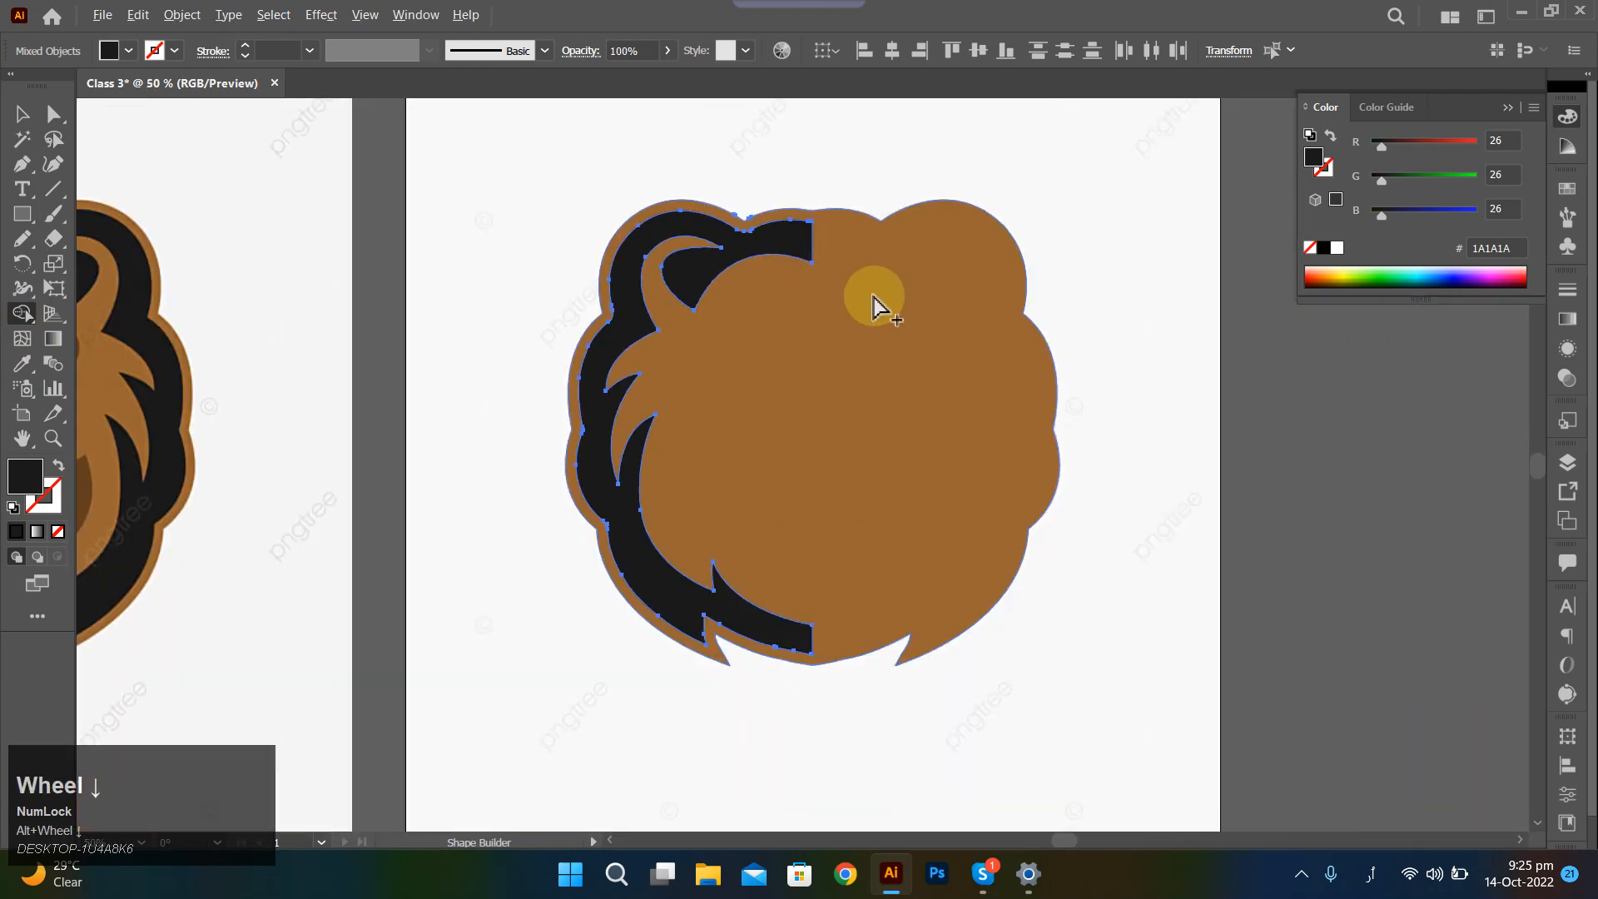
left_click(1172, 476)
scroll(956, 582, "left", 5)
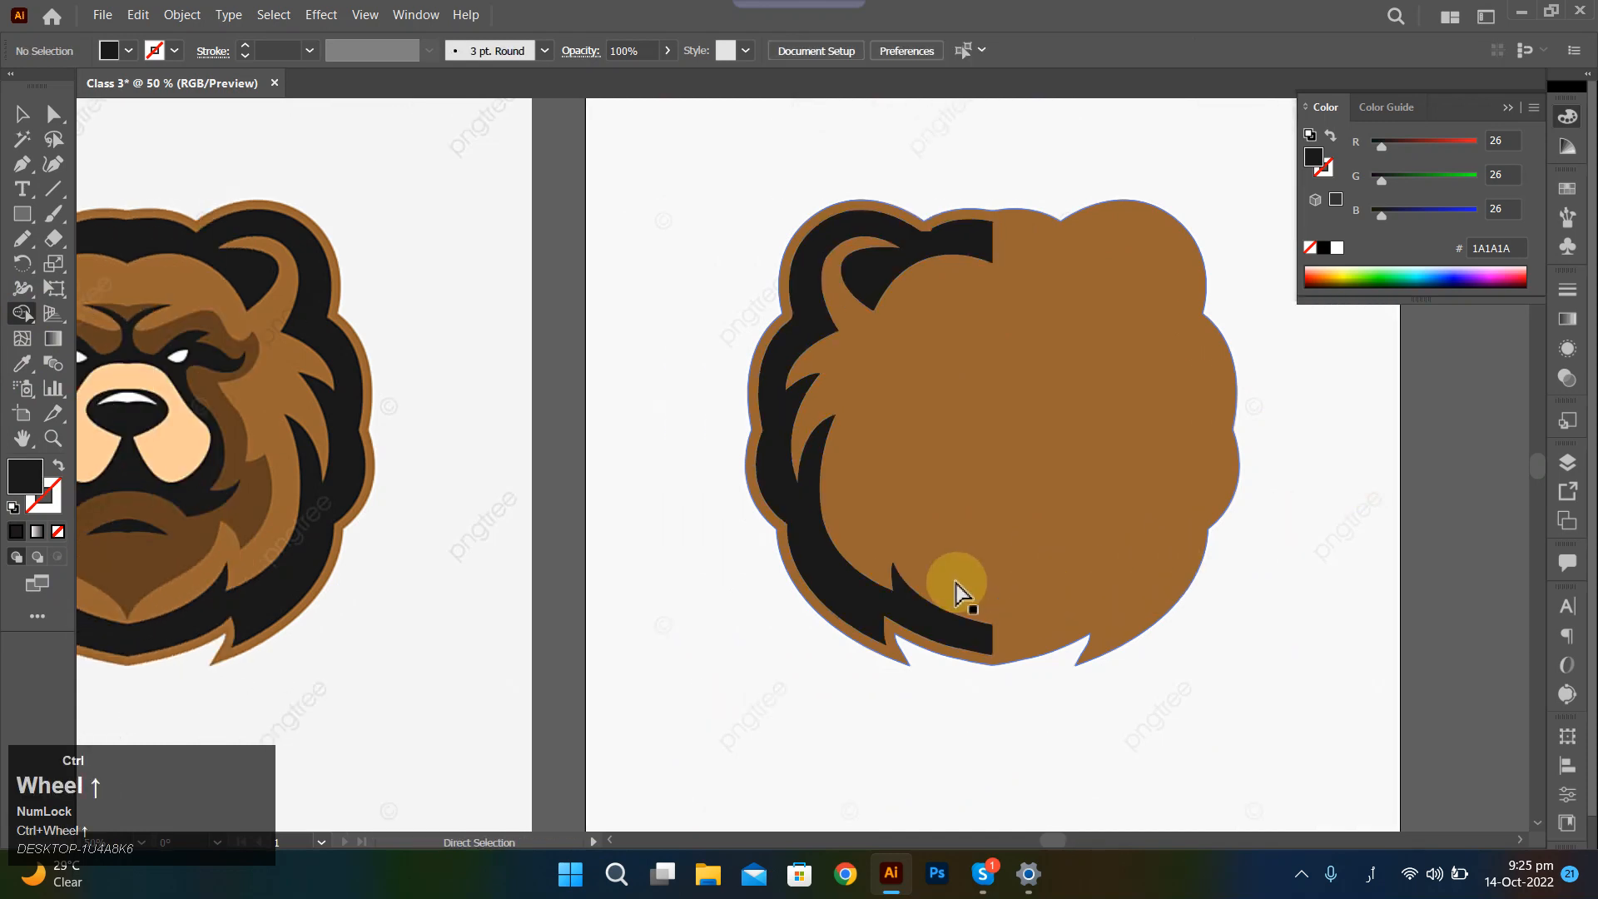
scroll(966, 516, "down", 1)
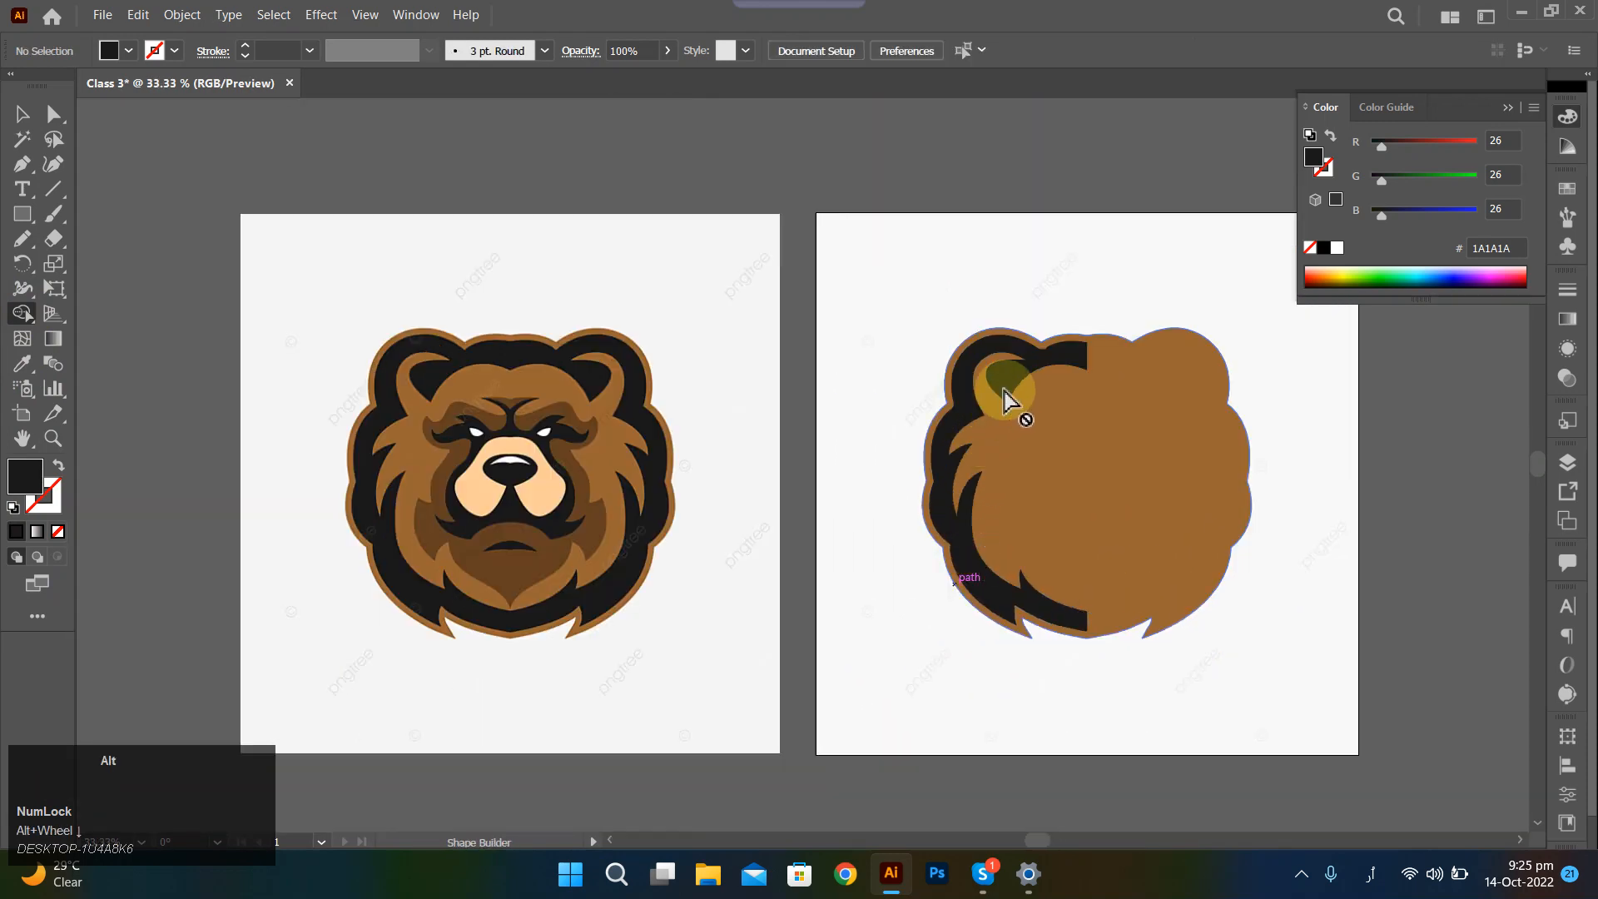
Sharpen the black shape's notch between ear and forehead by lowering its anchor, deleting the extra anchor beside it and adjusting the neighbouring curve point.
scroll(1032, 367, "up", 5)
key("a")
left_click(1106, 404)
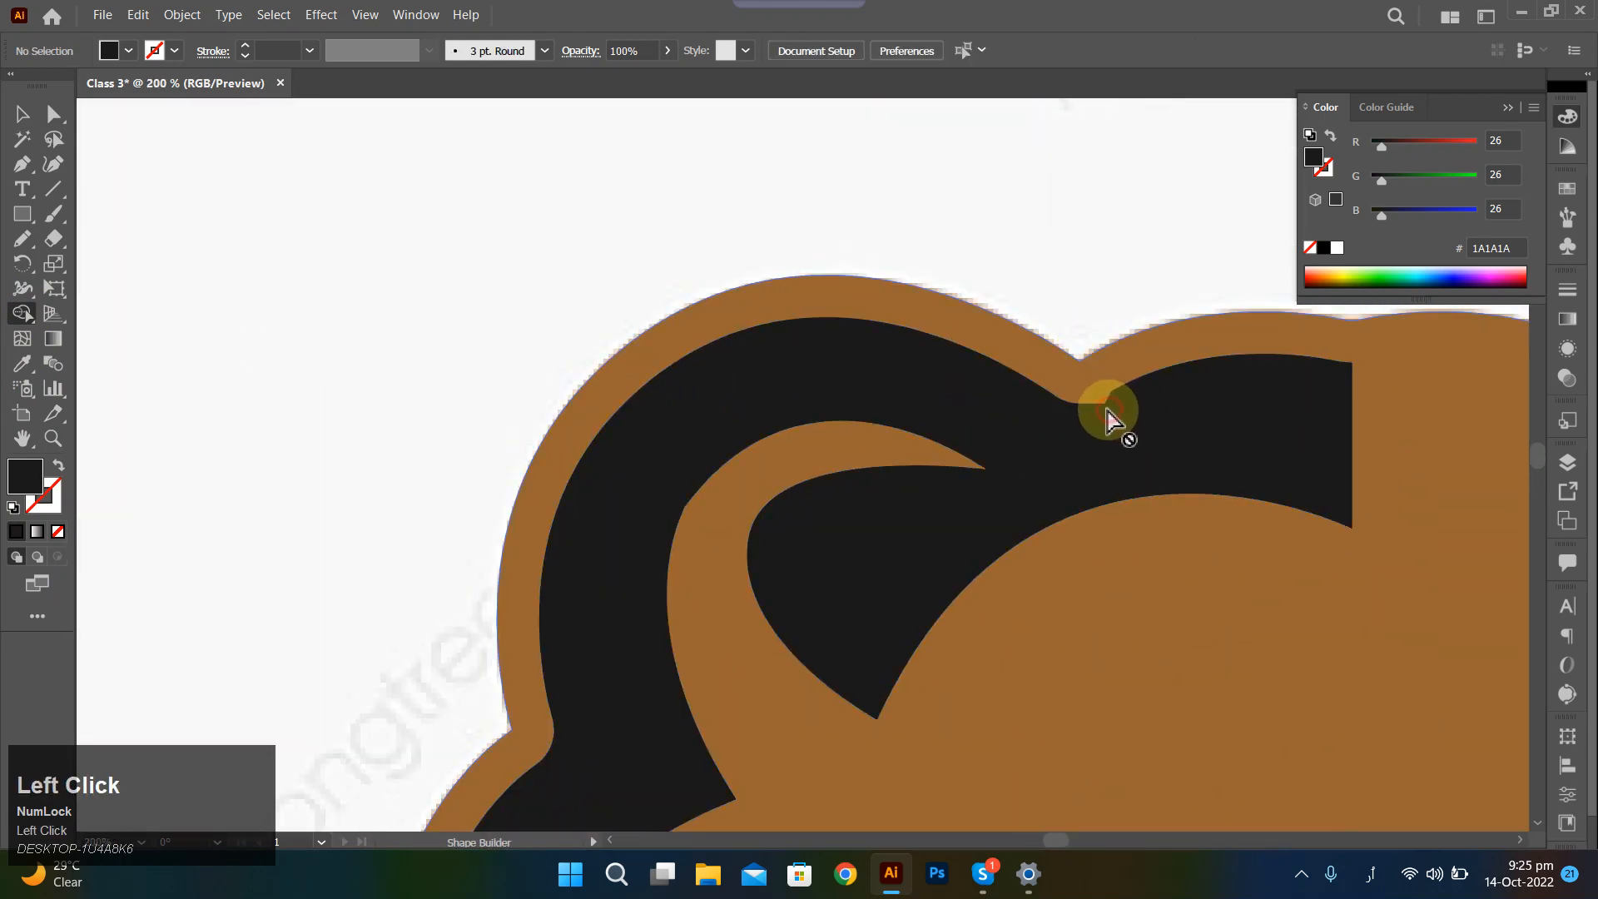
scroll(1106, 410, "up", 3)
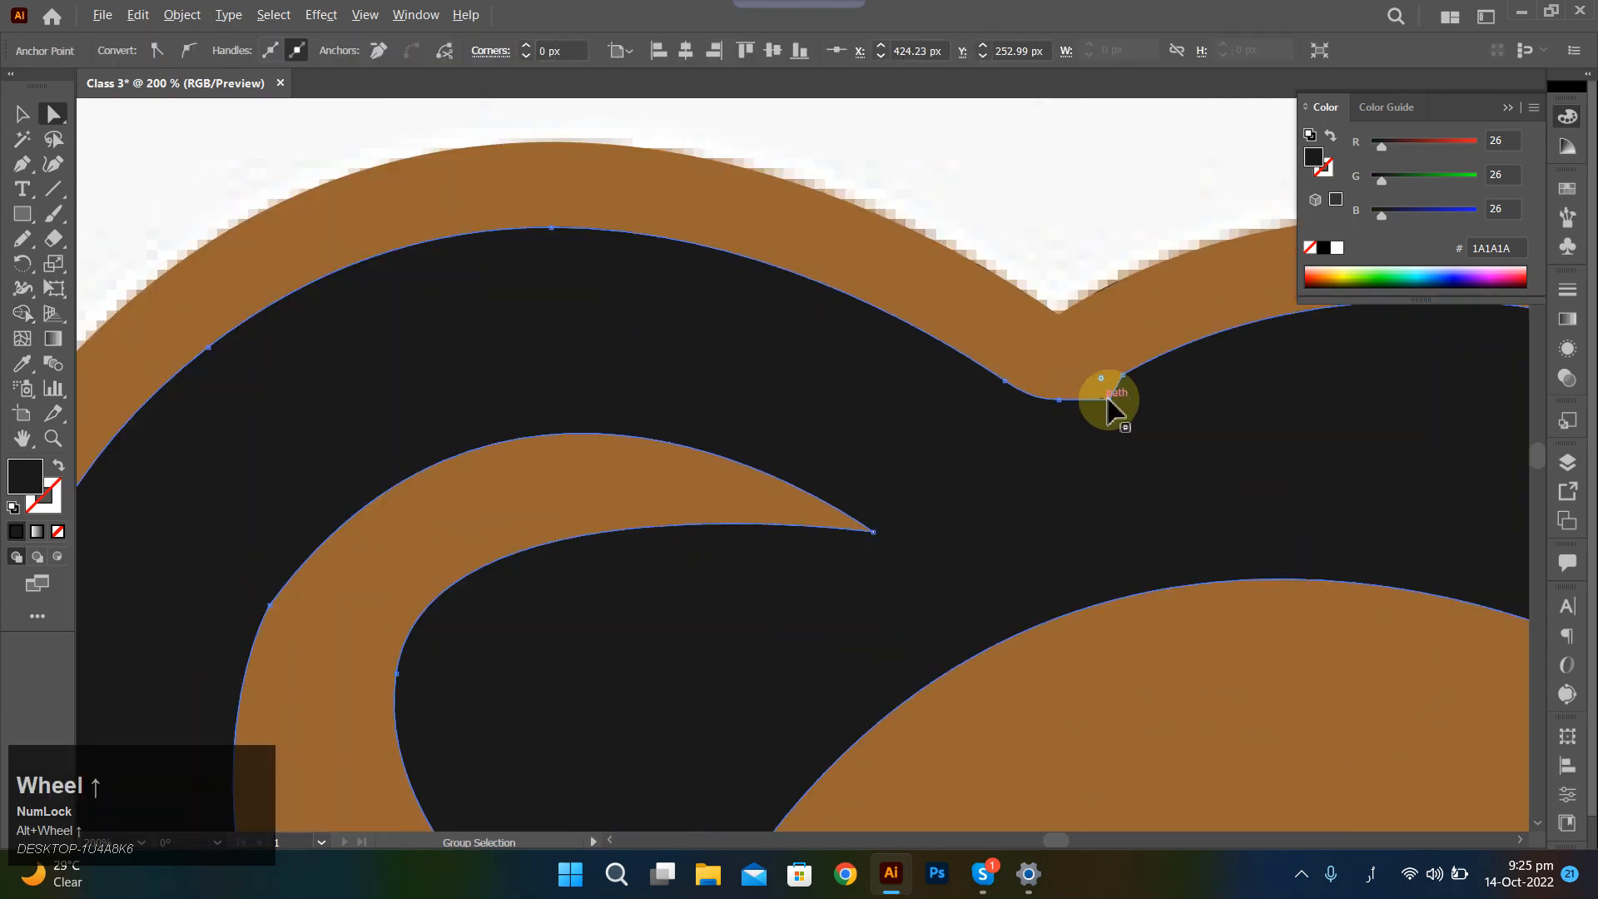
left_click_drag(1108, 423, 1089, 432)
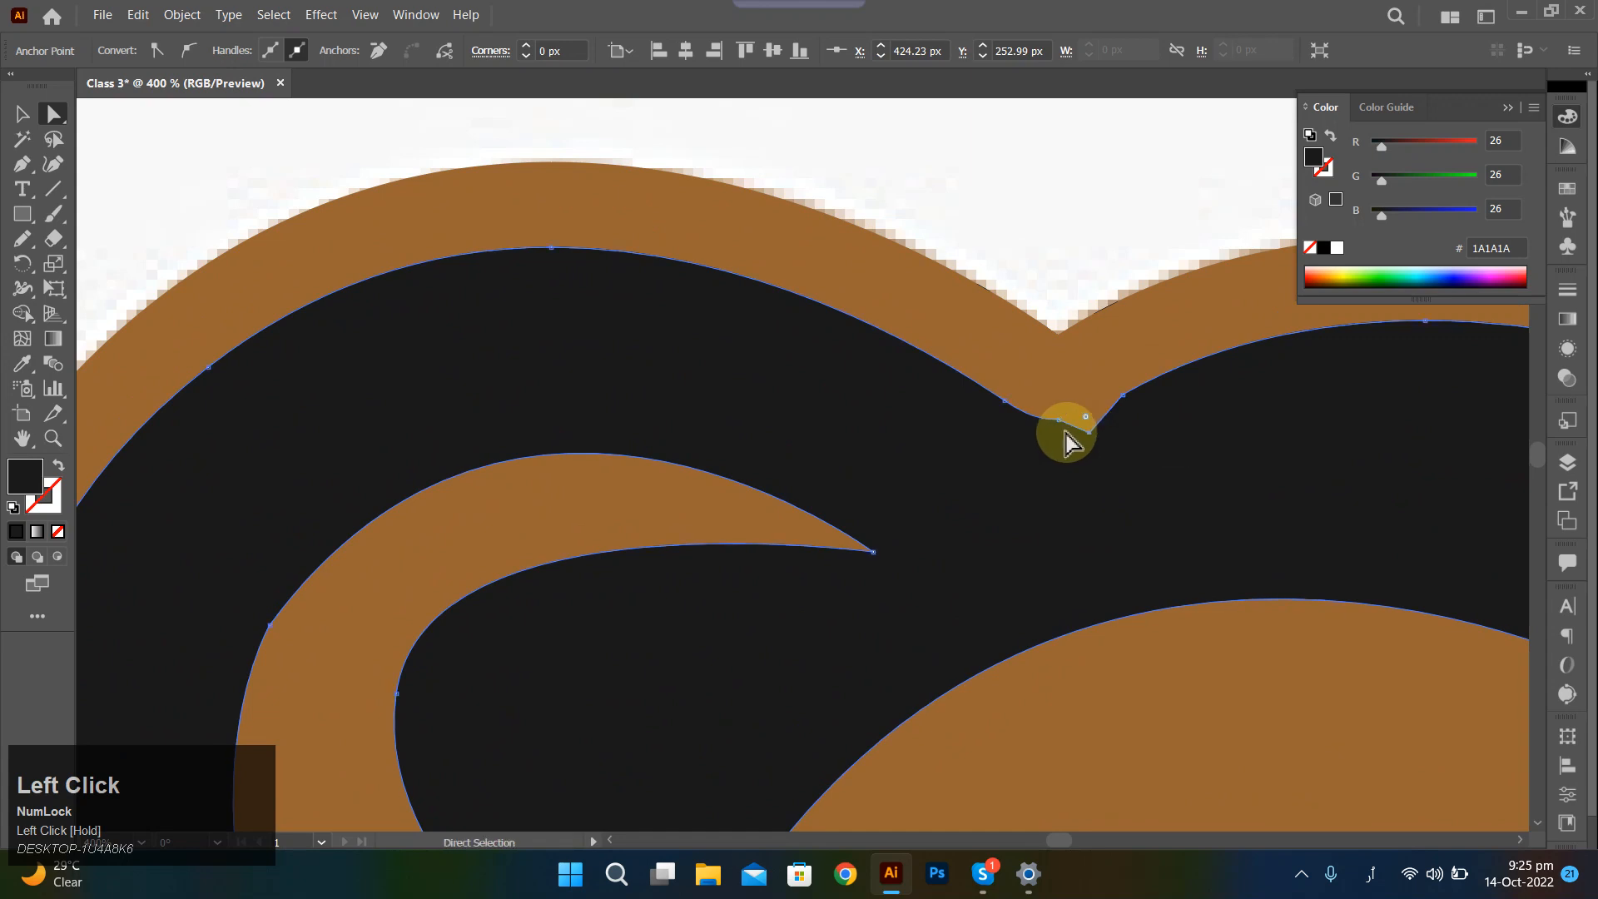
key("p")
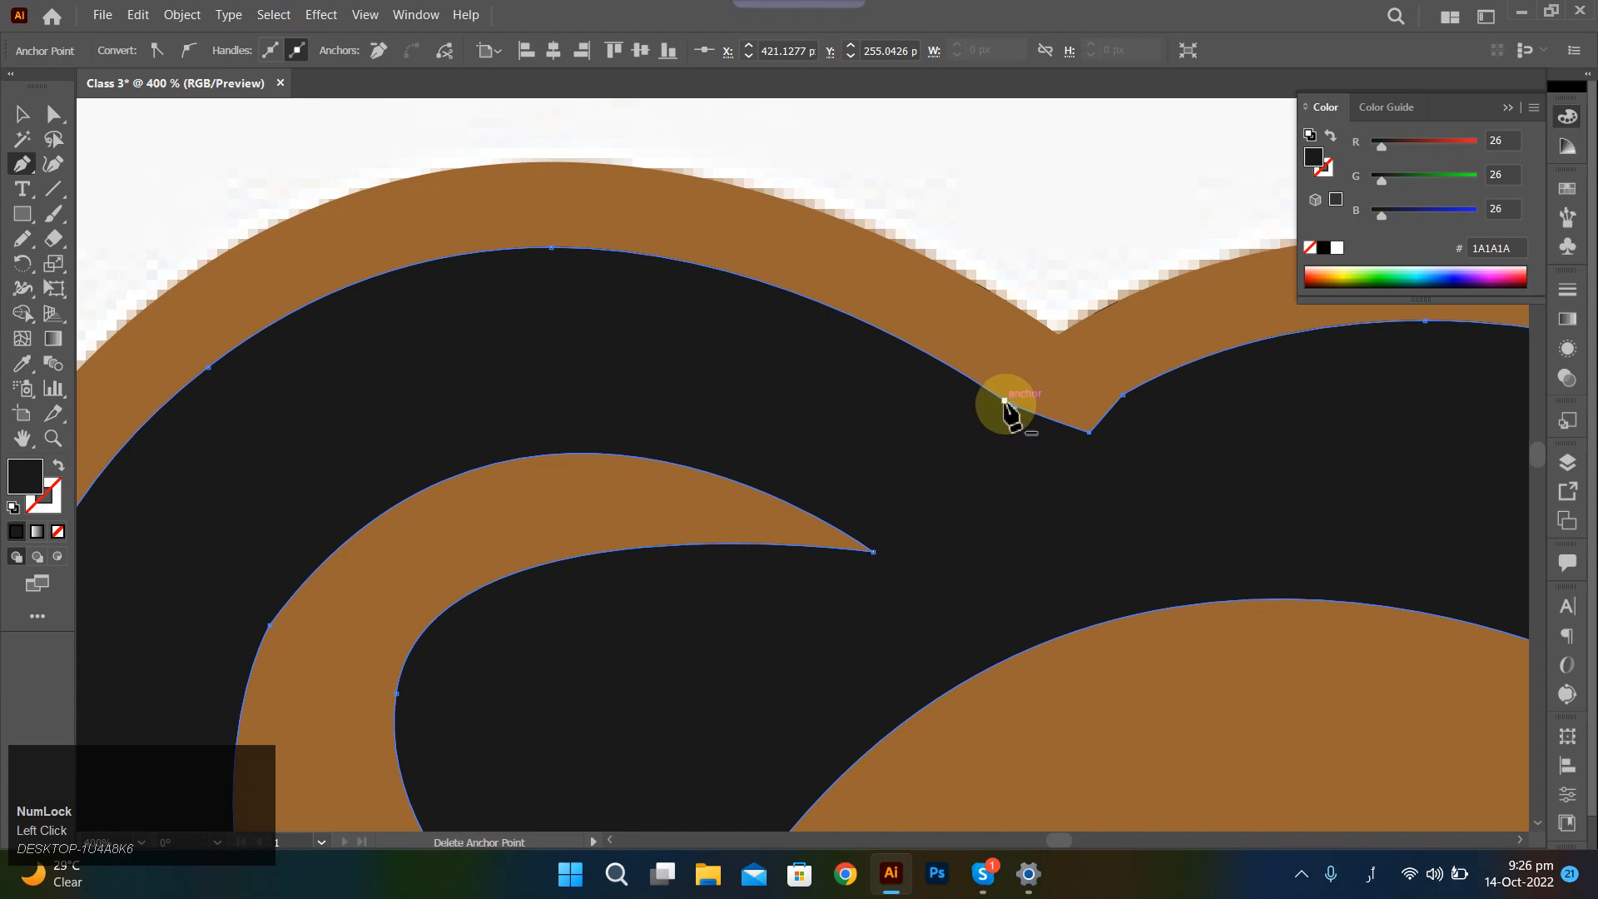
left_click_drag(1004, 401, 1009, 403)
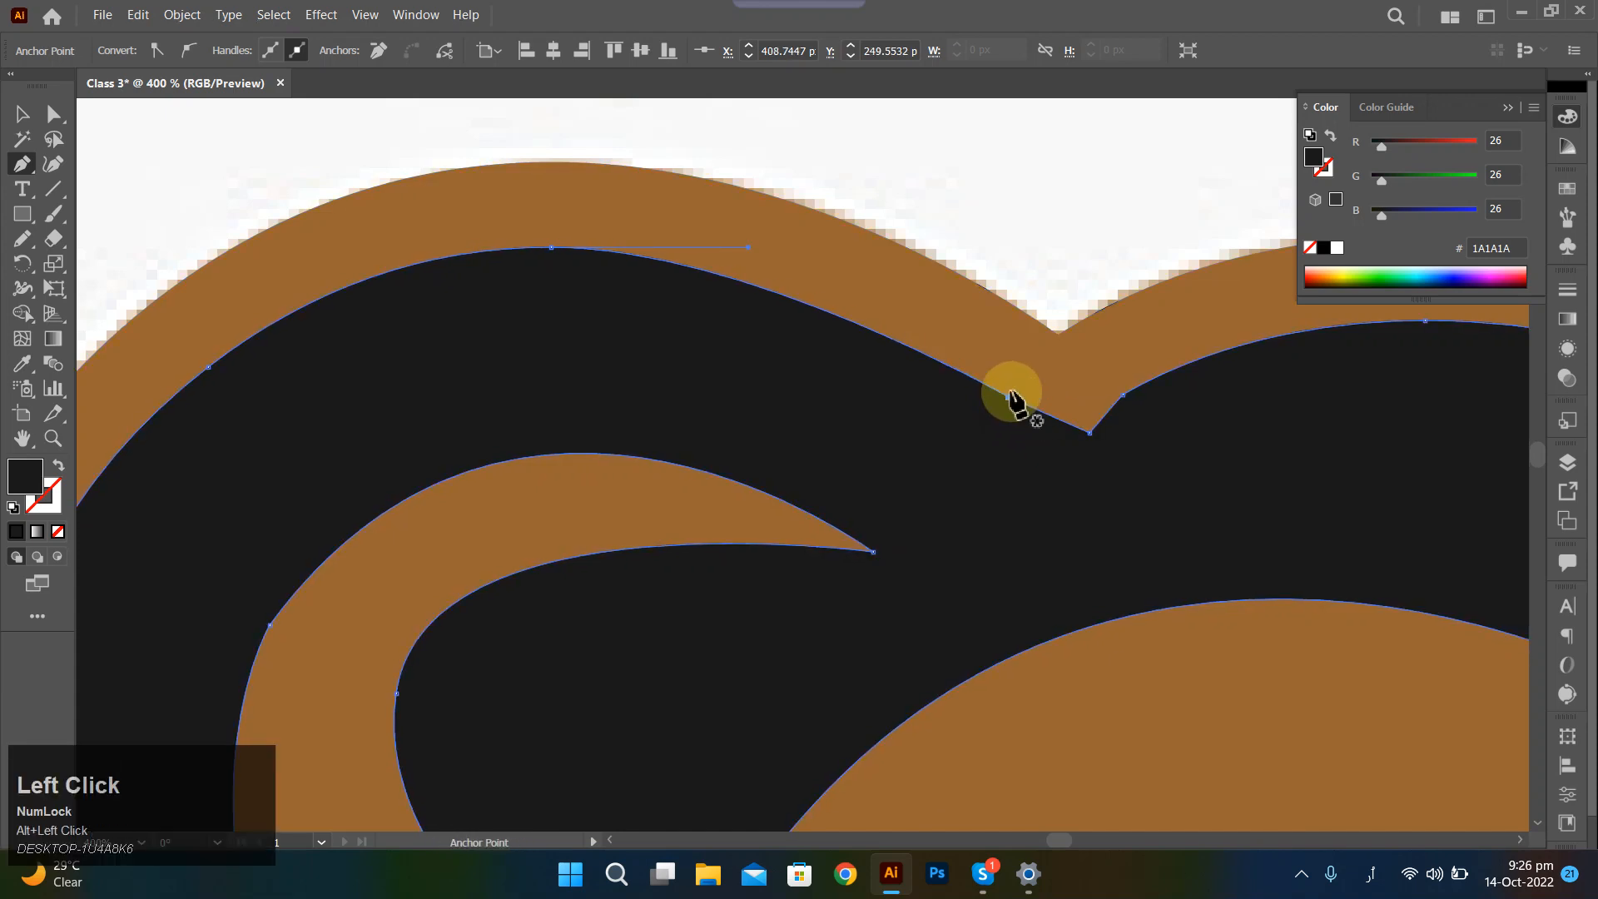
scroll(1031, 257, "down", 4)
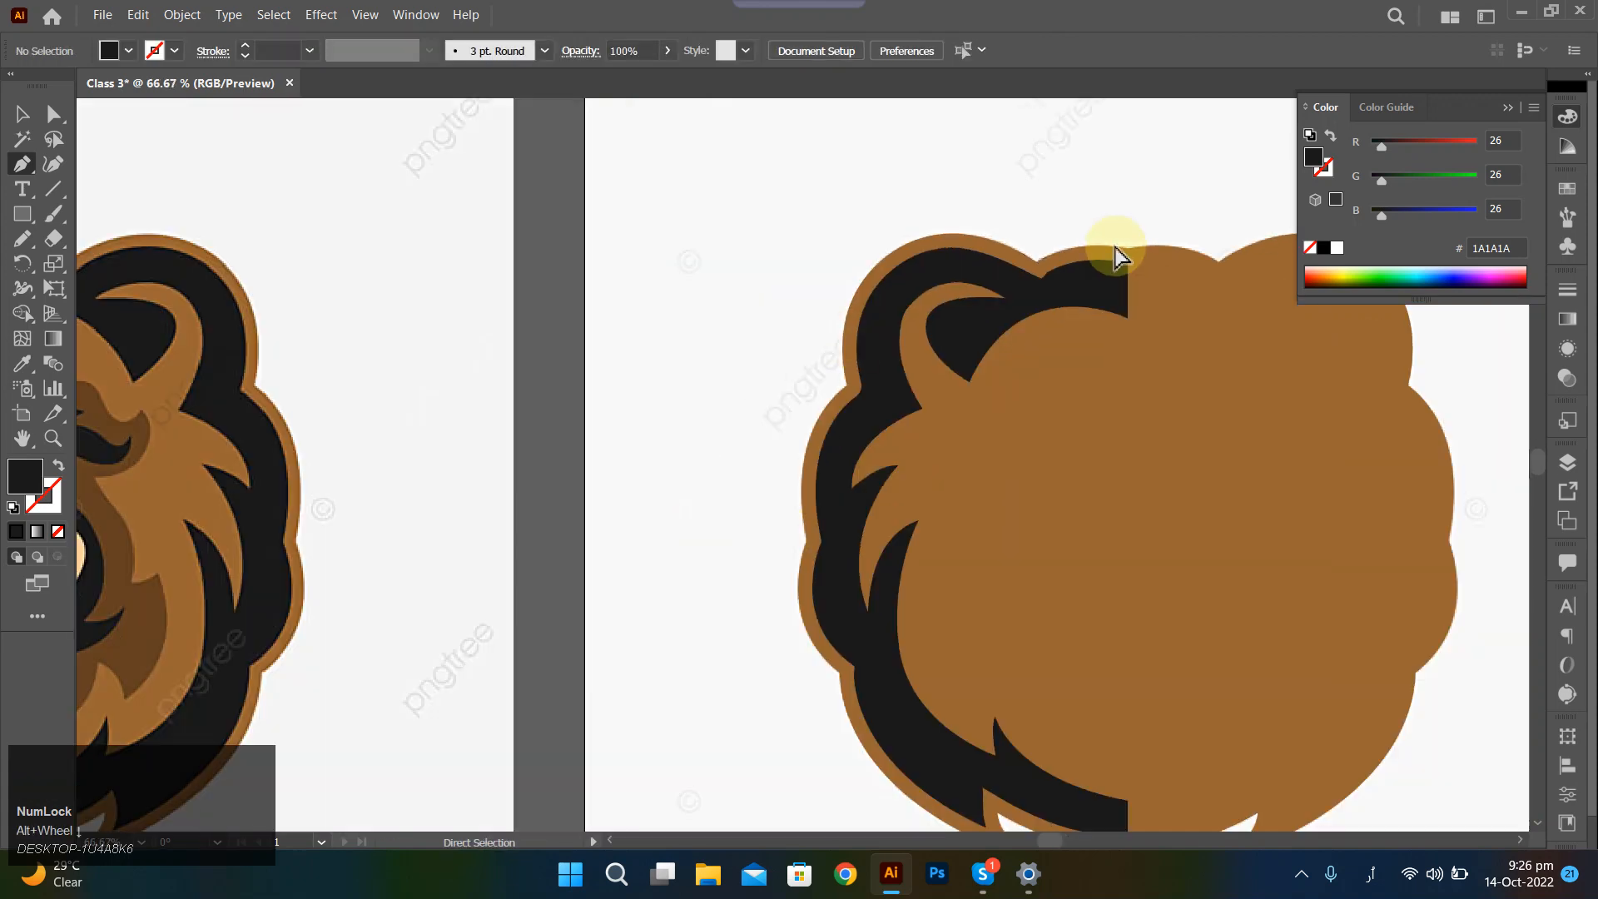
Delete the extra anchor on the forehead side of the black shape's notch and deselect the shape.
scroll(1055, 265, "up", 3)
left_click(1036, 295, "ctrl")
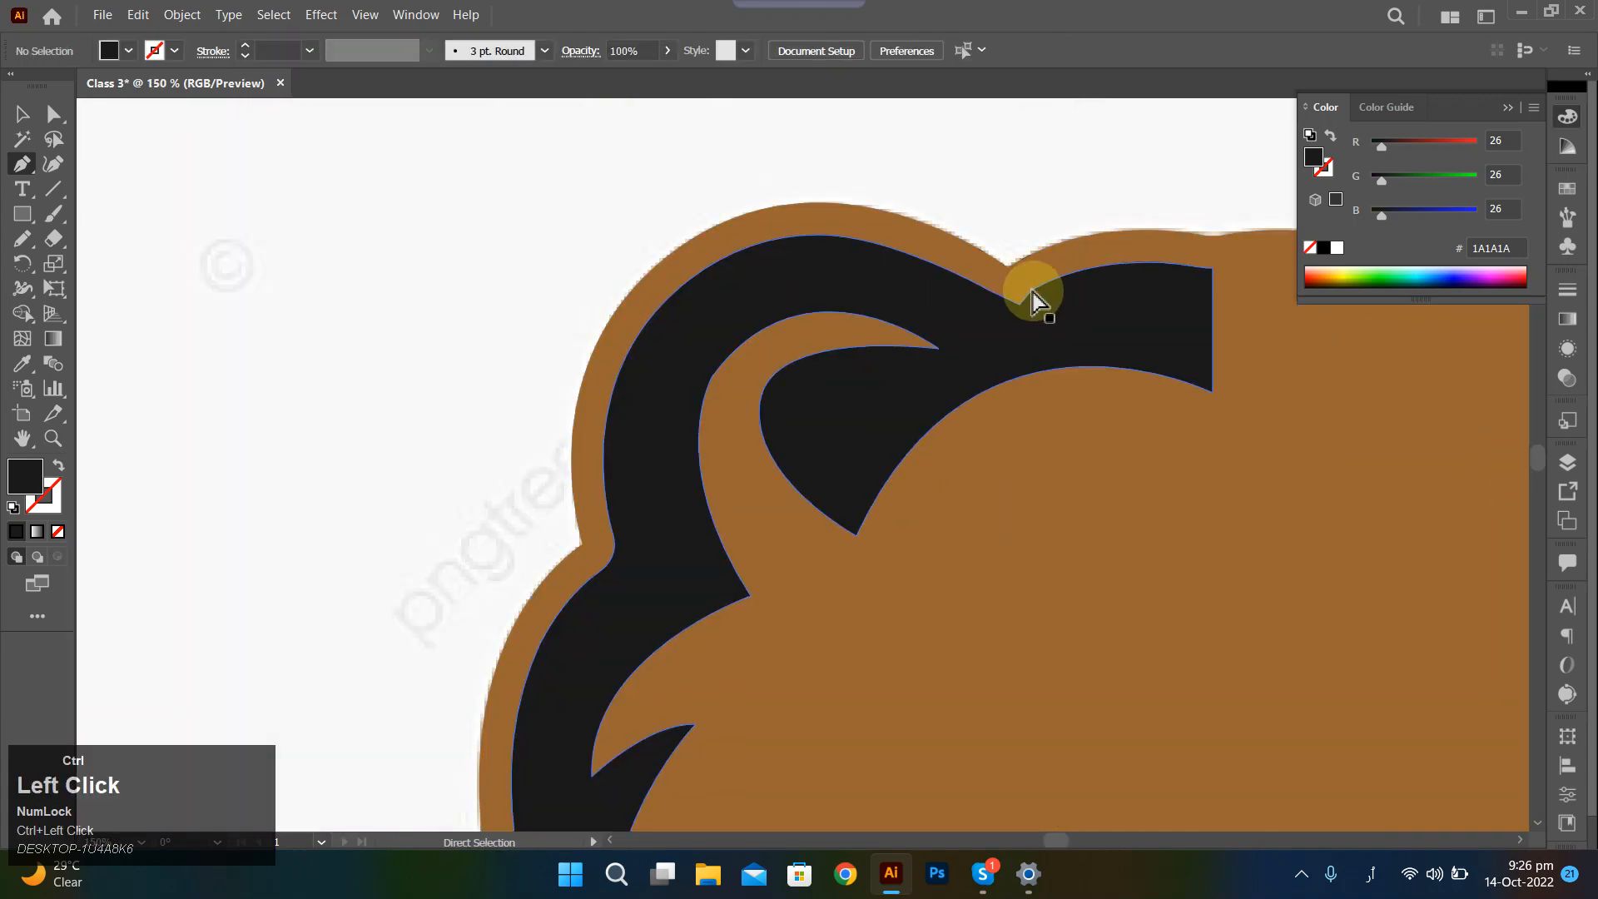
left_click(1038, 298)
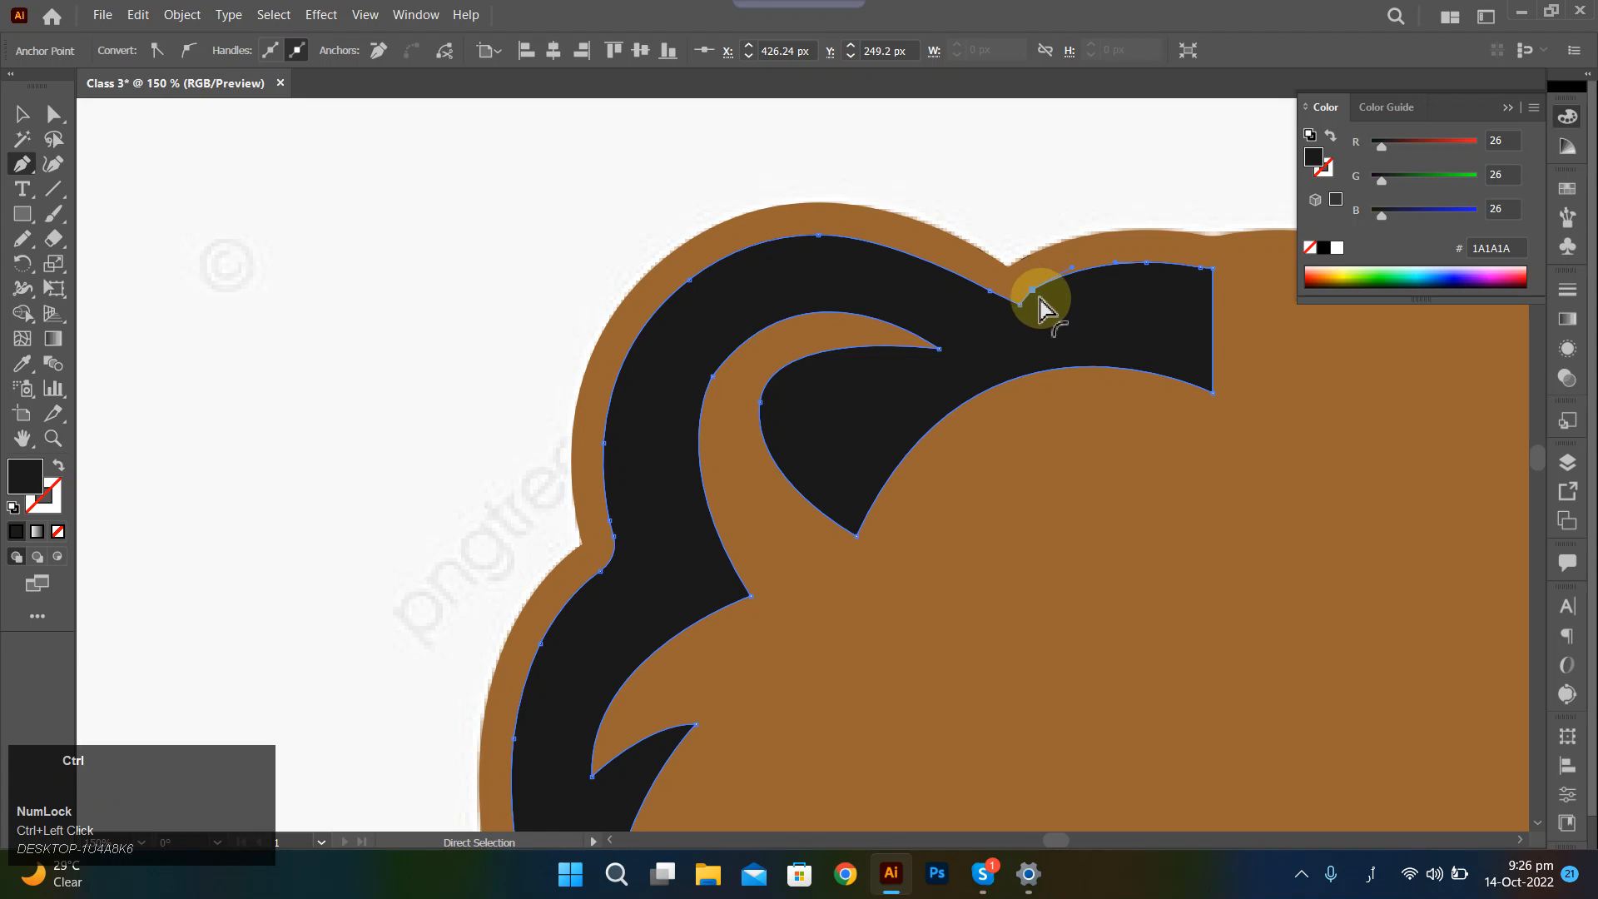
left_click_drag(1040, 298, 1298, 631)
left_click(486, 237, "ctrl")
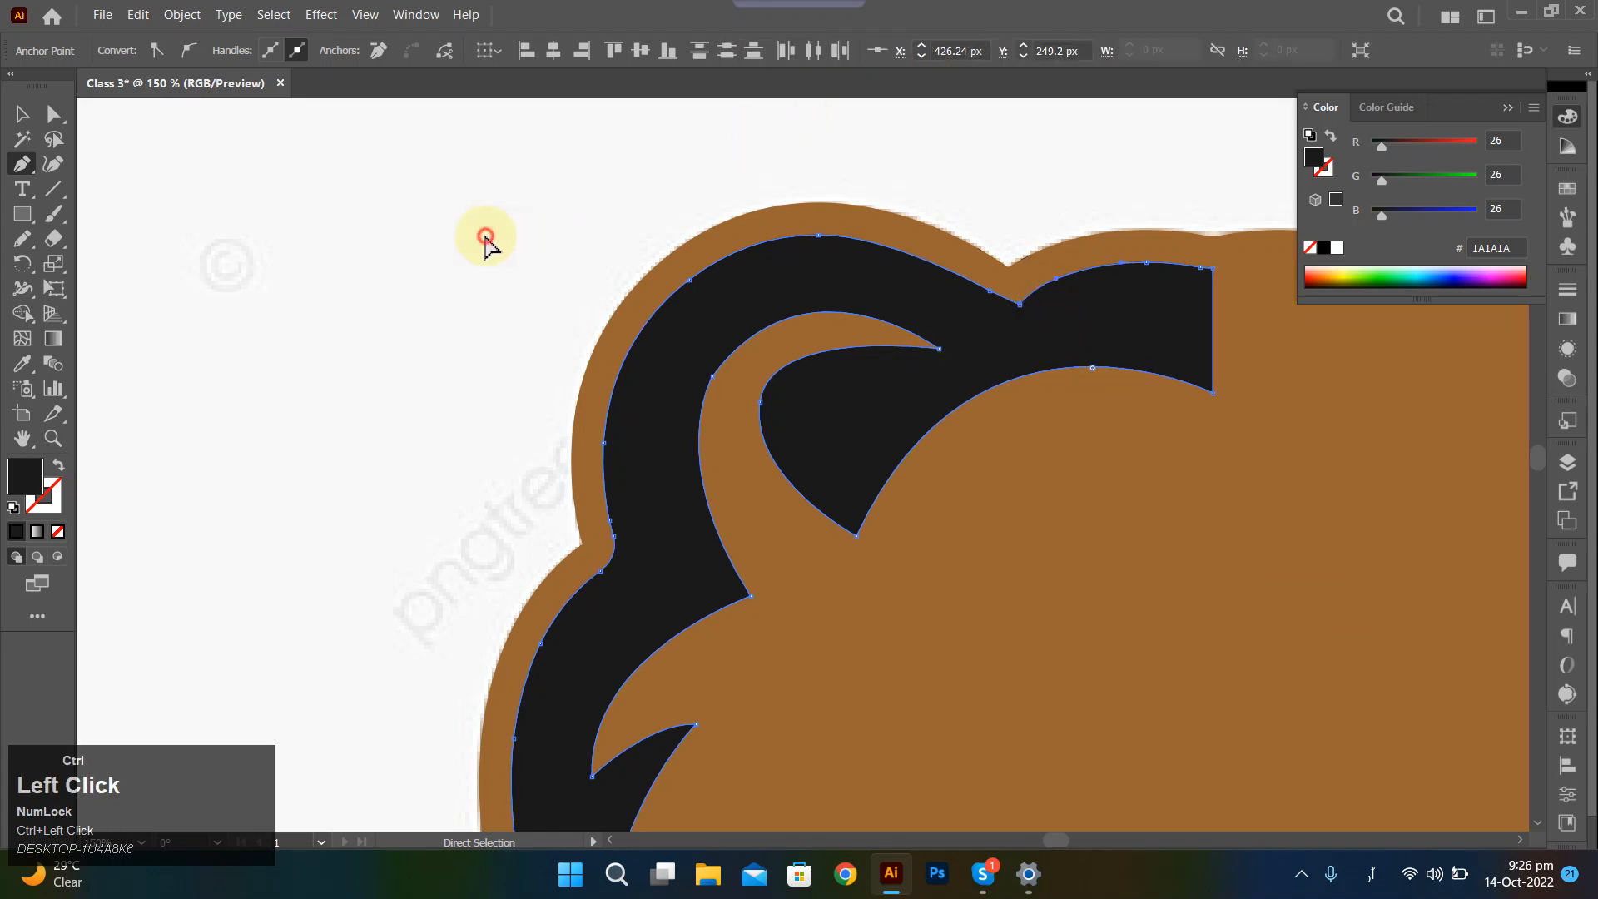
scroll(938, 385, "down", 4)
left_click(1007, 514)
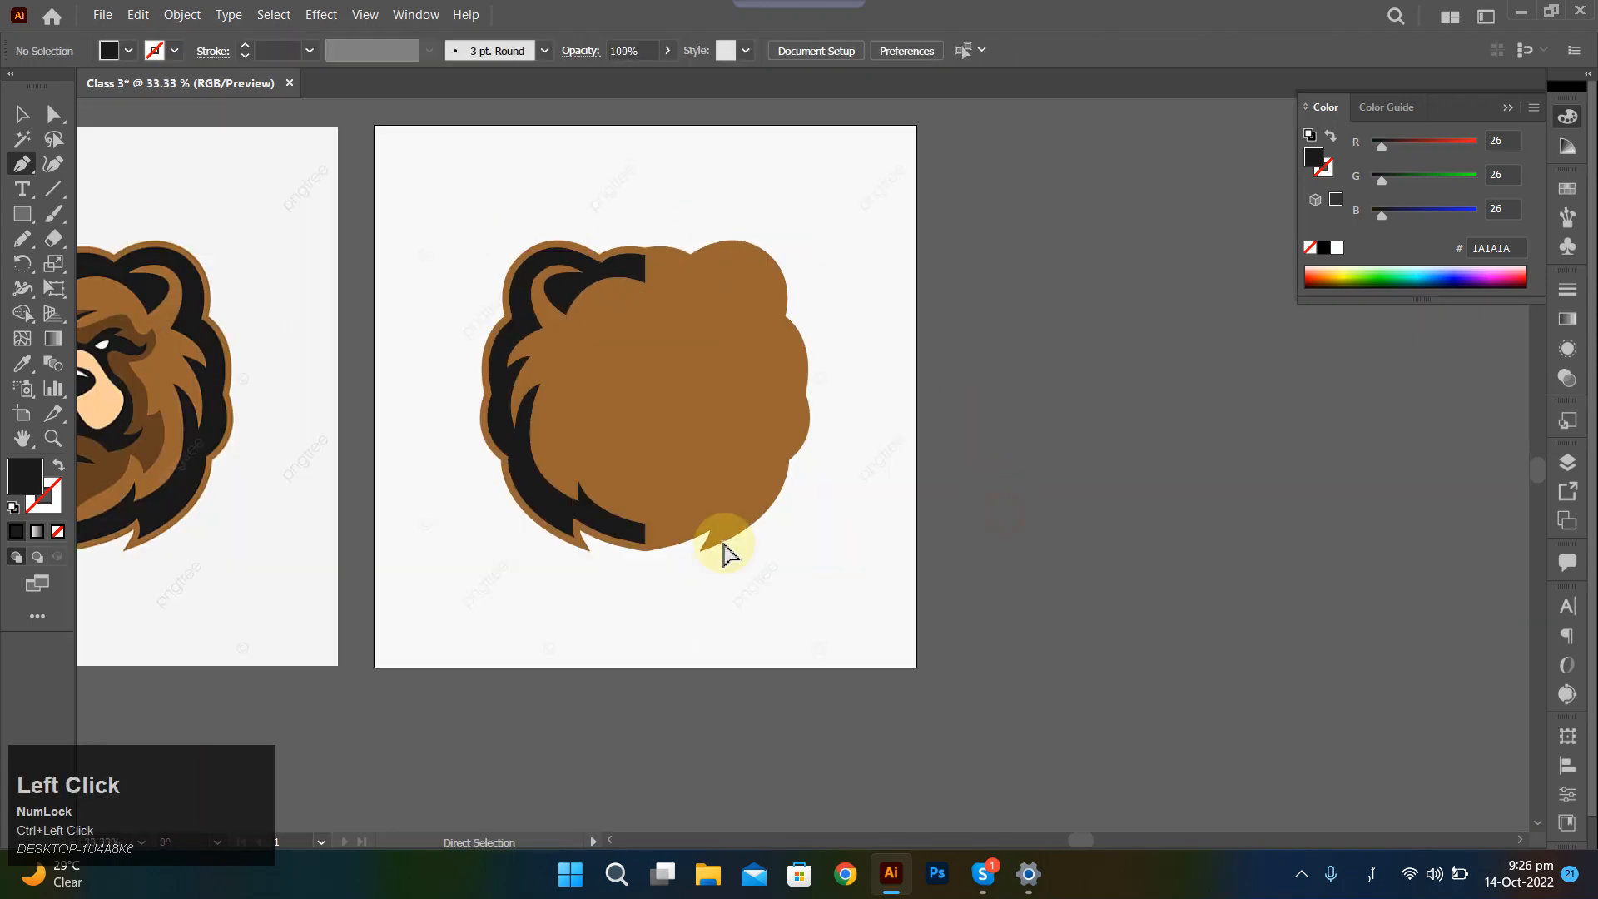
scroll(516, 508, "left", 3)
scroll(150, 404, "left", 2)
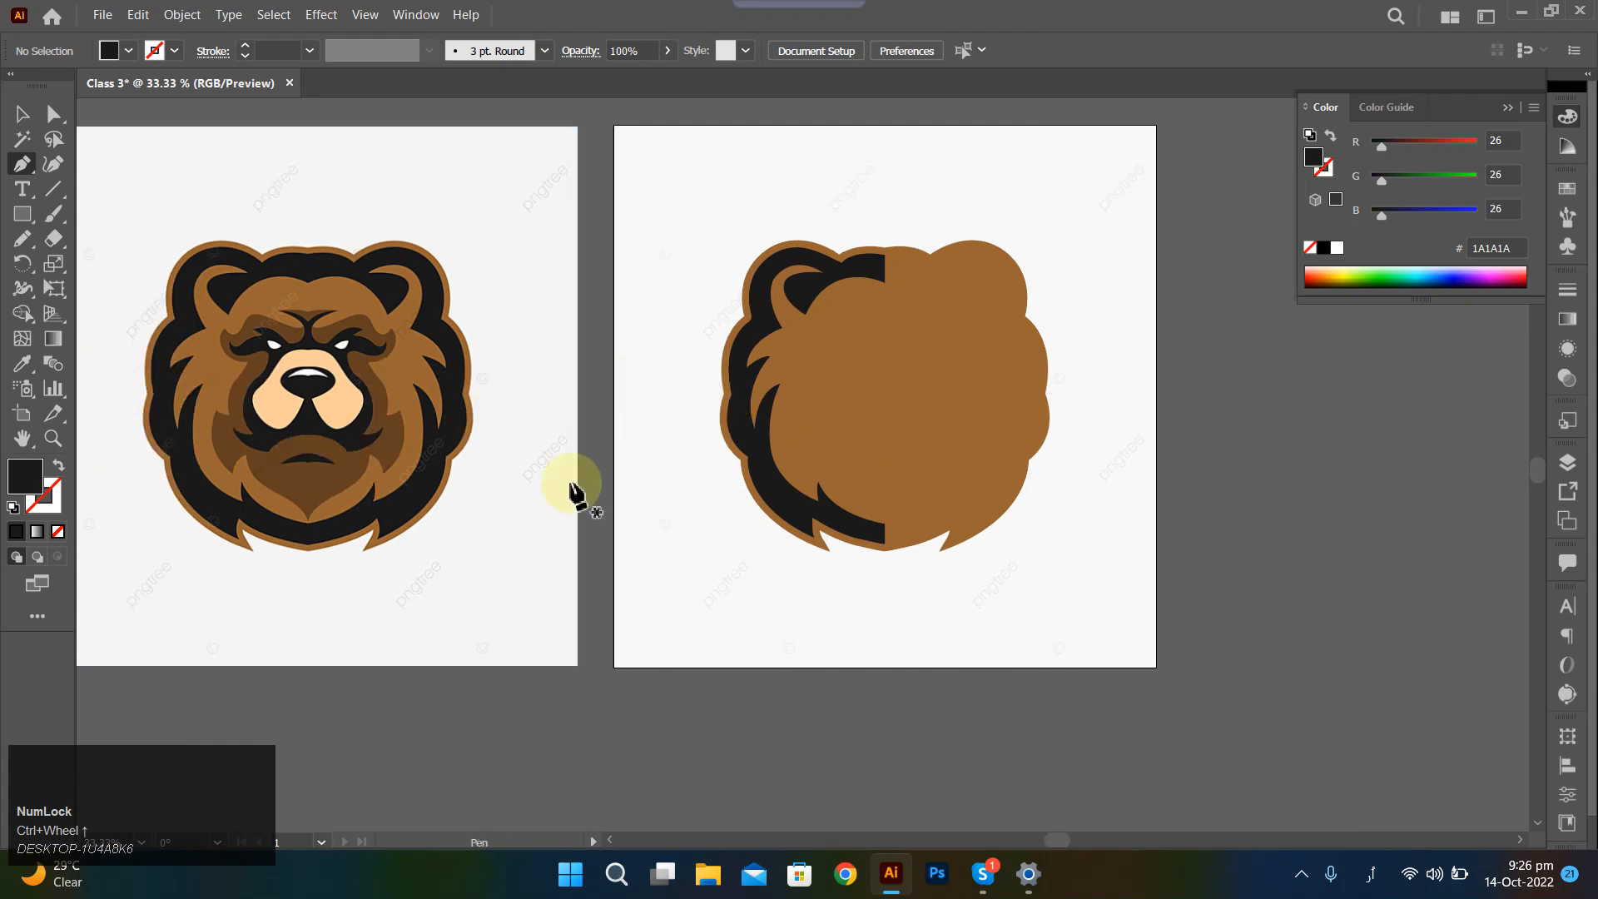
scroll(909, 268, "up", 1)
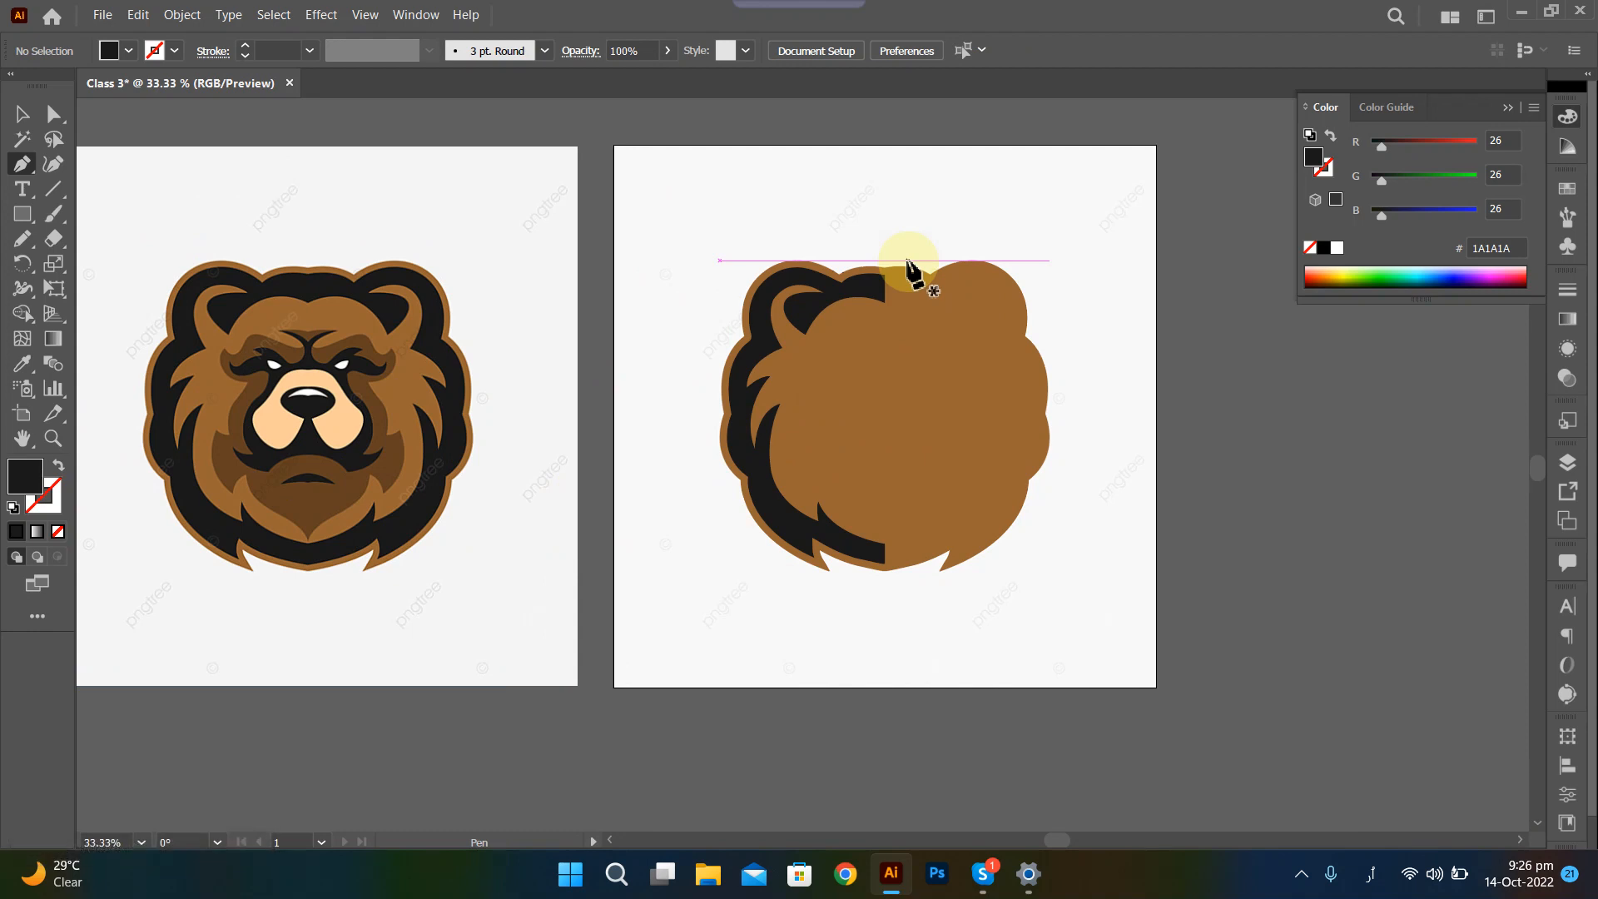
scroll(299, 520, "left", 5)
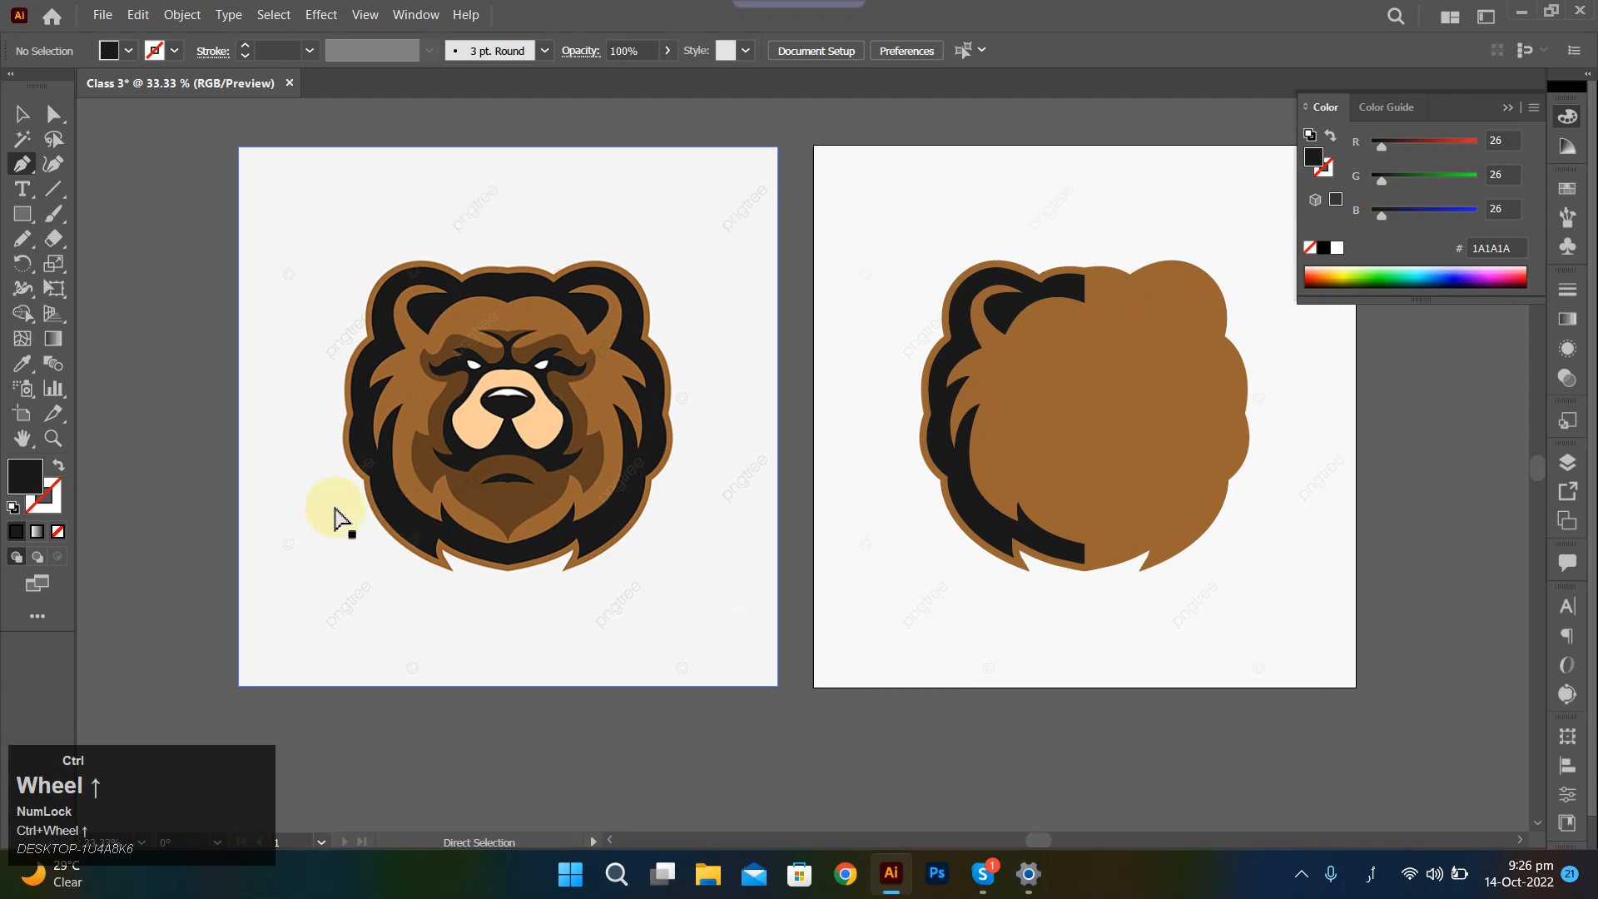
scroll(342, 520, "left", 4)
scroll(666, 337, "up", 5)
scroll(657, 349, "down", 1)
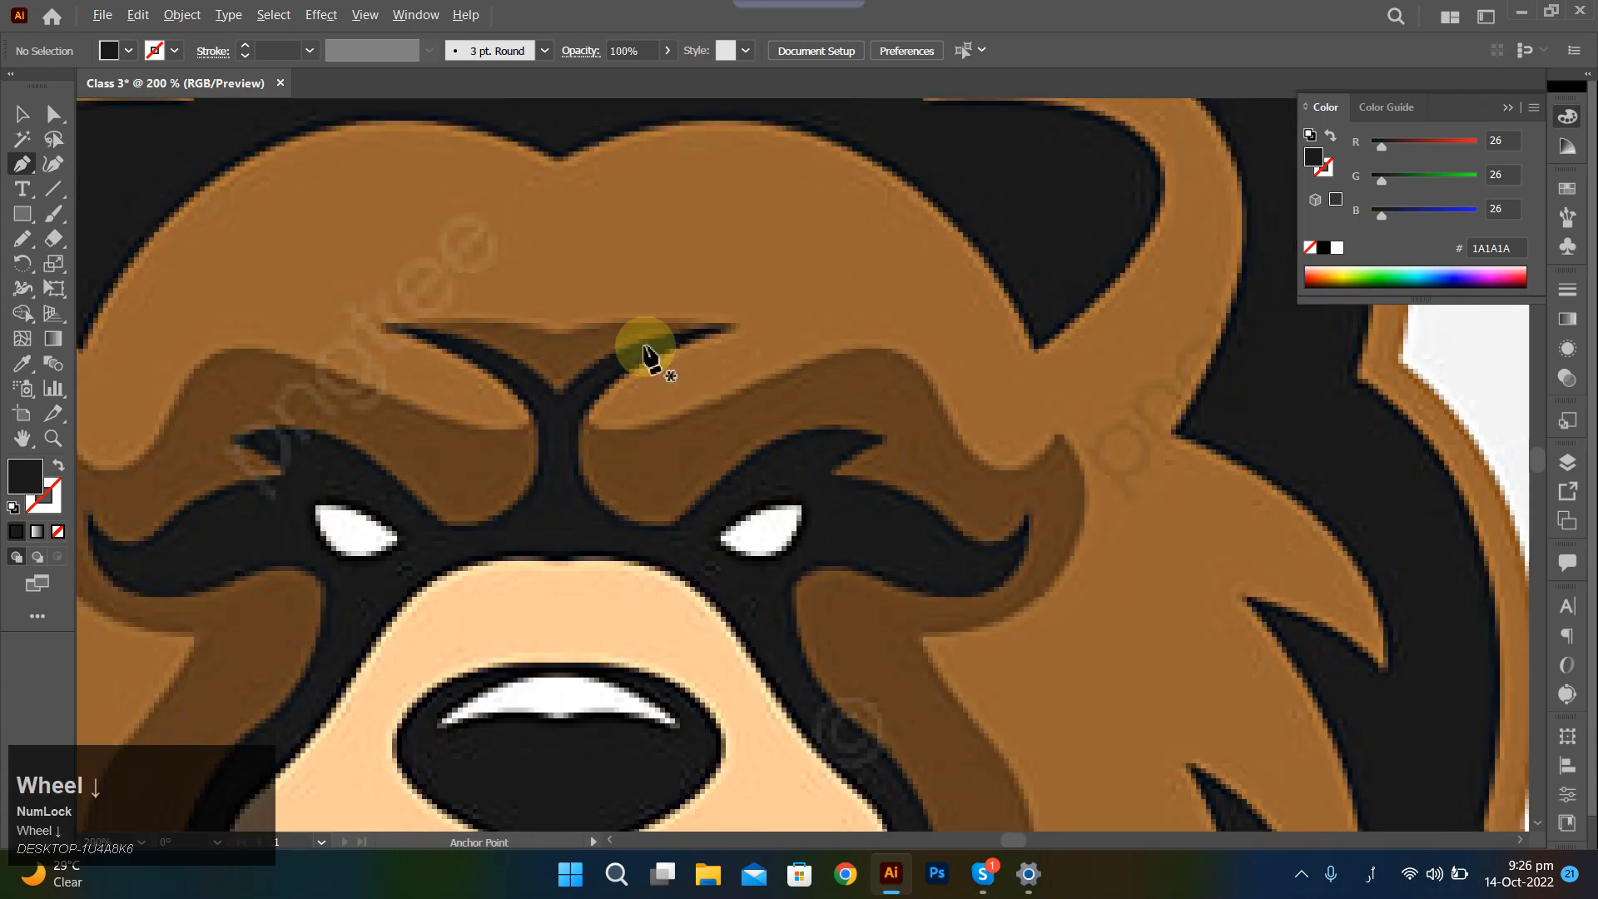
key("p")
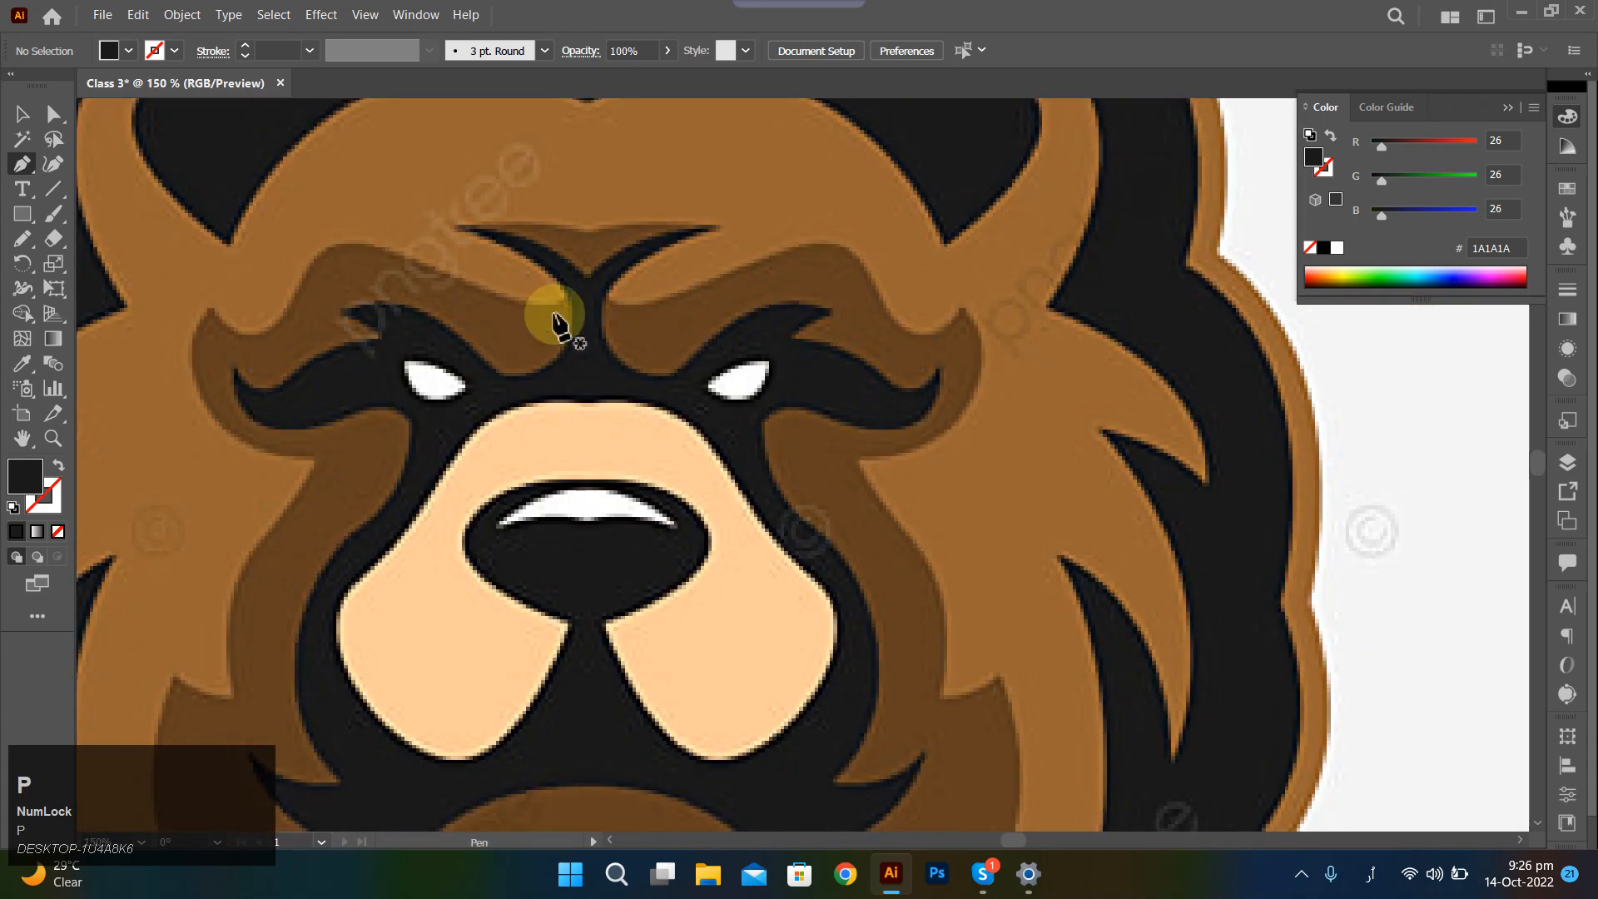
left_click(588, 276)
scroll(469, 236, "up", 1)
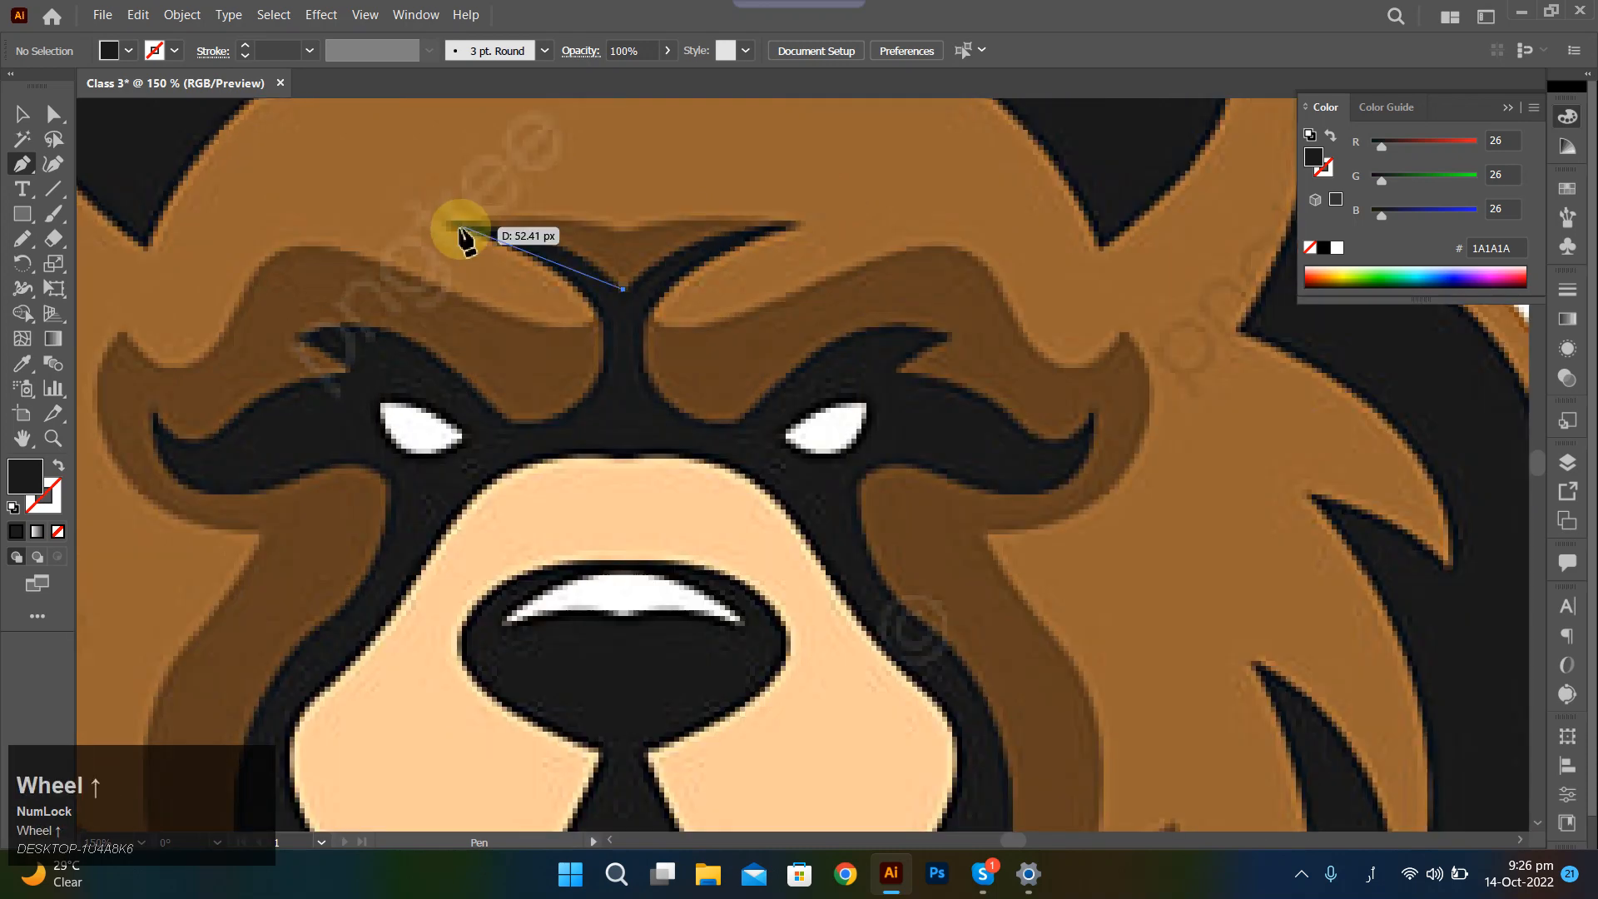
scroll(462, 237, "up", 1)
key("ctrl+z")
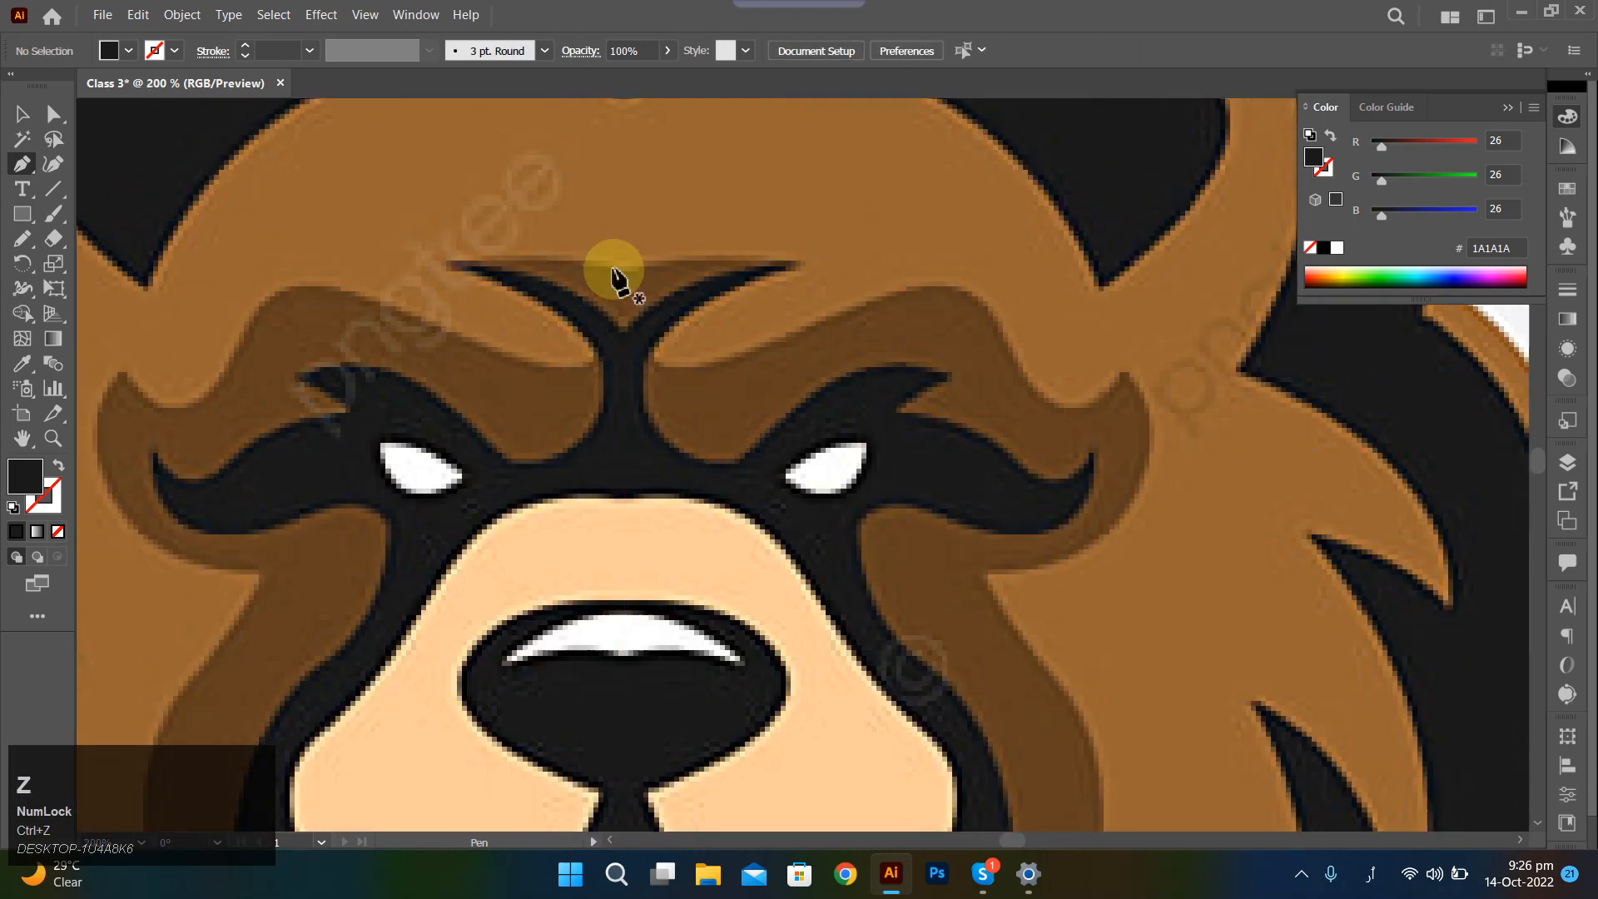
left_click_drag(619, 271, 346, 287)
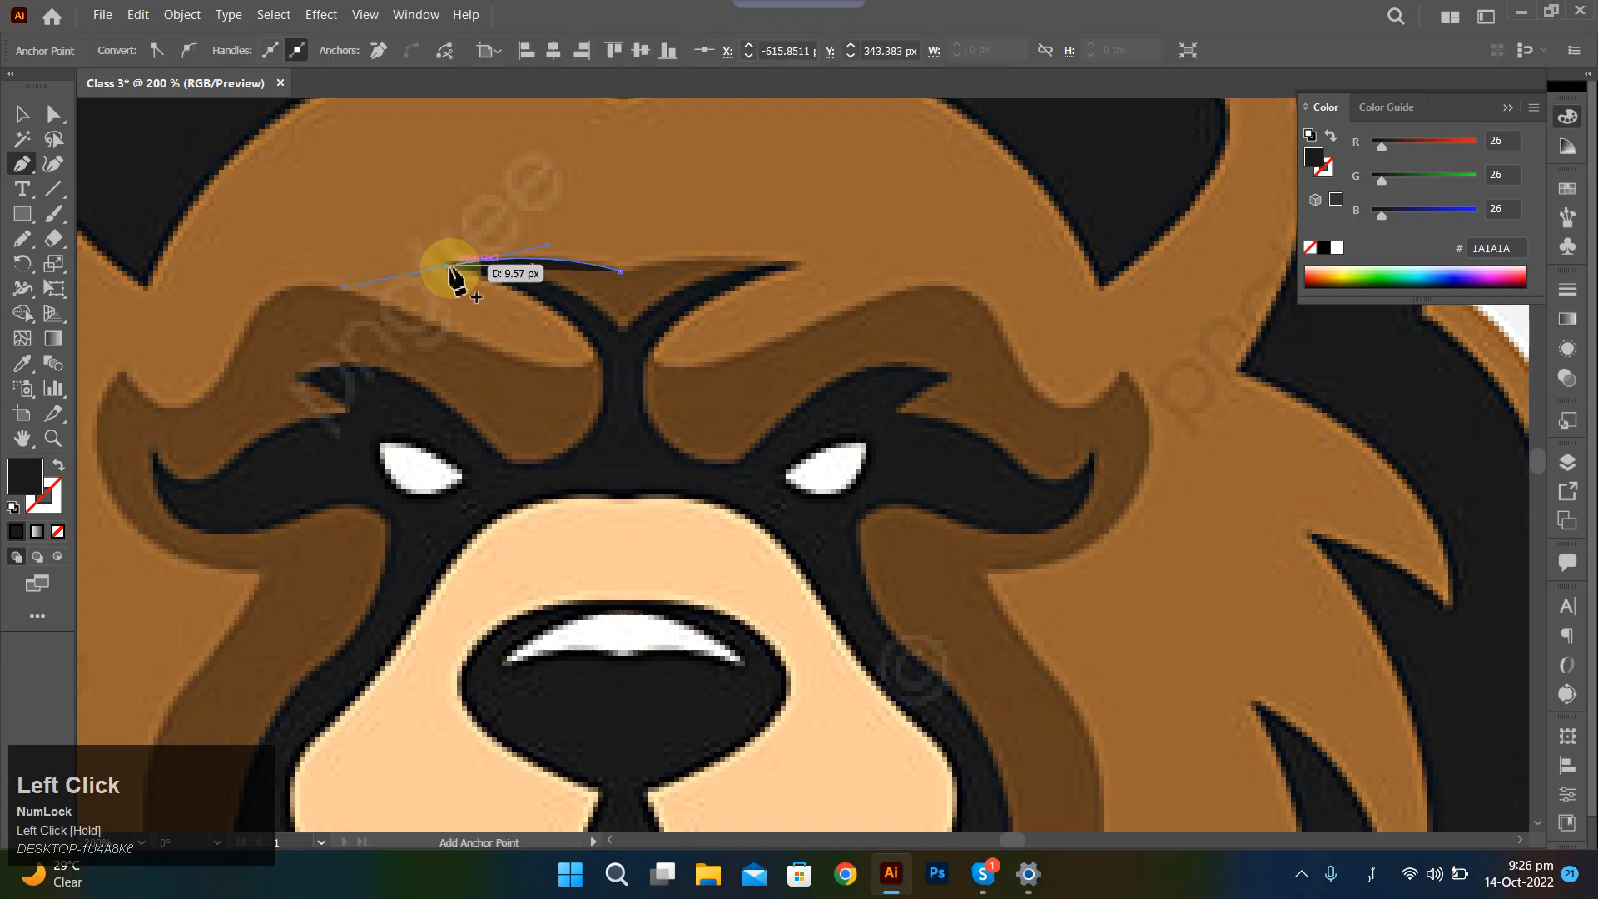
left_click(447, 266)
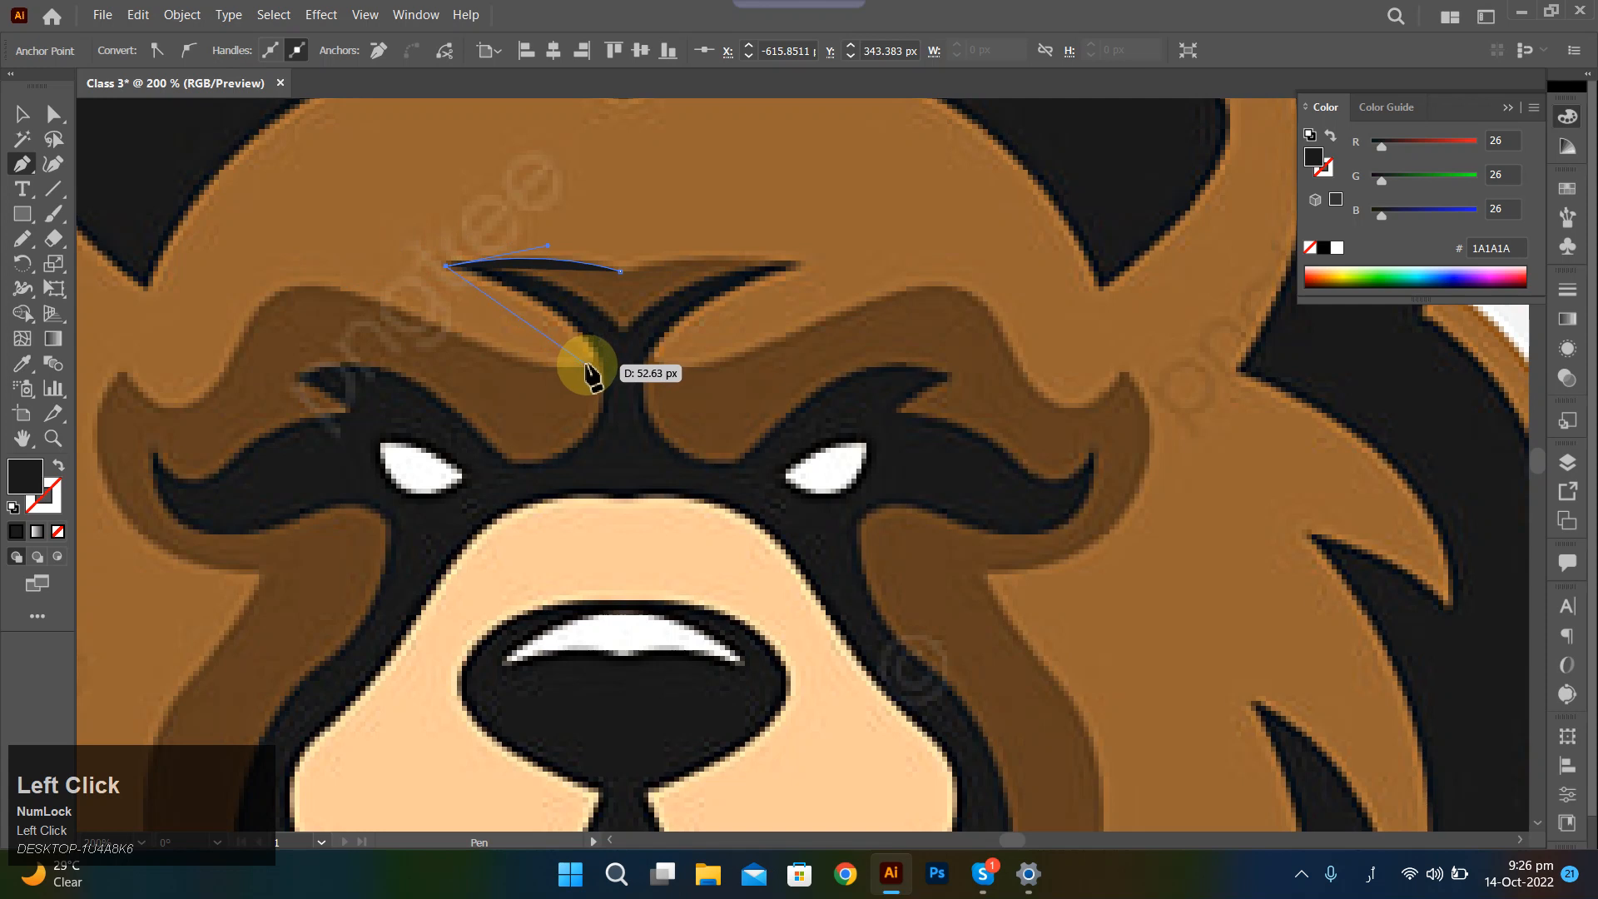
left_click_drag(588, 364, 569, 440)
key("ctrl")
left_click_drag(587, 364, 595, 366)
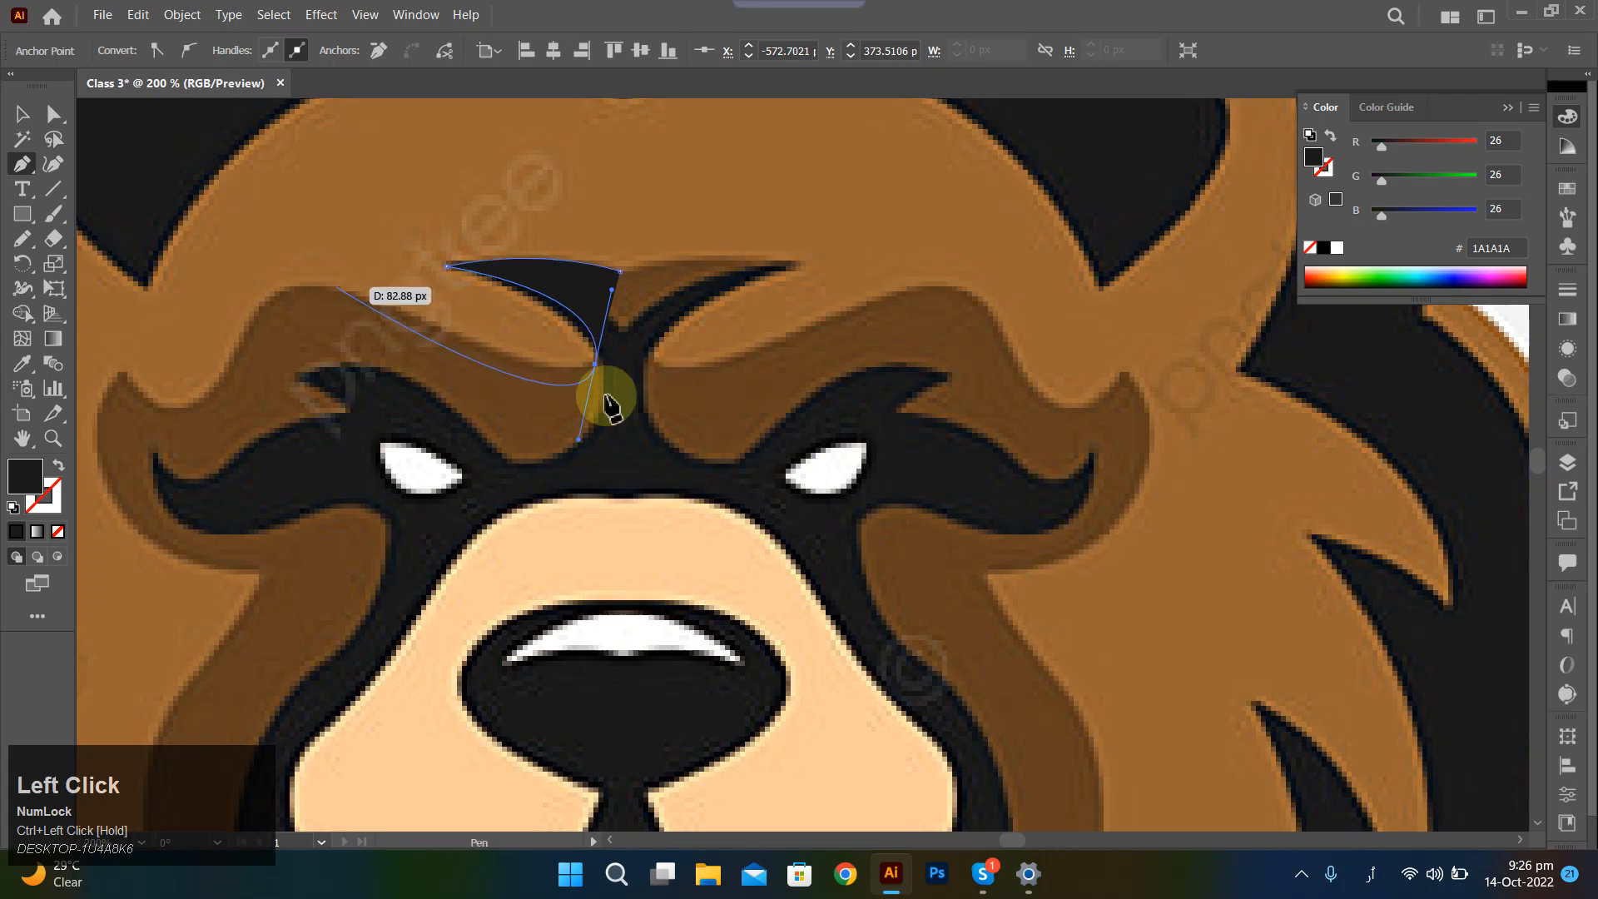
left_click(581, 445, "ctrl")
scroll(581, 444, "down", 5)
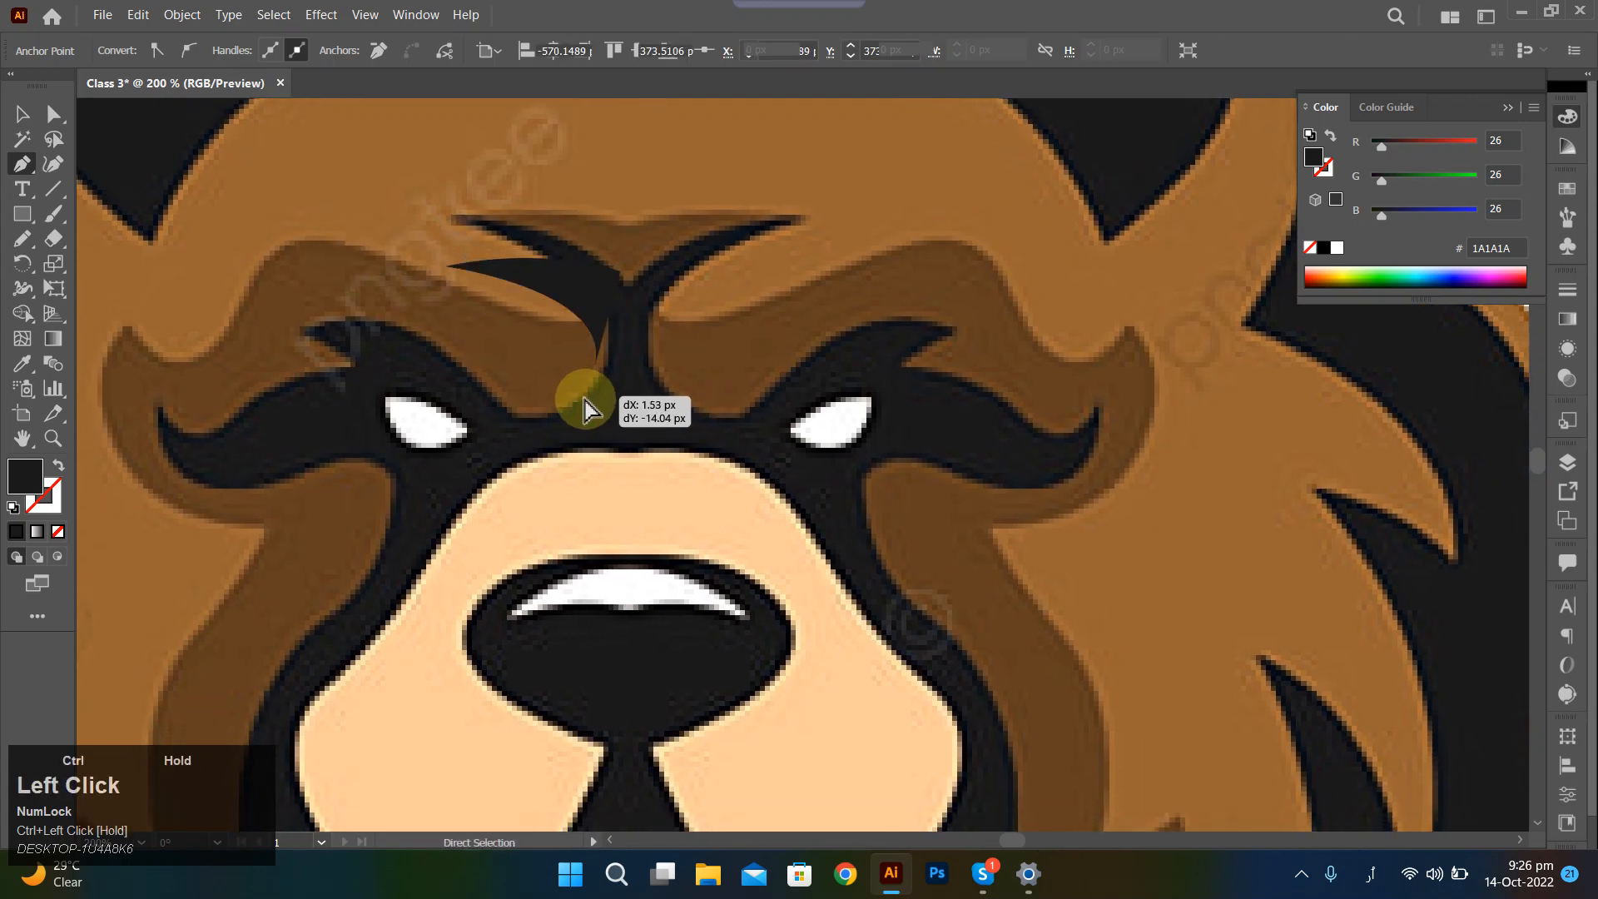
scroll(606, 456, "down", 7)
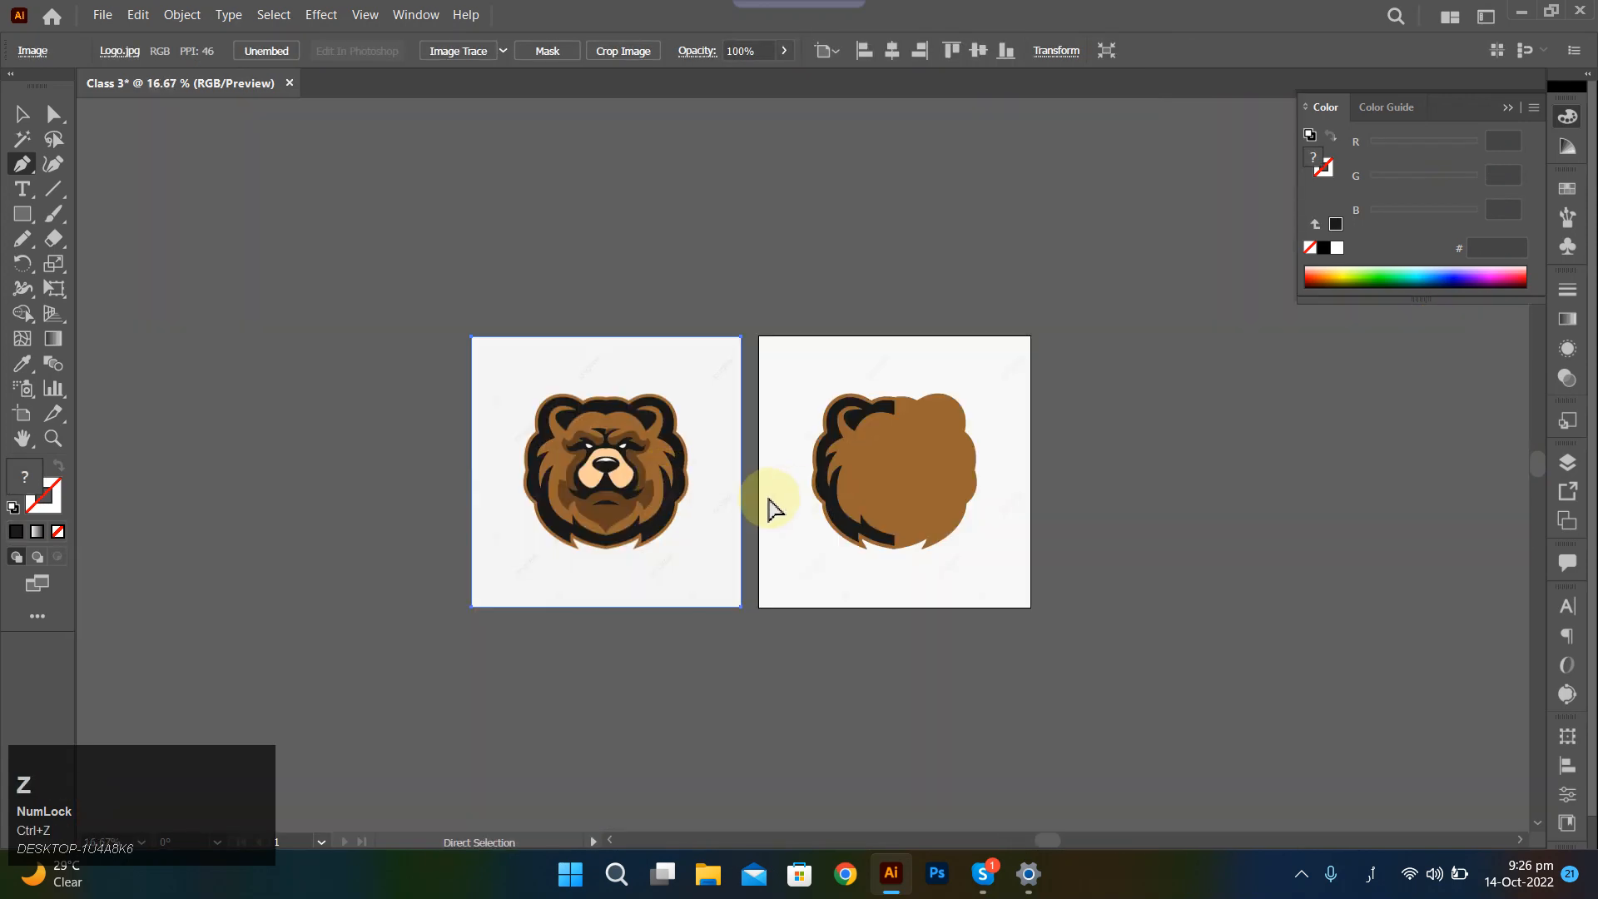
key("ctrl+z")
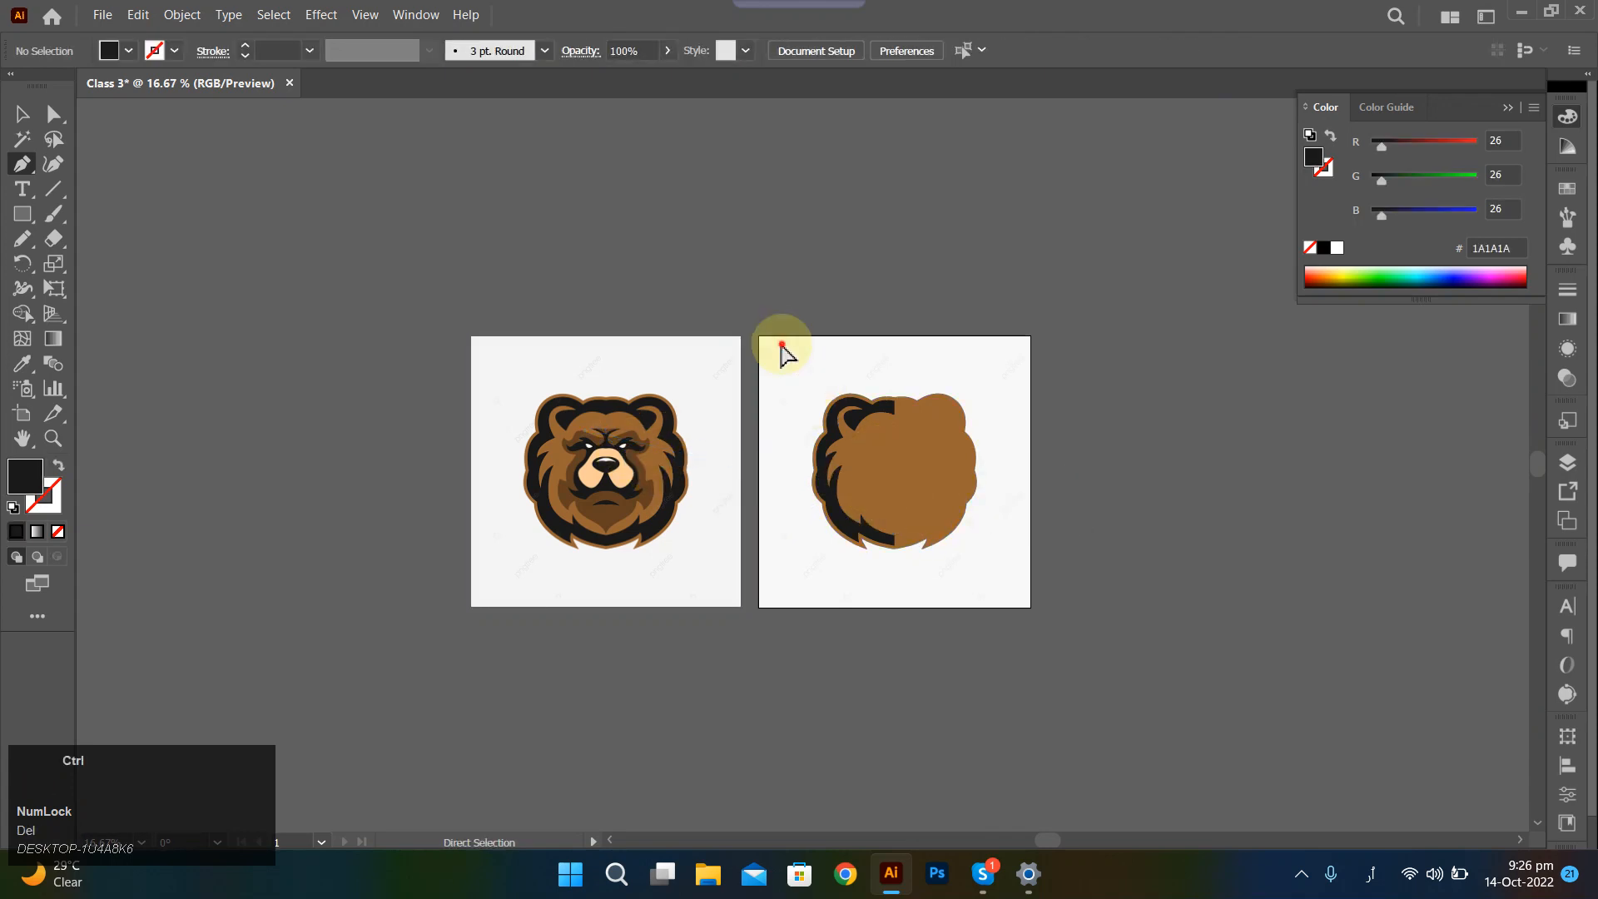
left_click_drag(780, 341, 885, 479)
left_click(1565, 466)
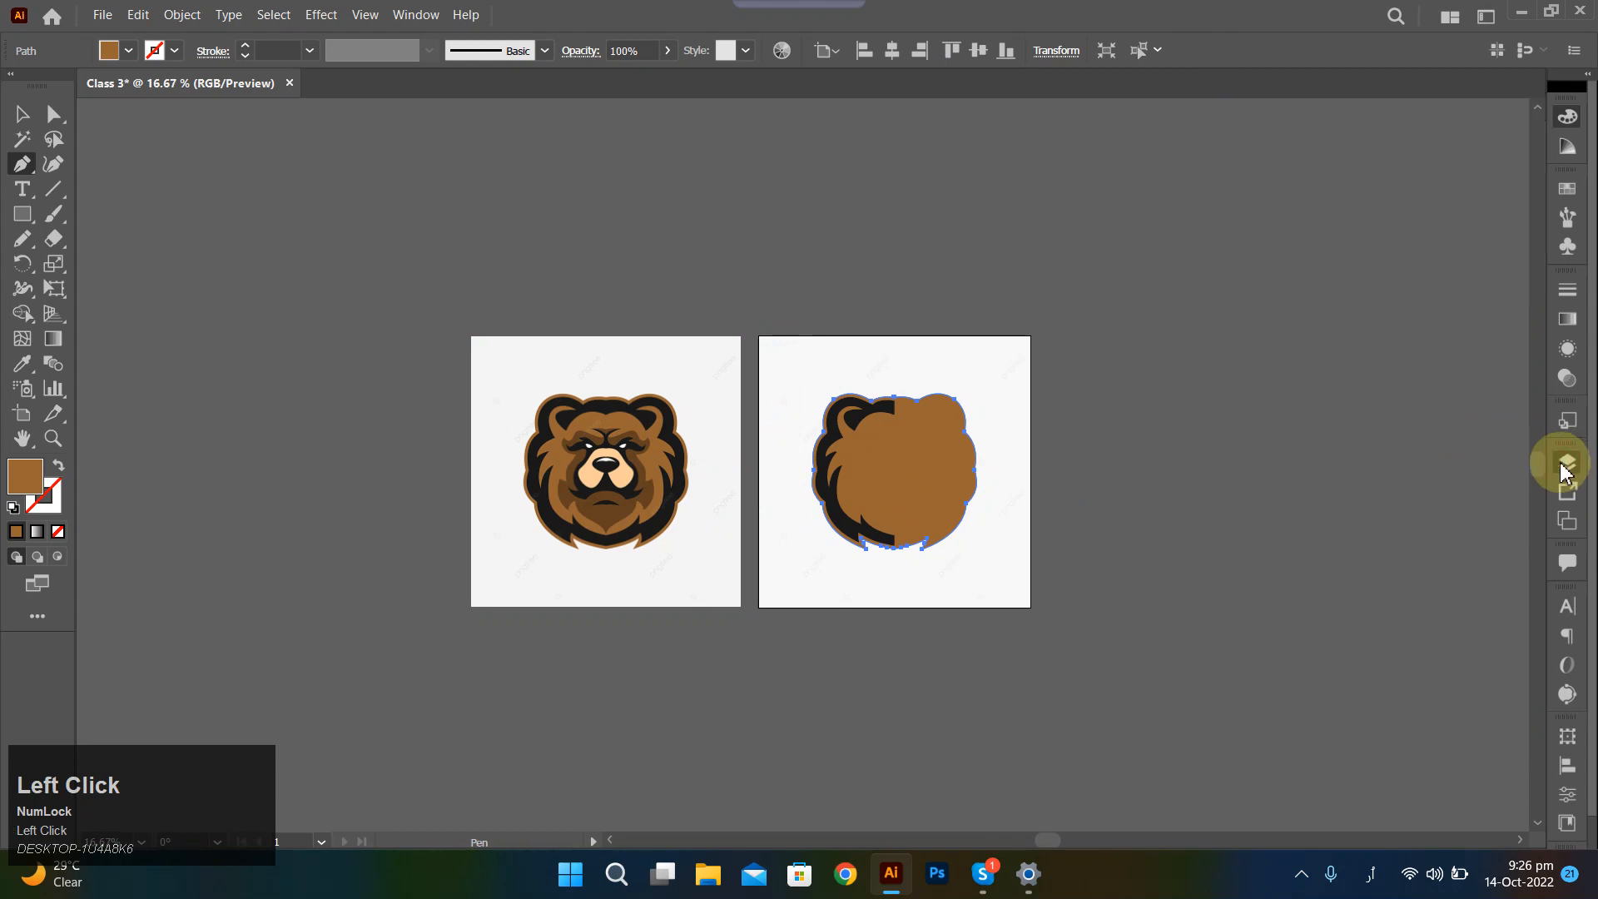
Select the black left mane shape and create a mirrored copy of it with Reflect across the vertical axis.
scroll(1069, 466, "up", 2)
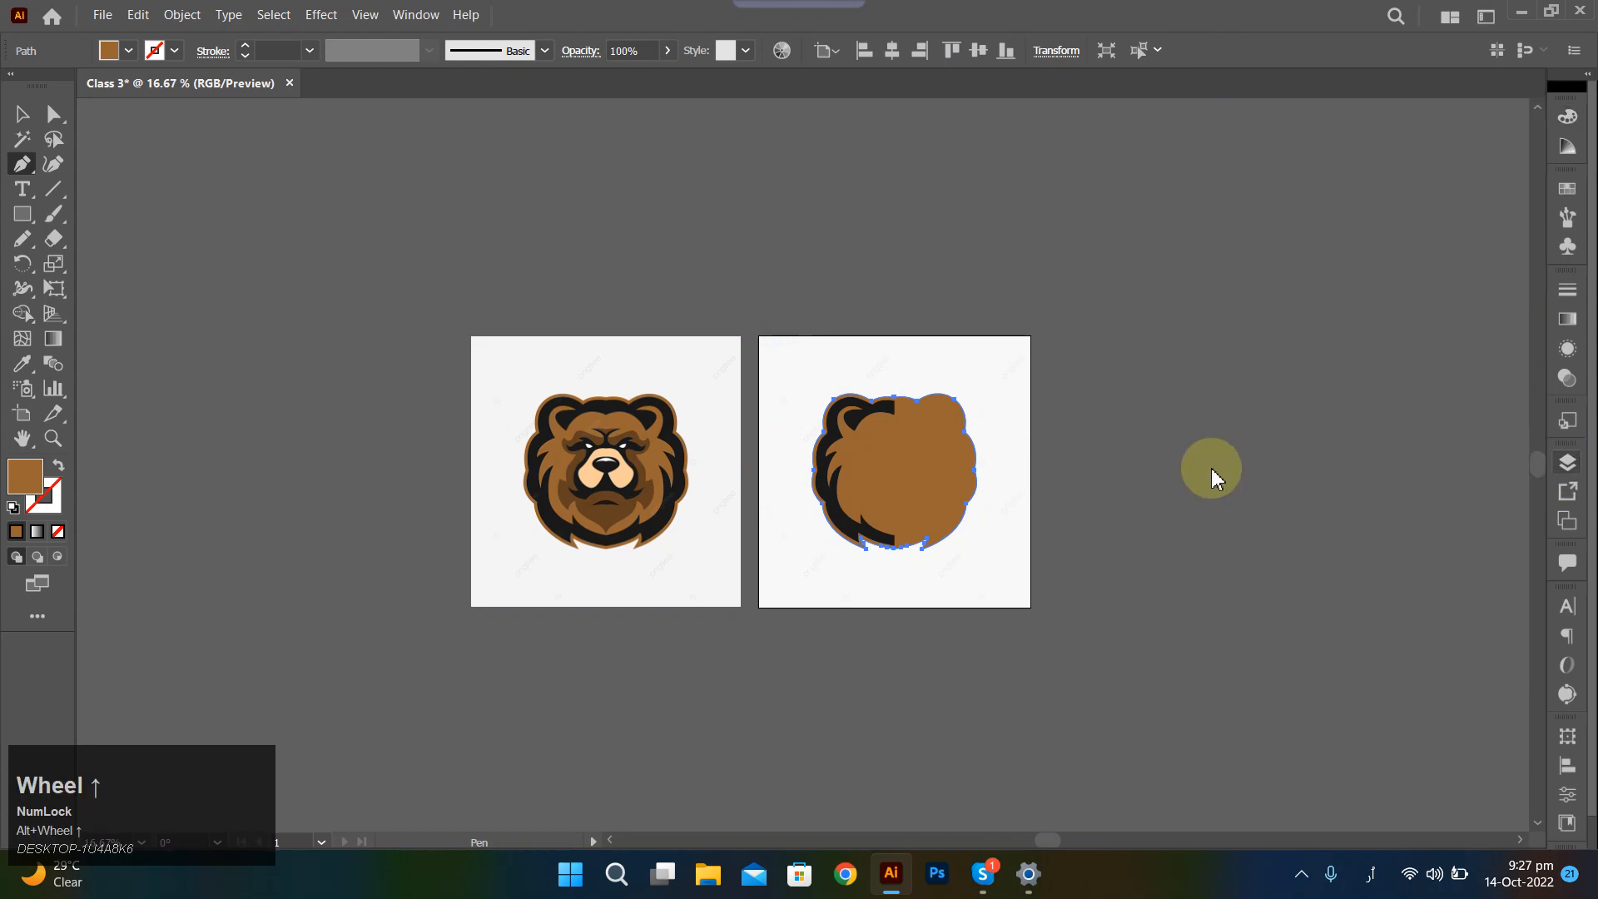
scroll(897, 465, "up", 1)
key("a")
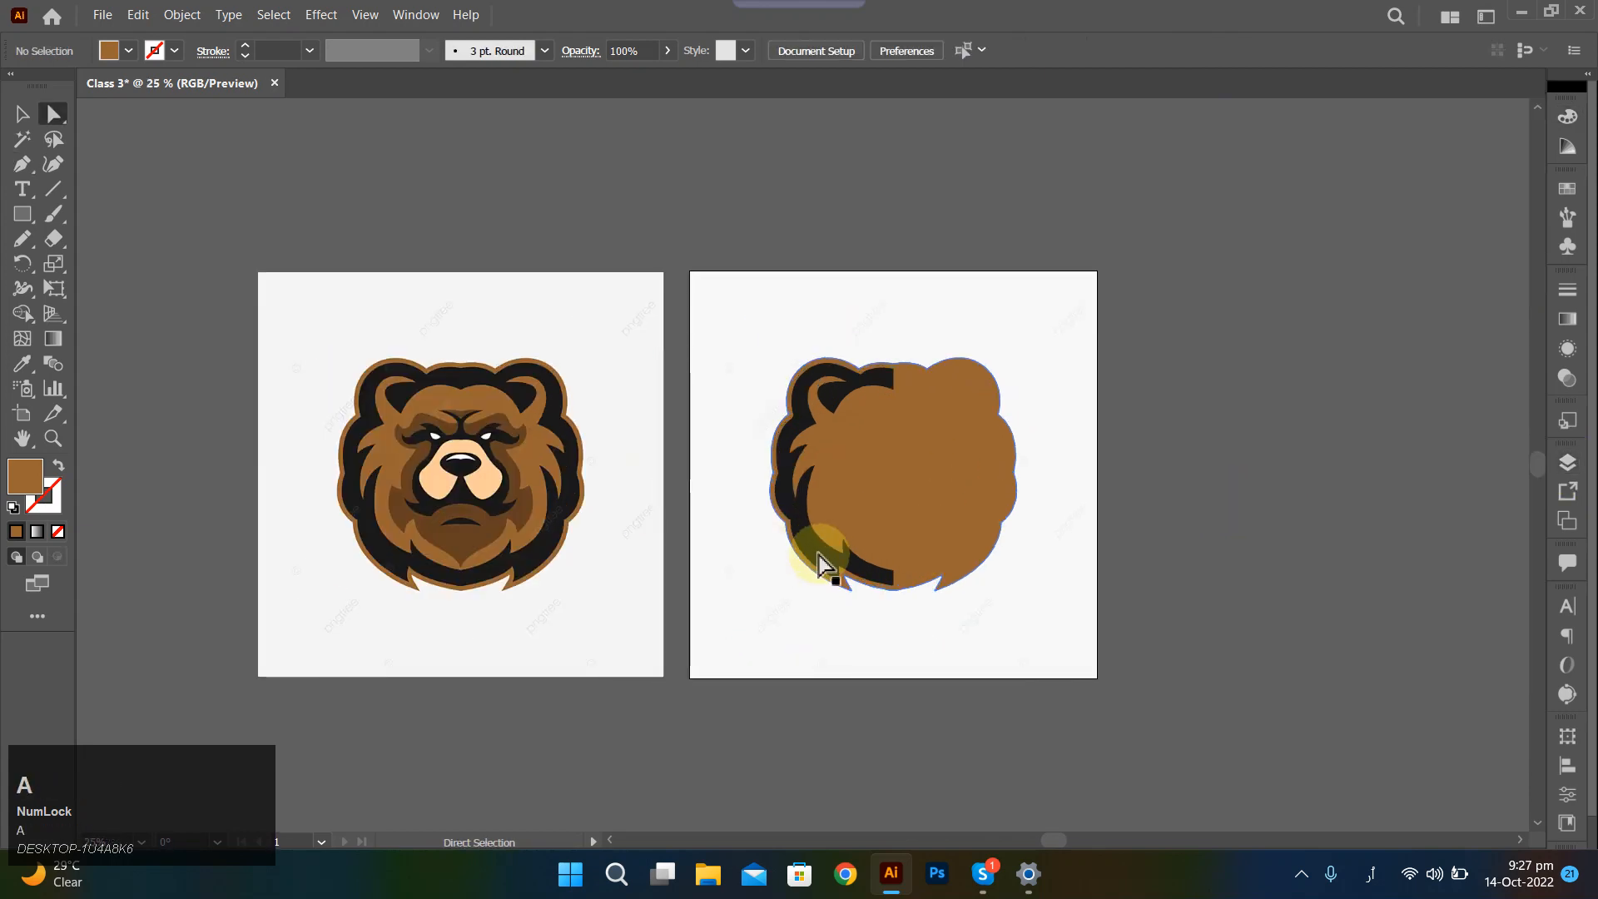
left_click(827, 560)
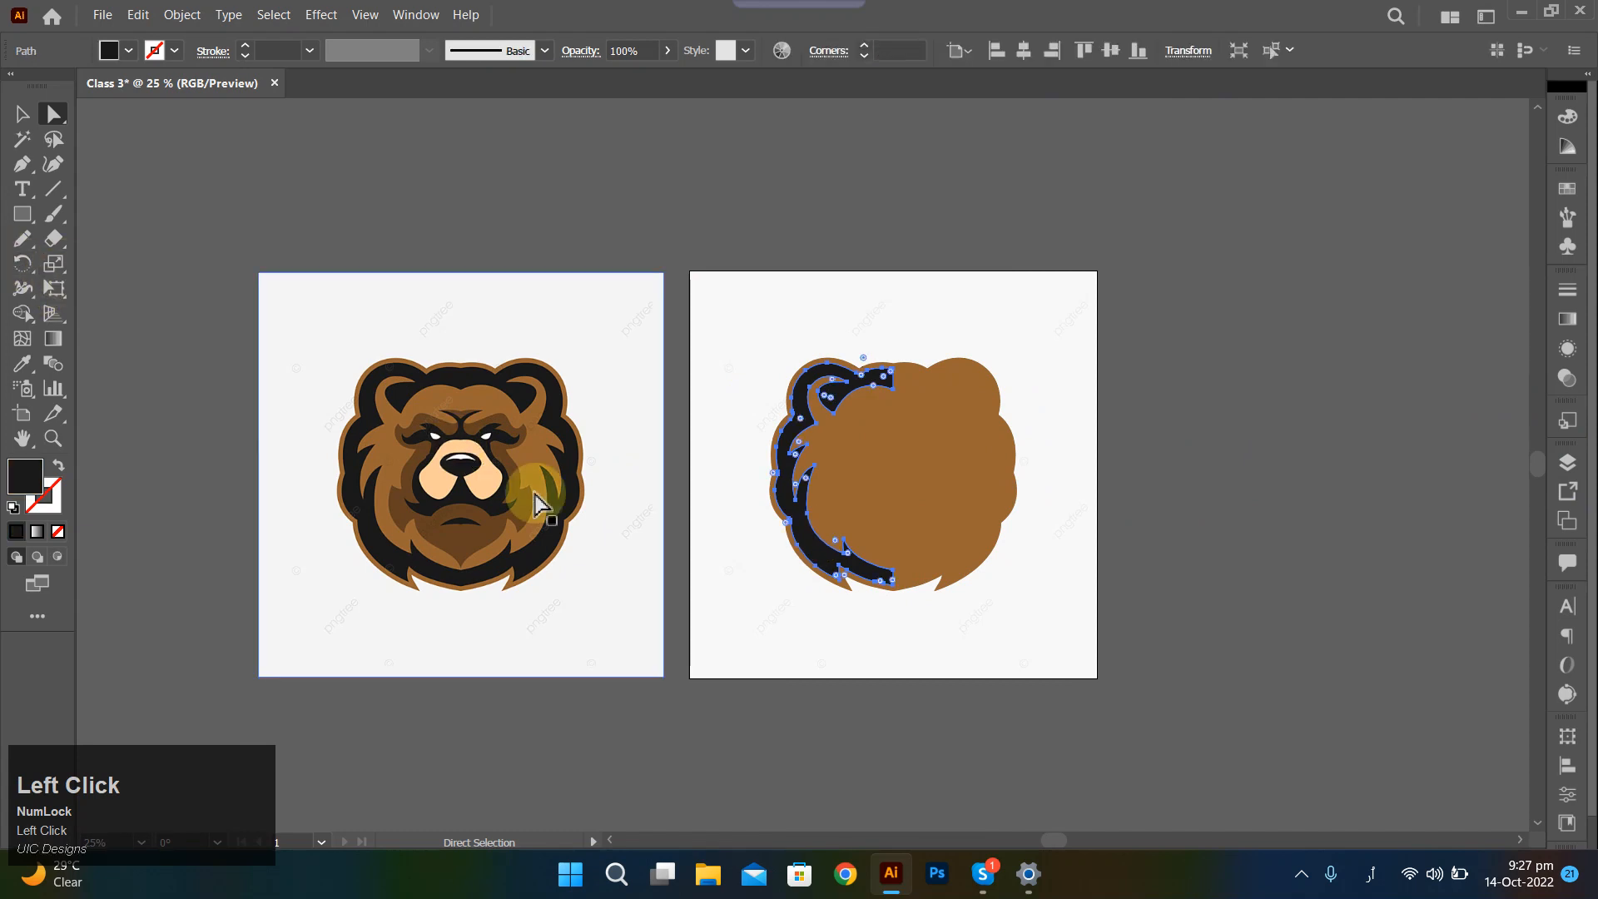
left_click(893, 383)
left_click_drag(897, 403, 844, 401)
right_click(844, 398)
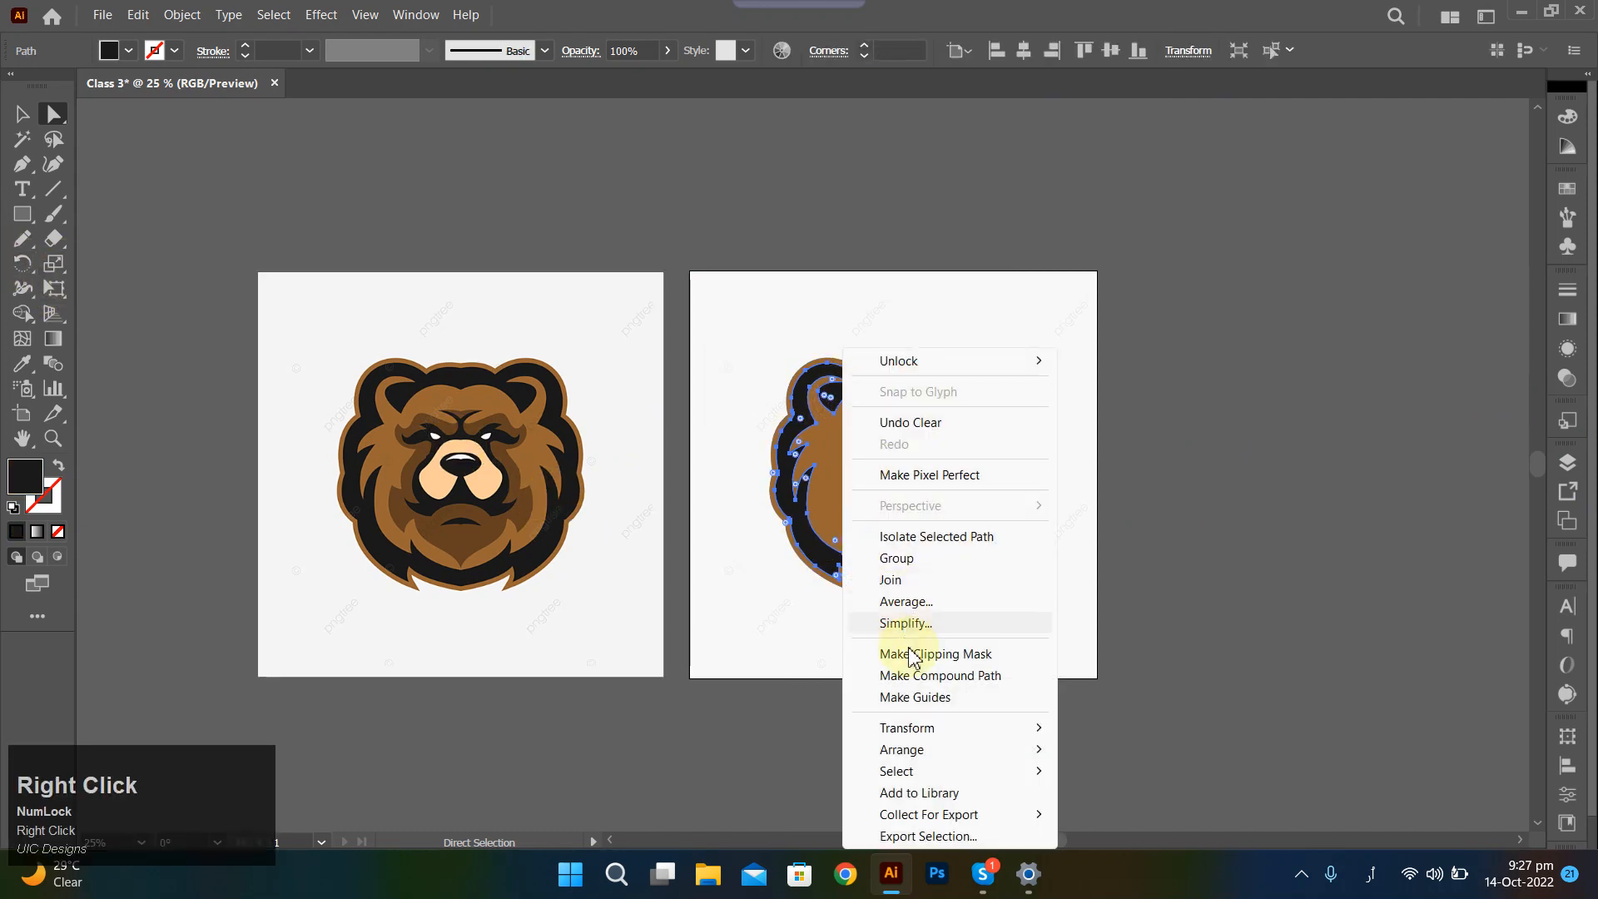
left_click(936, 724)
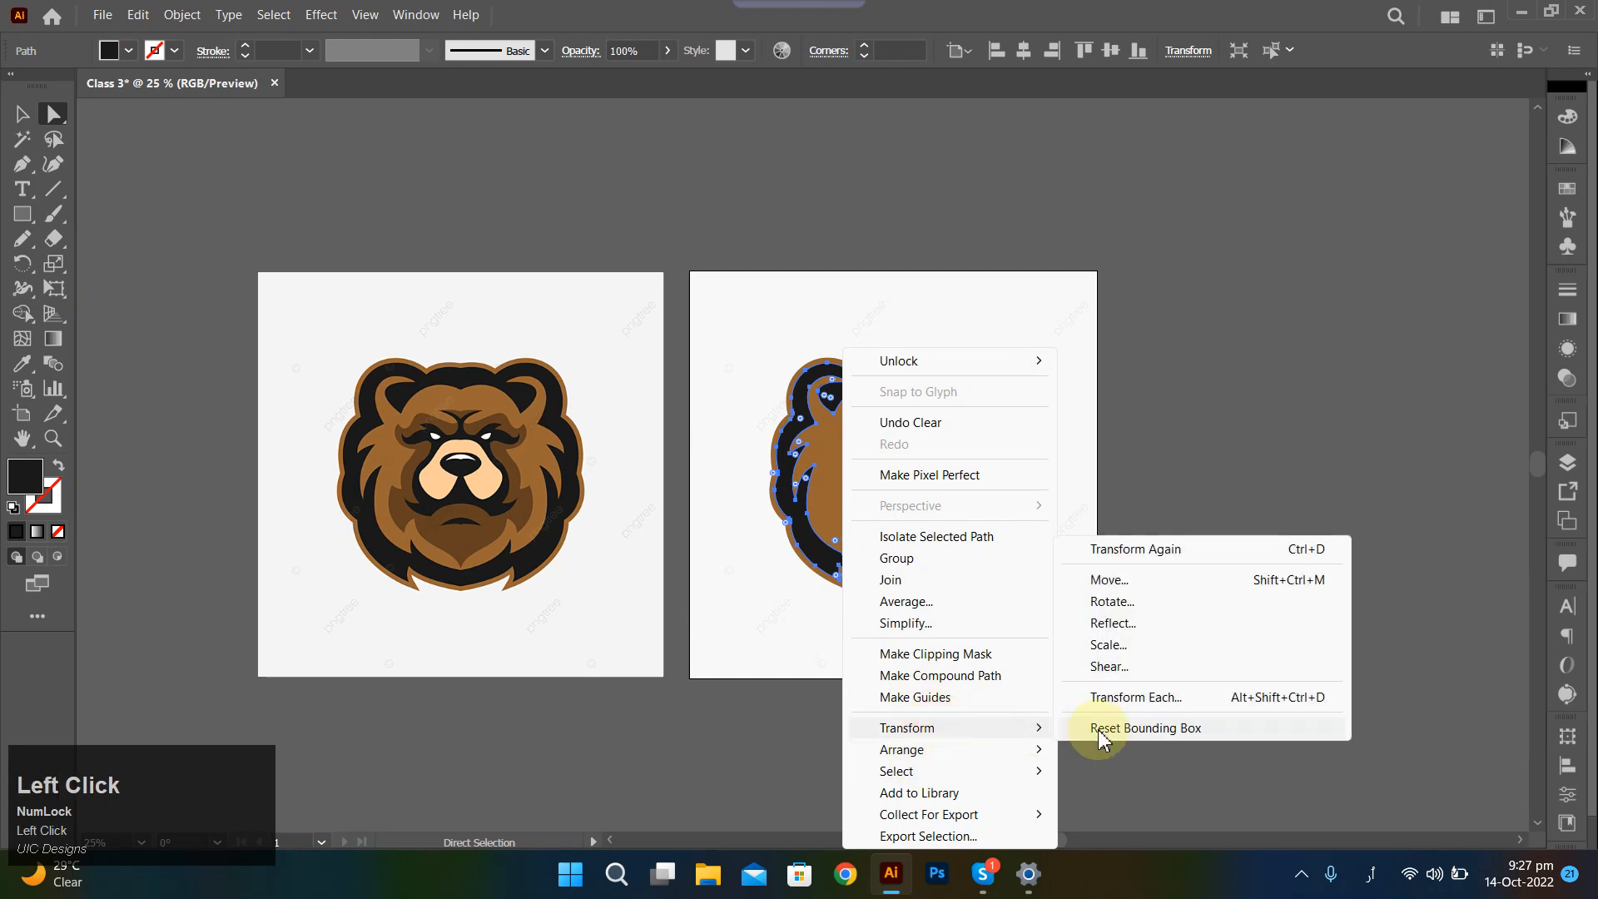
left_click(1111, 623)
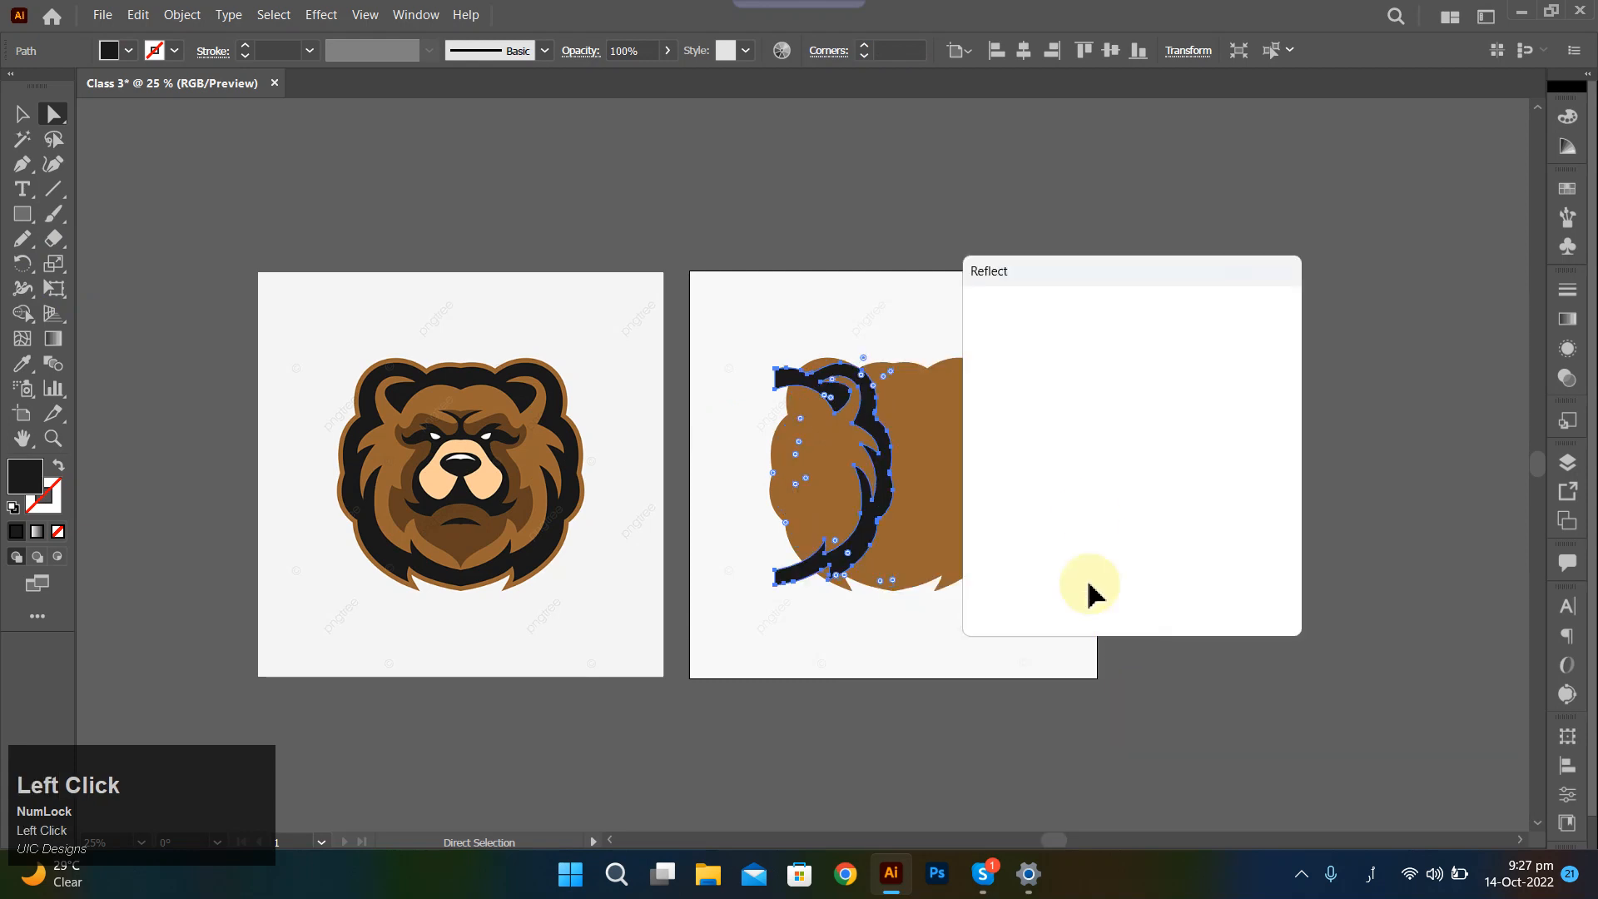
left_click(1017, 594)
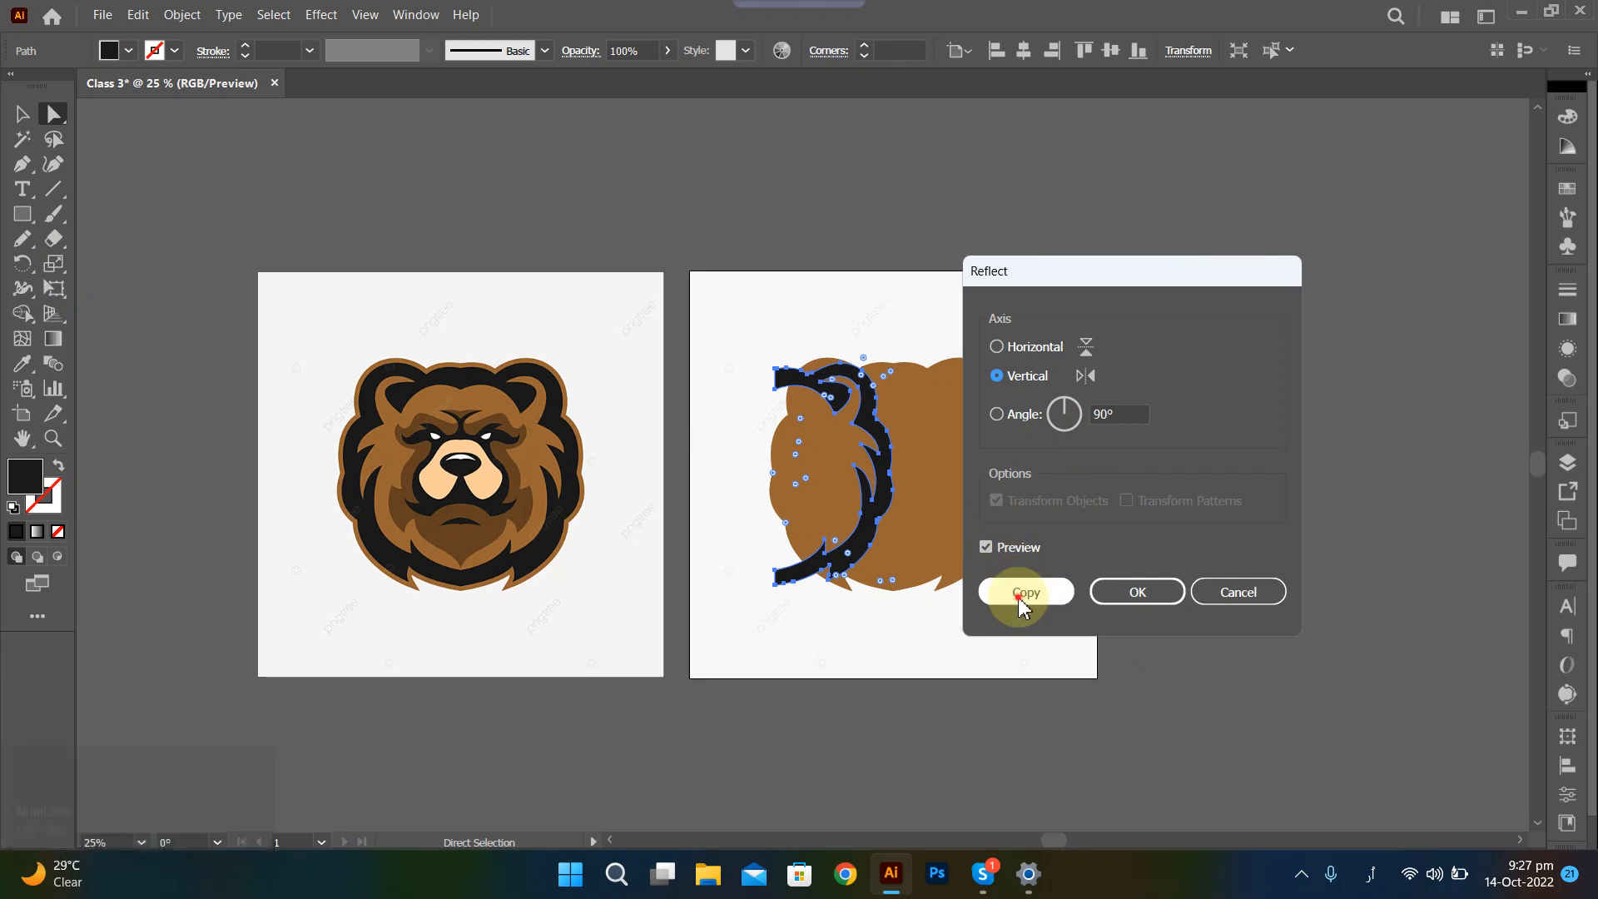
Move the mirrored mane copy onto the right half of the head, meeting the original along the centre line, and deselect it.
scroll(930, 570, "up", 3)
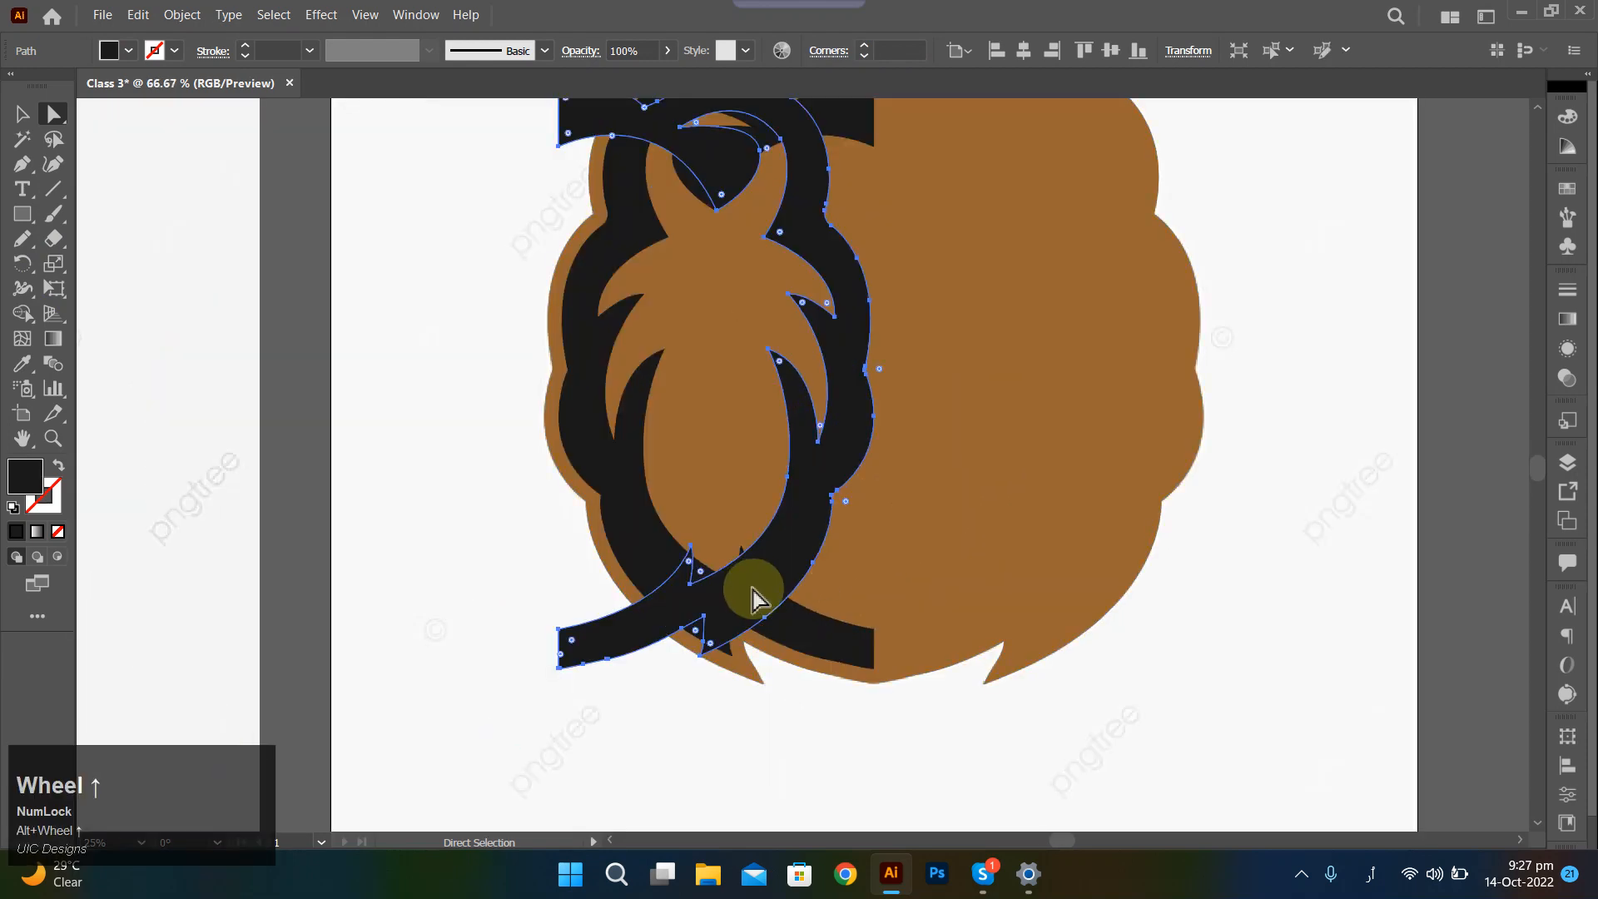
left_click_drag(988, 582, 1075, 565)
left_click(1200, 669)
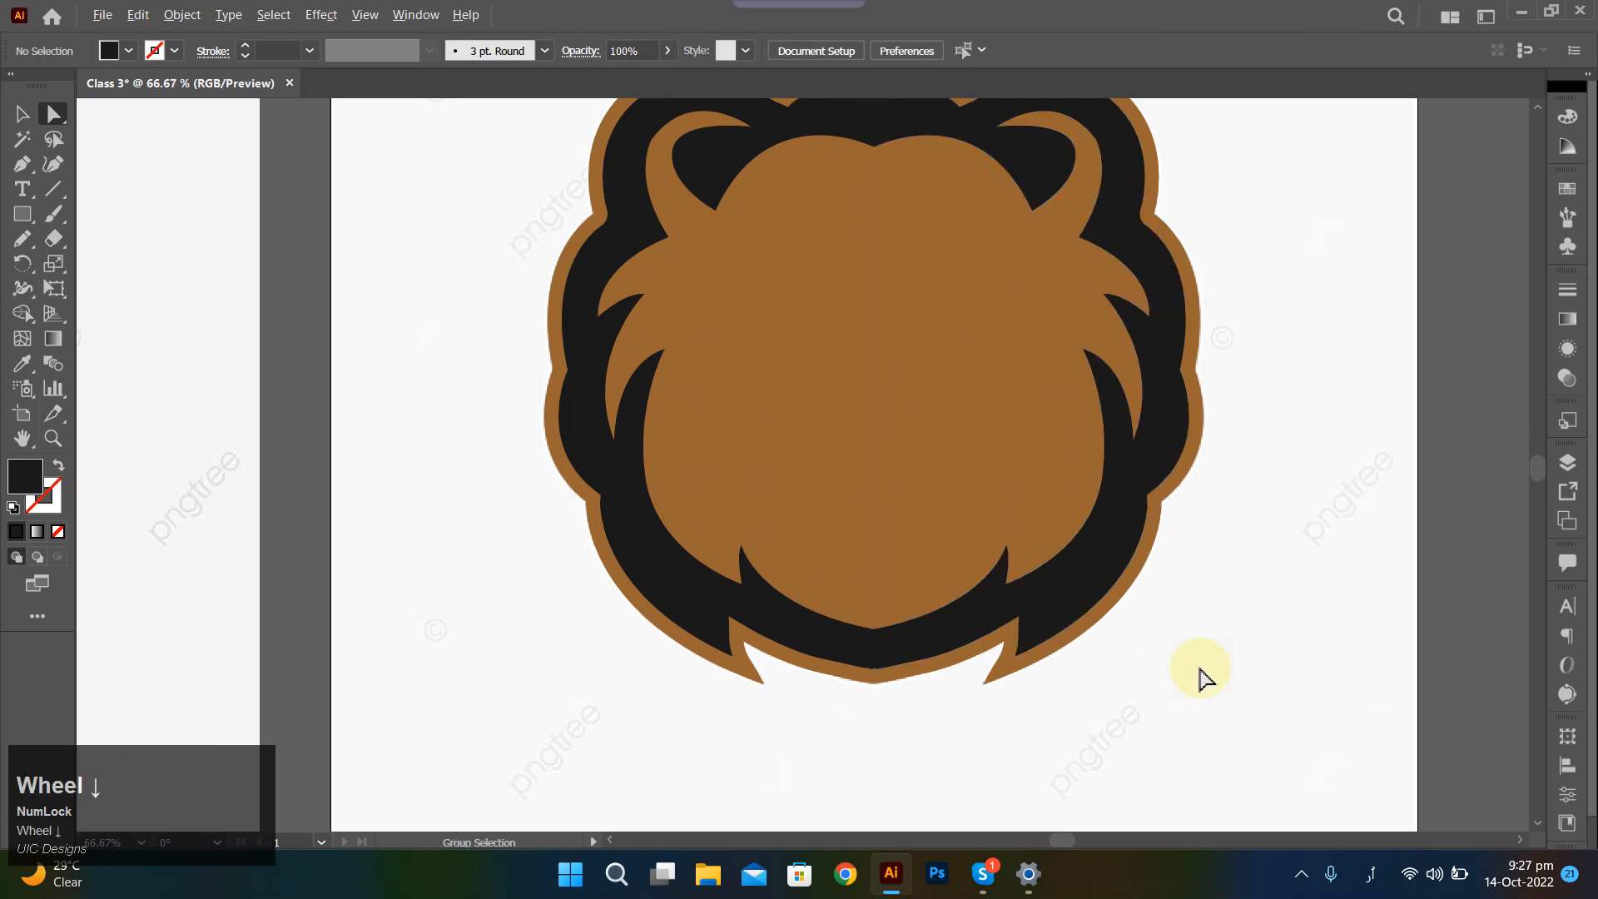
Select both black mane halves and merge them into one shape with Shape Builder, joining them at the forehead and chin.
scroll(1200, 649, "down", 1)
scroll(1213, 582, "up", 5)
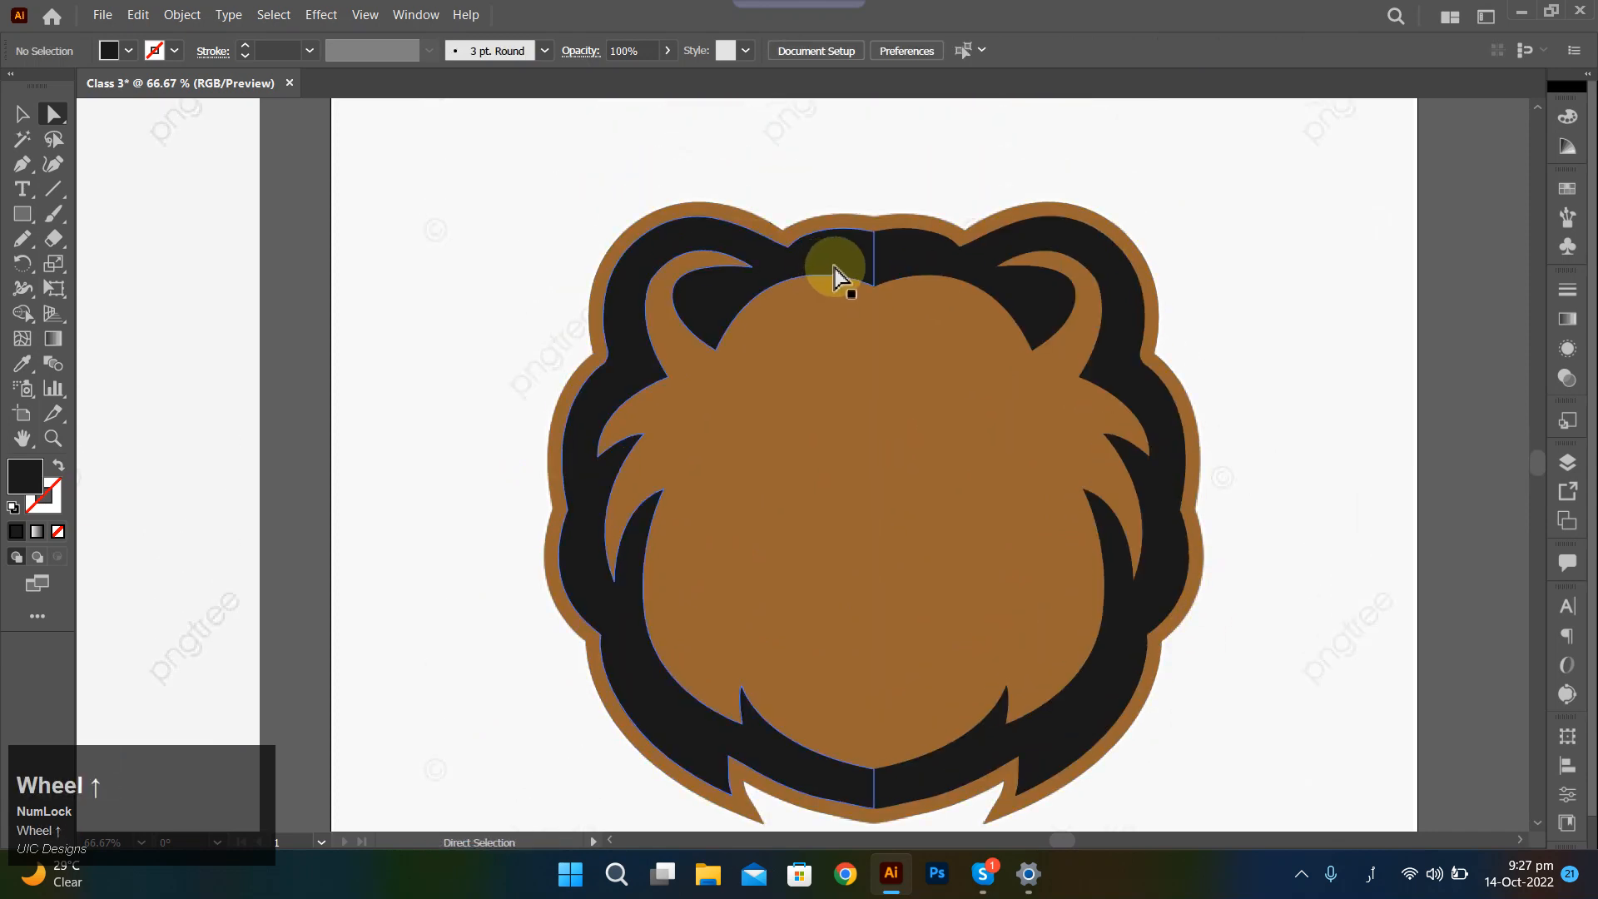
left_click(866, 283)
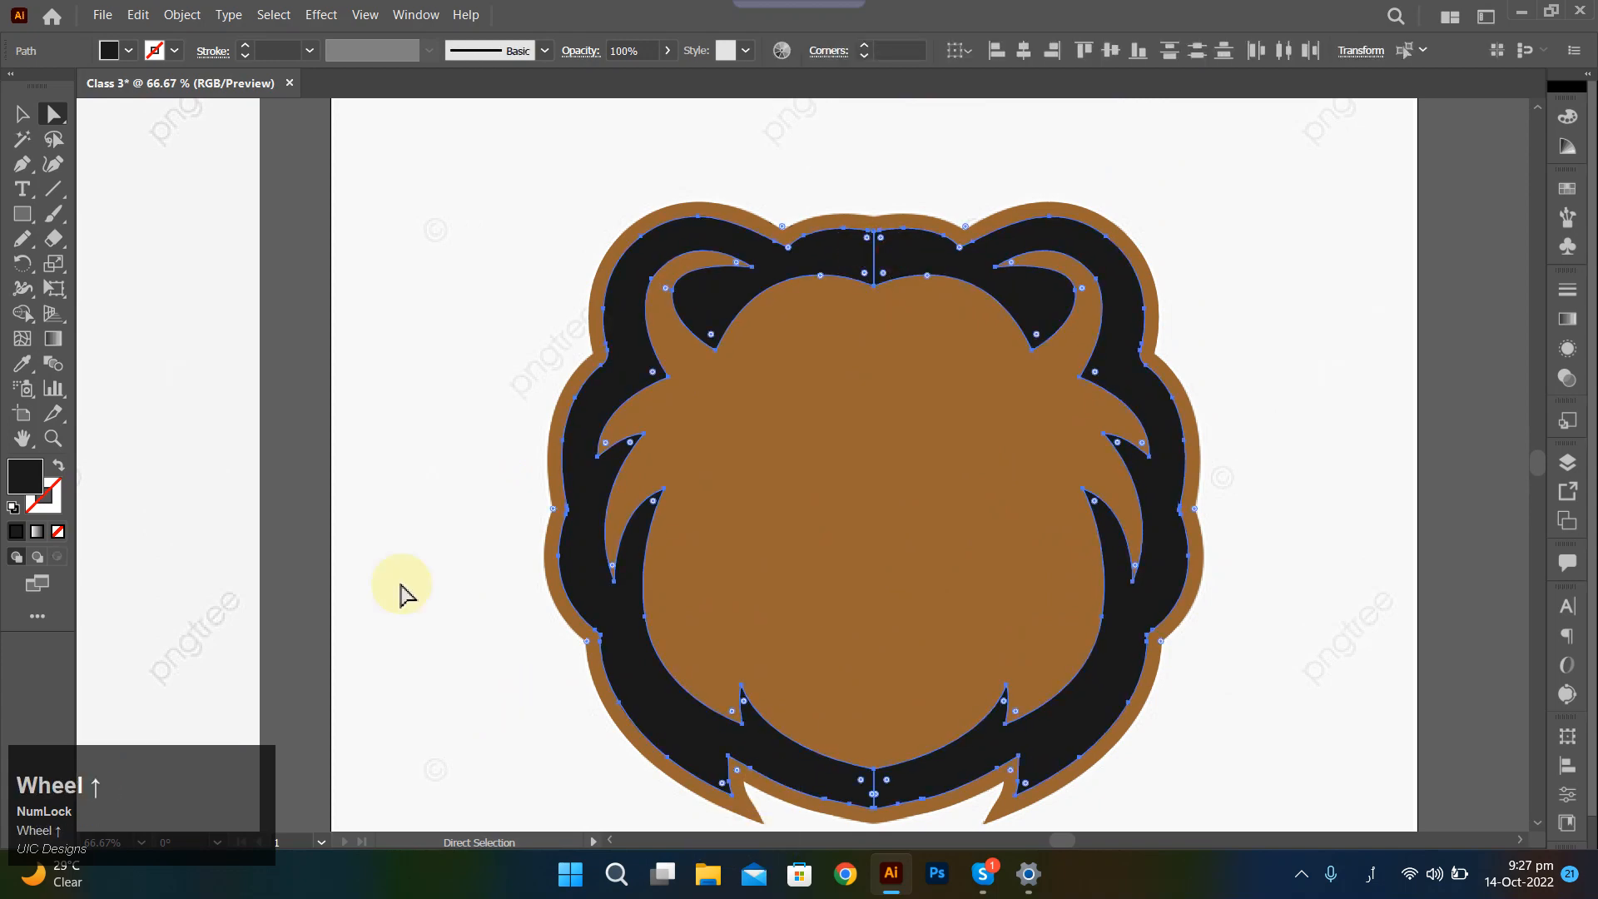
scroll(400, 593, "up", 1)
left_click(21, 313)
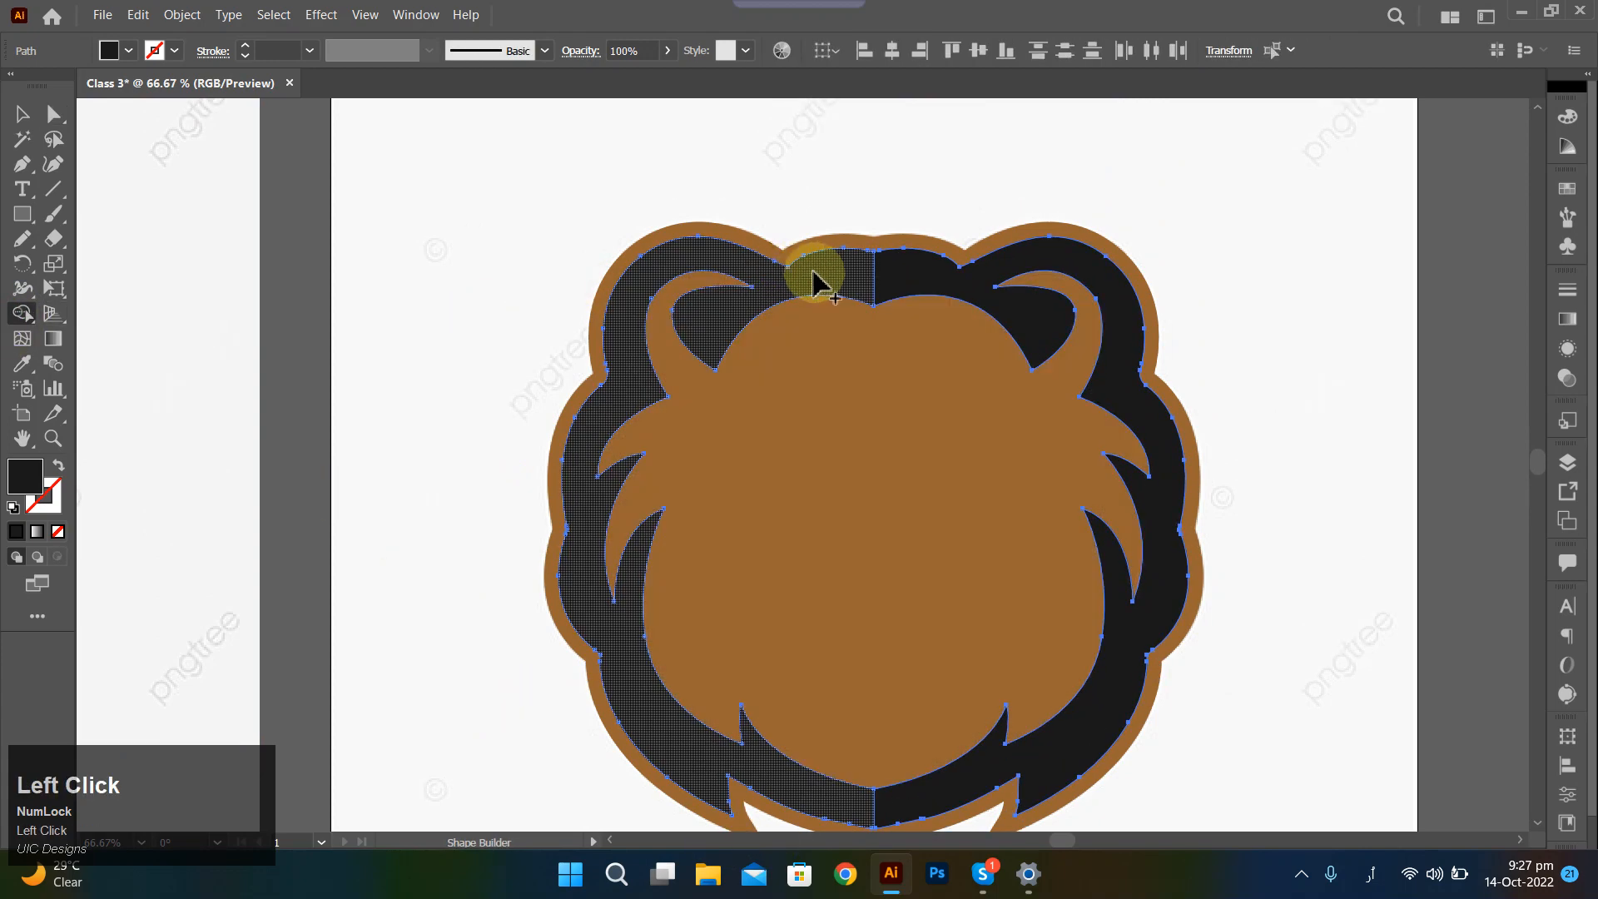
mouse_move(875, 278)
left_mouse_down()
mouse_move(813, 813)
mouse_move(874, 792)
mouse_move(887, 816)
left_mouse_up()
left_click(436, 391, "ctrl")
scroll(442, 408, "down", 2)
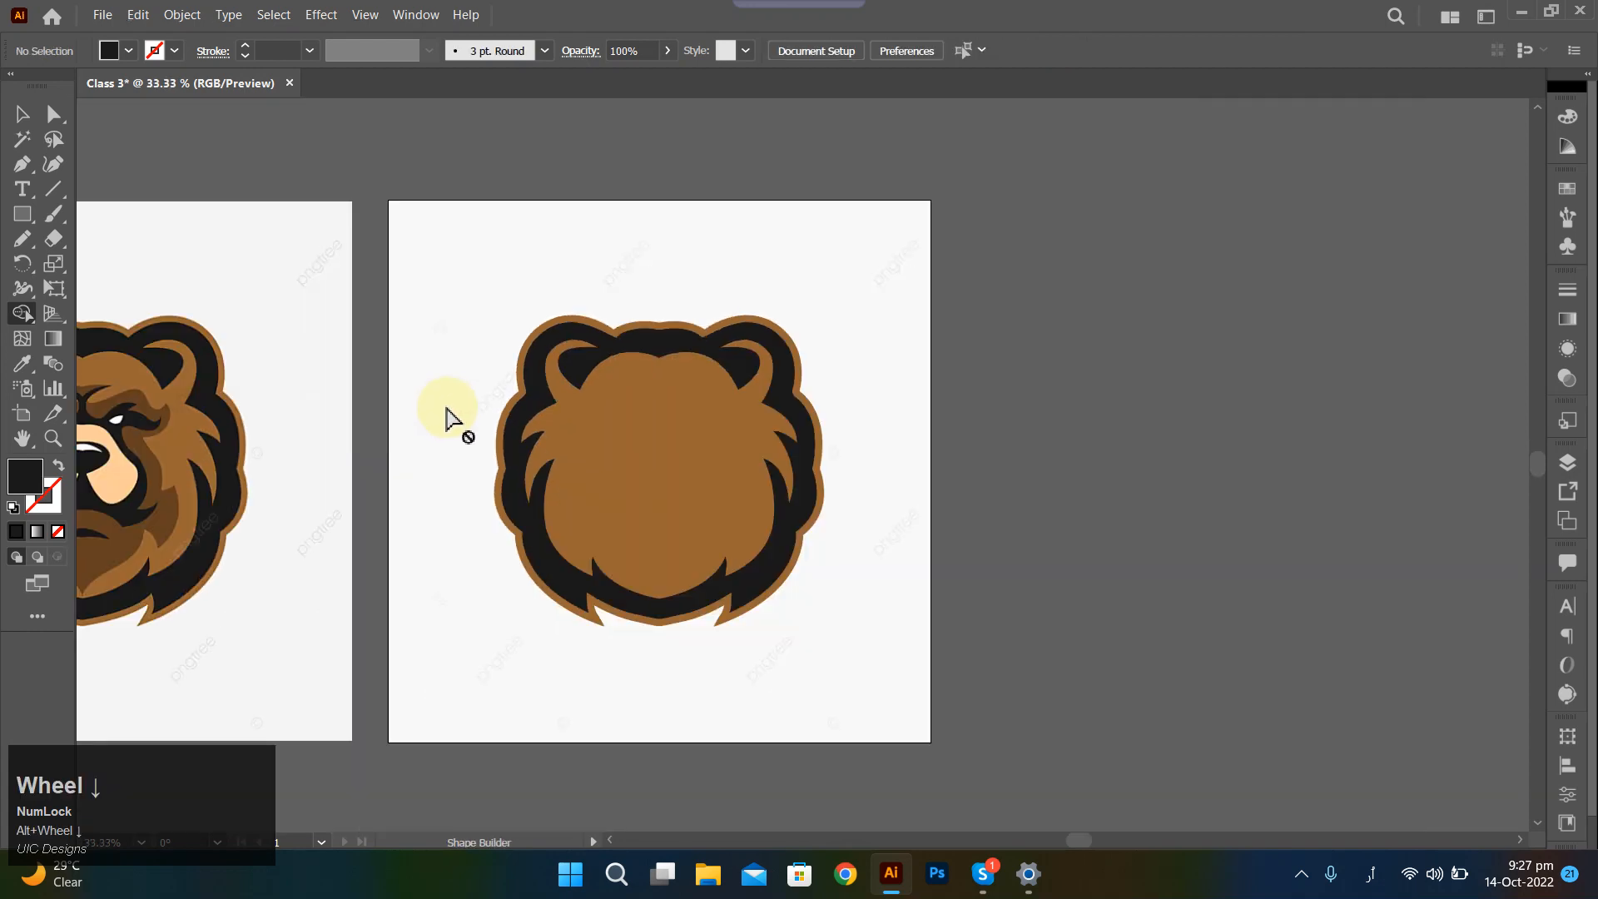
scroll(450, 413, "down", 1)
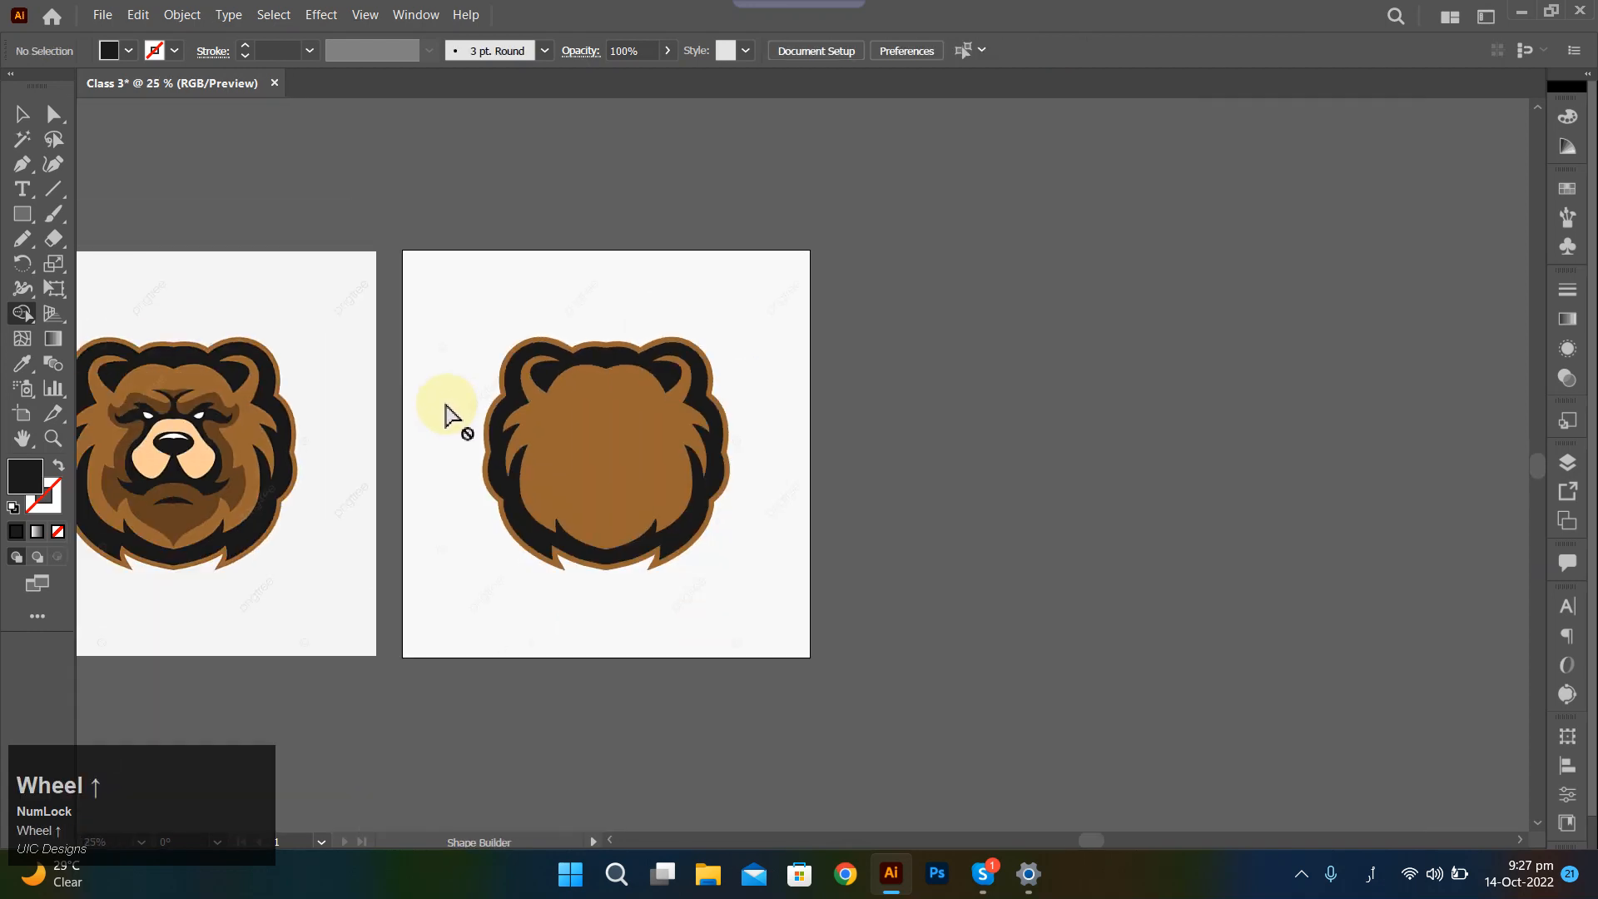
scroll(447, 413, "up", 1)
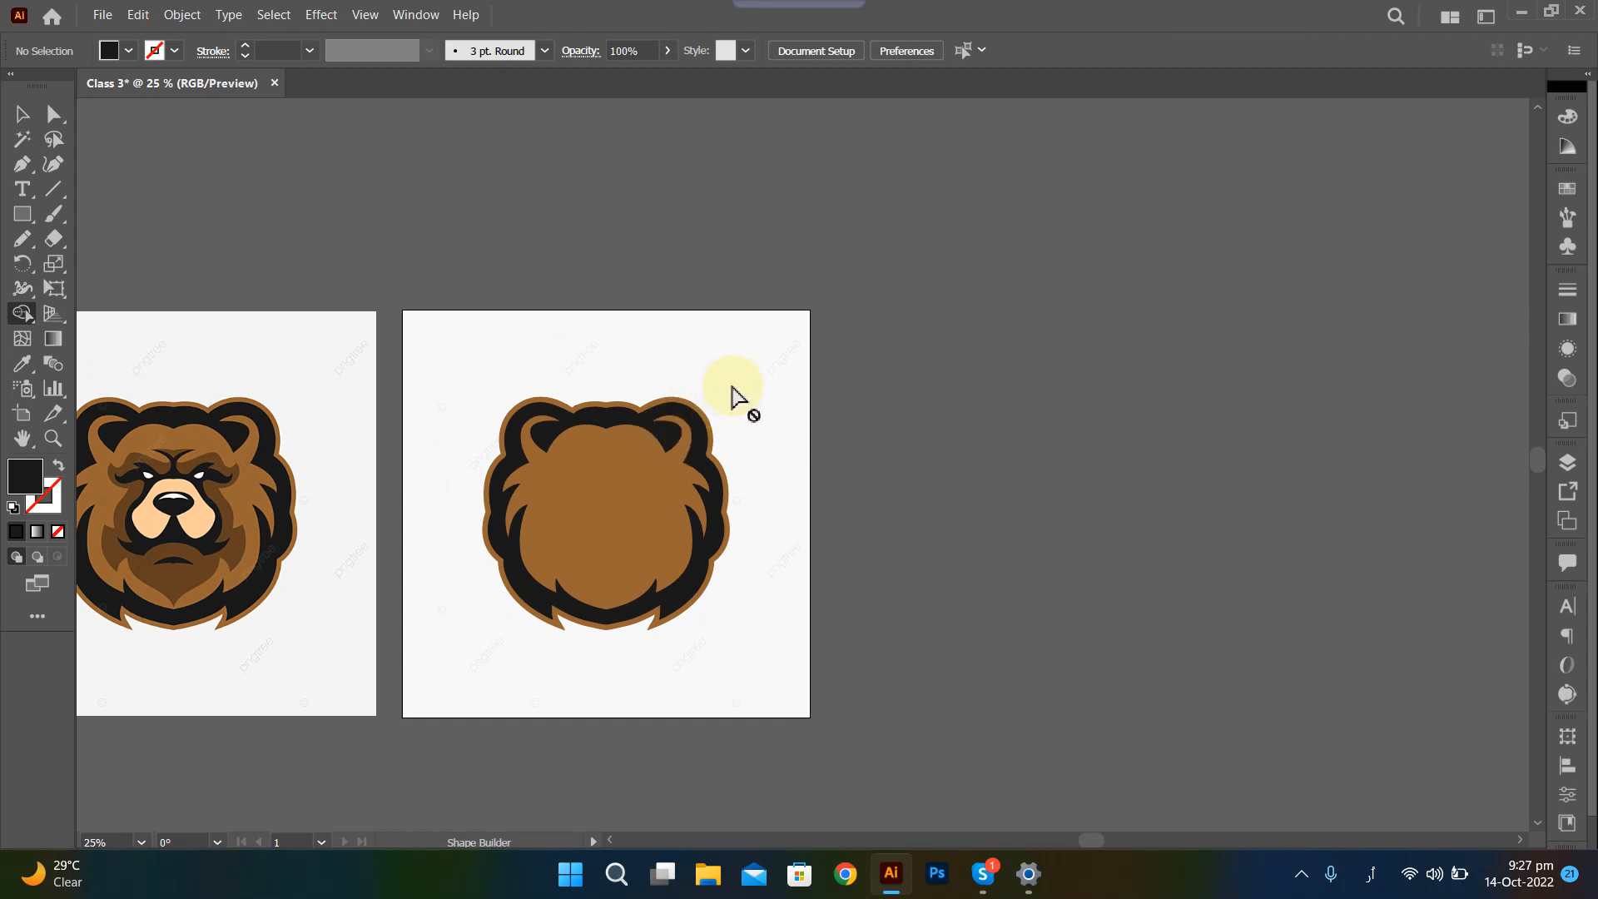
key("Num_Lock")
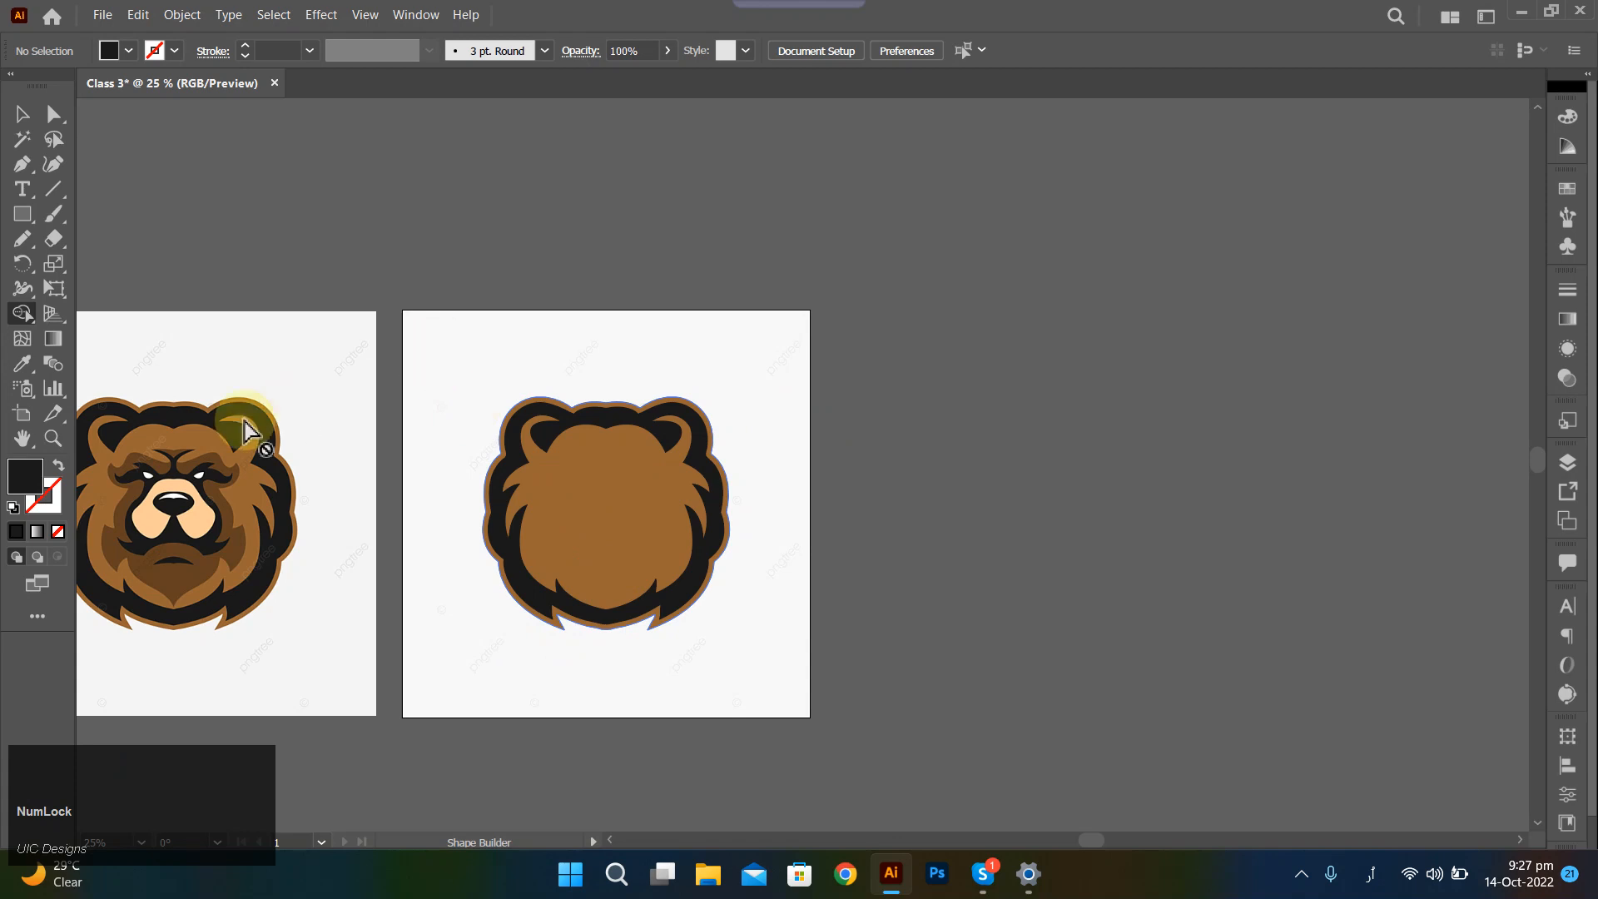
scroll(360, 542, "left", 3)
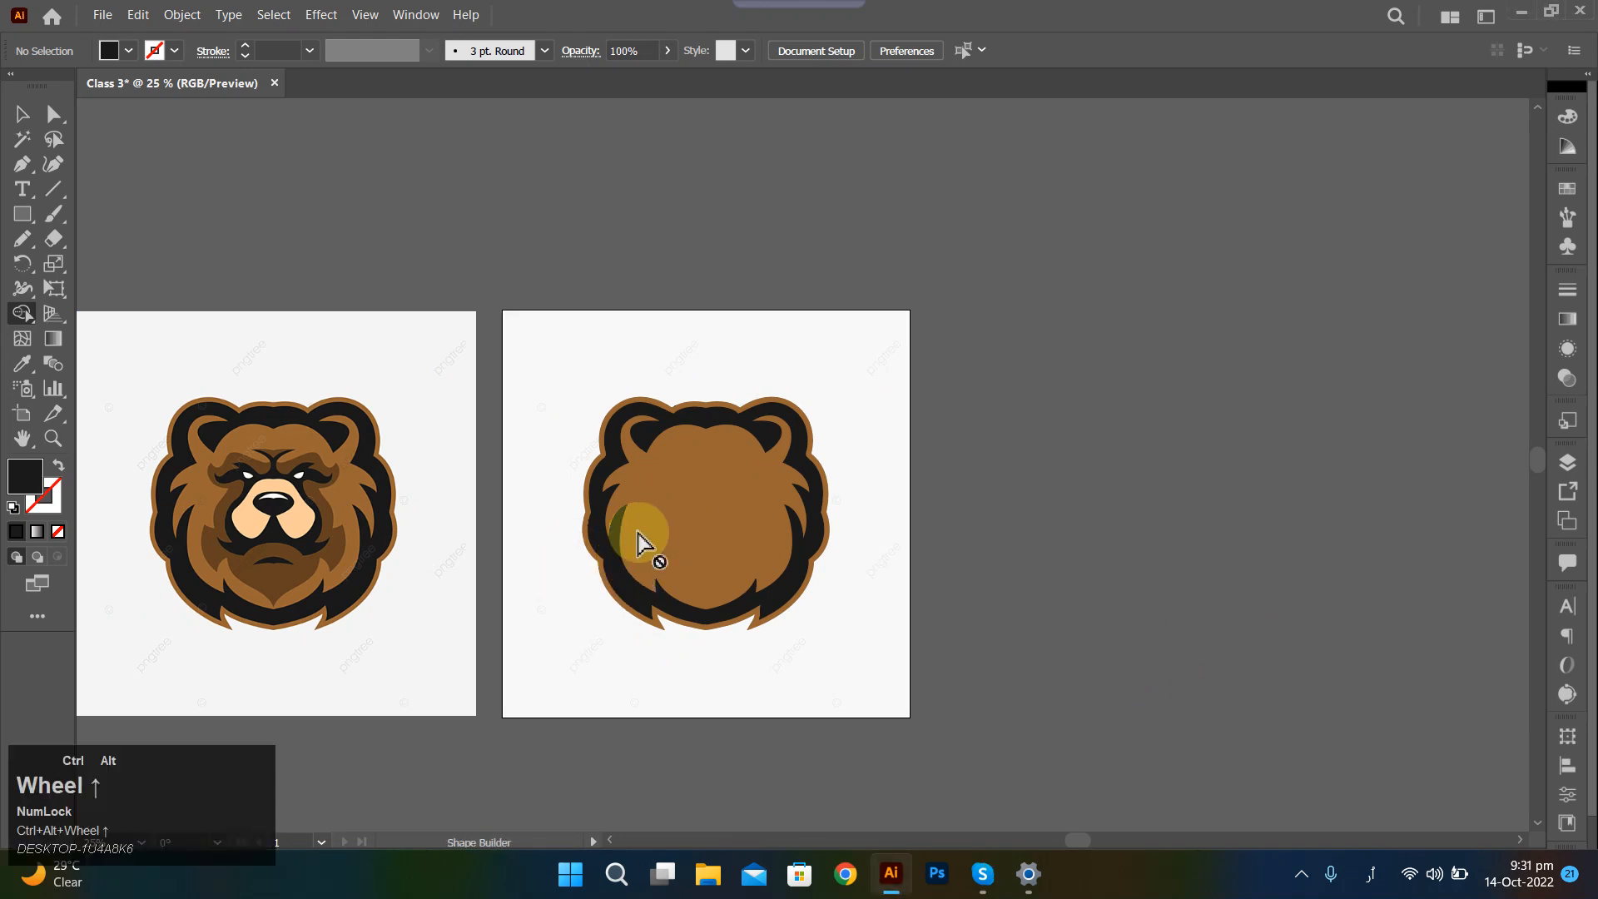
scroll(641, 535, "down", 2)
scroll(437, 591, "up", 2)
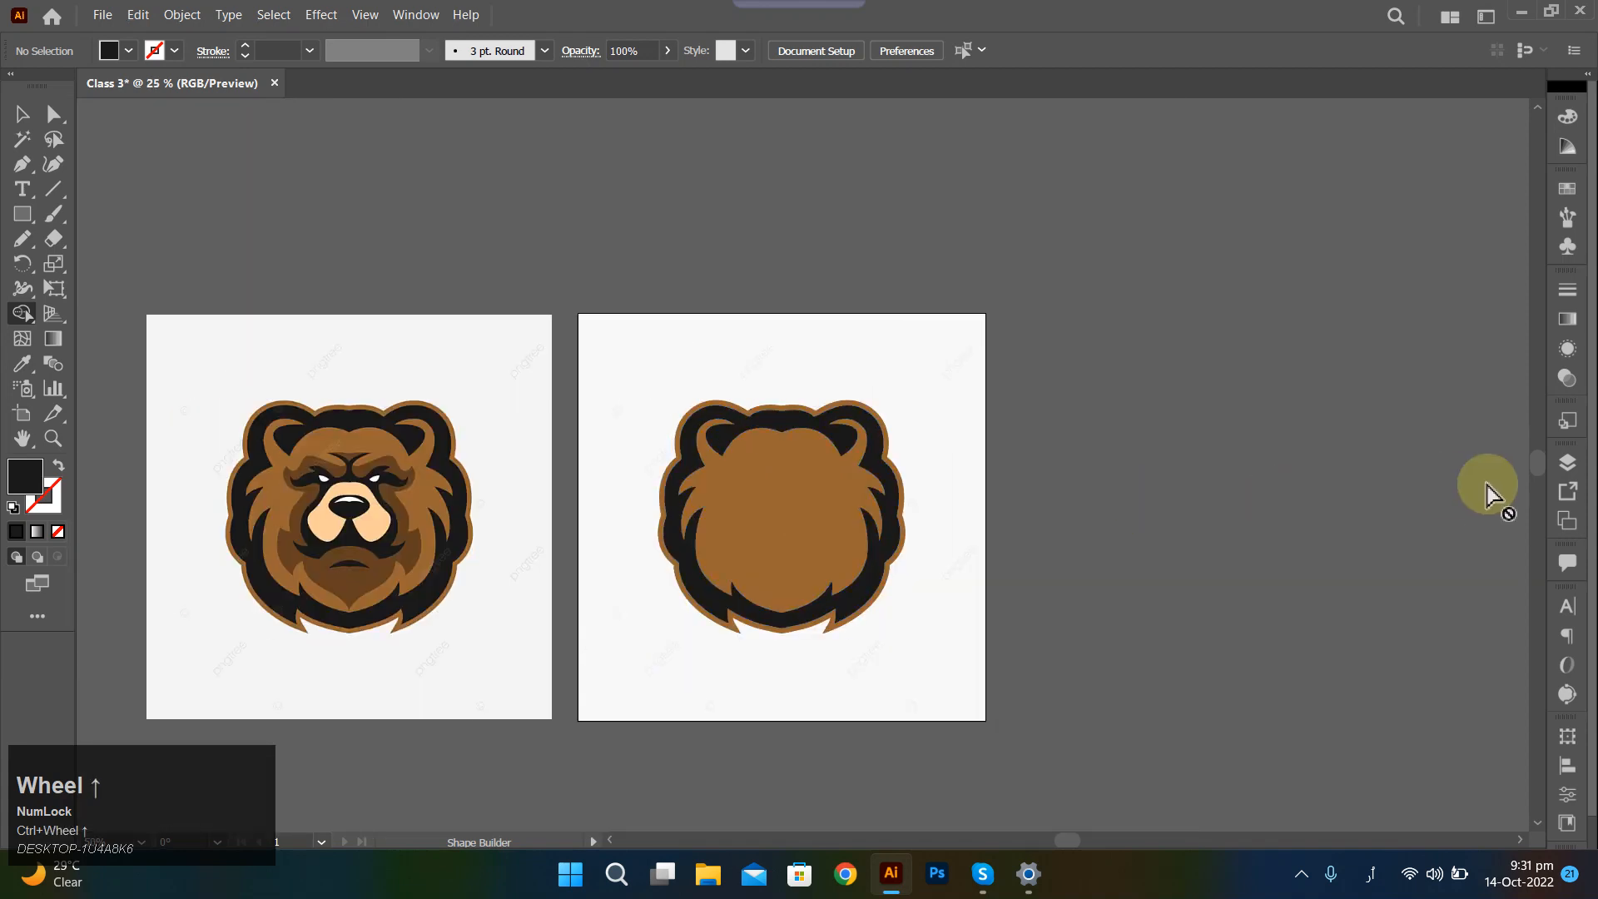
Delete the tiny stray compound path near the left ear and hide the black mane and brown head shapes to uncover the faded reference.
left_click(1567, 467)
left_click(1567, 466)
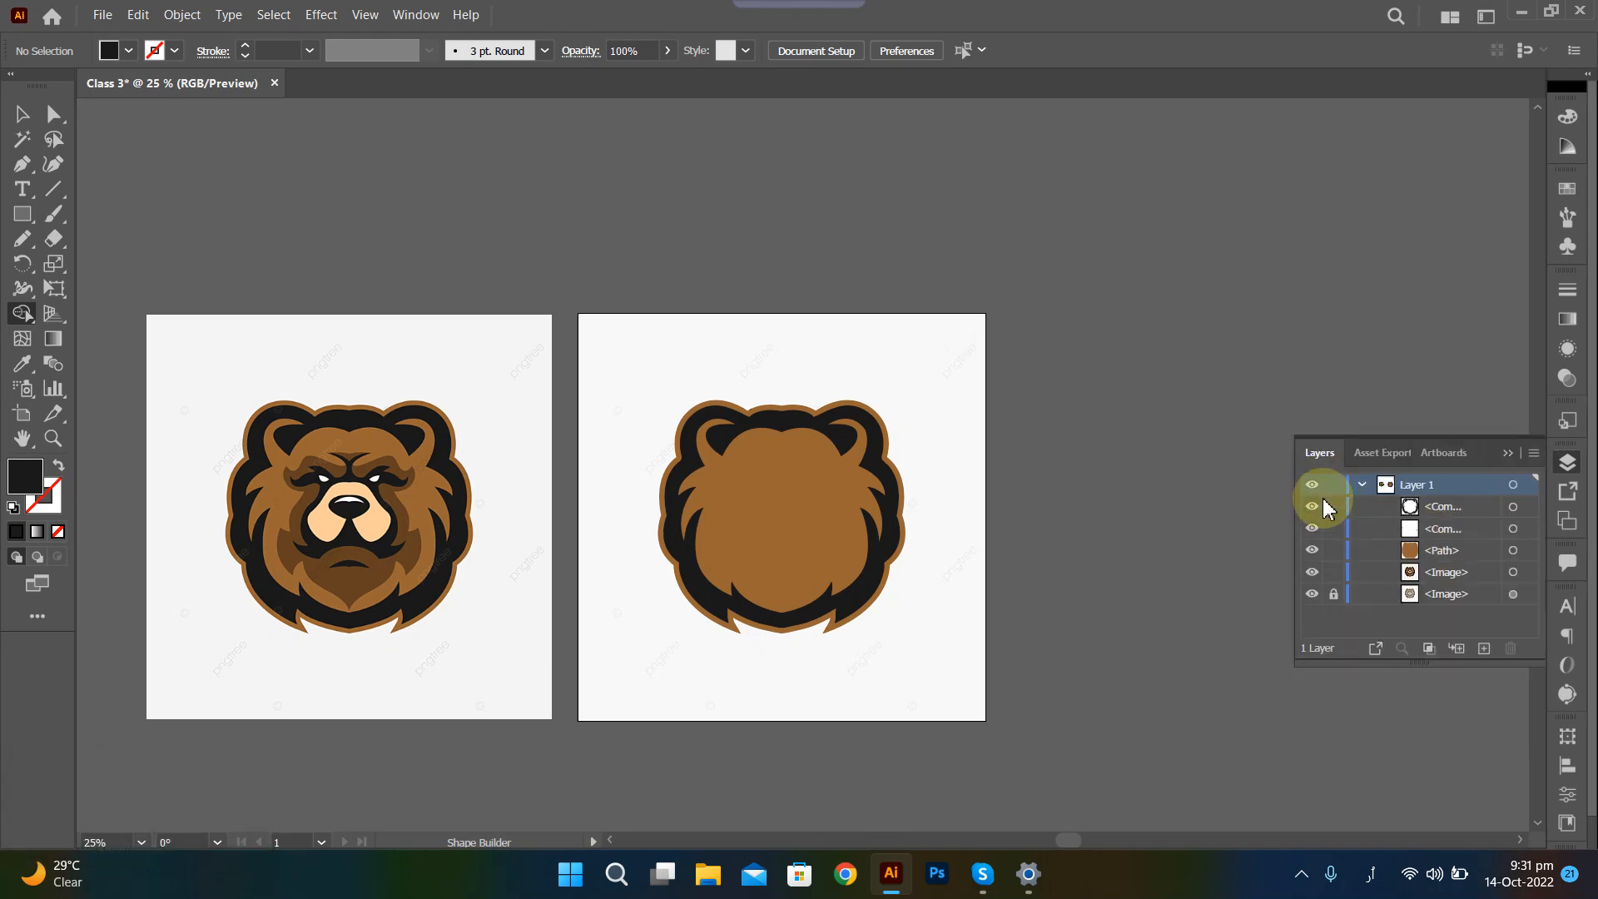
left_click(1313, 507)
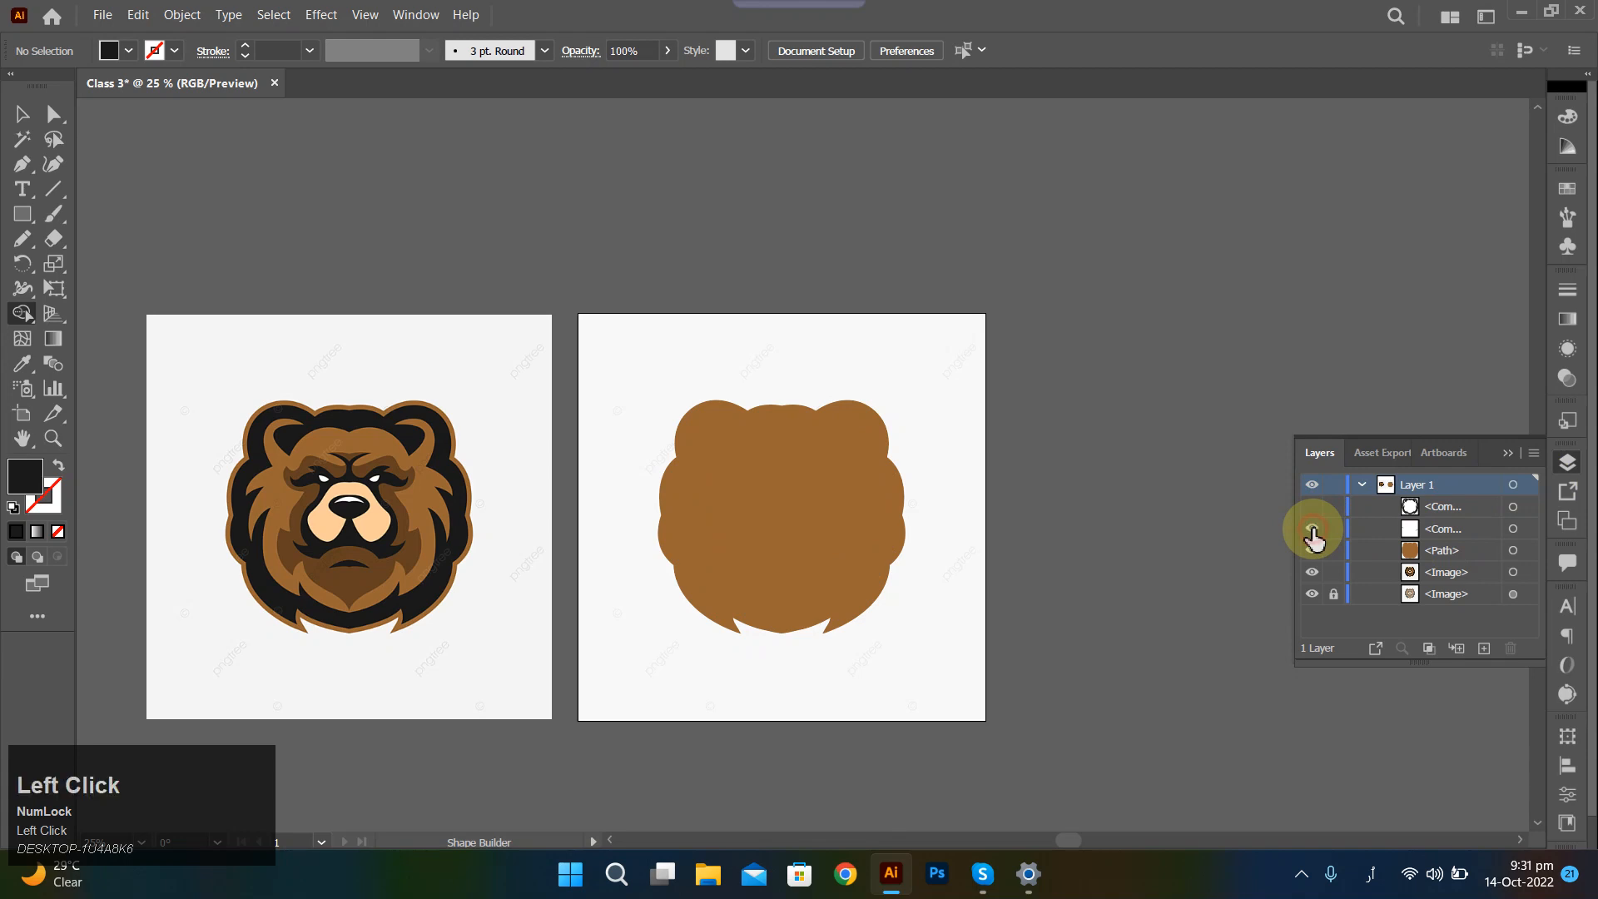
left_click(1513, 530)
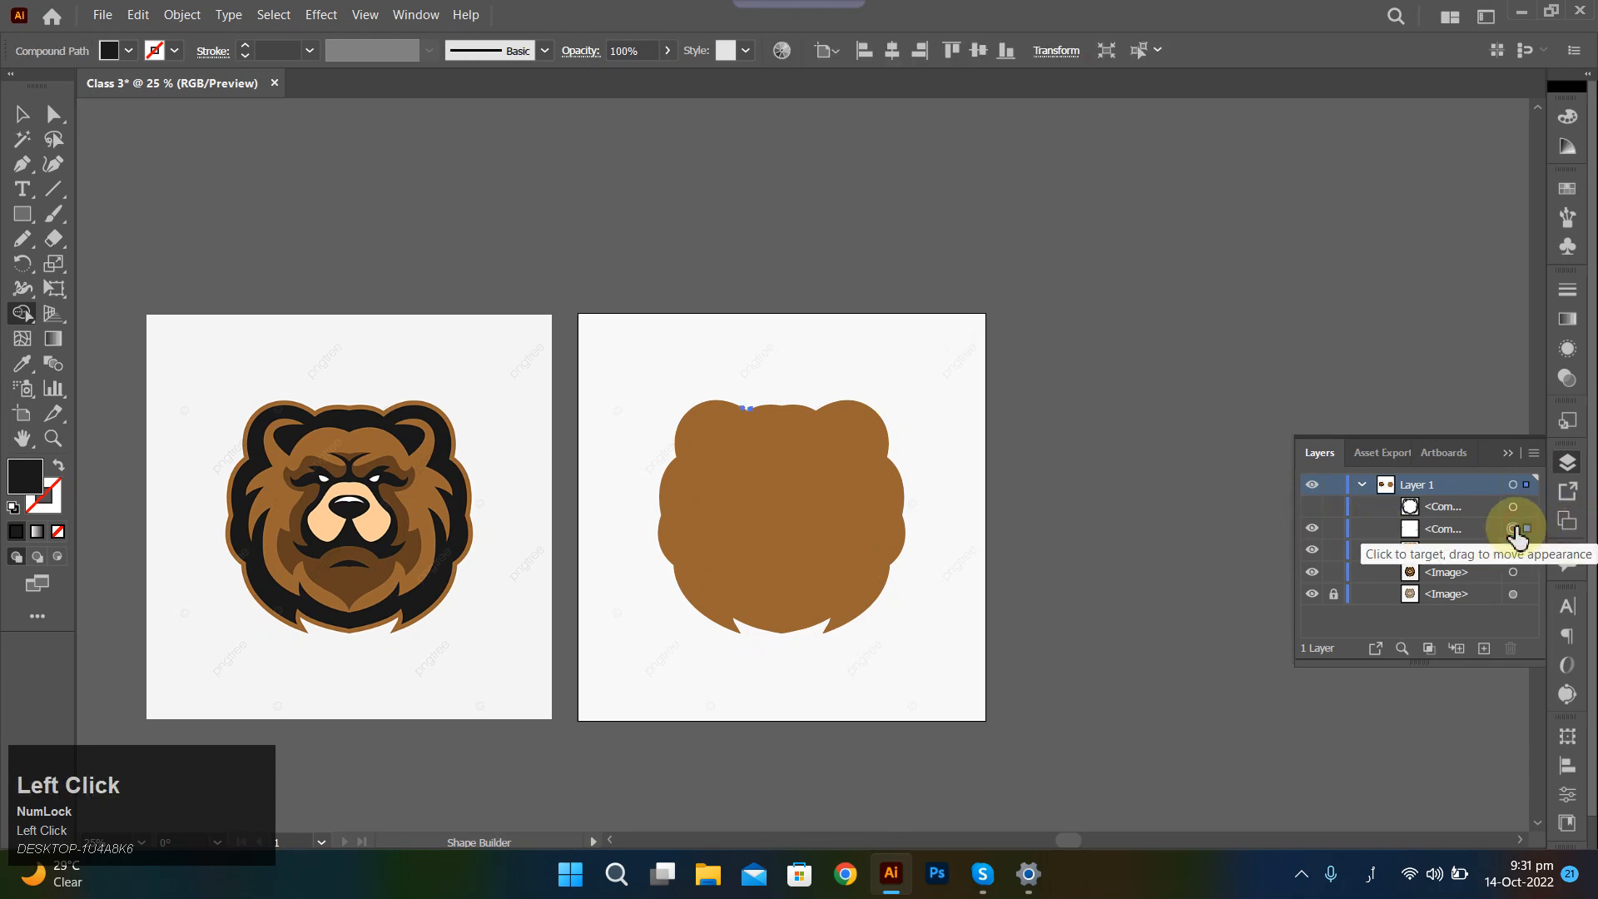
key("Delete")
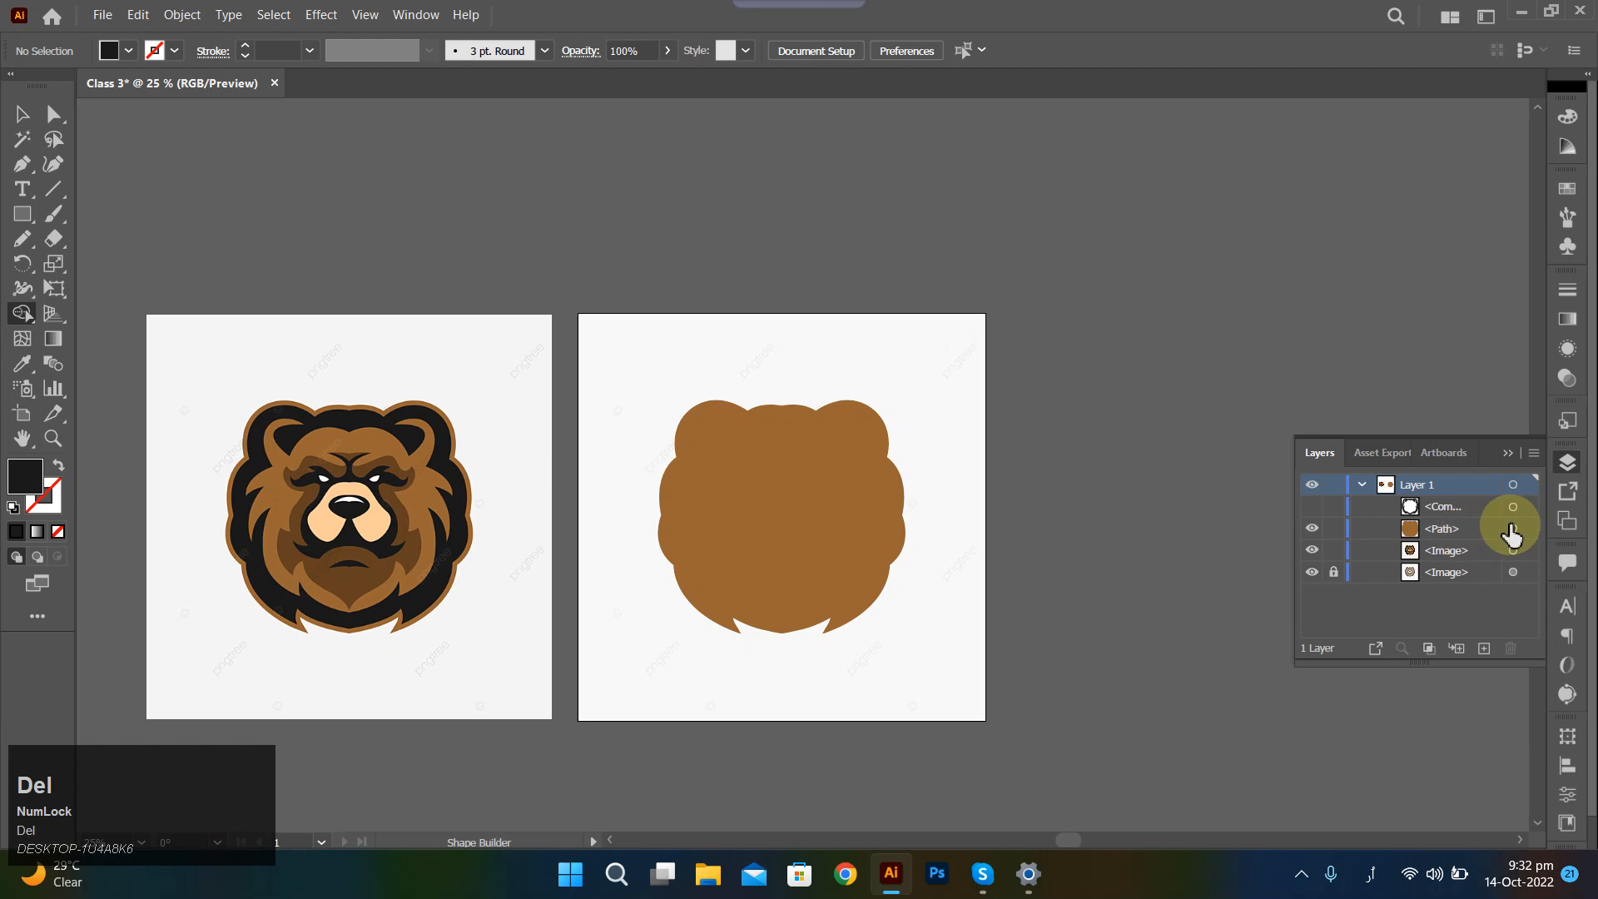
left_click(1312, 528)
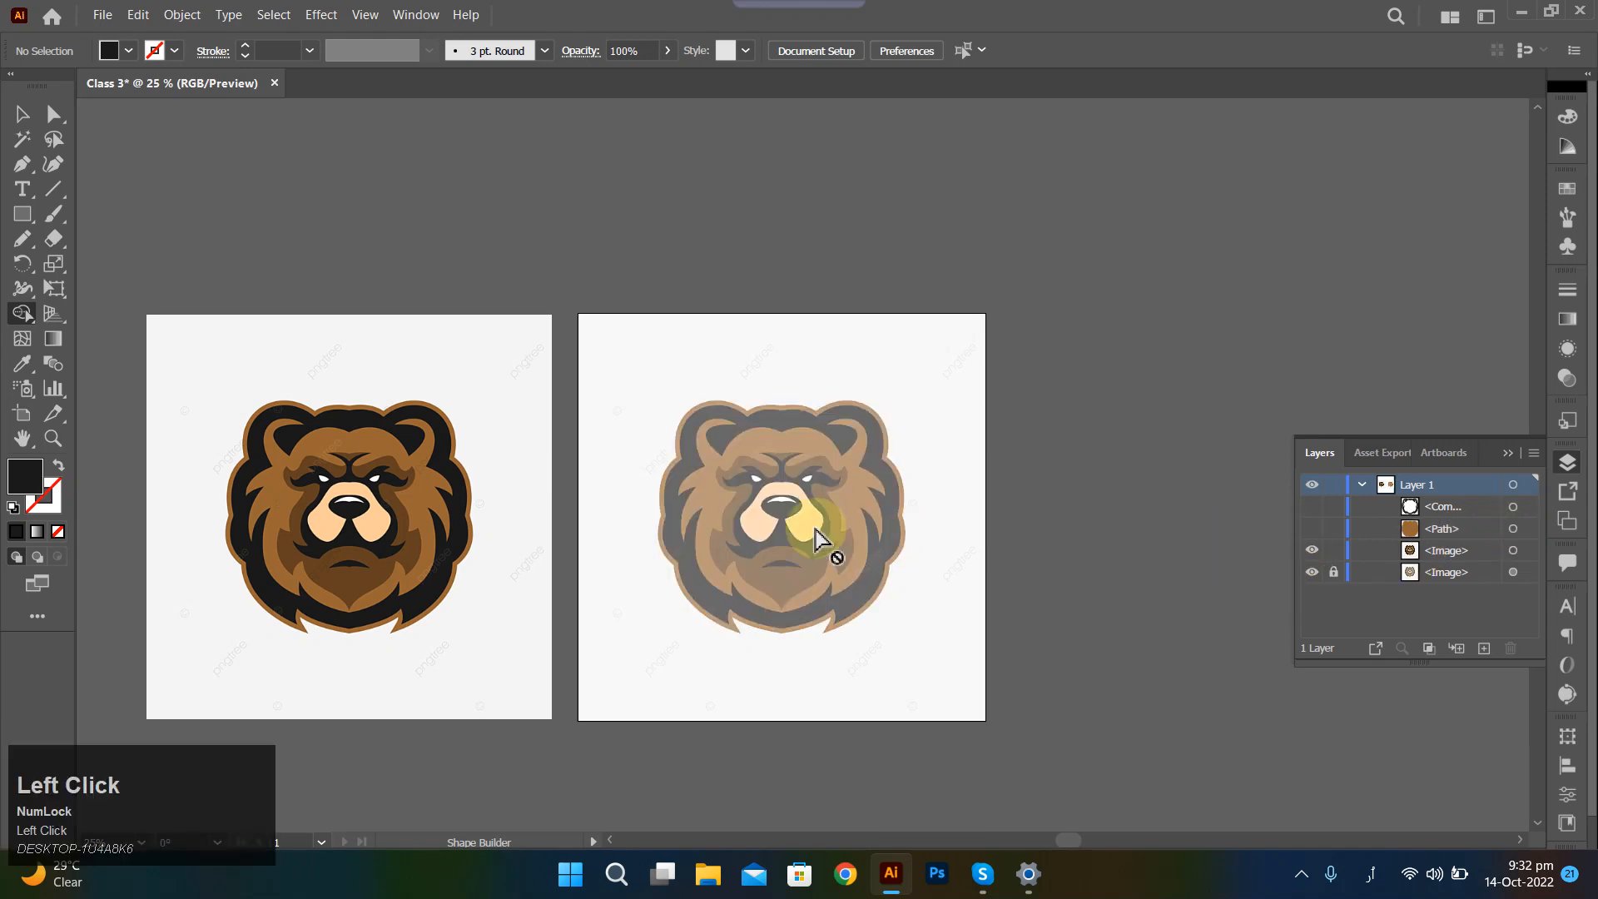
Start a Pen tool path at the forehead's centre line, tracing the left half of the forehead marking out to its tip and back to the inner brow.
scroll(783, 533, "up", 2)
scroll(782, 523, "up", 2)
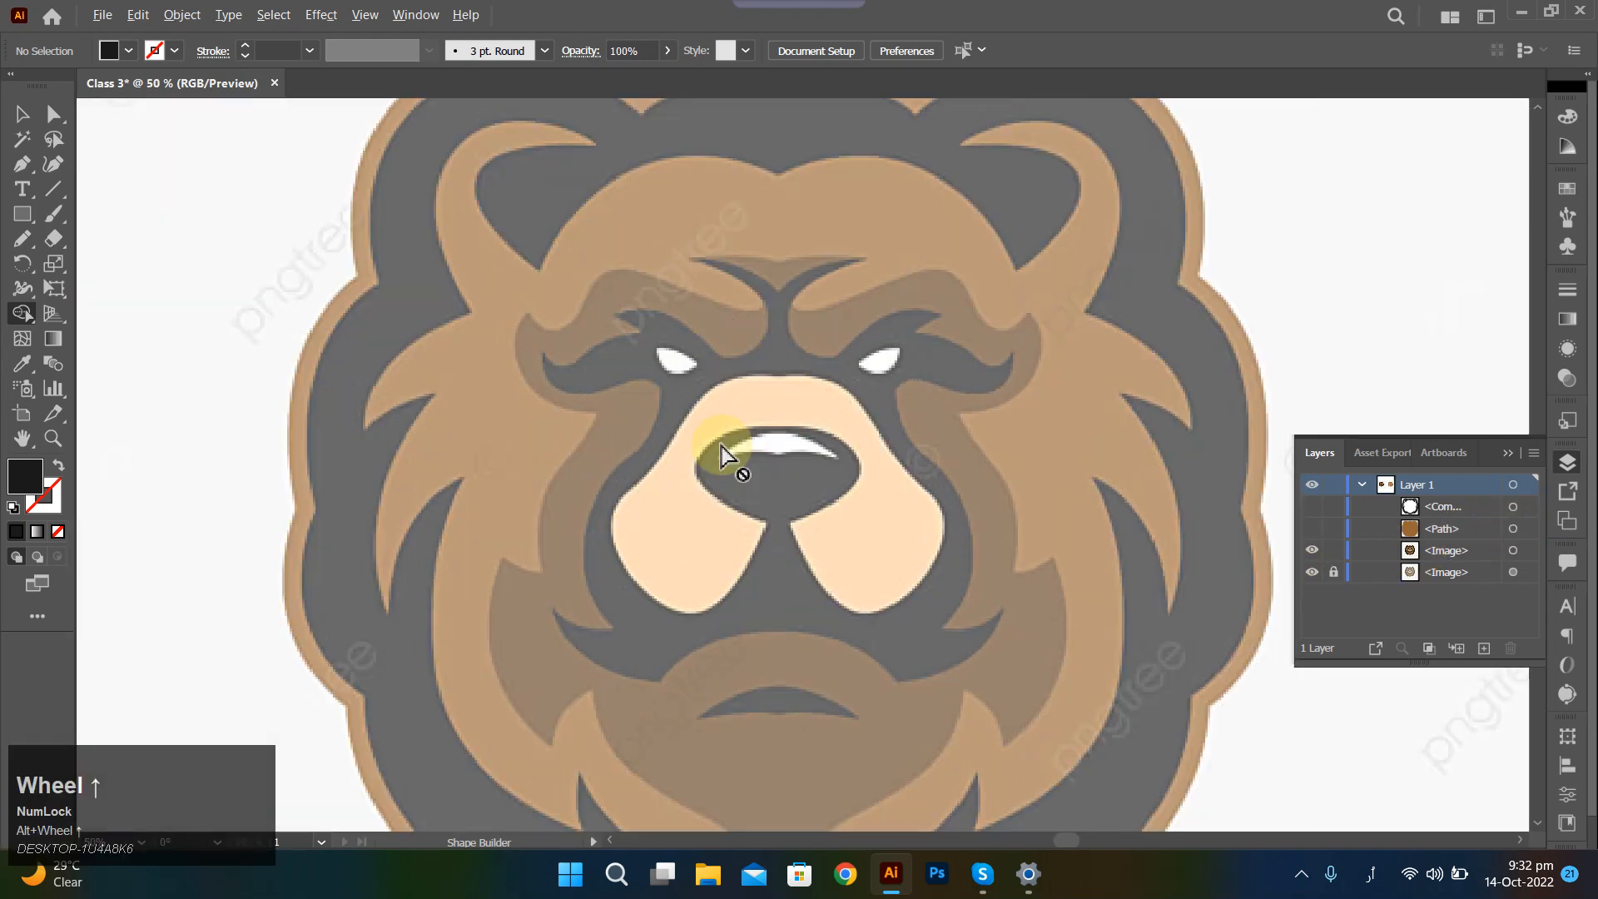
key("p")
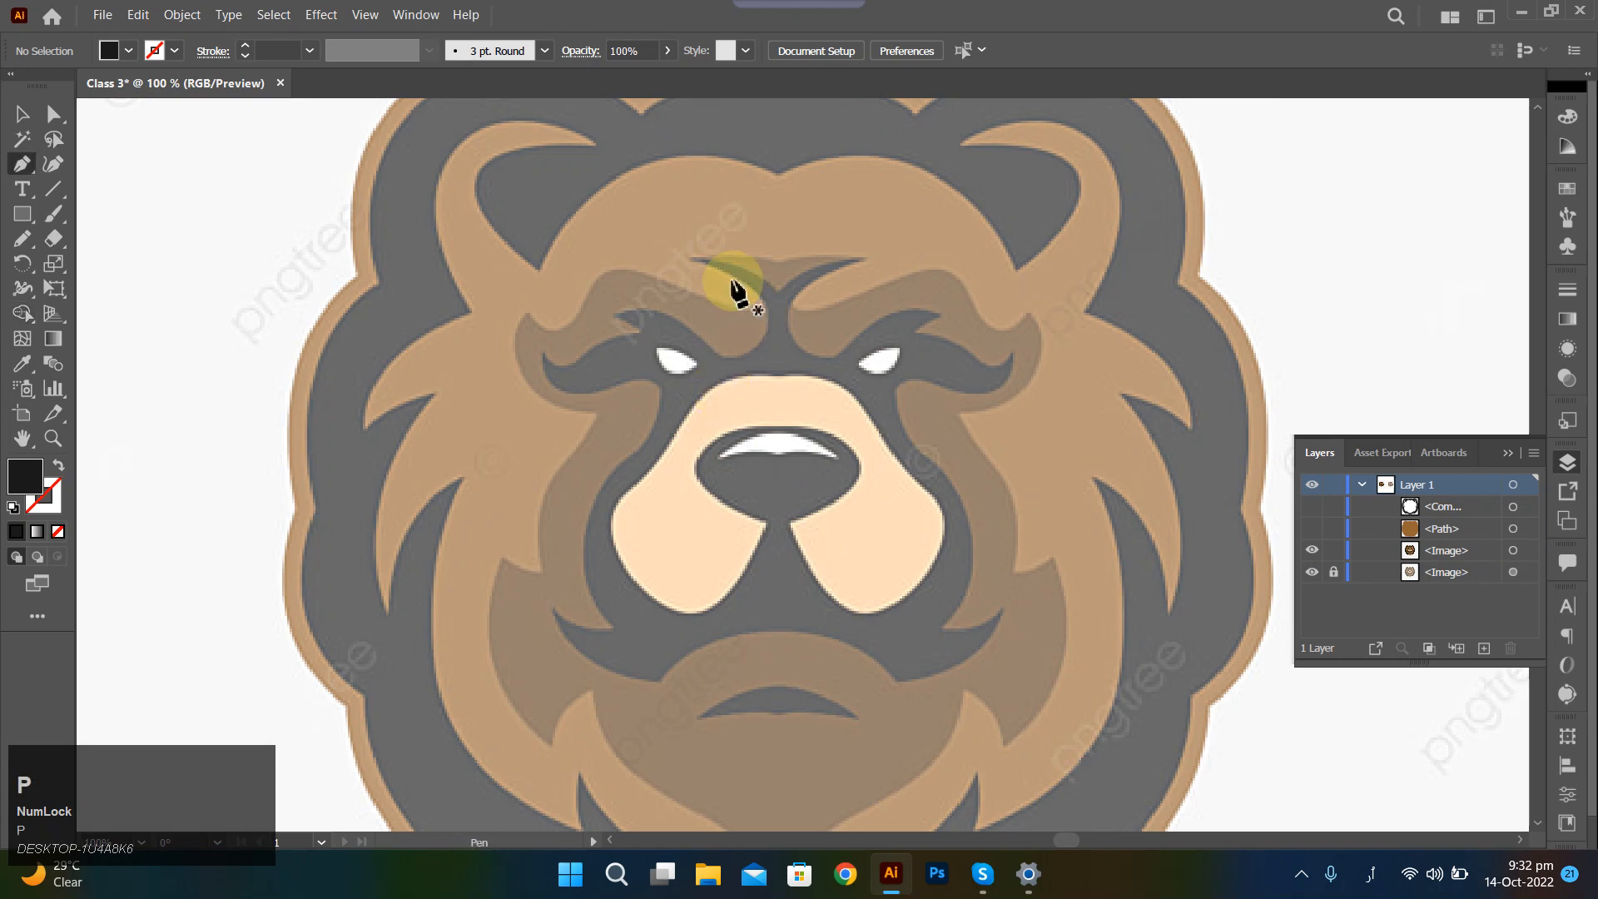
left_click(738, 261)
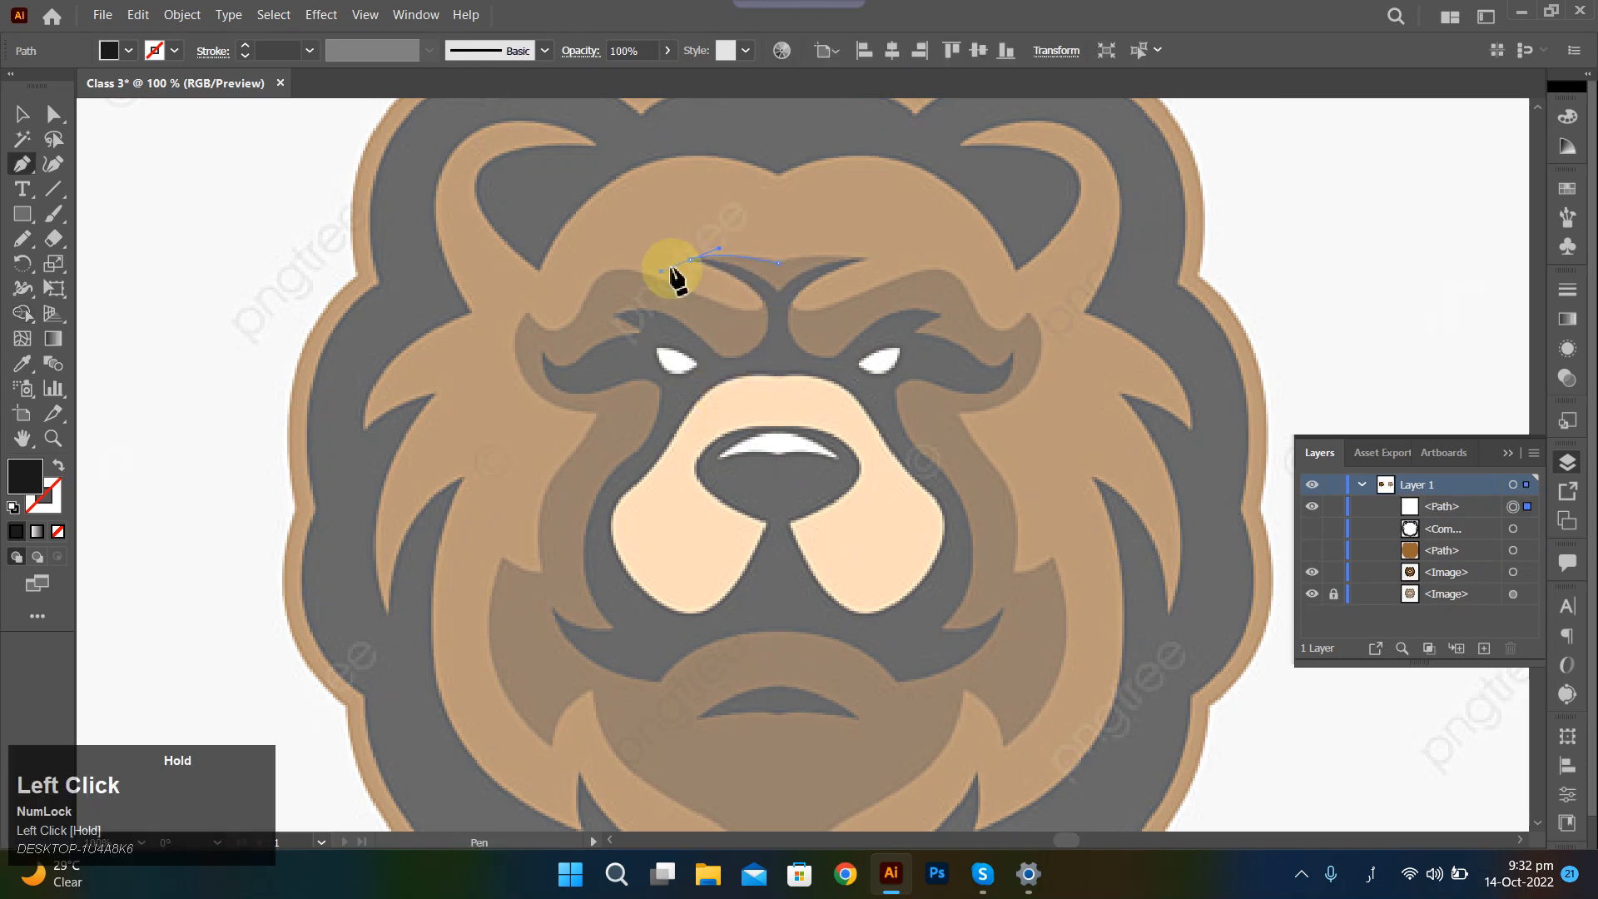
left_click_drag(673, 275, 674, 273)
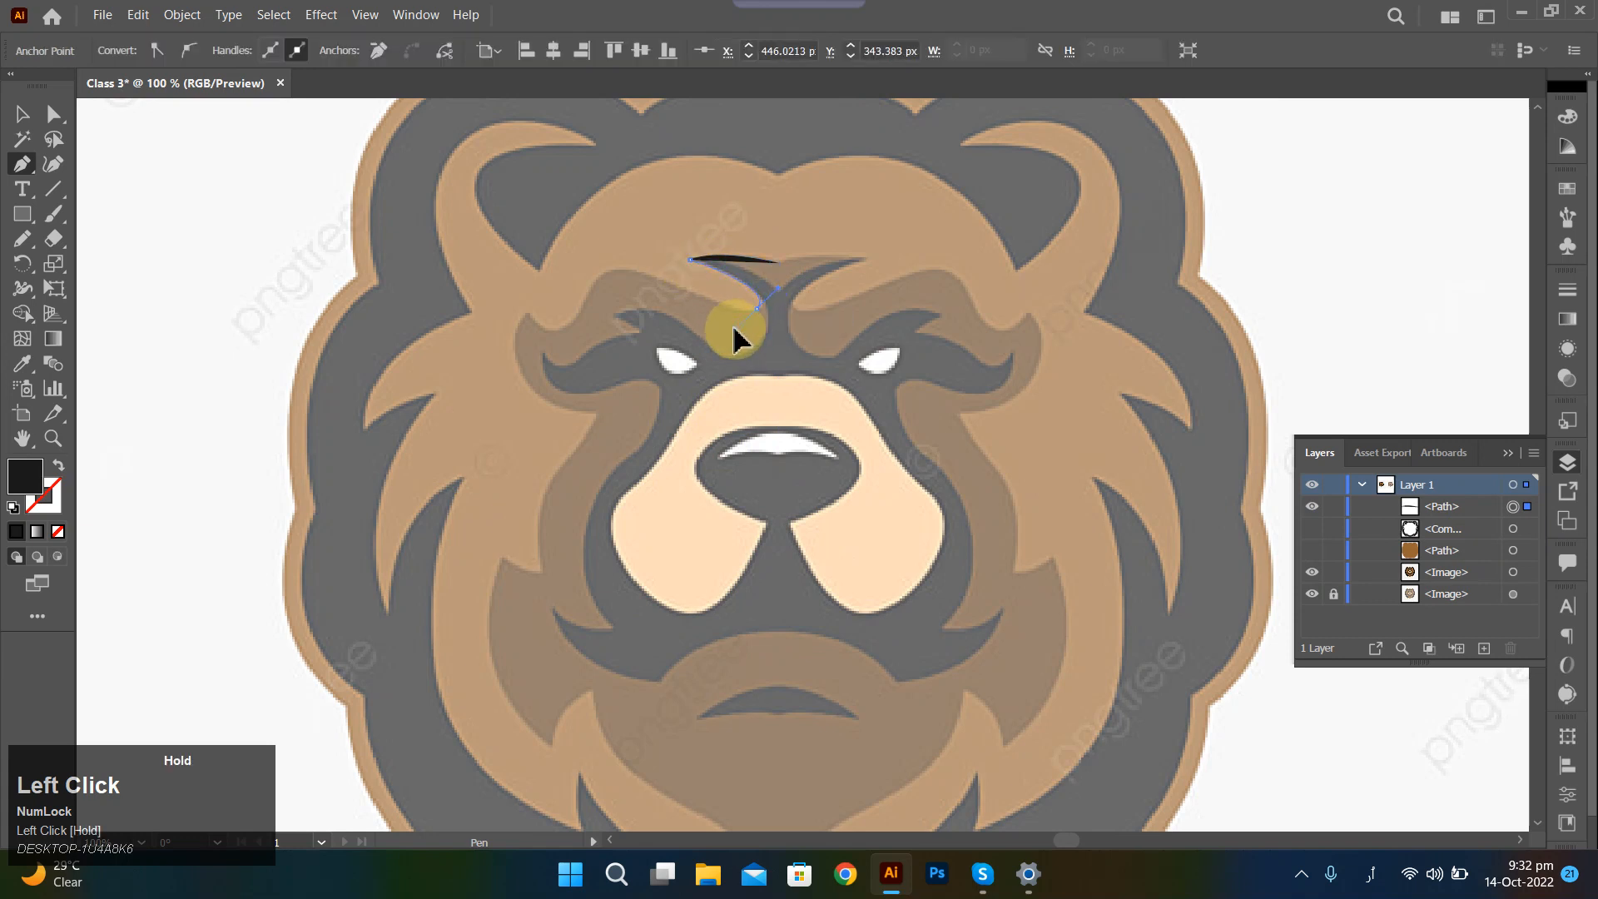
left_click_drag(735, 338, 735, 333)
scroll(682, 288, "up", 3)
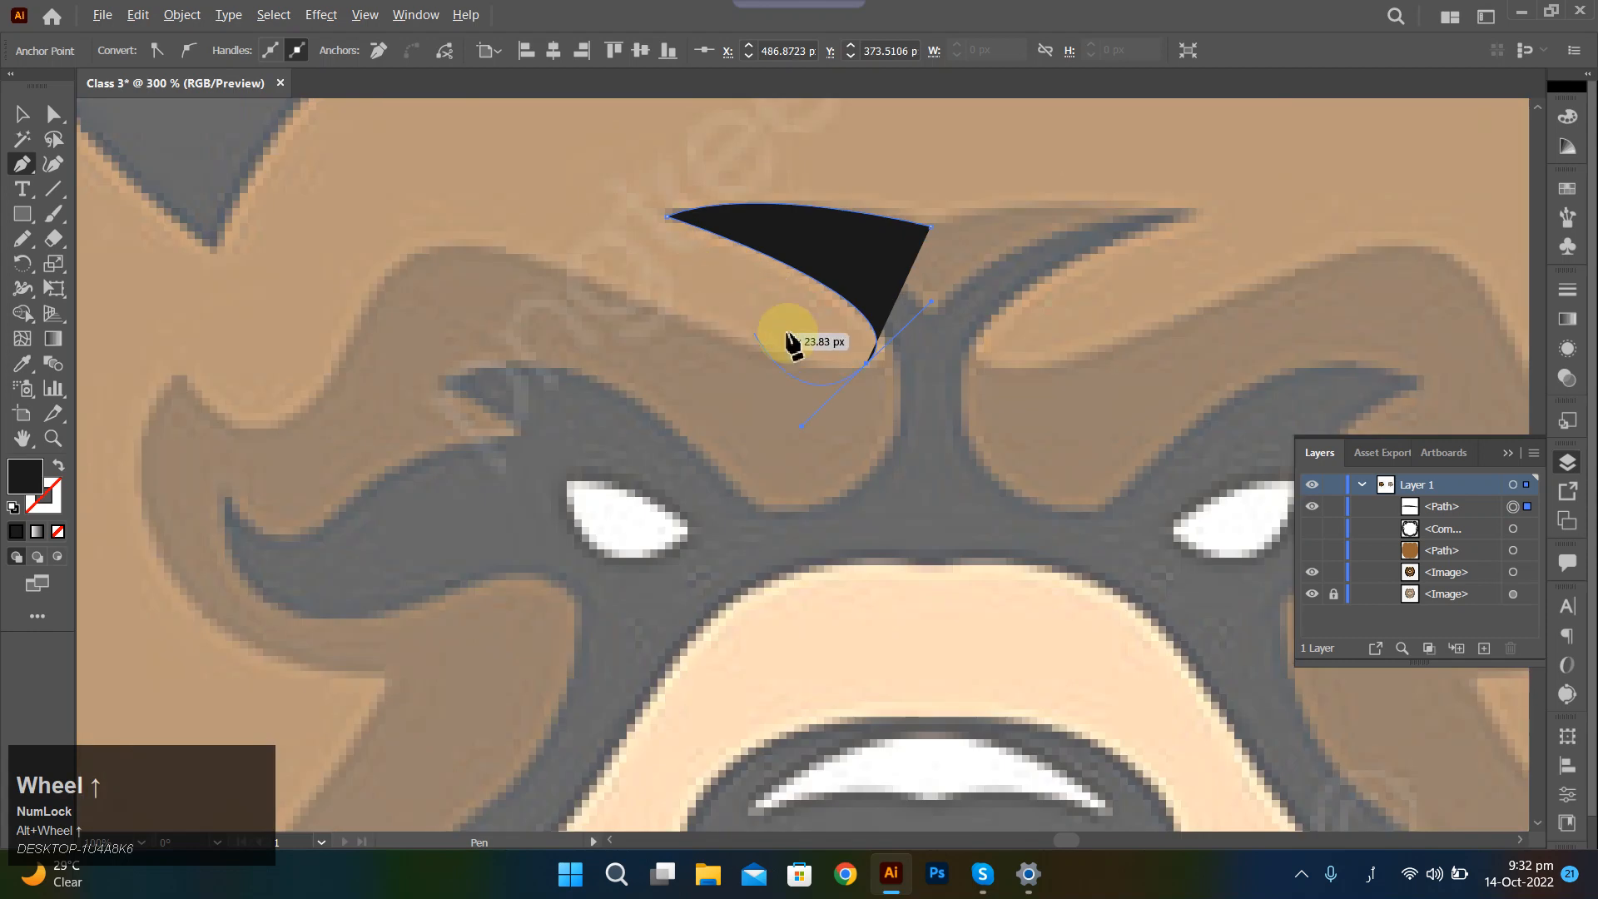
Trace the left brow's upper edge out to the pointed tip beside the eye, removing the path's fill to see the reference.
key("ctrl")
left_click_drag(873, 367, 359, 243)
key("ctrl")
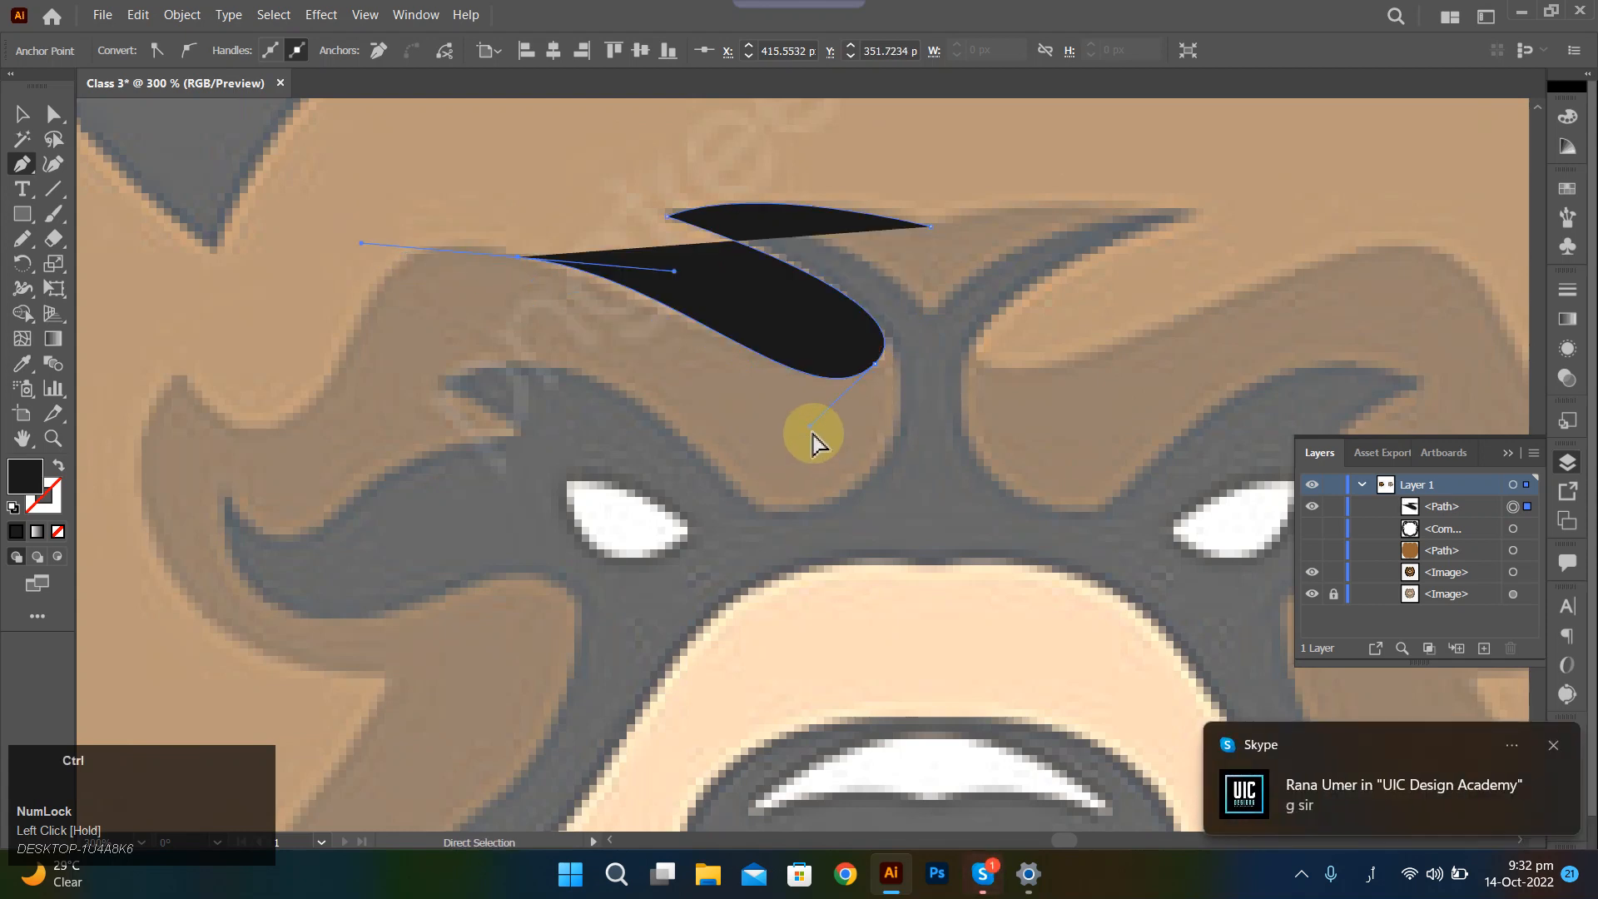
left_click_drag(808, 427, 806, 421)
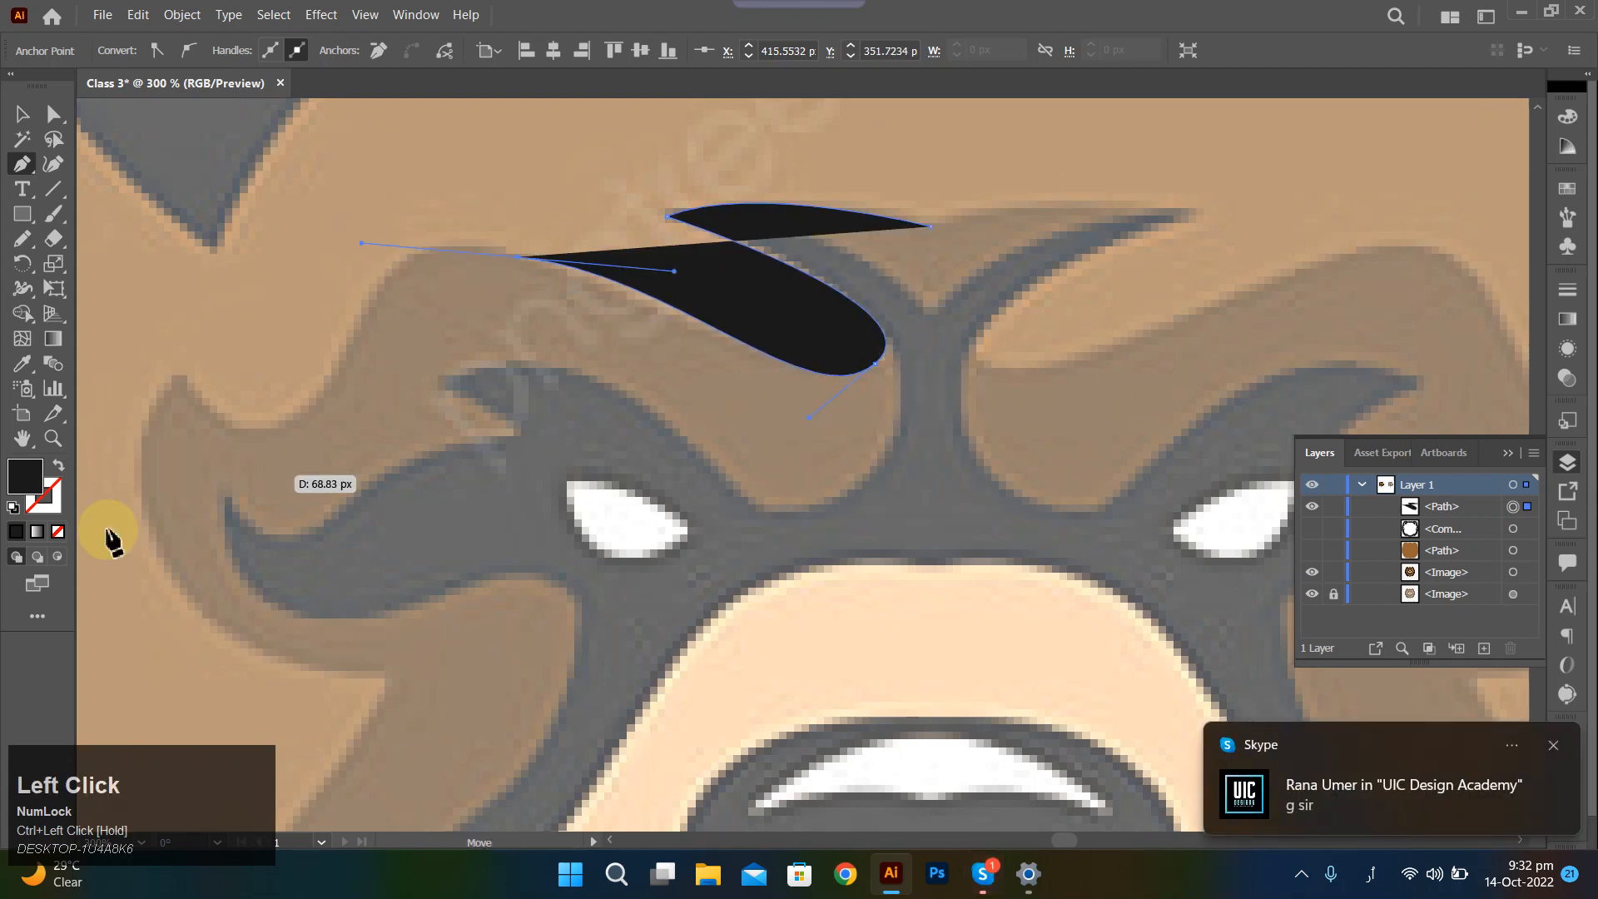
left_click(57, 532)
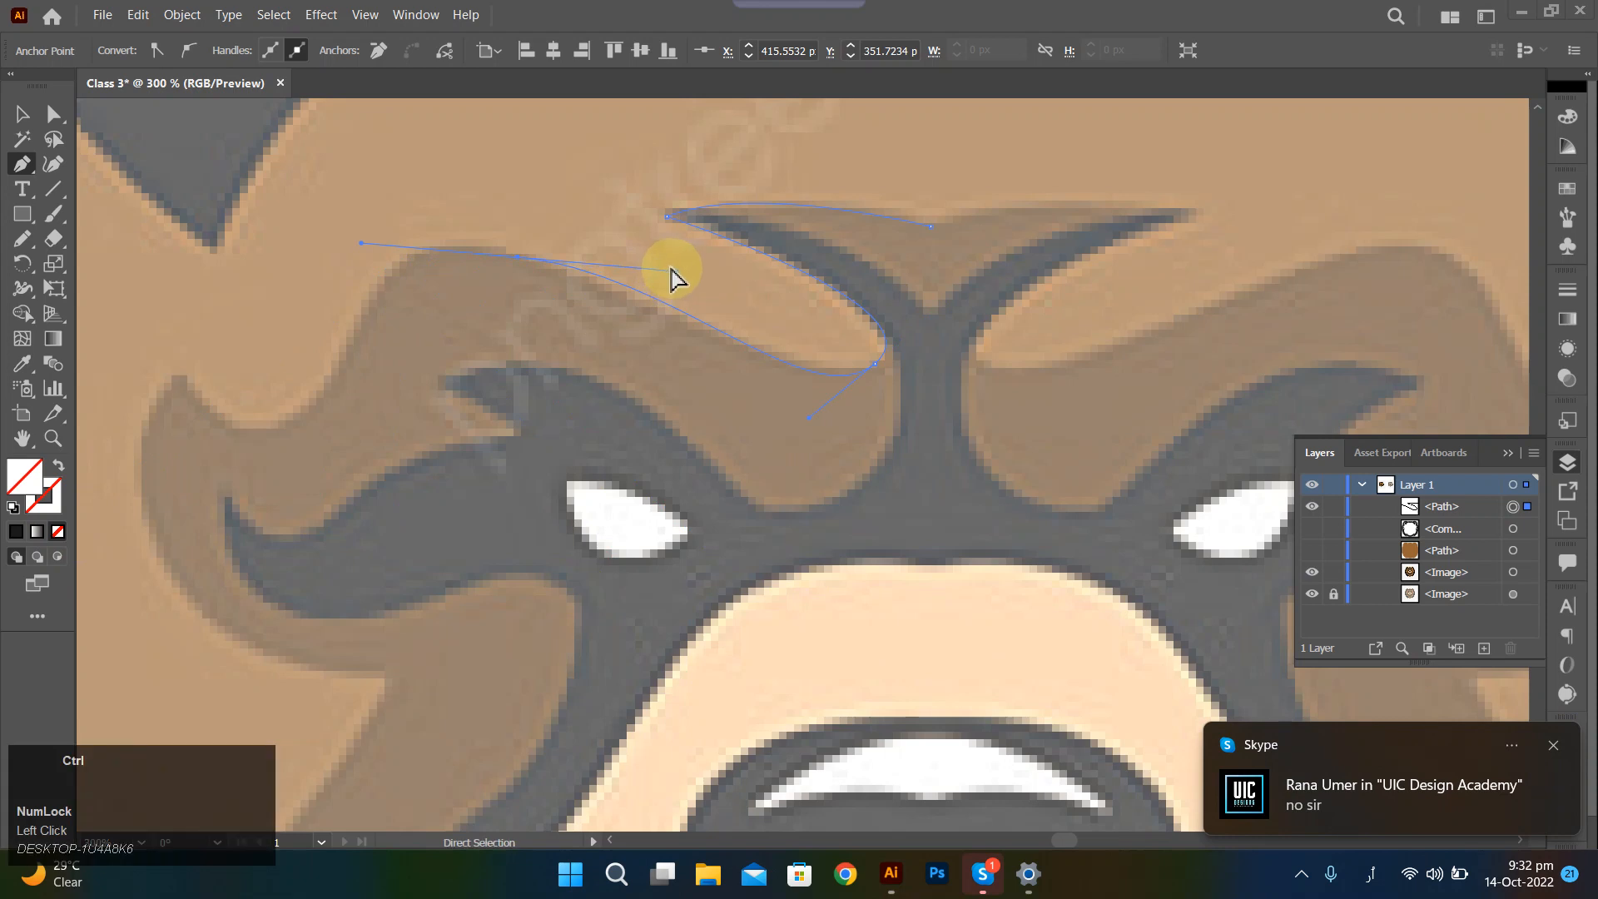
left_click_drag(674, 271, 665, 282)
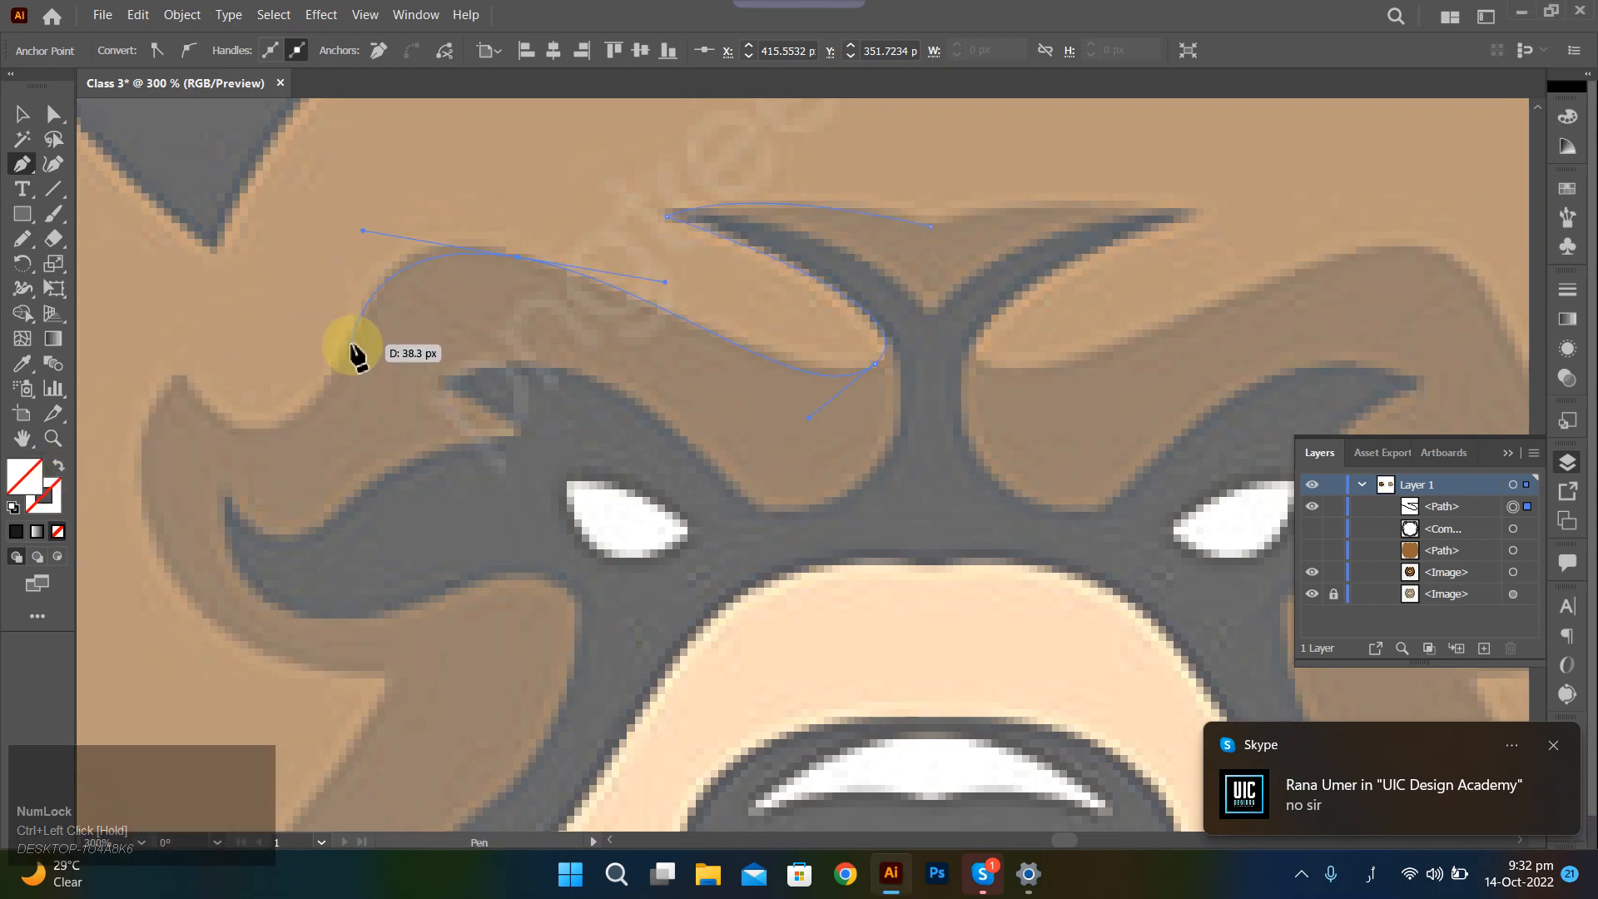
mouse_move(354, 345)
left_mouse_down()
mouse_move(306, 395)
mouse_move(322, 405)
mouse_move(340, 356)
left_mouse_up()
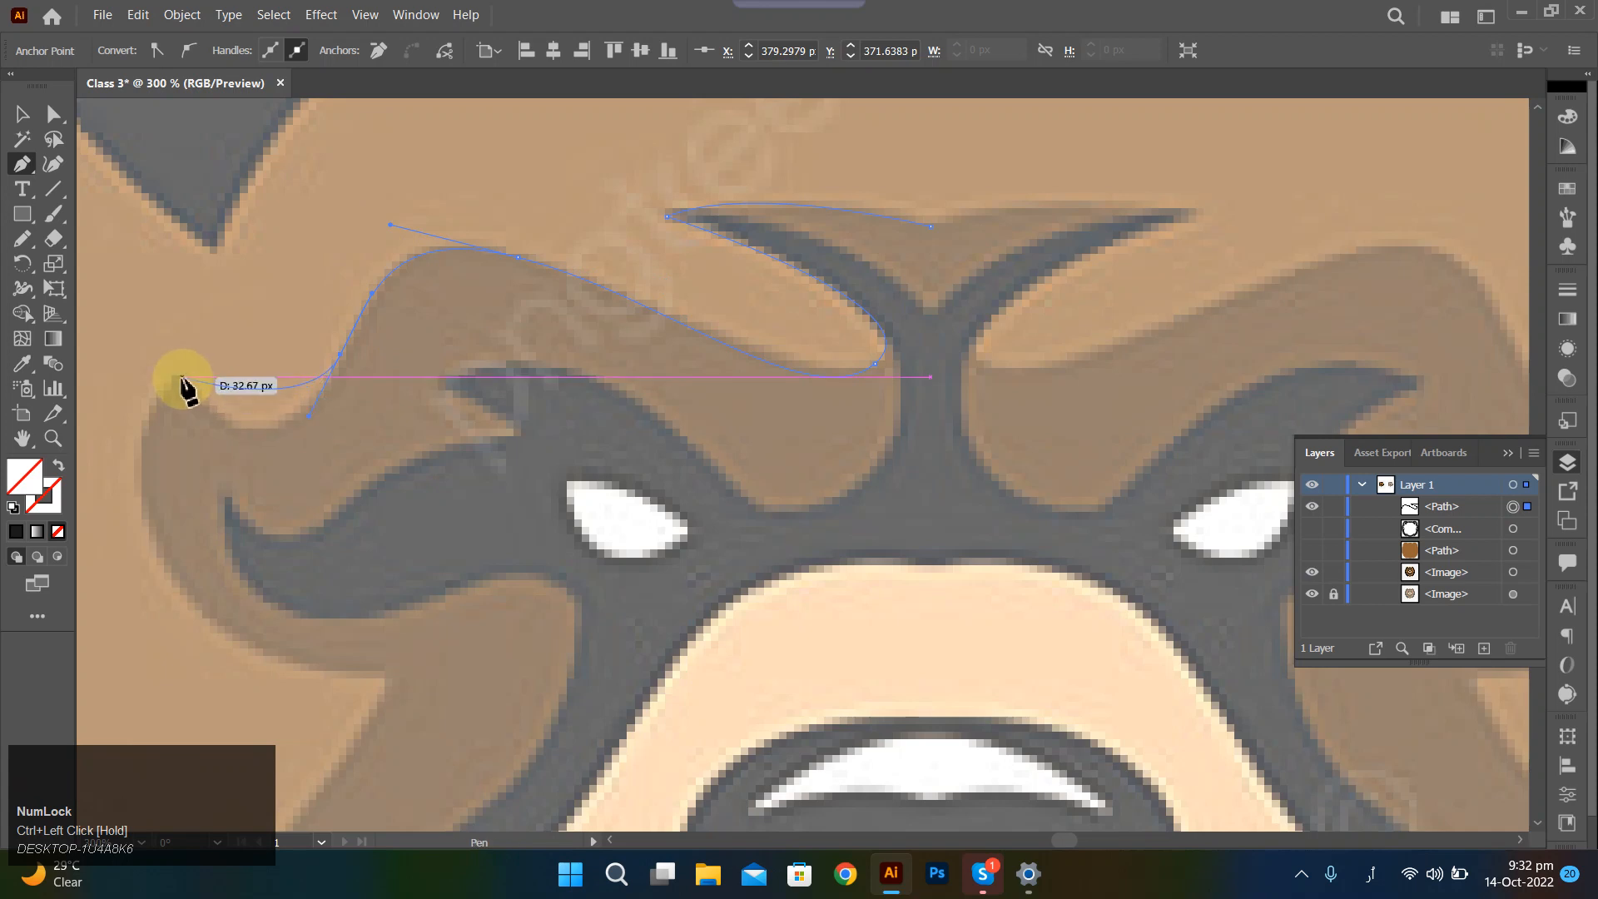
left_click_drag(182, 379, 117, 290)
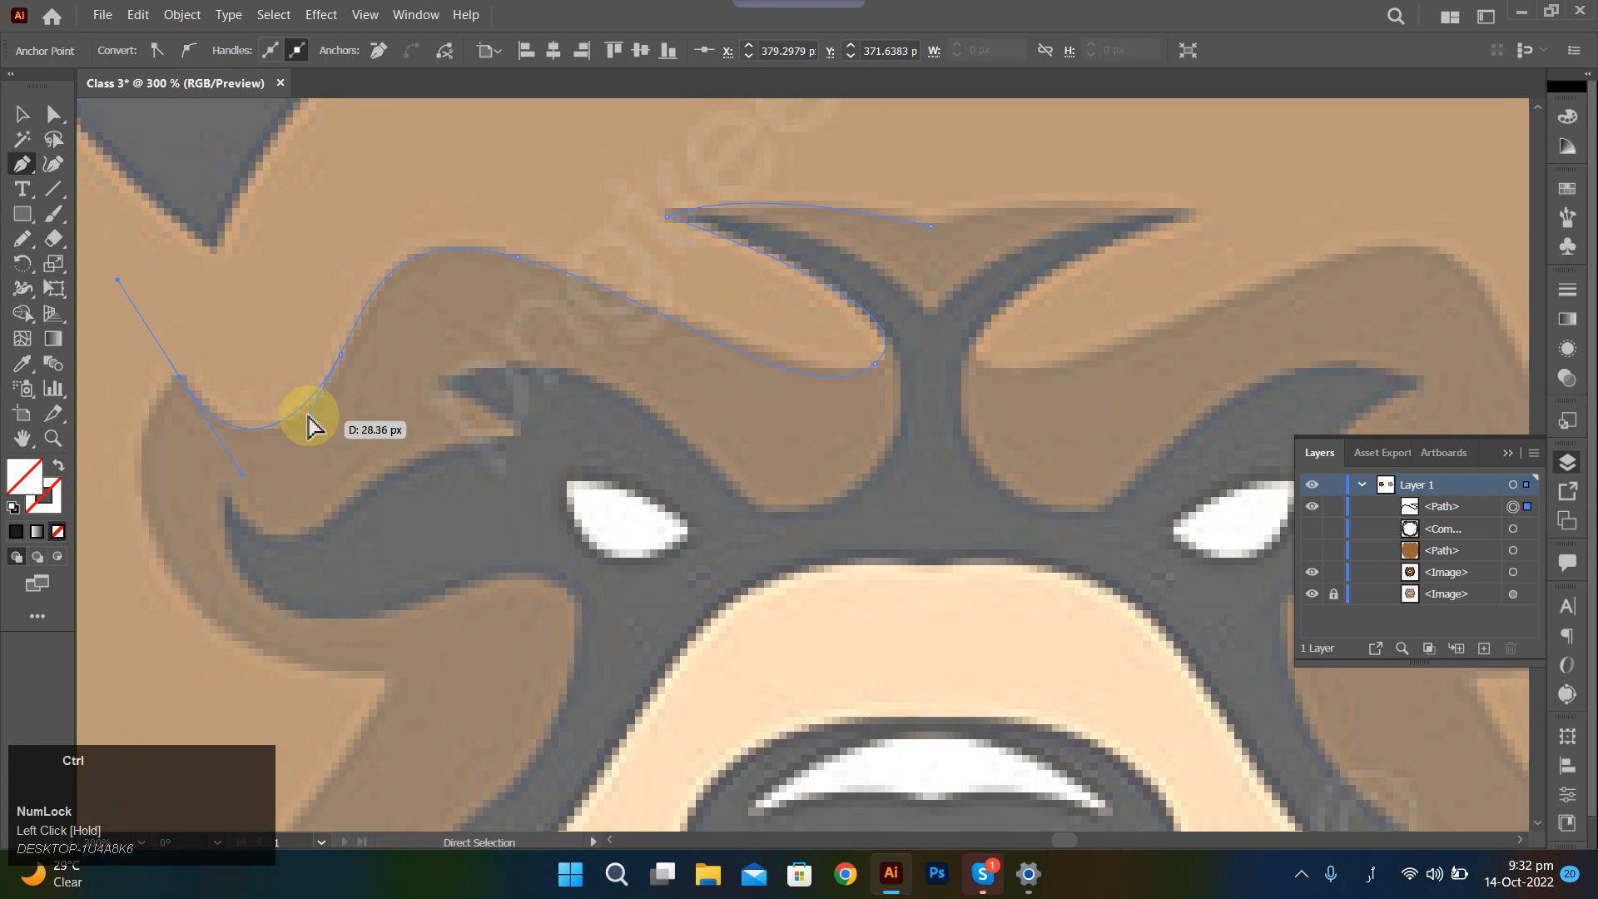
left_click(306, 426, "ctrl")
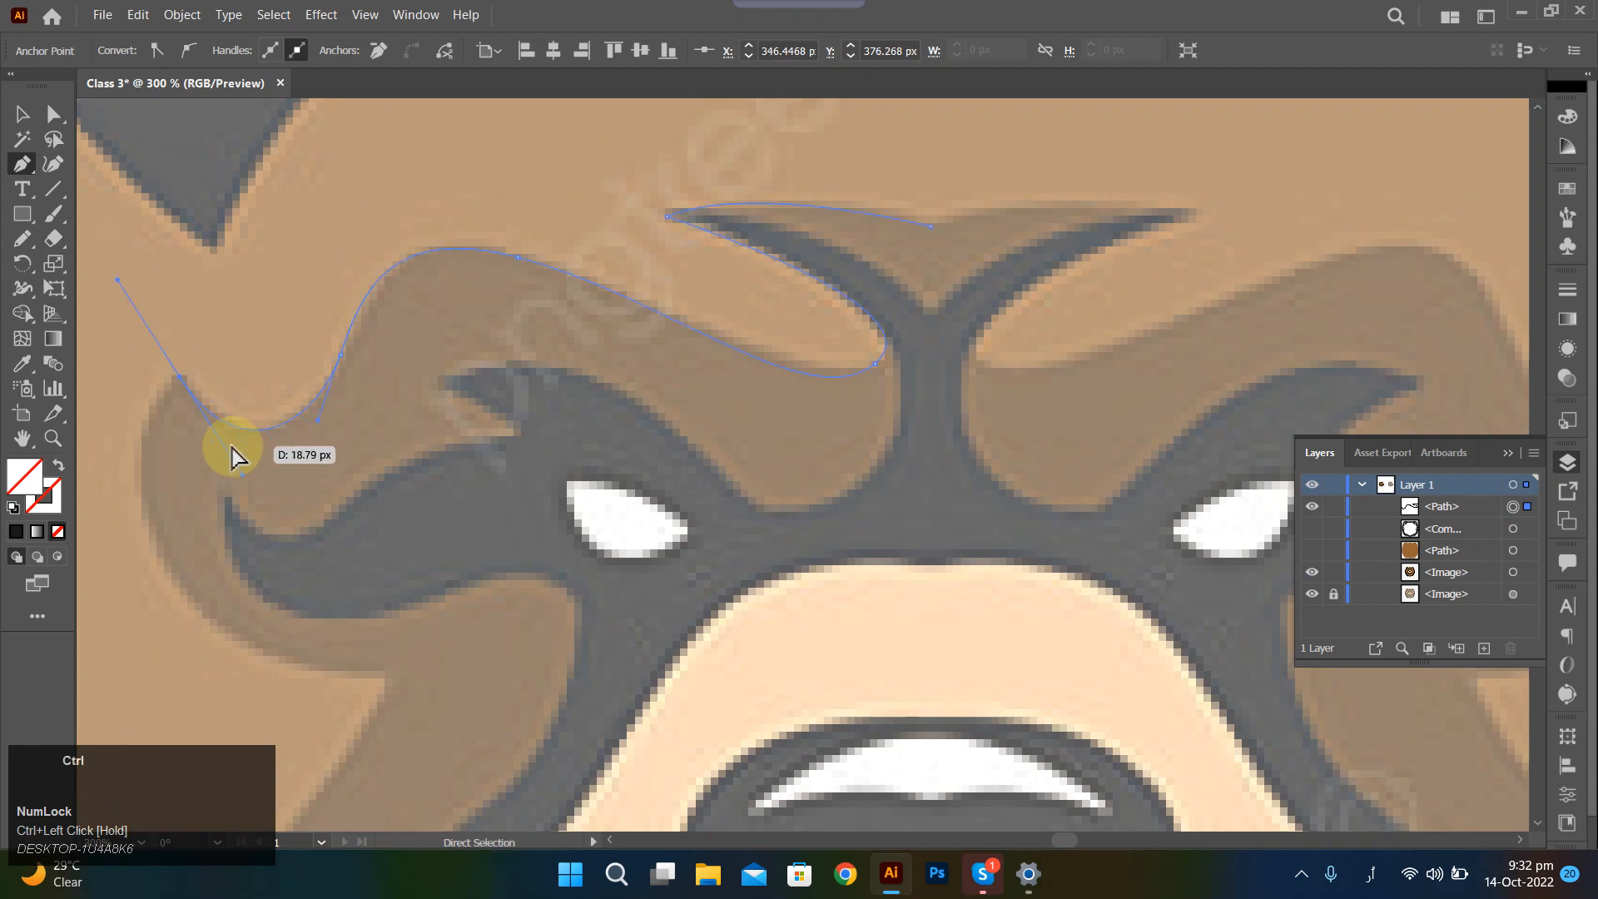
Continue the path from the brow's outer tip around the dark patch to the sharp corner below the left eye.
scroll(250, 432, "left", 3)
left_click_drag(320, 380, 379, 522)
scroll(308, 391, "down", 2)
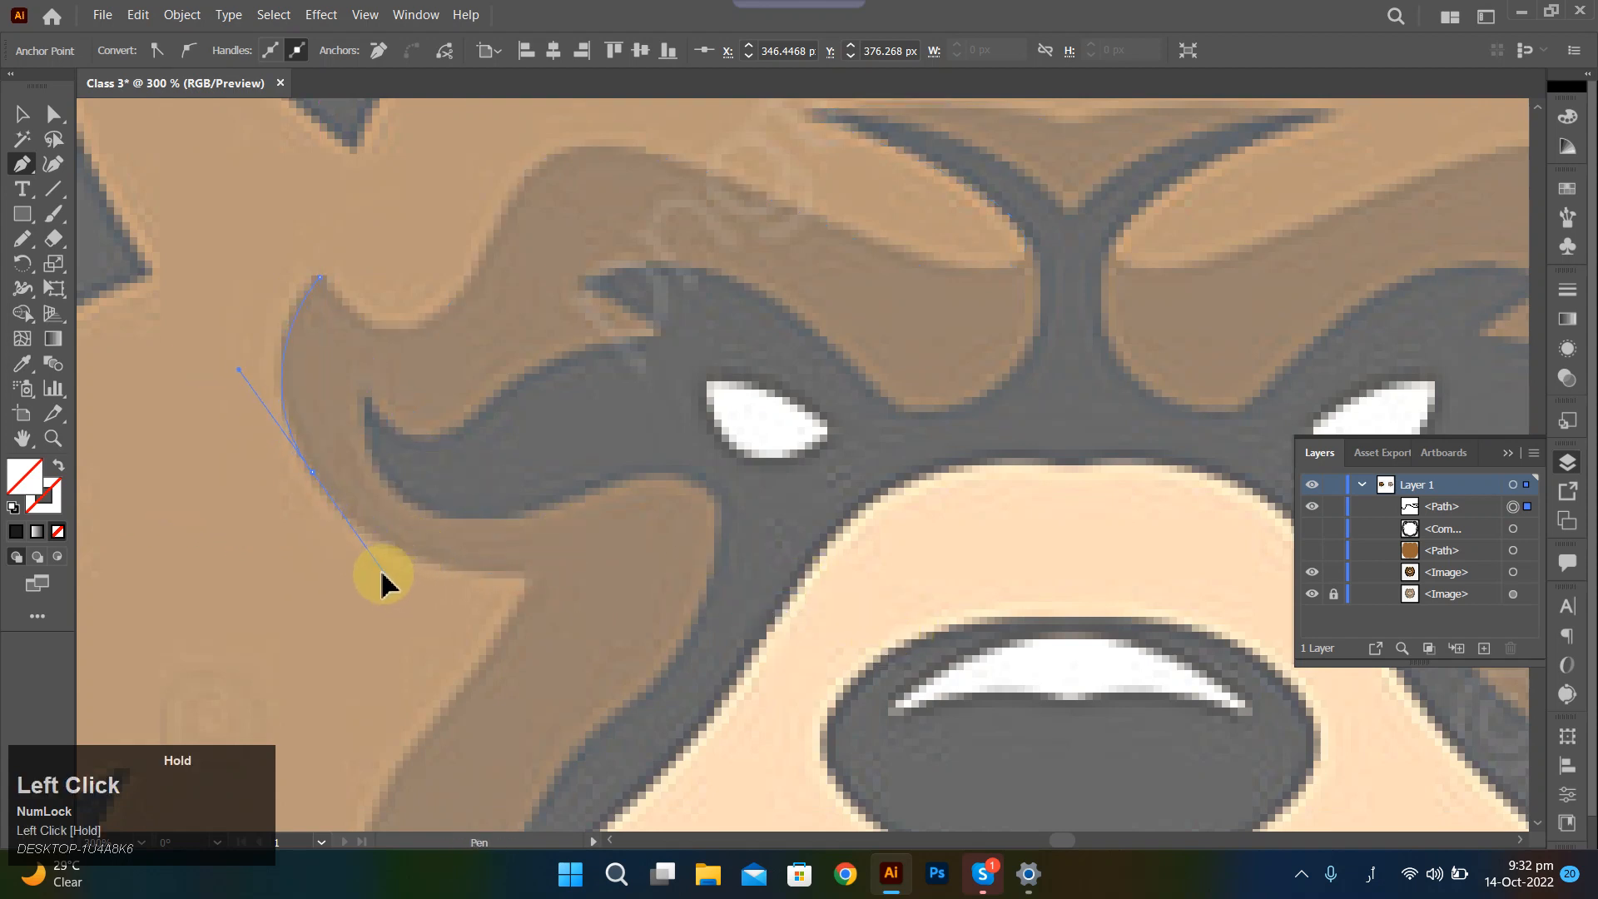
left_click_drag(382, 587, 383, 587)
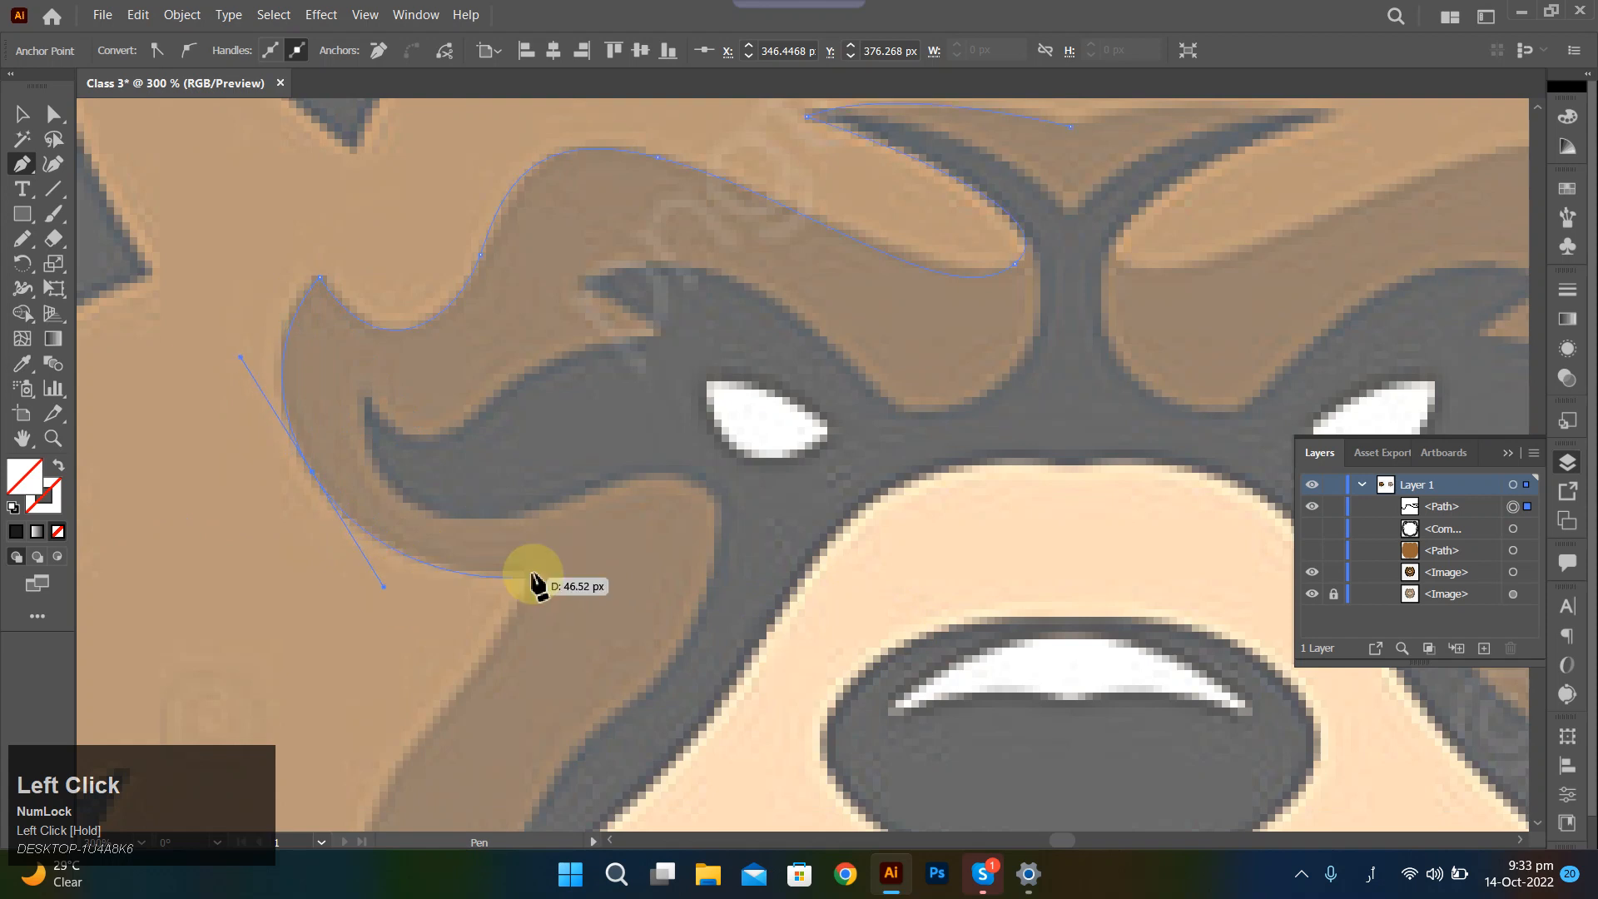
left_click(518, 575)
Trace the dark shading's curved outer edge down the left cheek to the notch beside the muzzle, ending on a corner point.
scroll(474, 560, "down", 3)
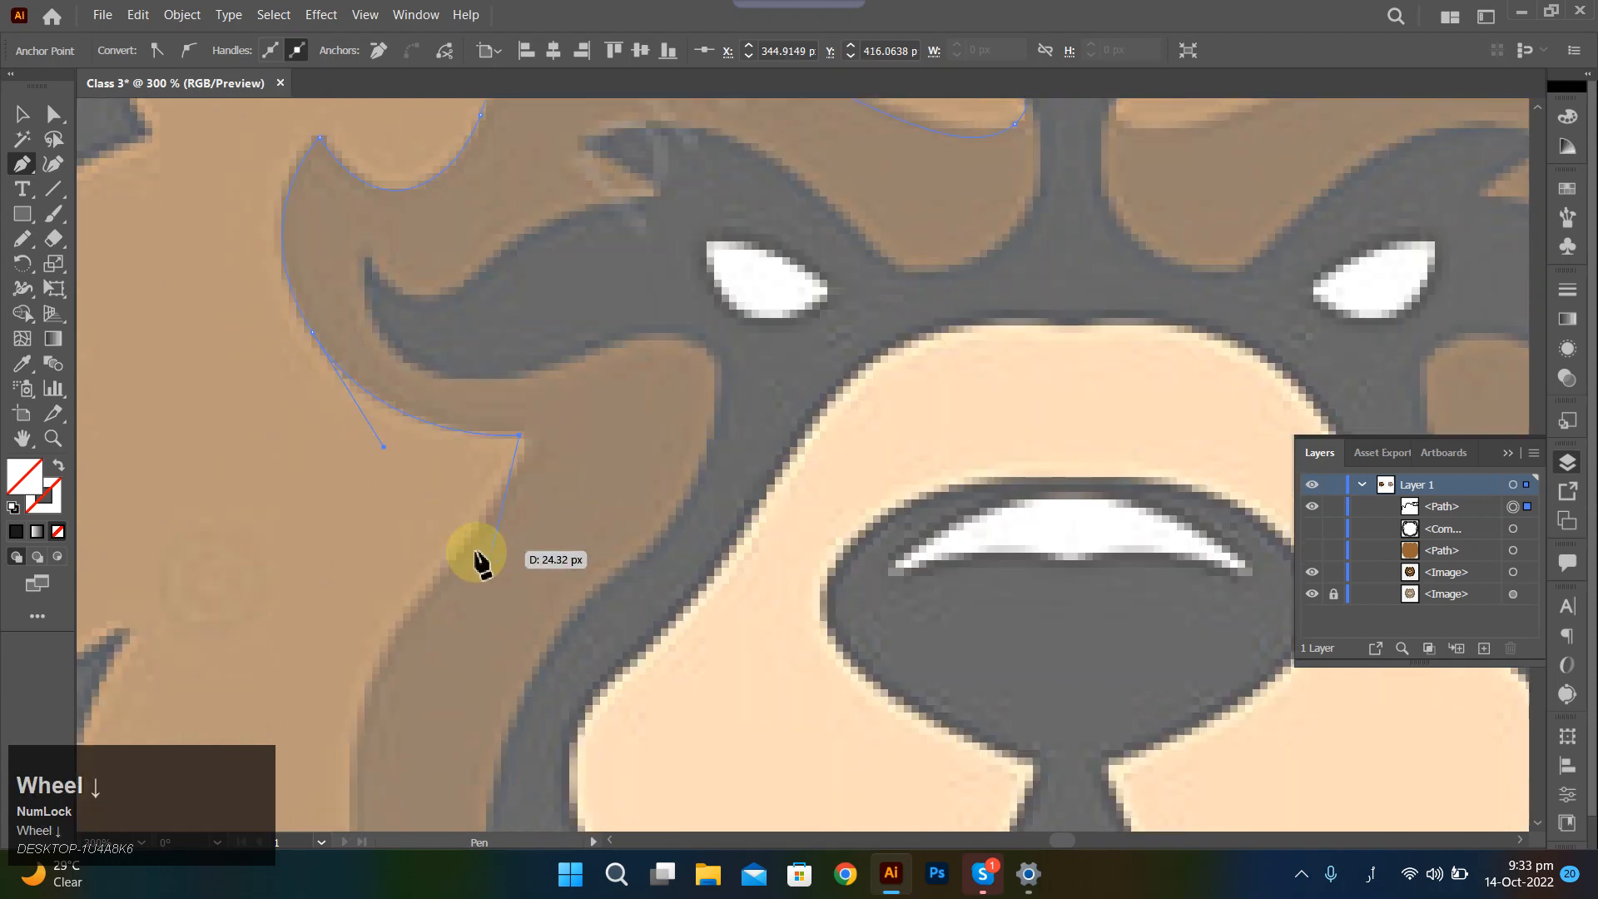
left_click_drag(450, 557, 404, 808)
scroll(387, 592, "down", 4)
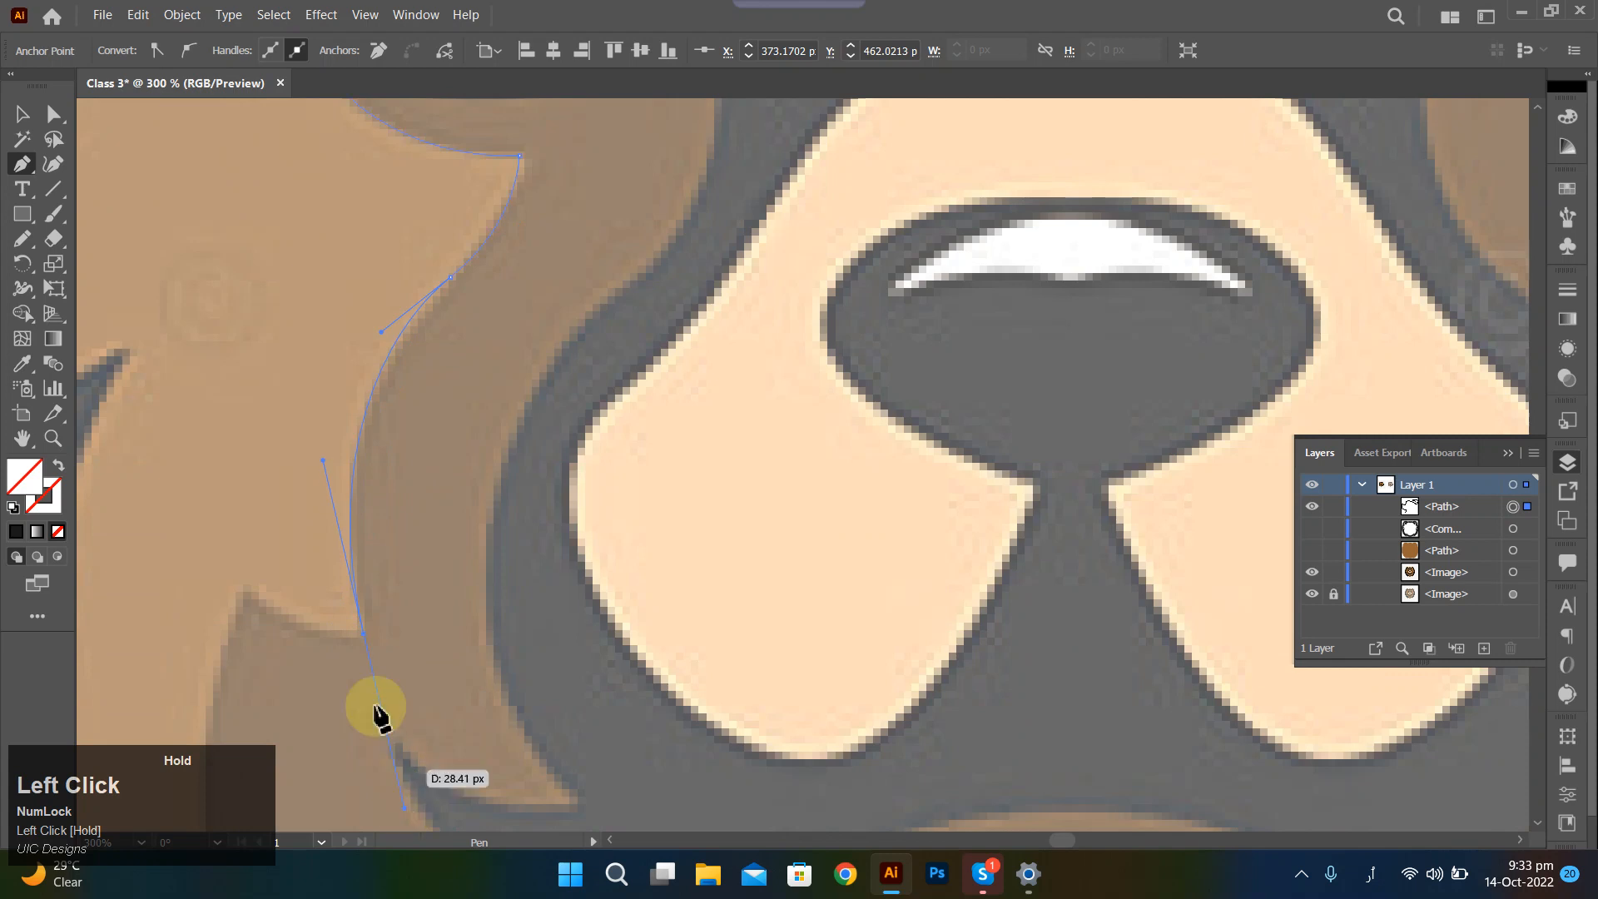
left_click(365, 637)
scroll(383, 616, "down", 10)
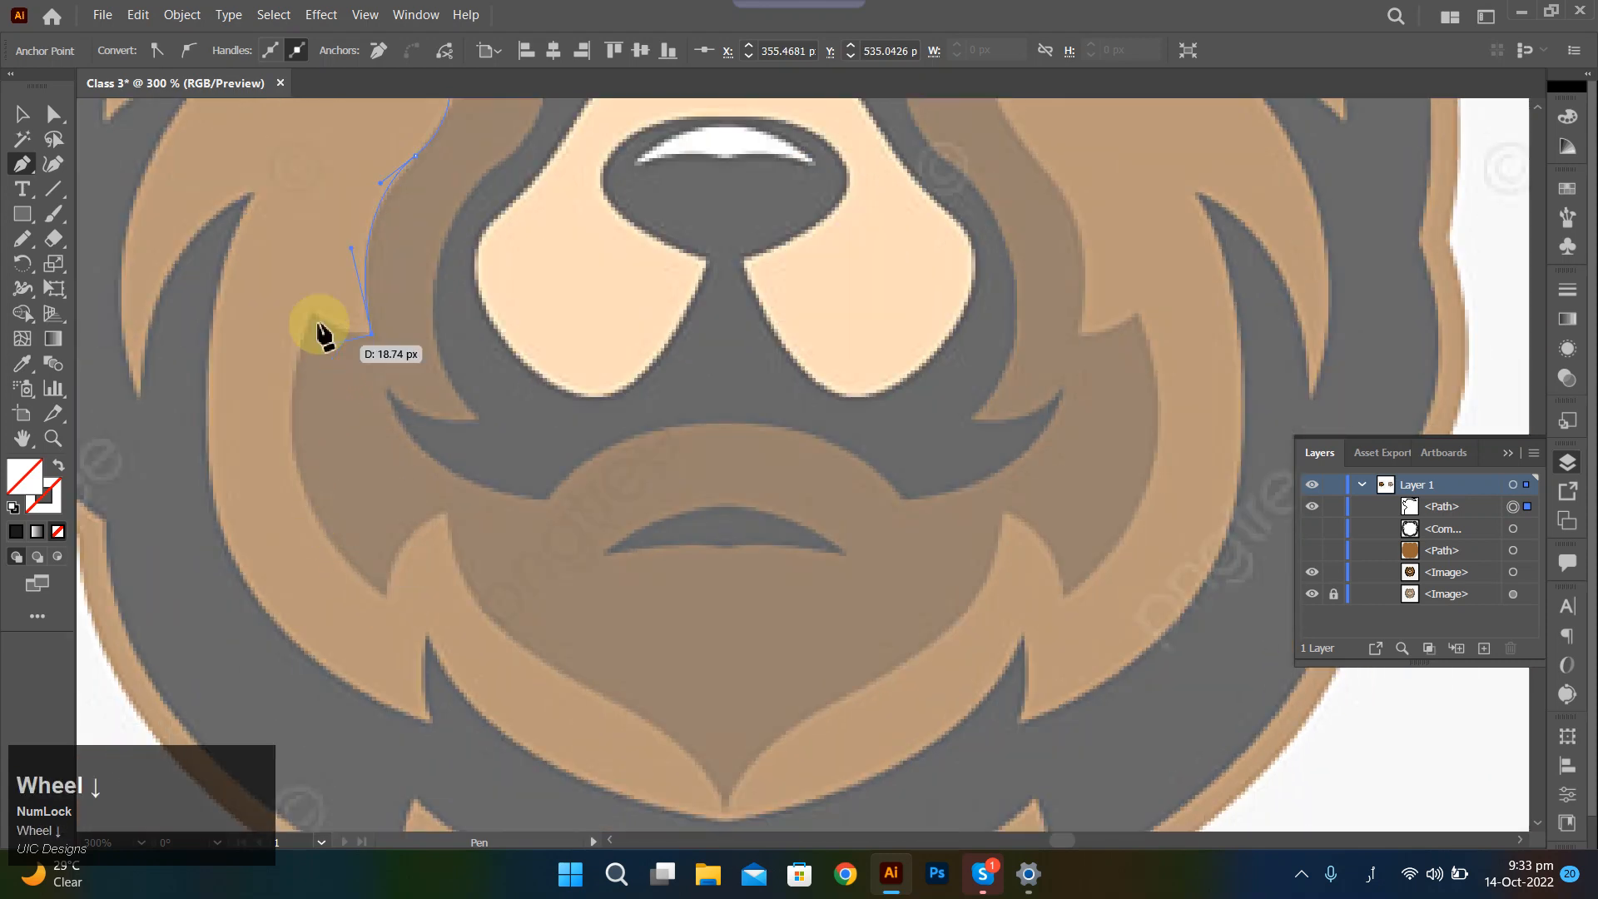
Trace the left cheek tuft out to its tip and down its outer curve to the lower jaw point, making both points sharp corners.
scroll(314, 317, "down", 2)
left_click_drag(309, 318, 292, 298)
left_click(310, 317)
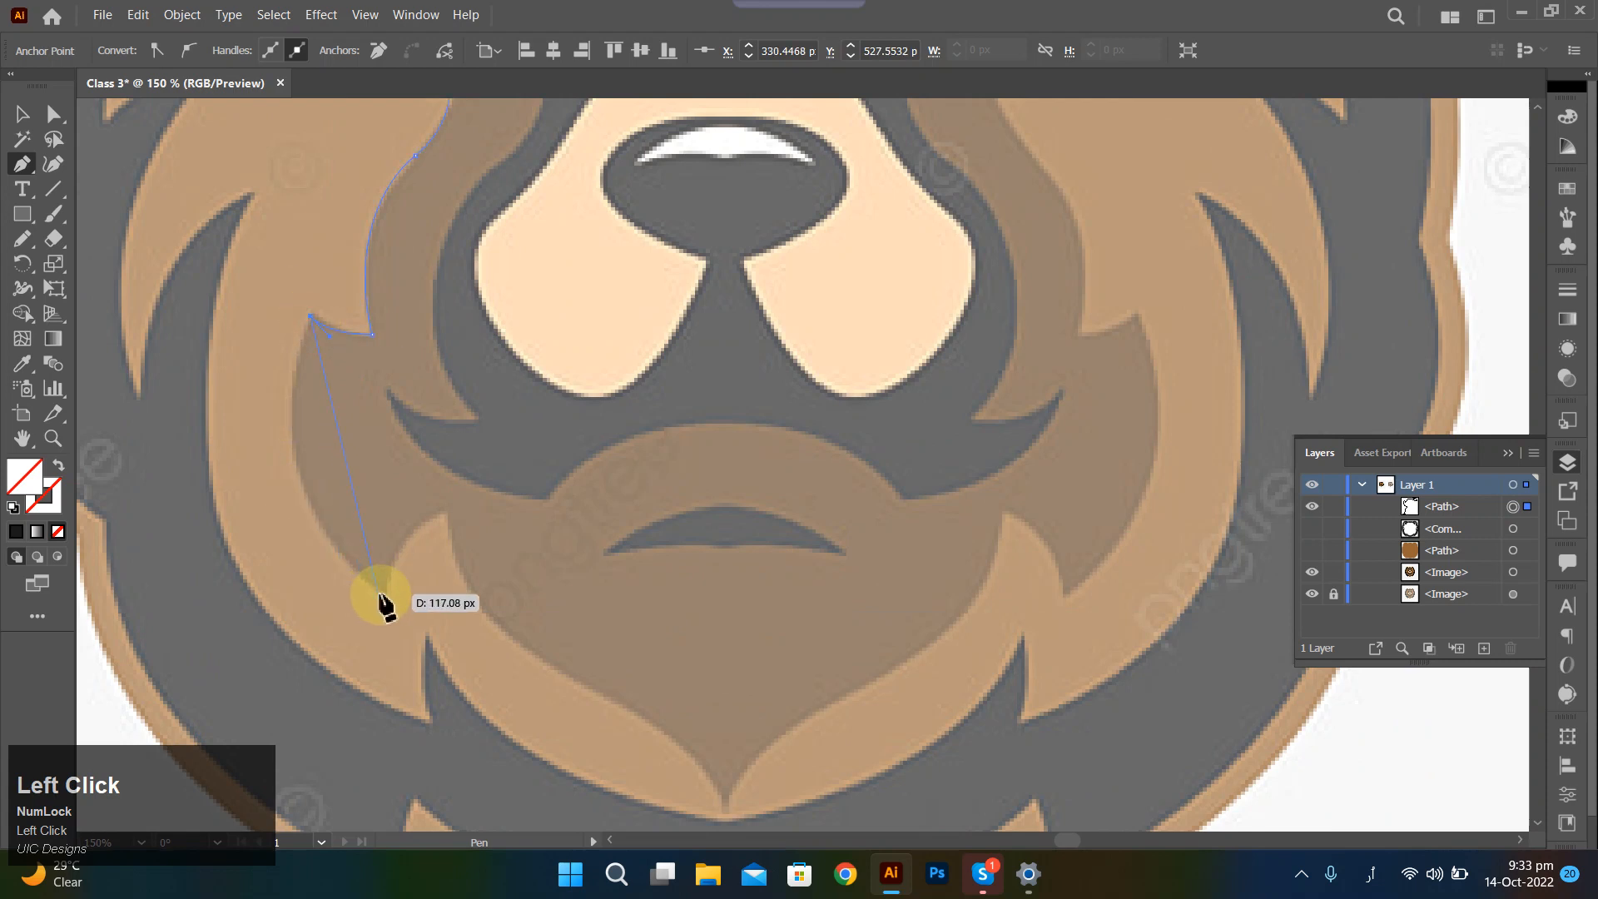
left_click_drag(385, 596, 537, 712)
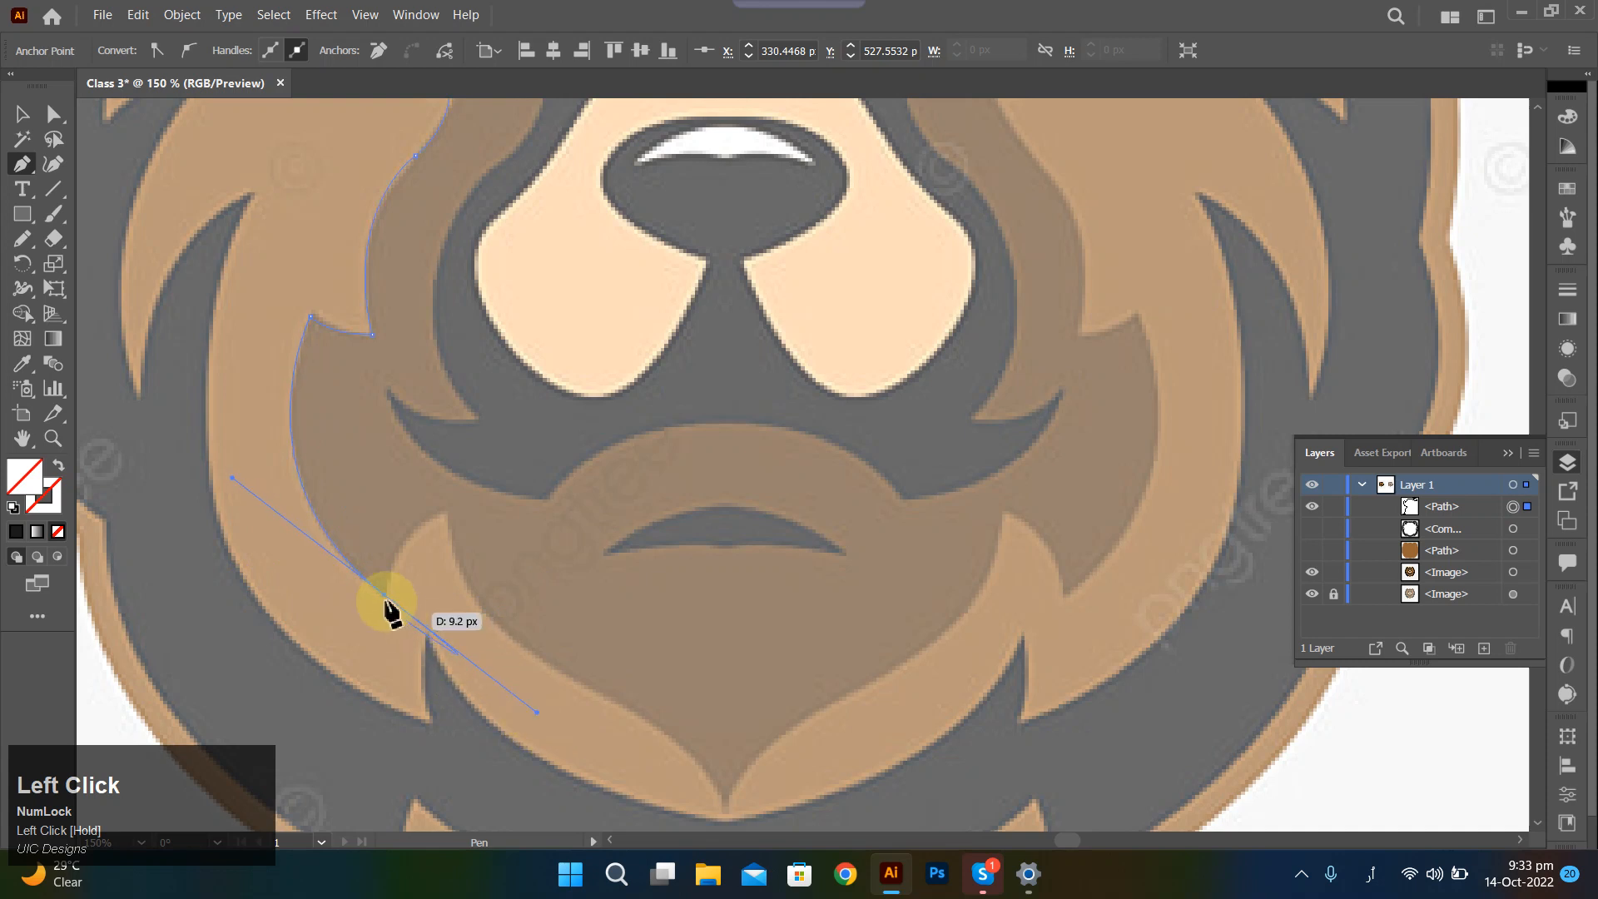
left_click(384, 596)
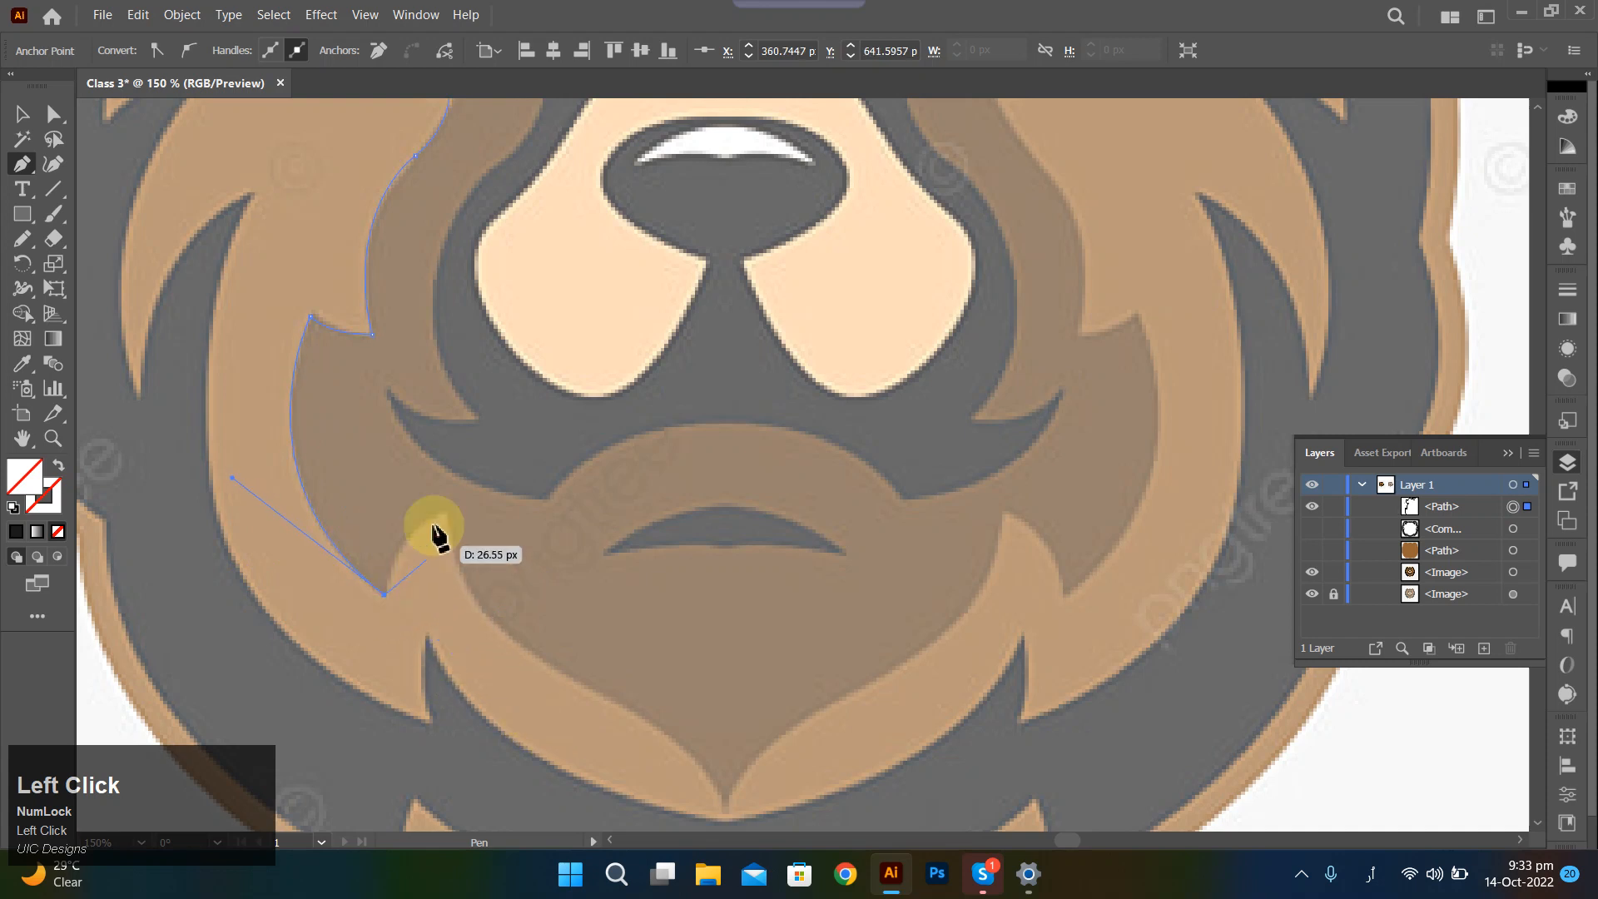
Trace the tuft beside the chin and follow the chin's left edge down to the pointed tip on the centre line.
left_click_drag(448, 516, 492, 524)
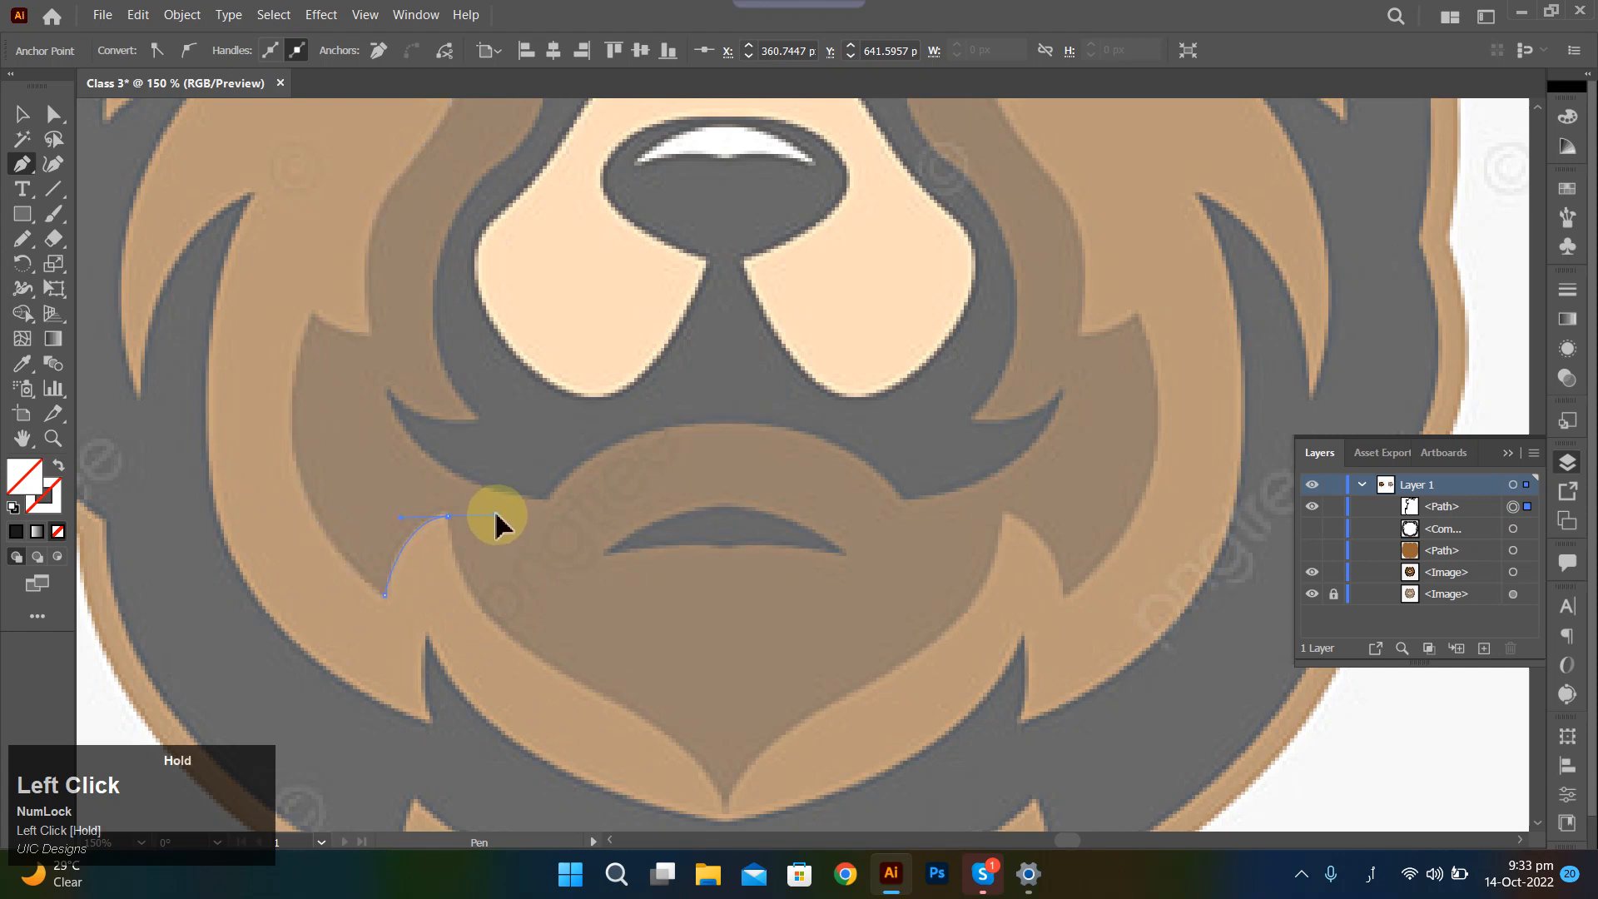
left_click_drag(497, 516, 440, 516)
left_click(446, 519, "ctrl")
left_click(443, 518)
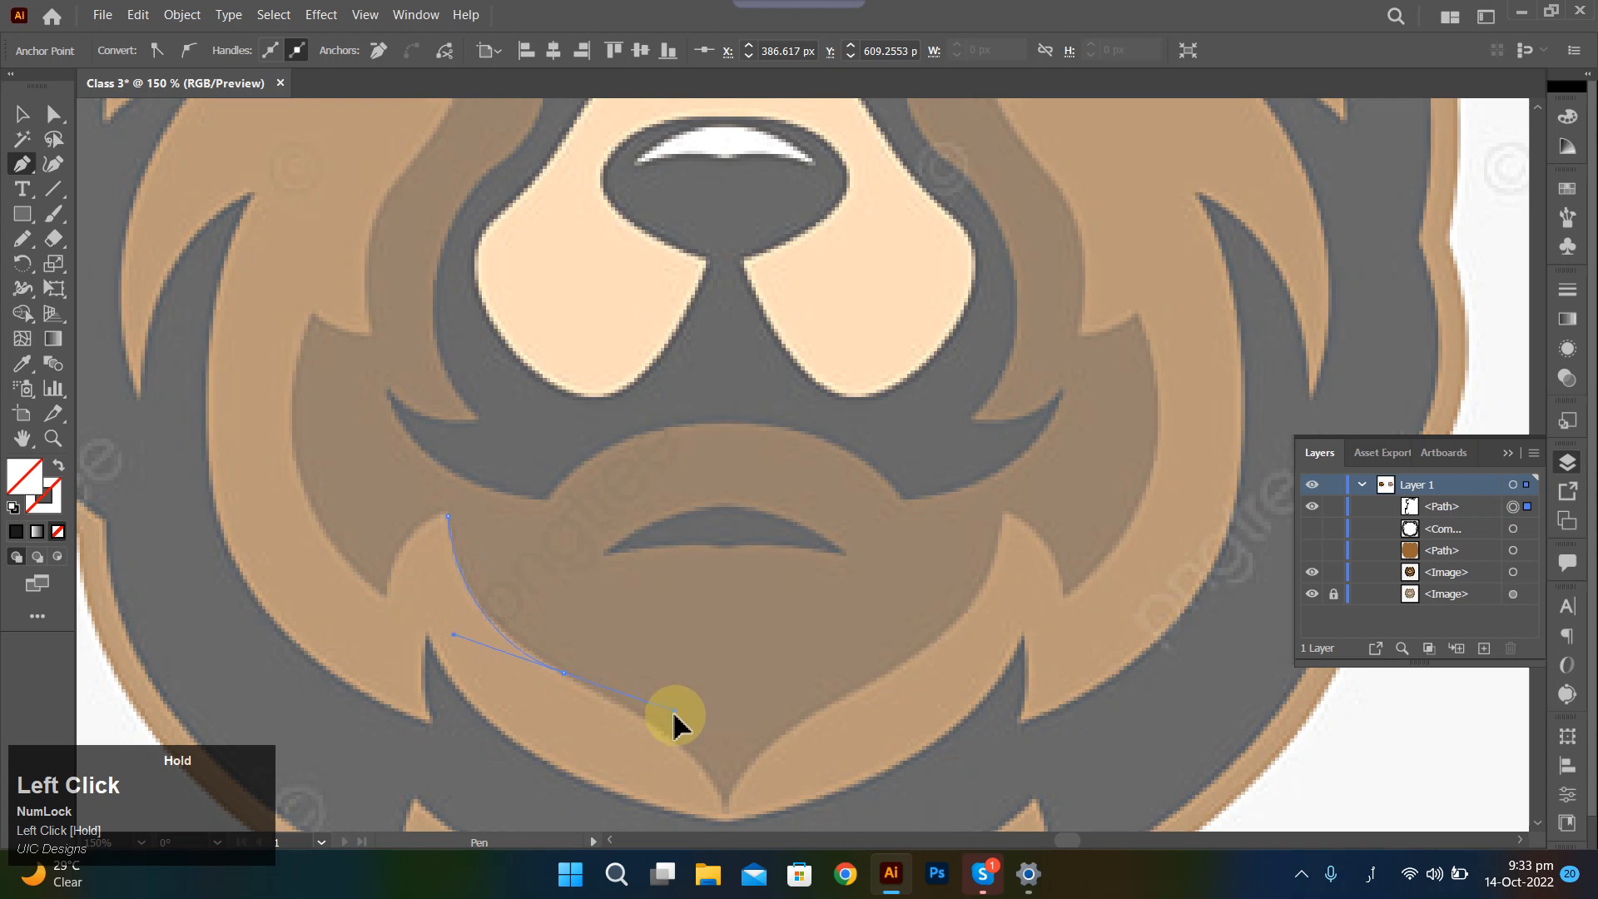
left_click_drag(680, 727, 680, 726)
left_click(559, 673)
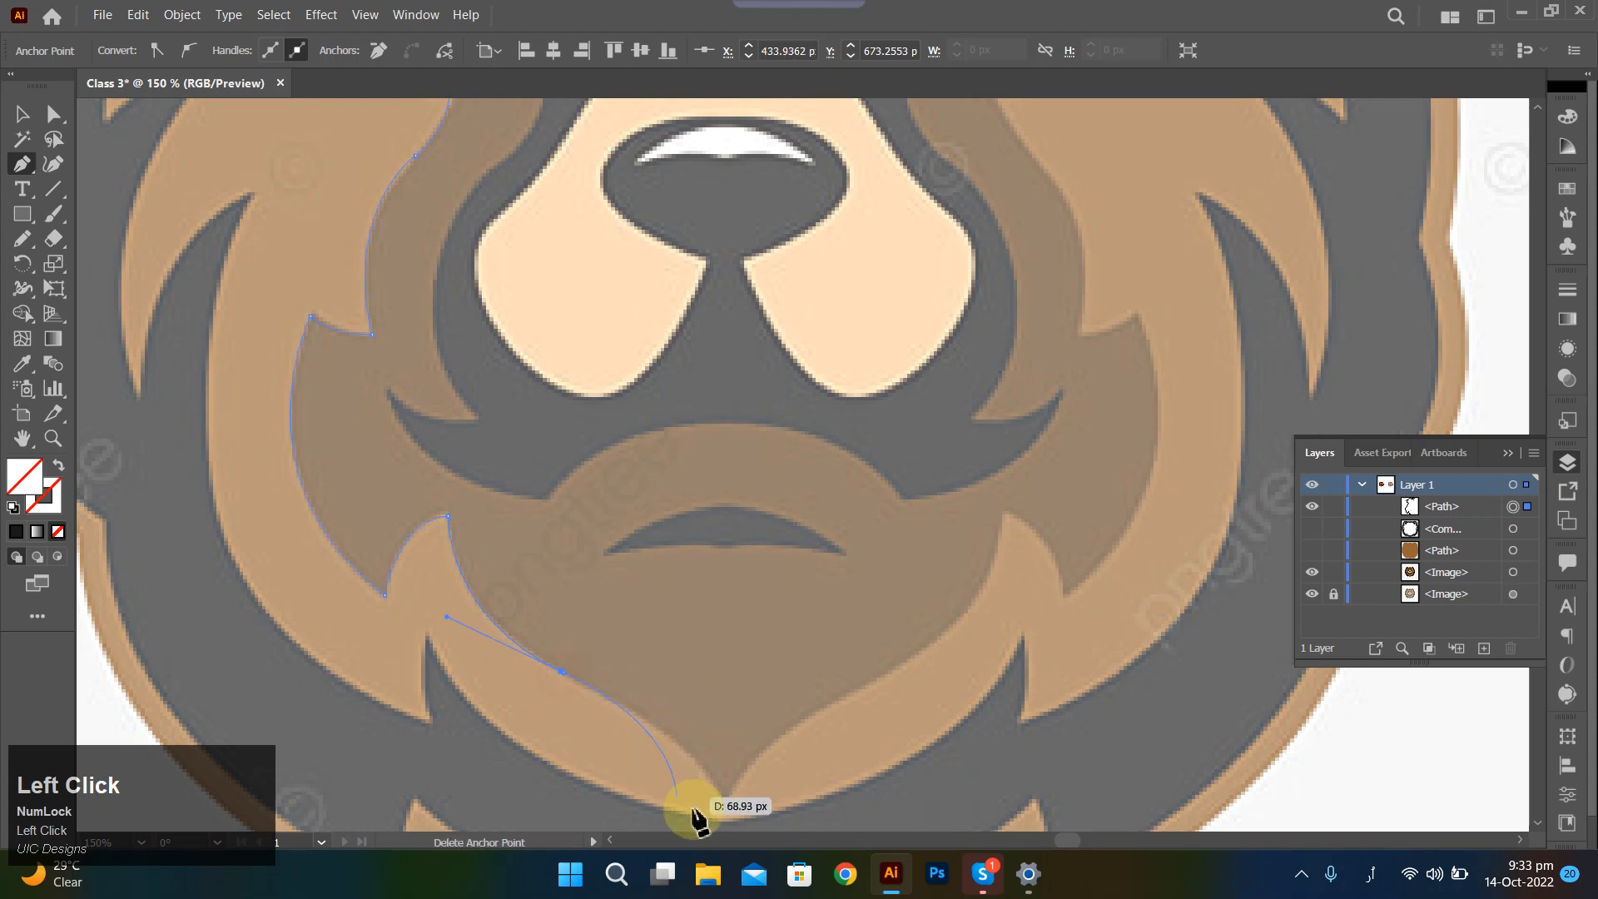
left_click_drag(725, 812, 733, 775)
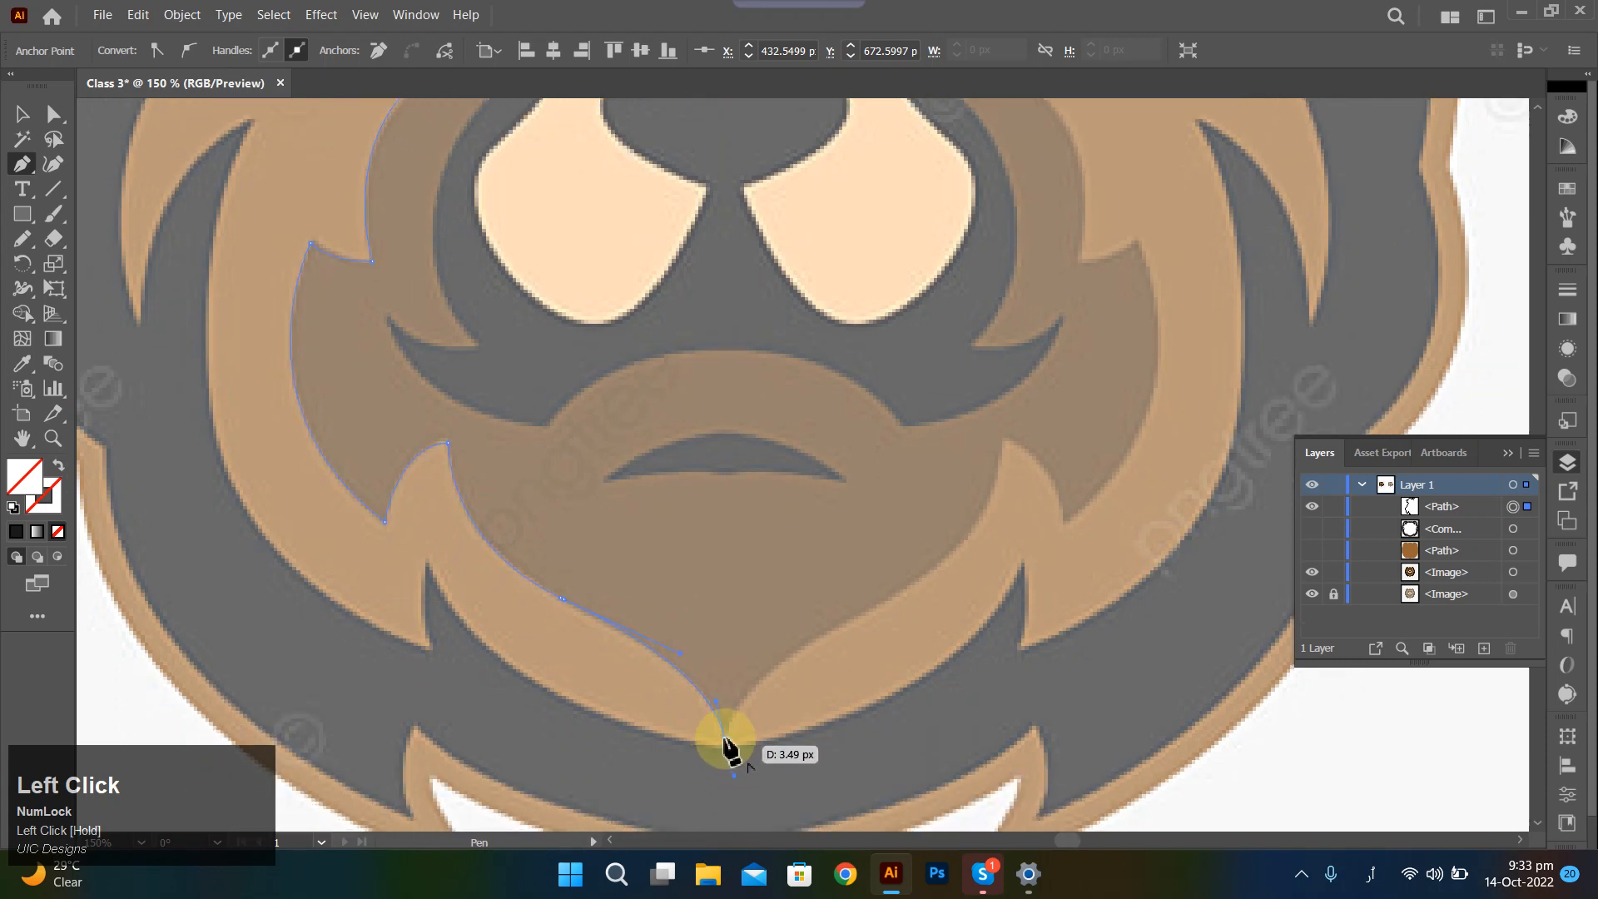
left_click(723, 738)
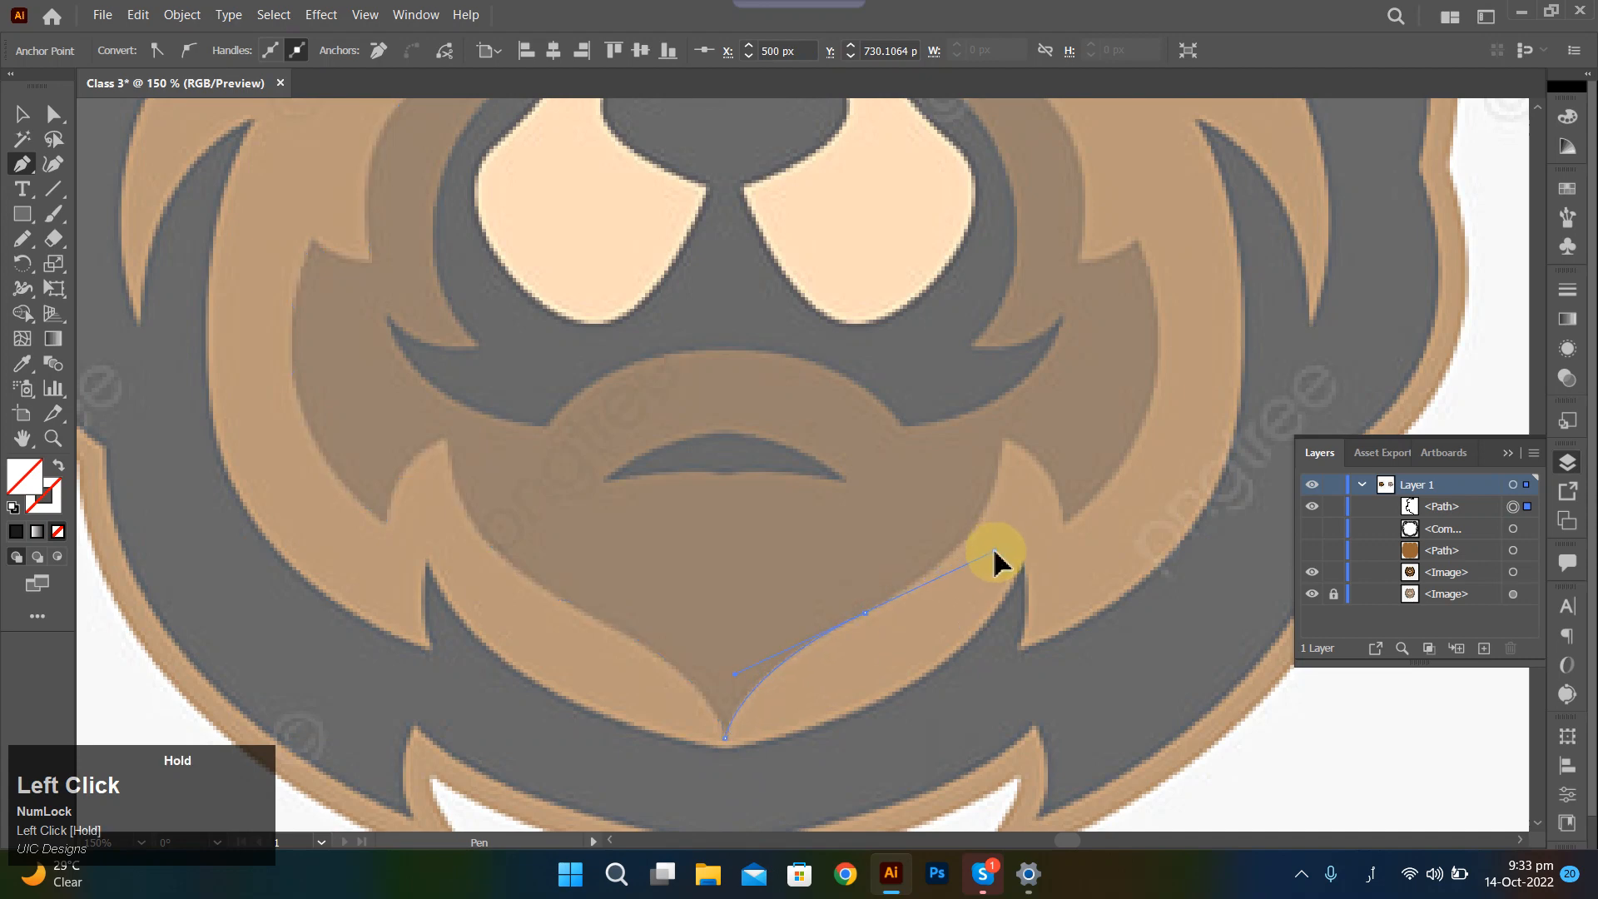
Undo the curve on the right side of the chin and close the path straight up the centre line to its forehead starting point.
left_click_drag(997, 559, 910, 610)
key("ctrl+z")
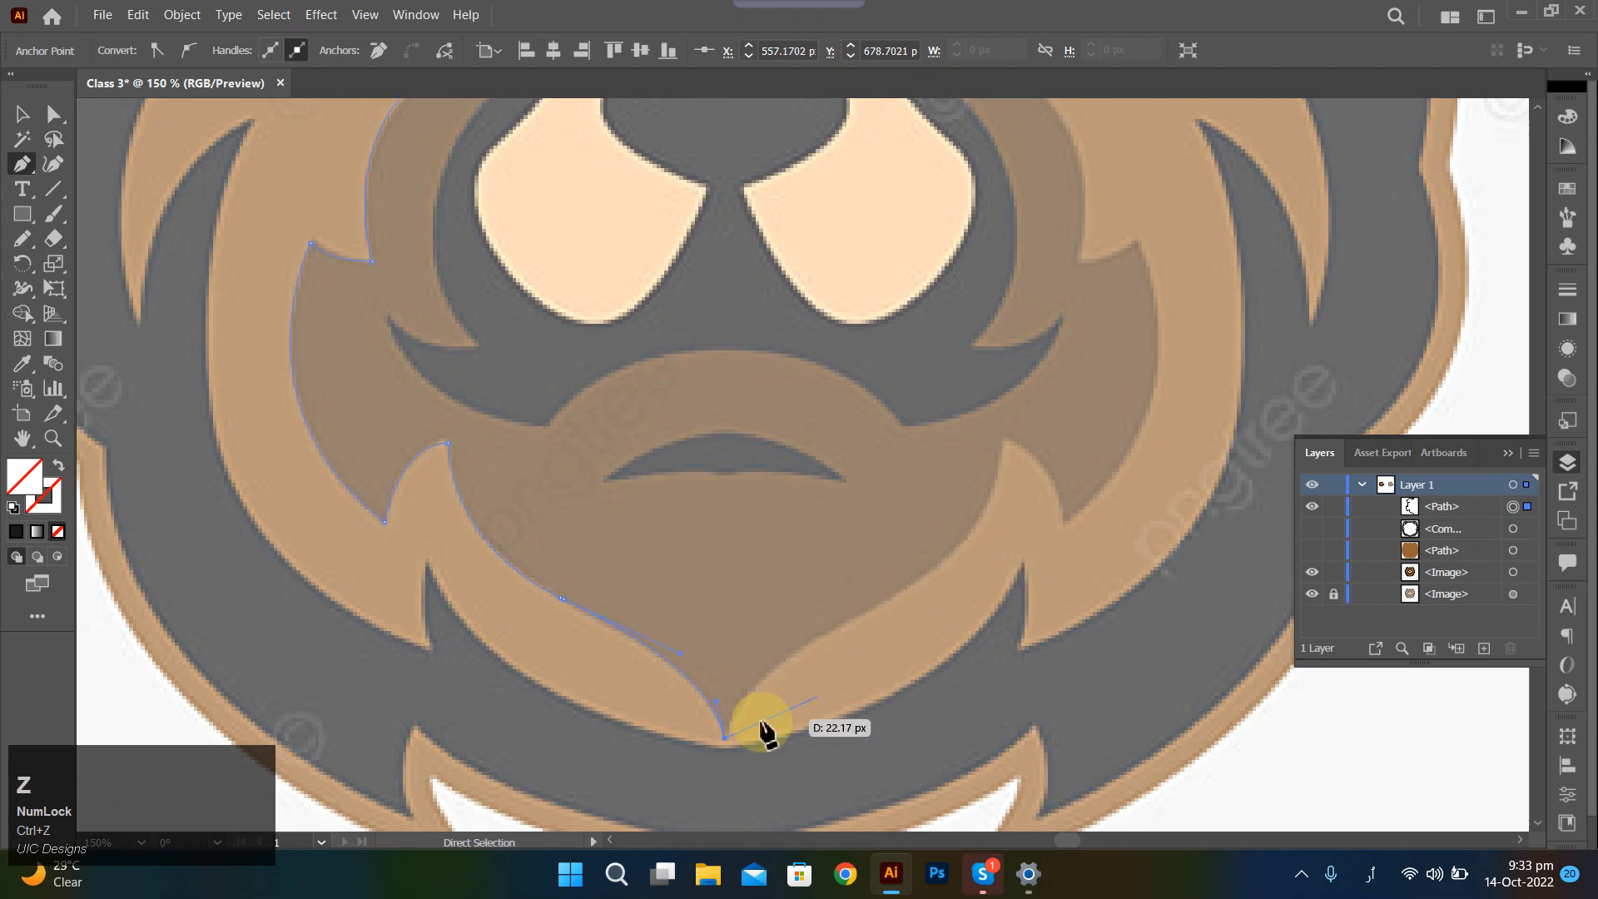
scroll(764, 733, "up", 10)
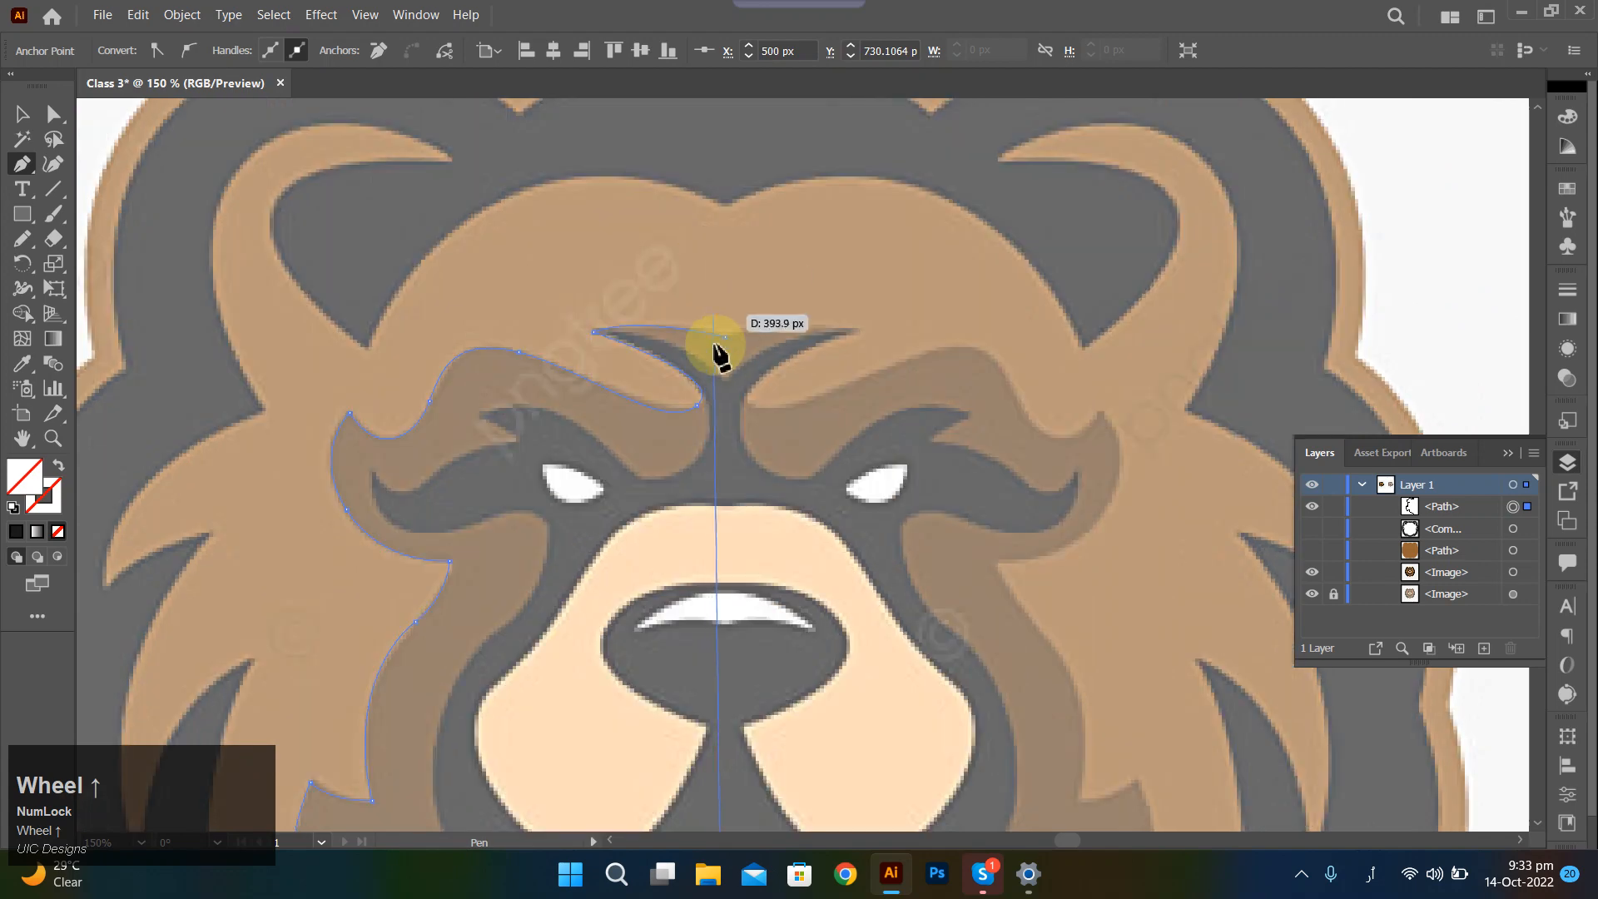
scroll(726, 341, "down", 3)
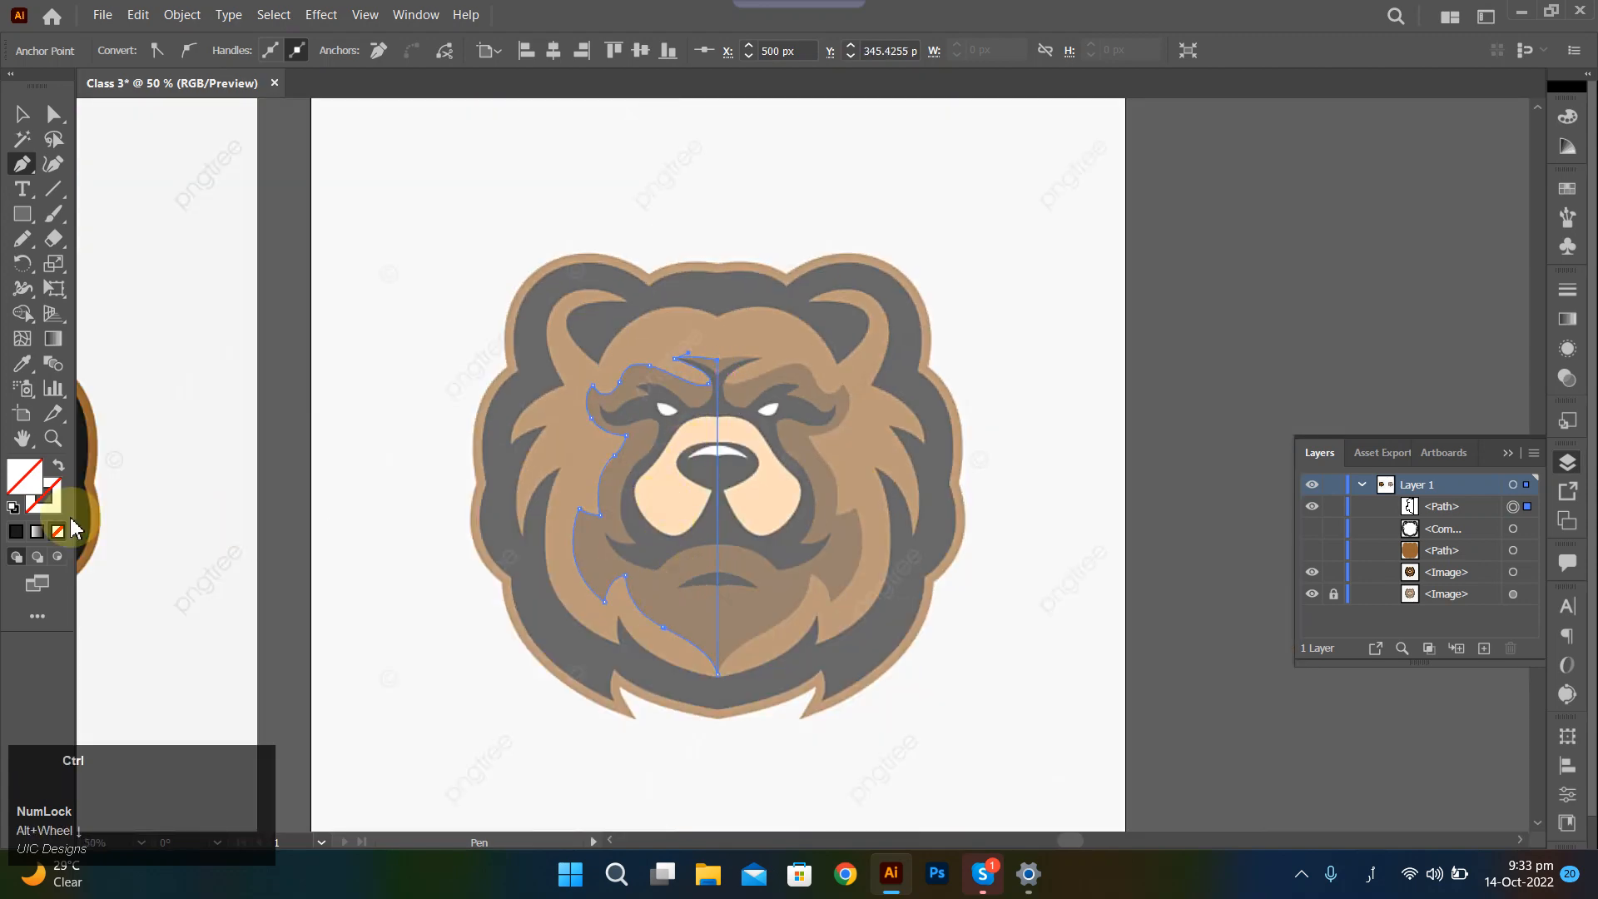
Fill the closed left half-face shape with the dark brown shading colour sampled from the original bear image using the Eyedropper.
key("i")
scroll(133, 510, "up", 3)
scroll(146, 532, "left", 4)
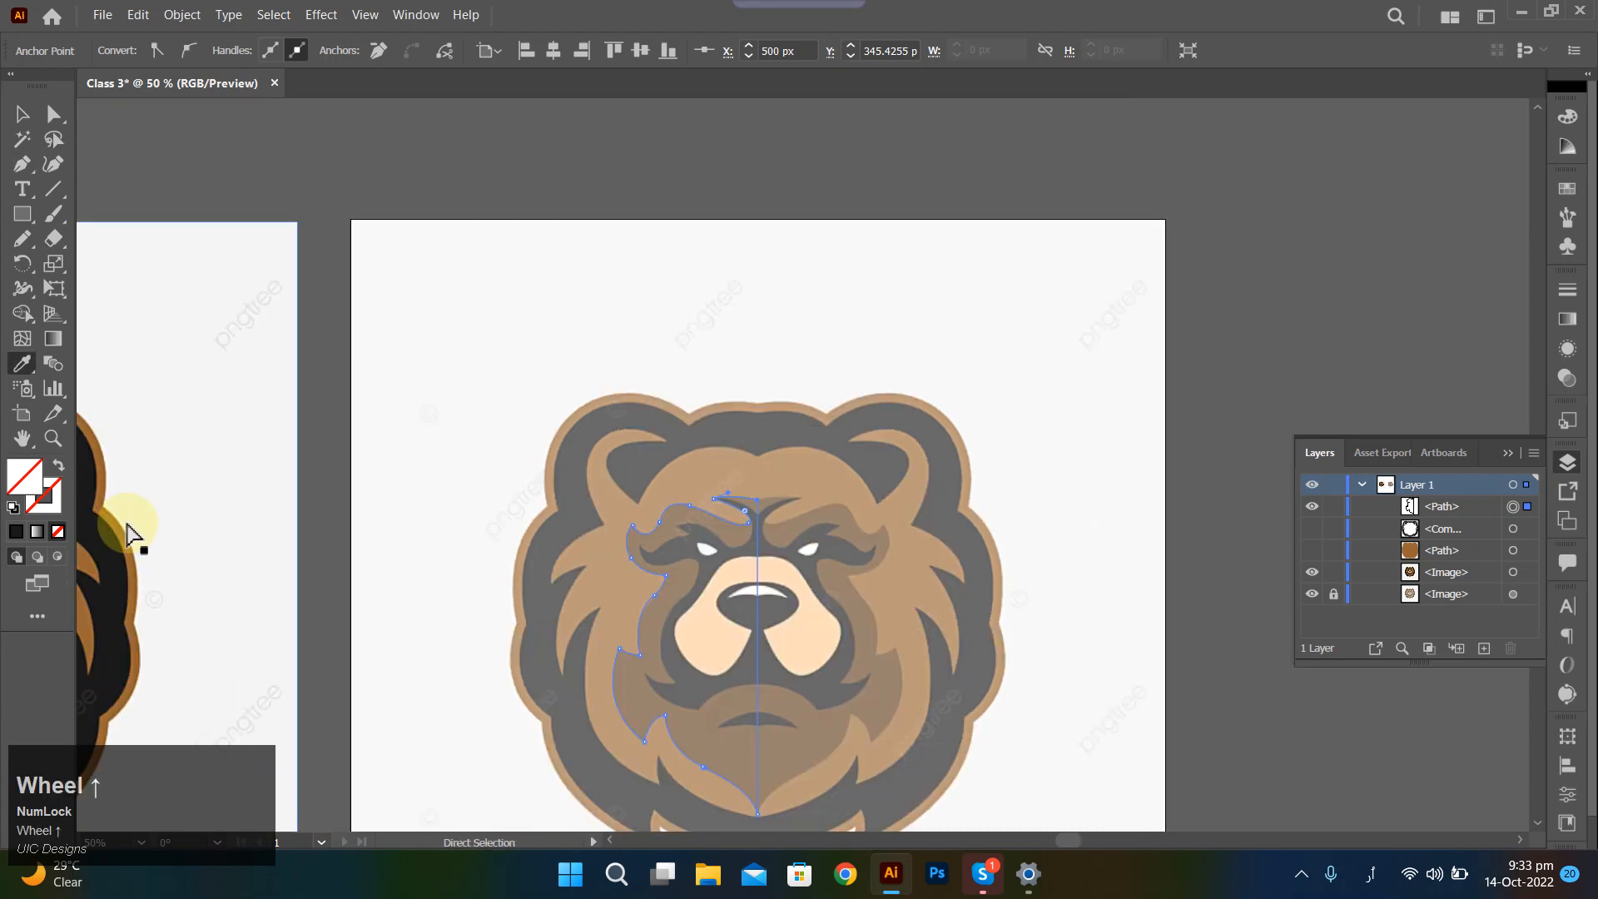
left_click(151, 549)
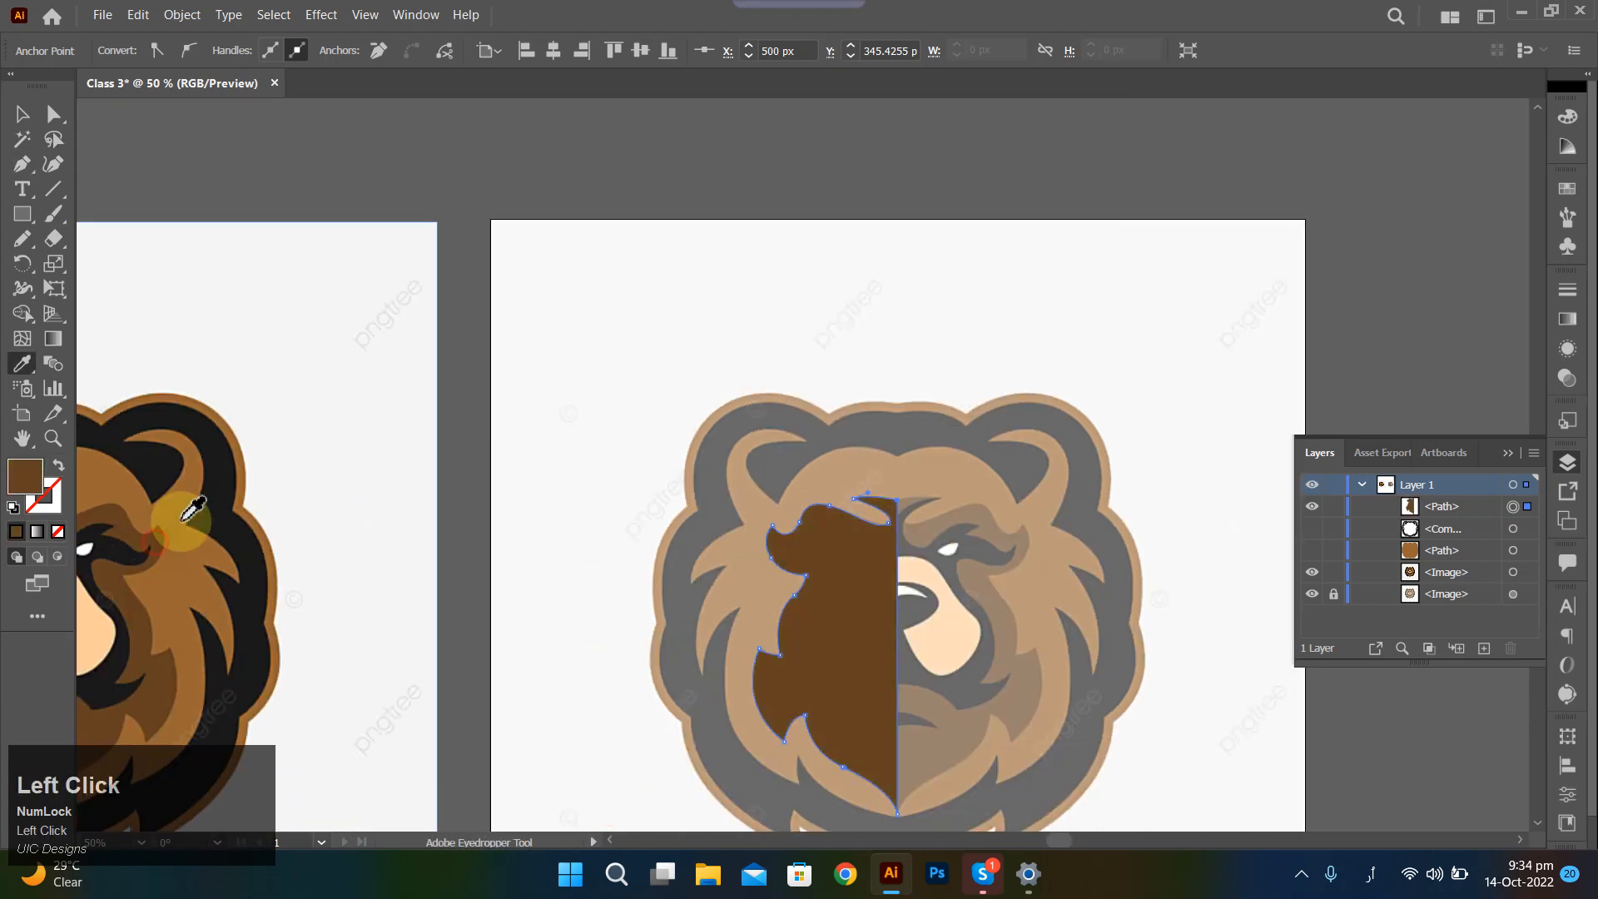
scroll(596, 453, "down", 5)
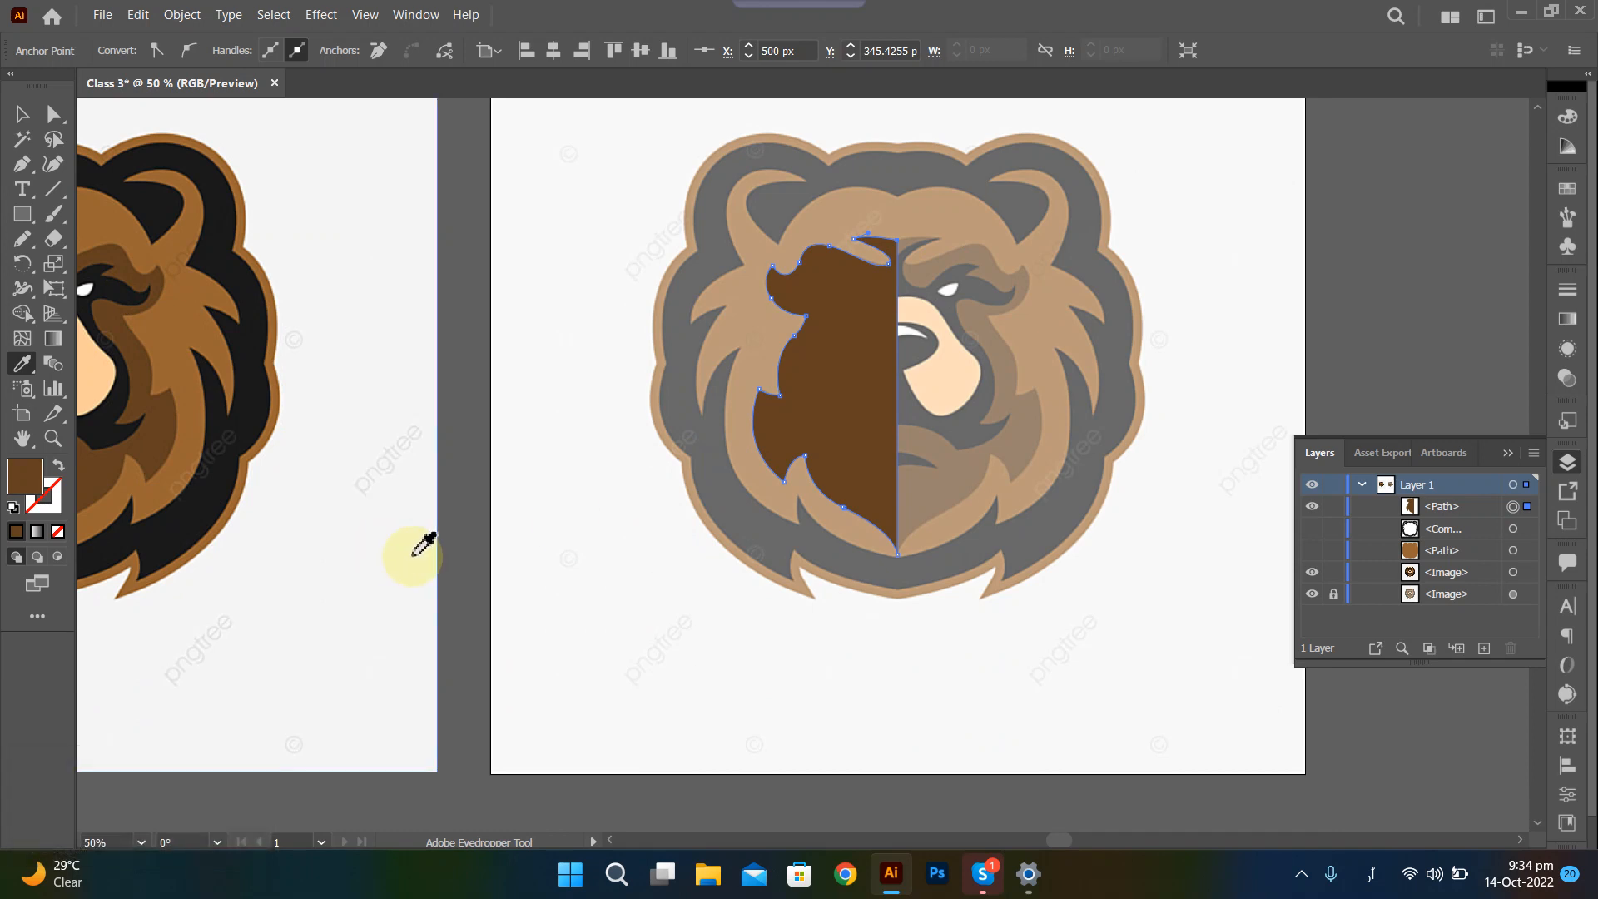
key("space")
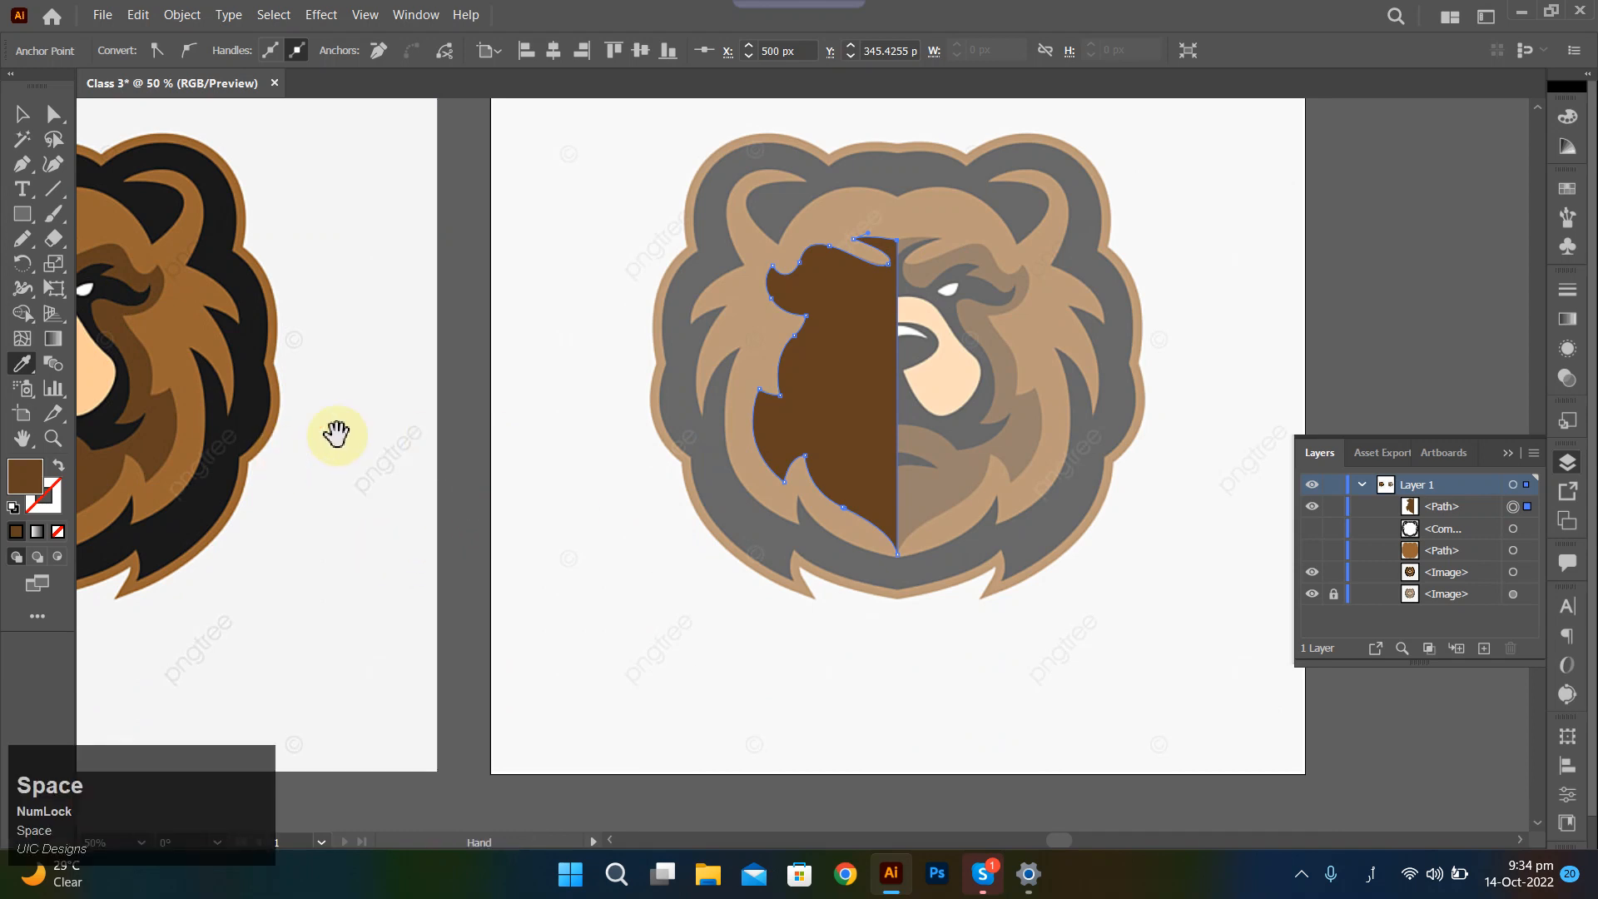
left_click_drag(640, 304, 443, 374)
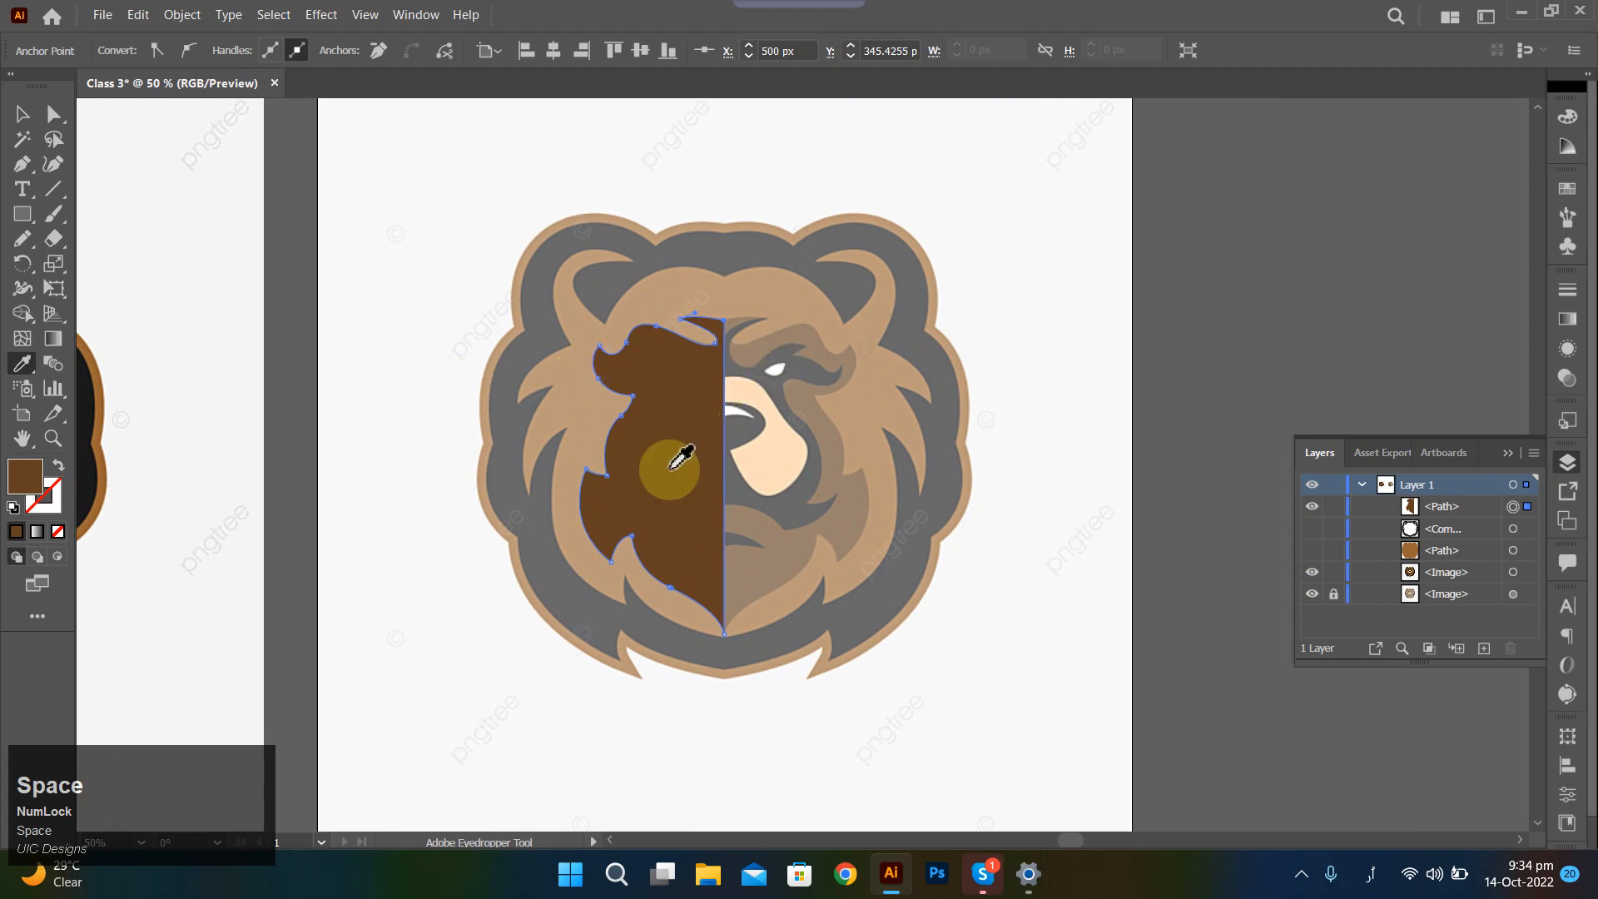
scroll(635, 553, "left", 2)
scroll(634, 553, "right", 3)
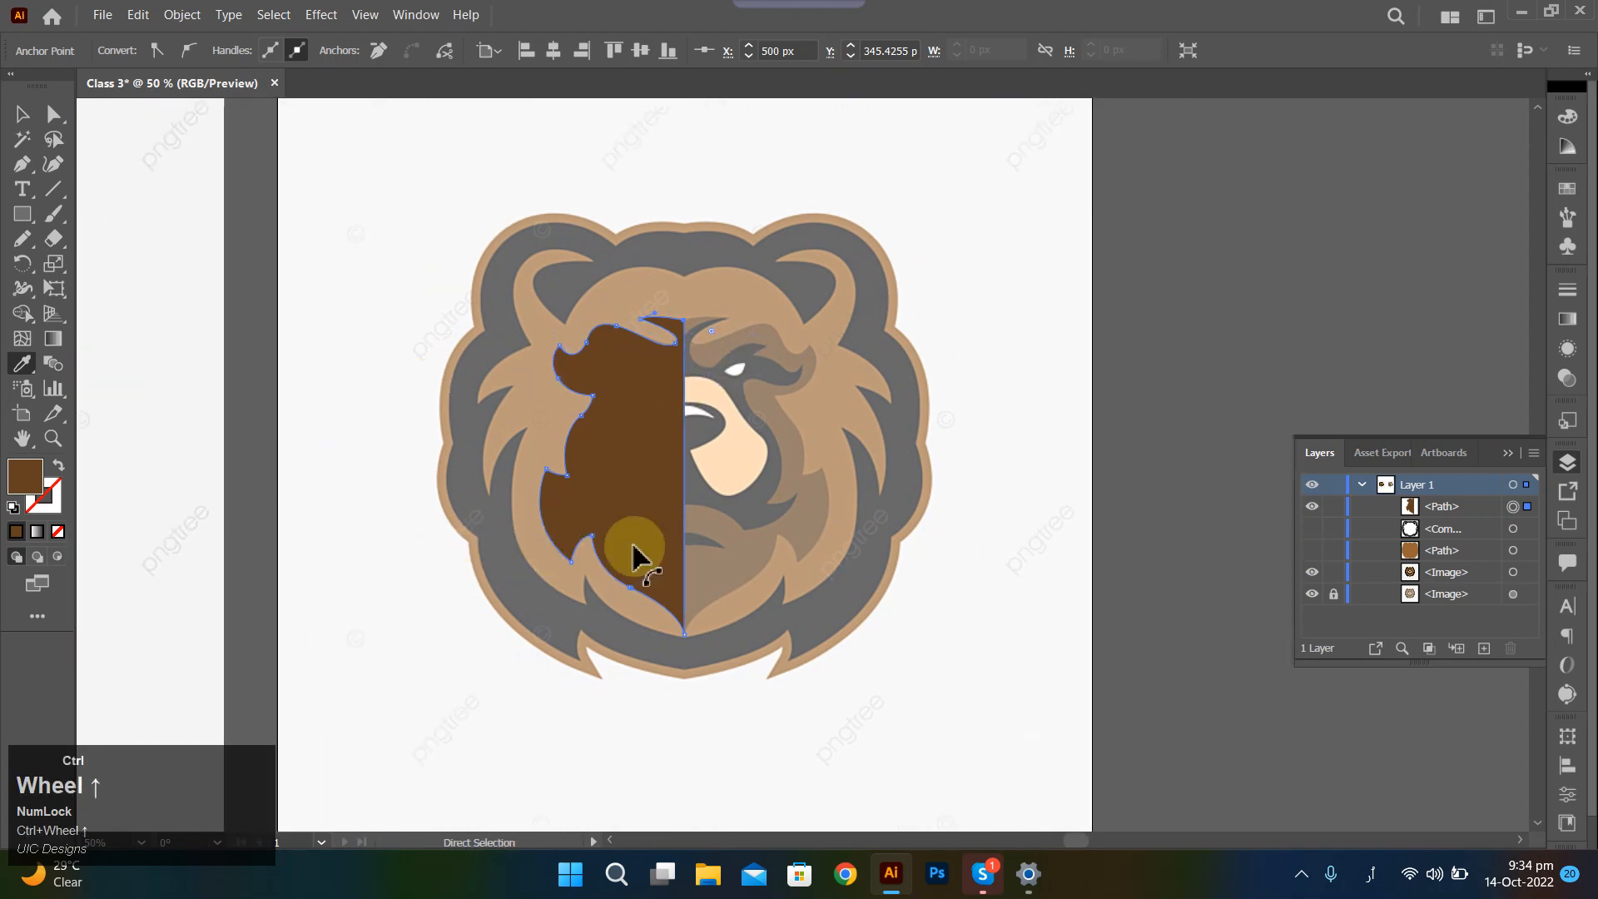
scroll(634, 553, "left", 6)
scroll(689, 402, "down", 3)
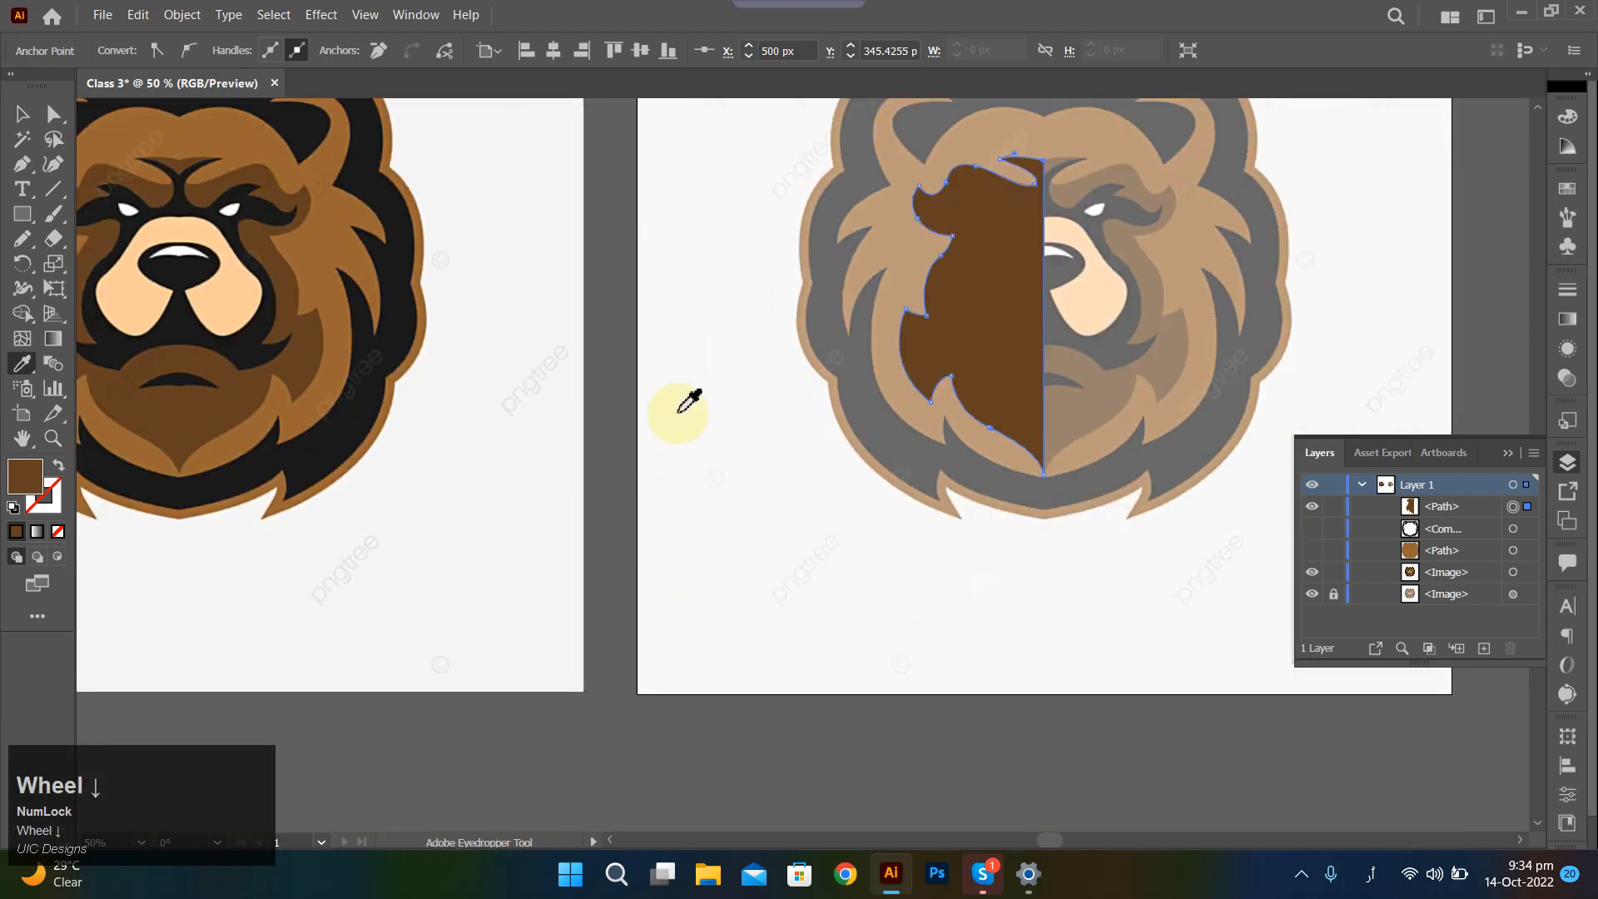
scroll(689, 400, "up", 8)
scroll(693, 408, "down", 5)
scroll(687, 426, "up", 10)
scroll(692, 430, "down", 9)
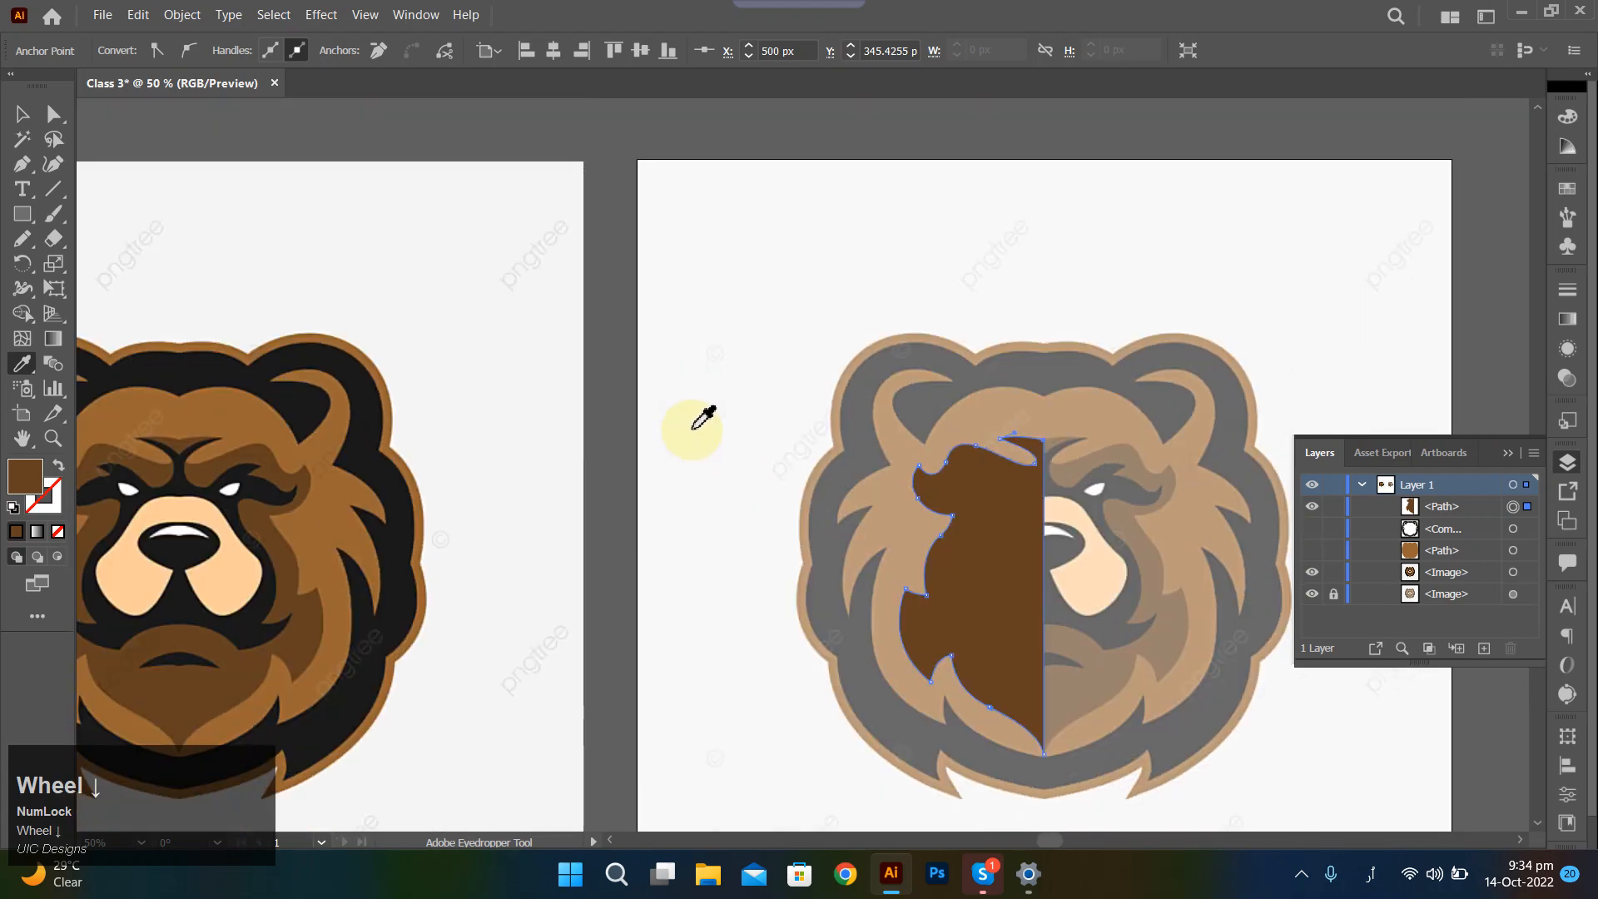
scroll(756, 563, "up", 5)
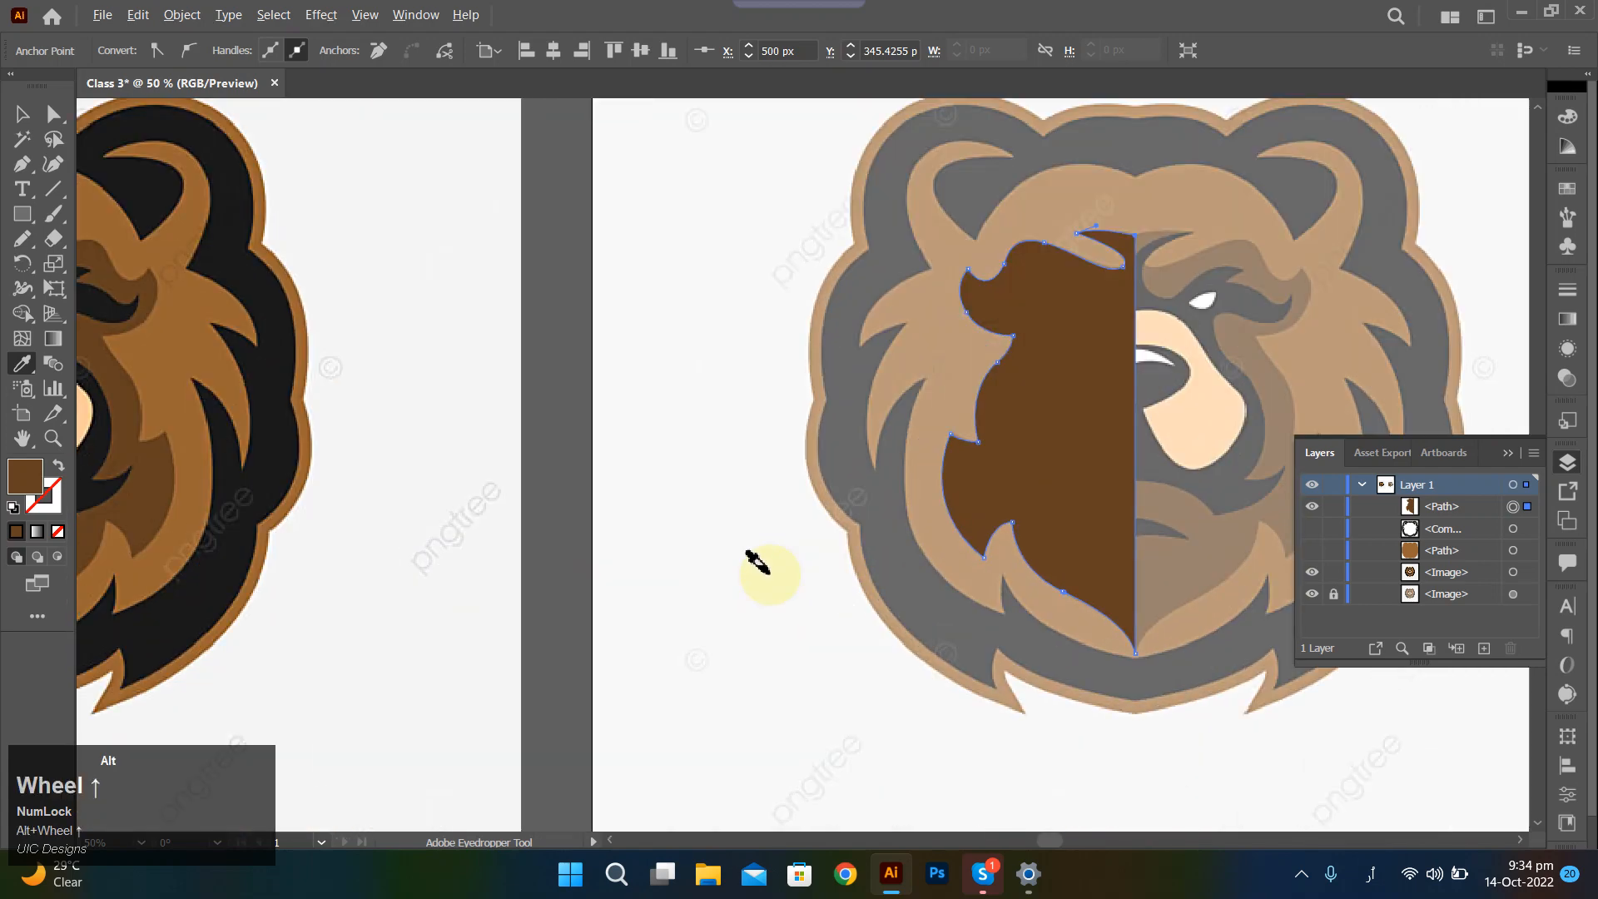
scroll(756, 564, "down", 7)
scroll(758, 549, "up", 5)
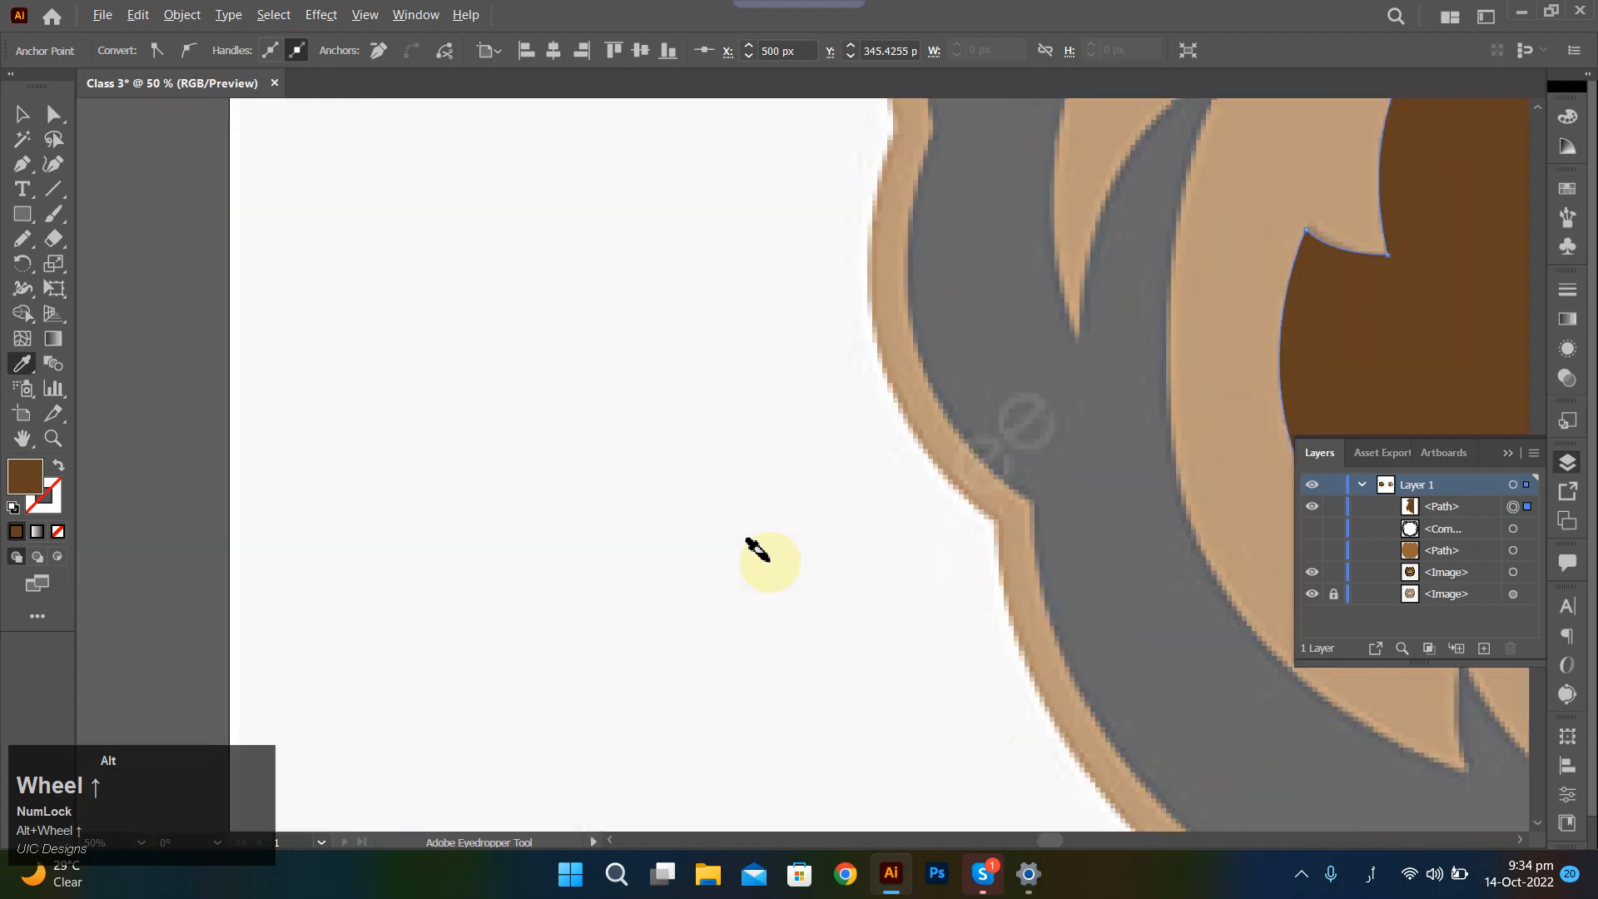
scroll(757, 549, "down", 8)
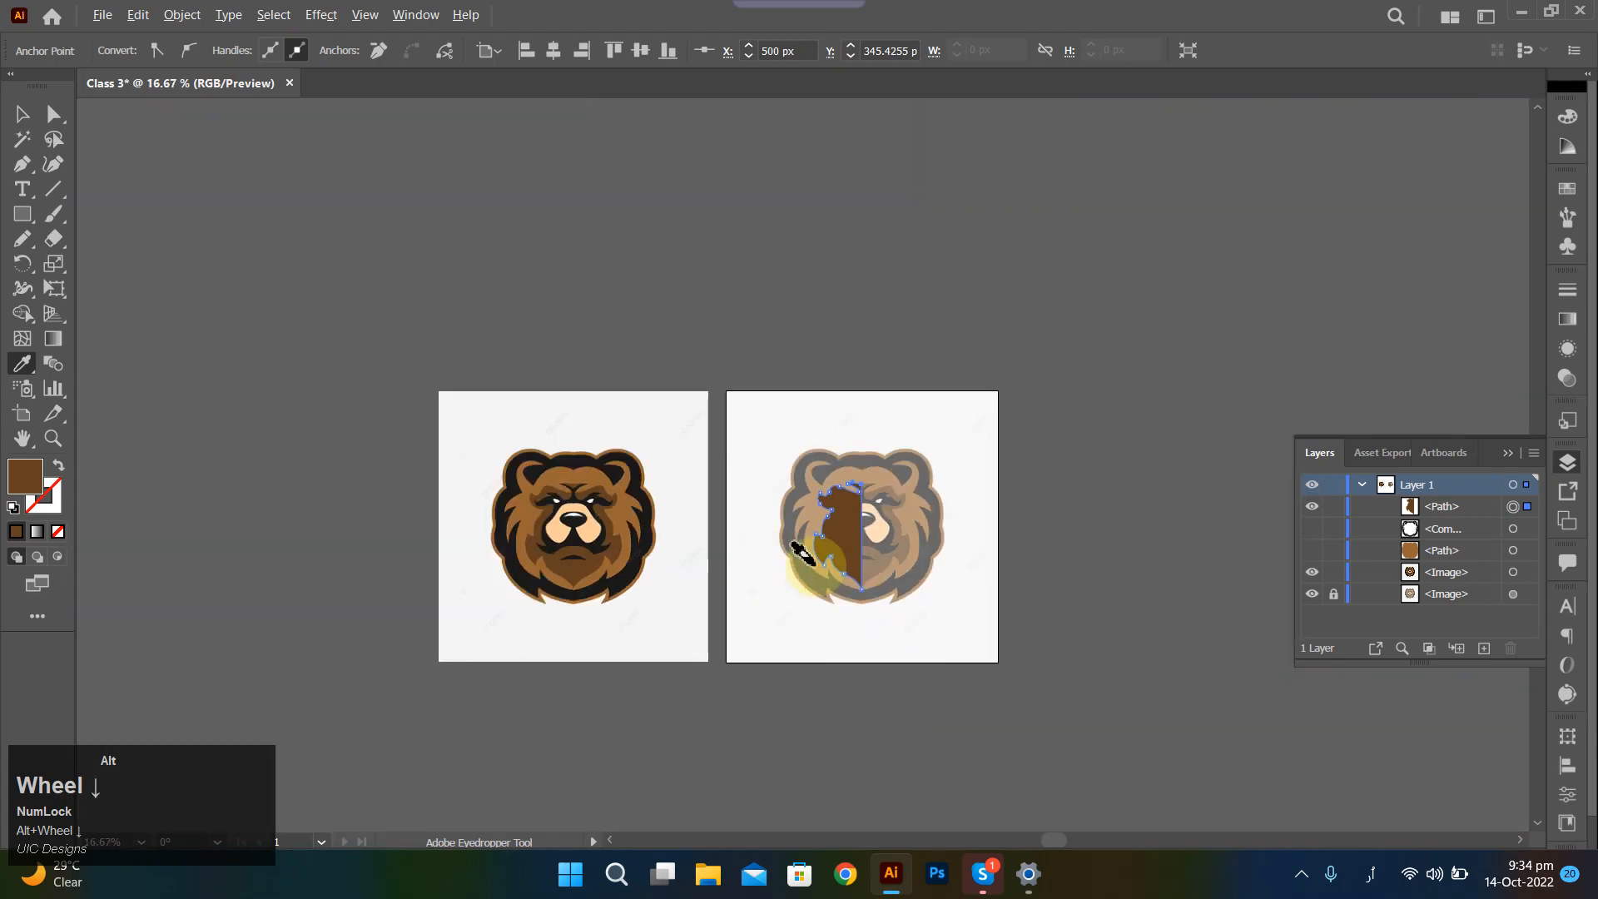
scroll(930, 516, "up", 6)
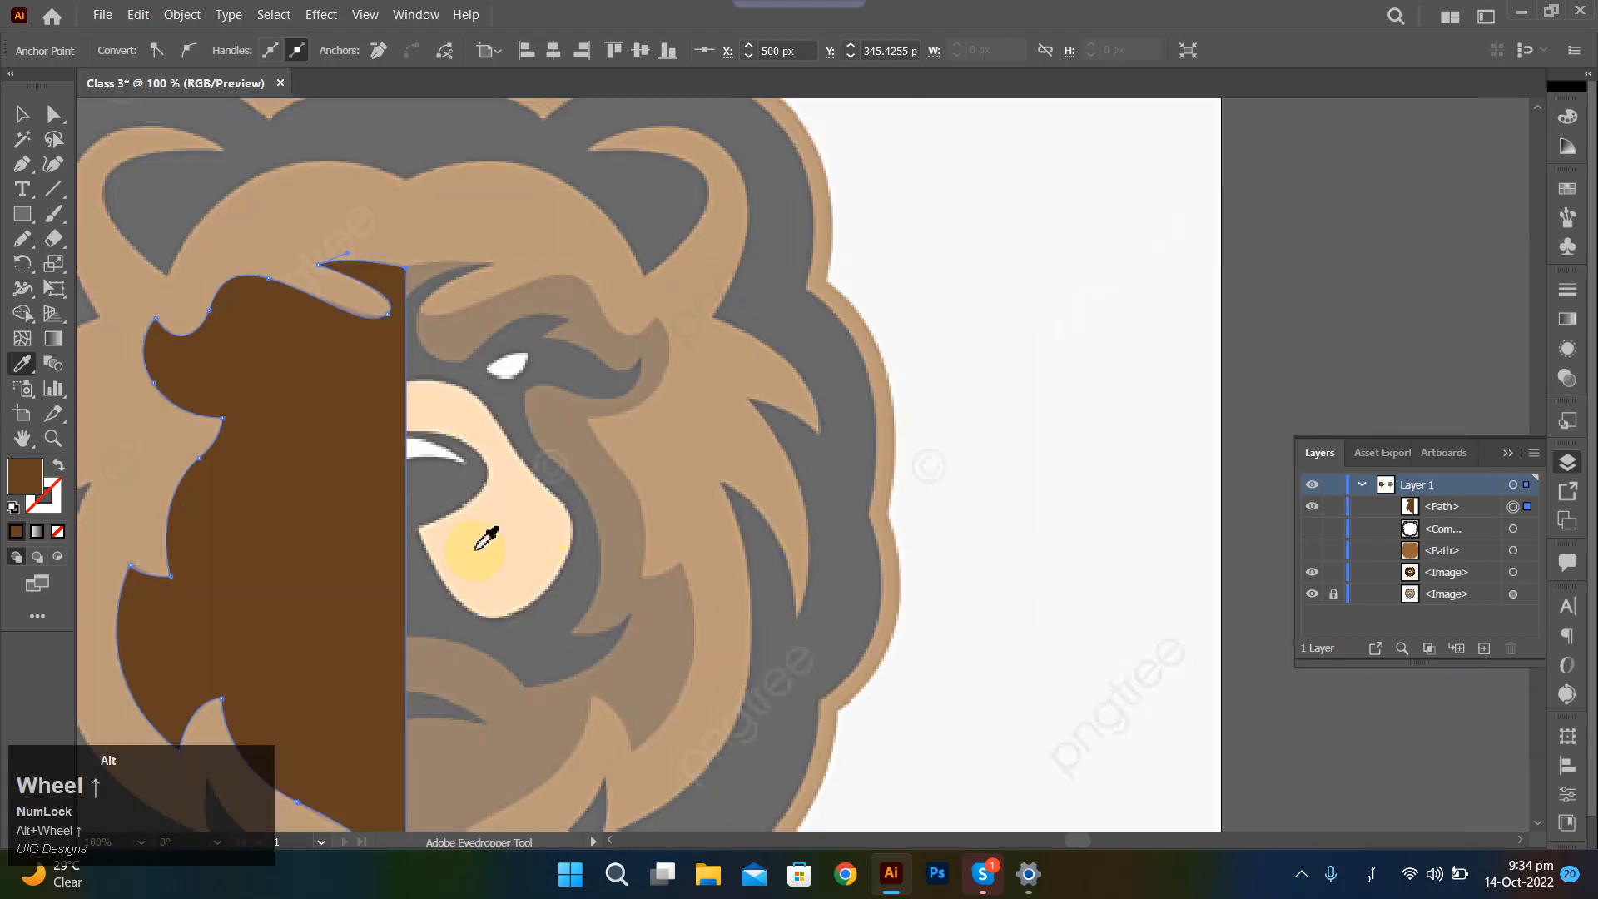
scroll(457, 544, "down", 4)
scroll(428, 331, "up", 1)
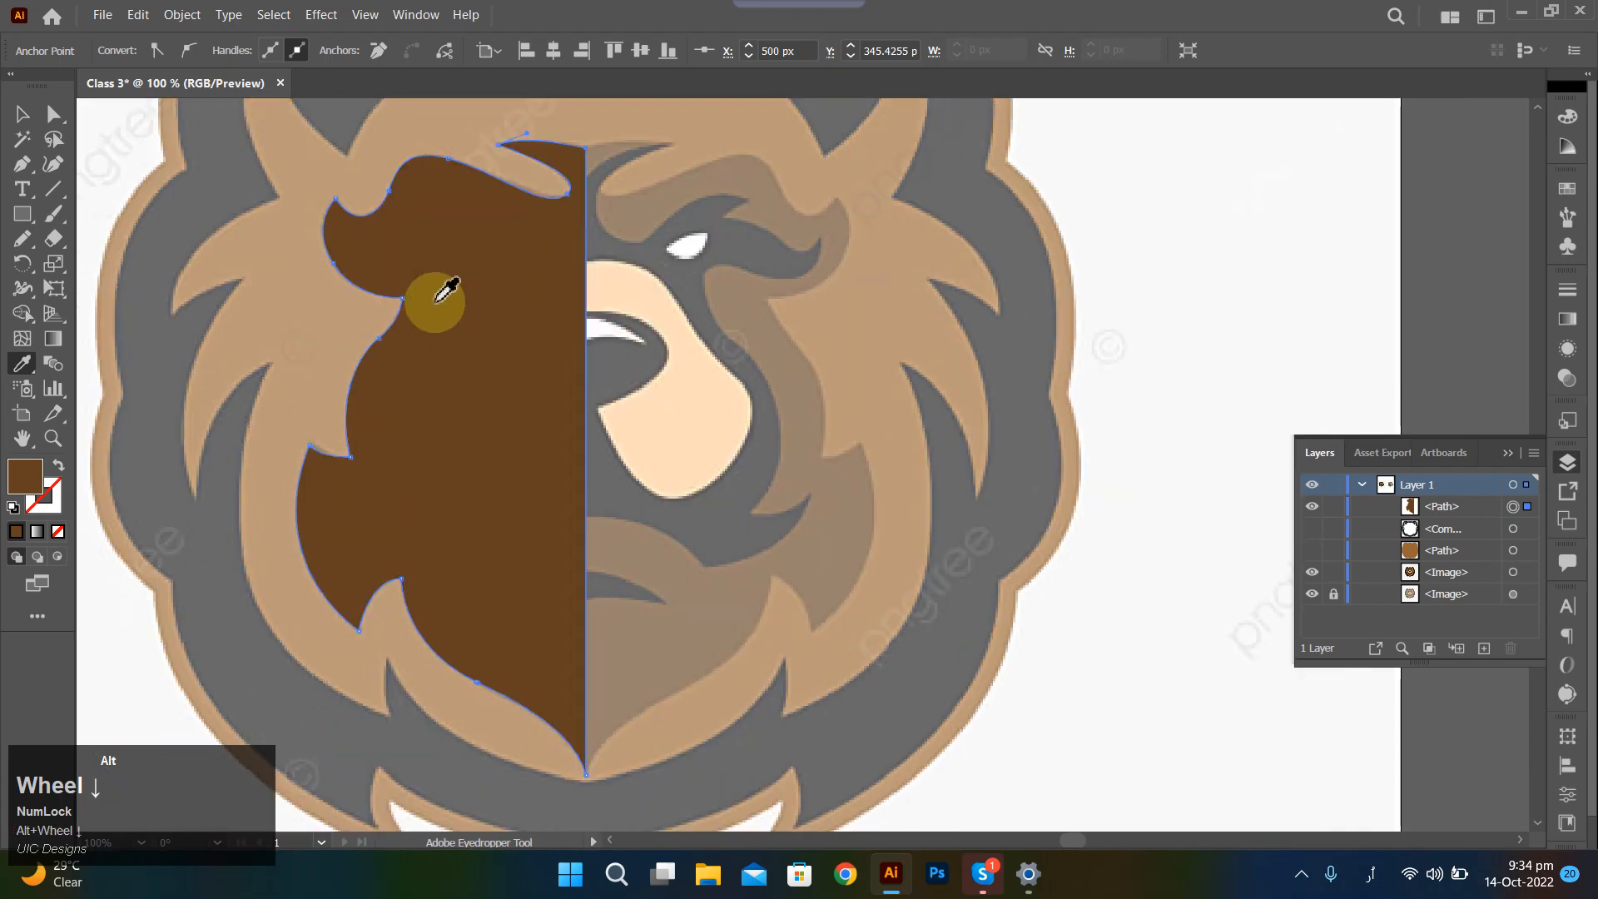
key("v")
right_click(458, 335)
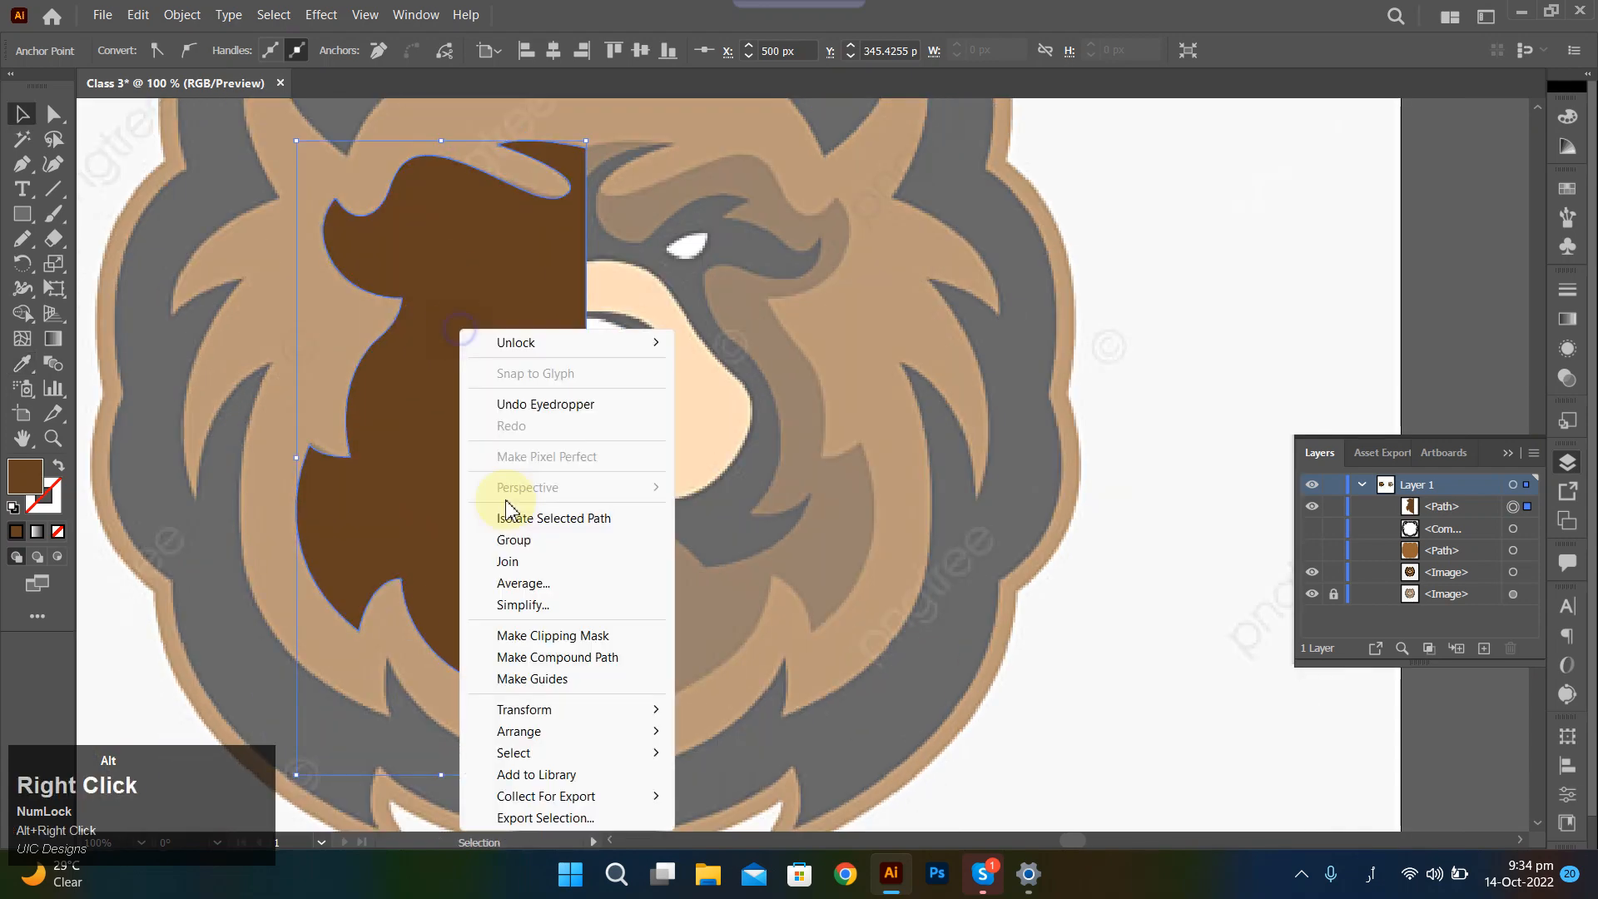
left_click(558, 710)
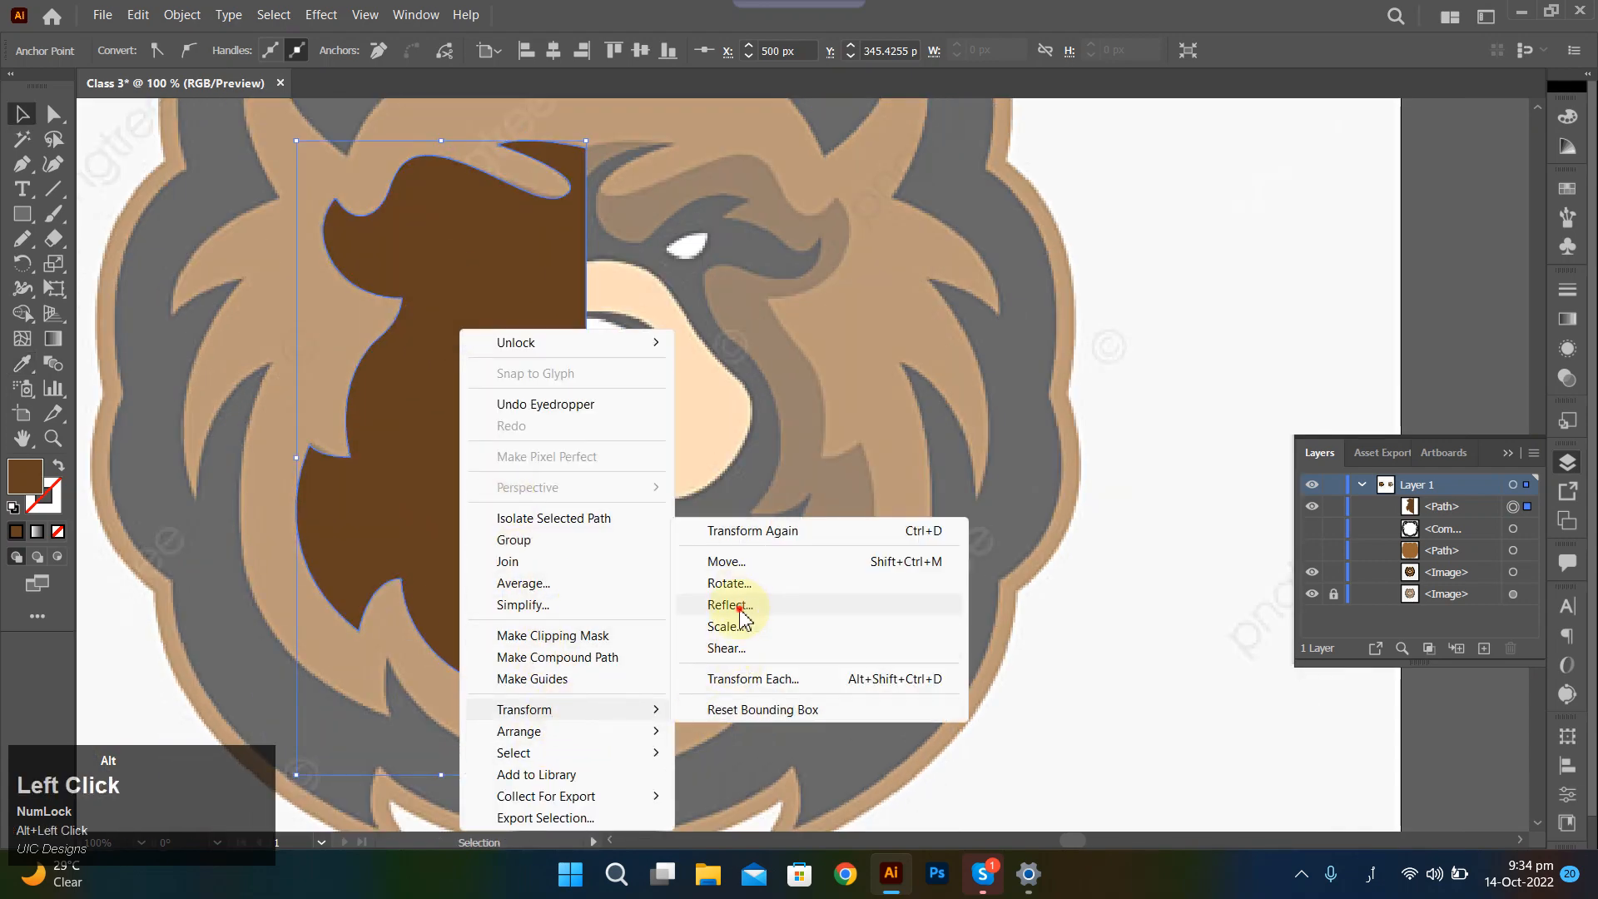
left_click(739, 610)
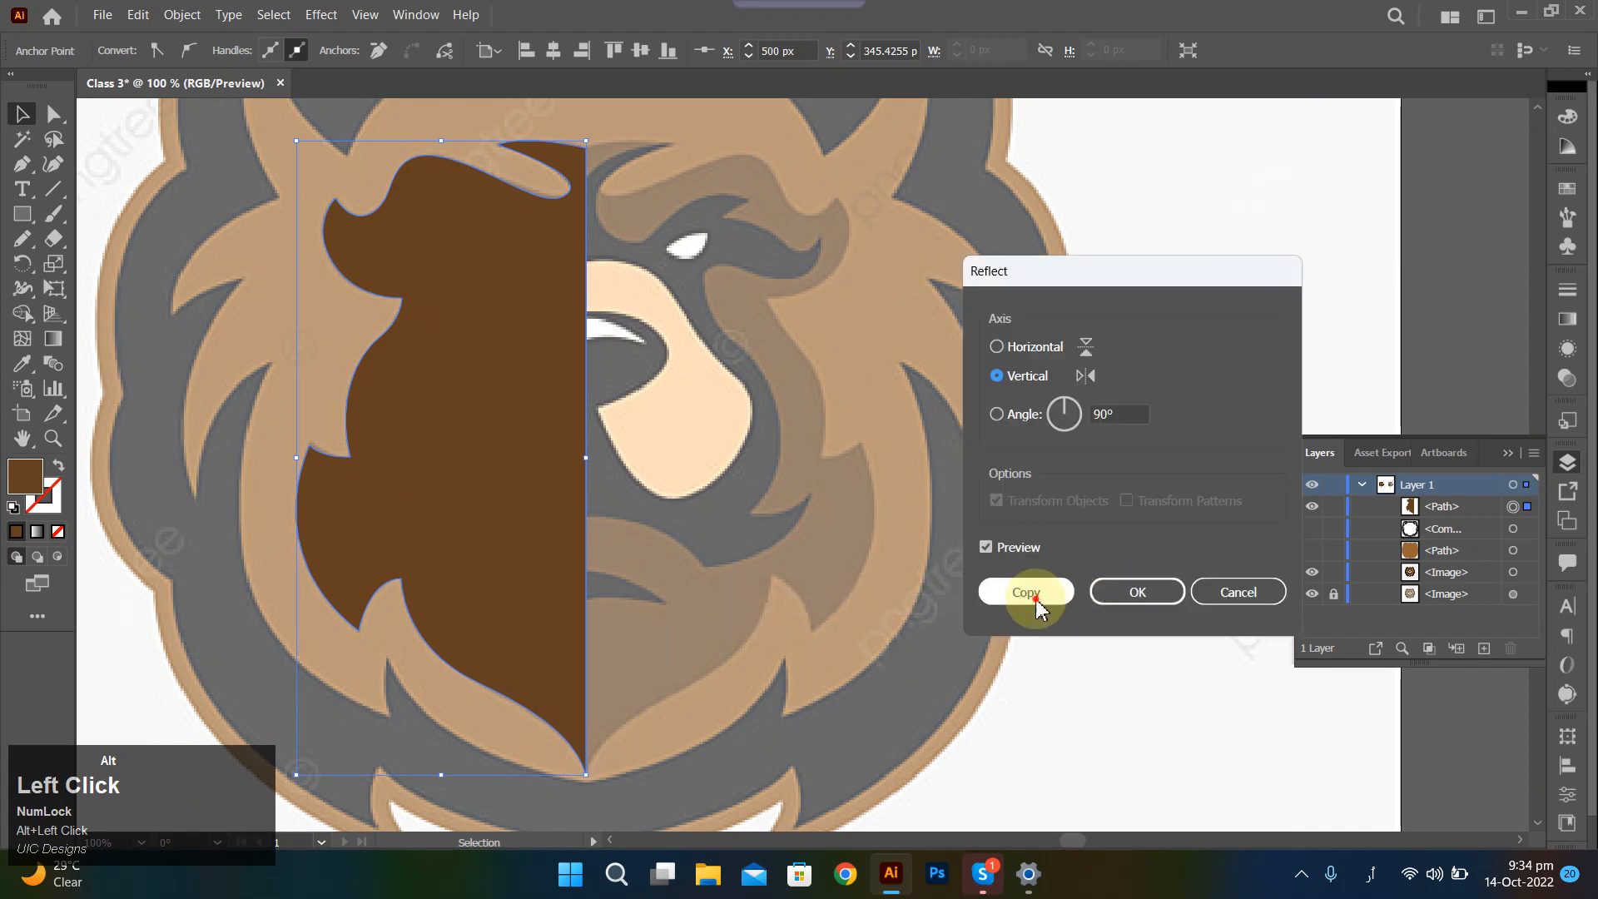
left_click(1035, 596)
left_click(570, 552)
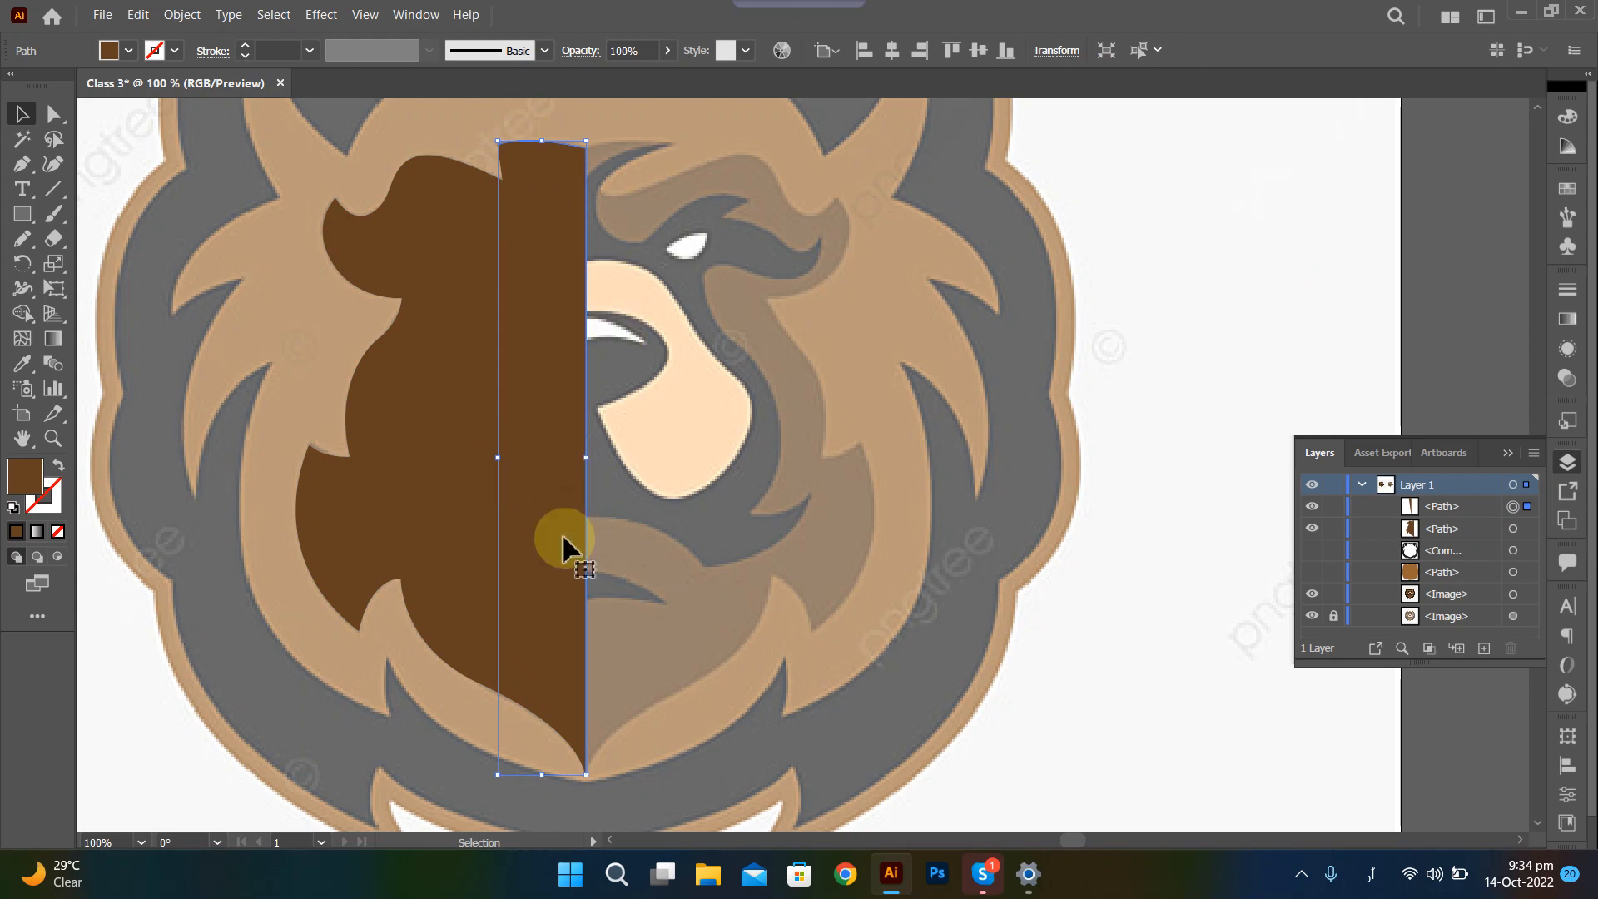
left_click_drag(546, 542, 1047, 550)
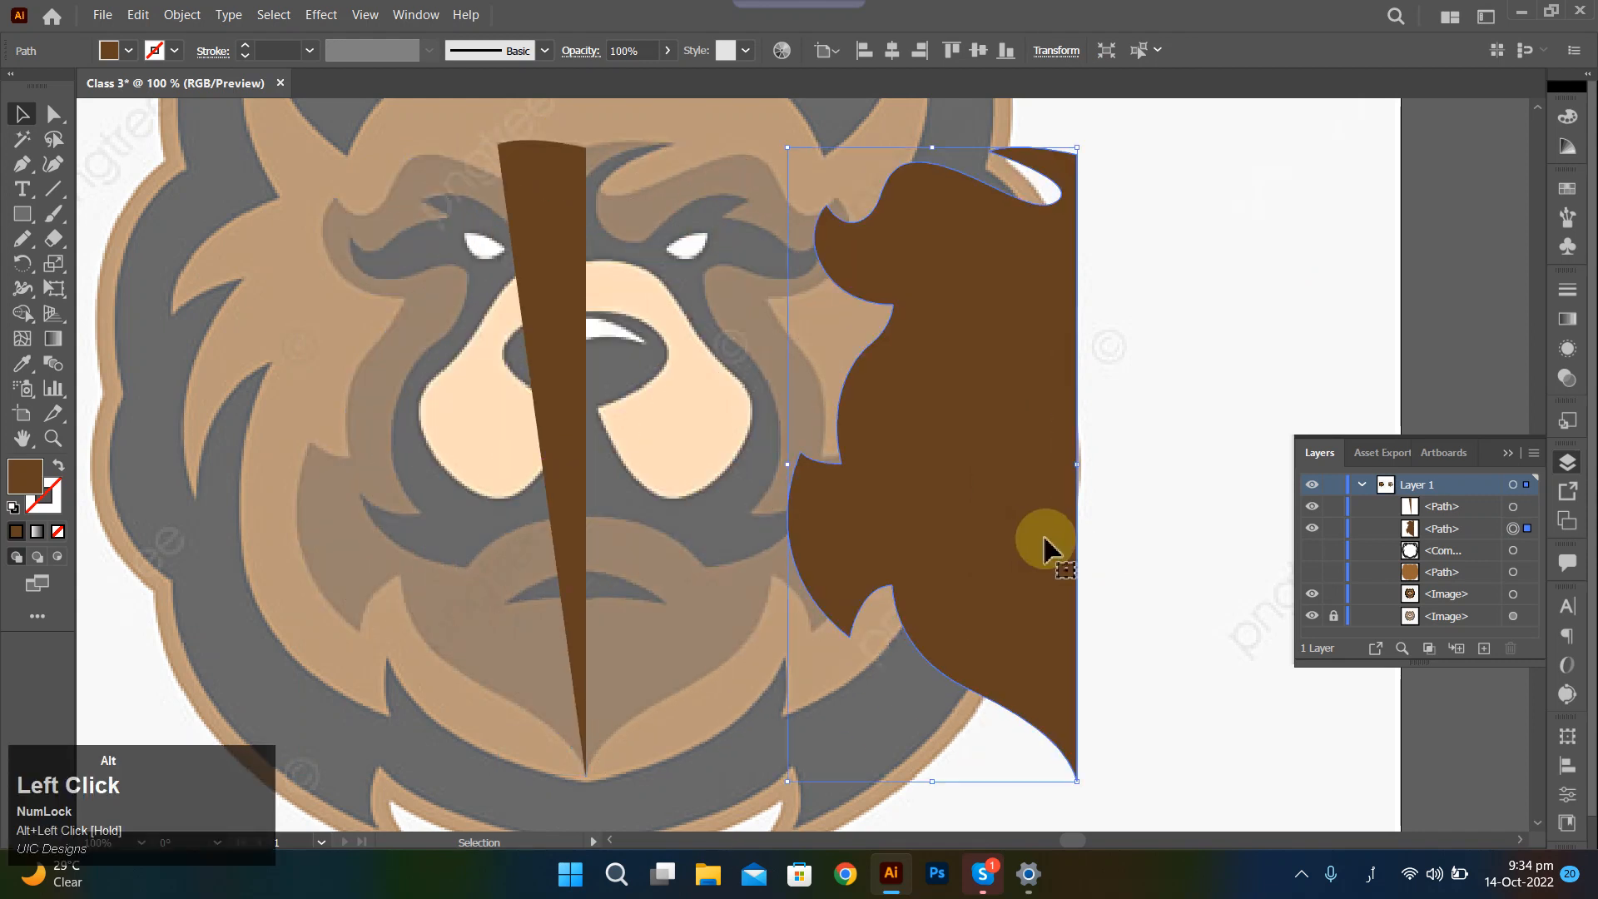
key("ctrl+alt+z")
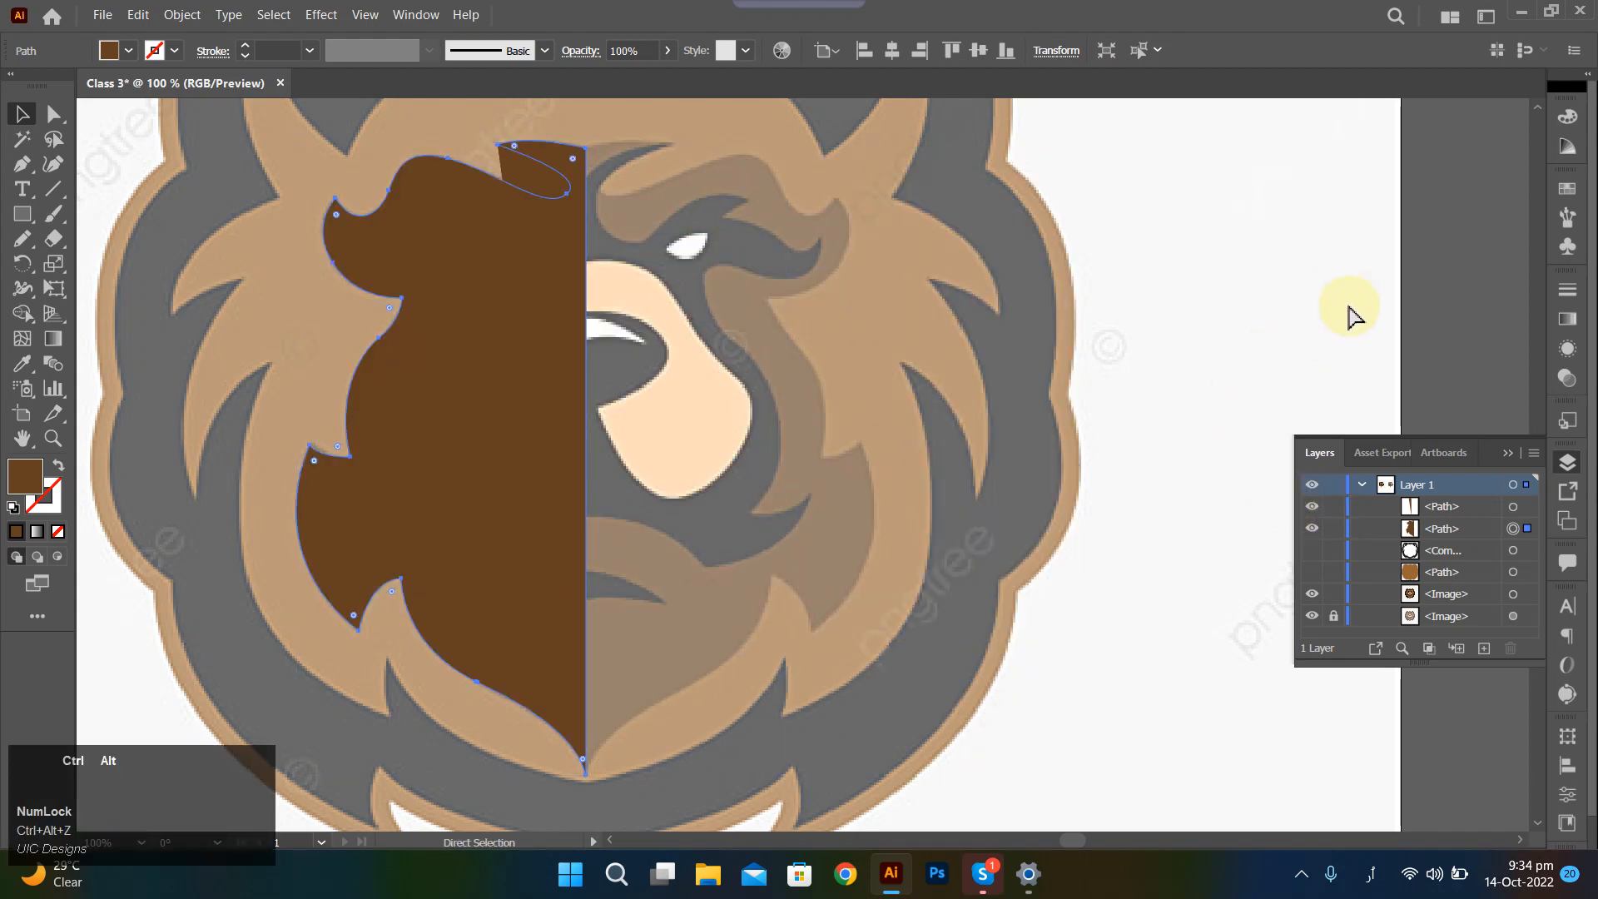
left_click(1336, 321)
key("ctrl+alt+z")
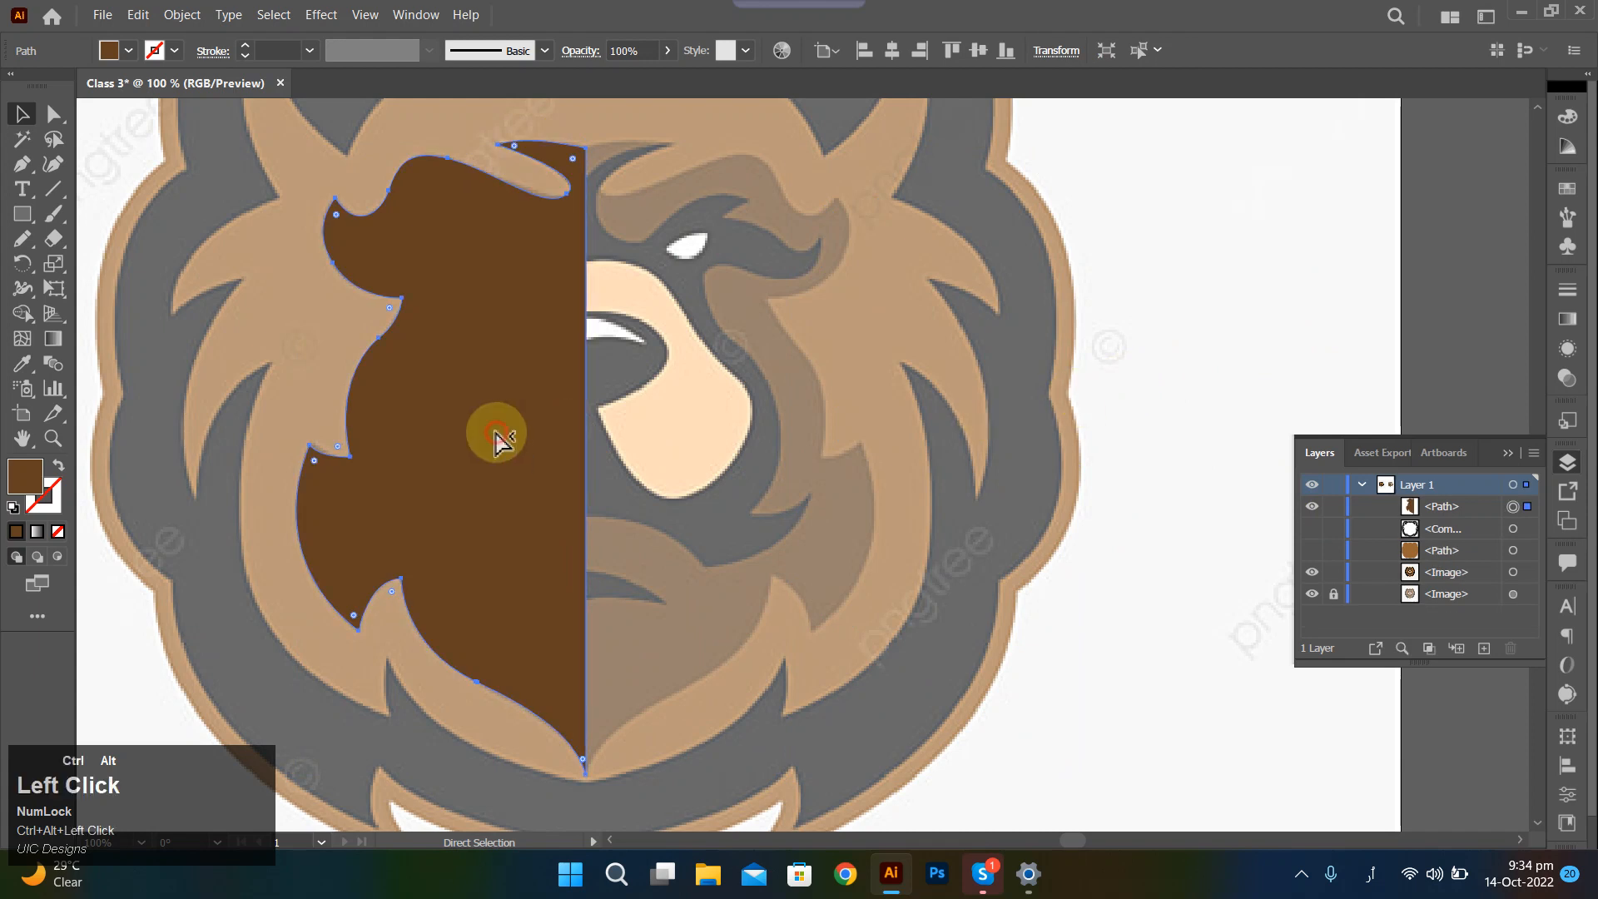
Reflect a copy of the entire dark brown half-face across the vertical axis and move it against the centre line as the right half.
right_click(497, 427)
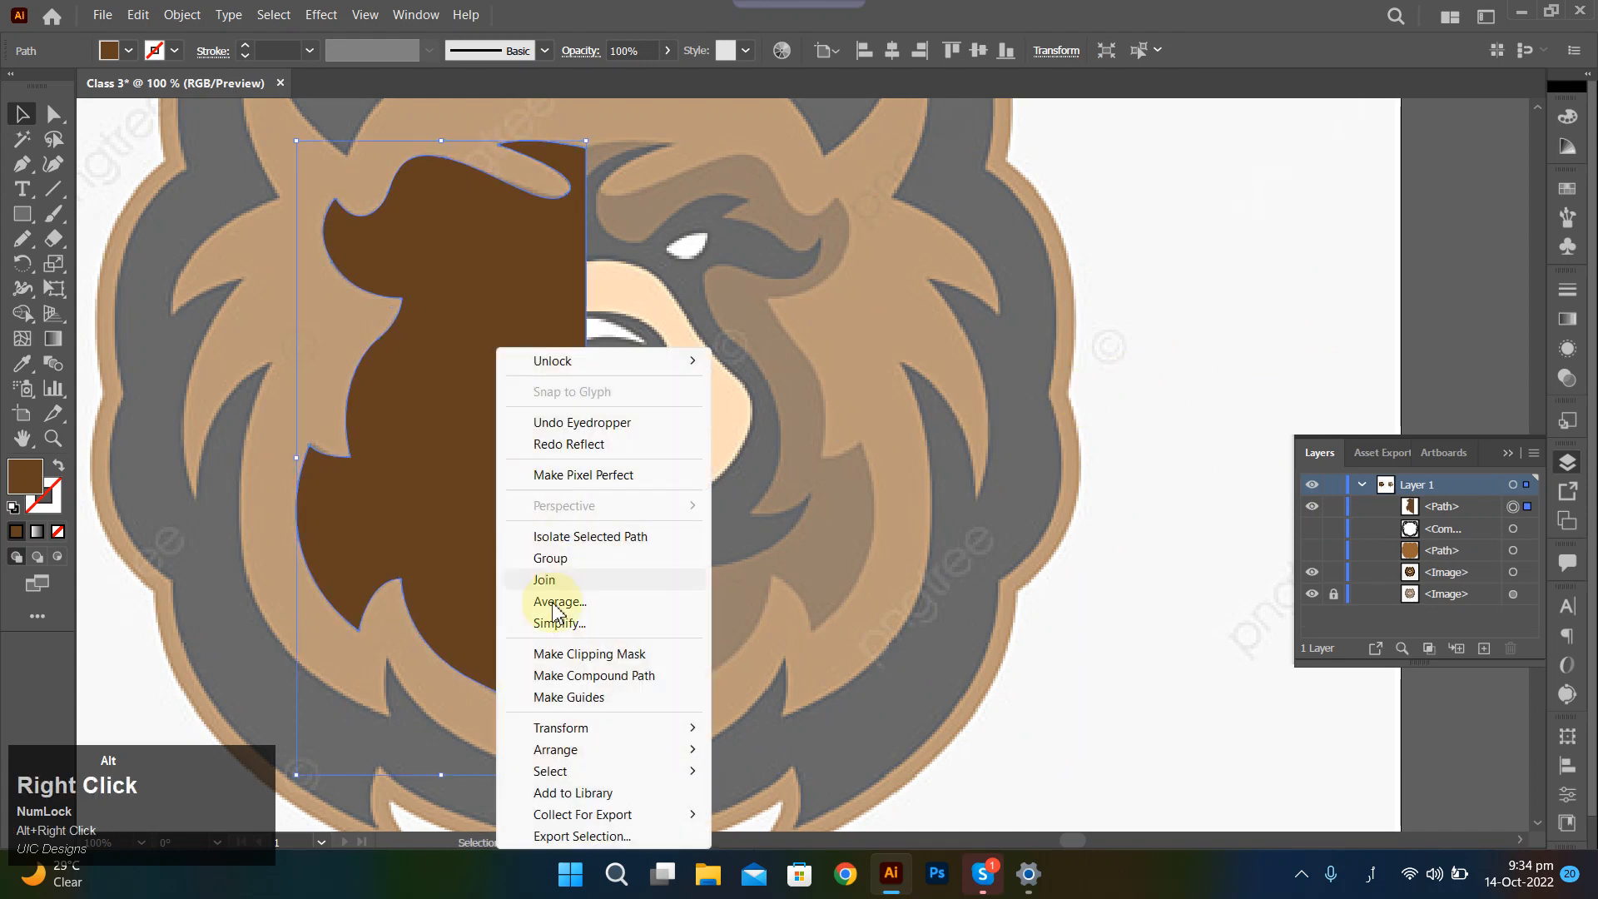
left_click(571, 729)
left_click(775, 624)
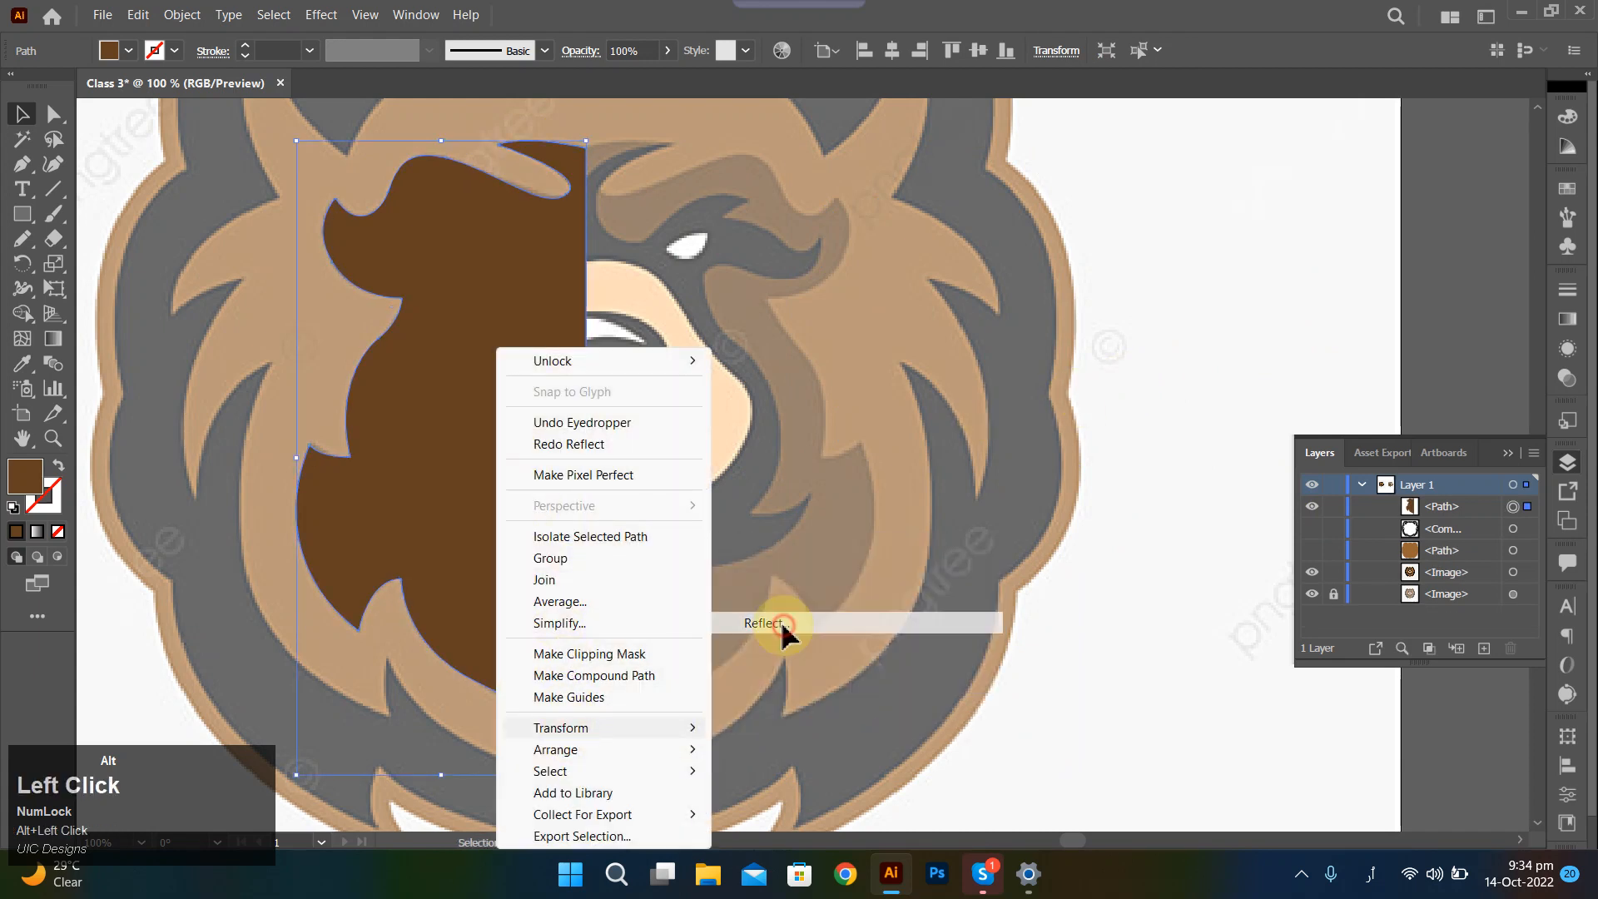
left_click(1019, 587)
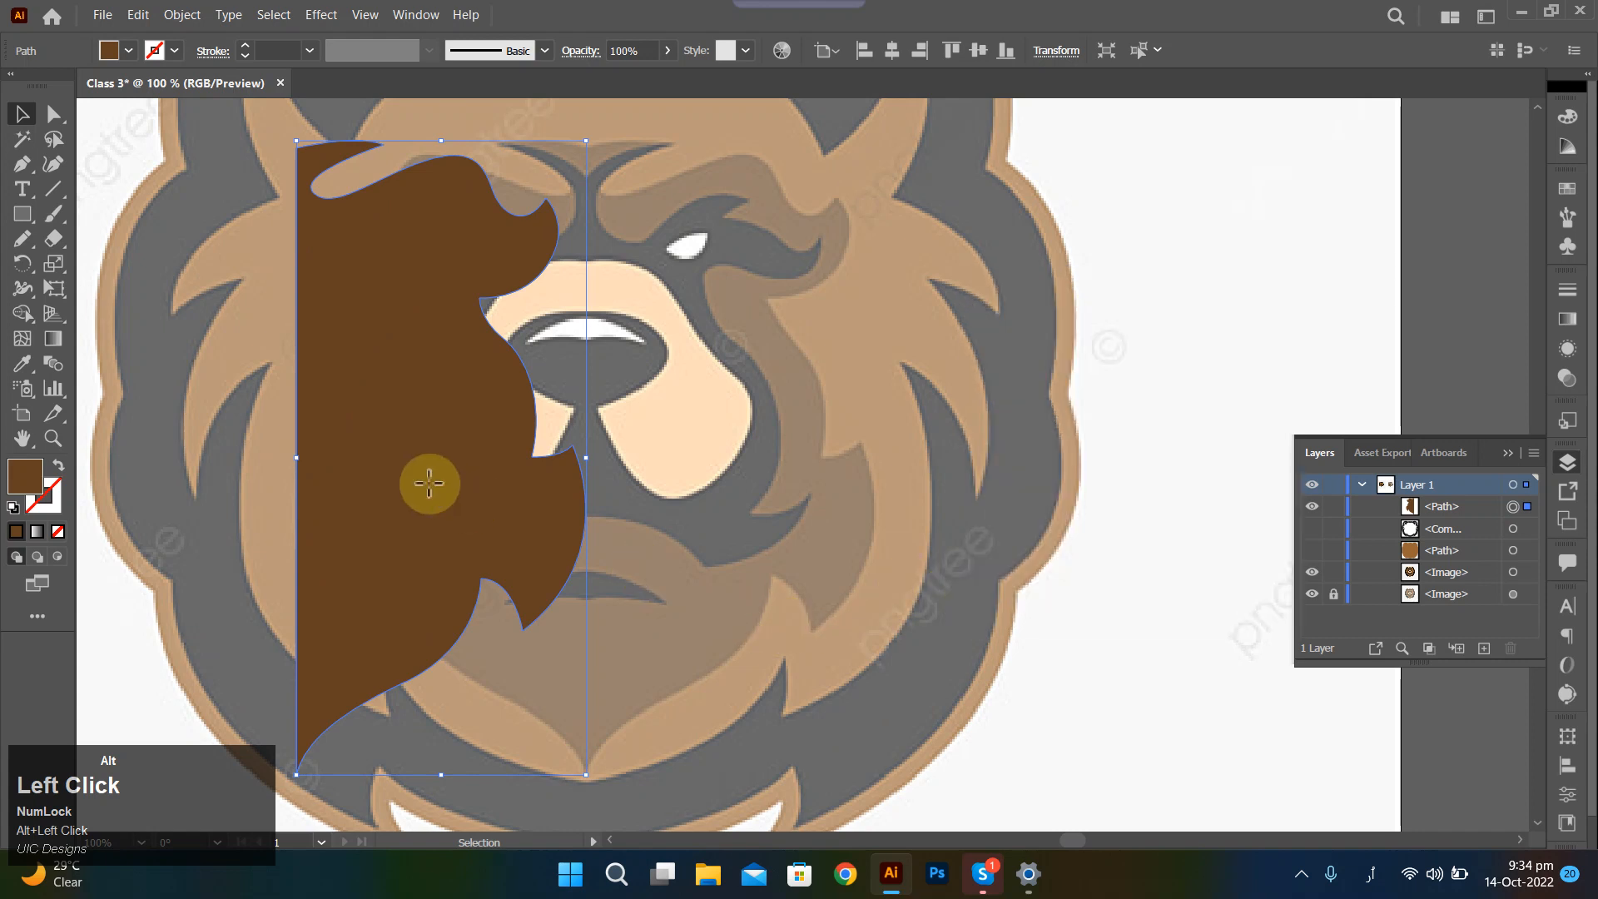
left_click_drag(428, 462, 714, 460)
Merge the two dark brown halves into one shape with the Shape Builder and hide the merged path.
left_click(517, 457, "shift")
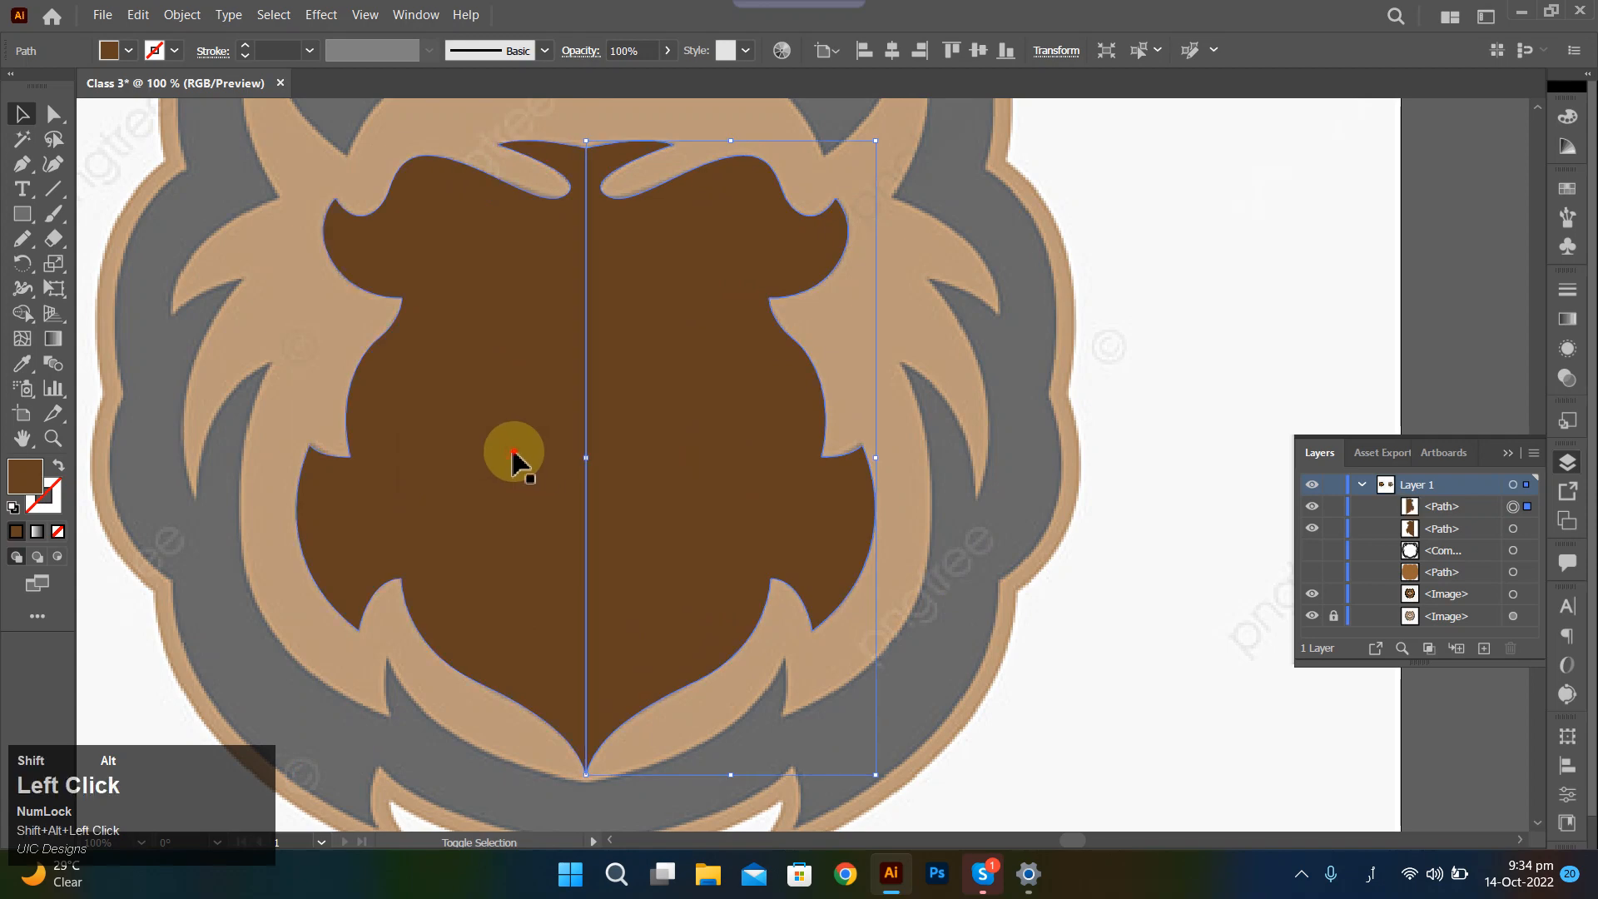
left_click(21, 314)
left_click_drag(479, 347, 646, 386)
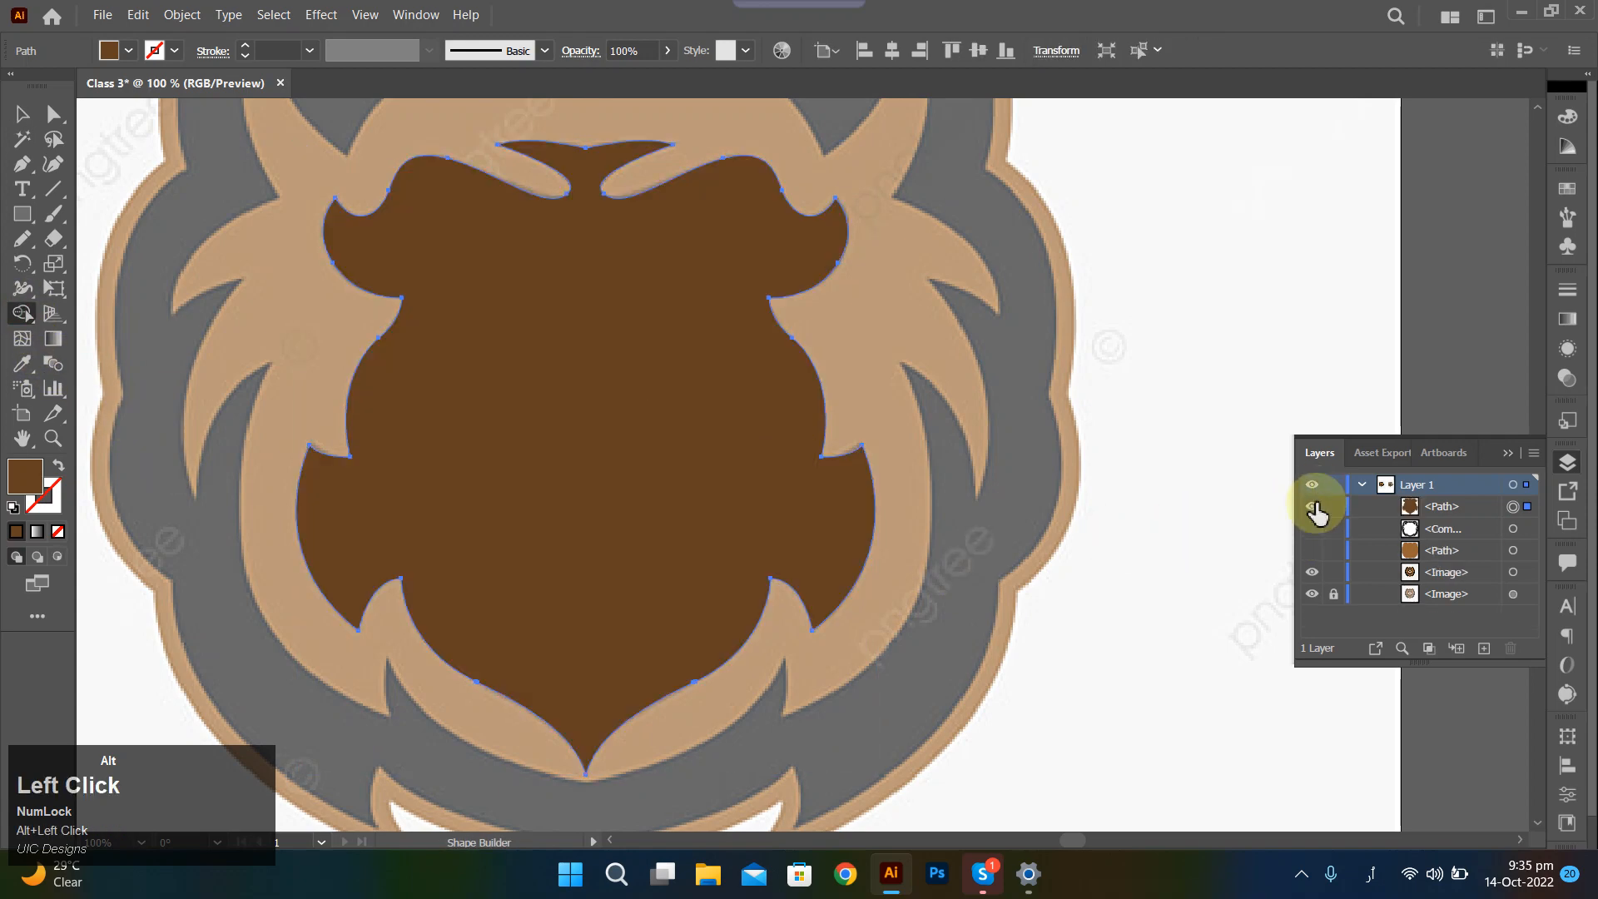
left_click(1313, 506, "alt")
Start a Pen path at the left tip of the dark forehead crease, curve it down beside the nose bridge and make the lower point a corner.
scroll(560, 150, "up", 3, "alt")
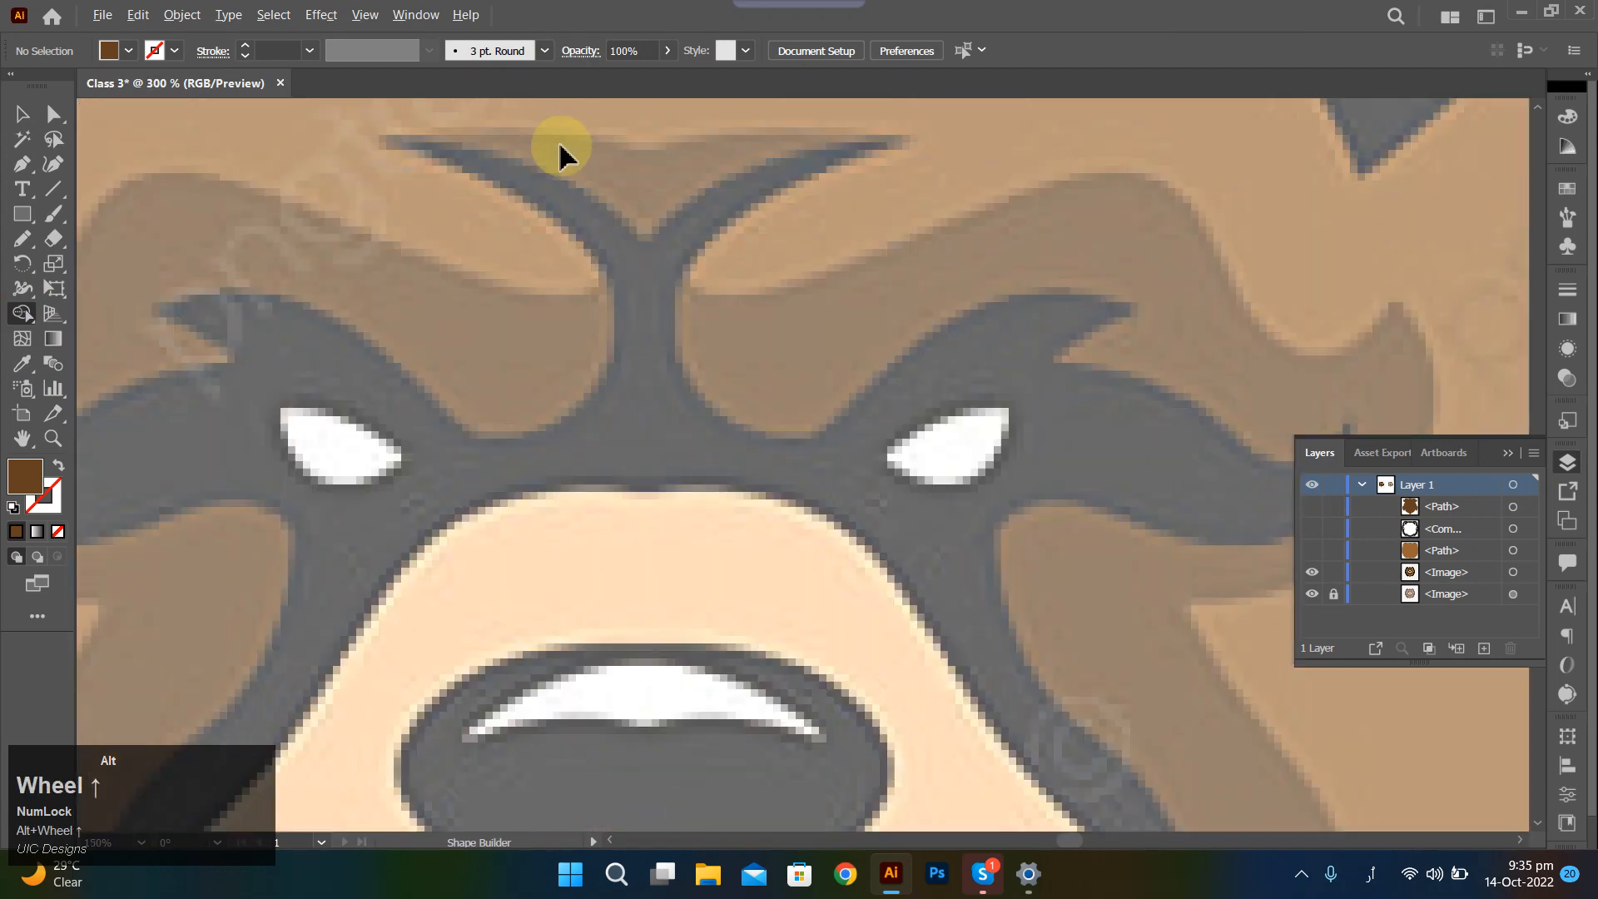
key("p")
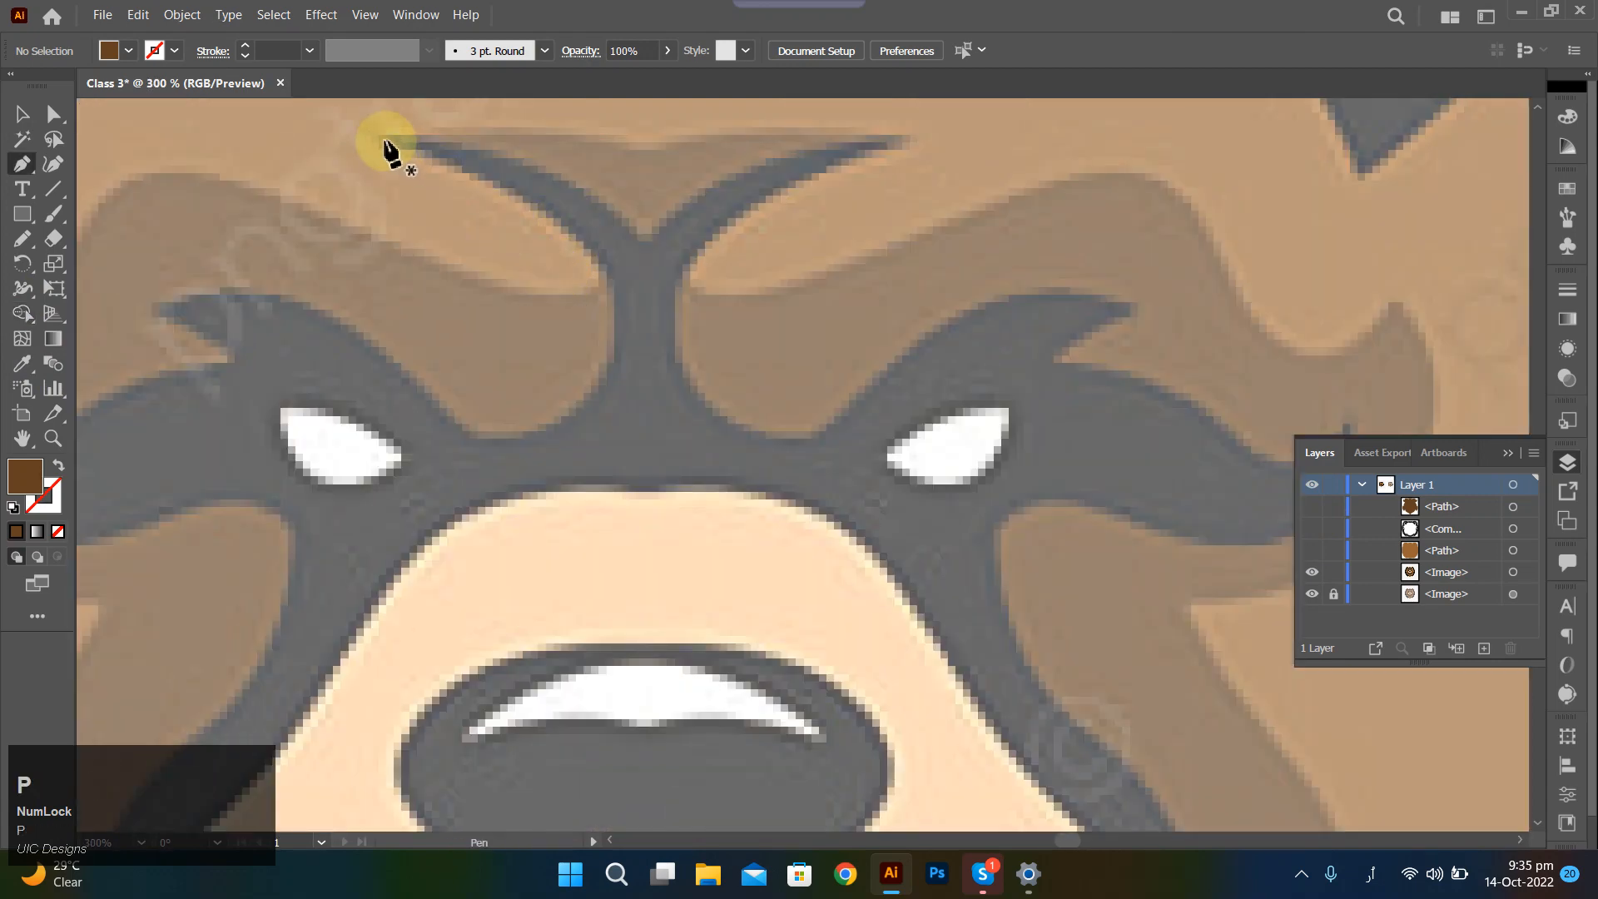
left_click(379, 139)
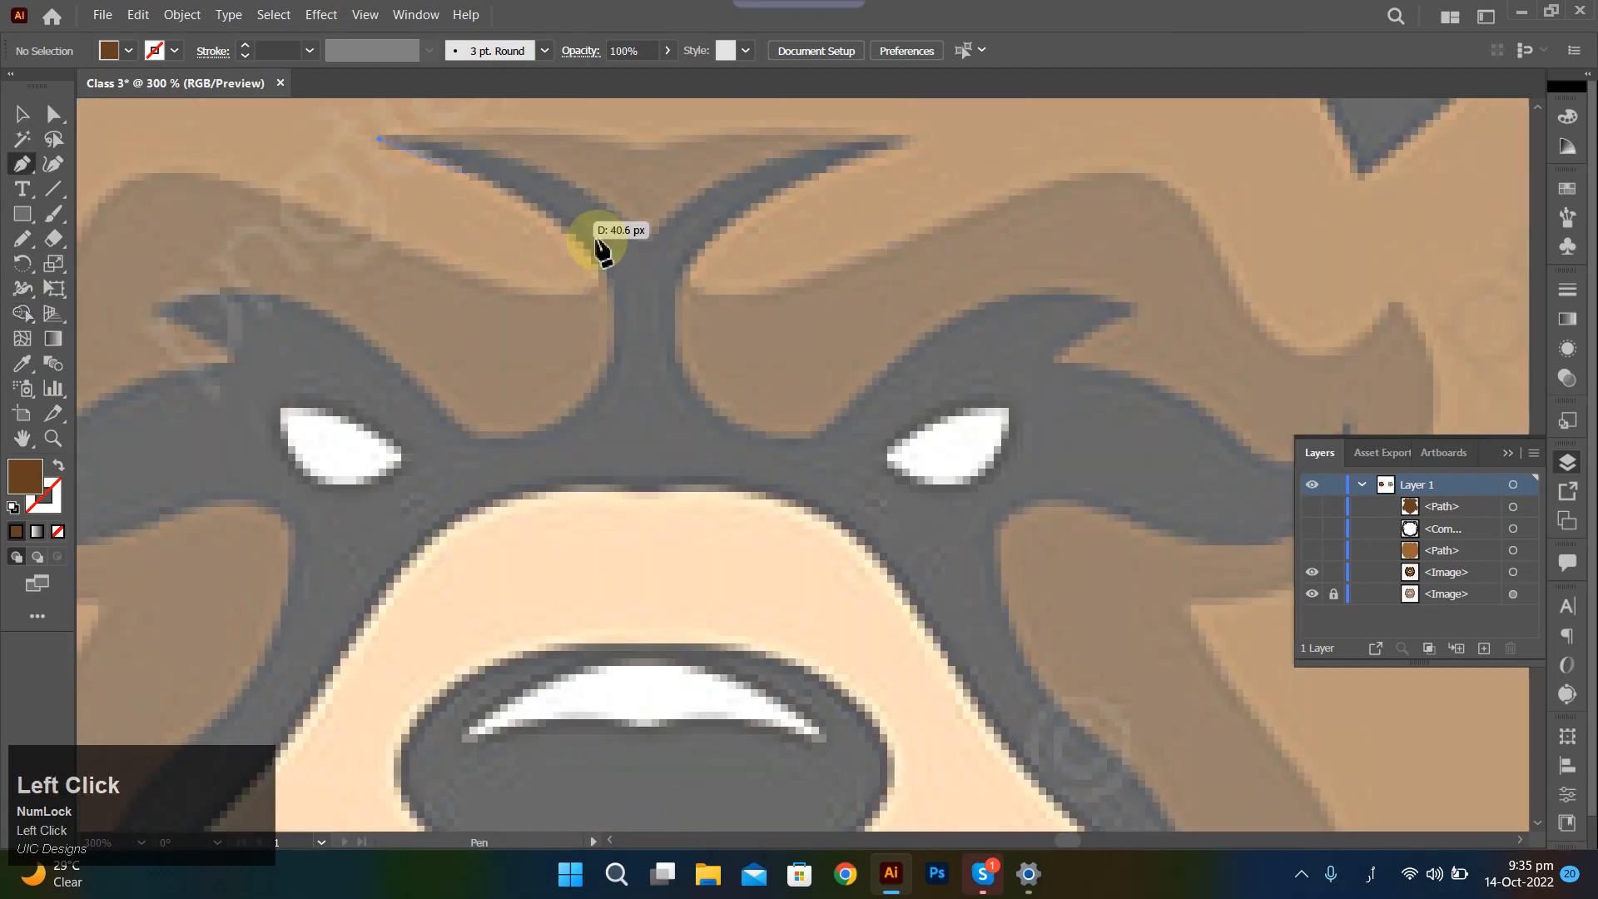
left_click(599, 380)
left_click_drag(585, 430, 558, 548)
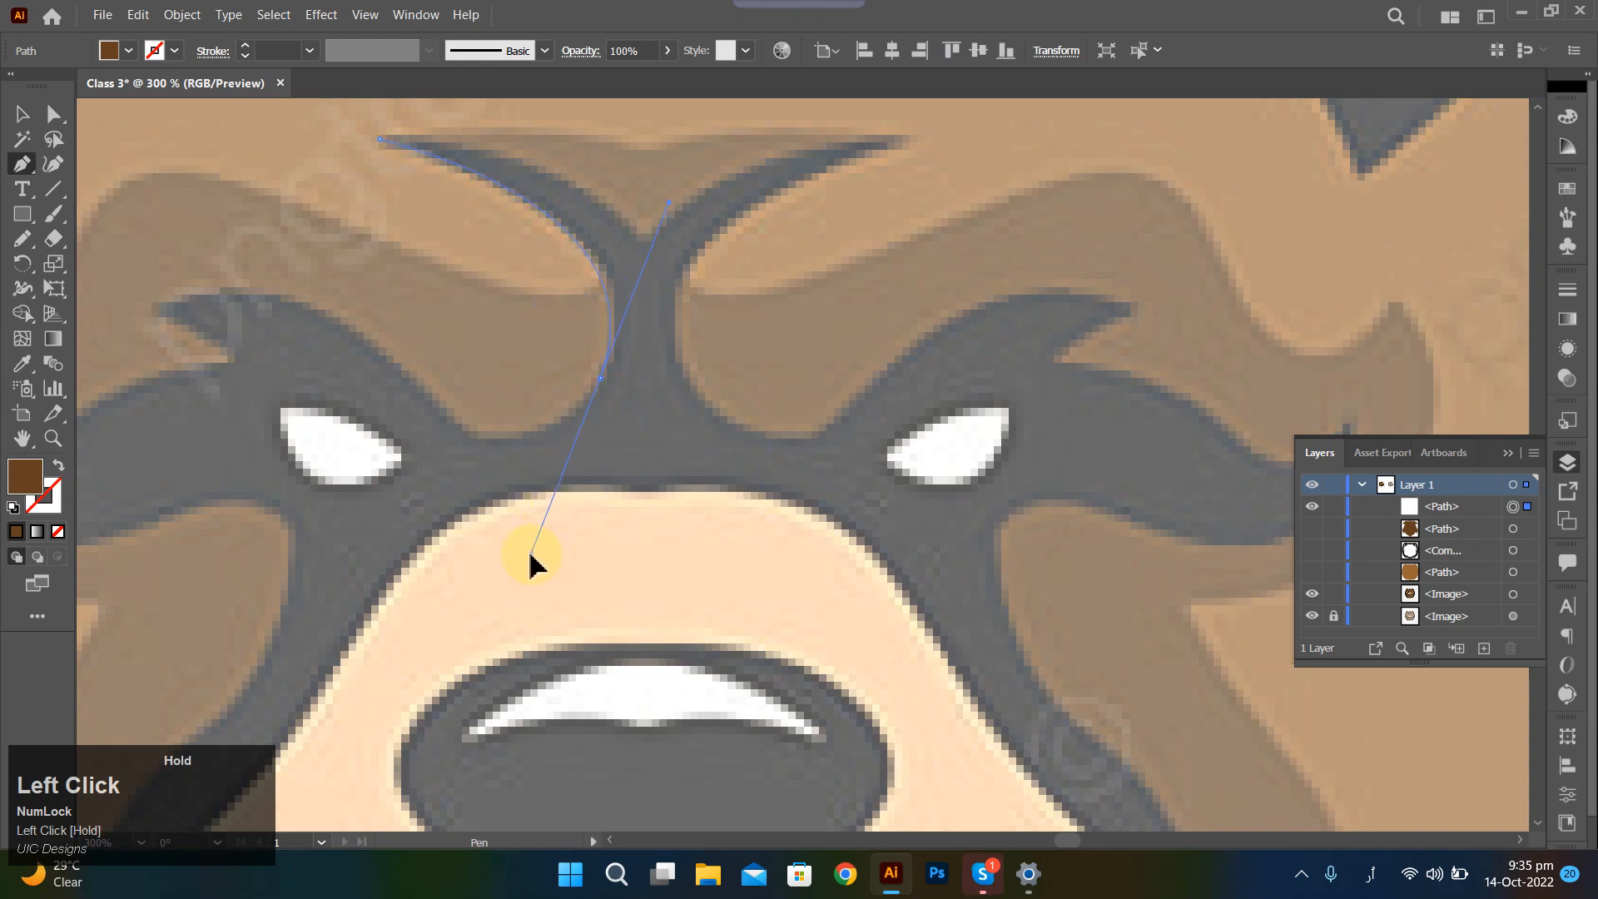
left_click_drag(531, 556, 531, 553)
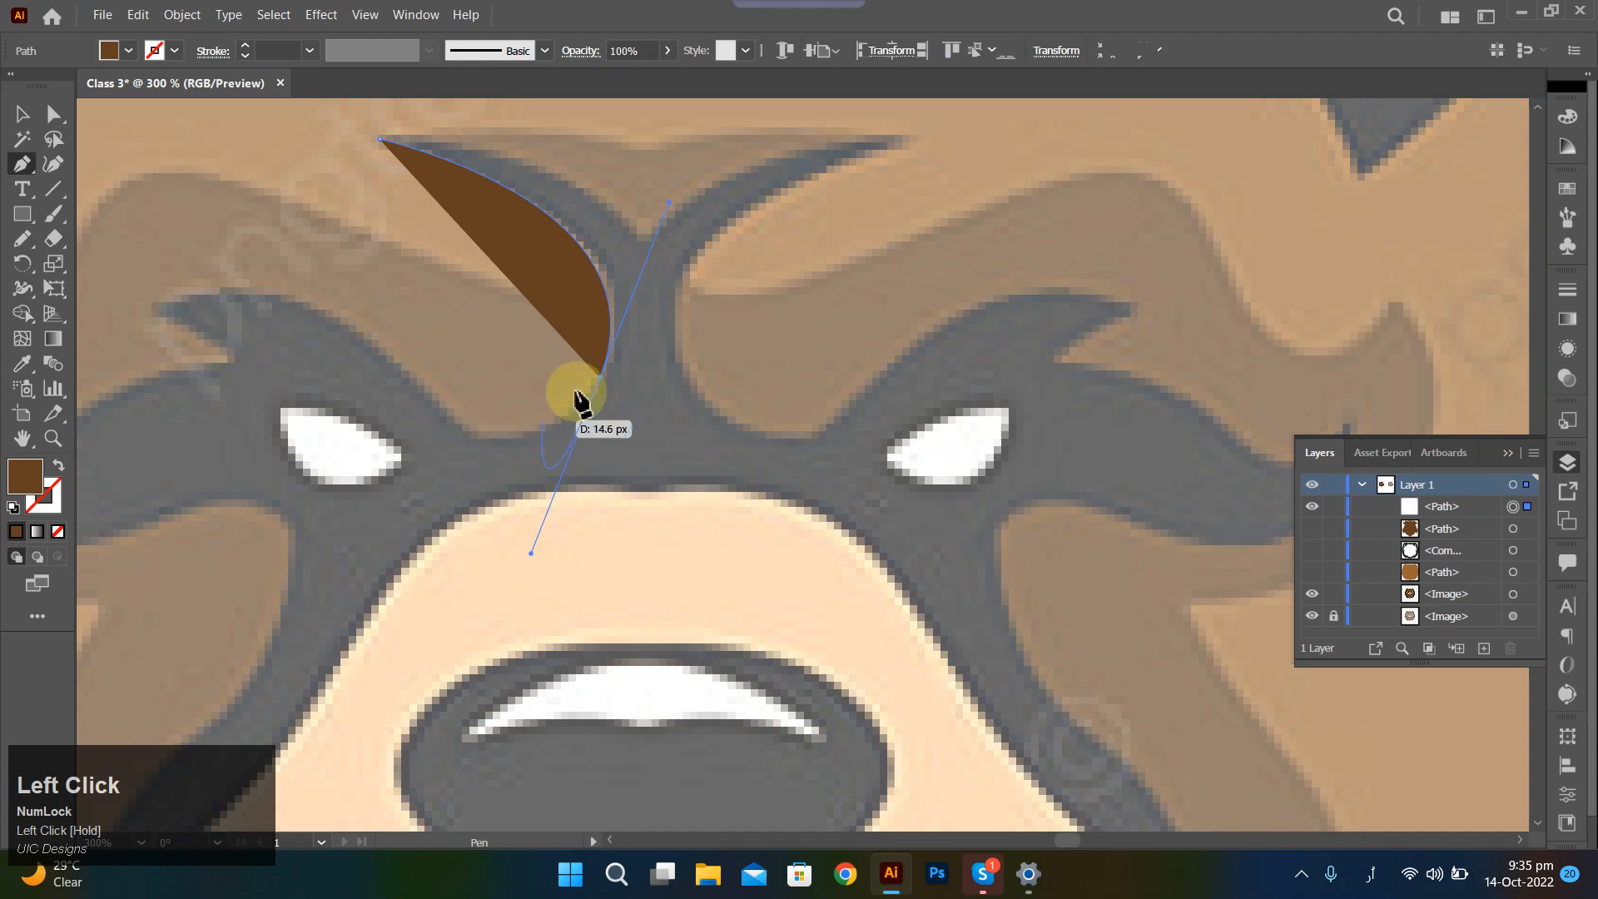
left_click(599, 380)
left_click(602, 382, "ctrl")
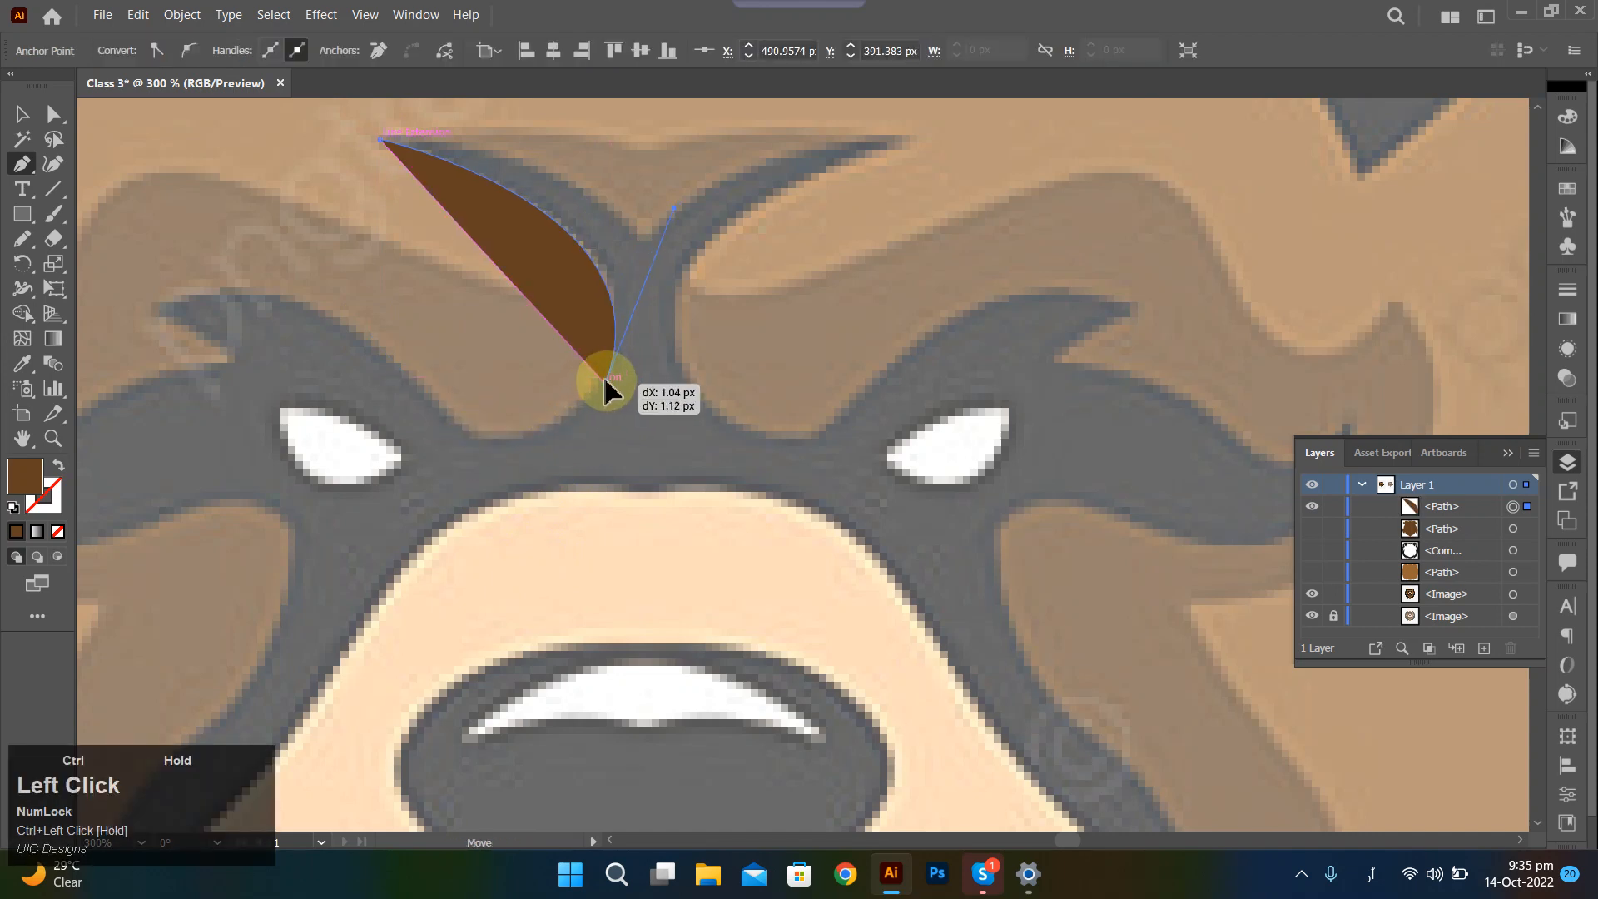
left_click_drag(605, 380, 598, 385)
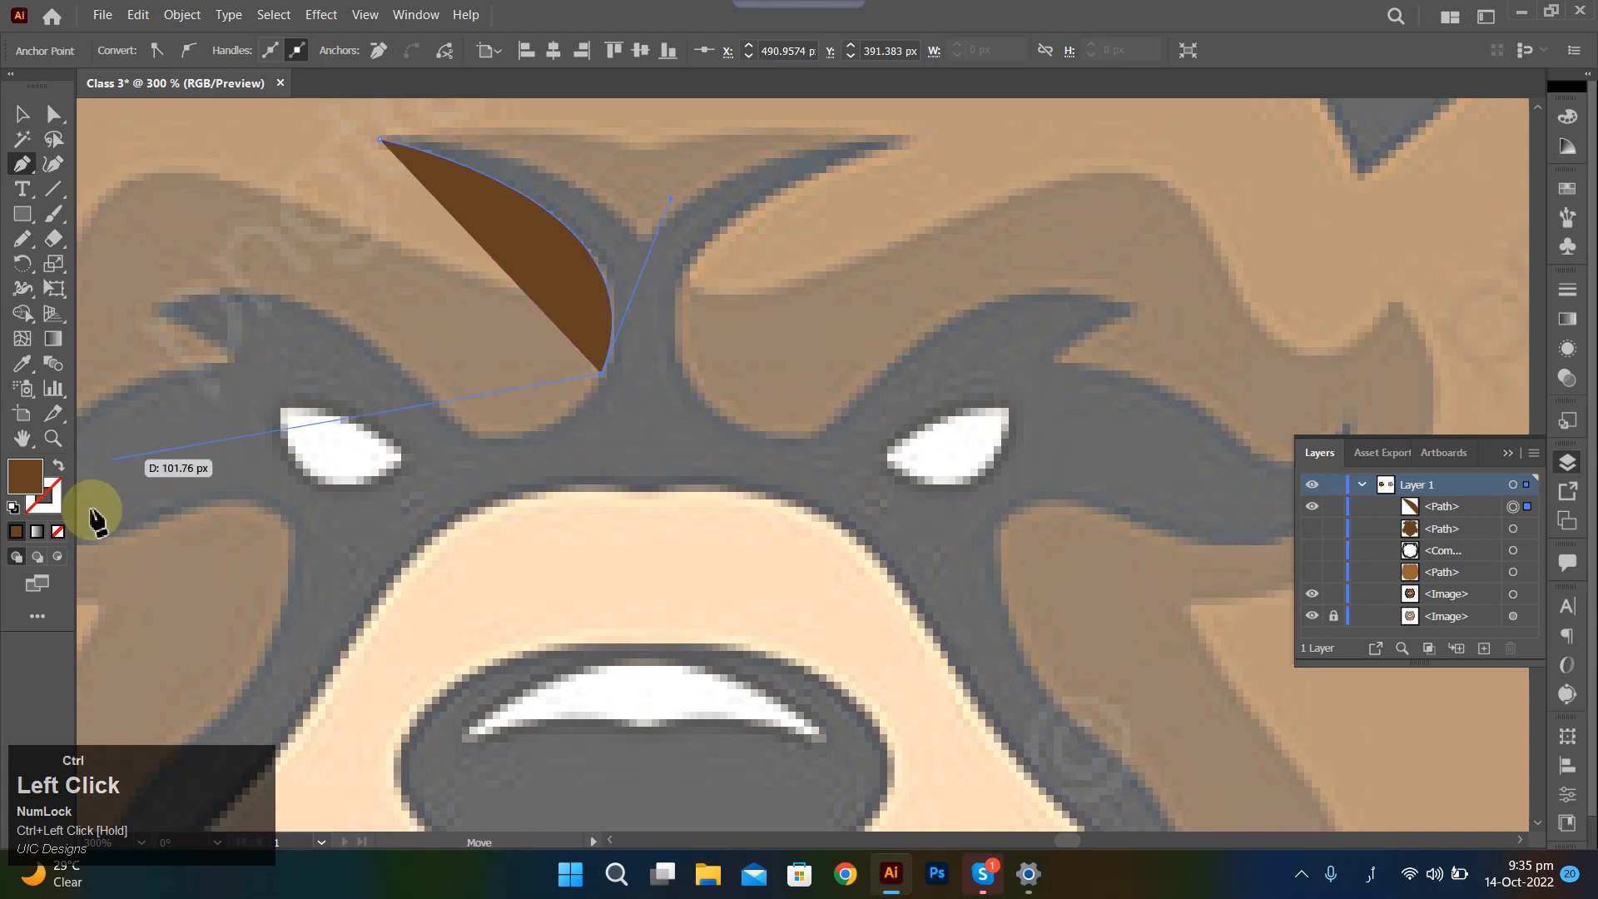
Remove the fill from the new path and set its stroke colour to red FC0000.
left_click(57, 529)
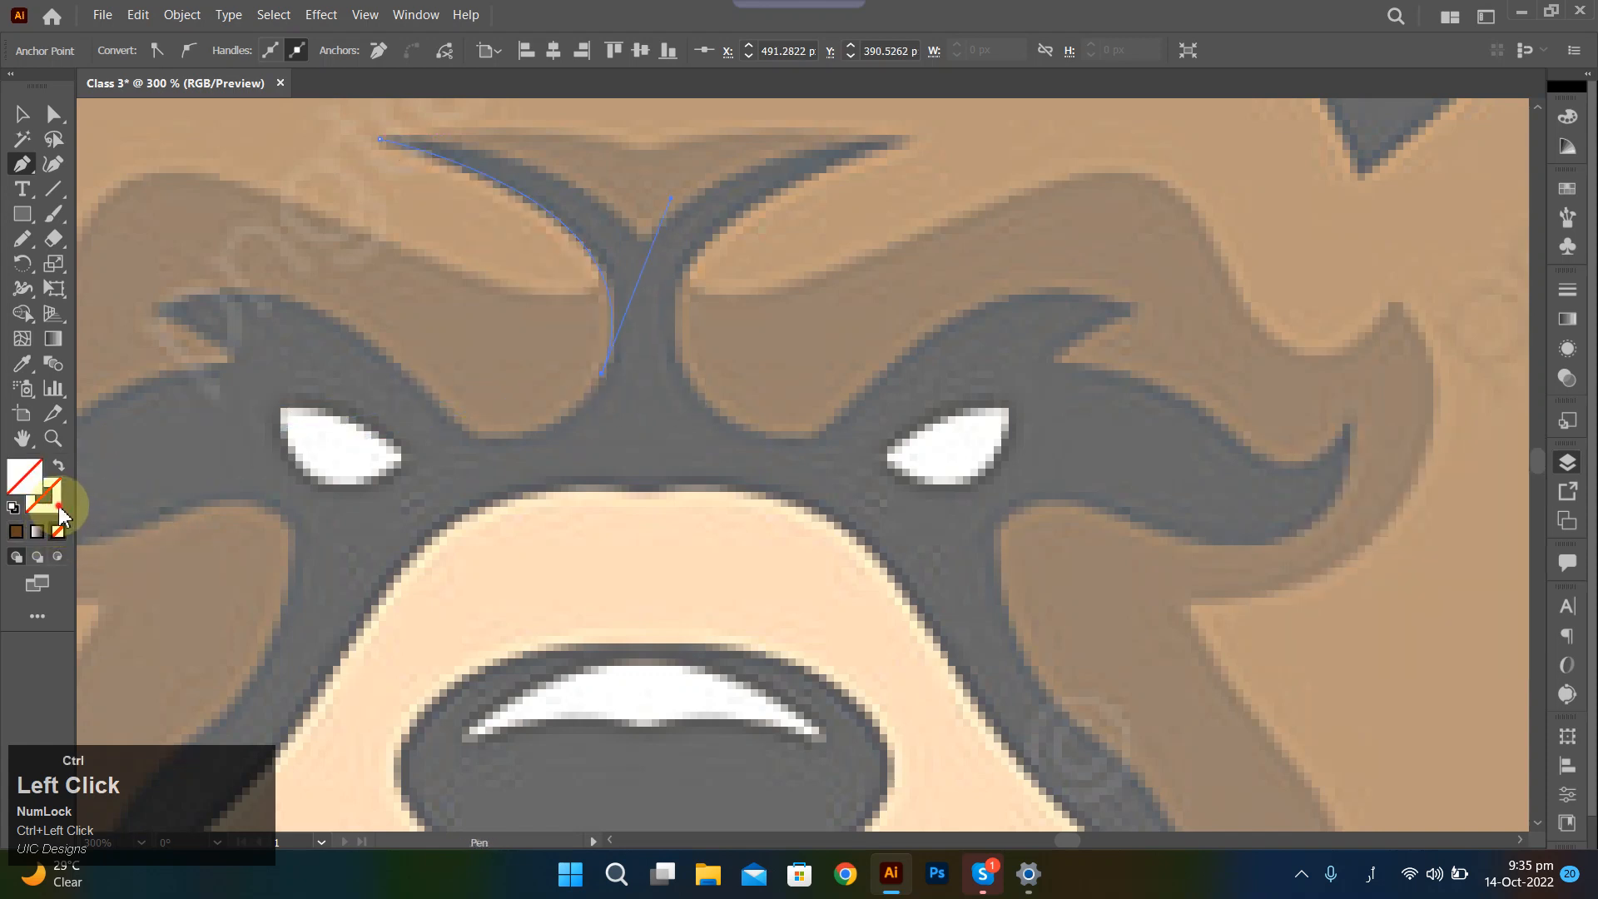
left_click(55, 489)
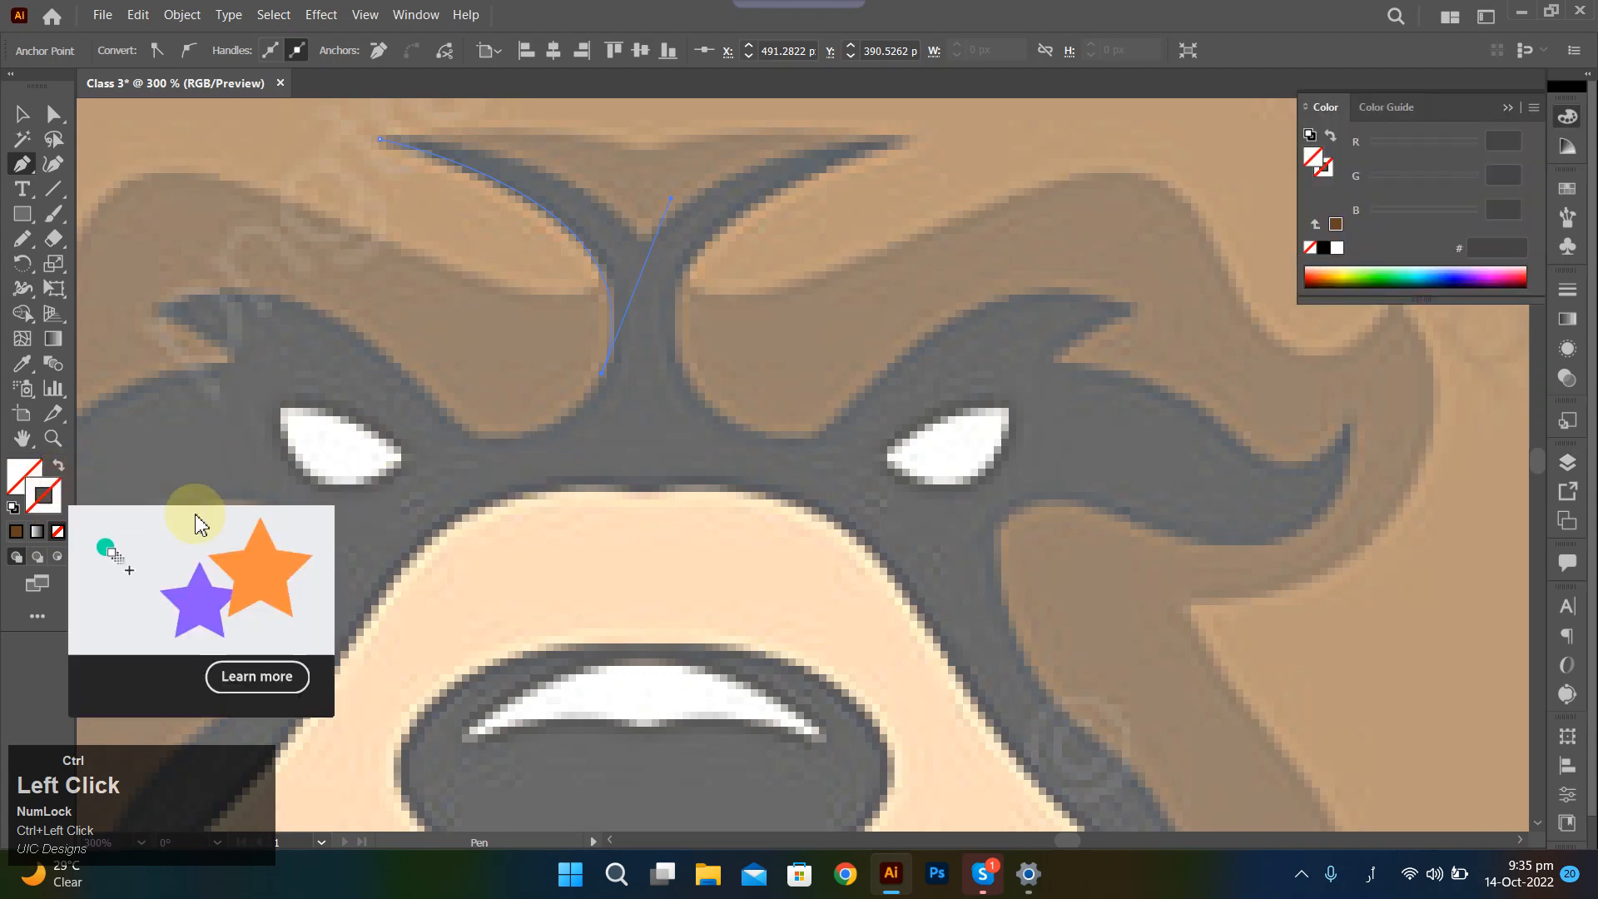
double_click(50, 492)
left_click(625, 183)
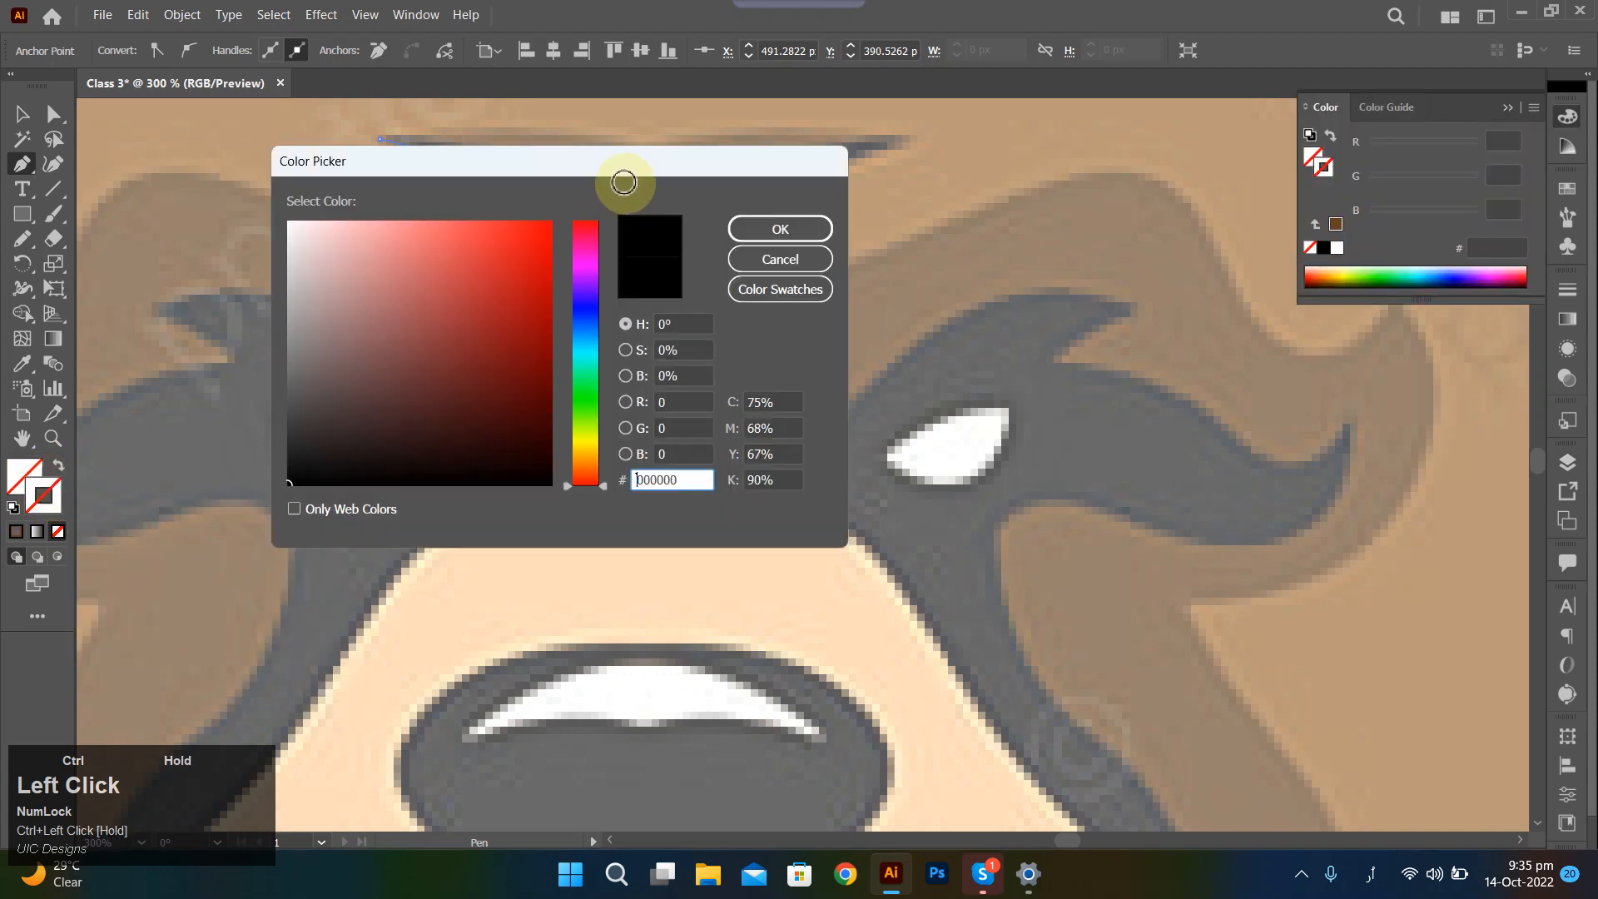
left_click(549, 223)
left_click(757, 236)
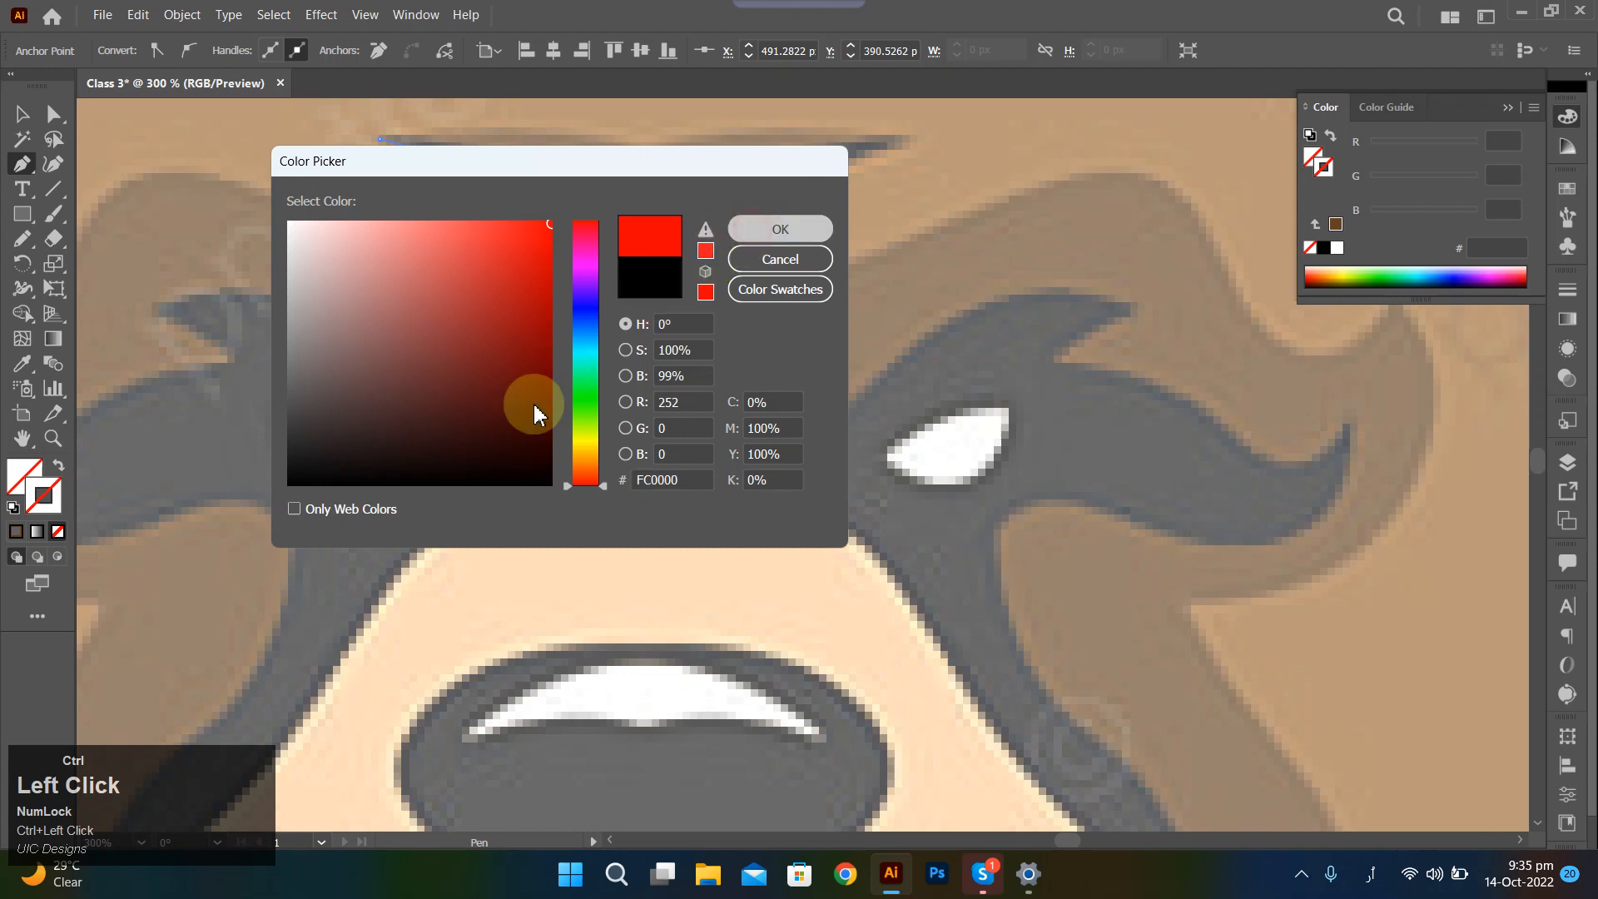
Trace the upper edge of the left dark brow marking from the nose bridge out to its pointed tip and back into the notch below.
mouse_move(601, 374)
left_mouse_down()
mouse_move(404, 426)
mouse_move(411, 393)
mouse_move(466, 439)
mouse_move(383, 405)
left_mouse_up()
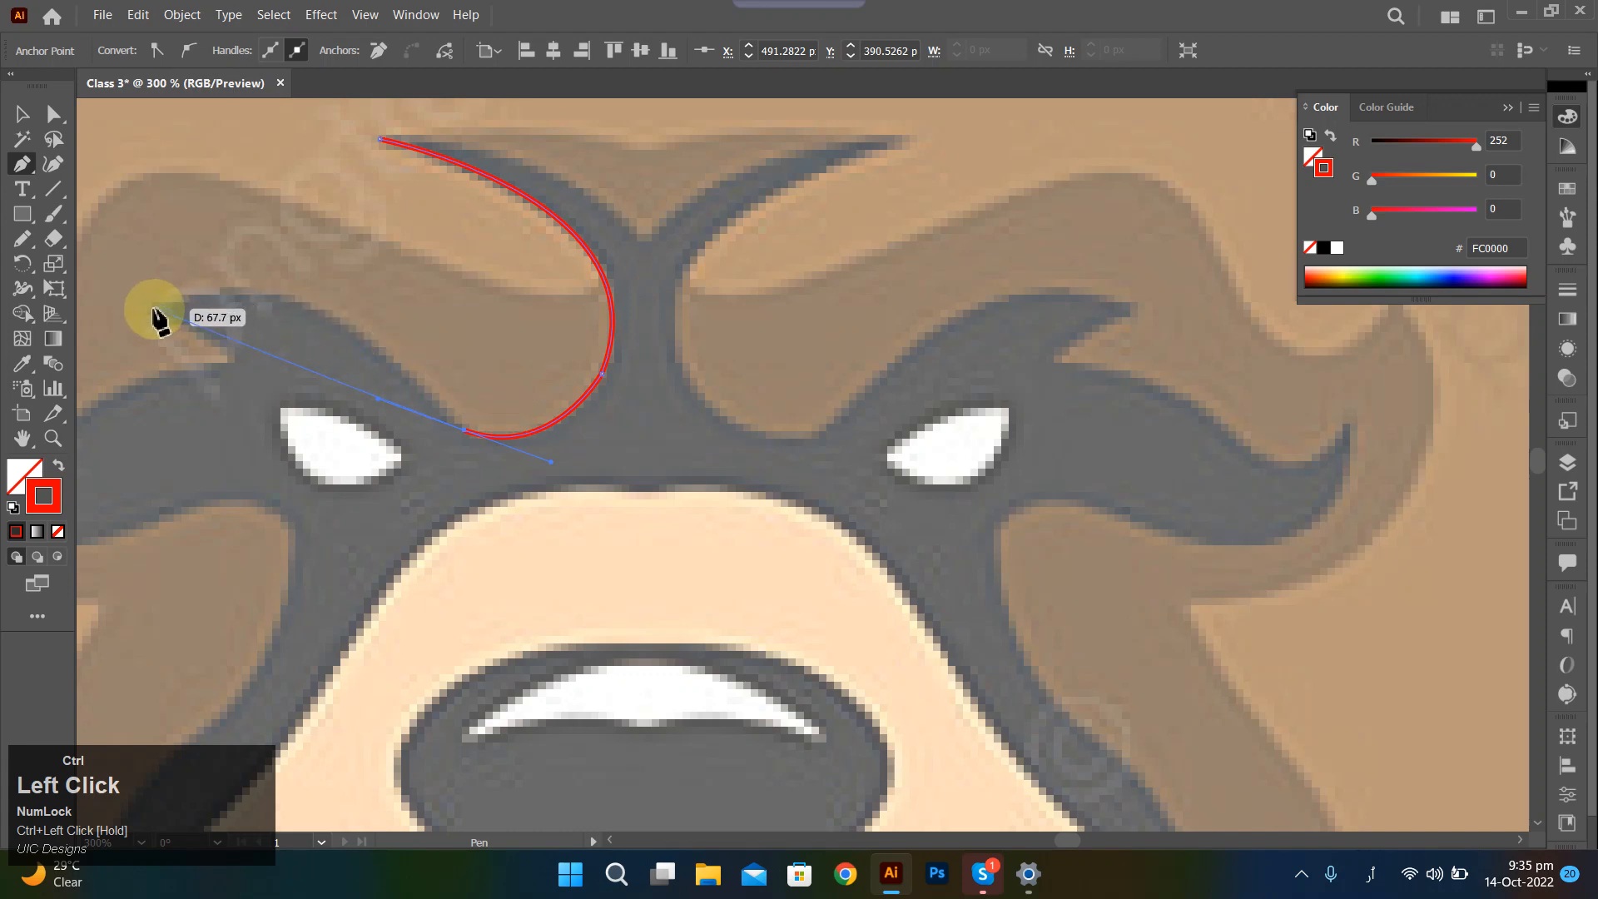
mouse_move(153, 308)
left_mouse_down()
mouse_move(14, 357)
mouse_move(39, 363)
mouse_move(57, 328)
mouse_move(226, 368)
left_mouse_up()
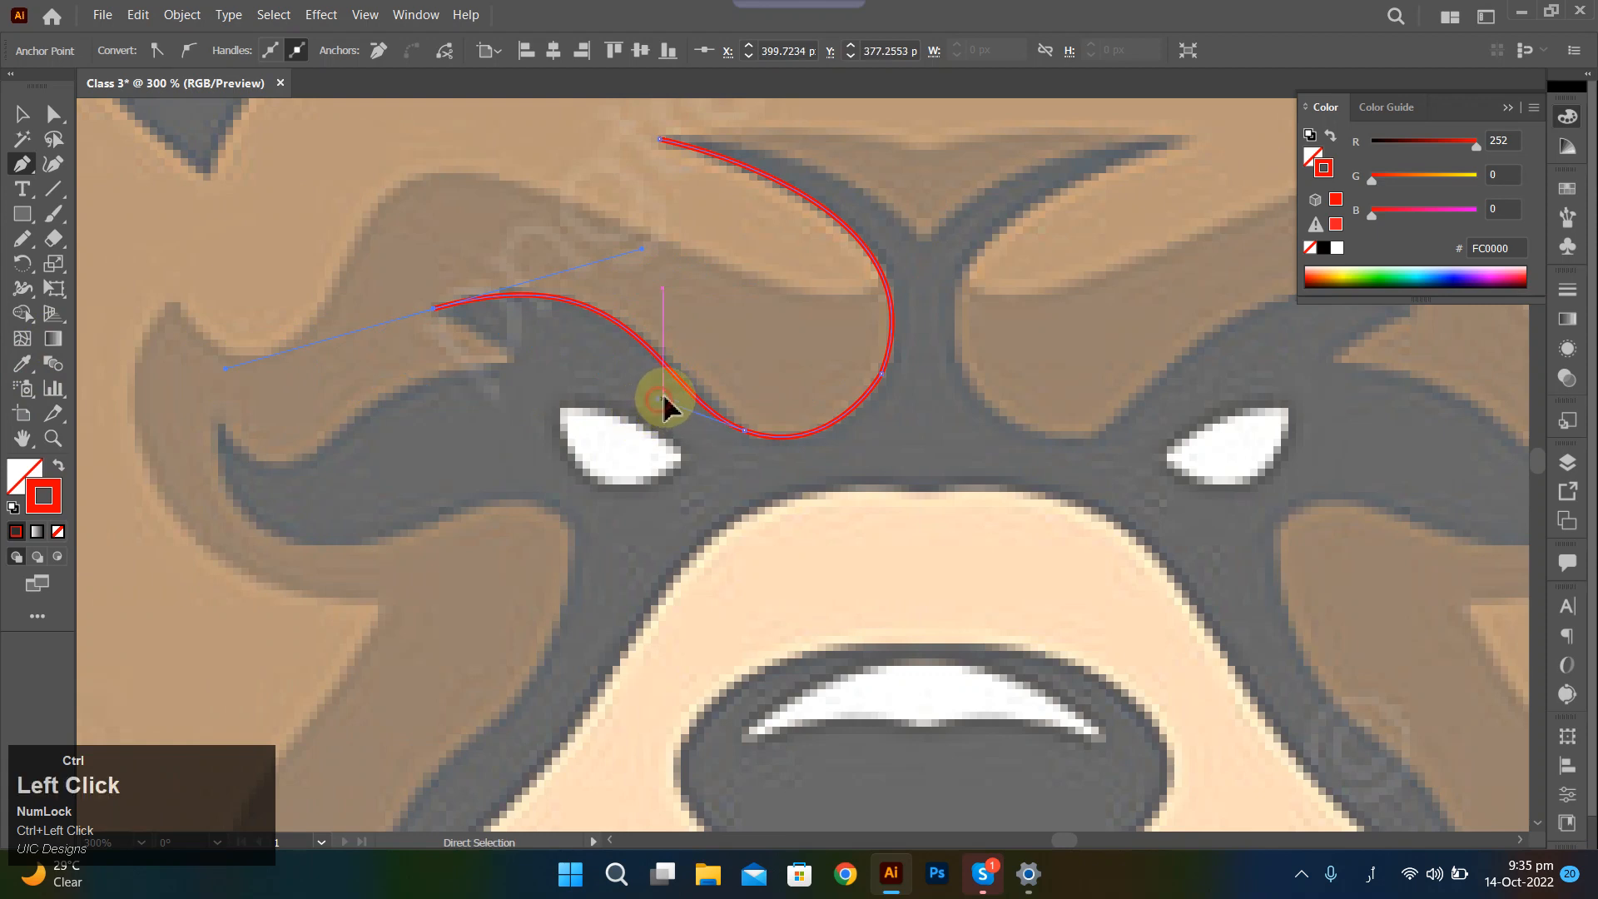
left_click_drag(439, 310, 512, 363)
Trace the left eye marking from the notch to its sharp outer tip and back along its lower edge to below the eye.
left_click_drag(322, 446, 249, 528)
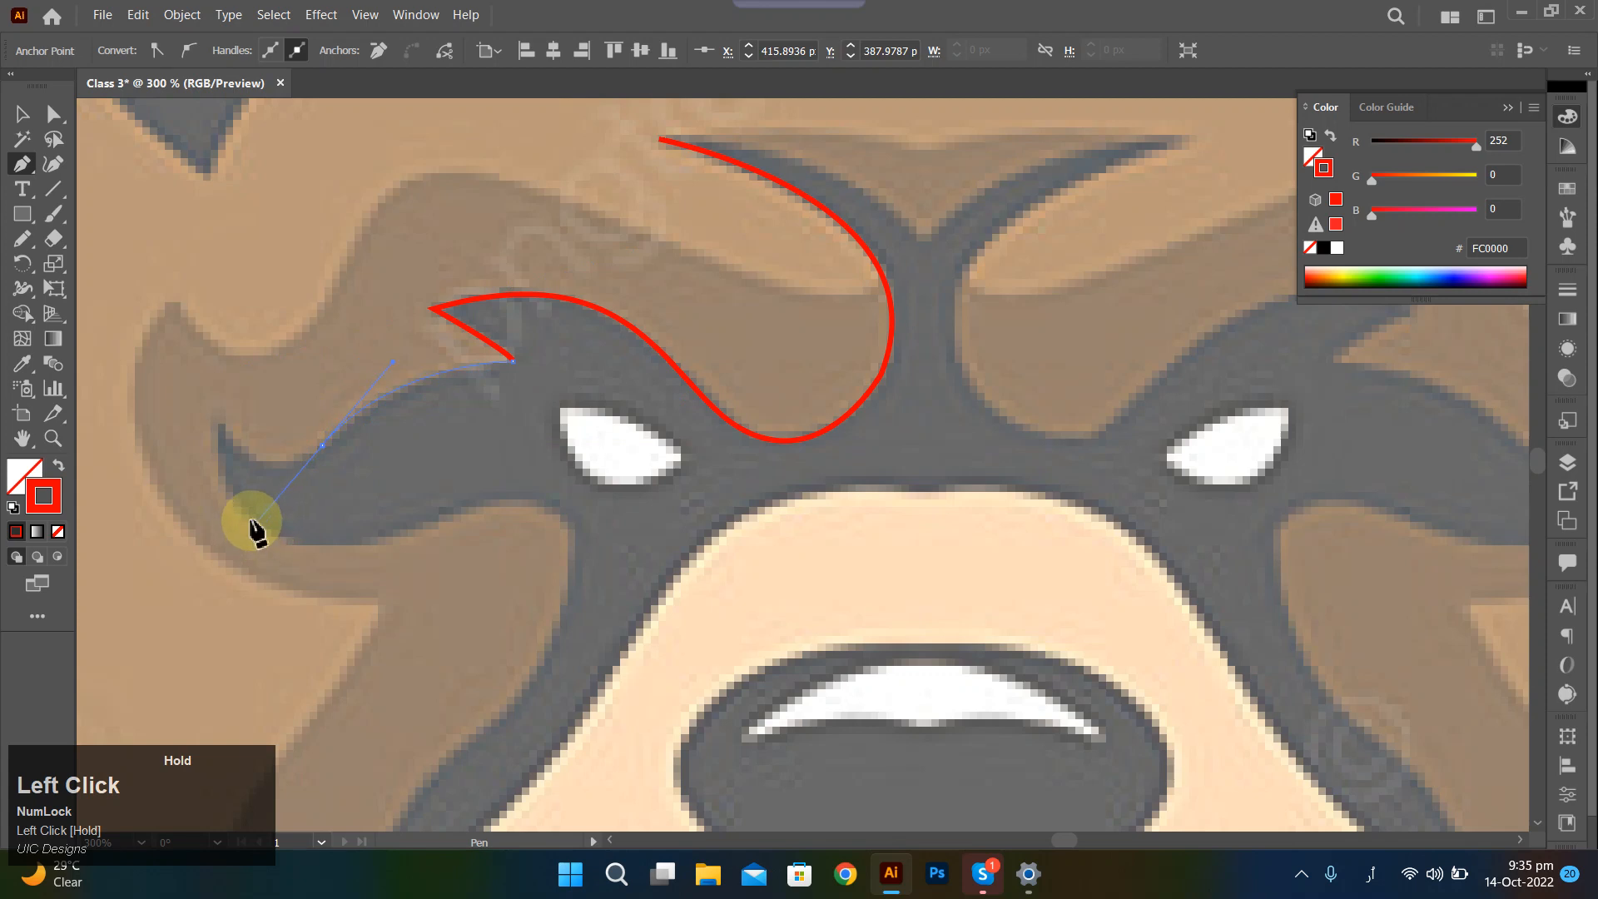
left_click_drag(322, 445, 220, 425)
left_click_drag(220, 424, 184, 358)
key("ctrl")
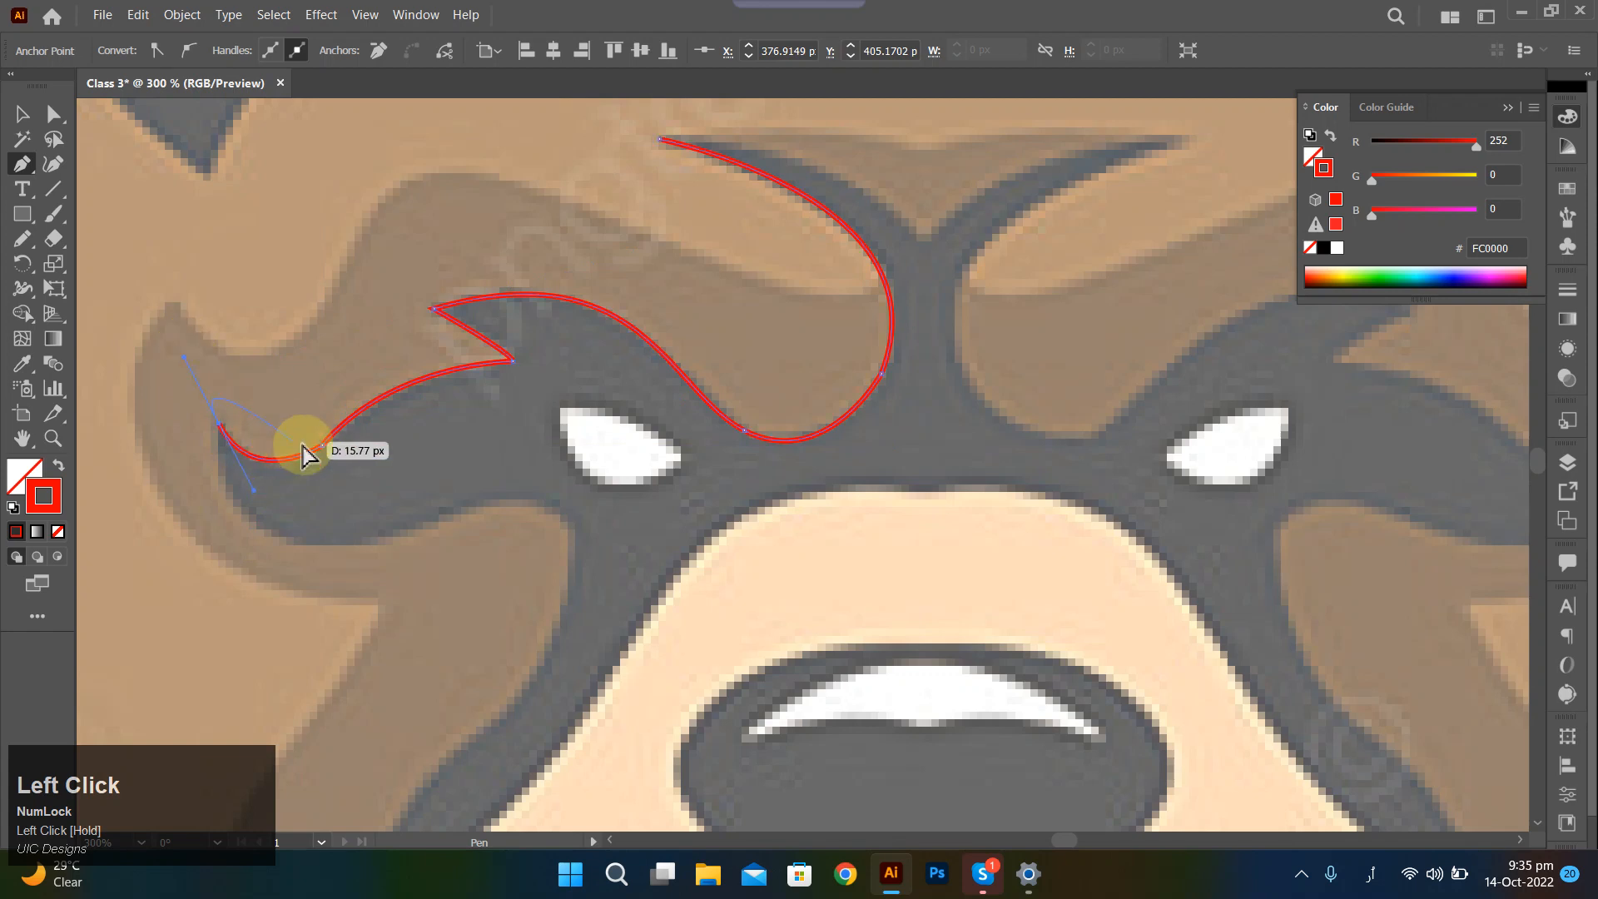
left_click_drag(313, 435, 150, 240)
left_click_drag(237, 471, 218, 427)
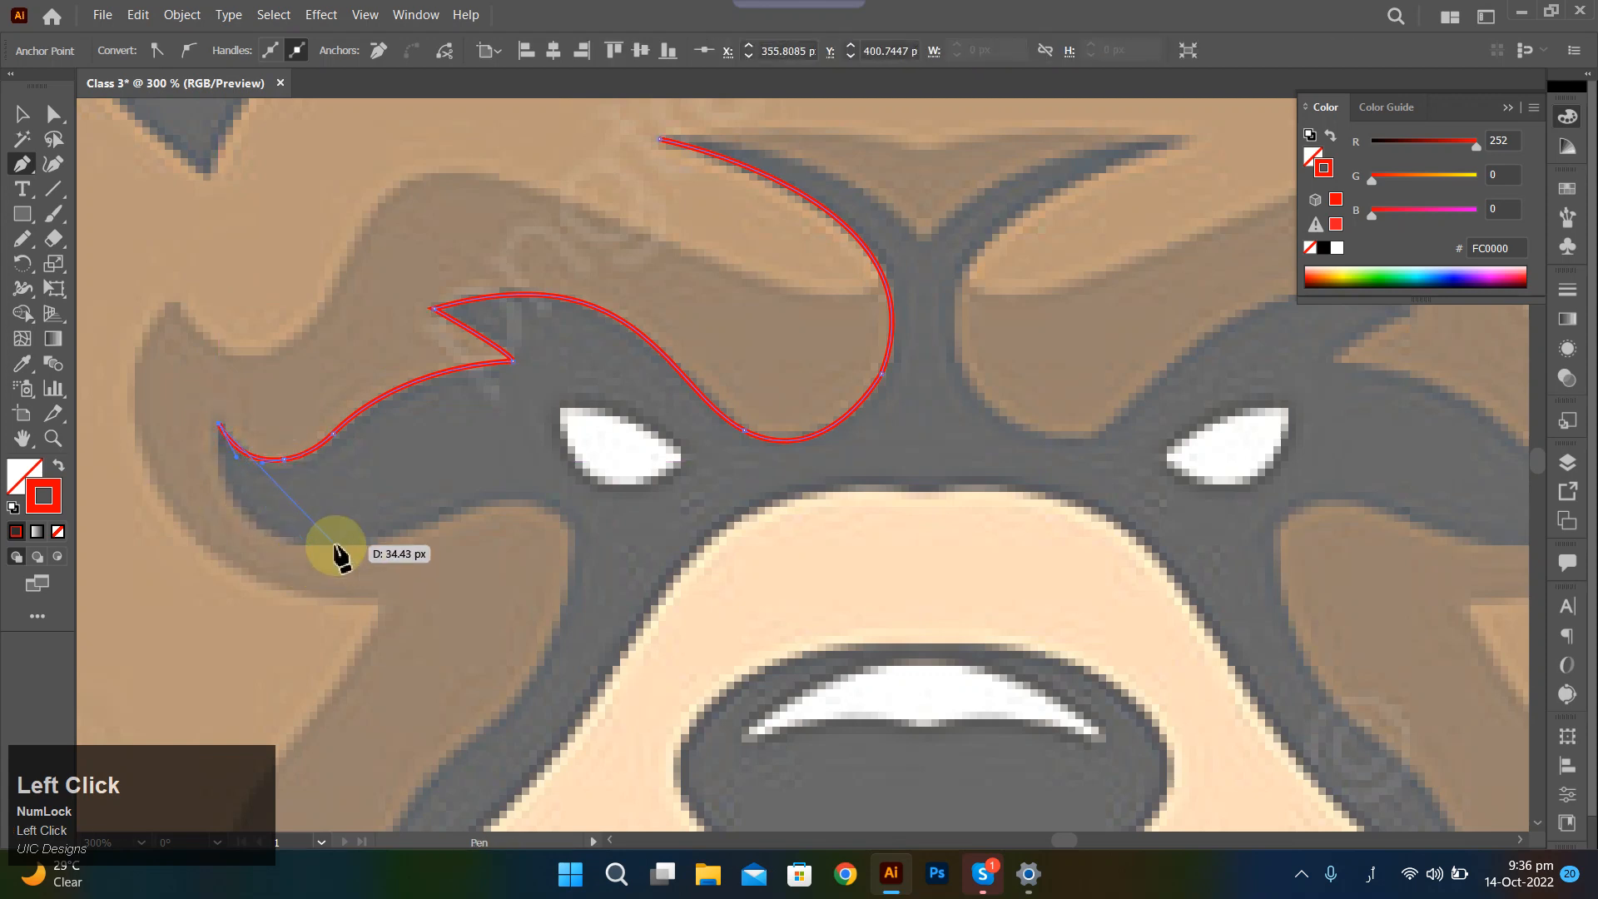
left_click_drag(335, 548, 653, 547)
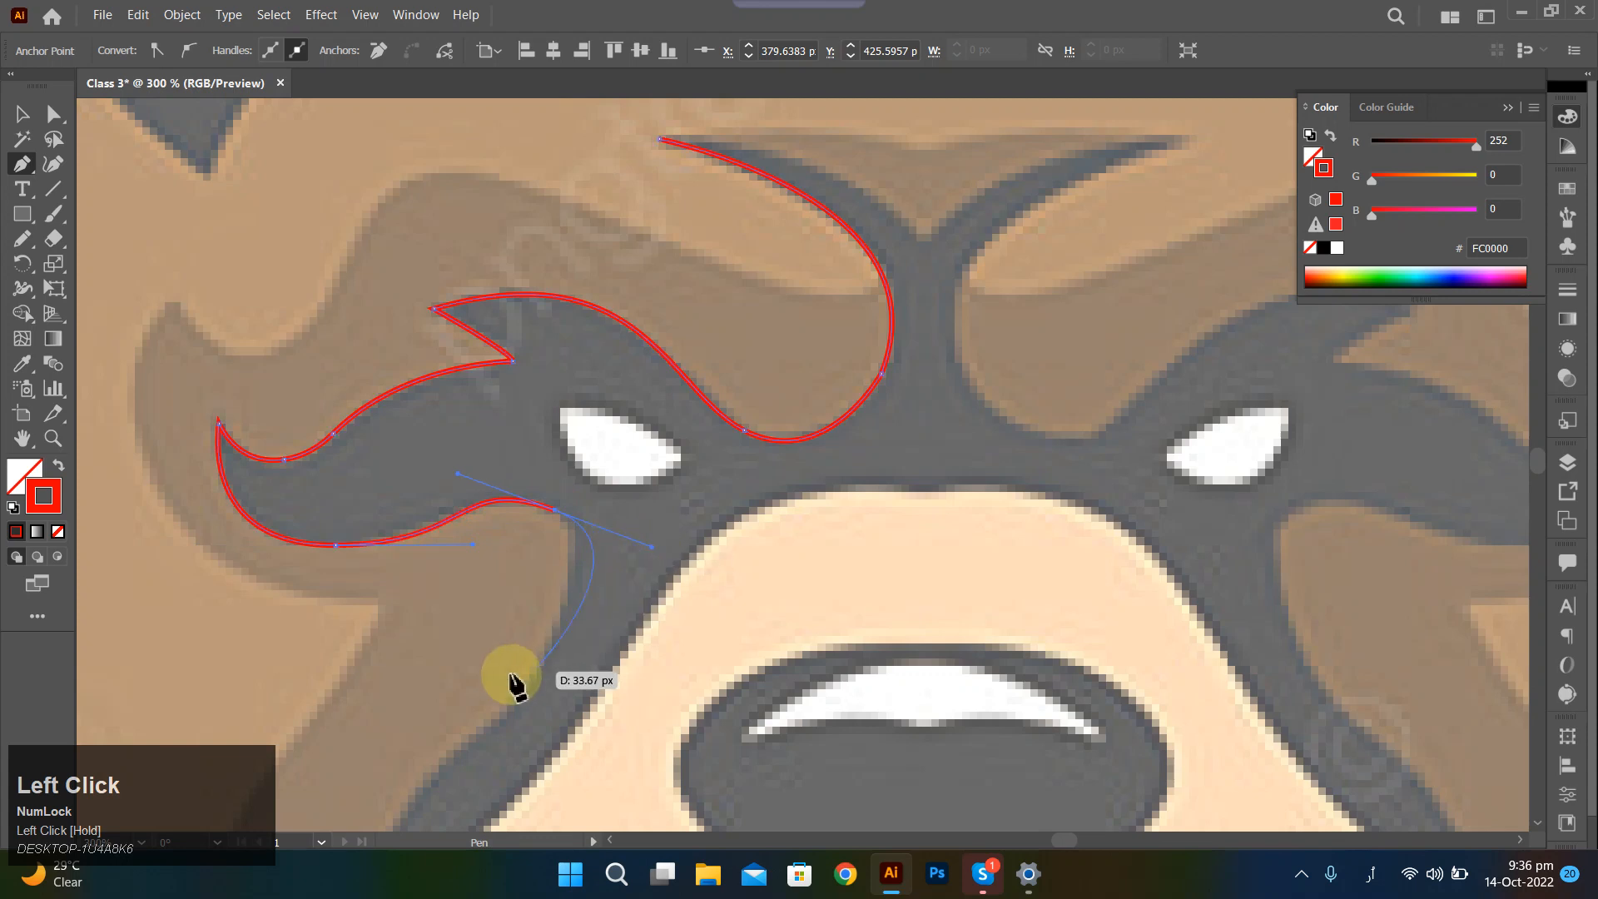
Continue the Pen path around the rounded corner below the left eye and down the inner cheek edge beside the muzzle.
left_click(555, 511)
scroll(552, 589, "down", 1)
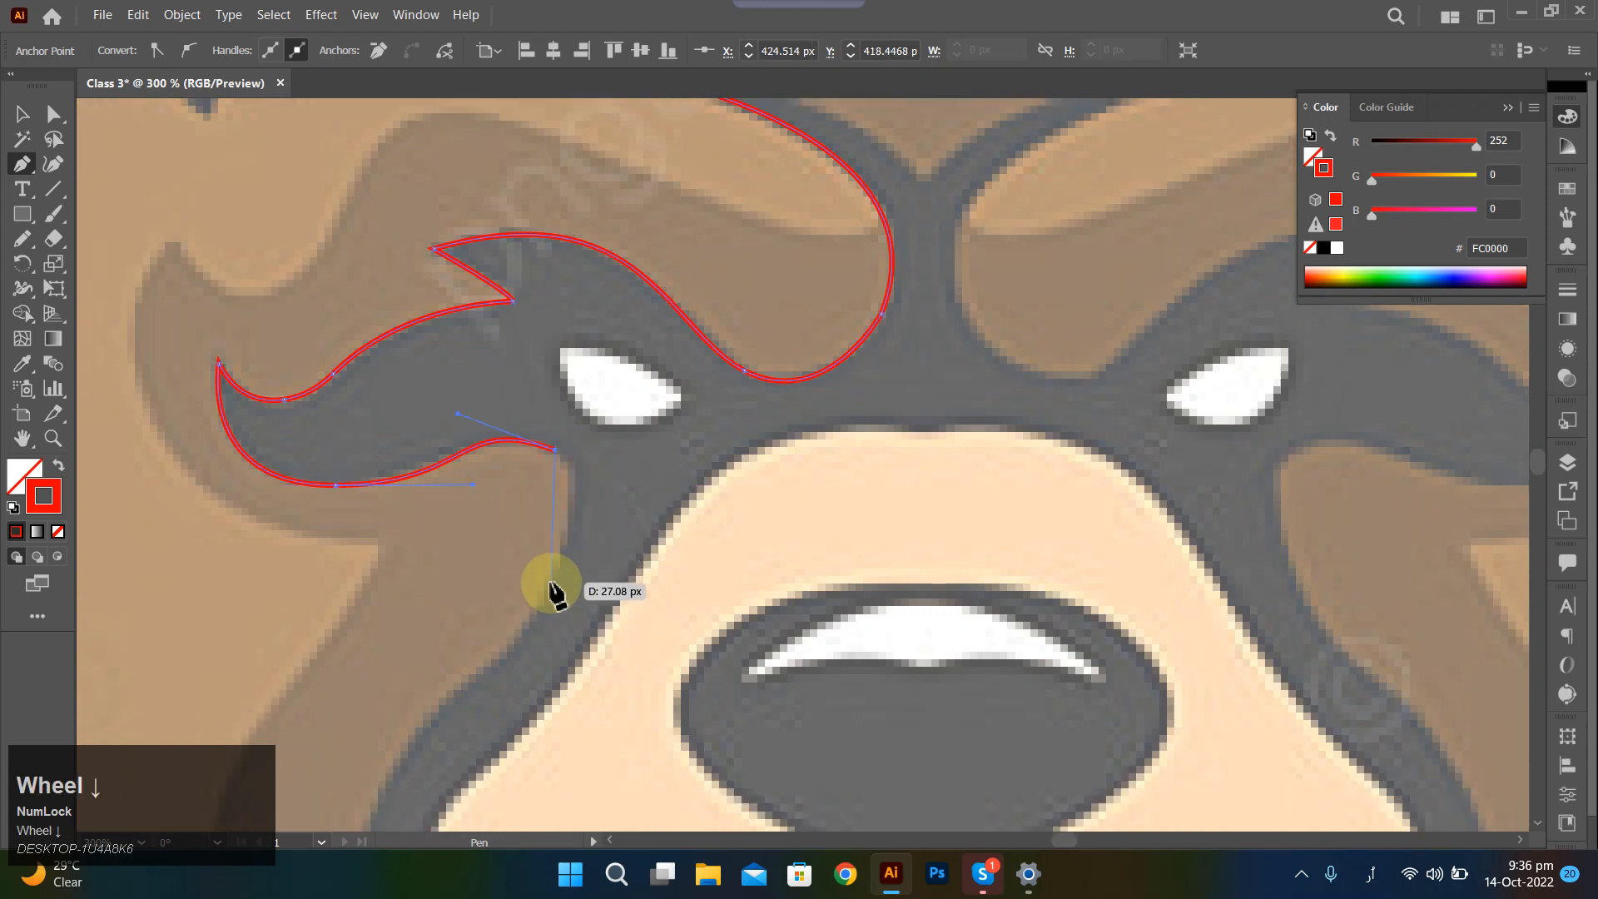
left_click_drag(552, 584, 507, 670)
left_click(552, 487, "ctrl")
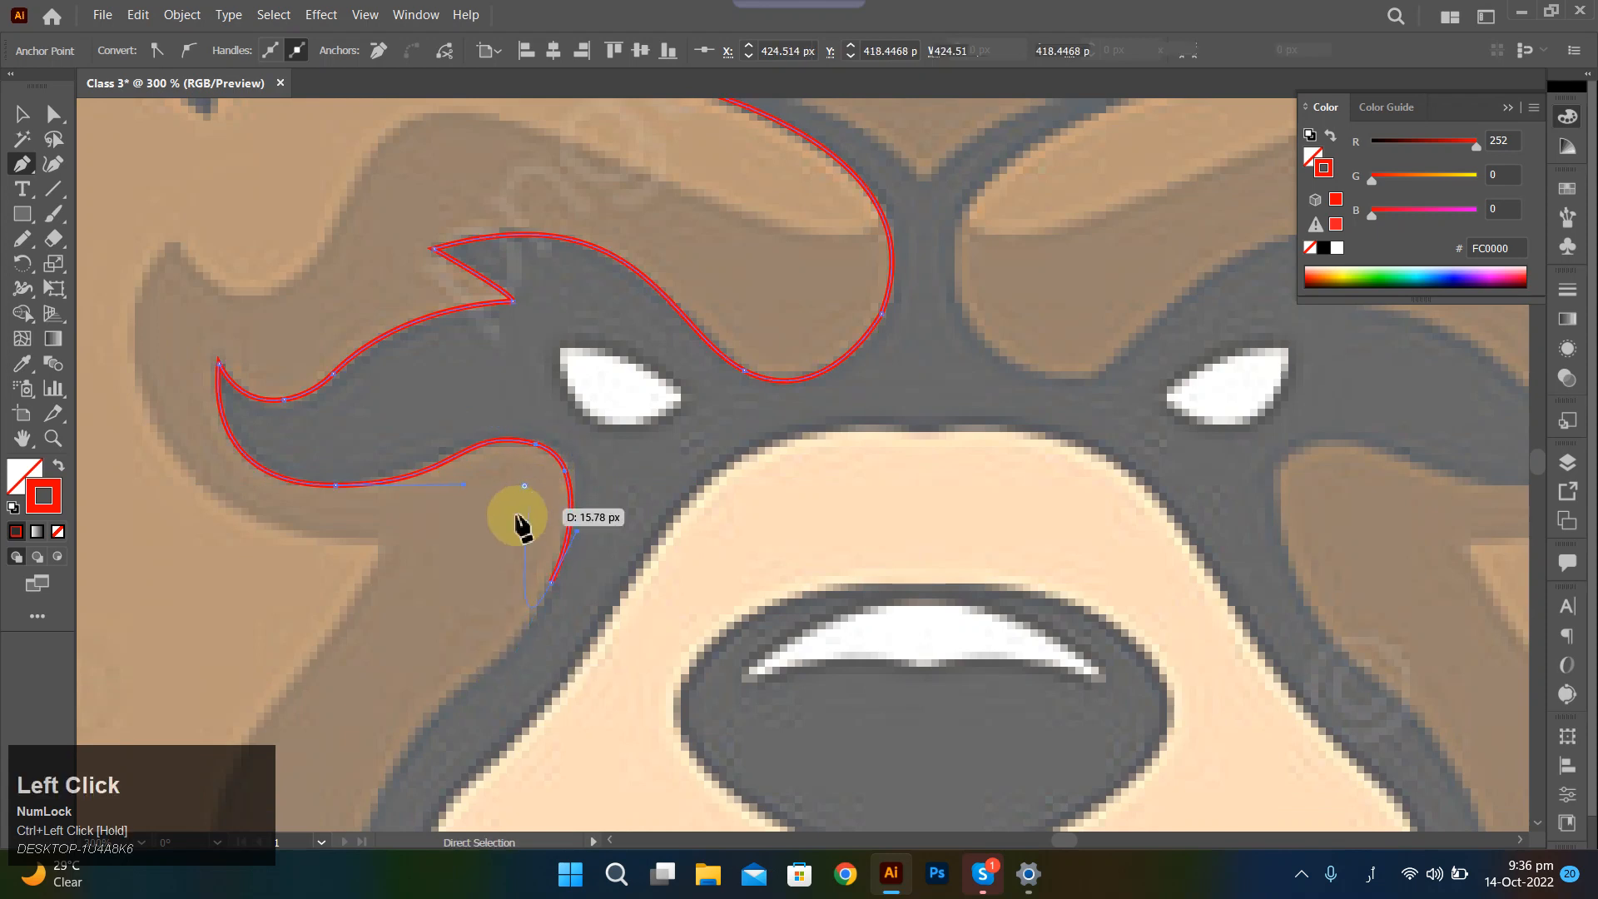
scroll(465, 533, "down", 3)
scroll(462, 525, "down", 1)
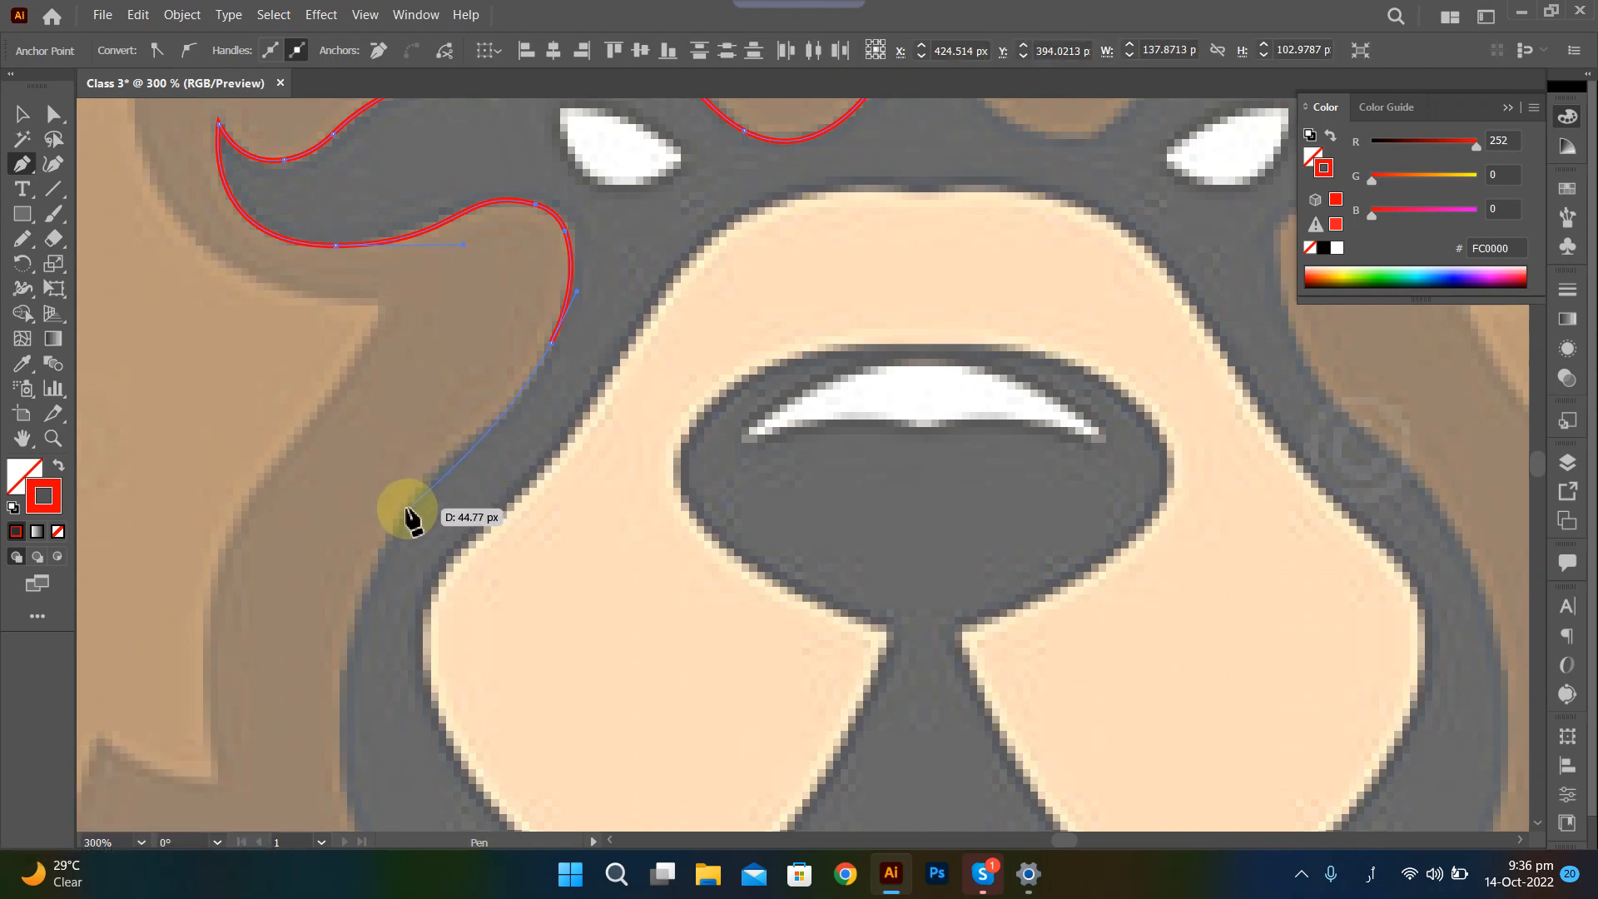
left_click_drag(406, 509, 382, 571)
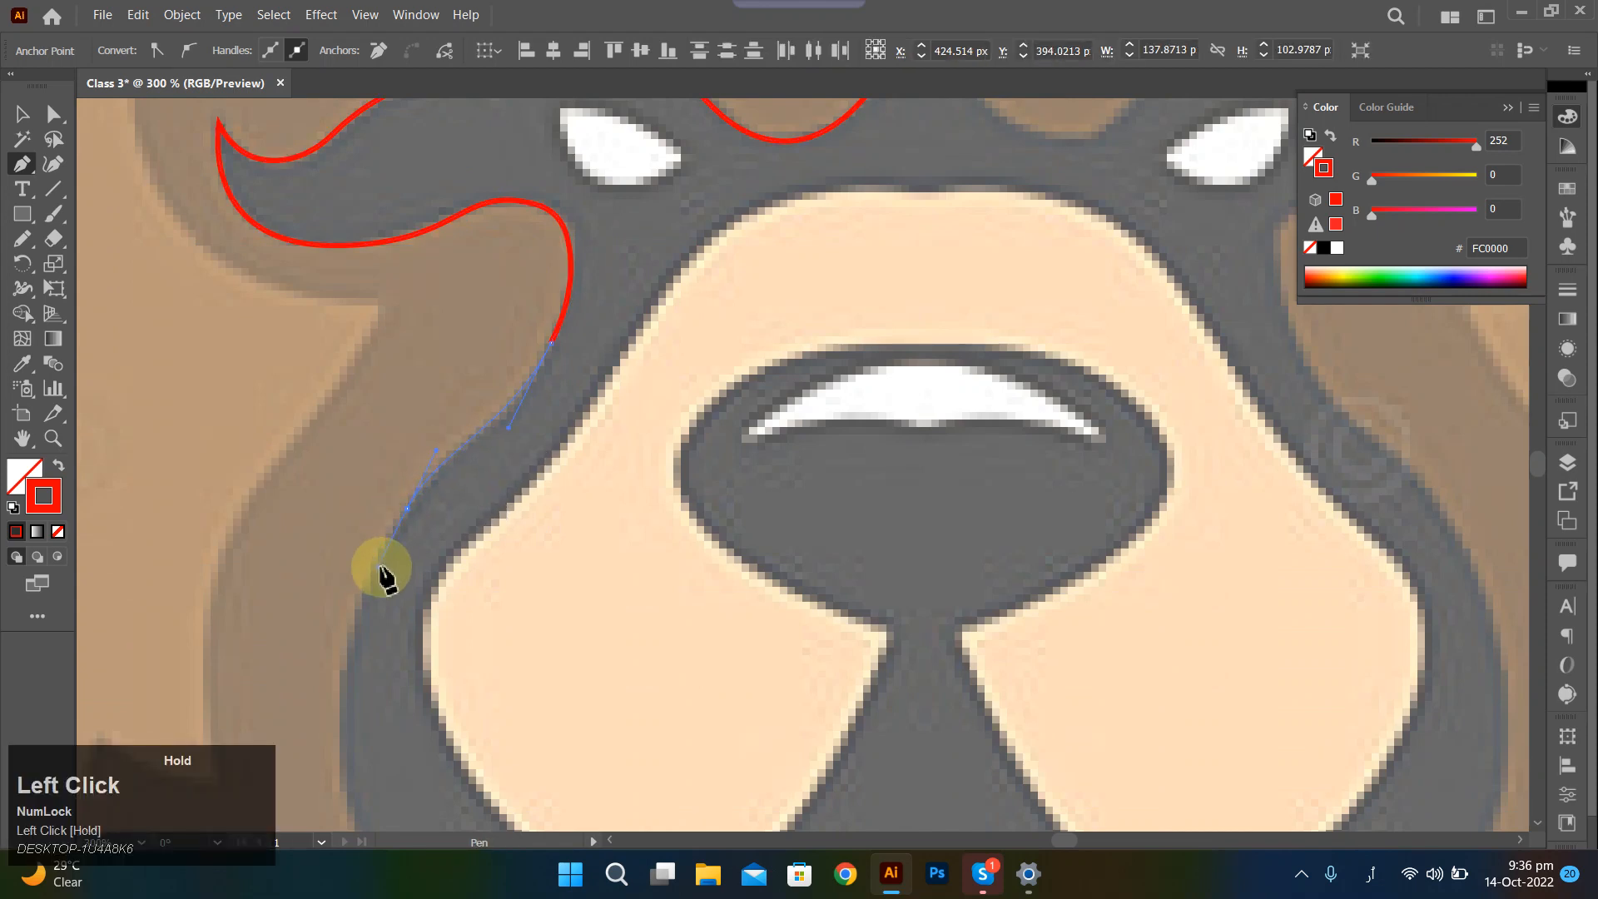
Trace the left cheek edge down to the notch above the lower pointed tip, fine-tuning the notch anchor and its handles.
scroll(375, 557, "down", 3)
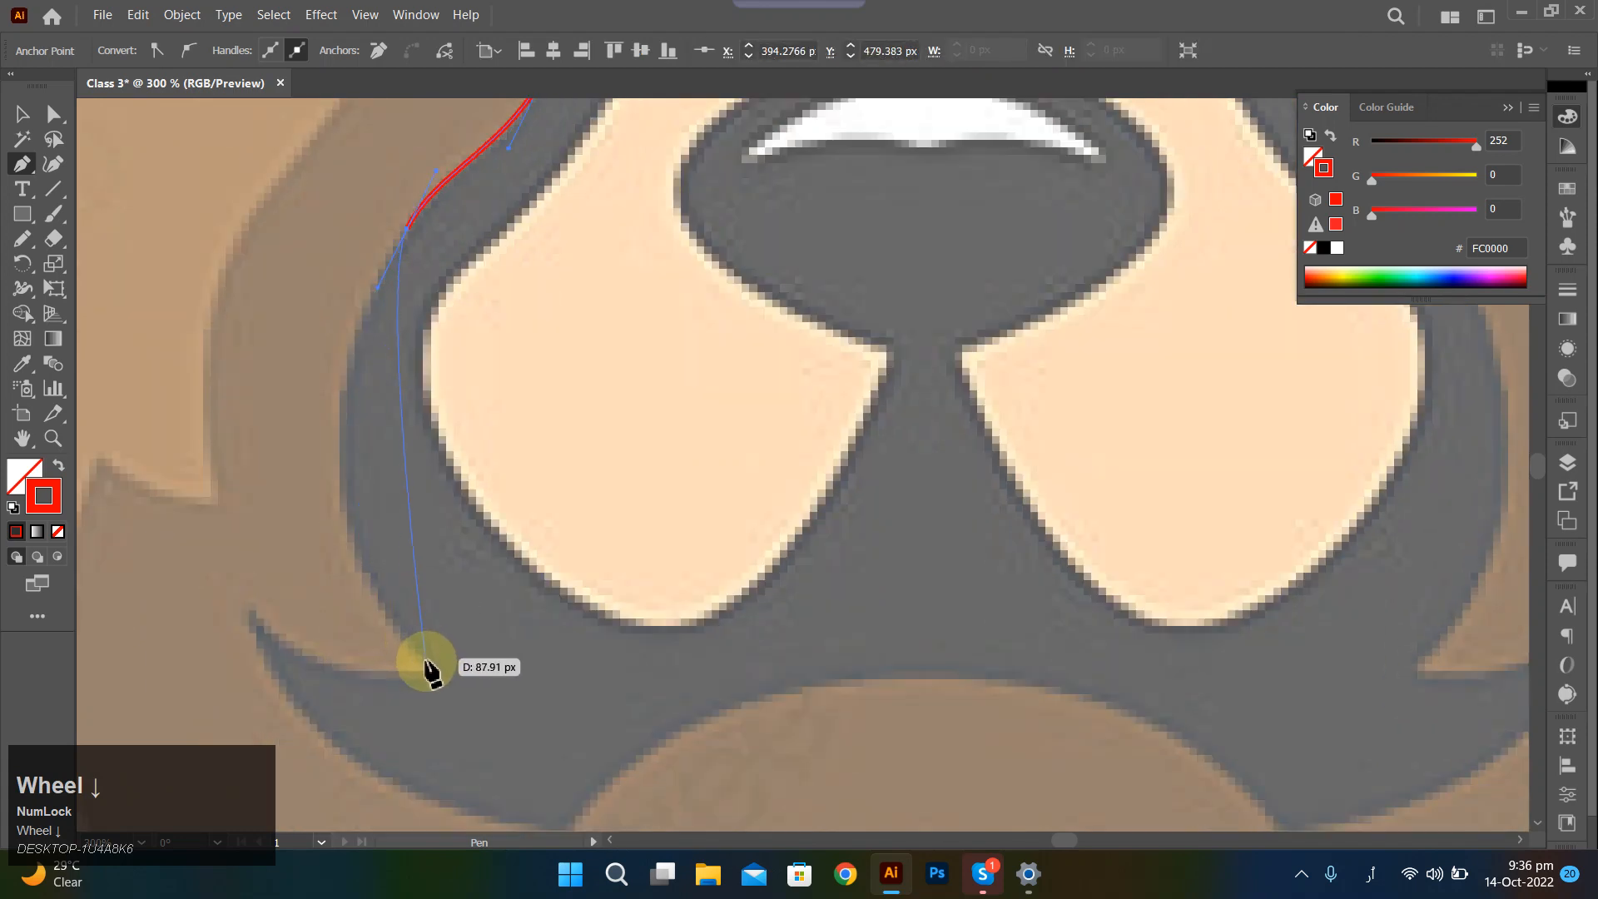
left_click_drag(428, 663, 605, 781)
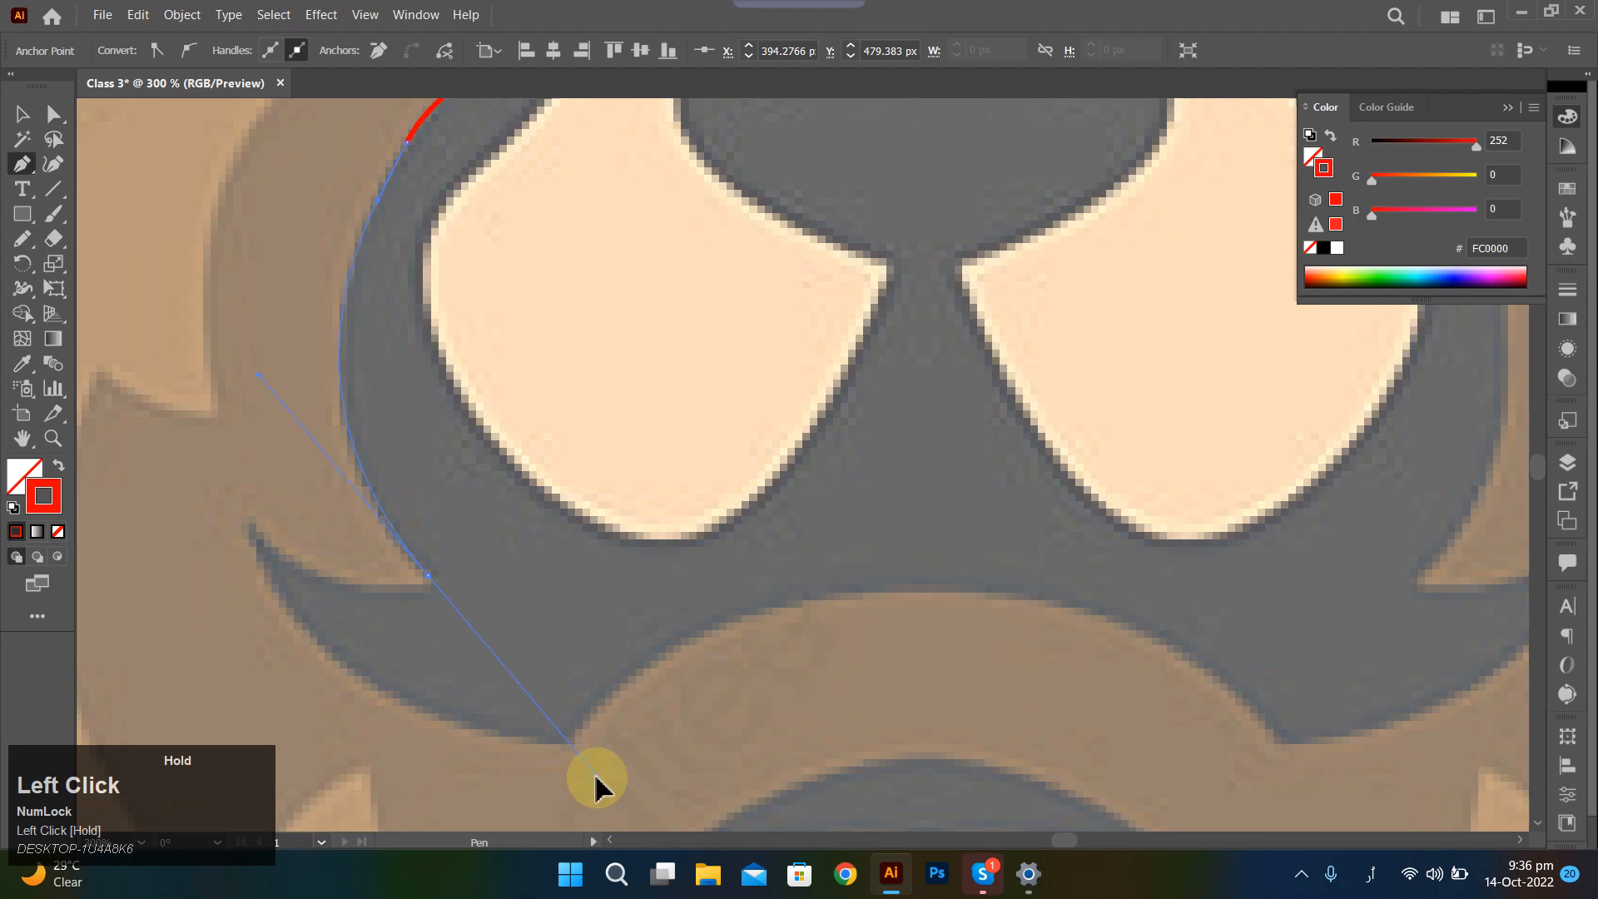
left_click_drag(597, 761, 599, 760)
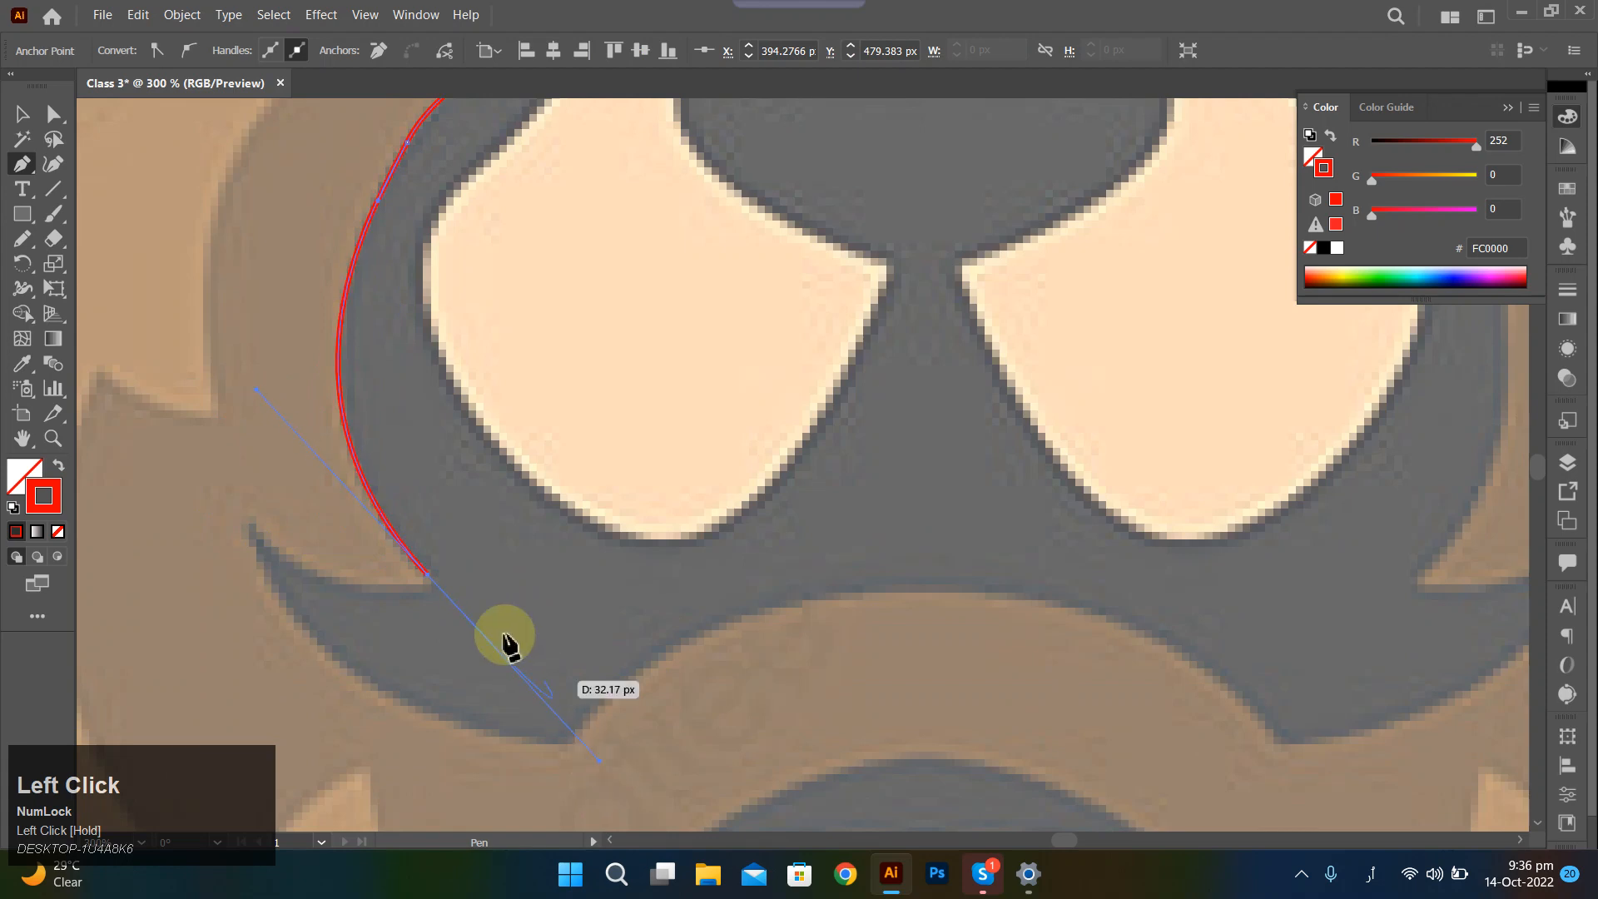
left_click_drag(428, 579, 430, 586)
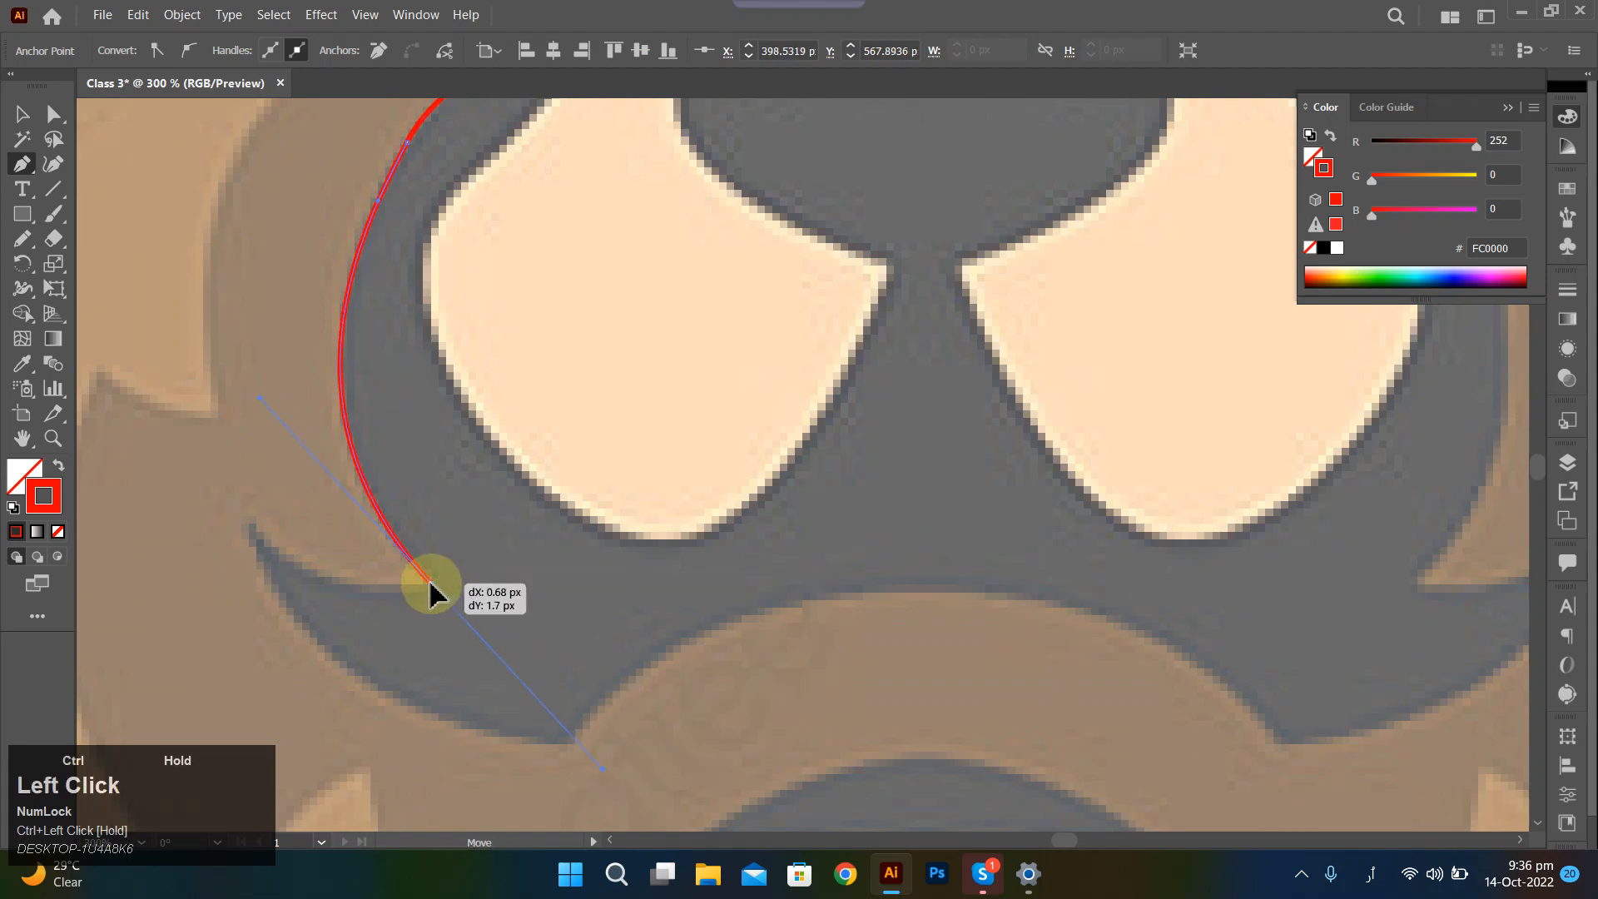
left_click_drag(246, 382, 252, 388)
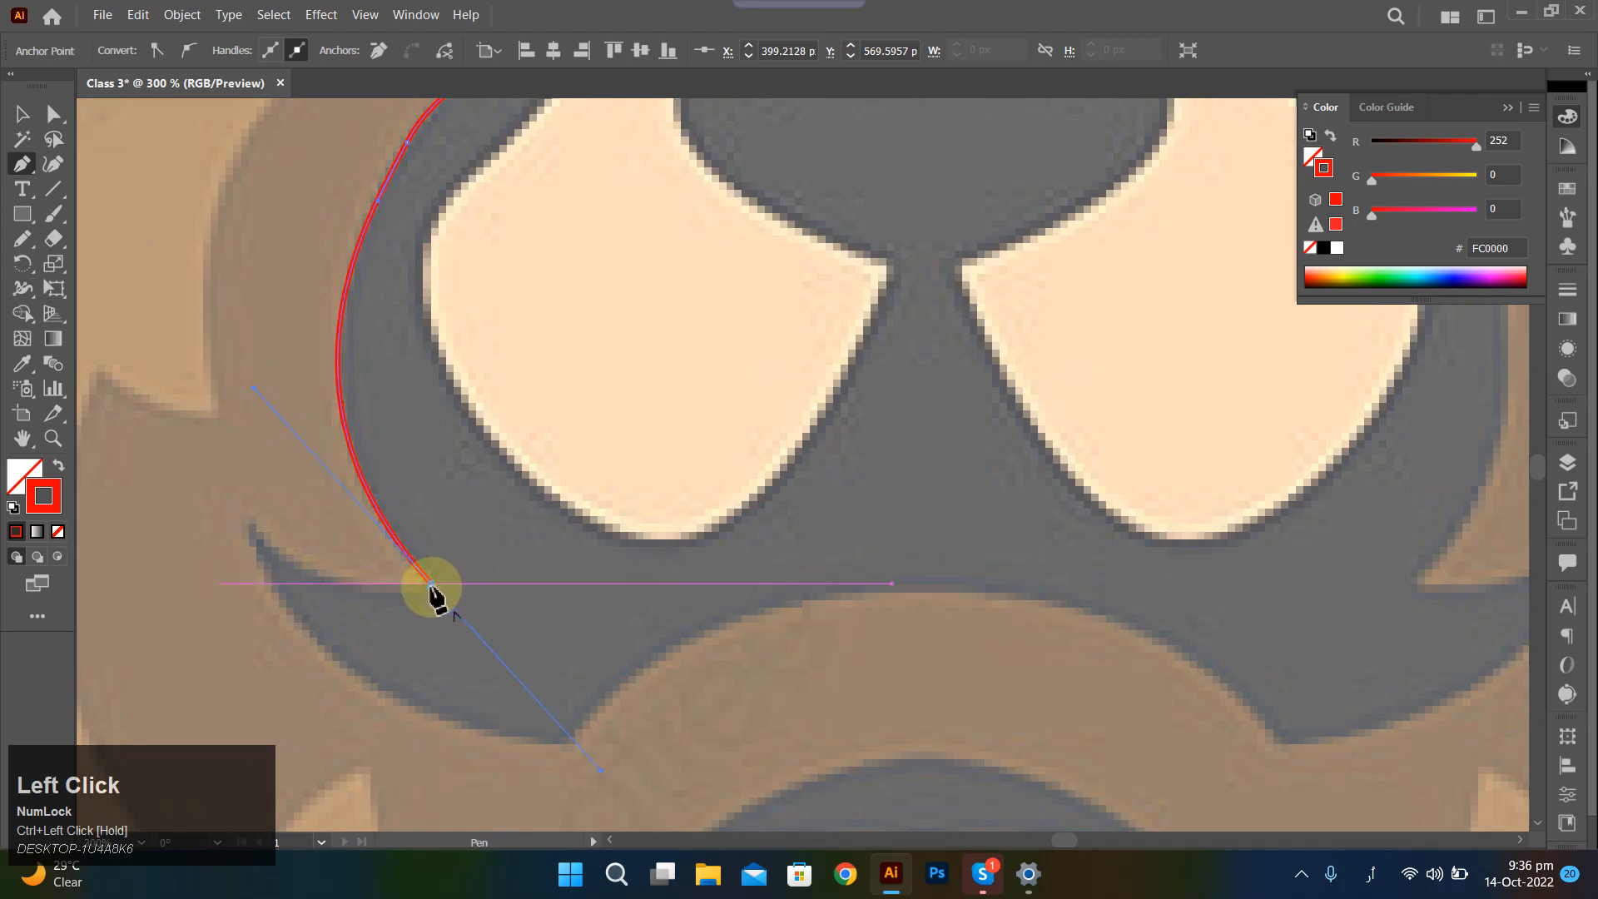
Trace the lower left pointed tip out and back to the mouth corner, then along the chin arc to the face's centre.
left_click_drag(429, 591, 167, 439)
left_click_drag(249, 533, 858, 760)
left_click(571, 745)
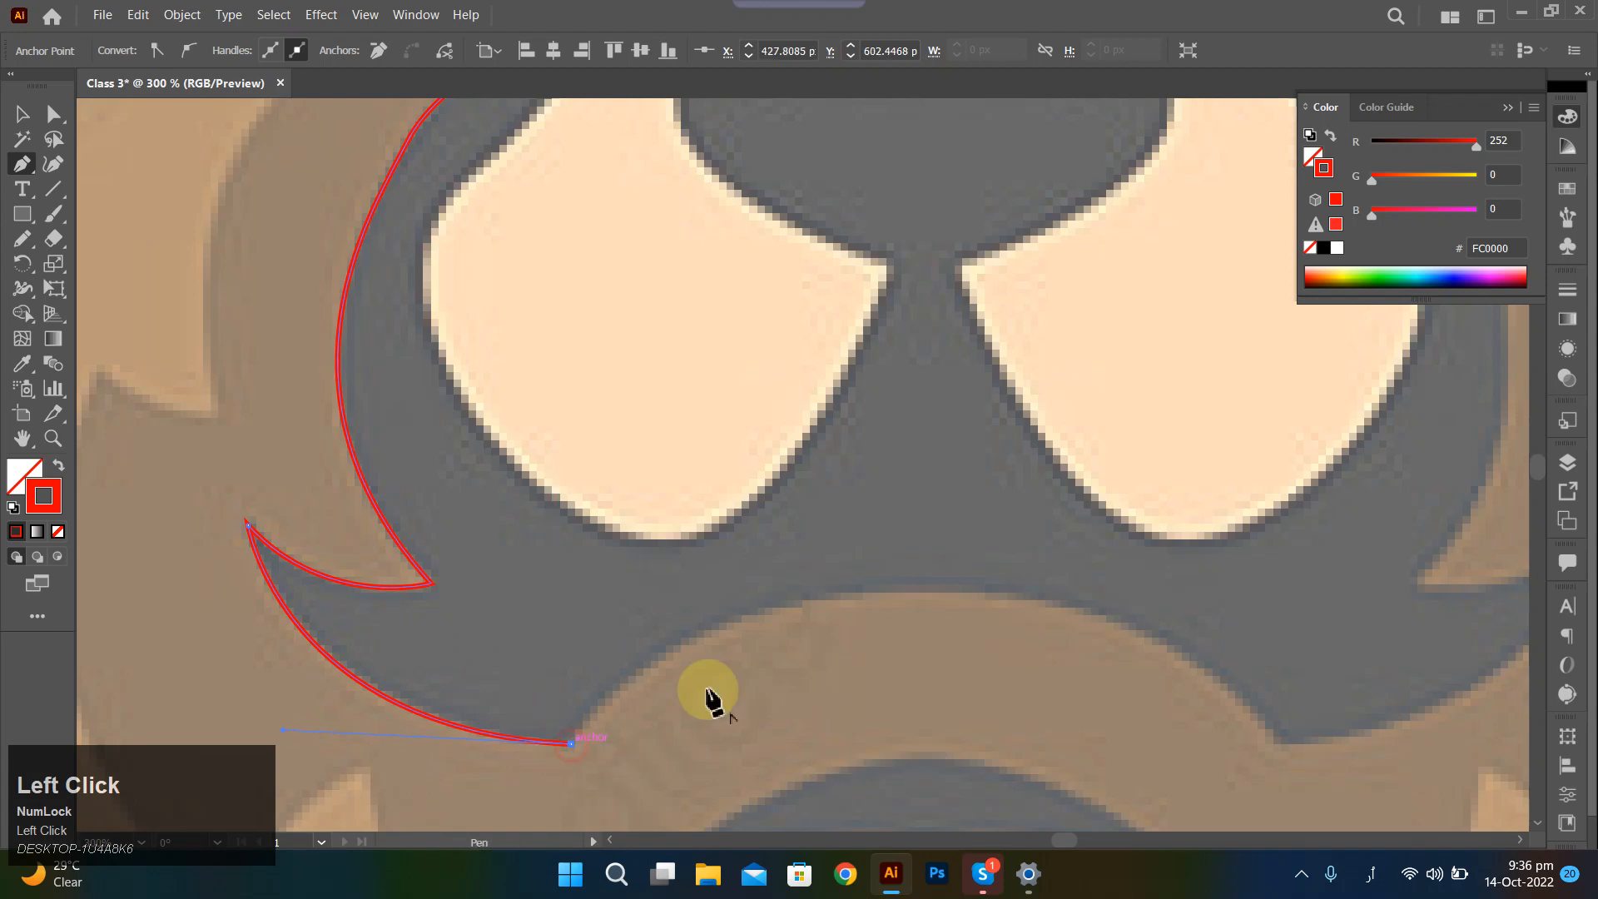
left_click_drag(964, 599, 1159, 599)
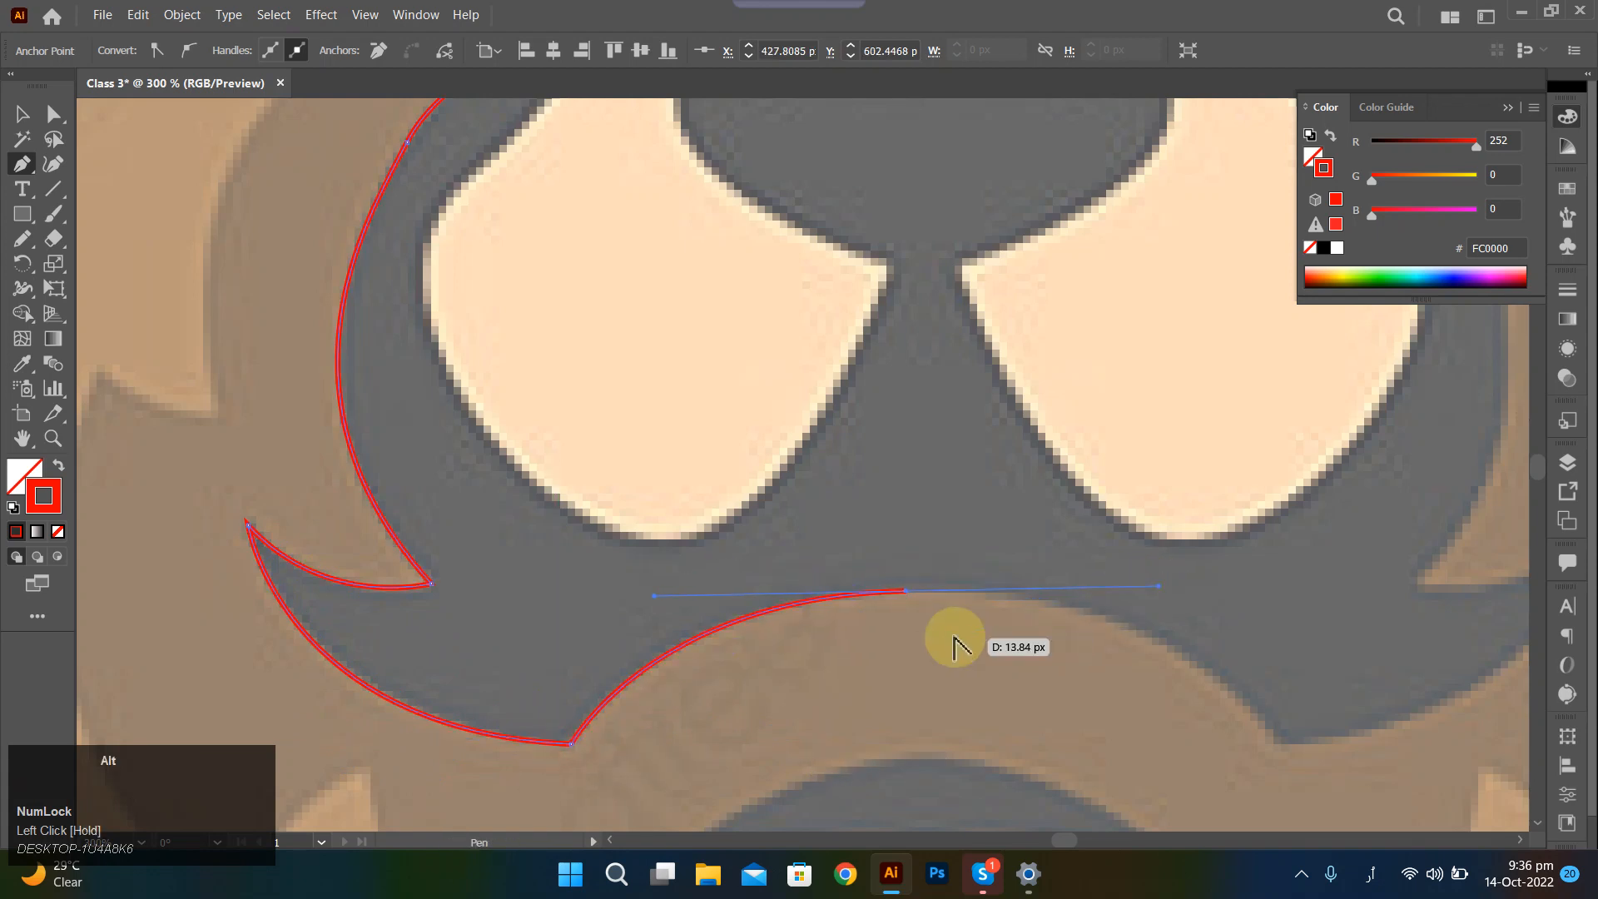
Shift the chin arc's end anchor onto the centre line, remove its outgoing handle and refine the remaining one.
scroll(956, 642, "down", 3)
scroll(956, 641, "up", 2)
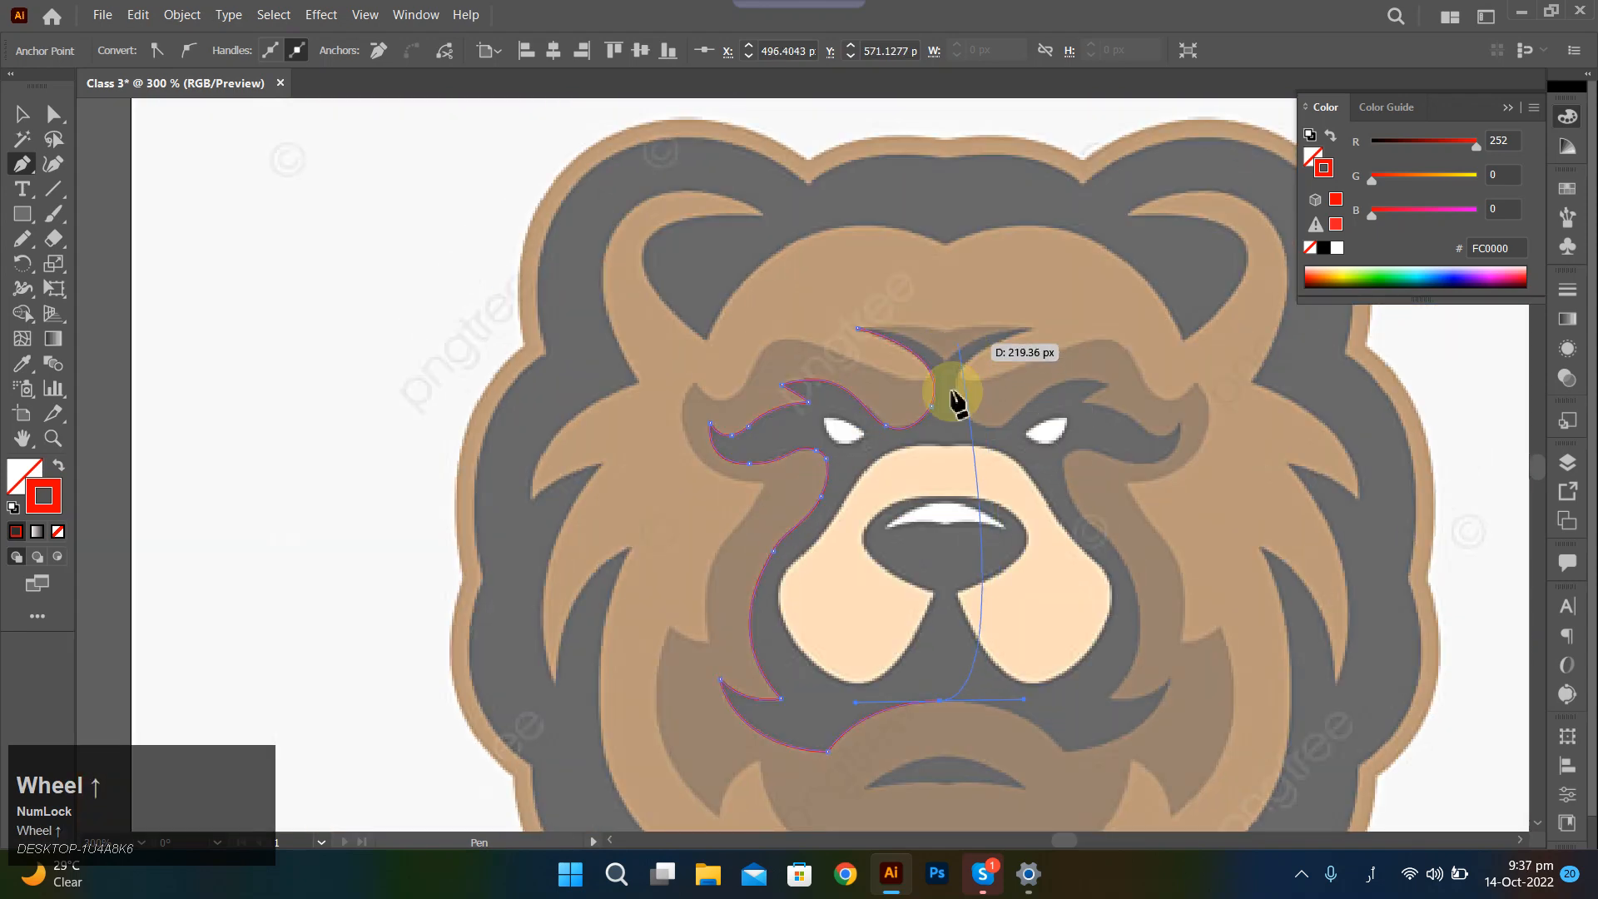
scroll(946, 712, "up", 3)
left_click(932, 688, "ctrl")
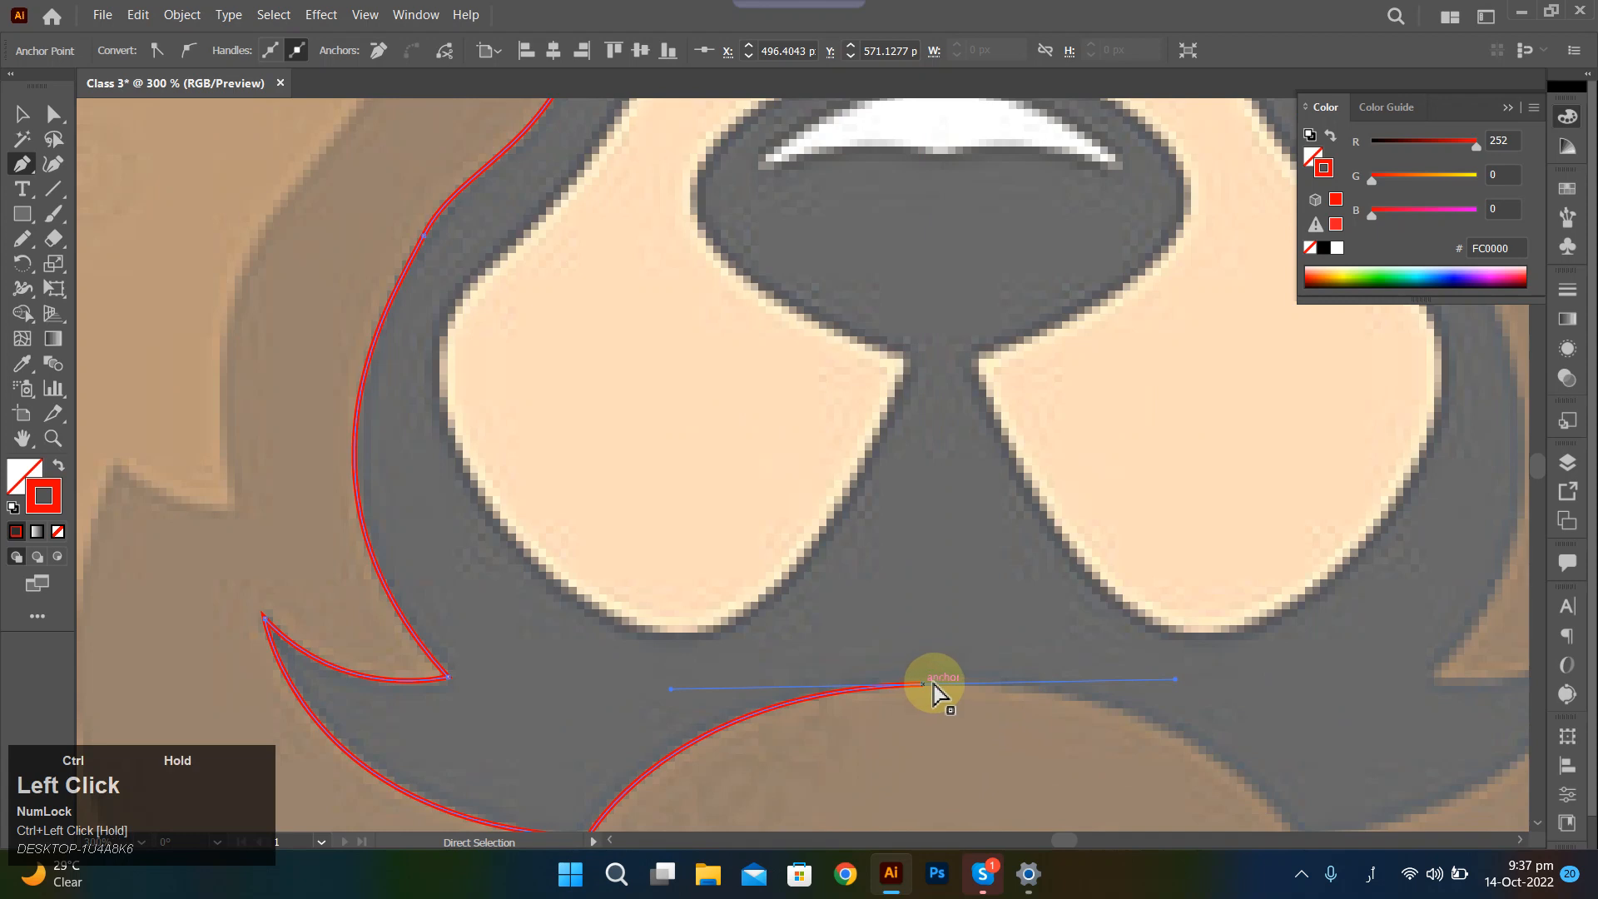
left_click_drag(925, 686, 936, 686)
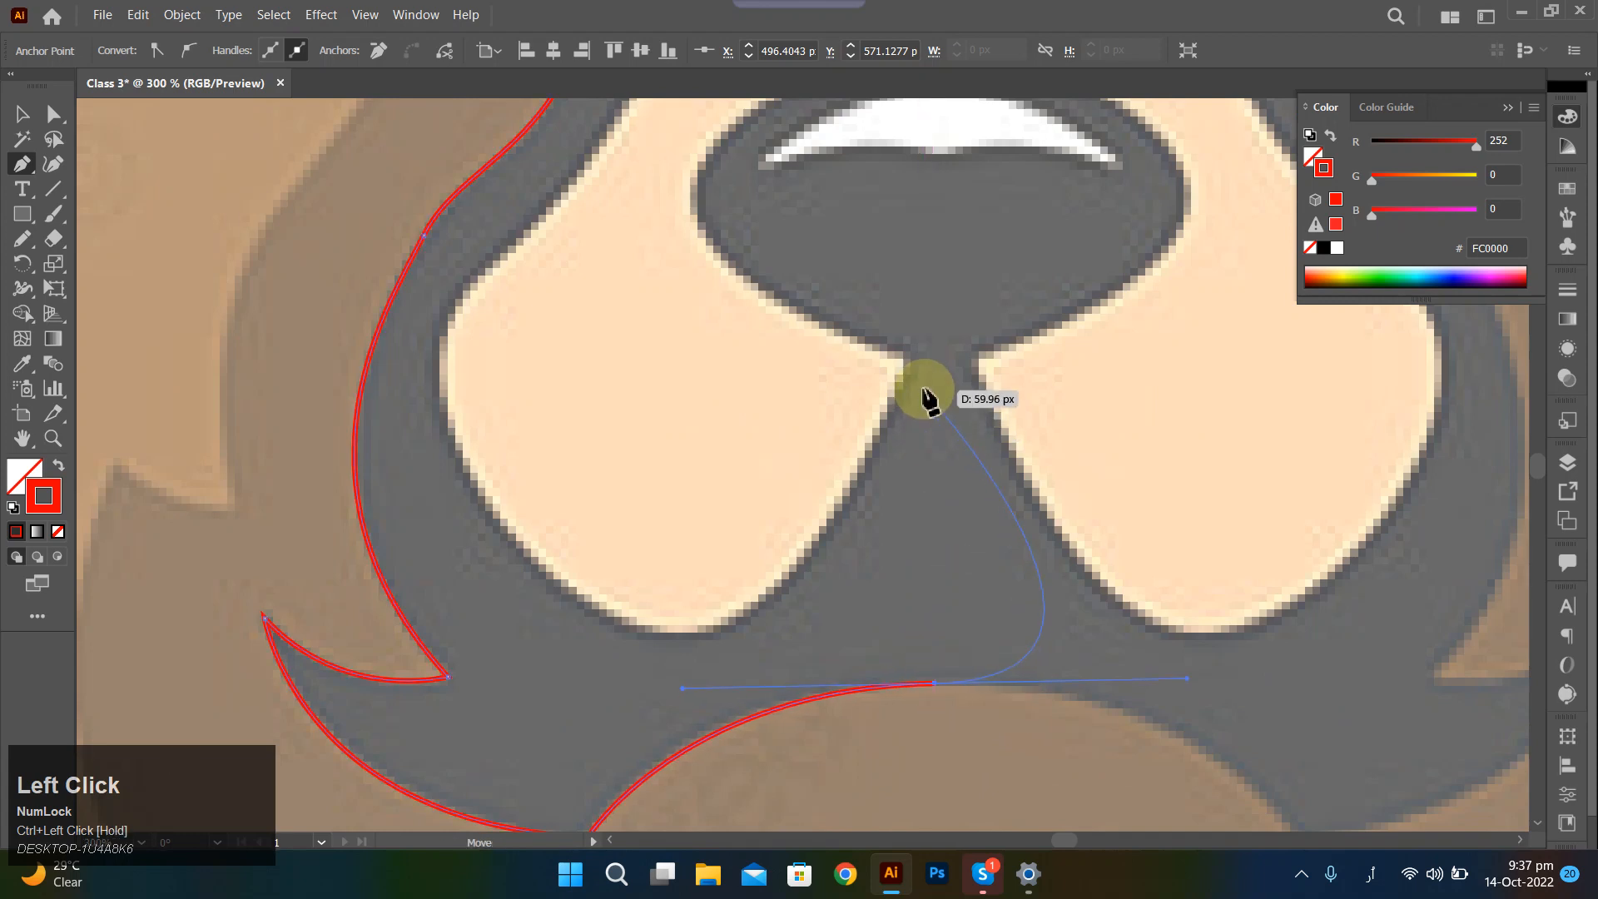
left_click(935, 683, "alt")
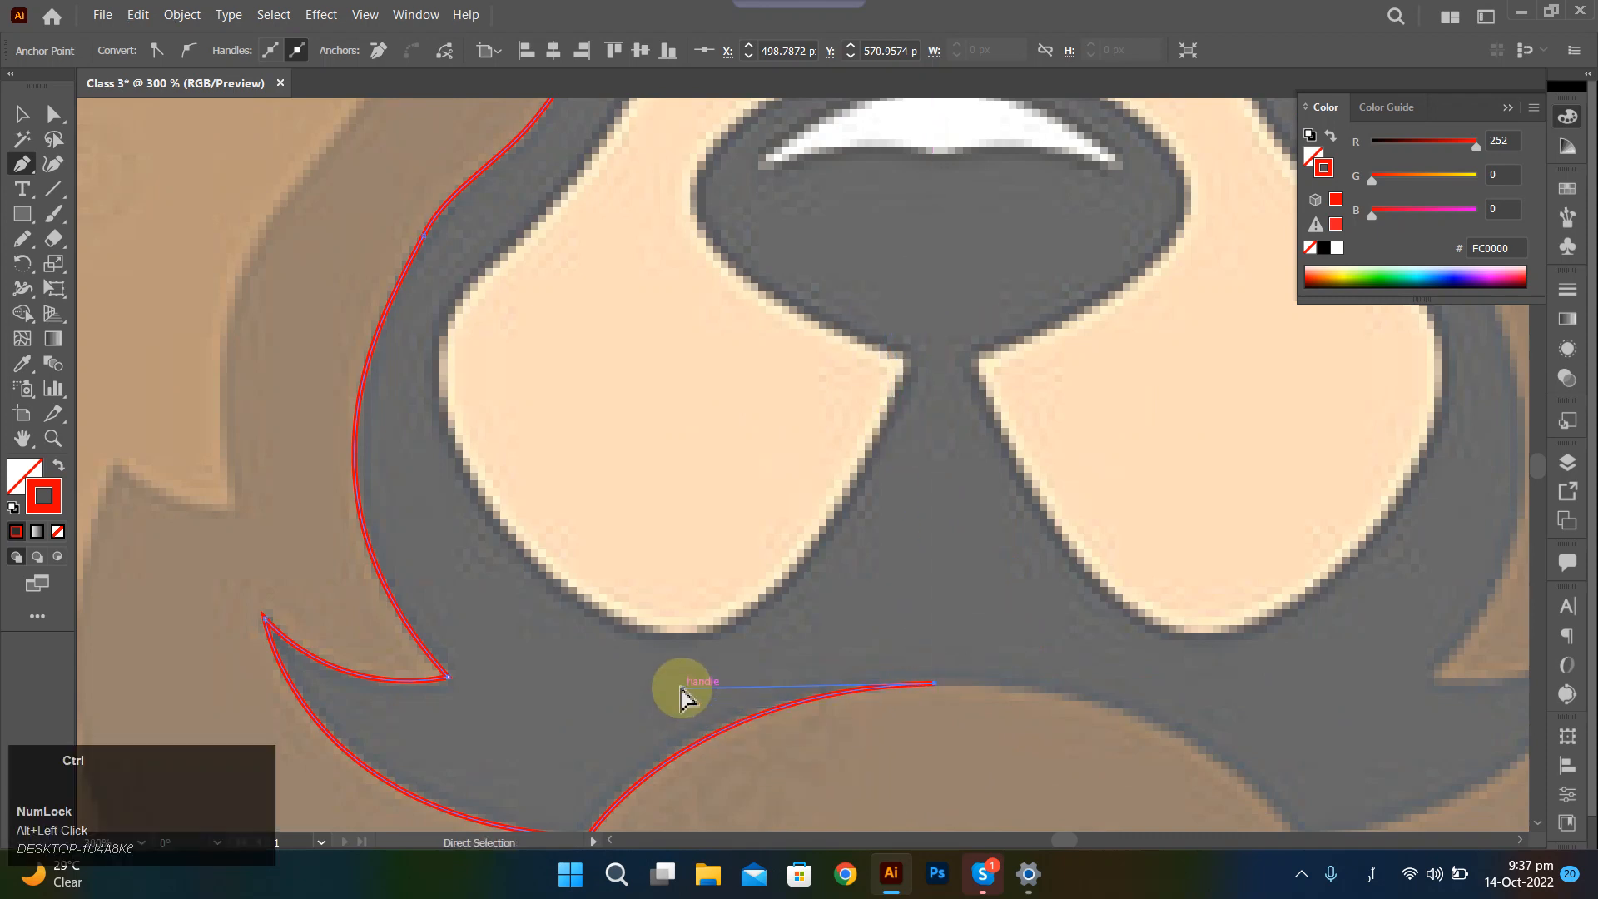
left_click_drag(683, 689, 706, 691)
Run a straight vertical segment up the centre to the forehead crease and close the path with a curve at the crease's left tip.
scroll(831, 642, "down", 2)
scroll(941, 403, "up", 5)
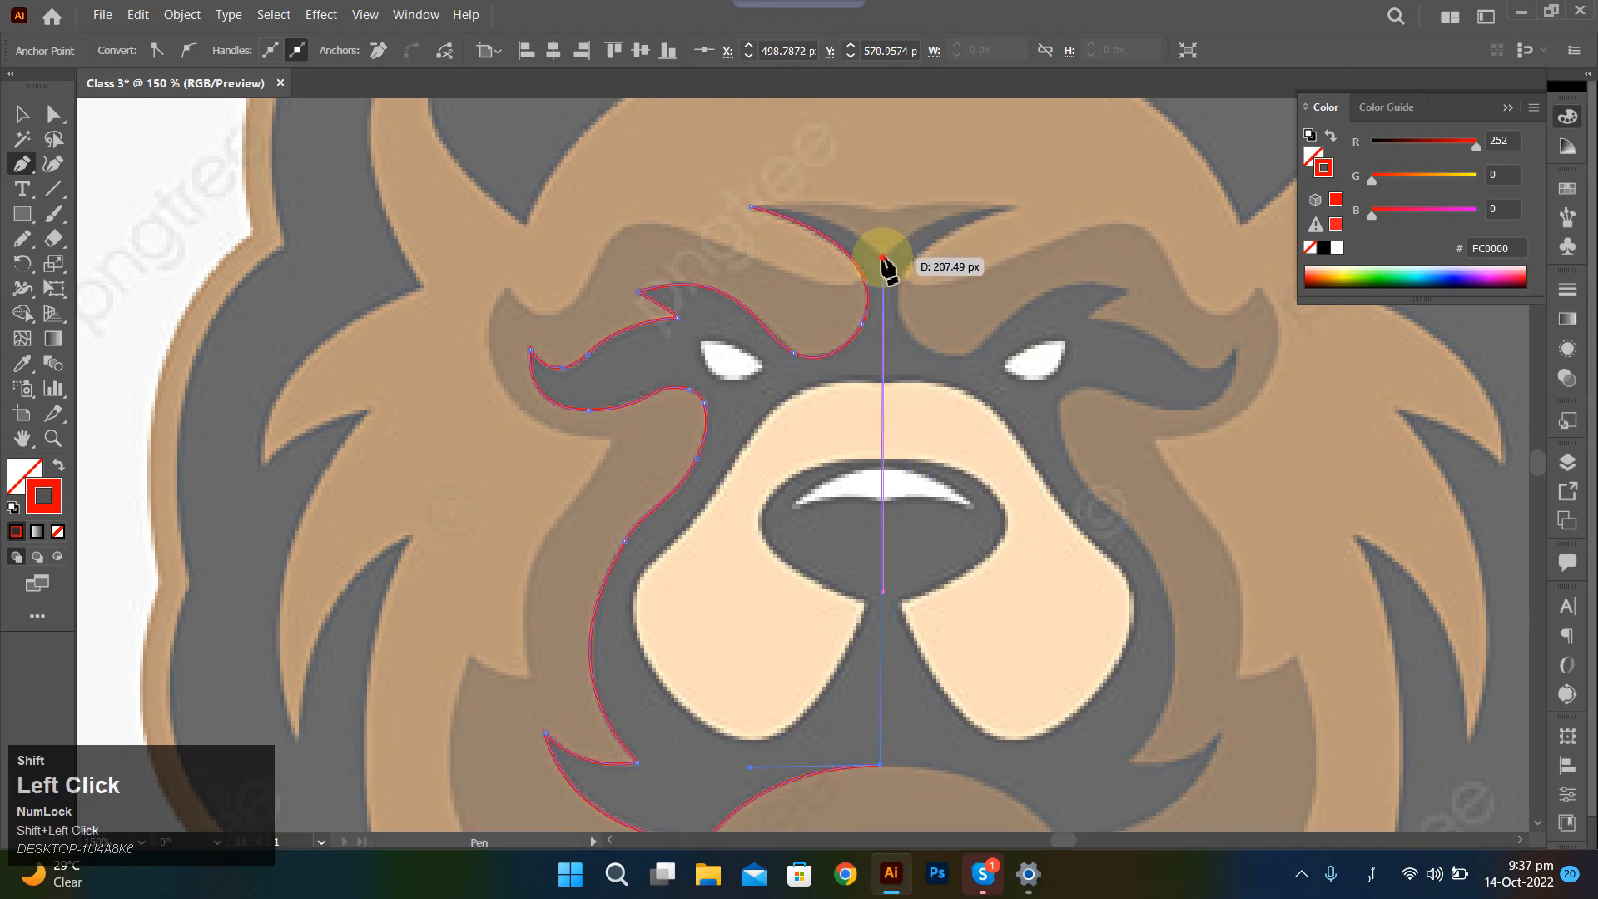
scroll(849, 242, "up", 2)
scroll(785, 225, "up", 2)
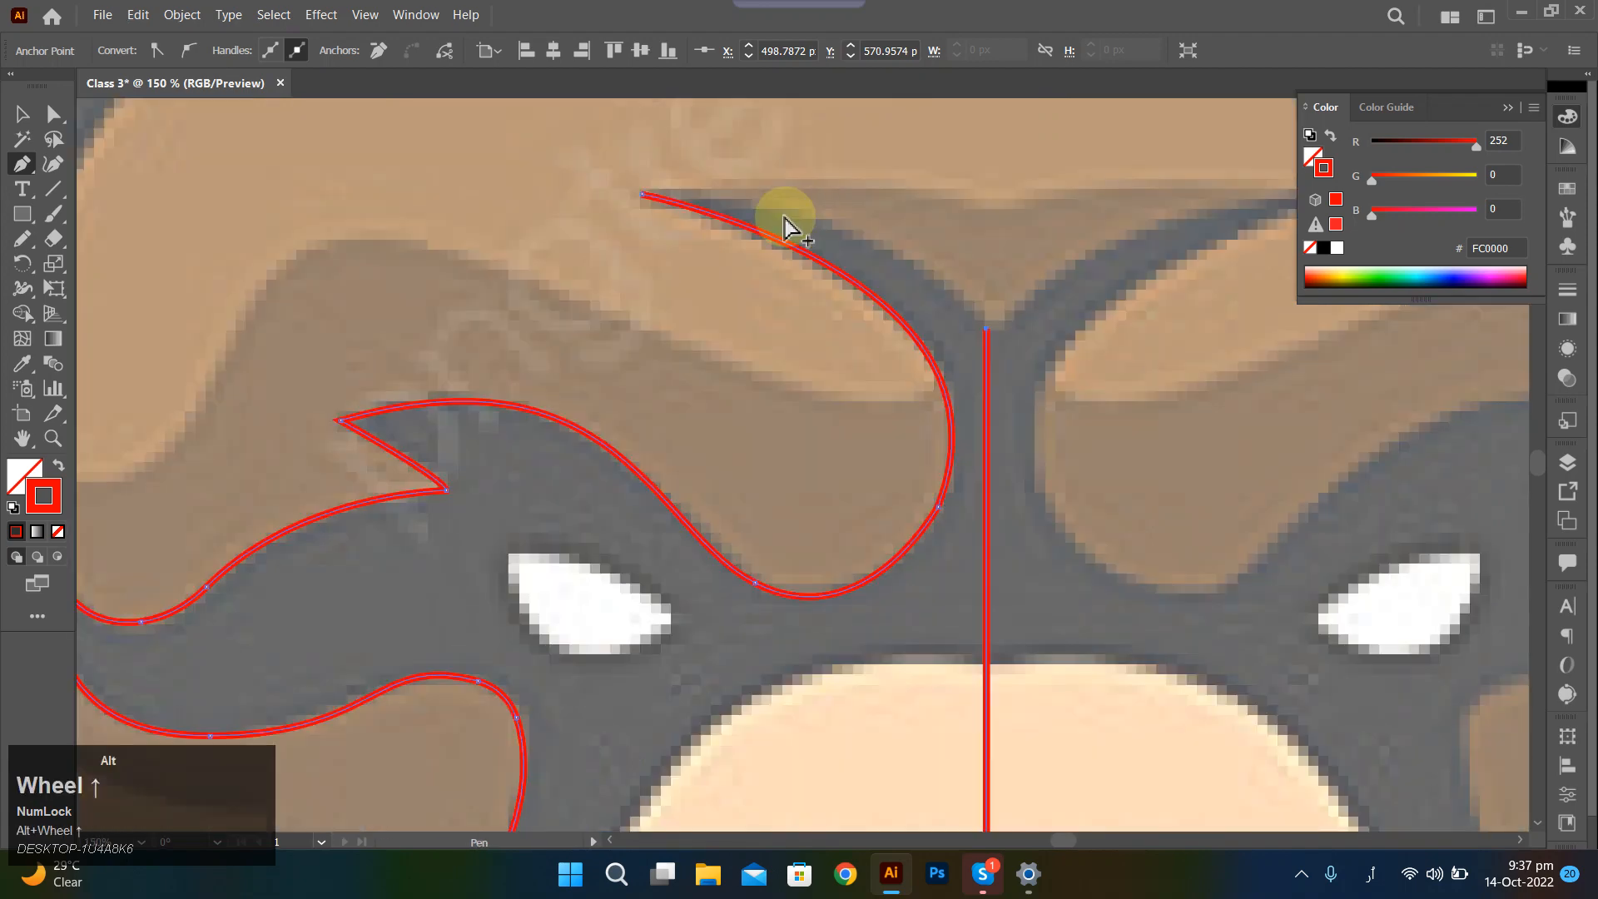
scroll(997, 337, "up", 3)
left_click(993, 332)
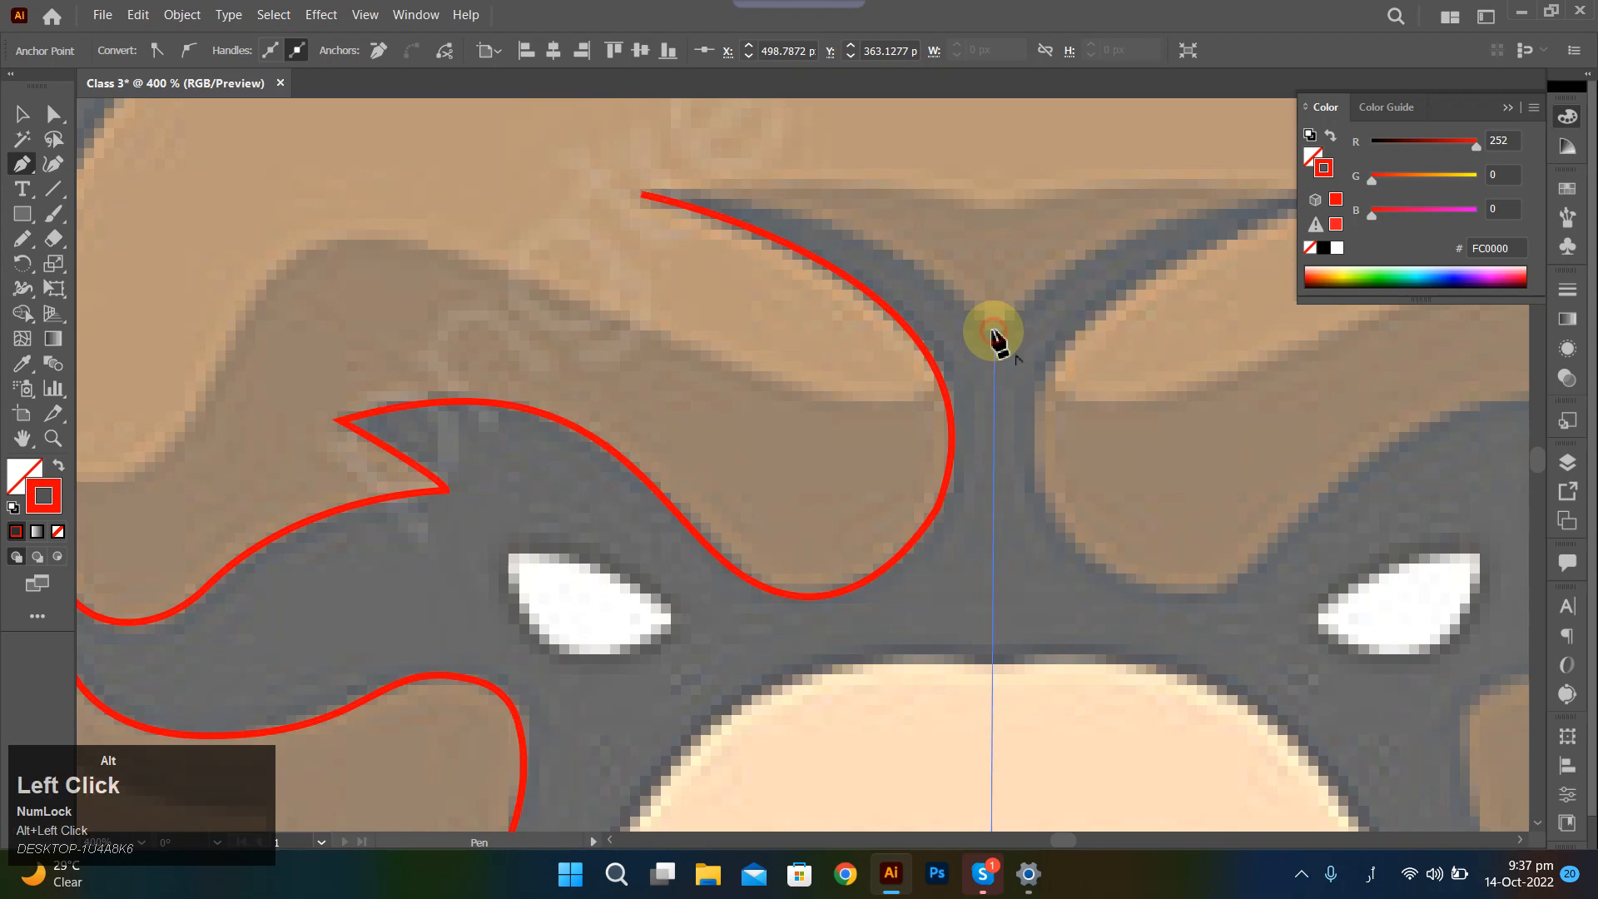
left_click_drag(645, 197, 398, 215)
scroll(1007, 341, "down", 1)
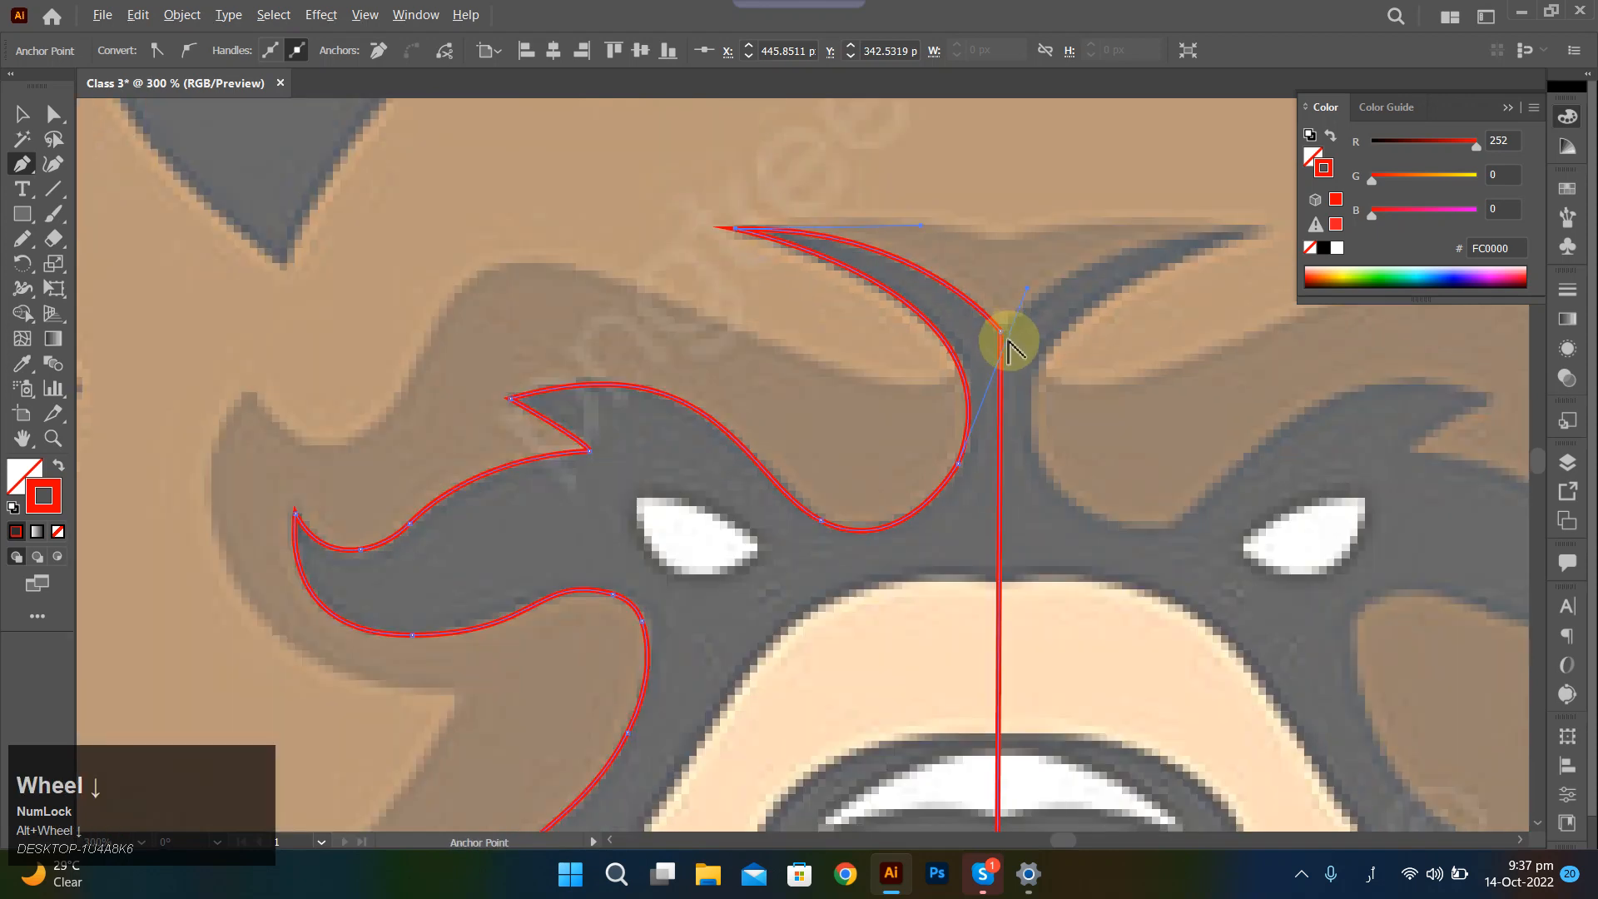
Fill the closed half-face shape with the black sampled from the original bear's facial marking.
scroll(1007, 341, "down", 5)
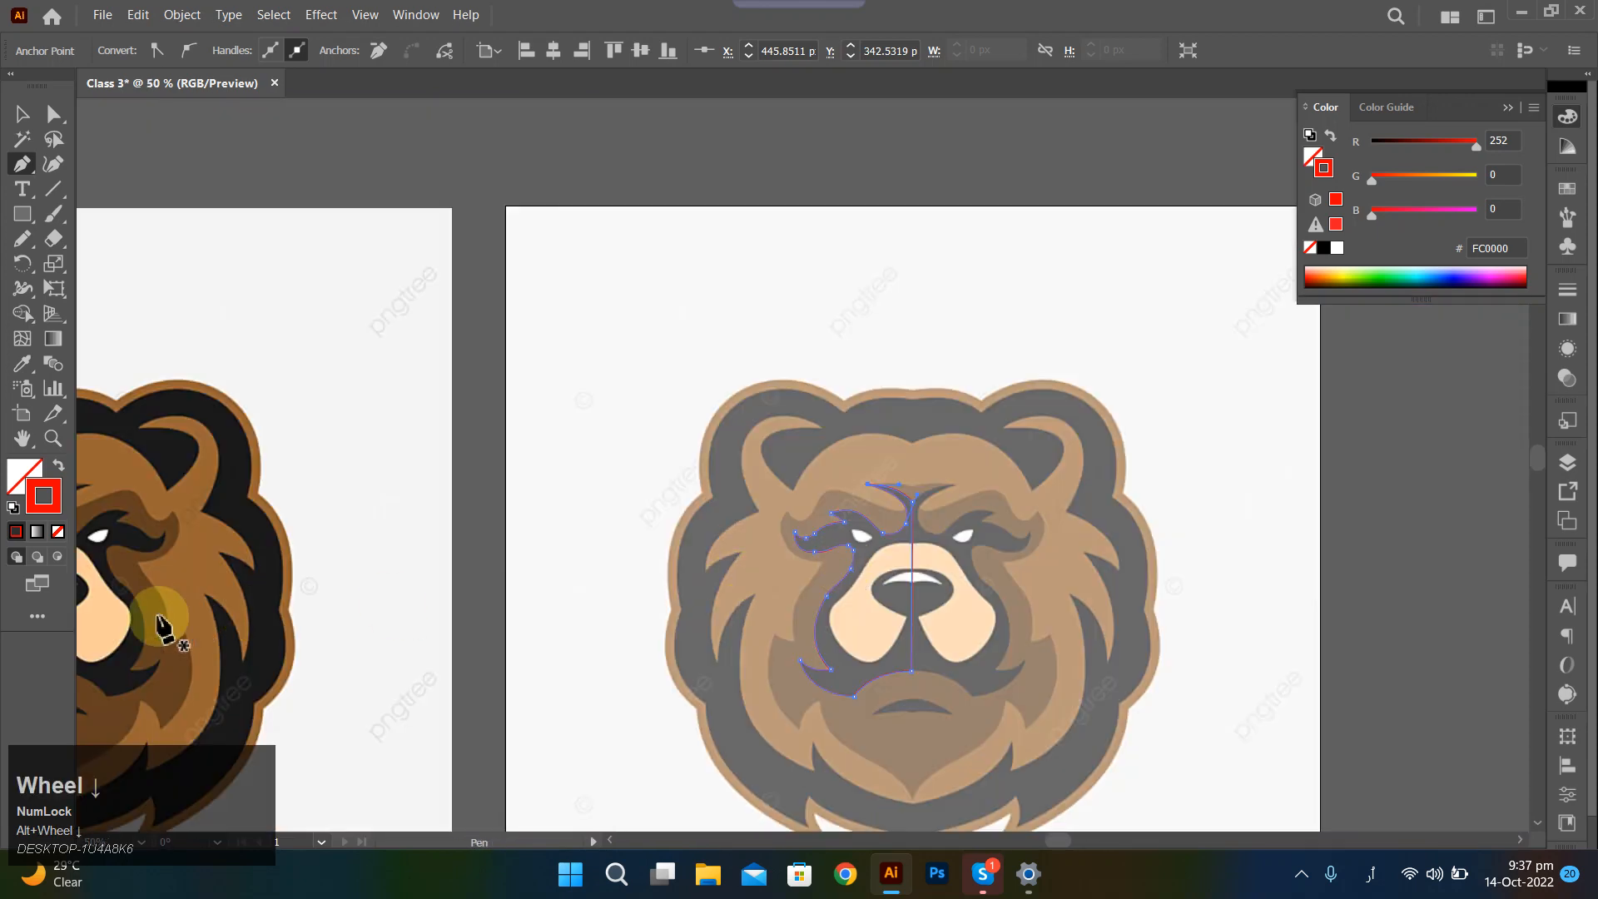
key("i")
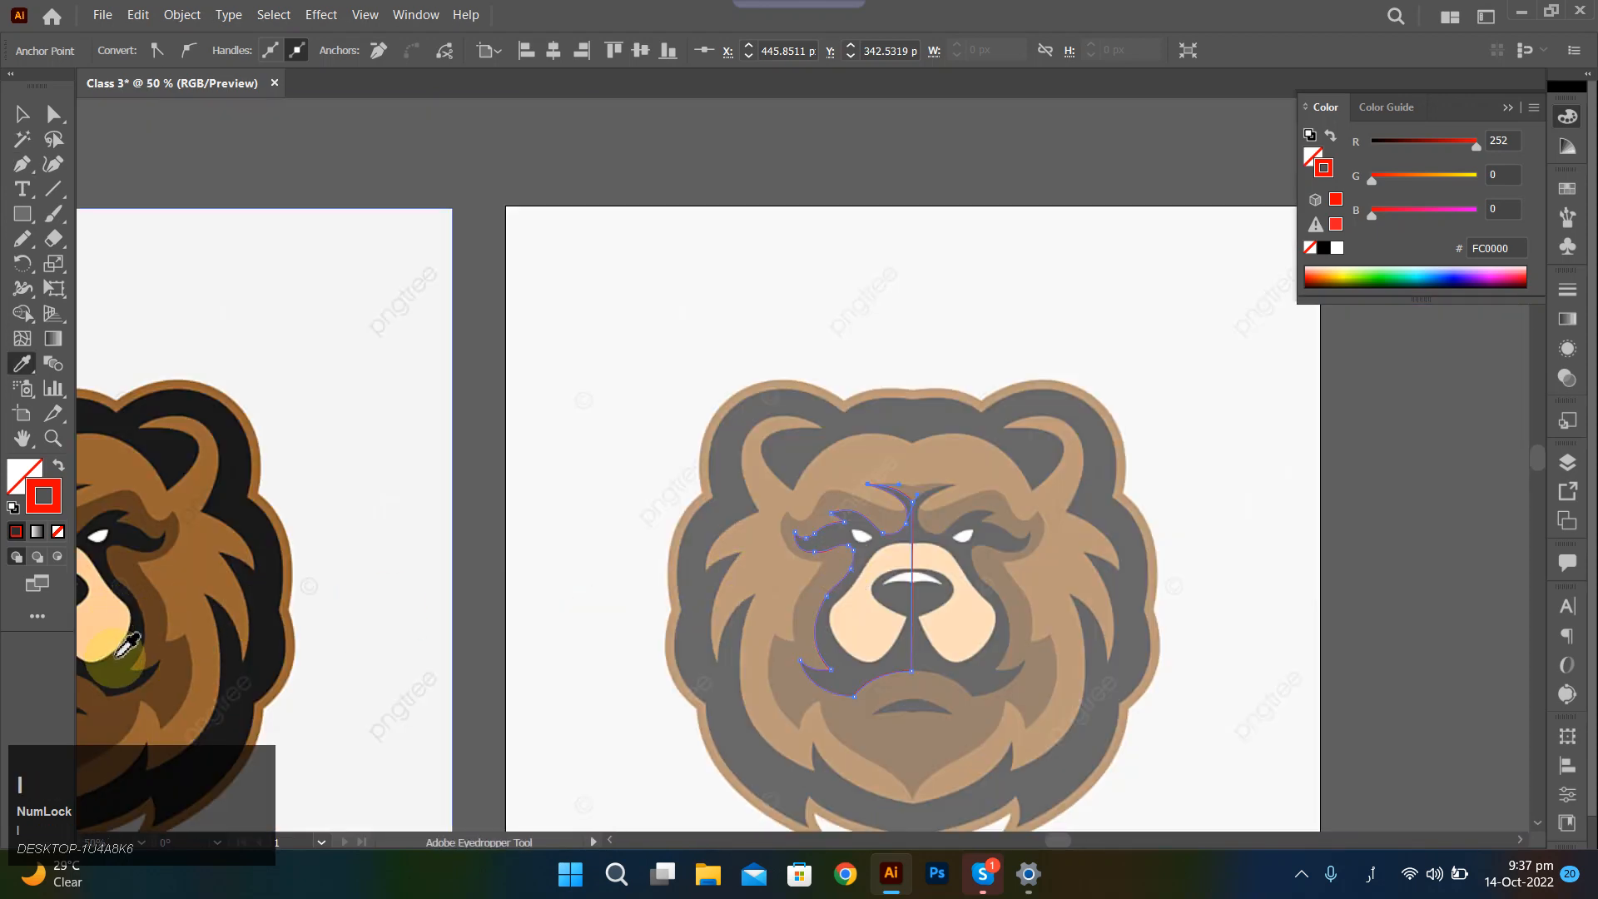
left_click(120, 654)
Reflect a copy of the black half-face shape across the vertical axis and place it beside the original on the right half.
scroll(939, 527, "up", 4)
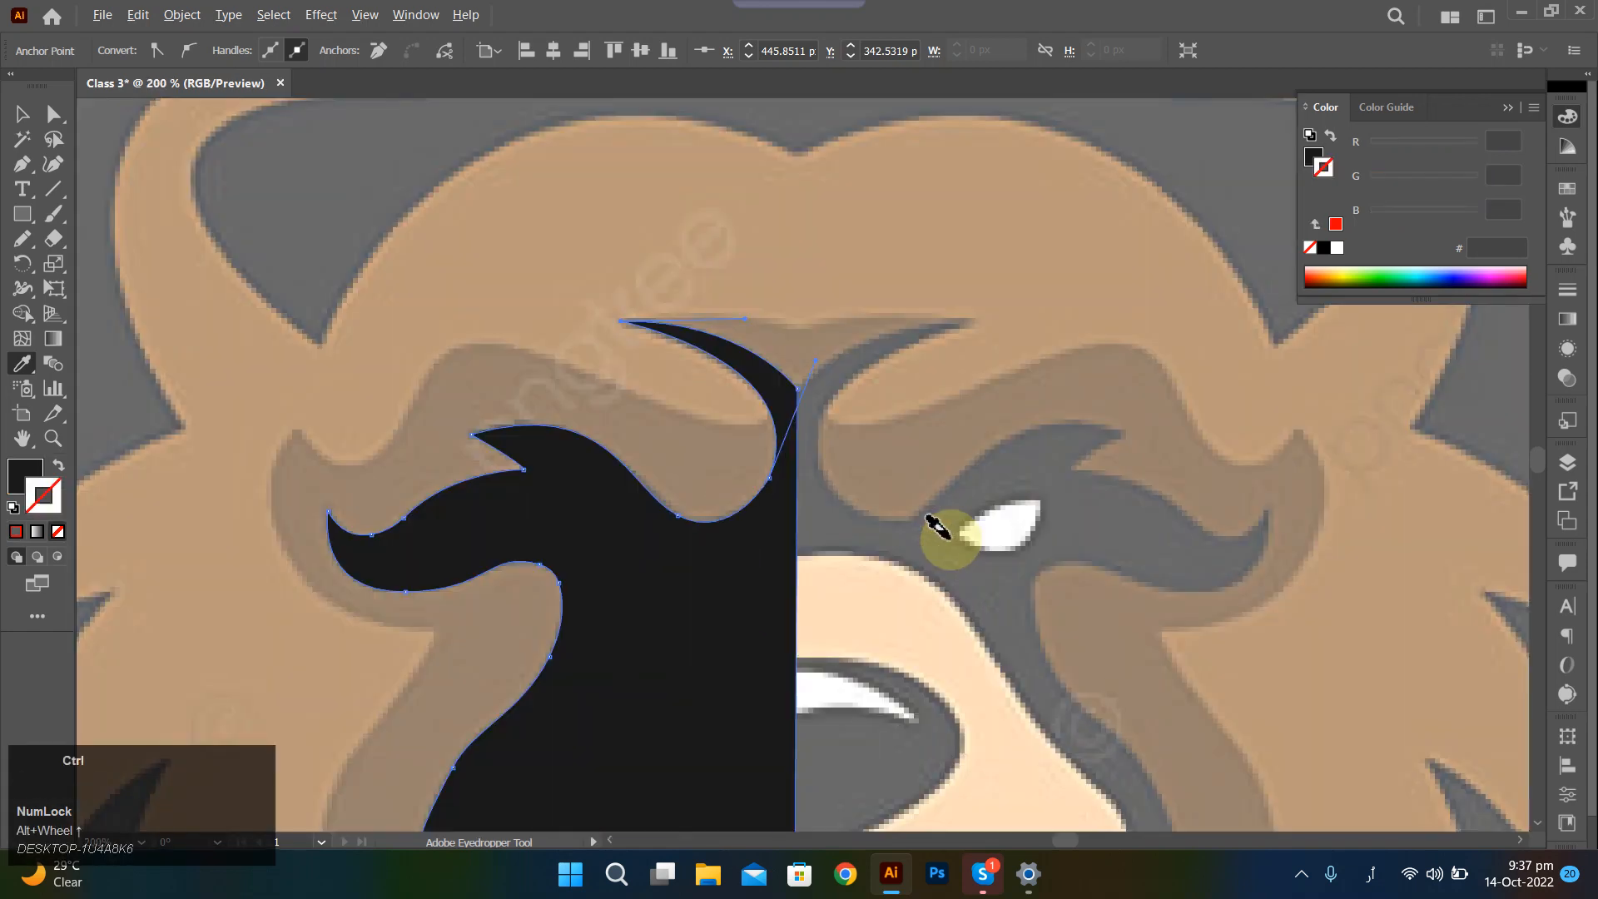
left_click(616, 699, "ctrl")
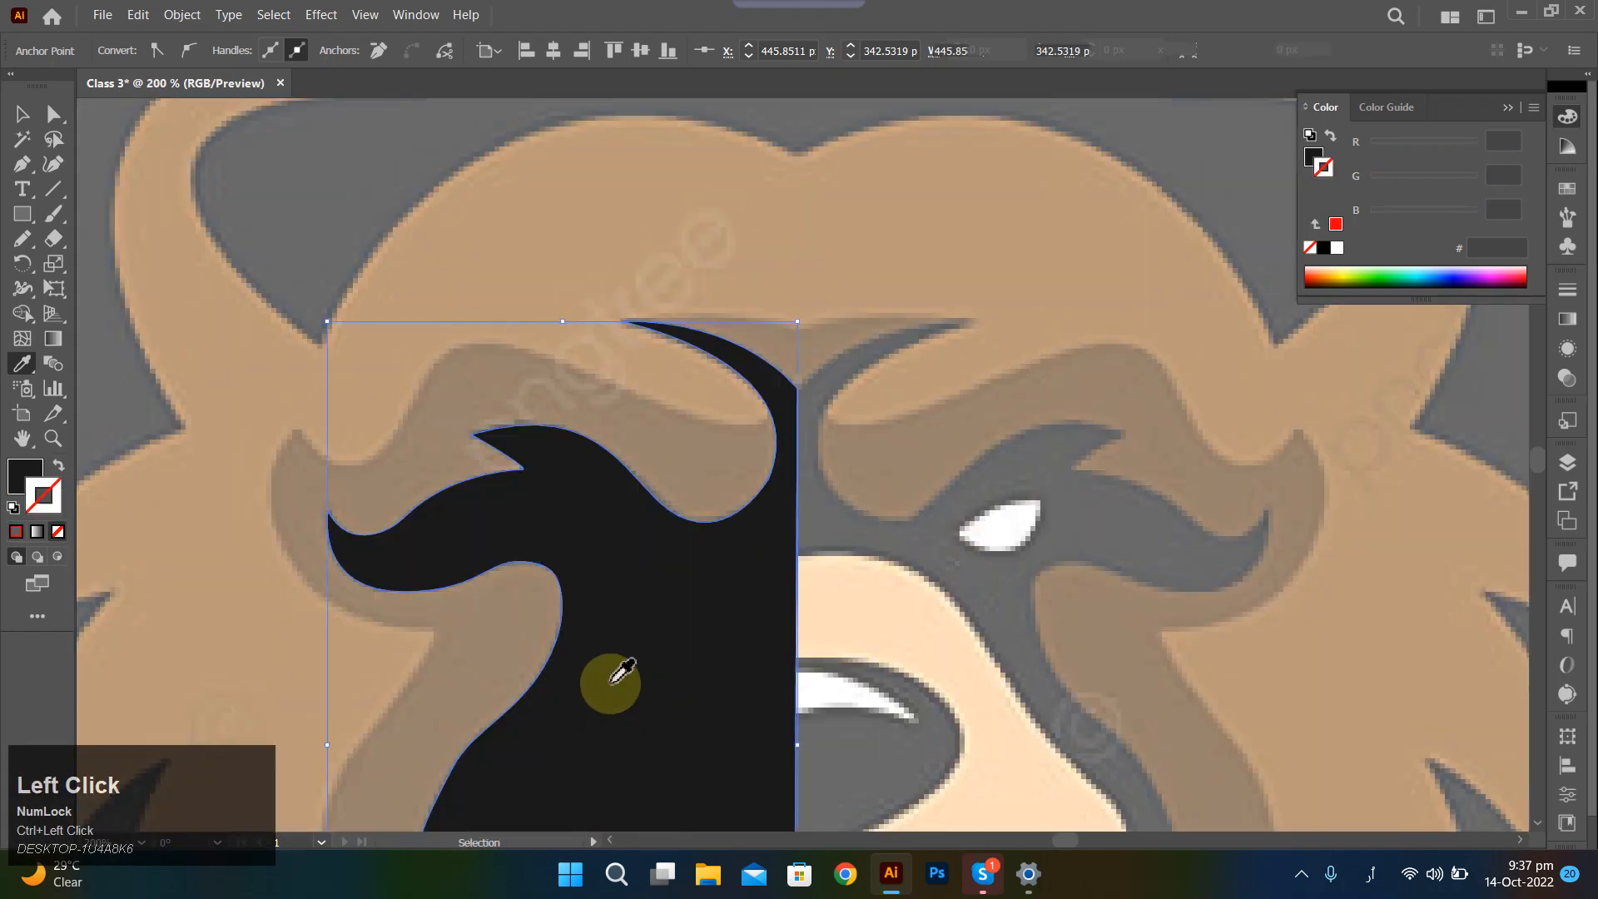
key("v")
right_click(659, 616)
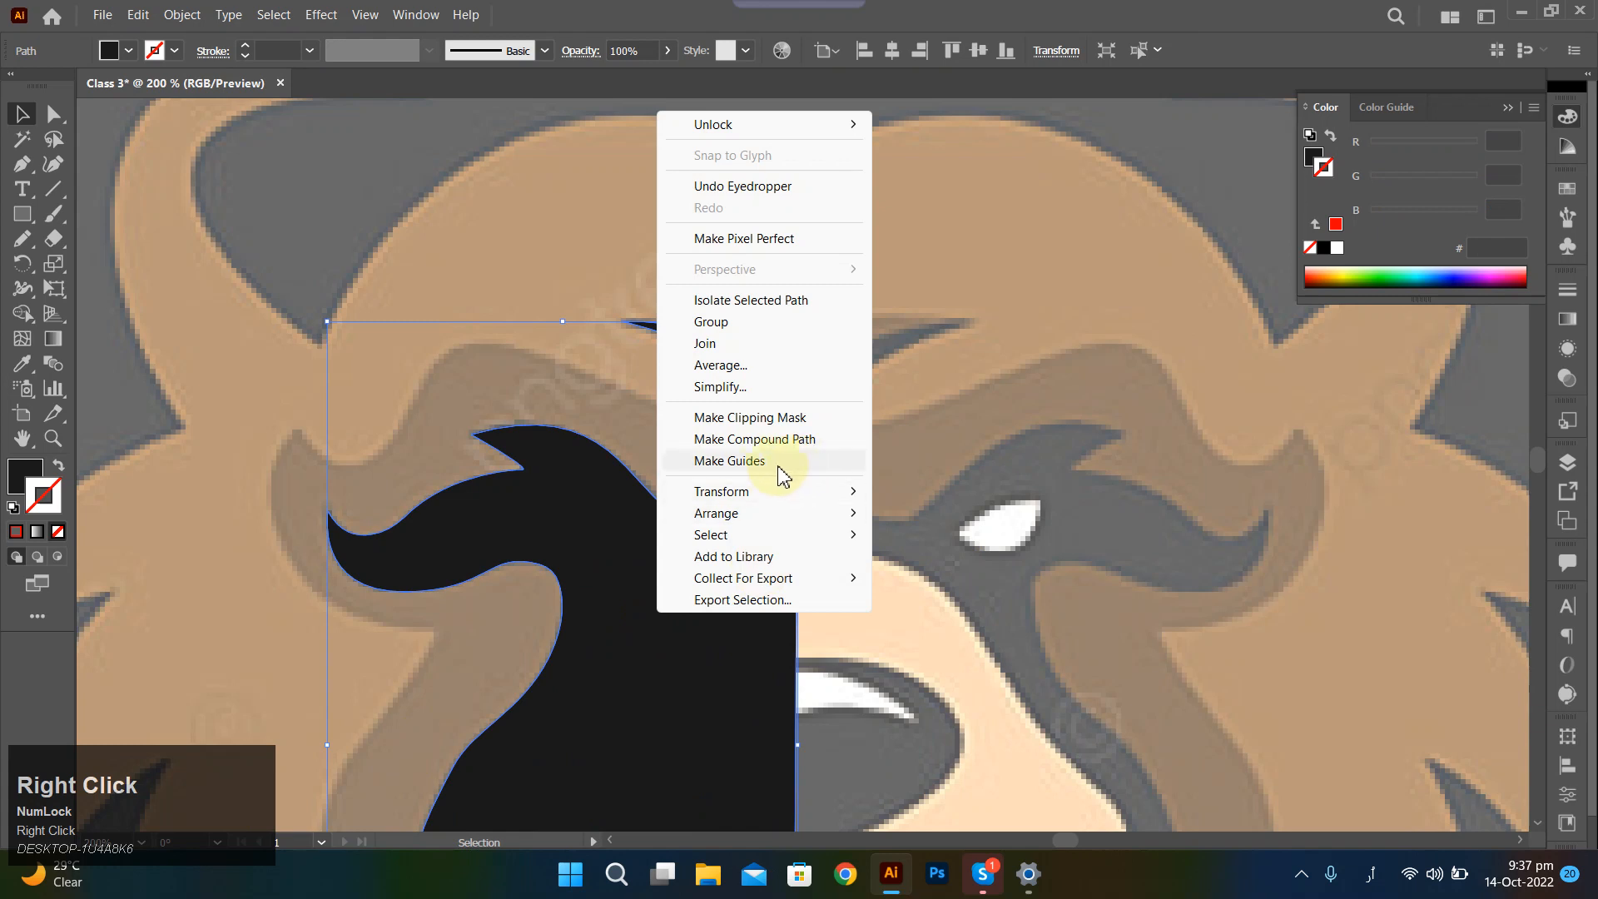
left_click(814, 500)
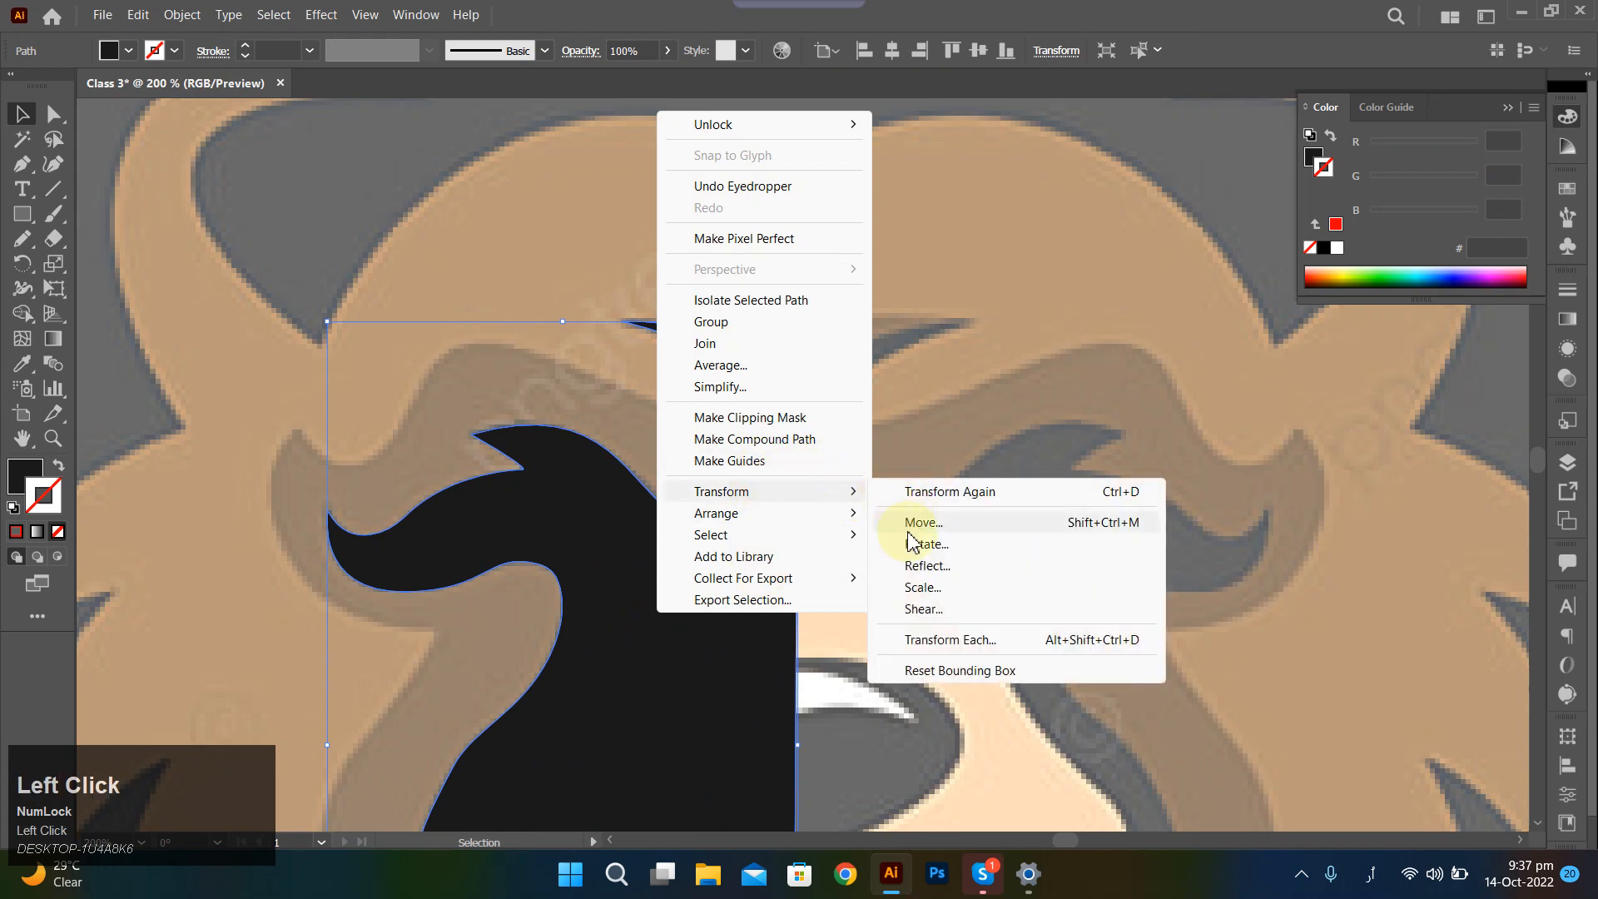
left_click(924, 566)
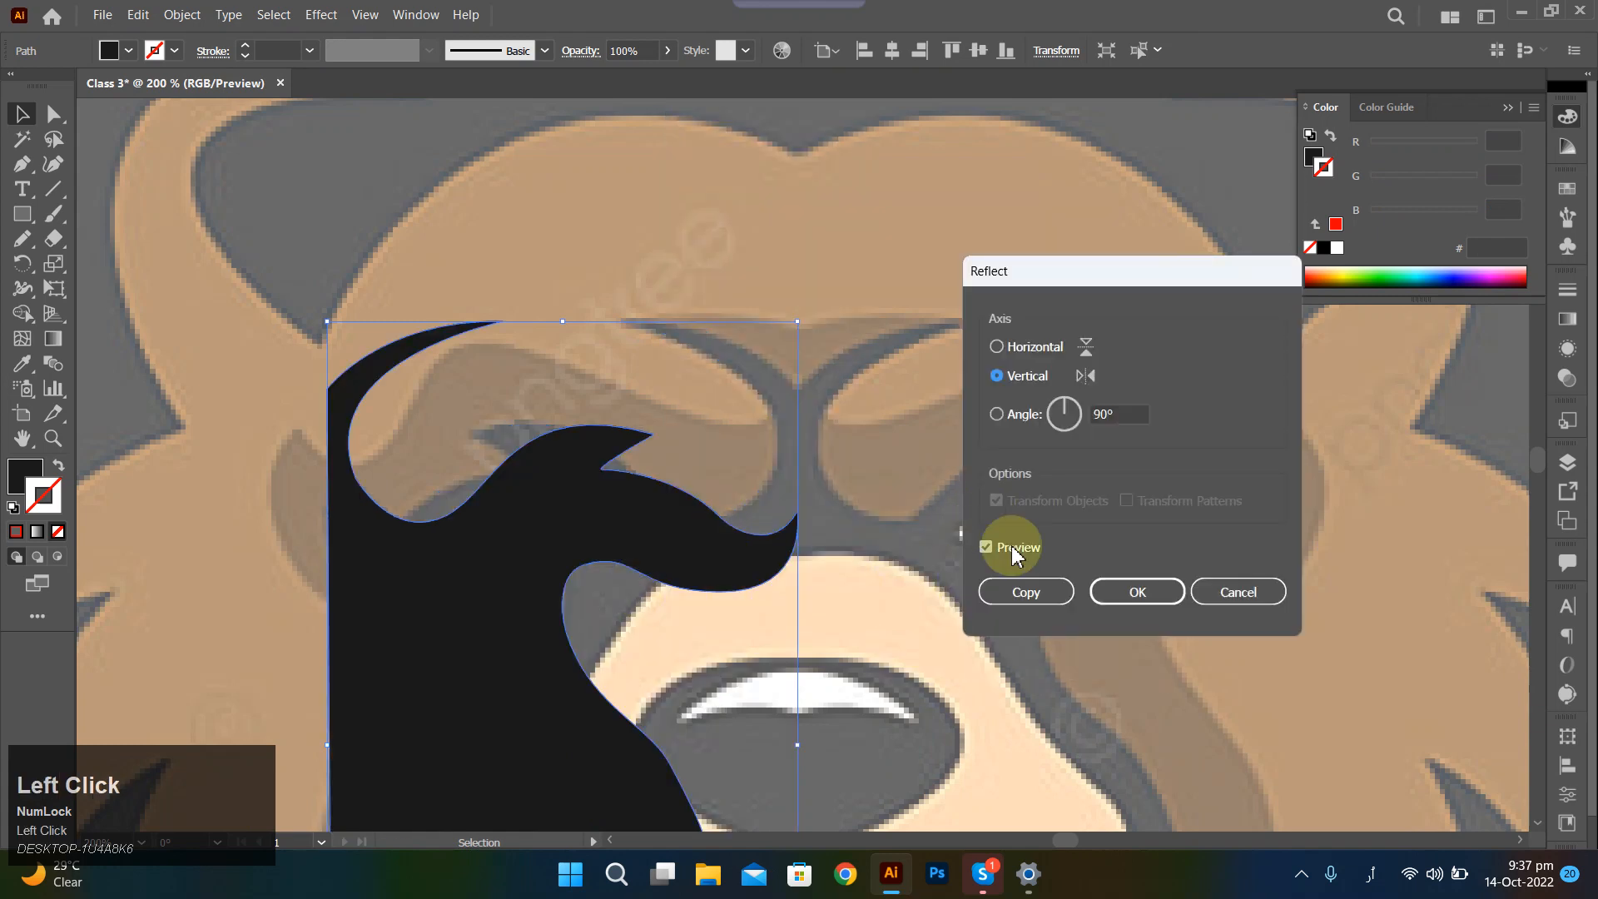
left_click(1024, 588)
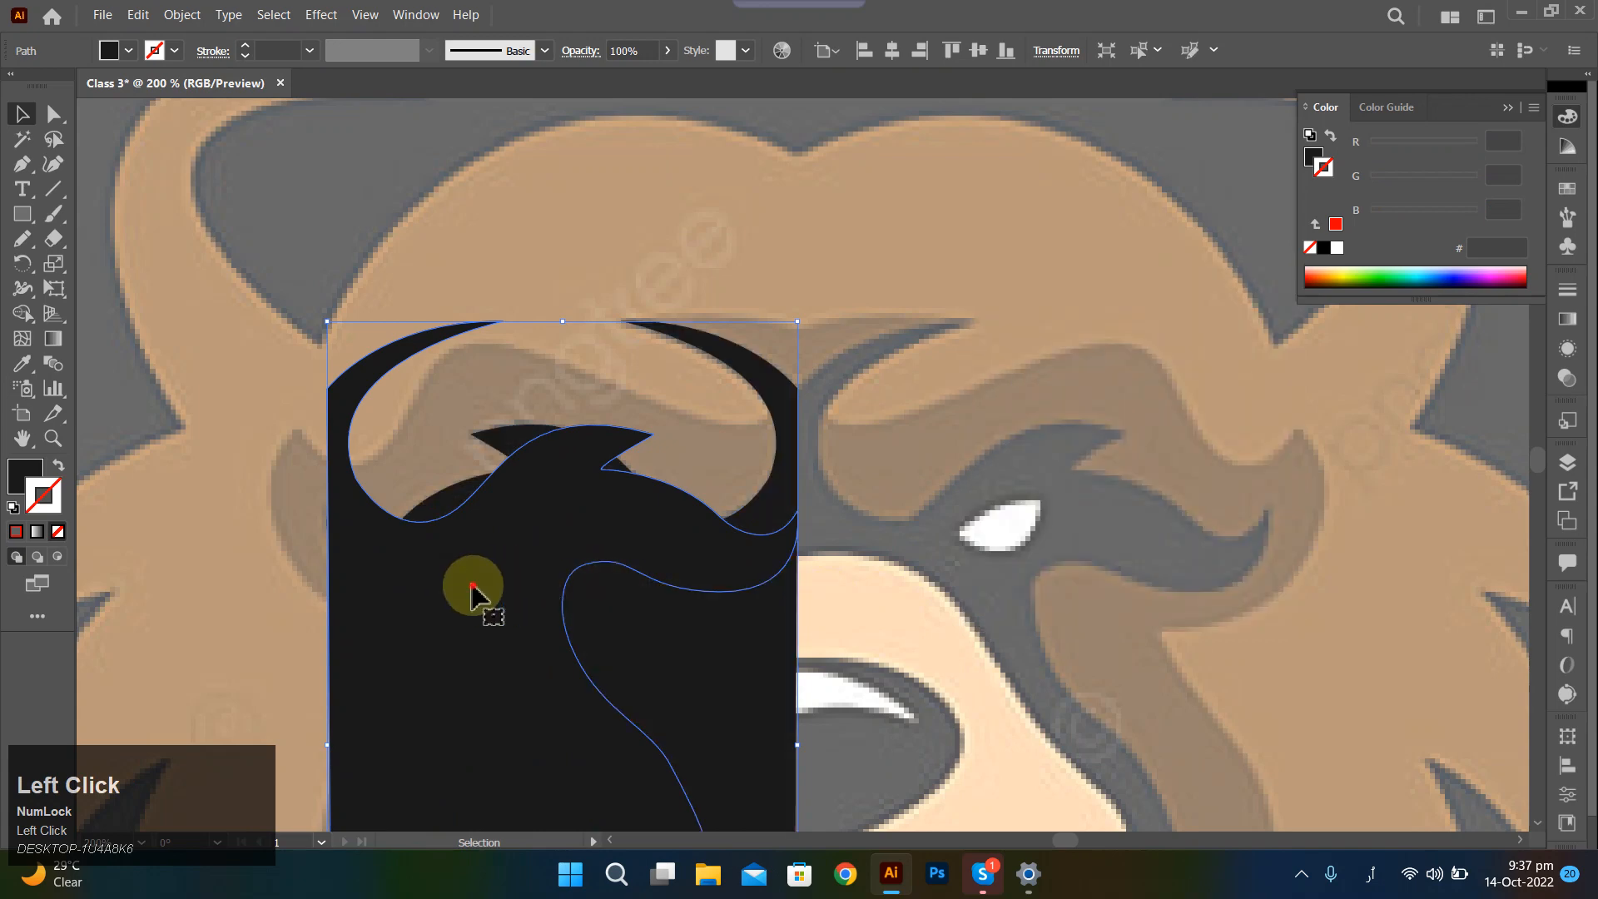
left_click_drag(475, 581, 914, 571)
Move the left half's bottom centre anchor to X 500 px to close the gap with the mirrored half.
scroll(914, 571, "down", 2)
scroll(900, 560, "up", 5)
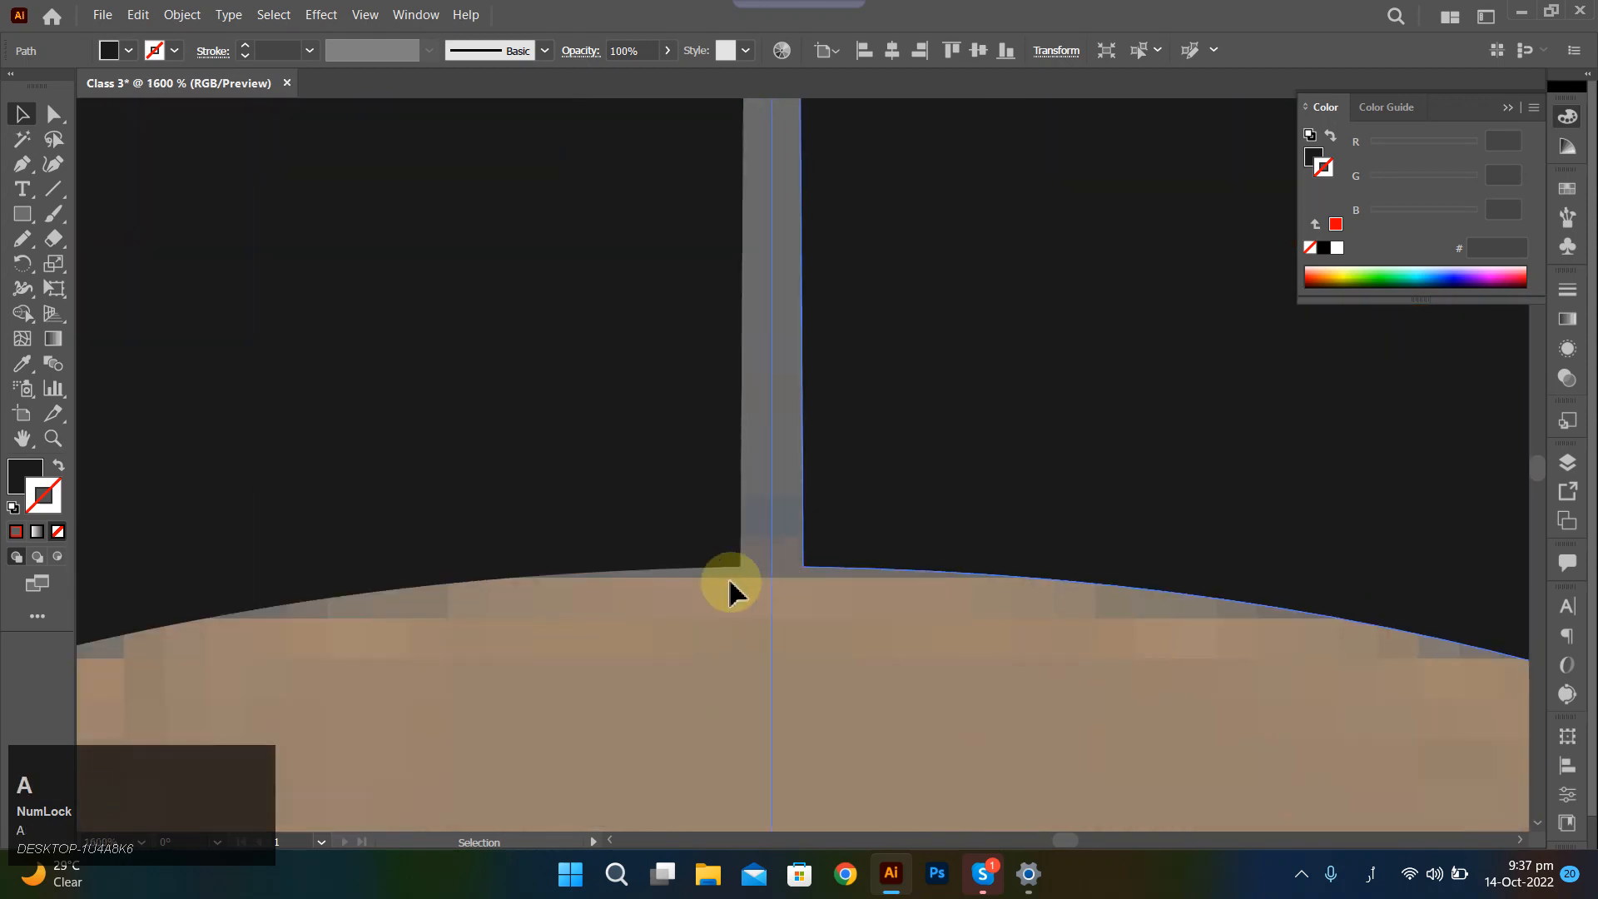
left_click(731, 585)
key("a")
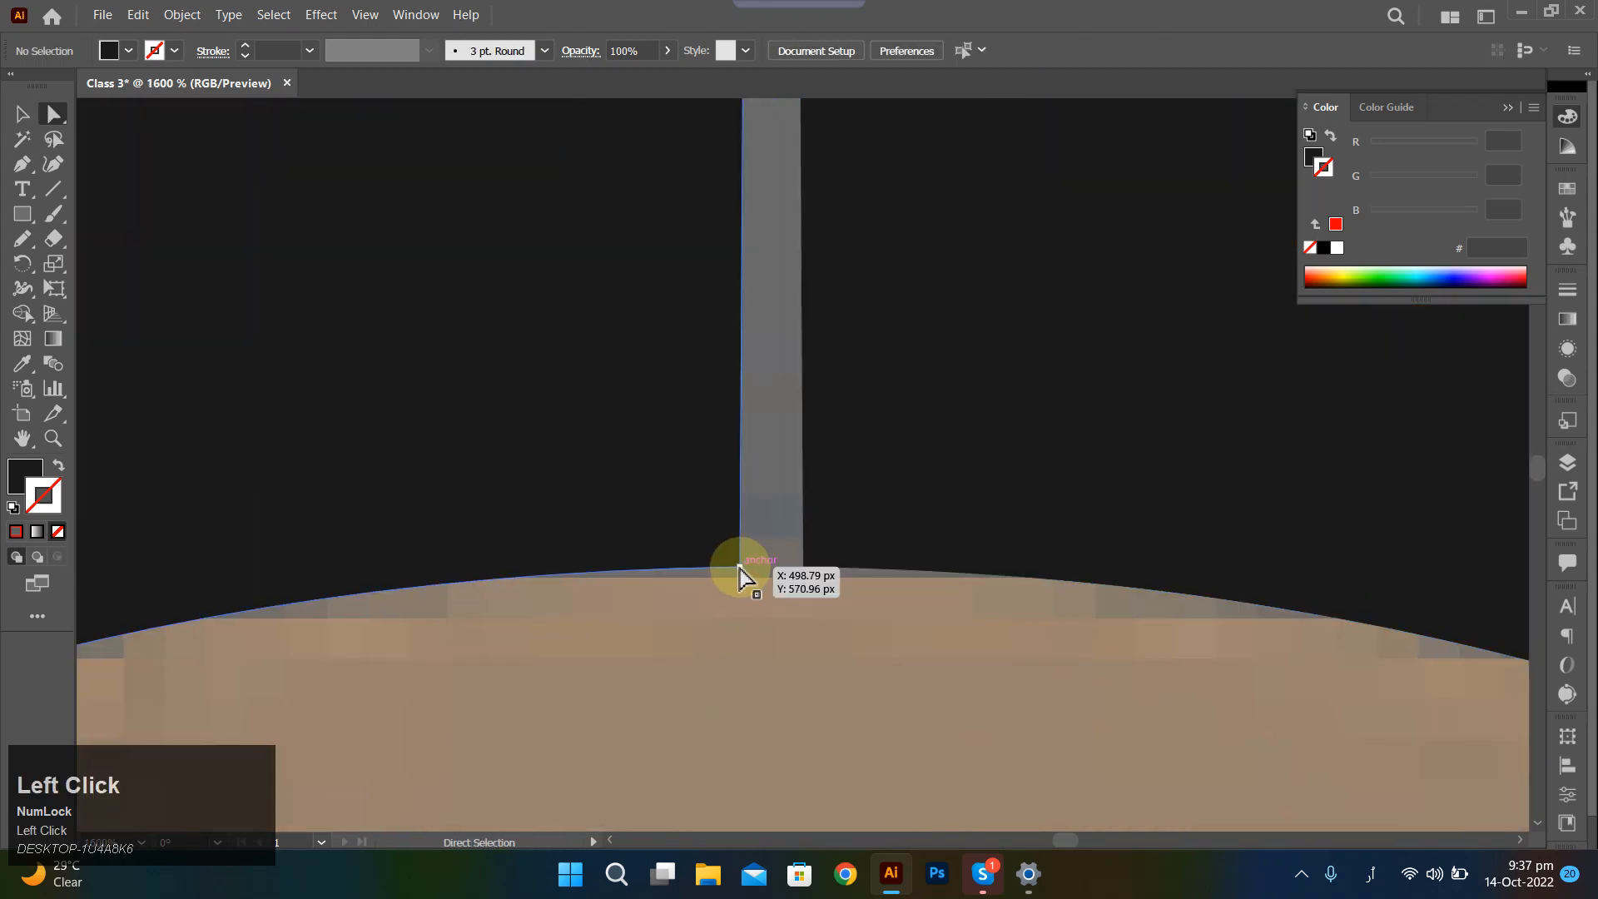
left_click(740, 569)
mouse_move(740, 568)
left_mouse_down()
mouse_move(782, 563)
mouse_move(771, 571)
left_mouse_up()
Merge both black halves into one facial marking with the Shape Builder tool and deselect it.
scroll(774, 572, "down", 2, "alt")
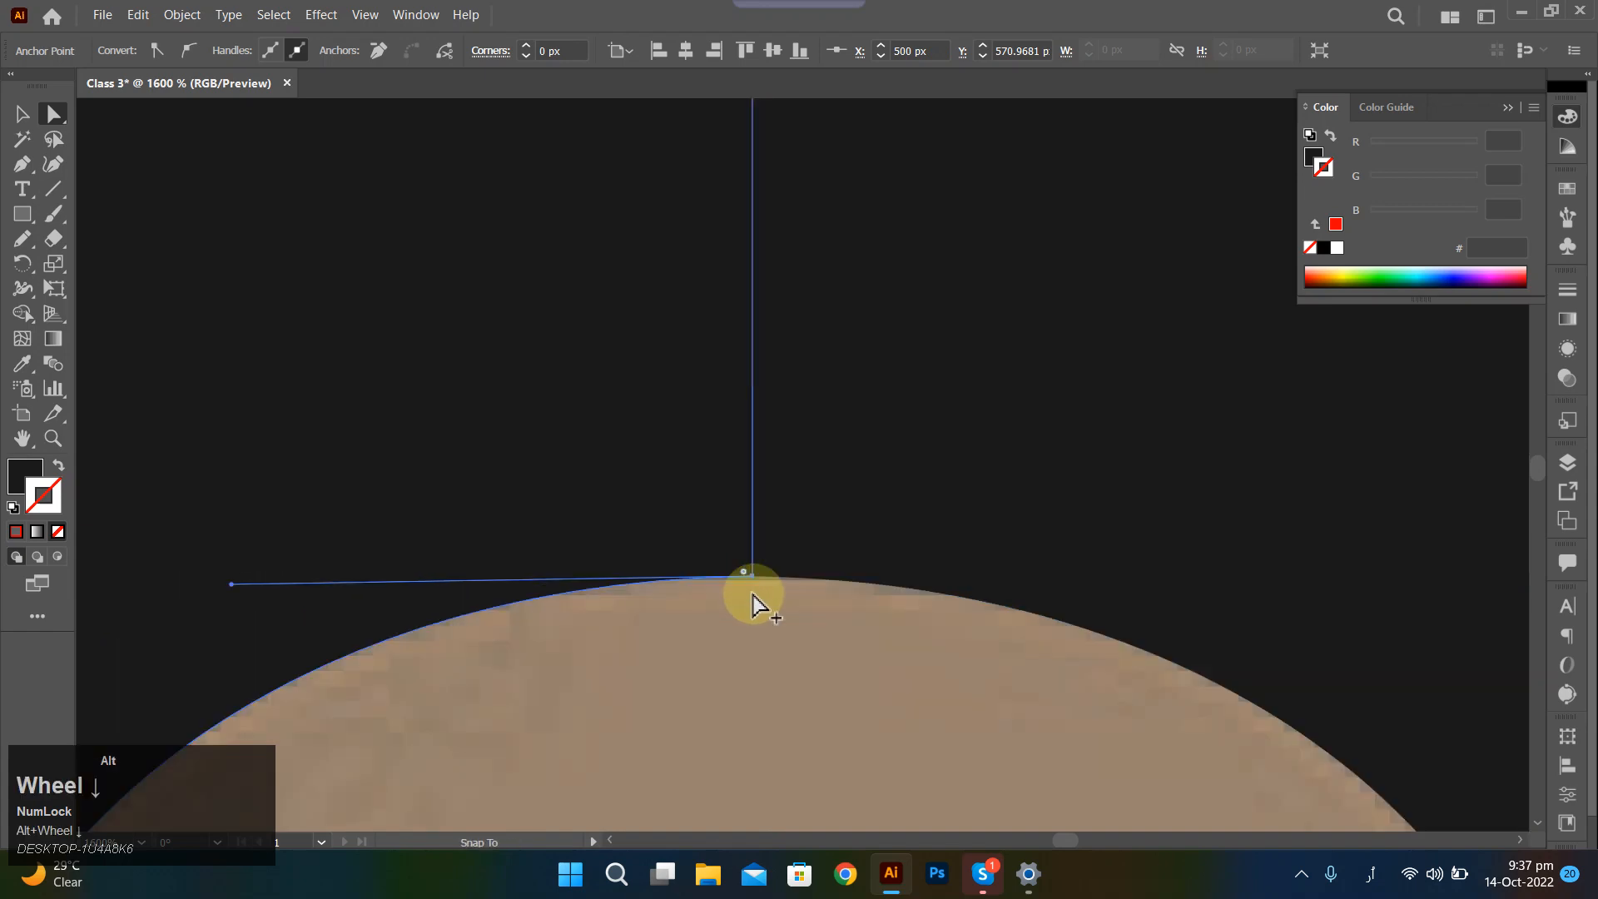
scroll(753, 604, "down", 6, "alt")
scroll(764, 639, "up", 1)
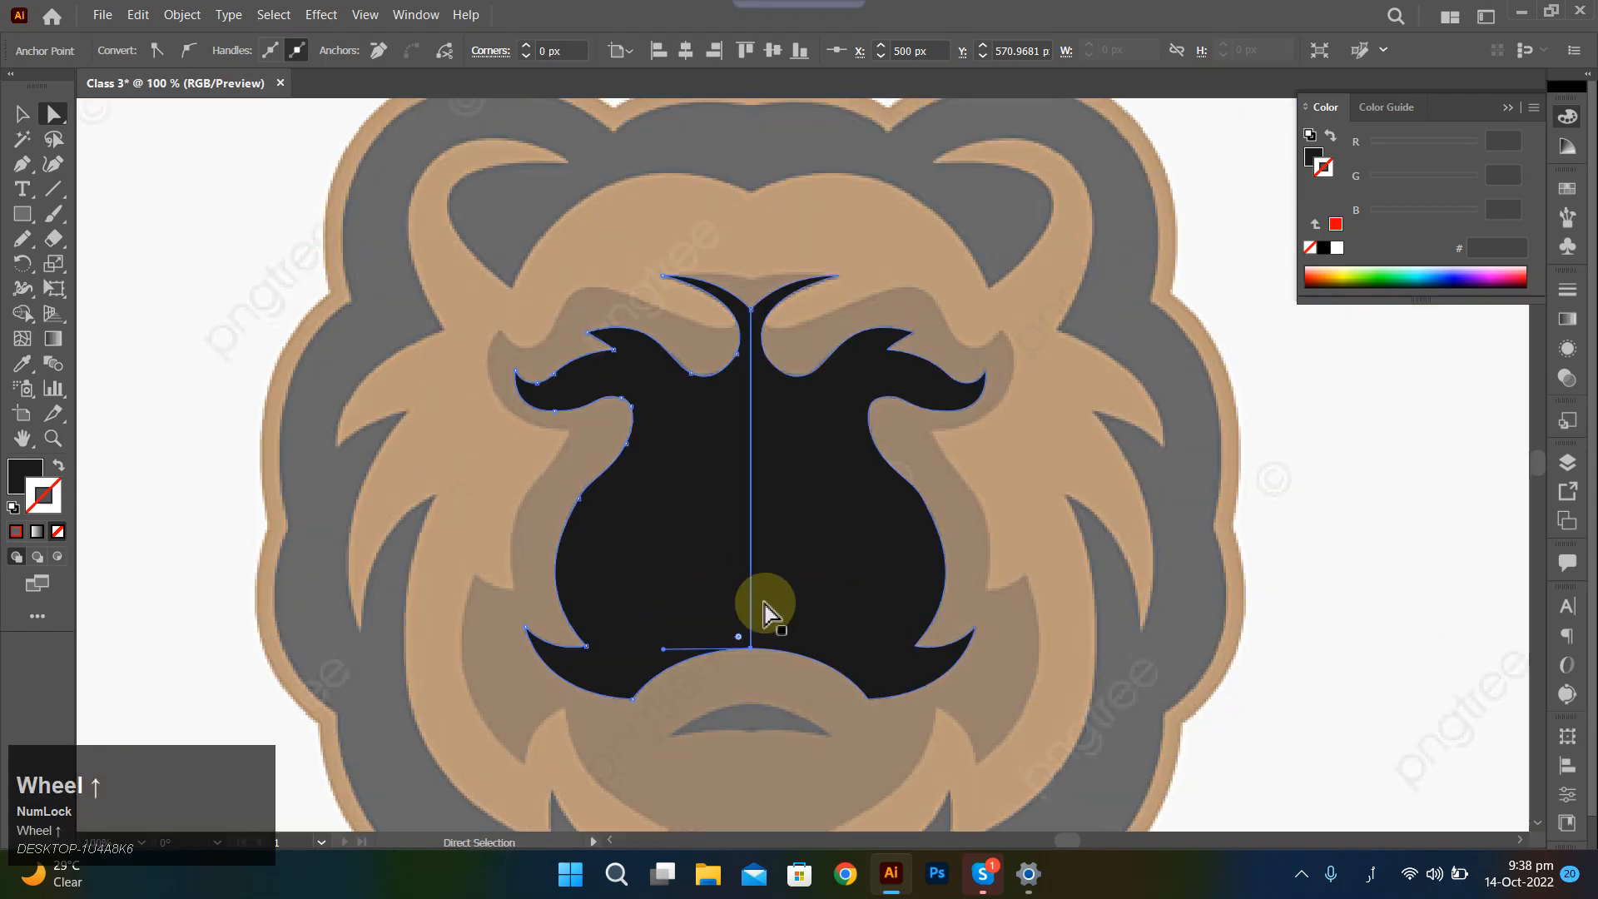
left_click(731, 527)
left_click(791, 527, "shift")
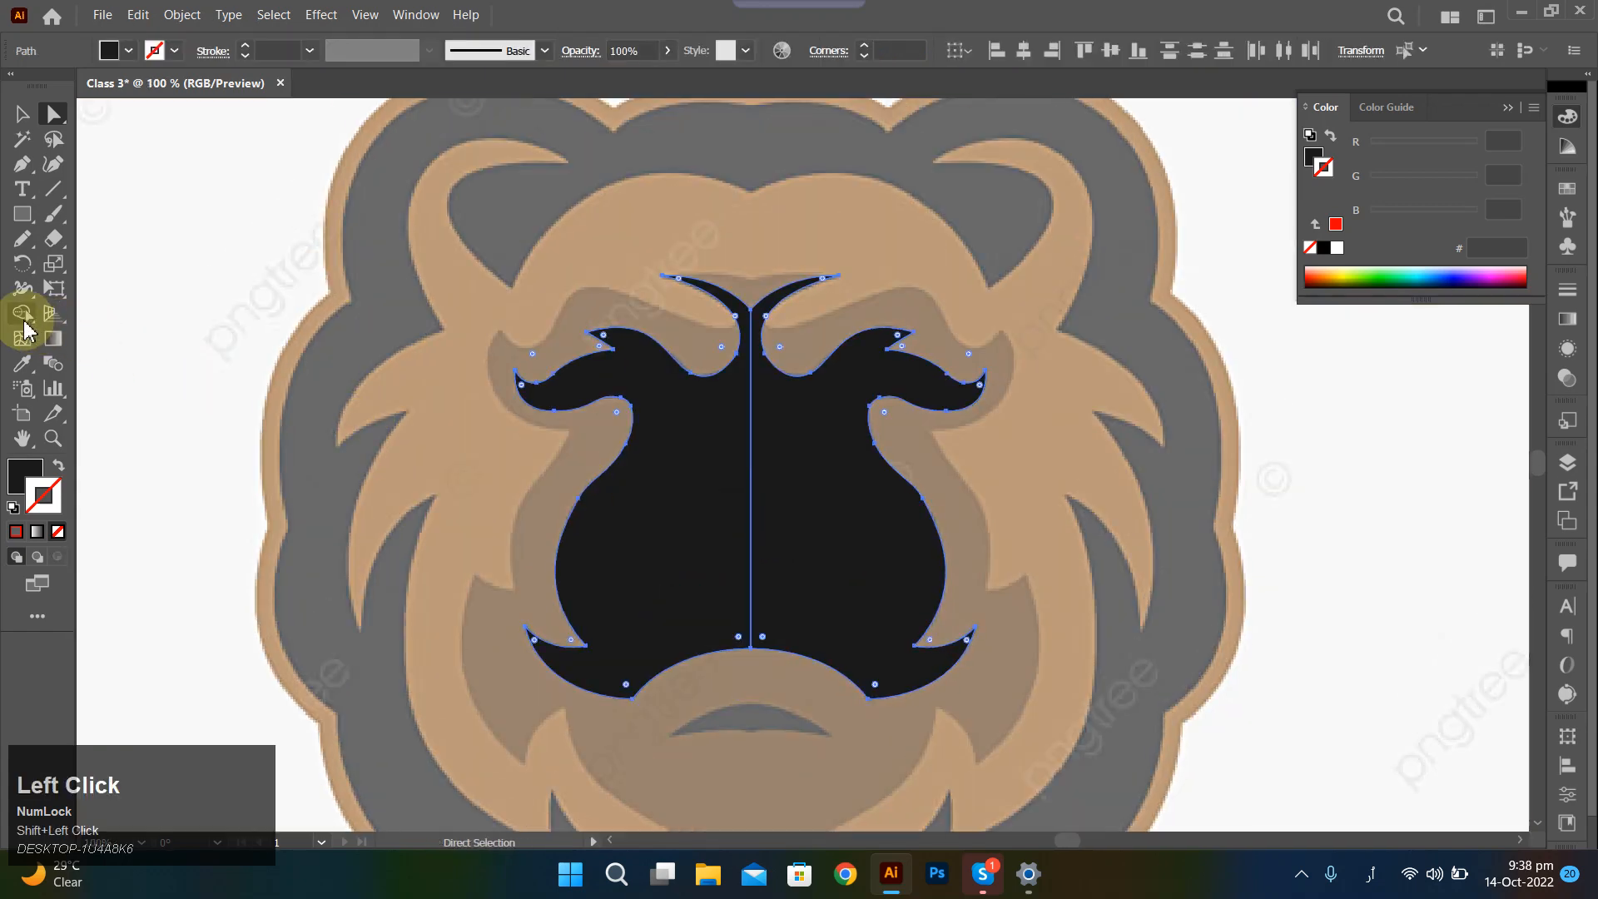
left_click(23, 314)
mouse_move(642, 503)
left_mouse_down()
mouse_move(724, 529)
mouse_move(842, 532)
left_mouse_up()
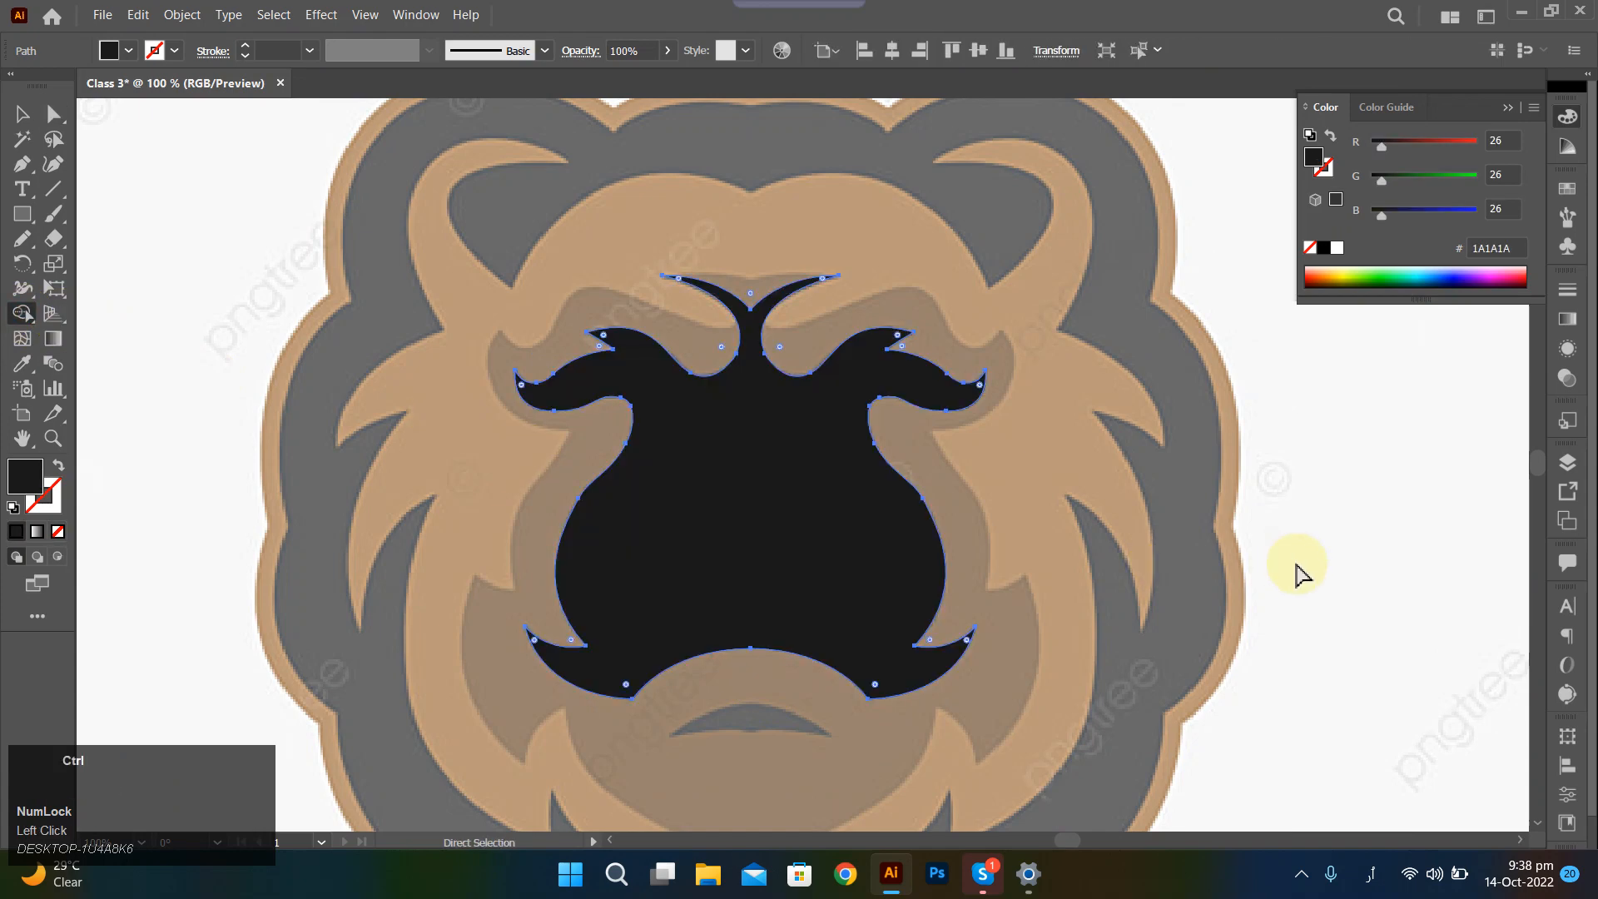
left_click(963, 694)
Hide the merged black facial marking path so the muzzle in the dimmed bear reference can be traced.
scroll(733, 604, "down", 3, "alt")
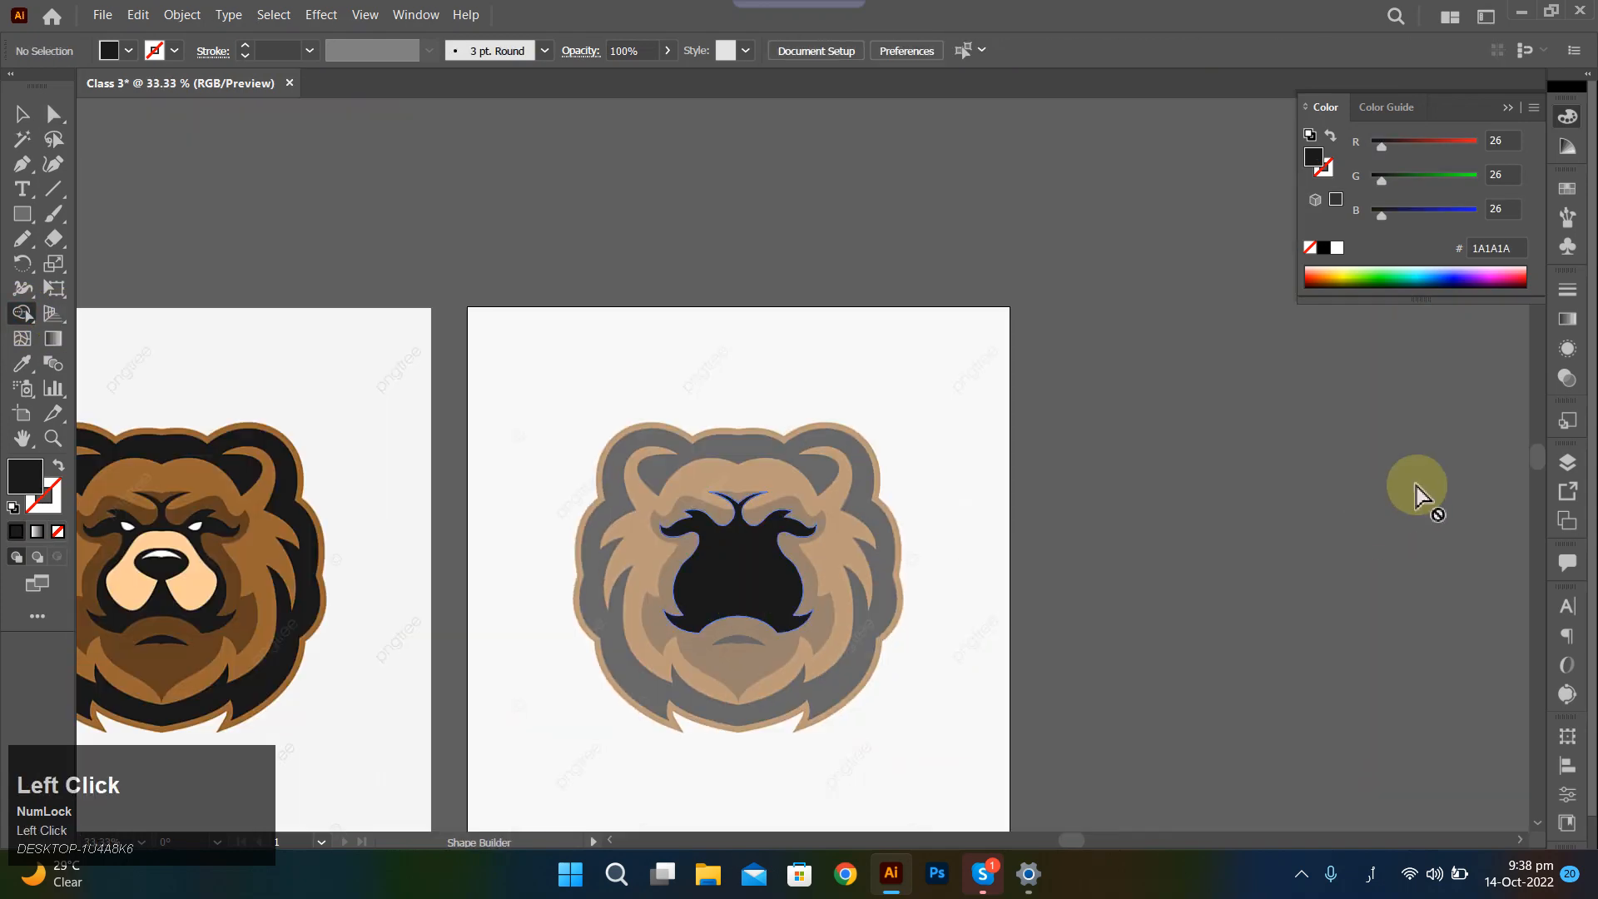
left_click(1565, 462)
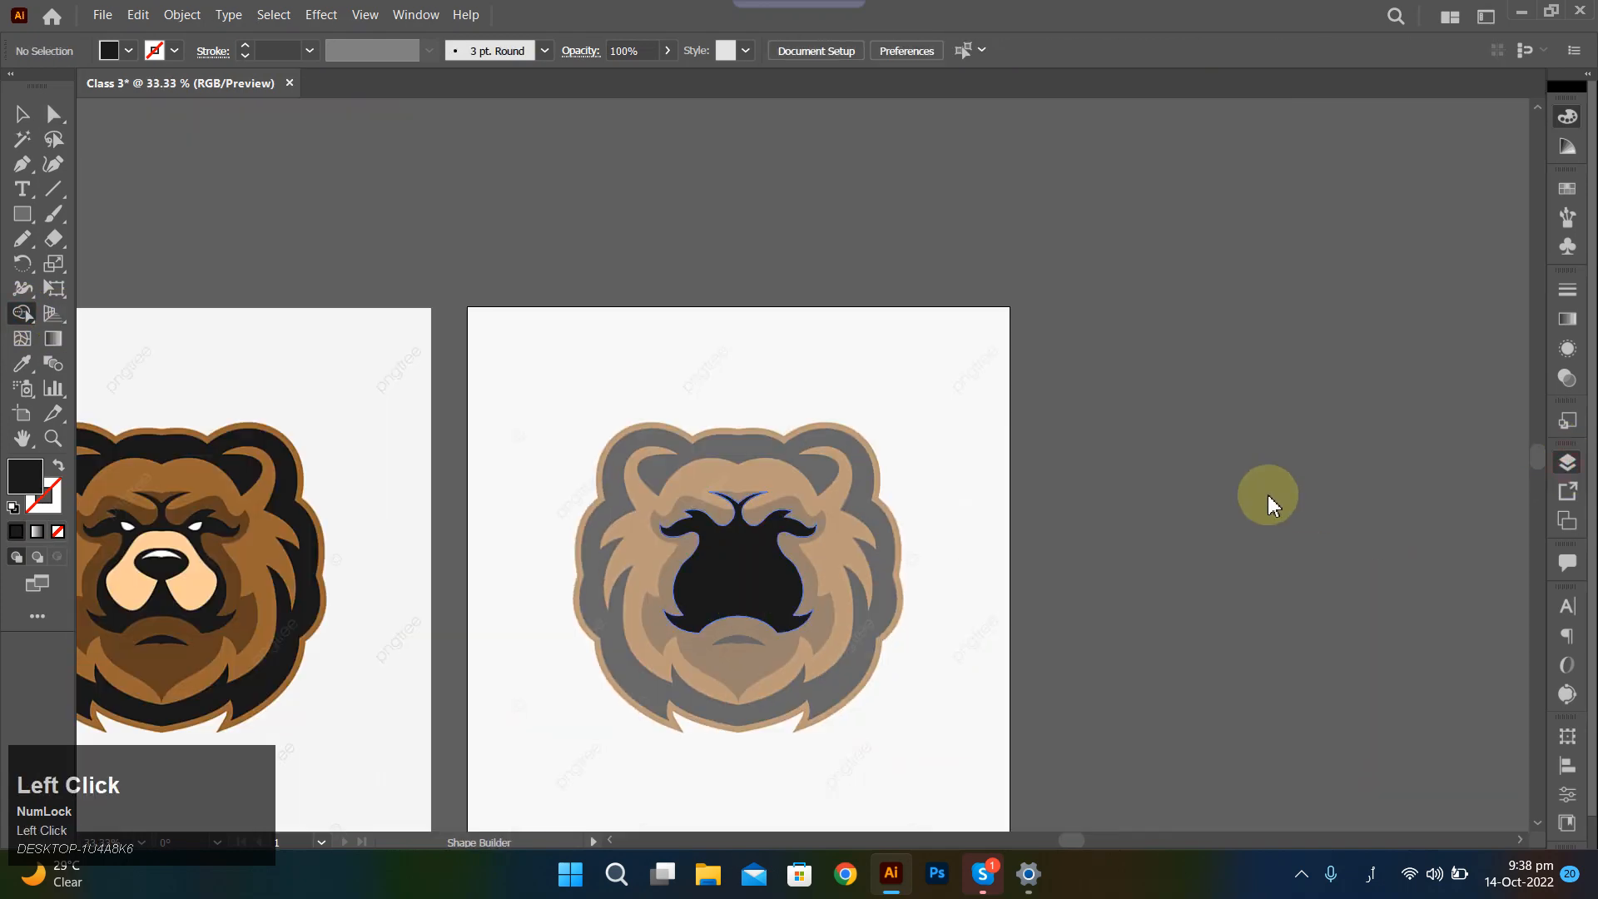
left_click(1568, 464)
left_click(1568, 463)
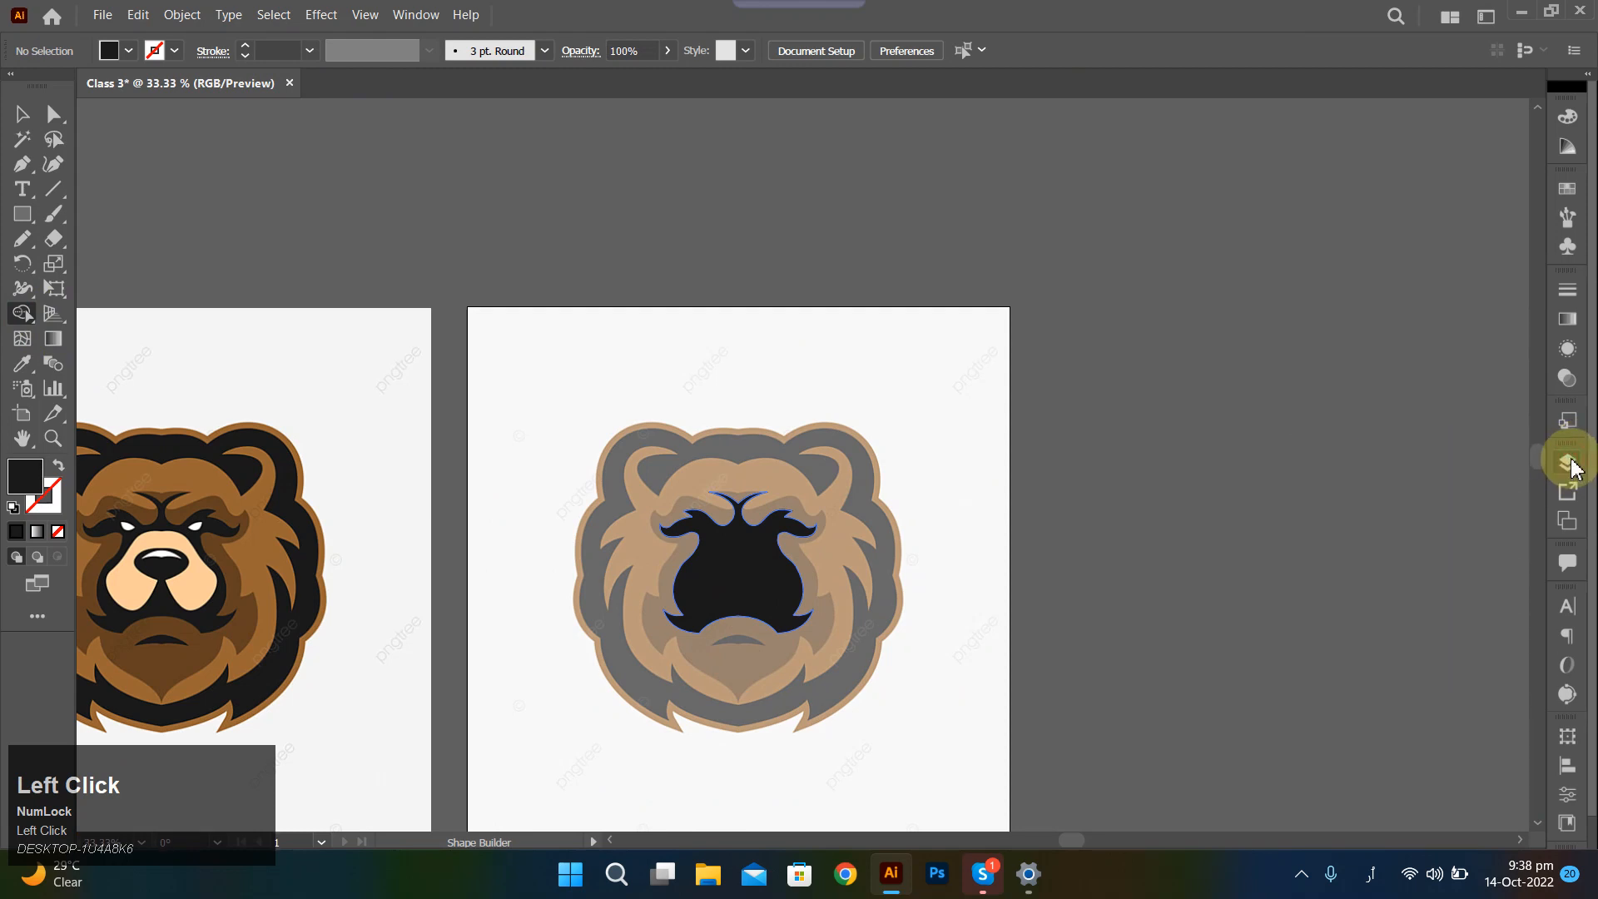
left_click(1570, 465)
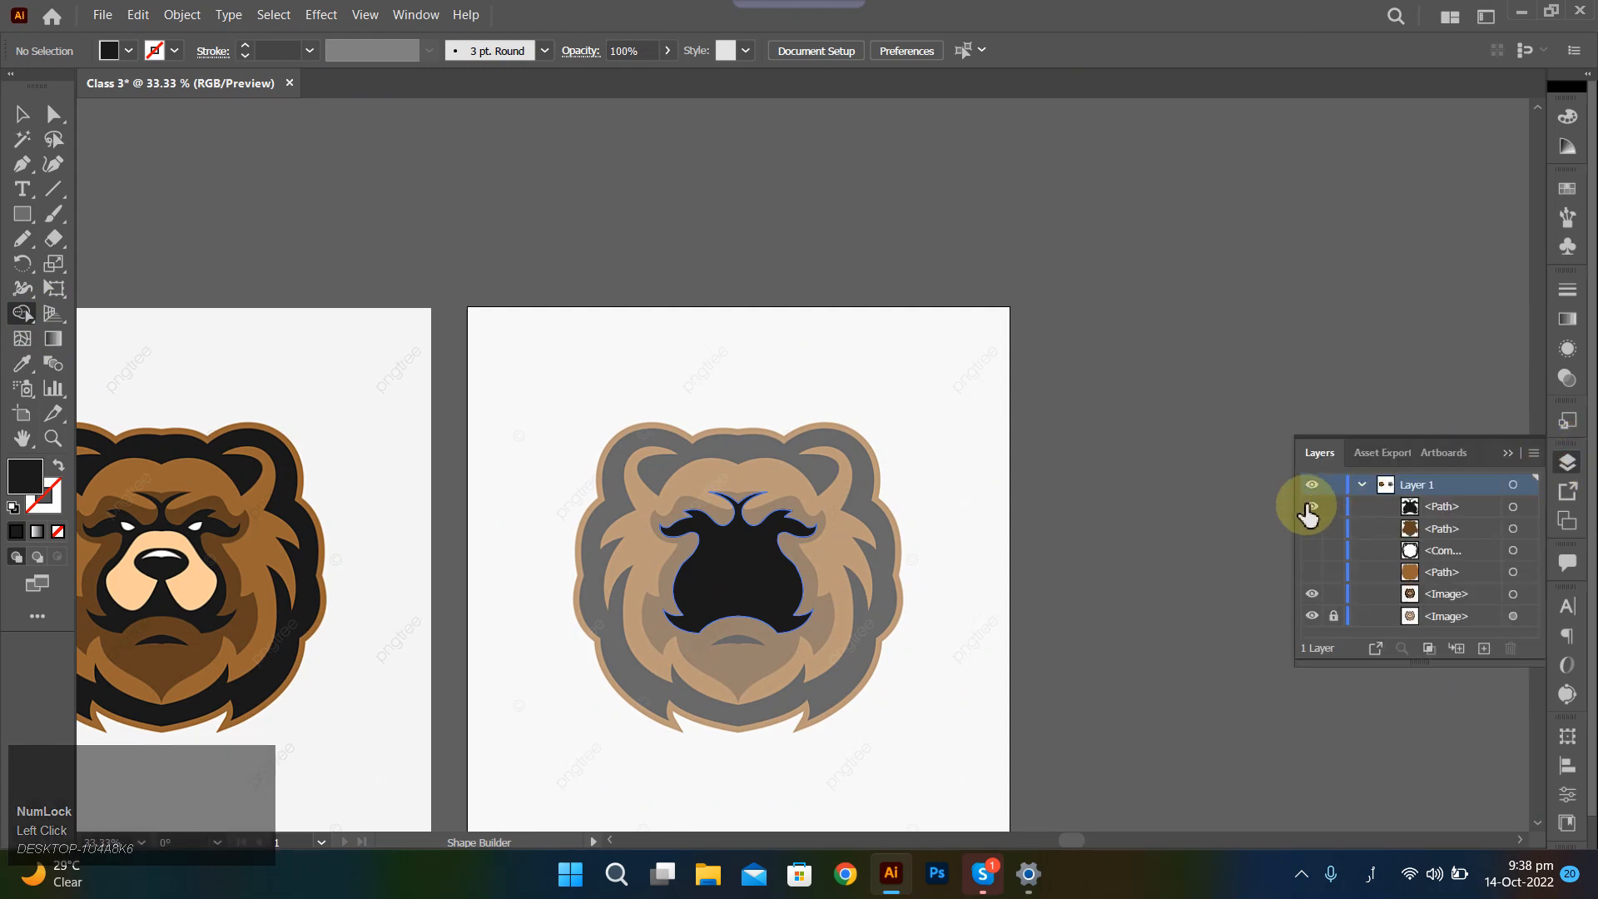
left_click(1312, 593)
scroll(793, 552, "down", 4)
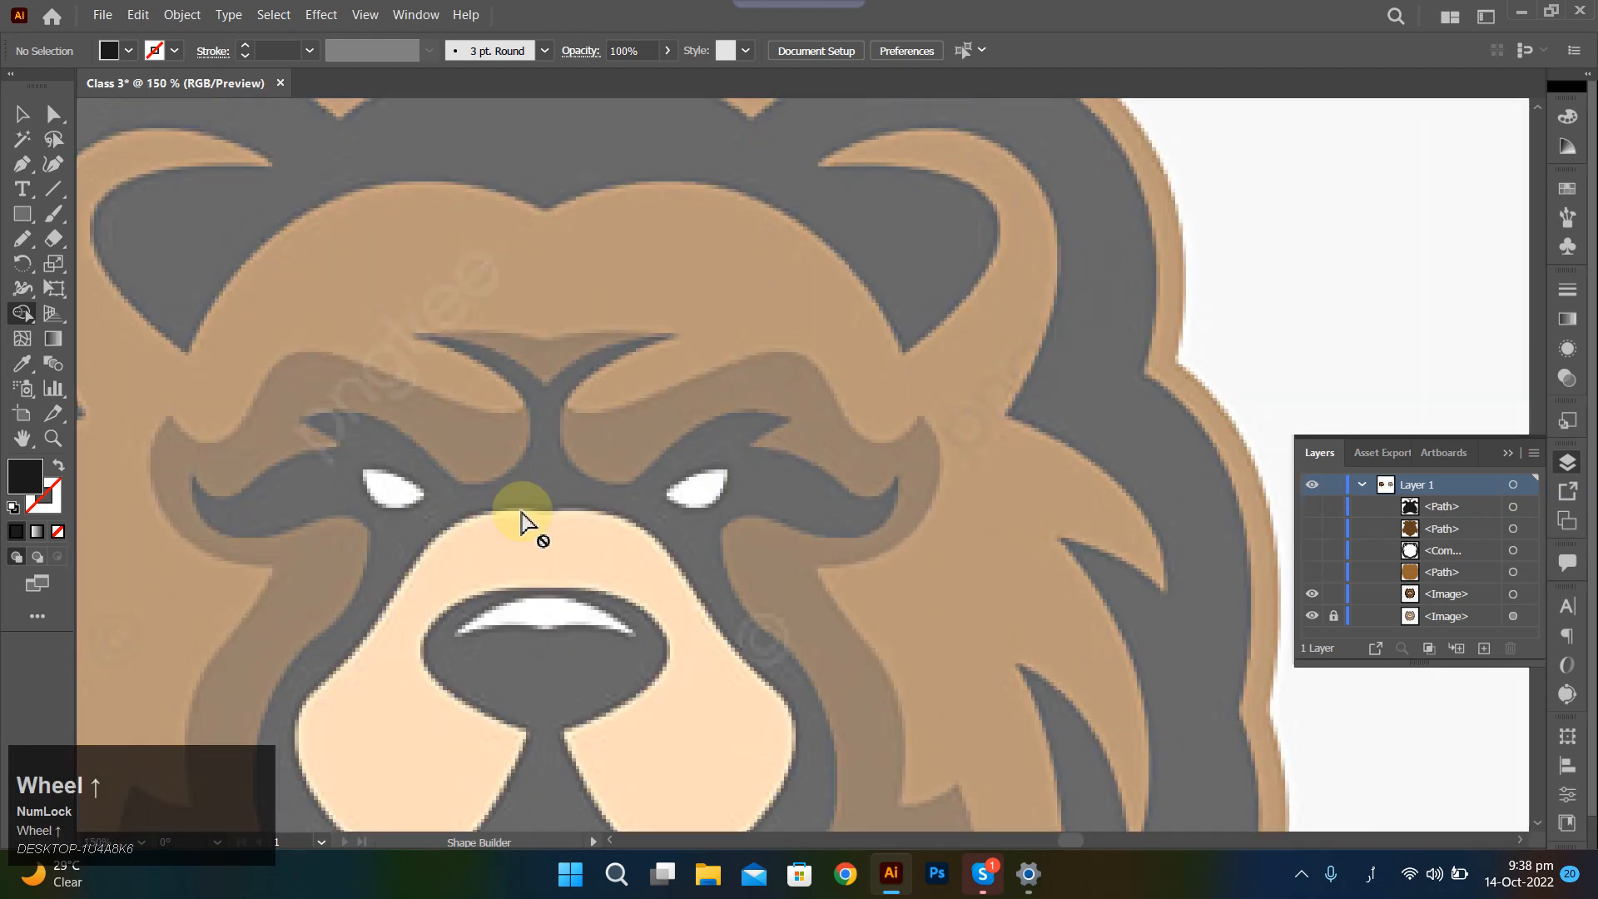
scroll(528, 470, "down", 3)
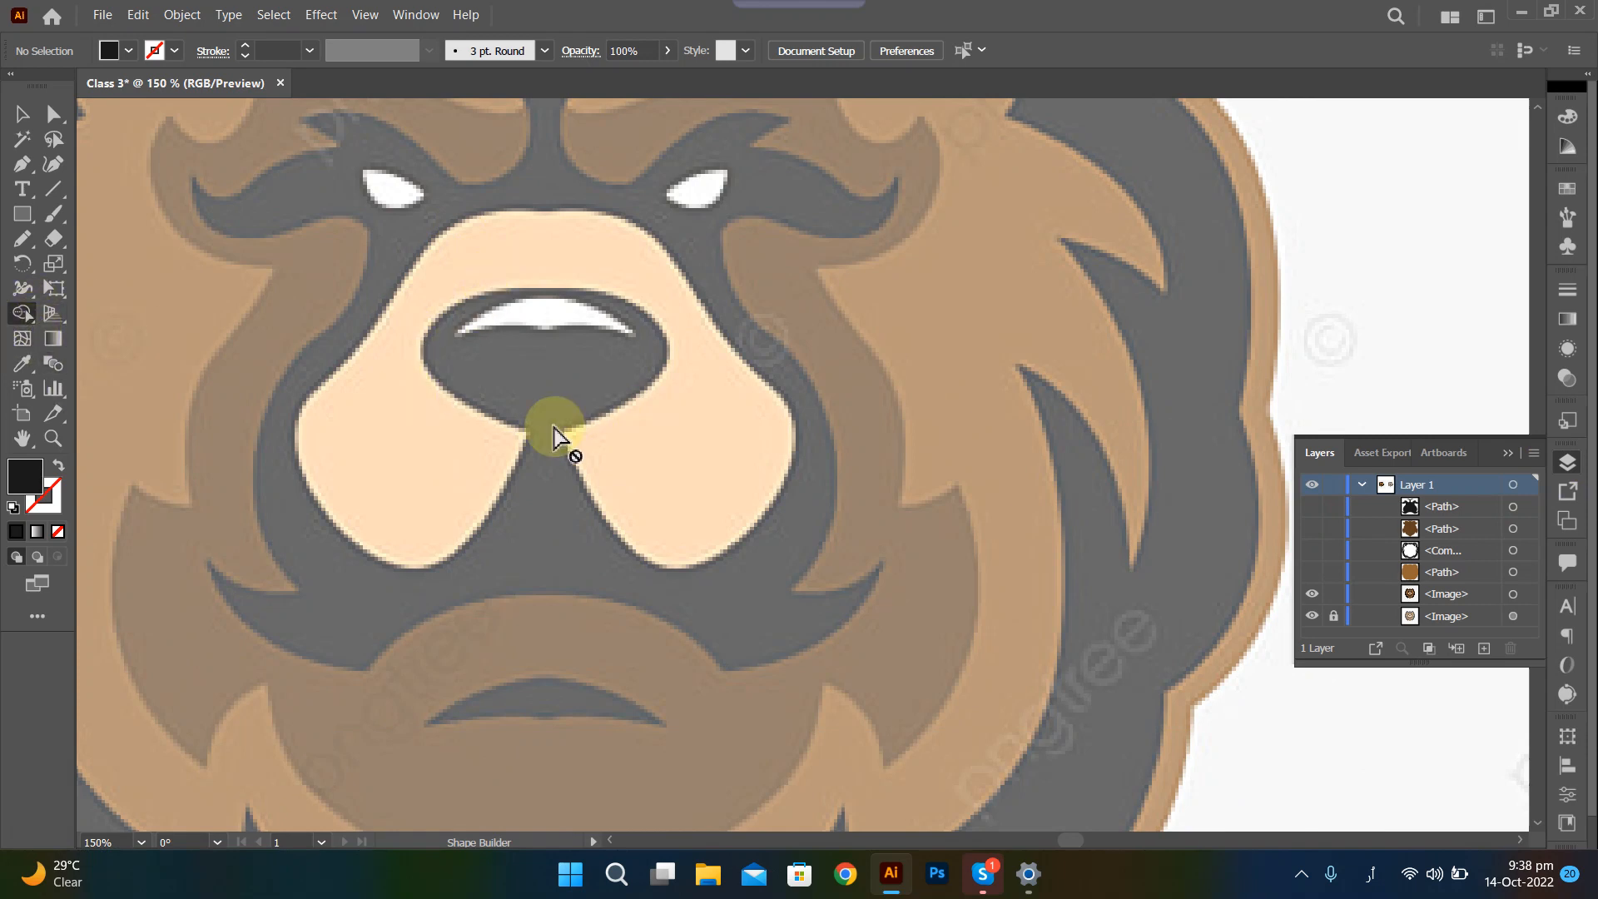
Trace the outer edge of the muzzle's left half with the Pen tool, from beneath the nose around the cheek to the upper side.
key("p")
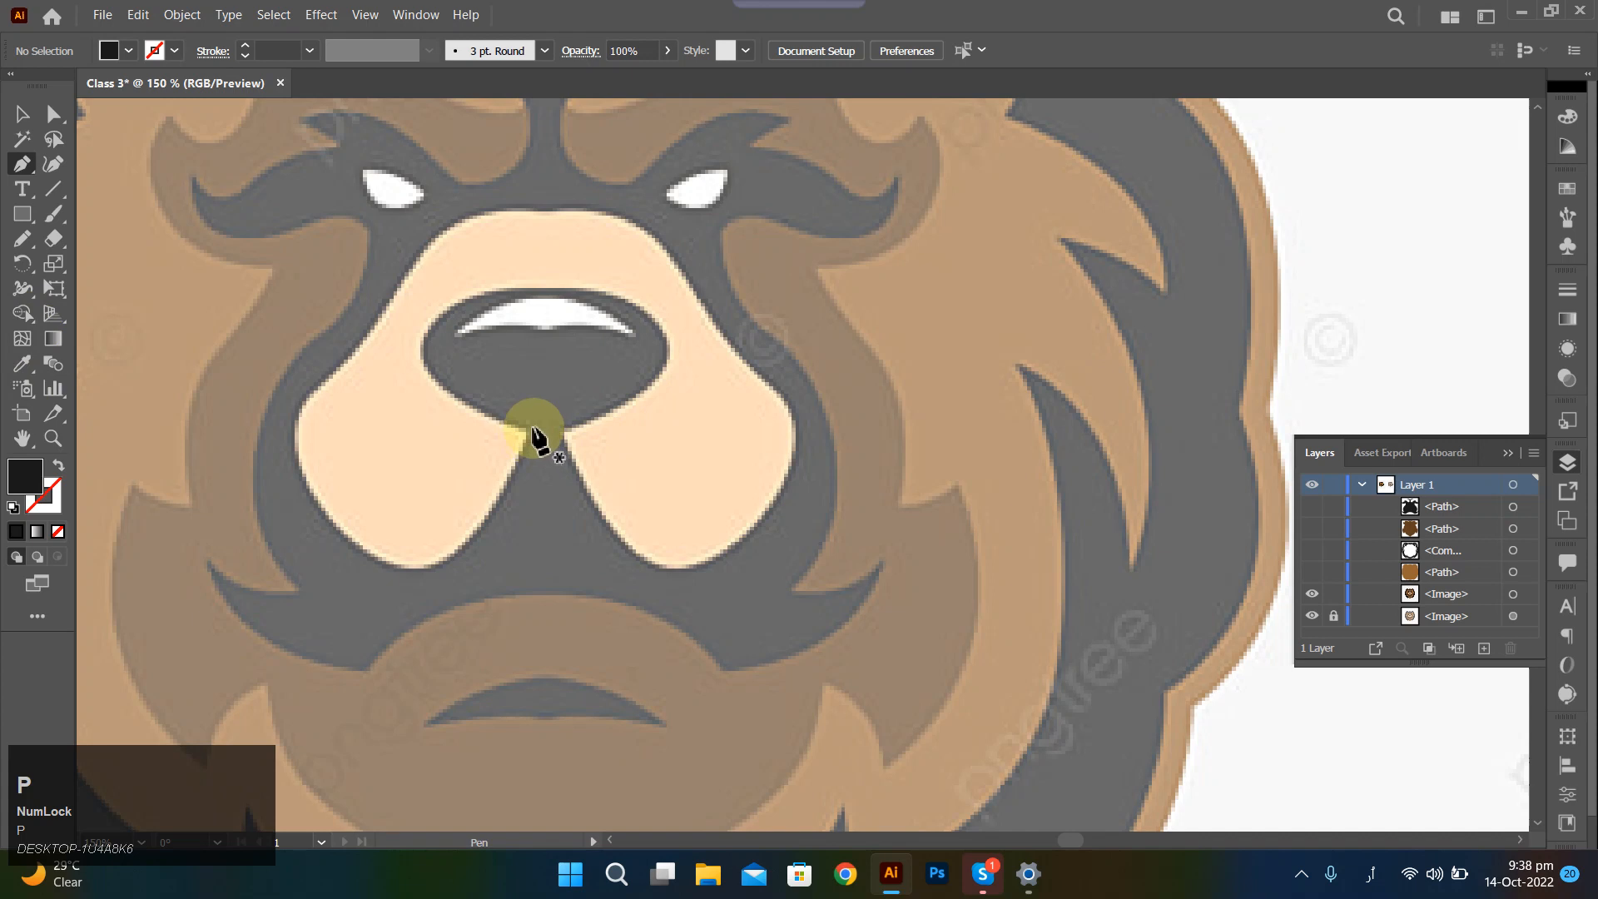
left_click(528, 431)
left_click_drag(427, 566, 364, 571)
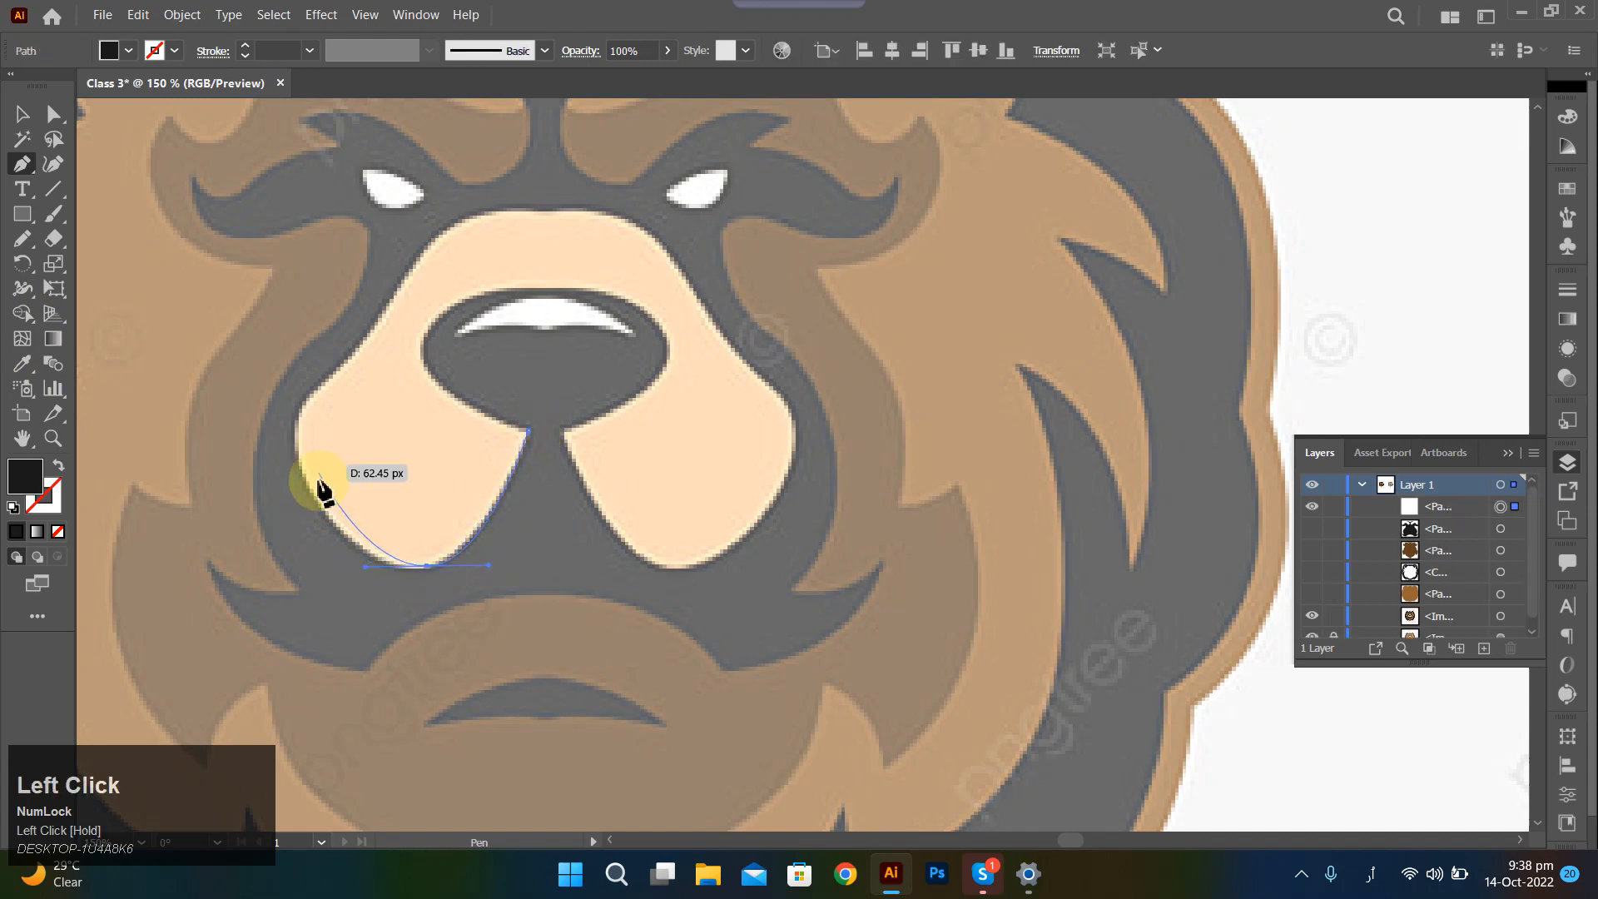
left_click_drag(304, 479, 296, 449)
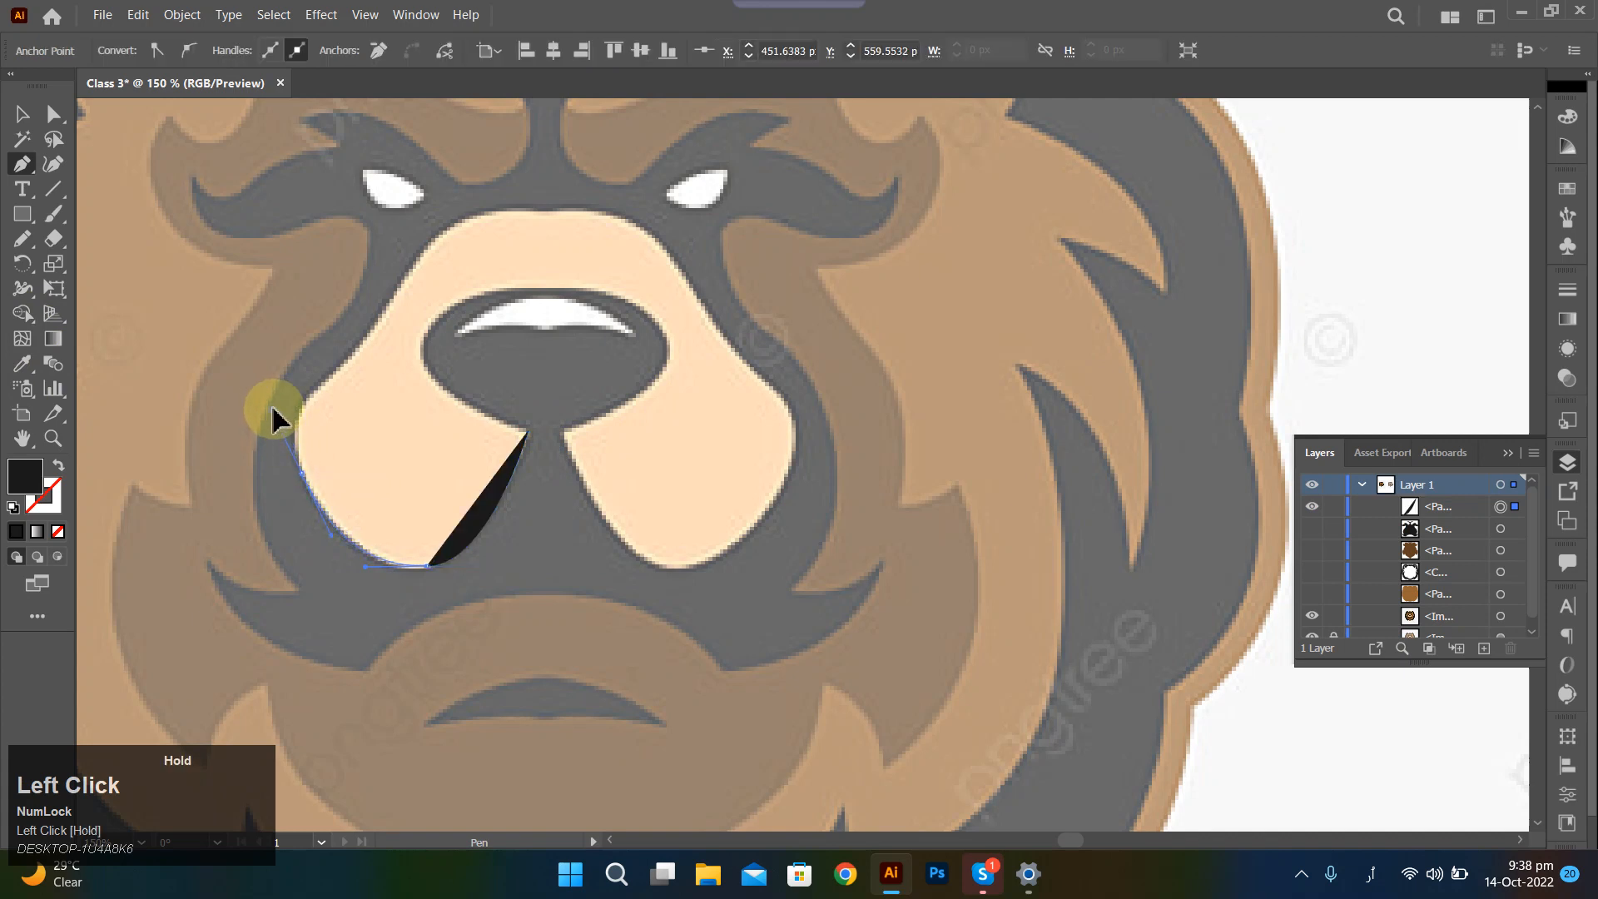
left_click_drag(273, 408, 275, 409)
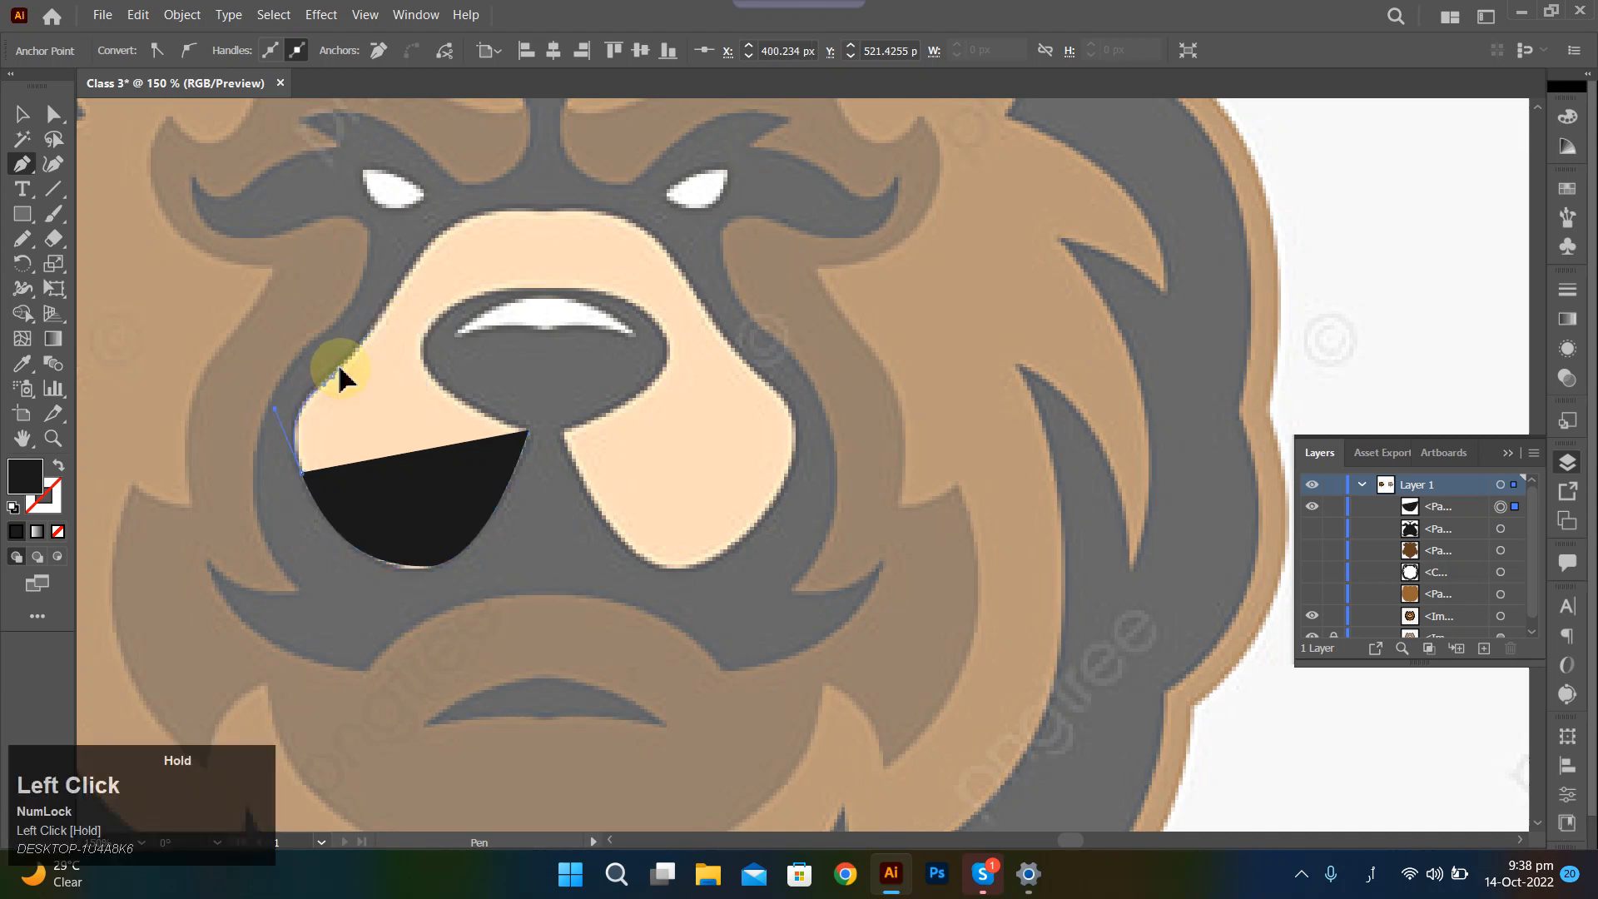
left_click_drag(331, 376, 442, 219)
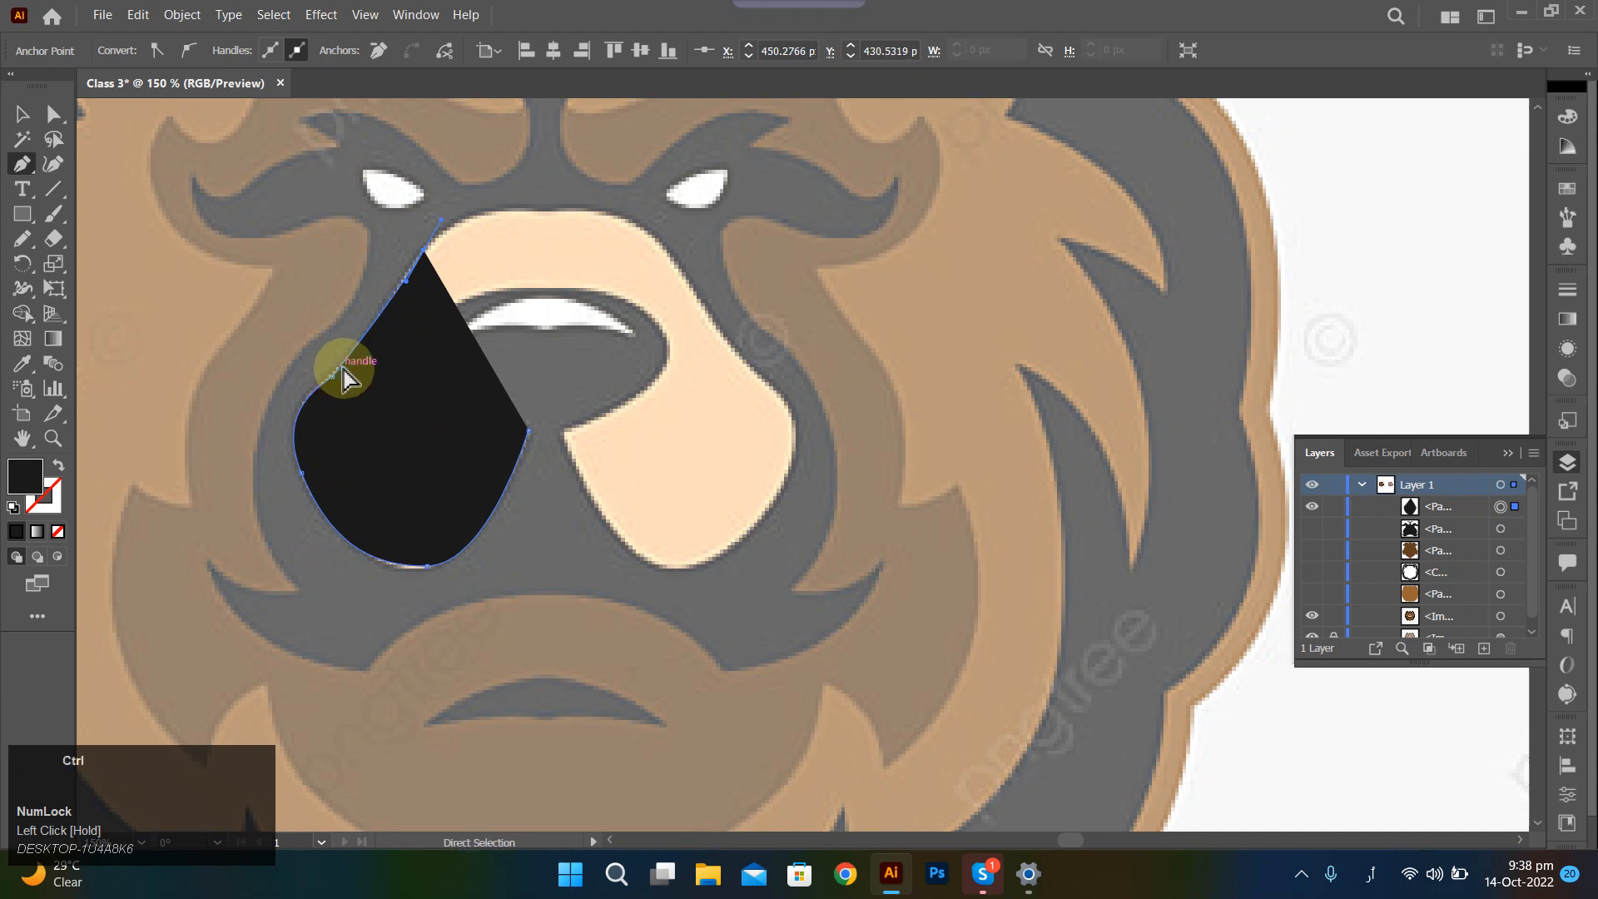
Remove the fill from the open muzzle path and adjust the curve handle along its upper left side to fit the reference.
left_click(57, 532)
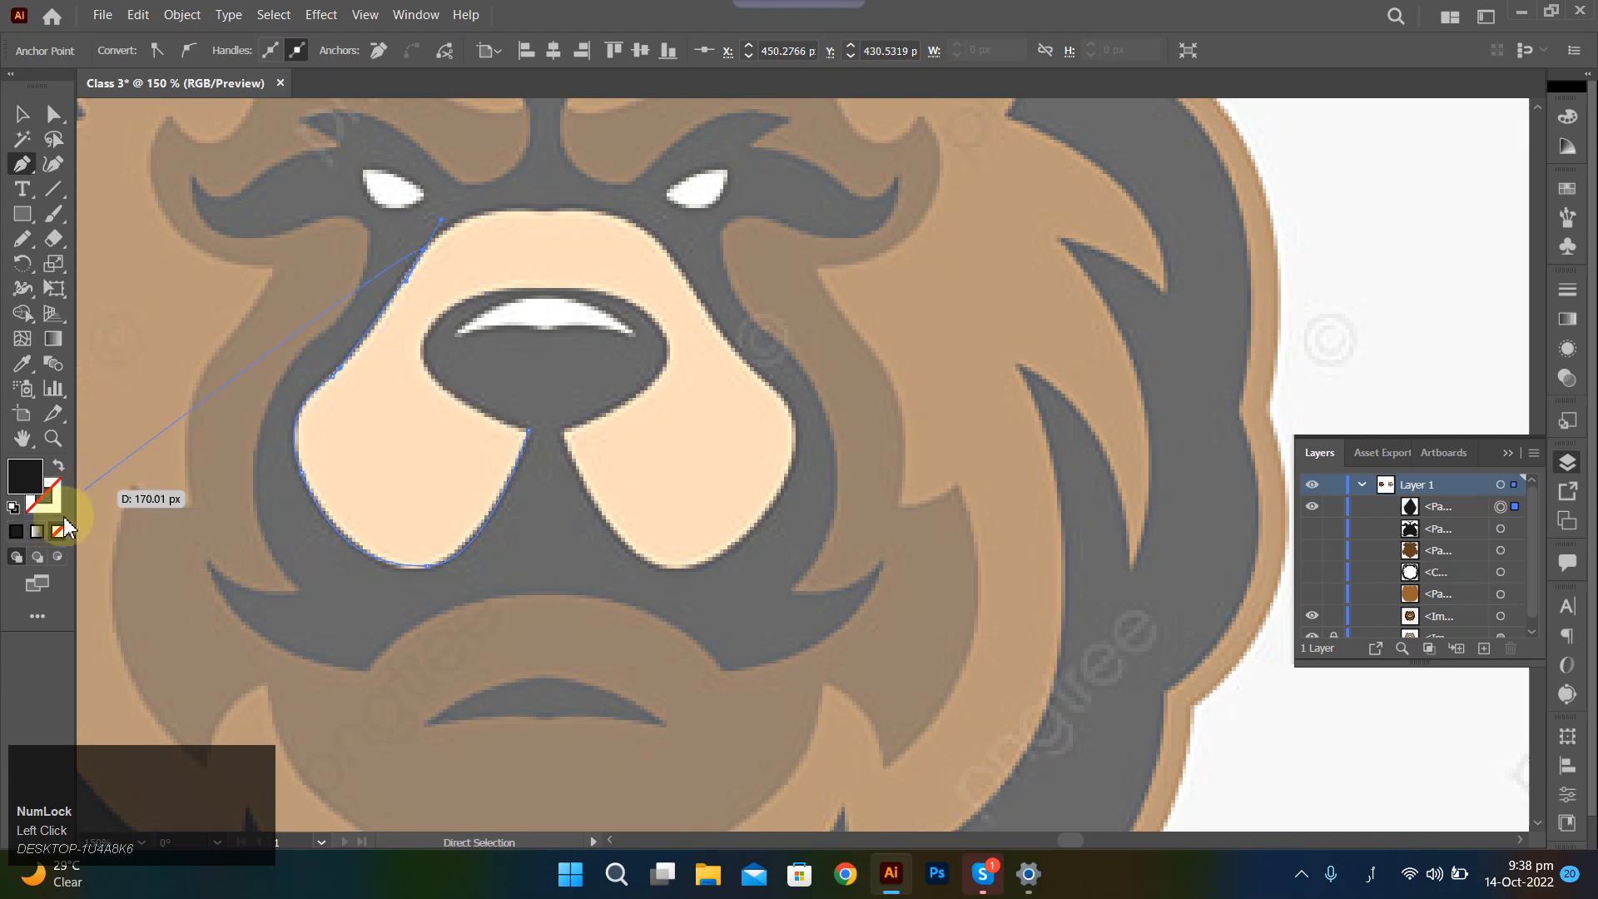
key("ctrl")
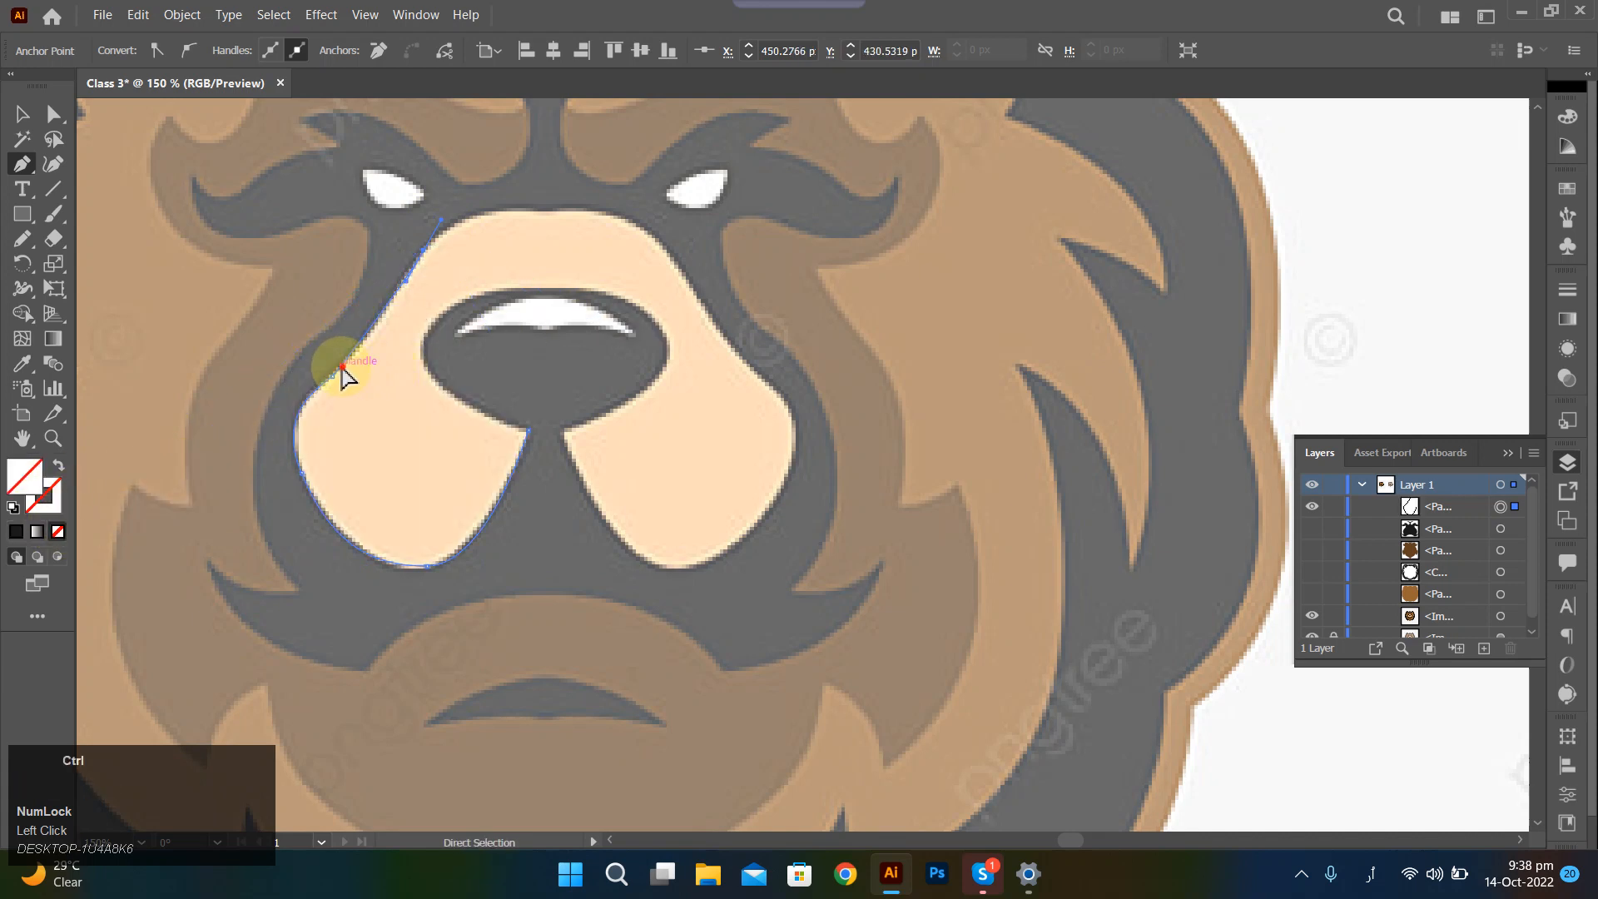
left_click_drag(342, 367, 356, 361)
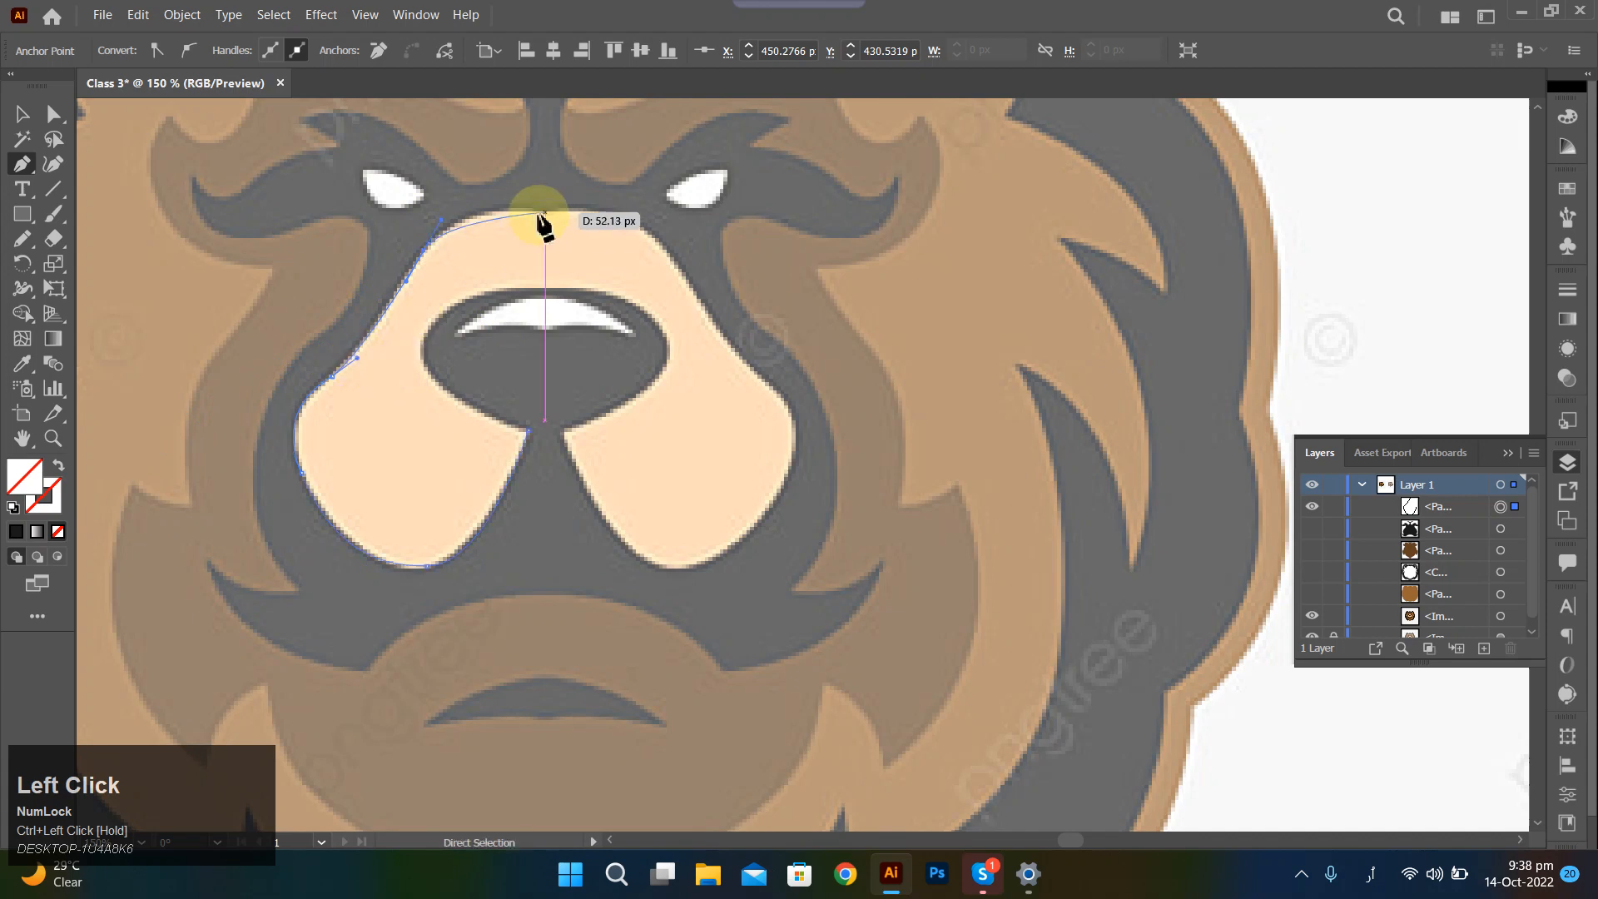
Extend the muzzle path to an anchor at the muzzle's top centre and level its handles along the upper edge.
left_click_drag(535, 215, 570, 225)
scroll(543, 223, "up", 3)
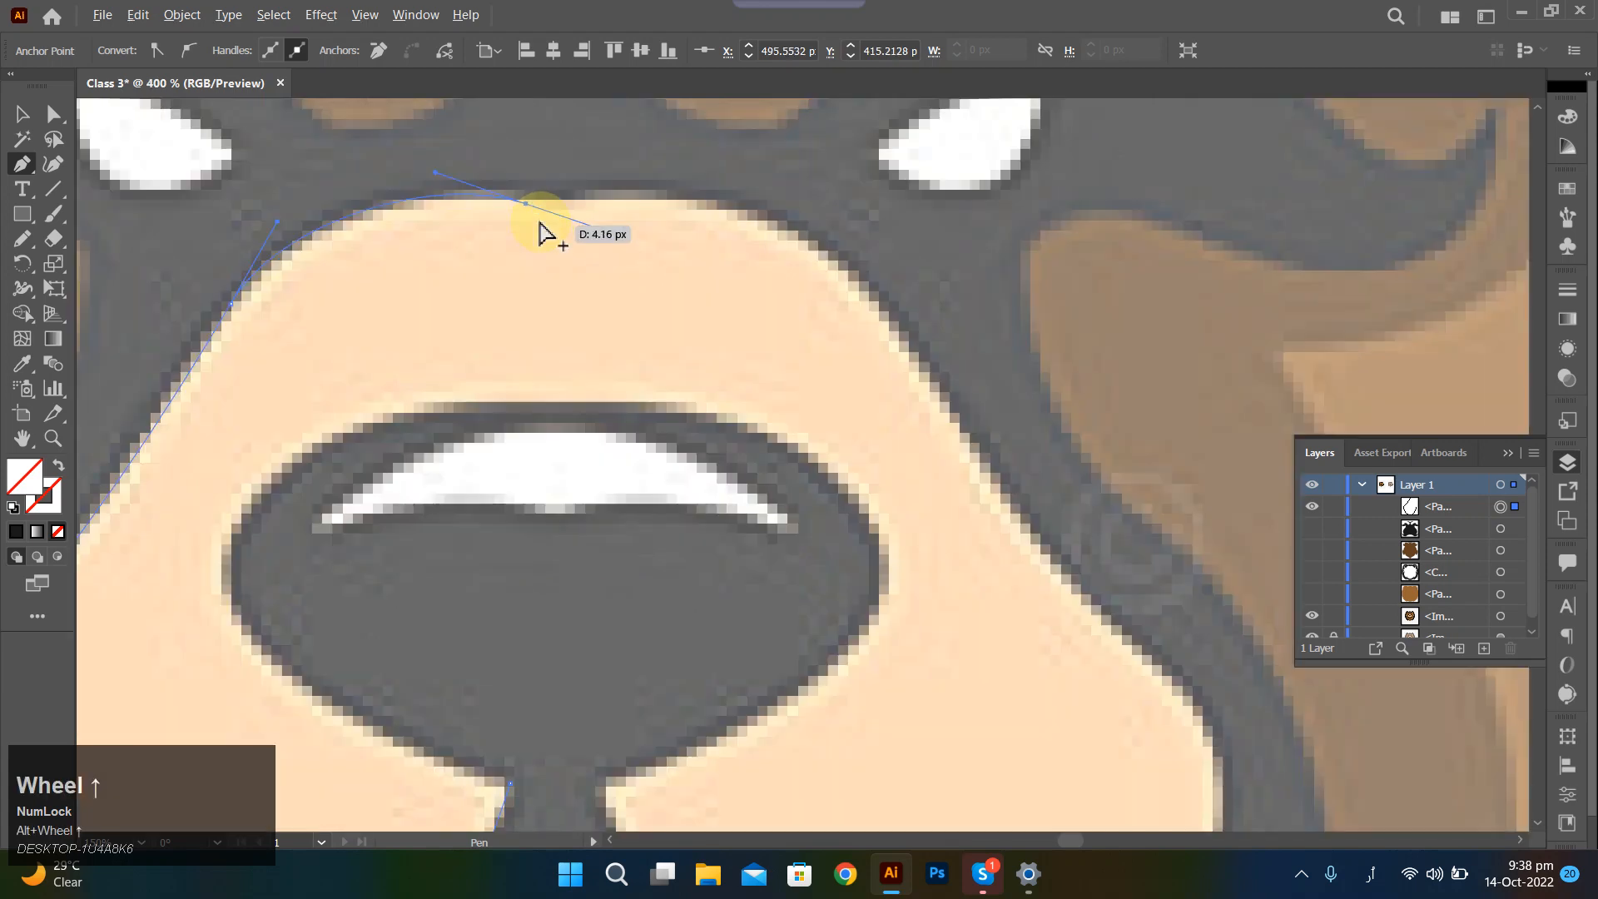
left_click_drag(526, 203, 541, 193)
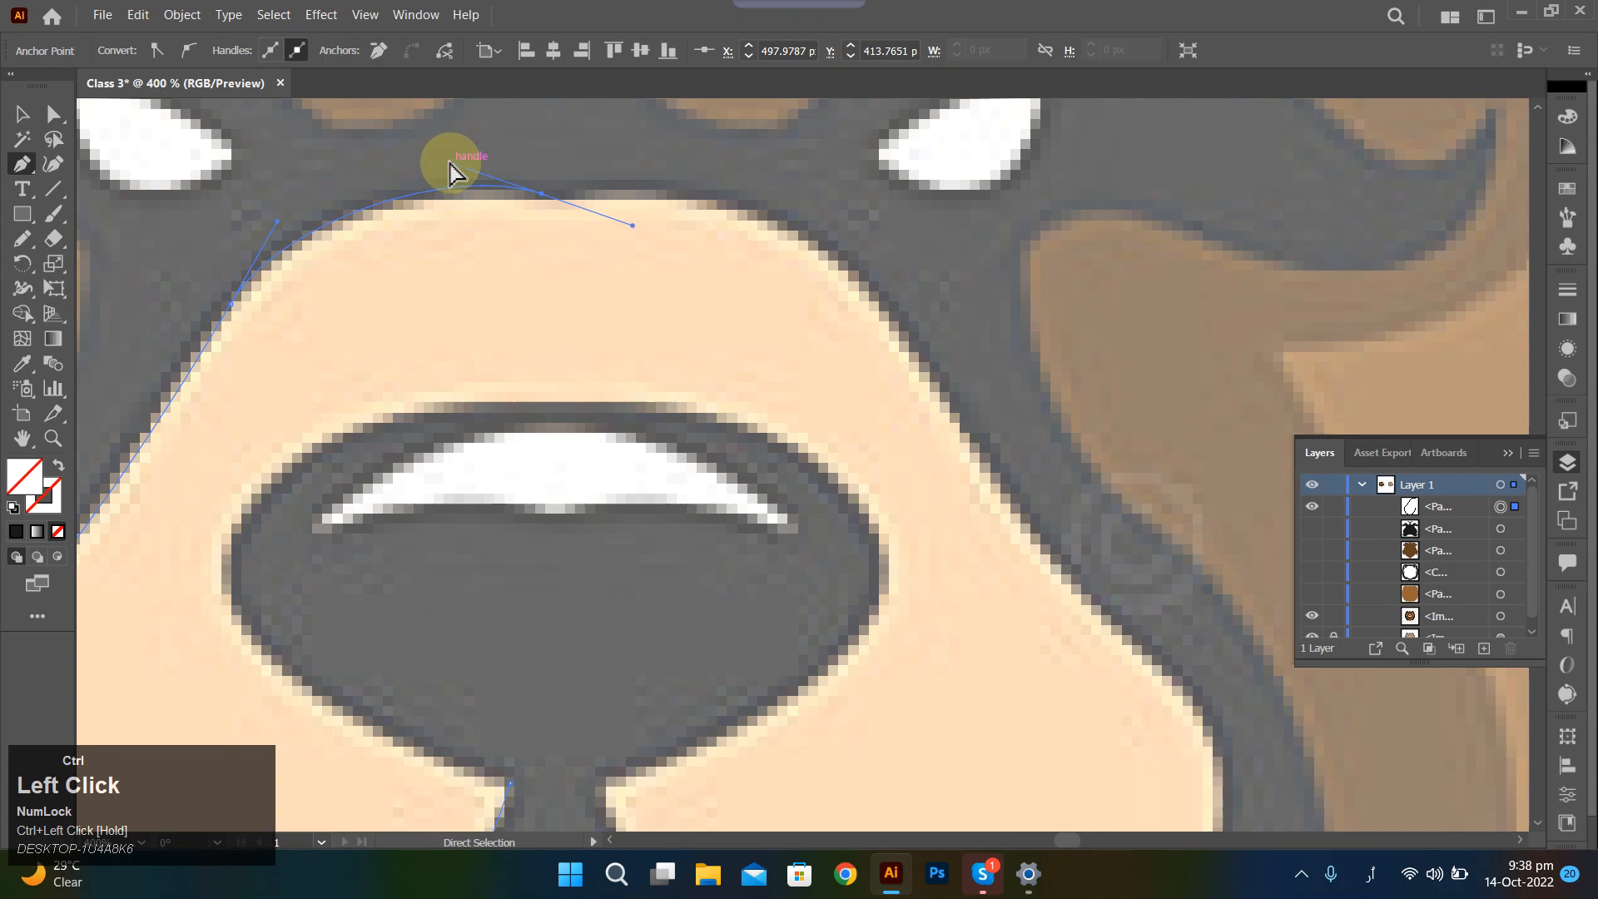
left_click_drag(450, 169, 397, 202)
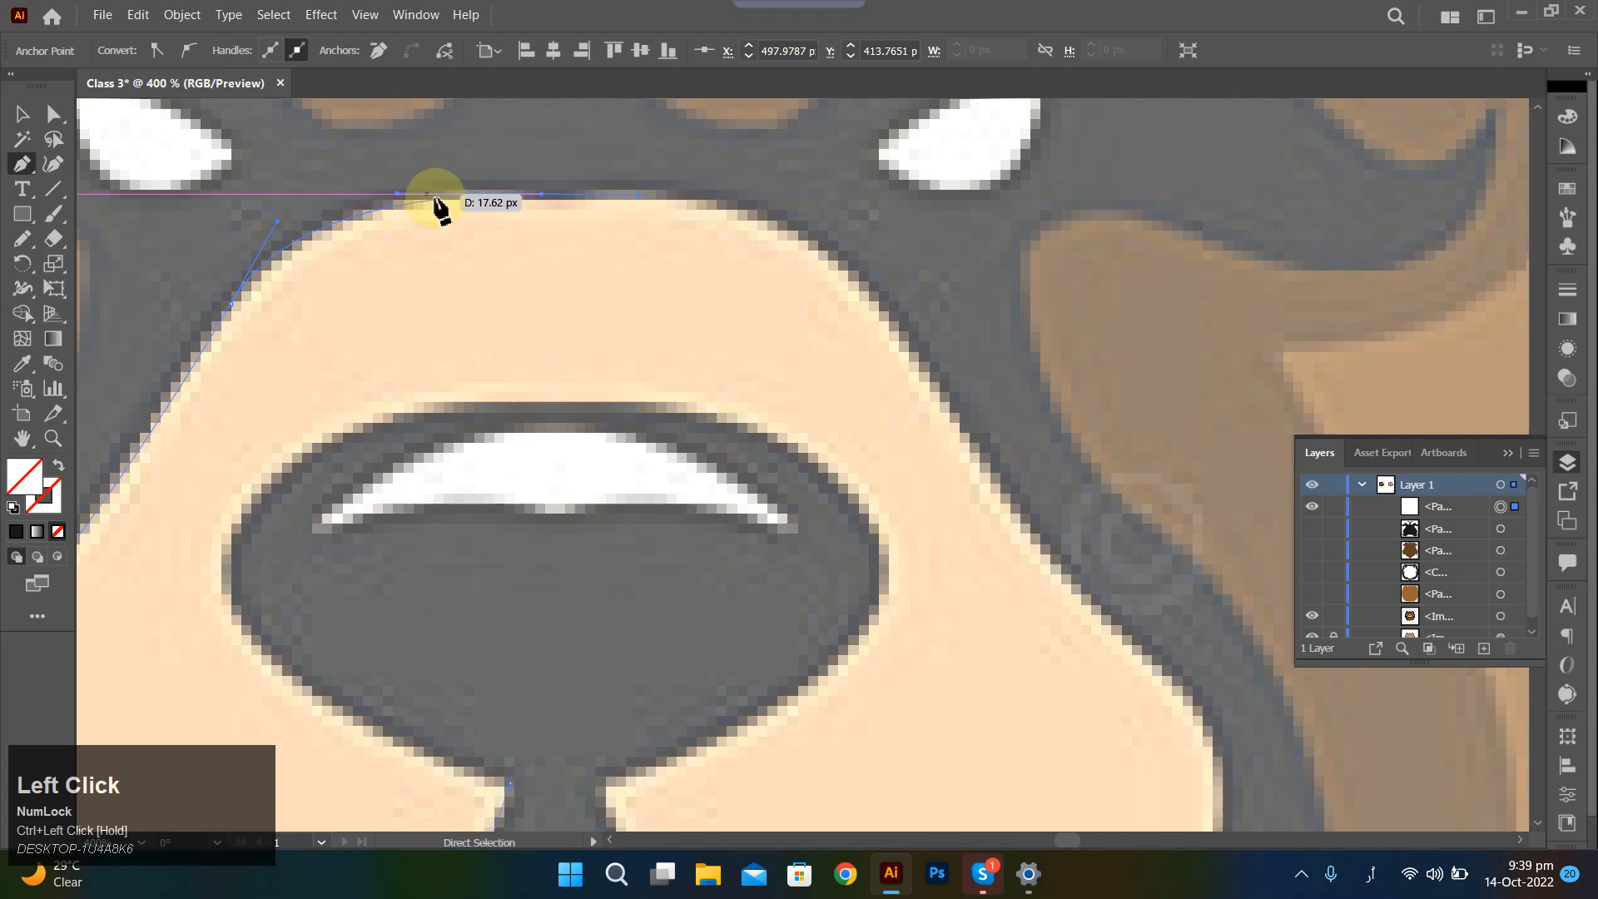
Remove the outgoing handle of the muzzle's top centre anchor and move the anchor to X 500 px.
scroll(457, 286, "down", 3)
scroll(511, 255, "down", 1)
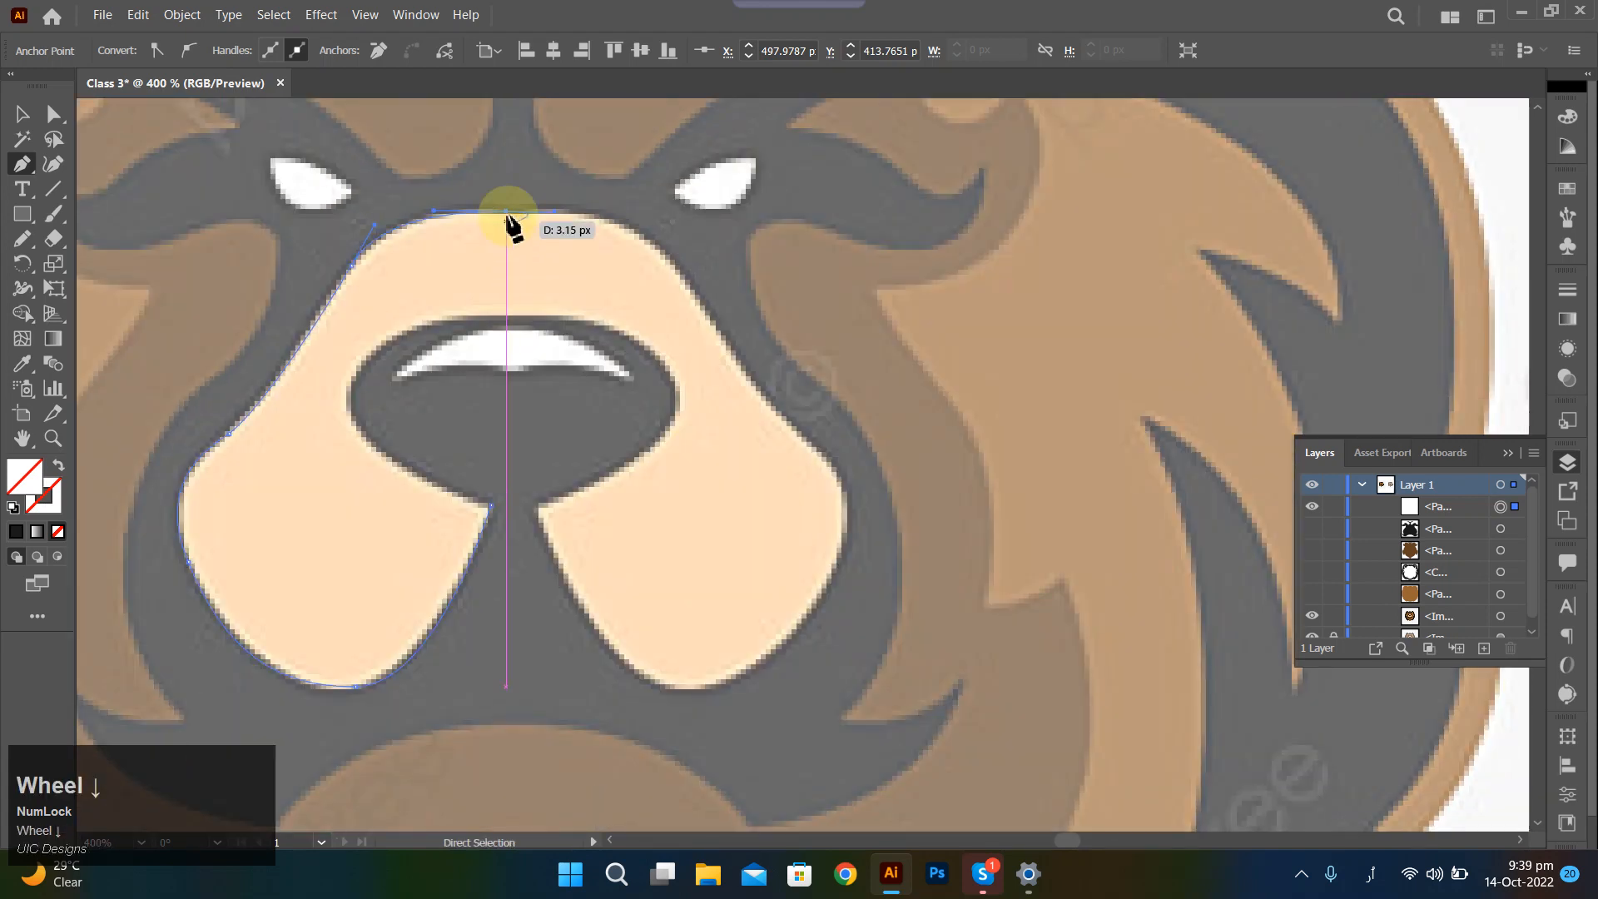
left_click(507, 212)
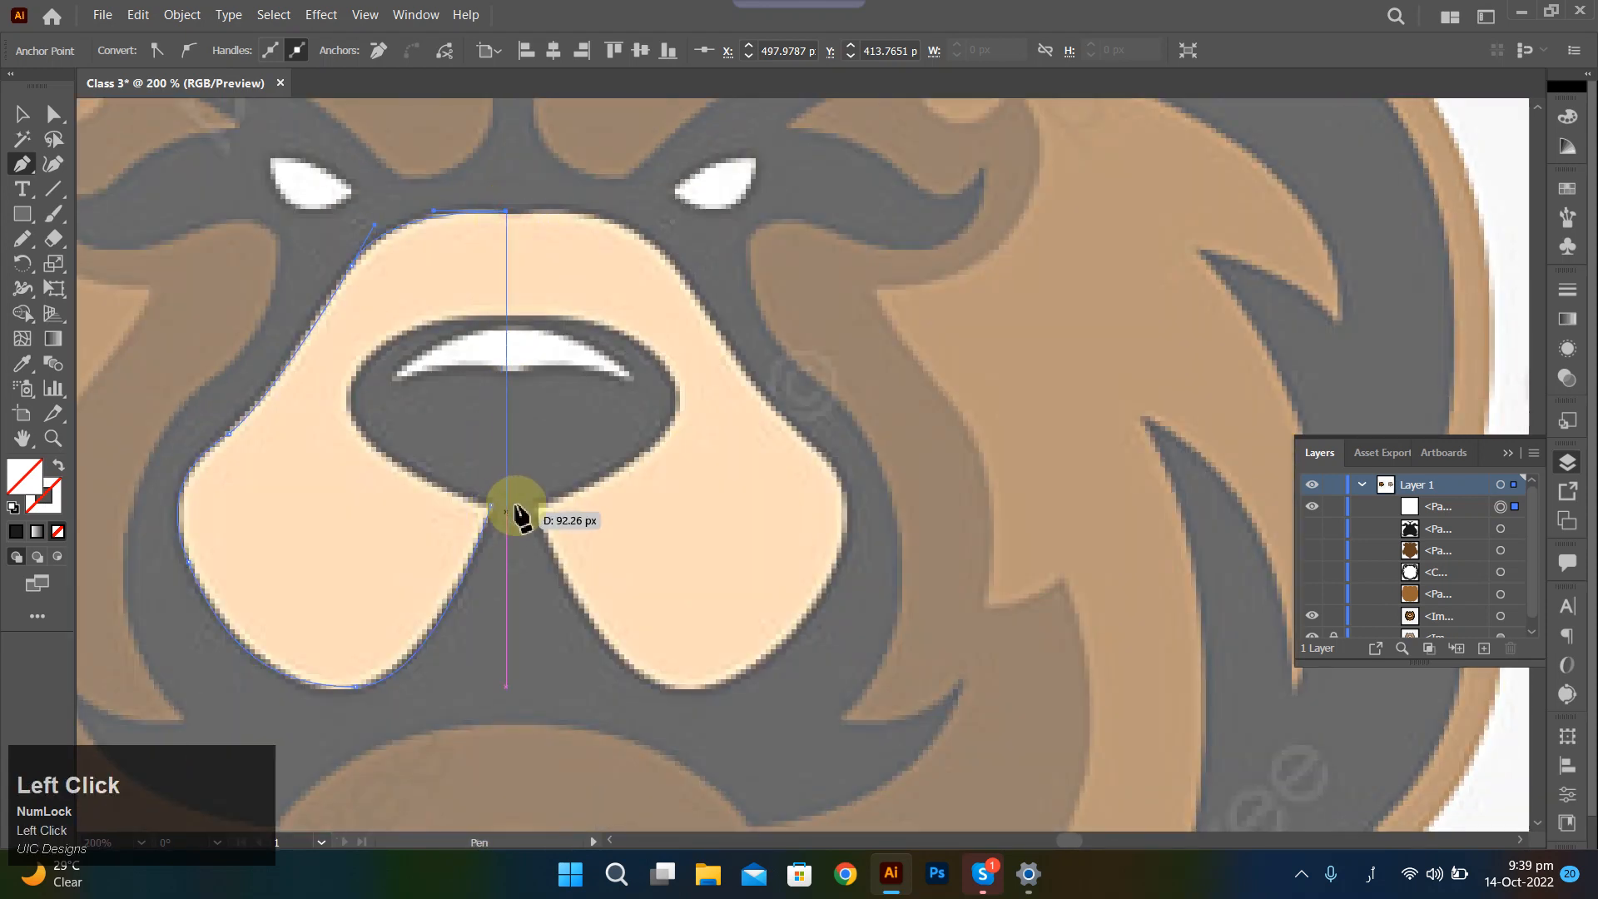
key("ctrl")
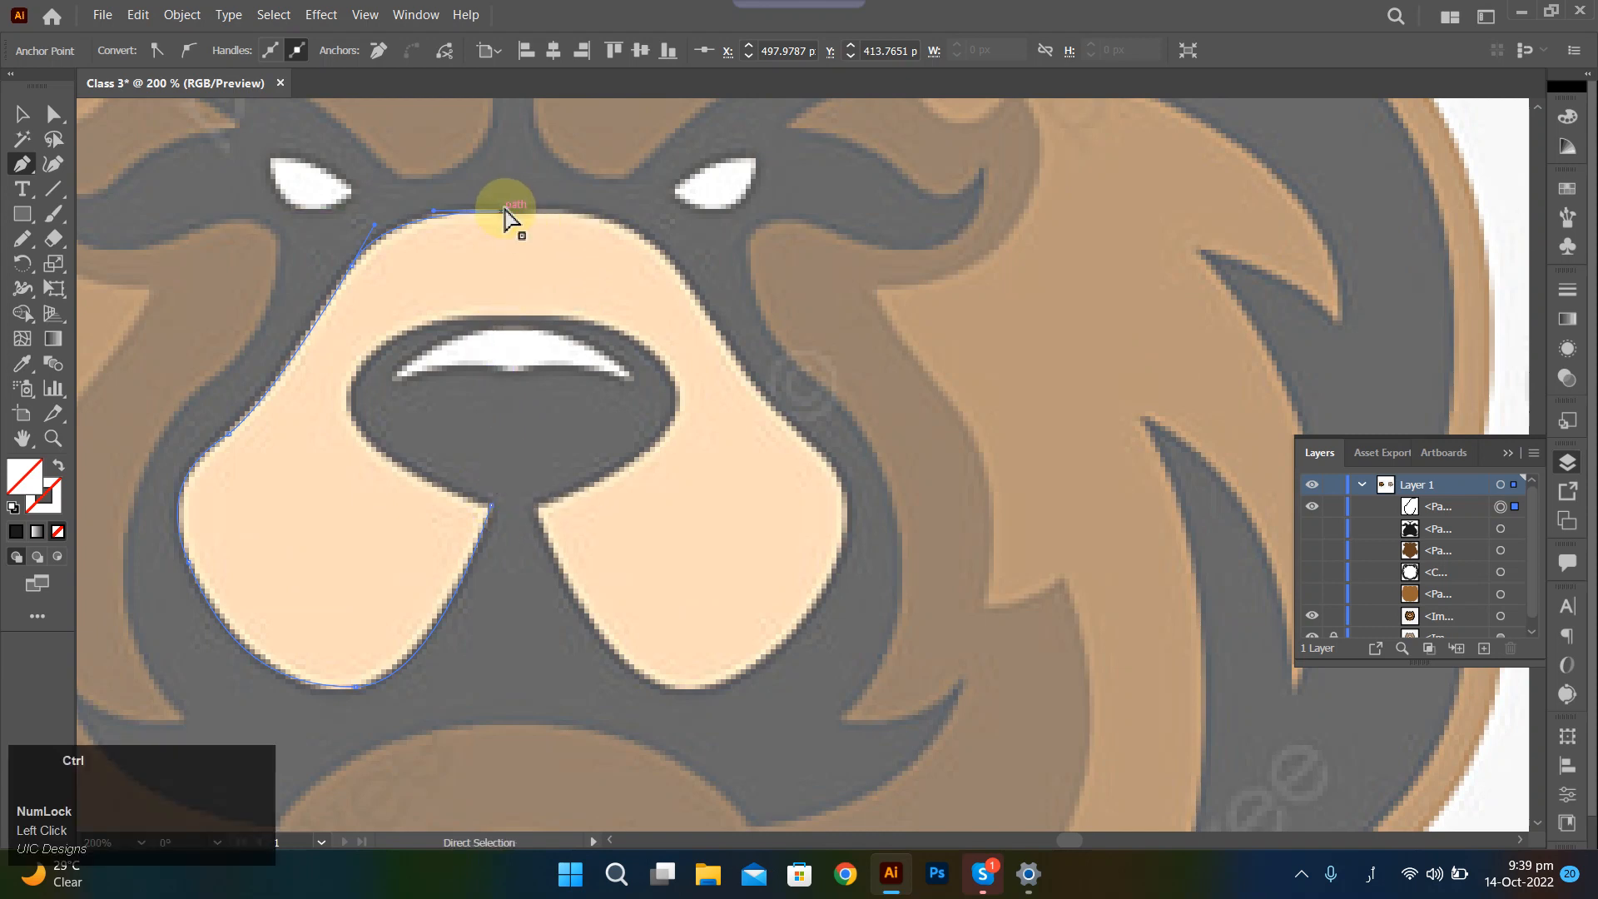
left_click_drag(506, 213, 512, 210)
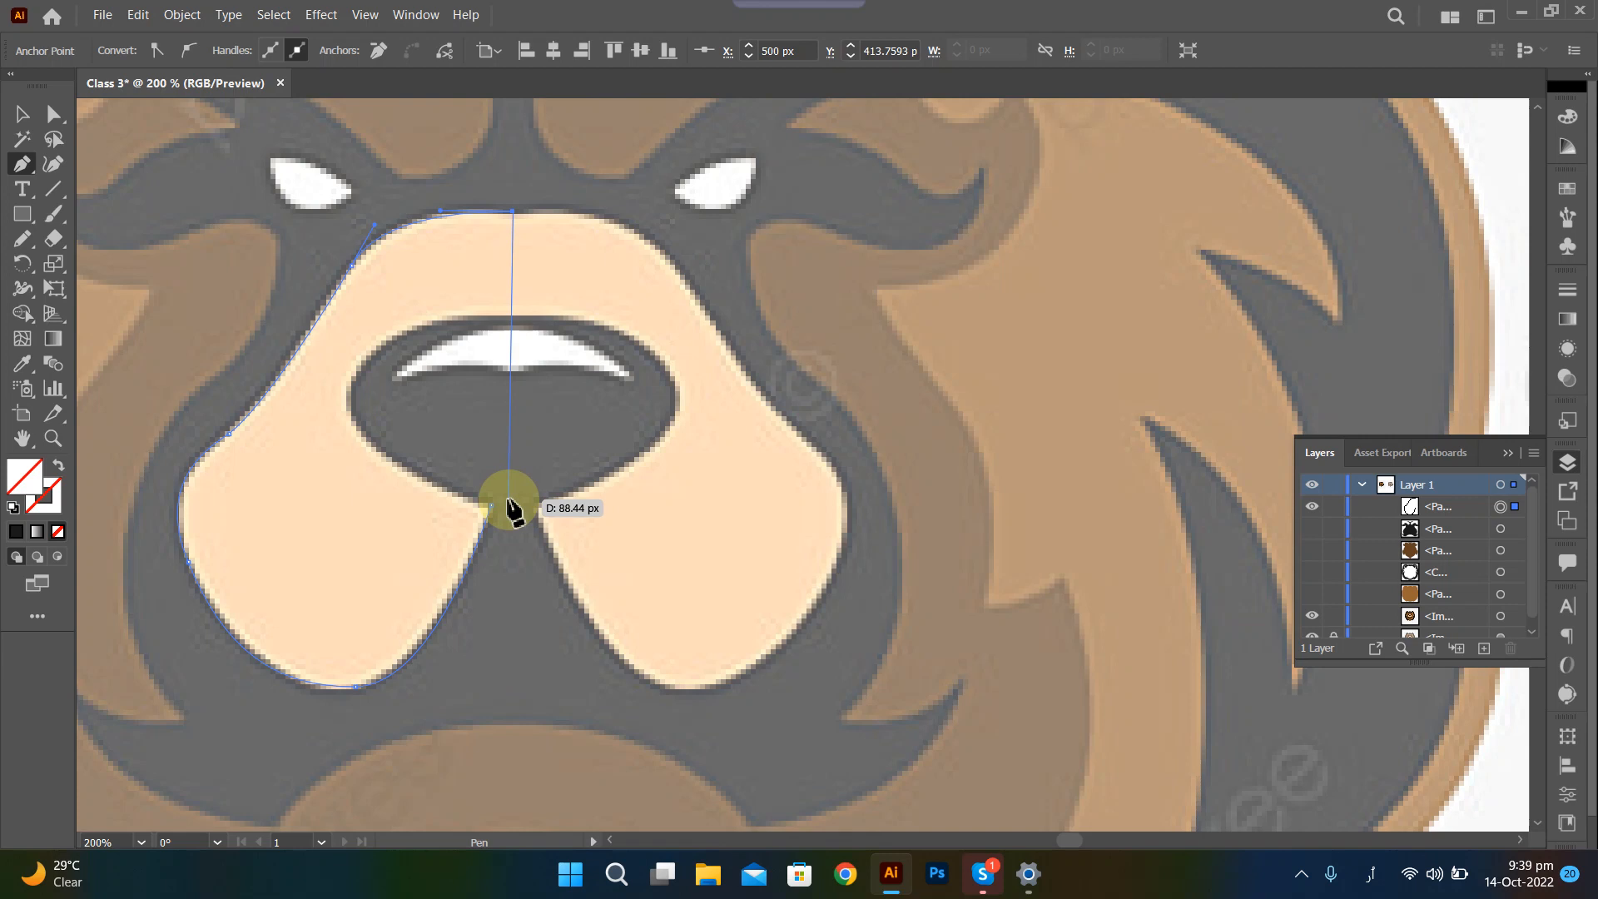
left_click(509, 500)
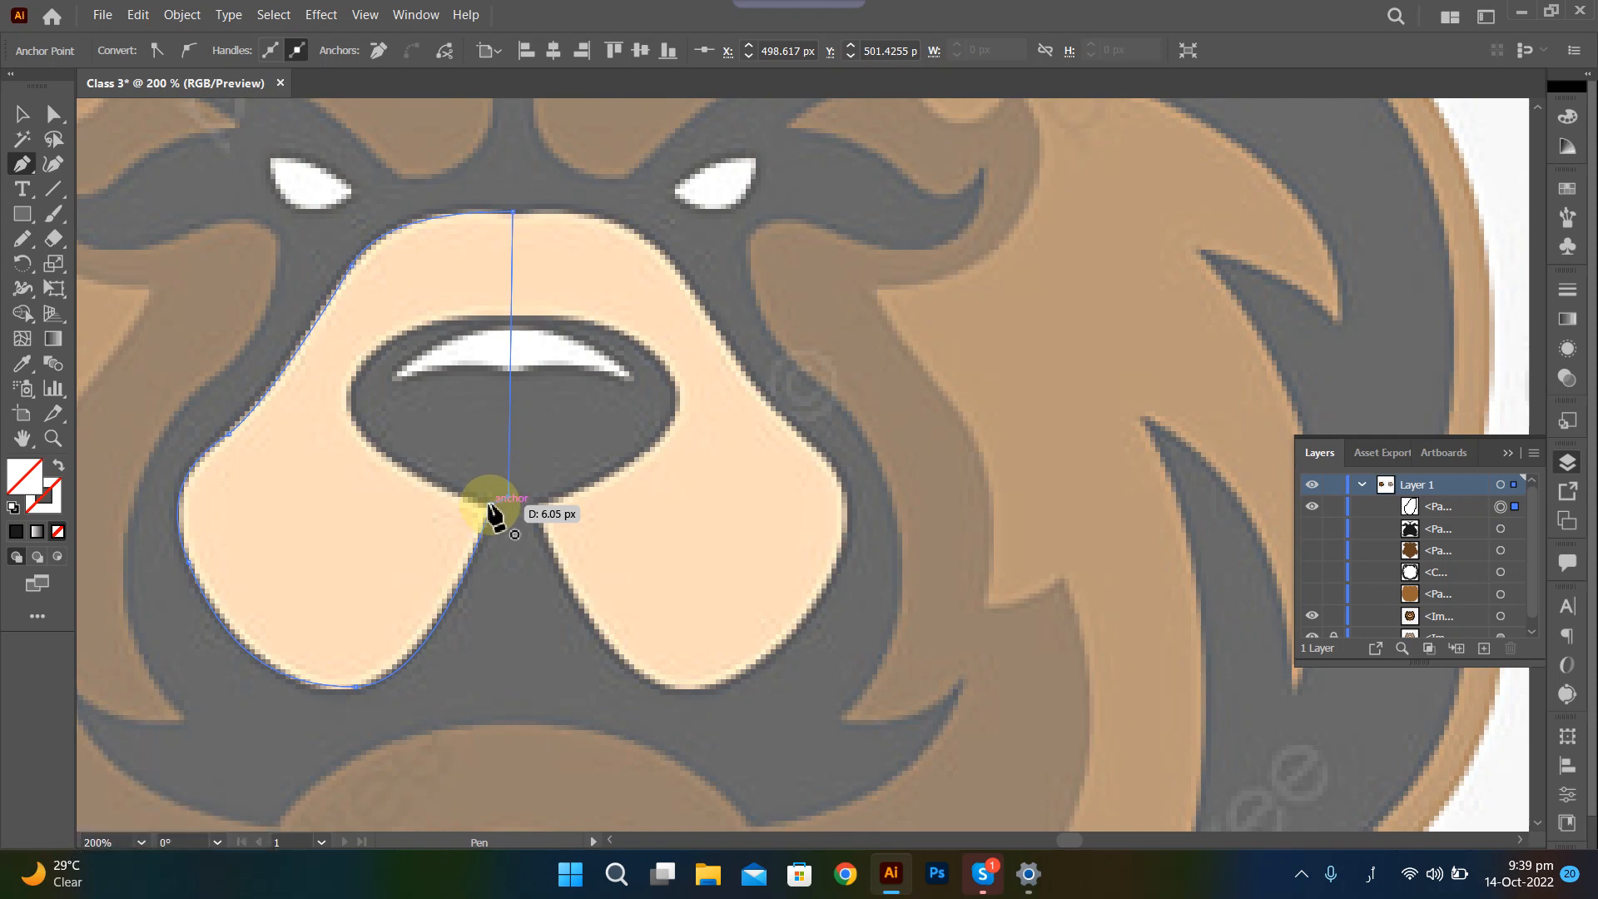
left_click(490, 505)
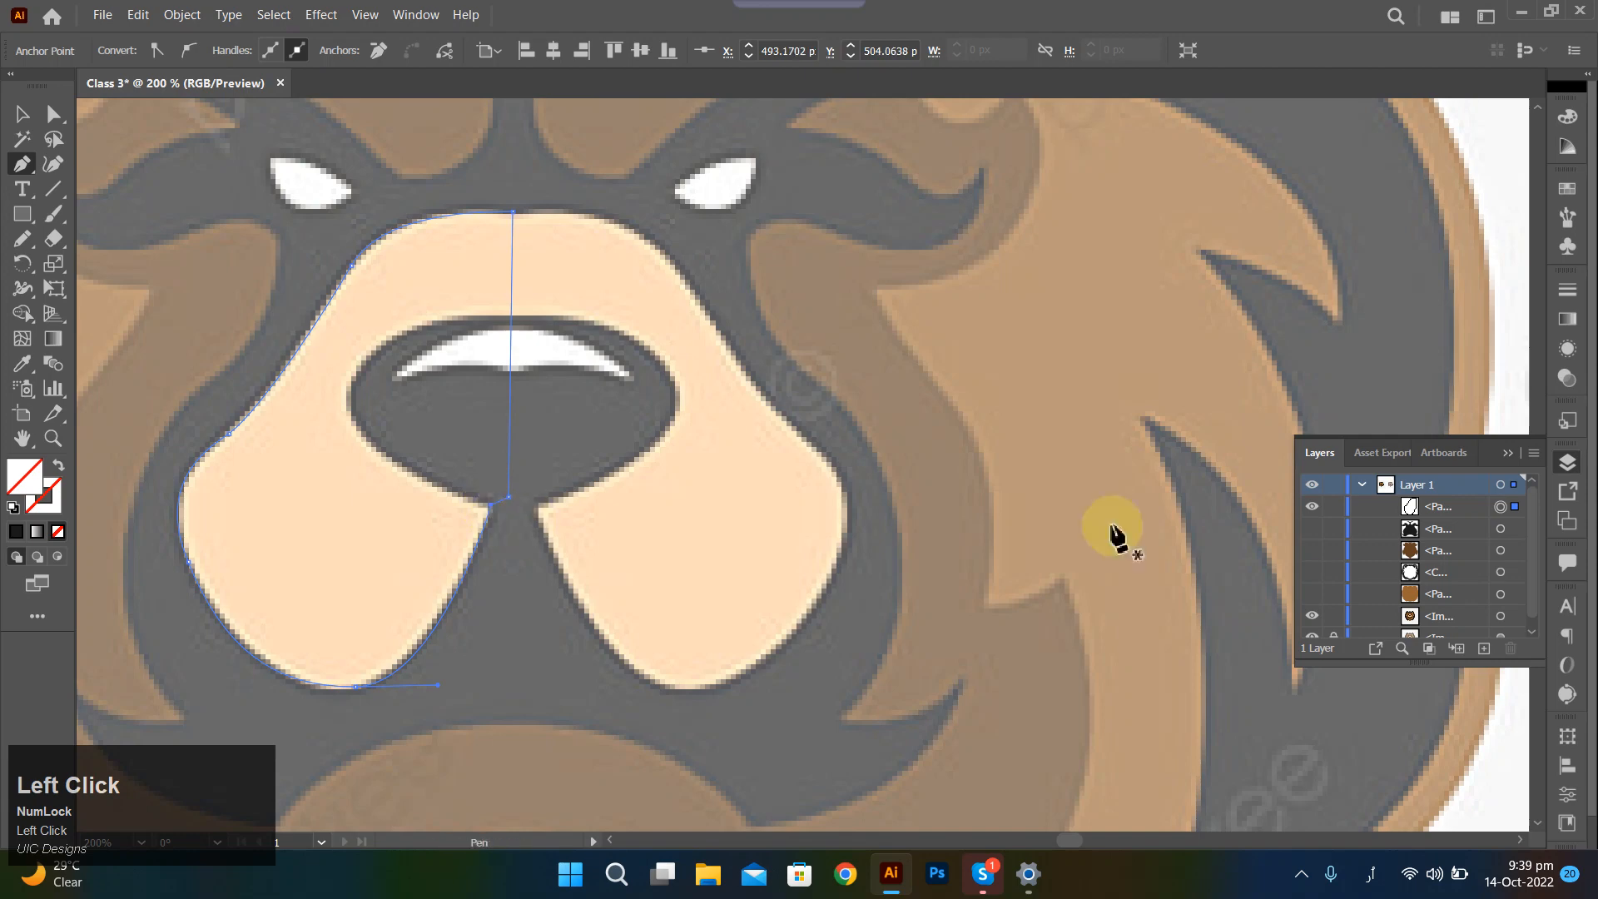
left_click(1313, 531)
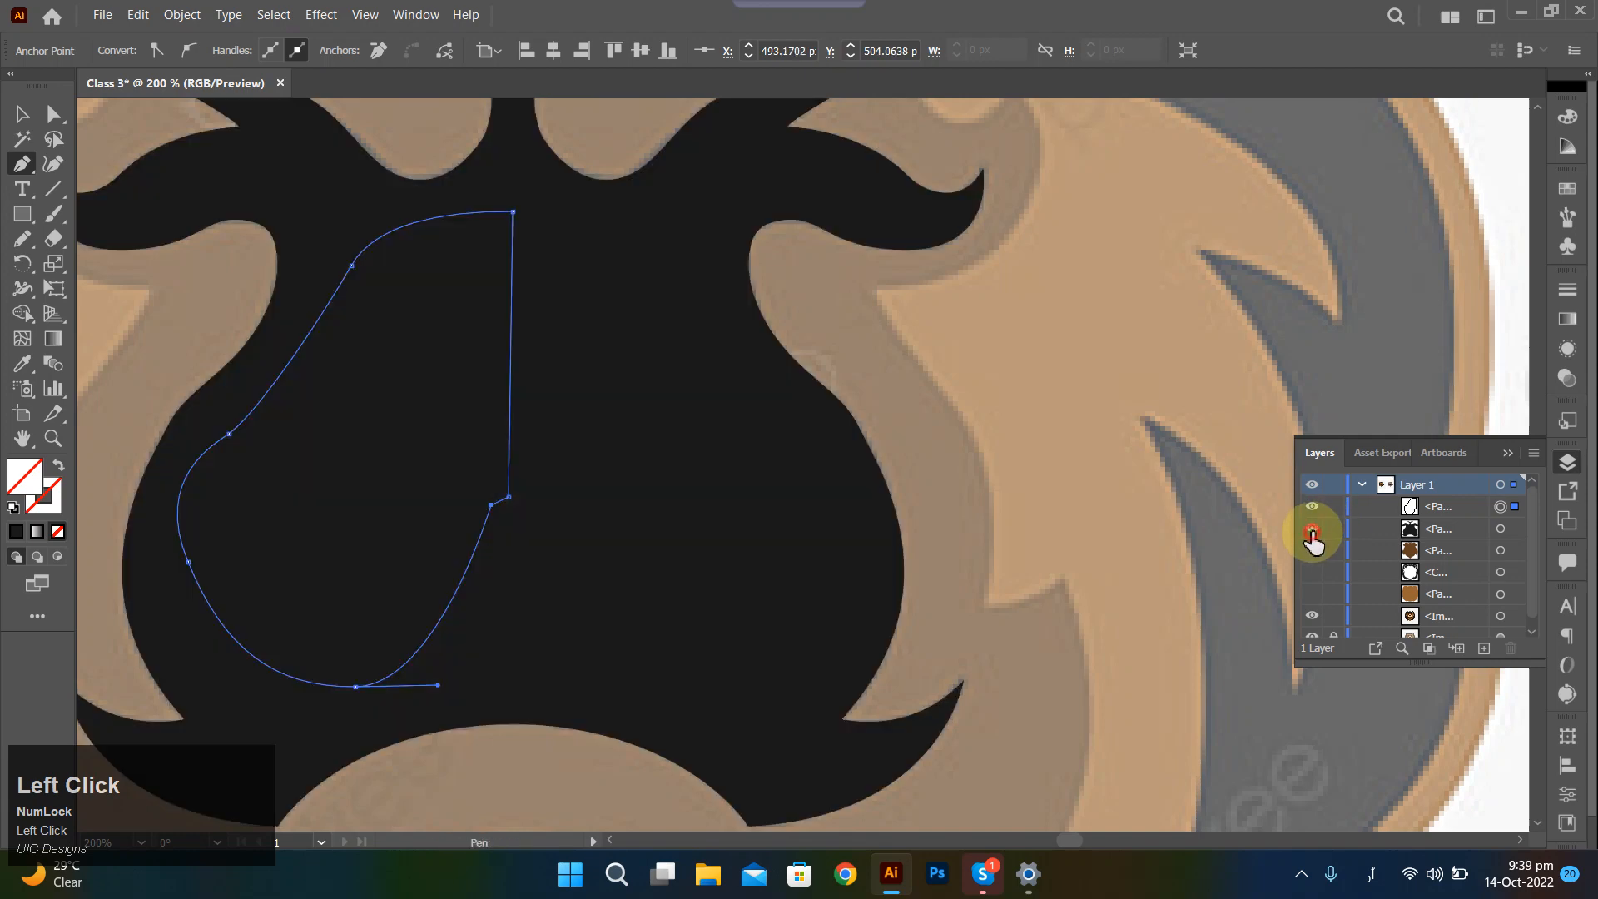
left_click(1313, 533)
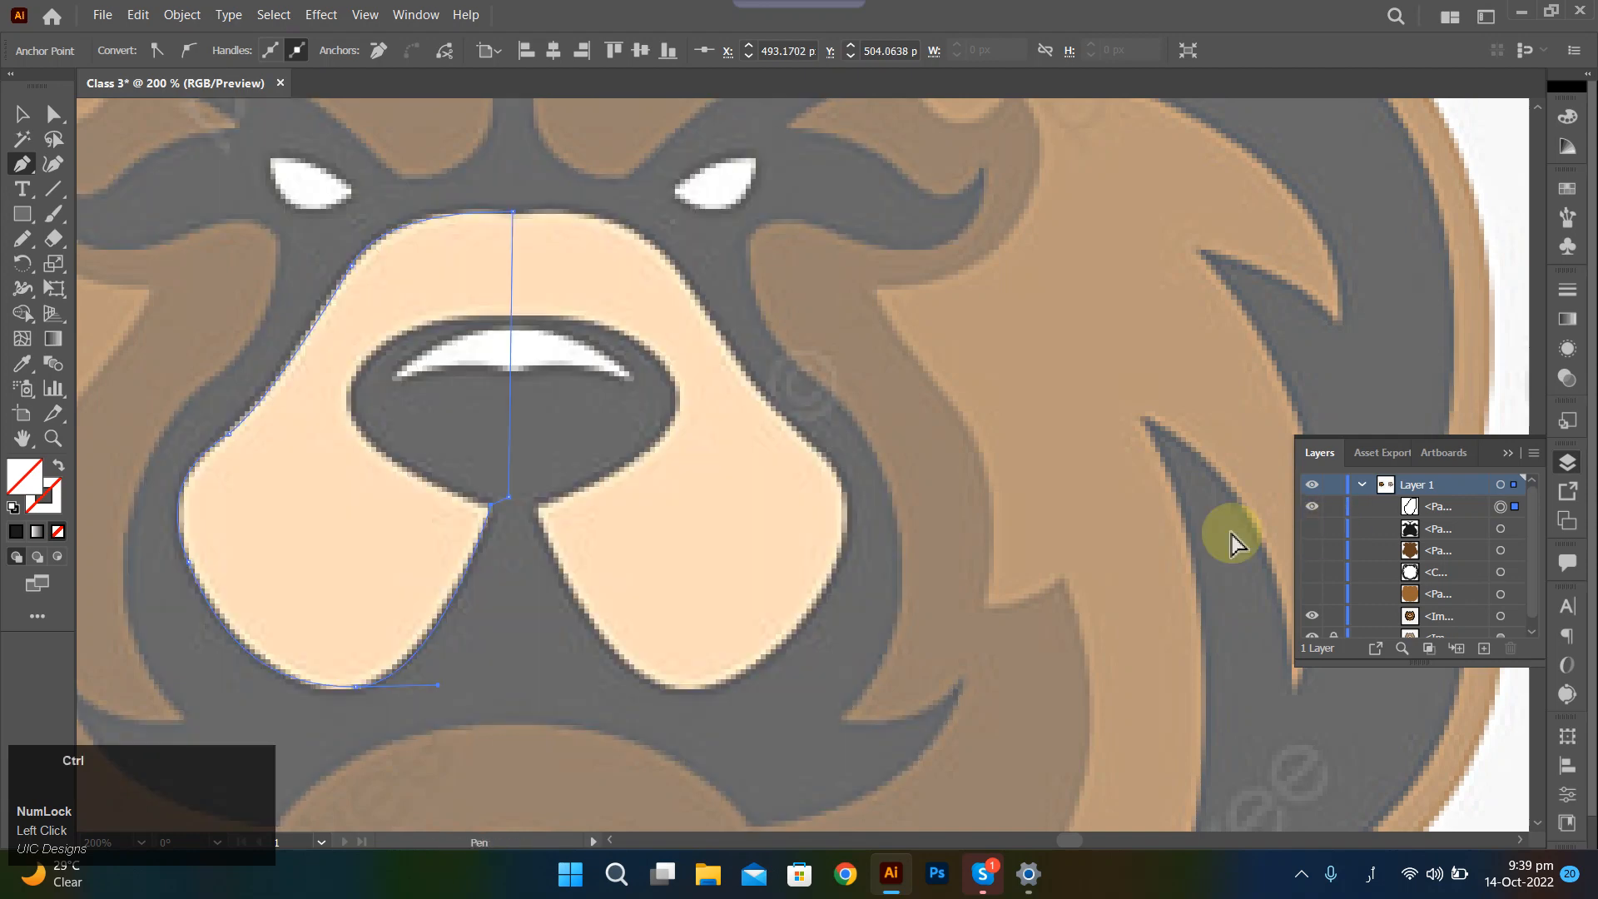
key("ctrl+z")
key("ctrl+z")
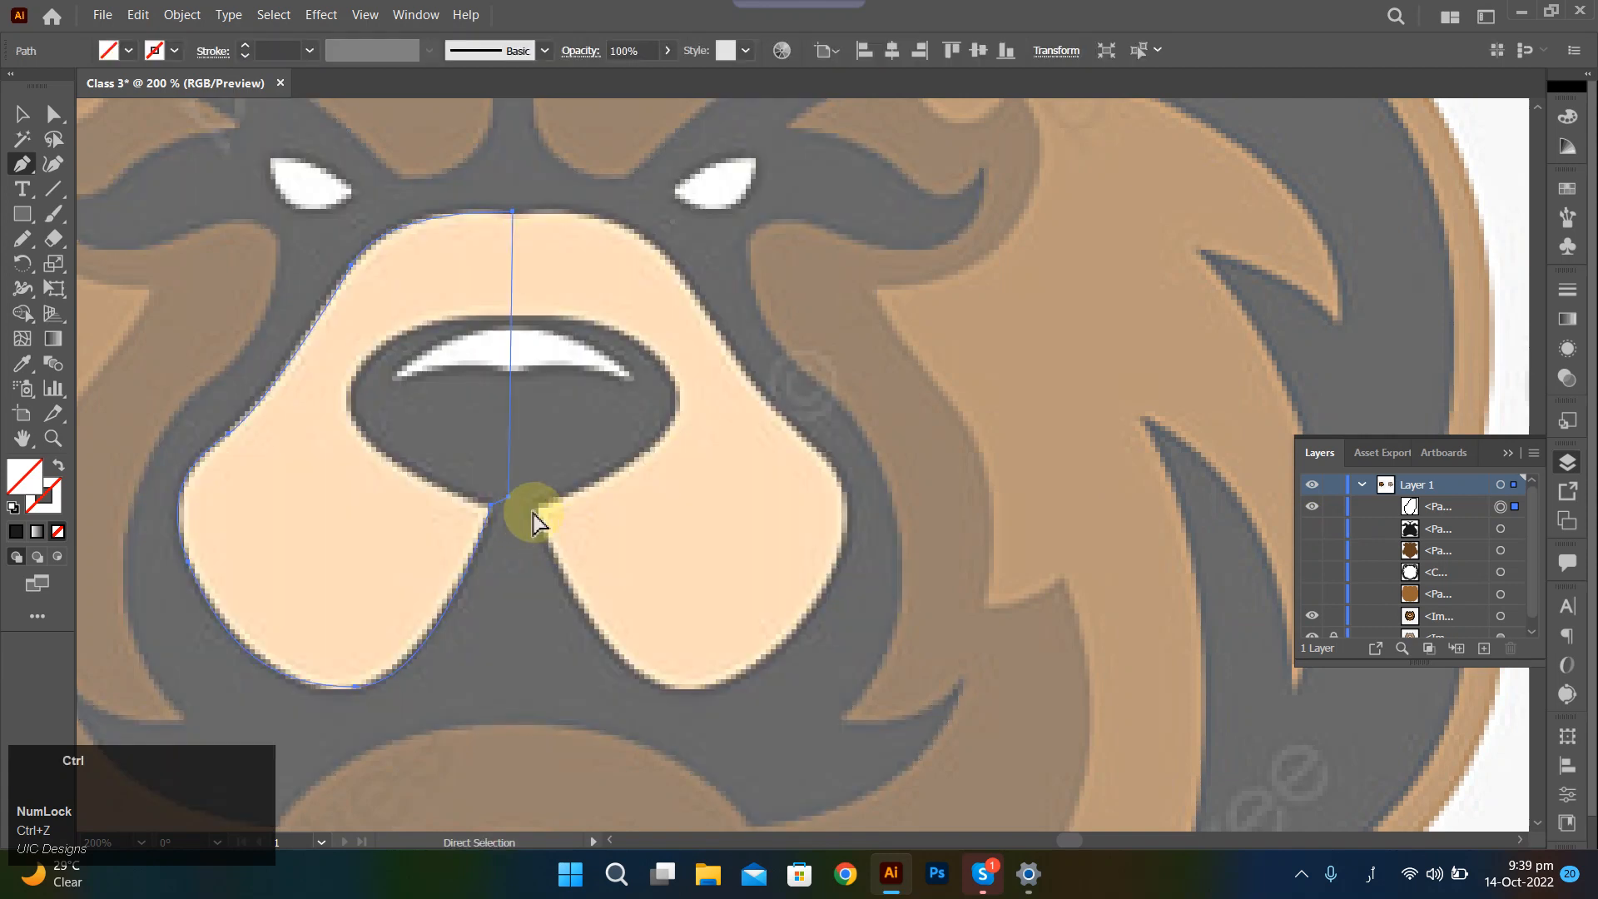
key("ctrl+z")
key("ctrl+z")
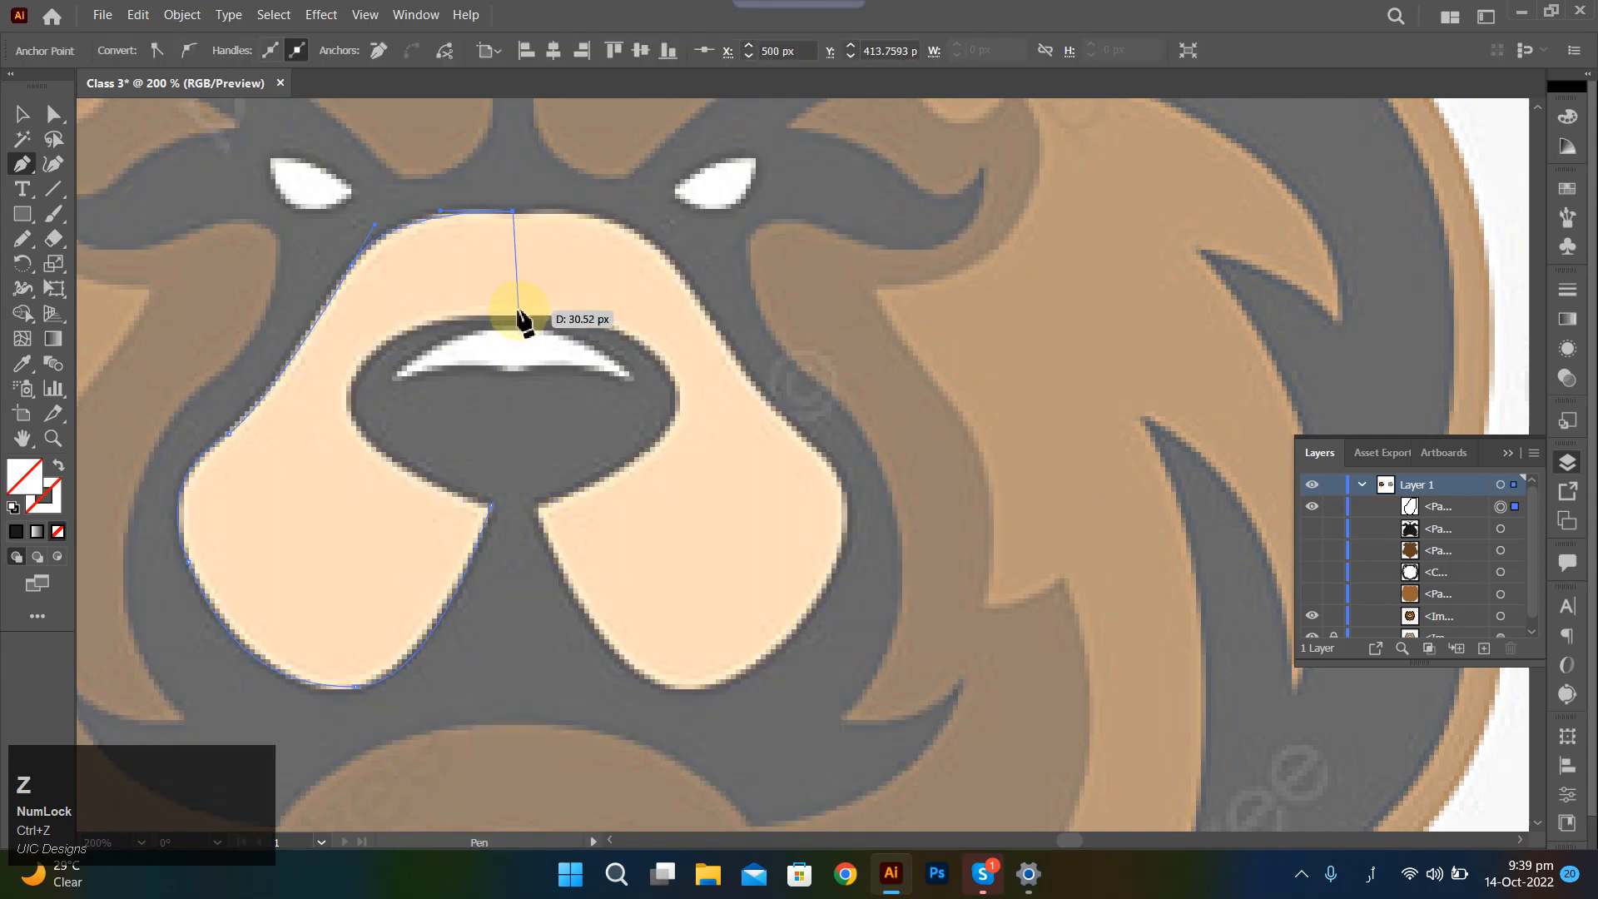
Continue the path straight down to the nose's top edge, trace around the nose's left side and close the half-muzzle shape at its starting anchor.
left_click(513, 315, "shift")
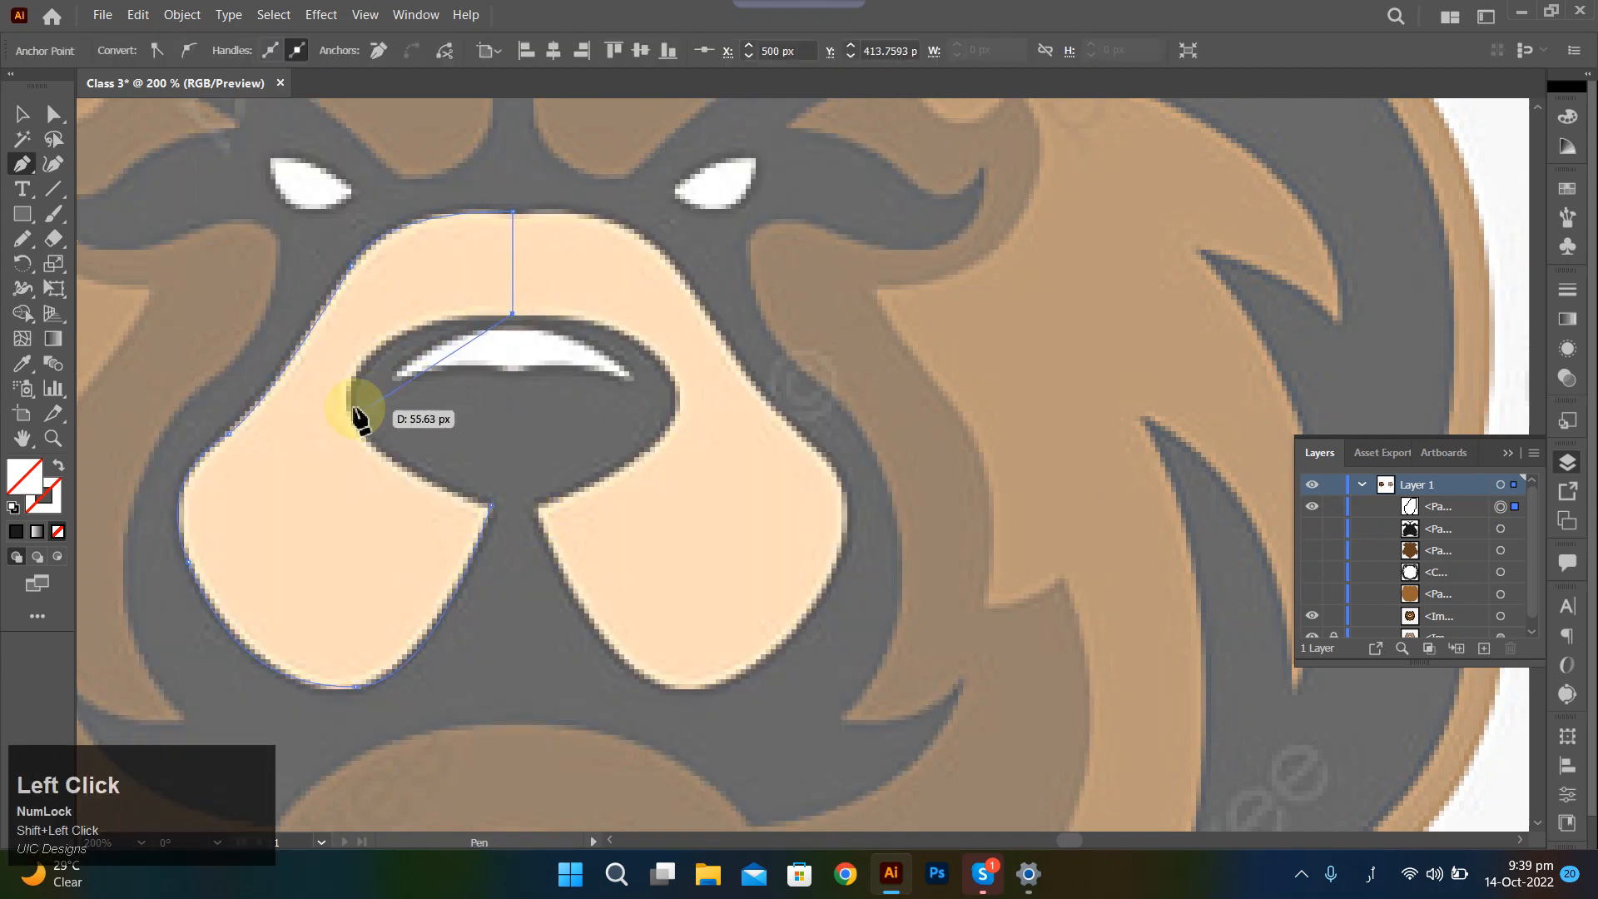
left_click_drag(350, 385, 319, 466)
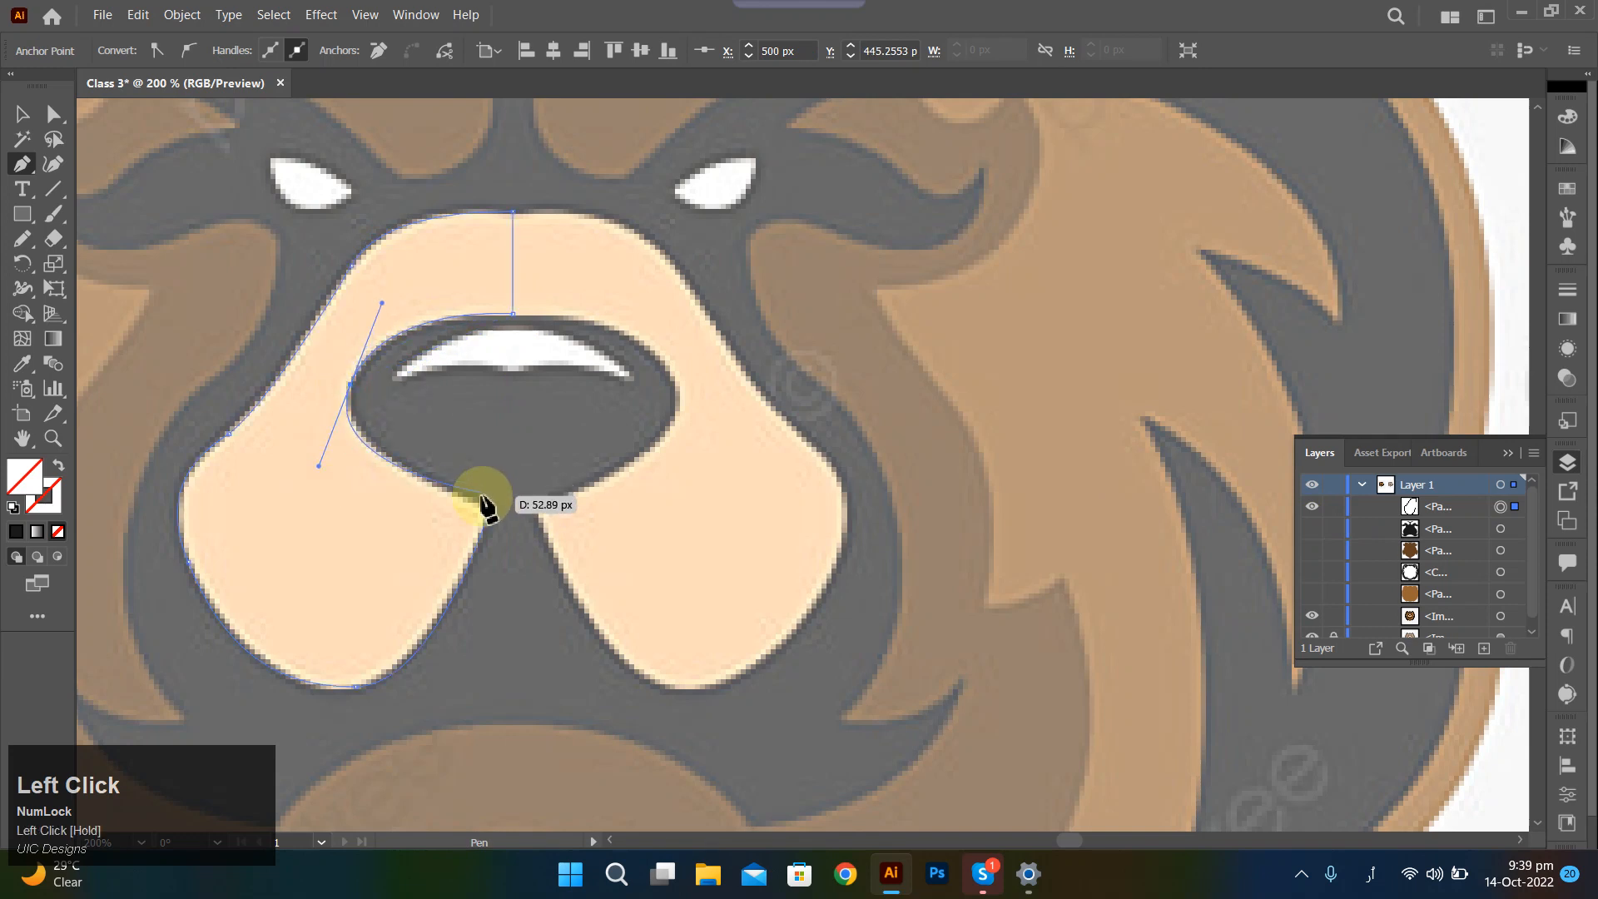
left_click(351, 385)
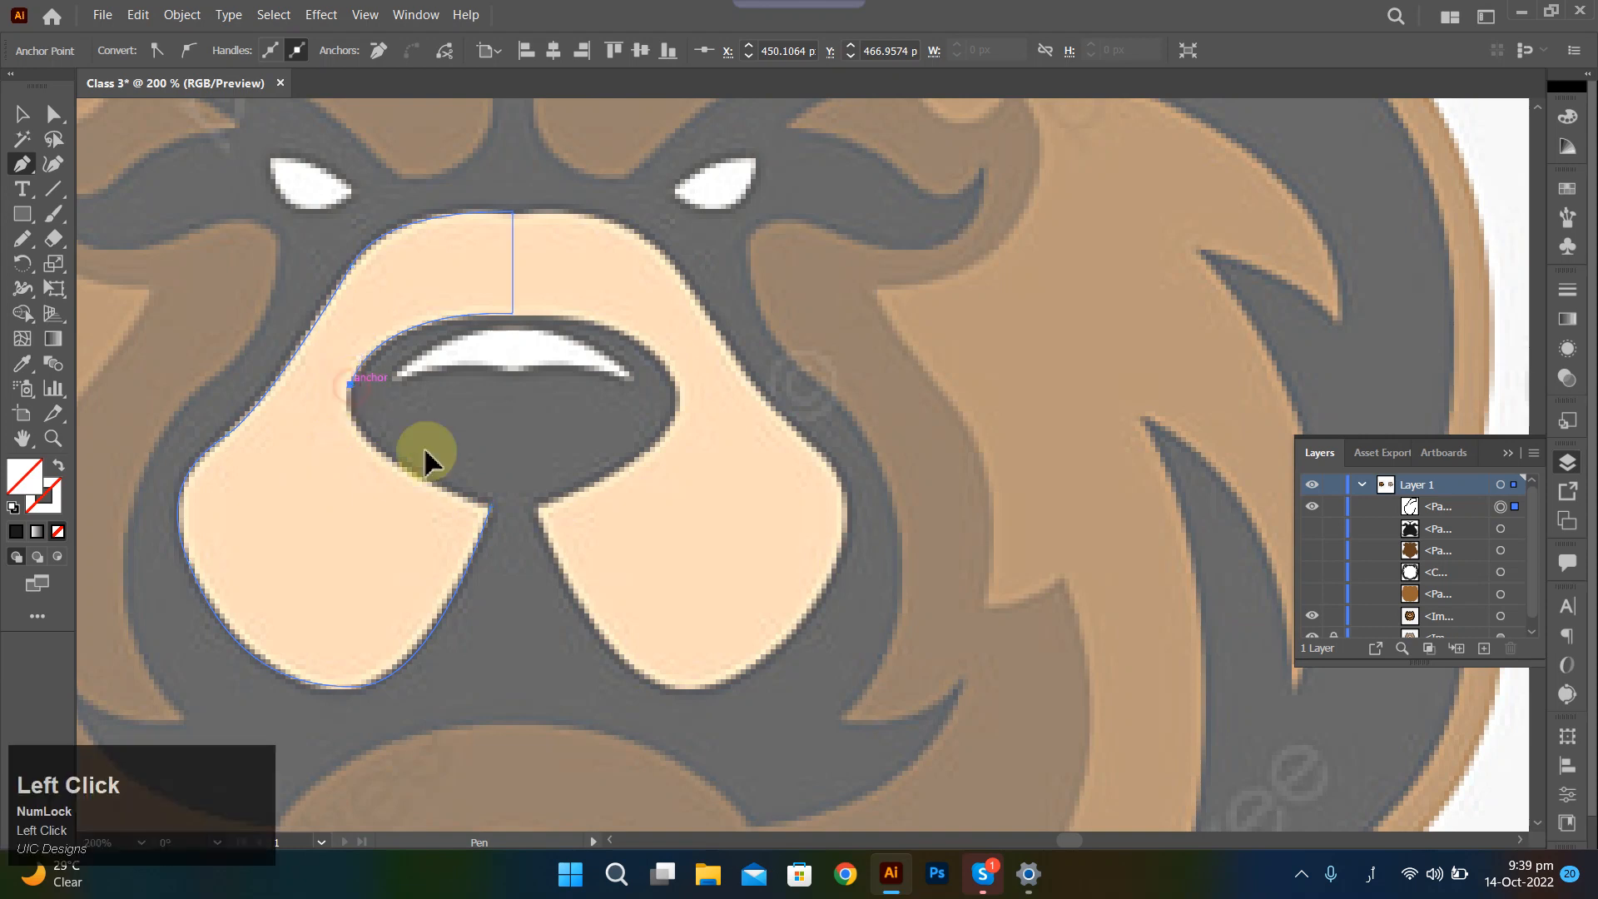
left_click_drag(494, 506, 612, 513)
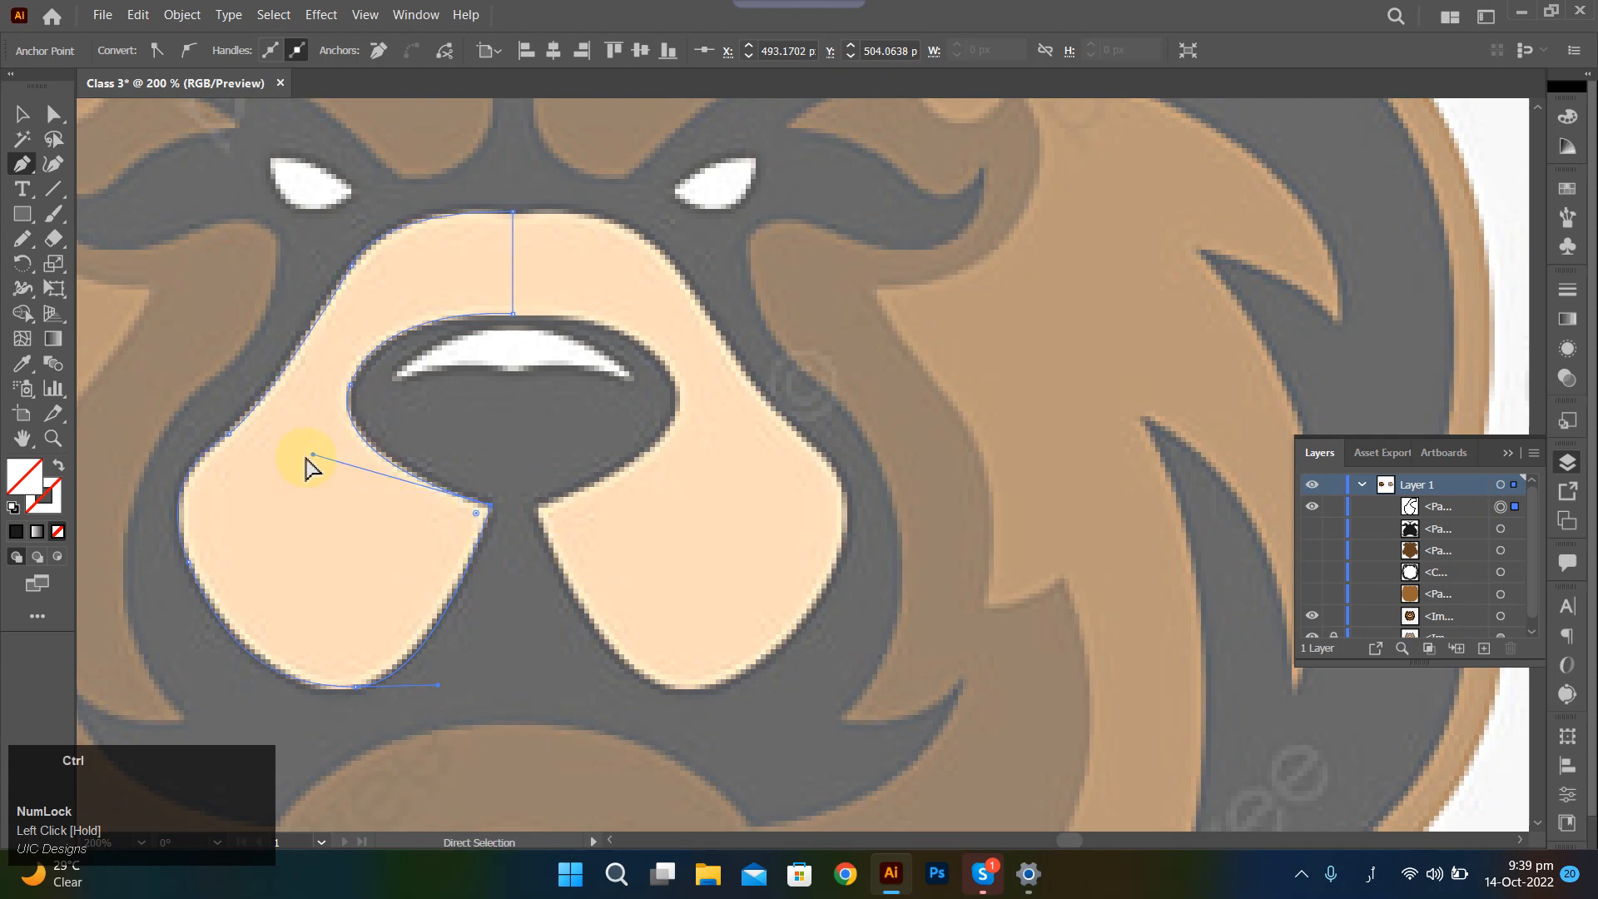
left_click_drag(315, 458, 331, 455)
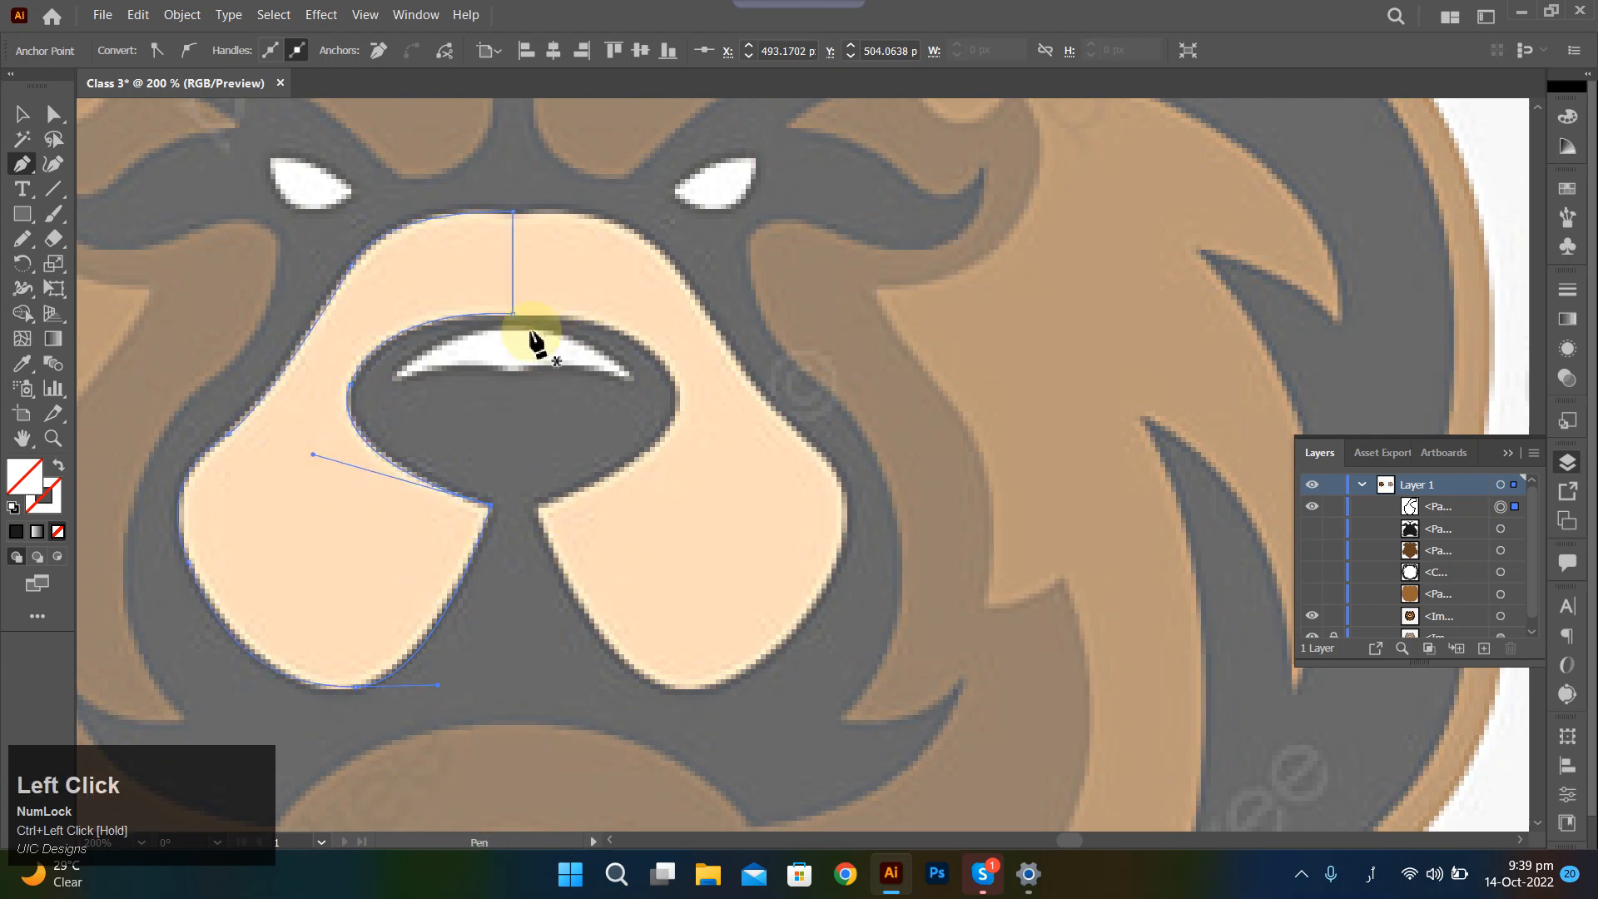
Nudge the half-muzzle's anchor at the nose's top centre to Y about 445.7 px, keeping X 500 px, and deselect the shape.
scroll(517, 321, "up", 4)
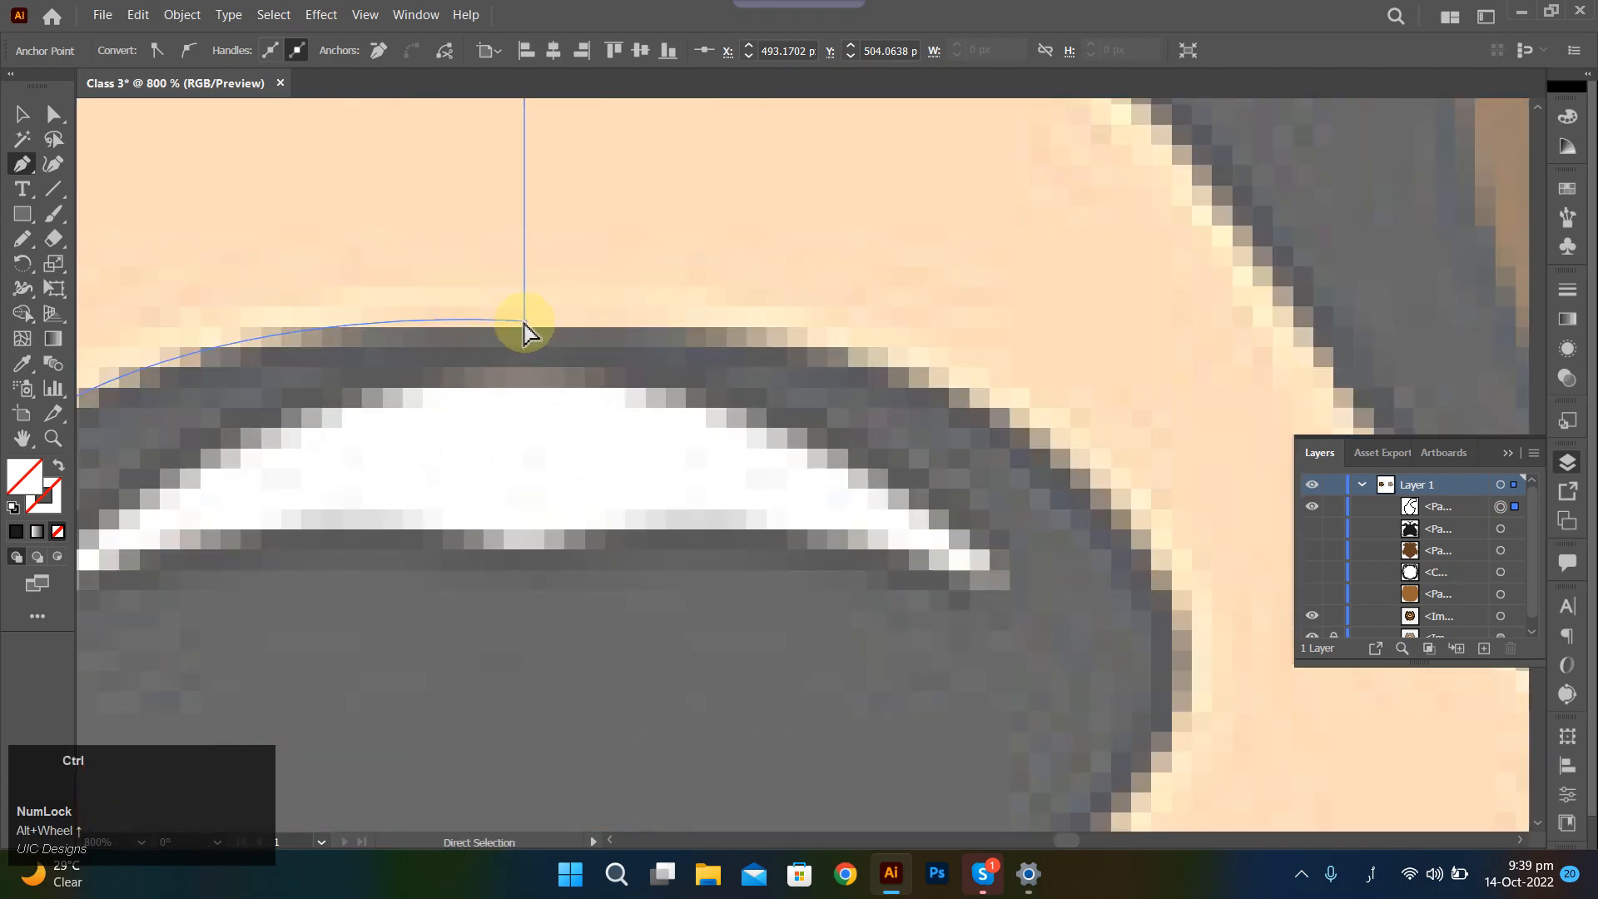
left_click_drag(525, 325, 526, 324)
scroll(265, 387, "down", 4)
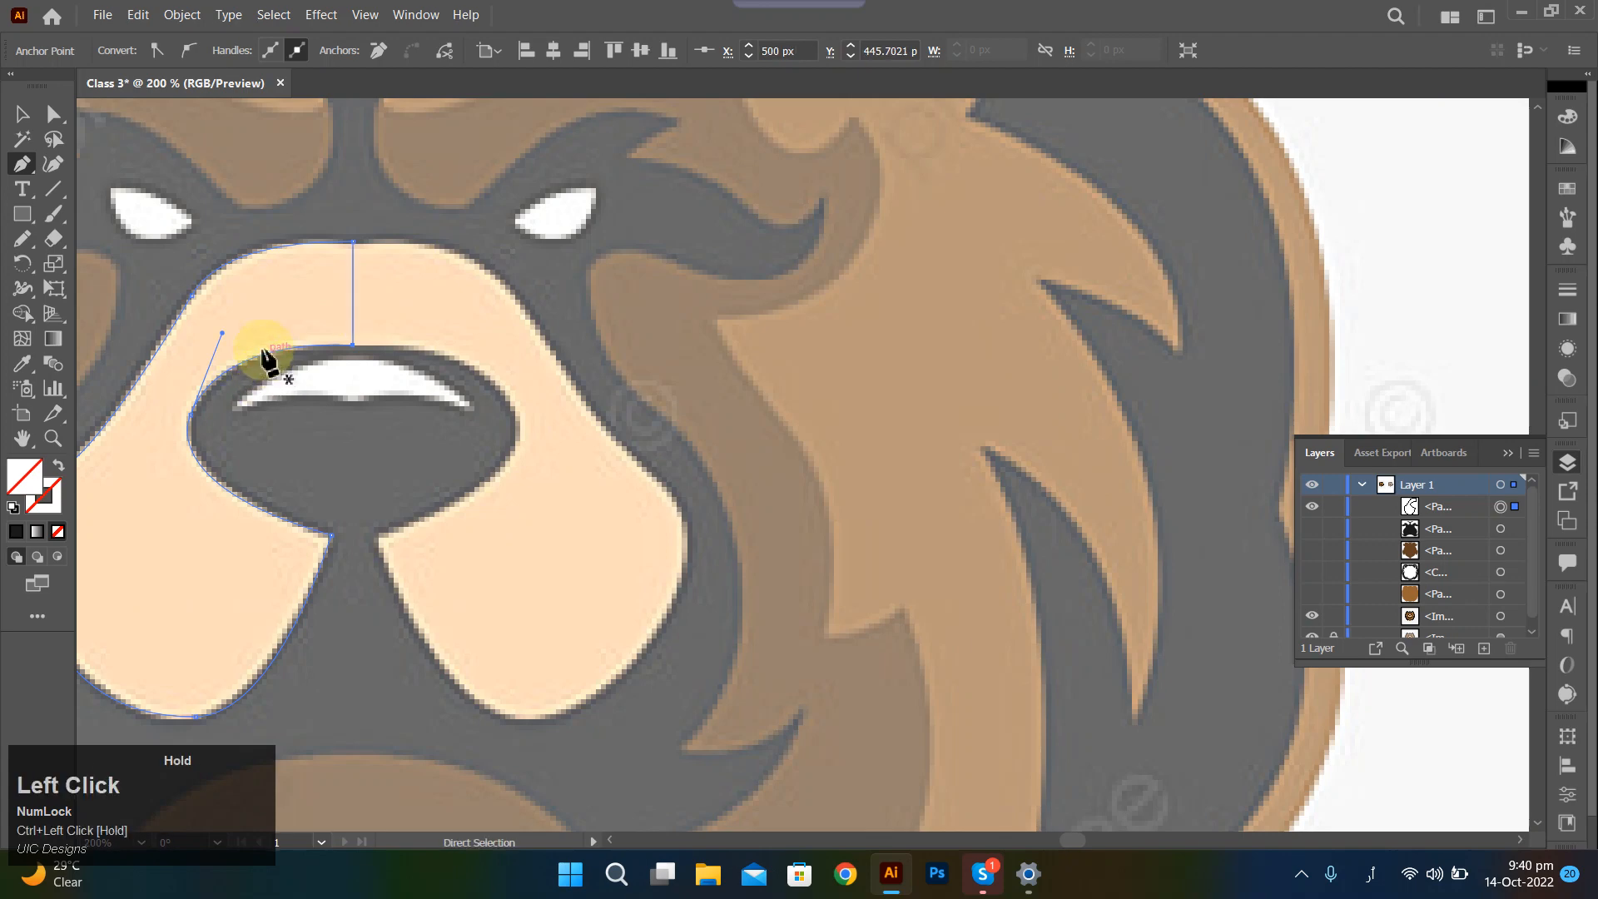
left_click(265, 358, "ctrl")
scroll(265, 358, "up", 3)
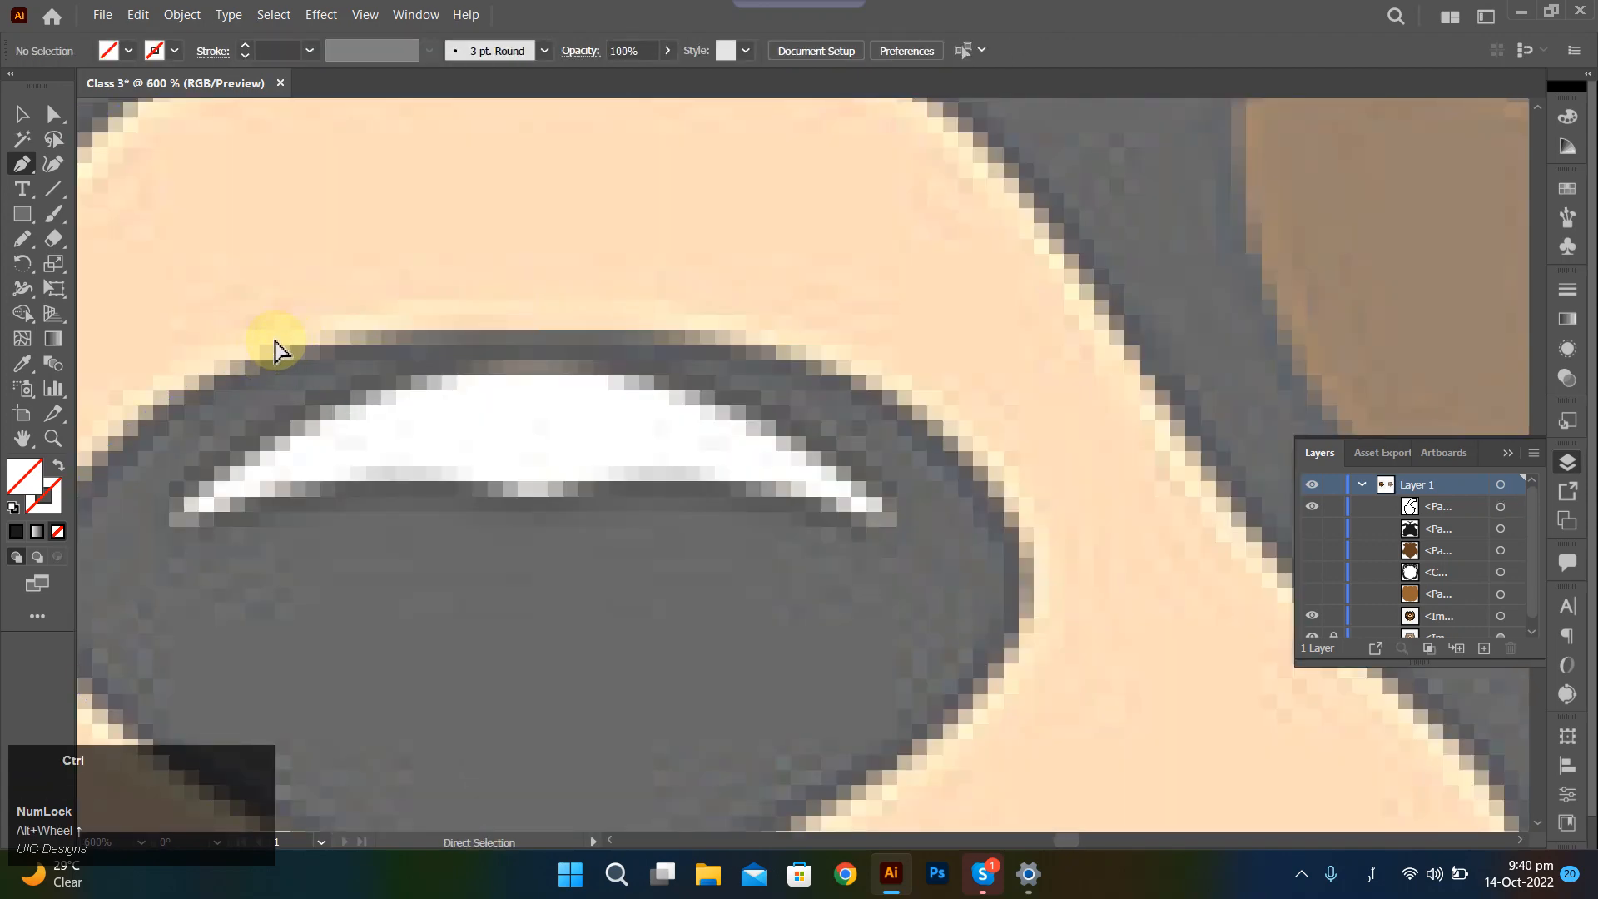
Reshape the half-muzzle's curve around the nose's upper left by adjusting the handle of the nose's left-side anchor.
left_click(298, 352, "ctrl")
left_click(303, 351)
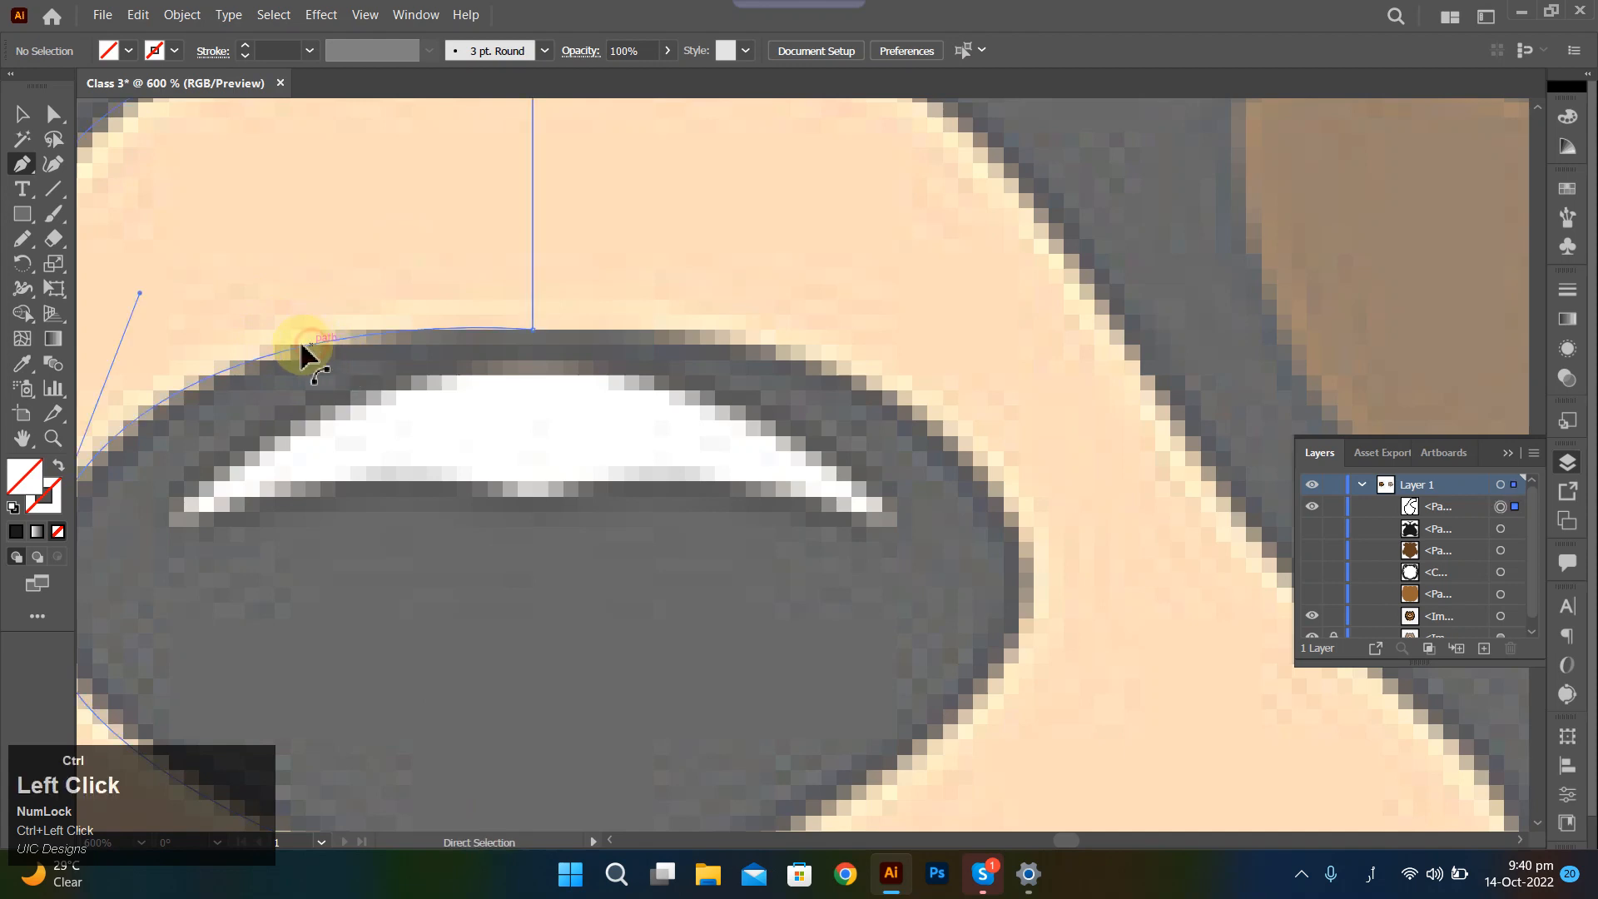
left_click_drag(297, 347, 274, 349)
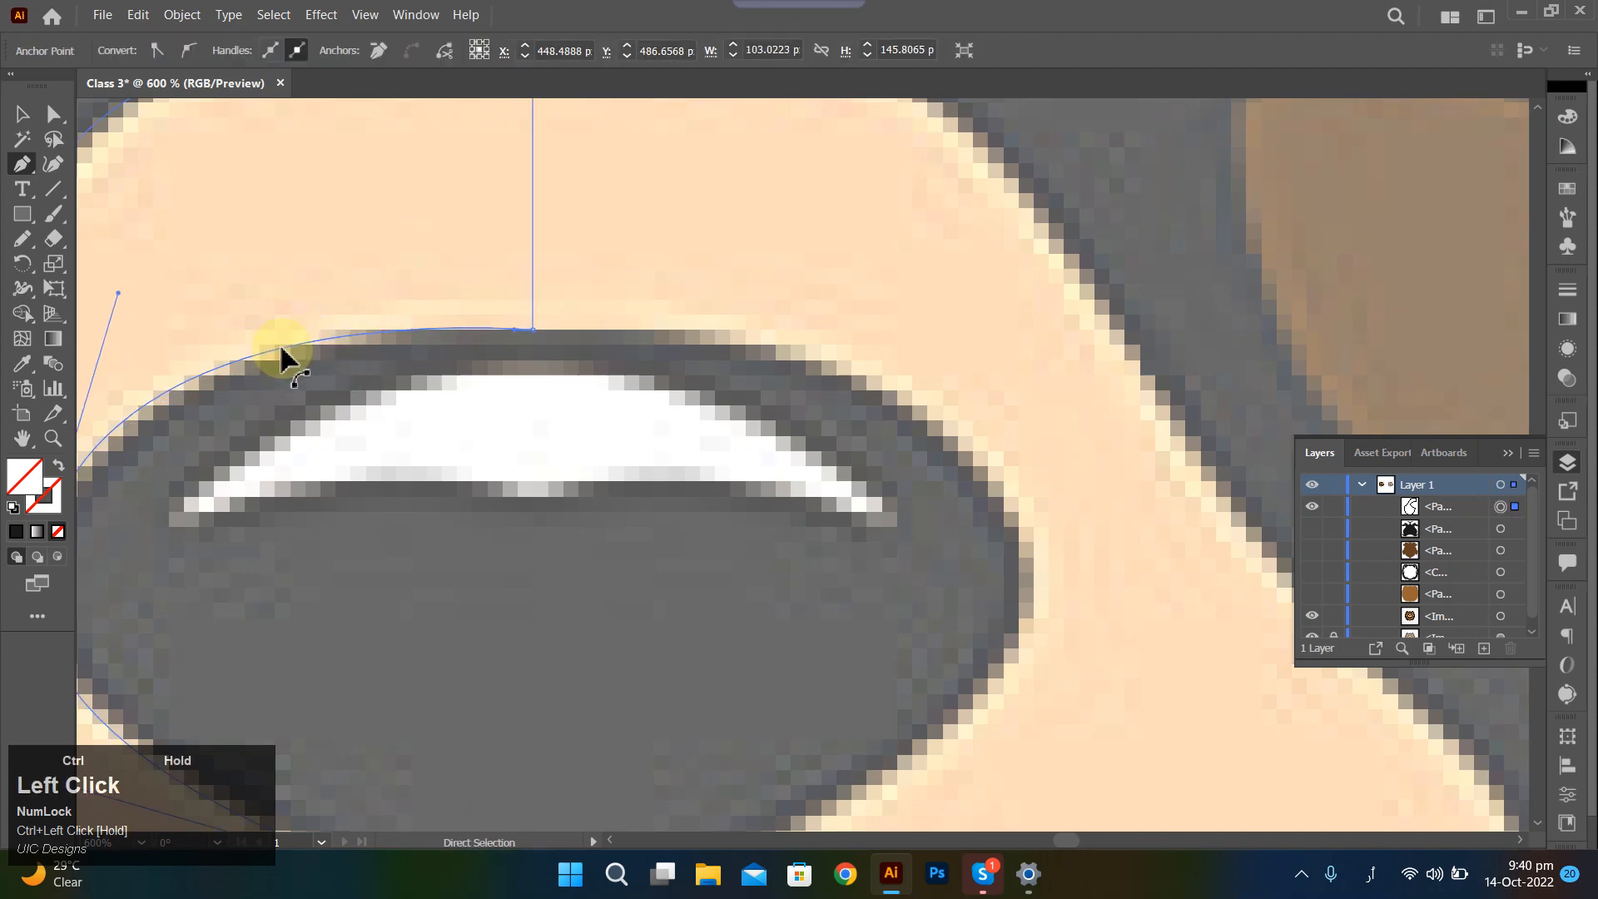
scroll(260, 510, "left", 5, "ctrl")
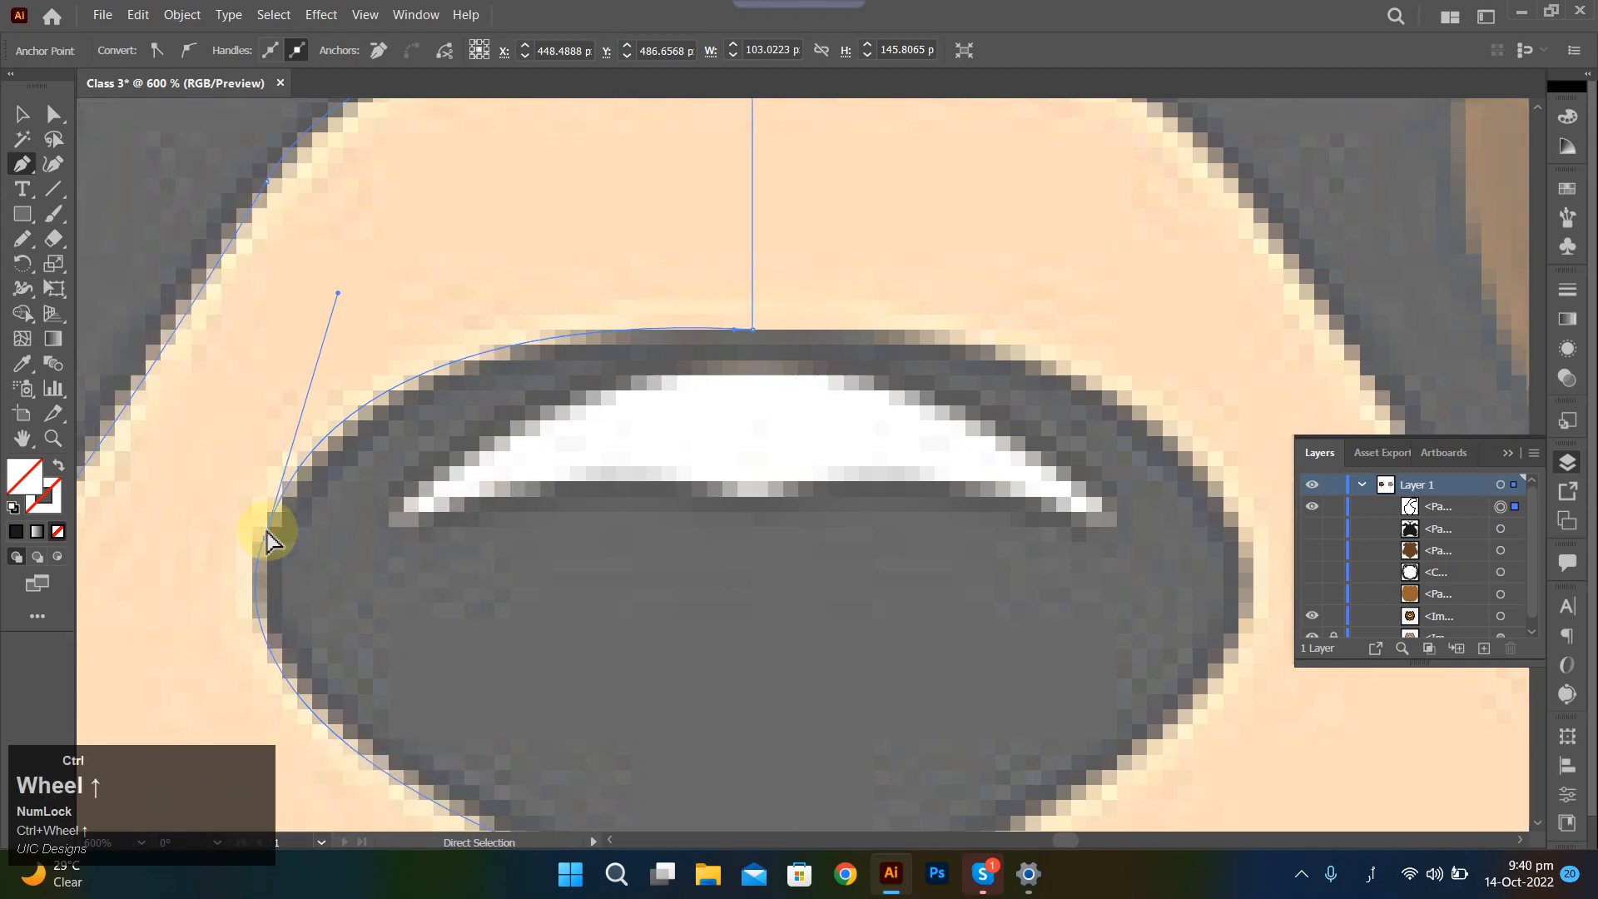
left_click(264, 538, "ctrl")
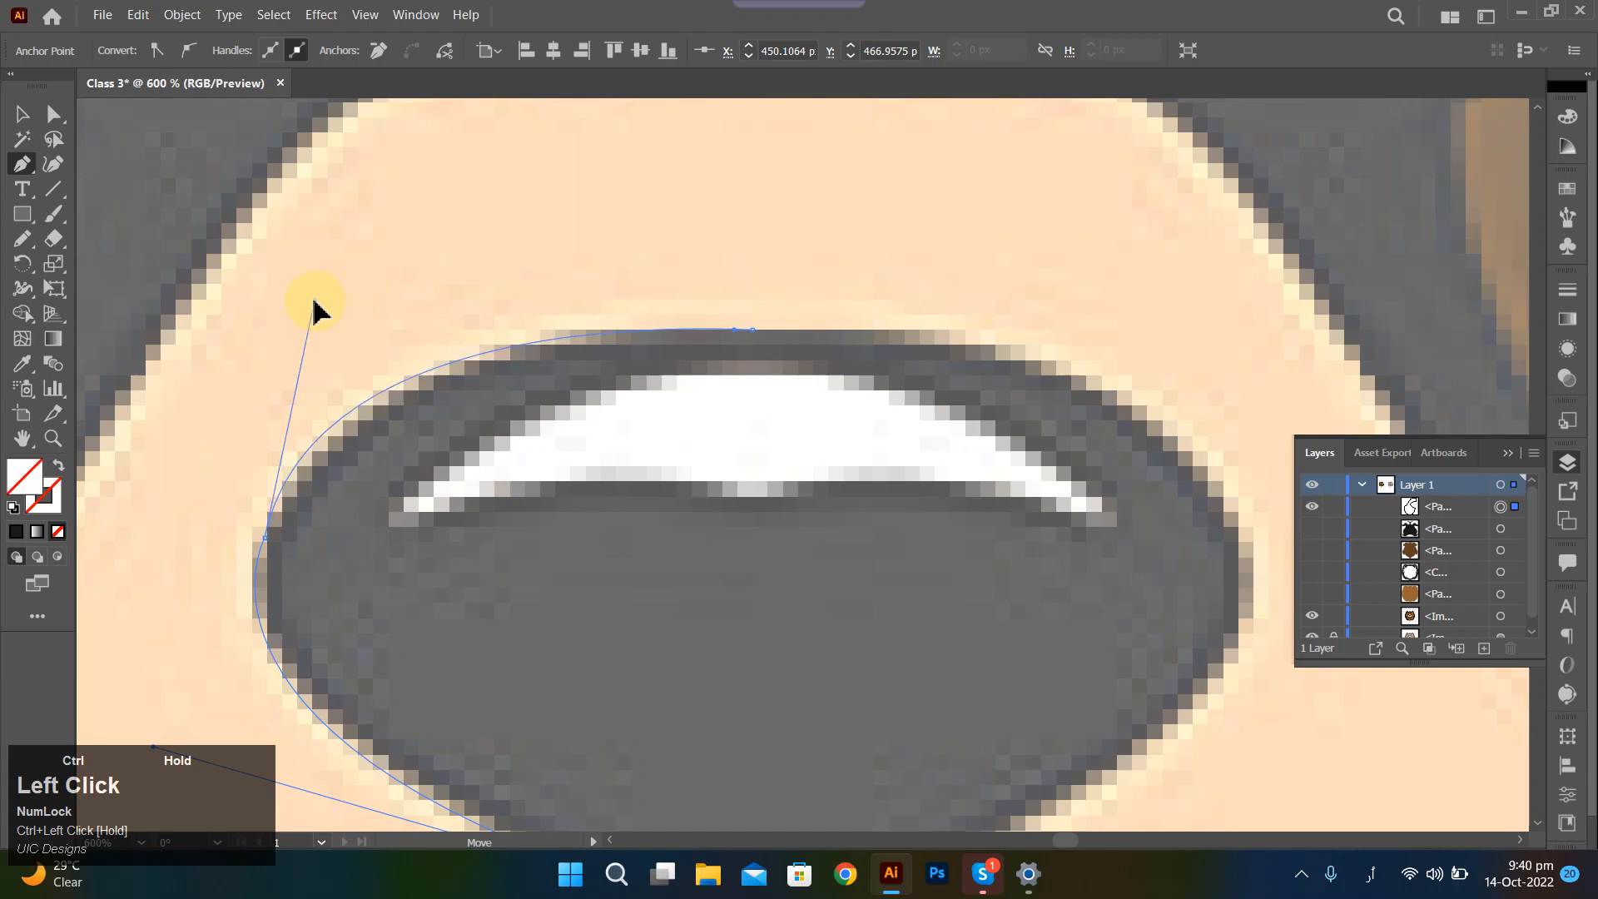
left_click(262, 560, "ctrl")
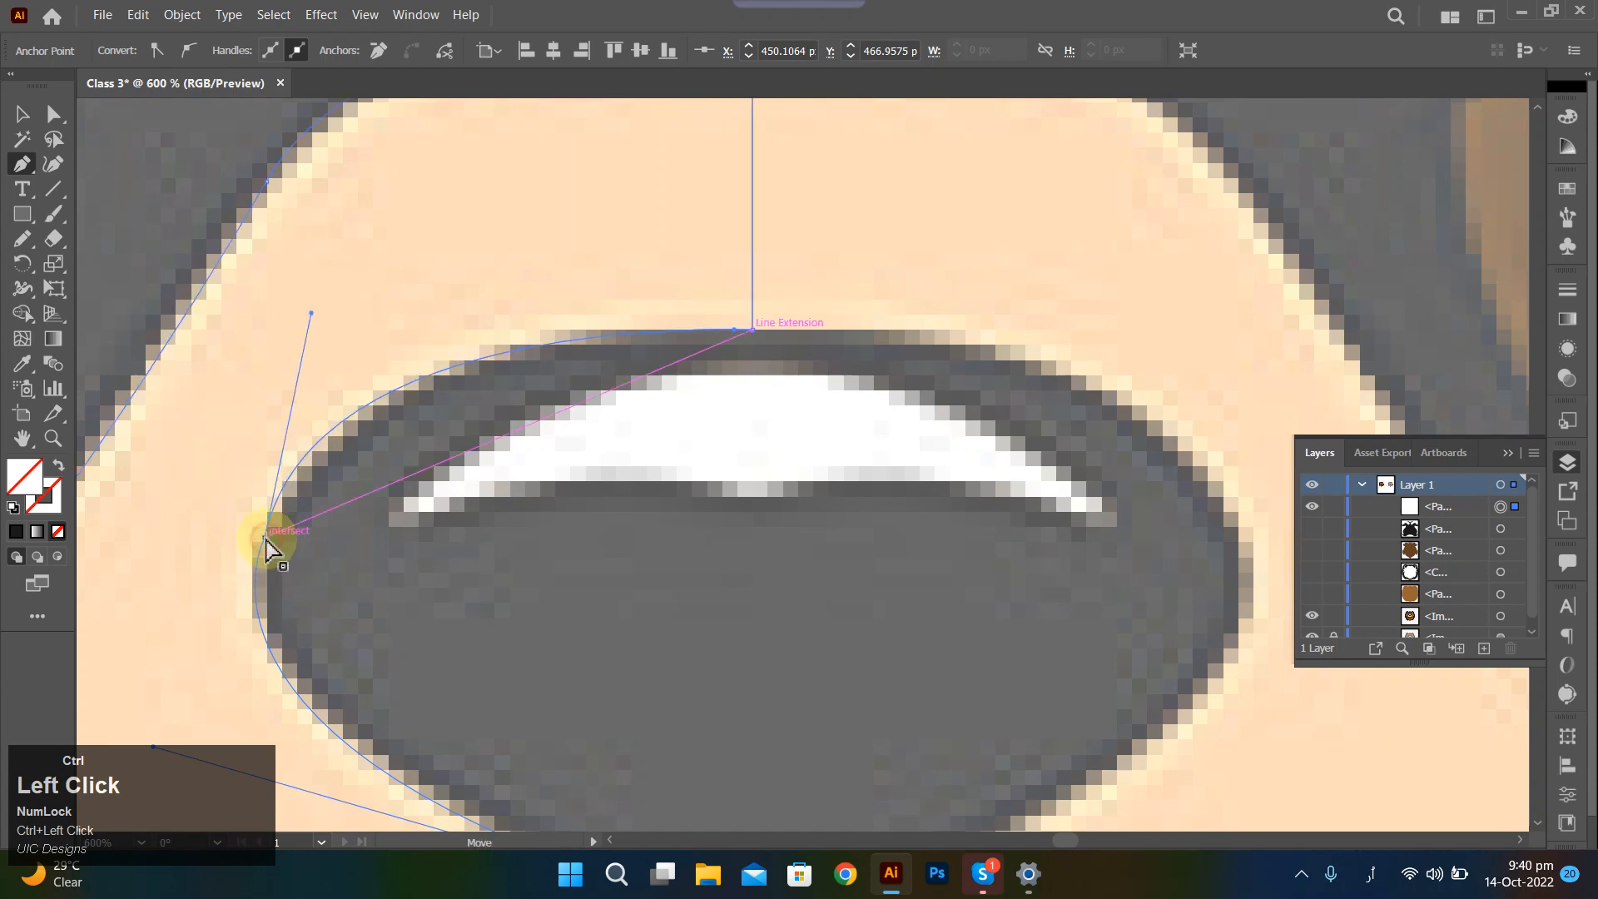
Shorten the handle at the nose's bottom corner and move the nose's left-side anchor to X 449 px, Y about 468.5 px.
scroll(265, 541, "down", 2)
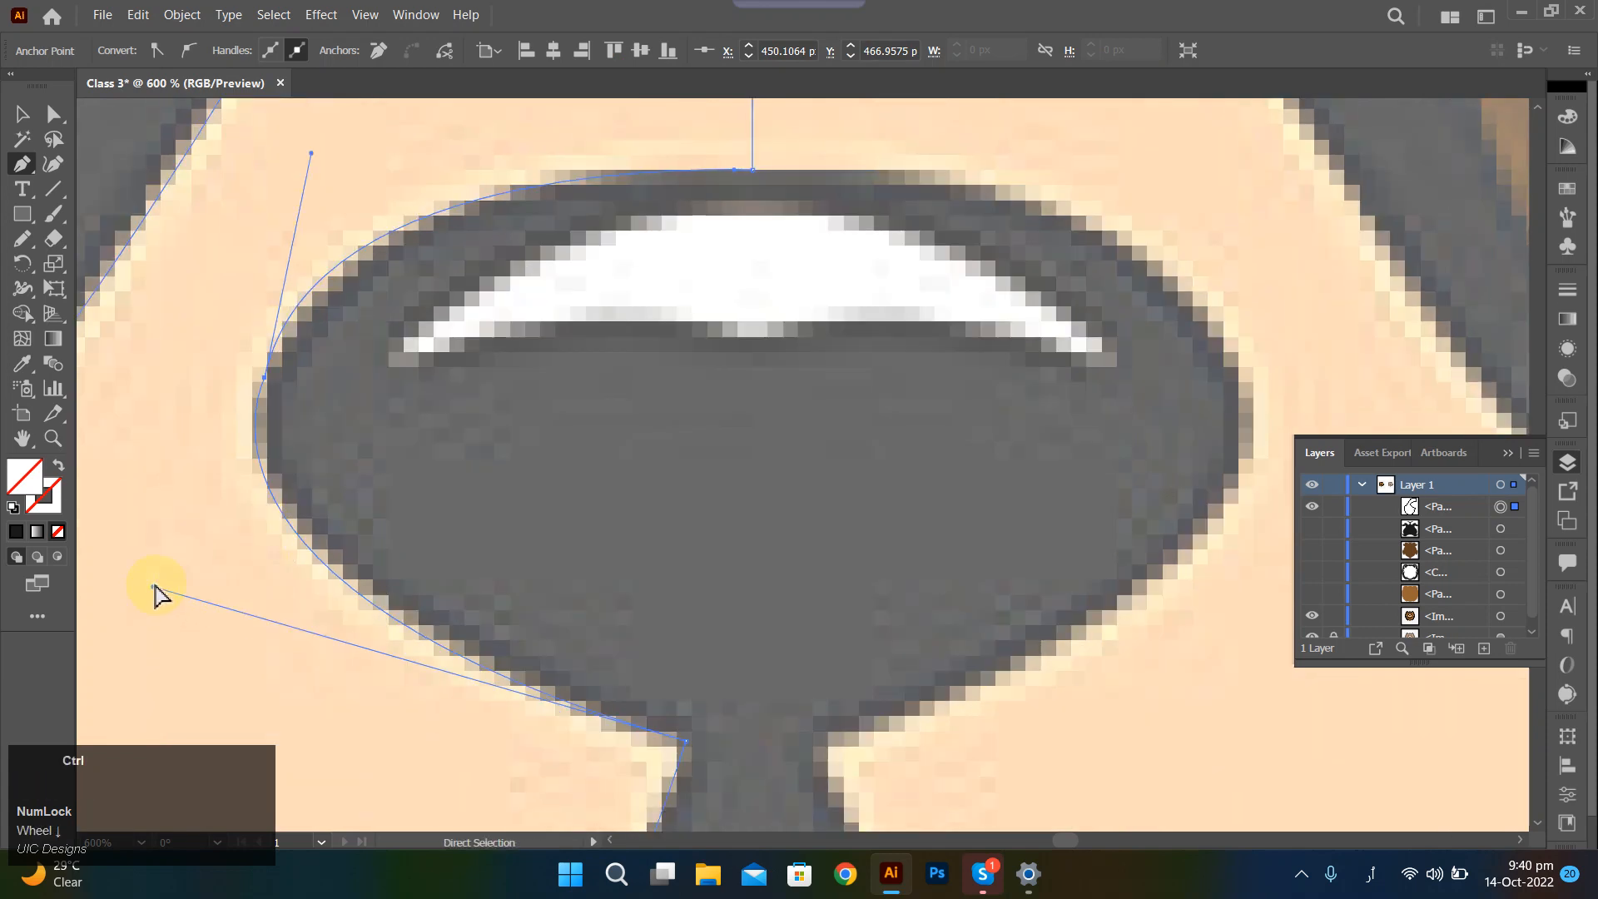
left_click_drag(158, 586, 202, 591)
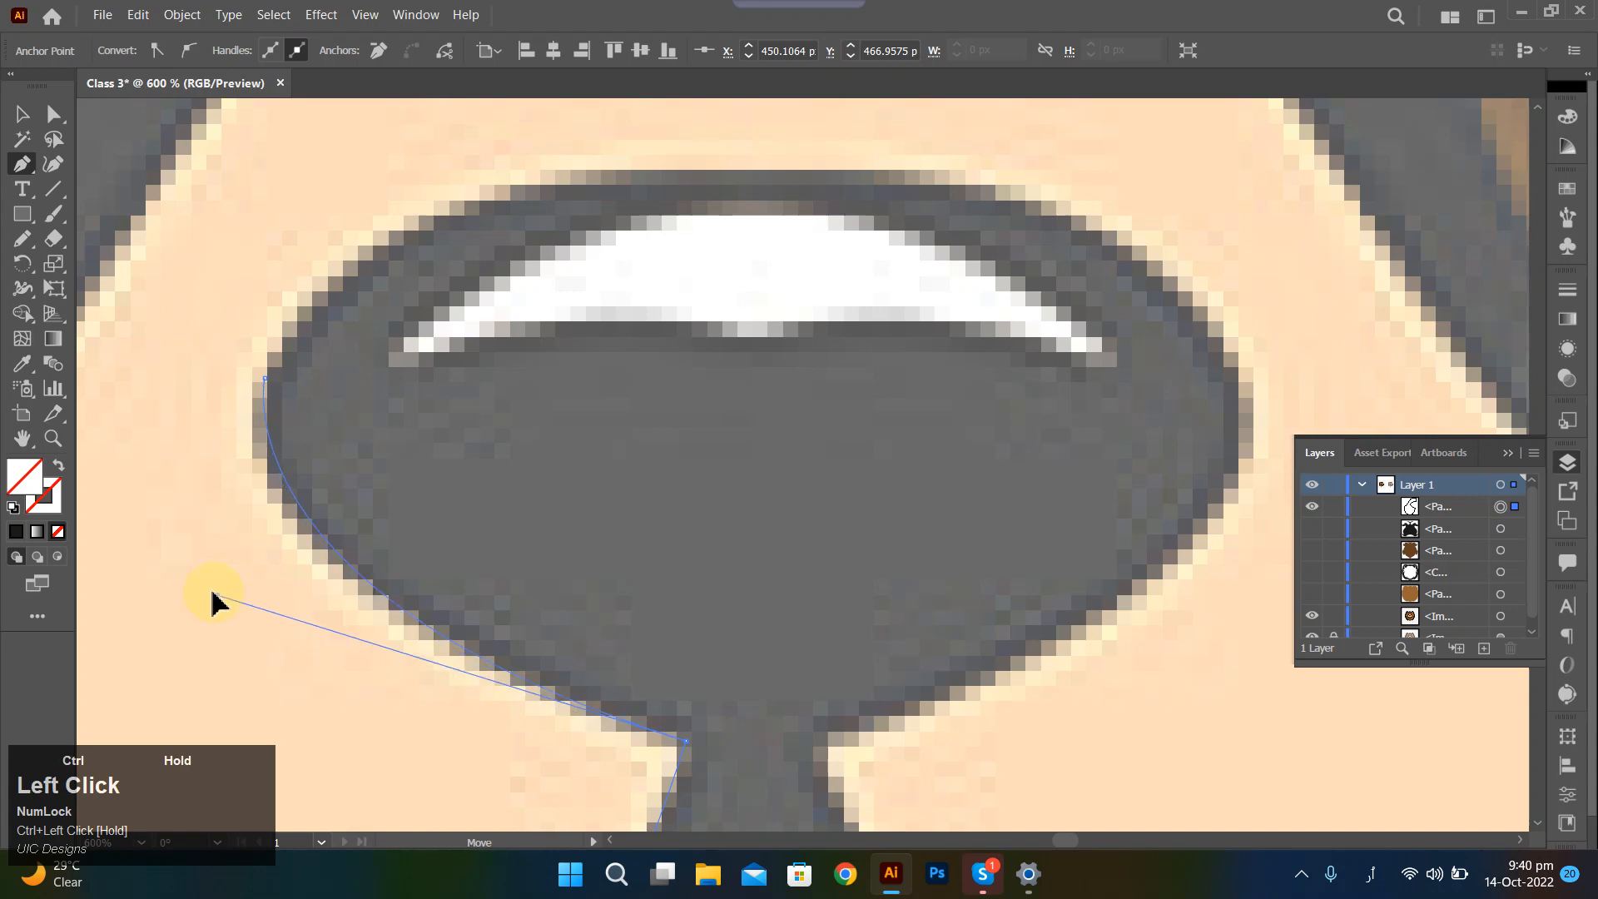
left_click(266, 377, "ctrl")
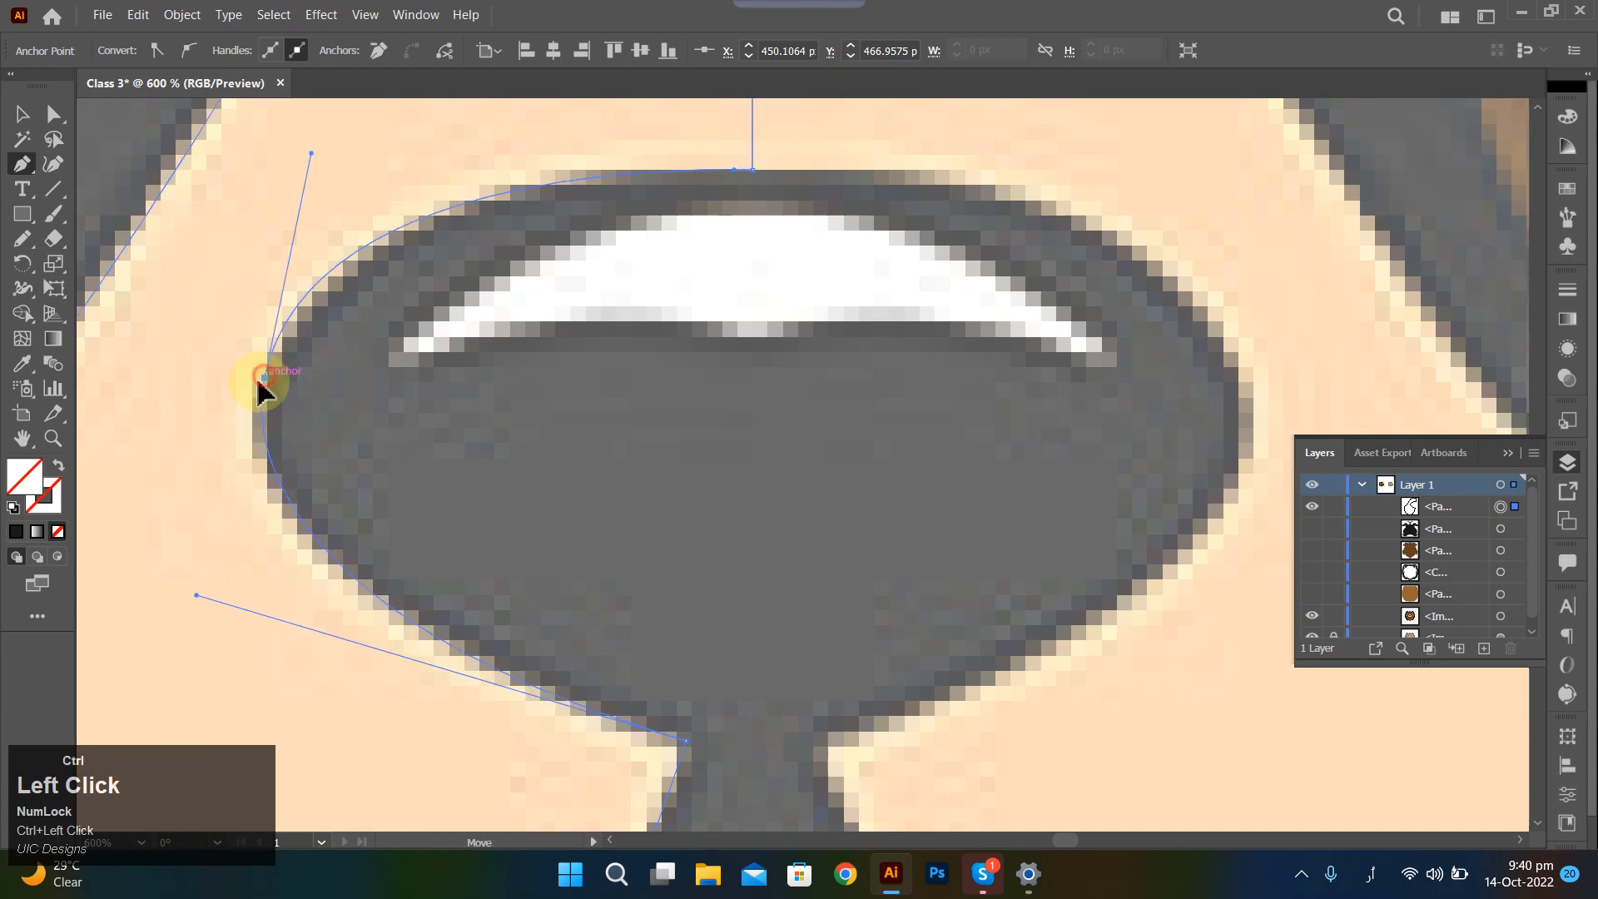
left_click_drag(259, 380, 253, 395)
left_click_drag(281, 316, 283, 317)
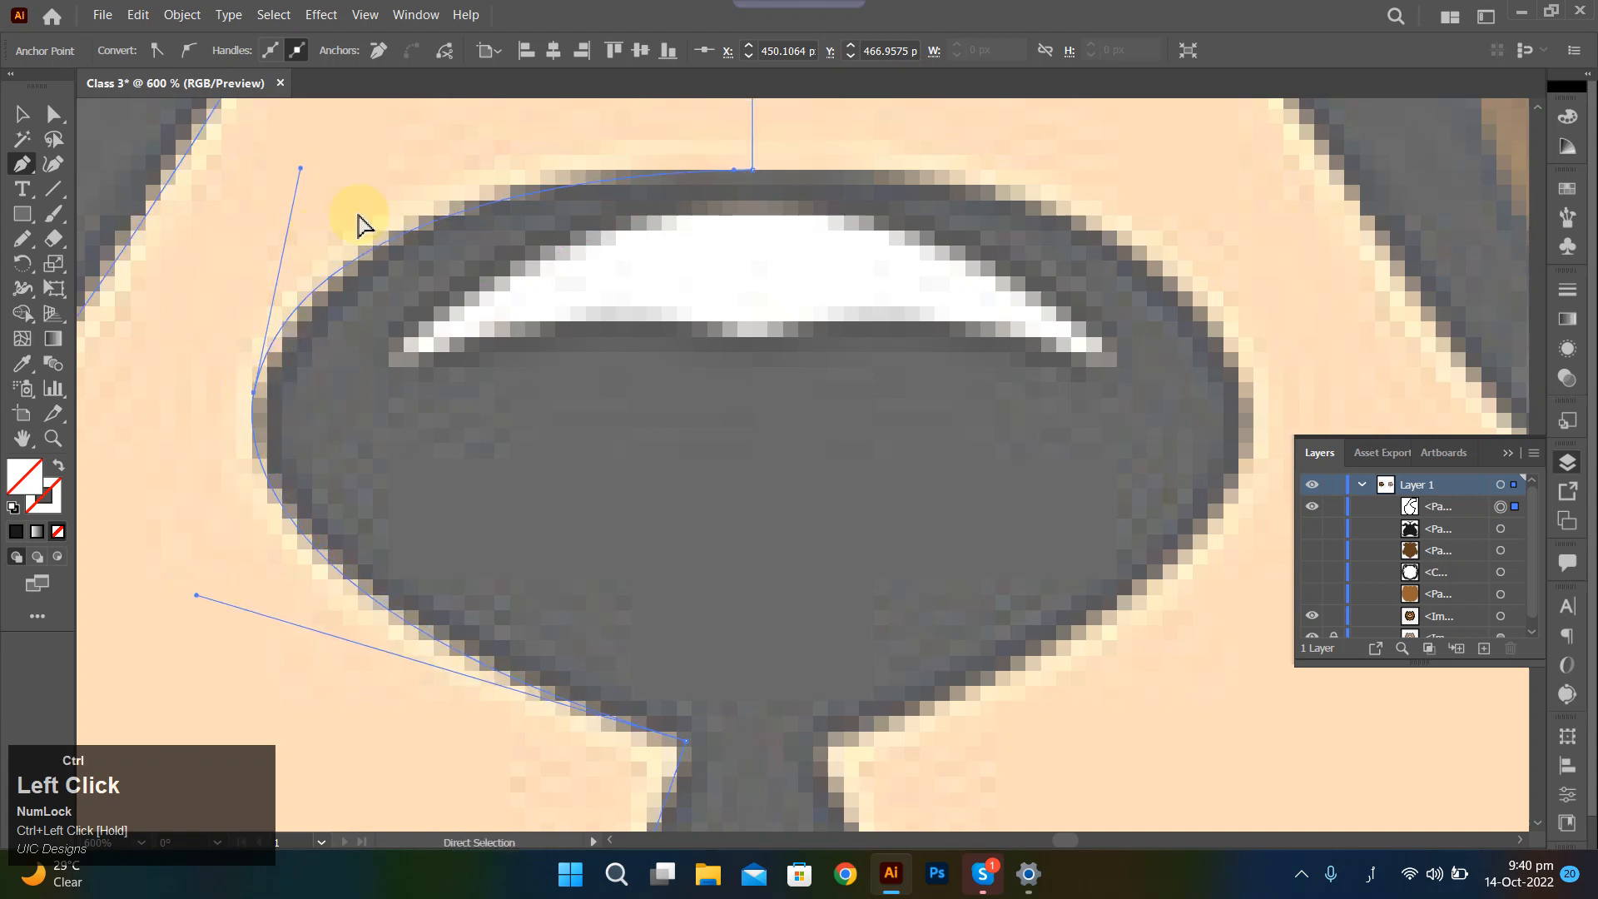
Refine the curve along the nose's upper left so the half-muzzle follows the nose edge.
left_click_drag(384, 239, 383, 248)
scroll(383, 247, "down", 4)
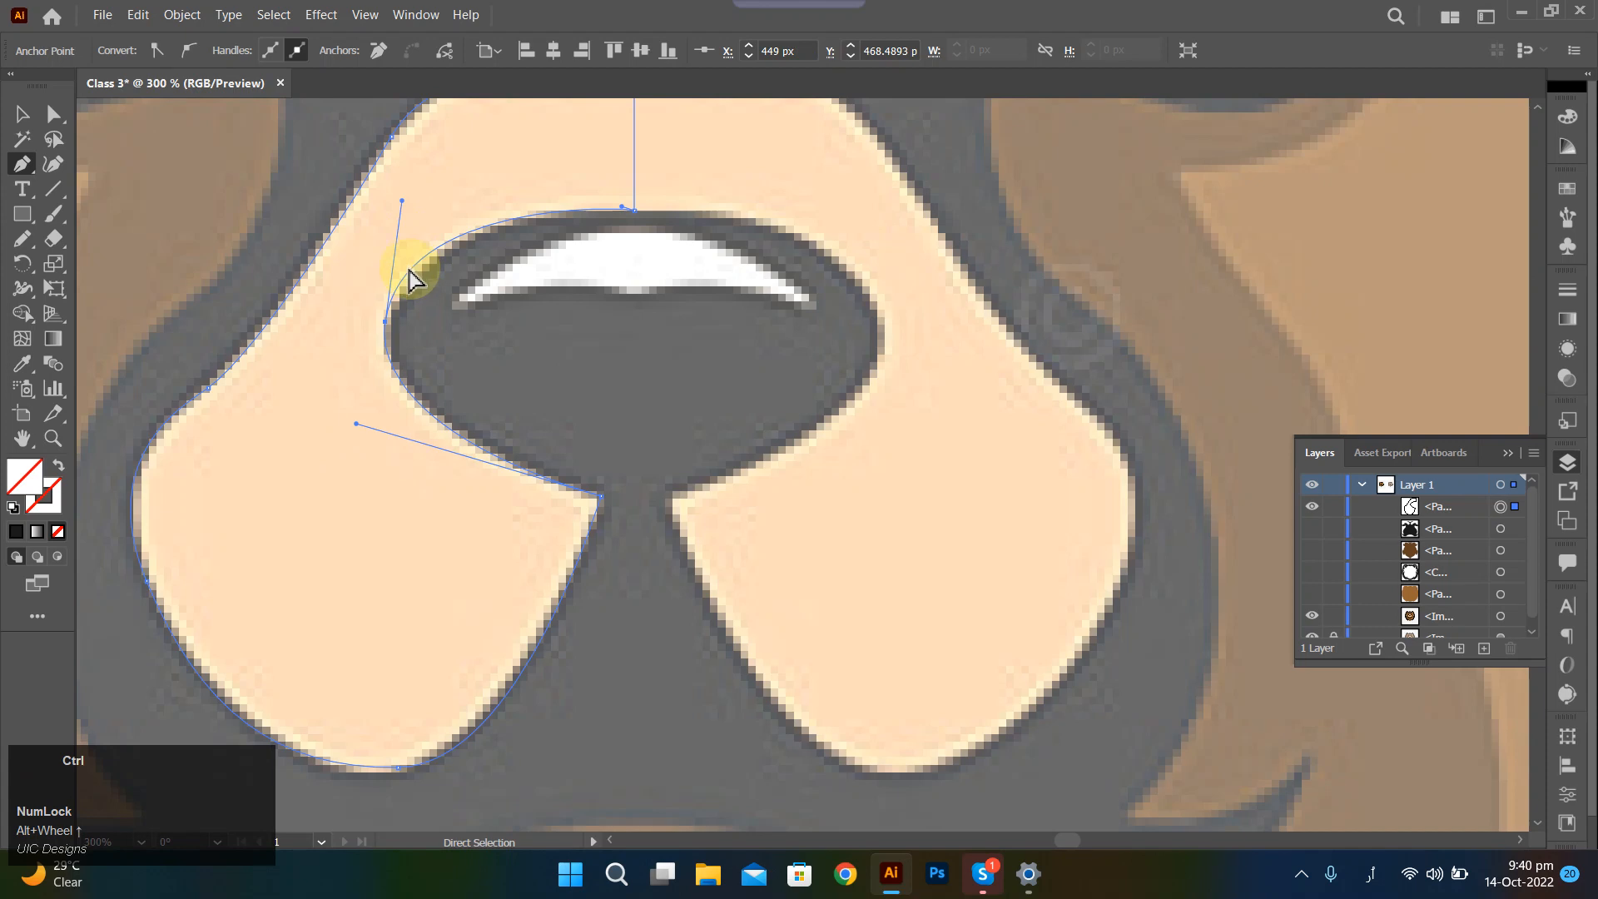
left_click_drag(416, 266, 426, 267)
left_click(387, 323, "ctrl")
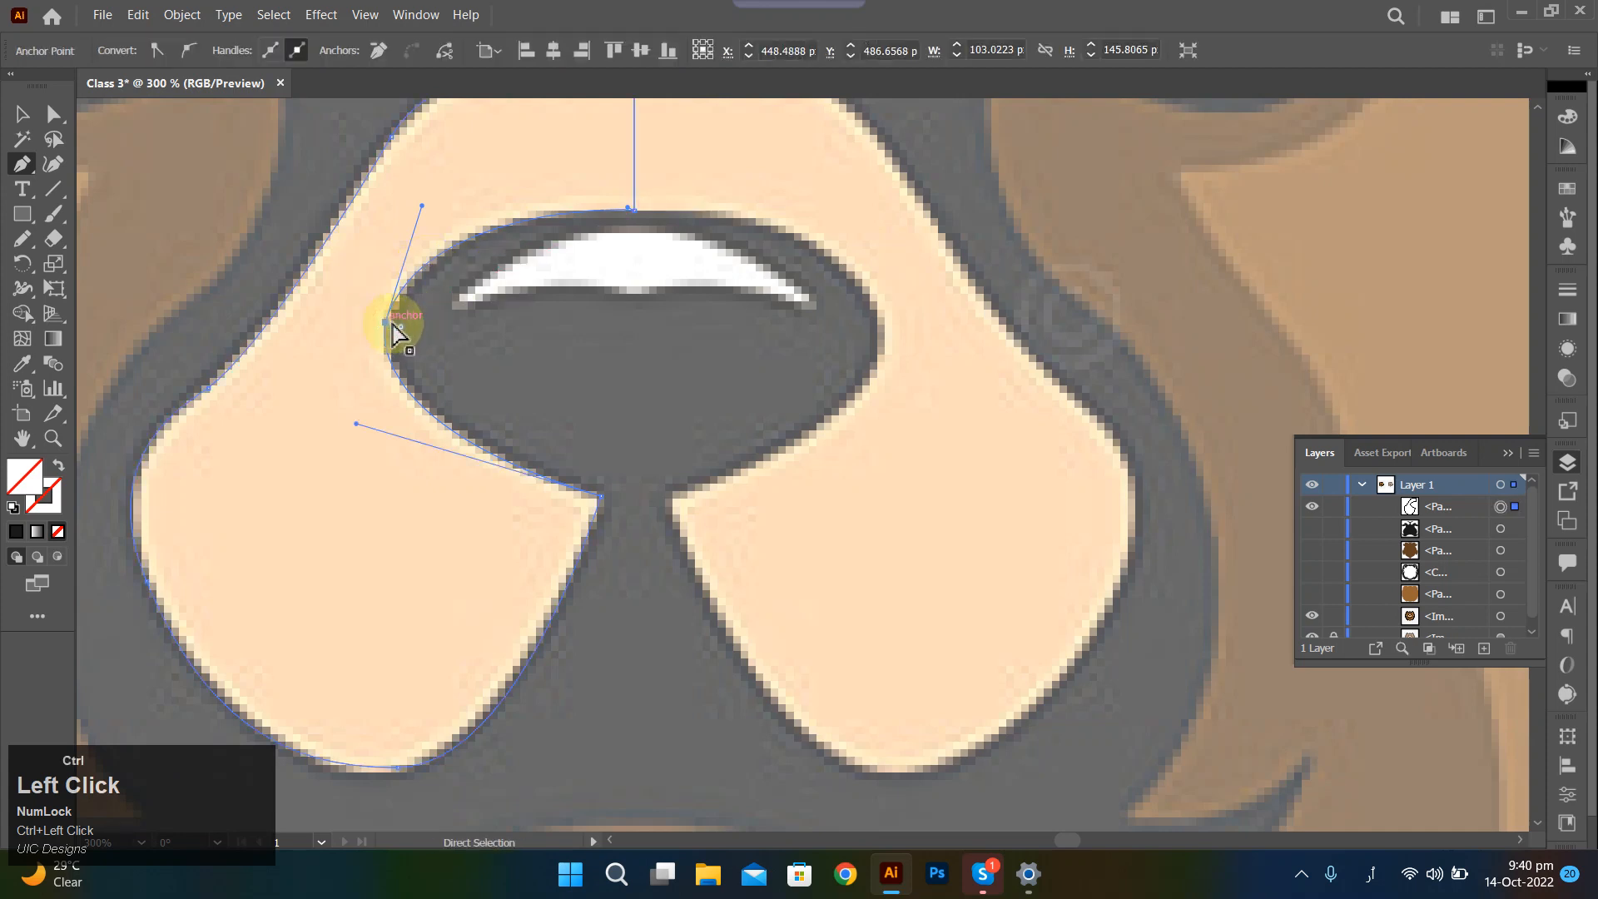
left_click_drag(394, 331, 459, 355)
Fill the half-muzzle with the light peach colour sampled from the muzzle of the full-colour reference bear.
scroll(479, 366, "down", 5)
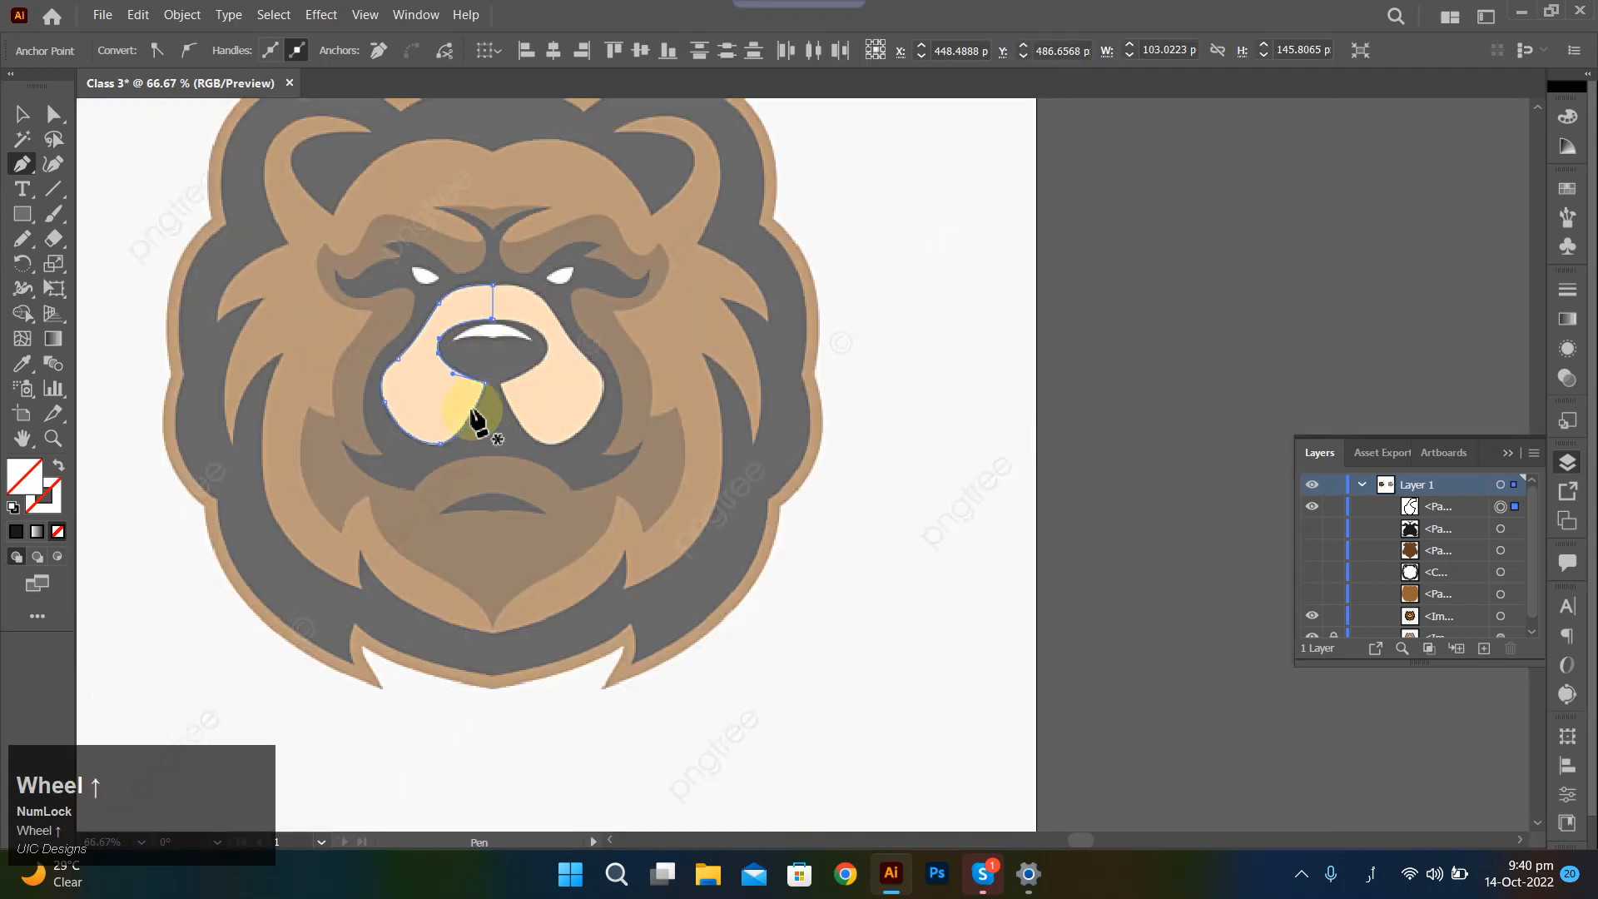
scroll(467, 416, "up", 2)
scroll(358, 428, "left", 5)
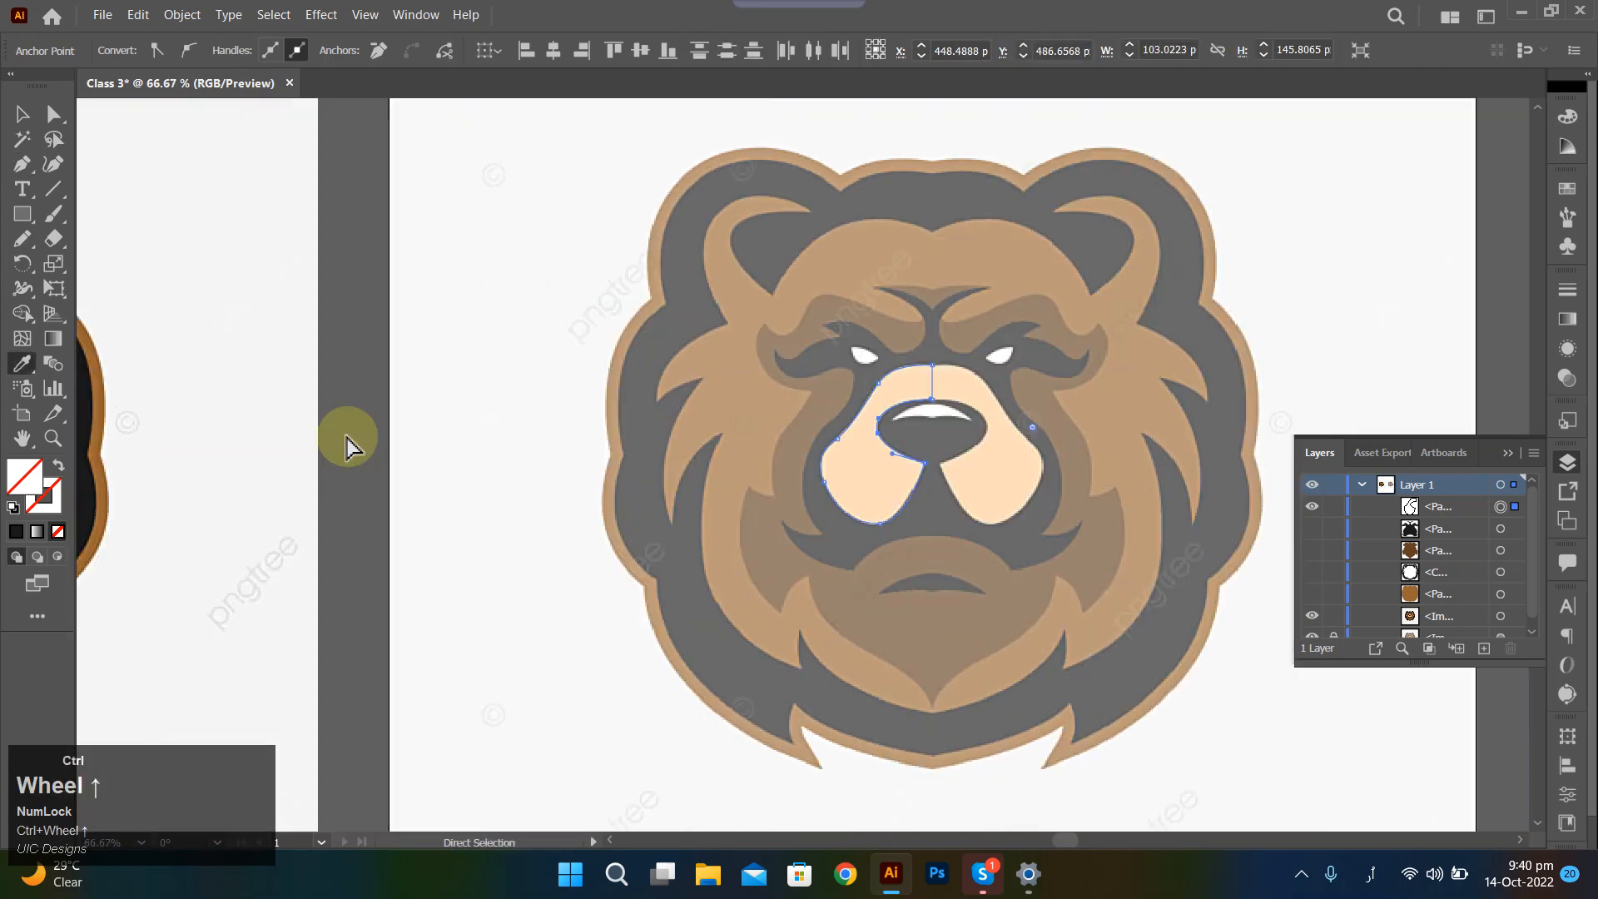
scroll(349, 447, "left", 4)
left_click(264, 463)
scroll(599, 541, "right", 3)
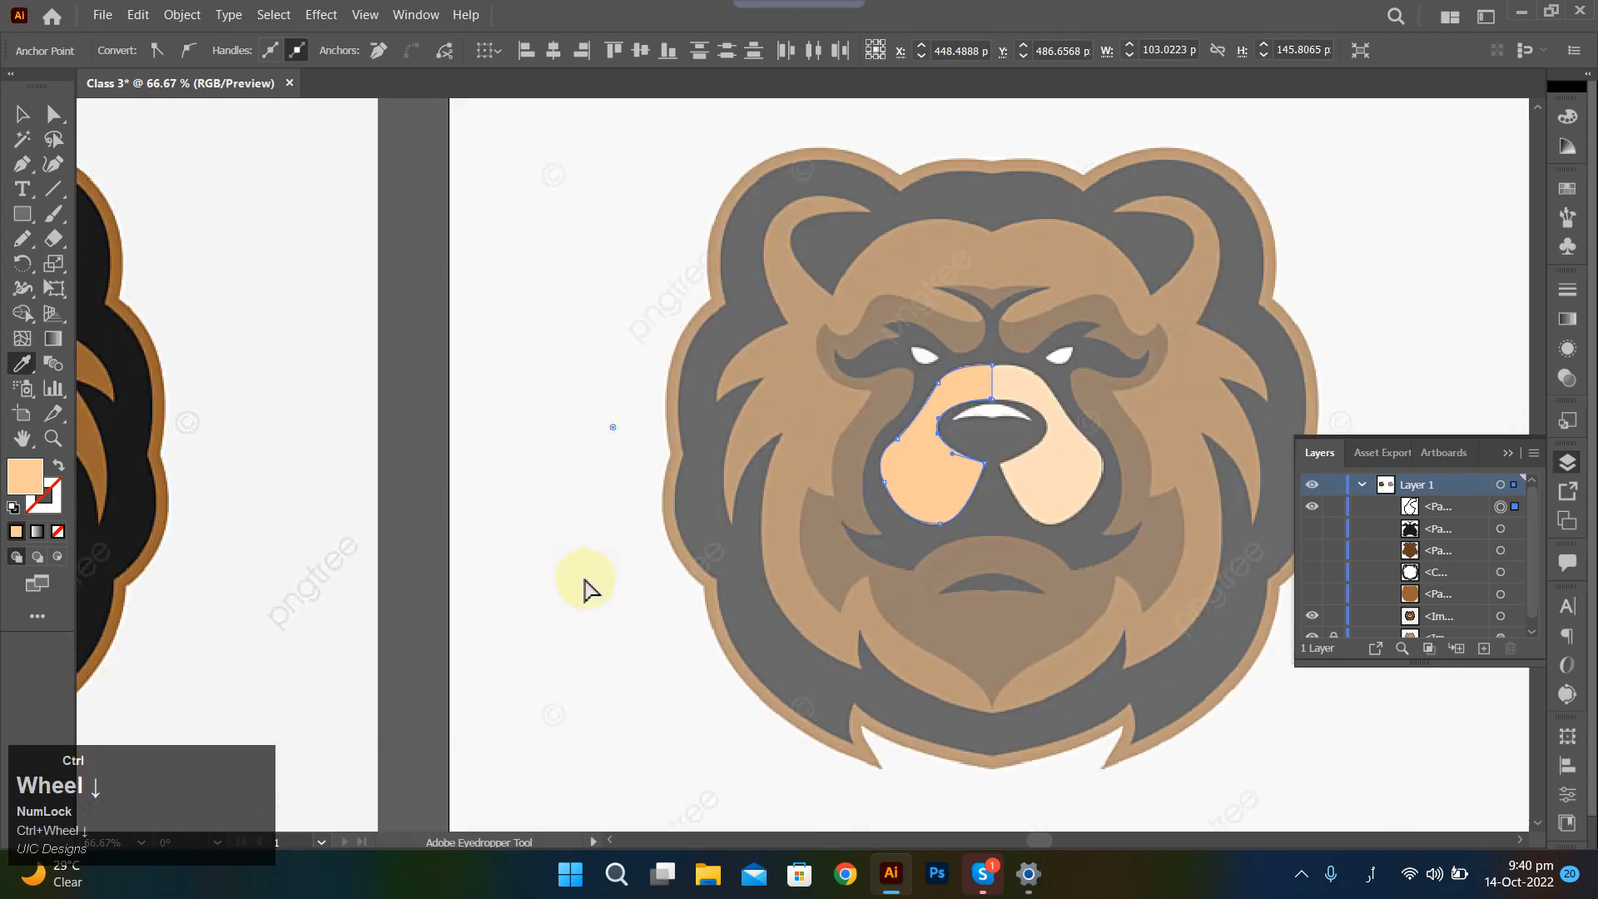
scroll(585, 580, "right", 2)
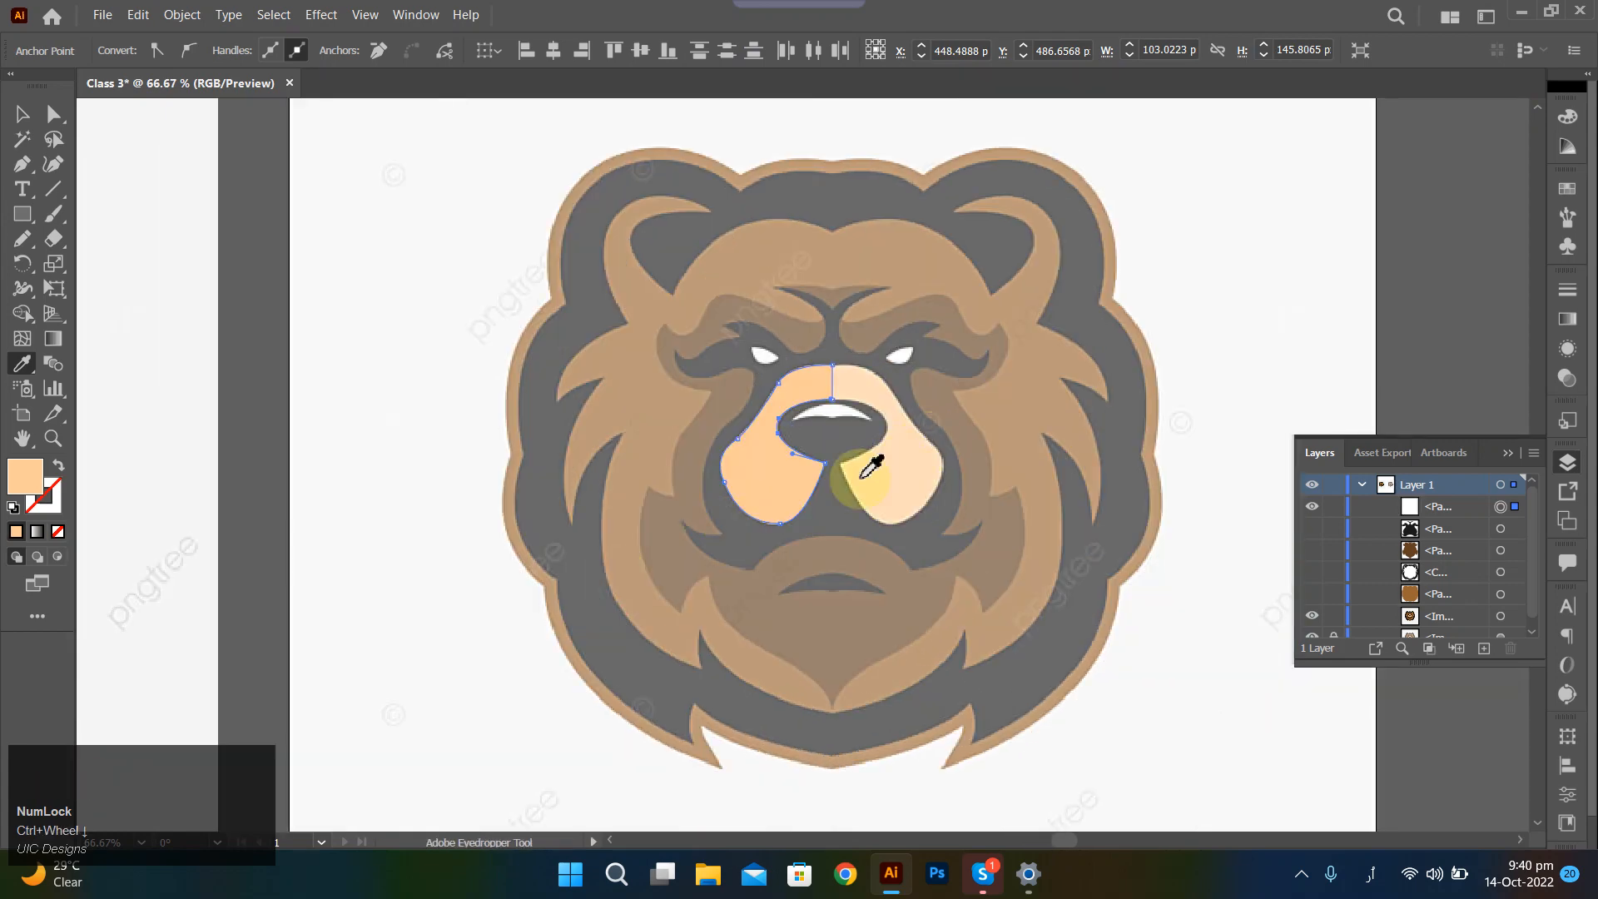
key("v")
right_click(758, 466)
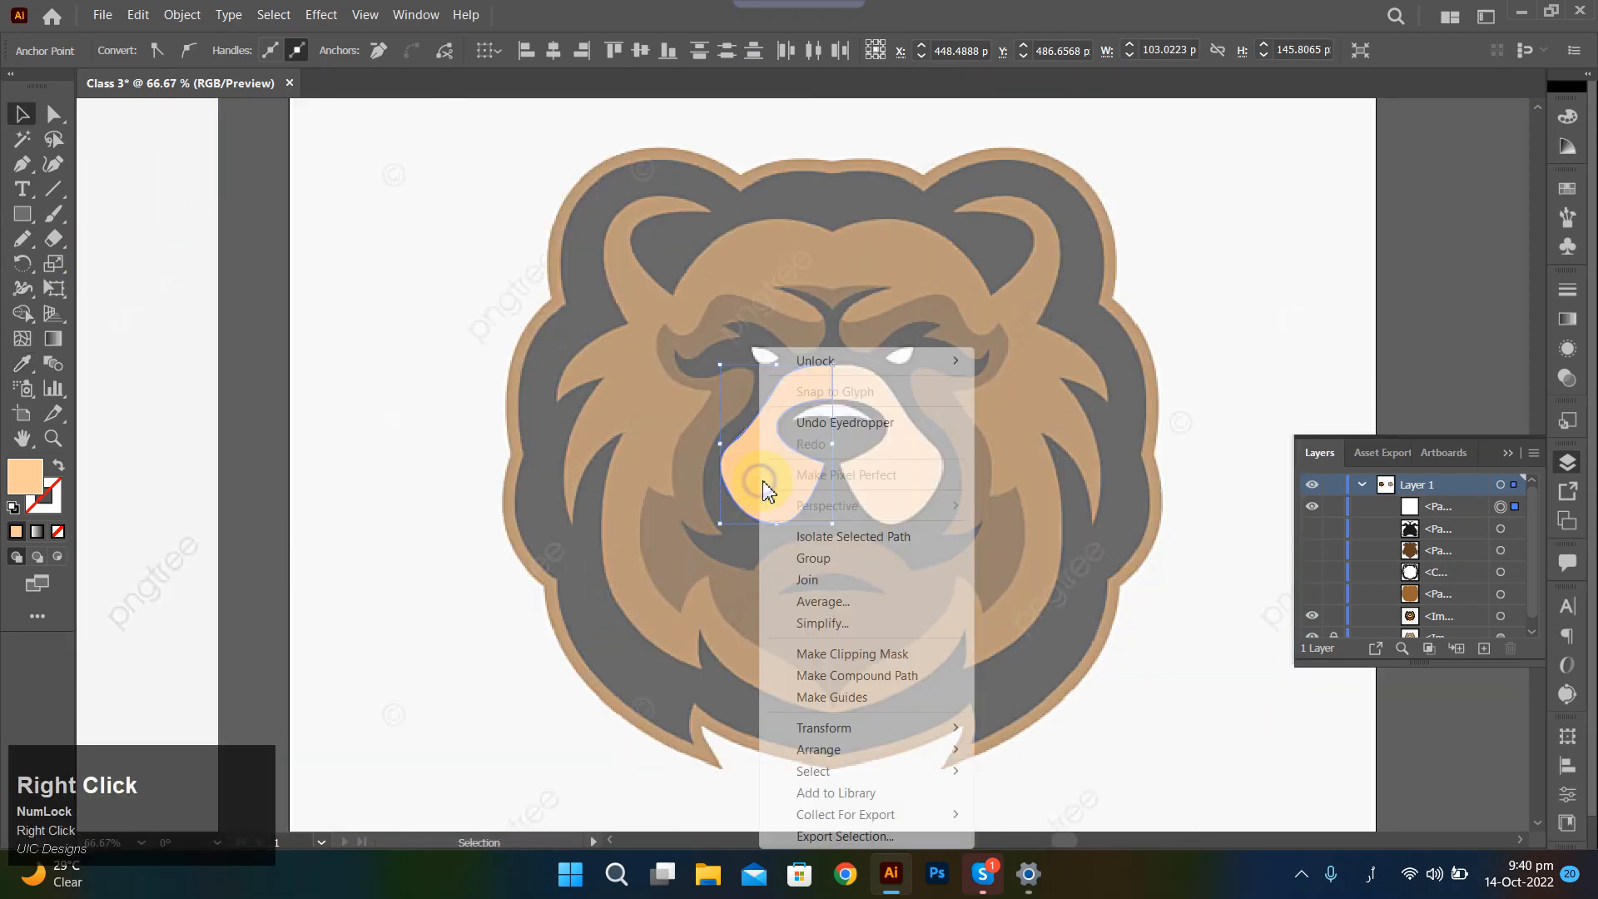
mouse_move(843, 734)
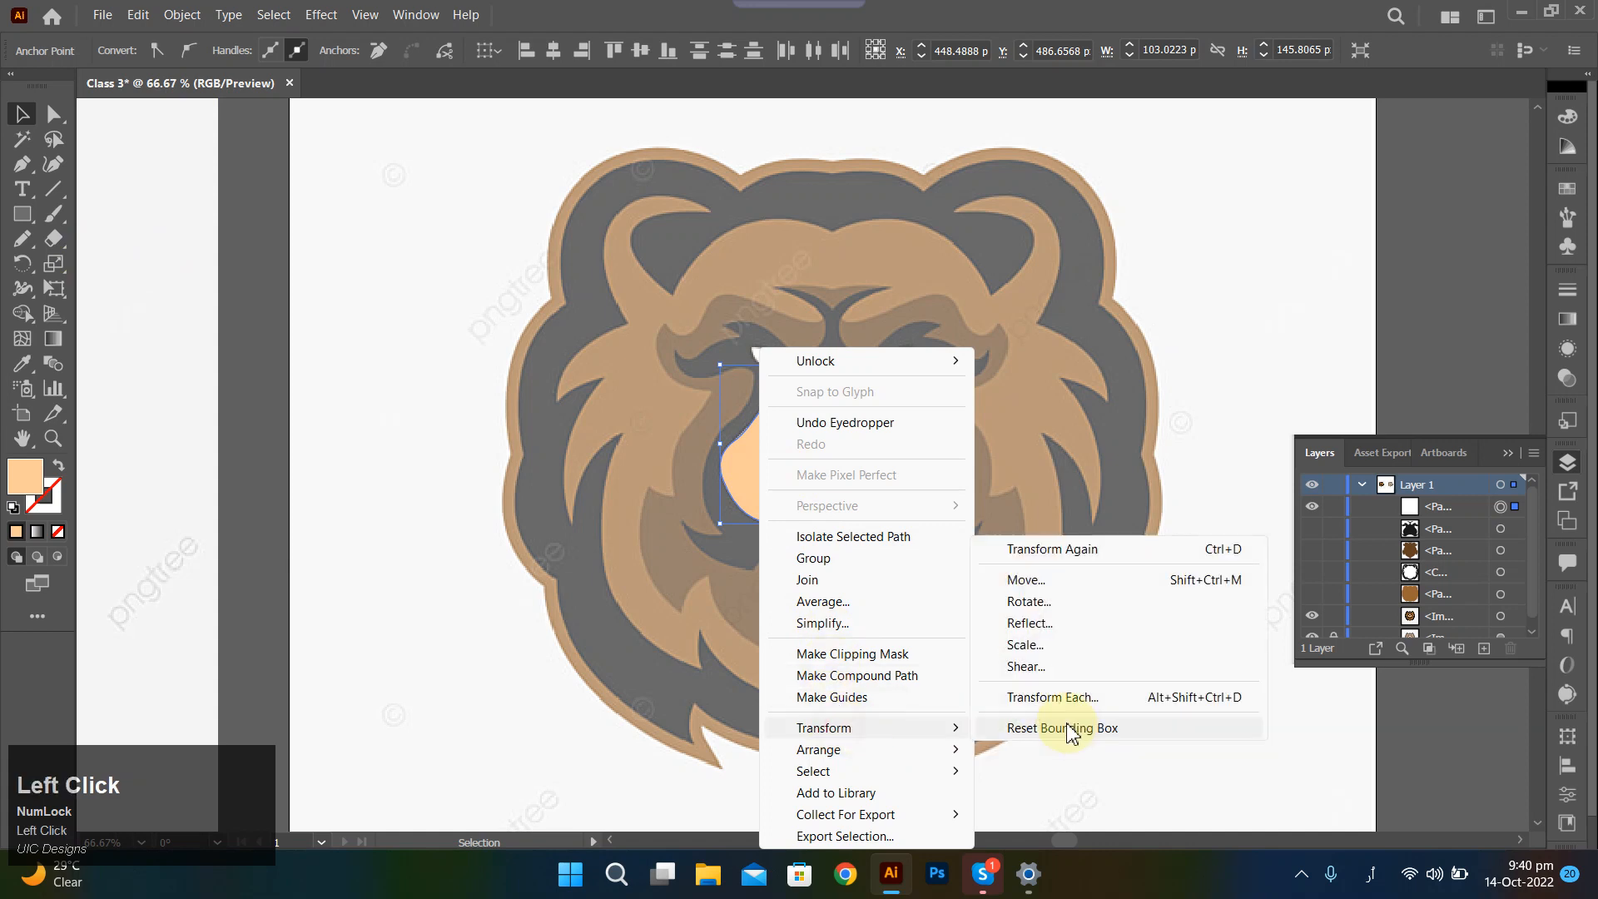
left_click(1040, 629)
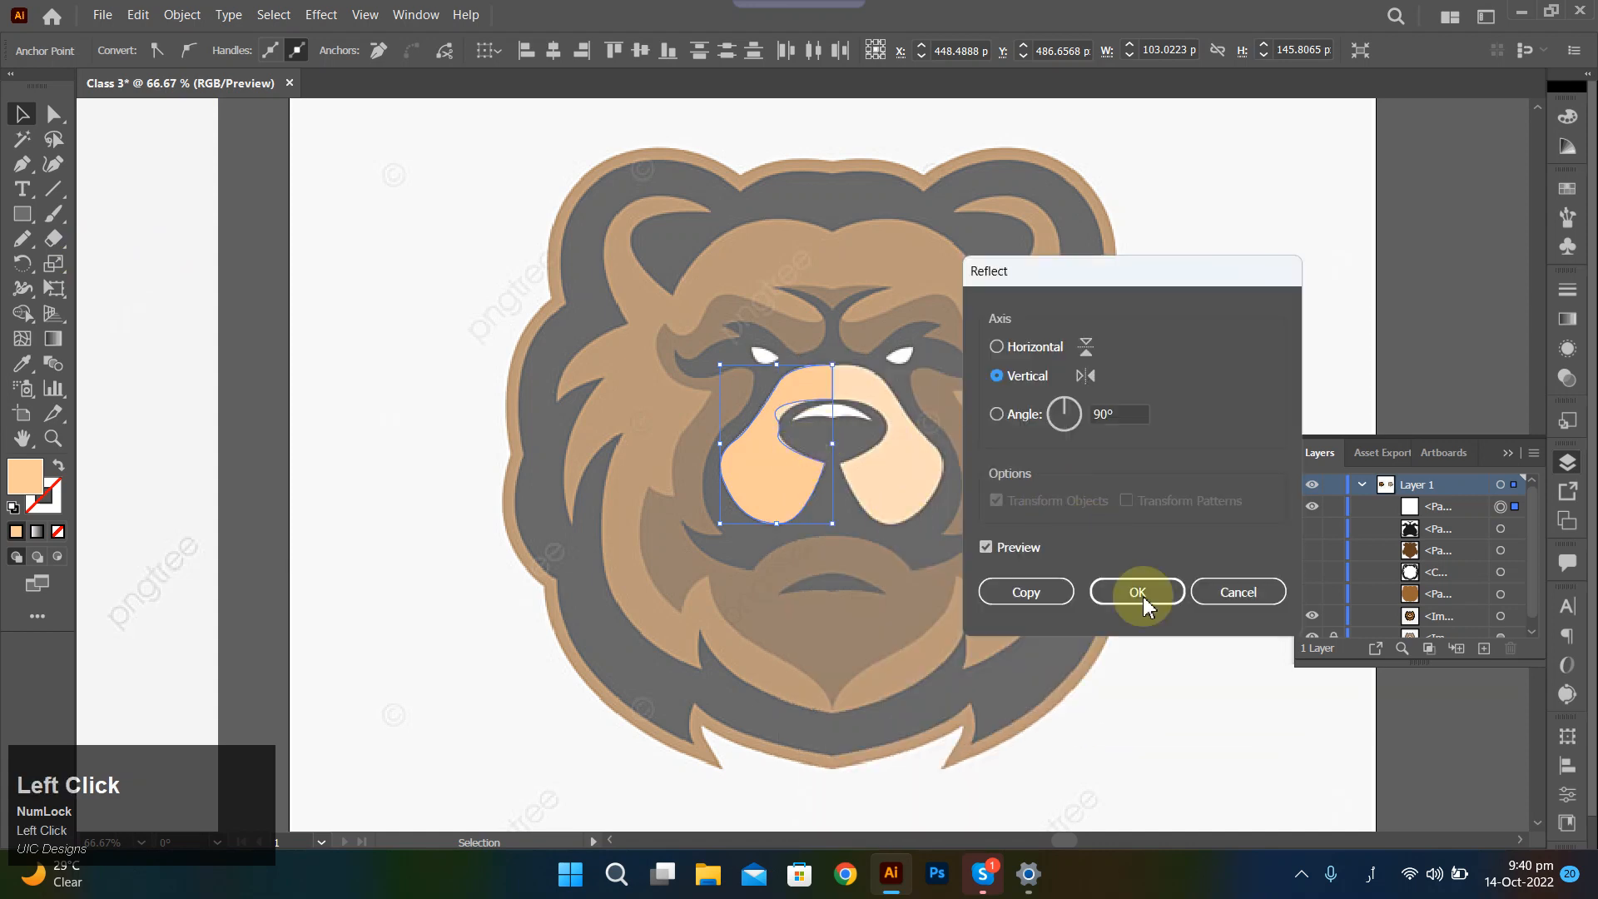
left_click(1030, 593)
left_click_drag(764, 489, 1010, 500)
key("ctrl+z")
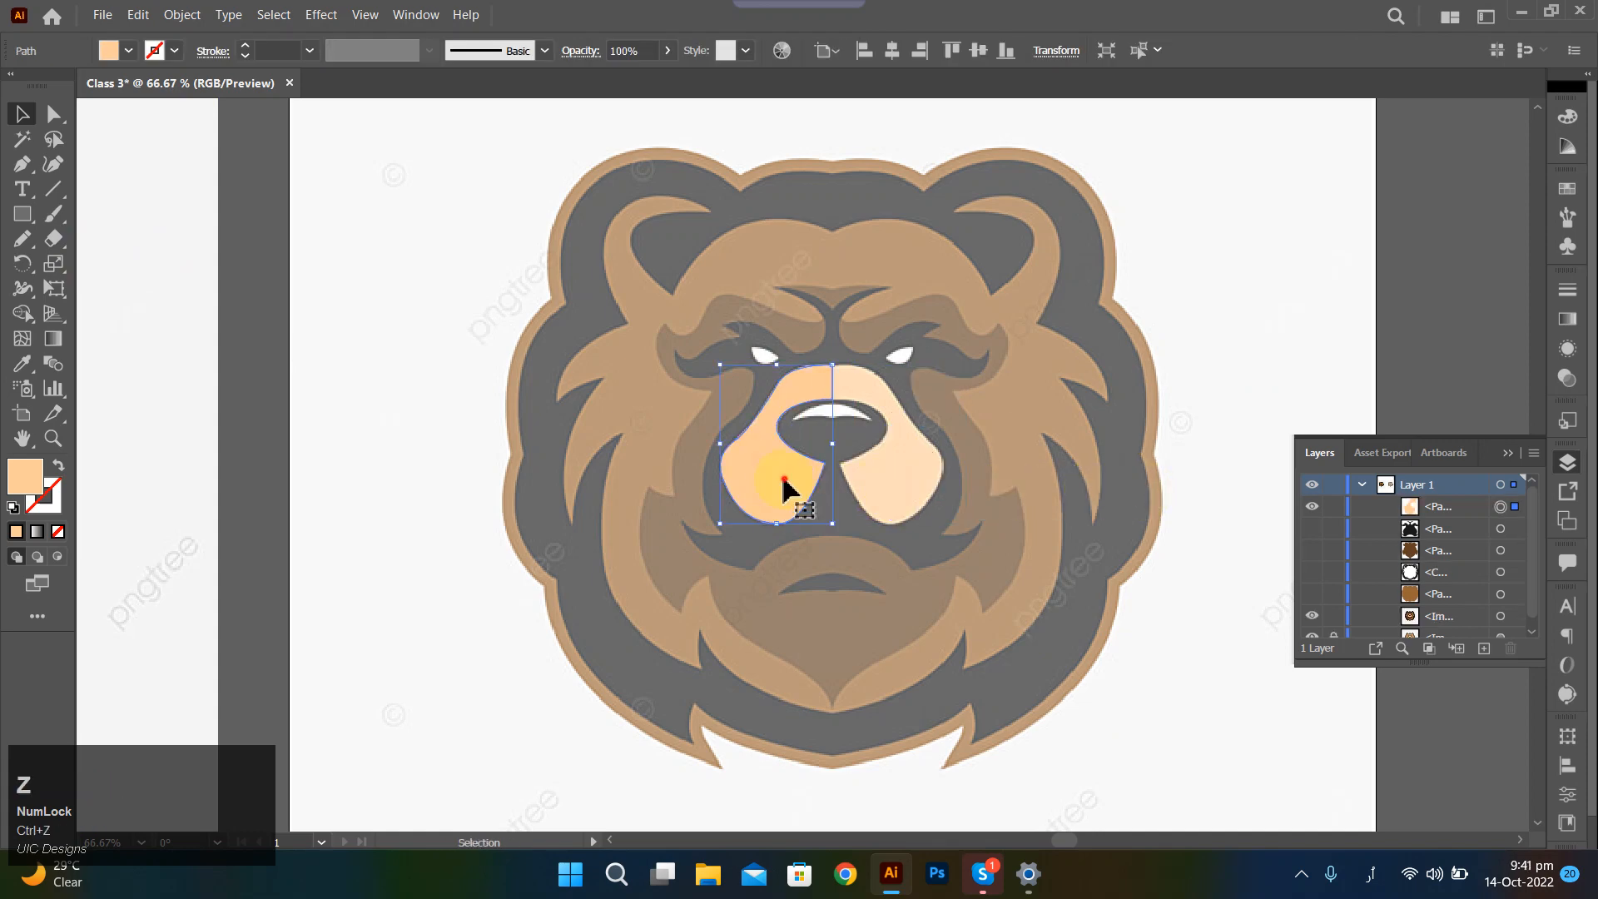
right_click(759, 491)
left_click(446, 421)
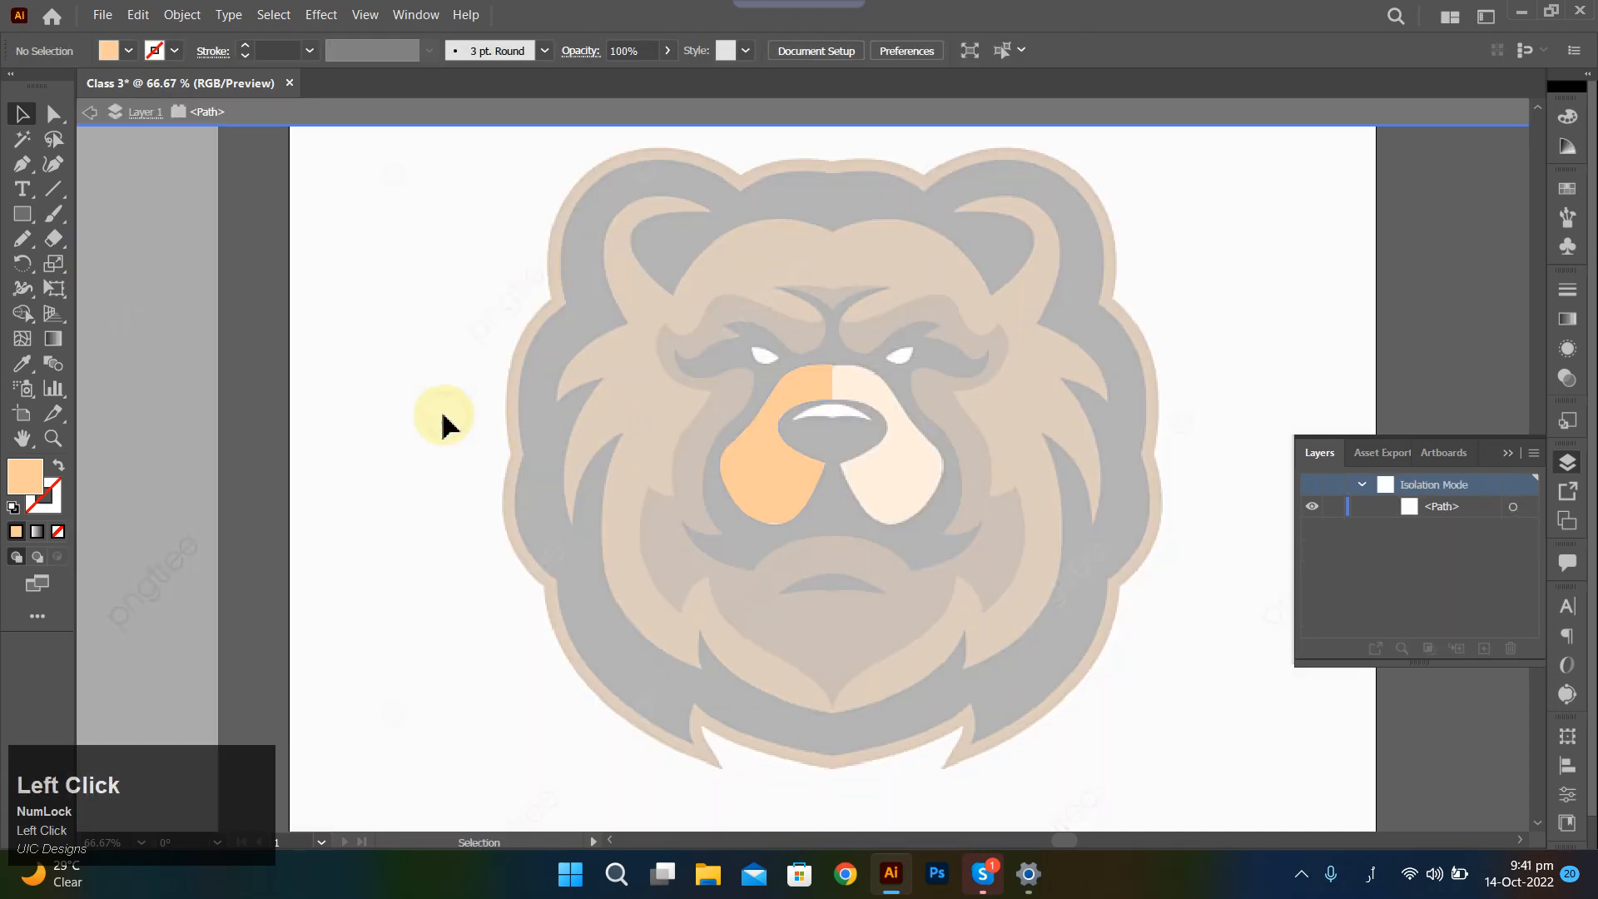
key("Escape")
Reflect a copy of the half-muzzle across the vertical axis and align it against the original's centre edge to form the right half.
left_click(771, 481)
right_click(771, 488)
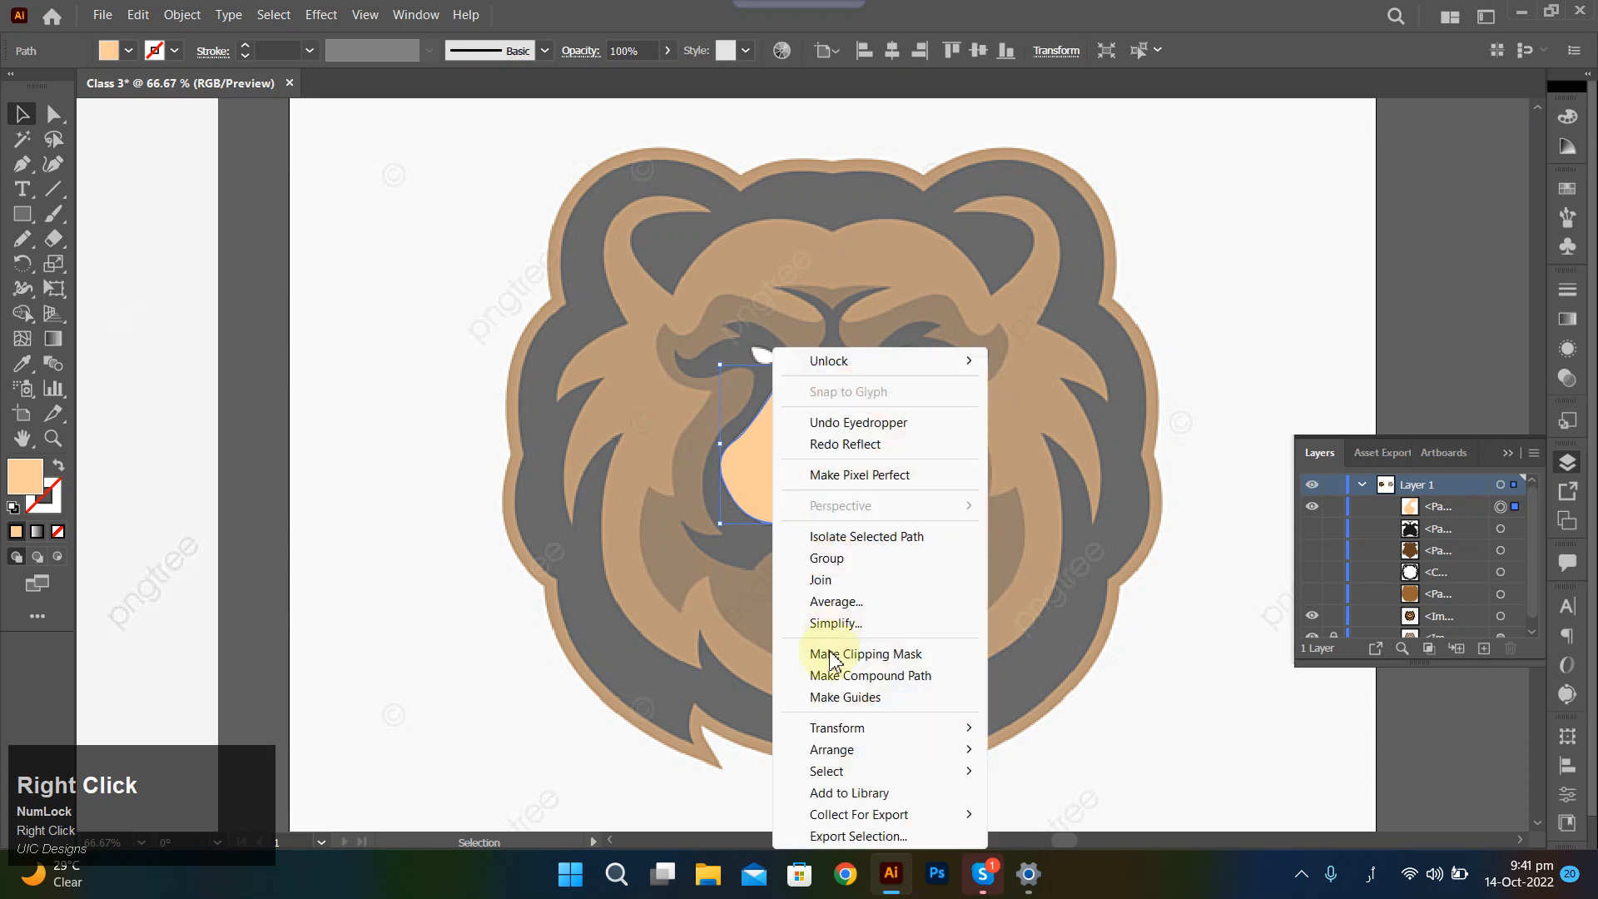
left_click(841, 727)
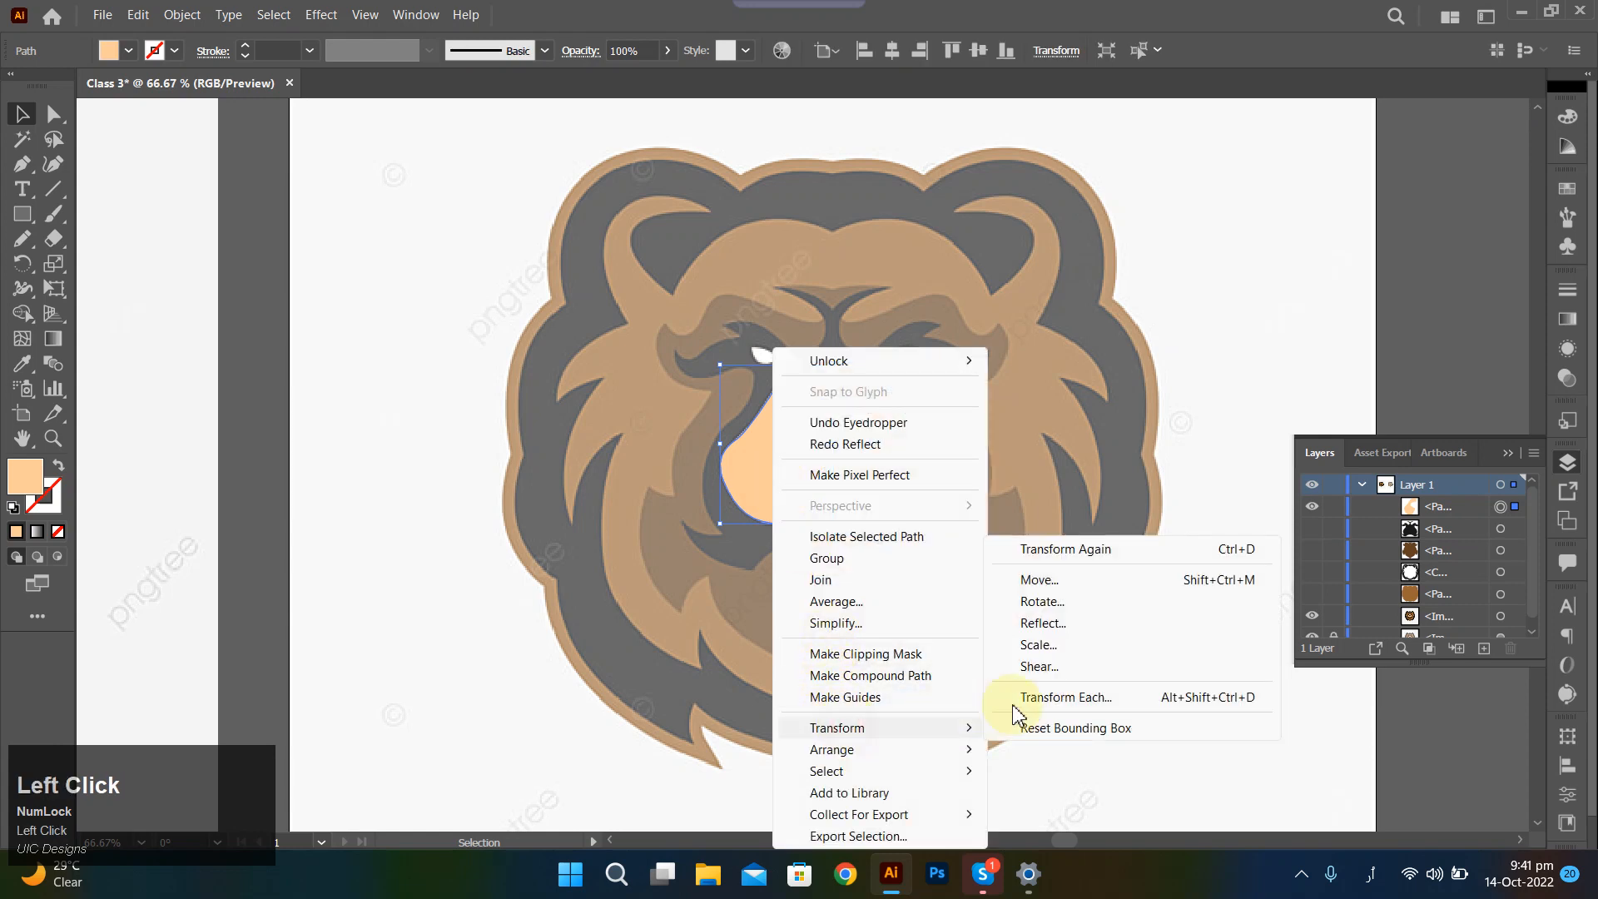
left_click(1040, 624)
left_click(1026, 589)
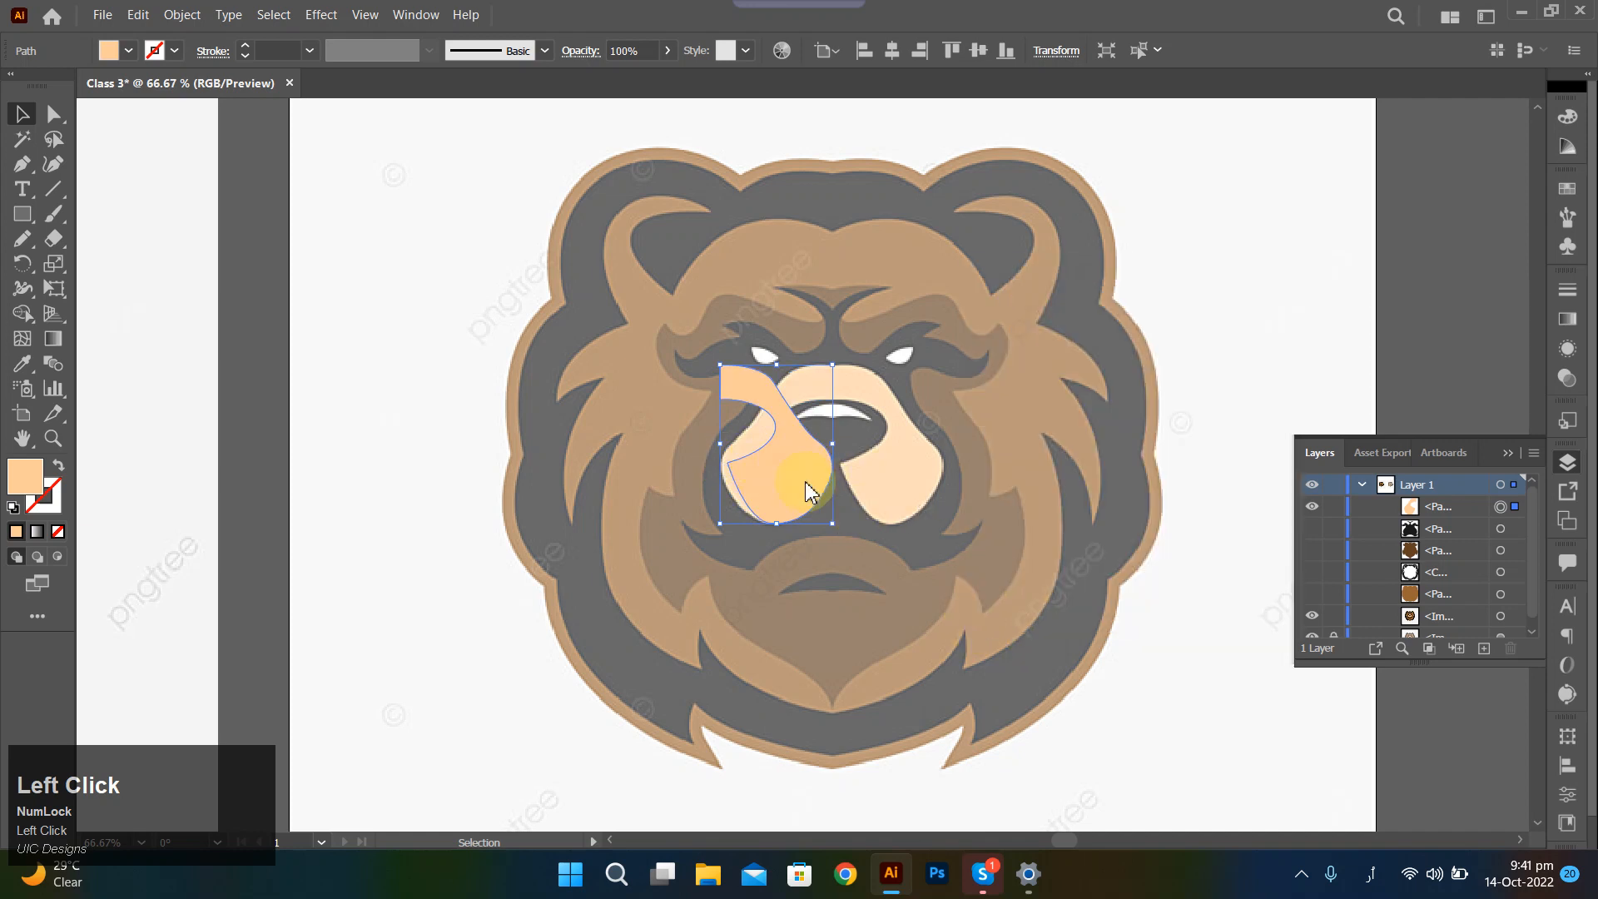
left_click_drag(804, 487, 911, 488)
Merge the two muzzle halves into one shape with the Shape Builder and deselect it.
scroll(863, 403, "up", 5)
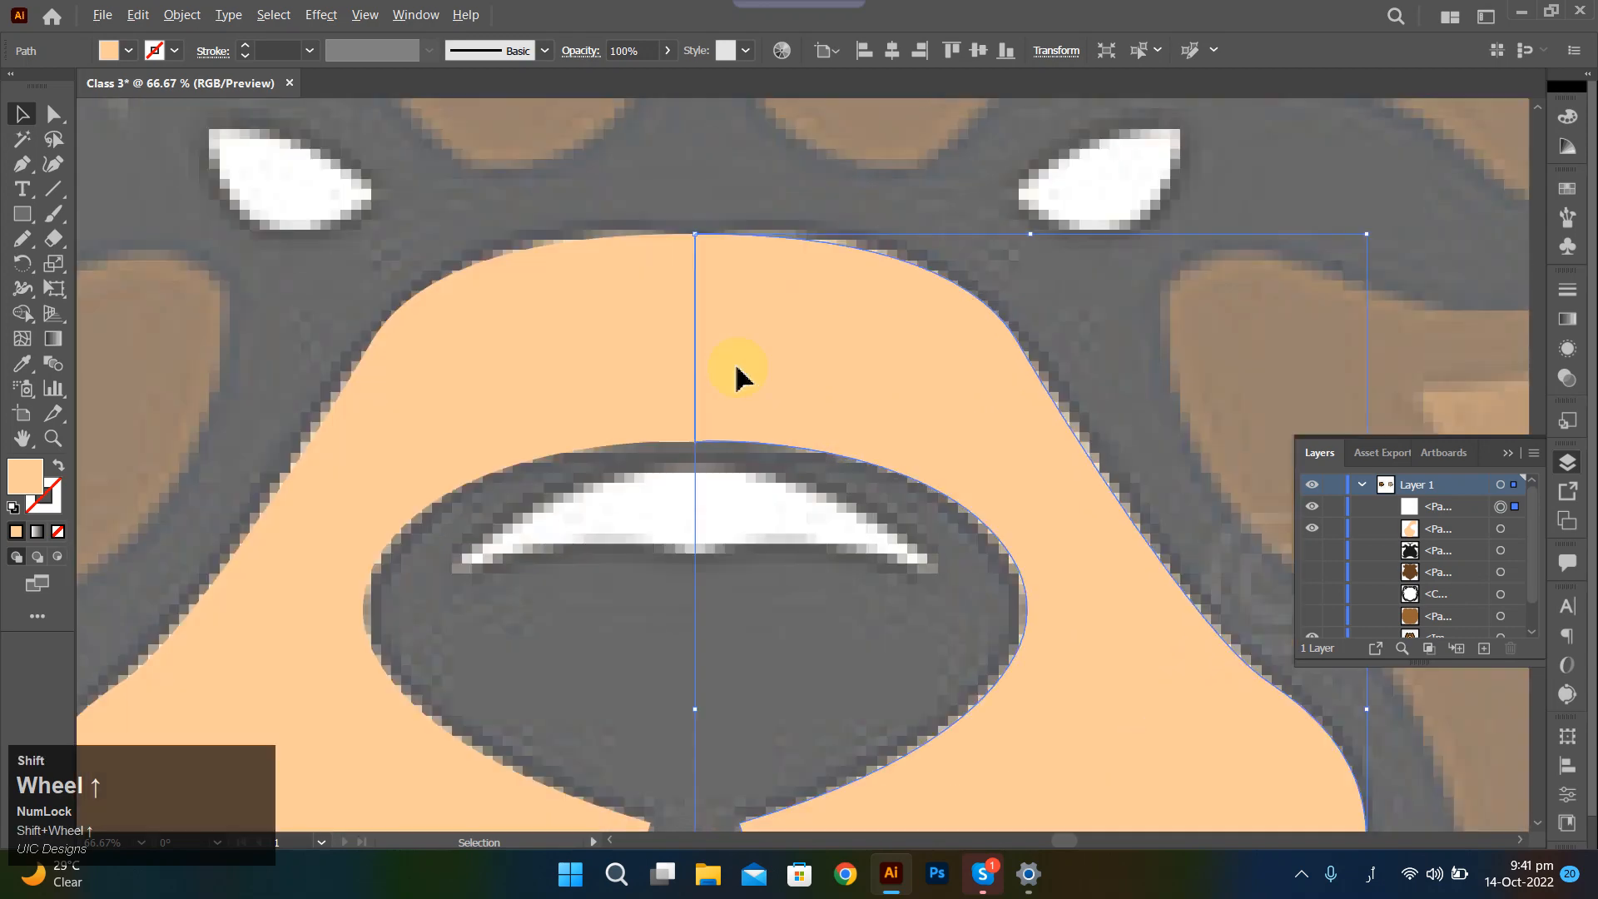
scroll(738, 375, "up", 4)
left_click(544, 669, "shift")
scroll(731, 642, "down", 2)
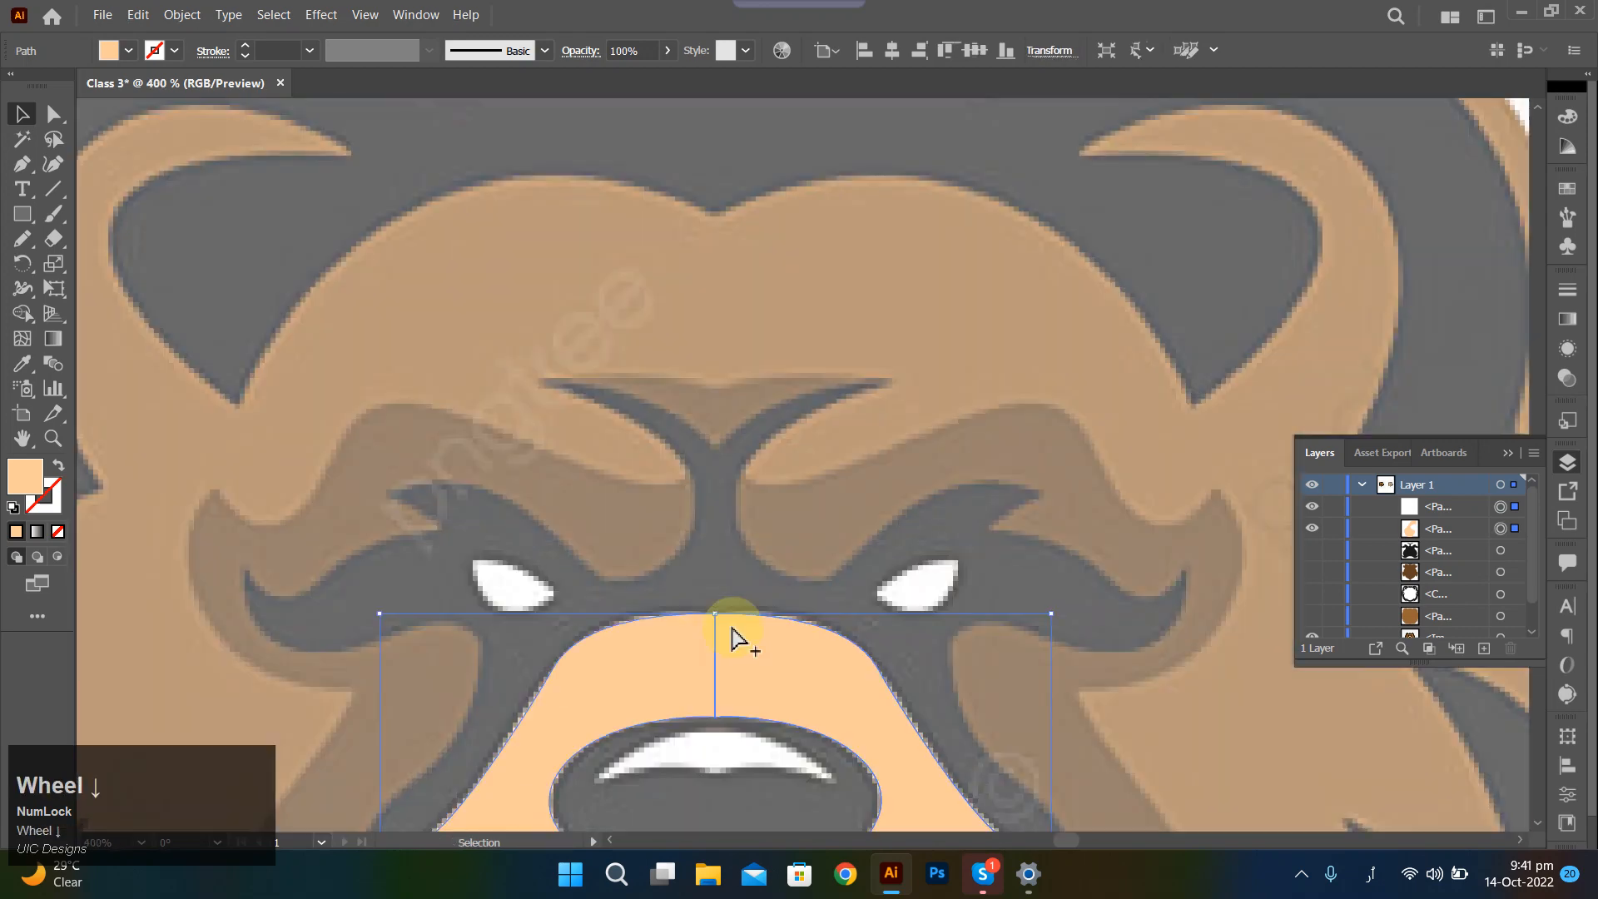
scroll(720, 549, "down", 2)
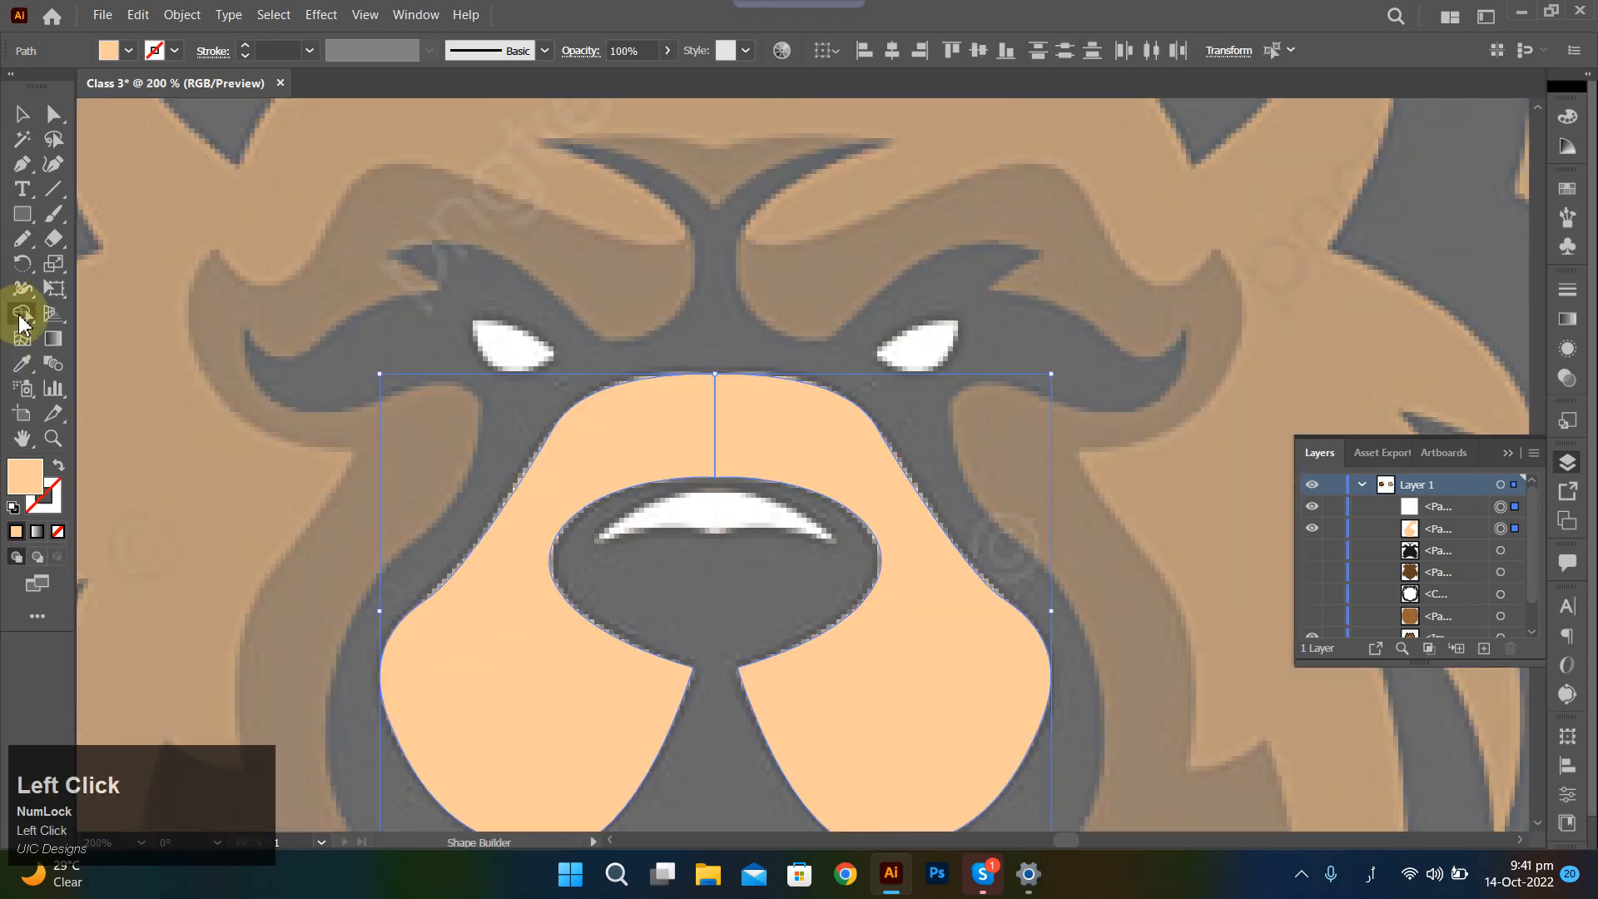
left_click_drag(613, 422, 845, 435)
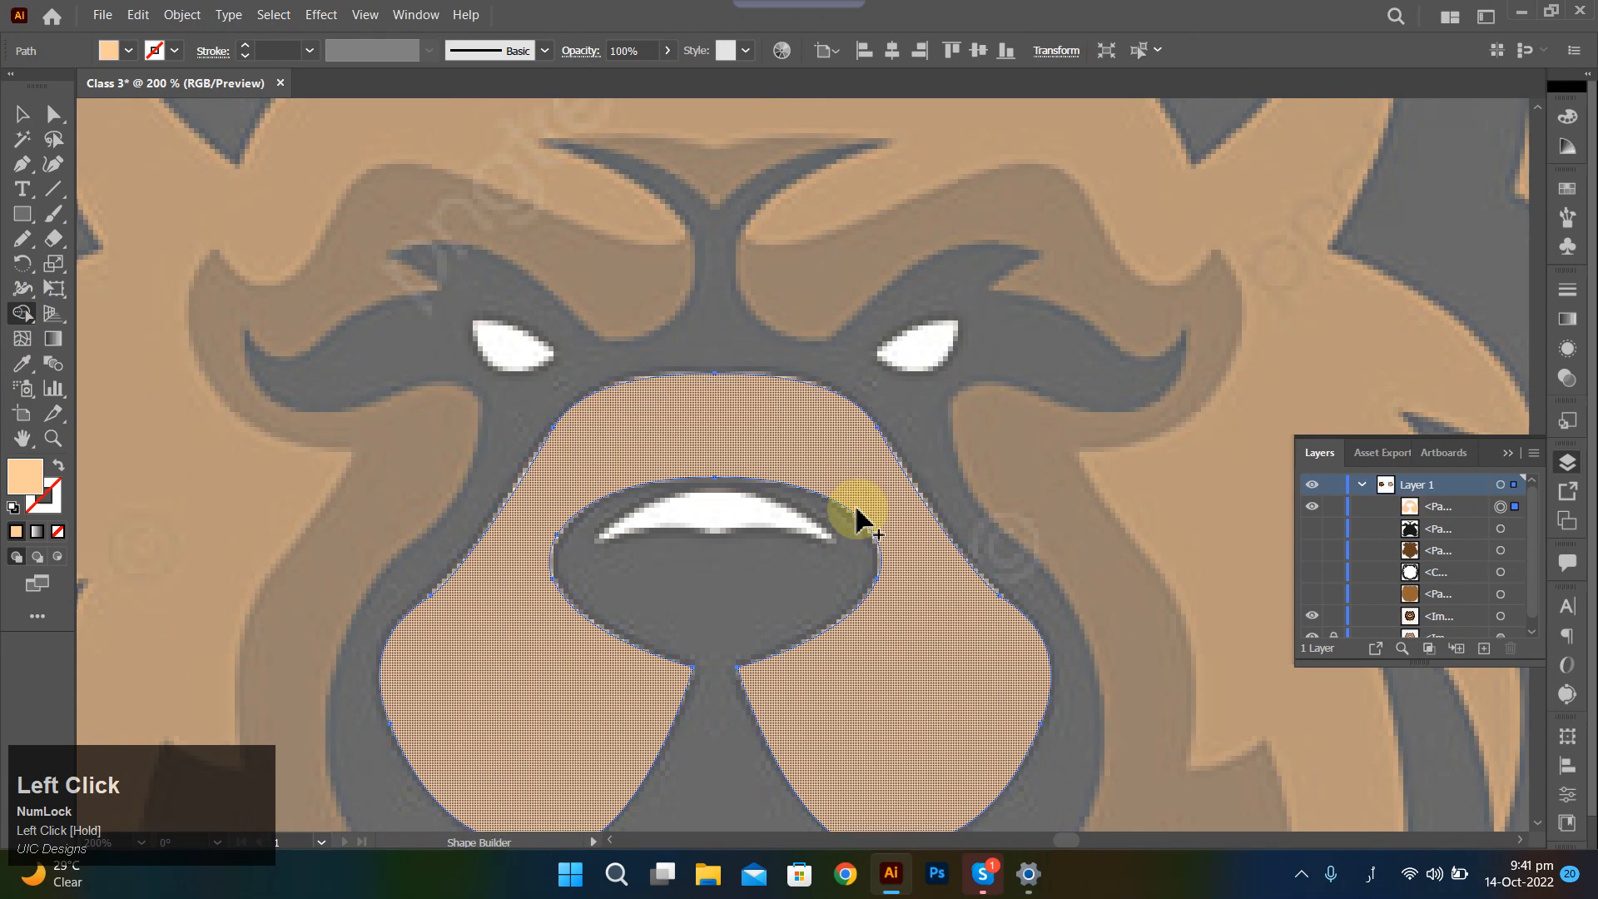
left_click_drag(858, 520, 1002, 711)
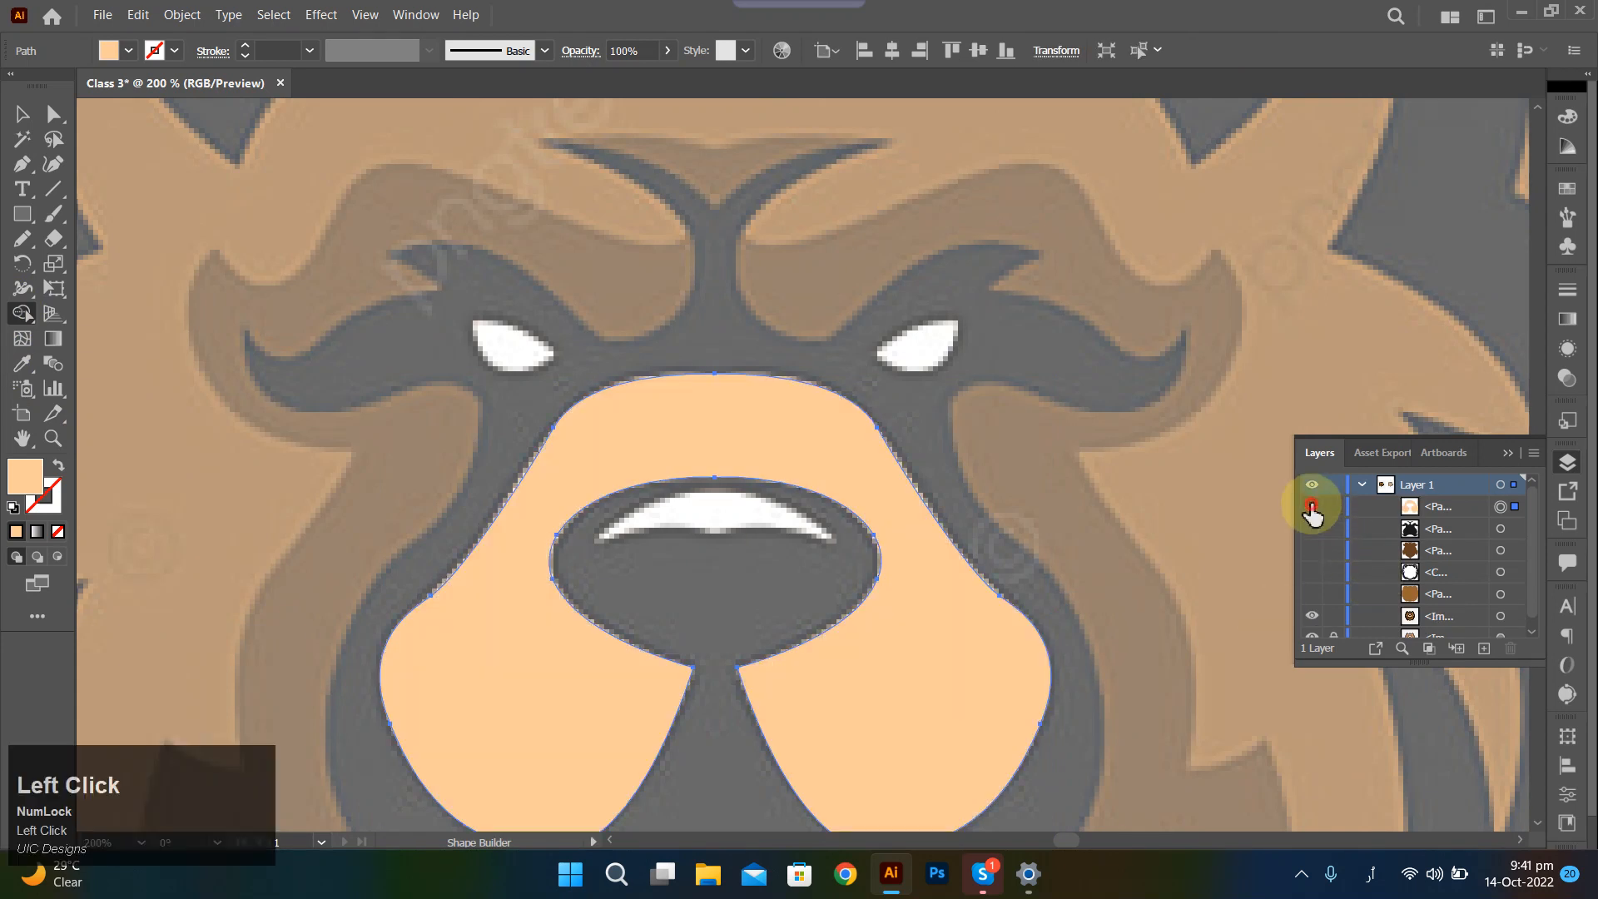
left_click(1312, 506)
left_click(1311, 506)
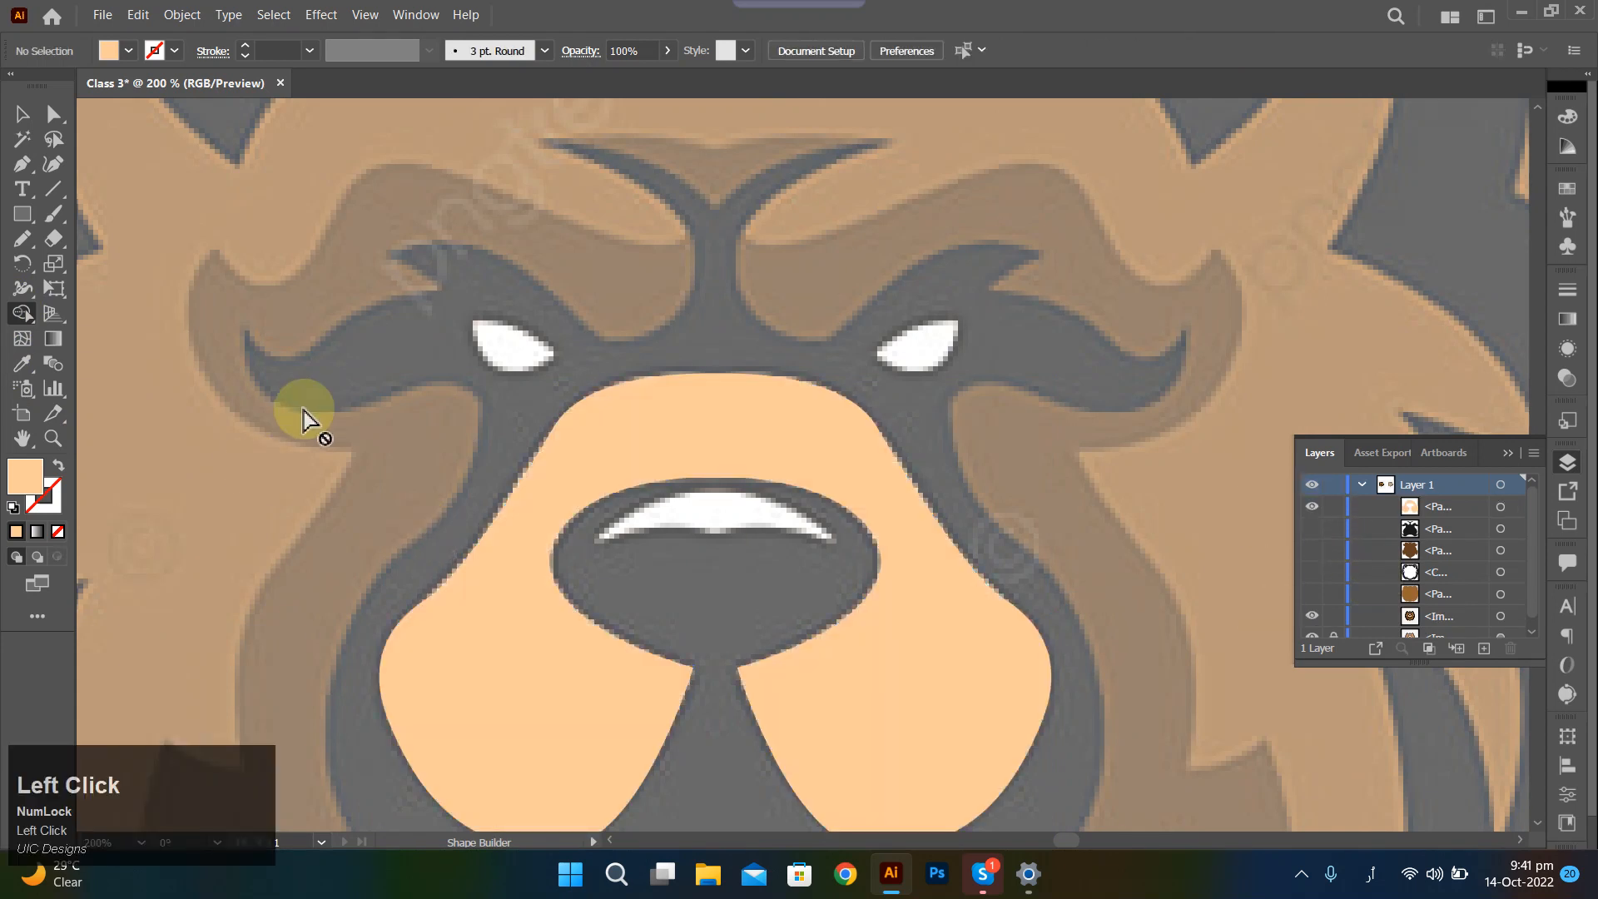
Start the nose highlight path at its left tip and curve along its lower edge to a centre anchor at X 500 px, Y 463 px.
scroll(673, 531, "up", 2)
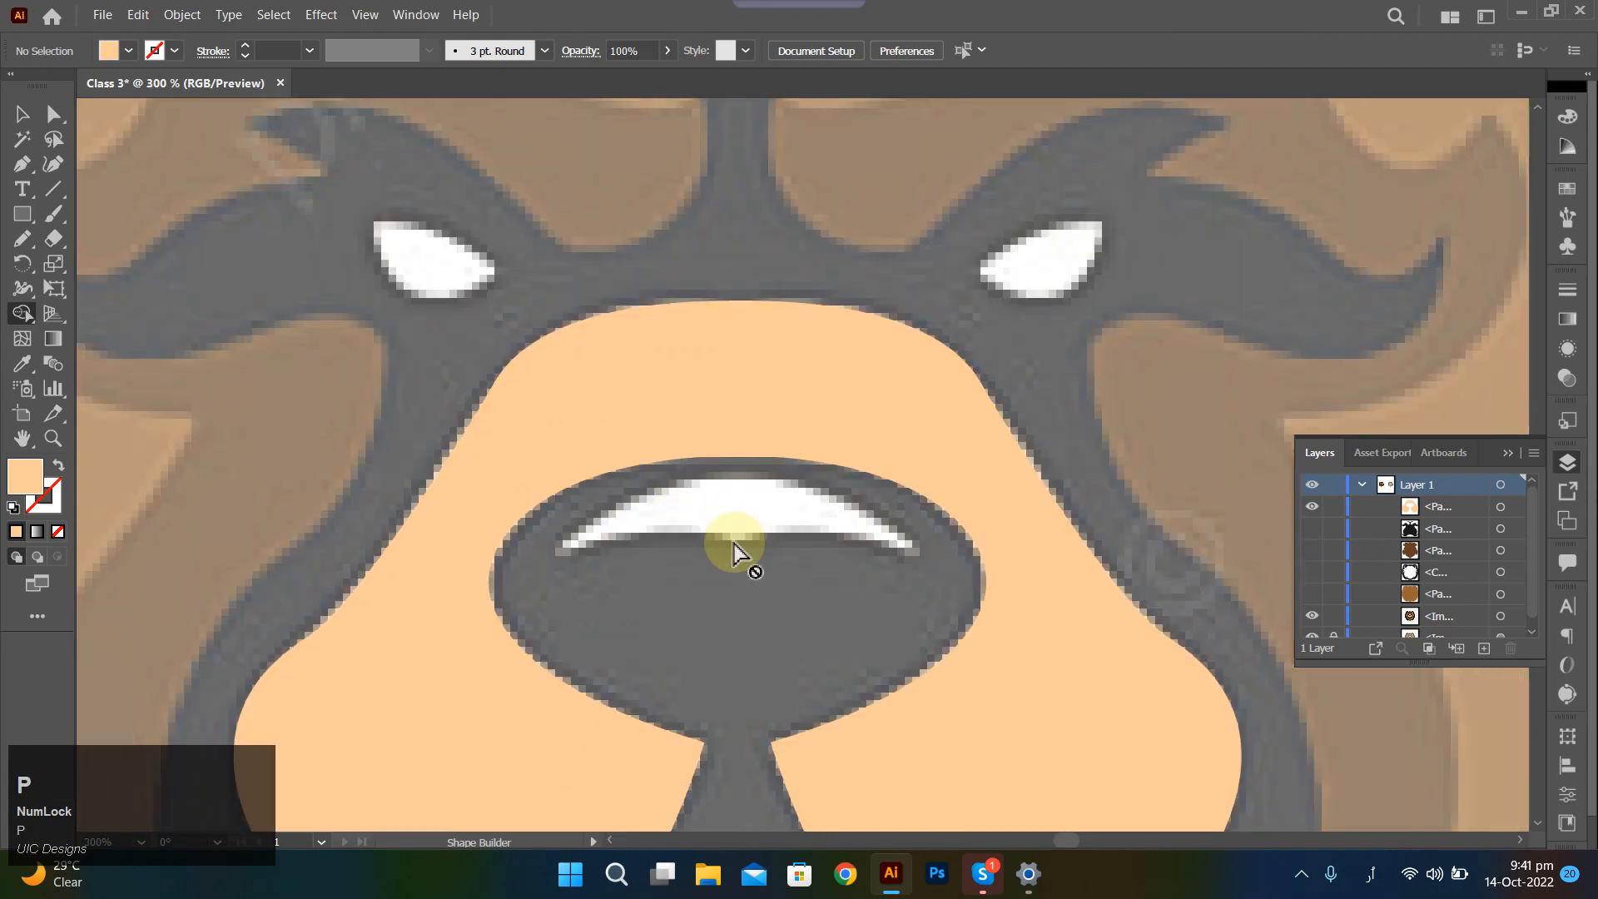
key("p")
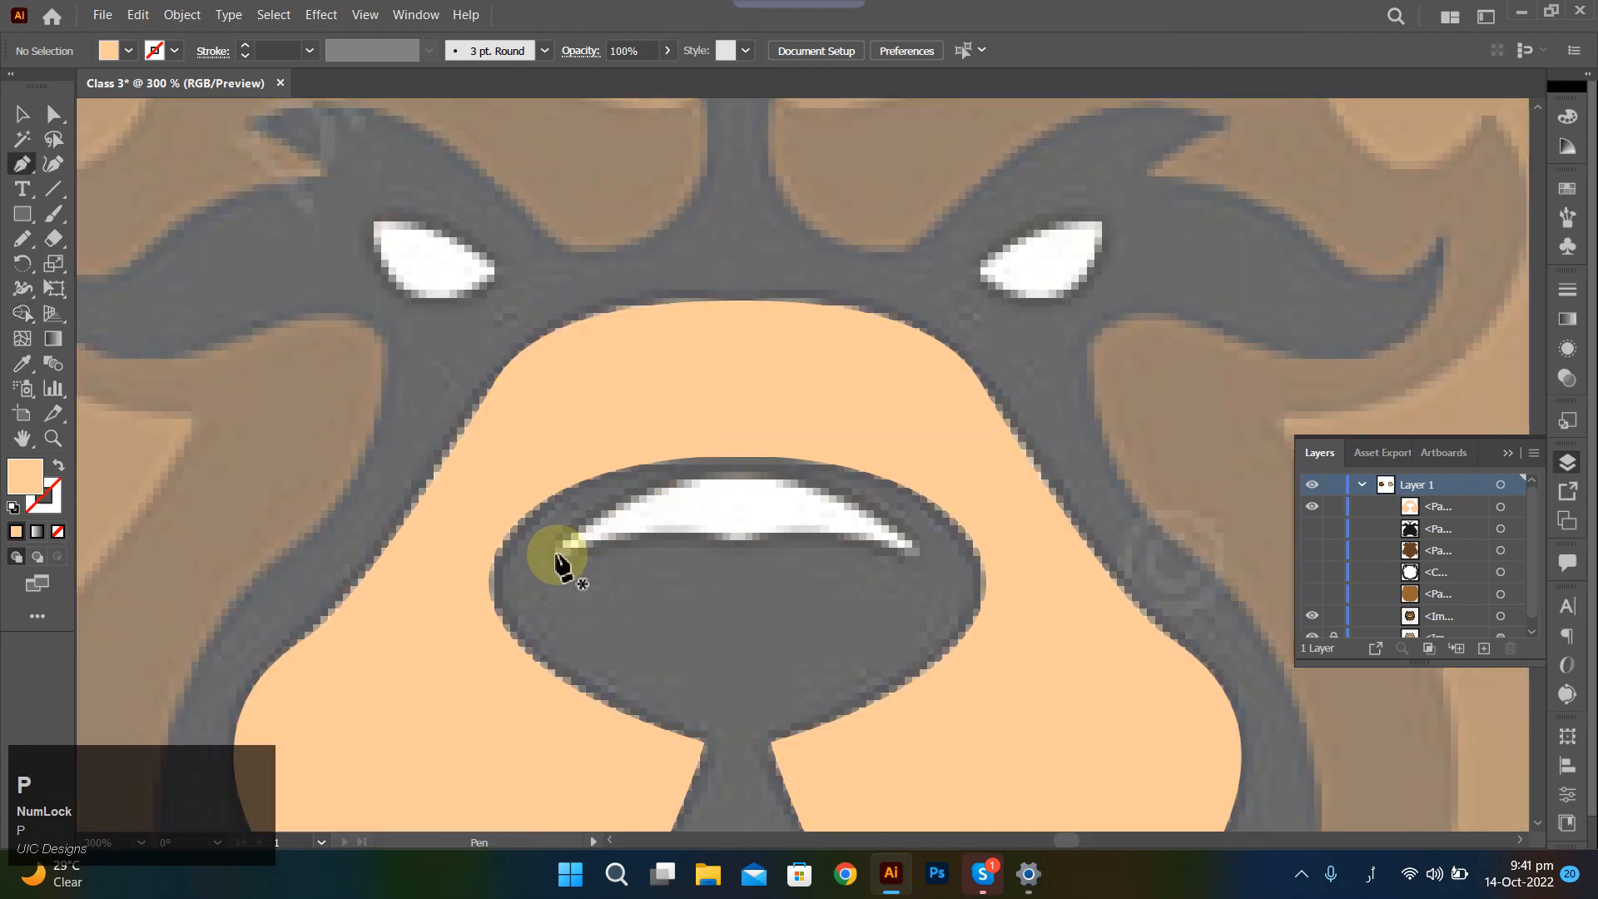
left_click(556, 553)
left_click(917, 554)
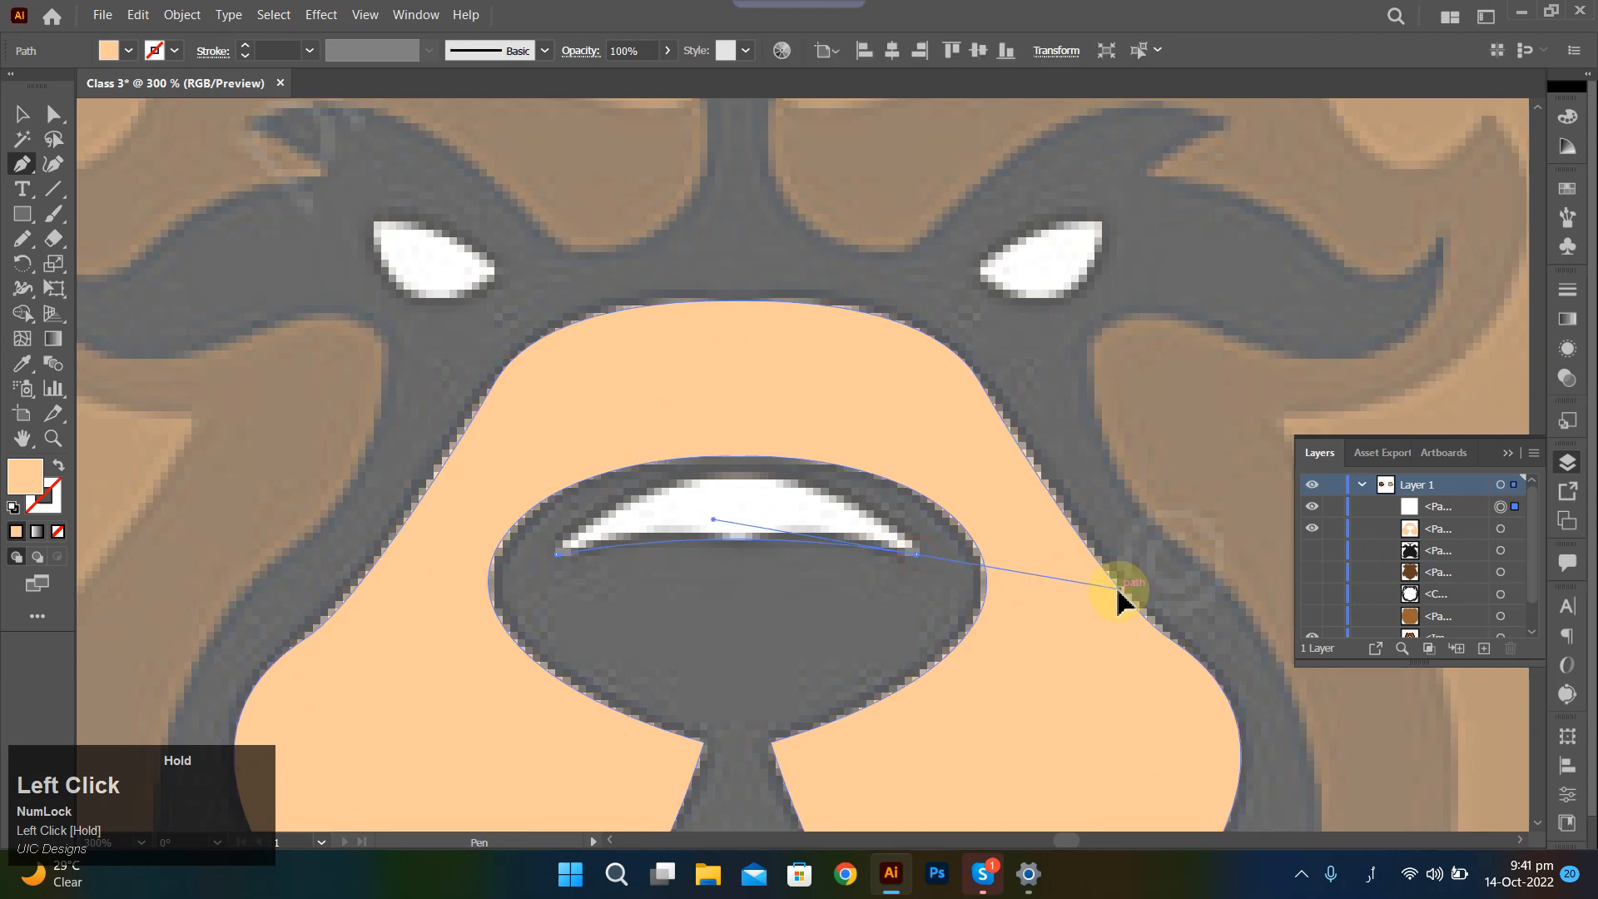
key("ctrl+z")
mouse_move(731, 543)
left_mouse_down()
mouse_move(795, 561)
mouse_move(731, 493)
mouse_move(735, 556)
mouse_move(743, 543)
left_mouse_up()
scroll(736, 556, "up", 3)
left_click(729, 542, "ctrl")
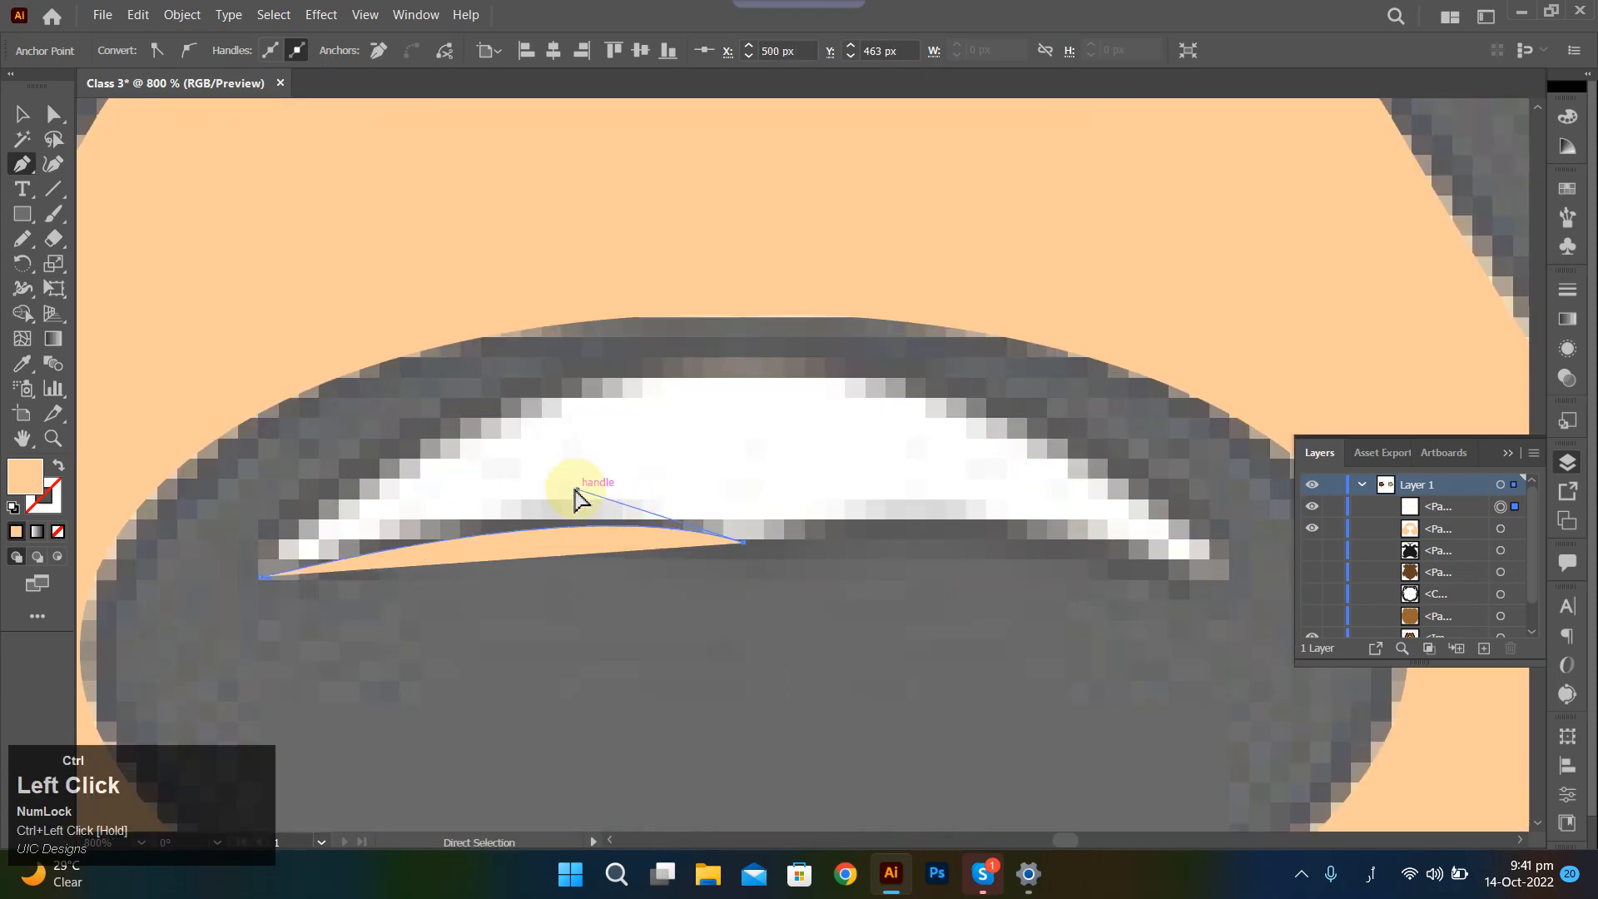
Fit the highlight's lower curve to the white area and extend the path about 14 px straight up to the highlight's top centre.
left_click_drag(566, 487, 474, 478)
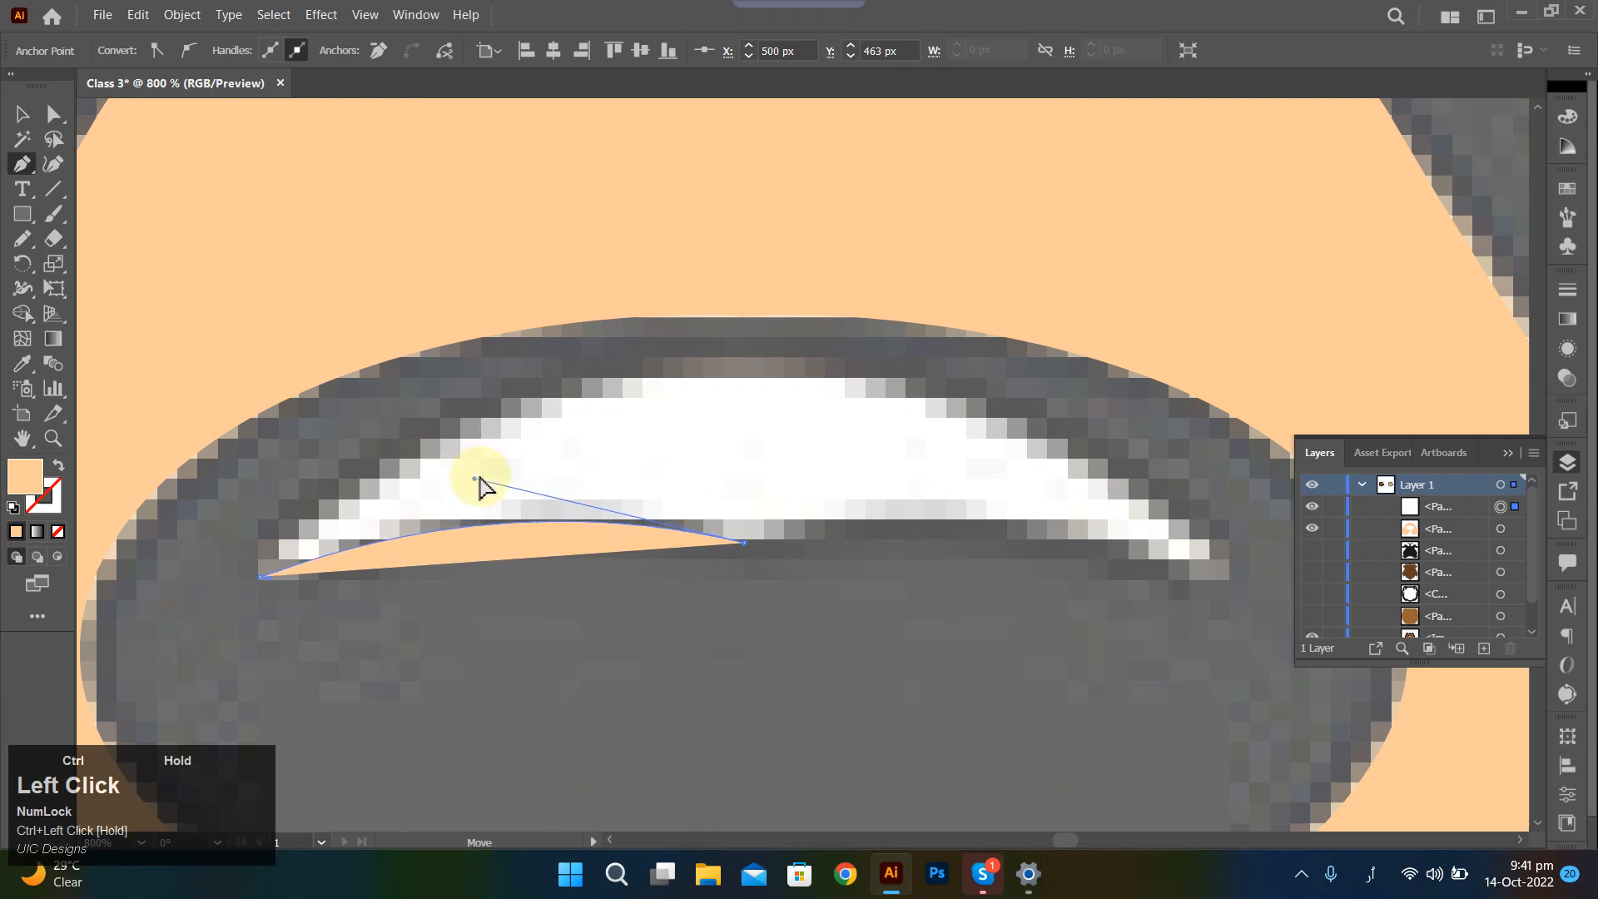
left_click_drag(743, 542, 744, 546)
left_click(743, 360, "shift")
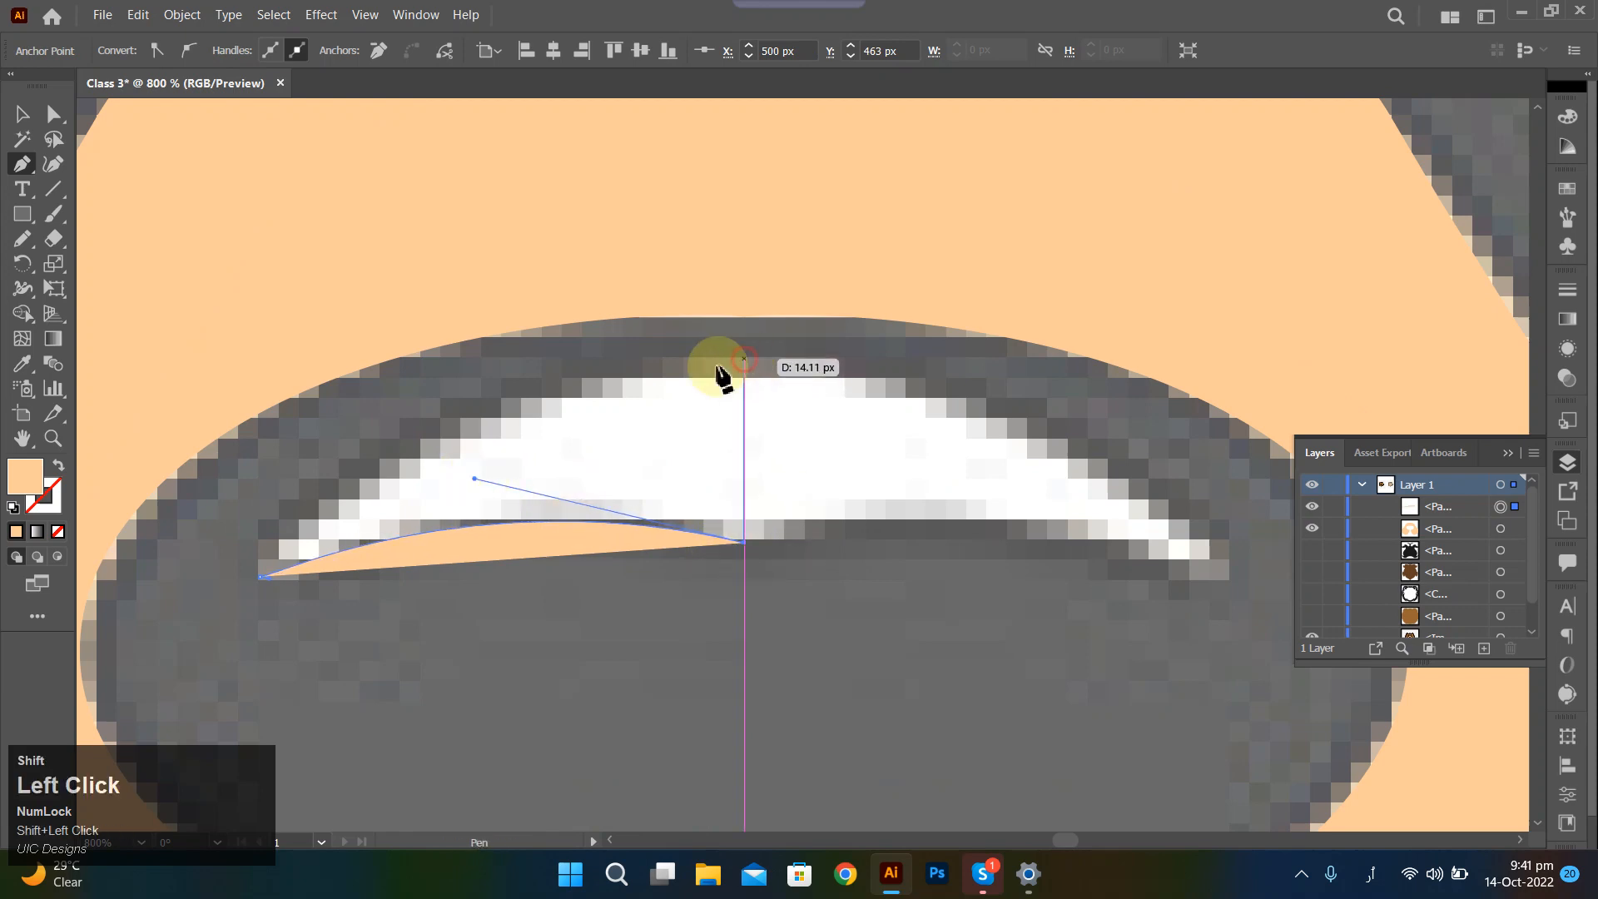
Close the half-highlight path with a curved upper edge at its left tip and give it a white fill at 100% opacity.
left_click_drag(259, 575, 299, 795)
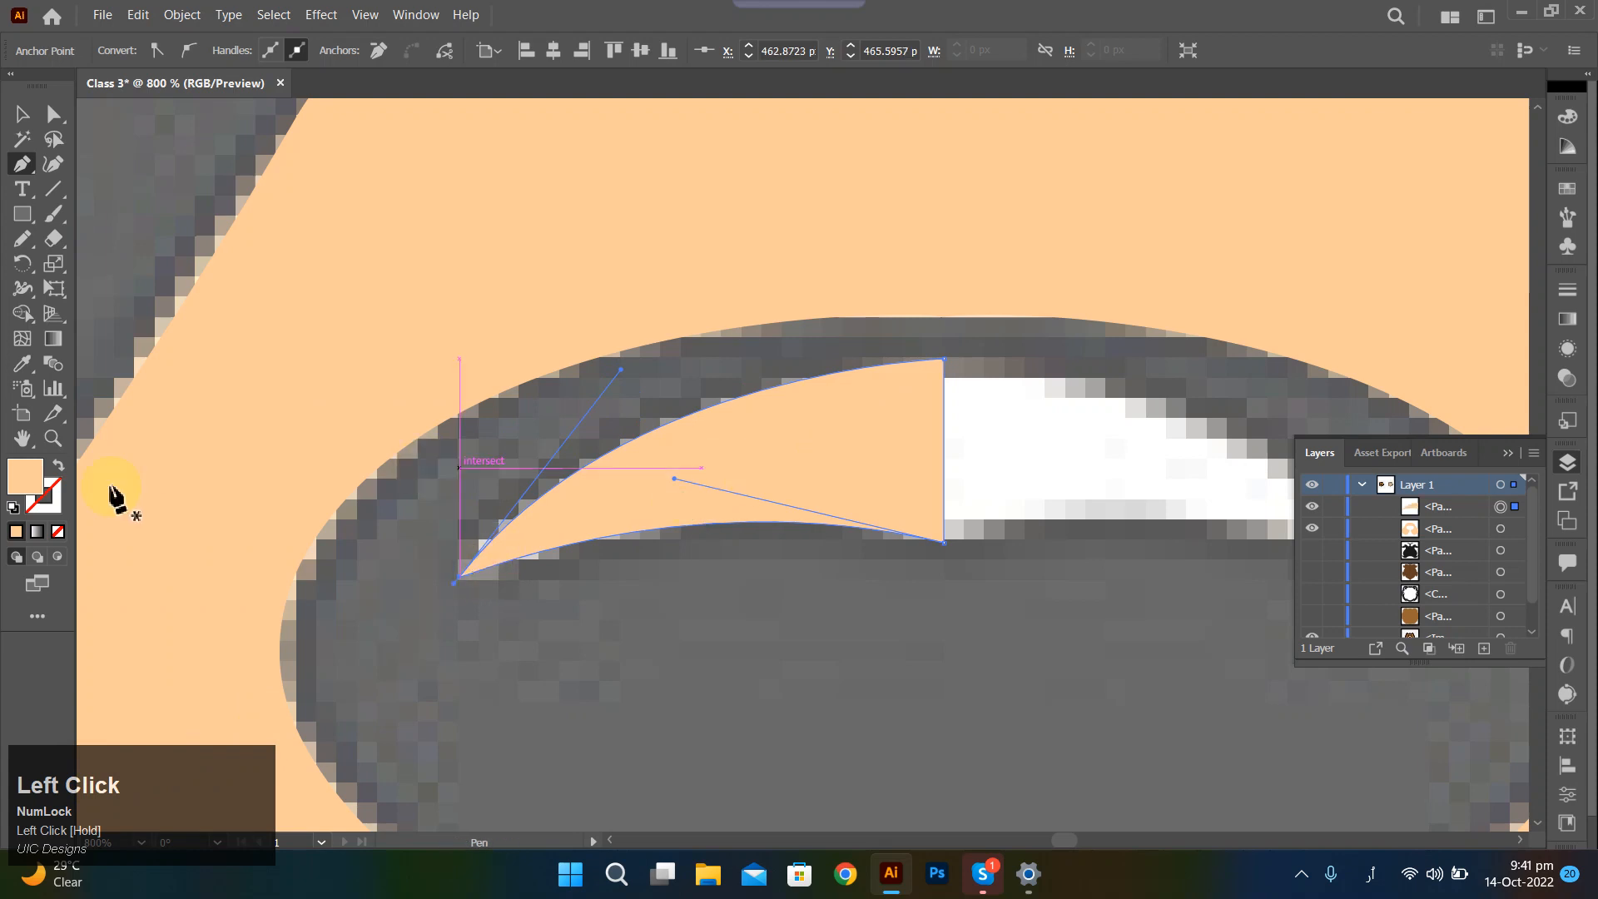
key("i")
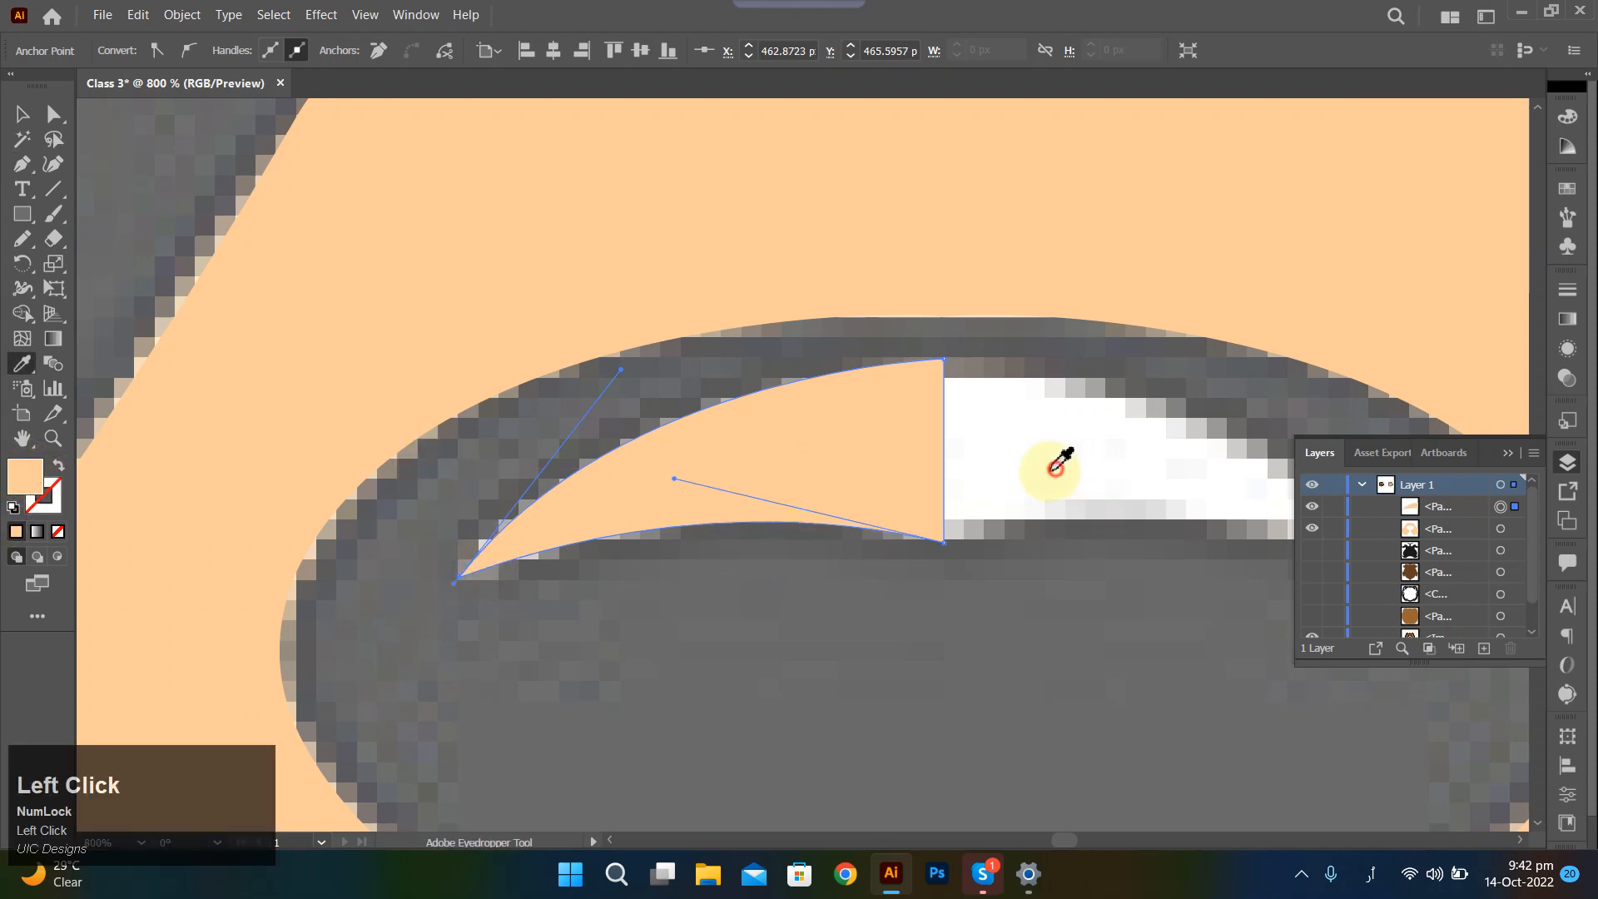
left_click(1055, 468)
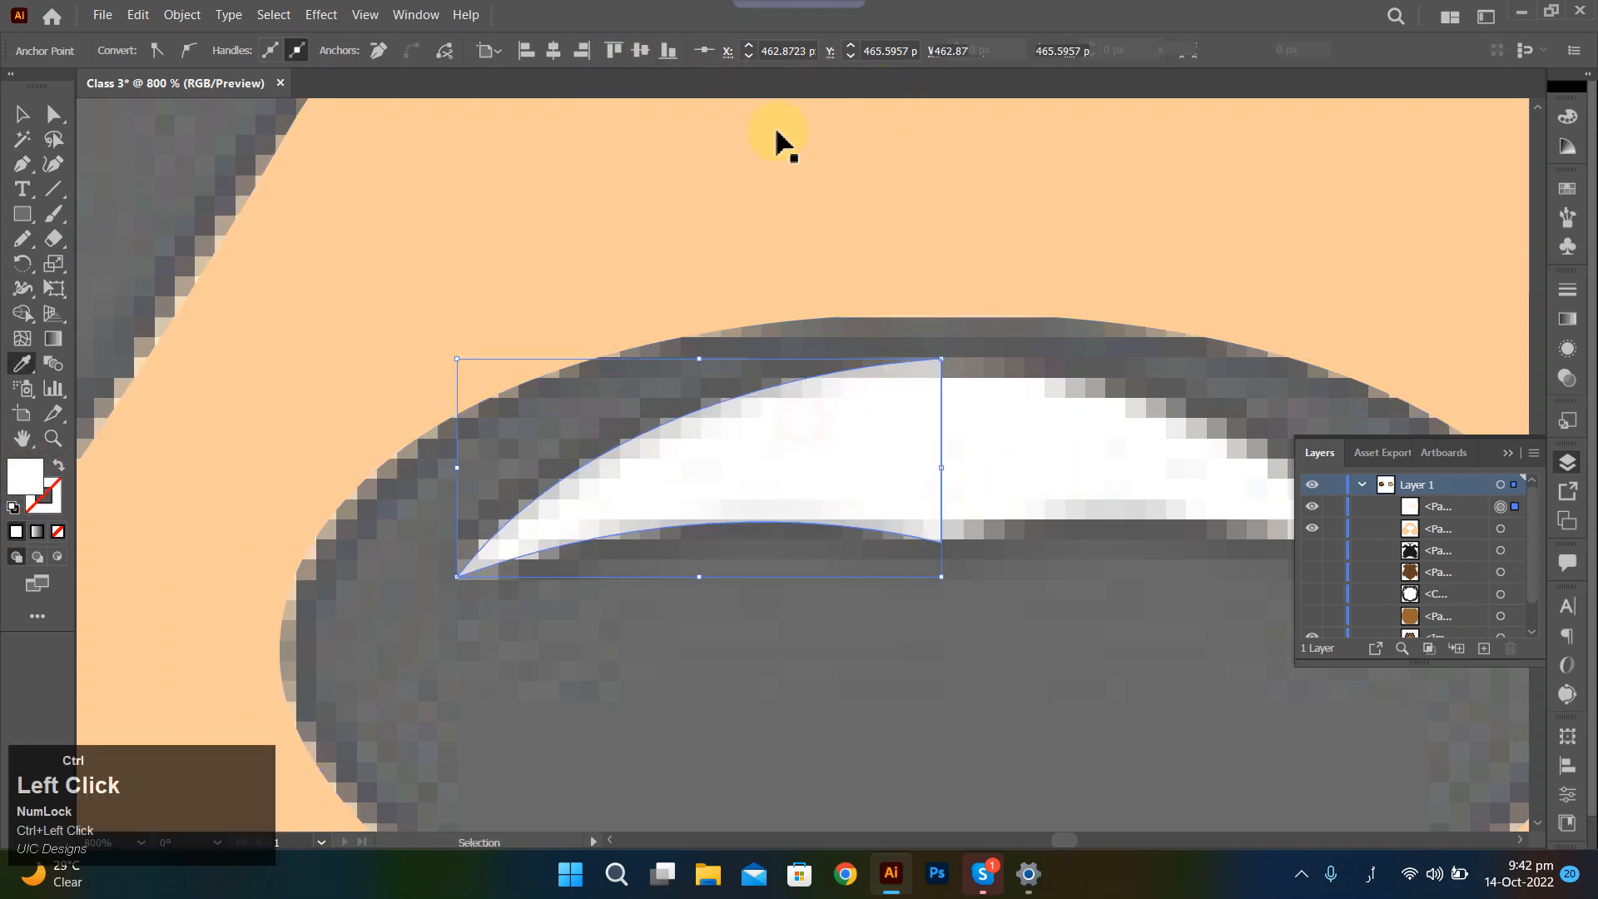
left_click(736, 119, "ctrl")
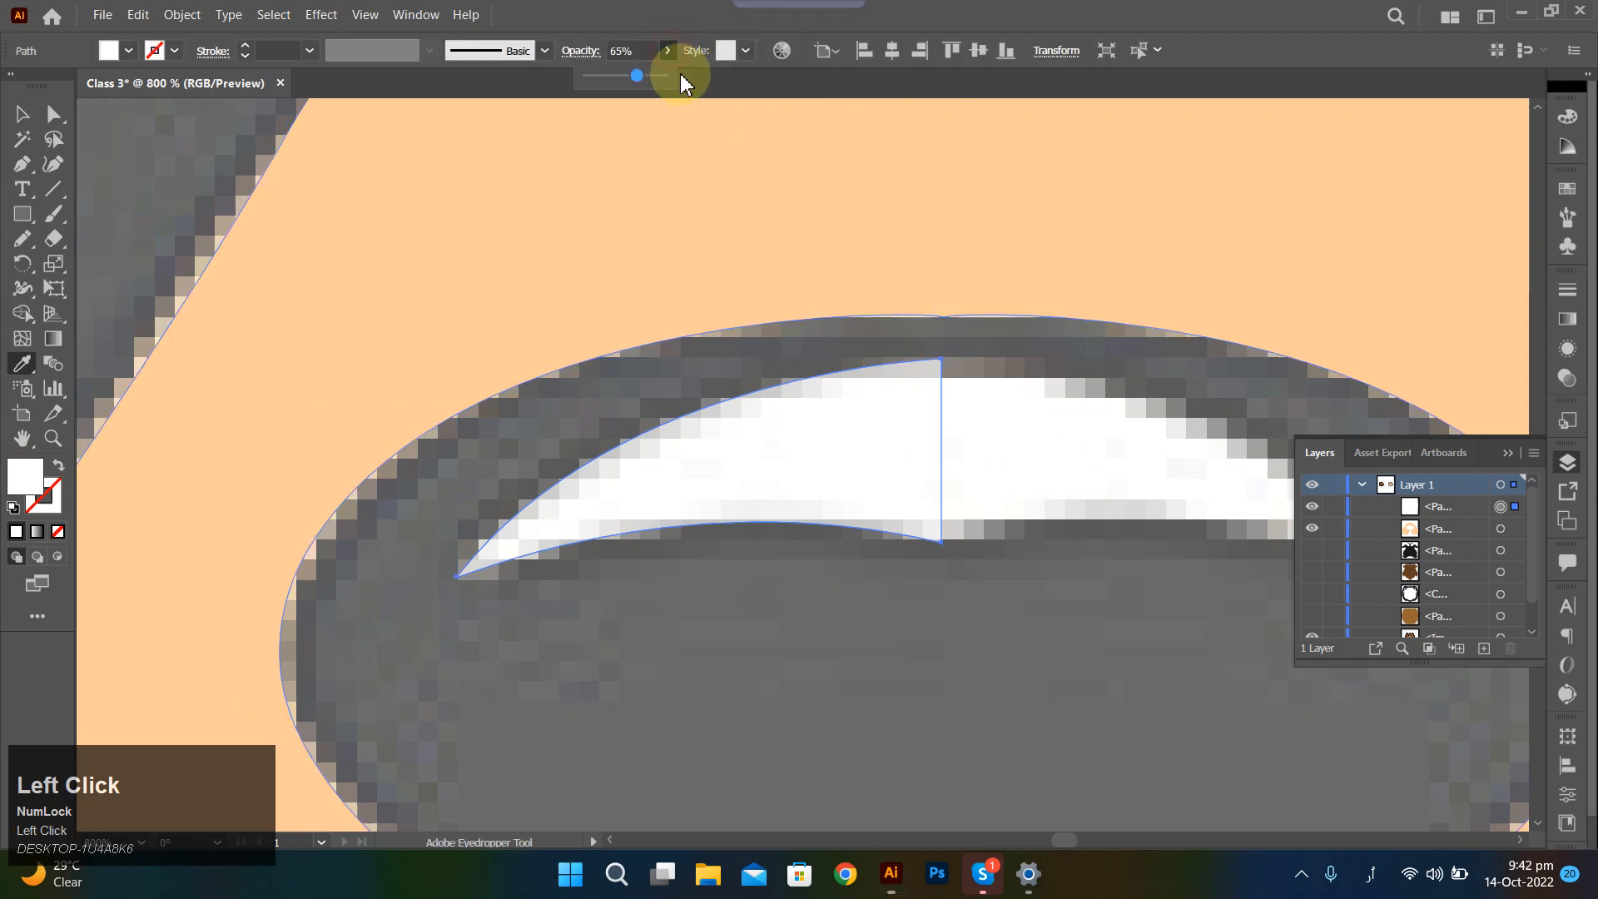
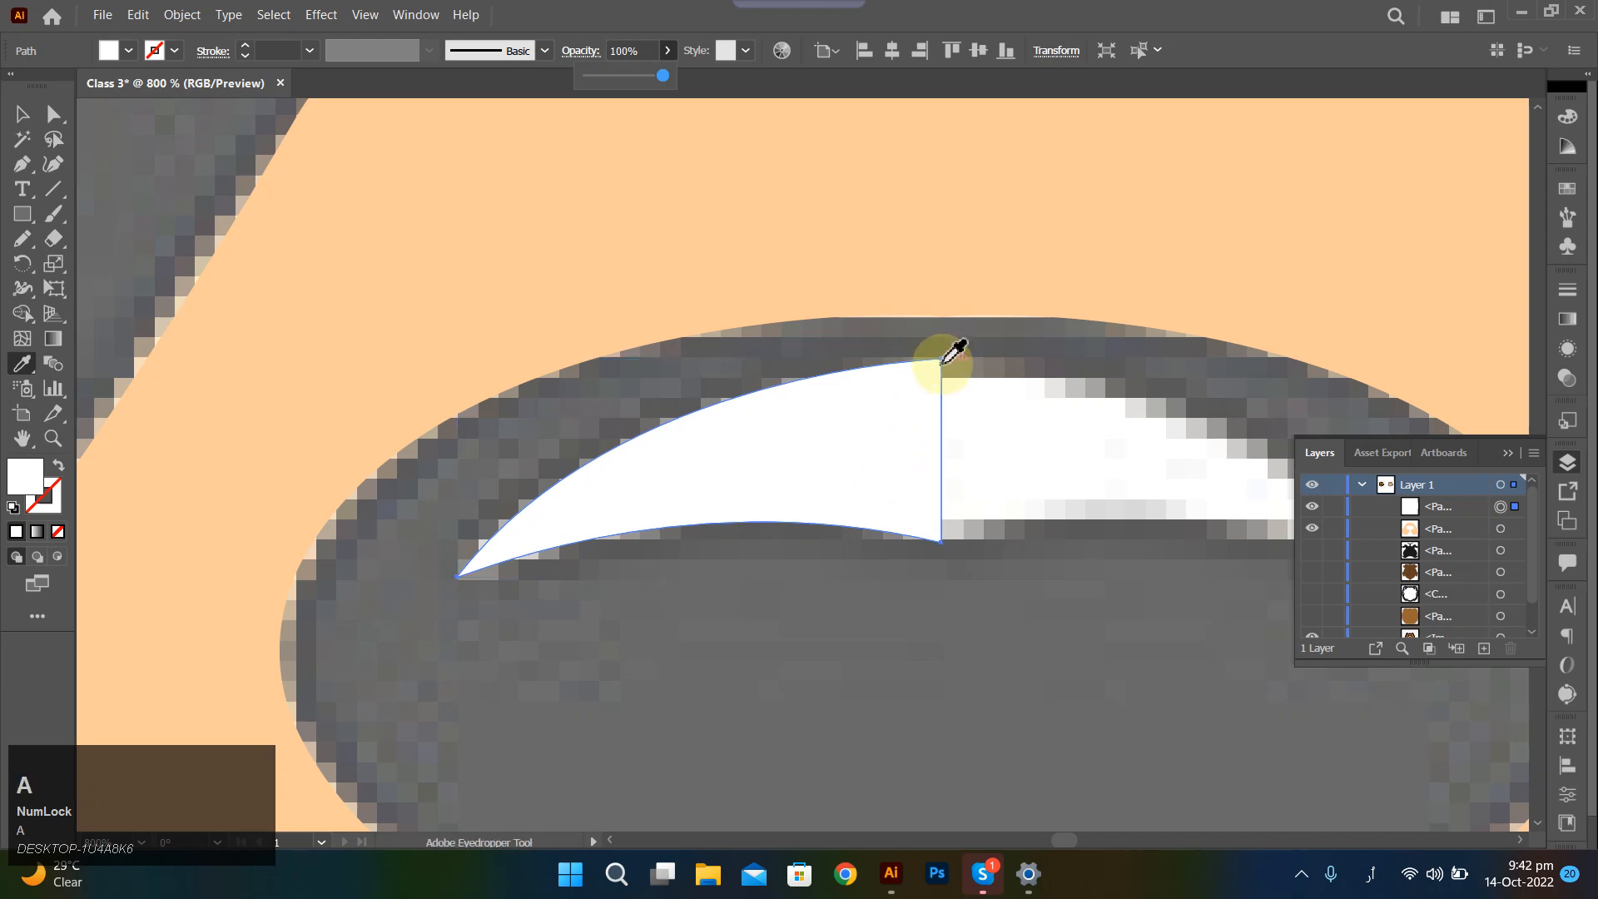
Try to lower the half-highlight's top centre anchor, and undo back to the semi-transparent white fill.
left_click(54, 114)
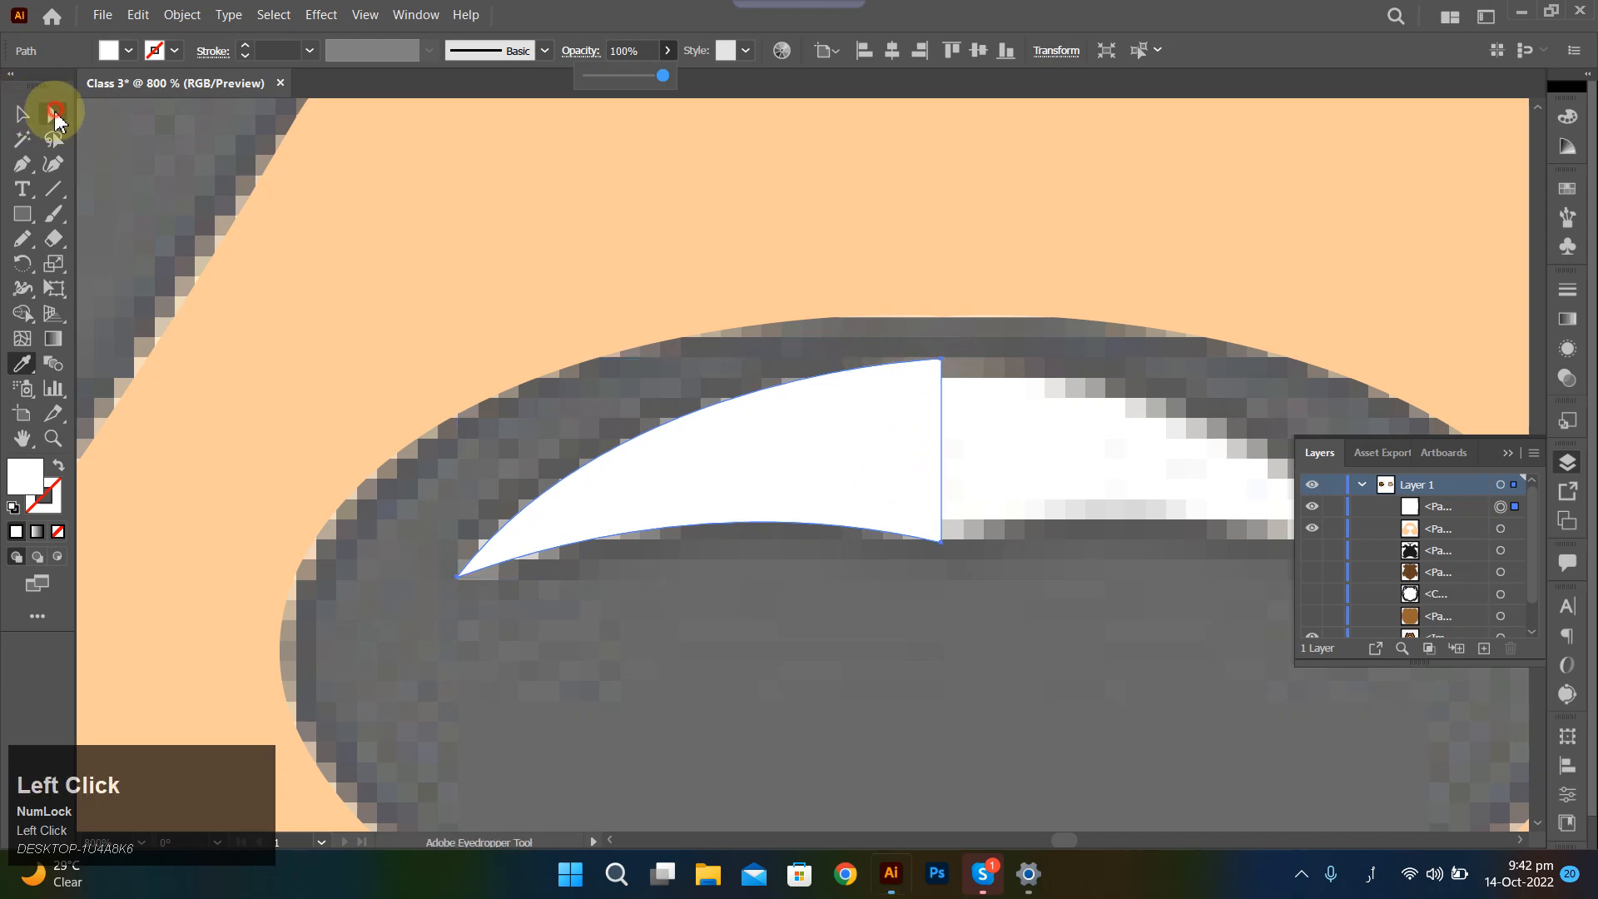
left_click_drag(943, 368, 943, 386)
key("ctrl+z")
key("ctrl+z")
key("ctrl+z")
key("ctrl+z")
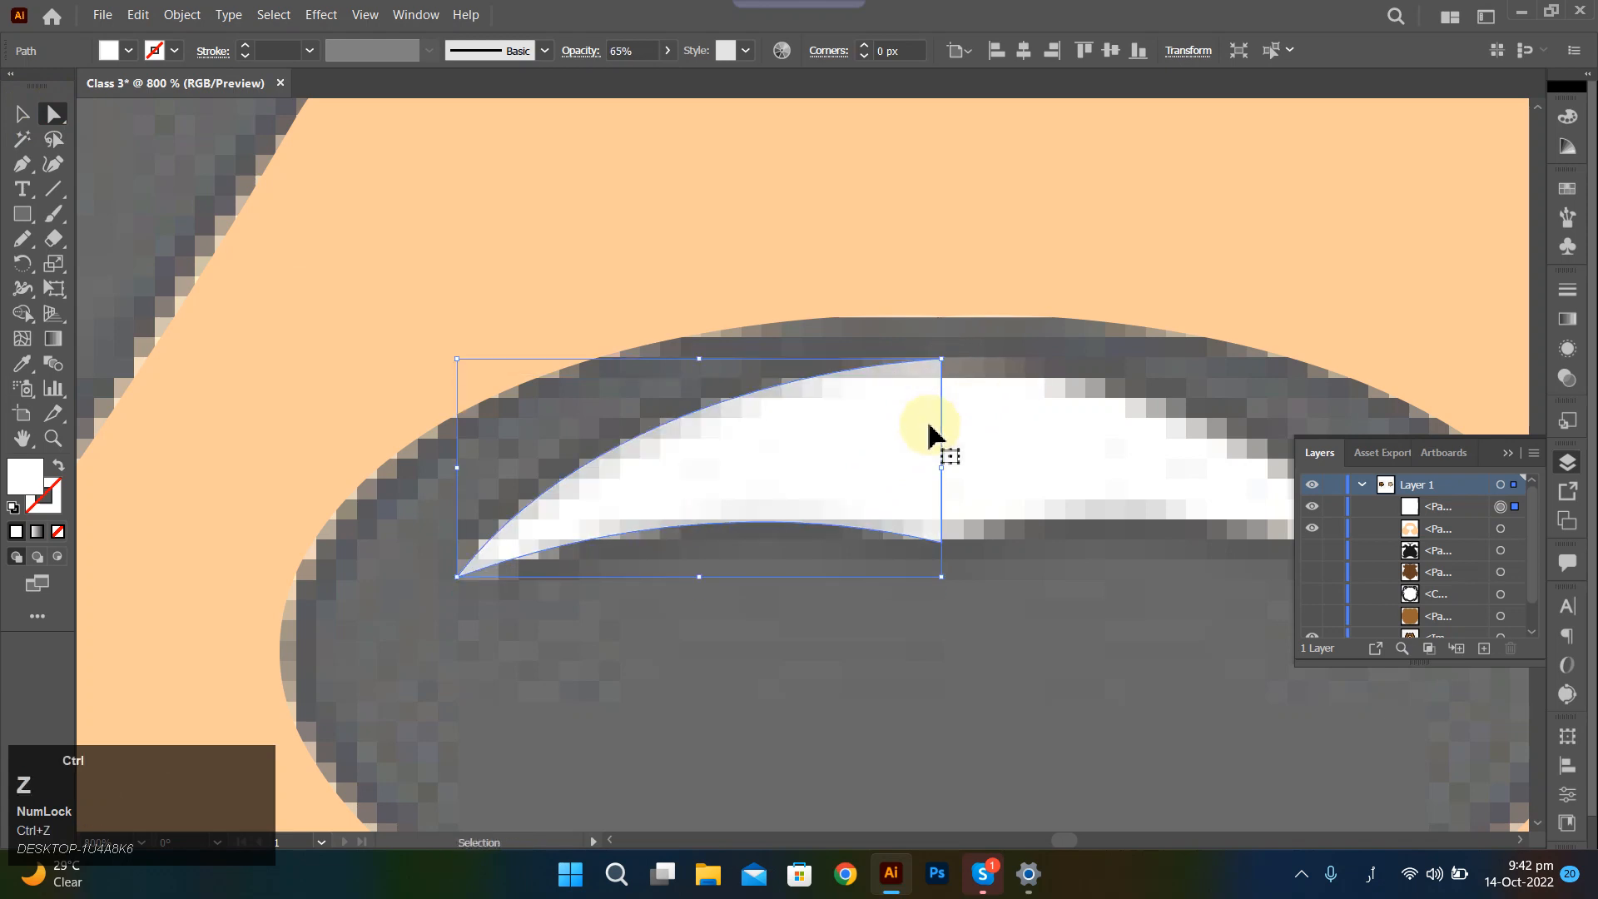
key("ctrl+z")
key("ctrl+z")
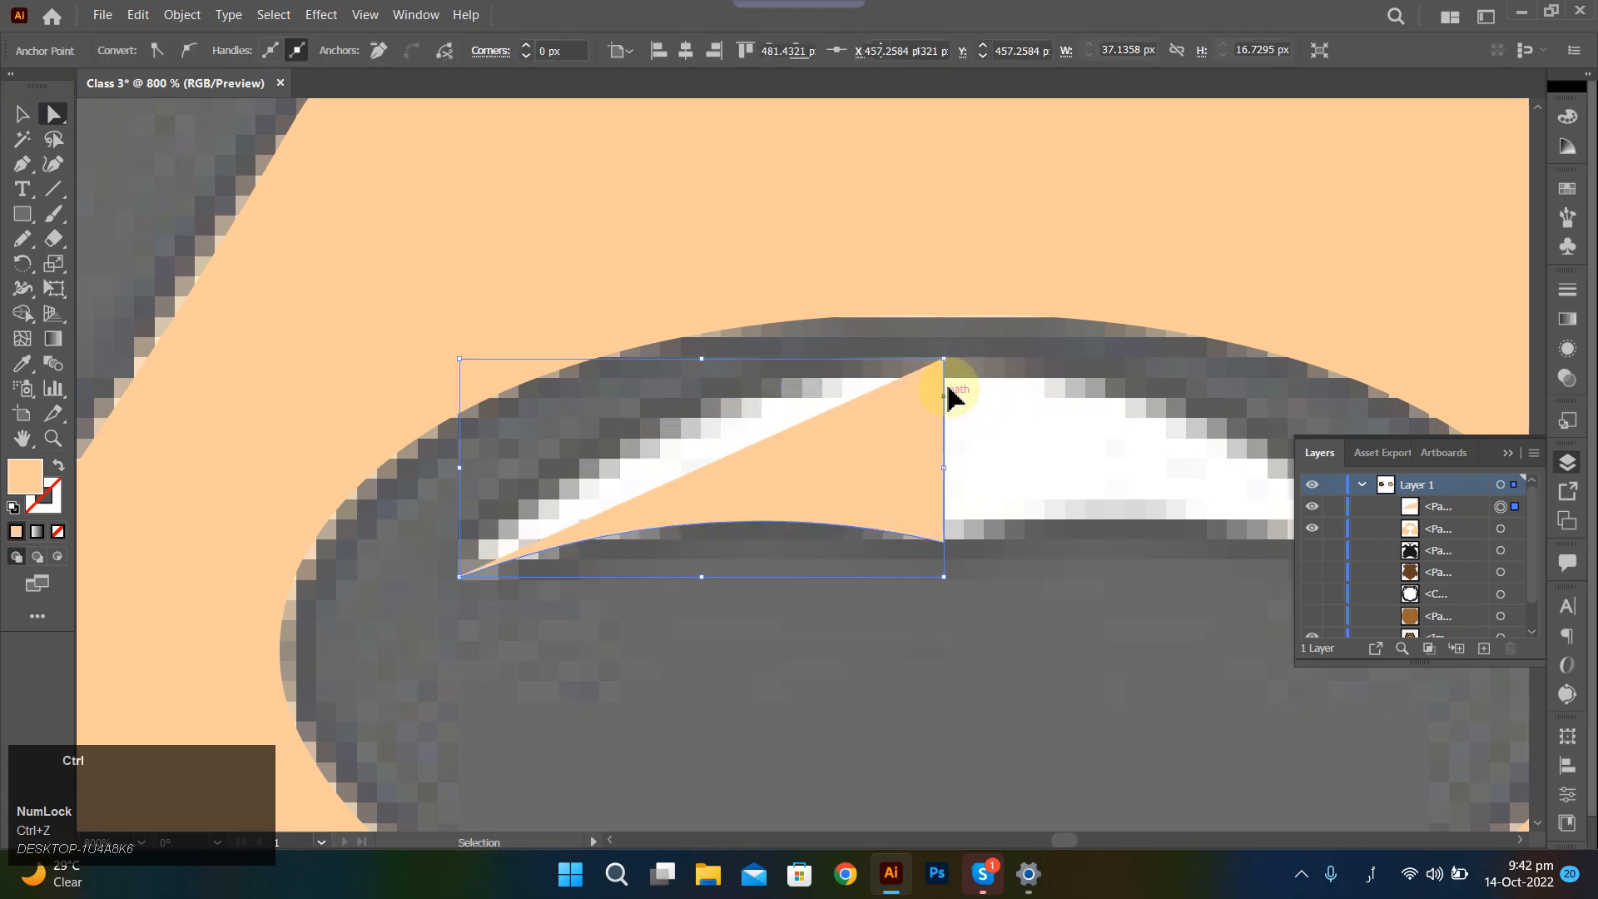
key("ctrl+shift+z")
key("ctrl+shift+z")
key("ctrl+shift+z")
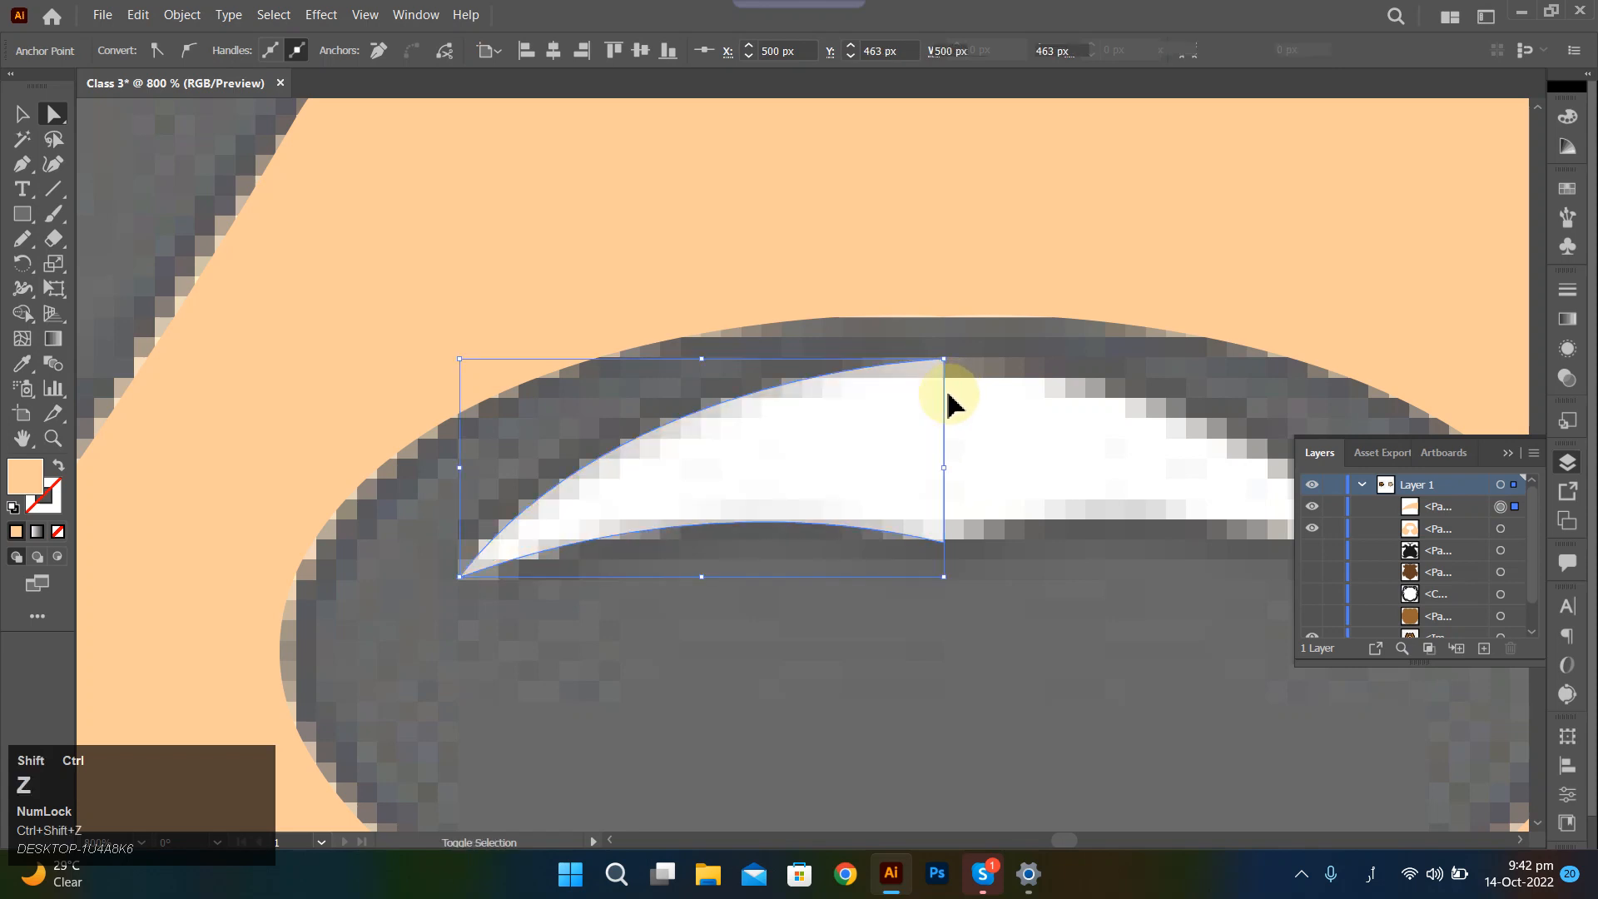
Remove the half-highlight's fill and adjust its top centre anchor, left tip and upper curve handle to fit the reference's white area.
left_click(944, 362)
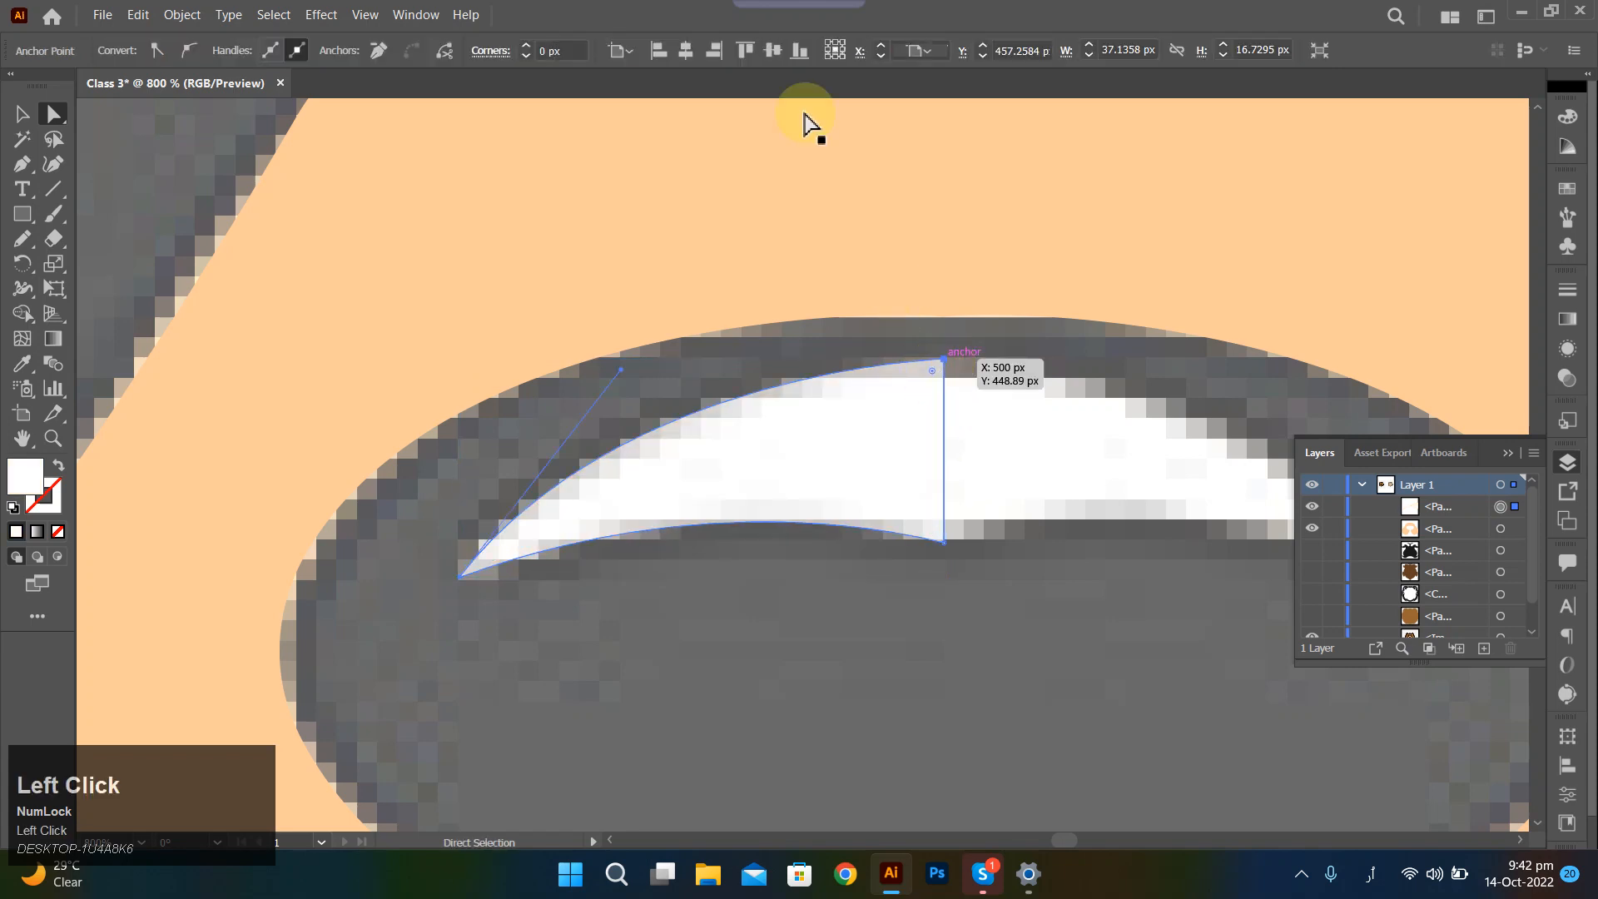
left_click(58, 532)
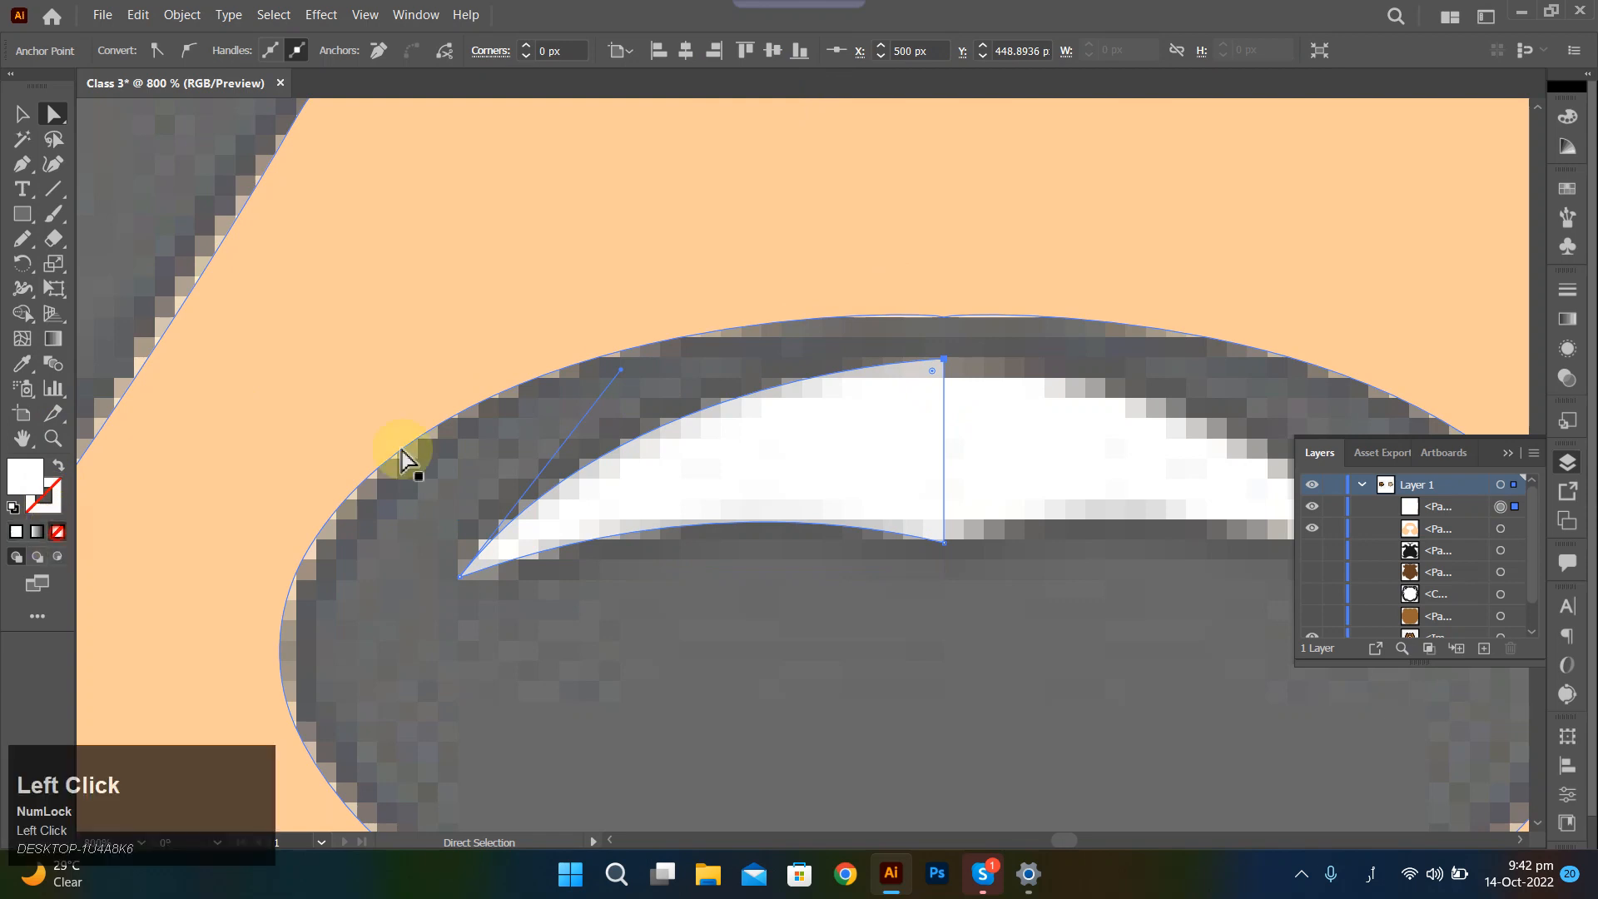
left_click_drag(941, 366, 941, 383)
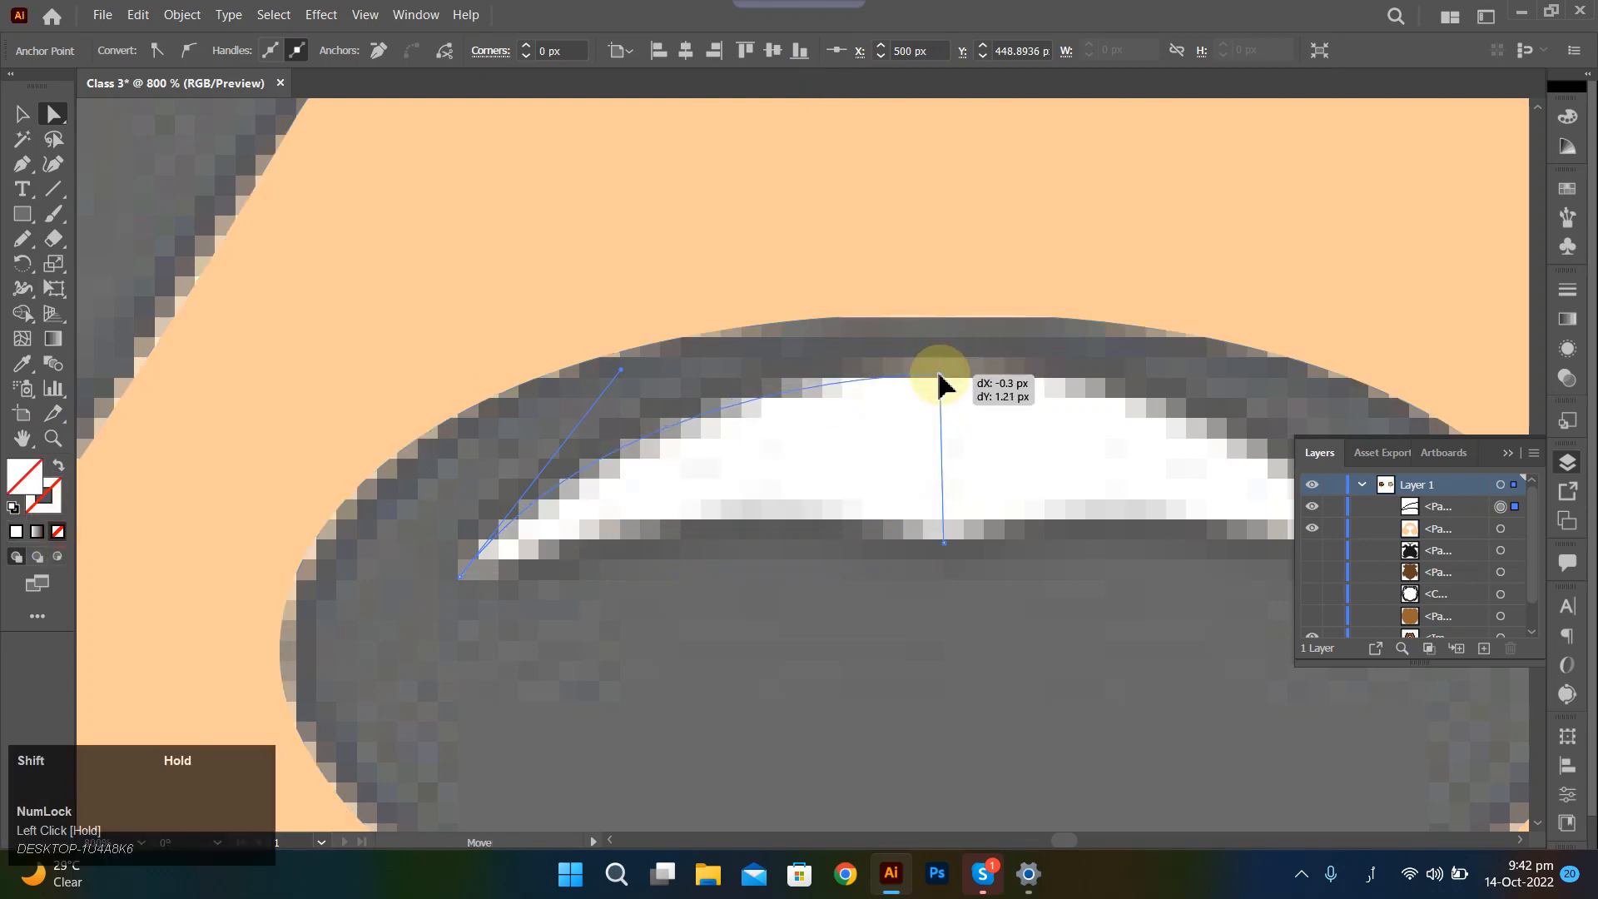
left_click_drag(617, 376, 628, 287)
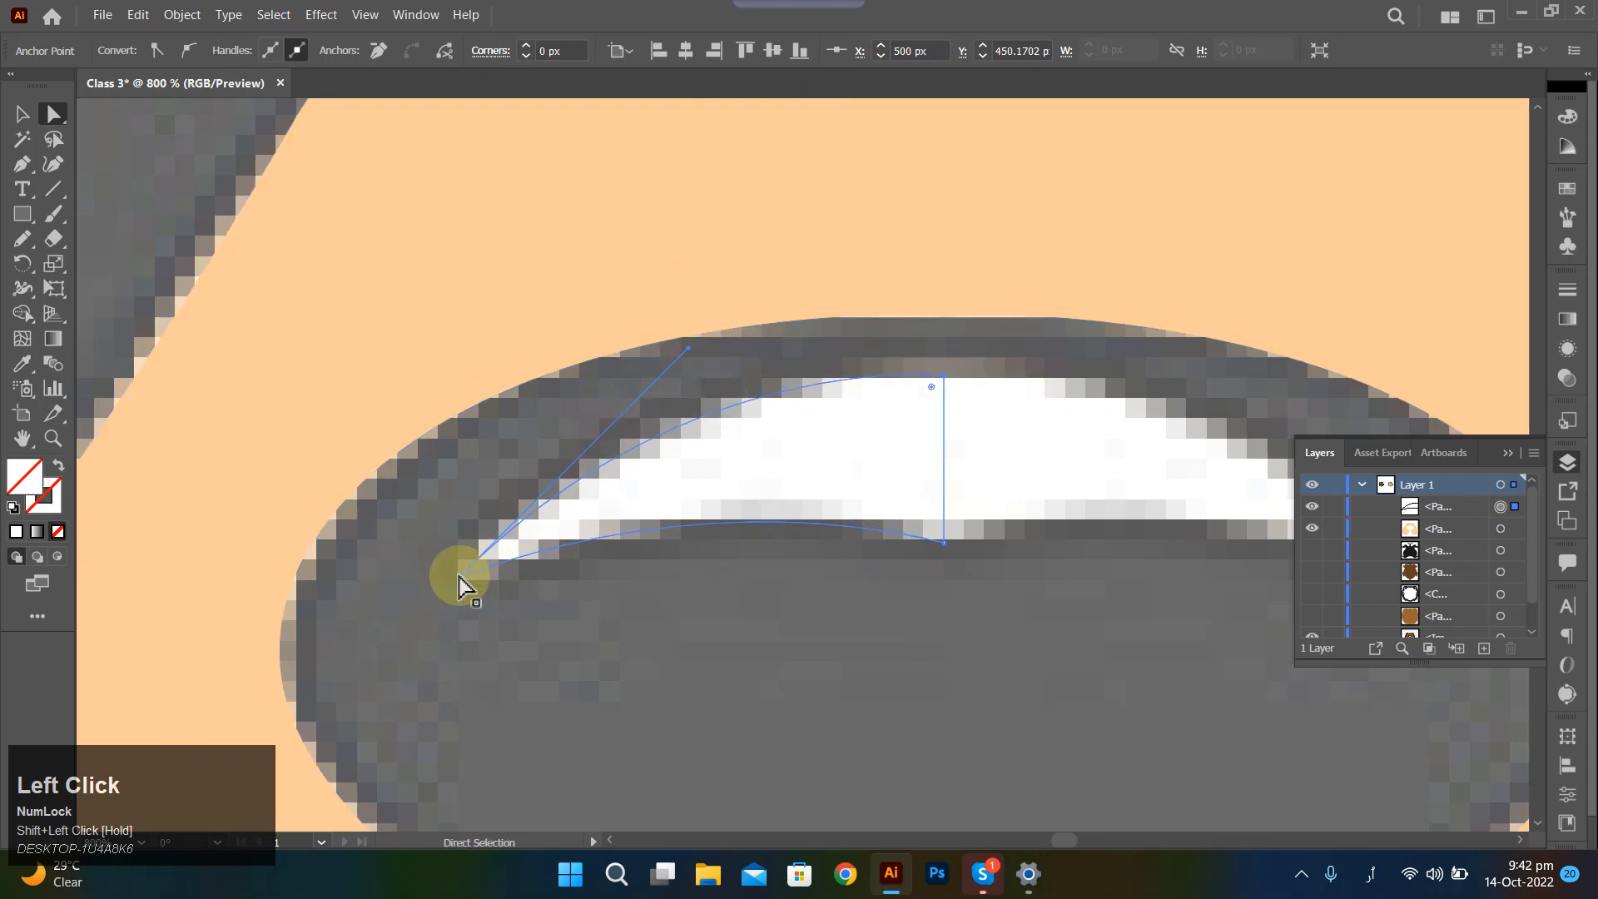
left_click_drag(459, 574, 469, 561)
Fill the fitted half-highlight with white and raise its opacity to 100%.
key("o")
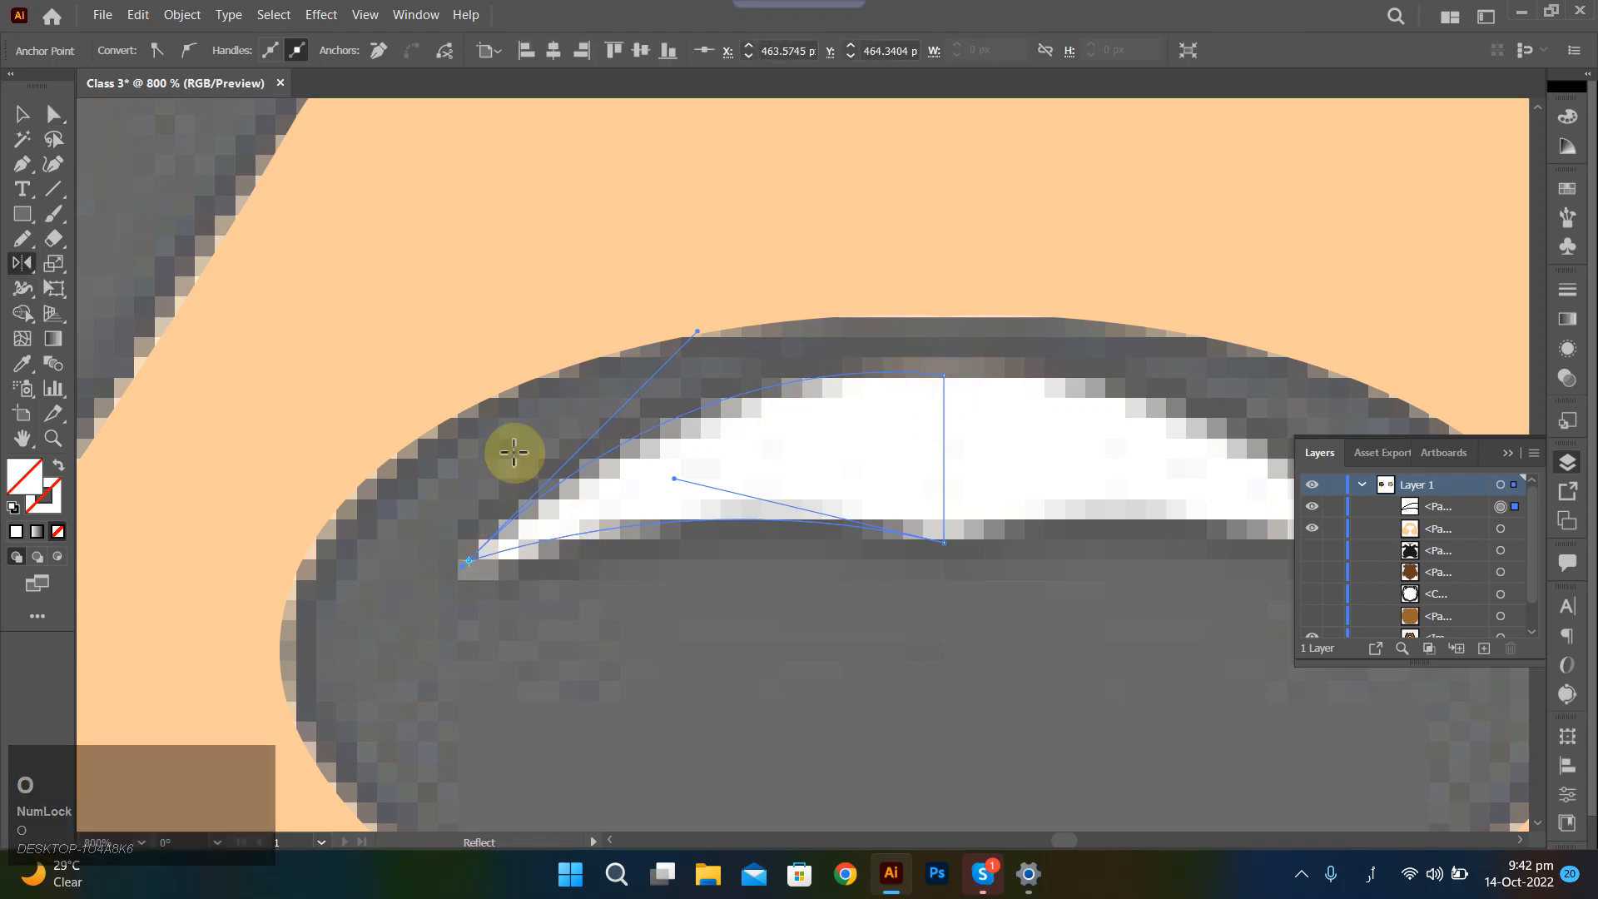
left_click(21, 482)
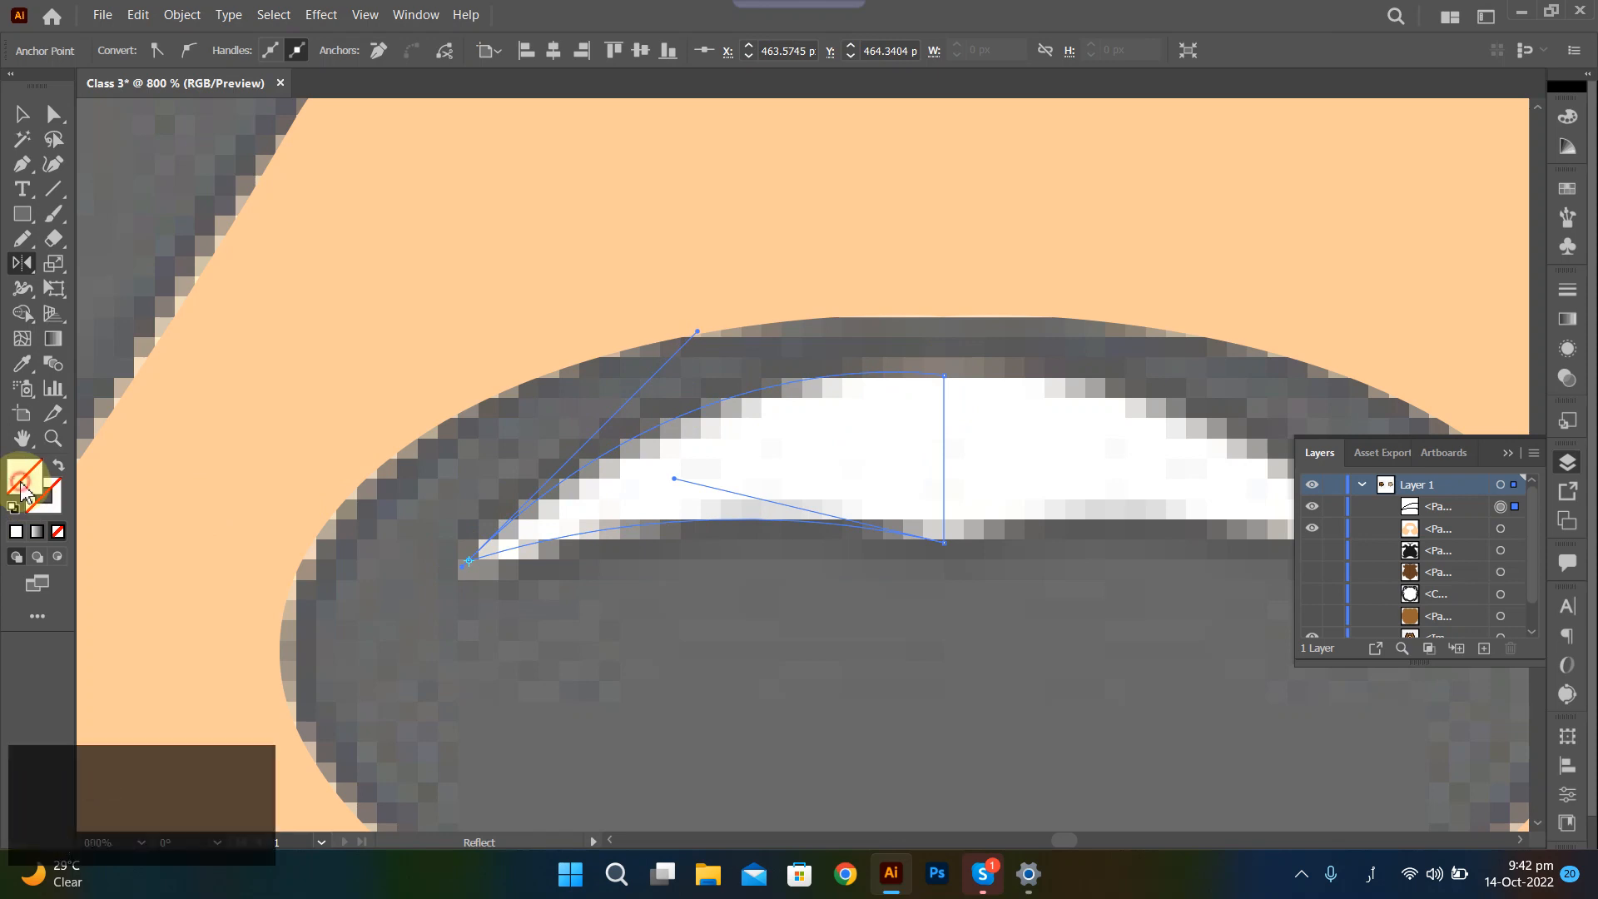
double_click(22, 498)
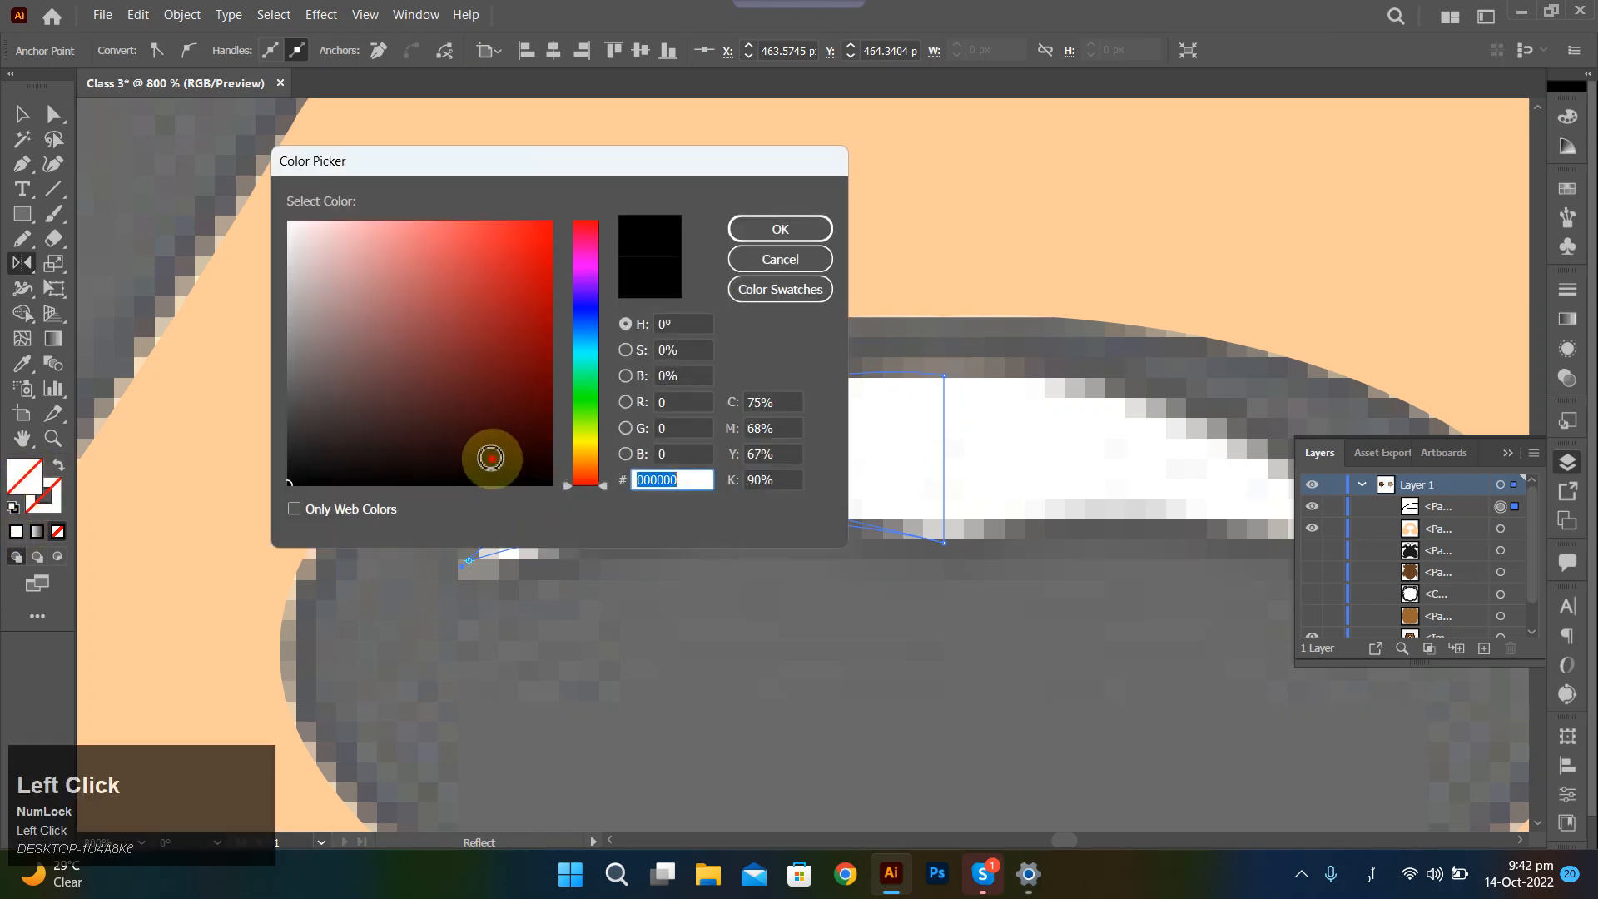
left_click_drag(492, 453, 324, 215)
left_click(760, 236)
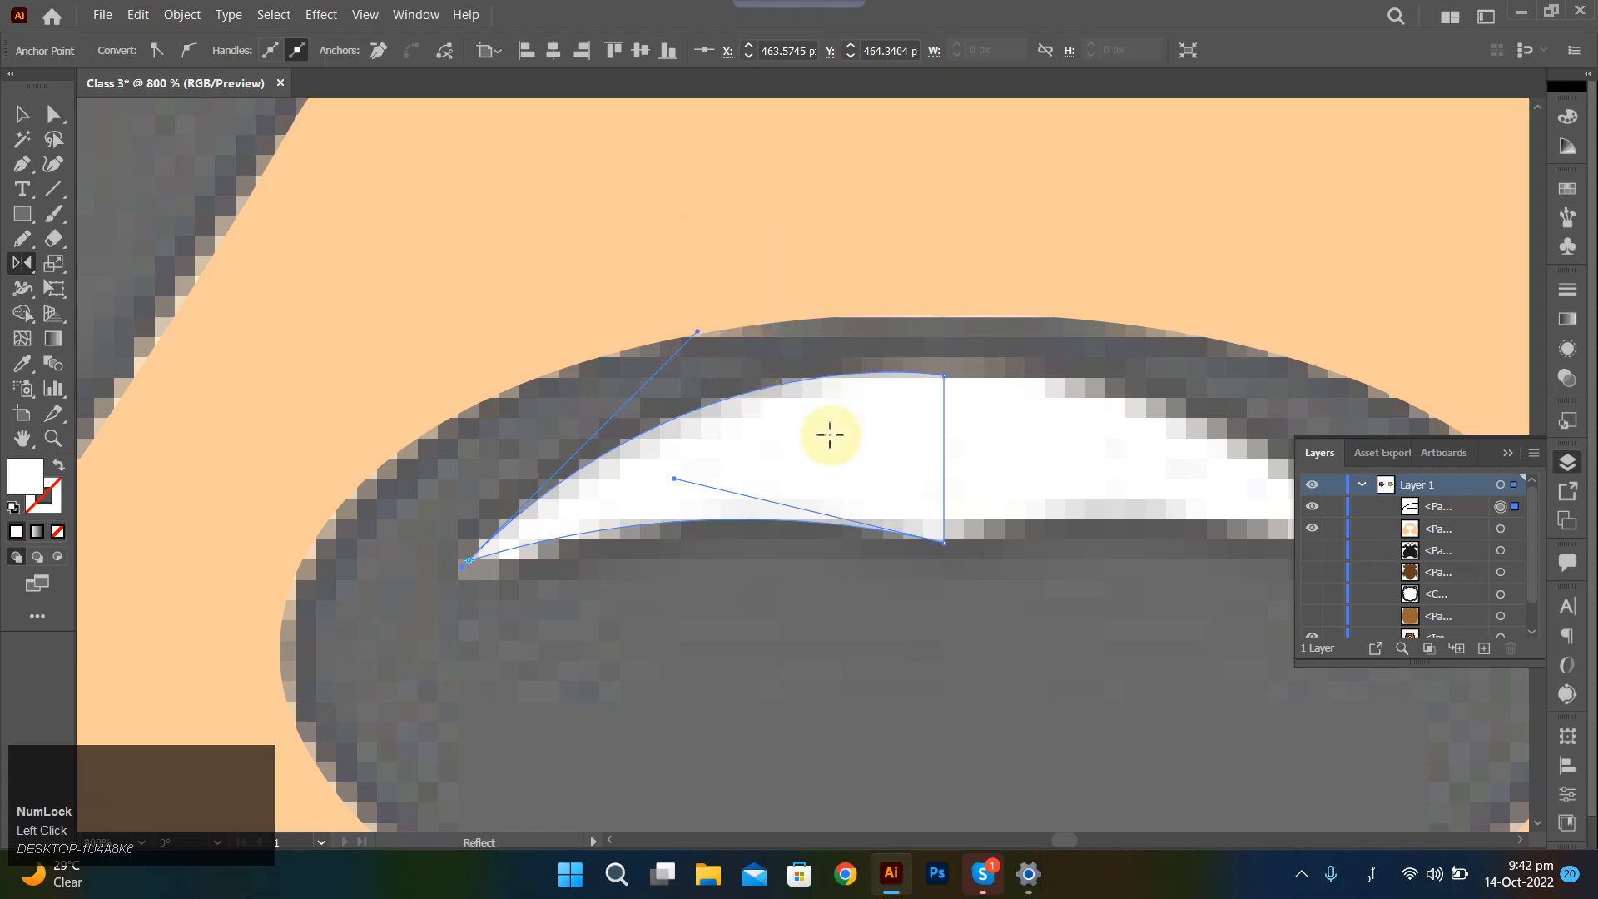
left_click(827, 431)
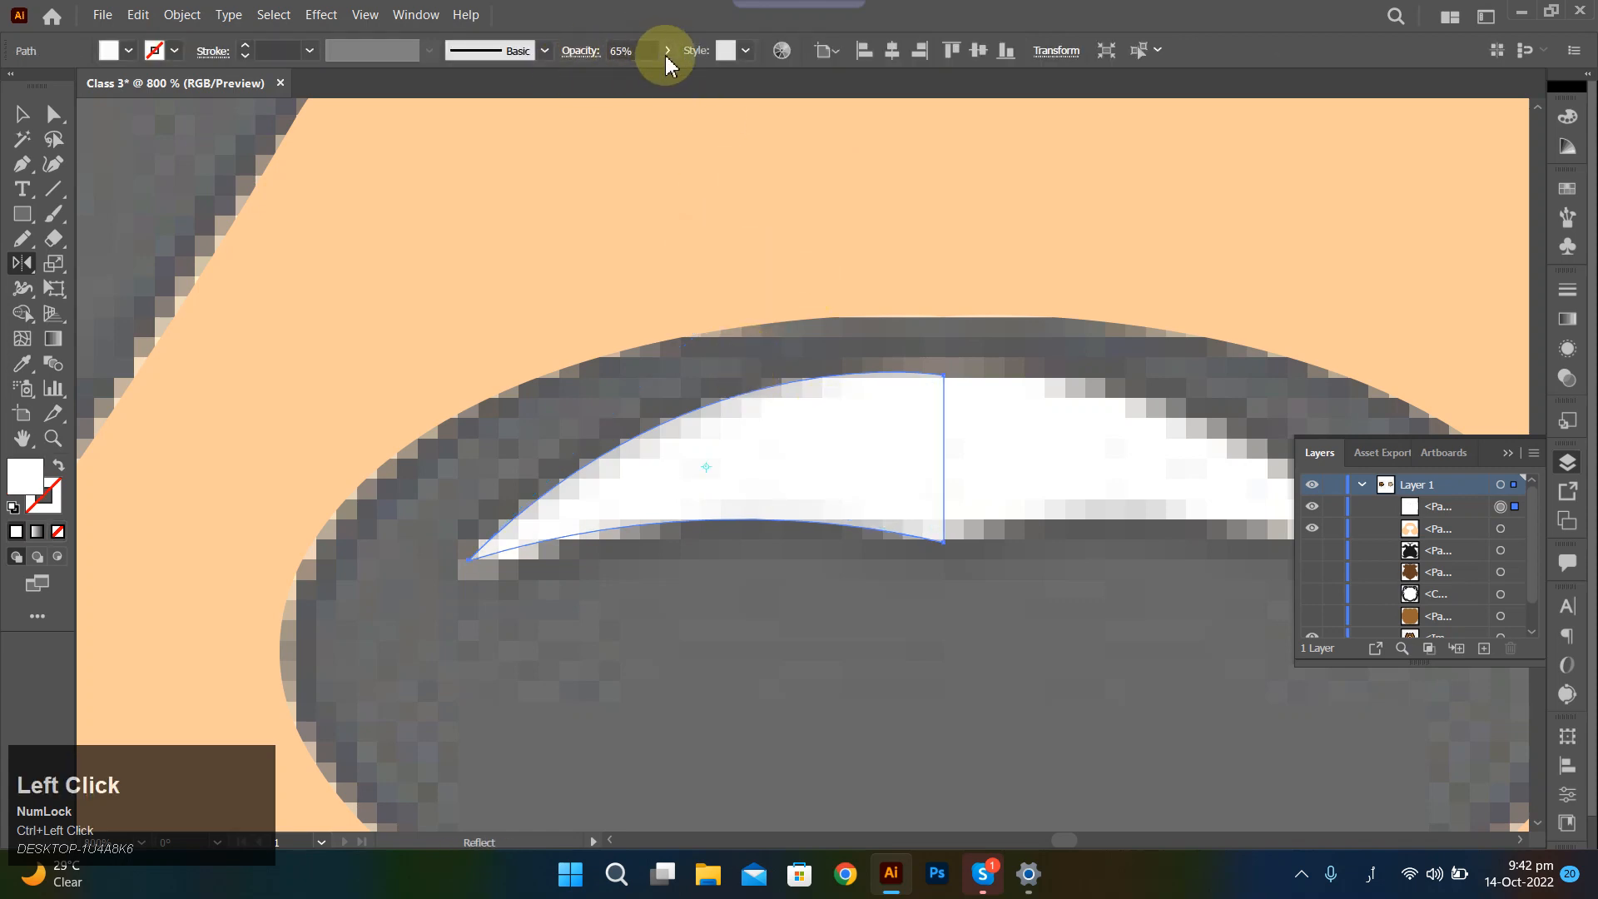
left_click(667, 55)
left_click_drag(639, 81, 804, 93)
left_click(852, 438, "ctrl")
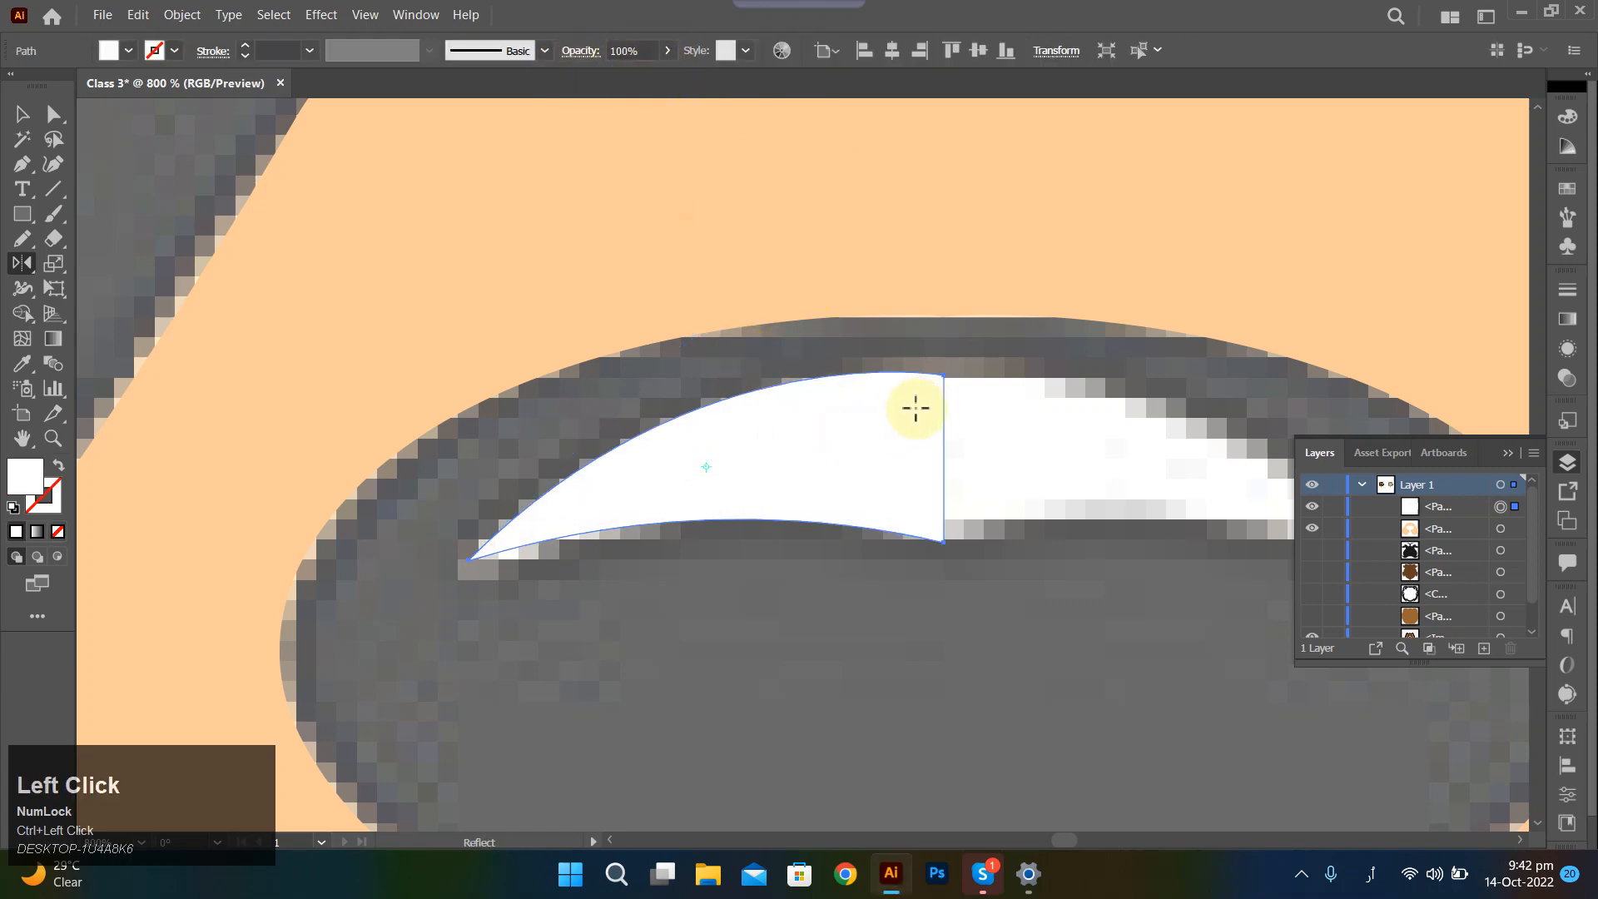
Reflect a copy of the half-highlight across the vertical axis and move it against the original's centre edge as the right half.
right_click(879, 422)
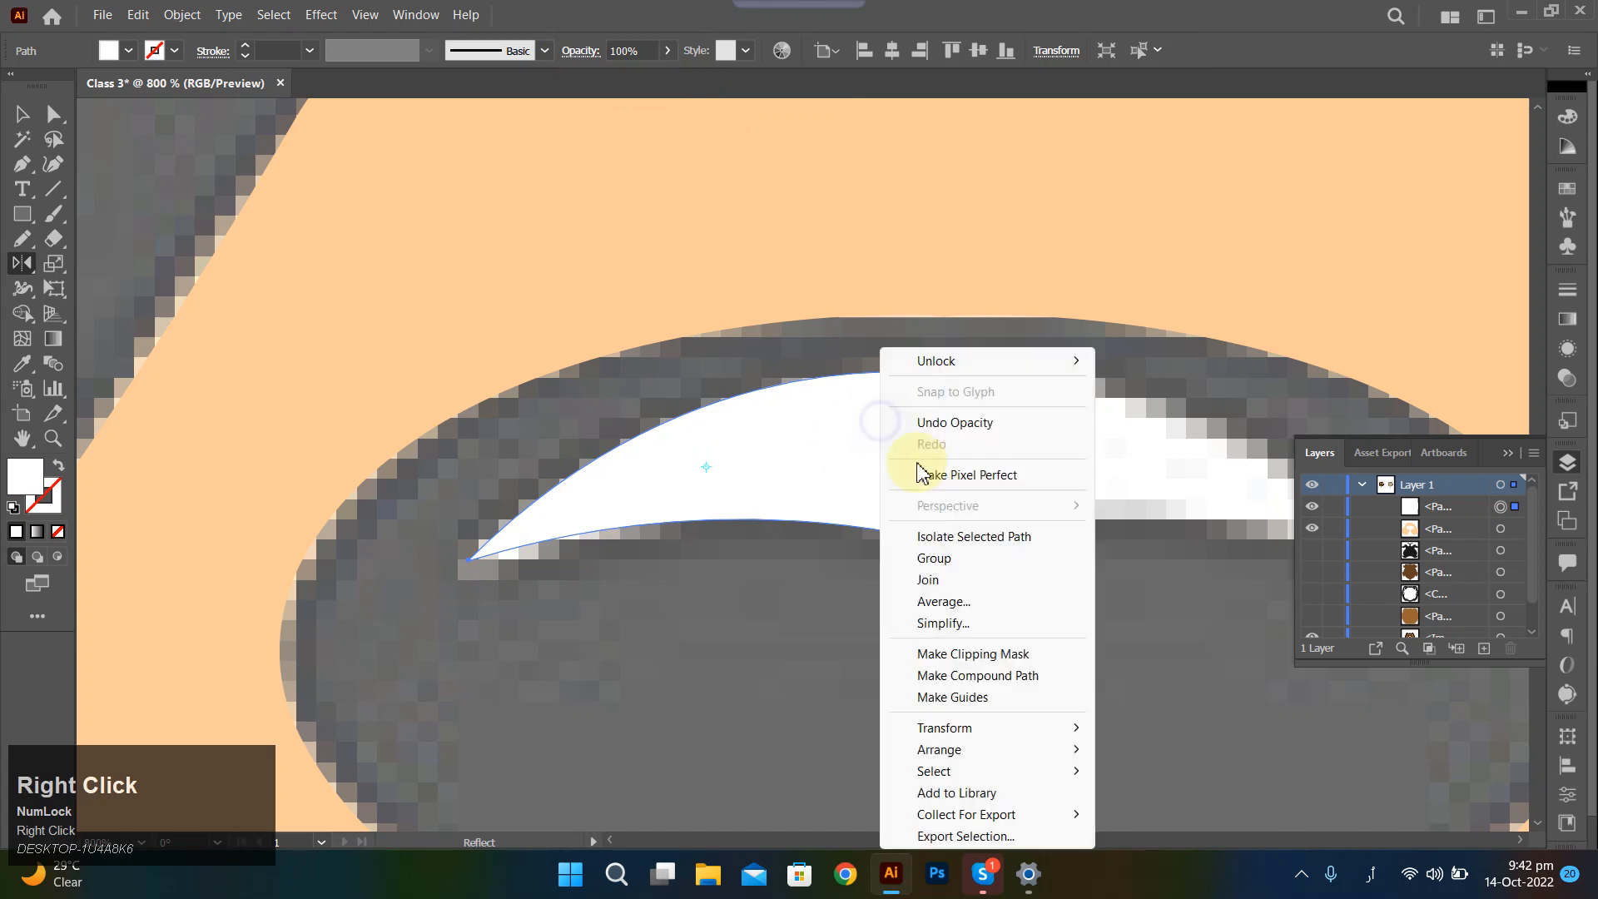
left_click(945, 727)
left_click(1150, 623)
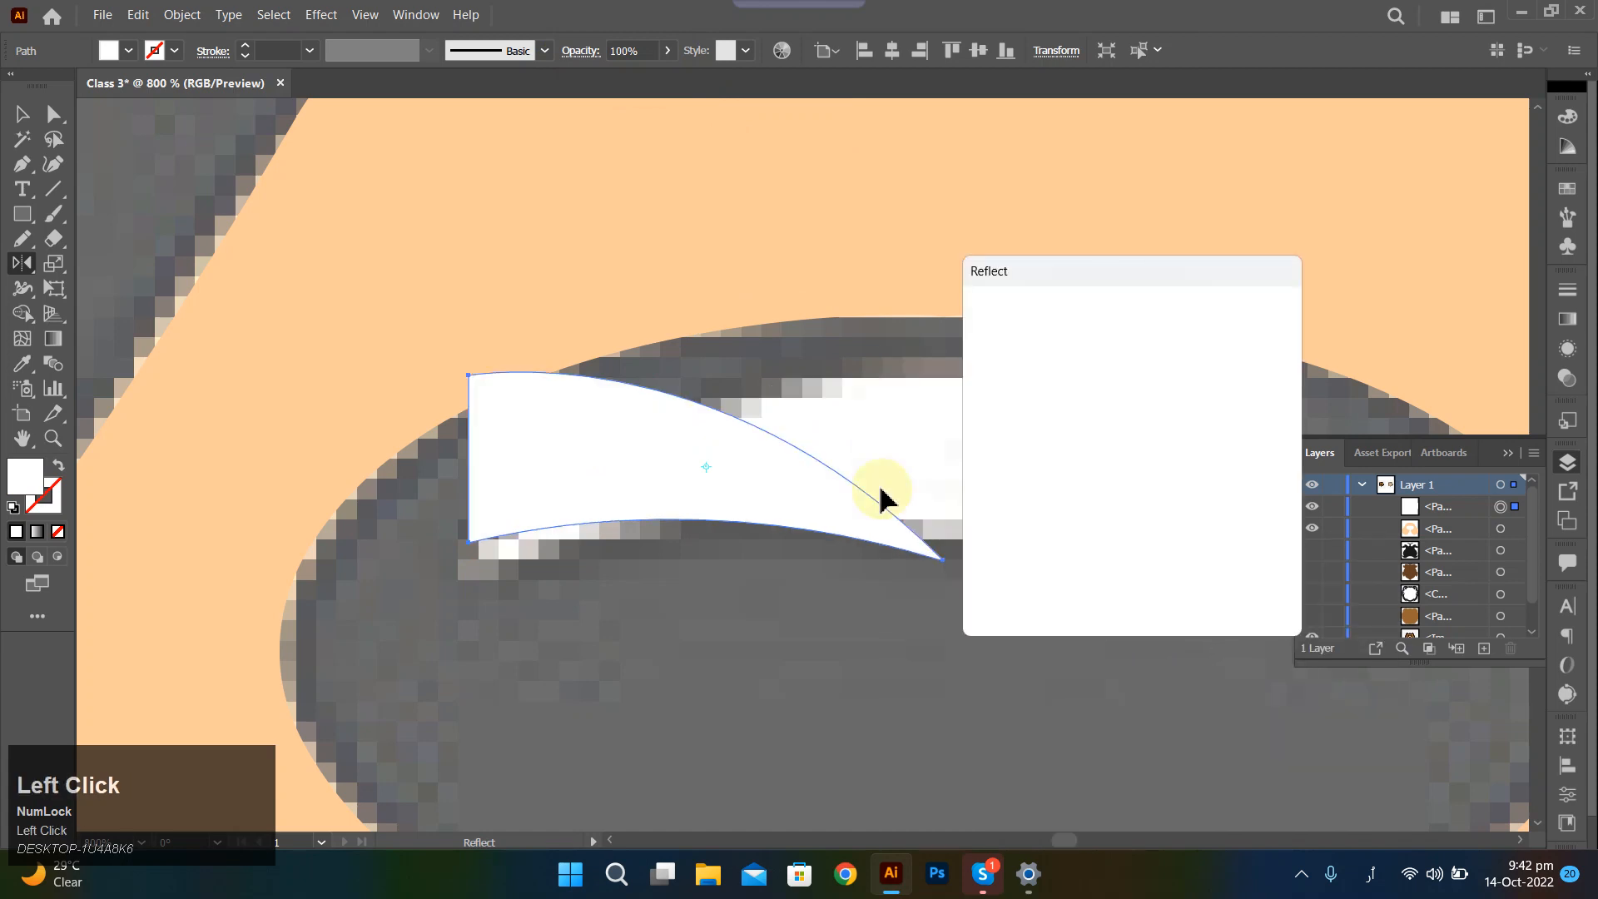
left_click(1026, 592)
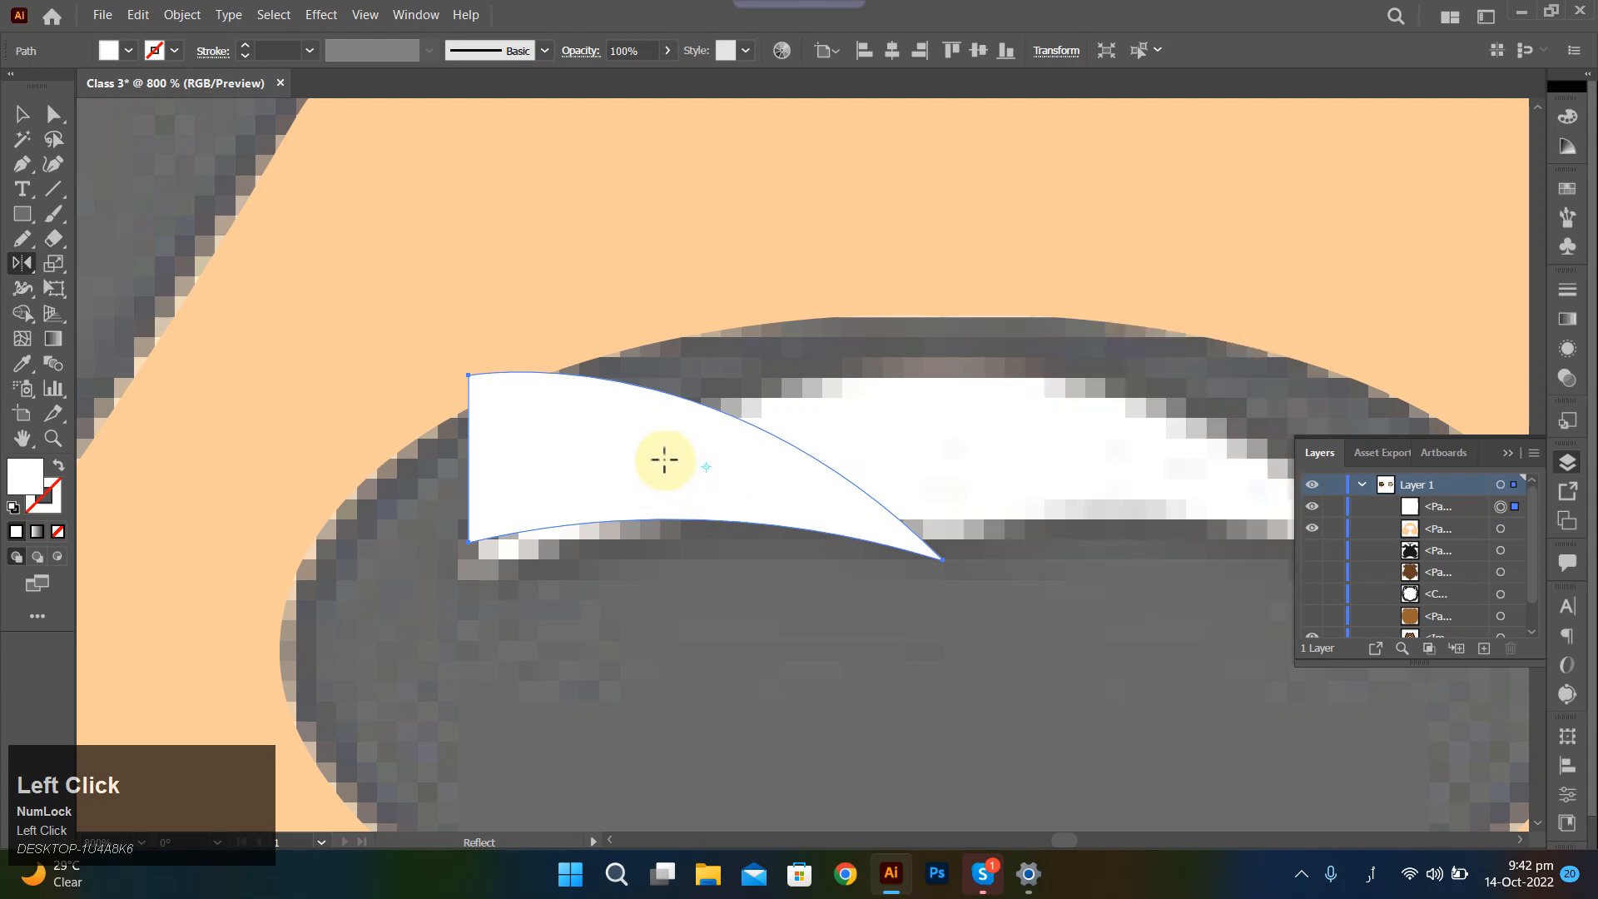
key("v")
left_click_drag(678, 463, 1123, 471)
scroll(821, 553, "right", 5)
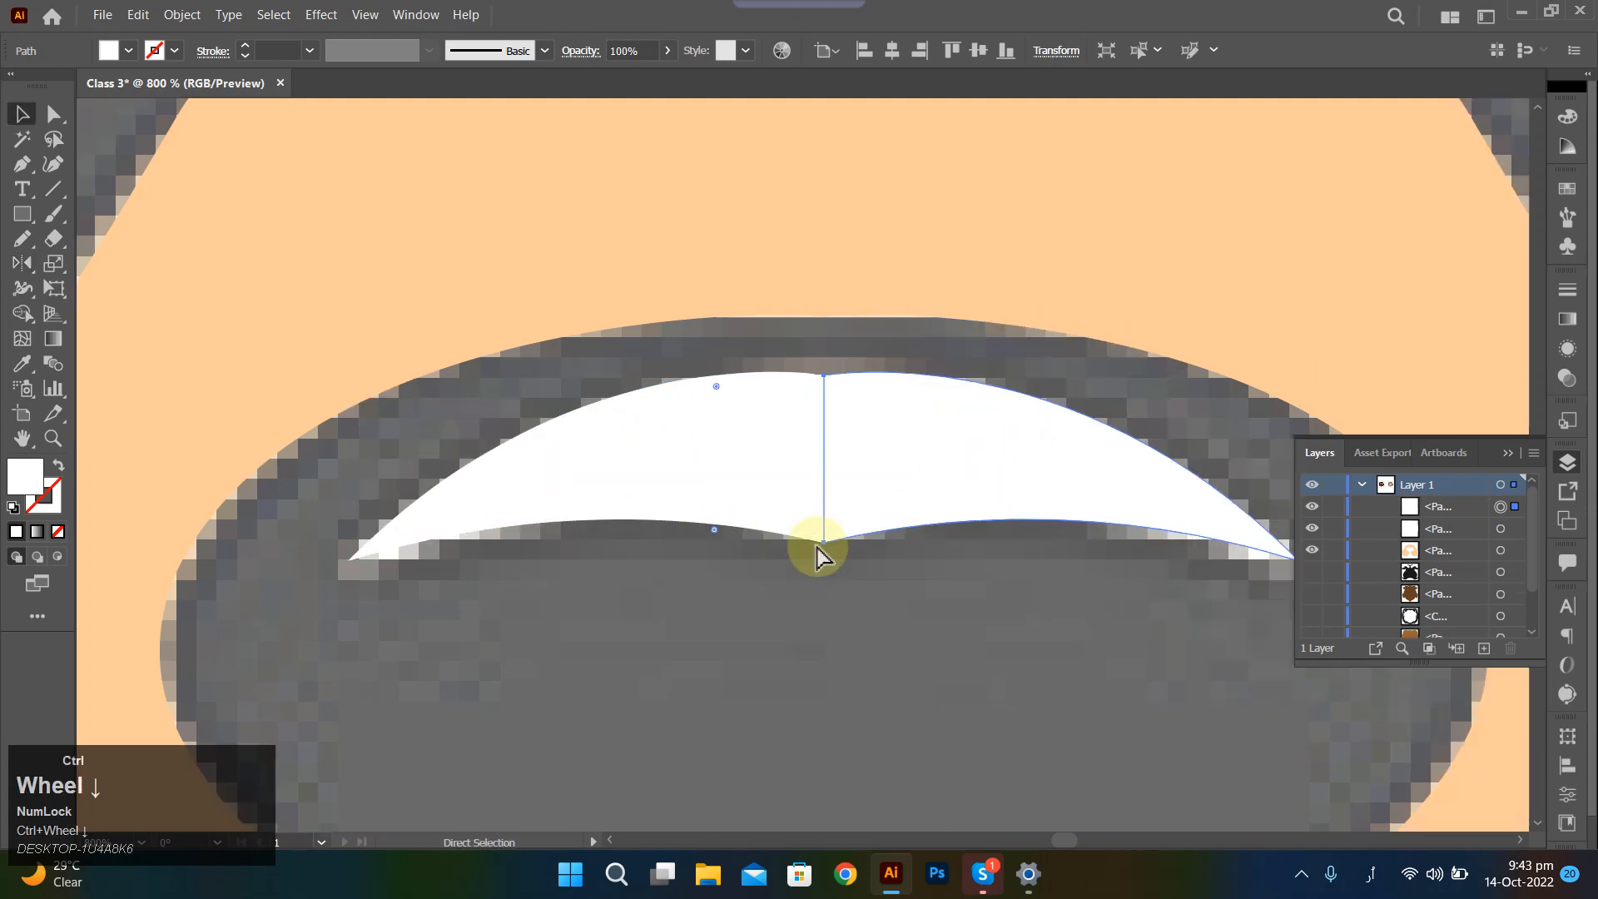
Merge the two nose highlight halves into one shape with the Shape Builder.
left_click(652, 439, "shift")
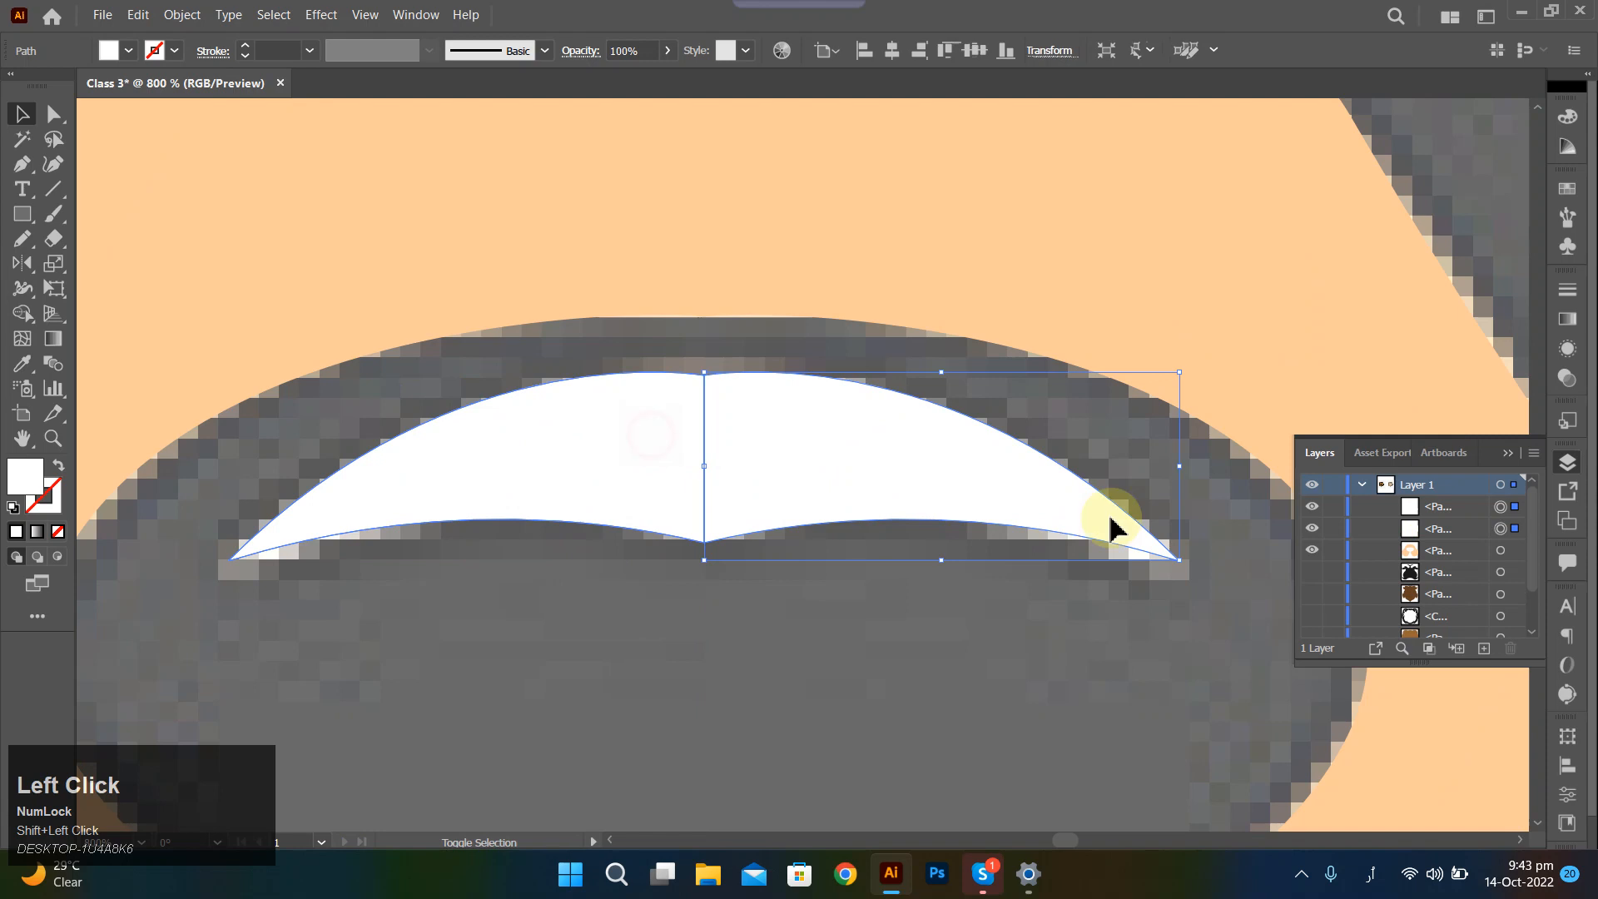
left_click(23, 314)
left_click_drag(566, 452, 755, 452)
Round the merged highlight's top centre corner by about 16 px, round its bottom centre corner too, and deselect the shape.
key("a")
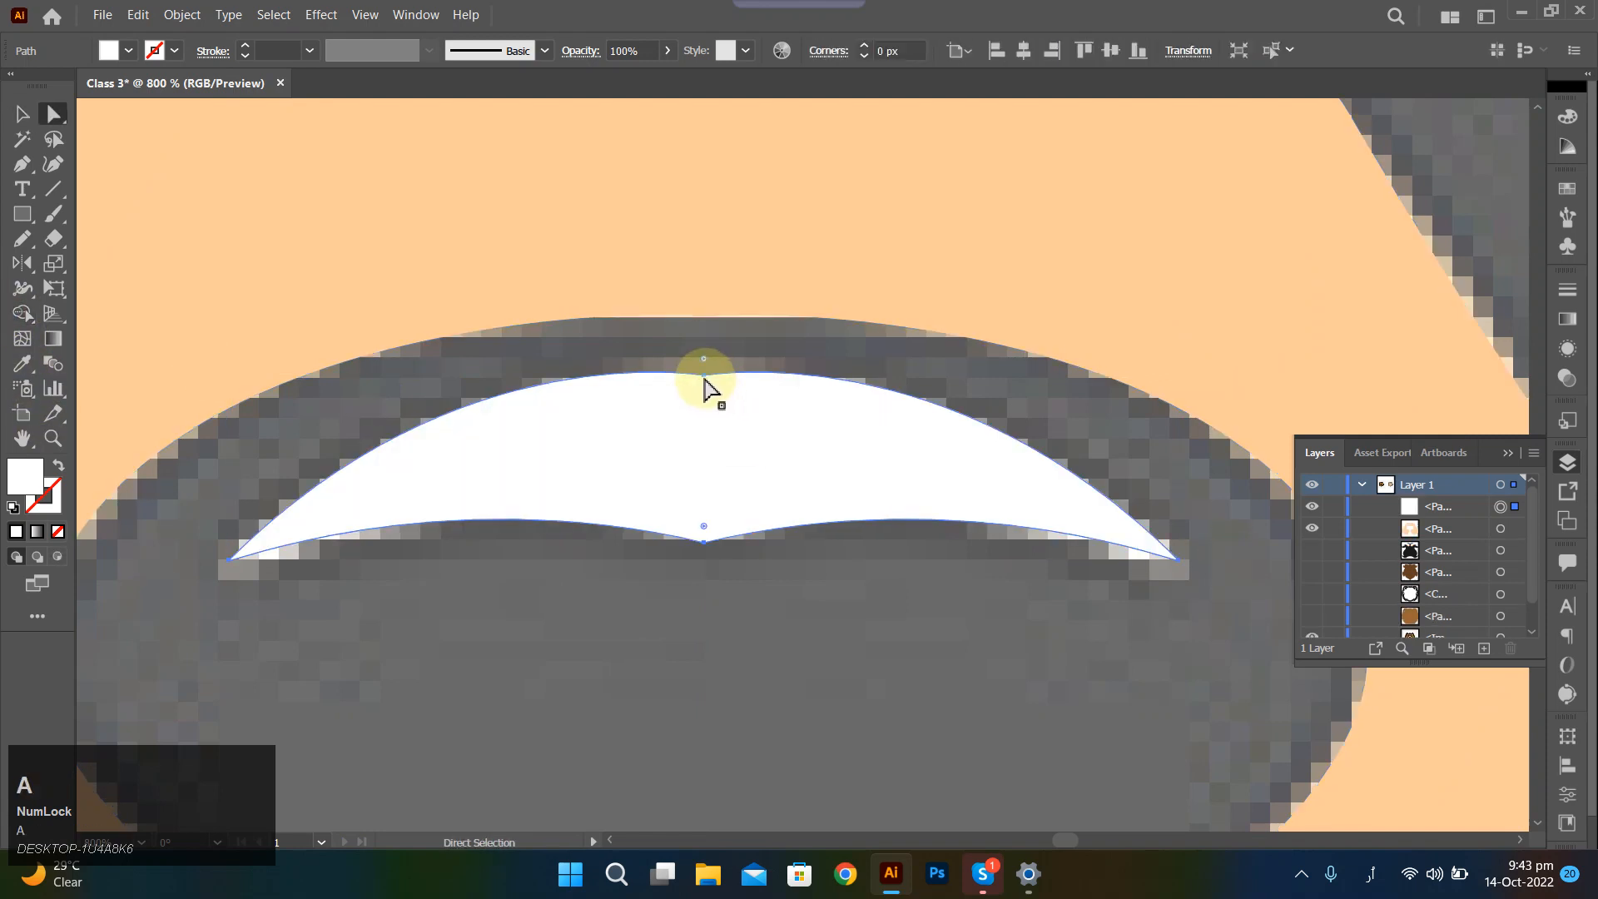
left_click(704, 375)
left_click_drag(704, 356, 753, 167)
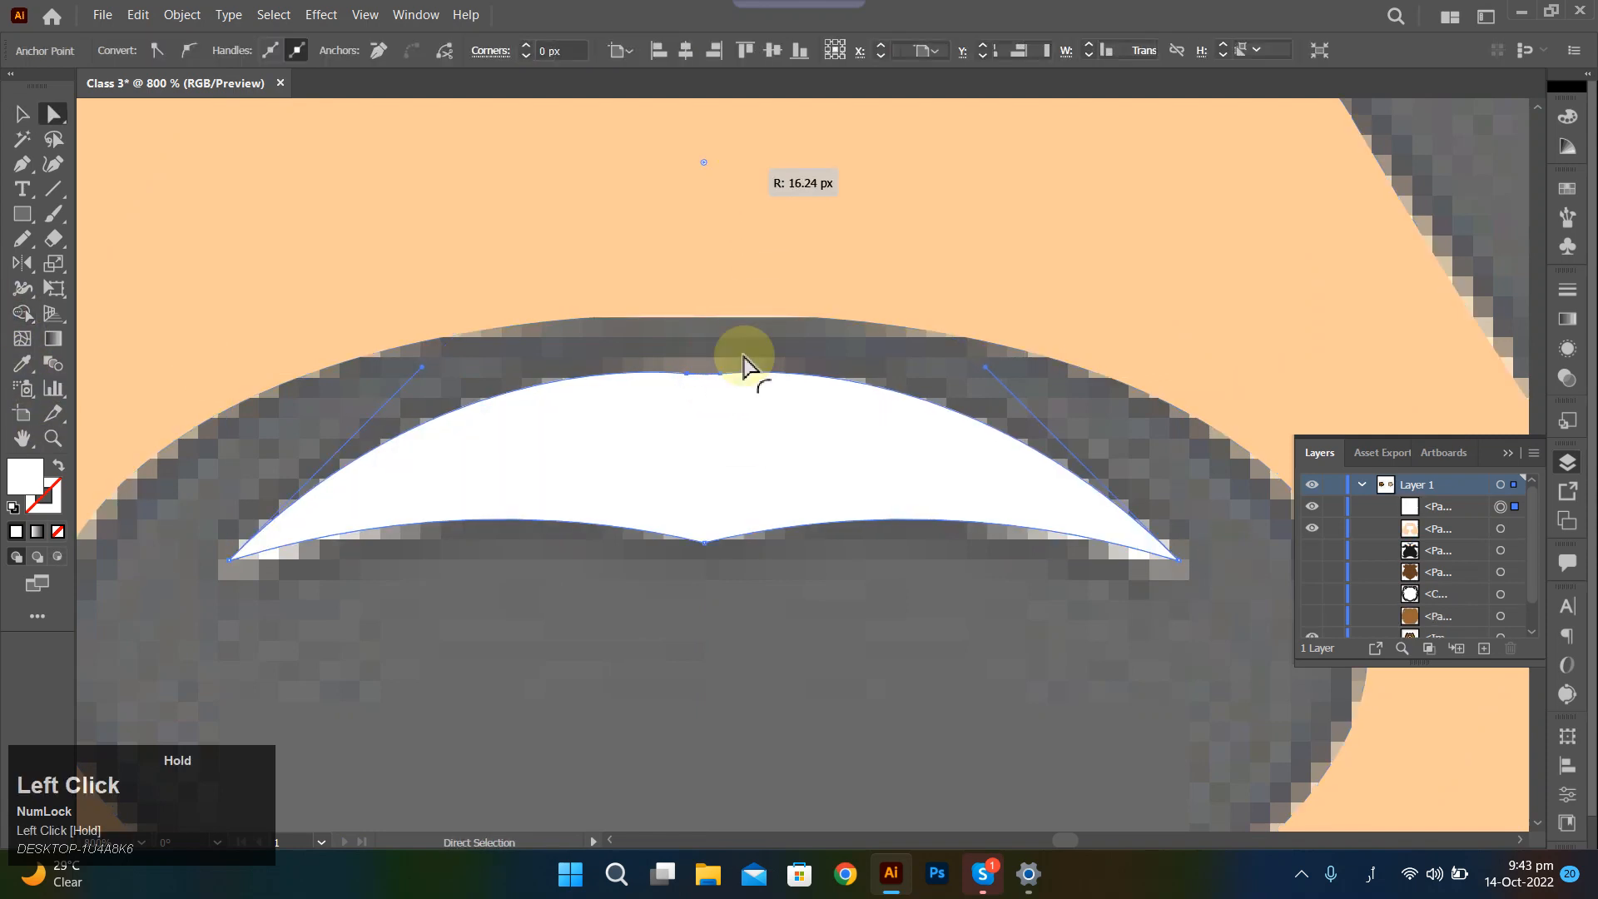
left_click(705, 543)
left_click(708, 543)
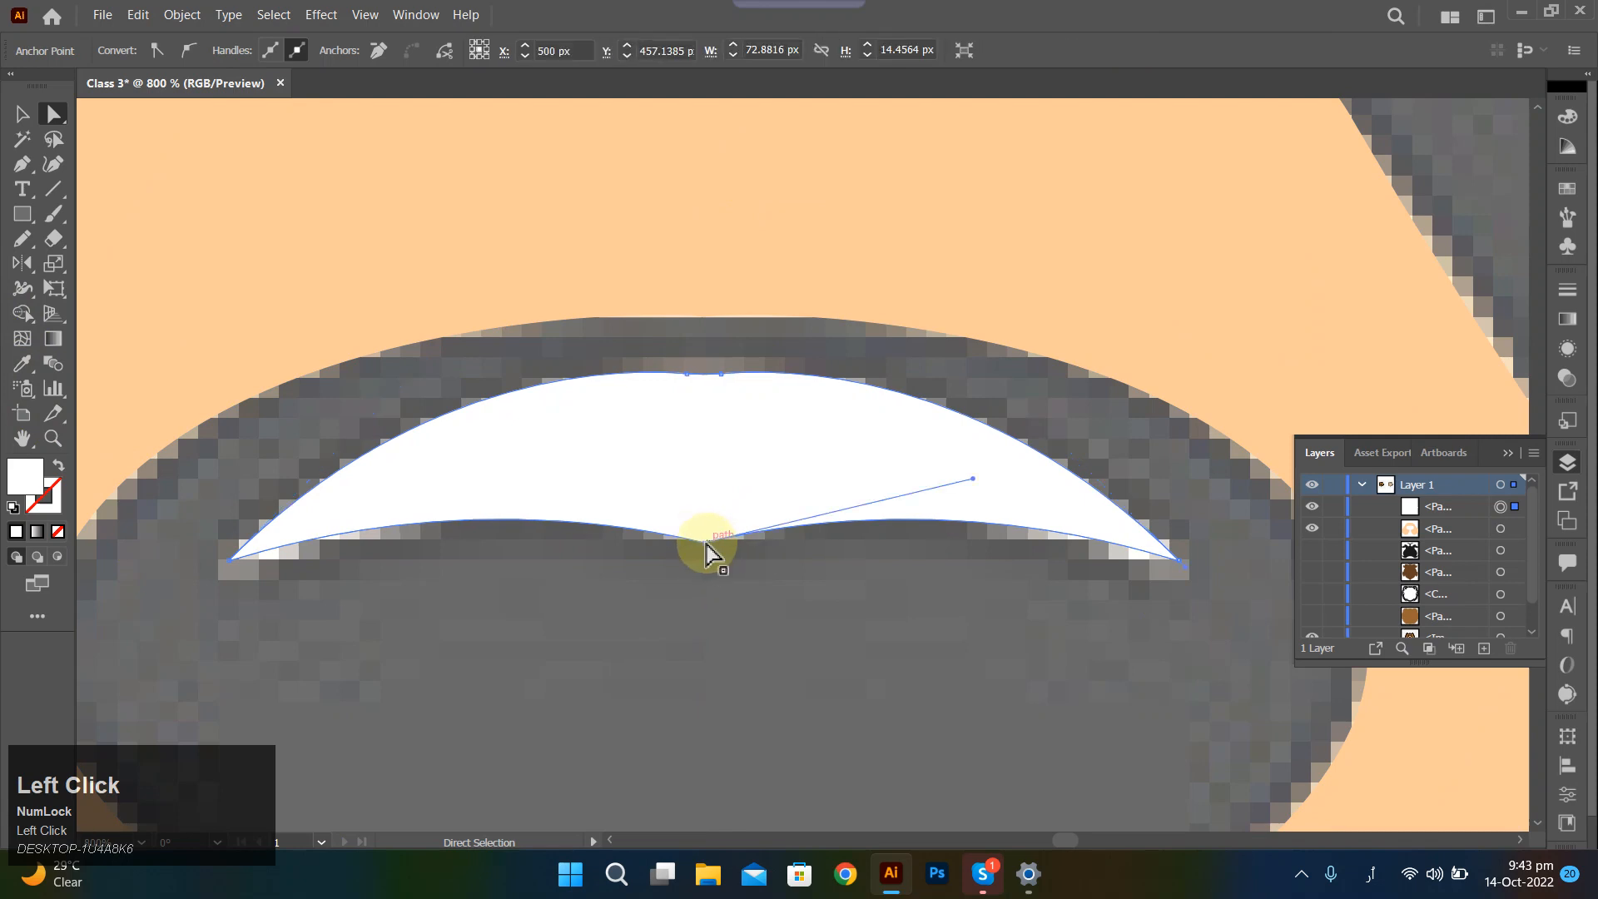
left_click_drag(703, 526, 703, 429)
left_click(759, 685)
Show the hidden traced shapes to review the whole bear assembled on the artboard.
scroll(758, 666, "down", 4)
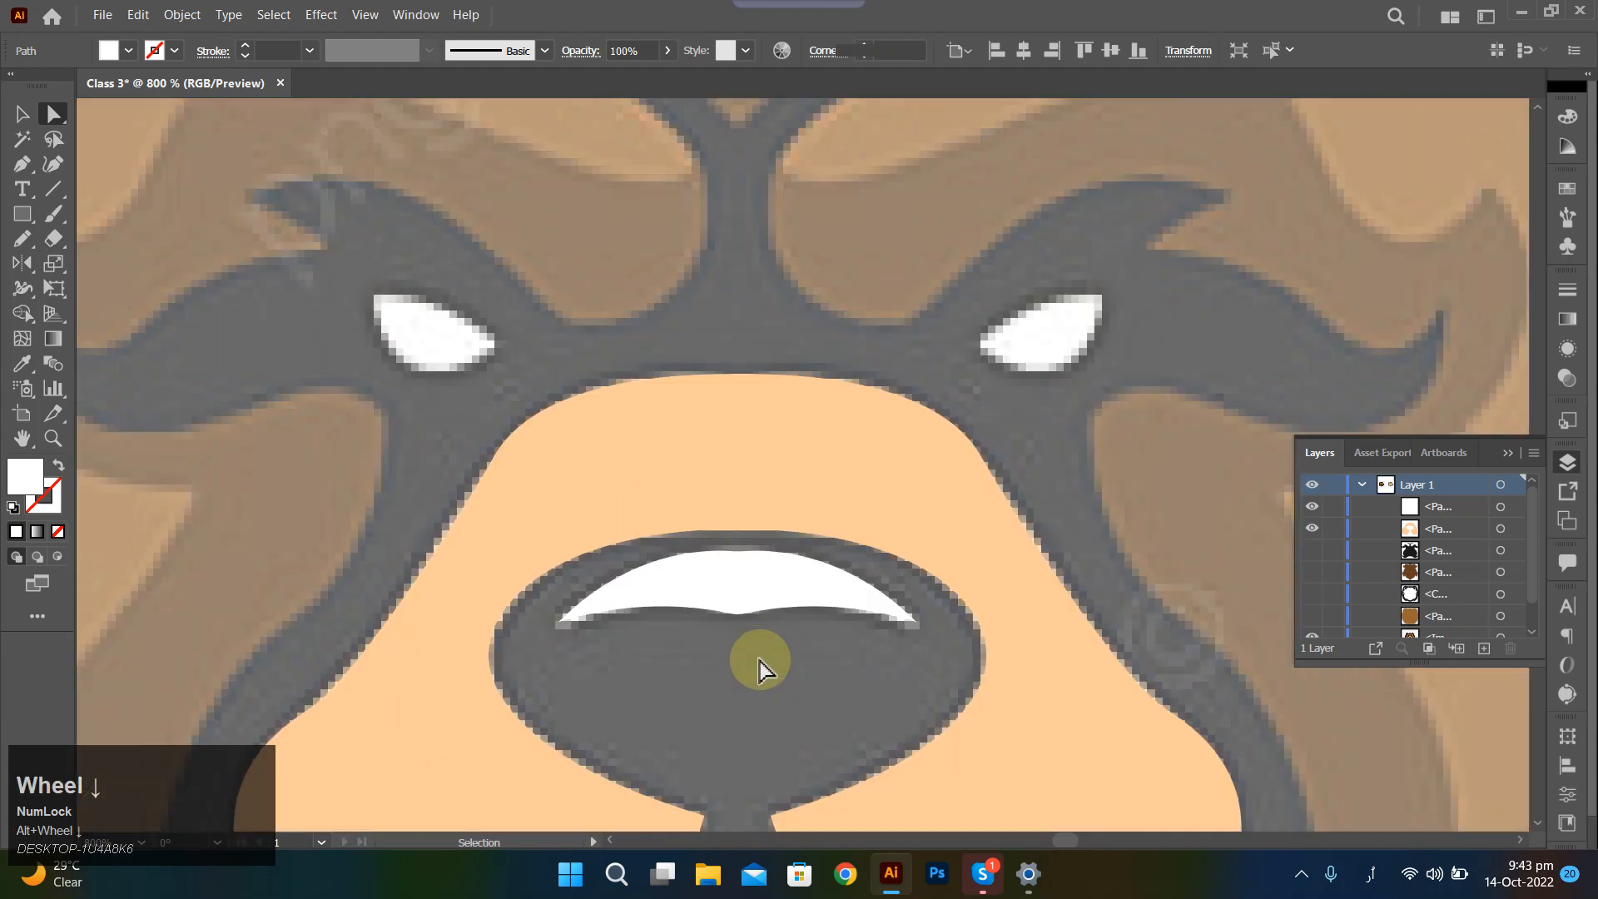
scroll(688, 414, "down", 5)
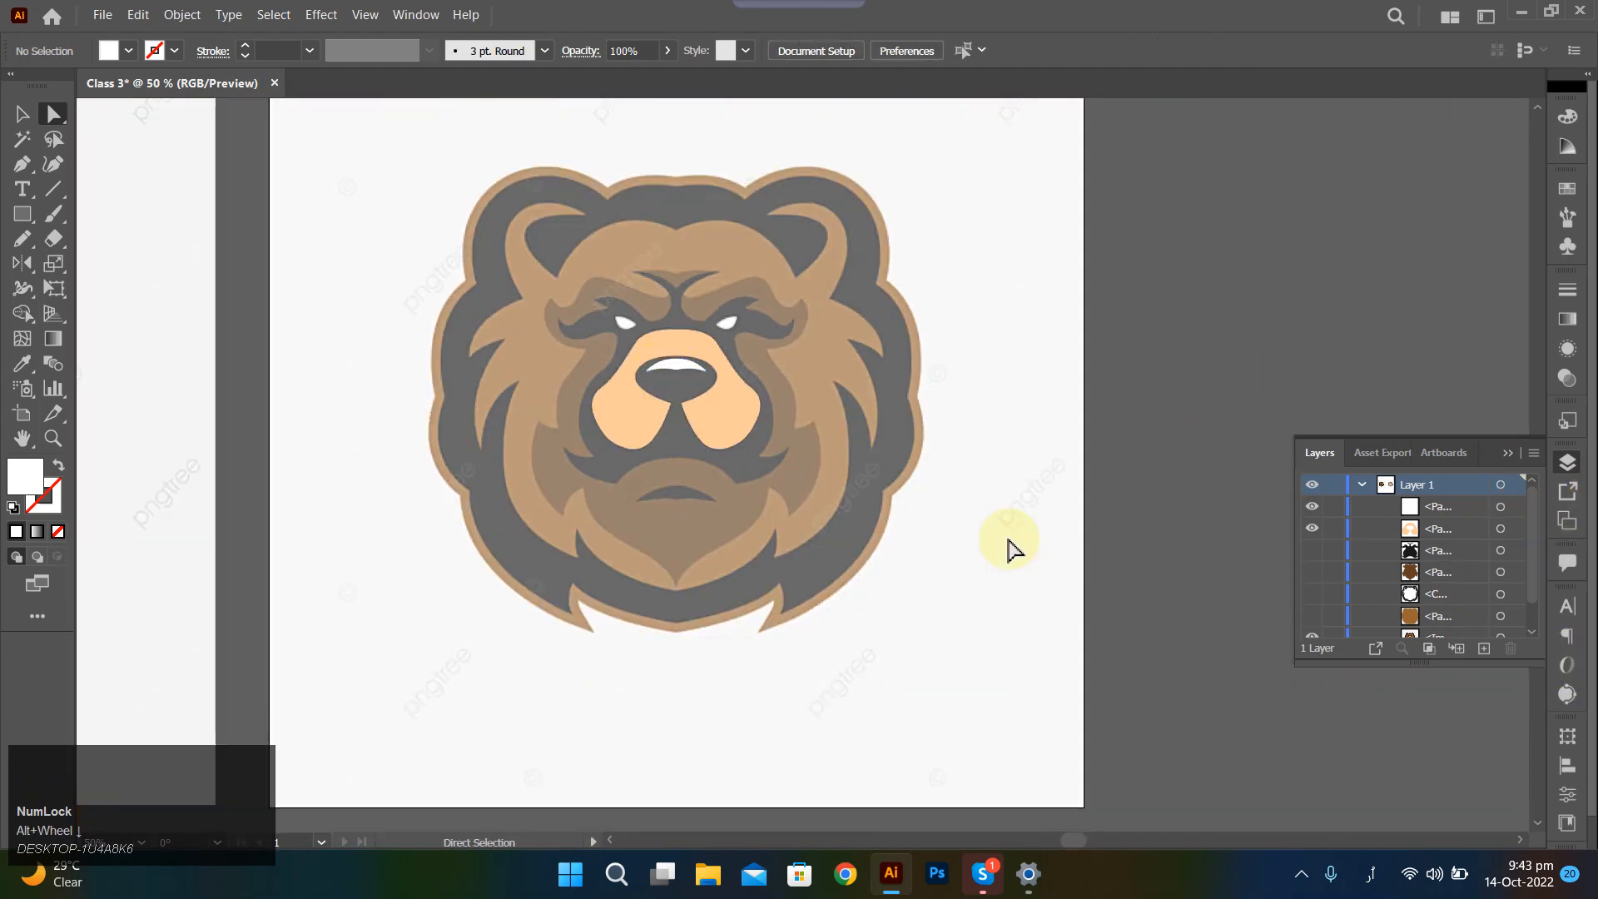
left_click(1312, 550)
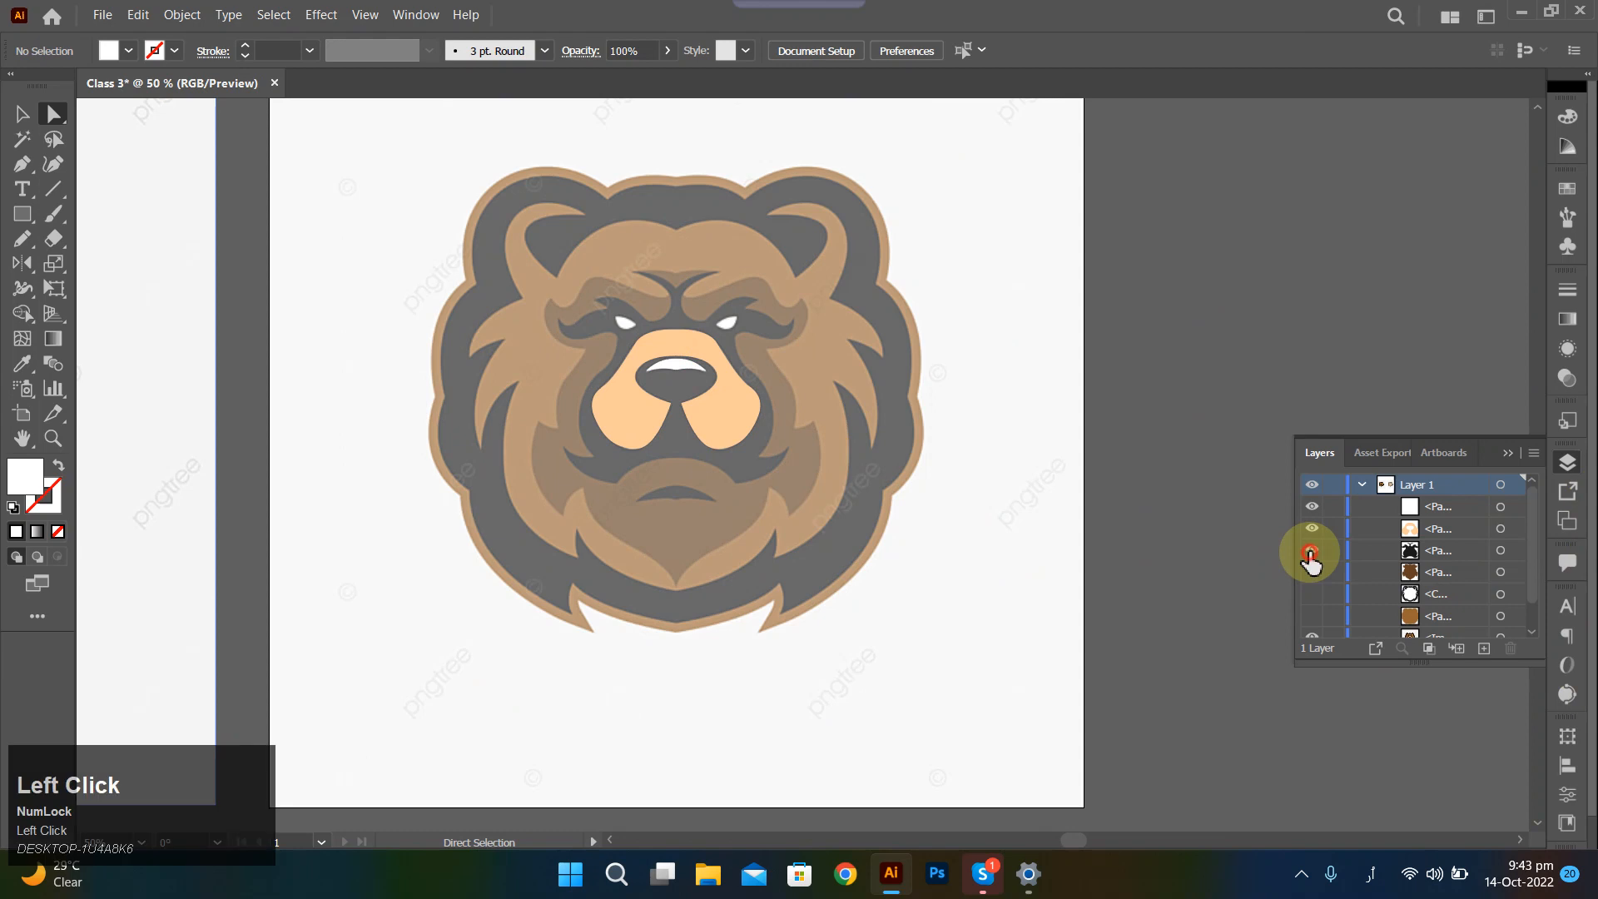
left_click(1312, 594)
left_click(1313, 616)
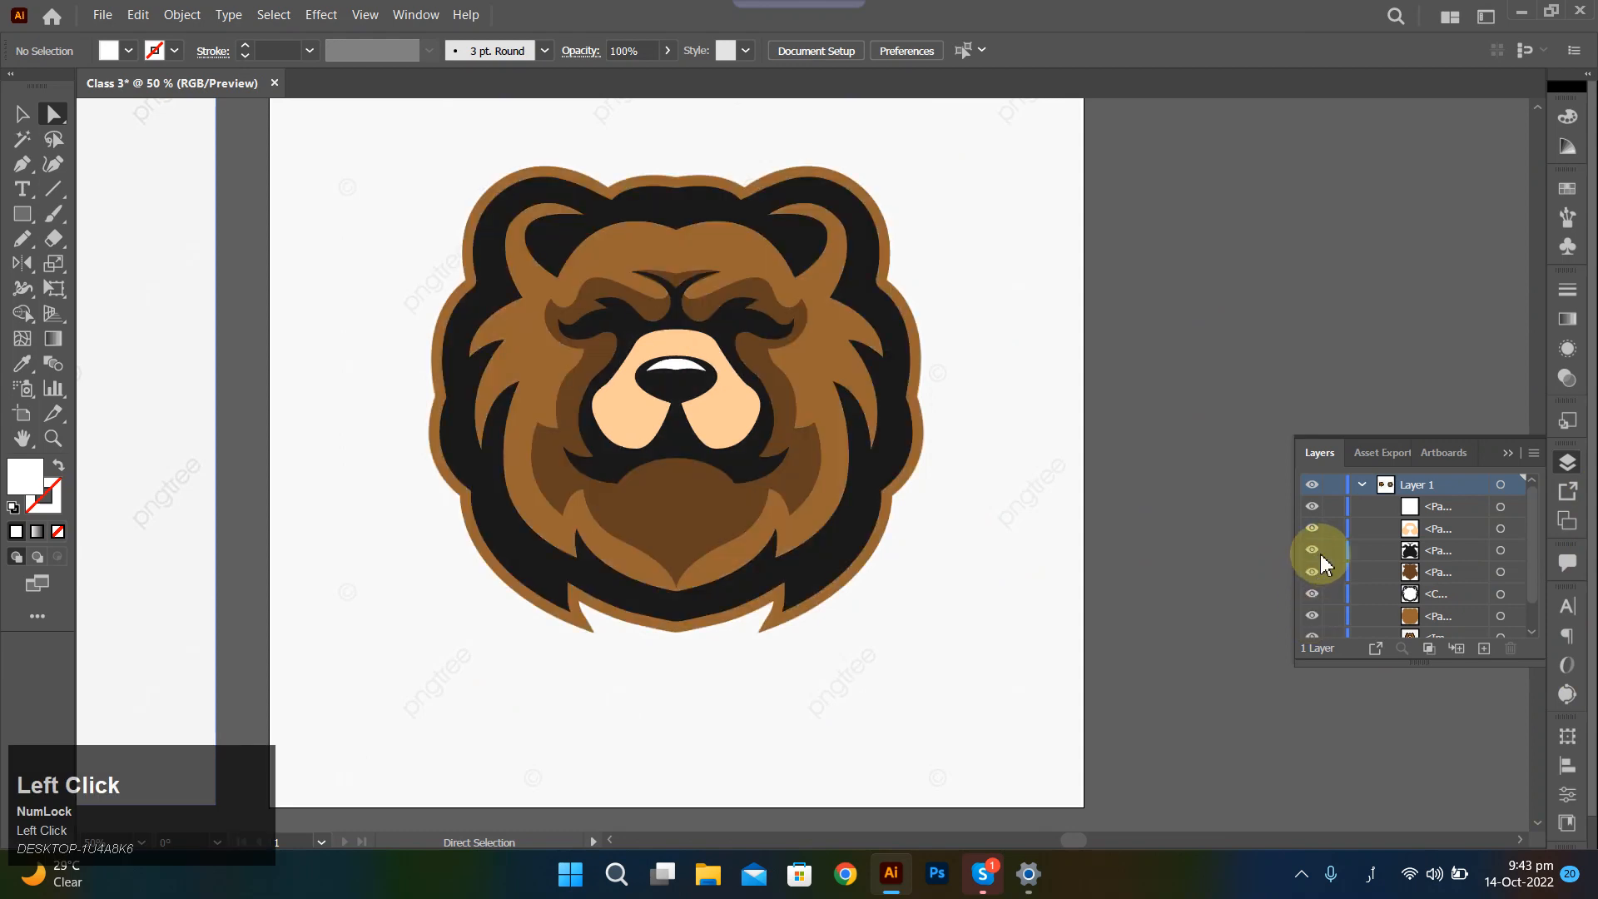
Hide all the traced shapes, checking the nose highlight on its own over the reference before hiding it again.
left_click_drag(1312, 507, 1312, 620)
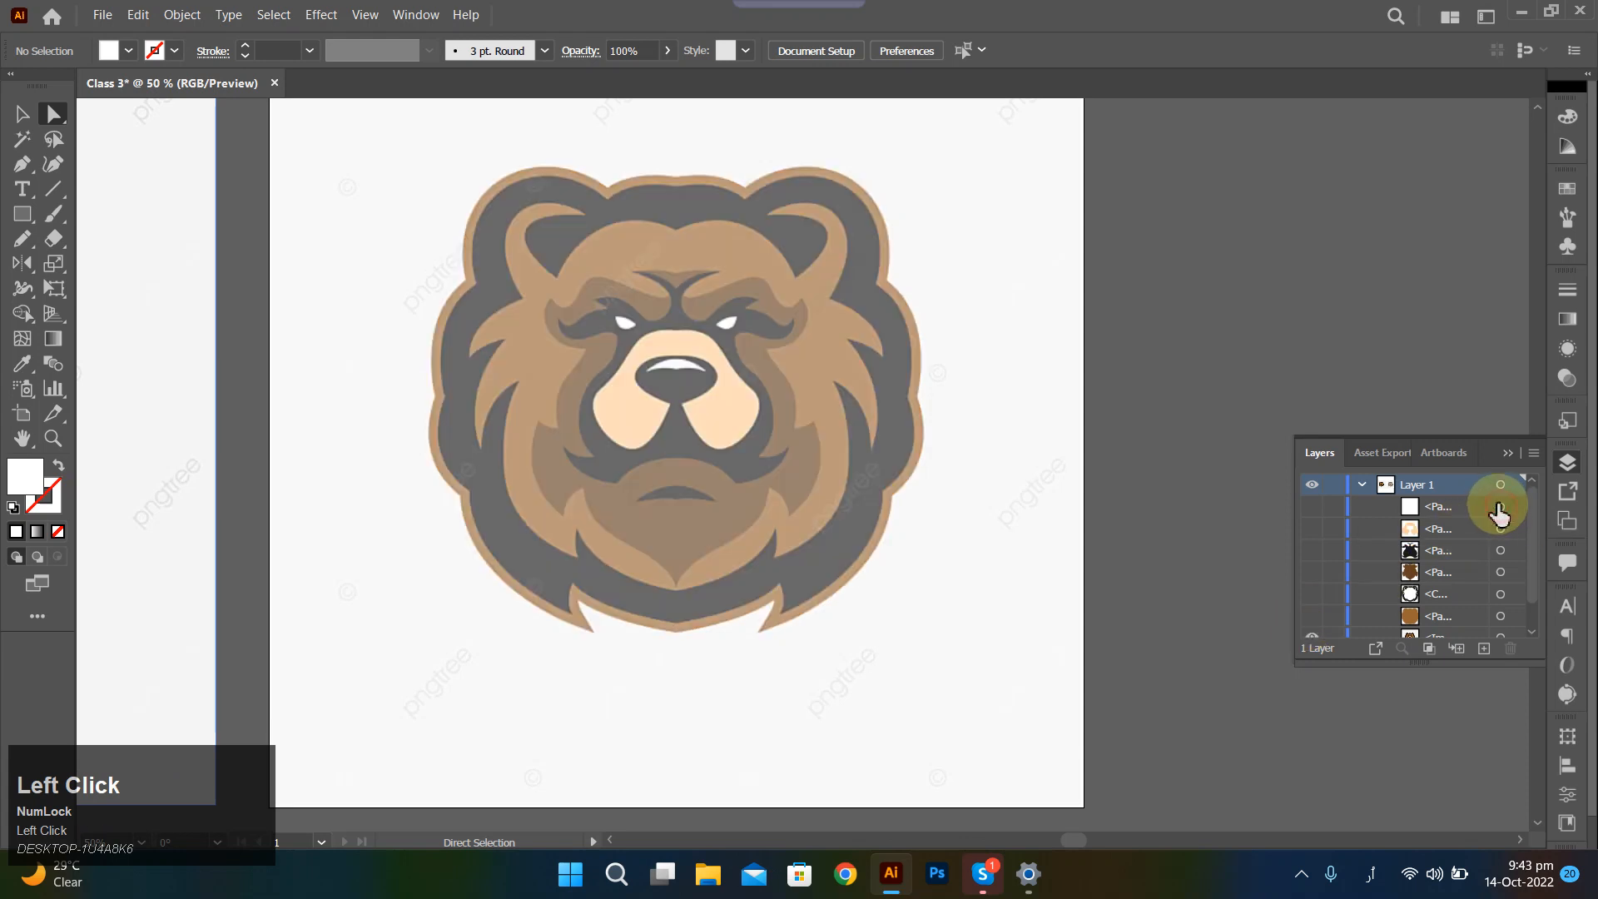
left_click(1312, 507)
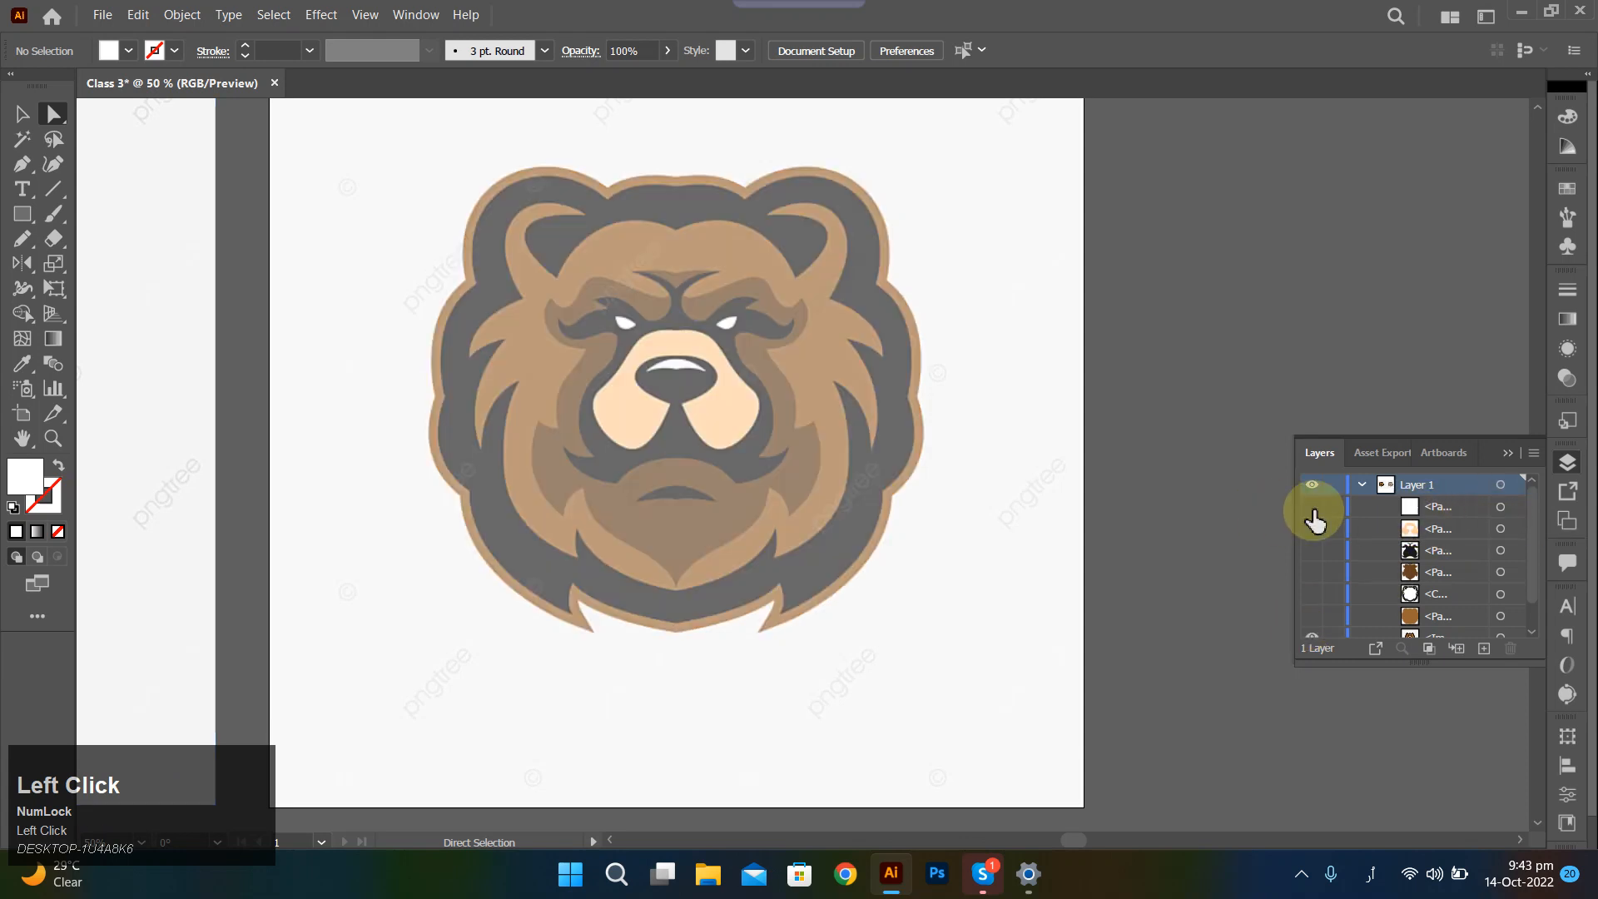
left_click(1499, 507)
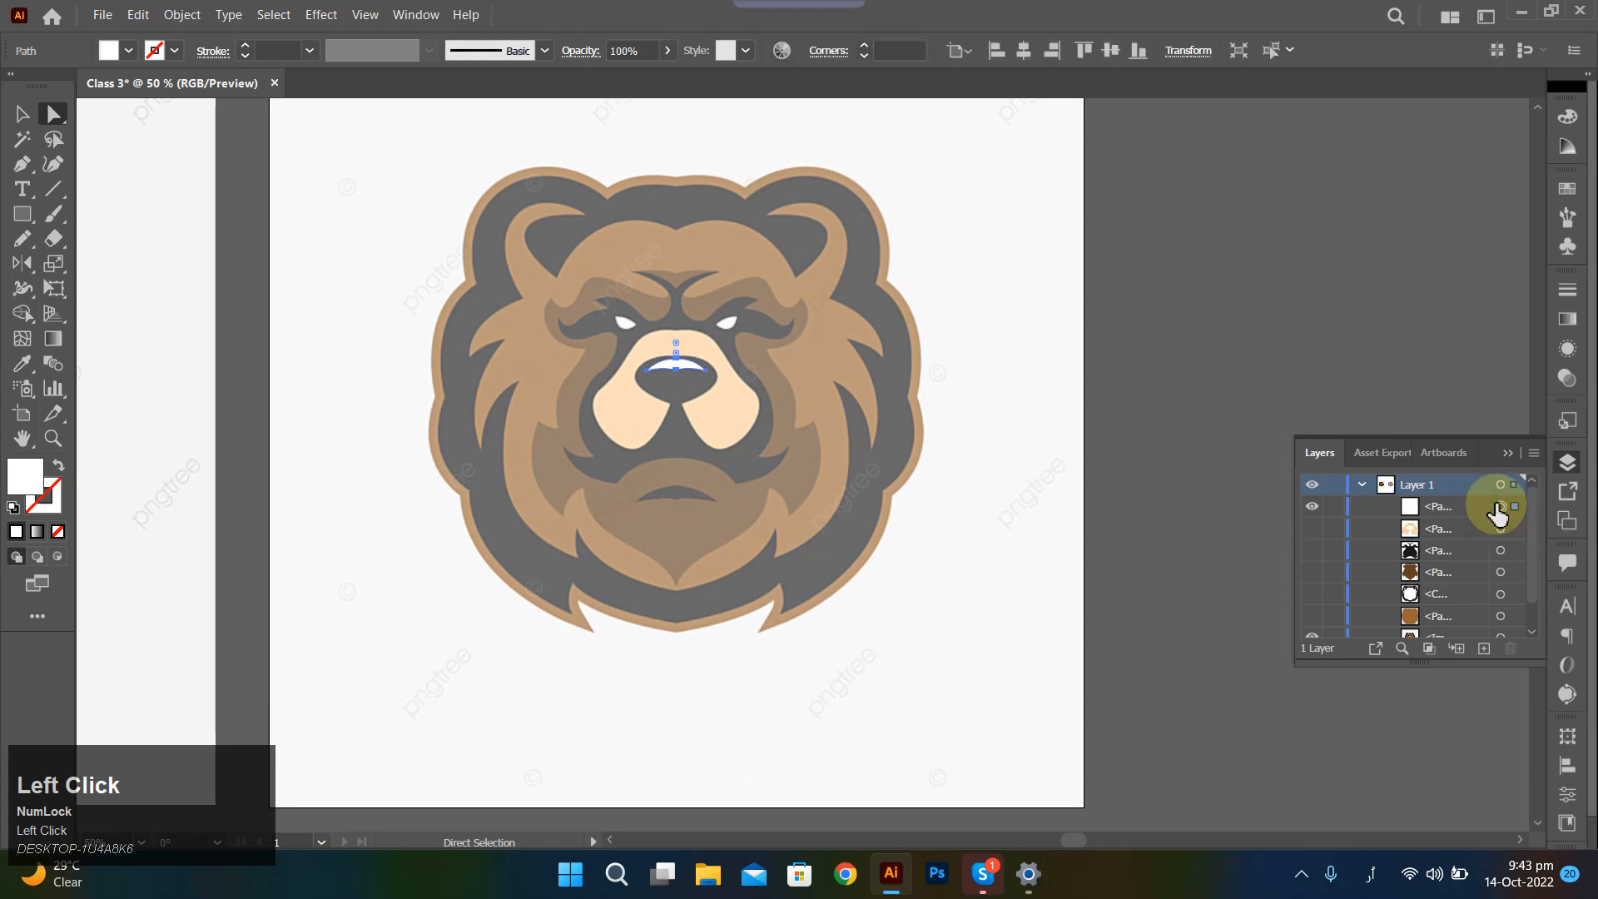
left_click(1311, 508)
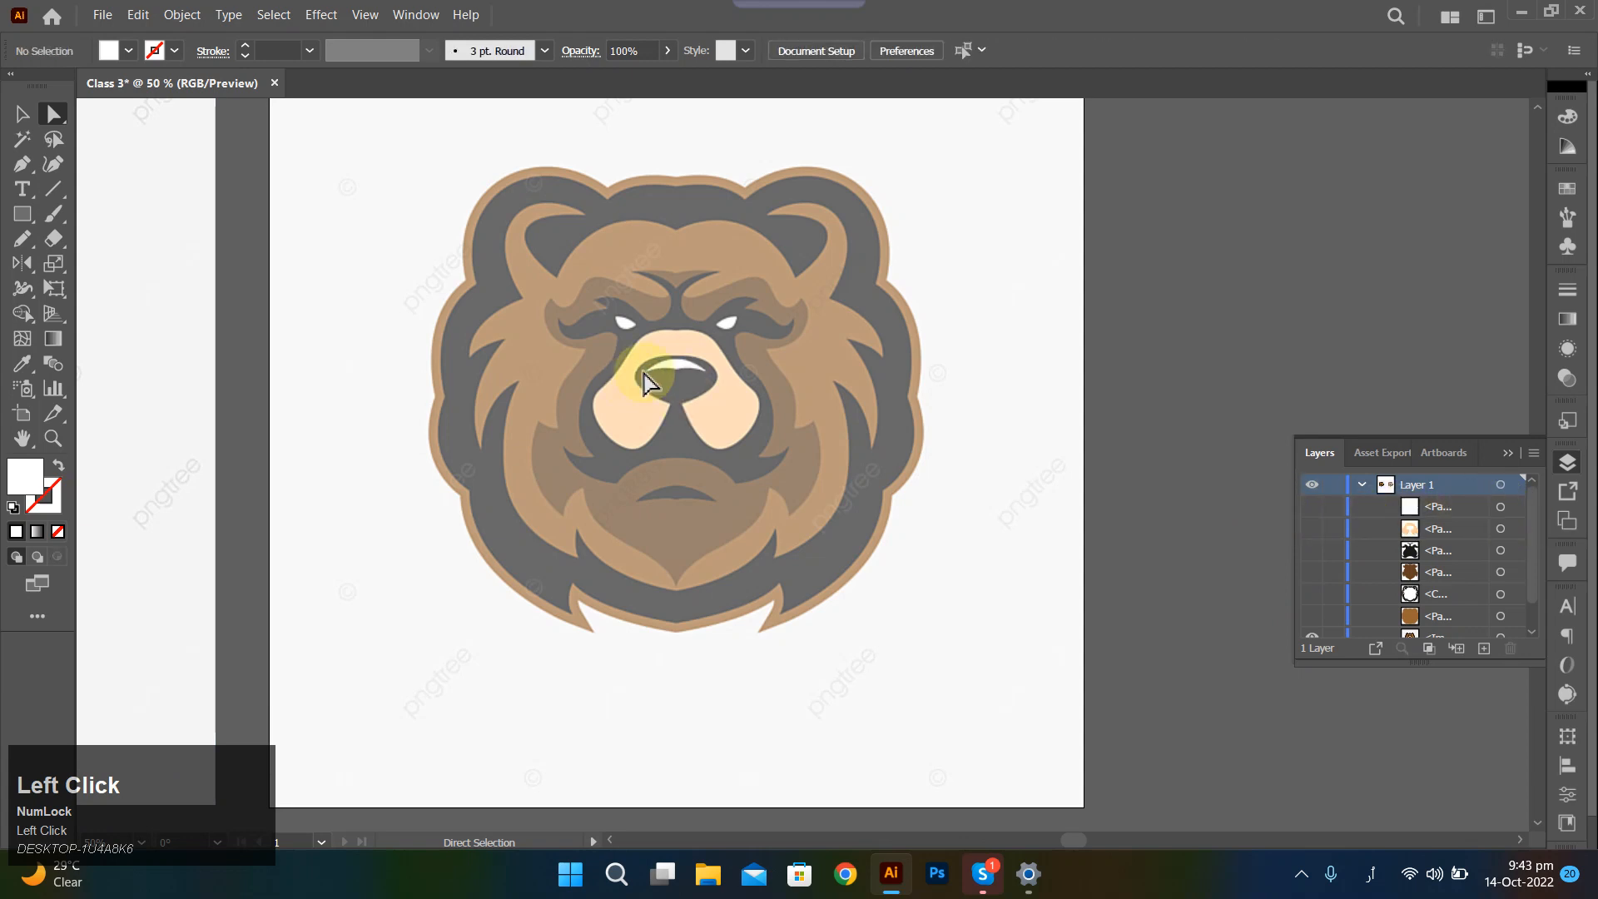
Trace the bear's left eye as a closed curved white shape with the Pen tool, following the reference.
scroll(696, 360, "up", 5)
scroll(820, 150, "up", 2)
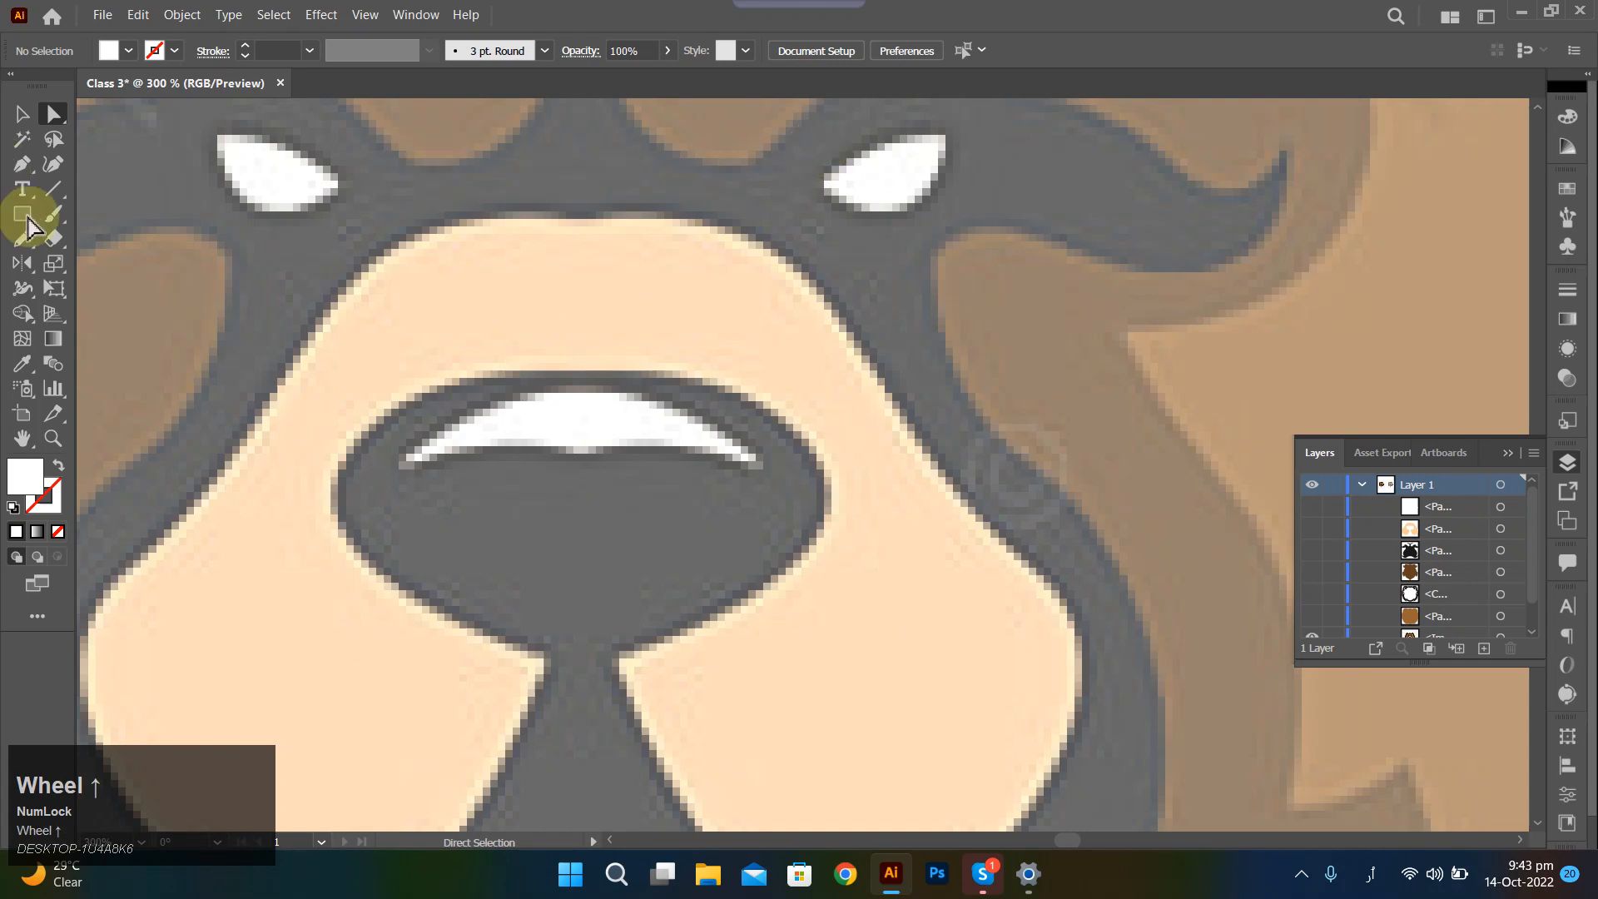
left_click(21, 214)
scroll(93, 275, "left", 5)
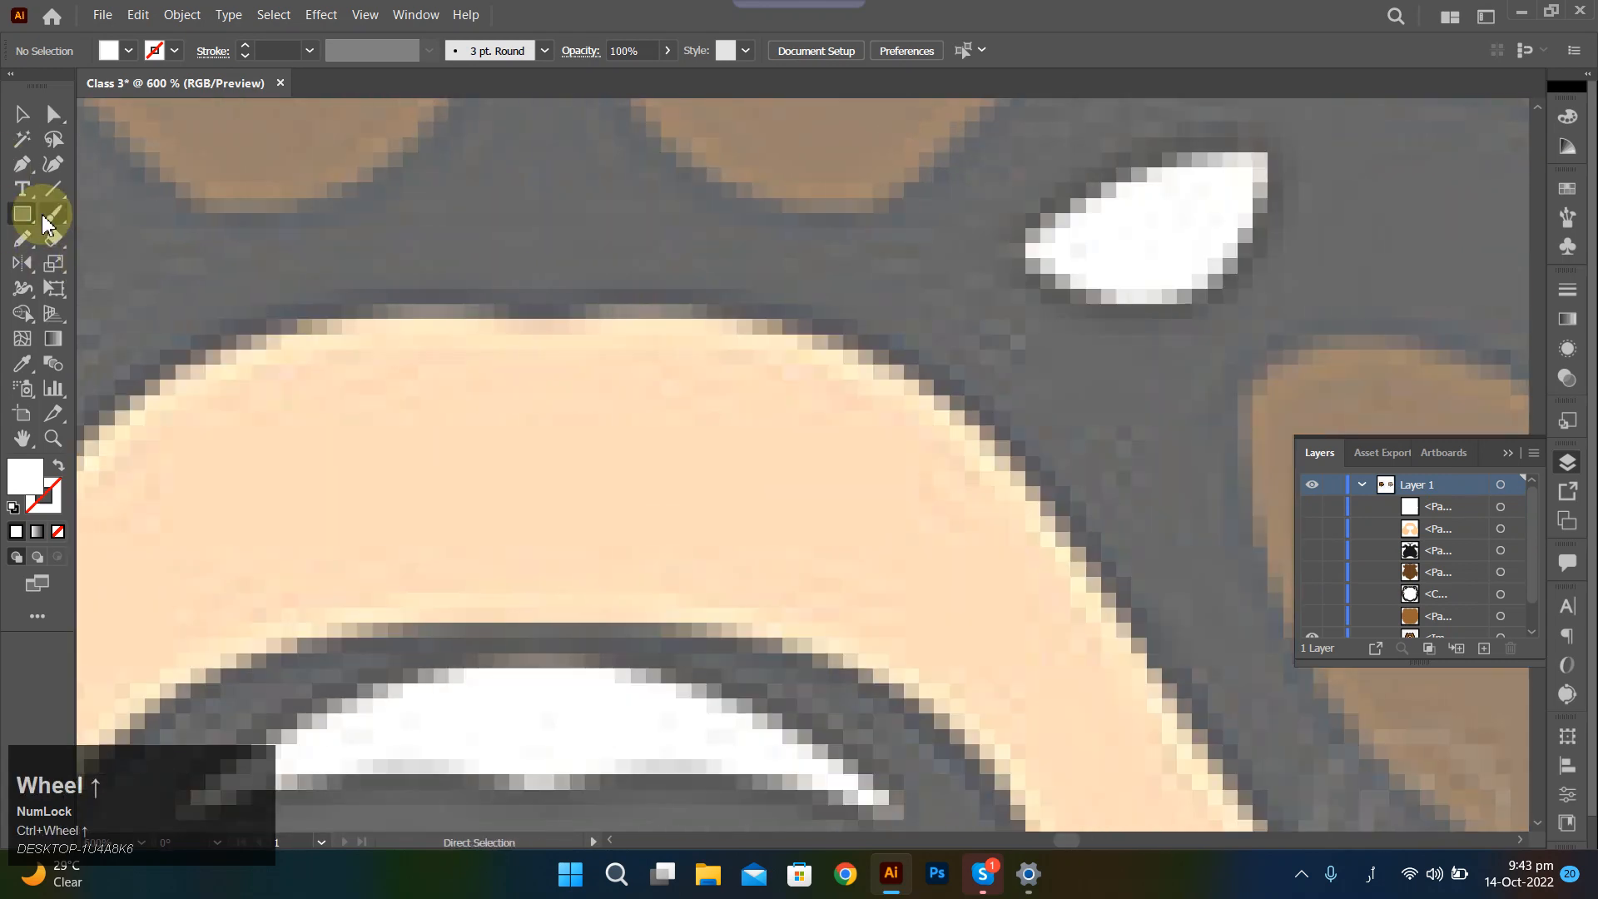
scroll(67, 216, "left", 7)
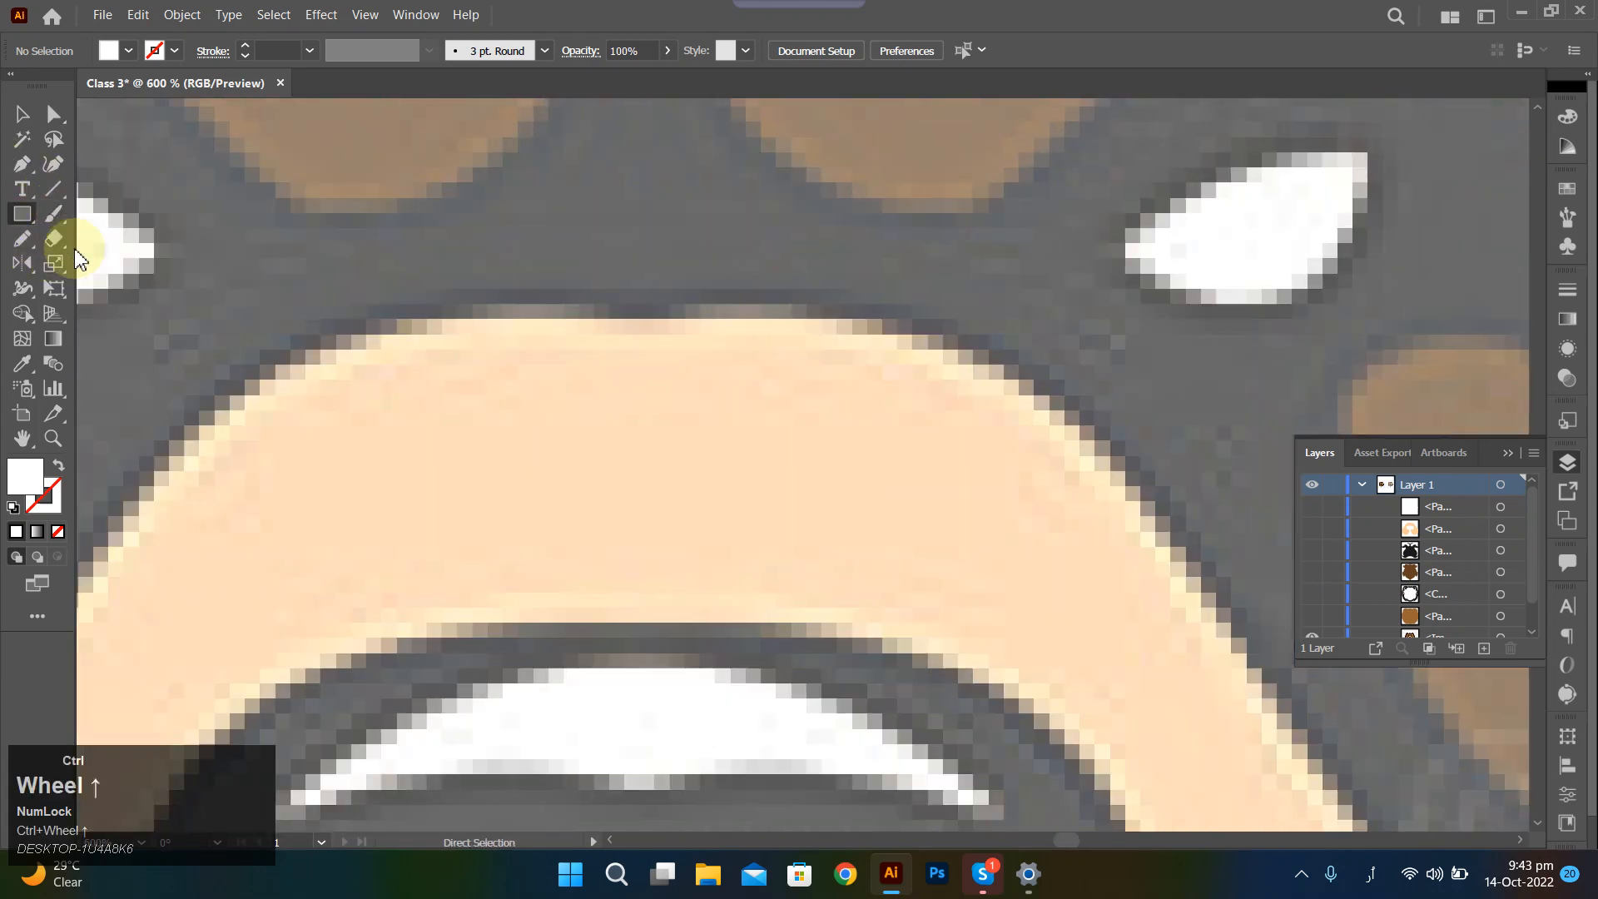
key("p")
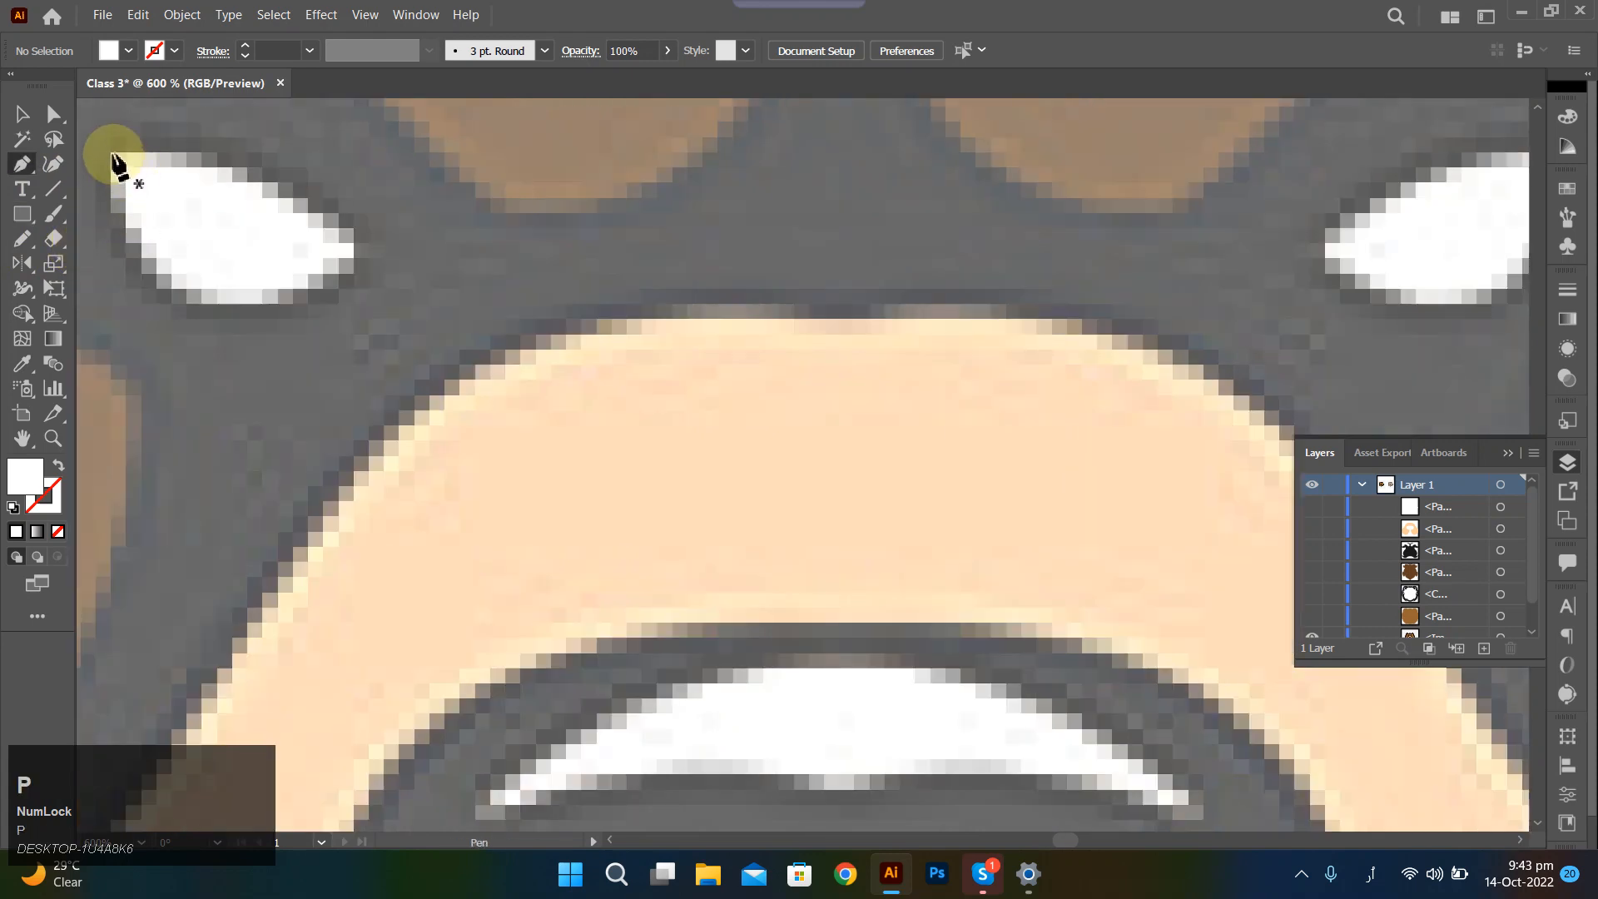
left_click(109, 150)
left_click_drag(283, 291, 442, 248)
key("ctrl+z")
left_click_drag(293, 308, 477, 254)
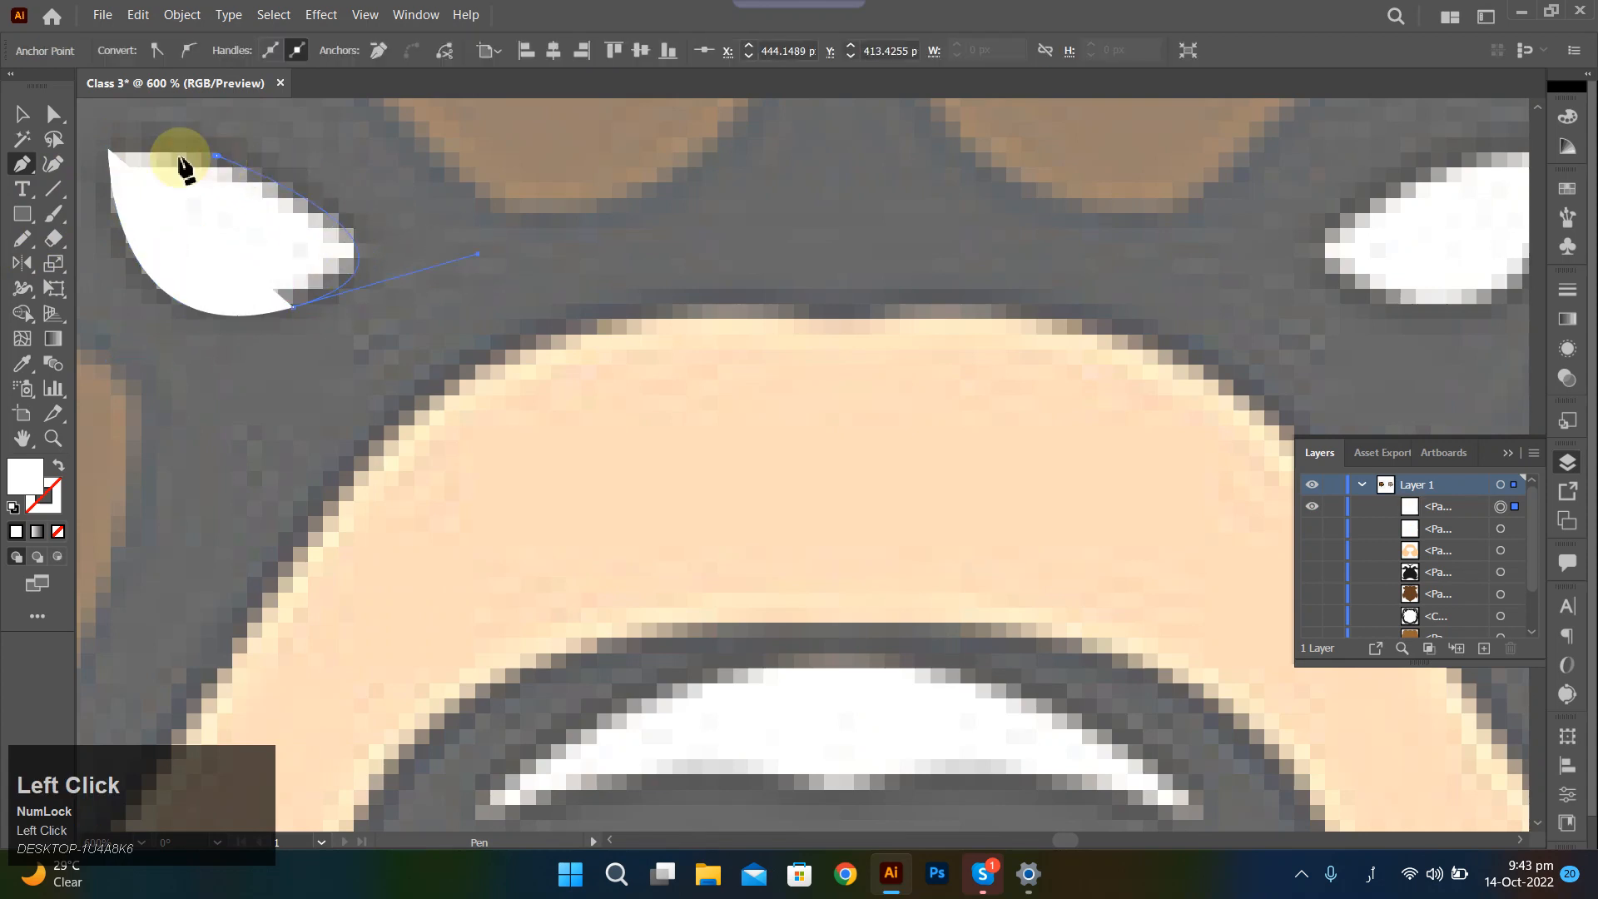
left_click_drag(109, 150, 114, 154)
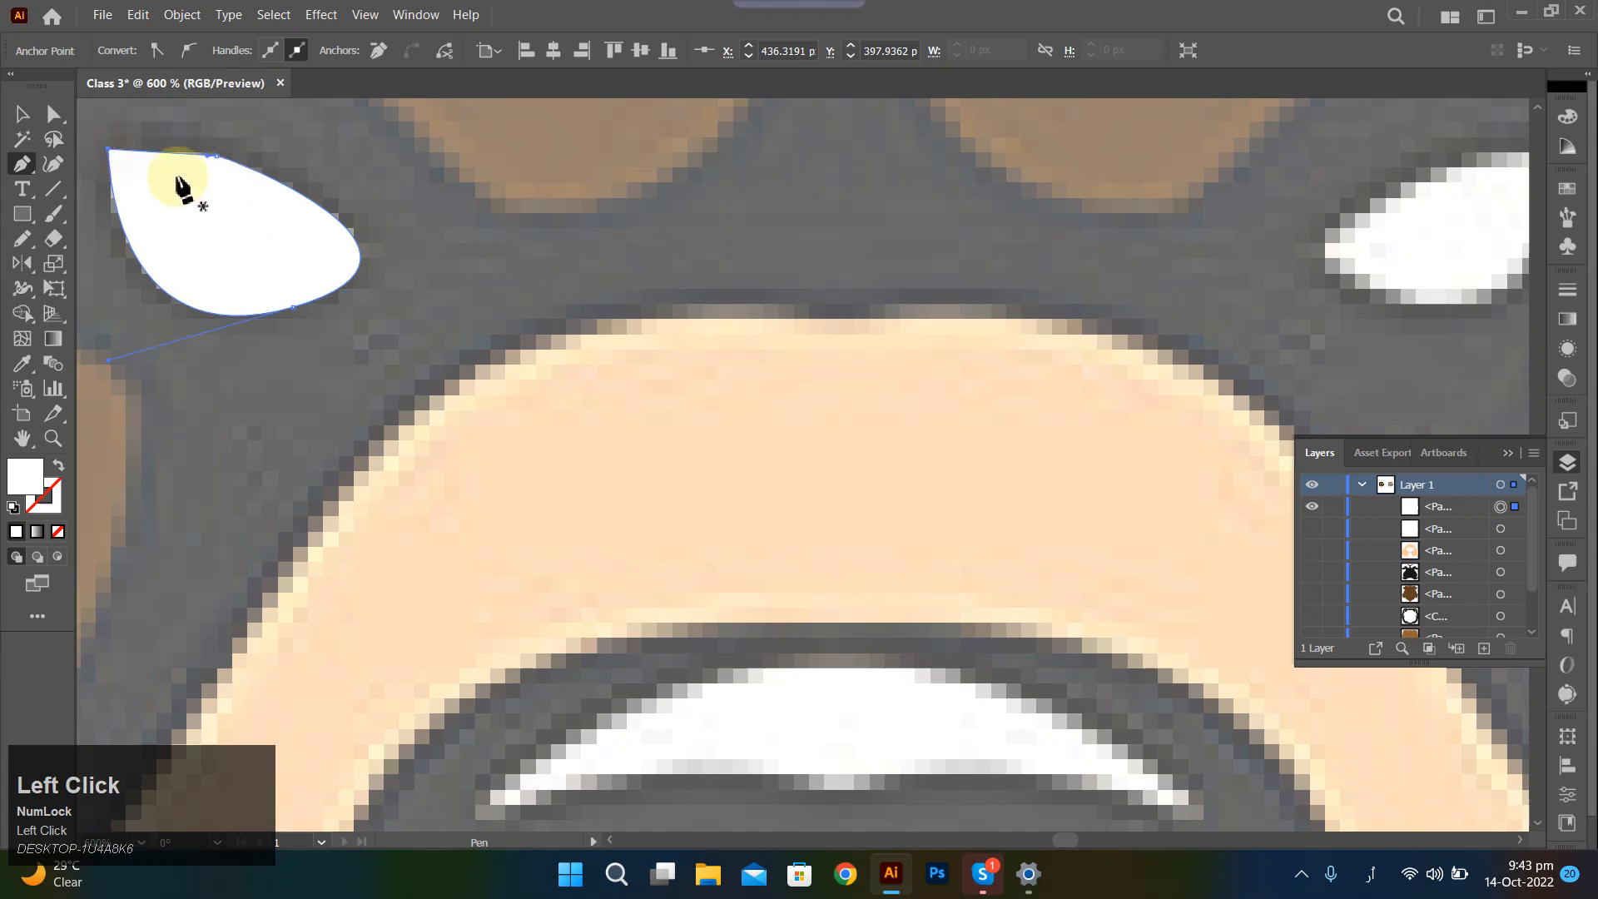
Fit the left eye's top and bottom anchor points to the reference with the fill removed, then restore its white fill.
left_click(57, 531)
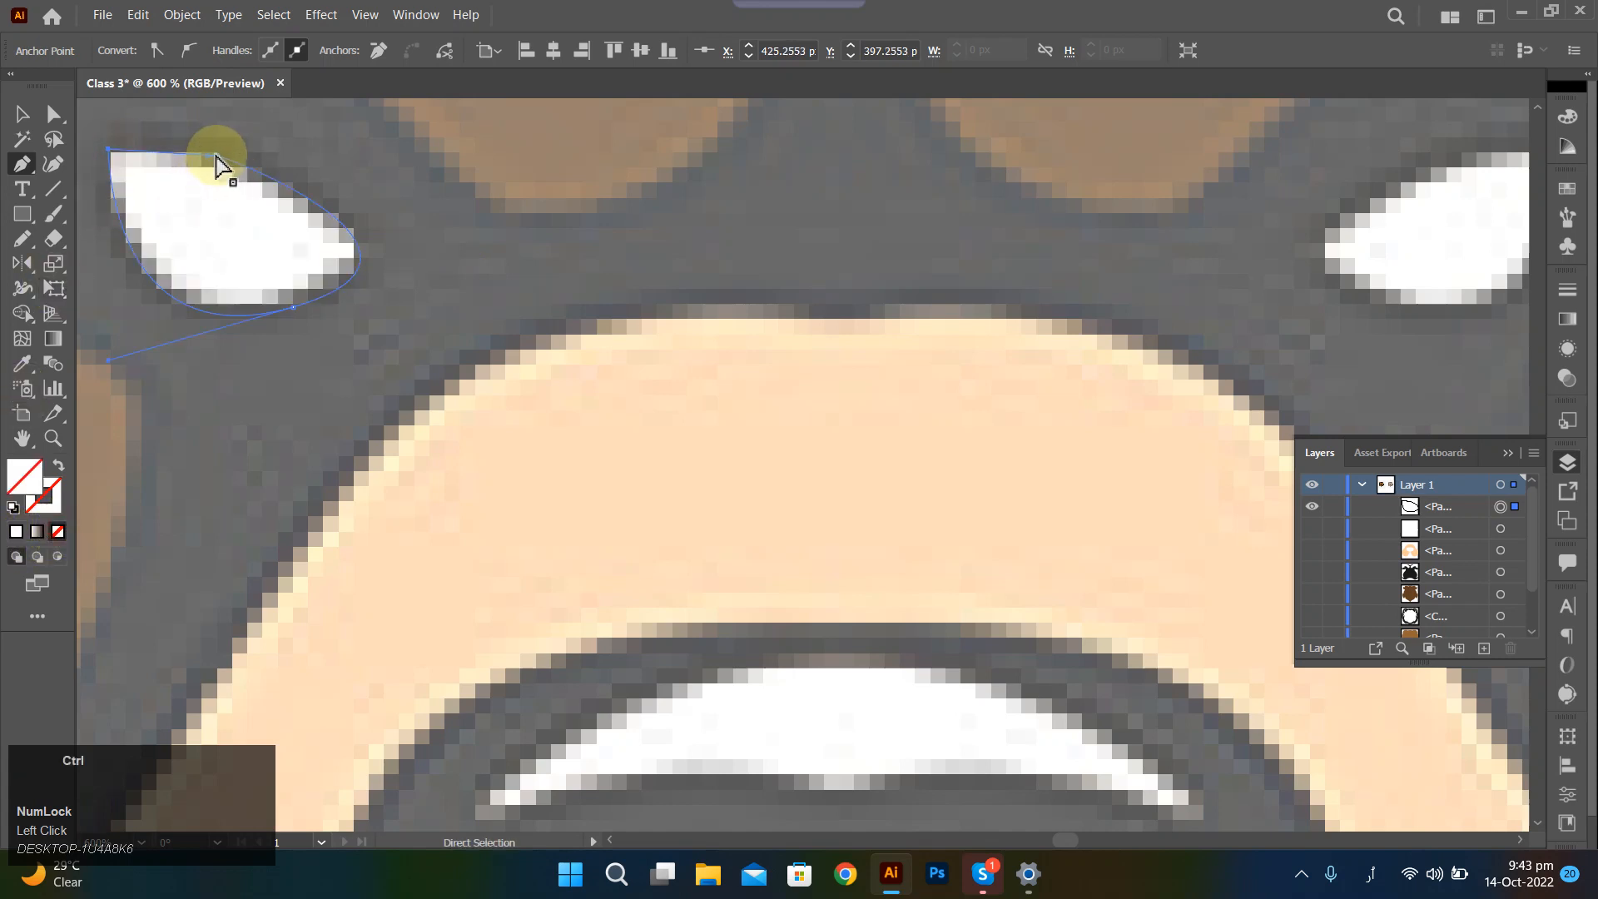
left_click_drag(217, 156, 195, 159)
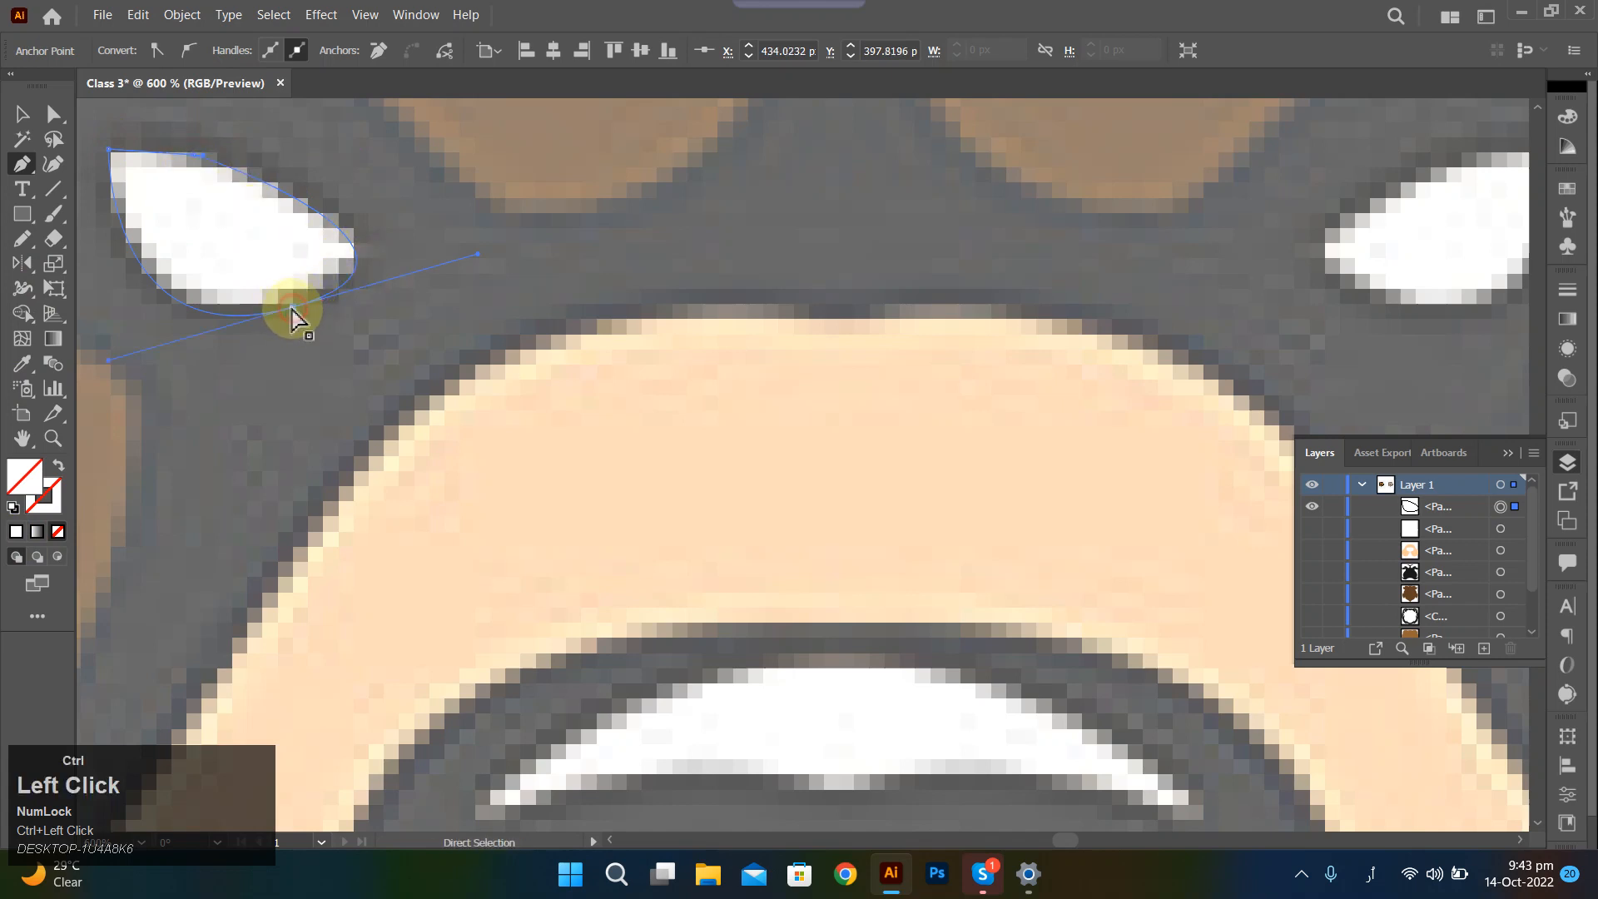
left_click_drag(291, 307, 292, 298)
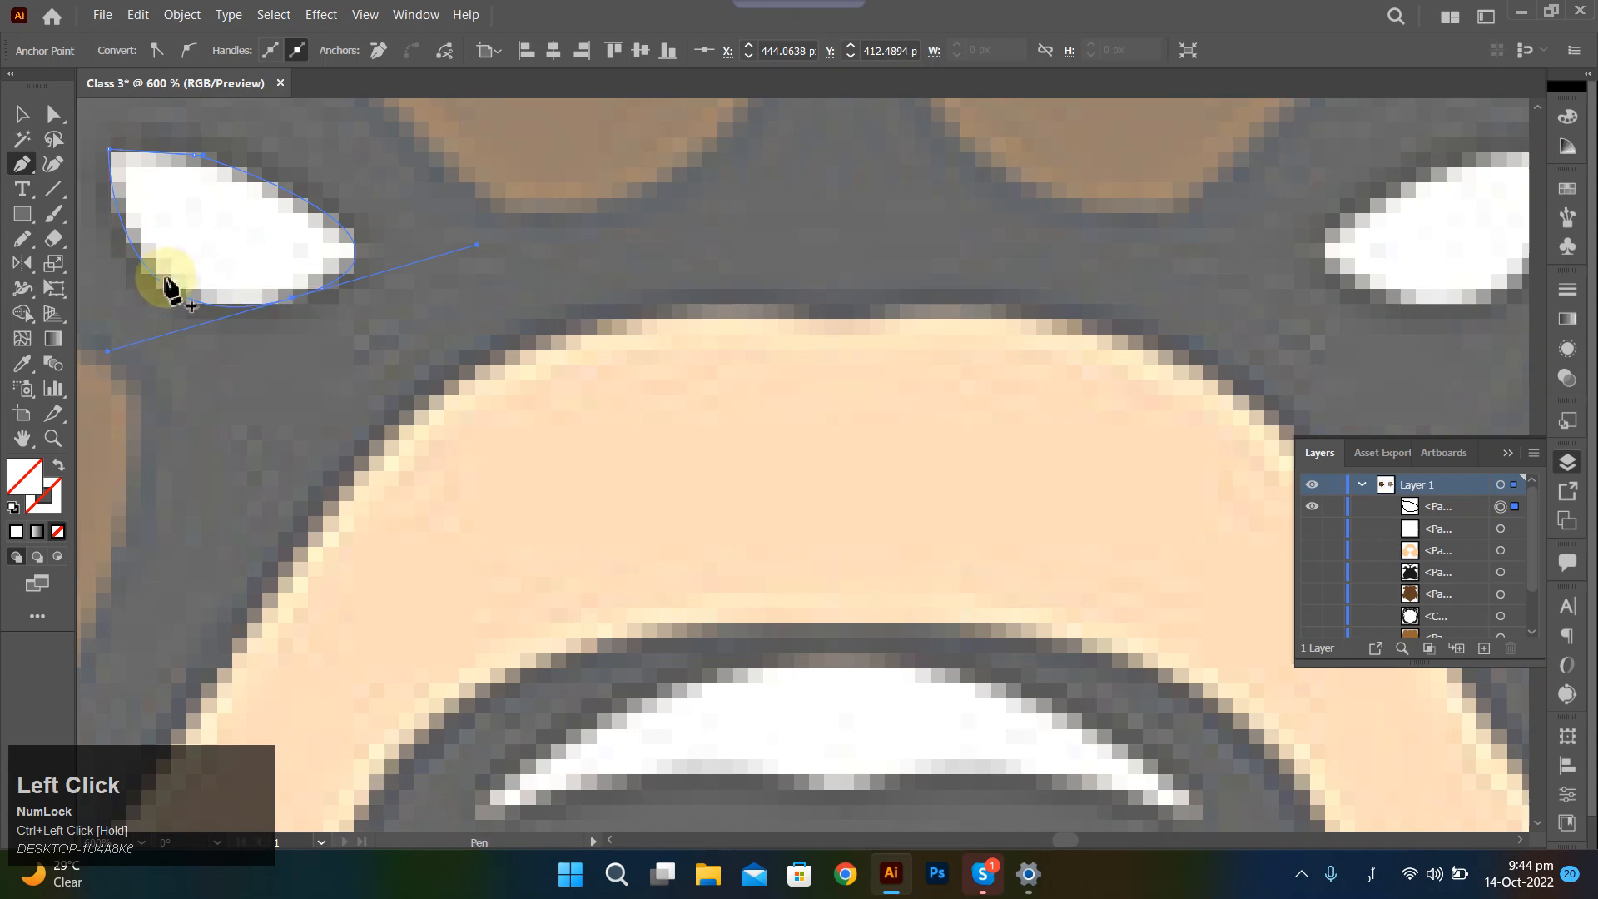
scroll(191, 253, "down", 3, "alt")
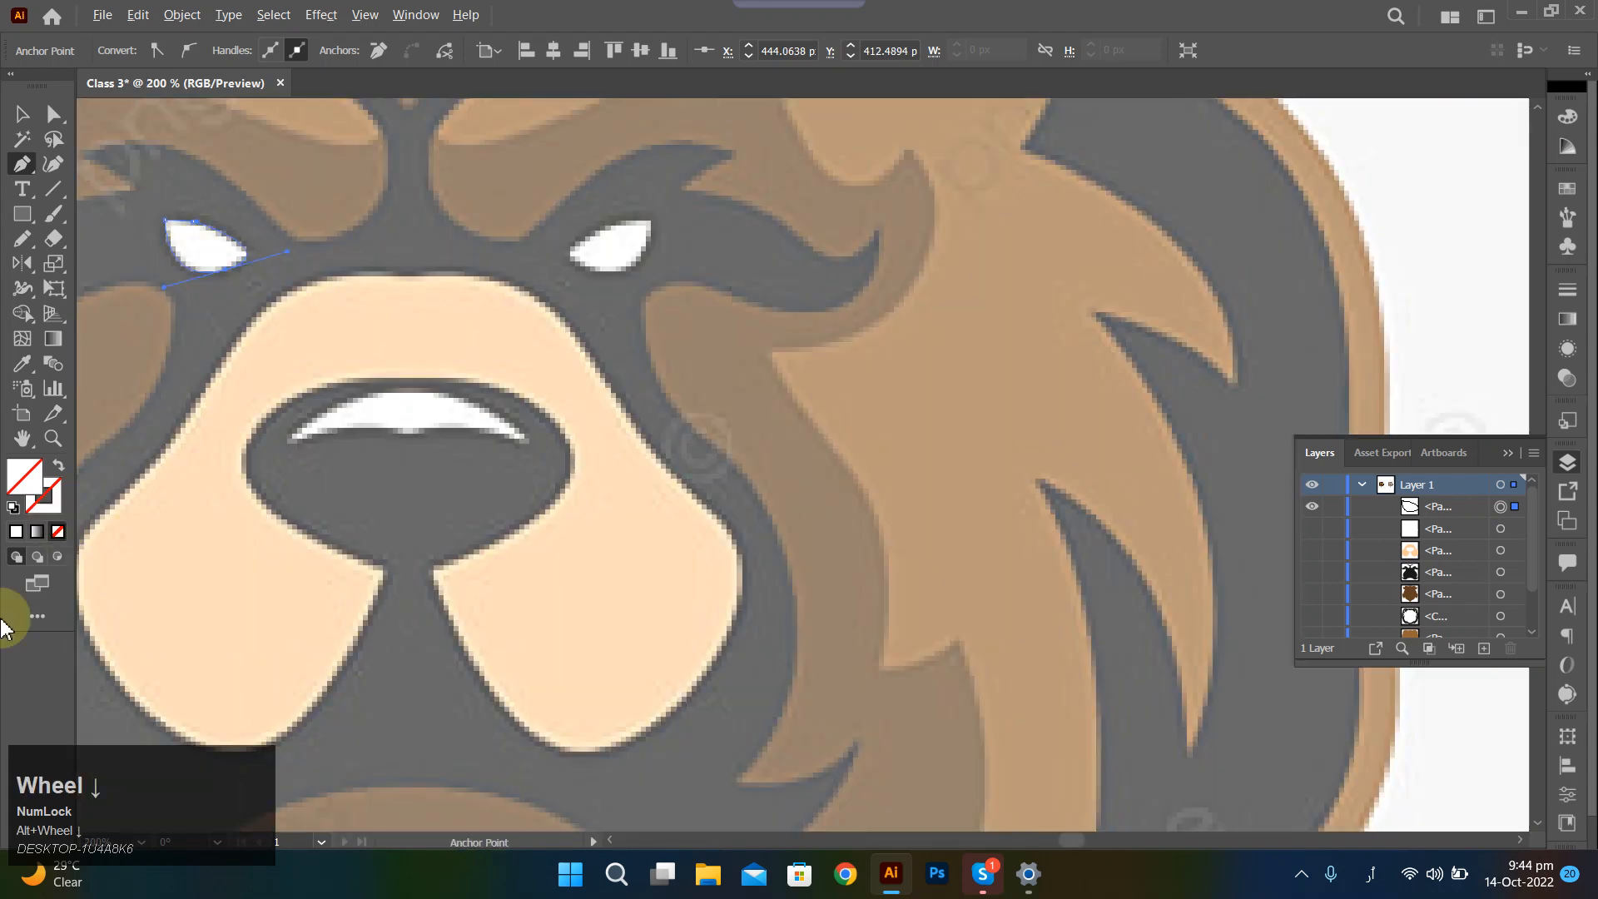
left_click(17, 533)
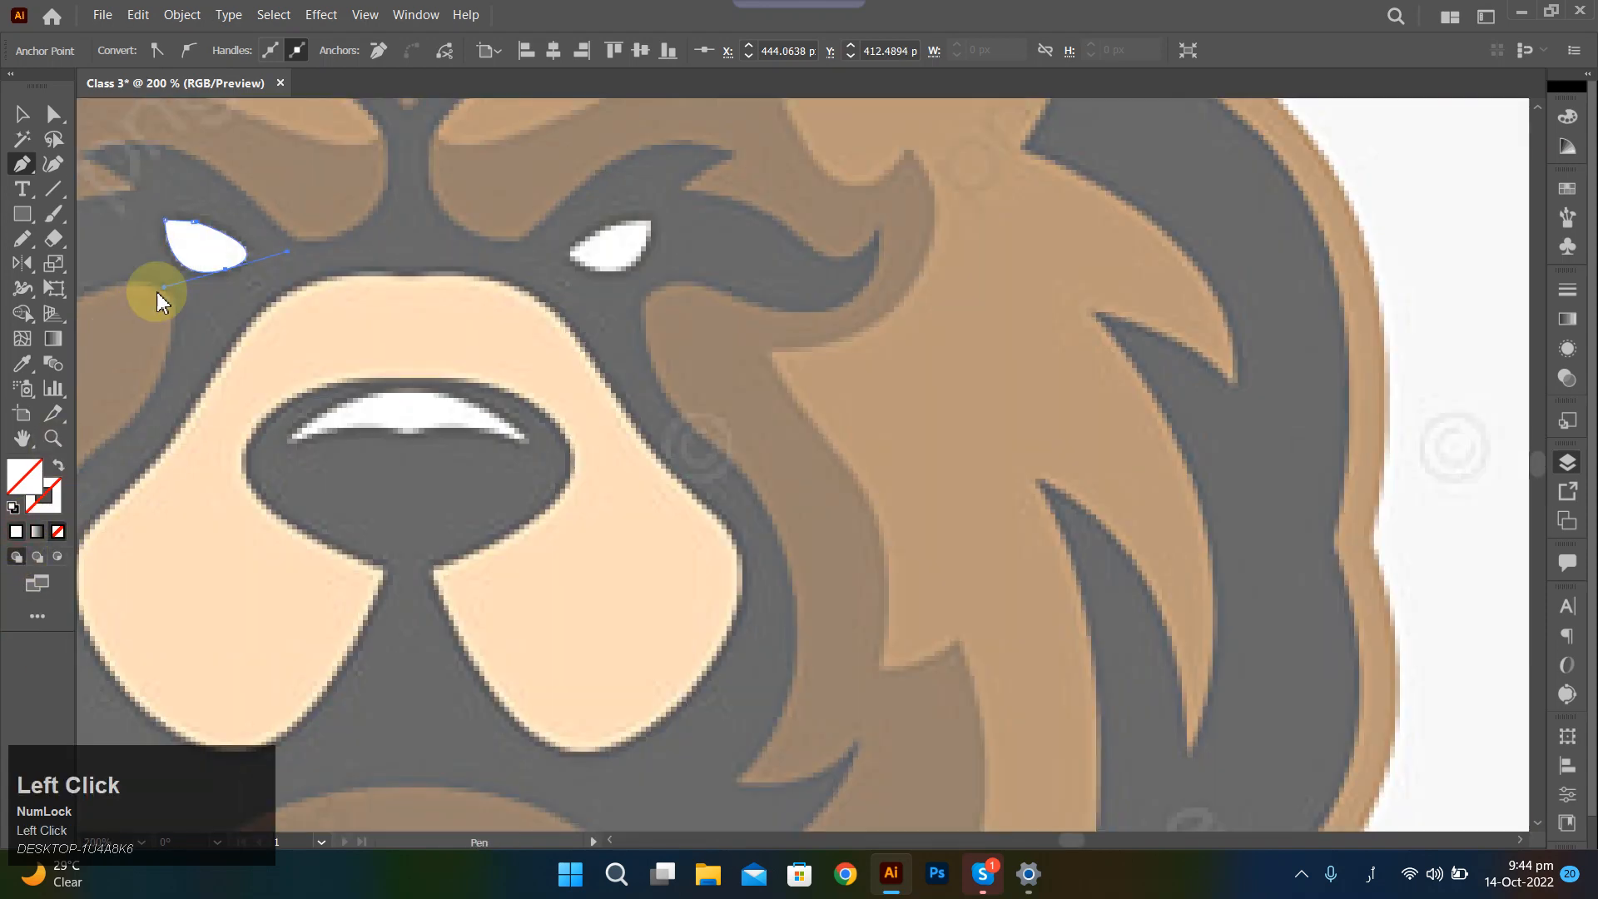
key("v")
right_click(206, 253)
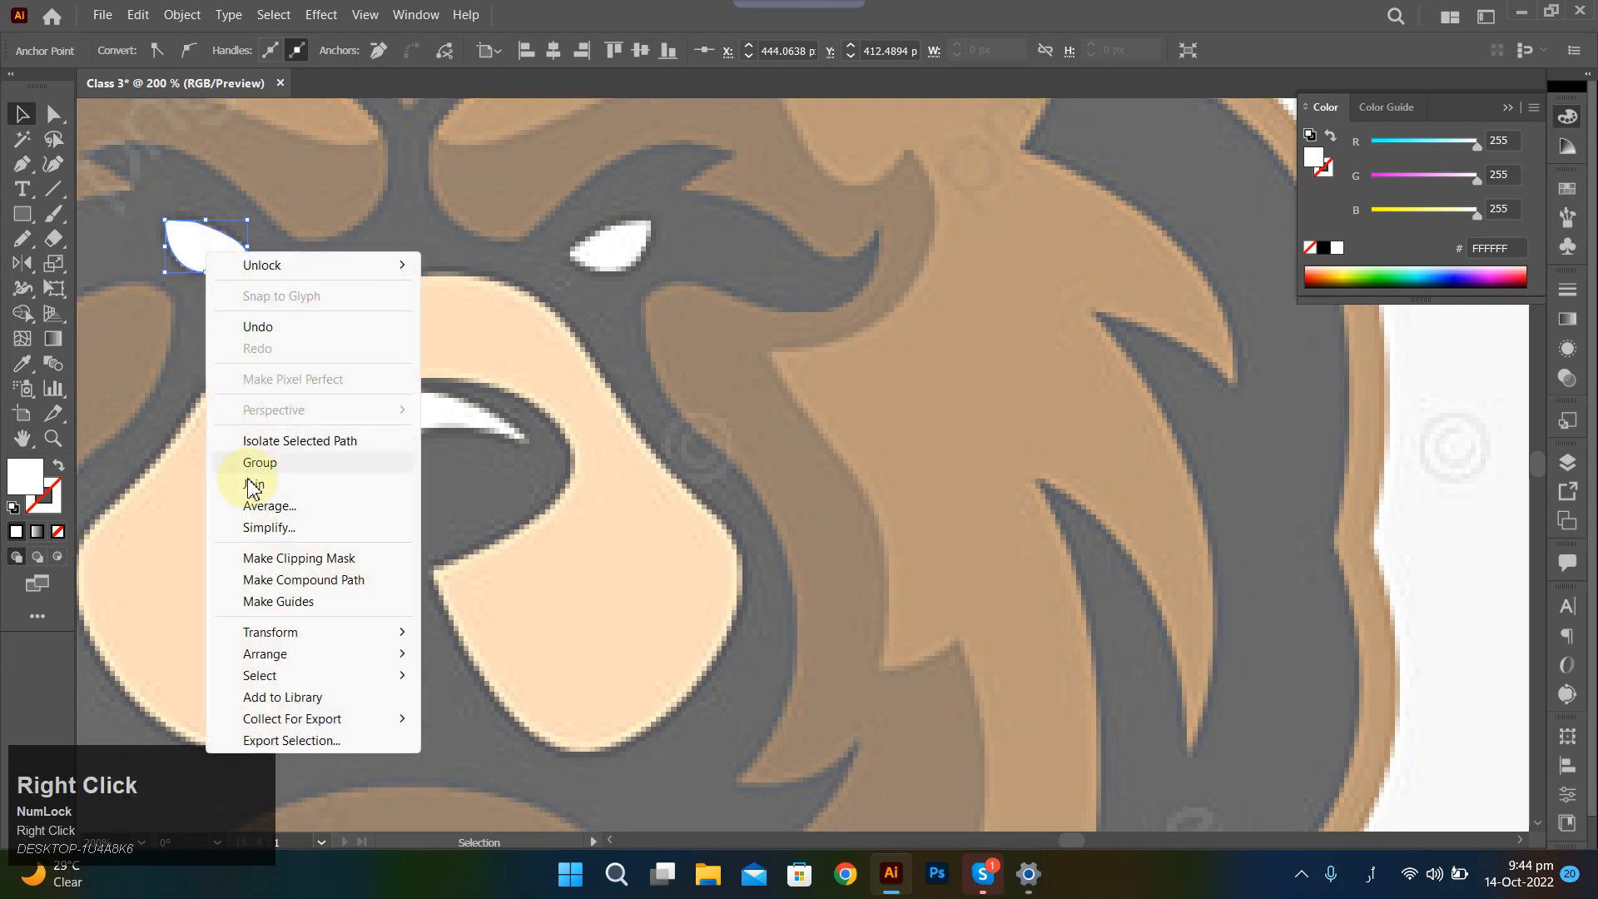
left_click(275, 654)
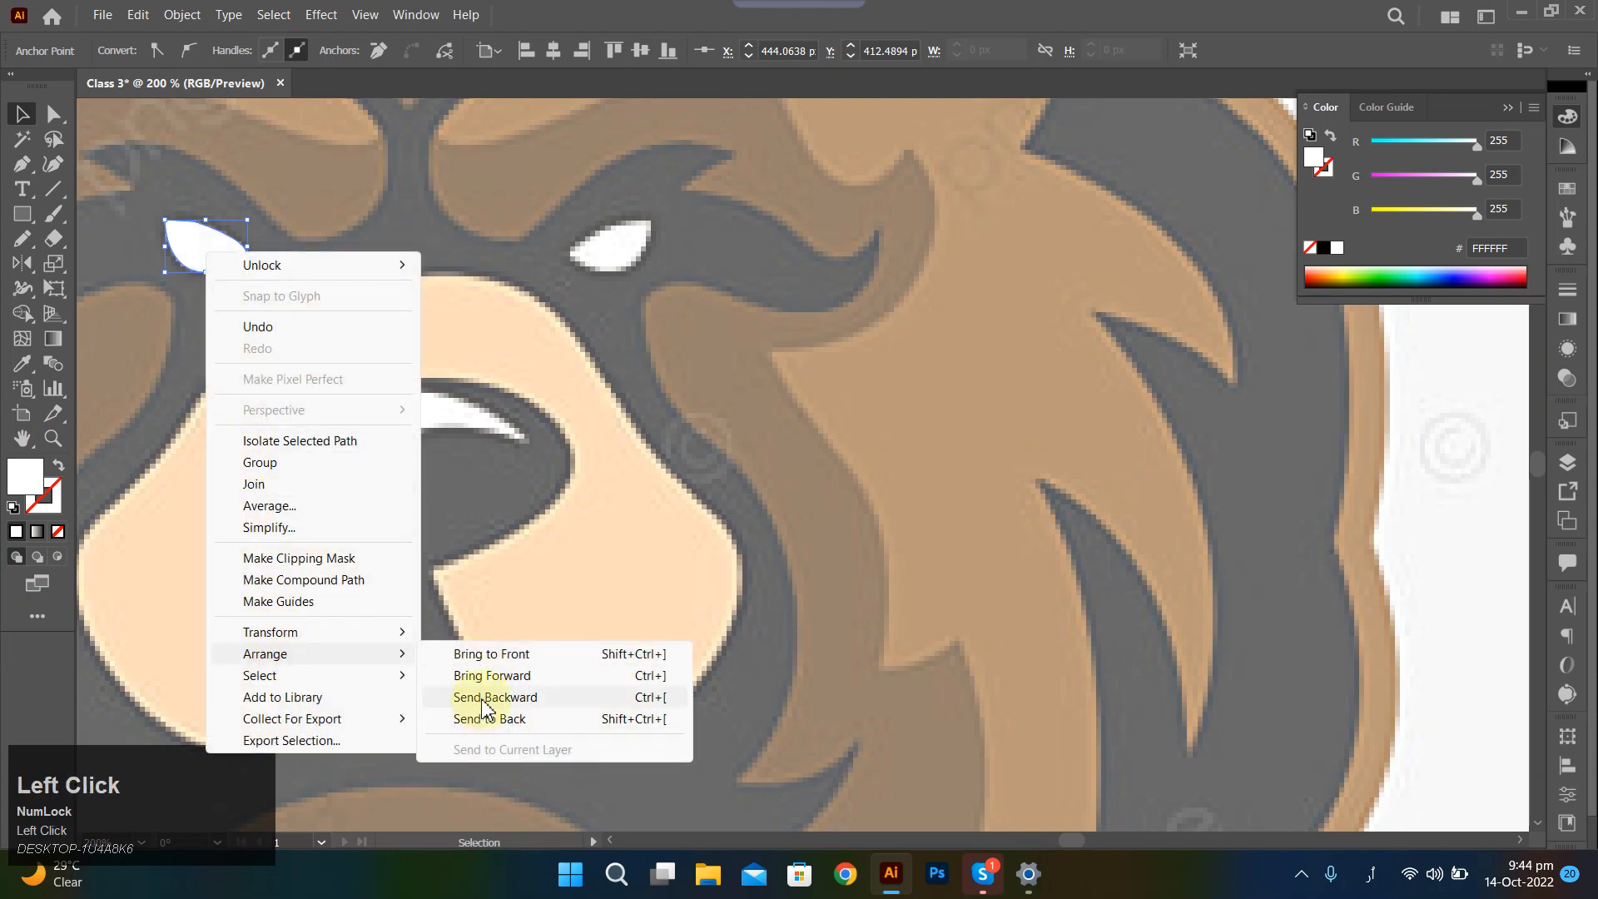
mouse_move(308, 632)
left_click(502, 707)
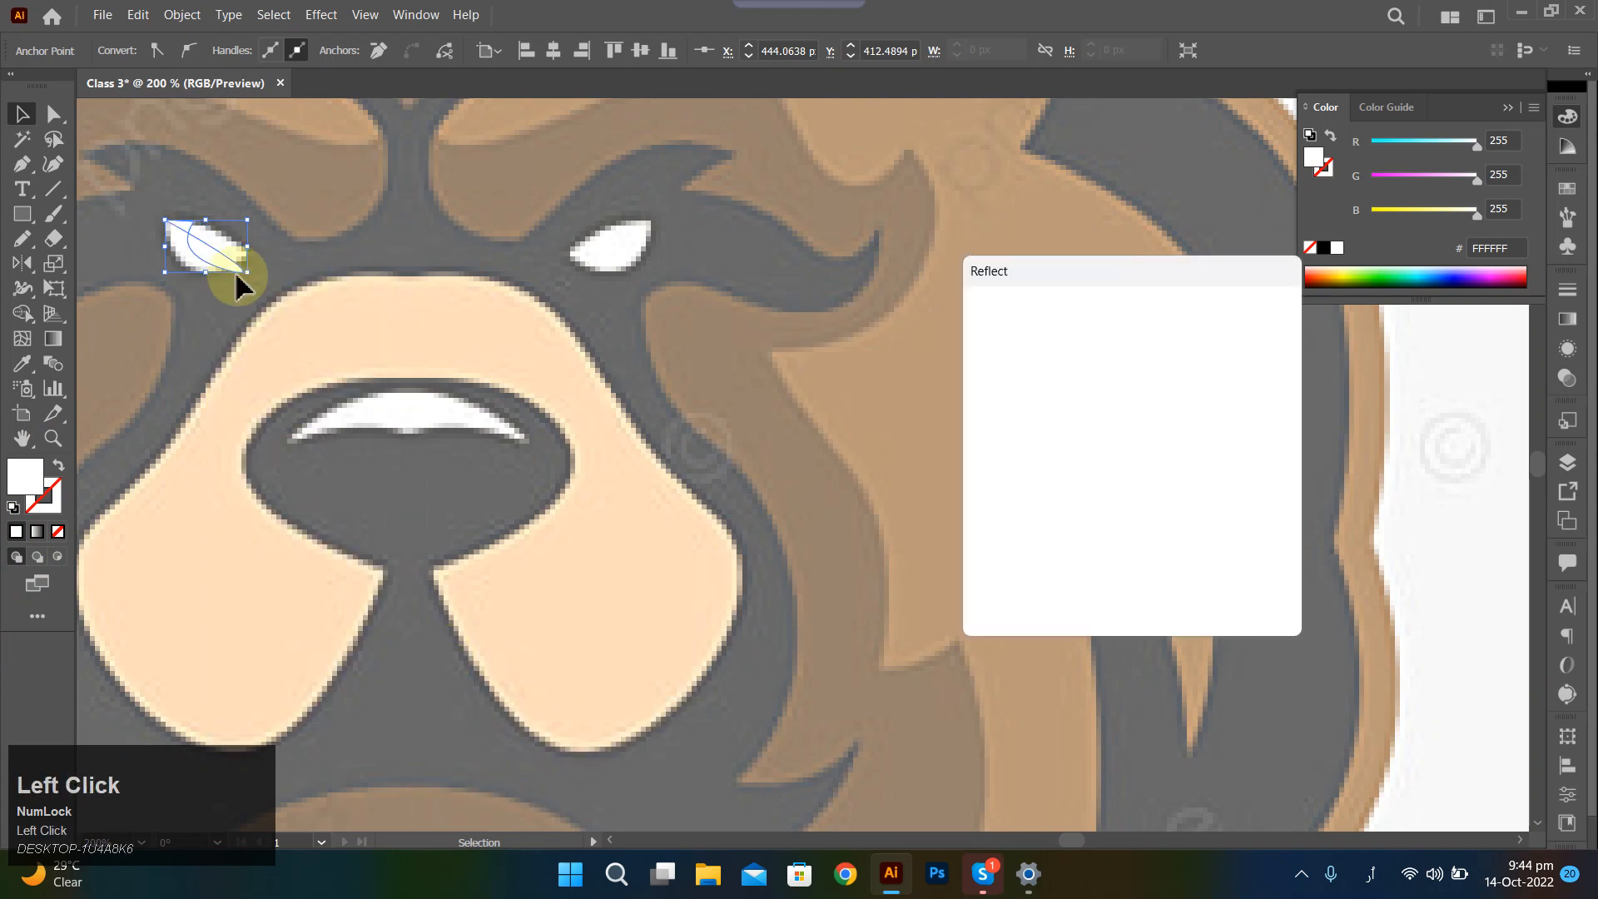
left_click(1220, 600)
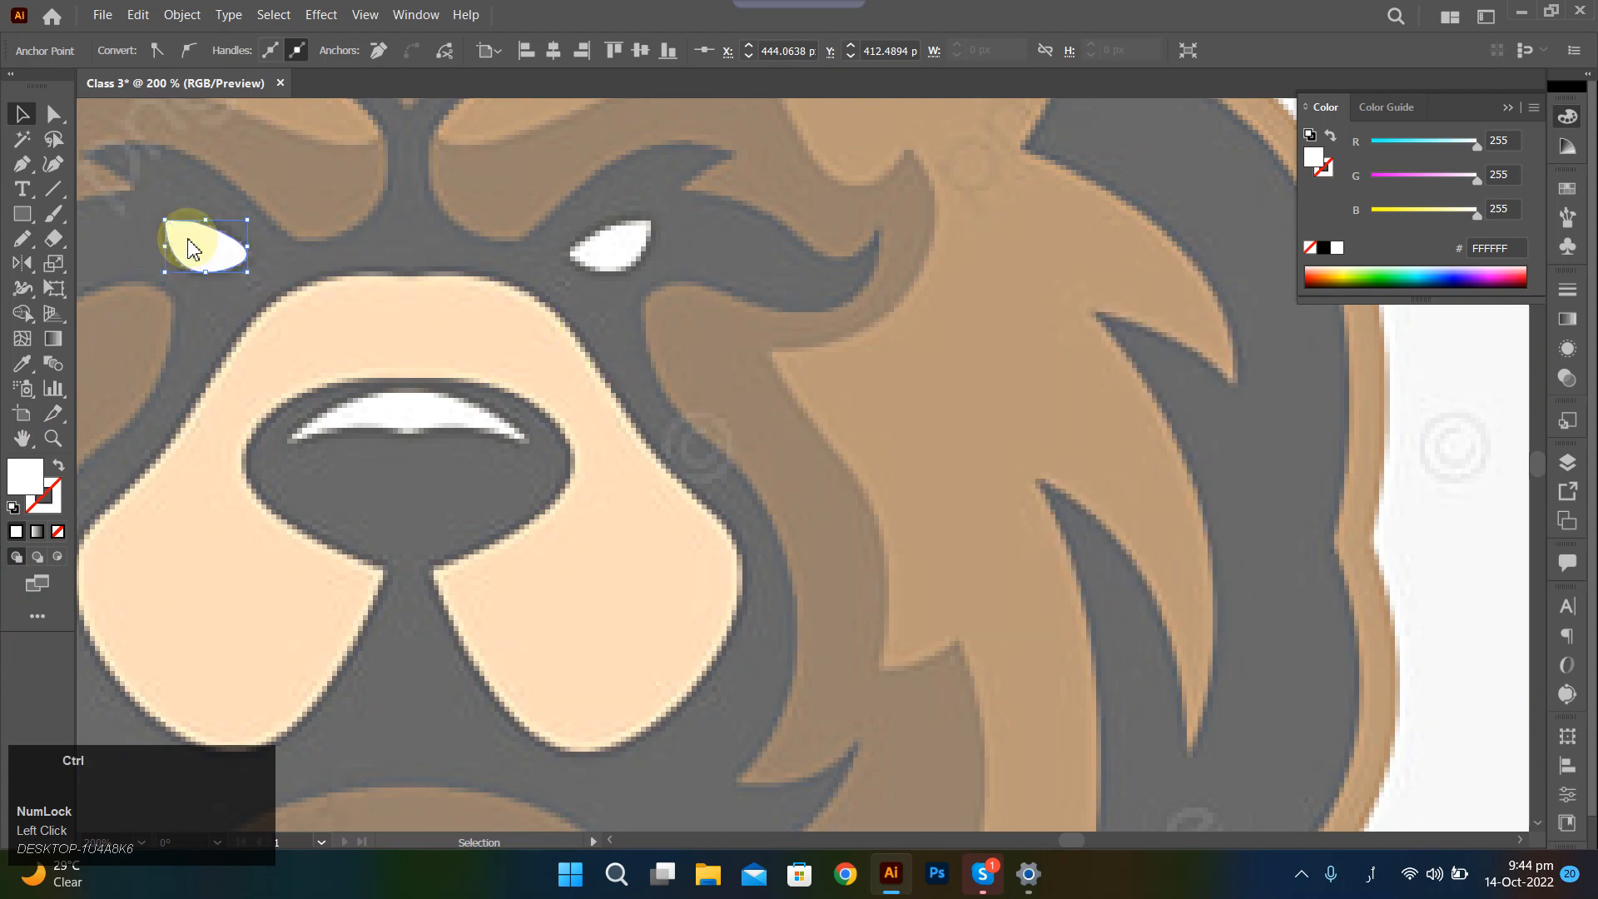
Make a vertically reflected copy of the left eye and place it over the reference's right eye.
right_click(188, 244)
left_click(387, 620)
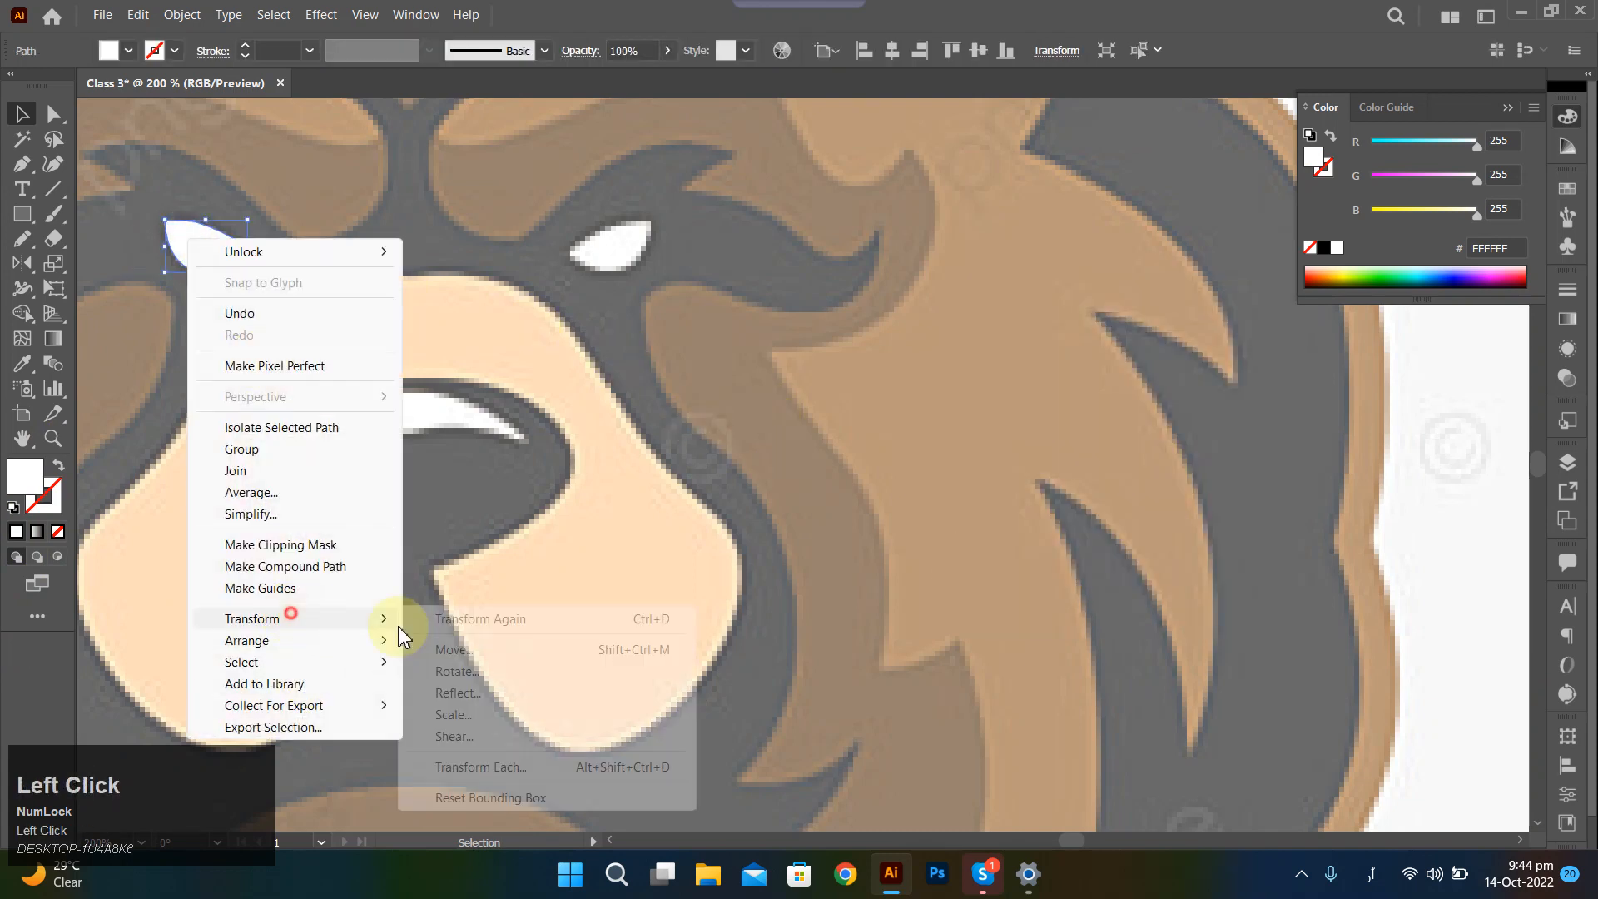
left_click(472, 696)
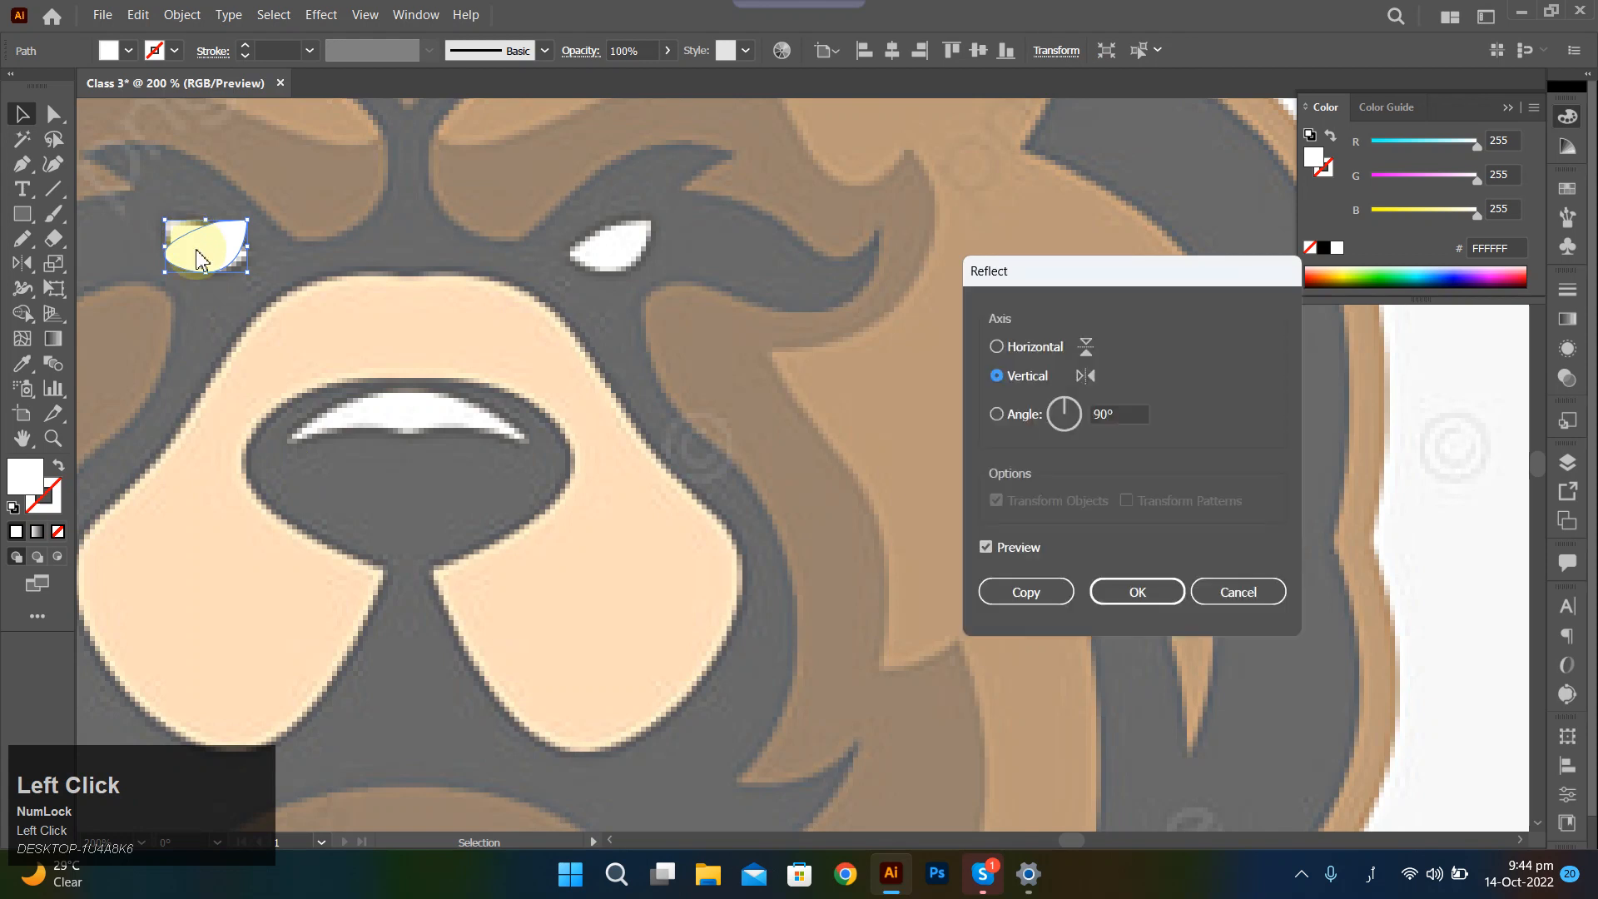
left_click(1025, 592)
left_click_drag(196, 242, 599, 263)
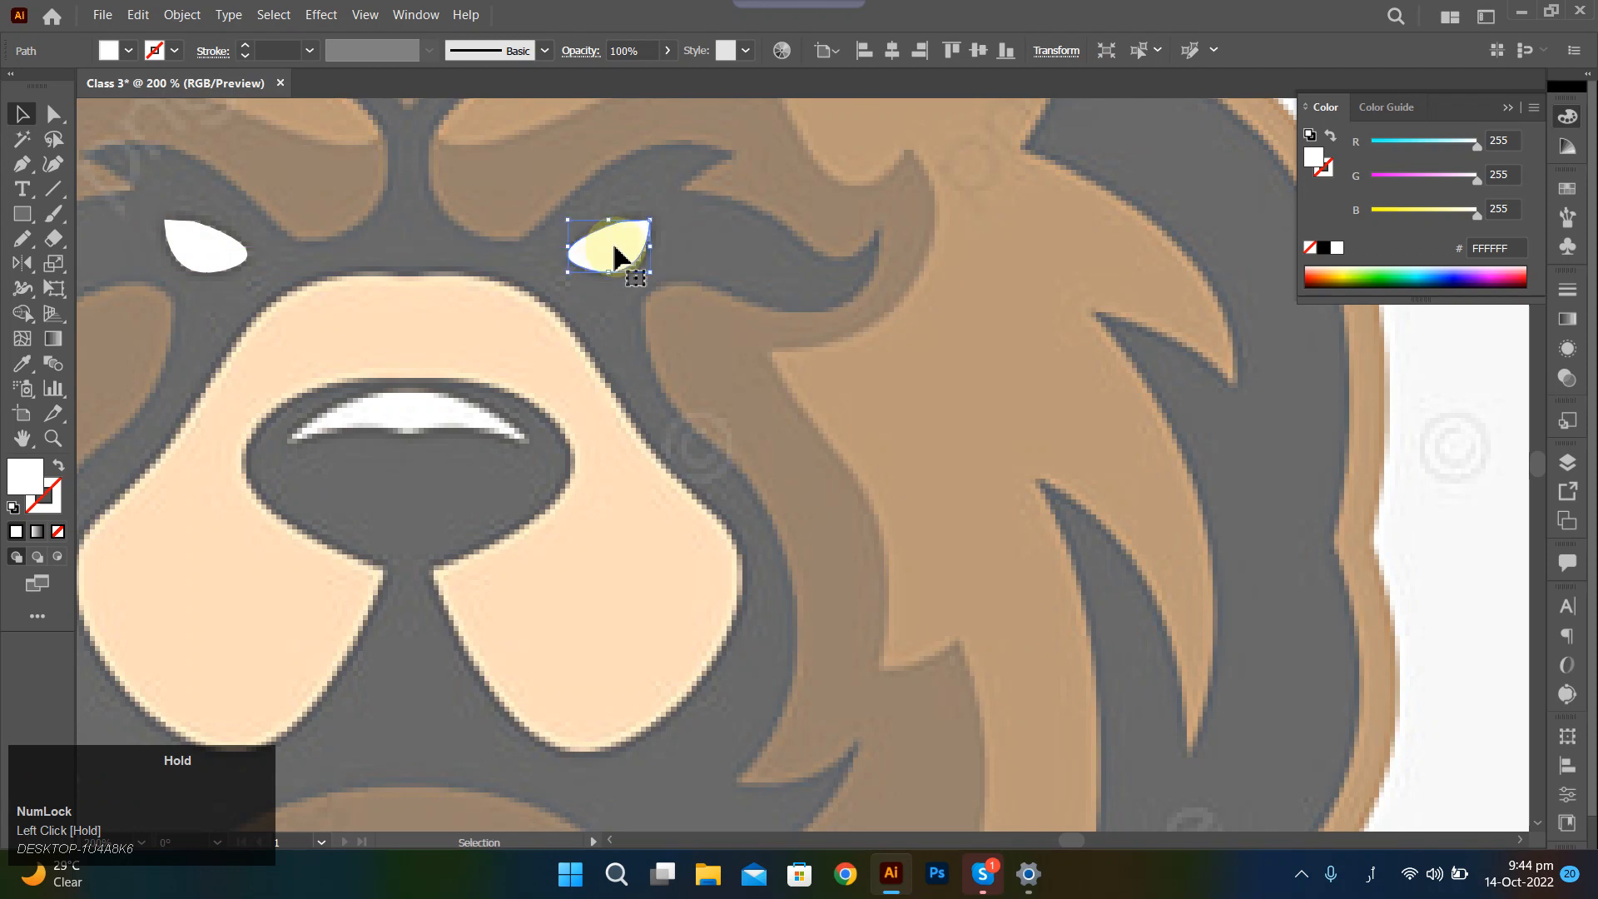
Remove the extra anchor point on the right eye's top edge so a single curve runs to the outer corner.
key("a")
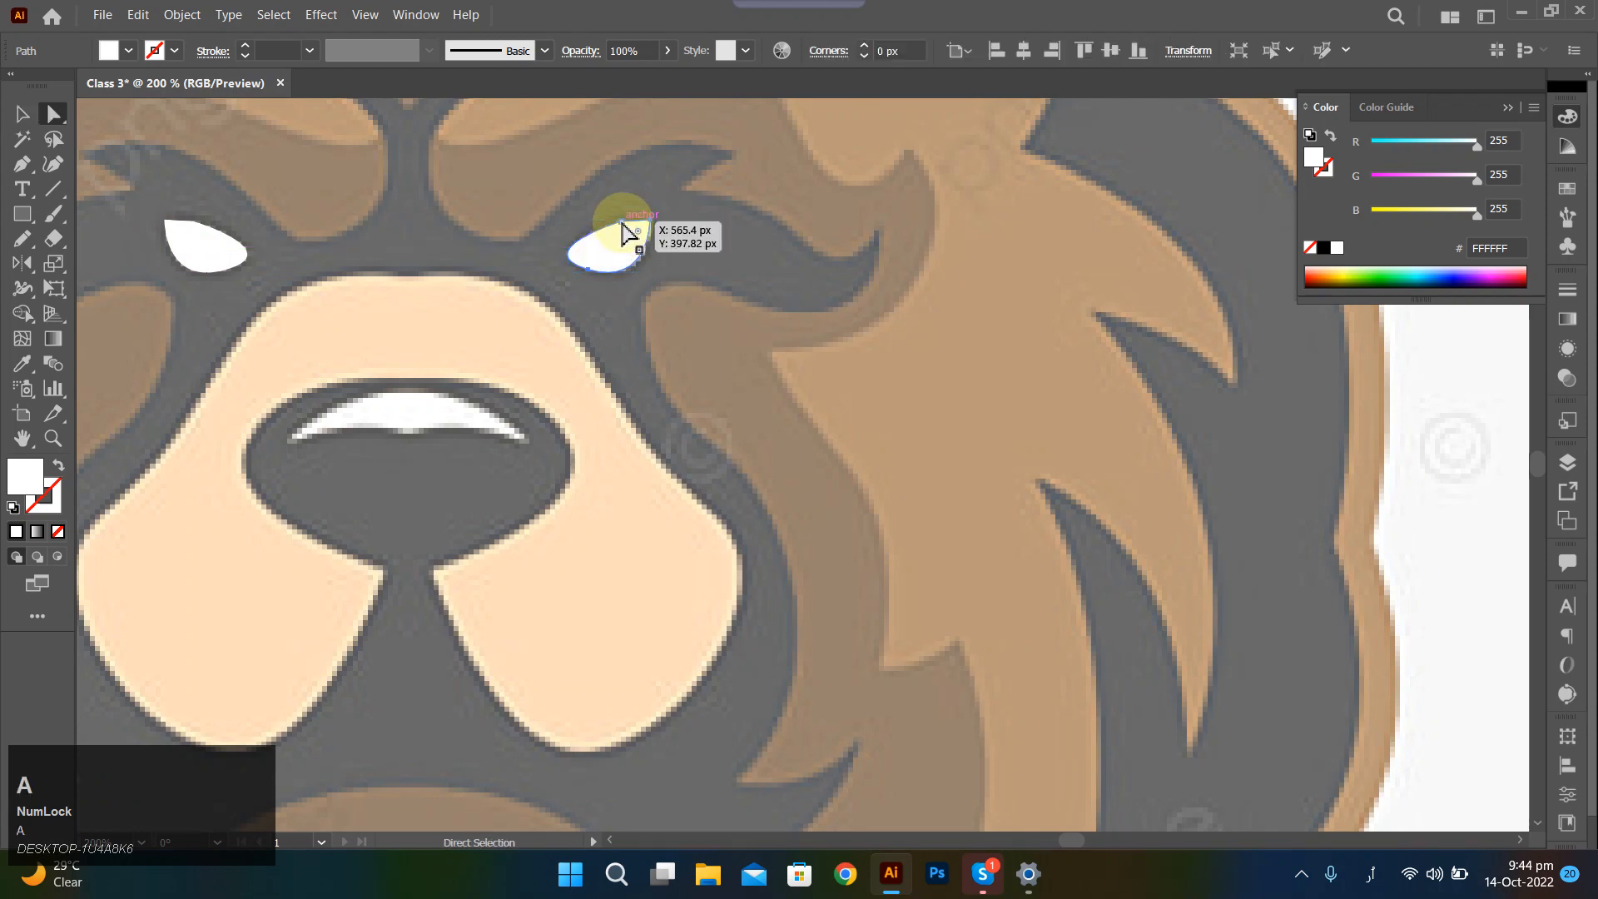
left_click(621, 223)
left_click(194, 223, "shift")
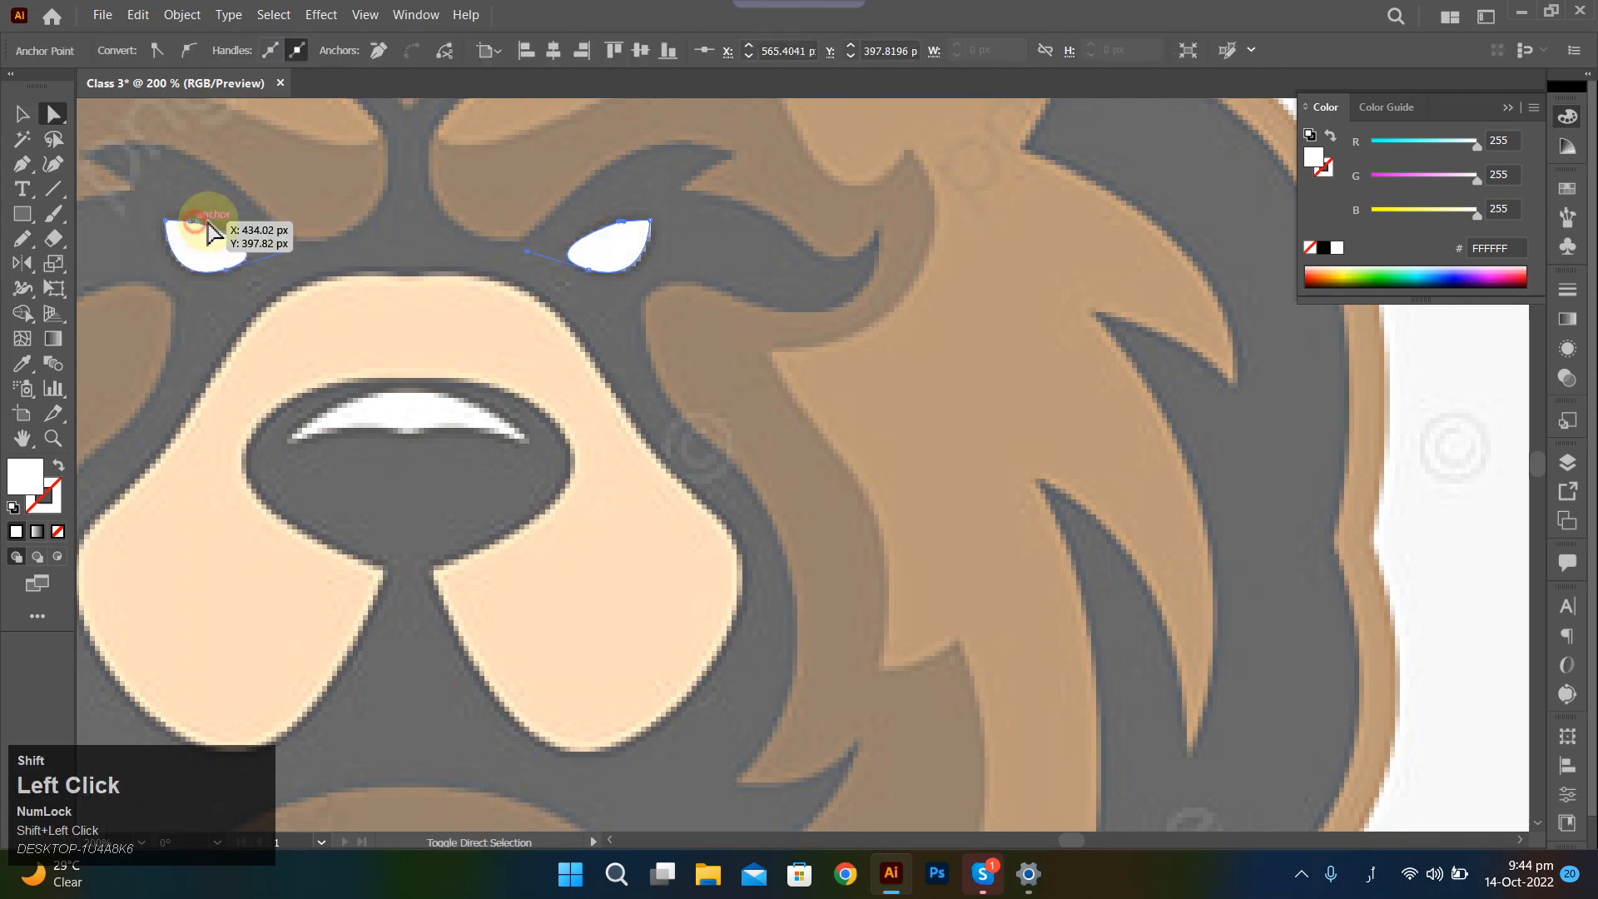
left_click(623, 240)
scroll(633, 237, "up", 5)
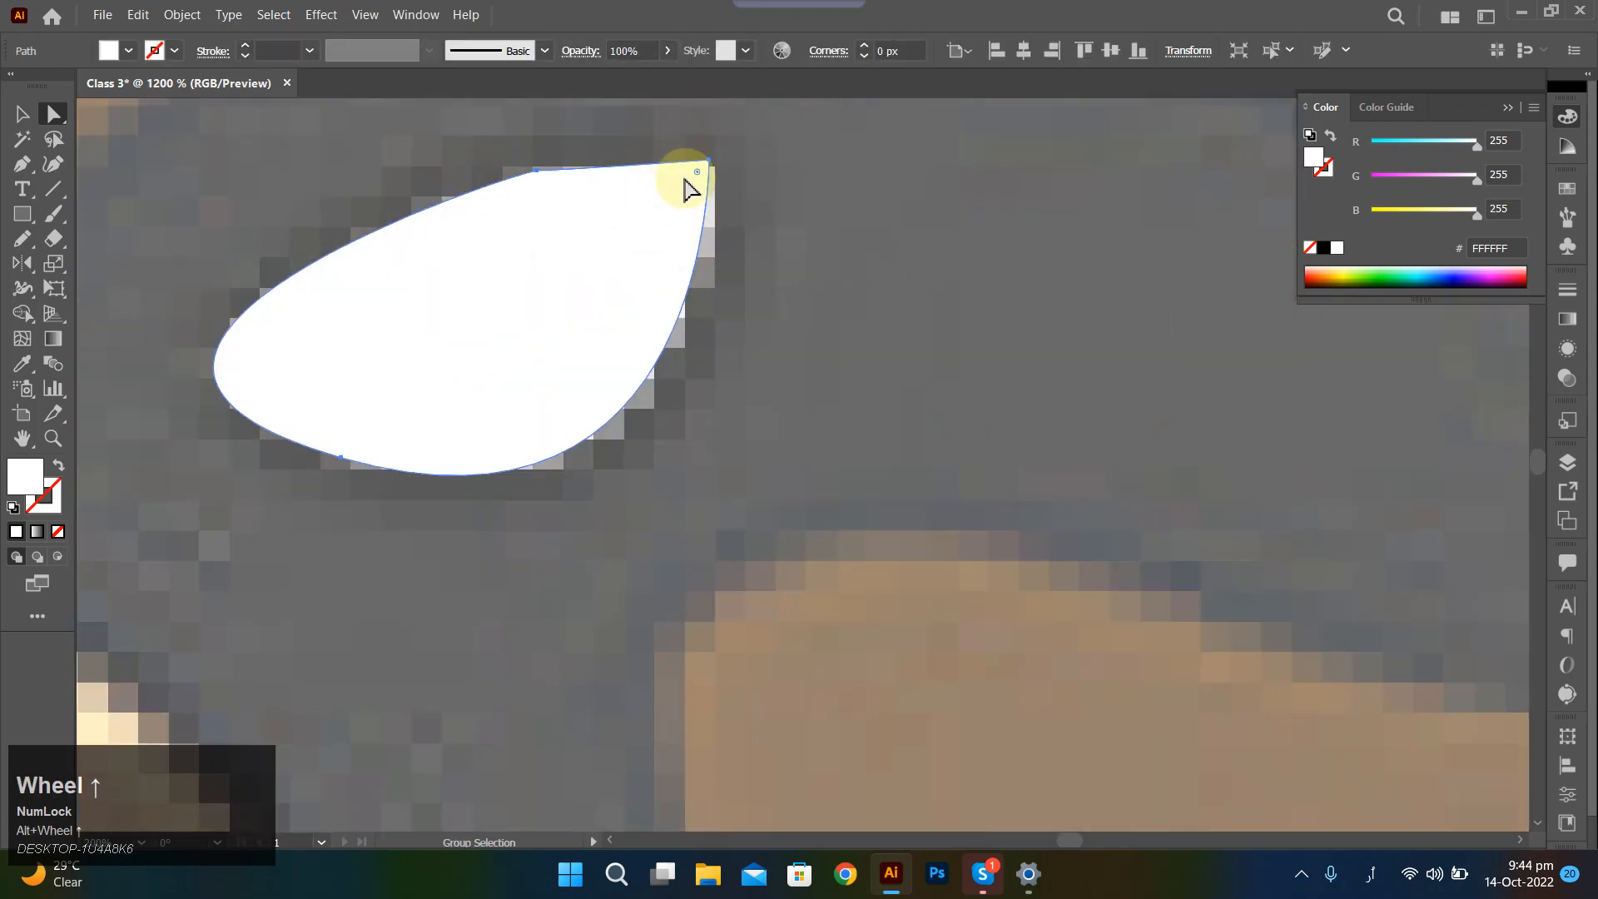
left_click(542, 173)
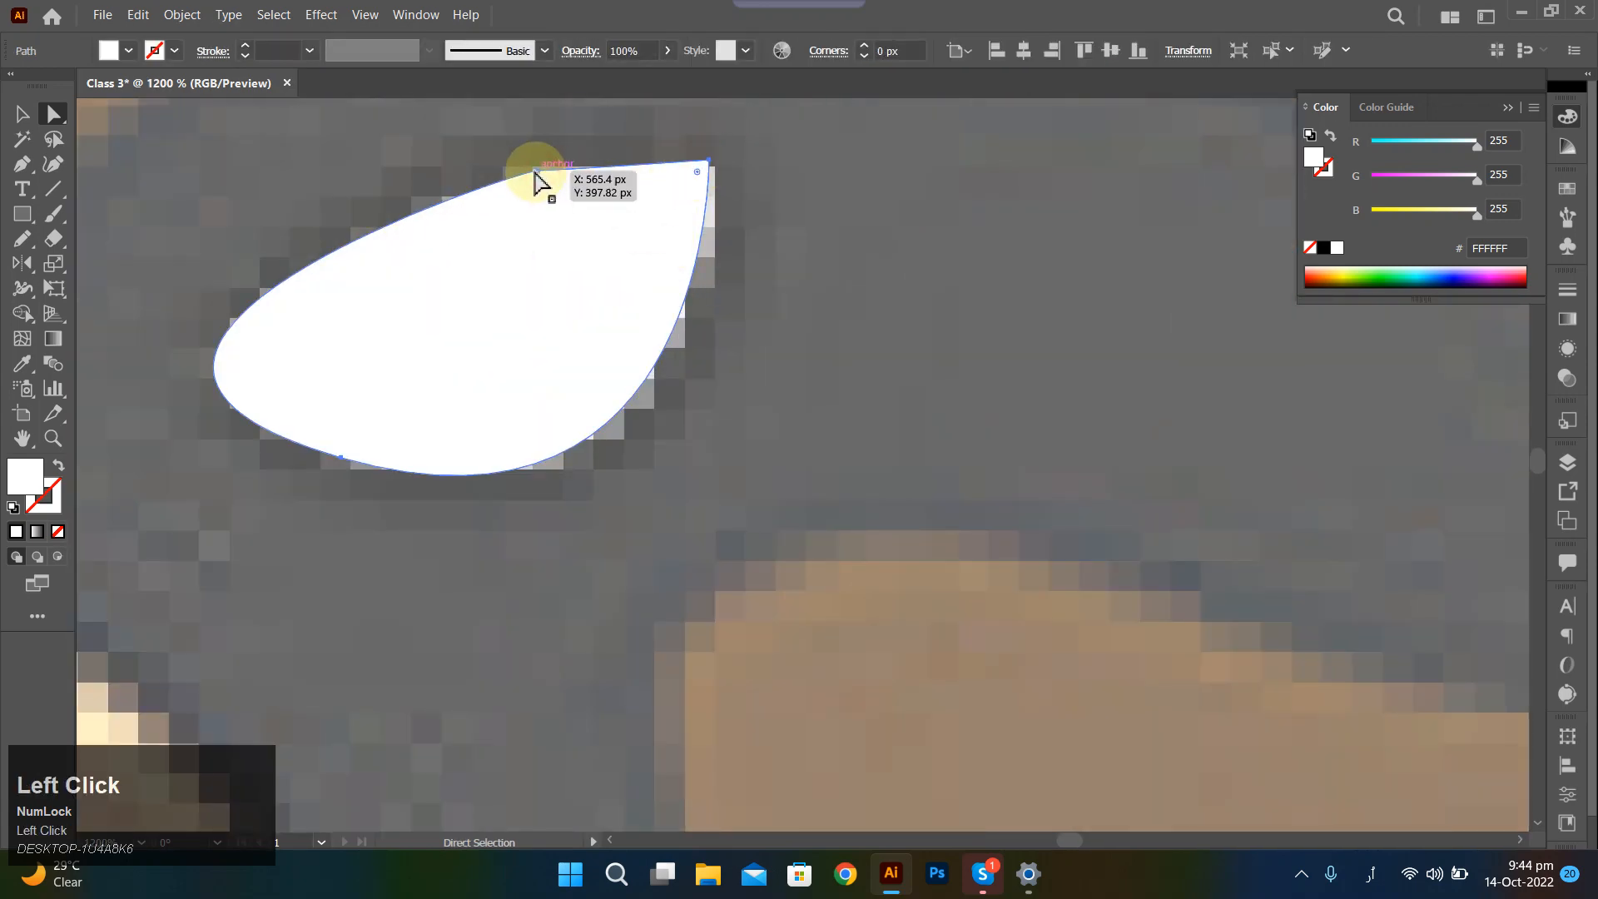
scroll(542, 176, "up", 4)
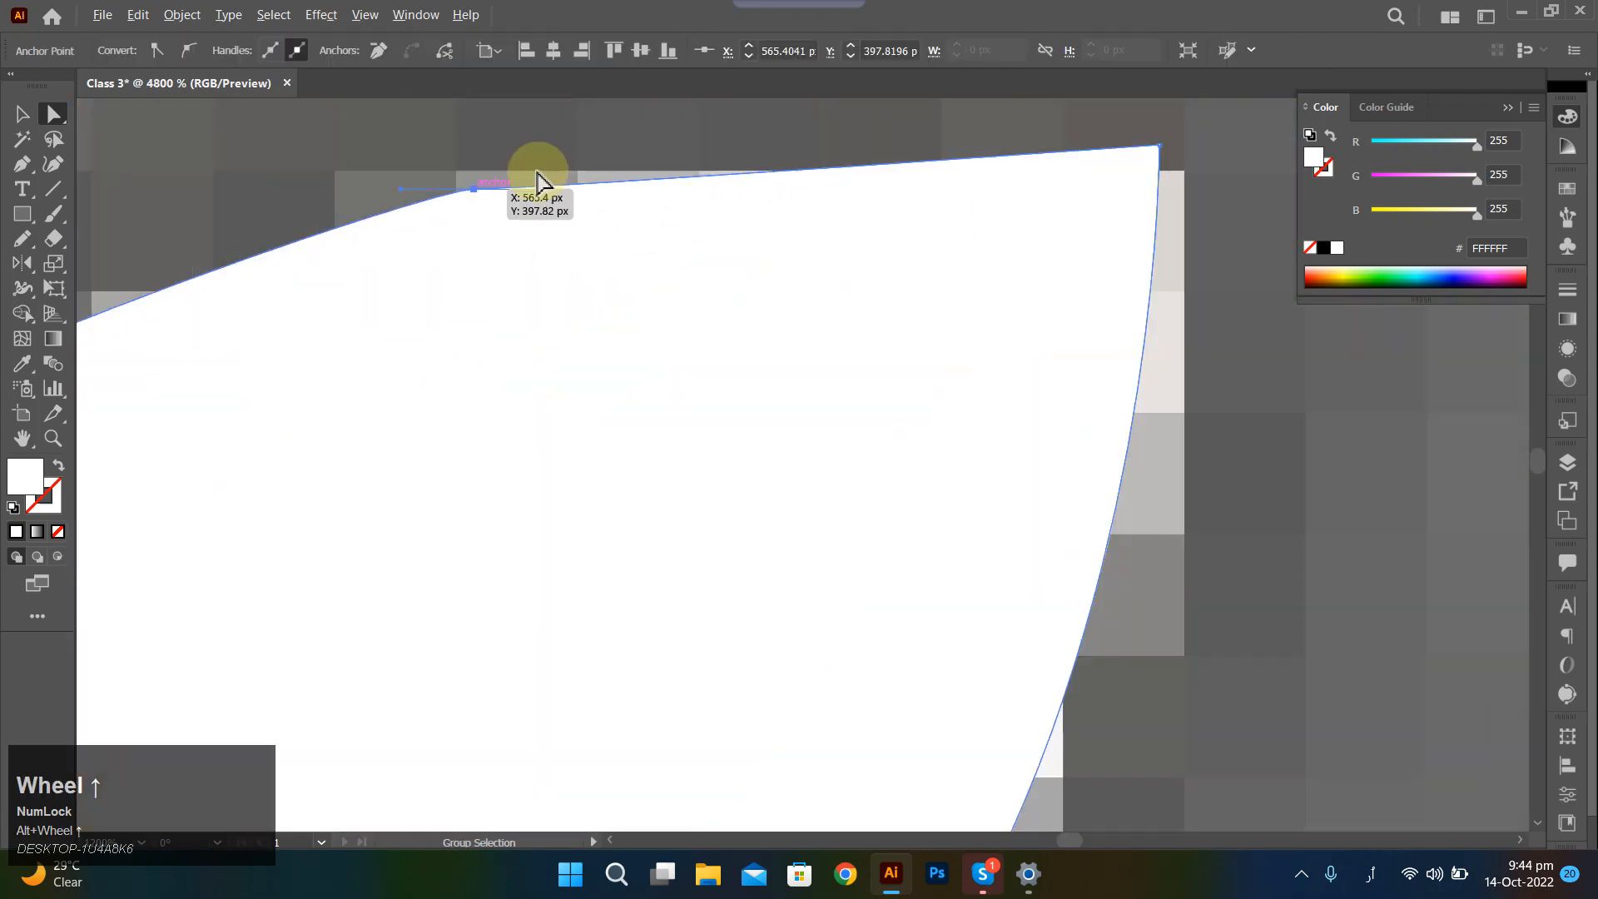
key("p")
left_click(473, 190)
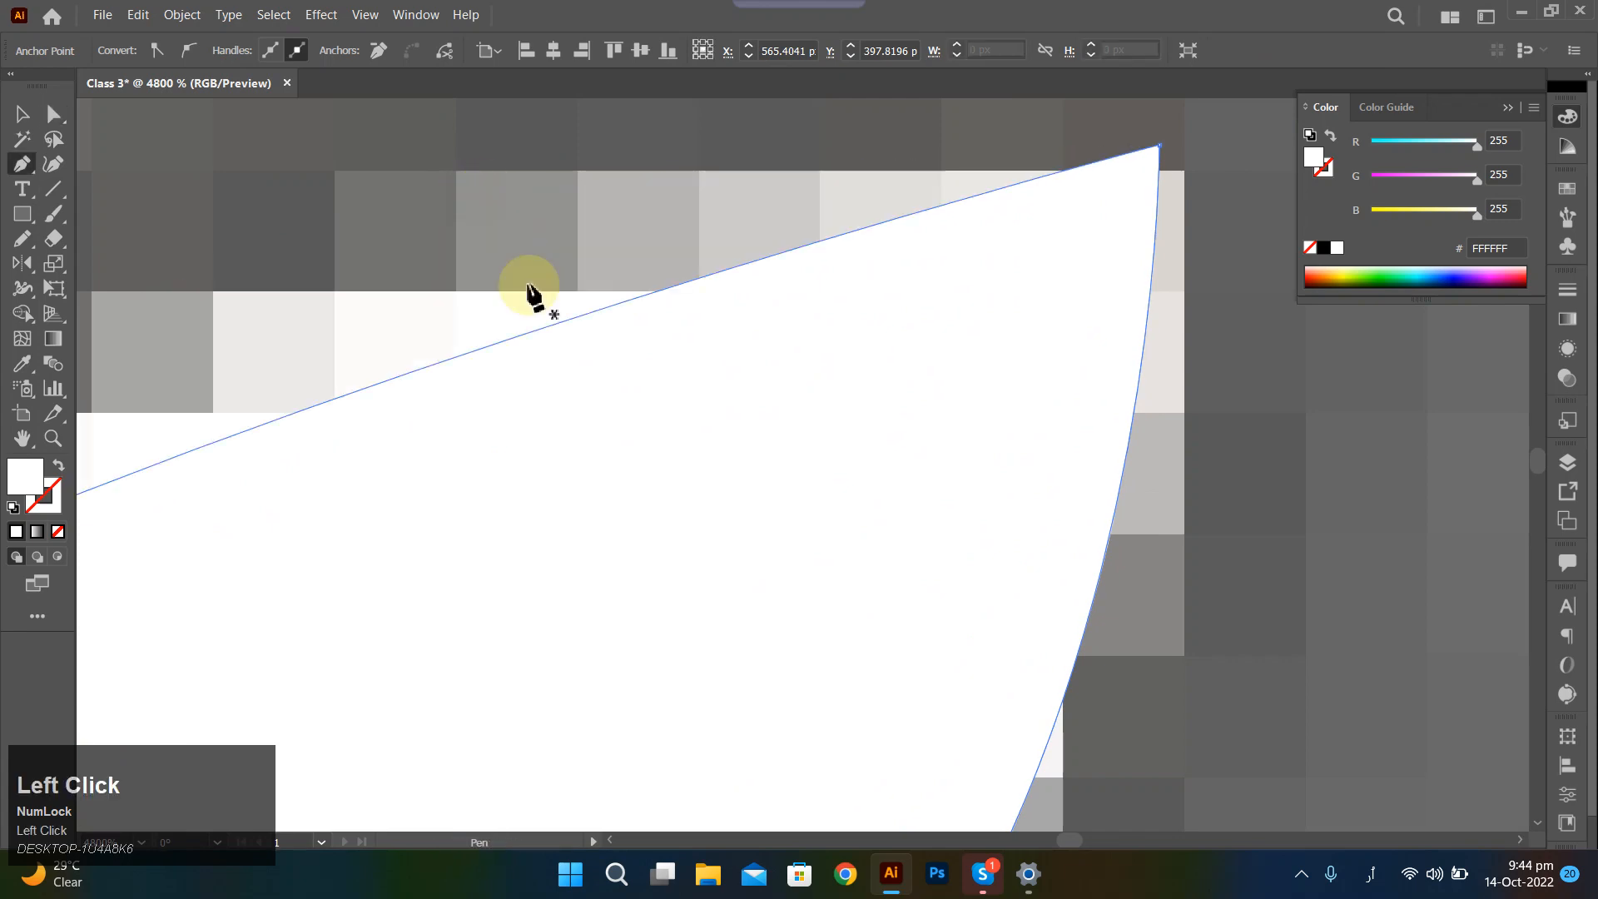
Pull the right eye's upper curve slightly outward to follow the reference edge.
scroll(537, 300, "down", 5)
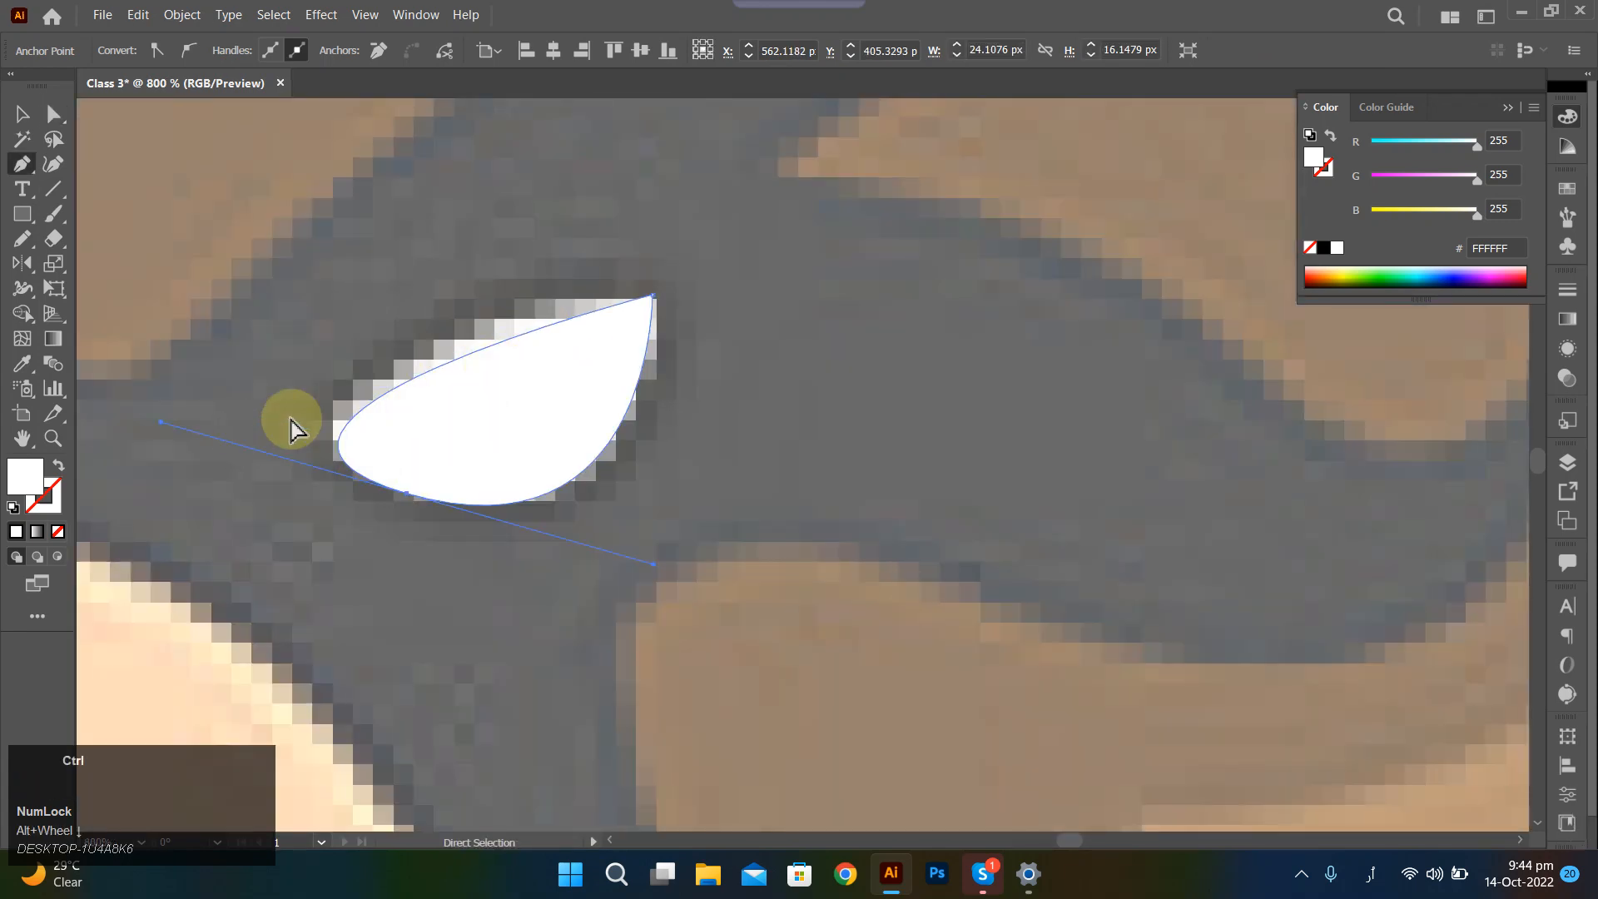
left_click_drag(495, 342, 484, 333)
scroll(512, 358, "up", 3)
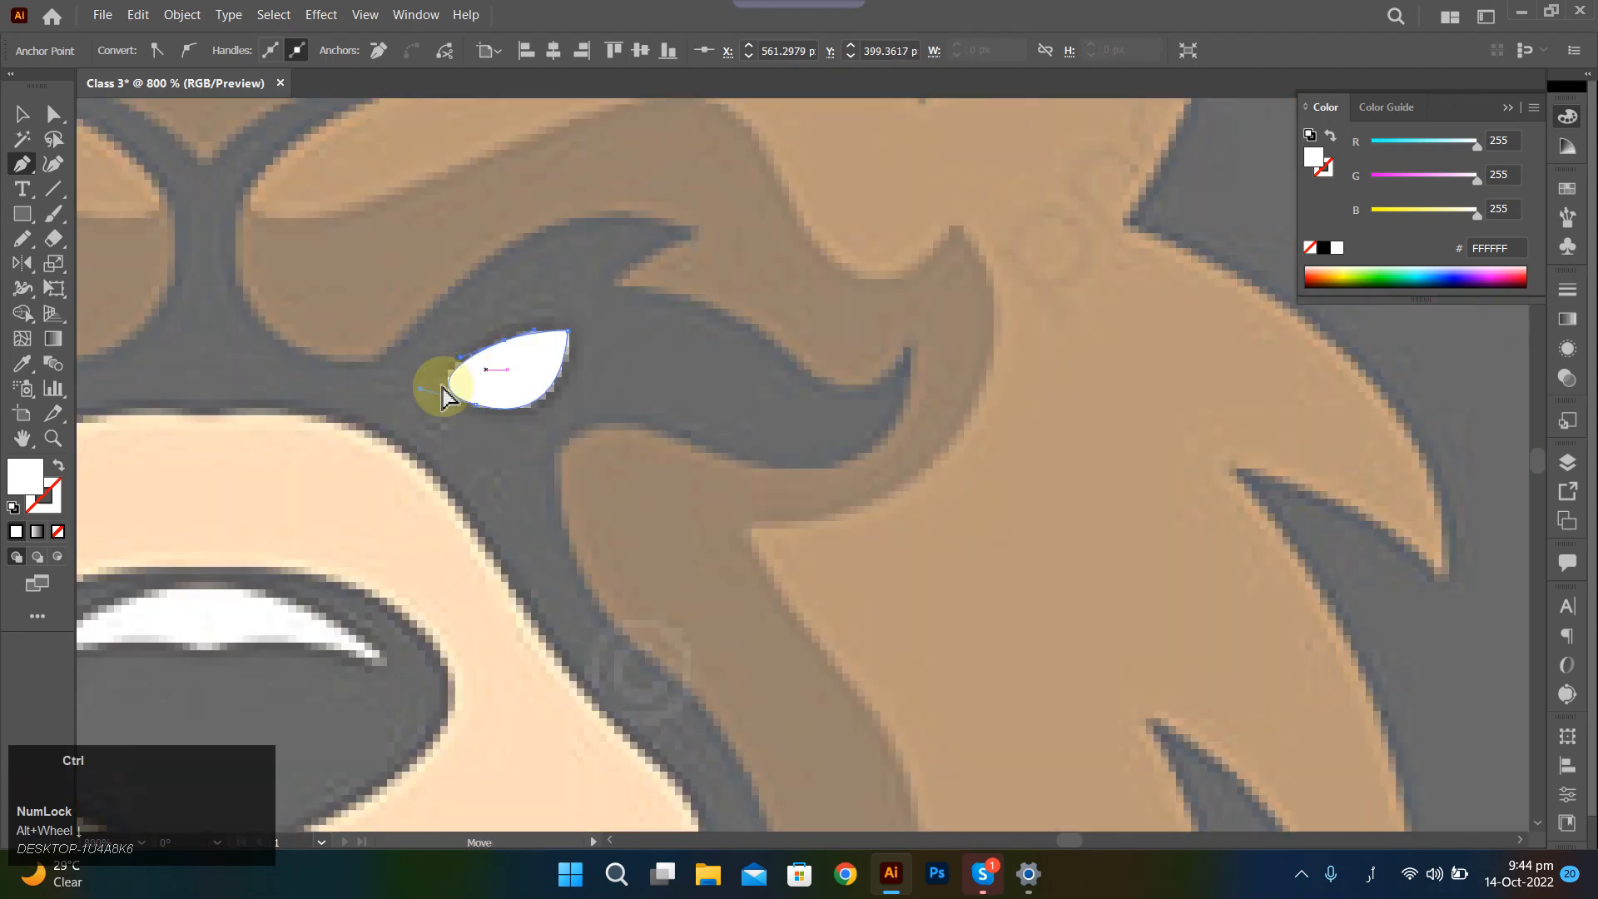
Delete the left eye shape and duplicate the reshaped right eye over the reference's left eye.
scroll(214, 392, "left", 5)
left_click(496, 386)
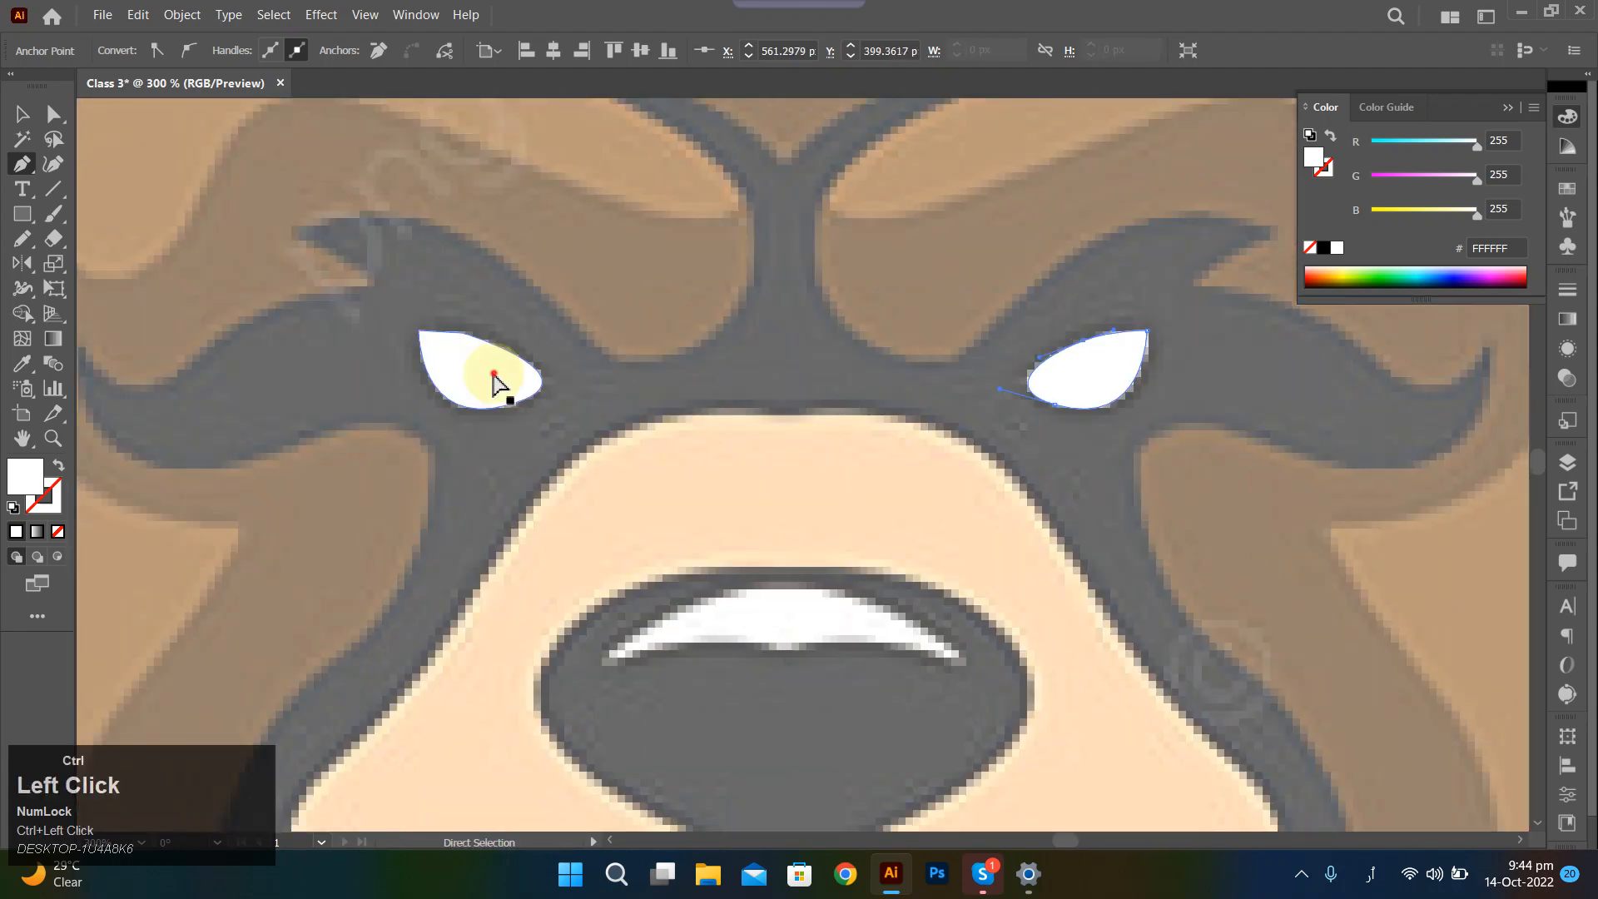
key("Delete")
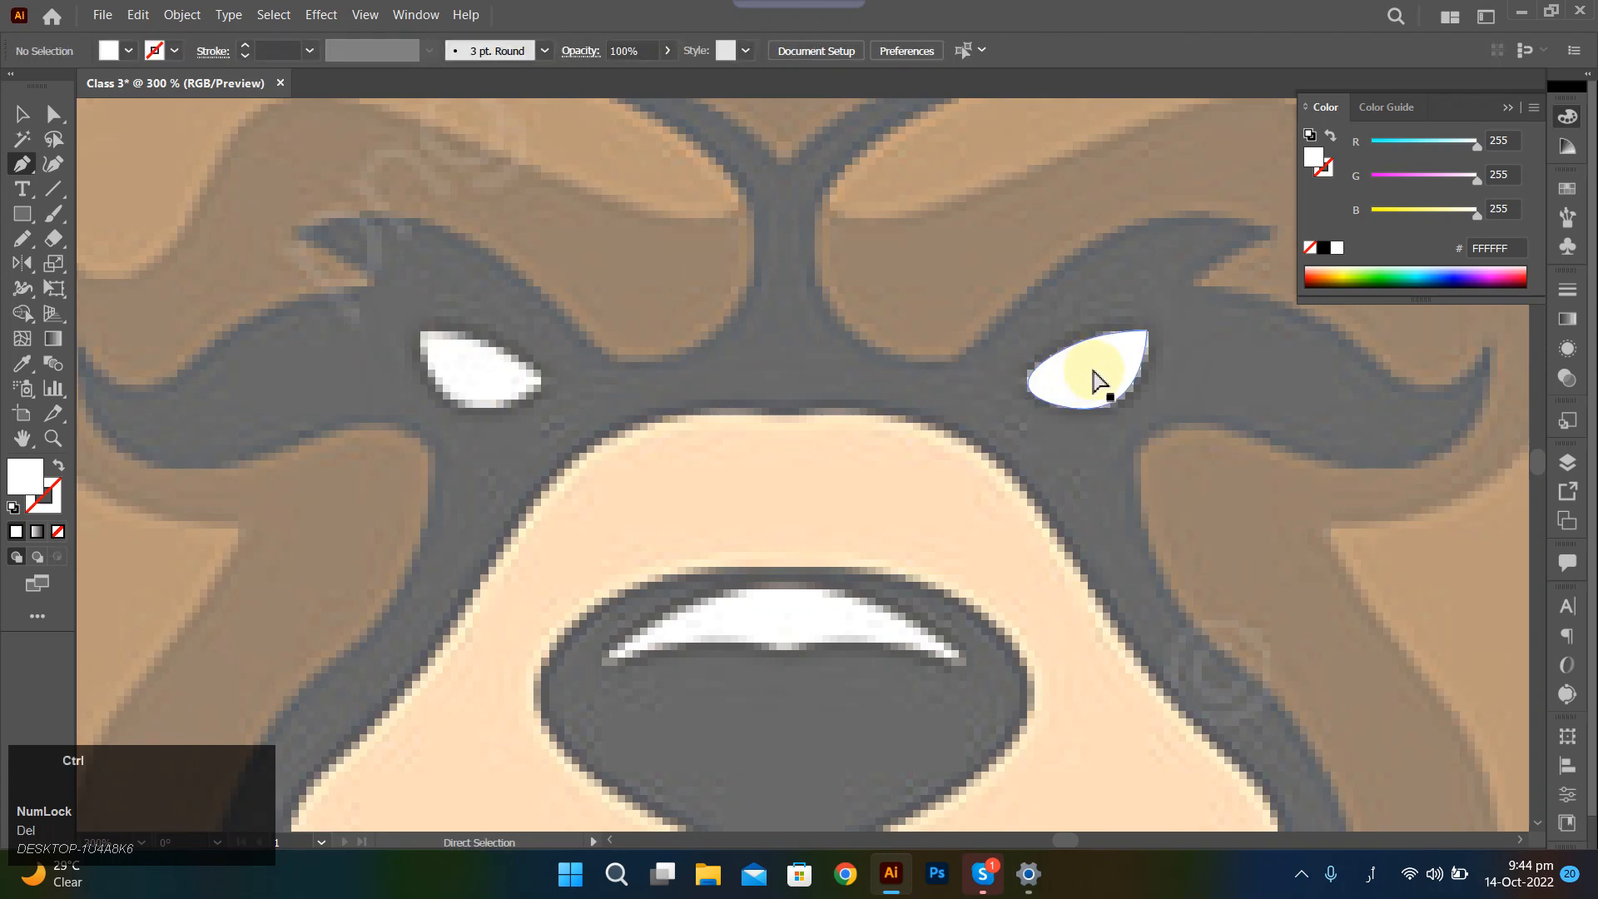
left_click(1034, 375)
key("v")
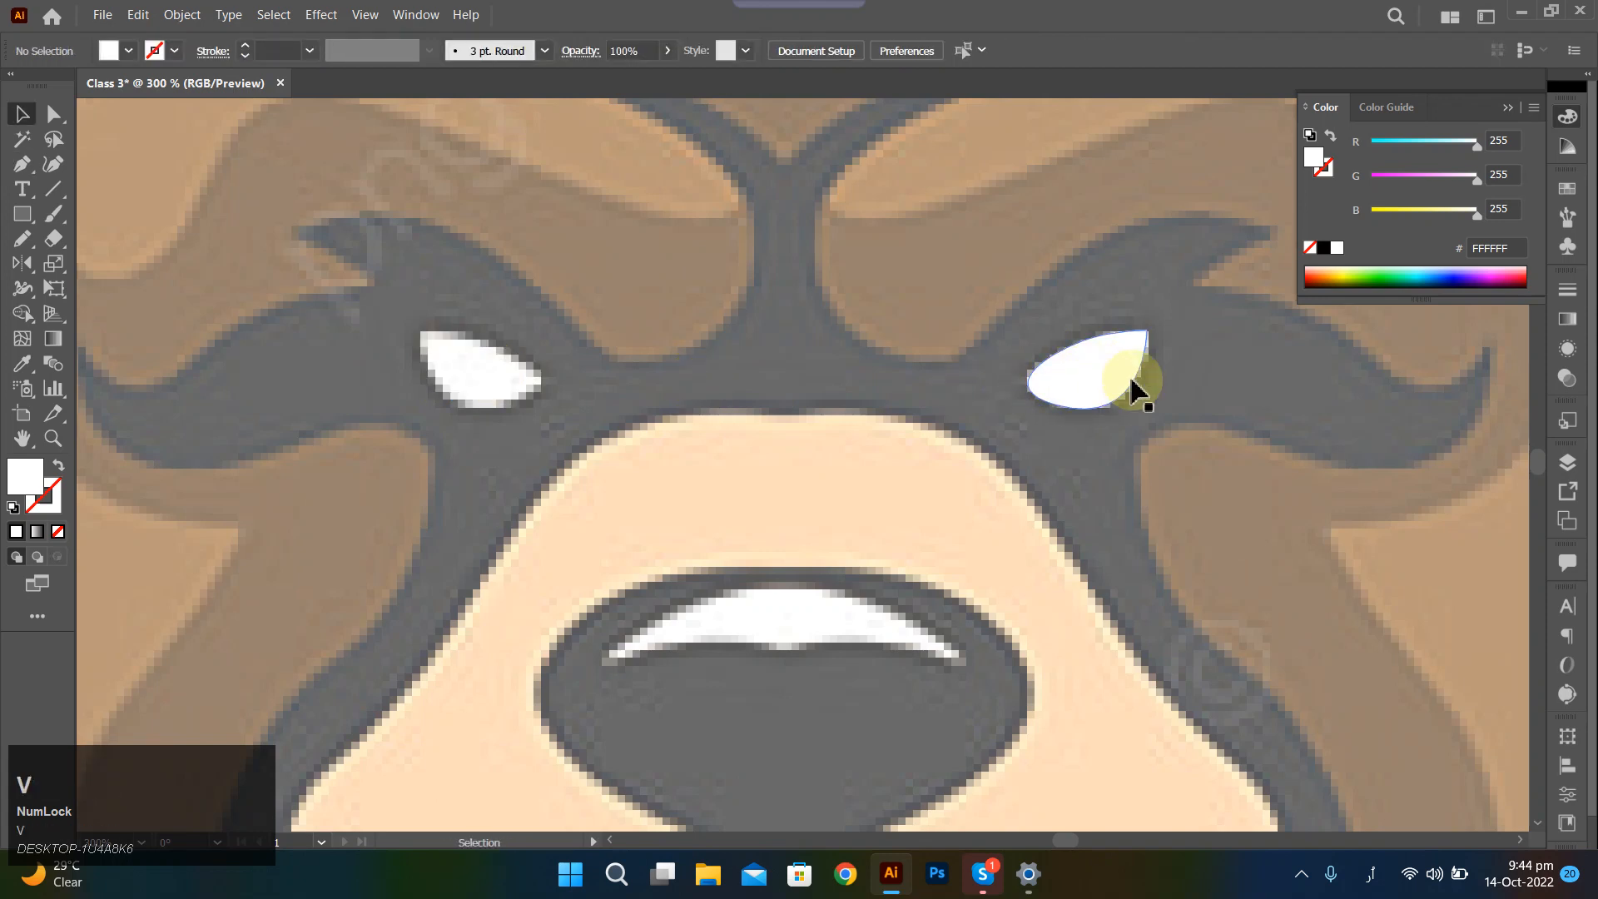
left_click(1111, 392)
left_click_drag(1088, 370, 499, 371)
Reflect the duplicated eye across the vertical axis and align it with the reference's left eye.
right_click(500, 372)
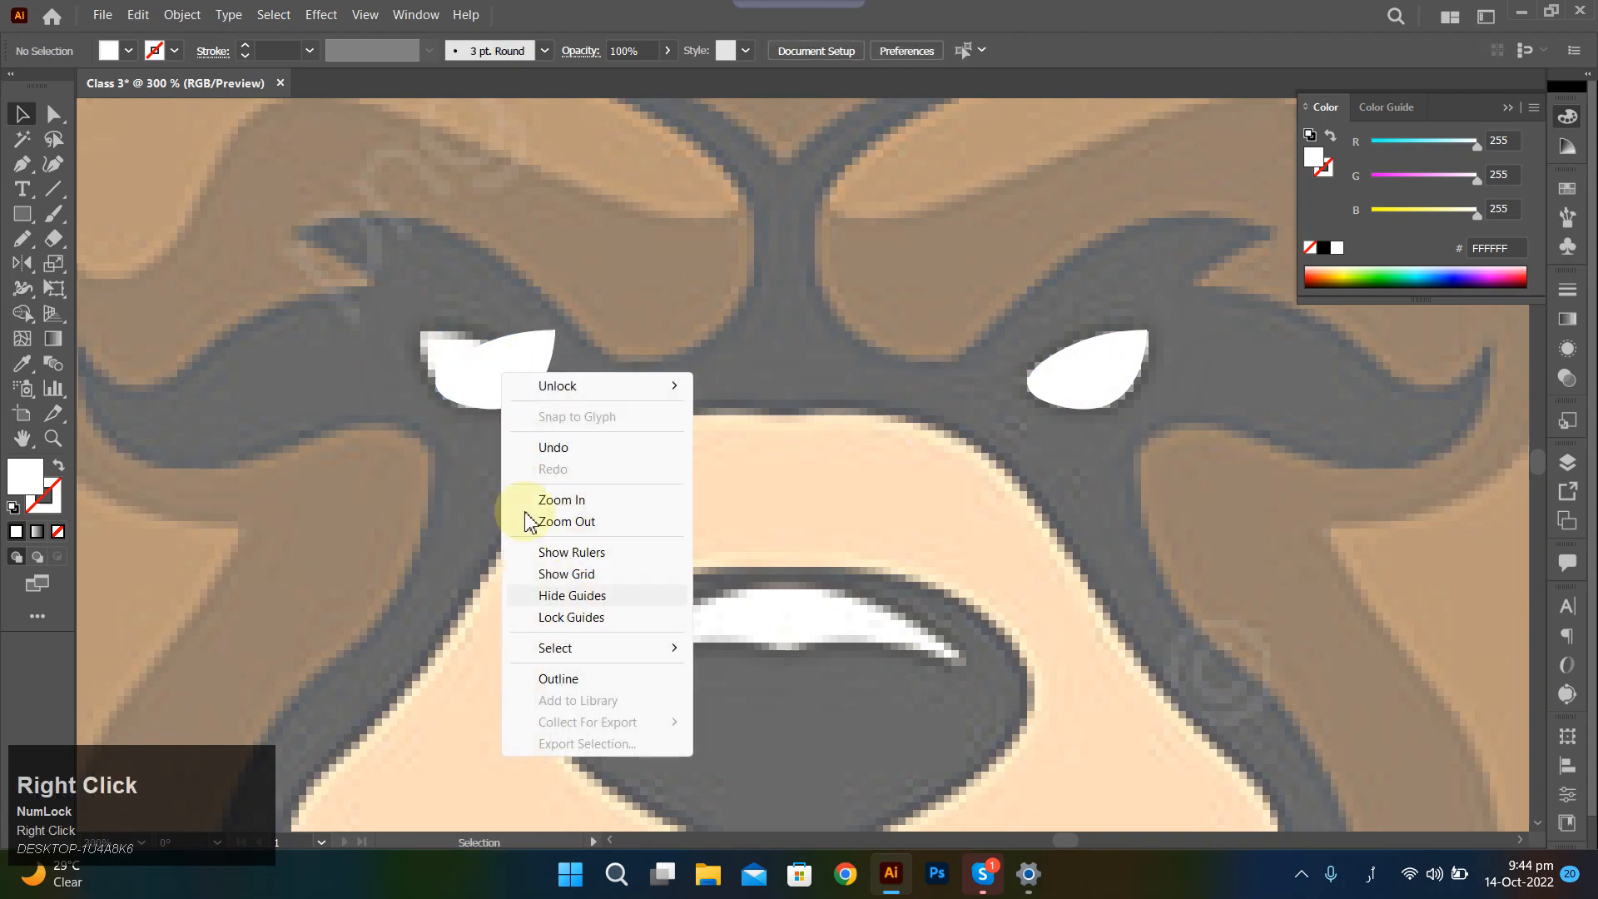
left_click(486, 387)
right_click(483, 382)
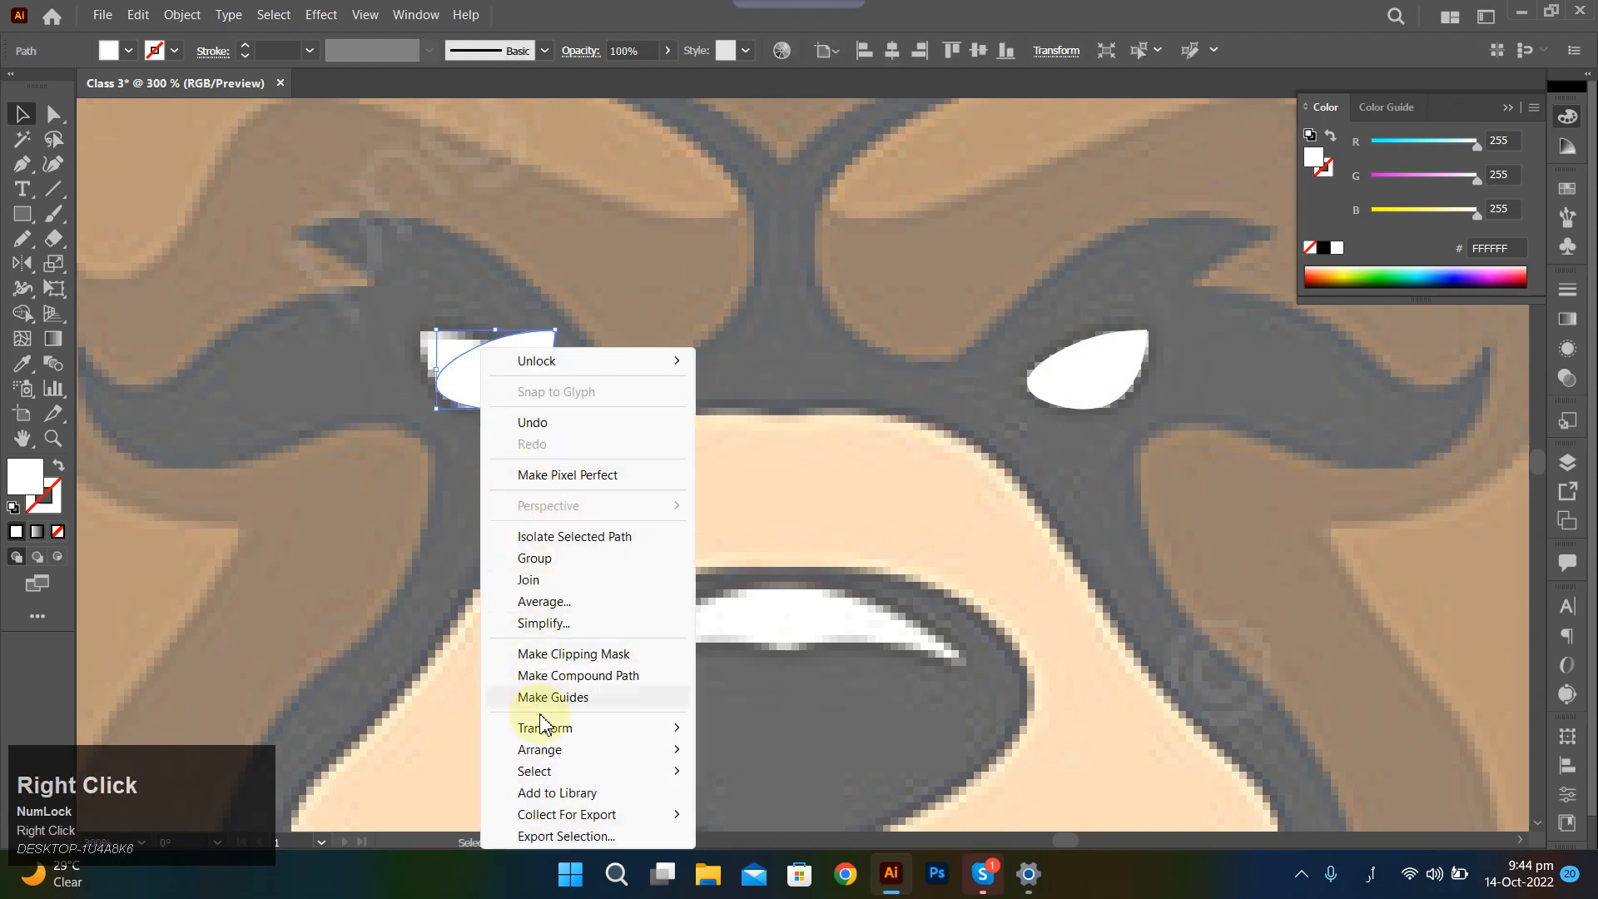
left_click(541, 723)
left_click(745, 623)
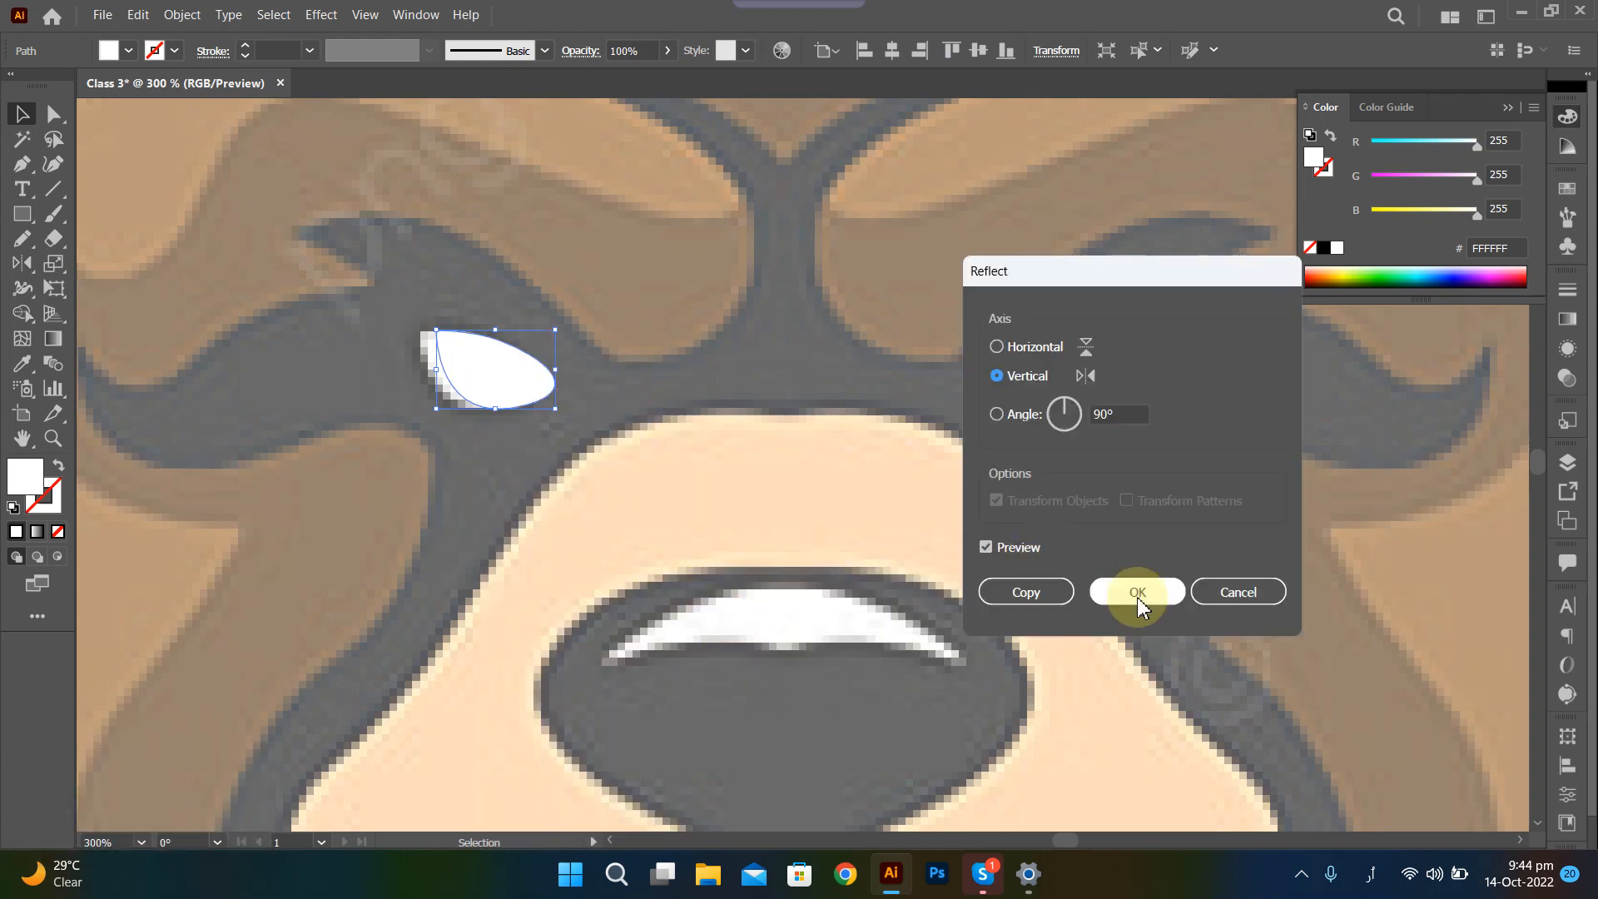
left_click(1137, 593)
mouse_move(492, 371)
left_mouse_down()
mouse_move(481, 385)
mouse_move(482, 371)
left_mouse_up()
Group the left and right white eye shapes together.
scroll(803, 474, "down", 5)
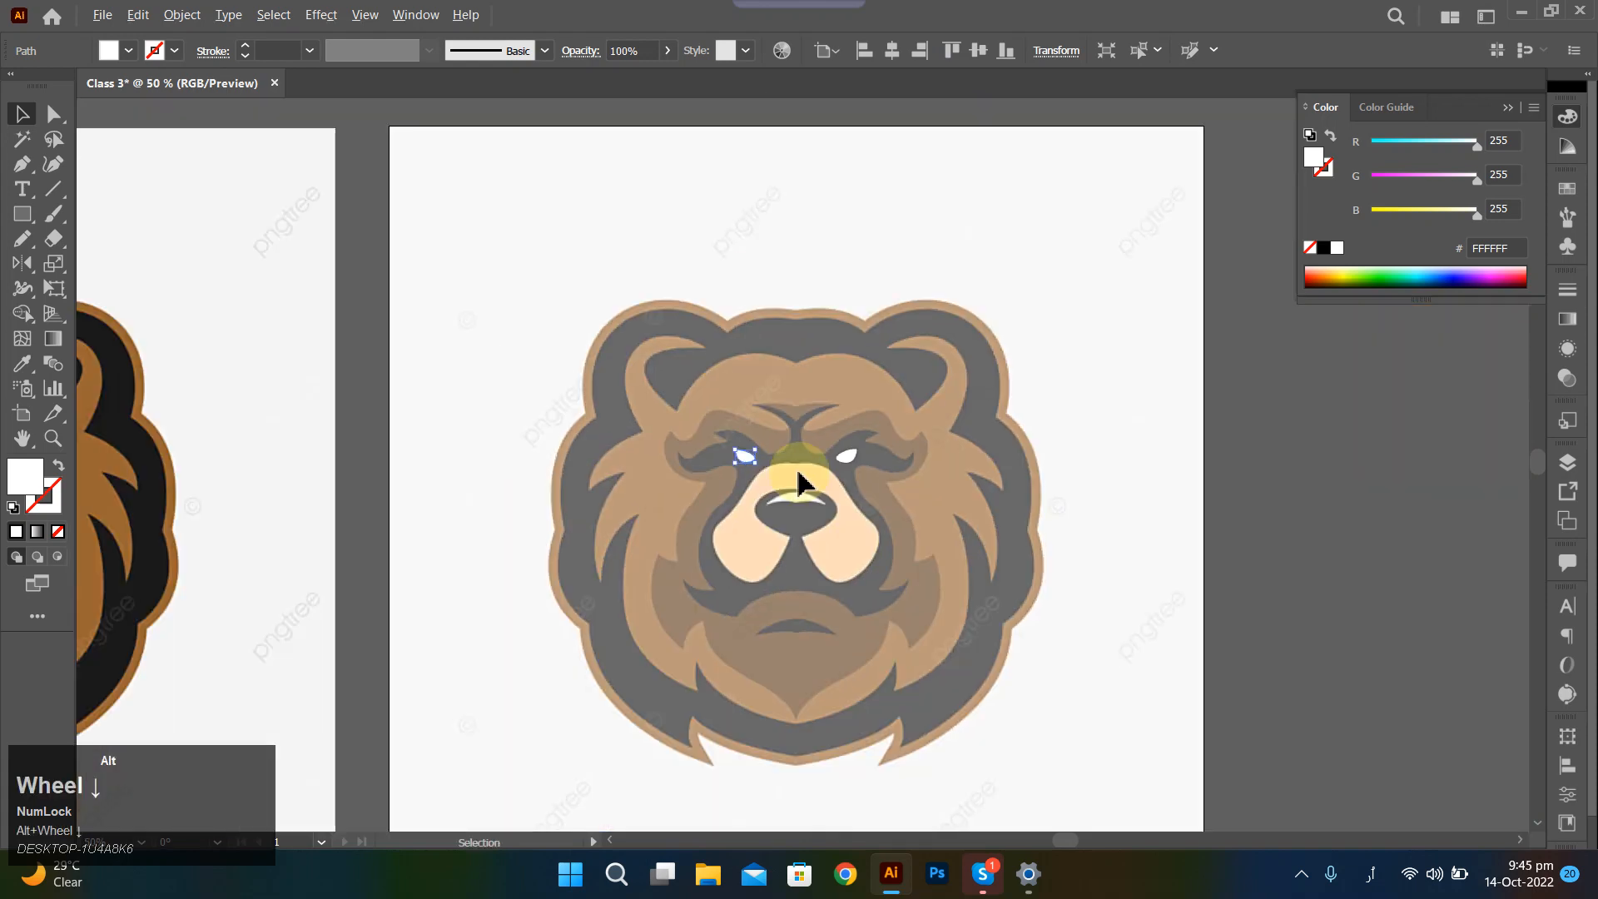
left_click(1565, 462)
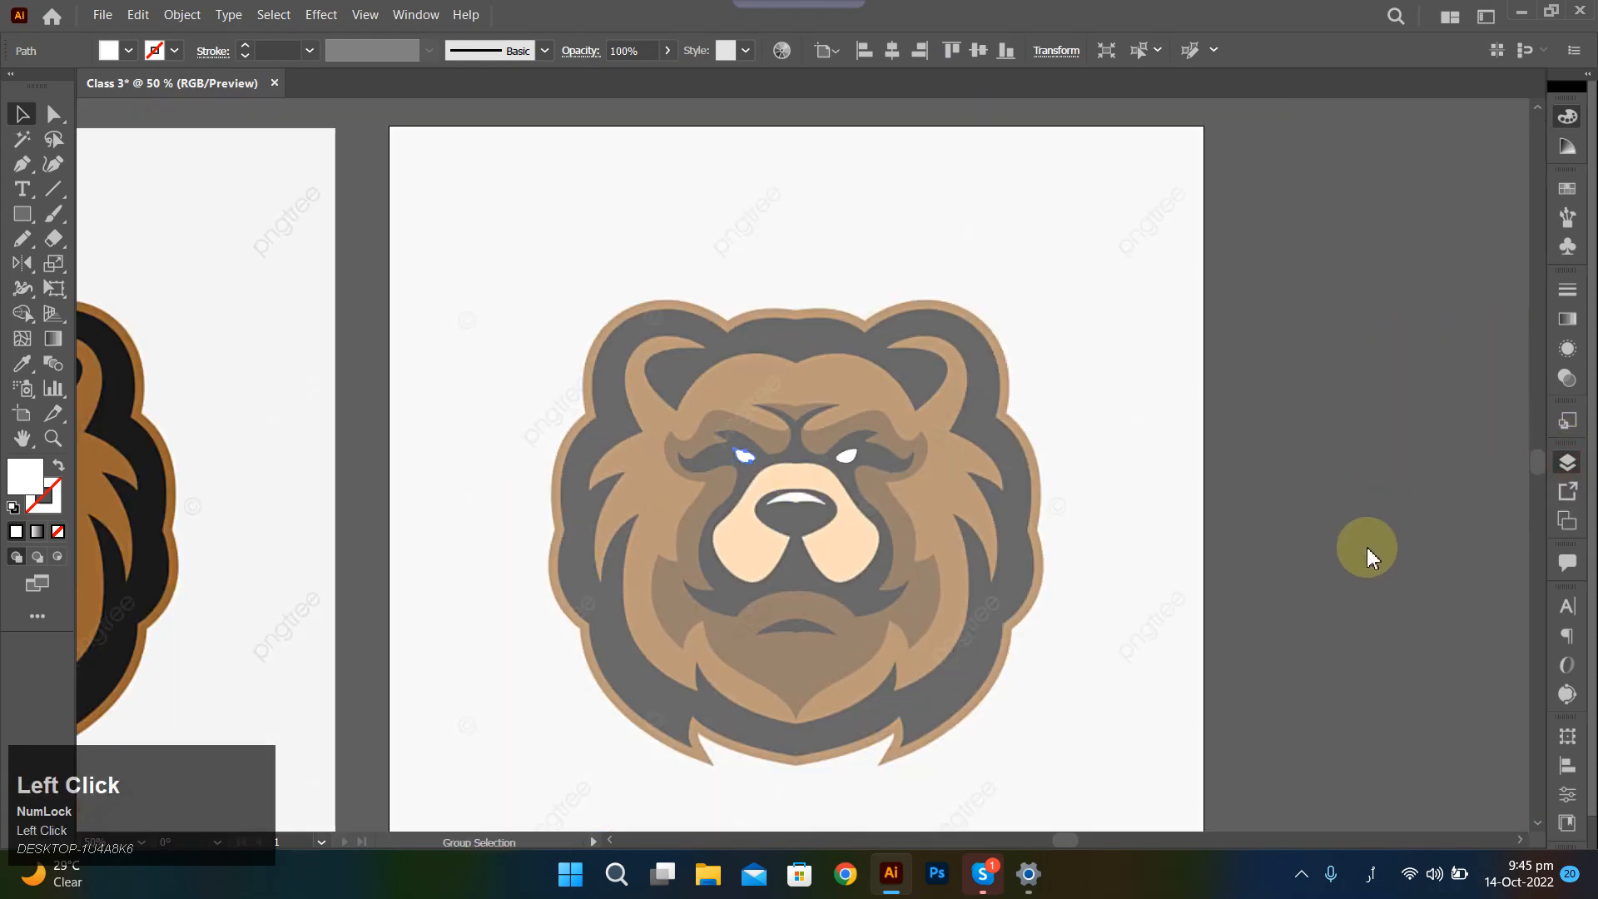
left_click(1500, 531, "shift")
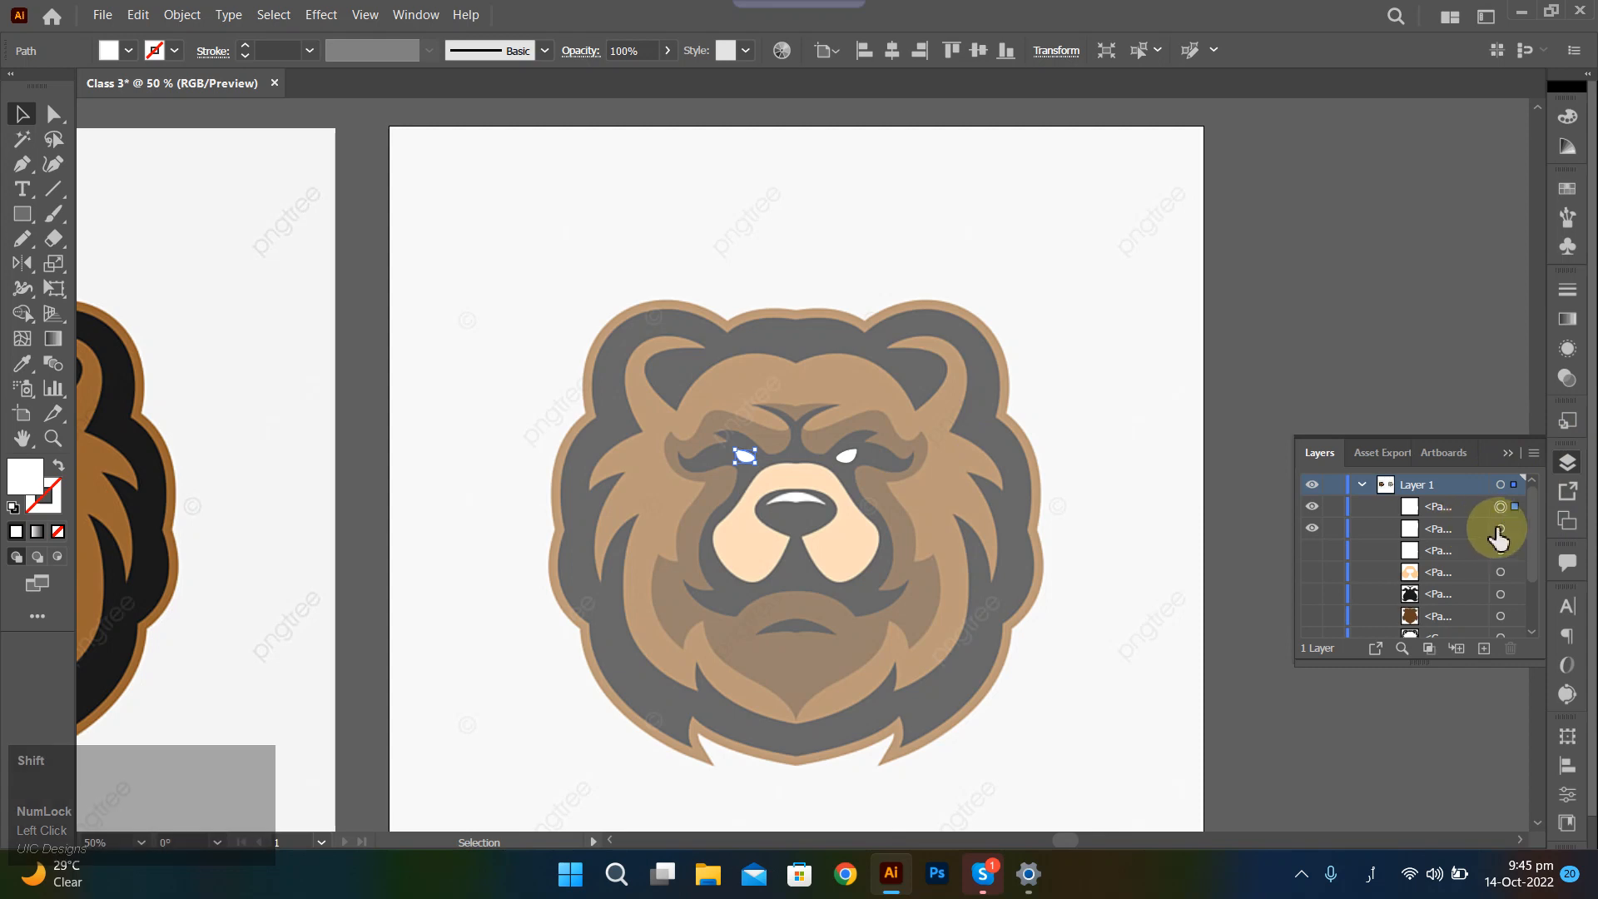
key("ctrl+g")
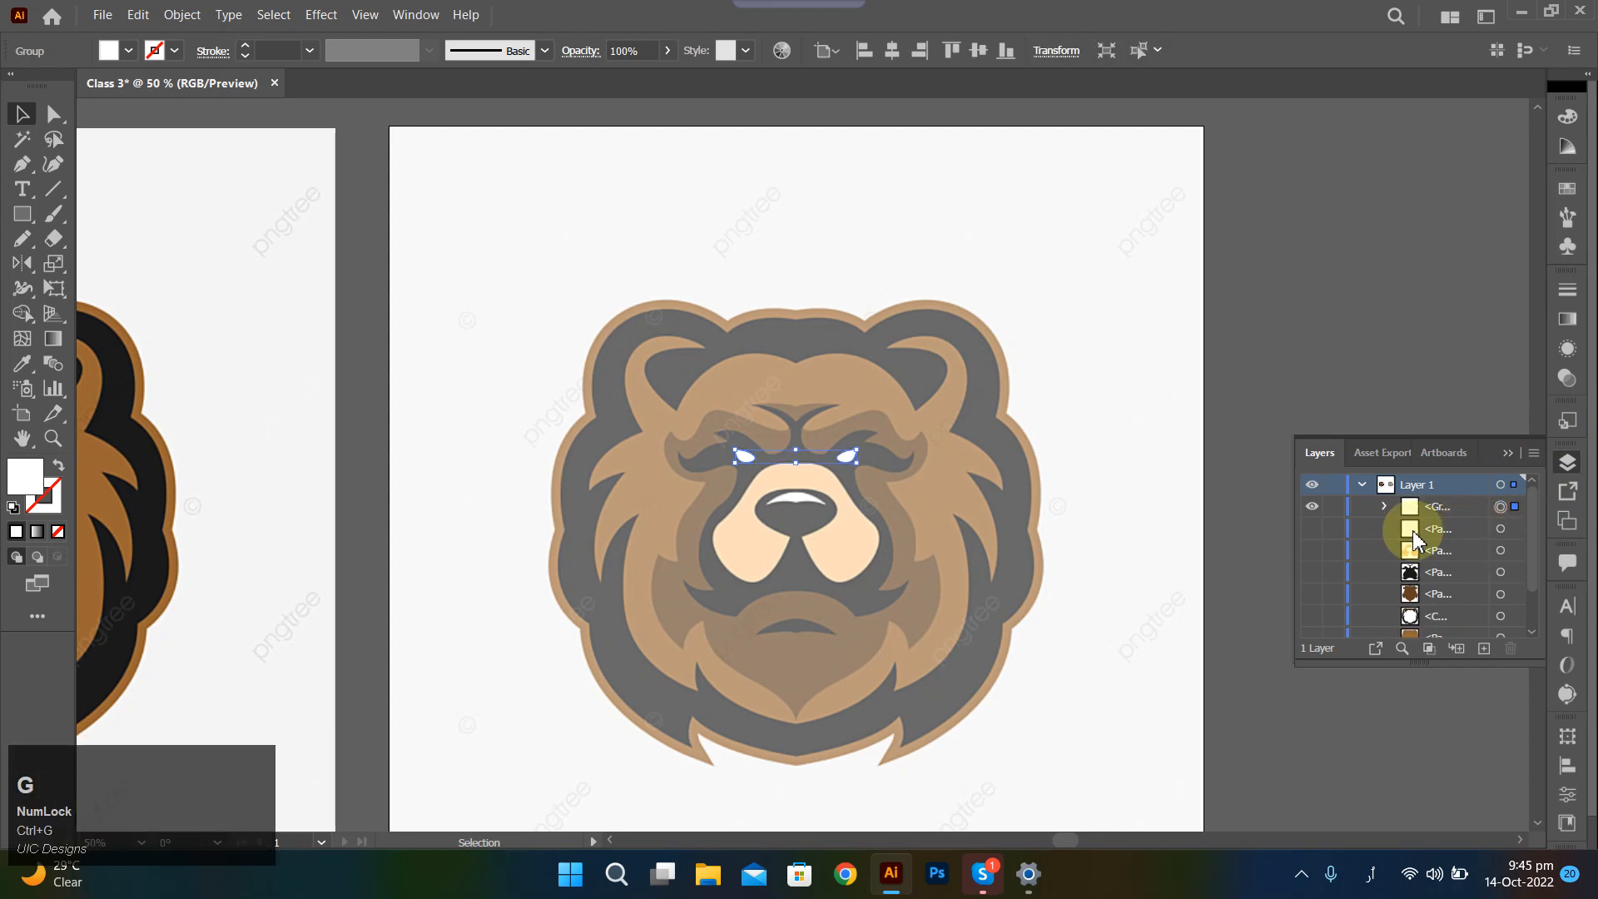
Show all the hidden bear paths again above the reference and clear the selection.
left_click(1312, 546)
left_click_drag(1313, 557, 1299, 637)
left_click(1216, 535)
scroll(1302, 421, "down", 1)
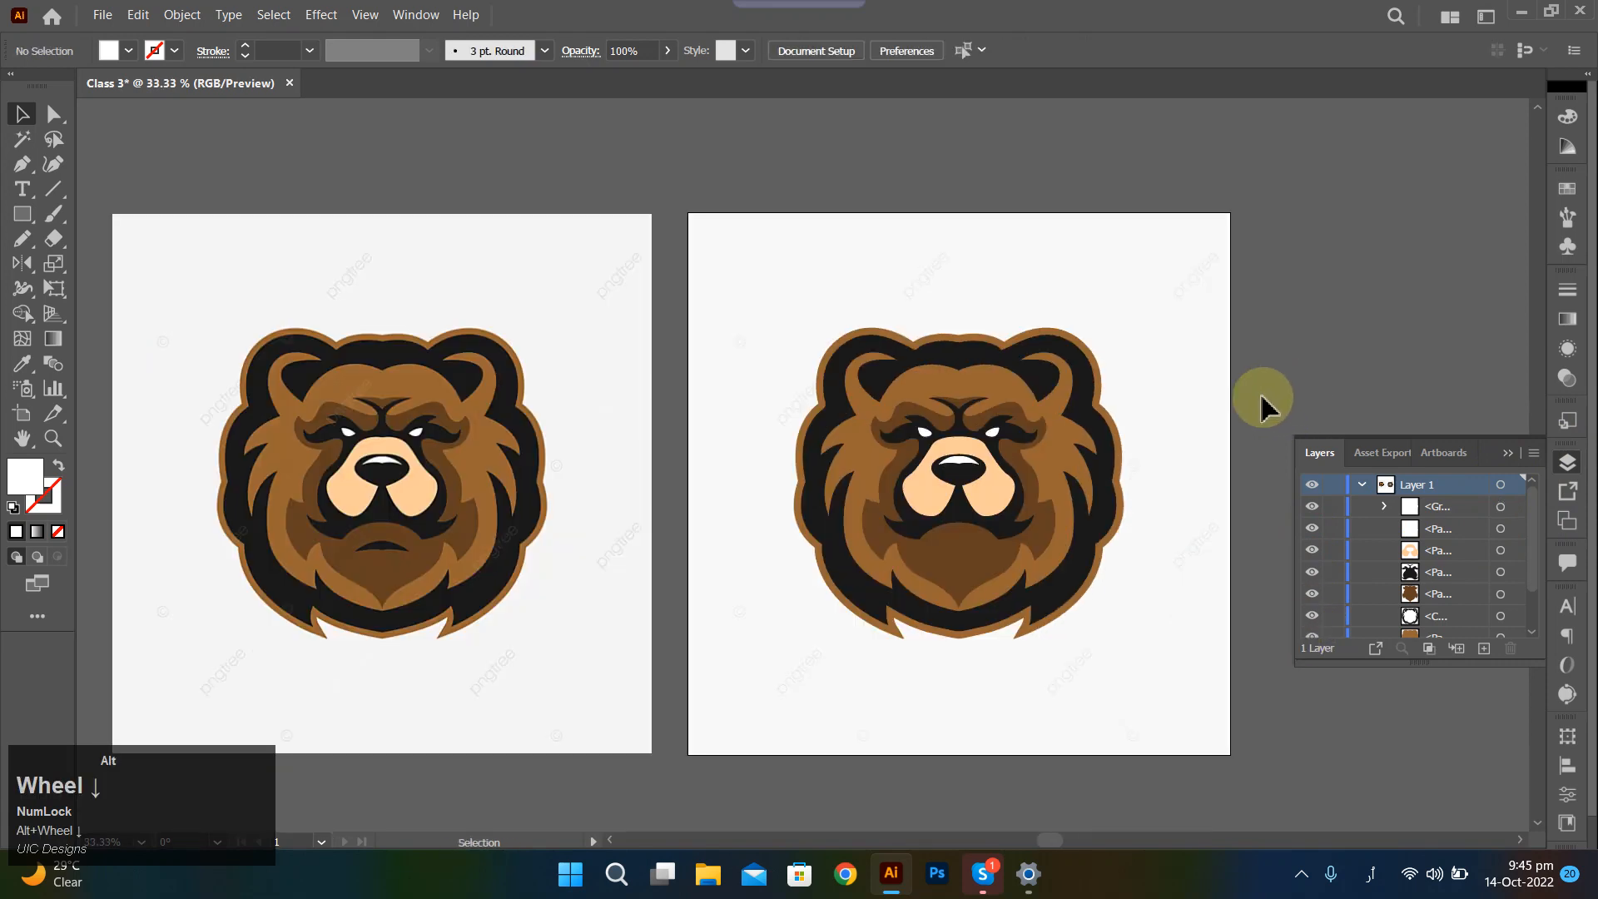
Move the original full-colour reference image slightly farther away from the artboard with the vector bear.
scroll(1262, 408, "down", 1)
left_click(563, 414)
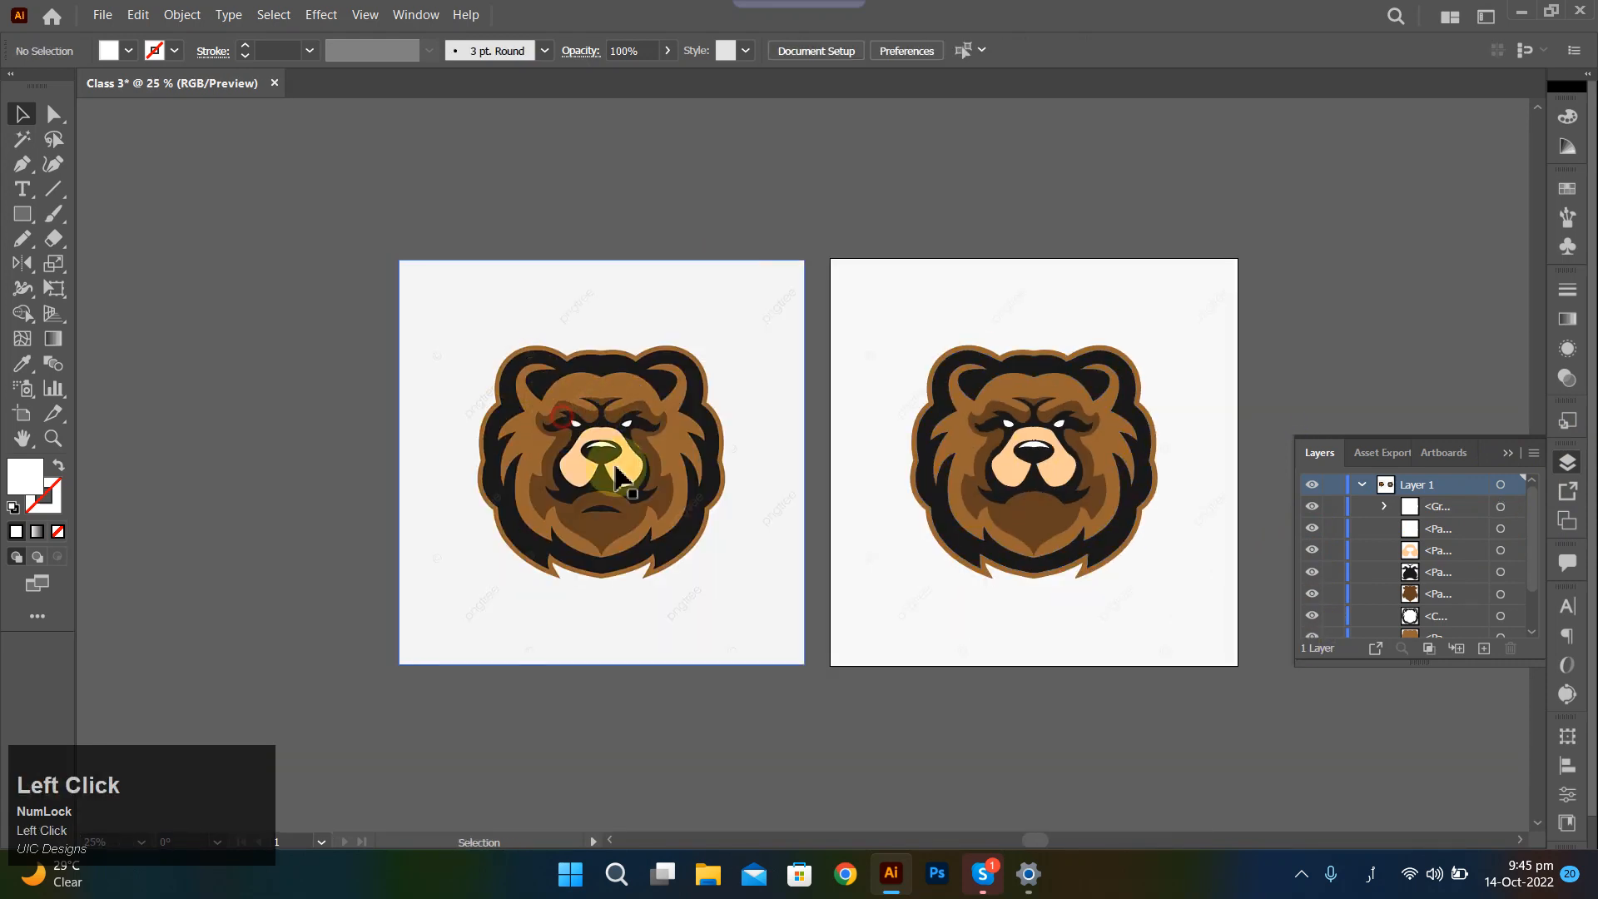
left_click_drag(617, 476, 517, 471)
Compare the chin area of the reference bear with the vector bear to find the missing mouth shape.
scroll(560, 526, "up", 7)
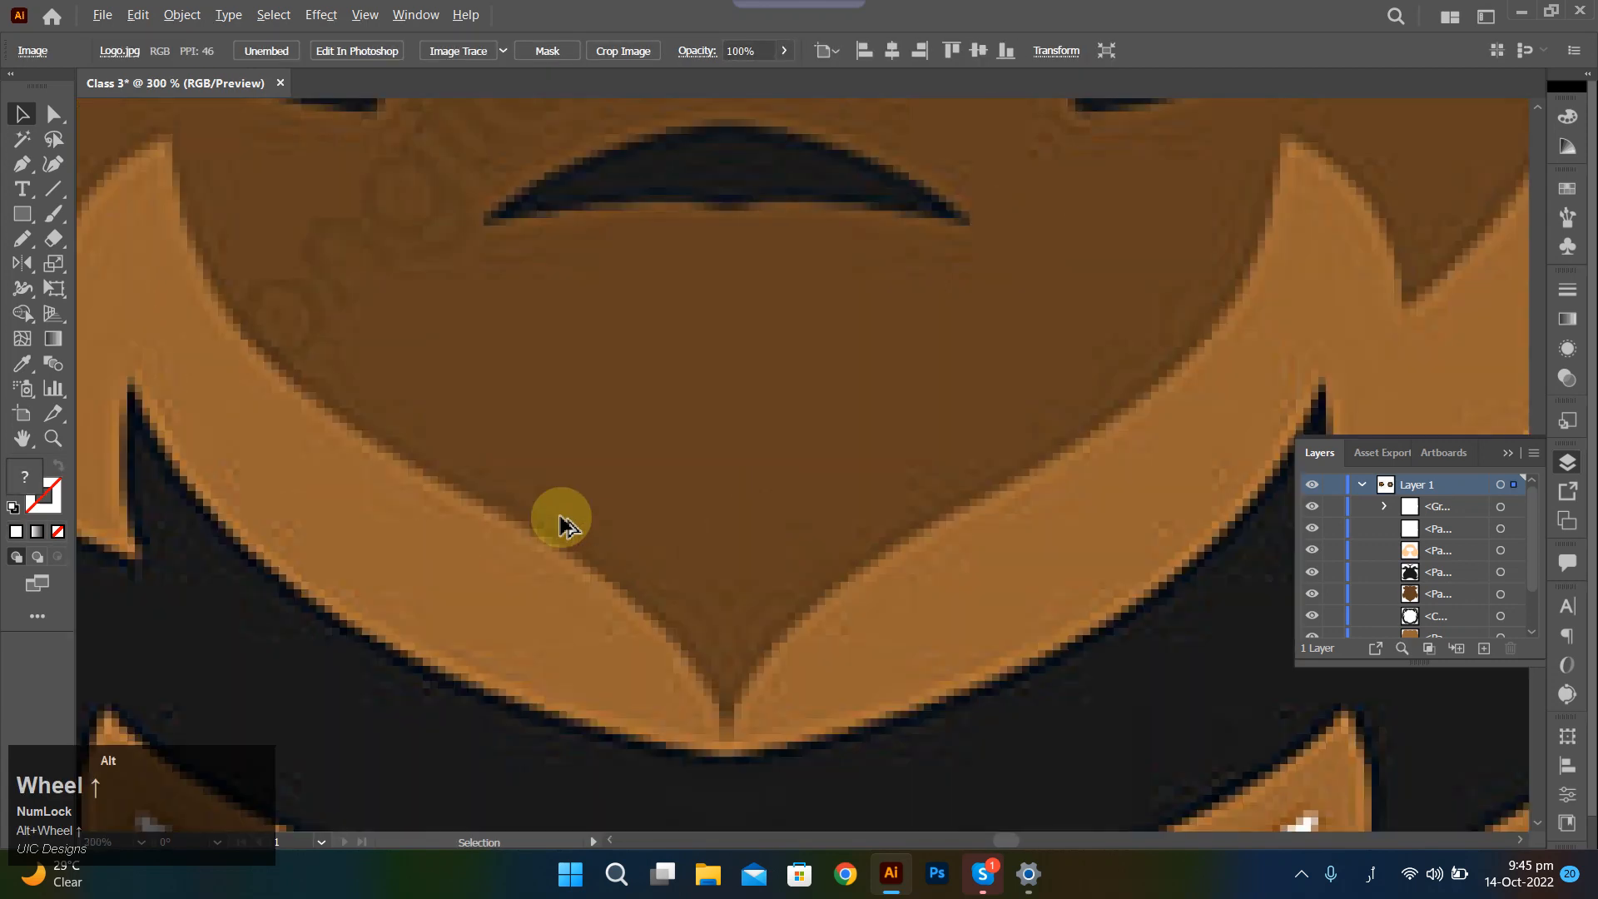
scroll(561, 526, "down", 6)
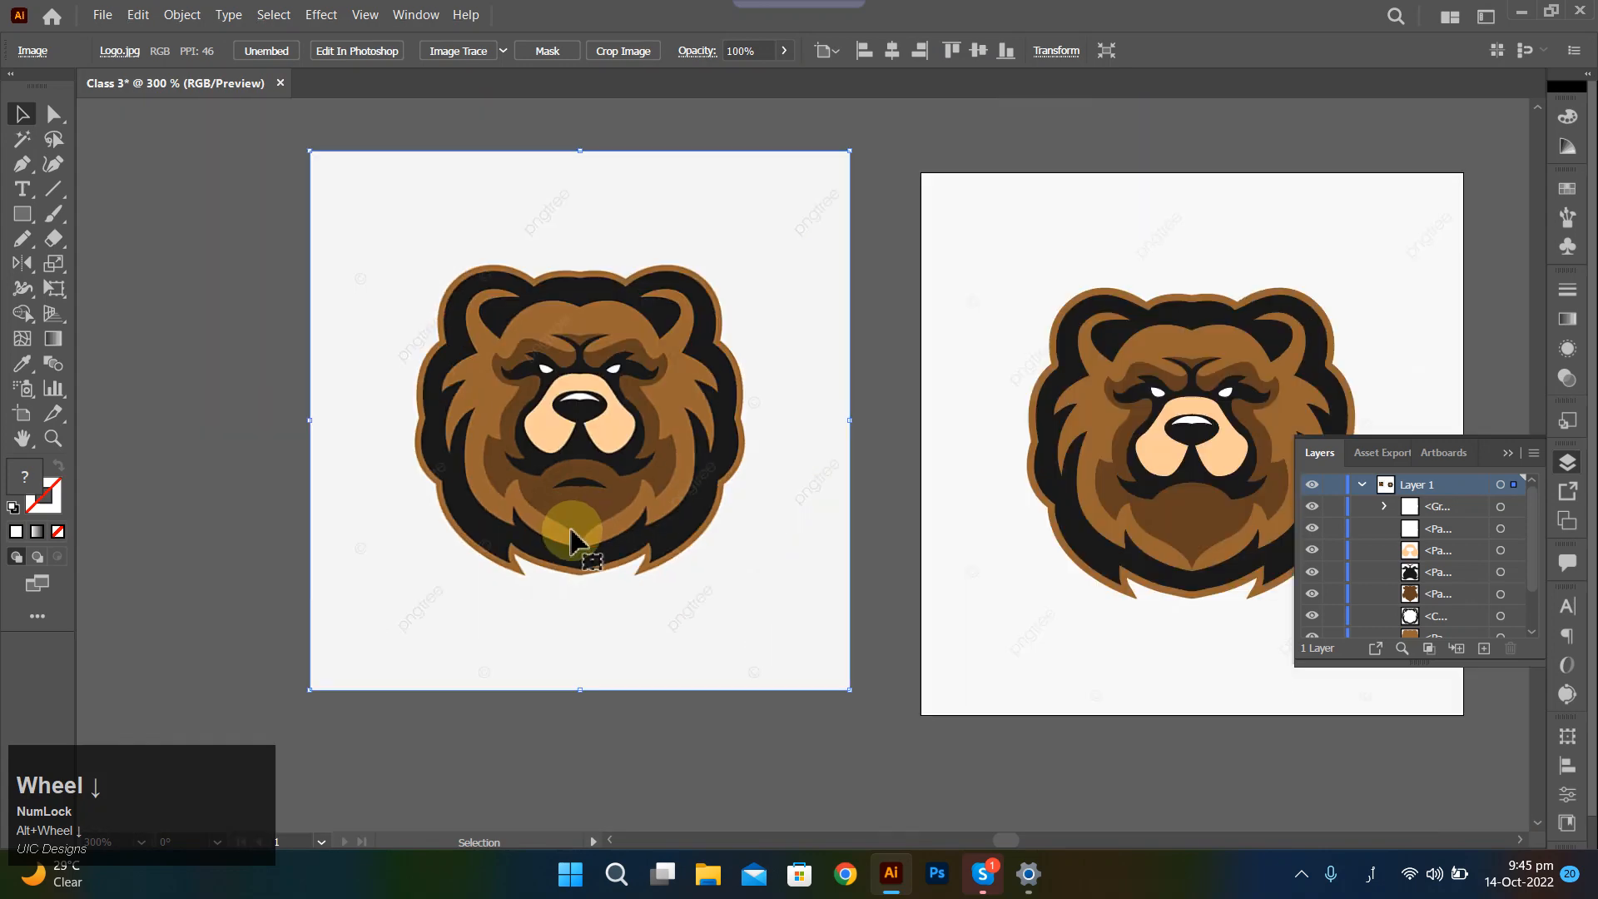
scroll(564, 549, "right", 2)
scroll(560, 569, "right", 1)
scroll(913, 454, "up", 5)
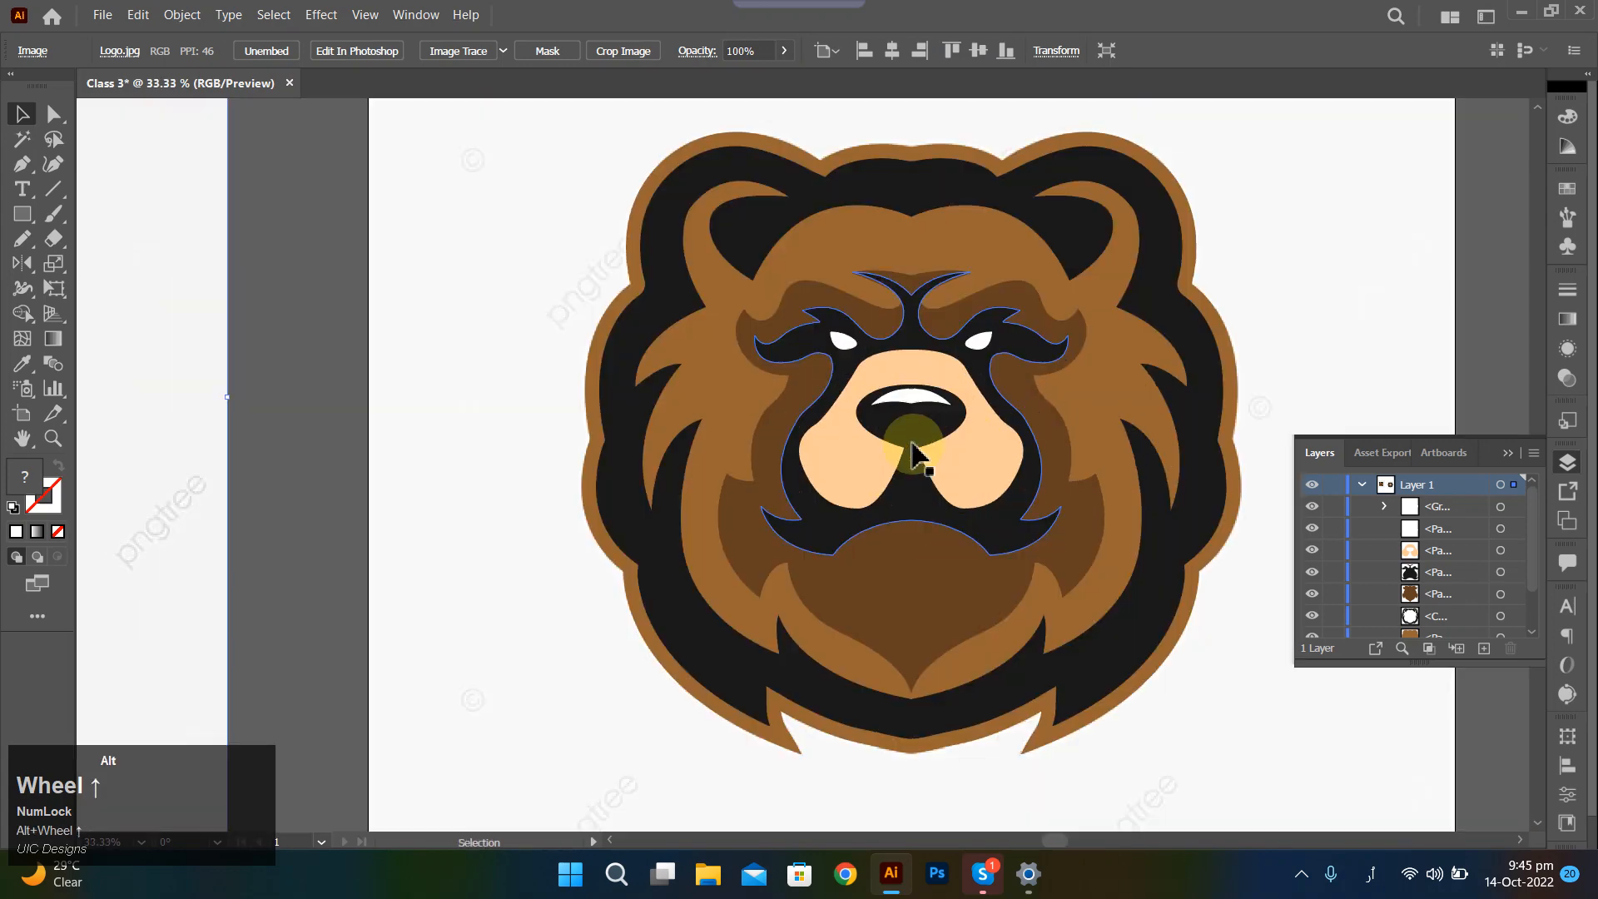
scroll(913, 454, "down", 6)
scroll(607, 499, "up", 3)
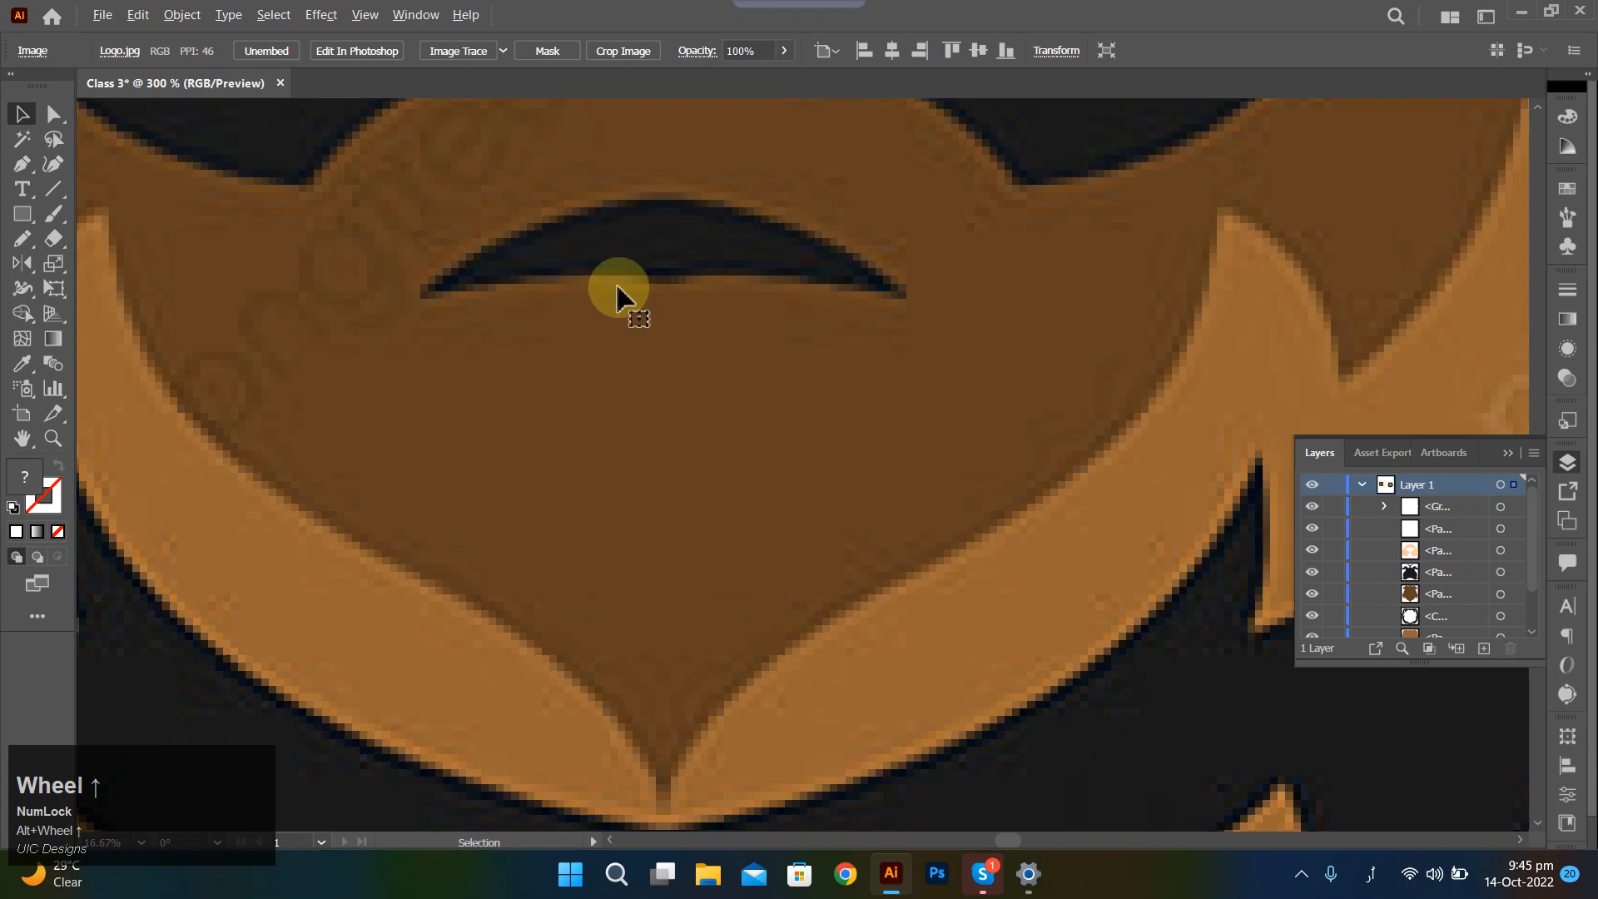
scroll(434, 297, "down", 5)
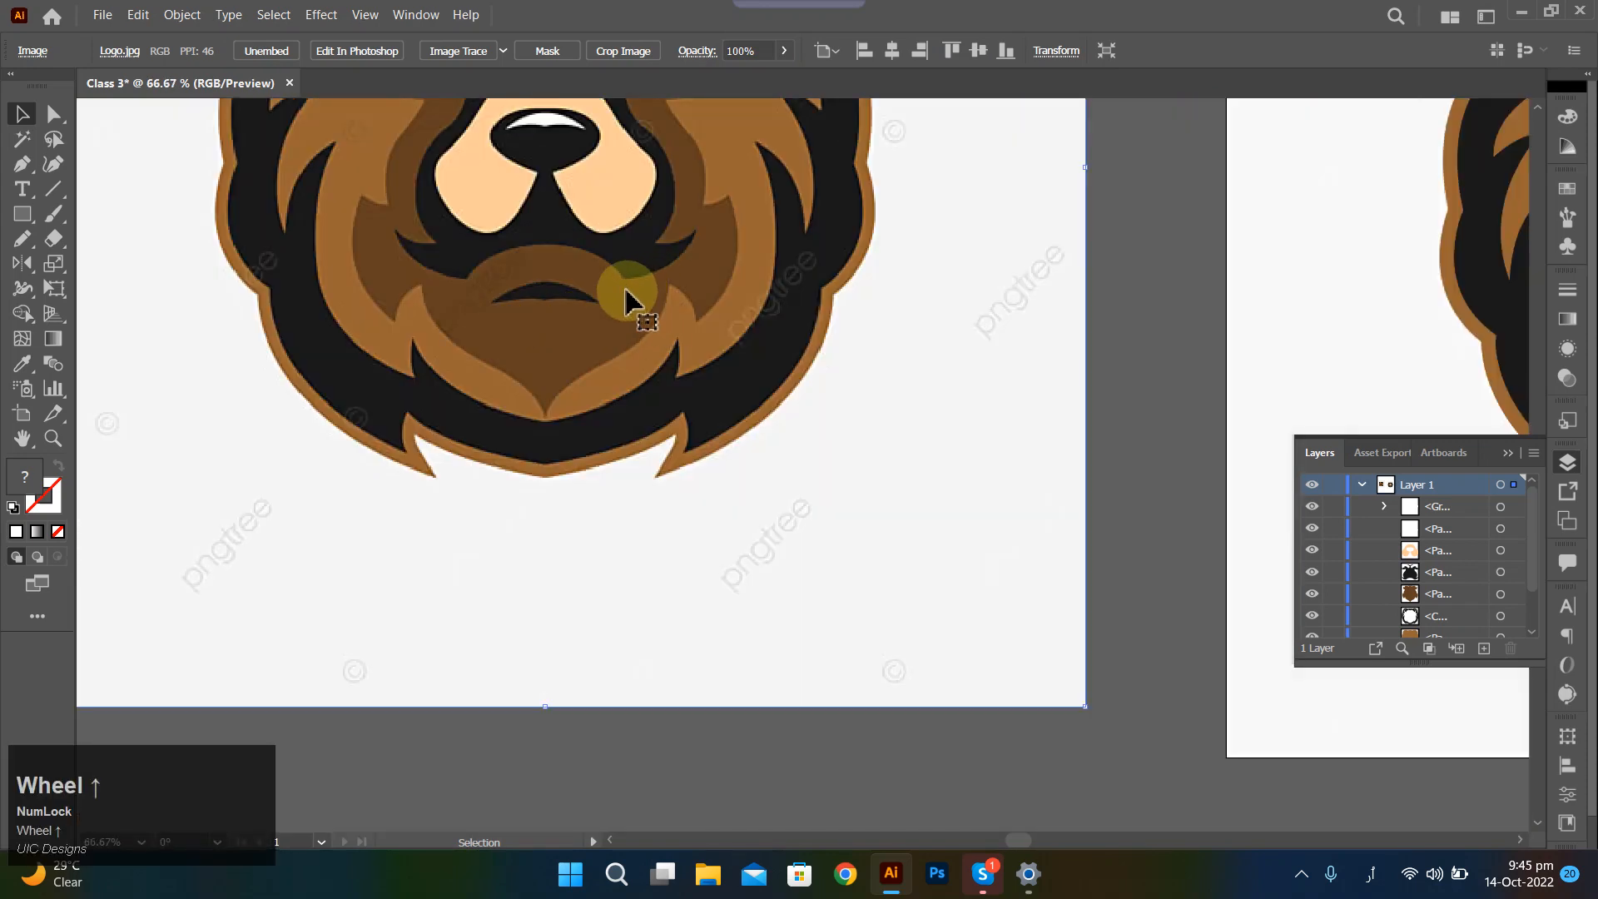
scroll(616, 305, "up", 2)
scroll(580, 312, "right", 7)
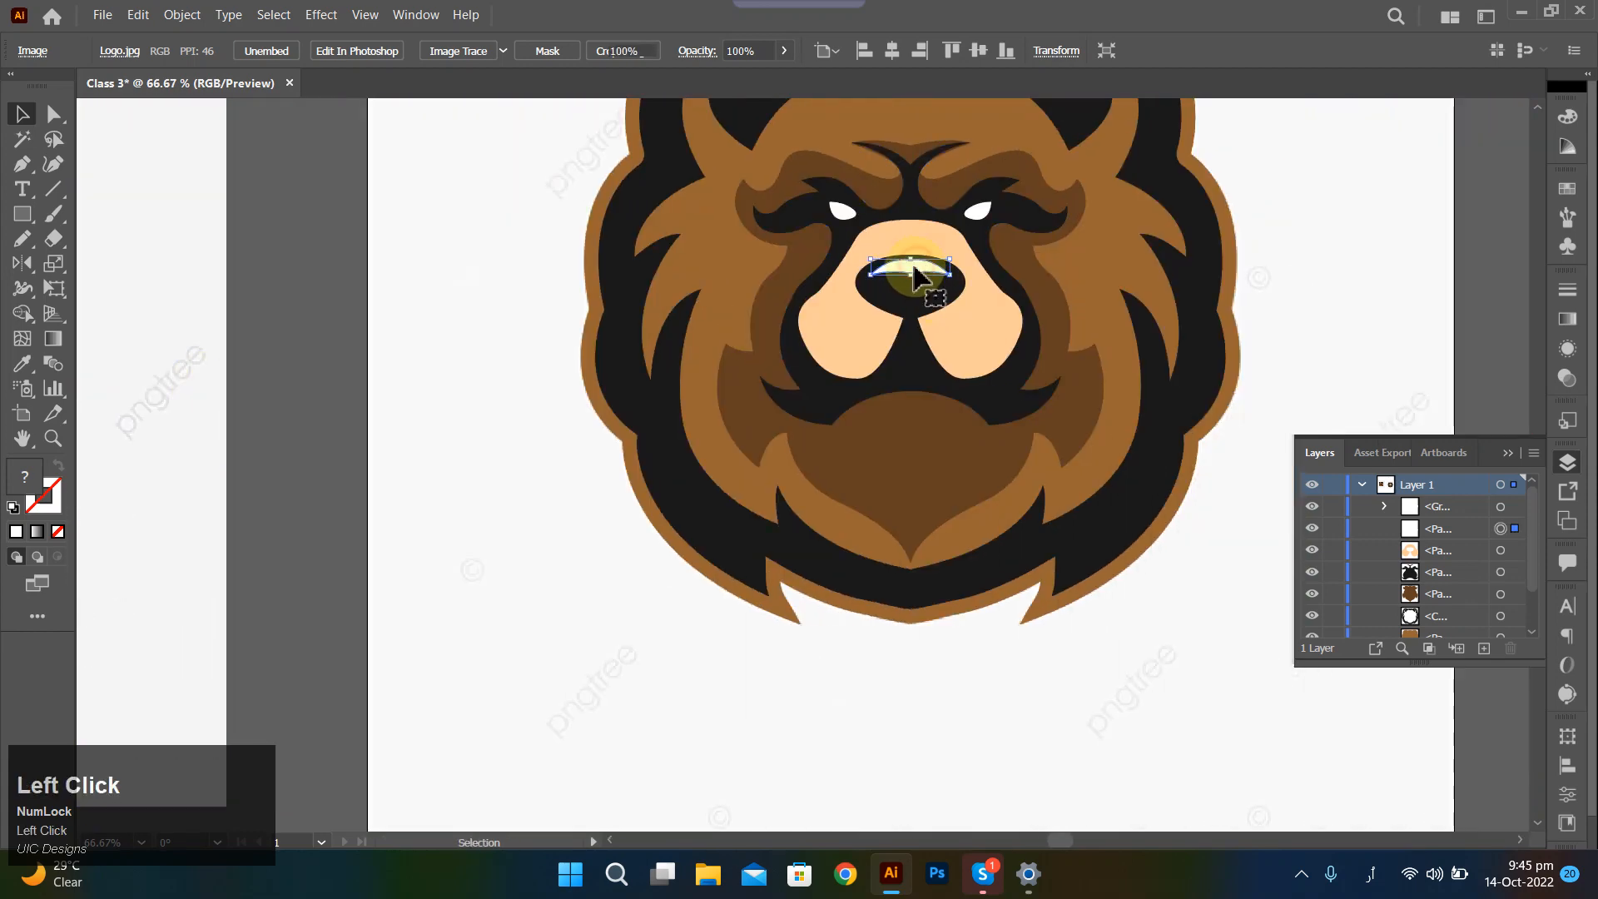
Duplicate the white nose highlight onto the chin and enlarge the copy proportionally as the mouth shape.
left_click_drag(934, 277, 917, 442)
scroll(911, 433, "up", 3)
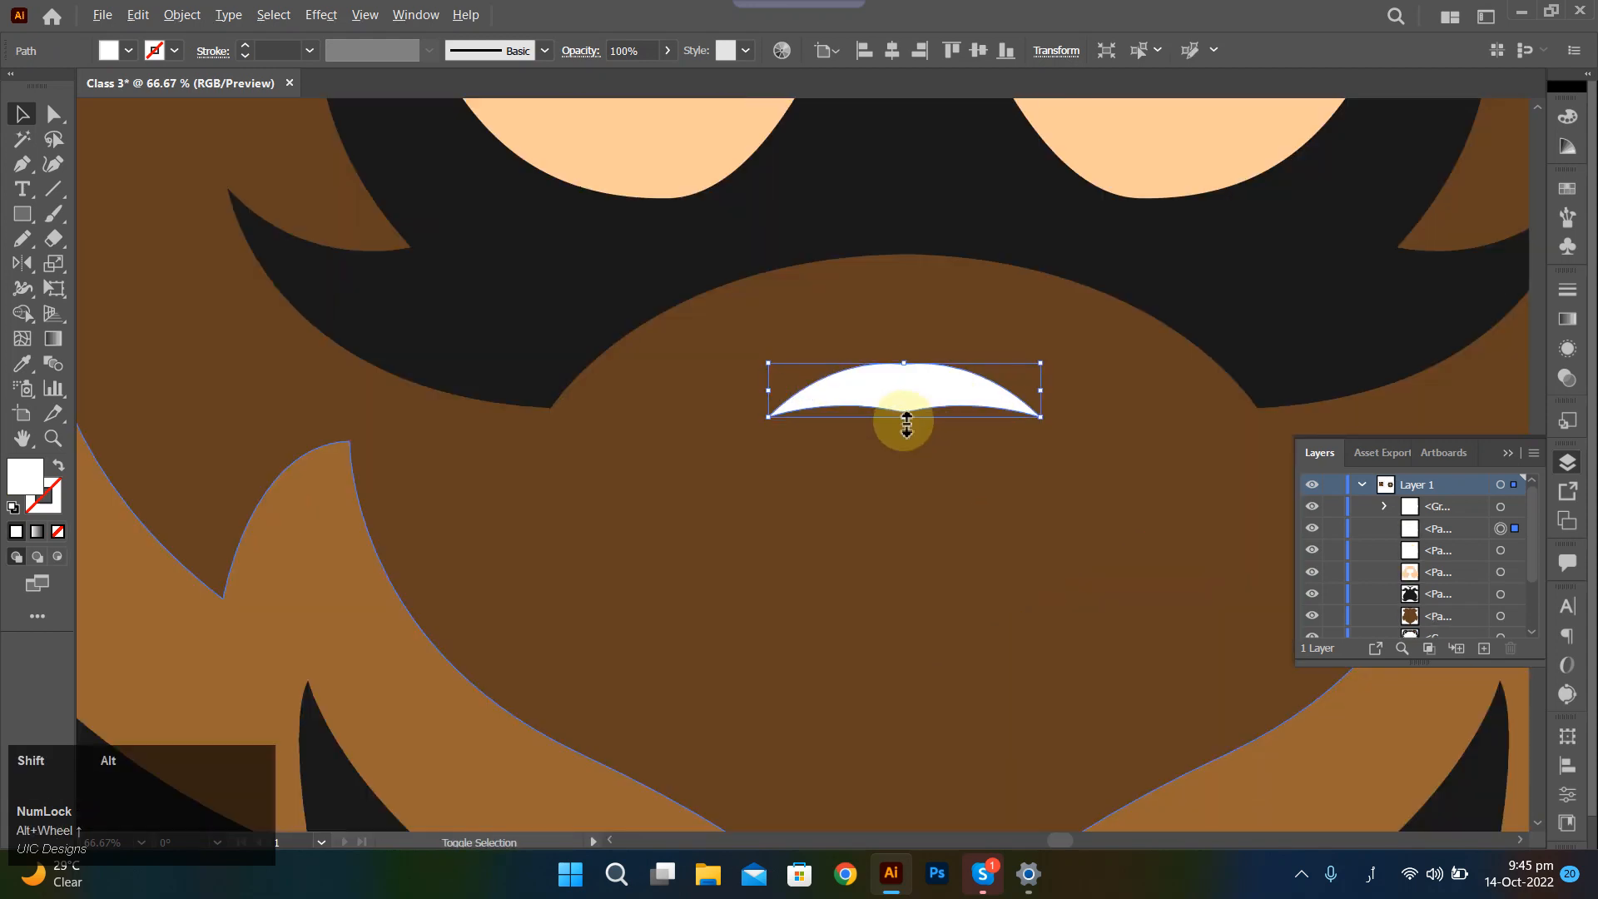
left_click(907, 416)
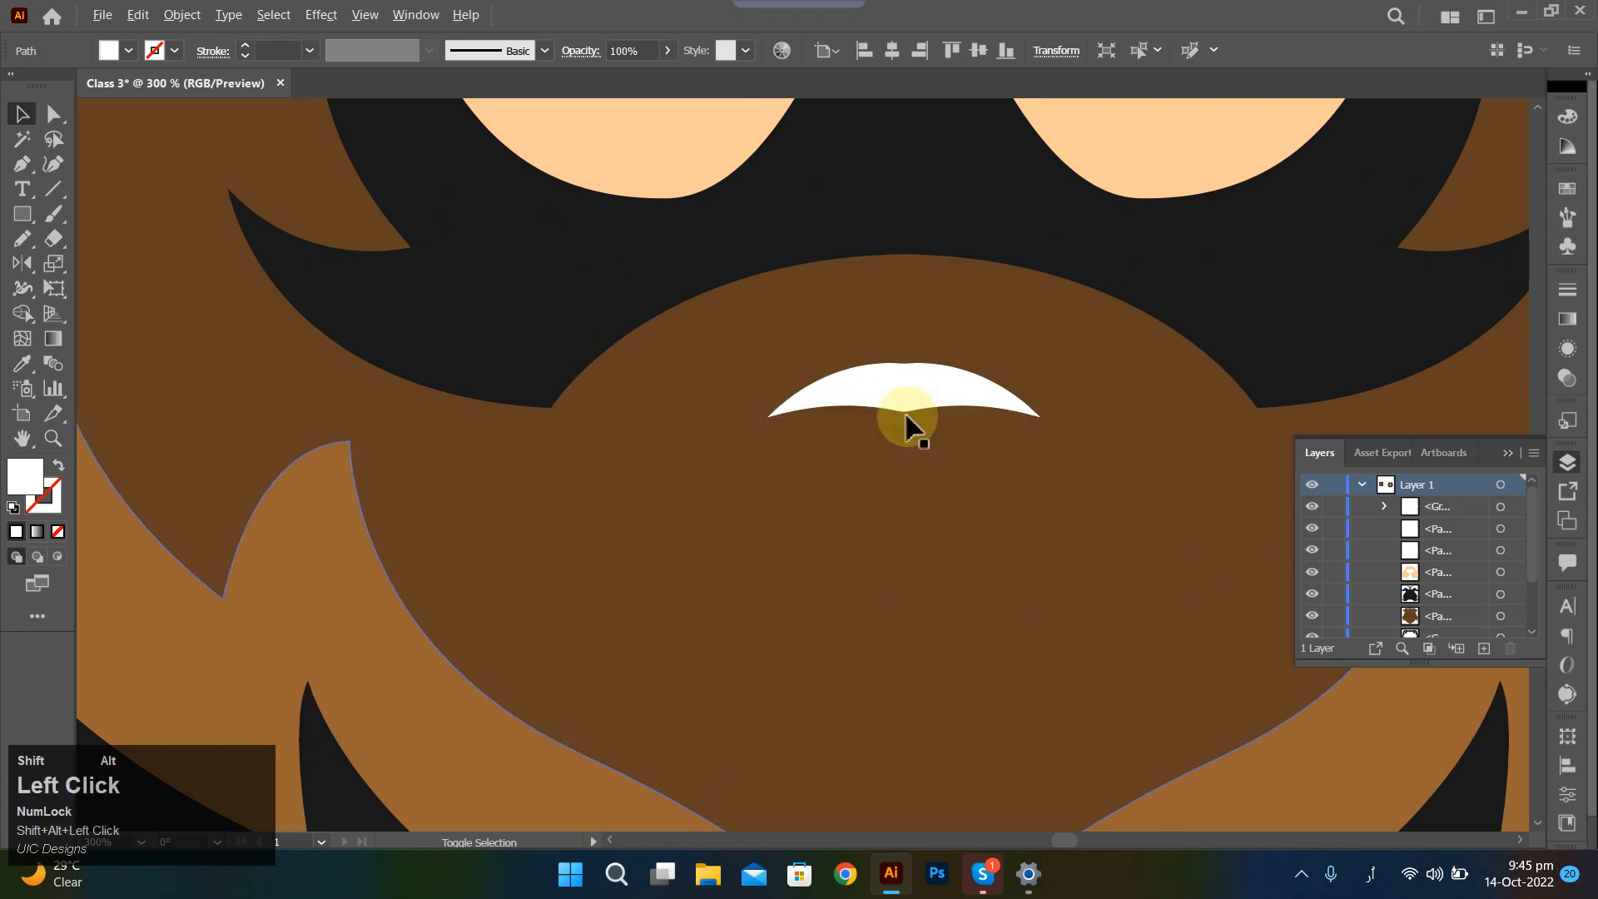
left_click(904, 408)
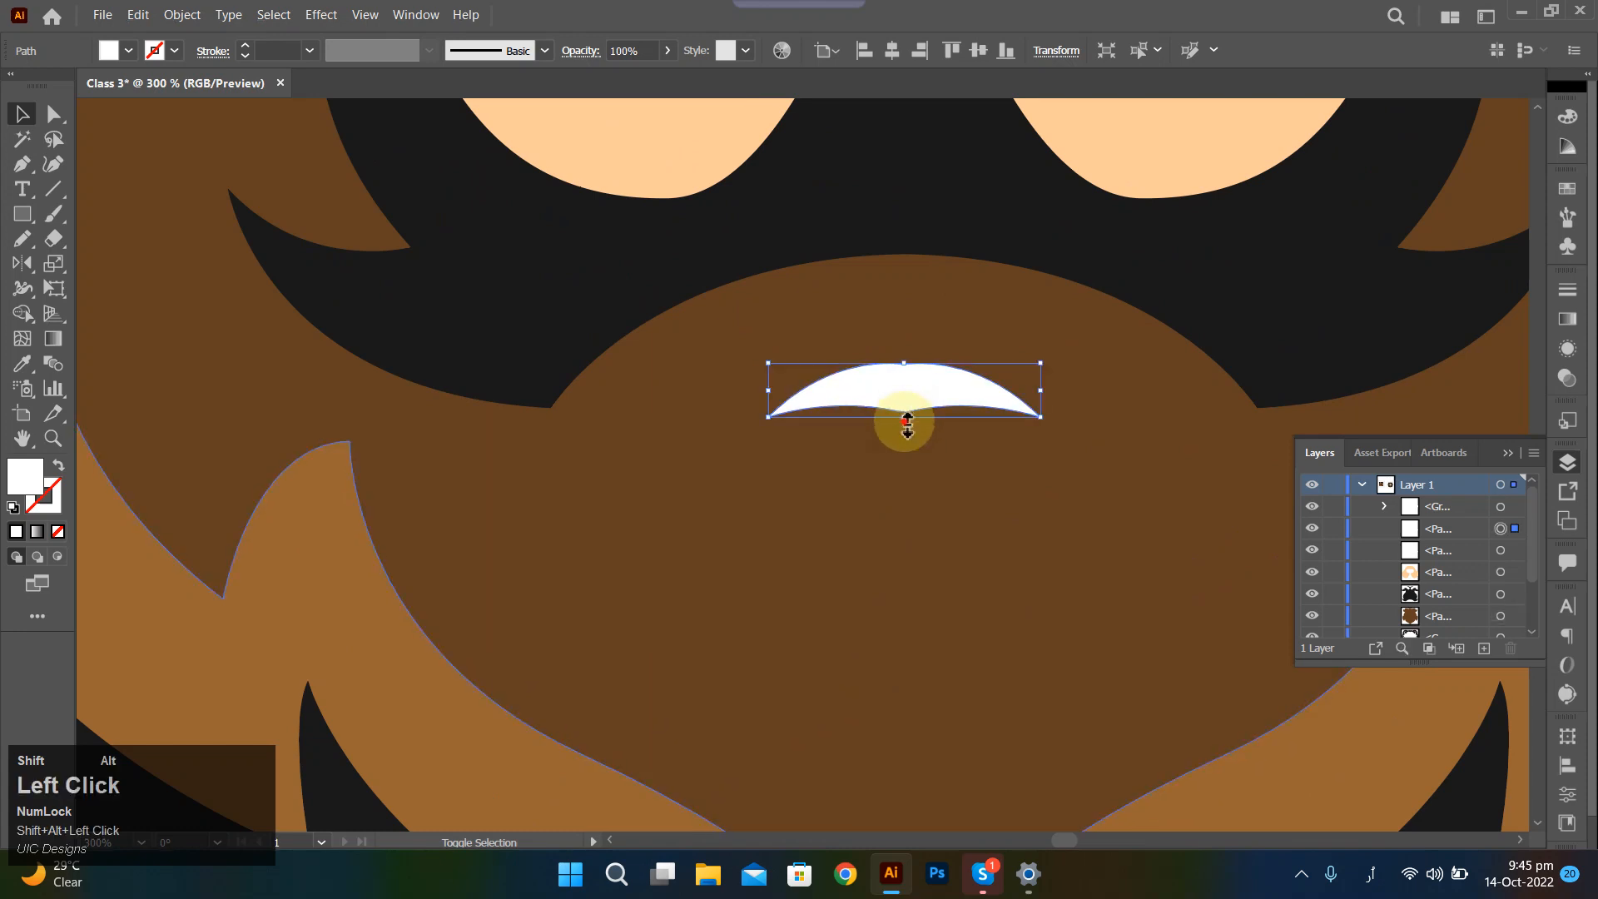
left_click_drag(907, 424, 906, 428)
Fill the mouth shape with the fur's near-black colour sampled by the Eyedropper and deselect it.
scroll(916, 532, "down", 3)
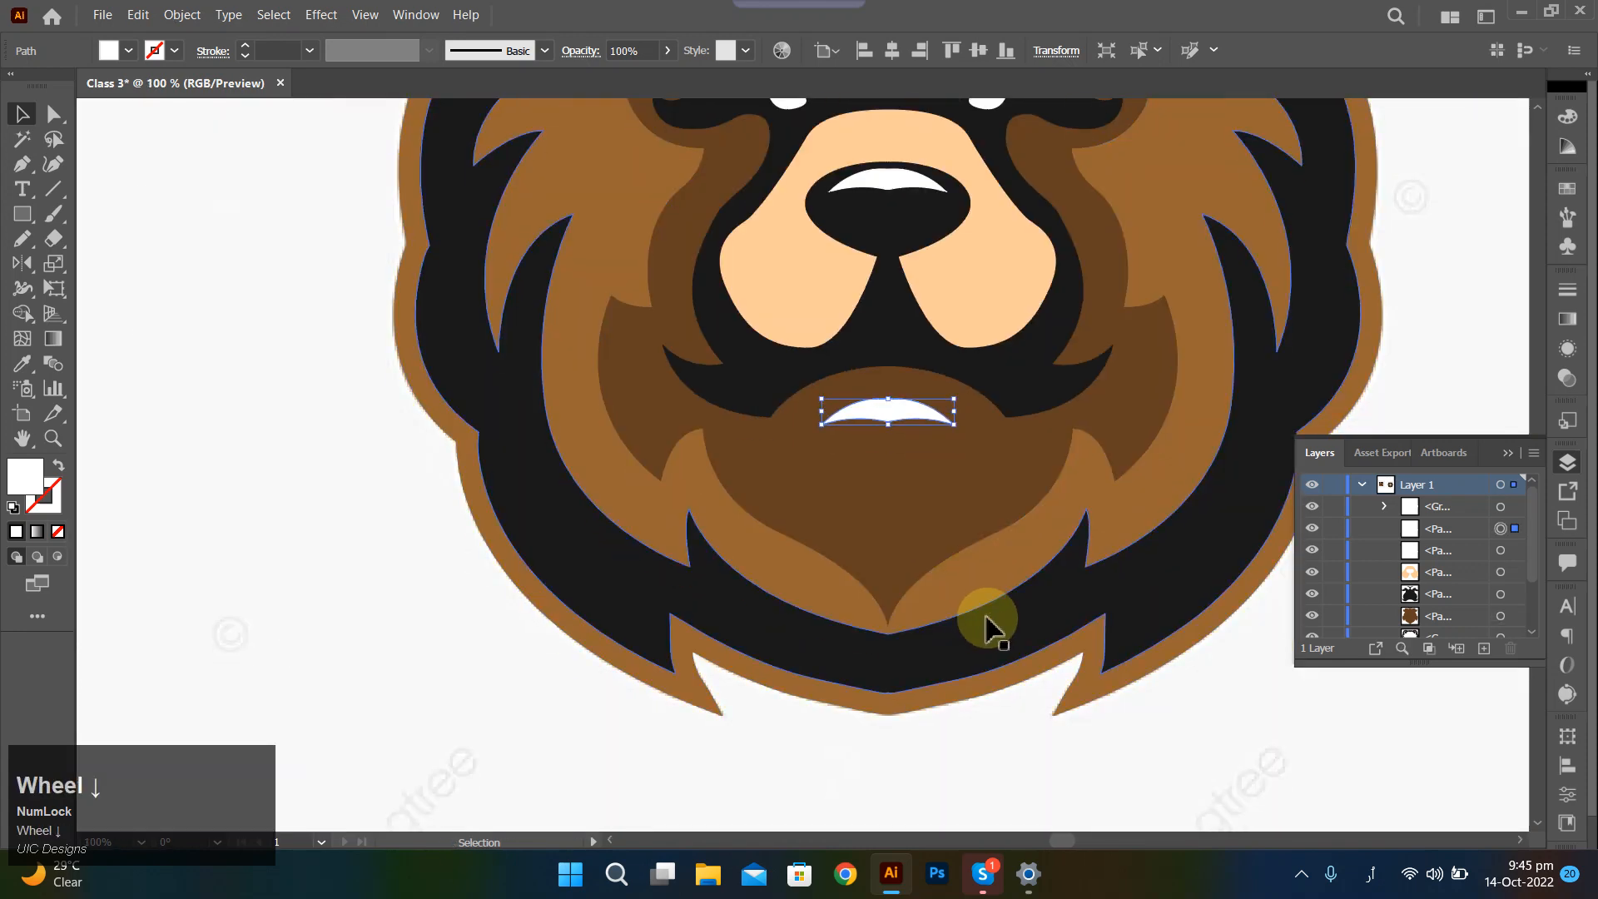
key("i")
left_click(1051, 599)
left_click(432, 580, "ctrl")
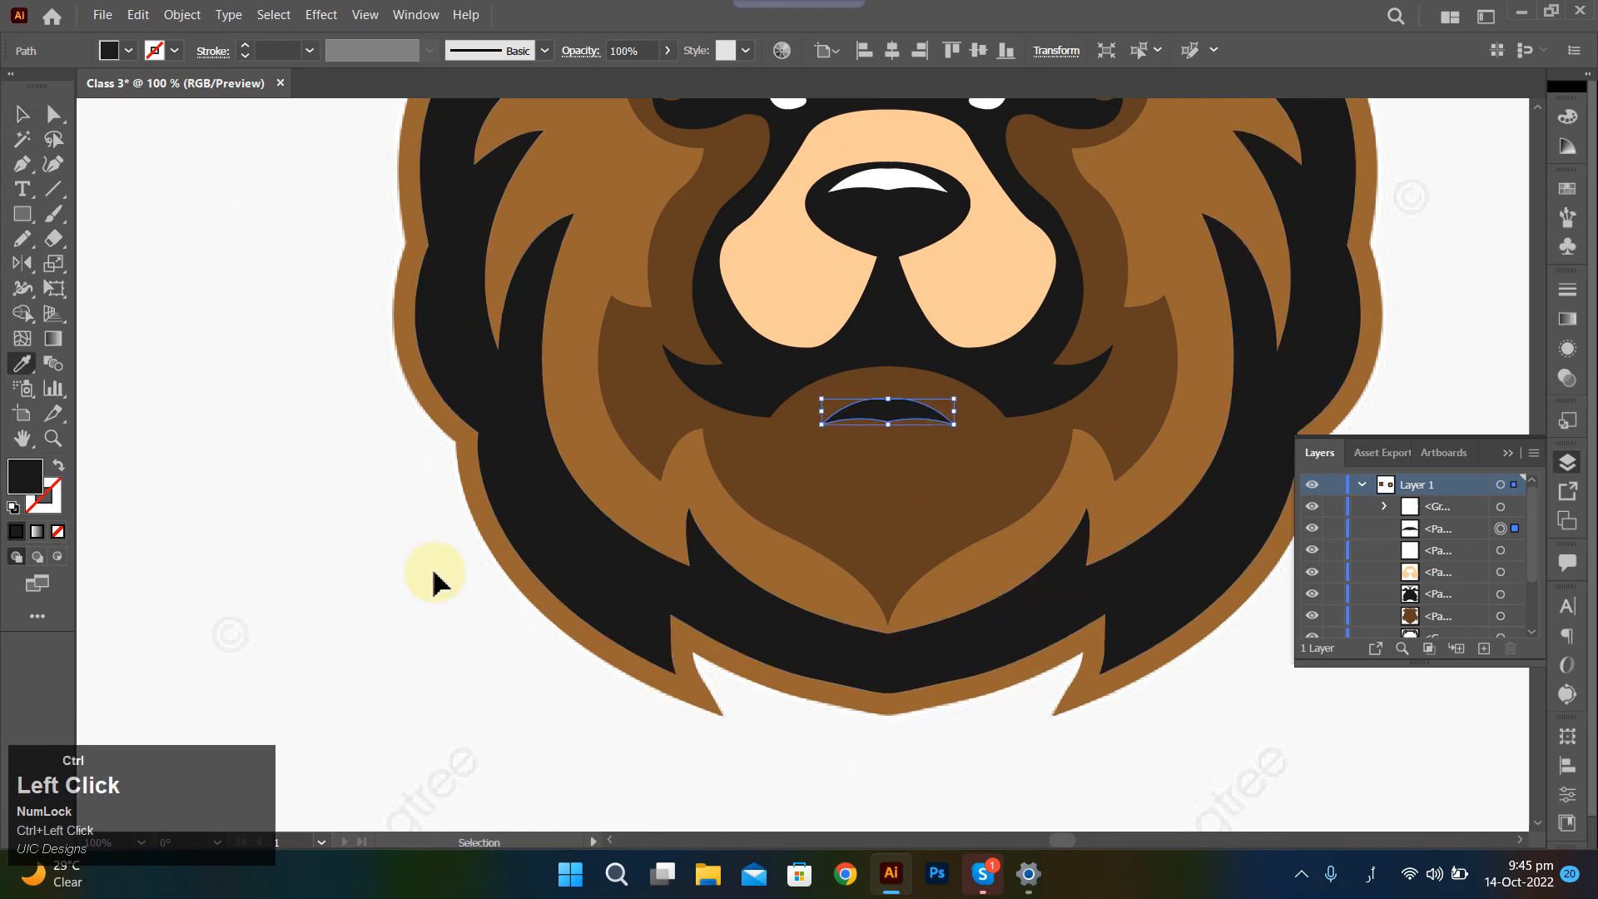
Enlarge the black mouth shape proportionally and nudge it slightly down on the chin.
scroll(450, 587, "down", 3, "alt")
scroll(866, 541, "left", 3)
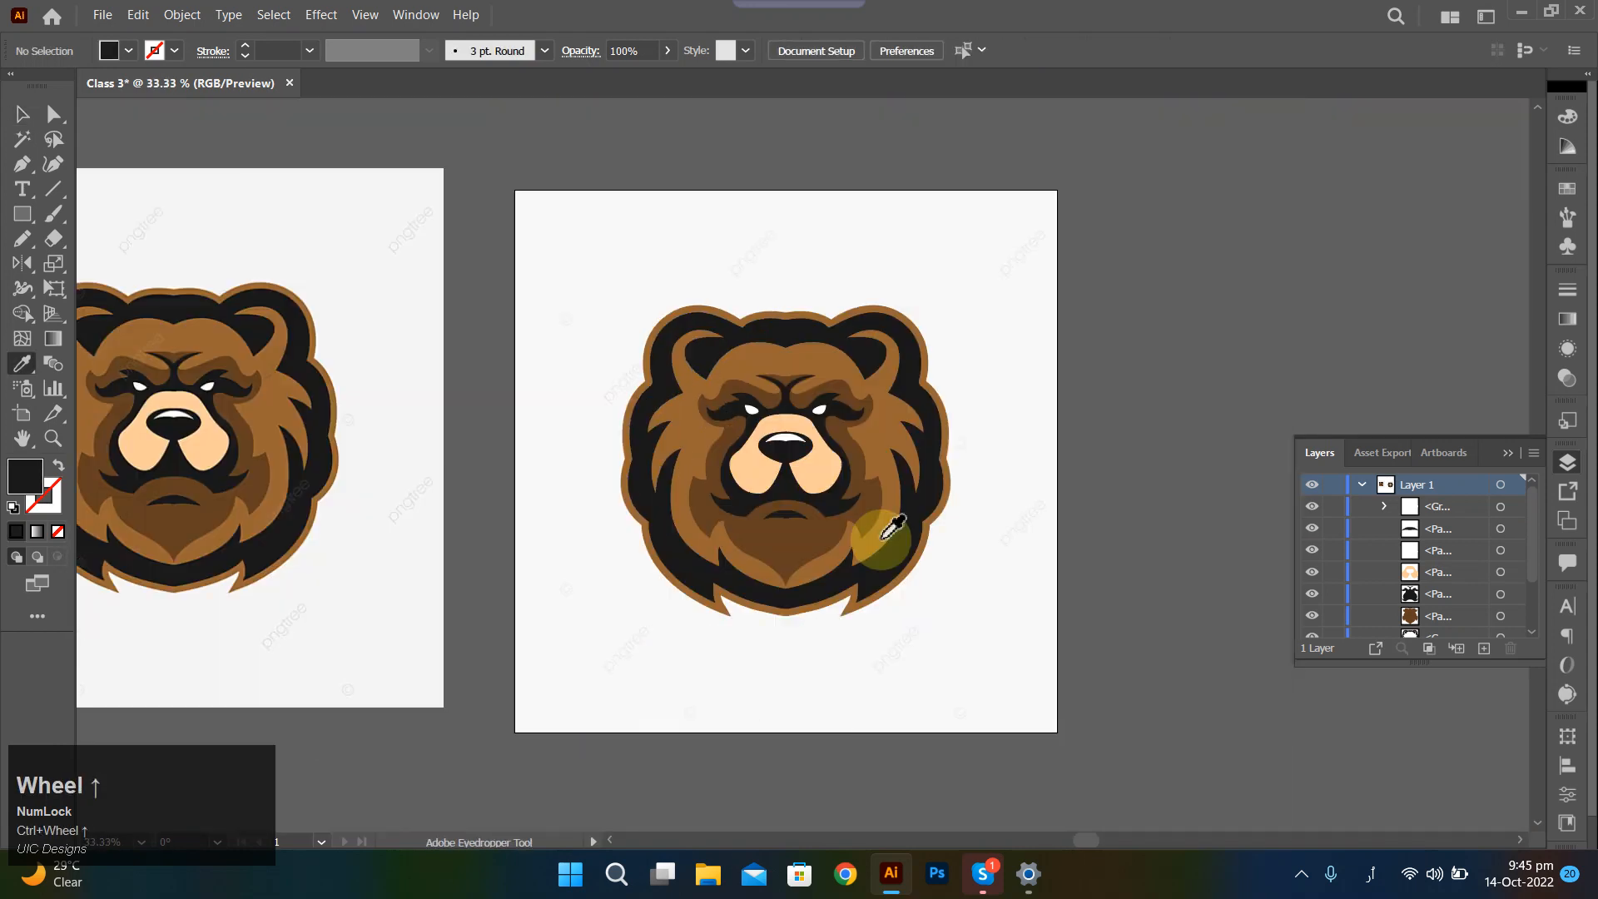
scroll(892, 528, "left", 1)
scroll(845, 512, "up", 2, "alt")
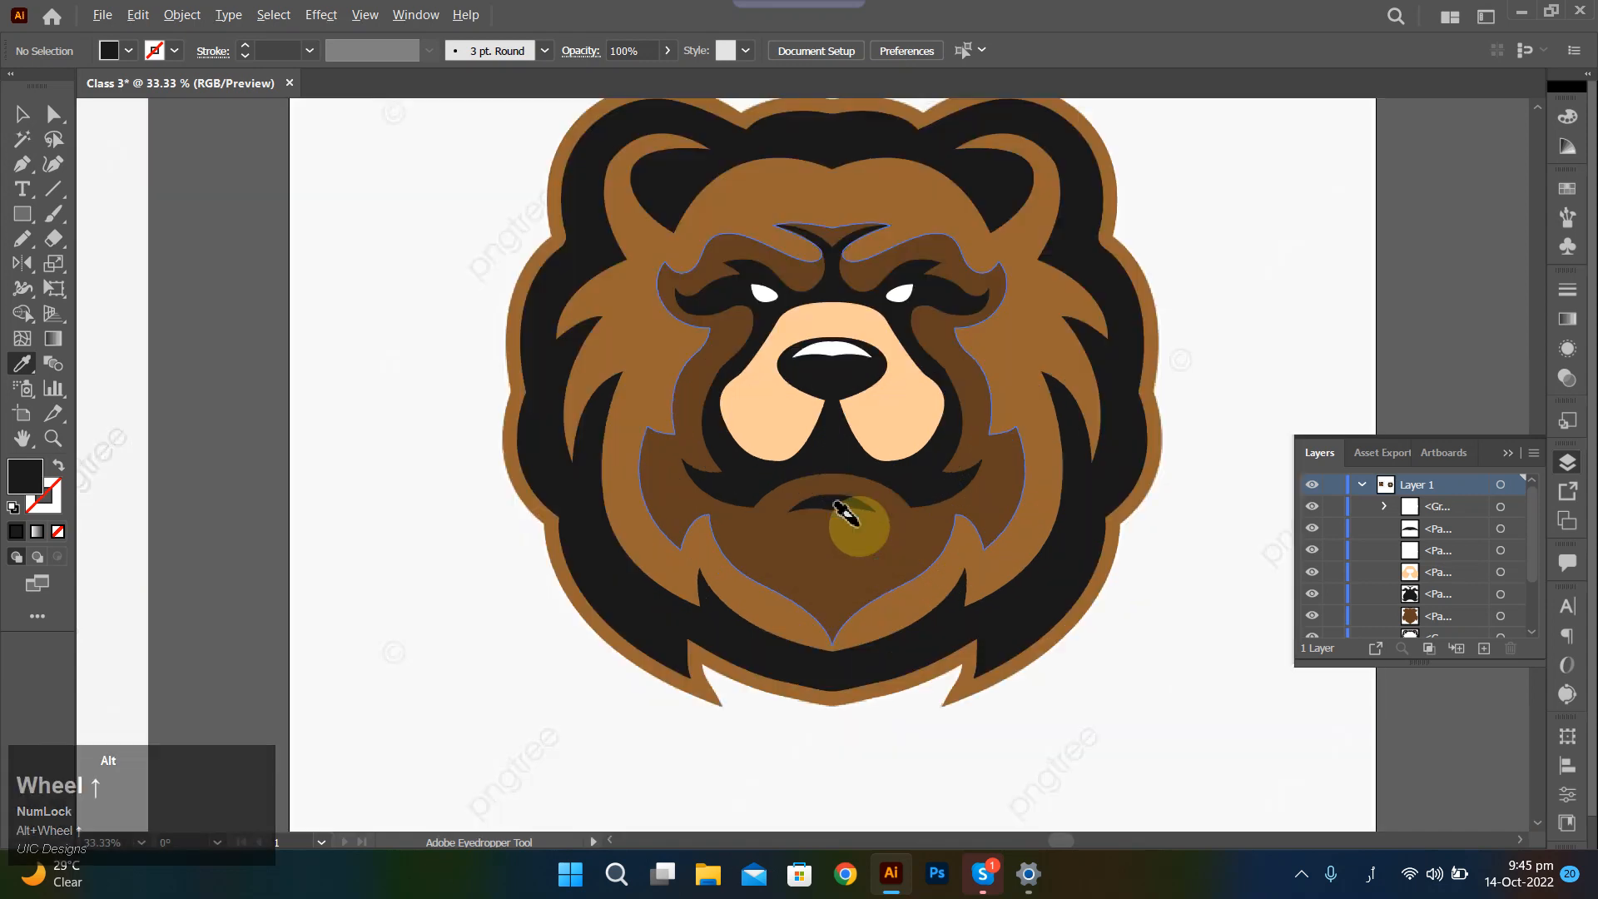
scroll(845, 512, "up", 6, "alt")
left_click(788, 431)
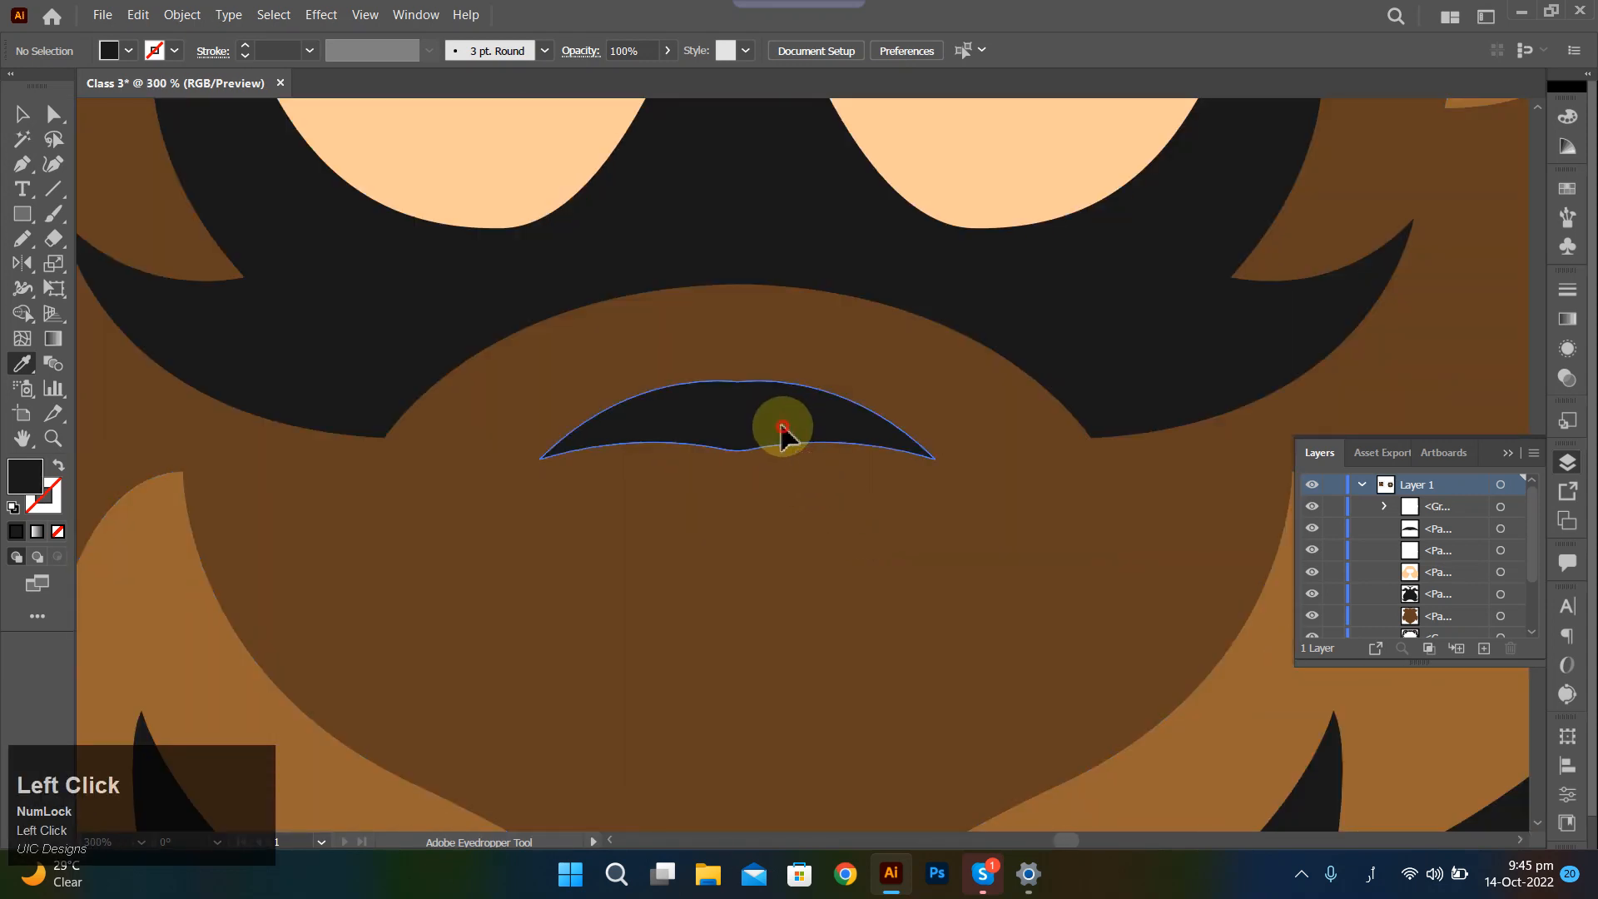
key("v")
left_click(738, 458)
left_click_drag(738, 459, 740, 468)
left_click_drag(978, 422, 1003, 427)
left_click_drag(775, 437, 775, 448)
scroll(775, 450, "down", 4, "alt")
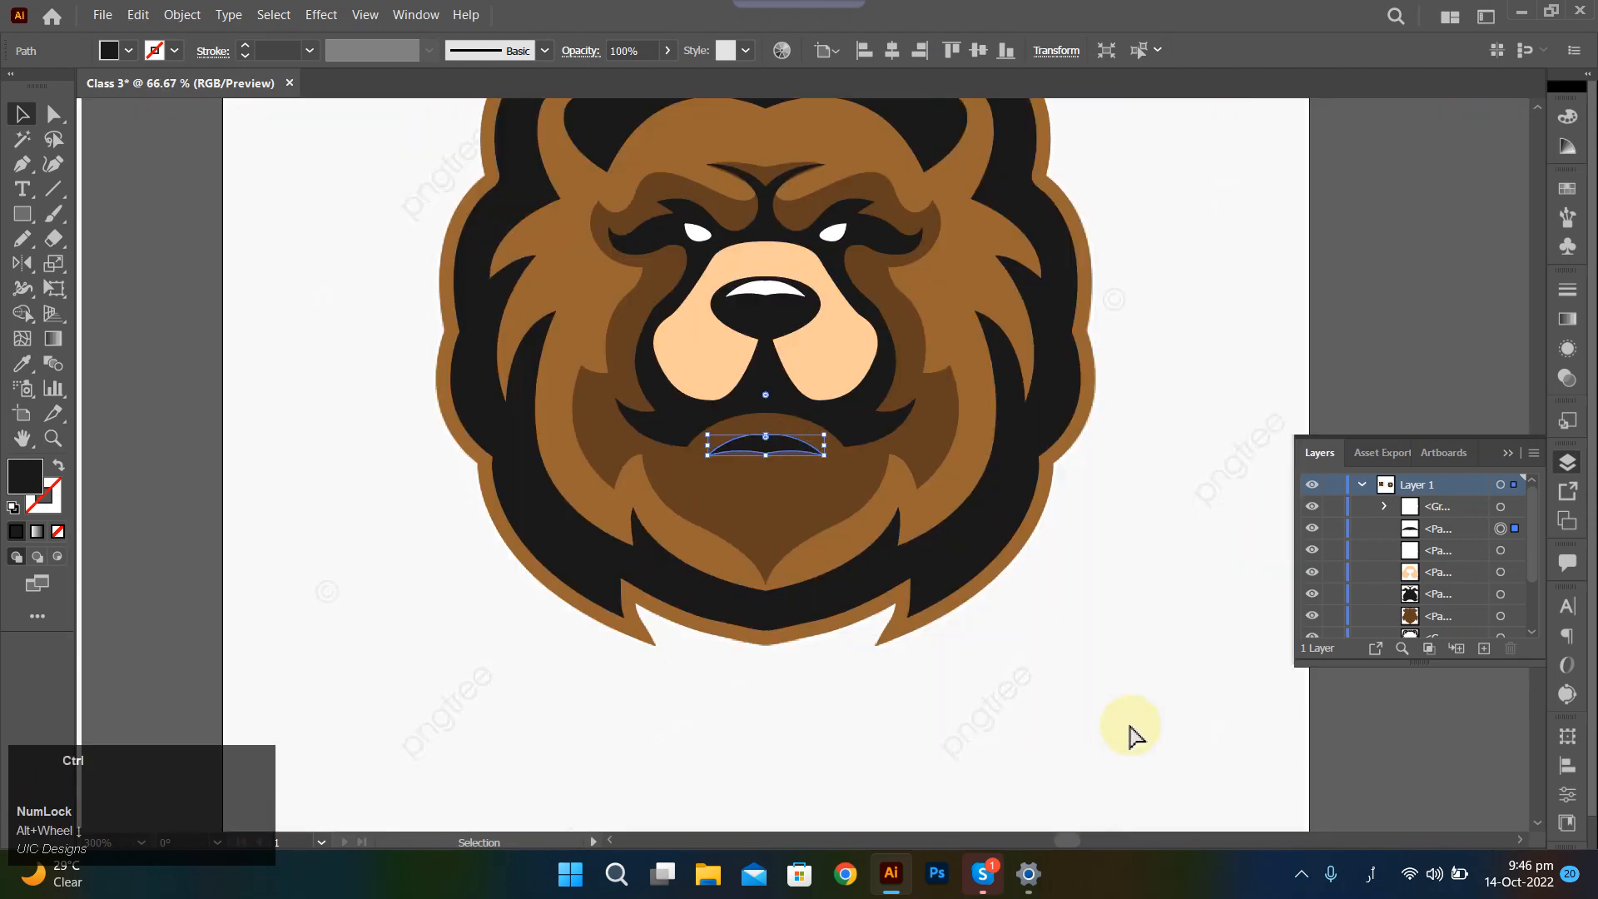
left_click(1130, 726, "ctrl")
Inspect the completed vector bear up close and beside the reference, checking the mouth and overall shapes.
scroll(1118, 734, "down", 4, "alt")
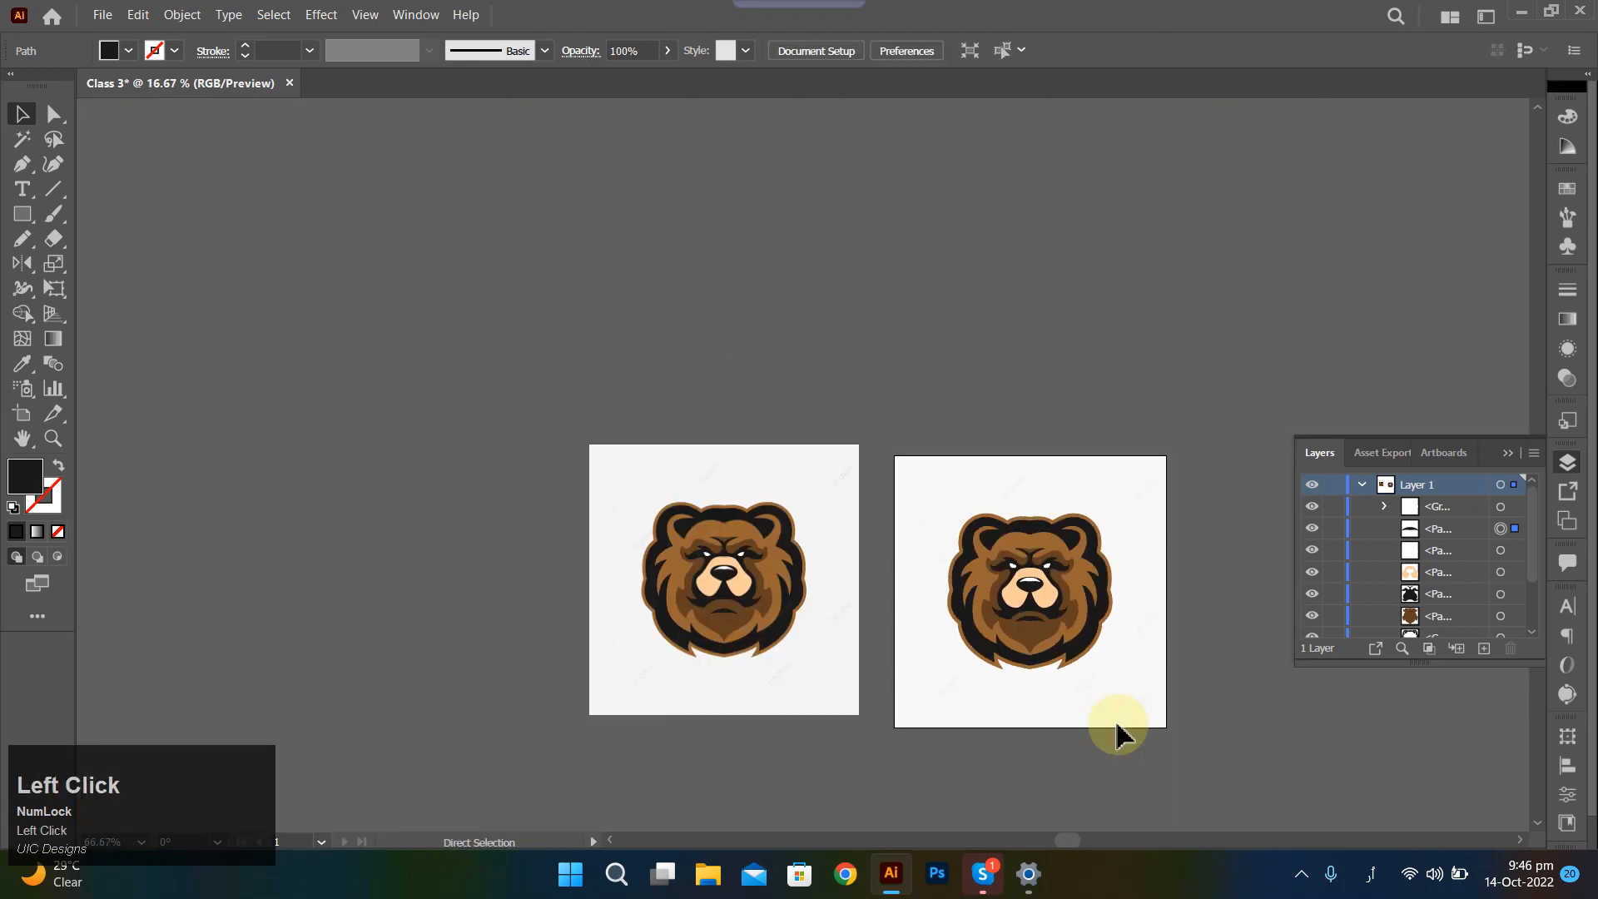
scroll(1118, 714, "up", 2, "alt")
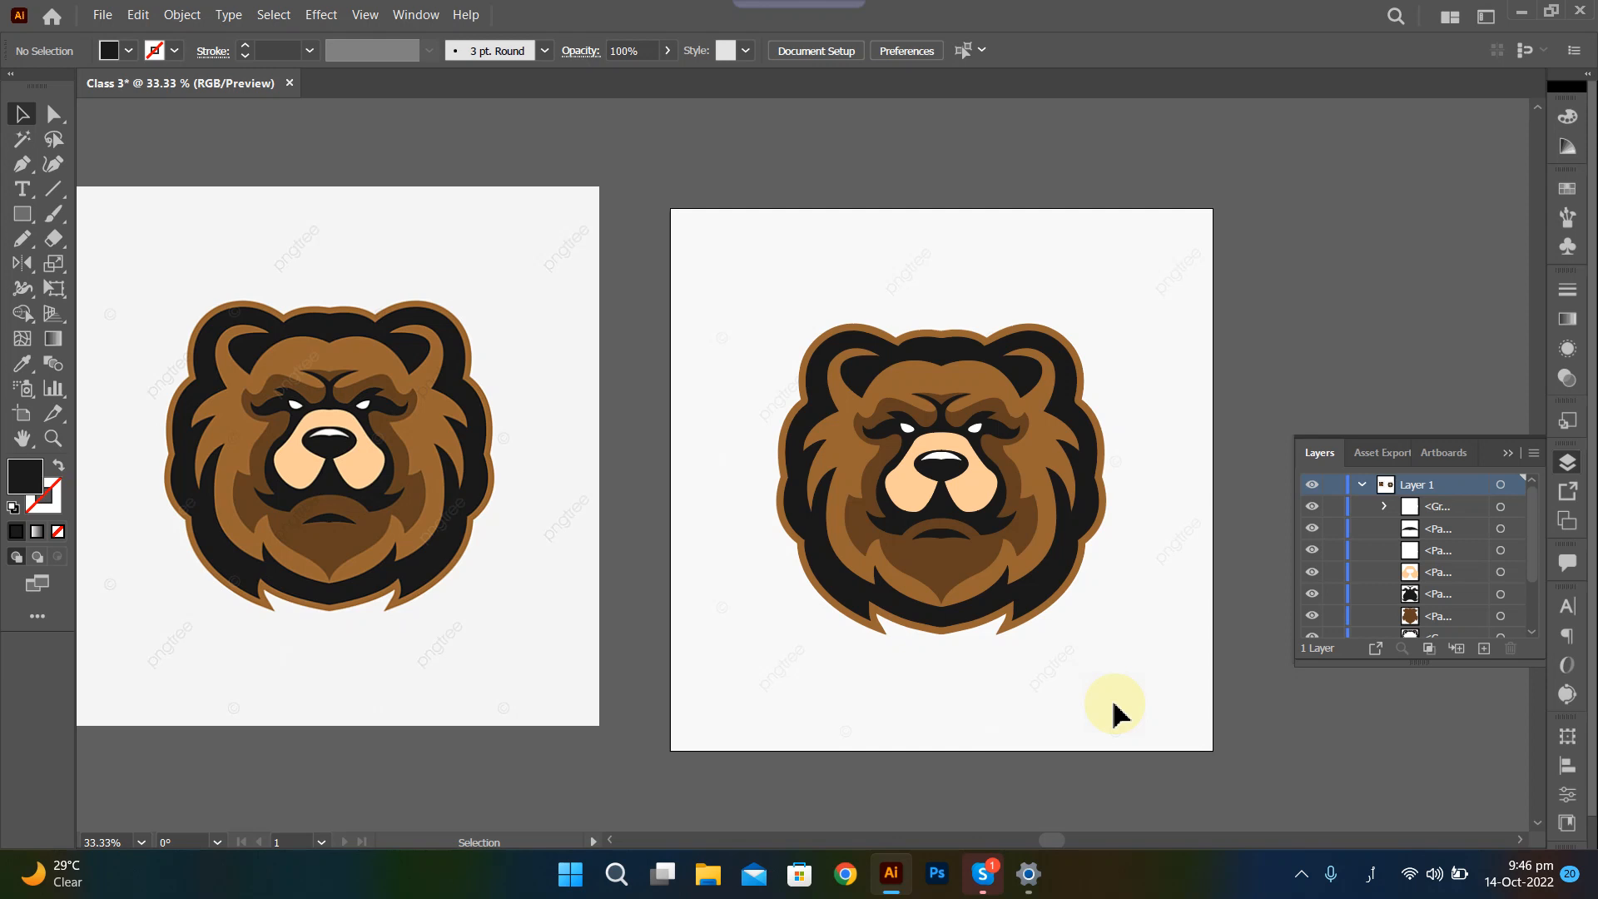
scroll(990, 568, "up", 1, "alt")
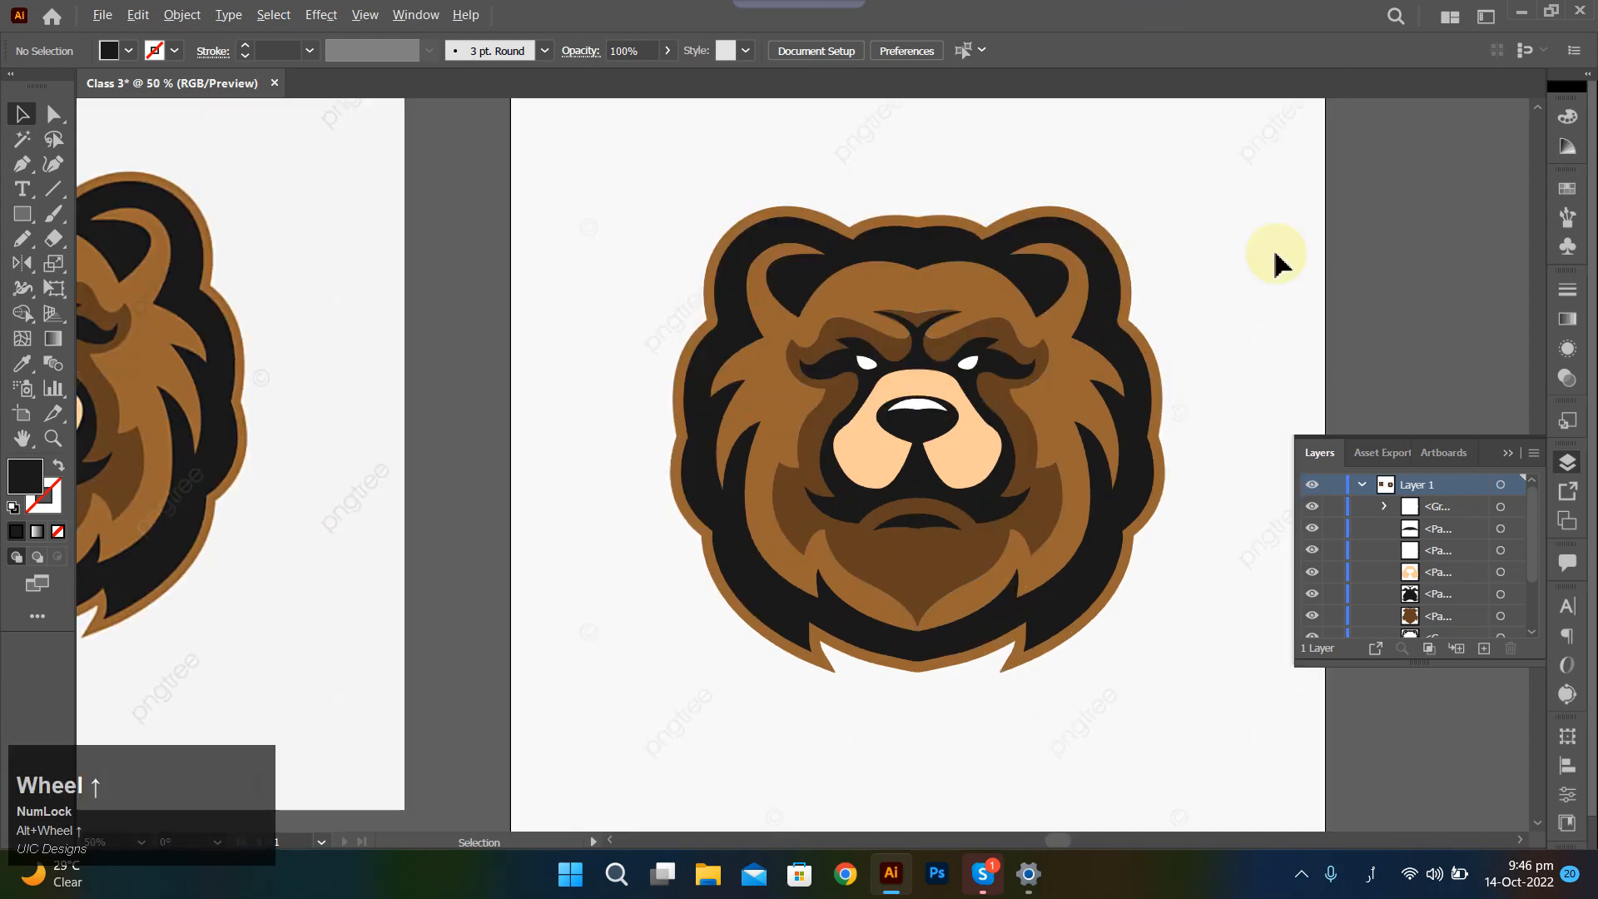
scroll(1008, 525, "up", 5, "alt")
scroll(1014, 520, "up", 4, "alt")
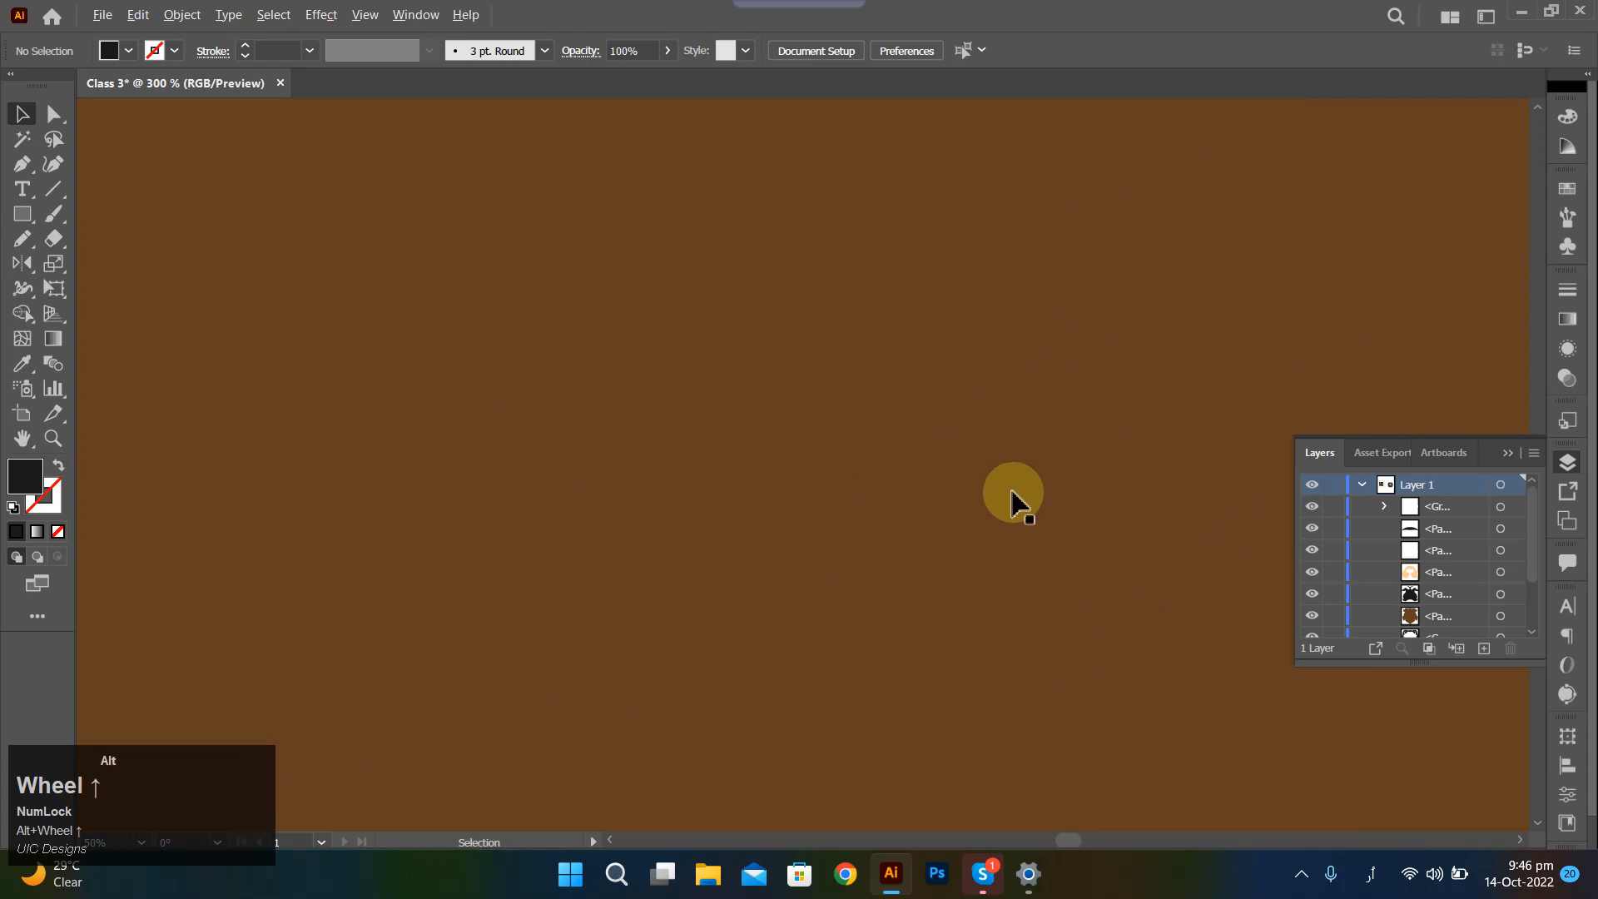
scroll(1005, 504, "down", 6, "alt")
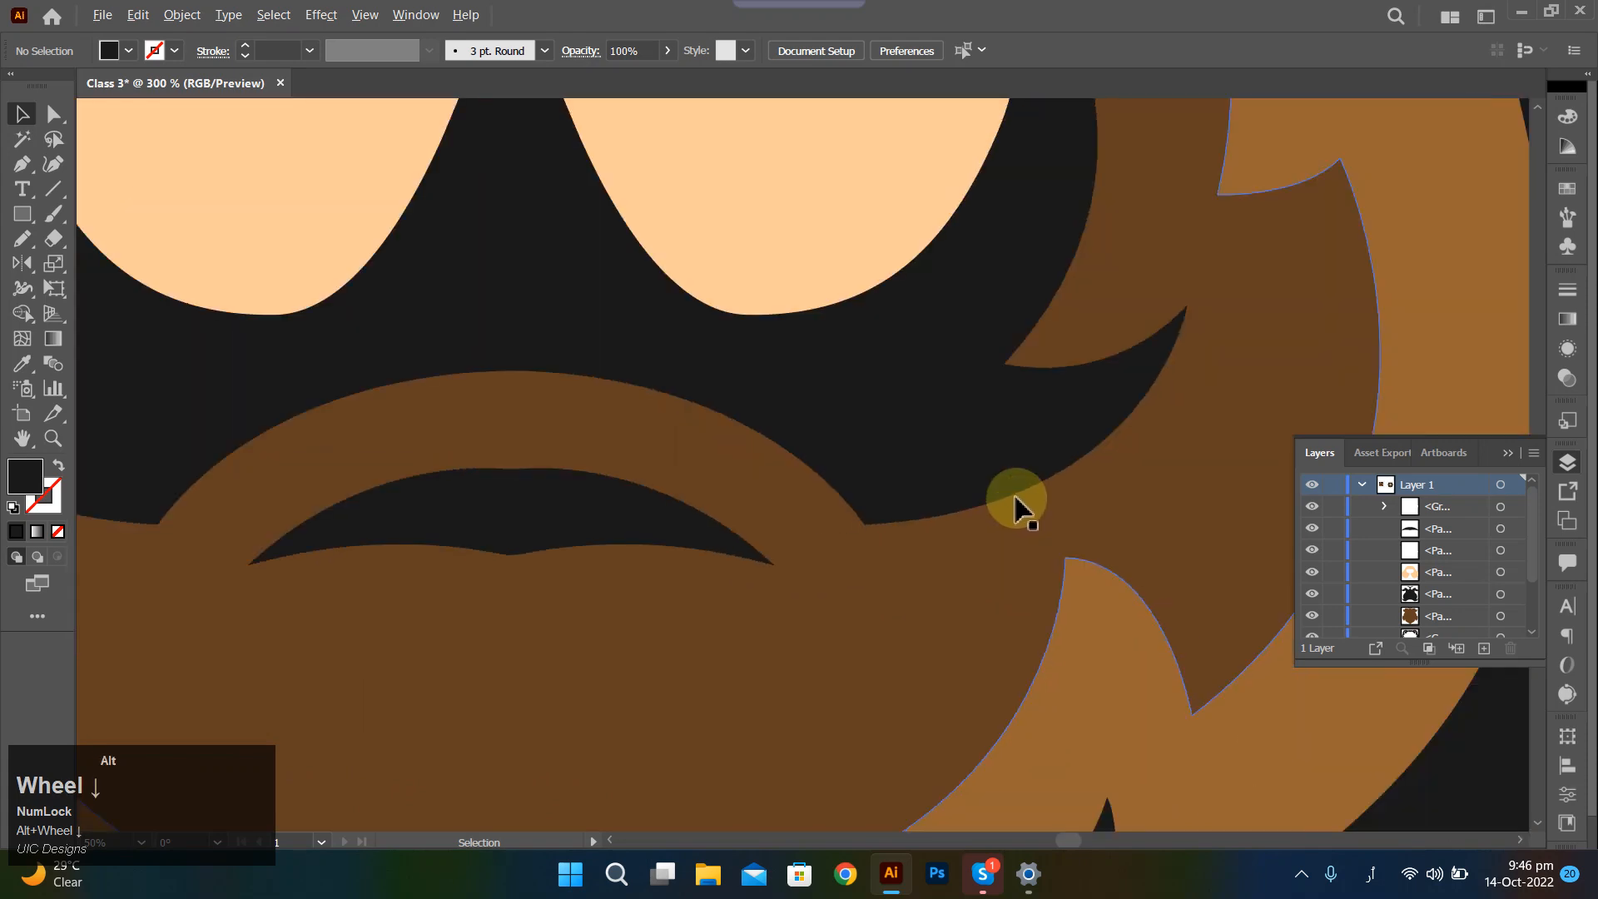
scroll(1017, 499, "down", 8, "alt")
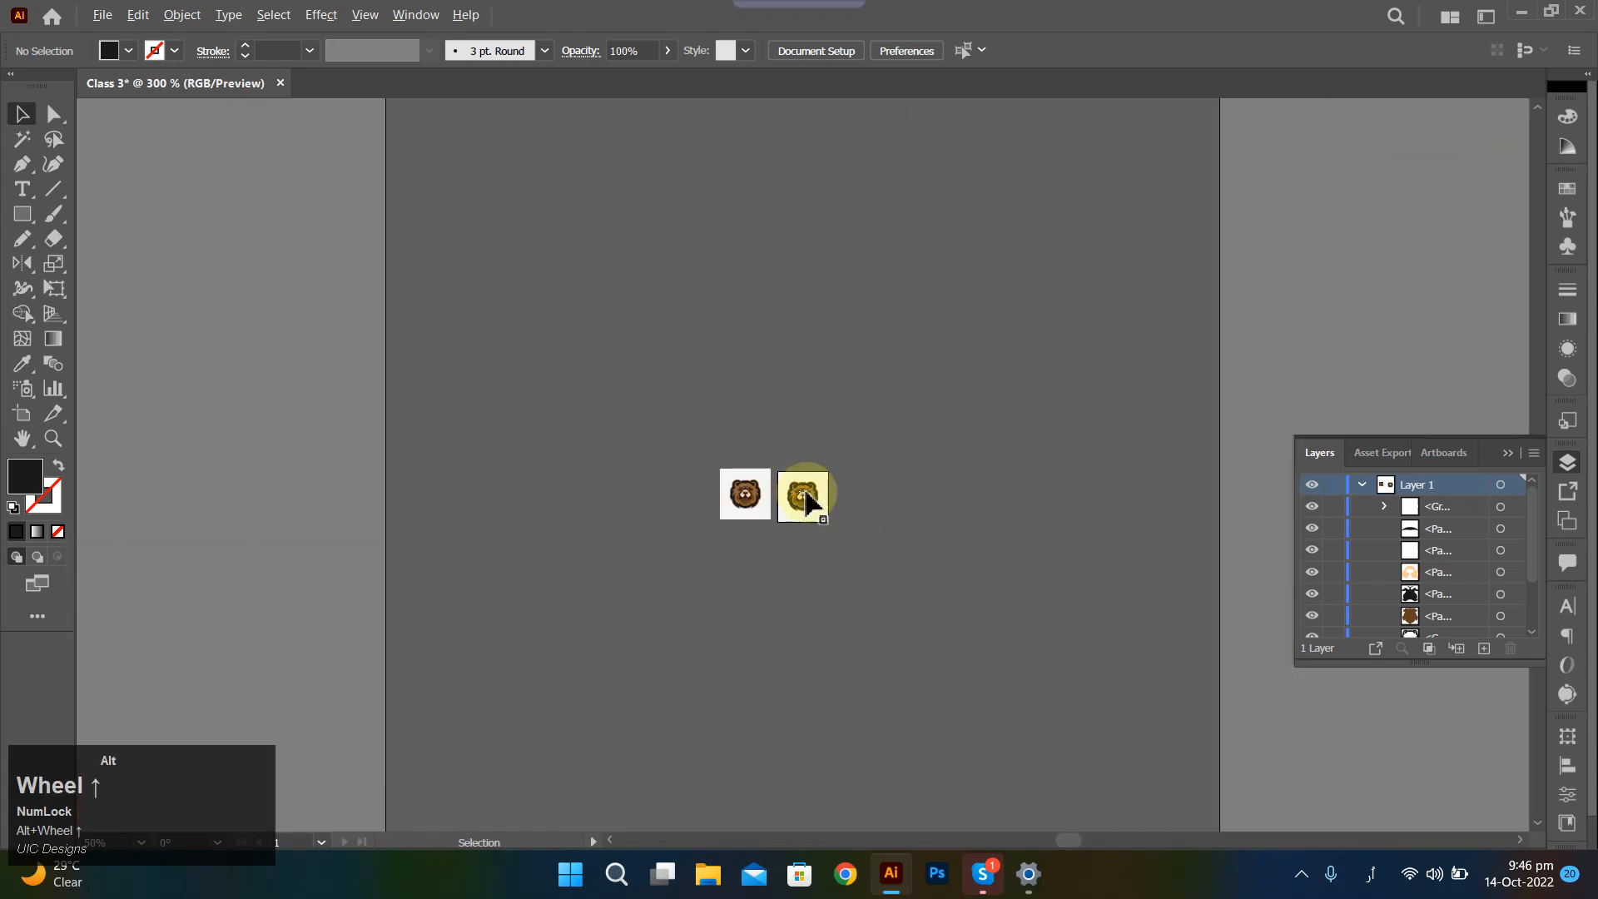
scroll(805, 501, "up", 10, "alt")
scroll(851, 566, "down", 5, "alt")
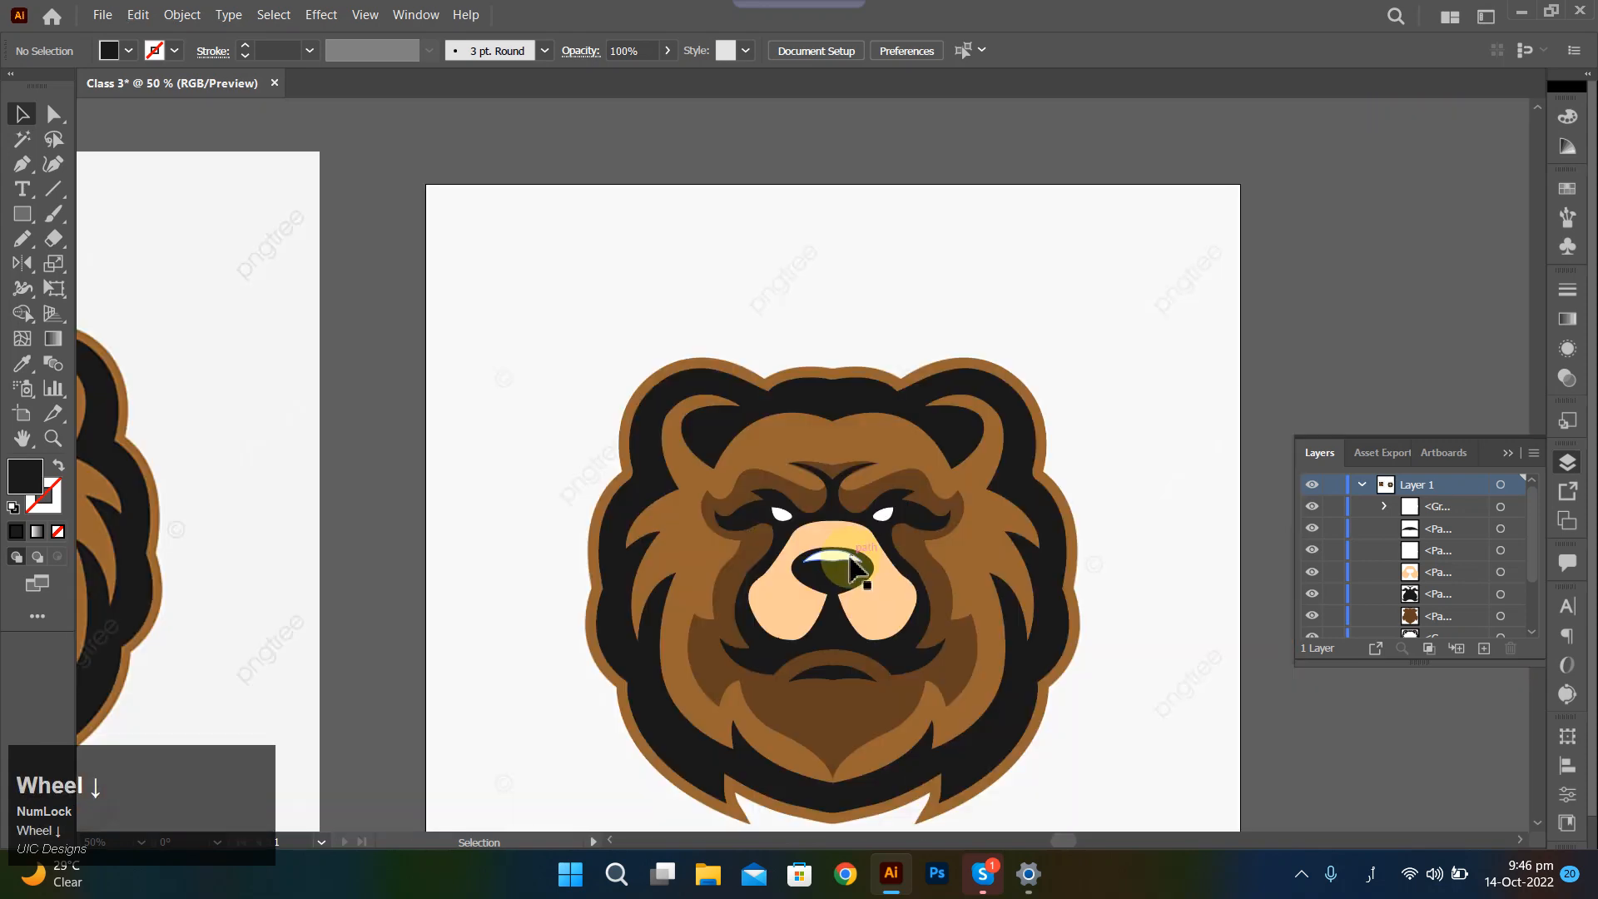
scroll(865, 583, "down", 2)
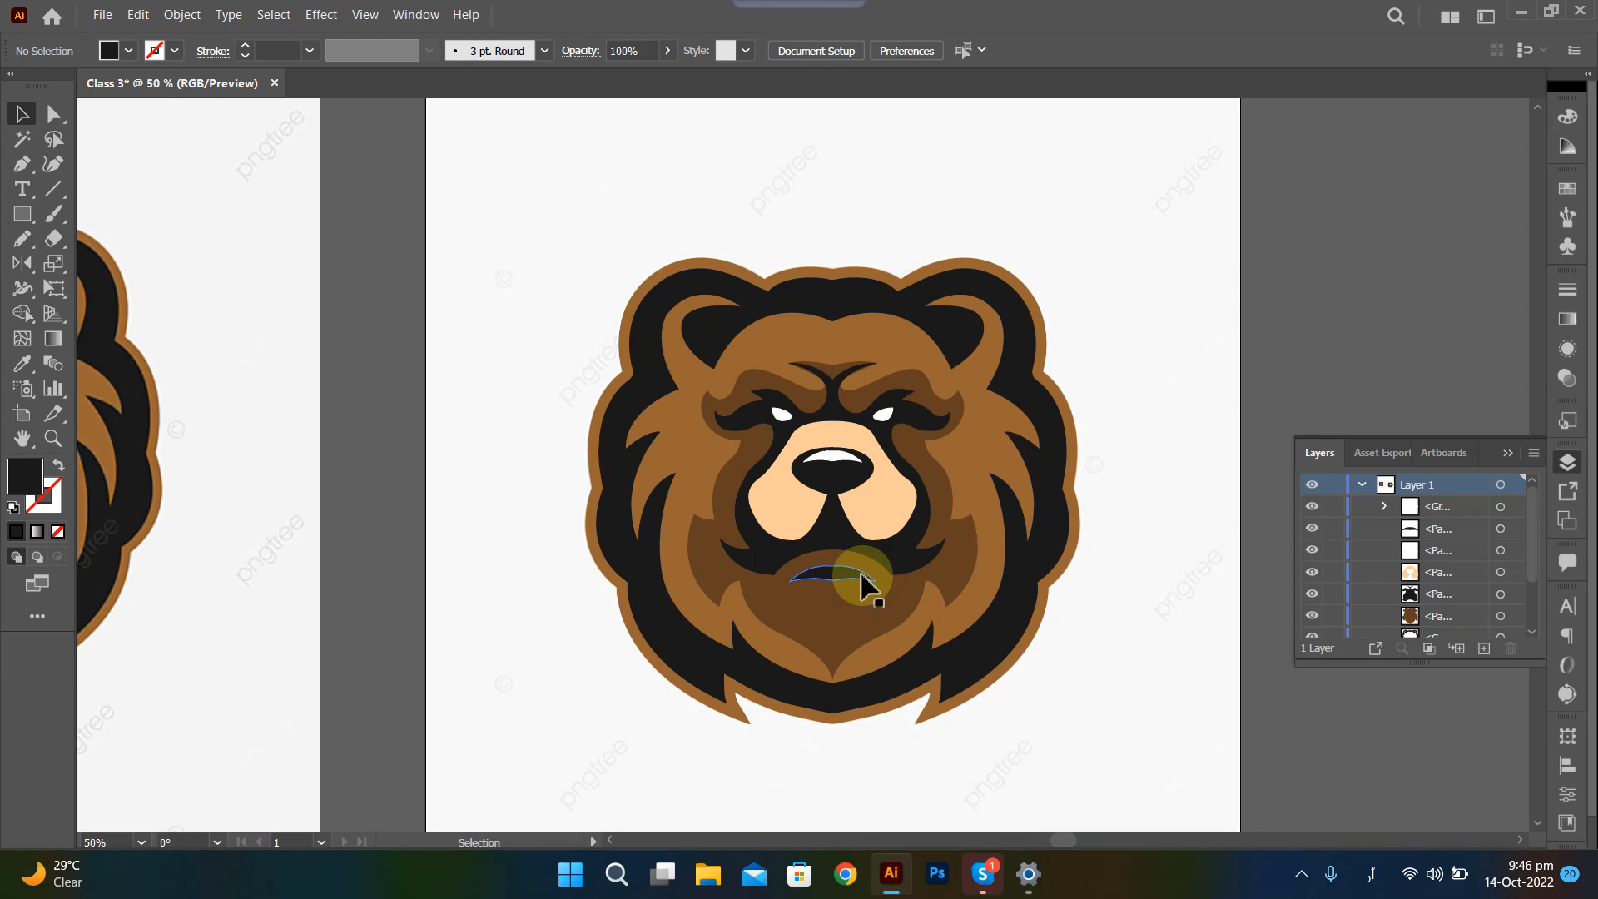
left_click(864, 585)
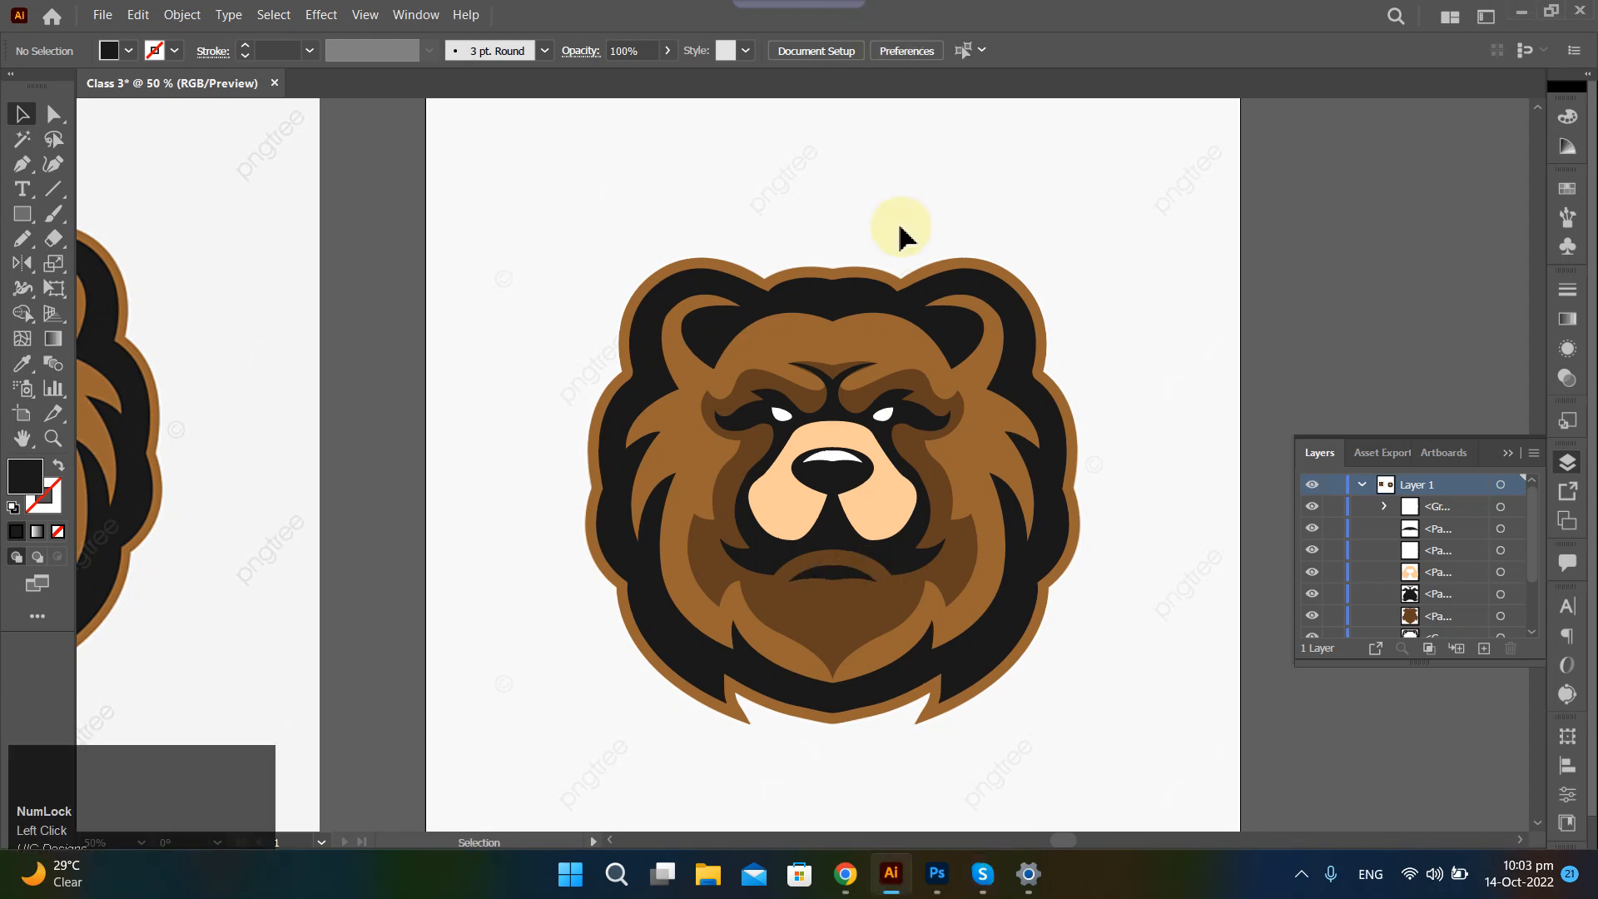